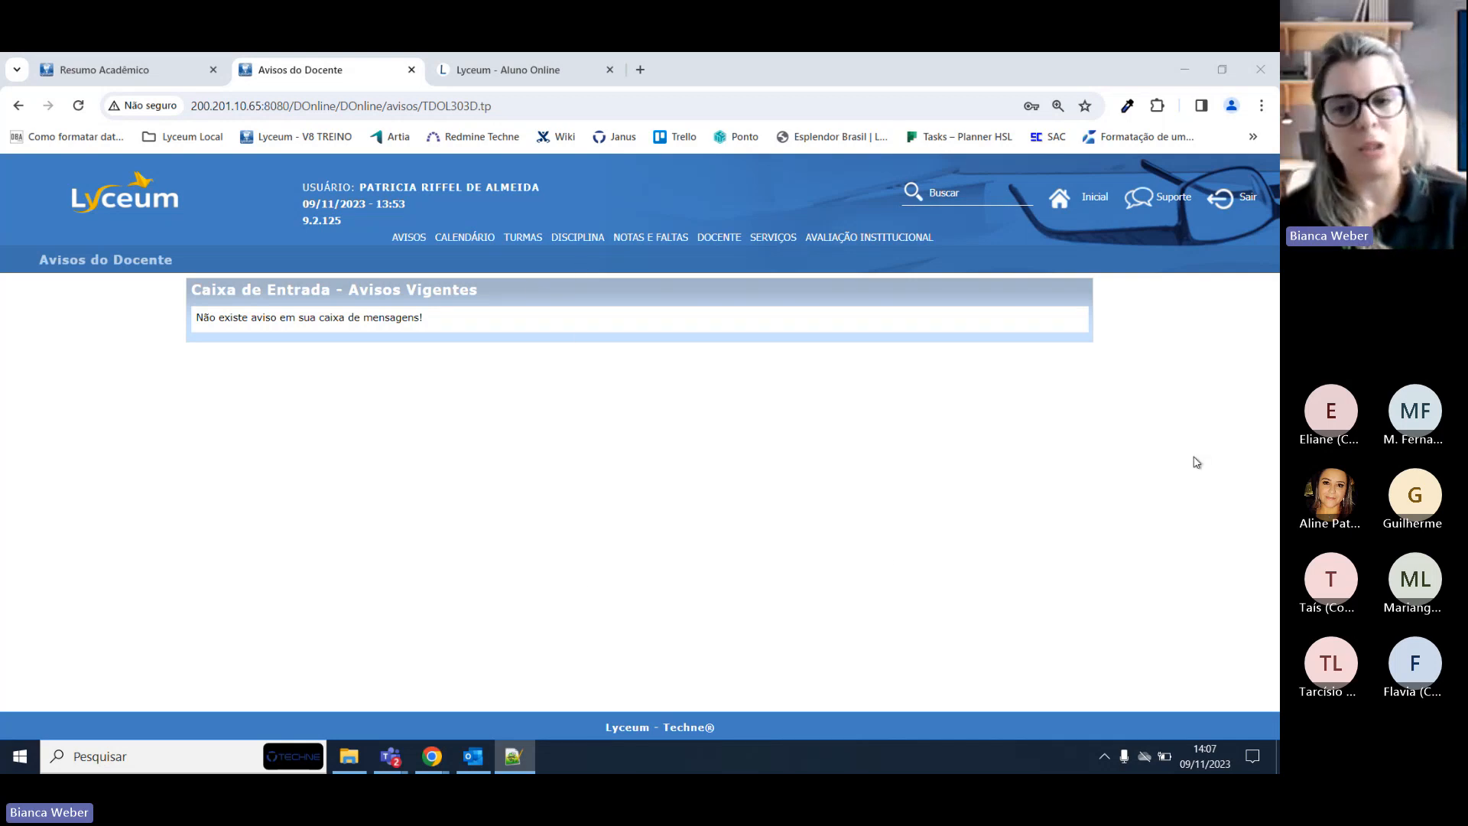
Log out of the teacher portal and copy the portal URL from the address bar.
click(1243, 199)
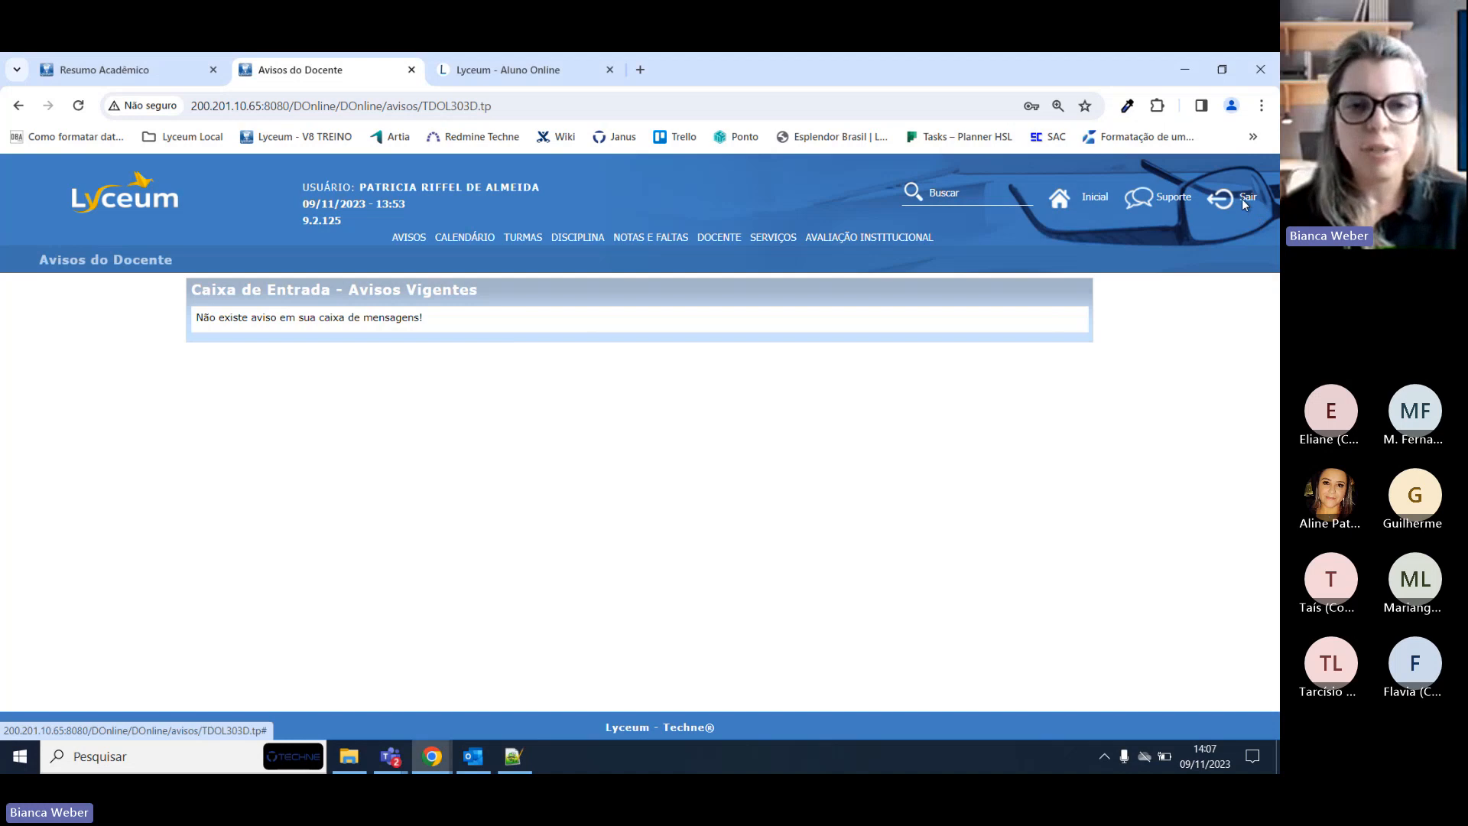
click(1242, 198)
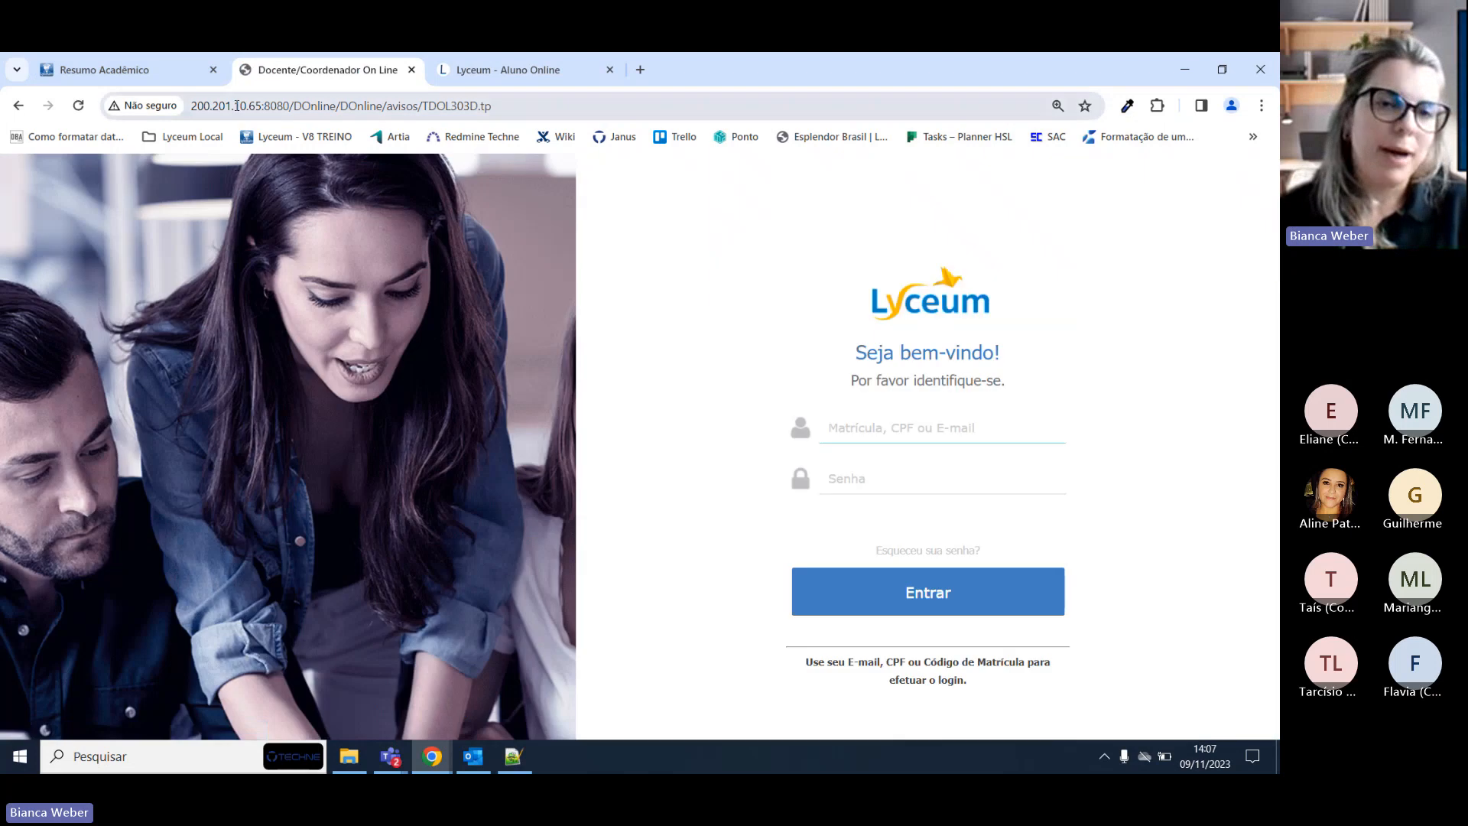
drag(236, 106, 493, 106)
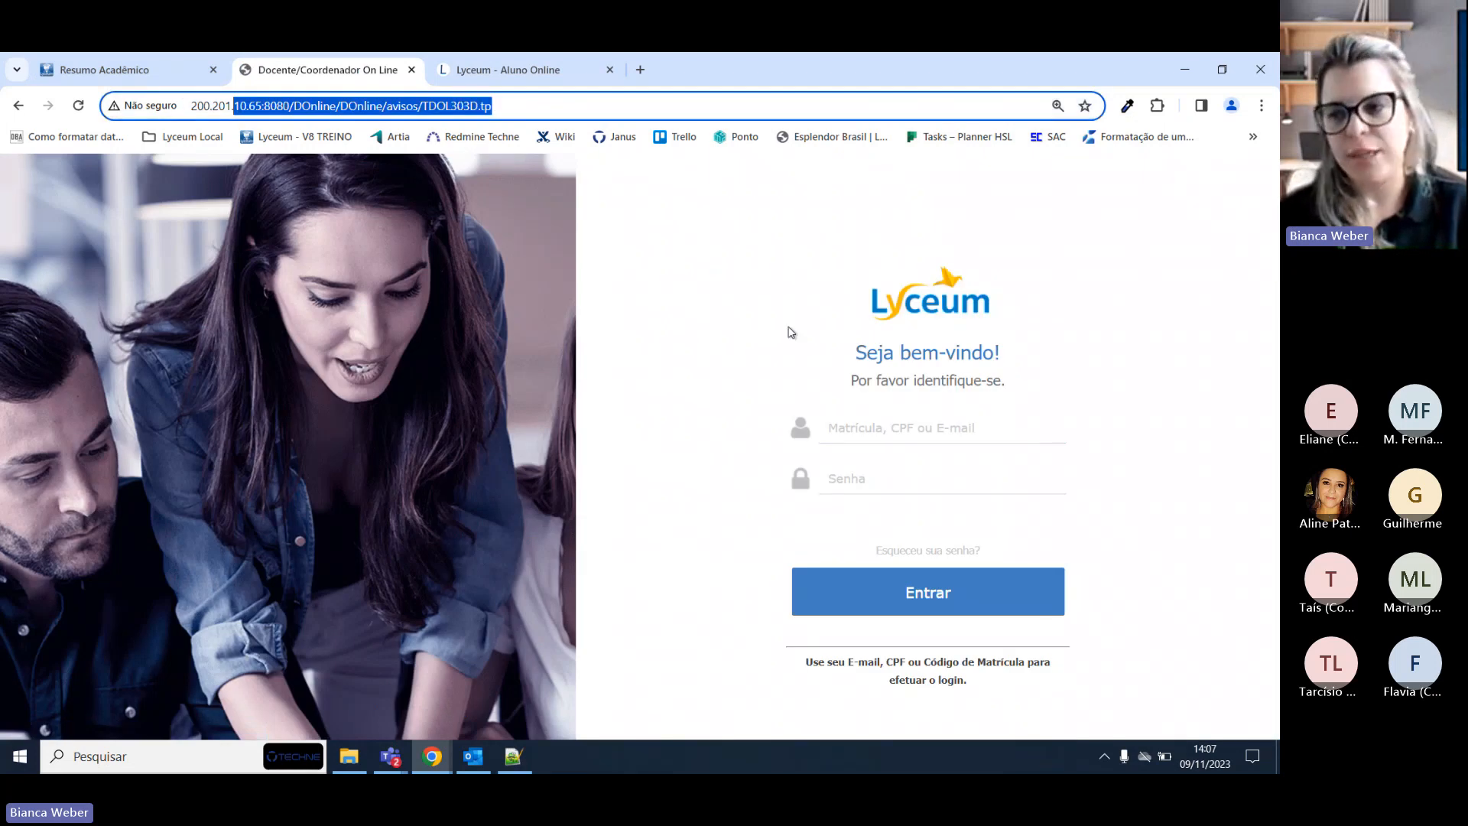
Enter the teacher's registration number in the login field.
key(alt+Tab)
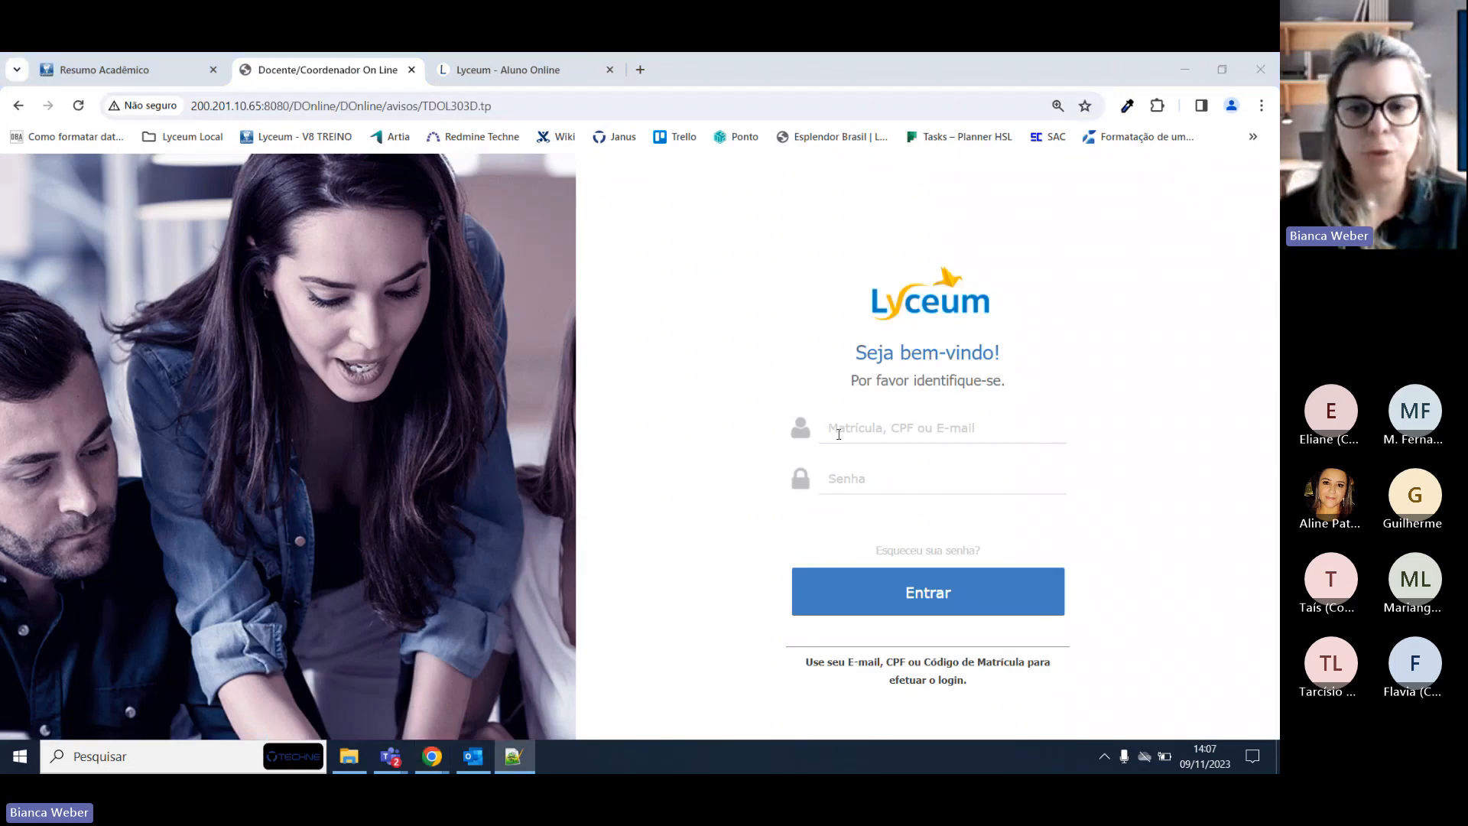
click(839, 434)
text(51352)
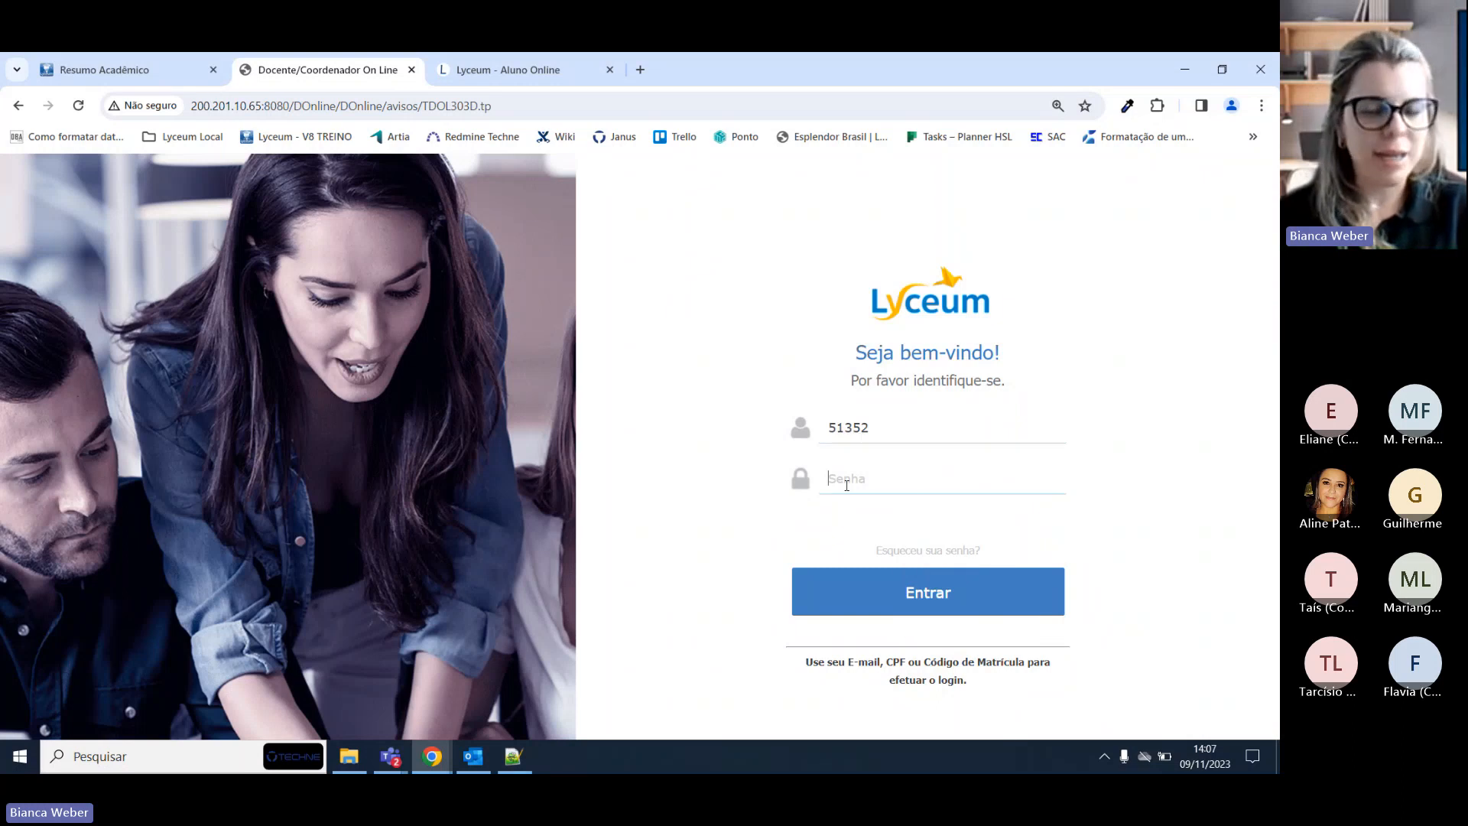
text(•••••)
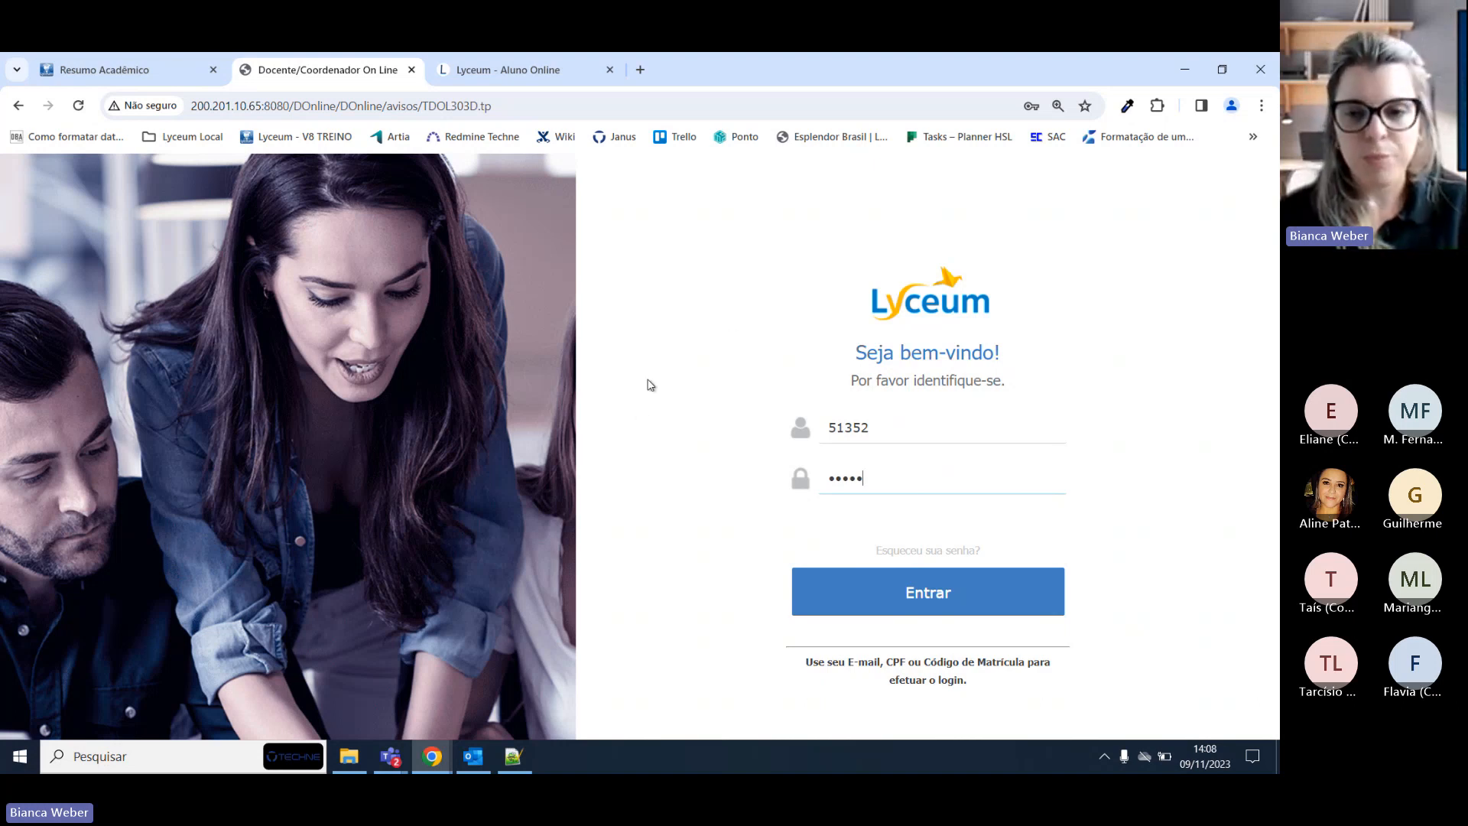
Clear the Matrícula and Senha fields on the login form.
double_click(897, 433)
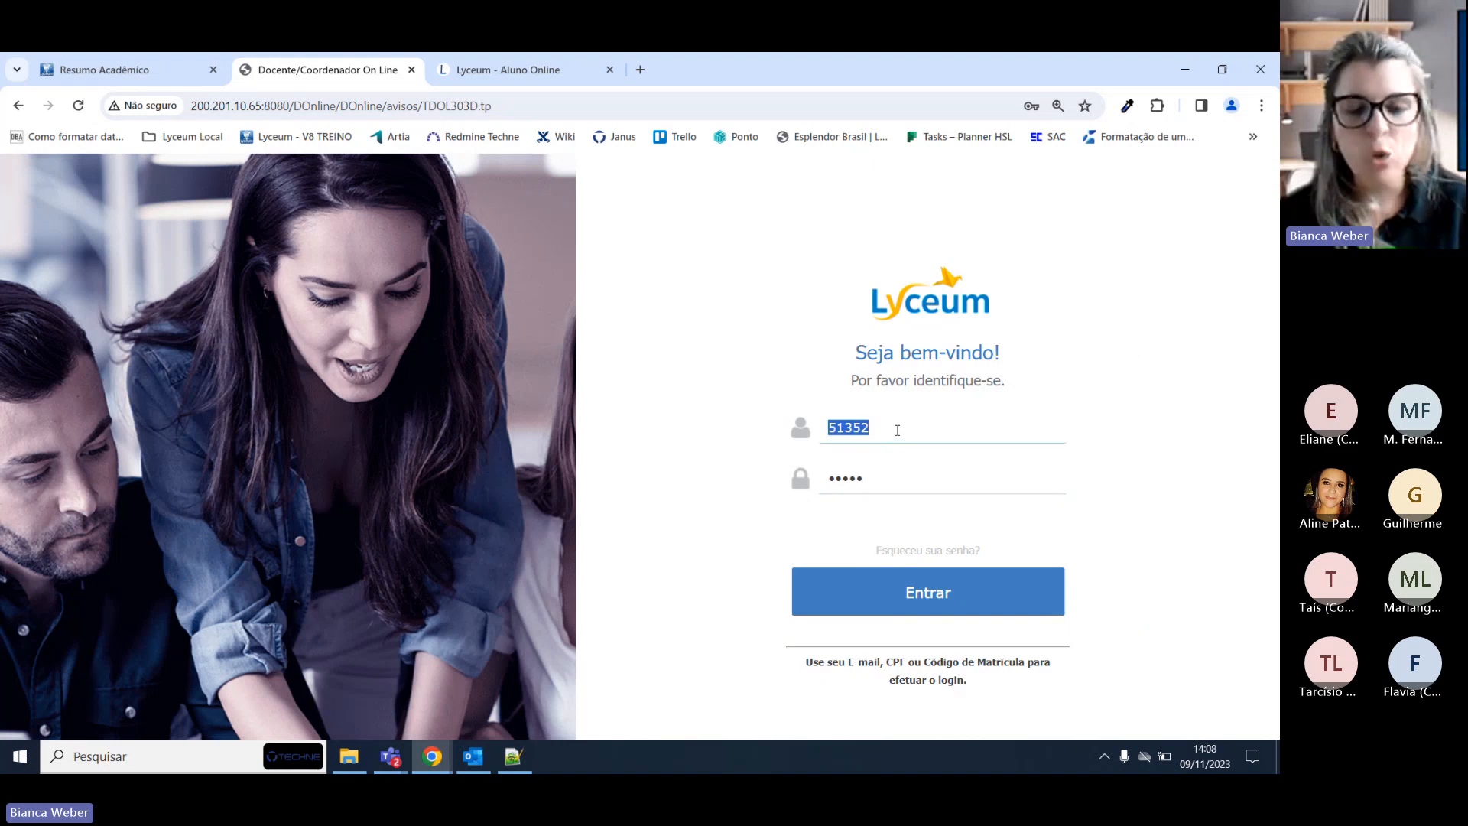
key(BackSpace)
double_click(880, 485)
key(BackSpace)
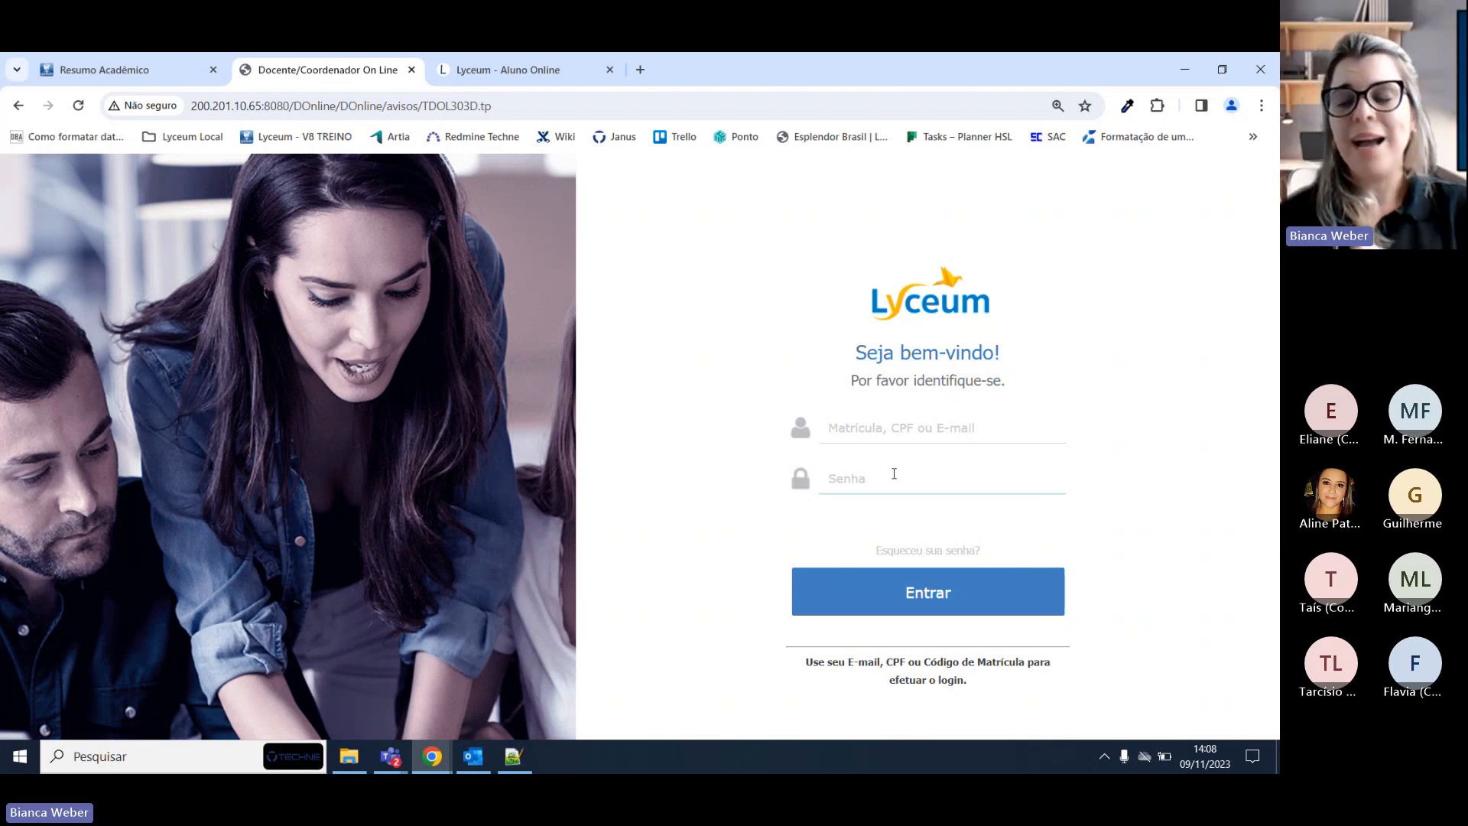
Retype the registration number and password, sign in to the empty inbox, then log out.
click(892, 427)
text(51352)
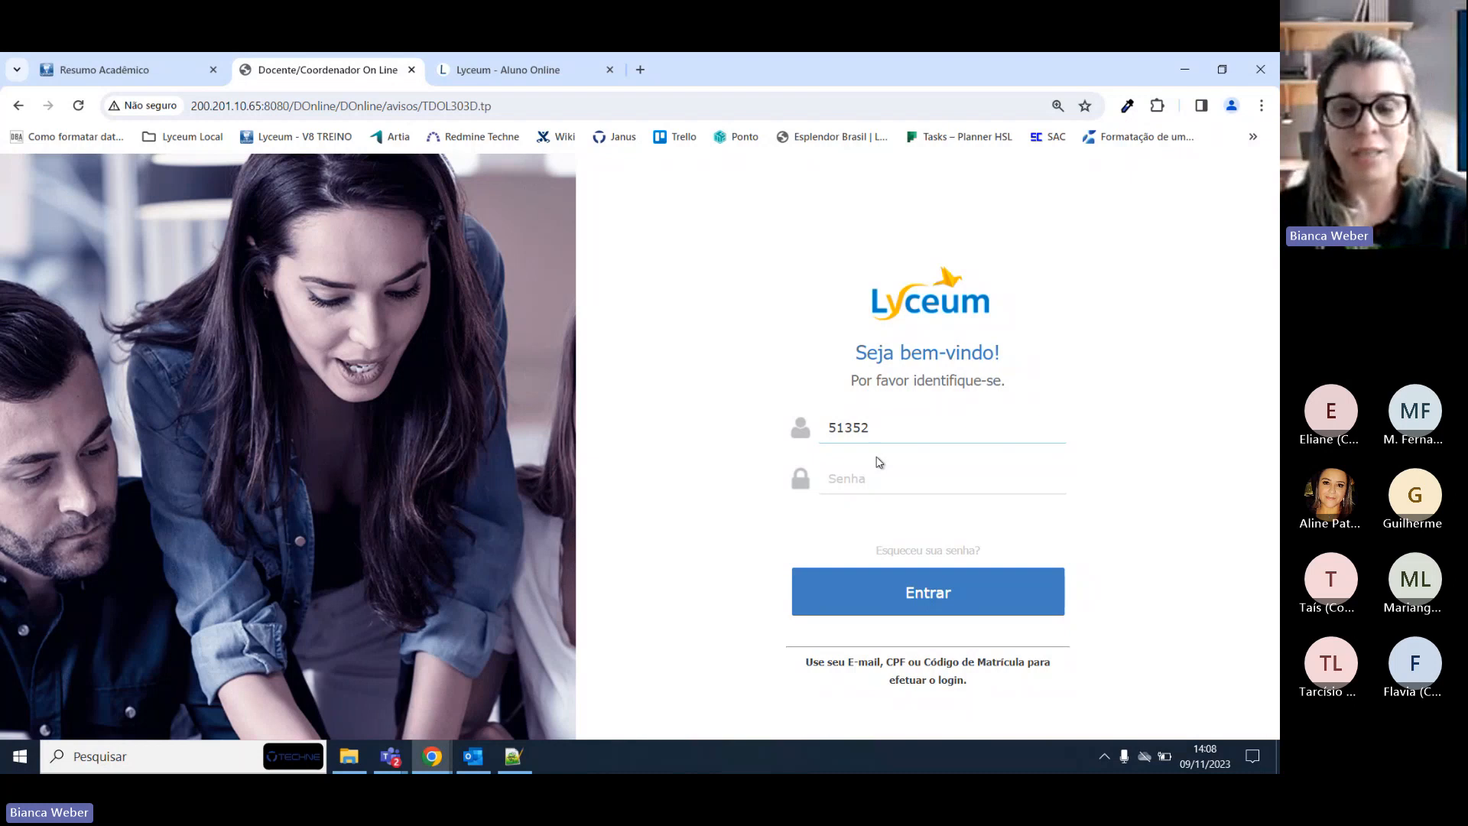
click(879, 480)
text(*****)
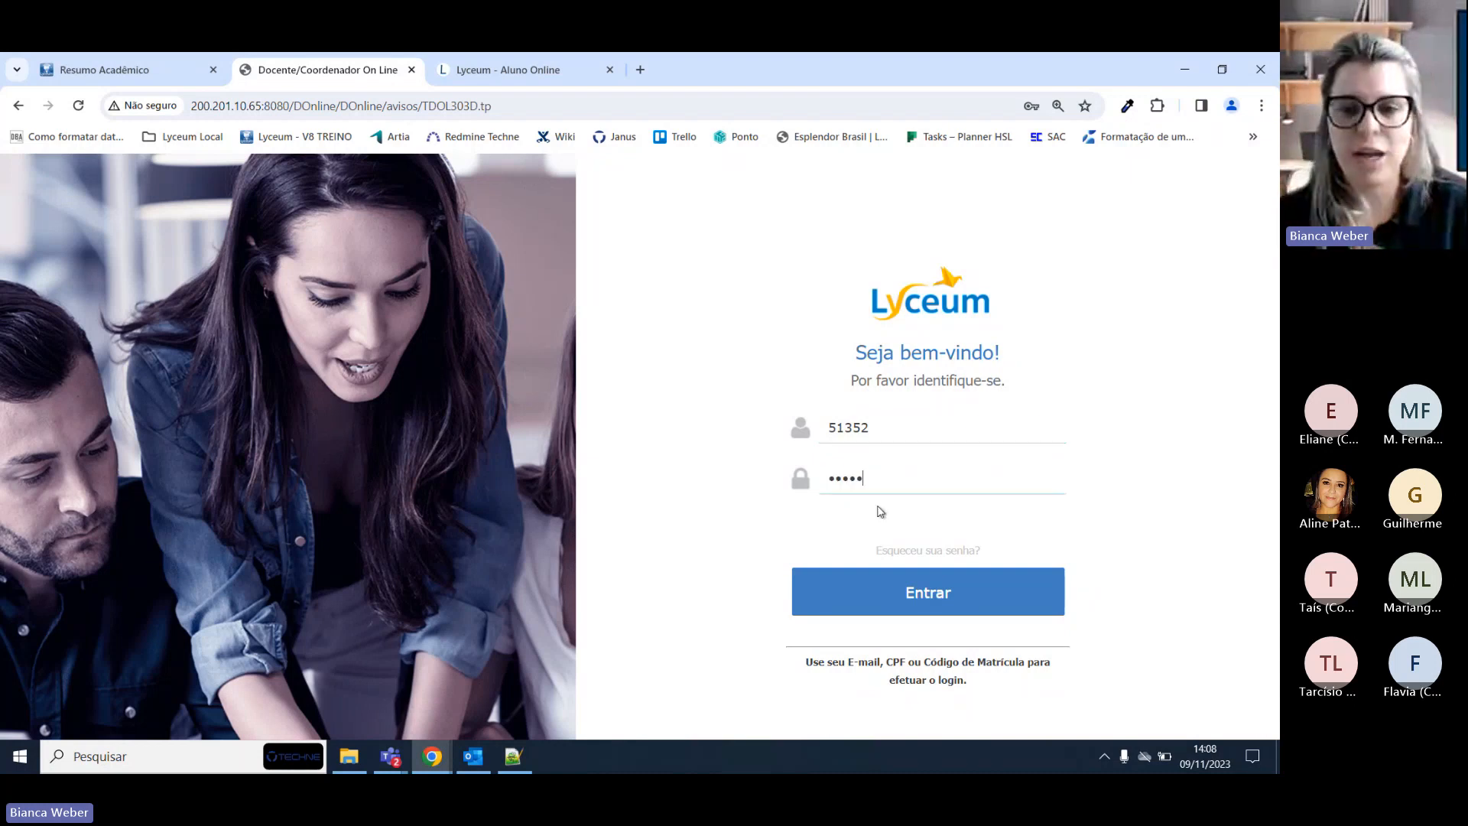
click(888, 593)
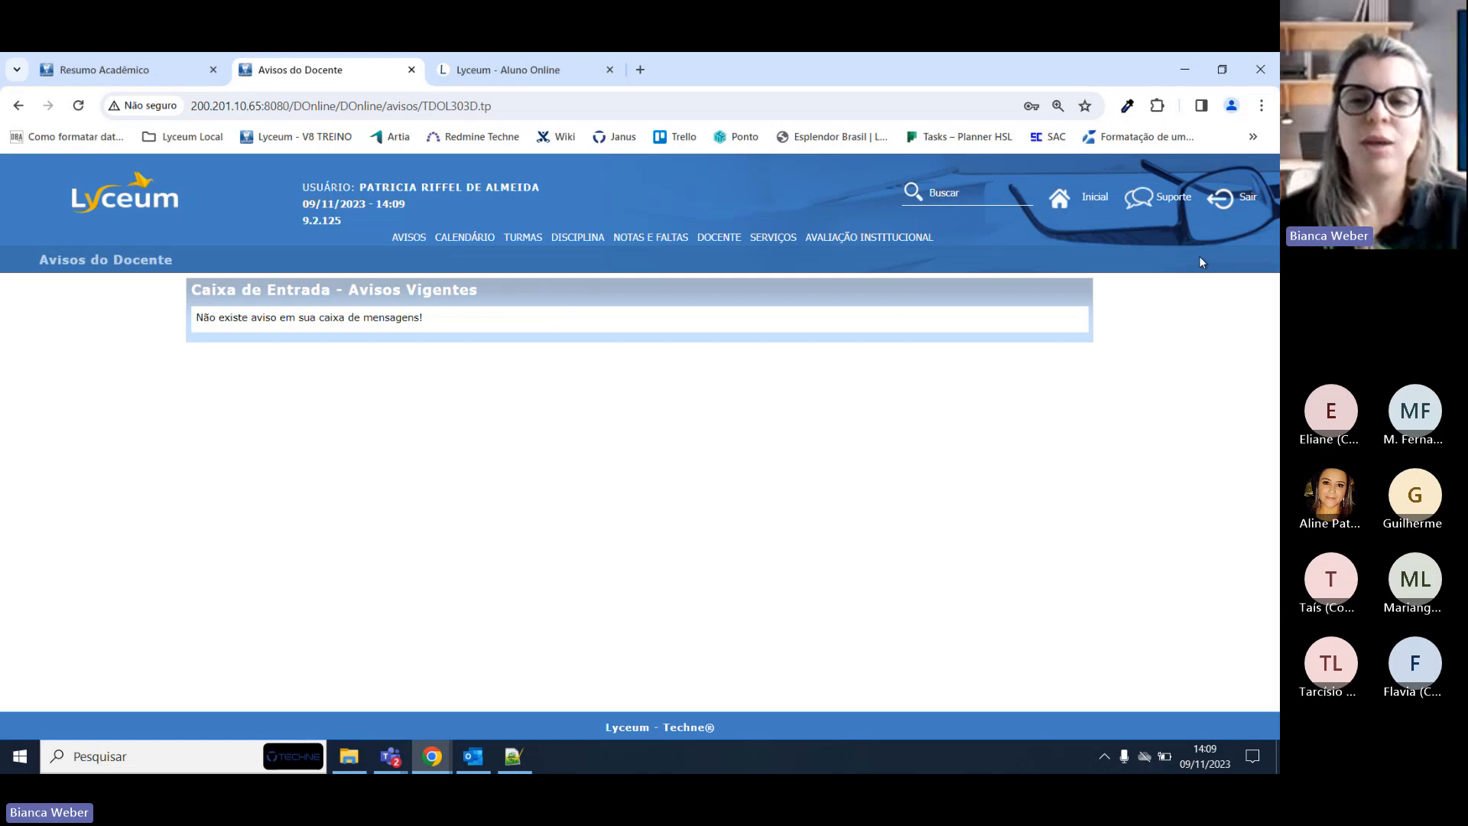
click(1222, 200)
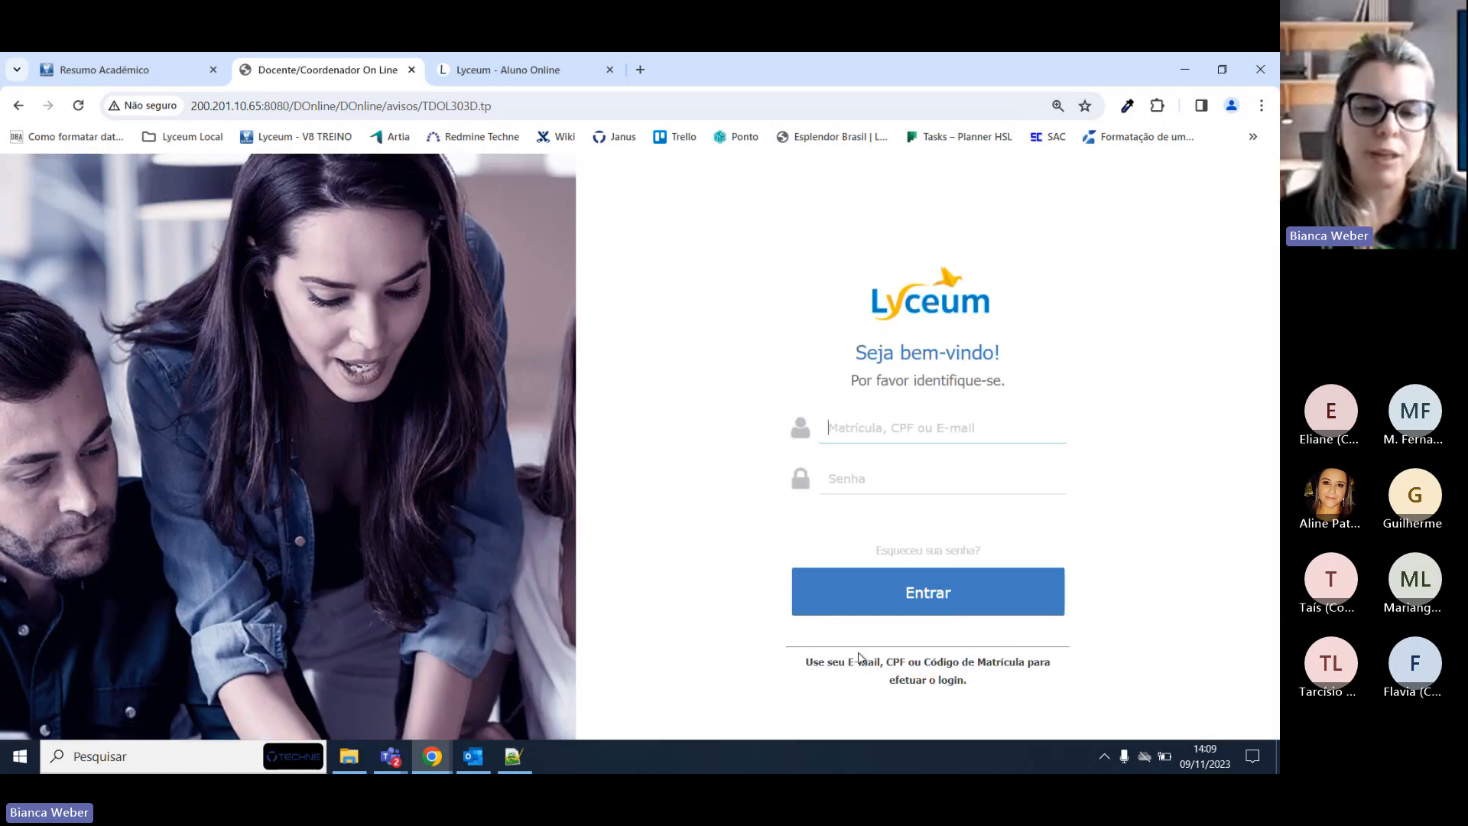
Visit the Esqueceu sua senha? page, enter an identification, then cancel back to login.
click(947, 552)
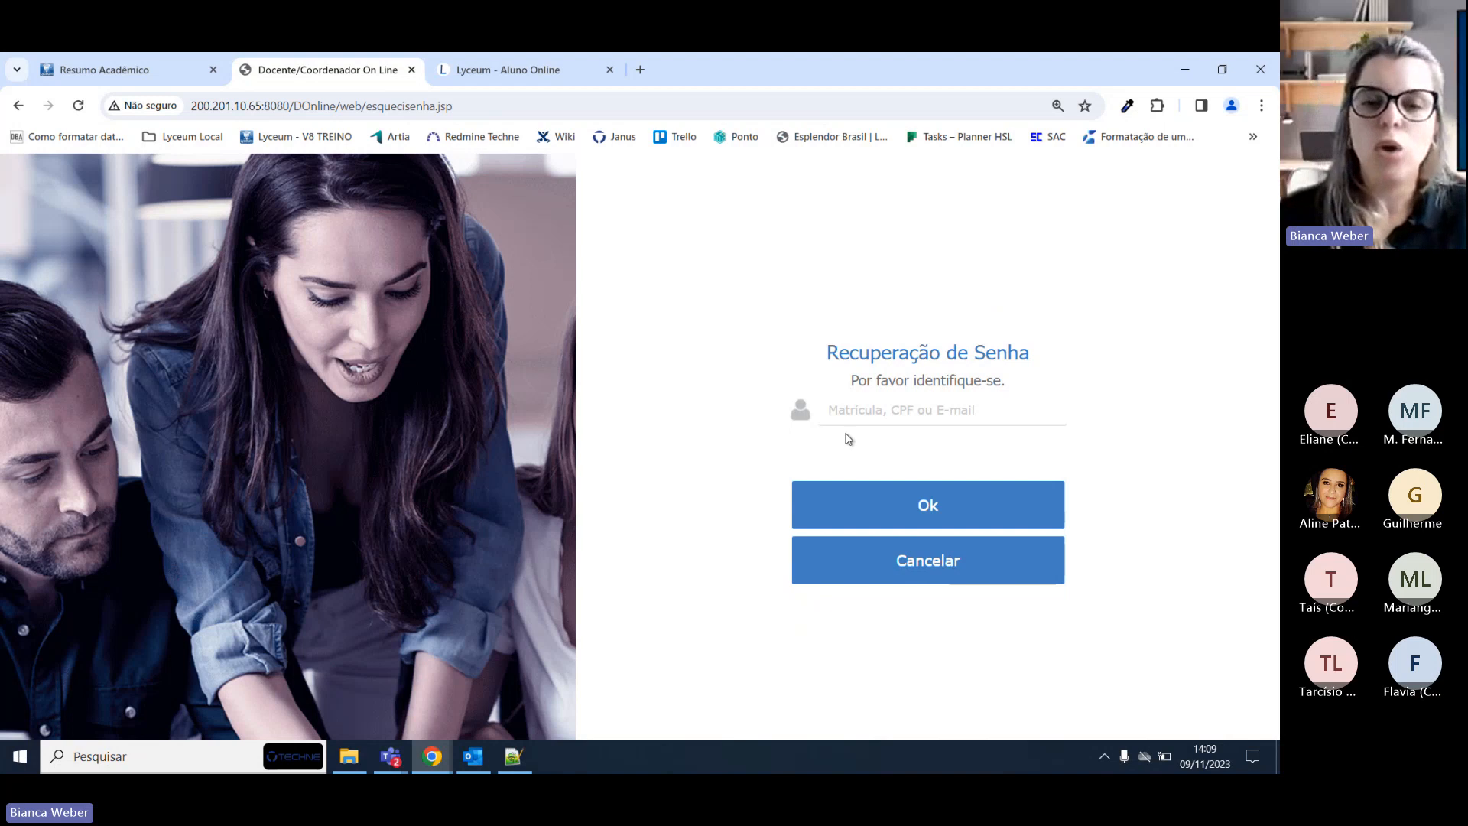
click(898, 418)
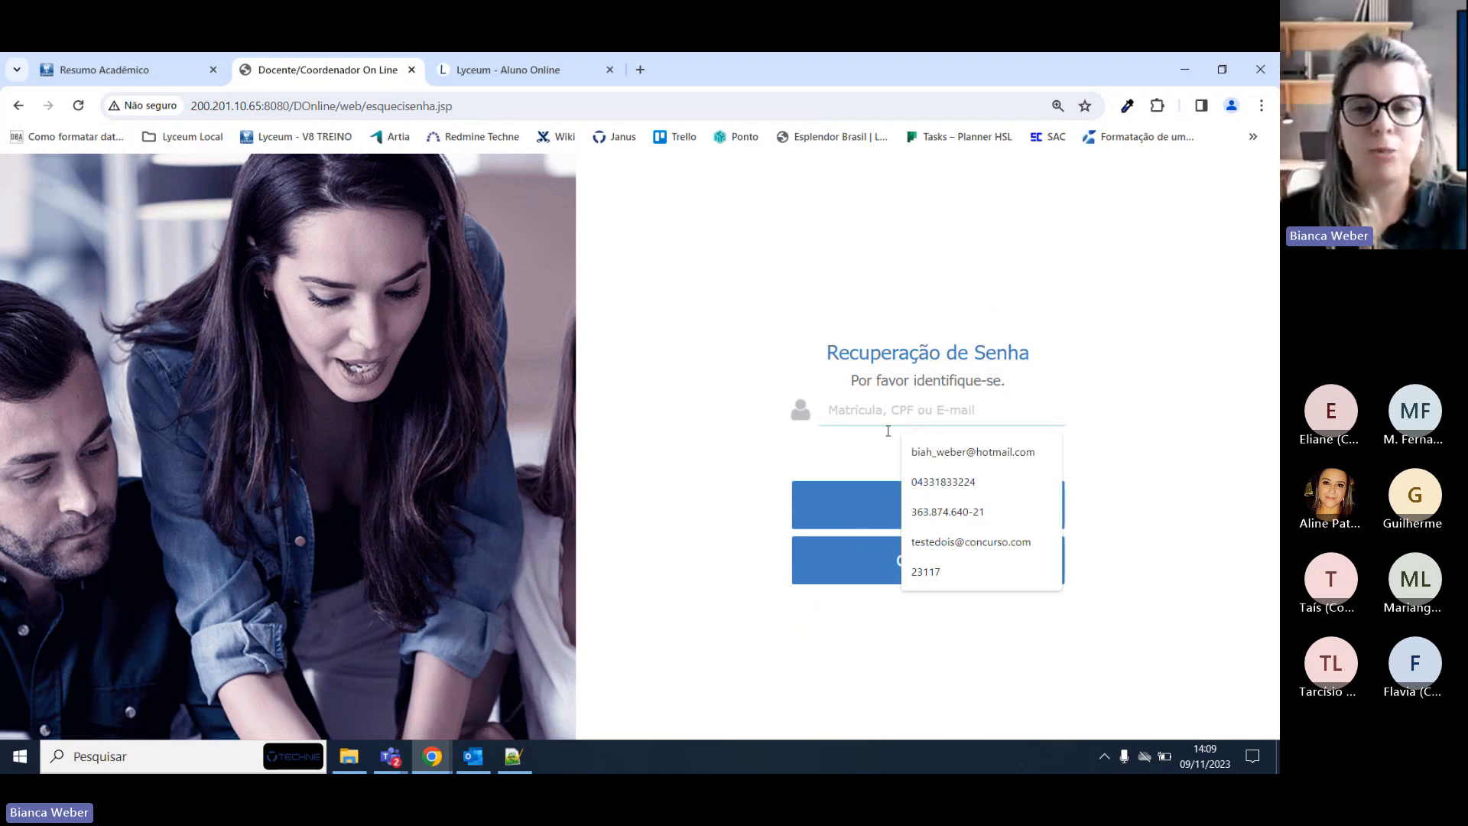
click(846, 457)
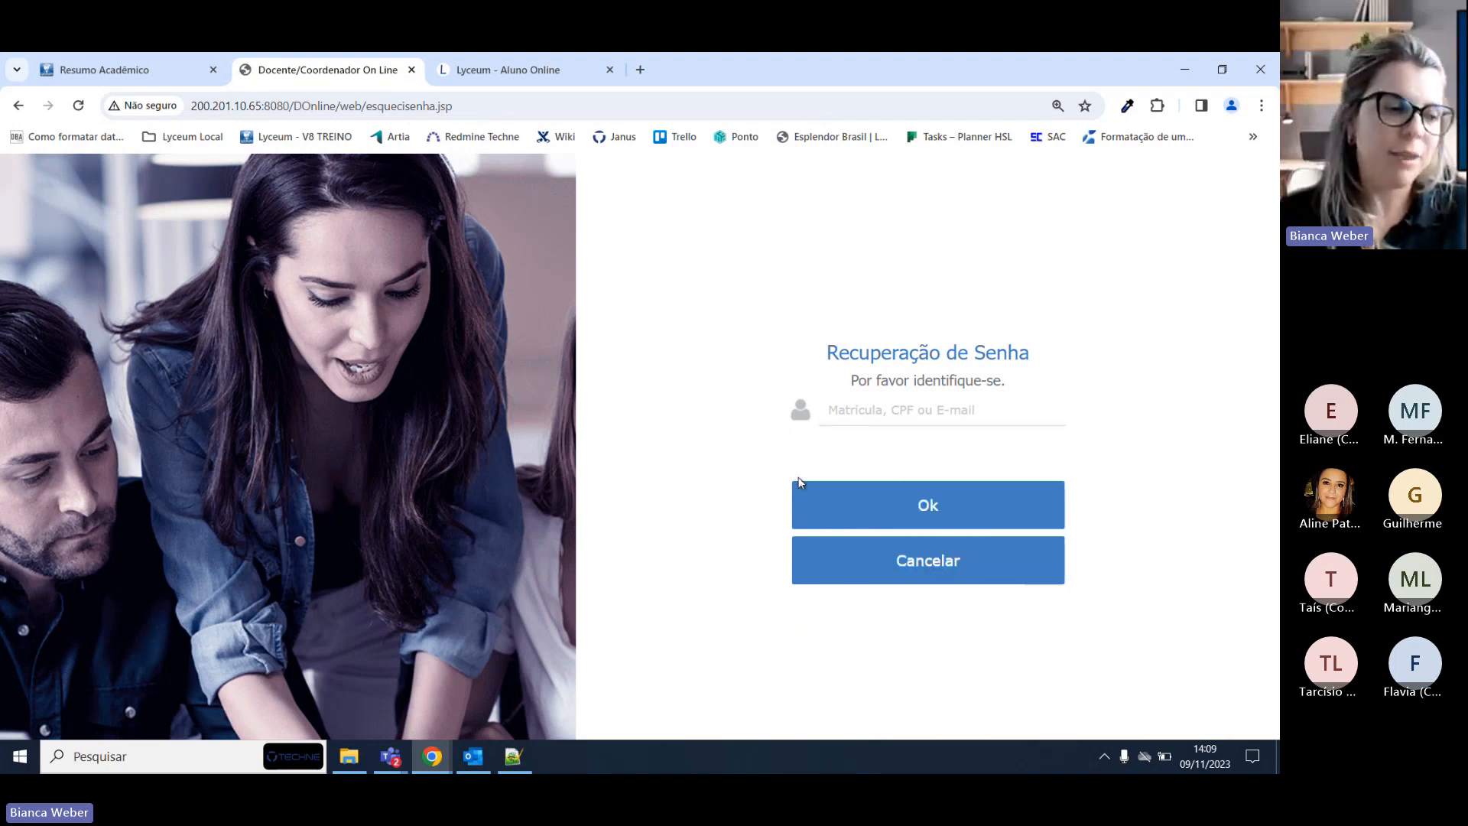
click(859, 415)
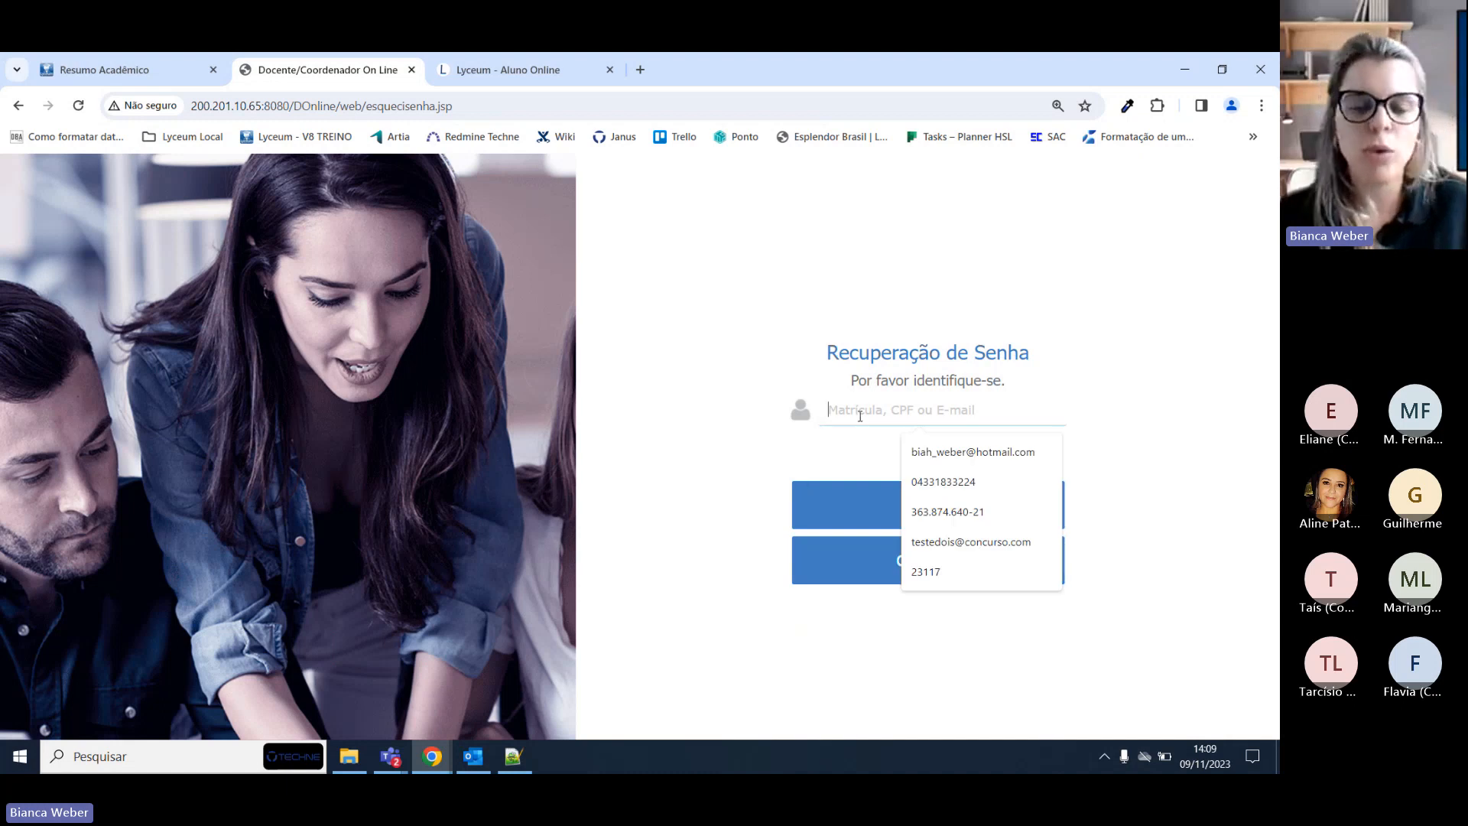
text(81352)
click(958, 565)
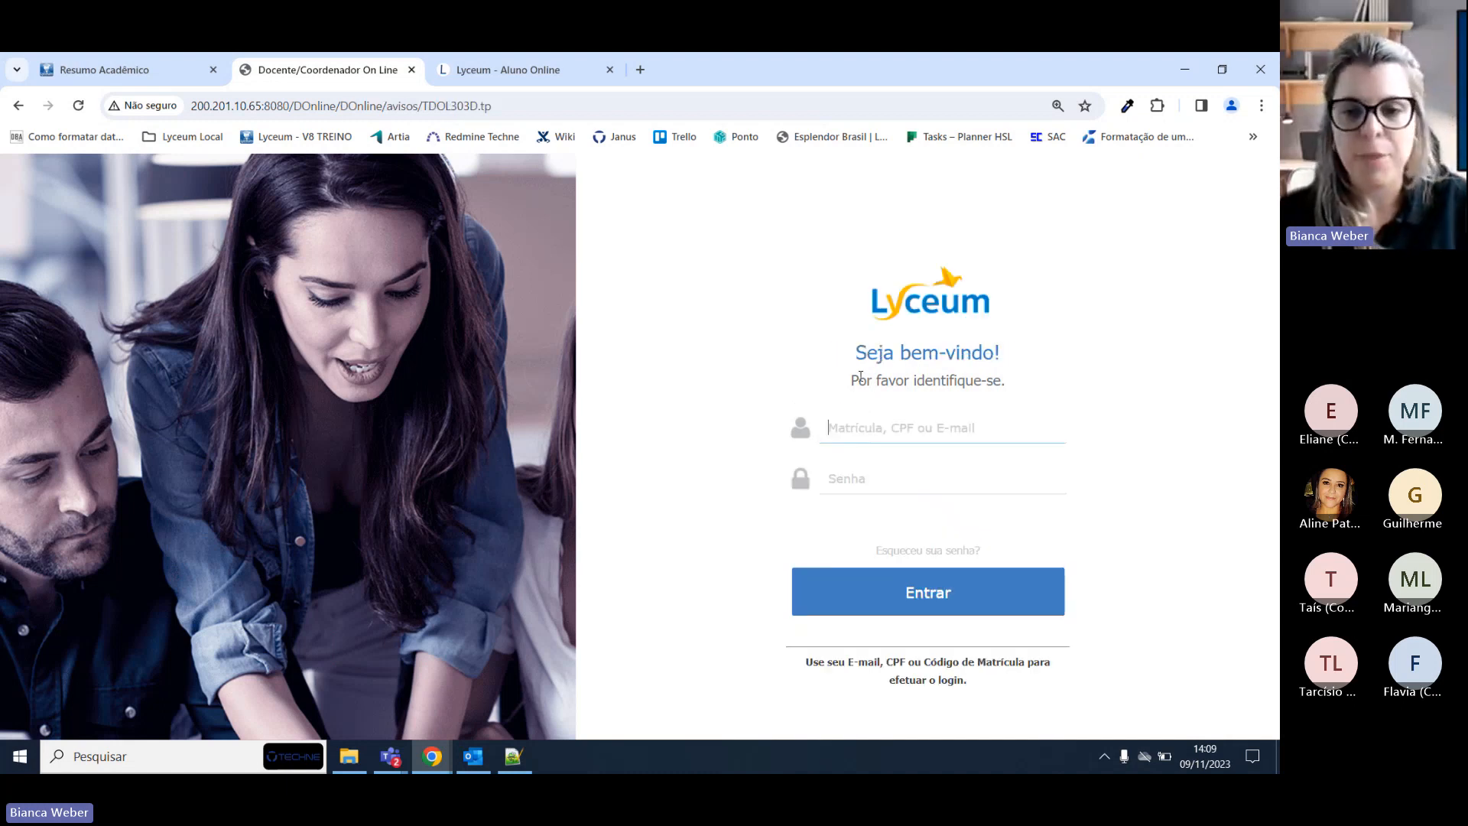
Re-enter the registration number and password and sign in to Avisos do Docente.
text(51352)
click(855, 478)
text(•••••)
click(865, 599)
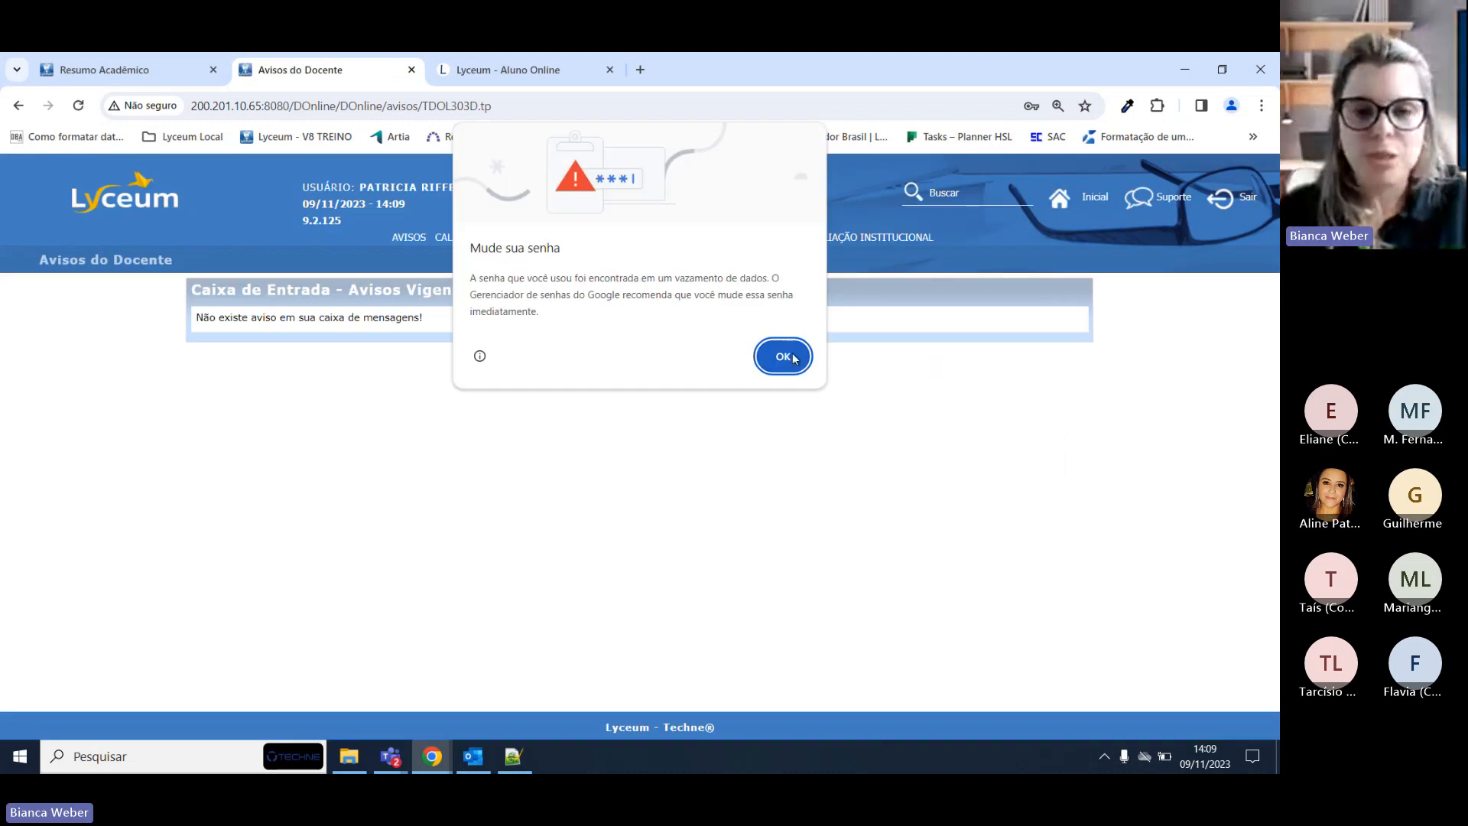
Dismiss Chrome's 'Mude sua senha' warning, then bring up the Teams meeting window.
click(793, 359)
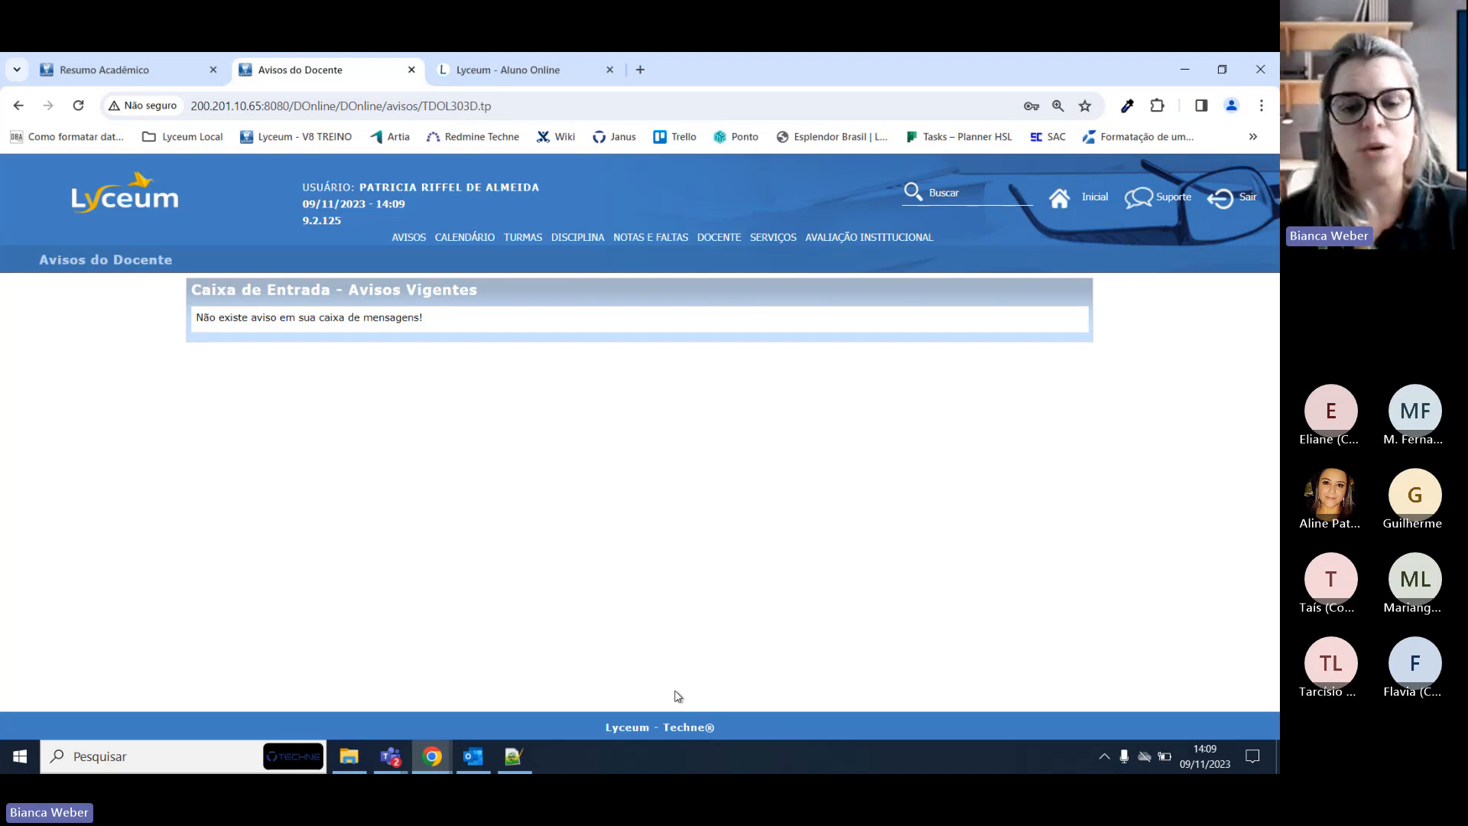
click(389, 754)
click(430, 682)
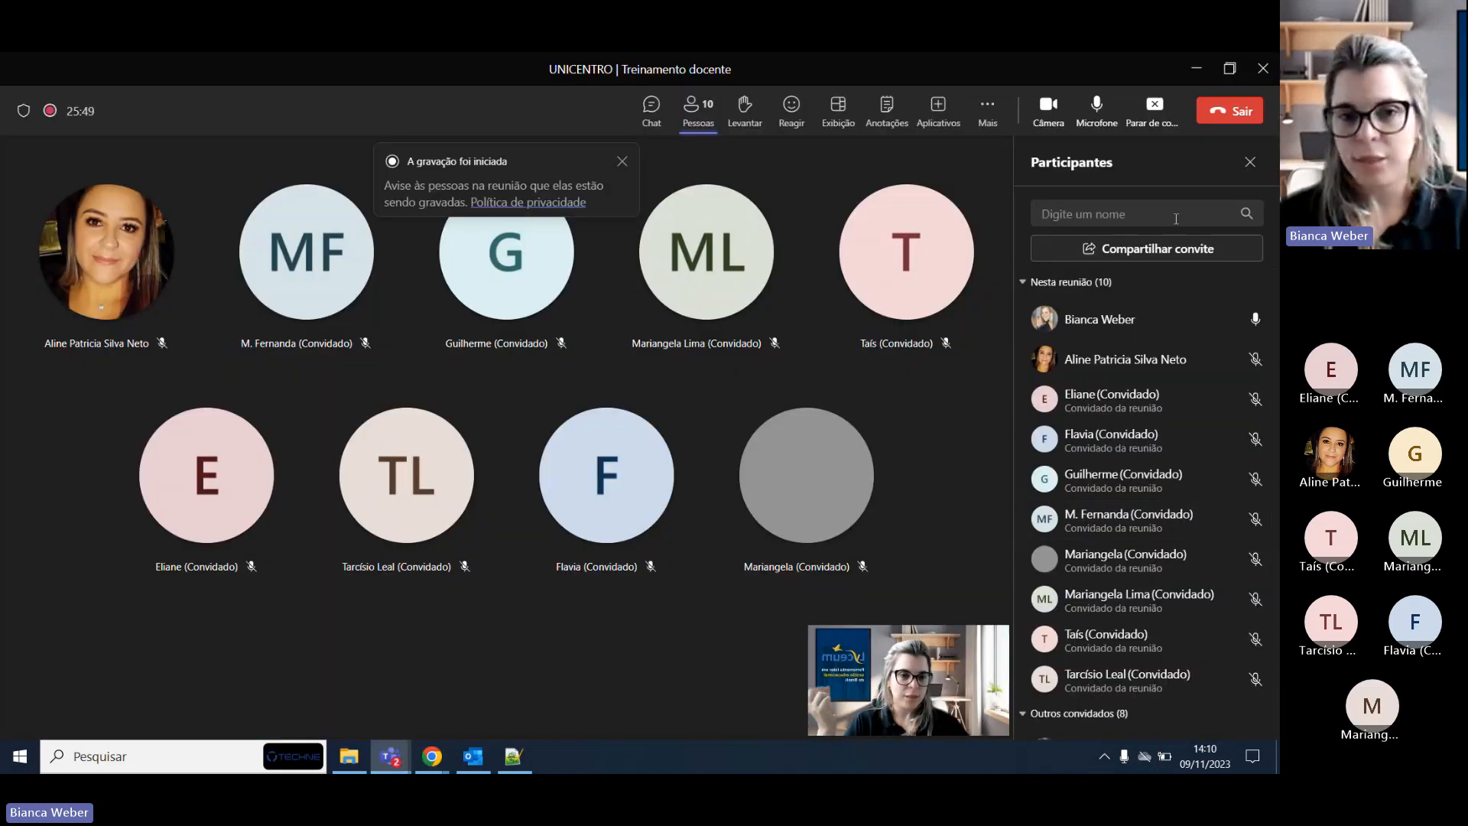
click(1204, 73)
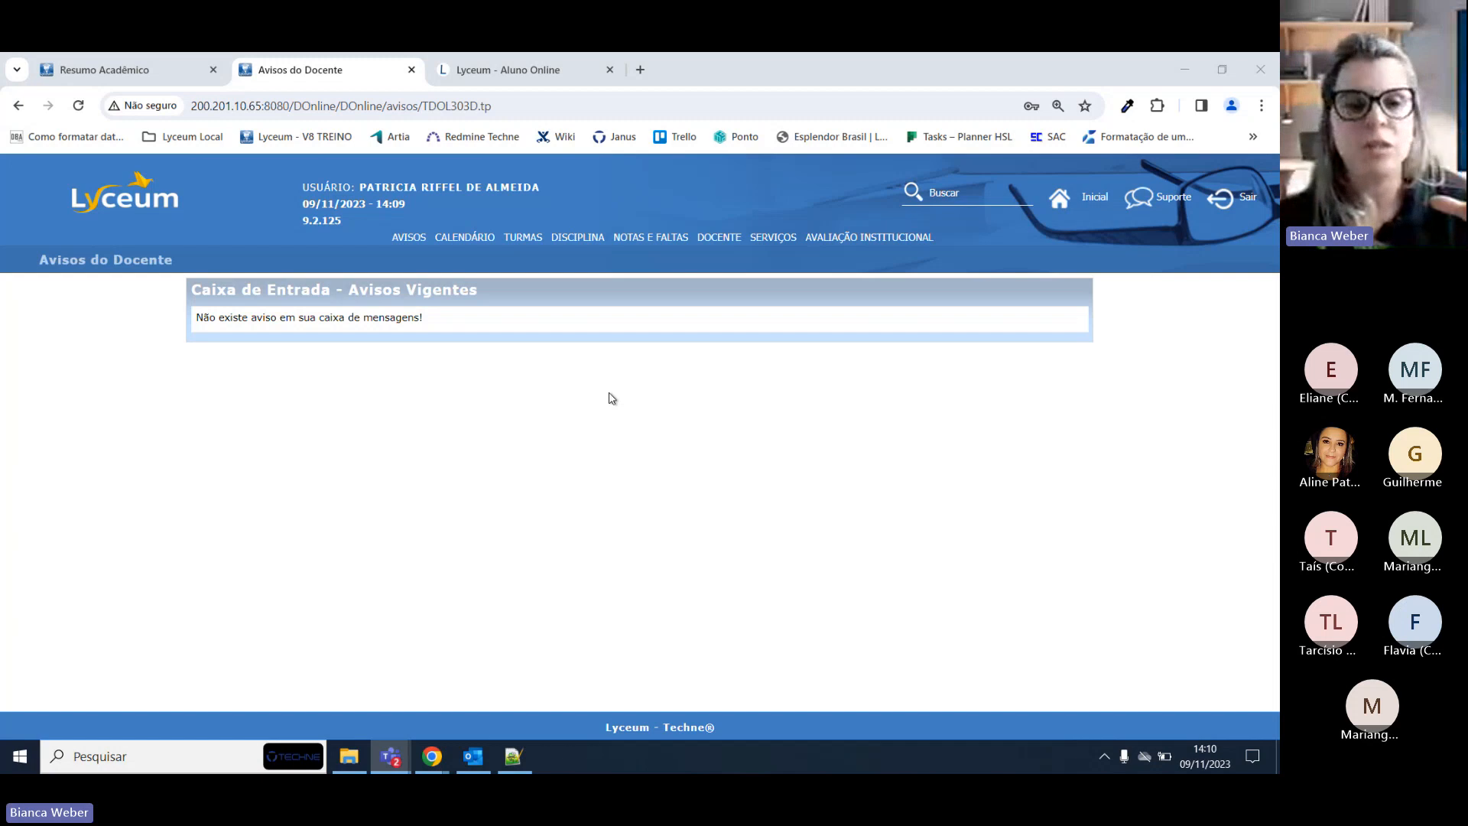
click(410, 238)
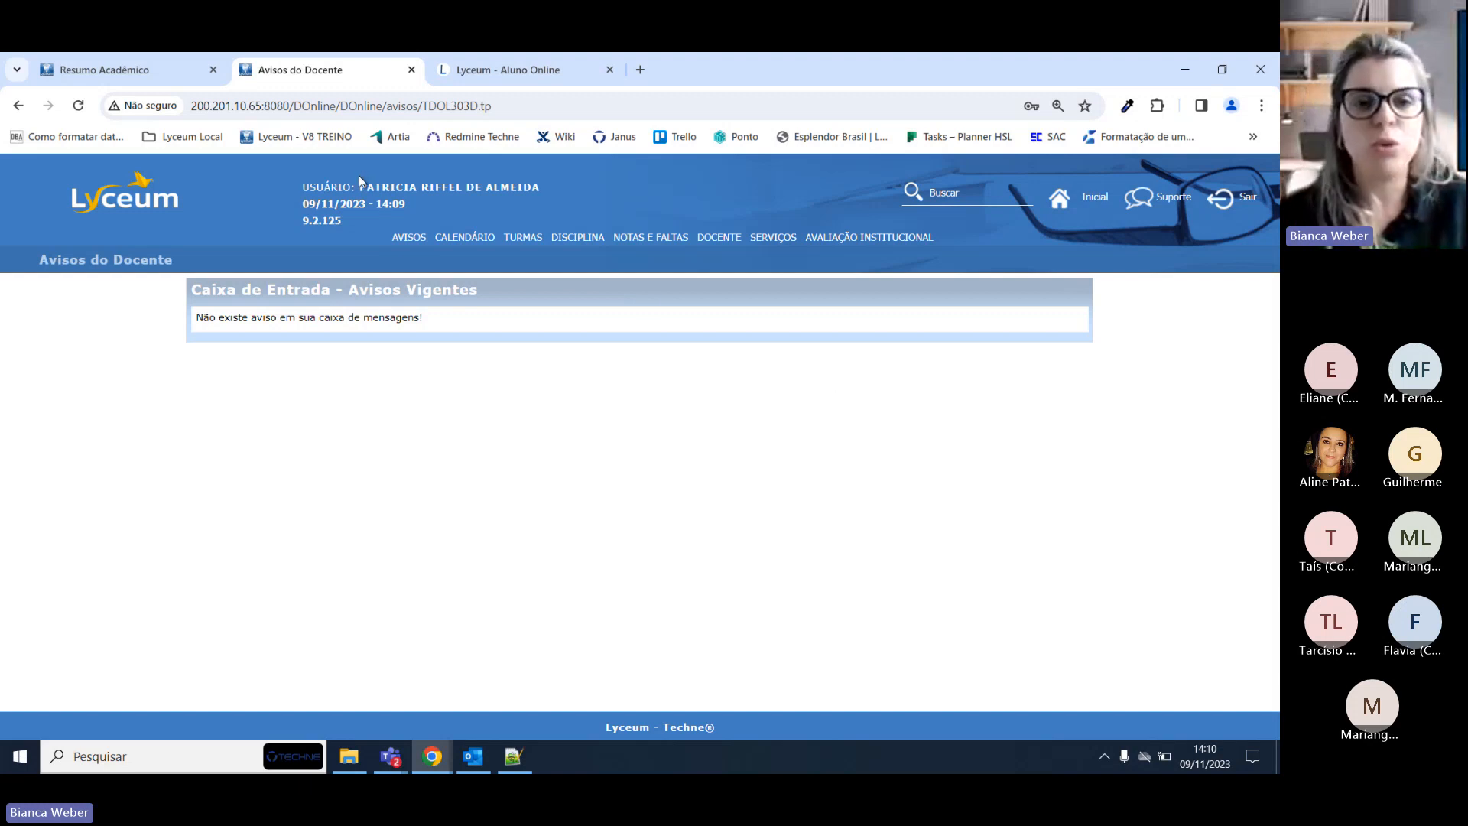
drag(359, 186, 514, 187)
click(571, 176)
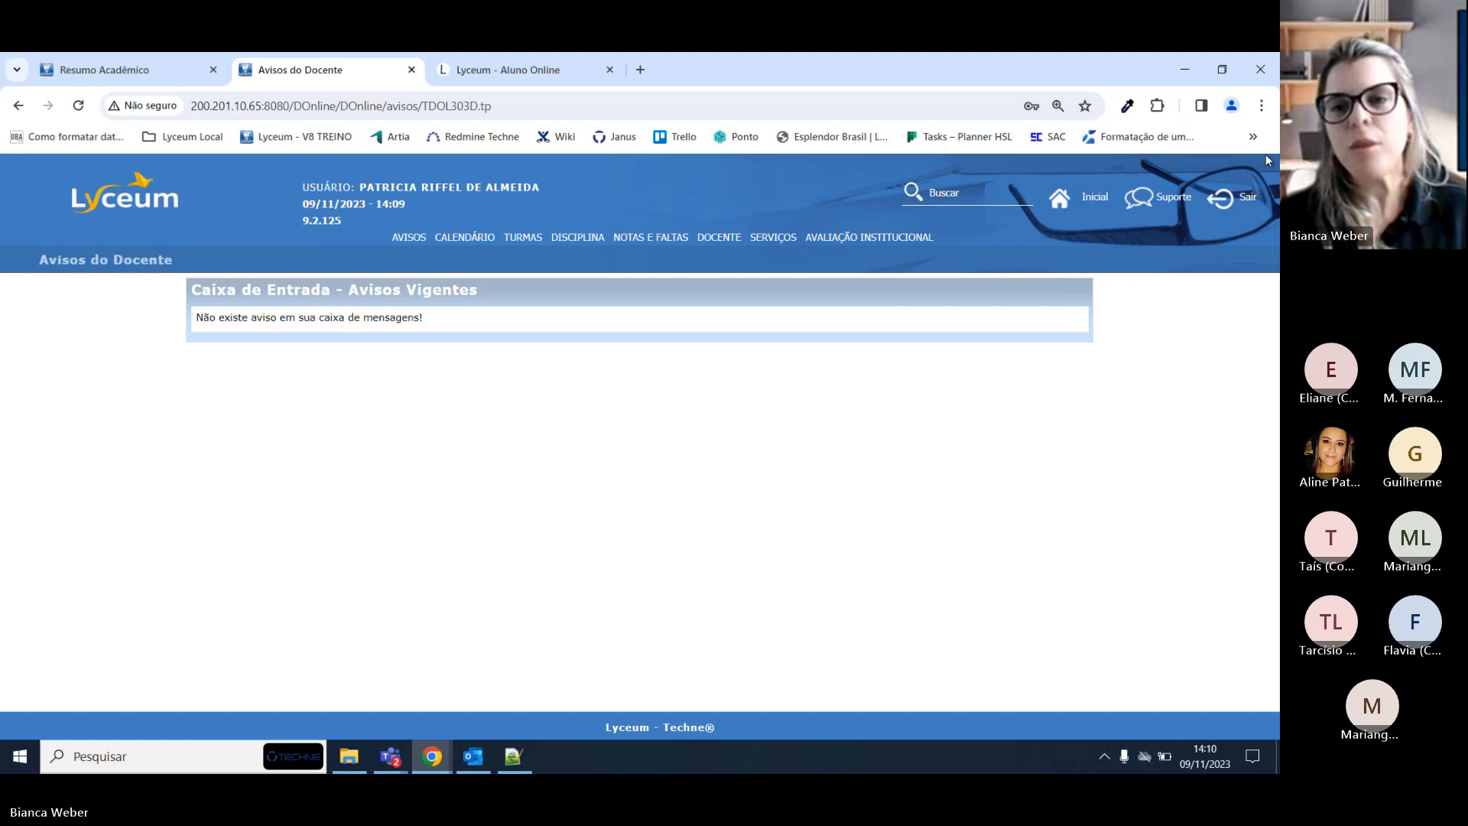
click(1261, 105)
Open a Chrome incognito window and load the copied portal URL.
click(1193, 190)
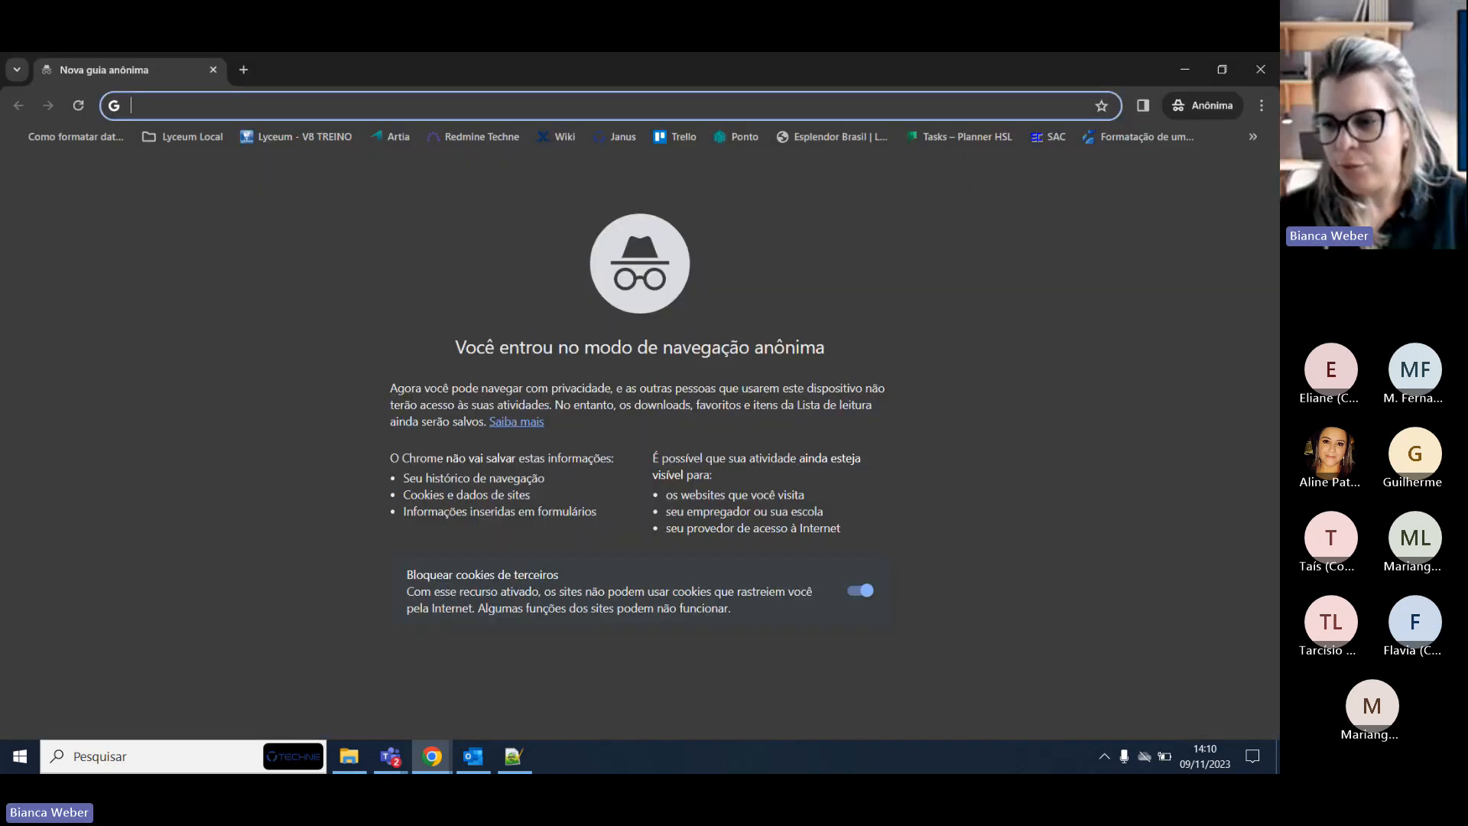
key(alt+Tab)
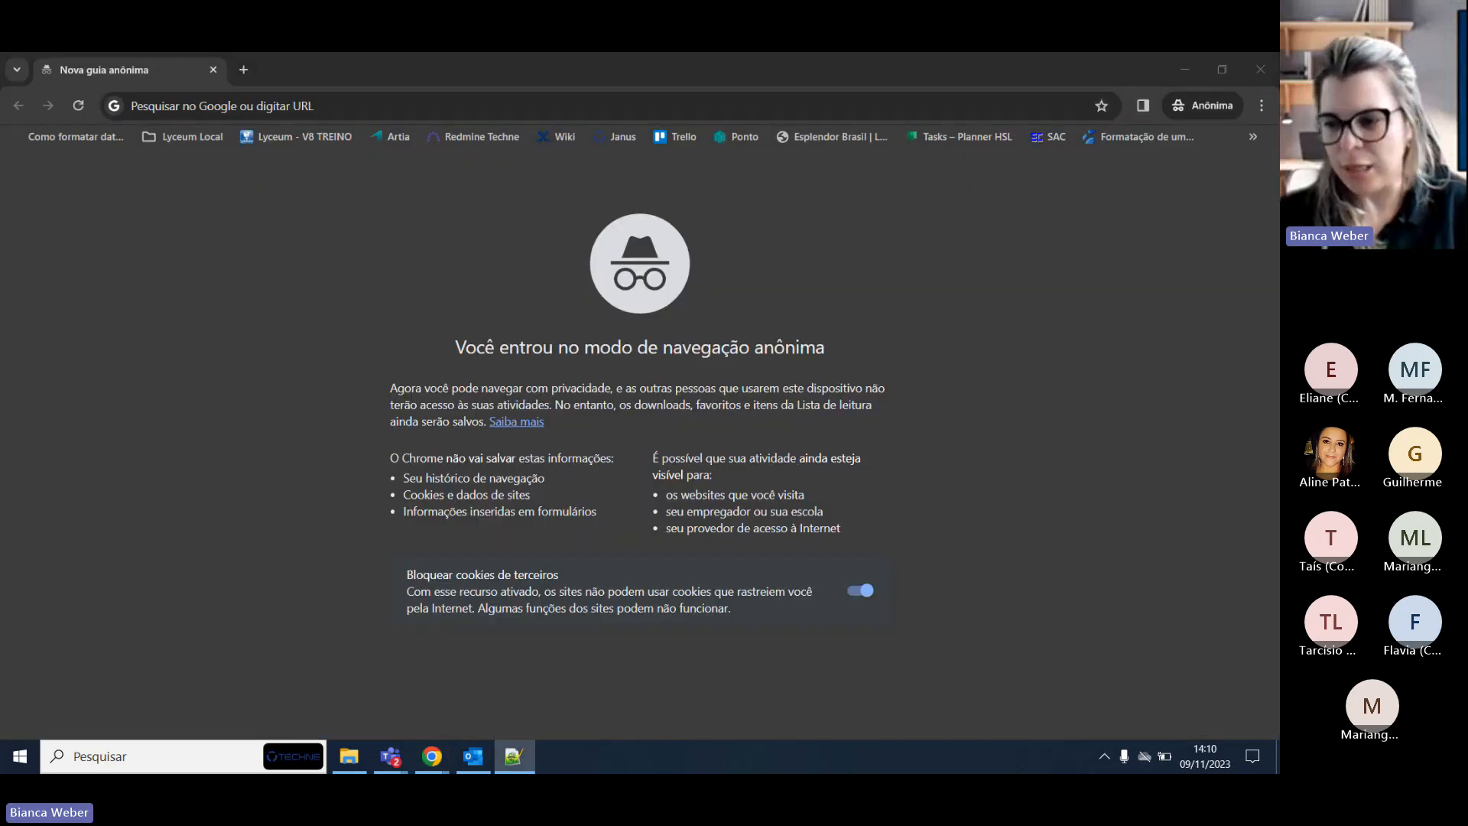
click(502, 107)
text(200.201.10.65:8080/DOnline/DOnline/avisos/TDOL303D.tp)
key(Return)
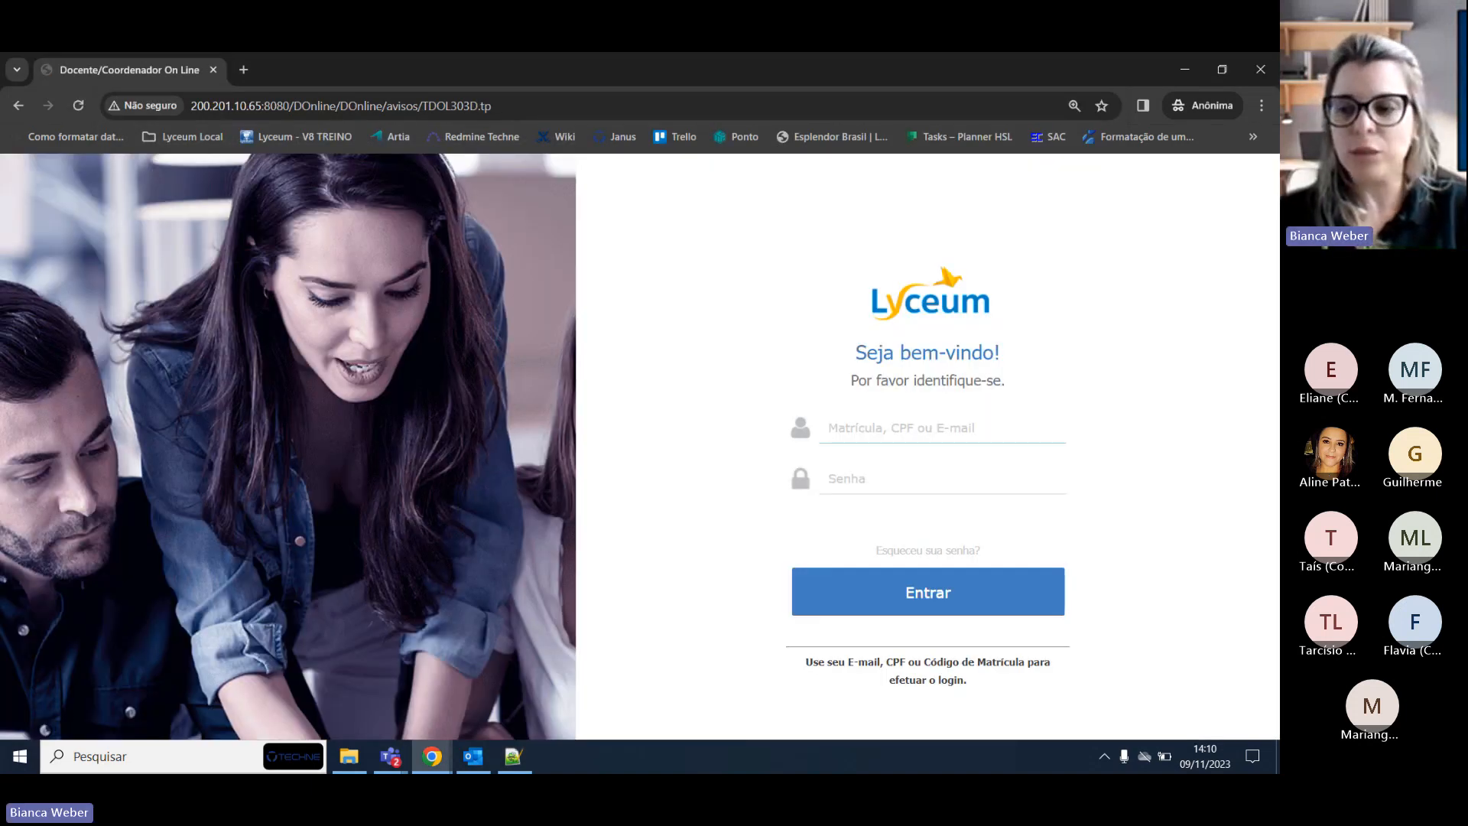
Sign in as the second teacher by pasting the login and entering the corrected password.
key(alt+Tab)
click(829, 424)
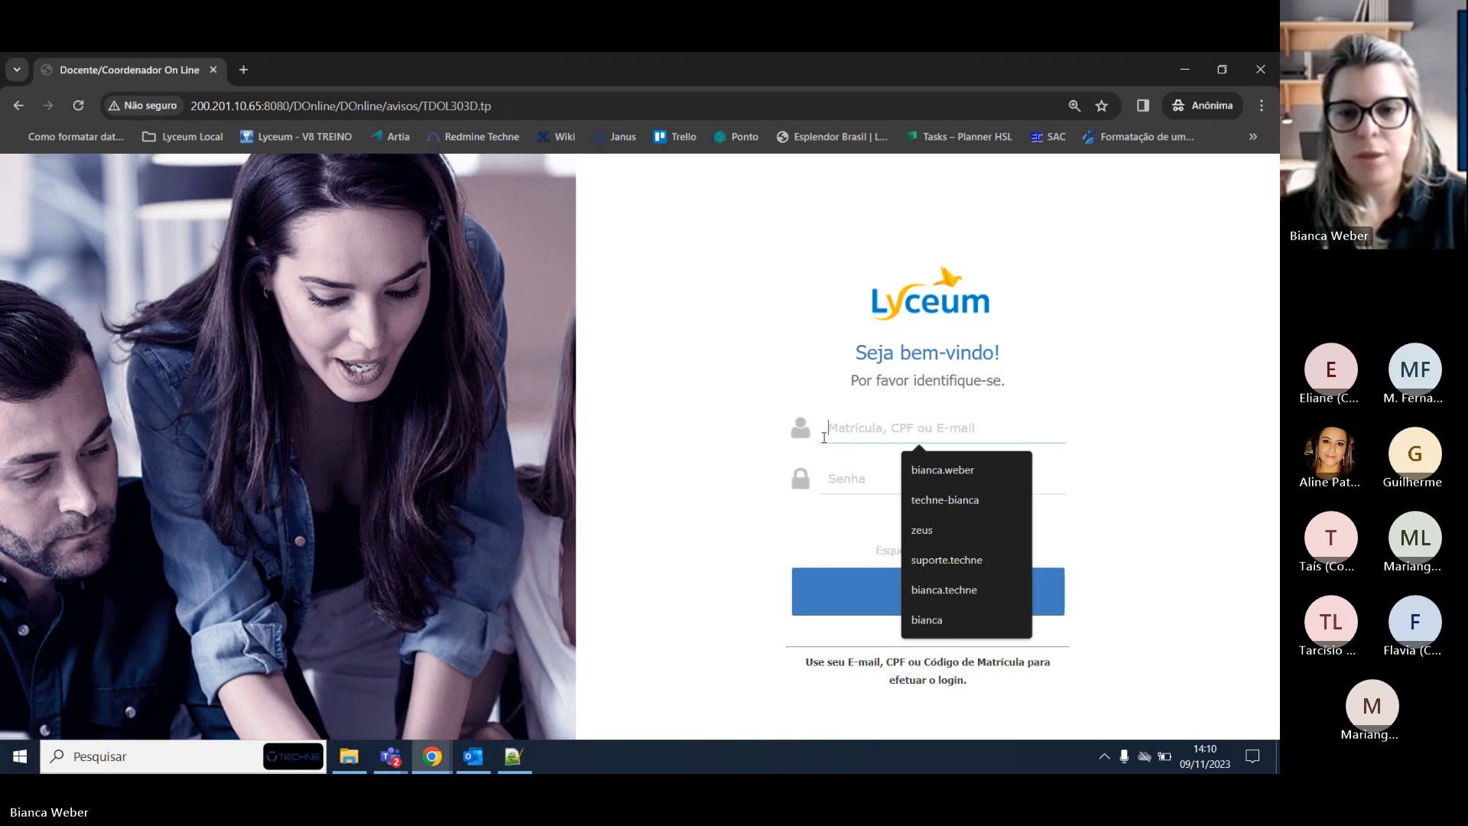
text(215)
click(888, 487)
key(ctrl+v)
key(Return)
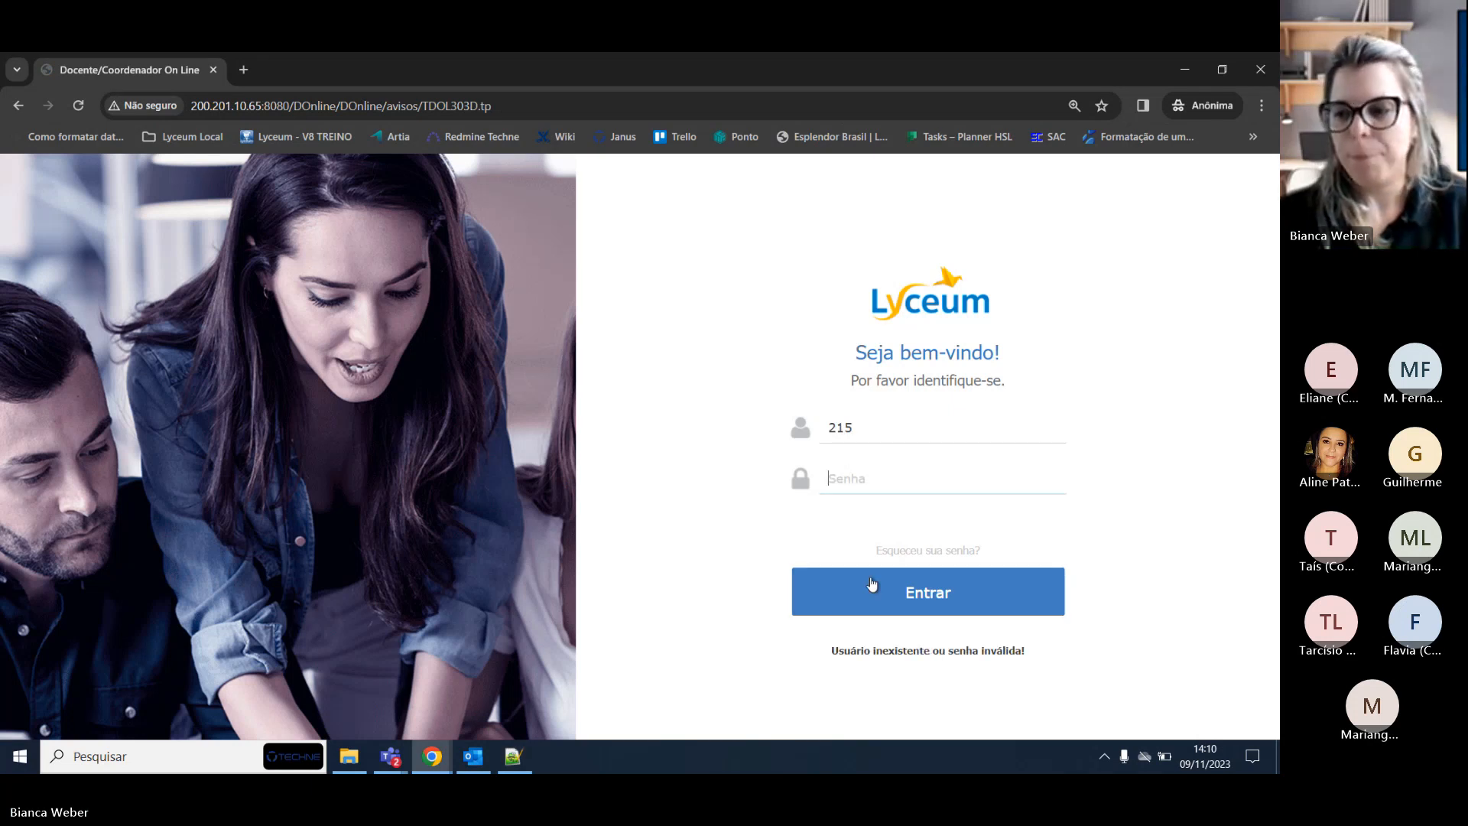
click(882, 472)
text(••••••)
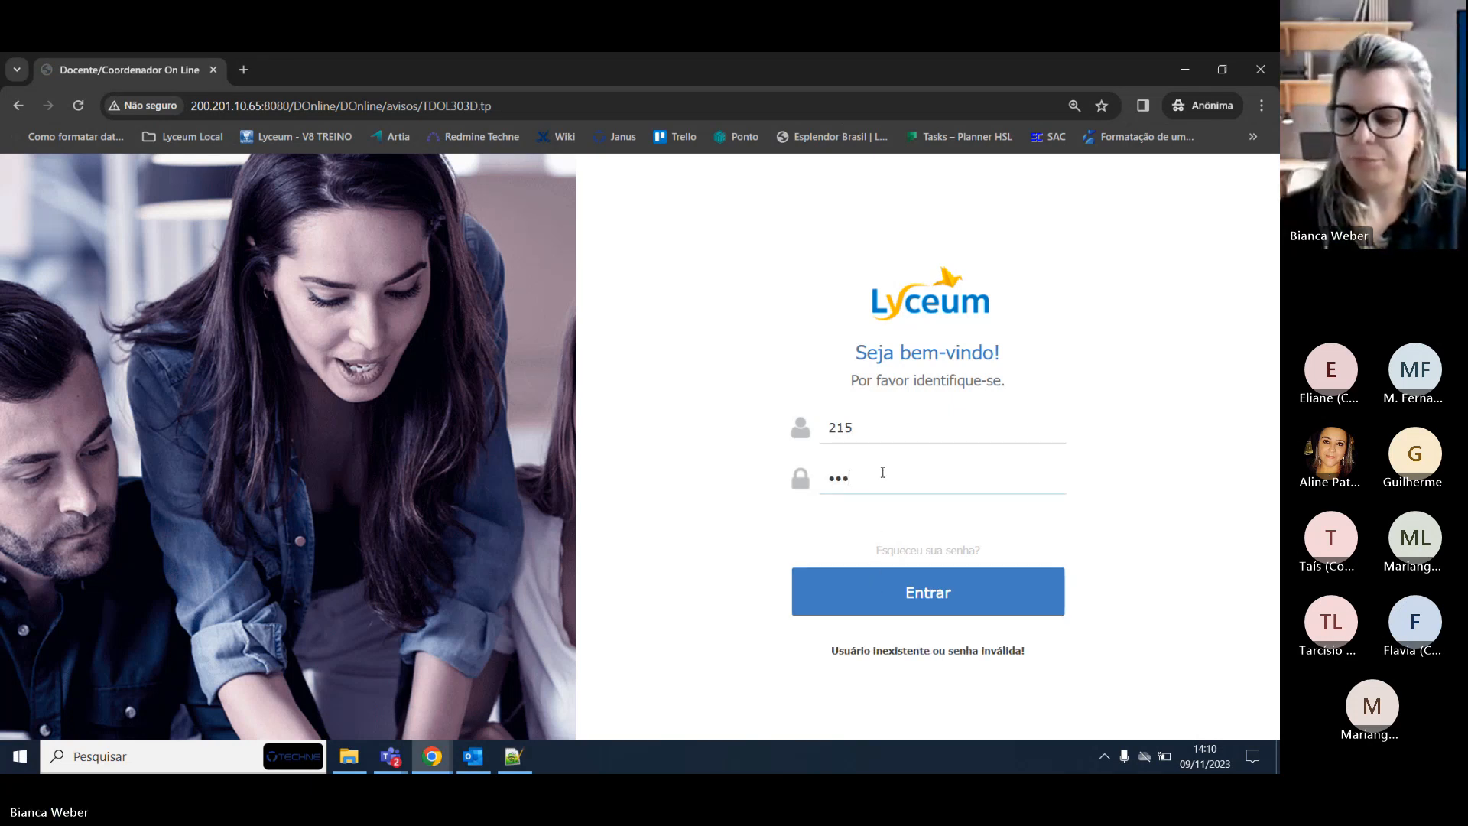
key(Return)
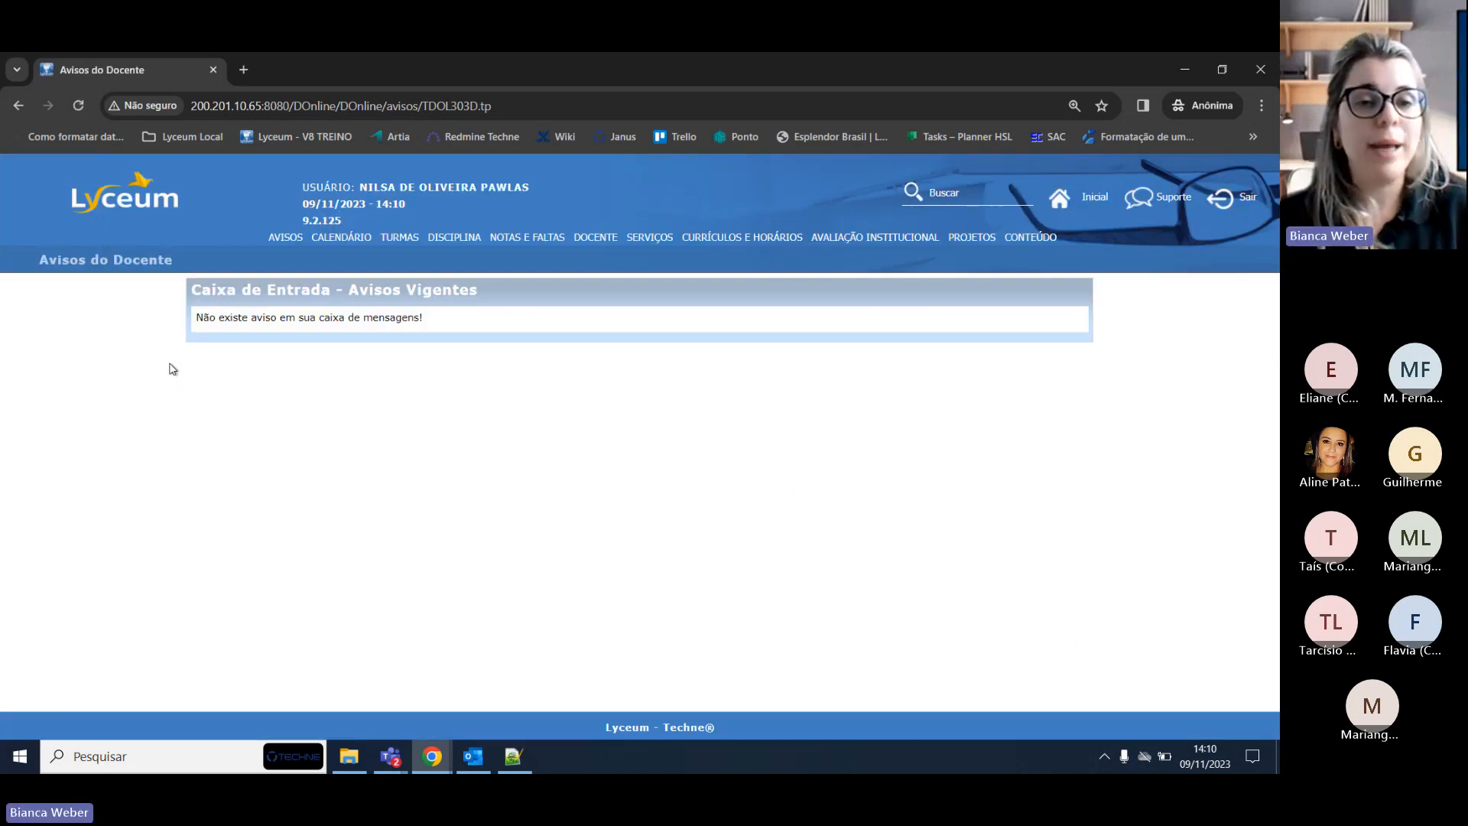
drag(359, 187, 655, 189)
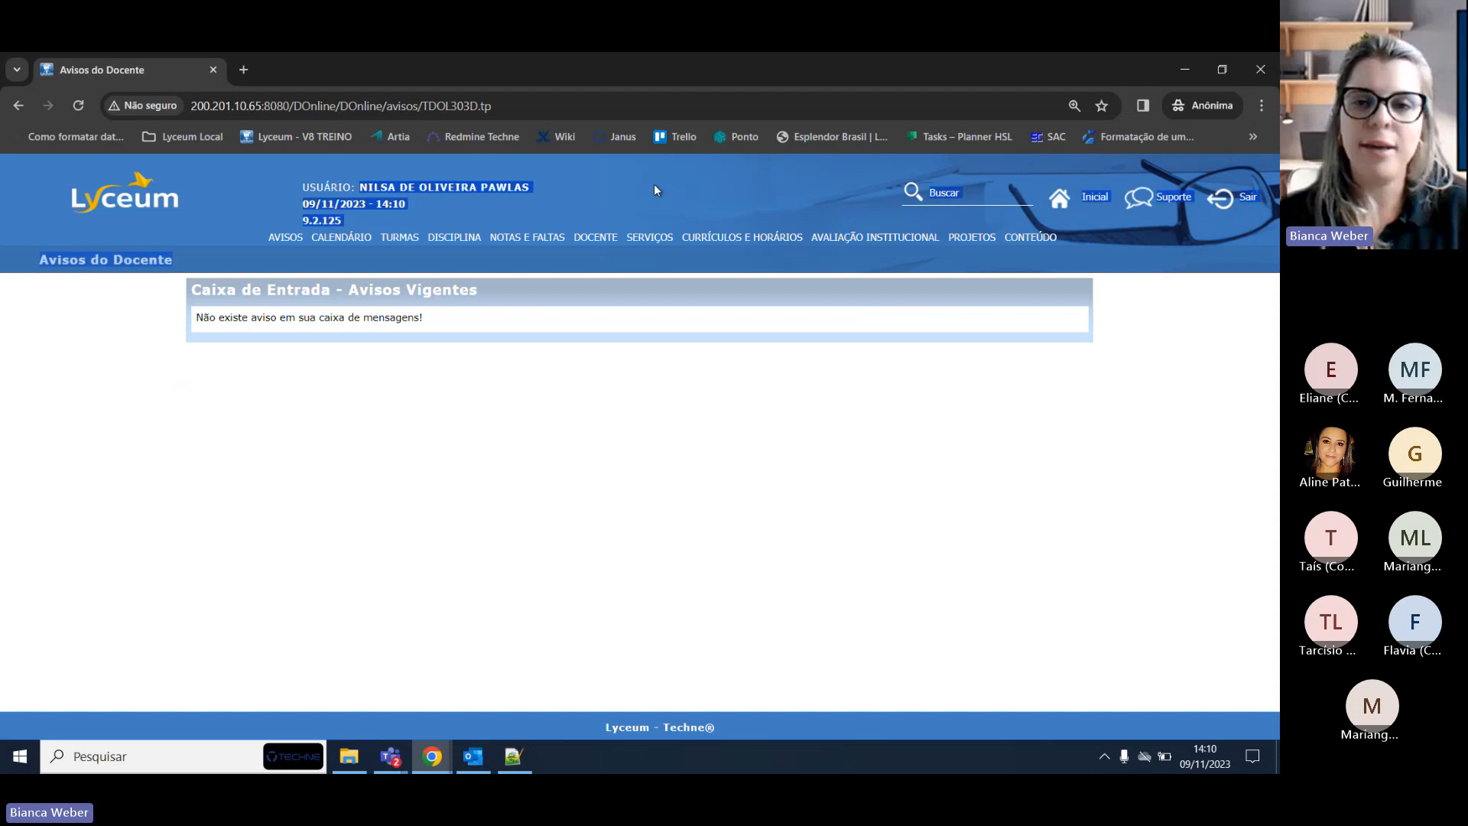
click(1194, 66)
drag(403, 188, 556, 187)
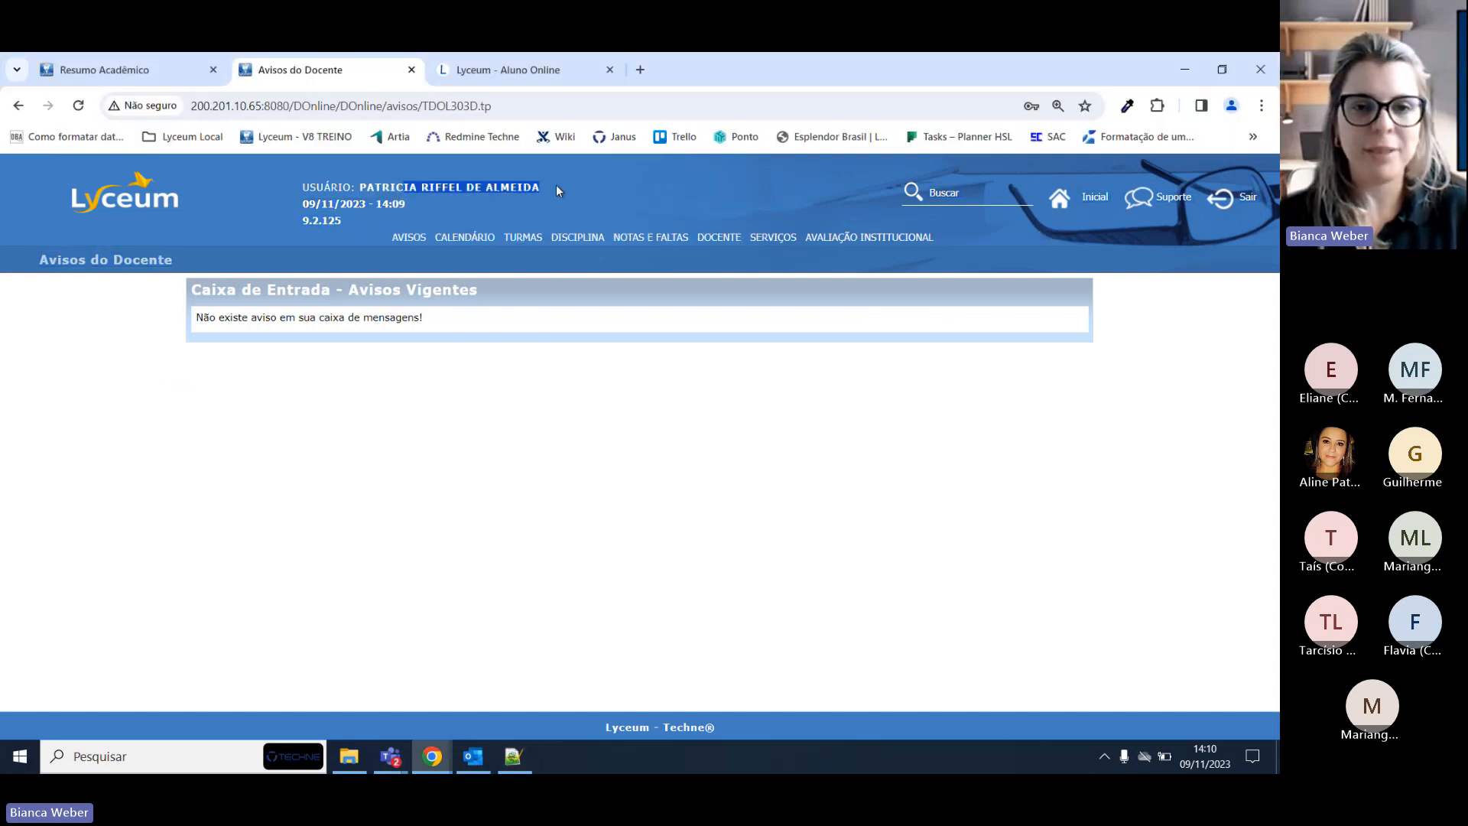
click(580, 187)
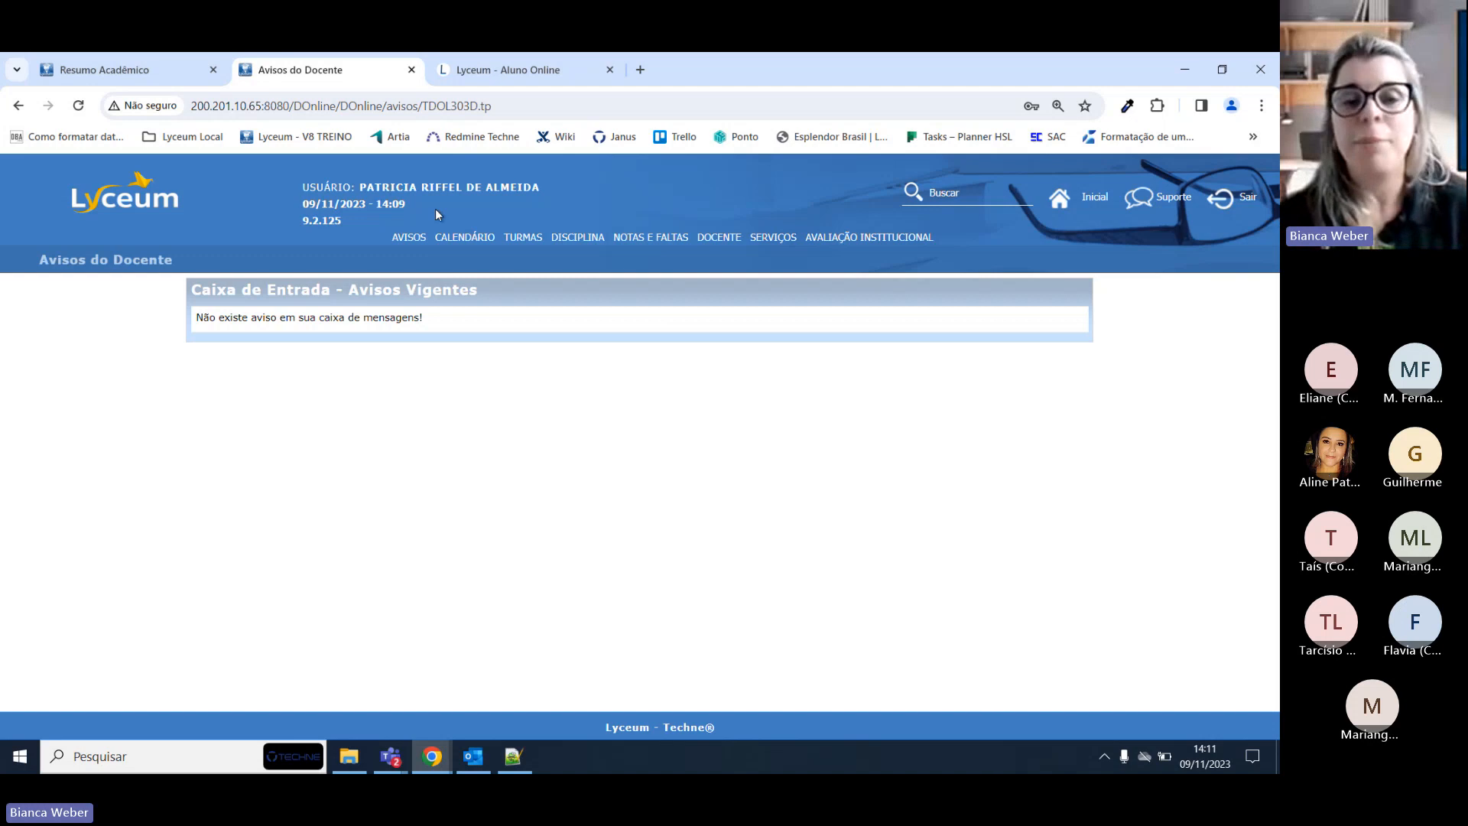
mouse_move(412, 238)
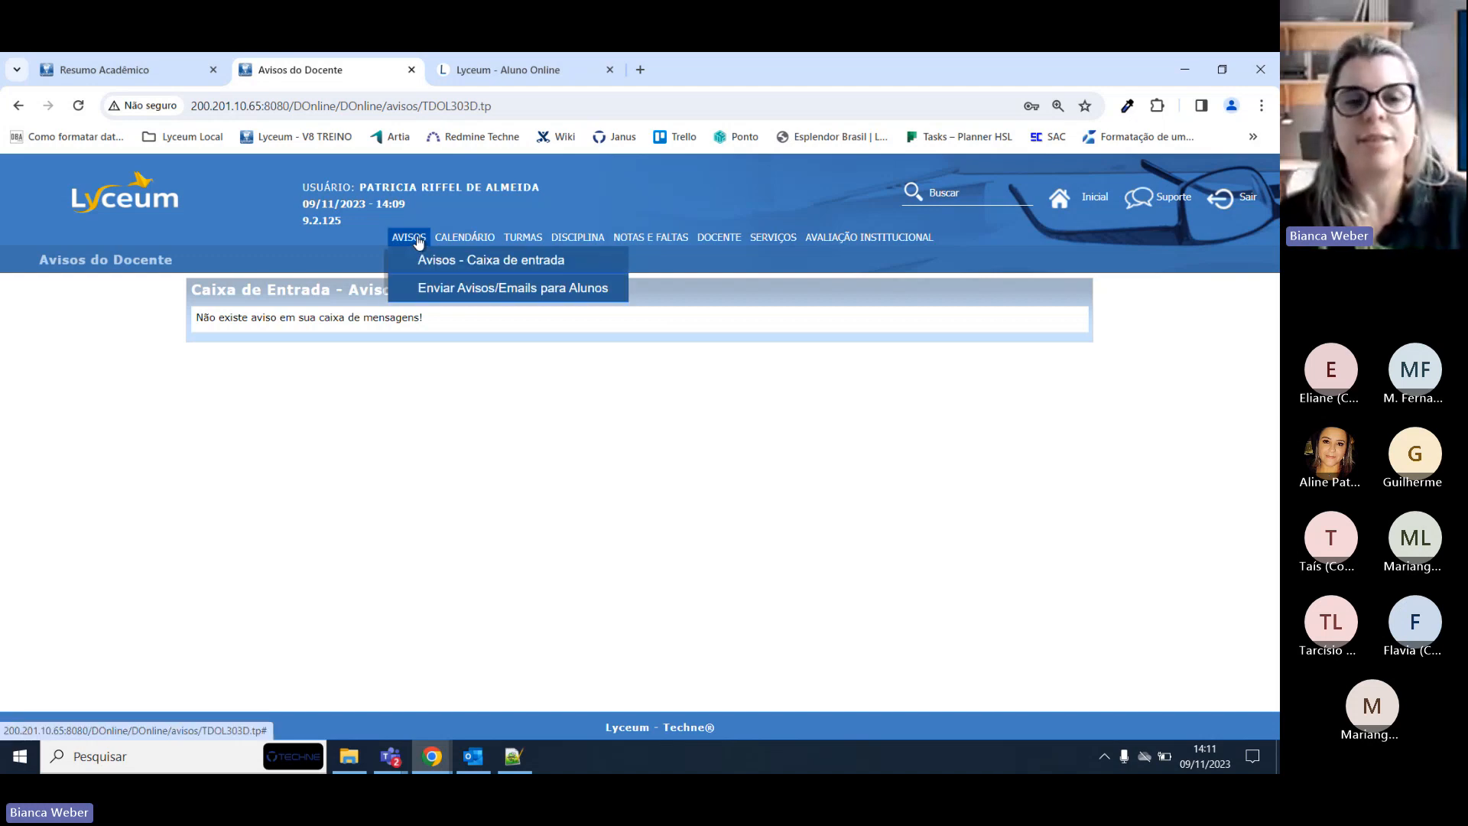
drag(359, 187, 572, 185)
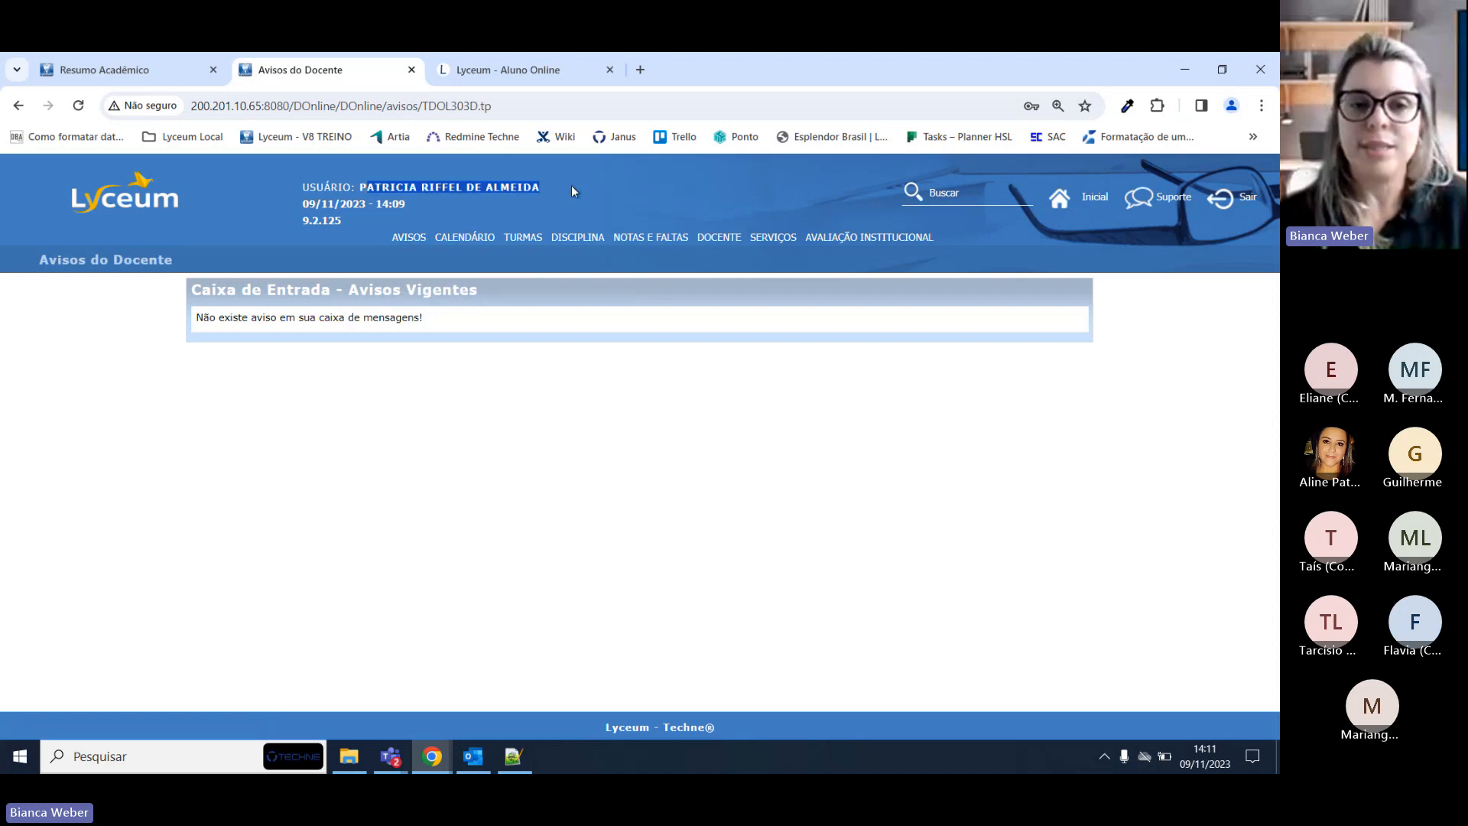
click(572, 185)
mouse_move(408, 243)
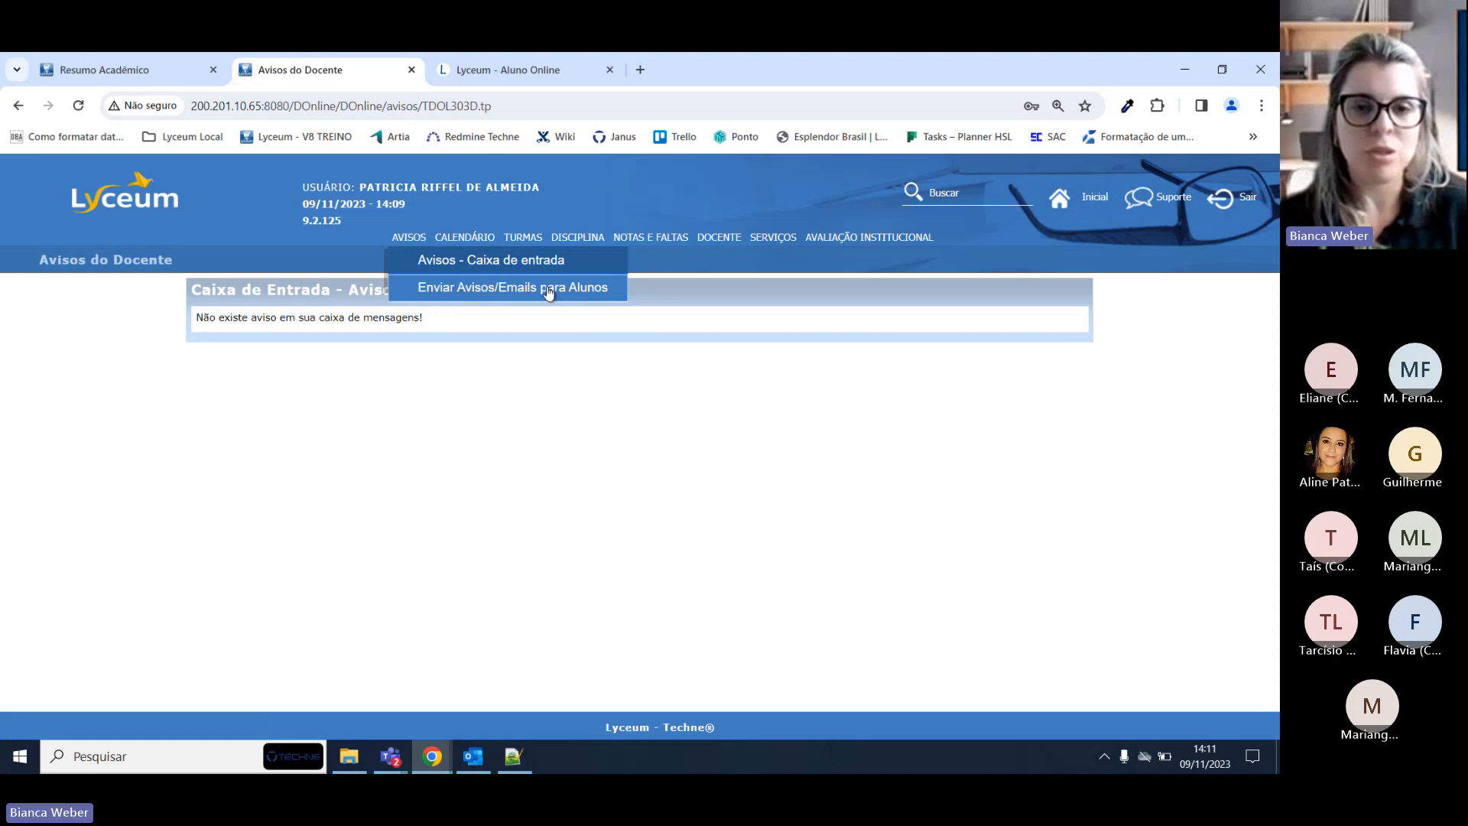
click(512, 258)
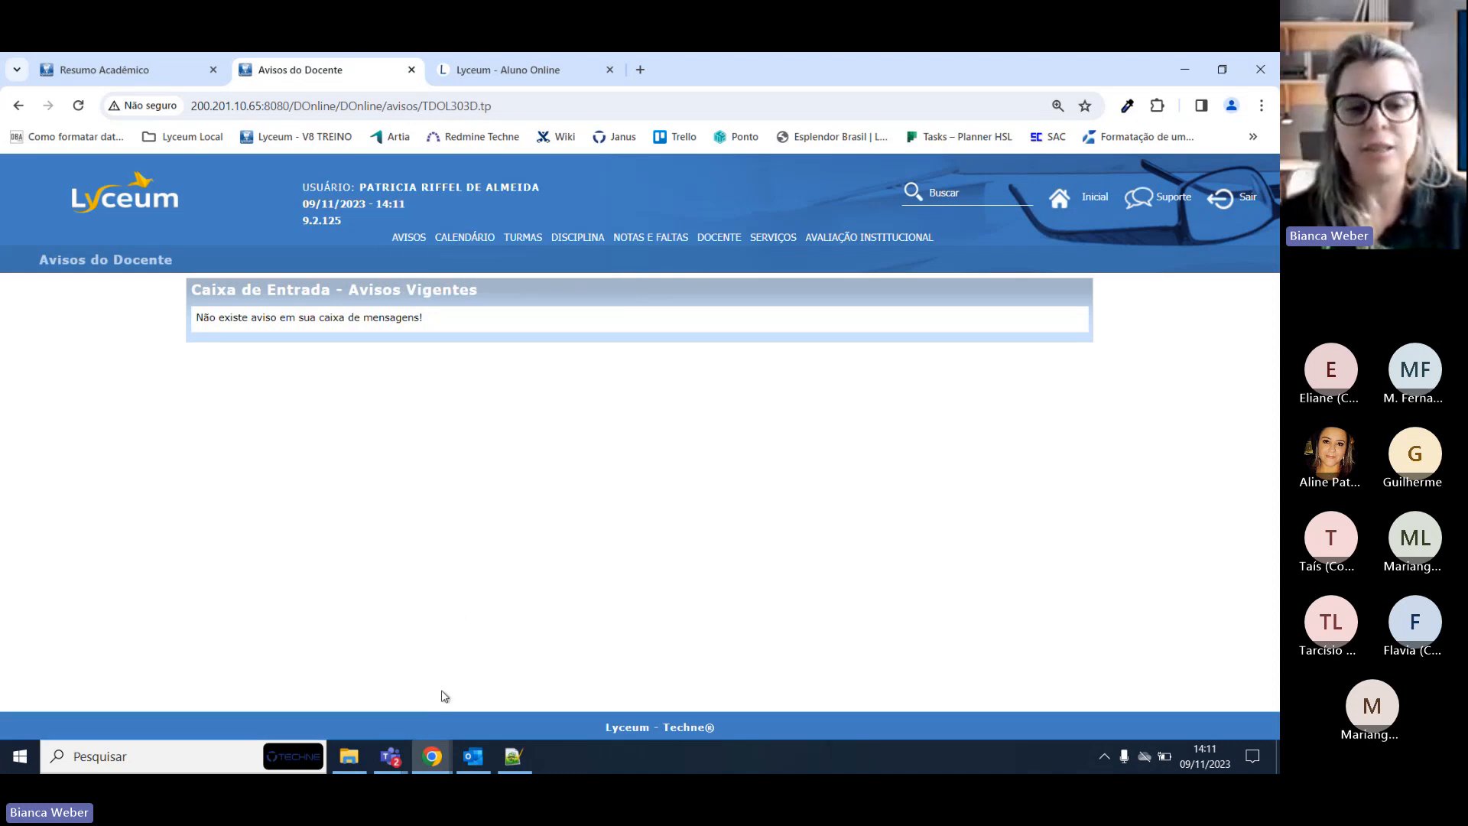
mouse_move(426, 755)
click(600, 683)
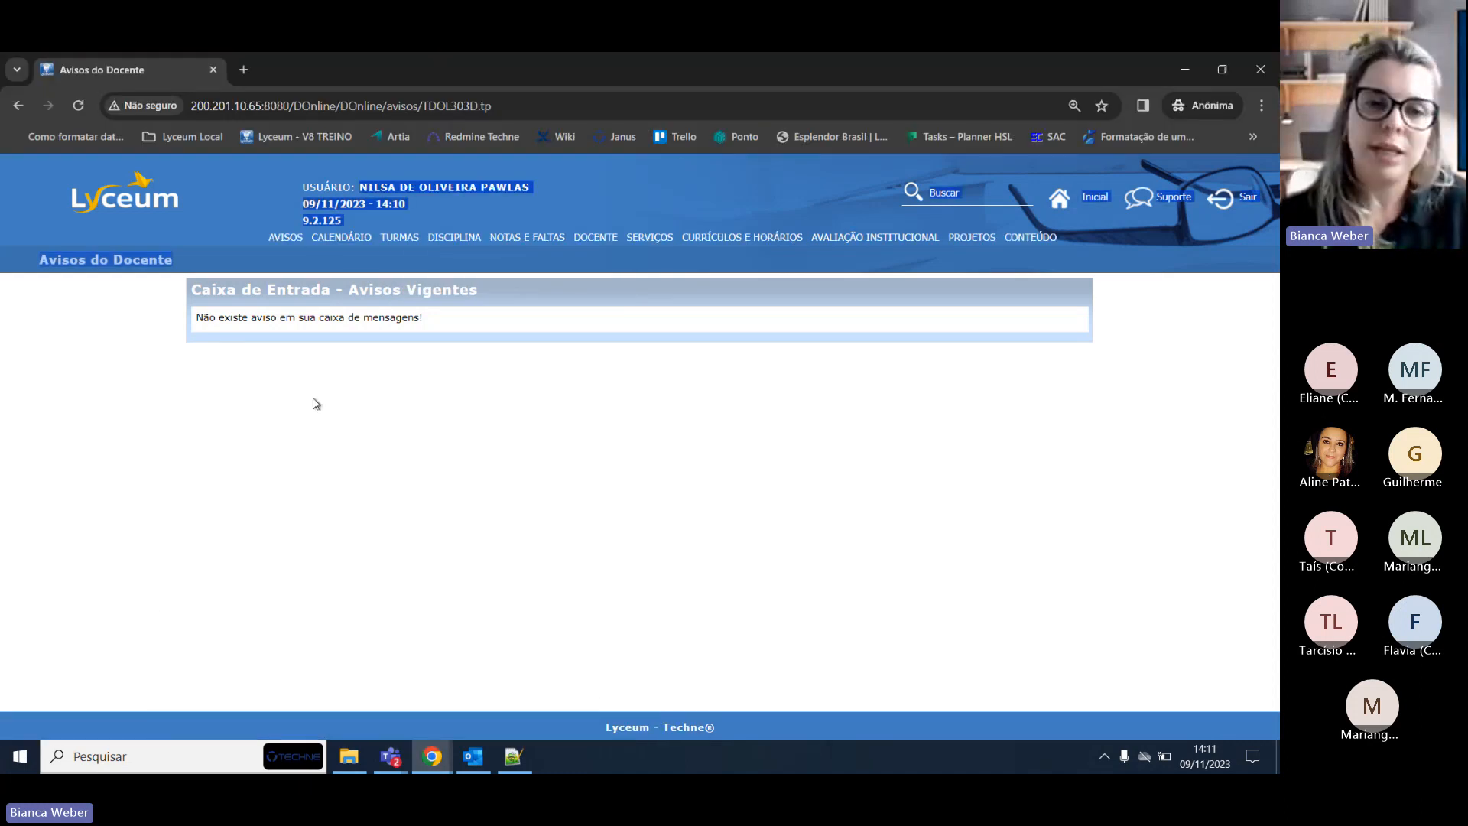
Browse the AVISOS and NOTAS E FALTAS menus, then list the DISCIPLINA options.
click(285, 239)
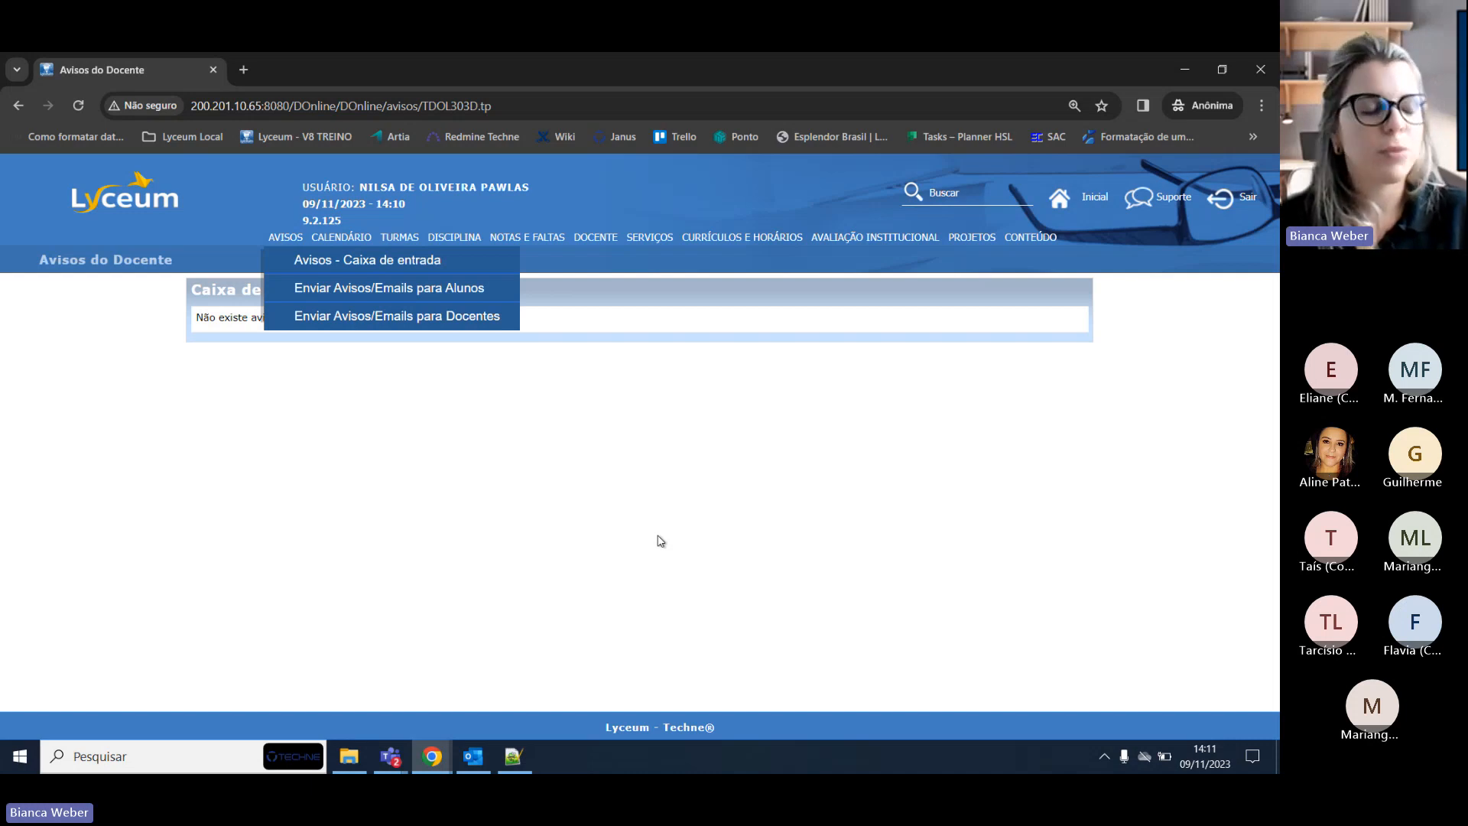
click(516, 239)
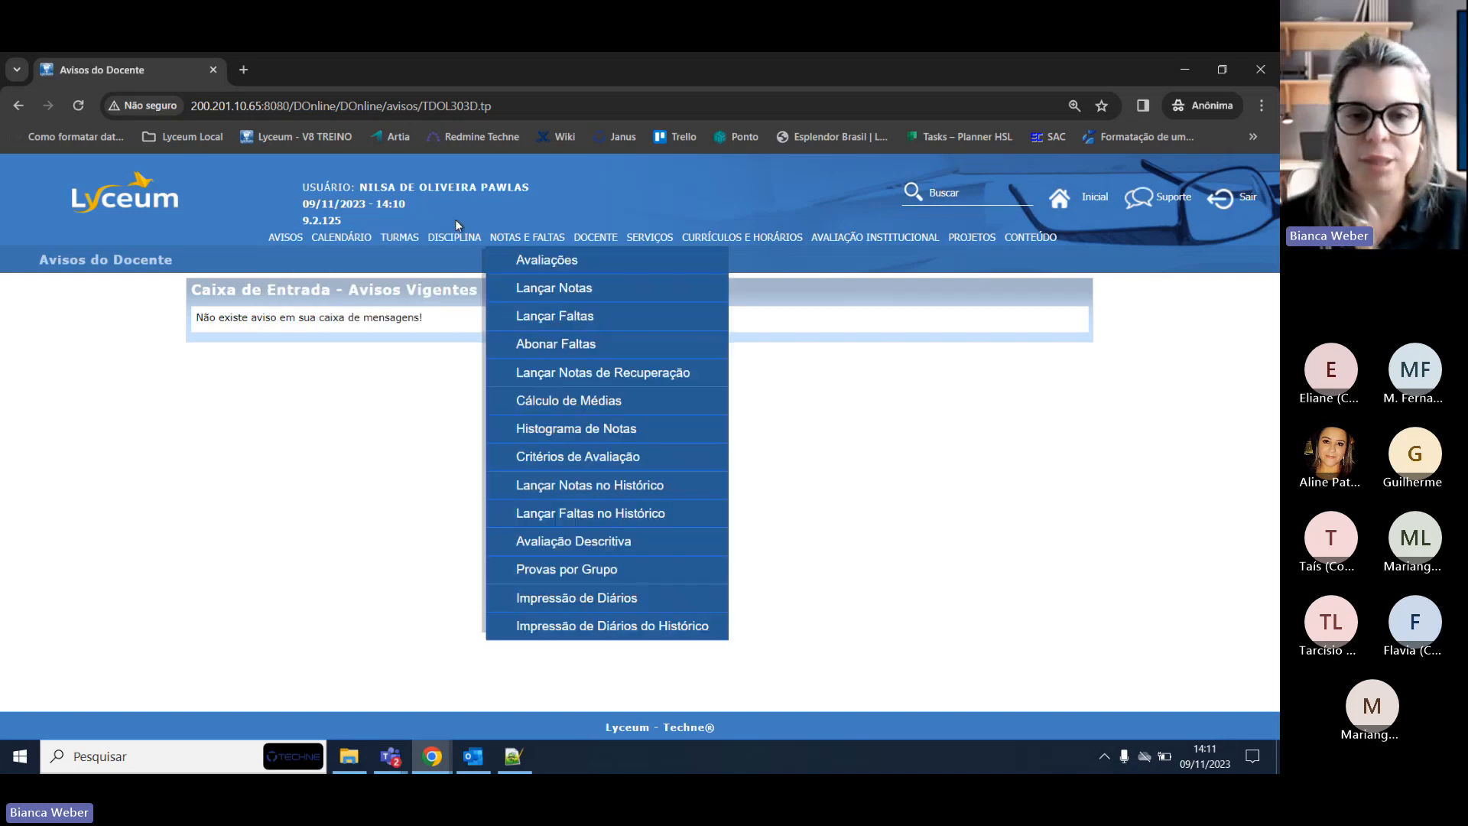
click(480, 240)
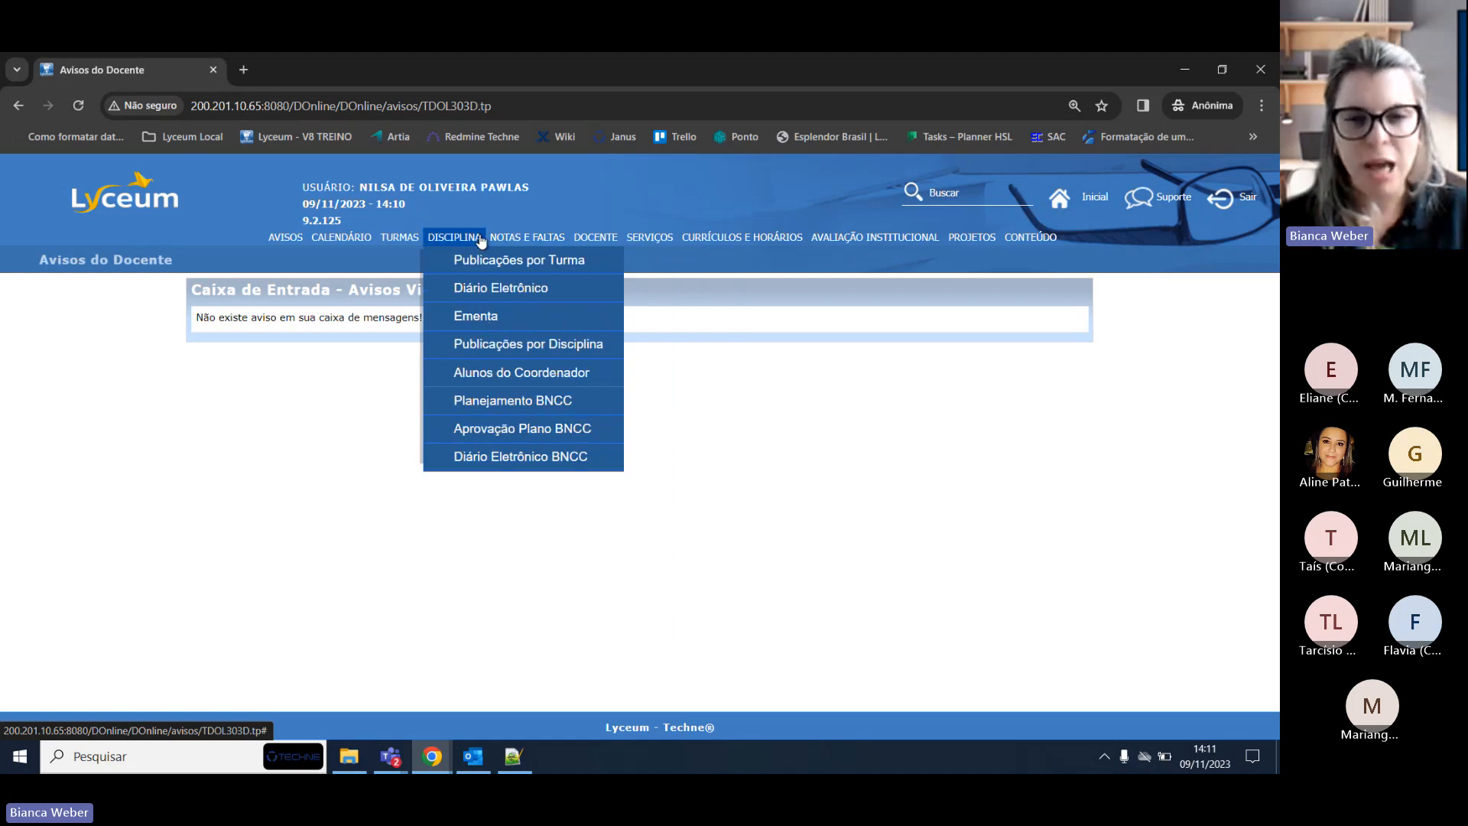
Open DISCIPLINA > Alunos do Coordenador and run Consultar to list all the coordinator's students.
click(494, 372)
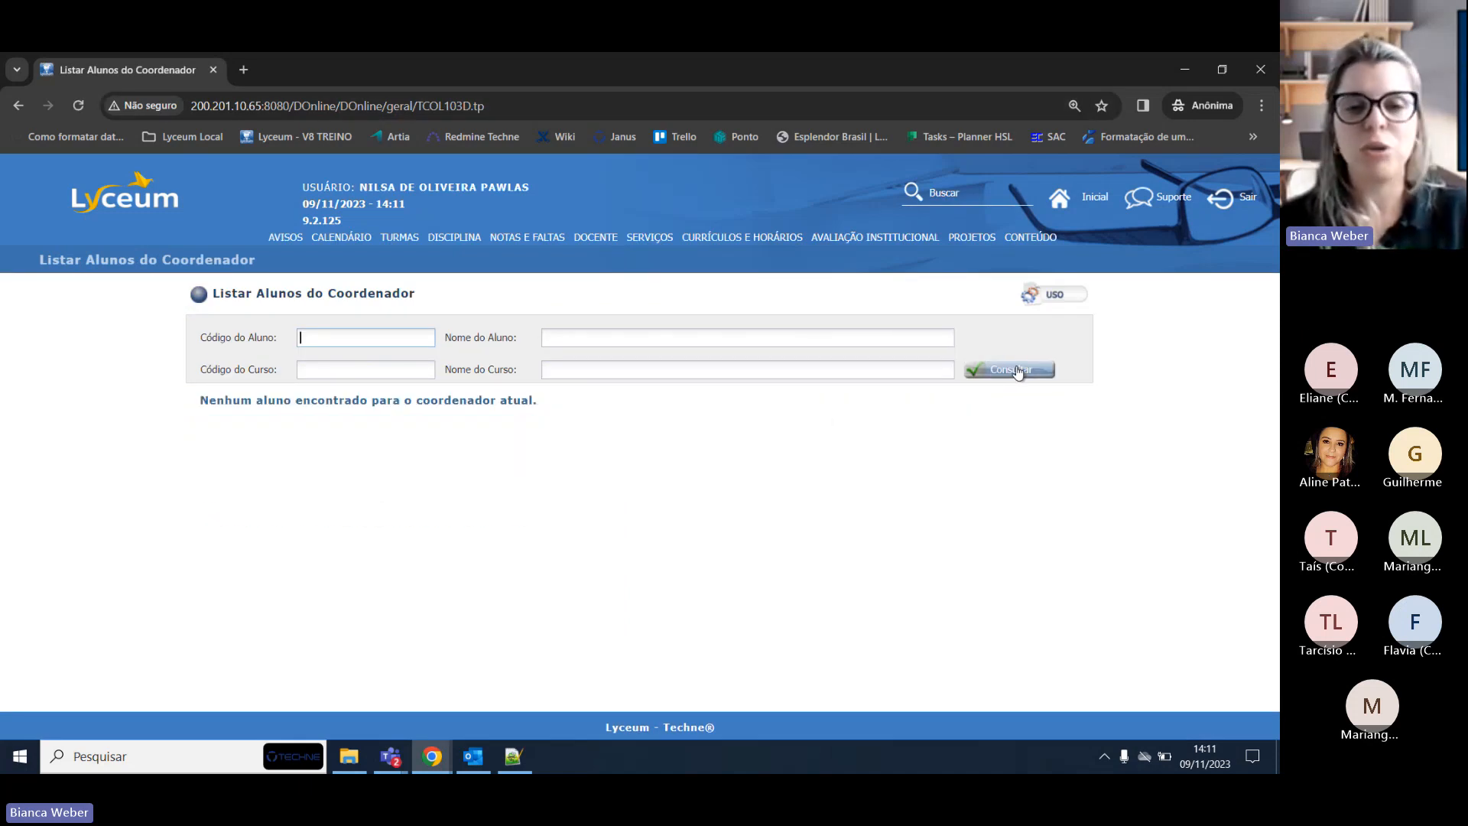
click(1017, 371)
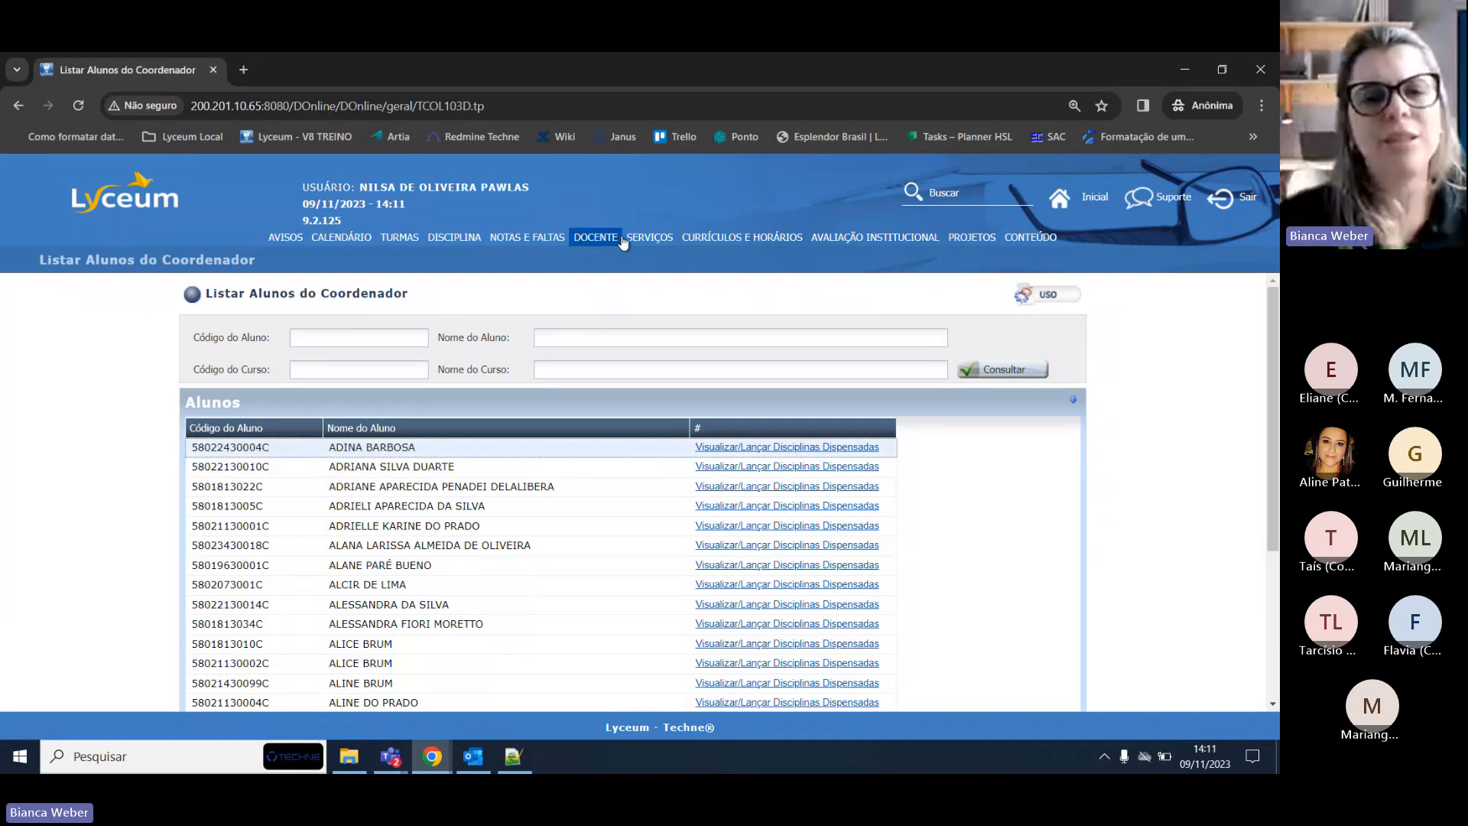
mouse_move(653, 246)
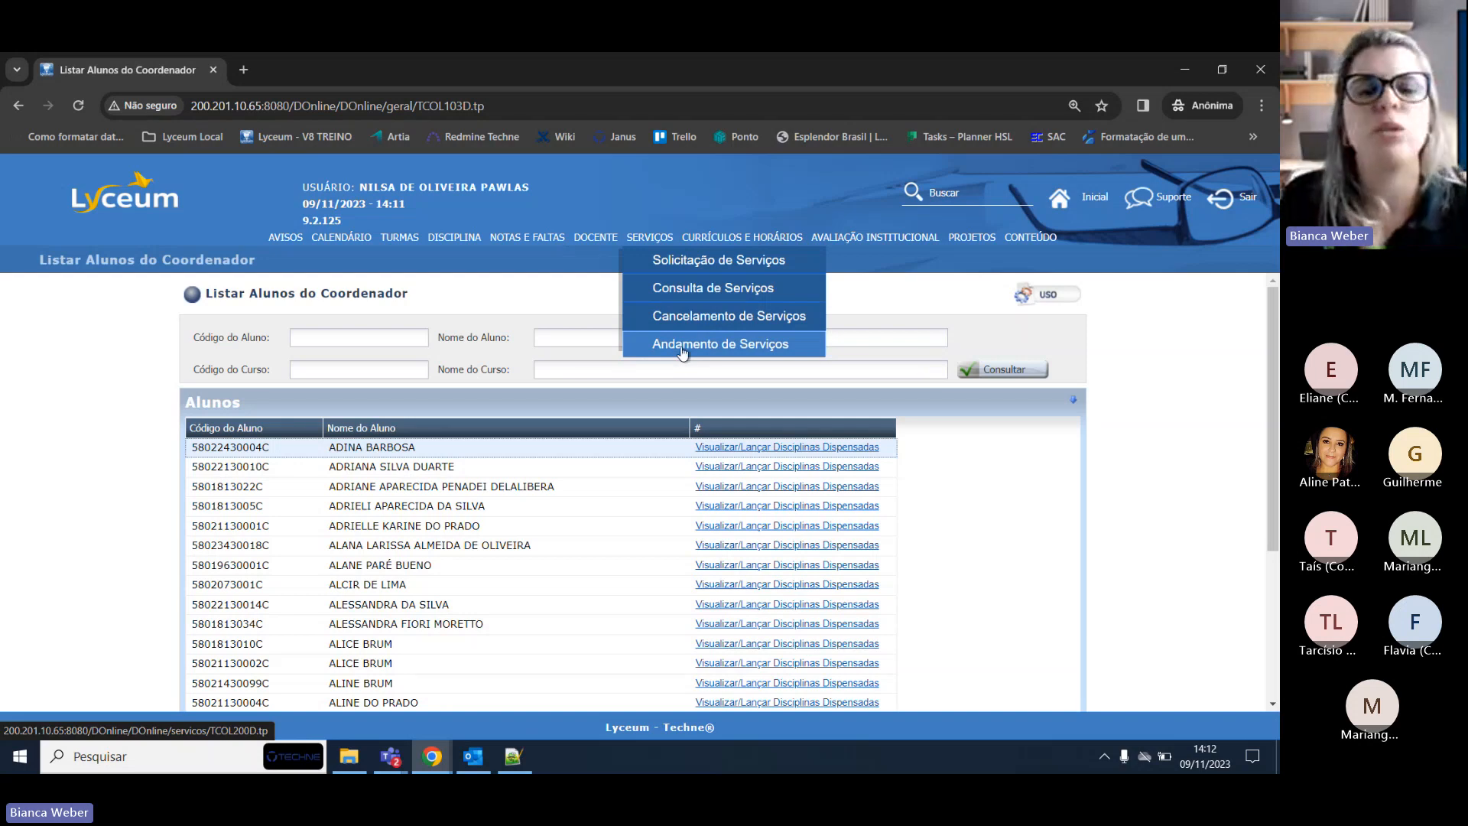
Open SERVIÇOS > Andamento de Serviços and review its two in-progress requests and filters.
click(683, 344)
scroll(683, 352, down, 3)
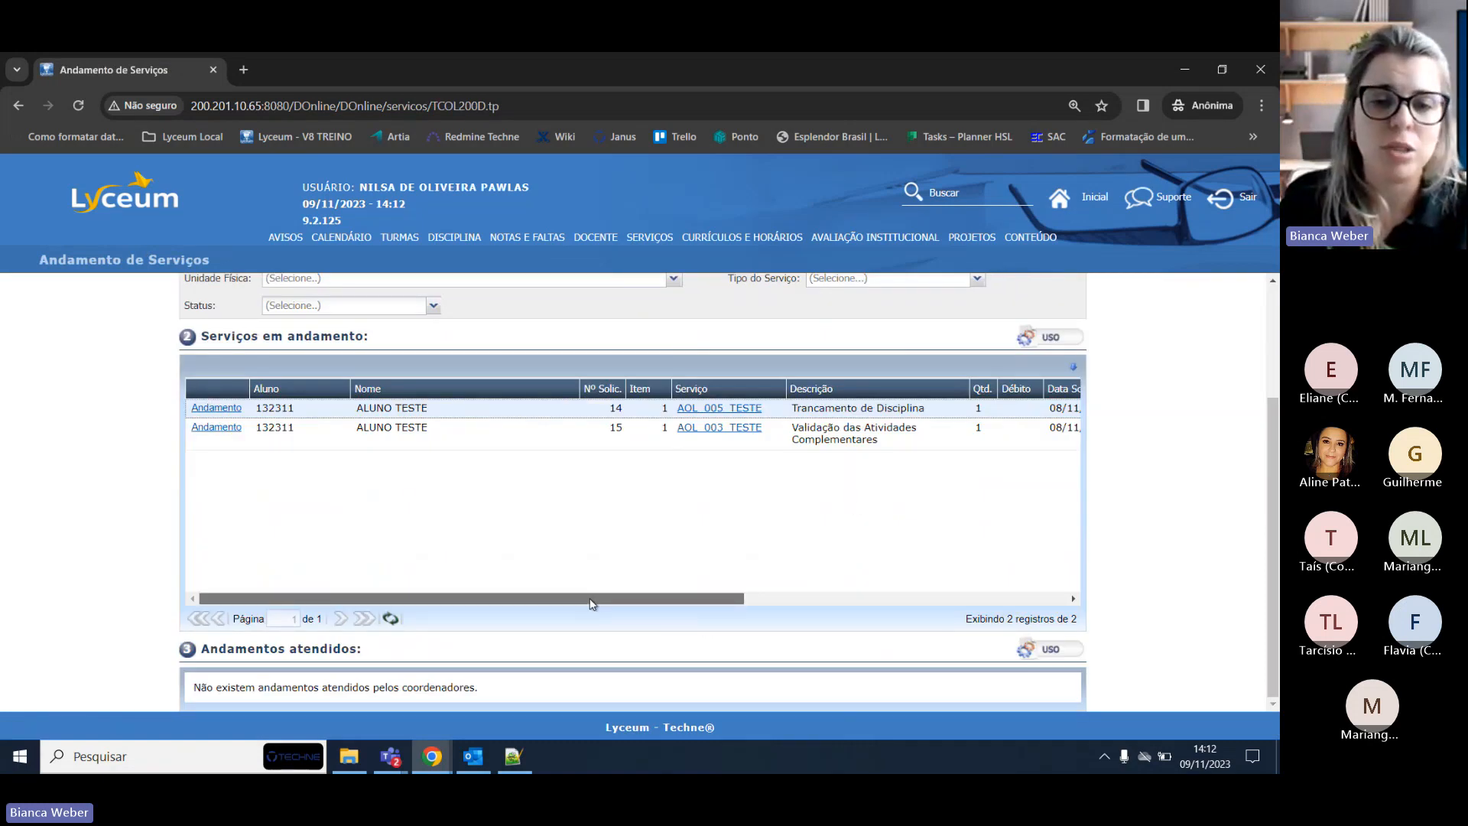
drag(592, 599, 148, 616)
scroll(292, 535, up, 3)
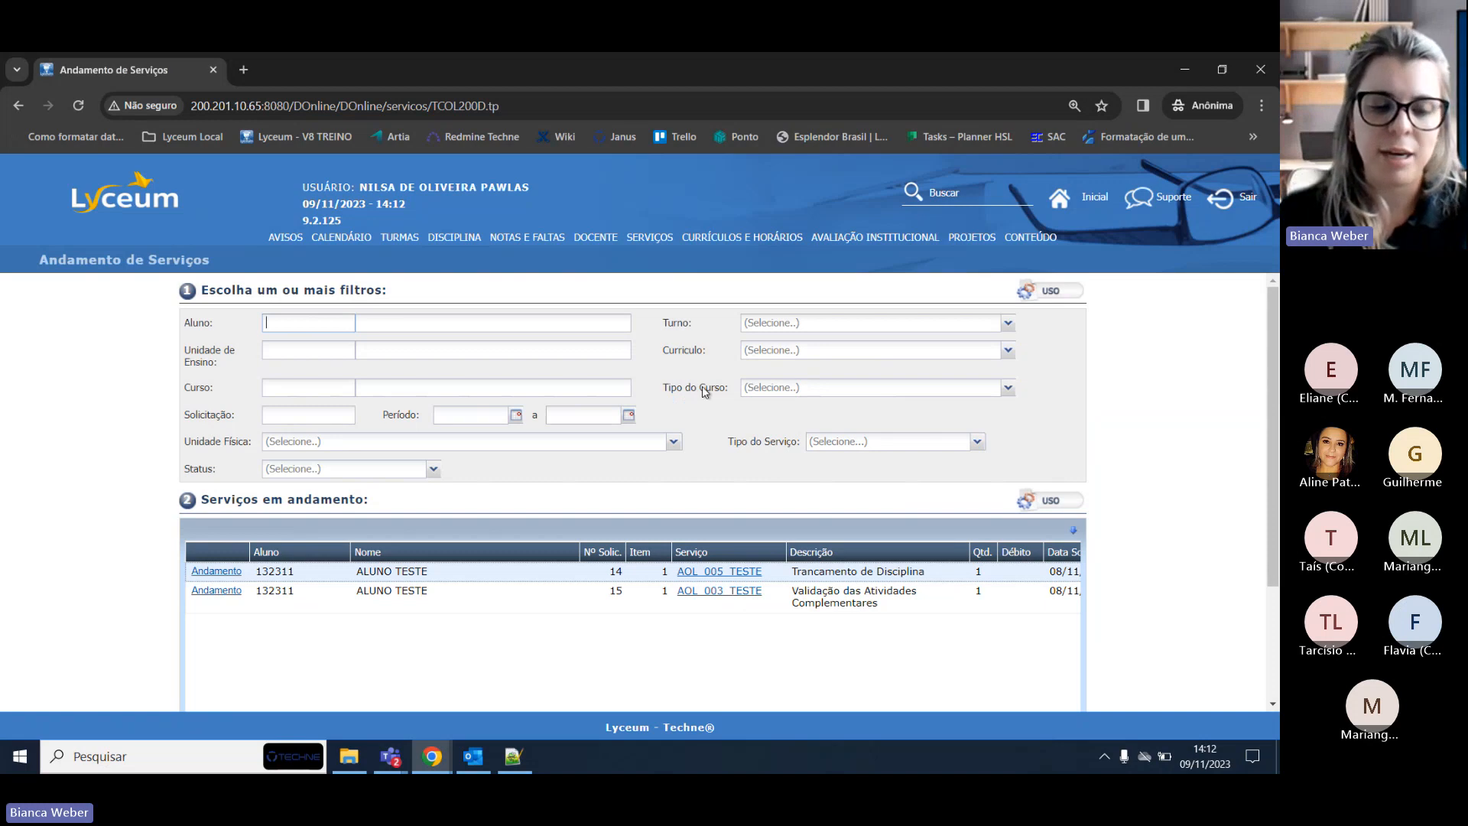
scroll(692, 403, down, 1)
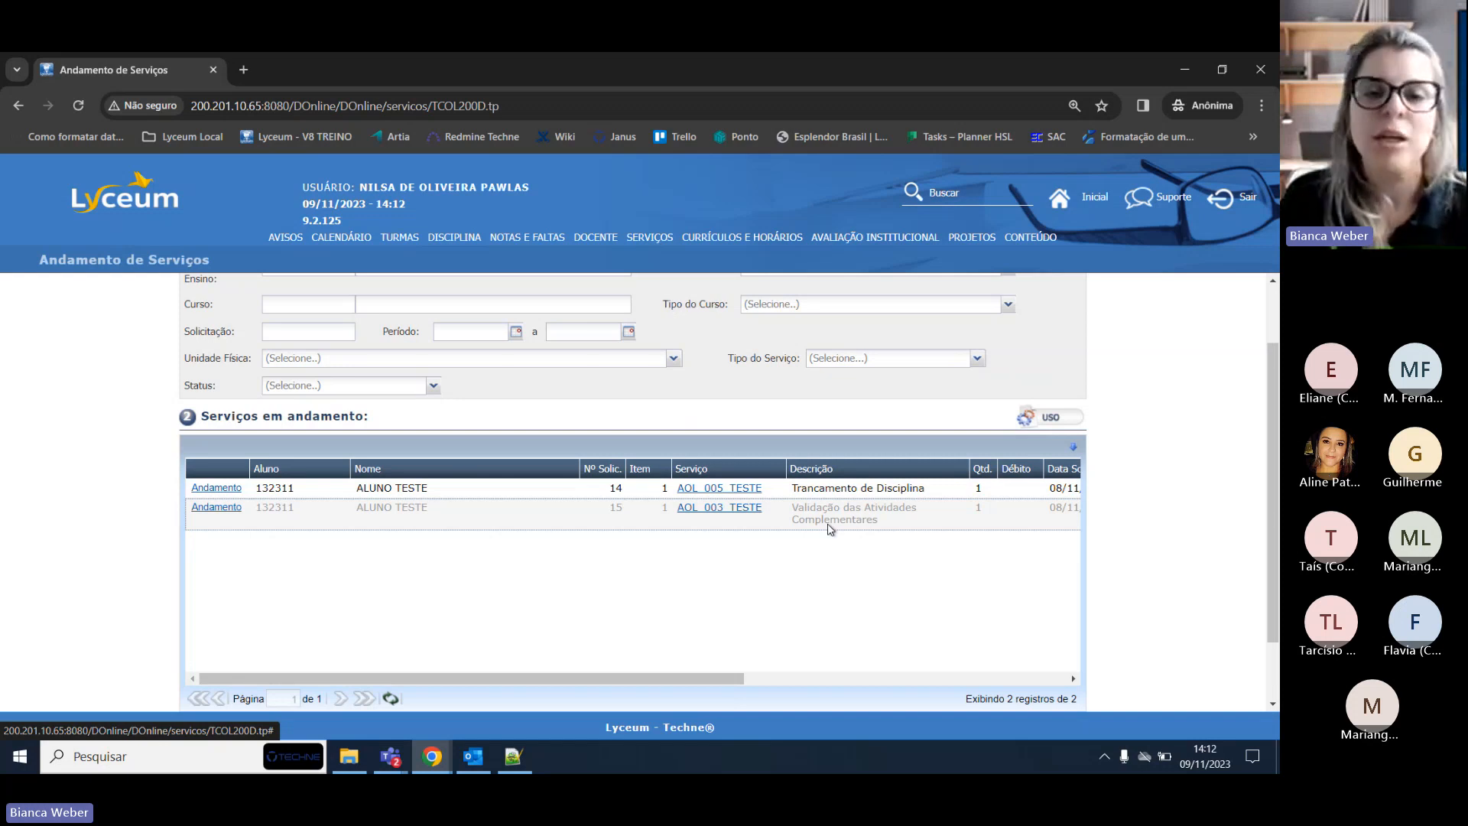
scroll(828, 524, up, 2)
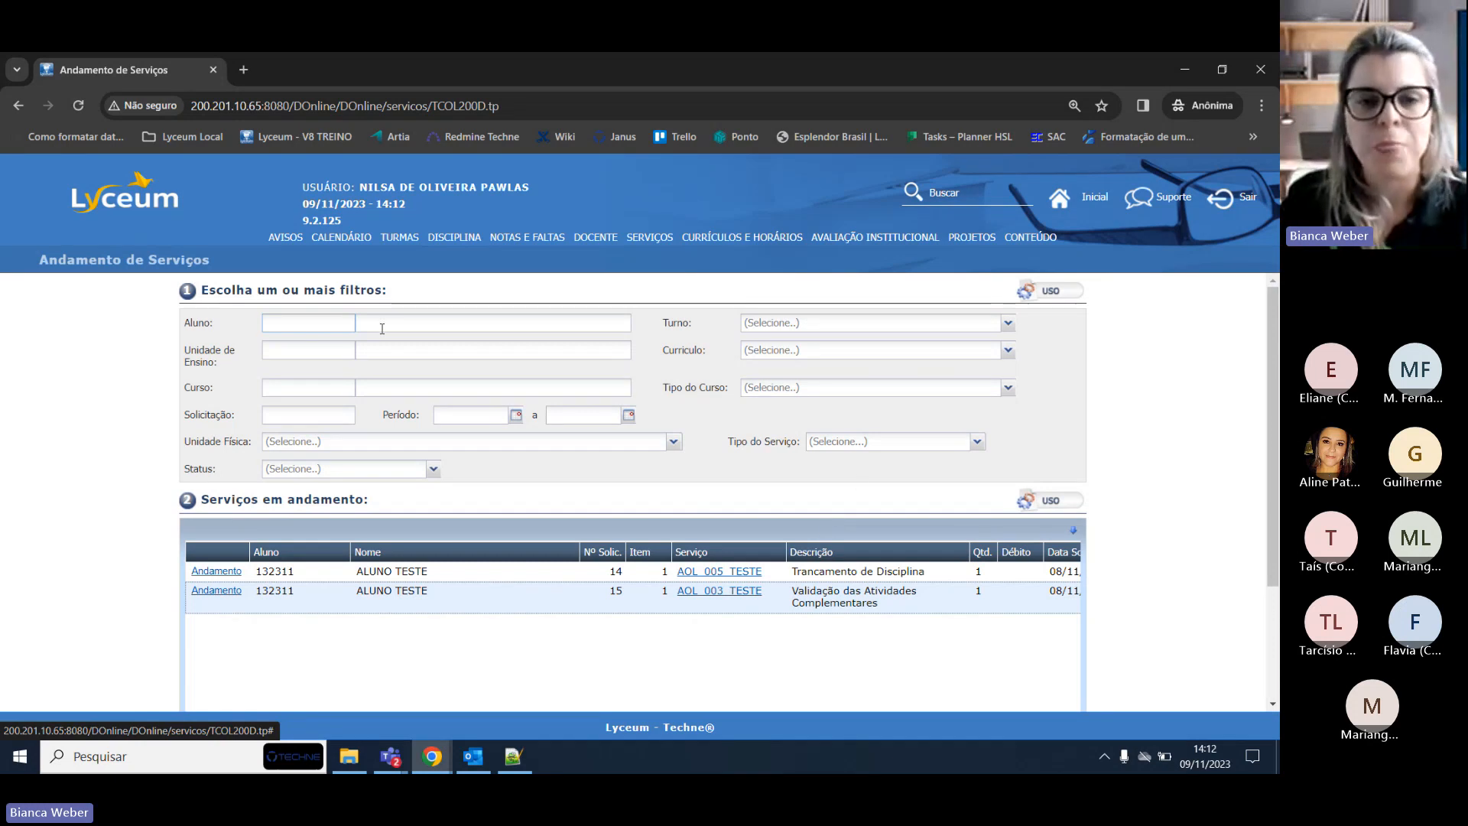
mouse_move(415, 242)
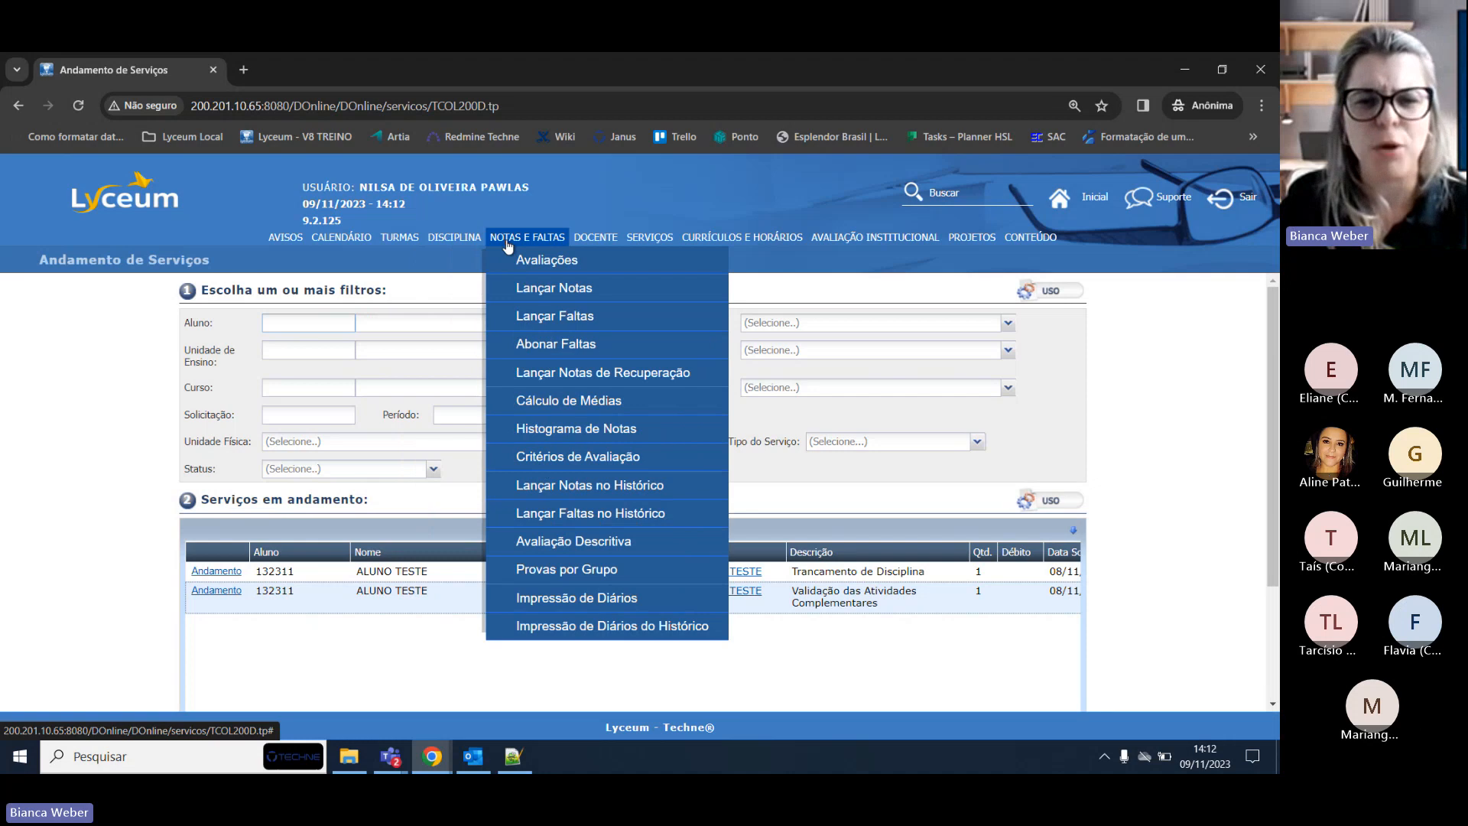
mouse_move(627, 250)
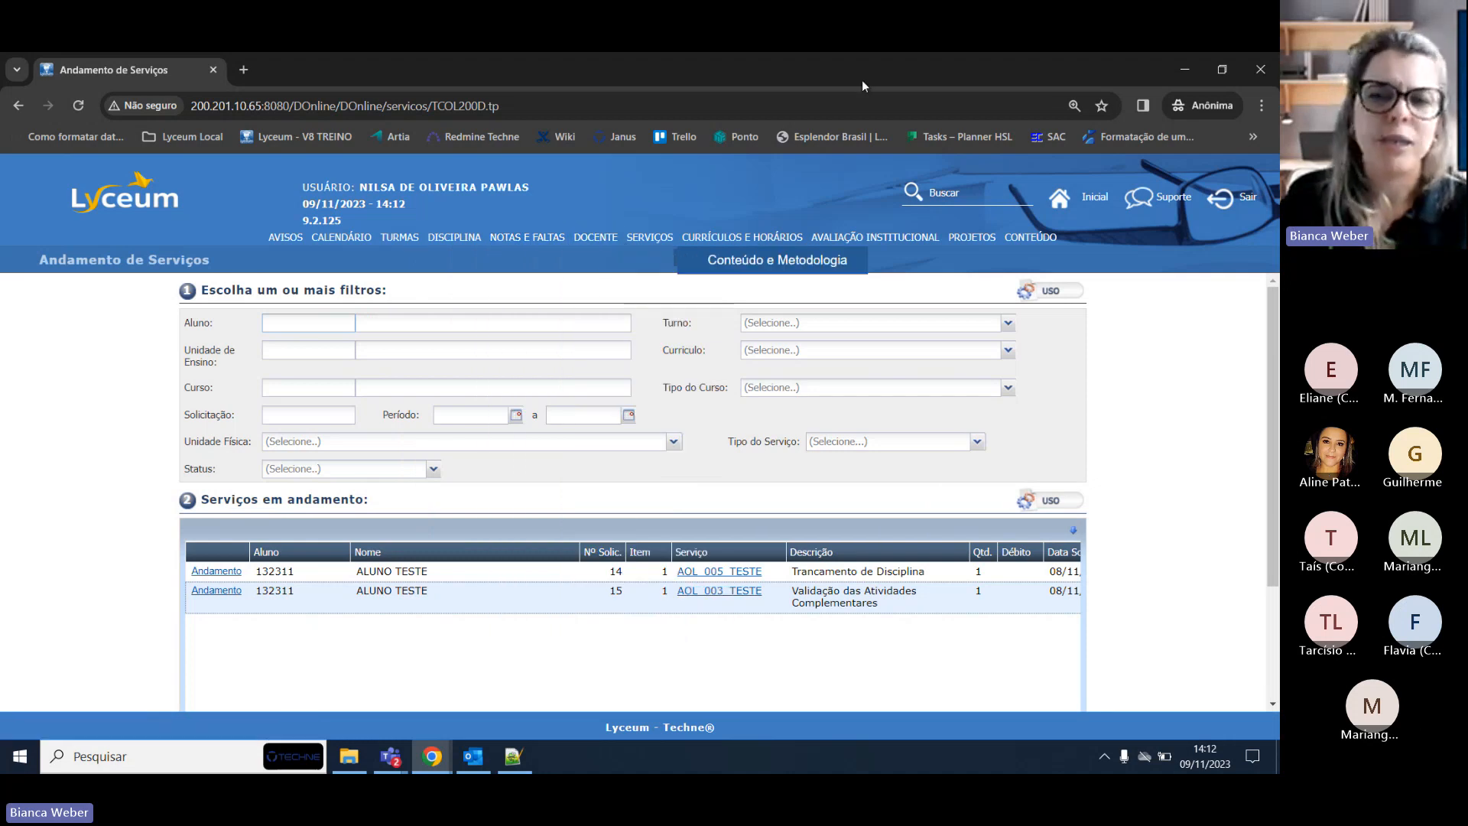
Minimize the incognito coordinator window, bringing the teacher's Avisos do Docente session to the front.
click(1185, 69)
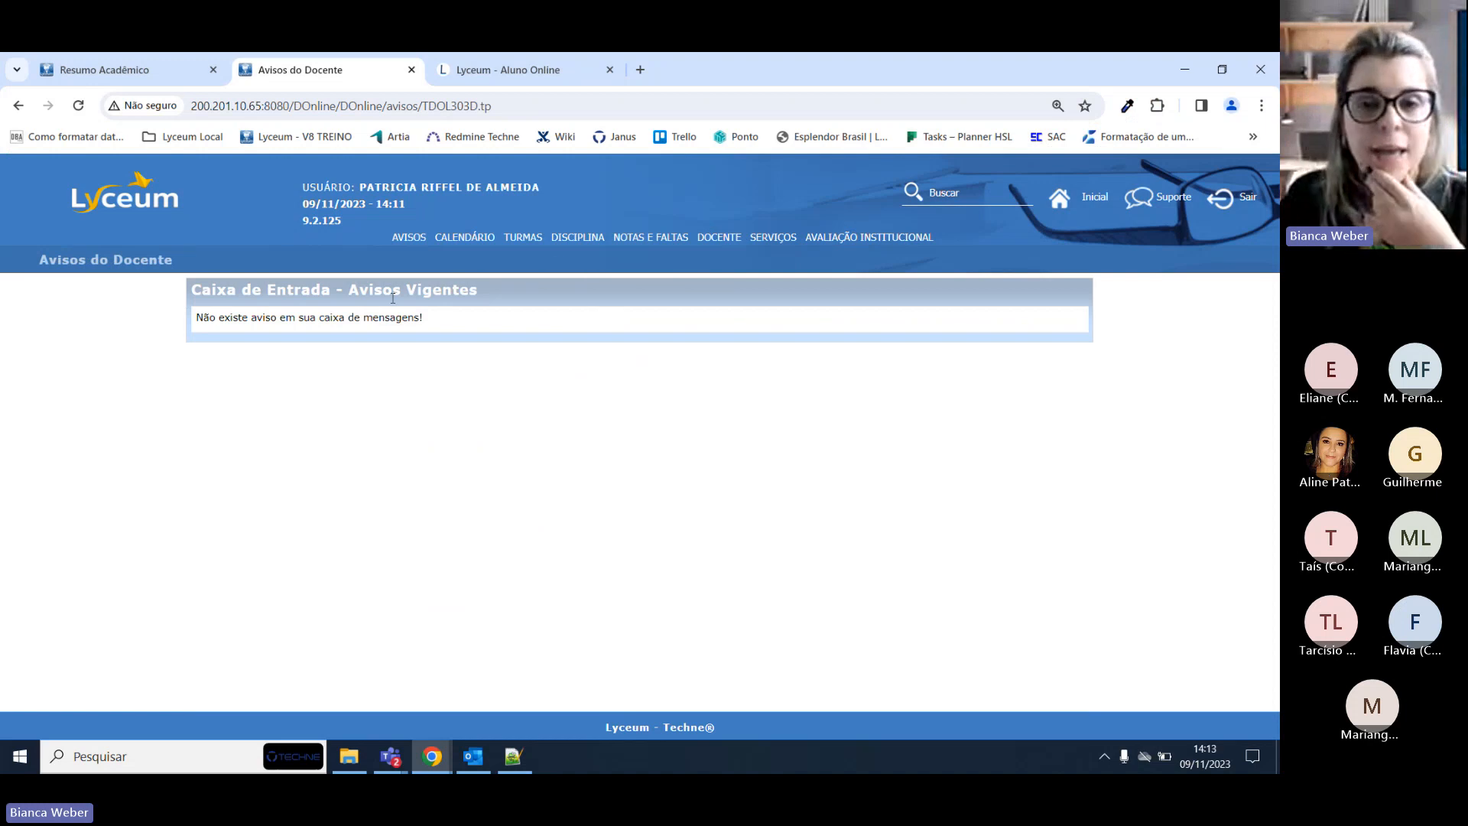
click(442, 758)
click(623, 676)
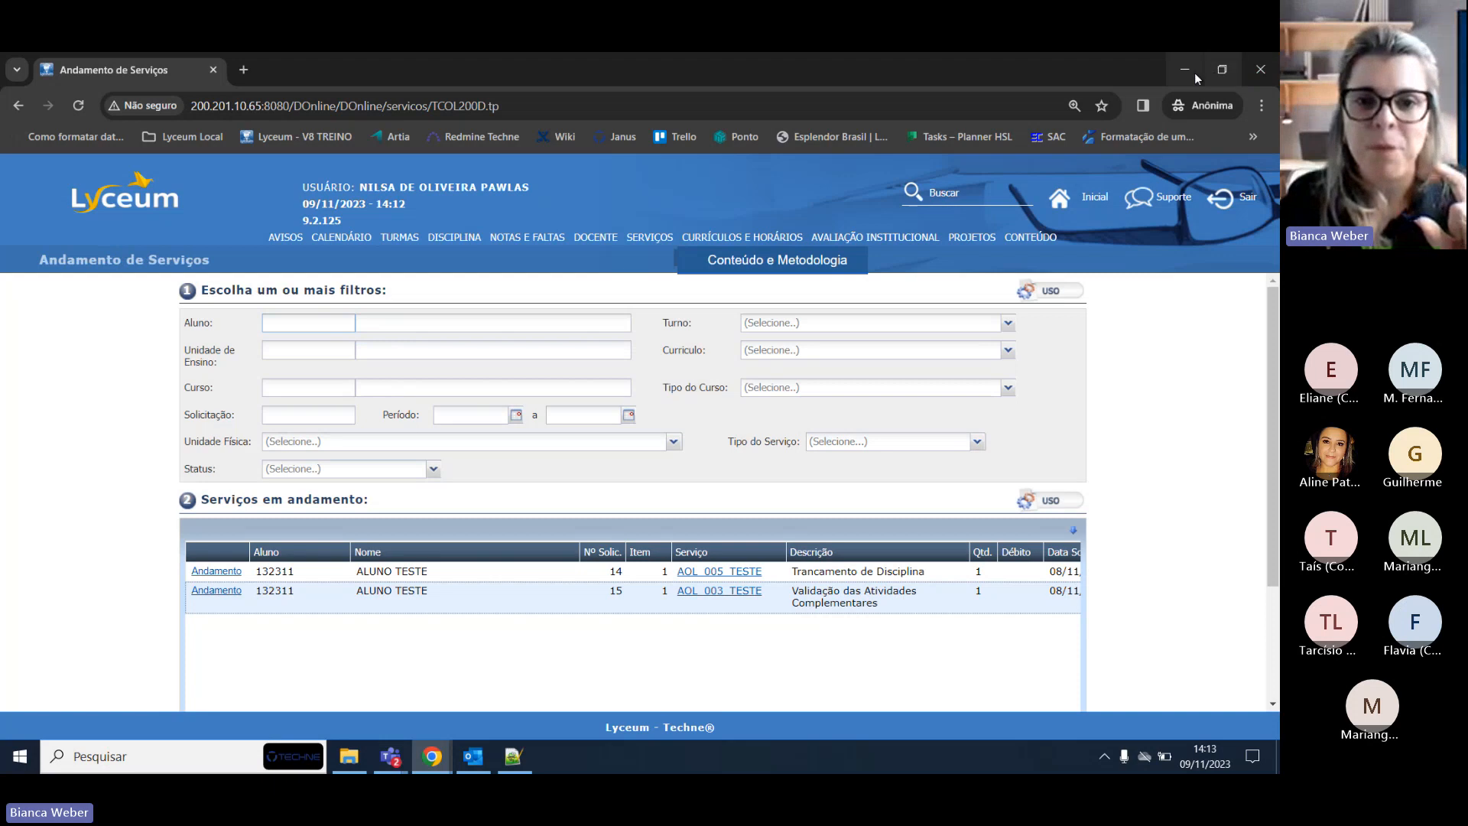
mouse_move(269, 239)
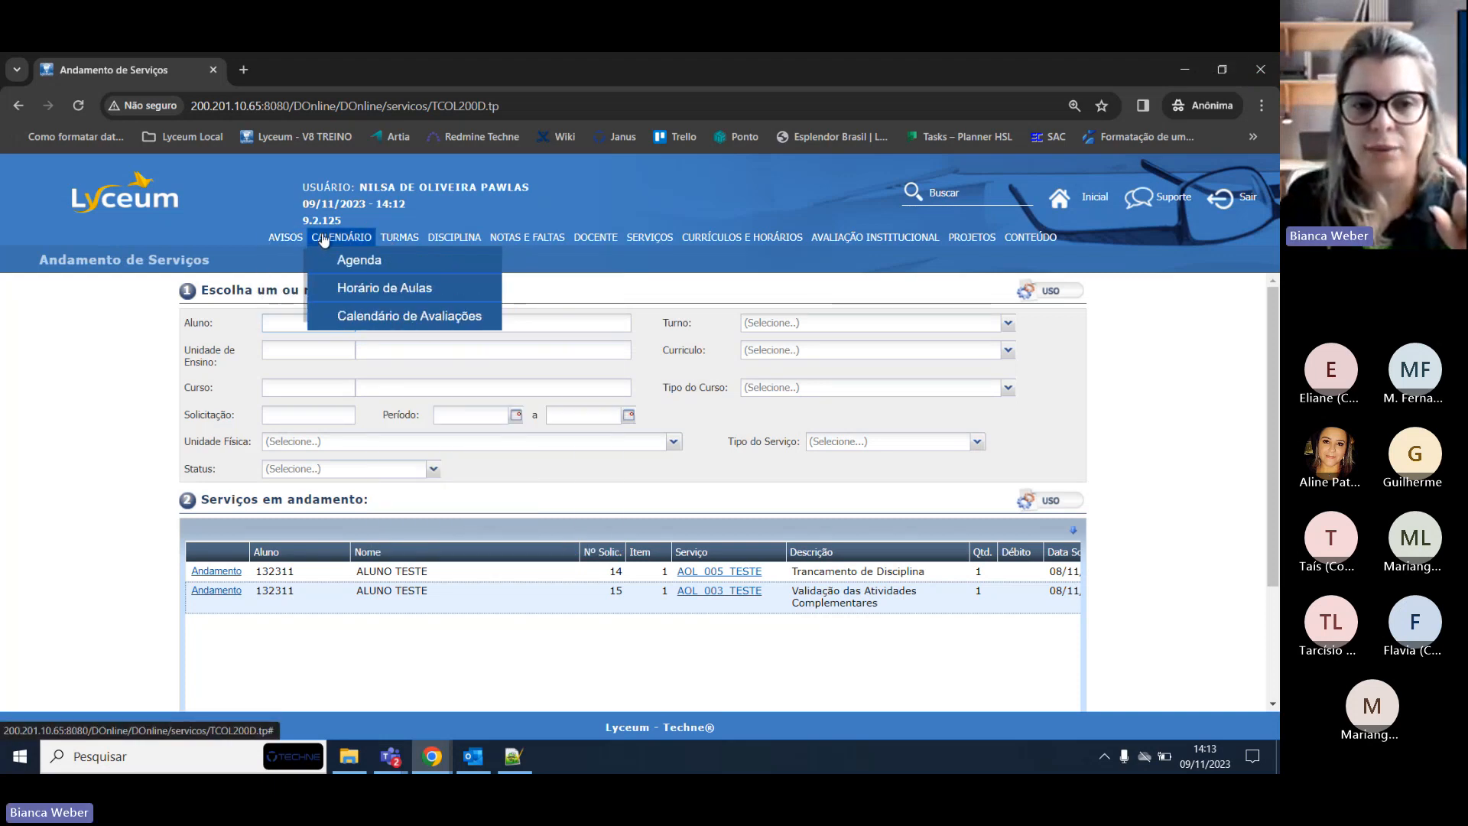
mouse_move(535, 241)
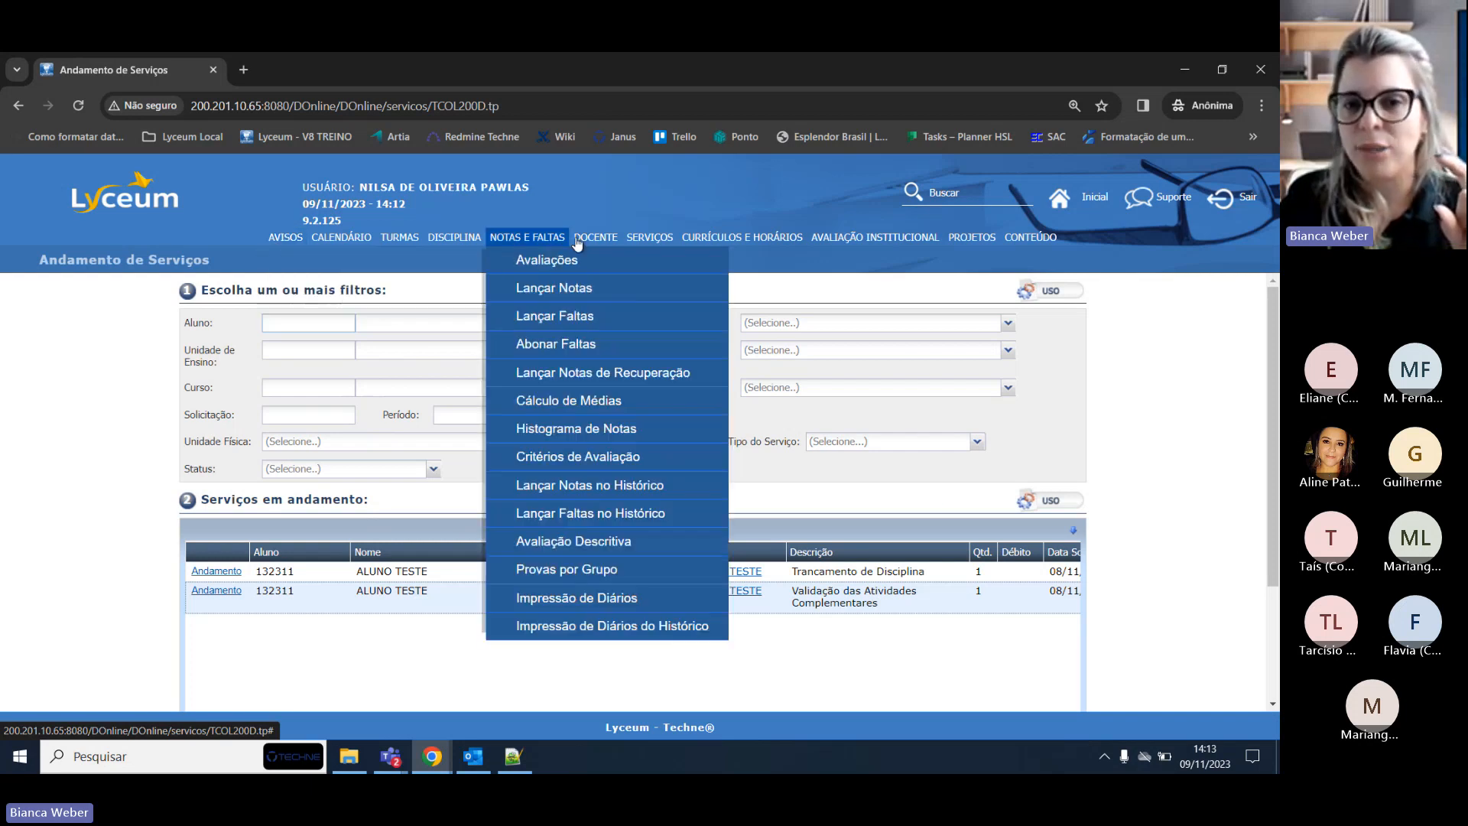
mouse_move(984, 240)
click(1185, 69)
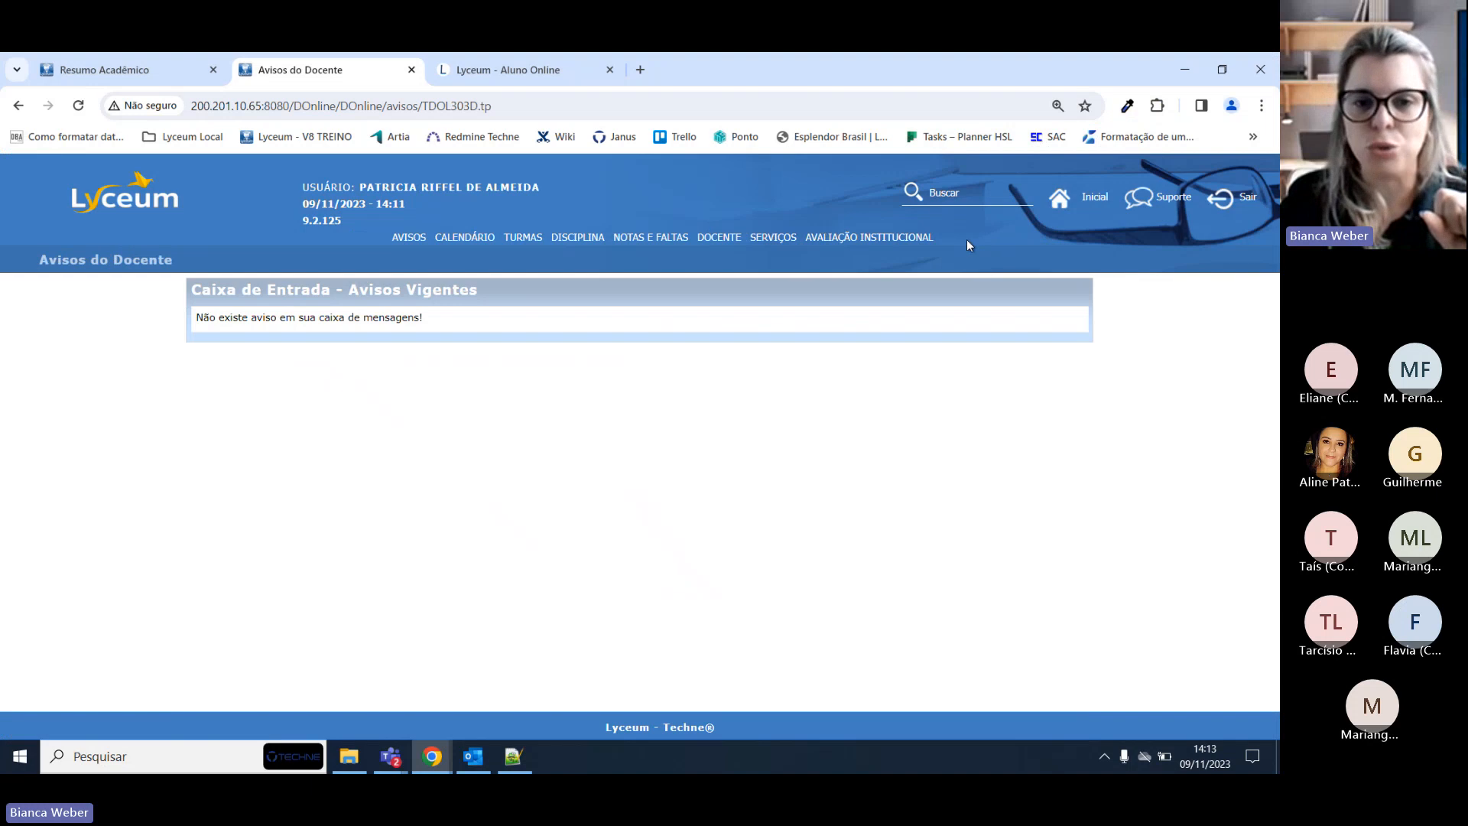
mouse_move(645, 246)
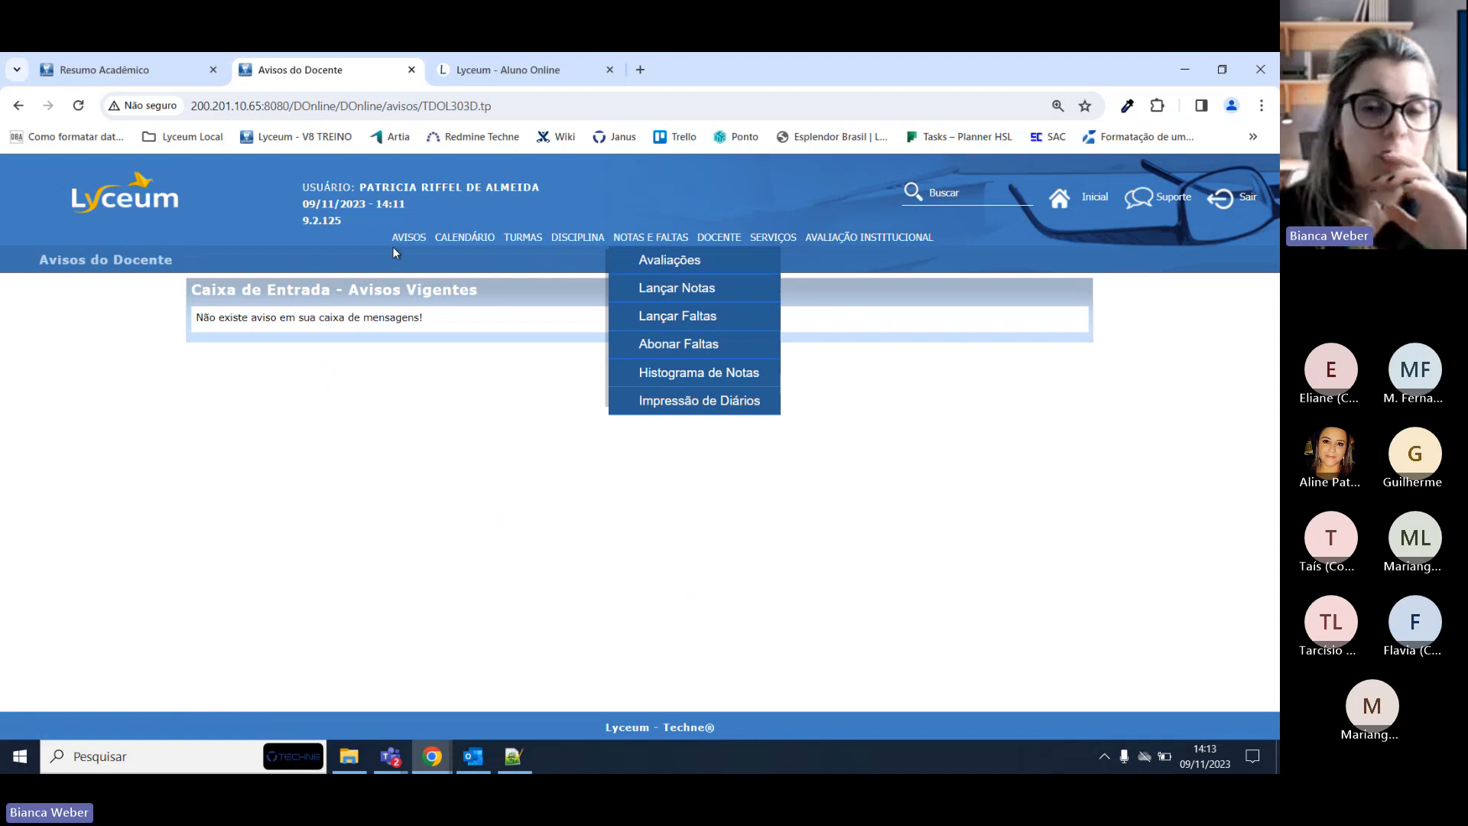
mouse_move(571, 238)
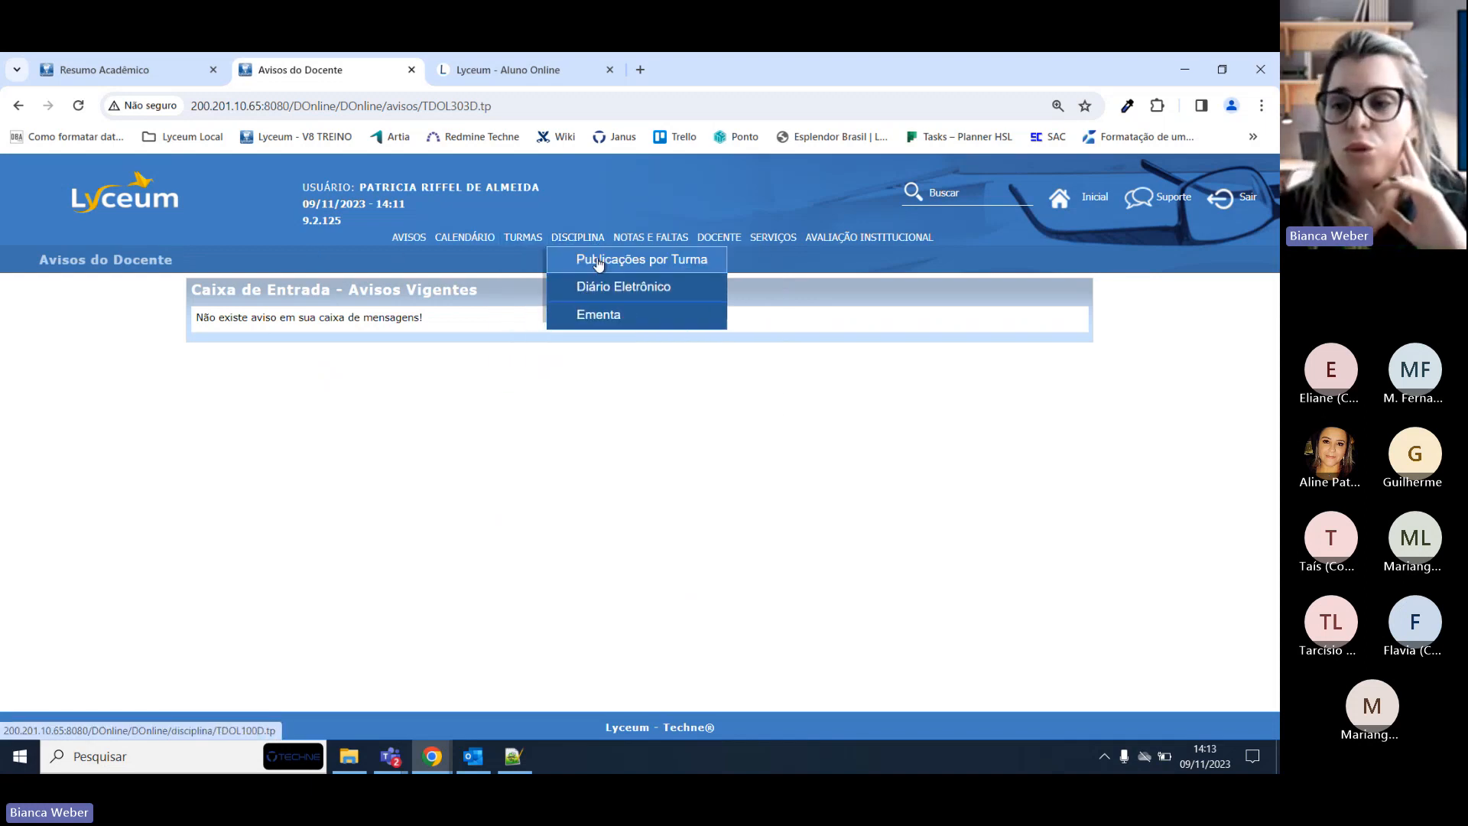
Open Diário Eletrônico, go to page 2 of the classes, and select 1100730 – ÉTICA.
click(599, 297)
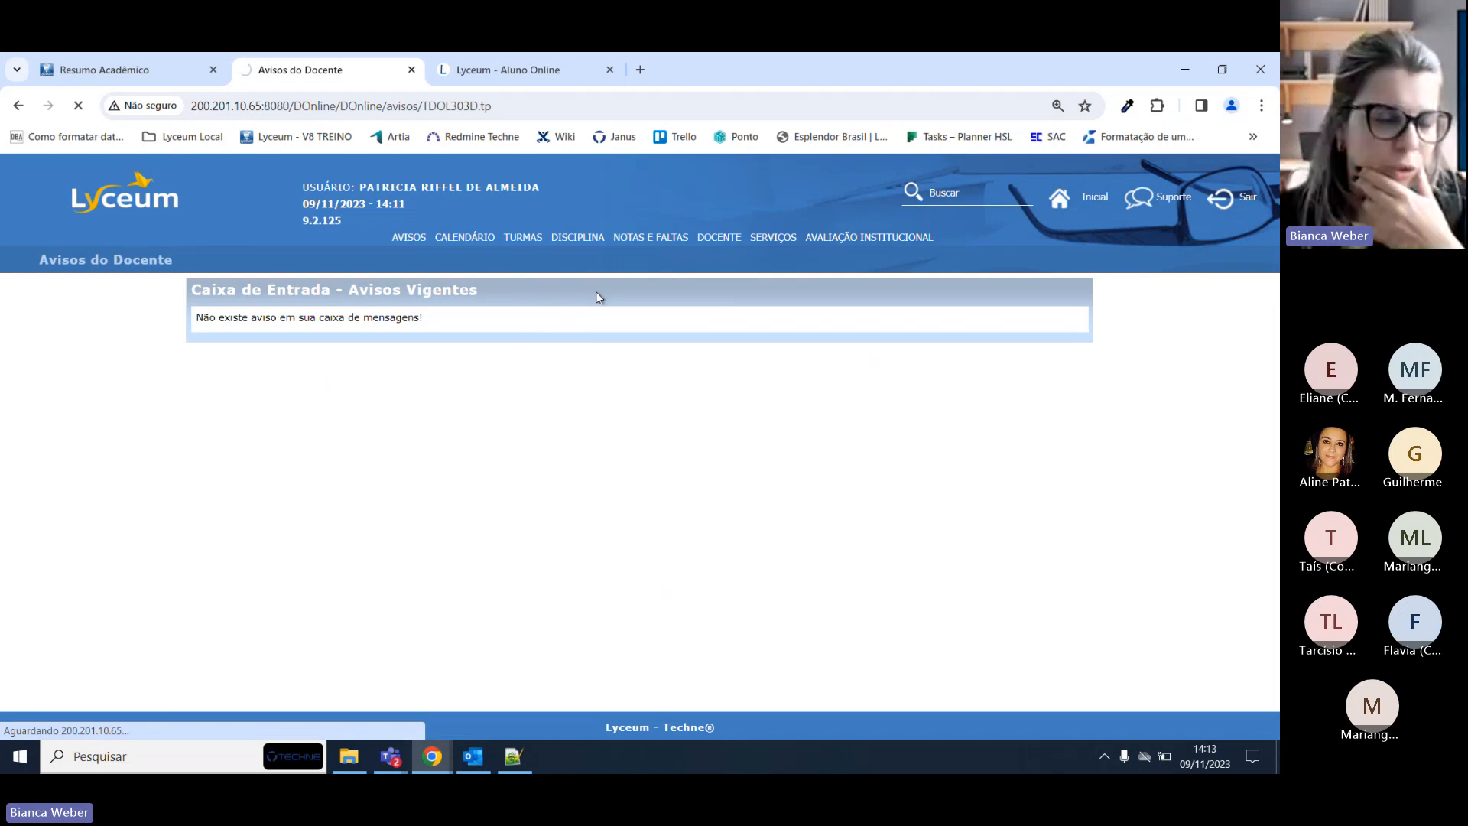
mouse_move(585, 240)
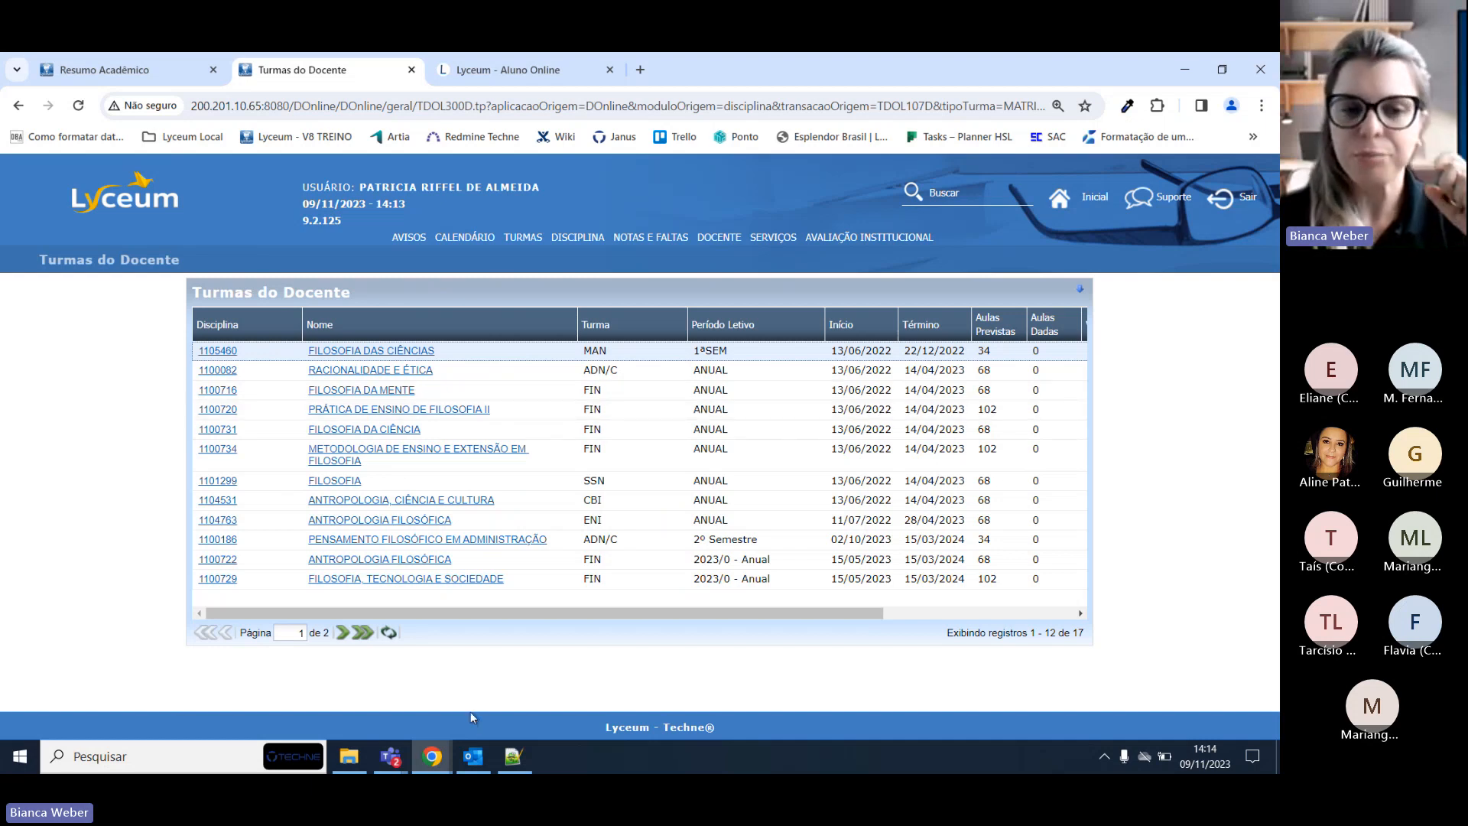
click(344, 633)
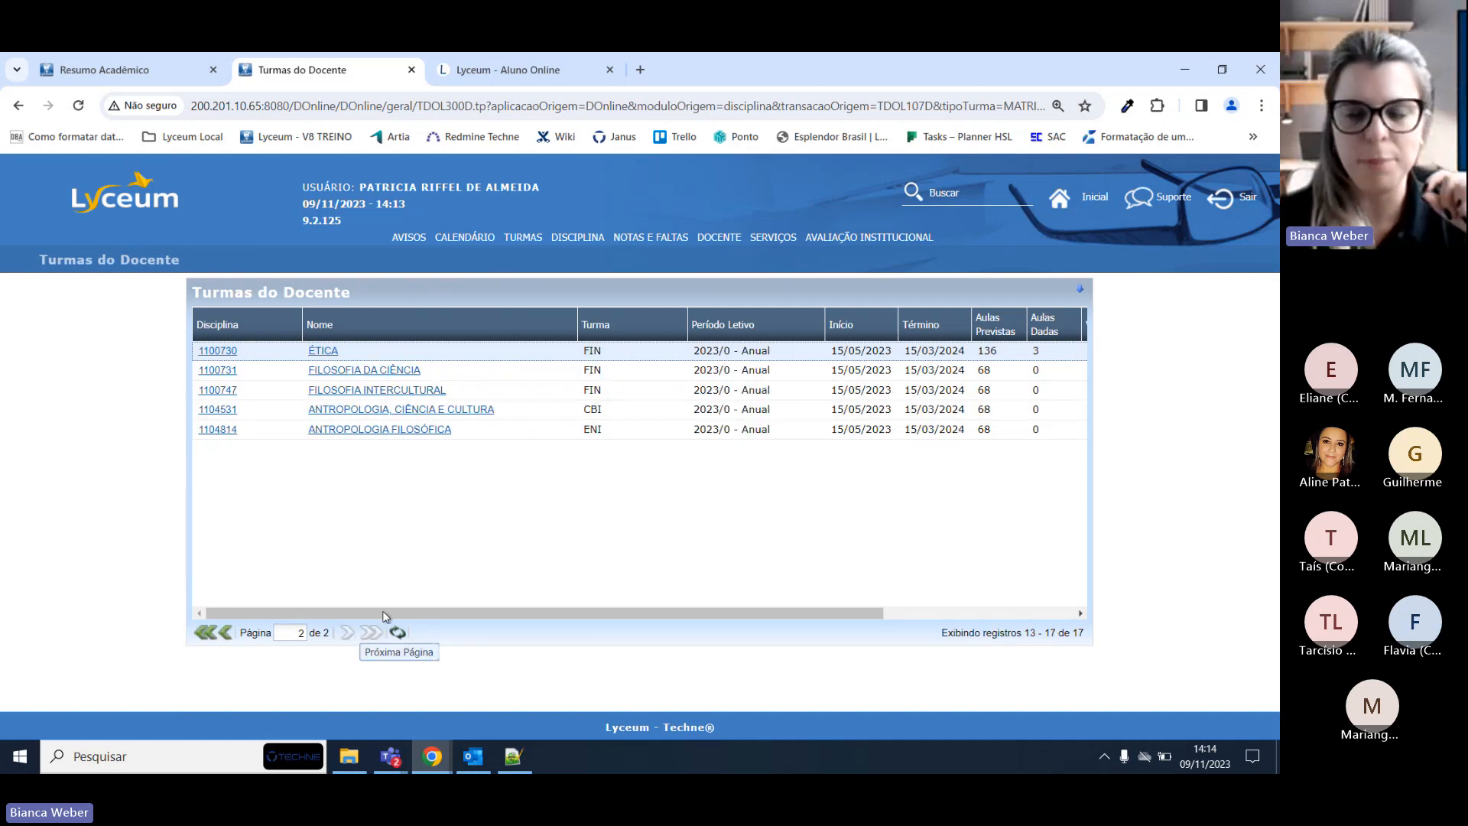
click(319, 354)
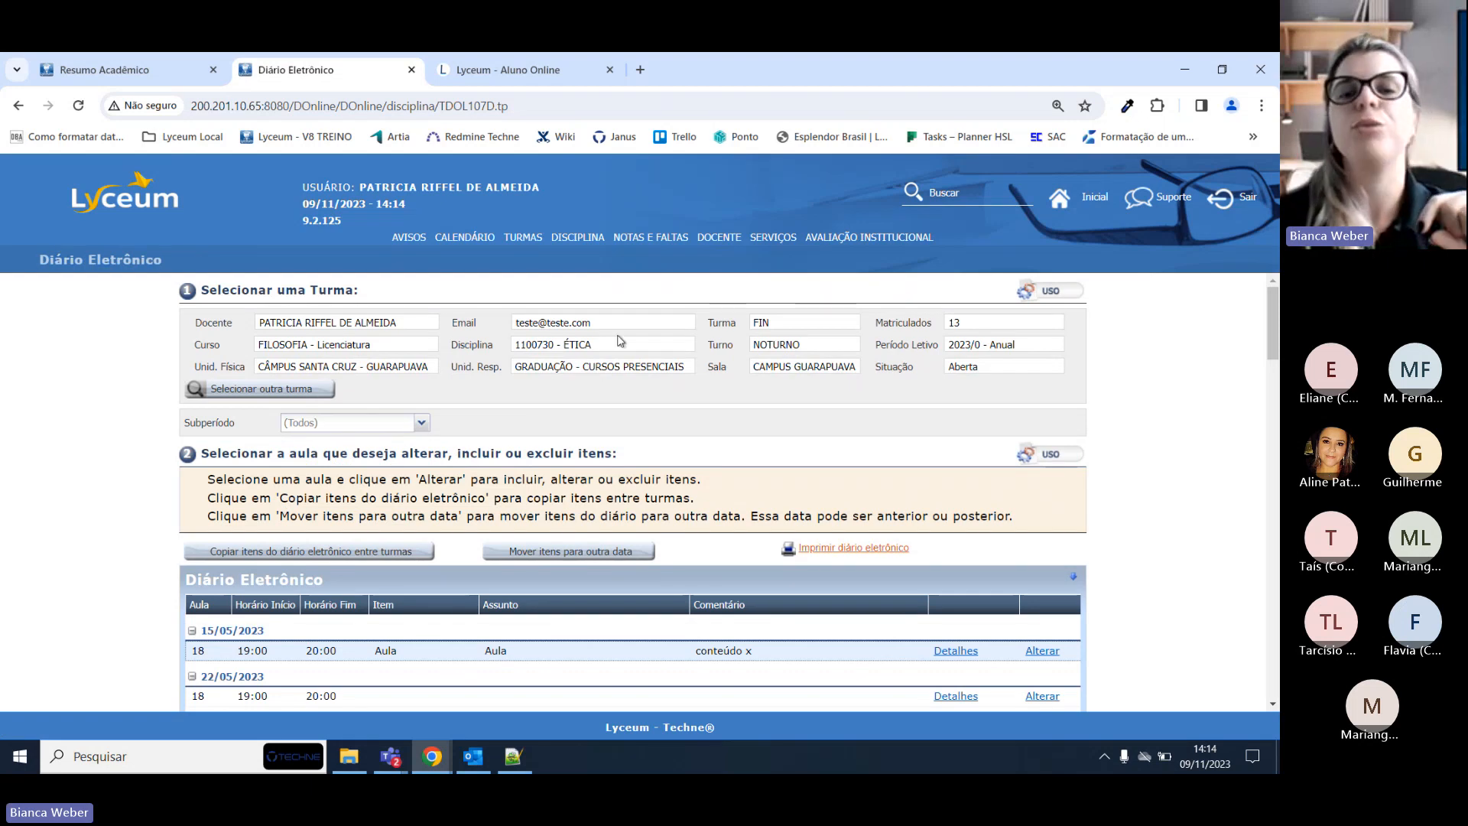
Review the header (1100730 - ÉTICA, FIN, 2023/0 - Anual, FILOSOFIA), then return to the class list.
double_click(763, 324)
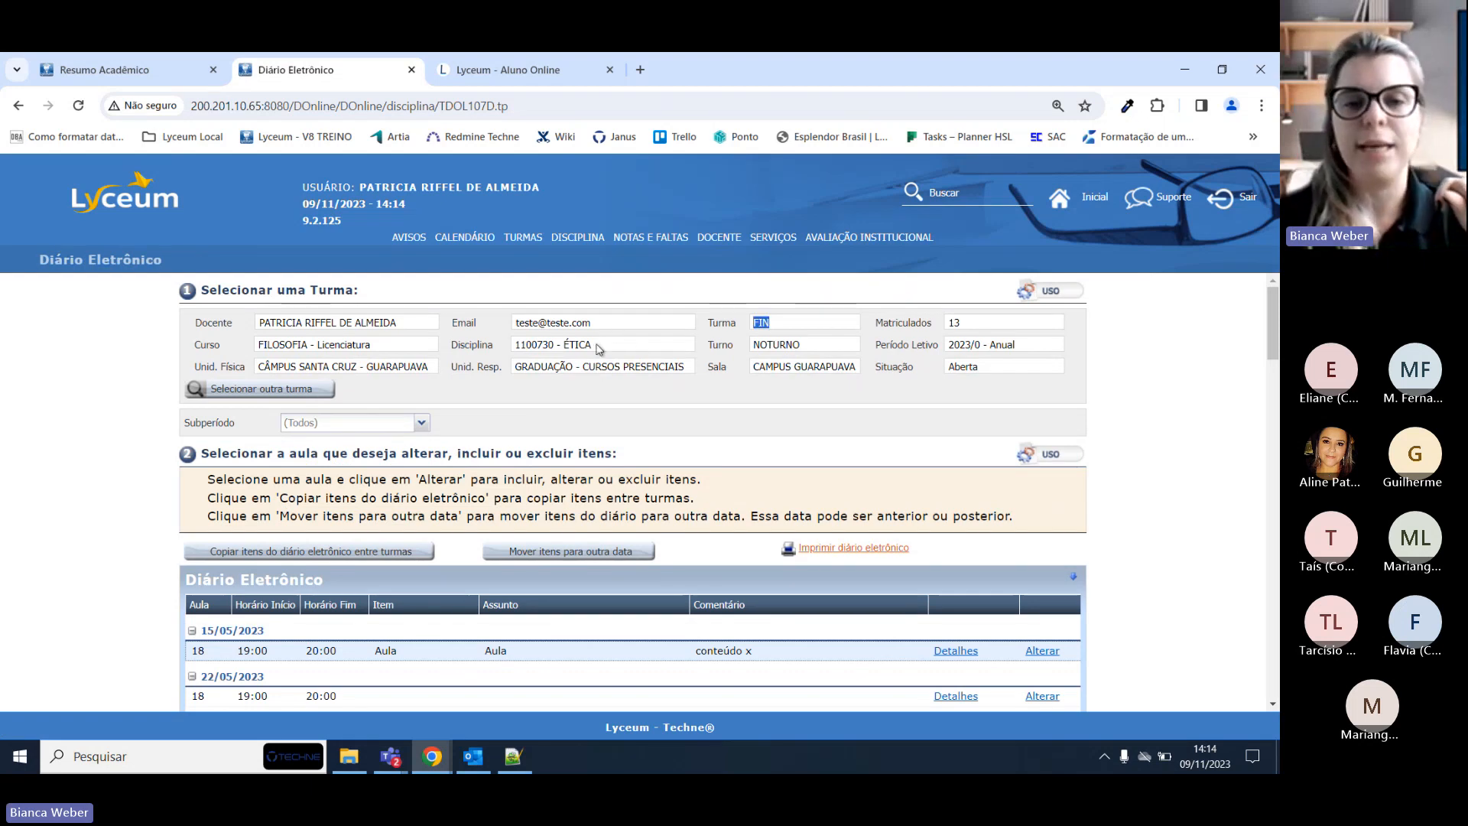
triple_click(599, 346)
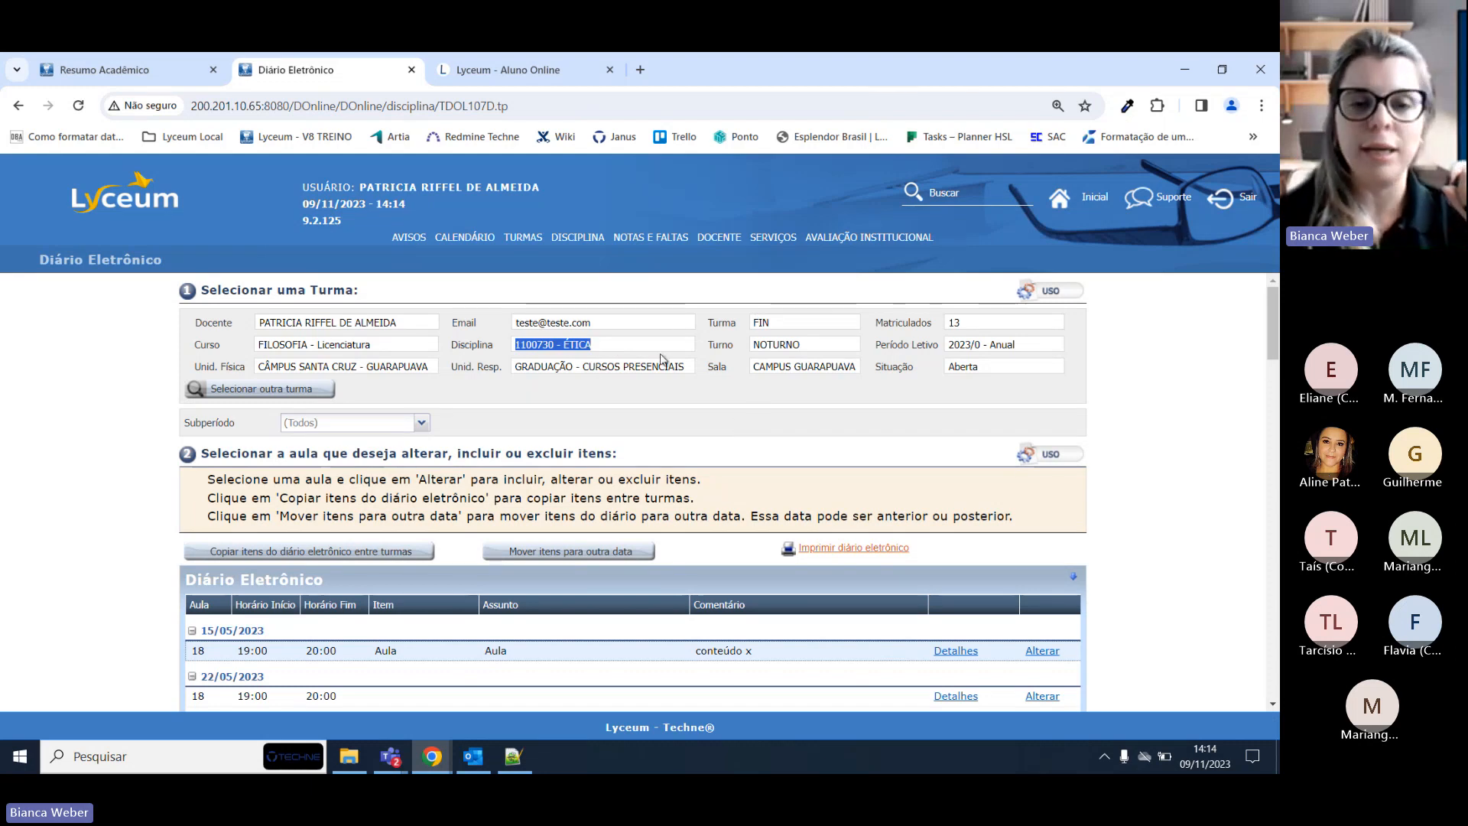
double_click(577, 345)
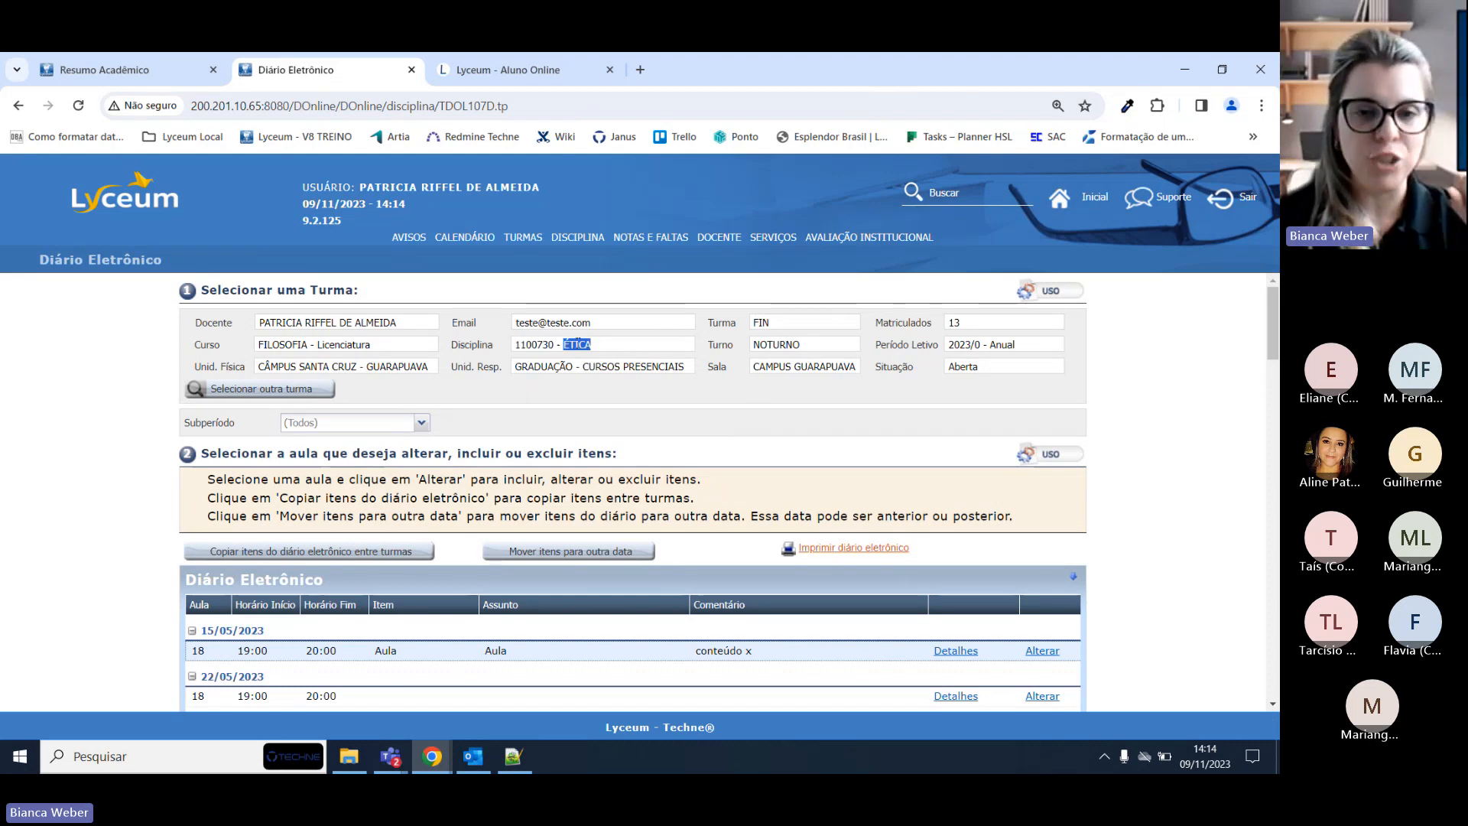
double_click(763, 323)
drag(1016, 345, 948, 345)
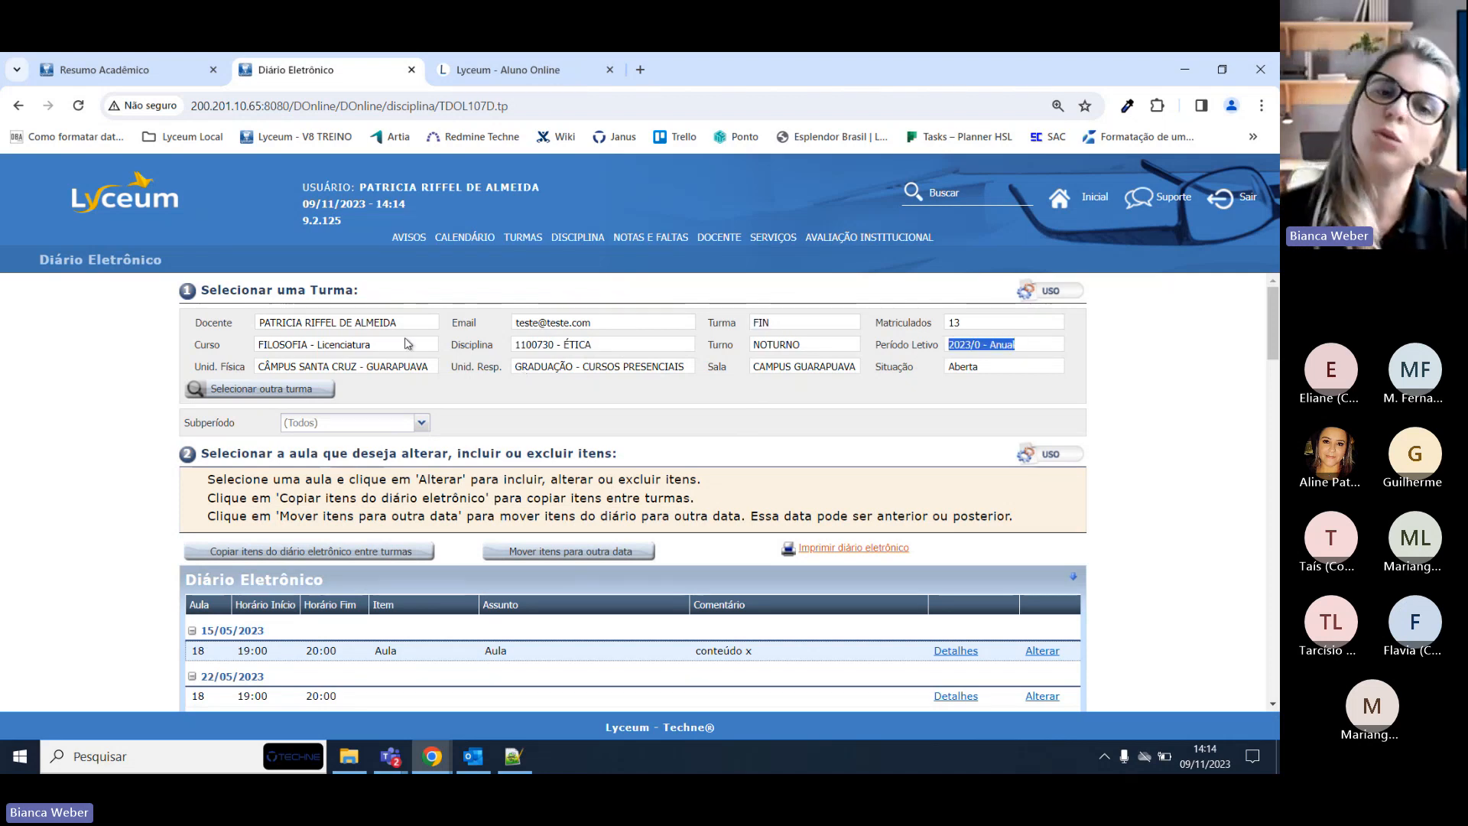
triple_click(361, 345)
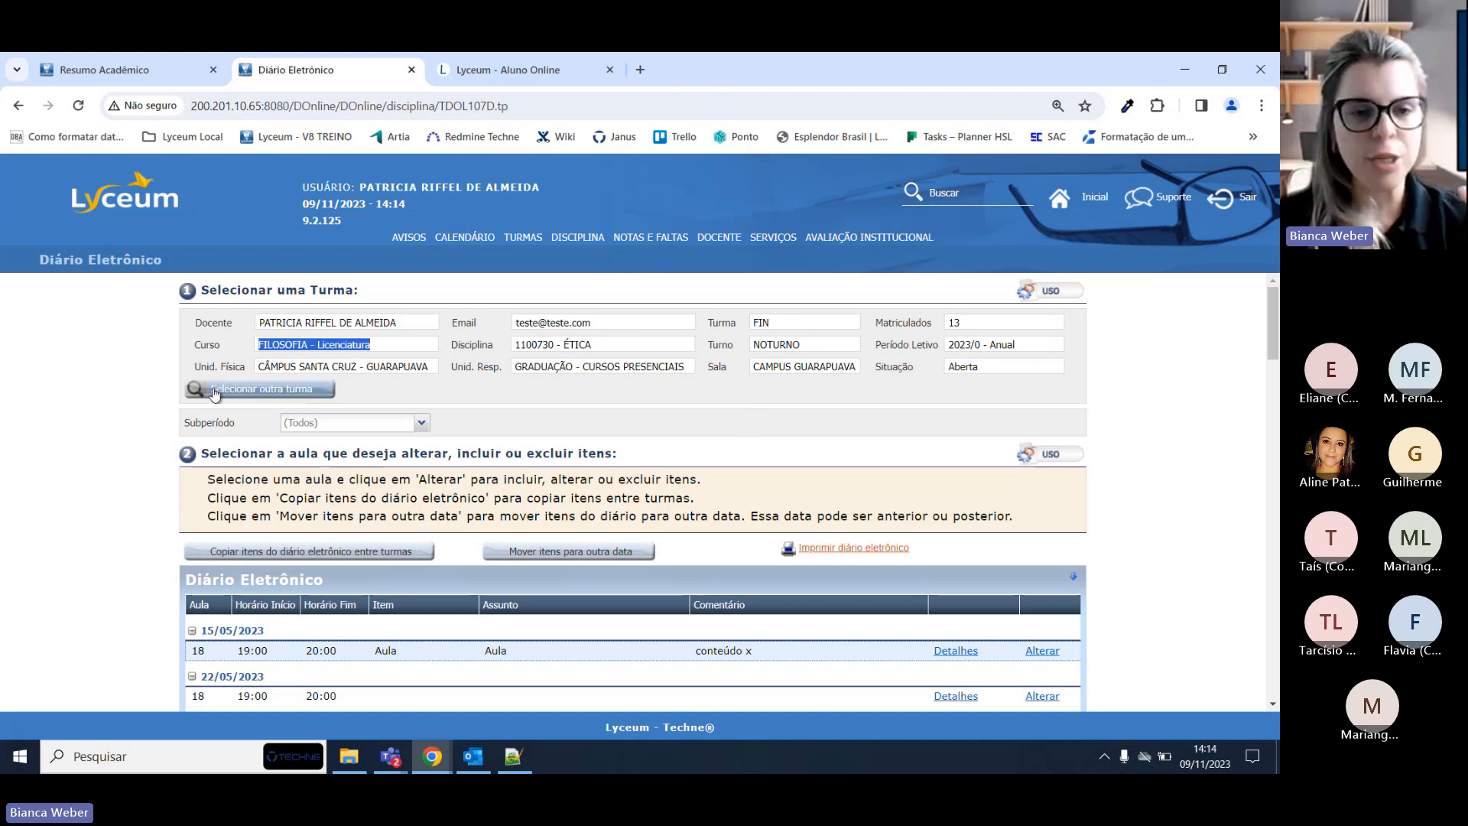
click(284, 391)
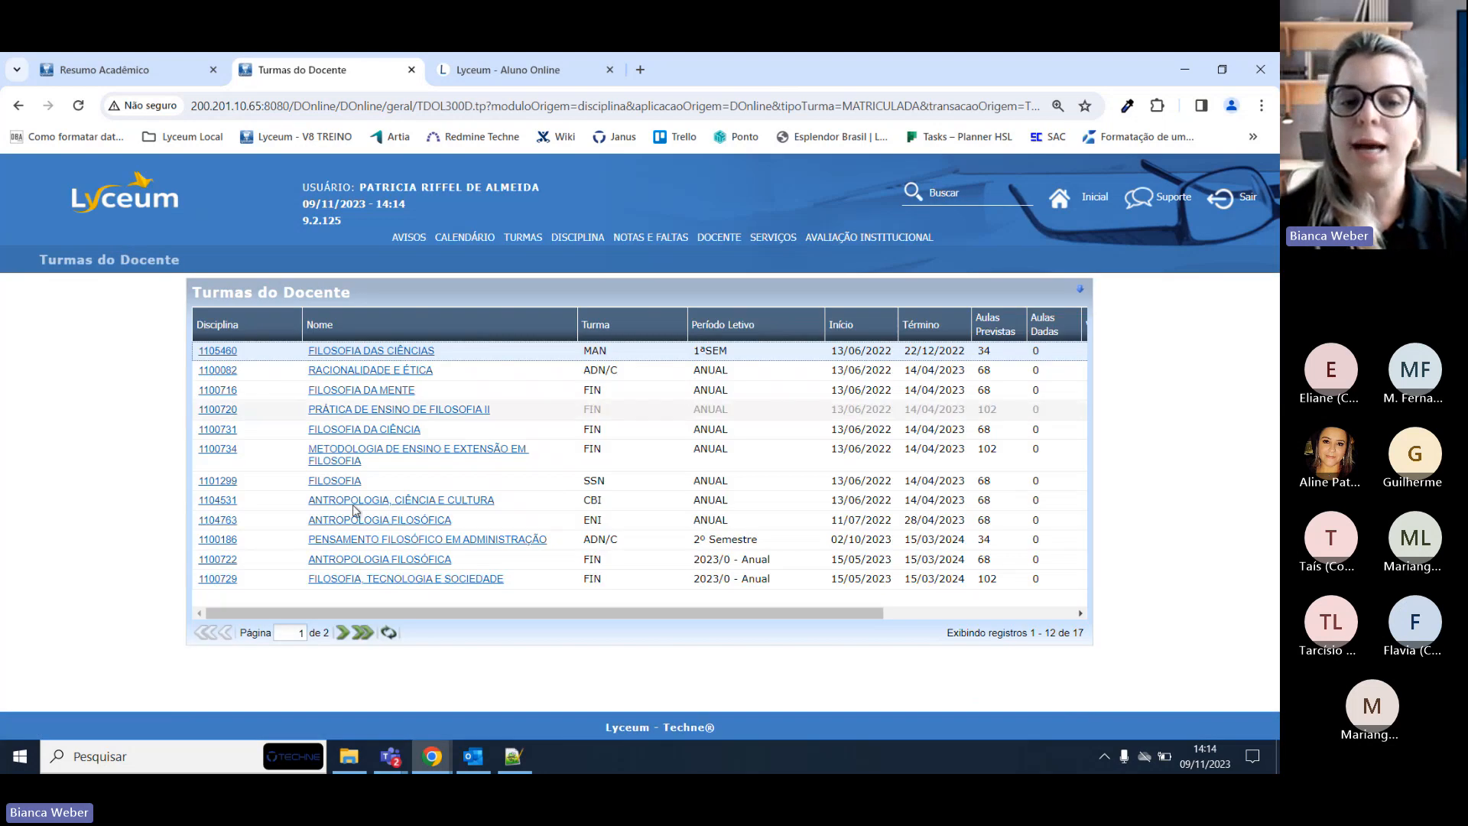
Note the logged-in teacher, go to page 2 of the classes, and open the 1100730 - ÉTICA diary.
mouse_move(410, 612)
mouse_down()
mouse_move(597, 616)
mouse_move(412, 616)
mouse_up()
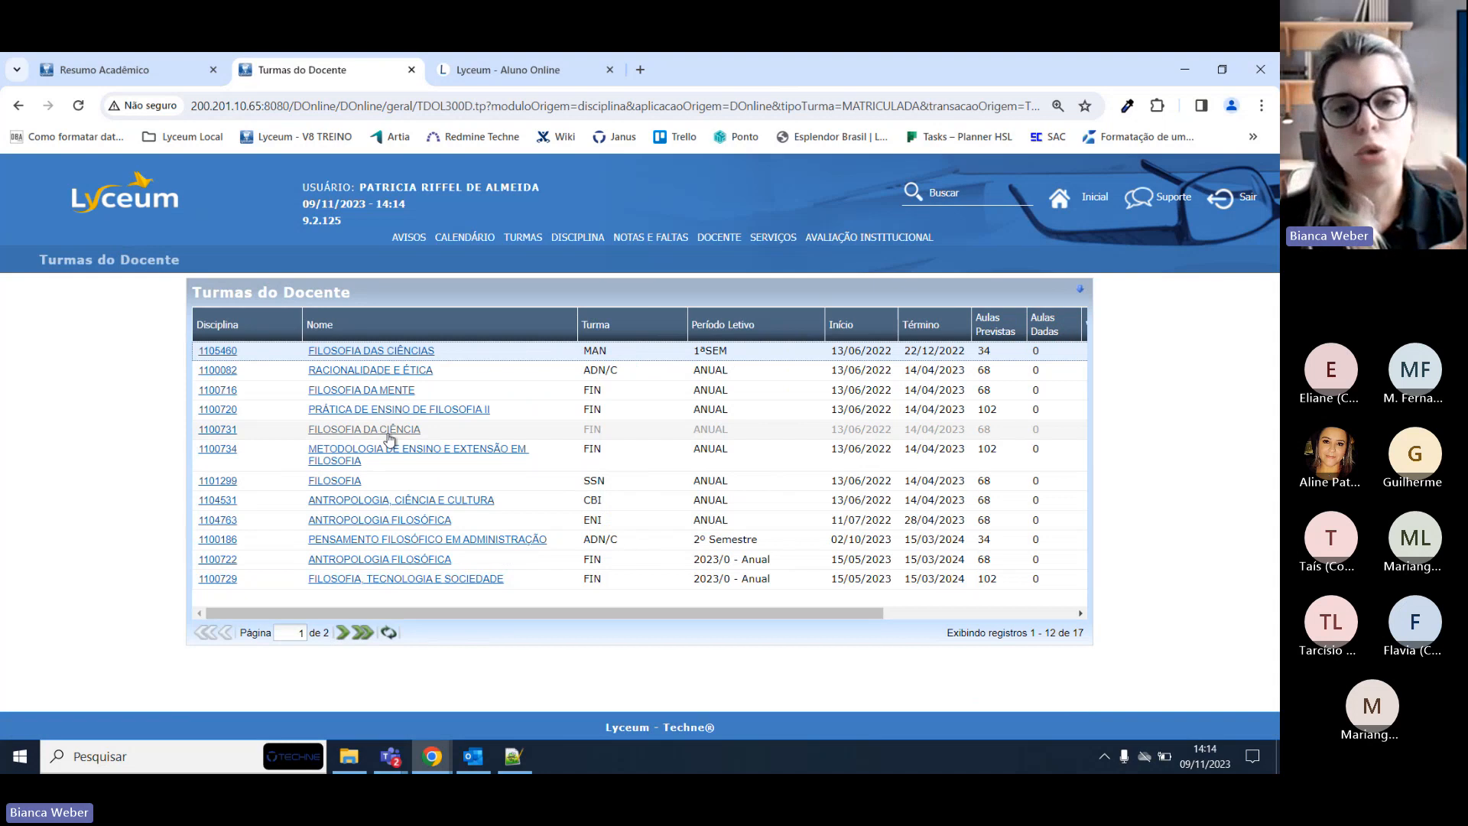
drag(362, 187, 529, 189)
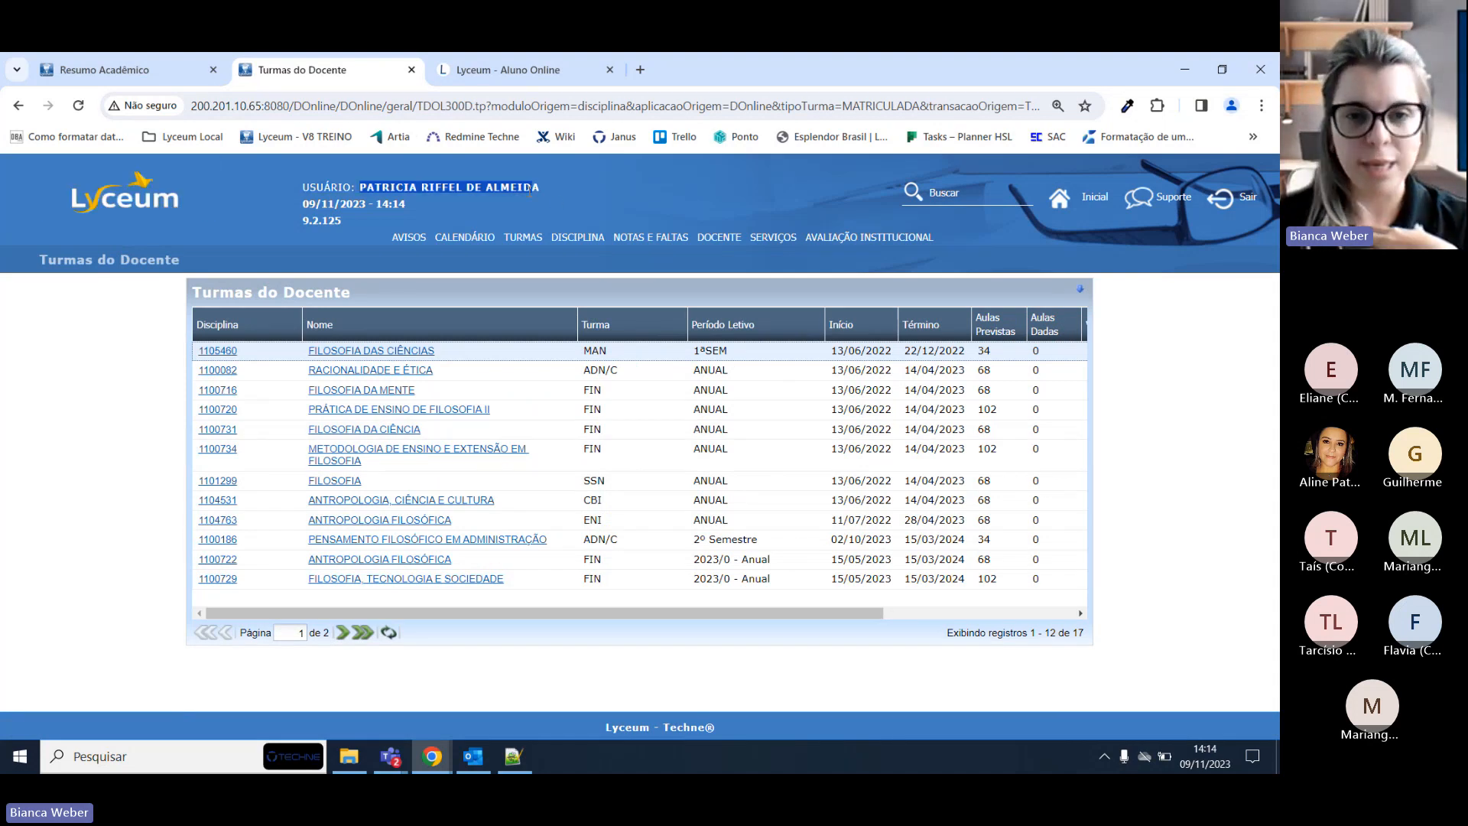
triple_click(530, 190)
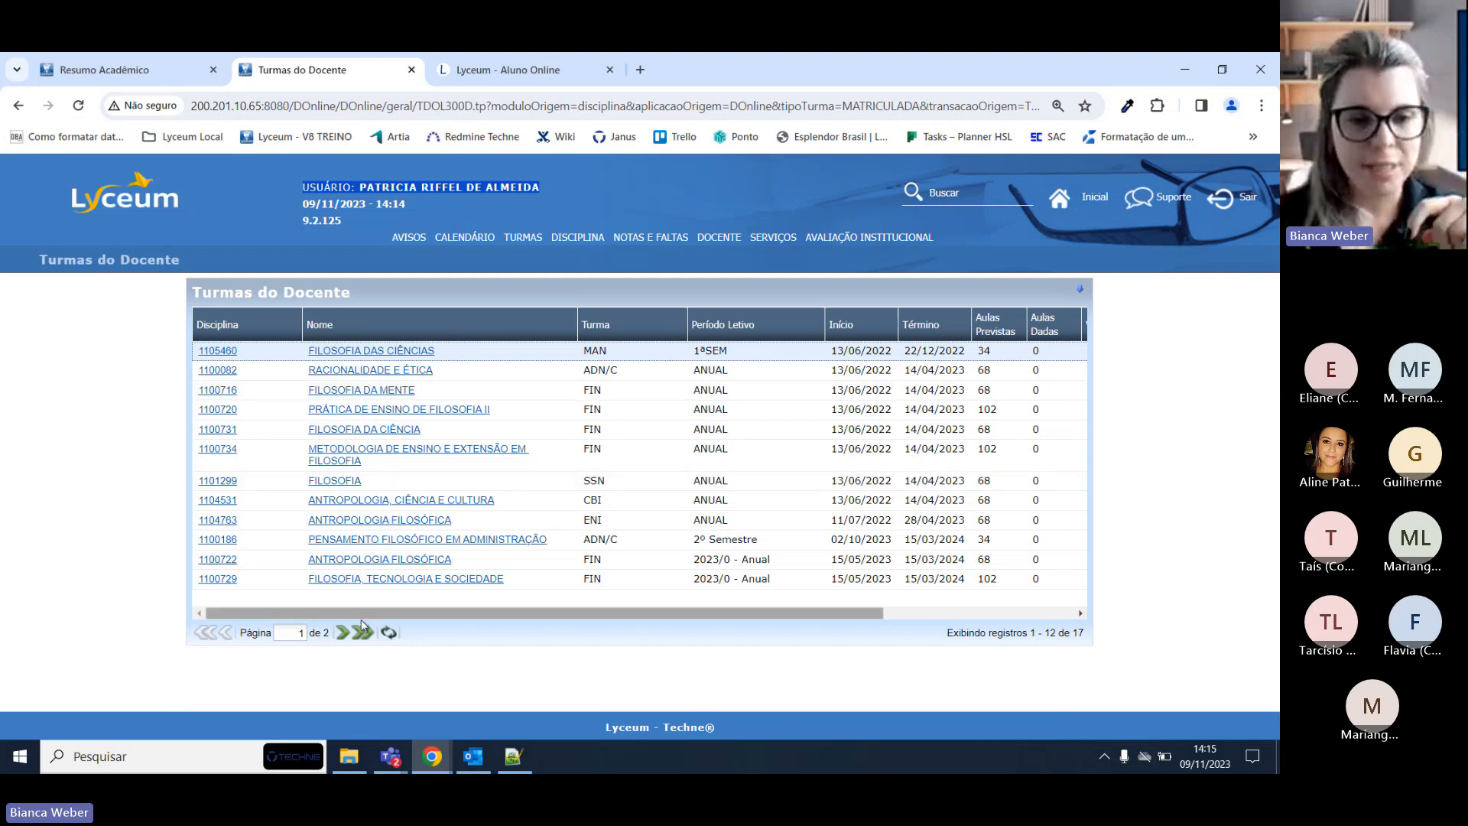
click(341, 633)
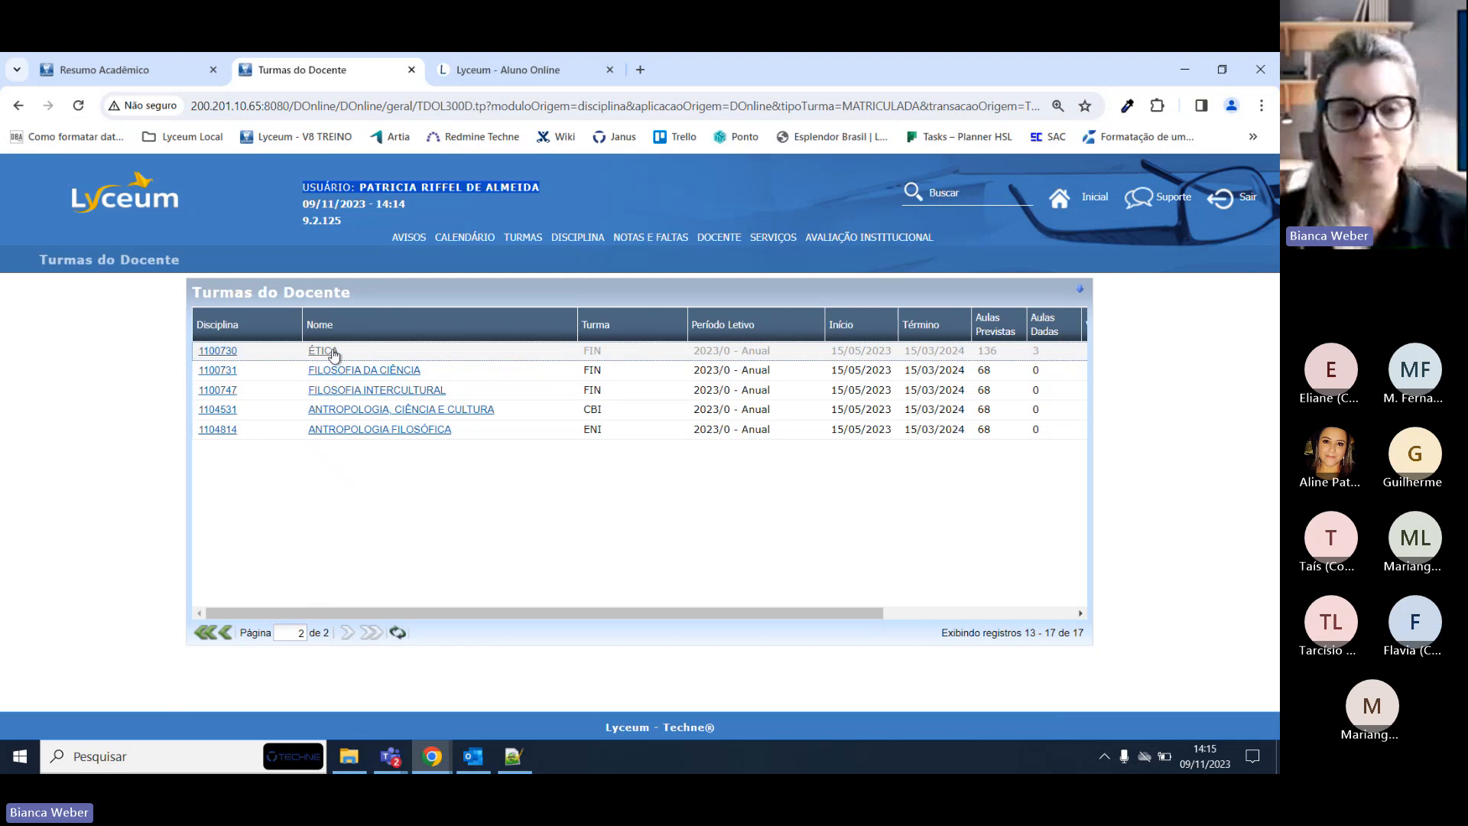
click(333, 352)
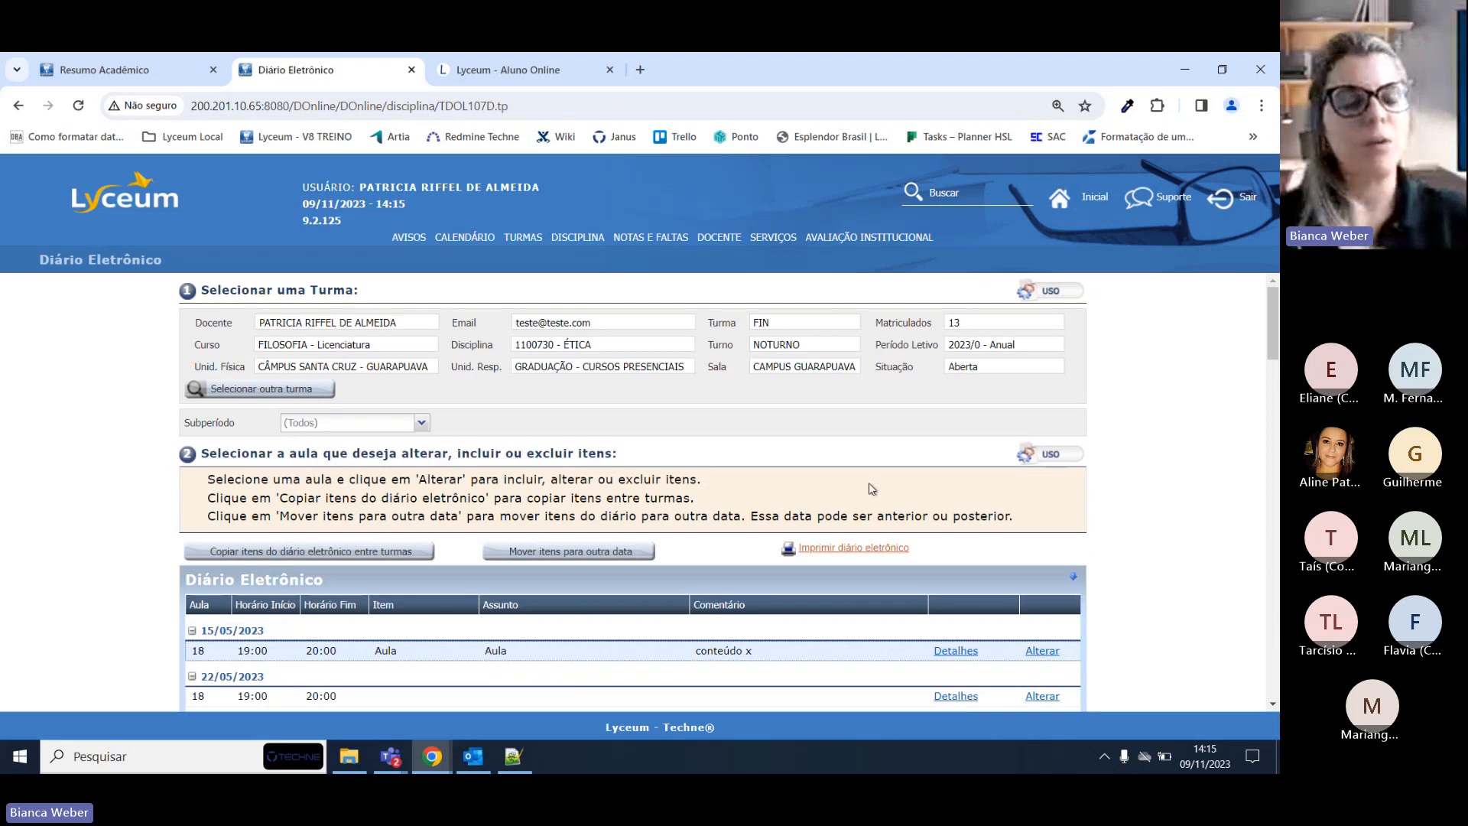
scroll(884, 423, down, 1)
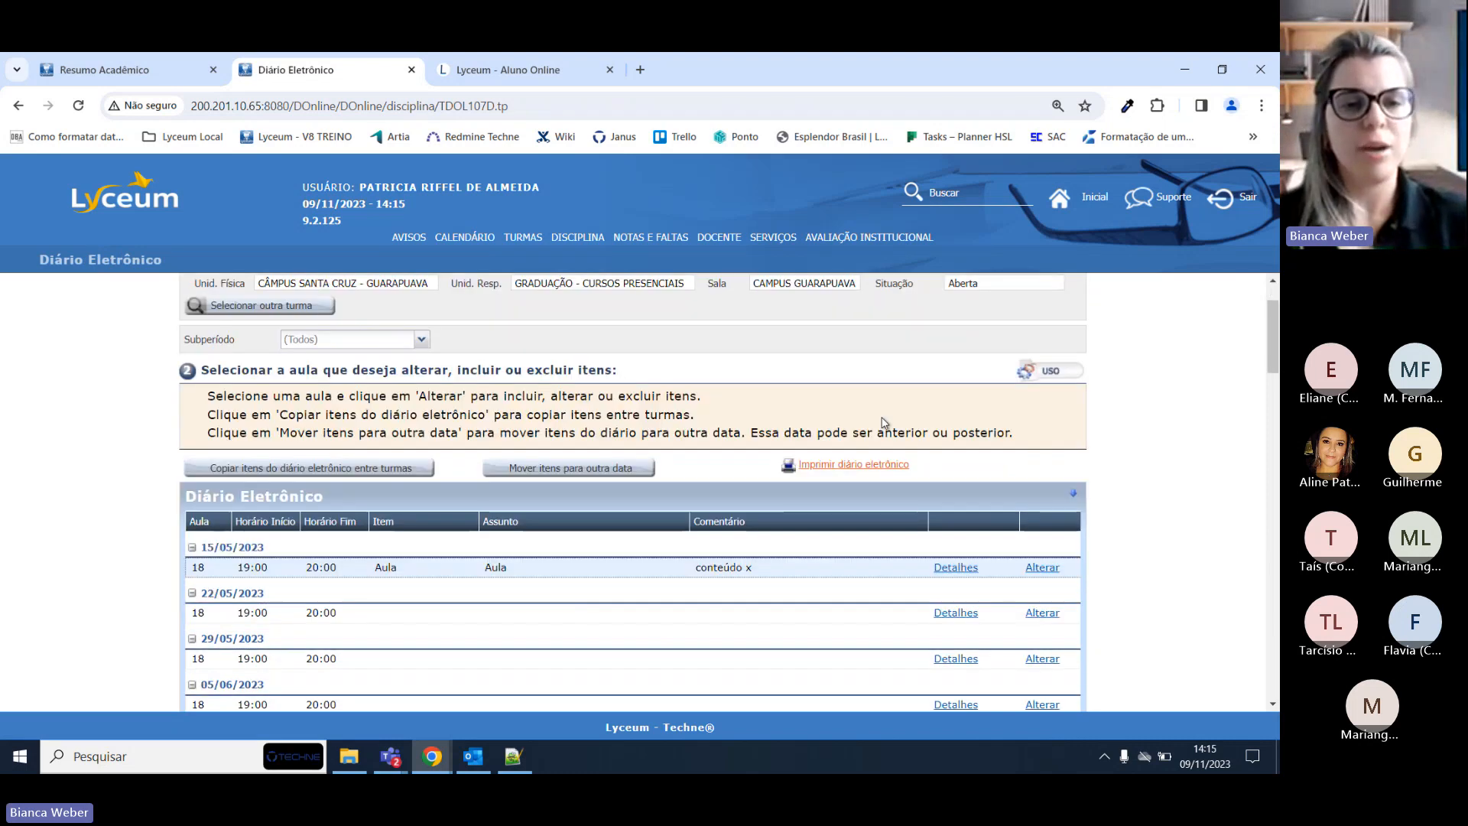
scroll(884, 423, up, 1)
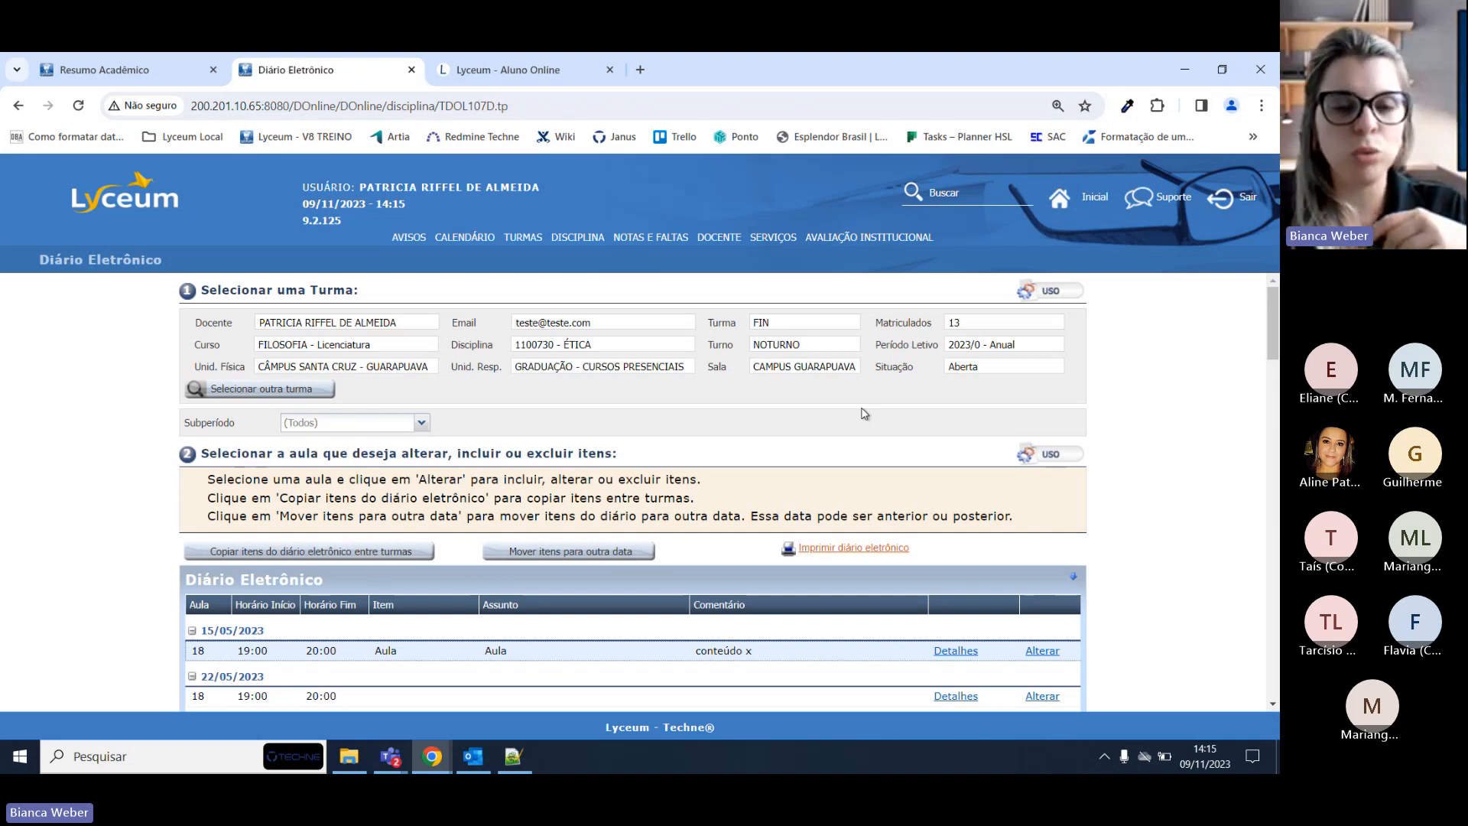
scroll(864, 413, down, 4)
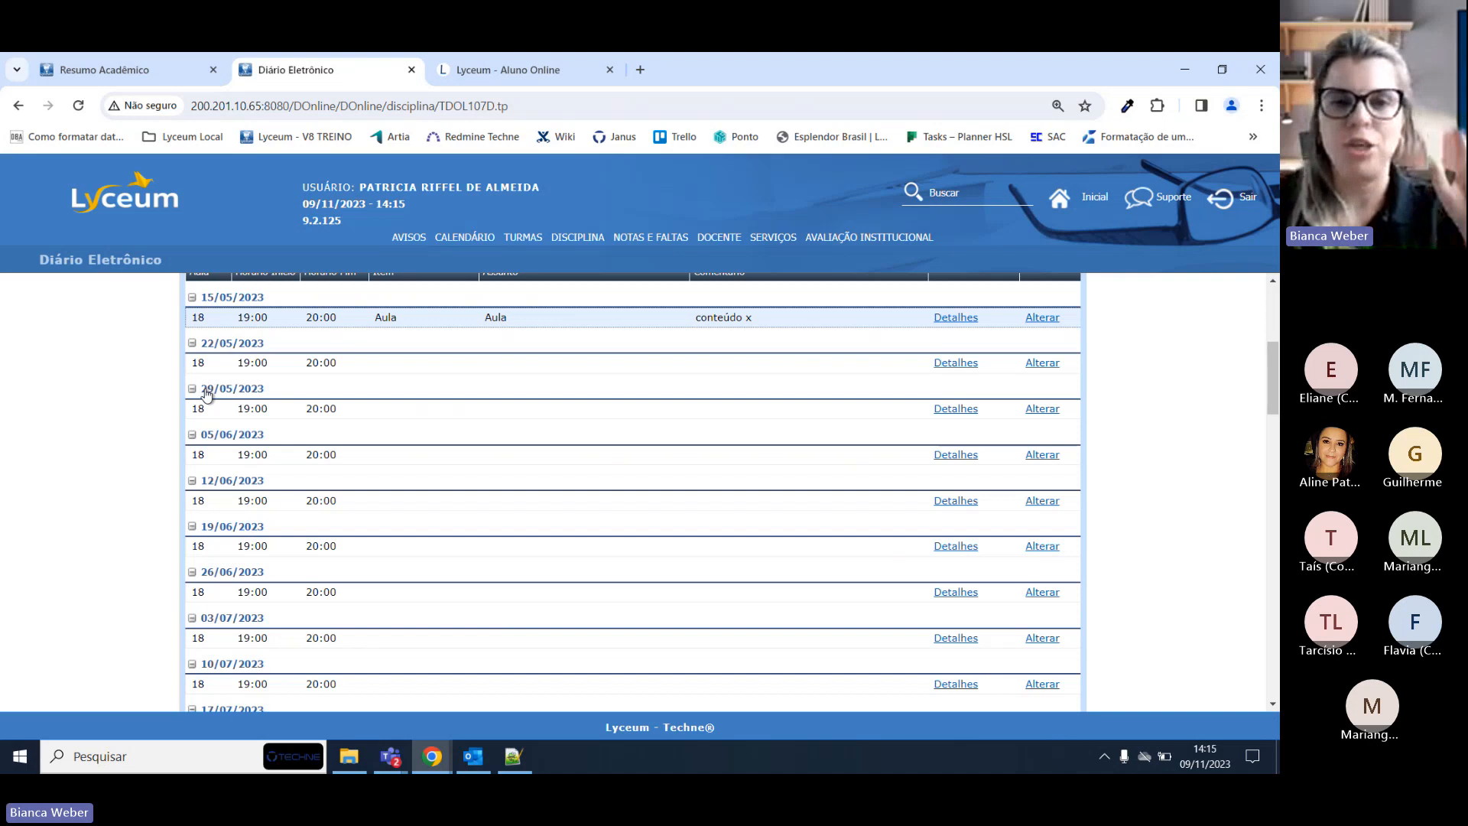
scroll(138, 405, up, 1)
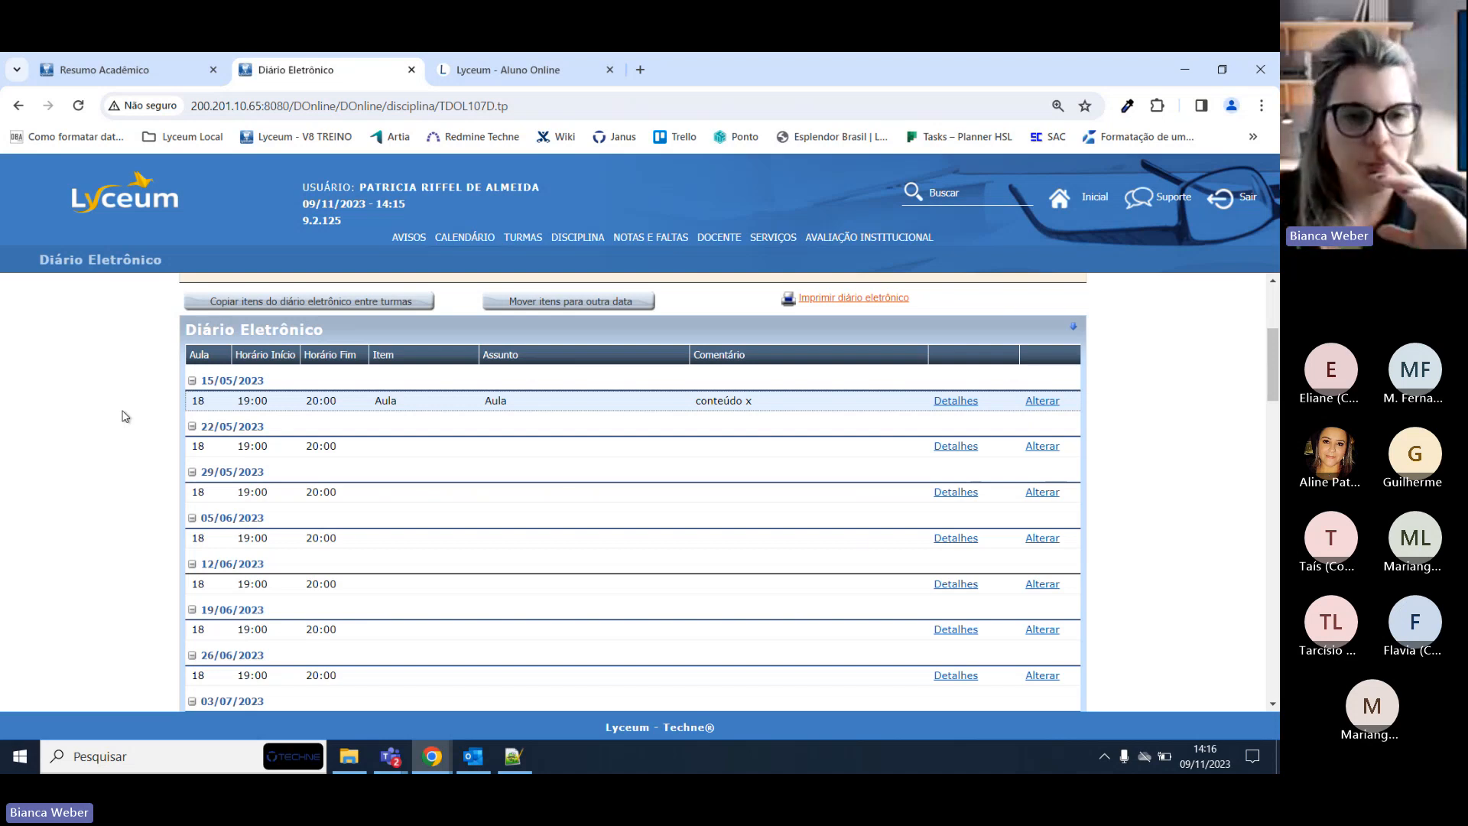
scroll(126, 418, up, 3)
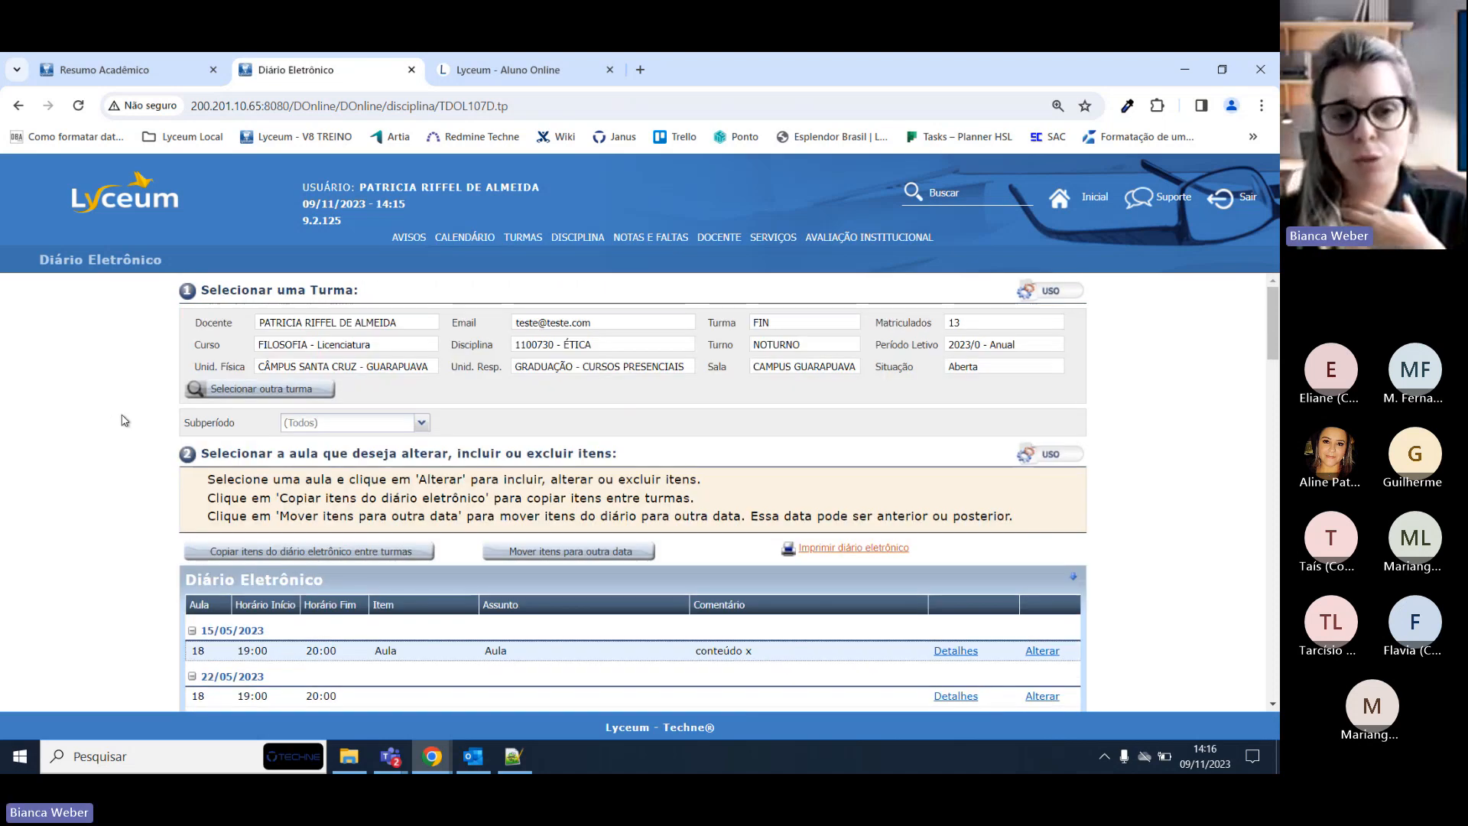
double_click(761, 322)
double_click(533, 344)
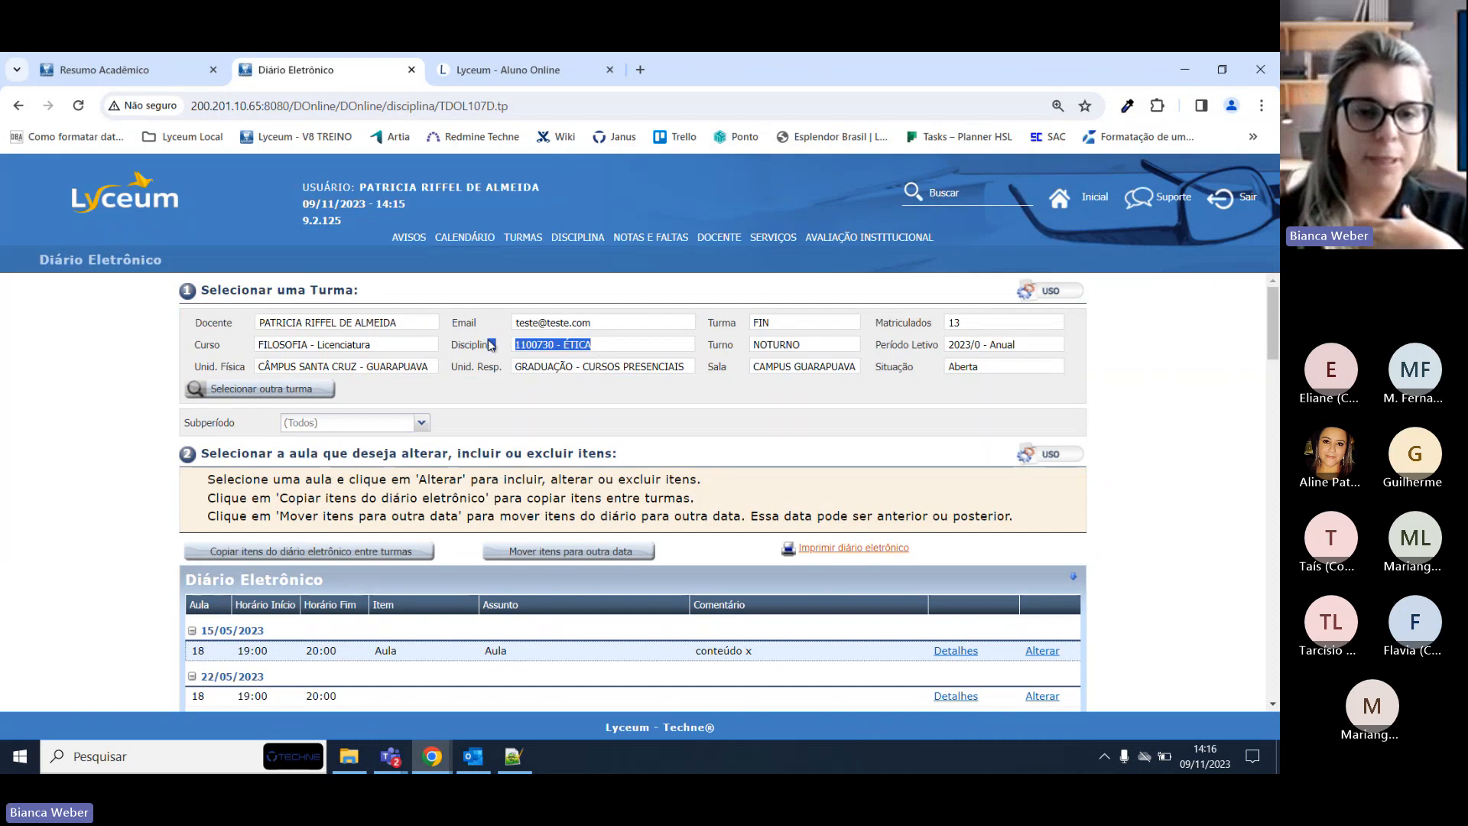
triple_click(957, 345)
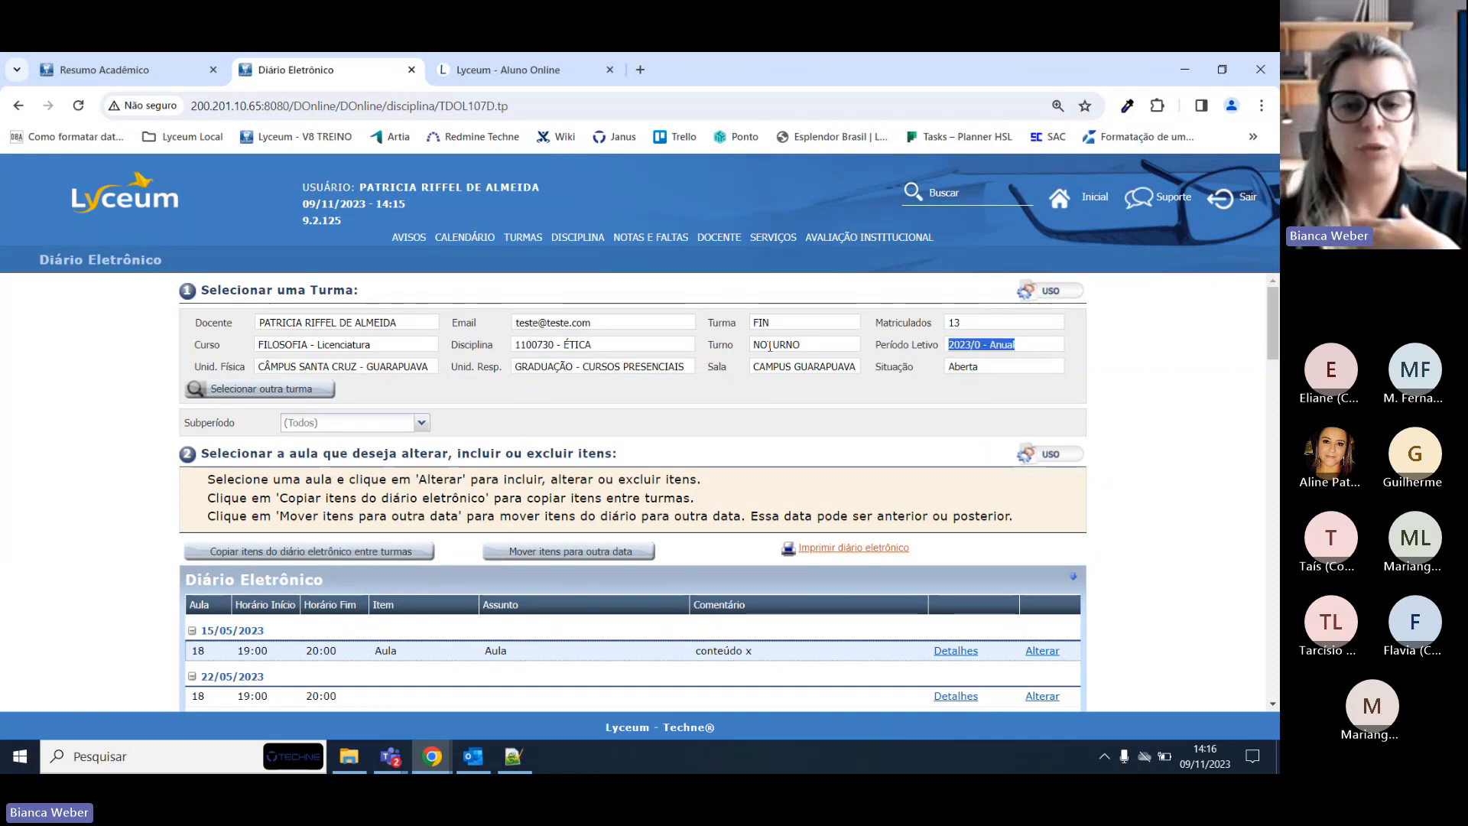
double_click(774, 345)
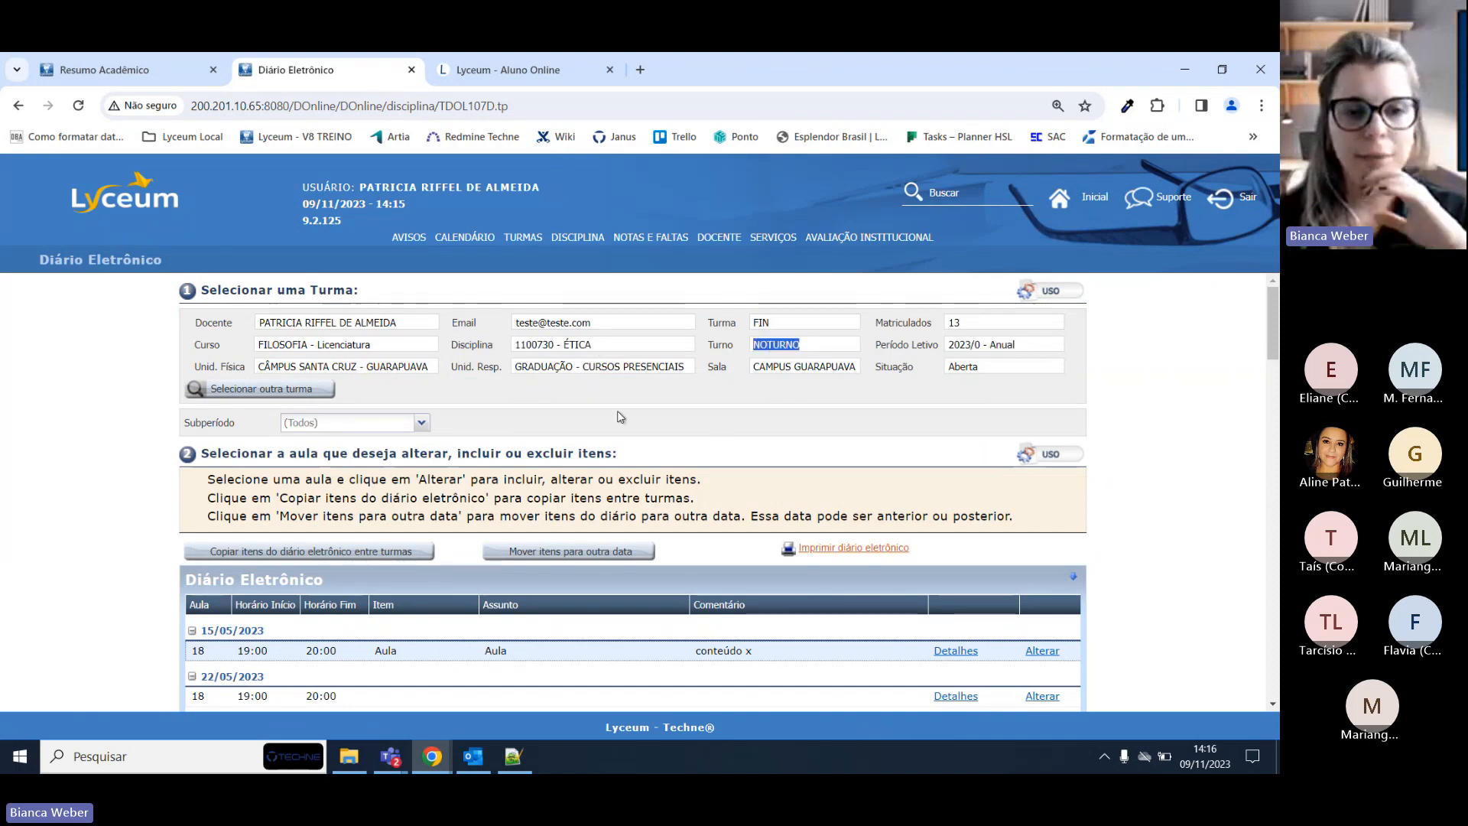
double_click(281, 322)
triple_click(280, 322)
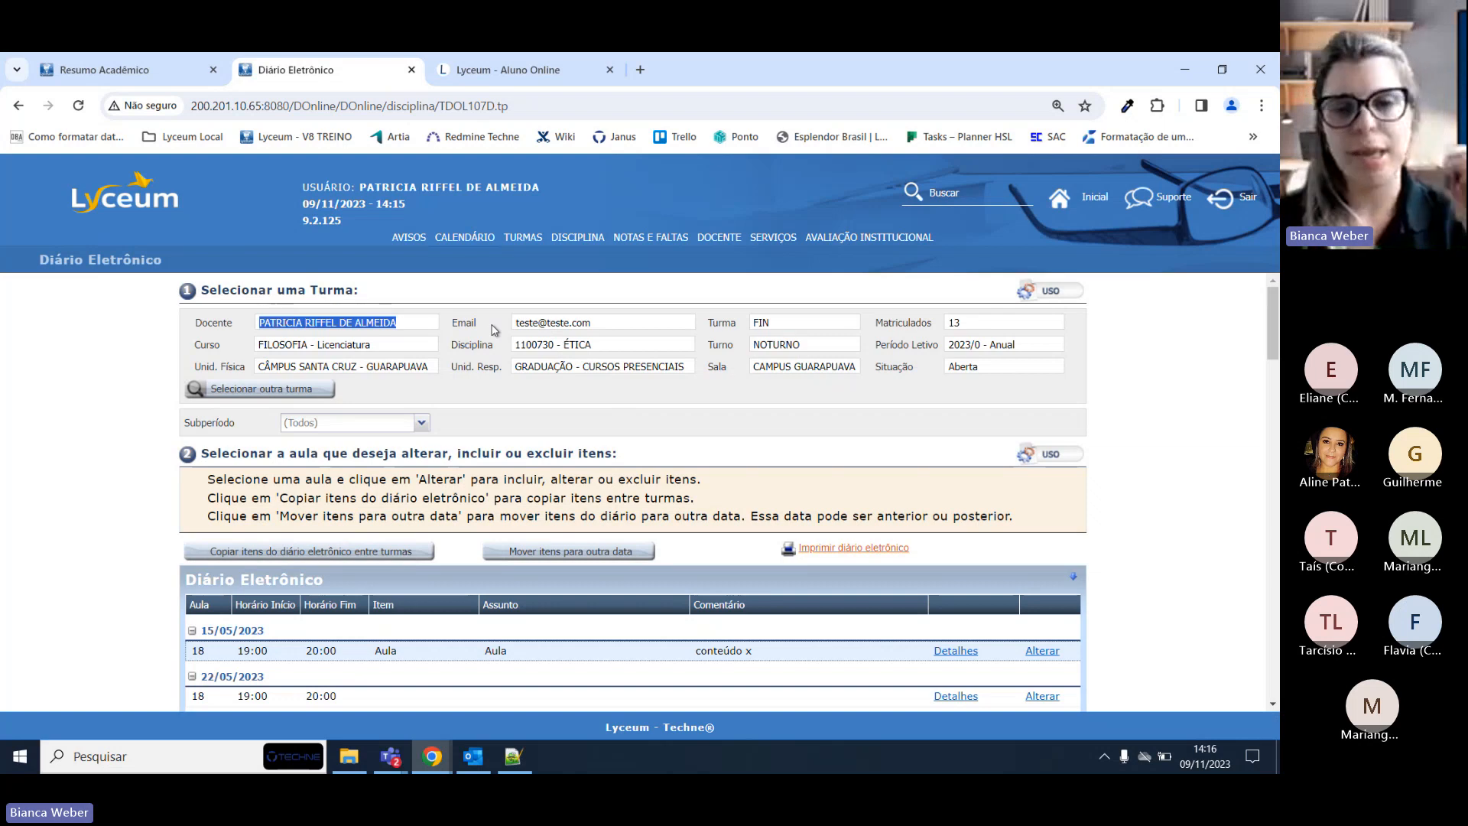
double_click(953, 323)
click(939, 328)
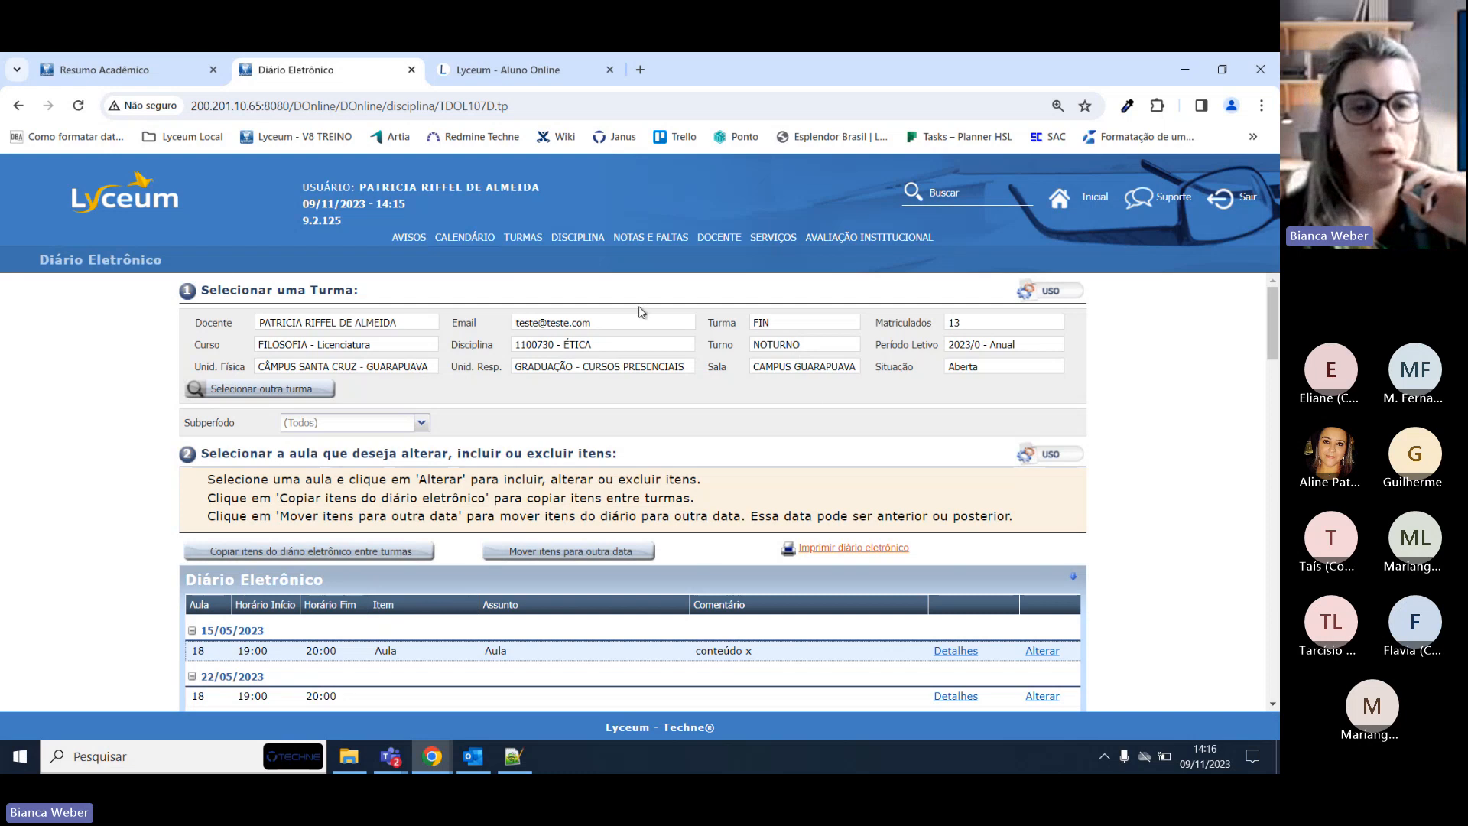
scroll(386, 344, down, 1)
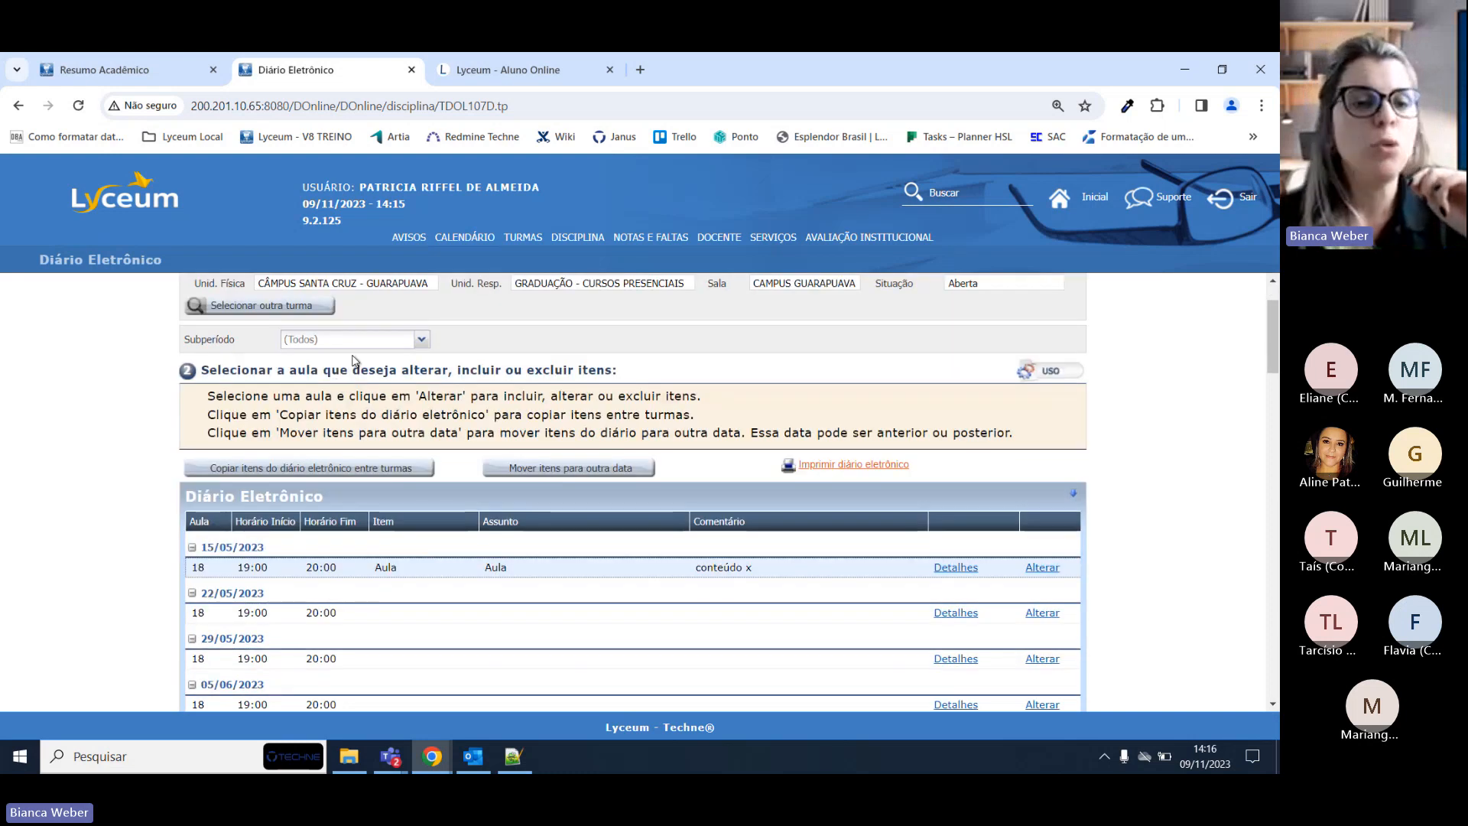
scroll(626, 389, down, 2)
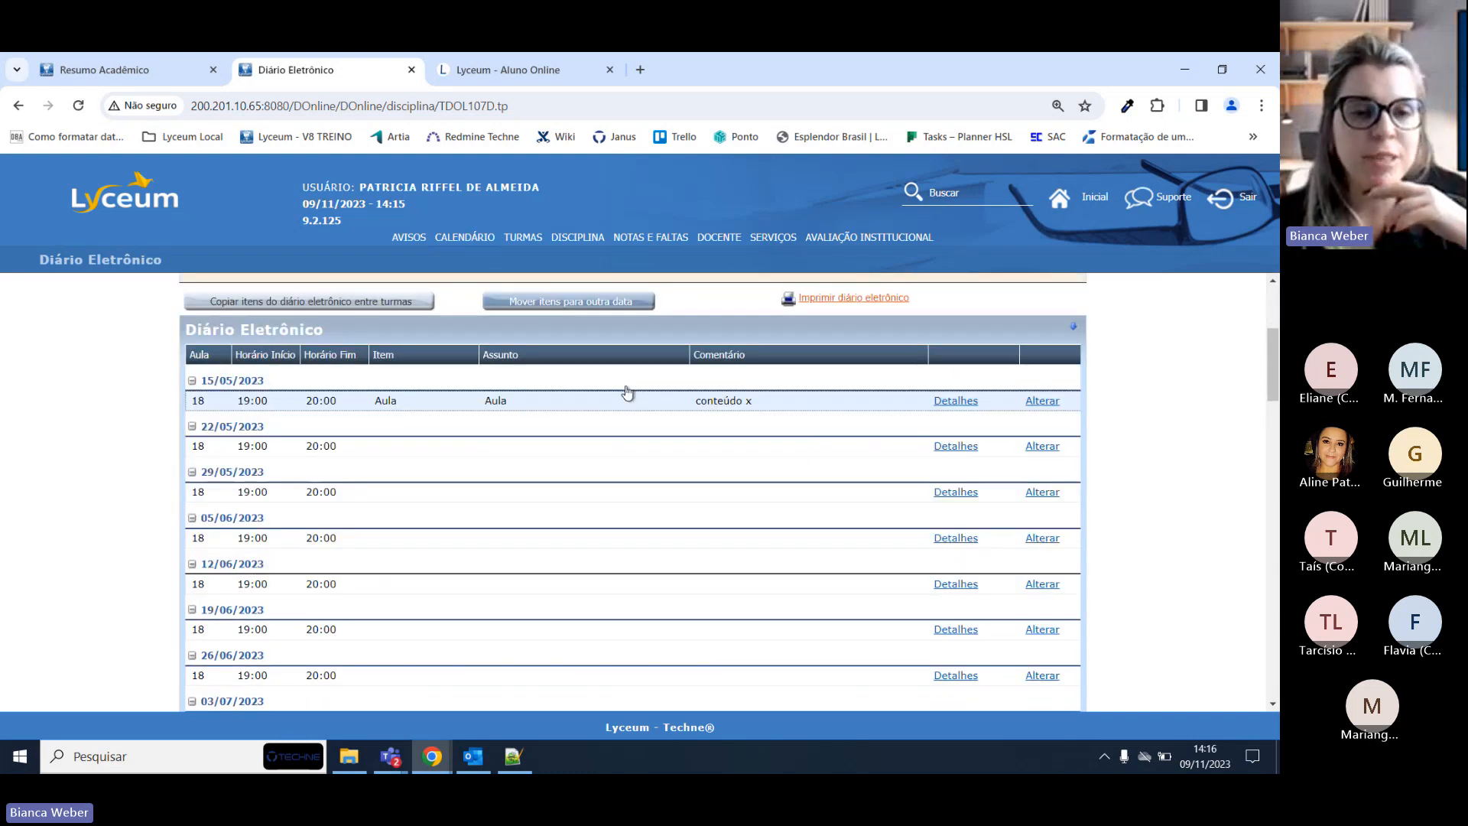
scroll(629, 394, up, 2)
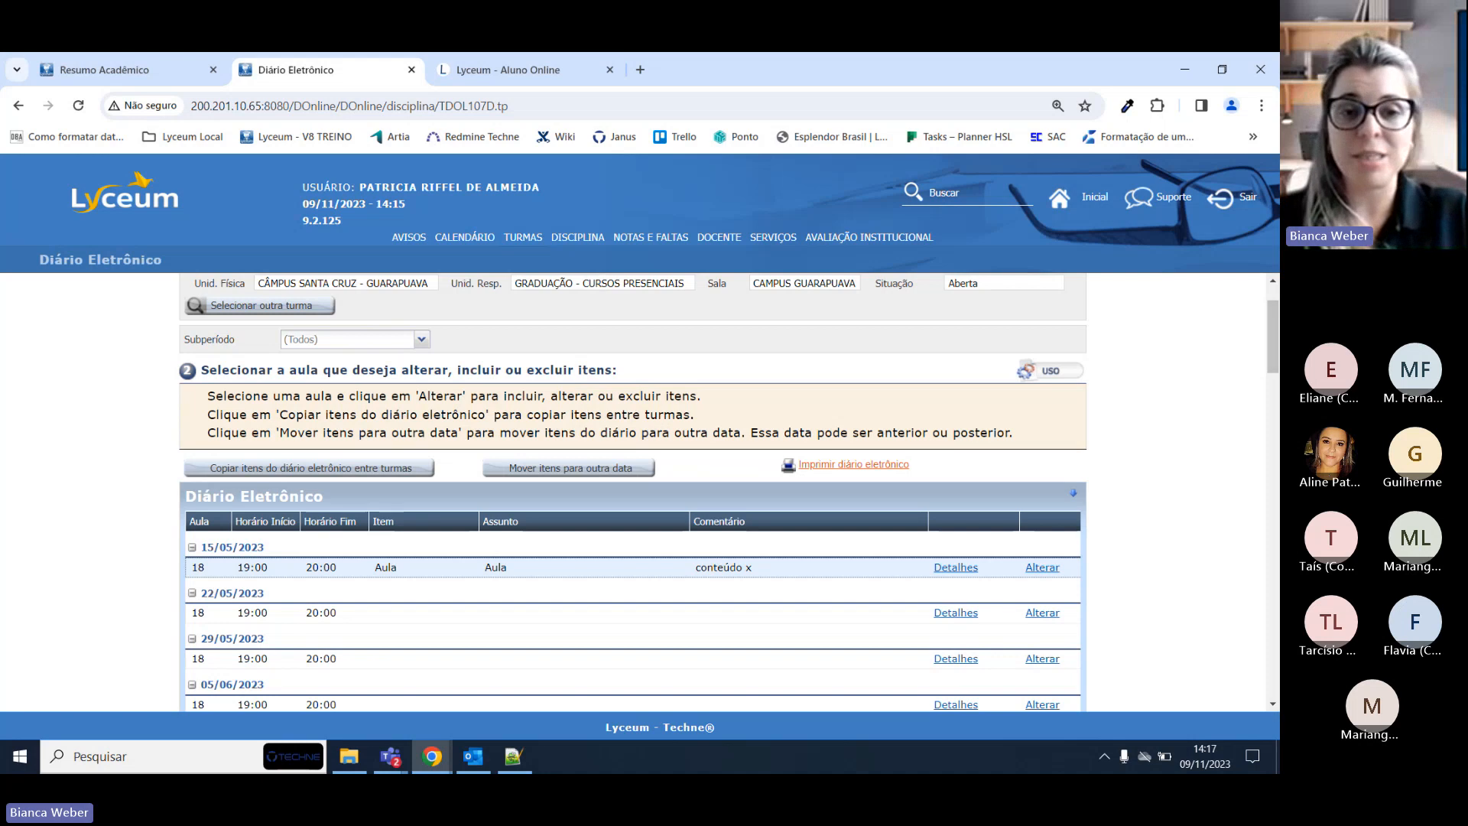
drag(1275, 316, 1242, 286)
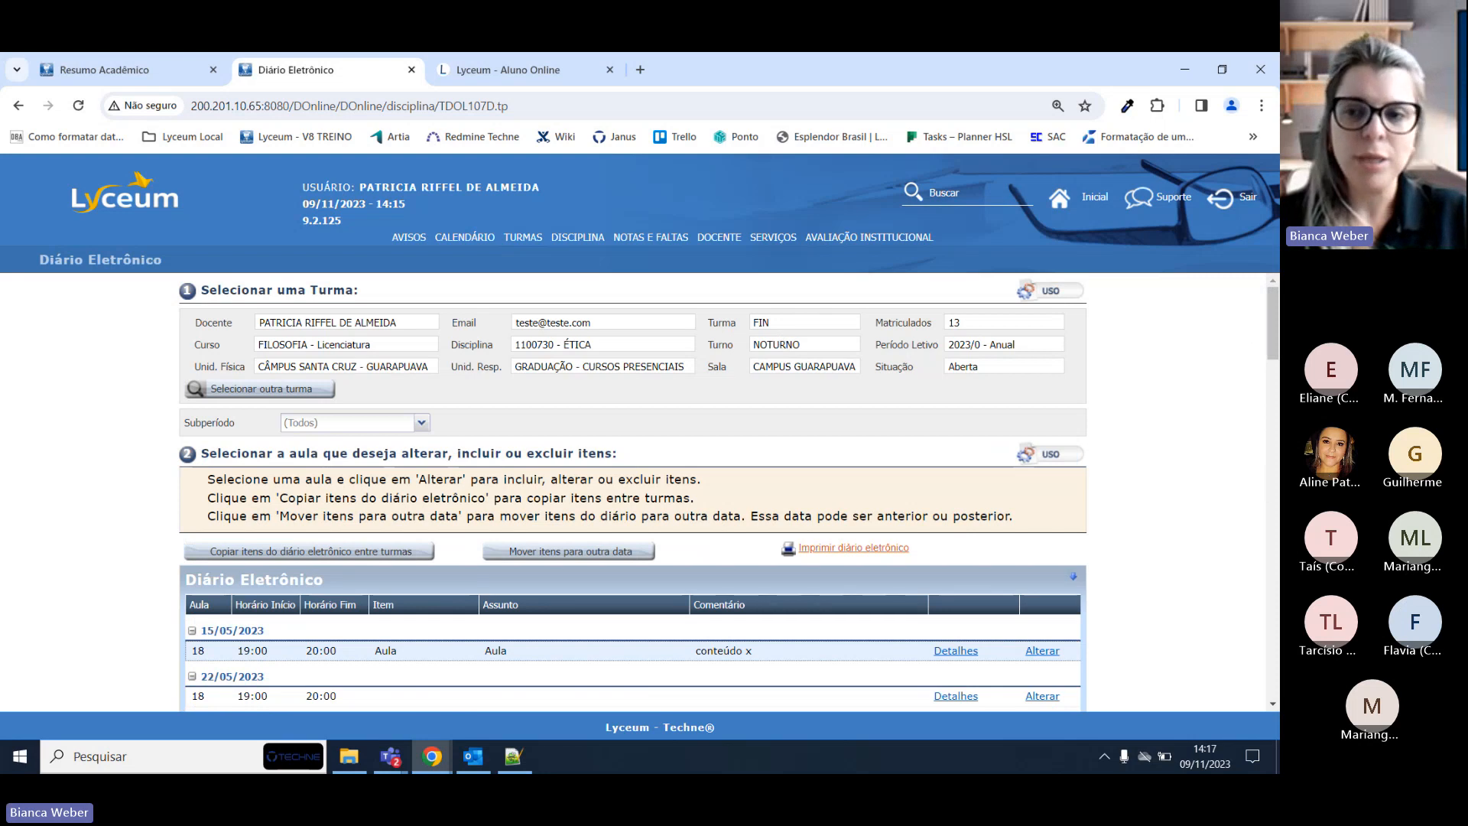
drag(1275, 320, 1273, 345)
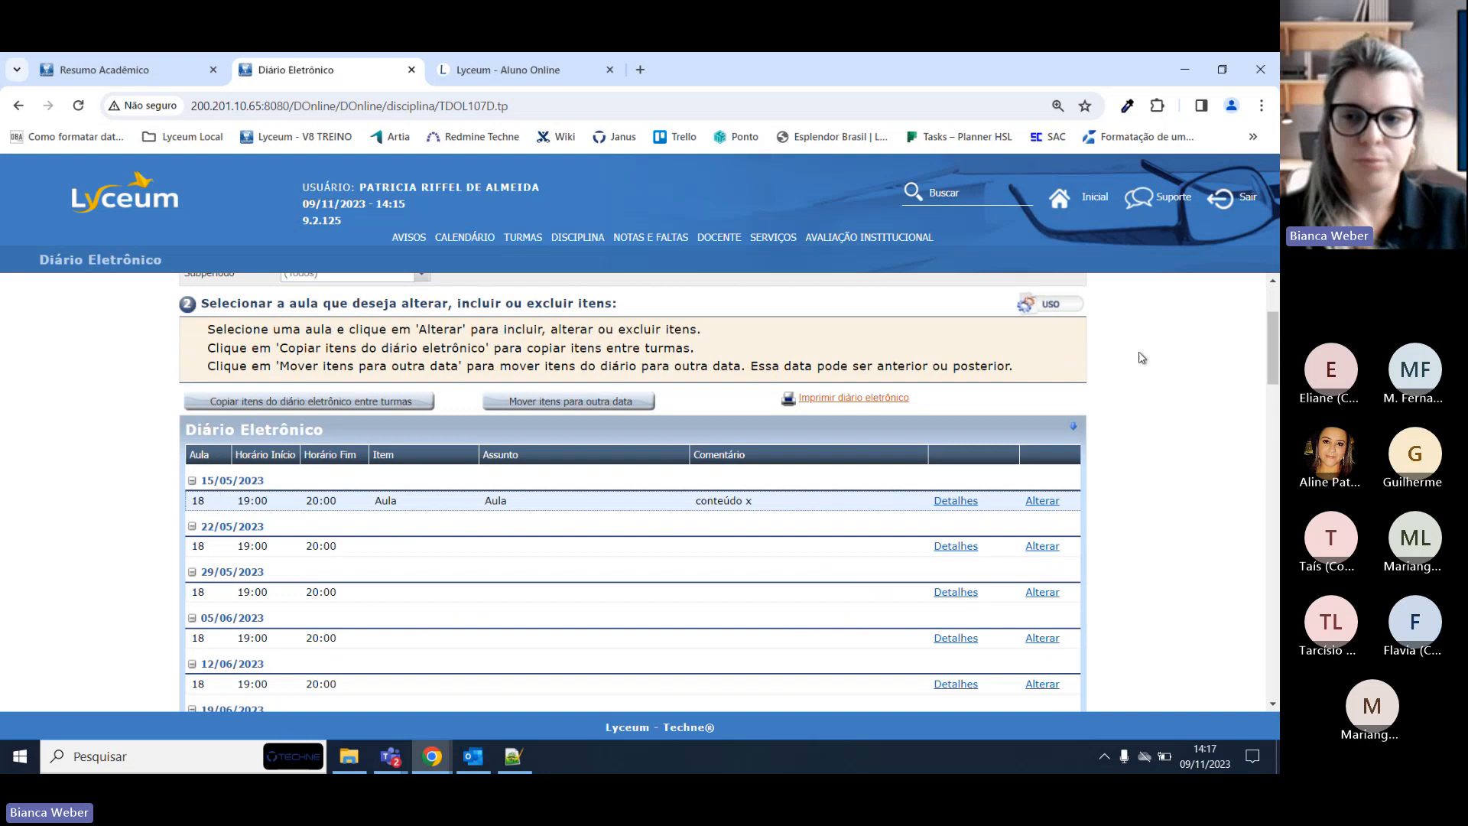
drag(1268, 337, 1269, 650)
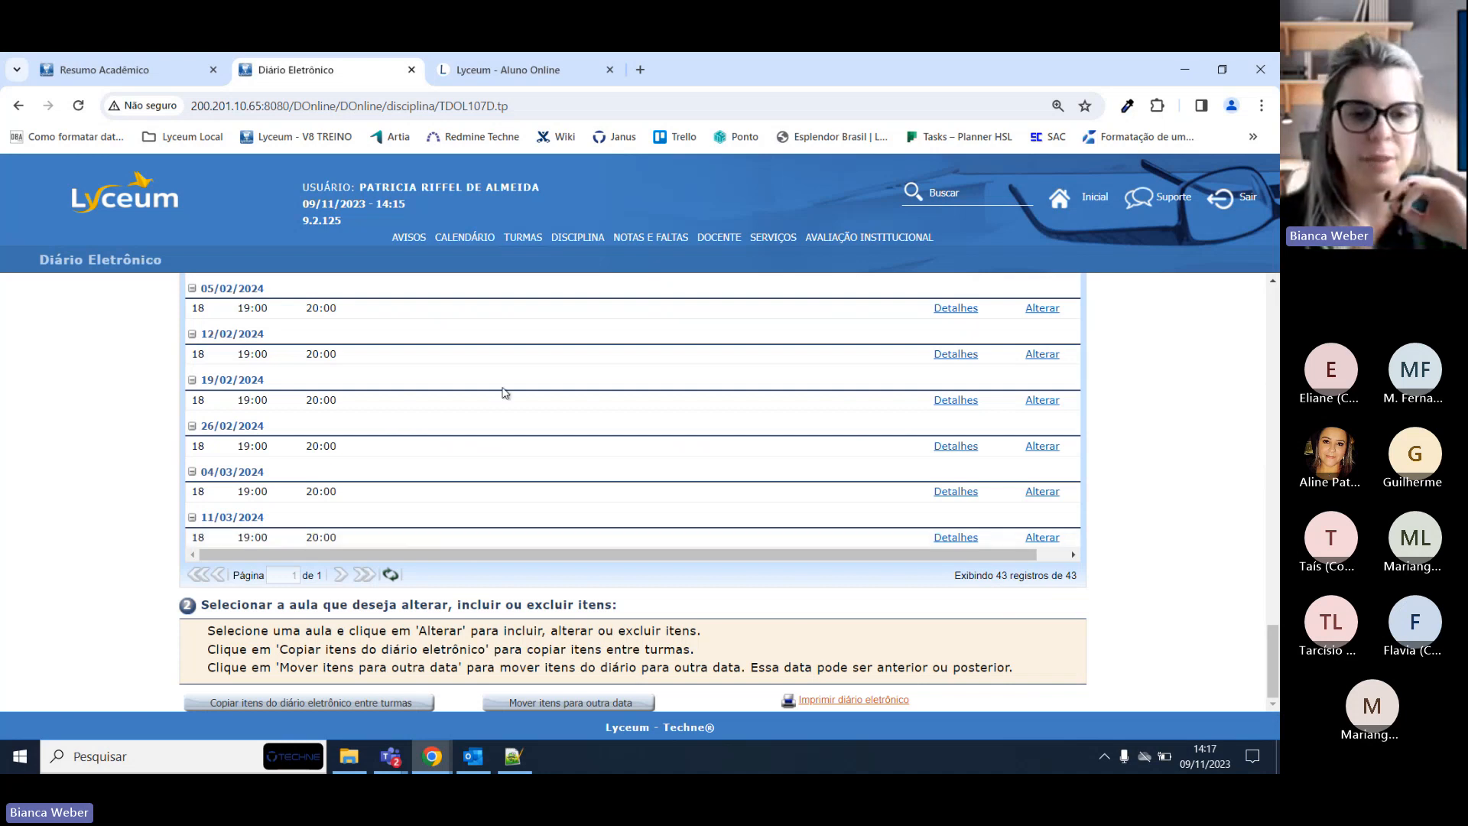
scroll(515, 386, up, 15)
scroll(516, 385, up, 10)
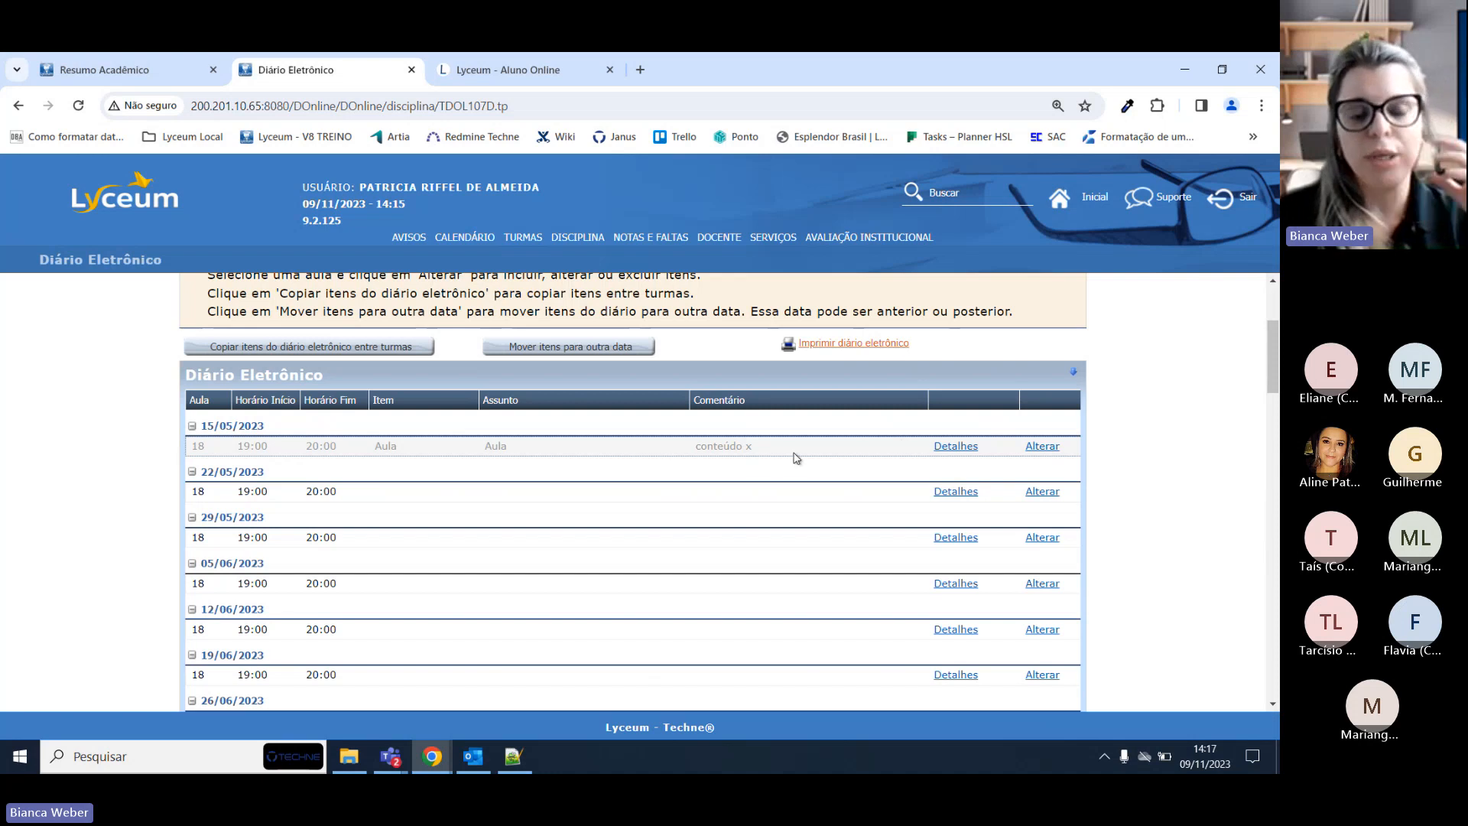
click(948, 445)
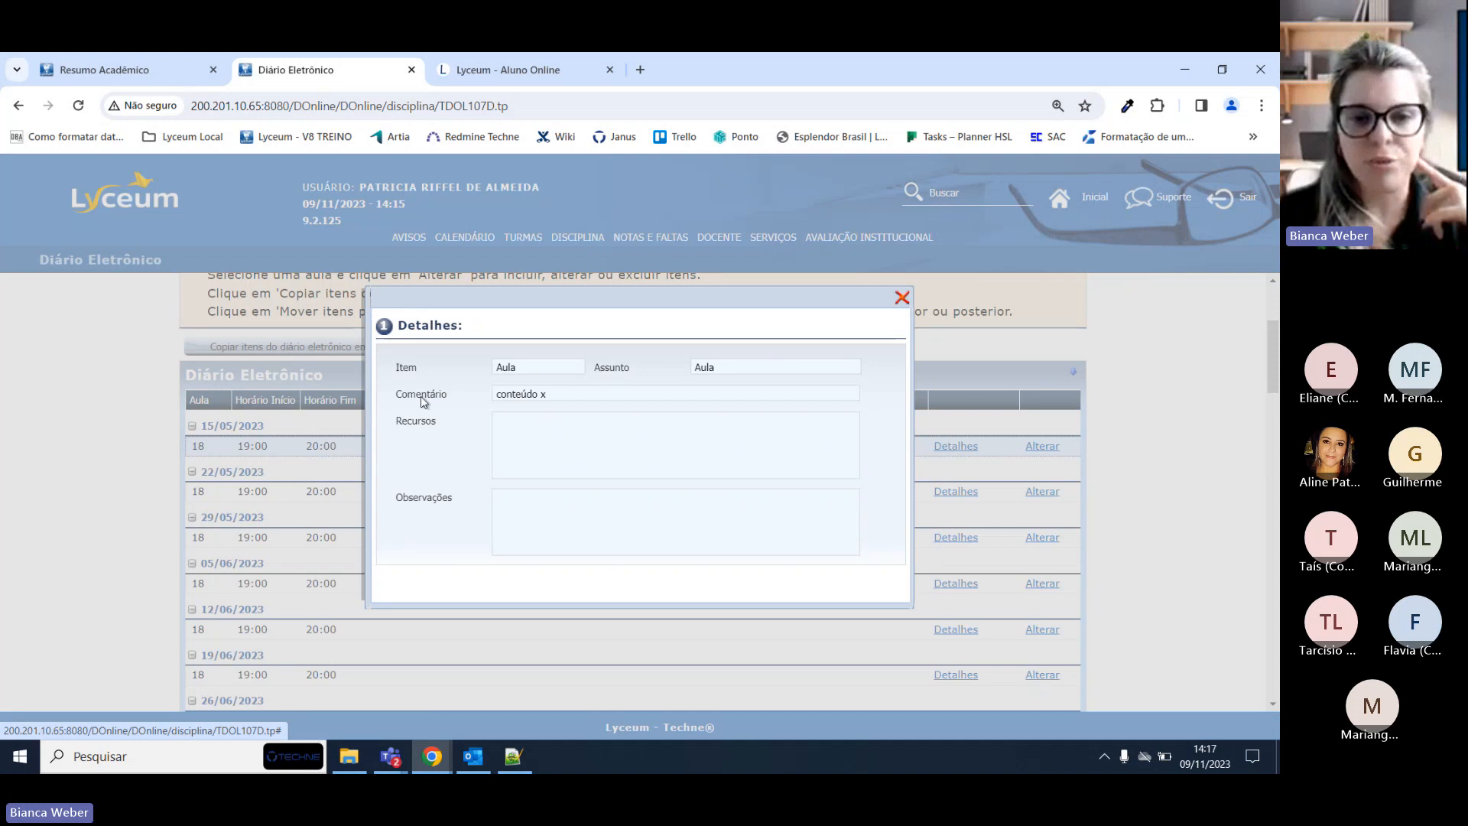
double_click(498, 373)
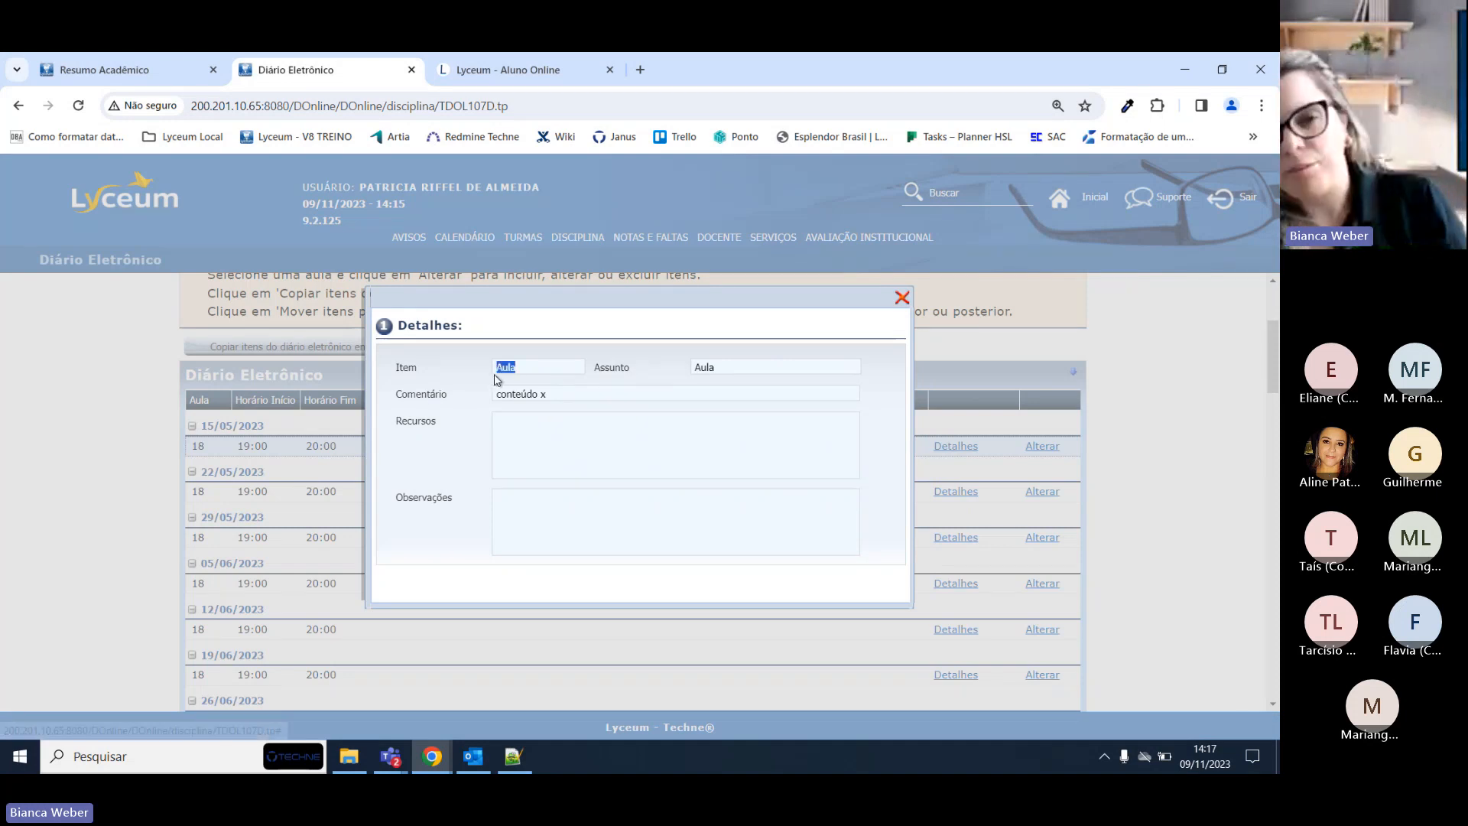
triple_click(544, 393)
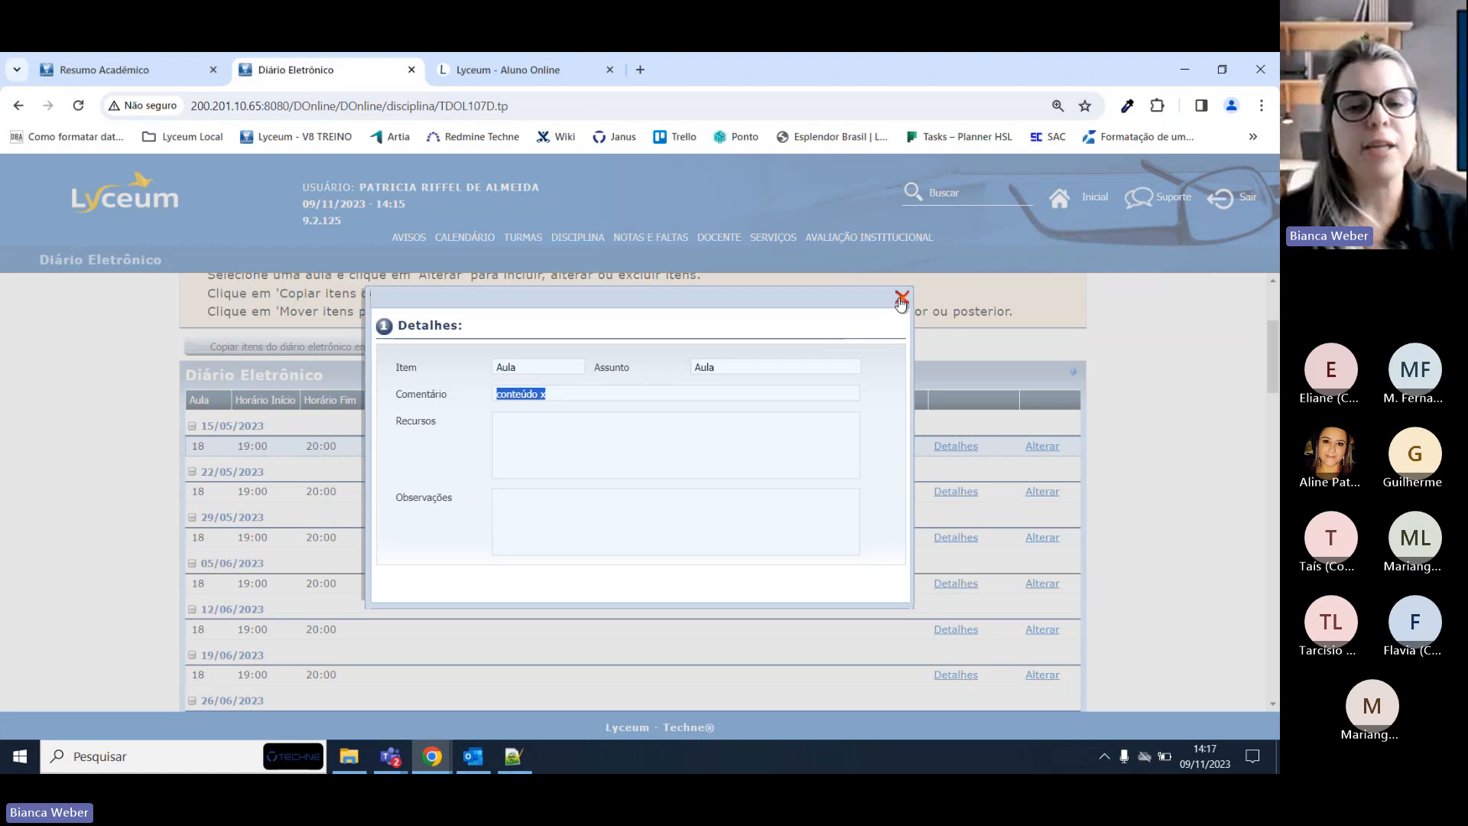
click(900, 298)
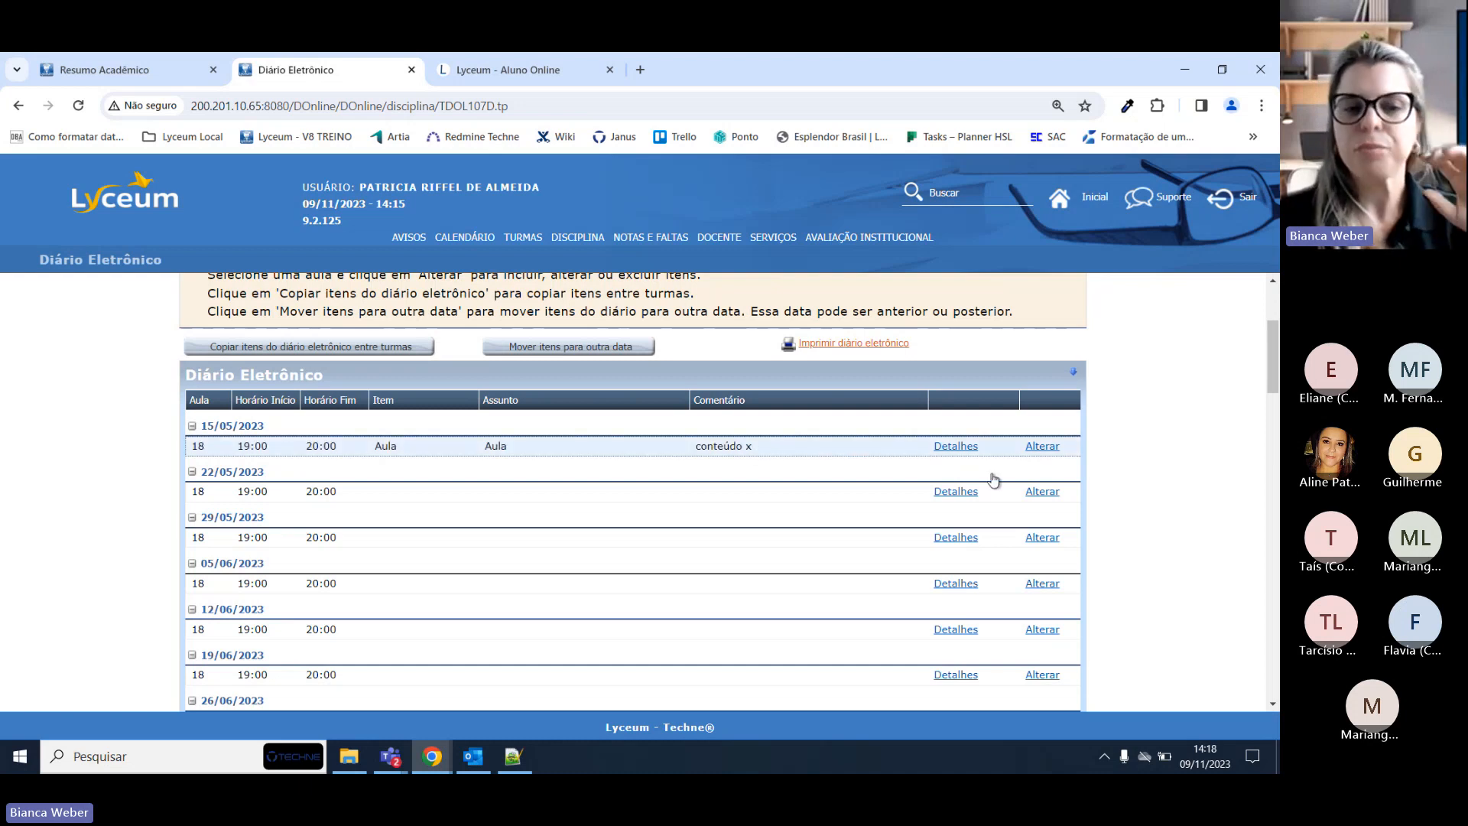
Accept the VPN prompt and open the 08/11/2023 lesson for editing.
scroll(428, 503, down, 20)
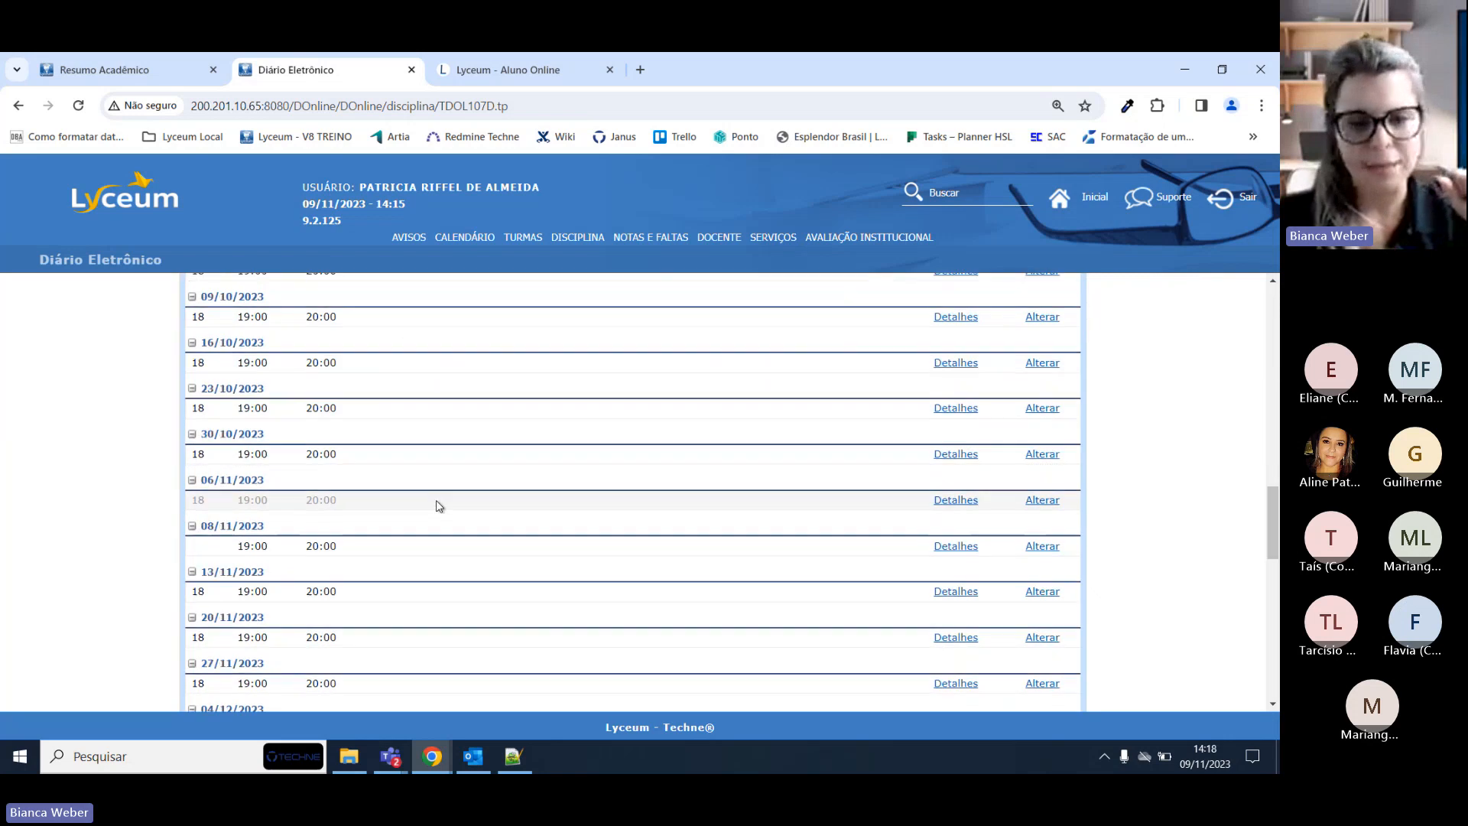
scroll(438, 507, up, 6)
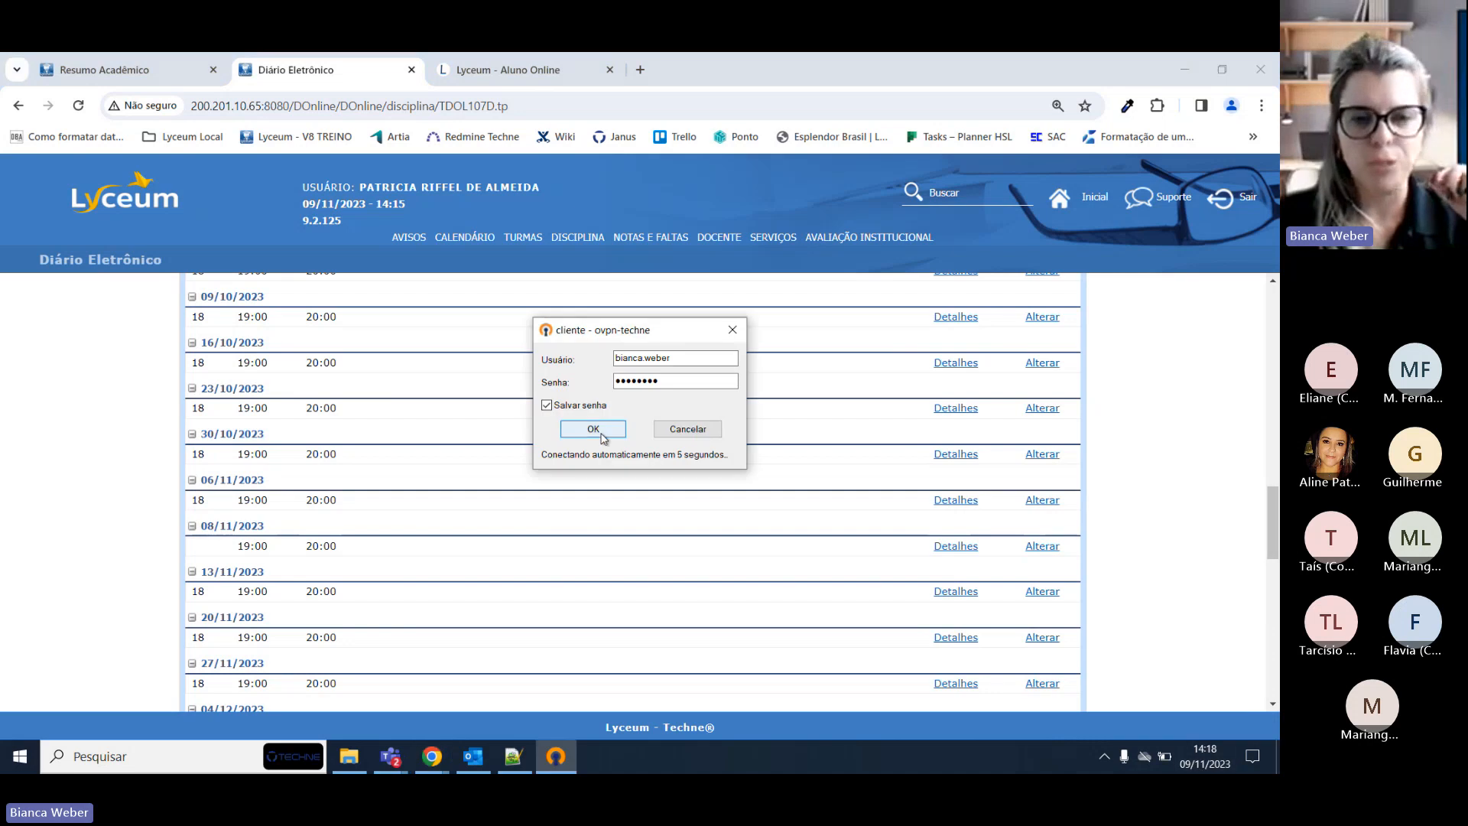
click(593, 432)
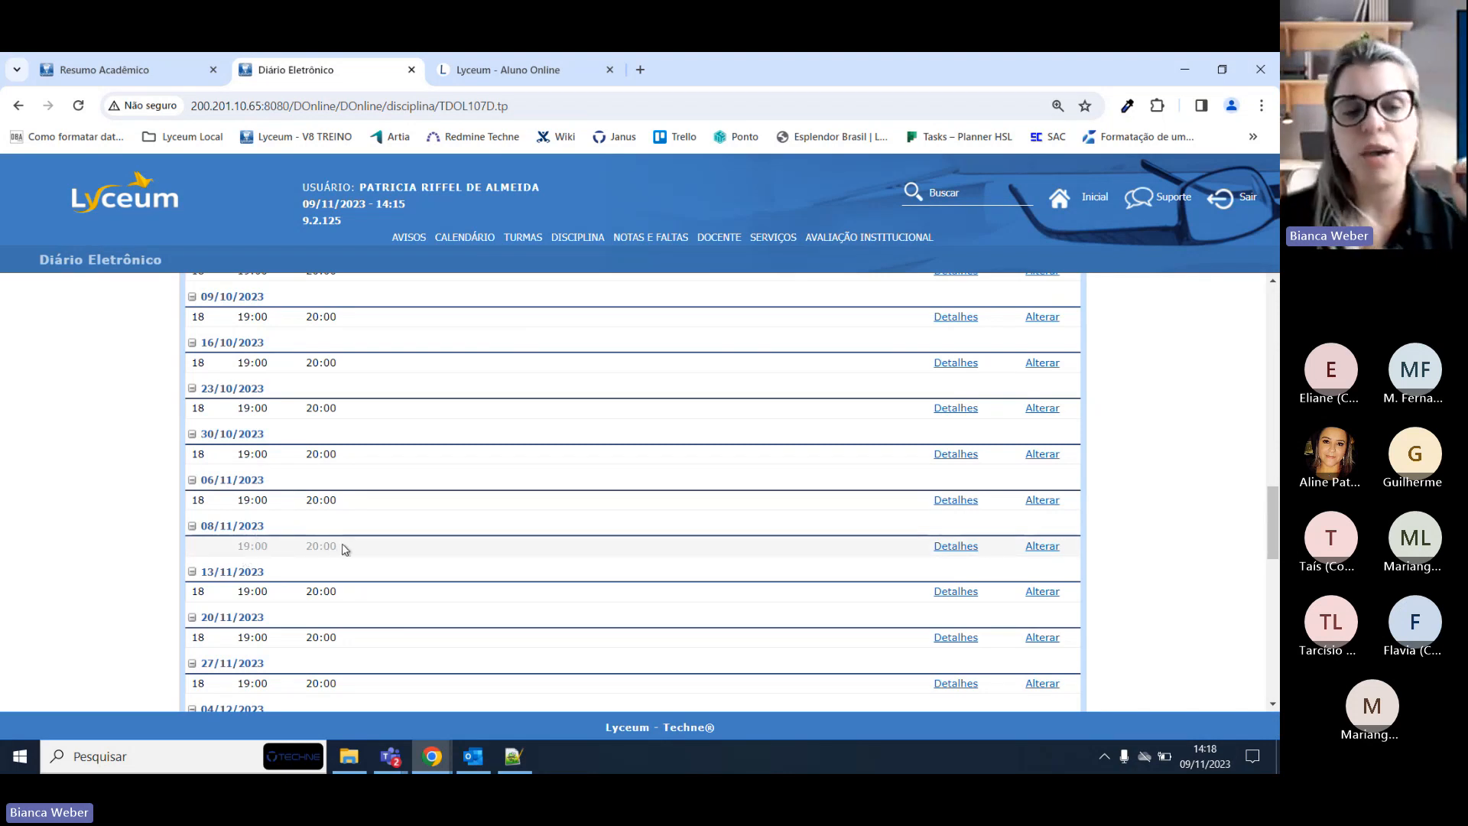
click(1042, 547)
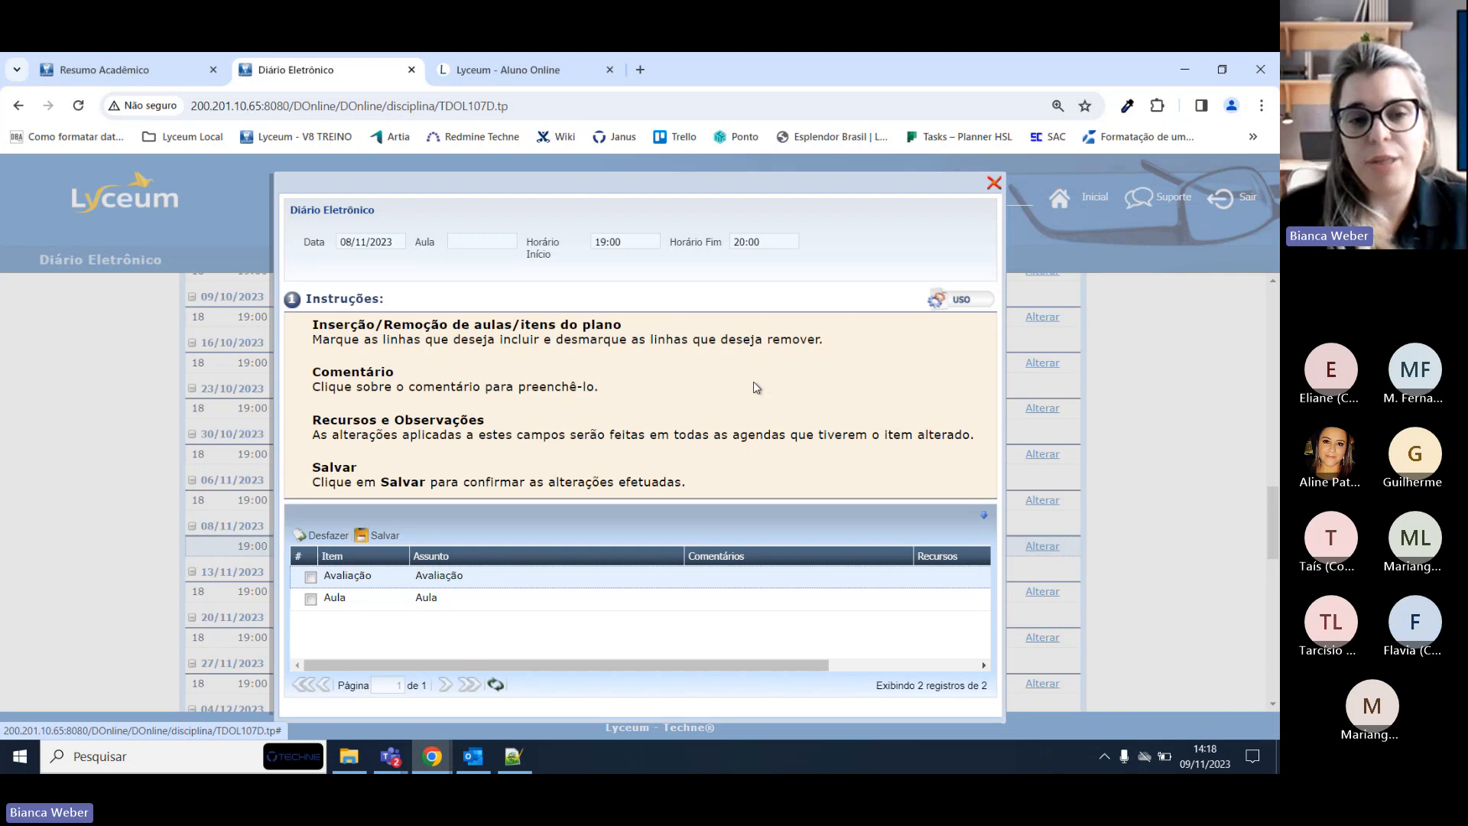
Mark only the Aula item for the 08/11/2023 lesson.
click(310, 577)
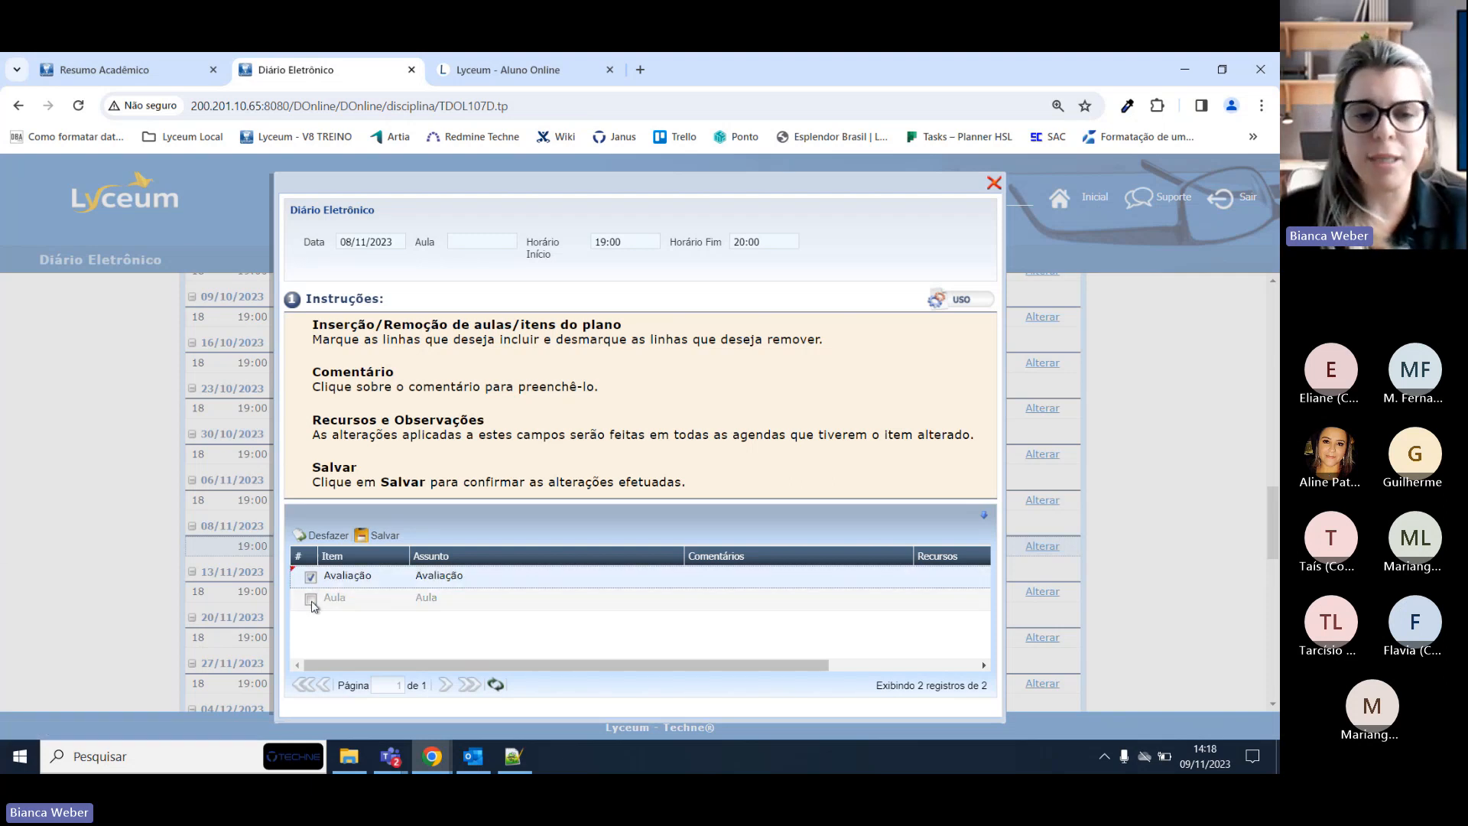
click(311, 600)
click(311, 577)
click(311, 599)
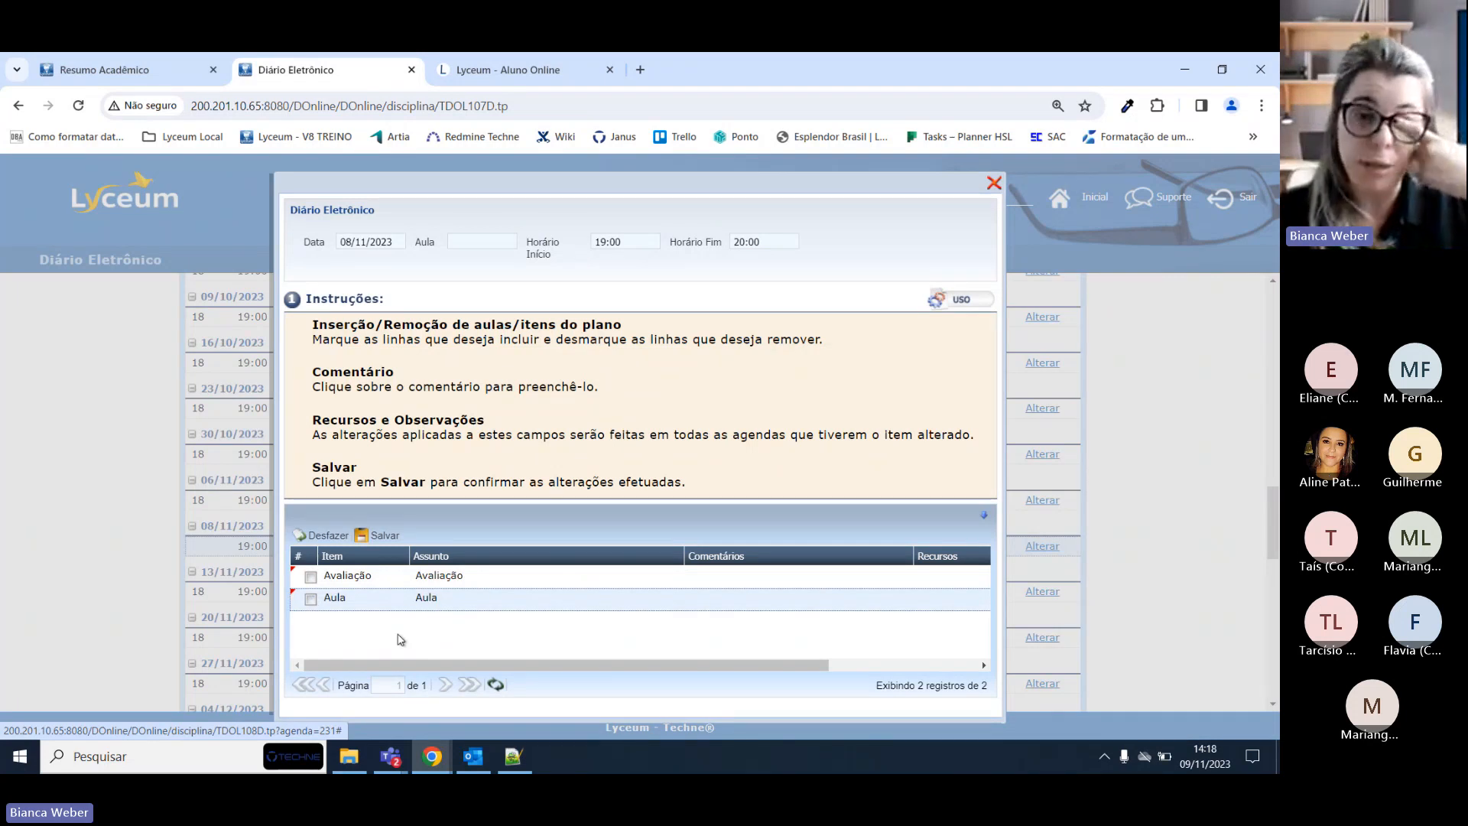
click(313, 601)
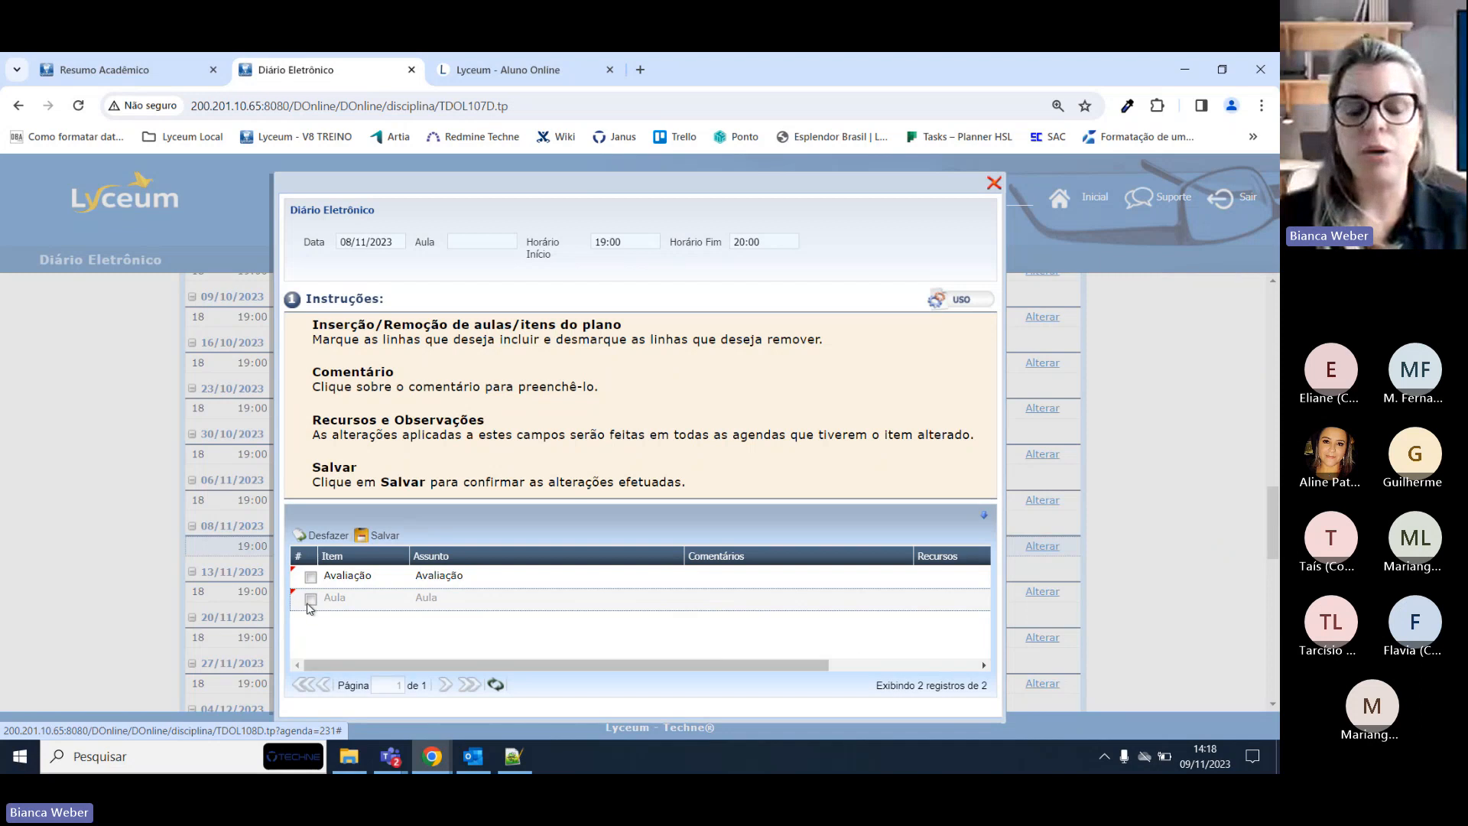
Add the comment 'Ética XXXX' and the observation 'obs', then save the lesson.
click(746, 600)
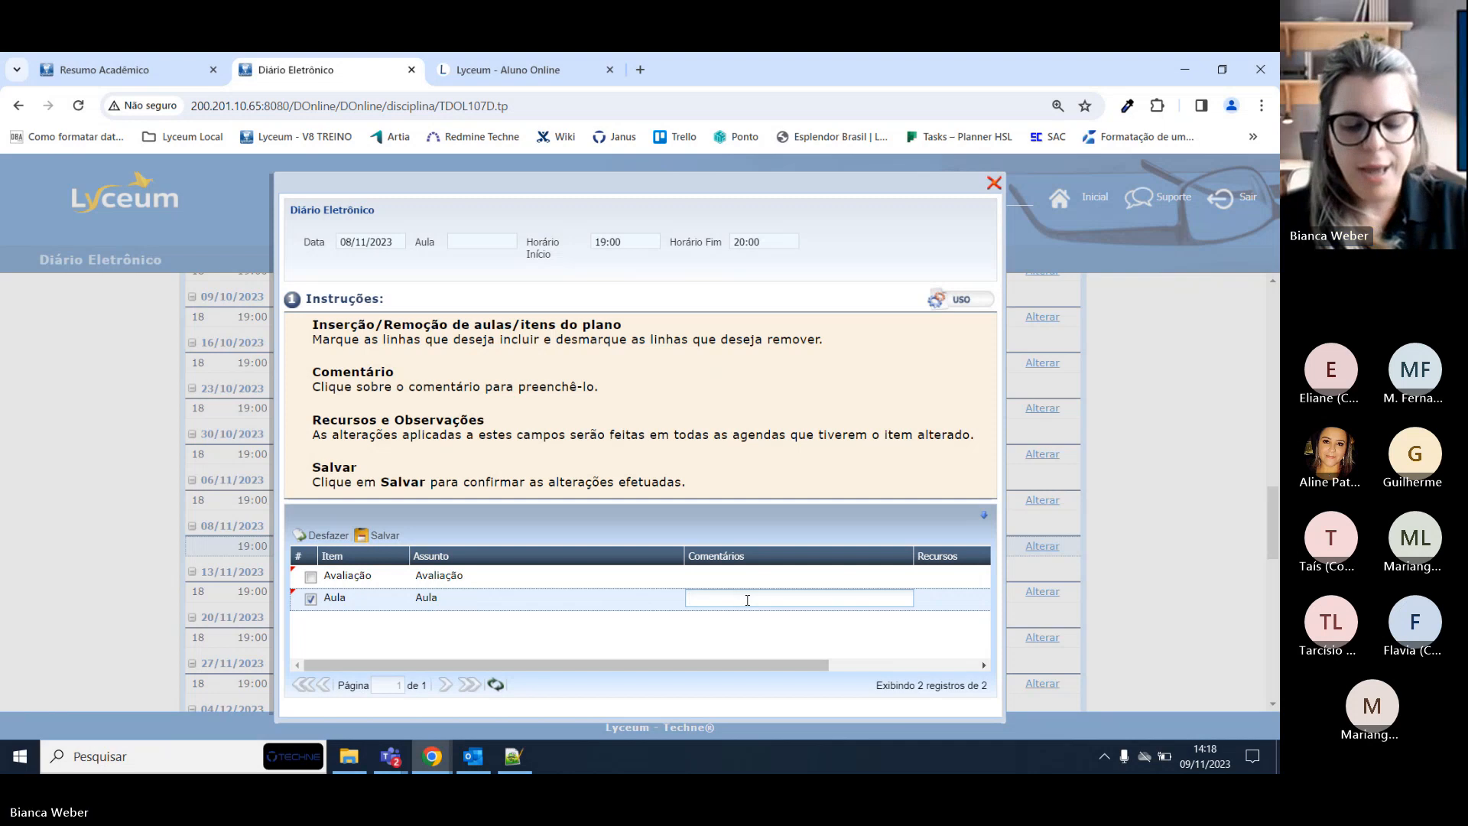
text(Ética XXXX)
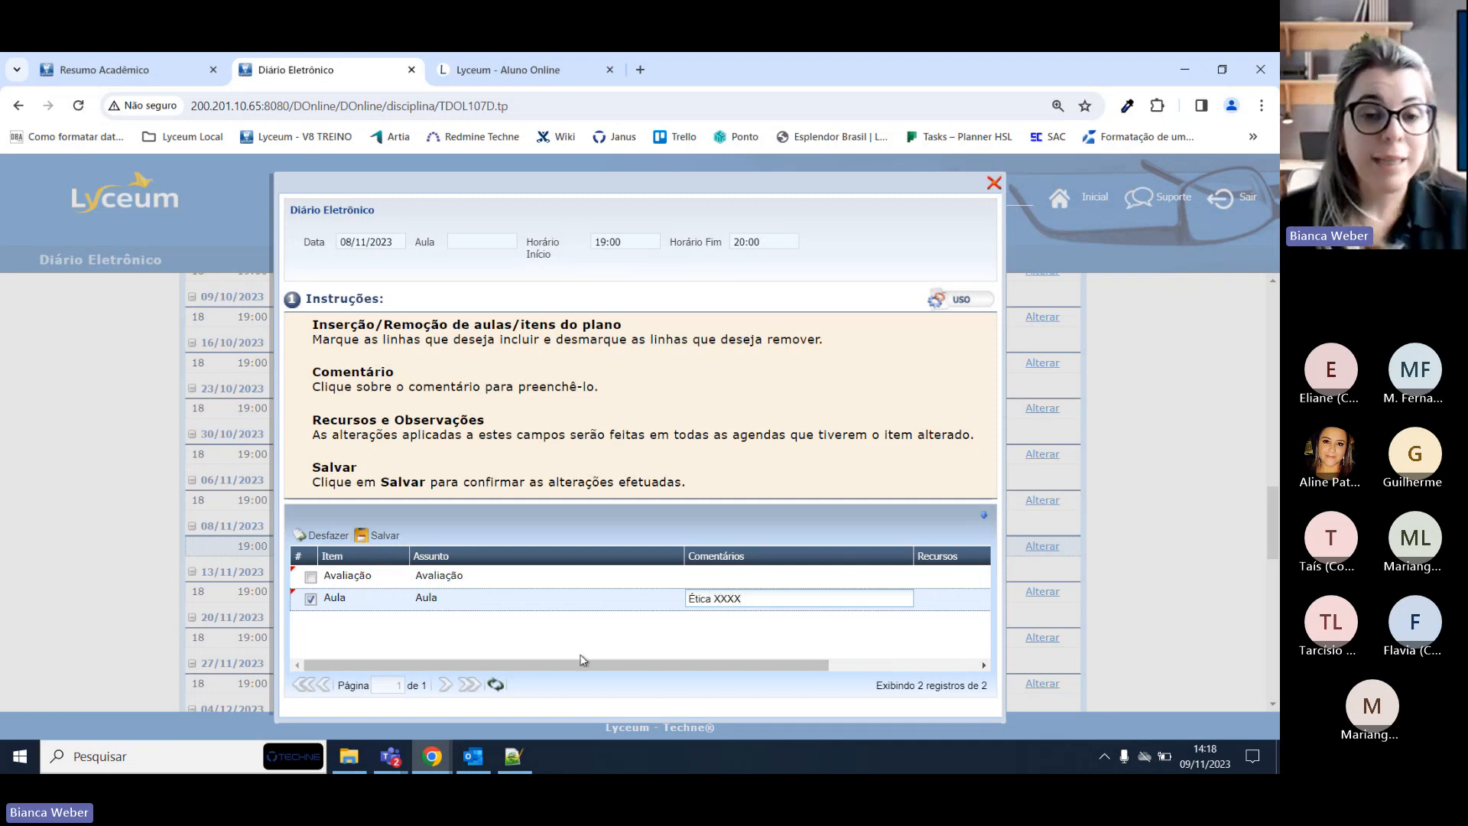
drag(688, 664, 911, 663)
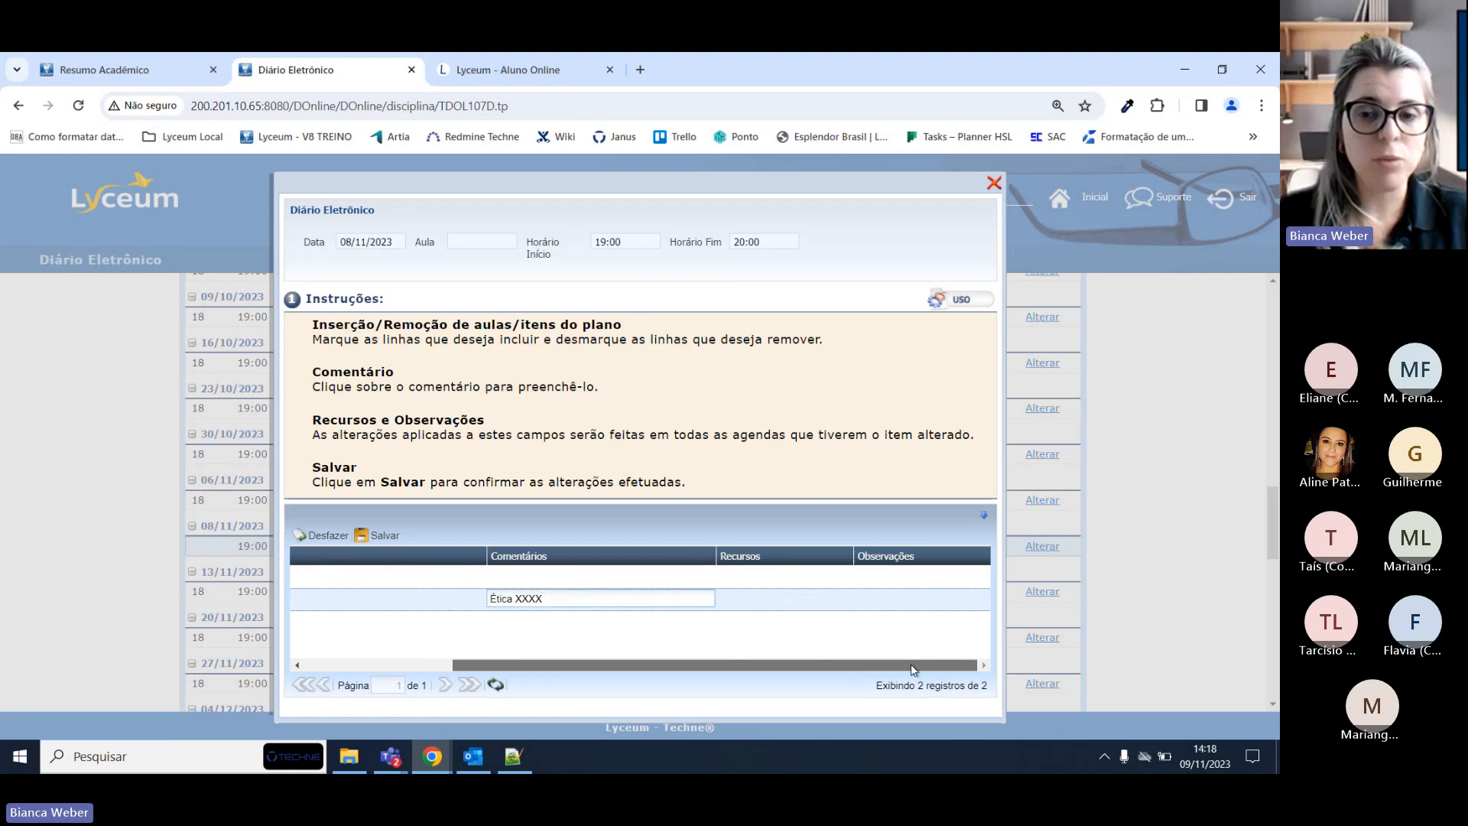
click(883, 600)
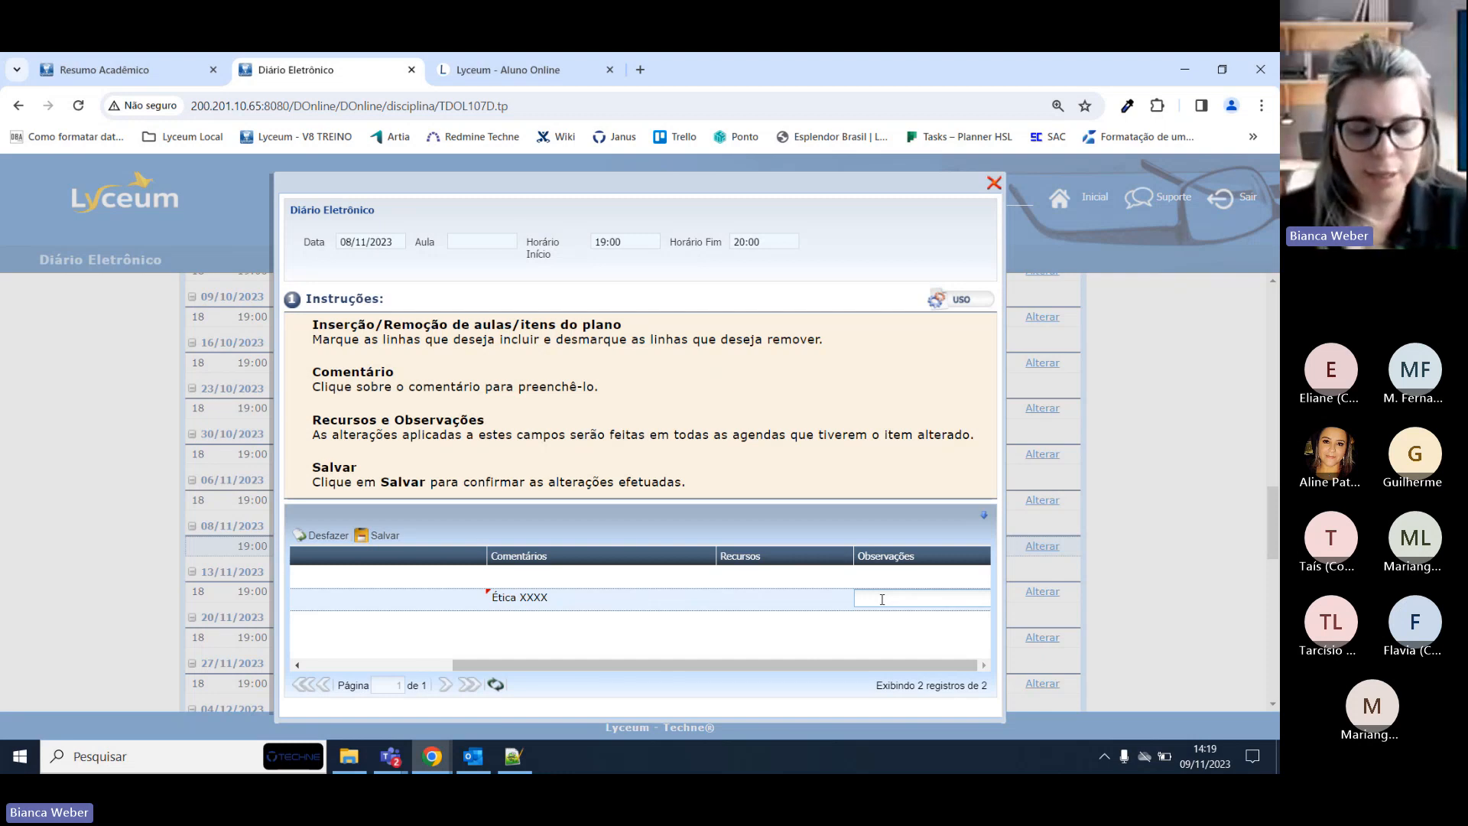
text(observação teste)
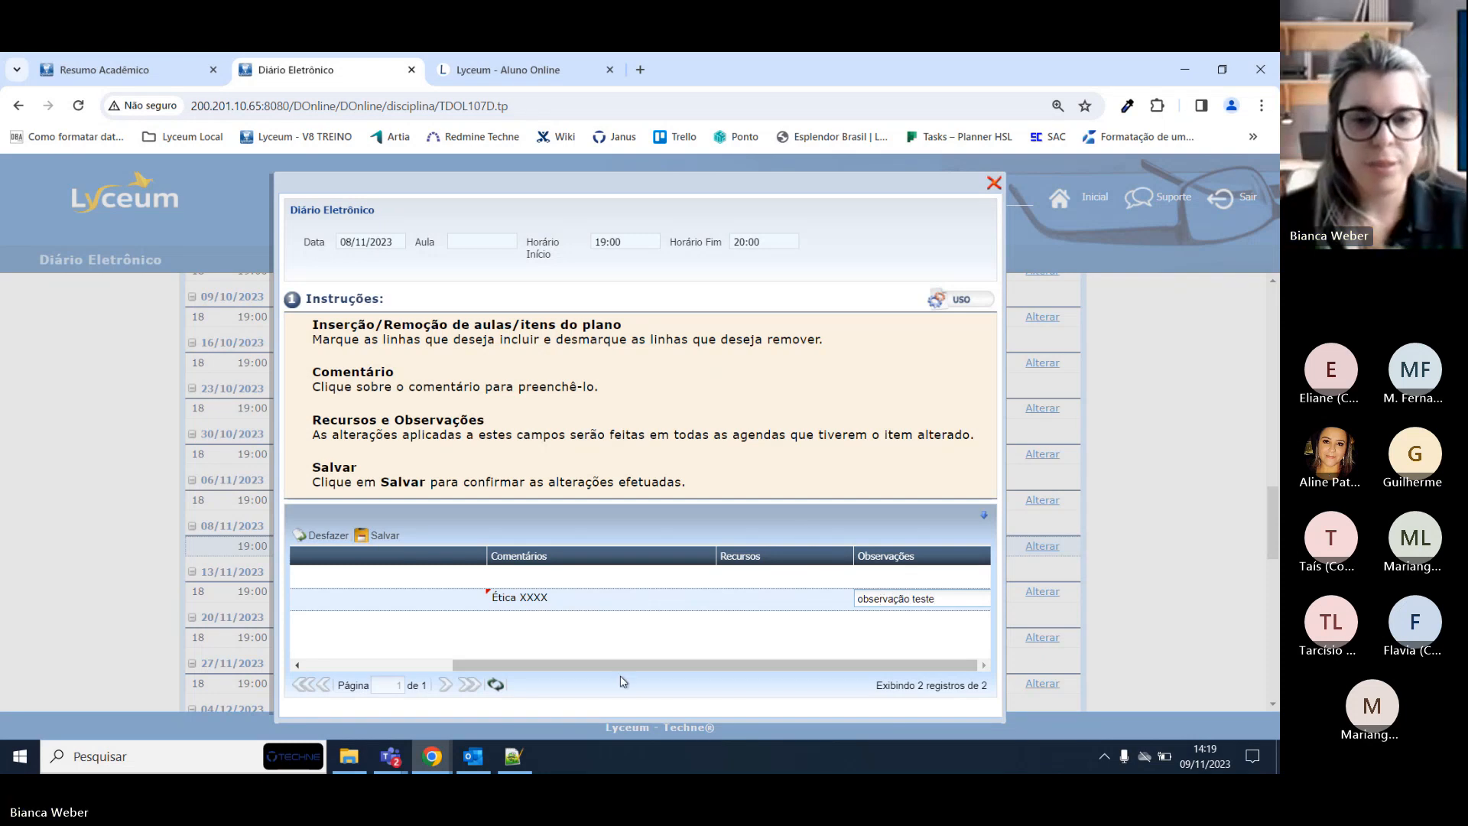
drag(611, 668, 447, 674)
click(384, 536)
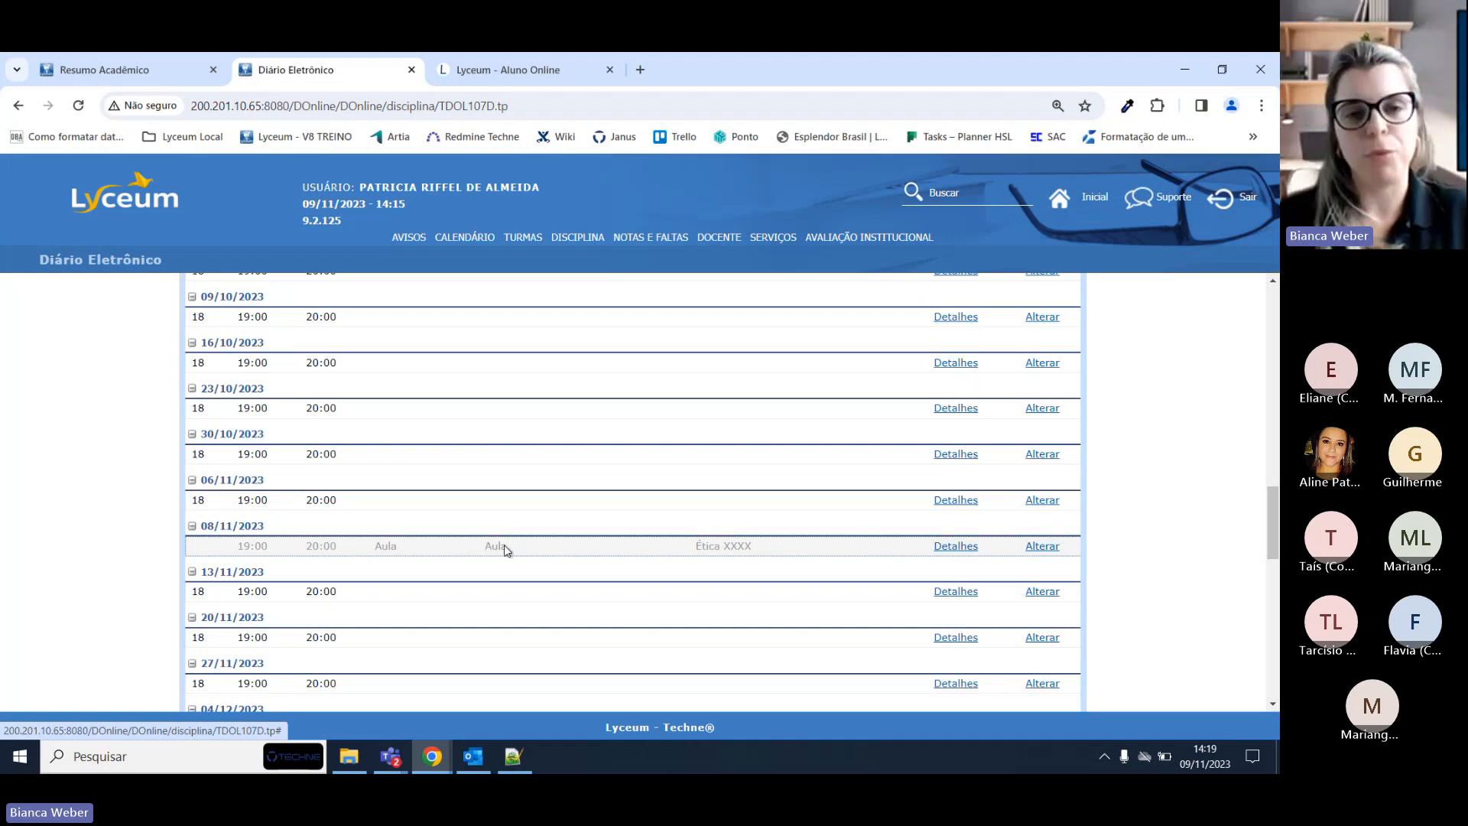
mouse_move(523, 237)
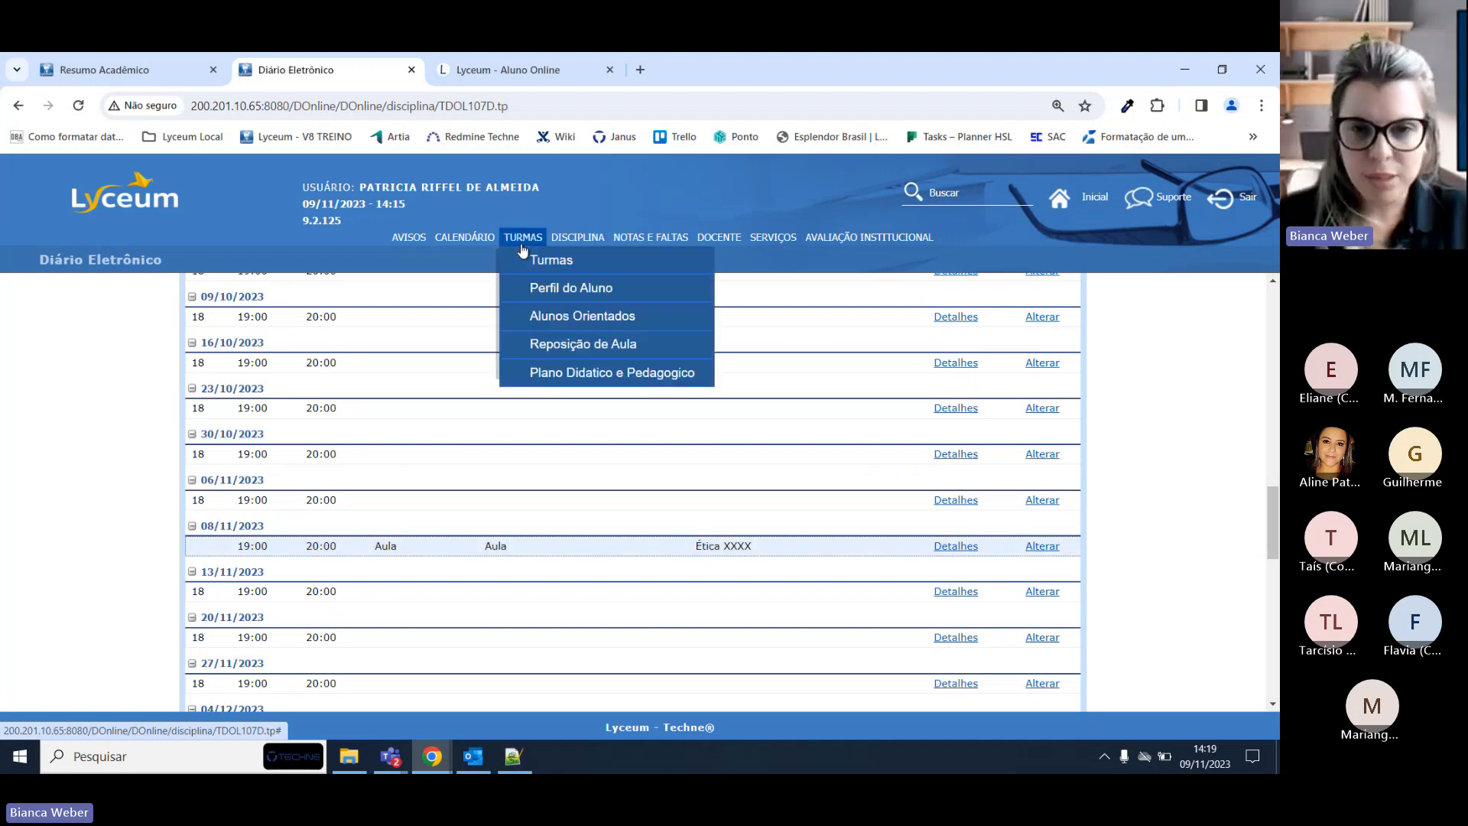
click(577, 380)
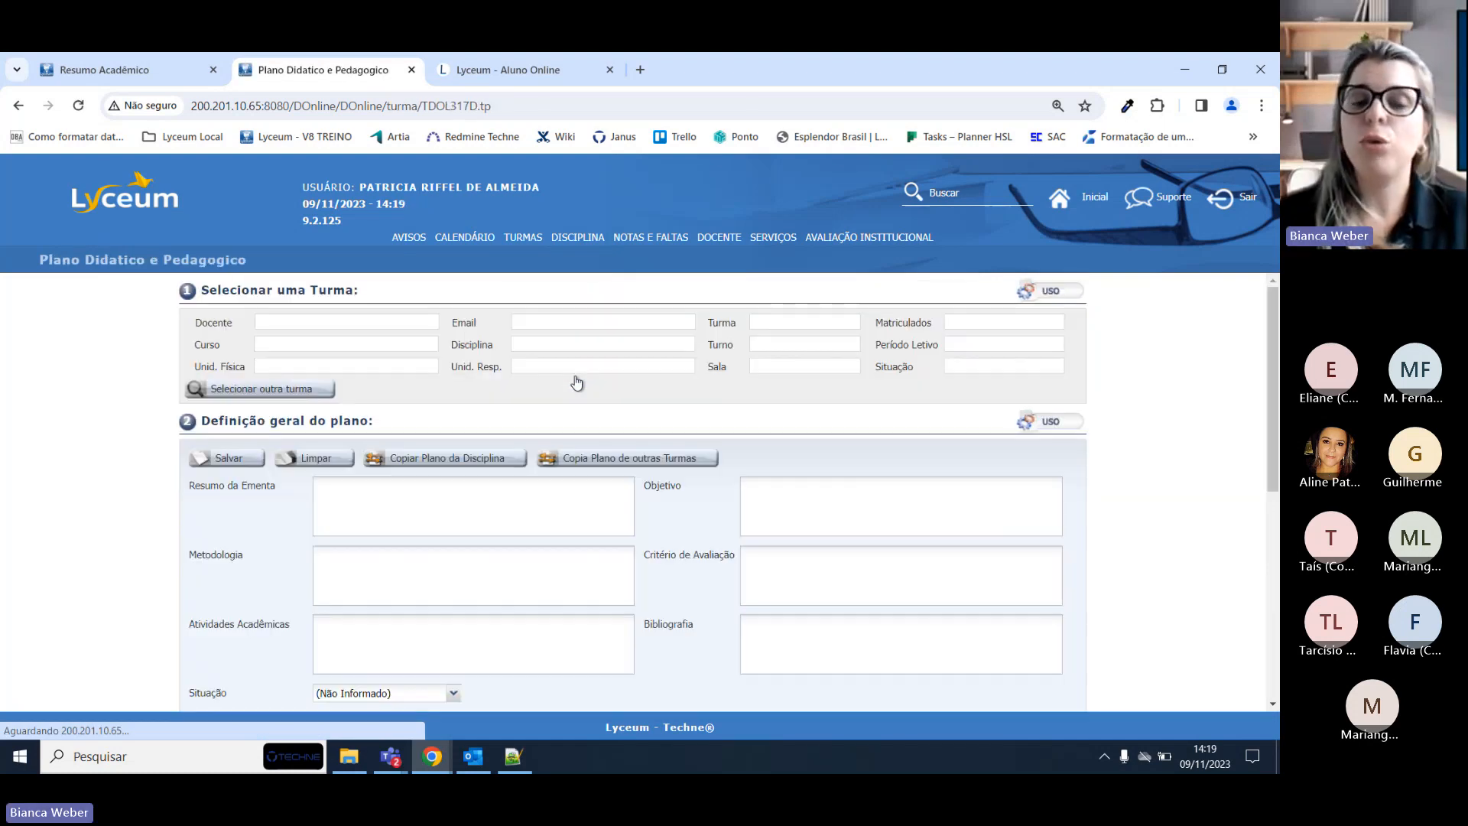
scroll(575, 382, down, 3)
scroll(574, 376, down, 1)
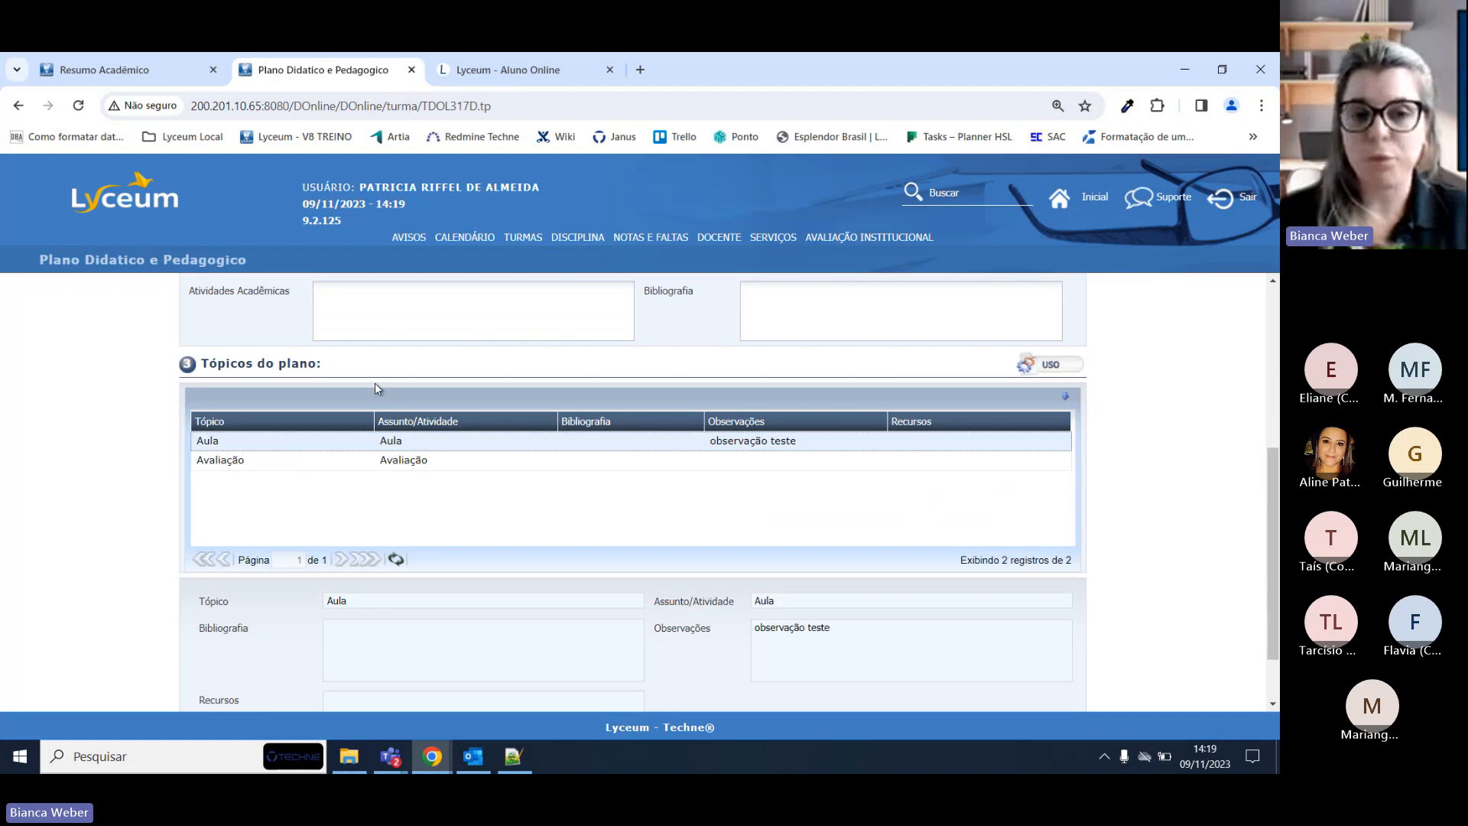
click(463, 464)
scroll(462, 468, down, 1)
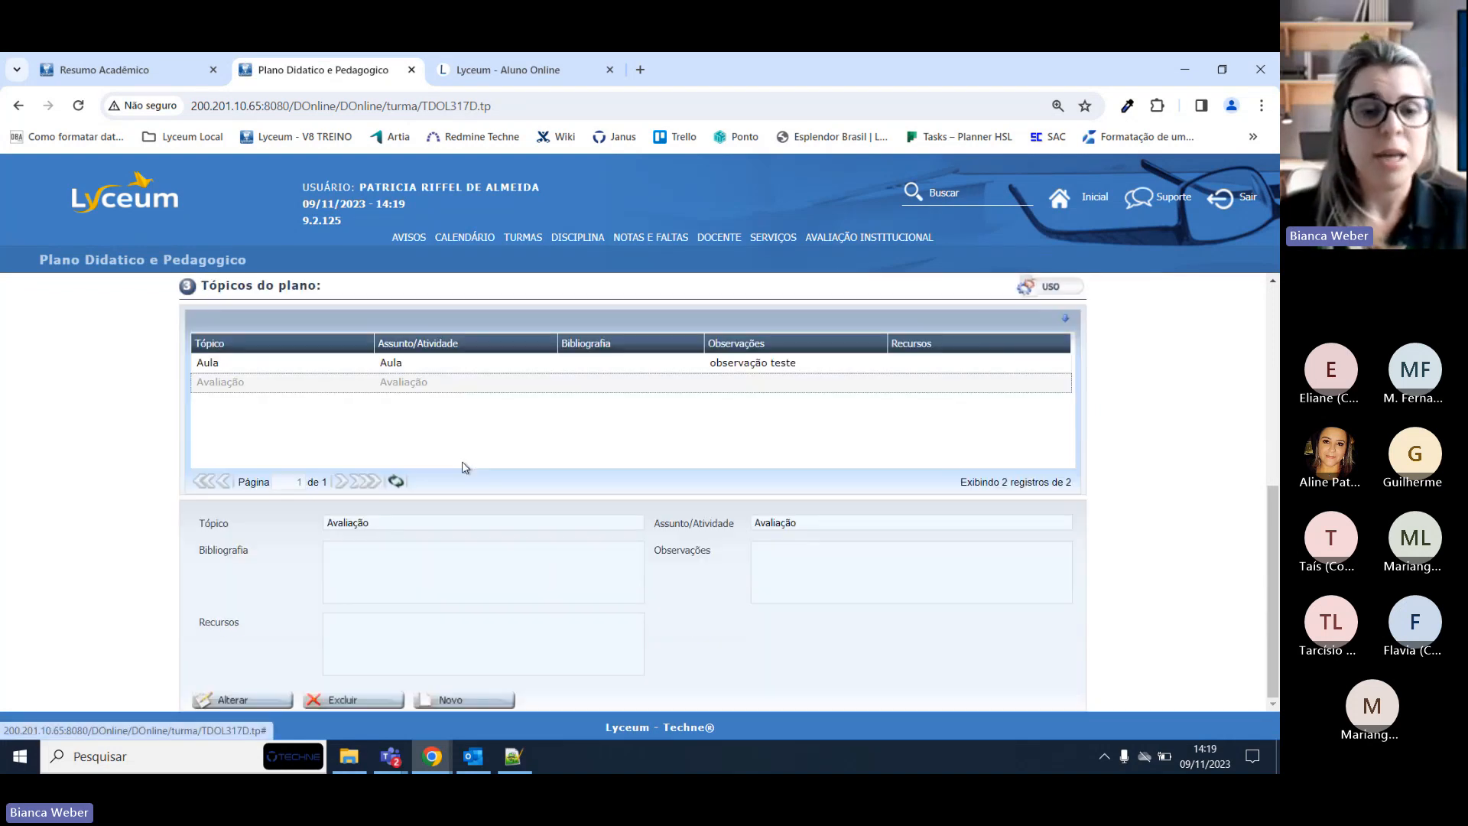
click(480, 702)
click(425, 527)
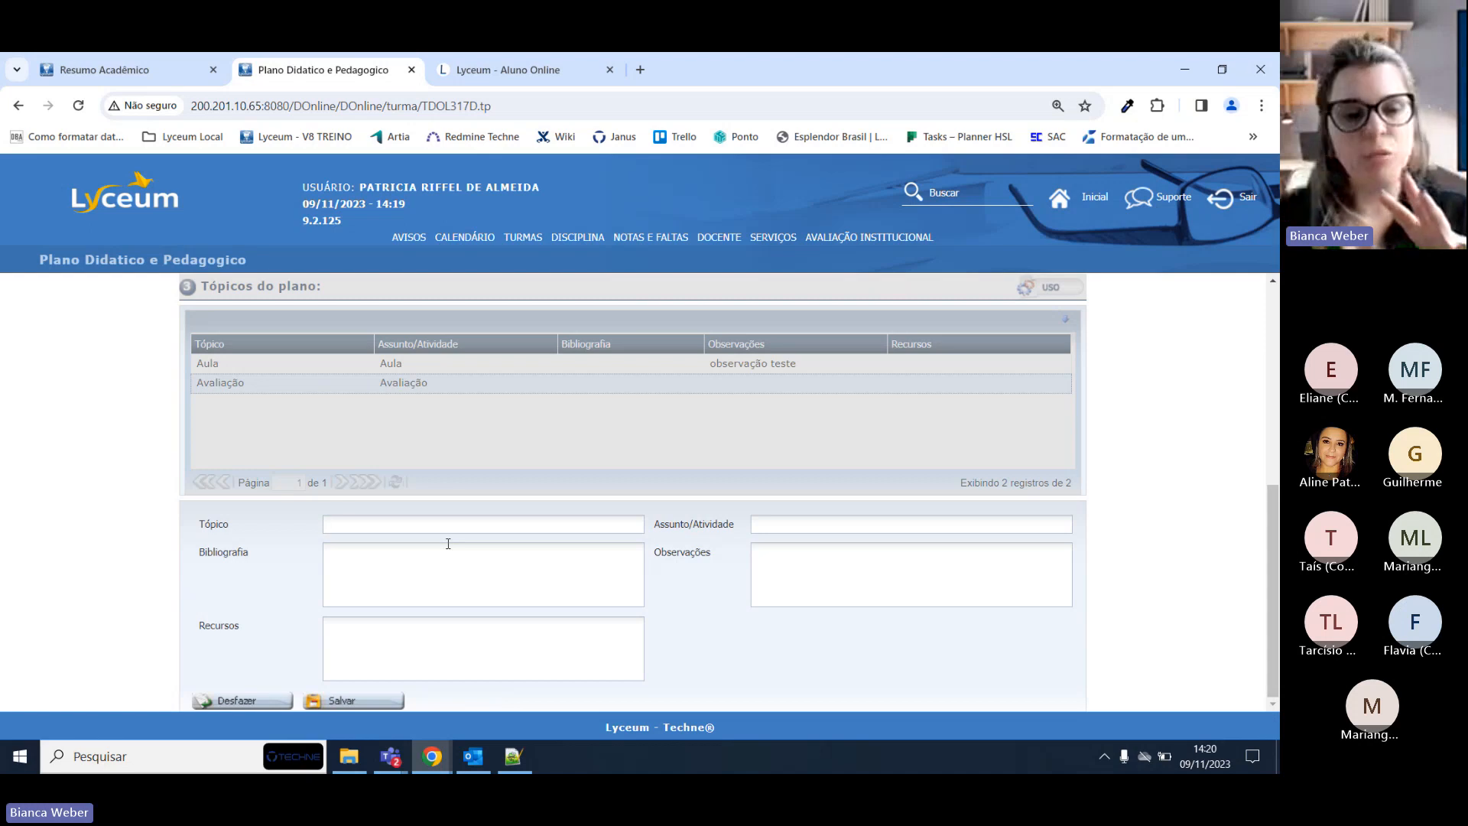
click(234, 701)
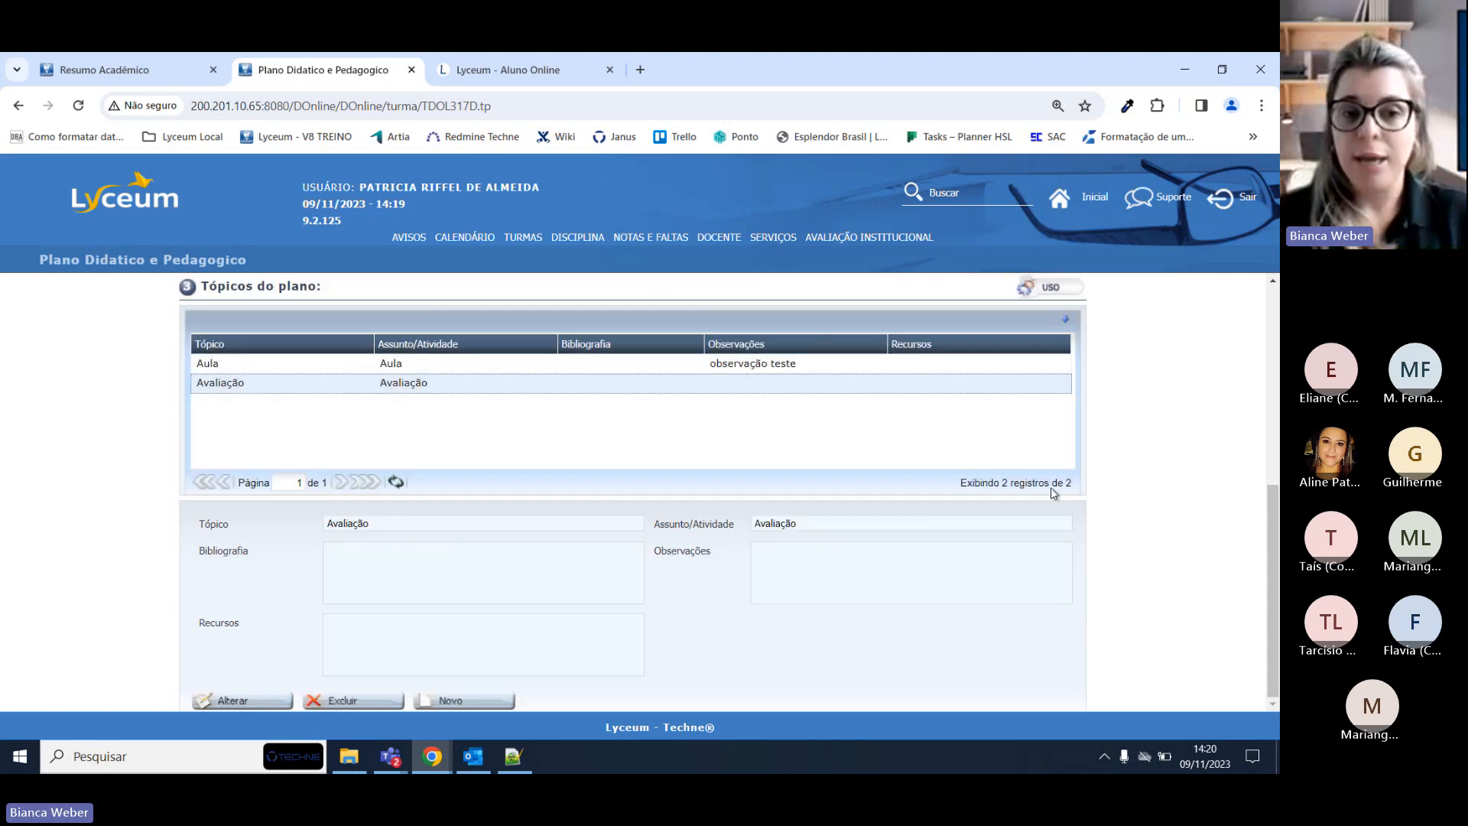
click(512, 367)
click(474, 388)
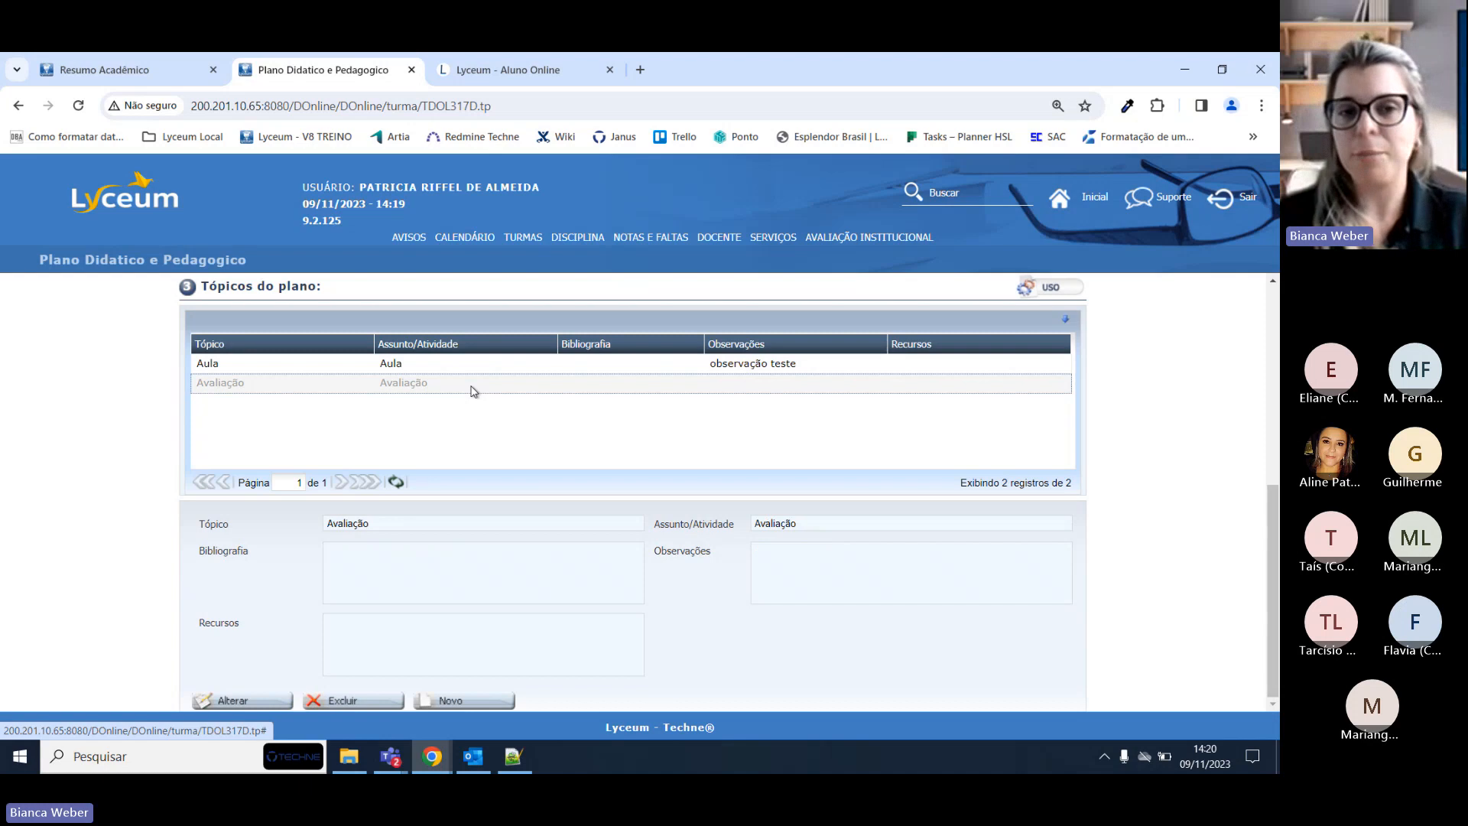
mouse_move(593, 261)
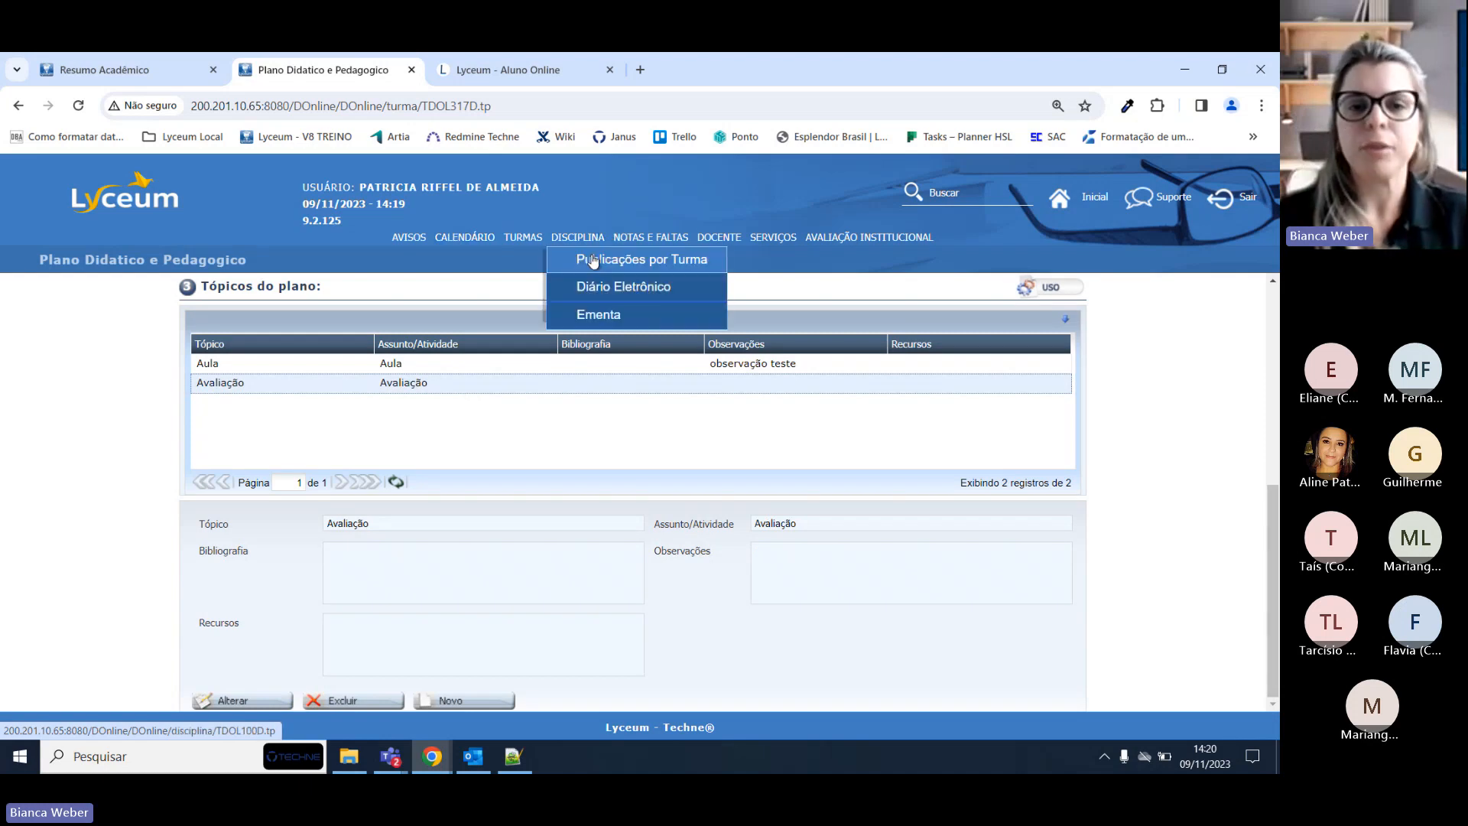
click(593, 288)
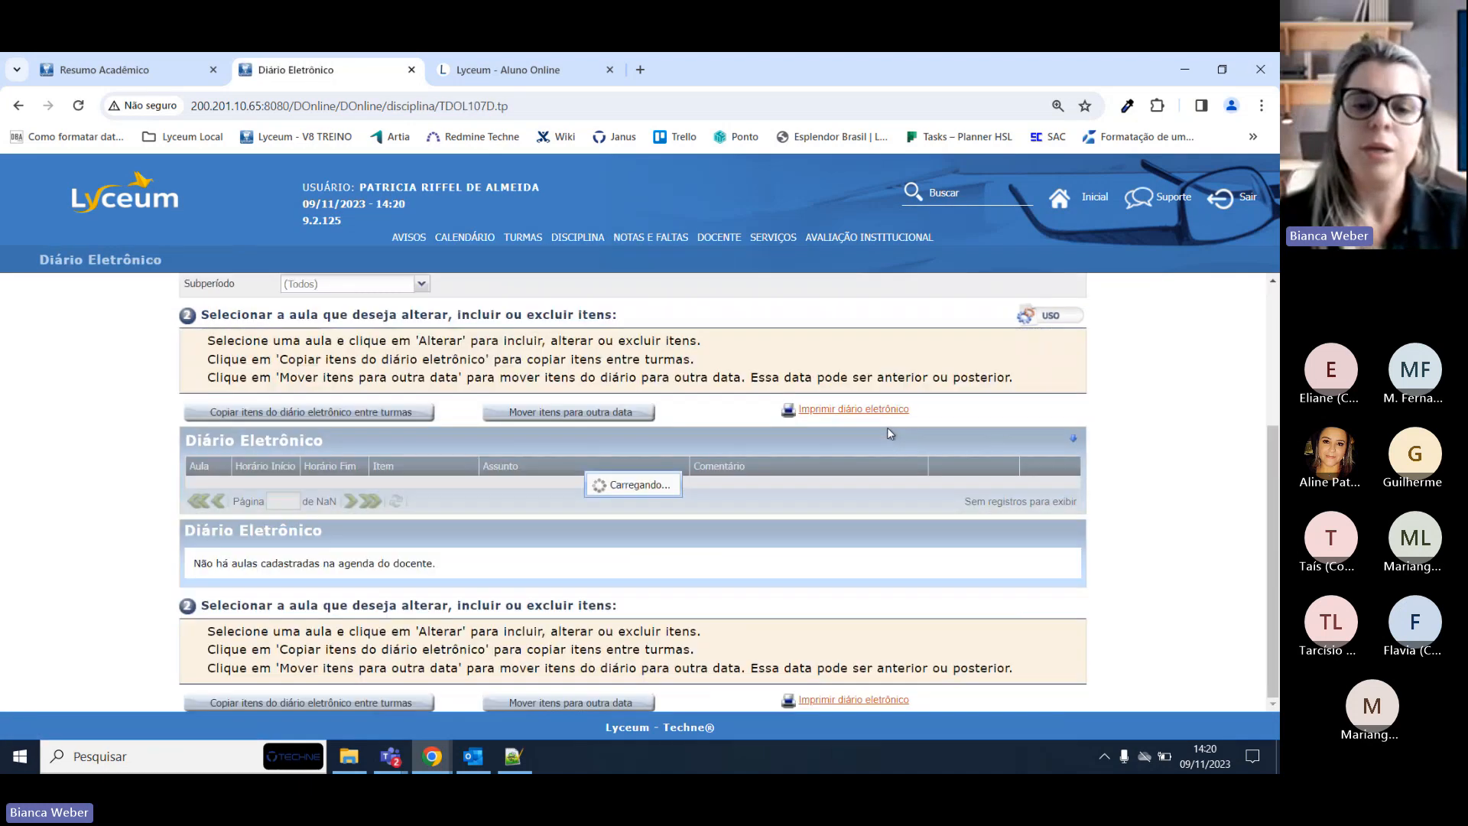
scroll(890, 430, down, 10)
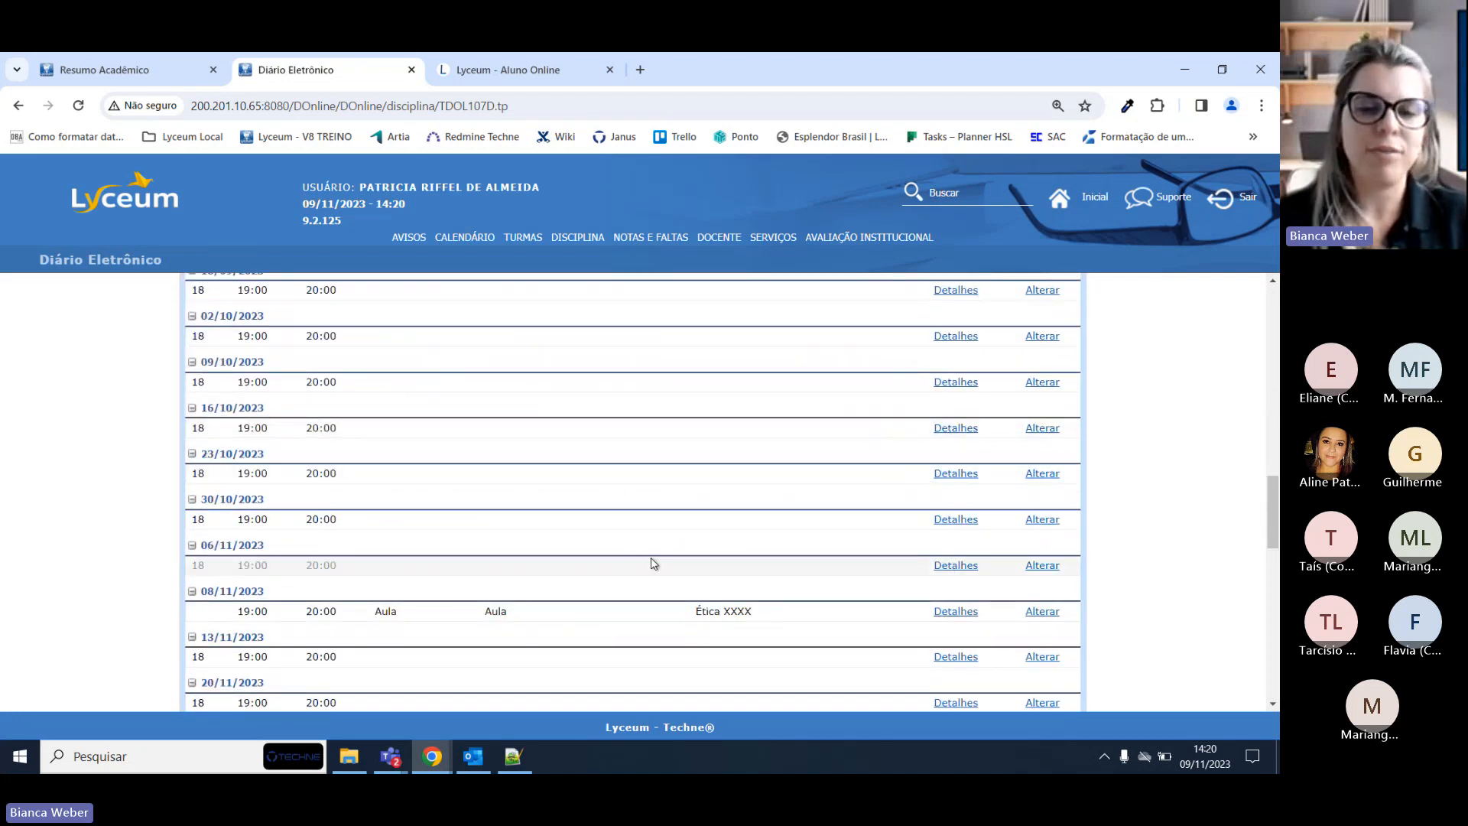
Open the 06/11/2023 lesson and mark both the Avaliação and Aula items.
click(1045, 565)
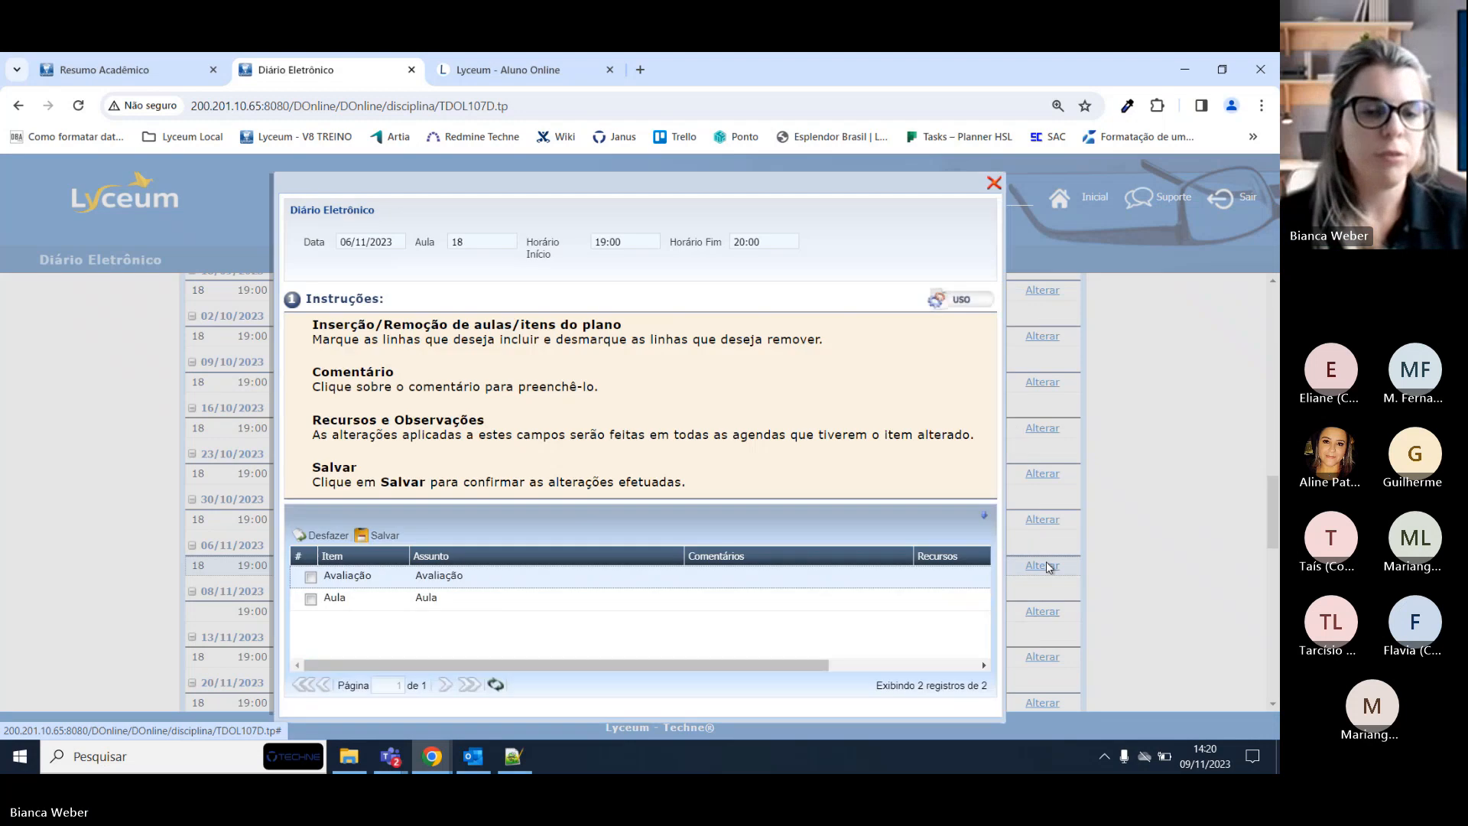
click(310, 576)
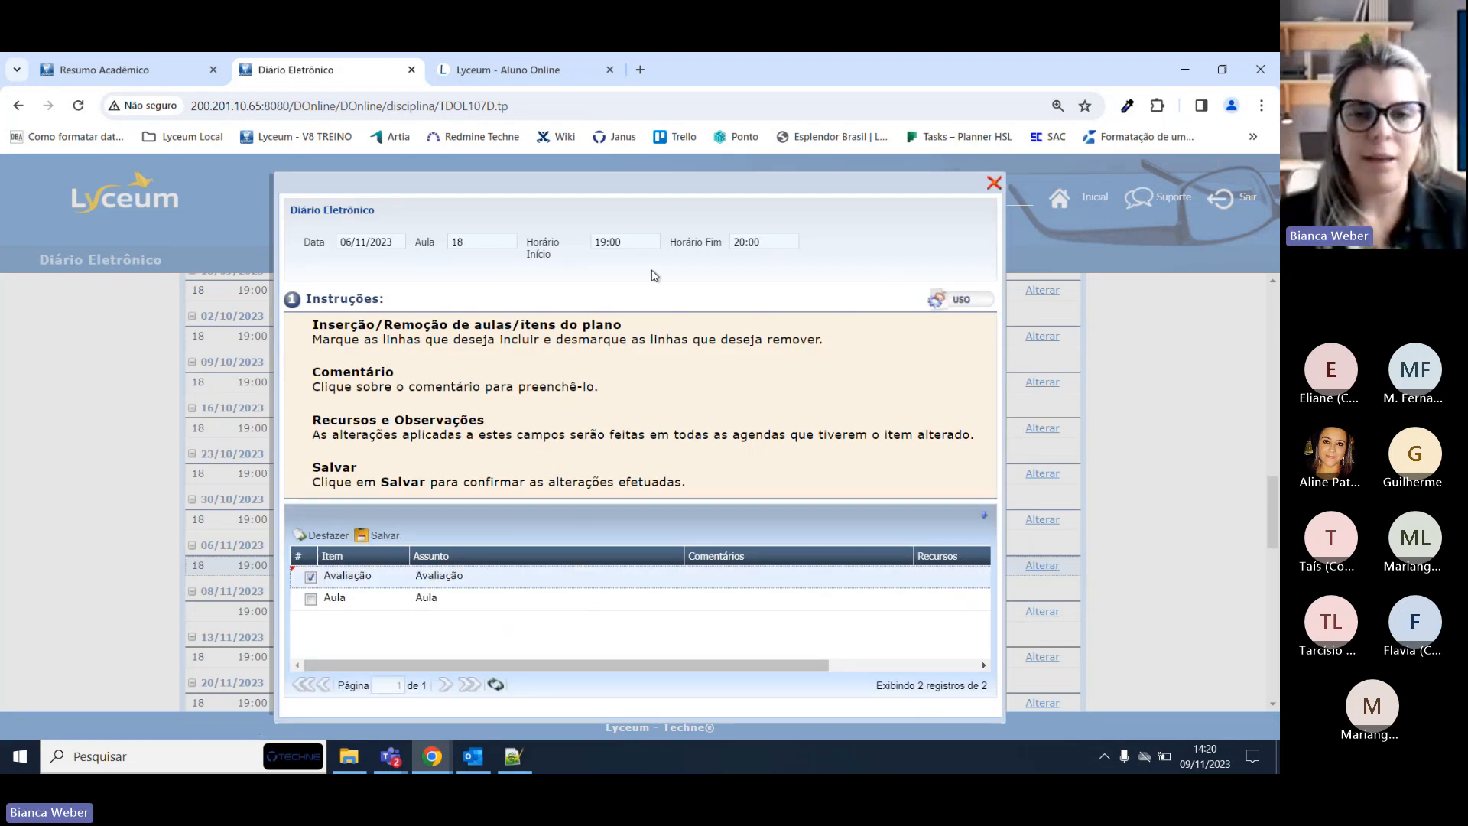
double_click(612, 241)
double_click(773, 243)
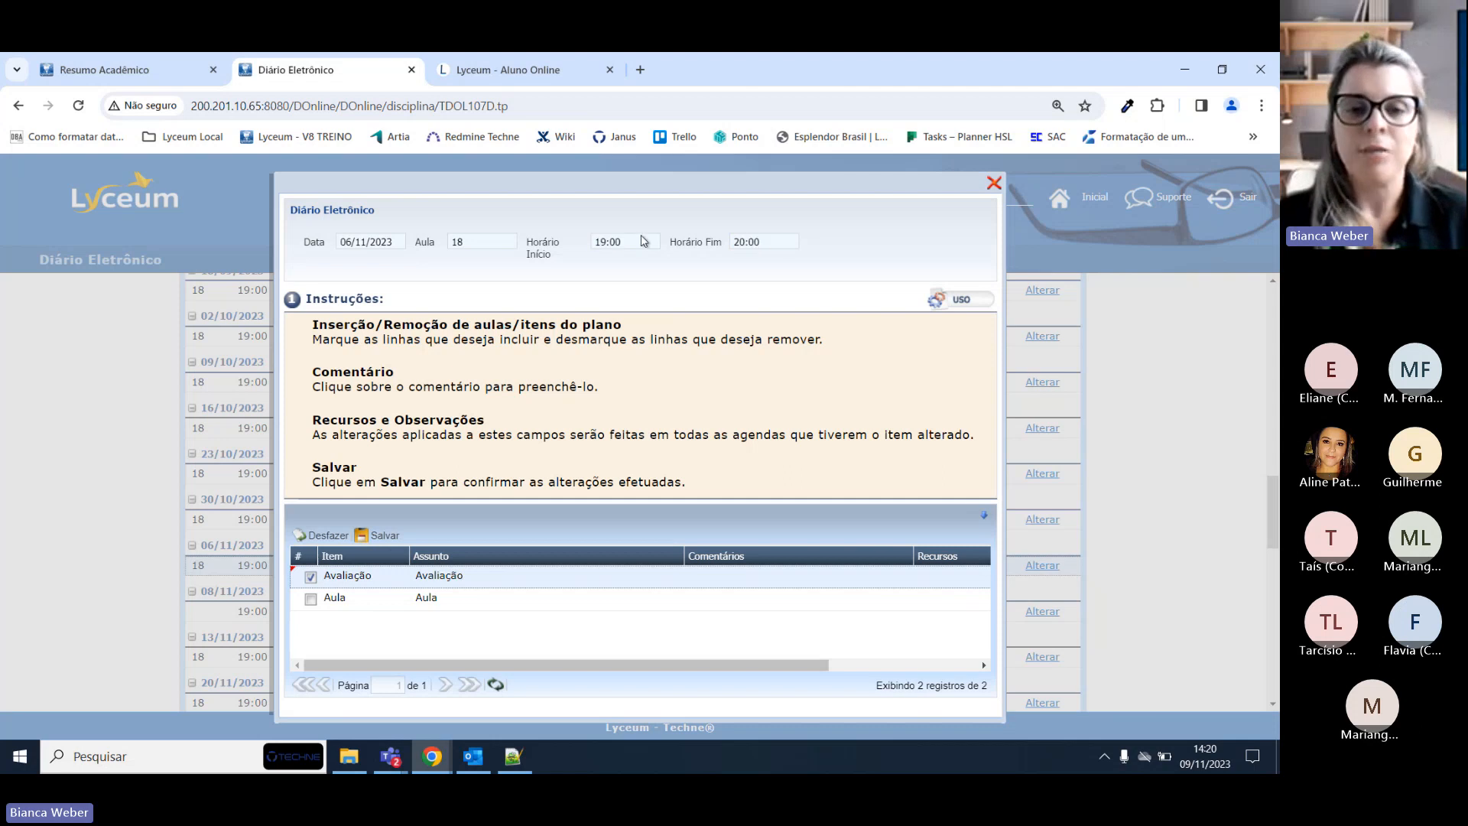
double_click(641, 243)
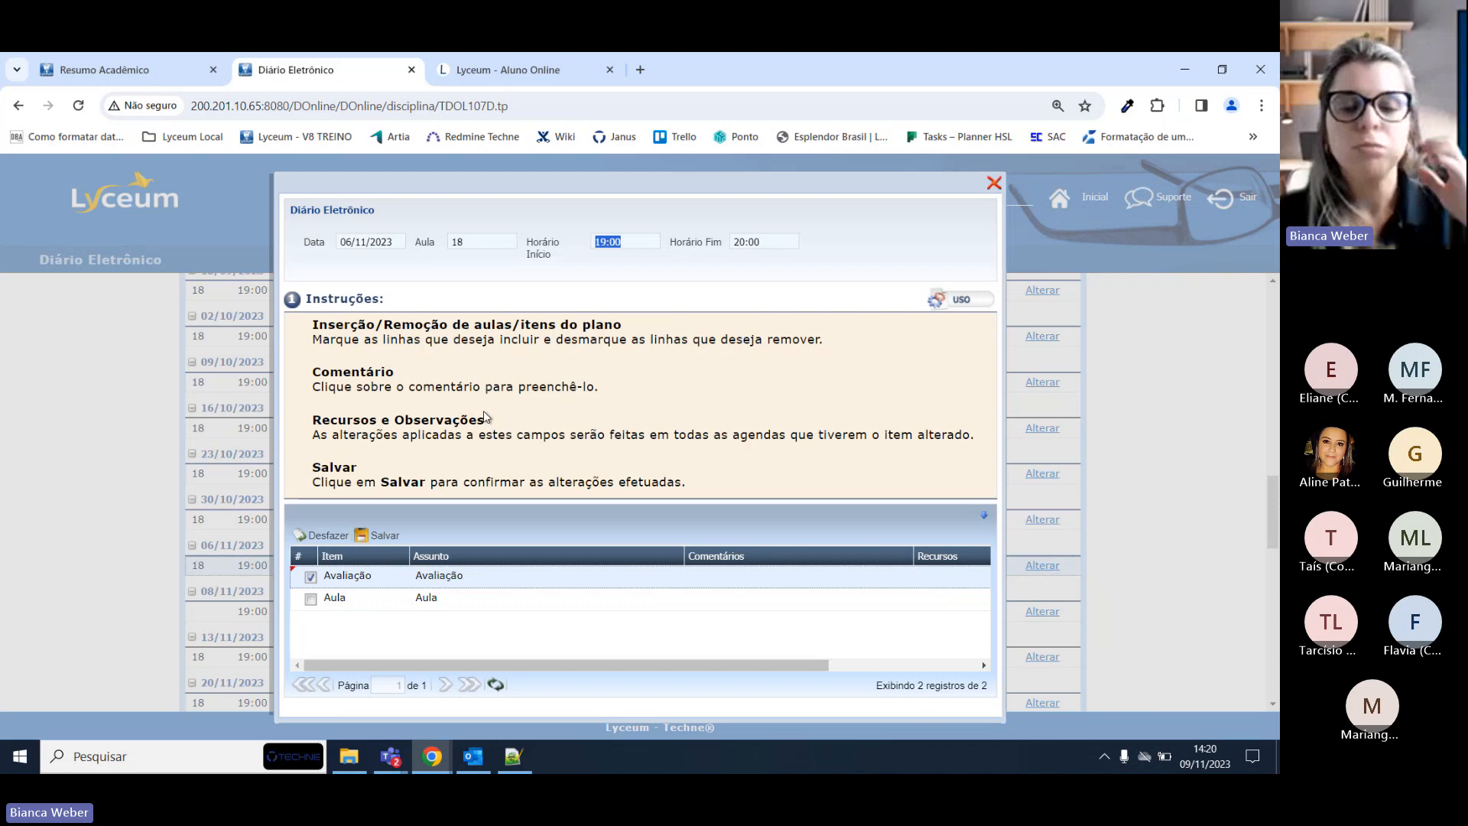
click(311, 599)
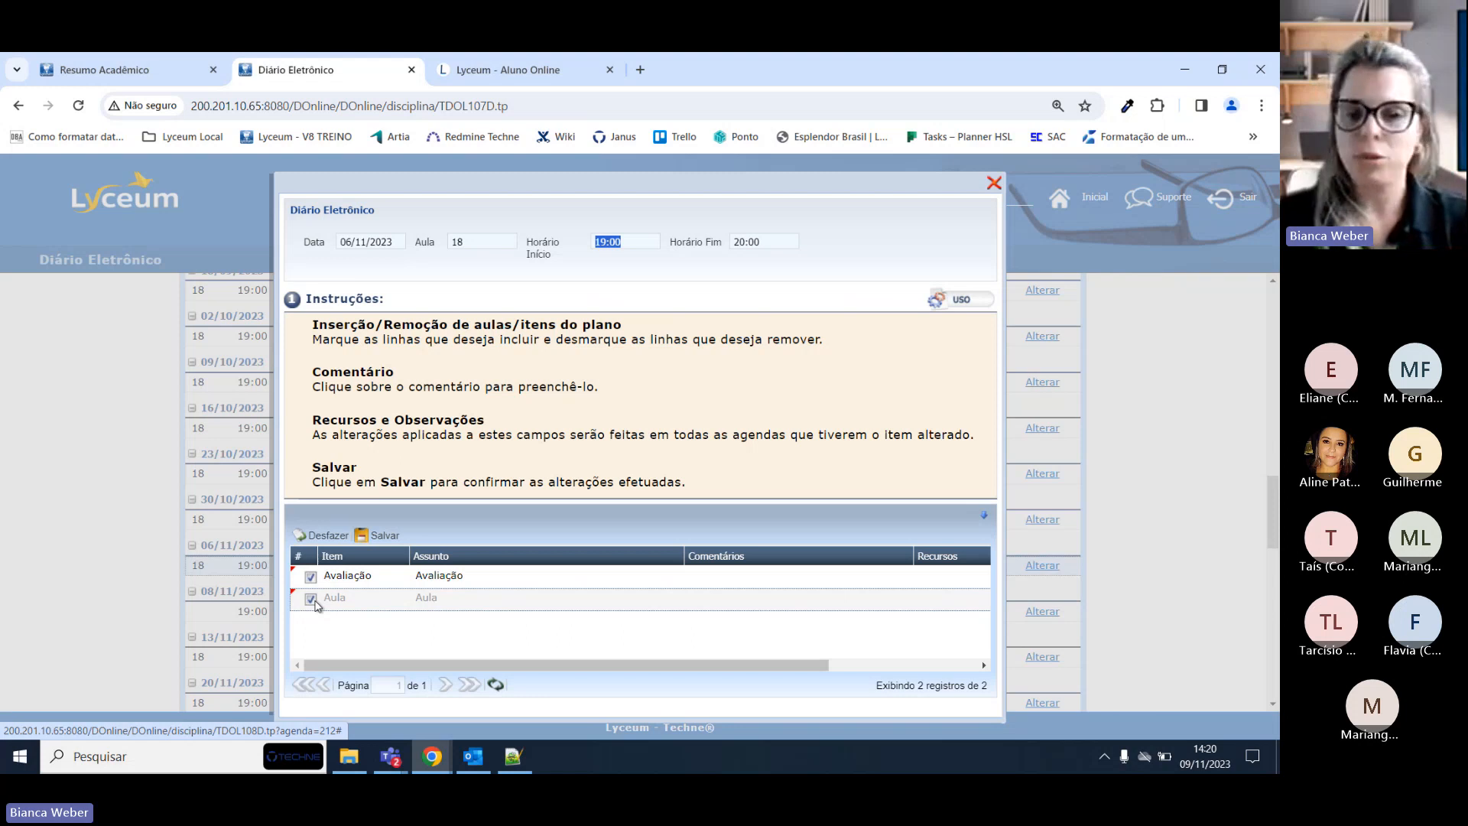
Comment 'novo conteúdo sobre xxxx apresentado aos alunos' on the Aula item and save.
click(777, 575)
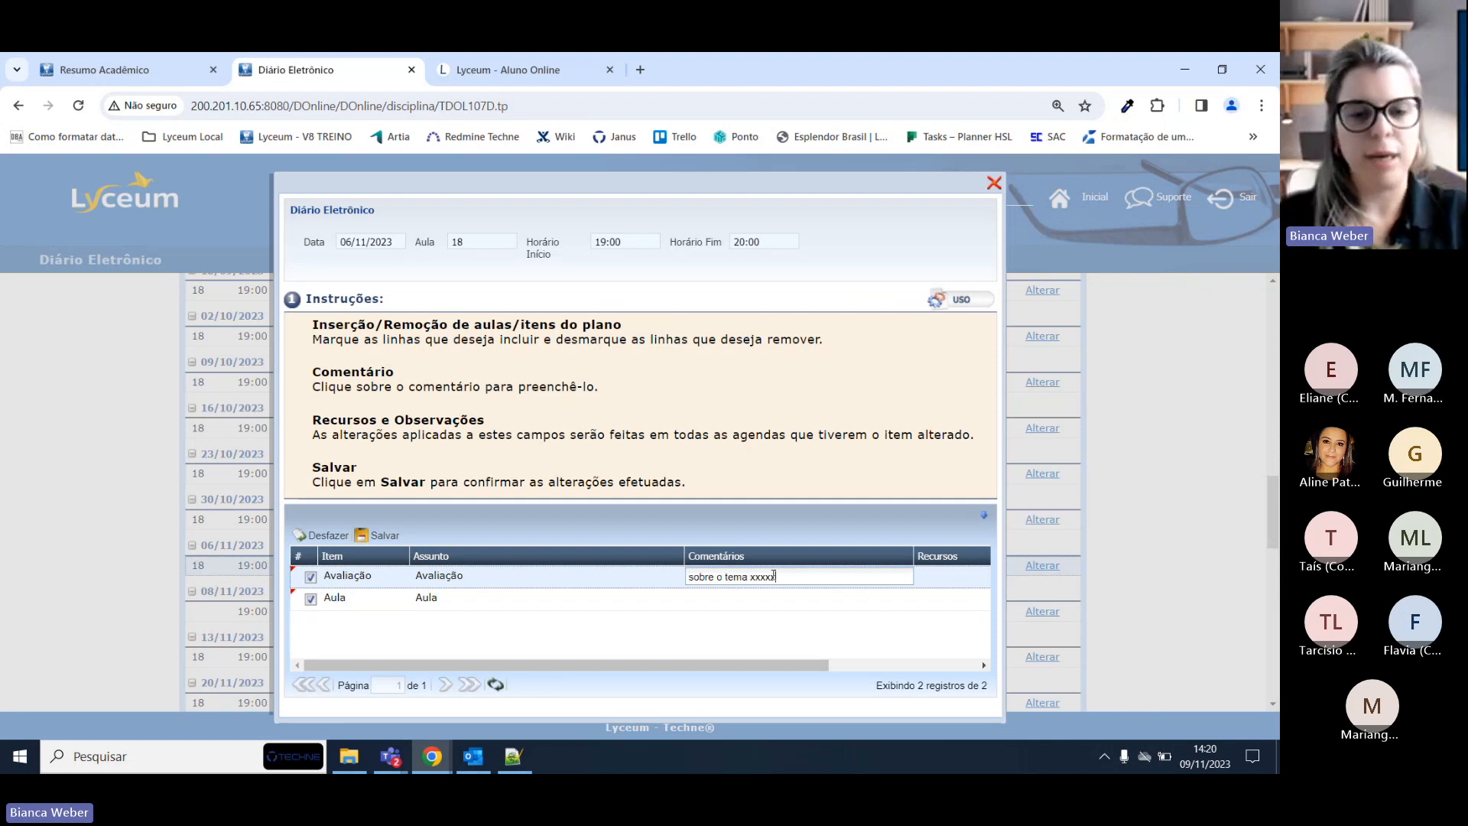
click(748, 600)
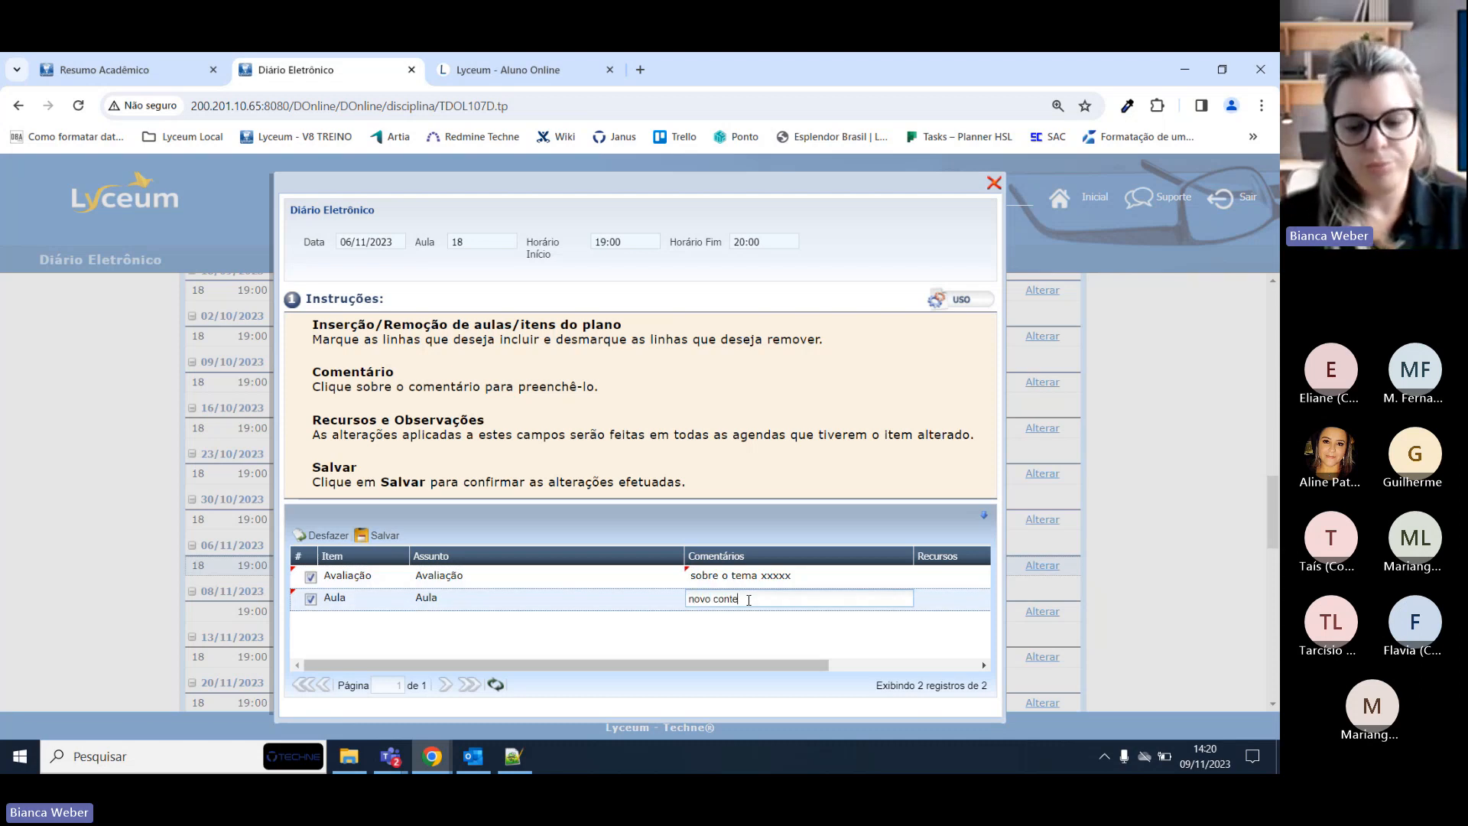
text(novo conteúdo sobre xxxx apresenta)
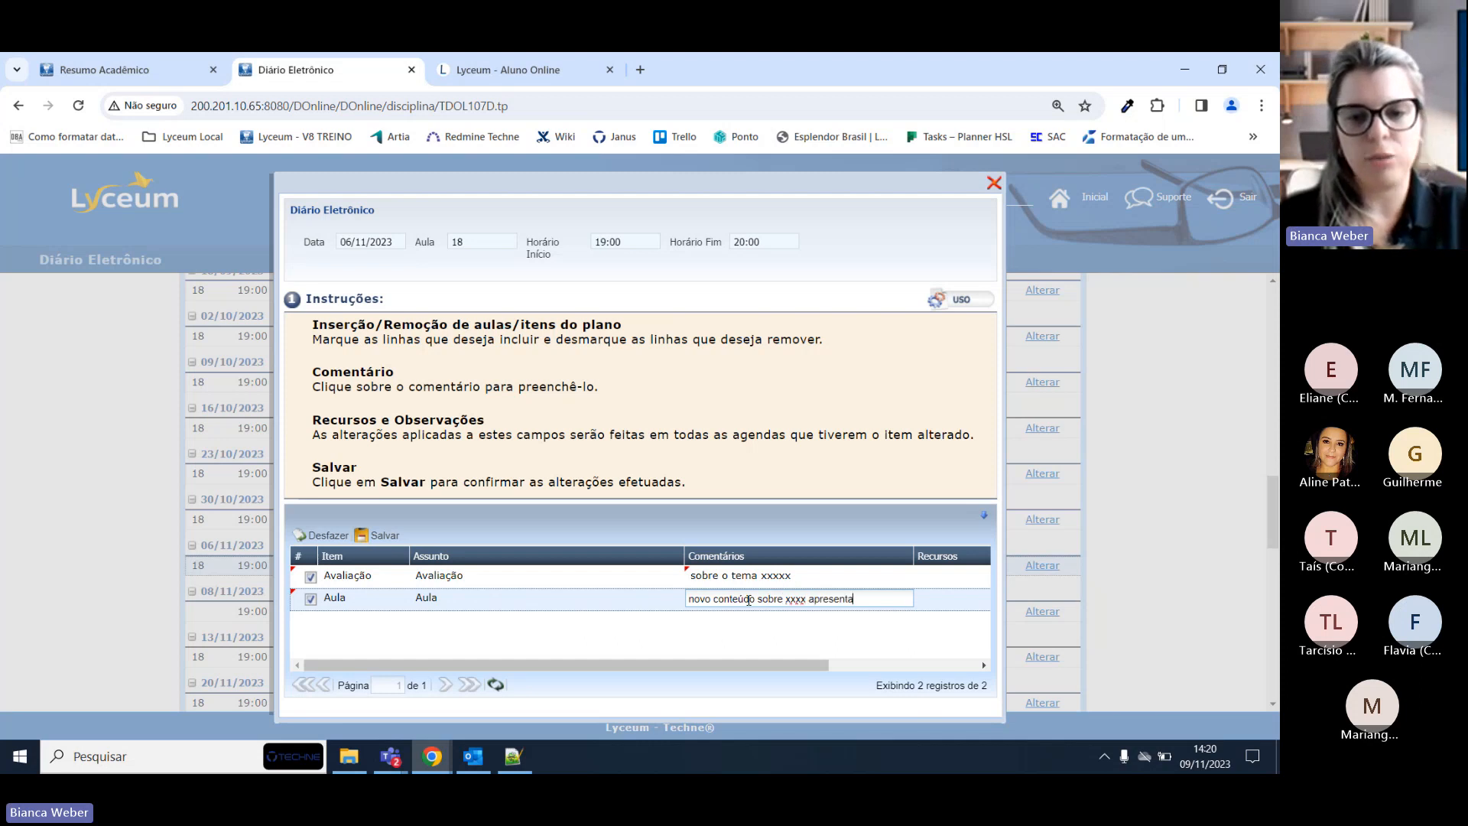
text(do aos alunos)
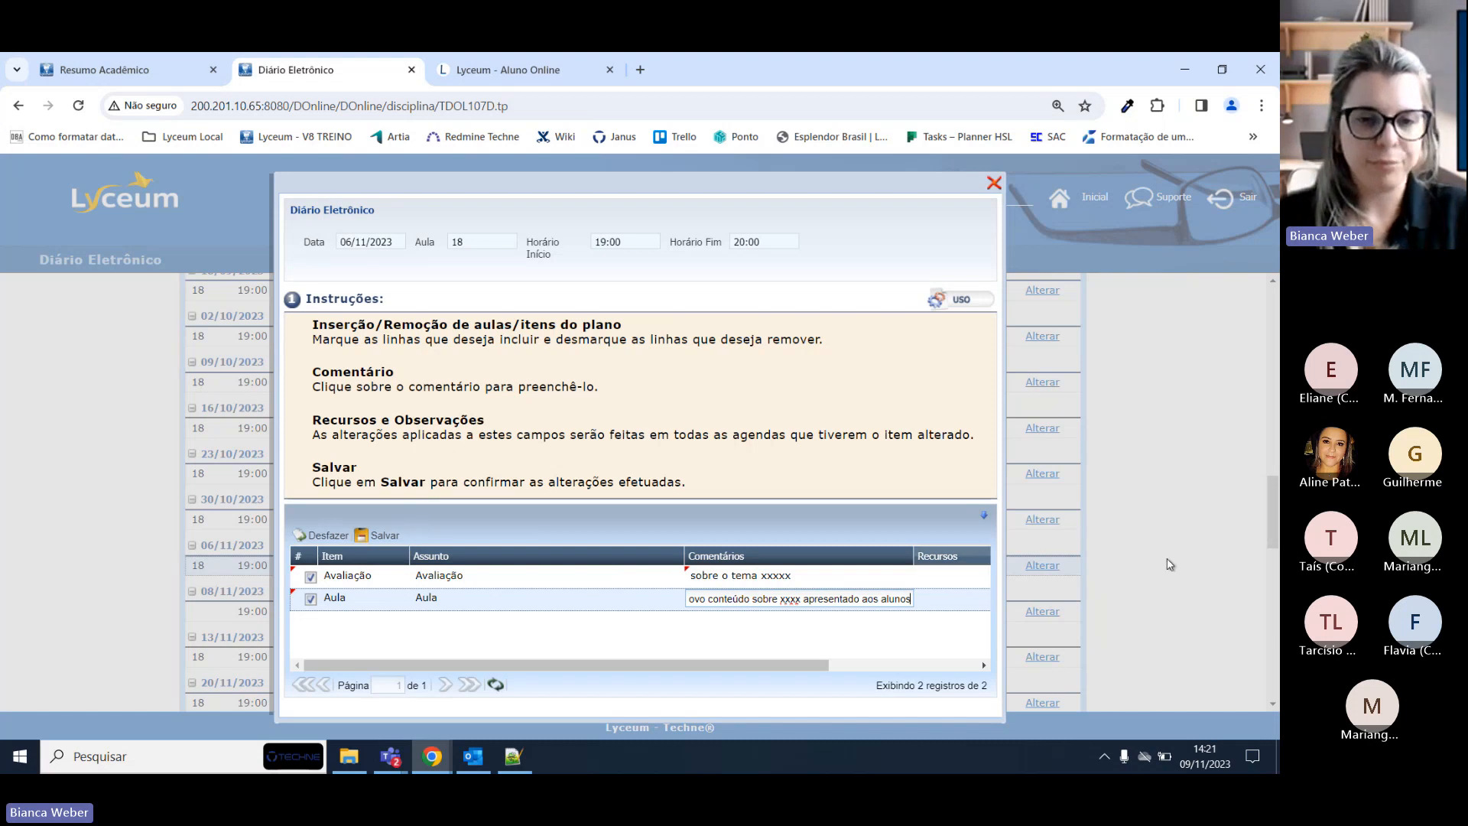
click(383, 537)
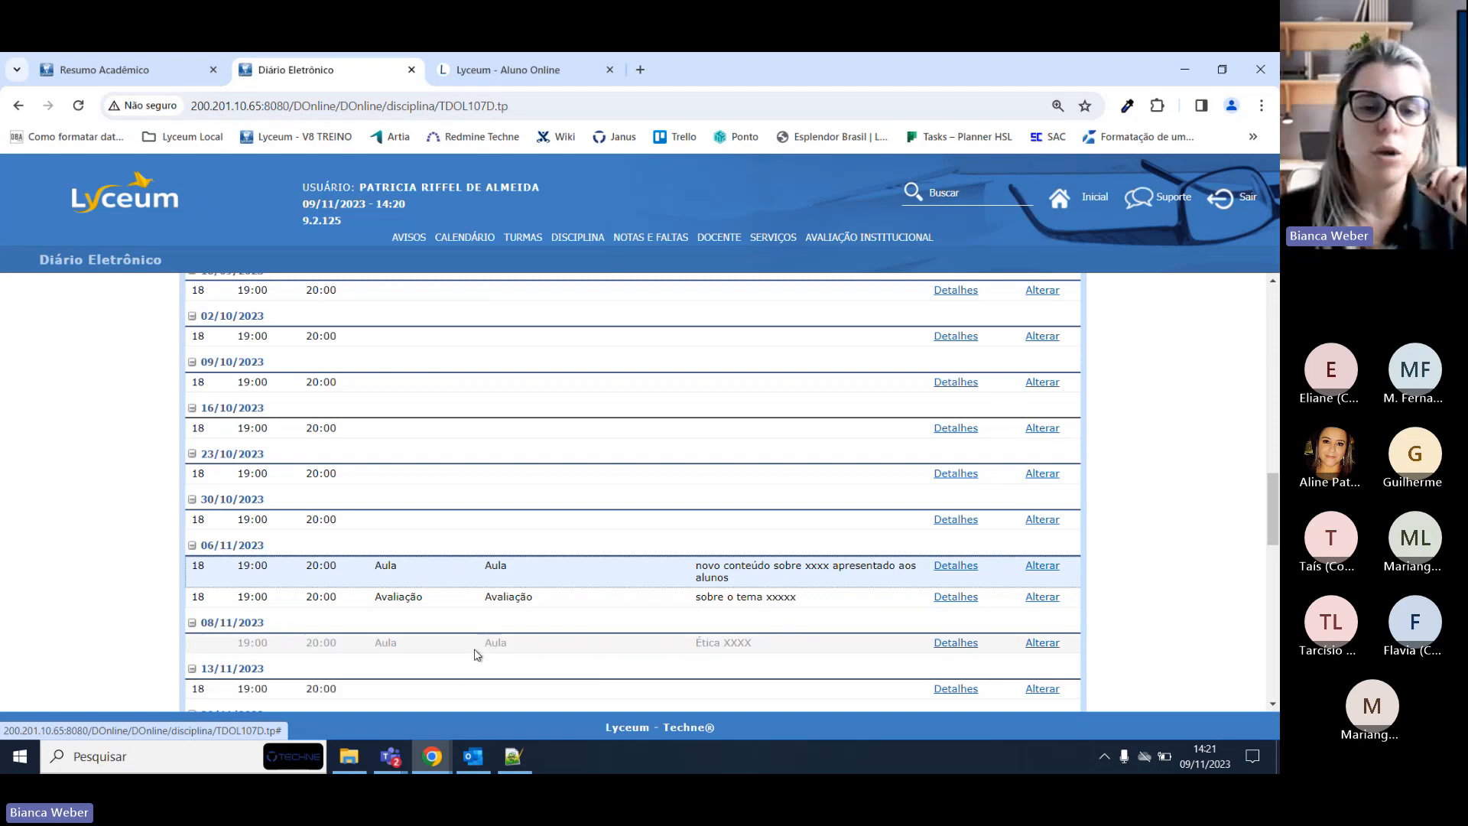
Scroll through the ÉTICA diary table to check the saved 06/11/2023 entries.
scroll(443, 492, up, 15)
scroll(416, 535, down, 20)
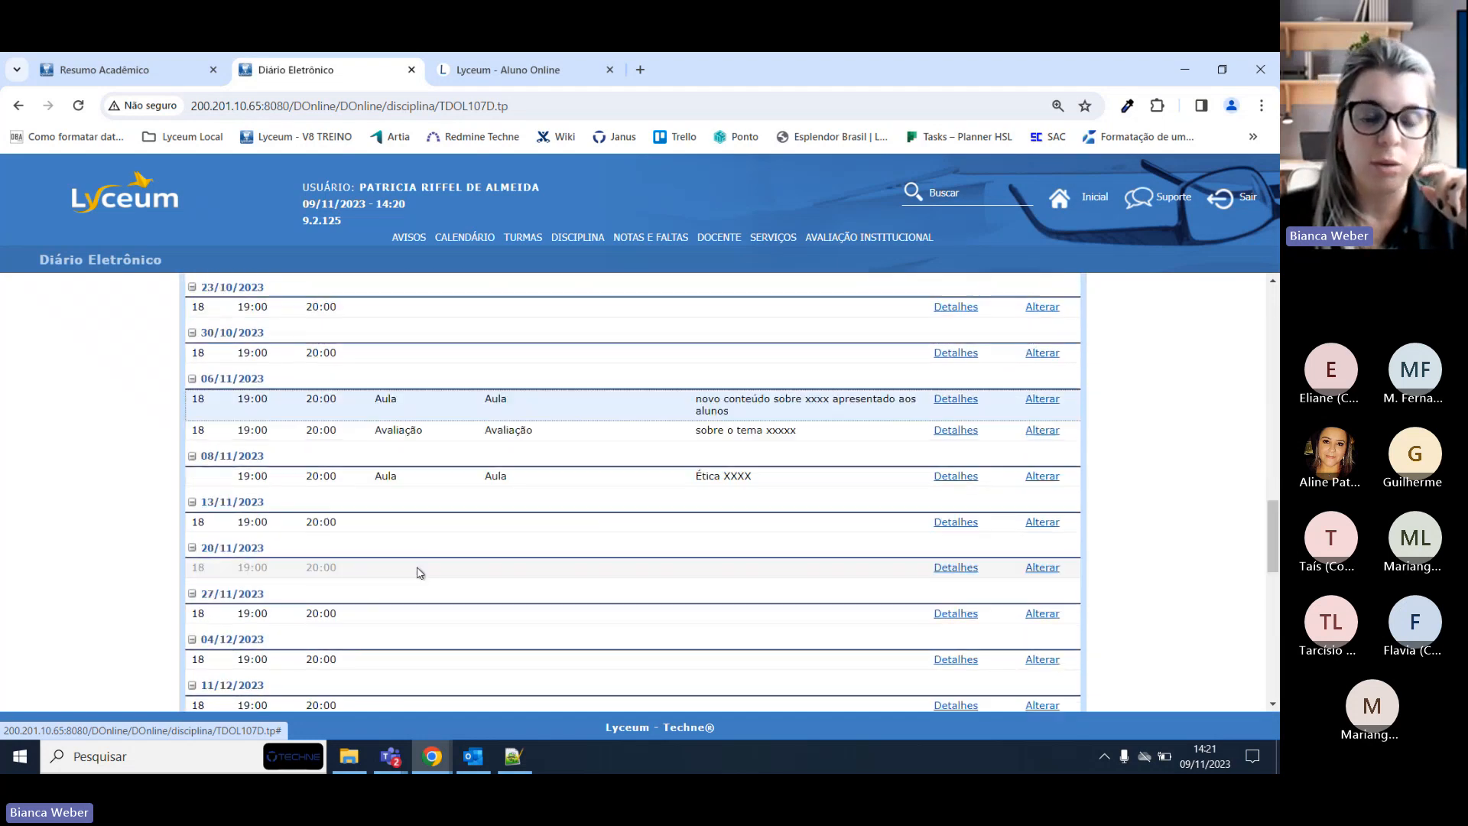
scroll(507, 592, up, 5)
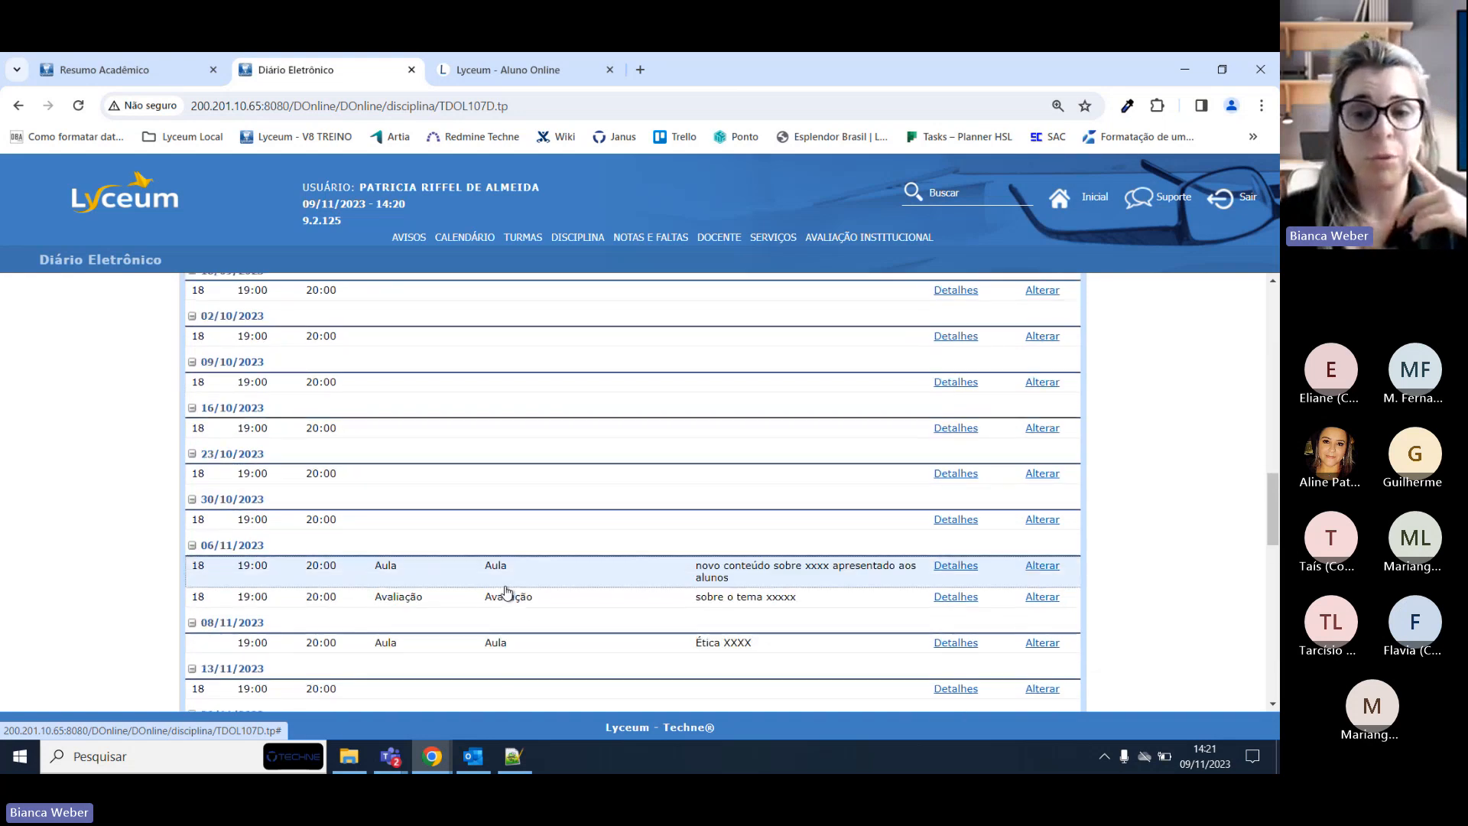
scroll(501, 593, up, 12)
scroll(920, 580, down, 5)
scroll(1058, 584, up, 9)
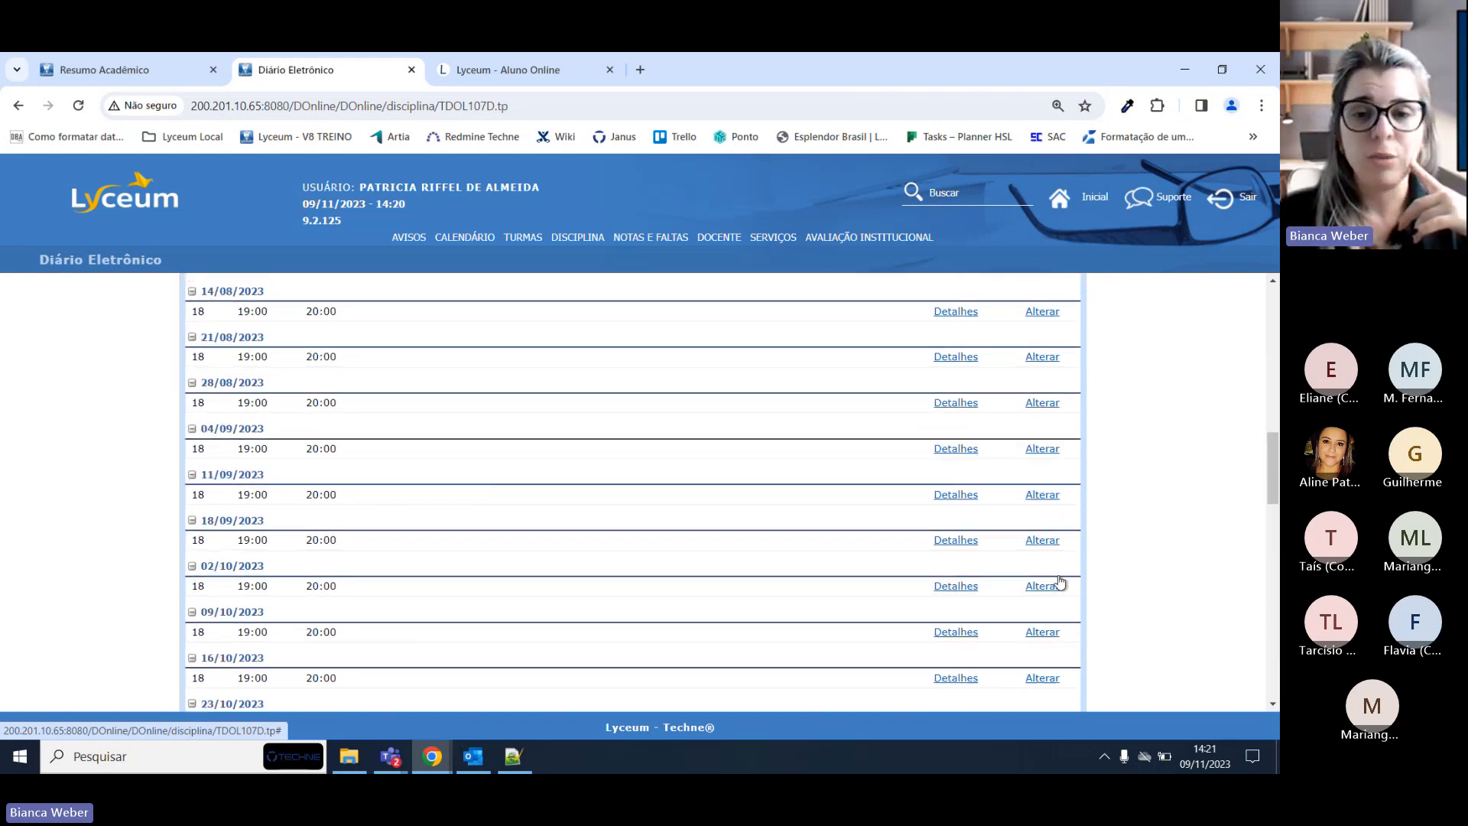
click(1030, 560)
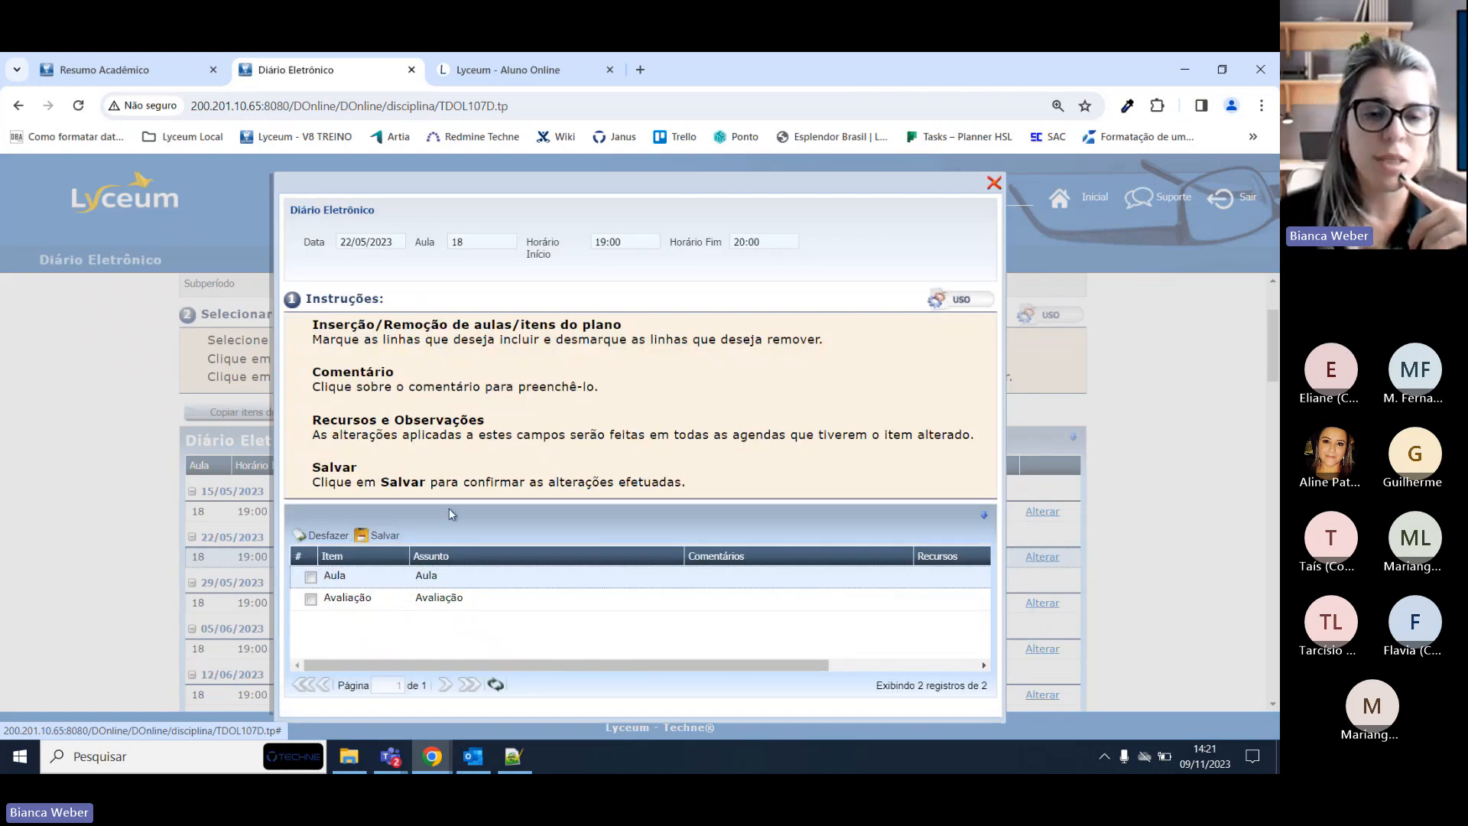
click(994, 183)
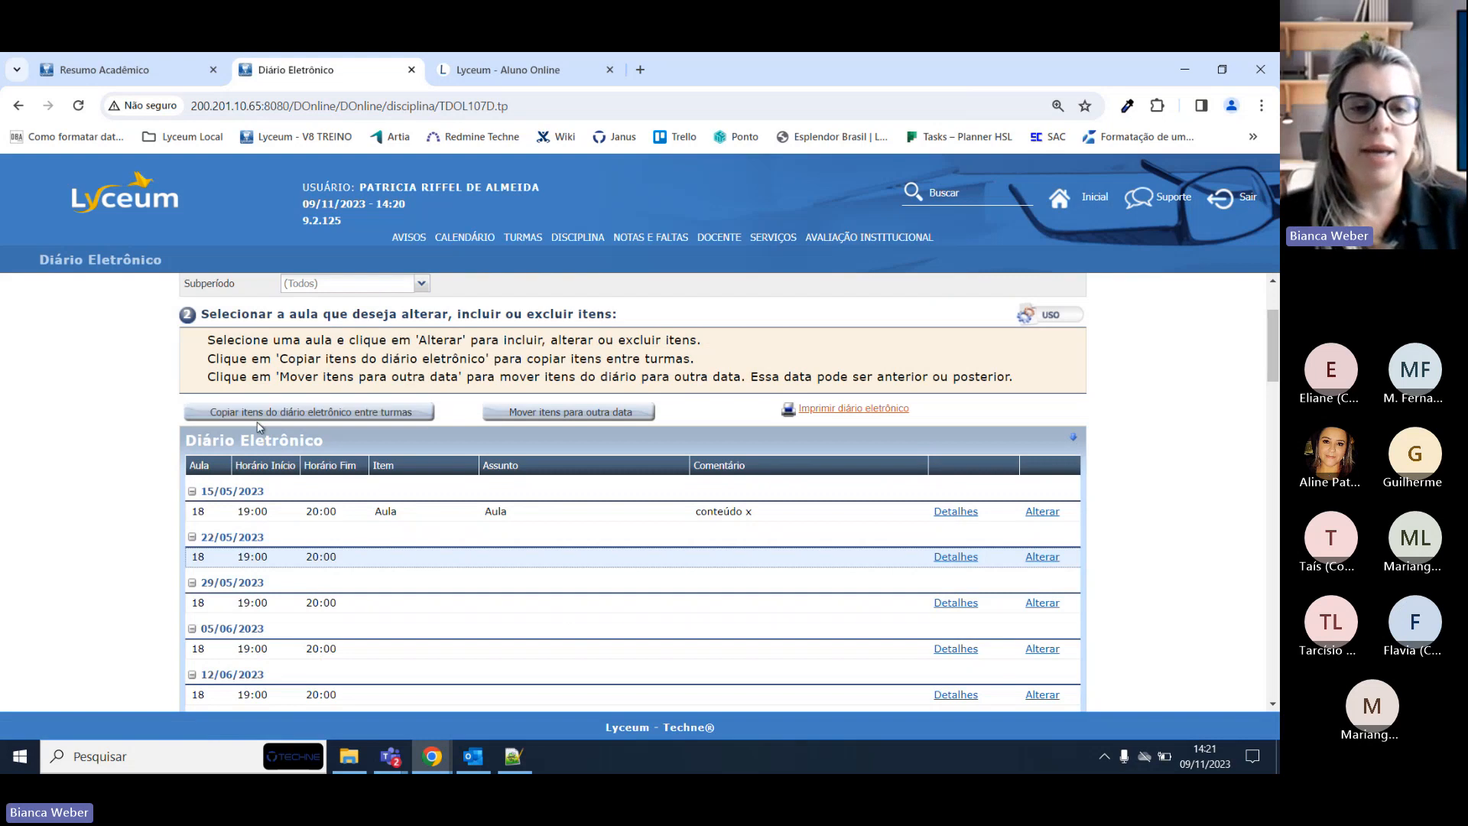
click(369, 413)
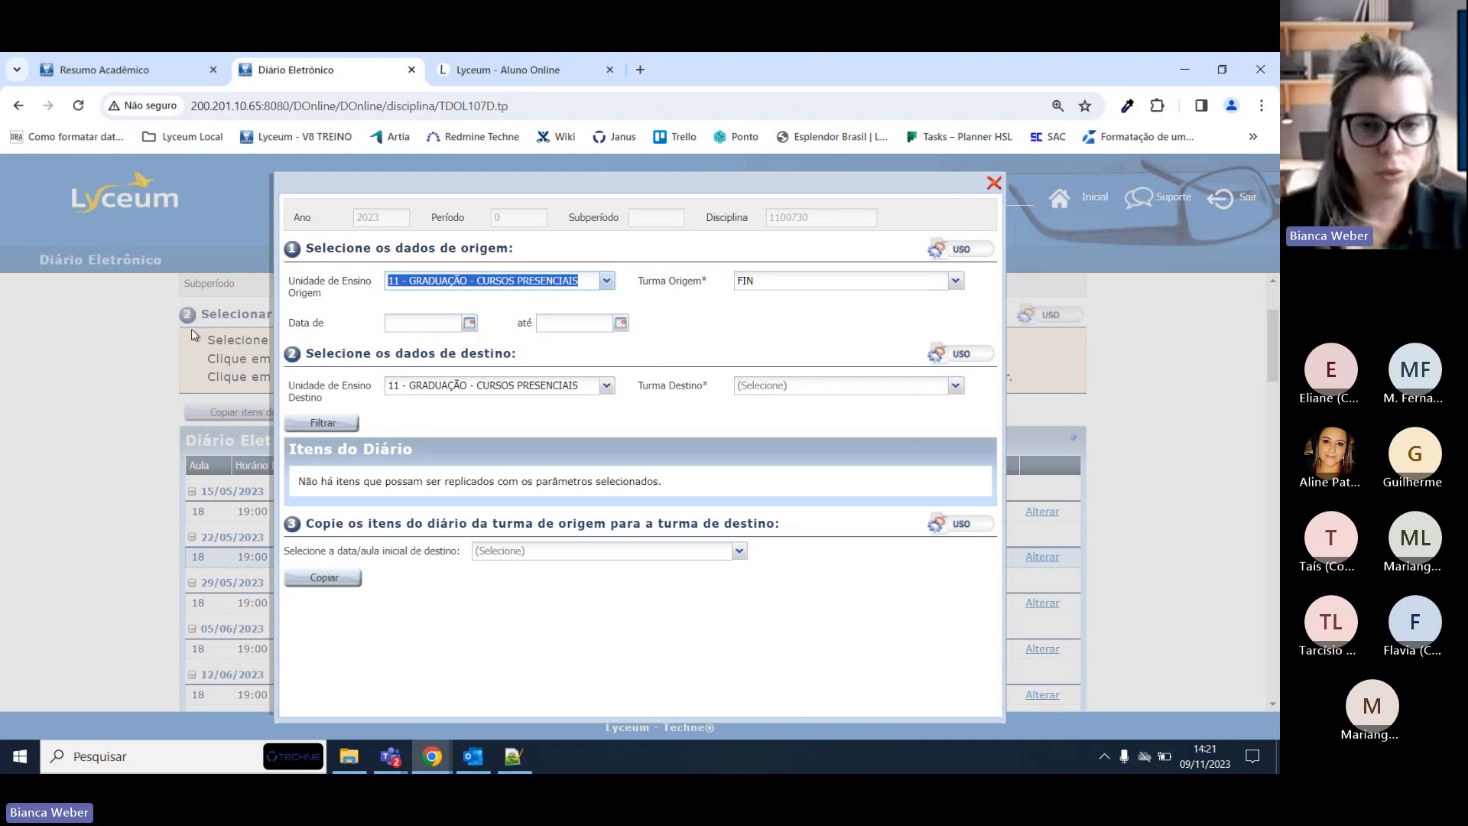
click(992, 183)
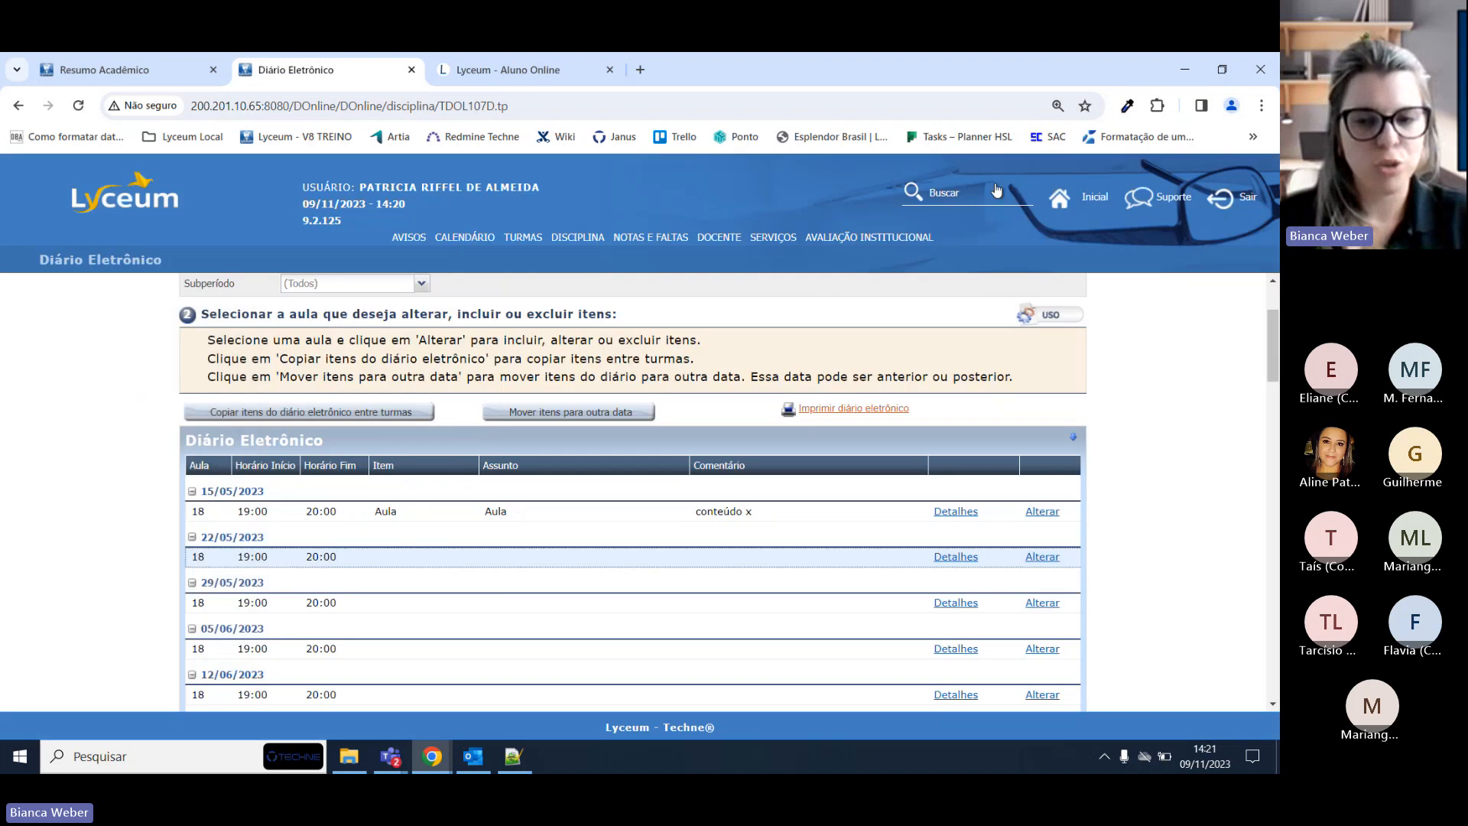
scroll(1162, 439, down, 1)
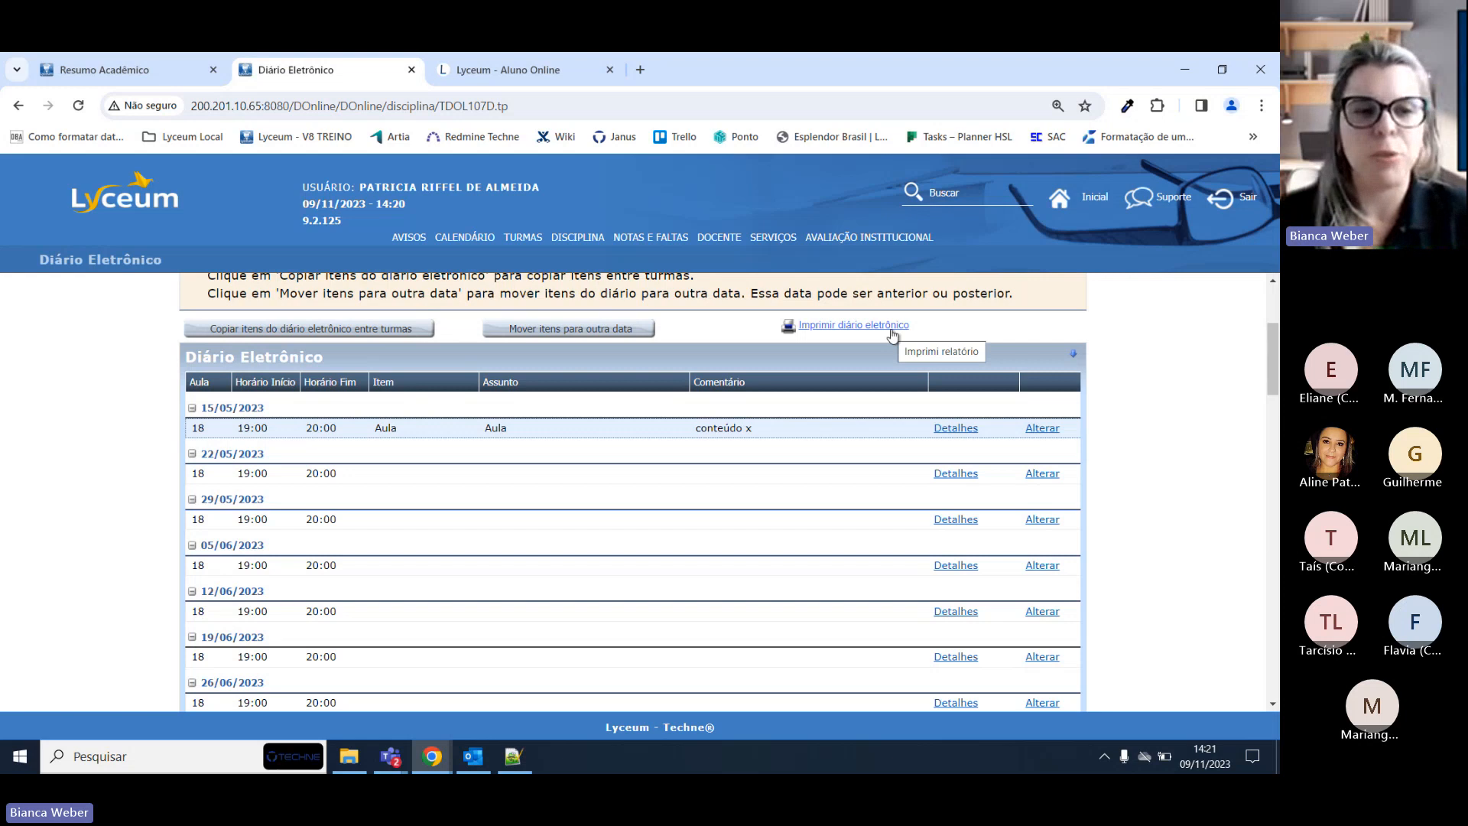
Export the diary as a report and open DiarioEletronico (11).pdf from Chrome's downloads.
click(837, 327)
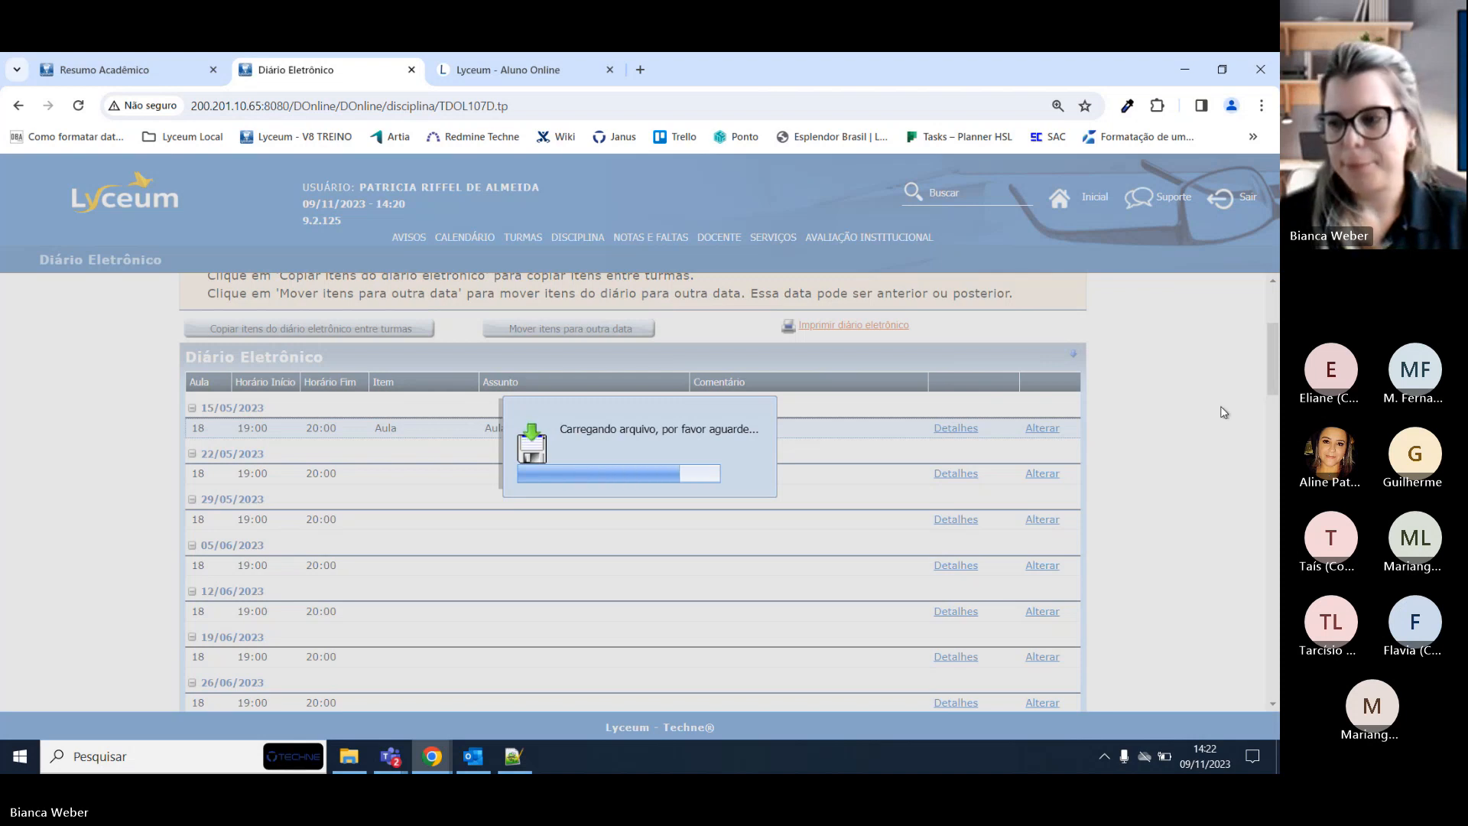
key(alt+Tab)
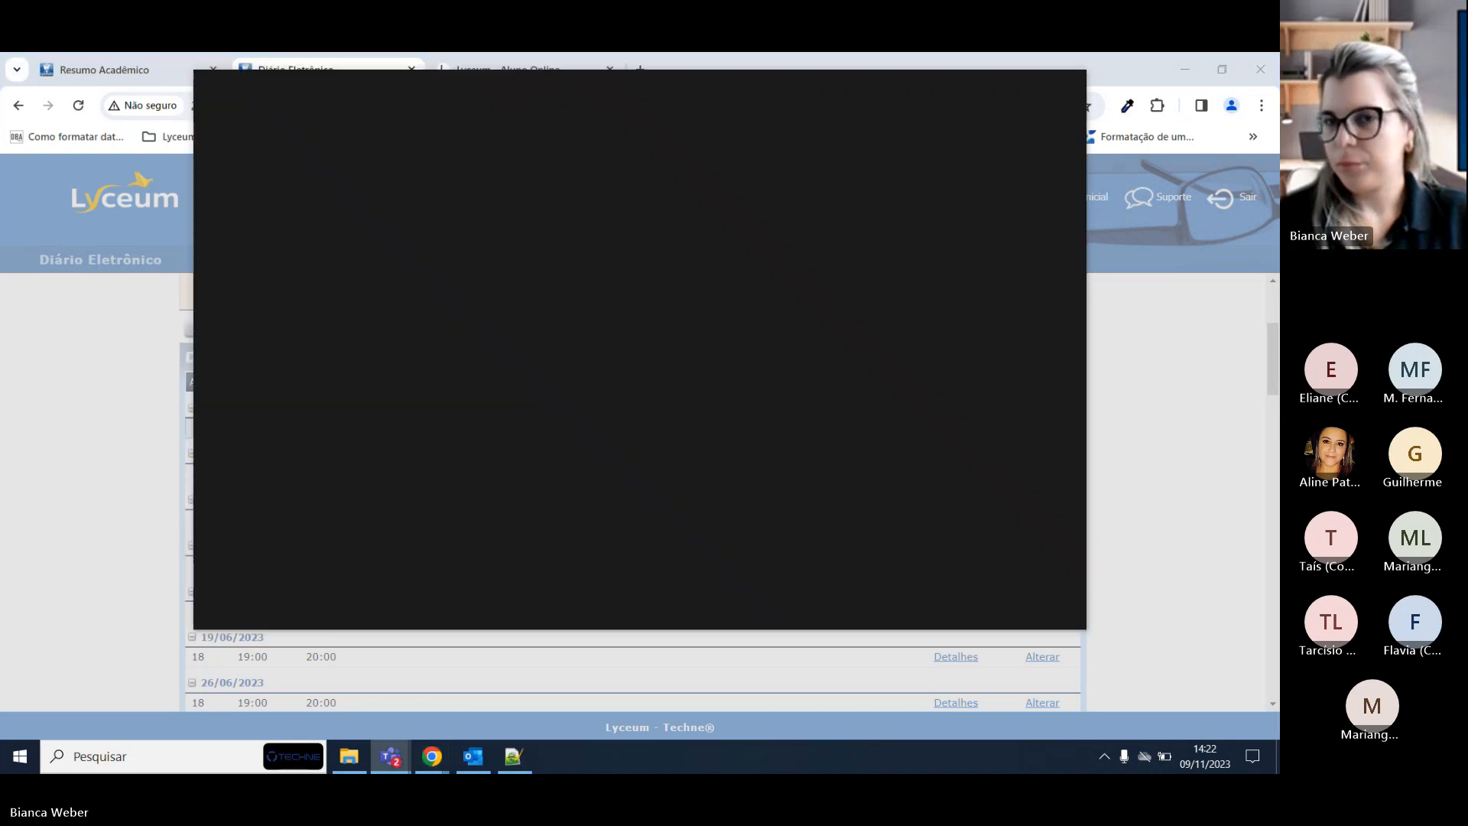
key(alt+Tab)
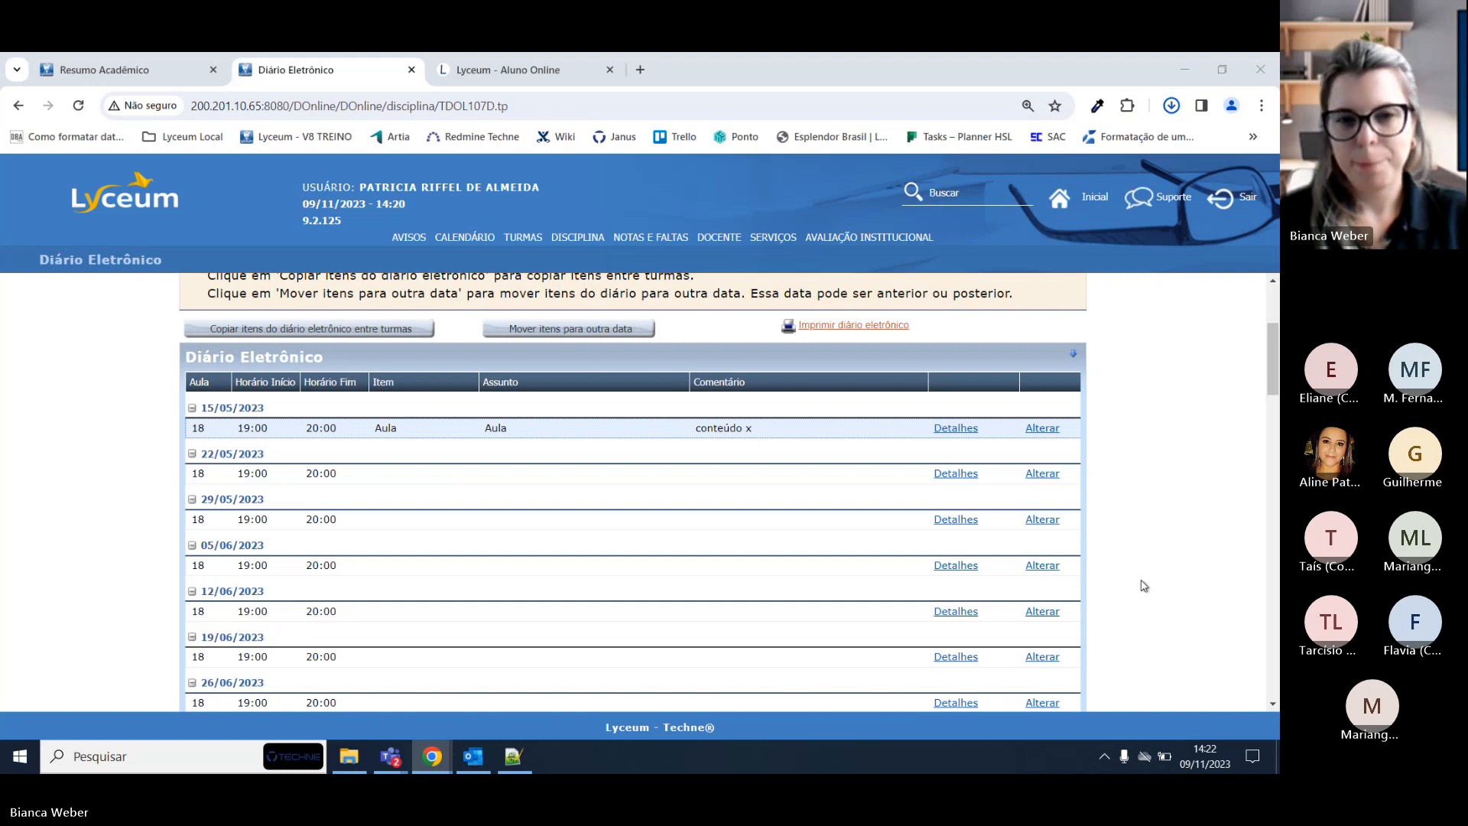
click(1169, 107)
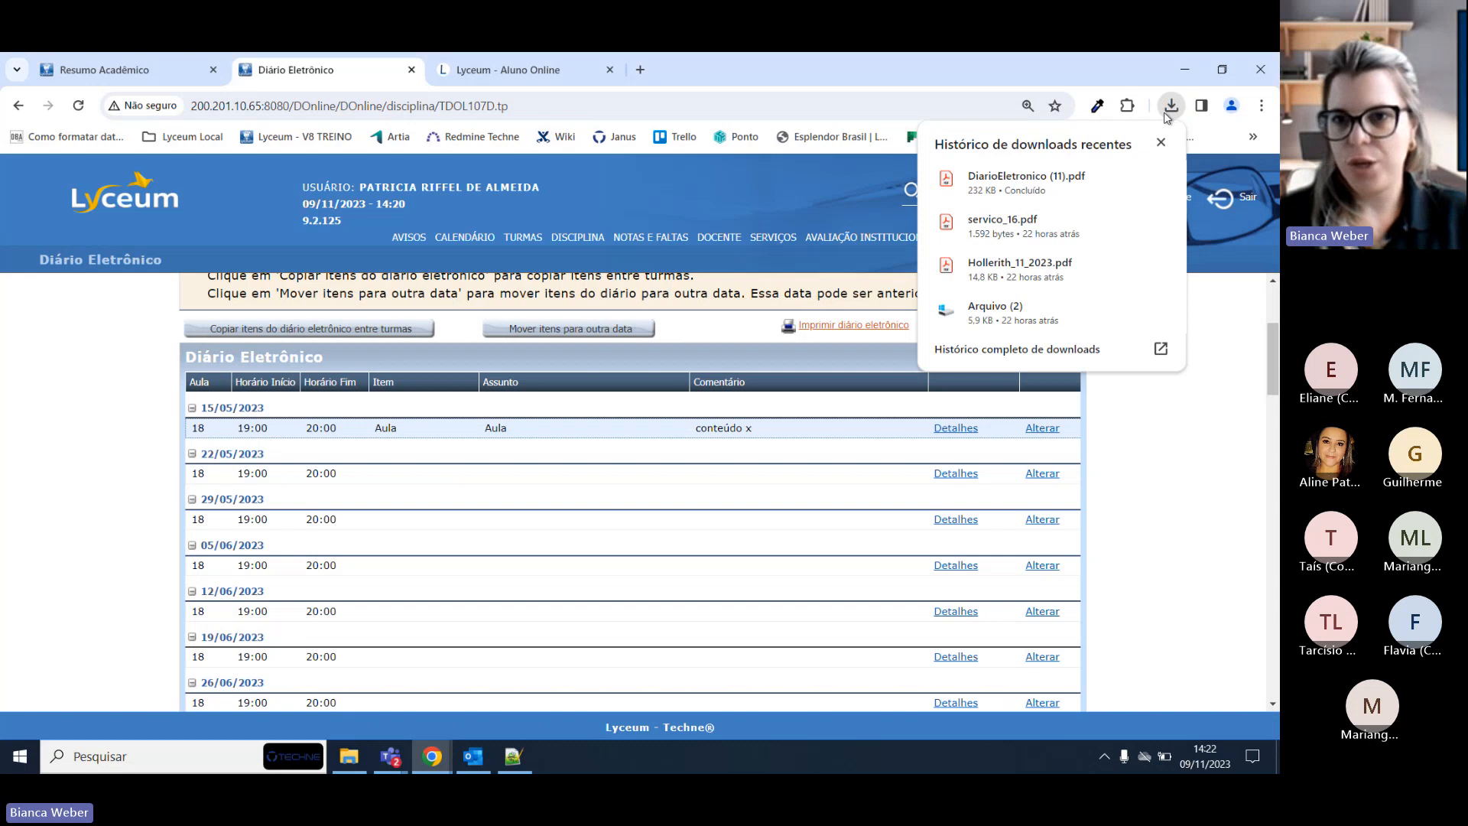
click(998, 183)
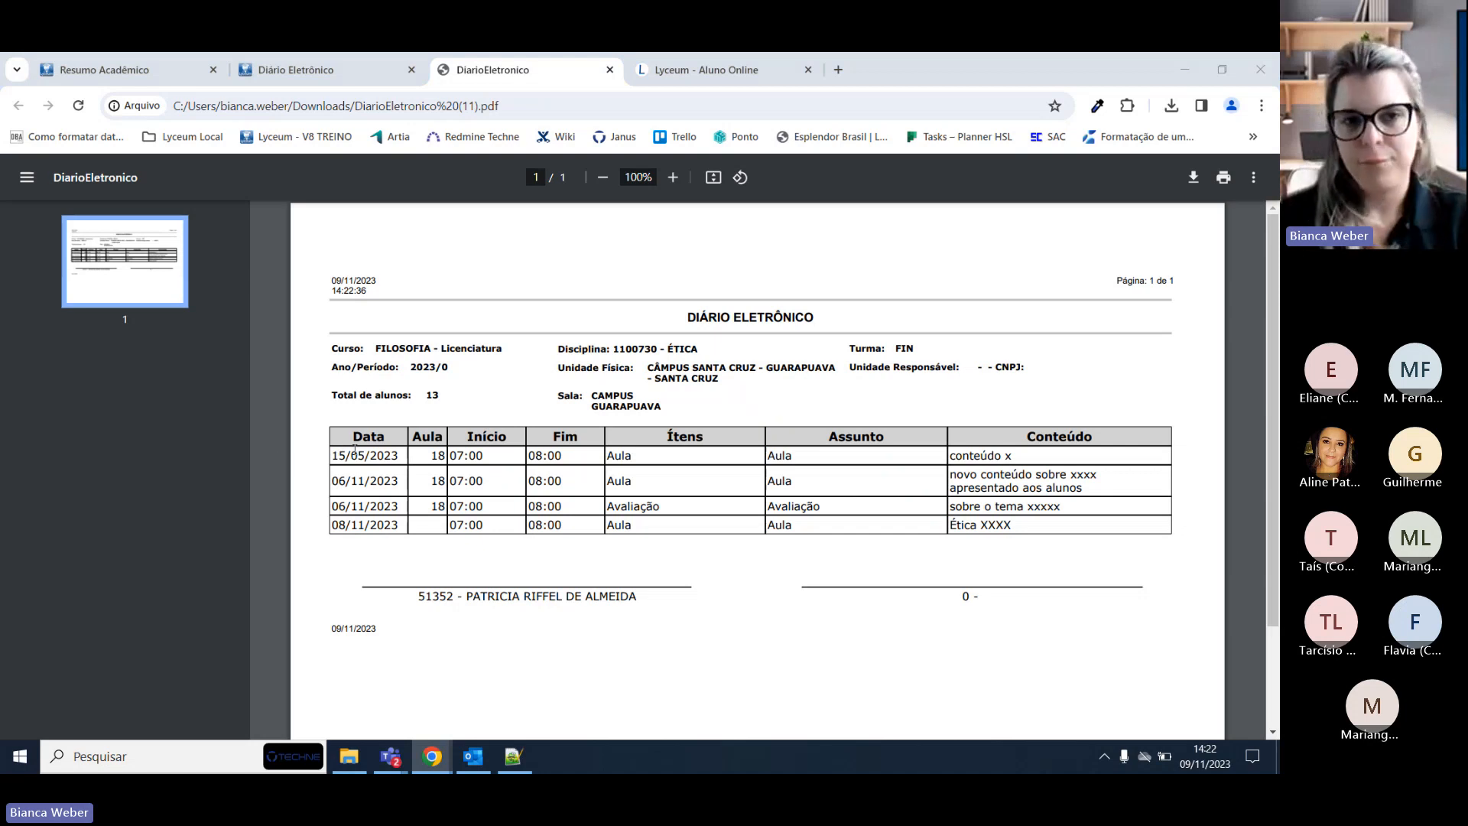
Glance over the Lyceum diary page, then come back to the PDF report.
click(286, 73)
scroll(630, 428, down, 5)
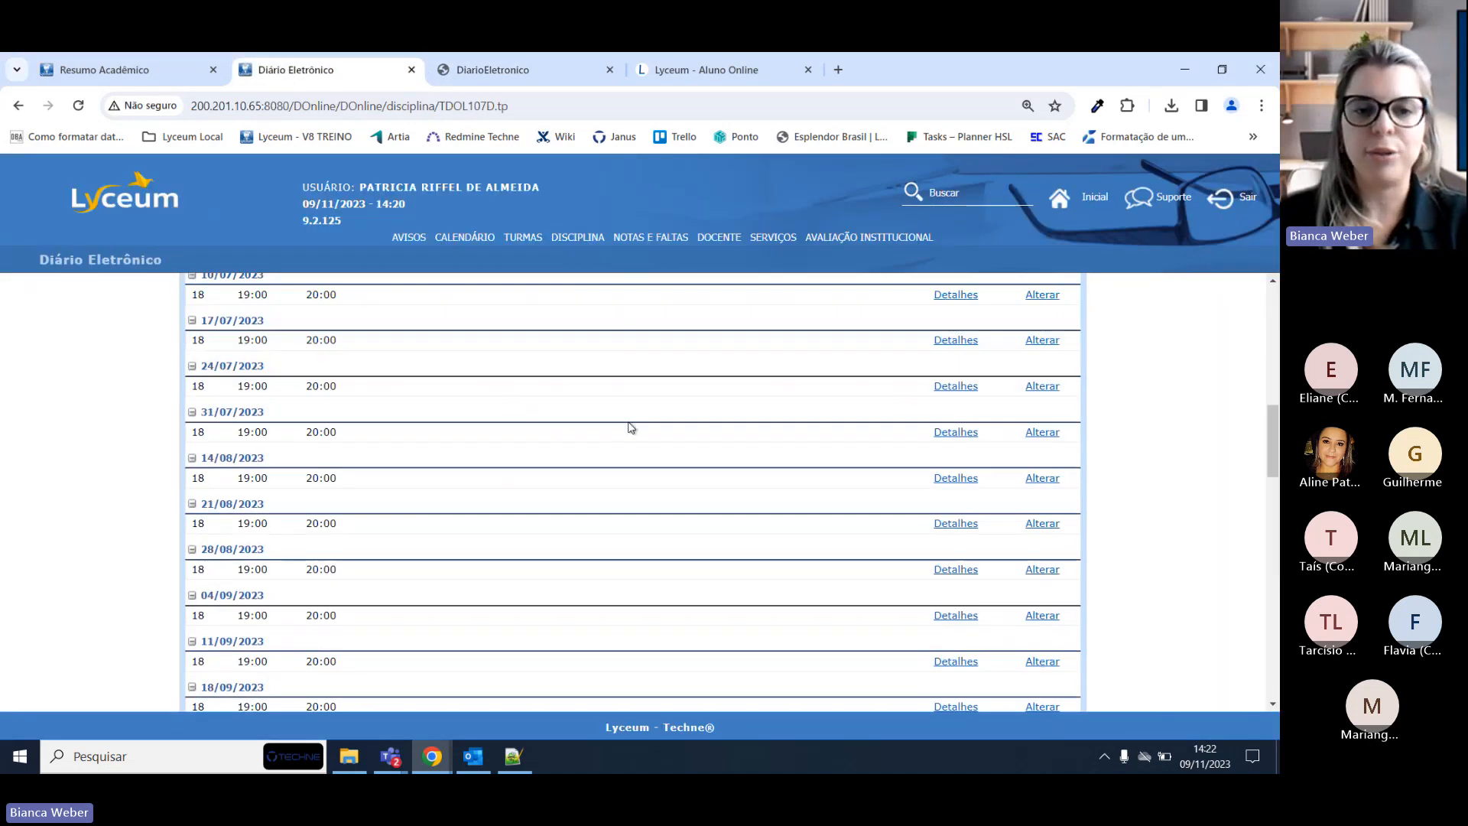
scroll(631, 428, down, 5)
scroll(617, 426, up, 15)
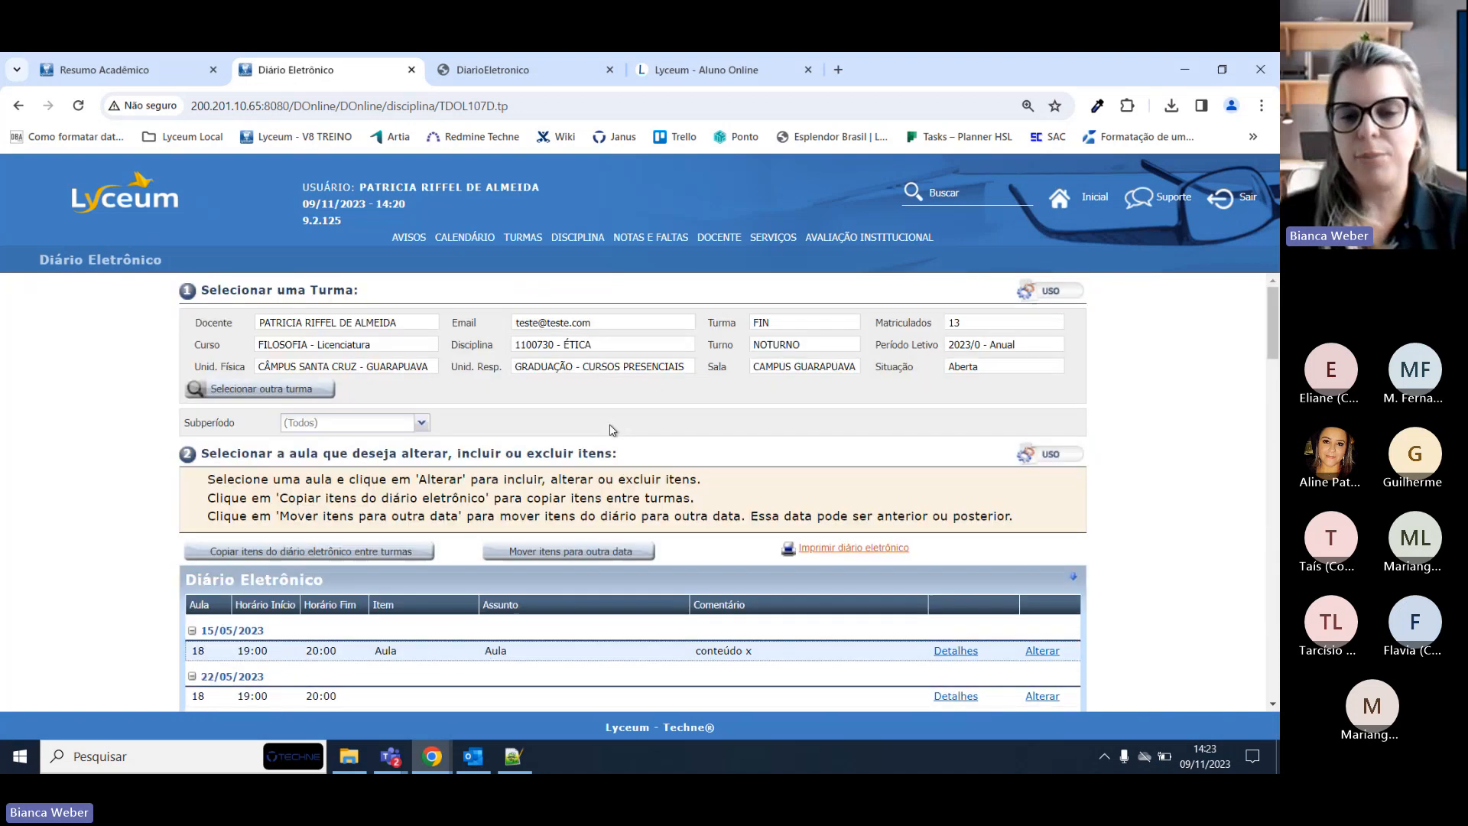
scroll(613, 429, down, 5)
click(581, 71)
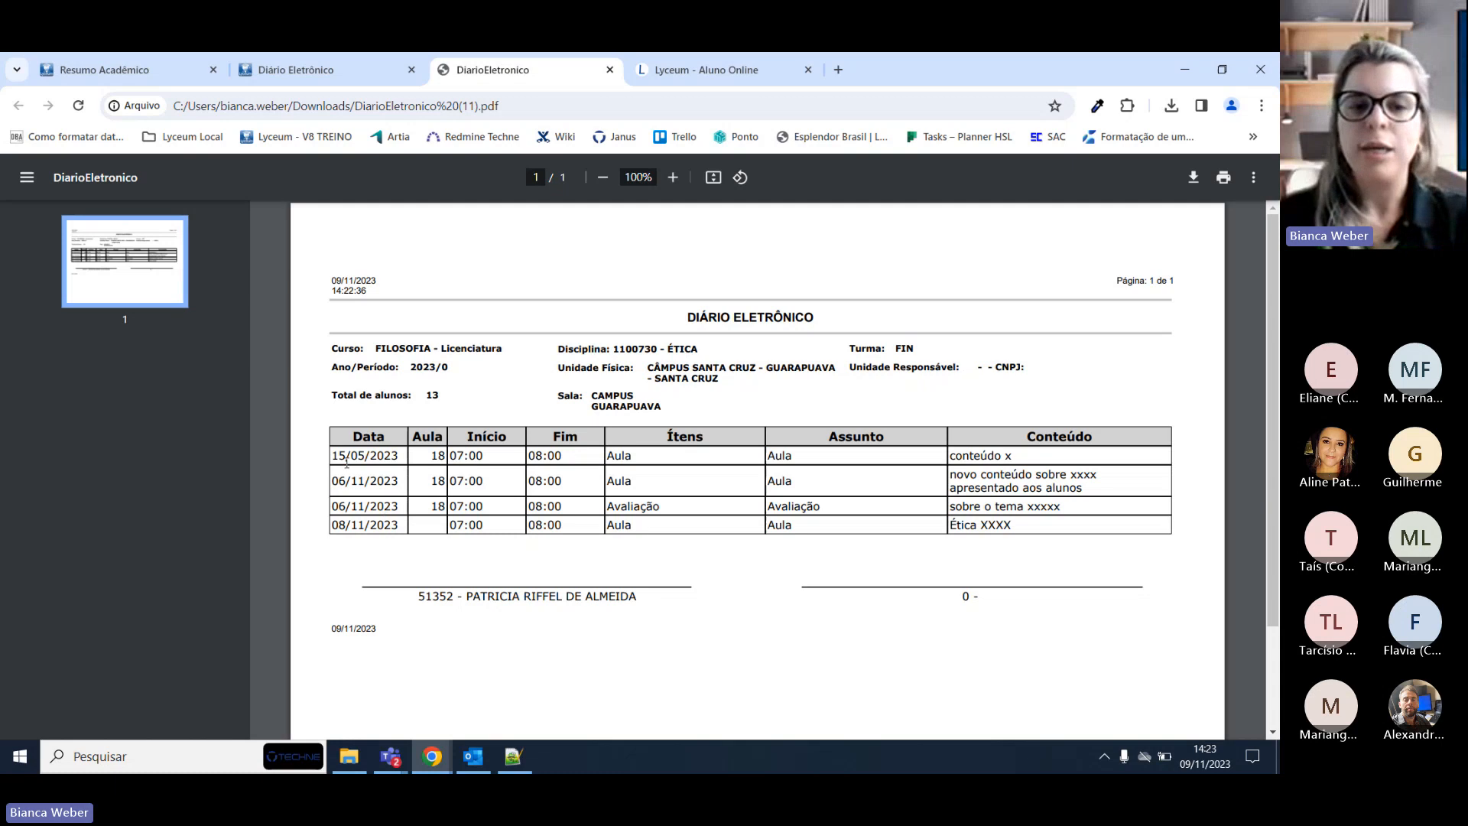
Highlight the 15/05/2023 row and the 09/11/2023 footer date in the report.
drag(328, 458, 457, 457)
triple_click(444, 456)
click(445, 456)
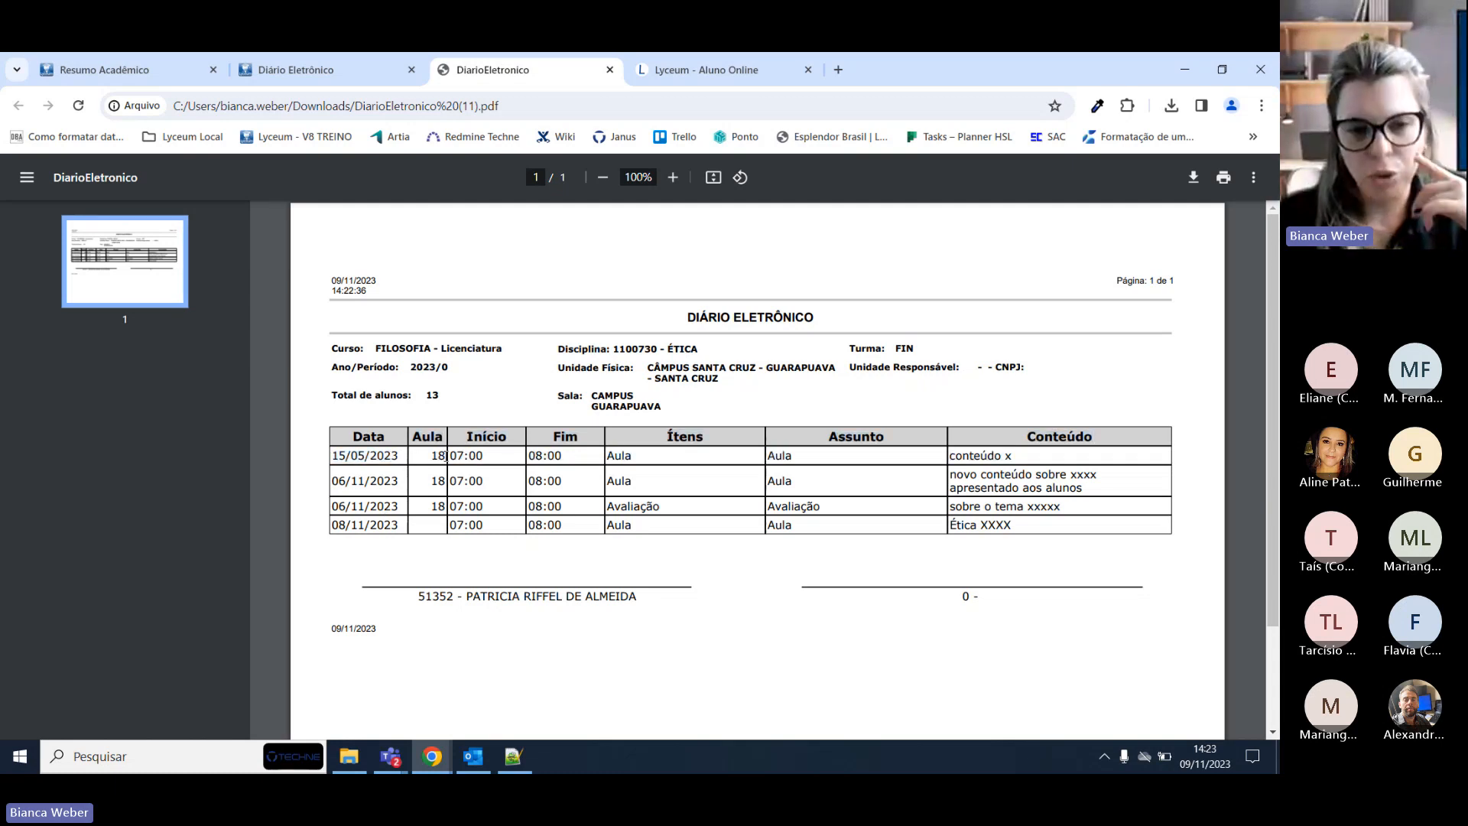
click(490, 456)
click(490, 457)
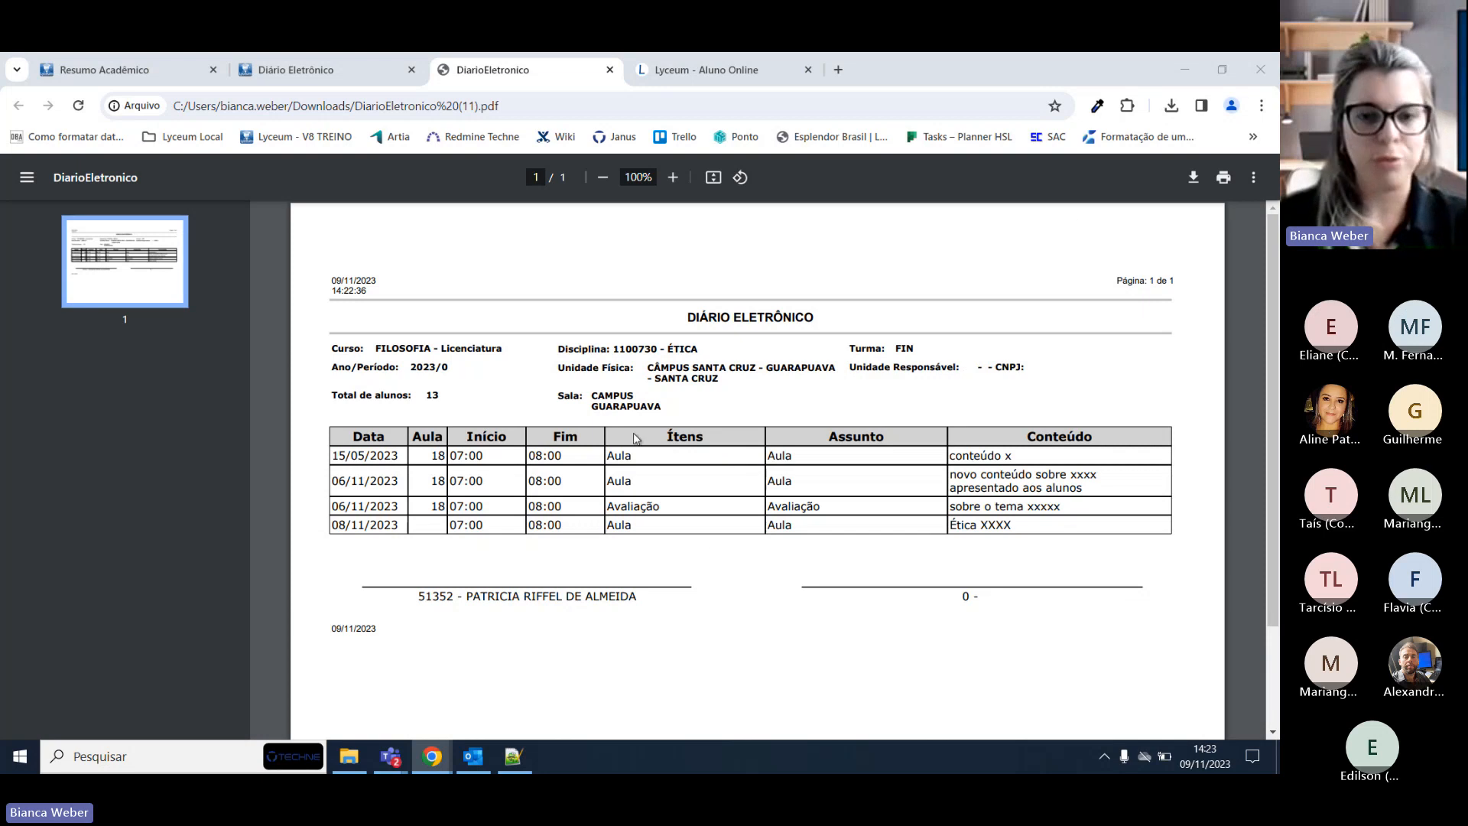
triple_click(627, 456)
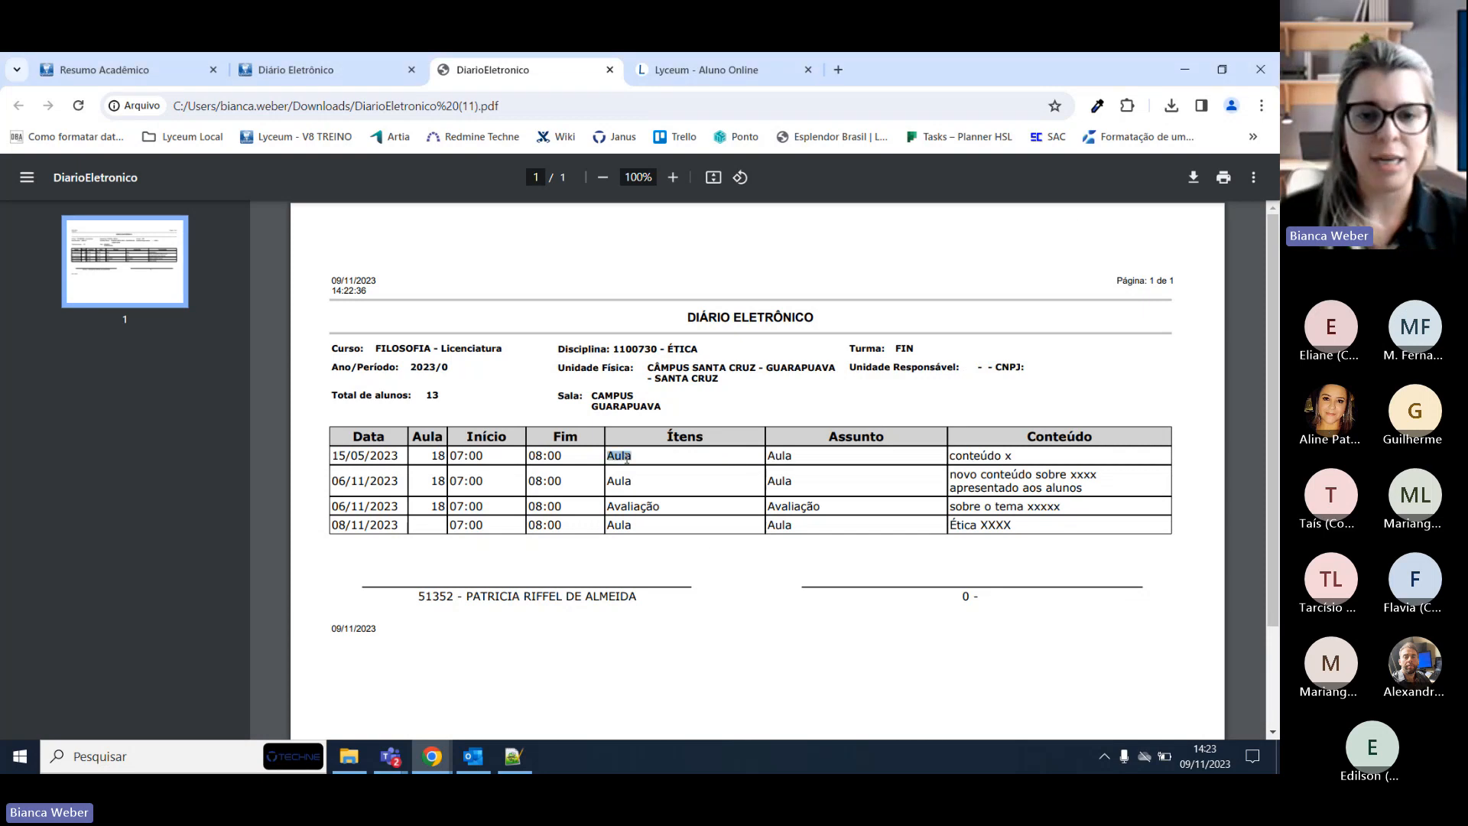
triple_click(1004, 457)
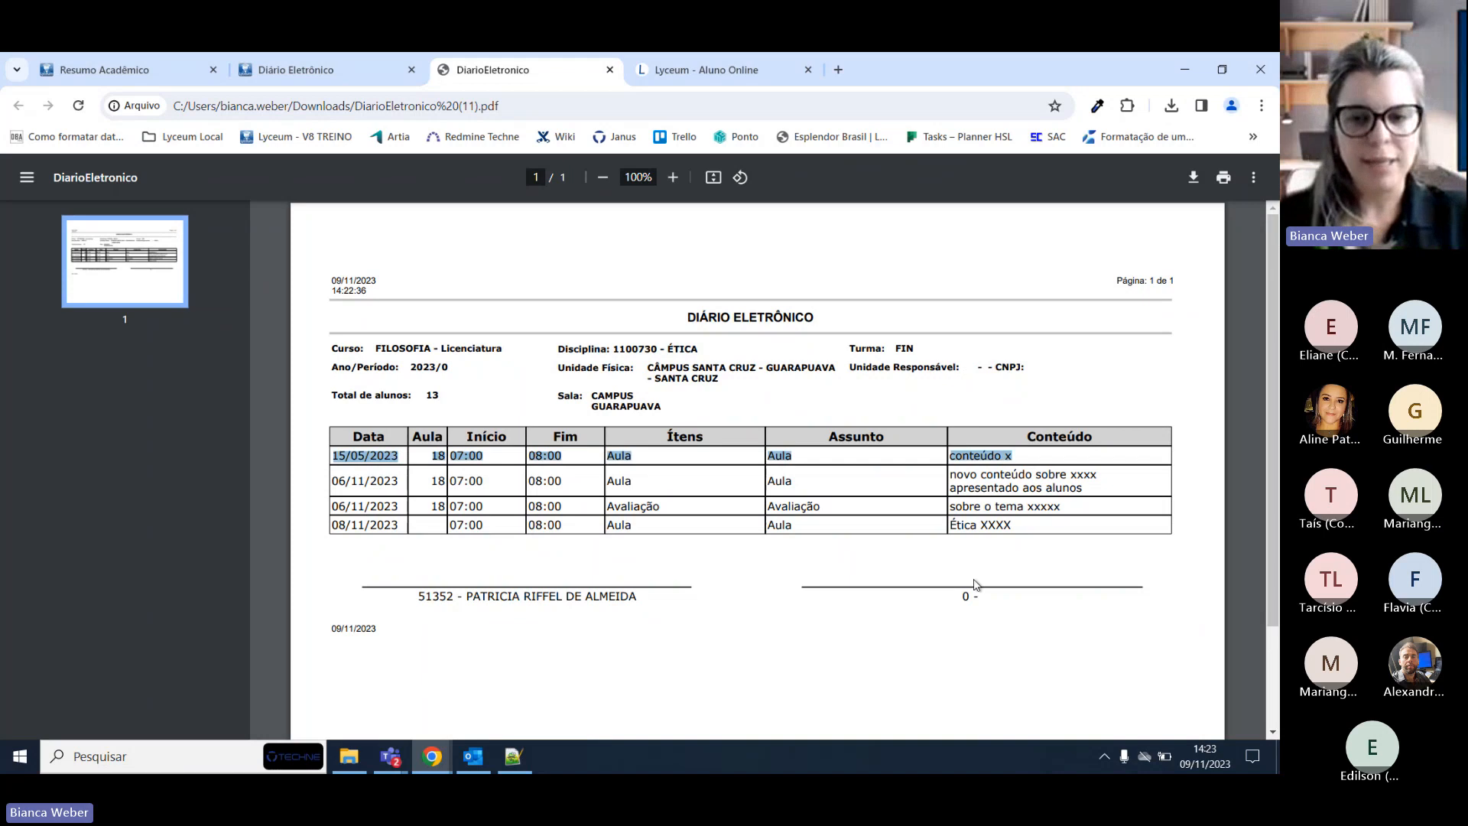
scroll(543, 530, down, 2)
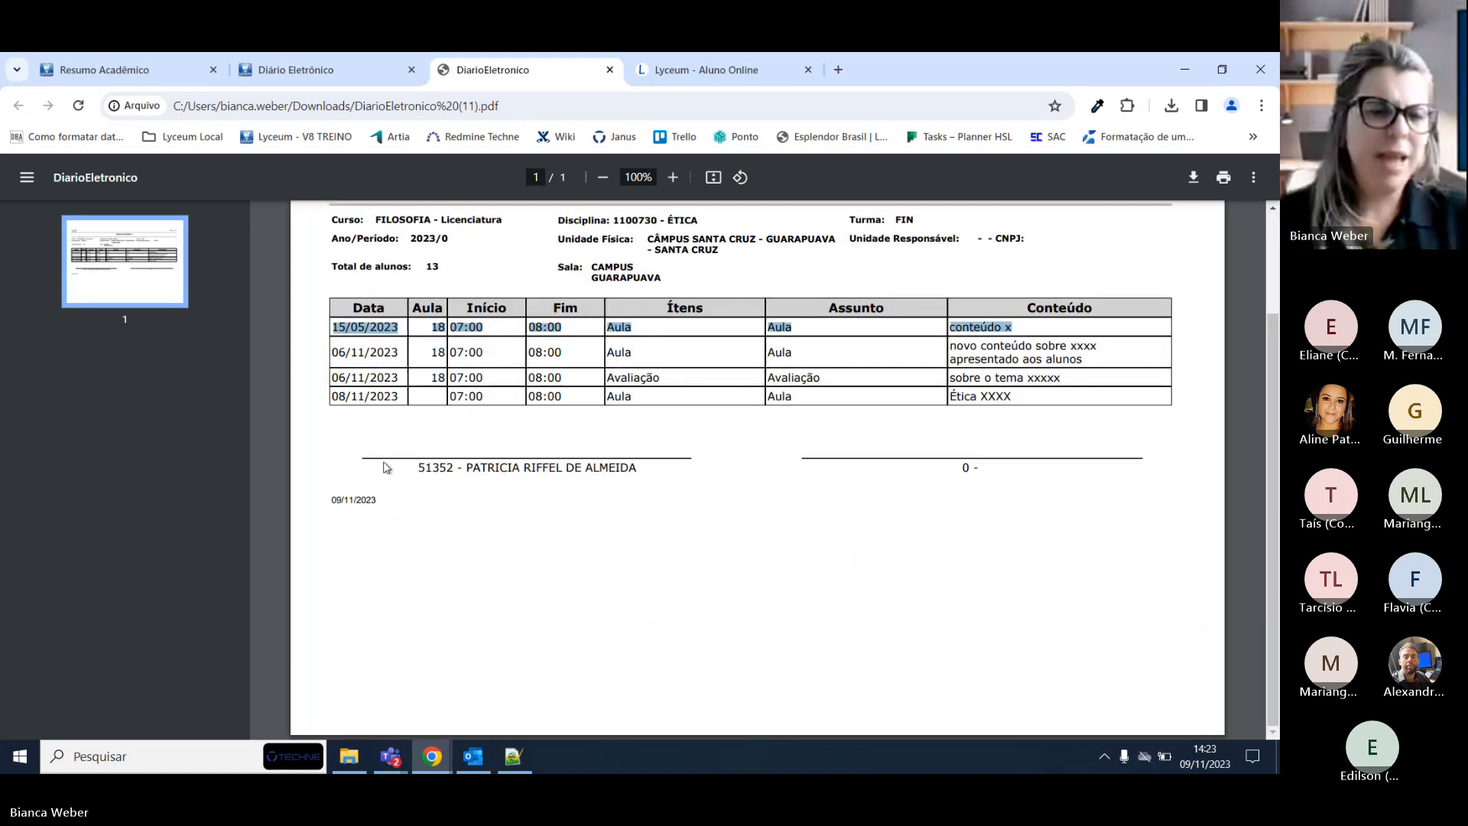
triple_click(383, 499)
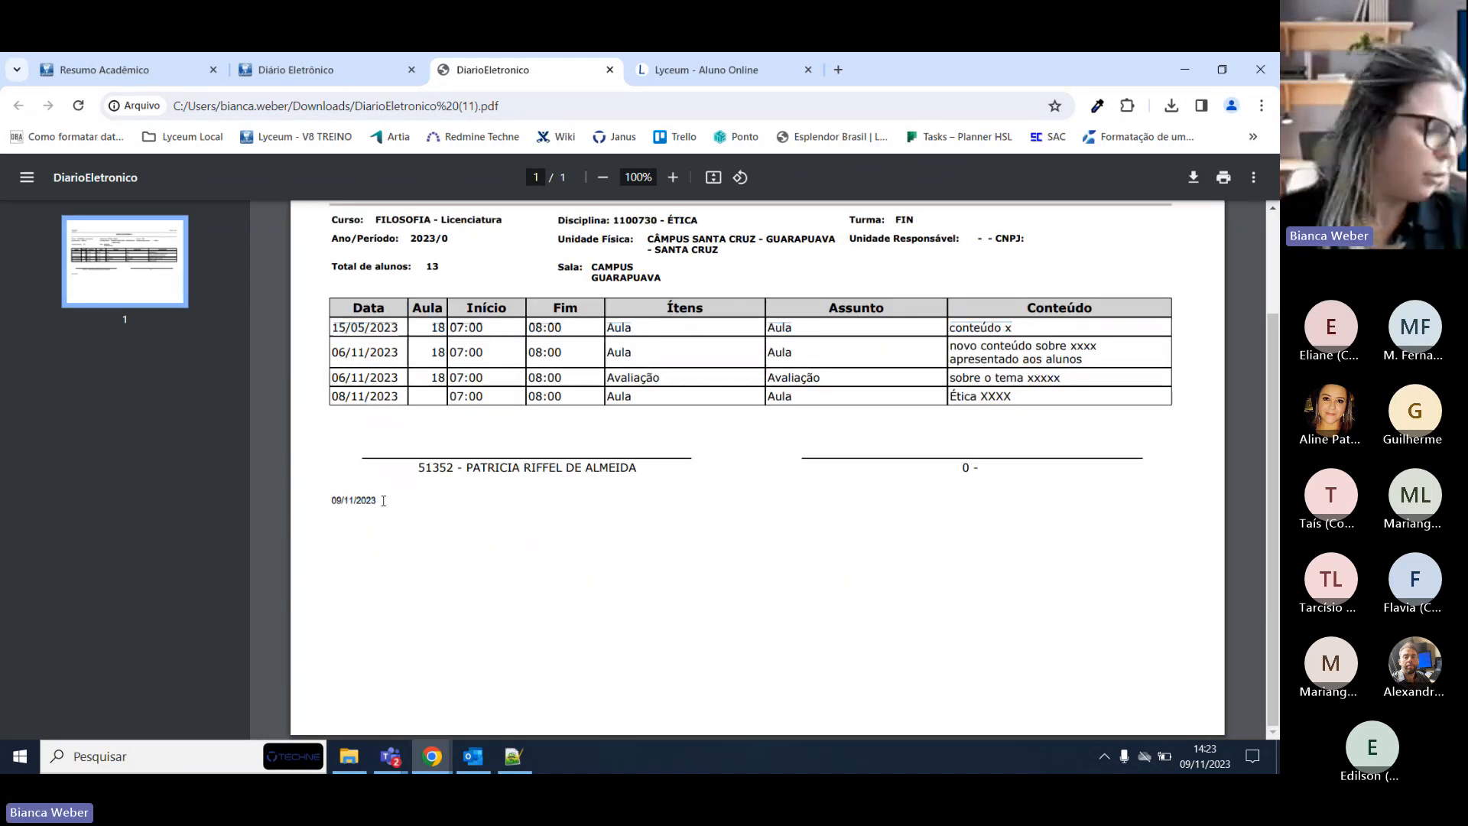
click(541, 445)
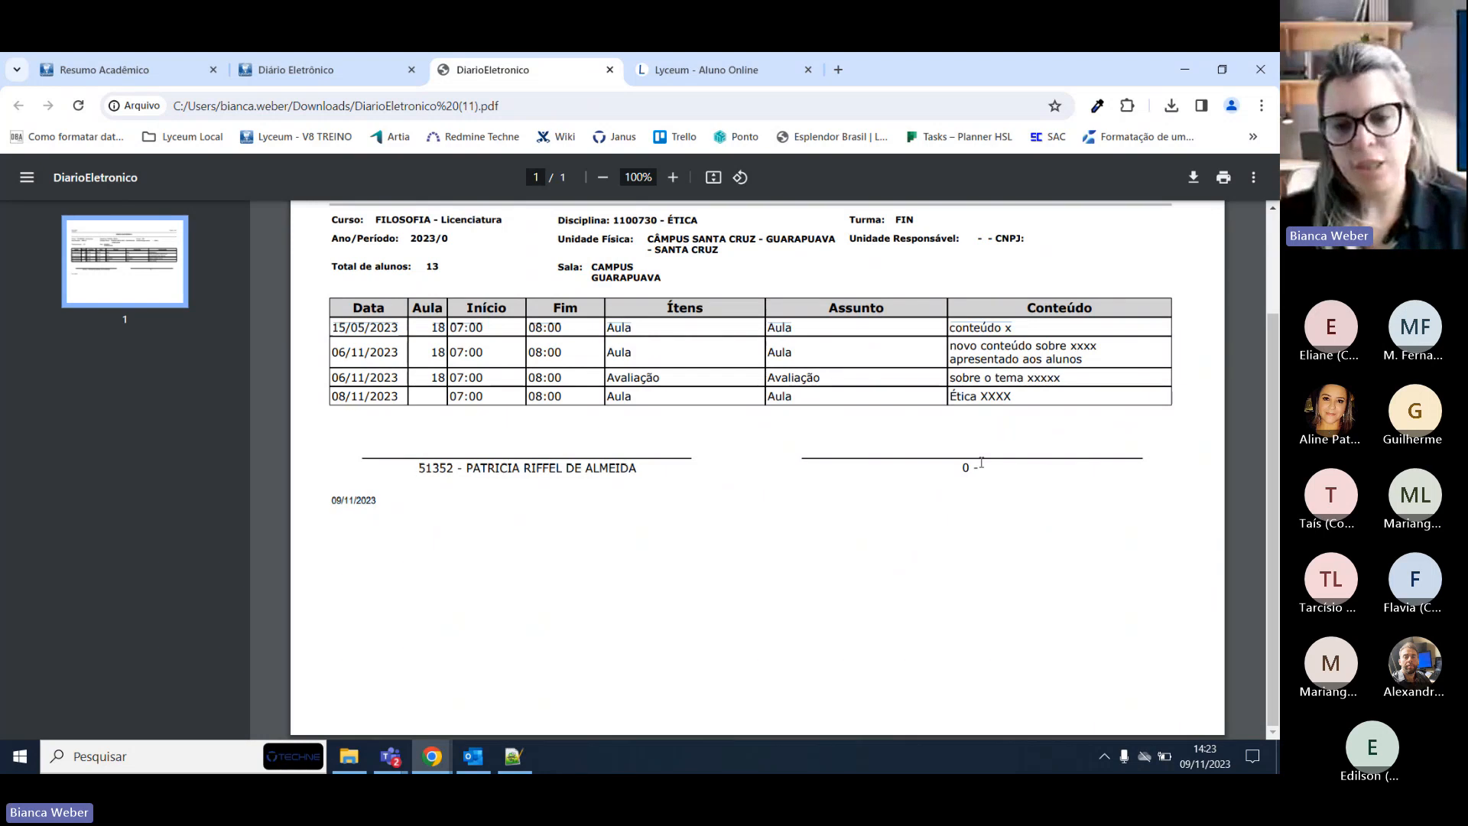
scroll(1006, 472, up, 2)
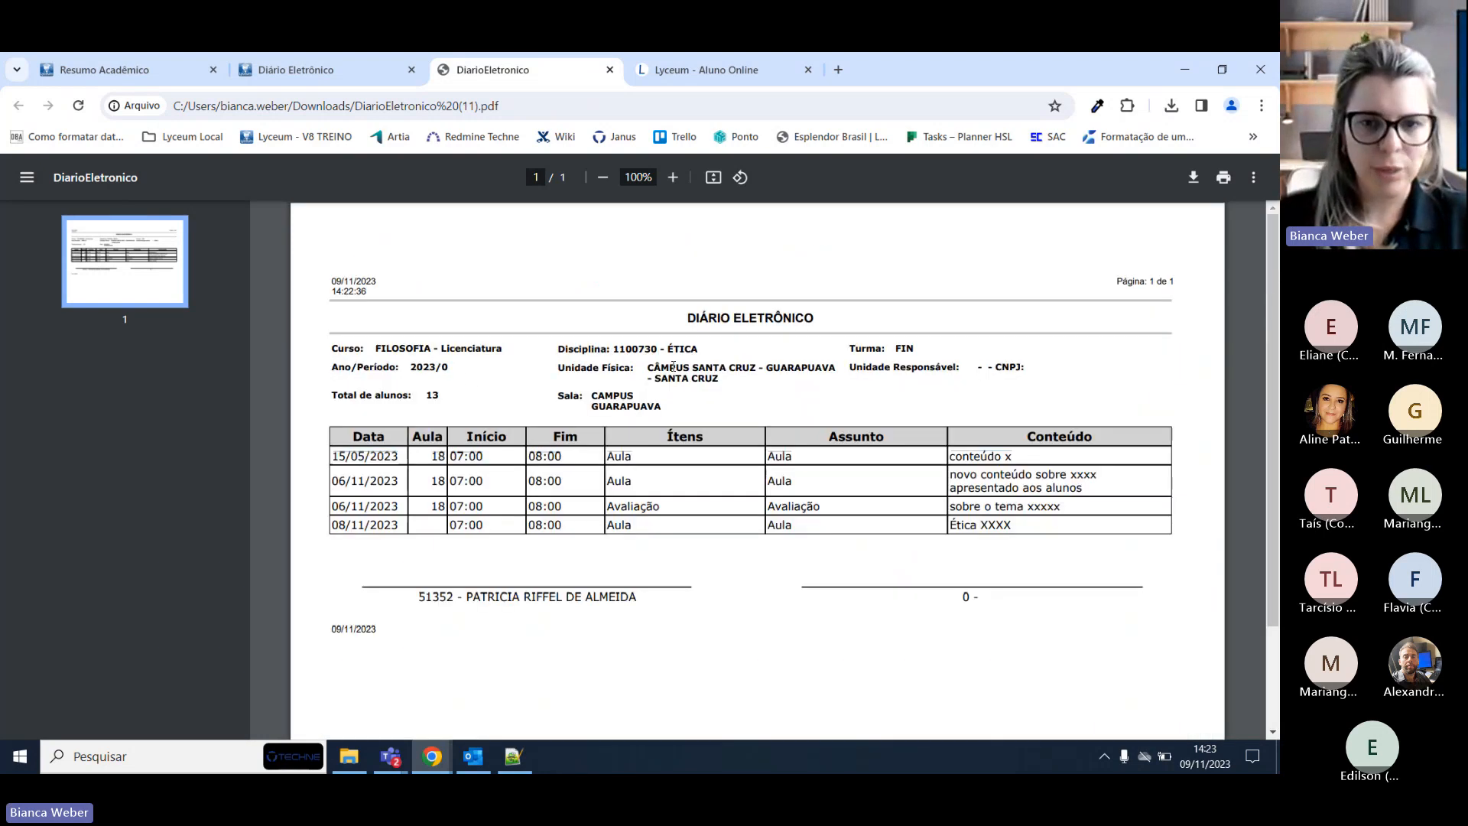
Highlight the 1100730 - ÉTICA header details, then return to the Lyceum diary tab.
drag(574, 349, 588, 350)
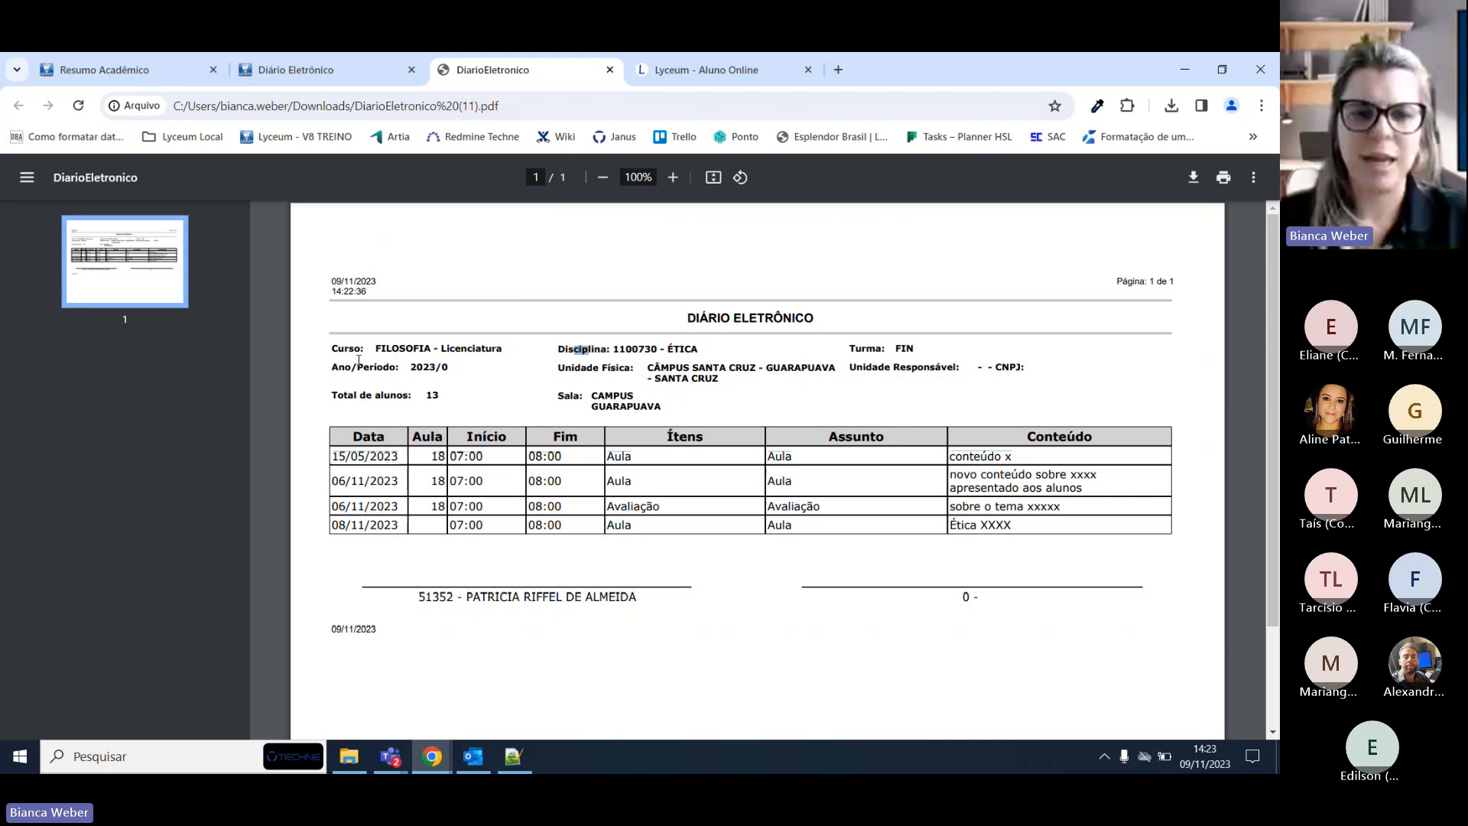
drag(373, 350, 700, 351)
click(817, 354)
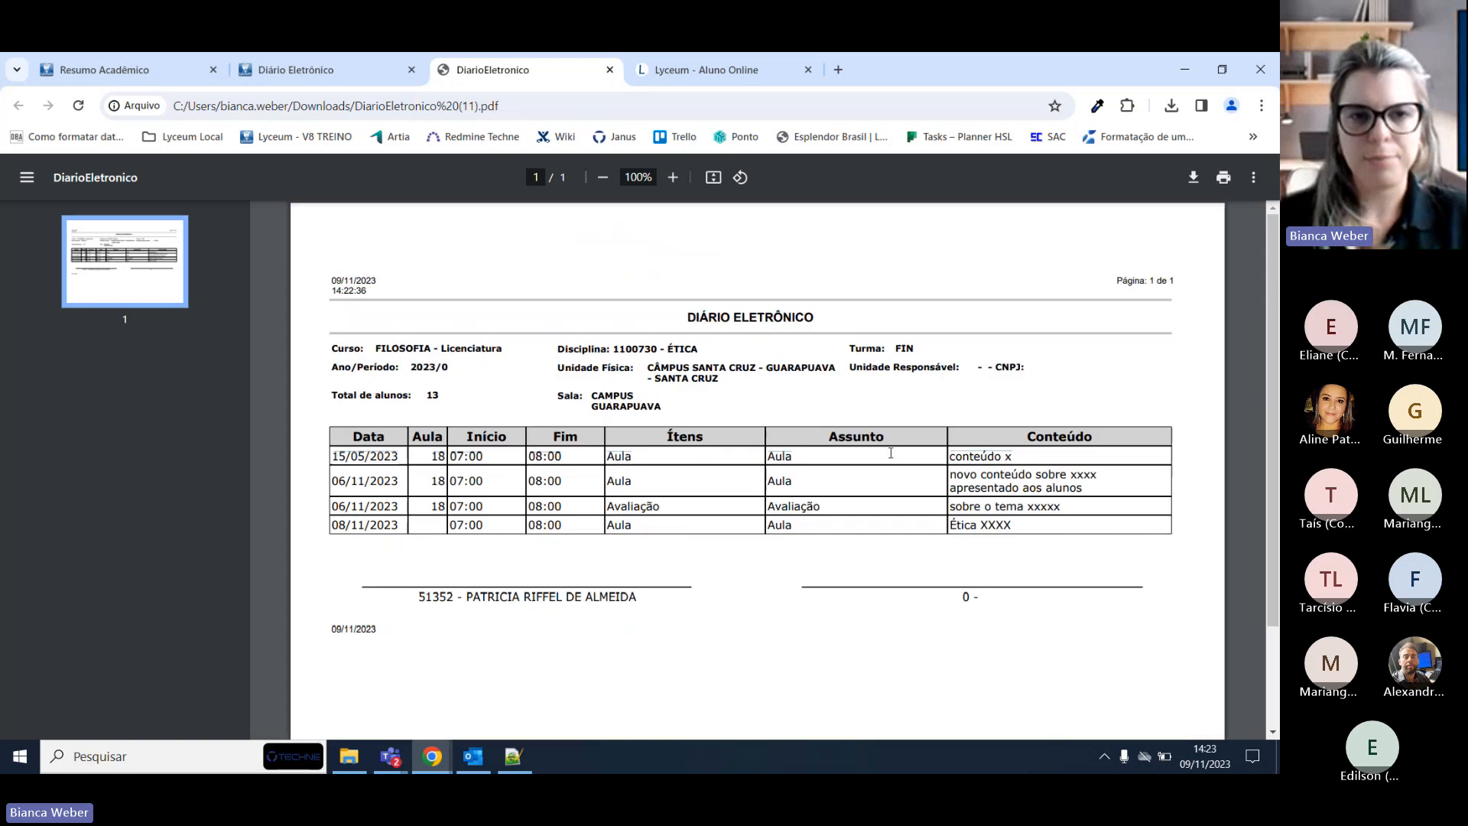
click(306, 69)
scroll(845, 514, up, 4)
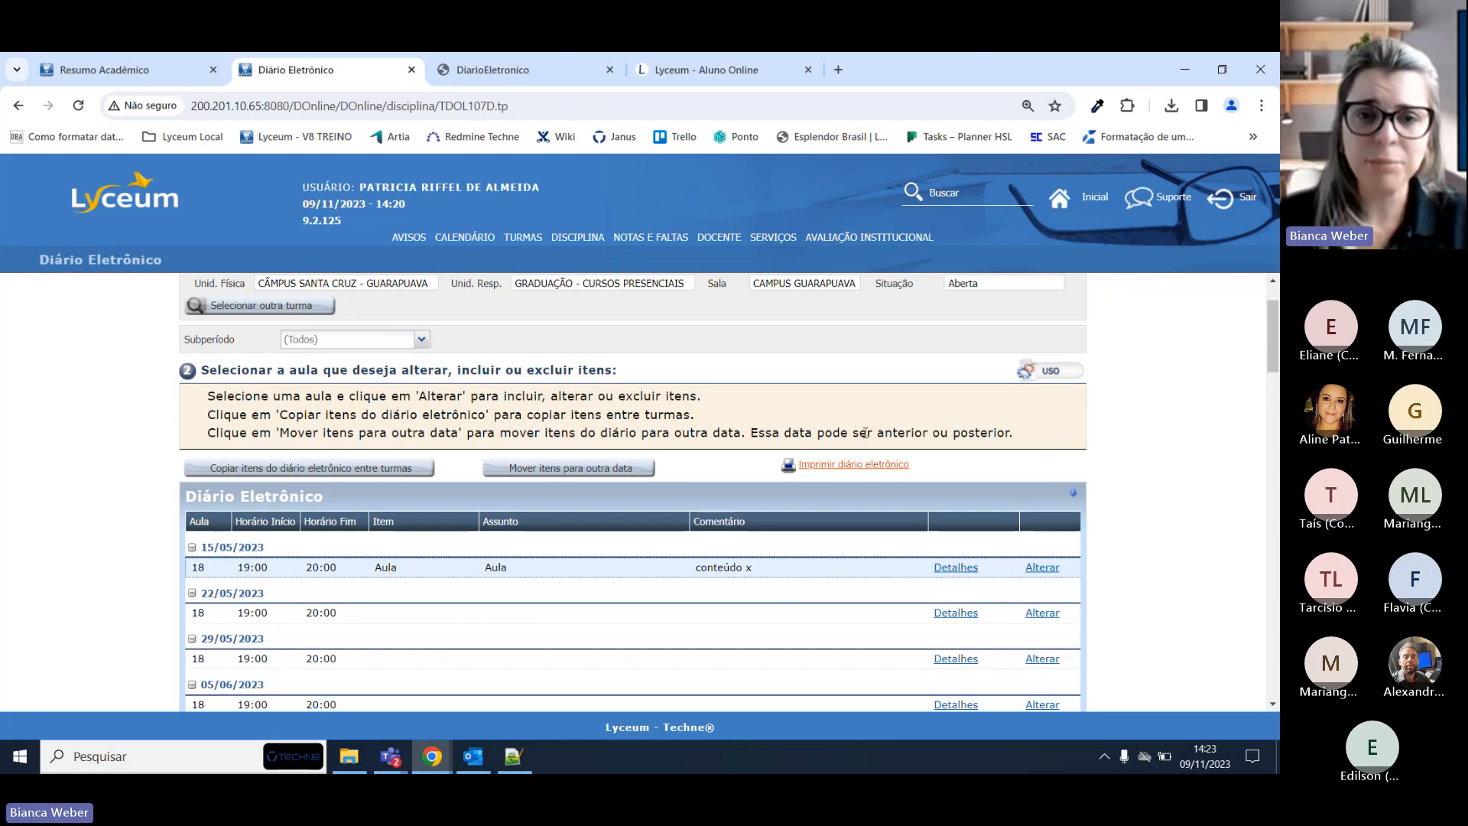
Open TURMAS > Plano Didático e Pedagógico and view the Avaliação and Aula plan topics.
mouse_move(589, 237)
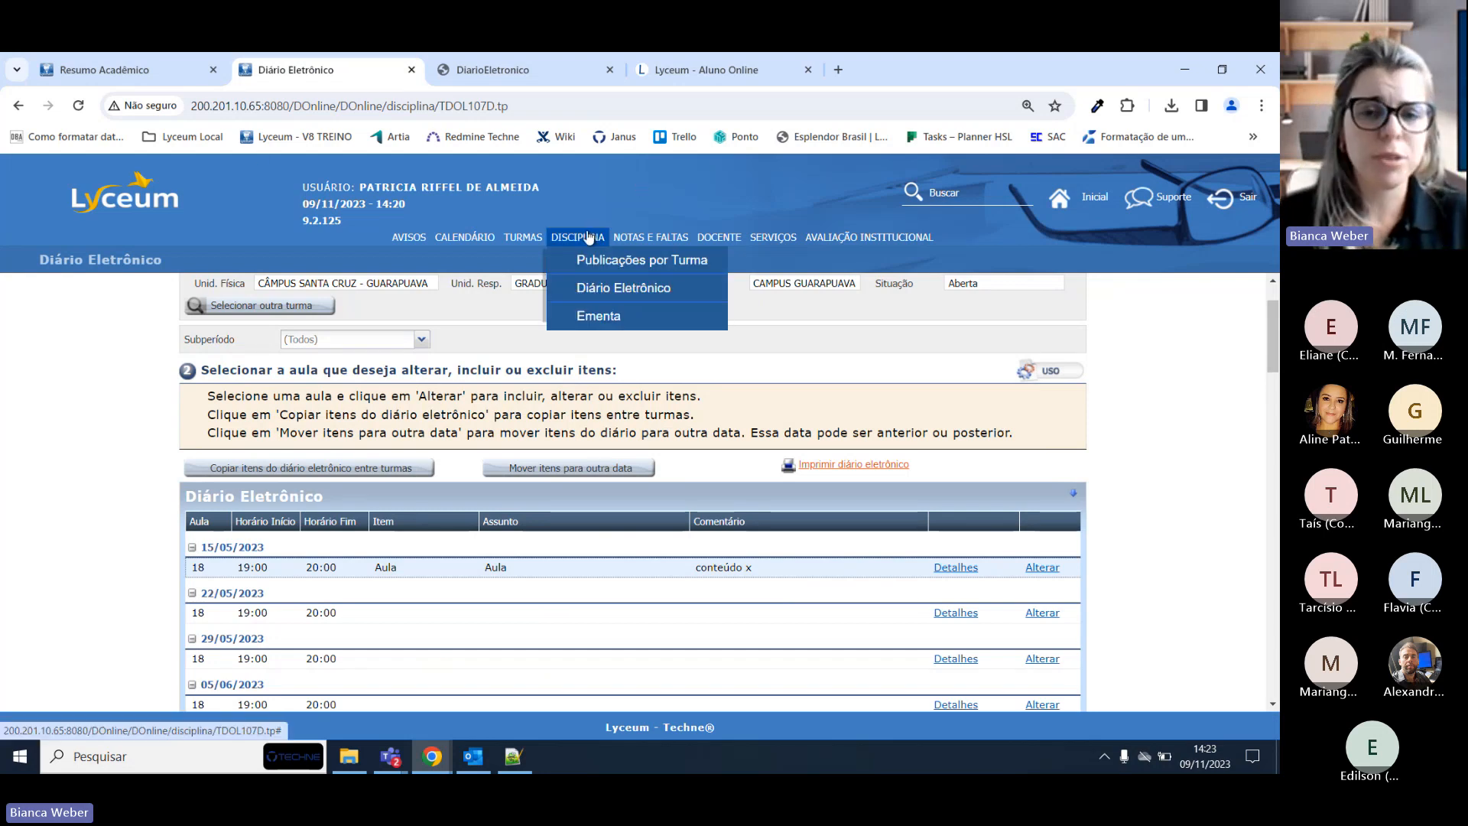
mouse_move(524, 237)
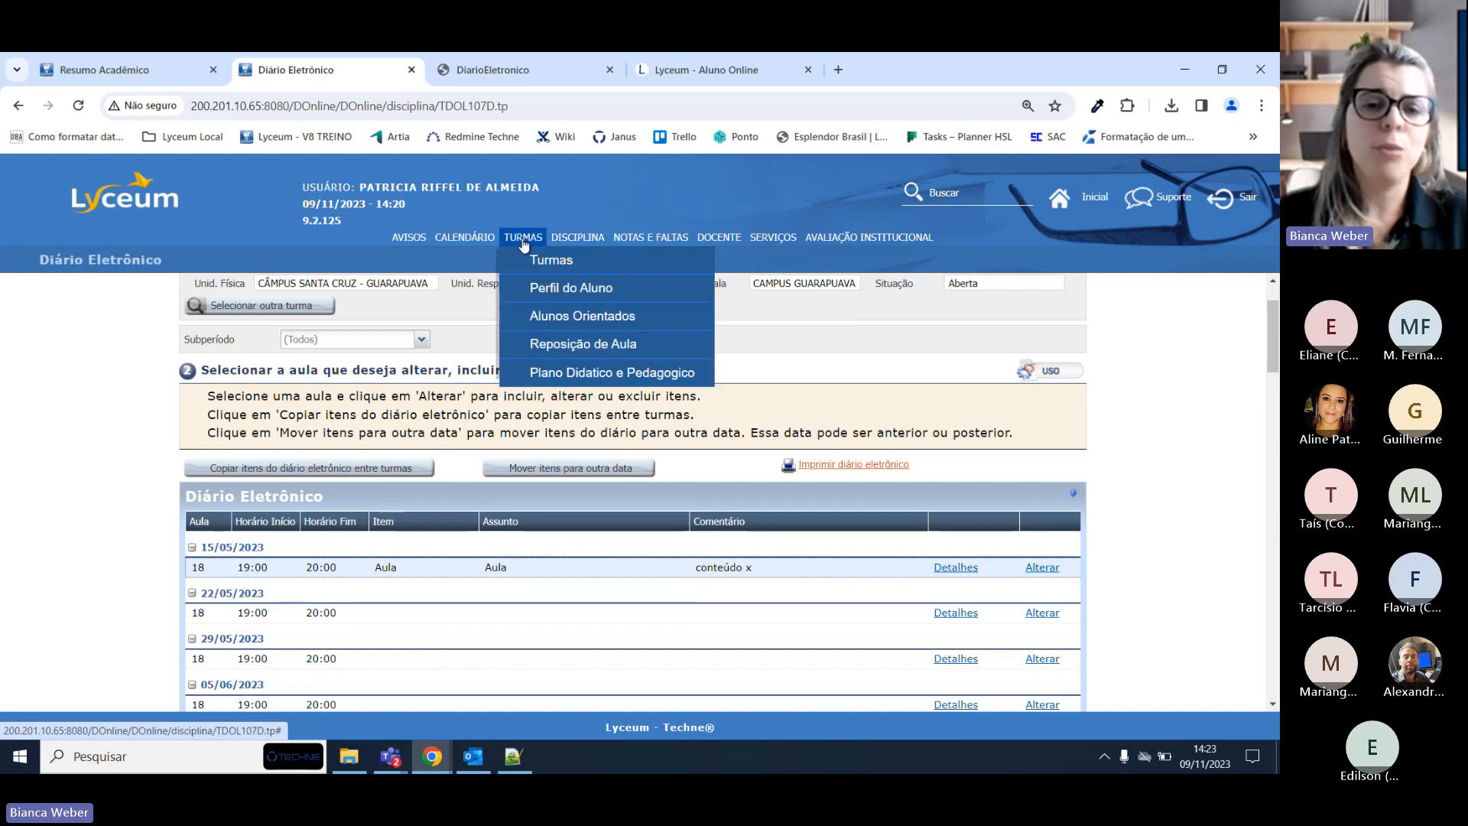
click(550, 368)
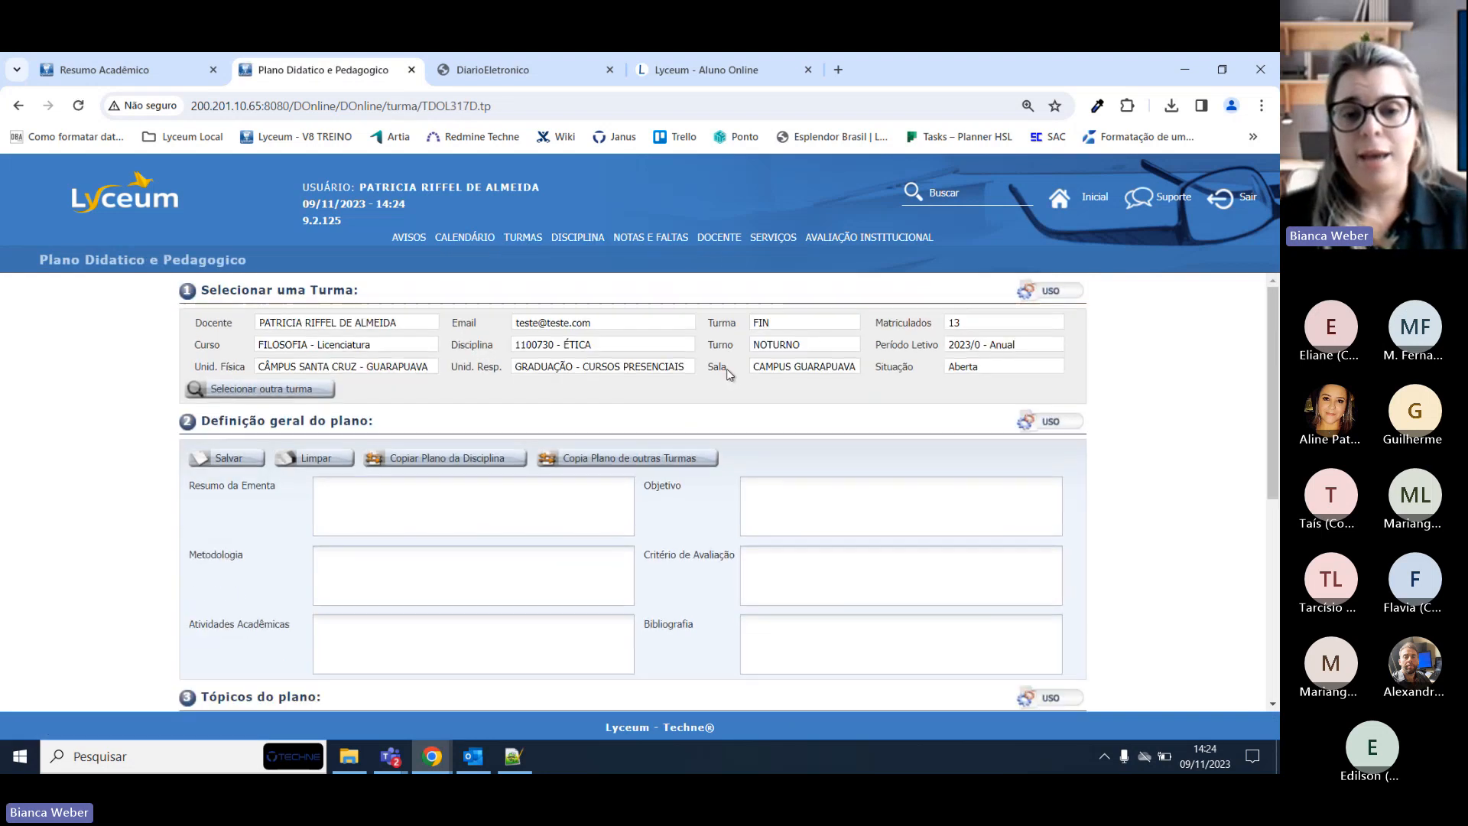
scroll(729, 374, down, 5)
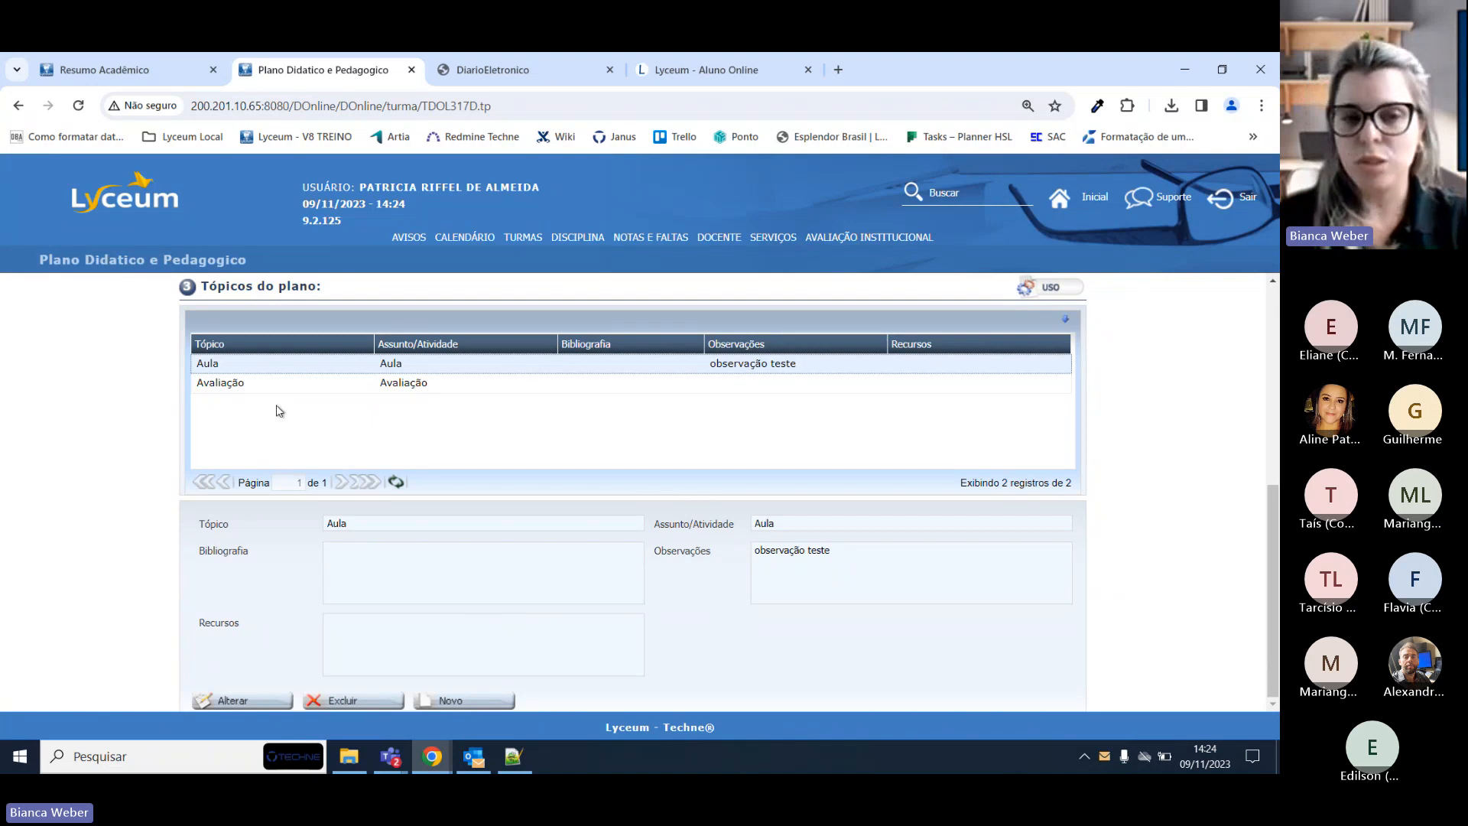
click(247, 383)
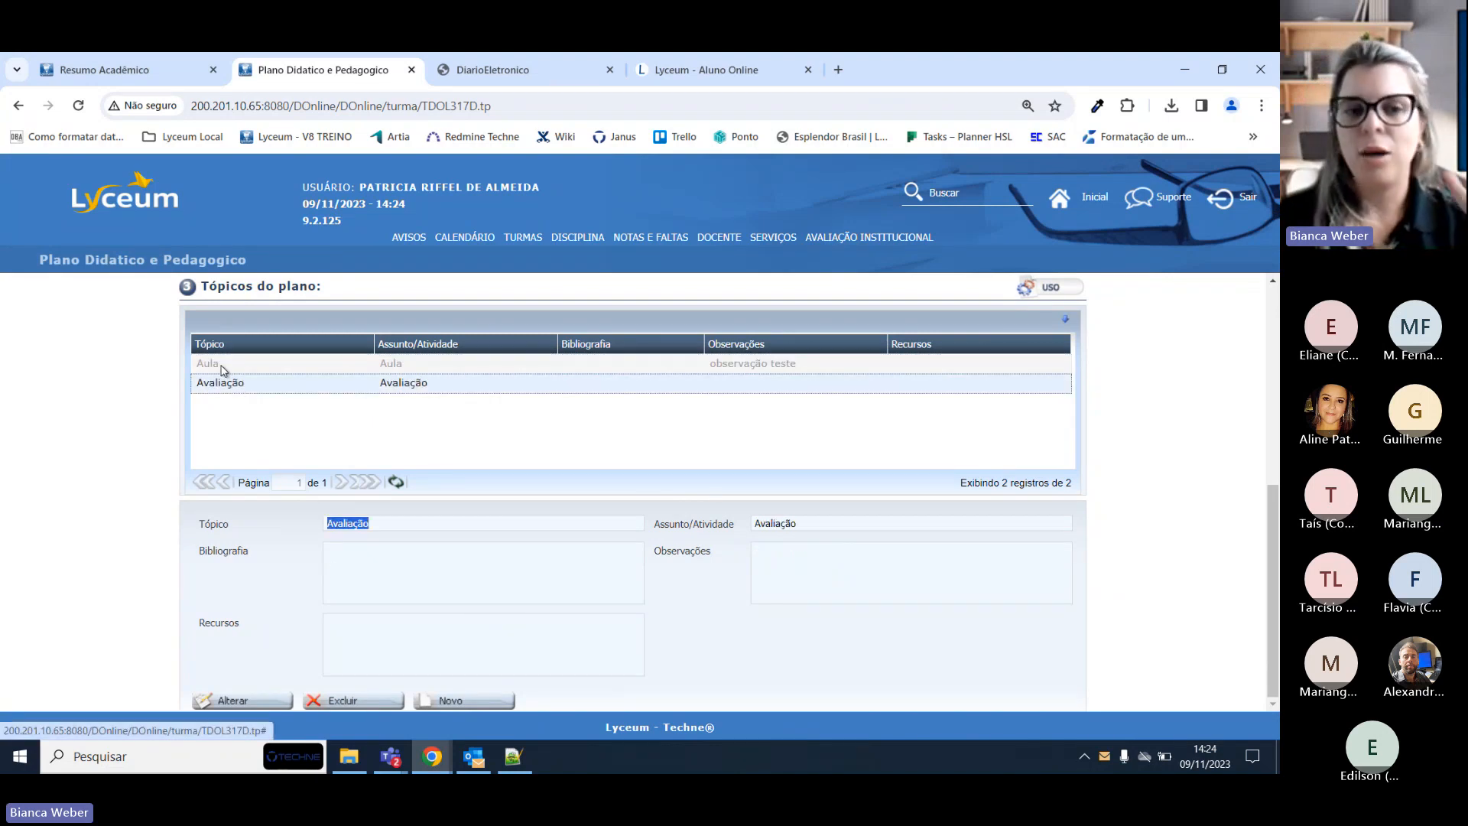
click(221, 366)
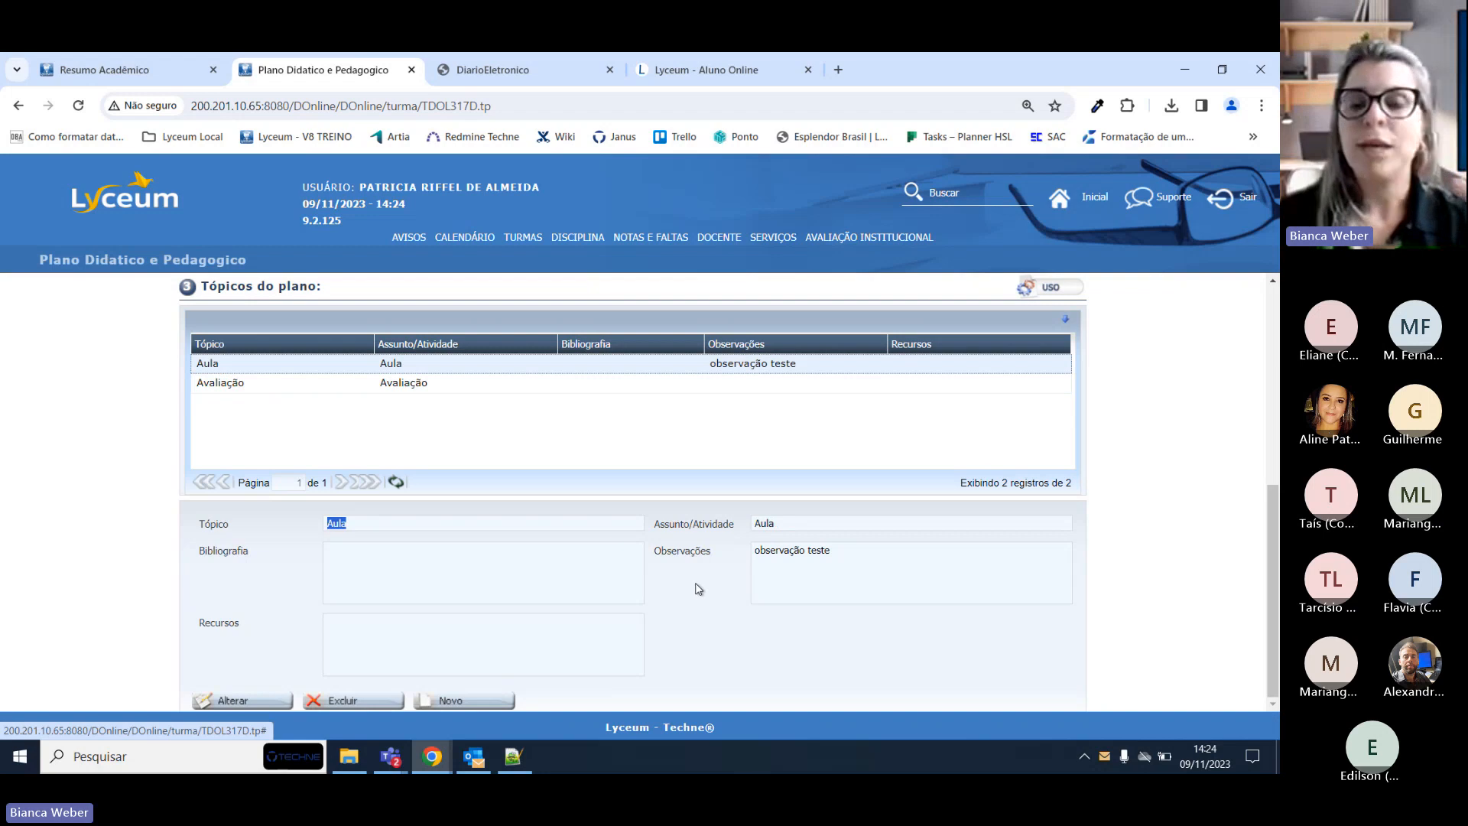
scroll(697, 589, up, 5)
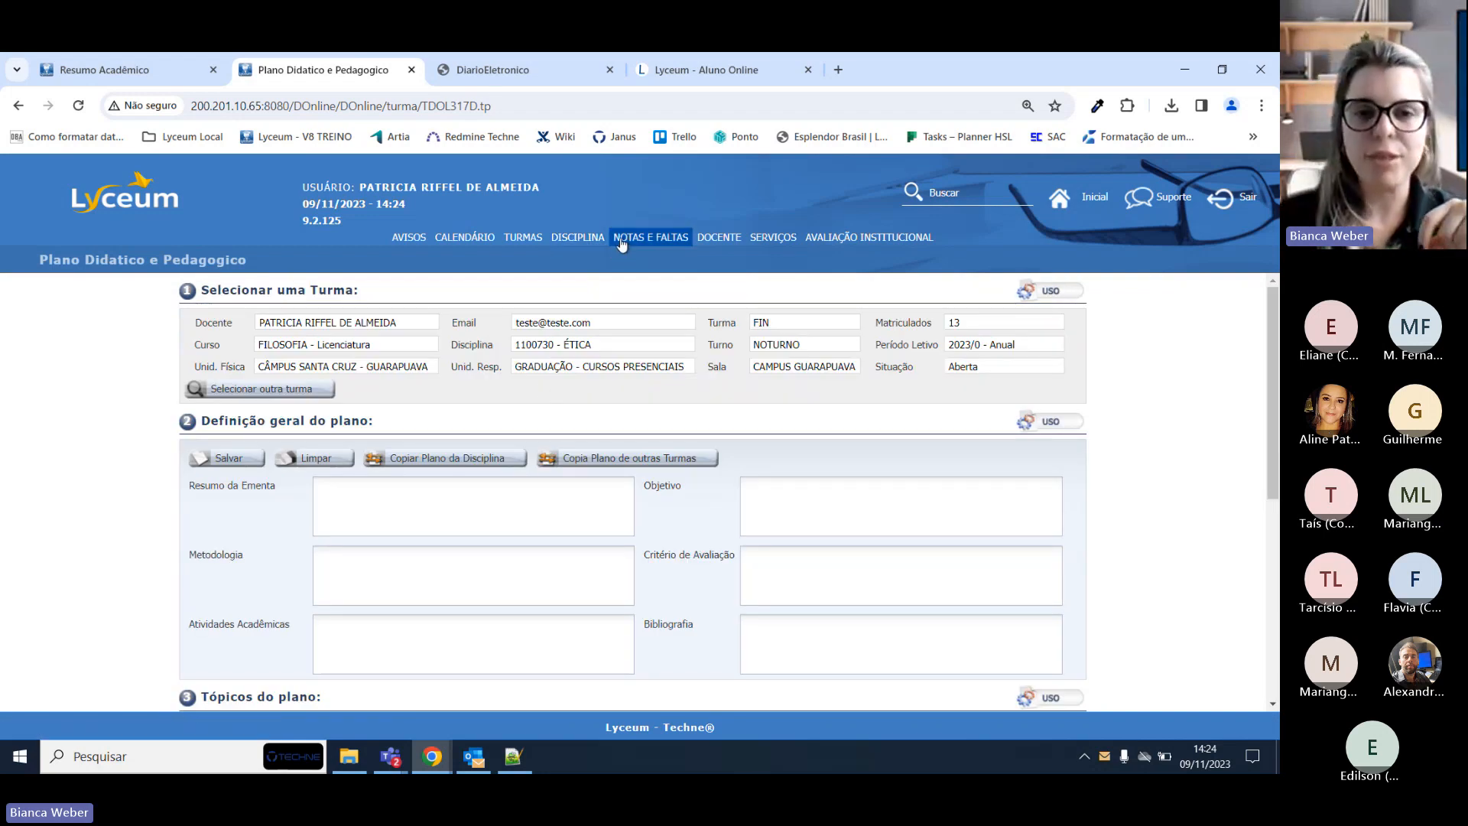
Return to DISCIPLINA > Diário Eletrônico and scroll through the ÉTICA lesson dates.
click(594, 238)
click(601, 292)
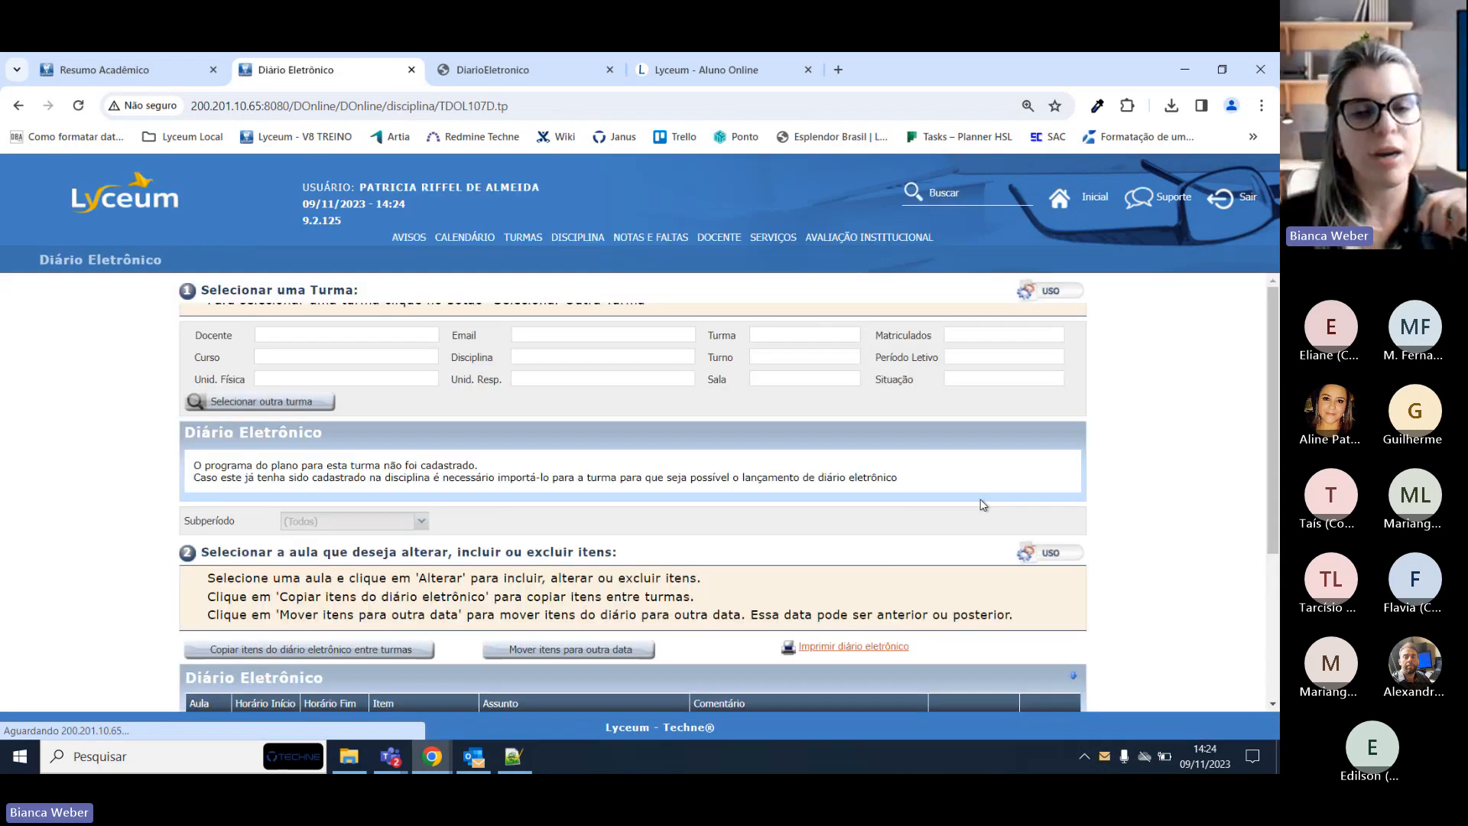
scroll(980, 497, down, 10)
scroll(807, 428, up, 3)
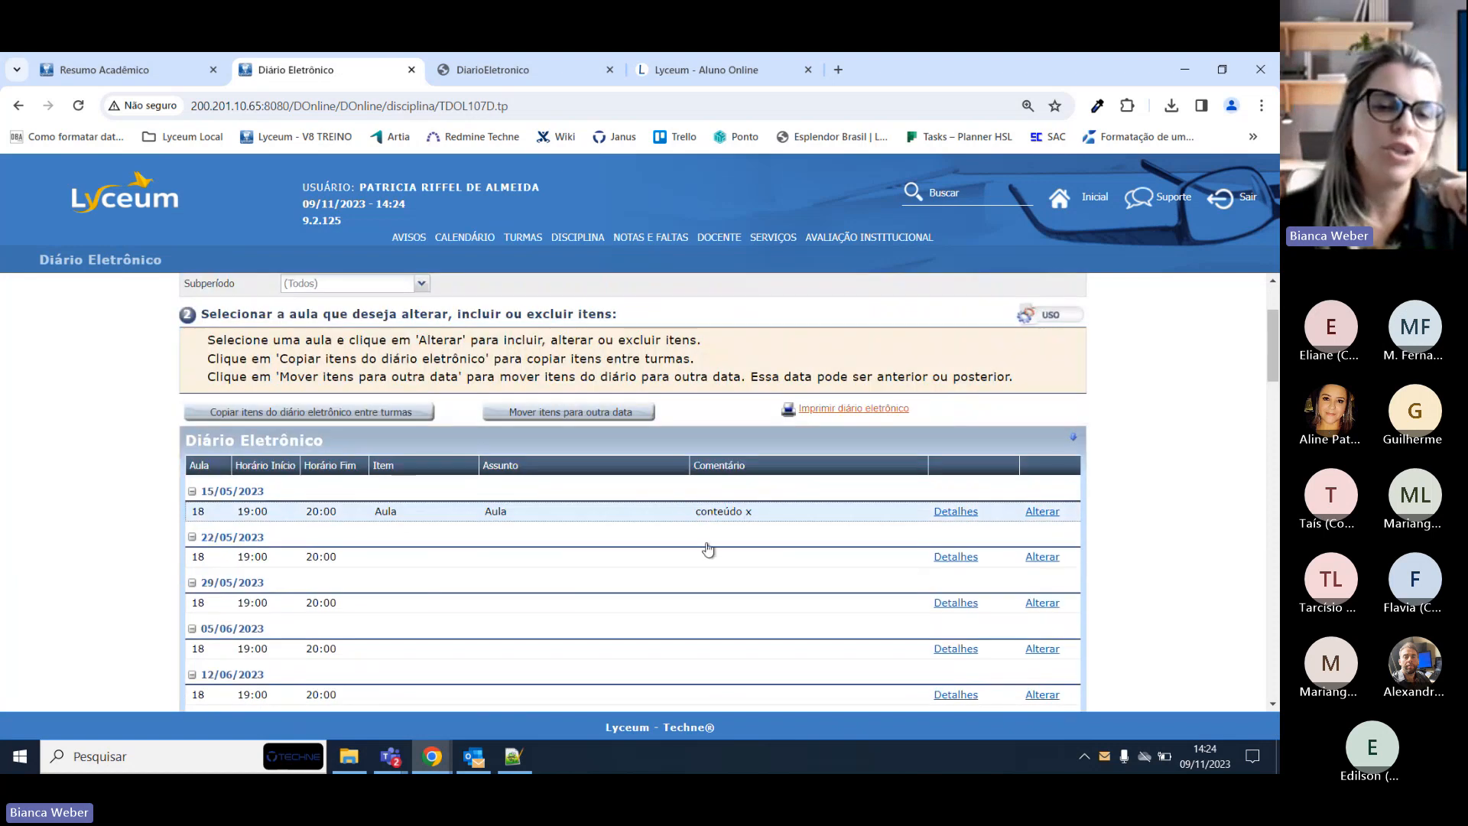
scroll(719, 537, down, 4)
scroll(721, 537, down, 8)
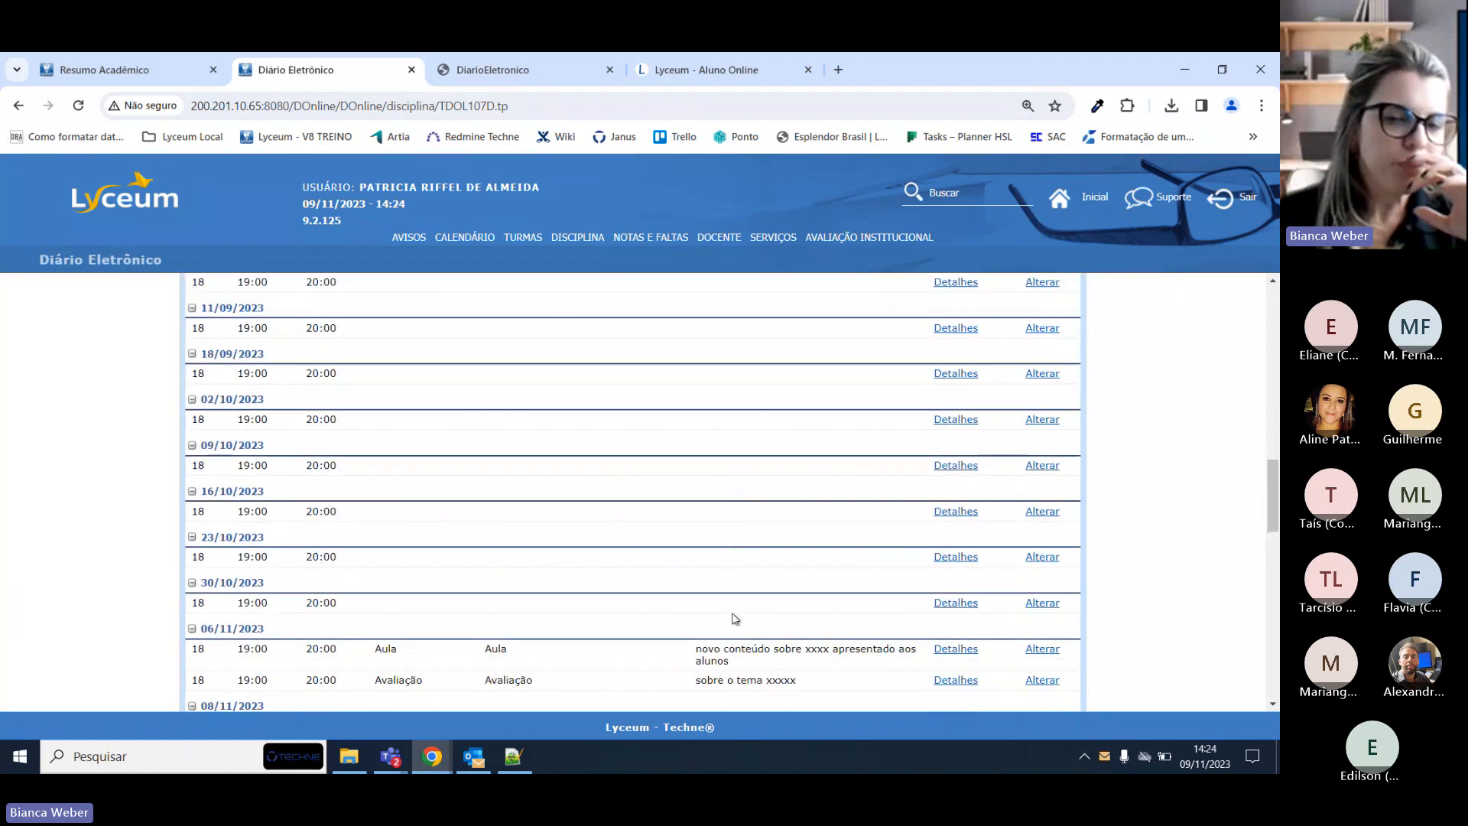
scroll(734, 616, down, 3)
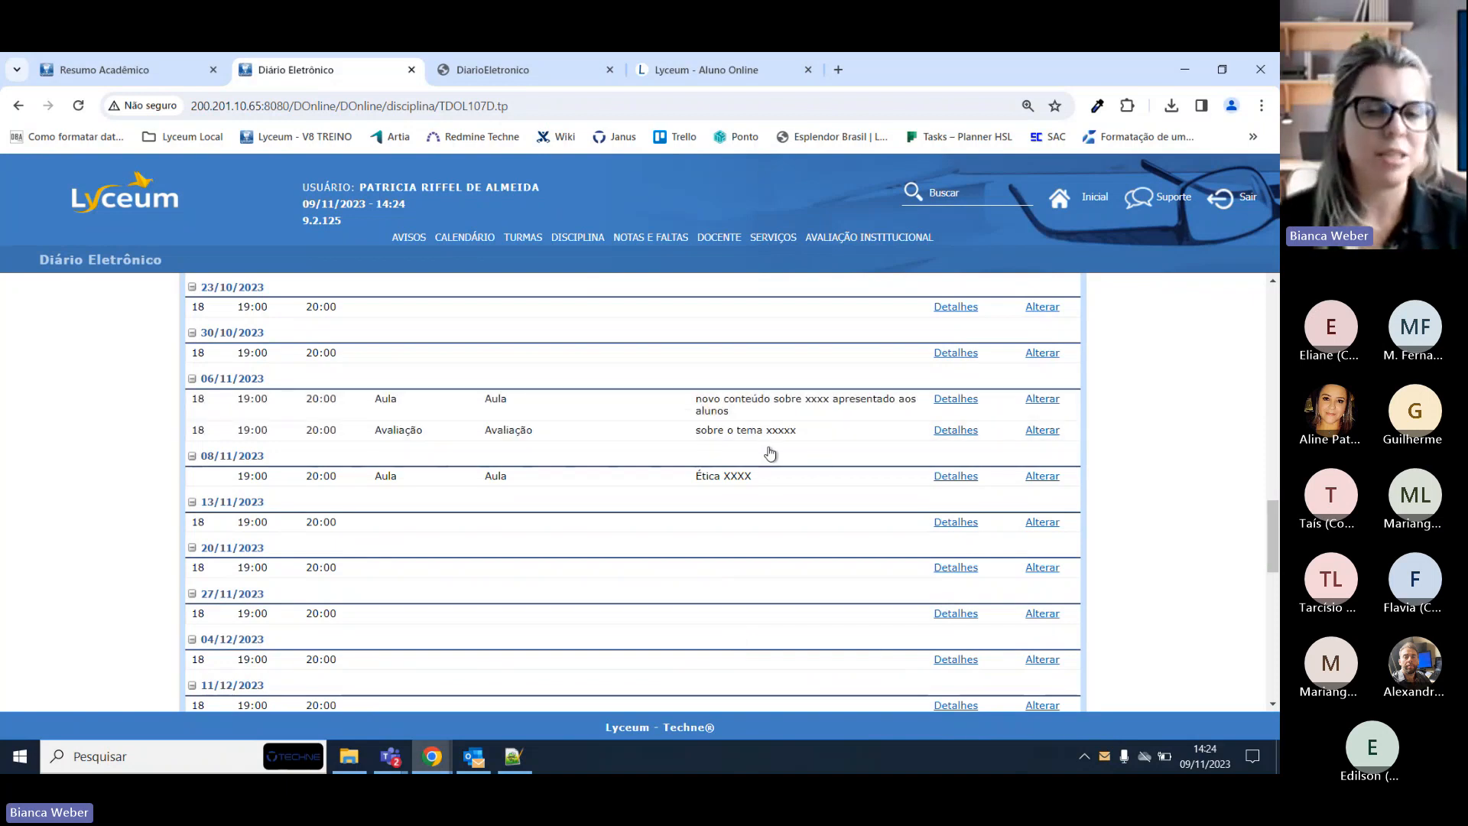
scroll(833, 452, down, 6)
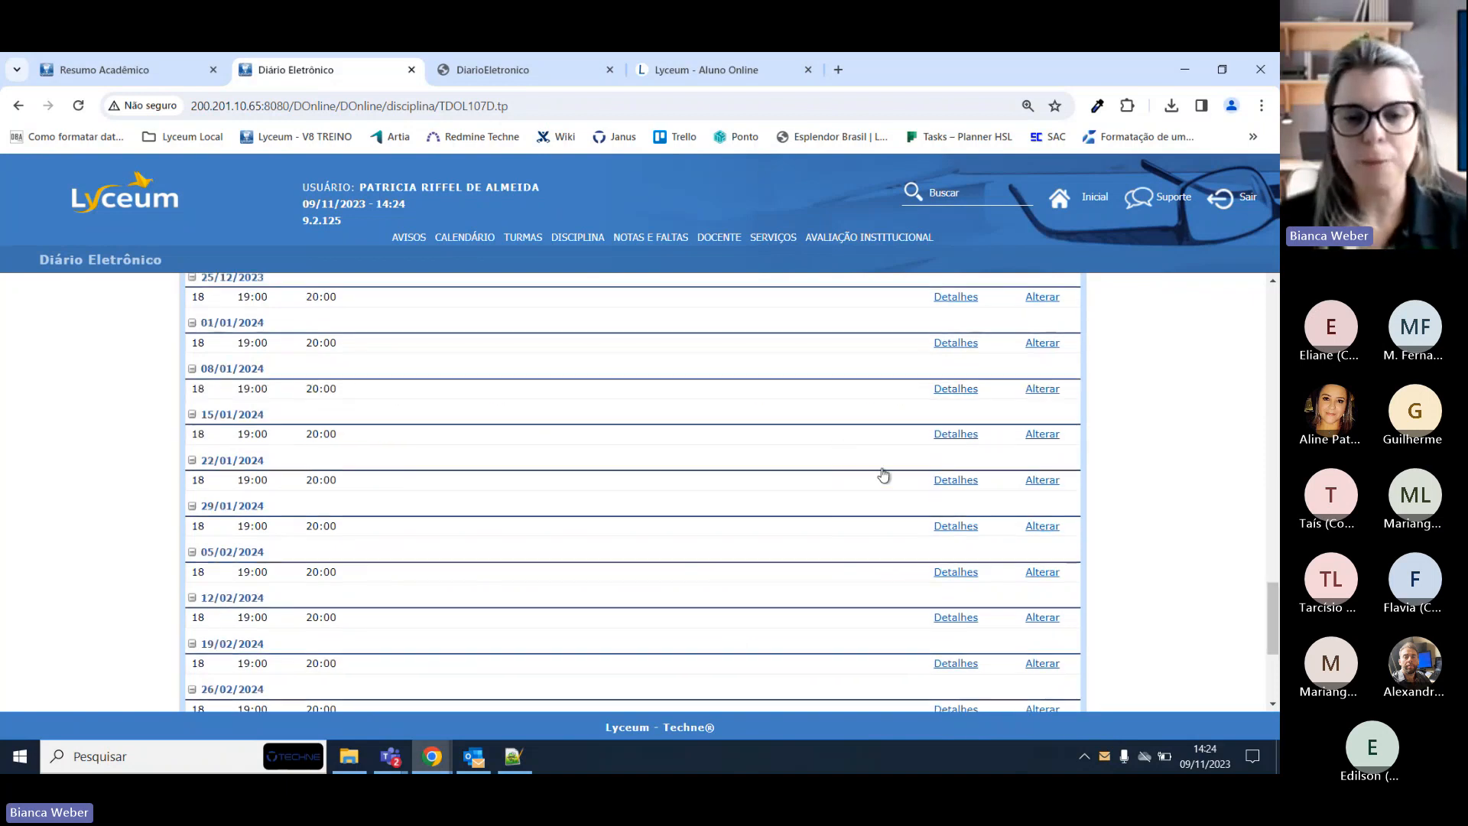
scroll(887, 476, down, 3)
scroll(895, 476, up, 7)
scroll(896, 475, up, 15)
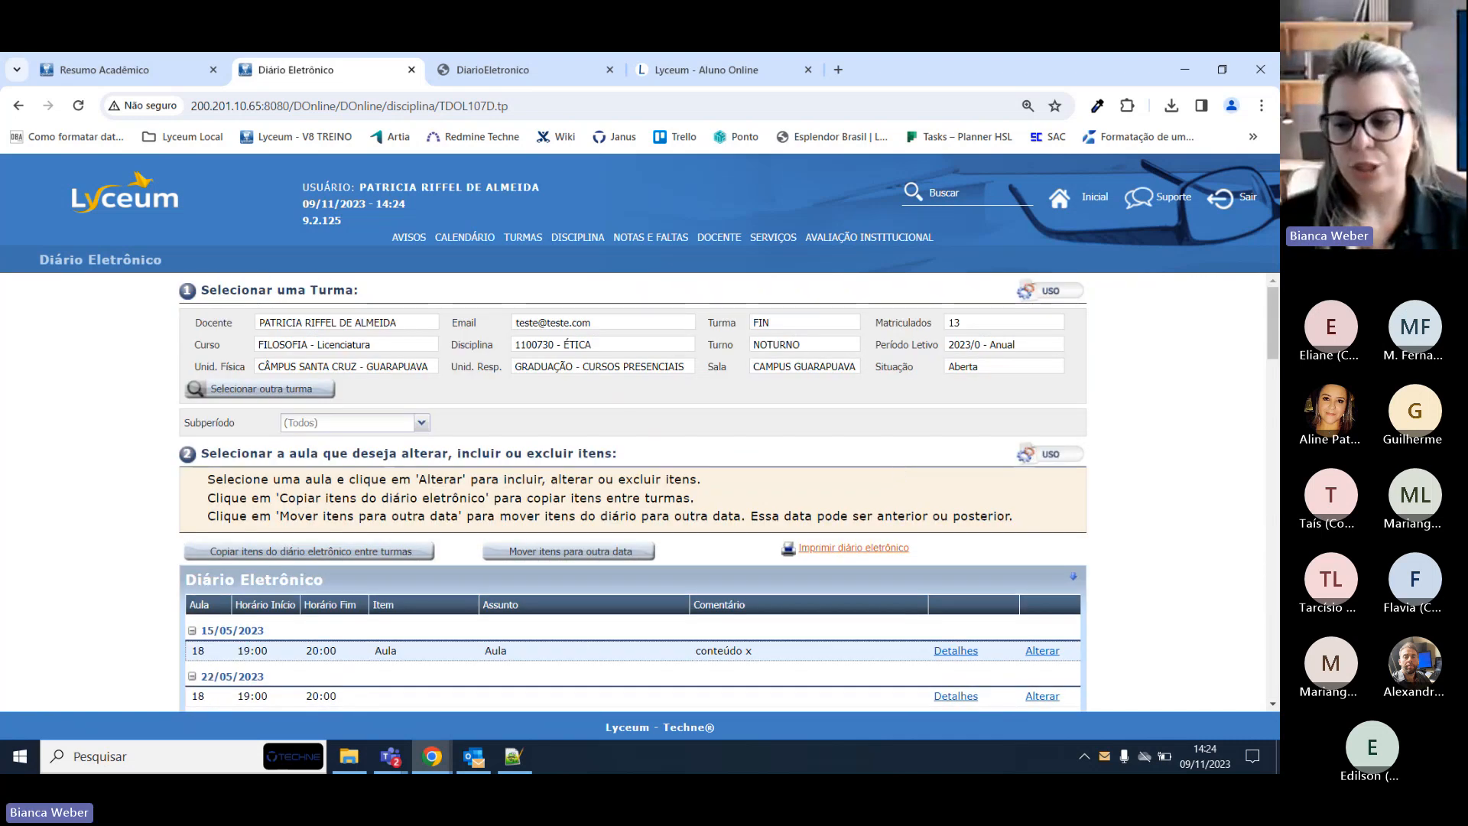
key(alt+Tab)
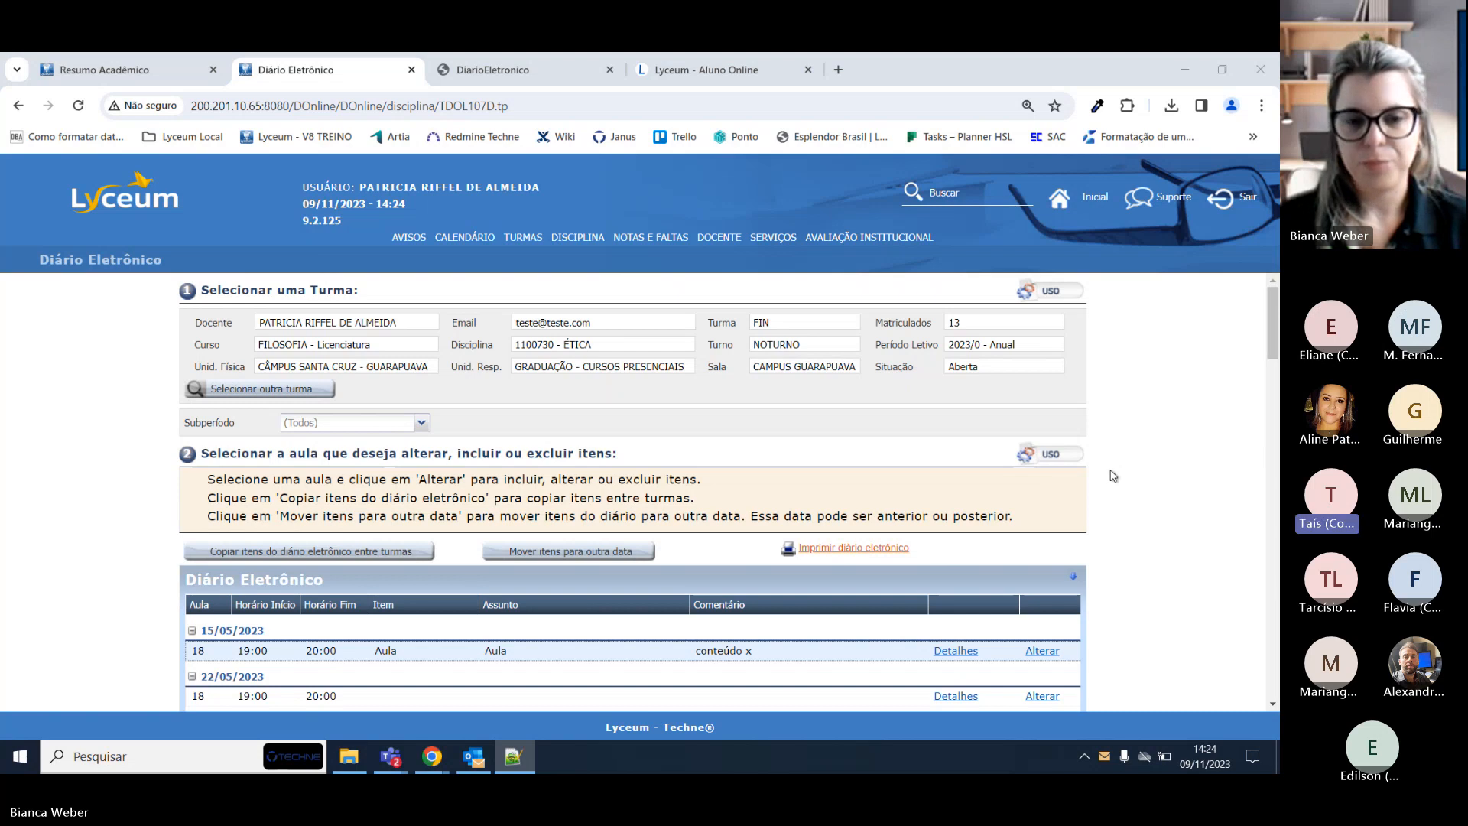
scroll(1113, 474, down, 1)
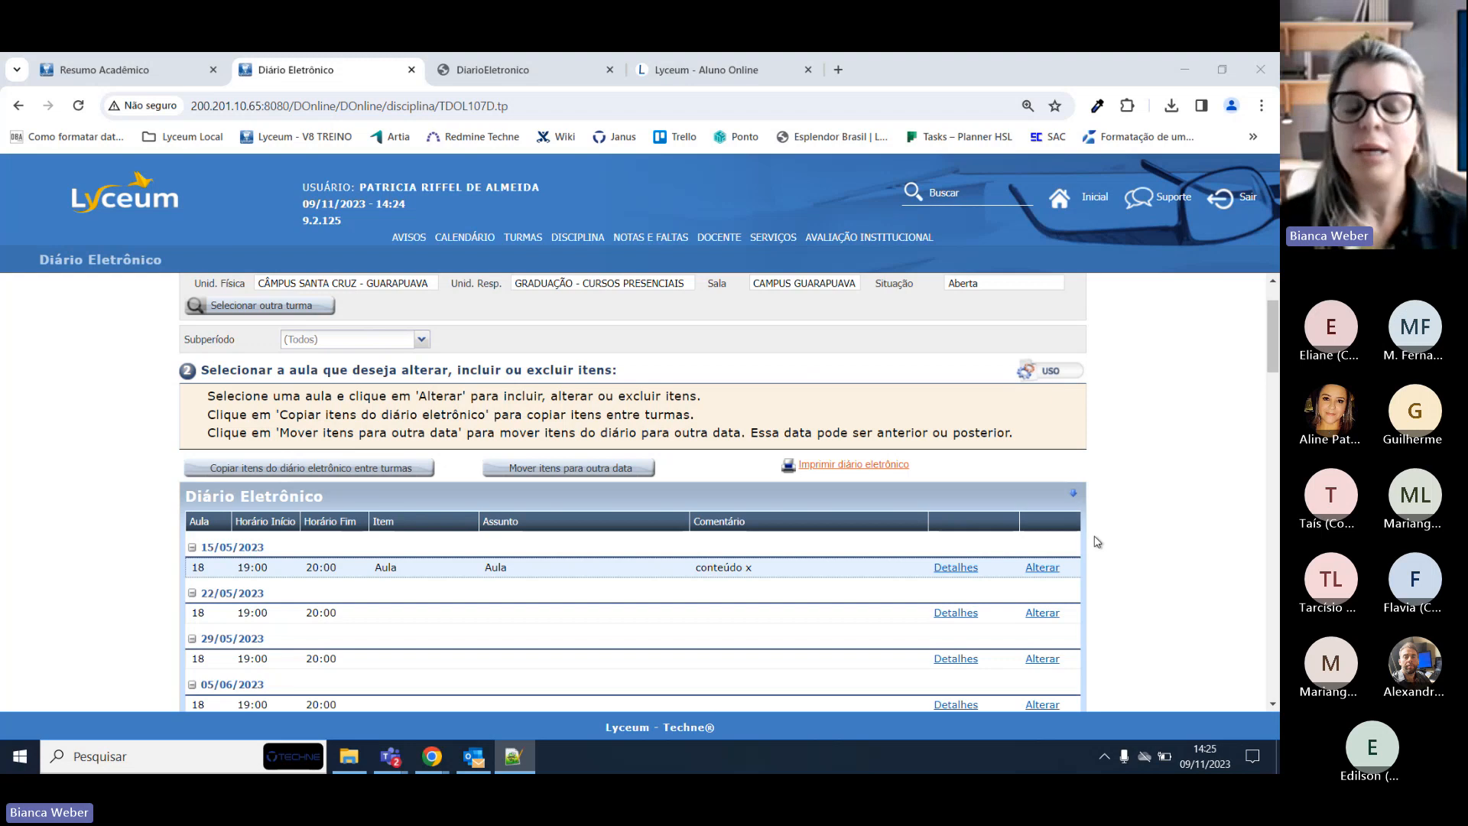
scroll(1024, 482, down, 2)
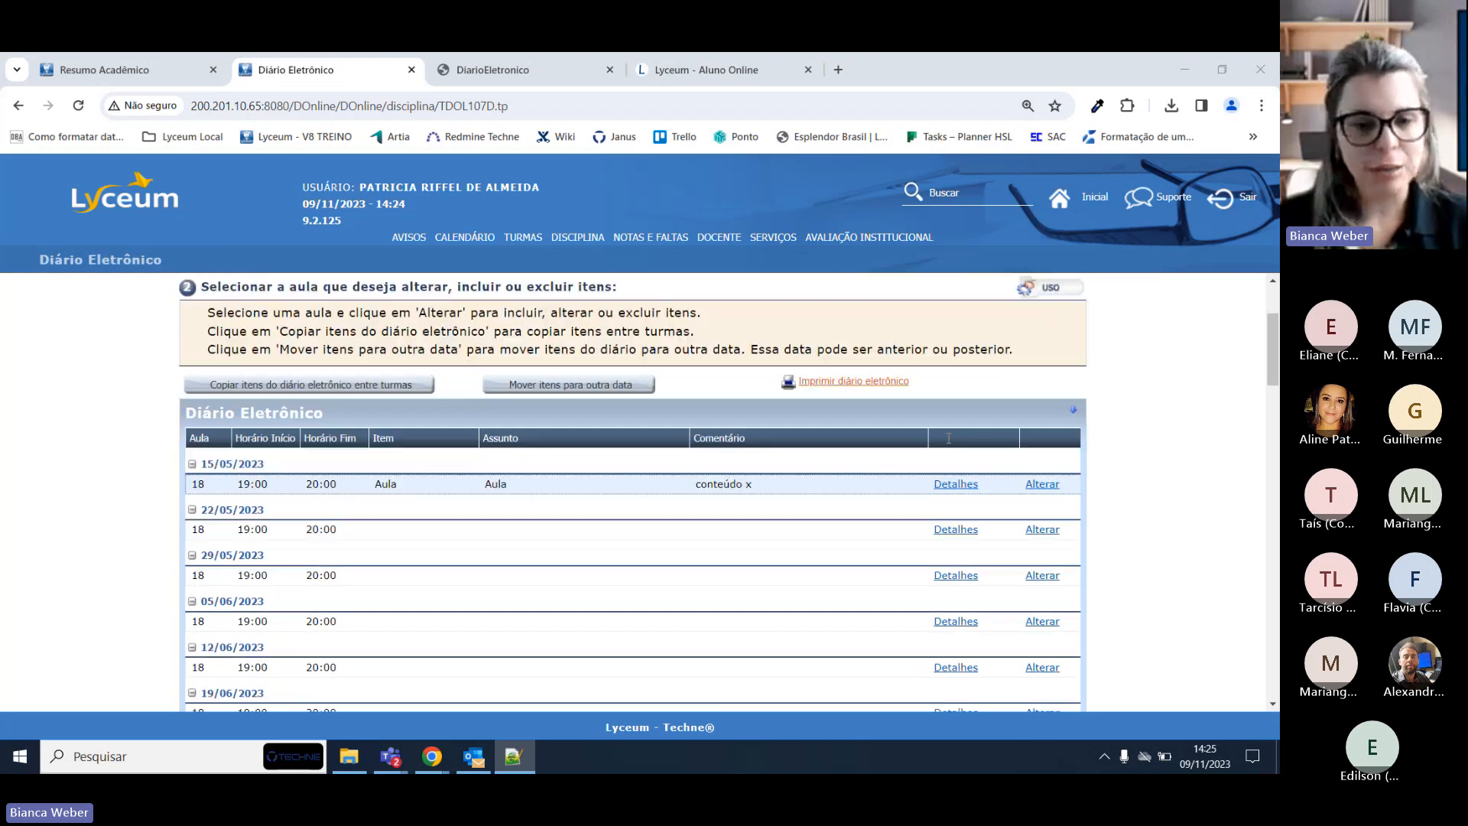
click(1046, 450)
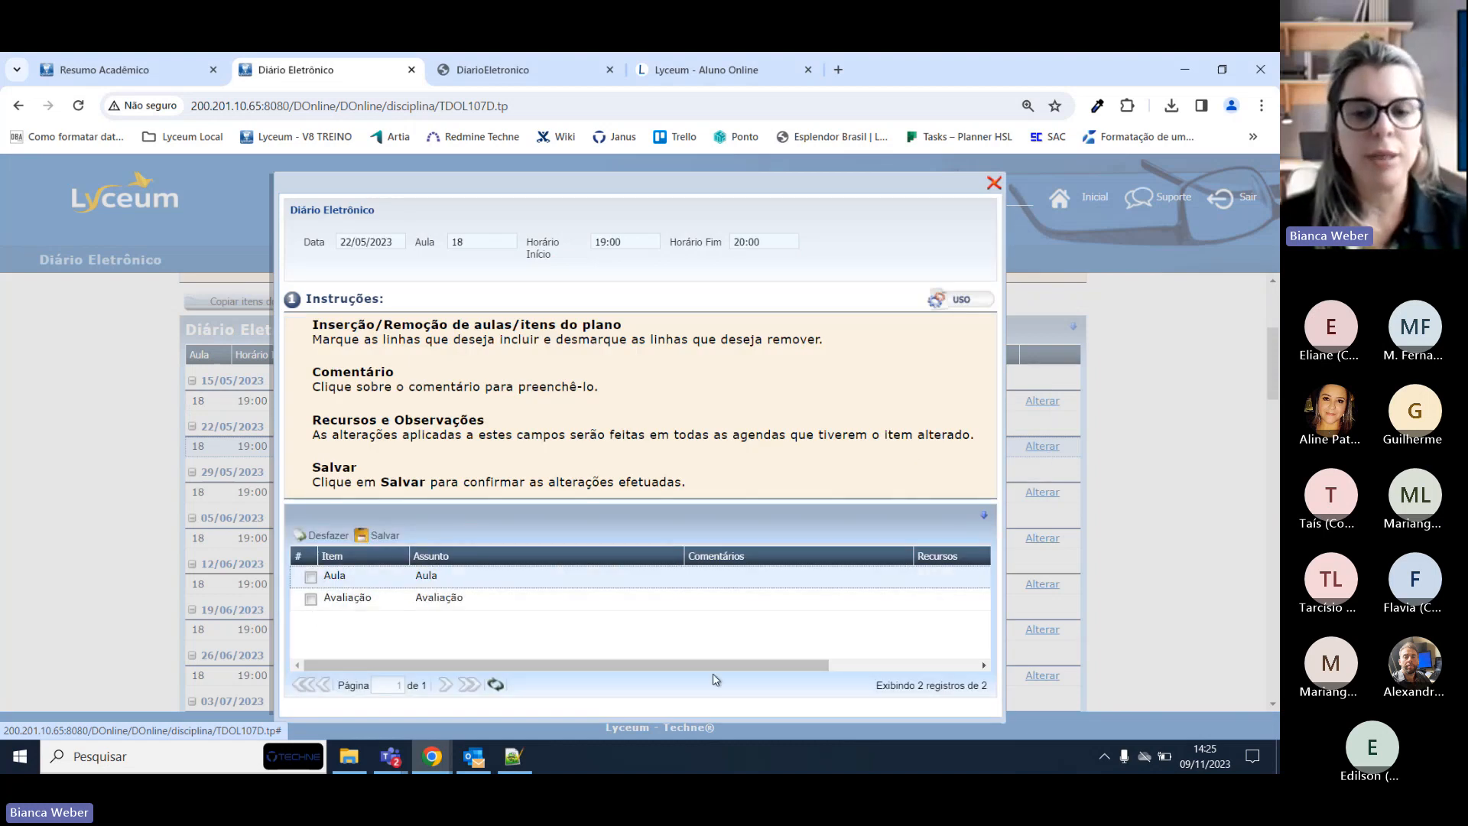
drag(713, 666, 1019, 643)
click(893, 598)
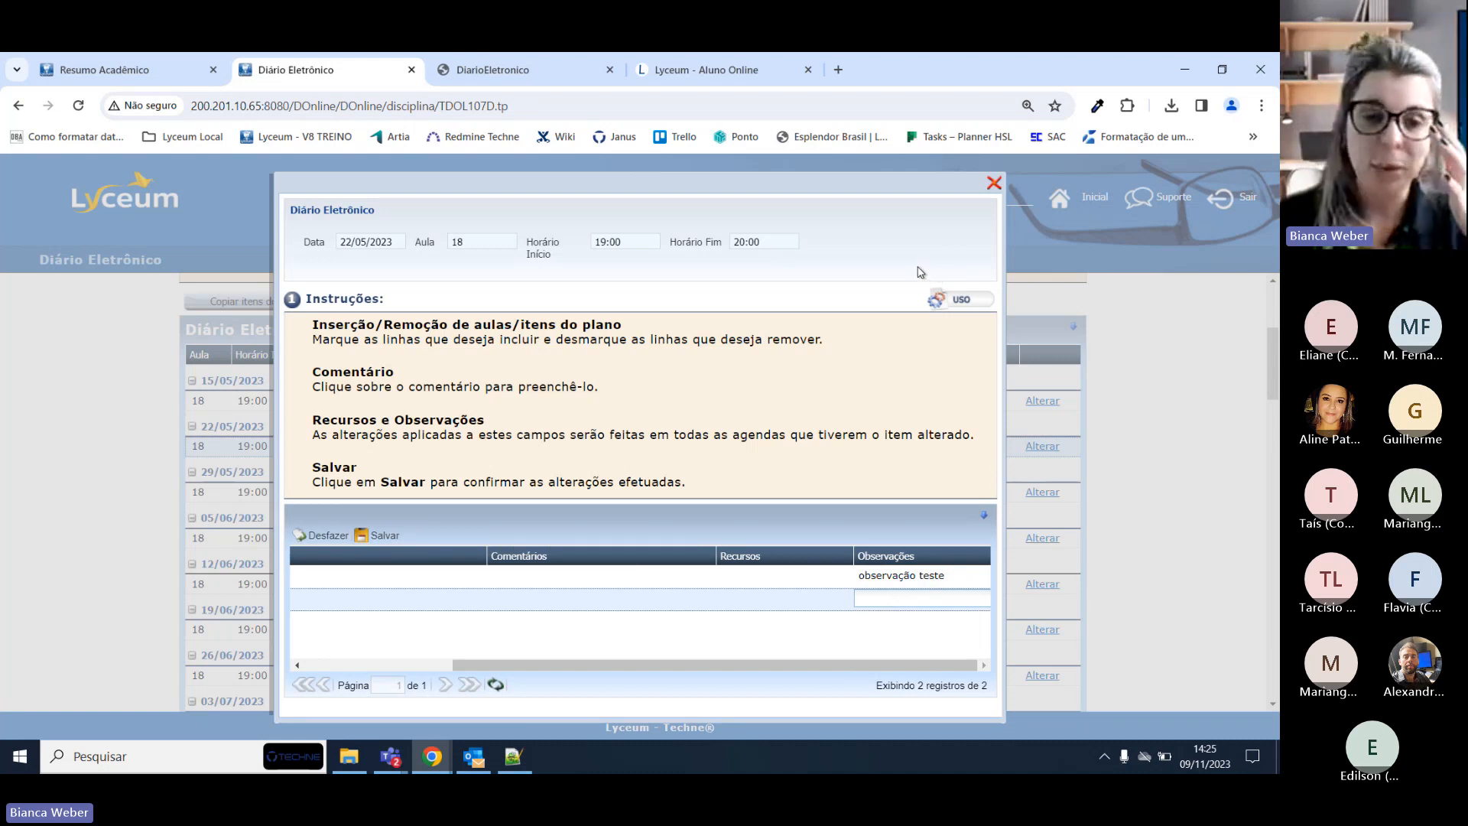
click(994, 183)
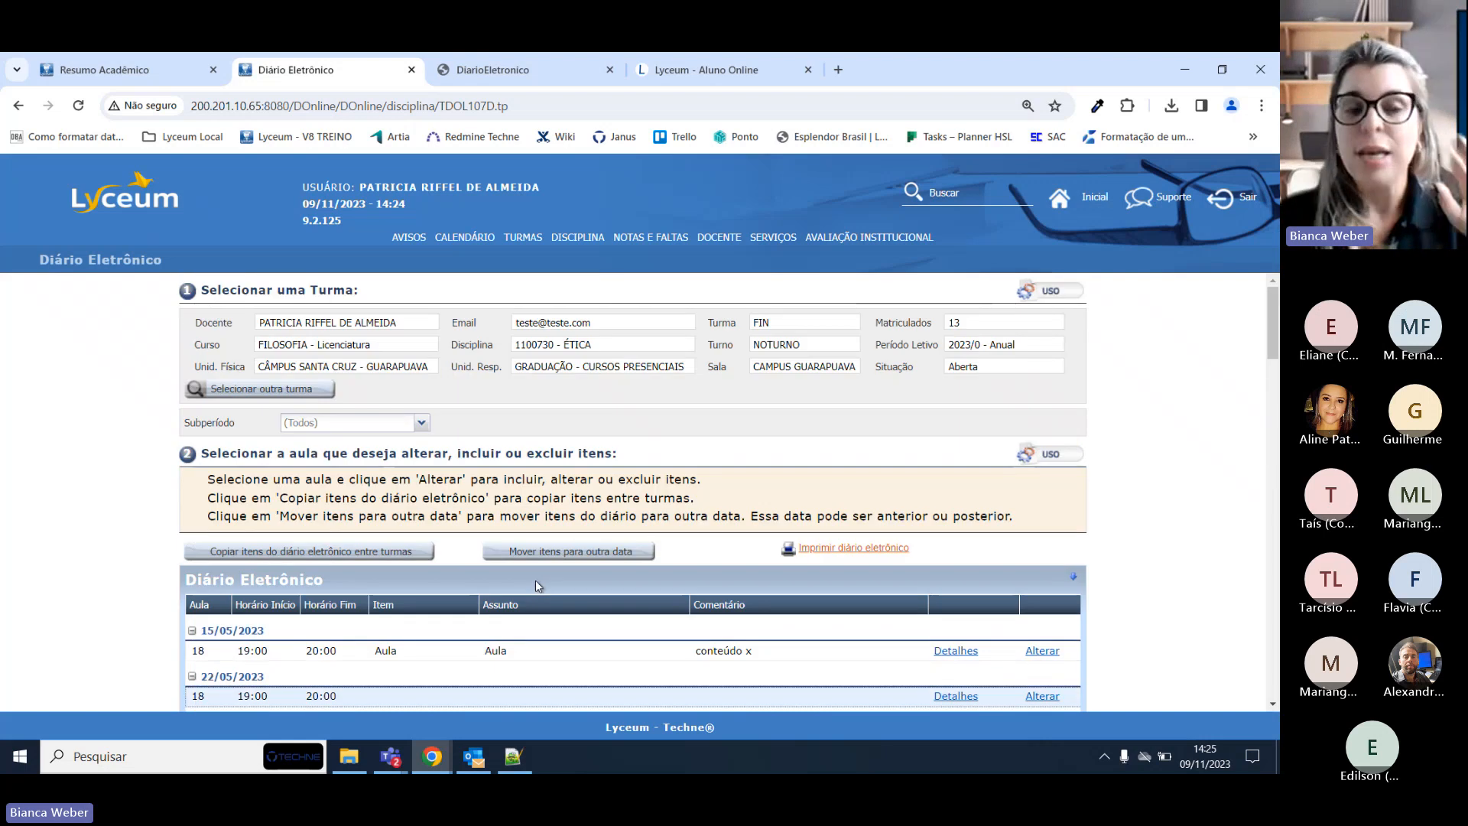
Open the ÉTICA list of 13 enrolled students, then bring up Secretaria's Resumo Acadêmico page.
scroll(536, 580, down, 3)
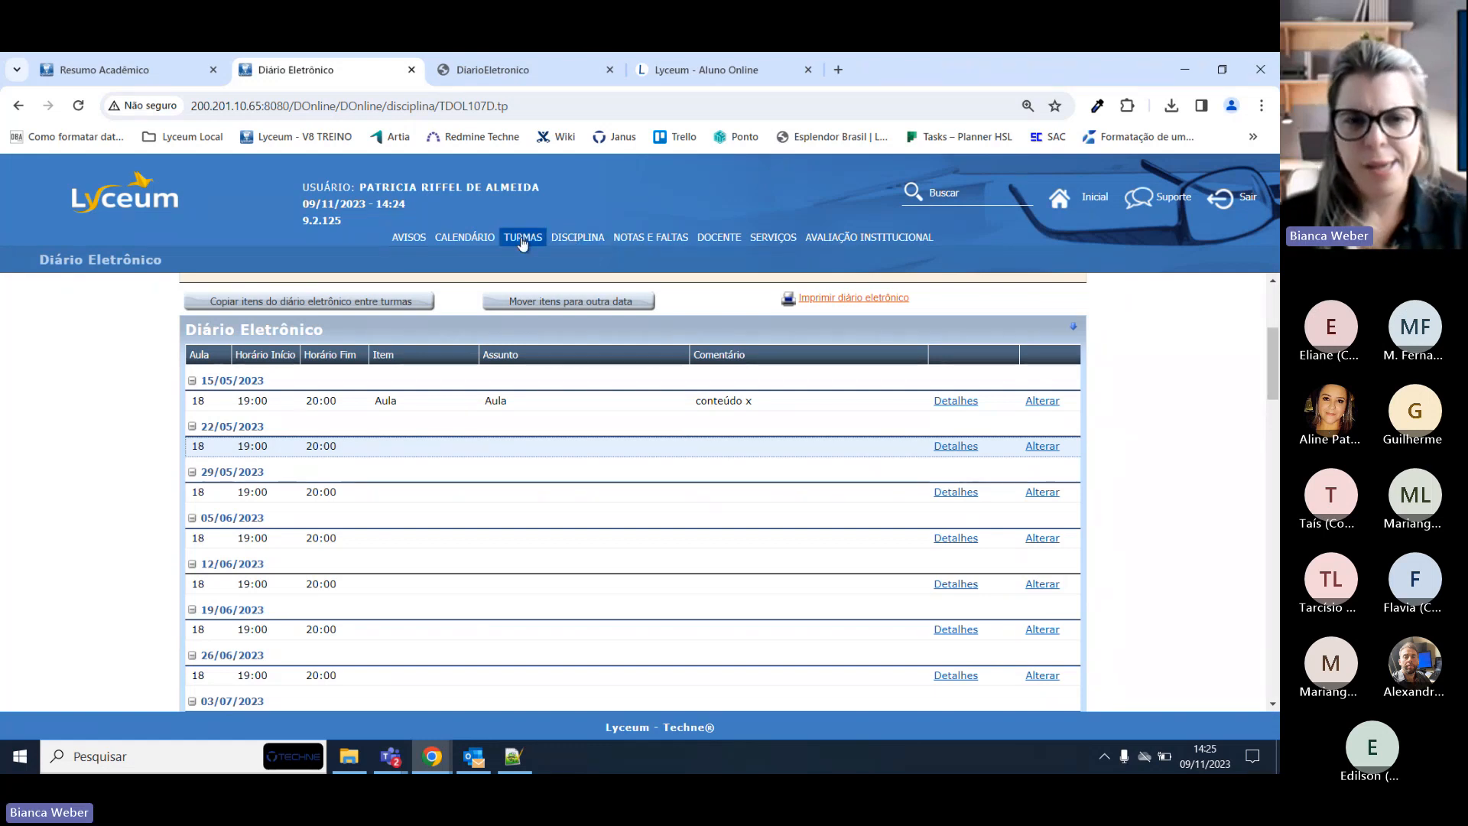
click(539, 259)
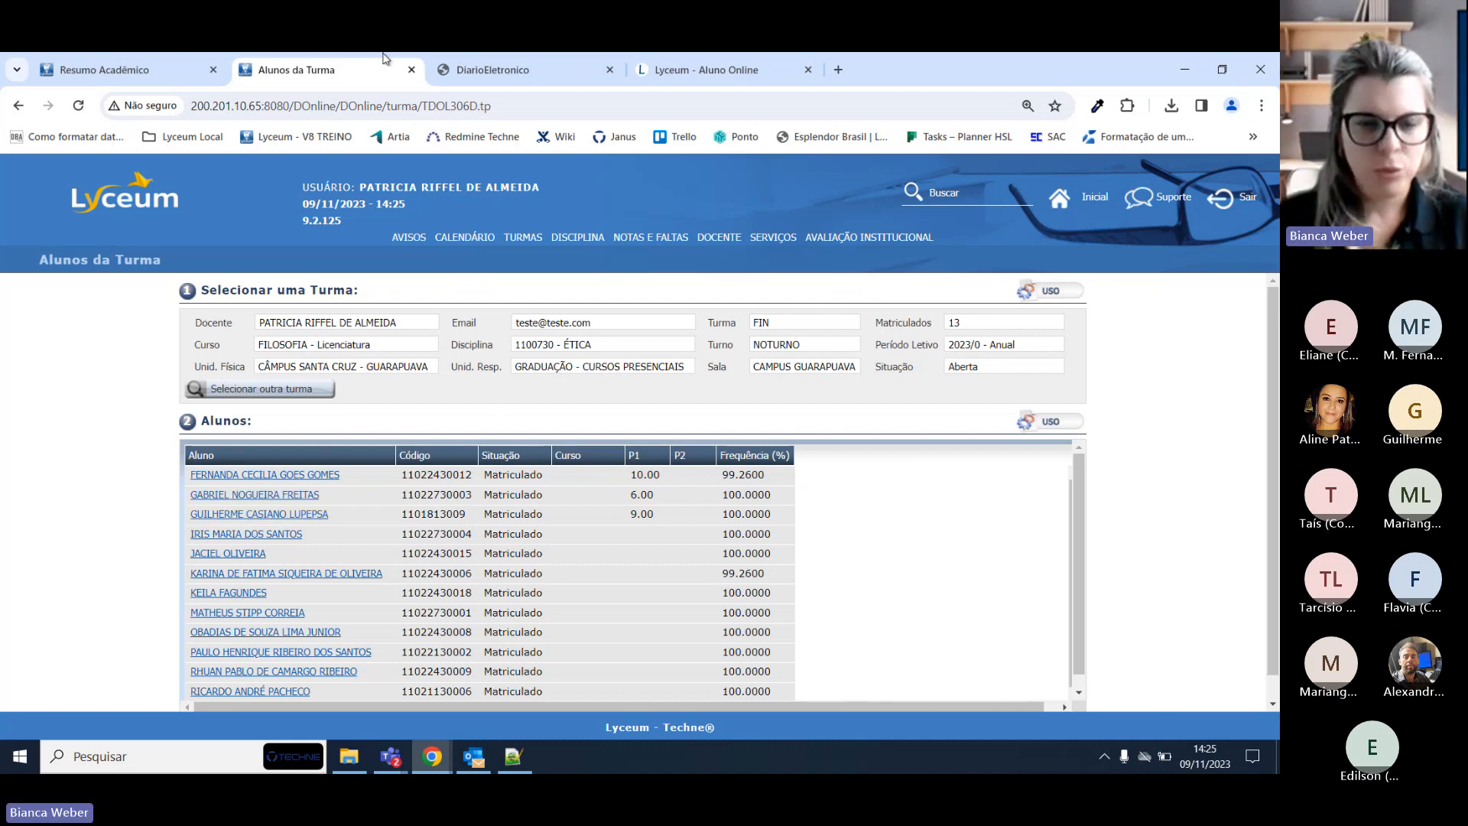
click(159, 61)
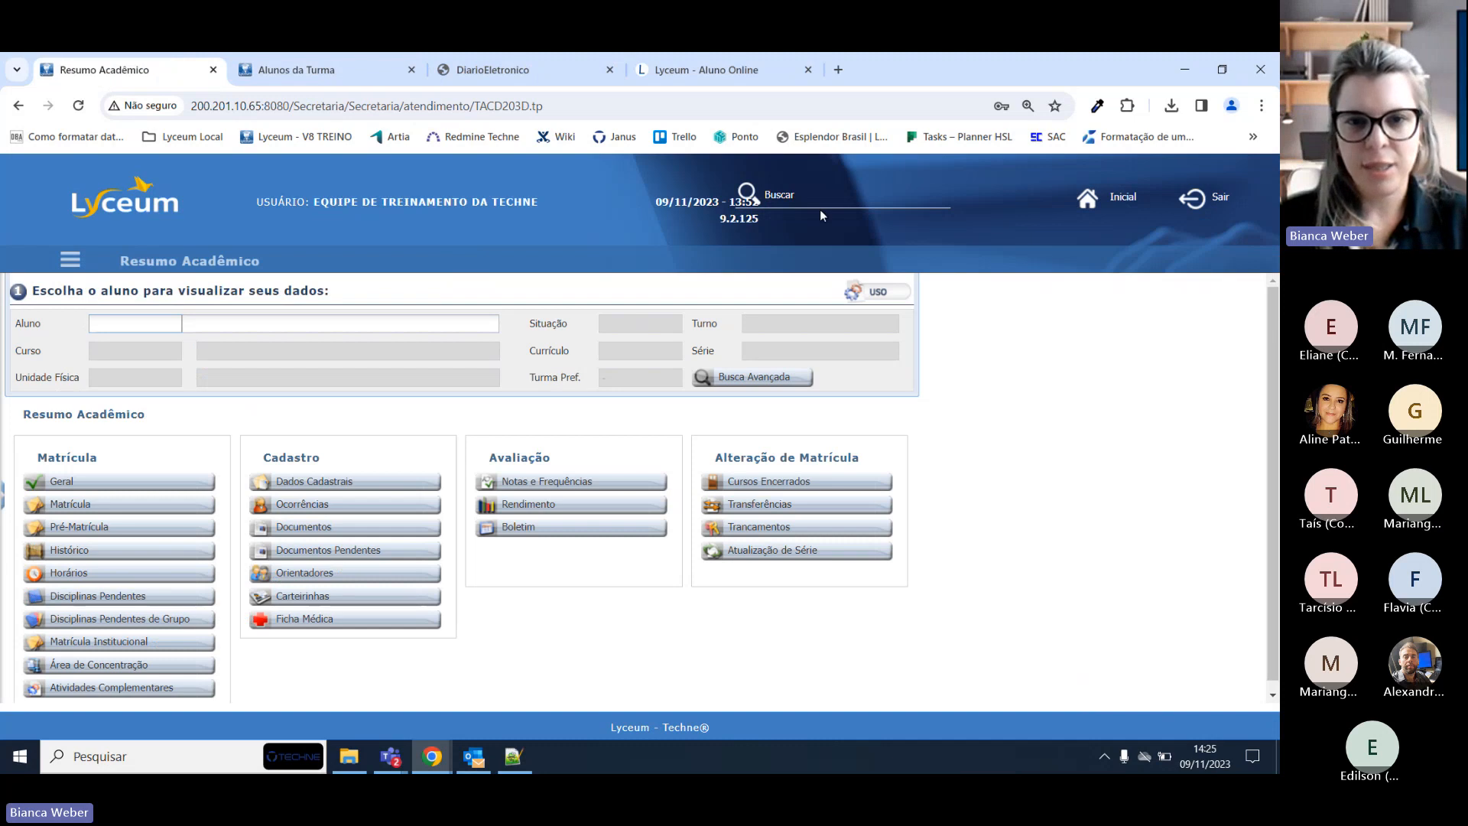
Log back into Lyceum Secretaria with the staff account after the session expired.
click(844, 199)
key(Return)
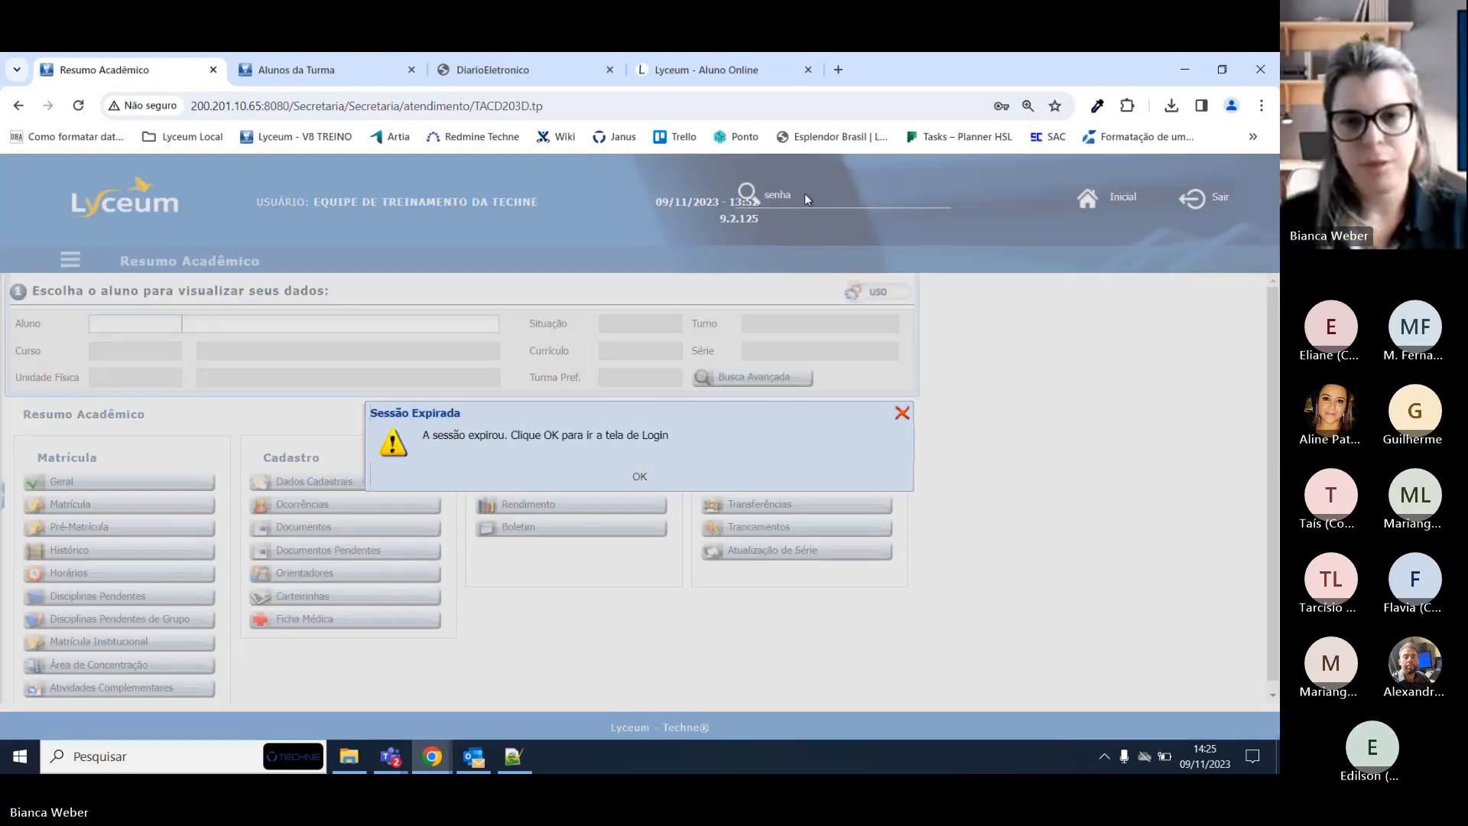
click(636, 476)
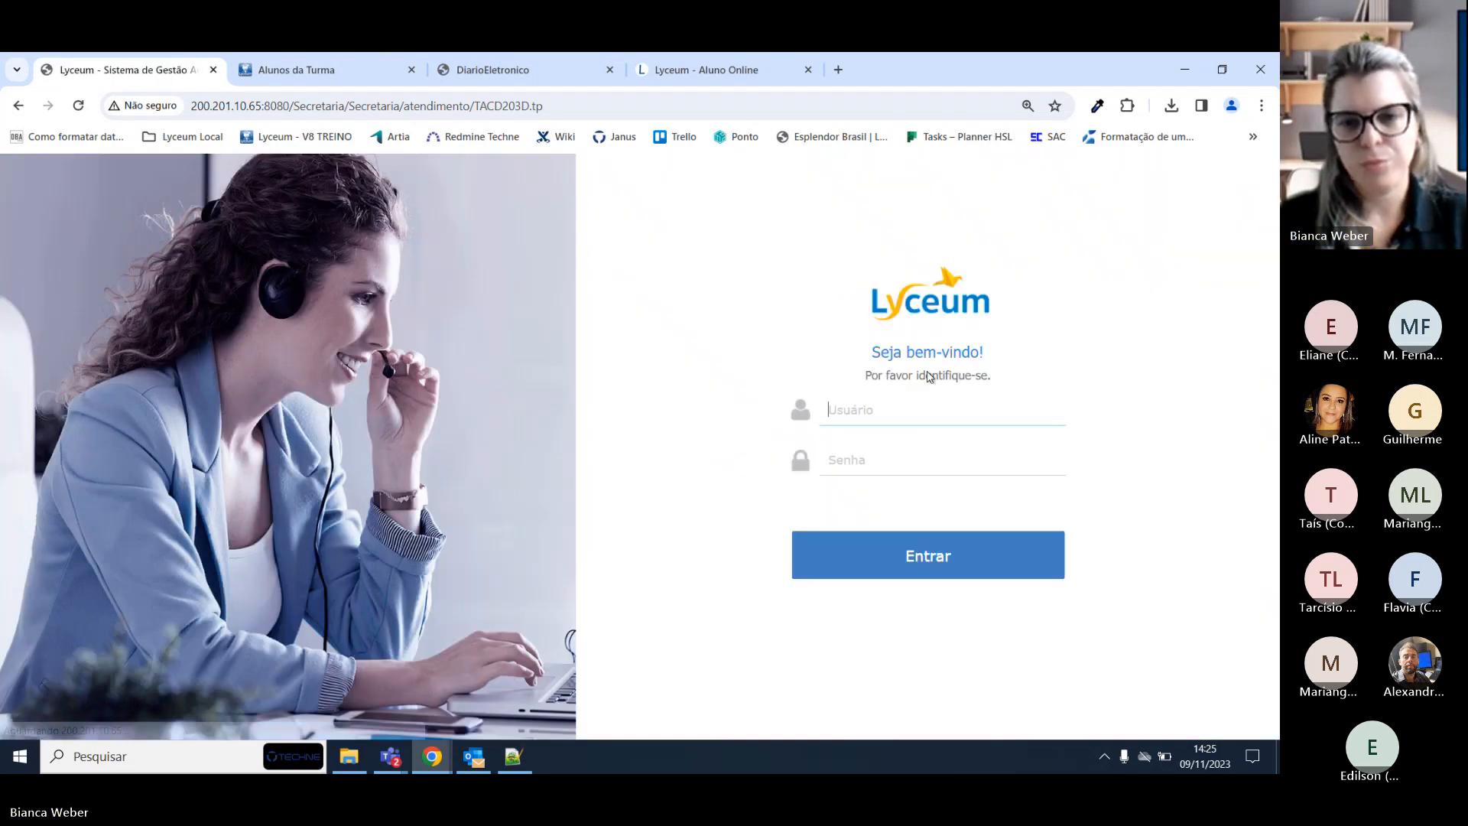
click(904, 405)
text(techne)
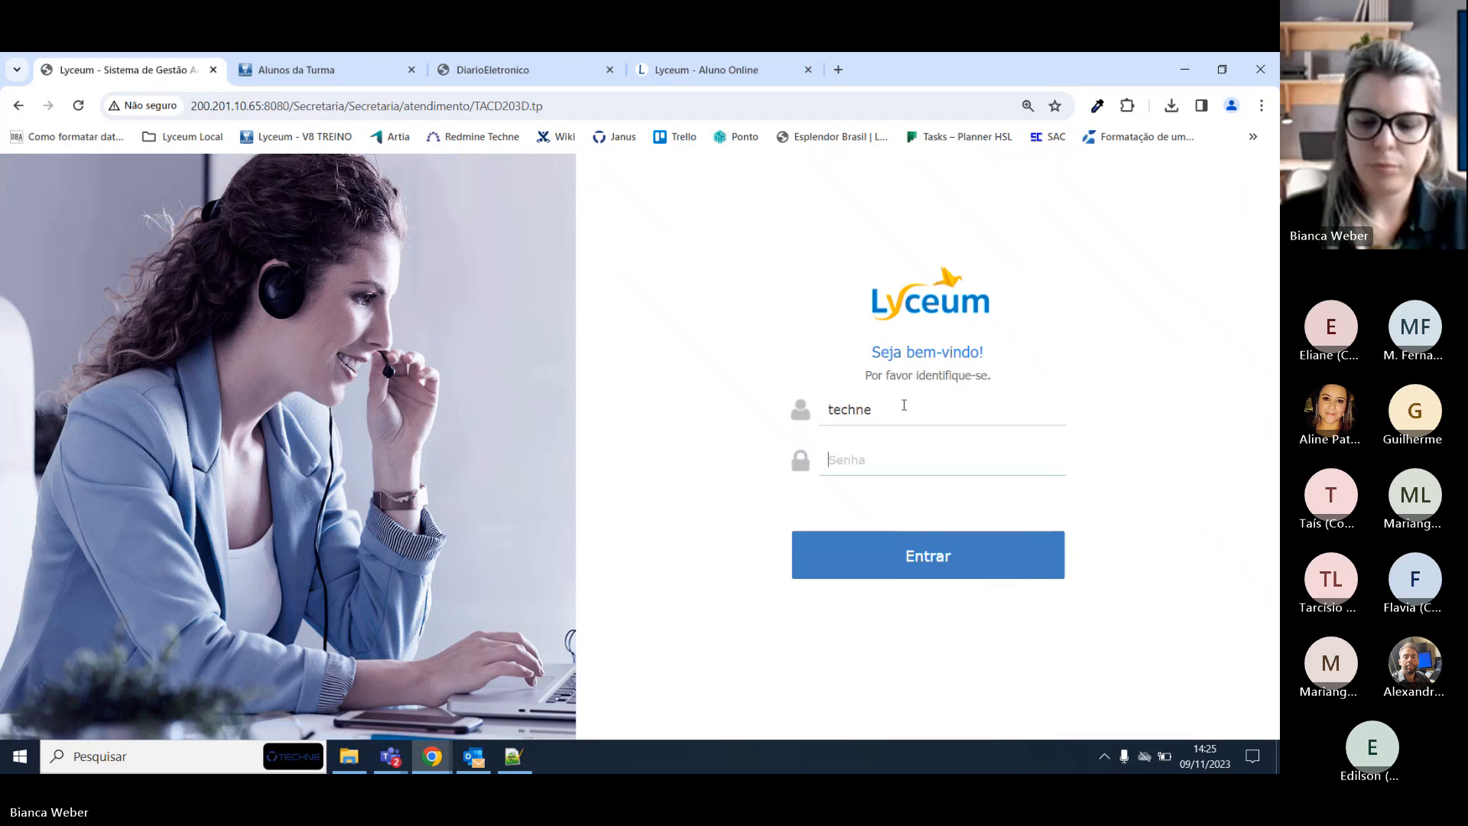
key(Tab)
text(•••••••)
key(Return)
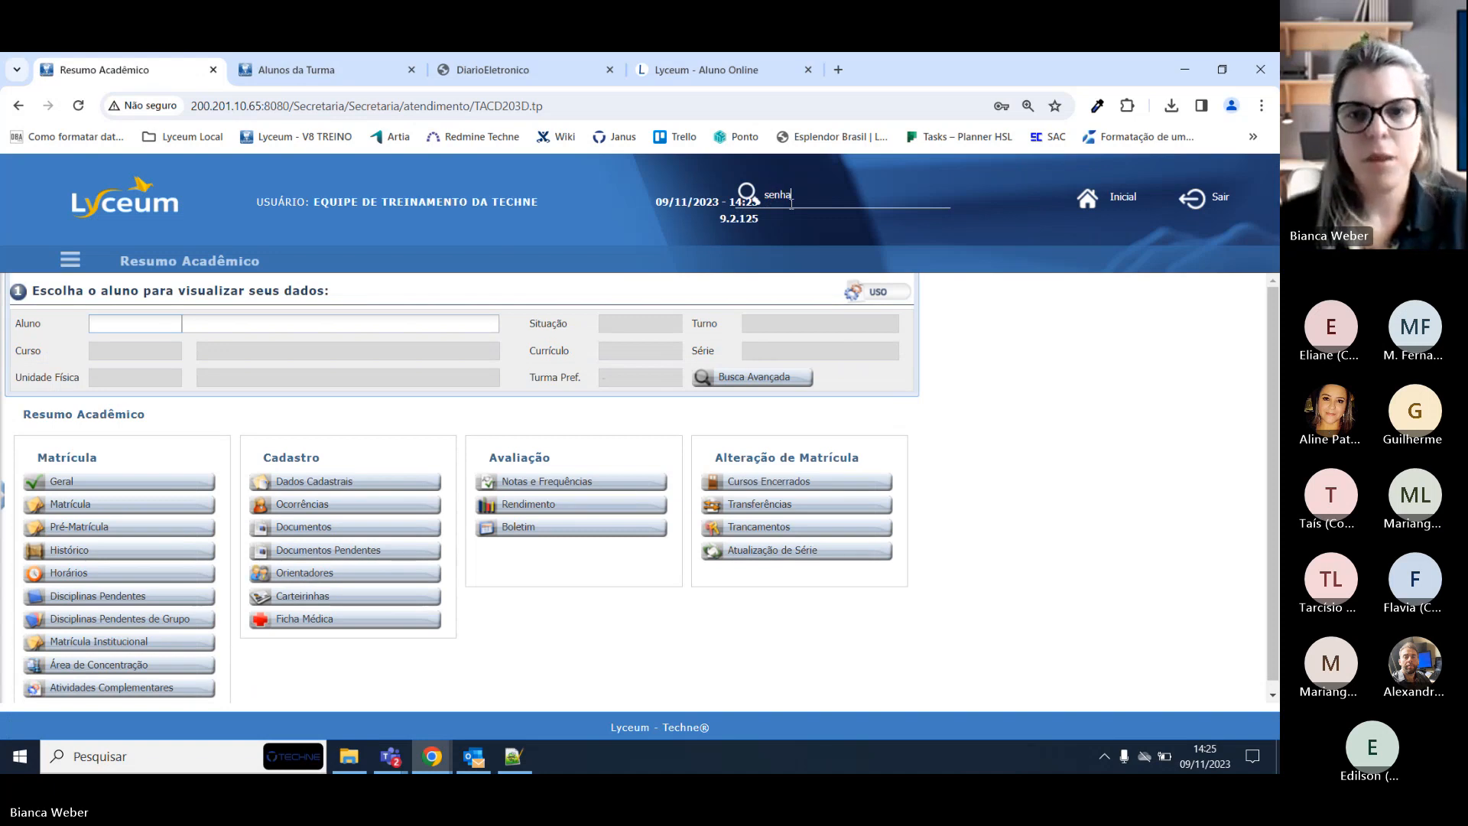
Open Alteração de Senha do Aluno ou Pessoa and select the student by name.
click(791, 221)
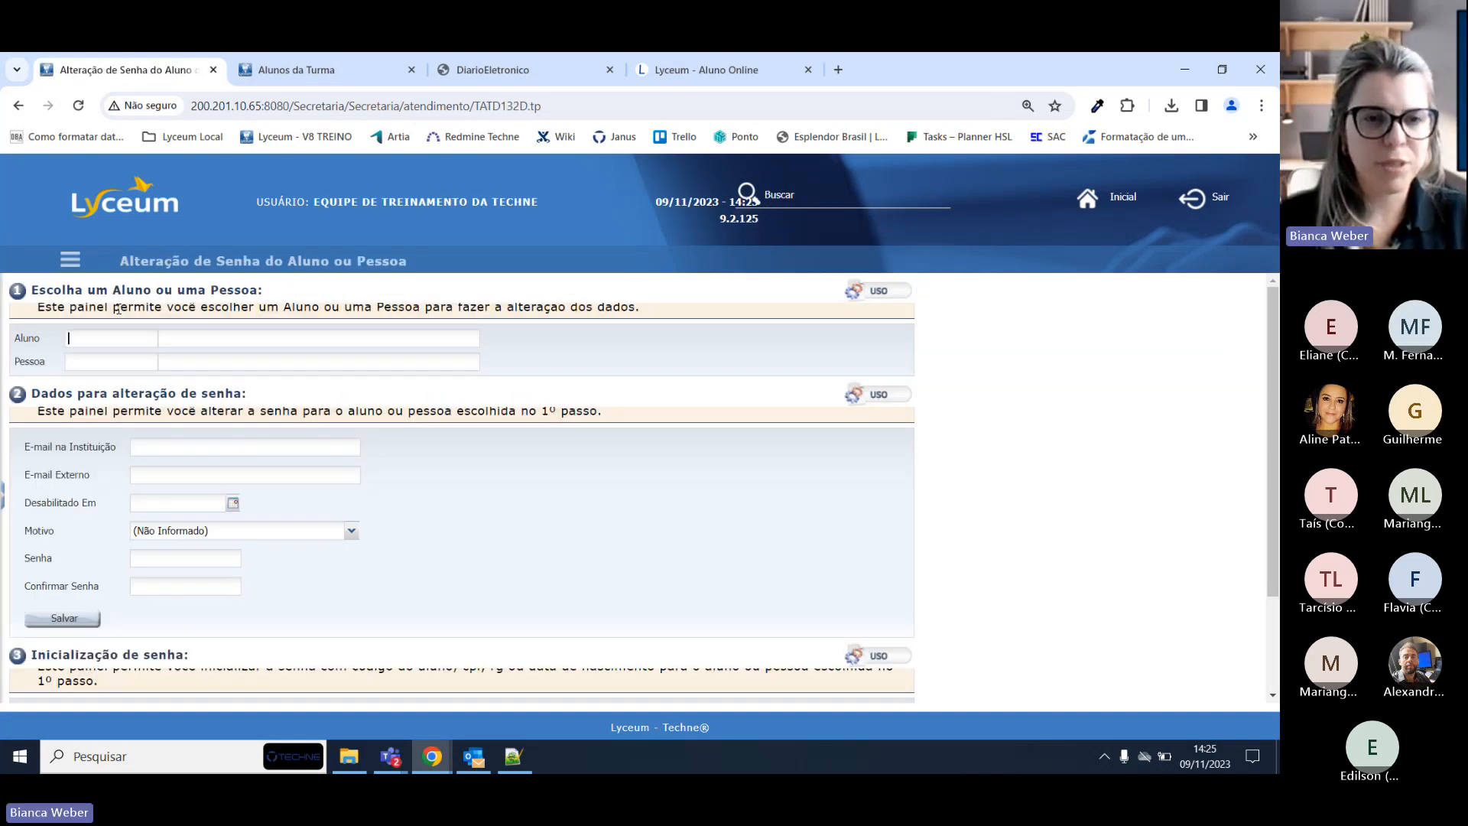
click(229, 329)
text(gabr)
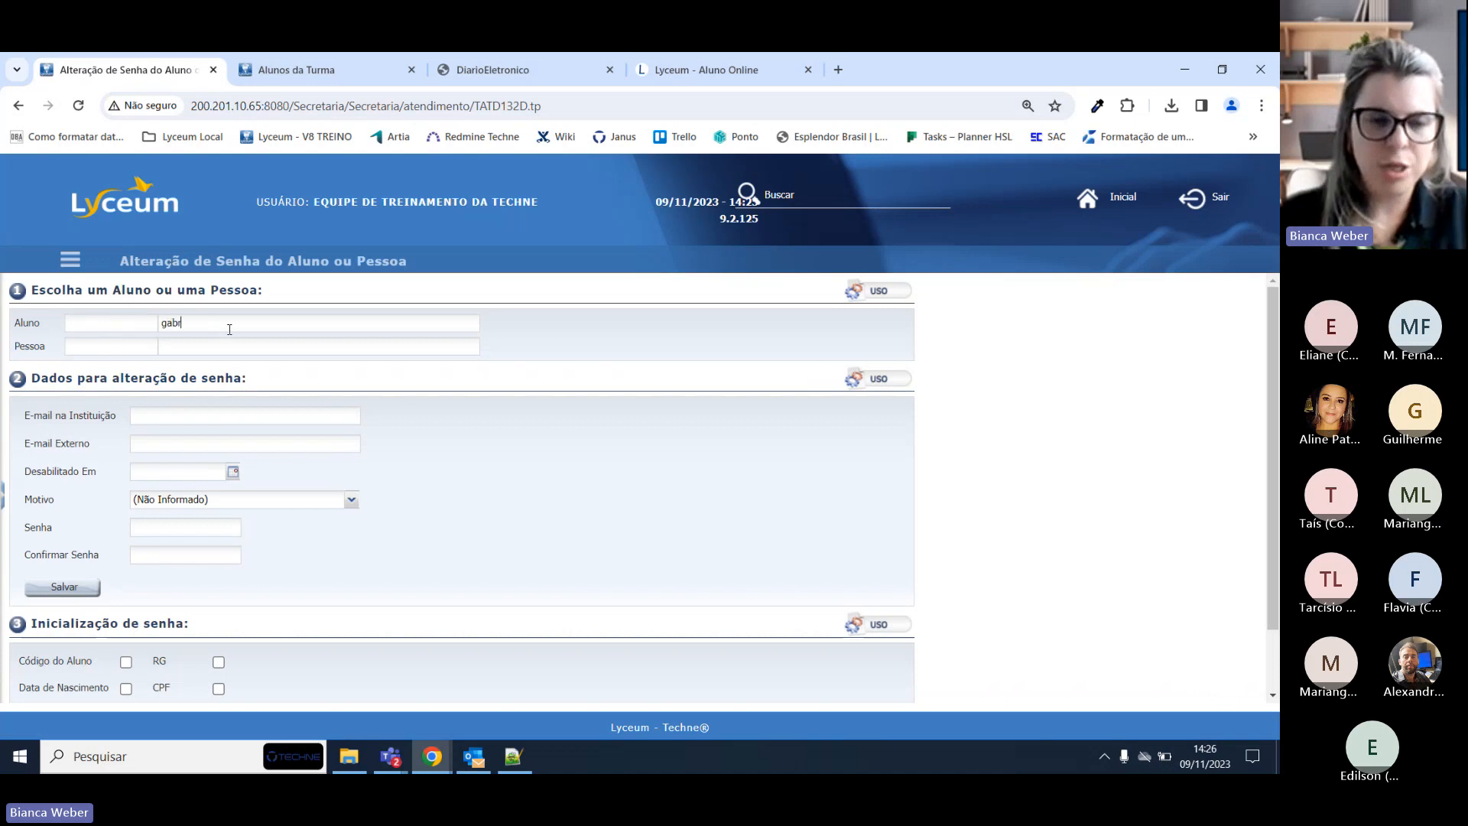
text(iel no)
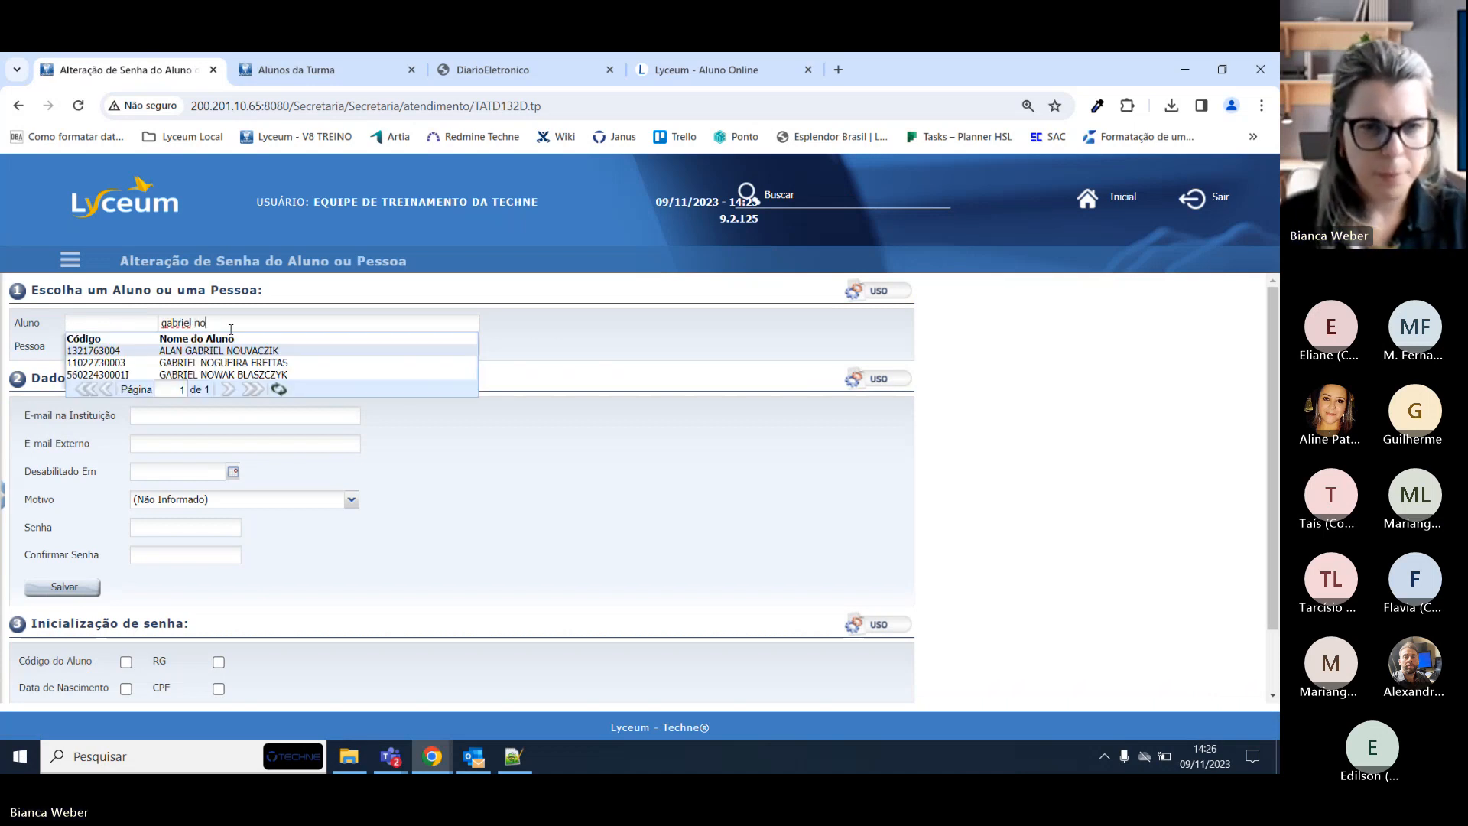
click(226, 364)
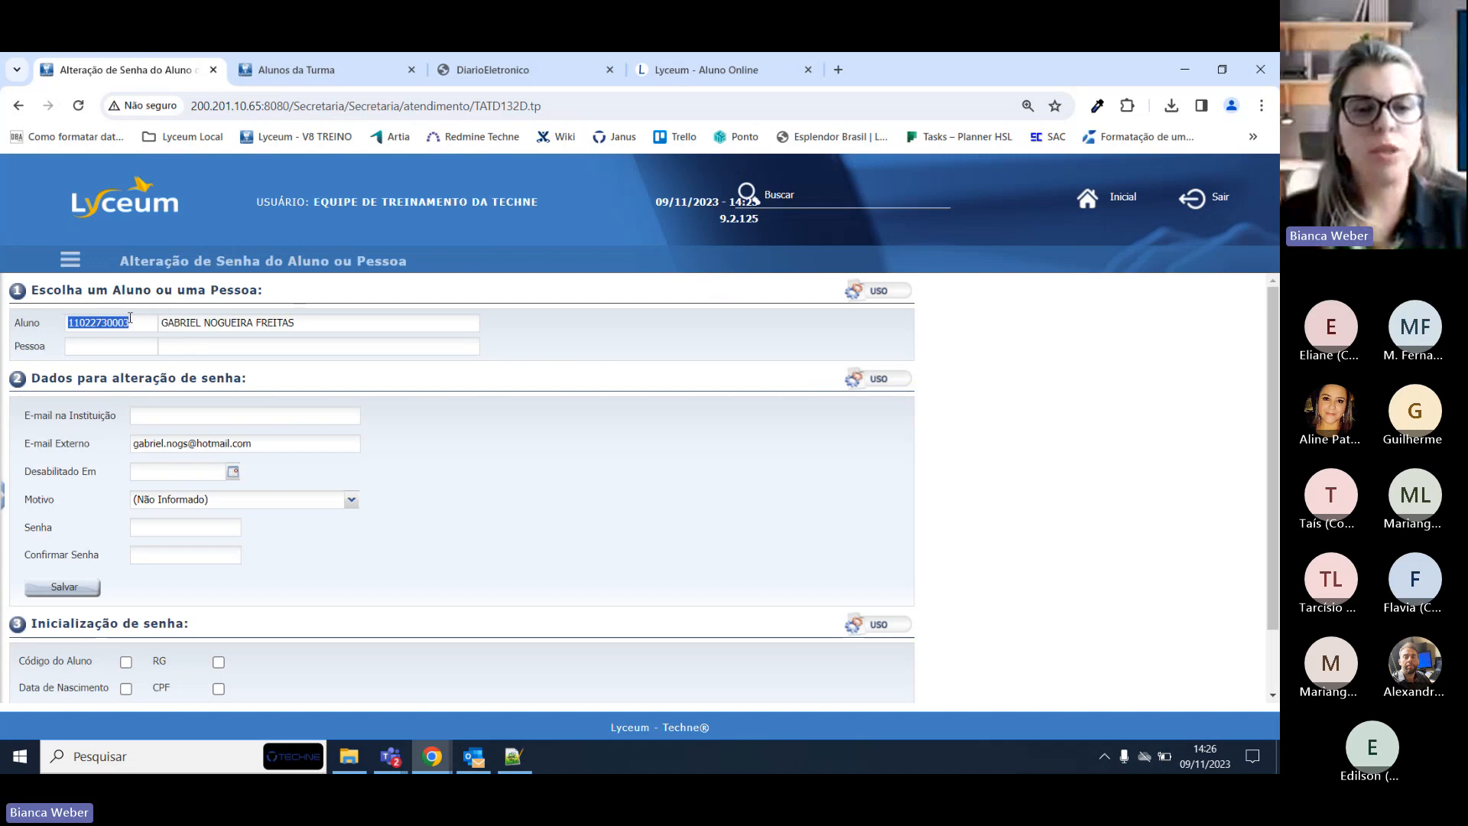
Enter and confirm a new password for the student, save it, and confirm the change.
click(191, 527)
key(Tab)
click(64, 587)
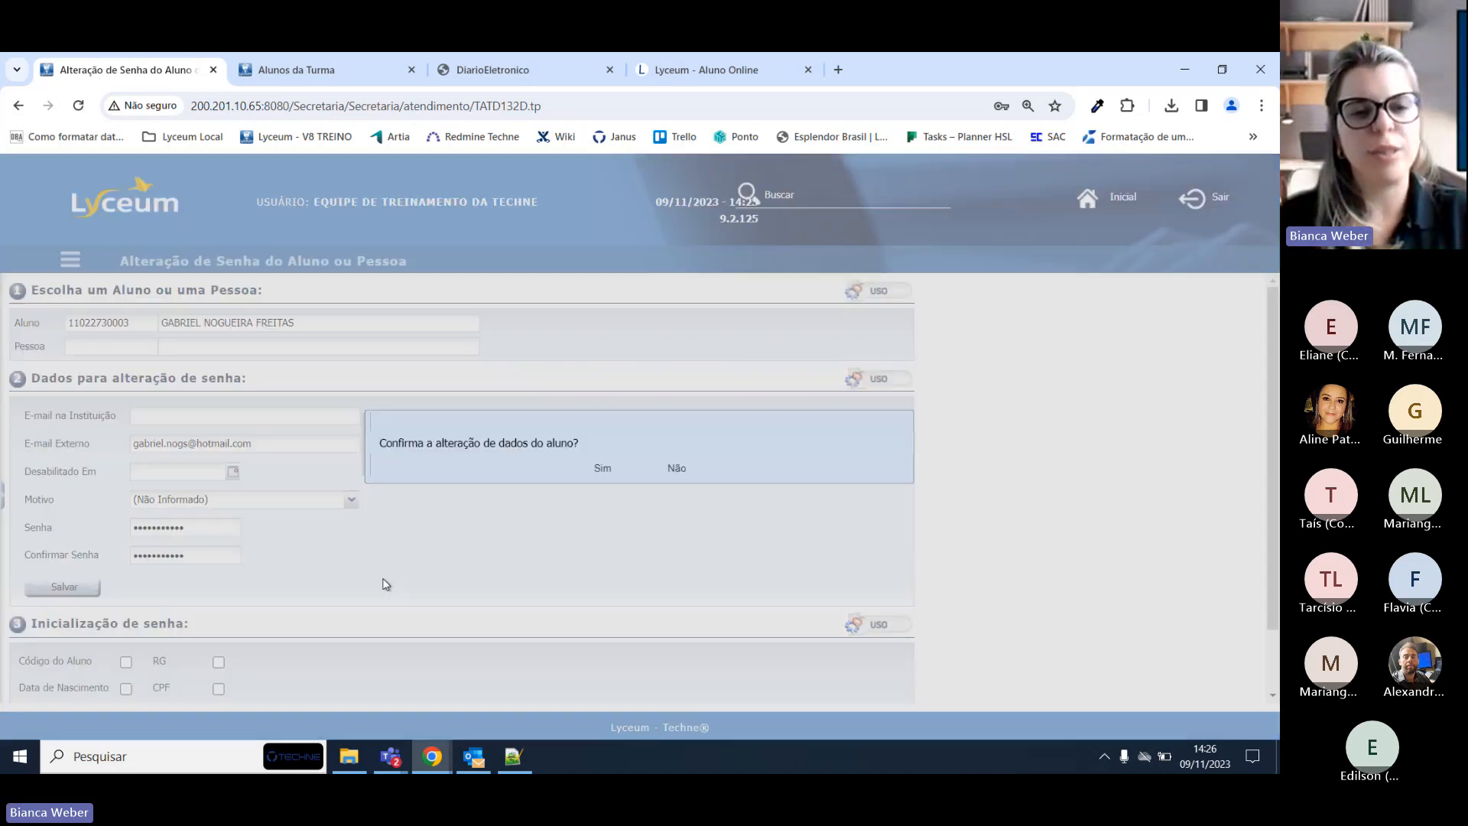
click(608, 471)
Sign in to Lyceum Aluno Online with the student's saved login and new password.
click(711, 70)
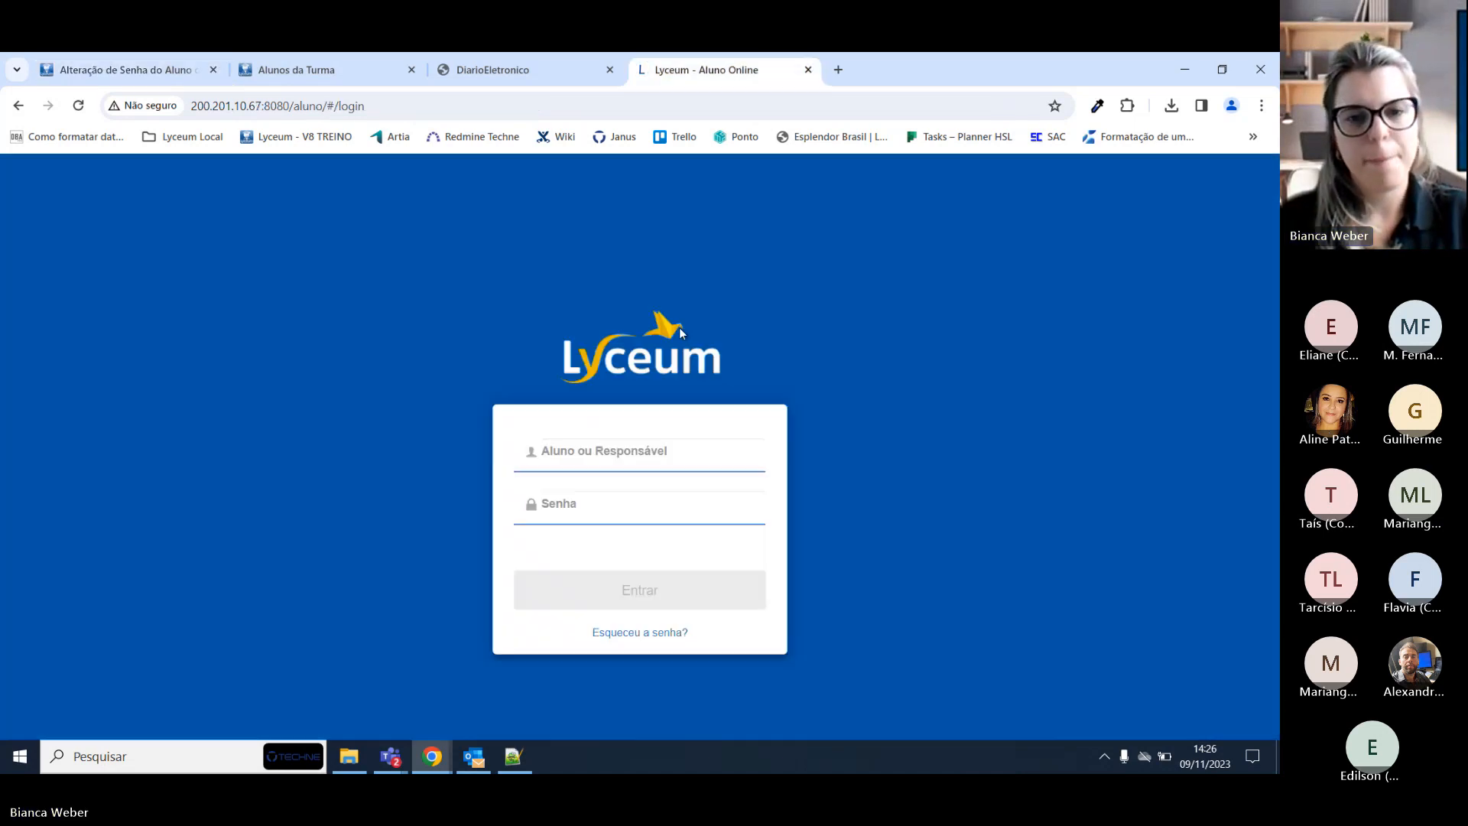
click(635, 451)
key(ctrl+v)
key(Tab)
key(ctrl+v)
click(598, 589)
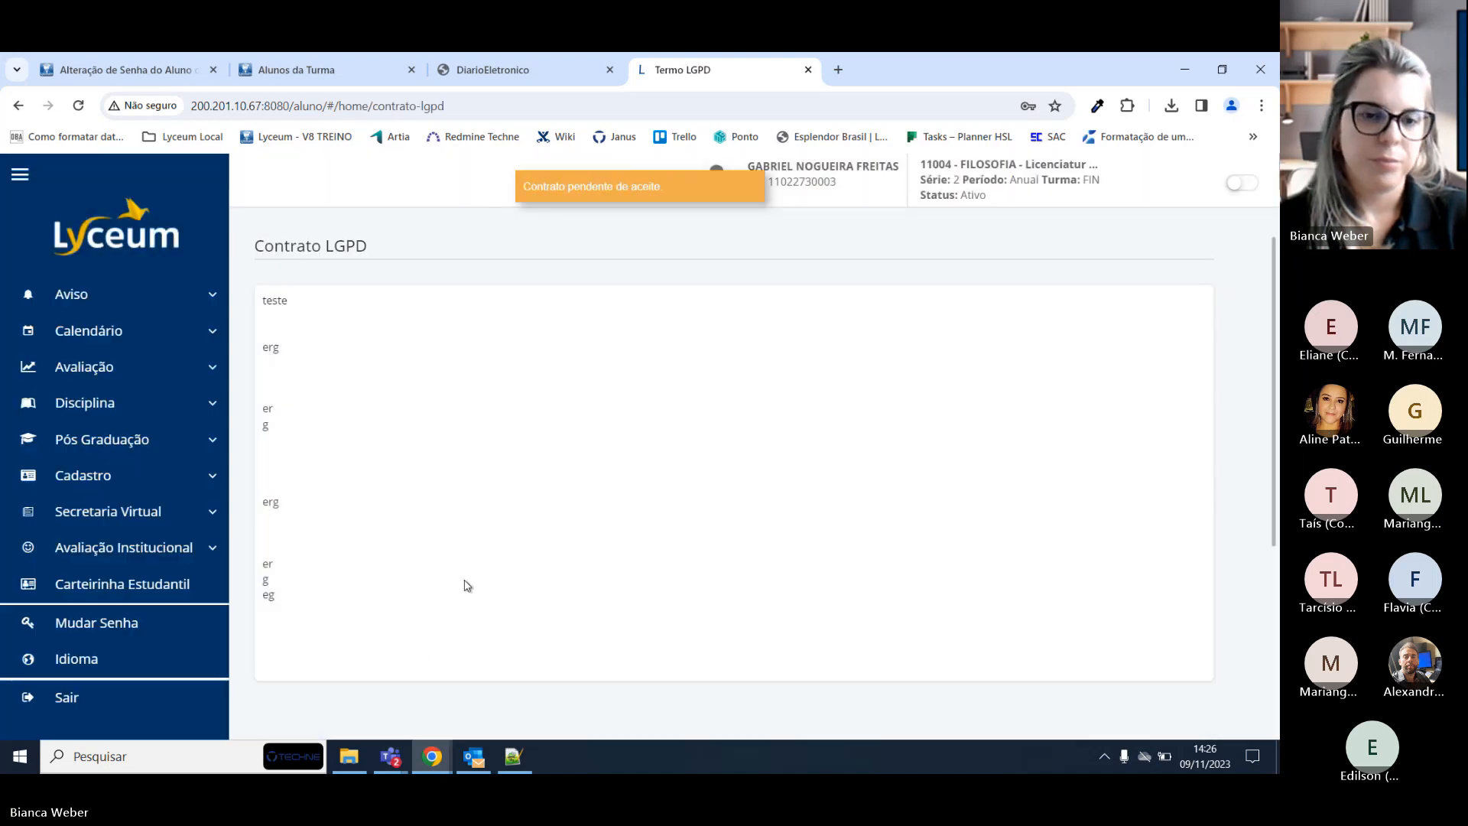
Tick 'Li e concordo com o termo acima' and accept the LGPD term.
scroll(467, 586, down, 3)
click(472, 522)
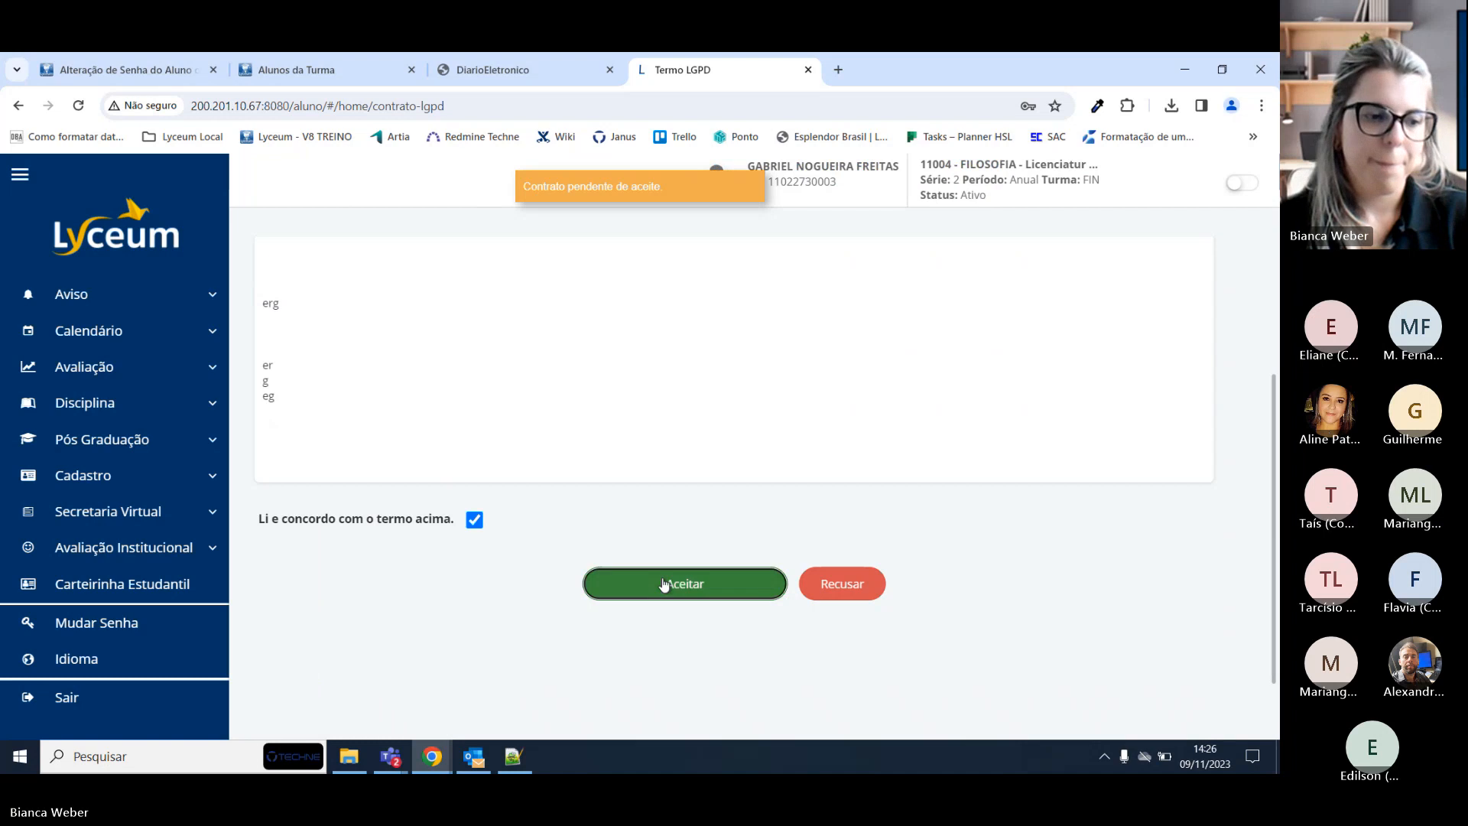
click(664, 585)
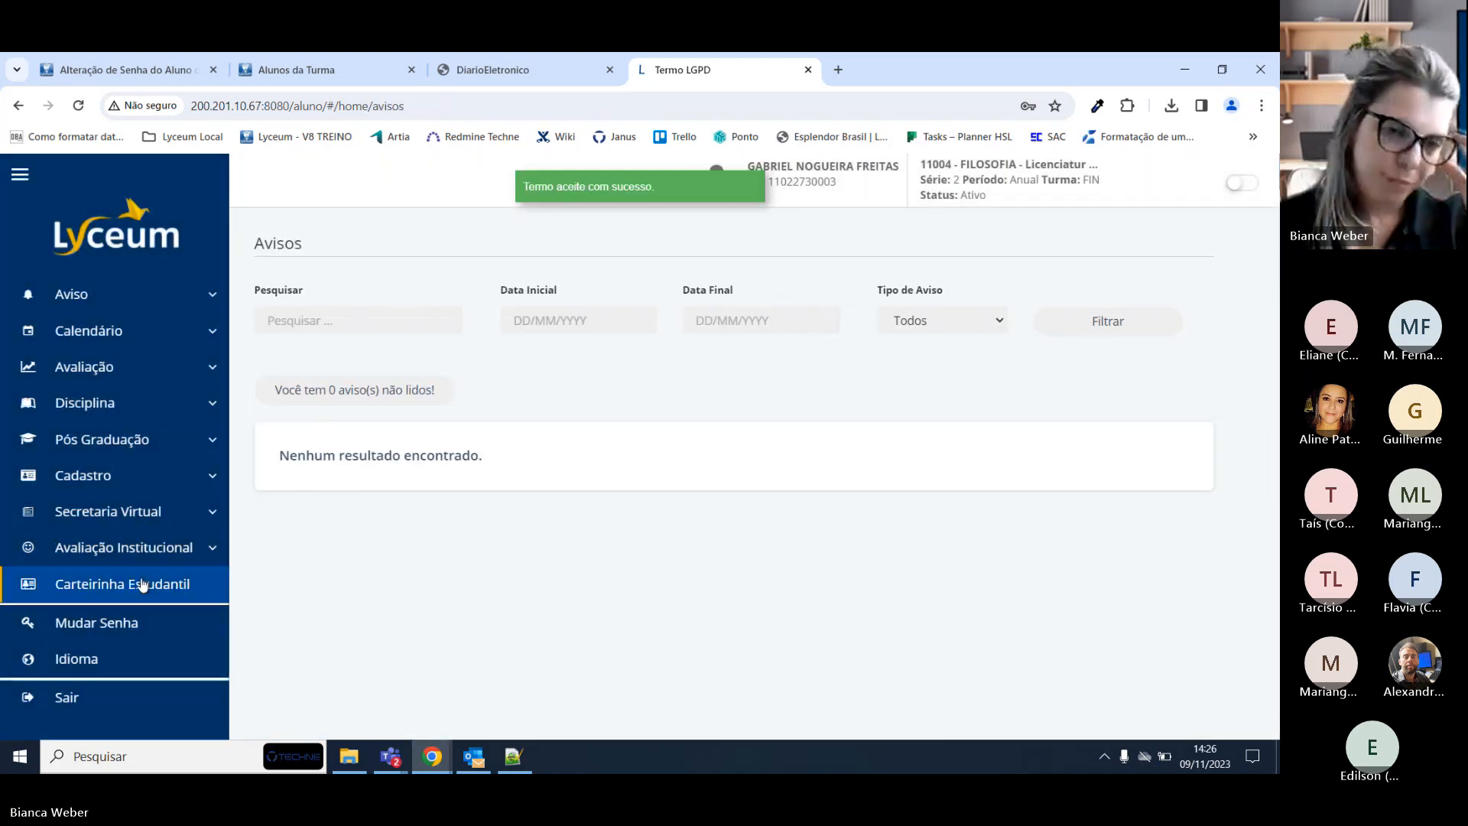
Open the ÉTICA Diário de Classe's taught lessons and expand the 15/05/2023 lesson.
click(108, 331)
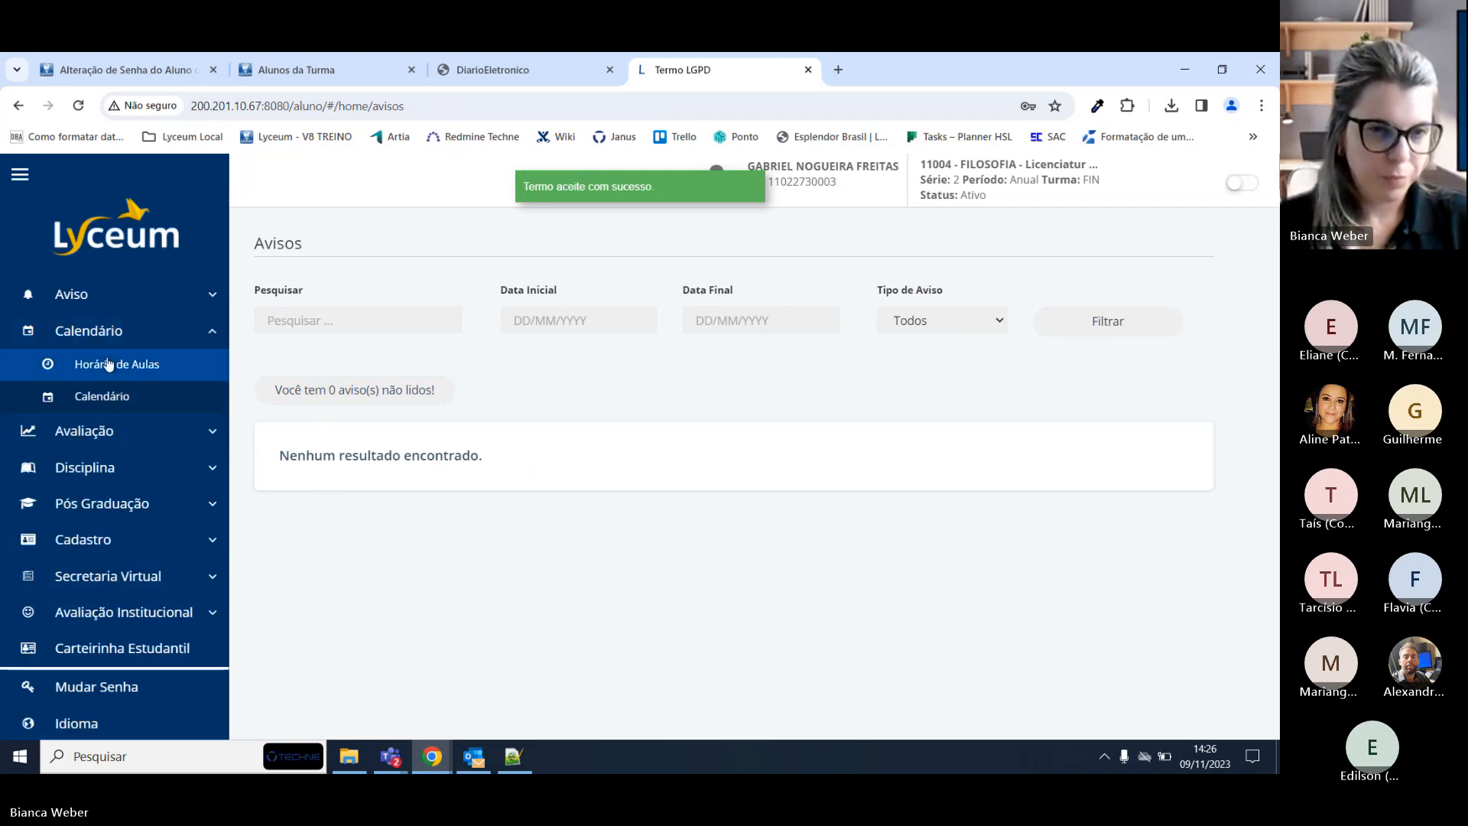
click(101, 430)
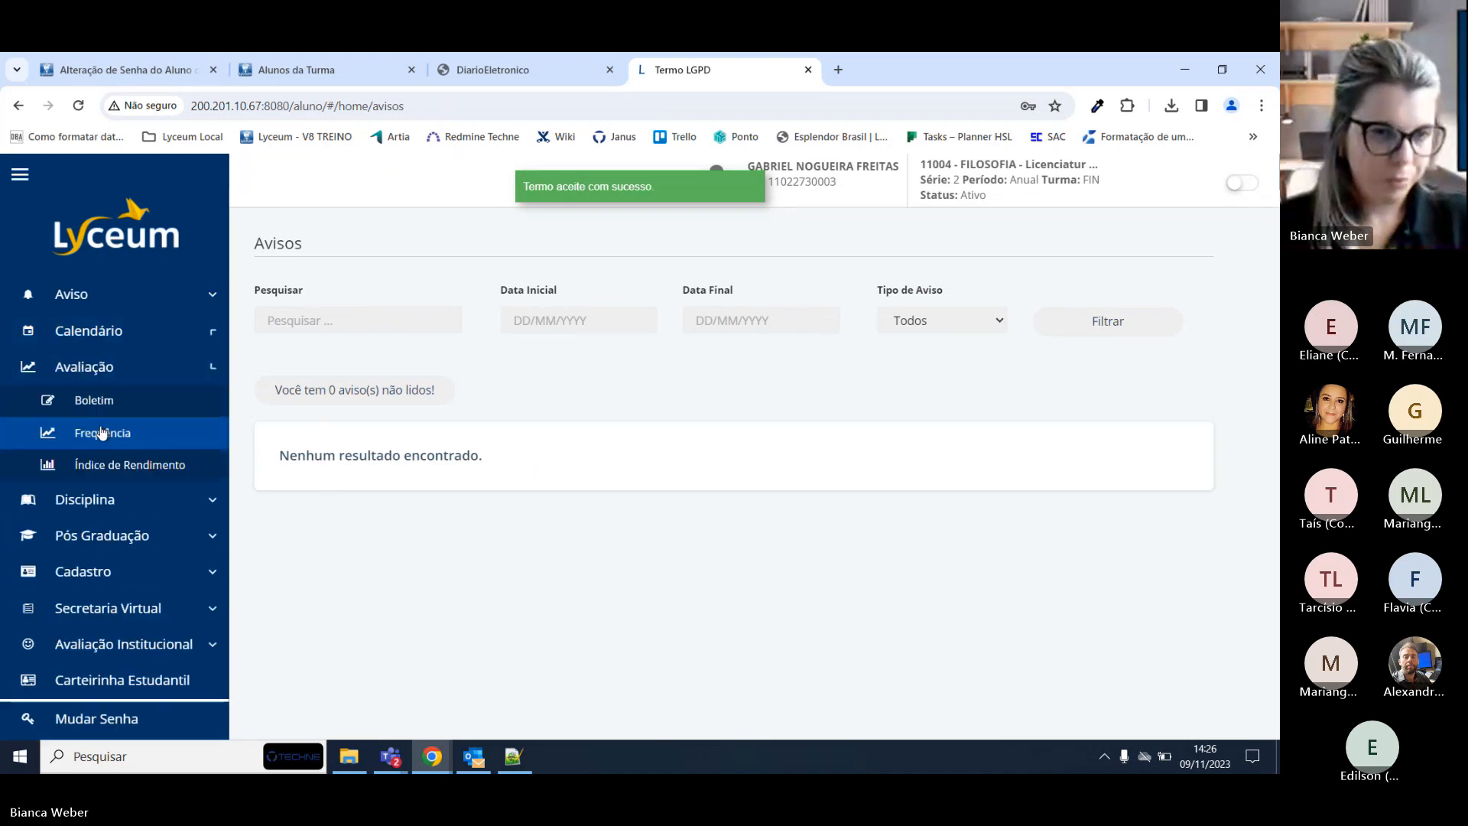
click(99, 500)
click(106, 438)
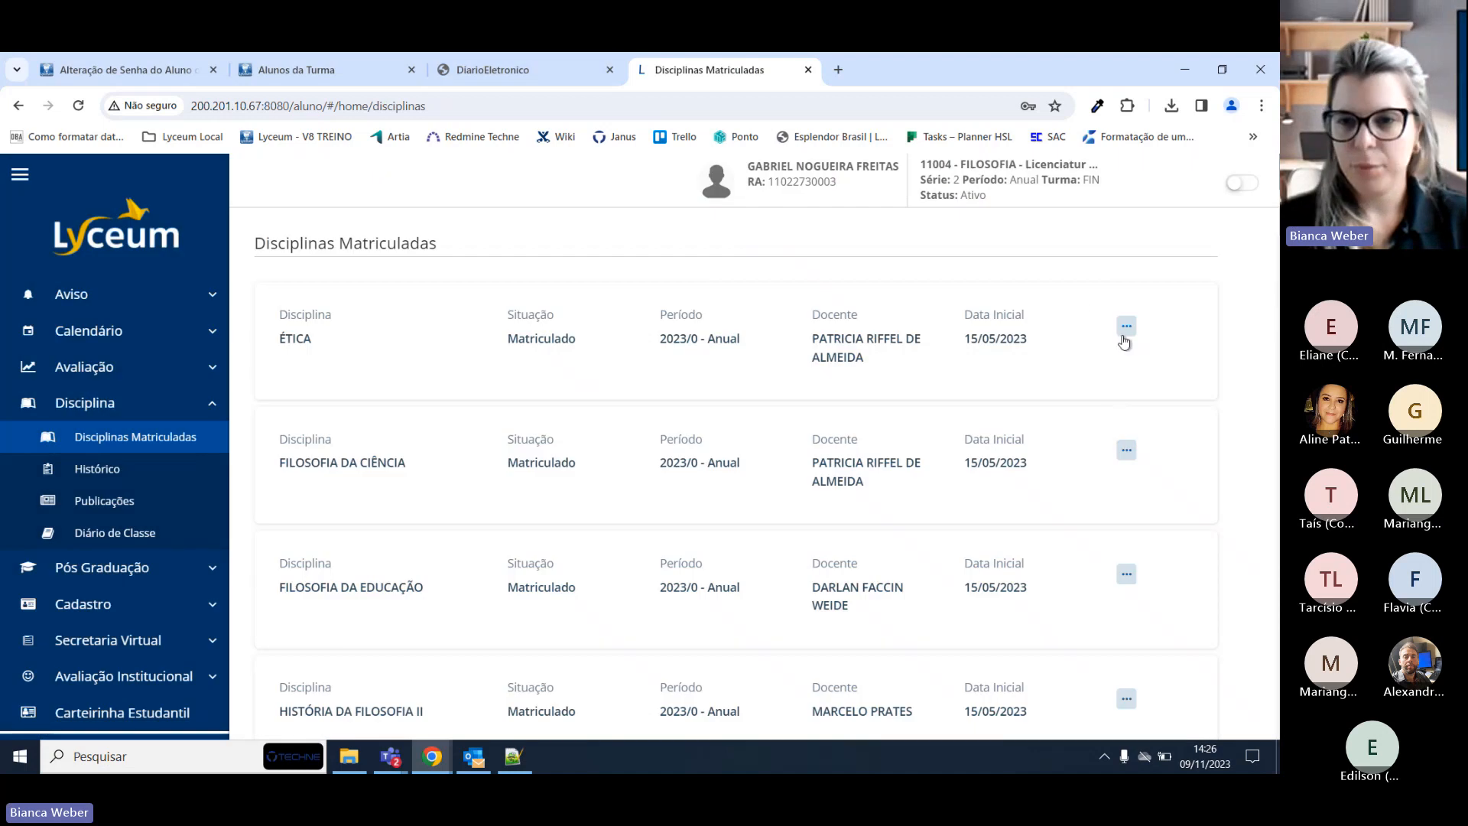
click(1125, 328)
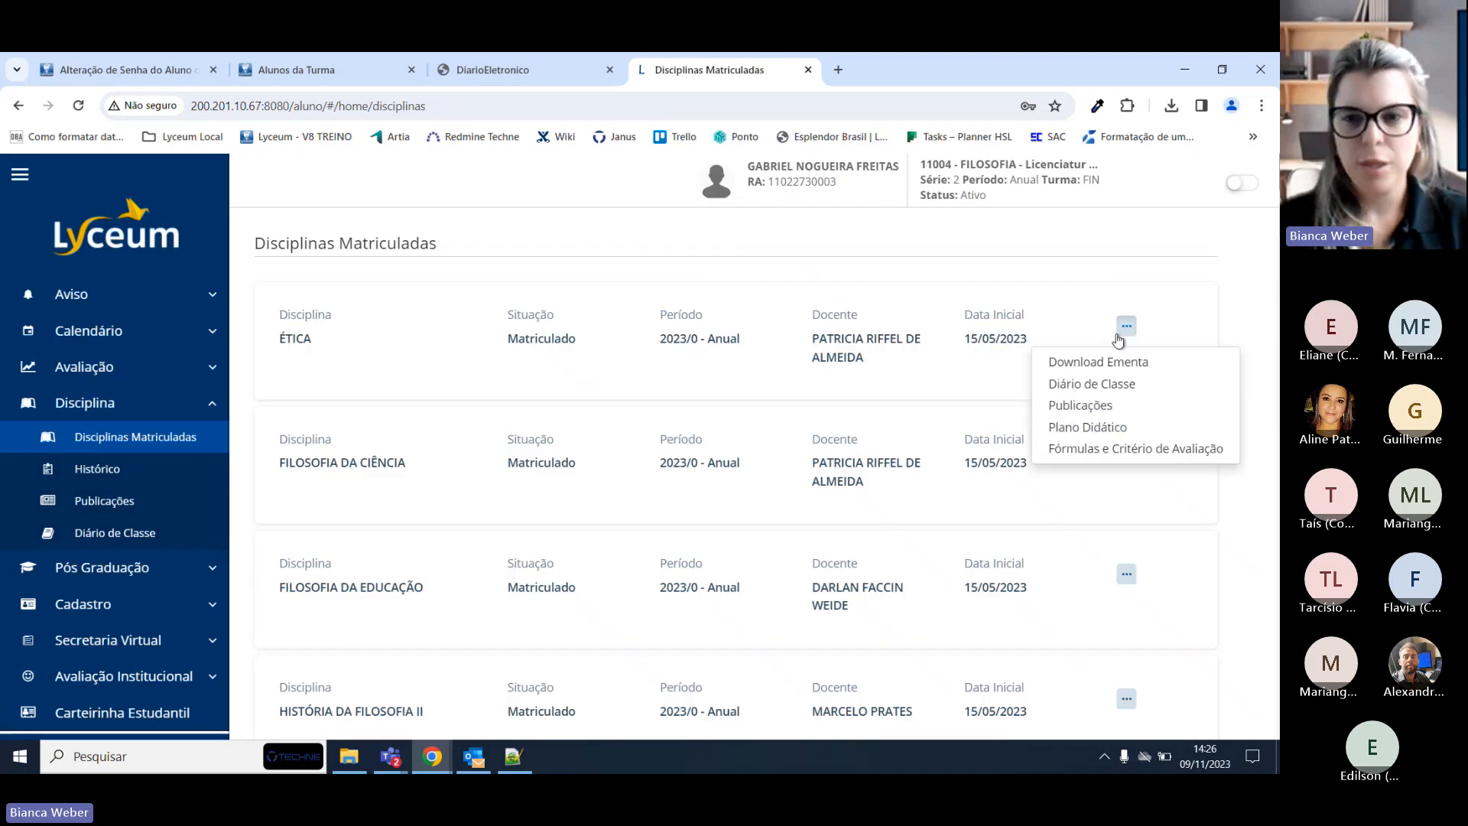
click(138, 533)
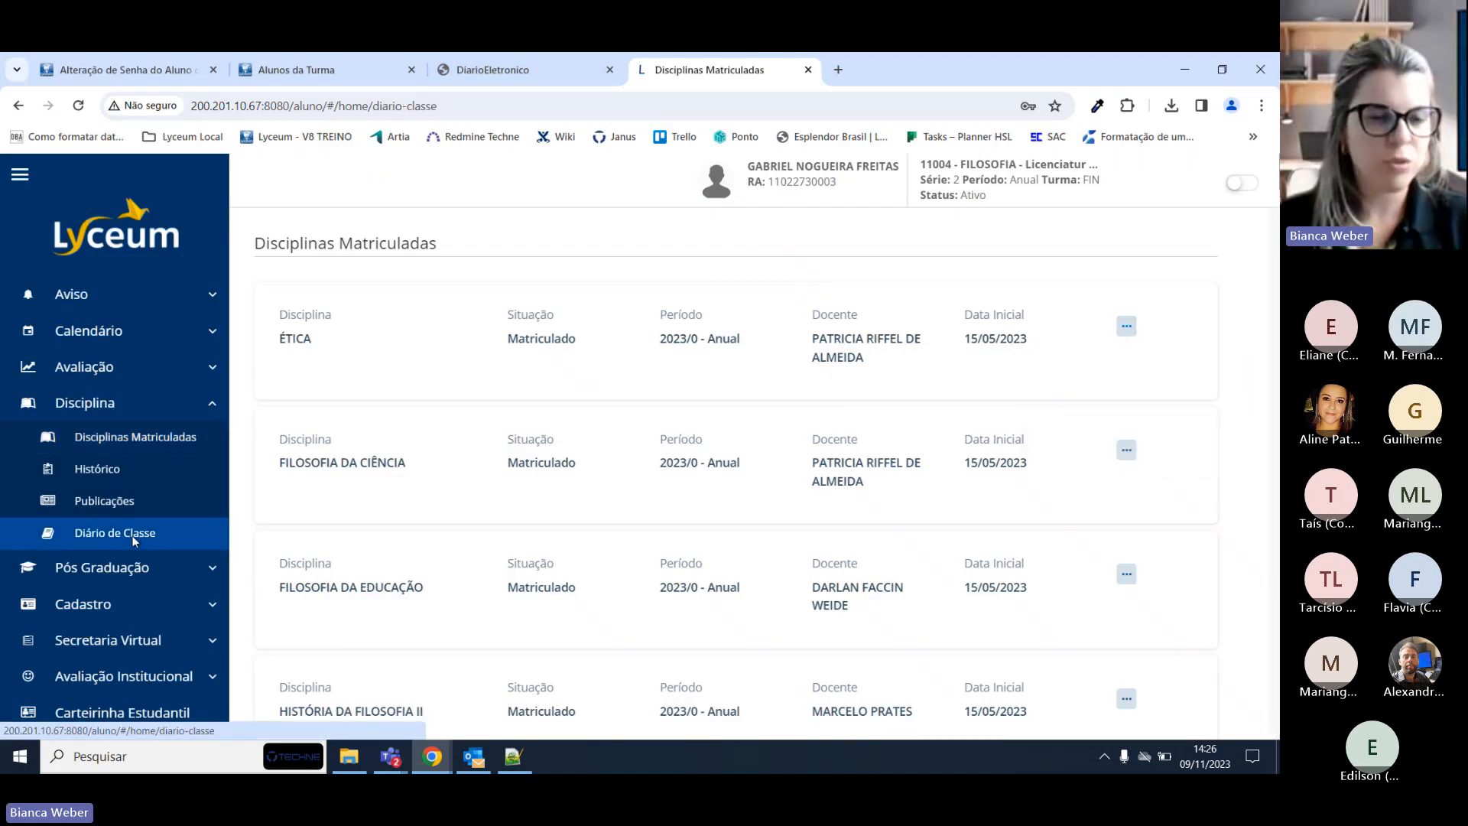
click(1071, 337)
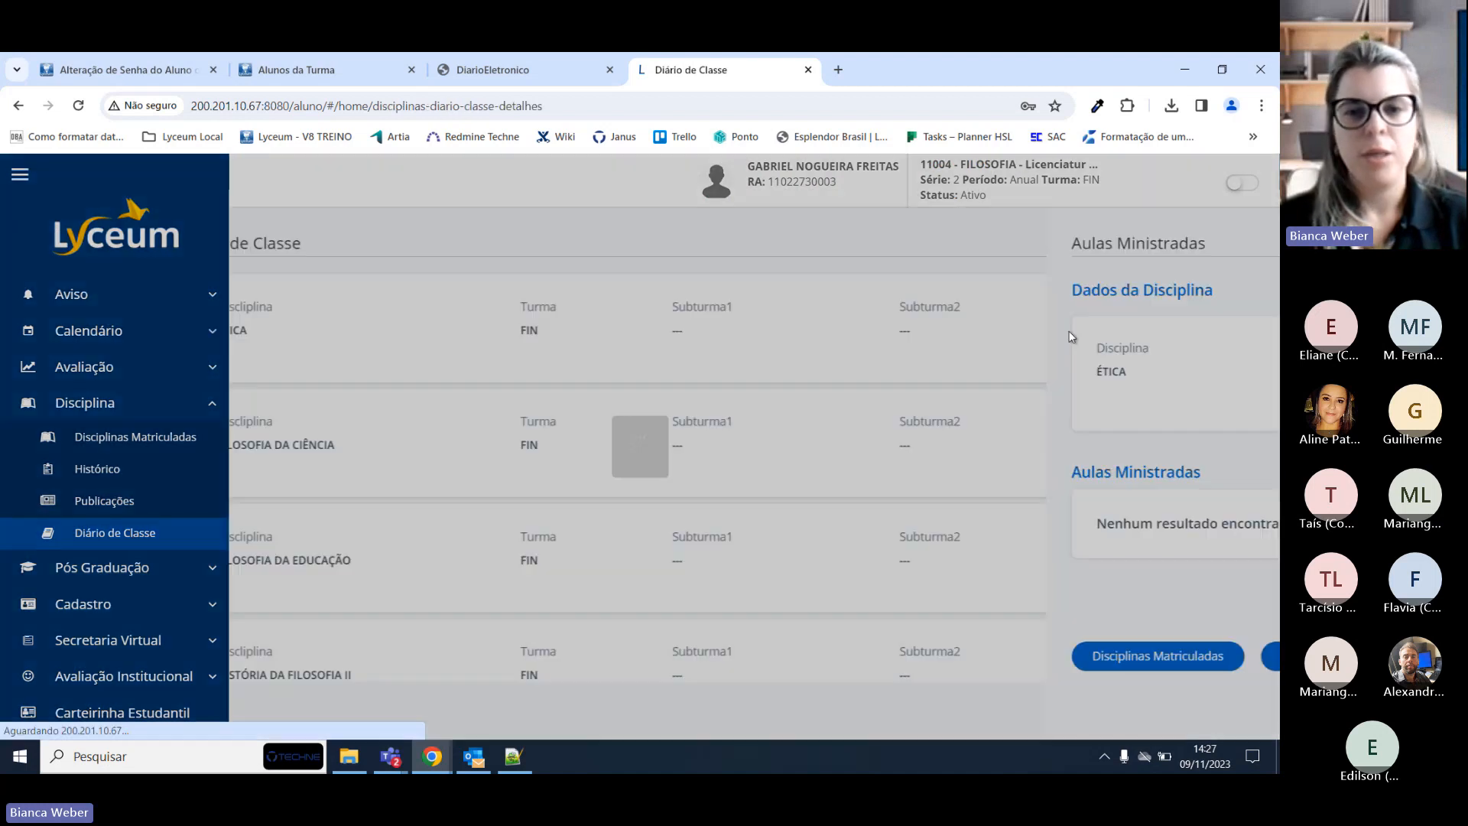
scroll(1147, 428, down, 3)
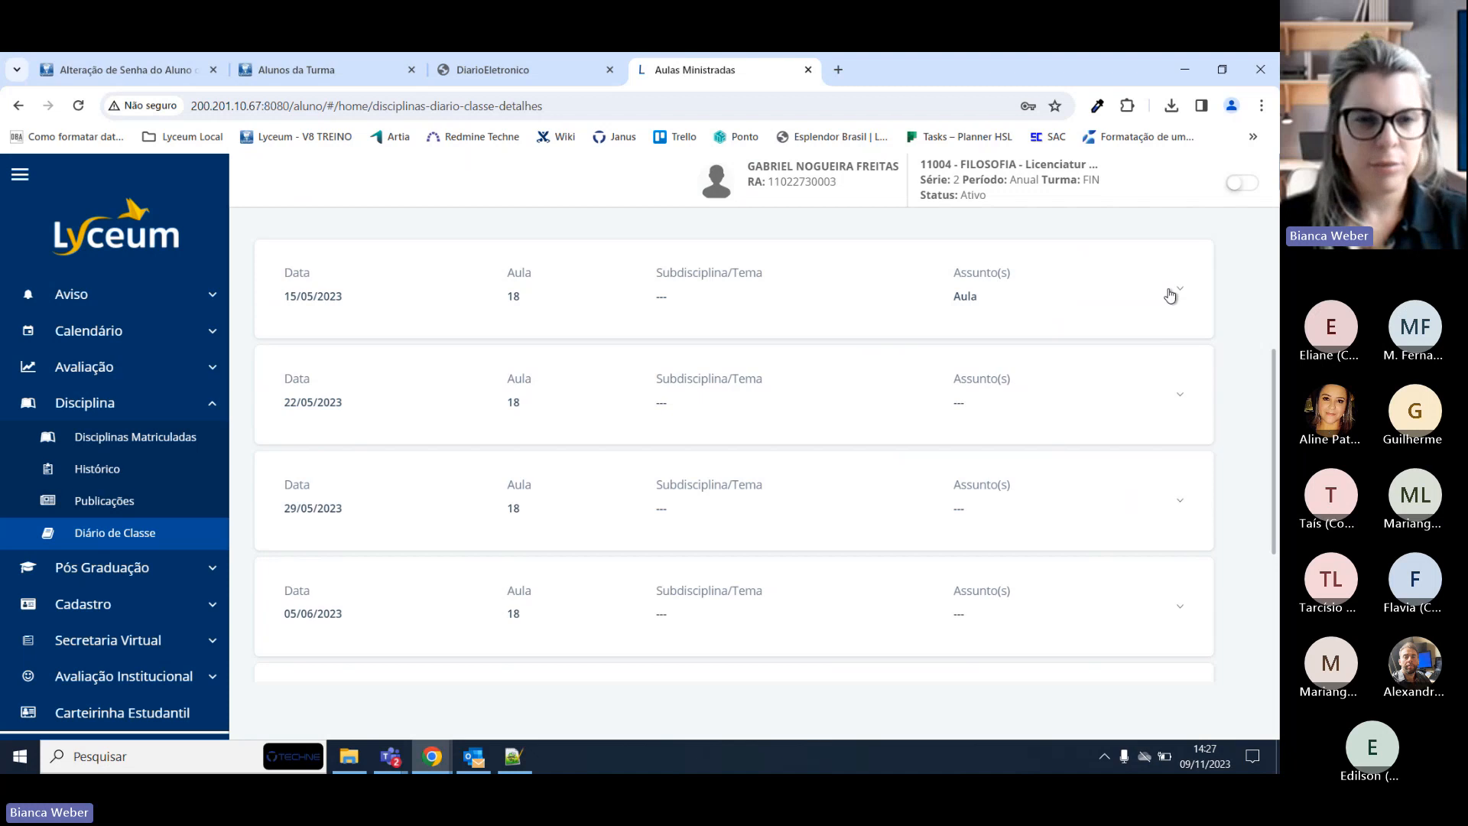
click(1166, 291)
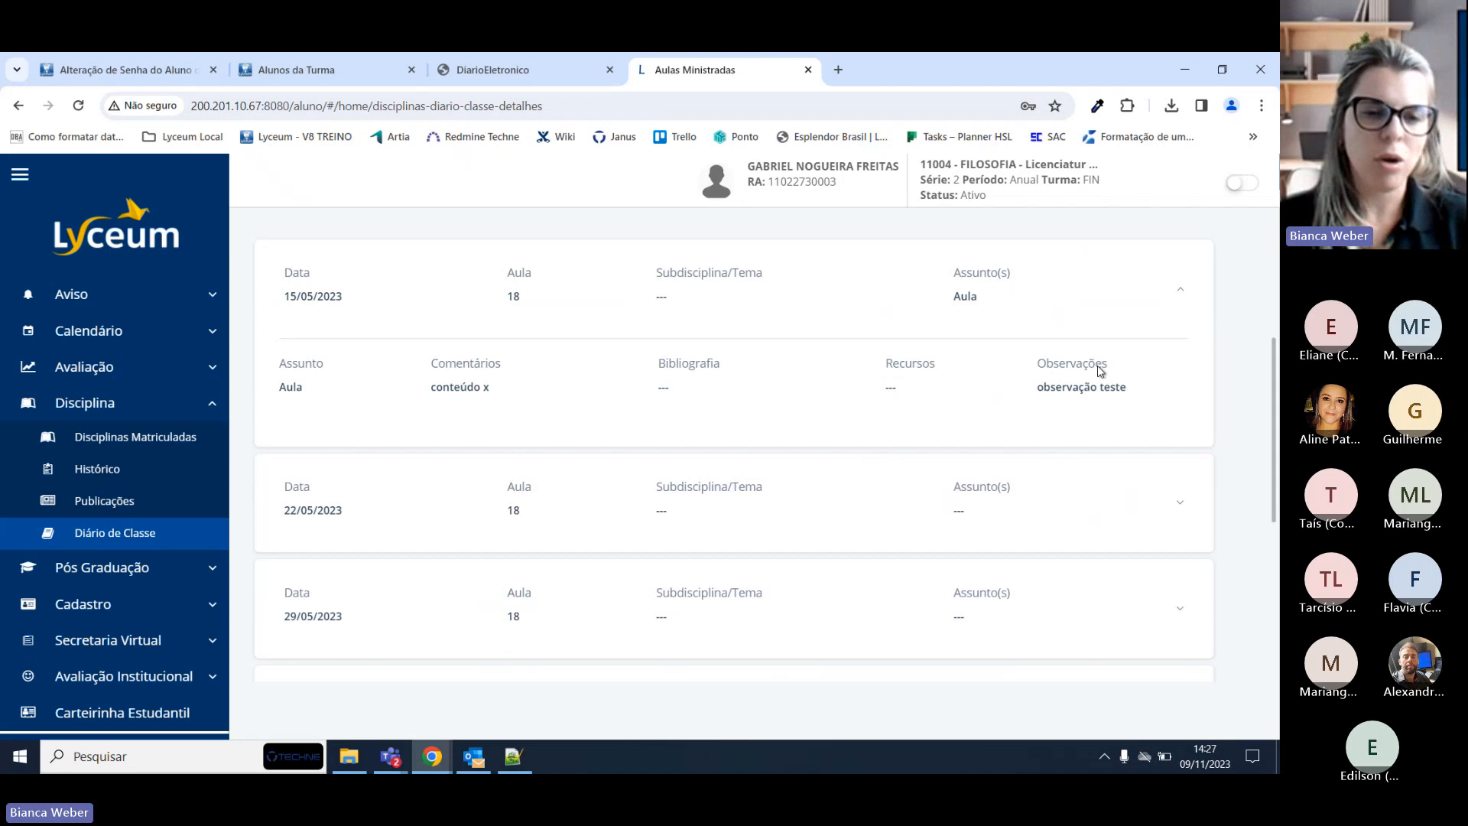
Page forward to page 5 of the lessons and expand the 06/11/2023 lesson.
scroll(1098, 371, down, 4)
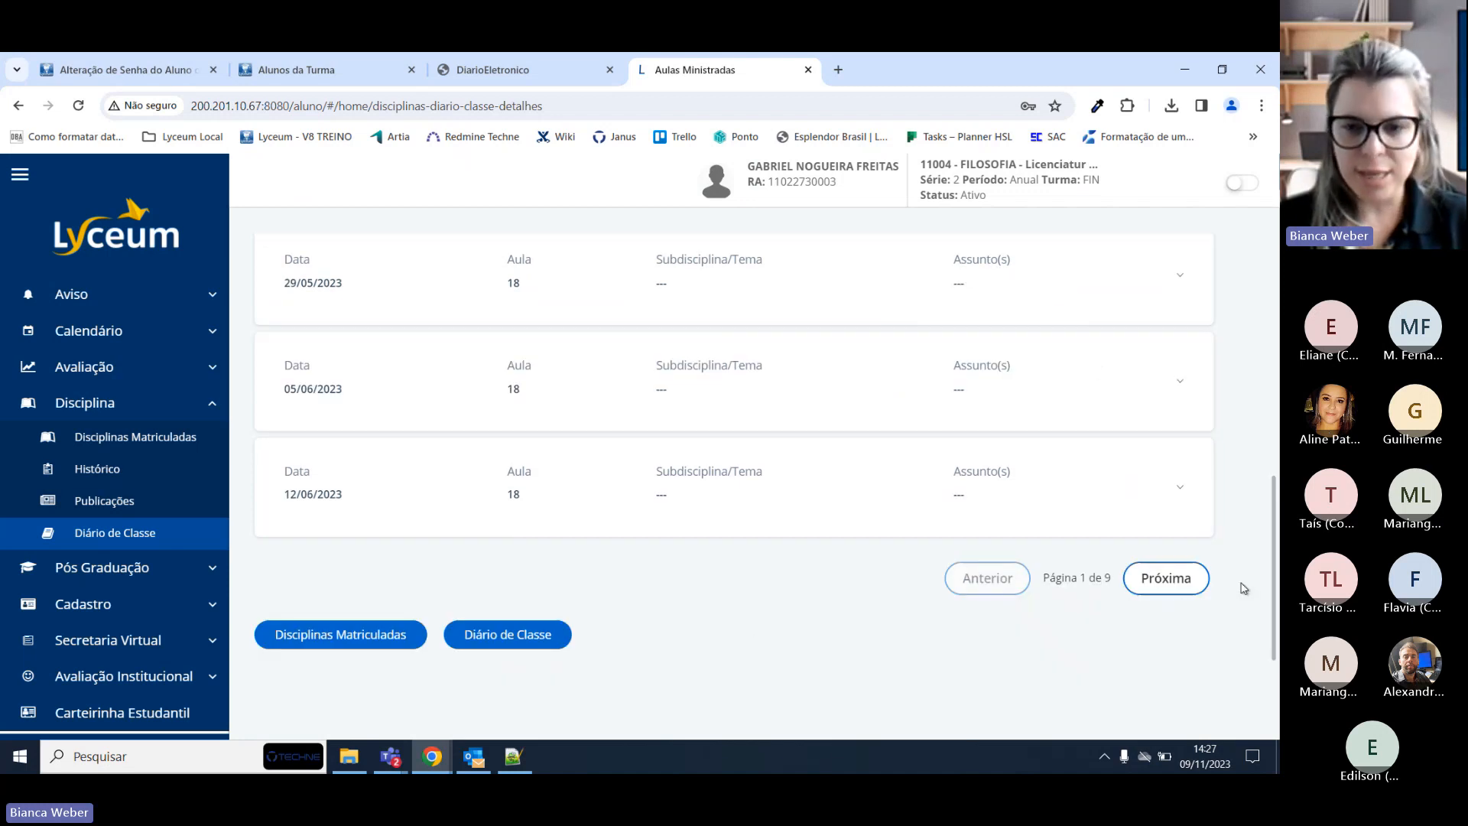
click(1167, 579)
click(1176, 527)
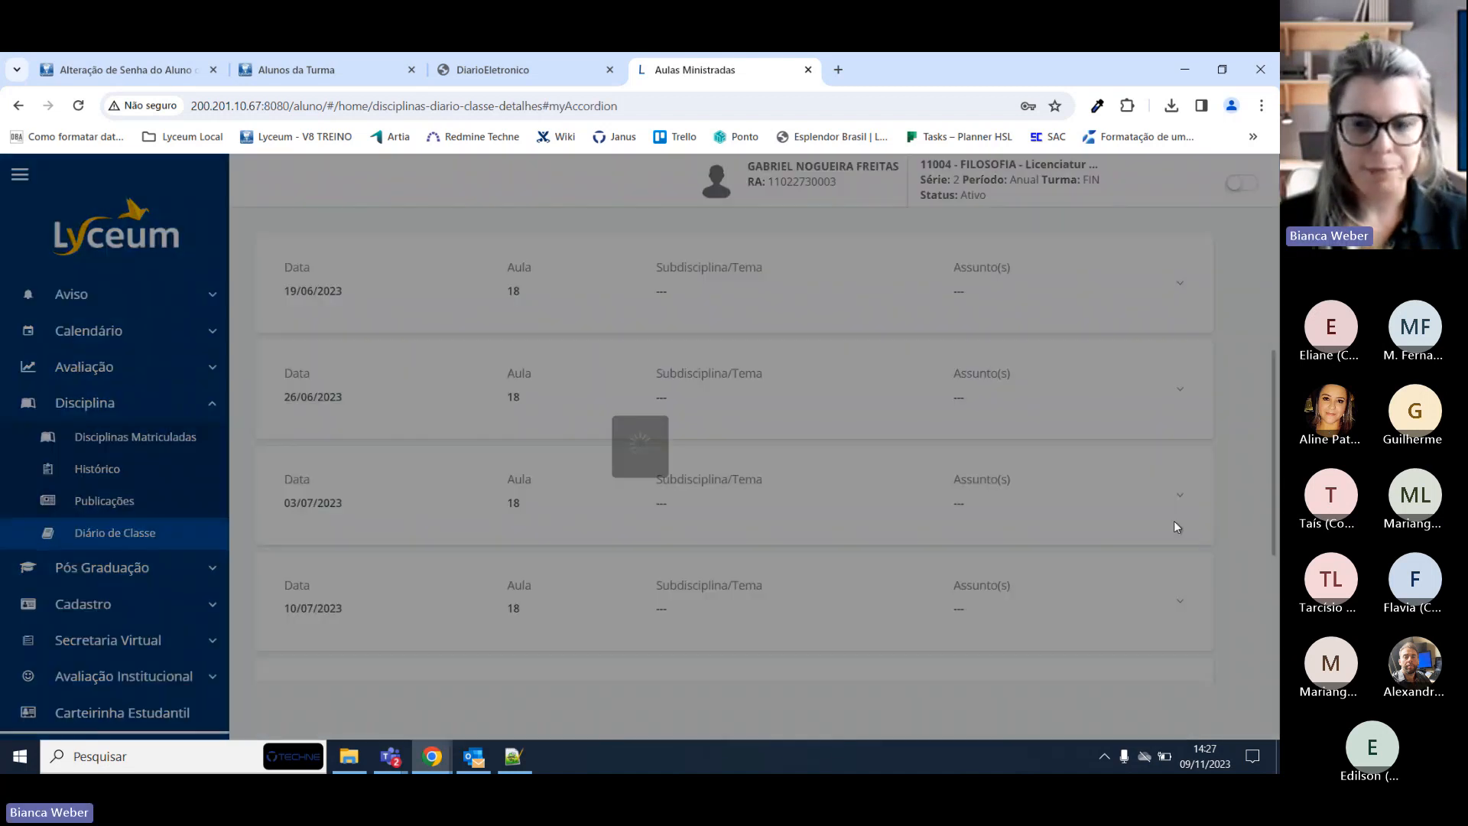
click(1167, 527)
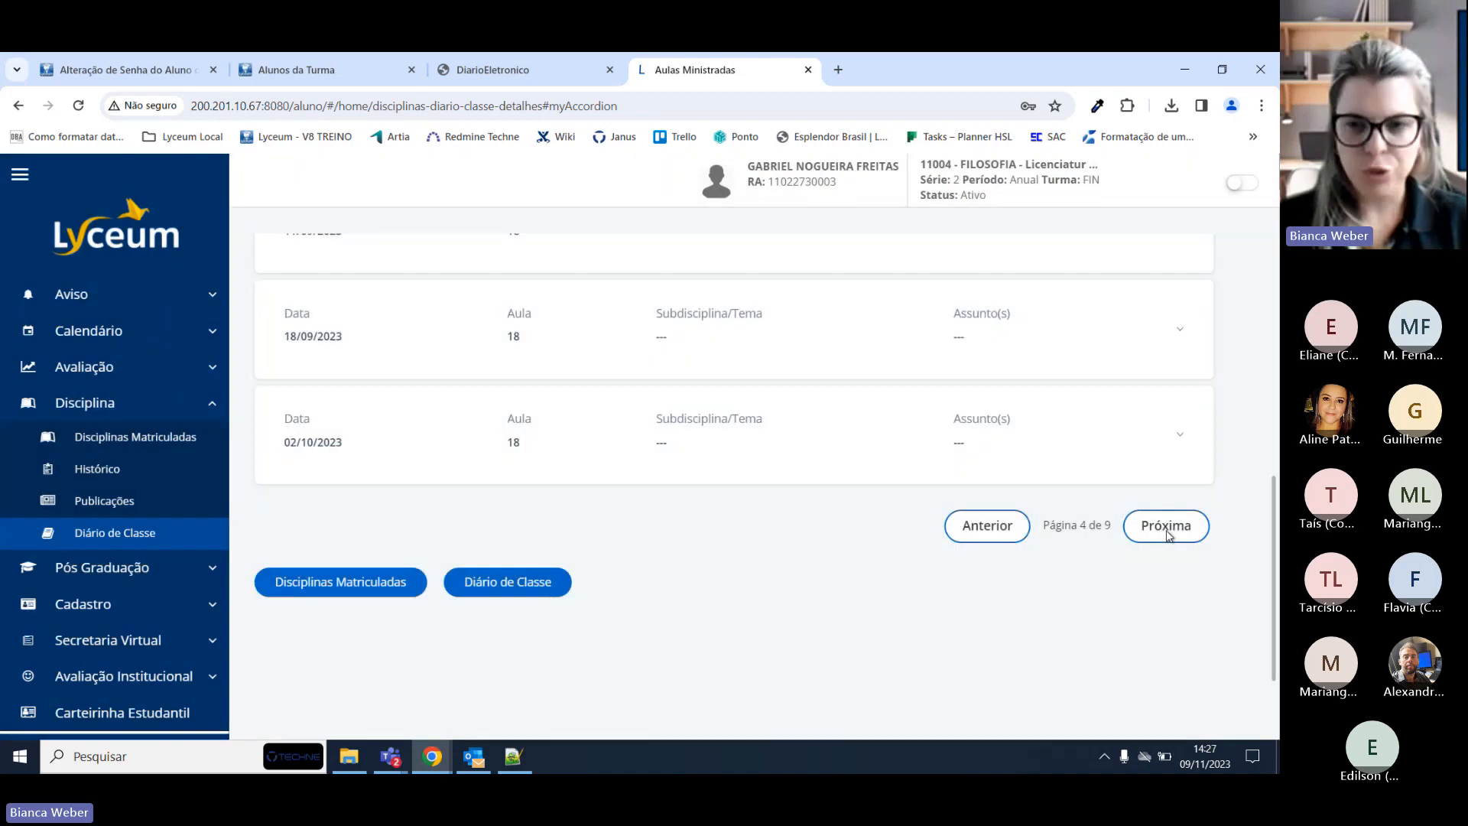
click(1166, 528)
click(1163, 528)
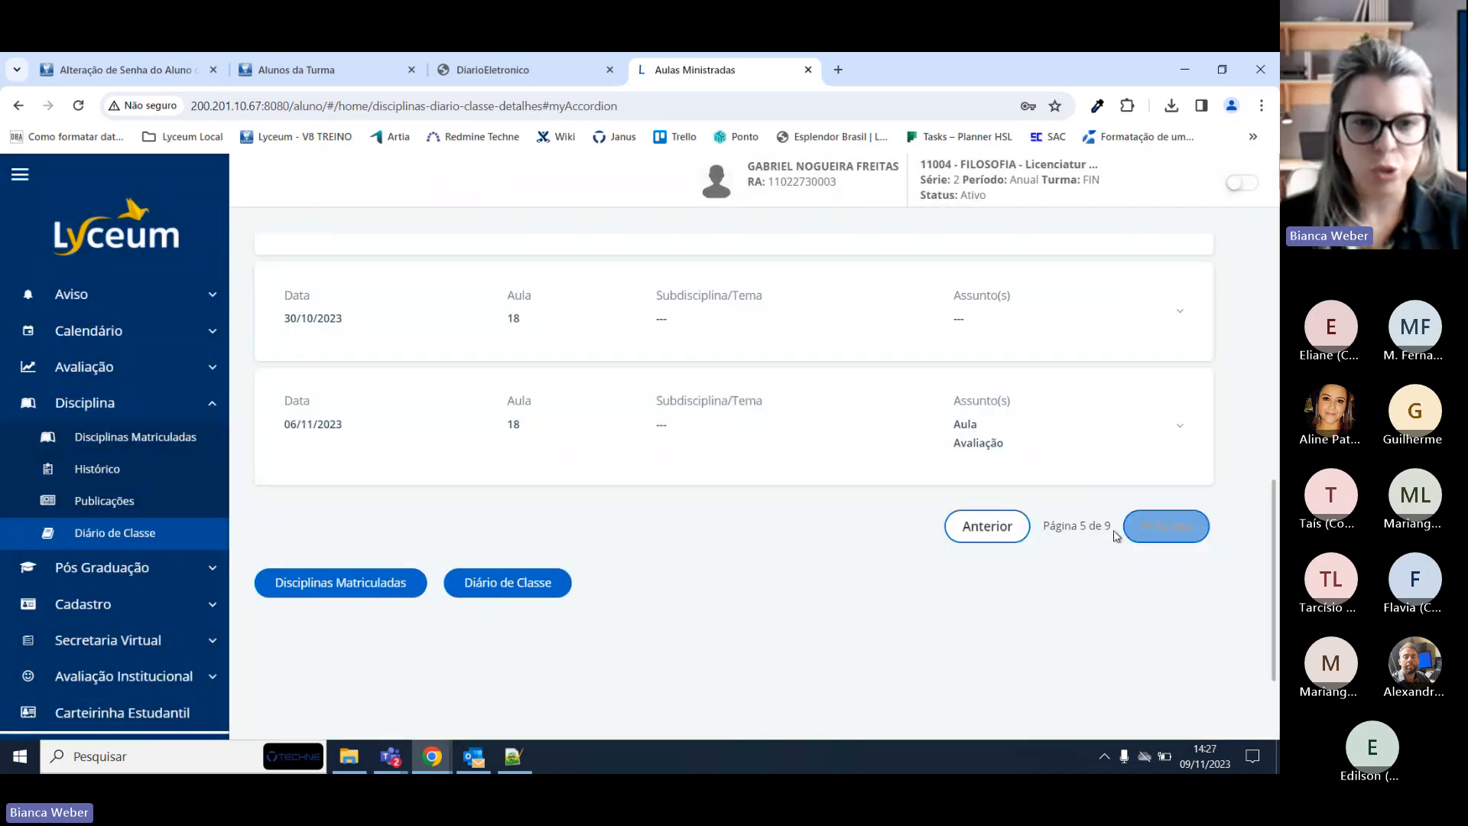
scroll(1112, 535, up, 1)
click(1182, 513)
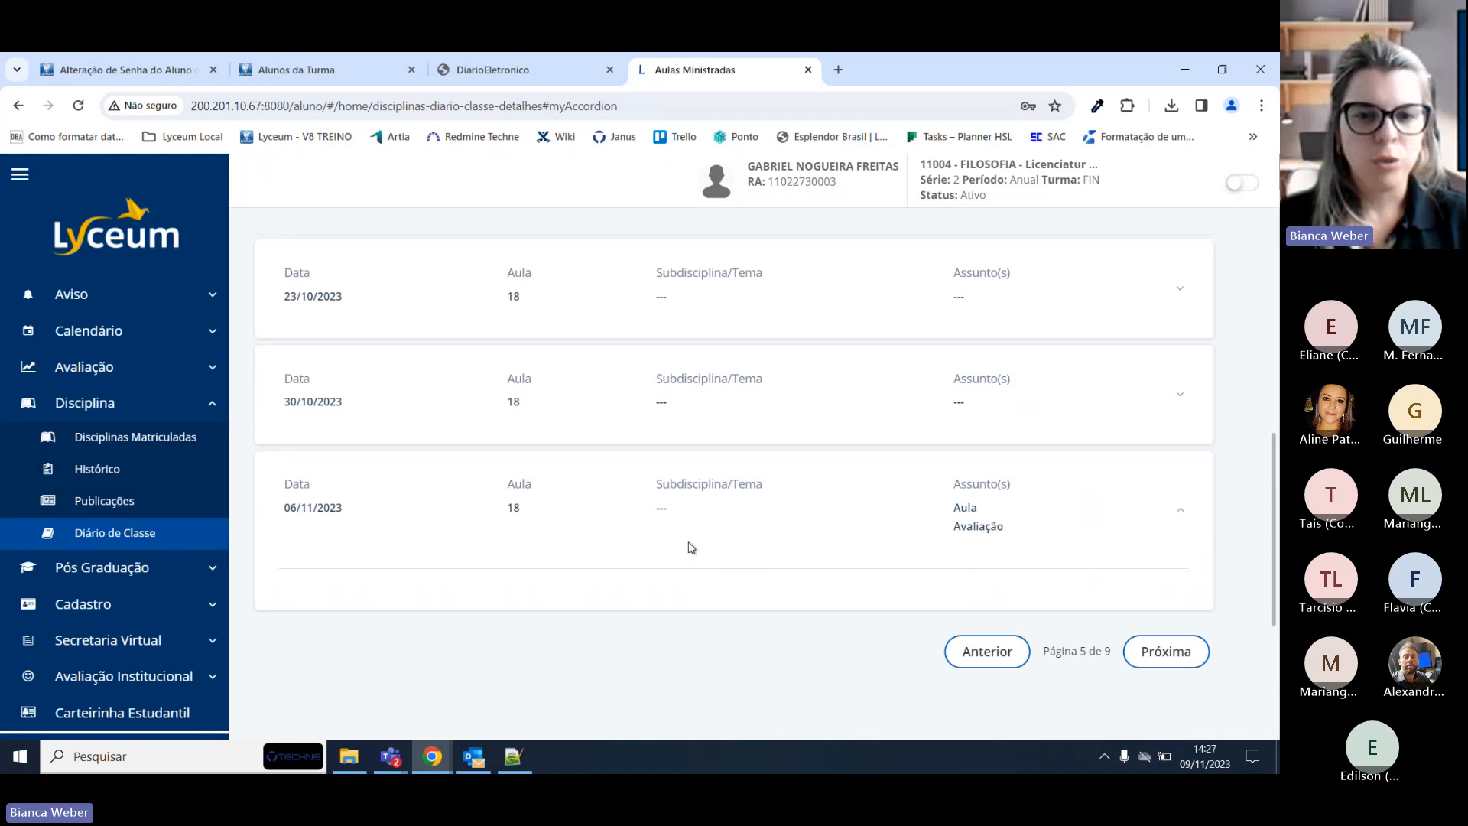
scroll(688, 547, down, 2)
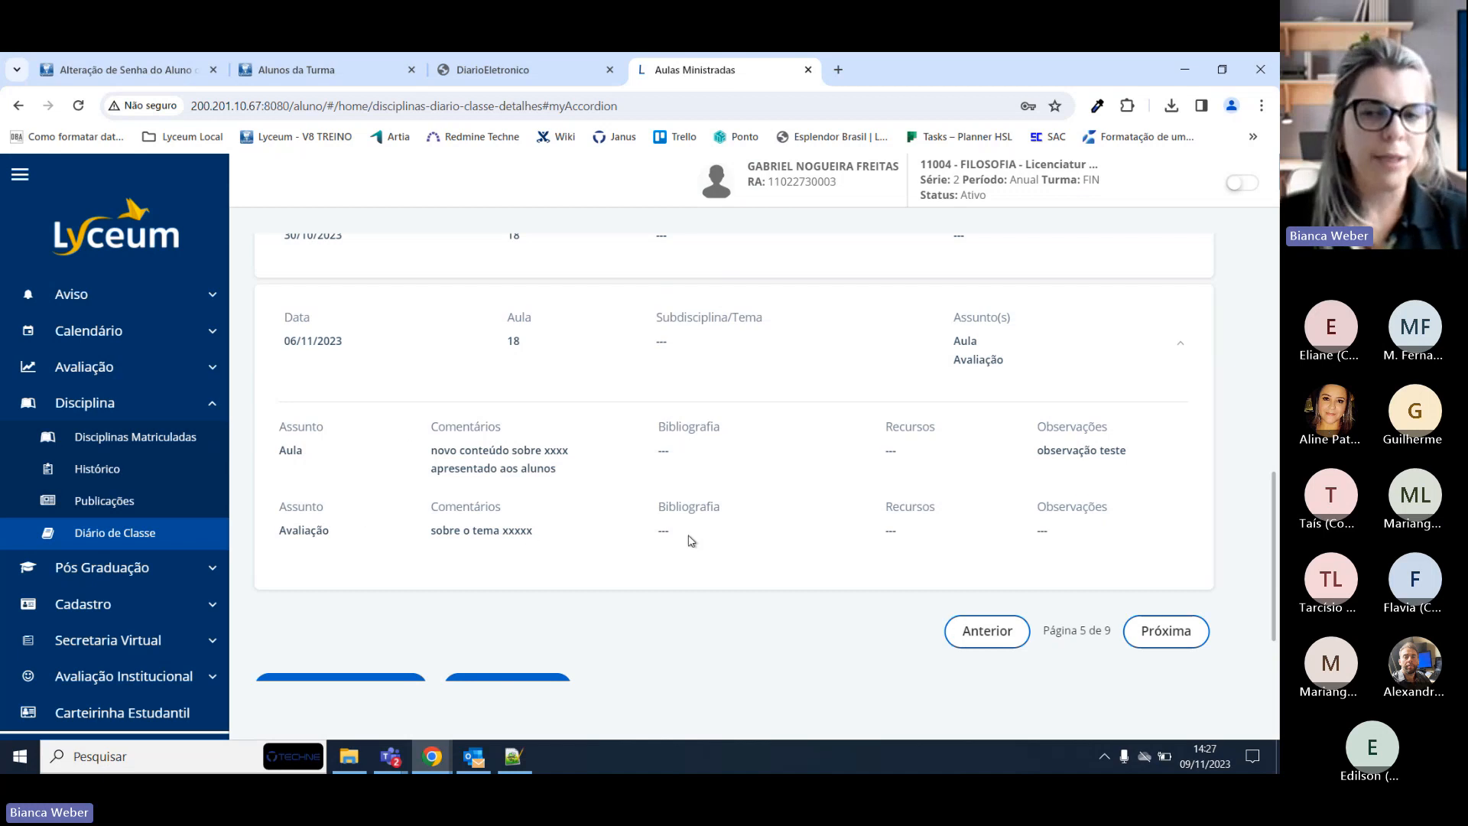
Go to the next page and review the 08/11/2023 'Ética XXXX' lesson details.
click(1165, 630)
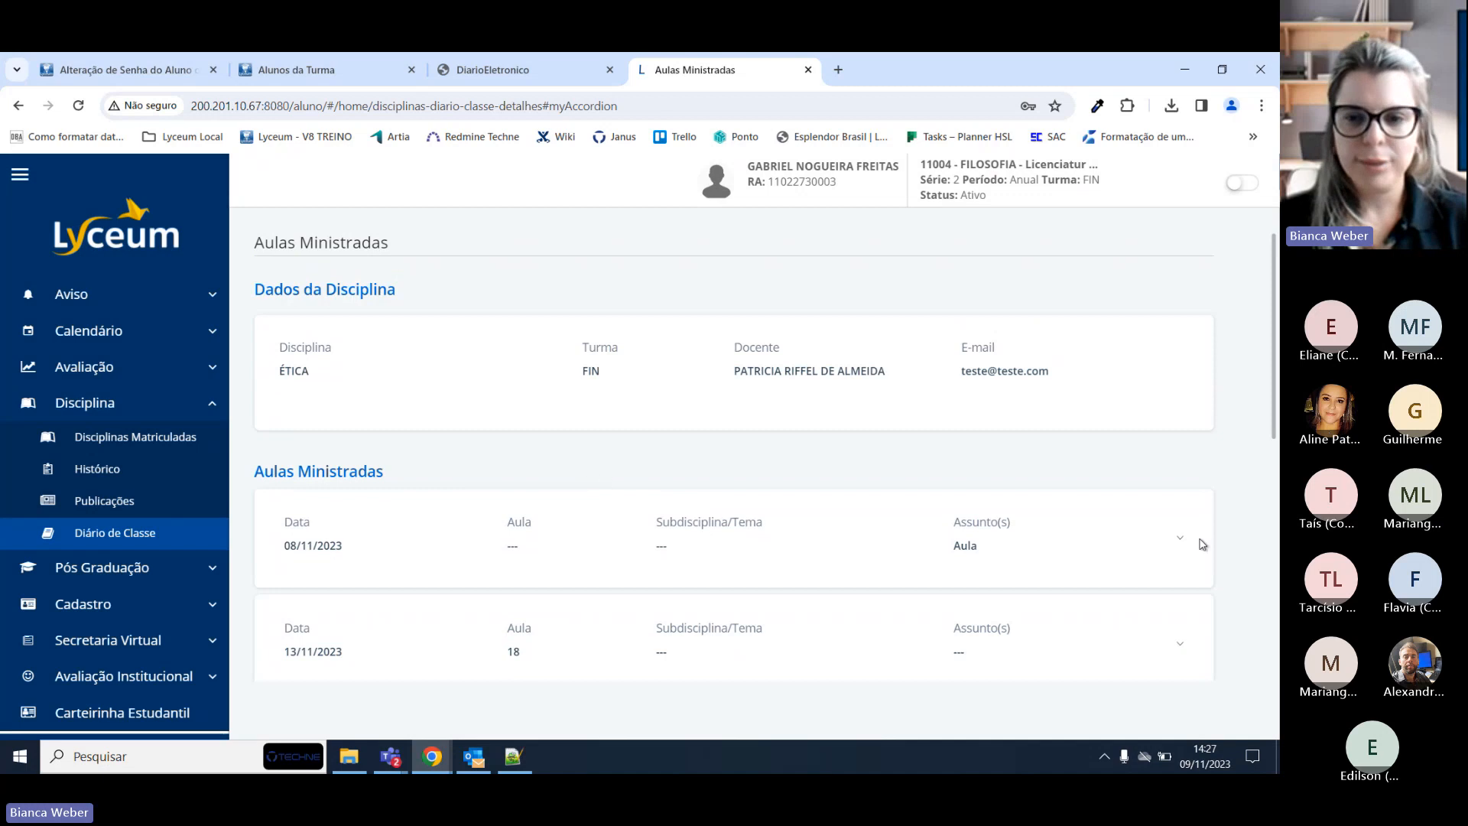
click(1181, 539)
scroll(911, 599, down, 2)
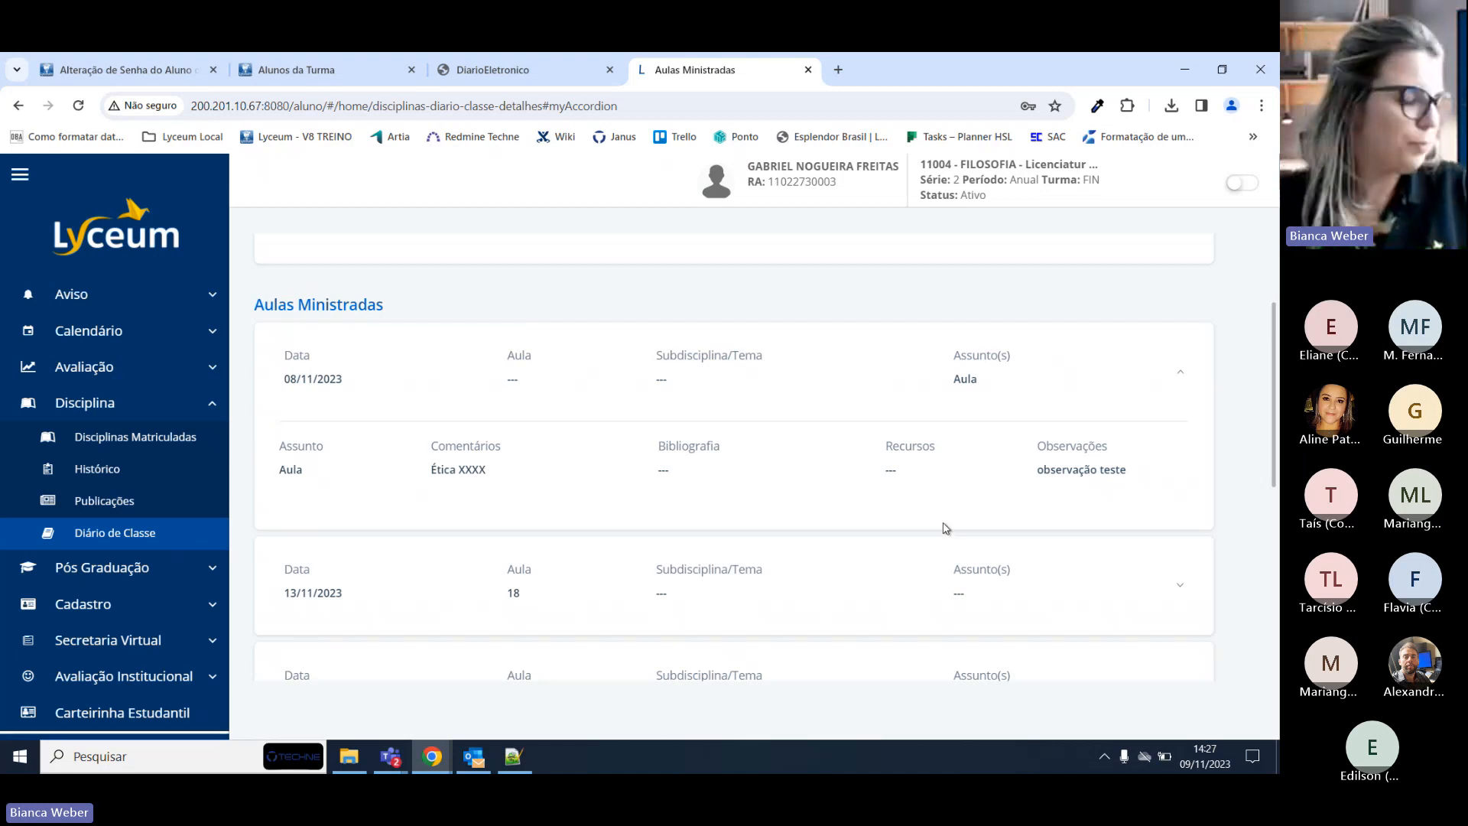
scroll(1121, 479, up, 2)
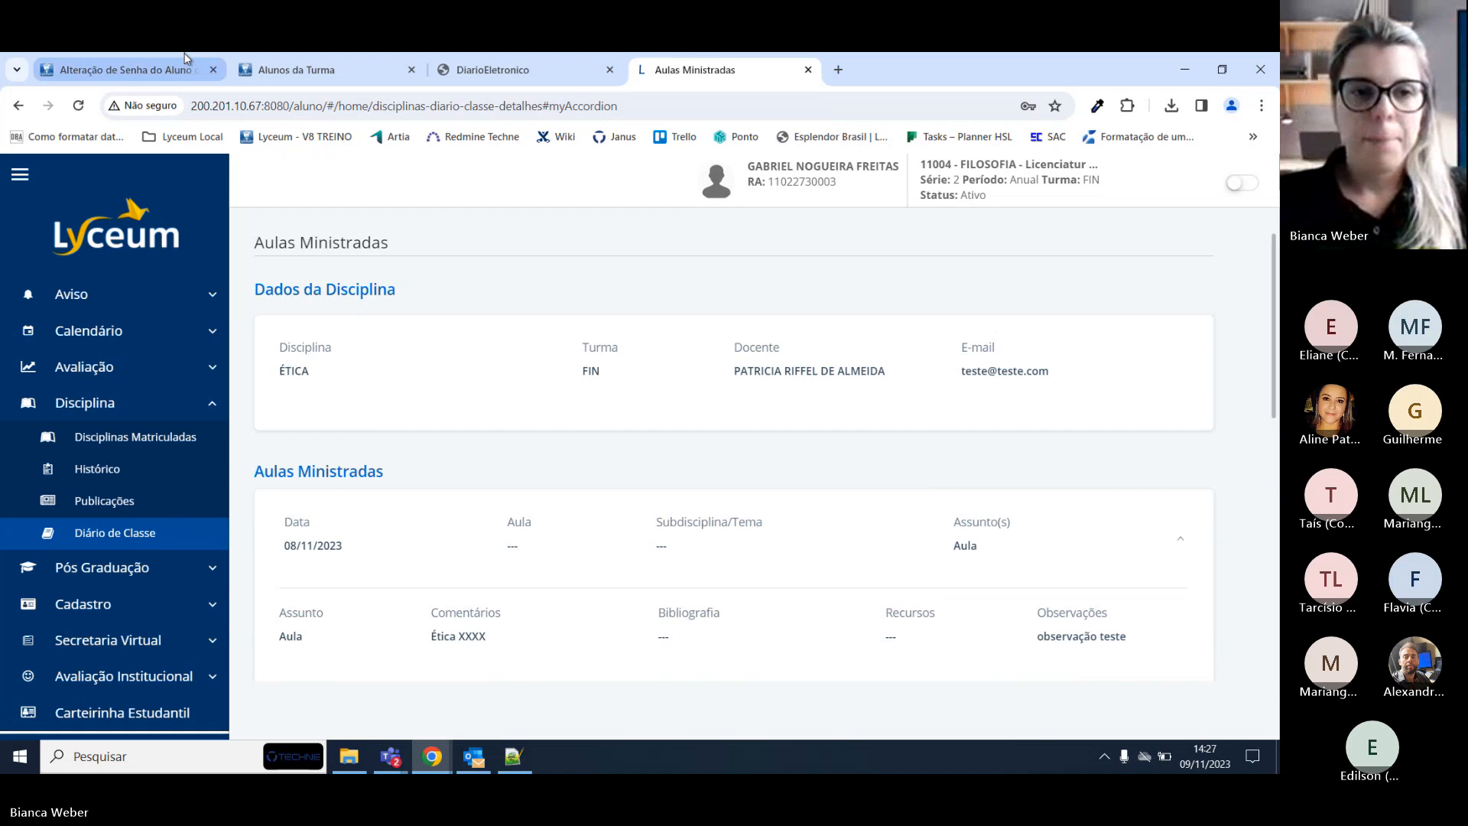
click(261, 58)
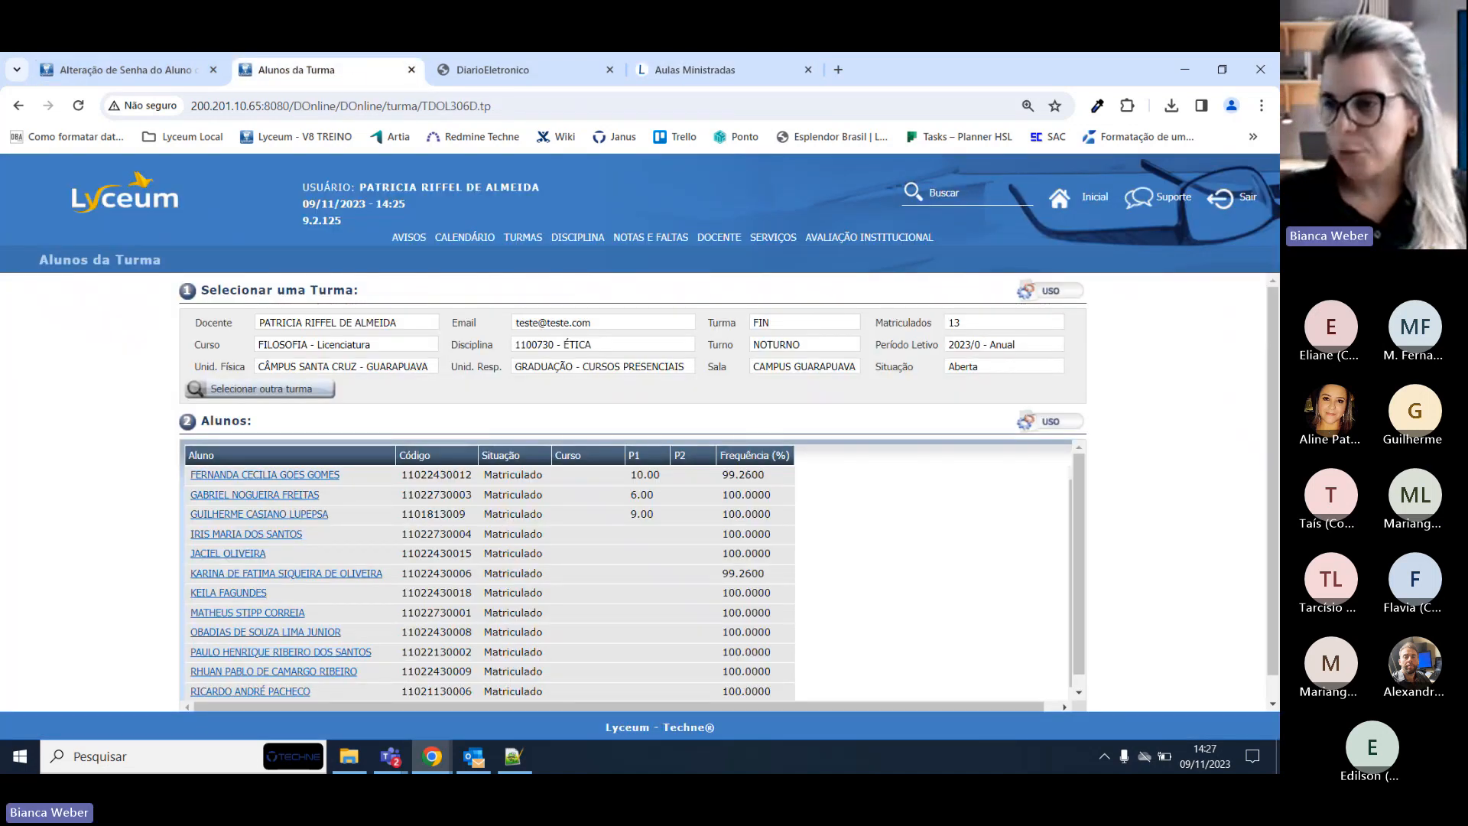
Return to the browser and load the teacher portal's Avisos do Docente home page.
key(alt+Tab)
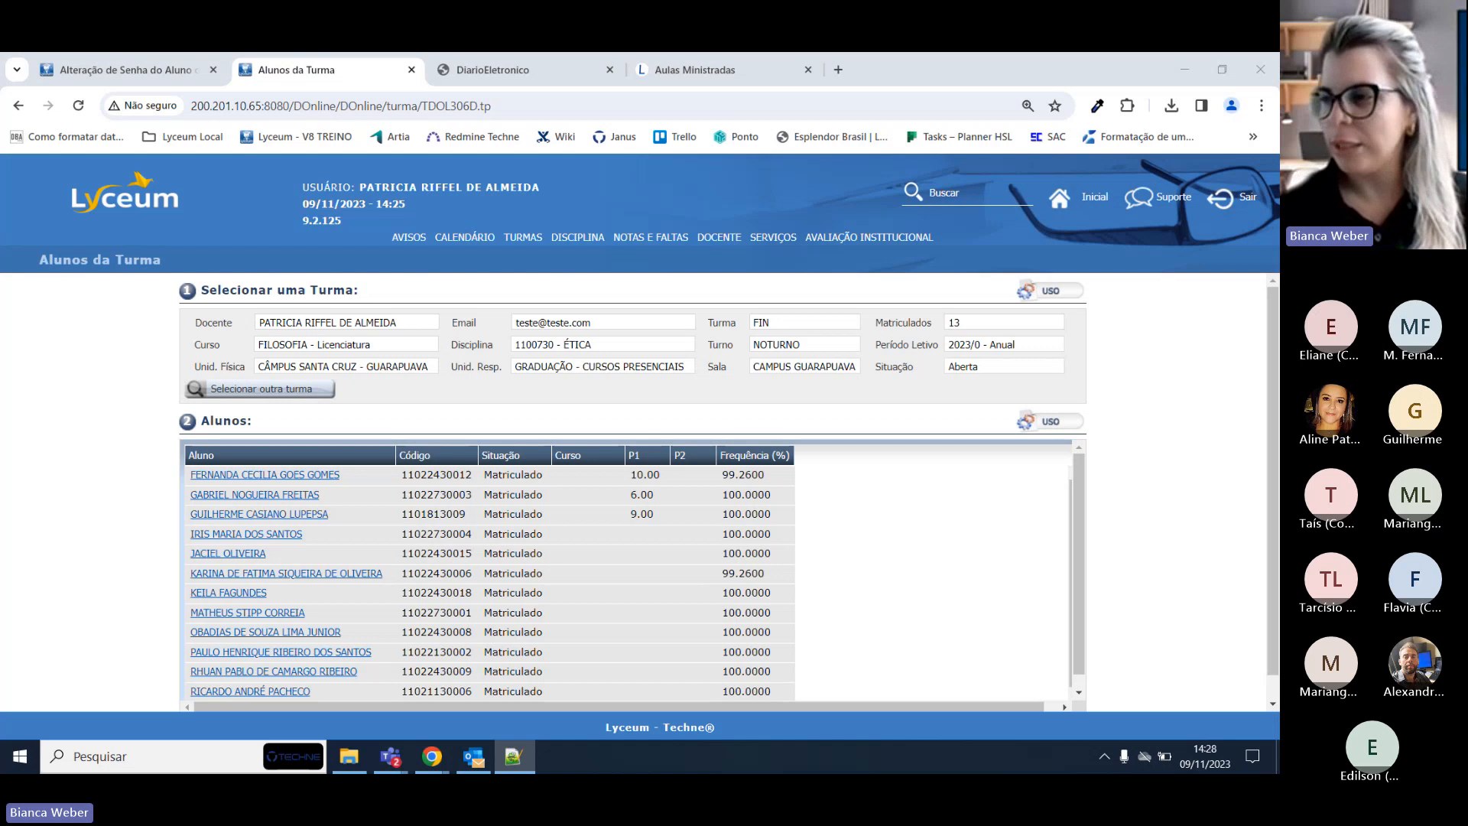
click(592, 242)
mouse_move(662, 238)
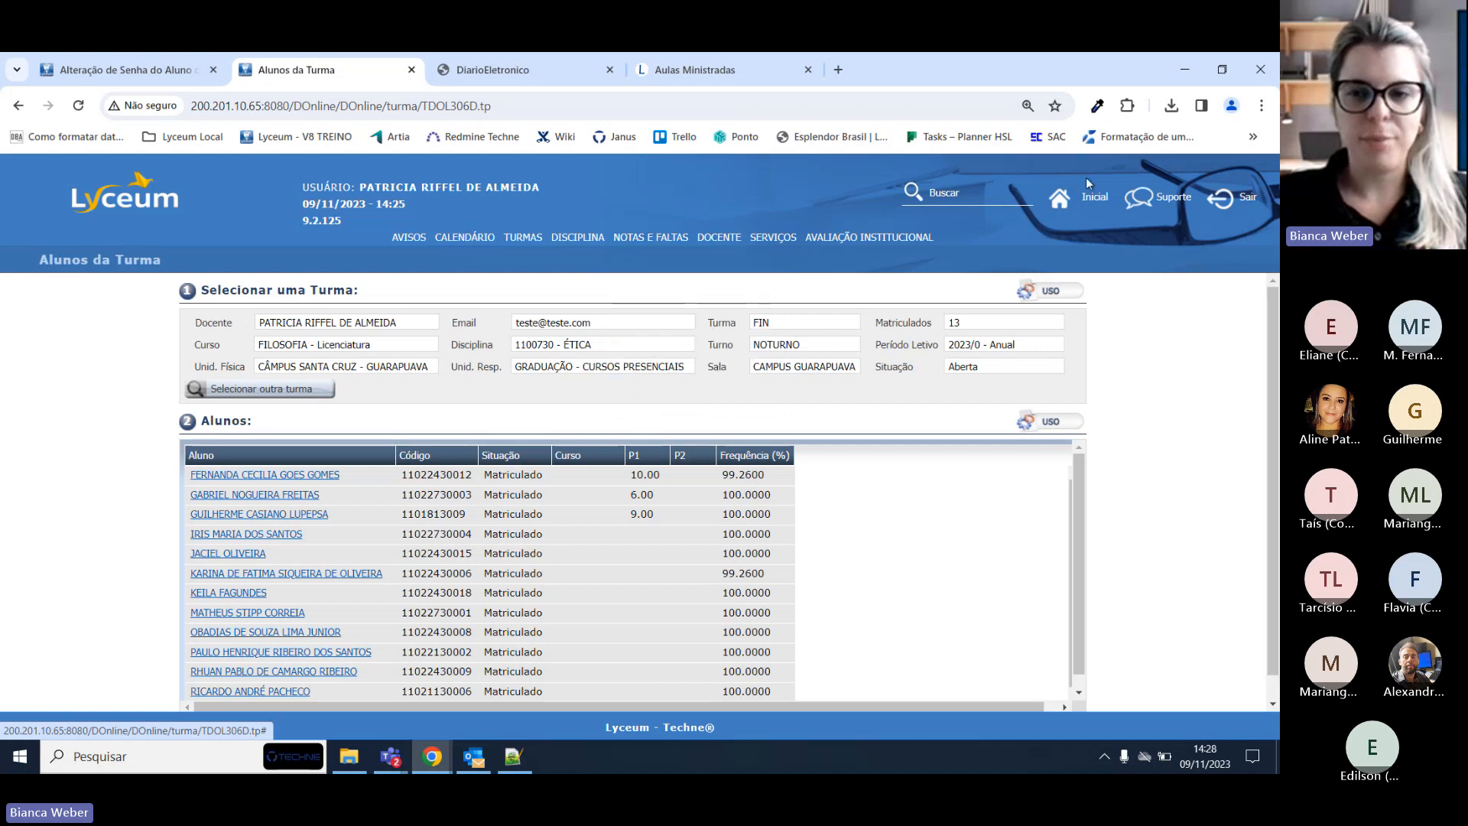
click(1086, 197)
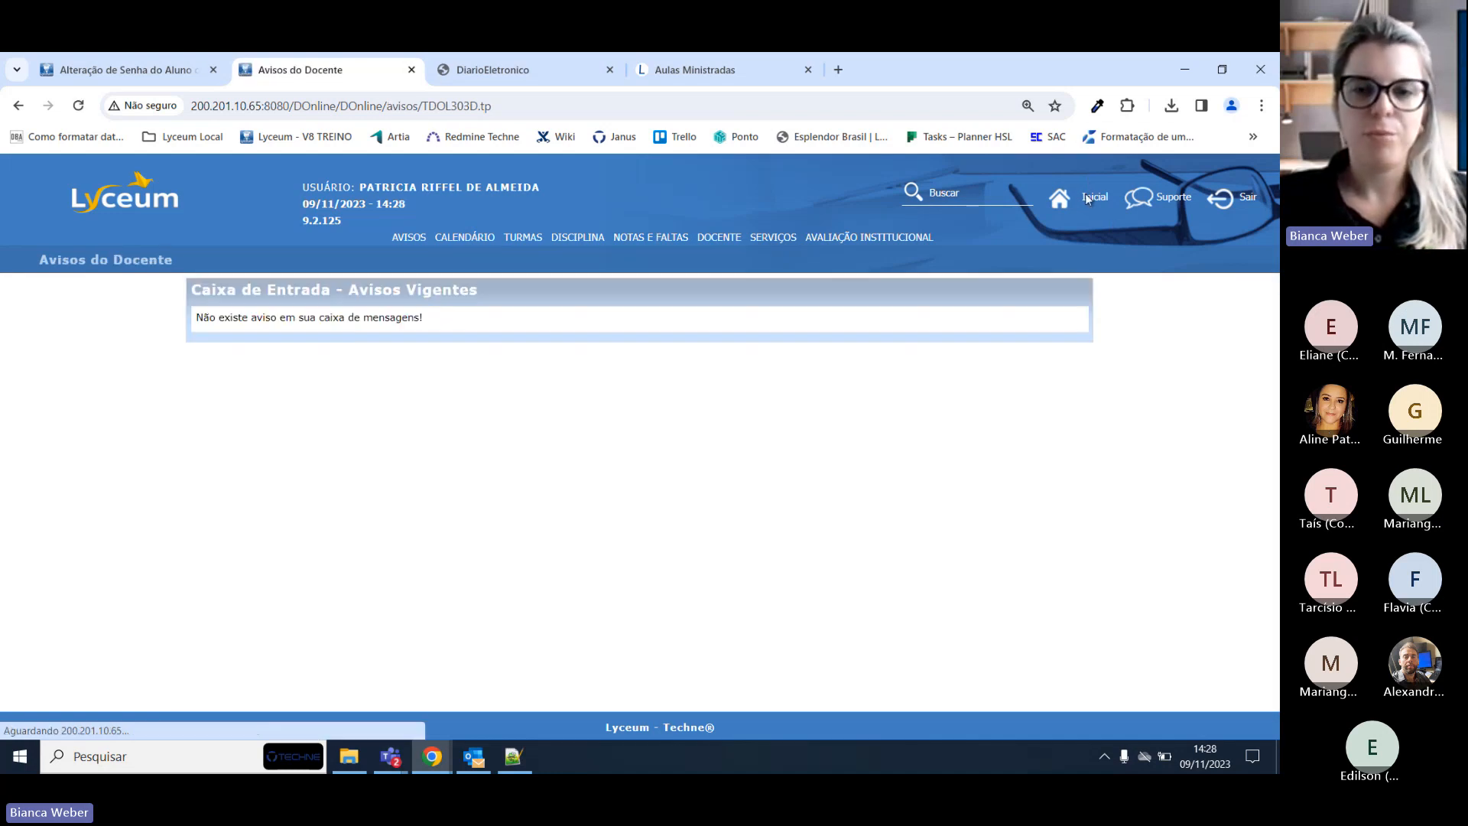
mouse_move(662, 241)
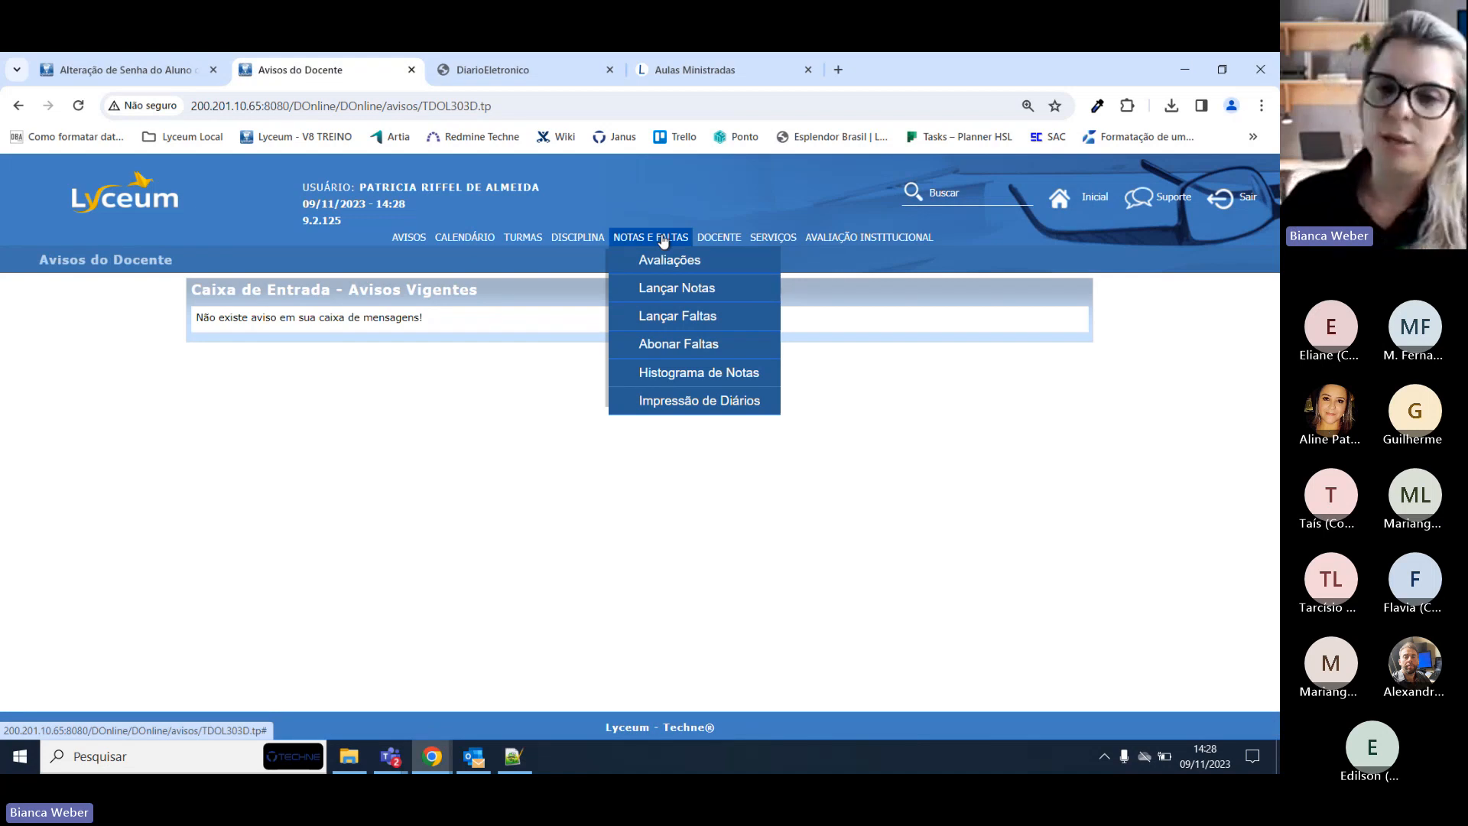
Open Lançar Notas and check discipline 1100730 - ÉTICA, class FIN, with its P1 grades.
click(674, 288)
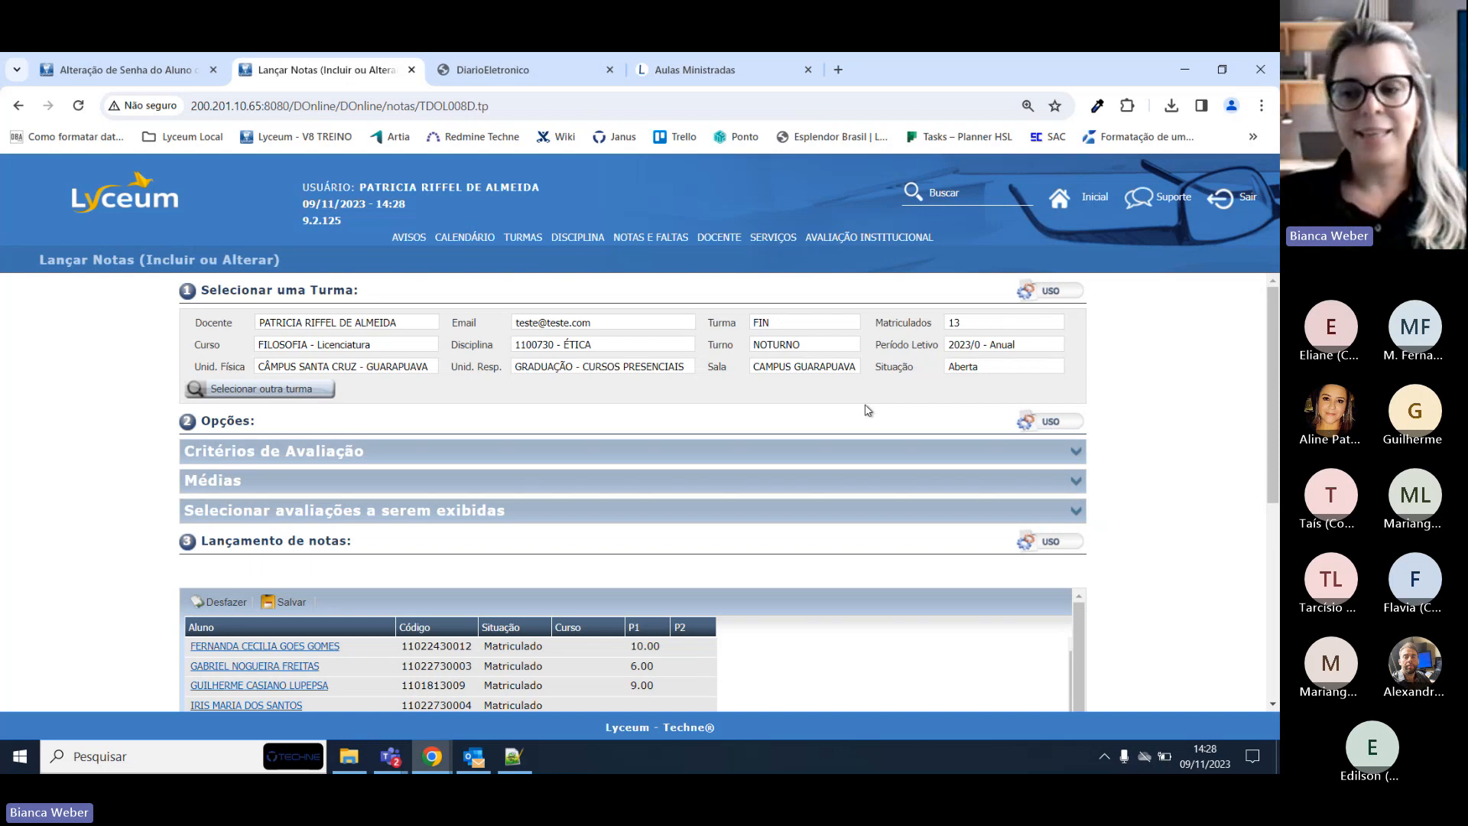
scroll(857, 458, down, 2)
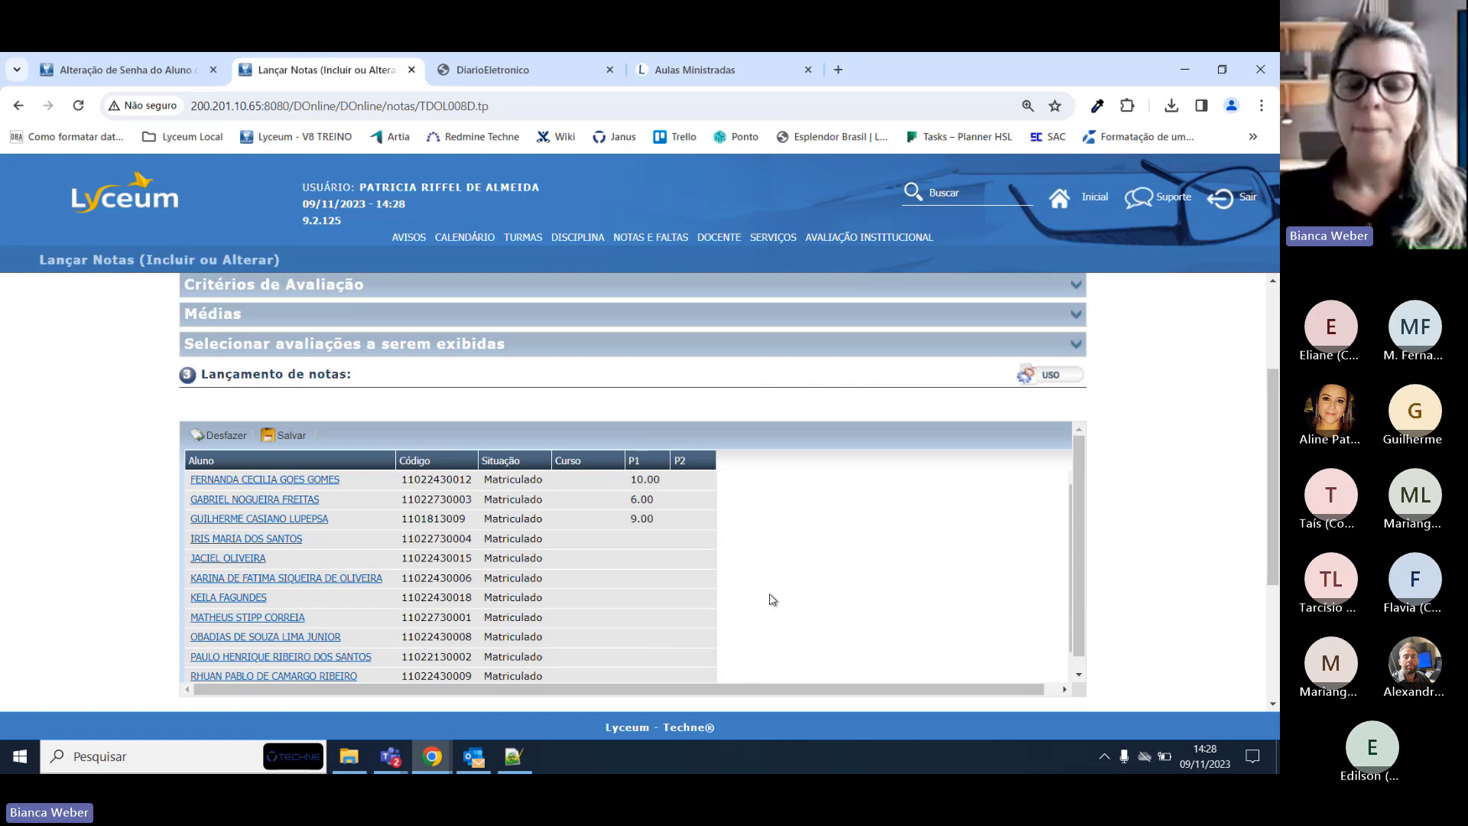
scroll(730, 518, up, 2)
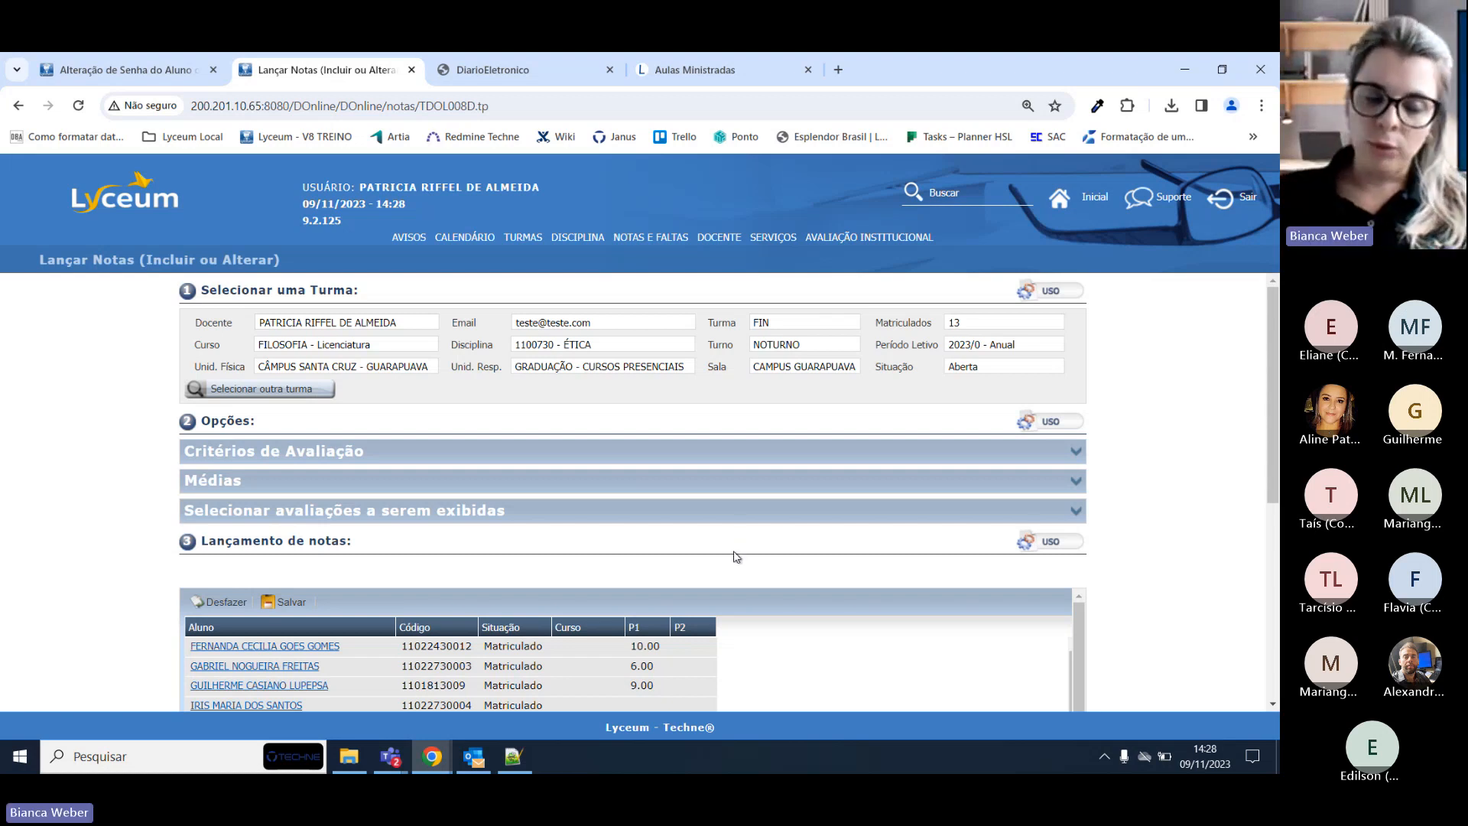
click(598, 349)
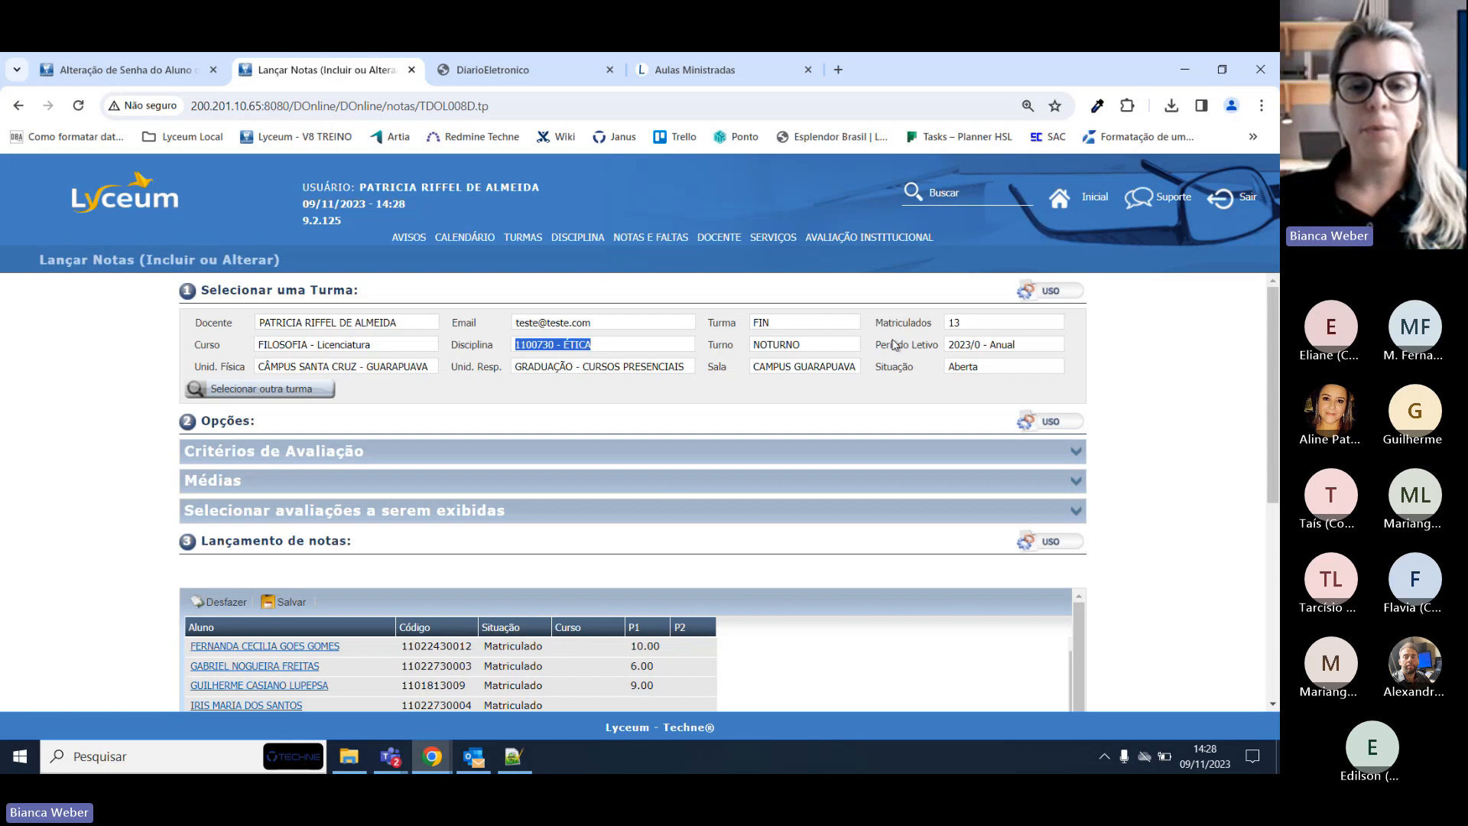
click(811, 325)
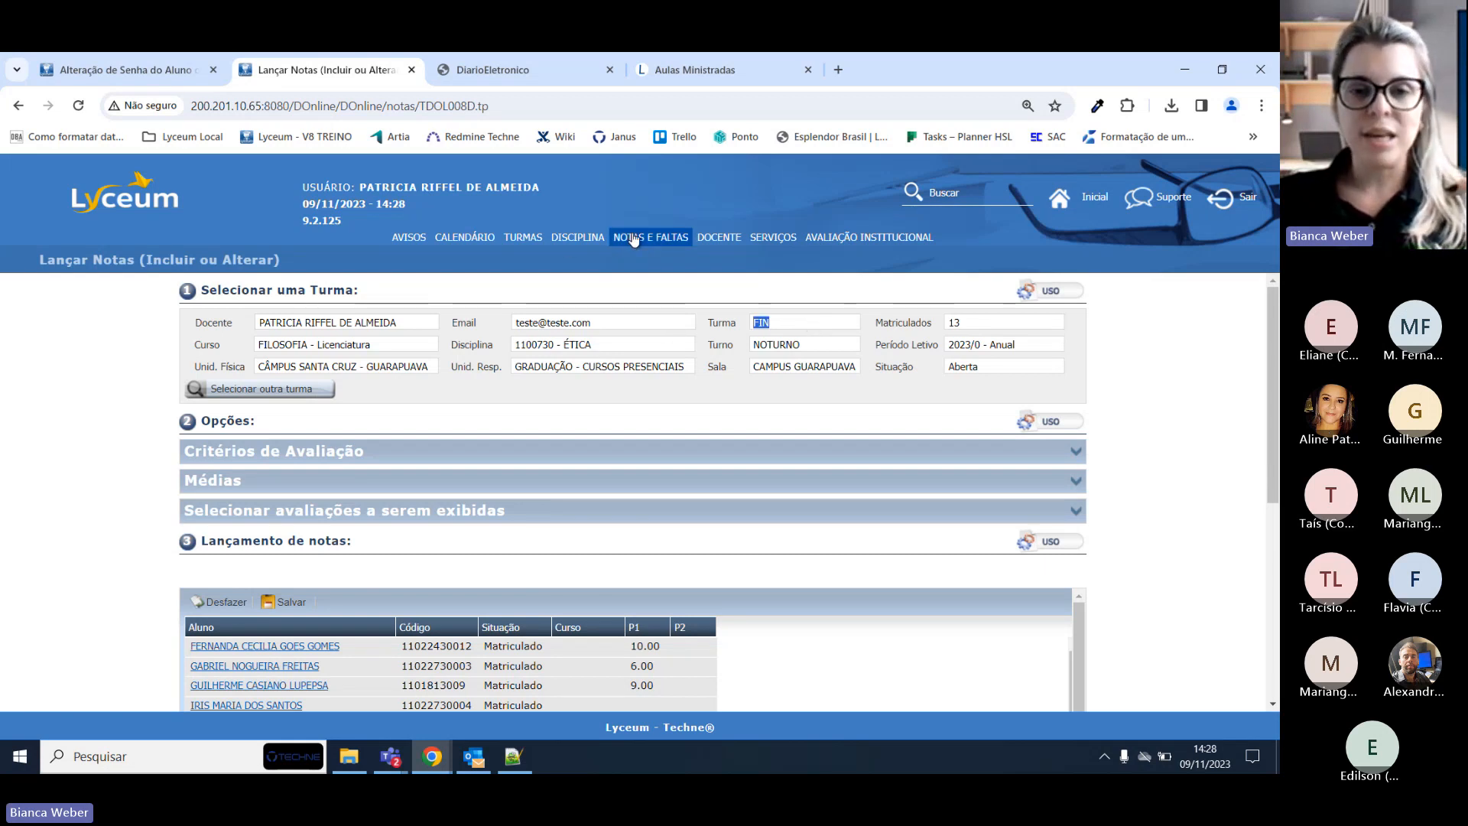
Visit the absence entry page, then reopen grade entry for the ÉTICA class.
click(656, 317)
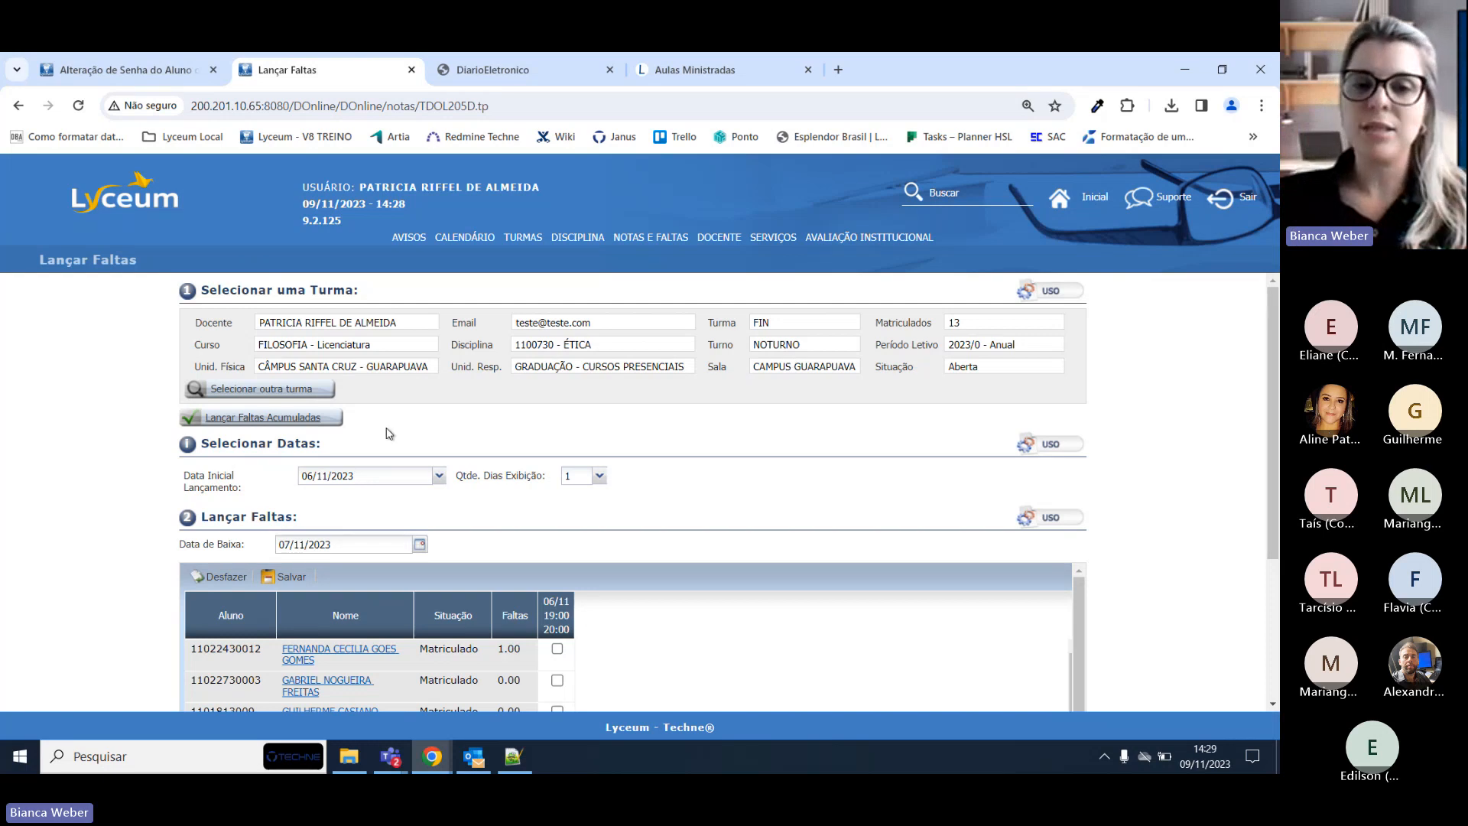
mouse_move(669, 244)
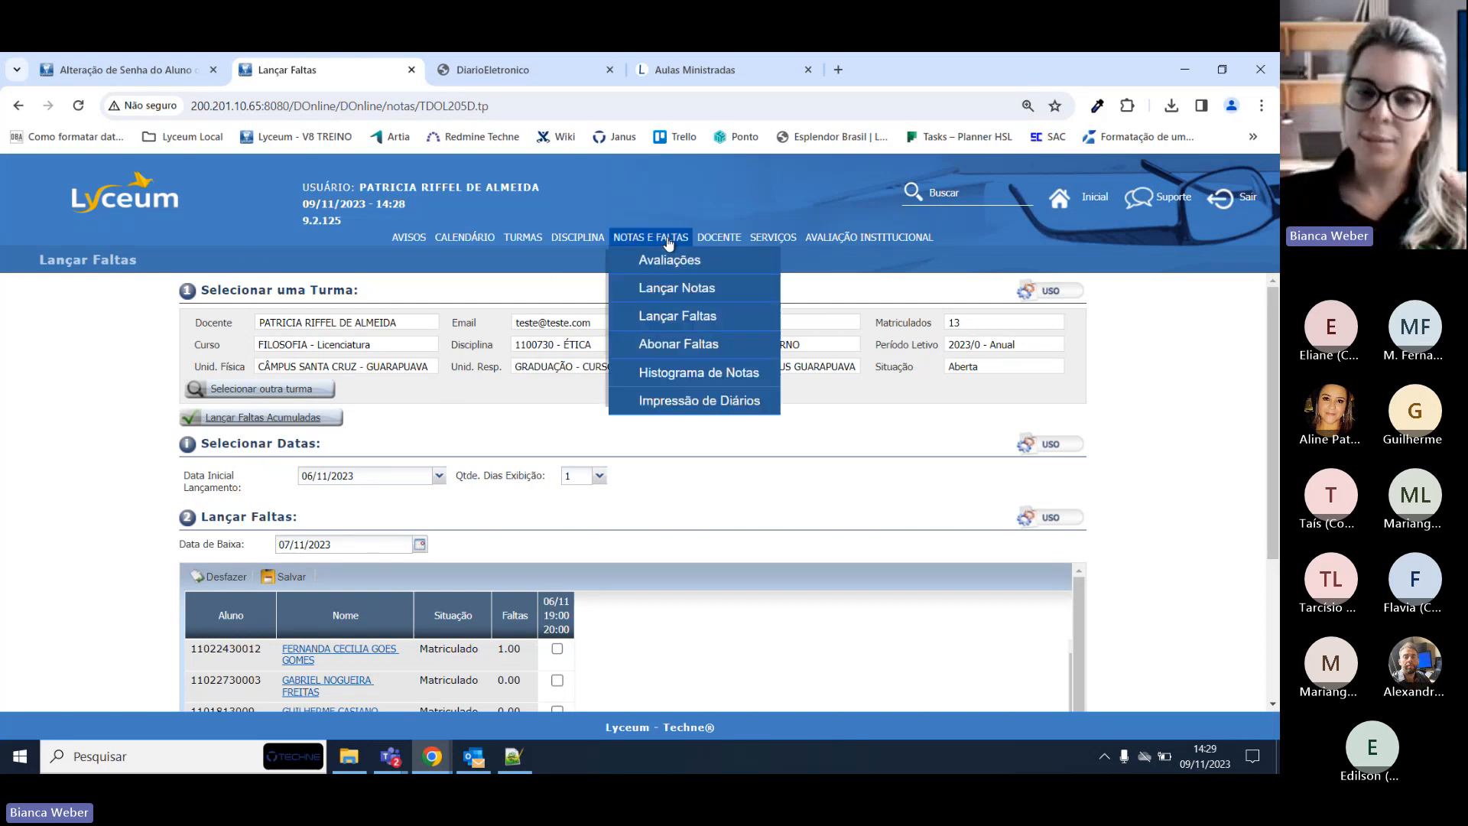
click(672, 285)
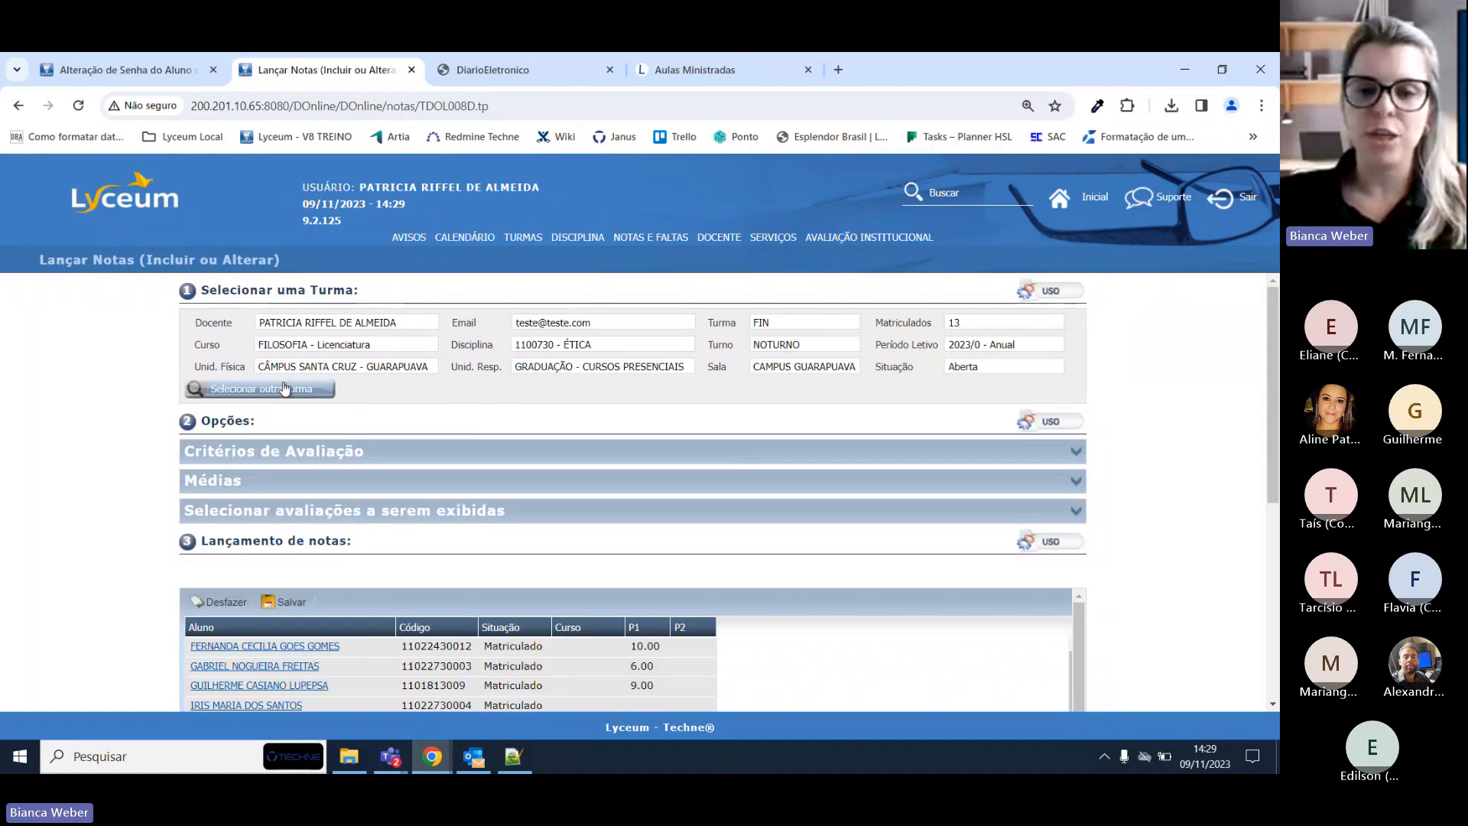
click(280, 389)
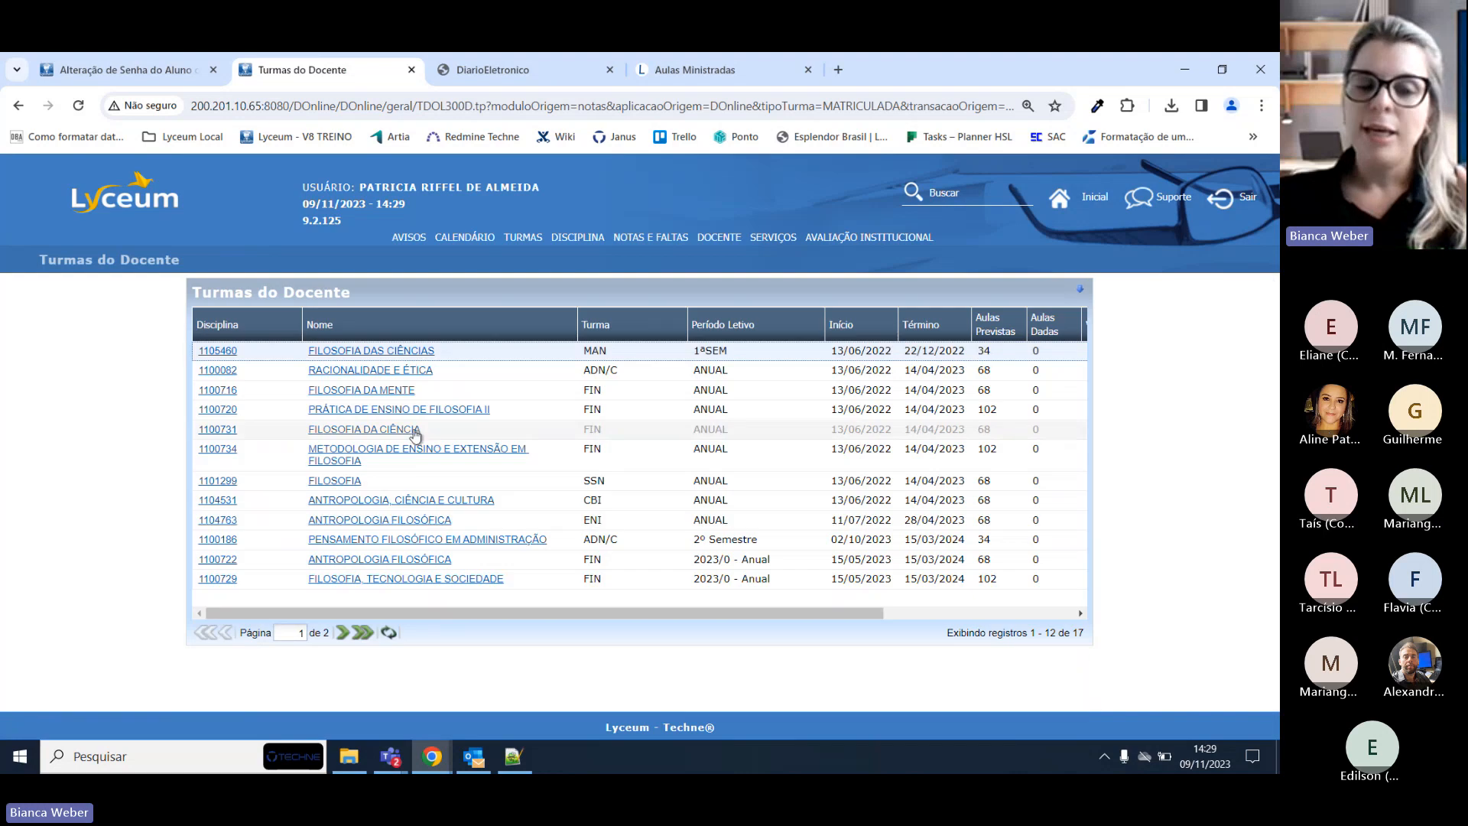
click(343, 632)
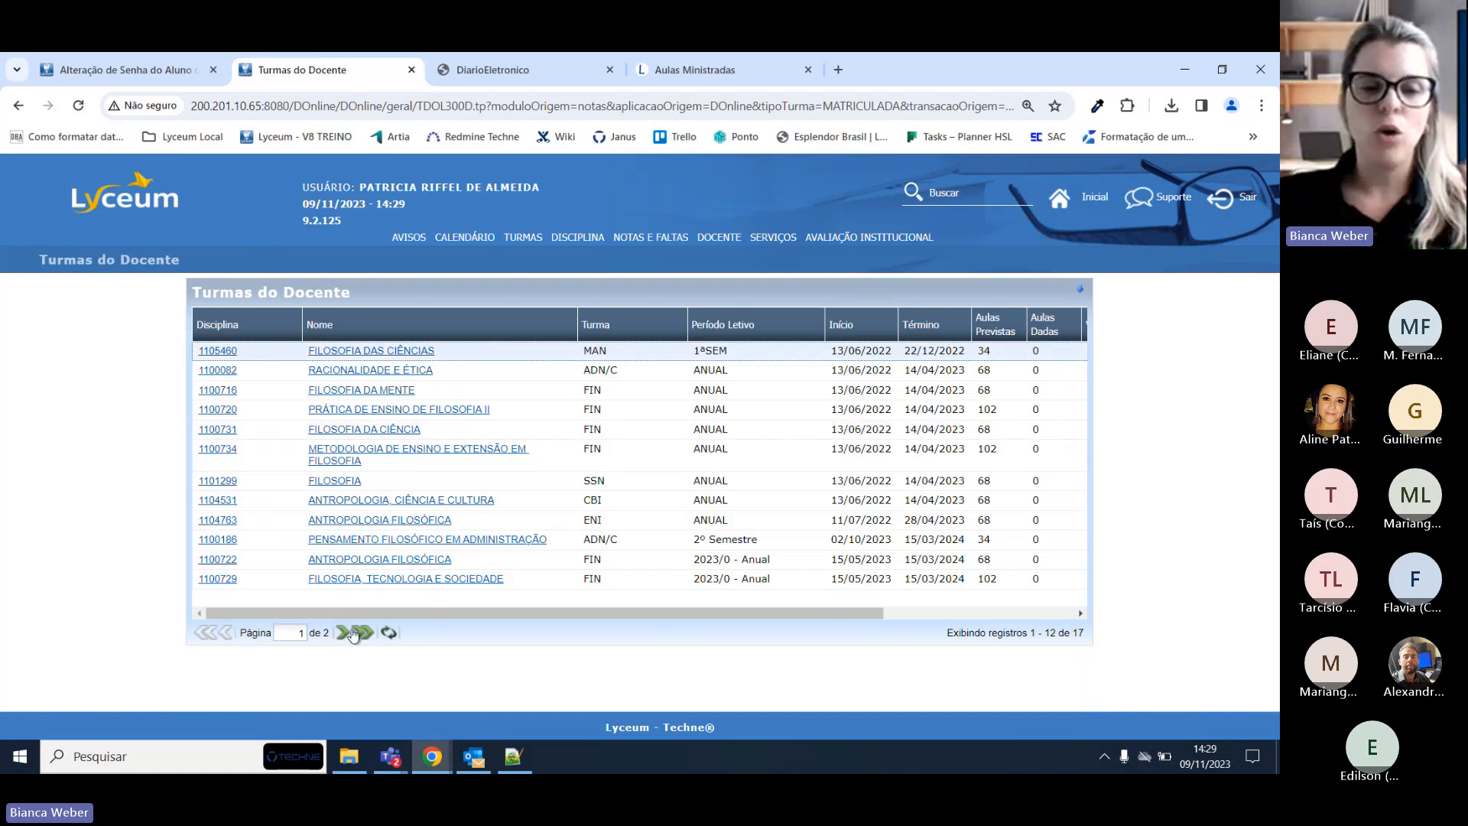
click(315, 352)
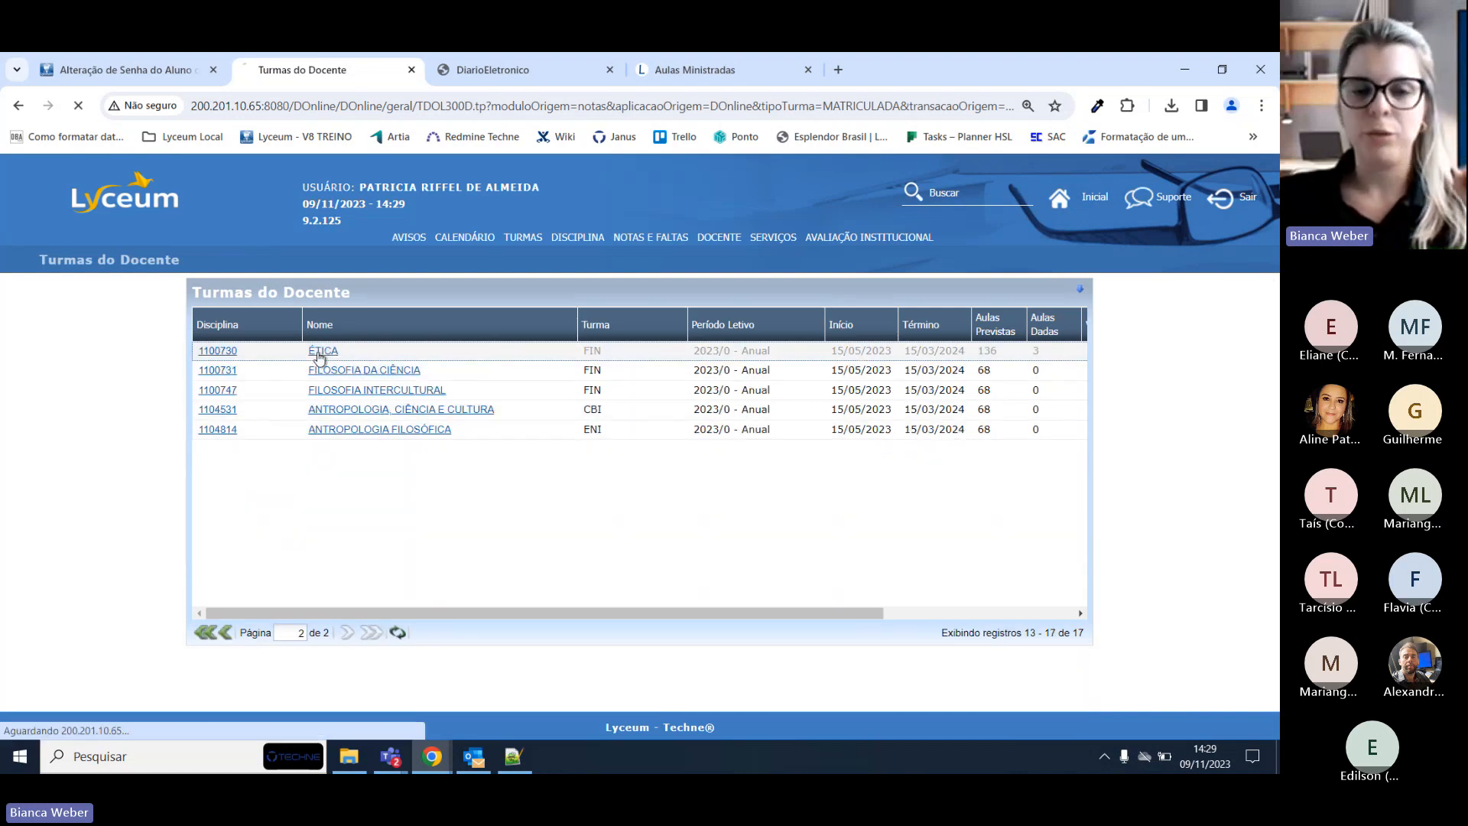
scroll(599, 506, down, 3)
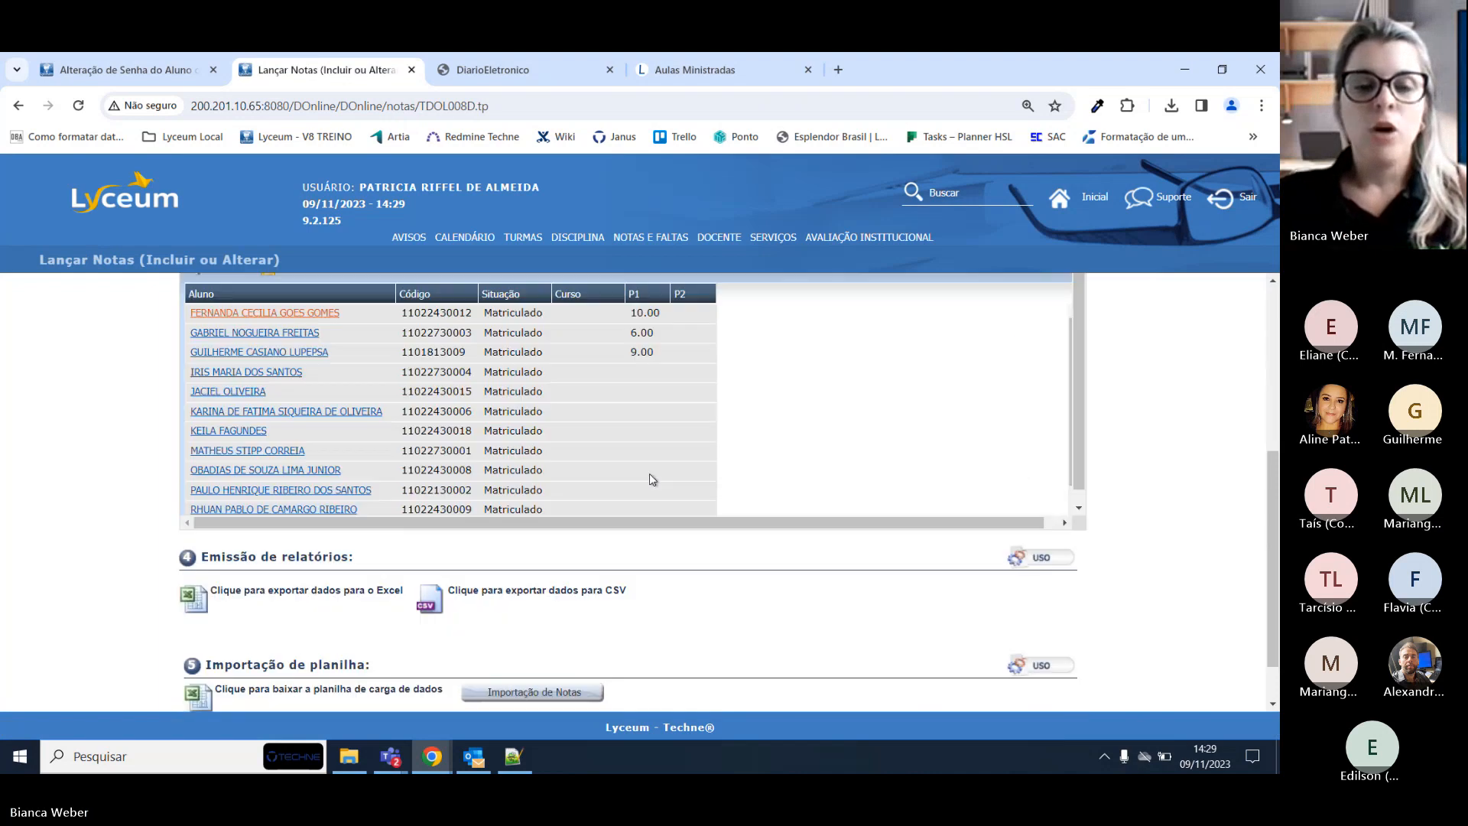
scroll(649, 474, up, 2)
scroll(750, 393, up, 1)
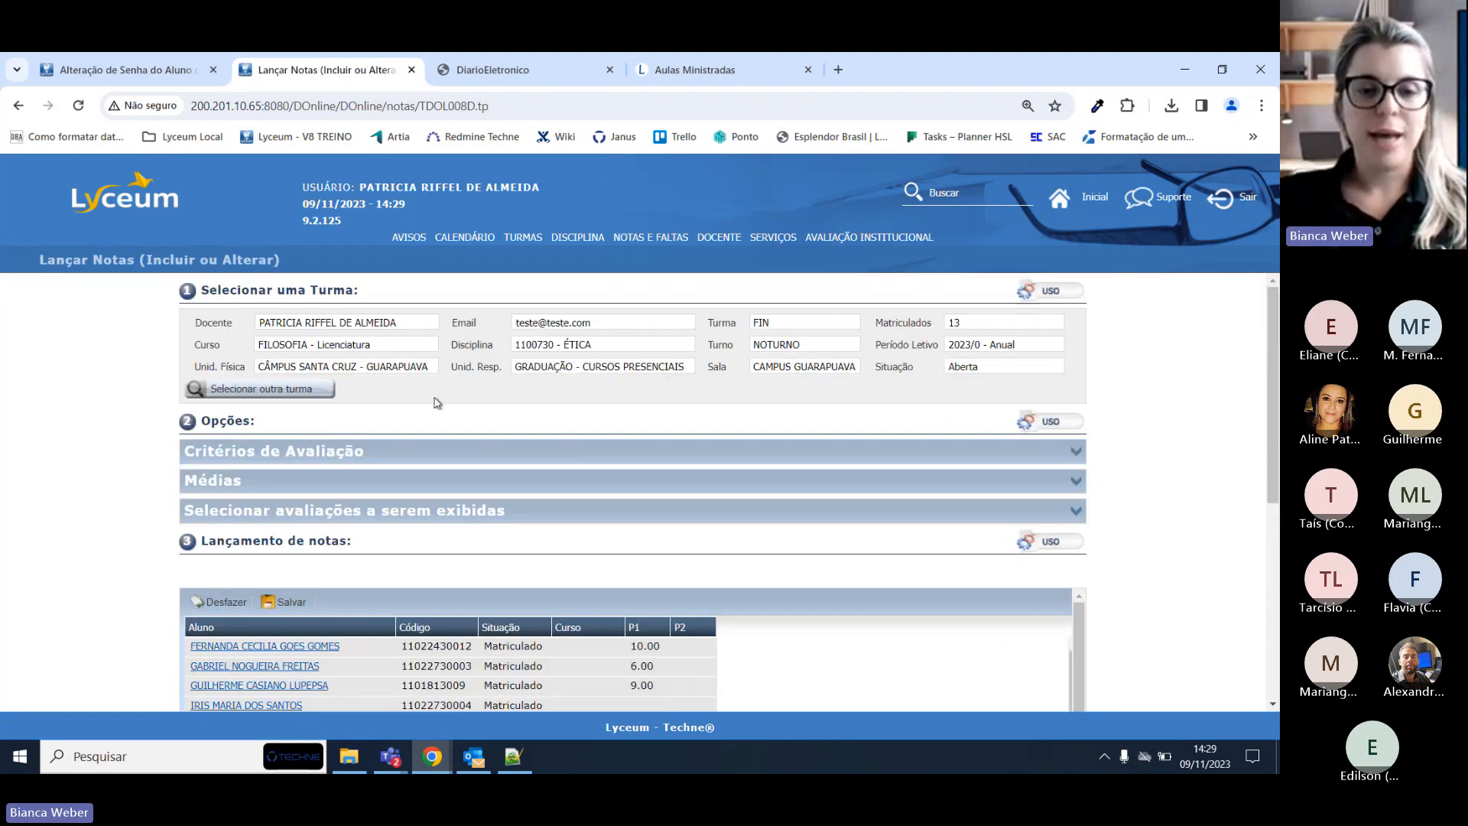
scroll(294, 345, down, 2)
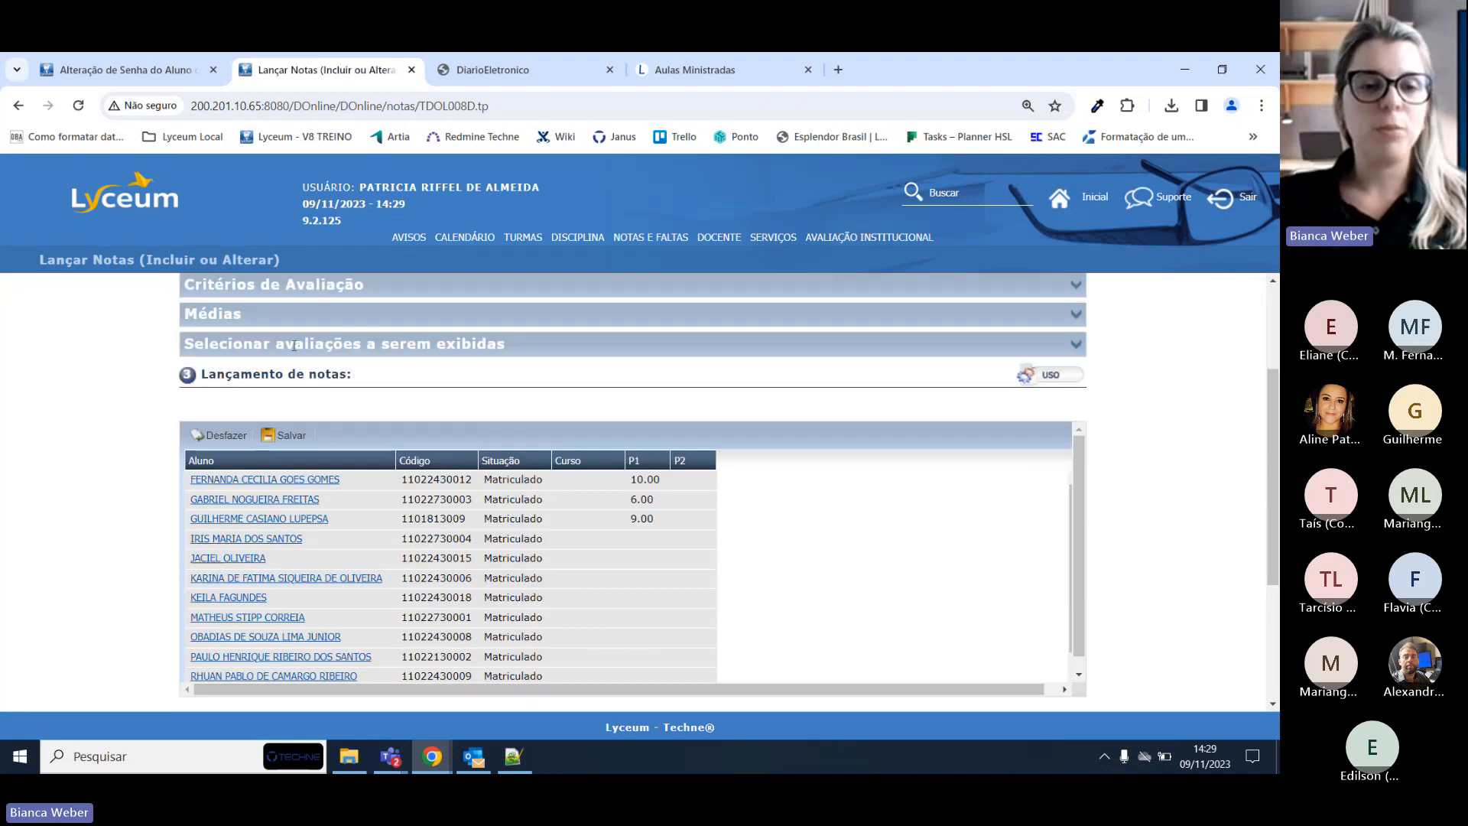
click(644, 539)
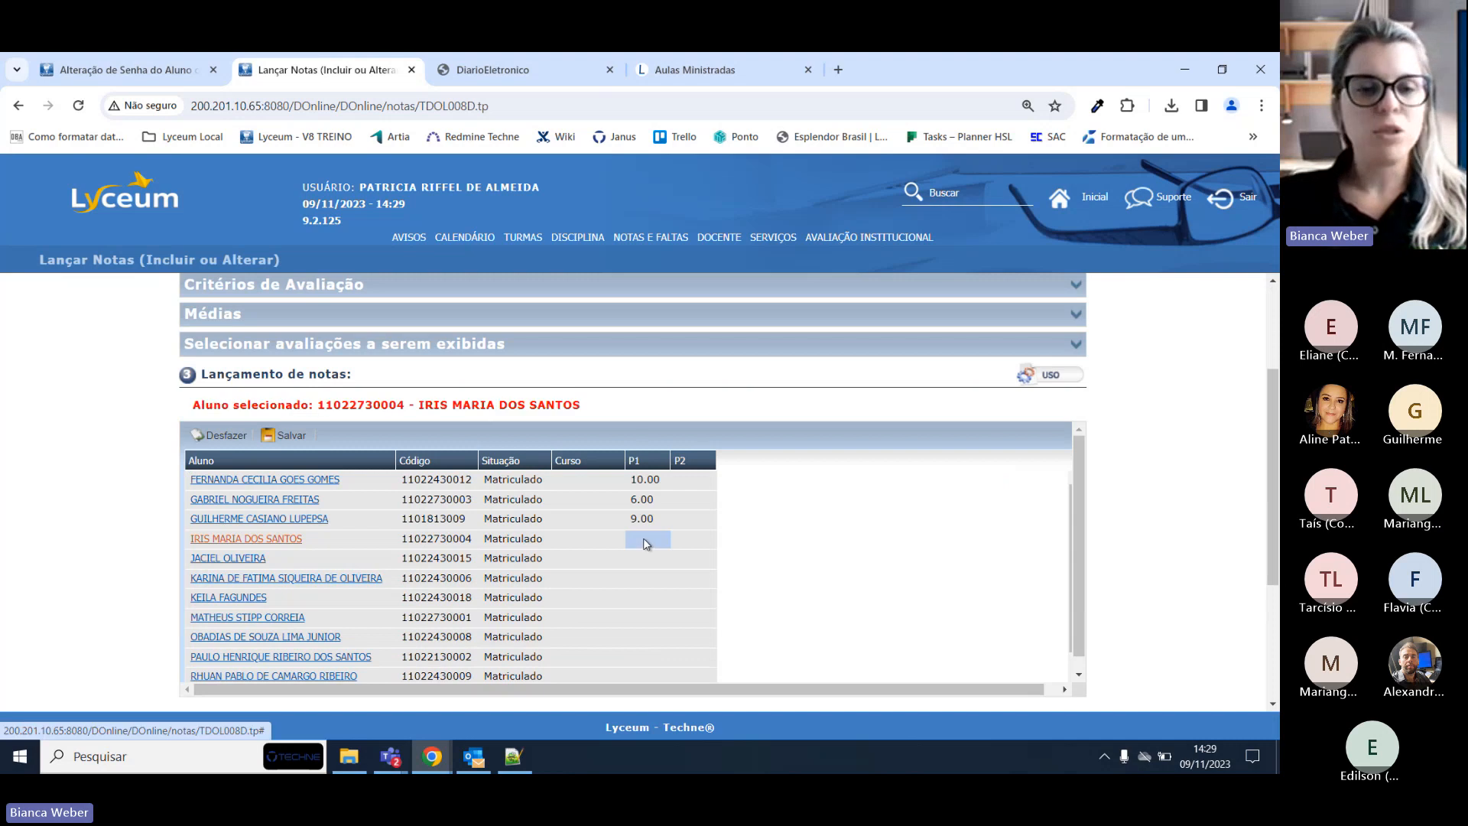
click(689, 519)
click(694, 500)
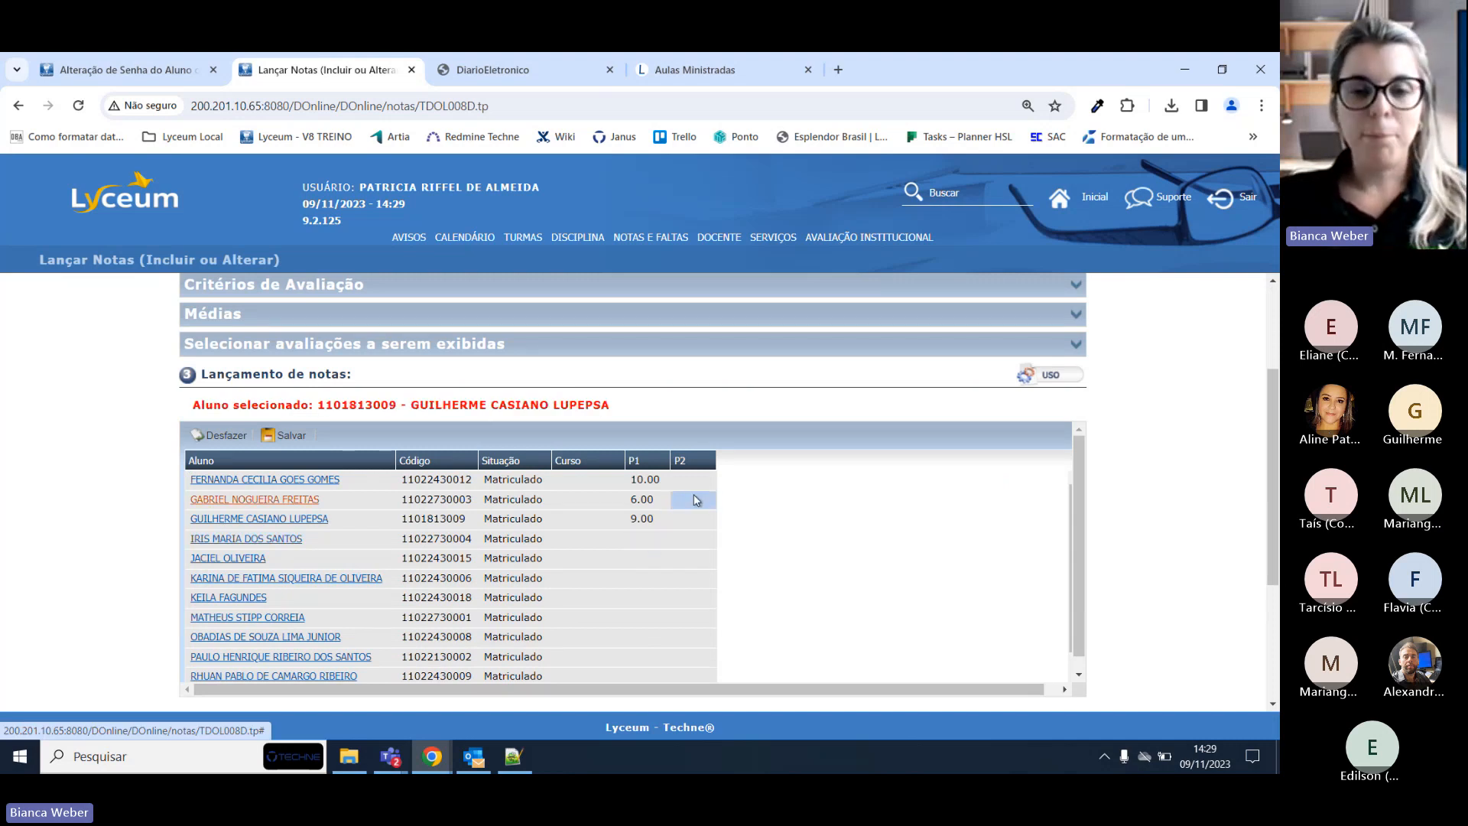
click(695, 523)
click(691, 539)
click(692, 559)
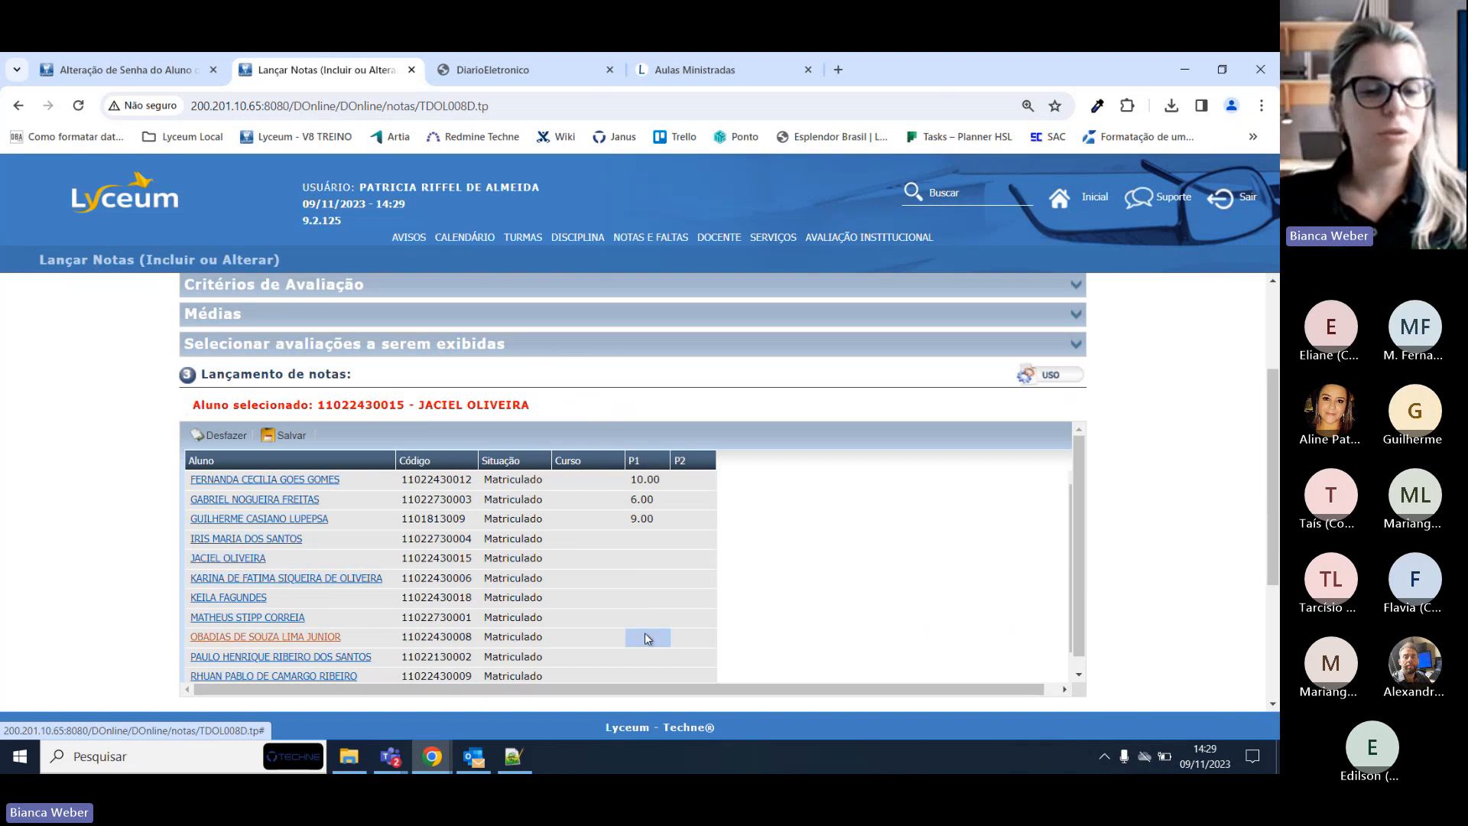
scroll(920, 417, up, 2)
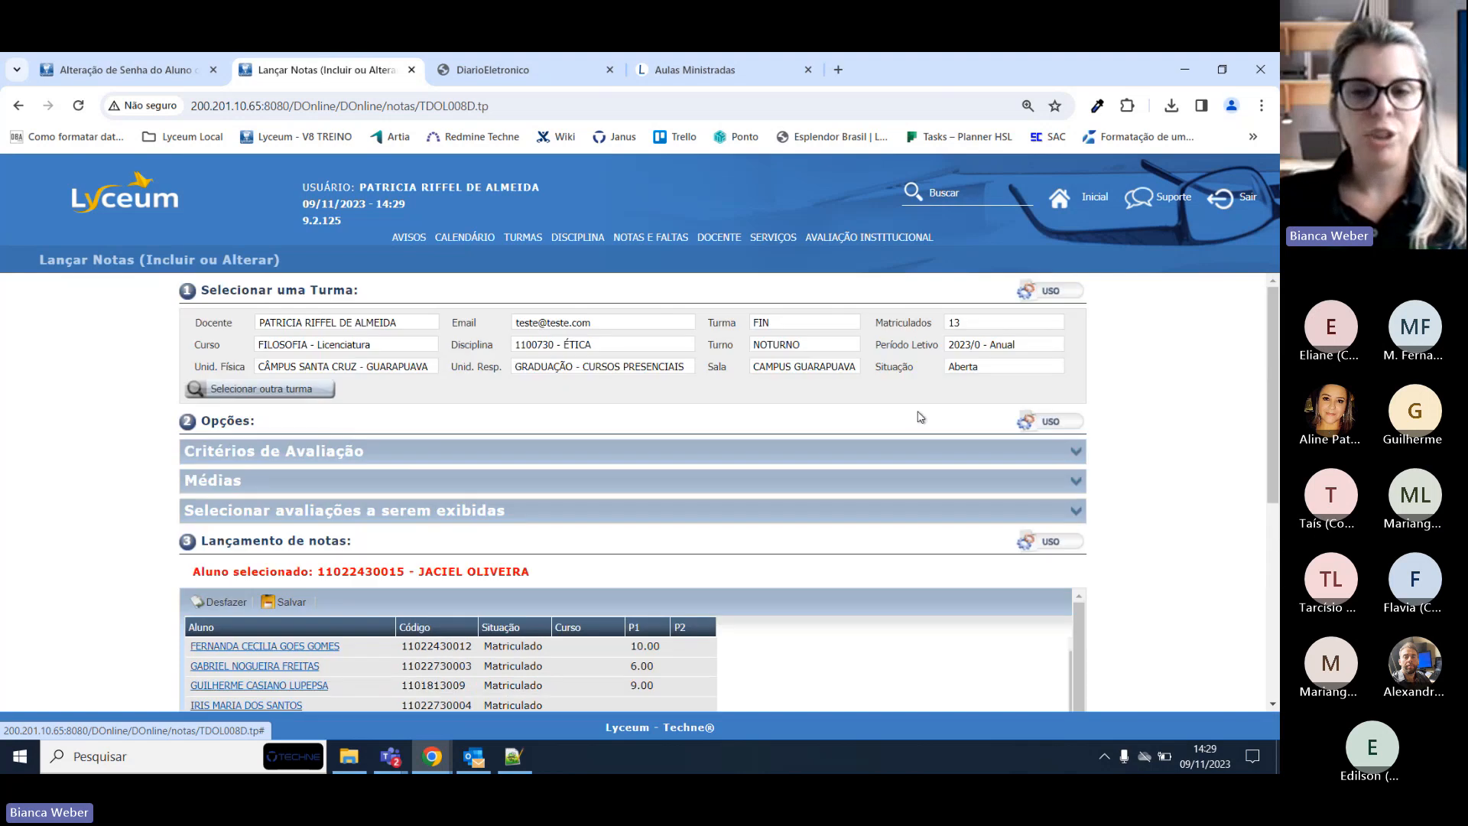
double_click(989, 372)
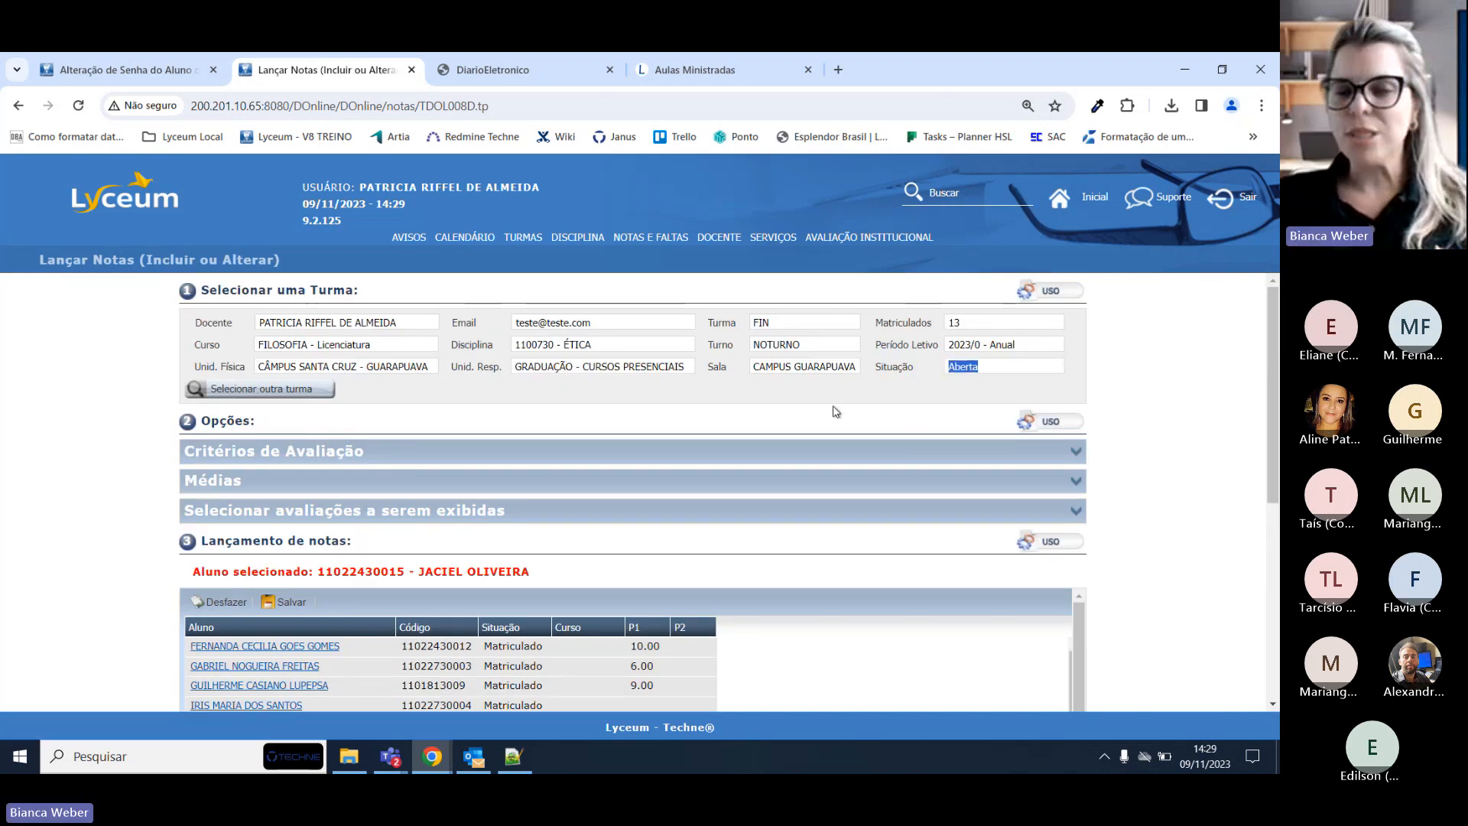
scroll(836, 412, down, 3)
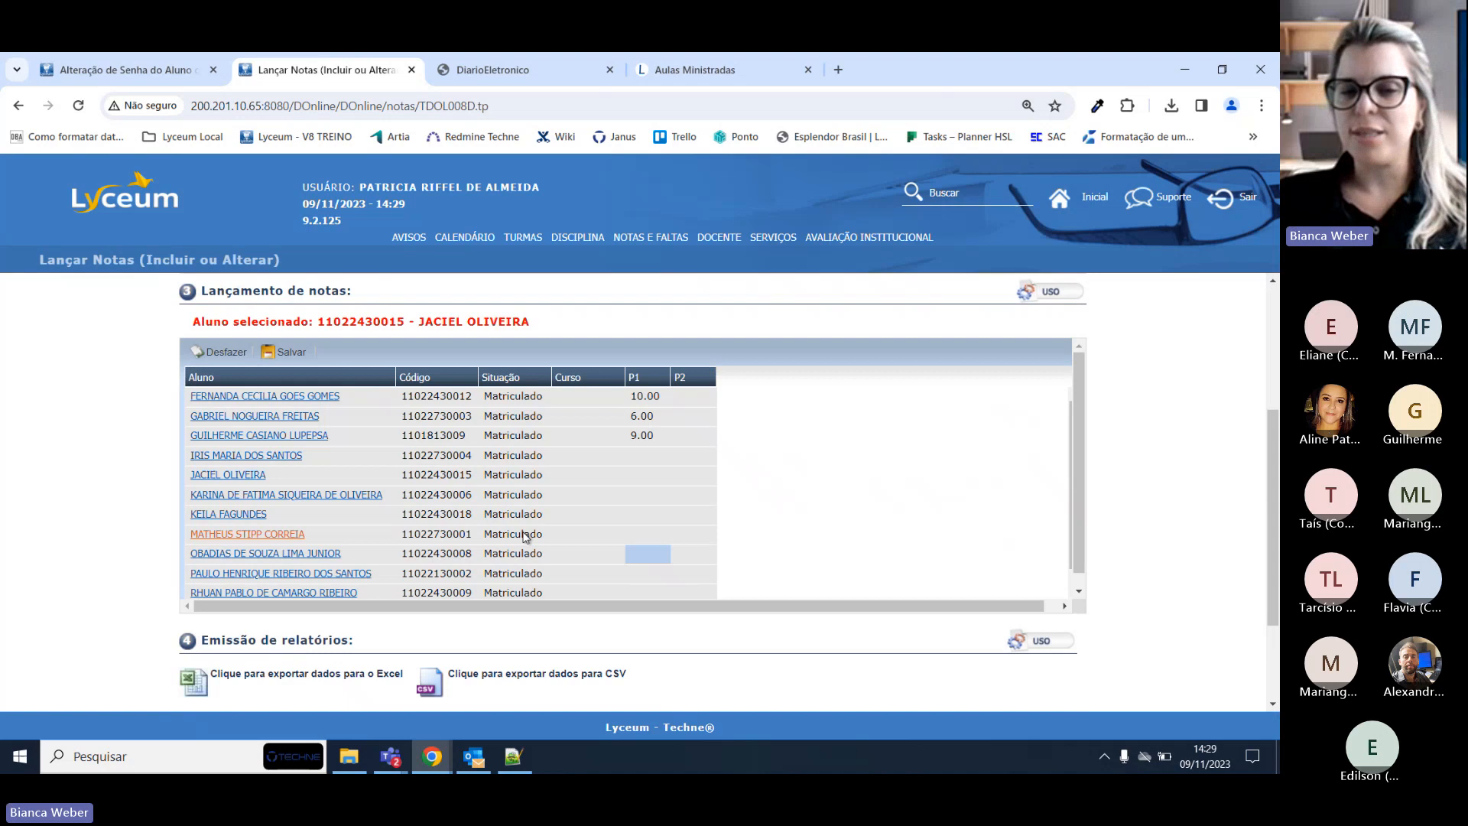
click(126, 67)
Dismiss the data-saved confirmation and open the Agenda do Curso screen via function search.
click(639, 478)
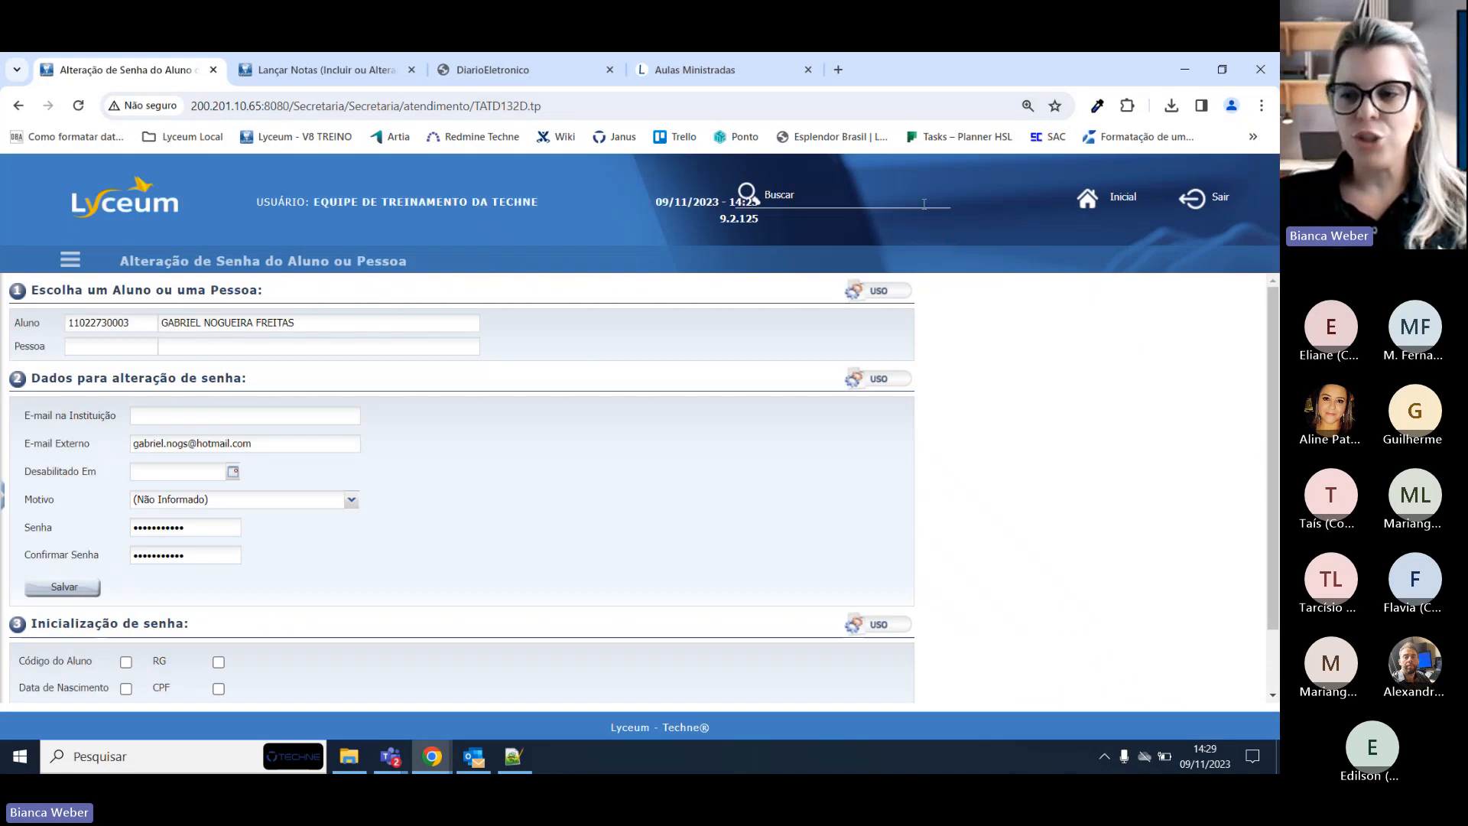
click(819, 191)
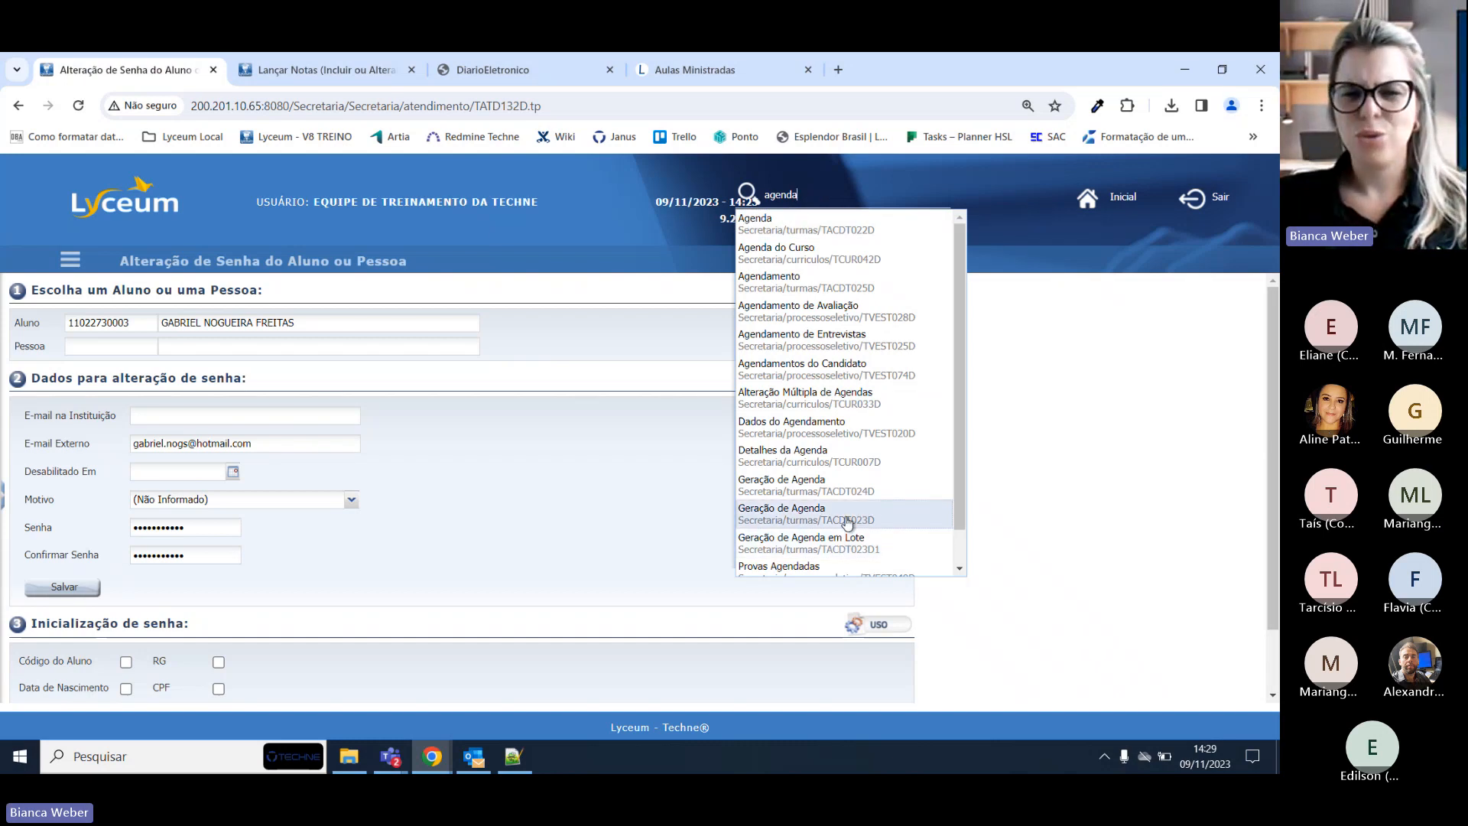
scroll(848, 527, down, 1)
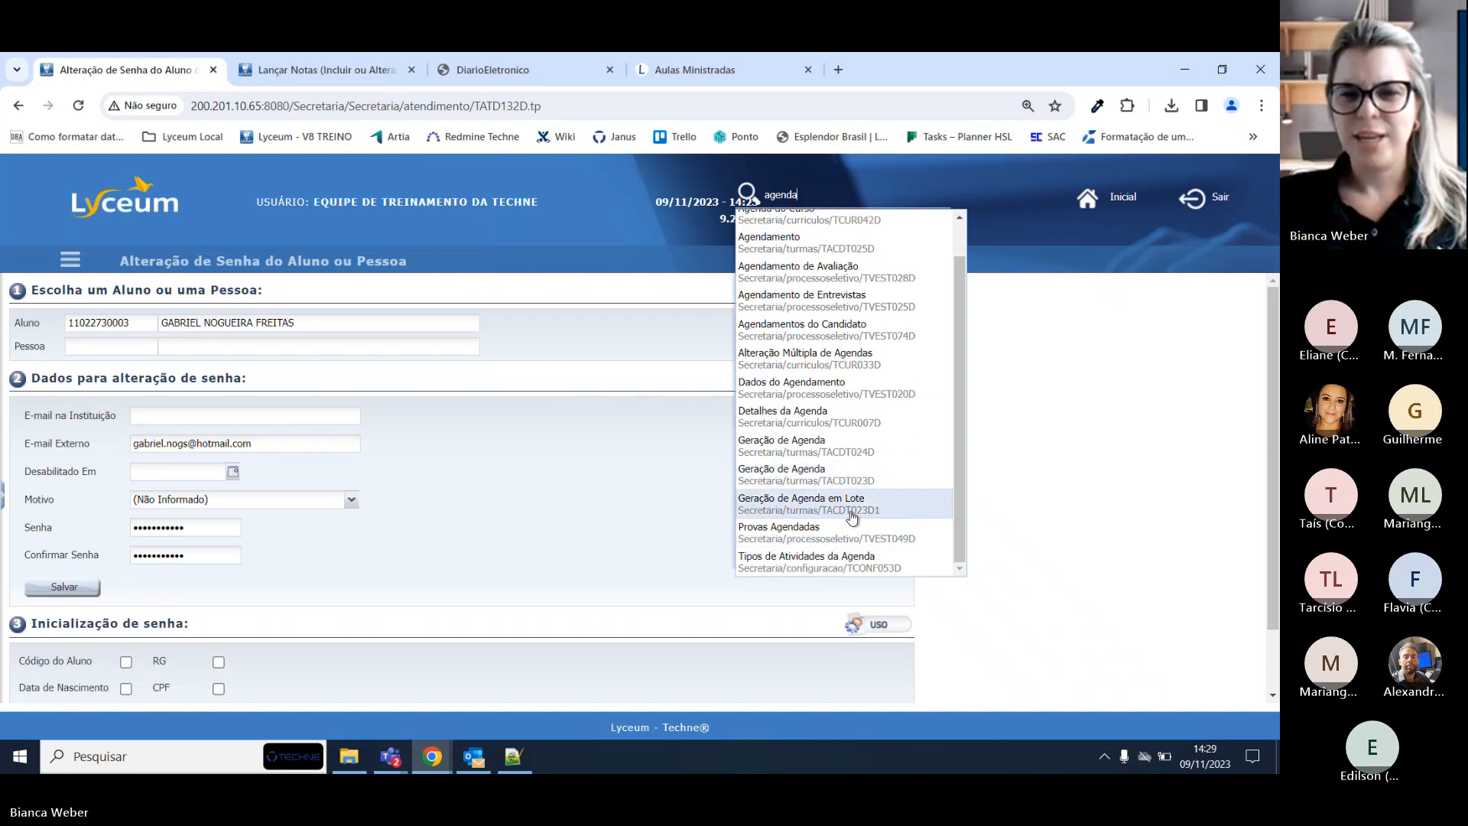
scroll(859, 419, up, 1)
click(849, 247)
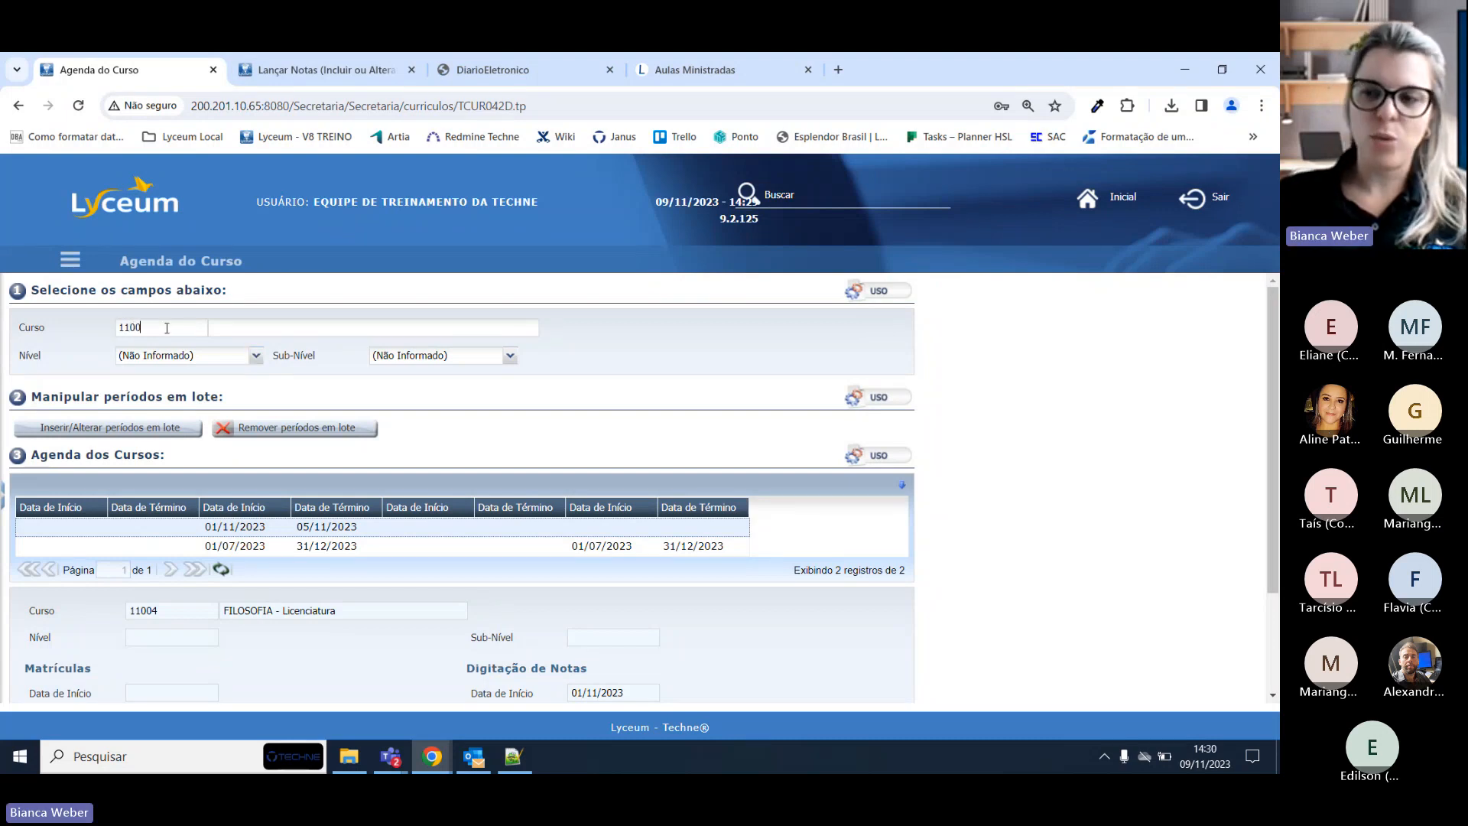
Load course 11004 and check the Digitação de Notas period, 01/11/2023 to 05/11/2023.
text(4)
key(Tab)
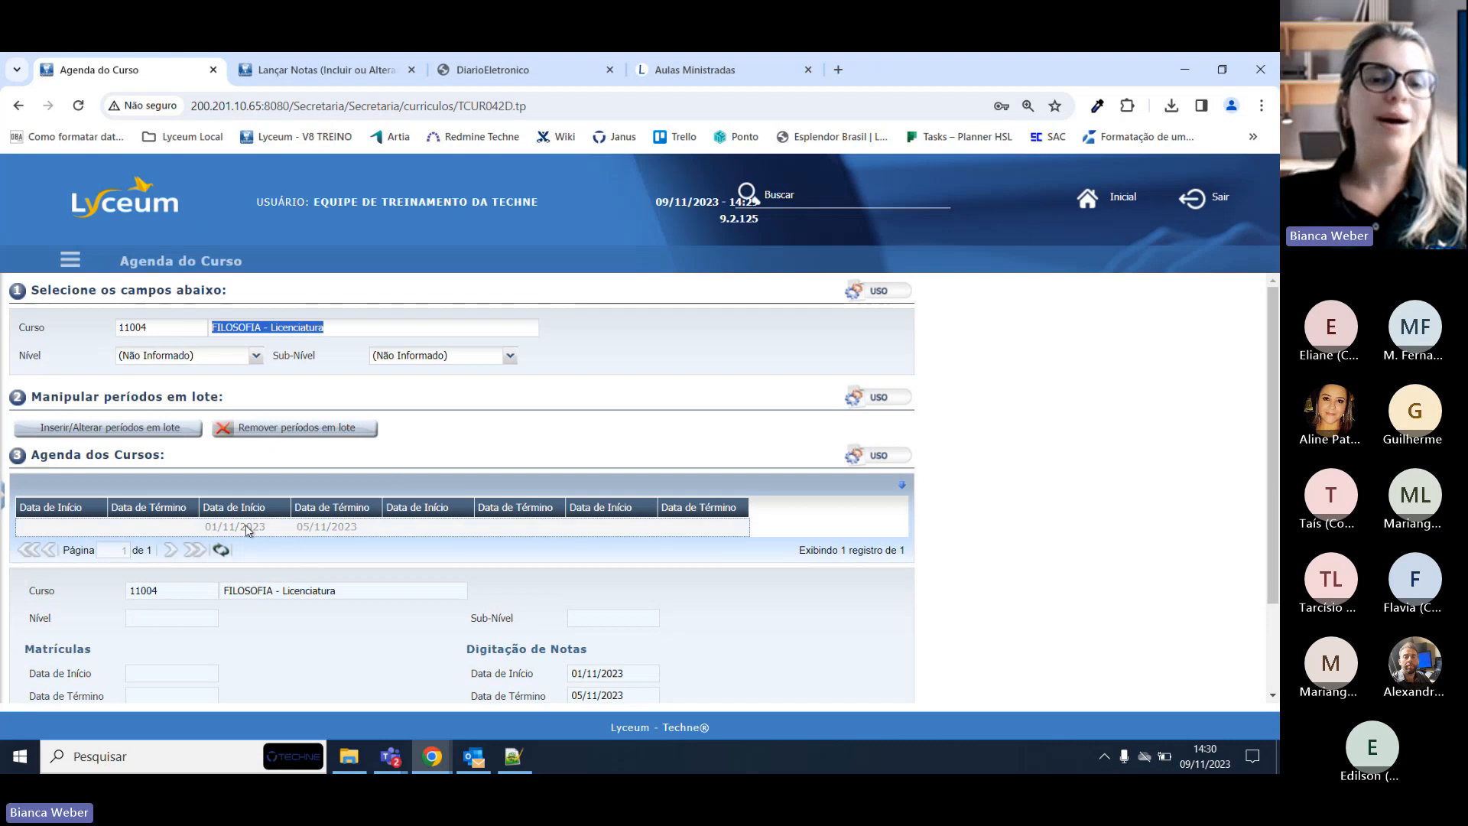
scroll(248, 531, down, 1)
drag(474, 565, 697, 611)
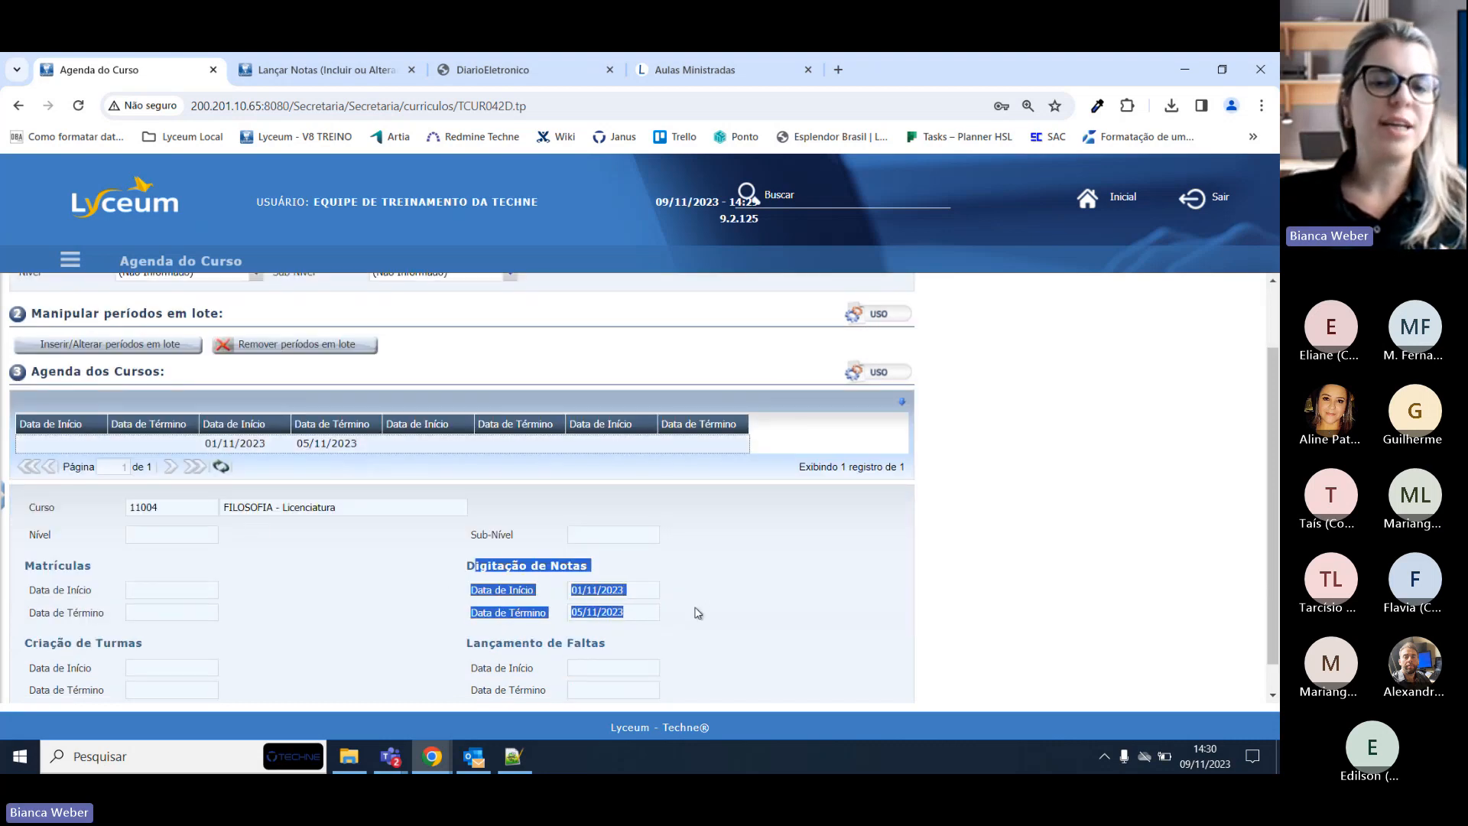
click(697, 612)
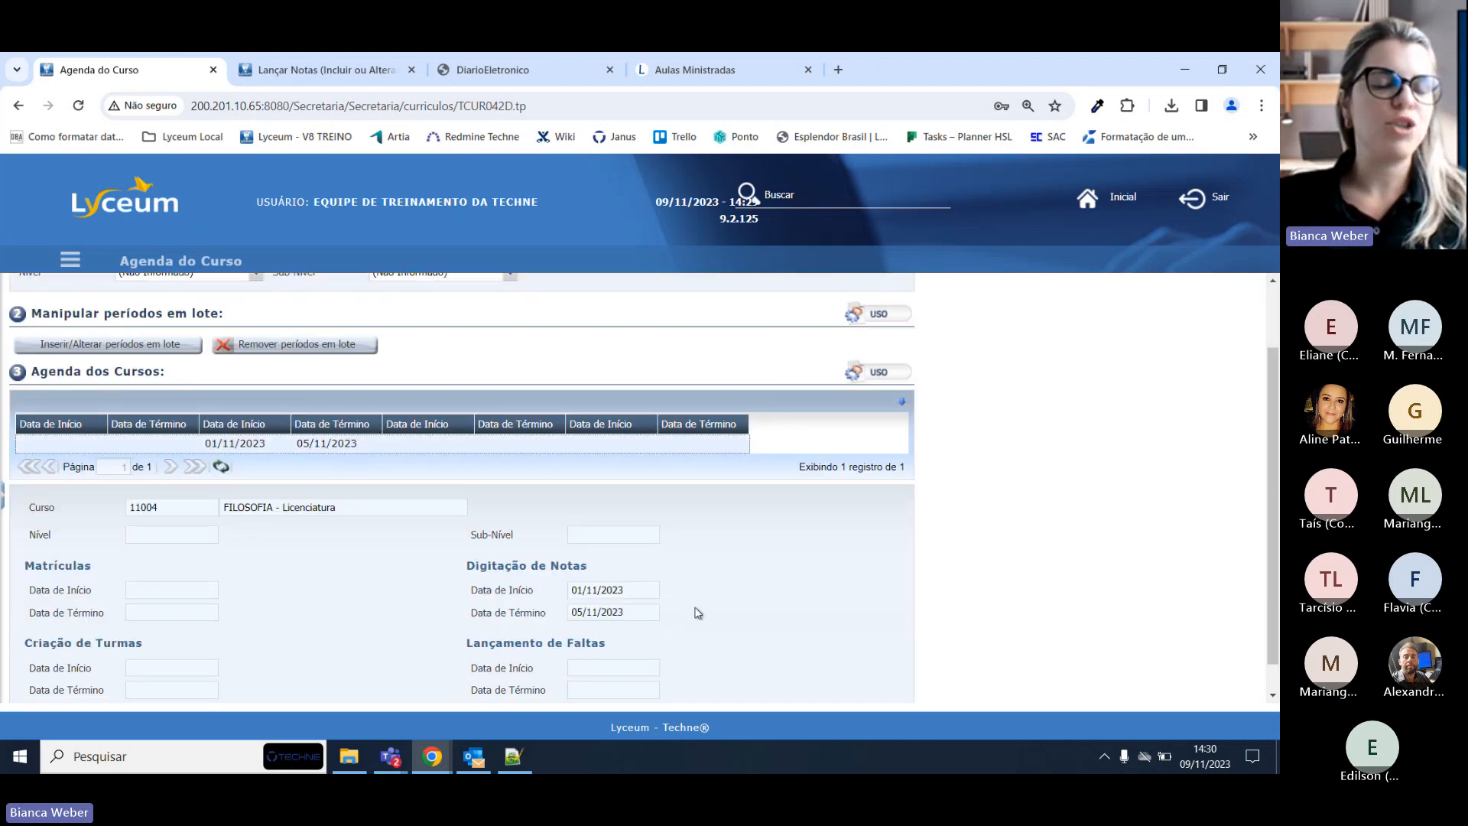
triple_click(626, 612)
click(631, 616)
drag(627, 590, 567, 595)
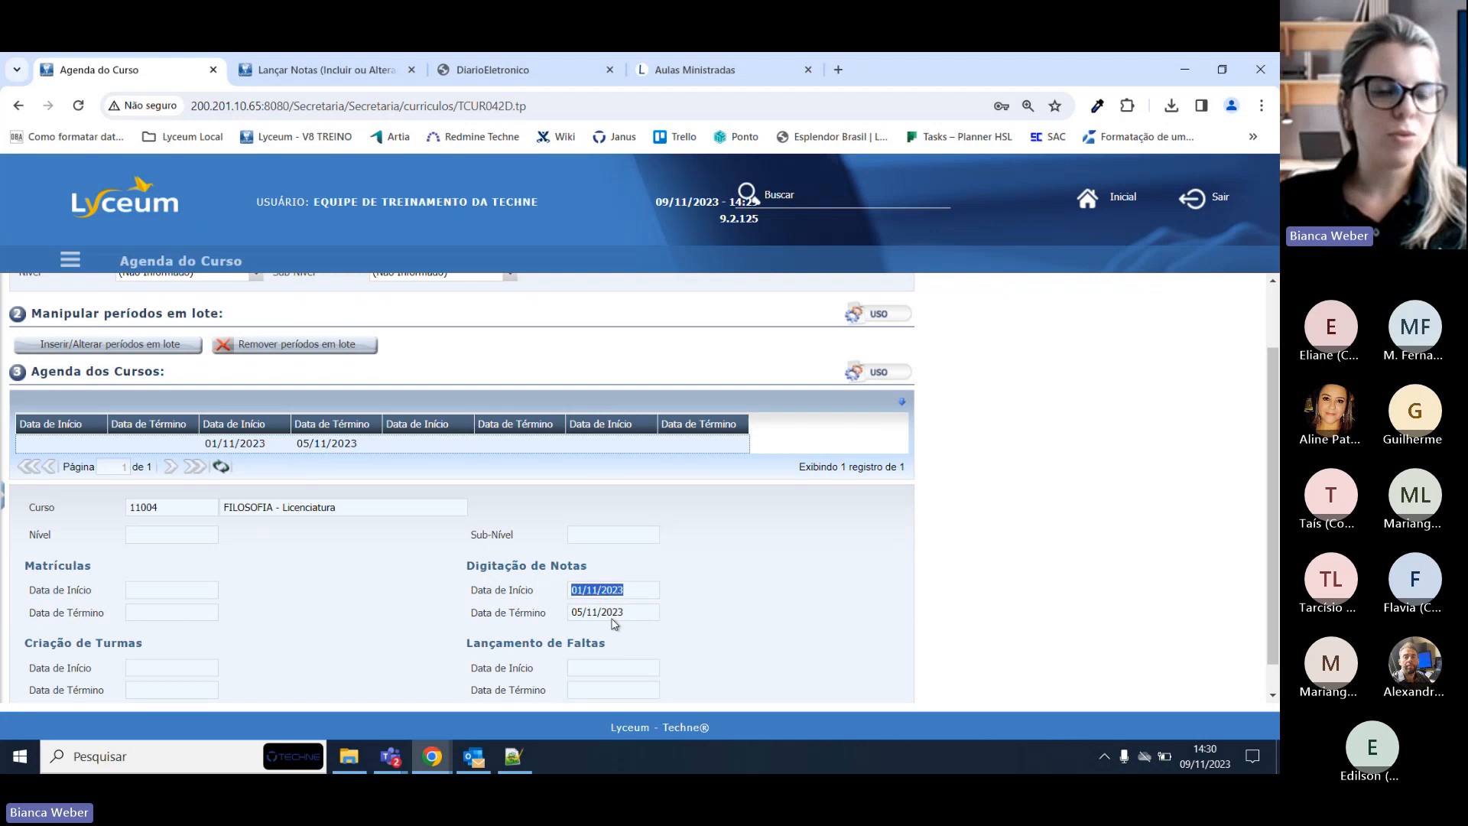
click(611, 612)
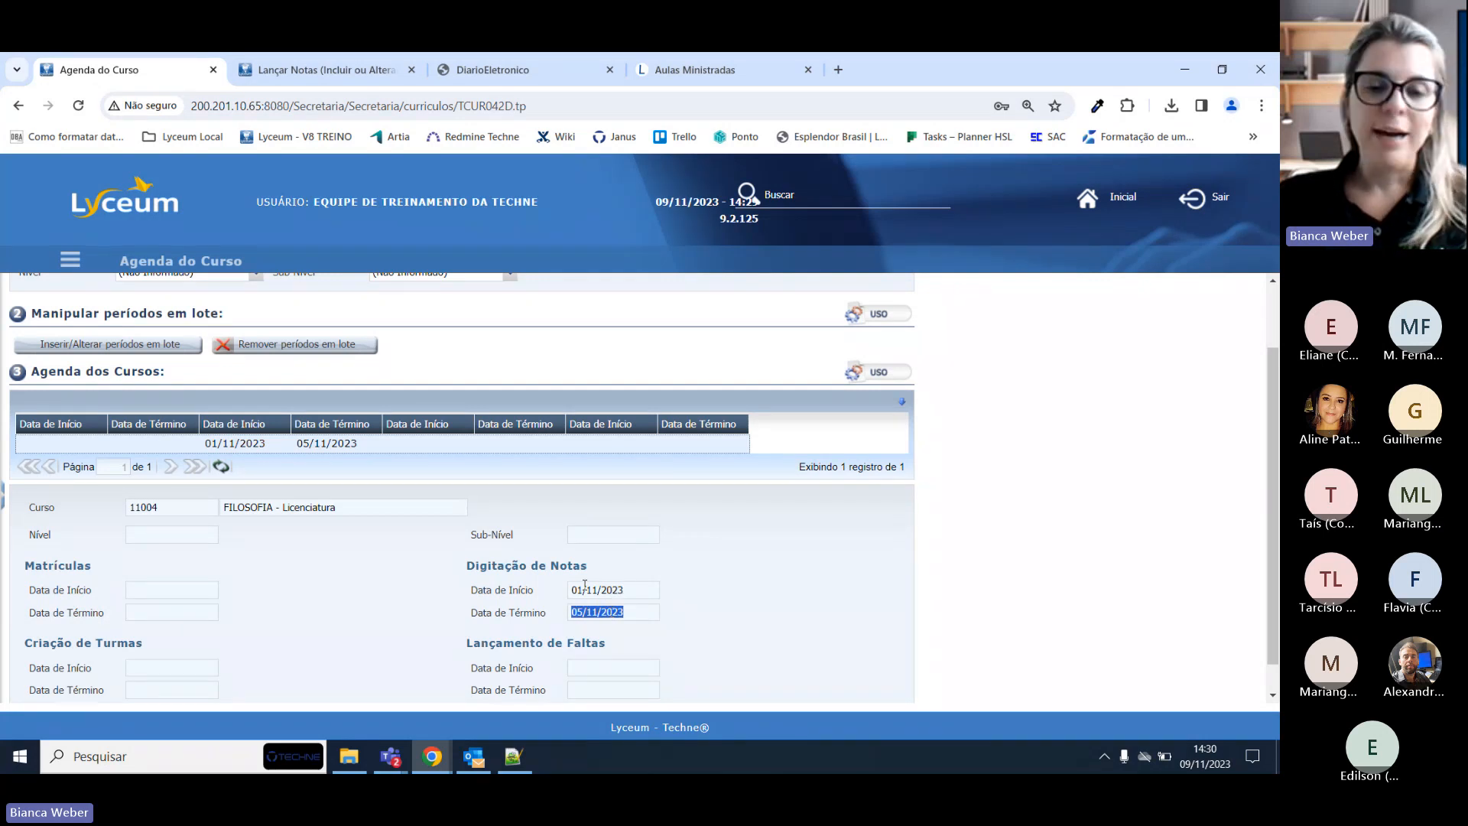
click(585, 587)
click(607, 611)
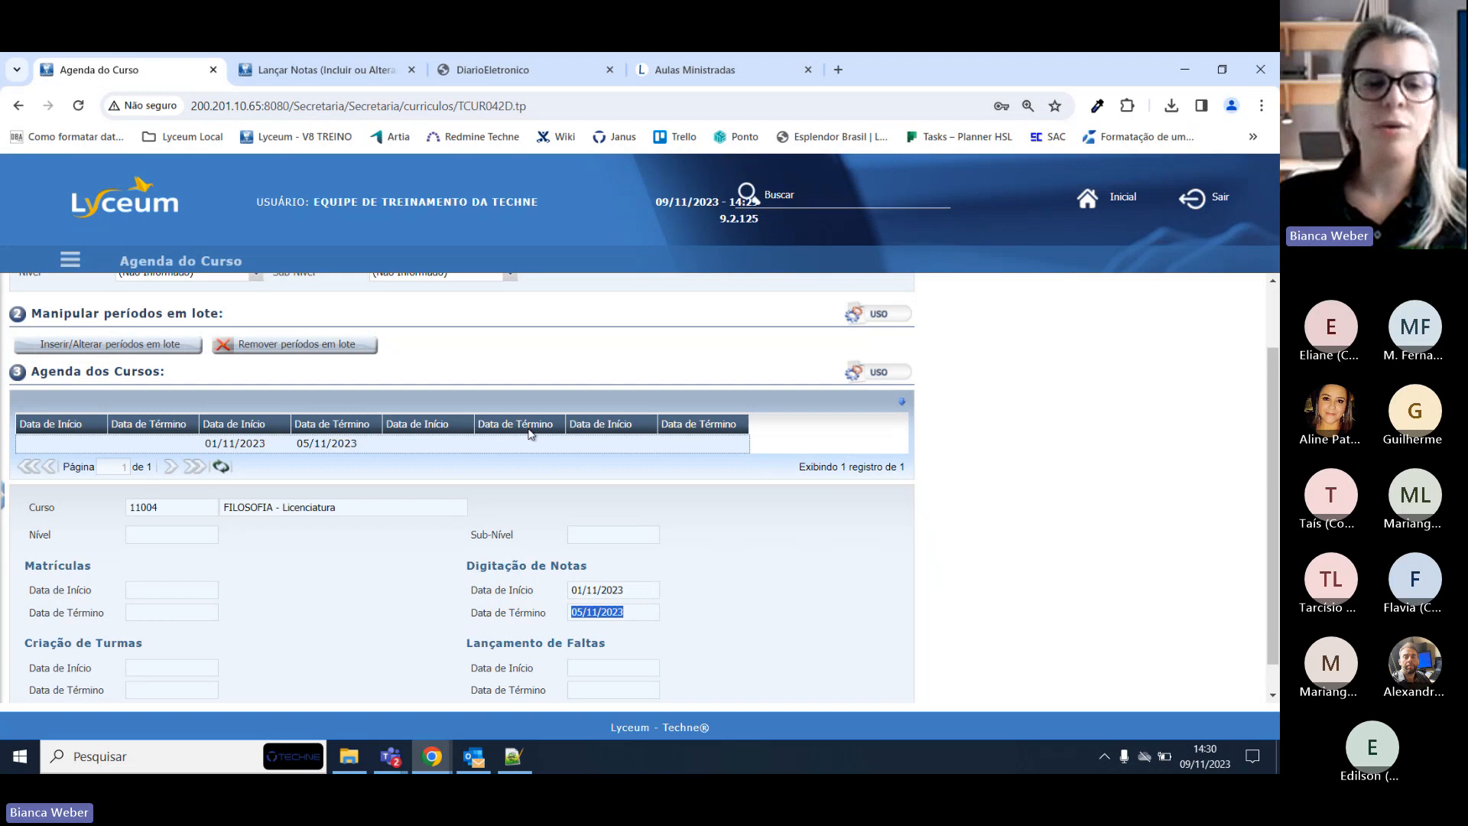
scroll(462, 508, up, 1)
scroll(462, 508, down, 1)
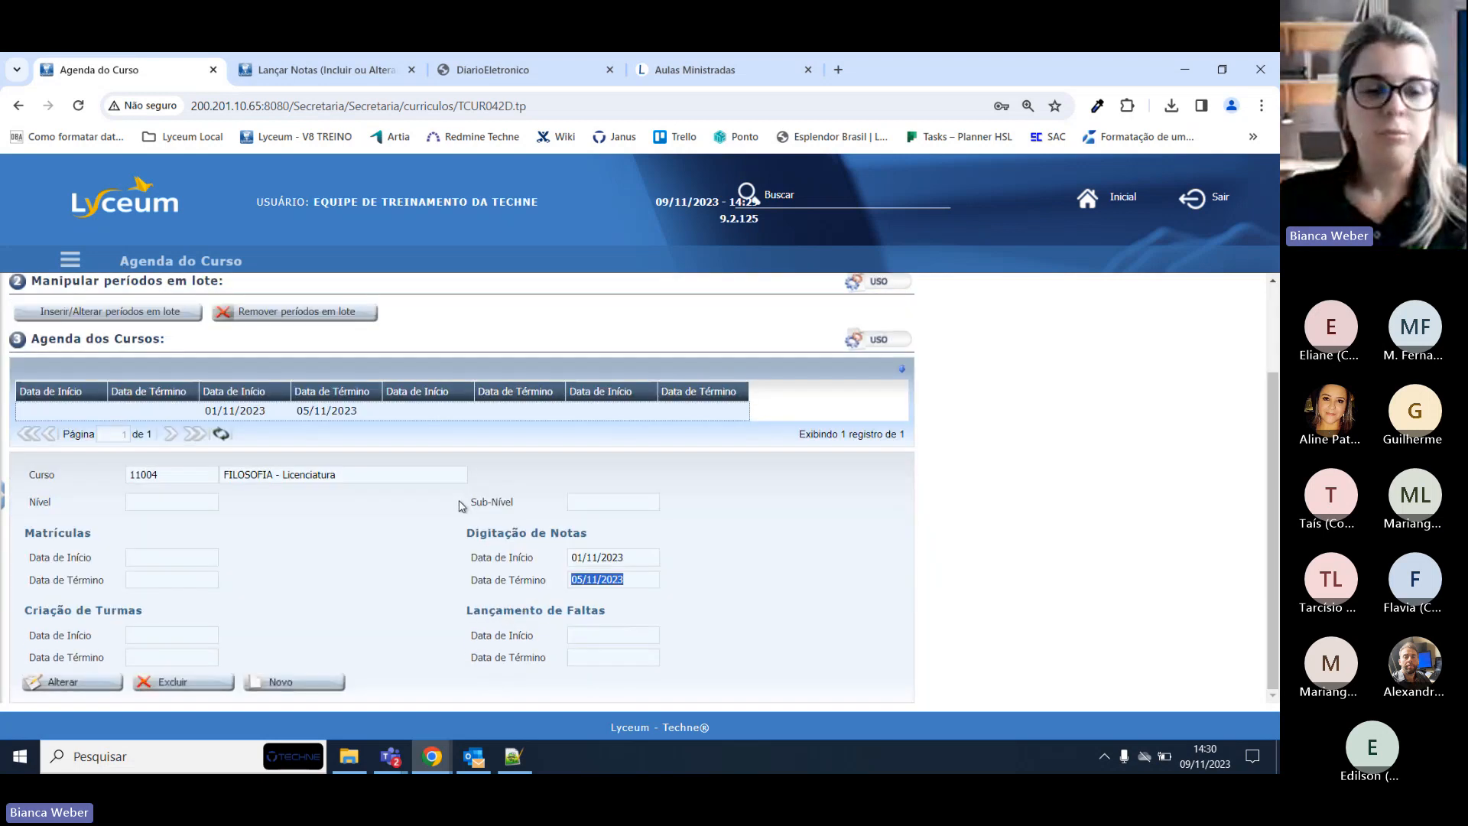
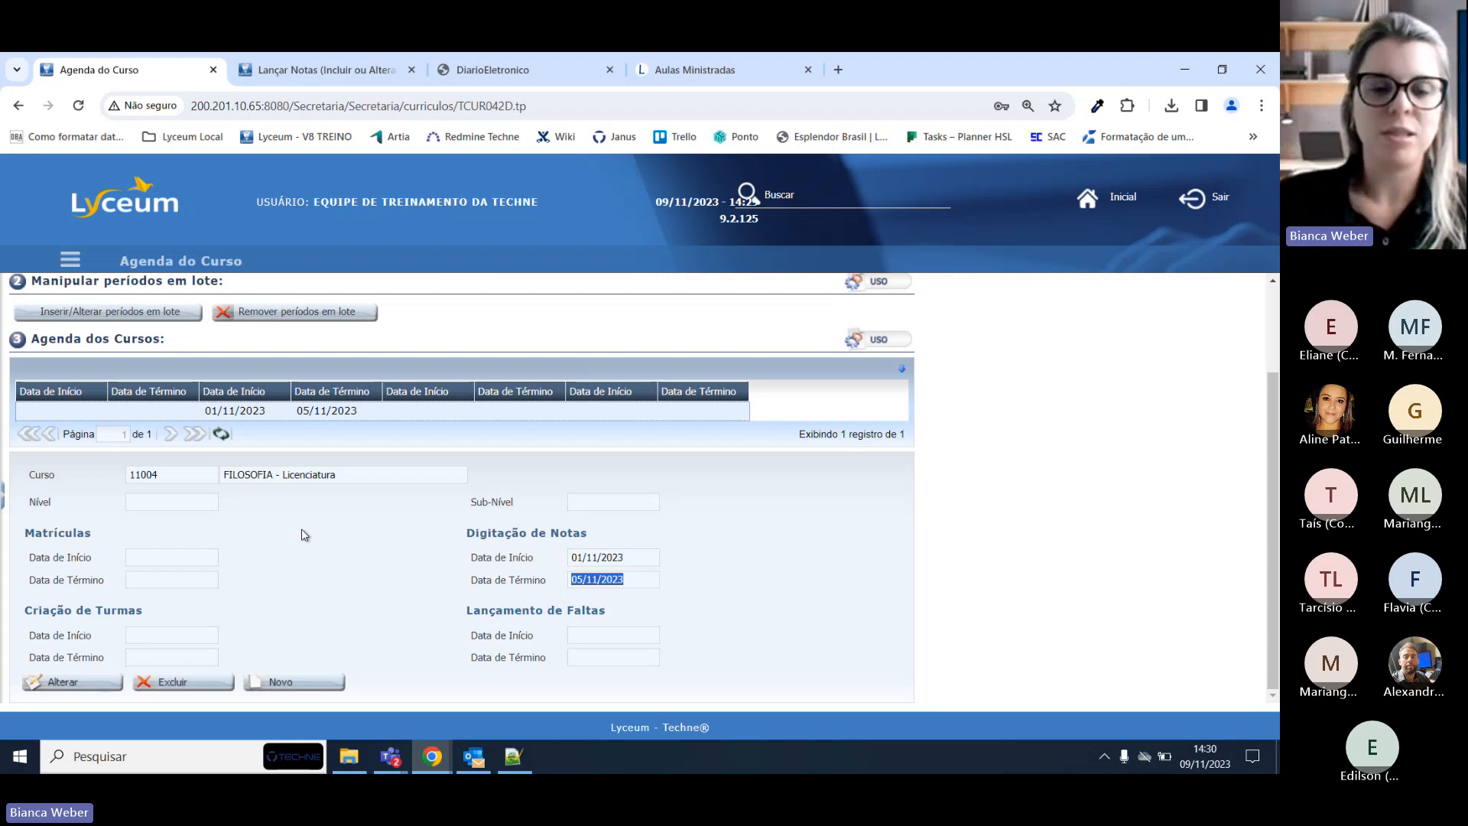
Change the FILOSOFIA agenda's Digitação de Notas end date from 05/11/2023 to 10/11/2023 and save.
click(71, 683)
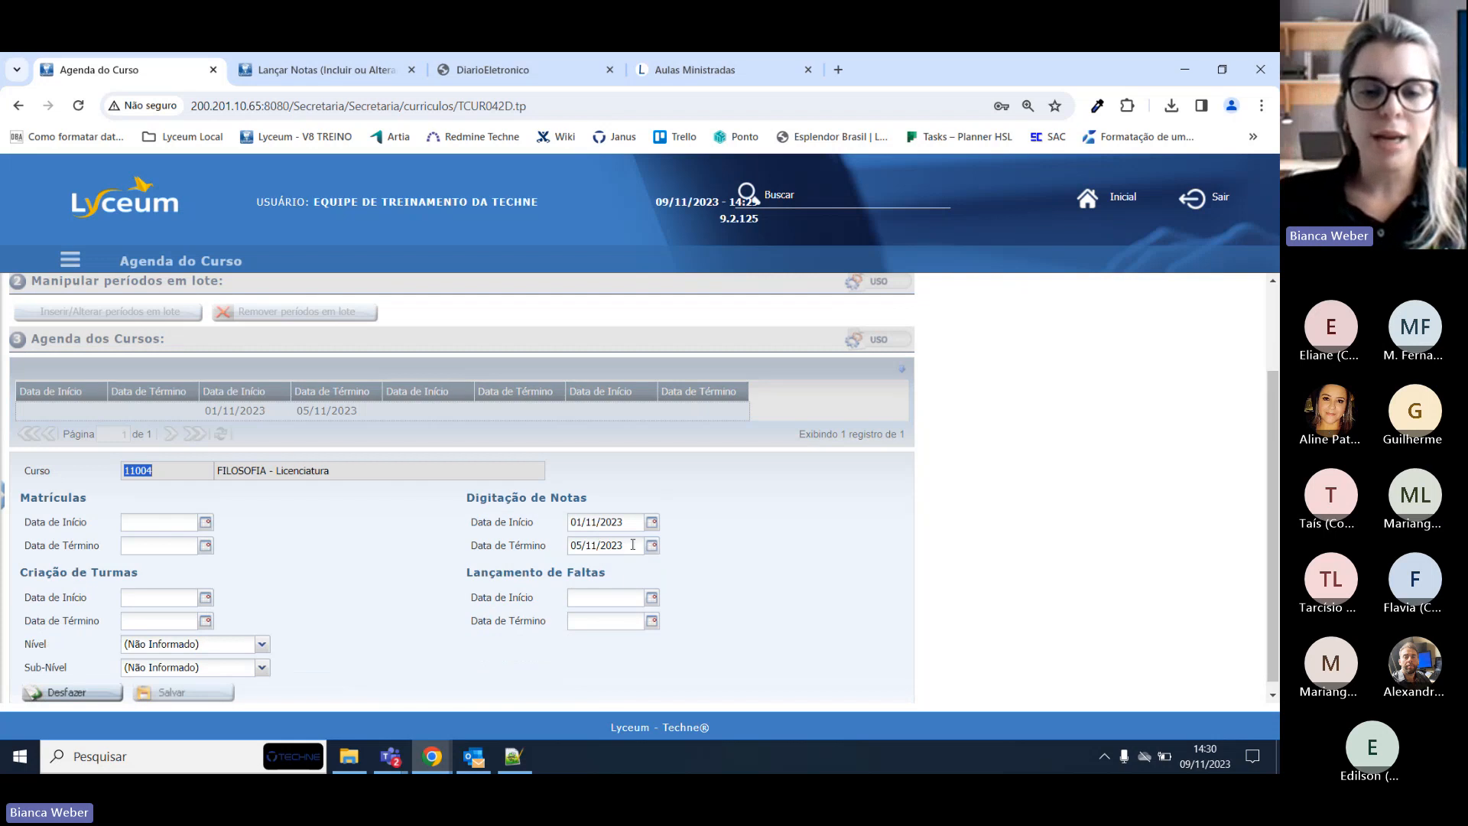
triple_click(632, 545)
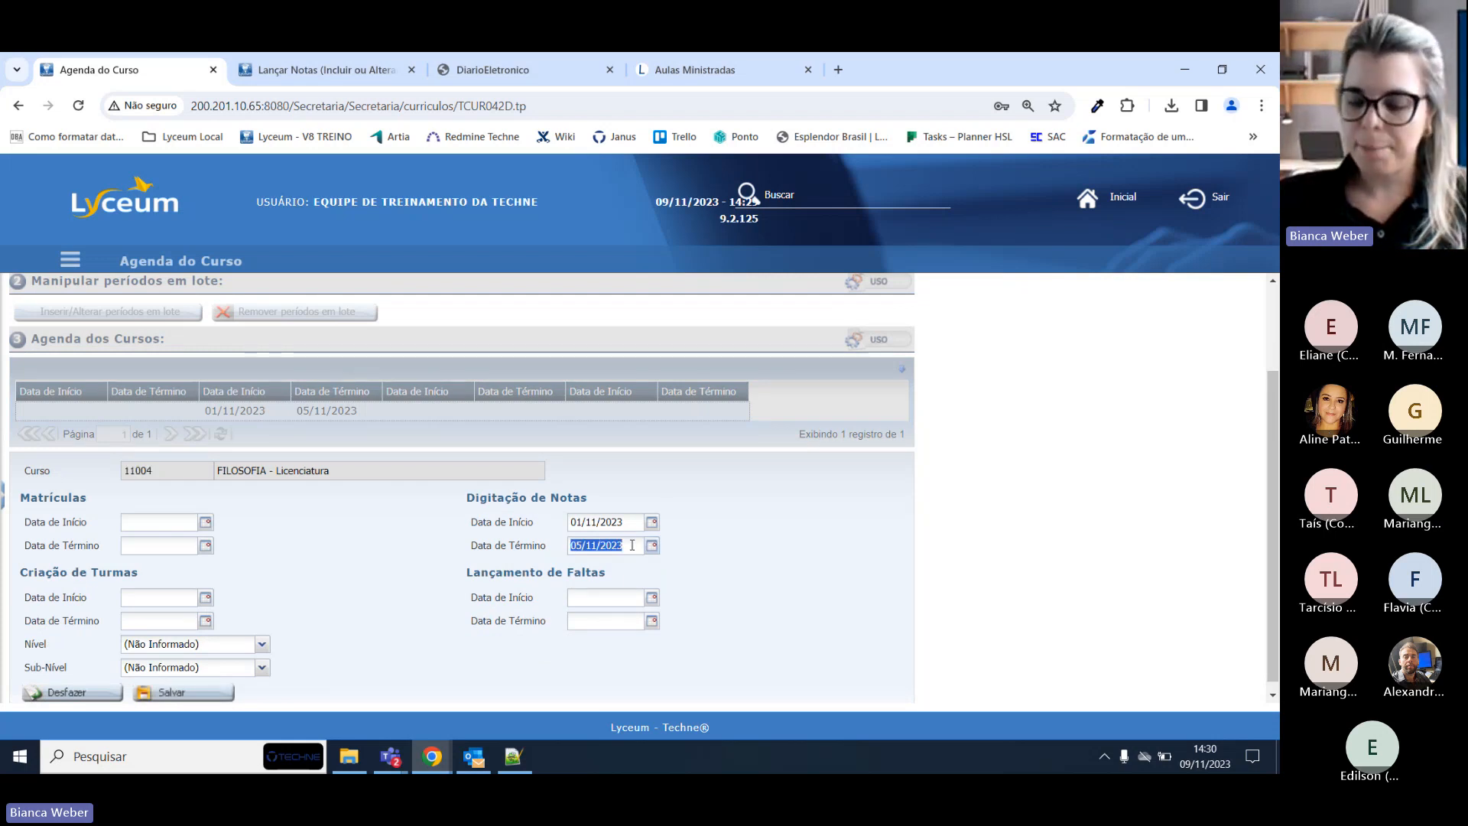
text(10/11/2023)
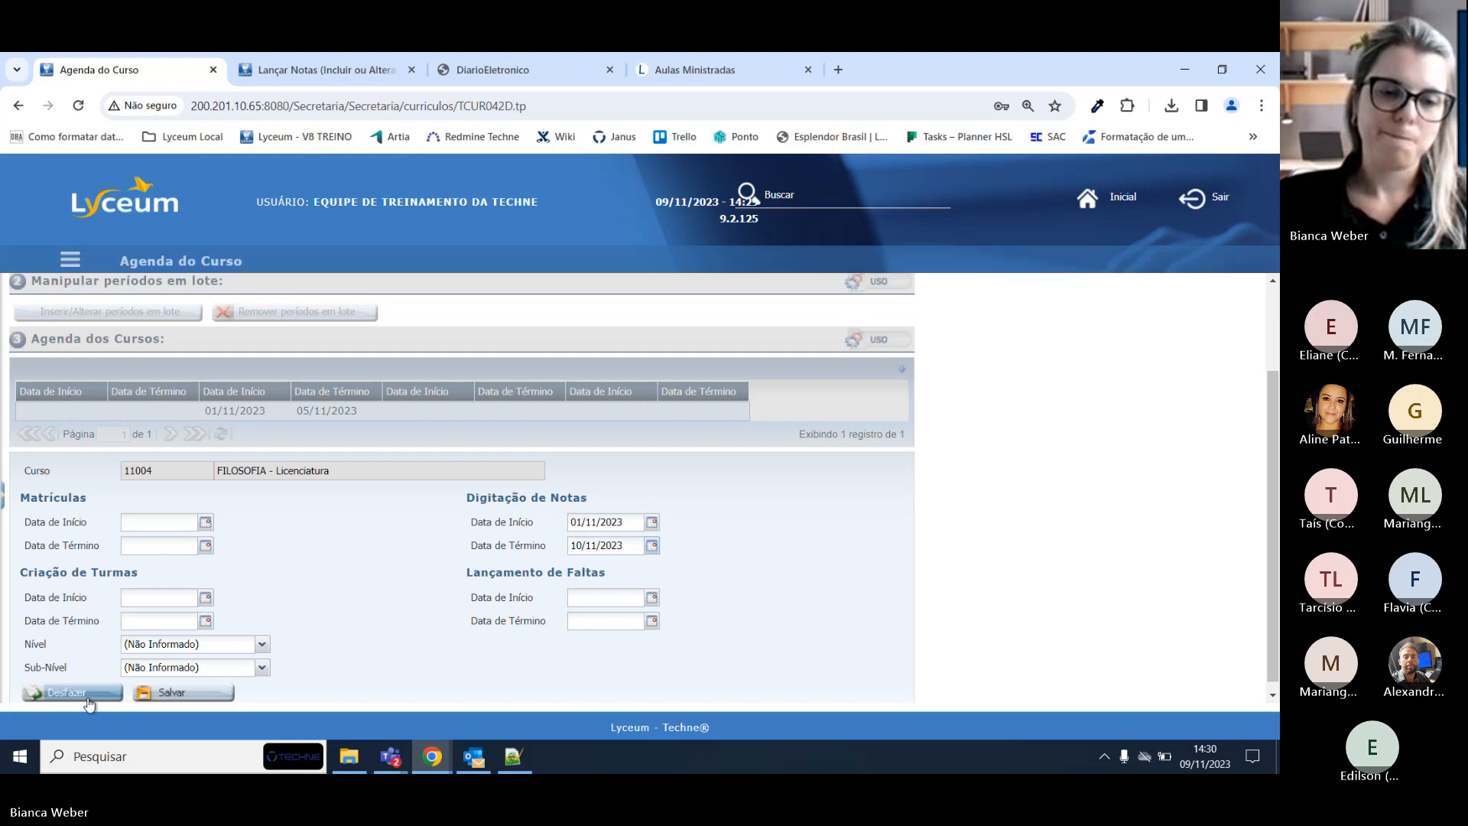
click(182, 692)
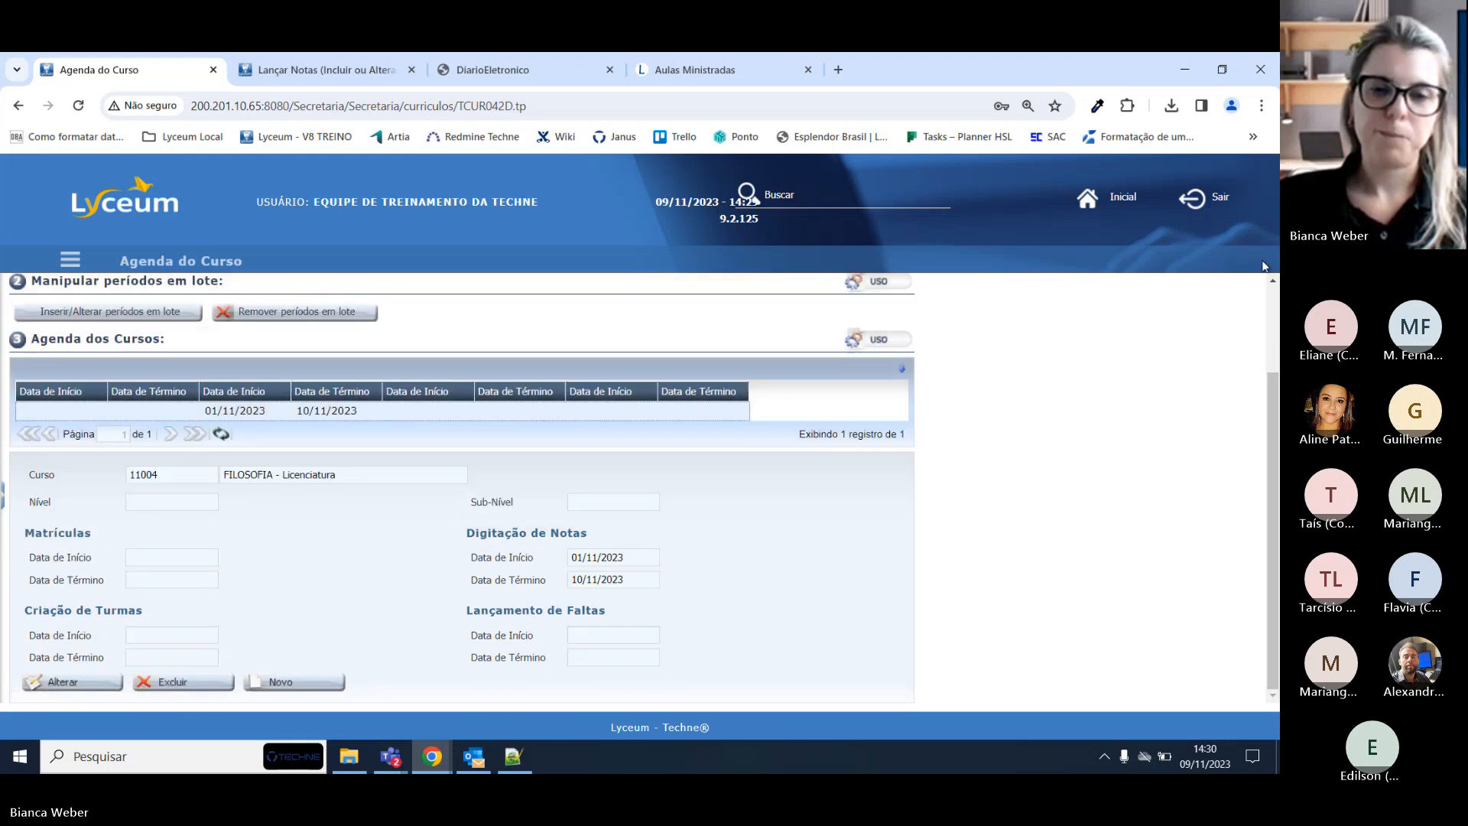
Close the Diário Eletrônico PDF and return to the ÉTICA Lançar Notas page.
click(554, 70)
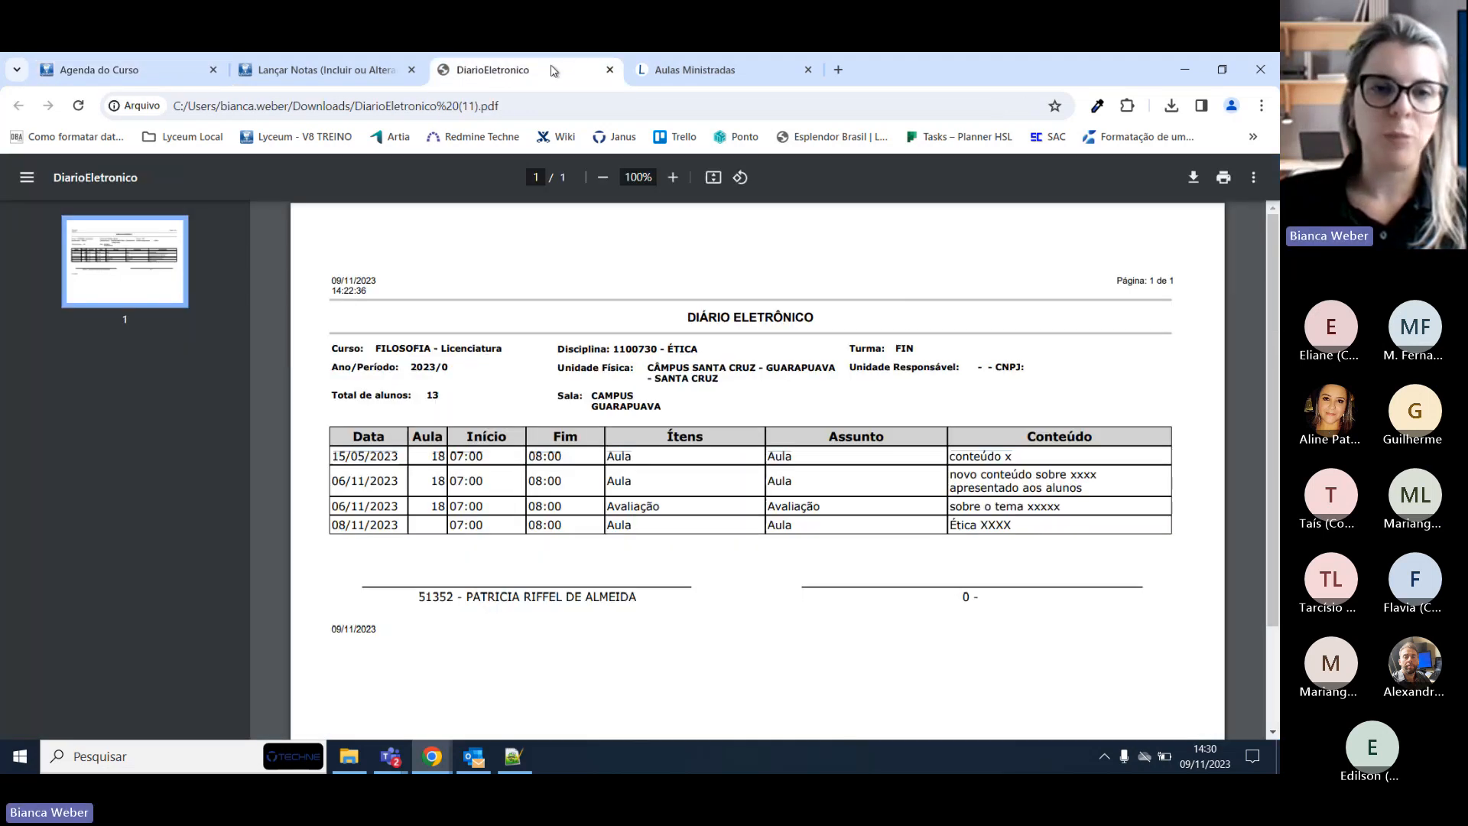
click(606, 68)
click(329, 70)
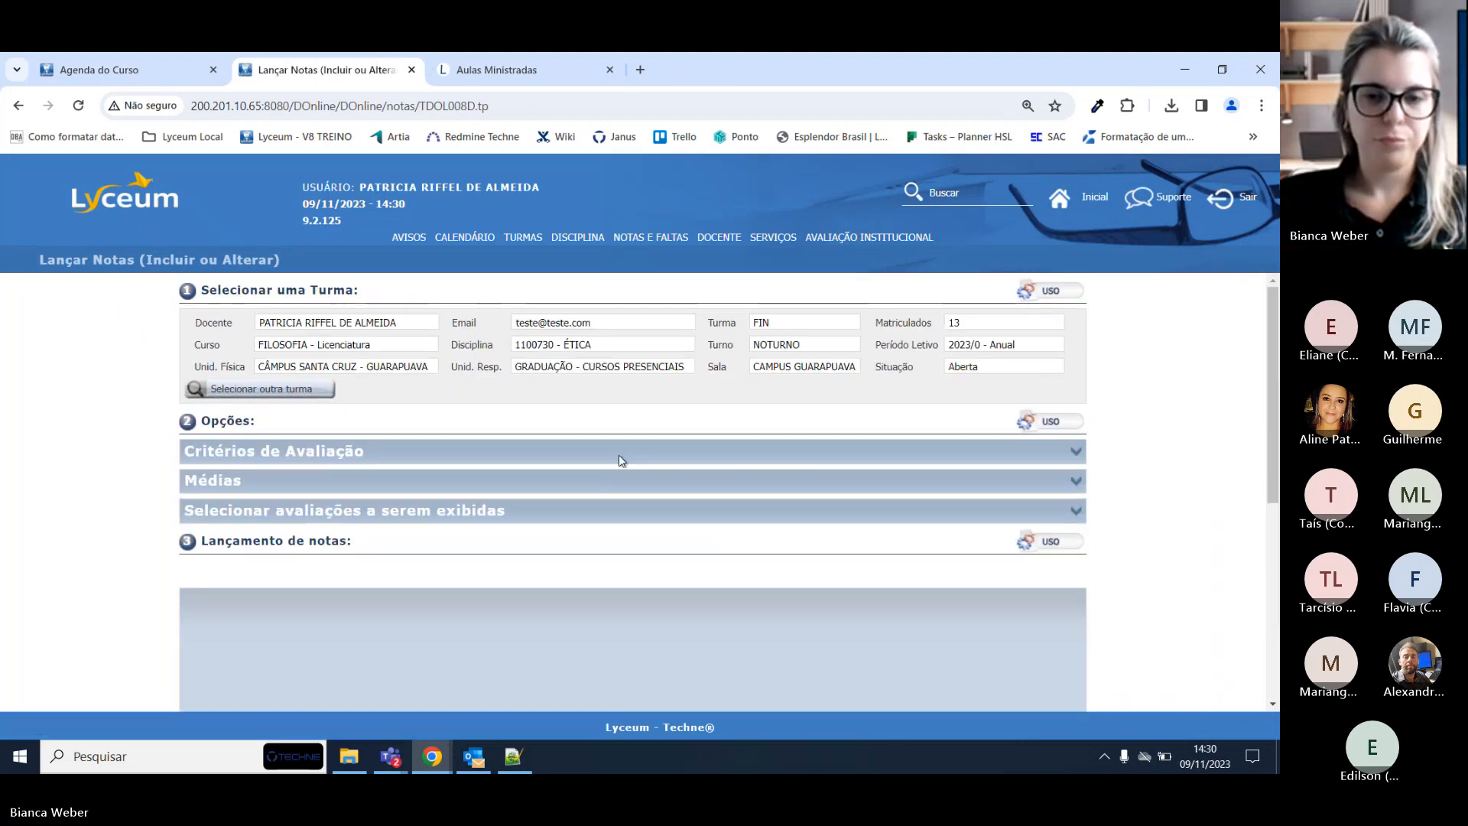
scroll(633, 455, down, 2)
Open the P1 grade cells for the fourth through eighth students in the grid.
click(650, 538)
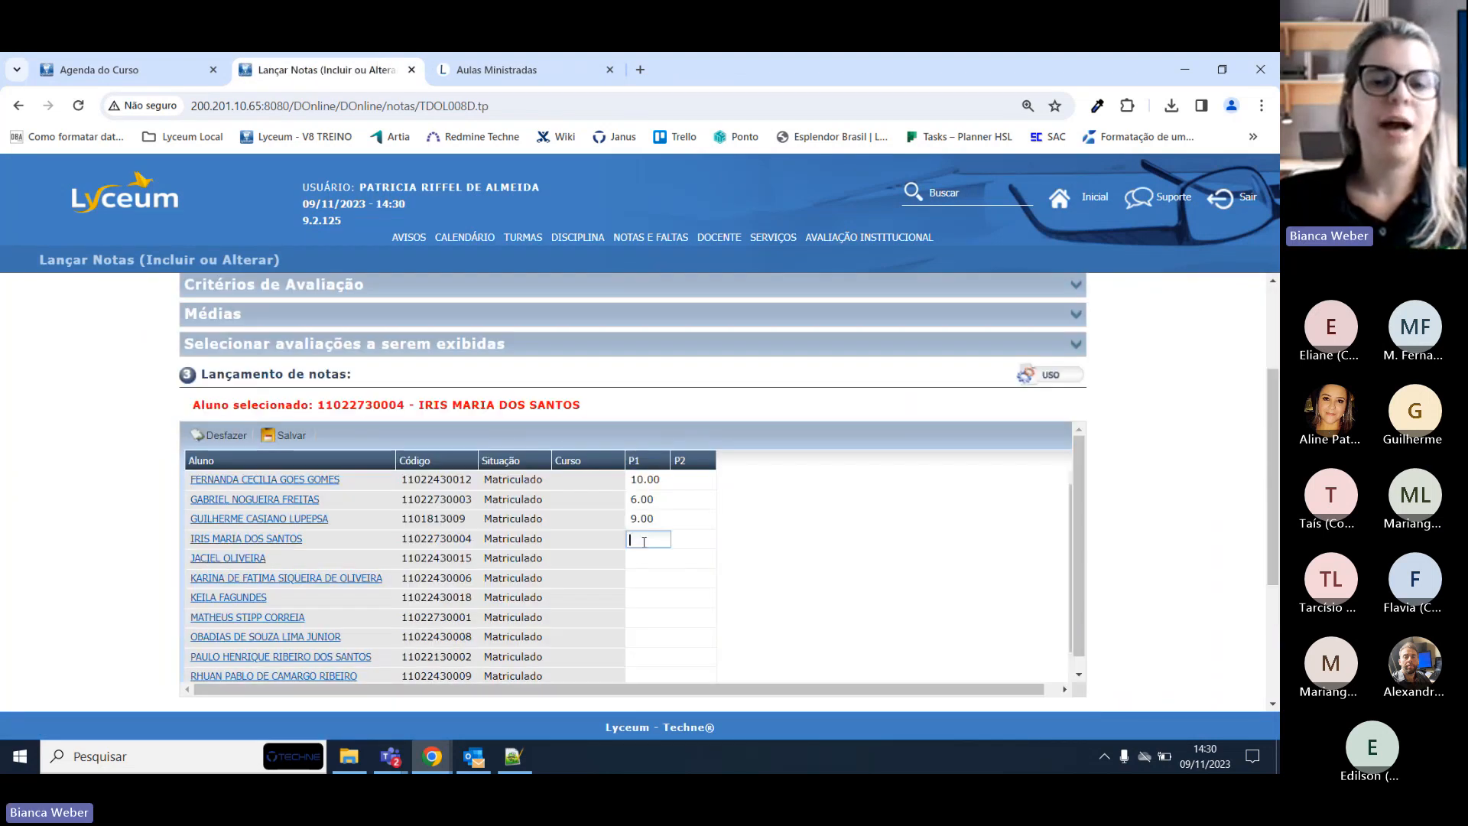
click(649, 558)
click(648, 578)
click(648, 617)
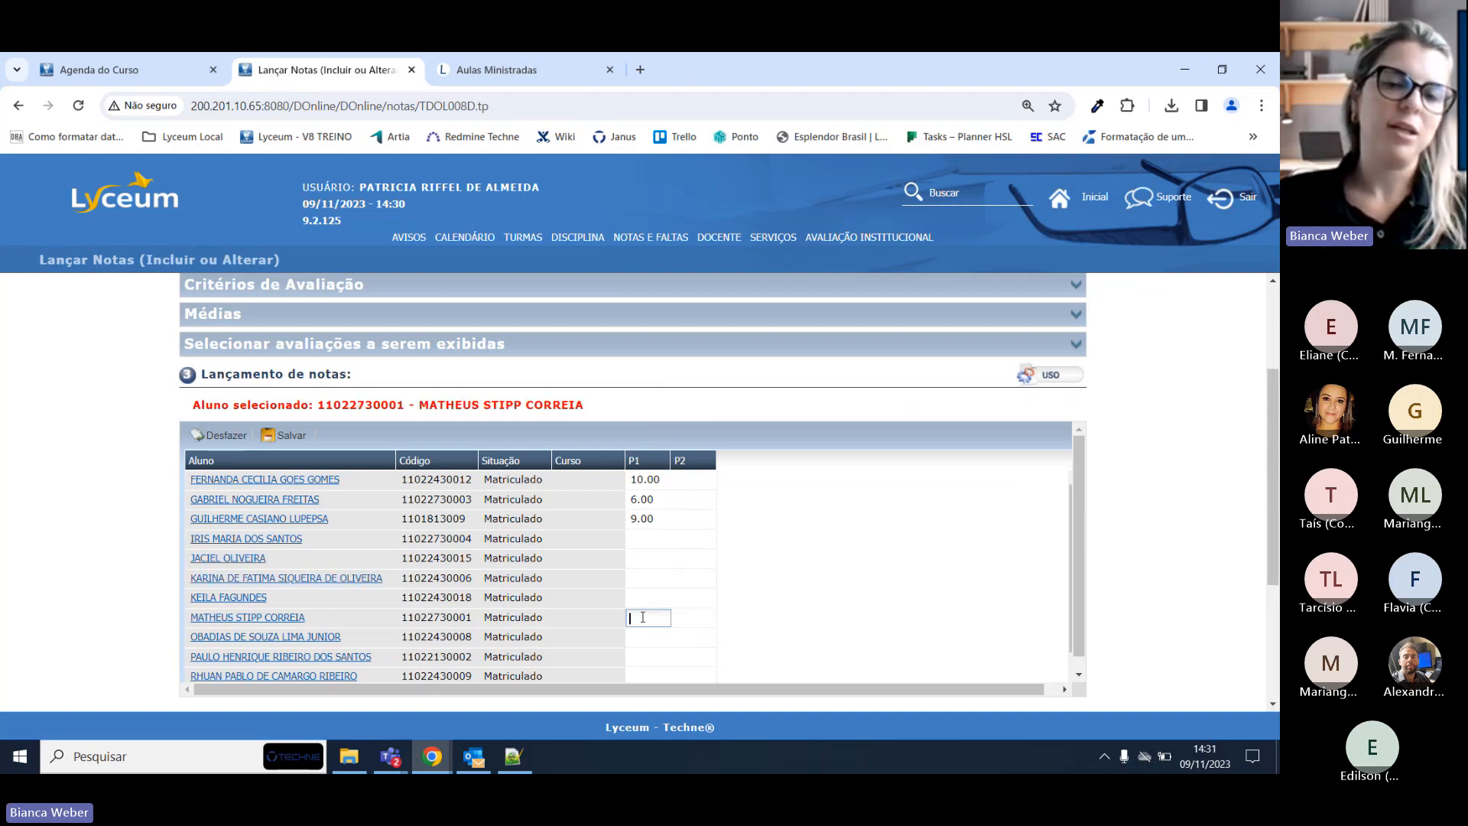
click(647, 597)
click(664, 612)
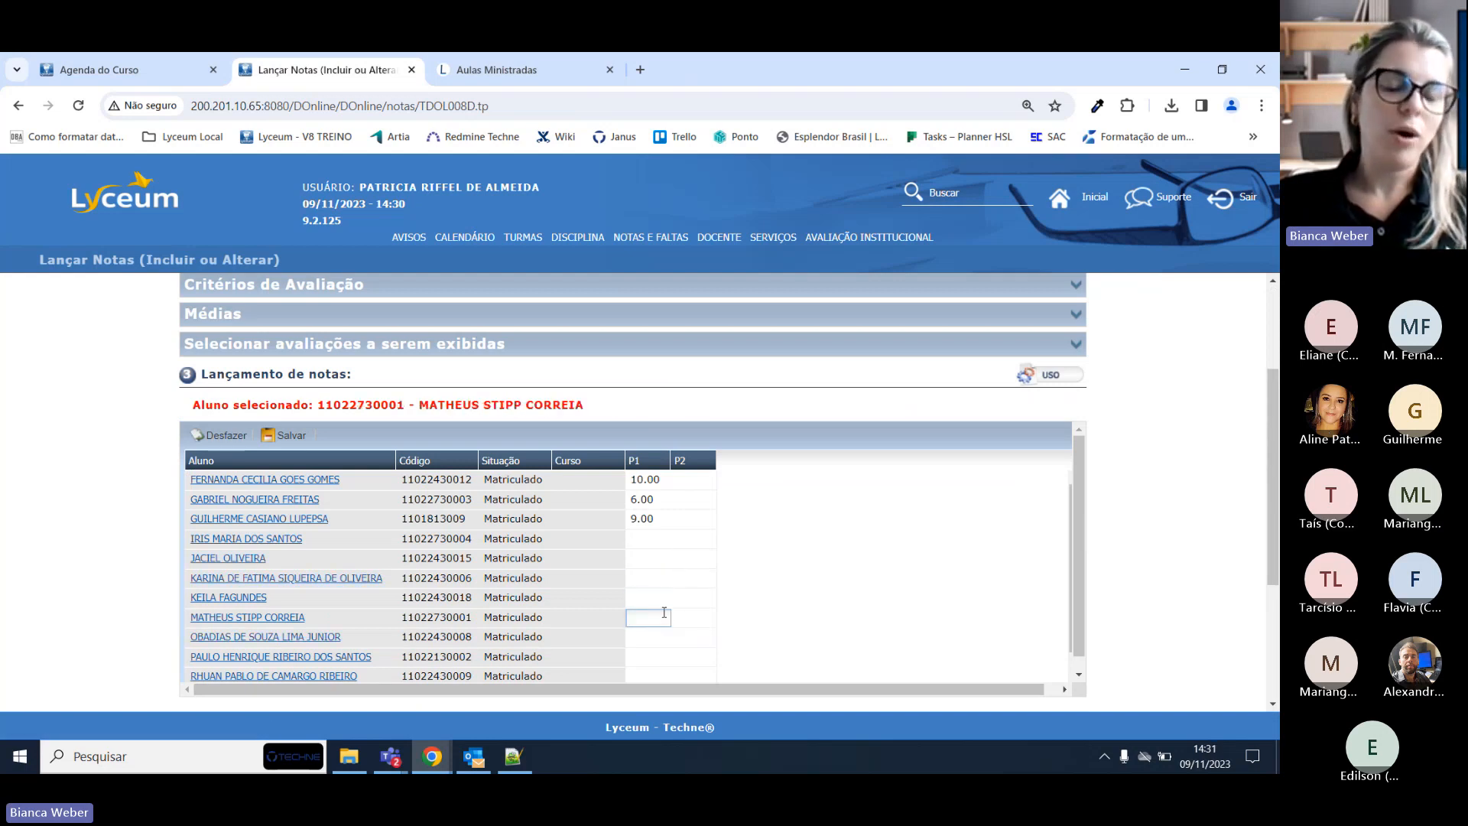
click(643, 535)
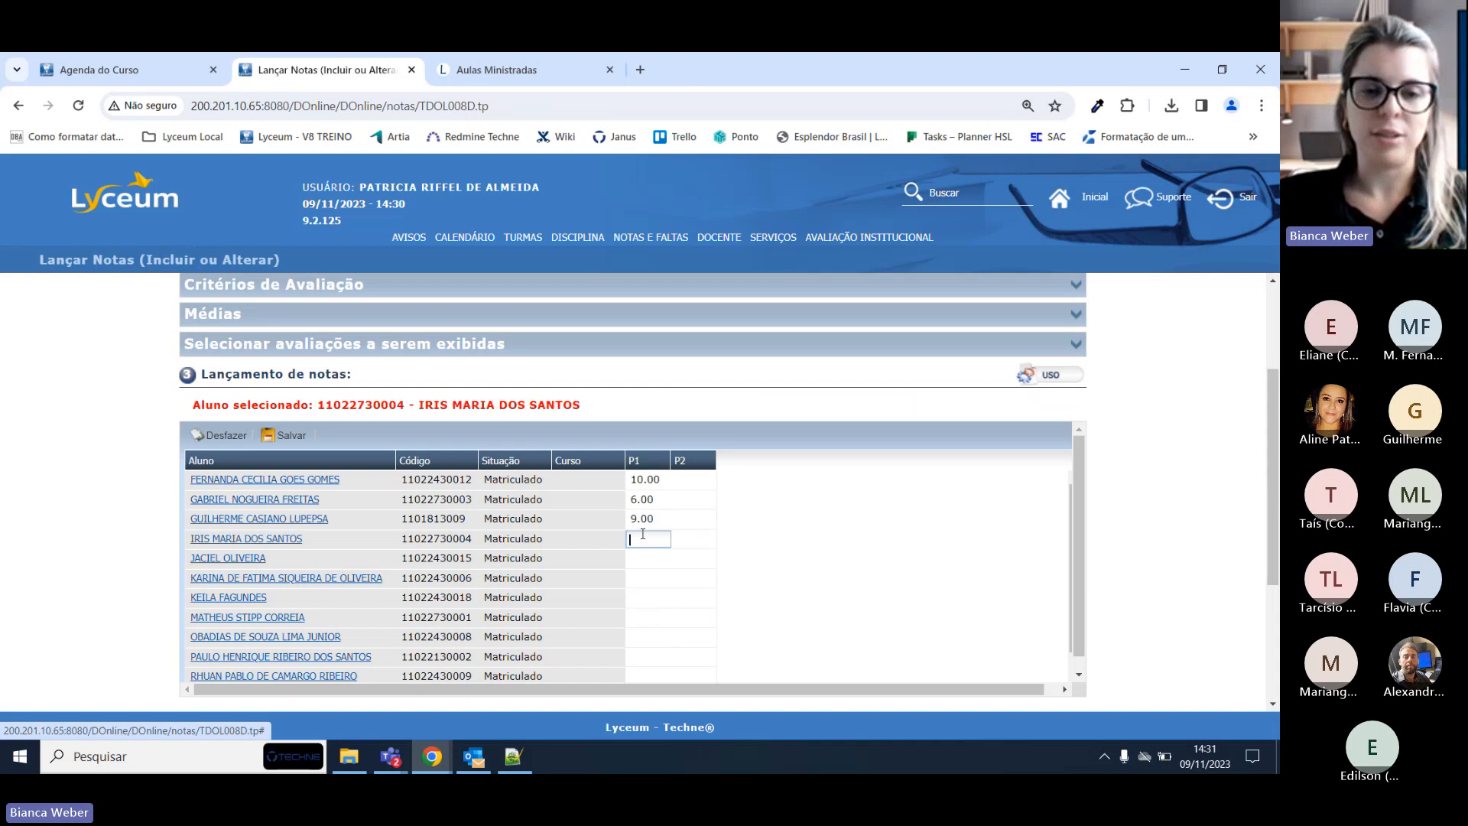
scroll(220, 482, up, 3)
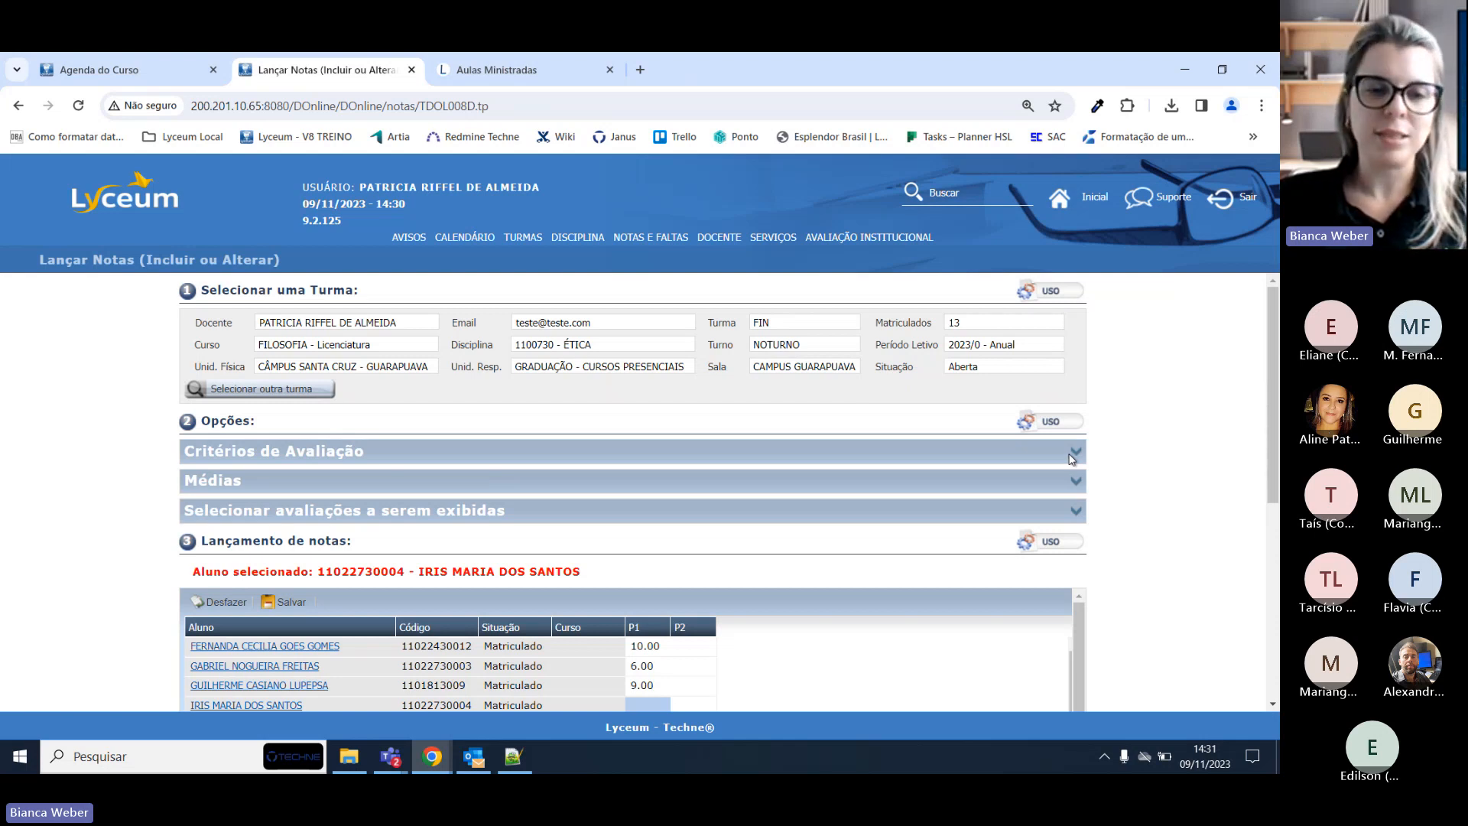
Expand Critérios de Avaliação to review the (P1+P2)/2 formulas and the 10.00 P1/P2 maximums.
click(1075, 456)
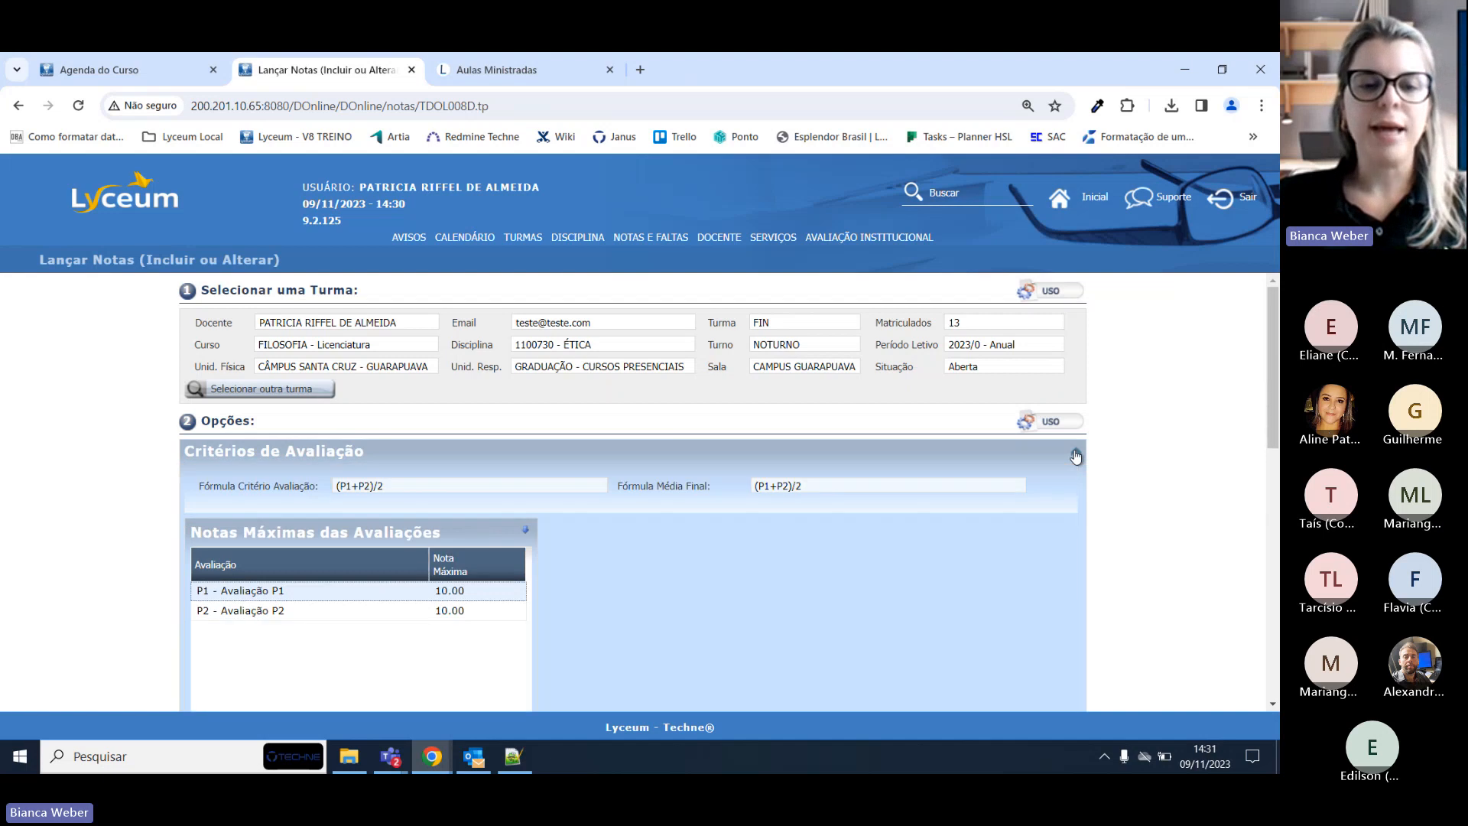
scroll(1023, 512, down, 1)
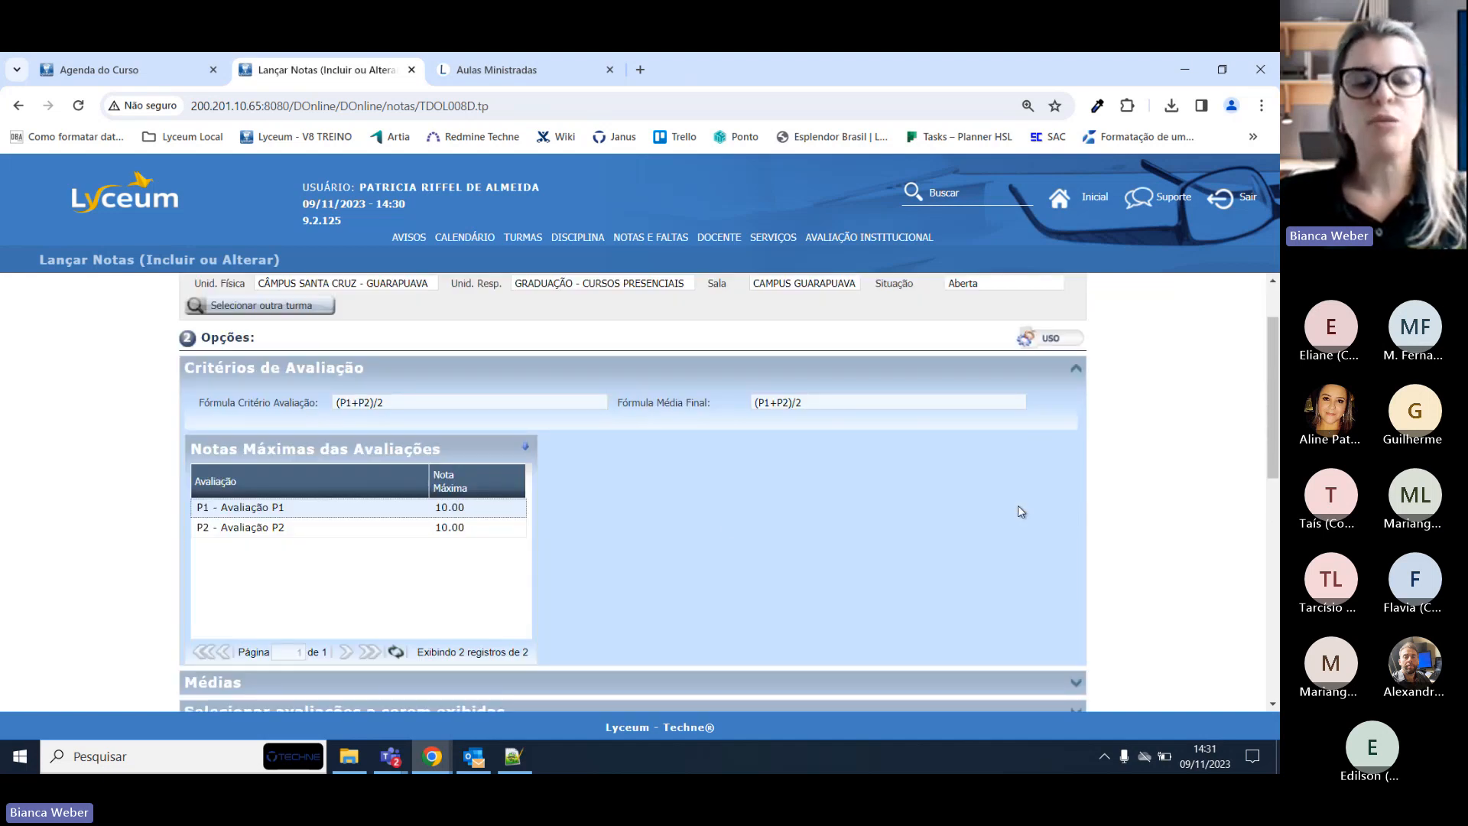
drag(403, 402, 284, 403)
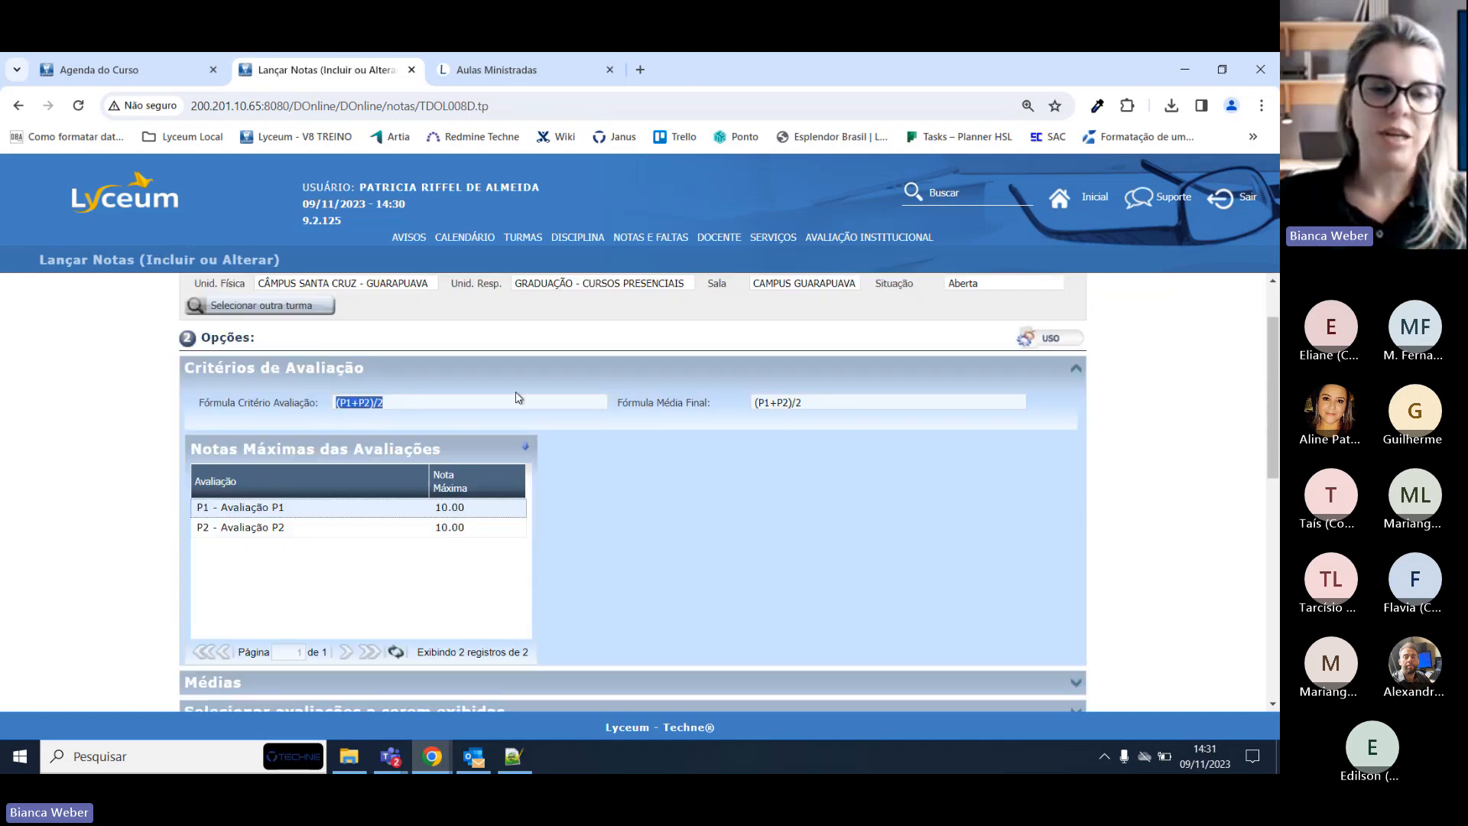
scroll(635, 466, up, 1)
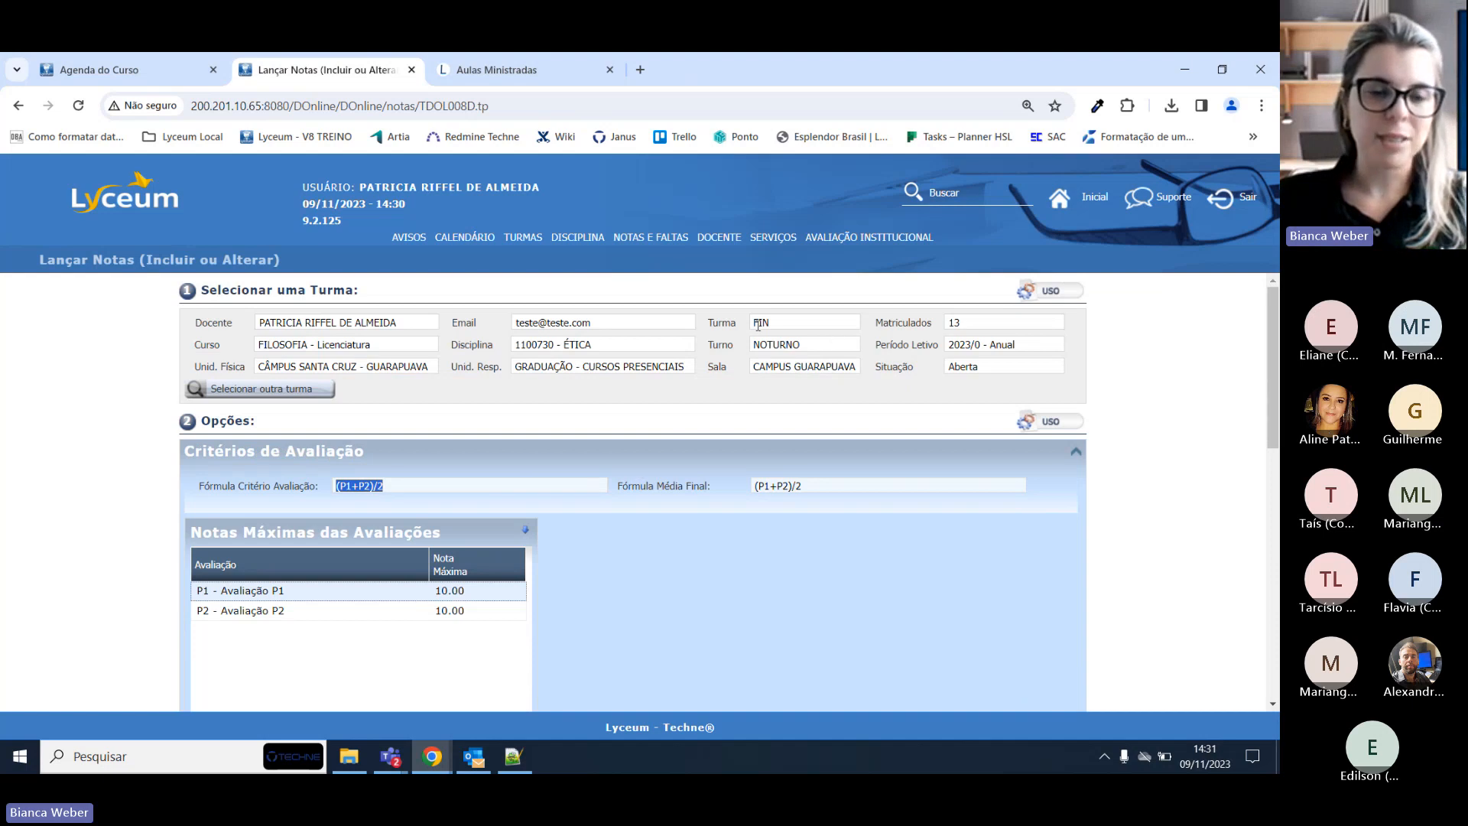
scroll(505, 475, down, 1)
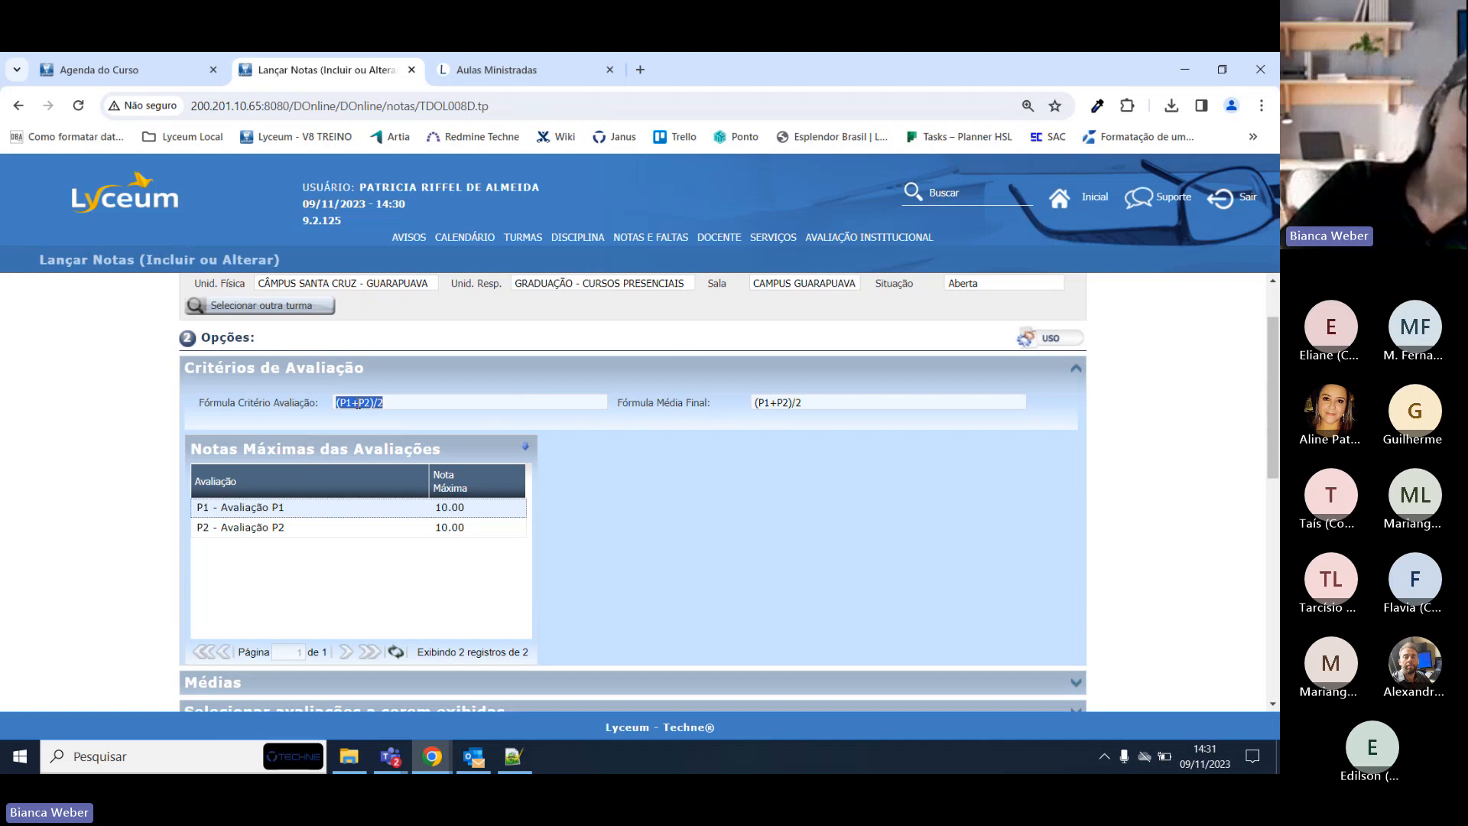
scroll(598, 457, down, 2)
scroll(618, 497, up, 2)
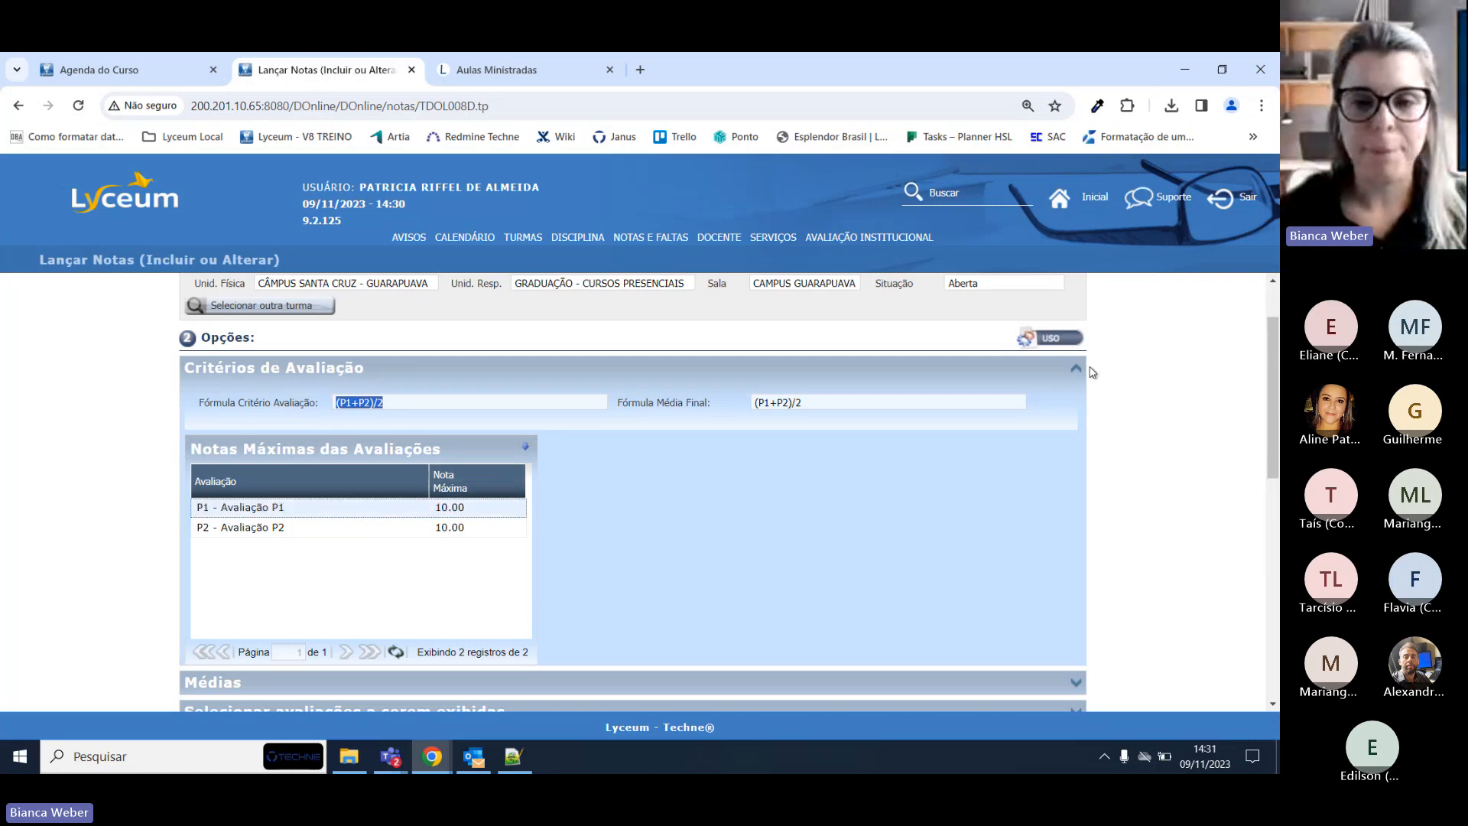
Collapse the criteria and tick Mostrar Média Final in the Médias section.
click(1076, 369)
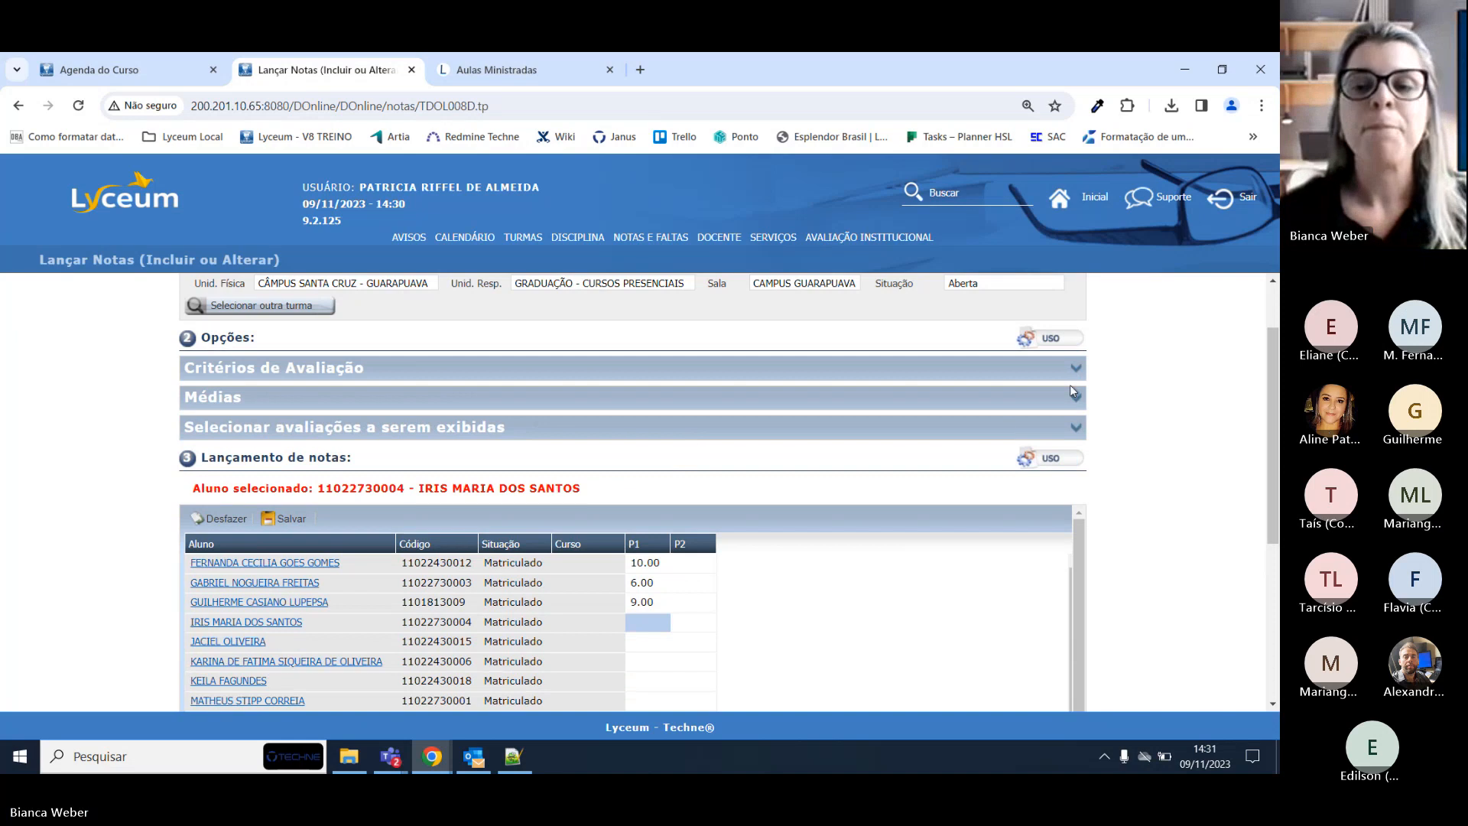
click(1075, 397)
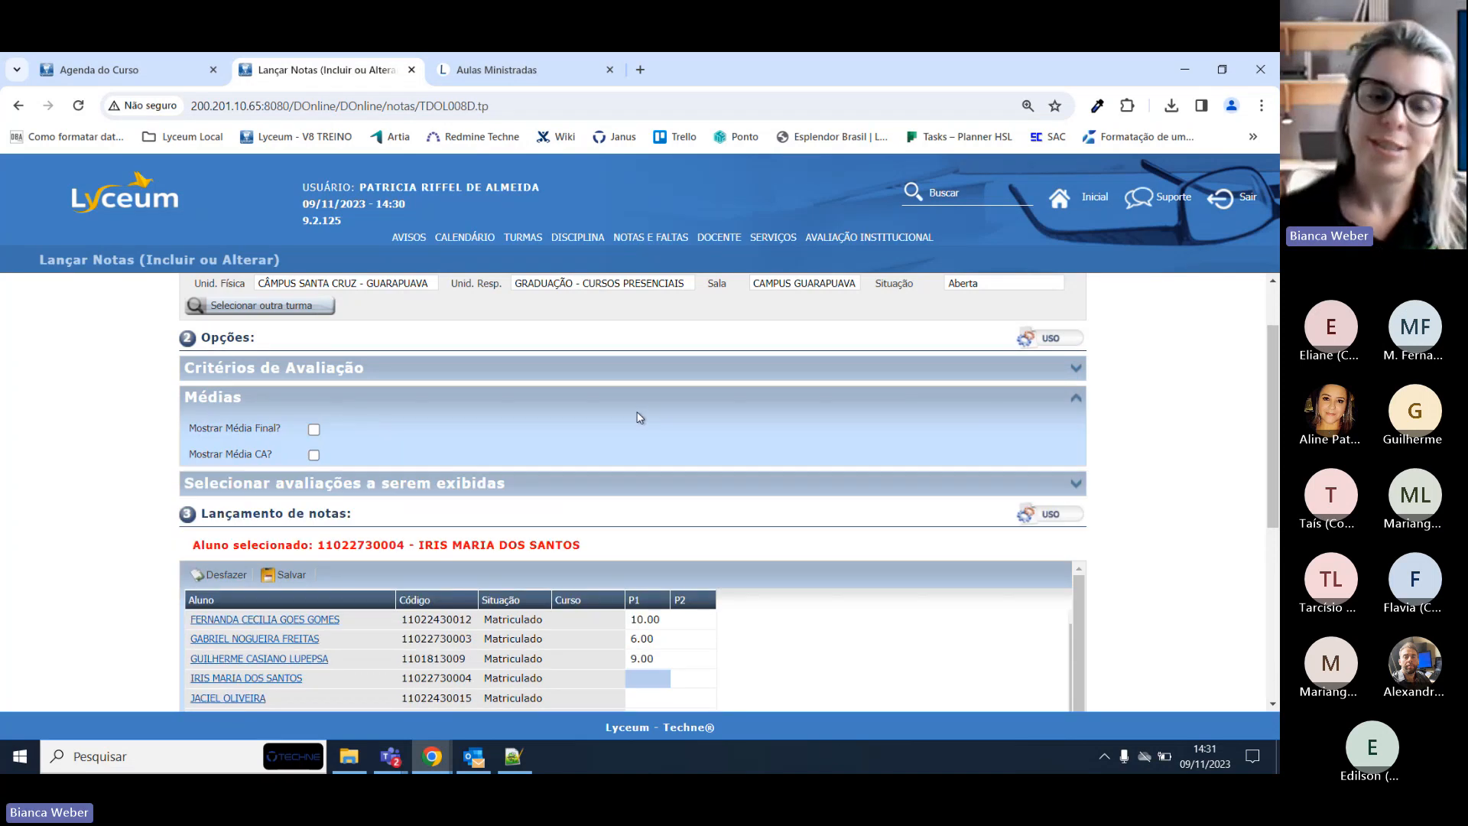
click(314, 430)
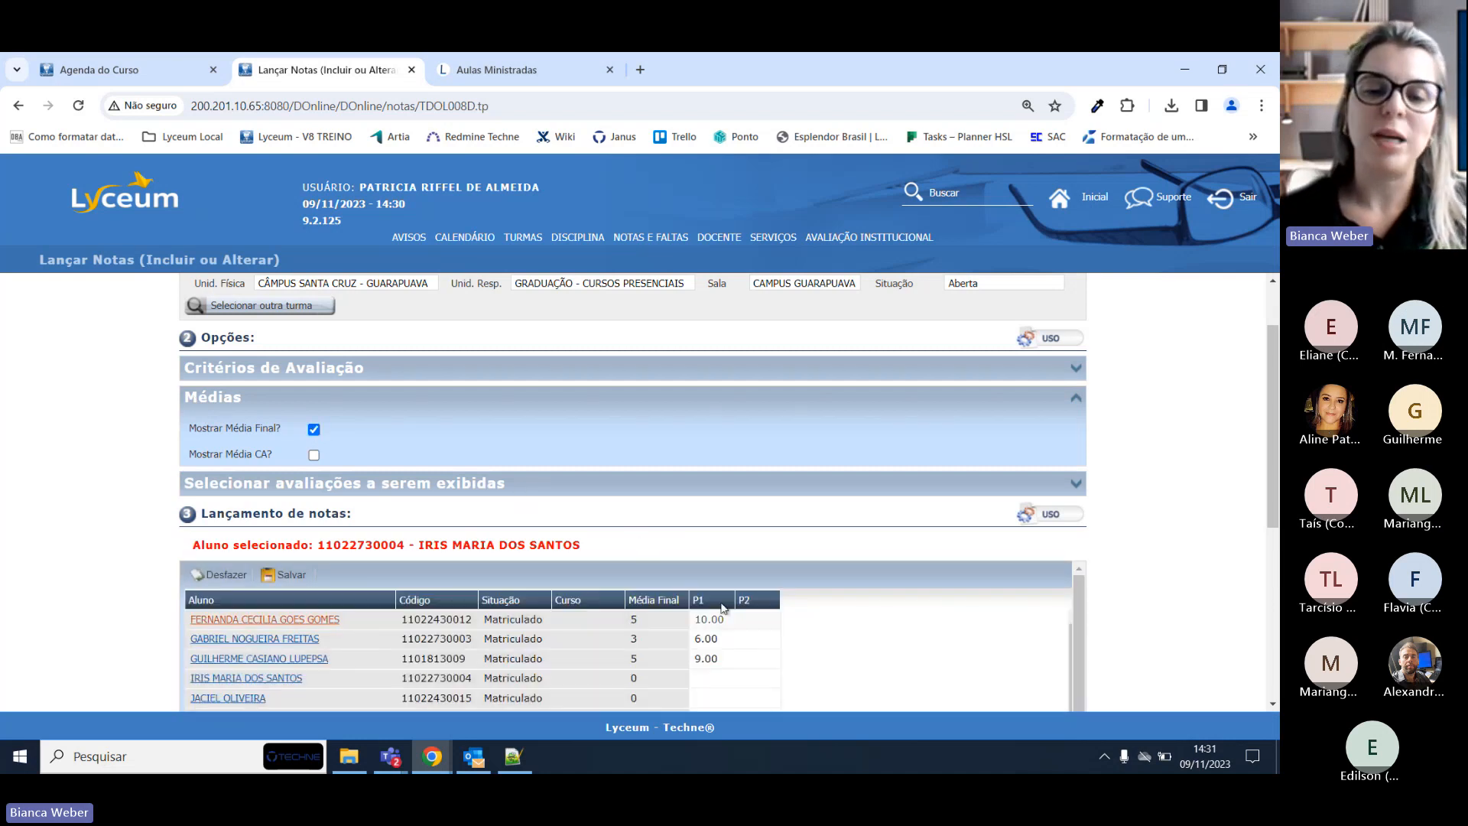
scroll(704, 568, down, 1)
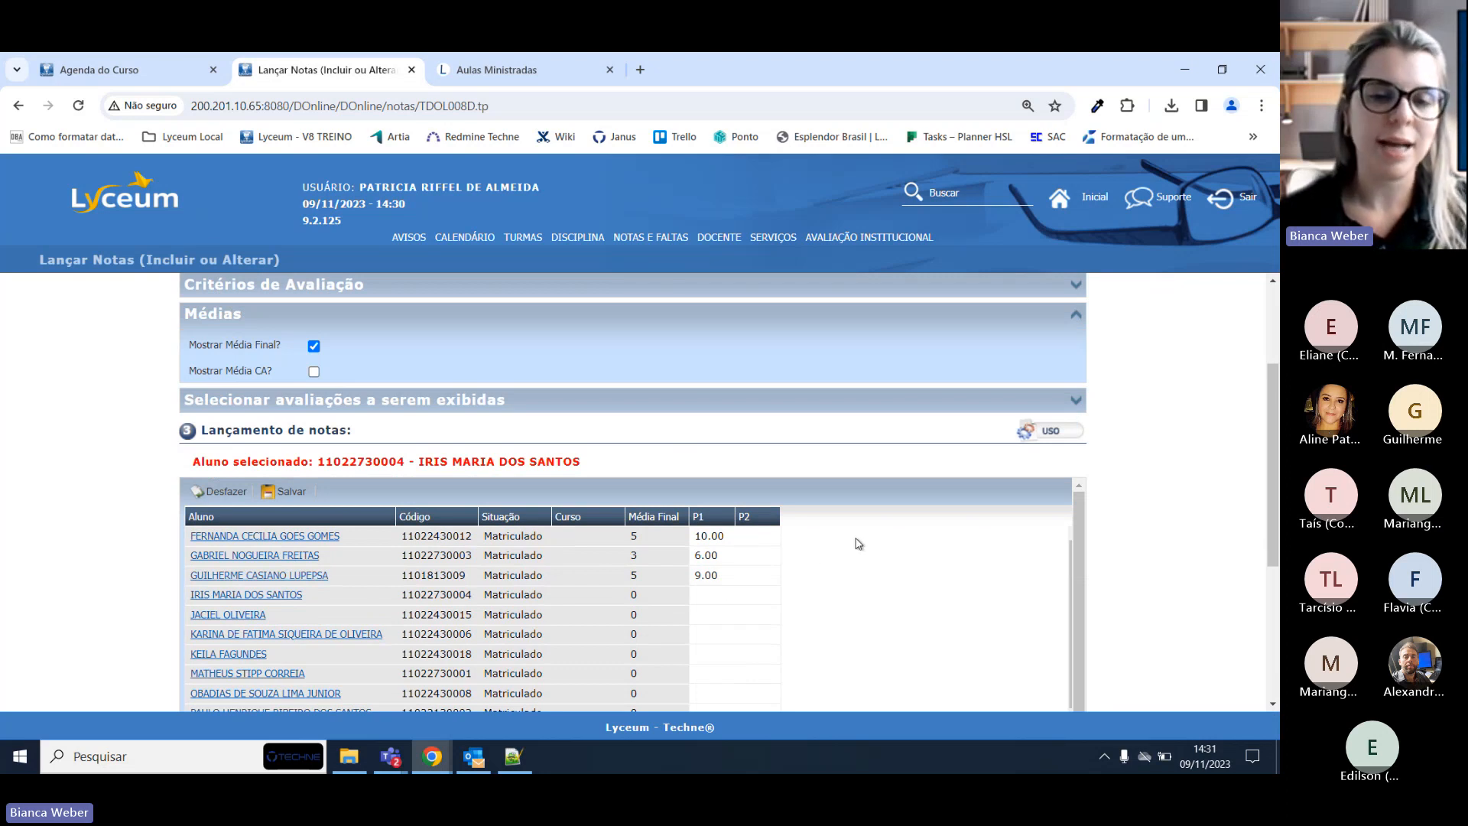
scroll(857, 542, up, 2)
scroll(856, 542, down, 3)
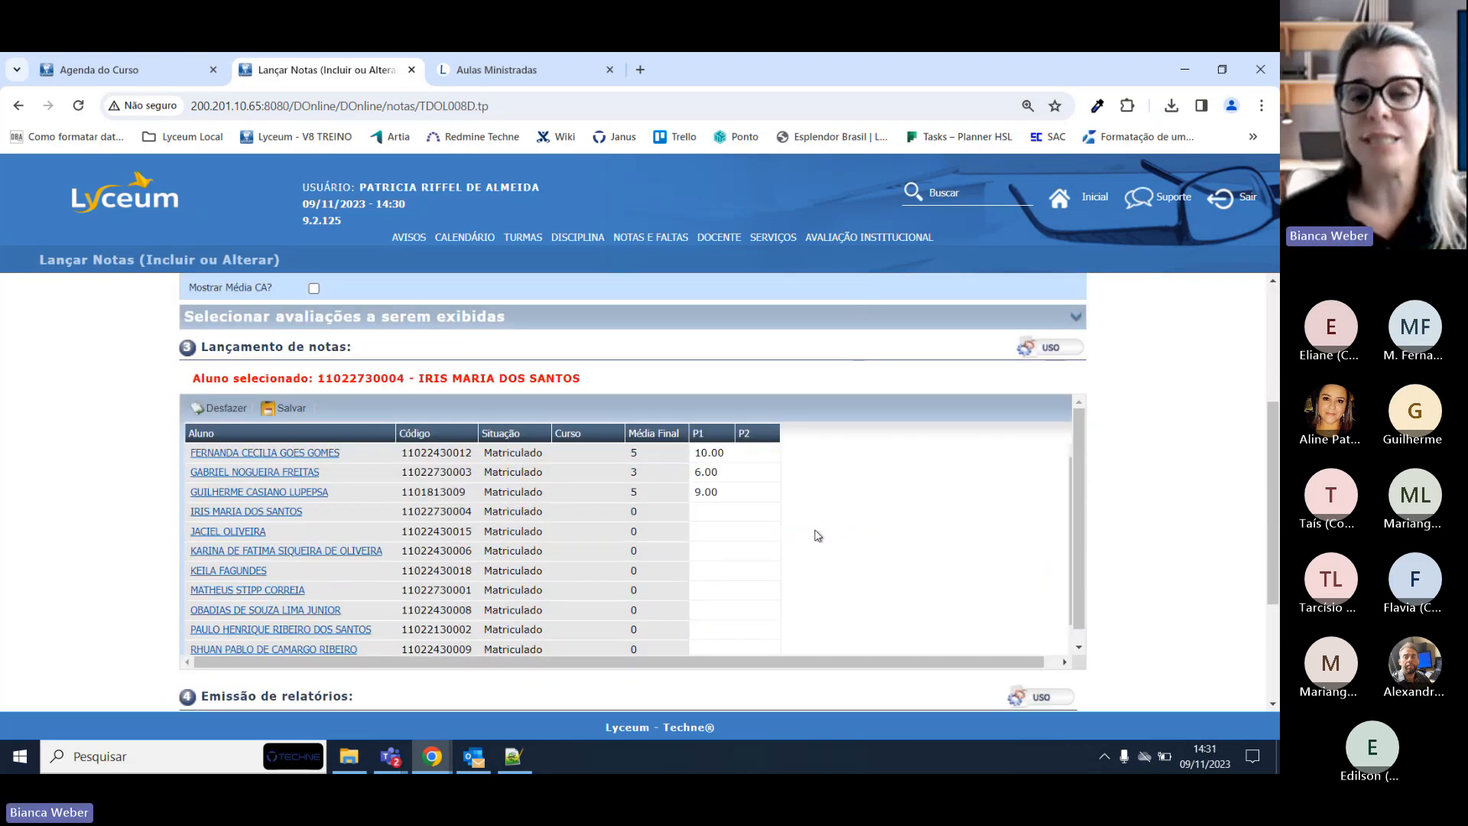
scroll(797, 507, up, 1)
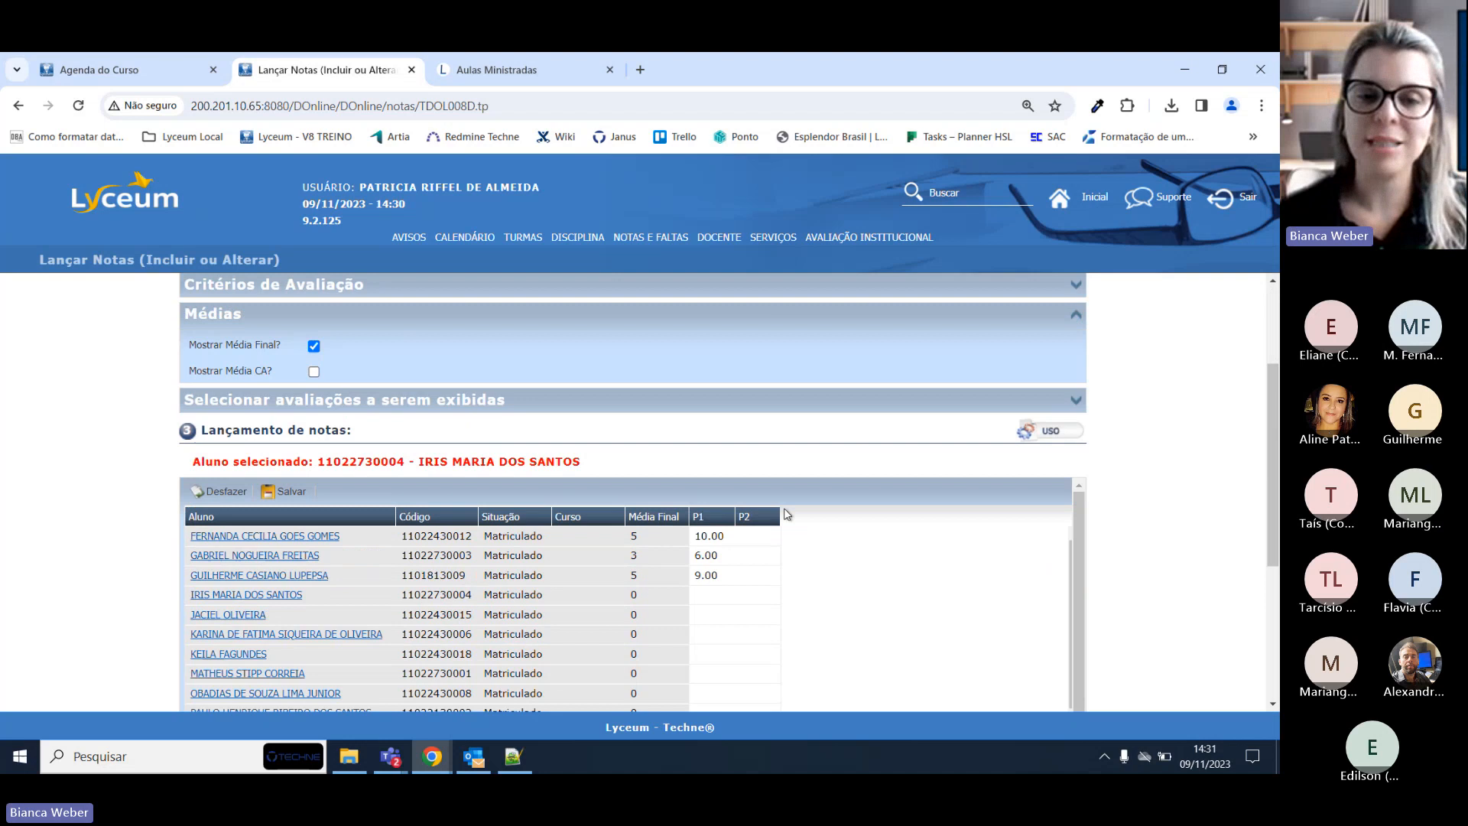
Review the first four students' final averages in the grade grid.
click(659, 541)
click(654, 558)
click(652, 593)
click(649, 573)
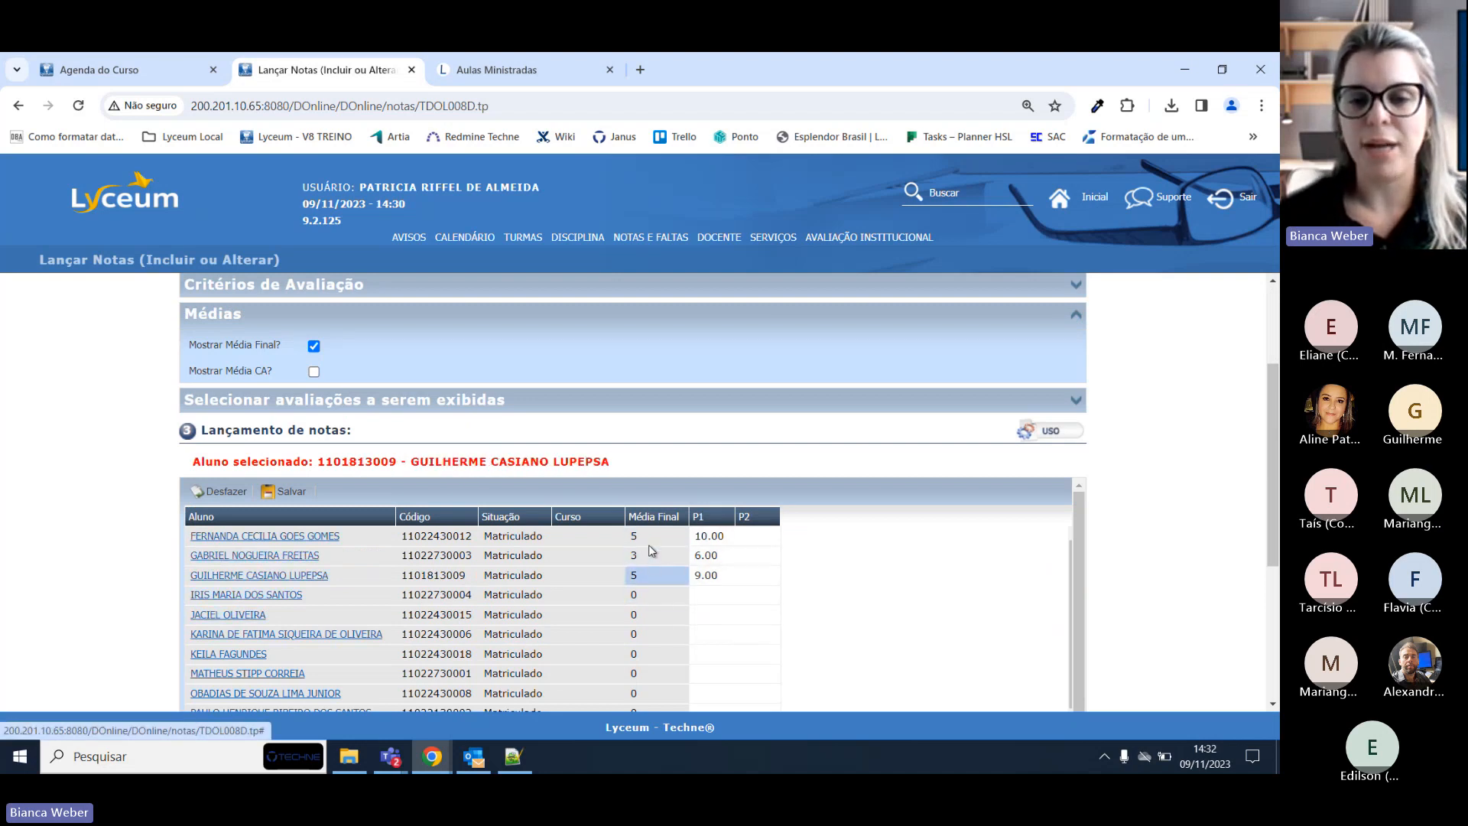
click(648, 542)
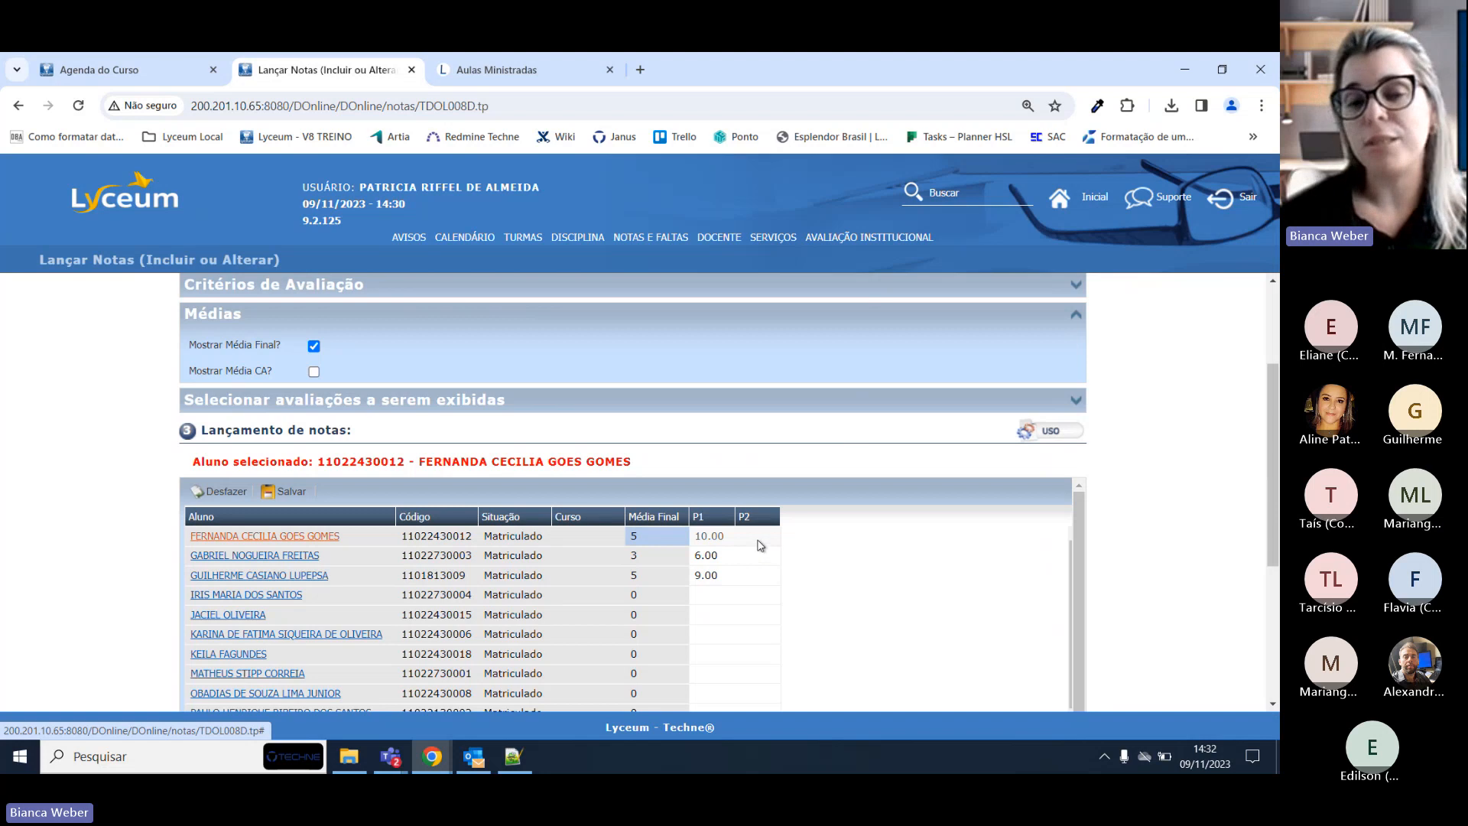
click(656, 571)
click(652, 553)
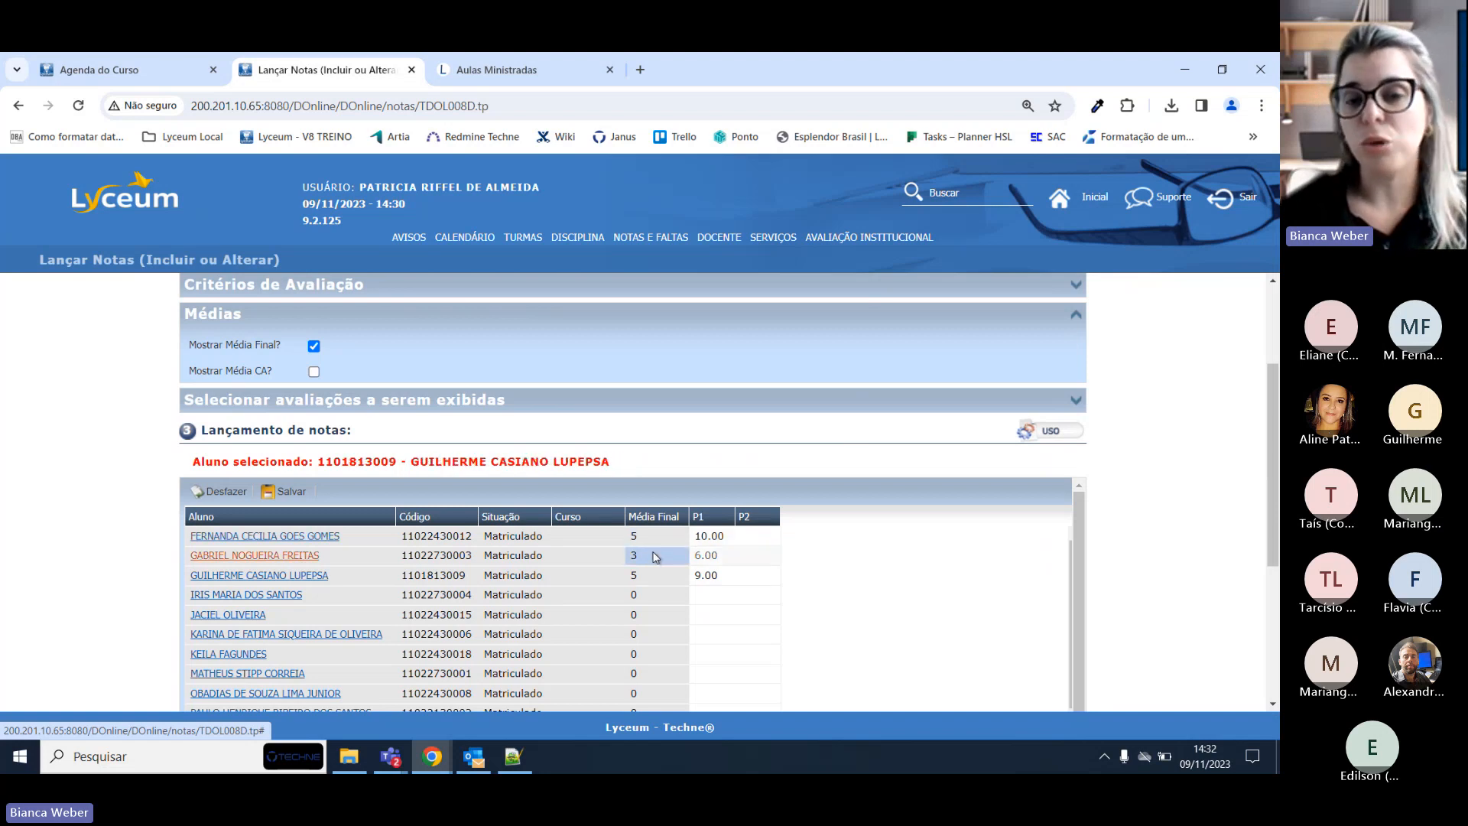
scroll(661, 595, up, 3)
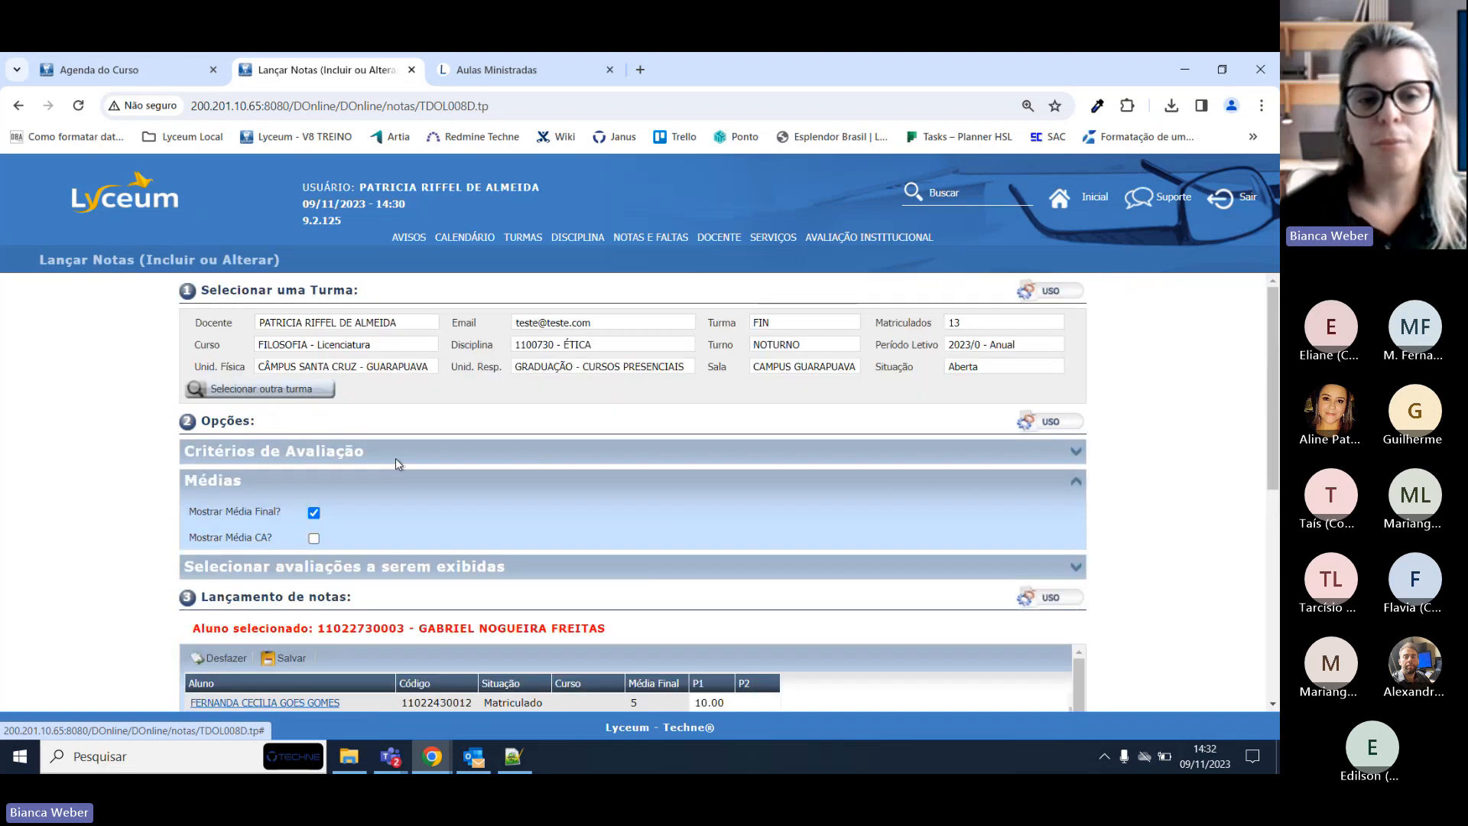
Re-expand the criteria and inspect the first student's 10.00 P1 grade, leaving it unchanged.
click(1067, 458)
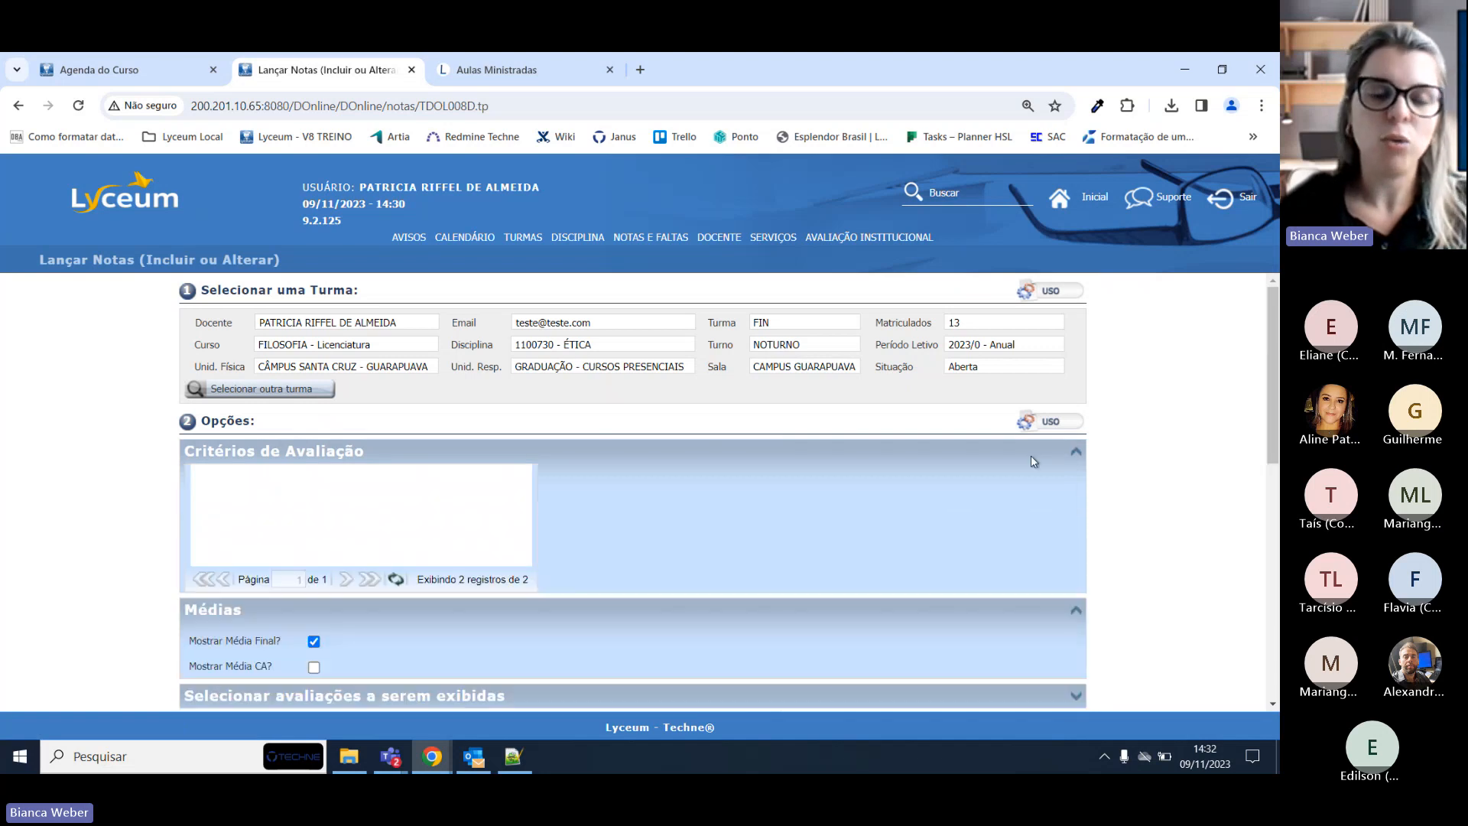
scroll(437, 496, down, 2)
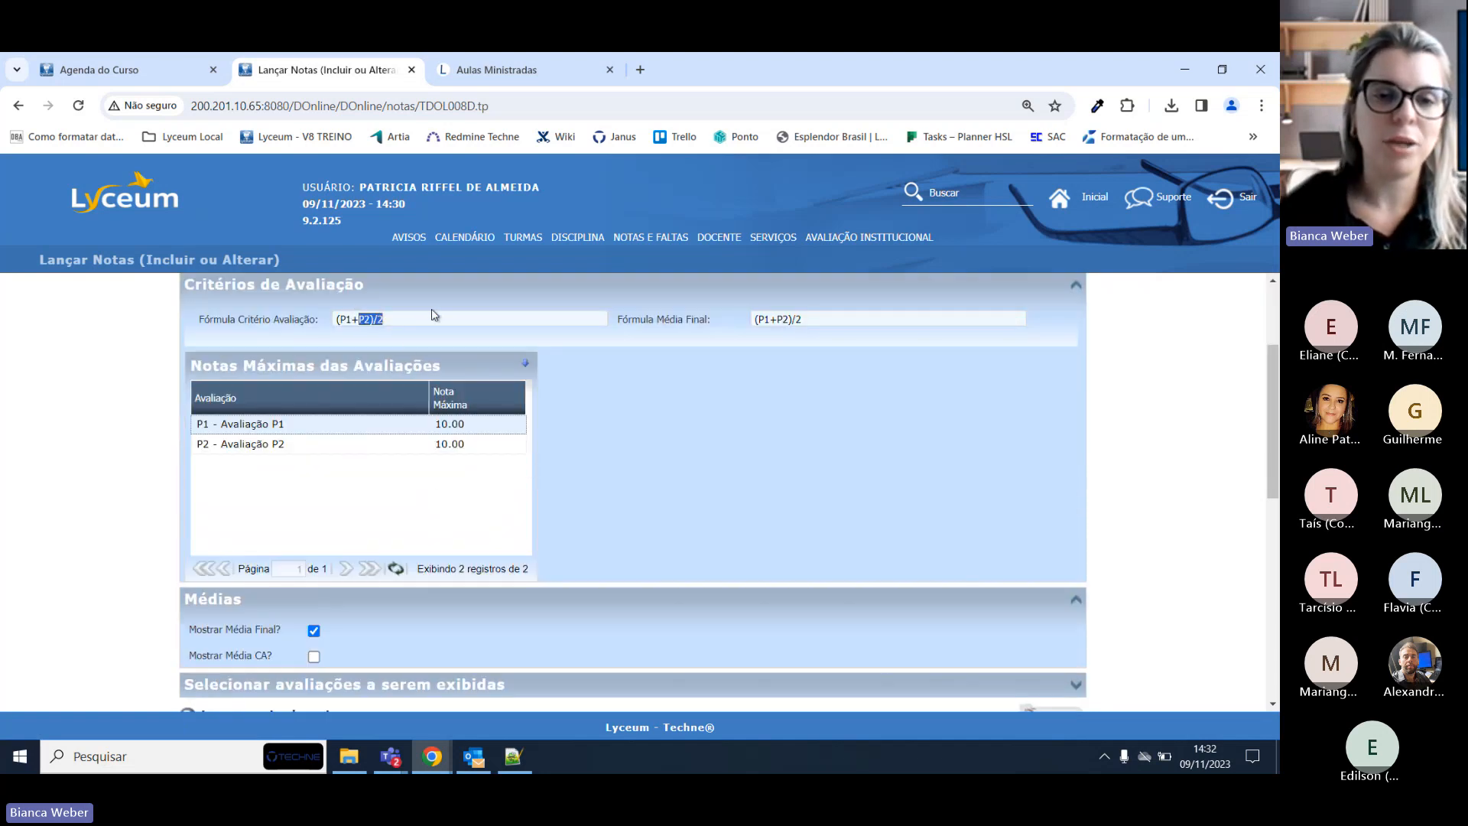
scroll(718, 474, down, 4)
click(715, 488)
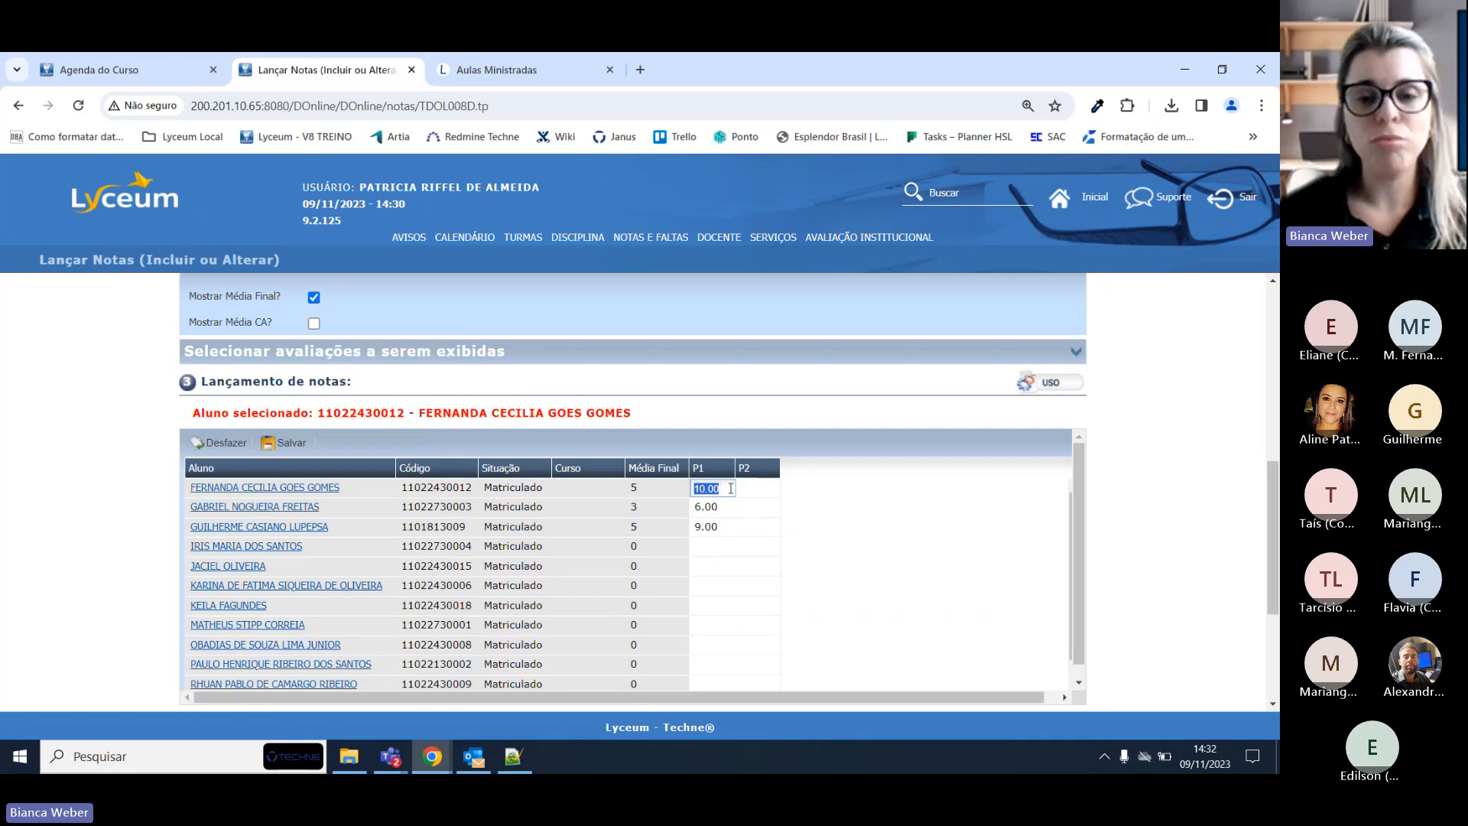
click(651, 489)
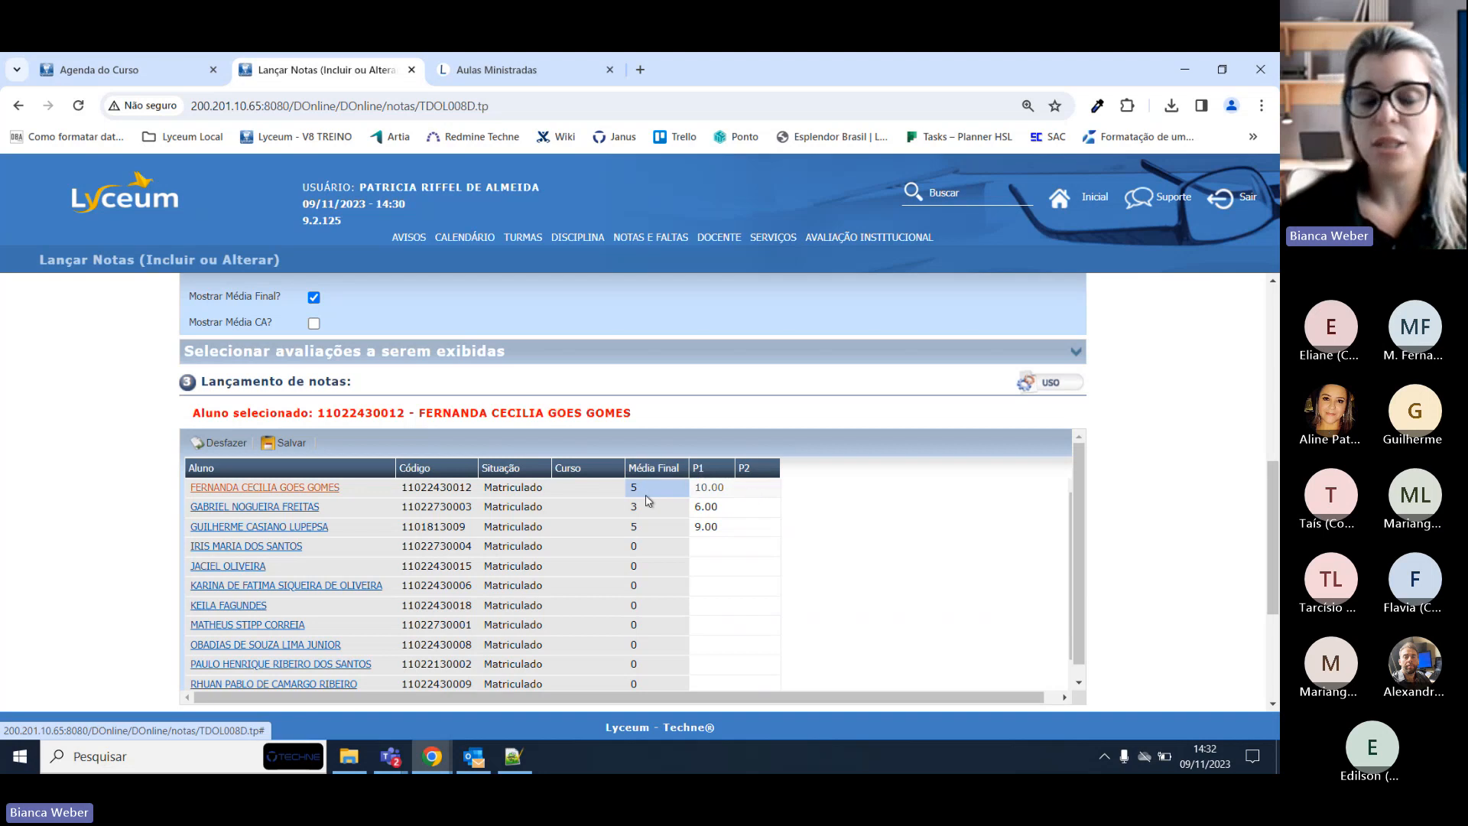
scroll(652, 608, up, 1)
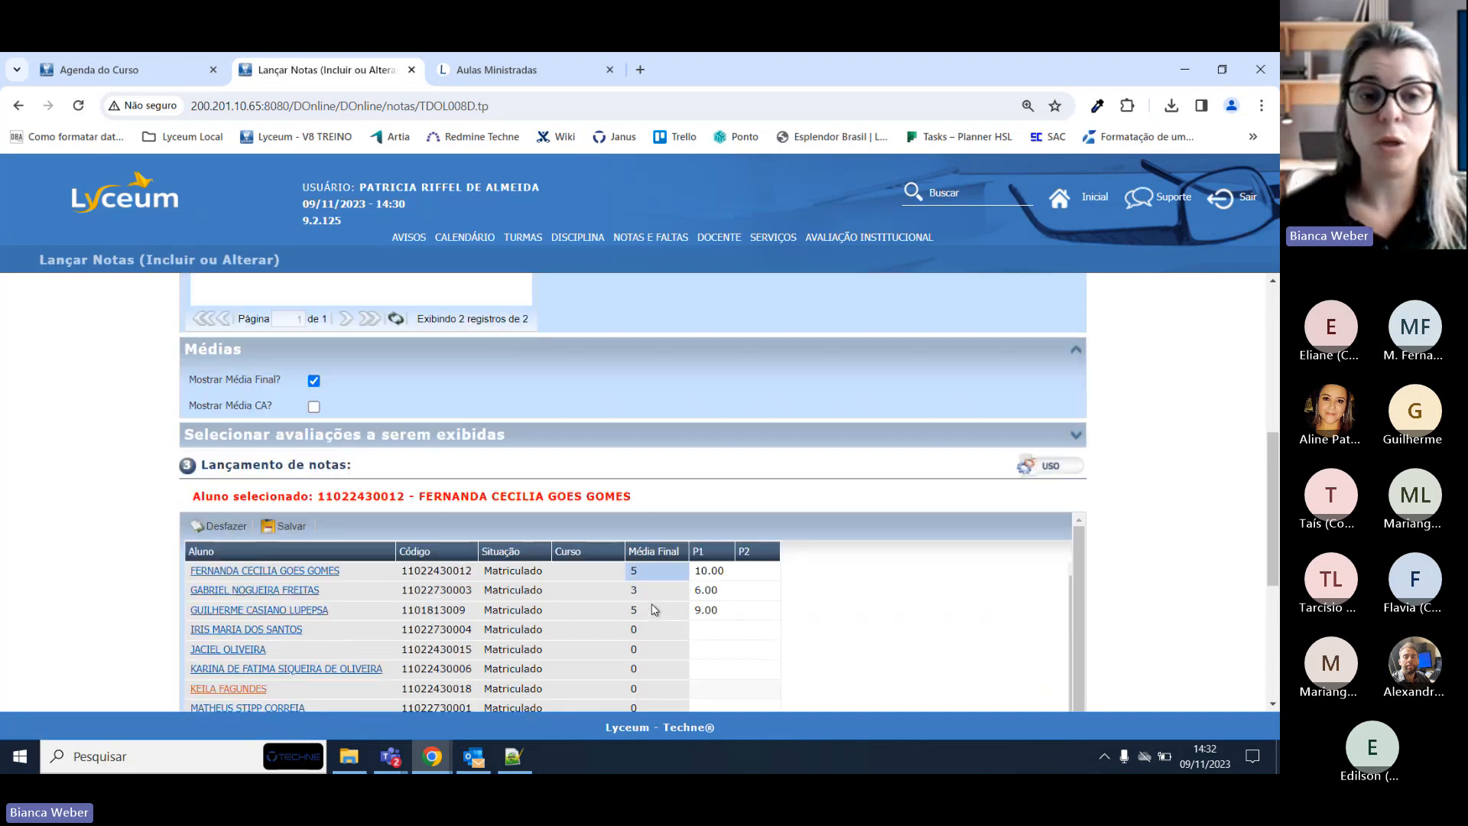
Untick Mostrar Média Final and collapse the Médias section.
click(315, 380)
click(1076, 350)
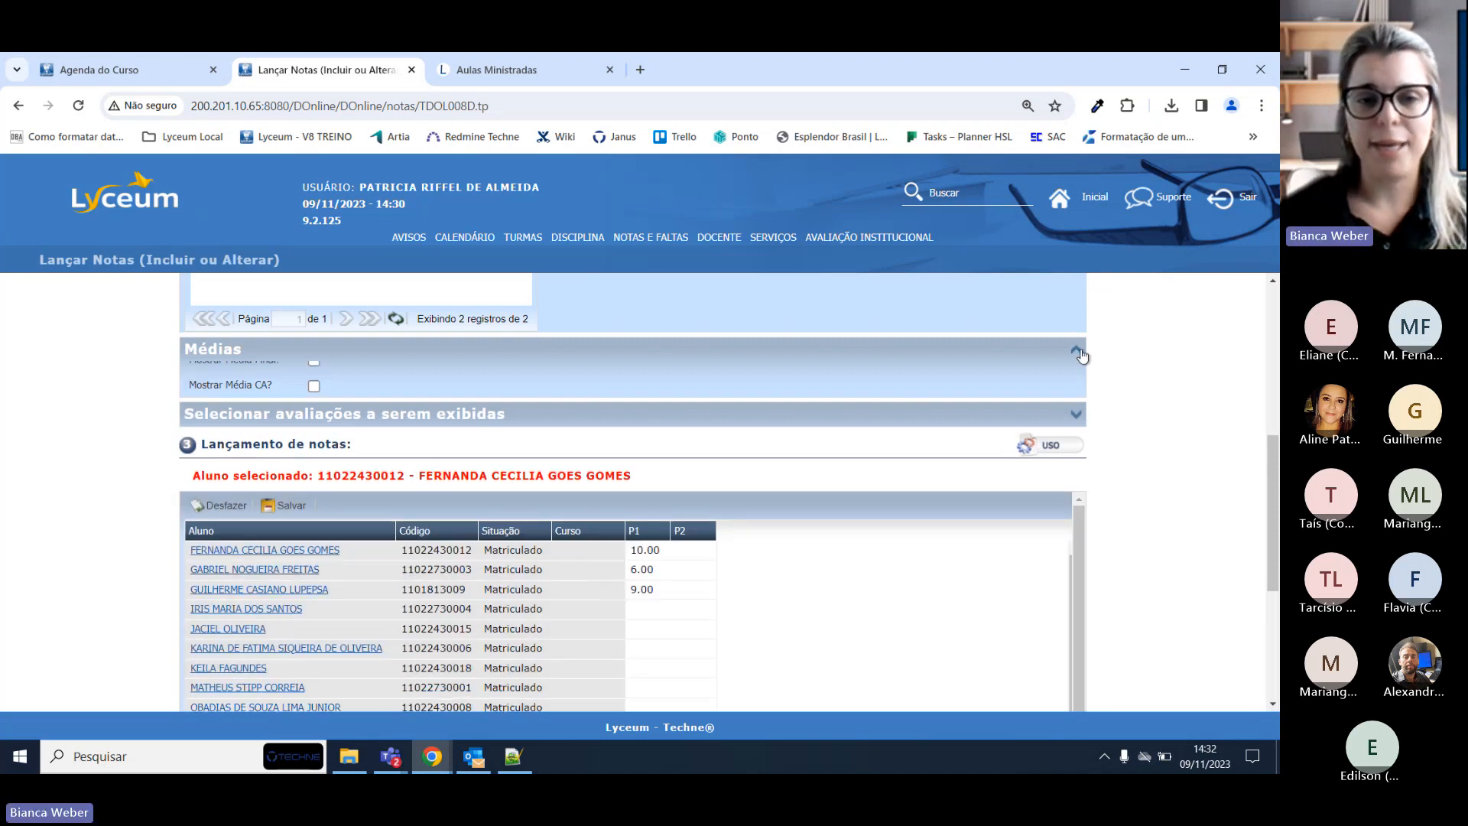
scroll(1081, 374, up, 4)
Expand the evaluations-to-display list and filter the grid to show only P1.
click(1080, 372)
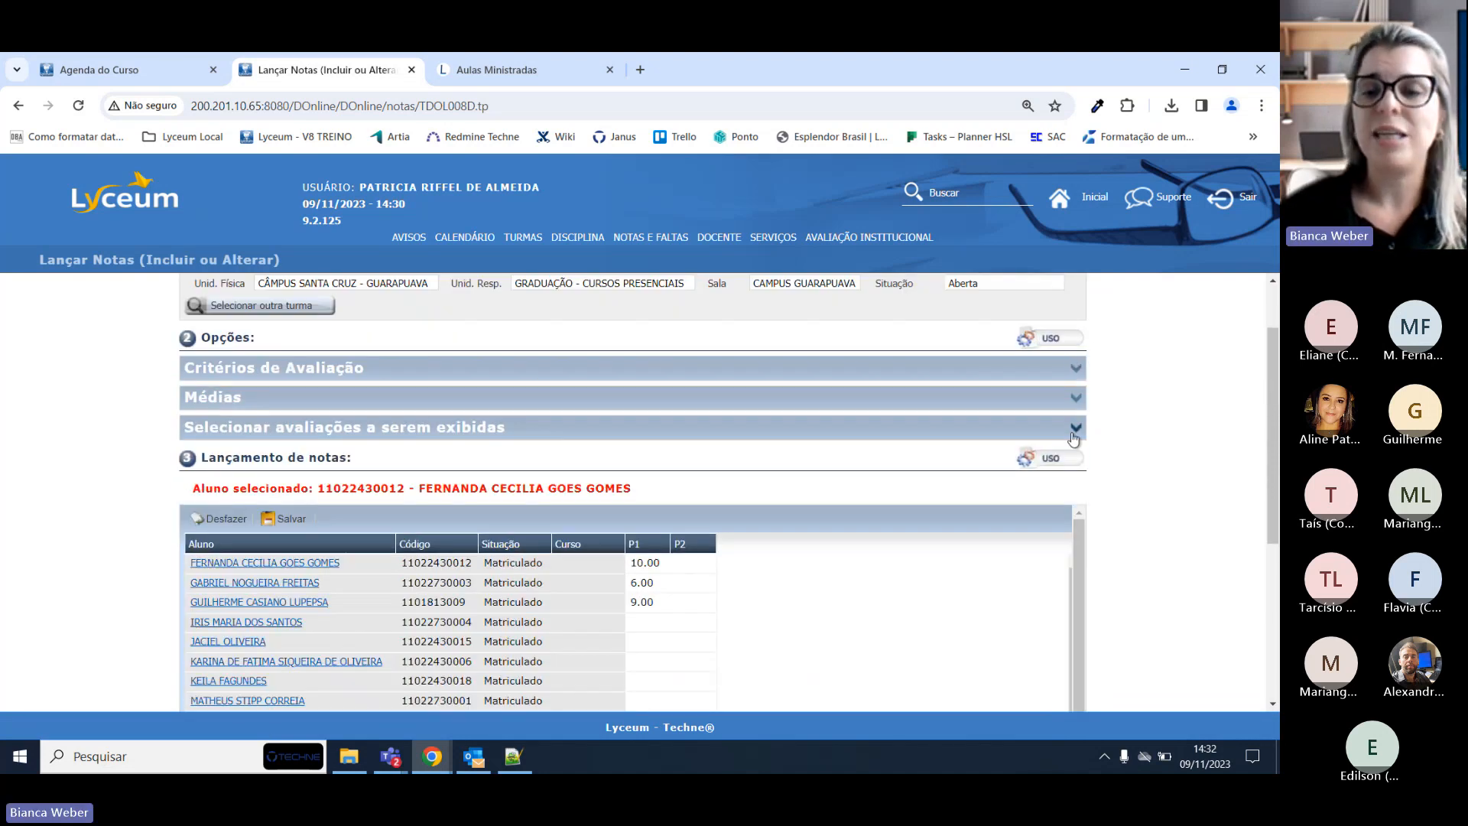
click(1076, 428)
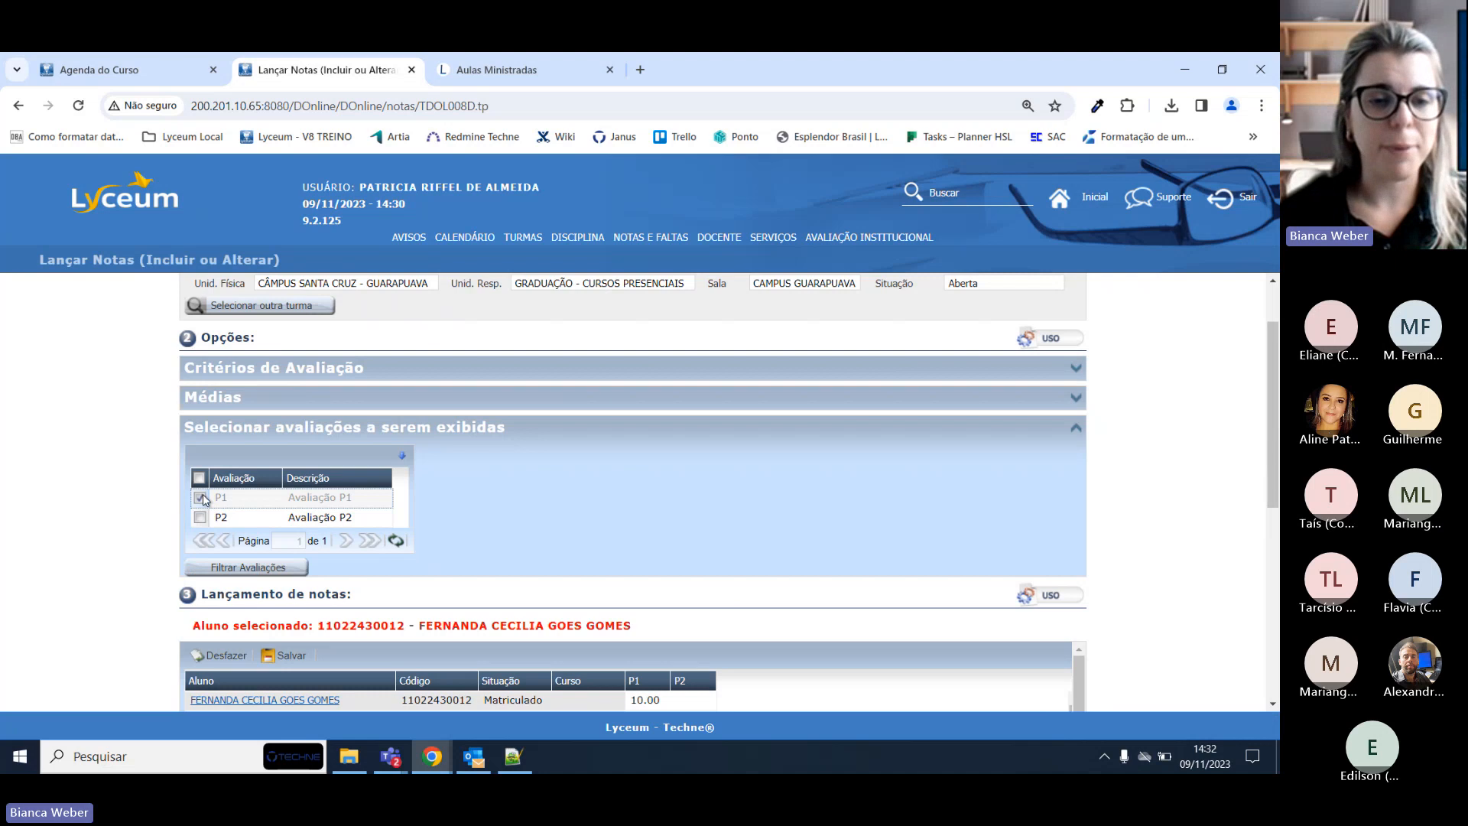
scroll(557, 443, down, 2)
click(249, 400)
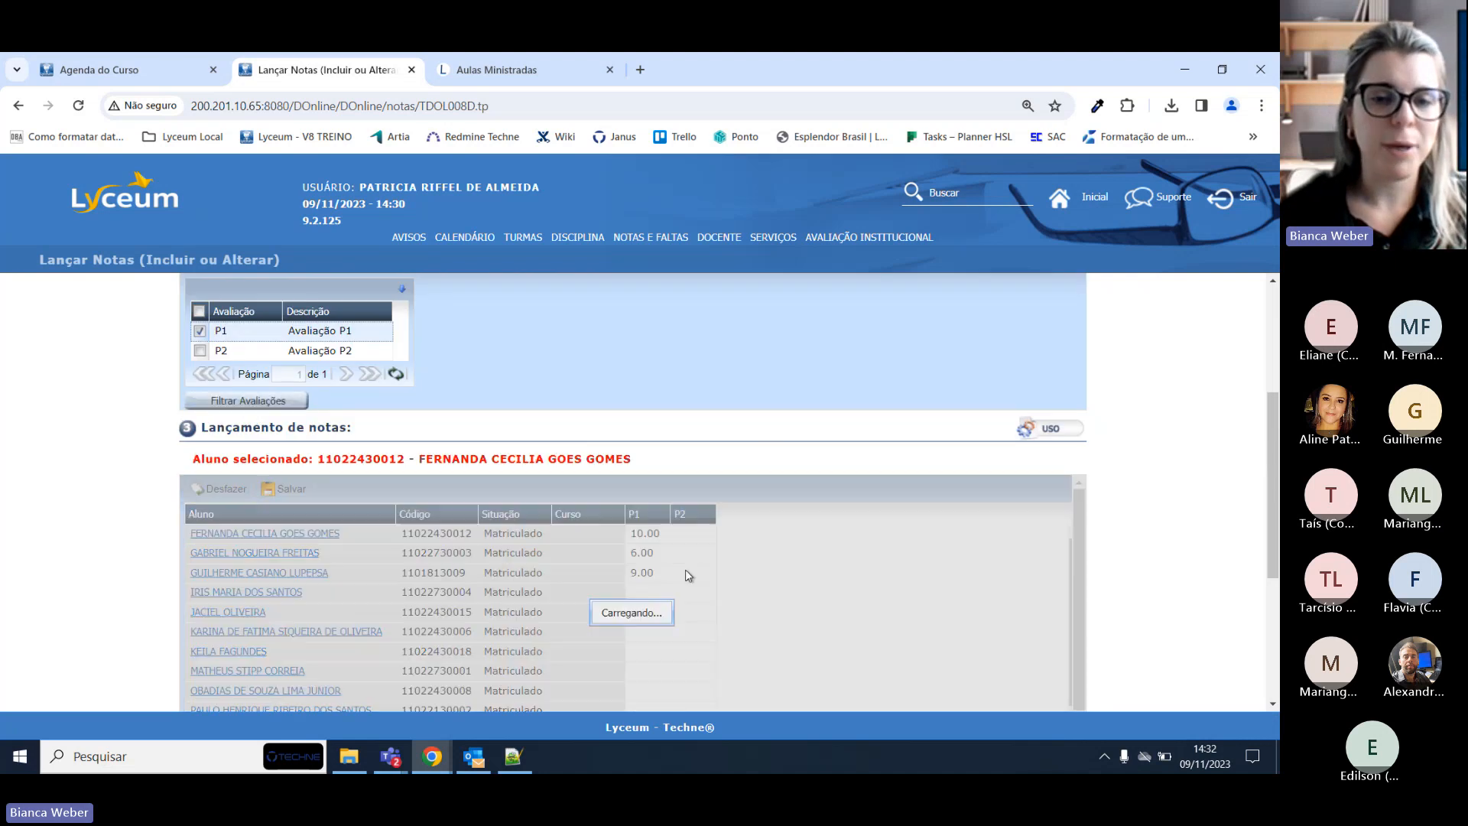
scroll(684, 539, down, 5)
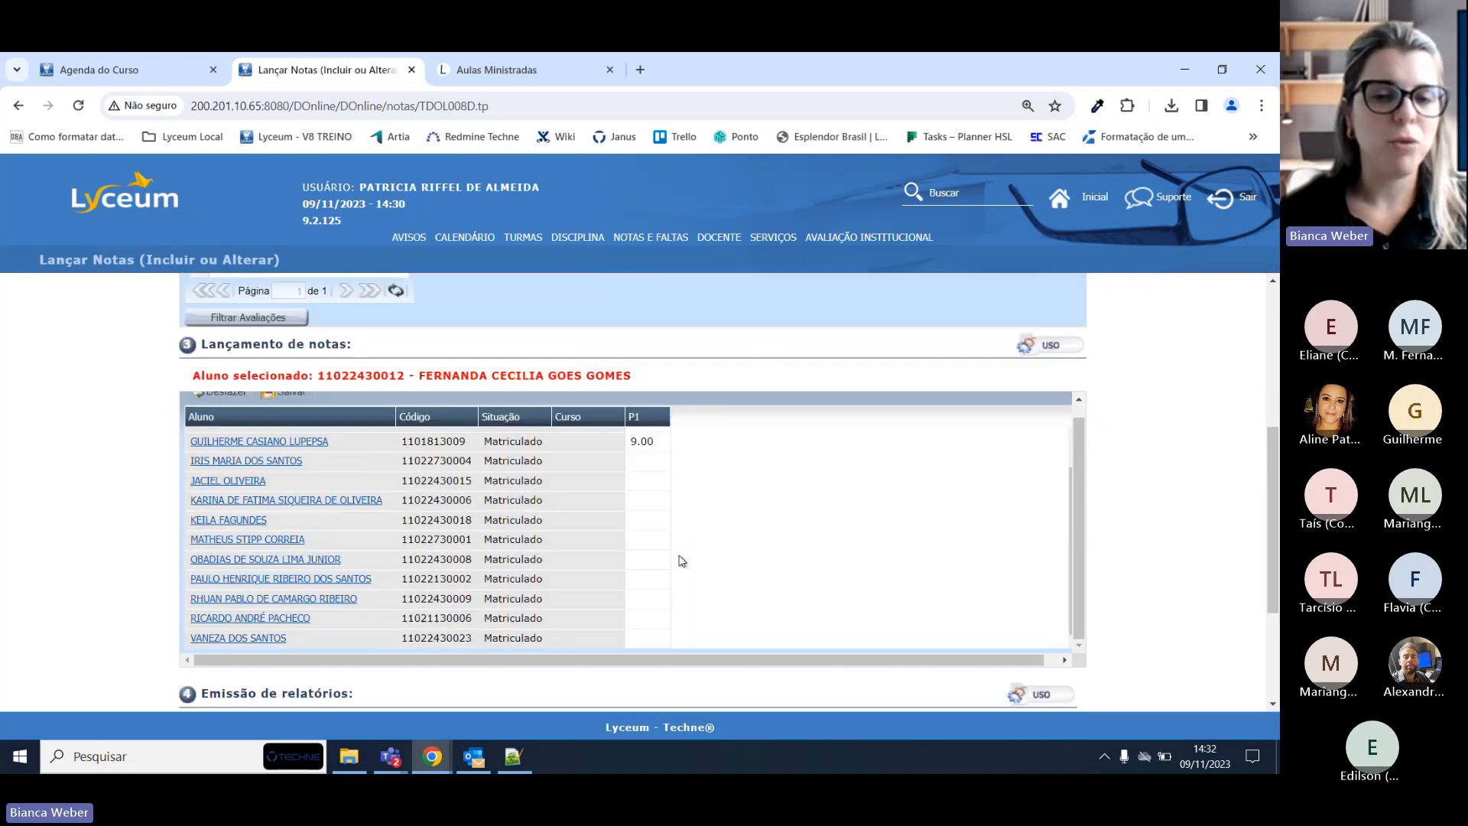
scroll(681, 528, up, 8)
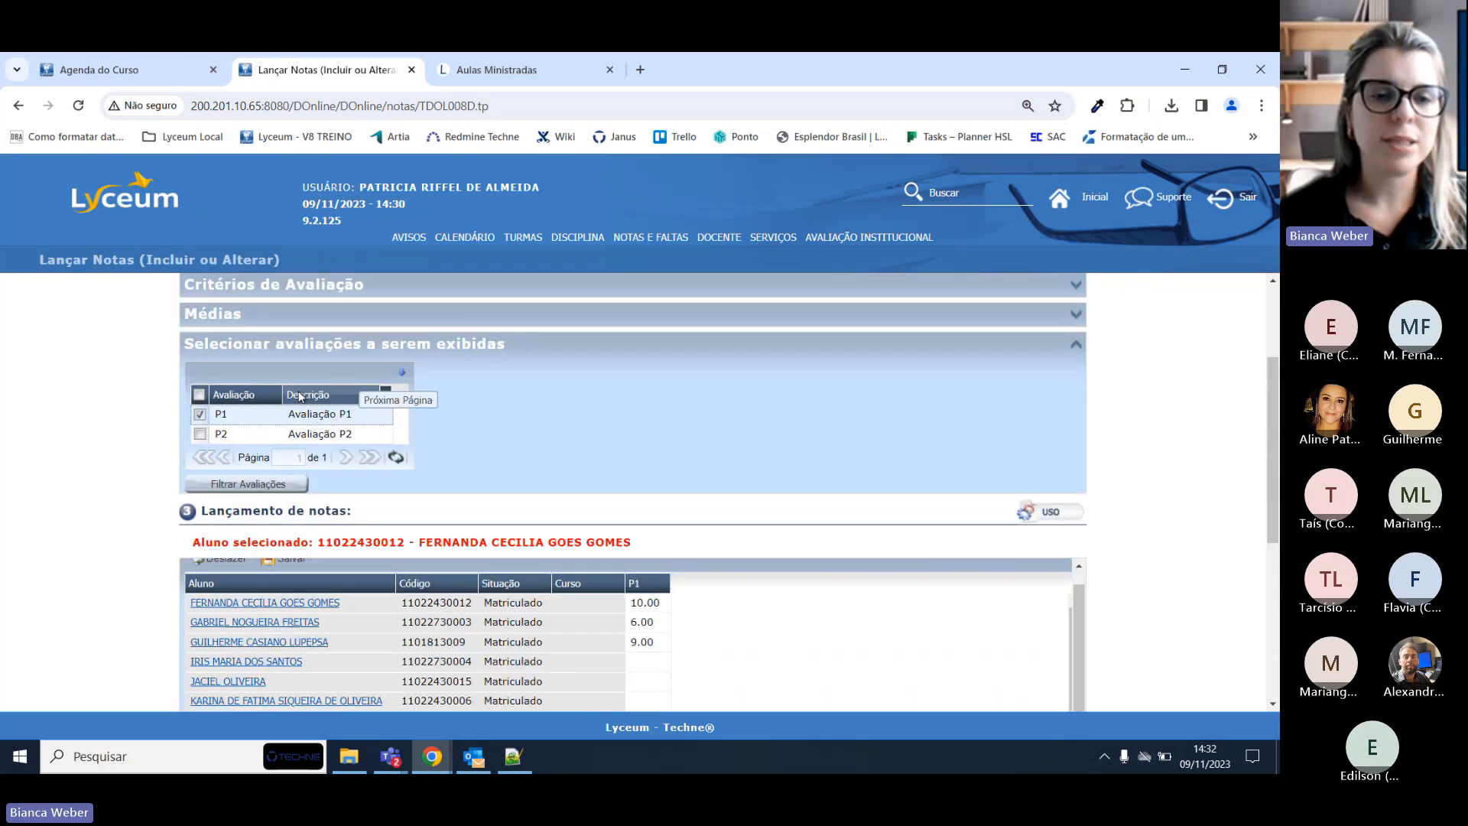
Filter the grid to show only P2, then with no evaluations selected.
click(199, 413)
click(199, 434)
click(246, 484)
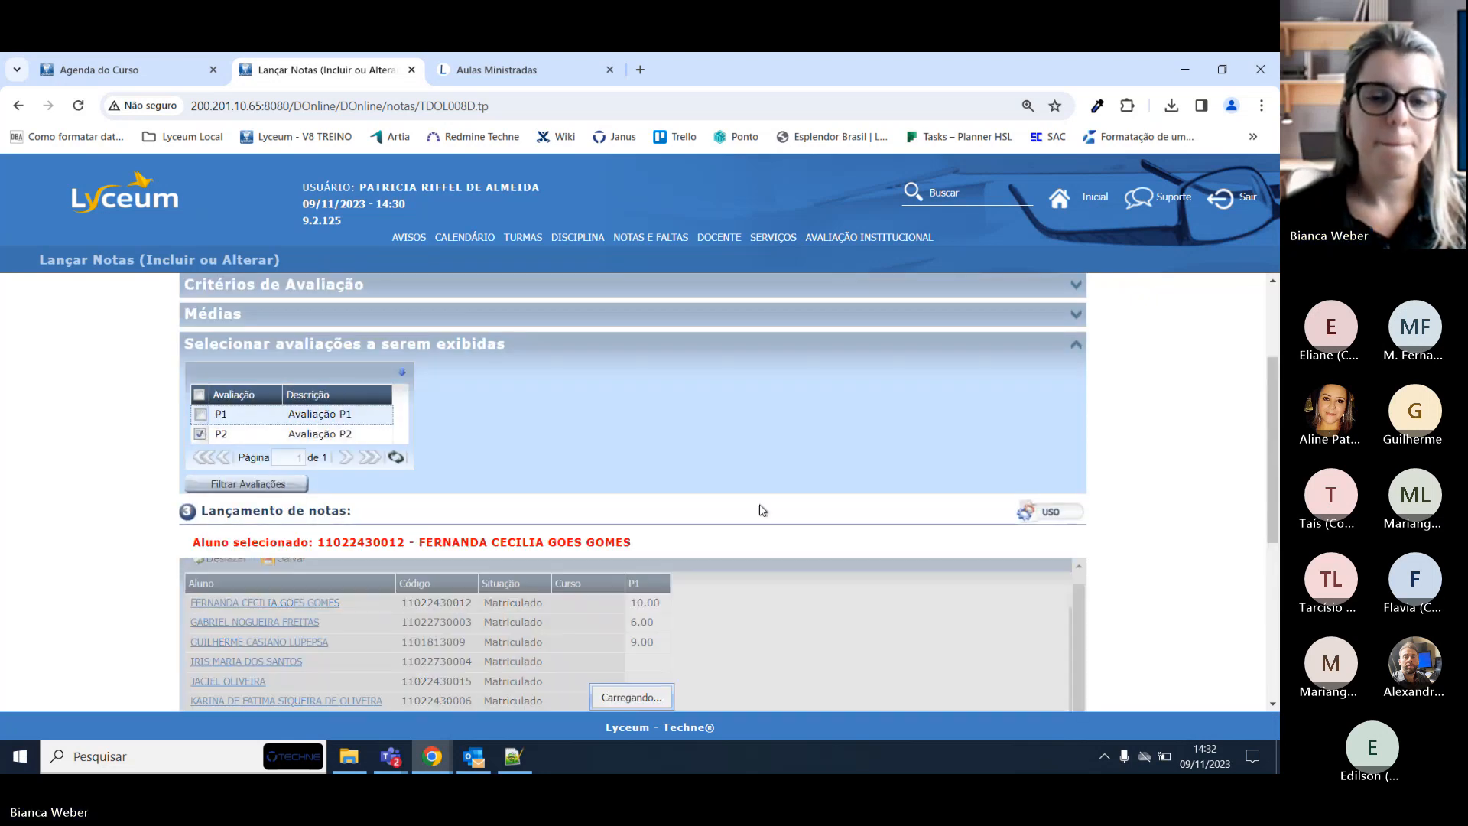
scroll(705, 526, down, 1)
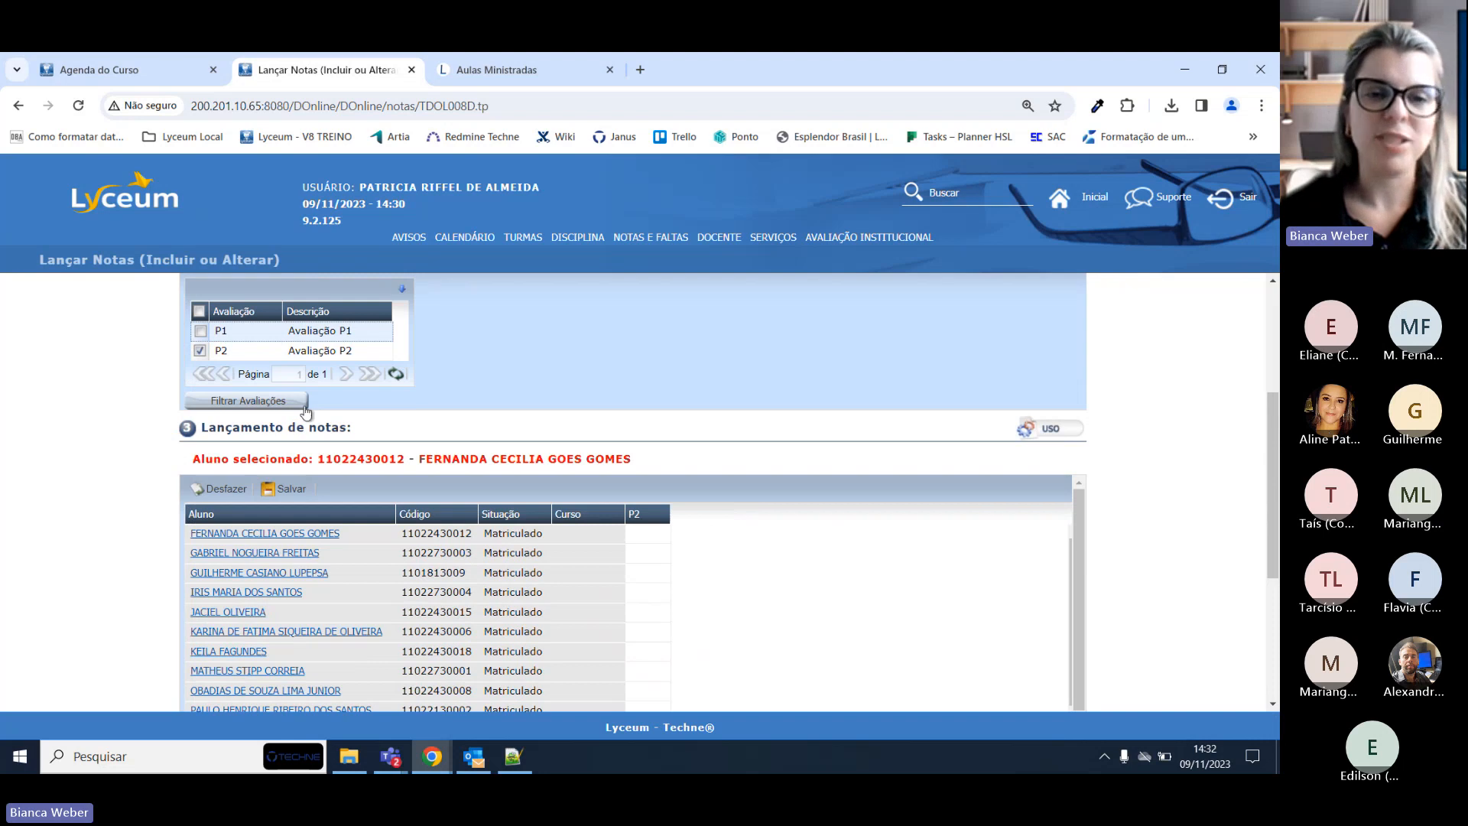
click(201, 351)
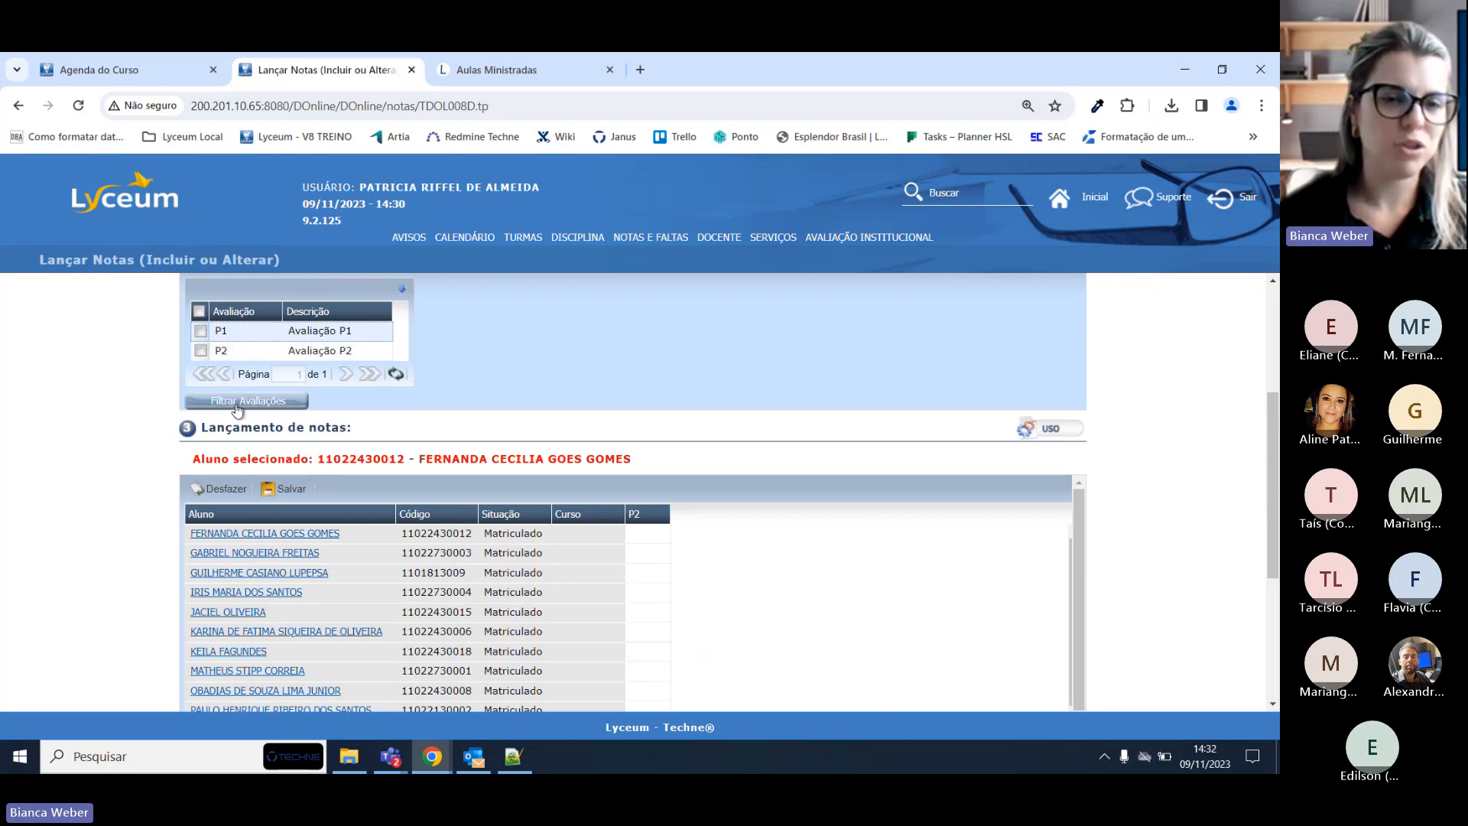
click(258, 402)
Tick both P1 and P2 and filter the grid to show both columns.
click(199, 311)
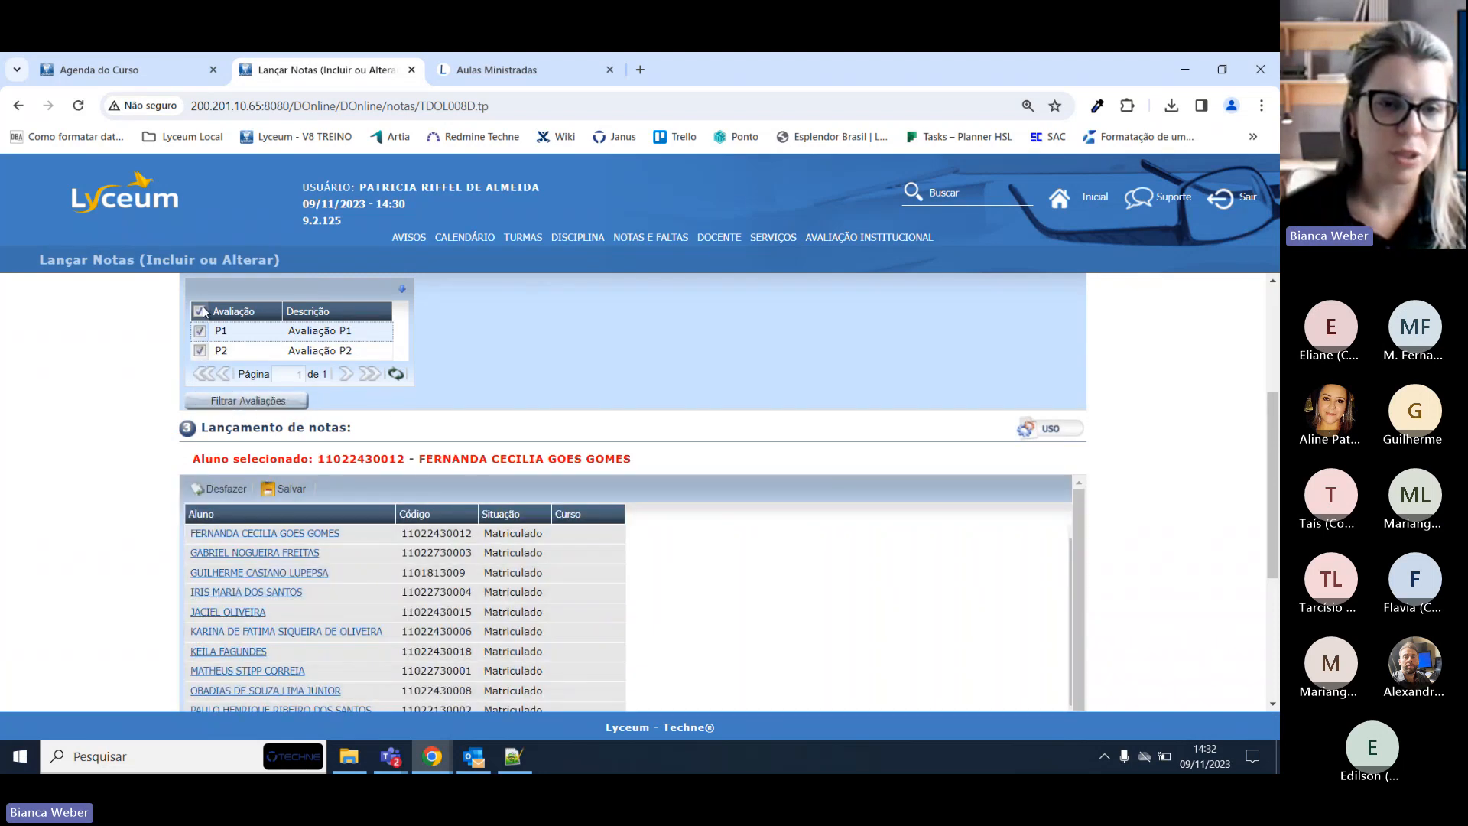
click(302, 399)
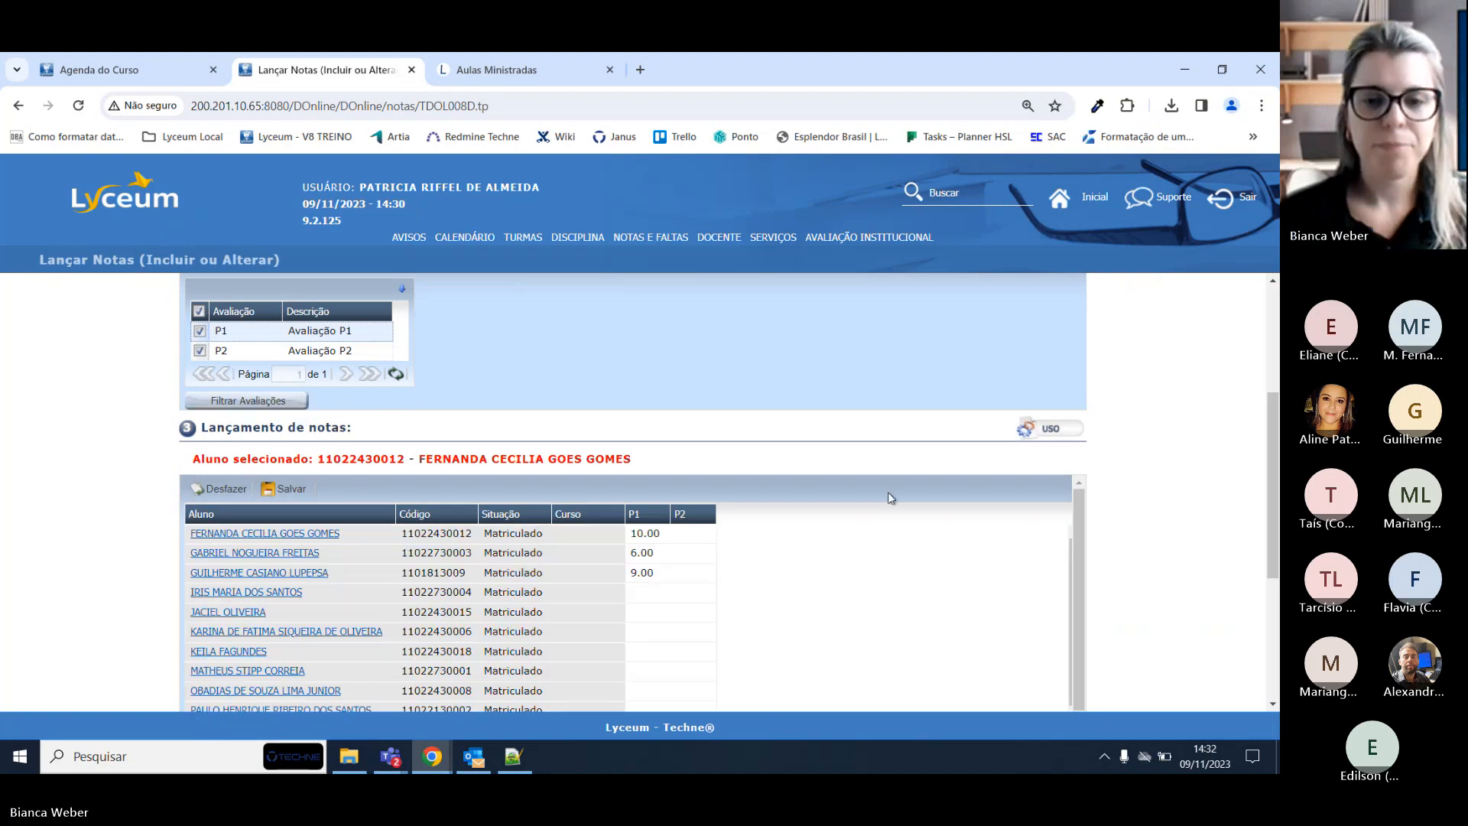
scroll(889, 495, down, 1)
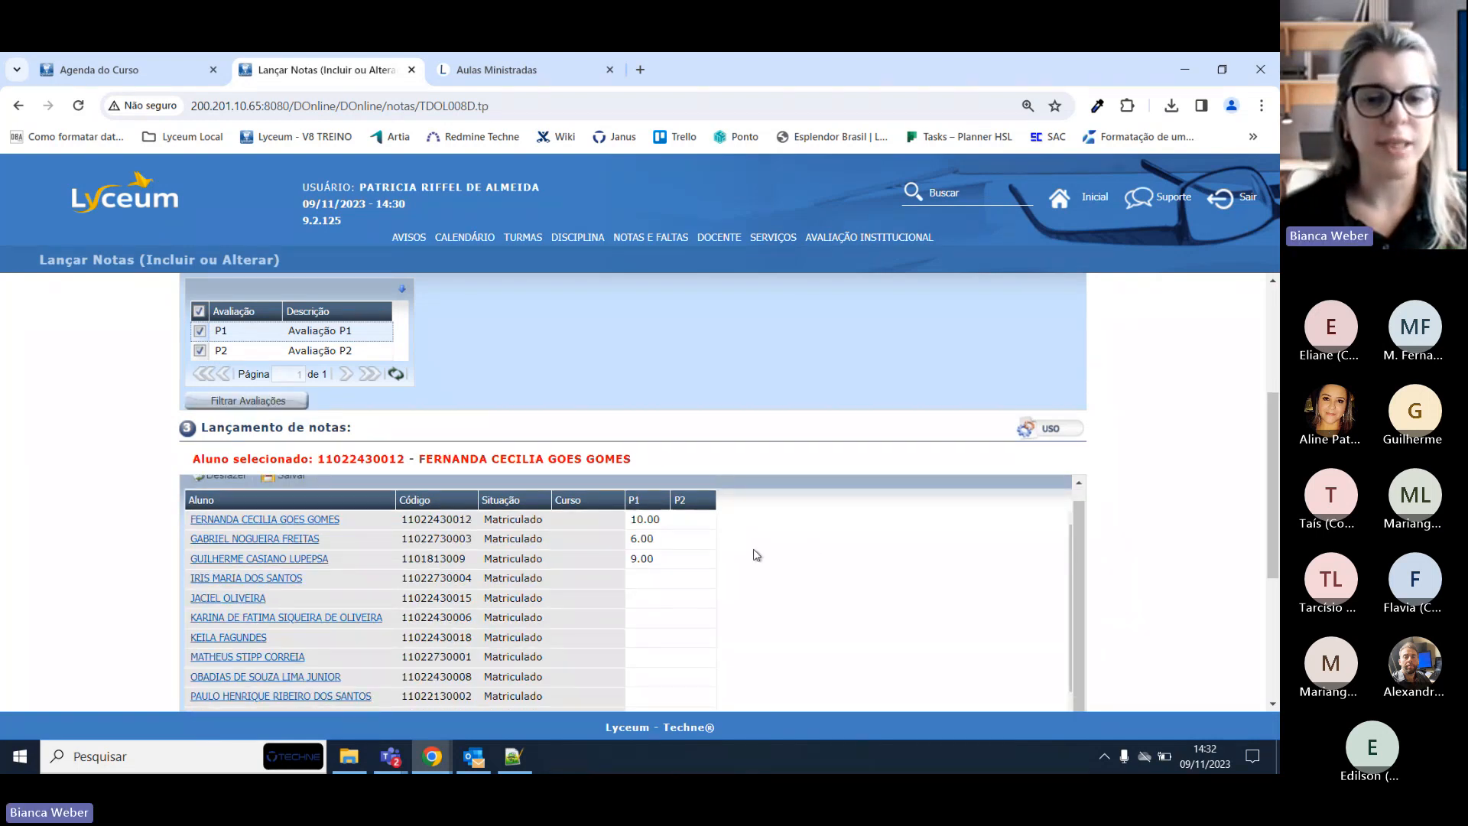
Enter 9,5 as the first student's P2 grade and save, confirming with Sim.
click(693, 520)
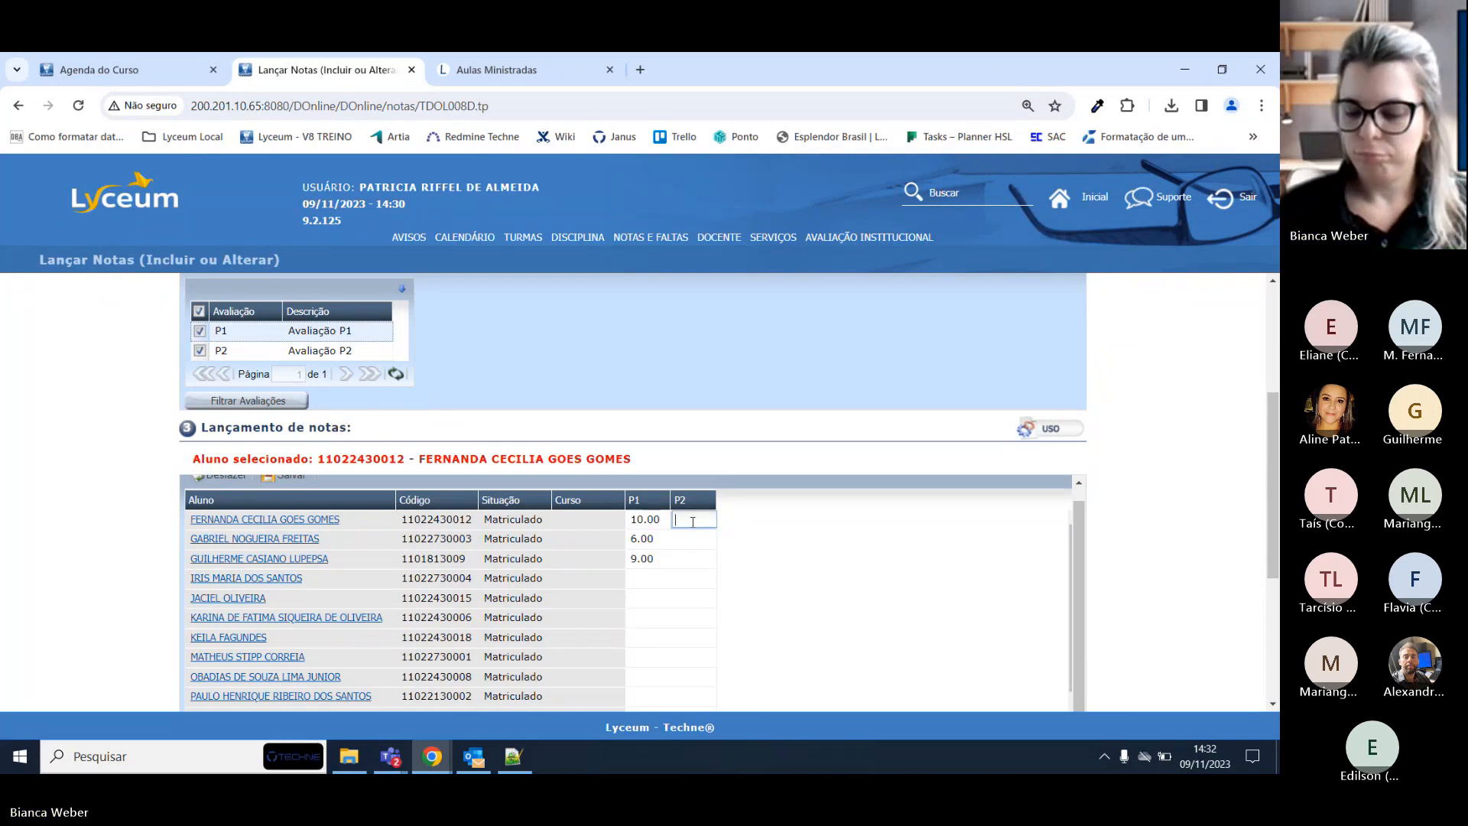
text(9,5)
key(Tab)
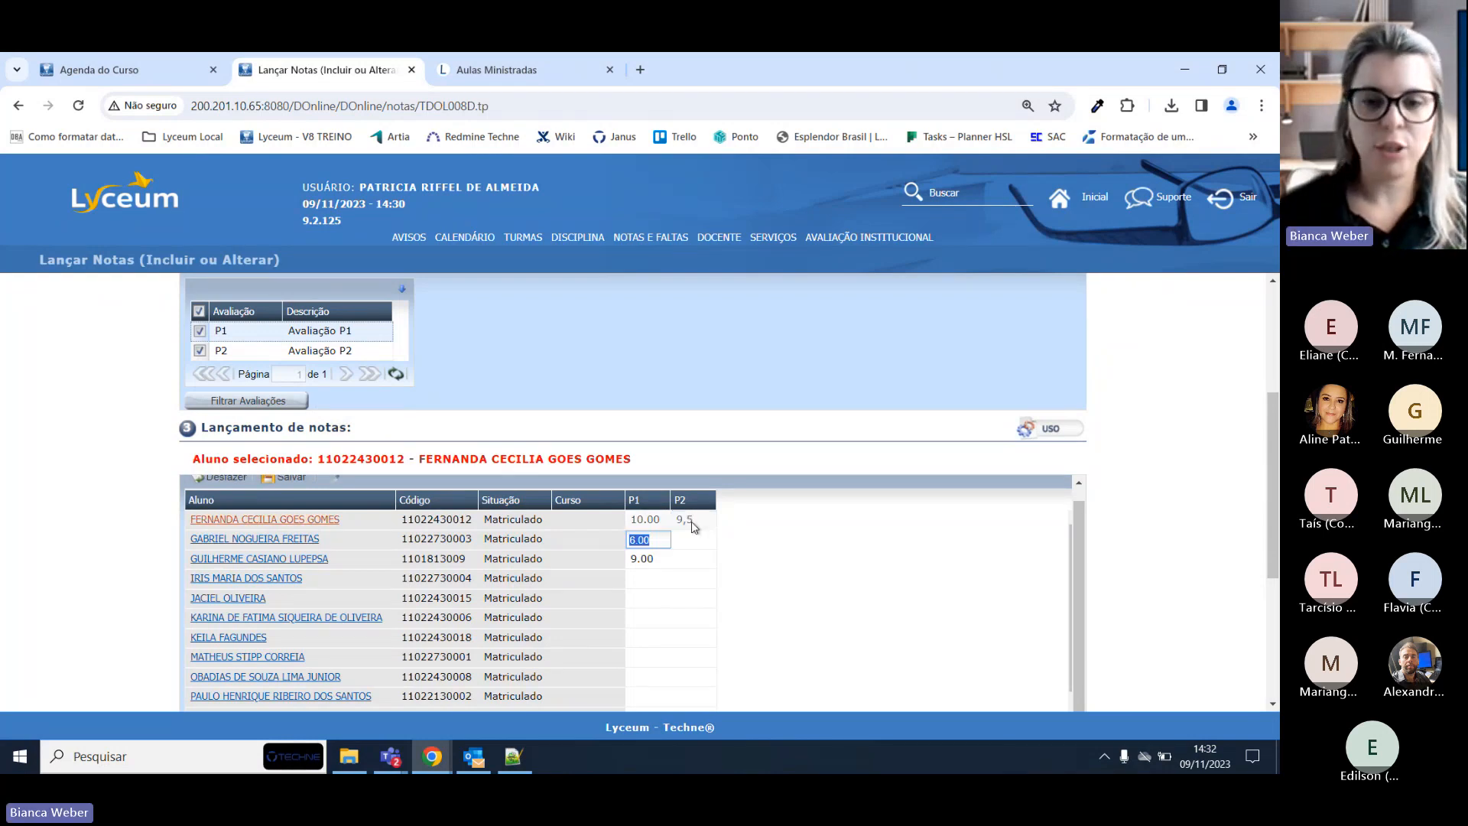
click(636, 545)
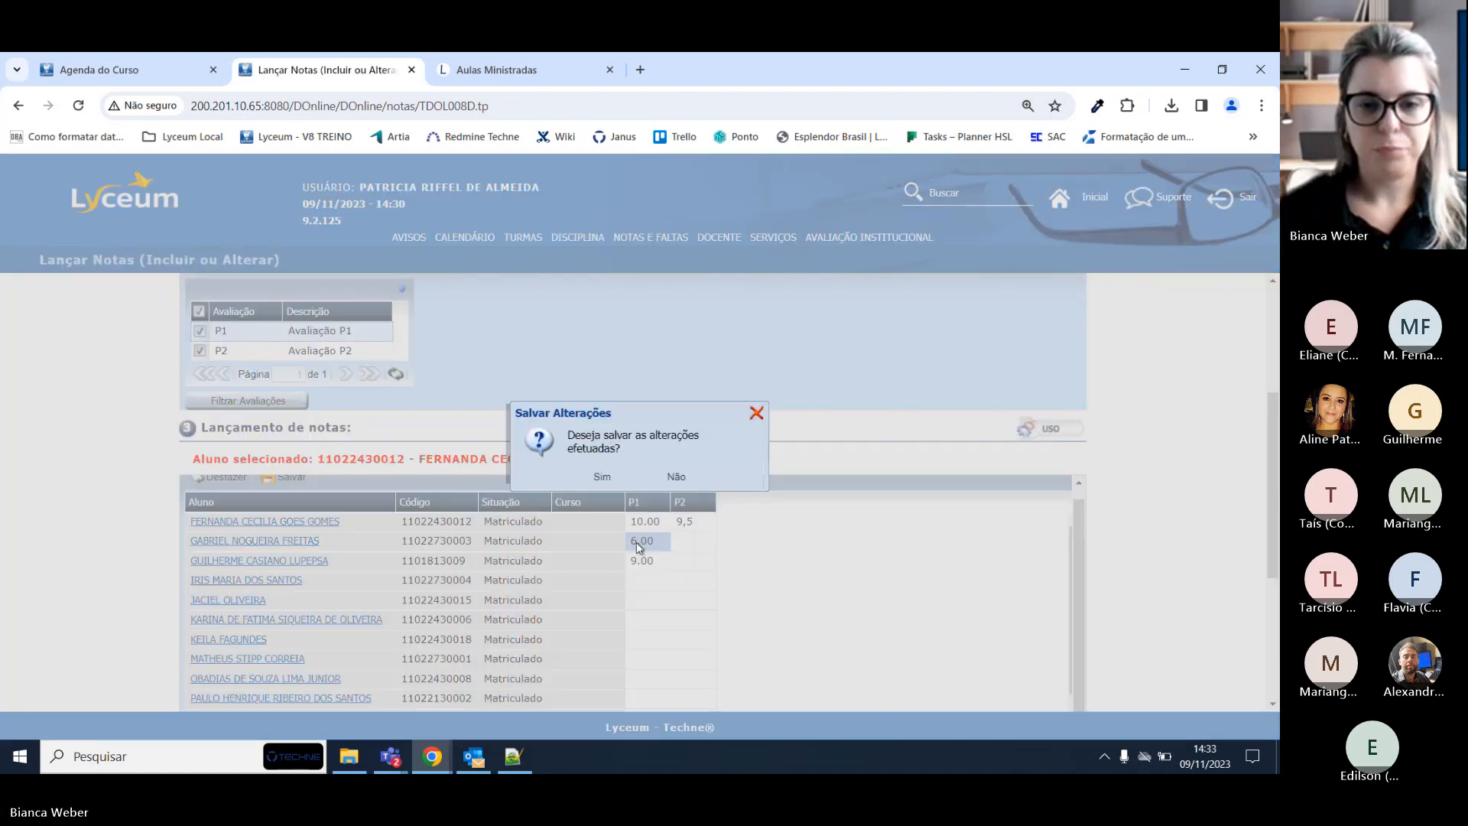
click(594, 479)
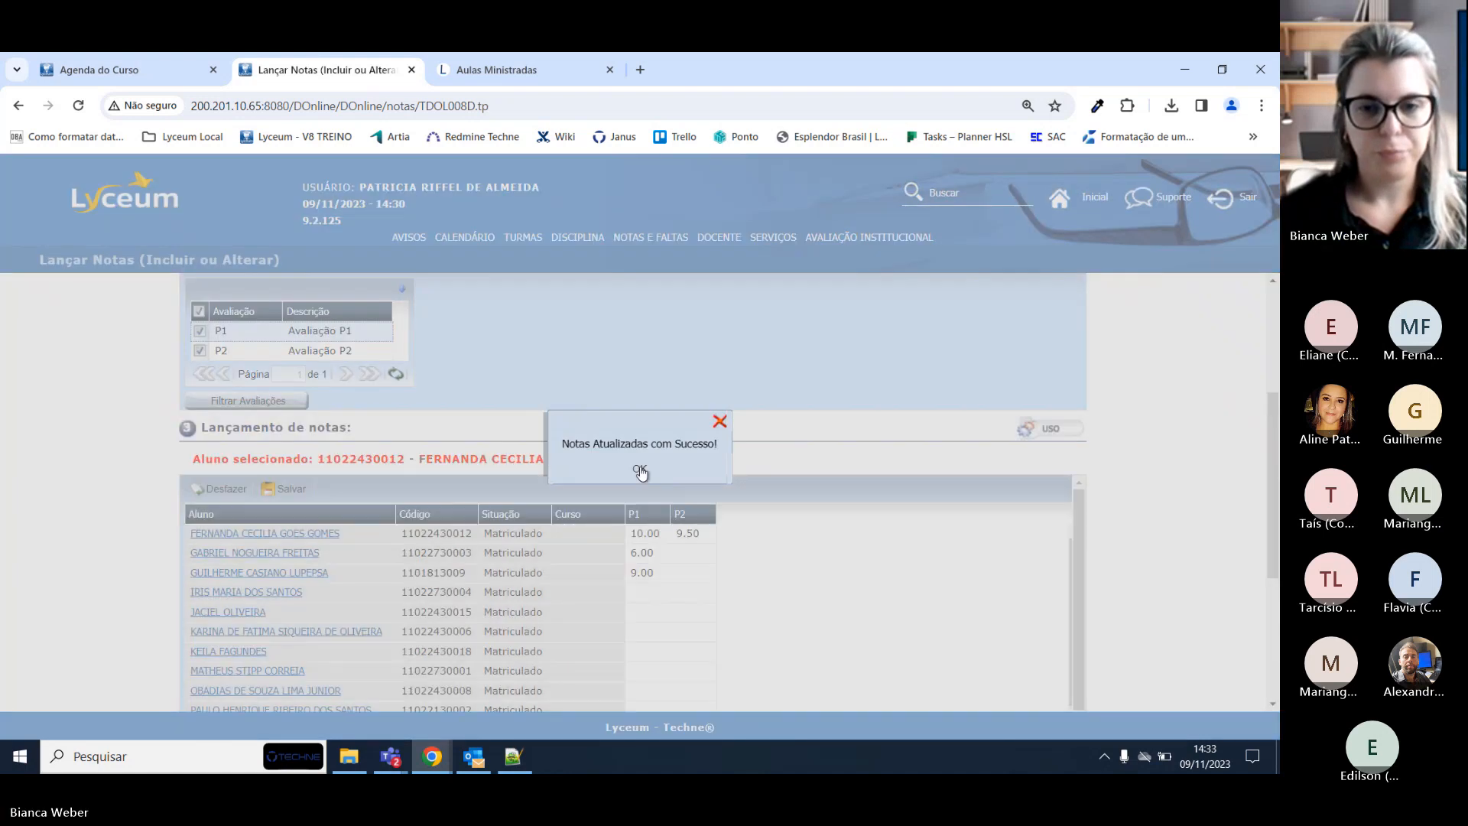
click(639, 471)
Save again, get the nothing-to-update notice, and select the second student's P2 cell.
click(296, 486)
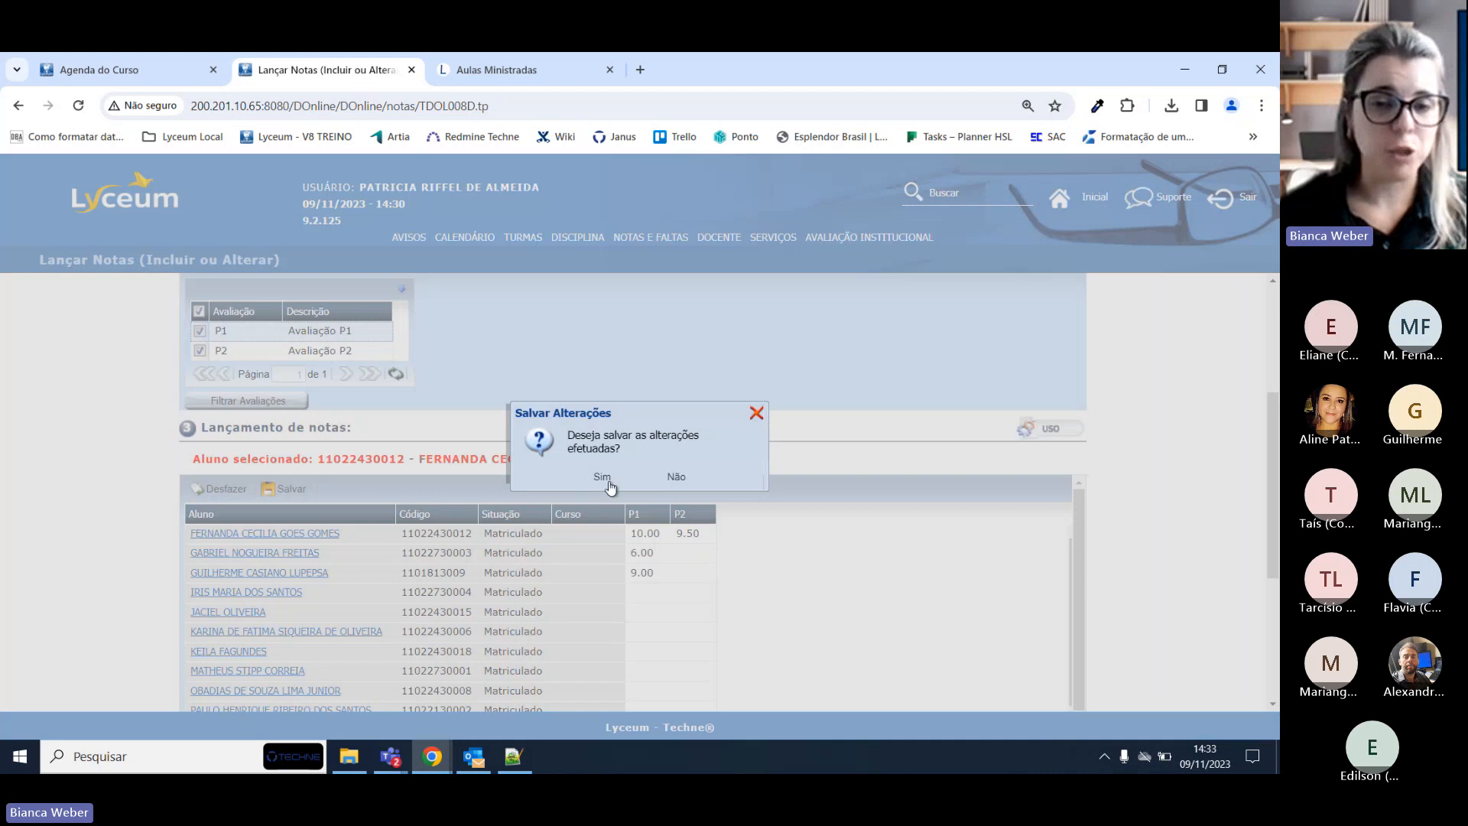
click(602, 479)
click(650, 470)
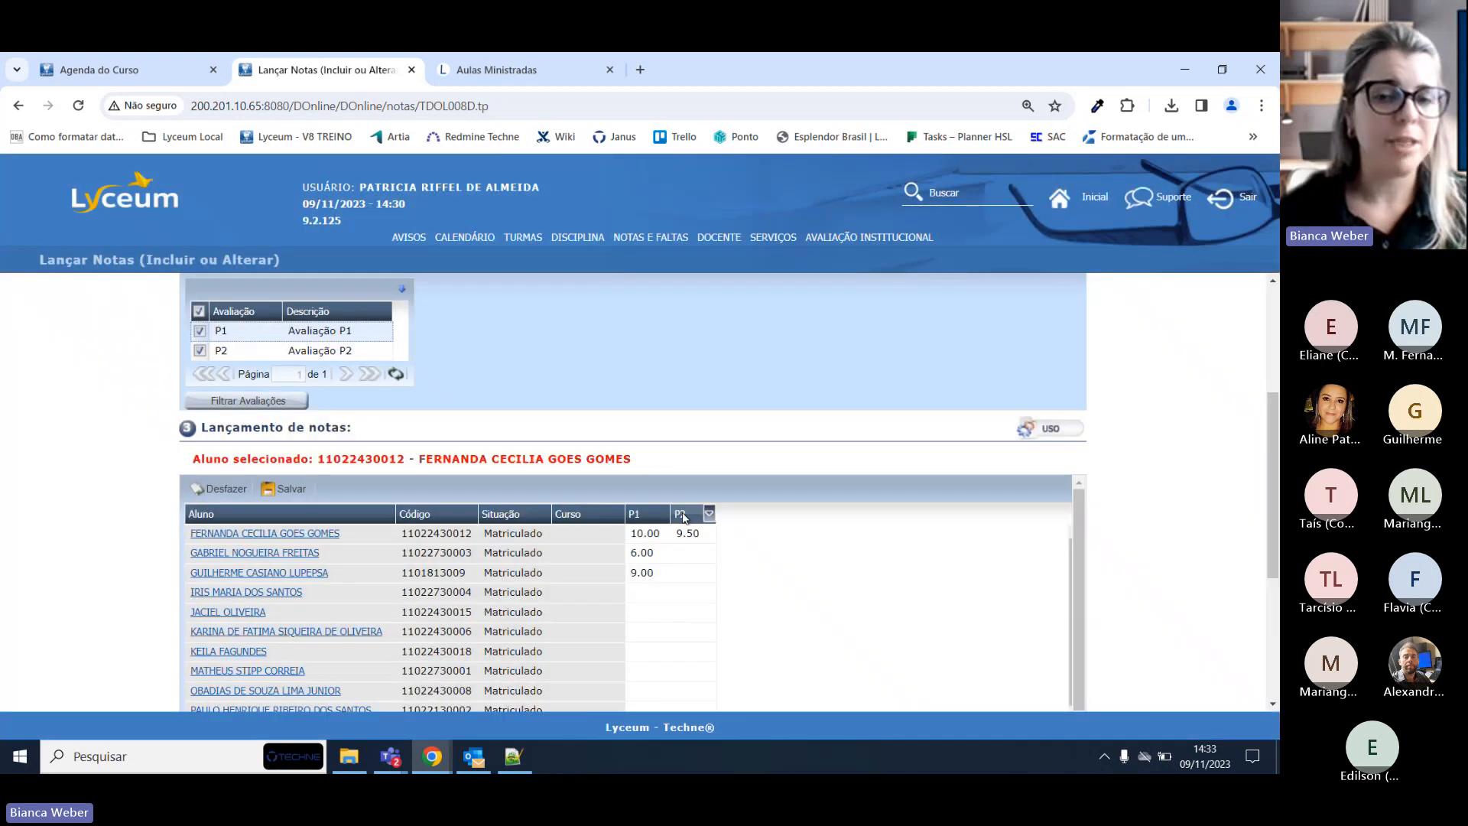
click(693, 553)
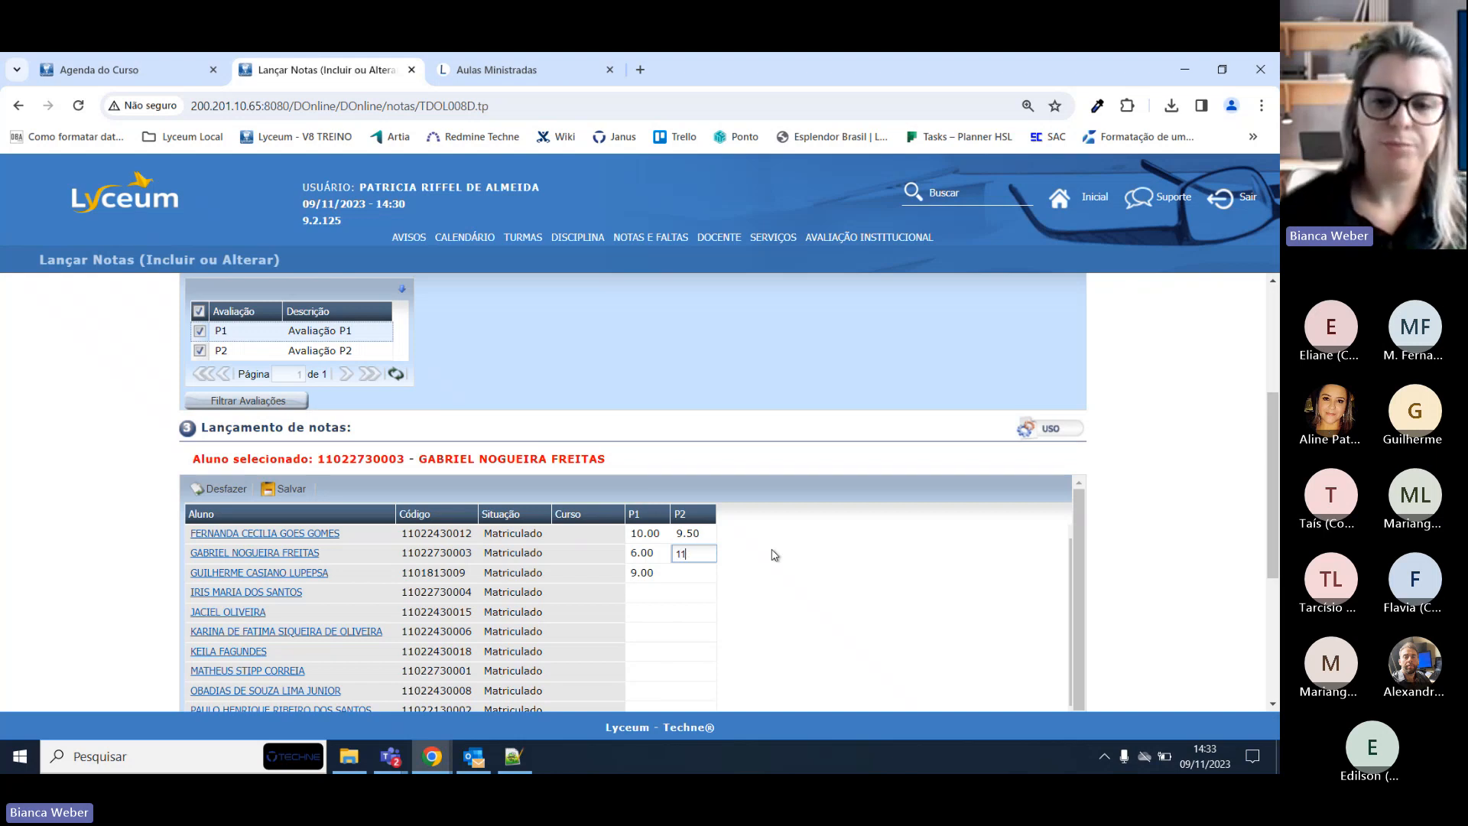
Enter 11 as the second student's P2; saving is rejected for exceeding the 10.00 maximum.
text(11)
key(Tab)
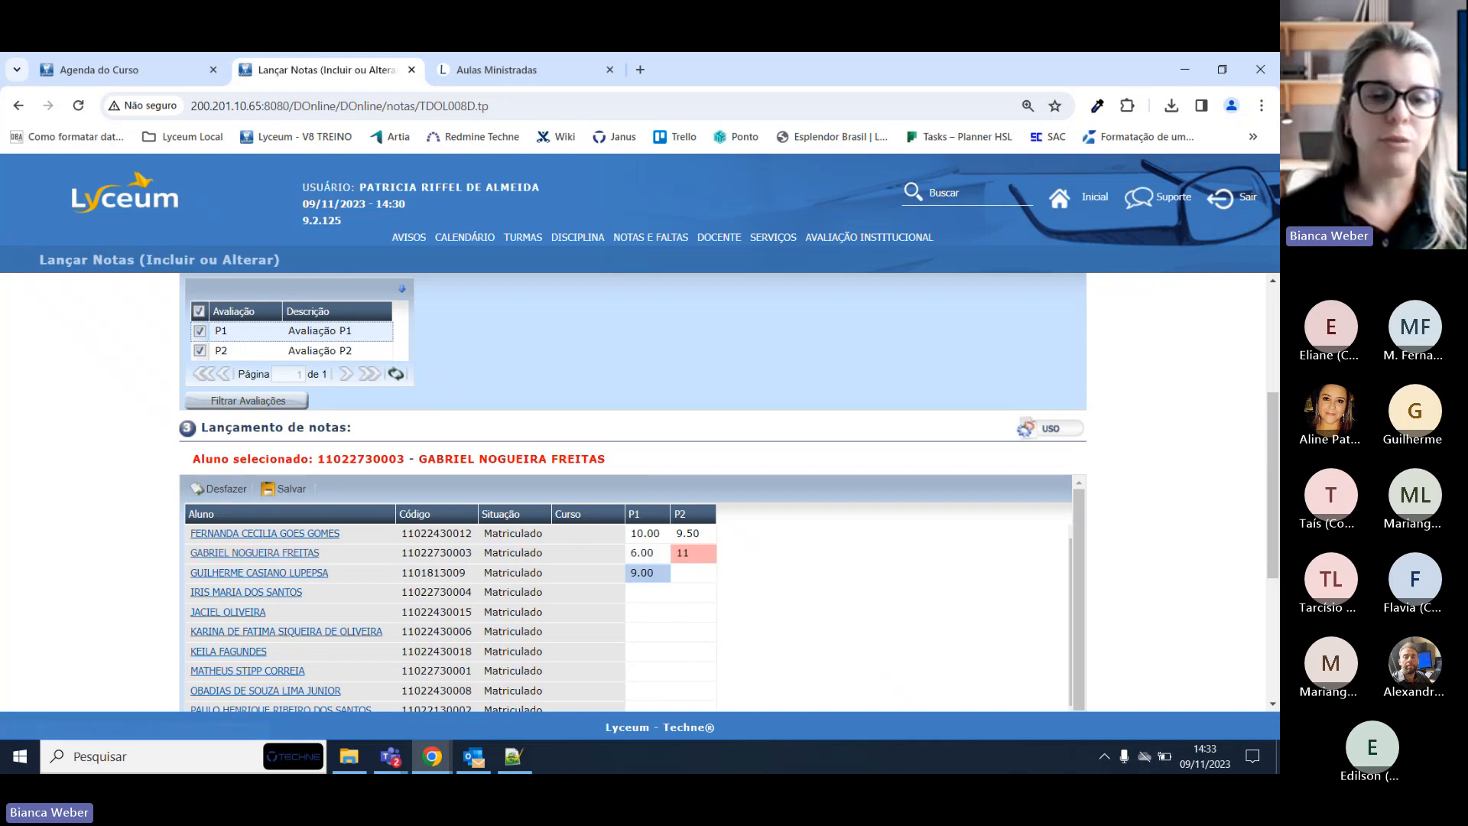
mouse_move(713, 551)
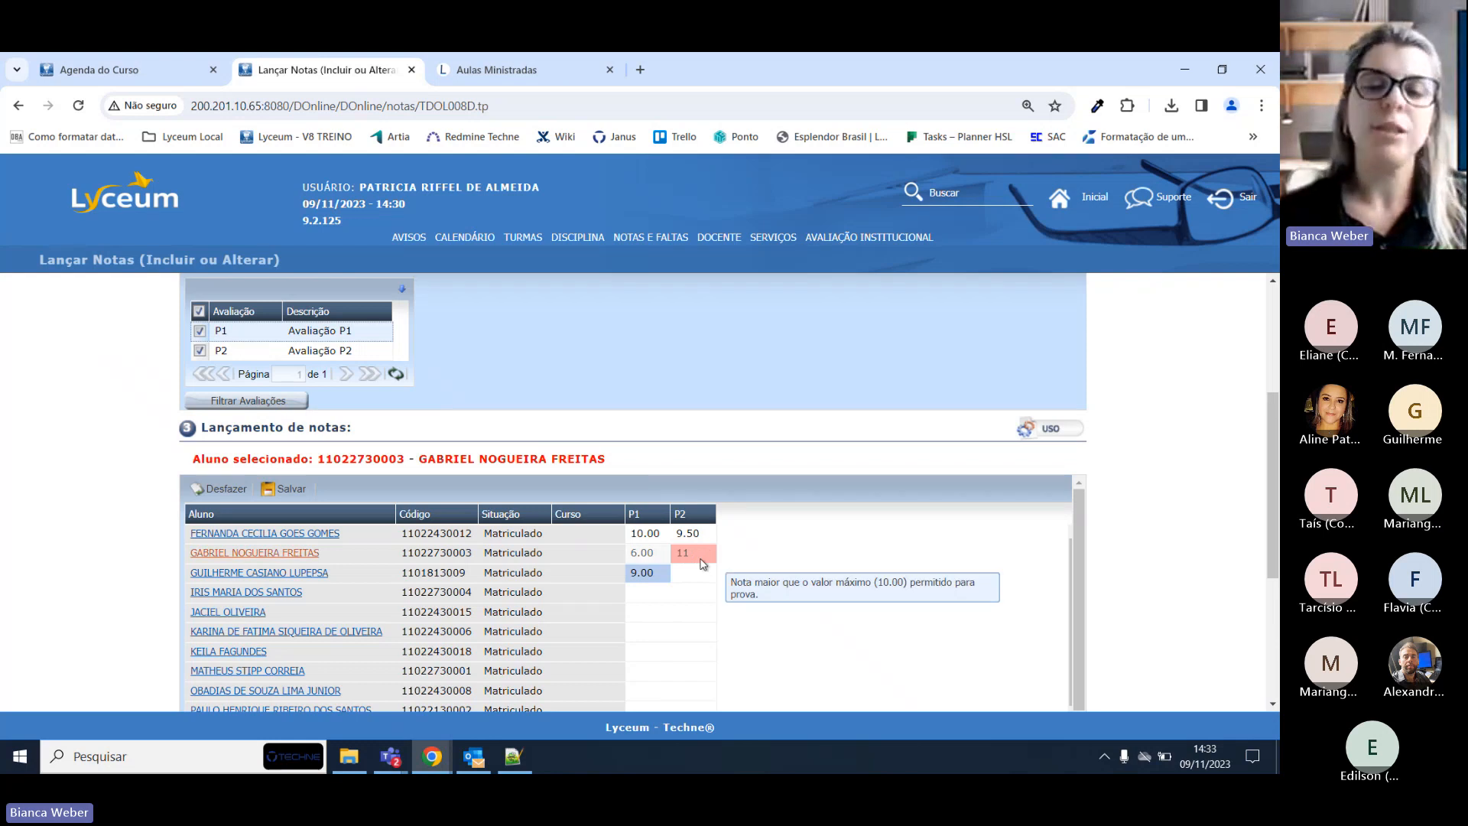
scroll(938, 498, up, 2)
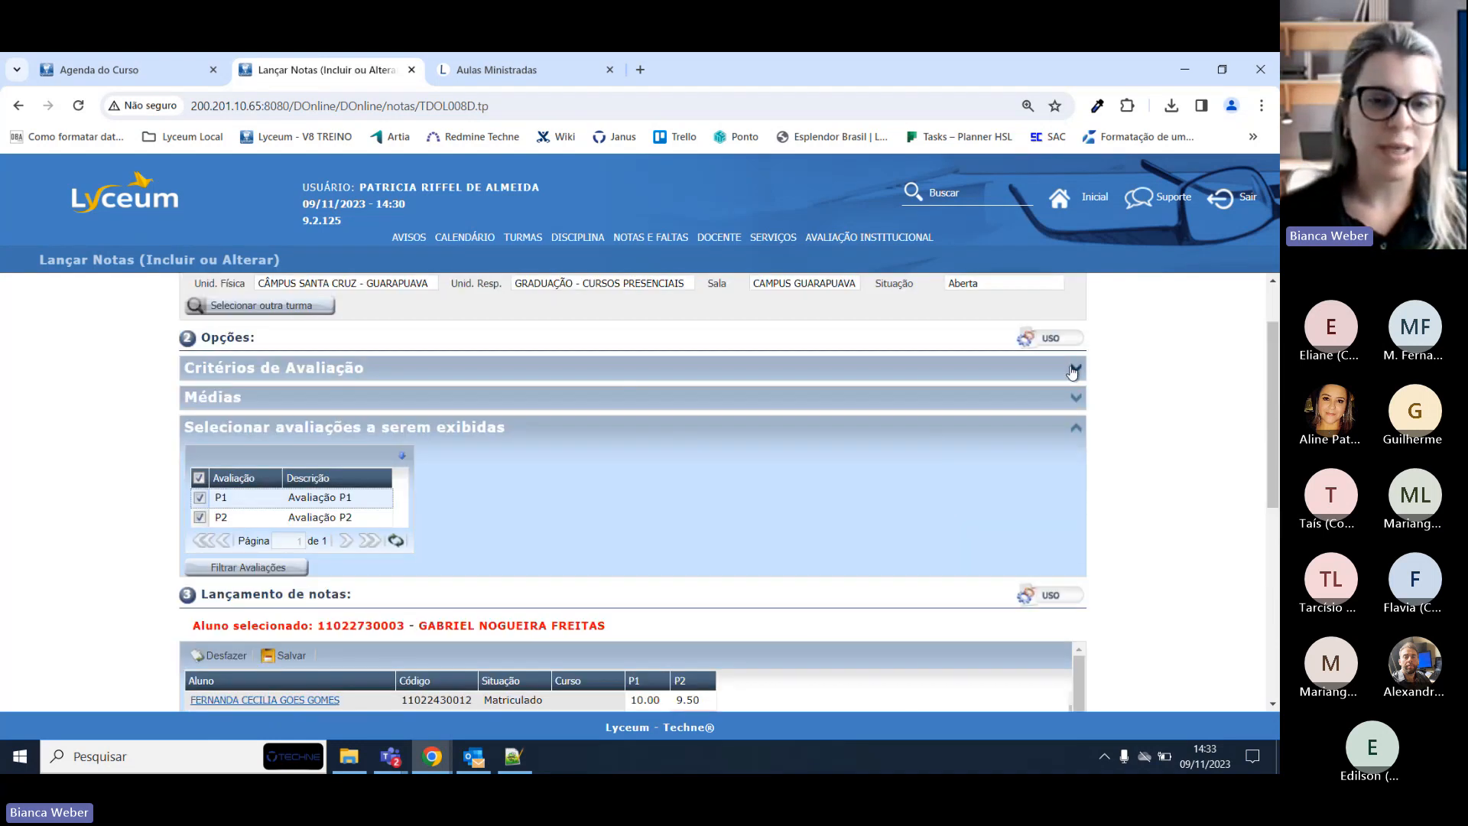
click(1074, 369)
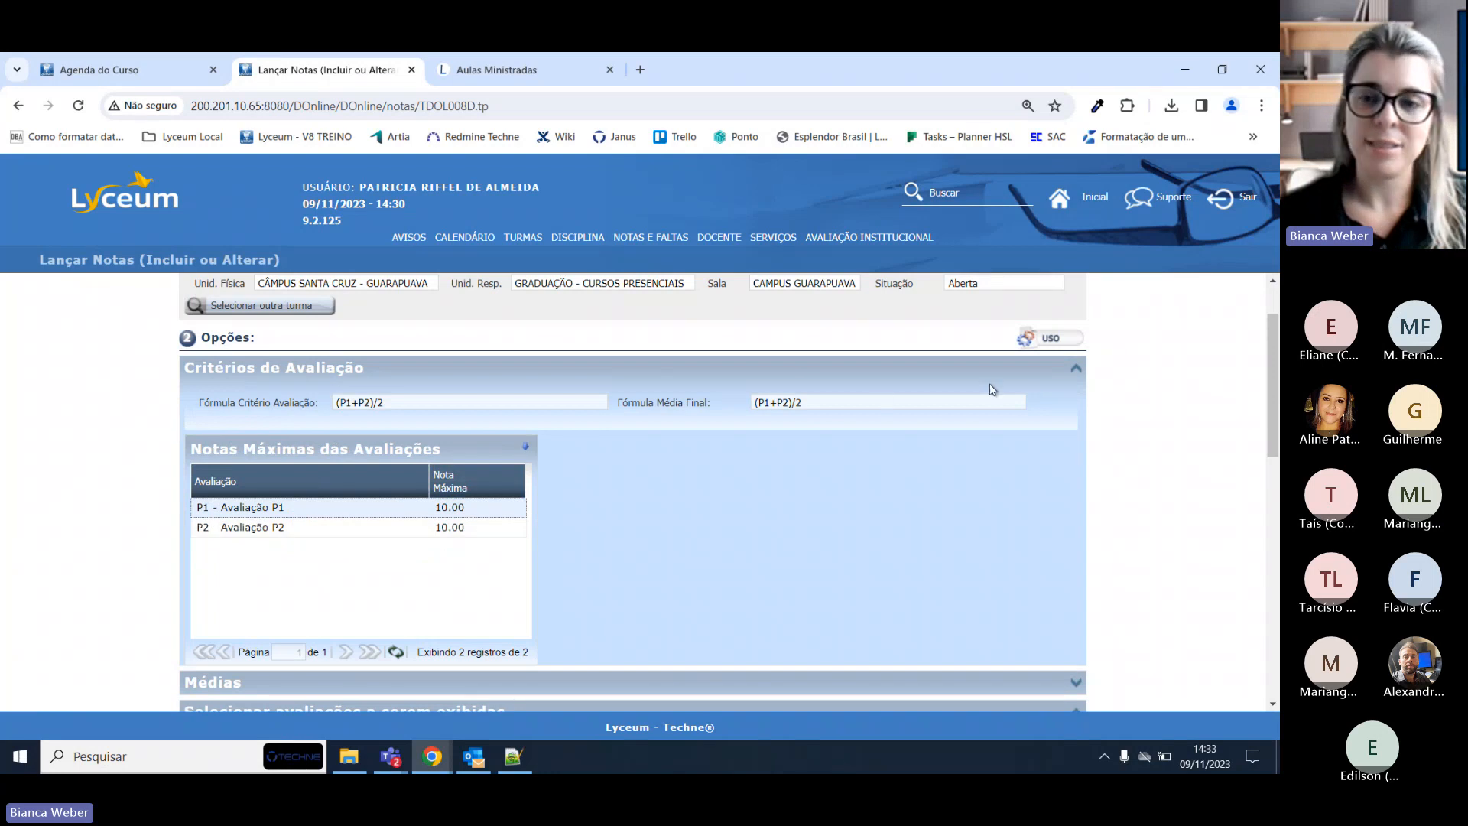
click(1076, 370)
scroll(992, 443, down, 4)
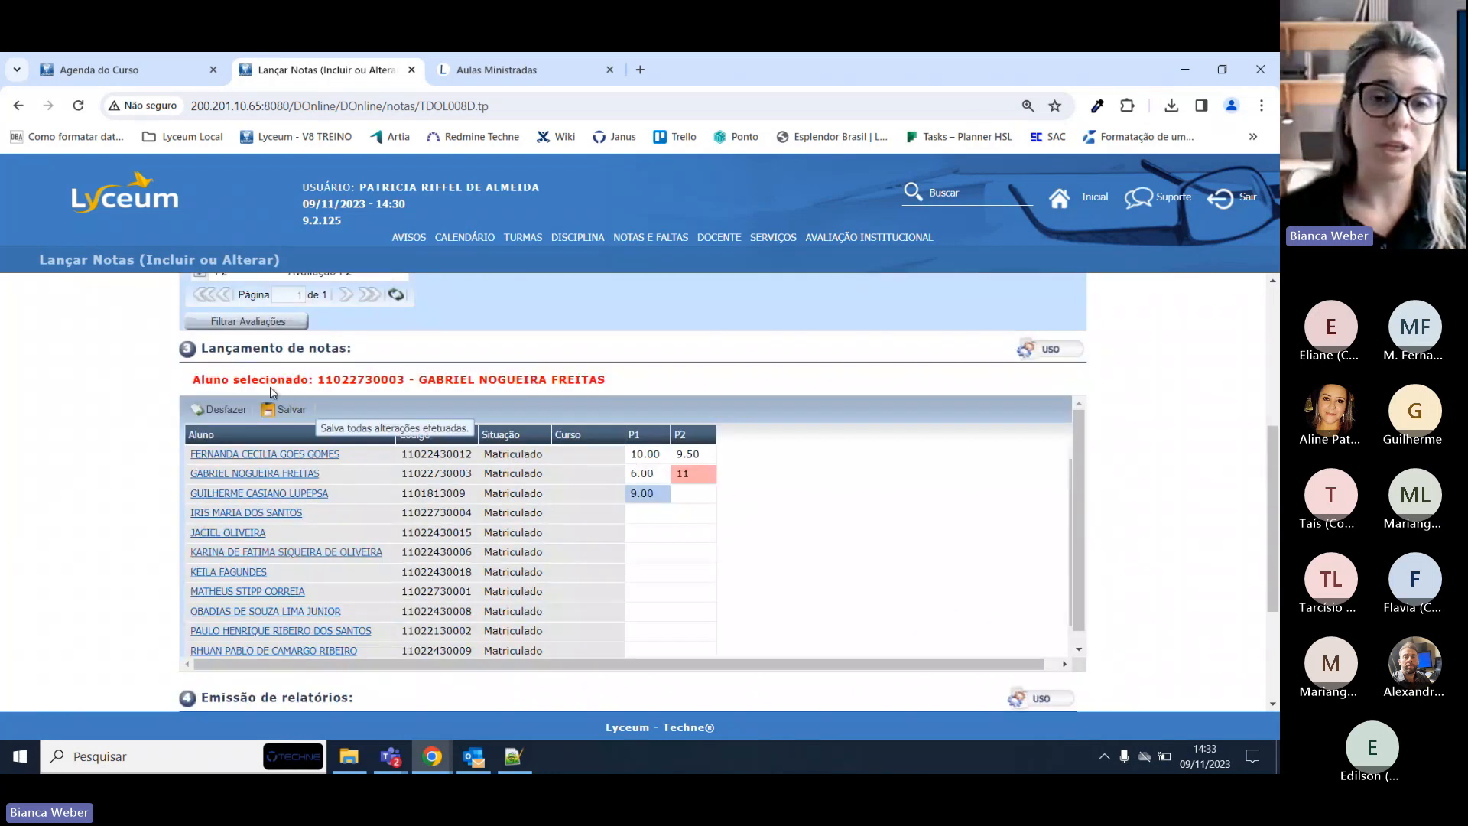
click(289, 410)
click(602, 476)
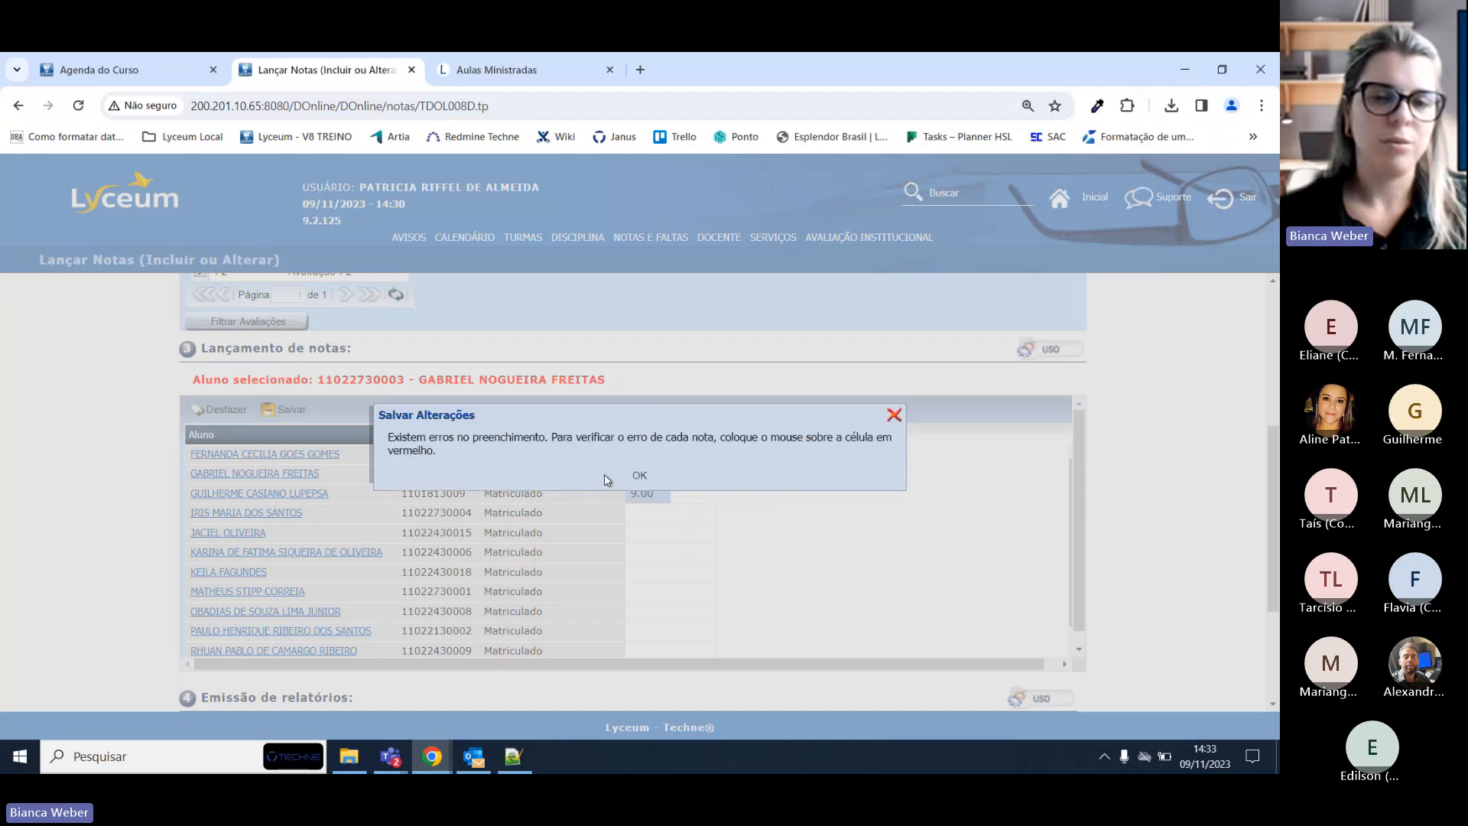
click(654, 478)
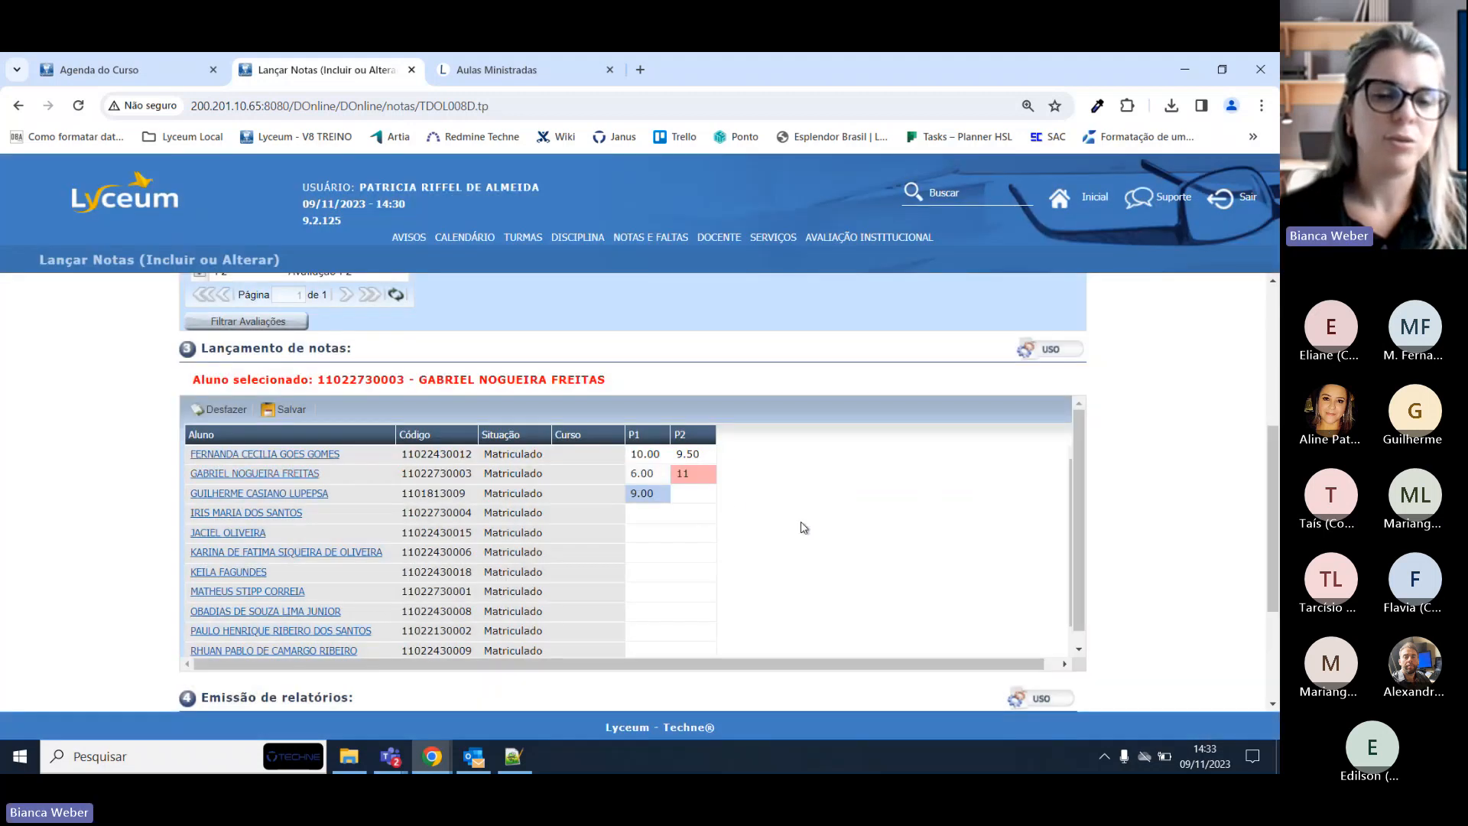
Correct the second student's P2 grade to 10 and save it.
click(702, 474)
text(10)
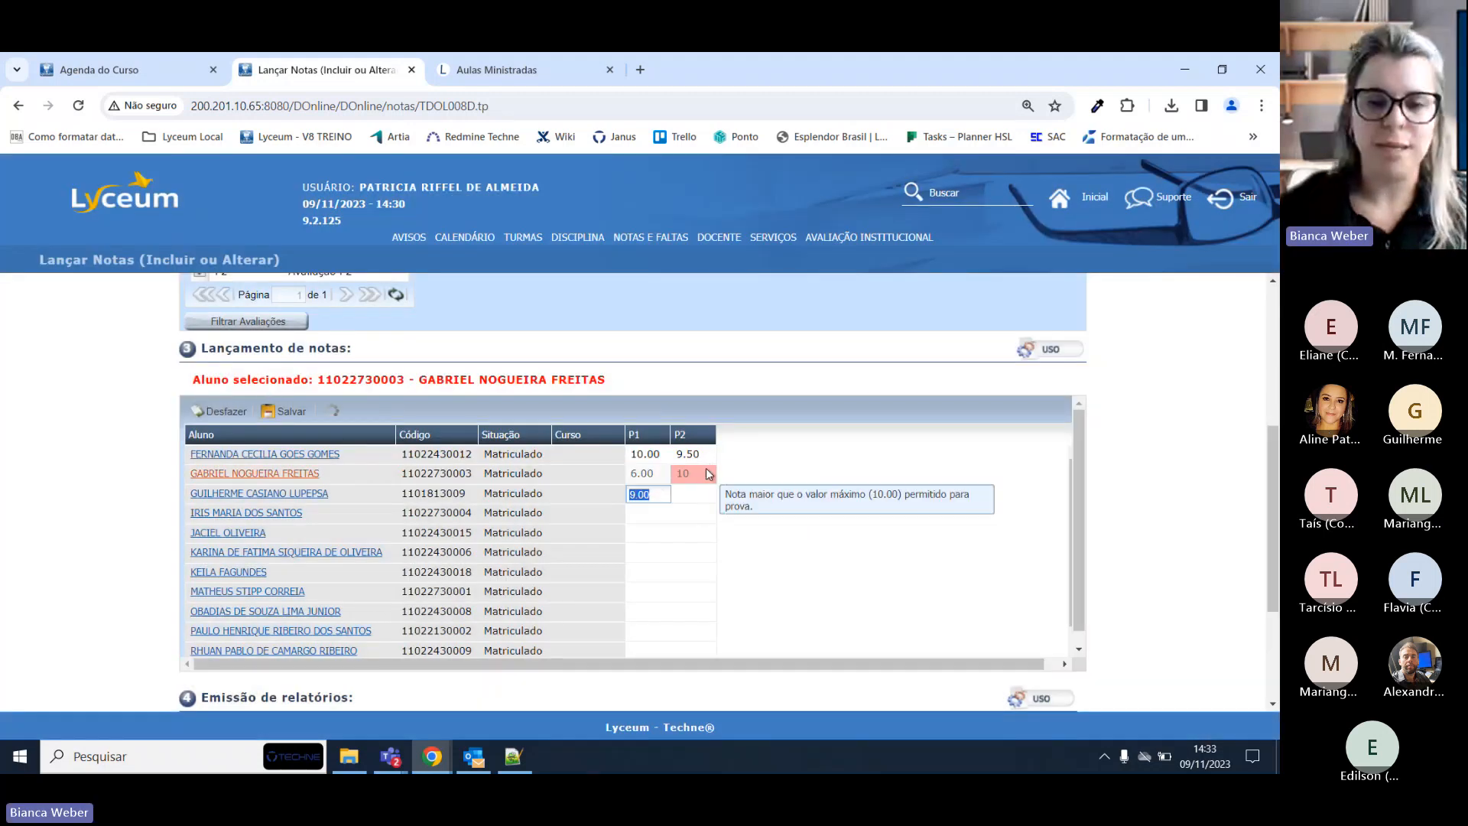
key(Tab)
click(267, 407)
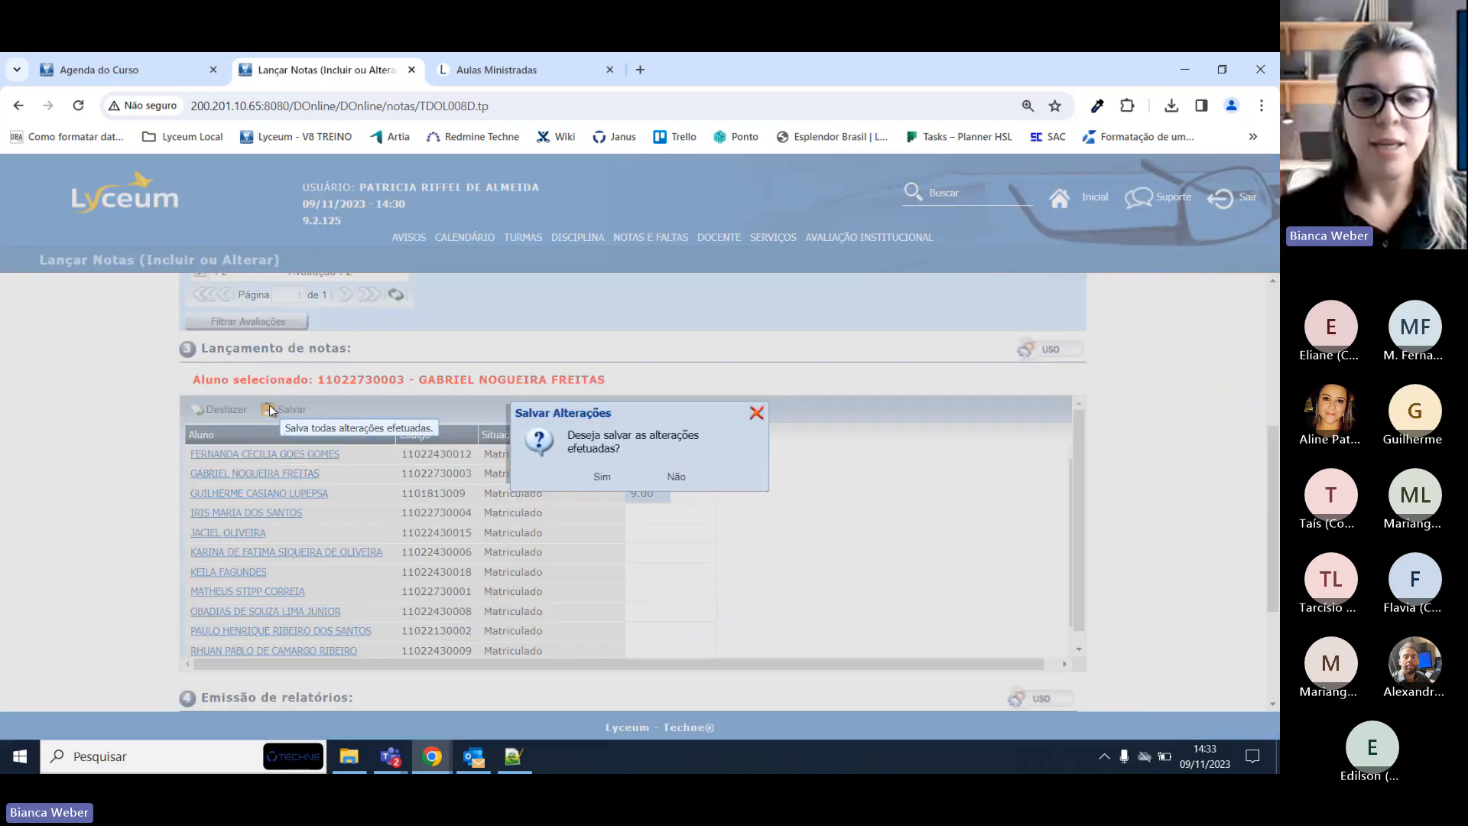
click(601, 475)
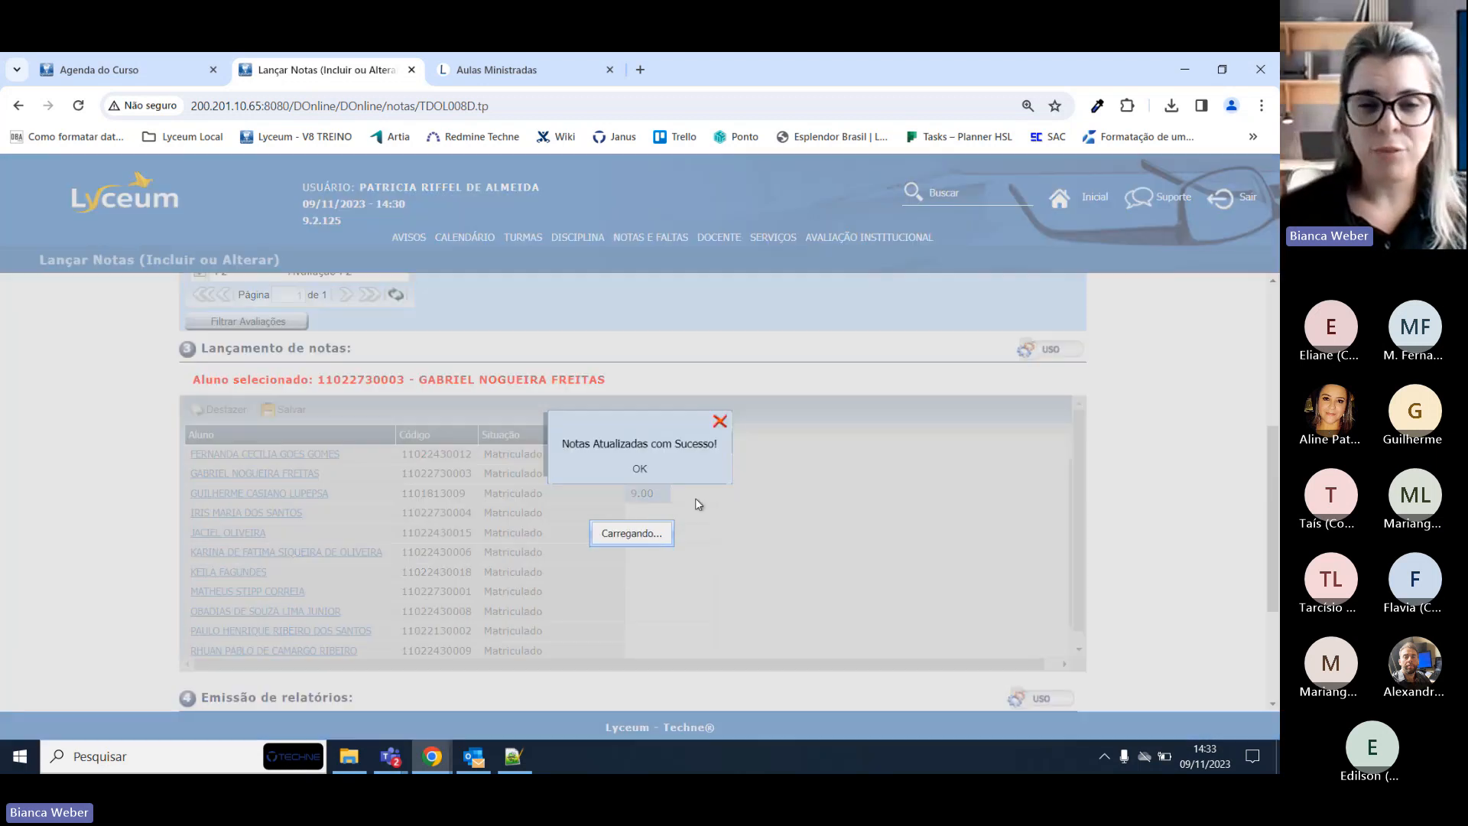
Enter P1 5 and P2 6,5 for the fourth student and save the grades.
click(634, 468)
click(652, 513)
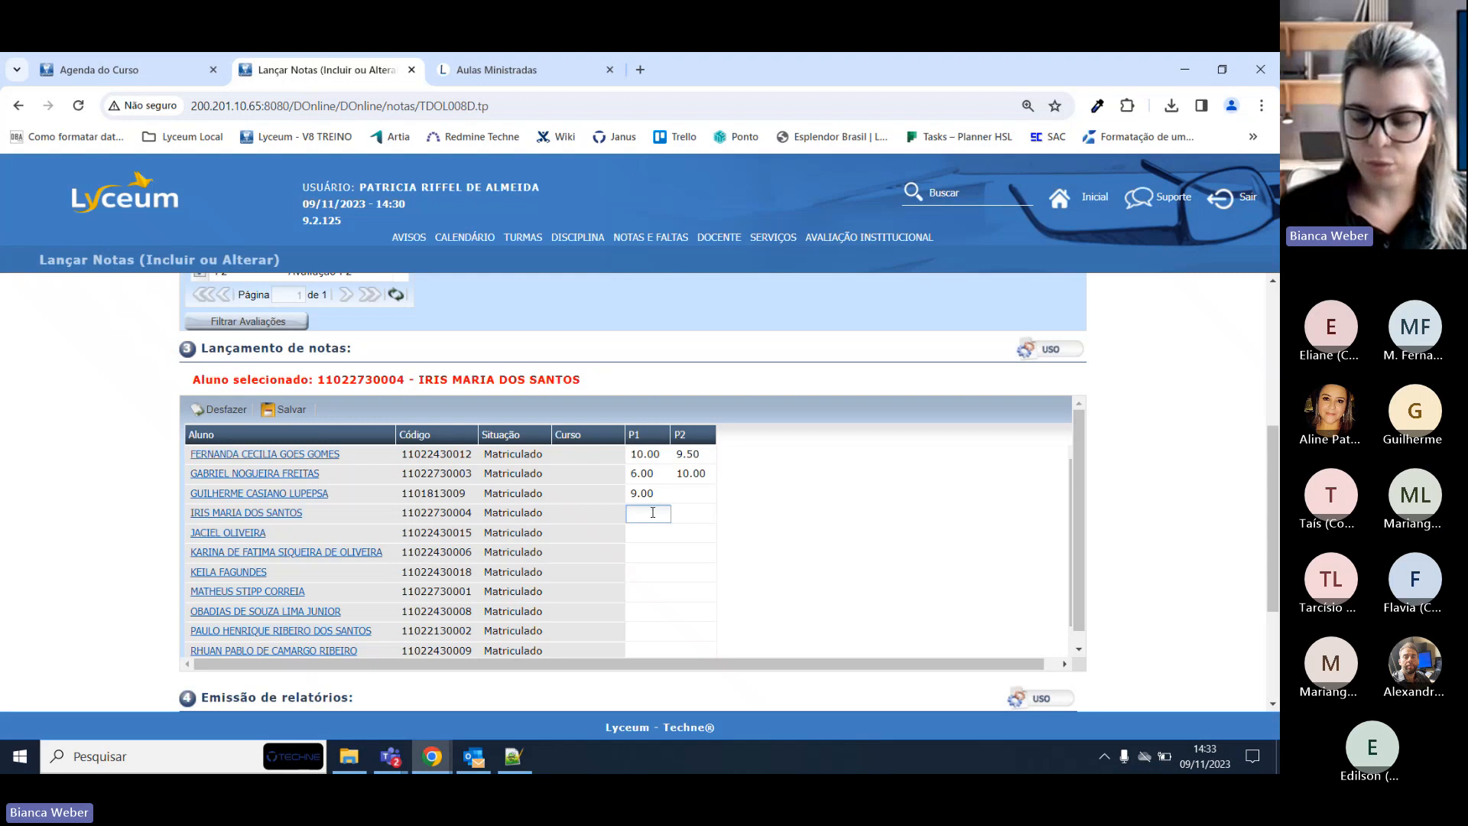
text(5)
key(Tab)
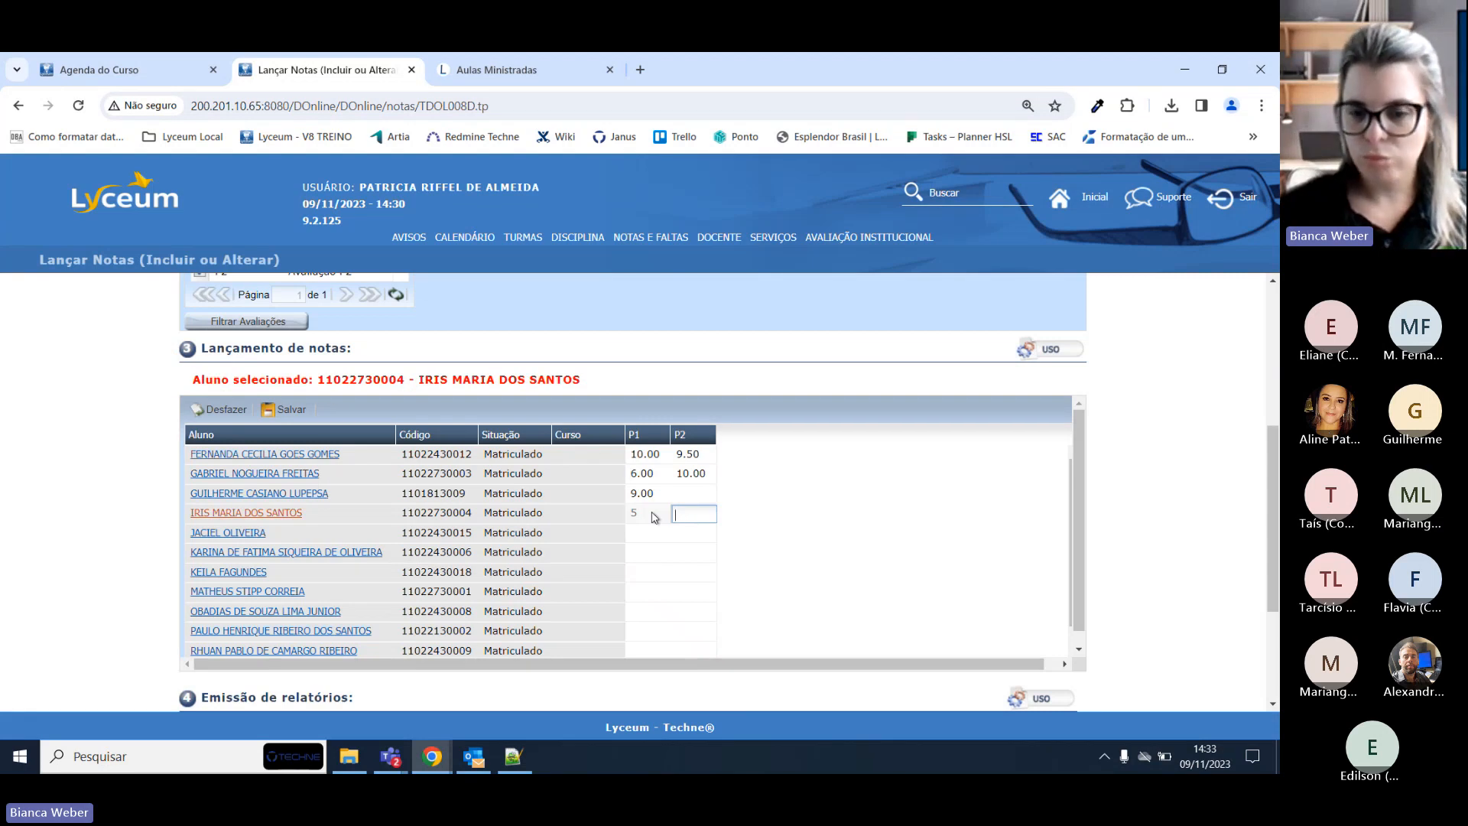
text(6,5)
key(Tab)
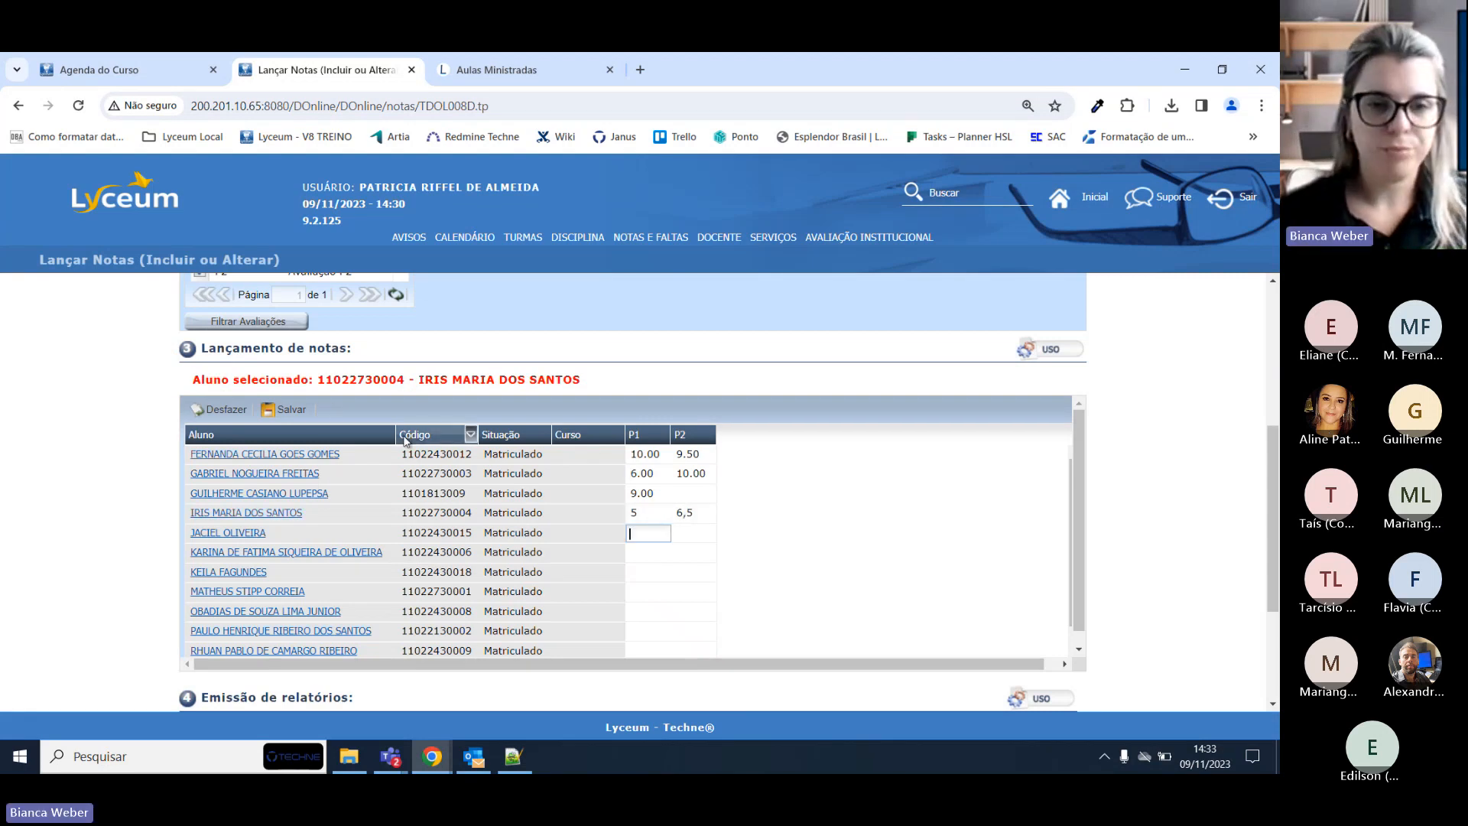
click(297, 411)
click(594, 471)
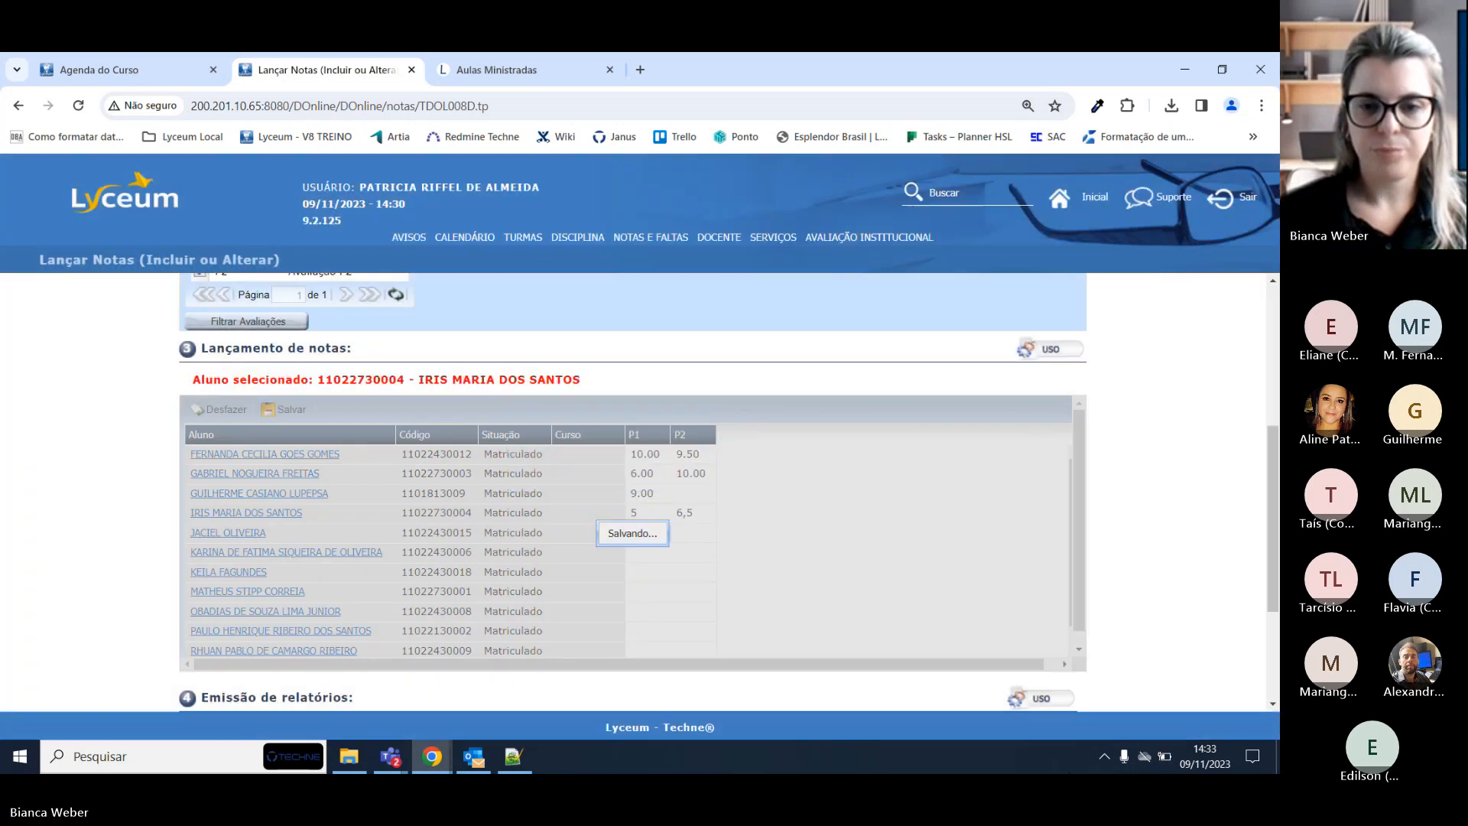
click(655, 473)
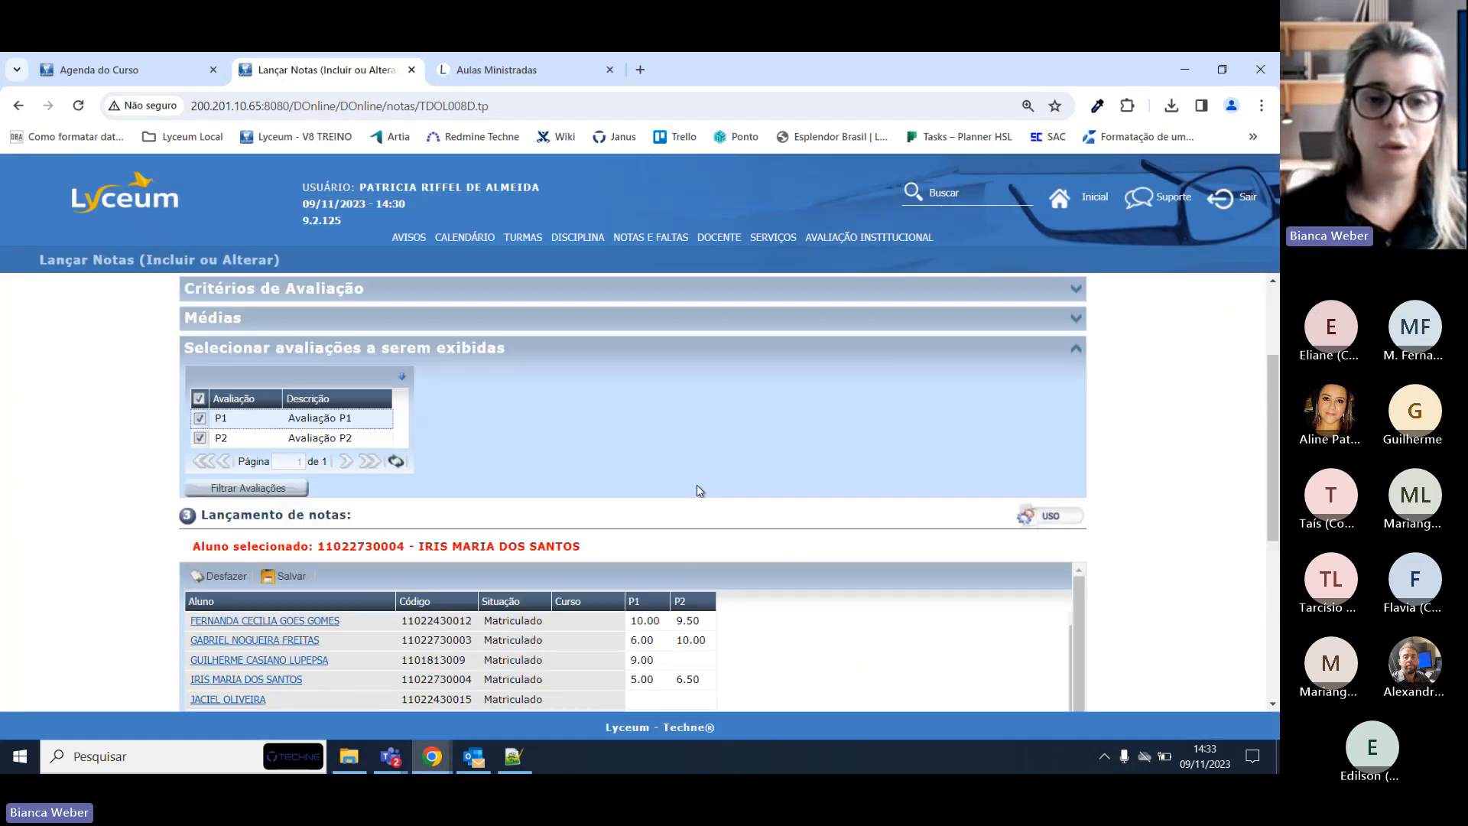
Turn on Mostrar Média Final, then collapse the Médias and evaluation-selection panels.
click(1076, 401)
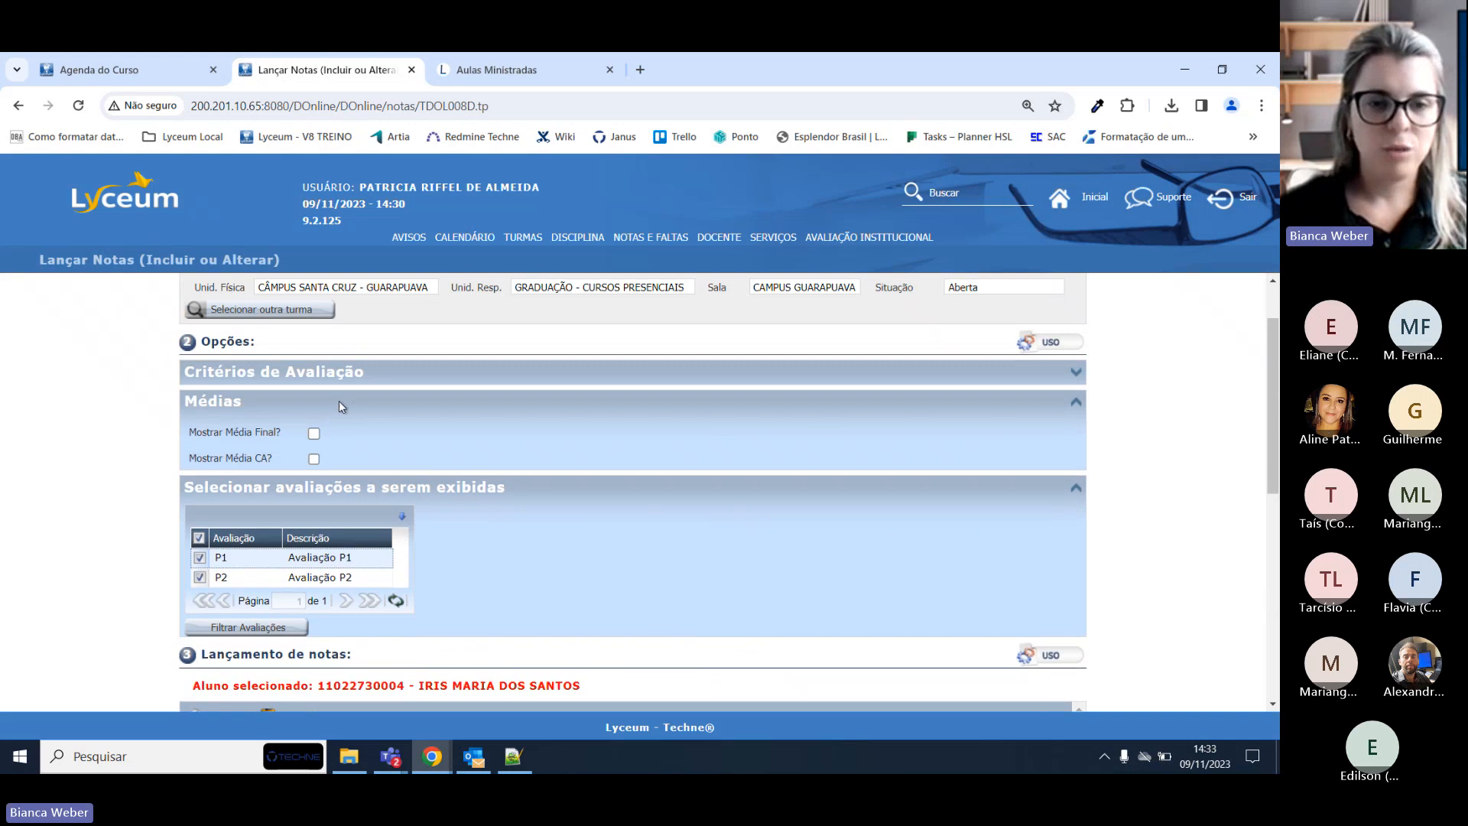
click(314, 433)
scroll(659, 451, down, 4)
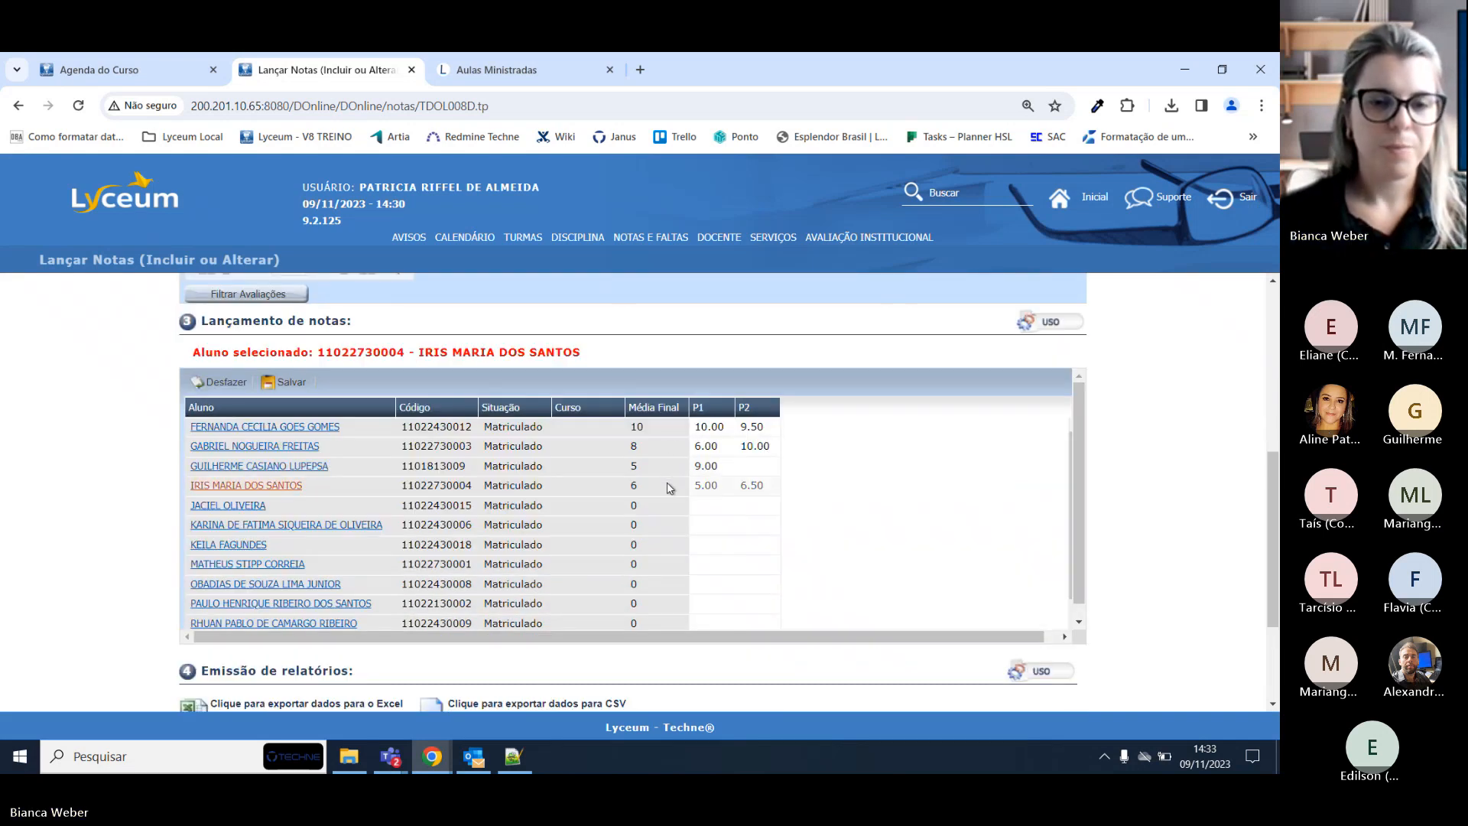
scroll(670, 488, up, 5)
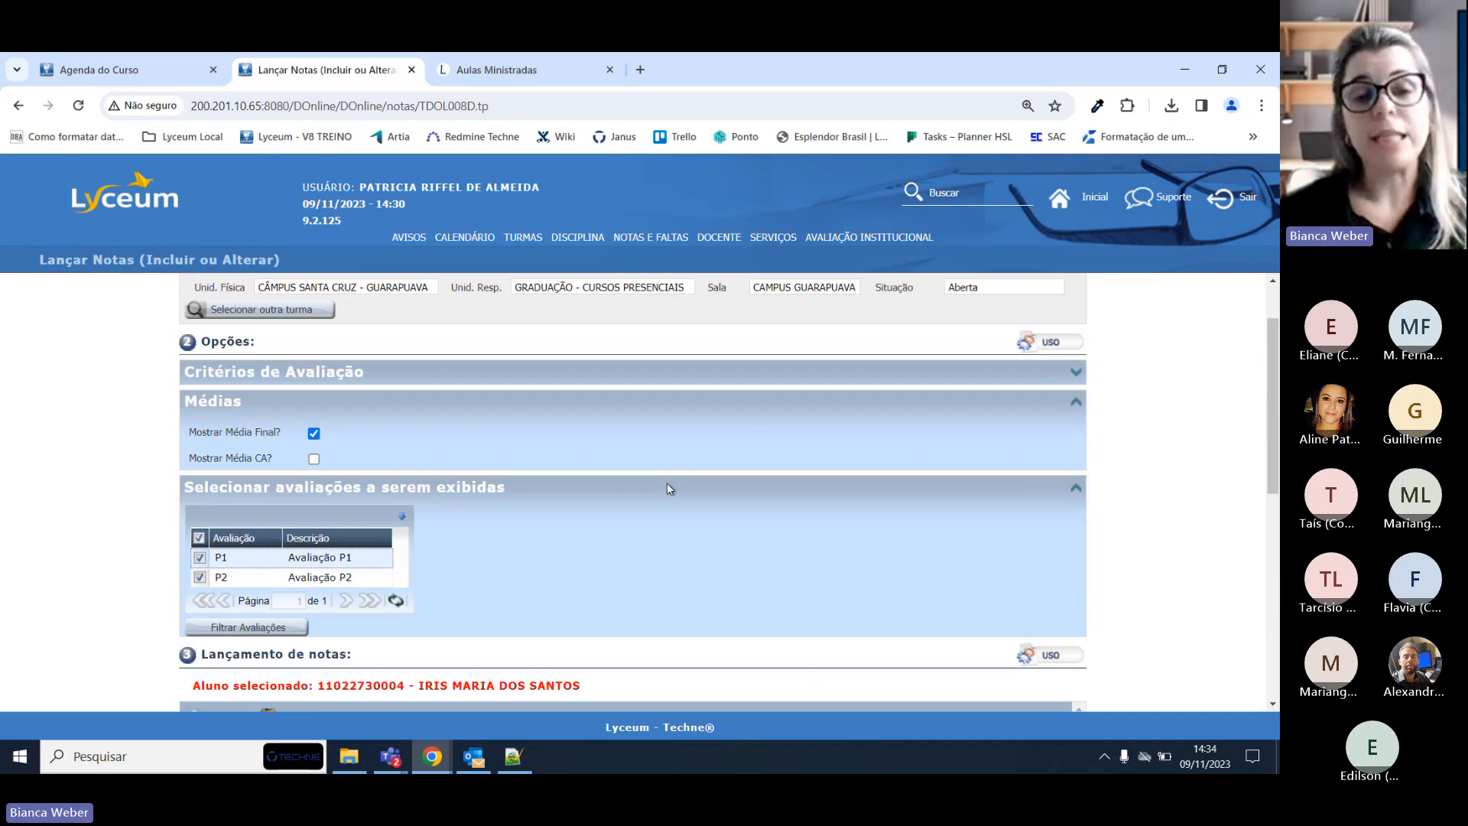
scroll(668, 490, down, 3)
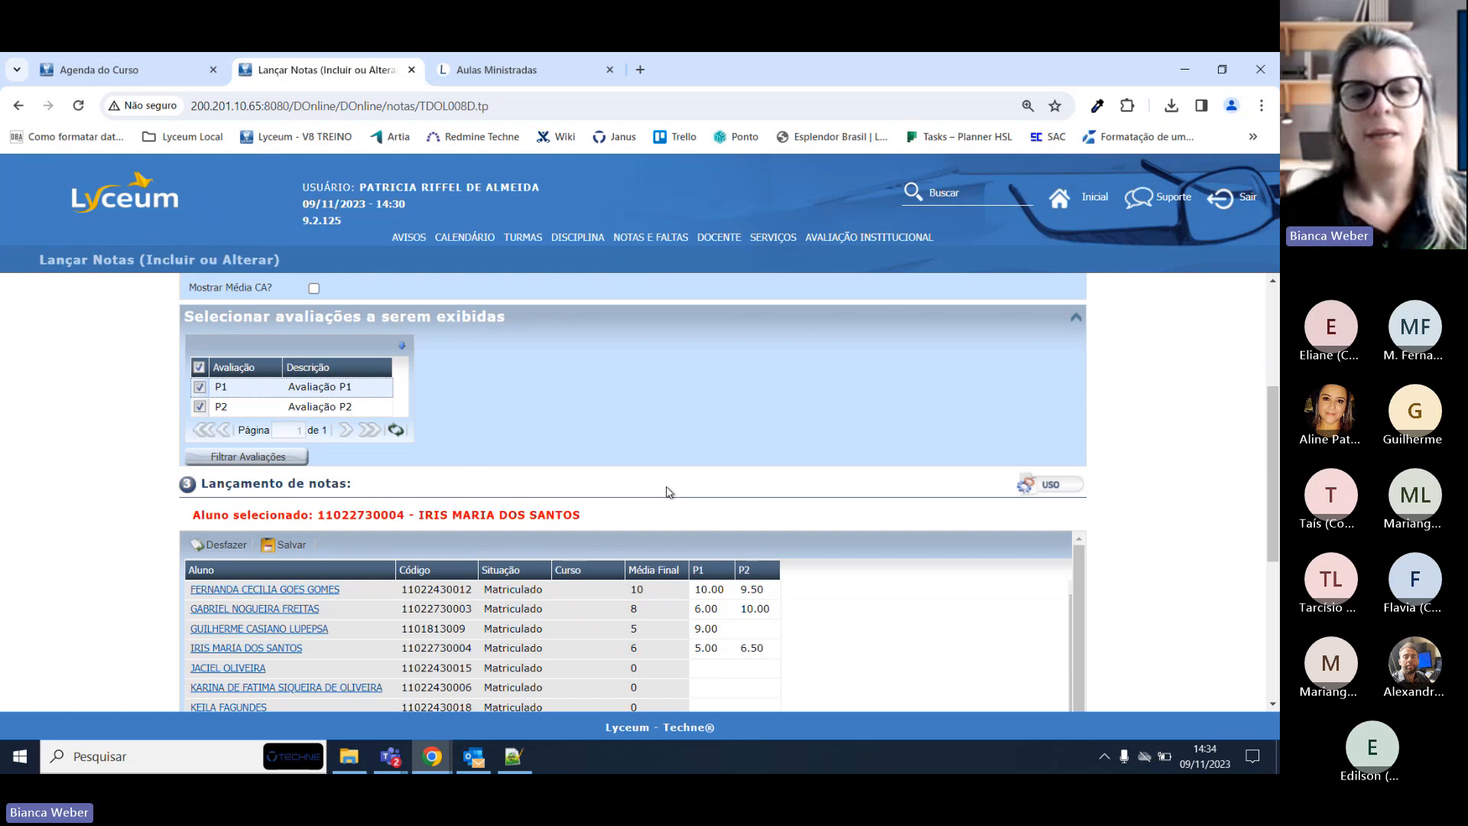
scroll(669, 492, up, 3)
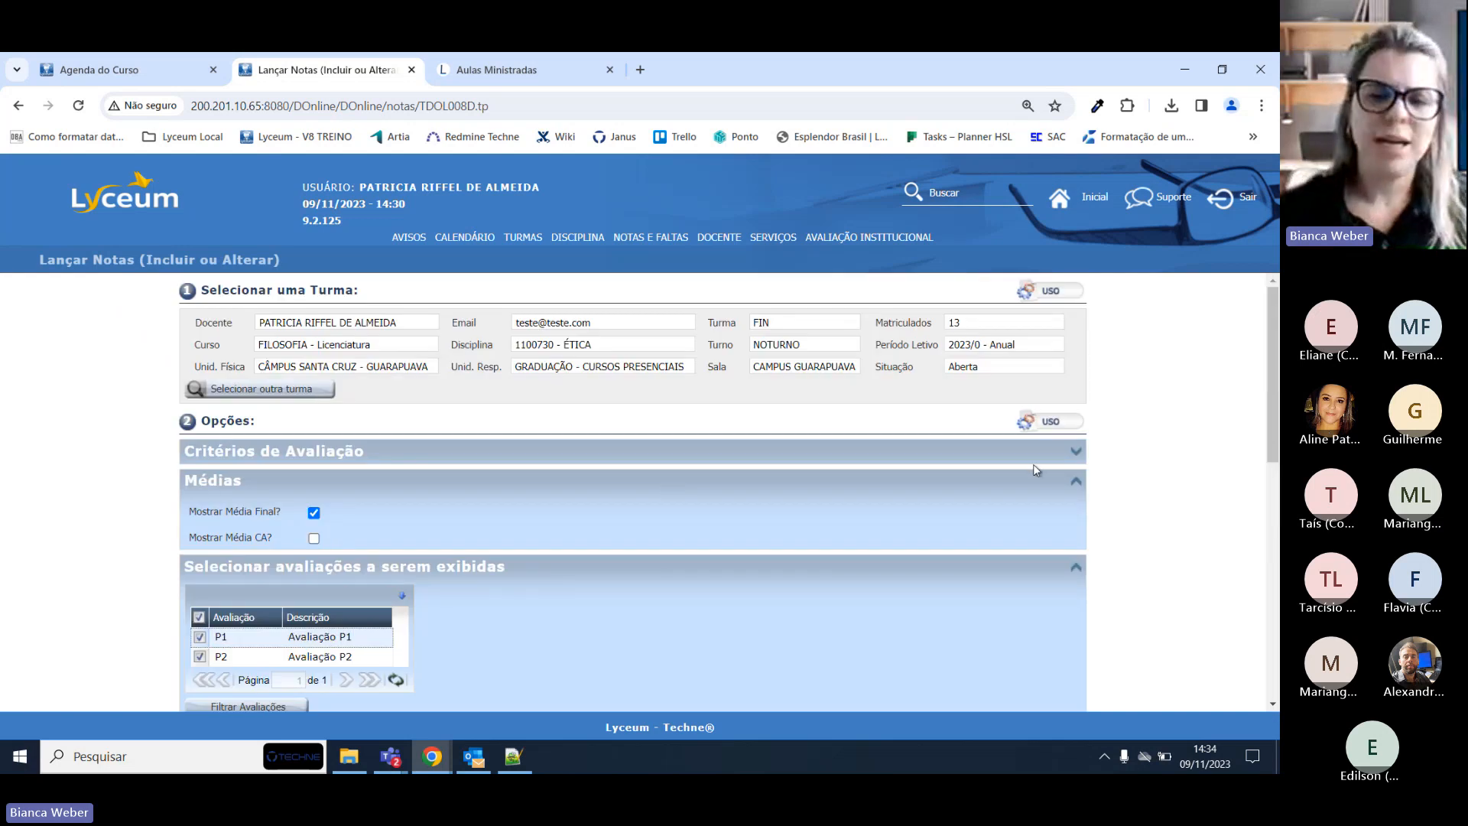
click(1074, 481)
click(1078, 510)
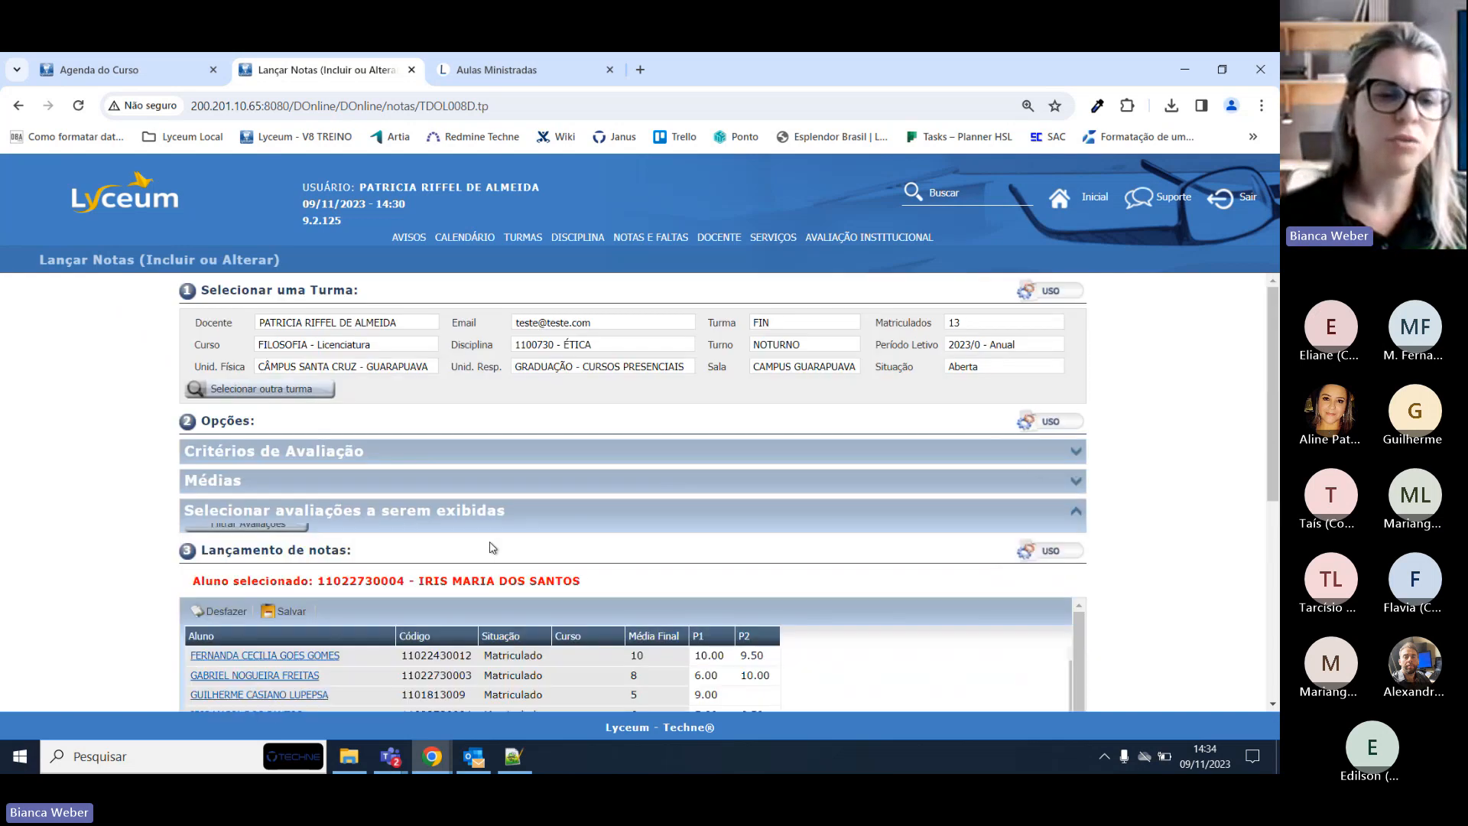
Reload the Lançar Notas page from the Notas e Faltas menu.
mouse_move(632, 239)
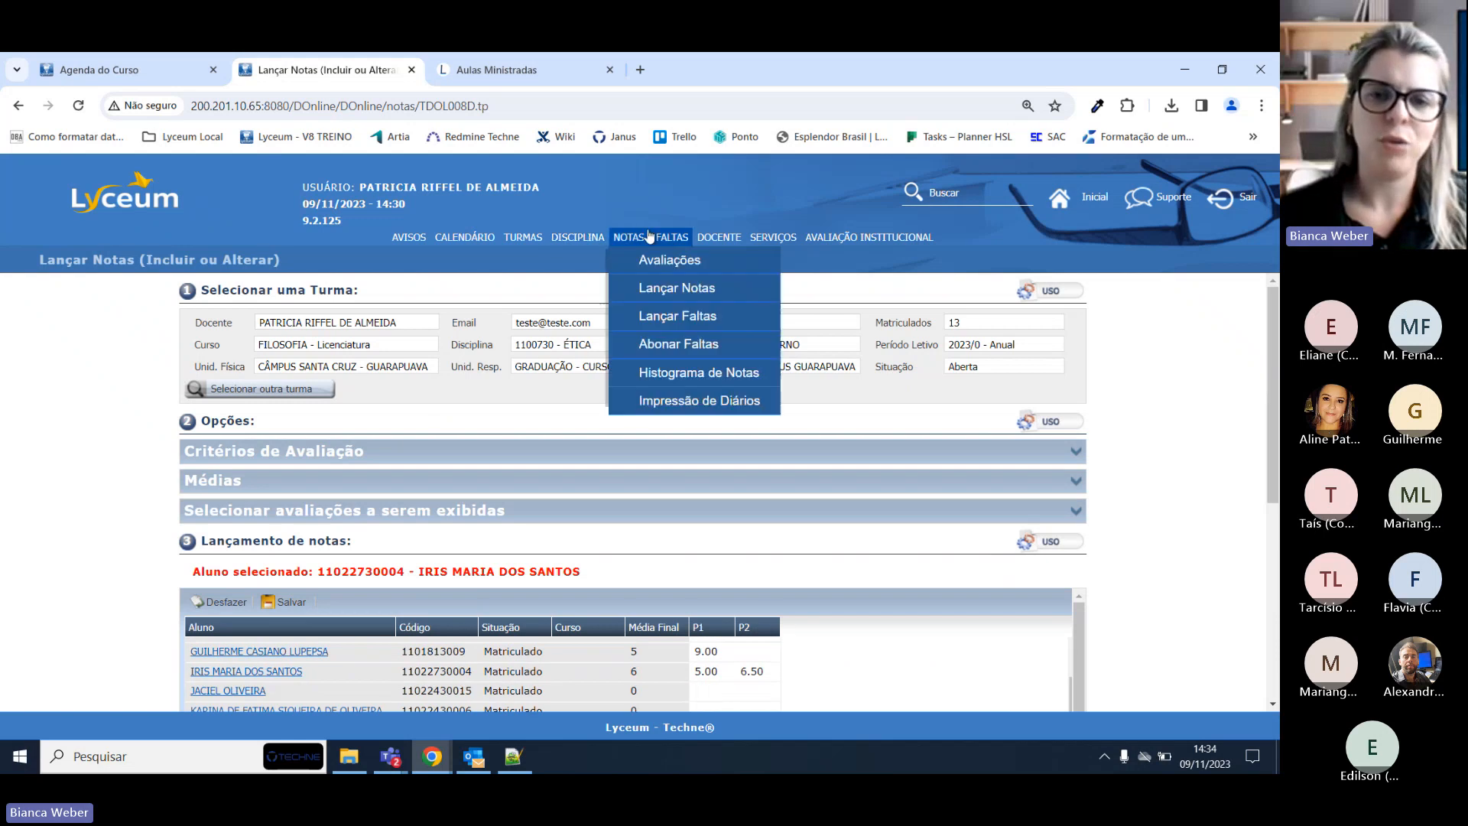
click(655, 285)
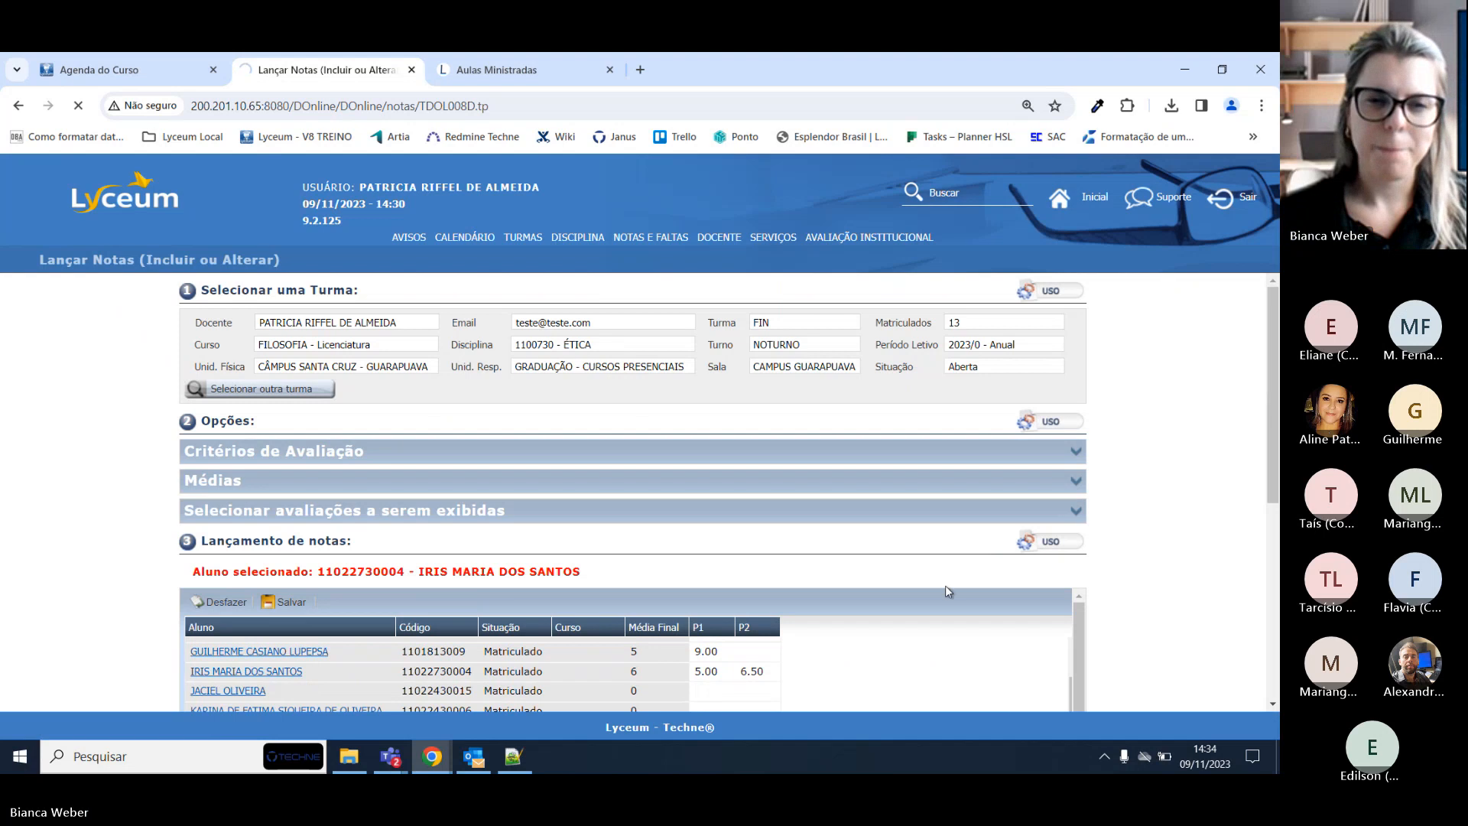
scroll(272, 508, down, 2)
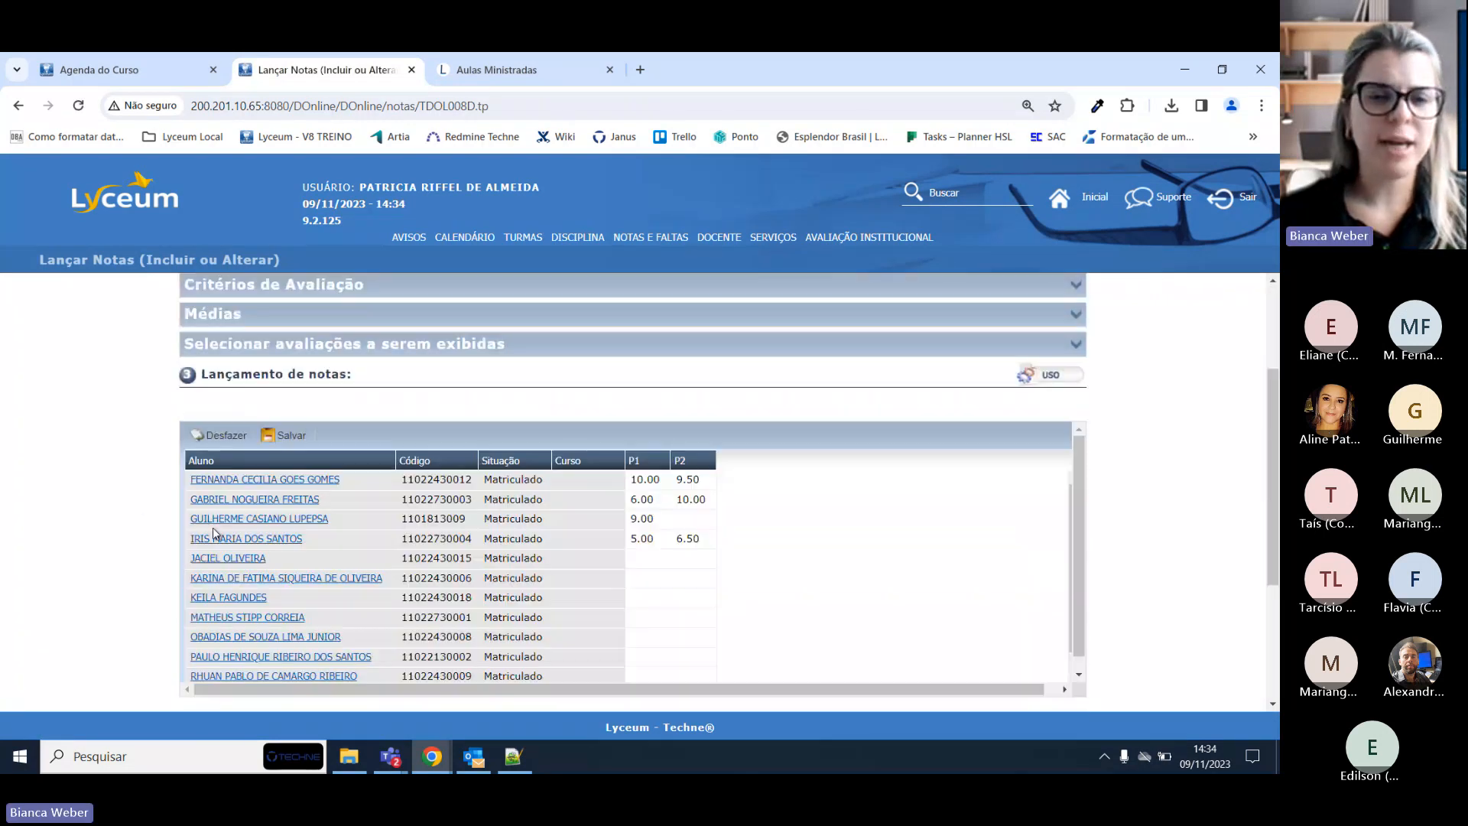
scroll(458, 566, down, 1)
Enter P1/P2 grades 10/9, 8/6 and 10/9 for the fifth, sixth and seventh students.
click(648, 524)
text(10)
key(Tab)
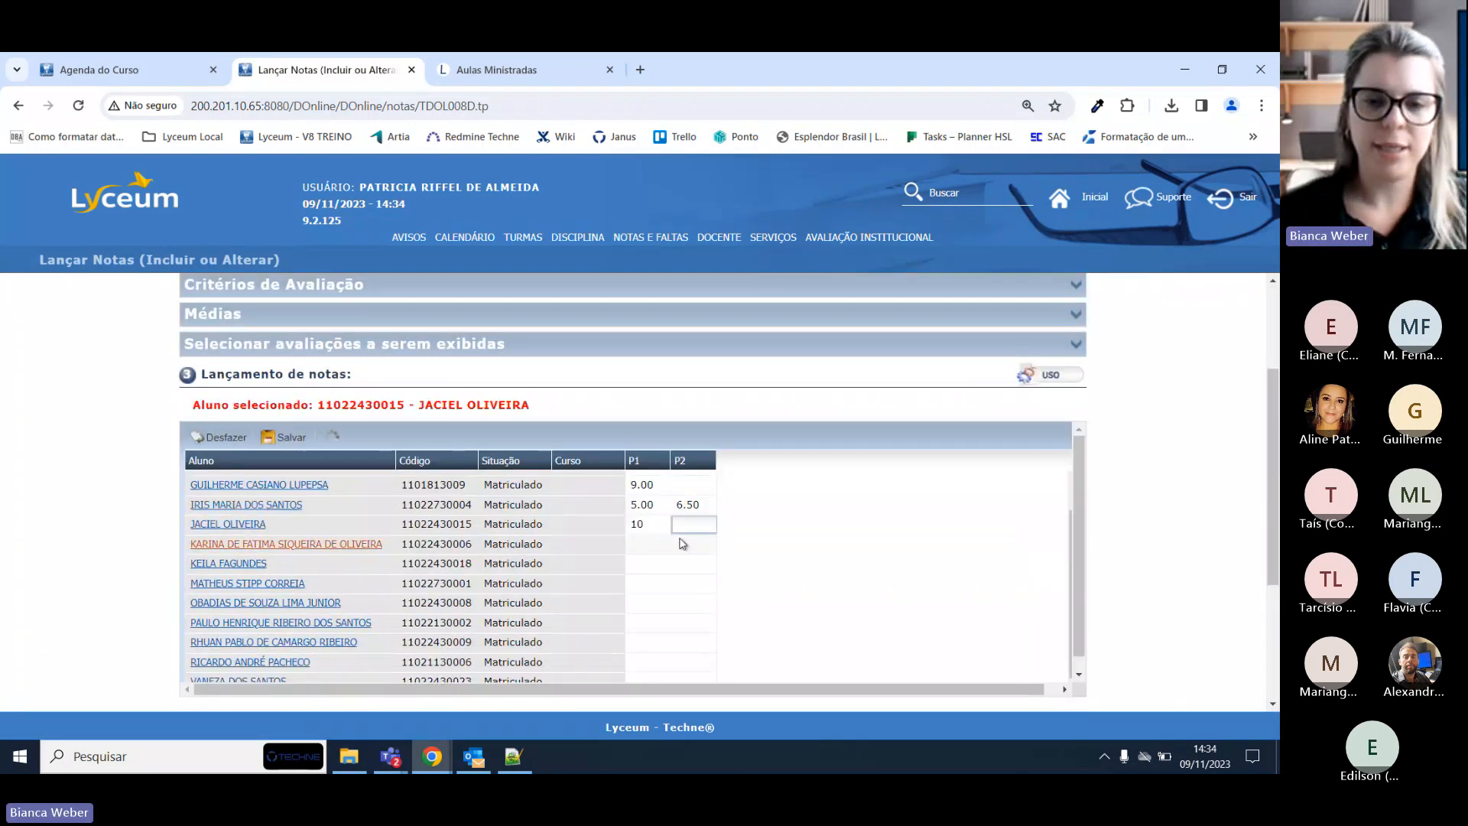
text(9)
key(Tab)
text(8)
key(Tab)
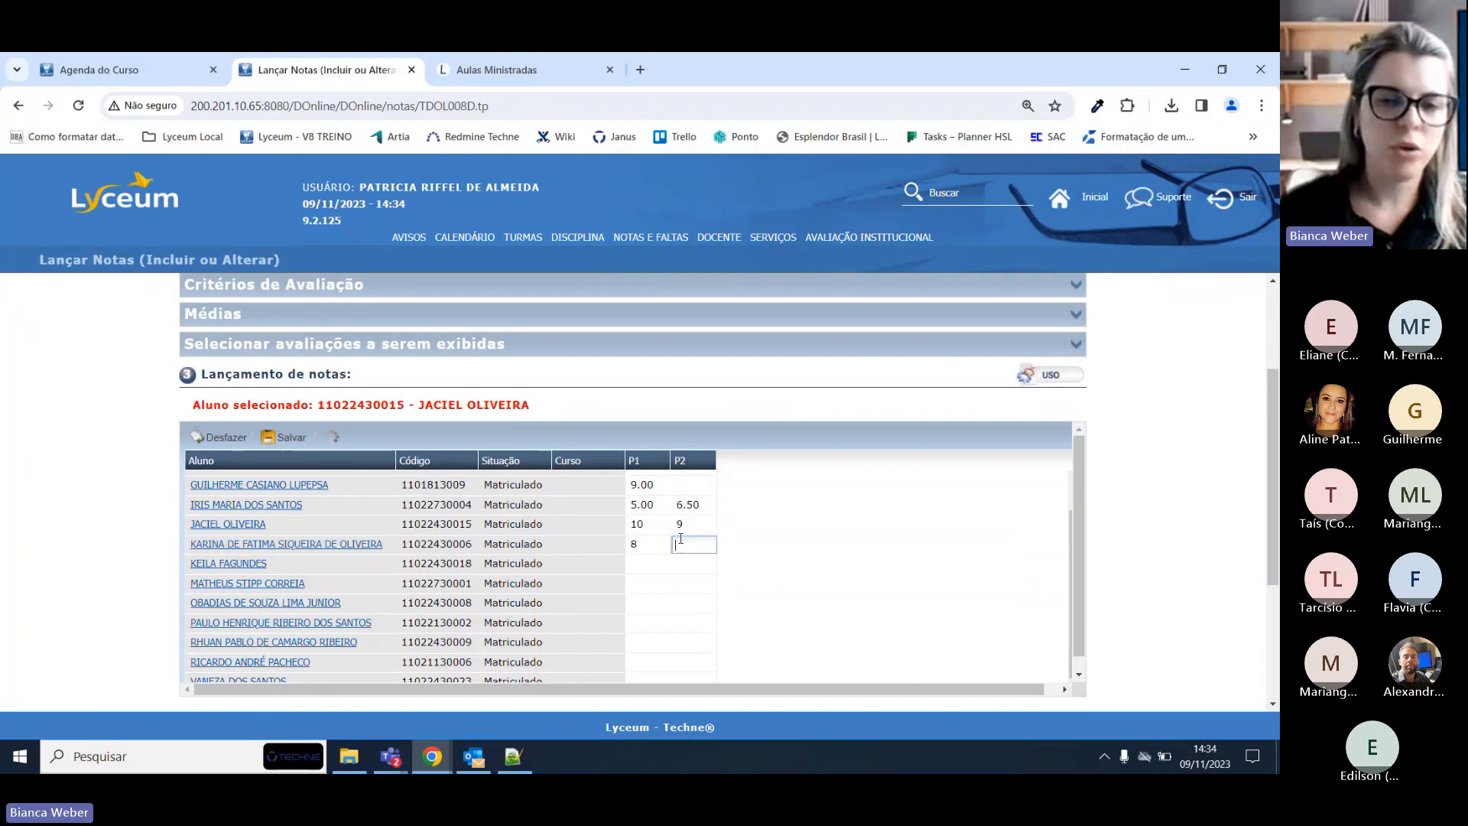
key(Tab)
text(1)
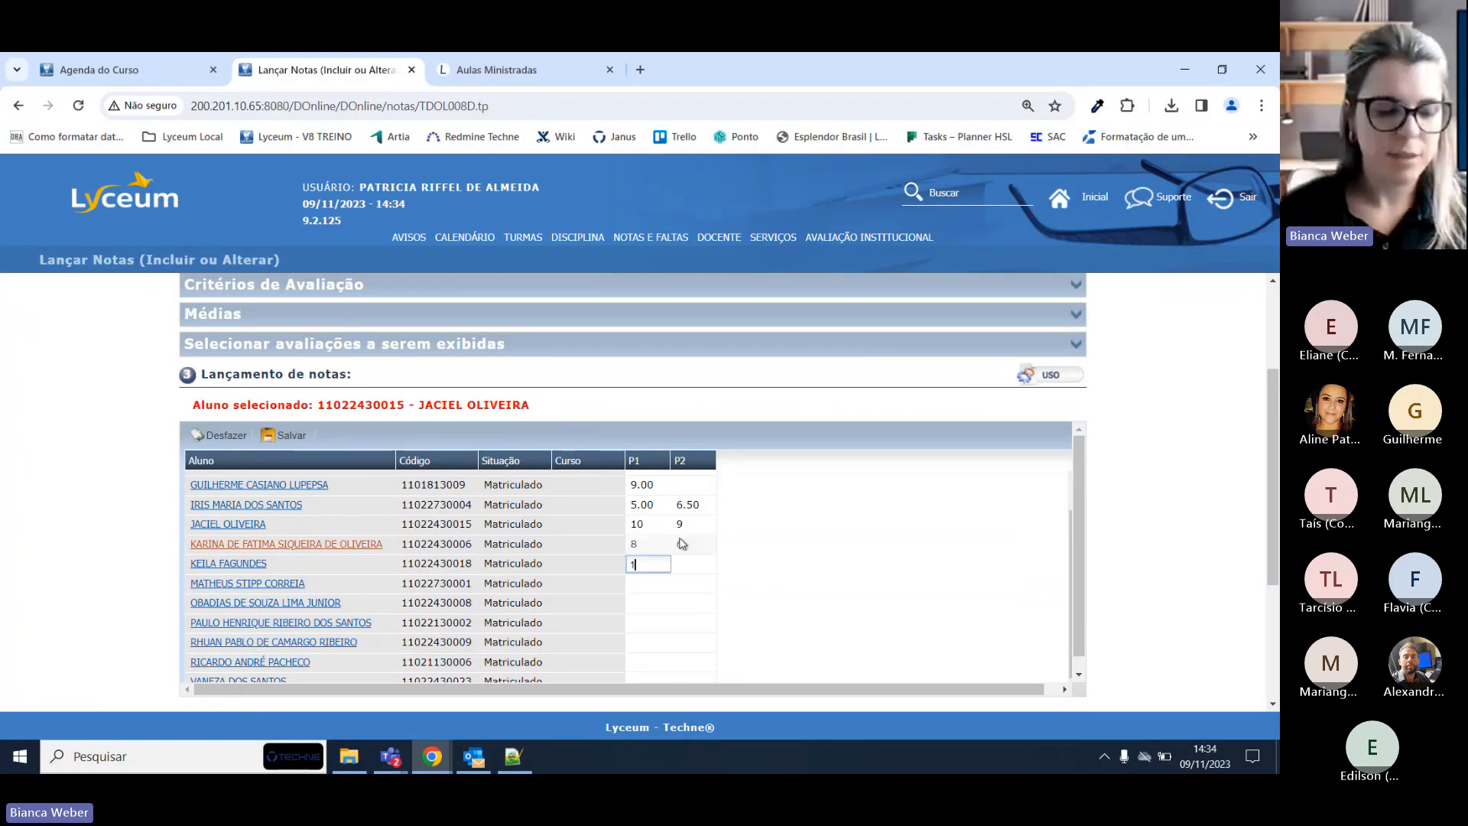
text(0)
key(Tab)
text(9)
key(Tab)
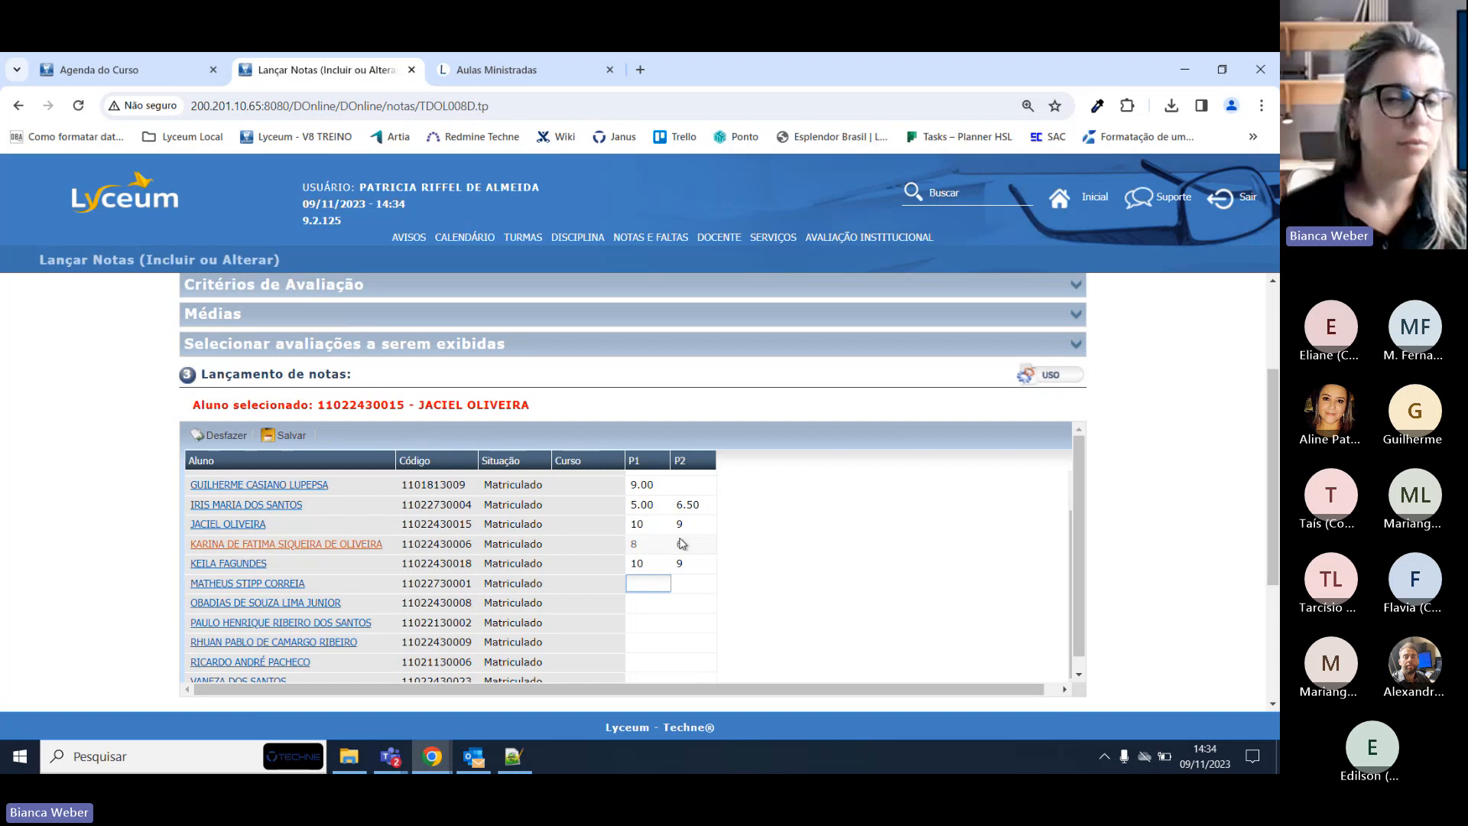
Save the newly entered grades and confirm the update.
click(285, 437)
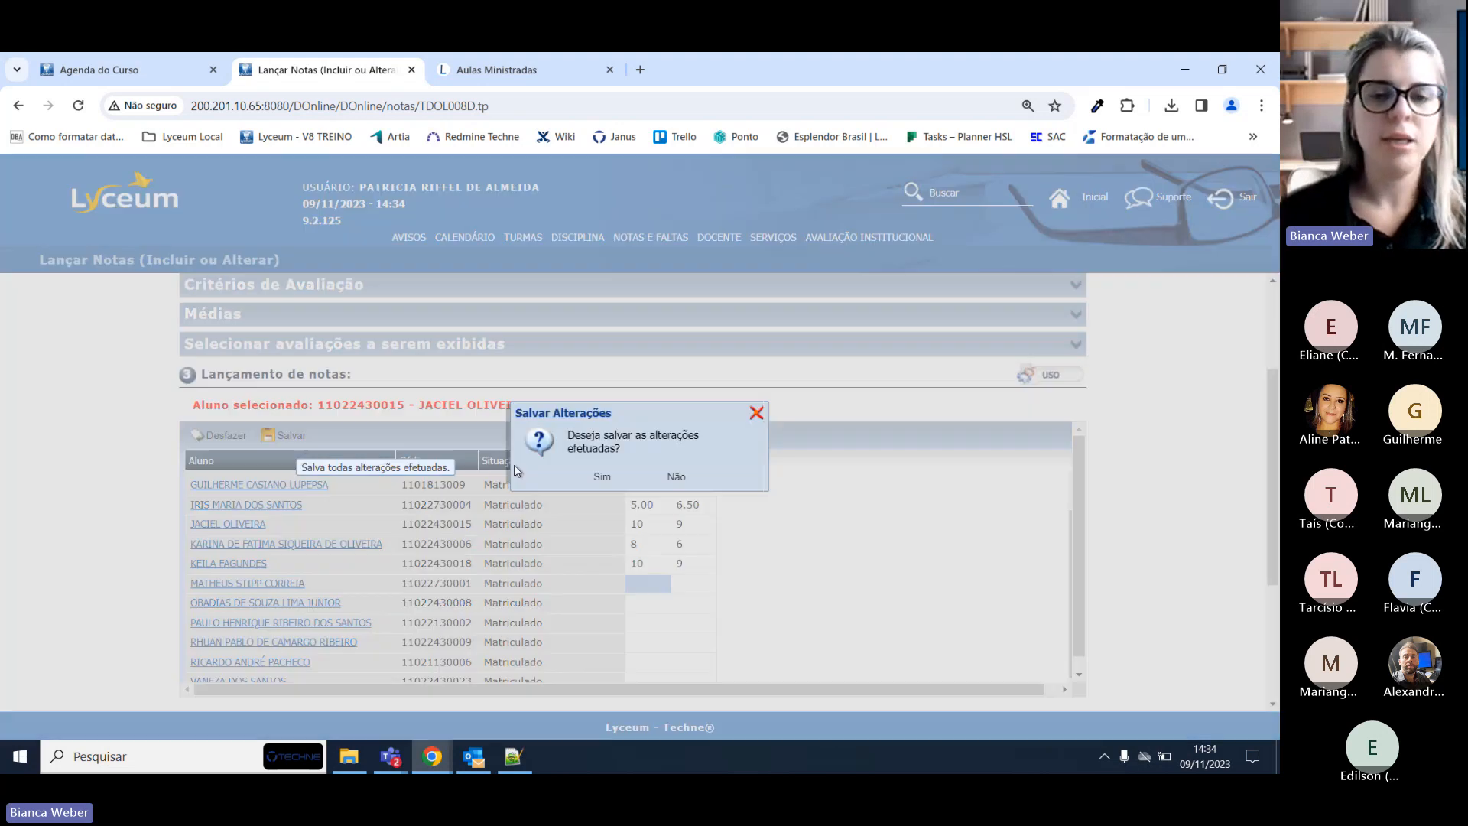
click(604, 477)
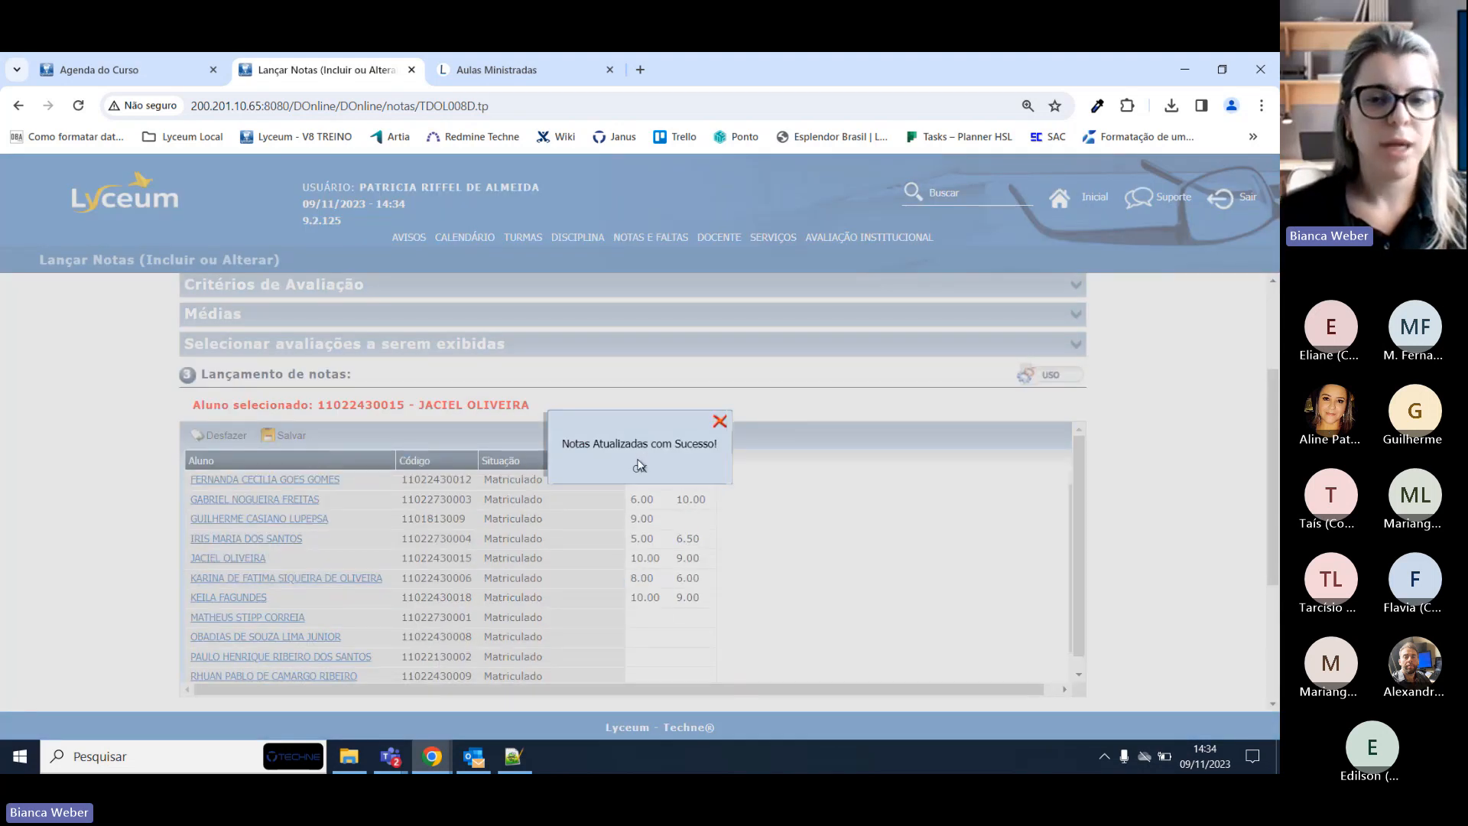
click(639, 465)
scroll(757, 552, down, 1)
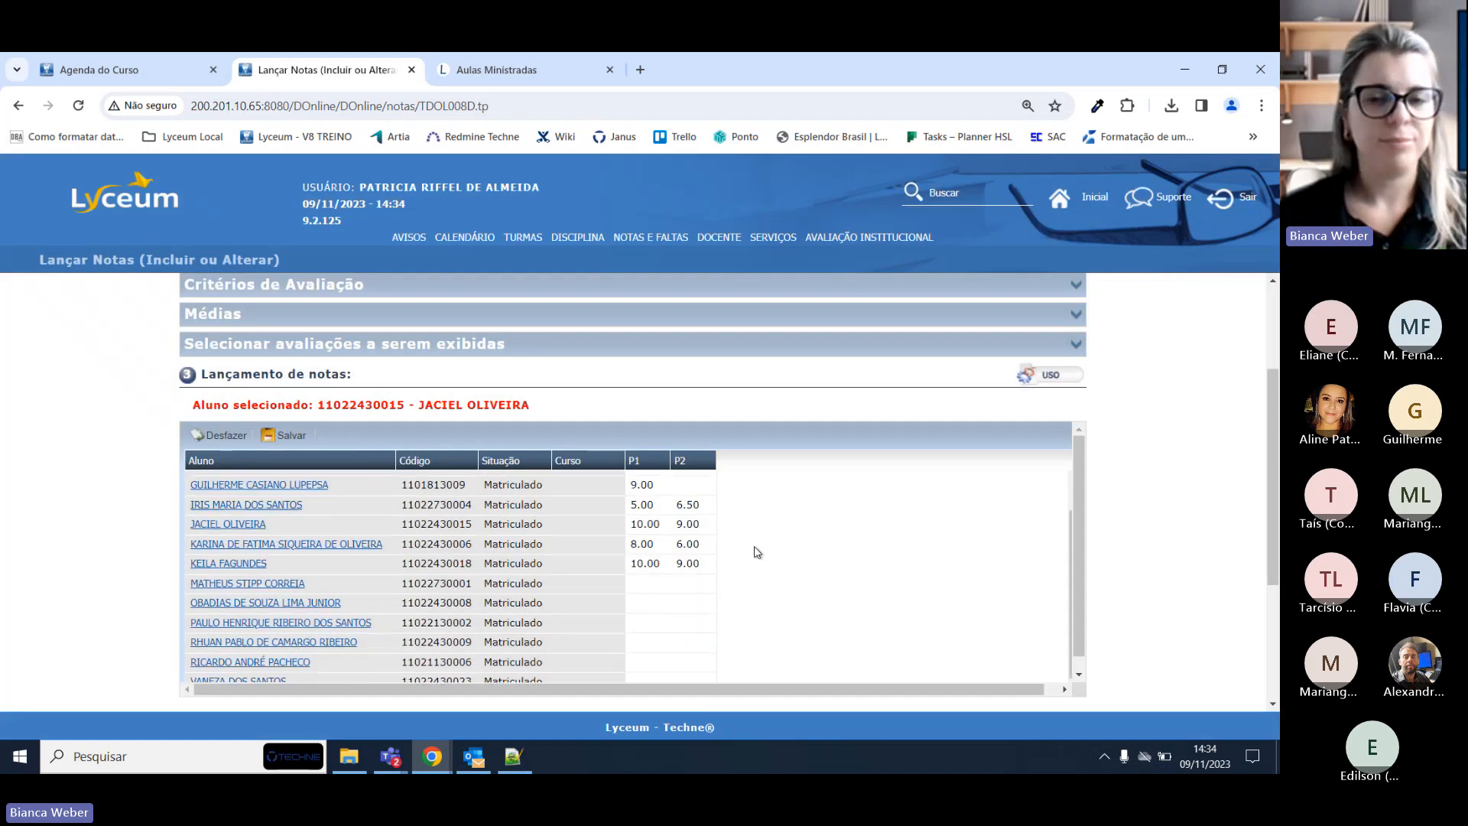
scroll(761, 557, up, 1)
scroll(978, 510, up, 2)
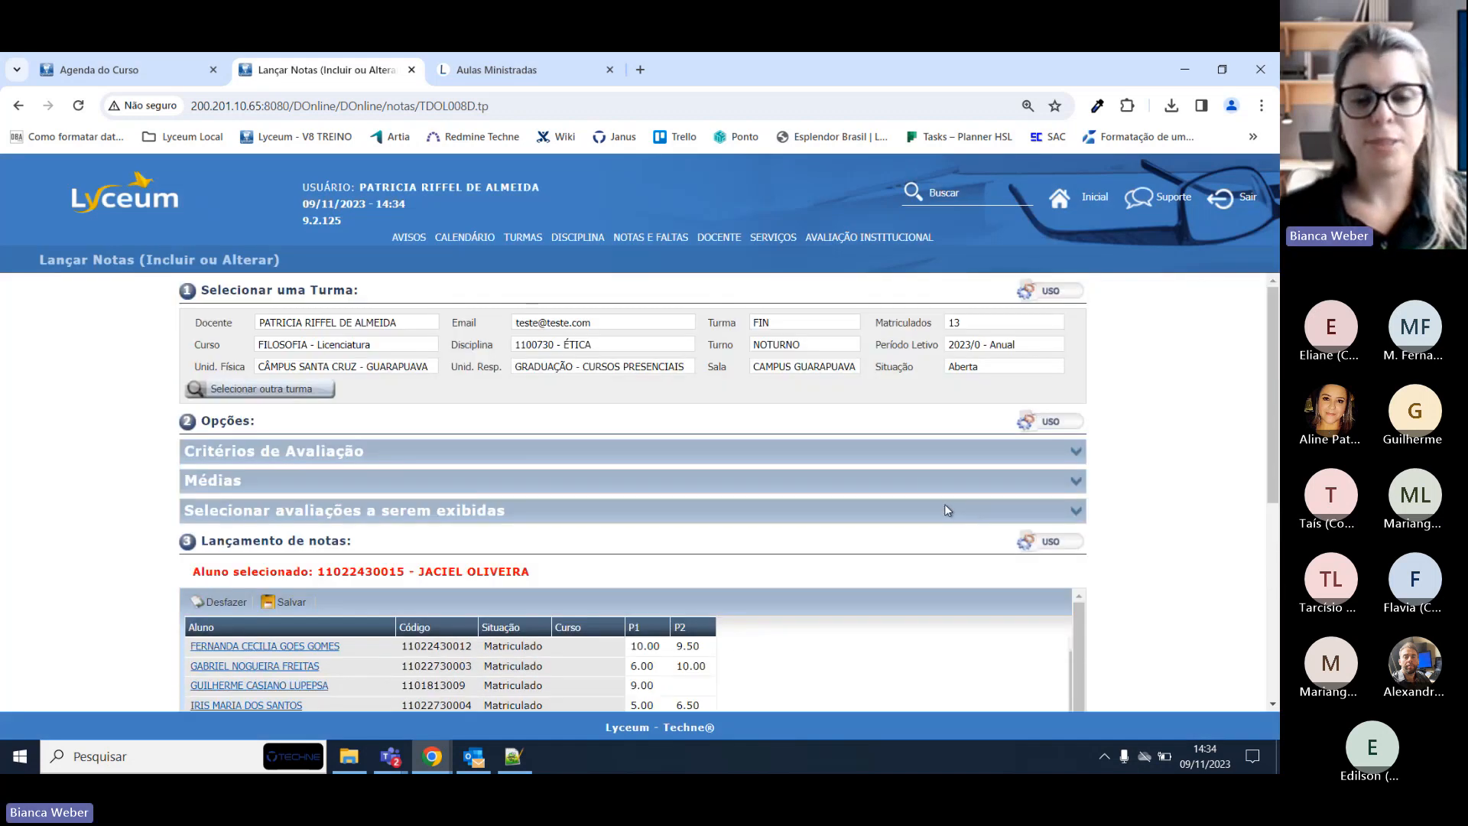
Export the ÉTICA grade table to Excel and open the downloaded consulta (2).xlsx.
scroll(943, 506, down, 5)
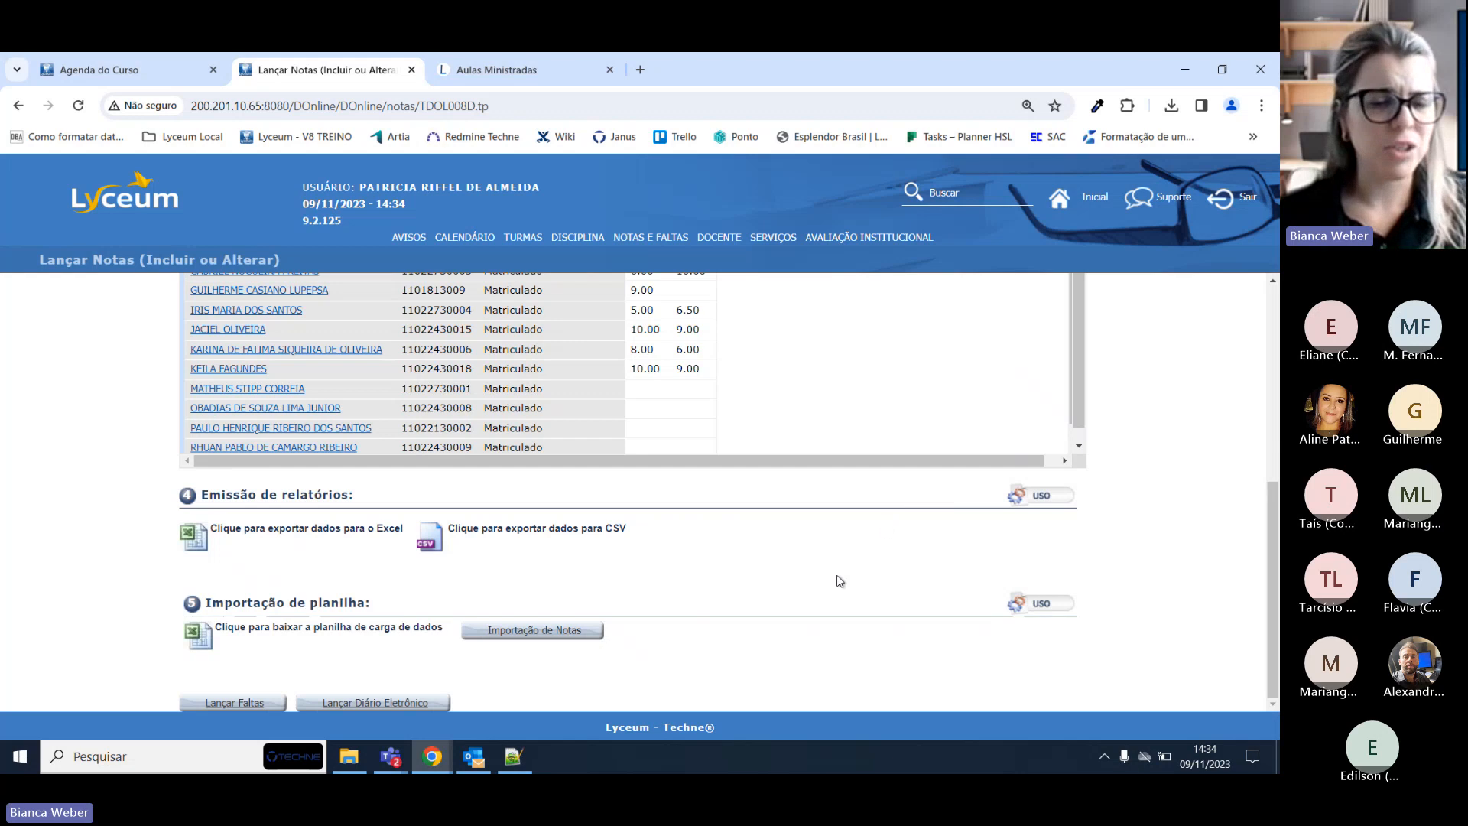
click(269, 533)
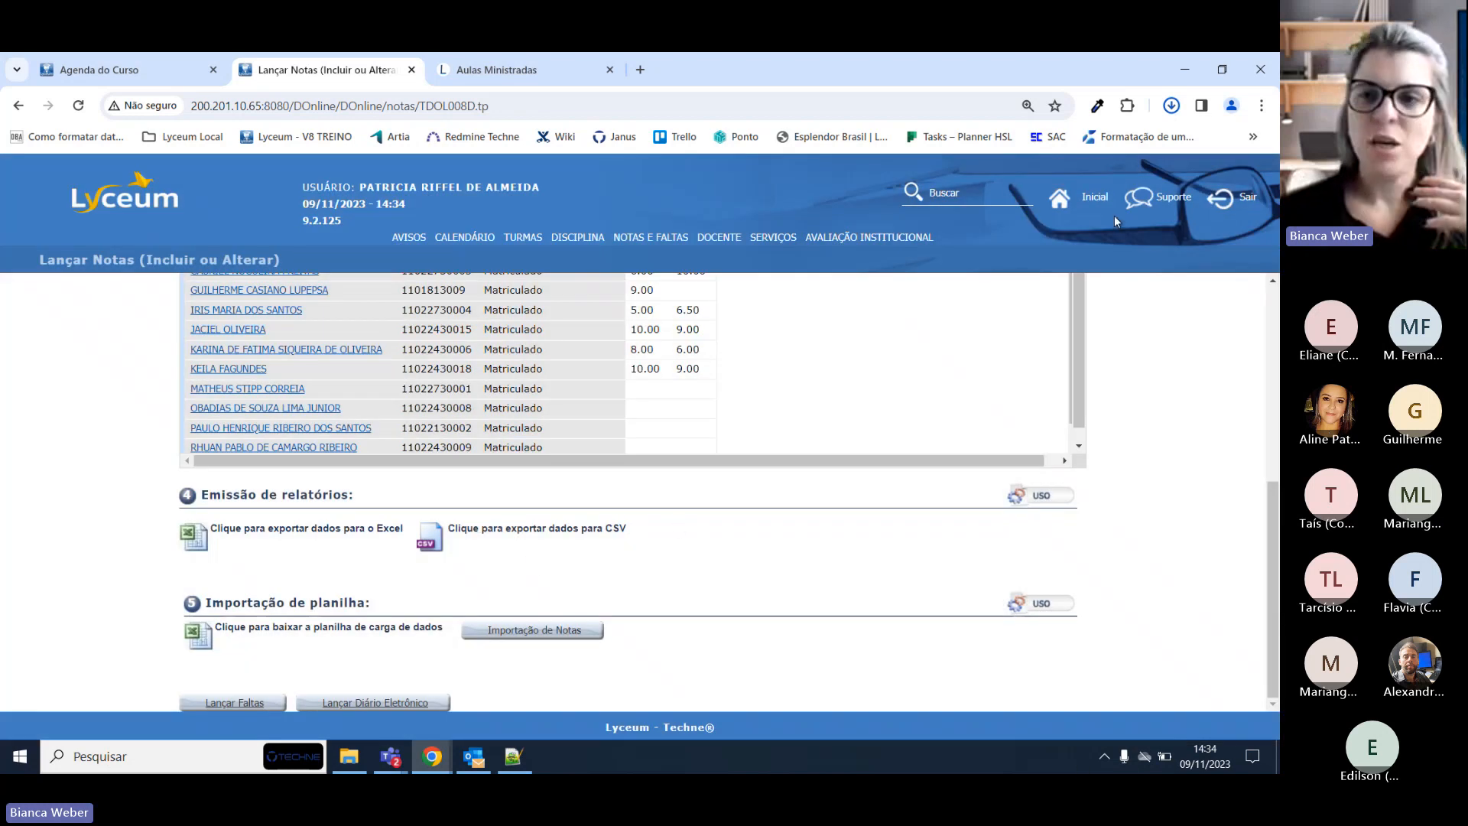
scroll(891, 302, up, 3)
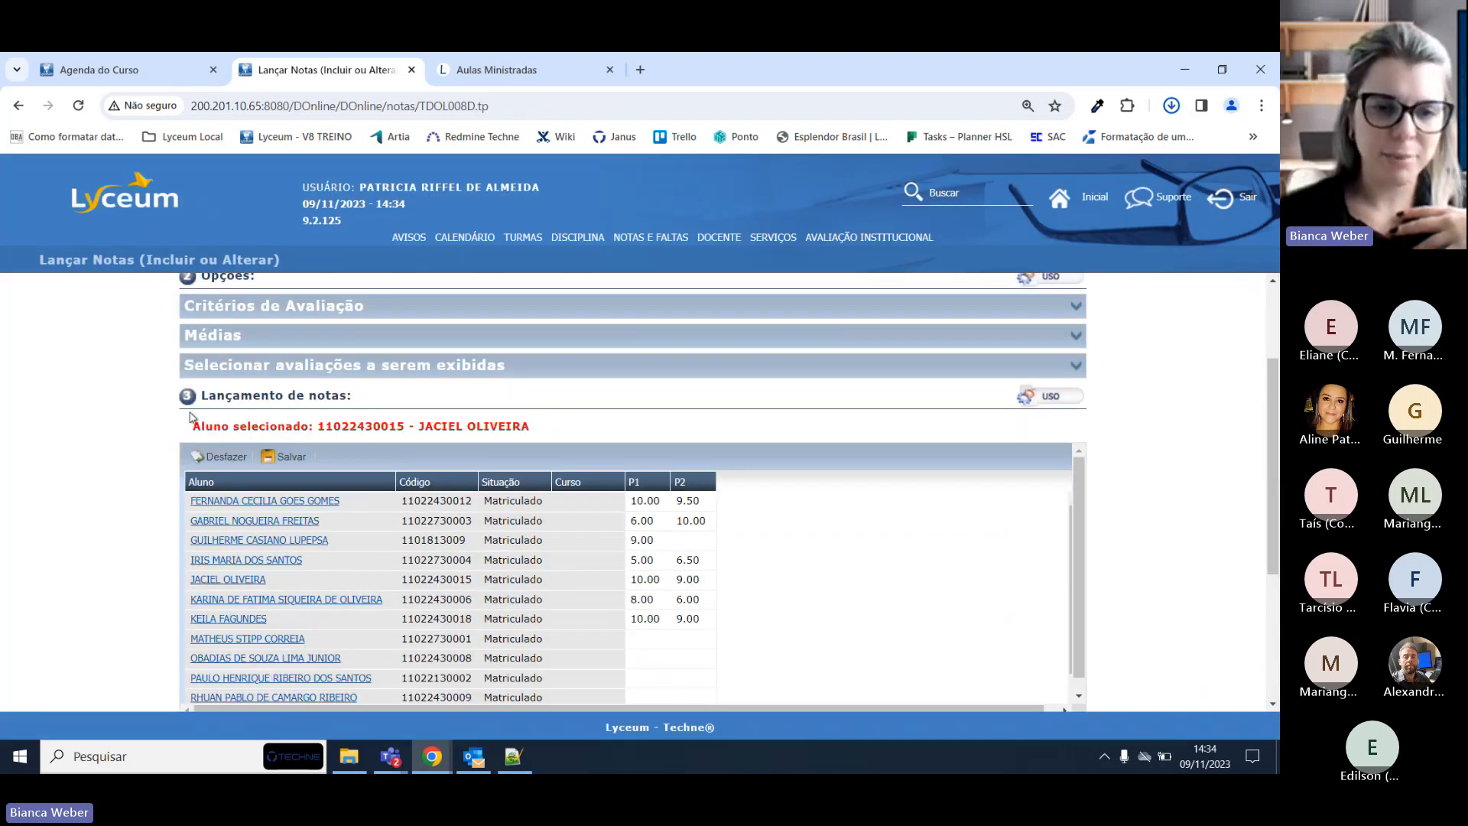
scroll(201, 367, down, 1)
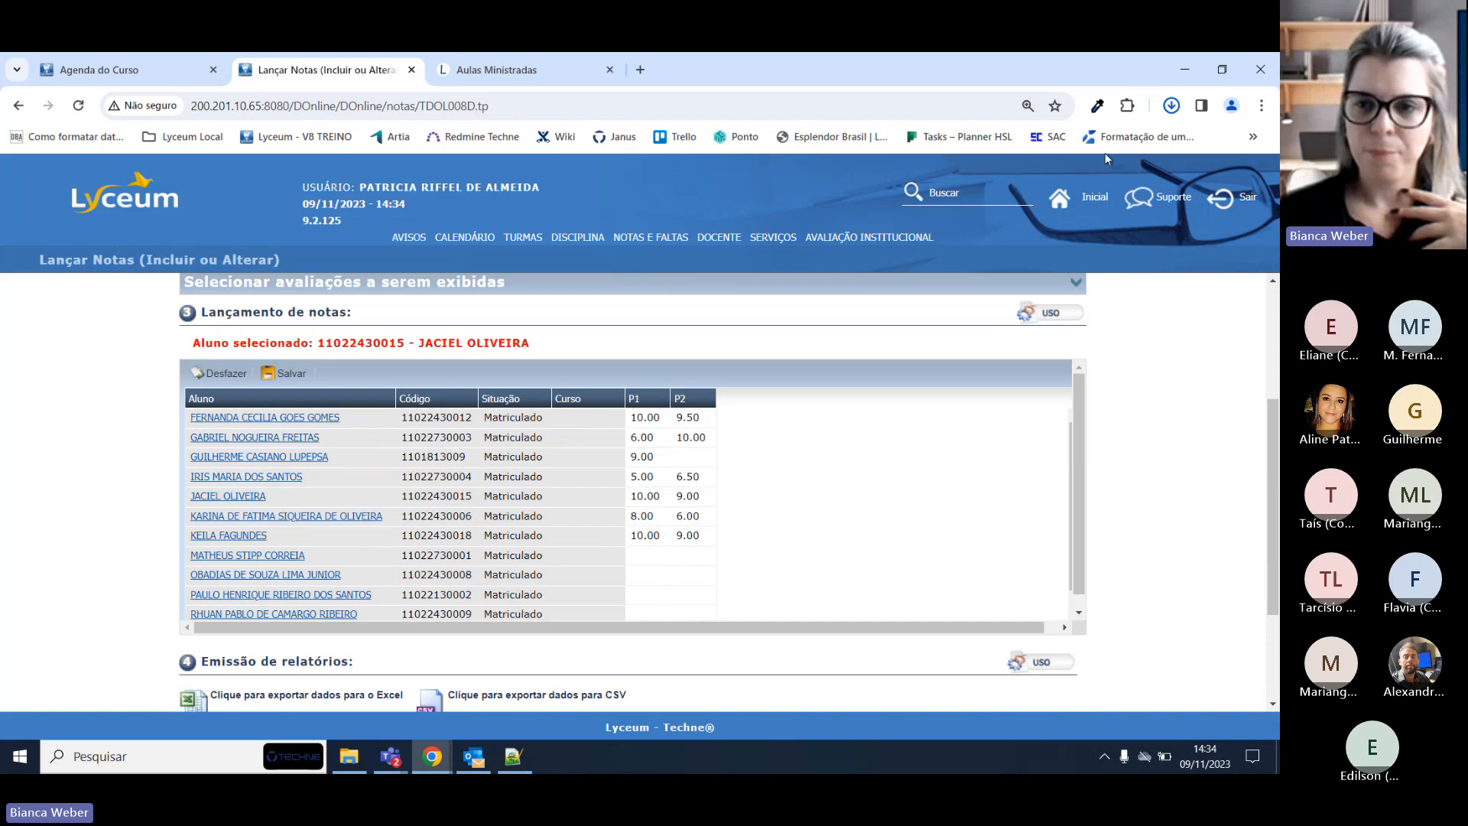
click(1170, 106)
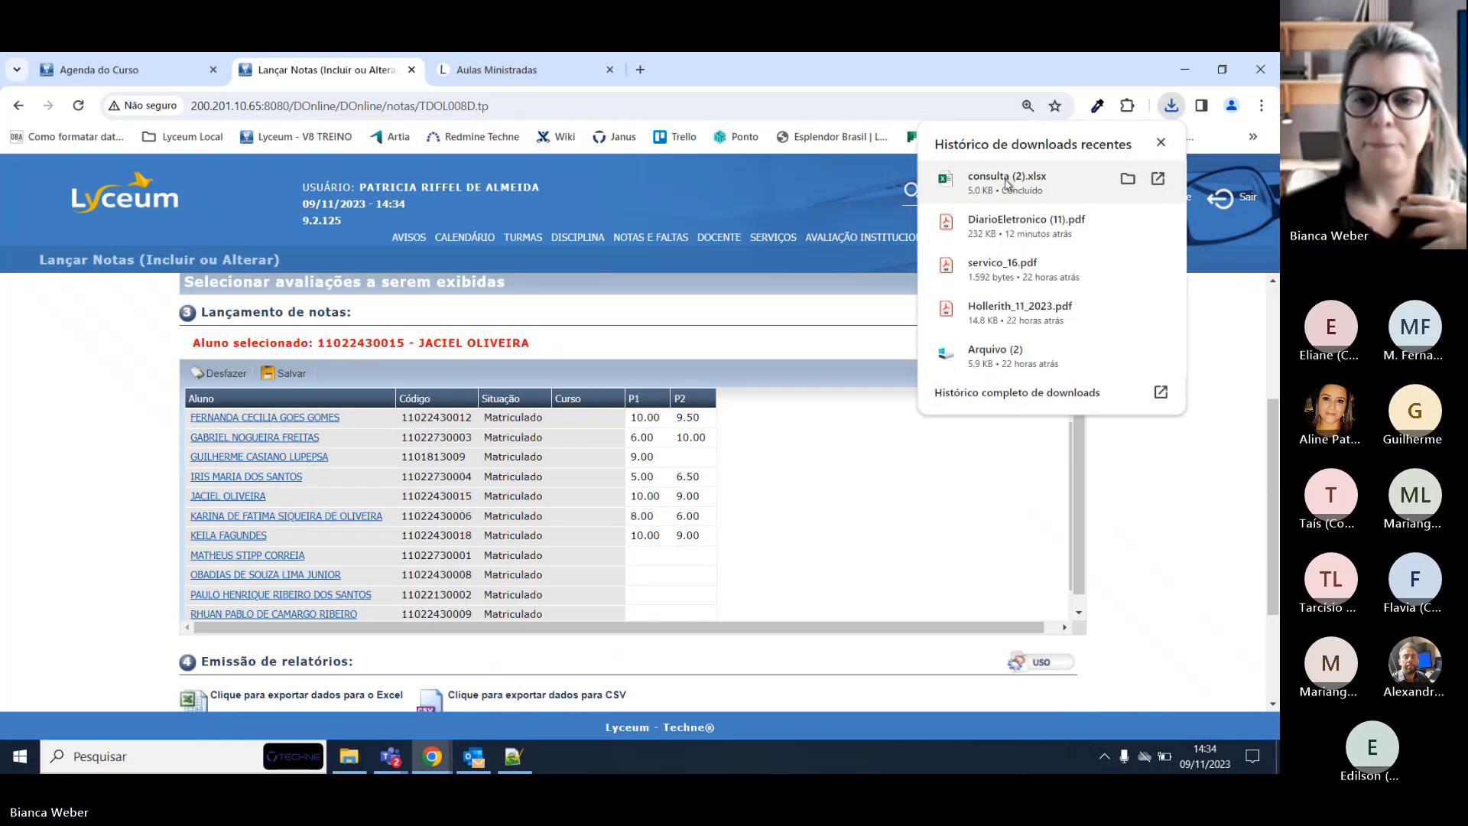
click(1048, 180)
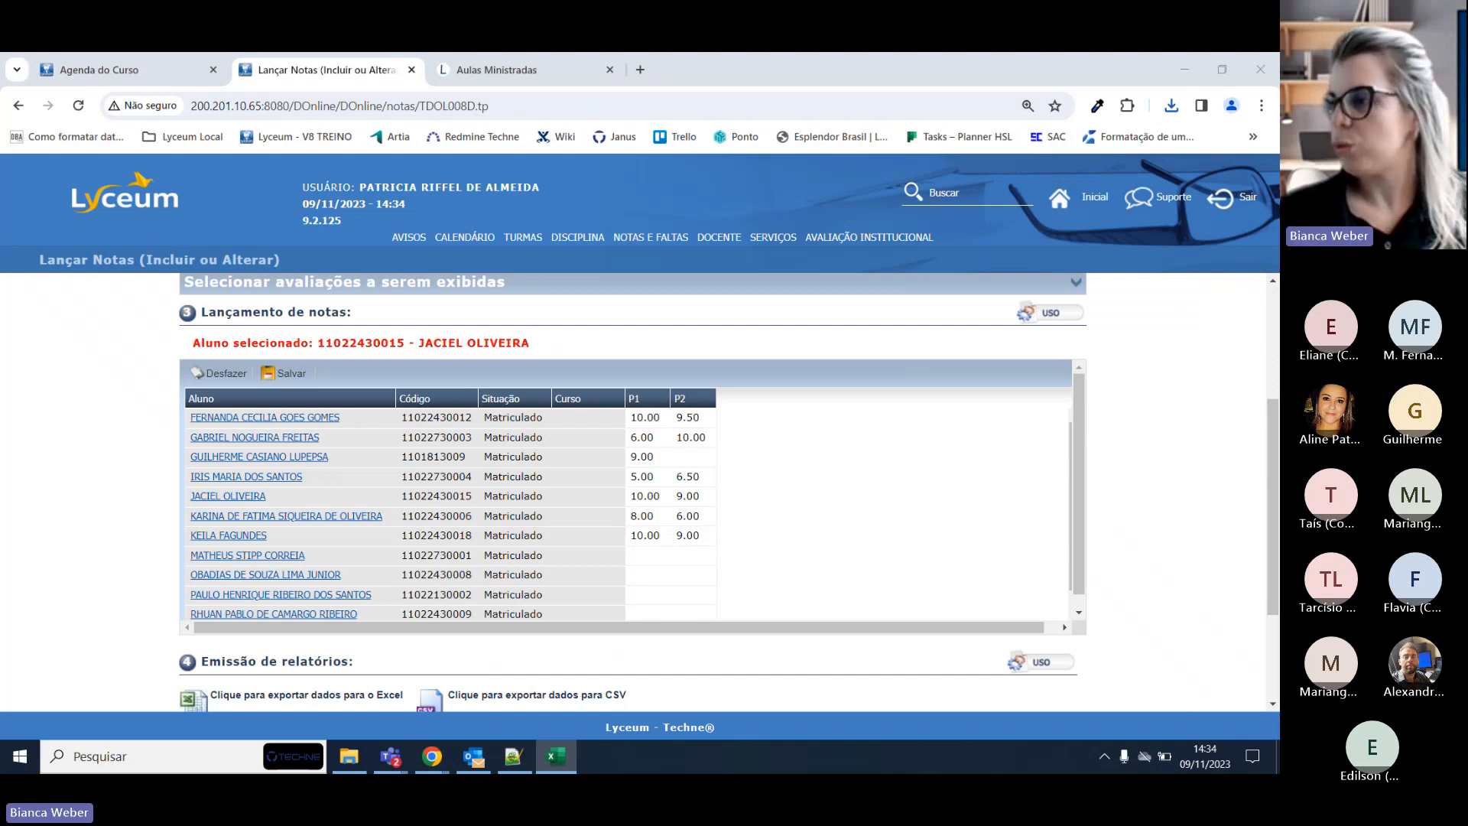
Bring the consulta (2).xlsx workbook to full screen and highlight the course and class header rows.
drag(1279, 501, 754, 201)
click(1036, 197)
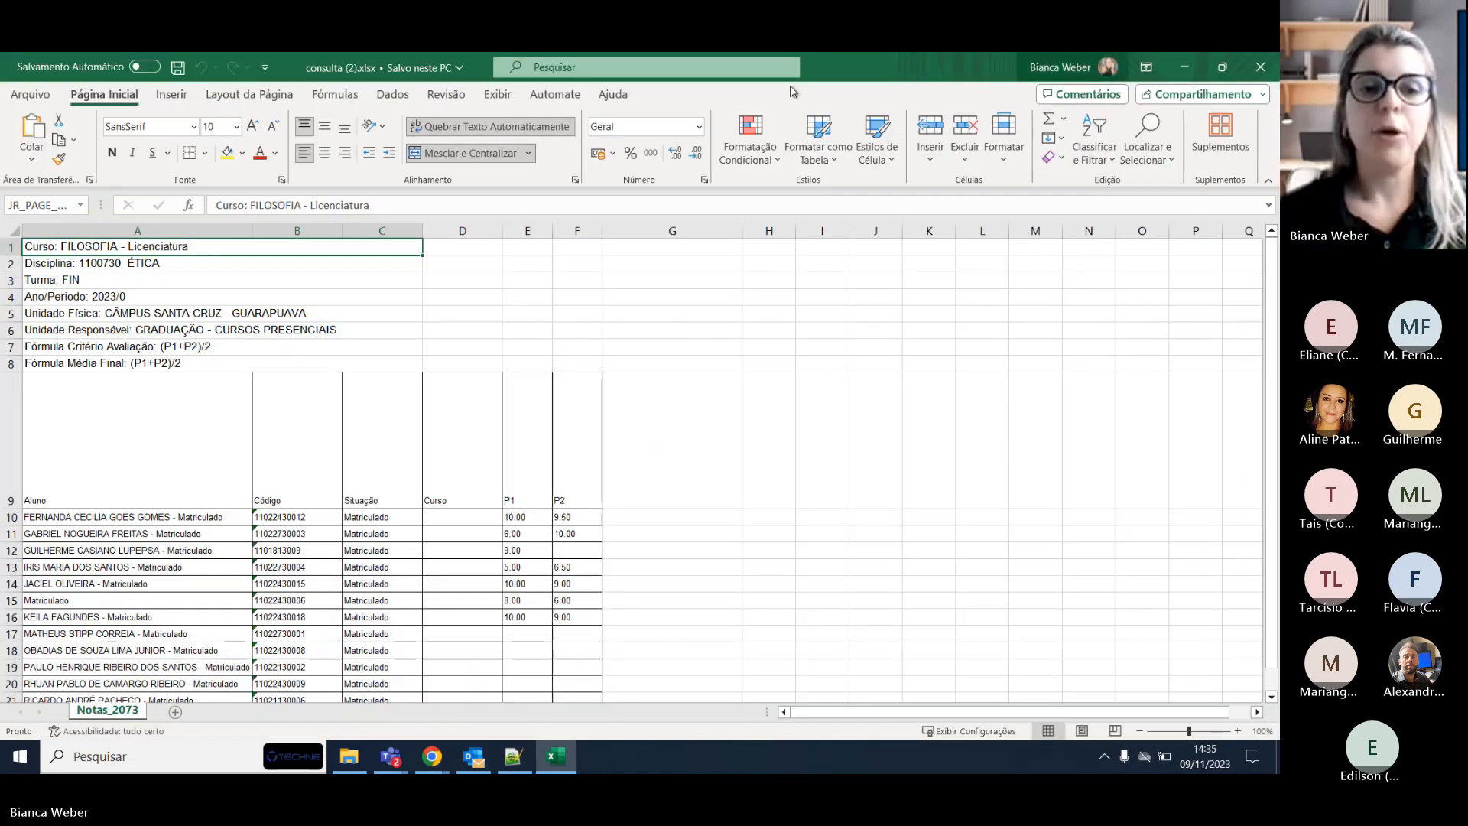
drag(58, 246, 131, 327)
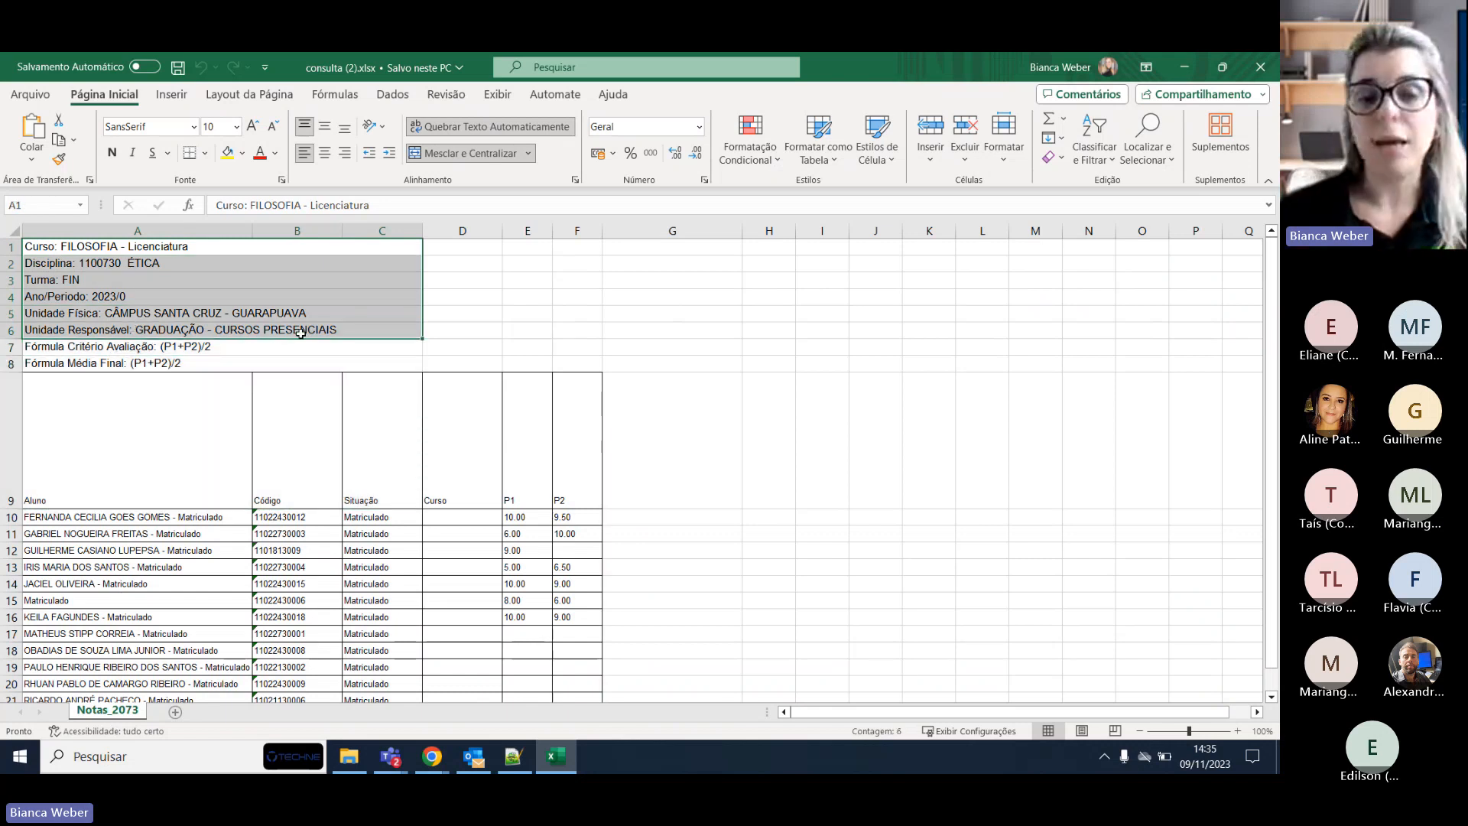
click(528, 312)
Highlight the student names, Código, Curso and P1/P2 grade columns for review.
scroll(528, 313, down, 2)
click(108, 425)
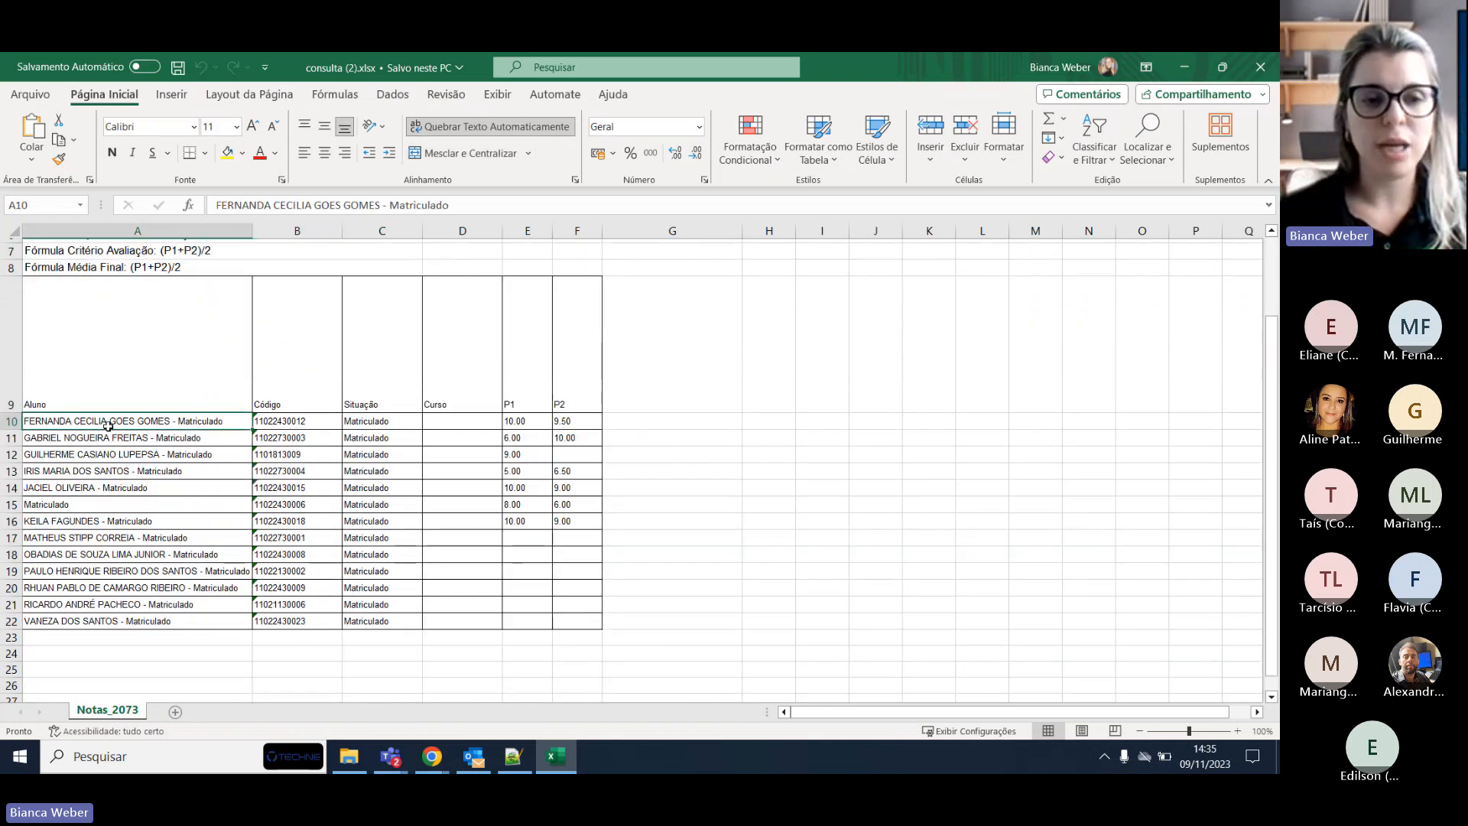
drag(108, 425, 112, 593)
click(265, 603)
drag(300, 380, 304, 598)
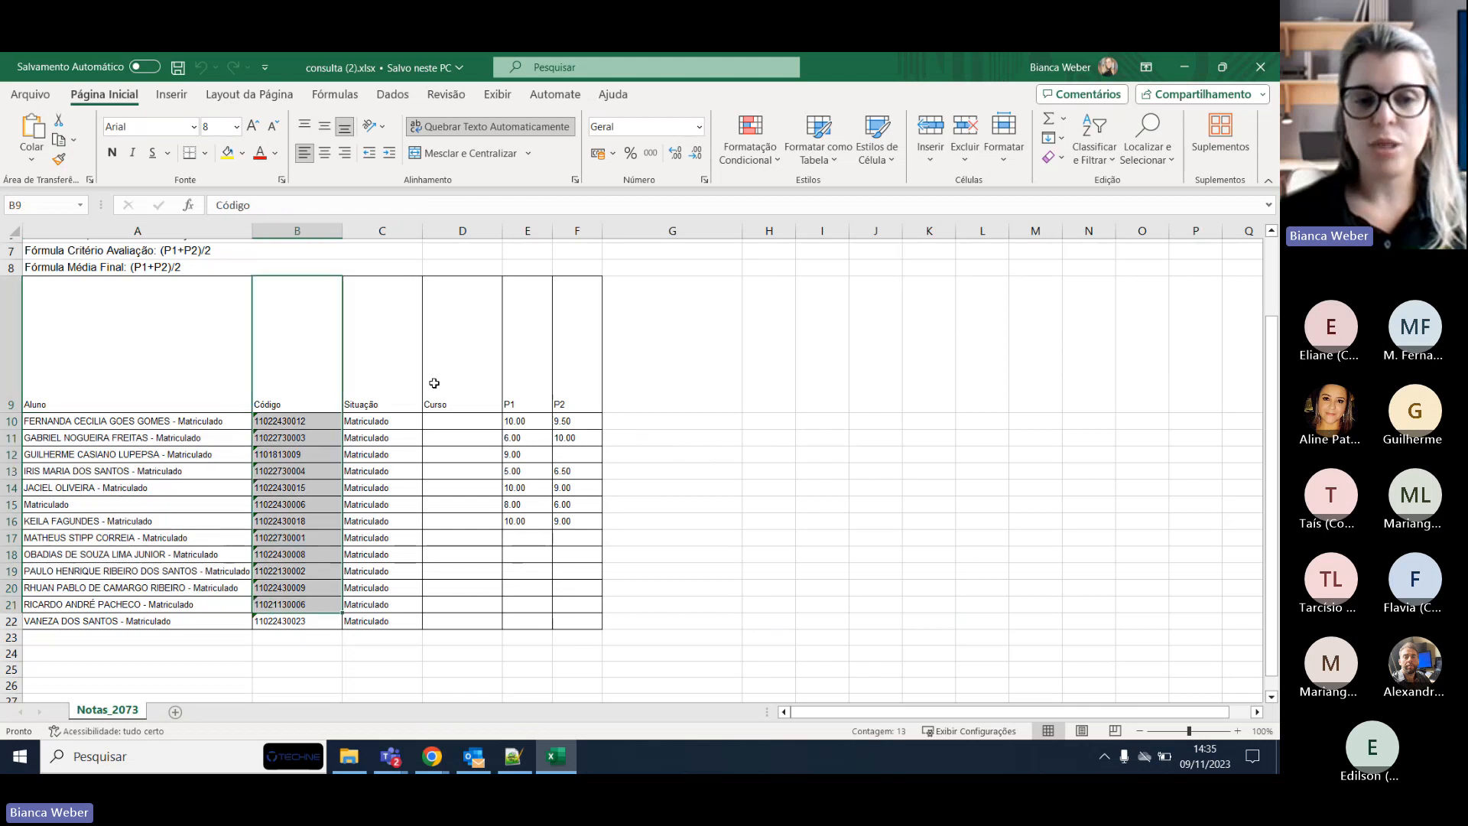
drag(434, 382, 462, 581)
drag(532, 421, 578, 570)
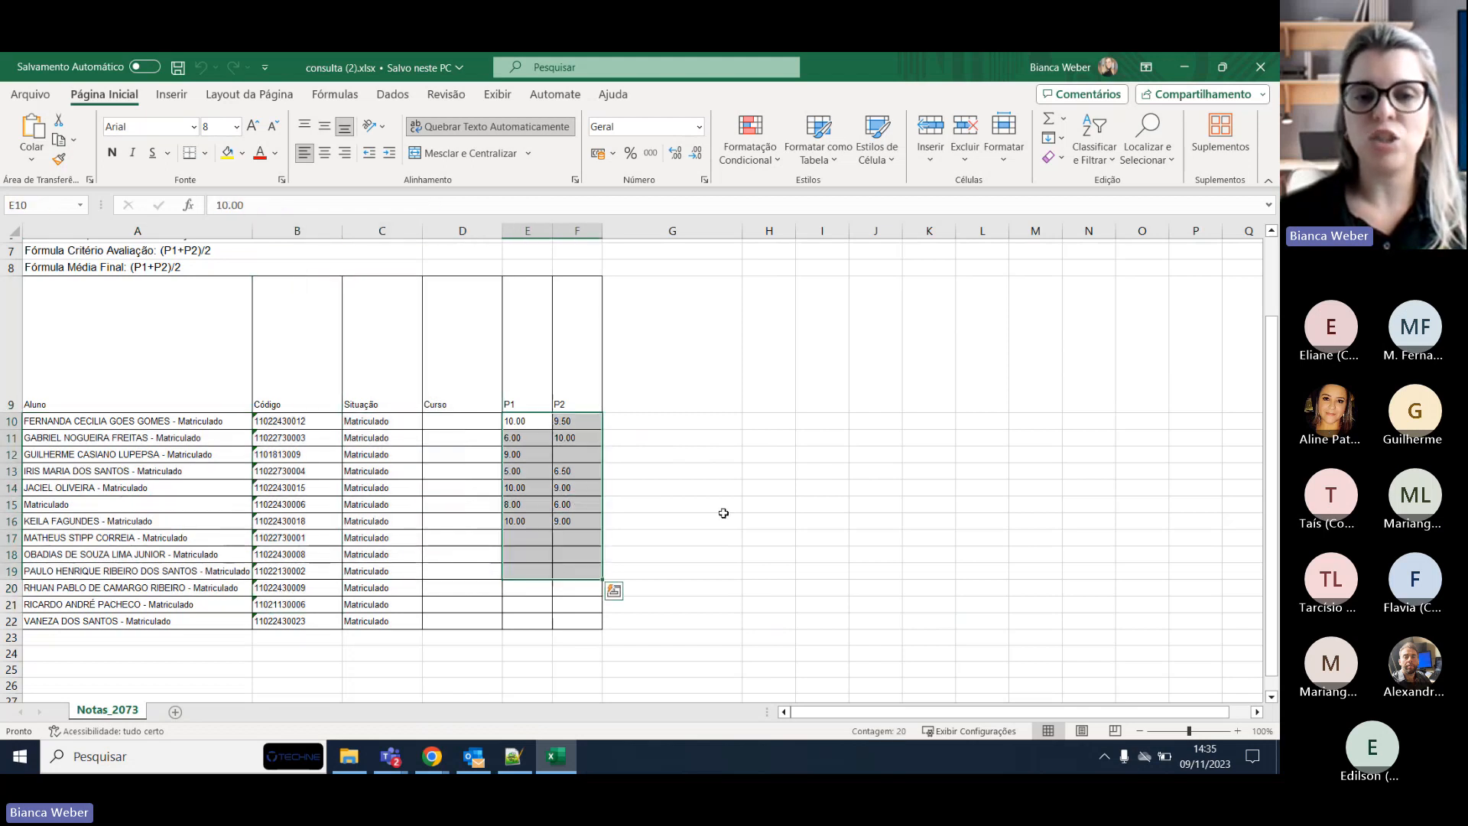
click(740, 508)
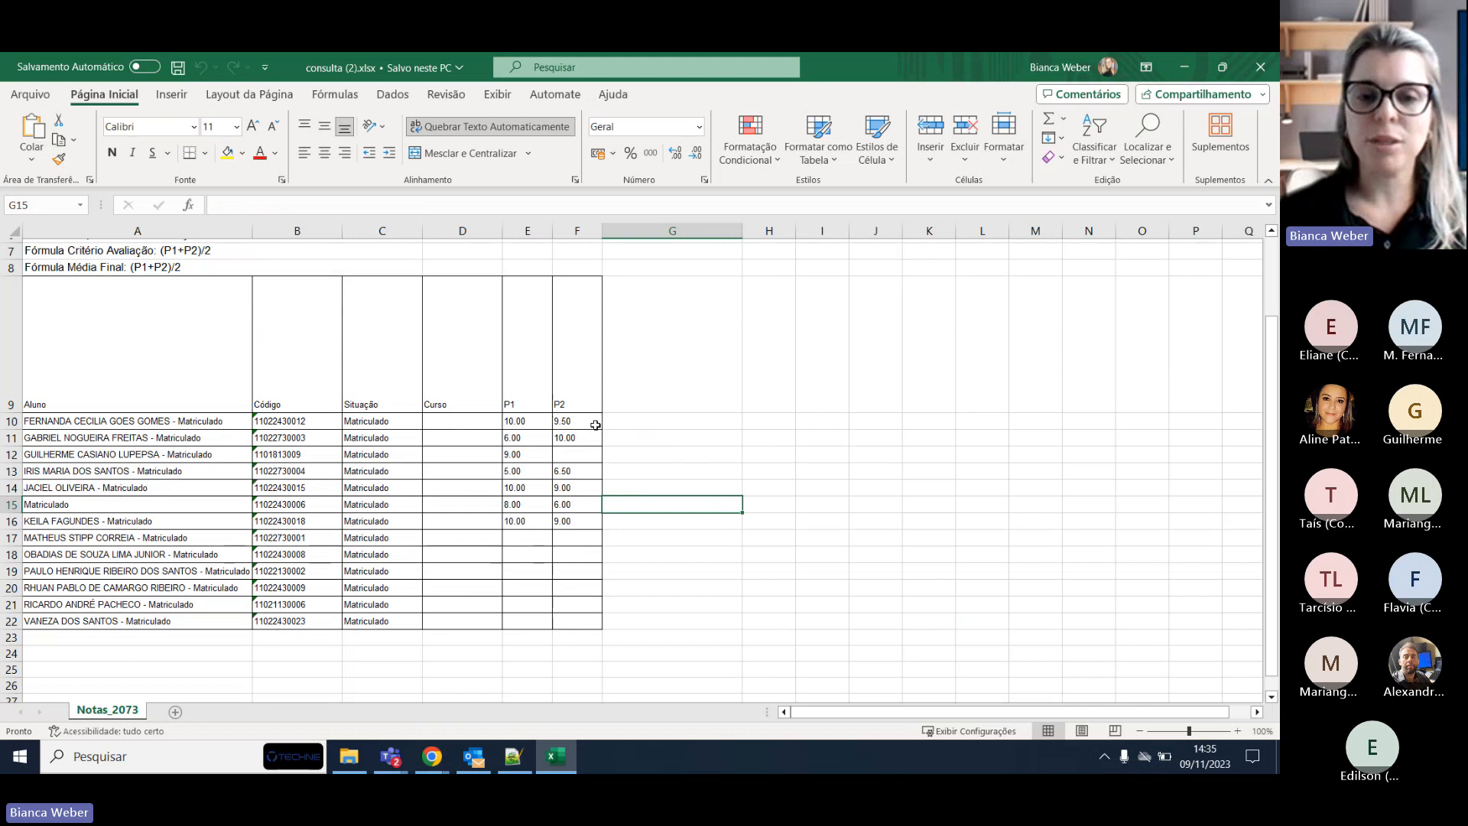
Tick Mostrar Média Final under Médias and export the ÉTICA grid as consulta (3).xlsx.
click(1169, 61)
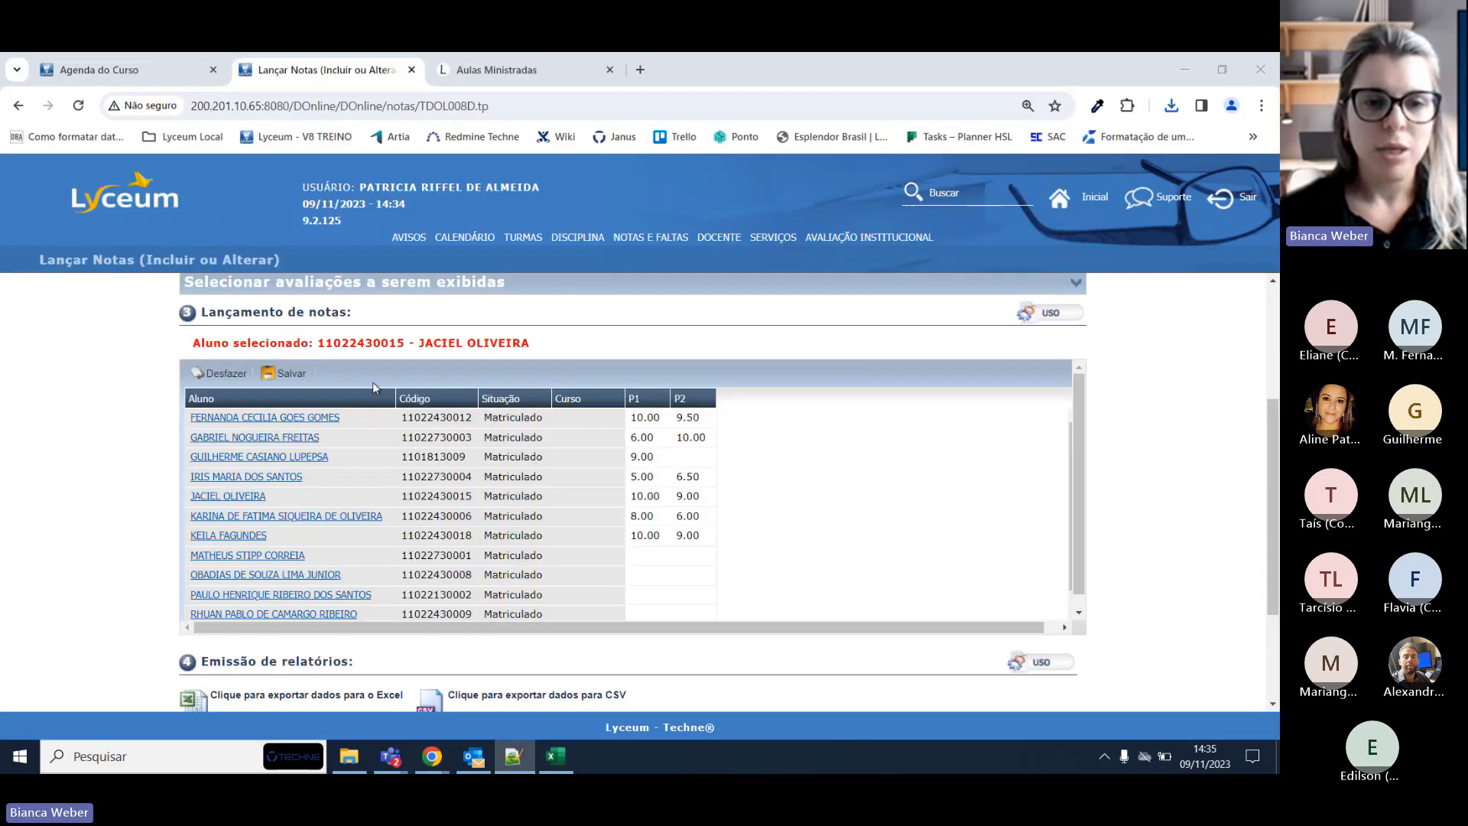
scroll(895, 427, up, 2)
click(1085, 423)
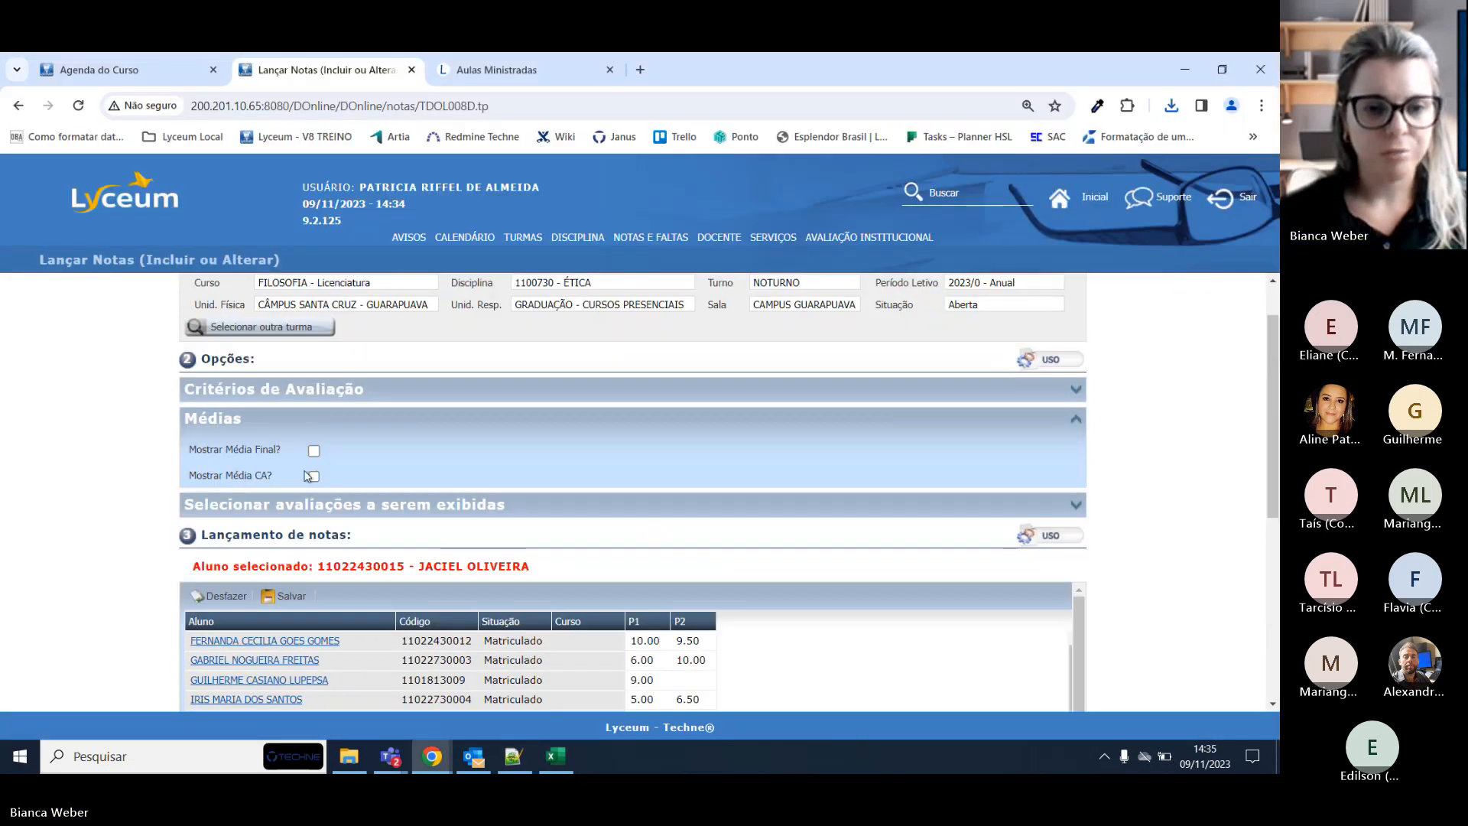
click(314, 451)
scroll(485, 458, down, 2)
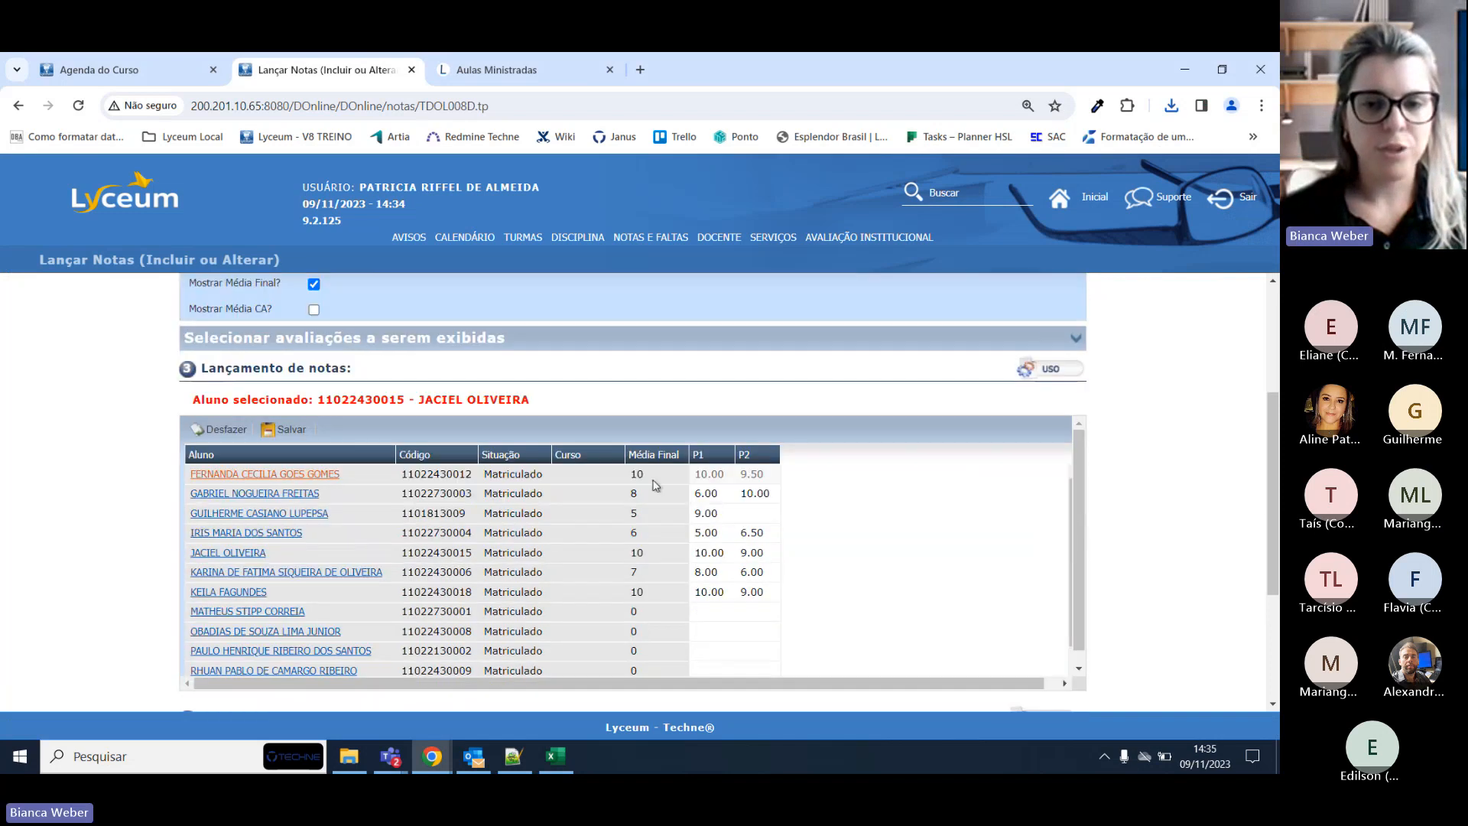
scroll(252, 665, down, 3)
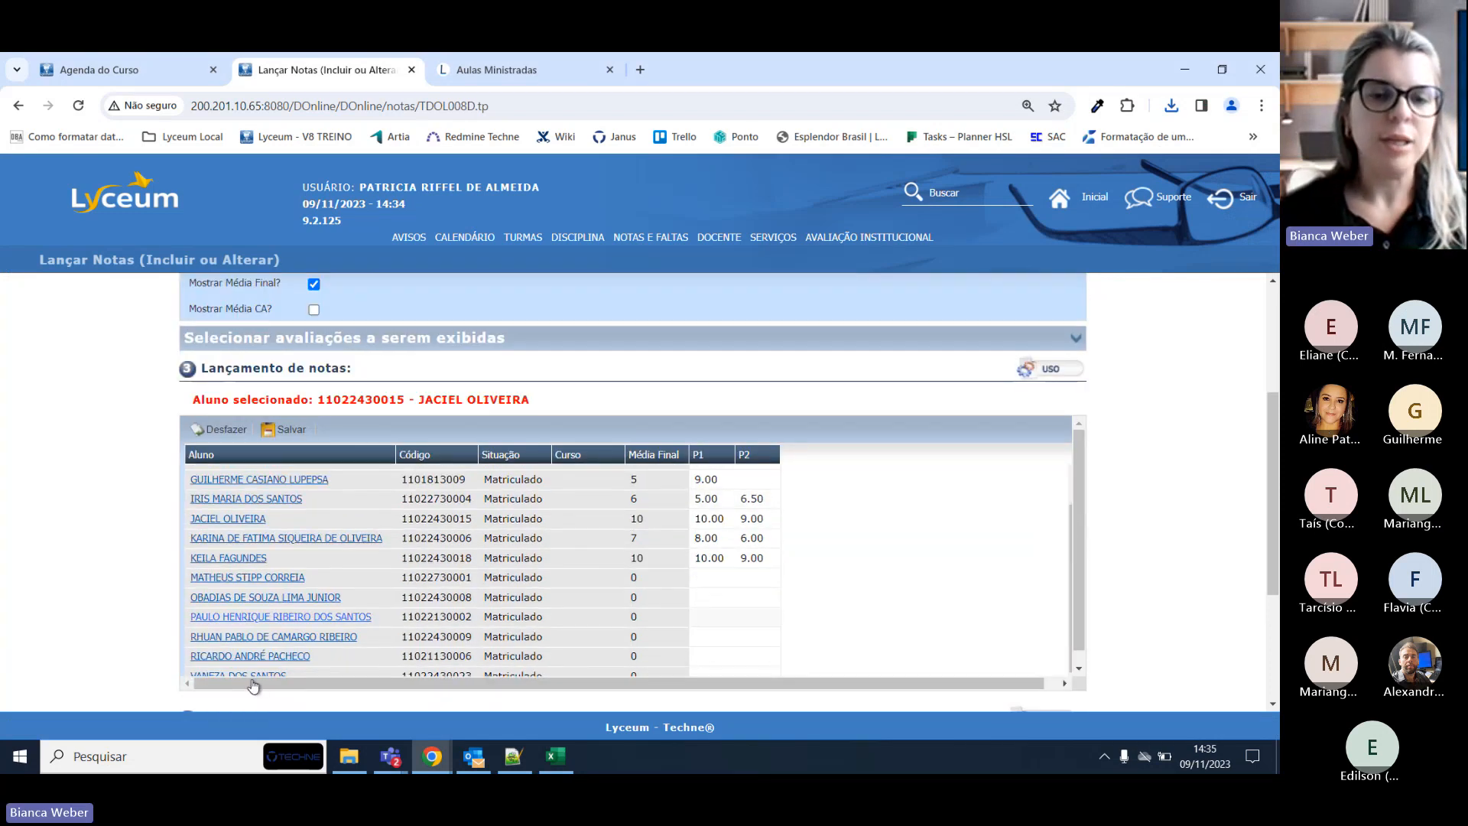
click(288, 677)
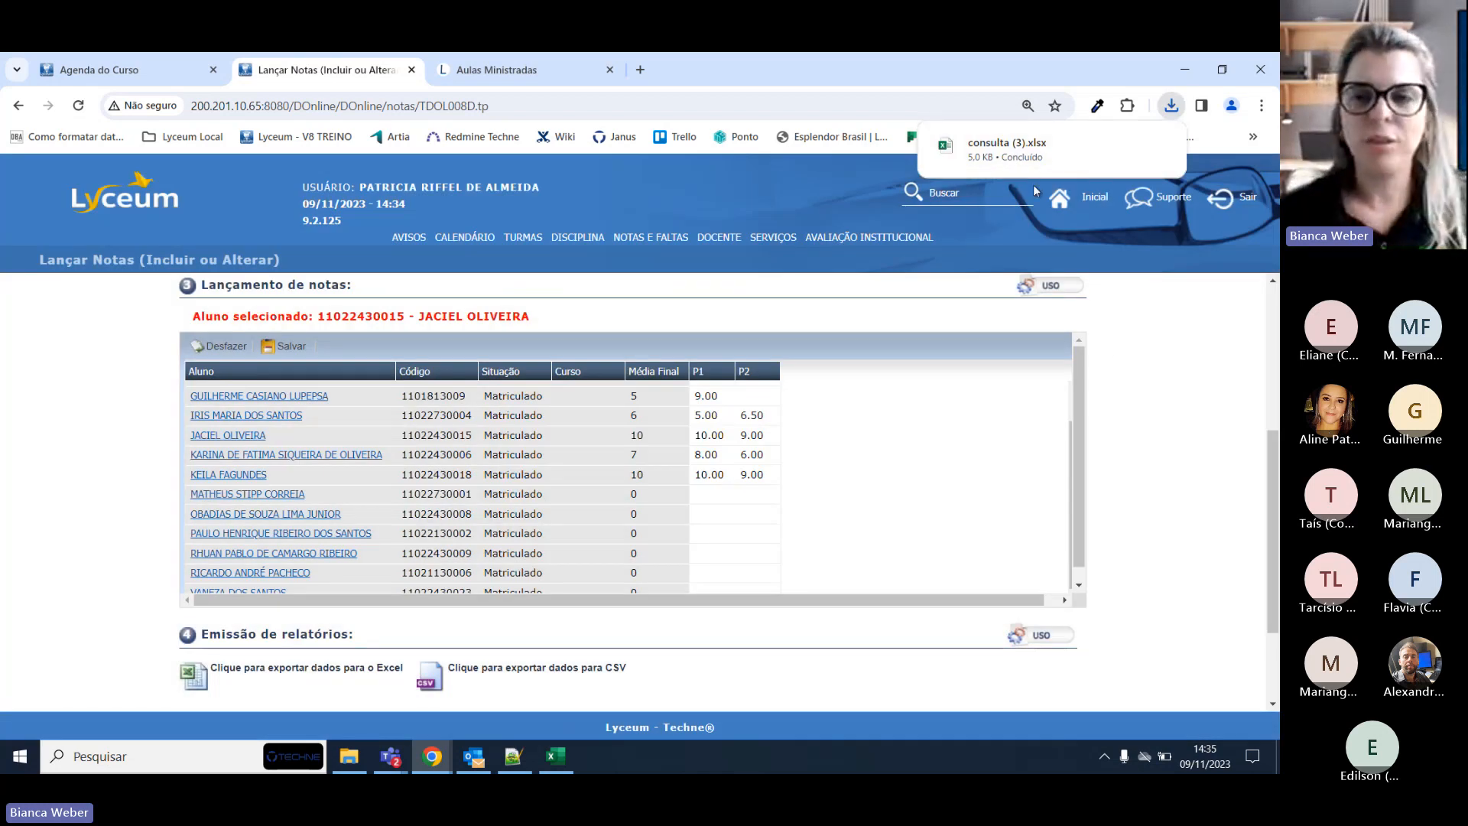
Open consulta (3).xlsx in Excel from the downloads list, then close it.
click(1009, 148)
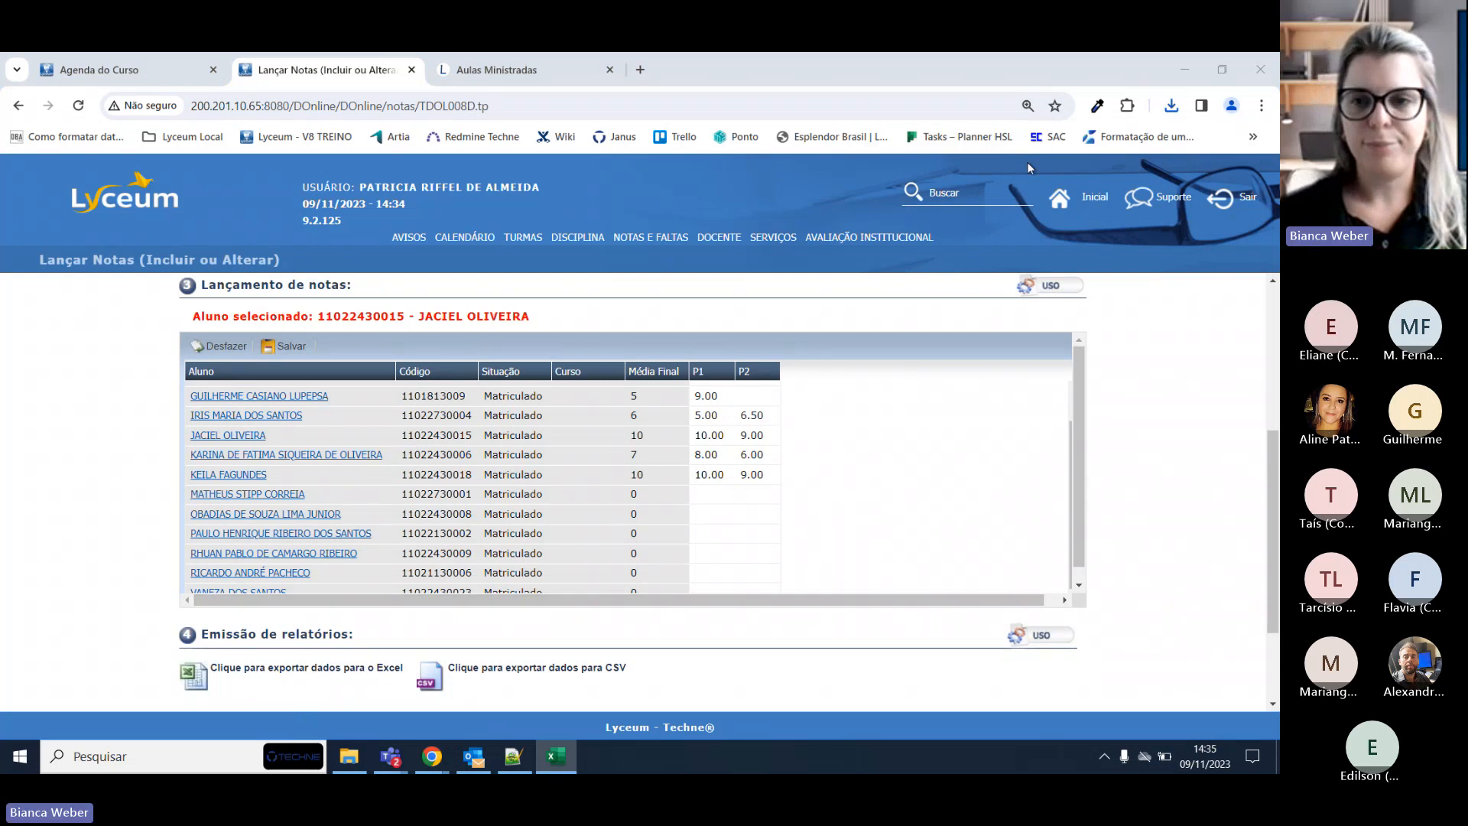
click(1157, 110)
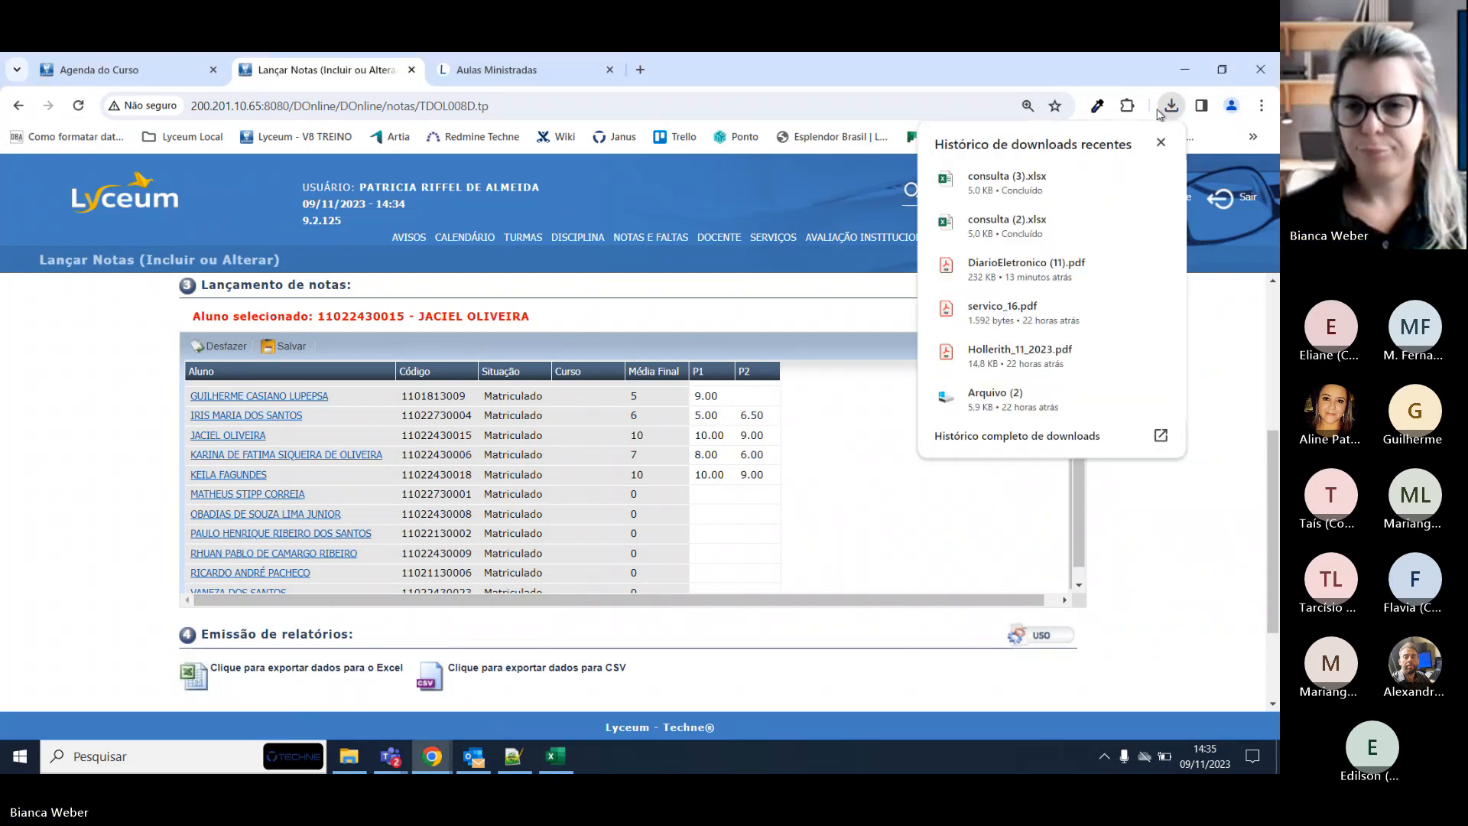
click(1012, 201)
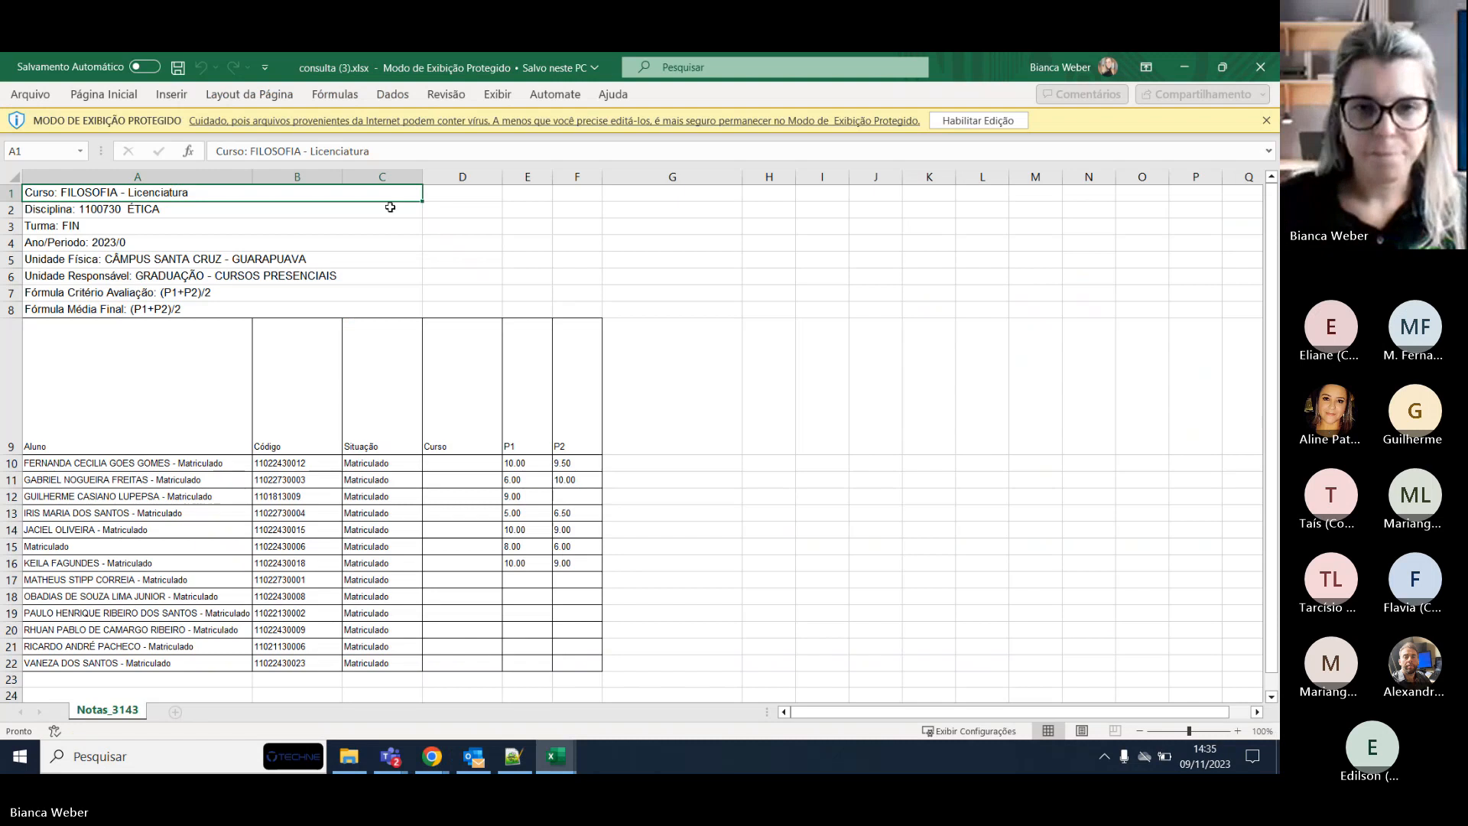
click(1261, 70)
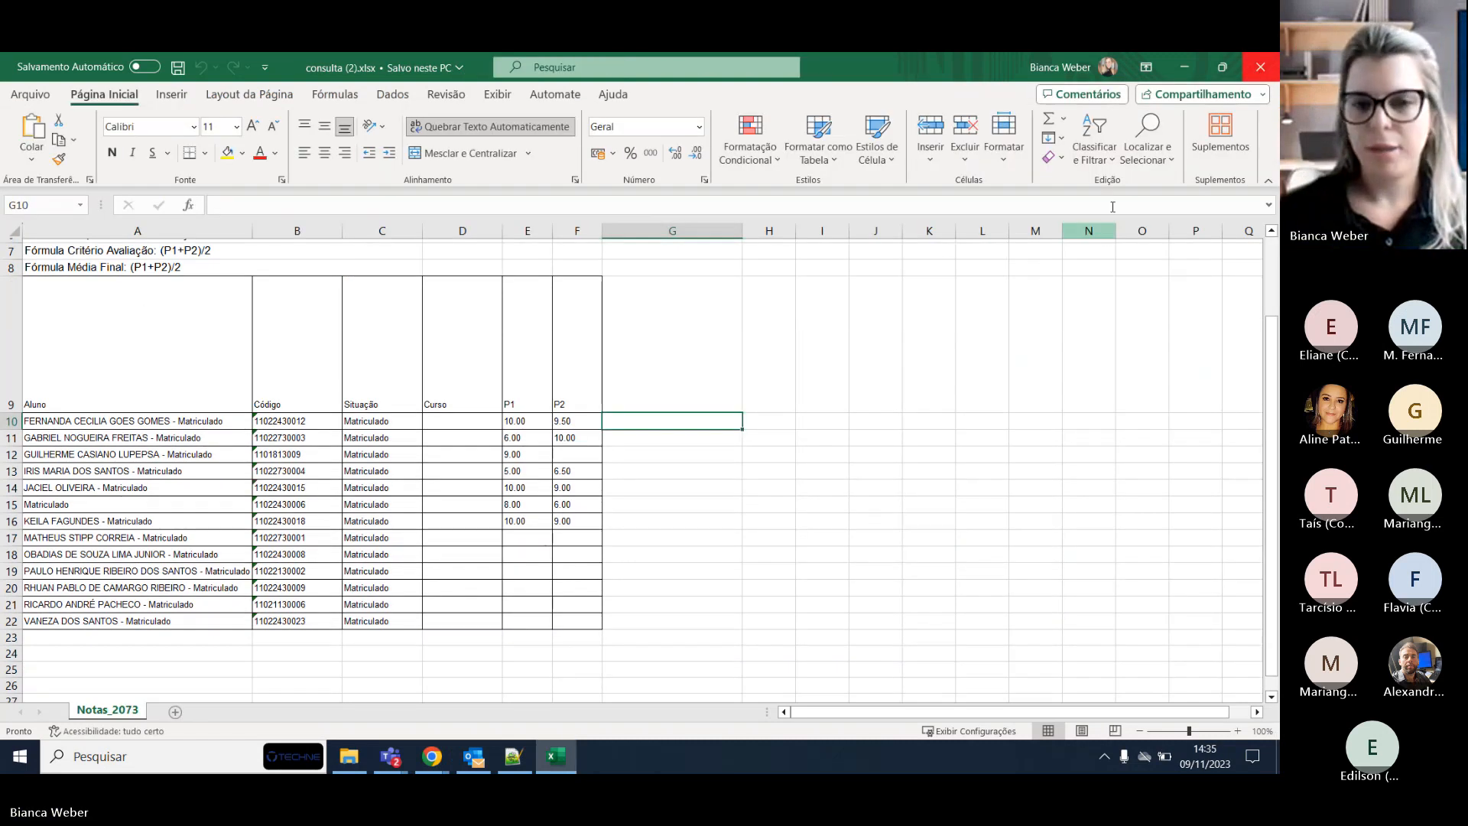
click(1184, 67)
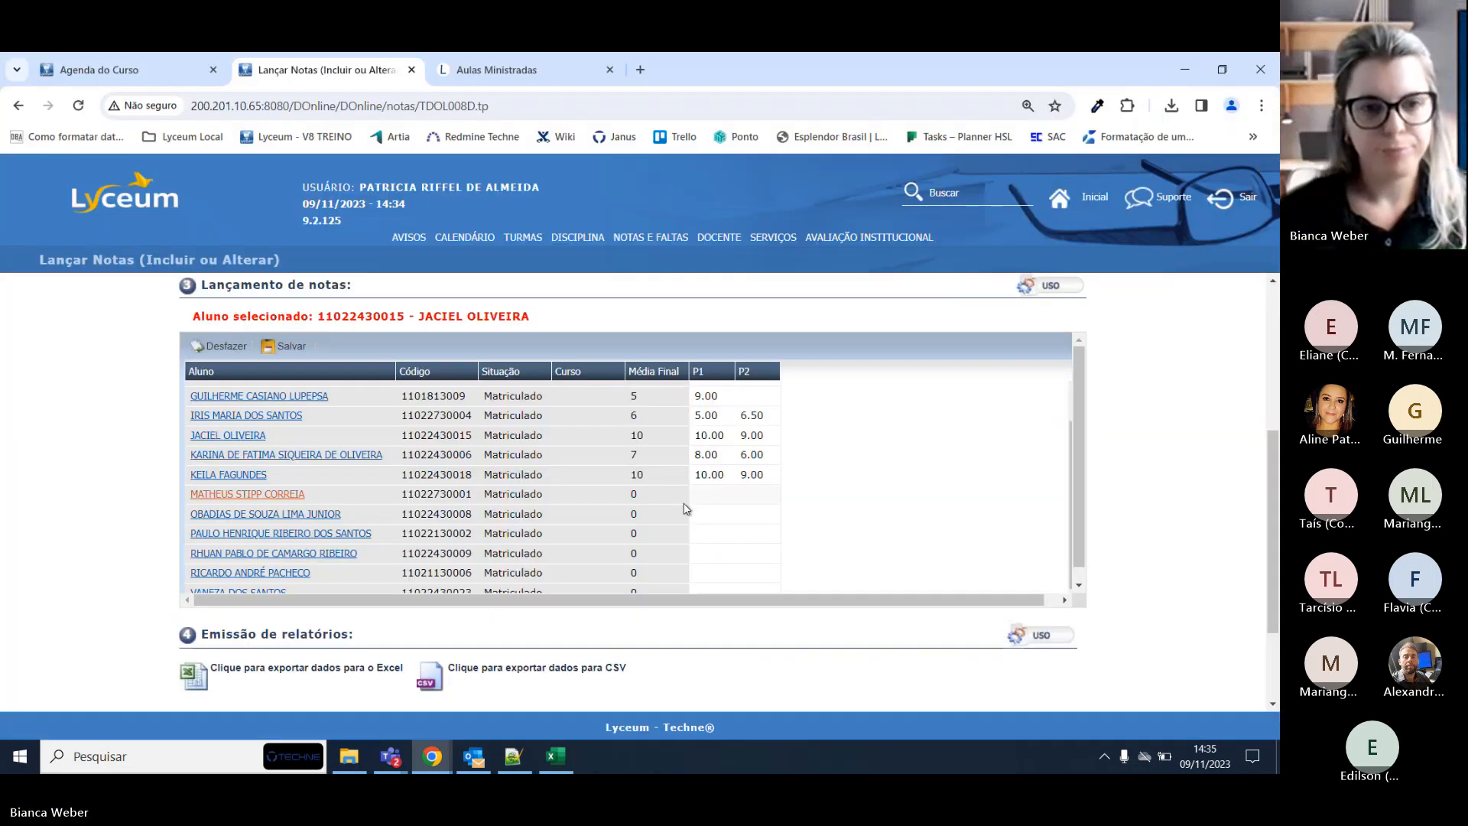
Reload Lançar Notas, tick Mostrar Média Final and export the grades again.
key(F5)
mouse_move(650, 237)
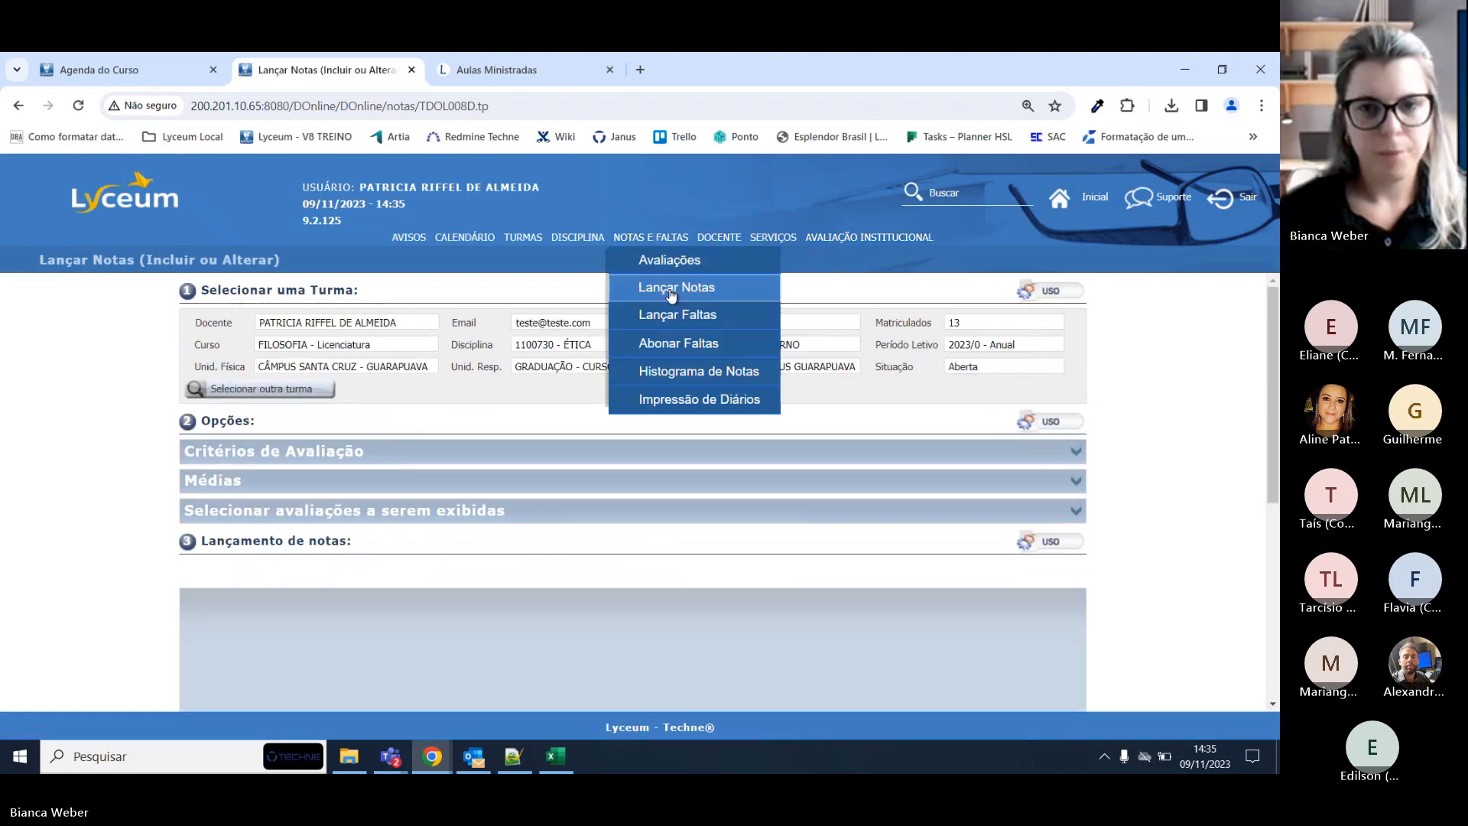
click(671, 295)
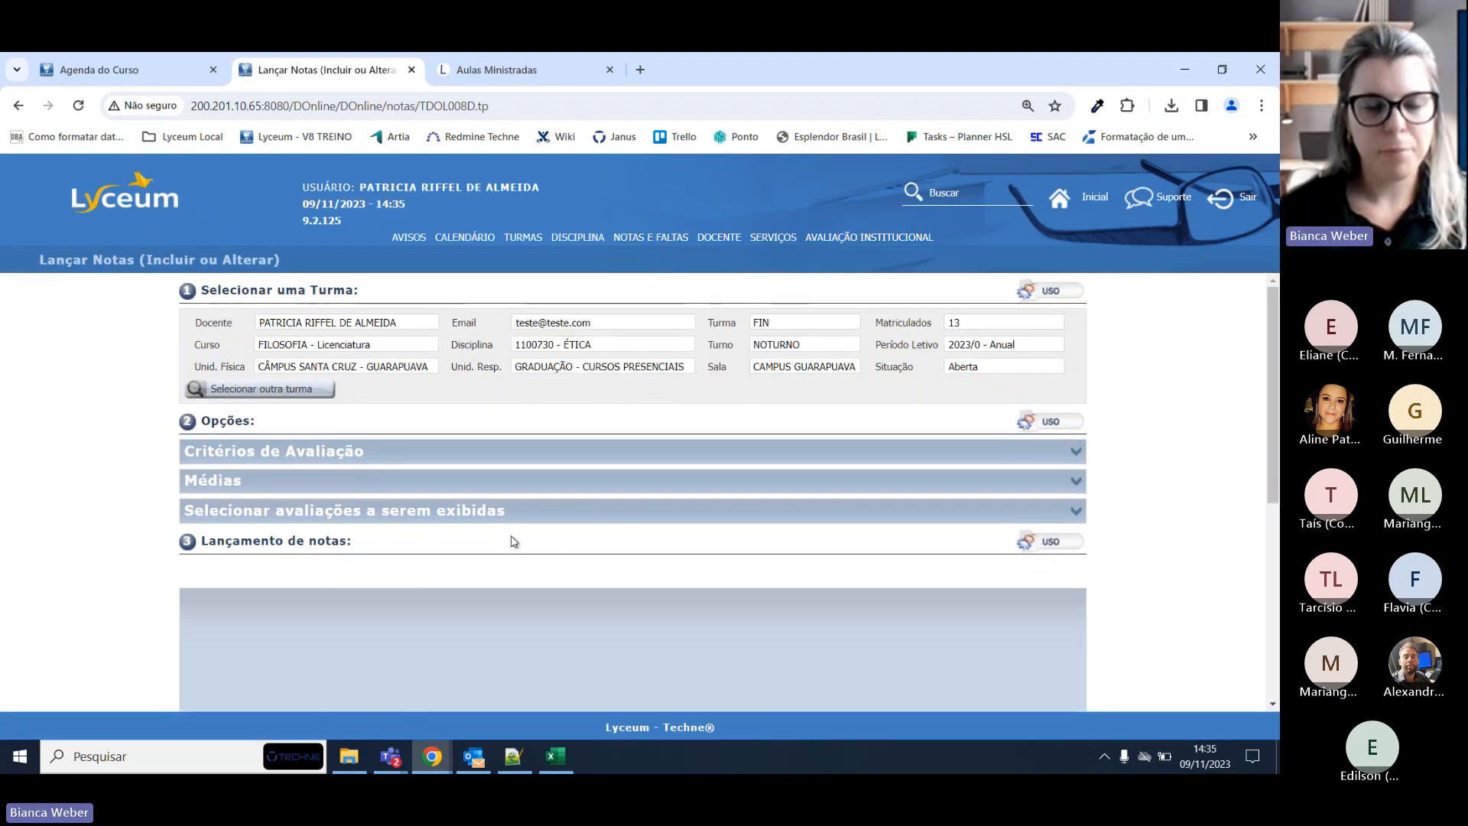
scroll(512, 541, down, 1)
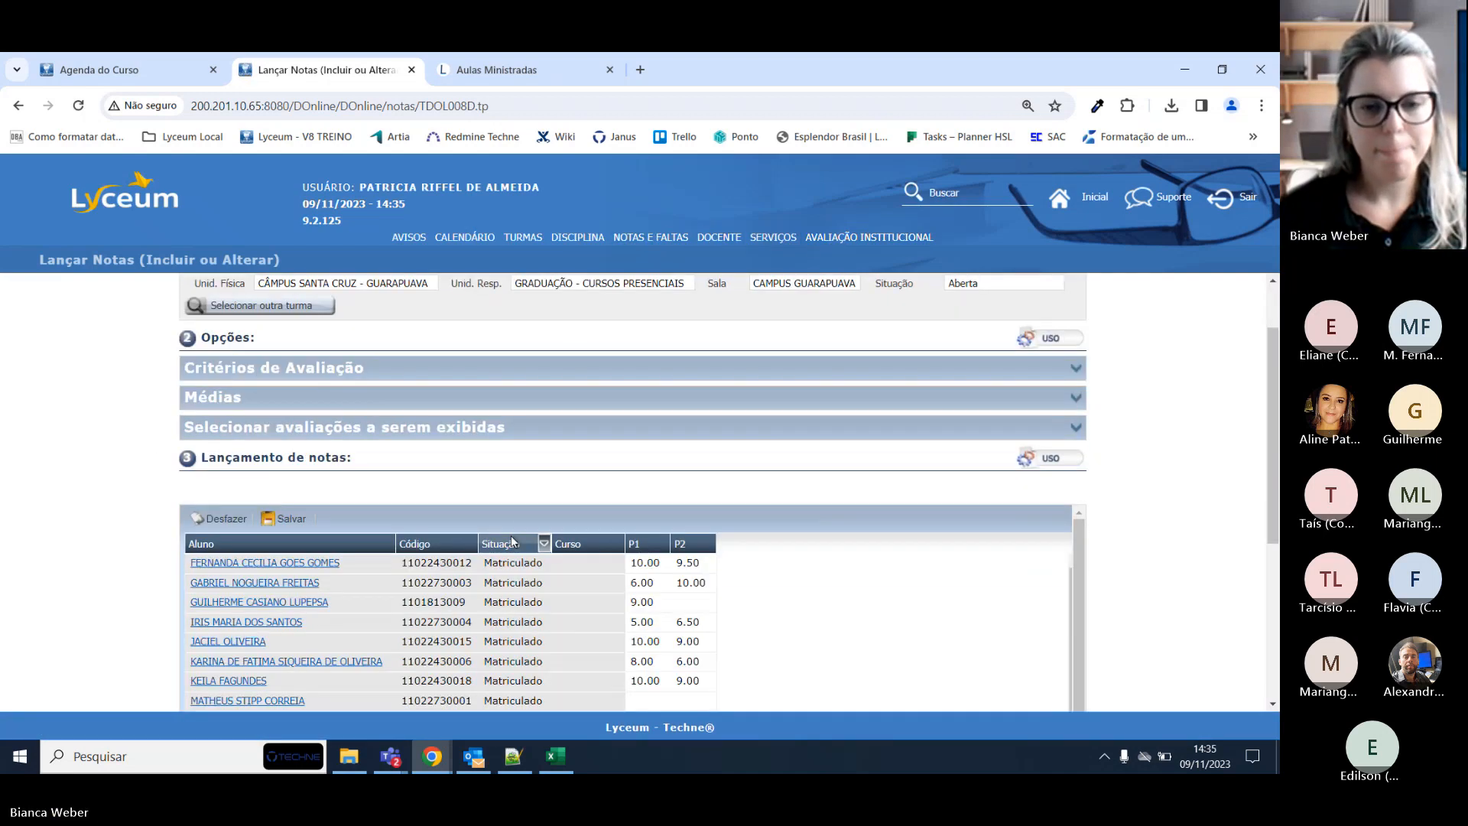
click(1078, 398)
click(314, 429)
scroll(586, 486, down, 2)
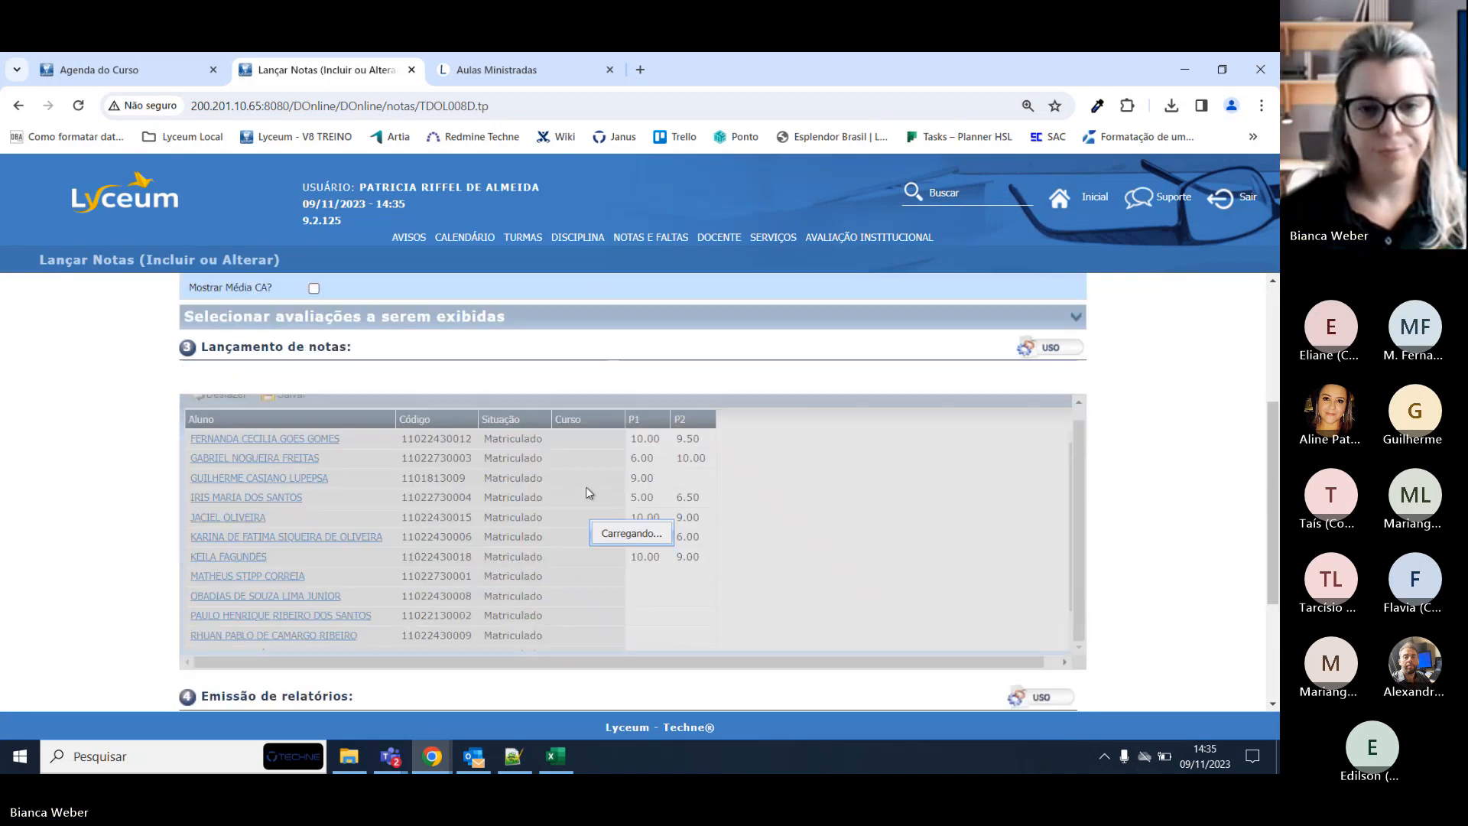
scroll(1024, 435, down, 2)
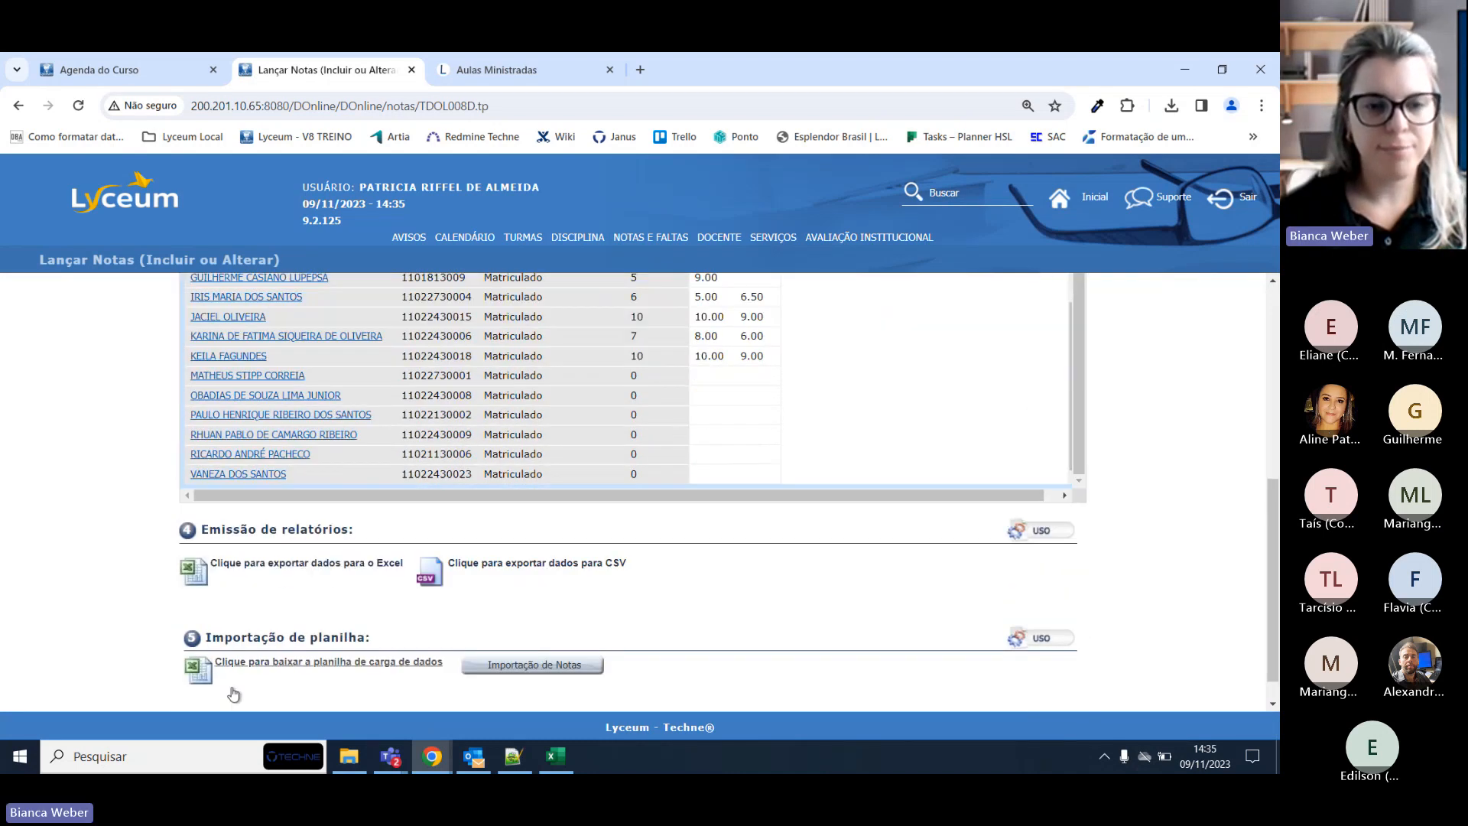
click(264, 563)
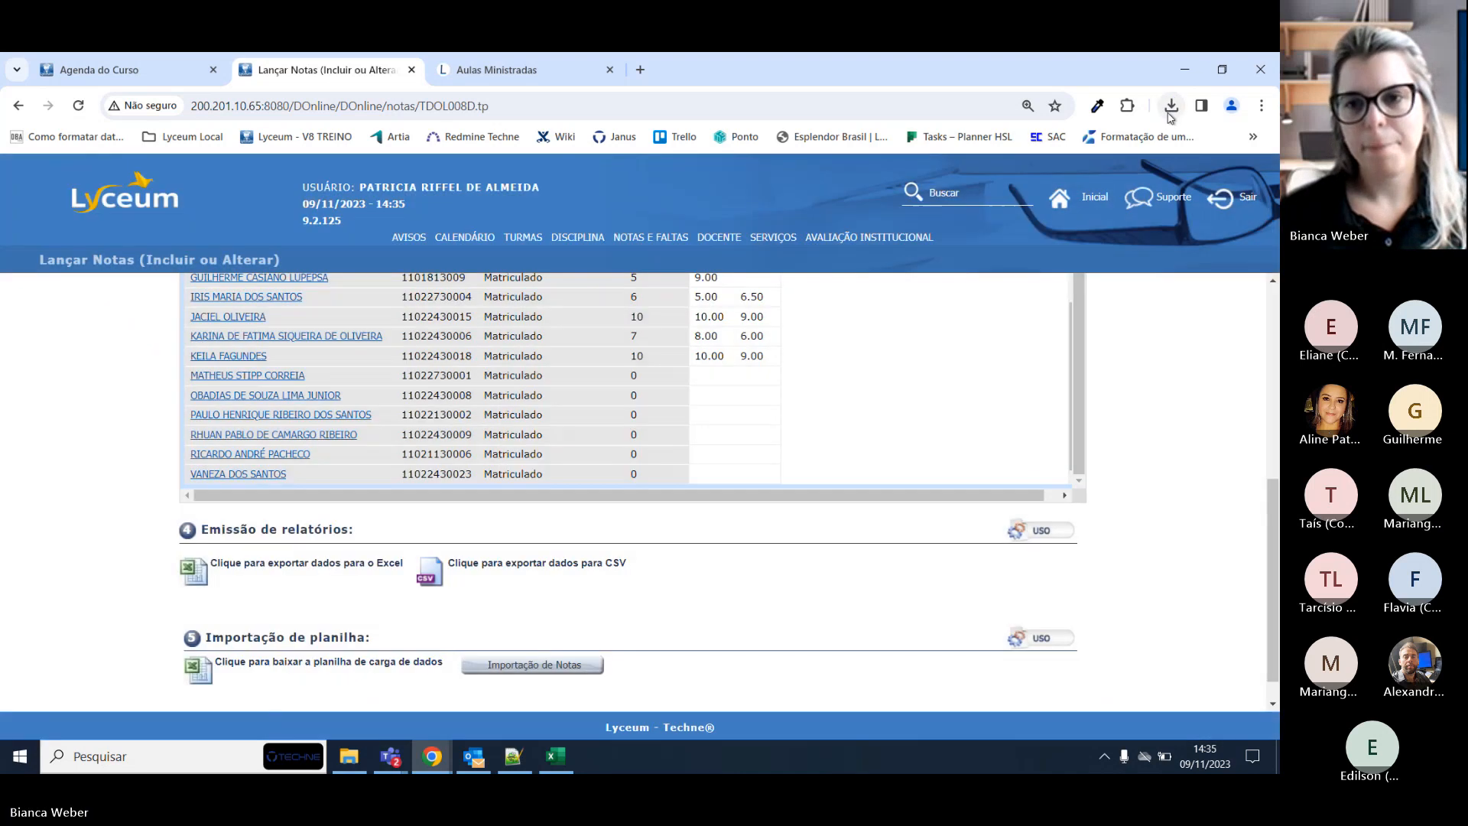
Open consulta (4).xlsx, enable editing, check cell F12, then return to the grade page.
click(1171, 107)
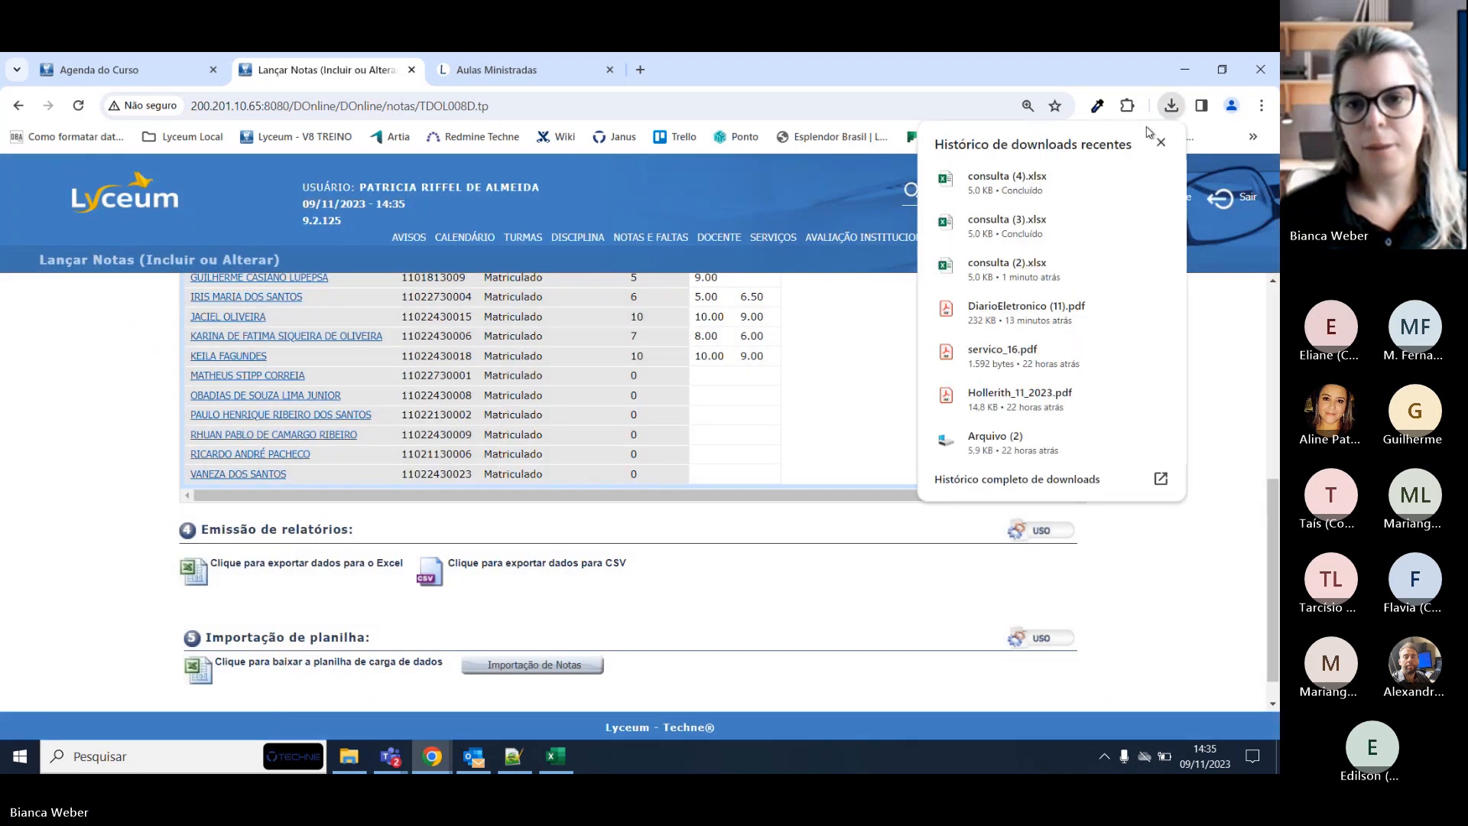
click(1061, 183)
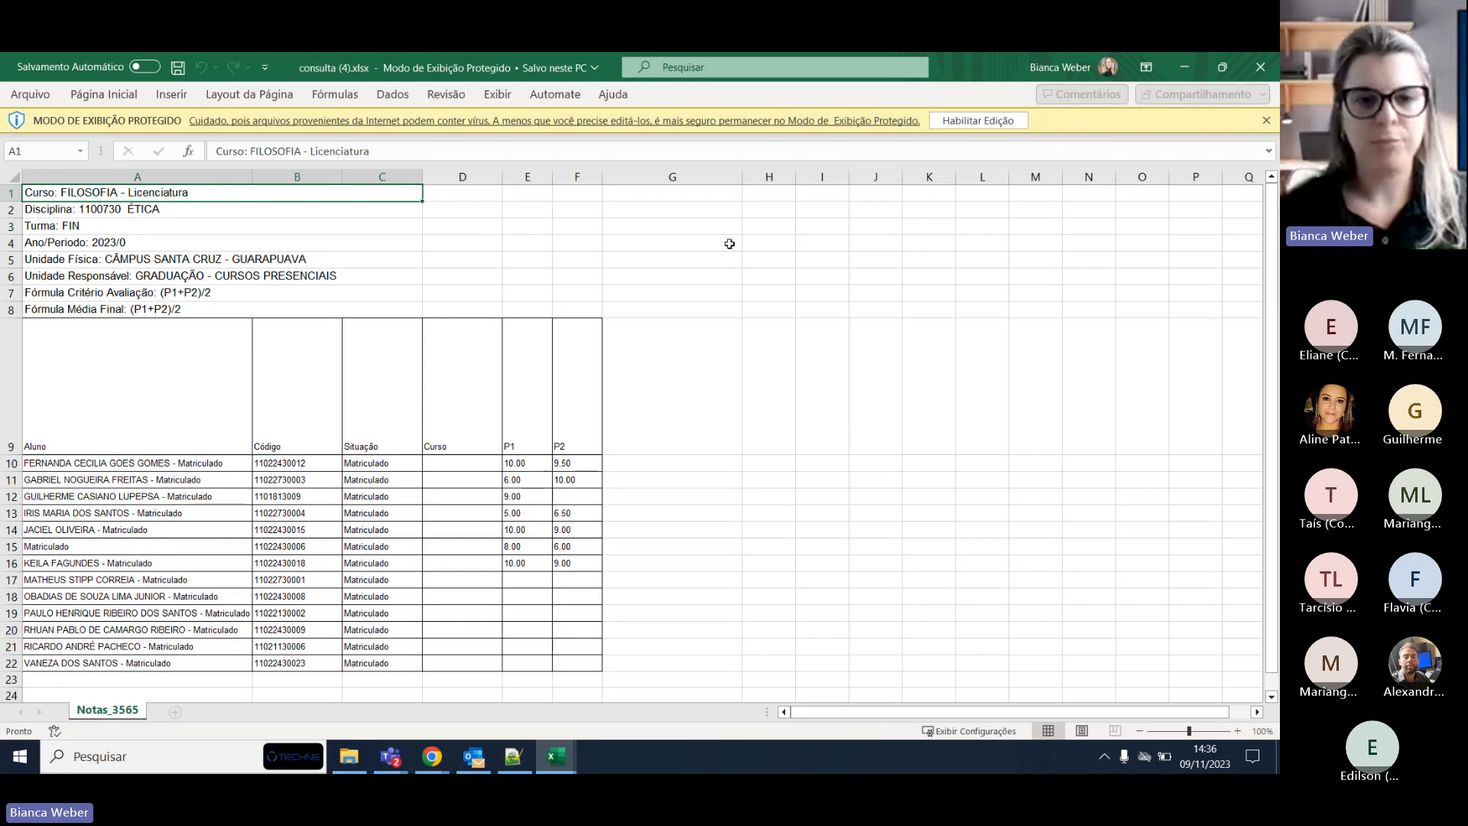
click(575, 495)
click(967, 122)
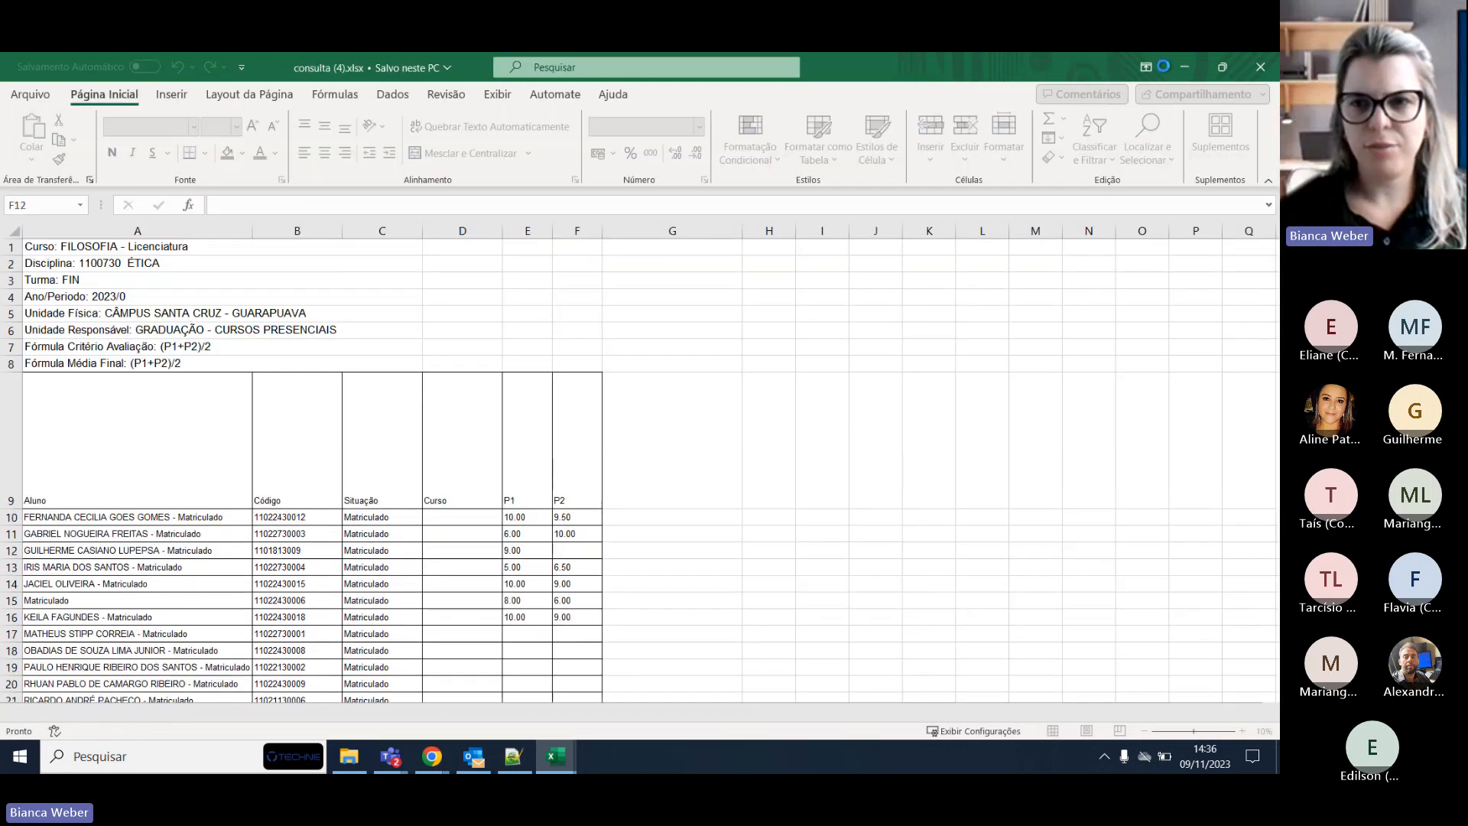
scroll(672, 420, down, 2)
click(672, 420)
click(1184, 68)
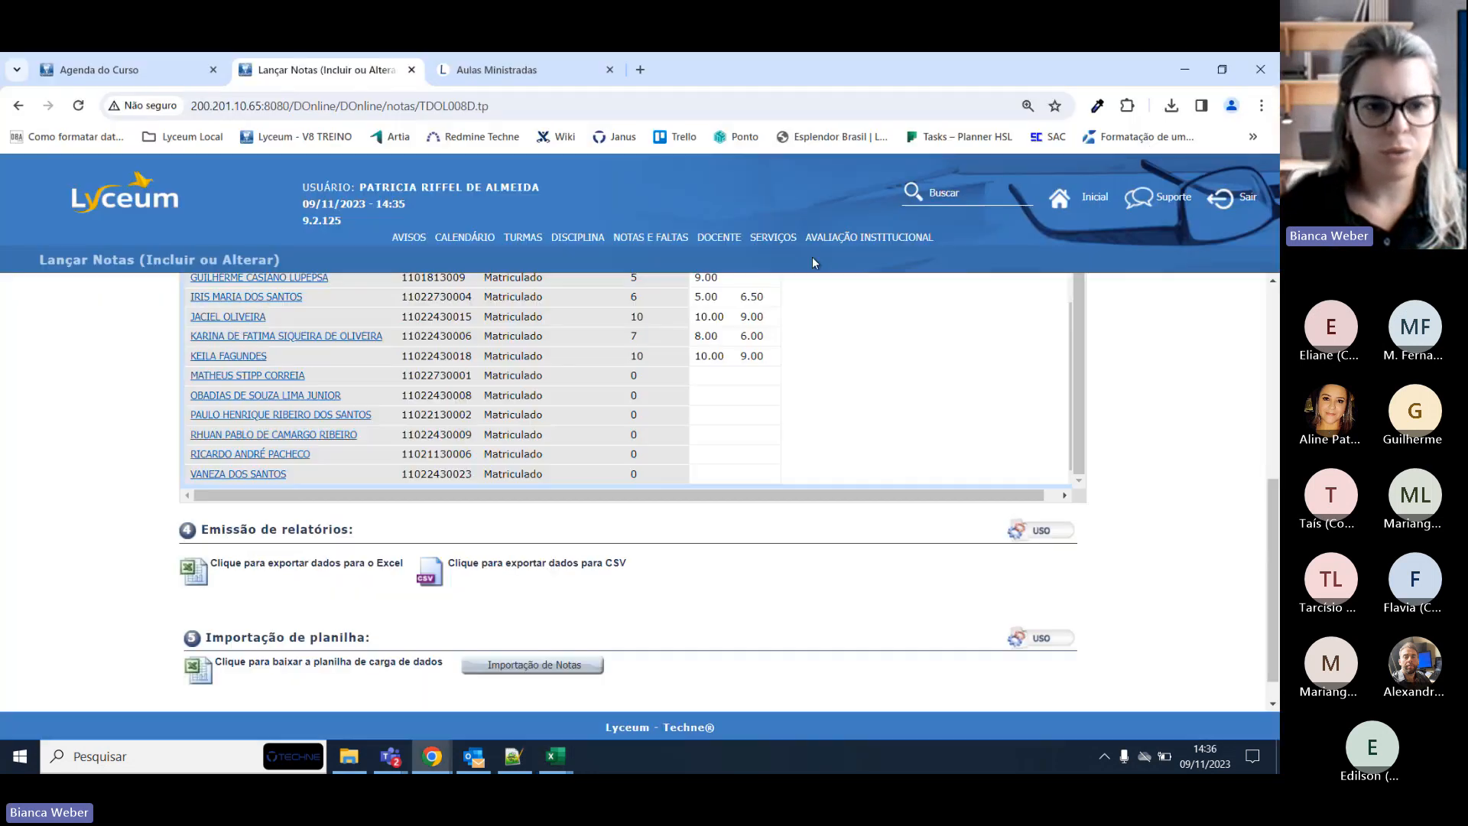
scroll(341, 451, up, 7)
Turn on Mostrar Média CA and reload the grade entry page.
click(314, 539)
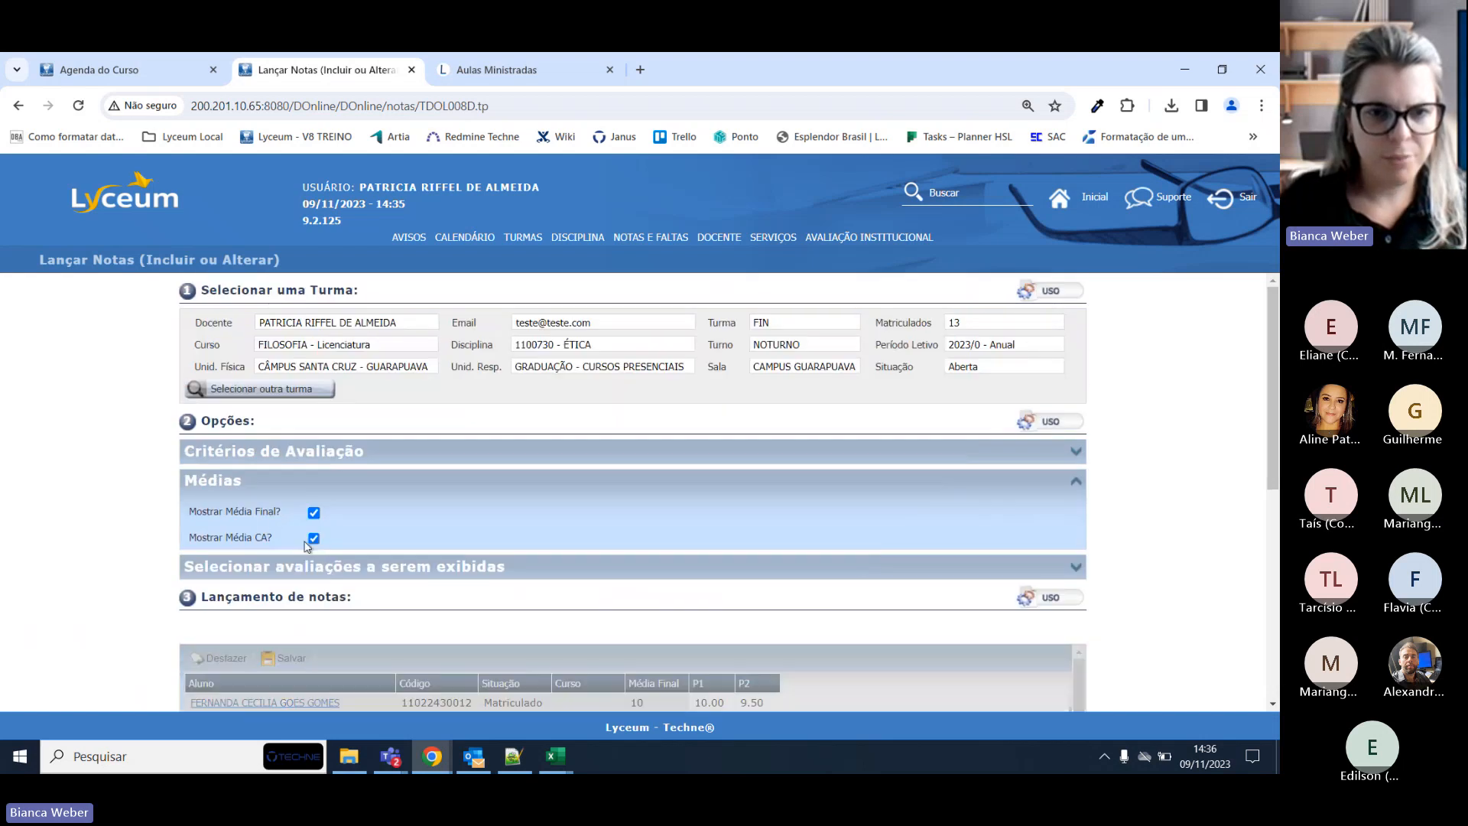
scroll(405, 457, down, 4)
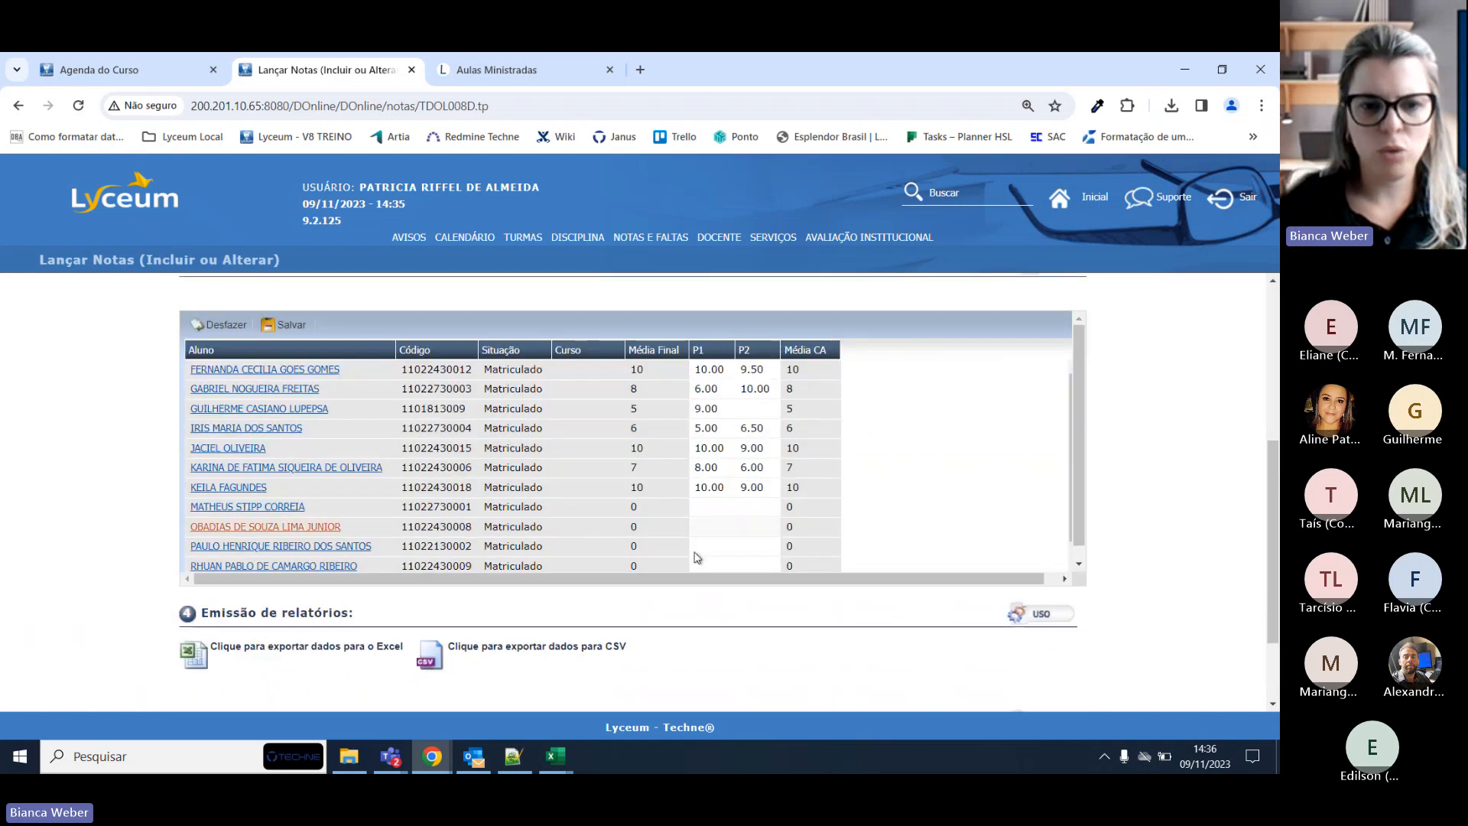
scroll(413, 616, up, 2)
key(F5)
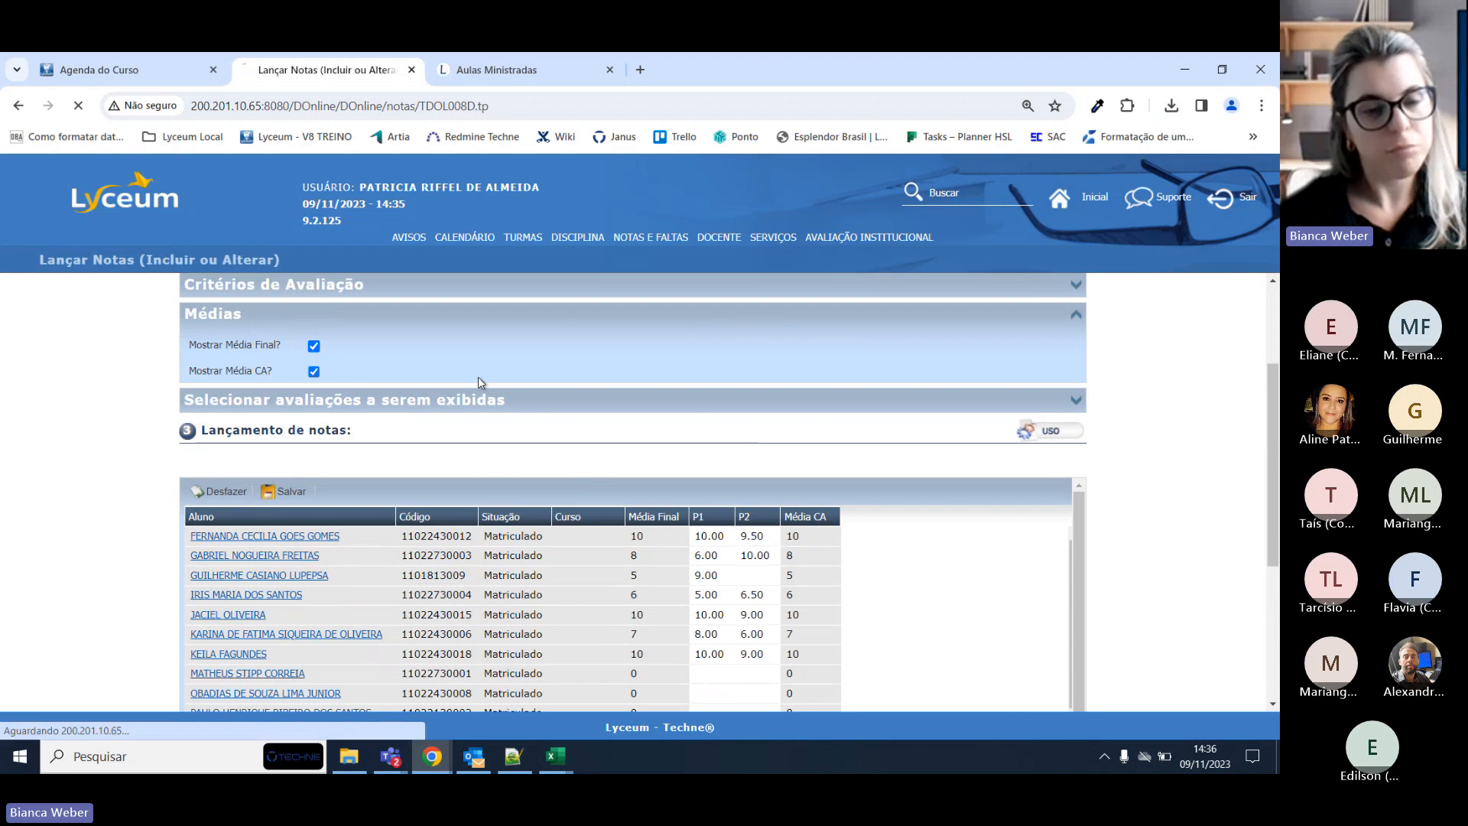
scroll(464, 383, down, 3)
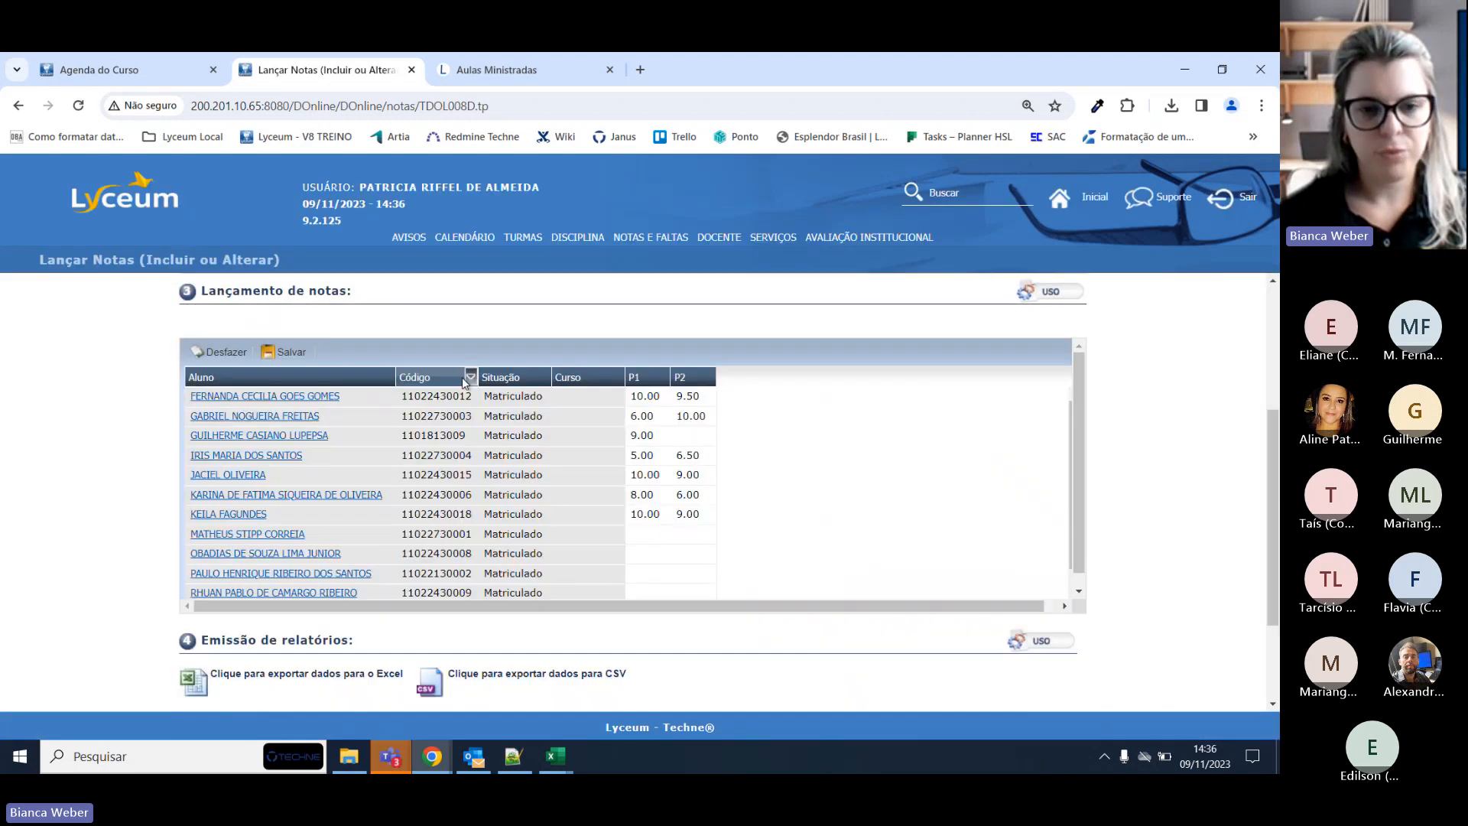
scroll(367, 341, up, 2)
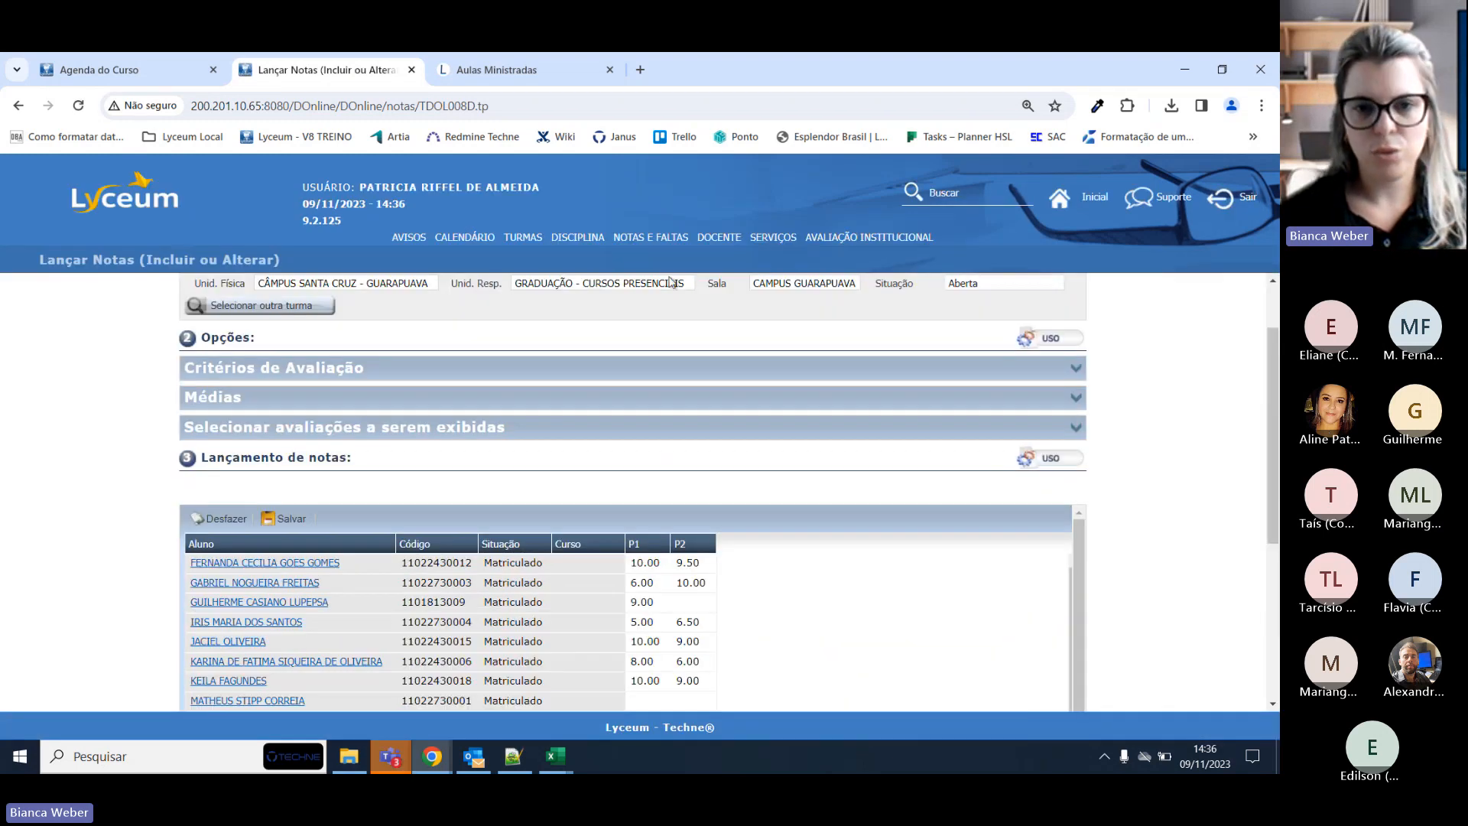
scroll(551, 377, up, 1)
Reopen the ÉTICA class from the next page of classes with Média Final and Média CA shown.
click(325, 388)
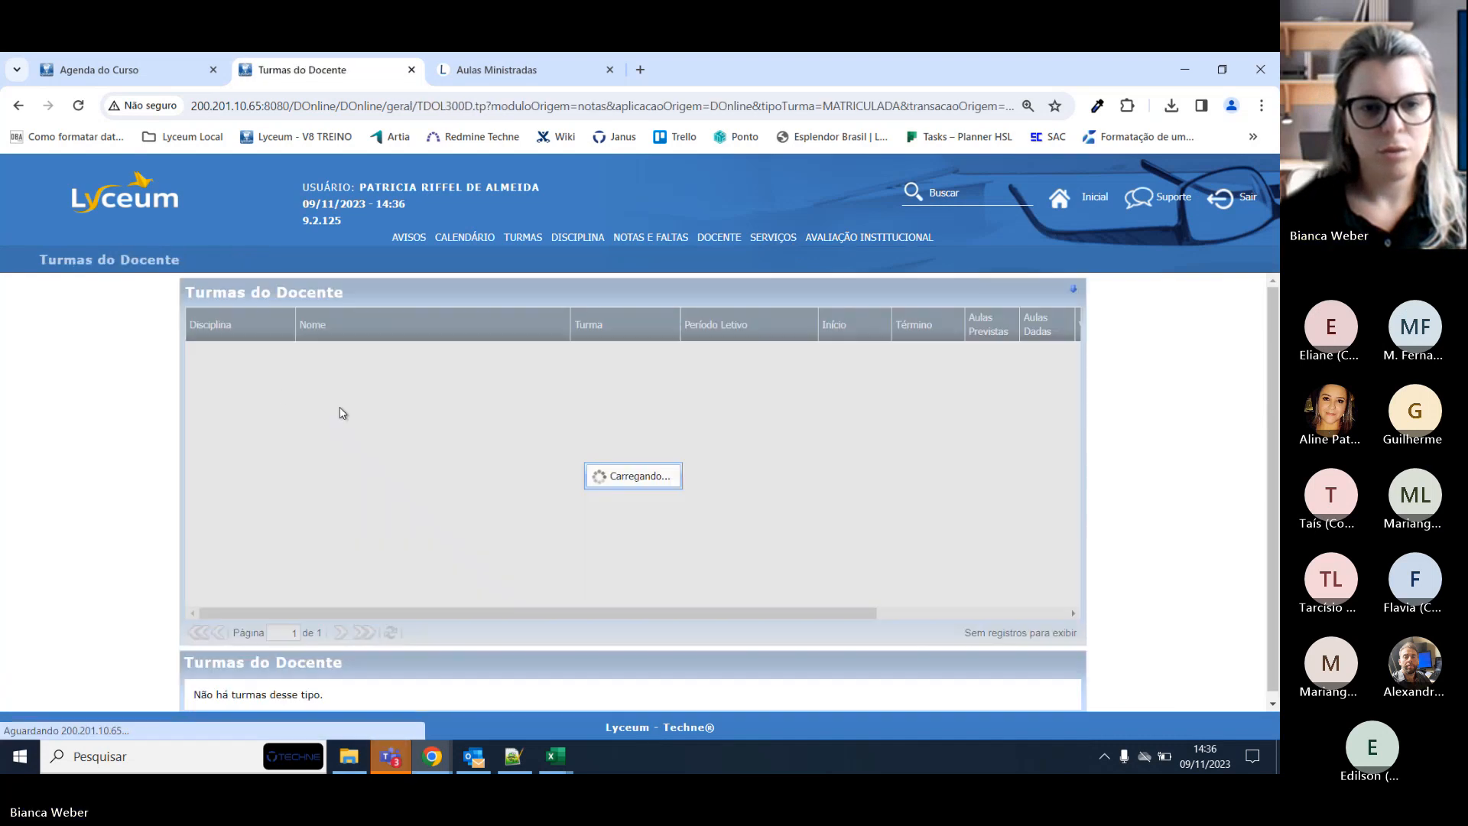
click(341, 633)
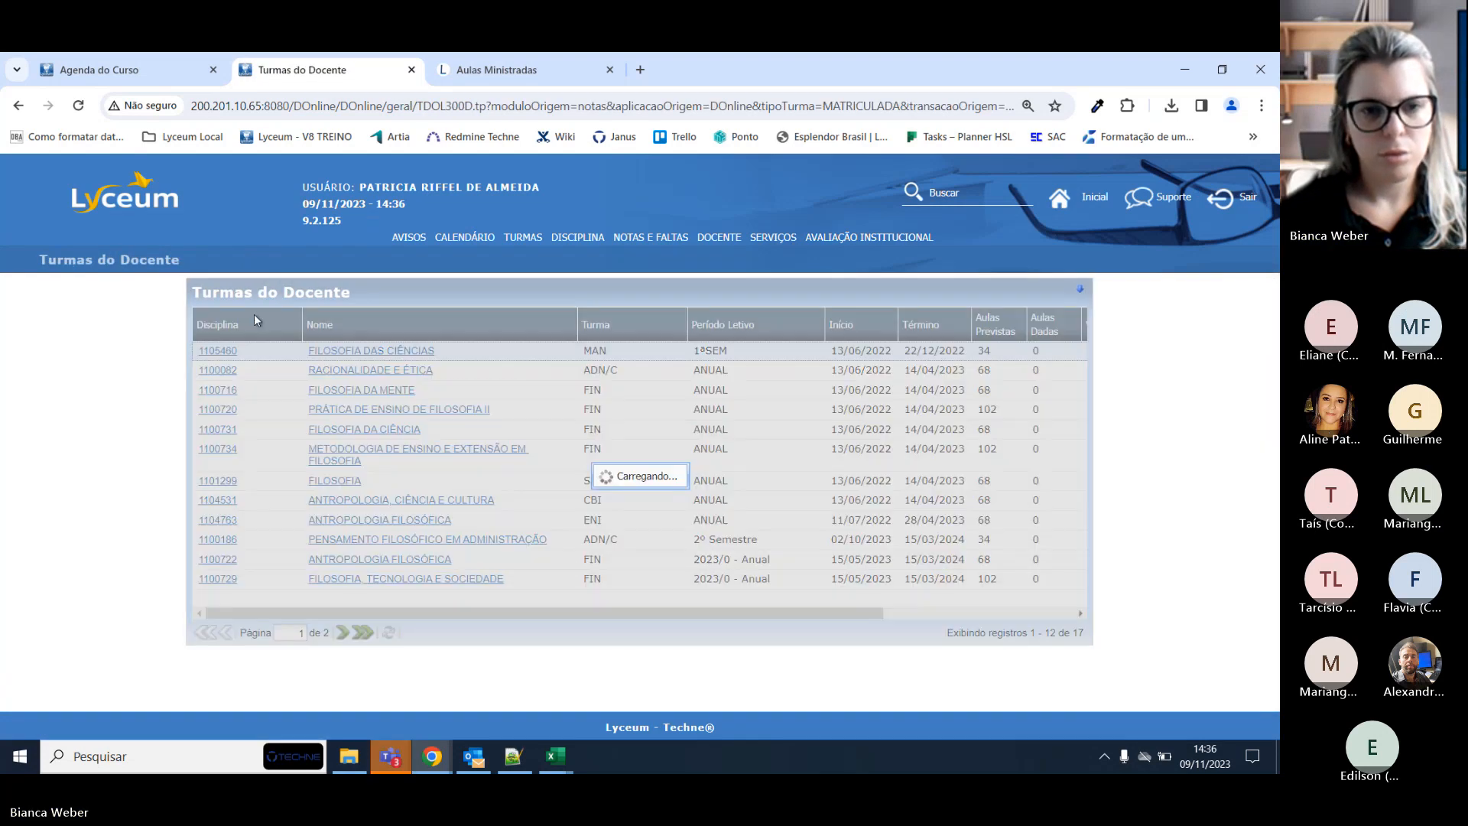
click(221, 353)
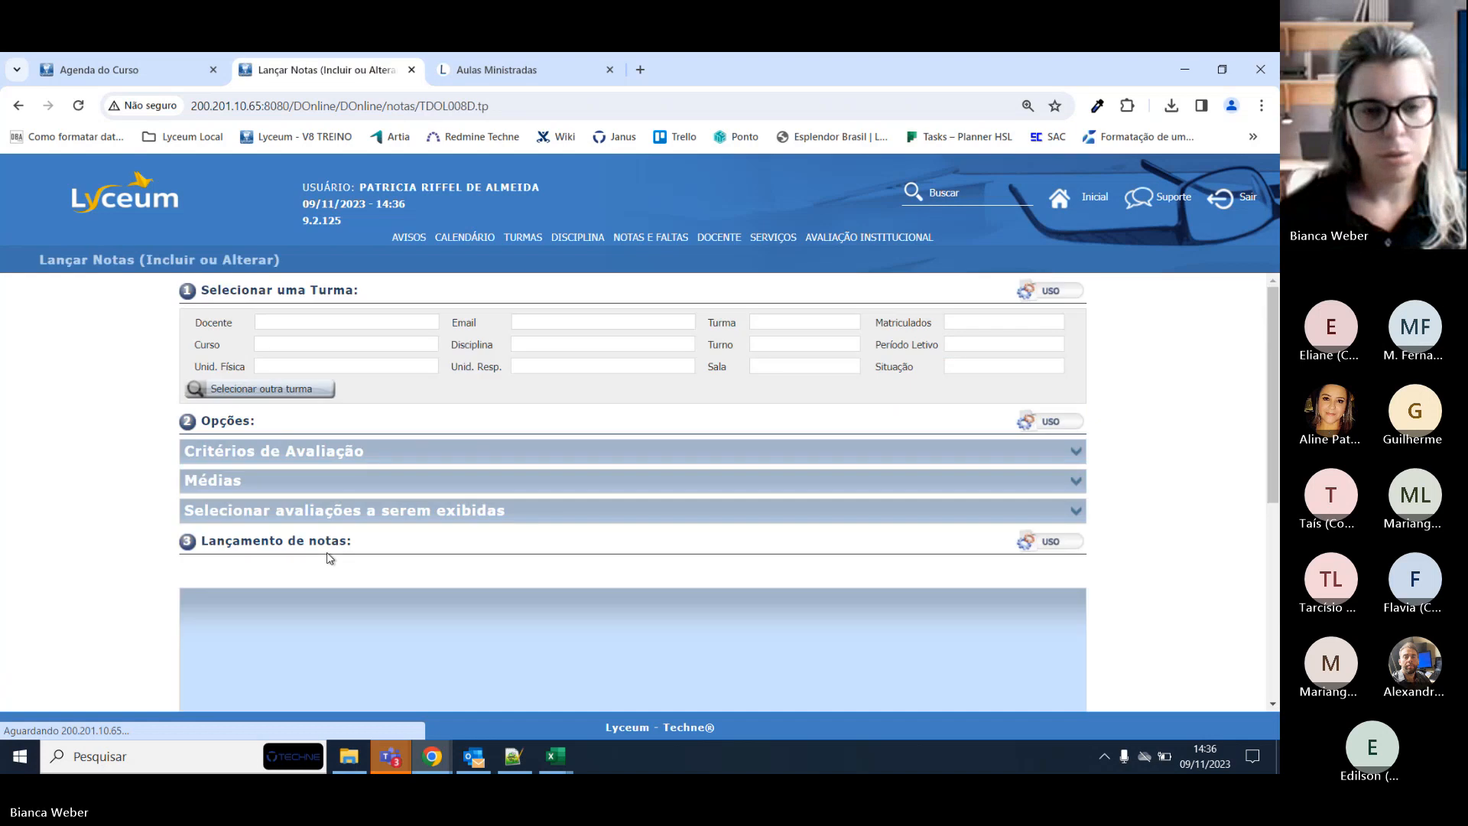
scroll(327, 557, down, 2)
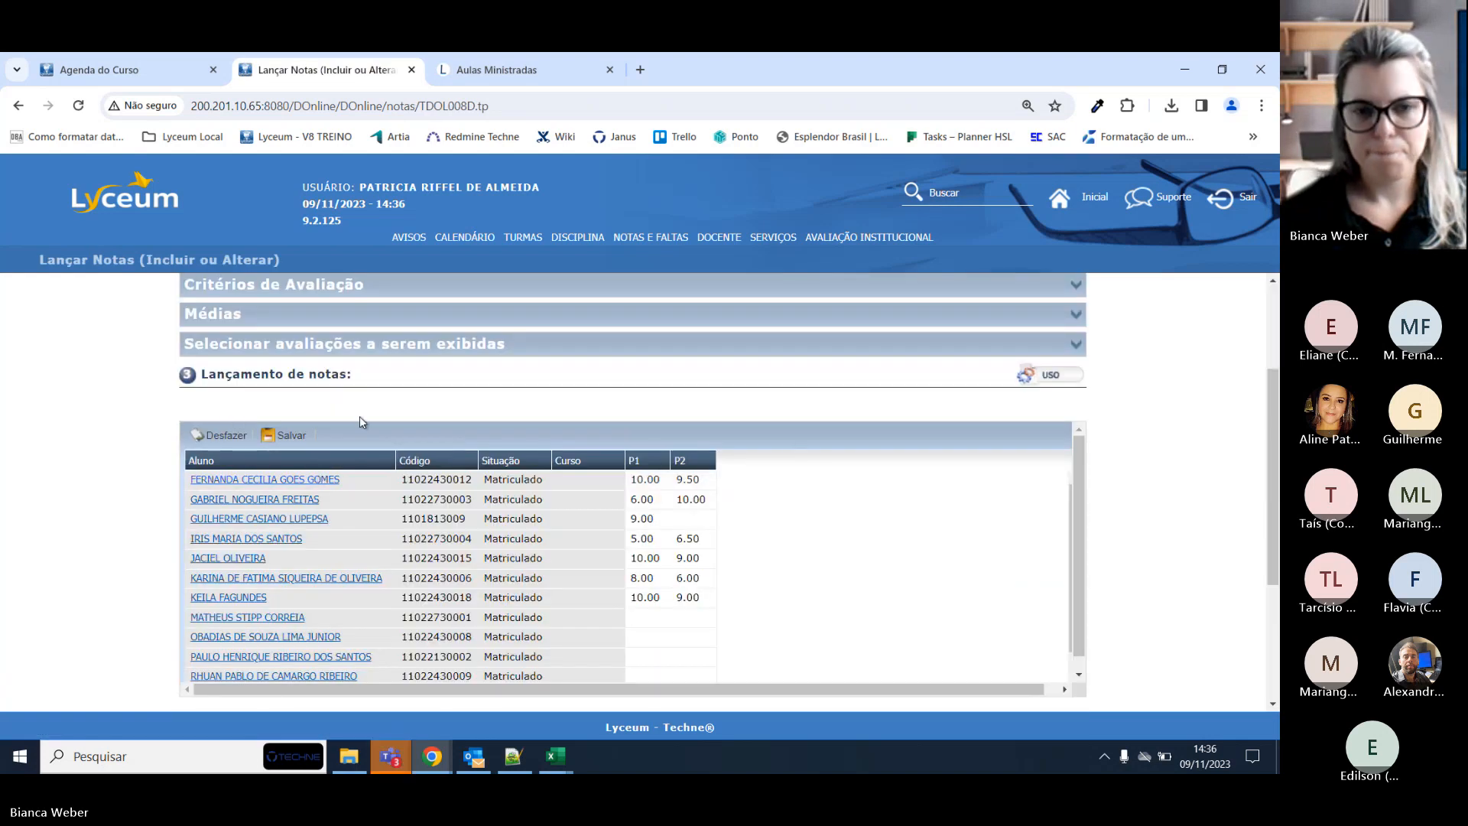
click(1076, 315)
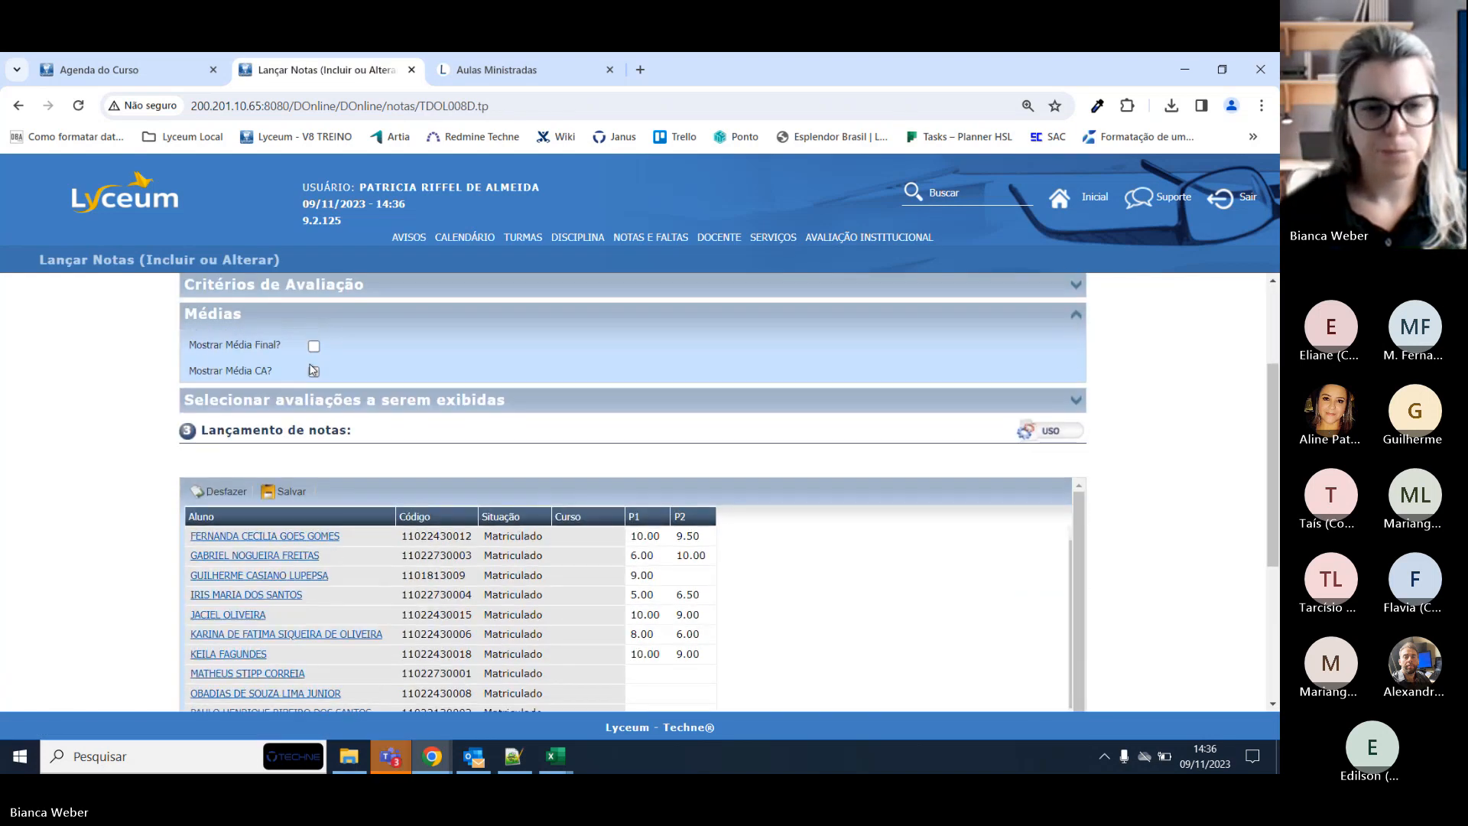
click(314, 345)
click(313, 370)
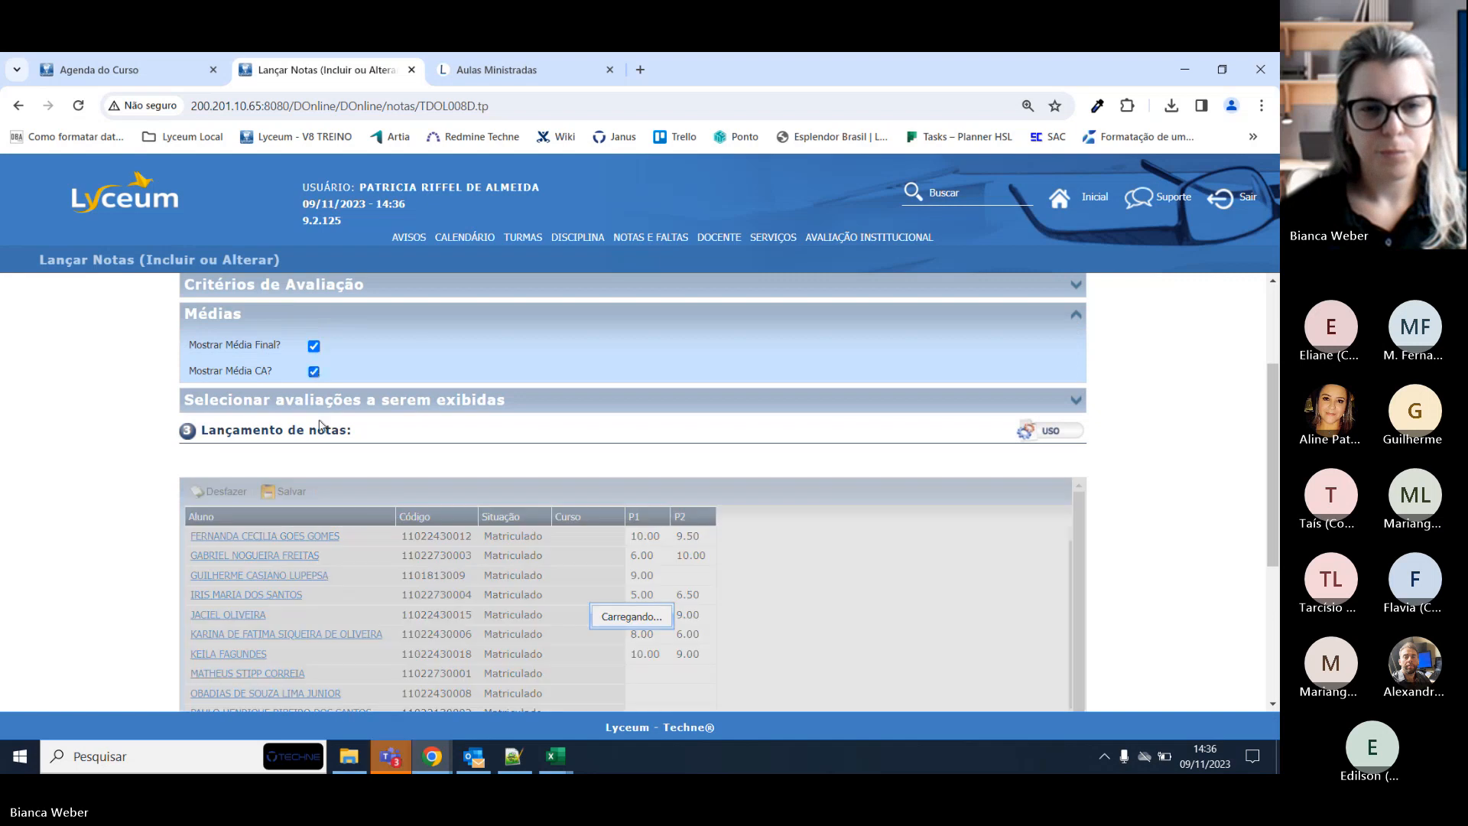
Save the grade grid, confirming with Sim.
click(293, 491)
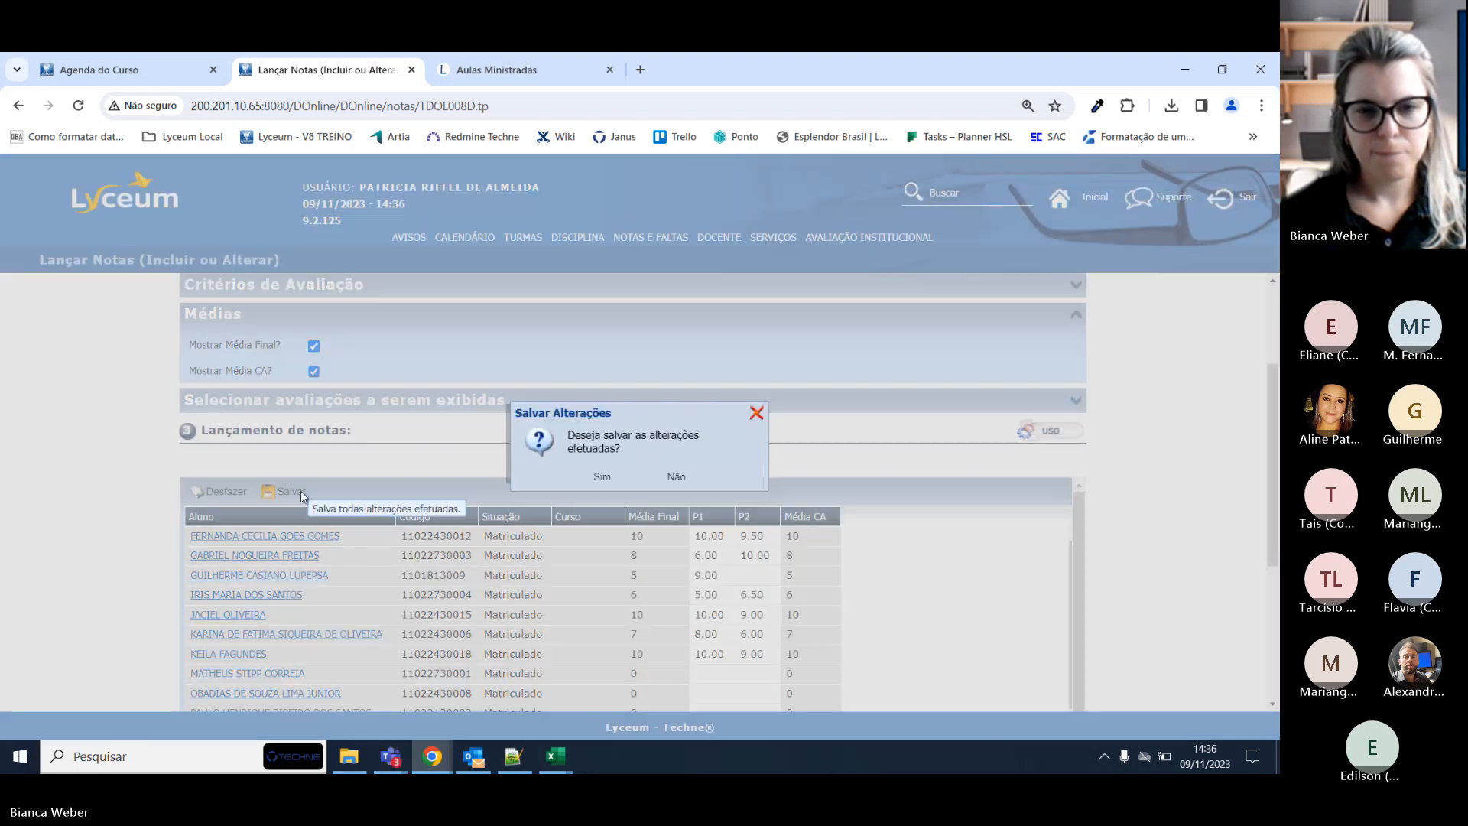
click(604, 477)
click(641, 474)
scroll(681, 520, down, 2)
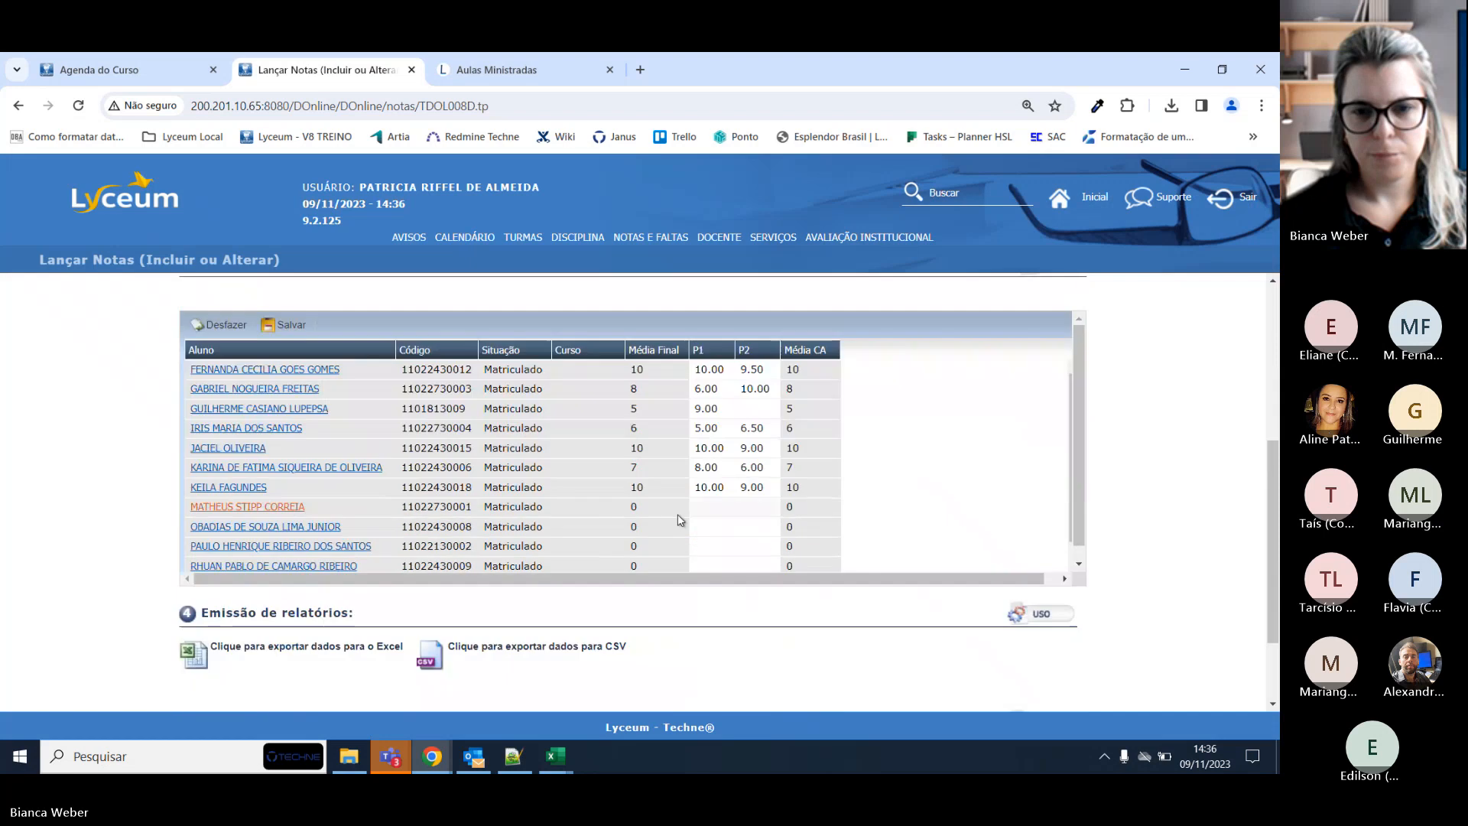
Give the student missing P1 a grade of 9, save it, and export consulta (5).xlsx.
click(710, 506)
text(9)
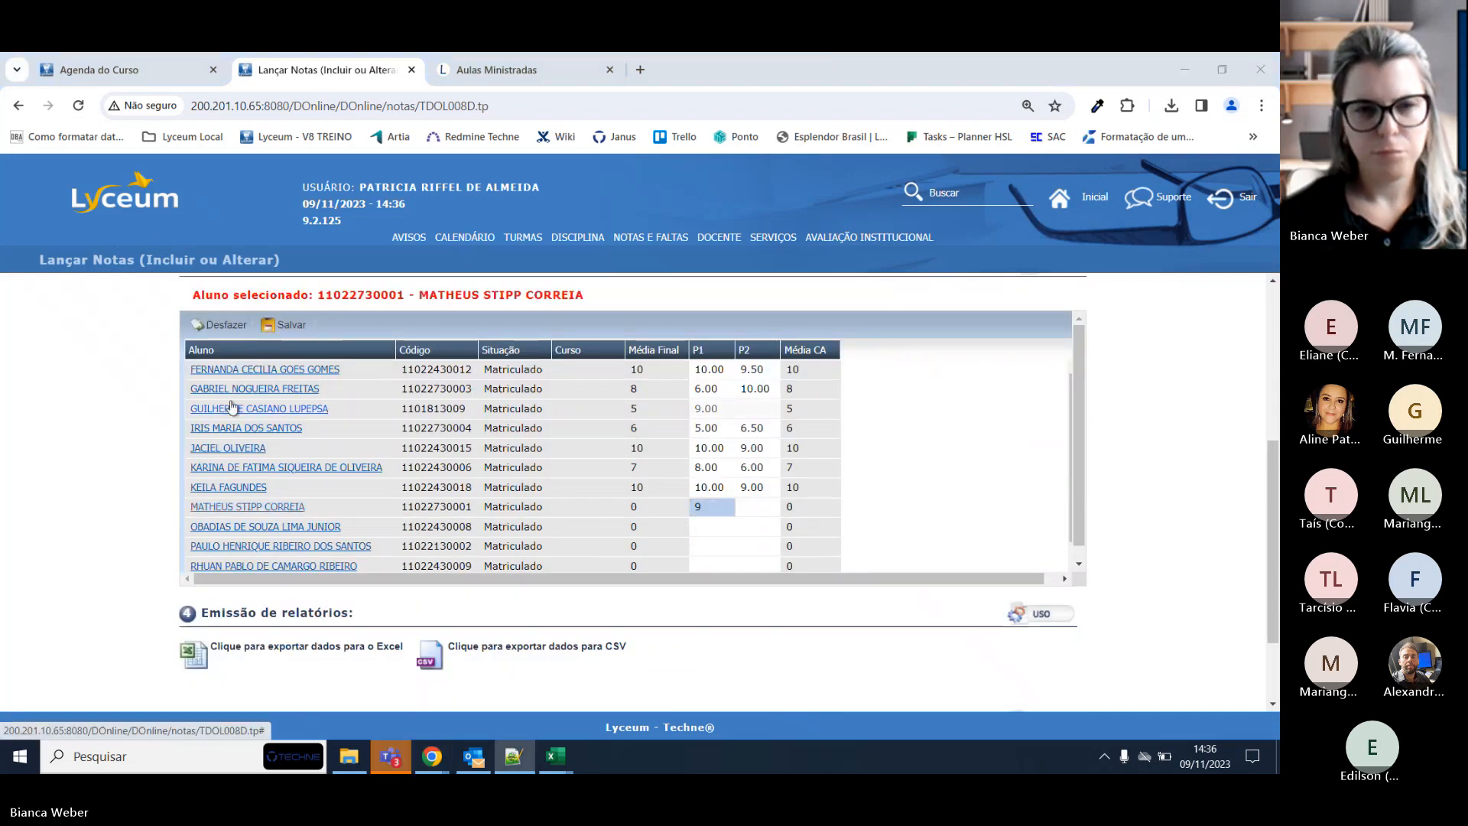
click(286, 325)
click(607, 474)
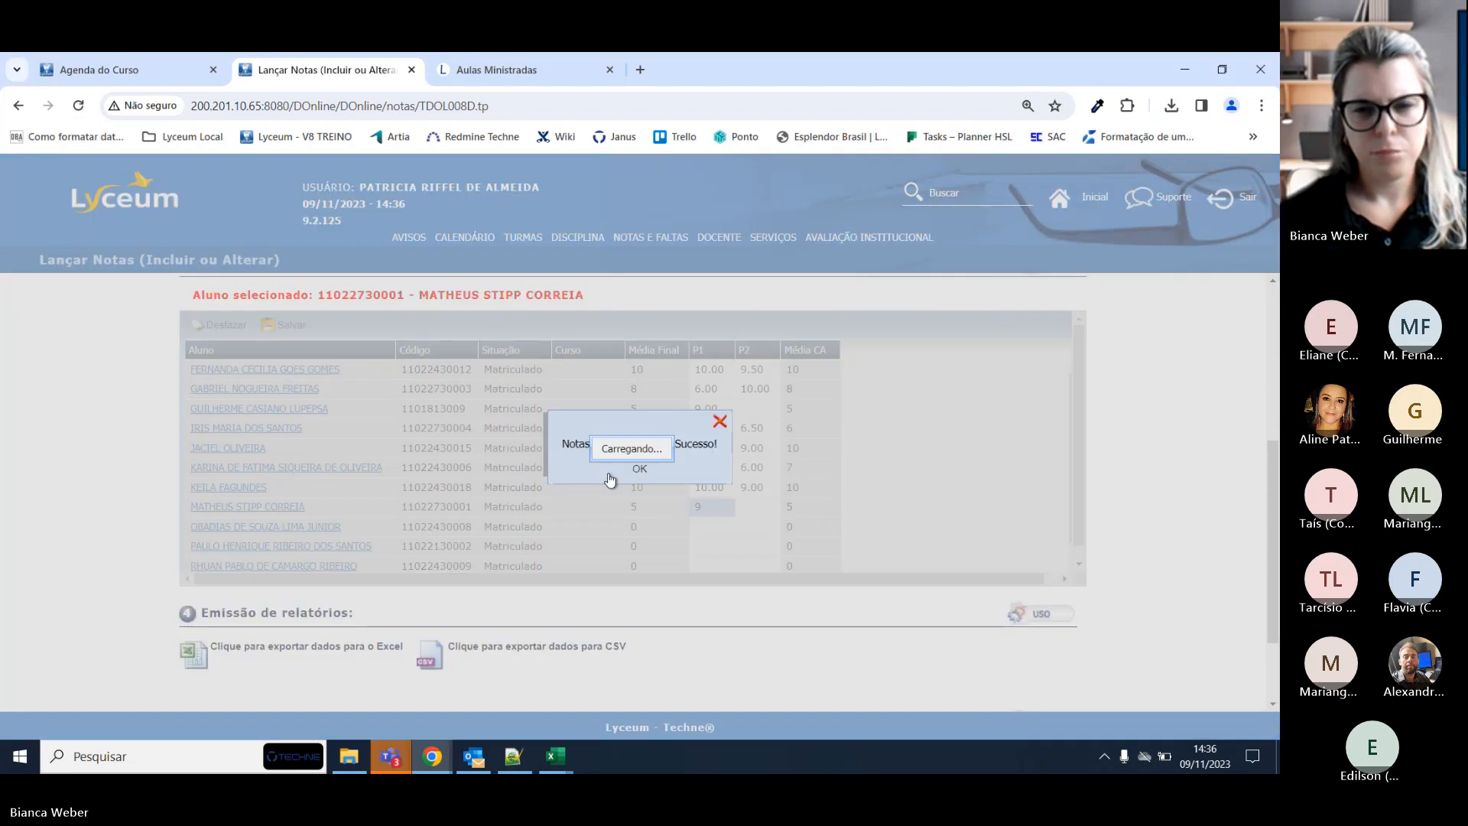
click(639, 468)
click(268, 646)
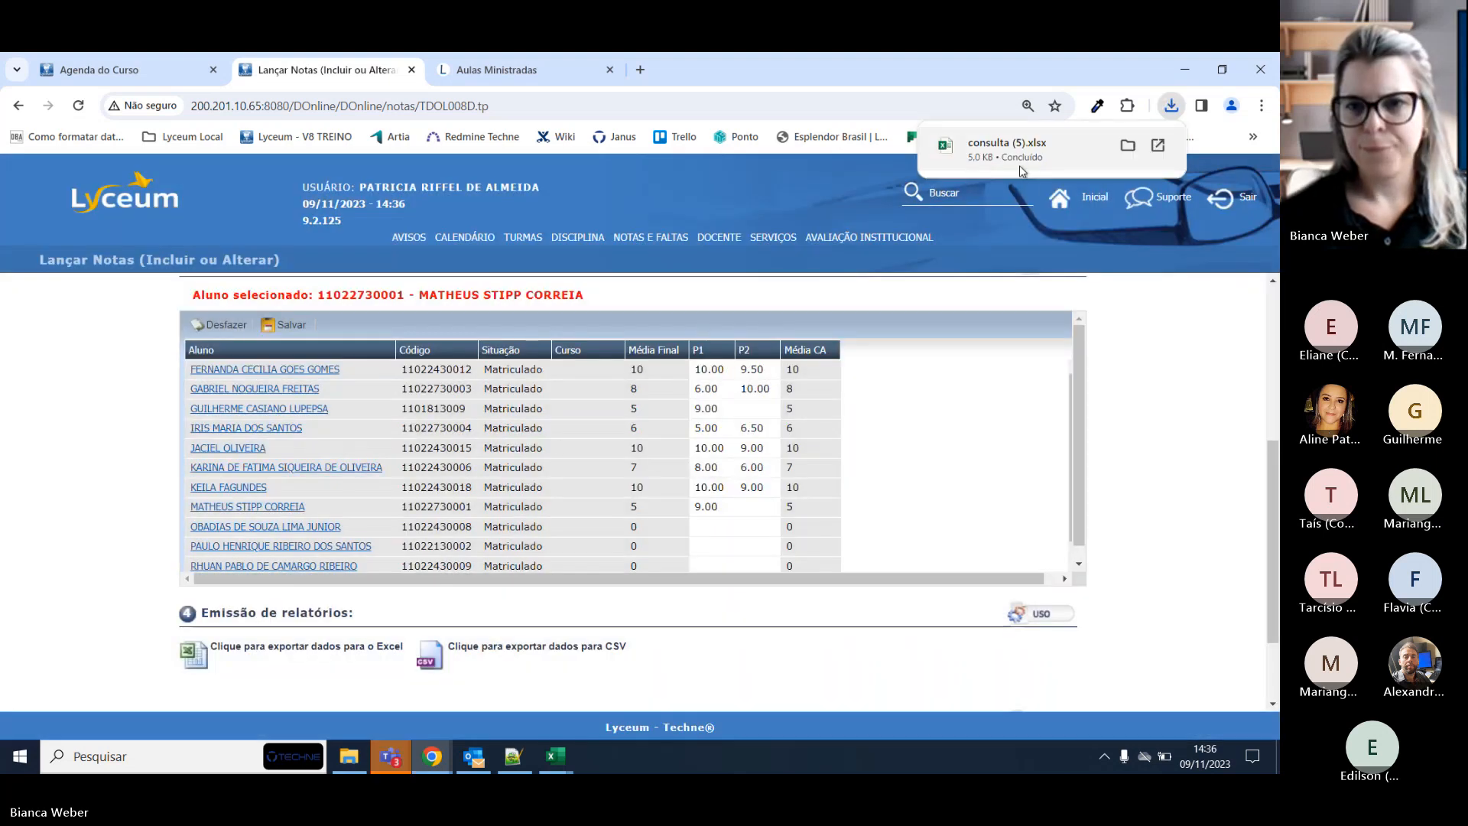
click(1020, 156)
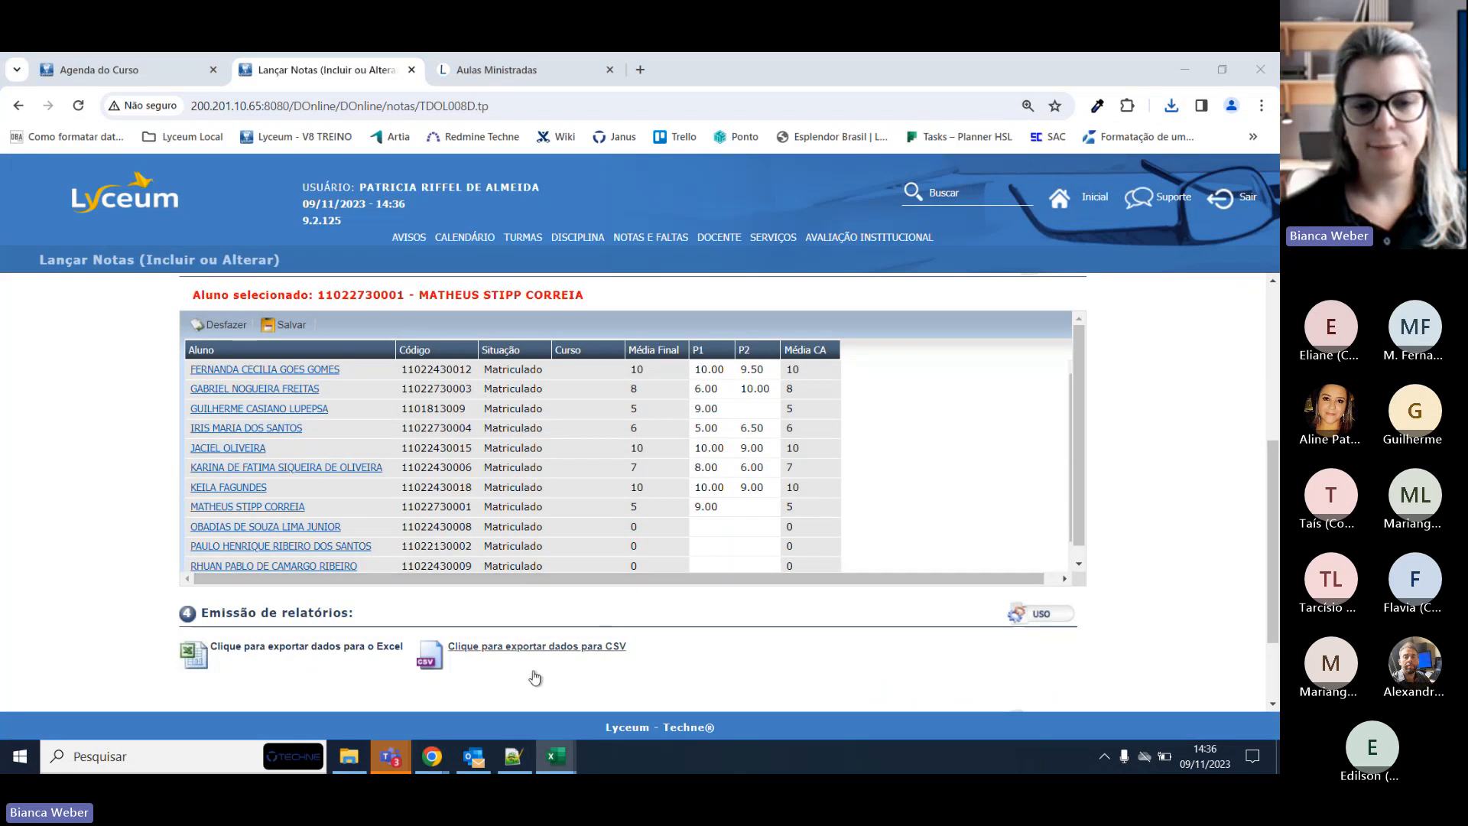
mouse_move(385, 745)
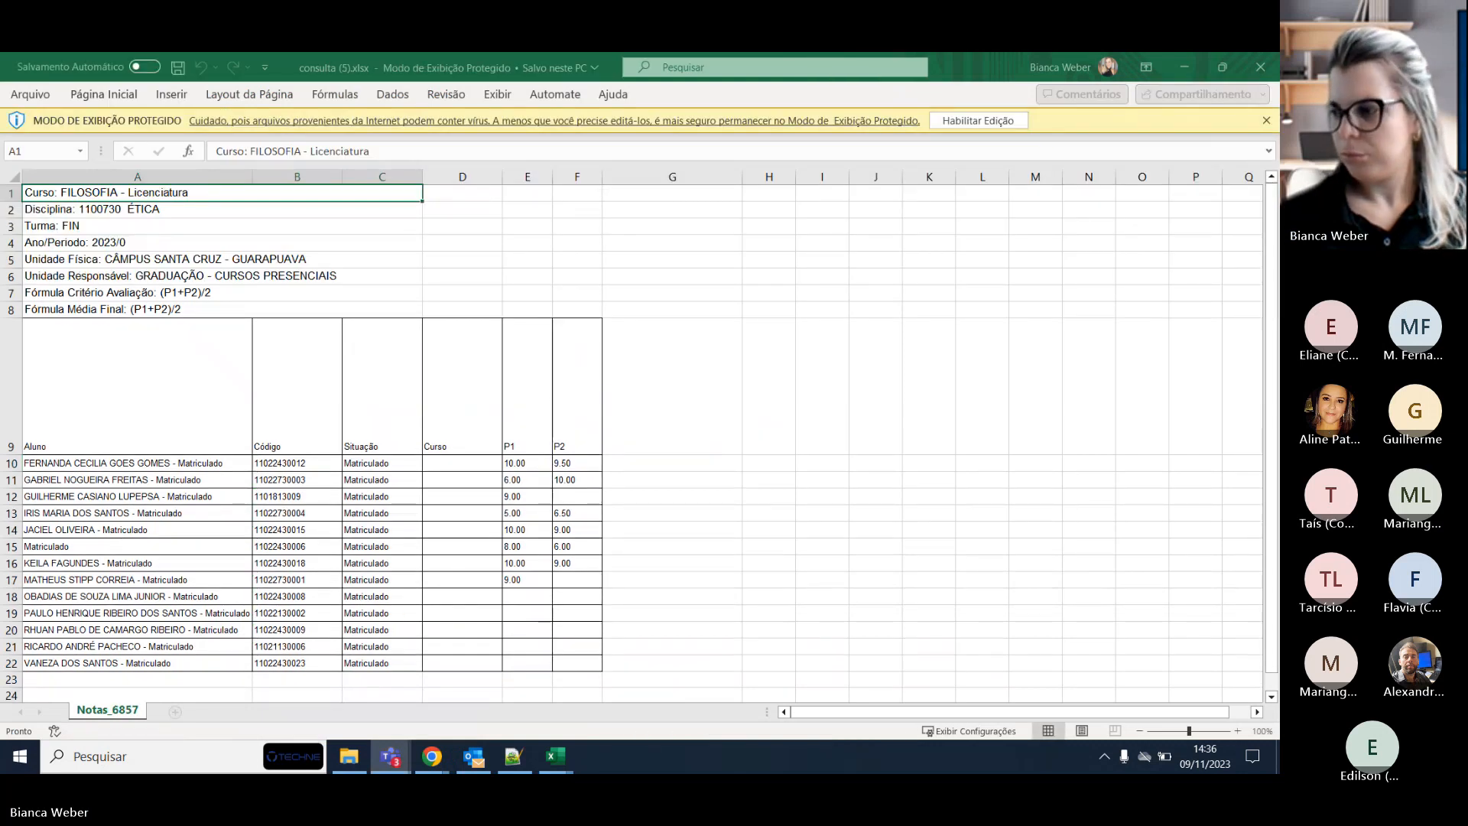
click(1181, 66)
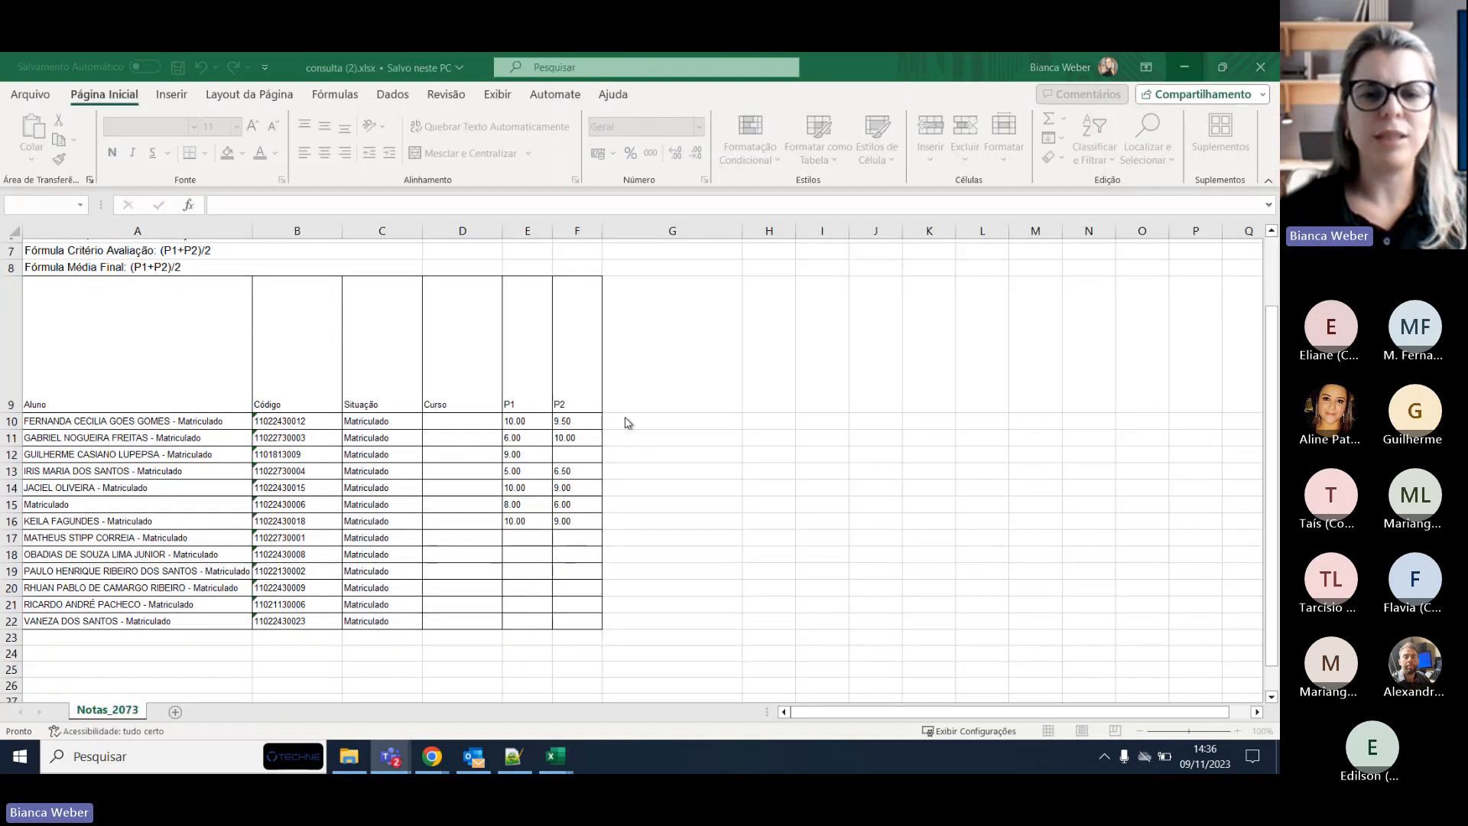
click(1184, 67)
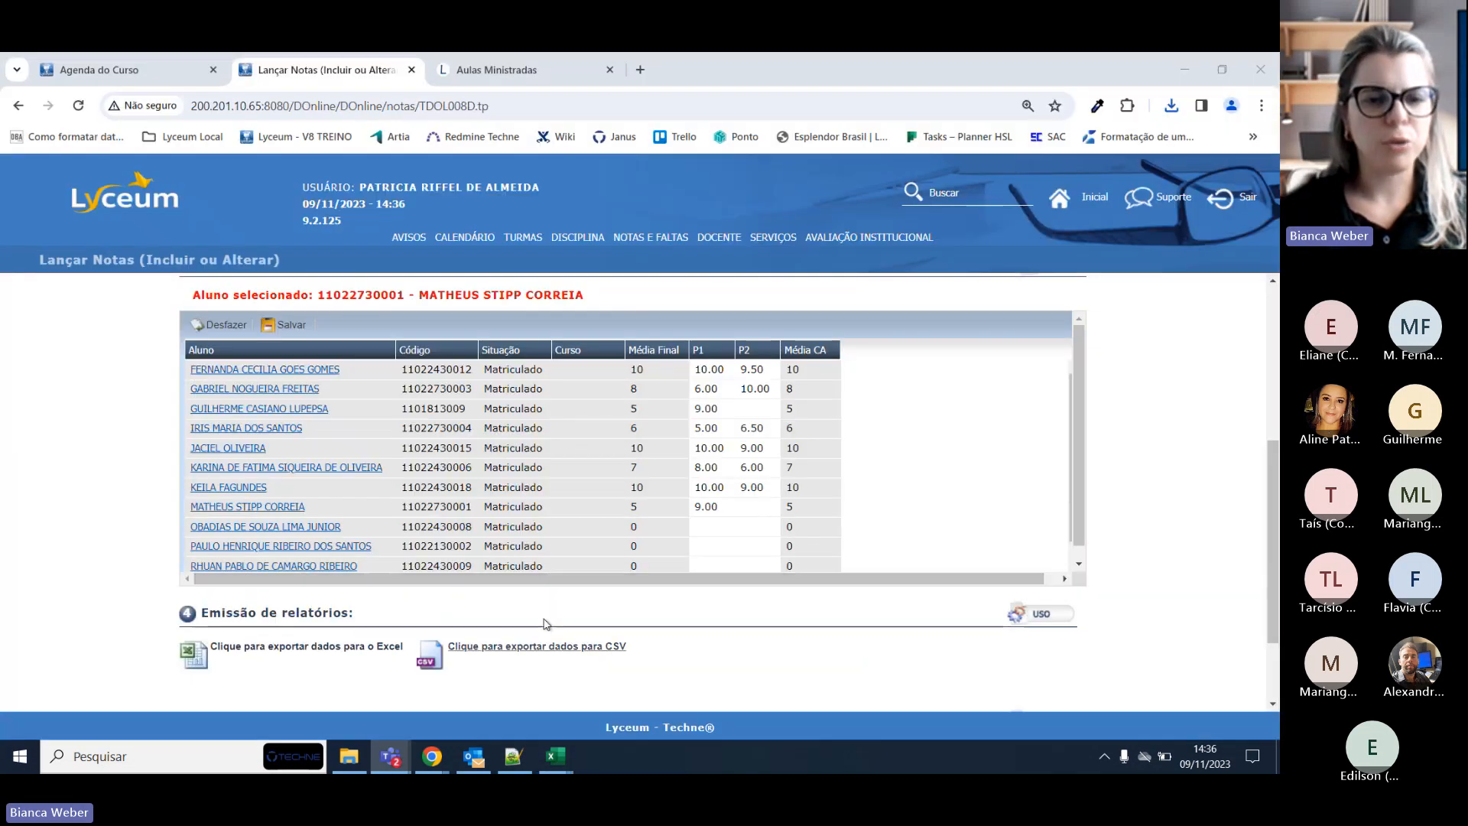
scroll(546, 623, down, 3)
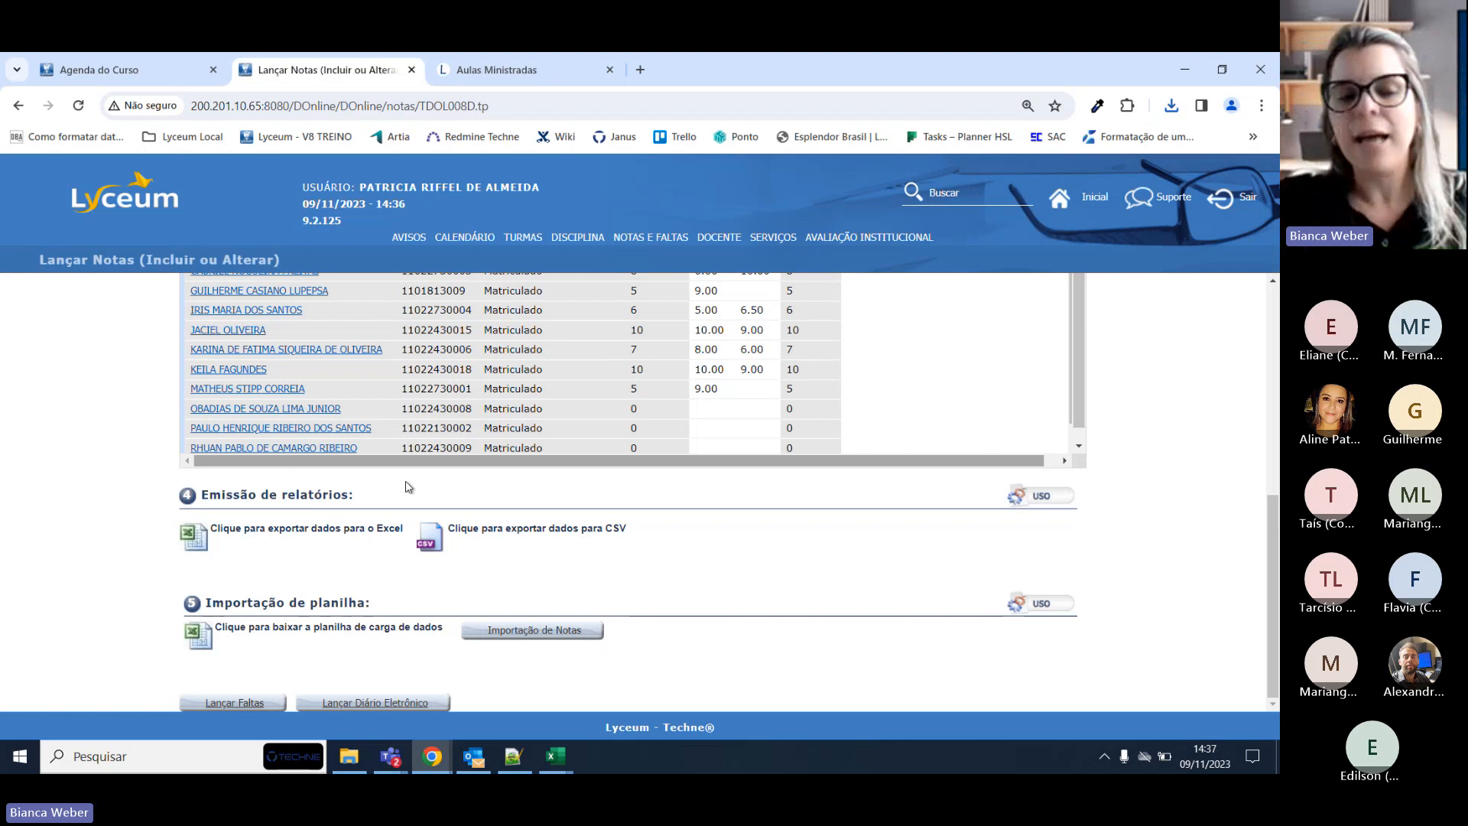
click(535, 631)
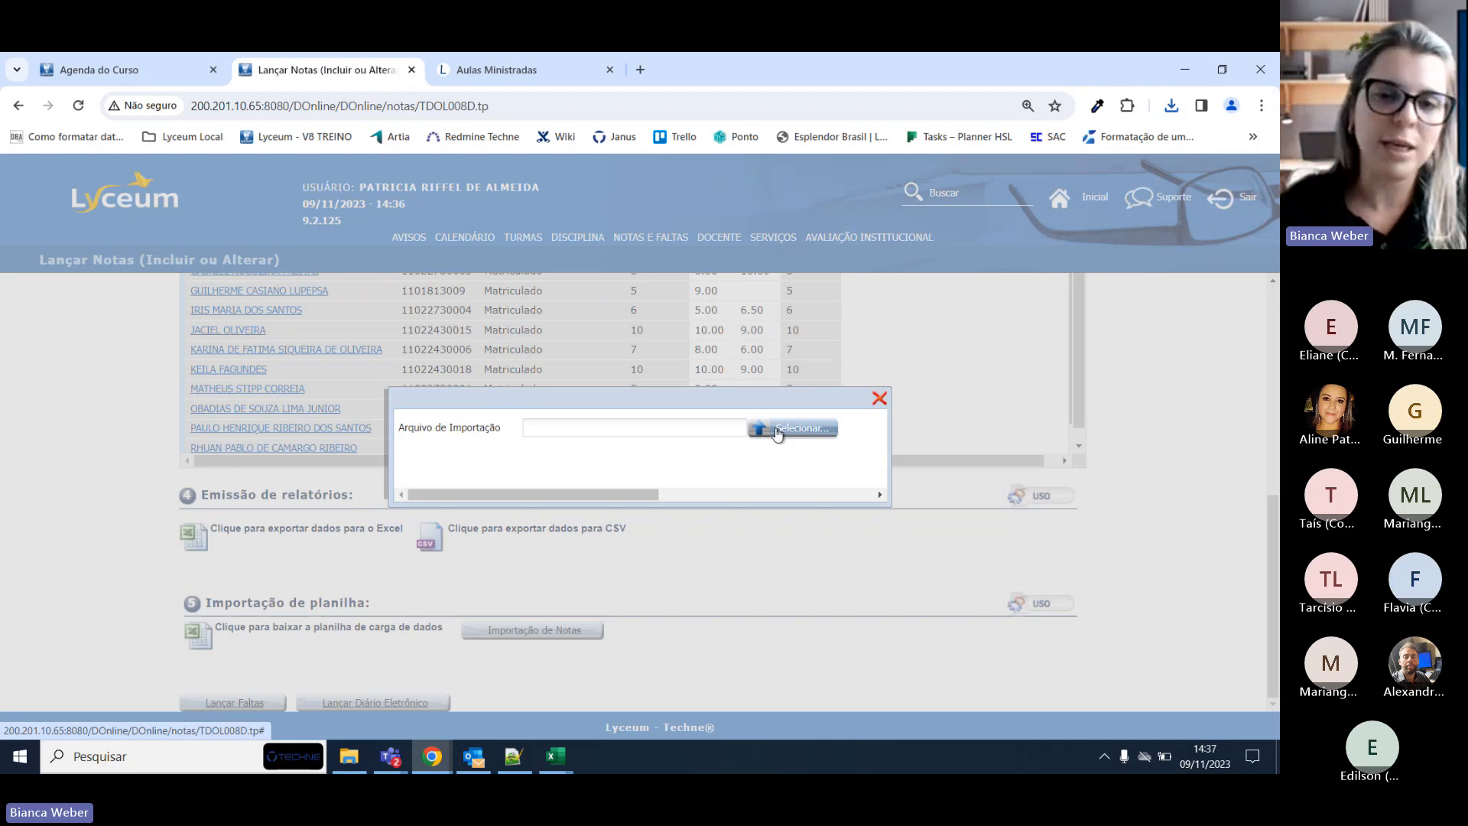
click(879, 399)
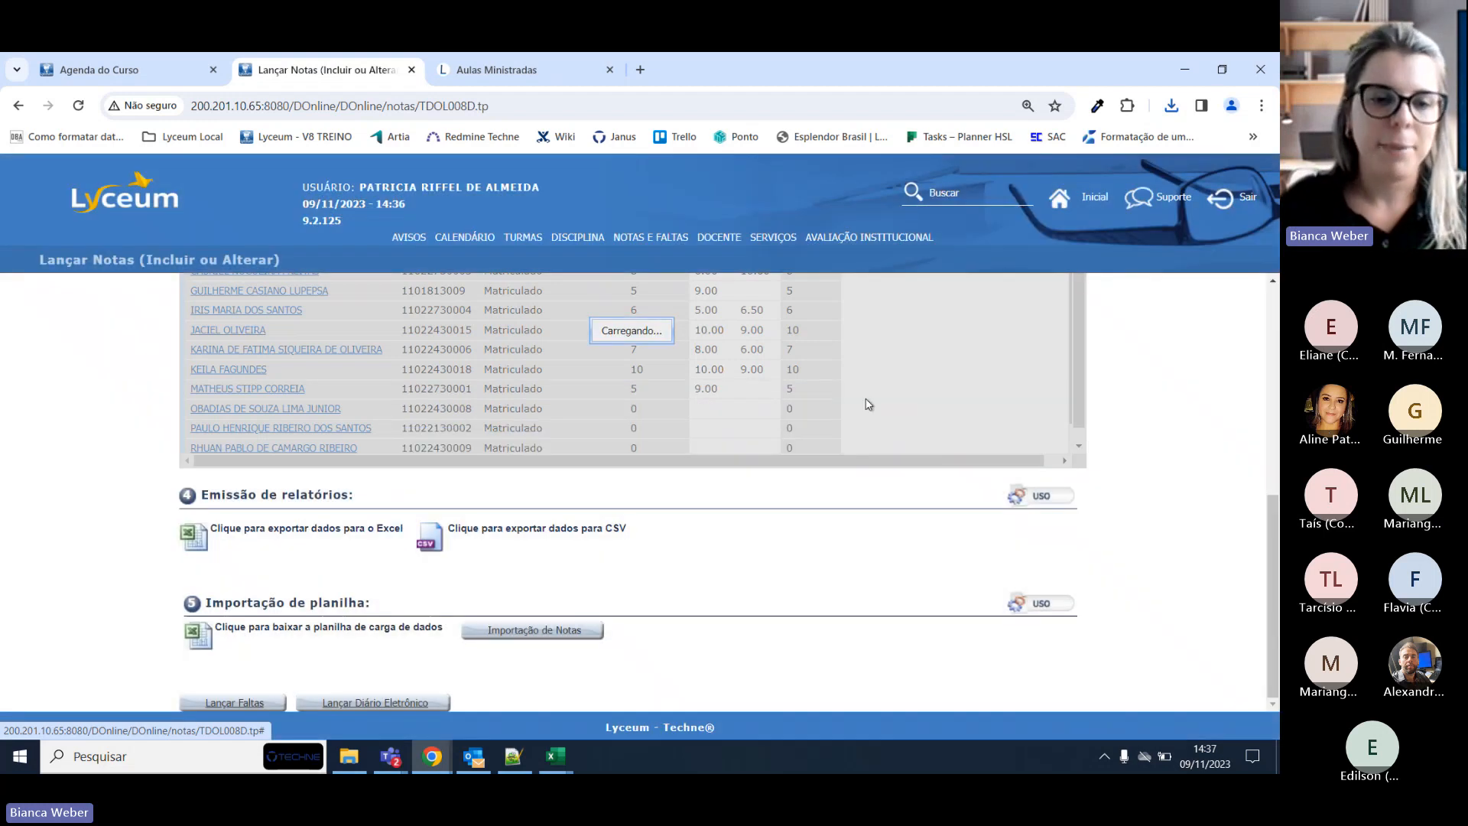
scroll(831, 542, down, 5)
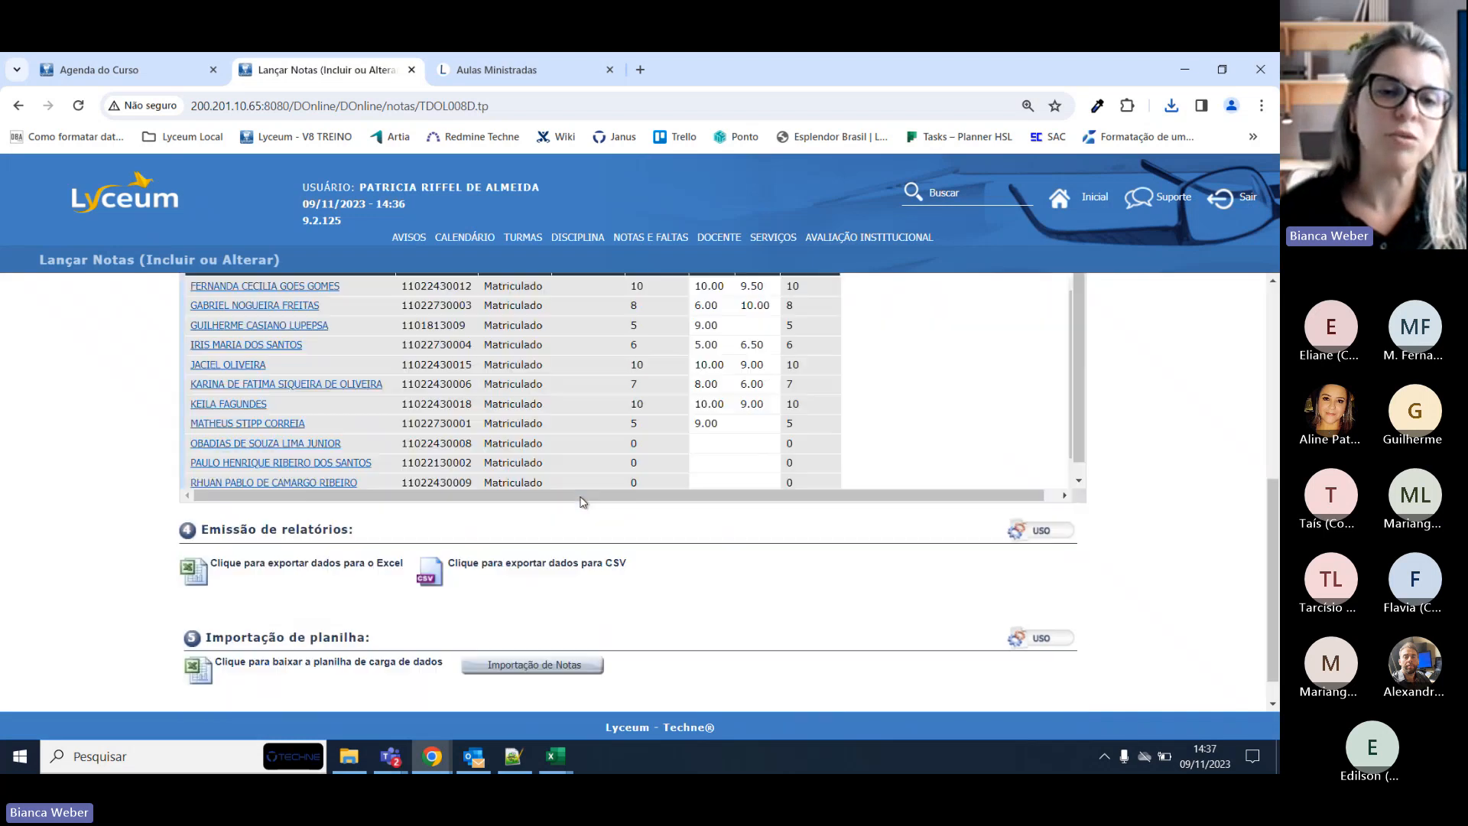
scroll(765, 497, up, 5)
scroll(761, 489, down, 5)
scroll(761, 489, up, 5)
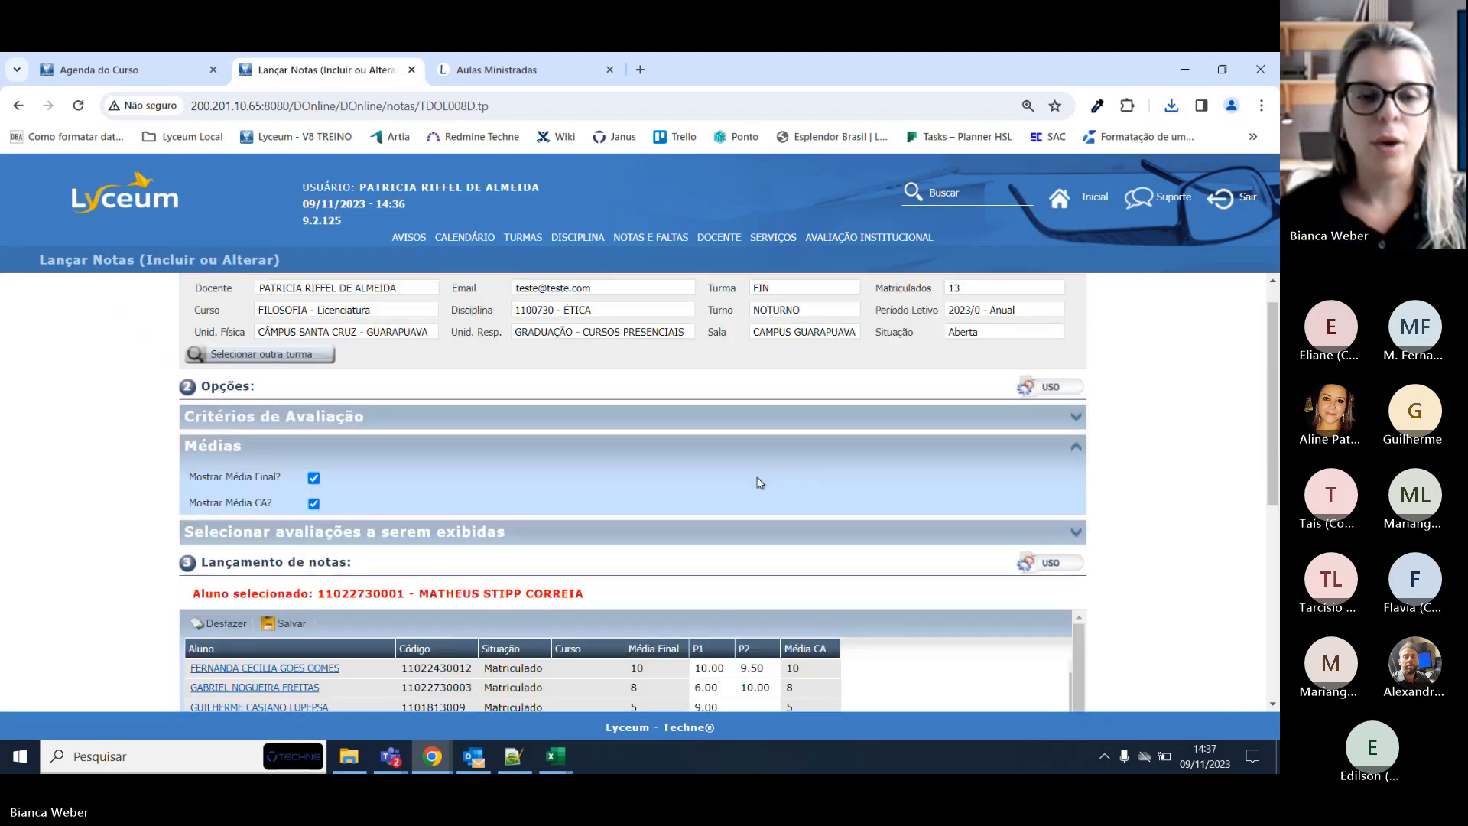
click(282, 627)
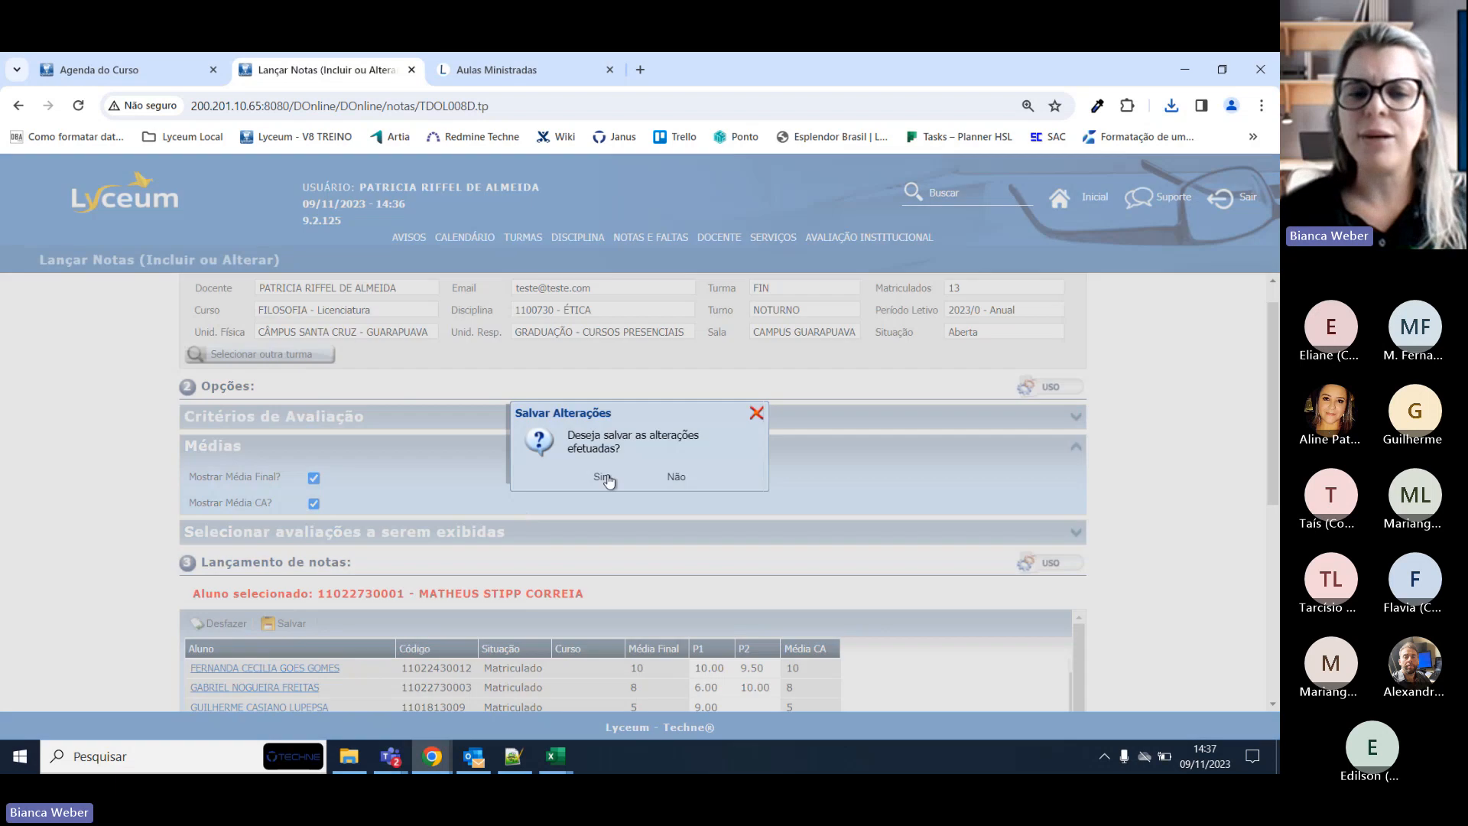
click(757, 413)
scroll(780, 420, down, 5)
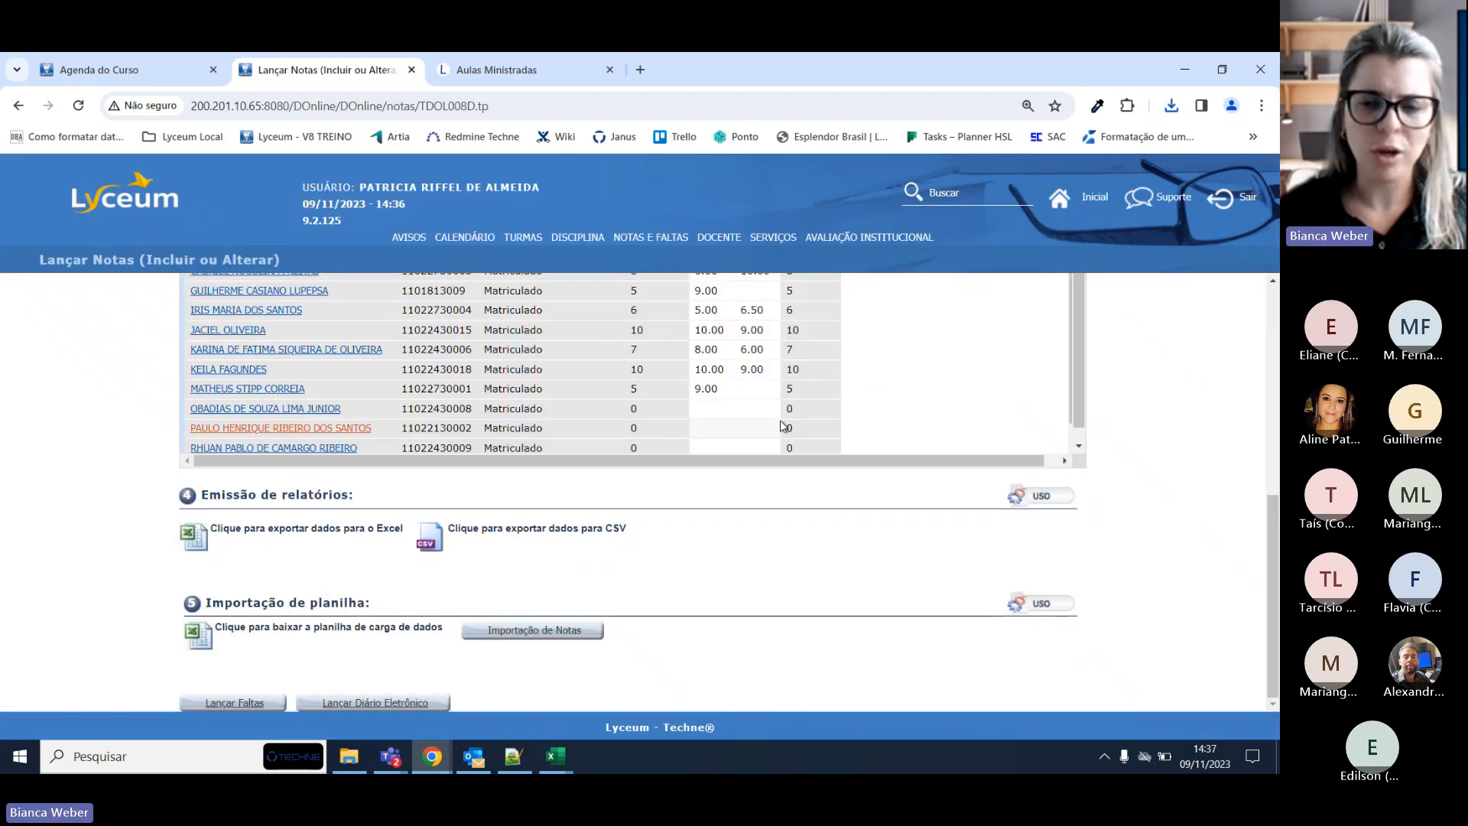
scroll(779, 420, up, 1)
key(alt+Tab)
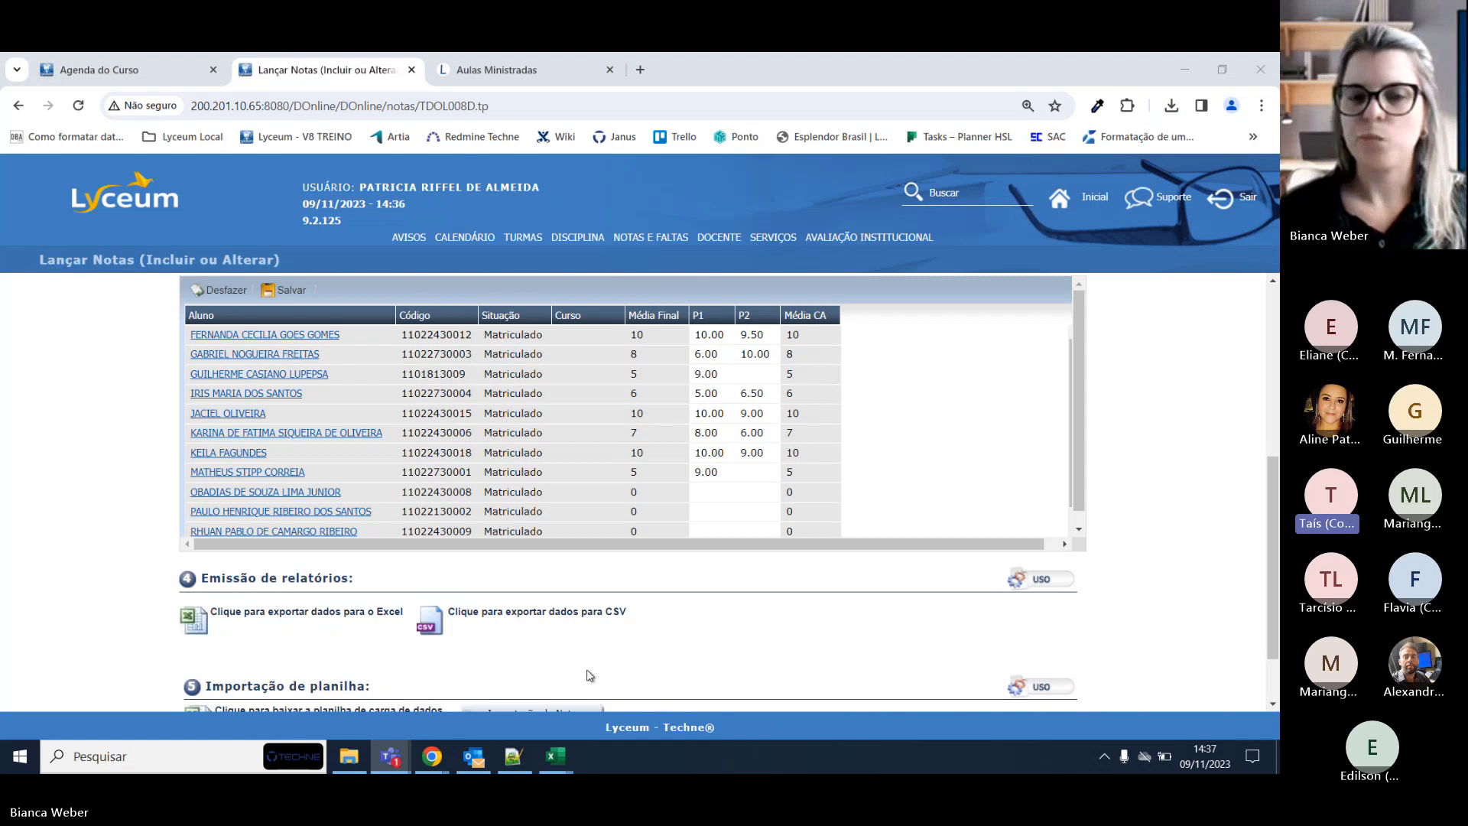
scroll(756, 677, up, 1)
Review the ÉTICA grade grid and open the NOTAS E FALTAS menu options.
scroll(756, 677, up, 2)
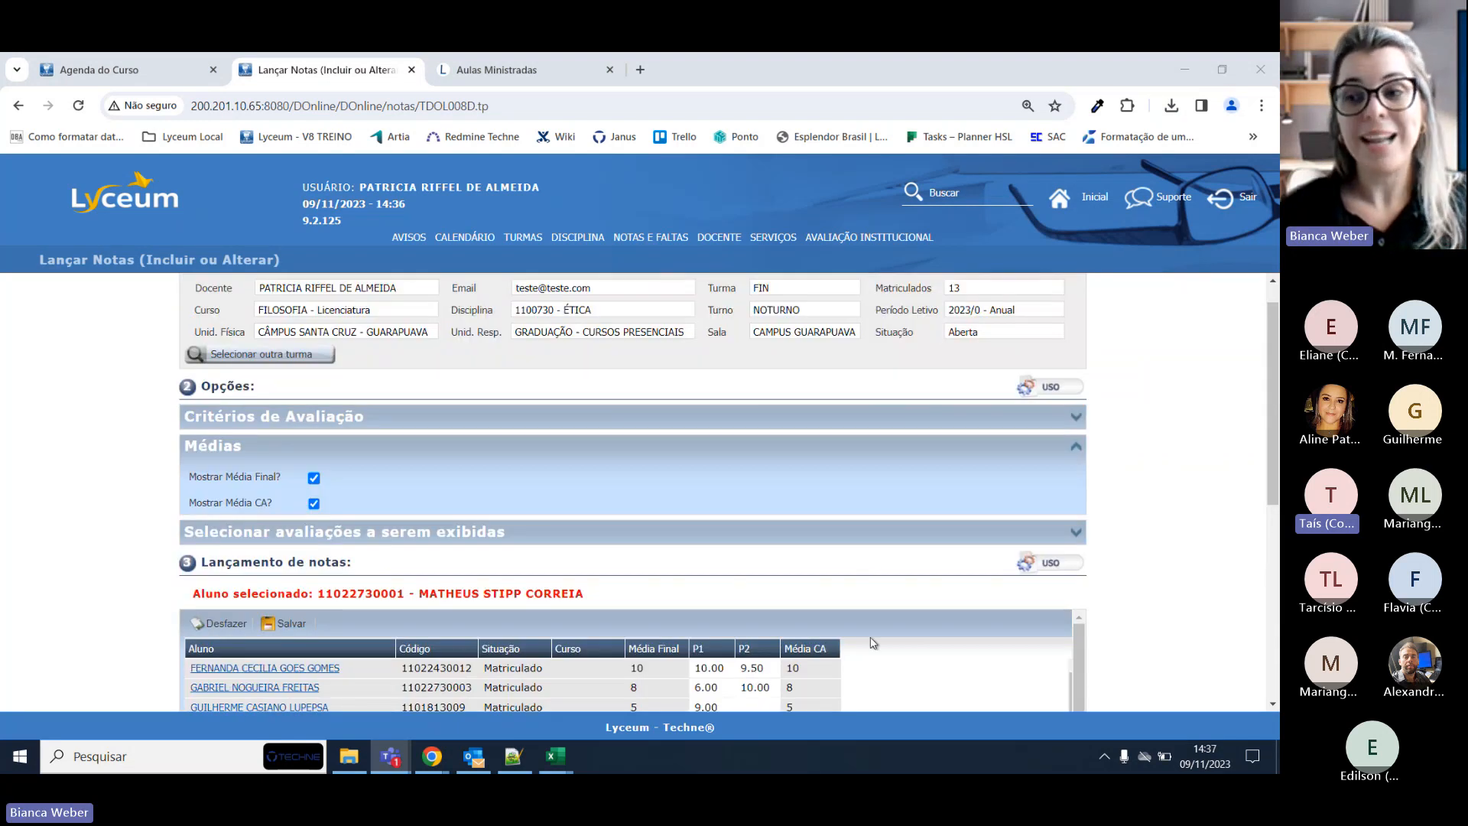
scroll(874, 642, down, 2)
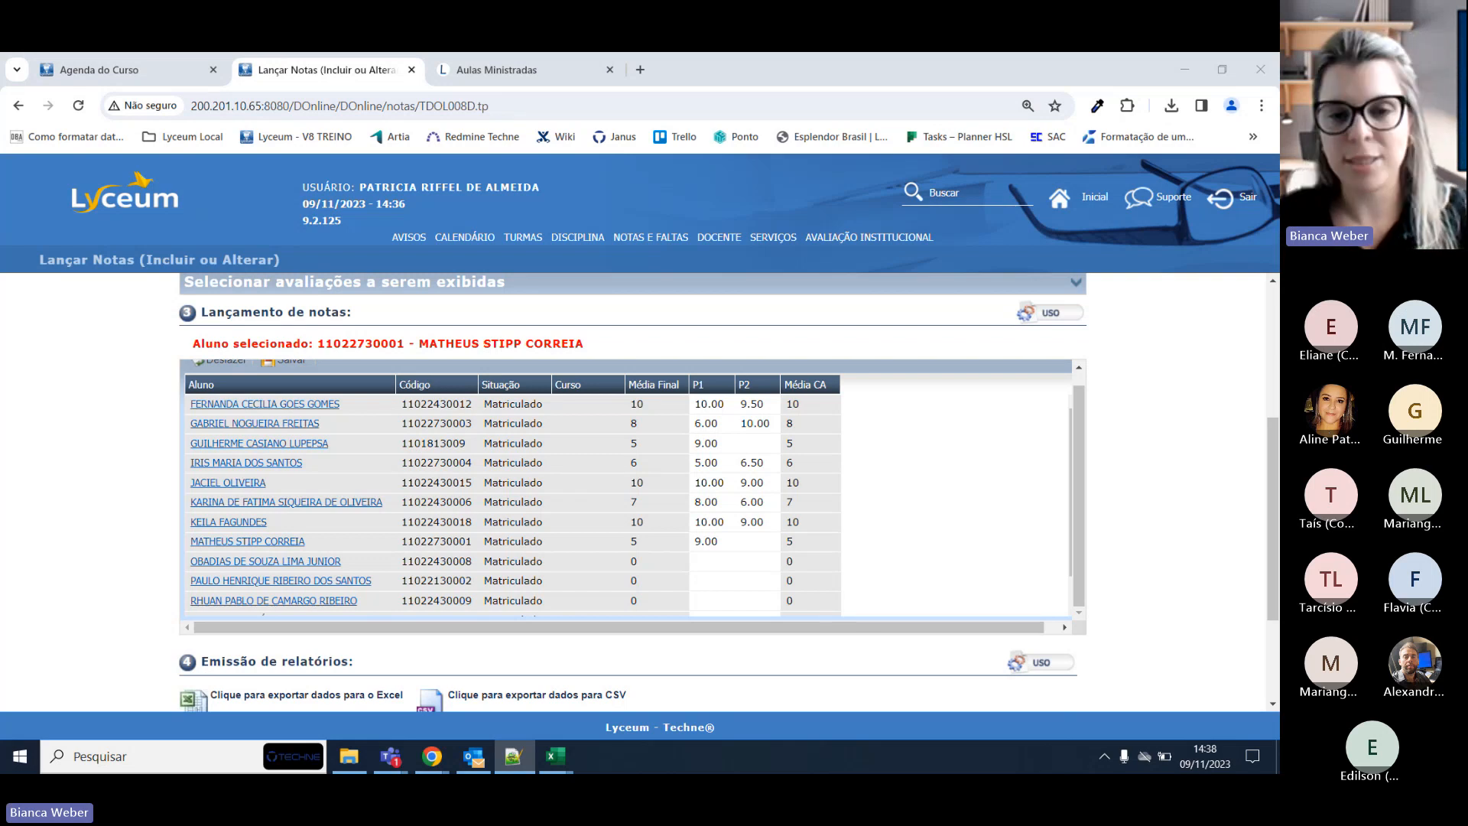
scroll(255, 422, up, 1)
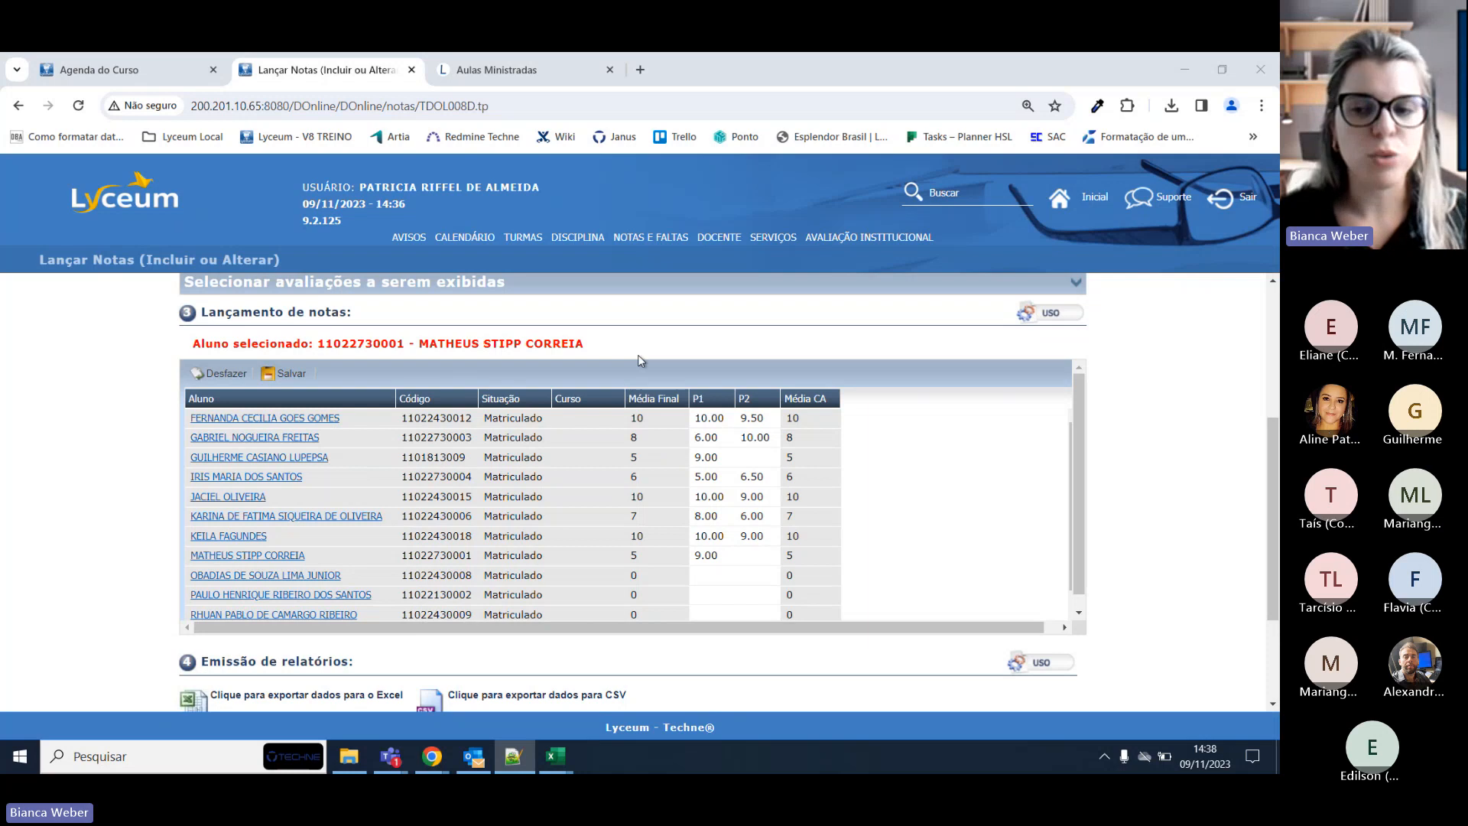
click(633, 238)
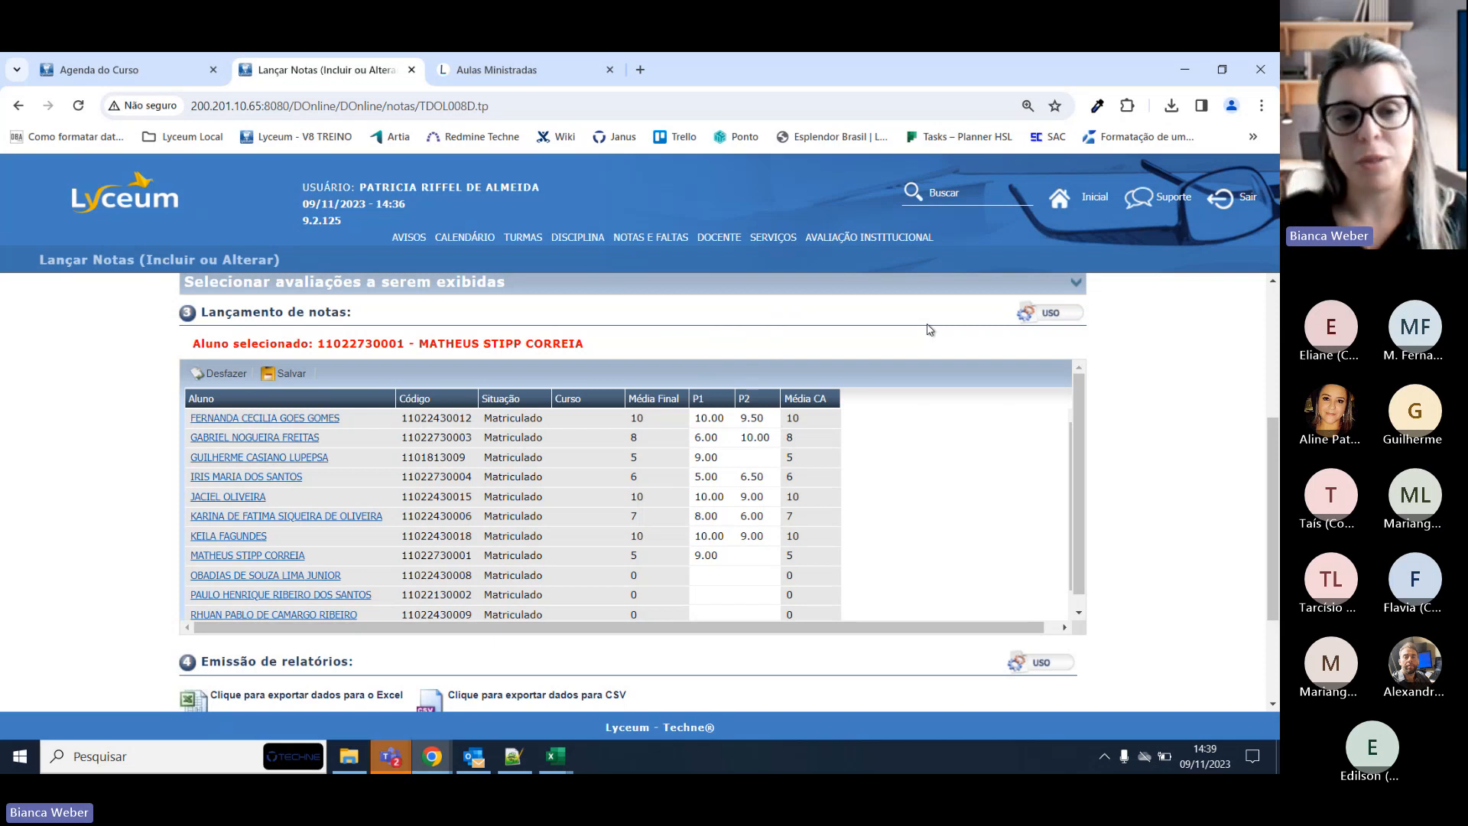
scroll(965, 428, down, 1)
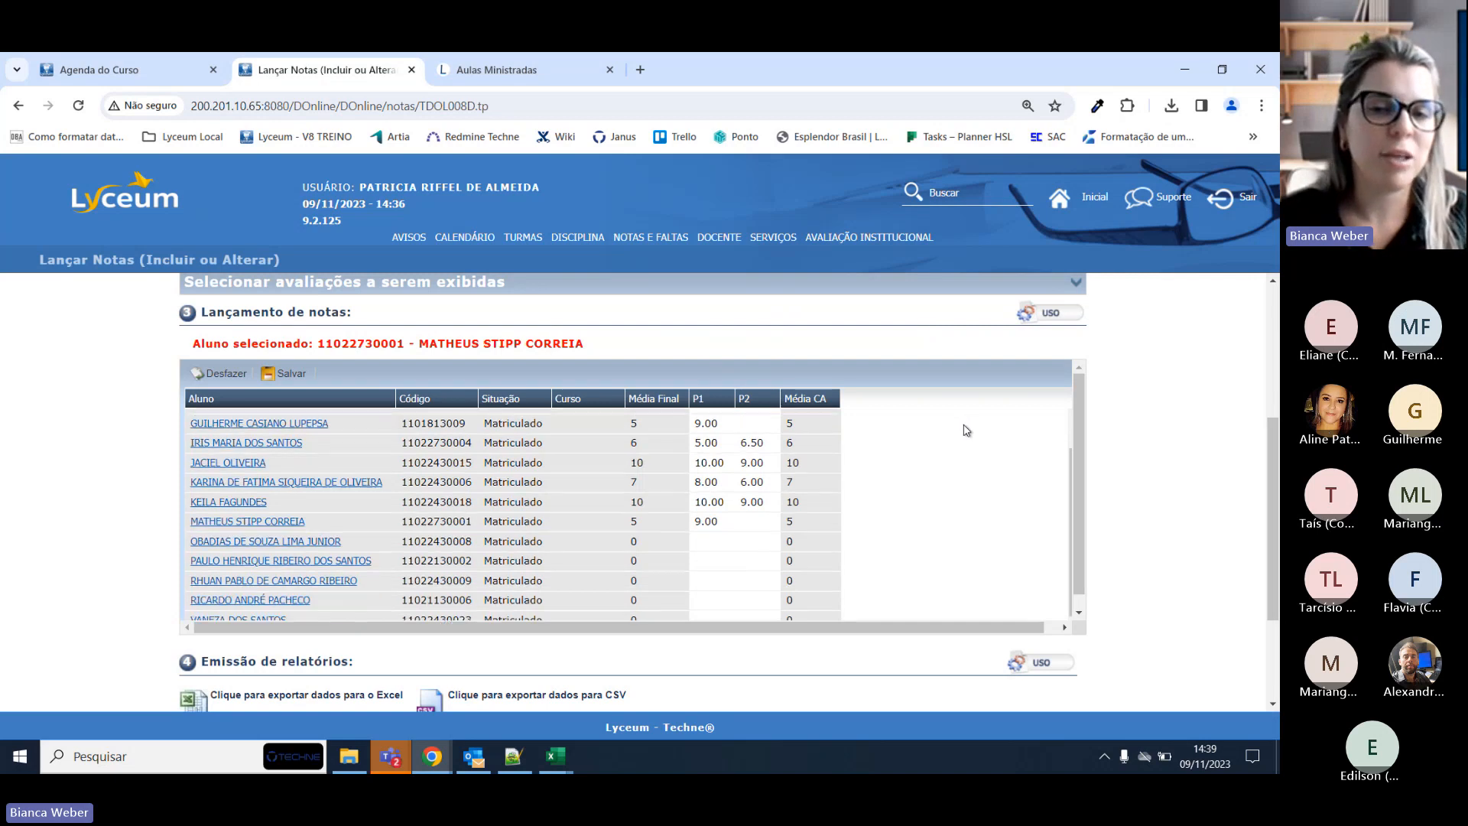
scroll(1219, 383, down, 2)
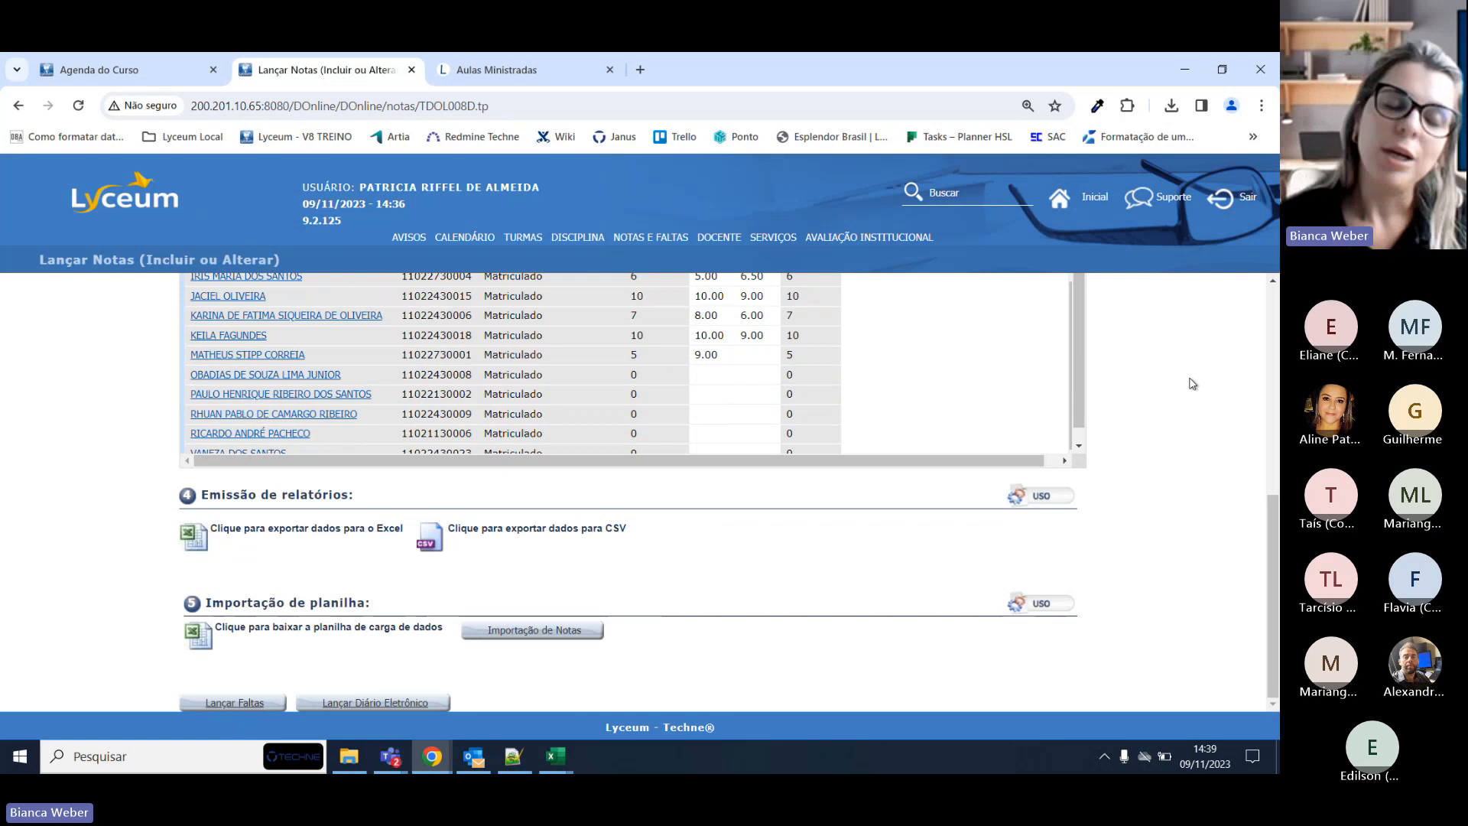
scroll(1202, 379, up, 4)
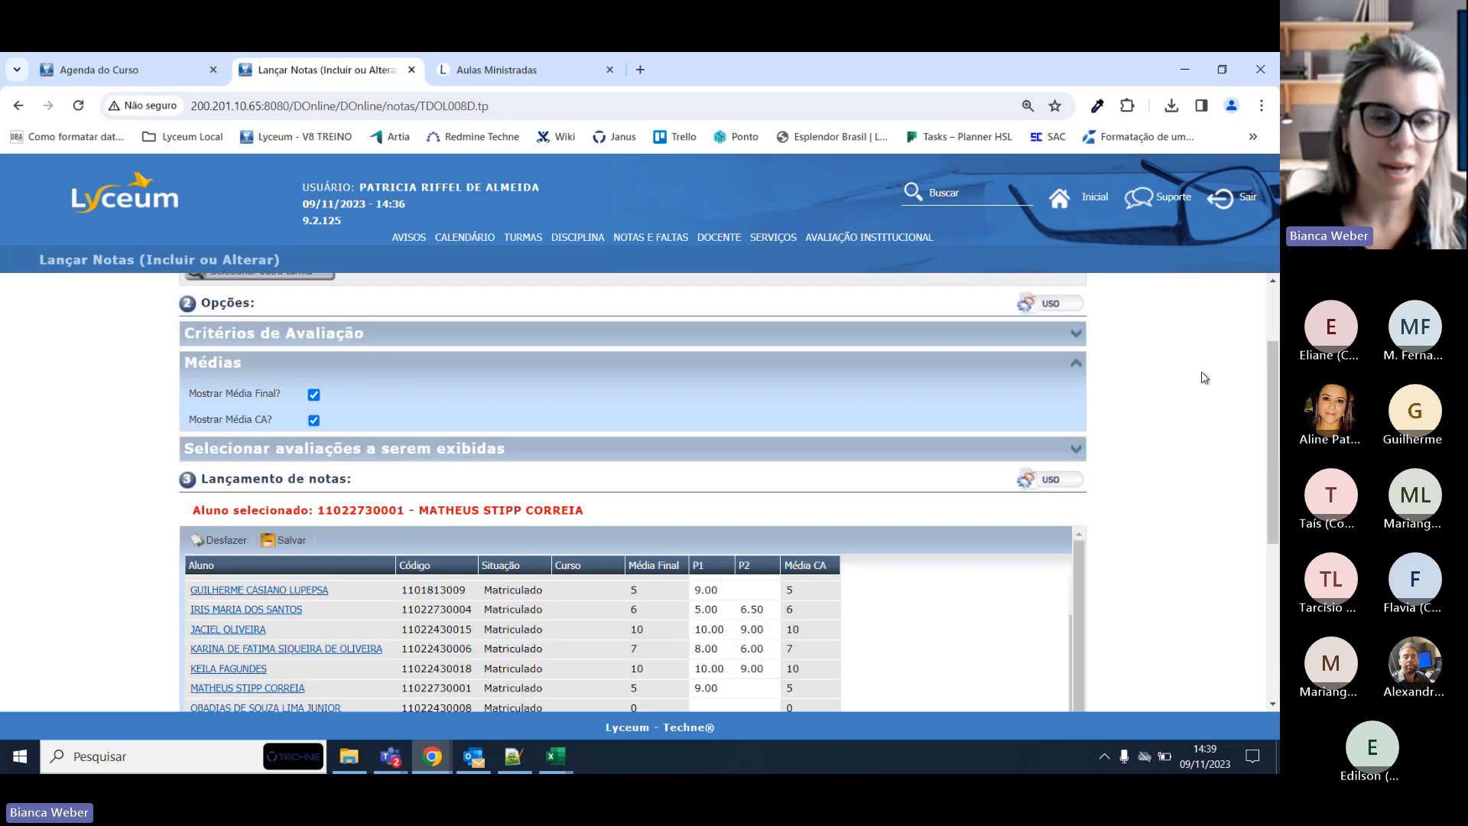
scroll(1202, 378, up, 1)
scroll(759, 416, down, 3)
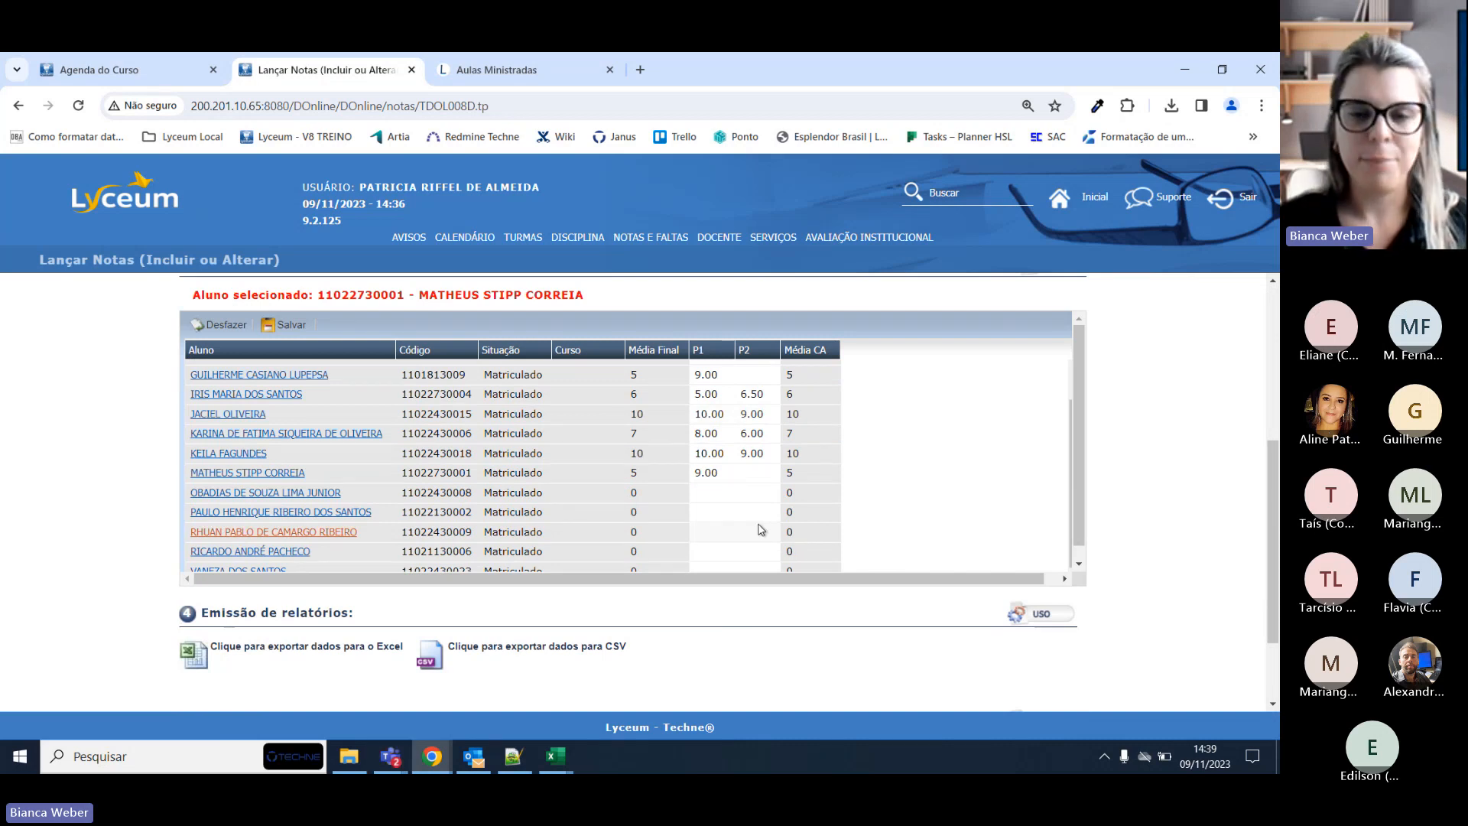
Open Lançar Faltas for ÉTICA, review the 06/11 absences, and reload it from NOTAS E FALTAS.
mouse_move(650, 237)
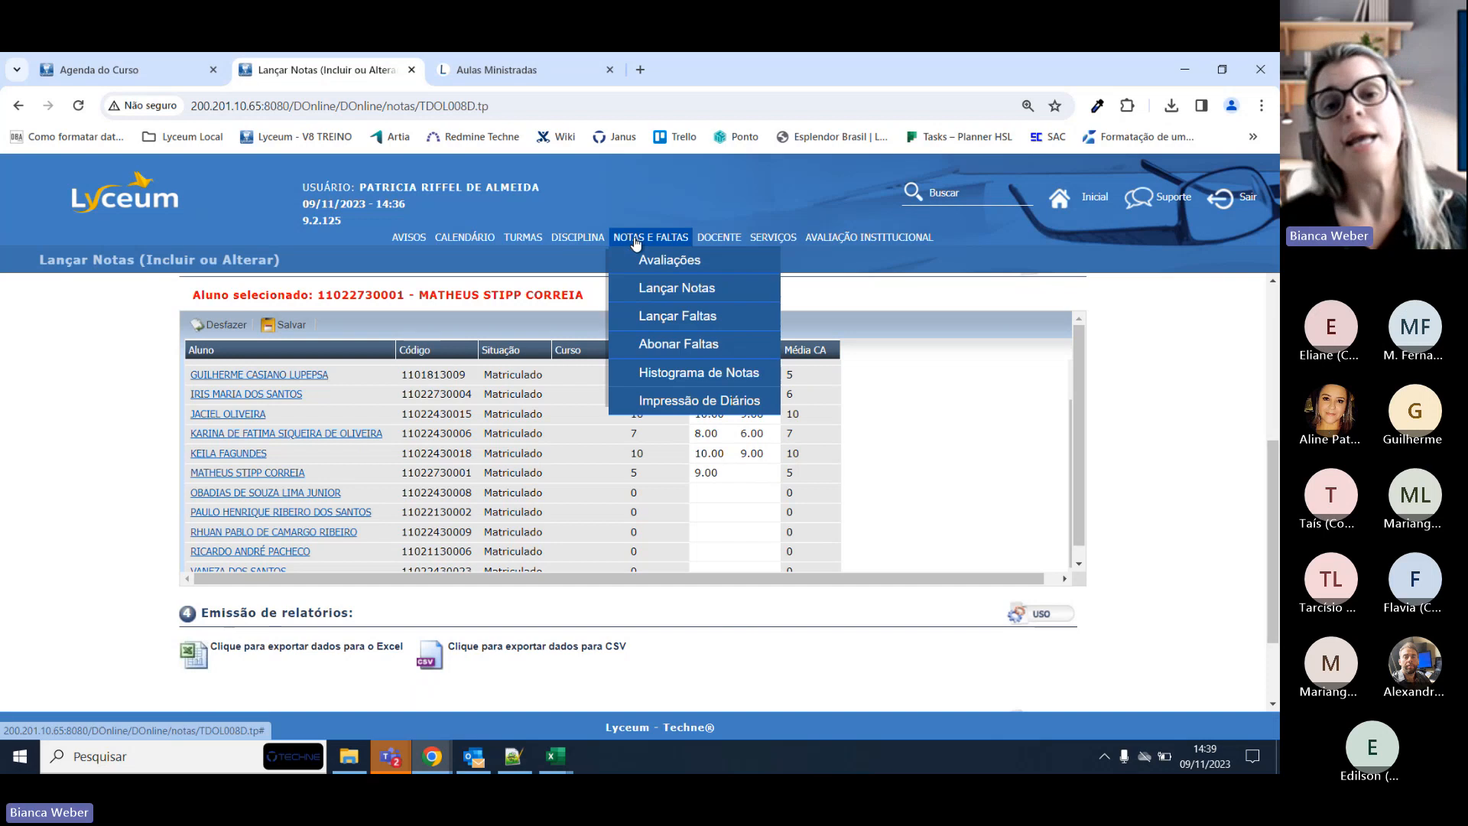
click(652, 315)
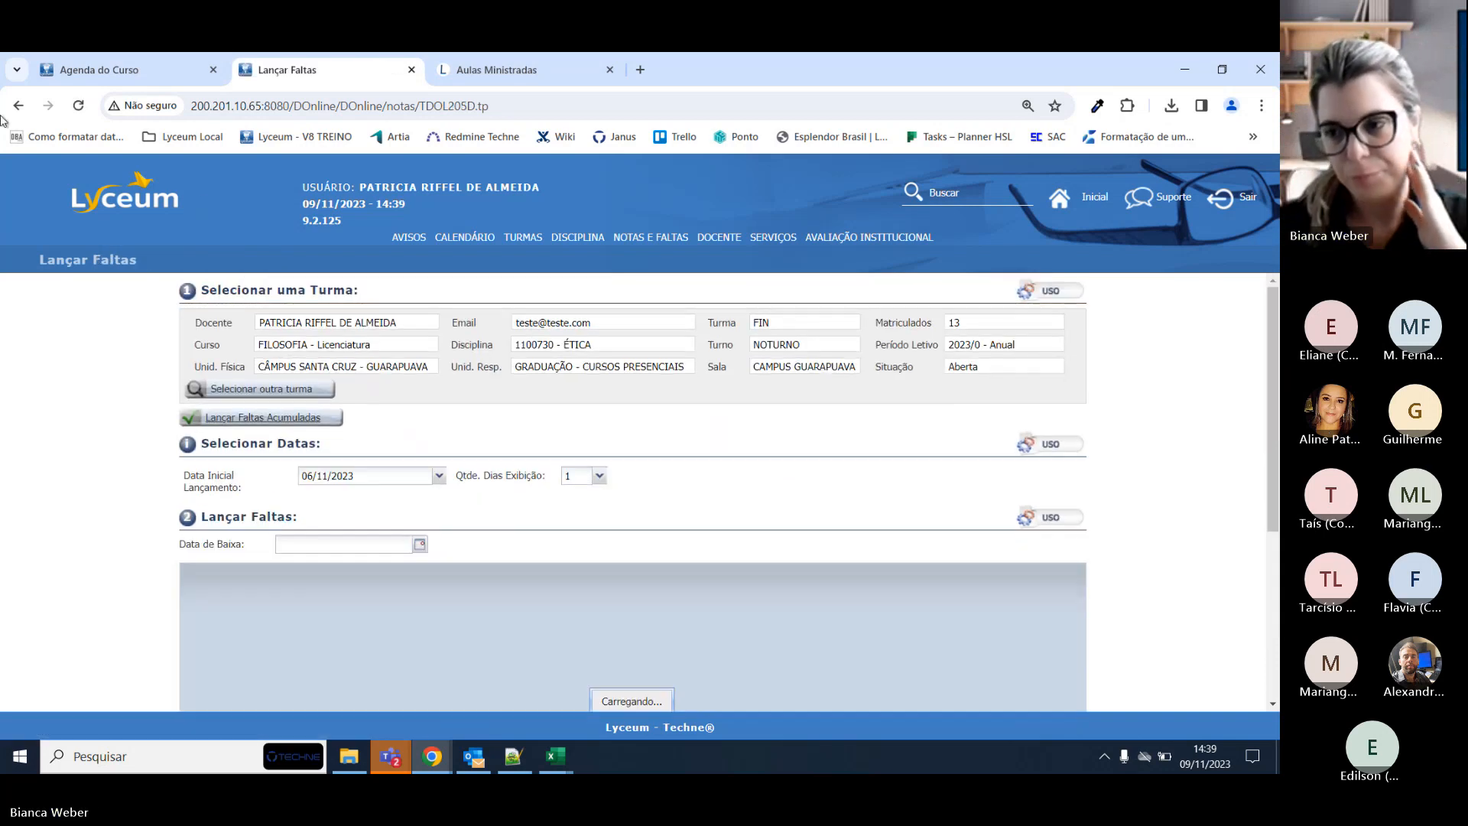
scroll(829, 544, down, 3)
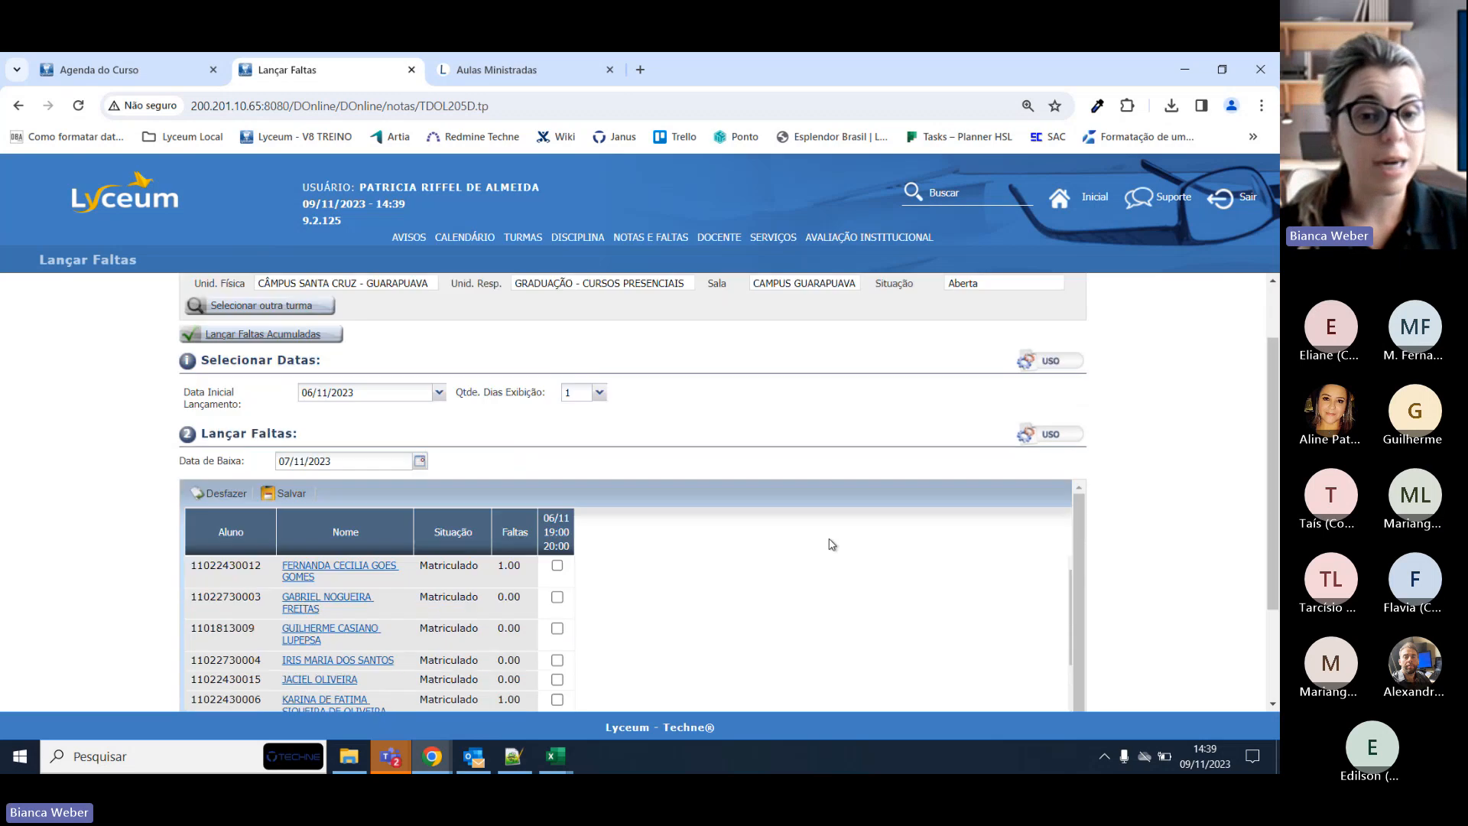
scroll(864, 473, up, 3)
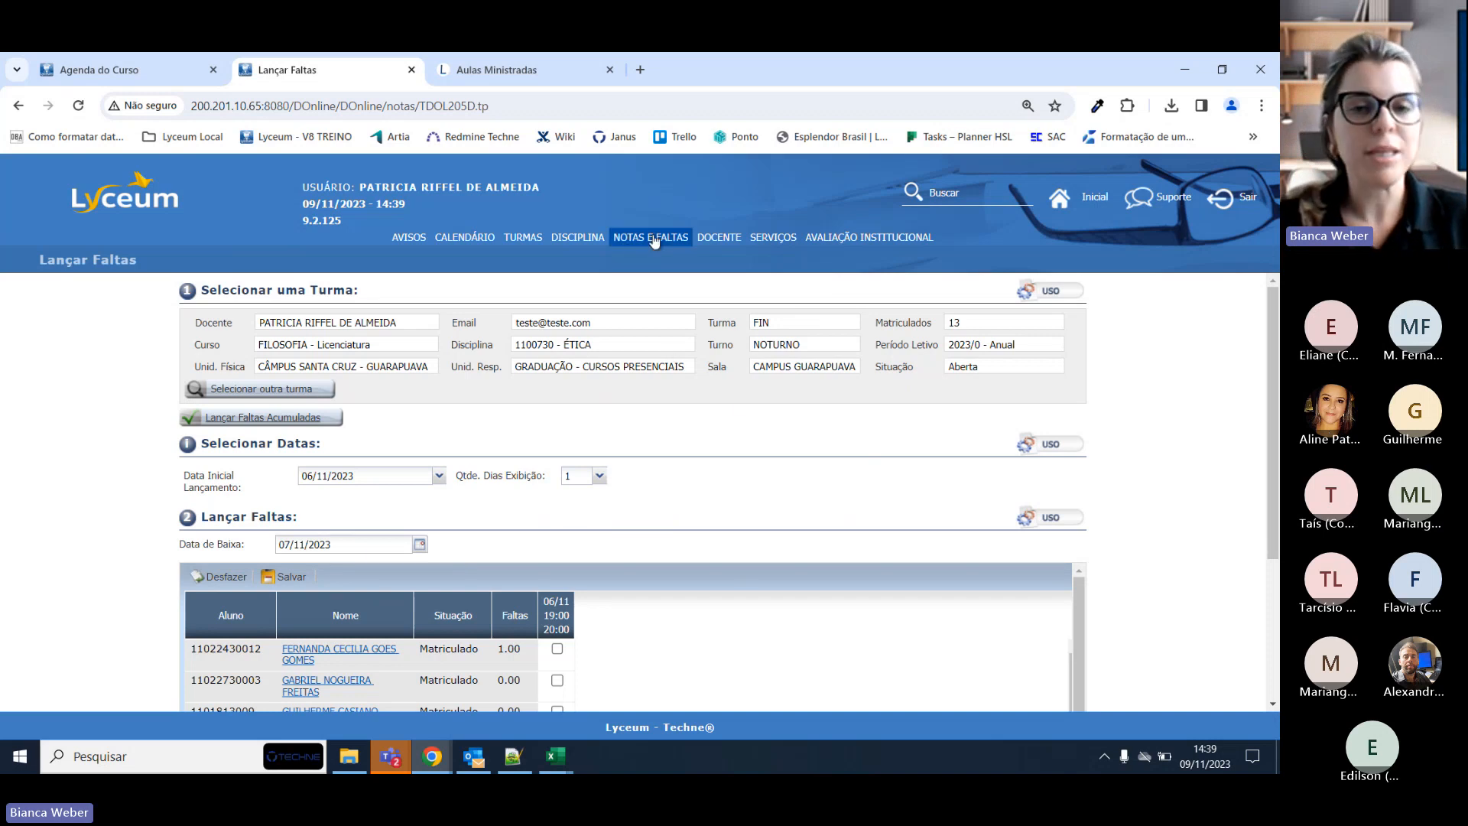
mouse_move(654, 242)
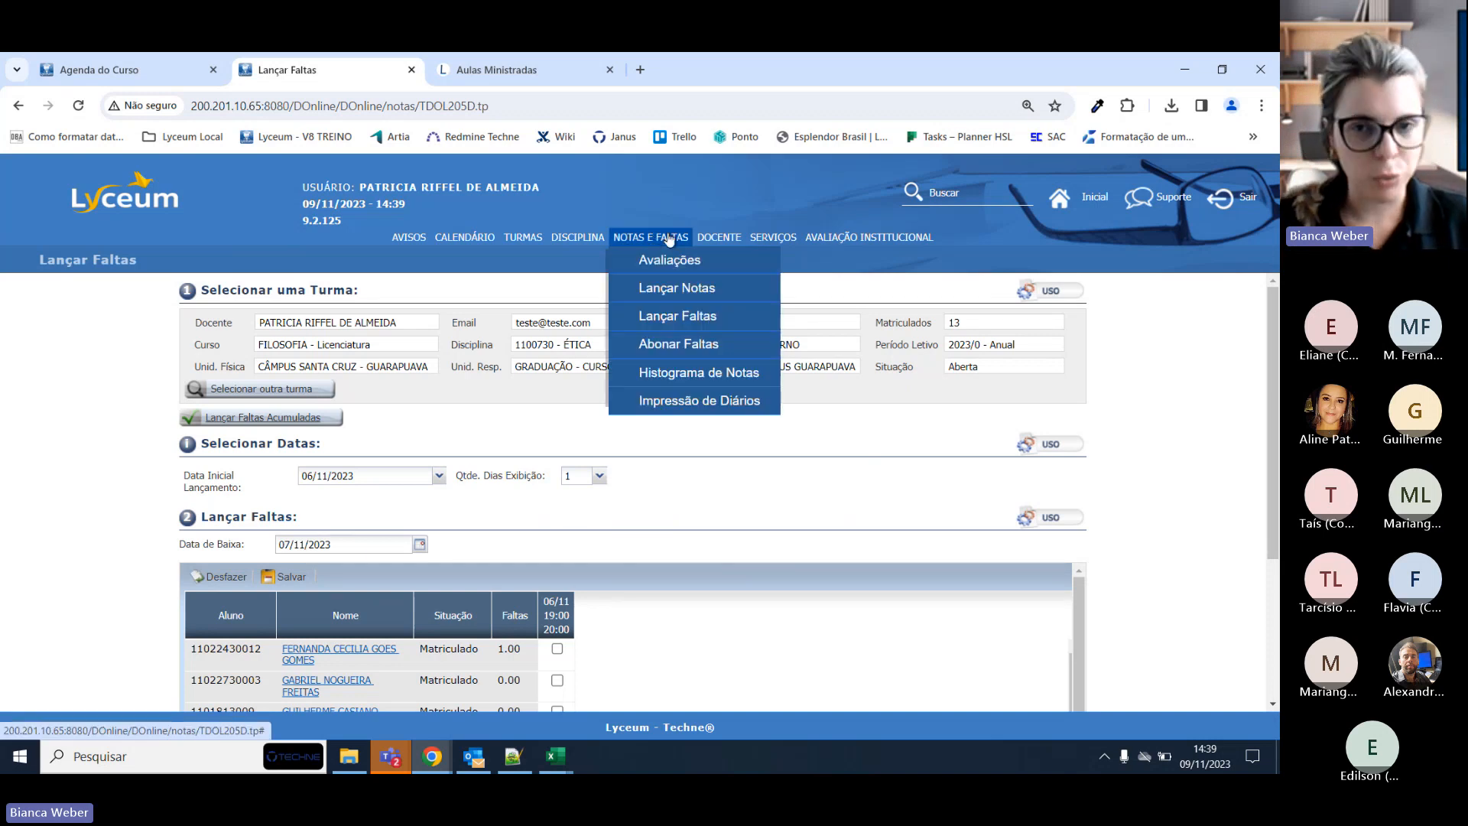
click(738, 317)
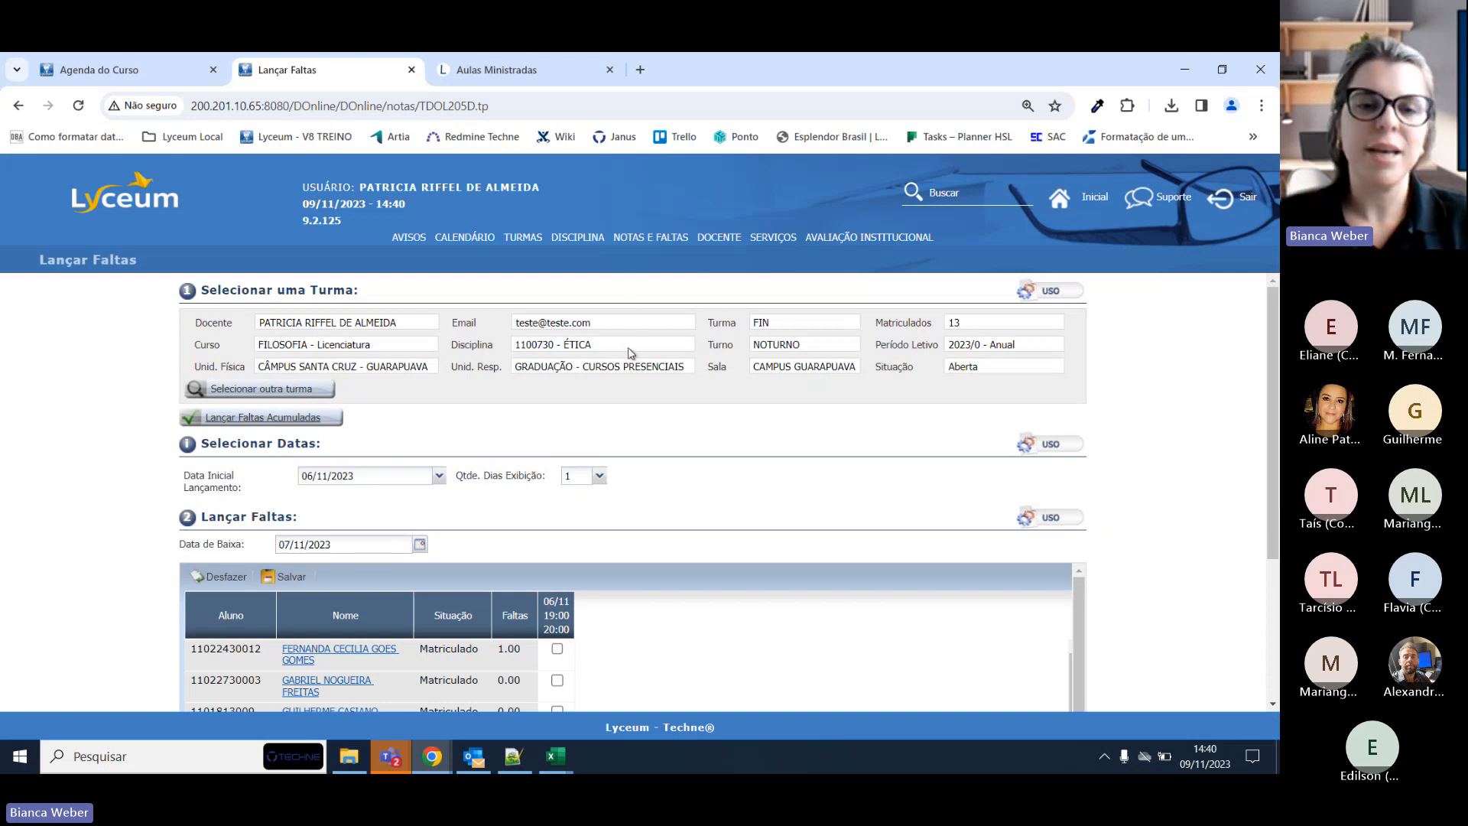
double_click(788, 327)
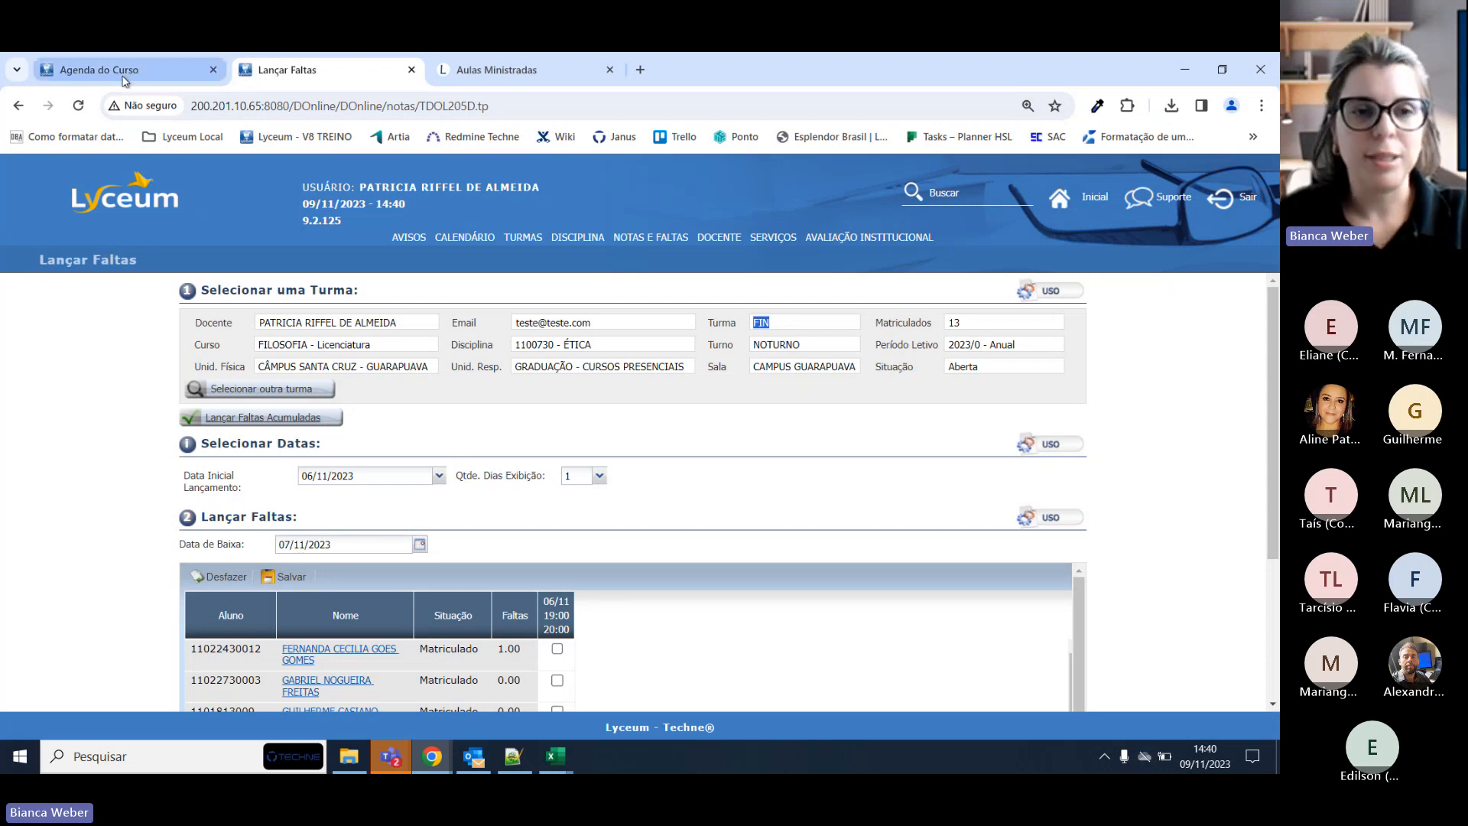
Search 'opções ee' in the admin system and view the restricted Opções Gerais do Sistema settings.
click(176, 70)
click(795, 198)
text(opções e)
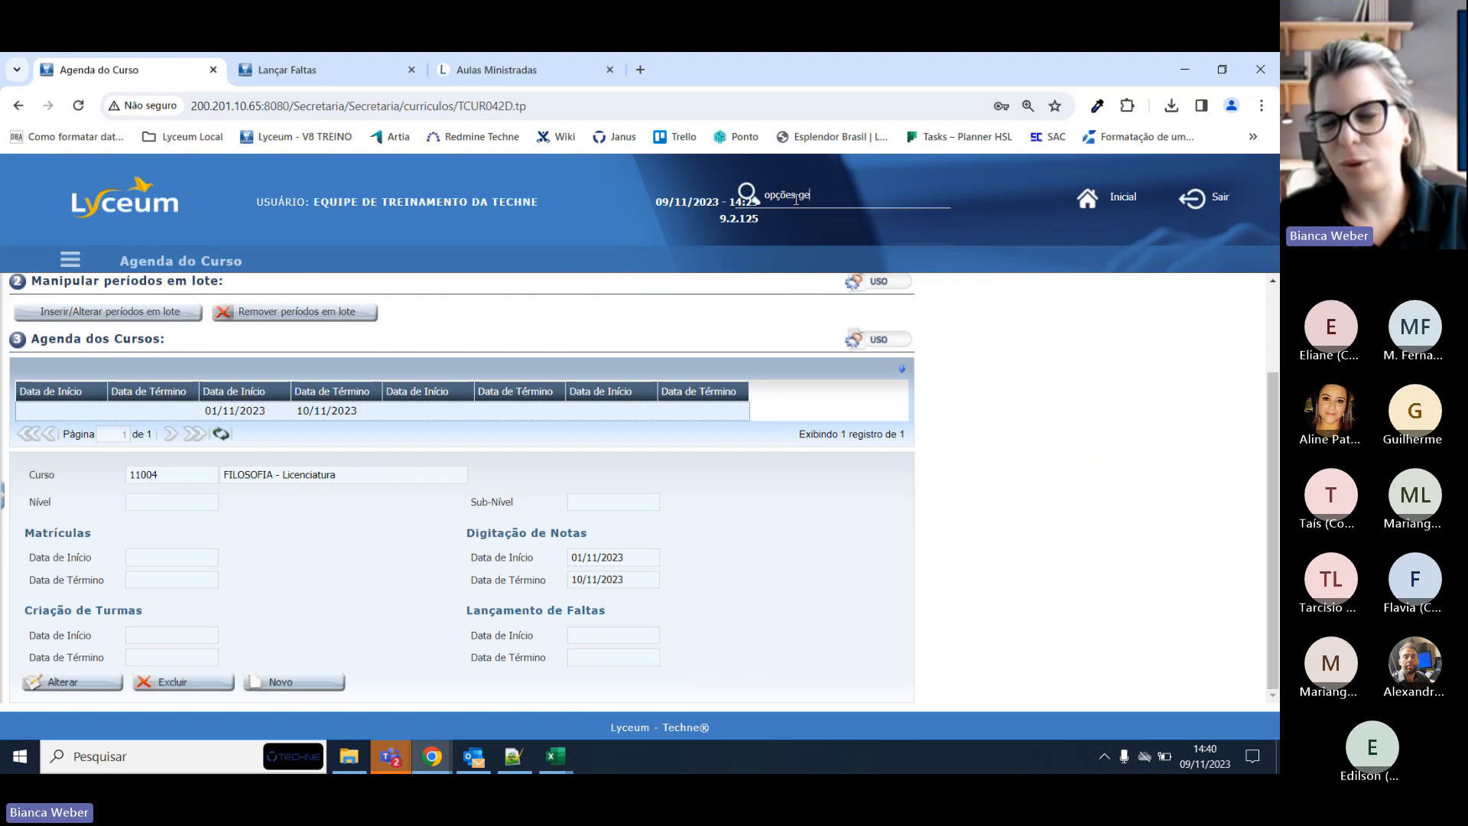
text(e)
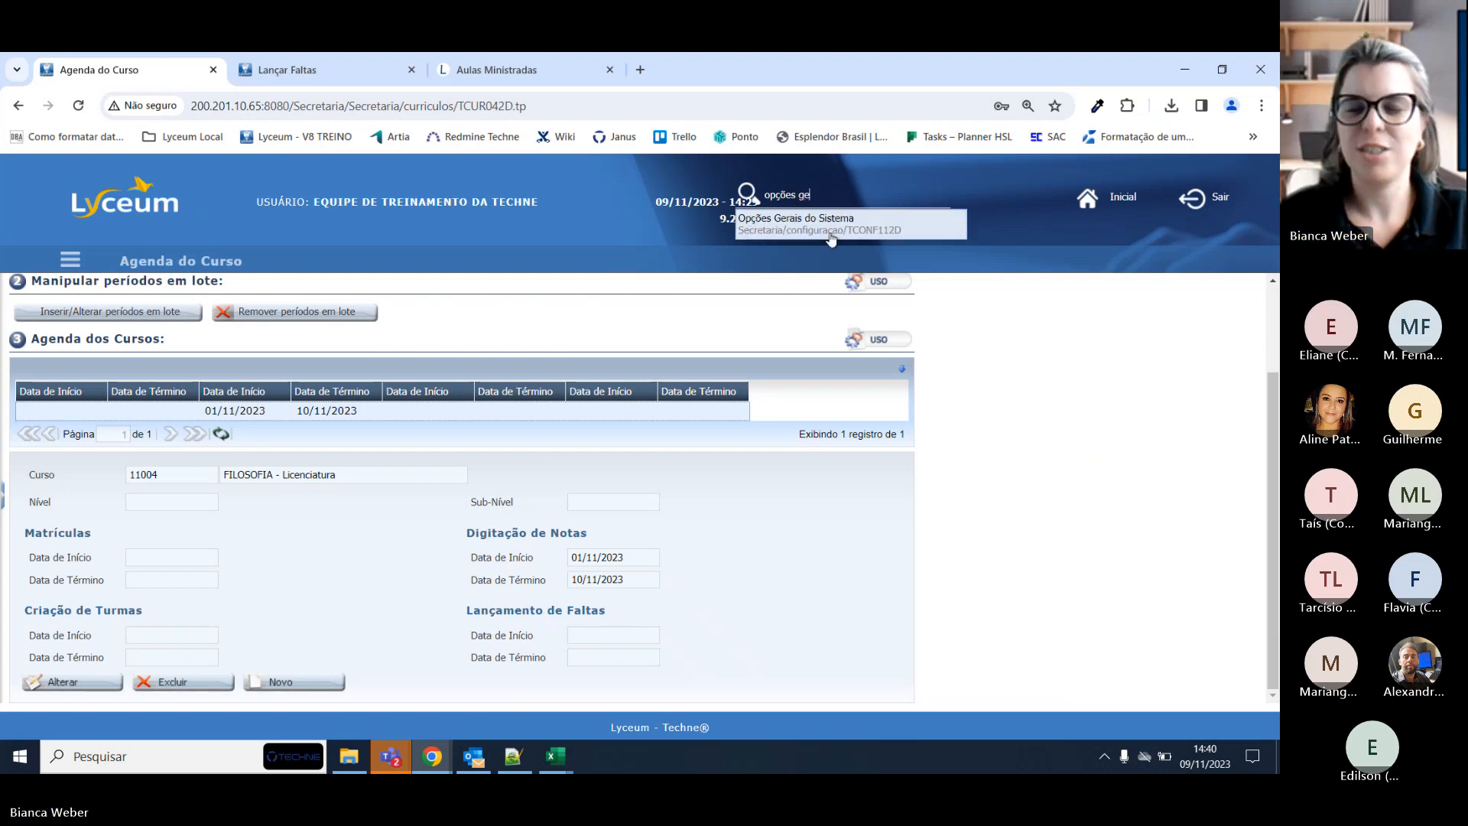
click(816, 221)
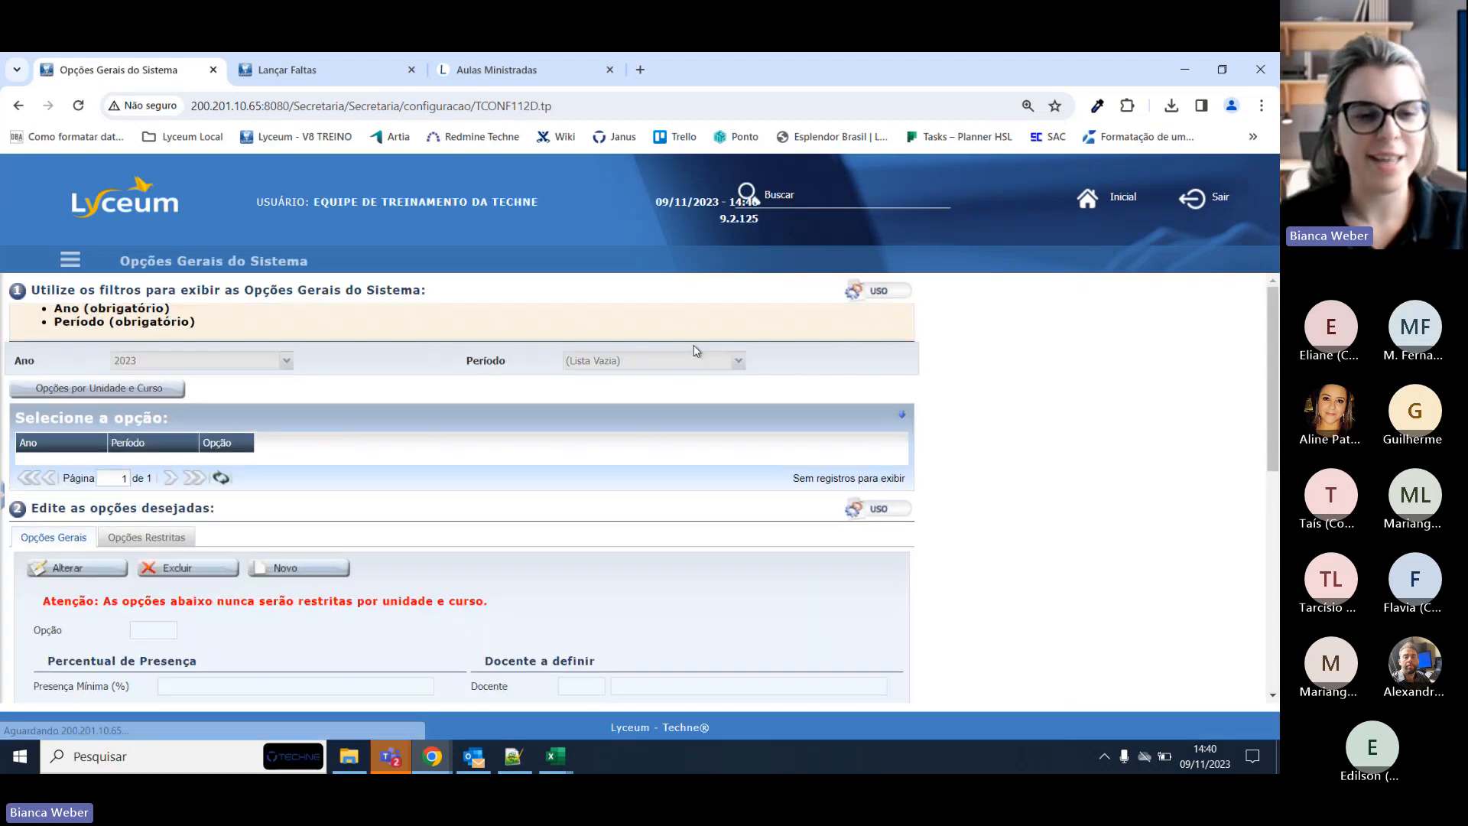
scroll(657, 393, down, 5)
scroll(656, 400, down, 2)
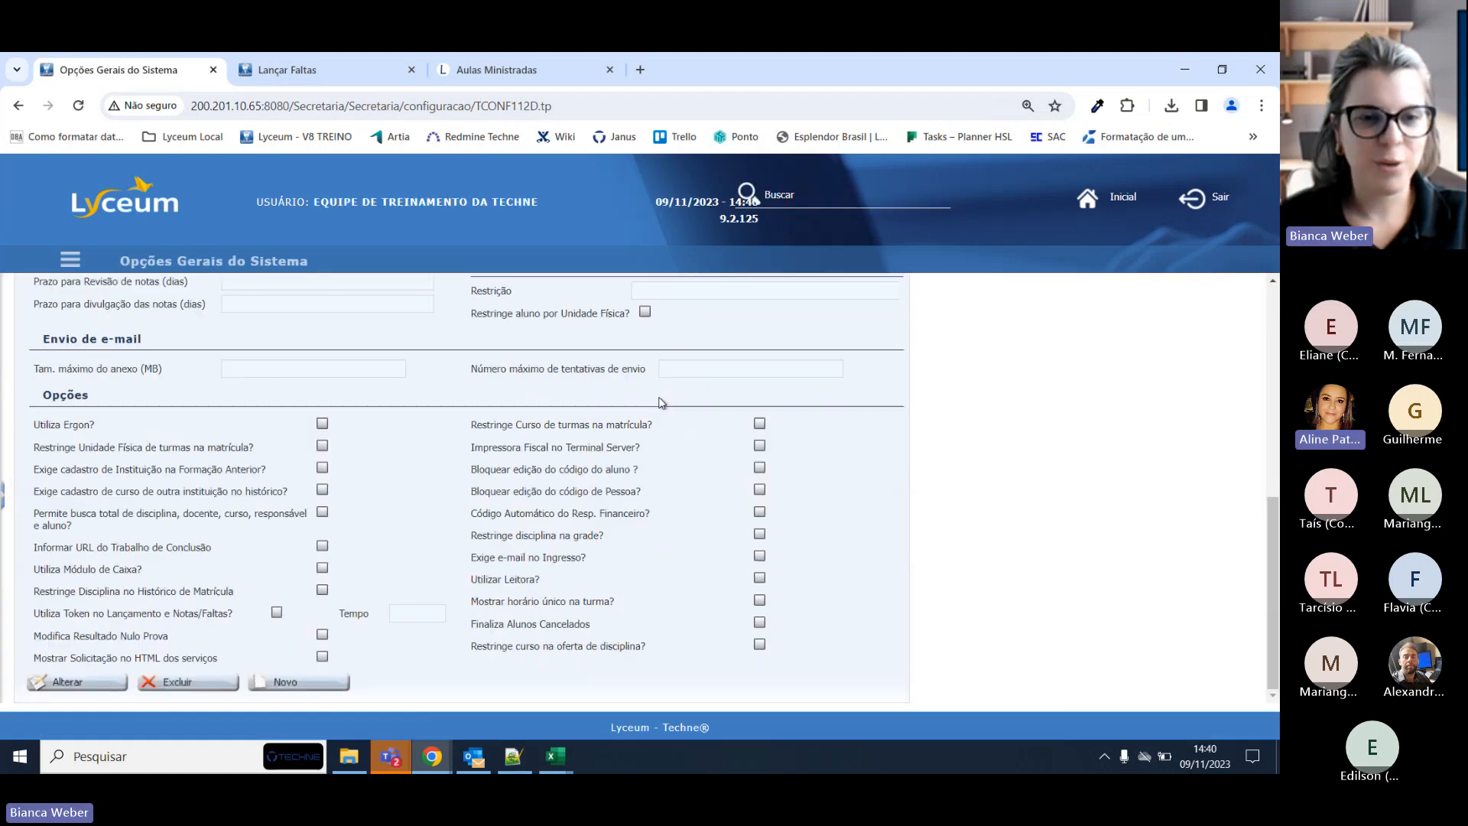
scroll(656, 399, up, 10)
click(146, 499)
scroll(405, 459, down, 2)
scroll(406, 459, up, 2)
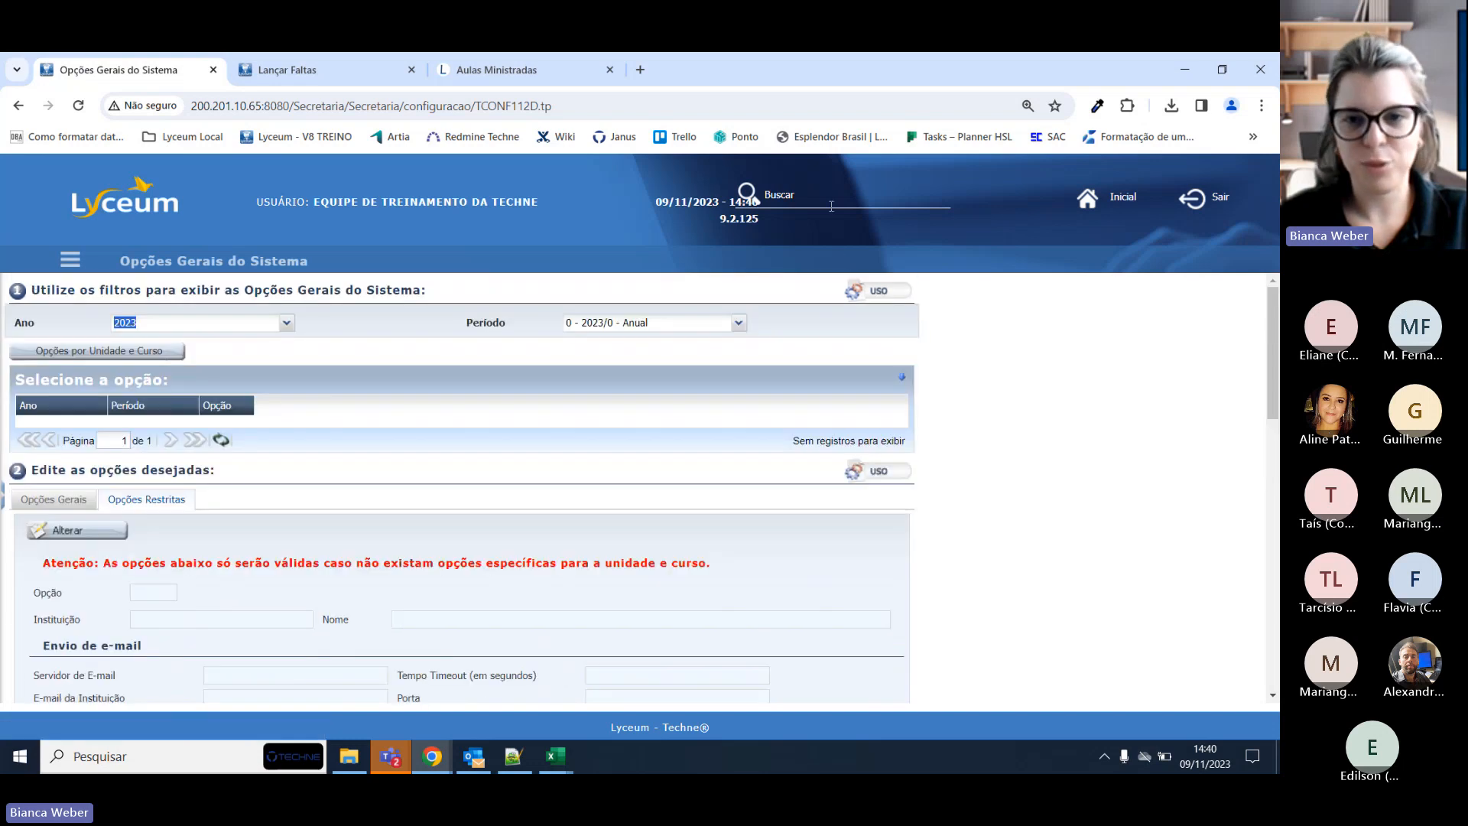
Open Opções Online via 'opções on' search and check the Docente tab's 999-day limit.
click(834, 196)
text(opções o)
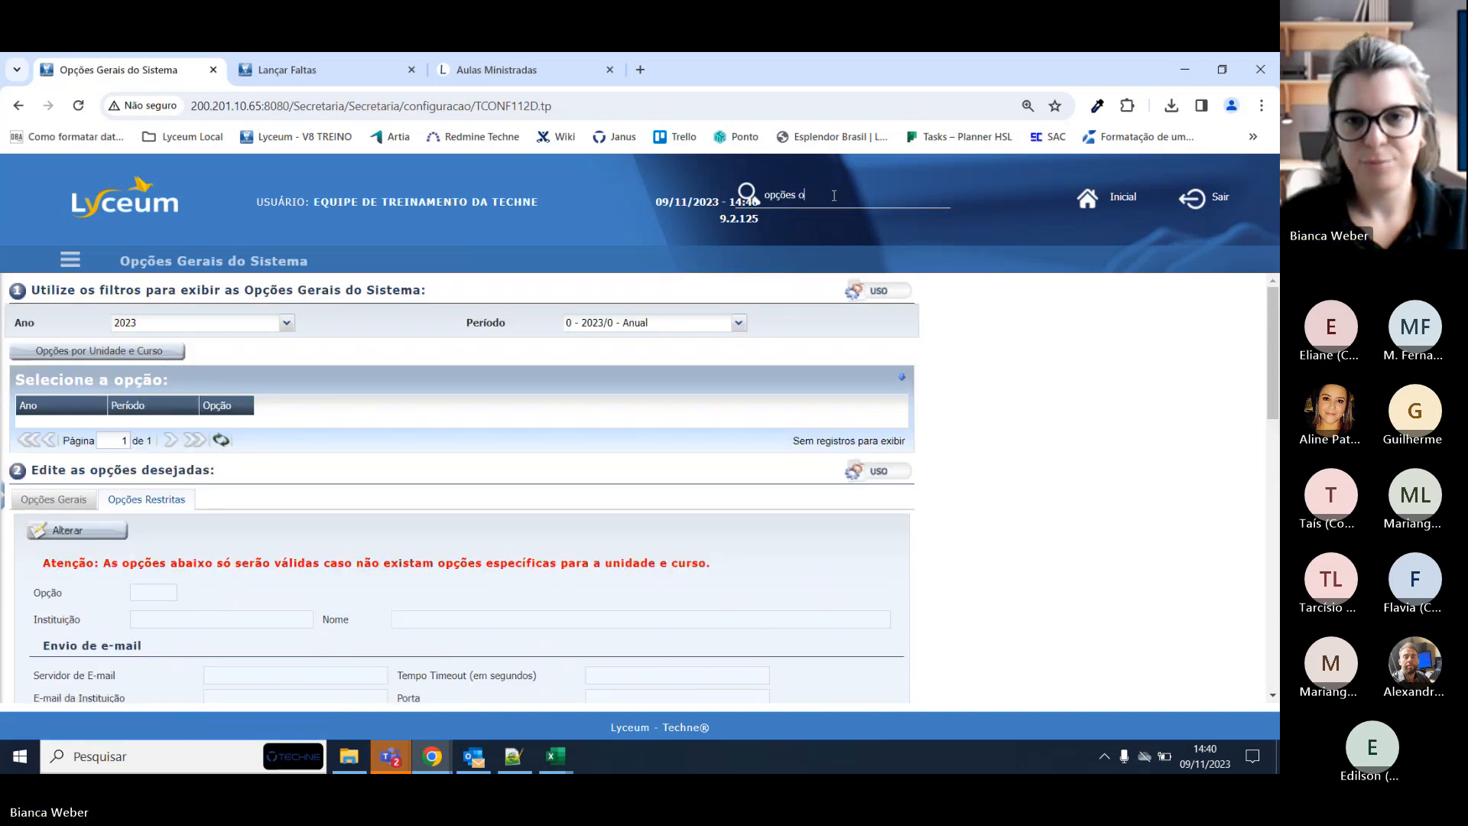
text(n)
click(815, 220)
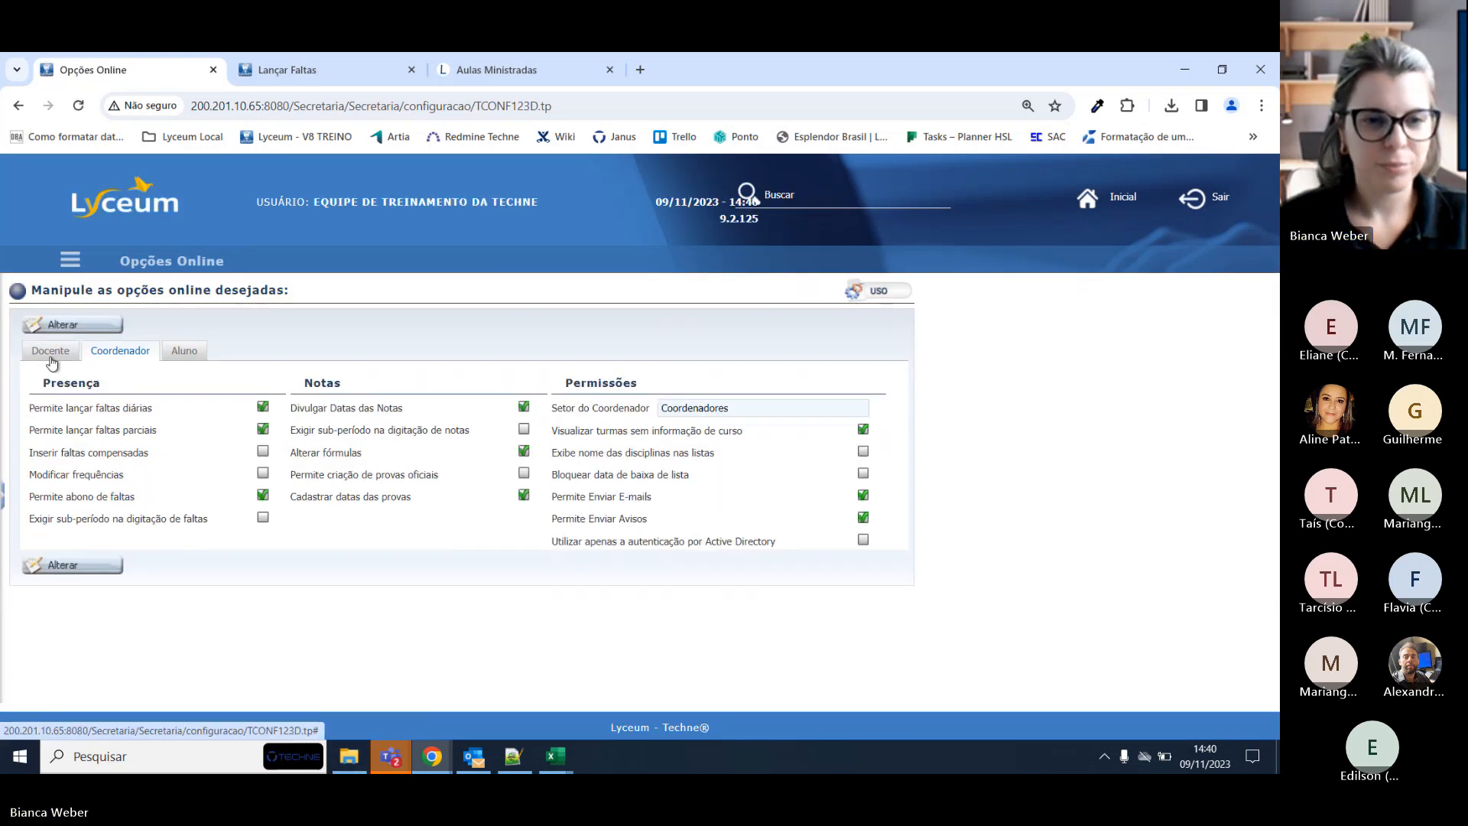
click(51, 354)
scroll(53, 362, down, 2)
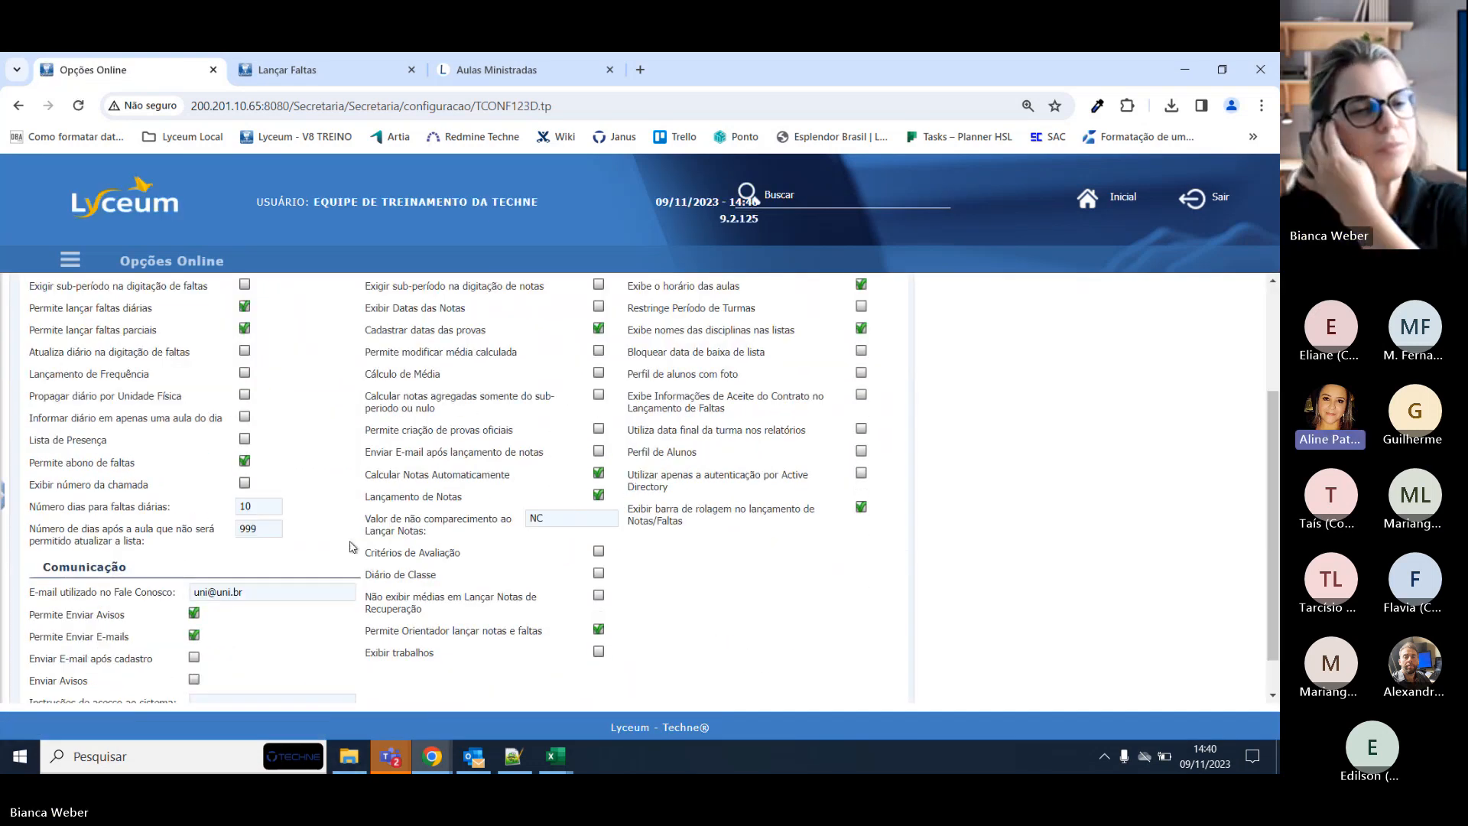
double_click(248, 529)
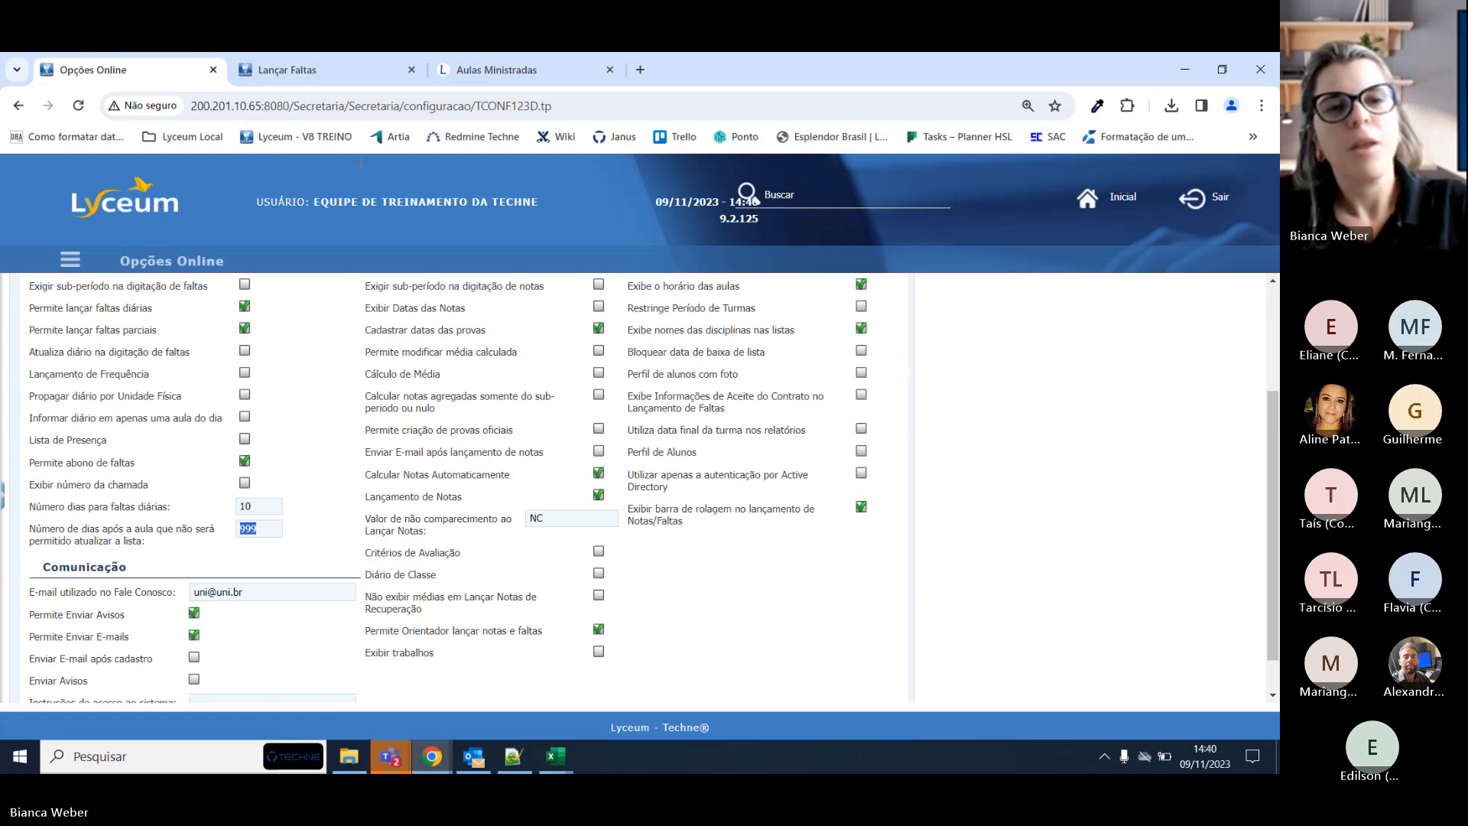
click(326, 61)
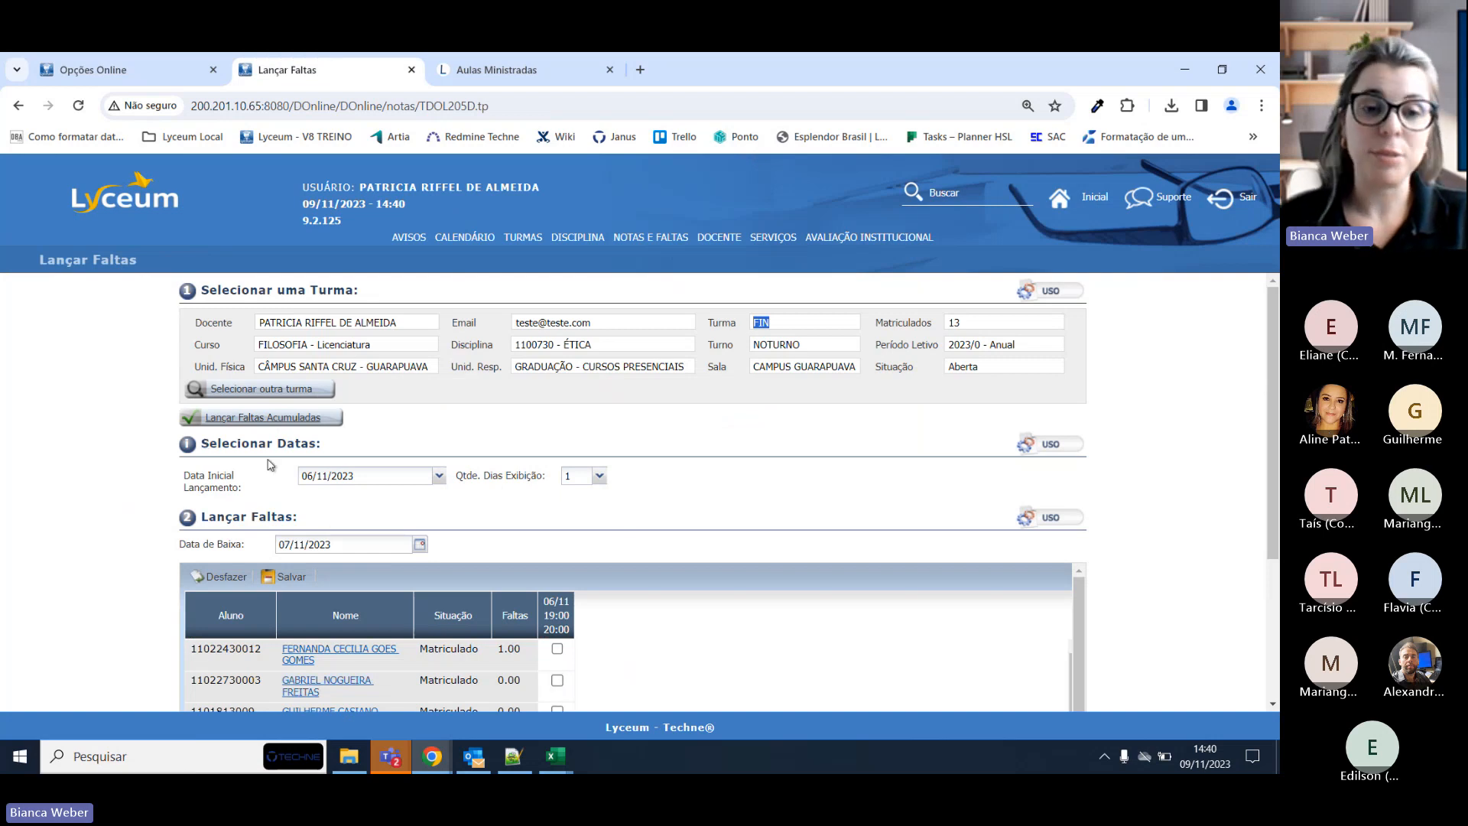
Set Lançar Faltas to start 06/11/2023 with Qtde. Dias Exibição of 10.
click(439, 476)
click(447, 489)
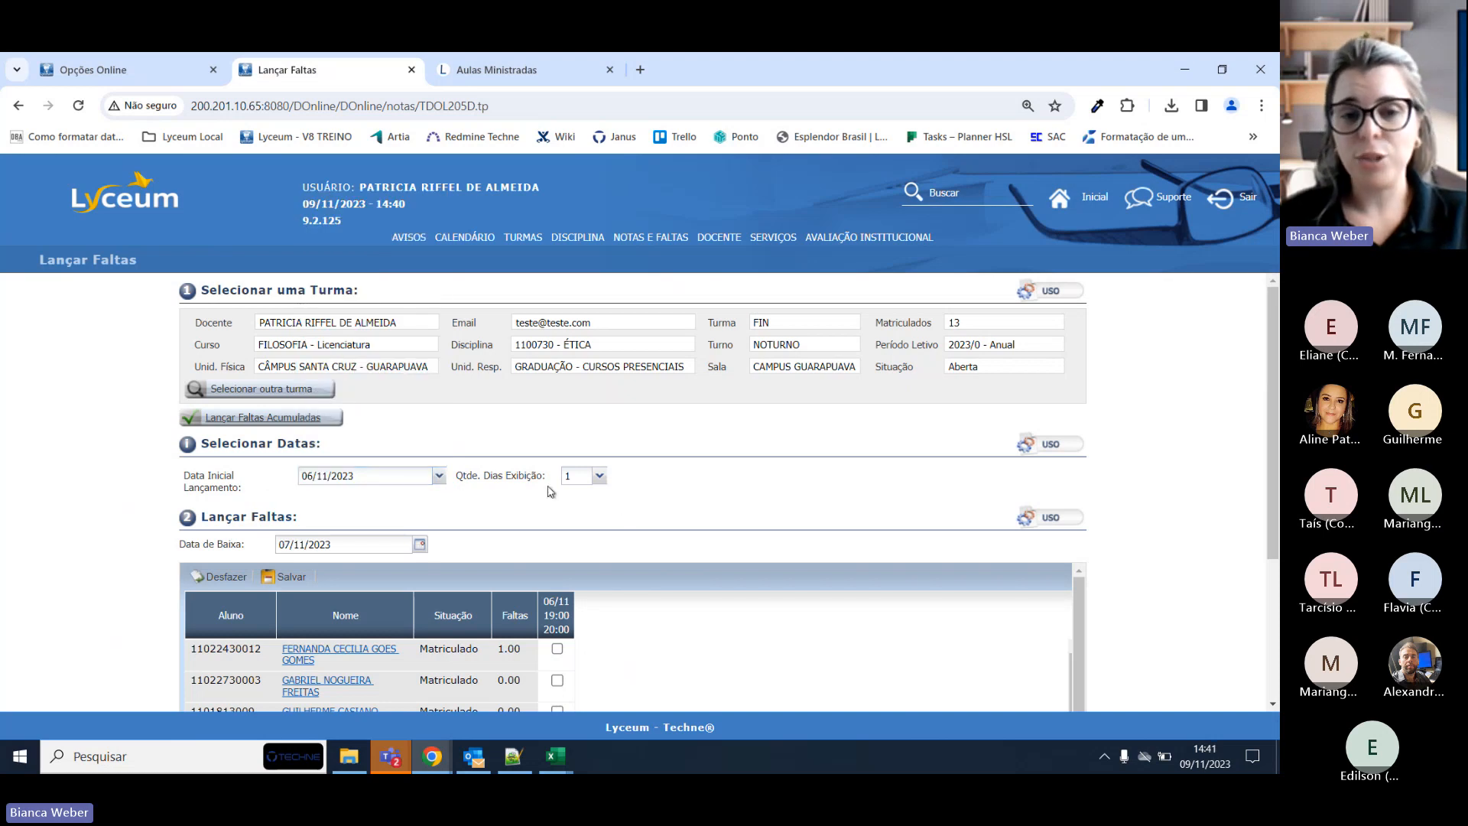
click(600, 476)
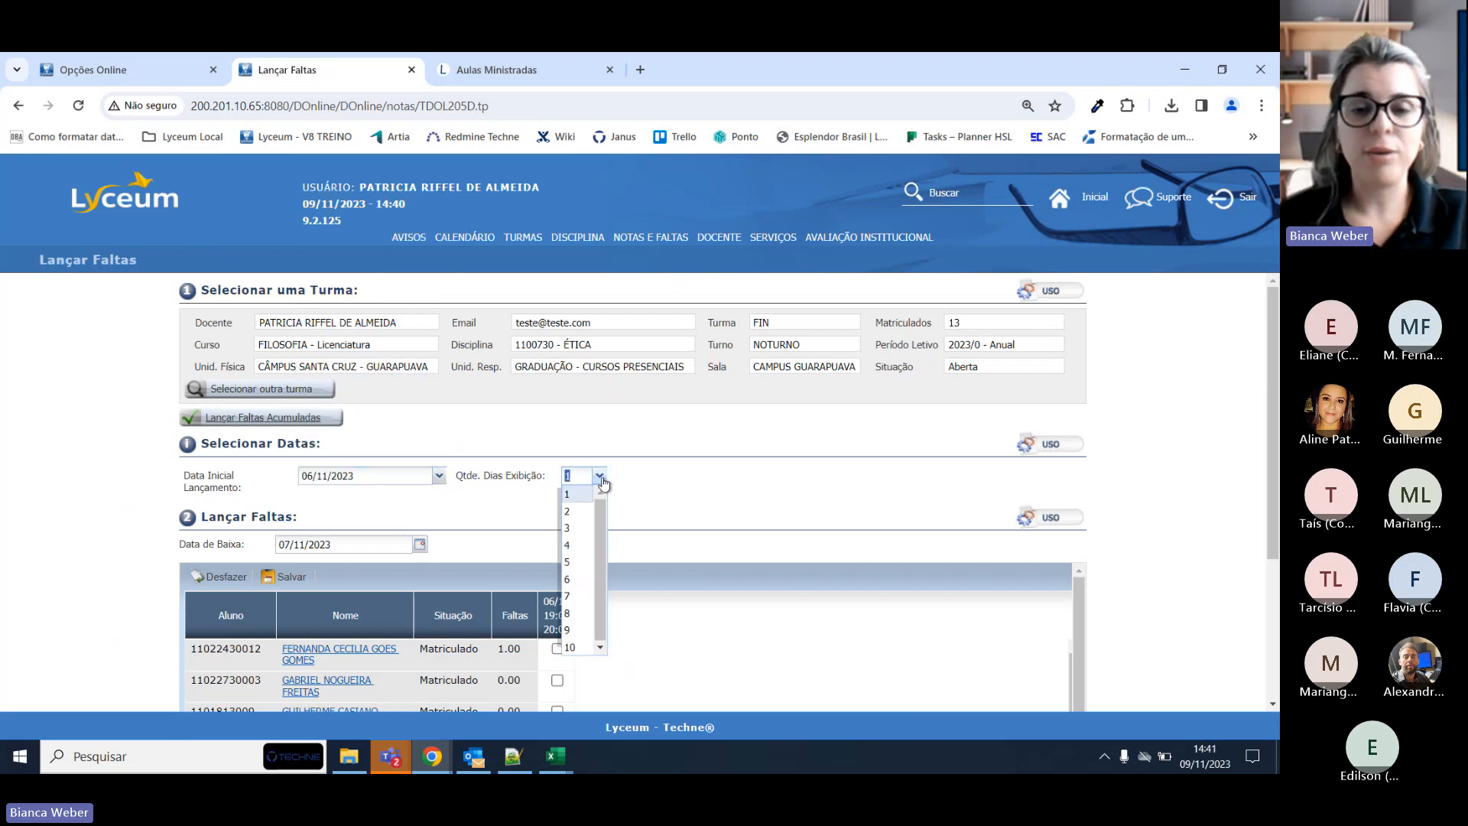
click(584, 513)
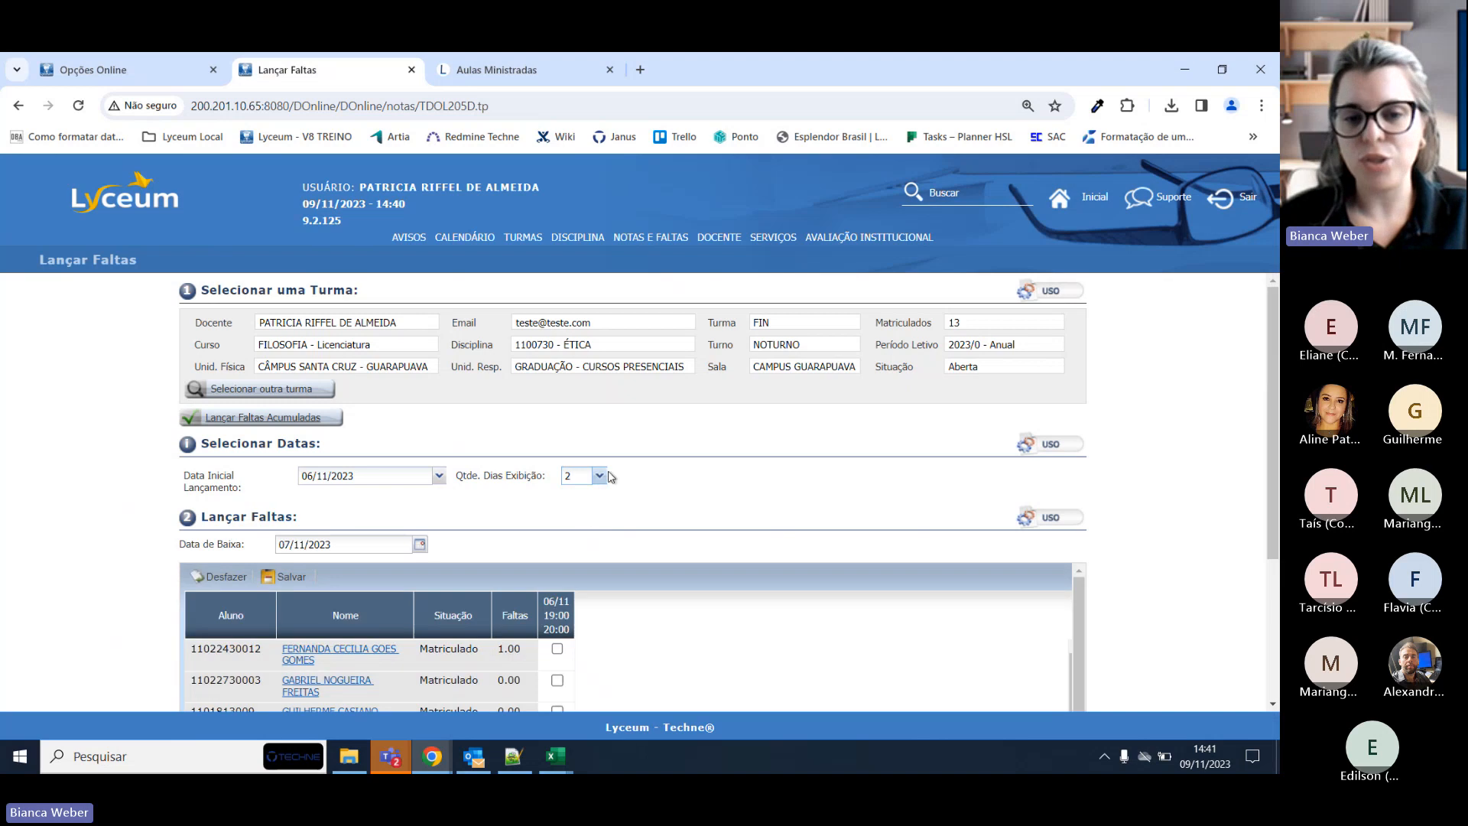
click(600, 476)
click(575, 647)
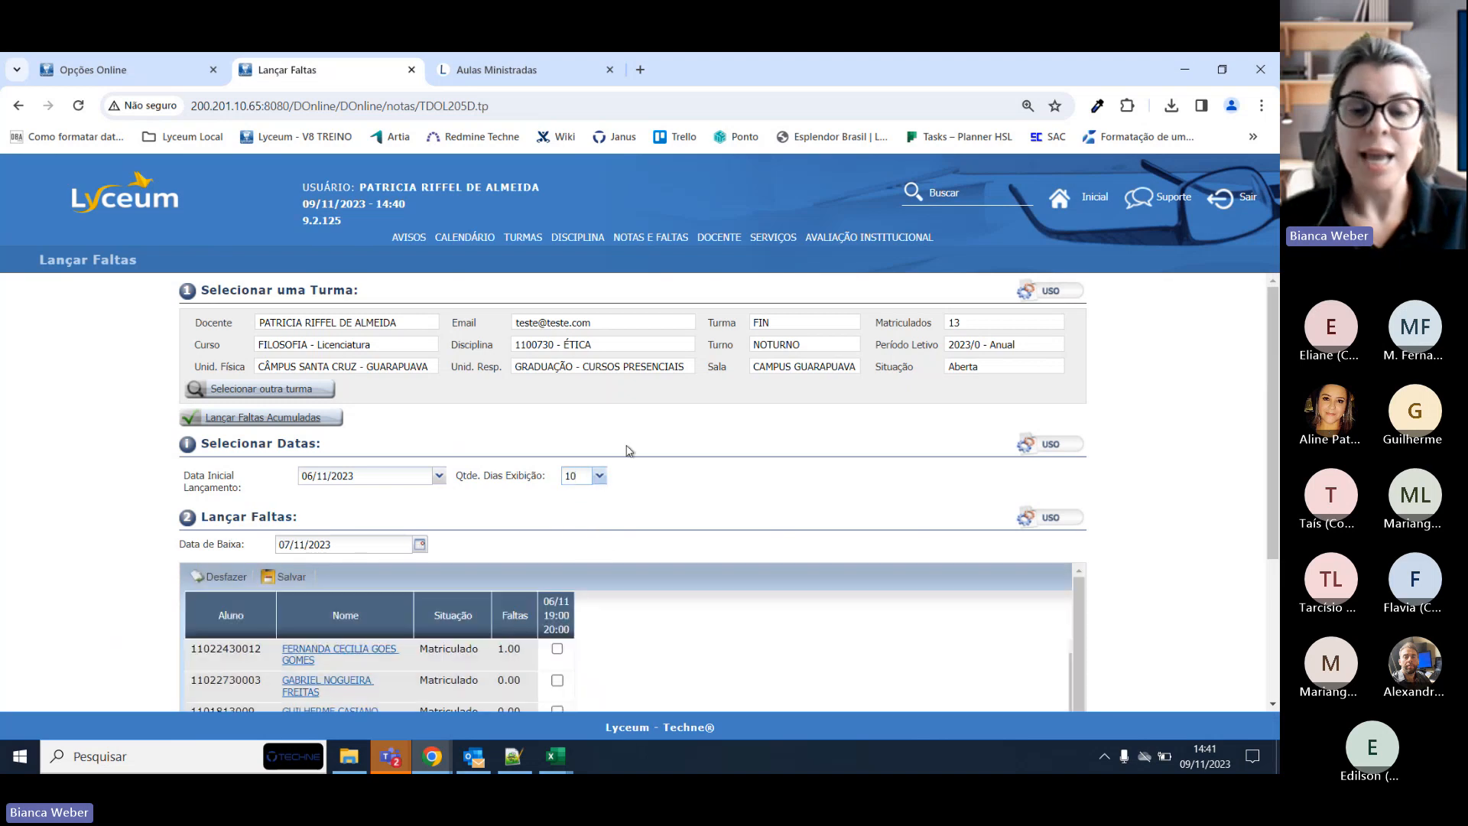
drag(546, 475, 455, 477)
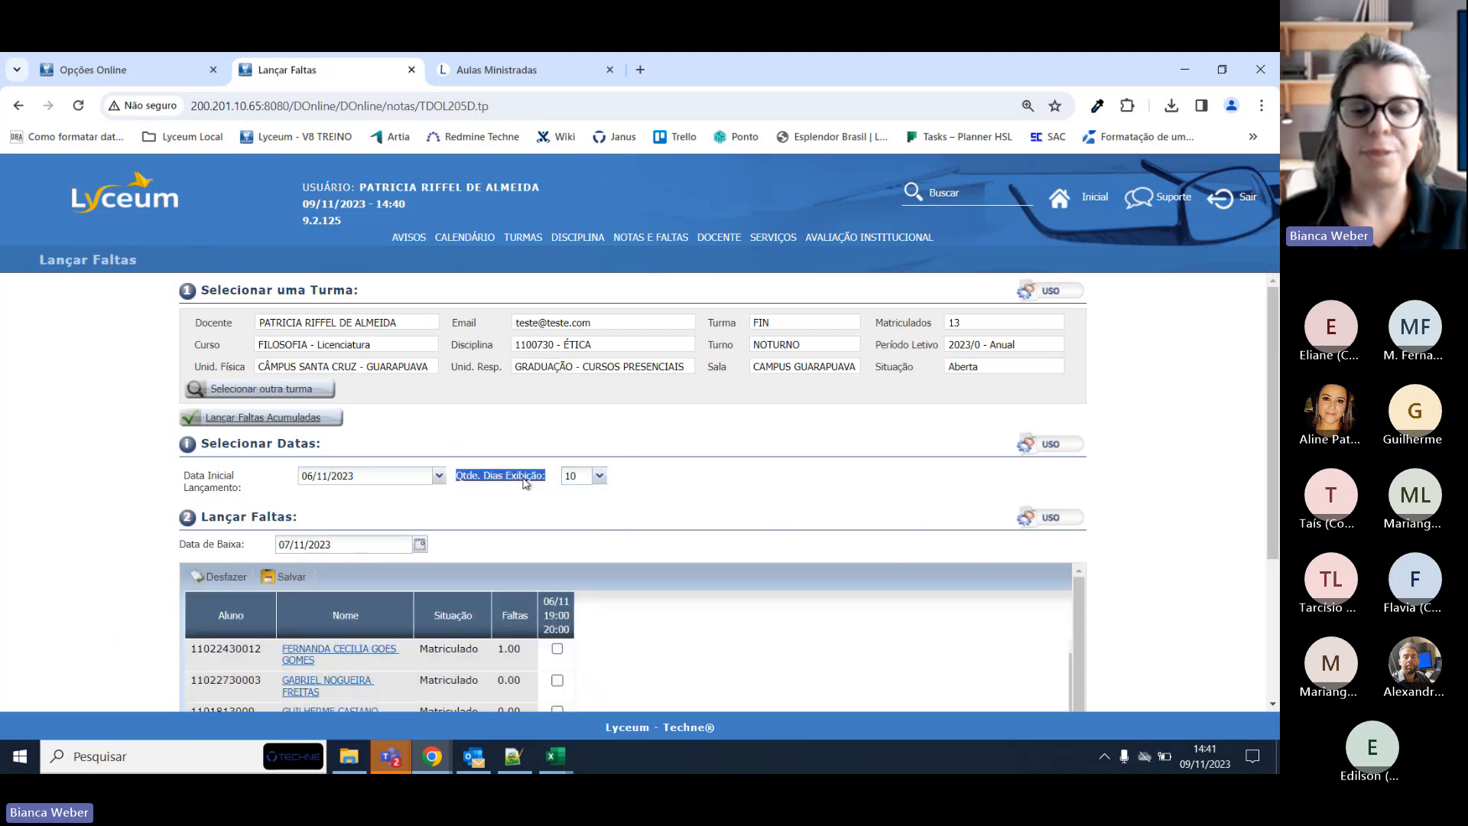
Compare with the daily-absences days setting in Opções Online, then return to Lançar Faltas.
click(111, 70)
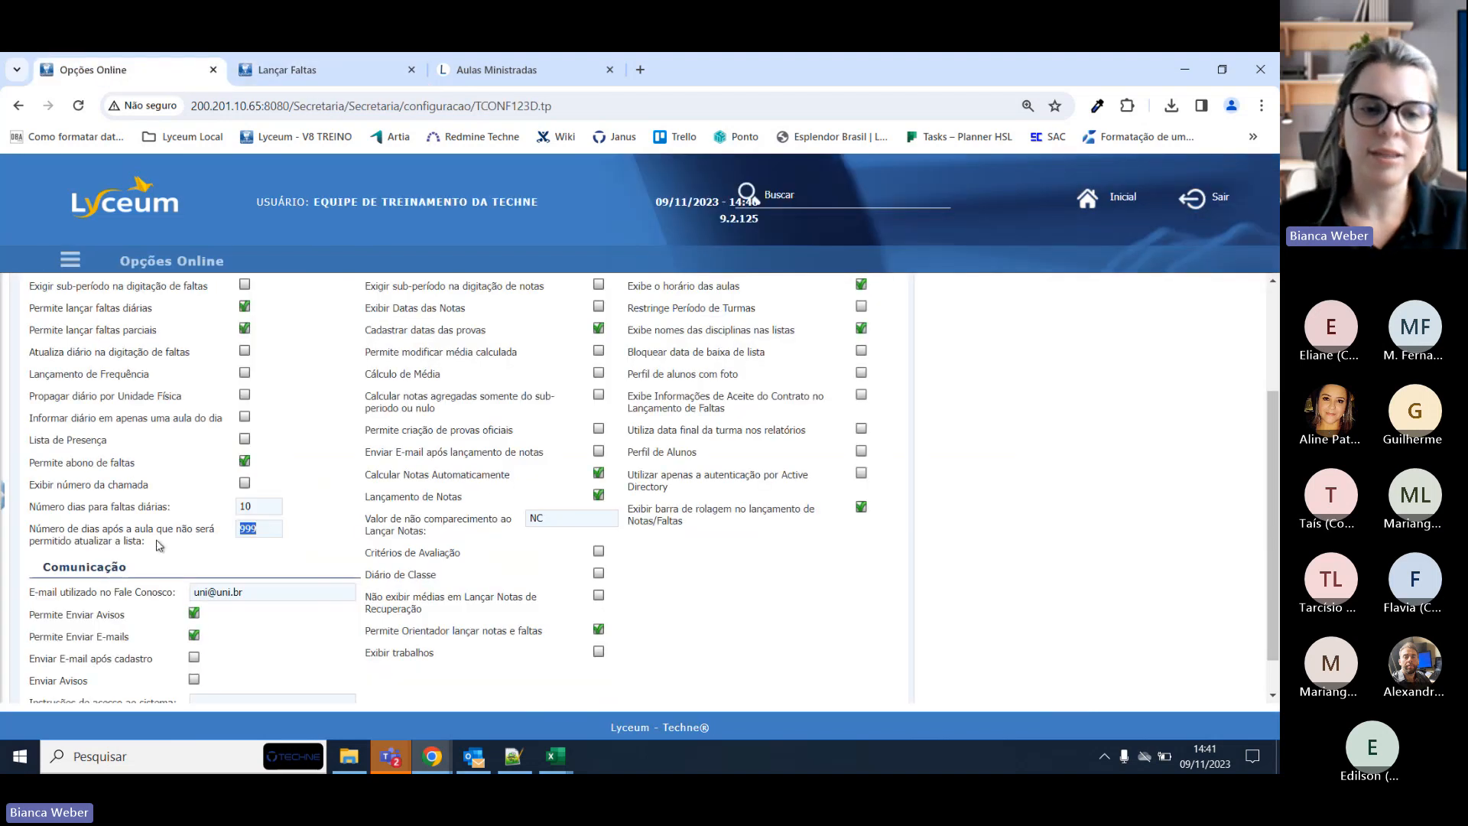
scroll(161, 546, up, 3)
drag(120, 261, 233, 268)
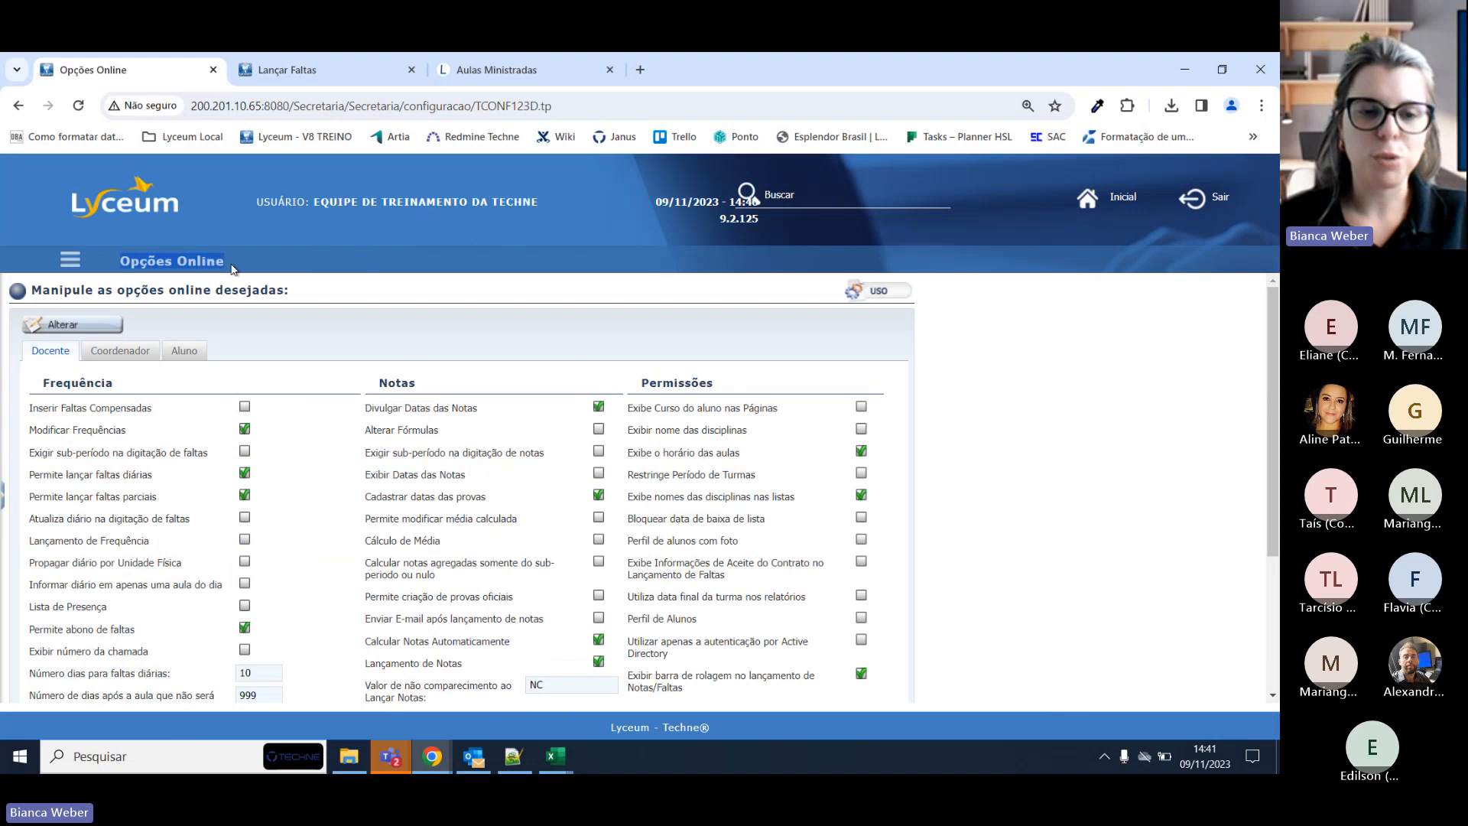
double_click(148, 674)
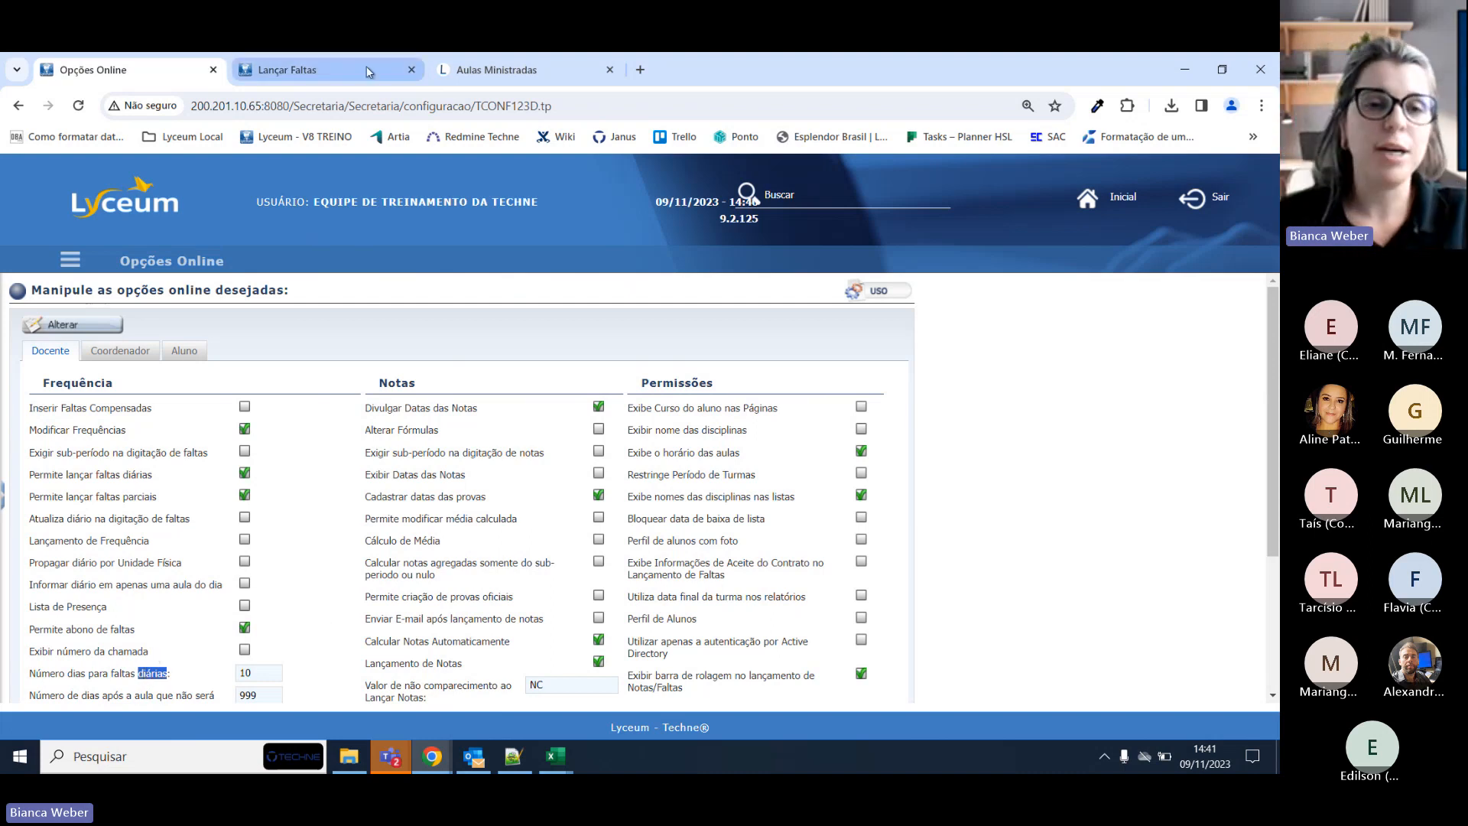
click(308, 83)
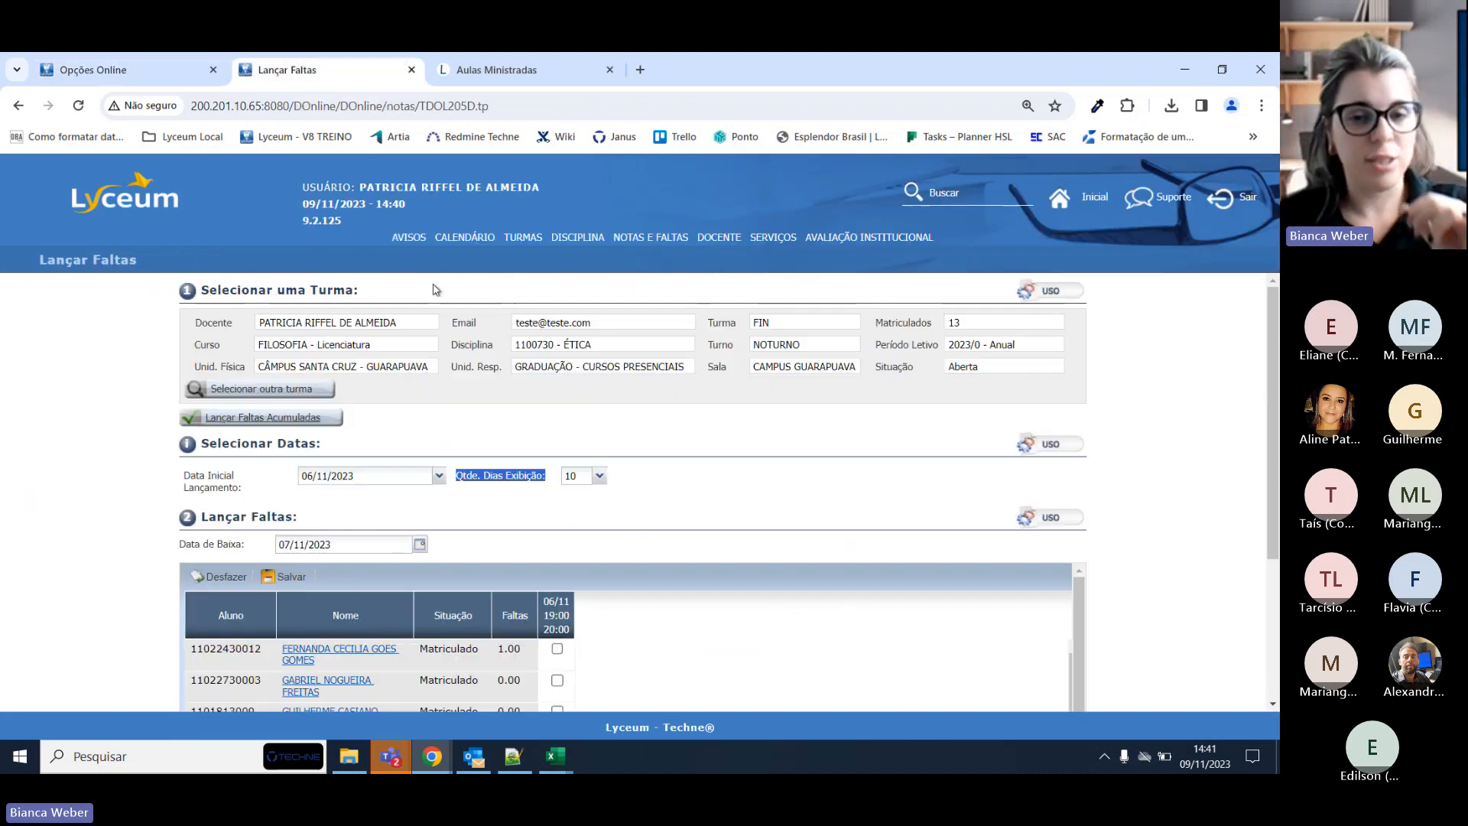
Set the absence grid to 3 days starting from 23/10/2023.
click(600, 477)
click(600, 477)
click(600, 477)
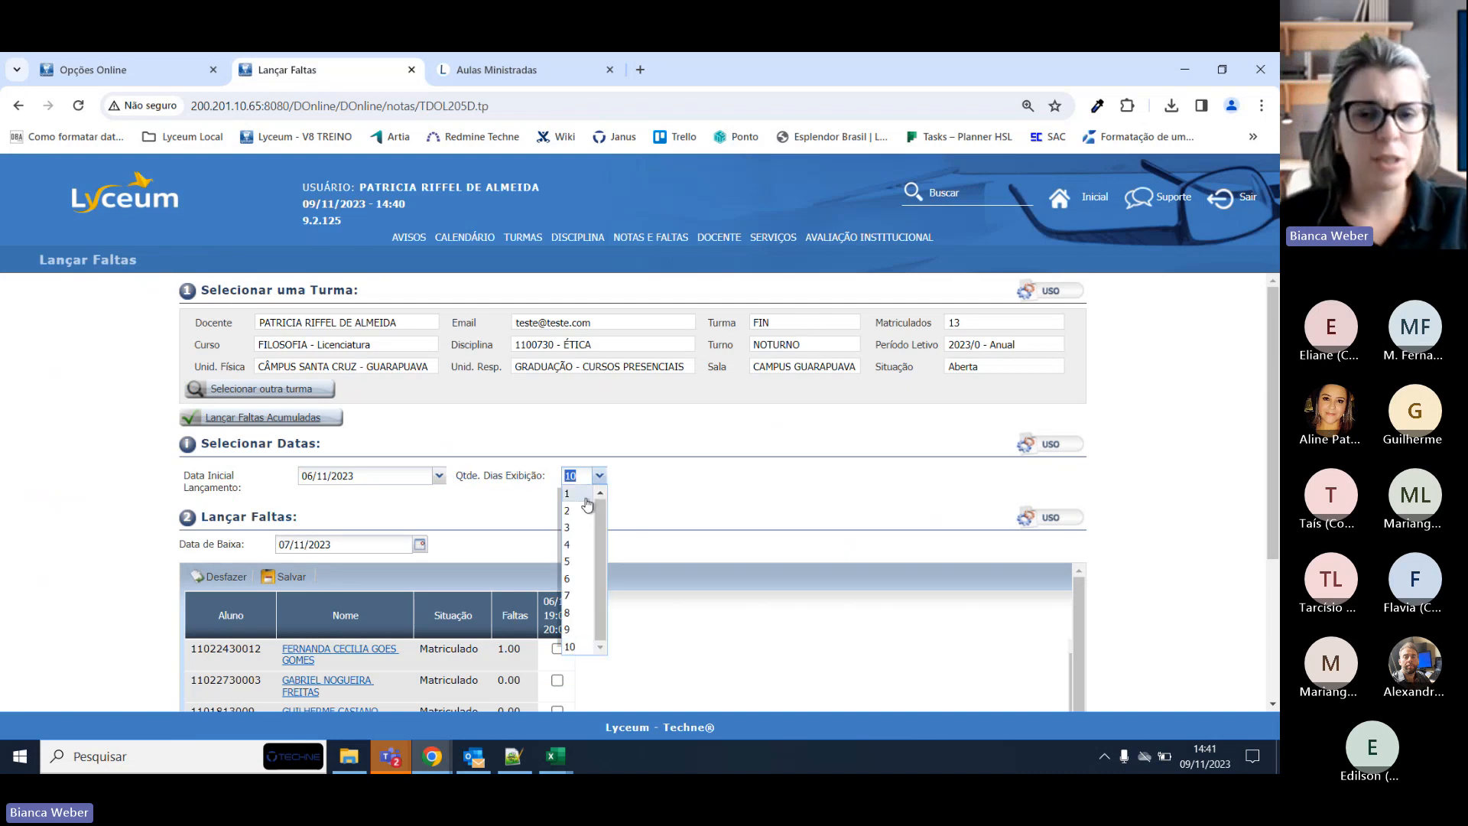
click(579, 527)
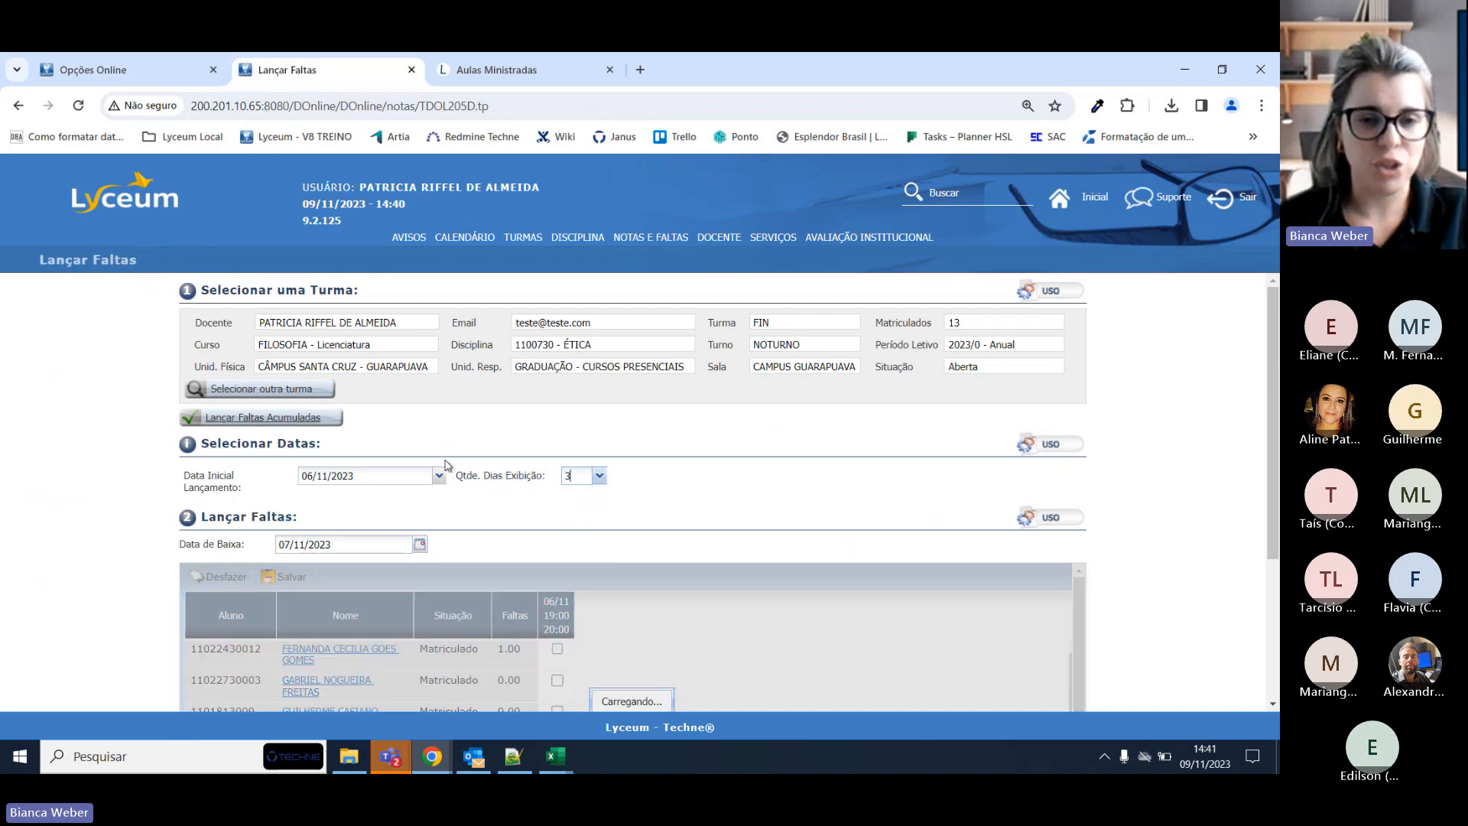
click(438, 478)
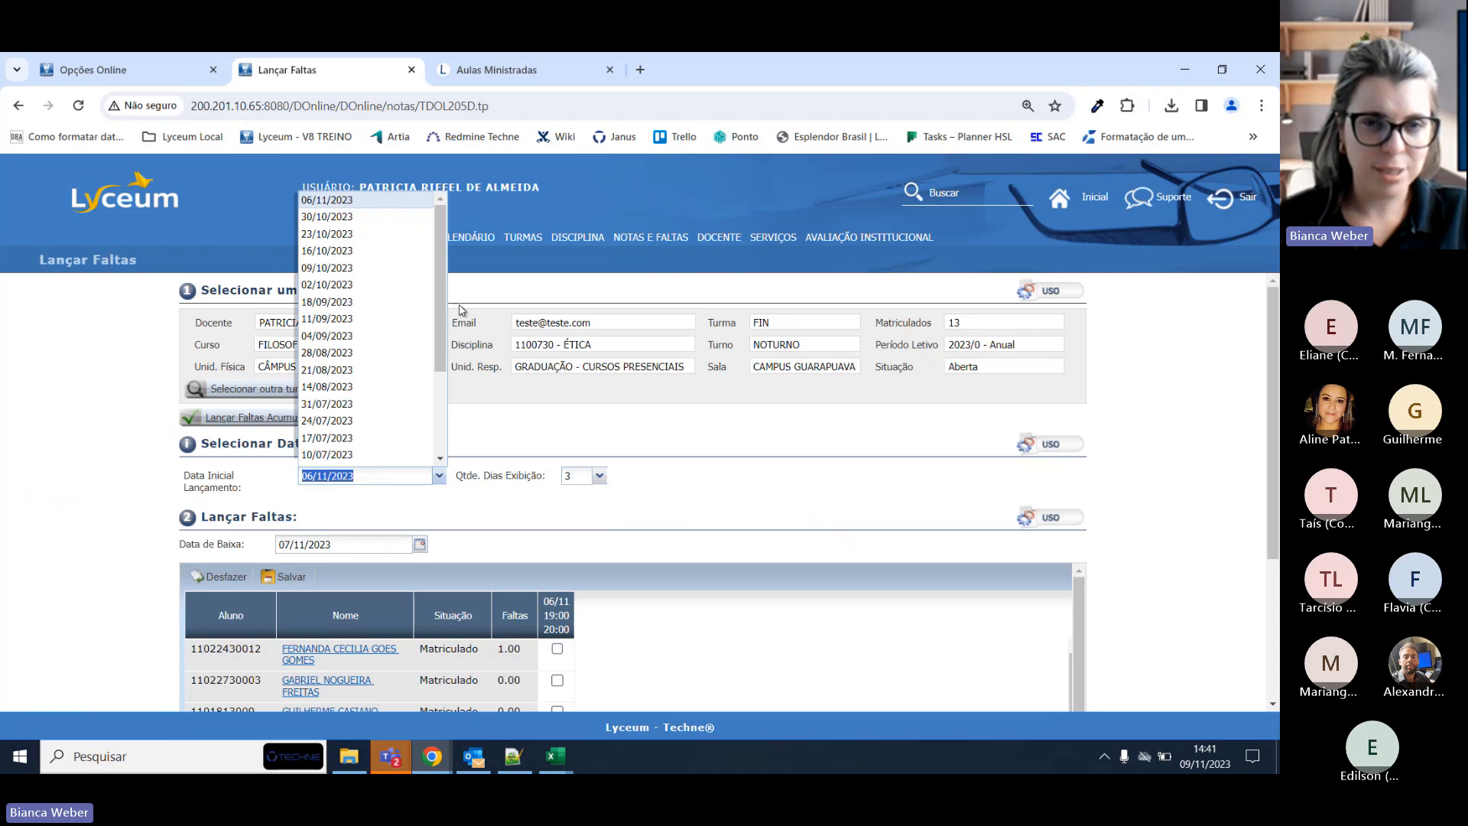
click(398, 216)
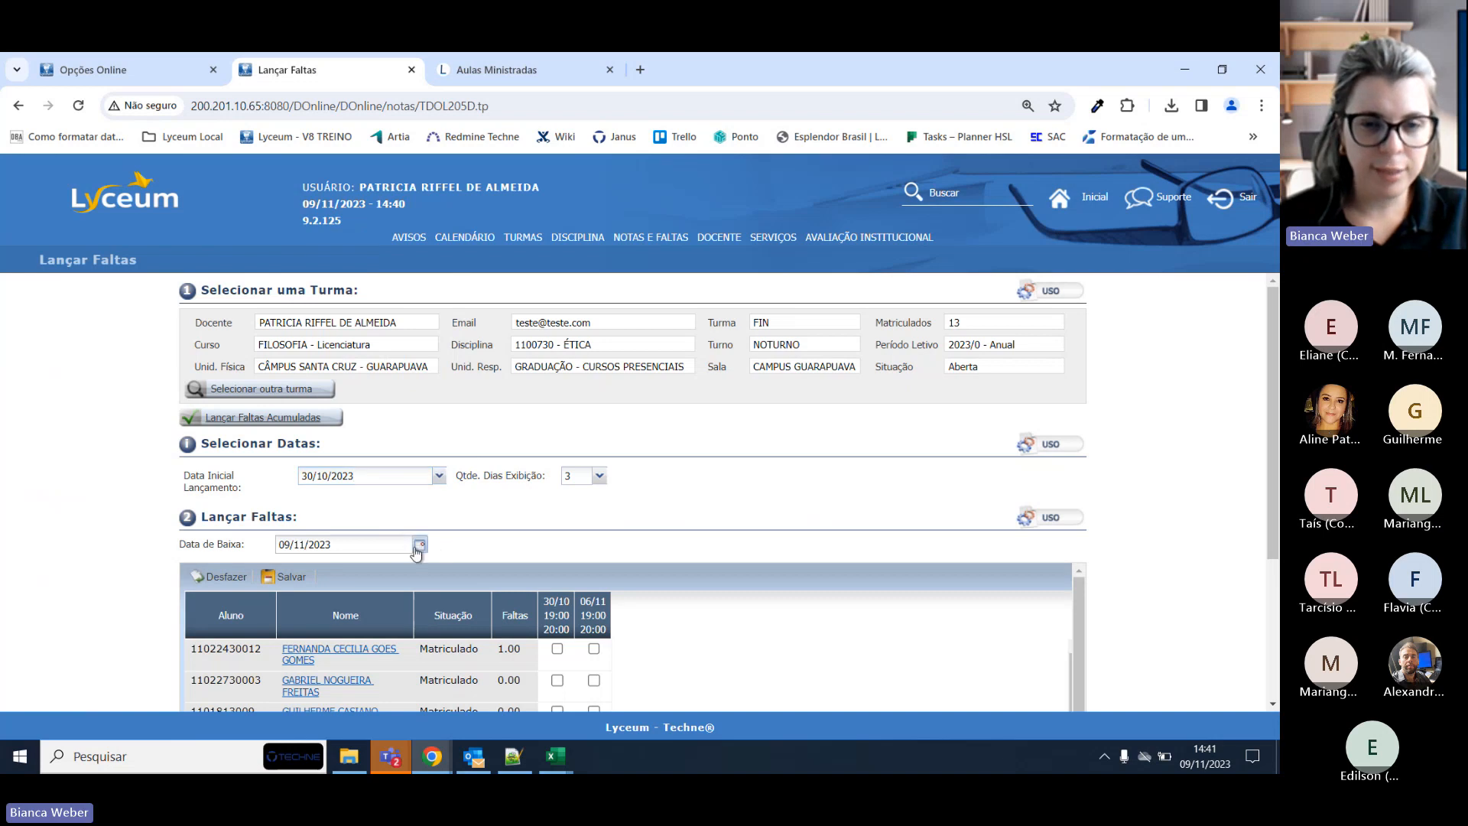
click(419, 544)
click(440, 476)
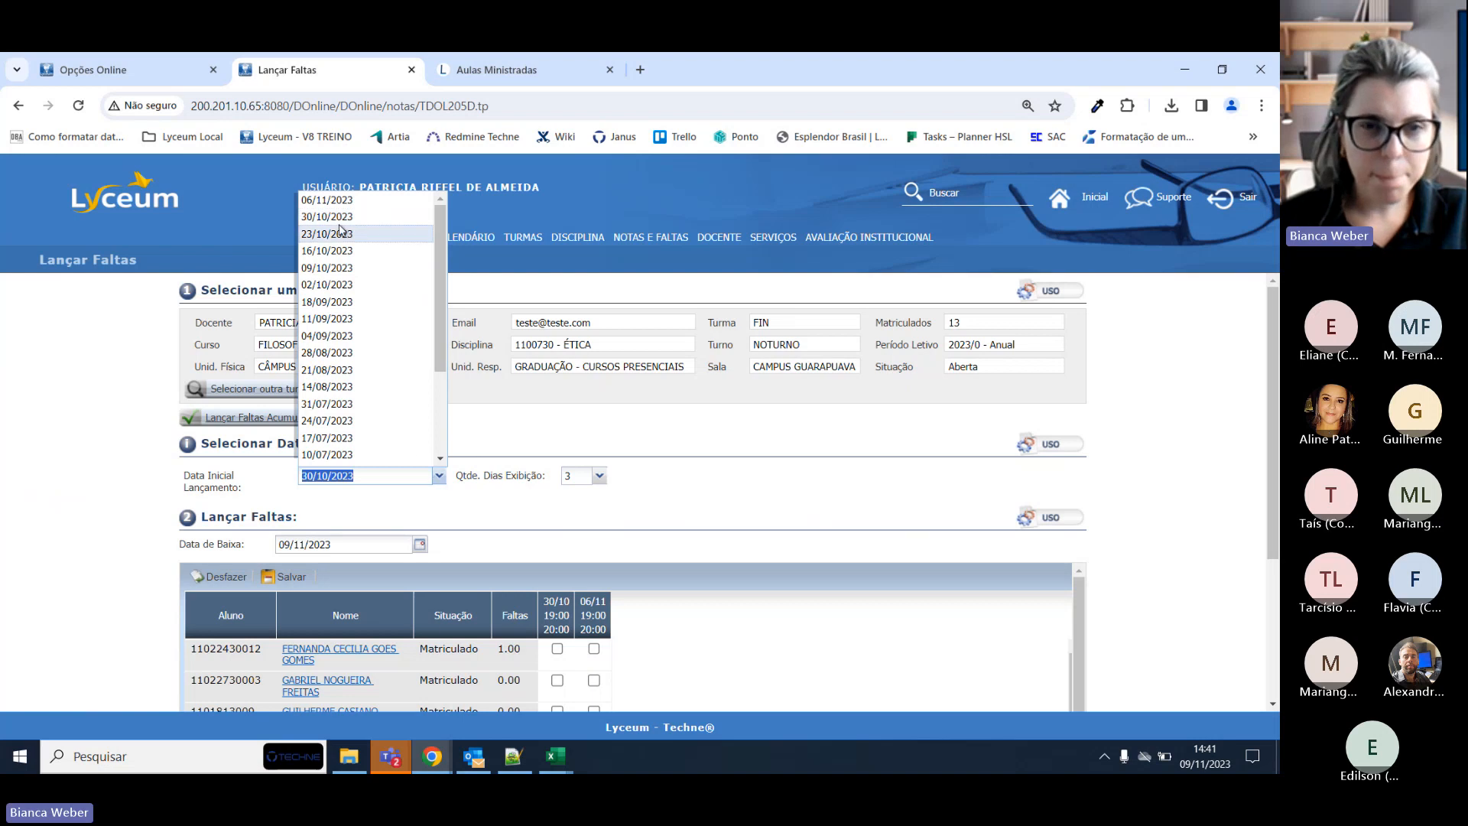
click(338, 234)
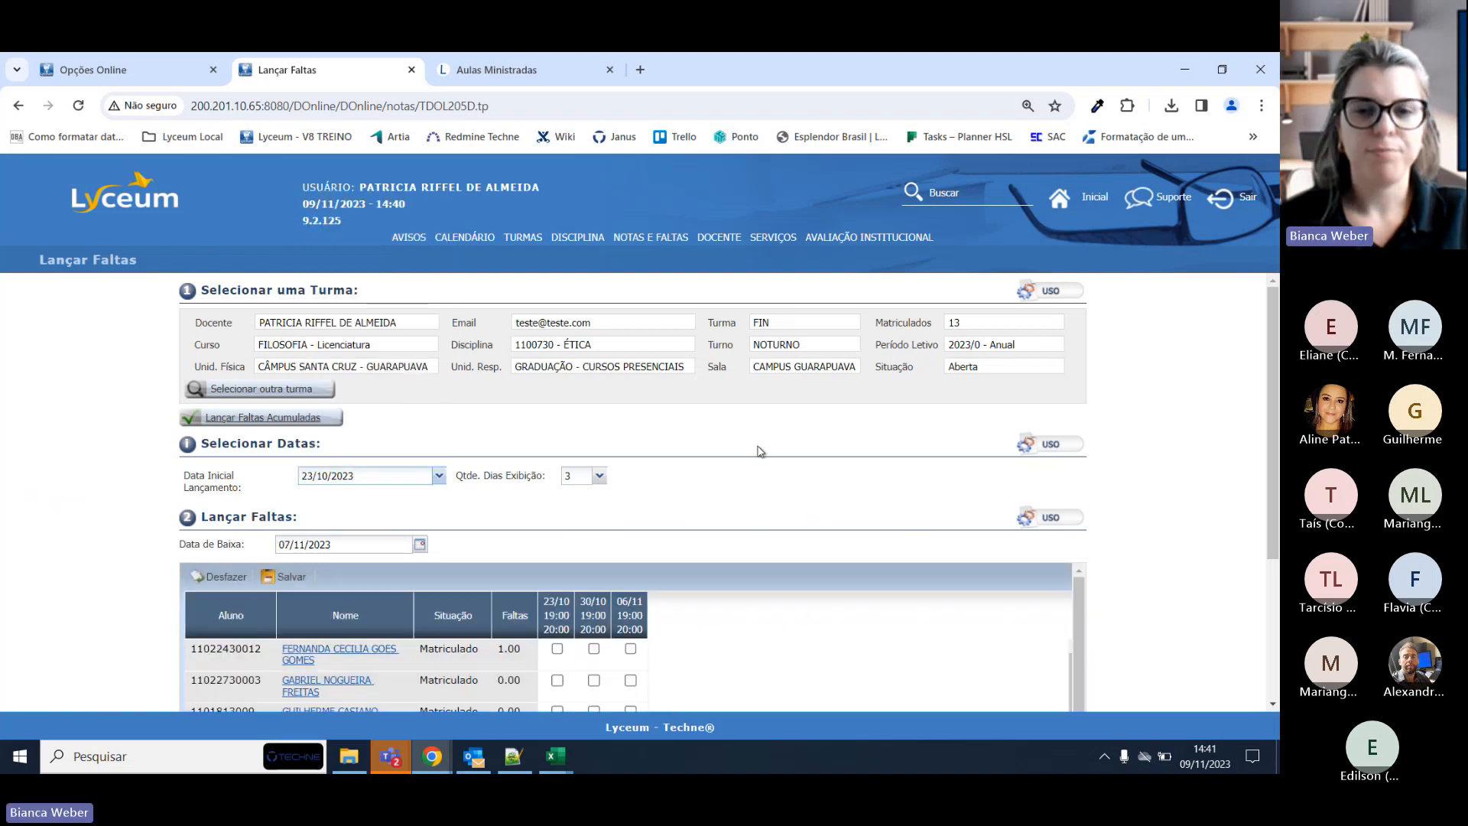
Check the Data de Baixa date of 07/11/2023 on the Lançar Faltas page.
scroll(761, 453, down, 3)
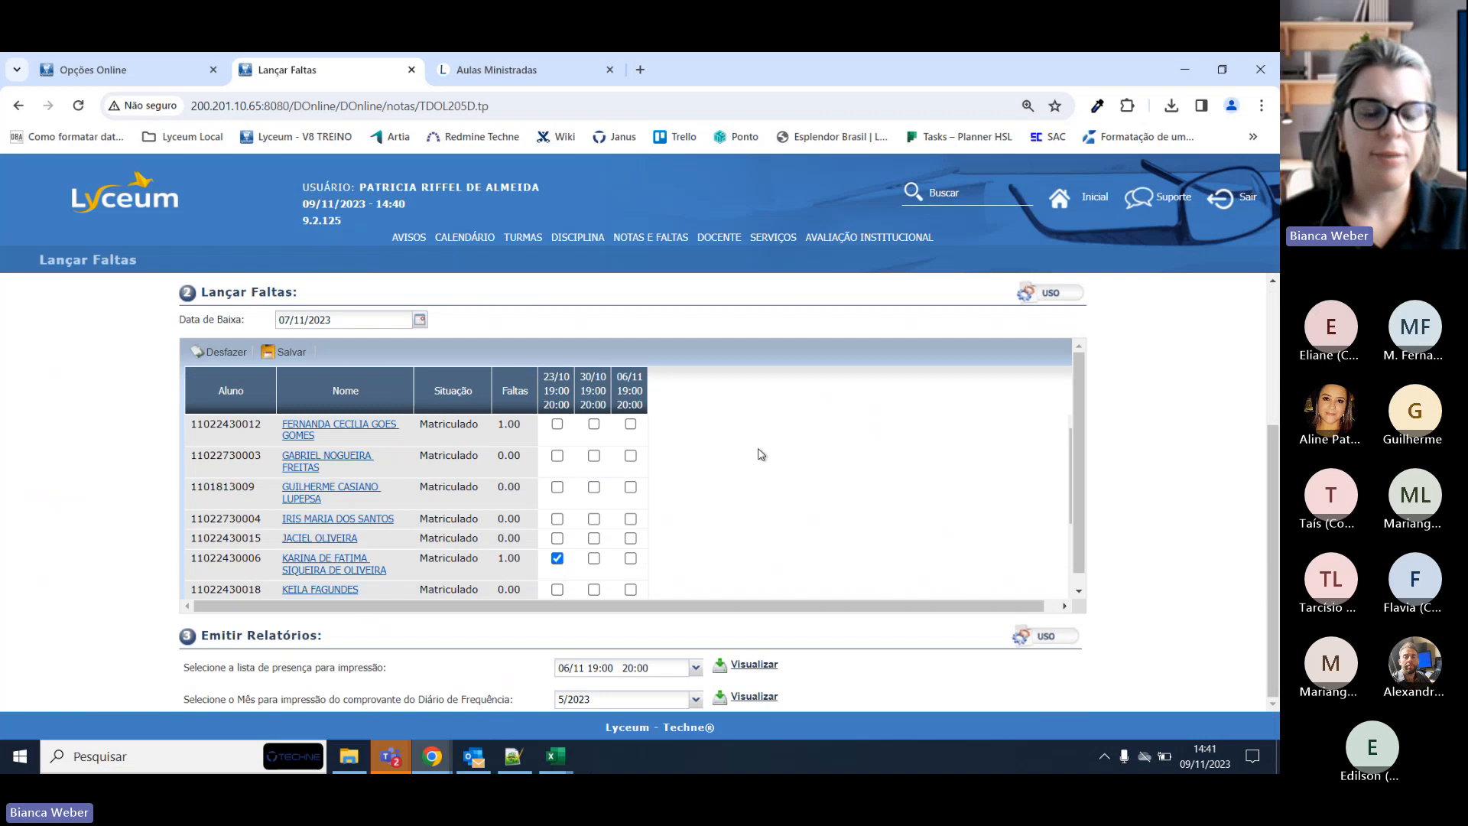
scroll(761, 454, up, 3)
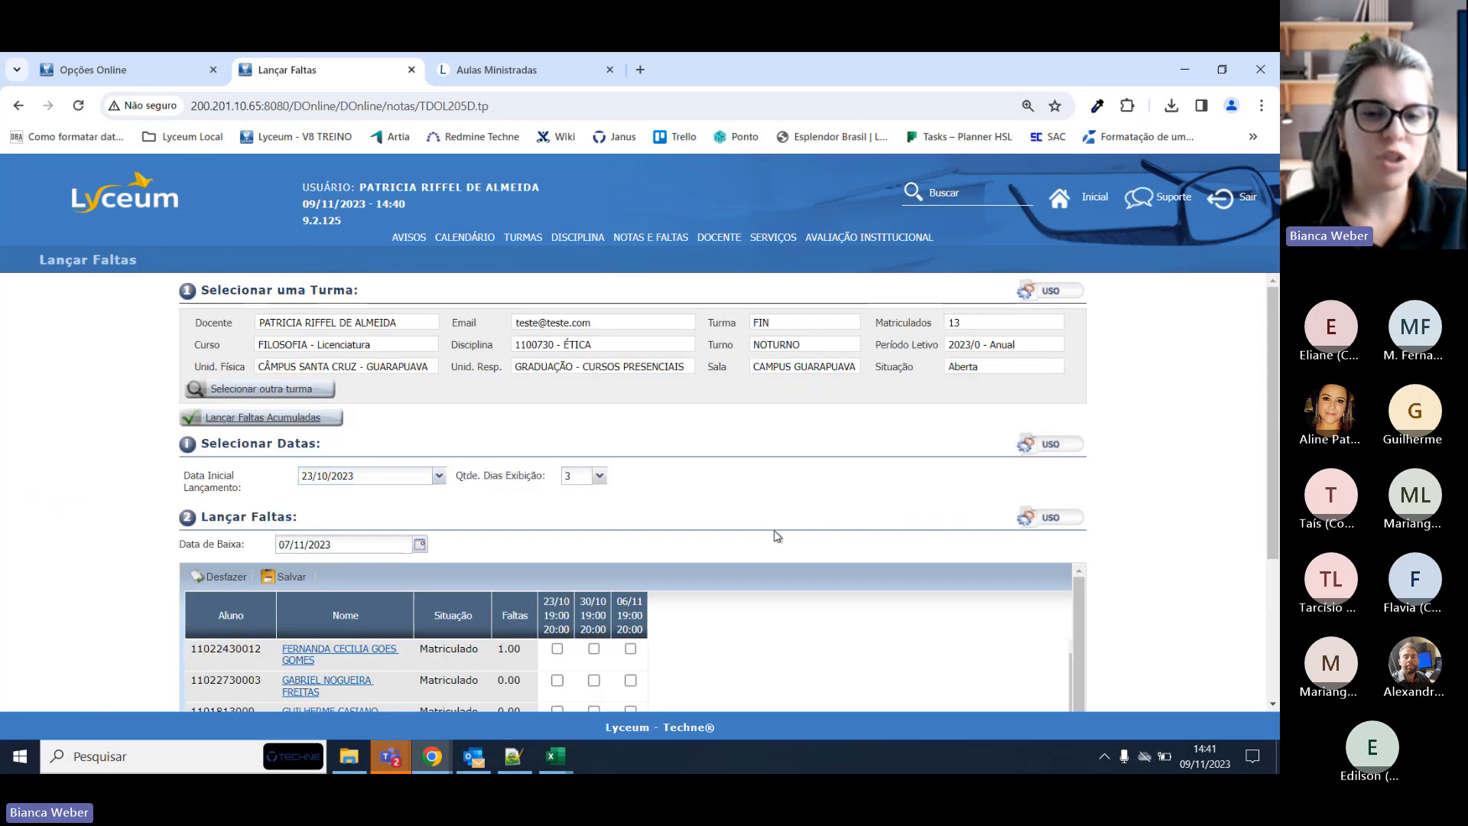
scroll(774, 531, down, 3)
scroll(851, 559, up, 2)
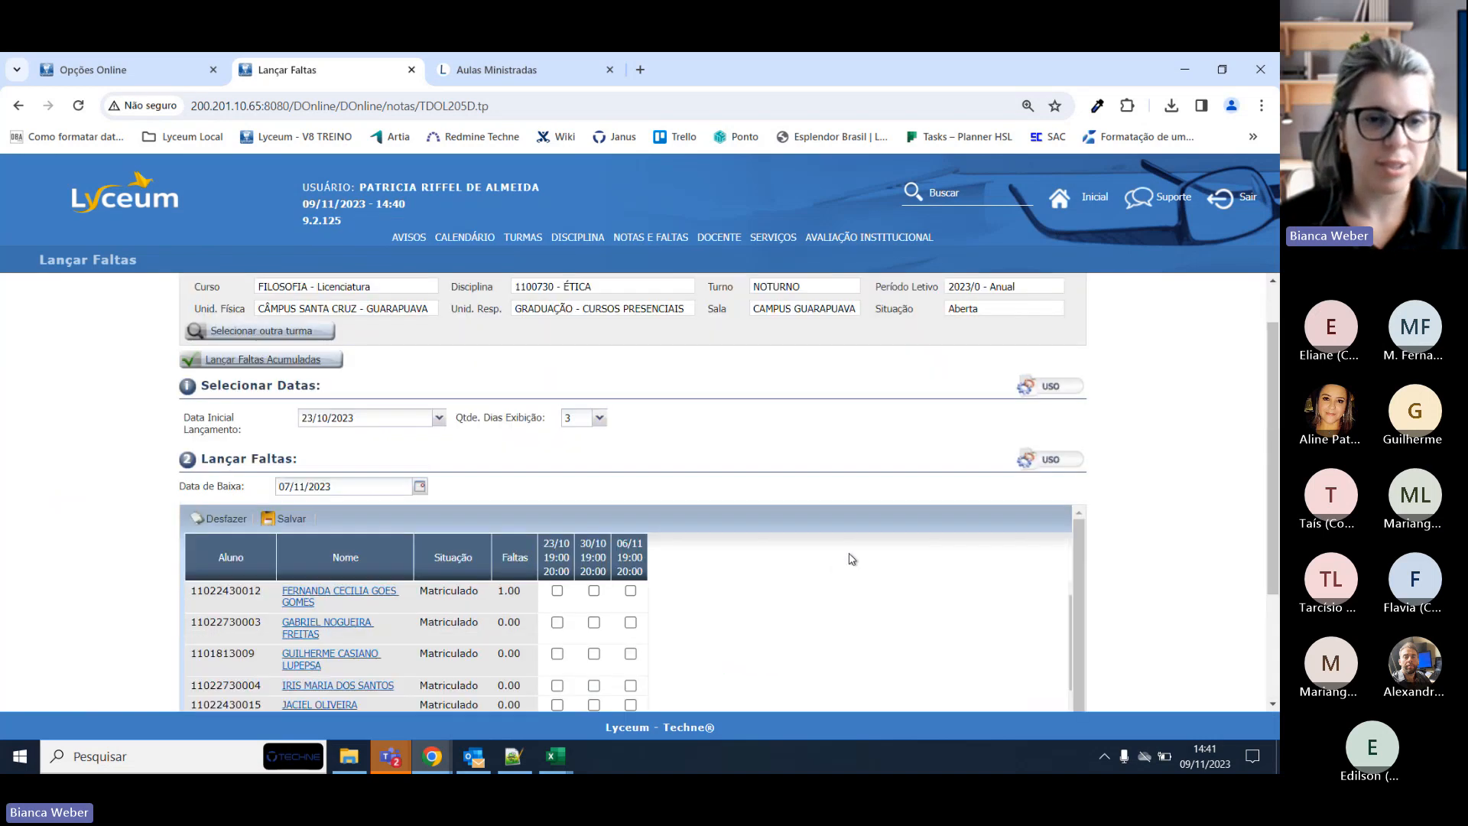
drag(179, 483, 230, 483)
click(498, 485)
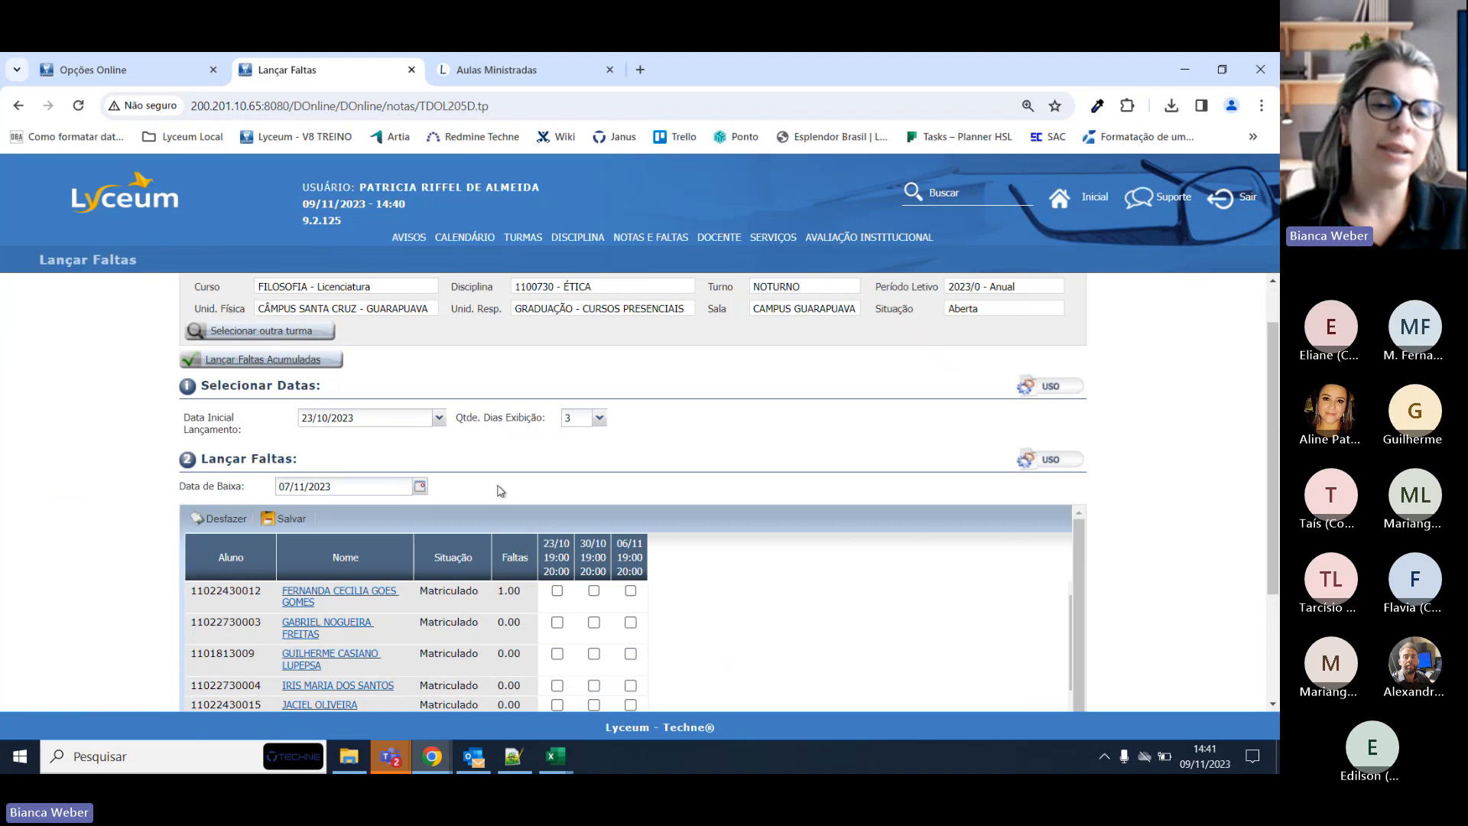
double_click(498, 486)
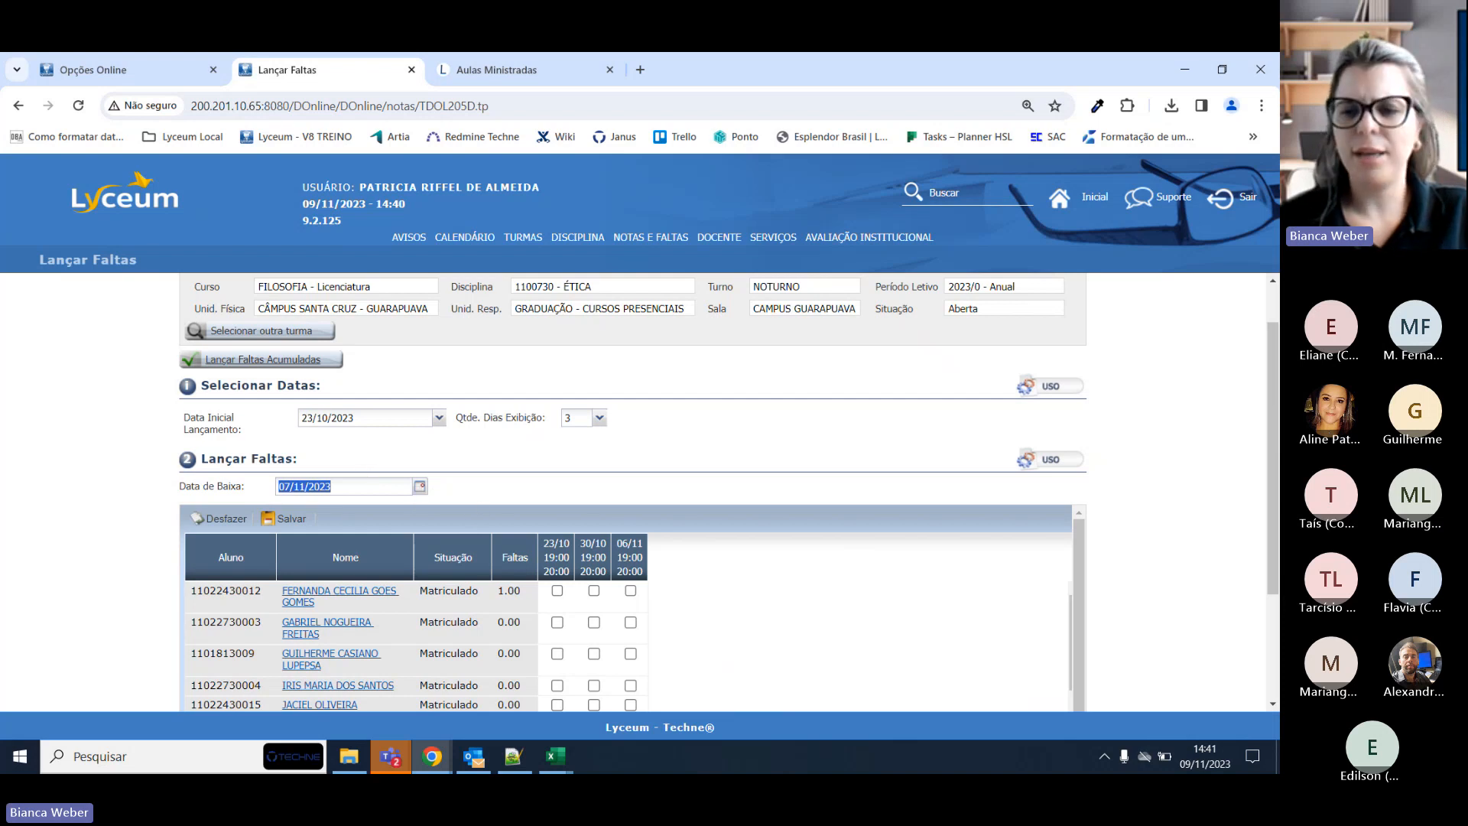
scroll(1121, 549, up, 1)
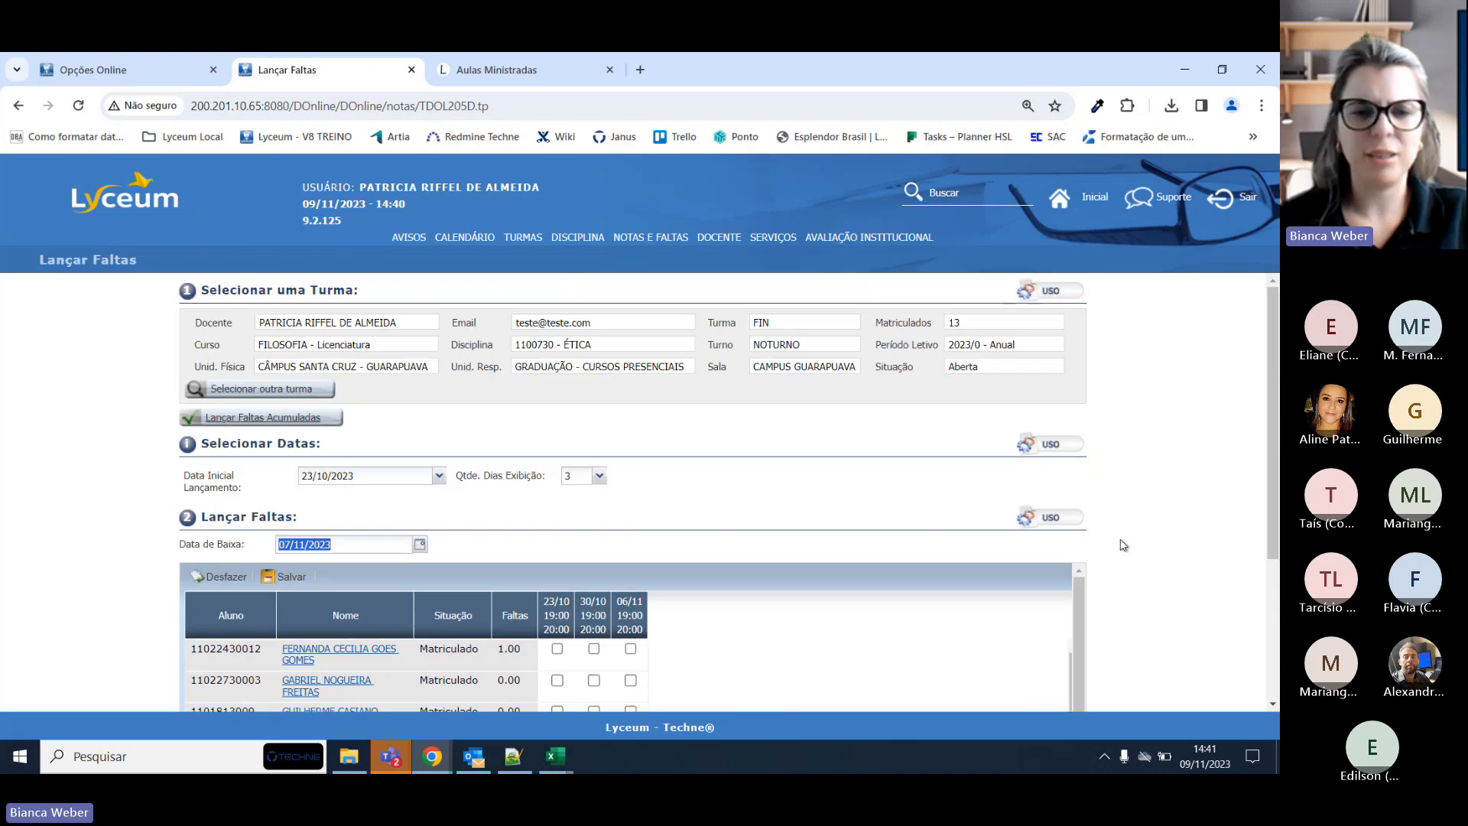
double_click(352, 545)
triple_click(352, 545)
click(429, 476)
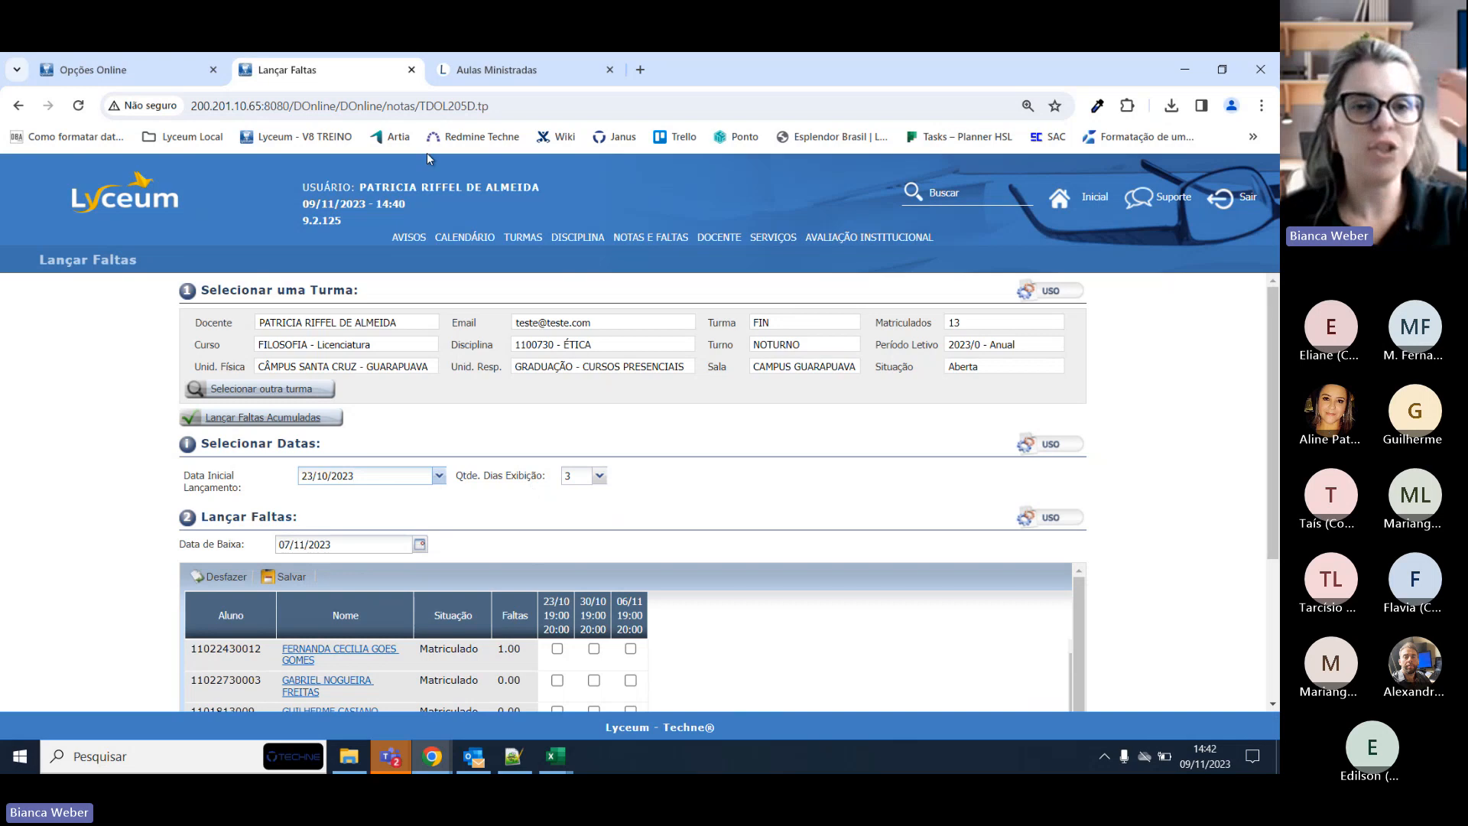
Point out the lista update setting back in Opções Online.
click(146, 68)
scroll(163, 289, down, 1)
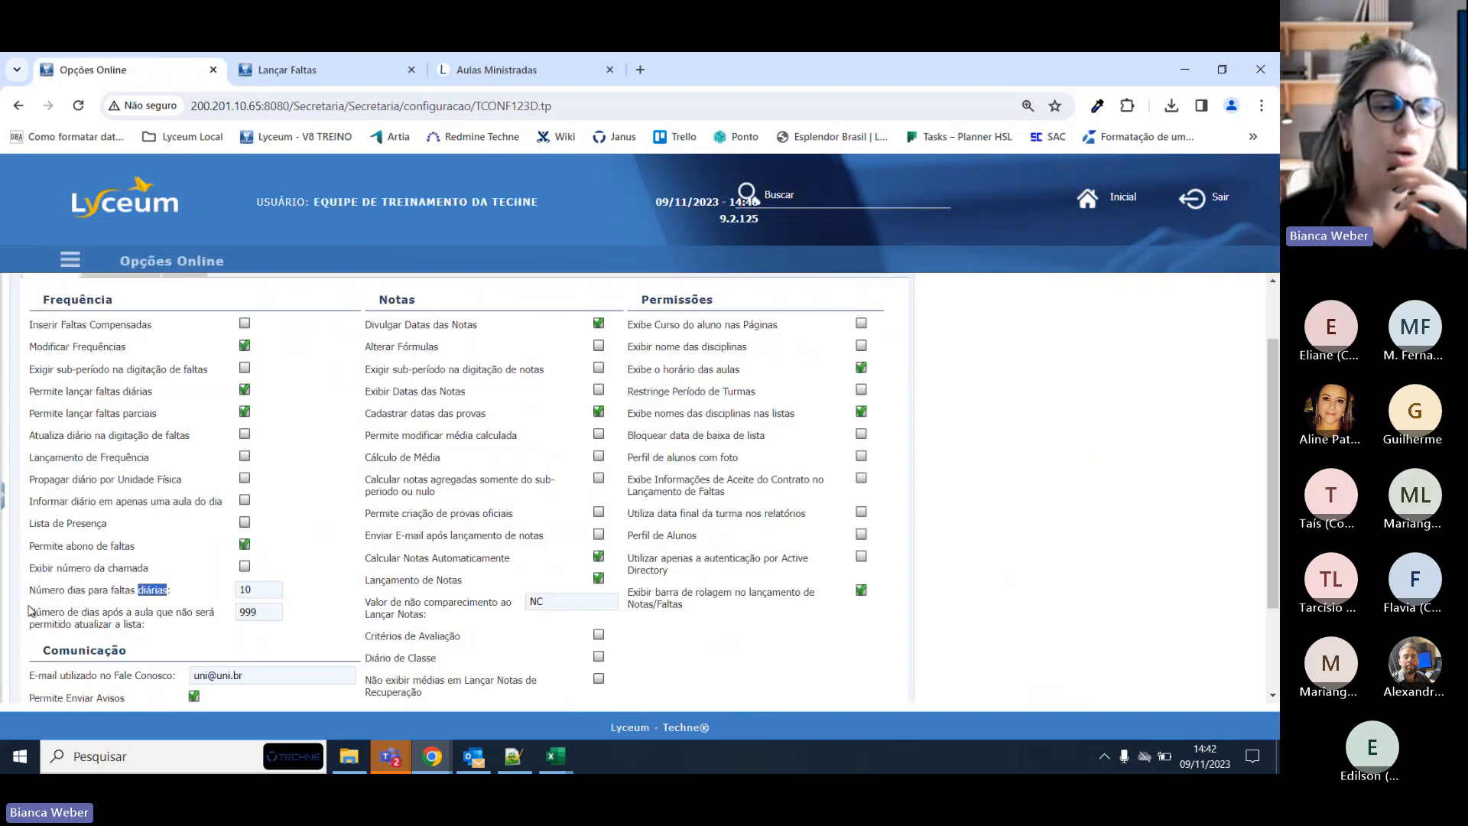
double_click(132, 624)
triple_click(129, 625)
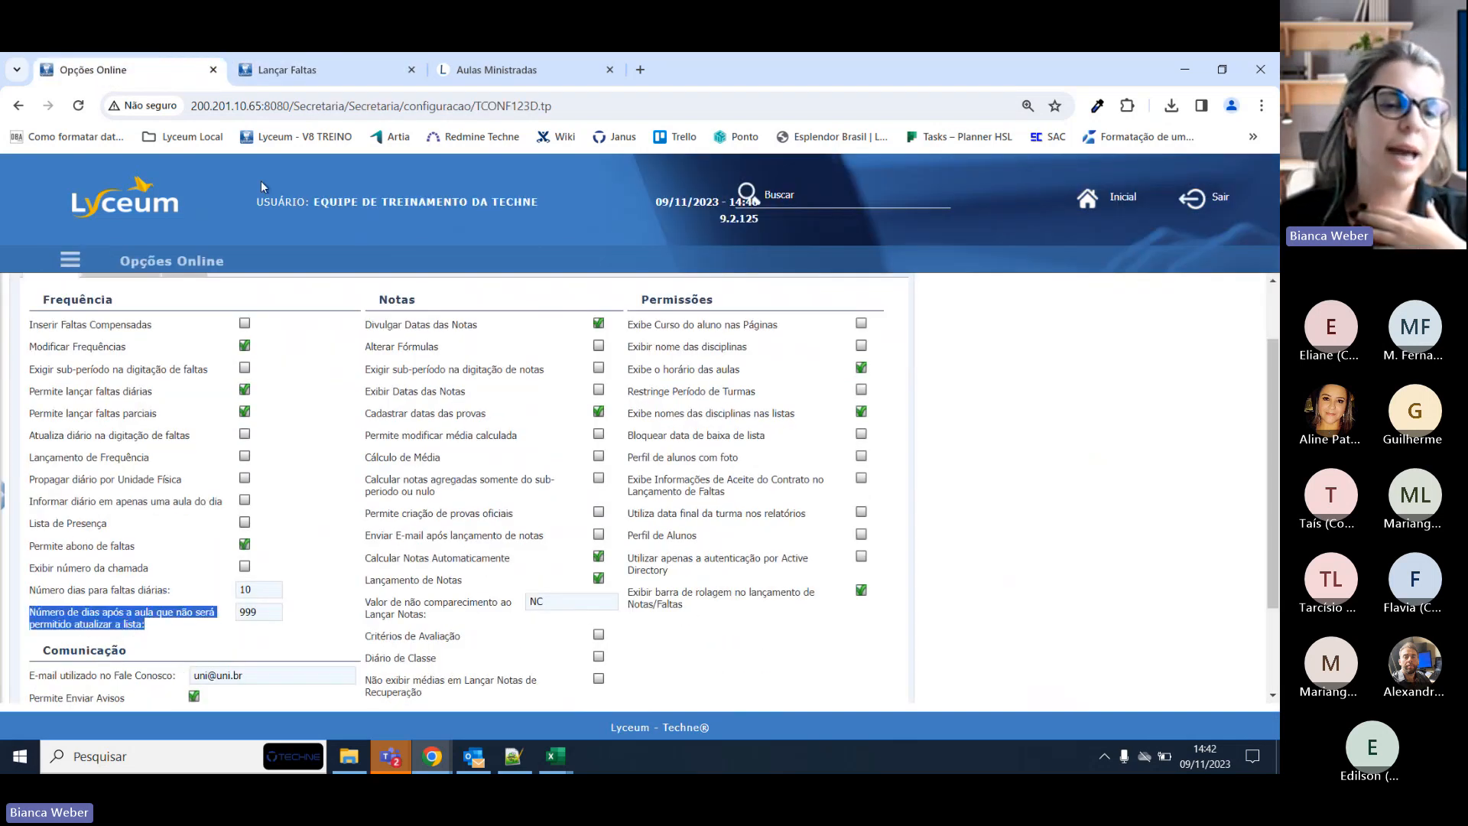
click(337, 63)
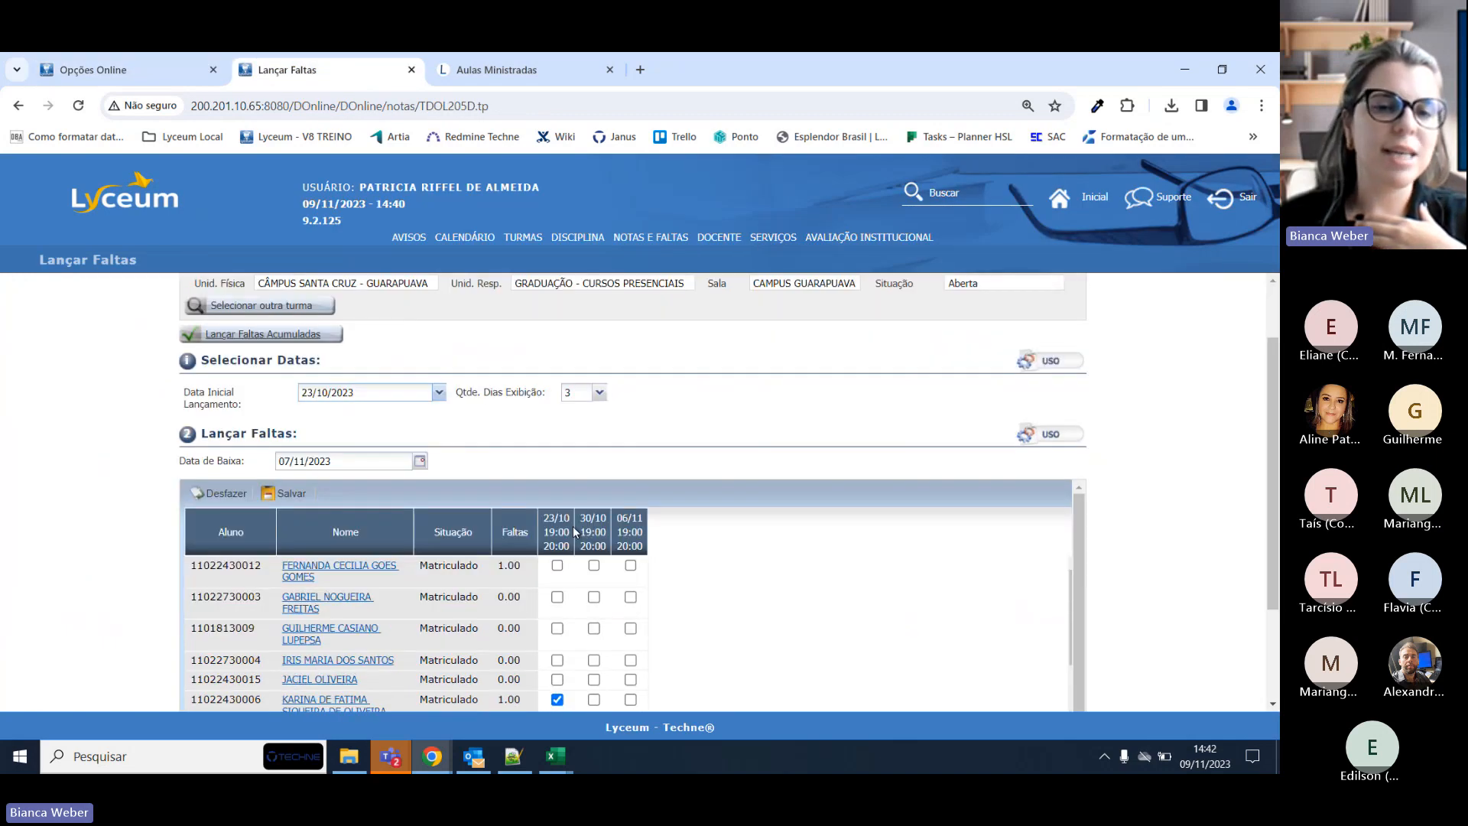
scroll(572, 526, down, 1)
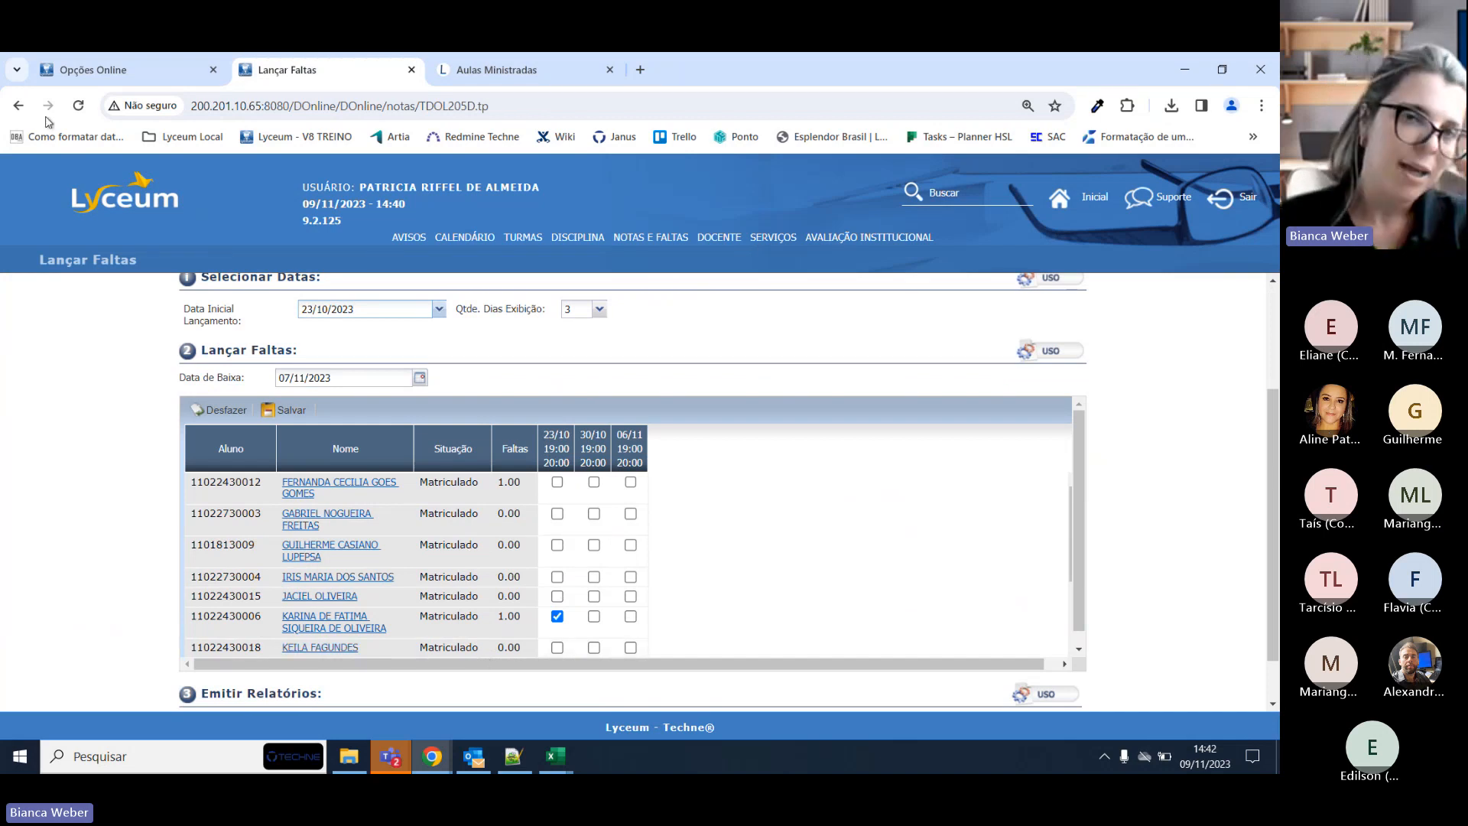
click(115, 70)
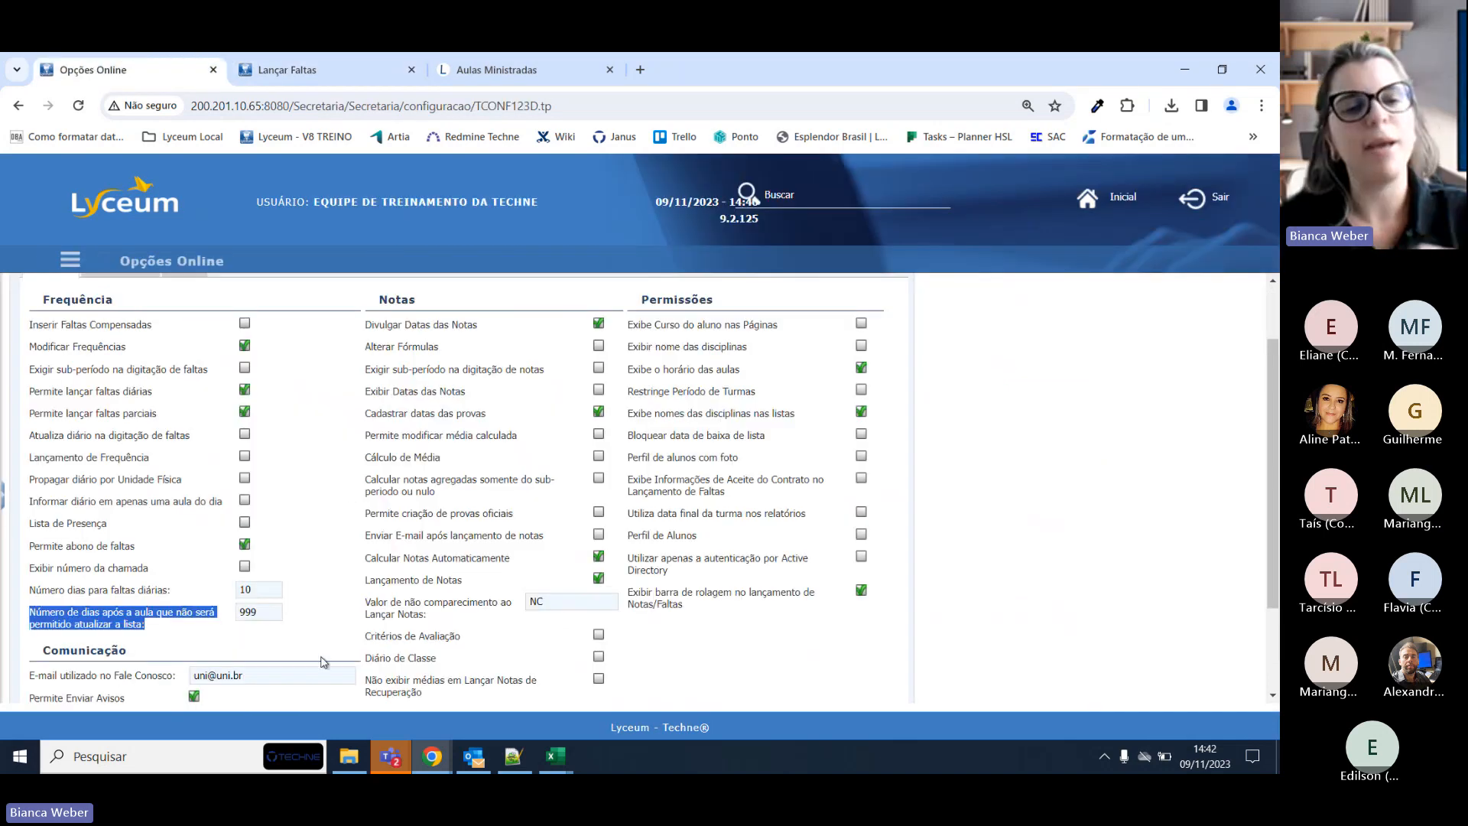
double_click(273, 619)
Mark the second student absent on 23/10 in Lançar Faltas and save with Sim.
click(334, 70)
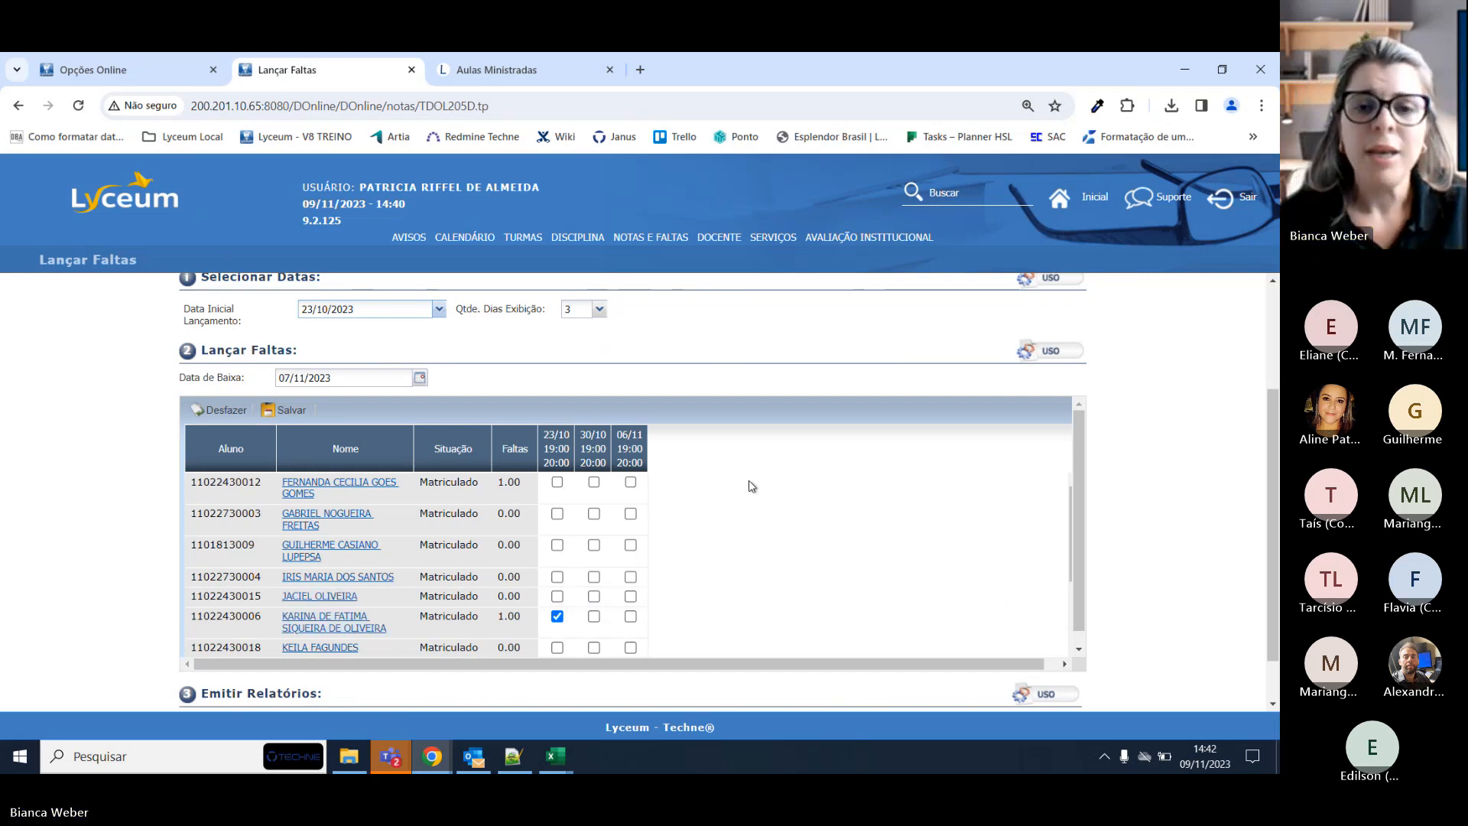
scroll(776, 405, up, 1)
scroll(779, 404, down, 1)
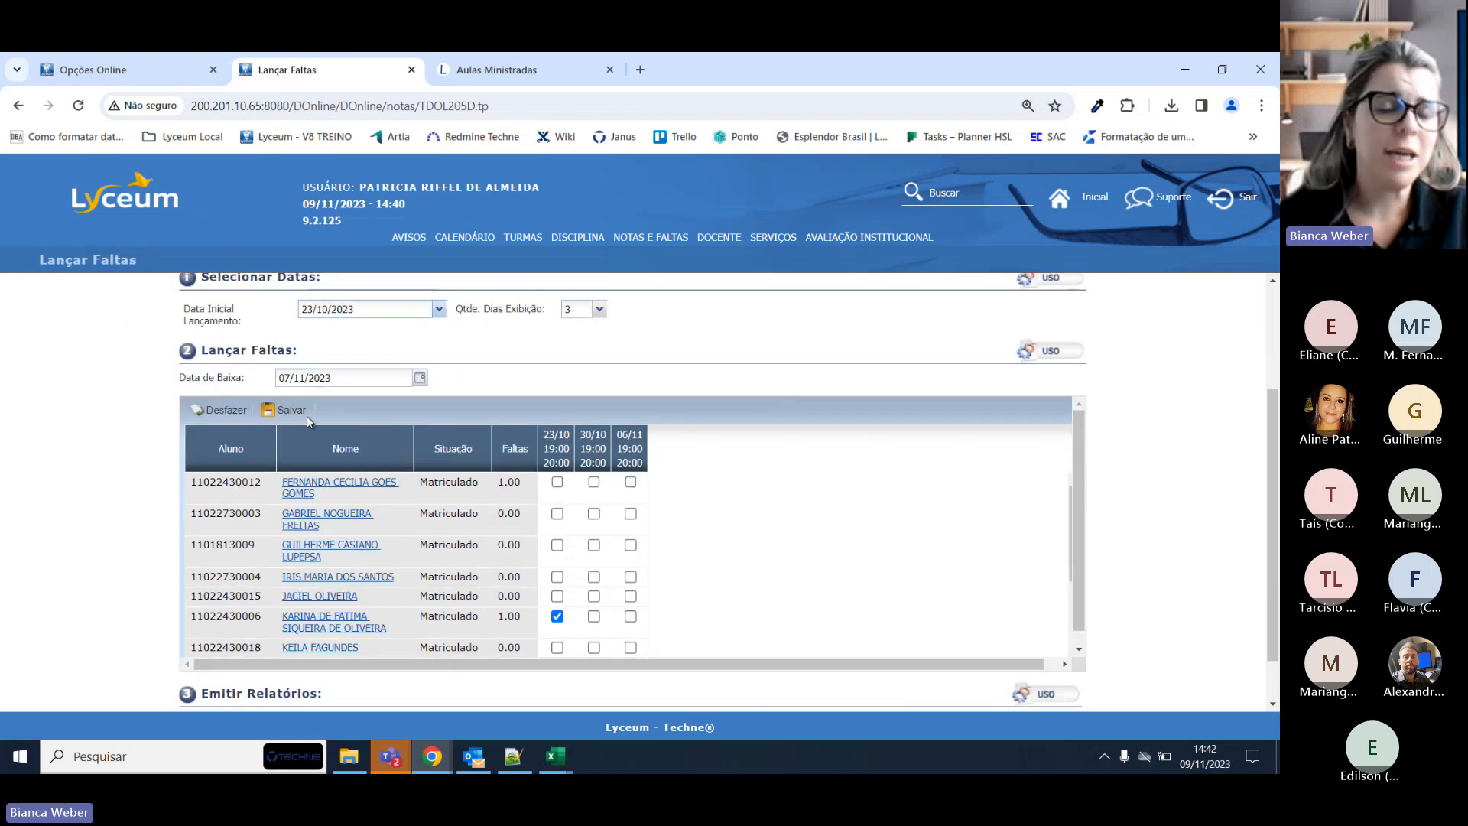
scroll(502, 507, down, 2)
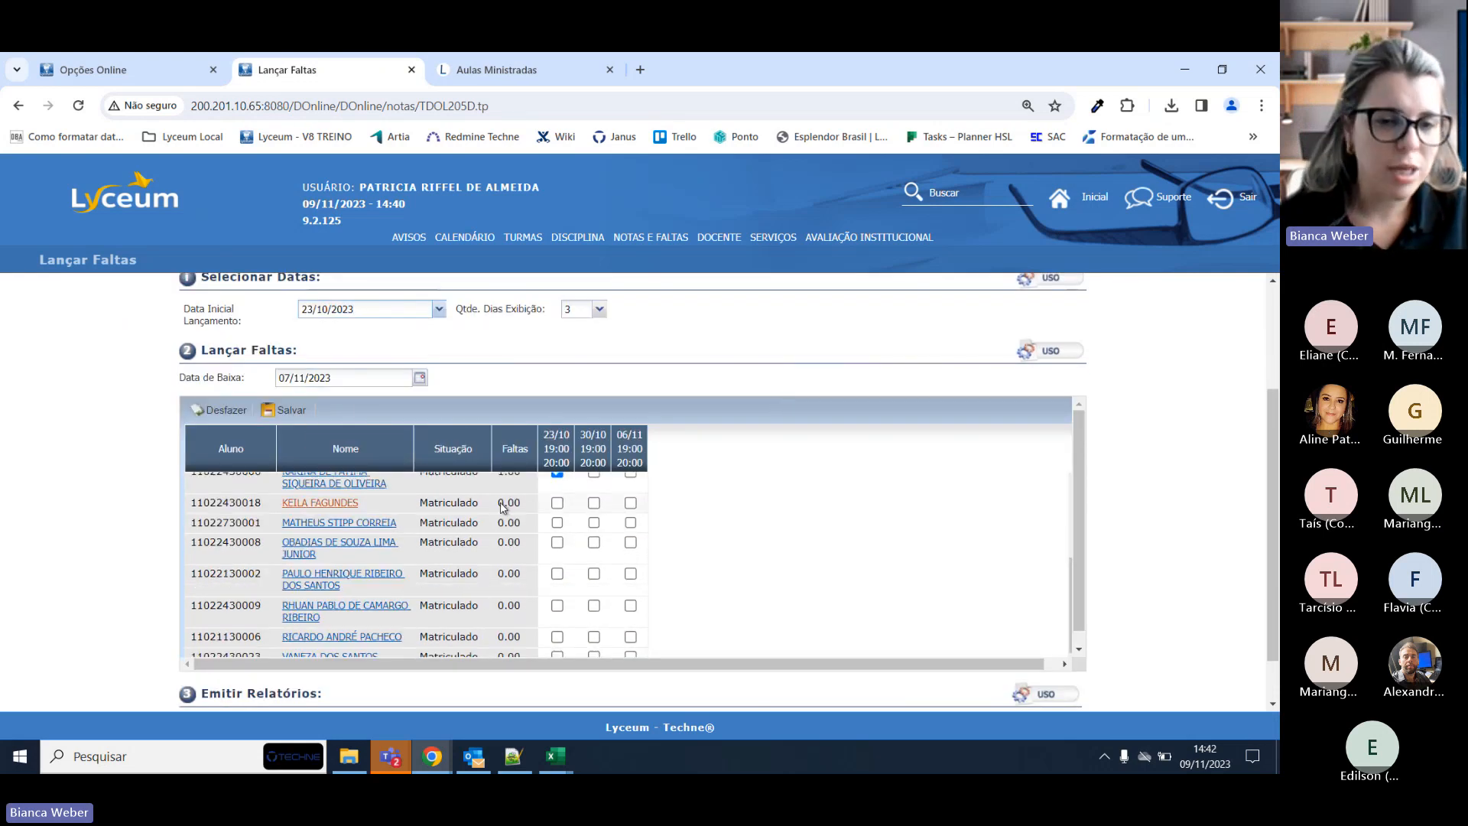
scroll(503, 508, up, 2)
scroll(521, 530, up, 1)
scroll(527, 533, down, 1)
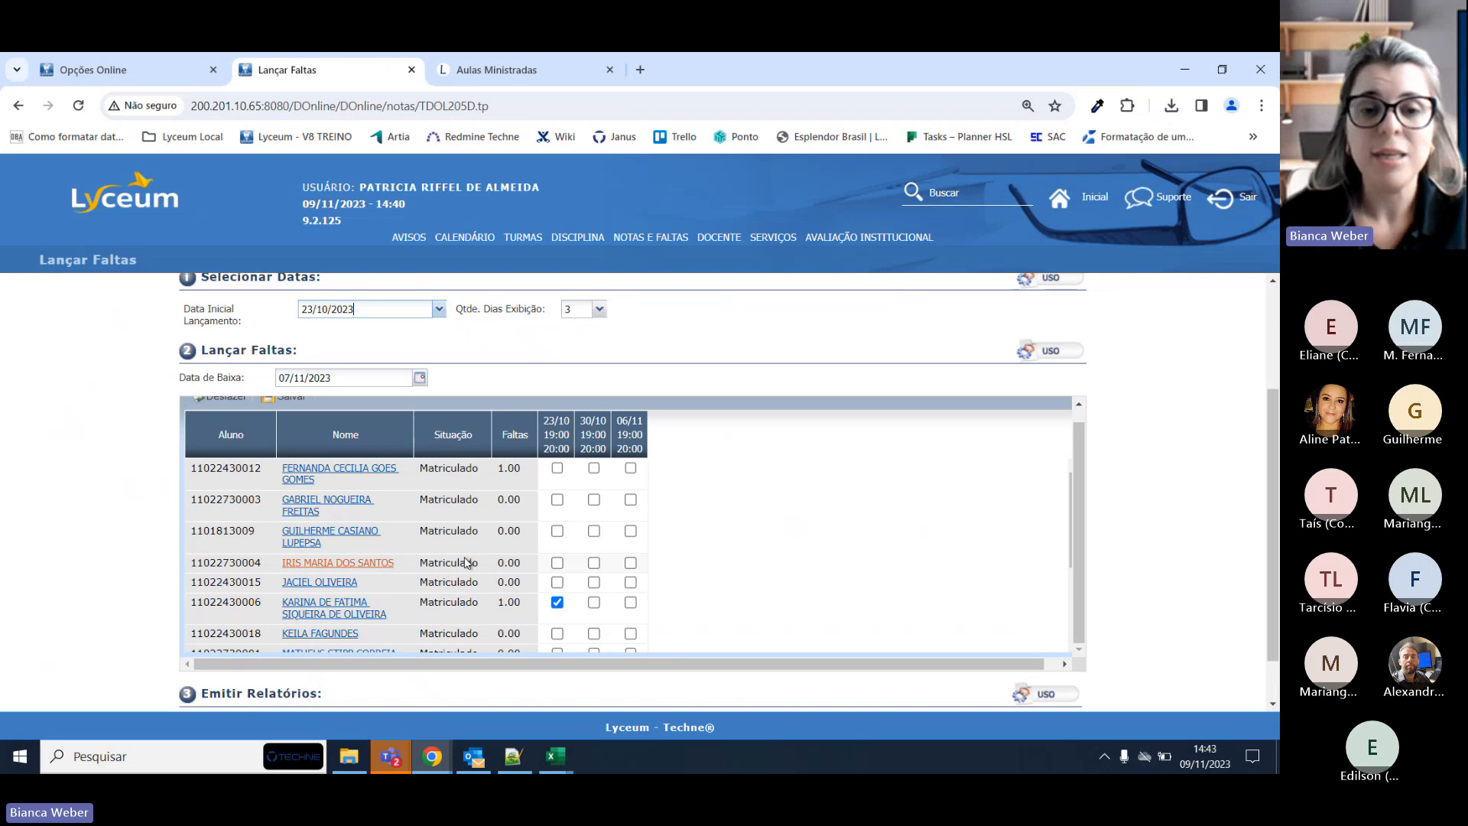
click(557, 501)
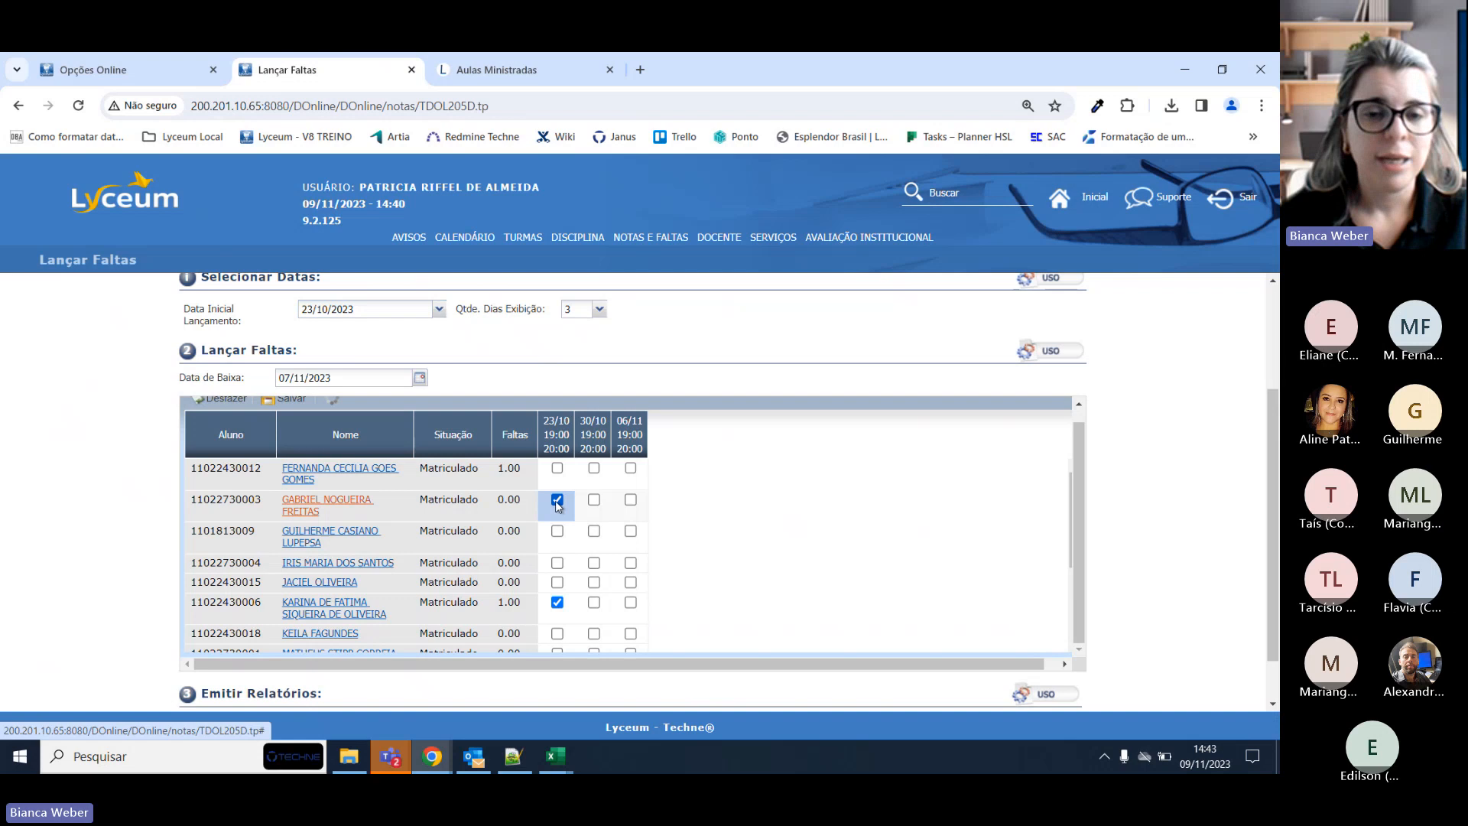
click(296, 403)
click(601, 479)
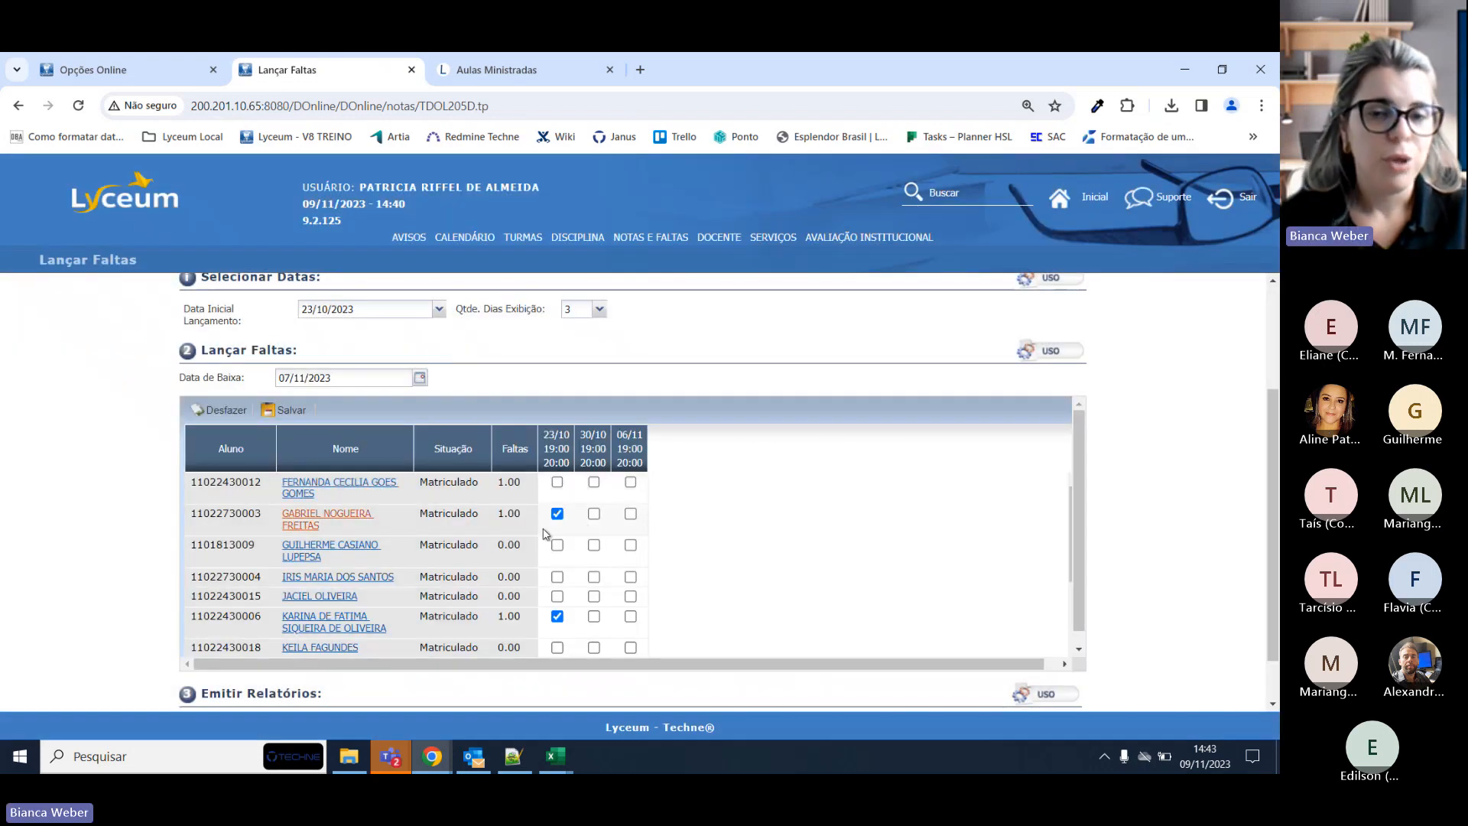
Add a 30/10 absence for the same student and save, totalling 2.00 faltas.
click(593, 514)
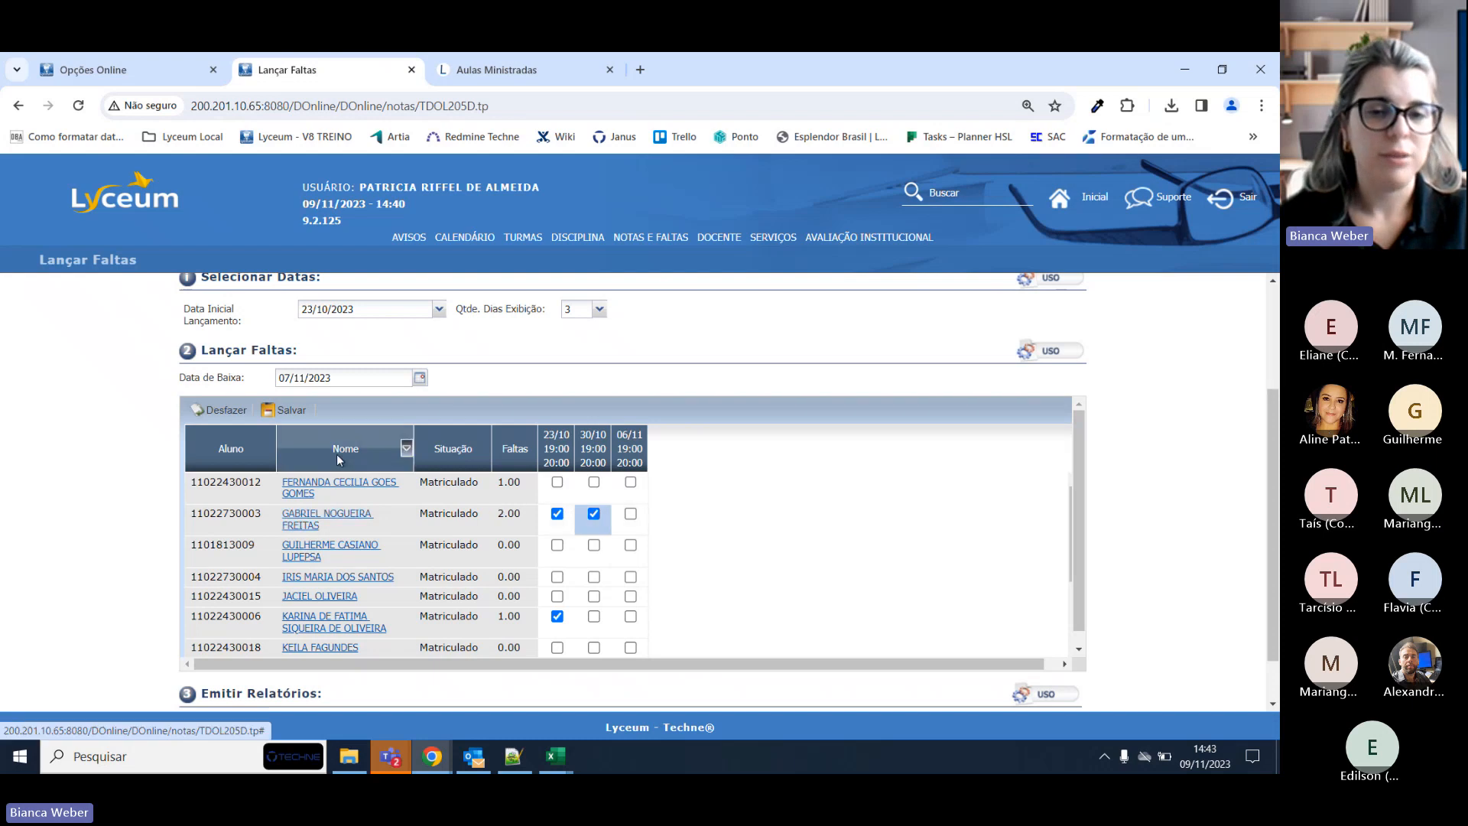
click(292, 409)
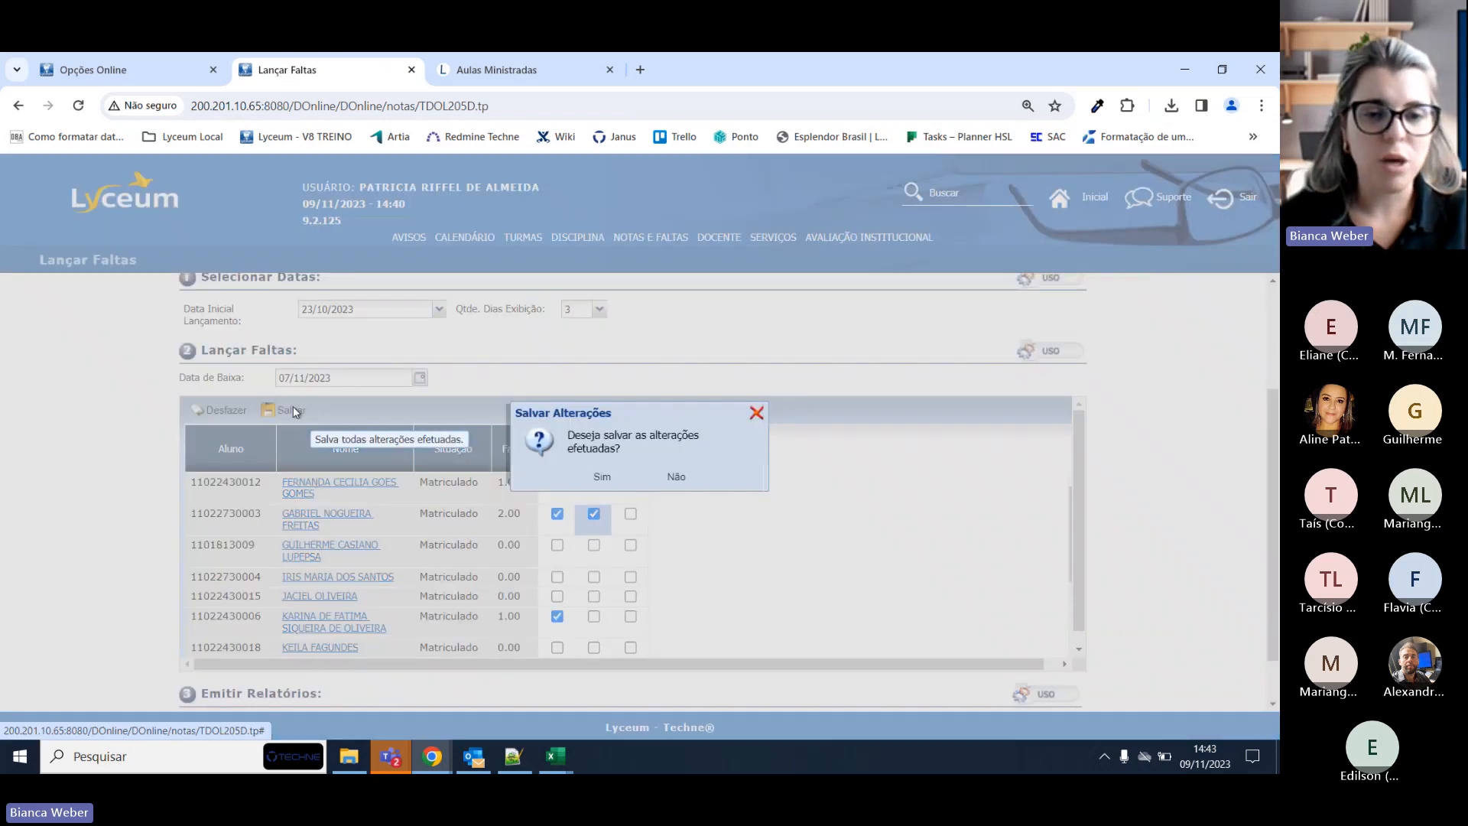
click(602, 472)
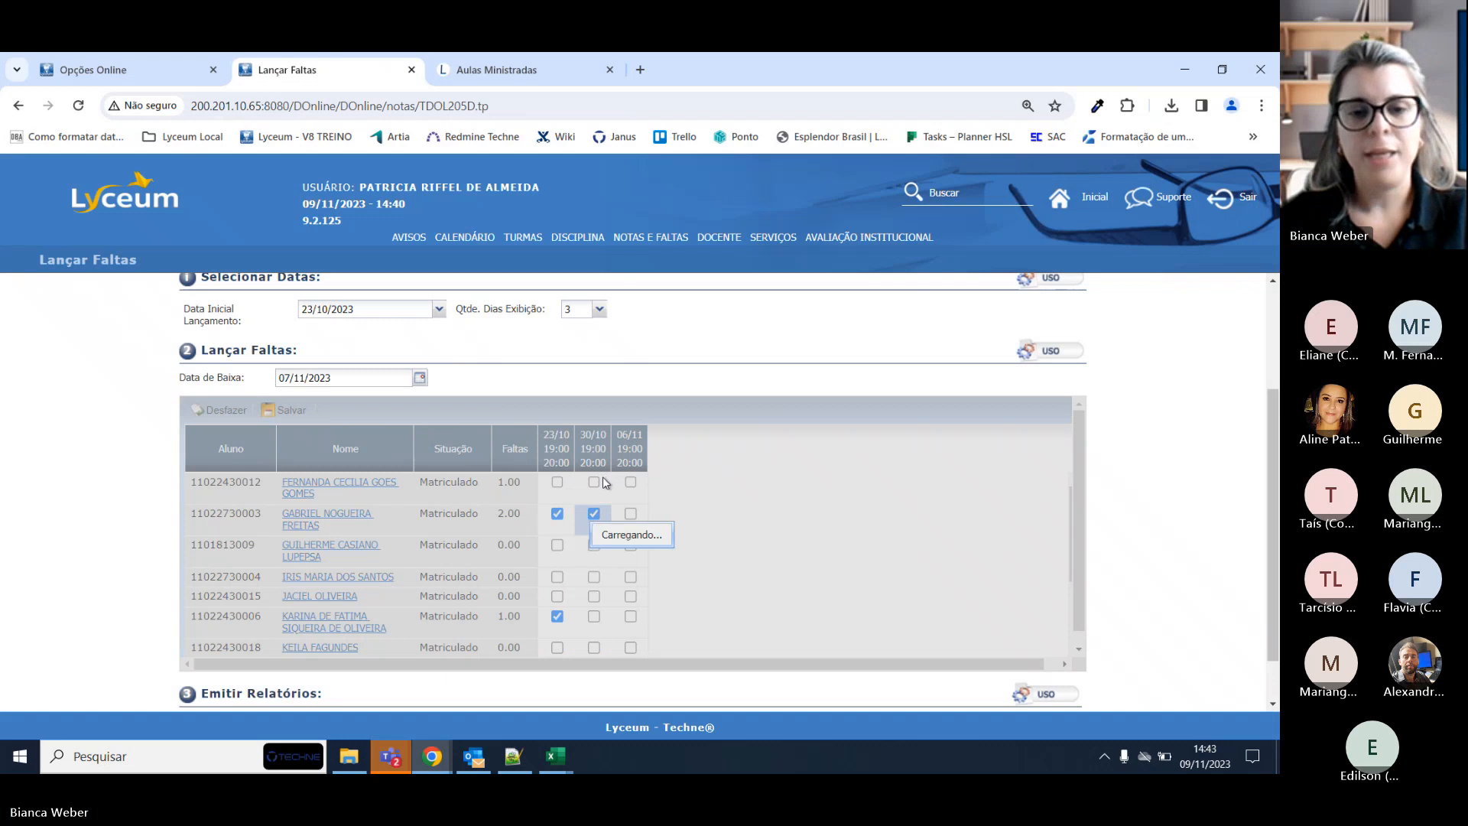
In the student portal, expand the Avaliação section and its list of disciplines.
click(360, 520)
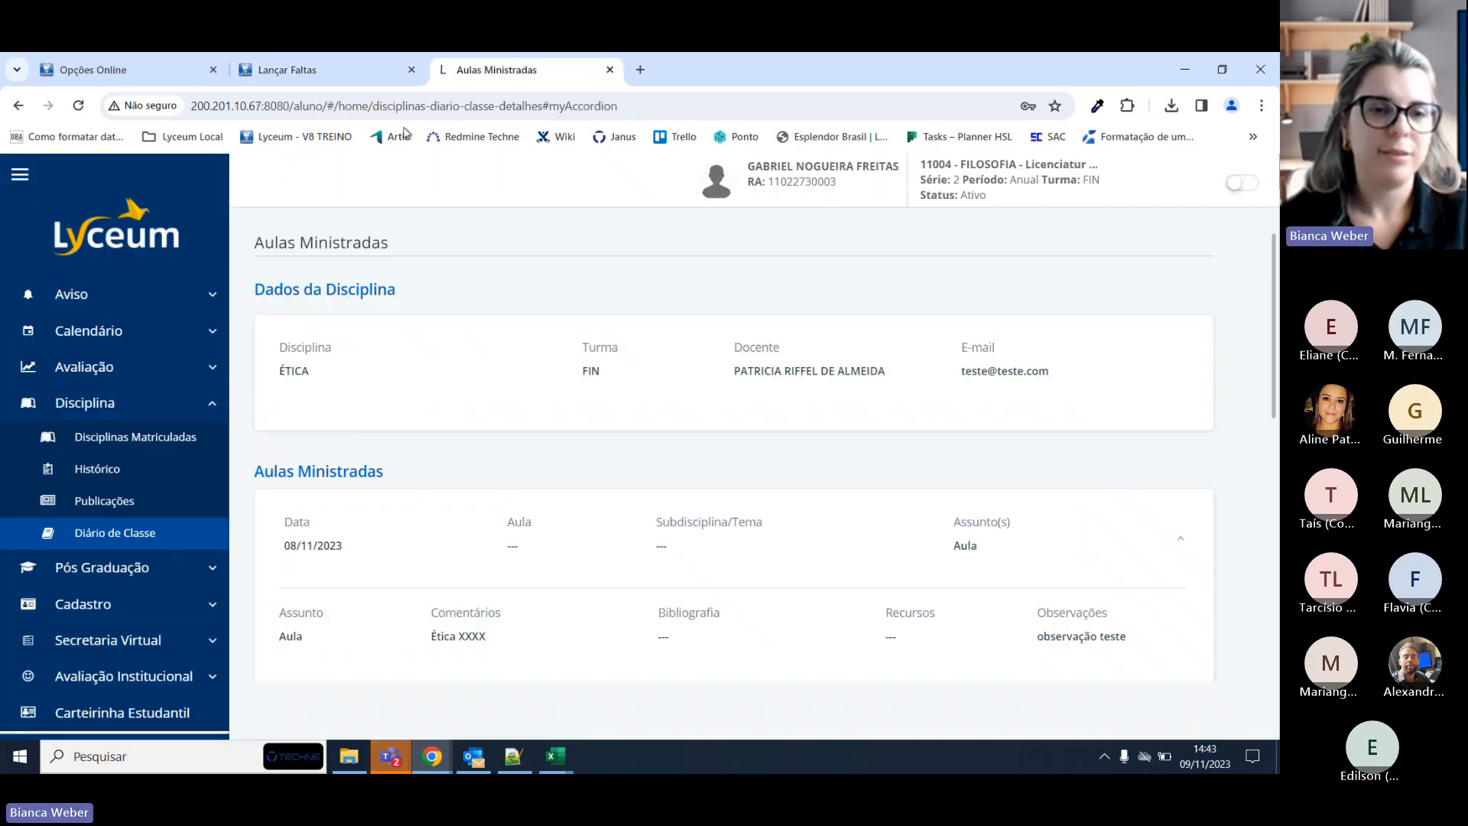
click(88, 331)
click(84, 430)
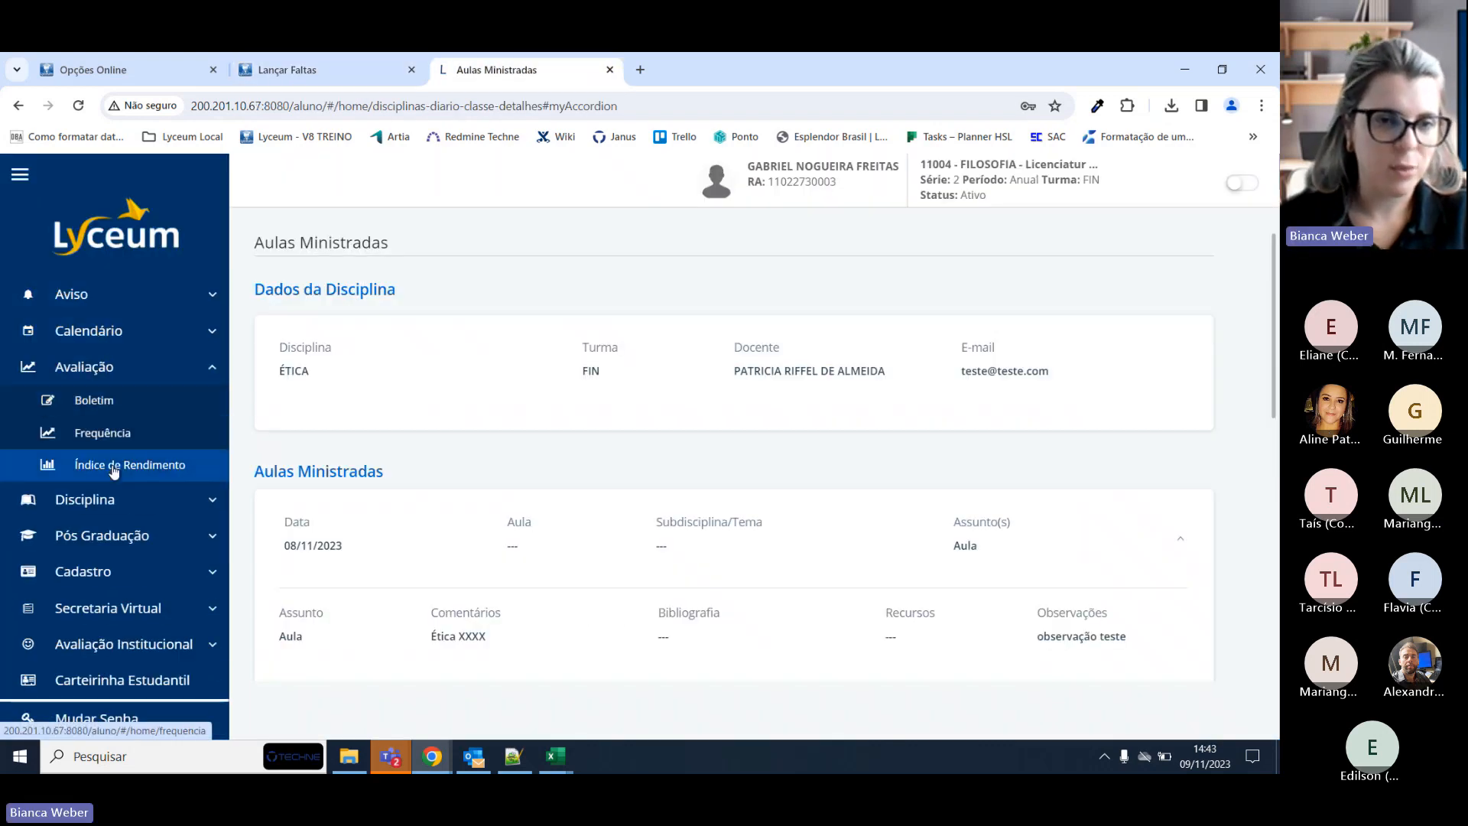
click(107, 499)
click(122, 437)
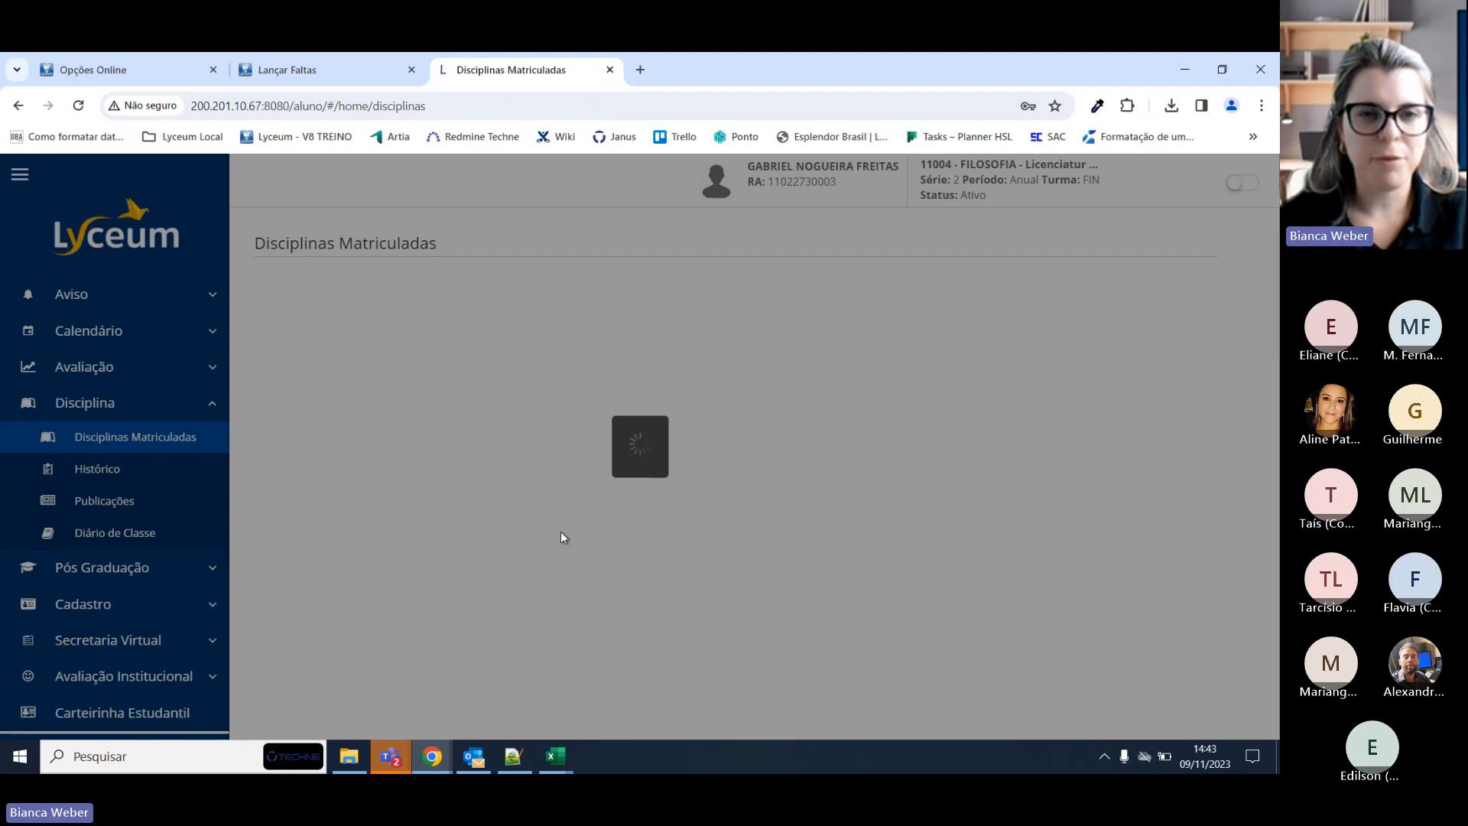
click(289, 68)
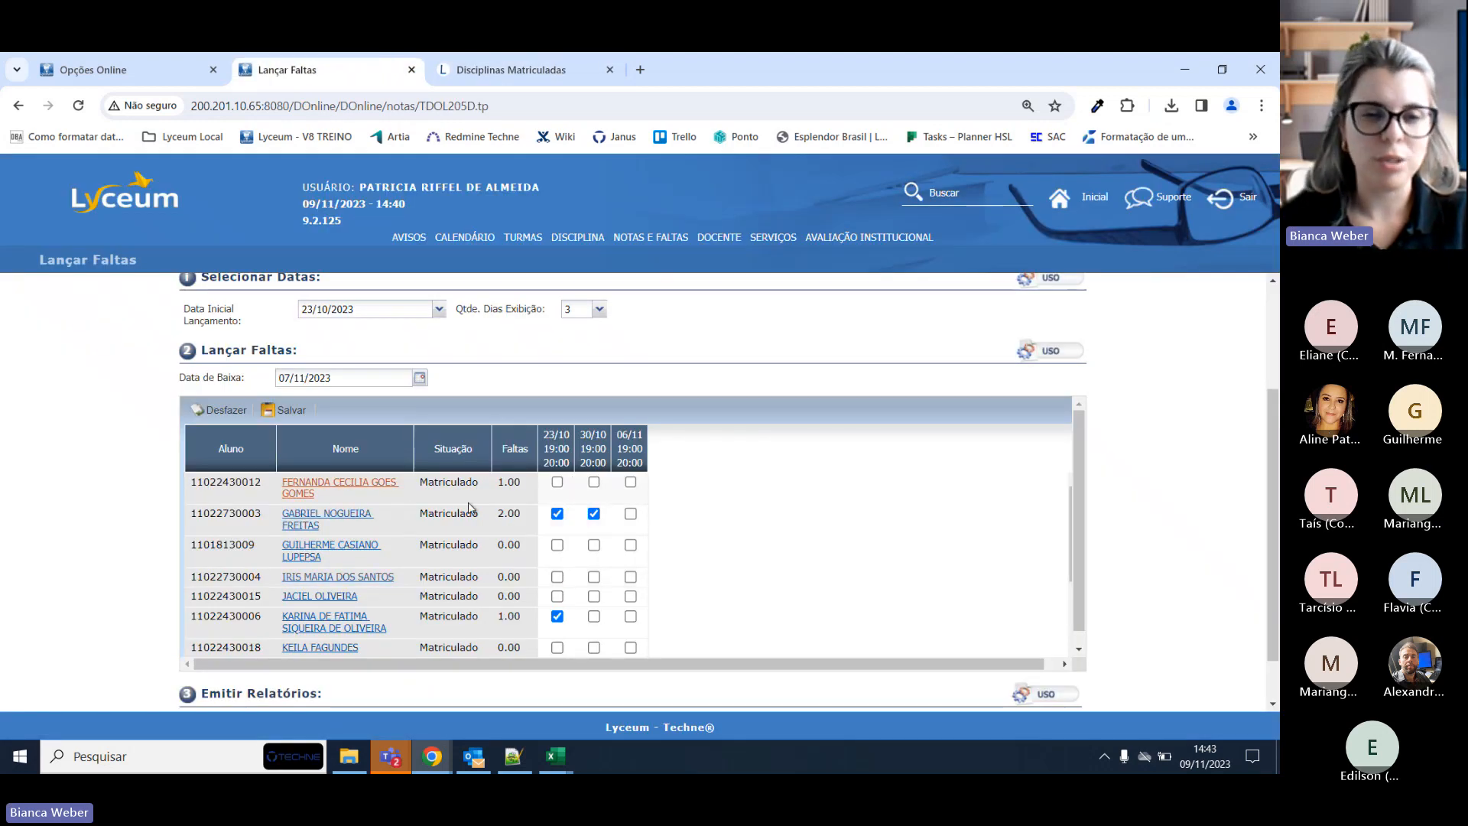
click(497, 59)
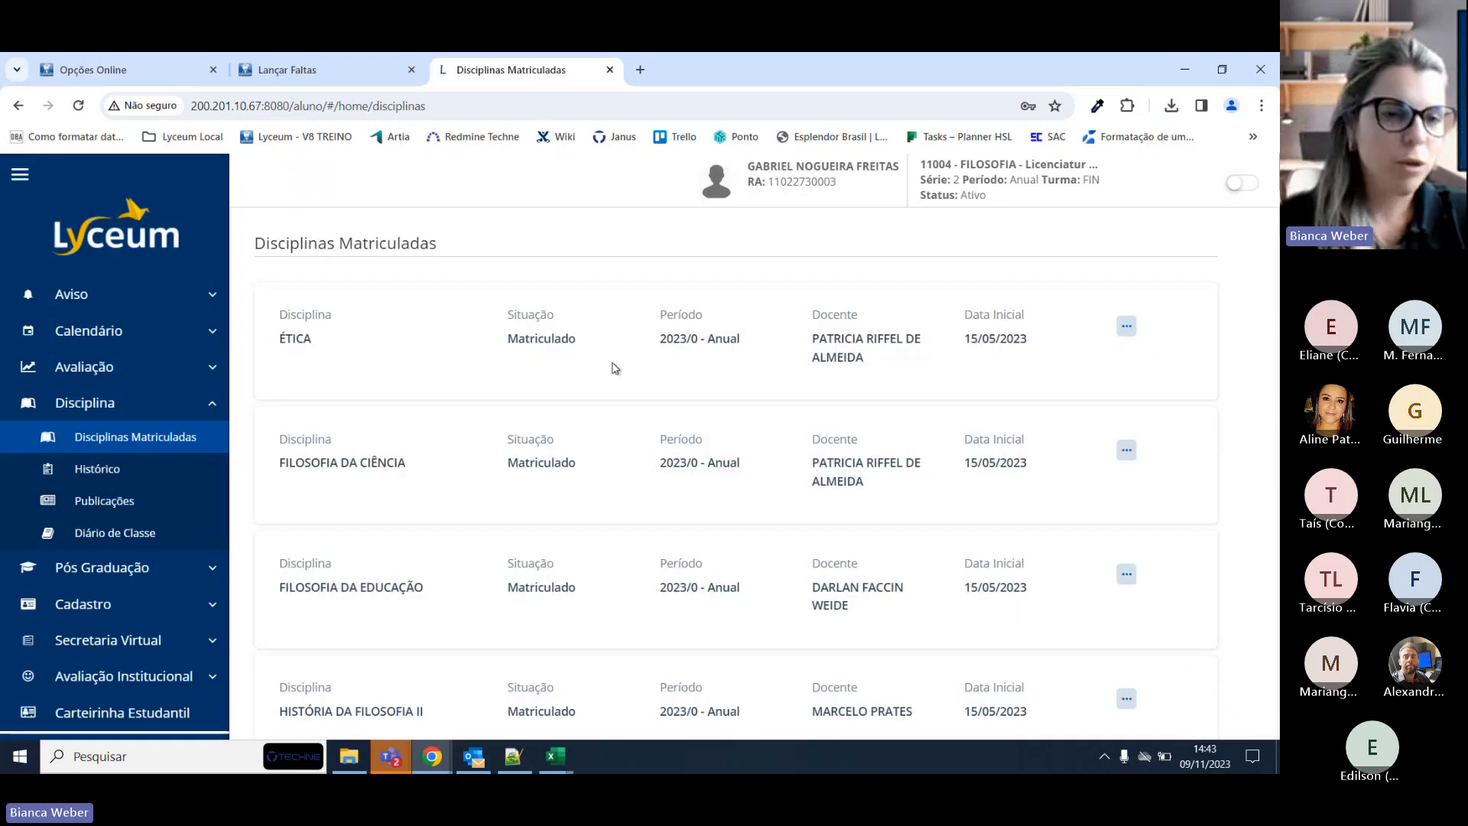
Open the Boletim and show Ética's Histórico de Faltas: 23/10 and 30/10, 2 faltas.
click(84, 367)
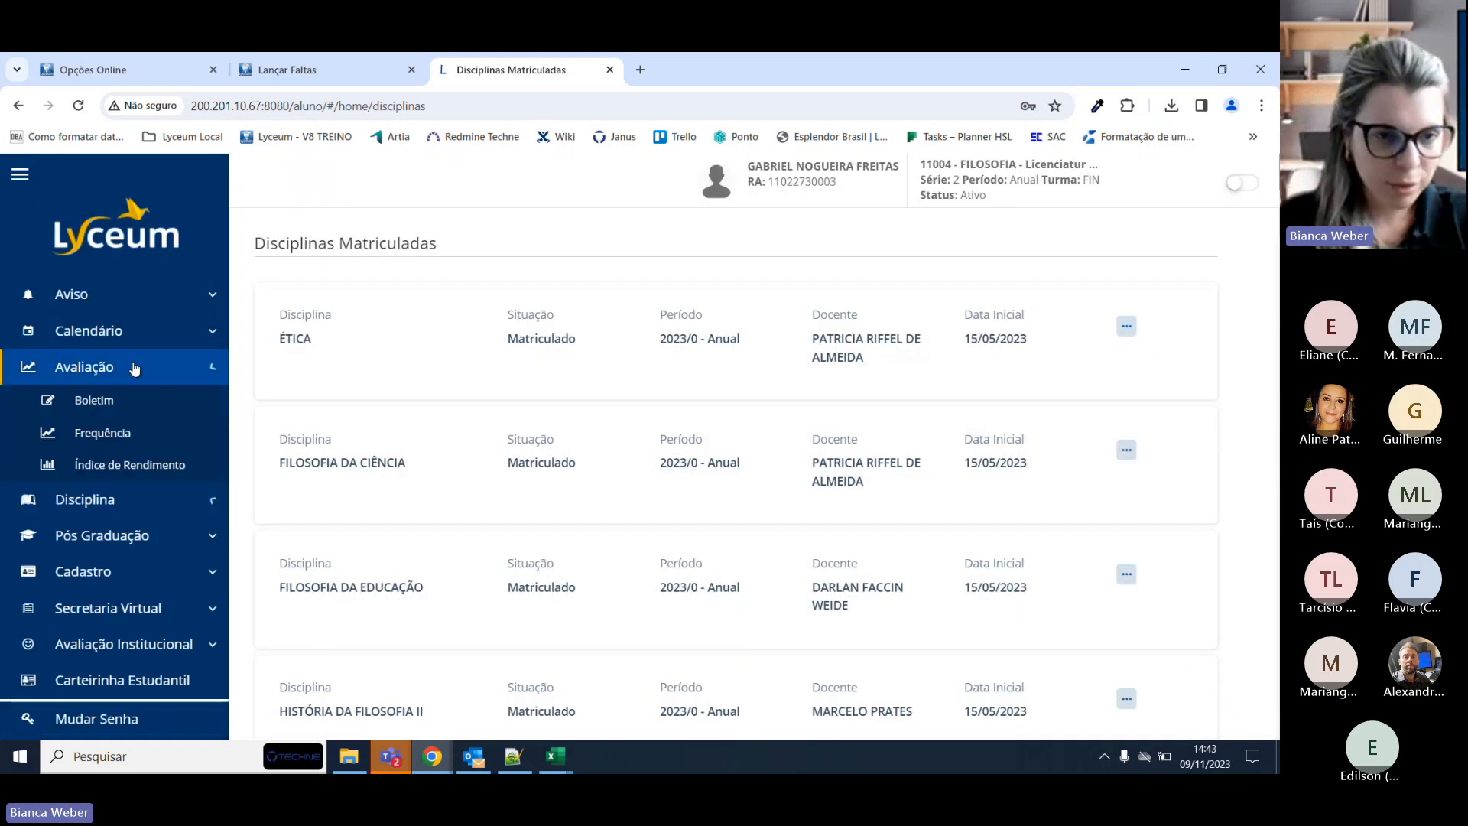
click(111, 413)
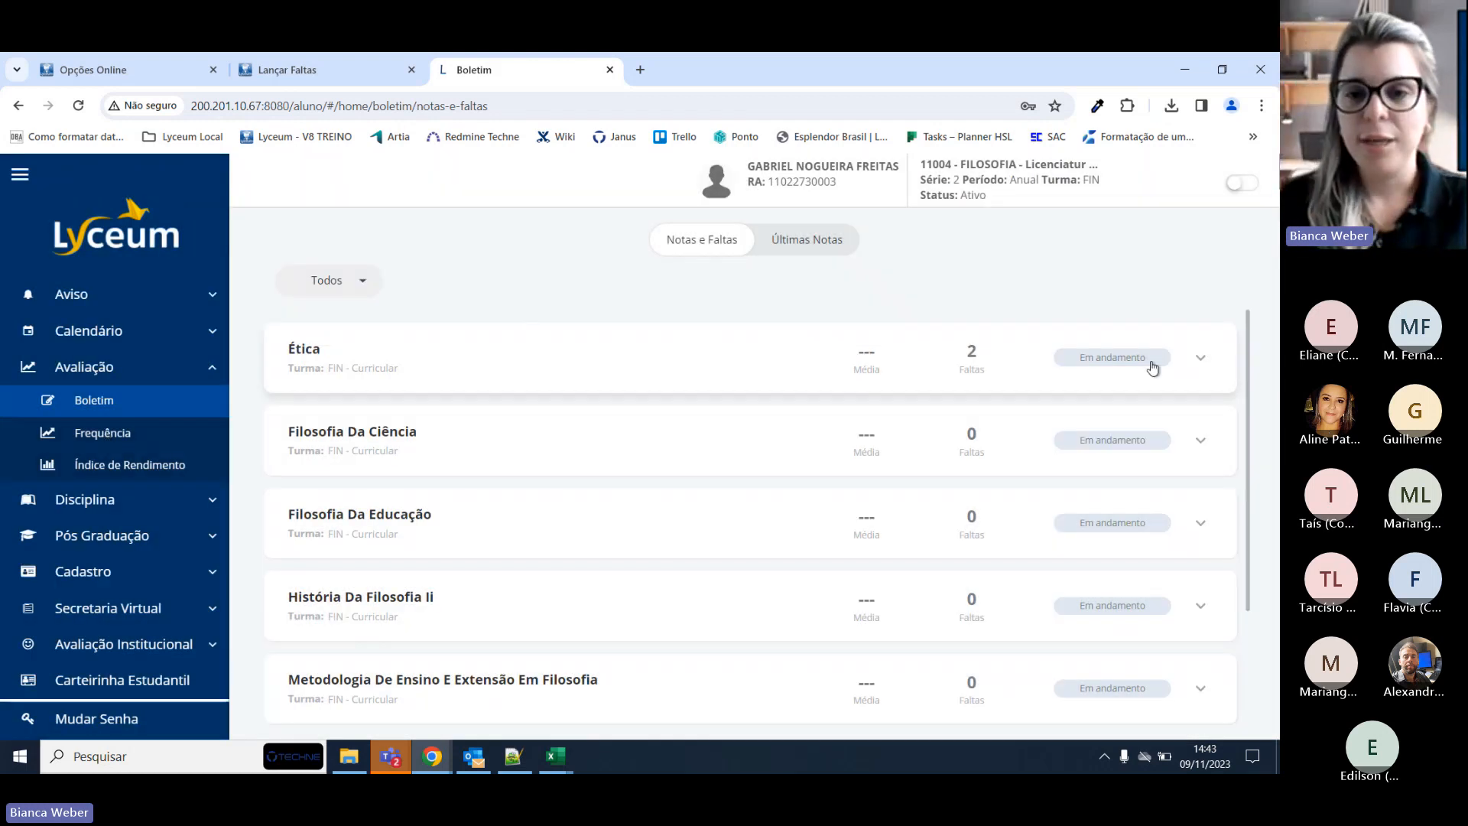
click(1222, 364)
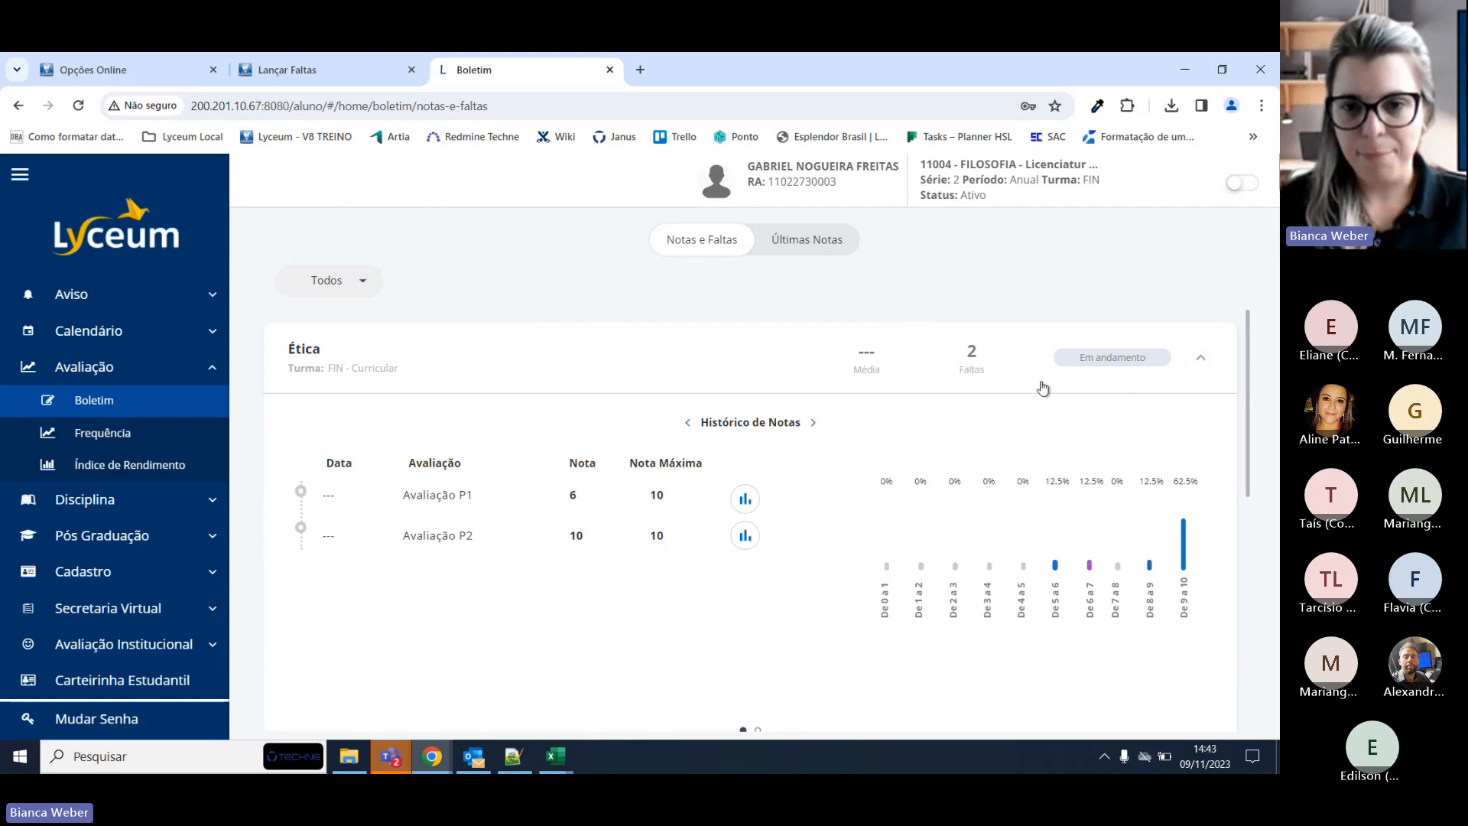
click(814, 424)
scroll(535, 432, down, 1)
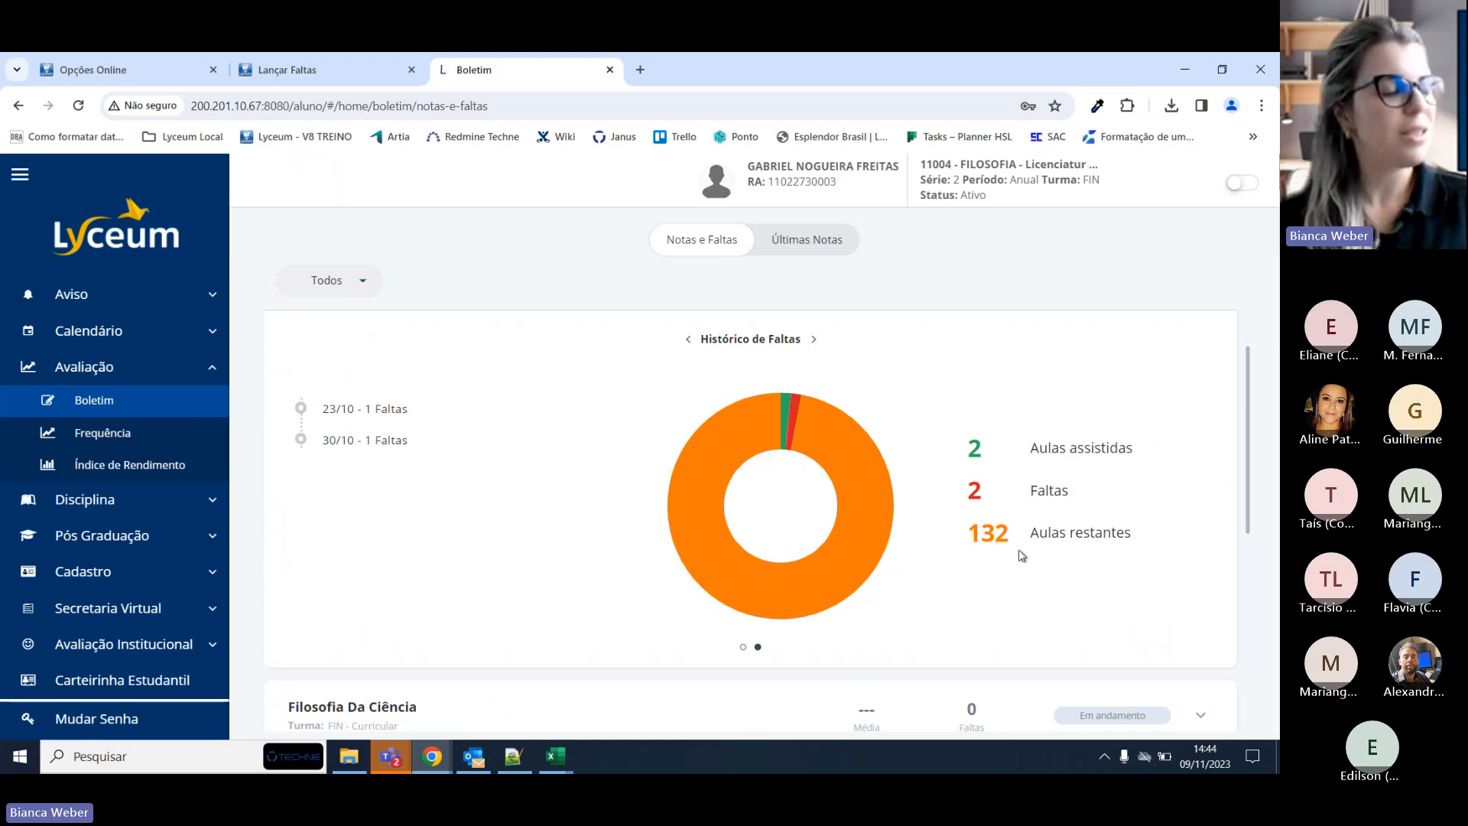
scroll(1021, 555, up, 1)
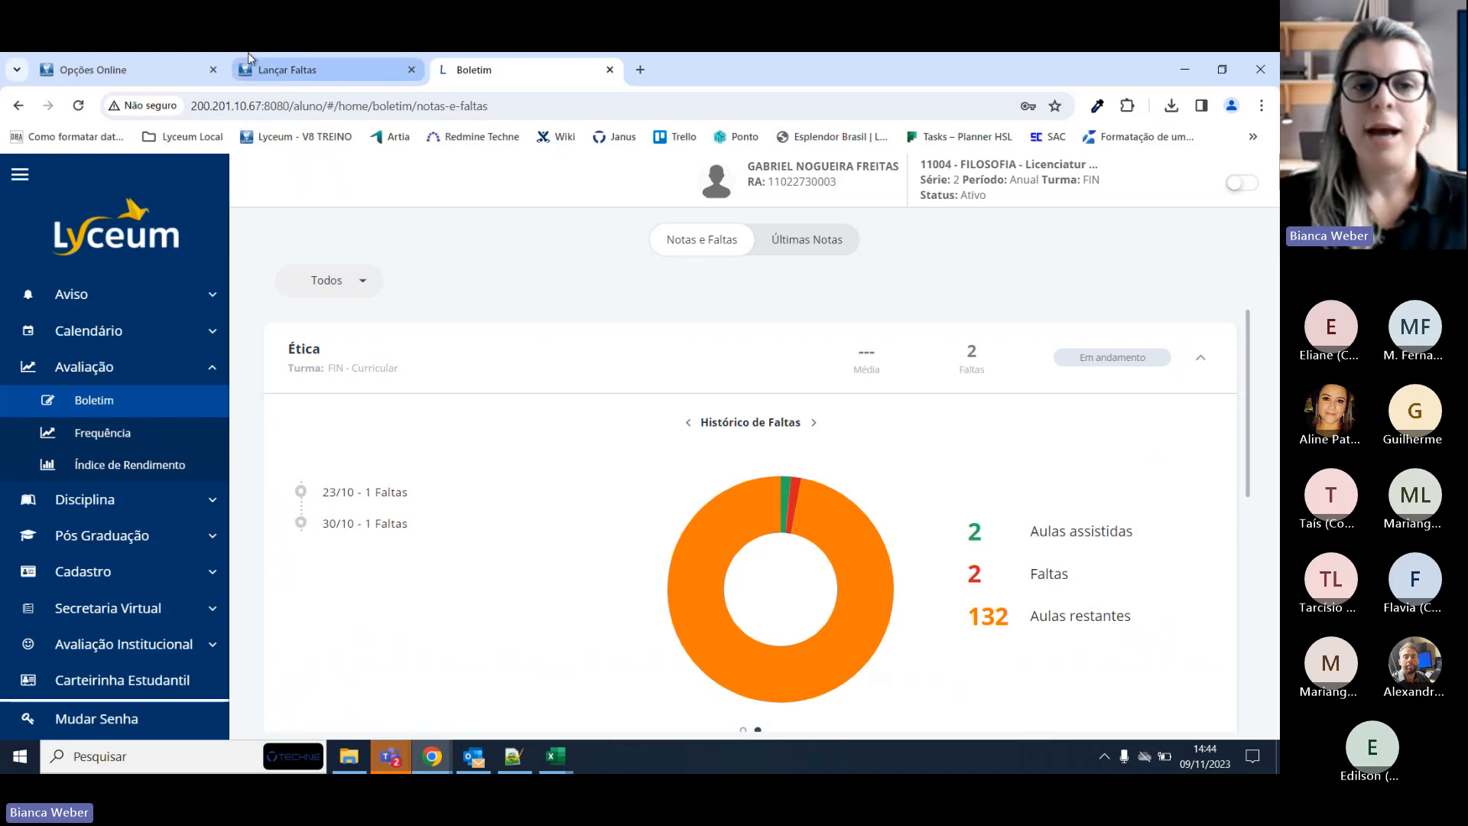
Tick the student's 06/11 absence, confirm Sim to save, and return to the Boletim.
click(287, 69)
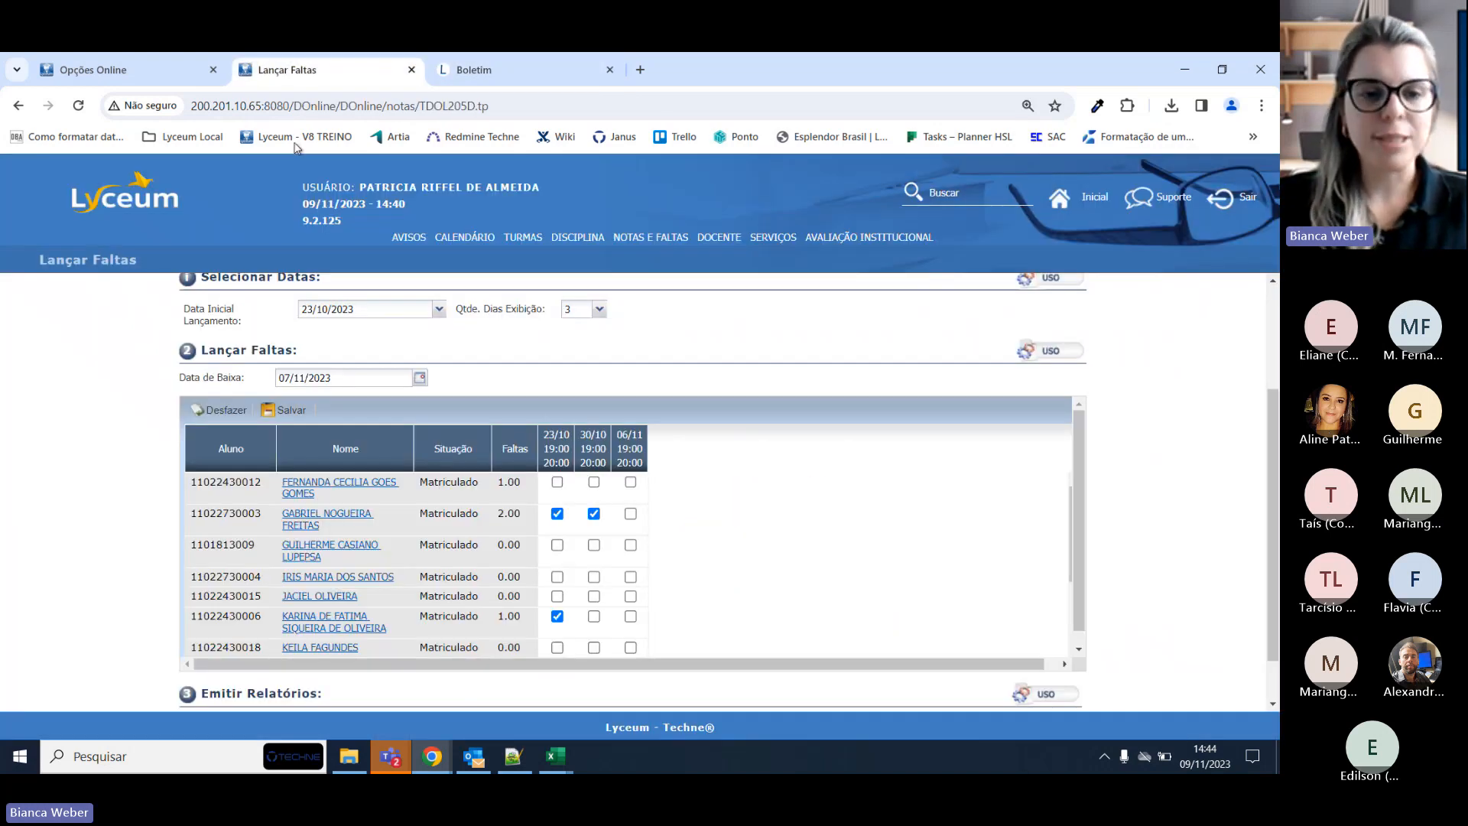
click(630, 514)
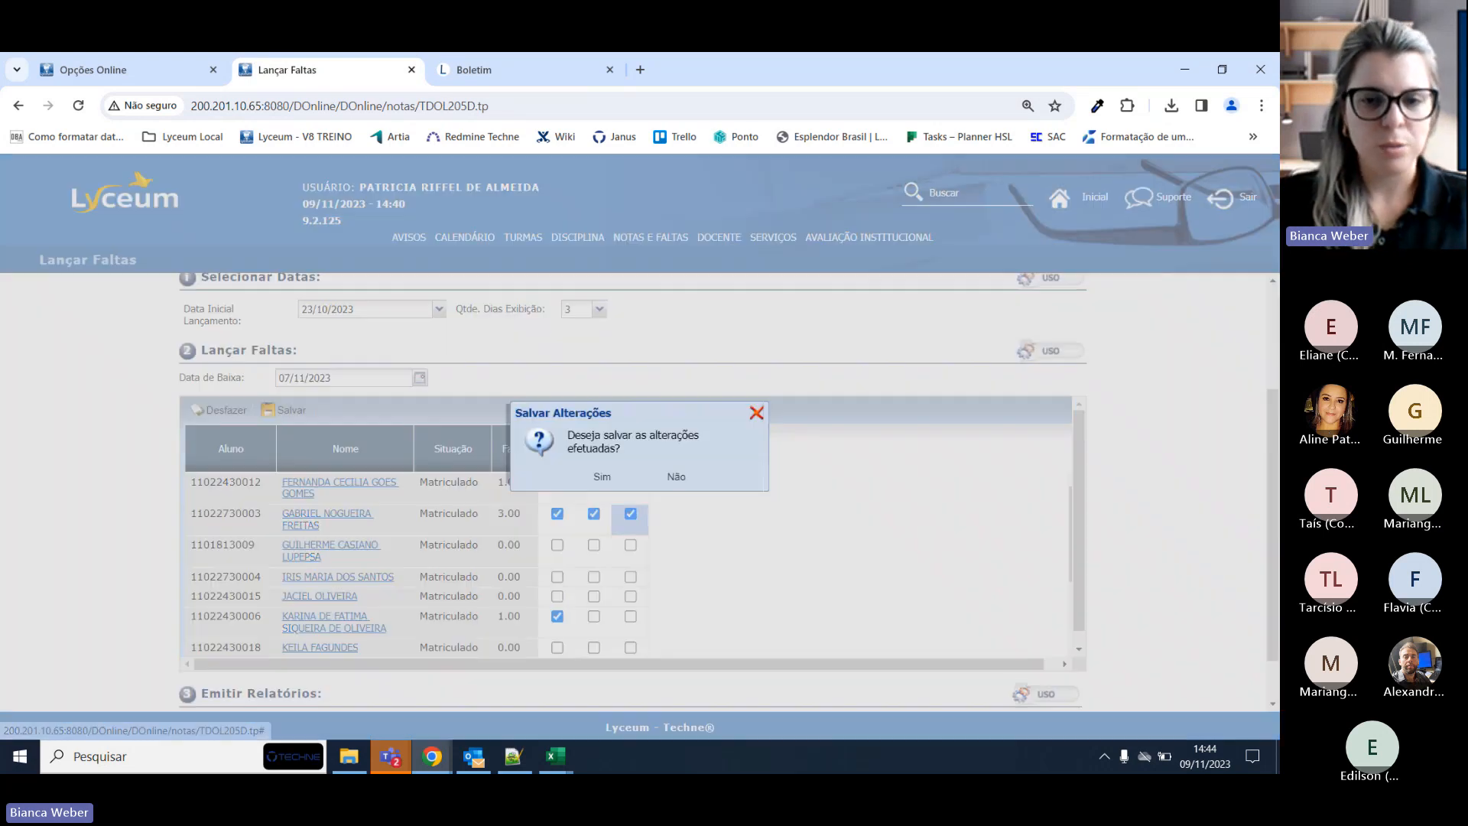
click(599, 475)
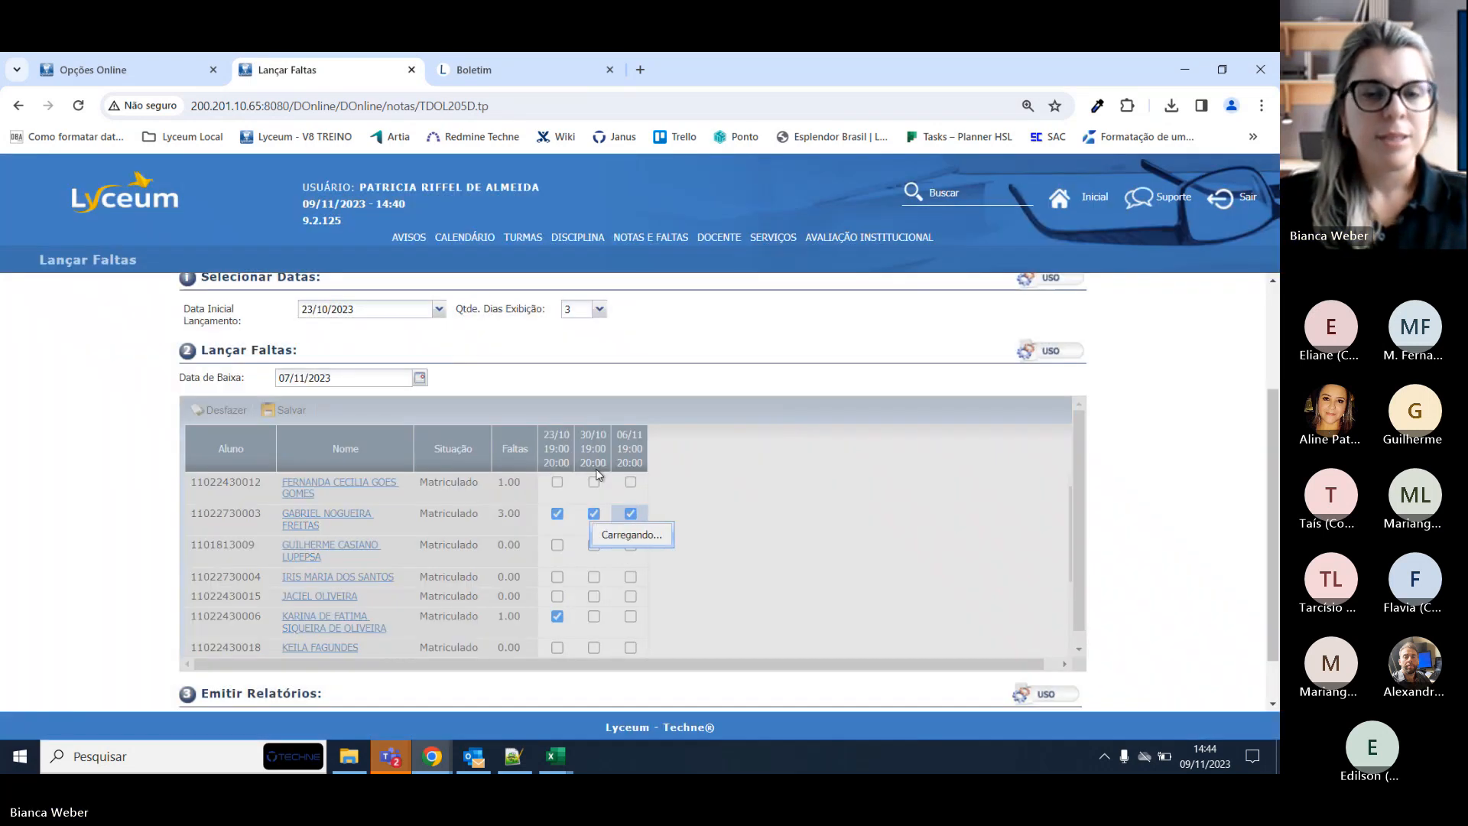
click(504, 60)
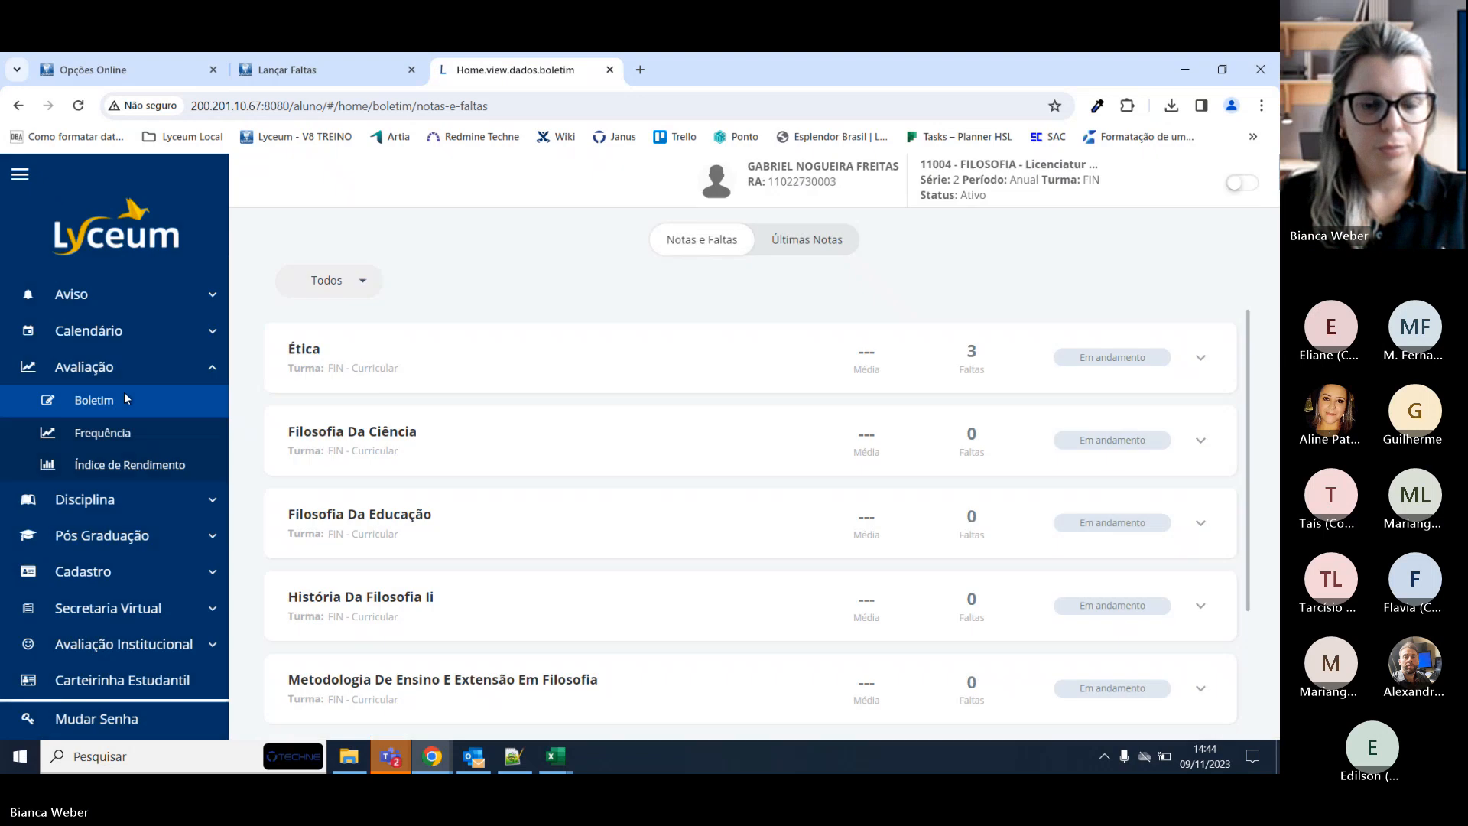
Check Ética's updated absence history, then view Frequência showing 3 faltas and 97.8%.
click(1201, 359)
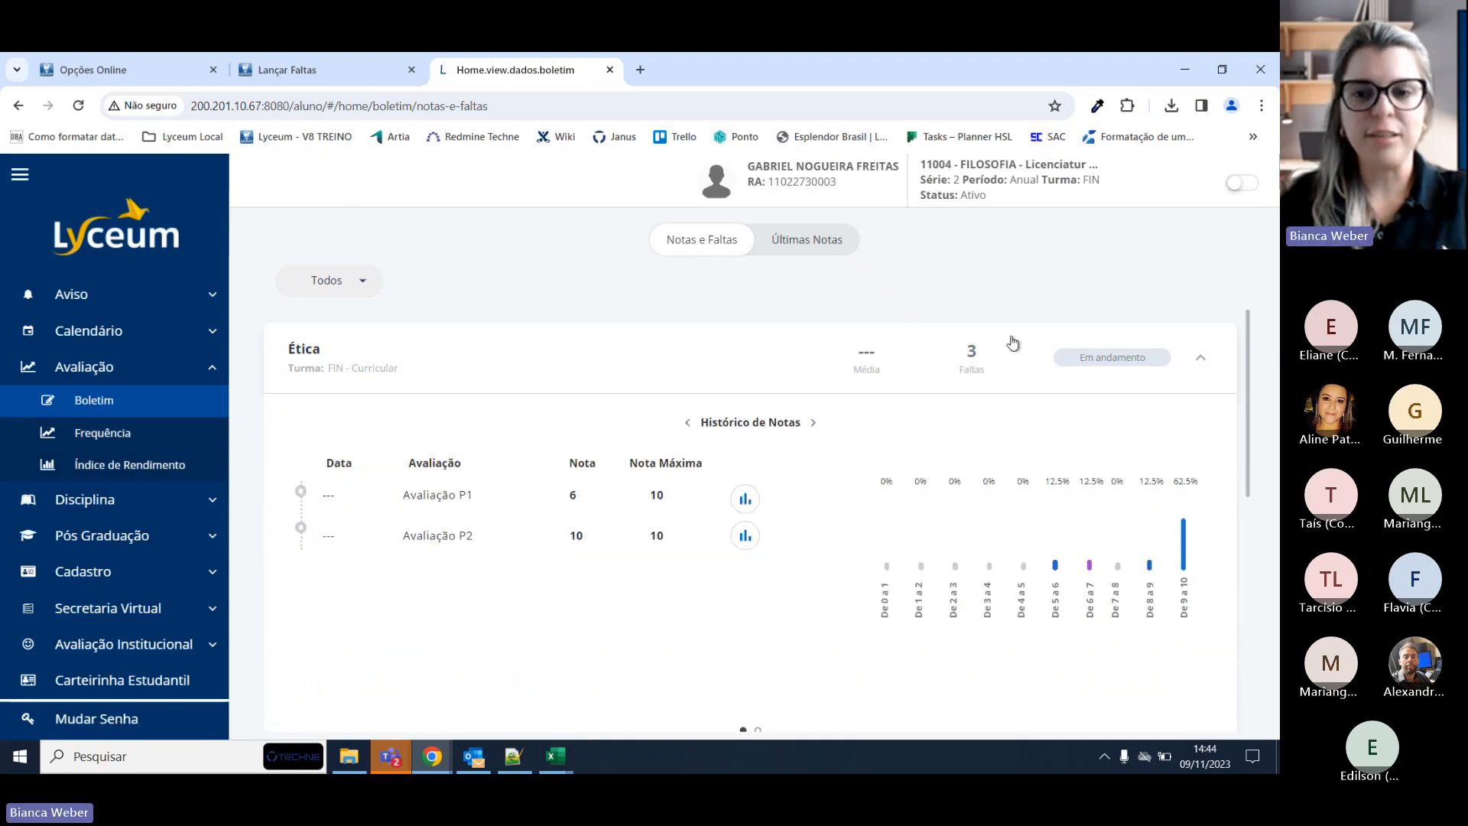
click(813, 422)
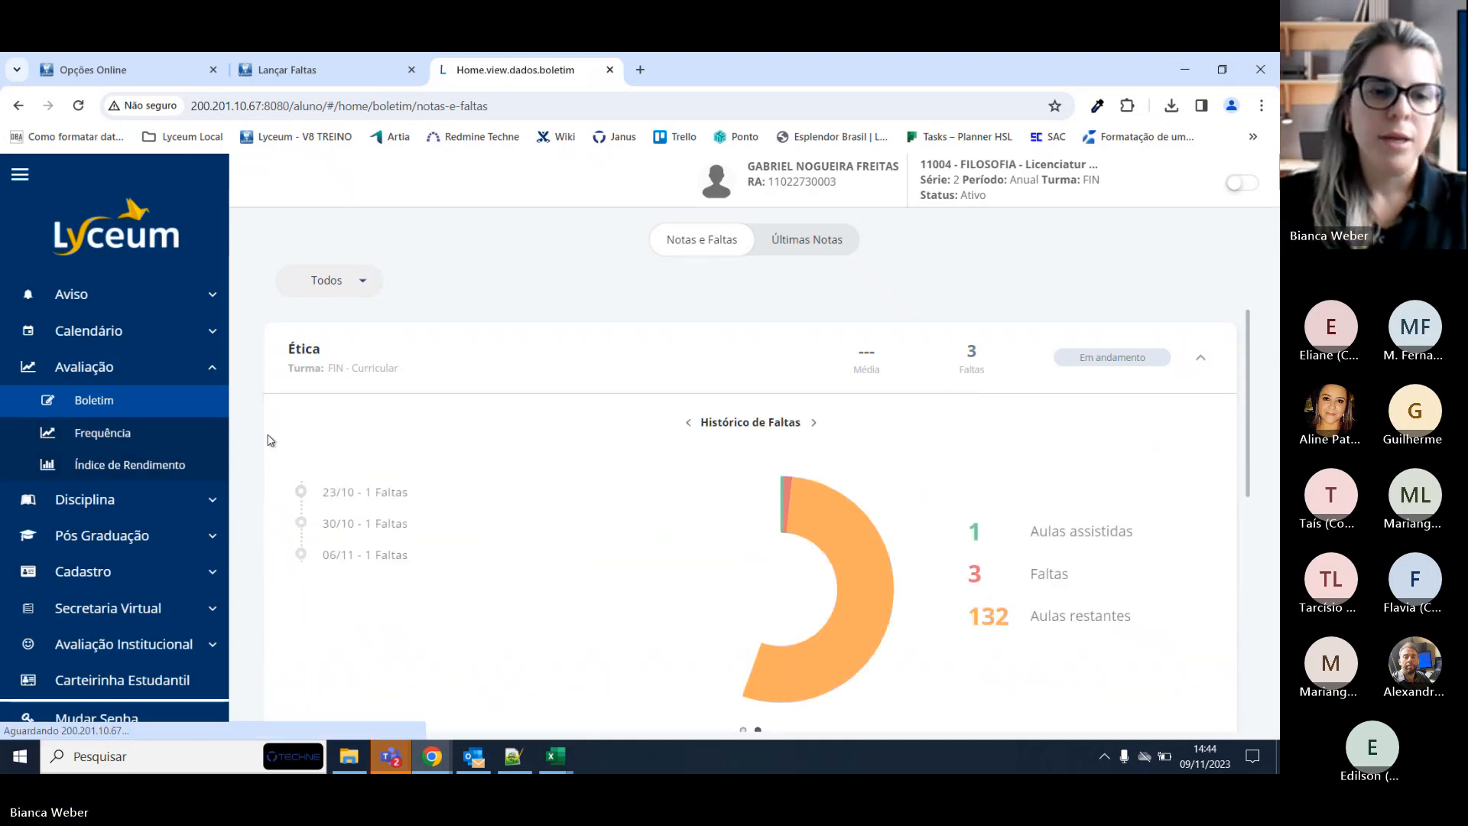
click(103, 432)
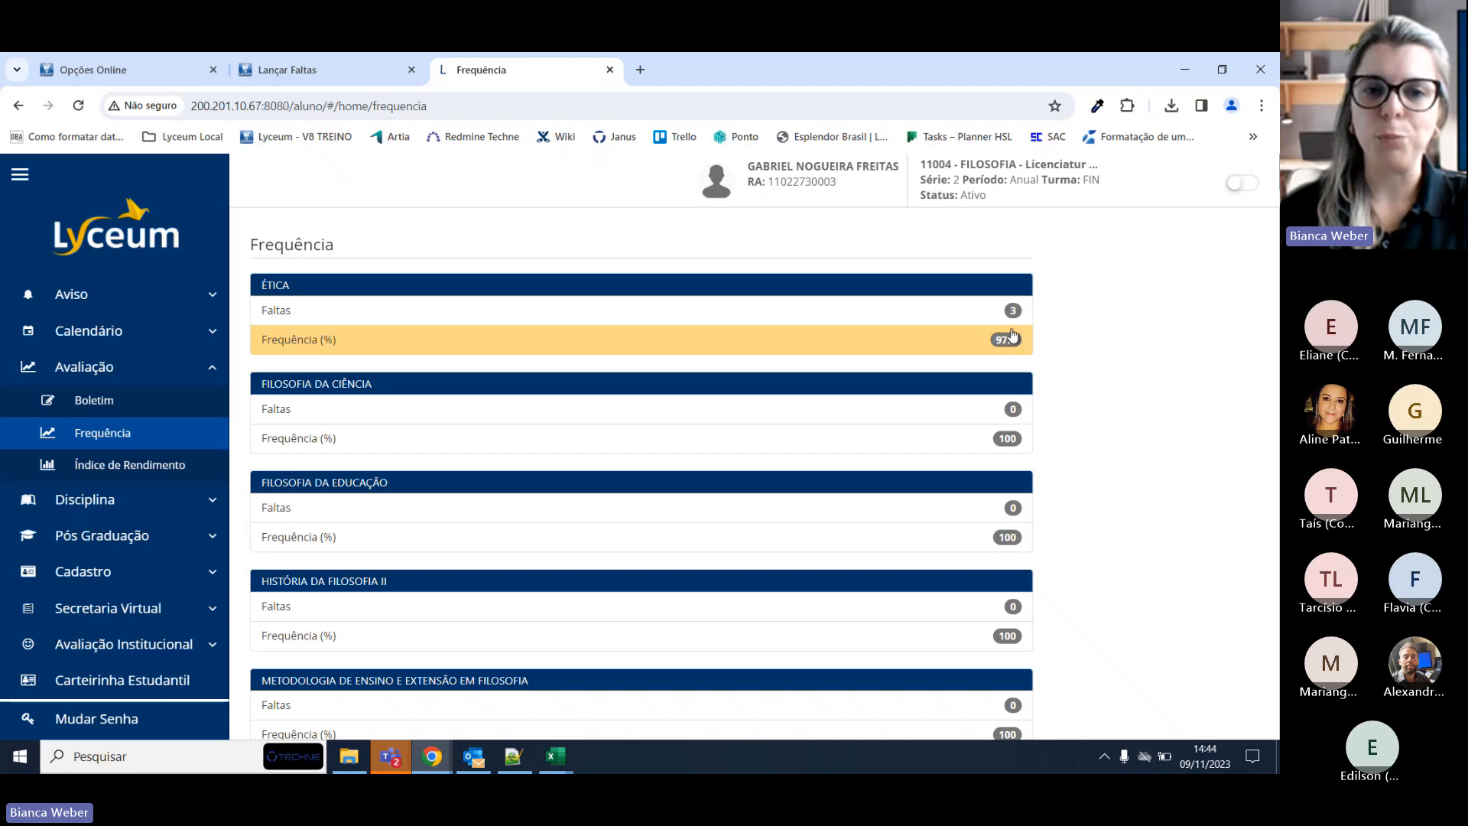
click(324, 61)
click(451, 63)
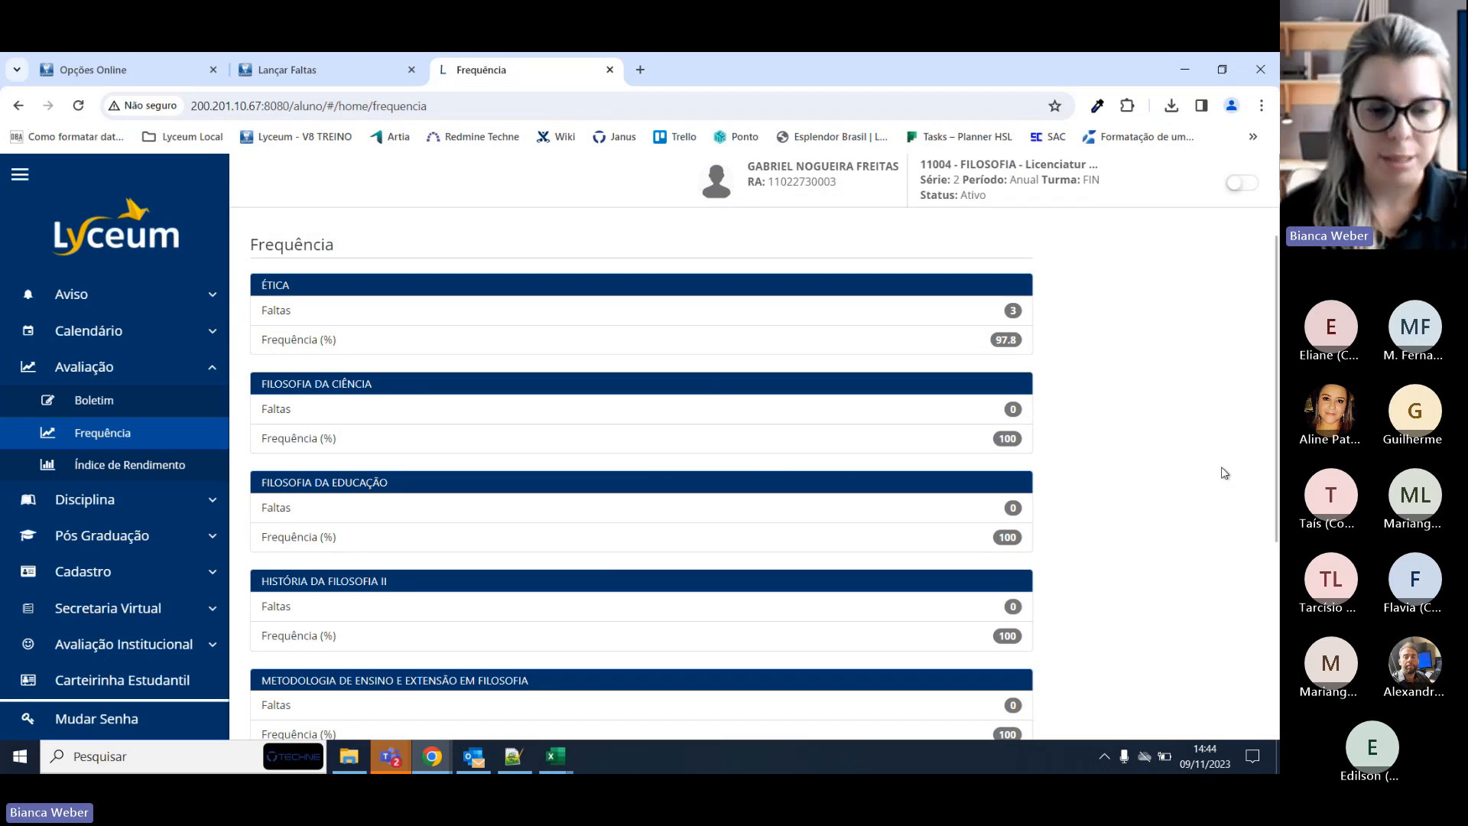
Under Emitir Relatórios, generate the lista de presença for the 06/11 19:00–20:00 class.
click(296, 63)
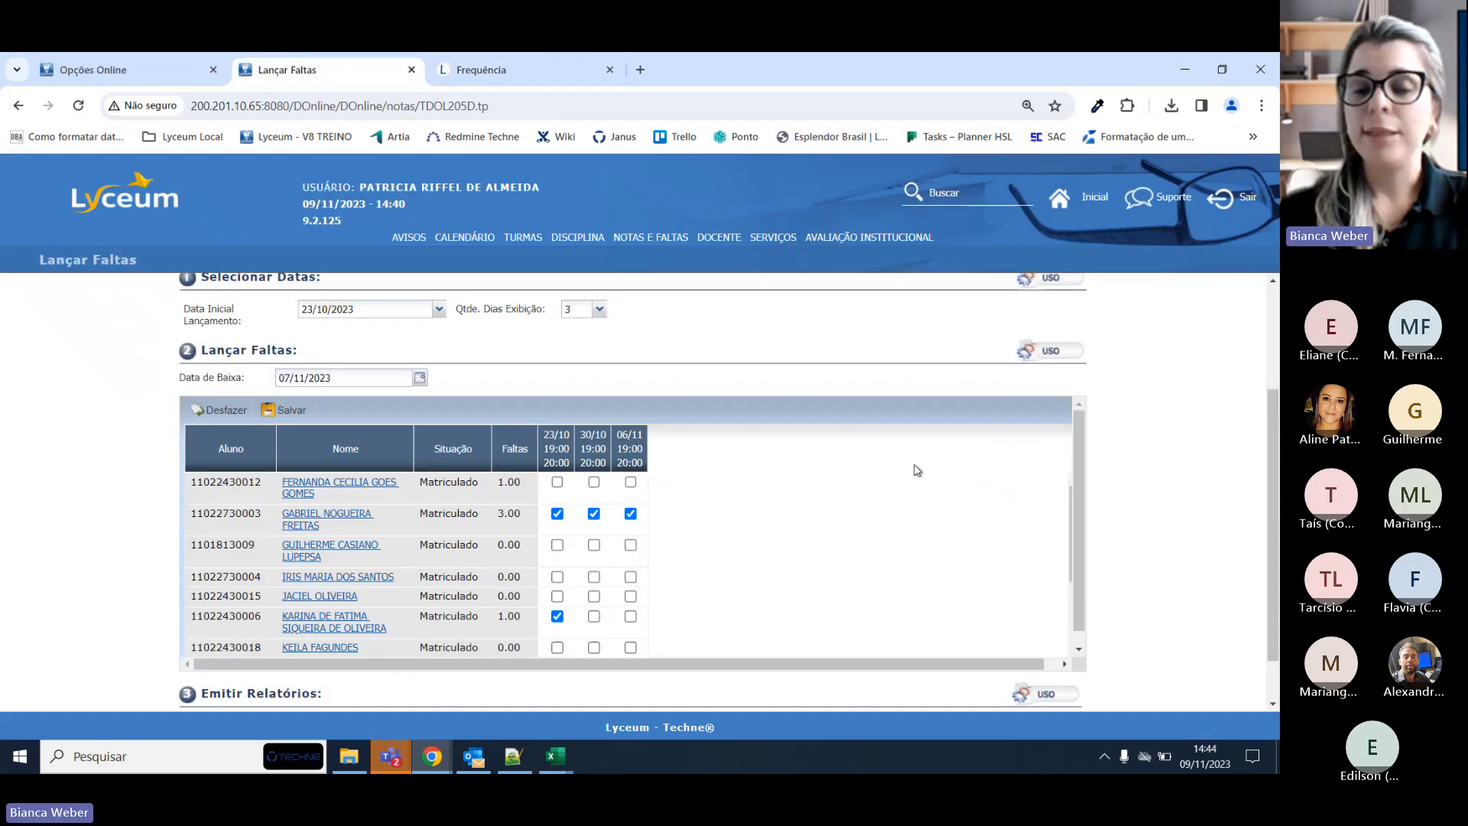
scroll(795, 524, down, 2)
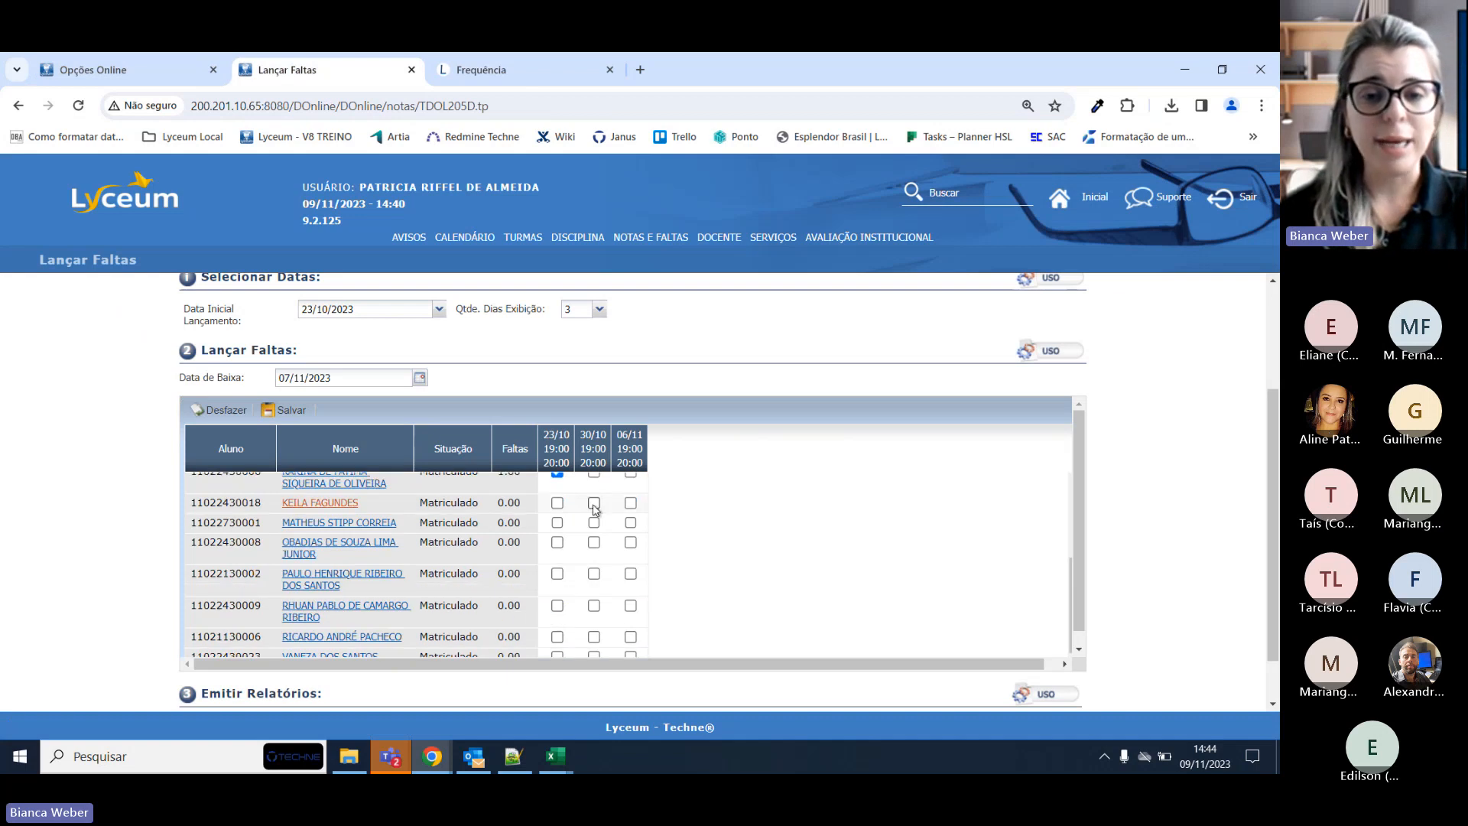
scroll(645, 525, down, 1)
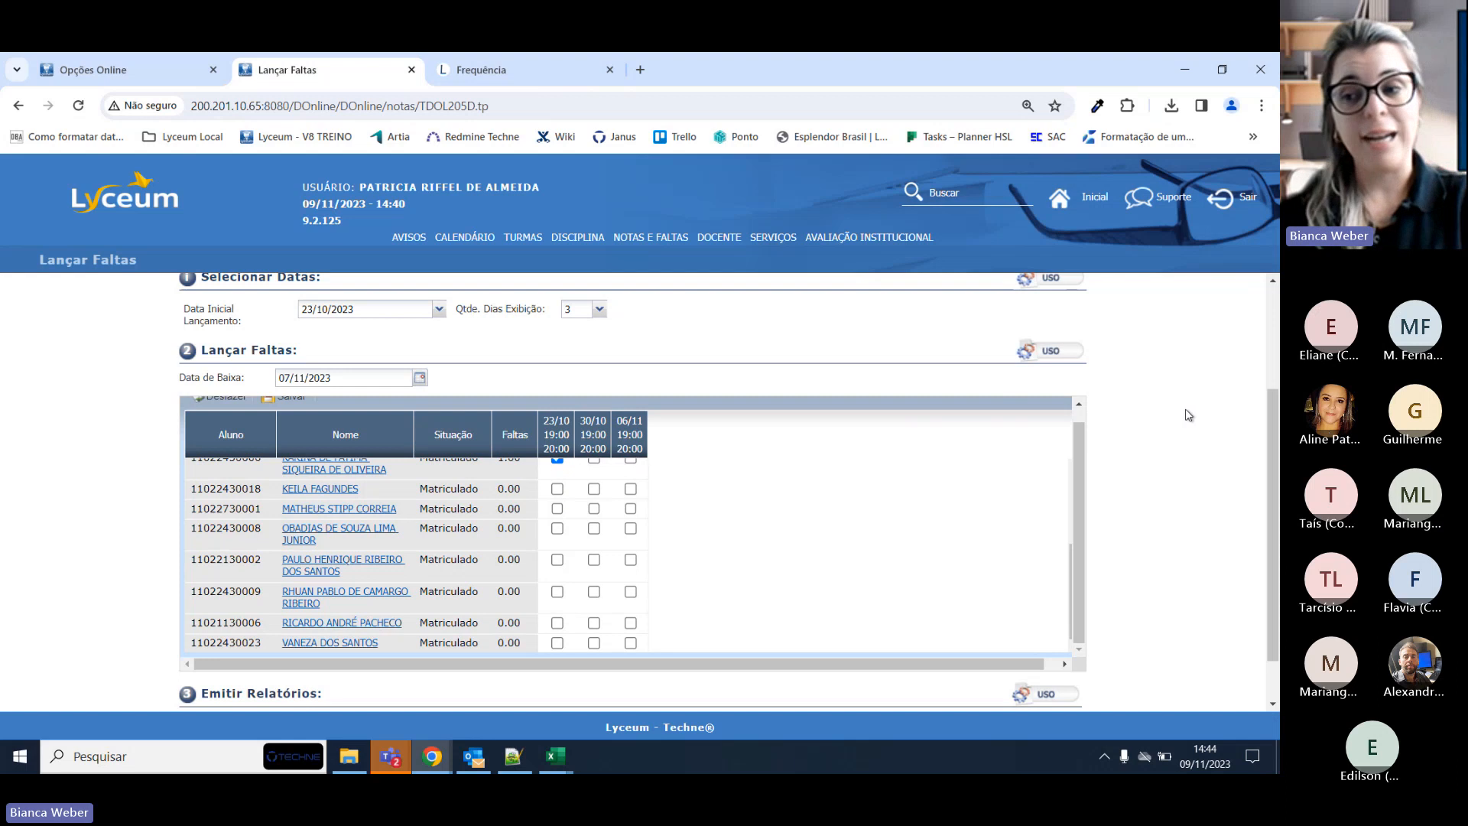
scroll(1187, 413, down, 1)
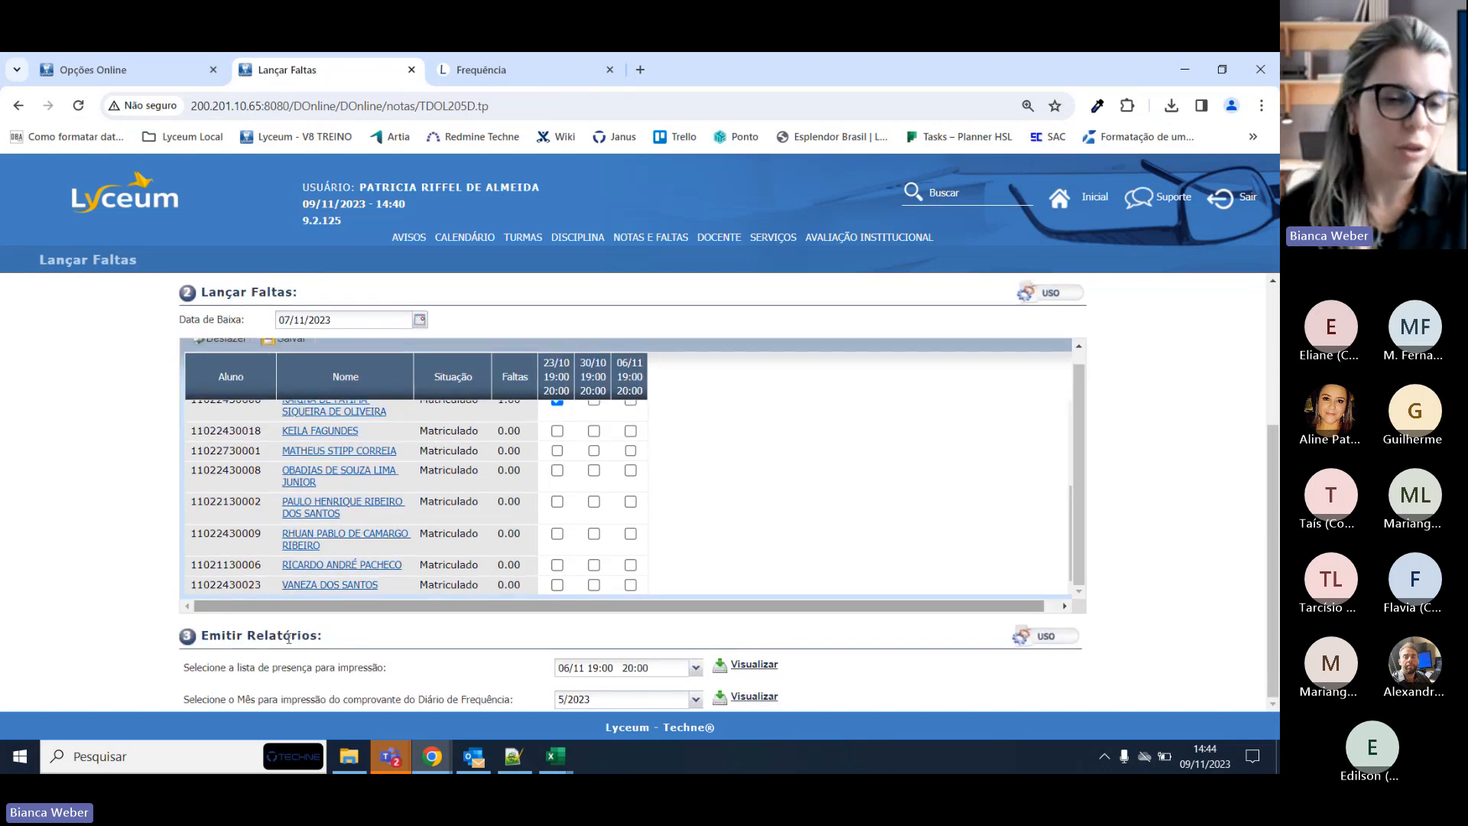
drag(193, 673, 394, 671)
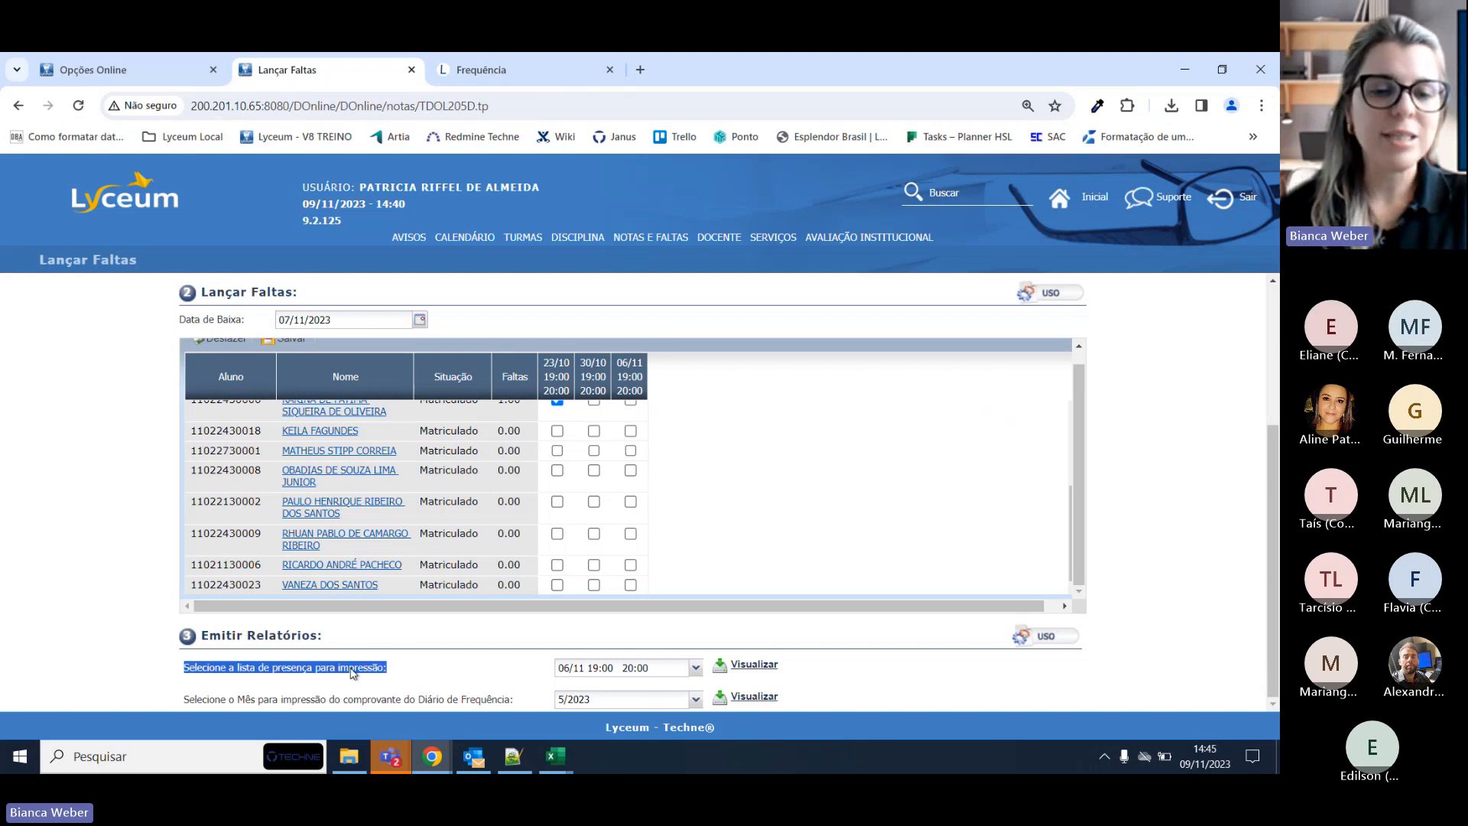
click(696, 669)
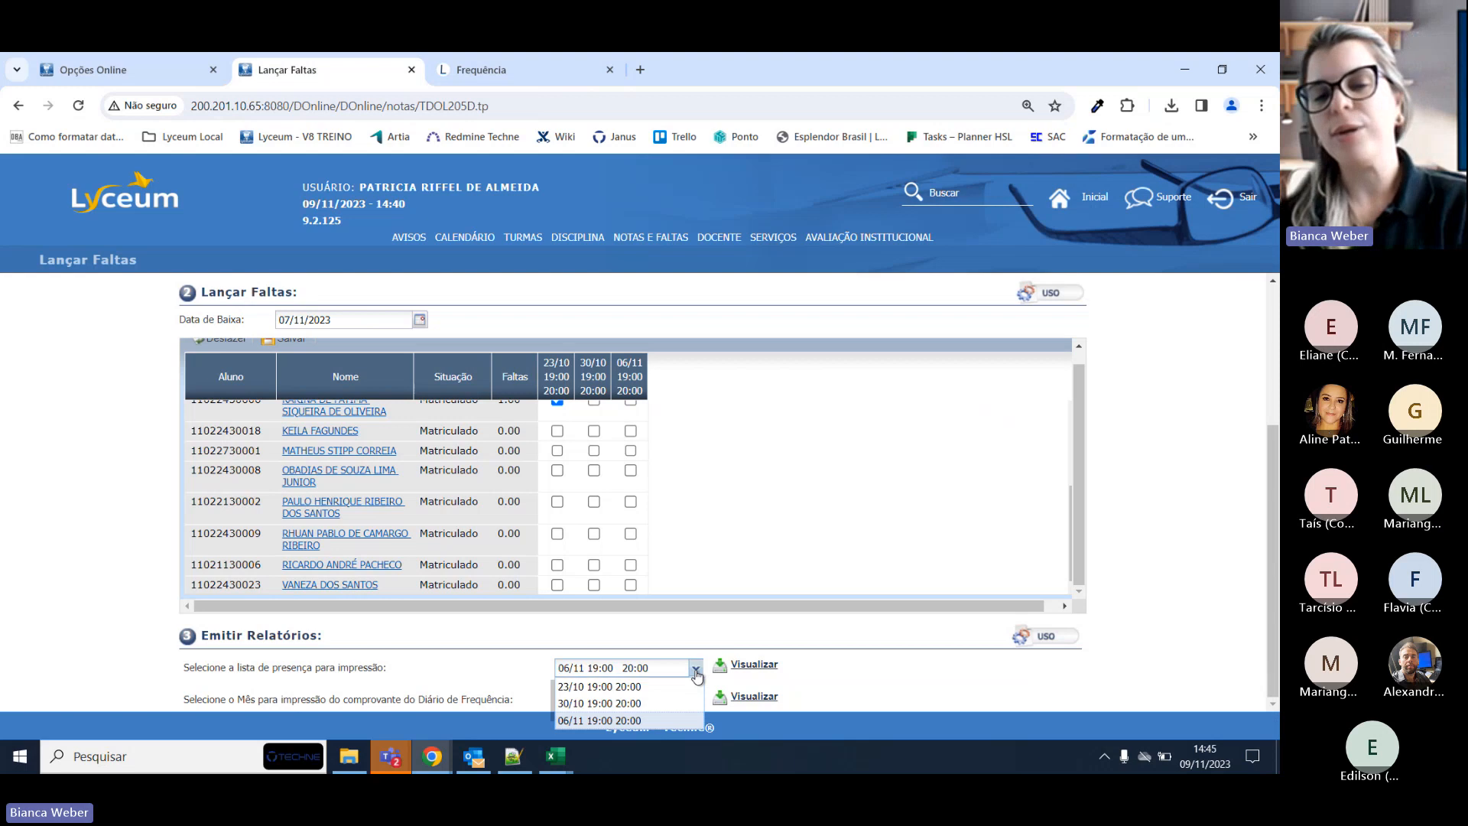
click(696, 670)
click(749, 664)
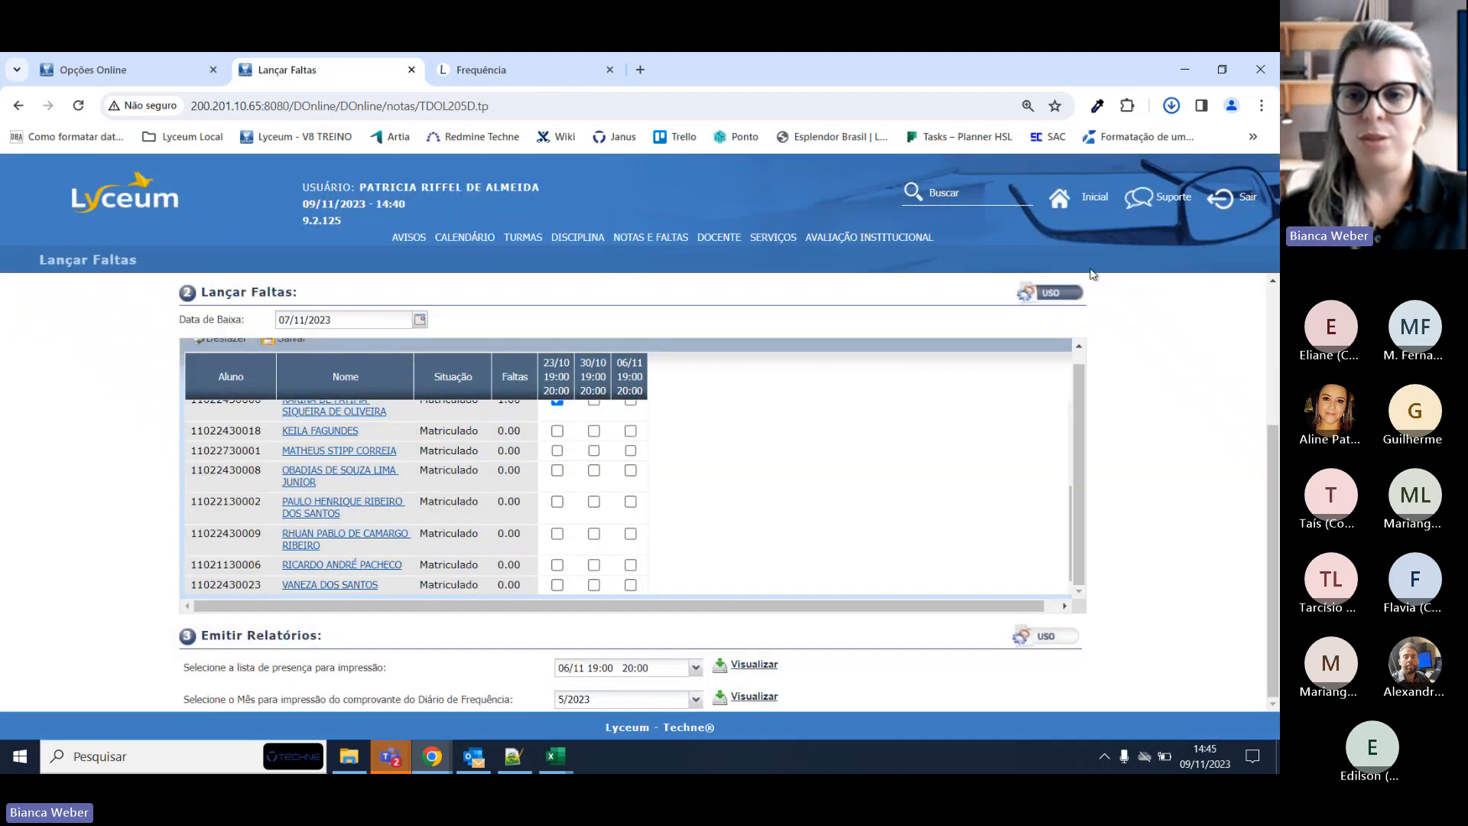
Open listaPresenca (5).pdf from downloads and review its 13-student ÉTICA attendance list.
click(1171, 106)
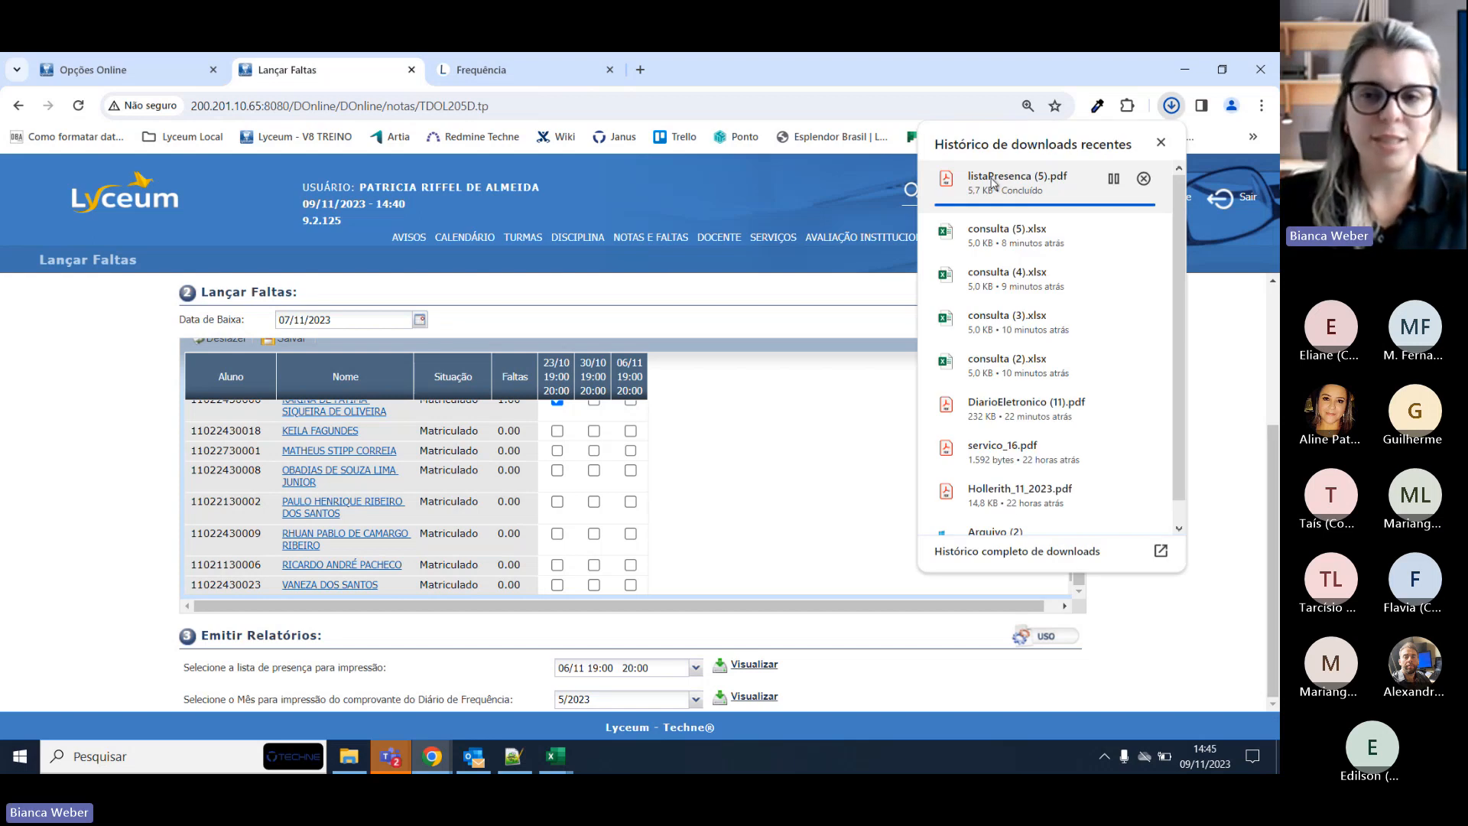
click(993, 184)
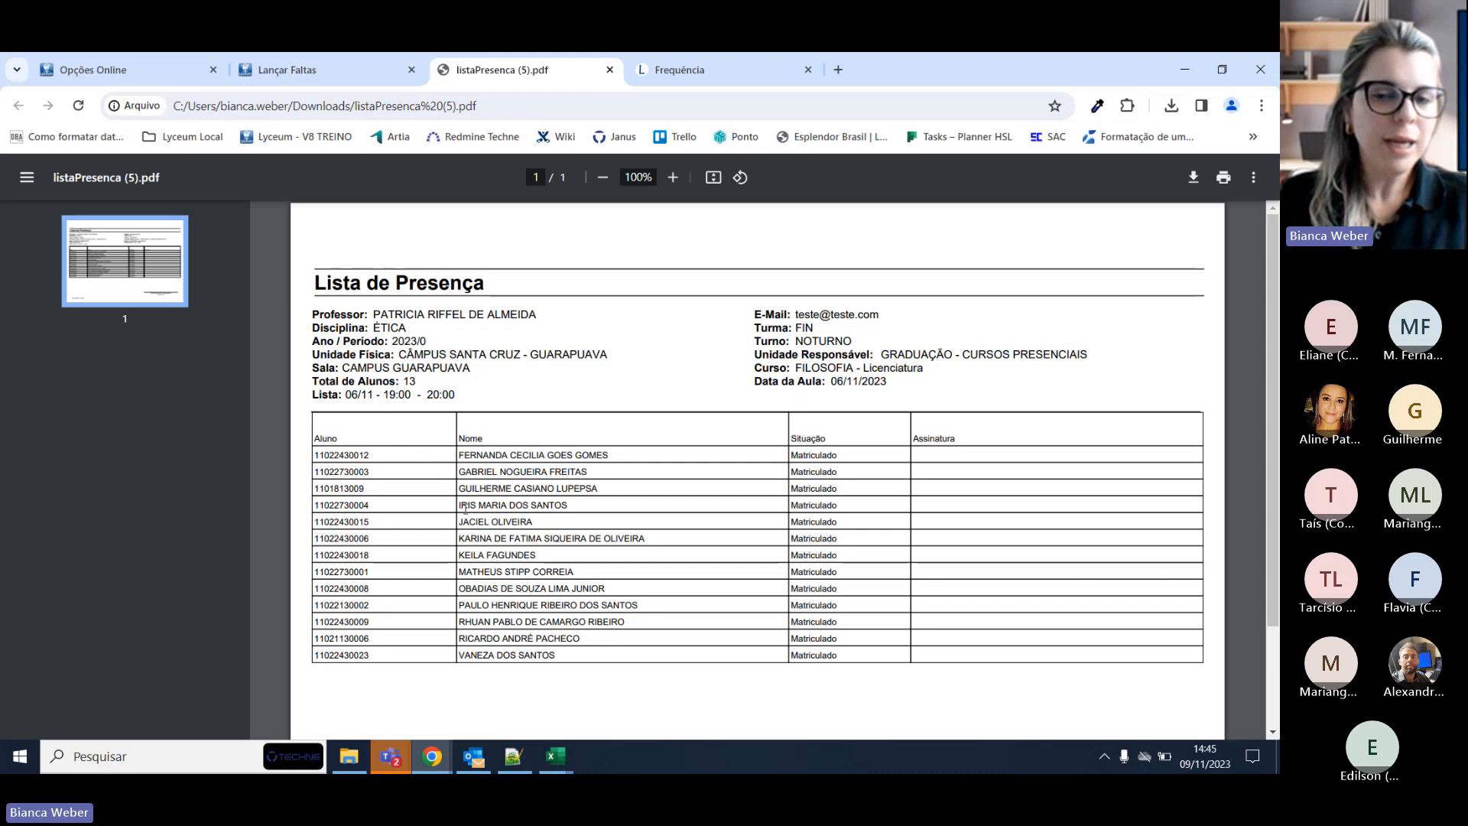
drag(312, 295, 626, 387)
click(626, 386)
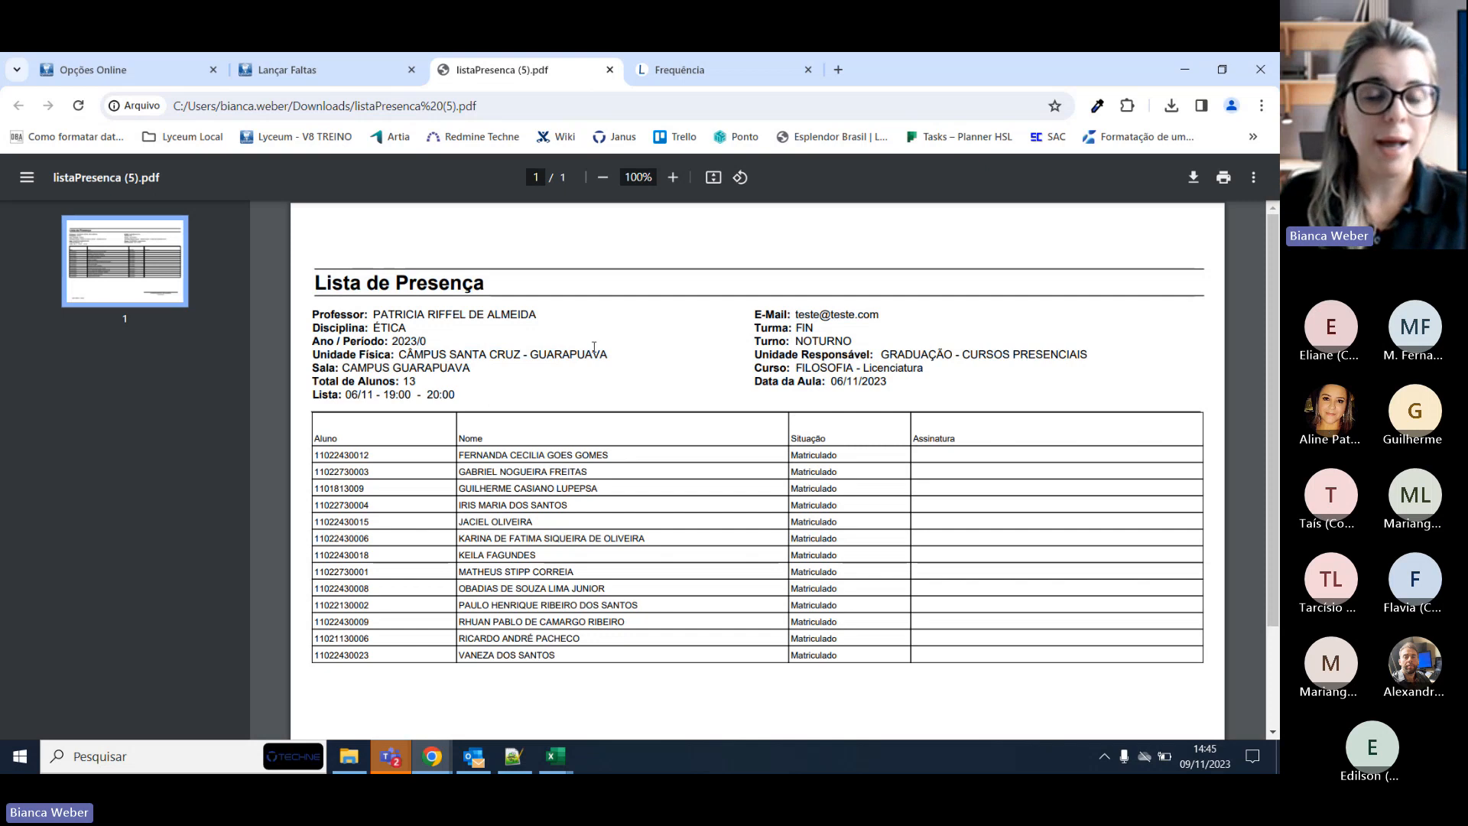
drag(479, 455, 530, 624)
click(529, 623)
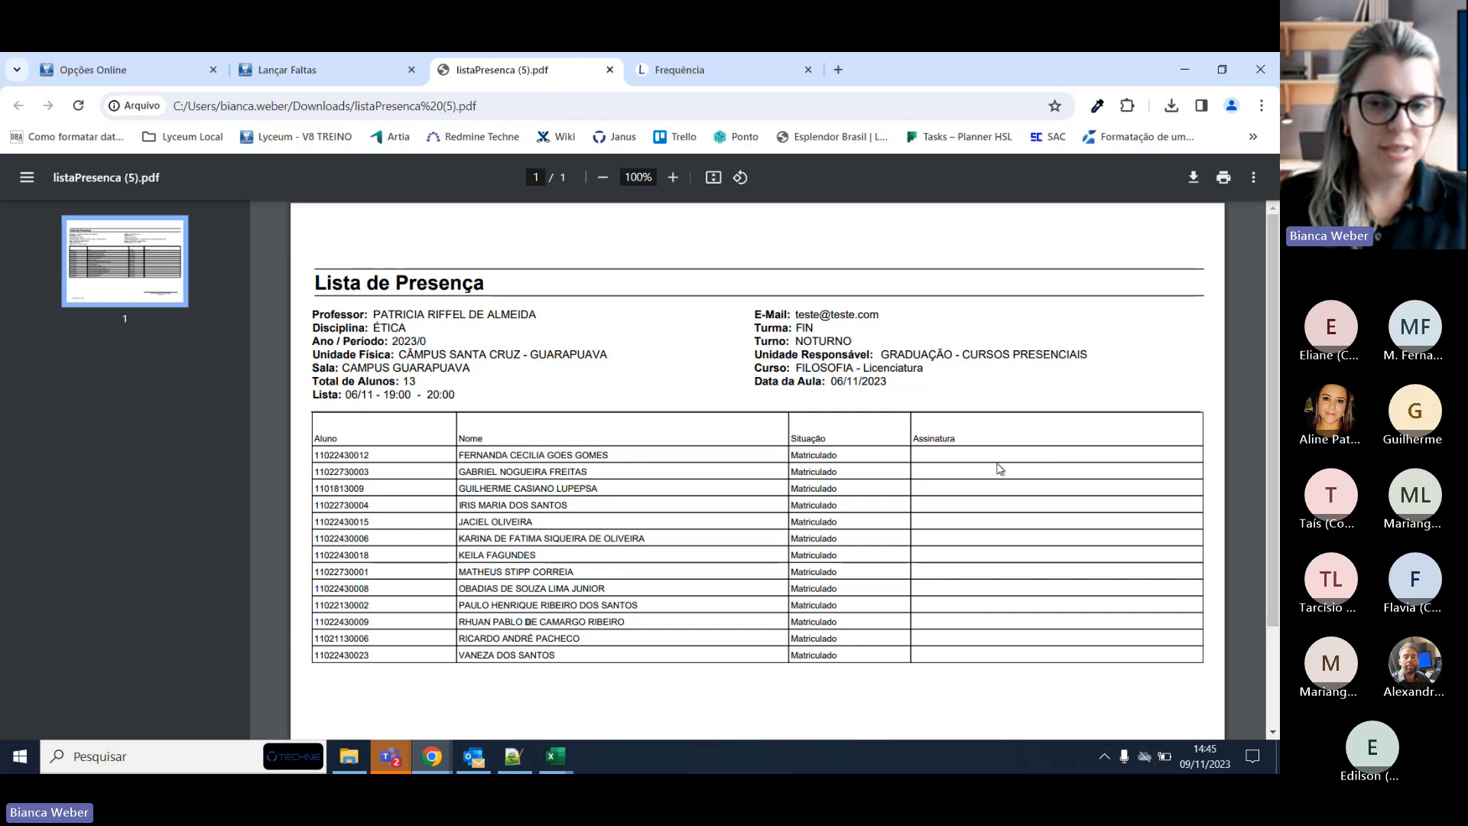
scroll(1043, 474, down, 3)
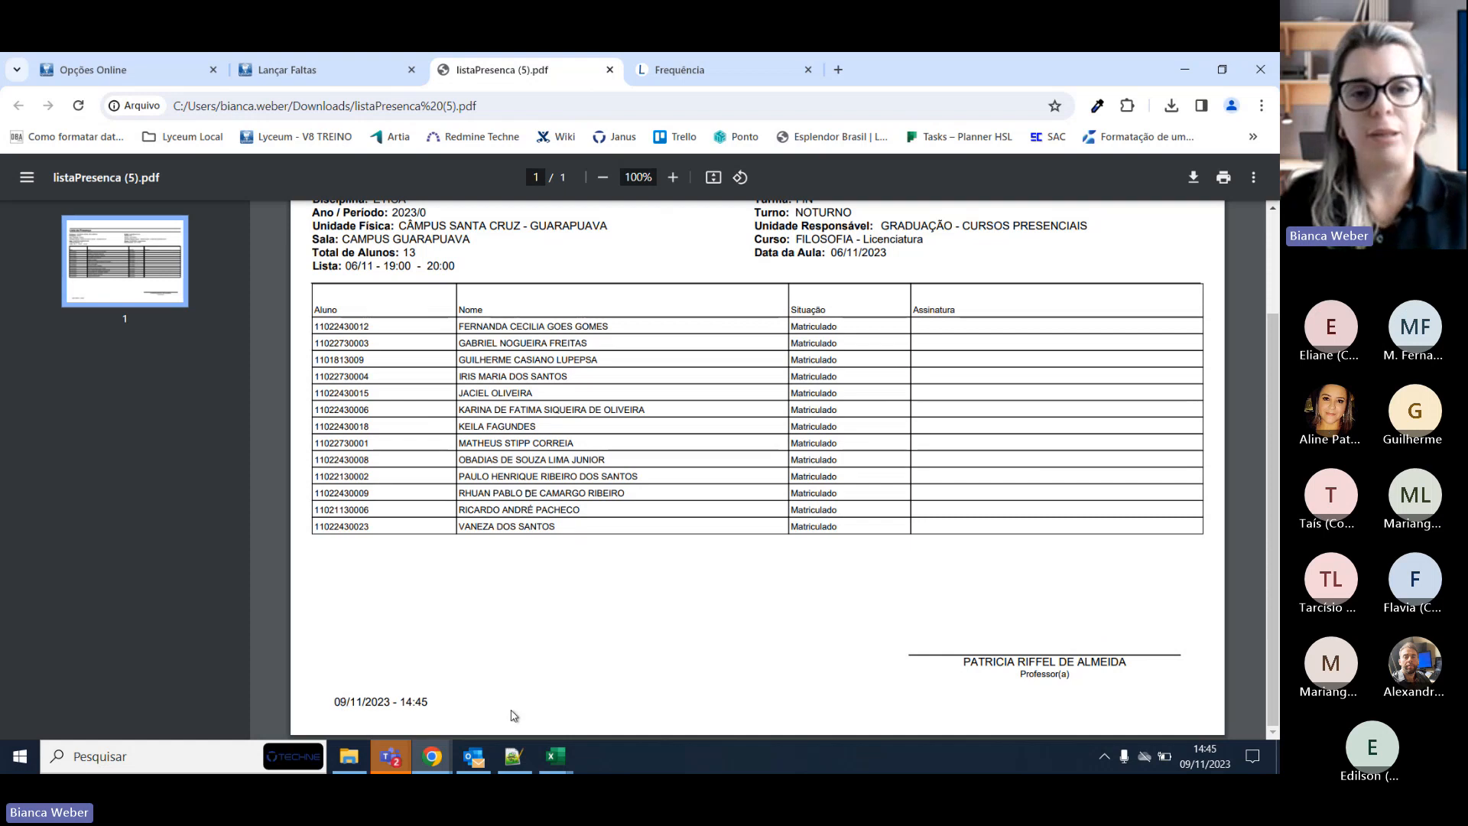
click(318, 65)
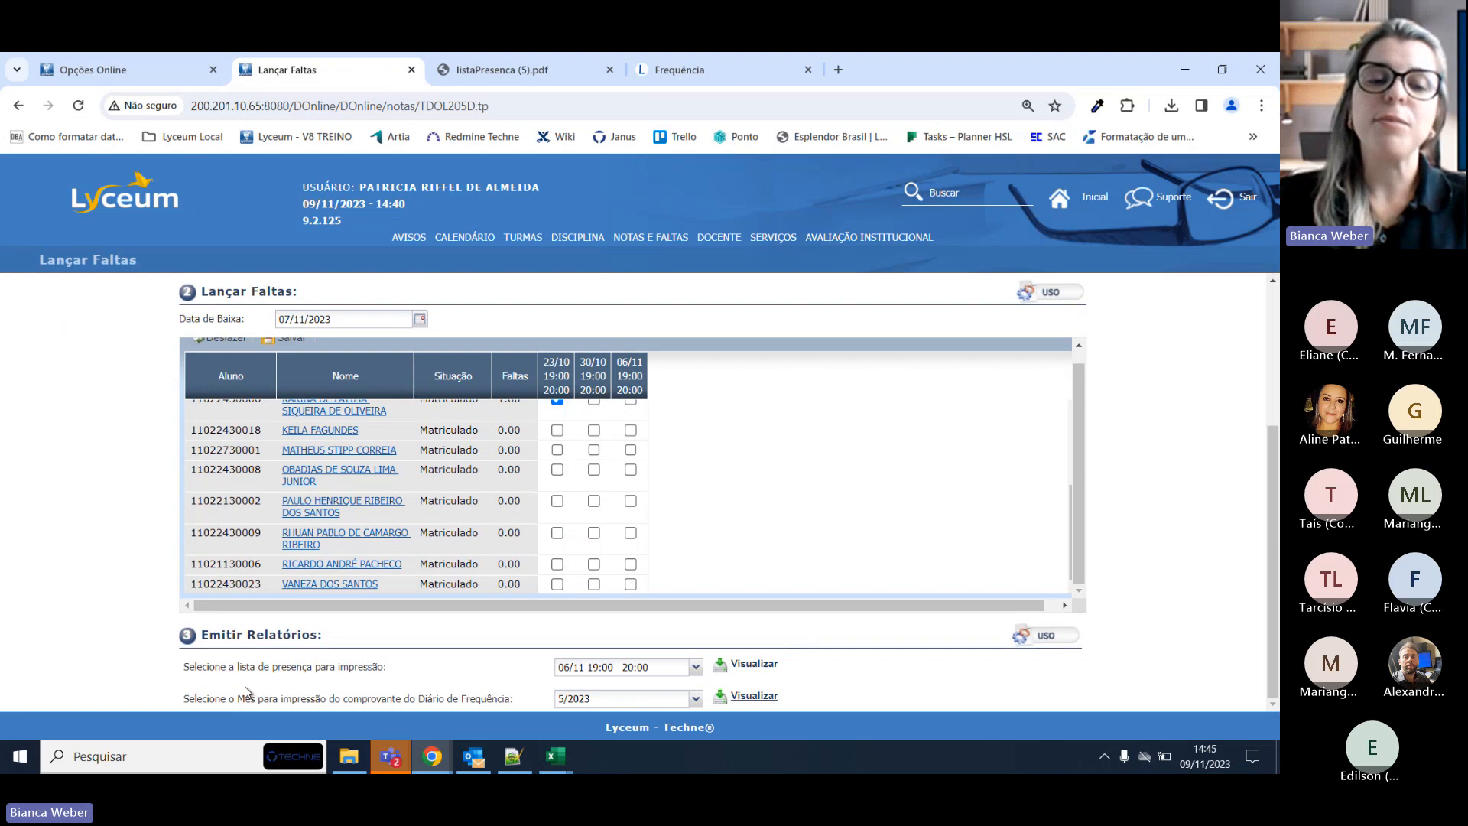
Generate the Diário de Frequência for 10/2023 and open FreqDiaria_2023_0_Outubro_FIN_1100730 (2).pdf.
click(414, 692)
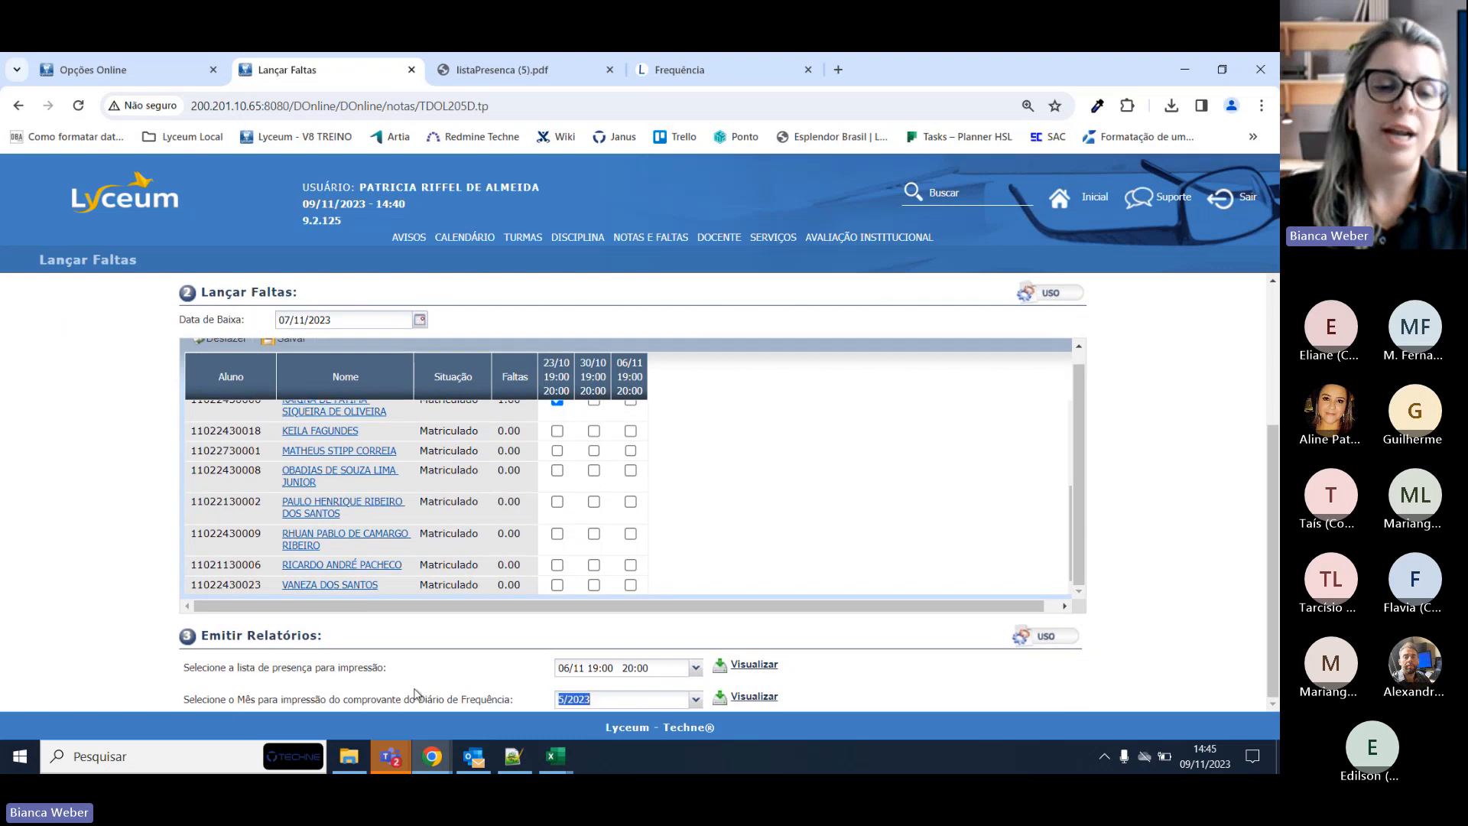
triple_click(499, 701)
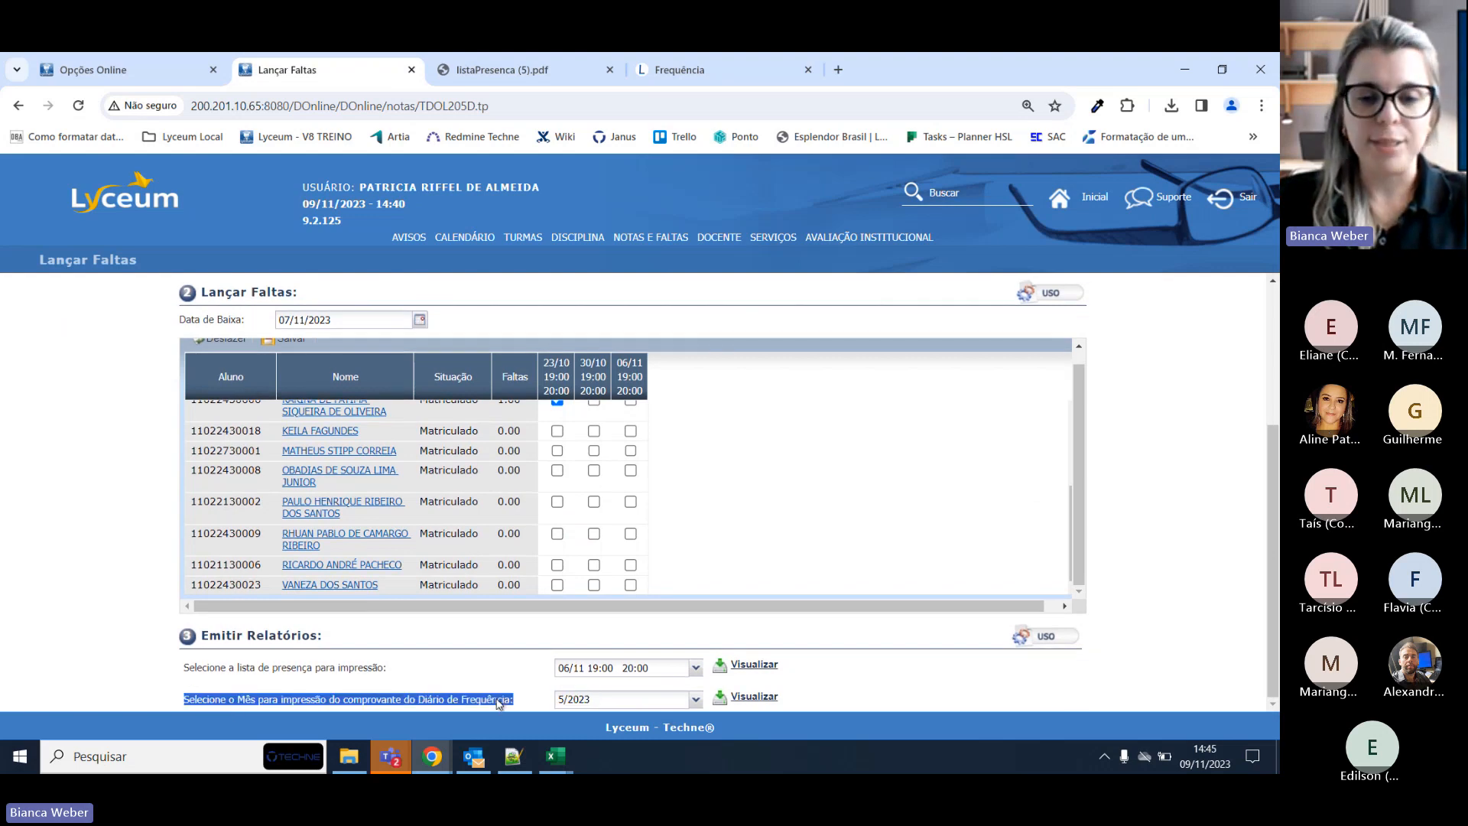
click(696, 703)
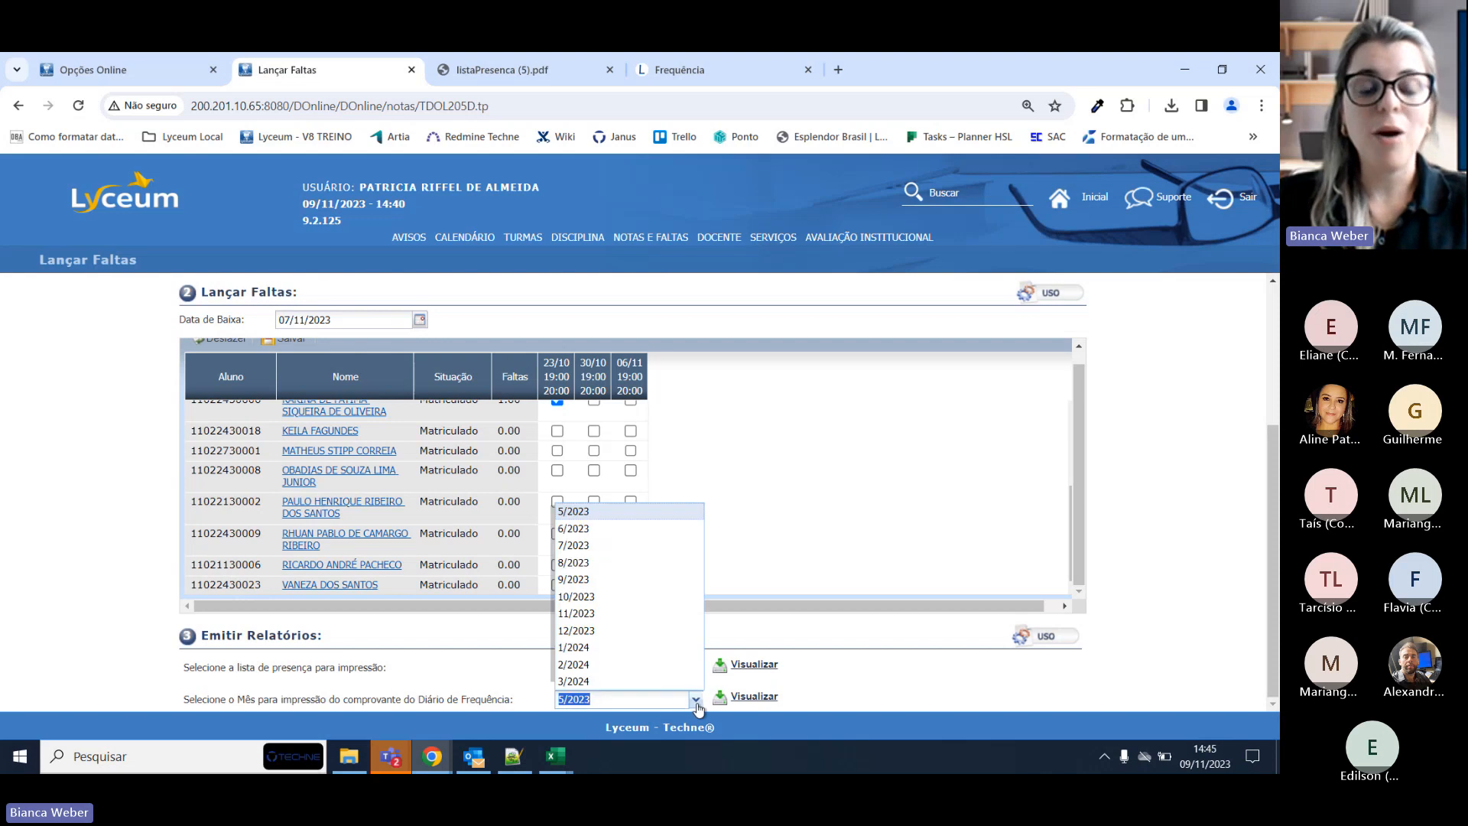
click(603, 597)
click(750, 696)
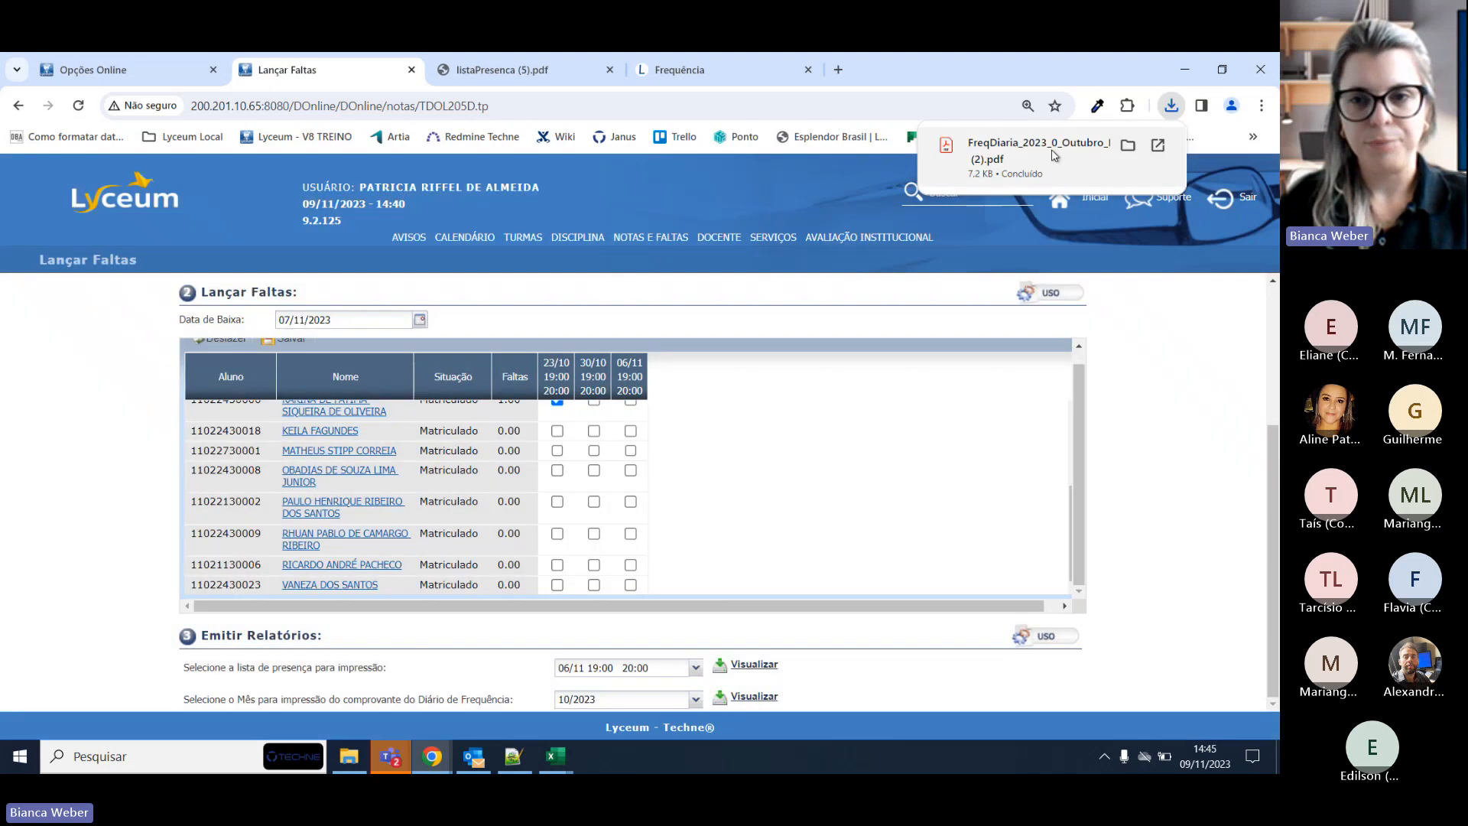
click(1043, 152)
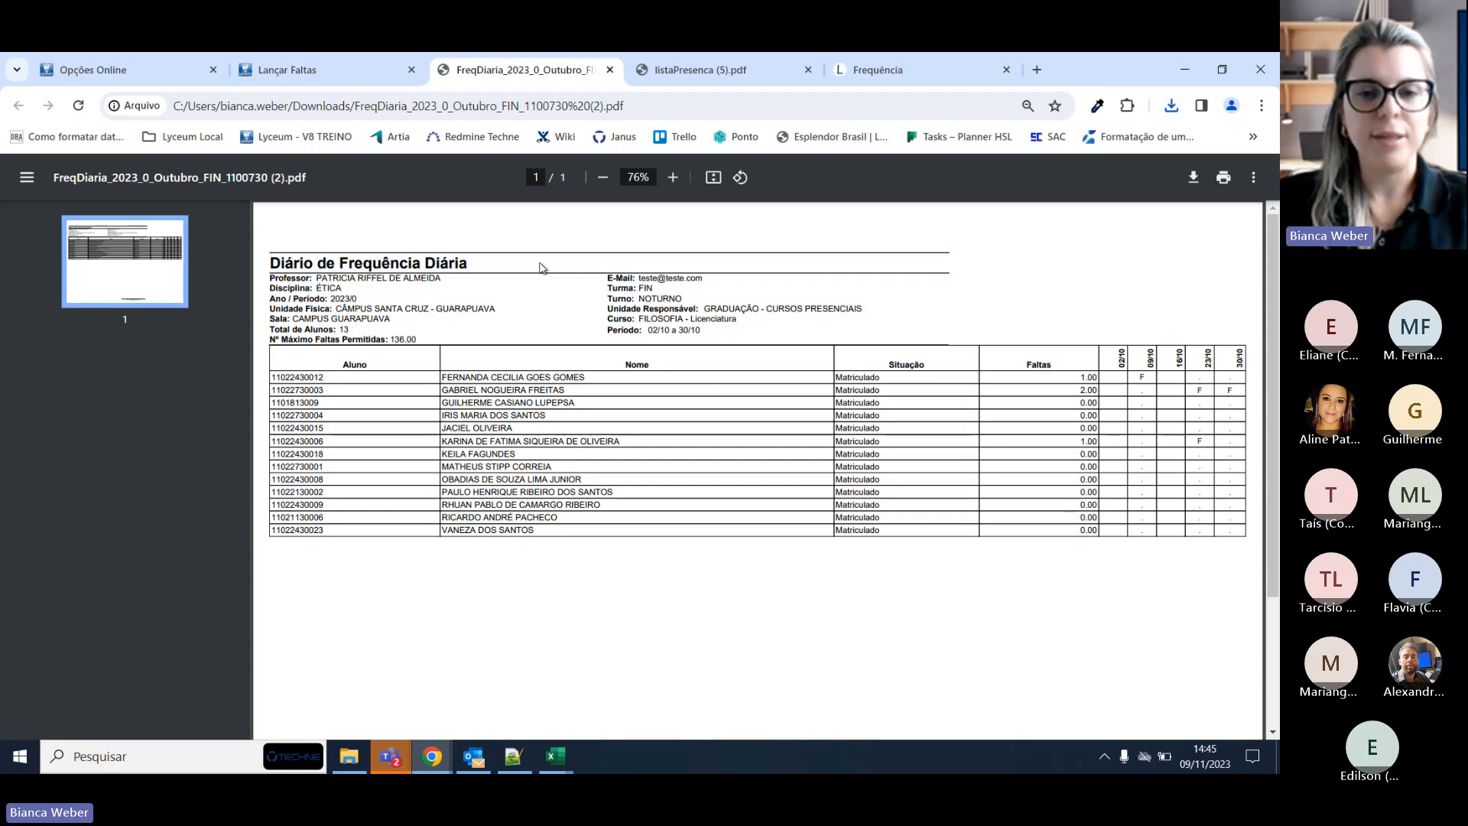
Zoom the October diary to 100% and check its Período 02/10 a 30/10 and absence marks.
click(673, 178)
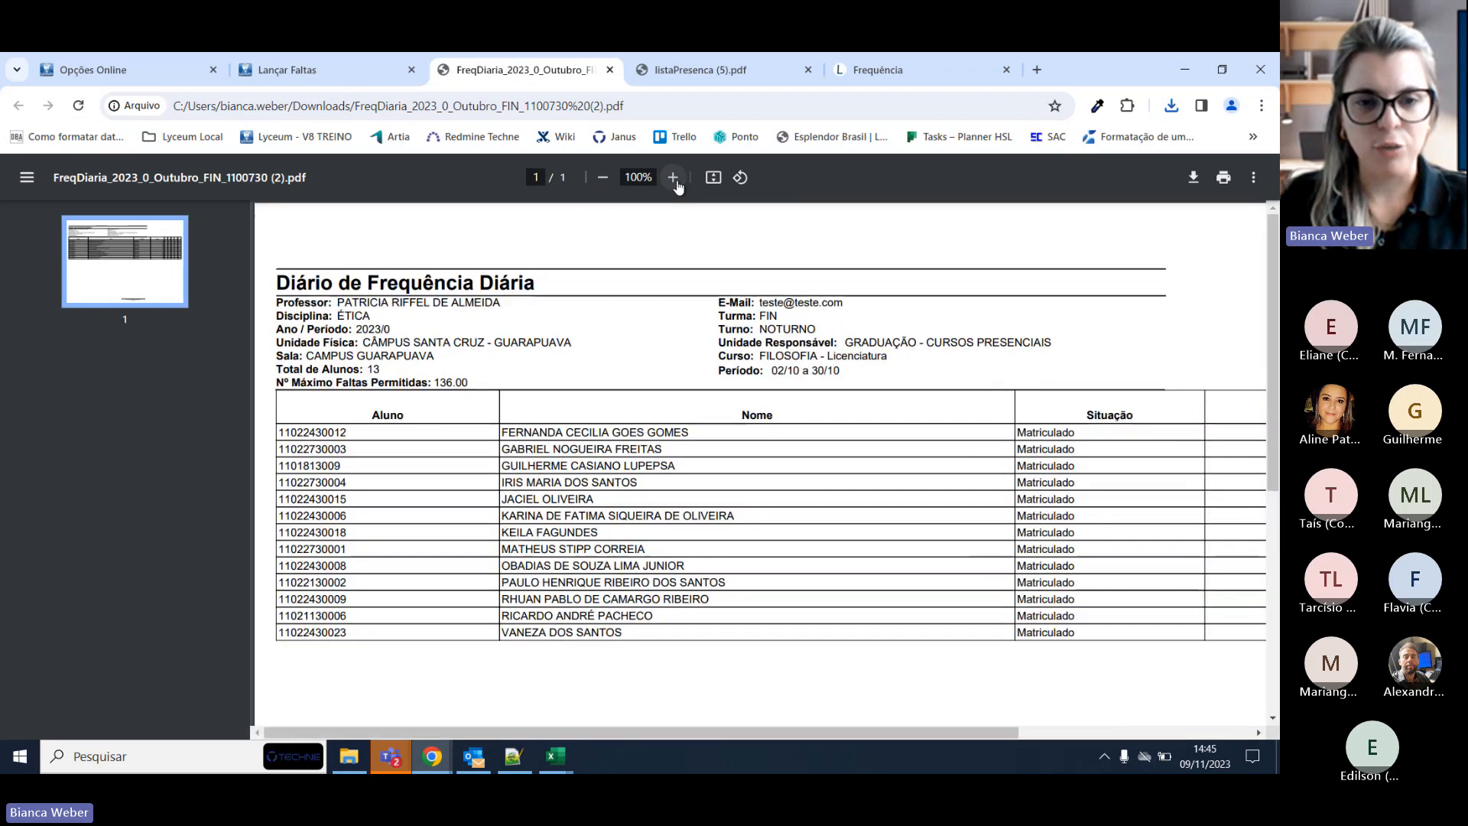
drag(503, 736, 459, 732)
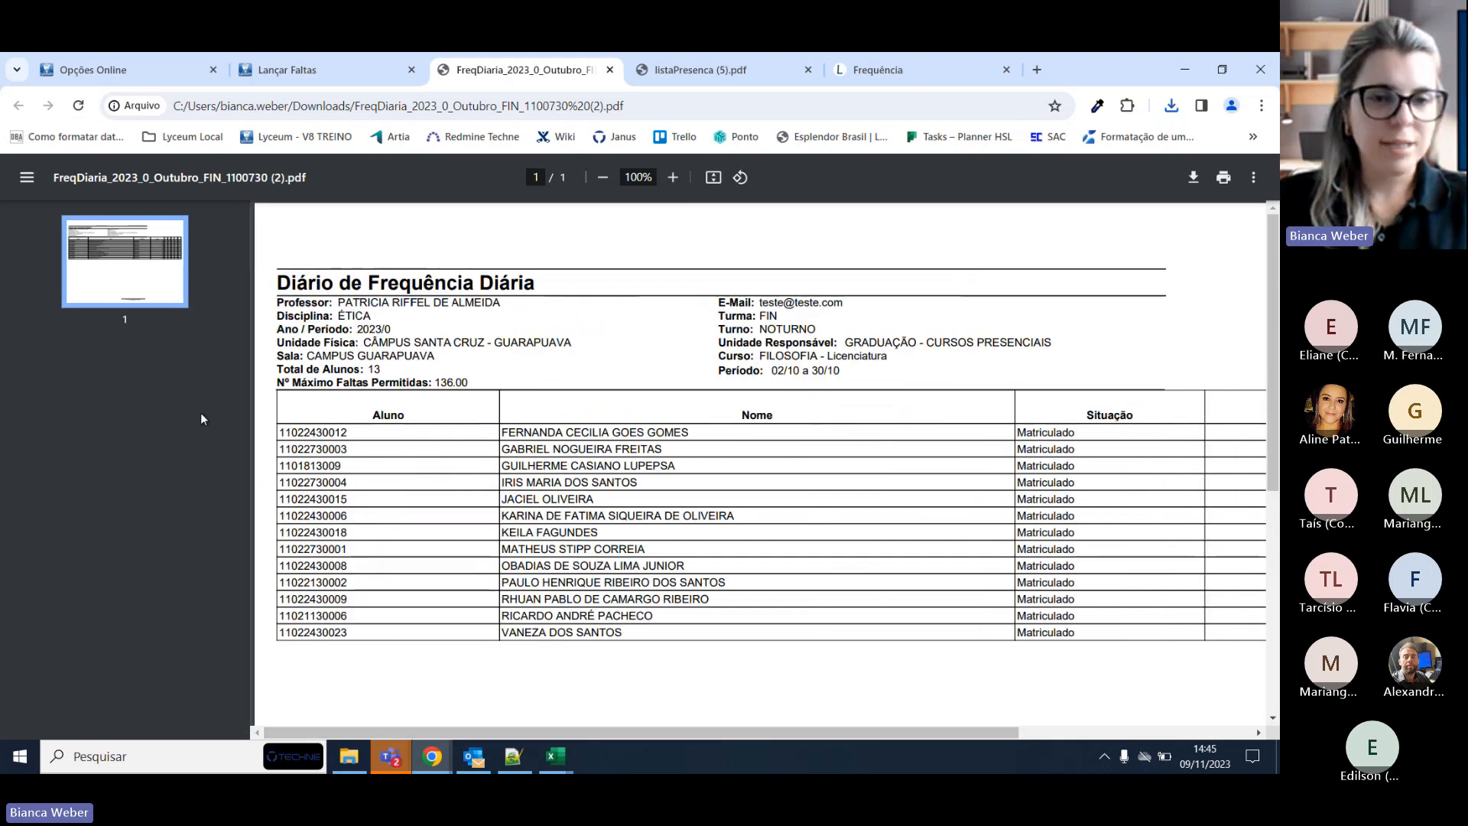
drag(277, 303, 879, 361)
click(879, 374)
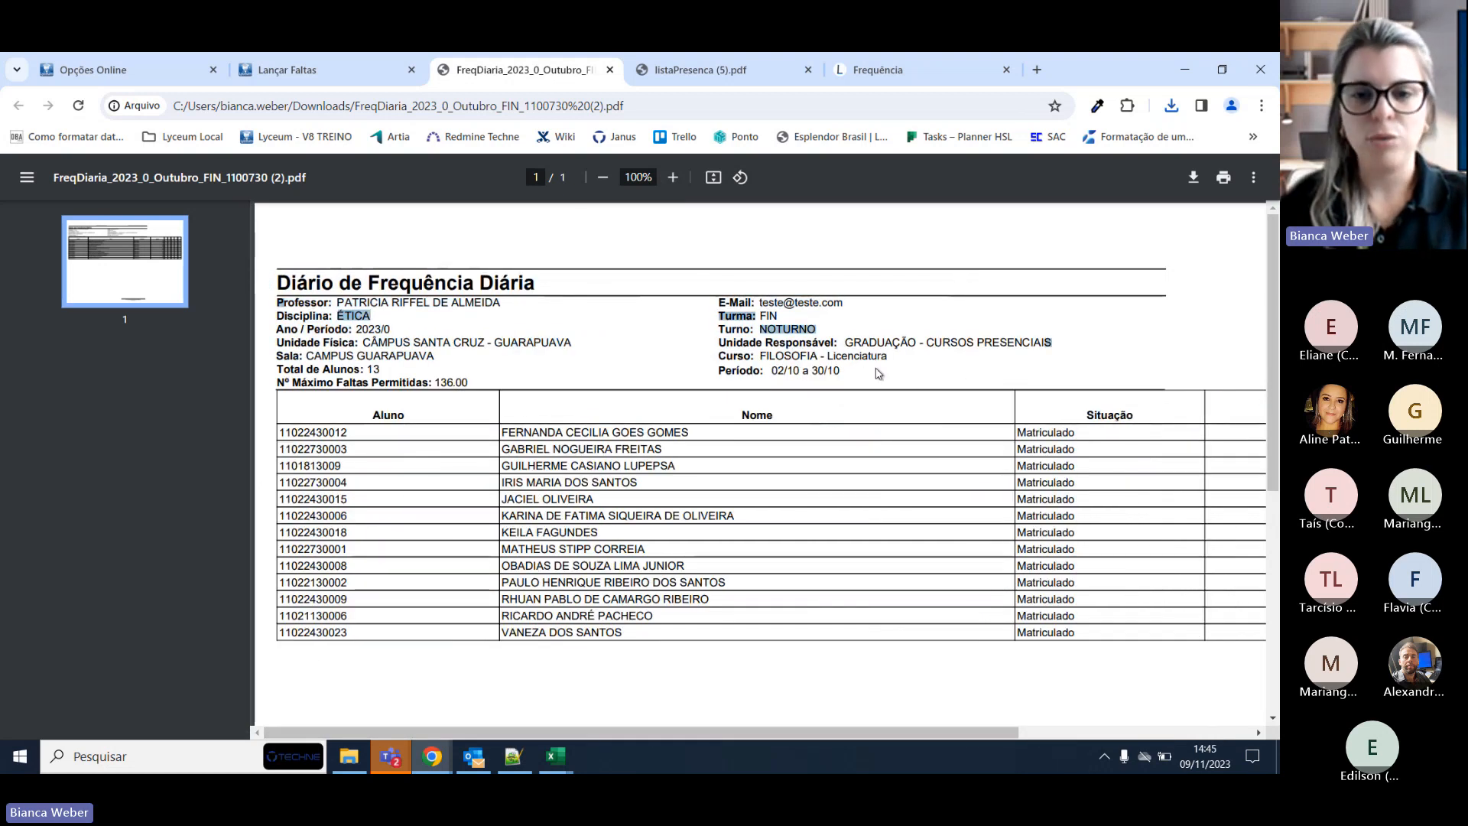
triple_click(824, 370)
double_click(808, 355)
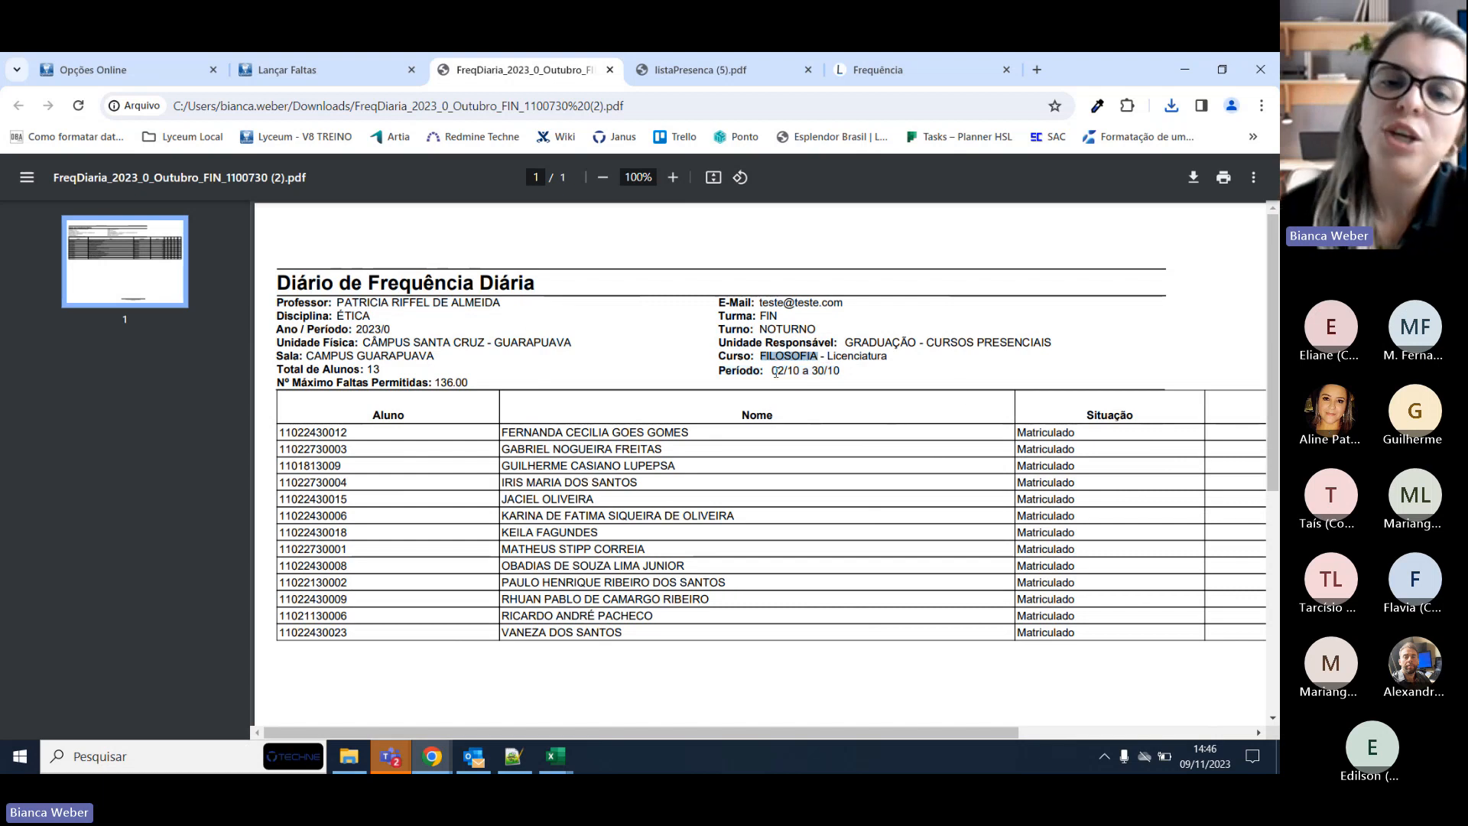
drag(774, 372, 841, 371)
triple_click(840, 372)
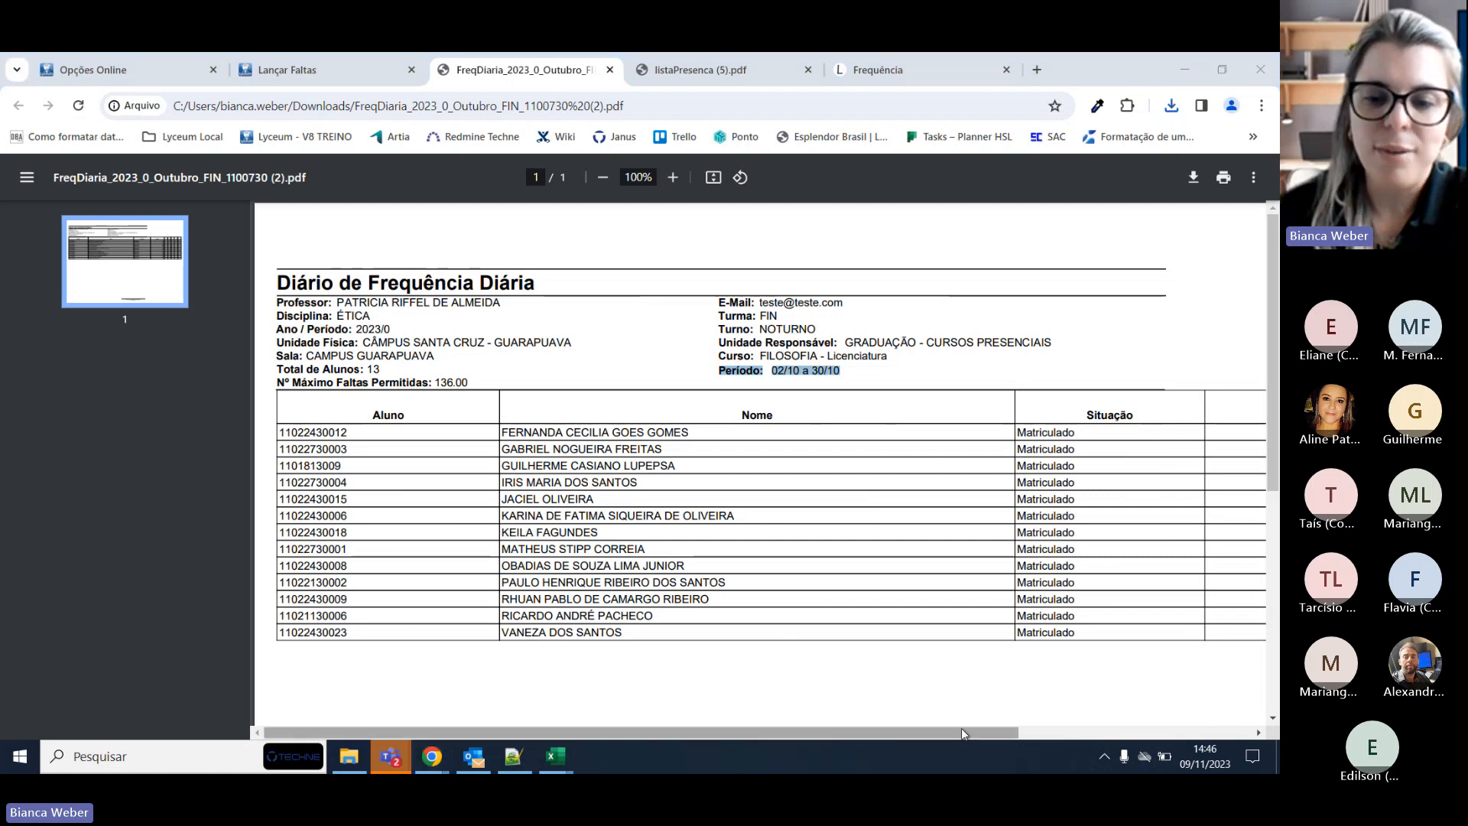
drag(961, 728, 1206, 659)
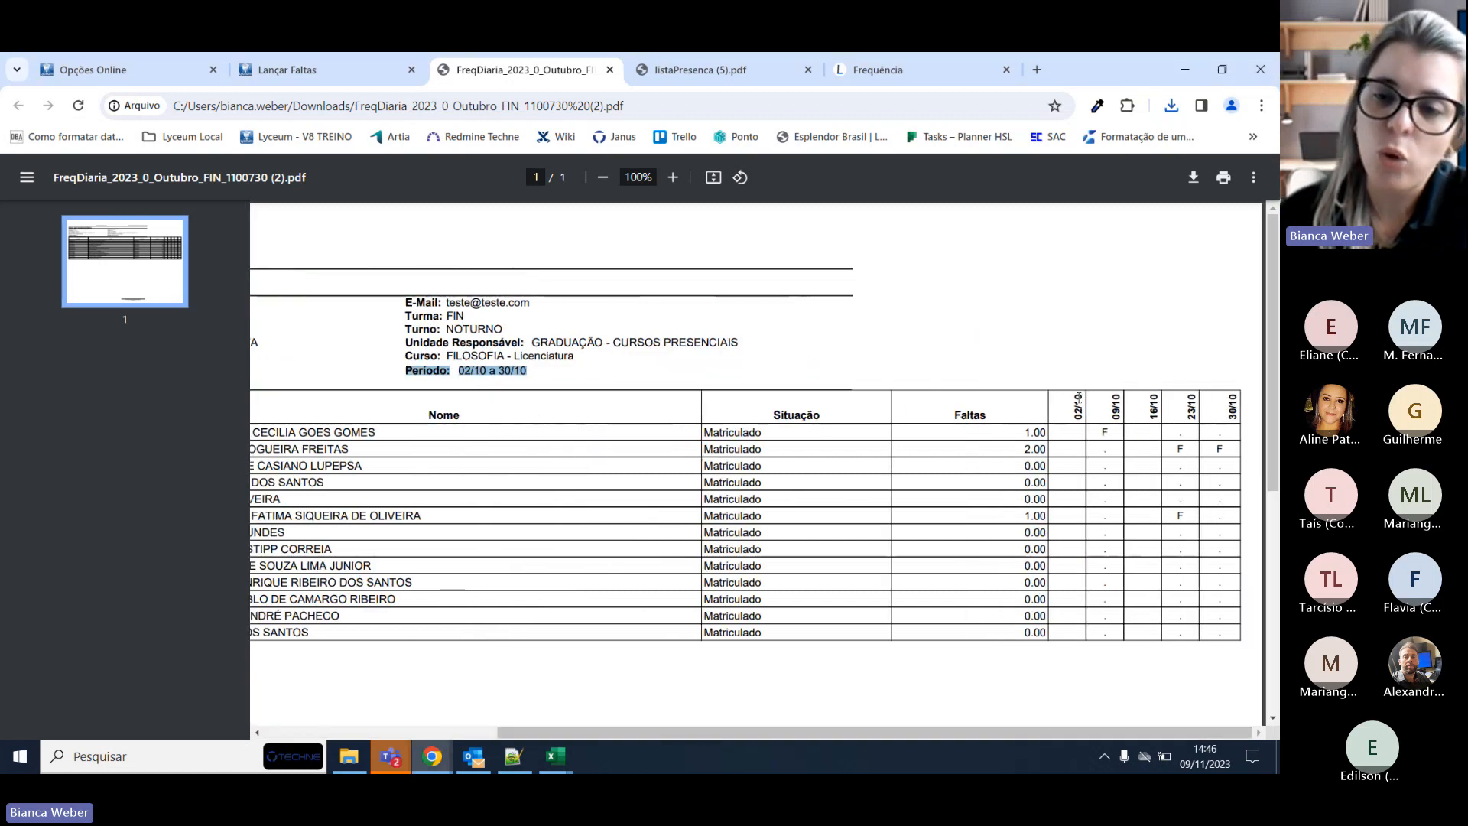
click(1078, 401)
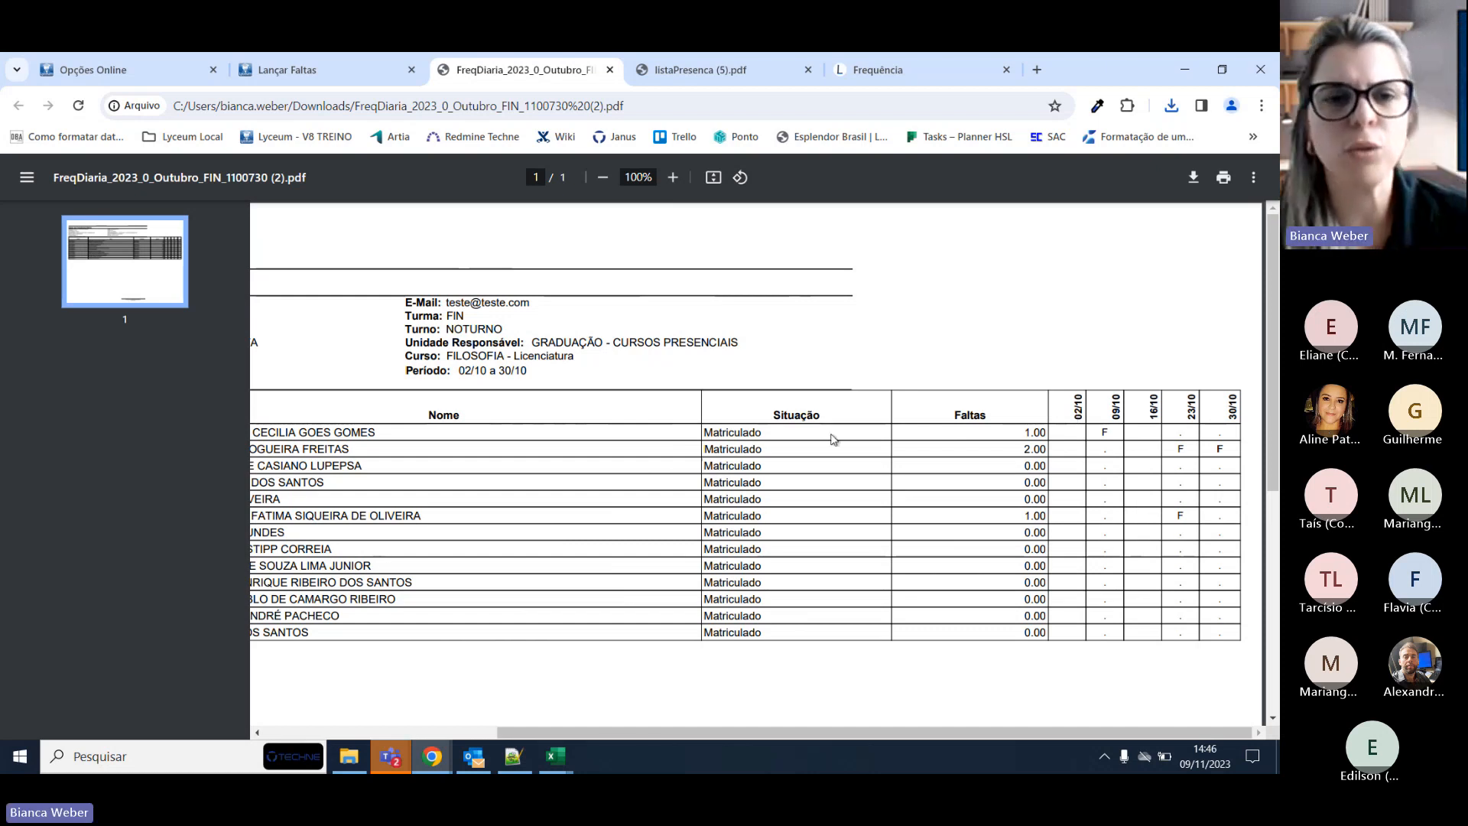
From Impressão de Diários, generate the subperiod 2023/0 - 1 attendance report and open its PDF.
click(306, 69)
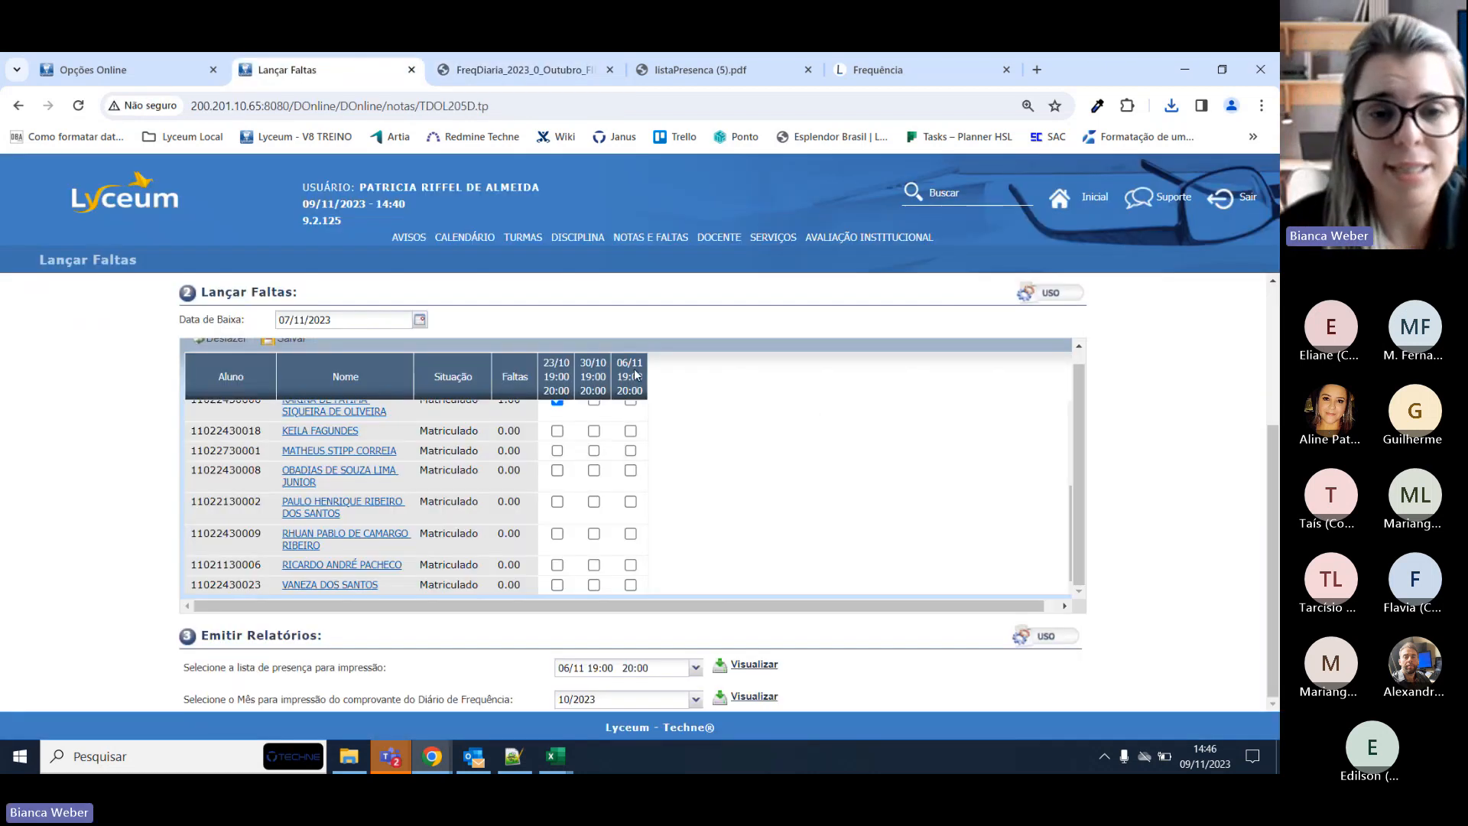
click(470, 702)
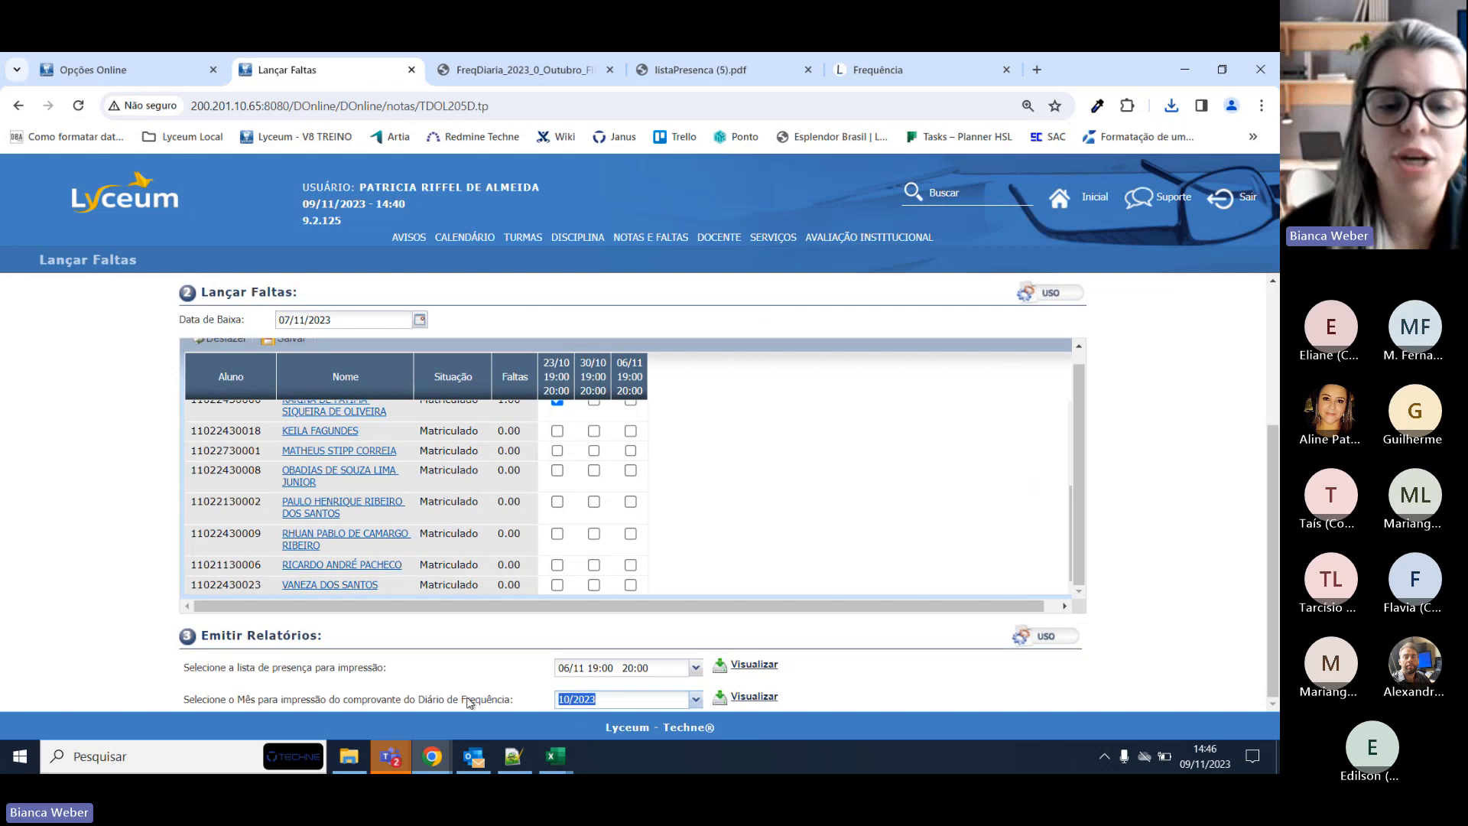
click(468, 702)
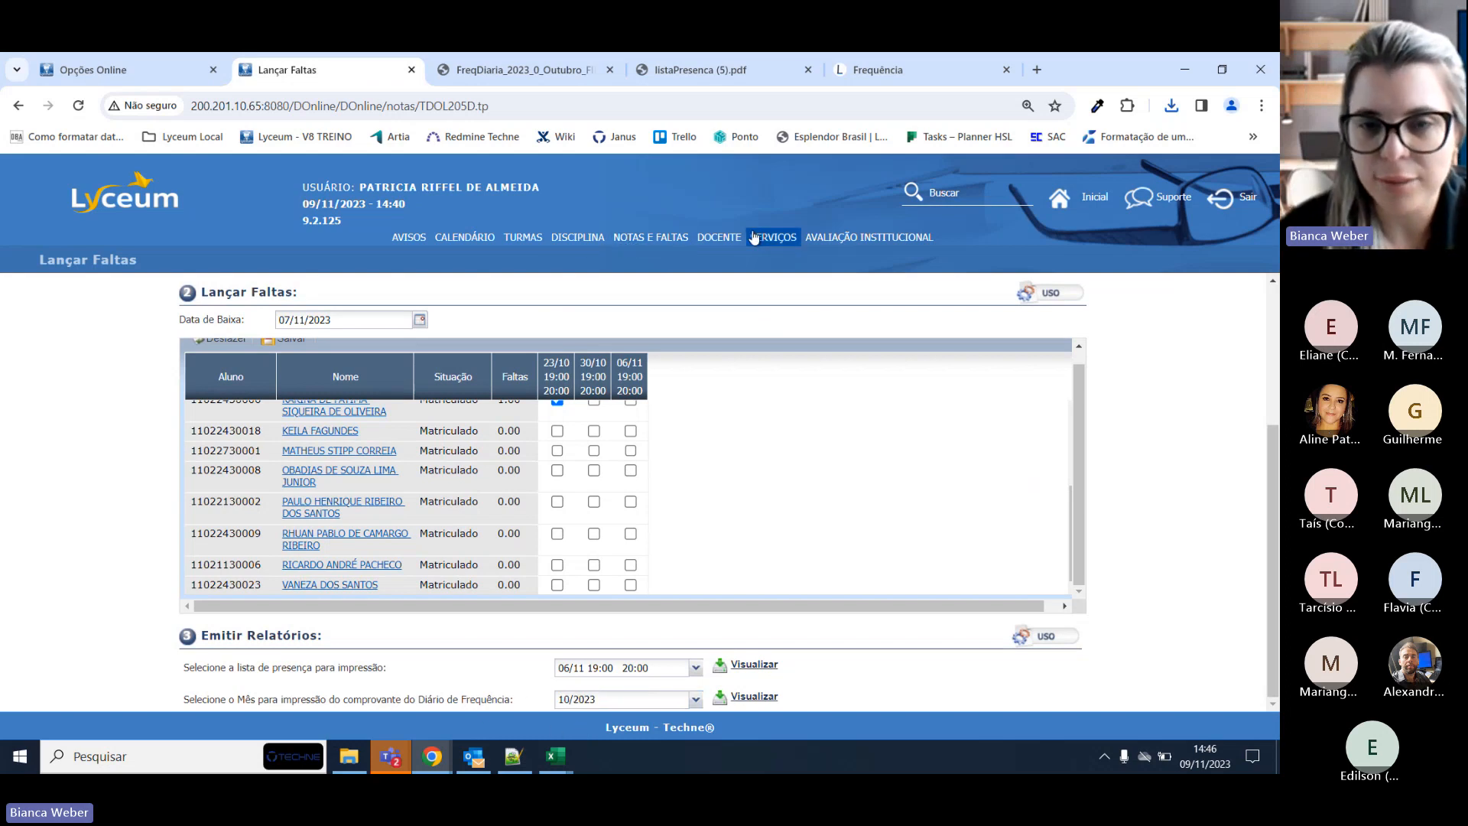
click(644, 242)
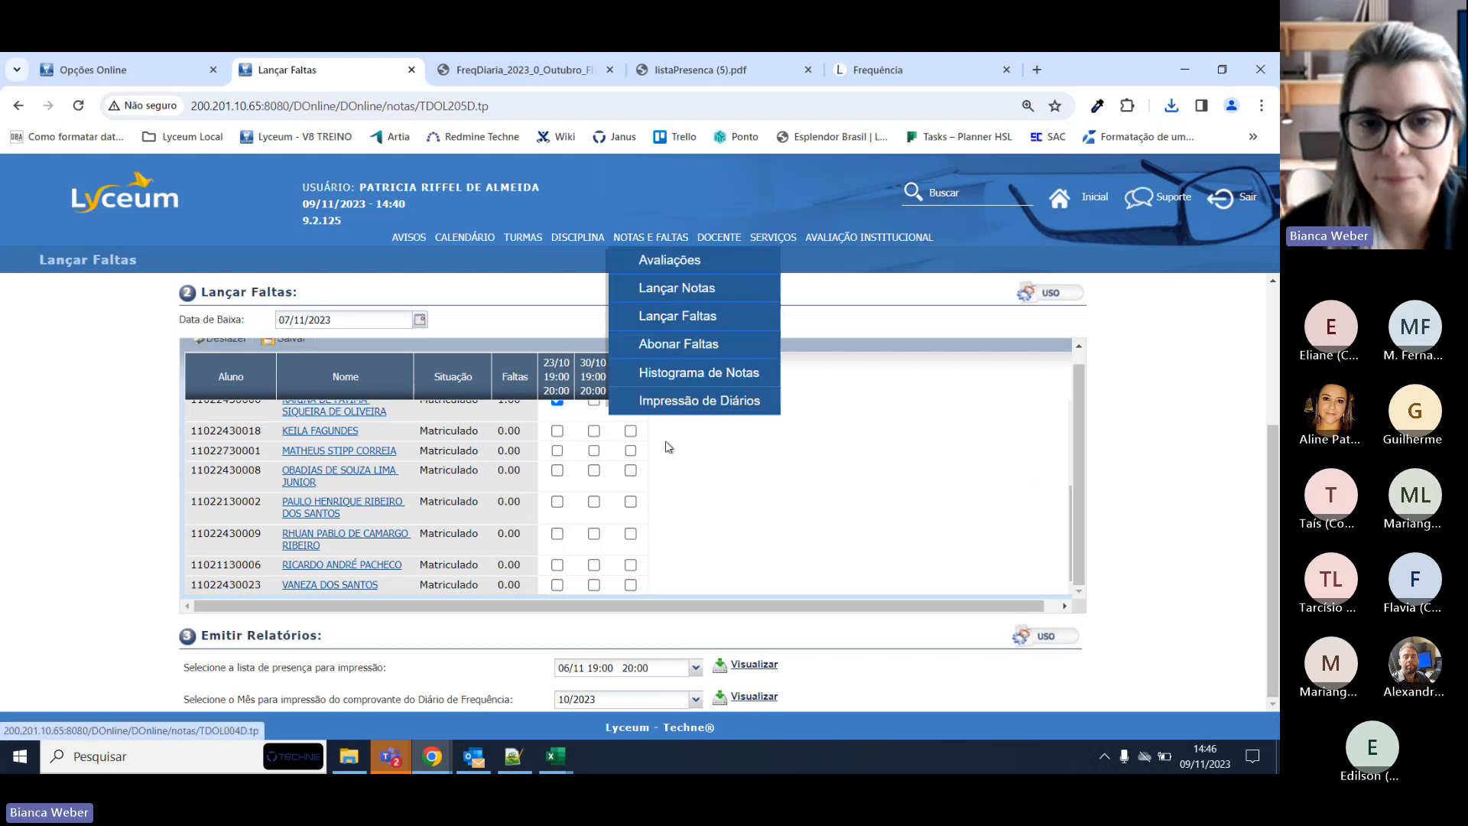
click(680, 405)
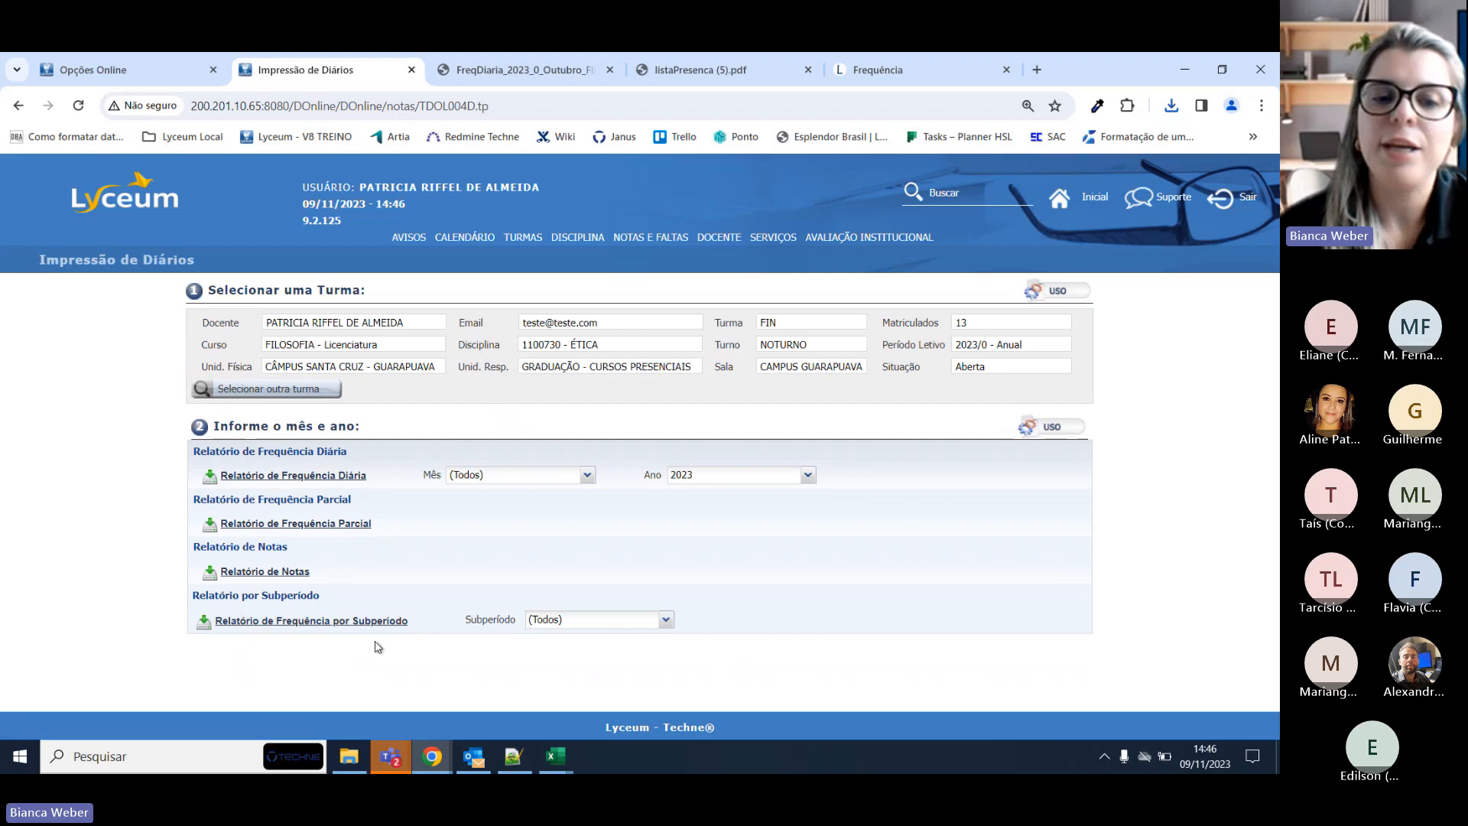
click(666, 619)
click(639, 655)
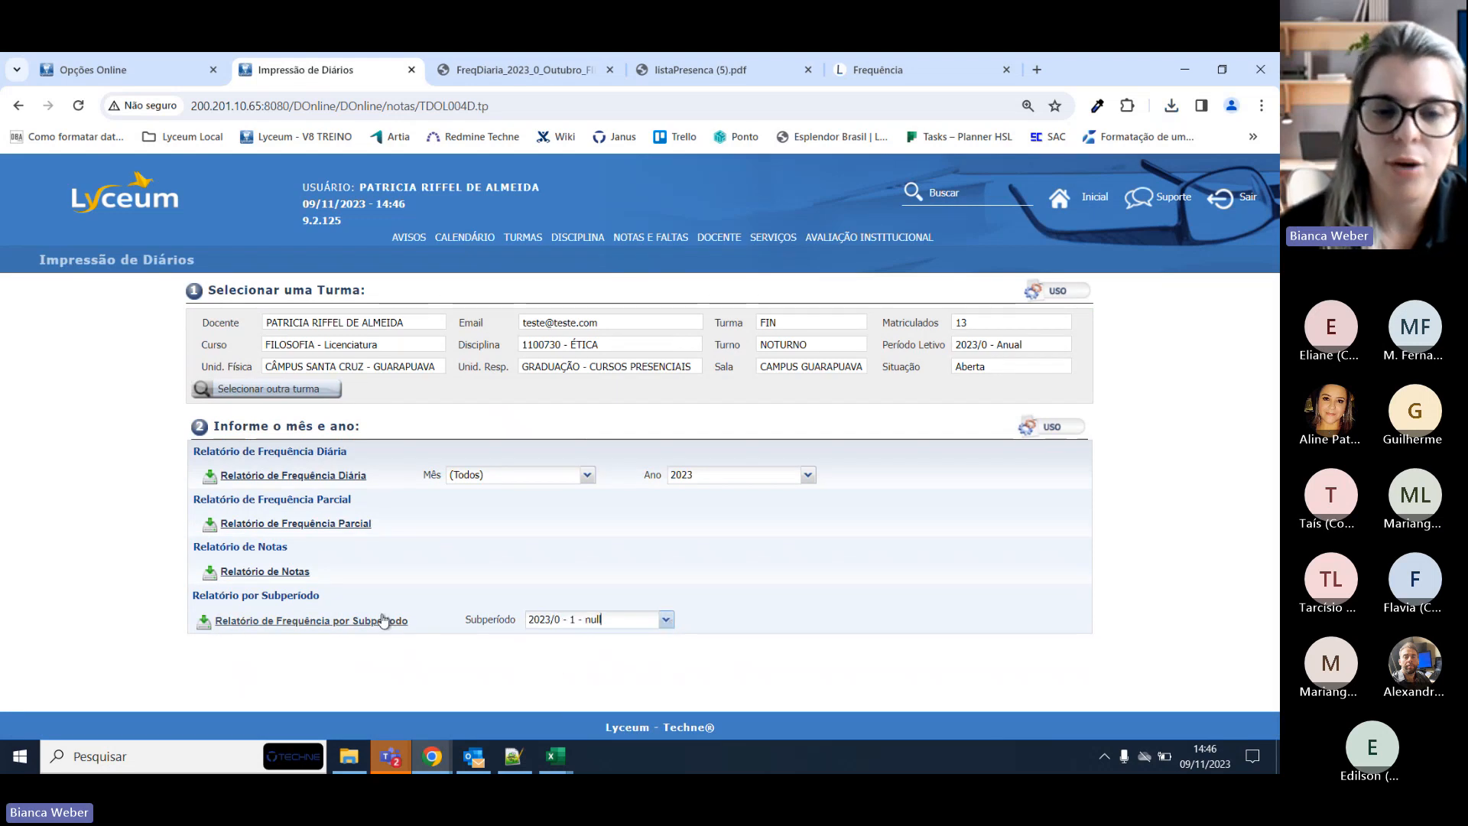
click(356, 623)
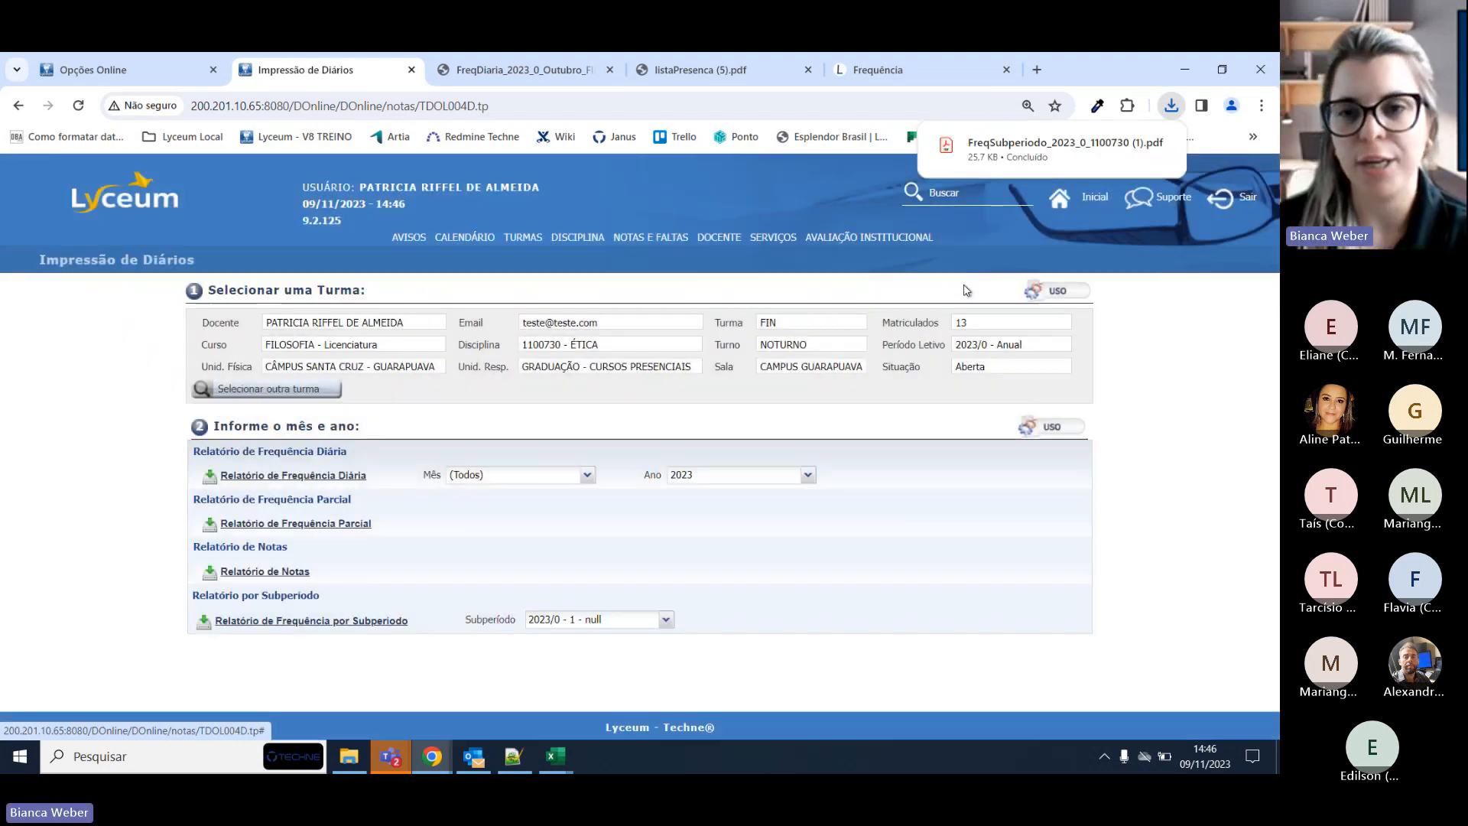
click(1064, 145)
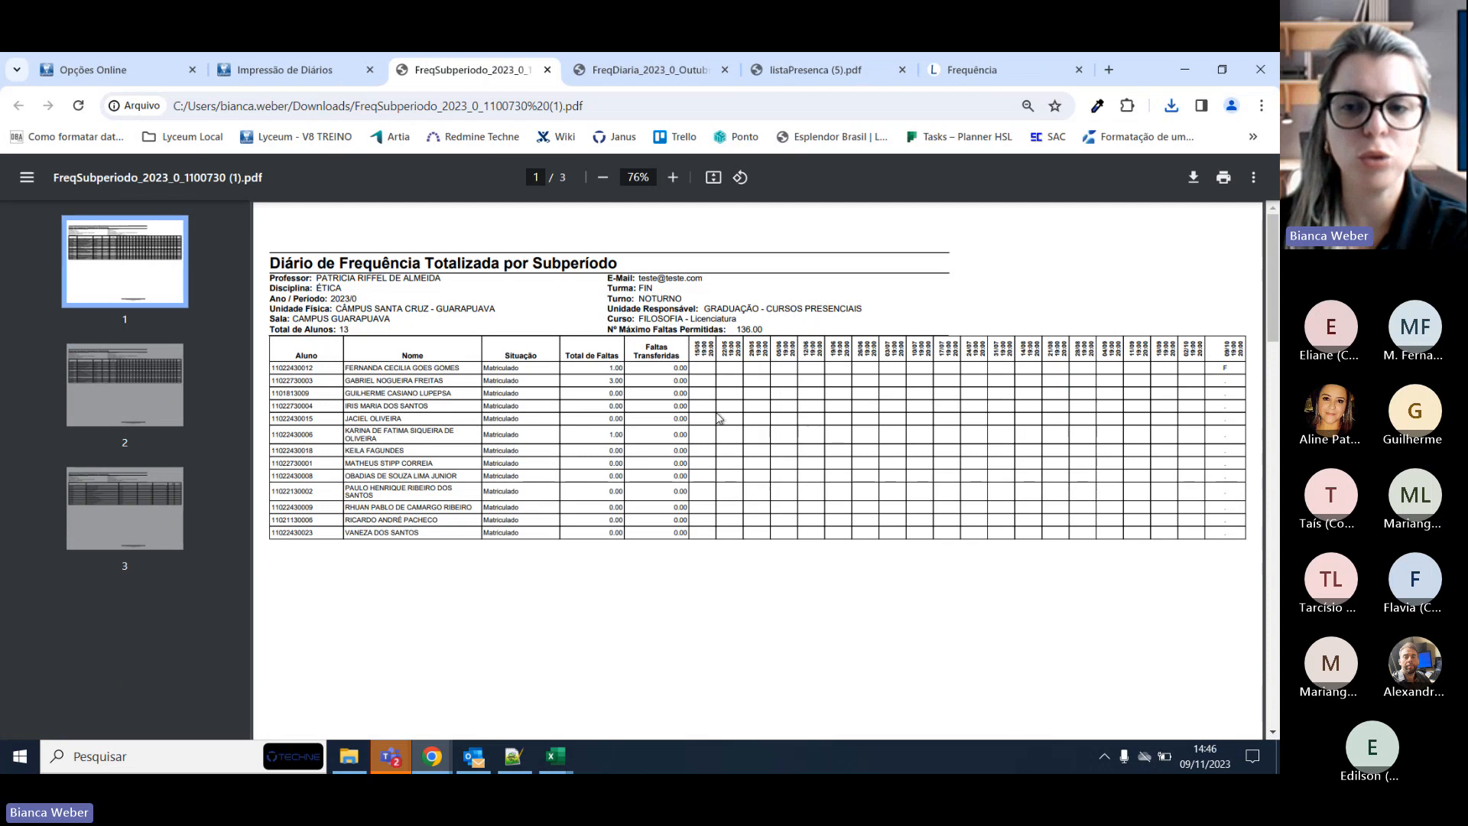
Zoom the FreqSubperiodo report to 110% for reading.
scroll(721, 439, down, 6)
scroll(756, 446, up, 6)
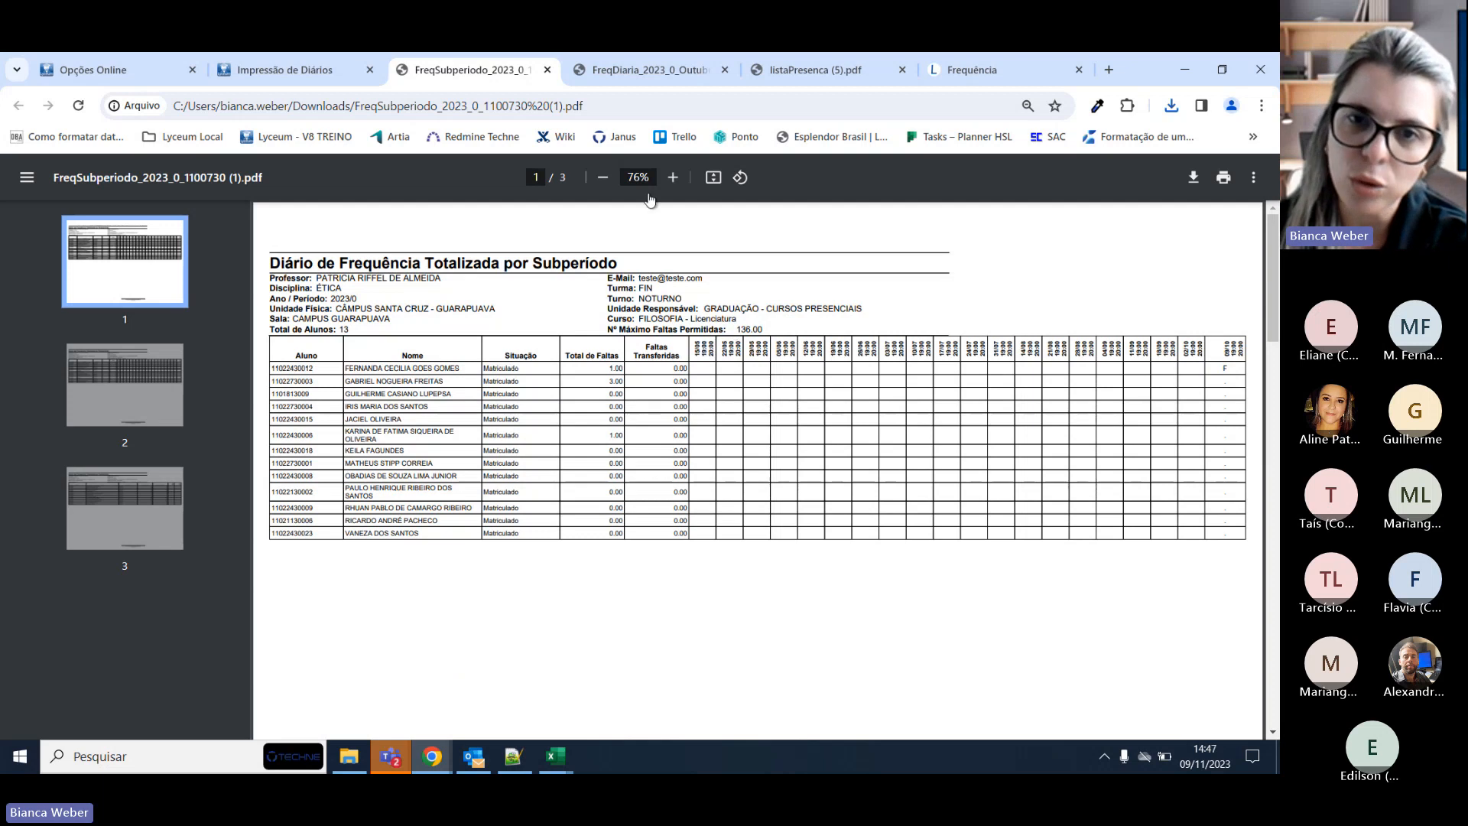
click(672, 177)
click(672, 178)
click(672, 177)
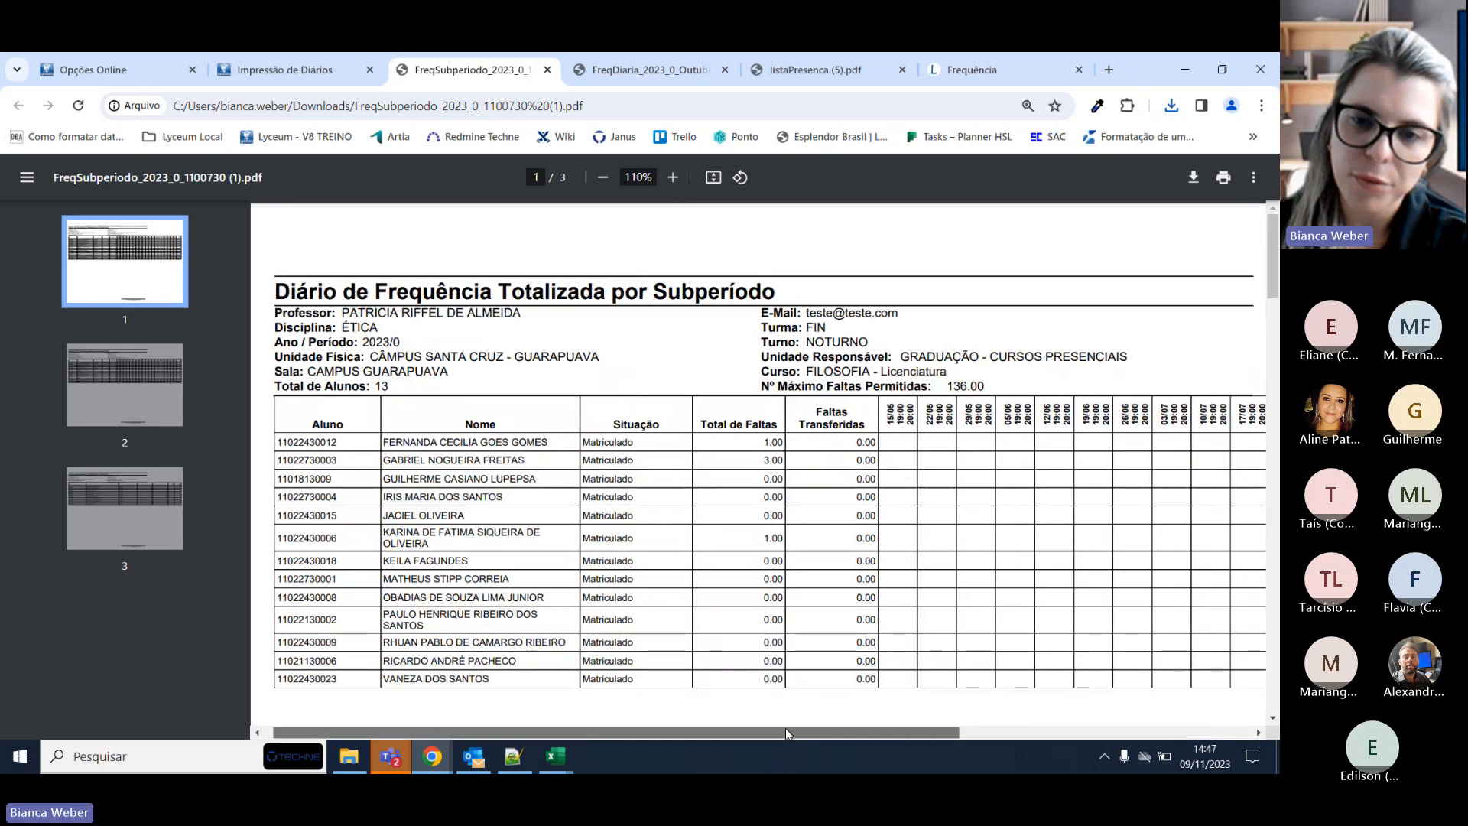
click(672, 178)
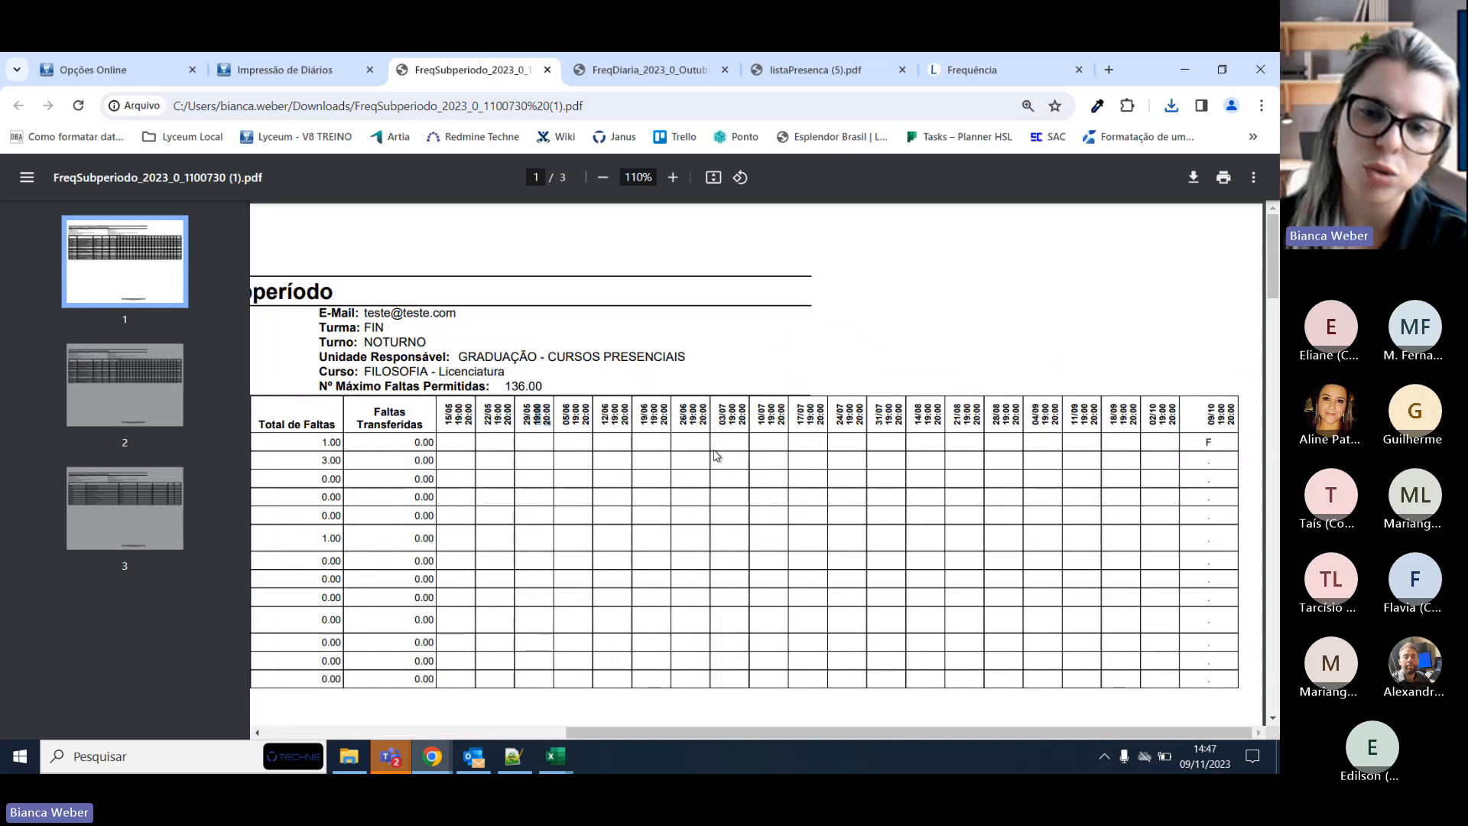
Scroll through all three report pages, zoom back to 80%, and return to Impressão de Diários.
scroll(1140, 524, down, 10)
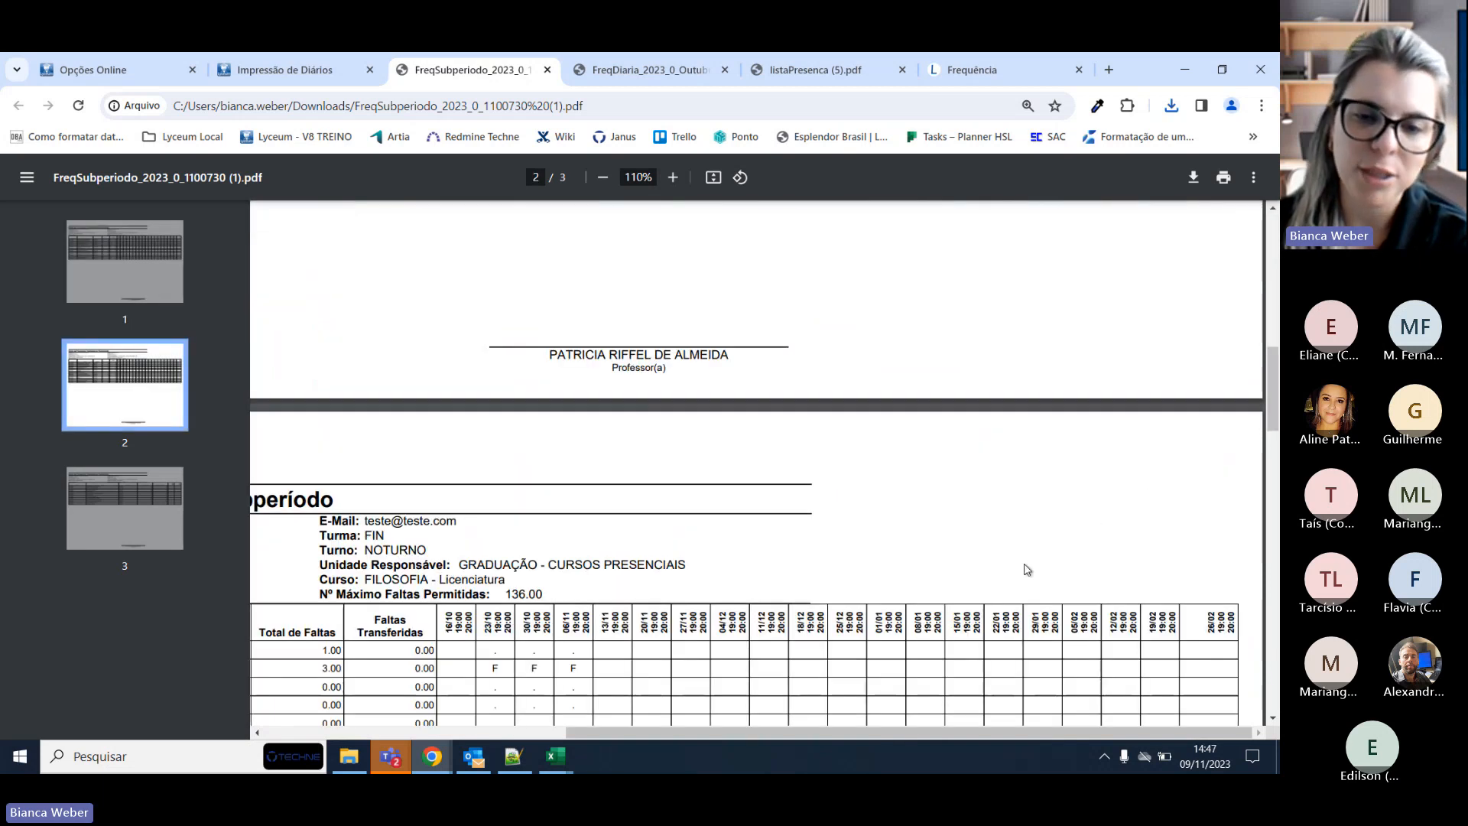
scroll(673, 719, left, 3)
scroll(708, 606, down, 10)
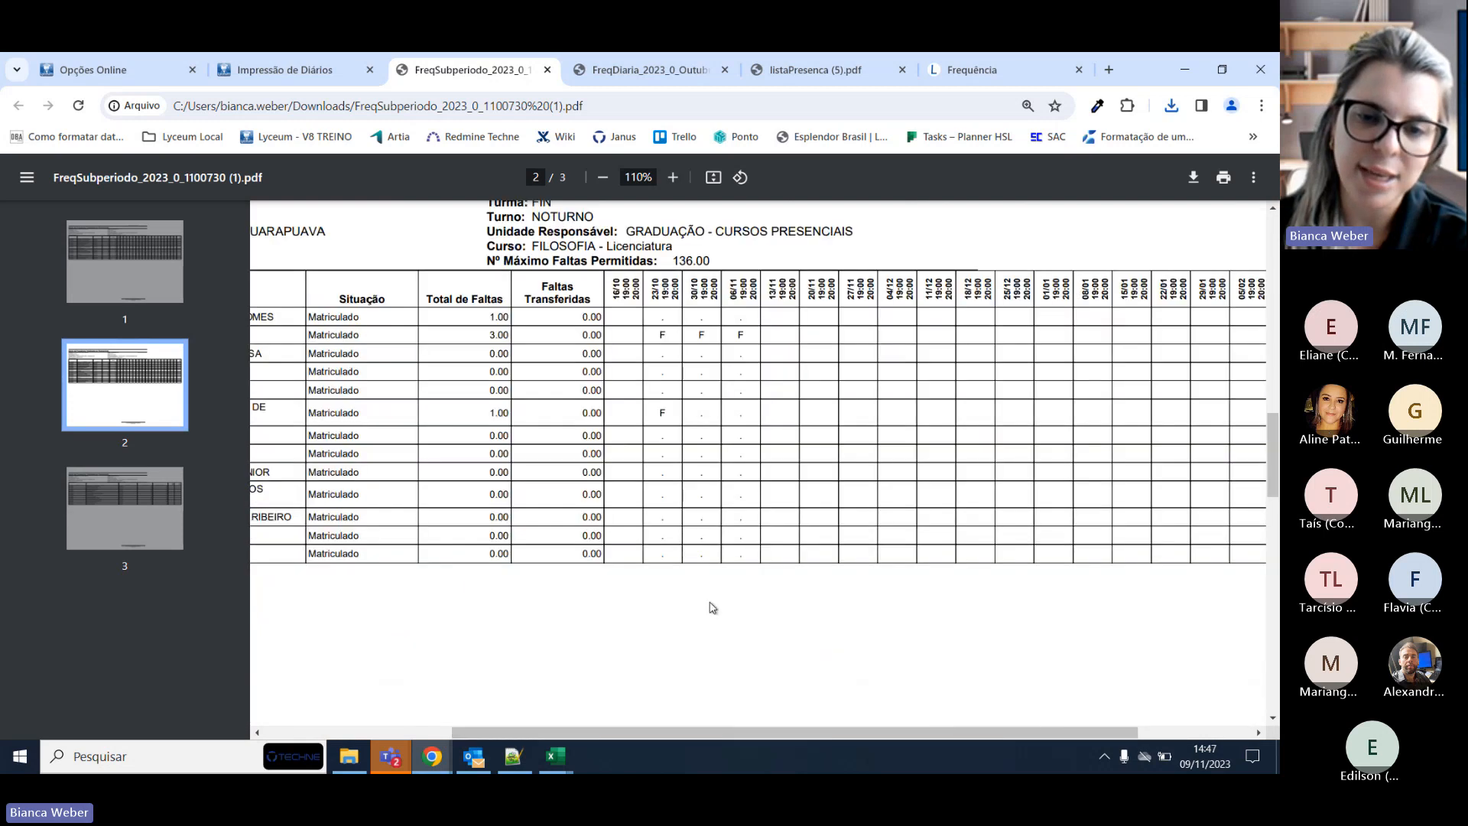
scroll(738, 604, down, 4)
scroll(786, 512, up, 4)
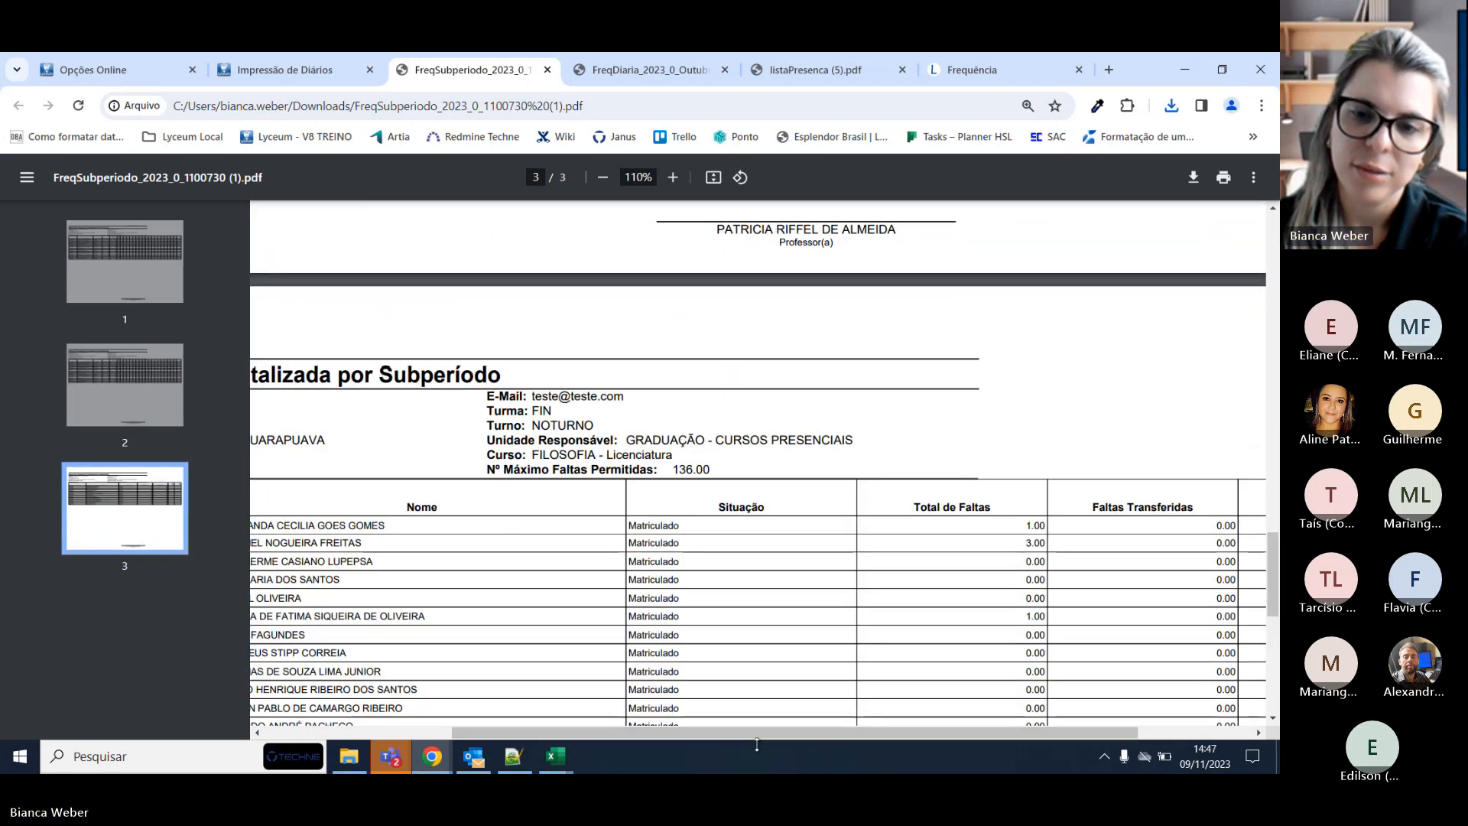
drag(758, 732, 851, 742)
scroll(918, 642, up, 8)
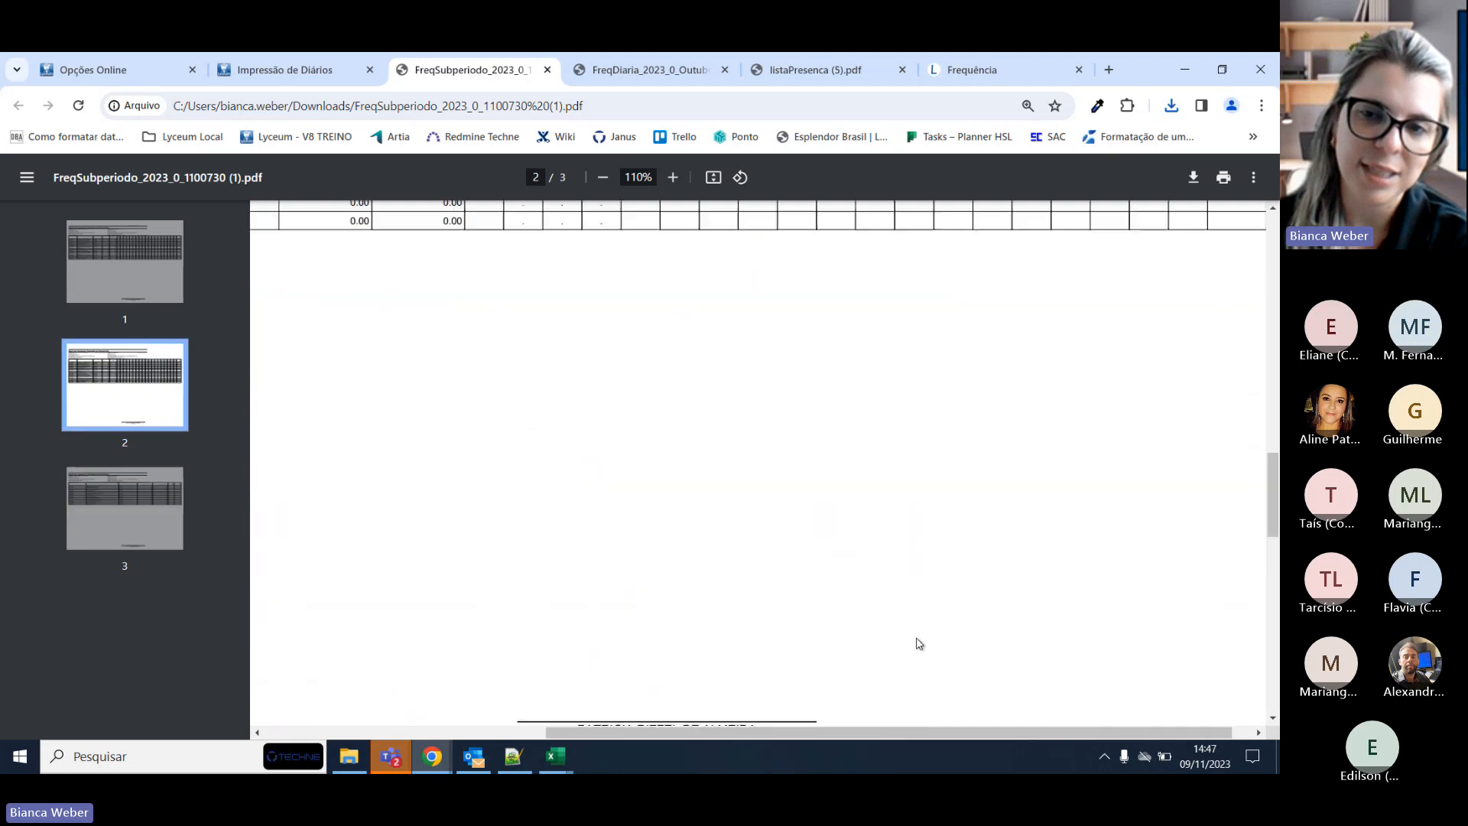
scroll(940, 617, up, 2)
scroll(941, 617, down, 5)
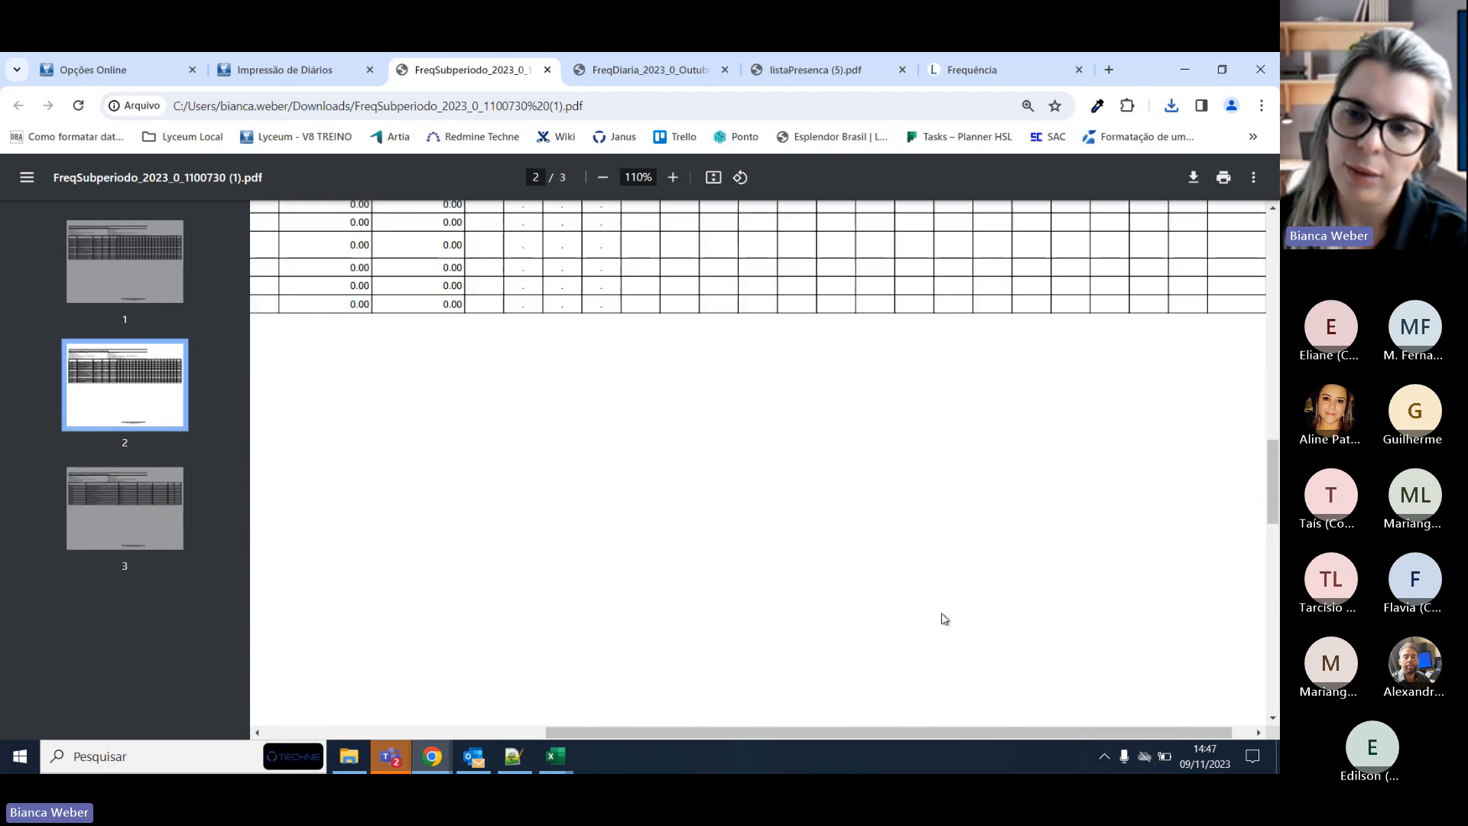
scroll(1198, 510, up, 5)
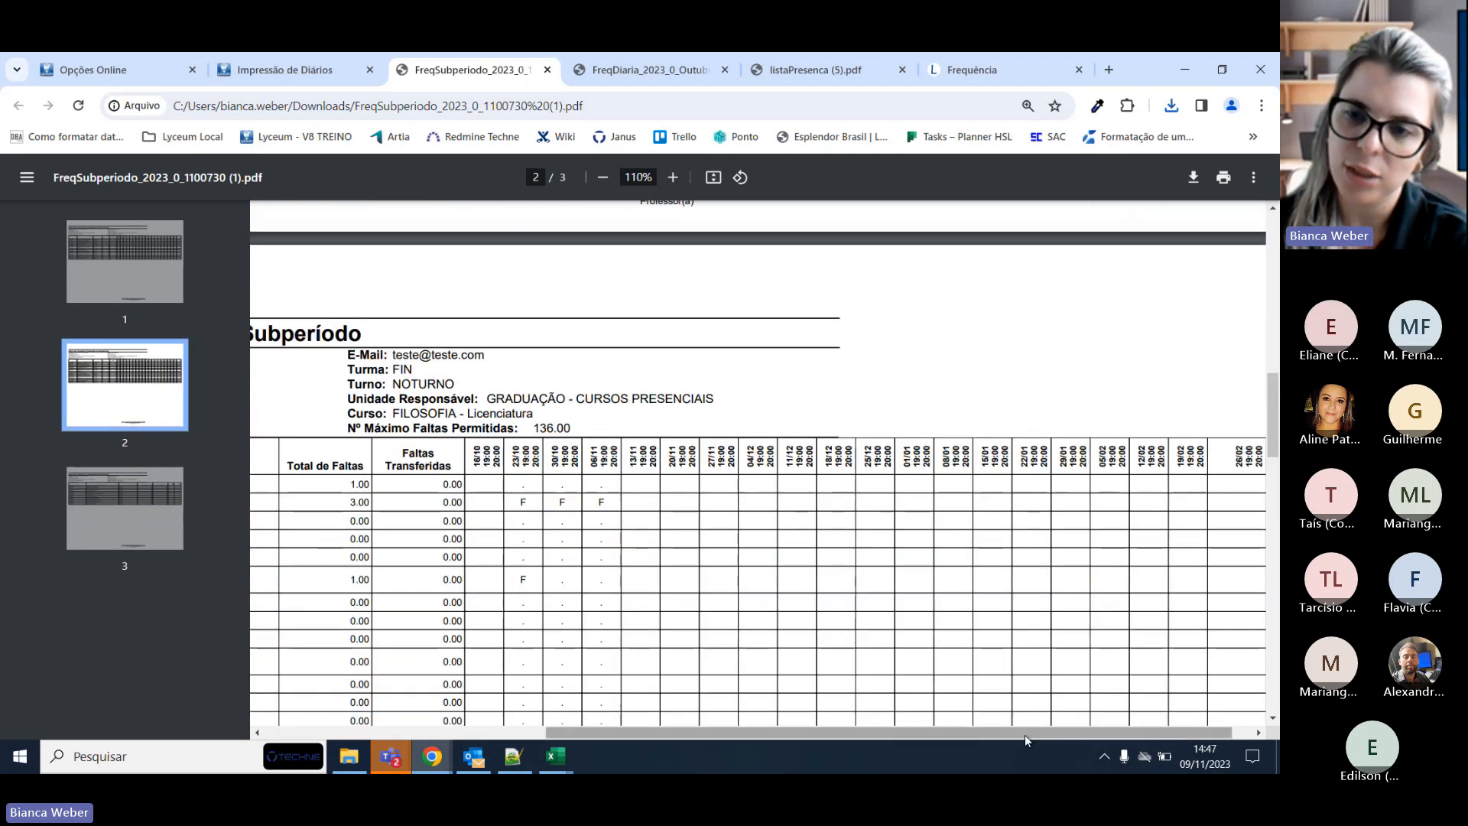
drag(1025, 736, 734, 742)
scroll(809, 509, down, 12)
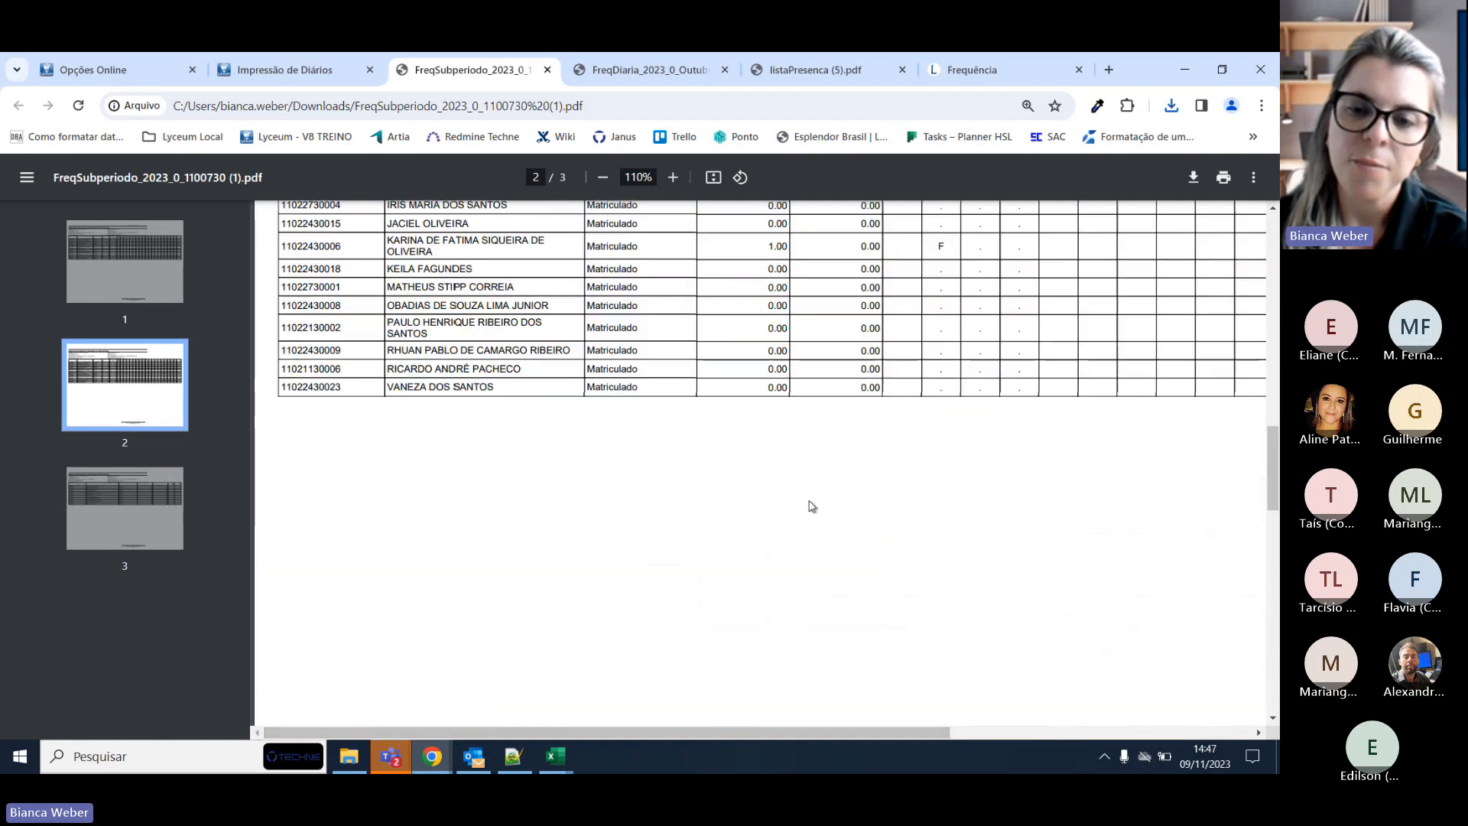
scroll(778, 715, down, 1)
scroll(778, 715, down, 3)
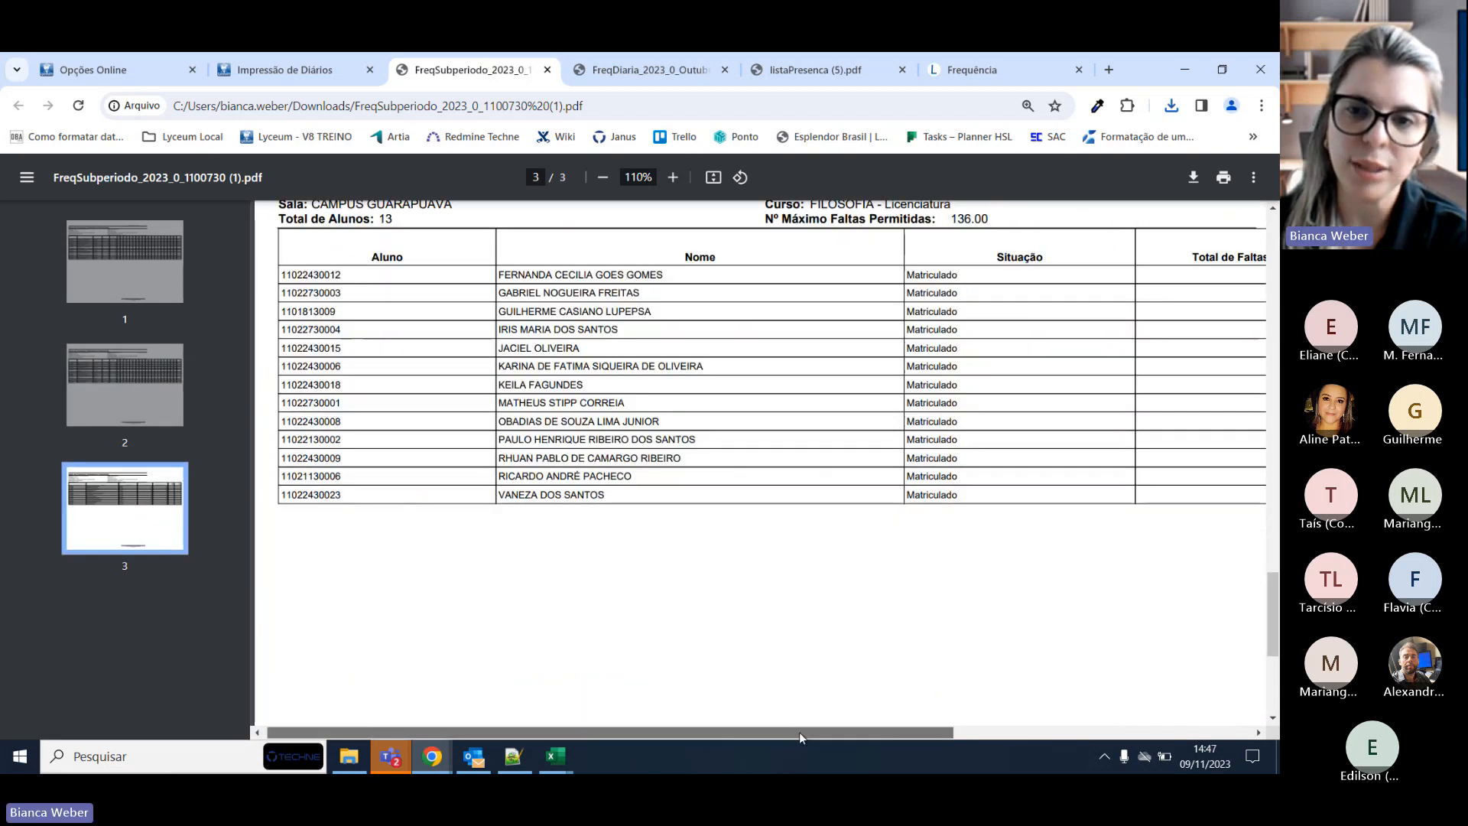
drag(800, 732, 1078, 738)
scroll(1055, 665, up, 2)
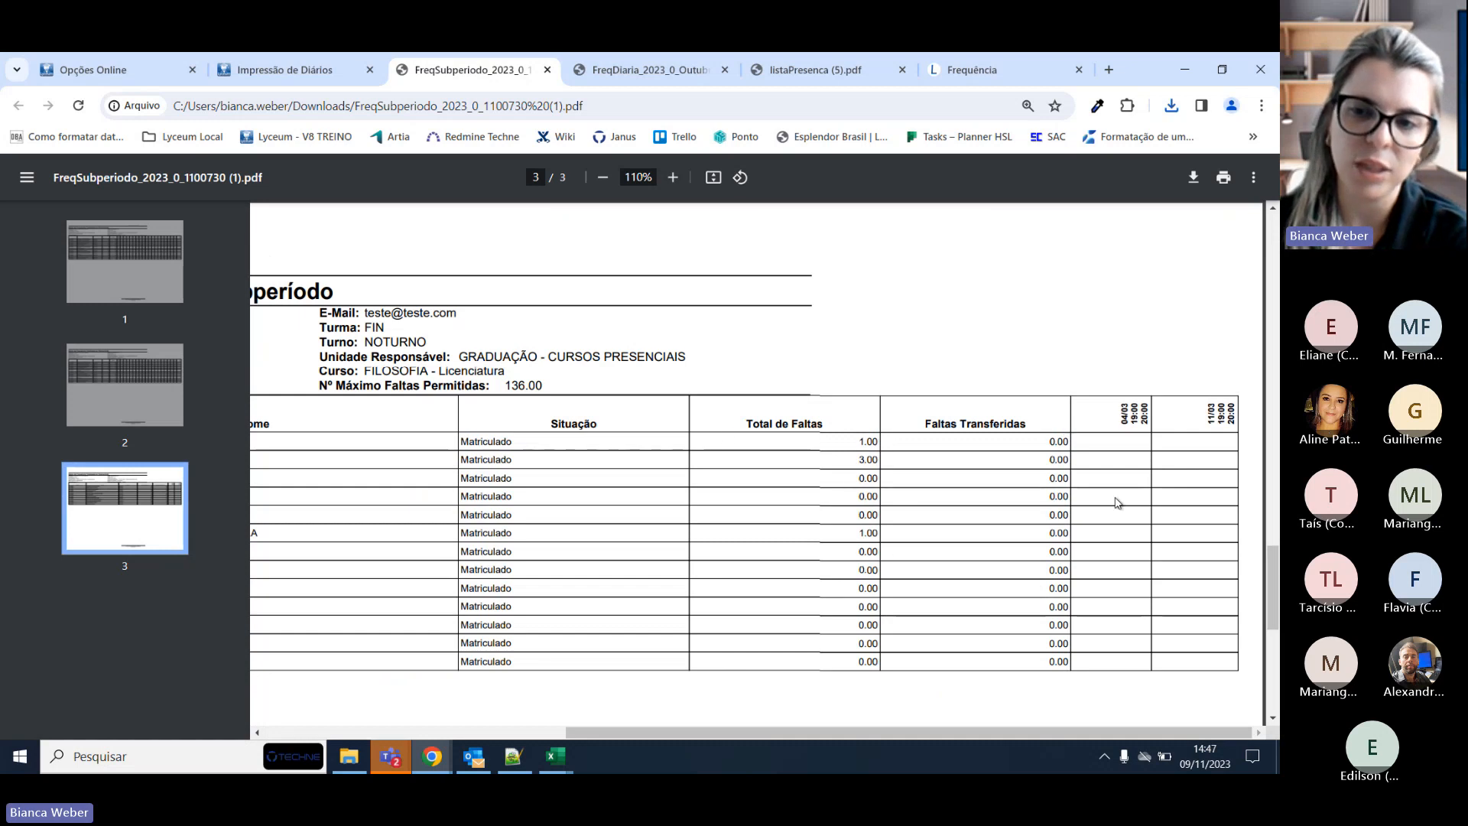
scroll(1096, 616, down, 4)
scroll(1019, 704, down, 3)
scroll(955, 724, up, 4)
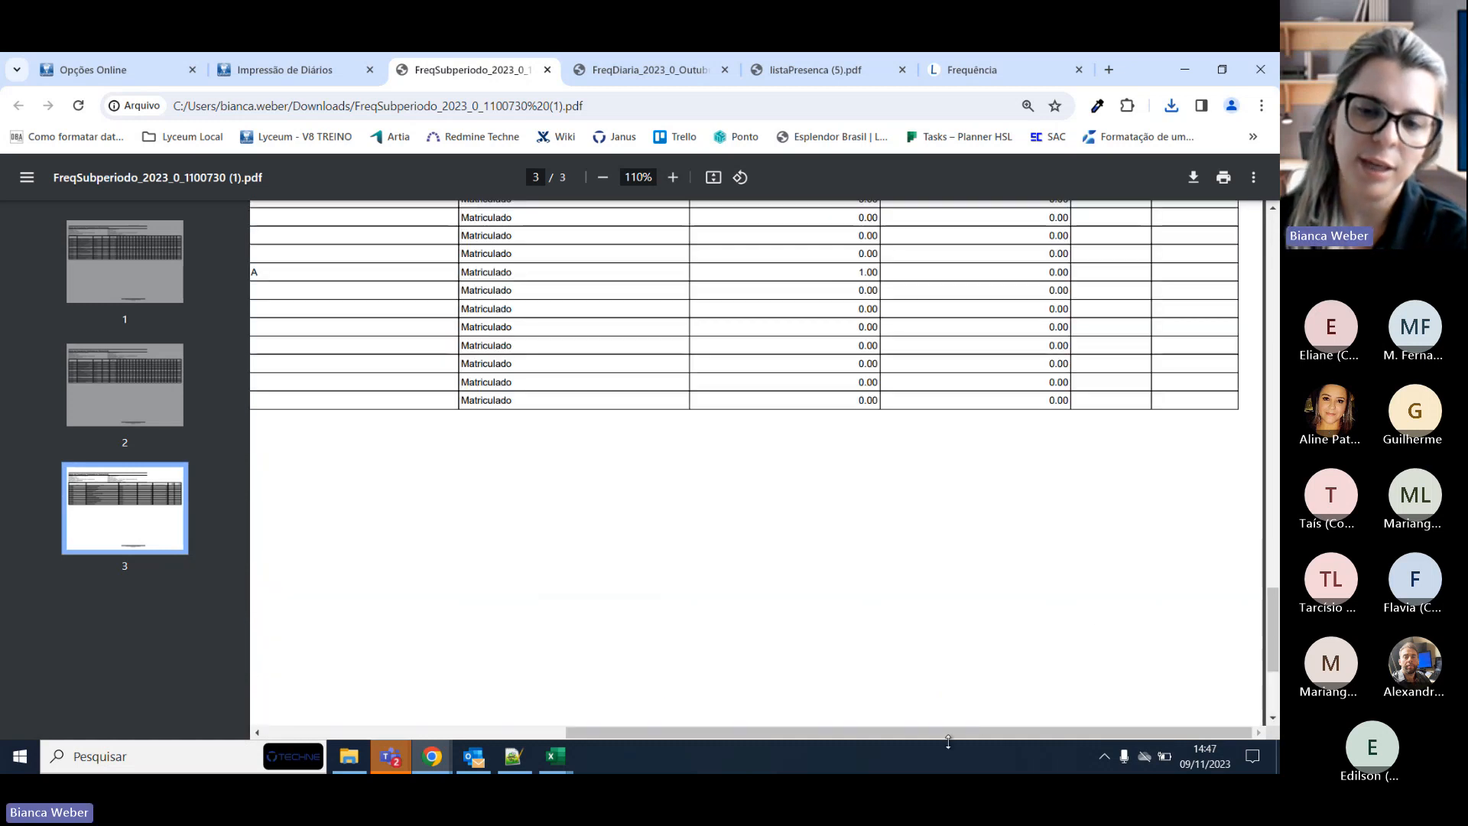
scroll(953, 732, left, 4)
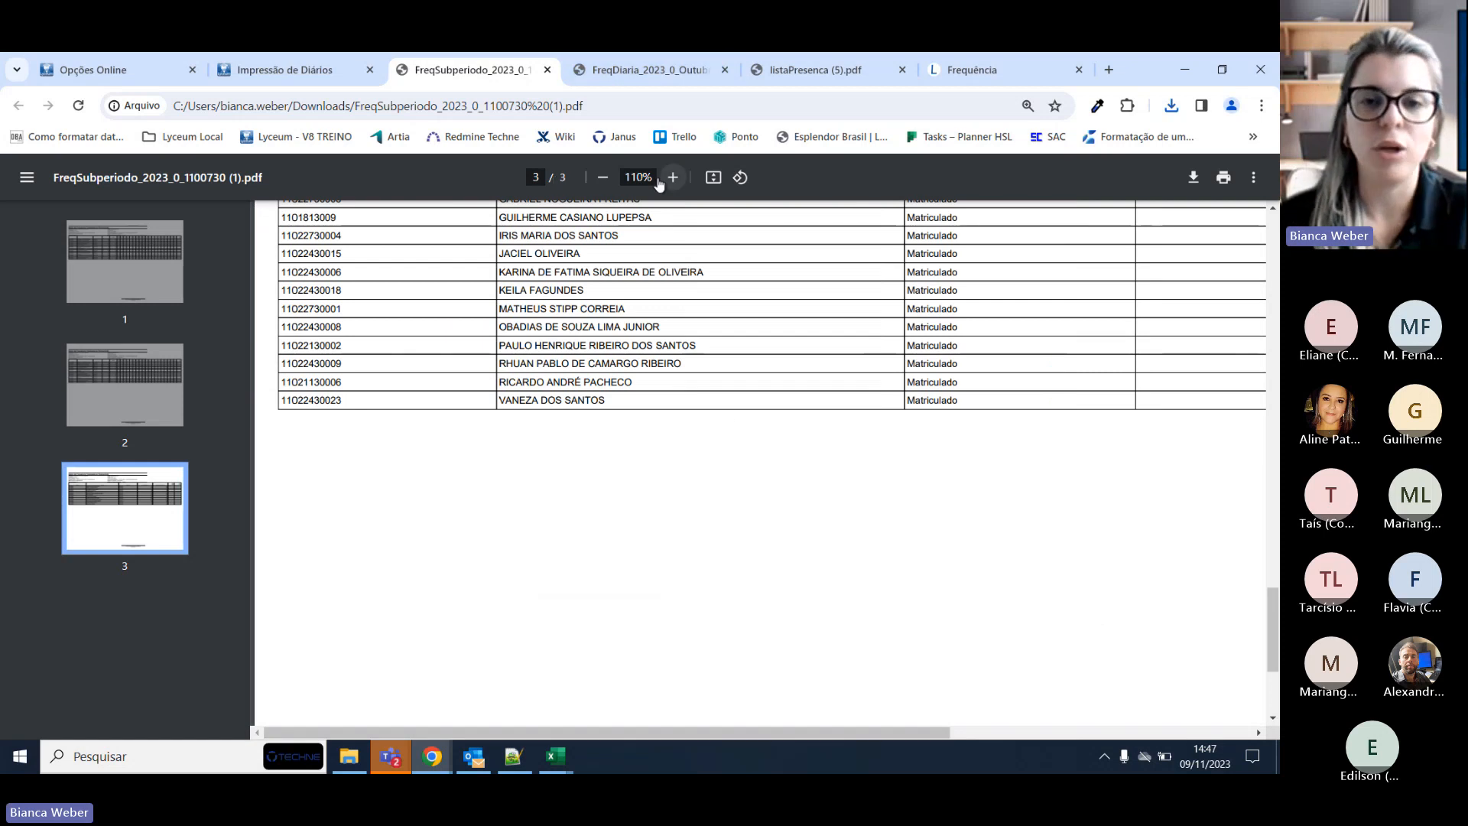
click(603, 177)
click(602, 176)
click(602, 177)
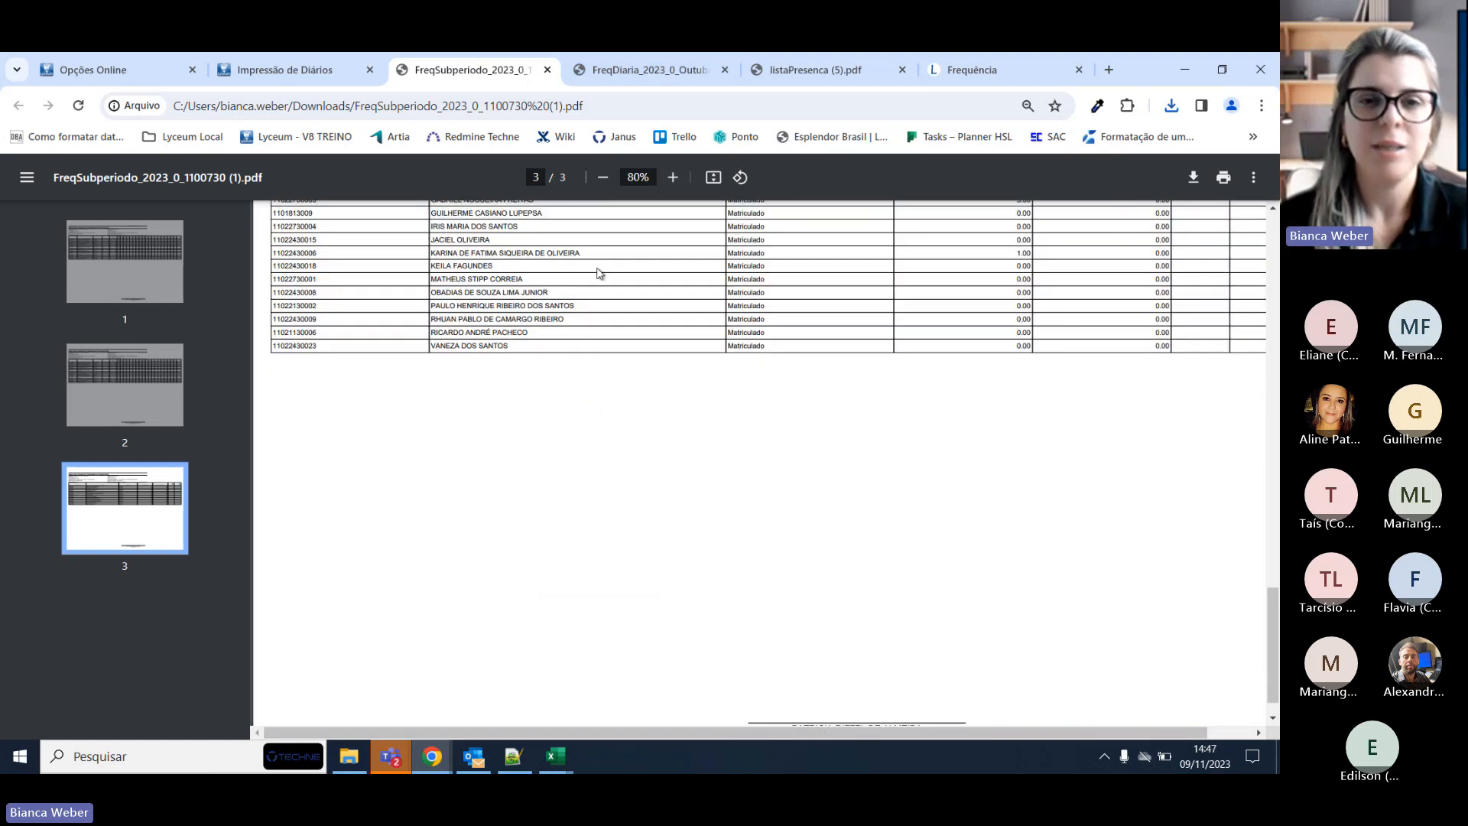
scroll(599, 275, up, 4)
click(321, 70)
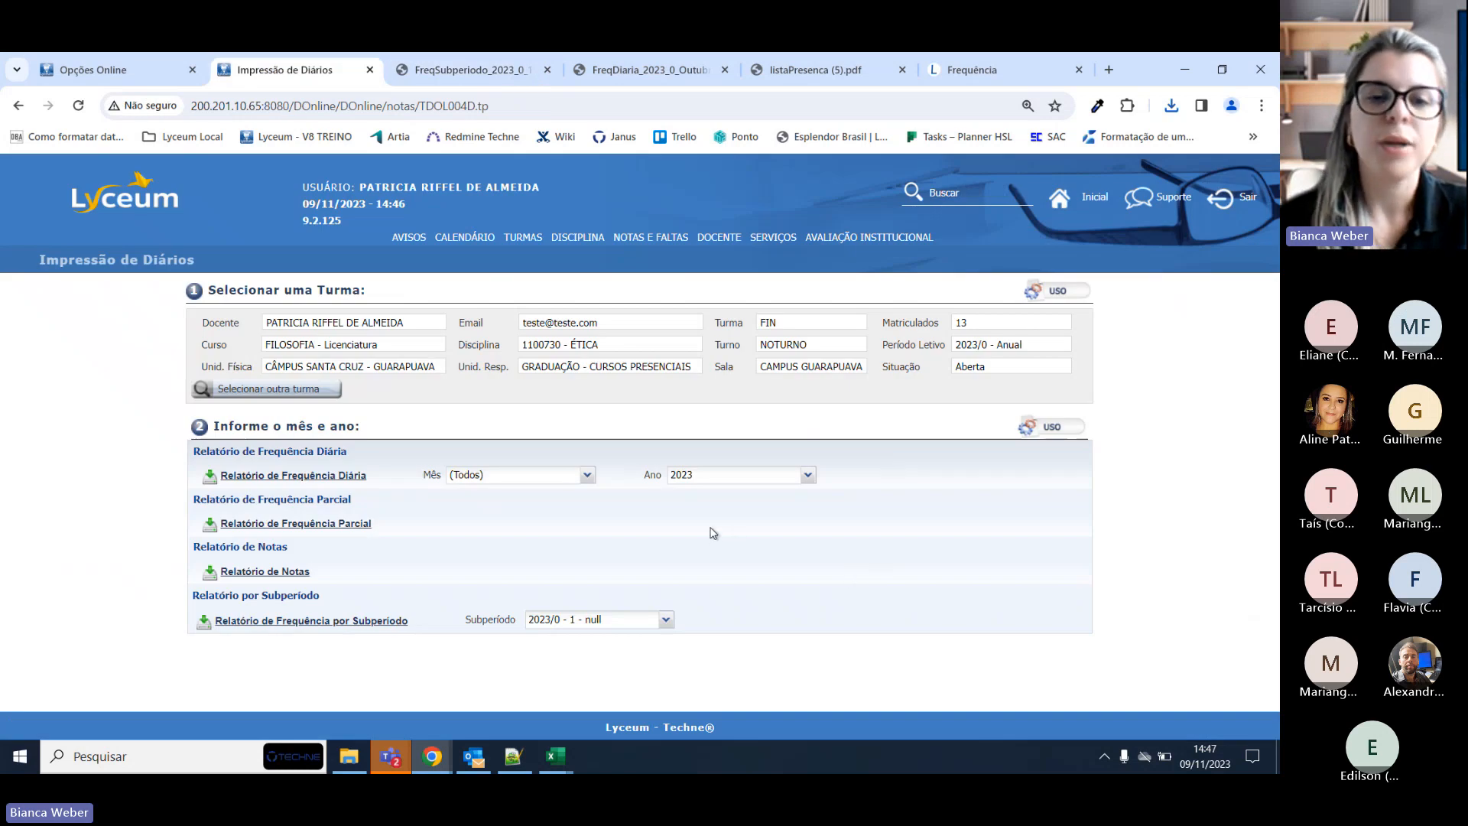
Generate the partial attendance report for ÉTICA with the month left at (Todos).
click(589, 476)
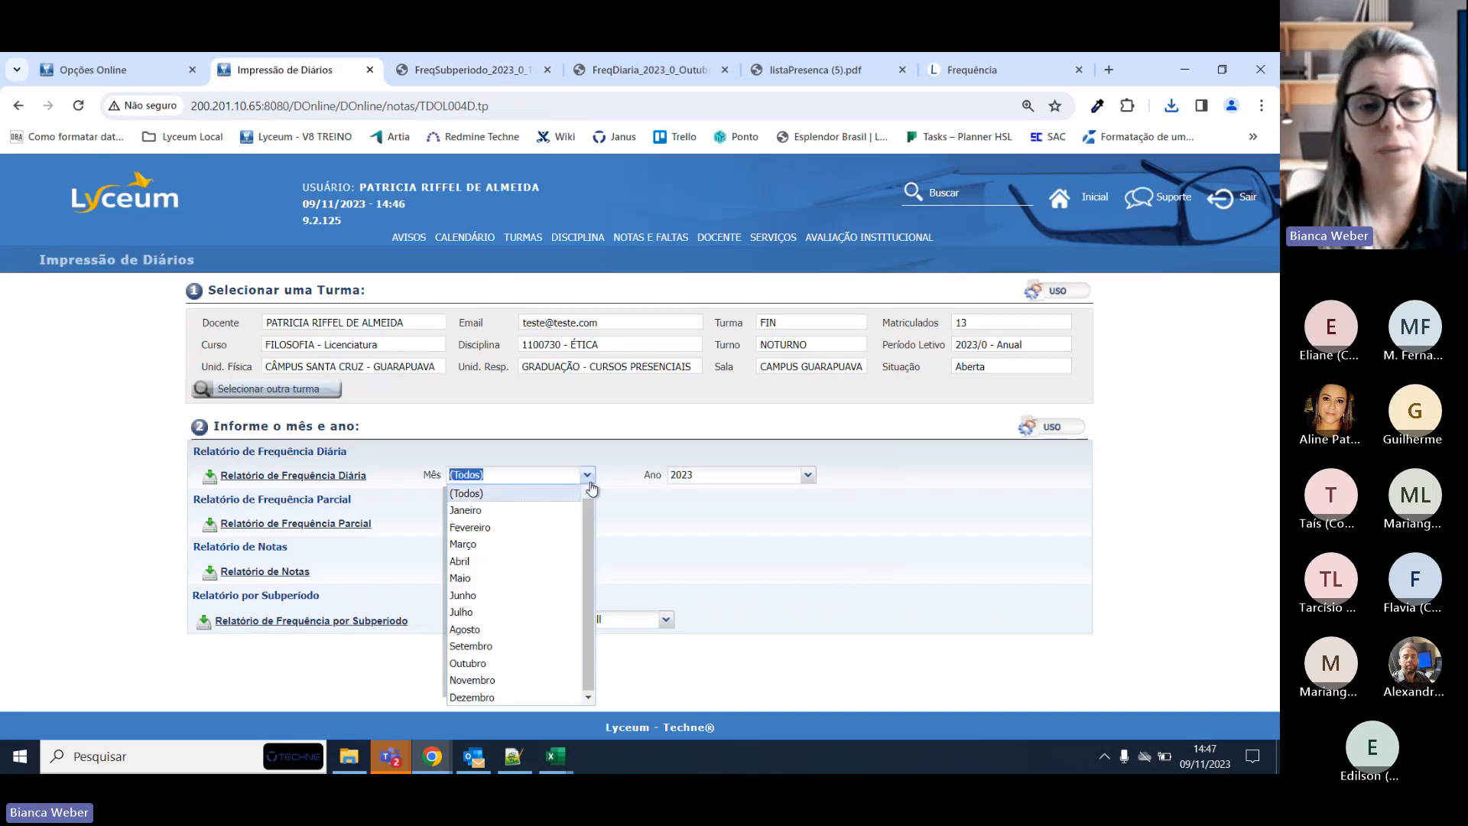
click(590, 481)
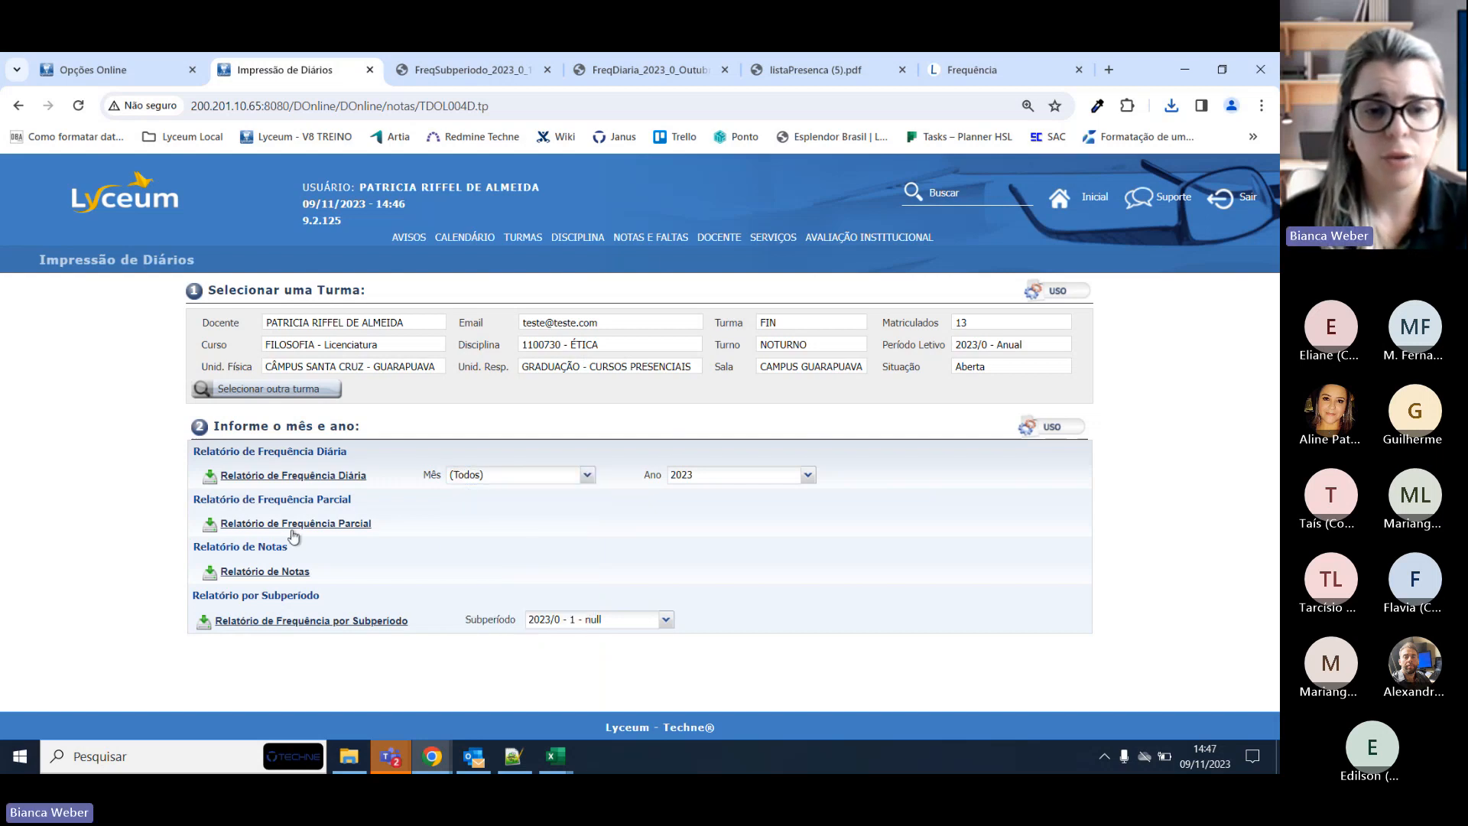
click(291, 526)
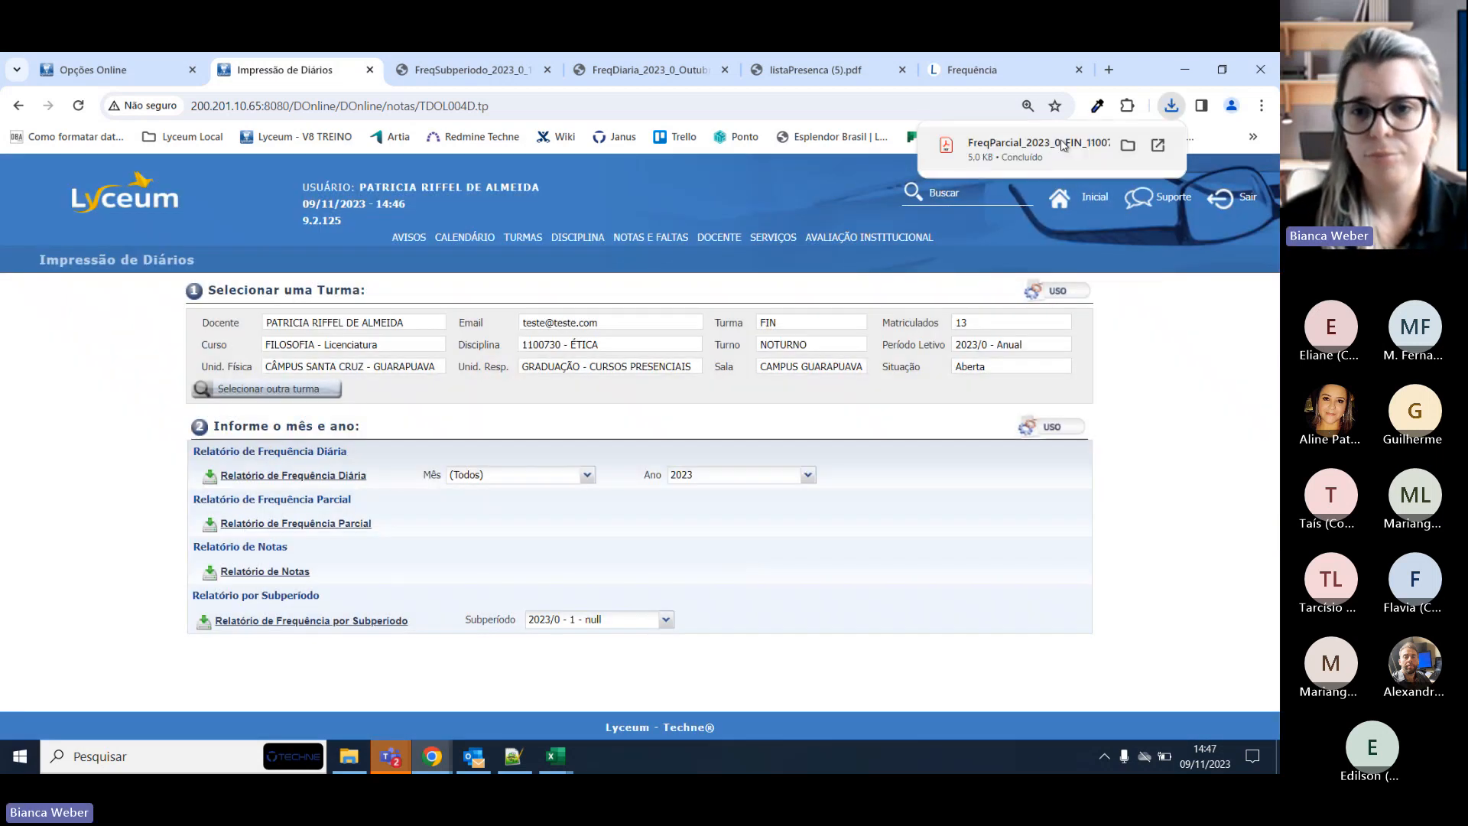
Open the downloaded FreqParcial PDF, review its 13 student rows, and close it.
click(1034, 162)
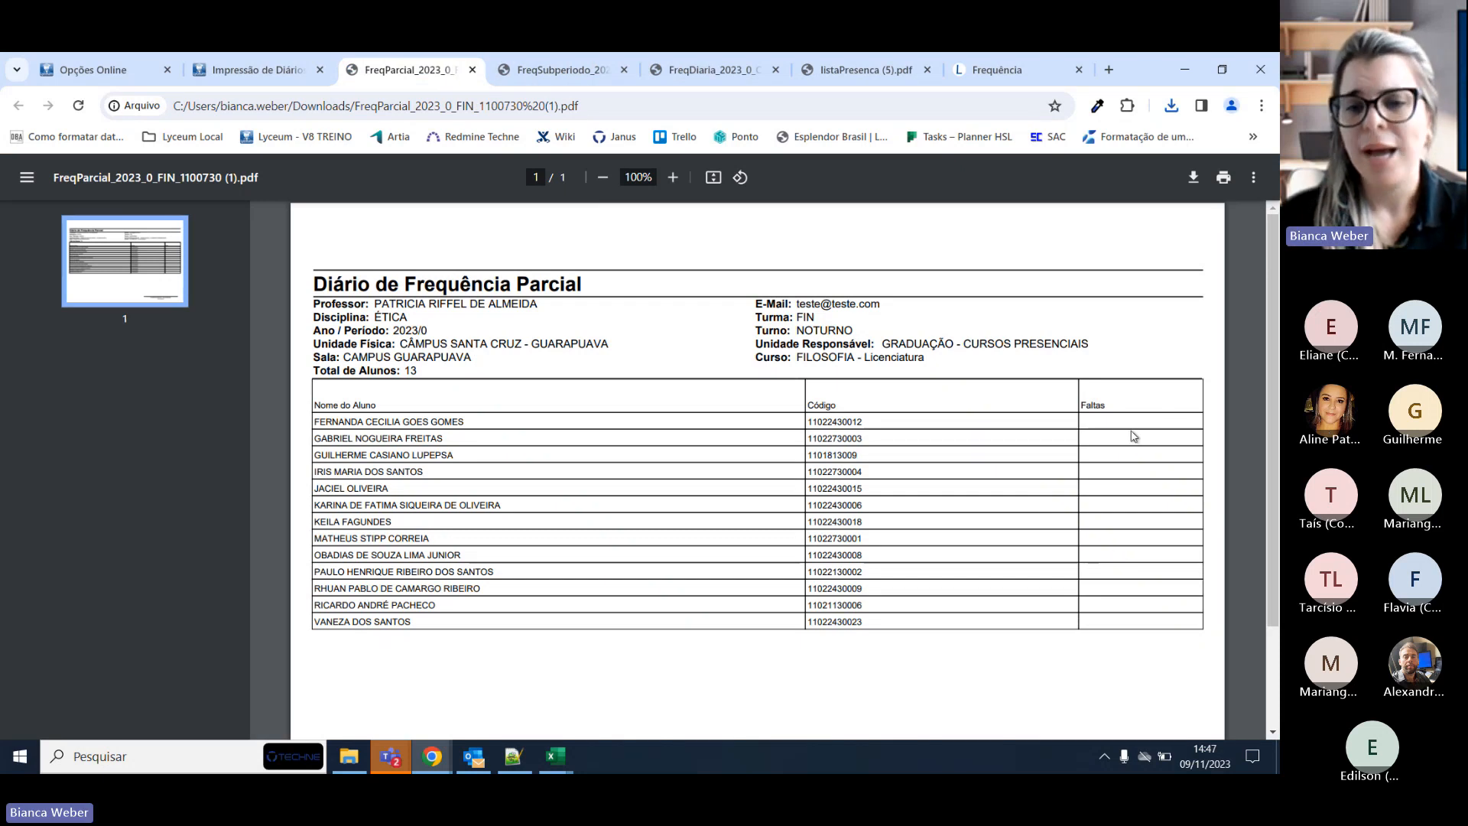
scroll(1115, 505, down, 2)
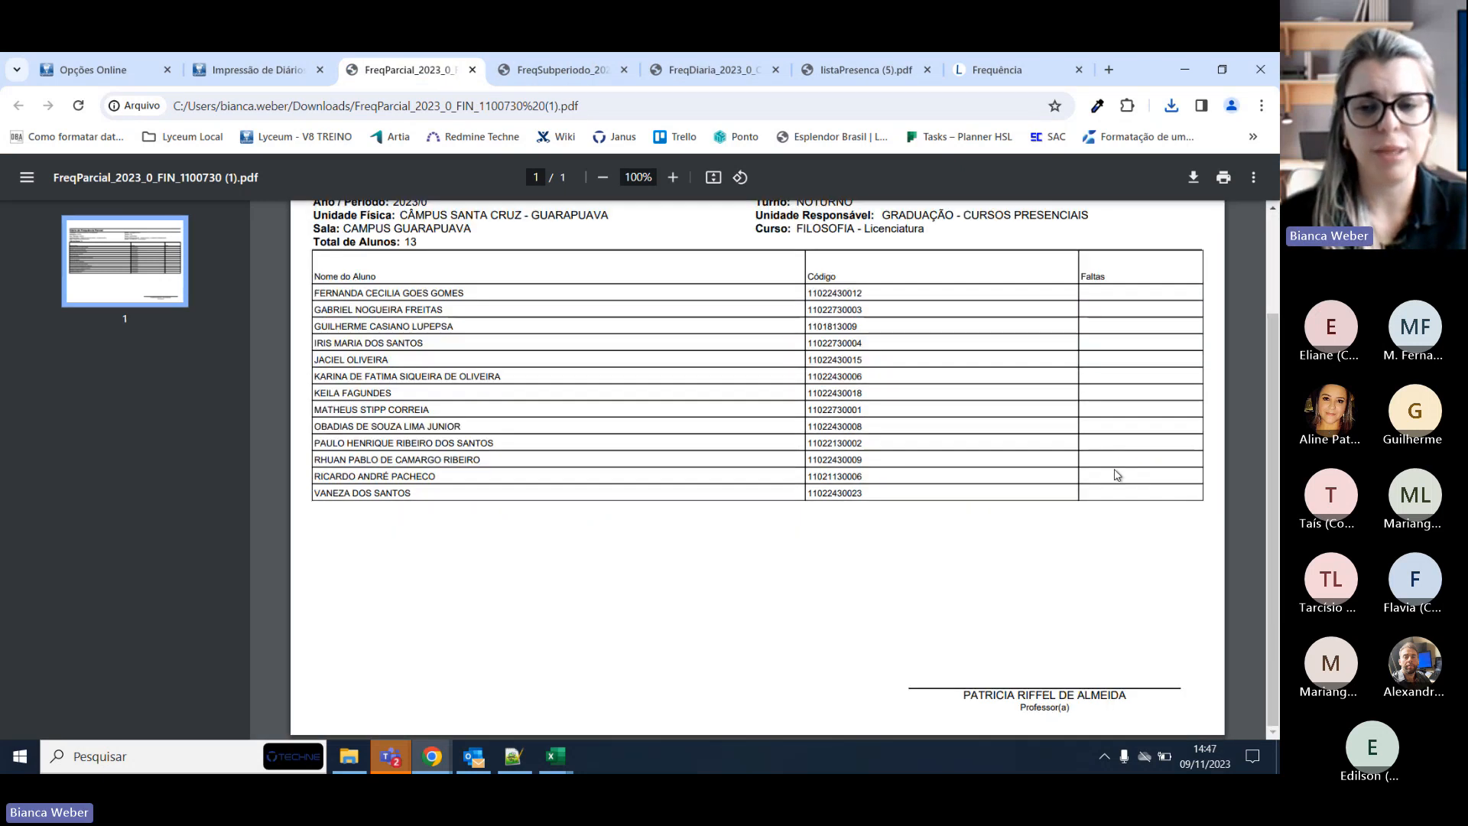
scroll(1117, 475, up, 2)
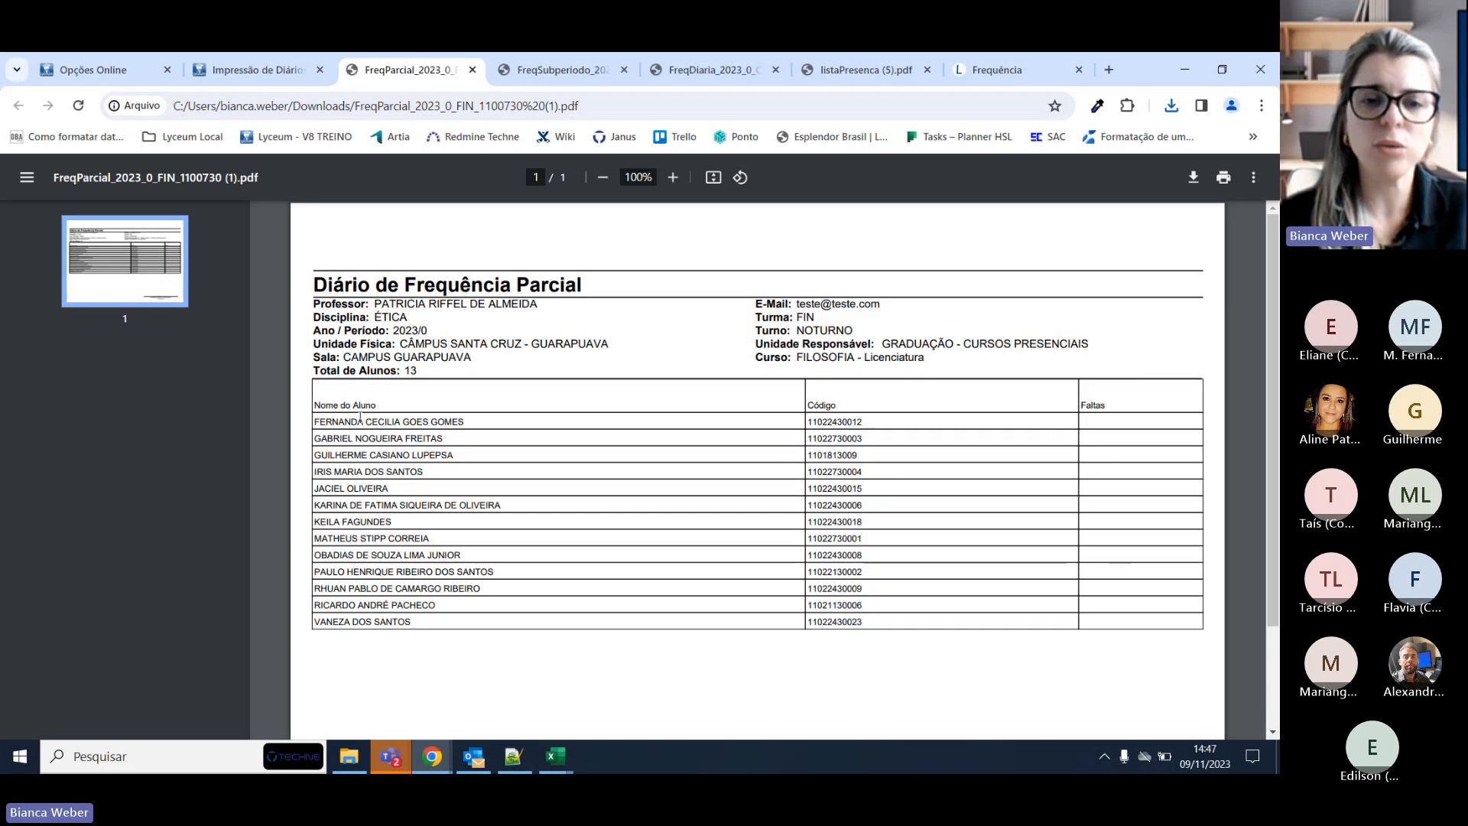
drag(324, 439, 1221, 409)
click(1215, 403)
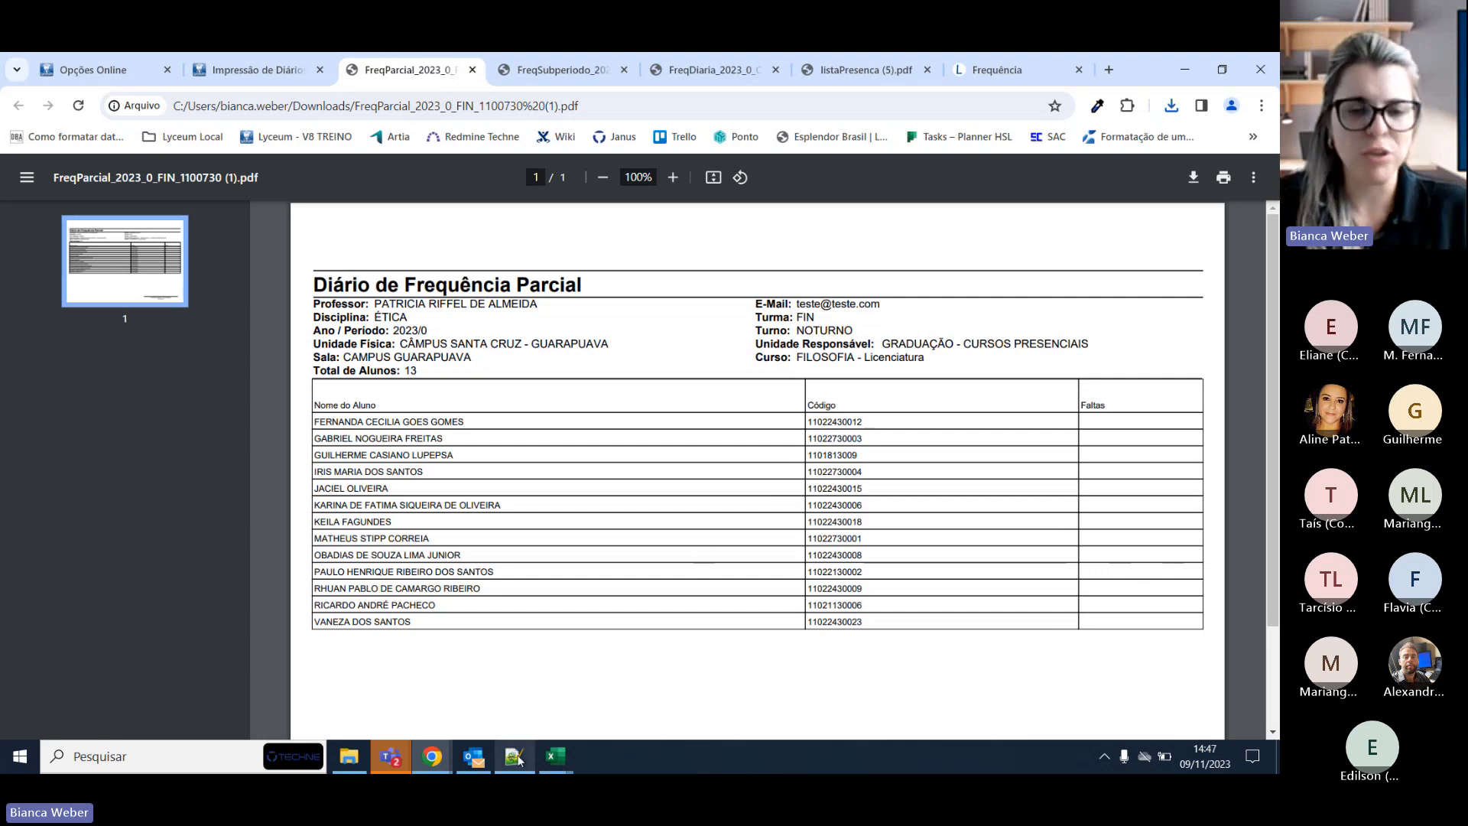
middle_click(409, 70)
Close the subperiod, daily diary and attendance list PDFs, returning to the diary printing page.
click(409, 79)
middle_click(415, 77)
middle_click(415, 77)
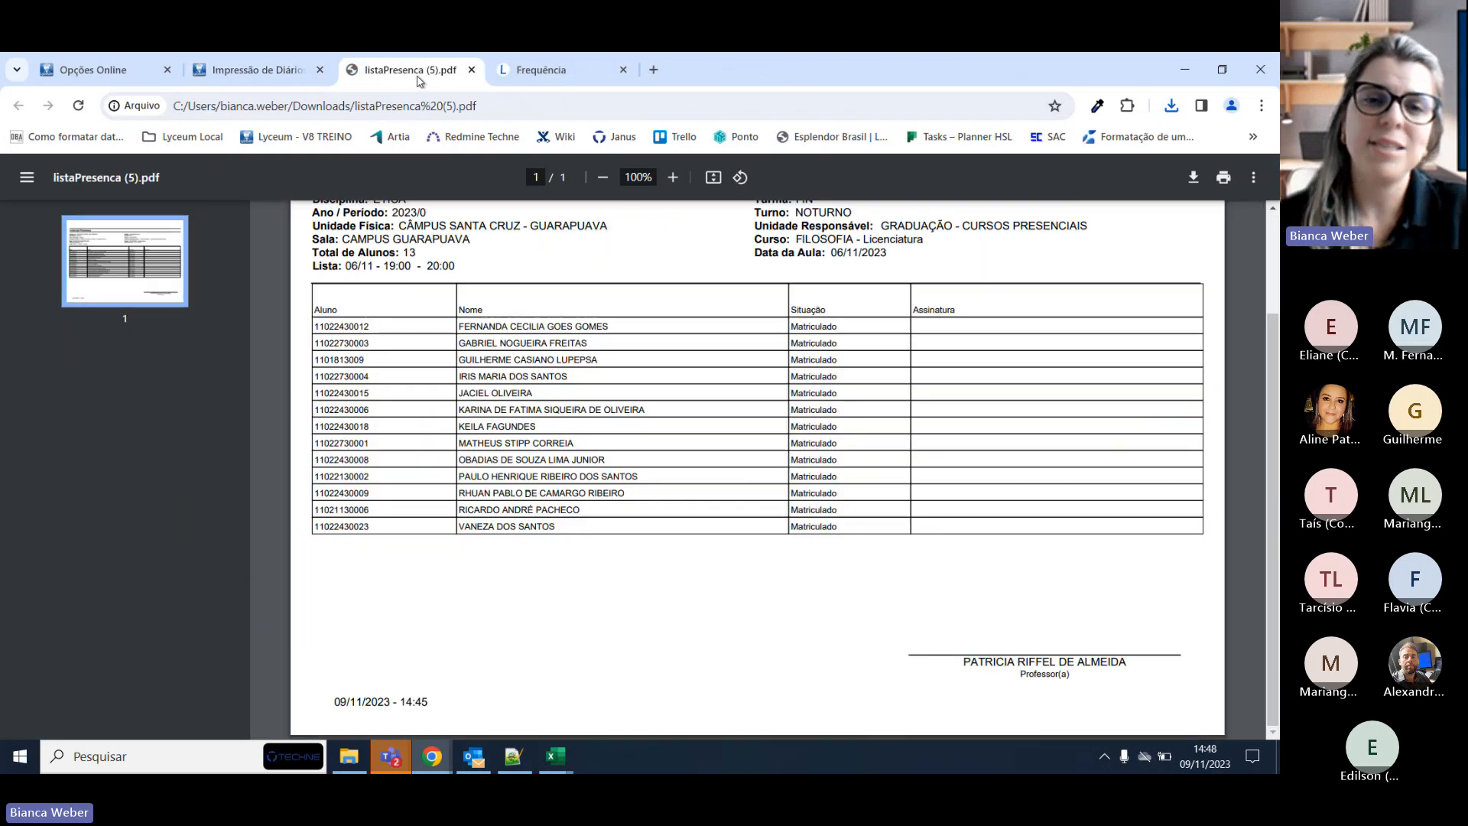
middle_click(415, 77)
click(256, 69)
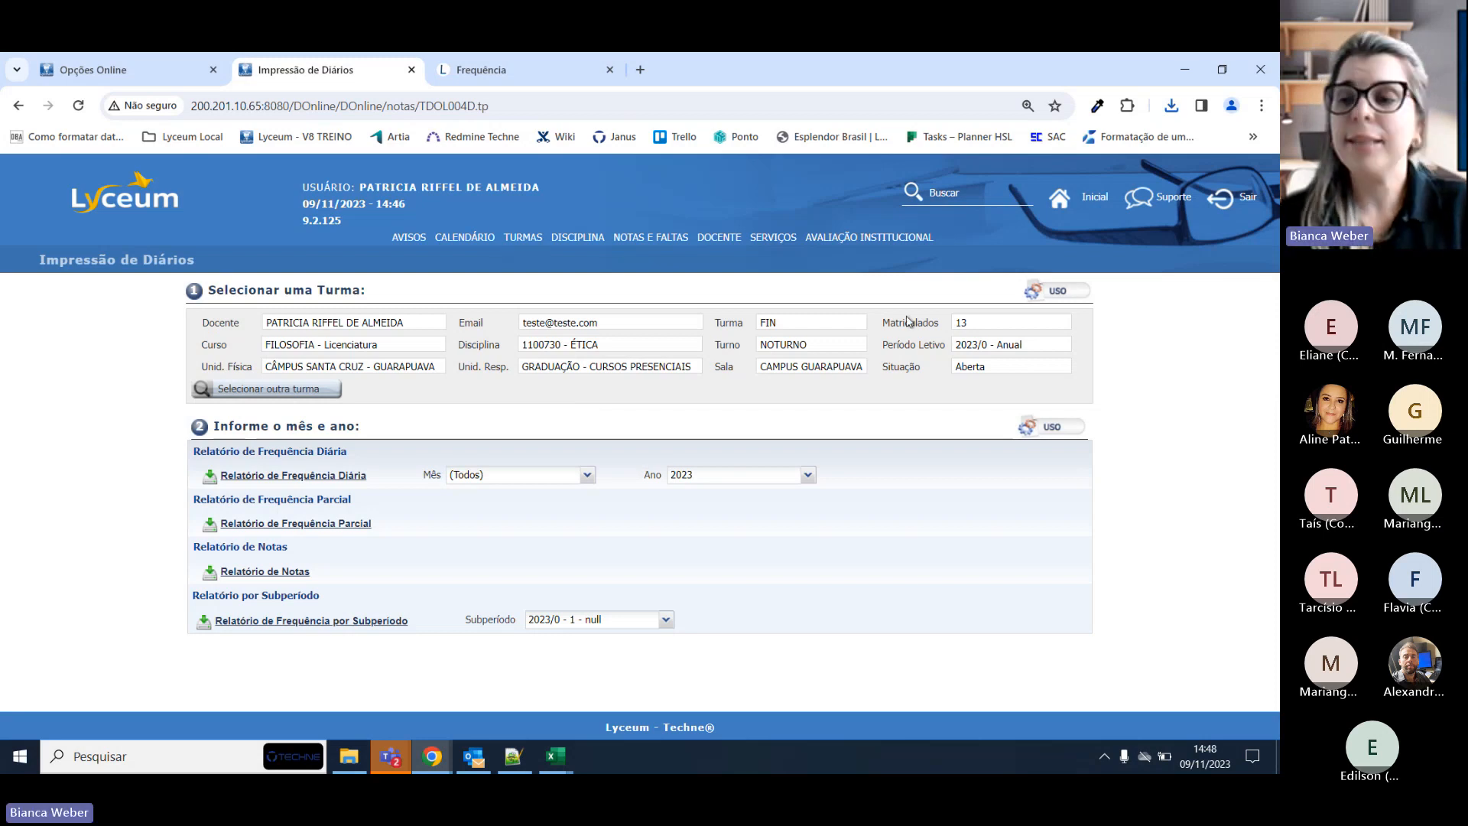
Open Lançar Faltas for the class and confirm the start date stays 06/11/2023.
key(alt+Tab)
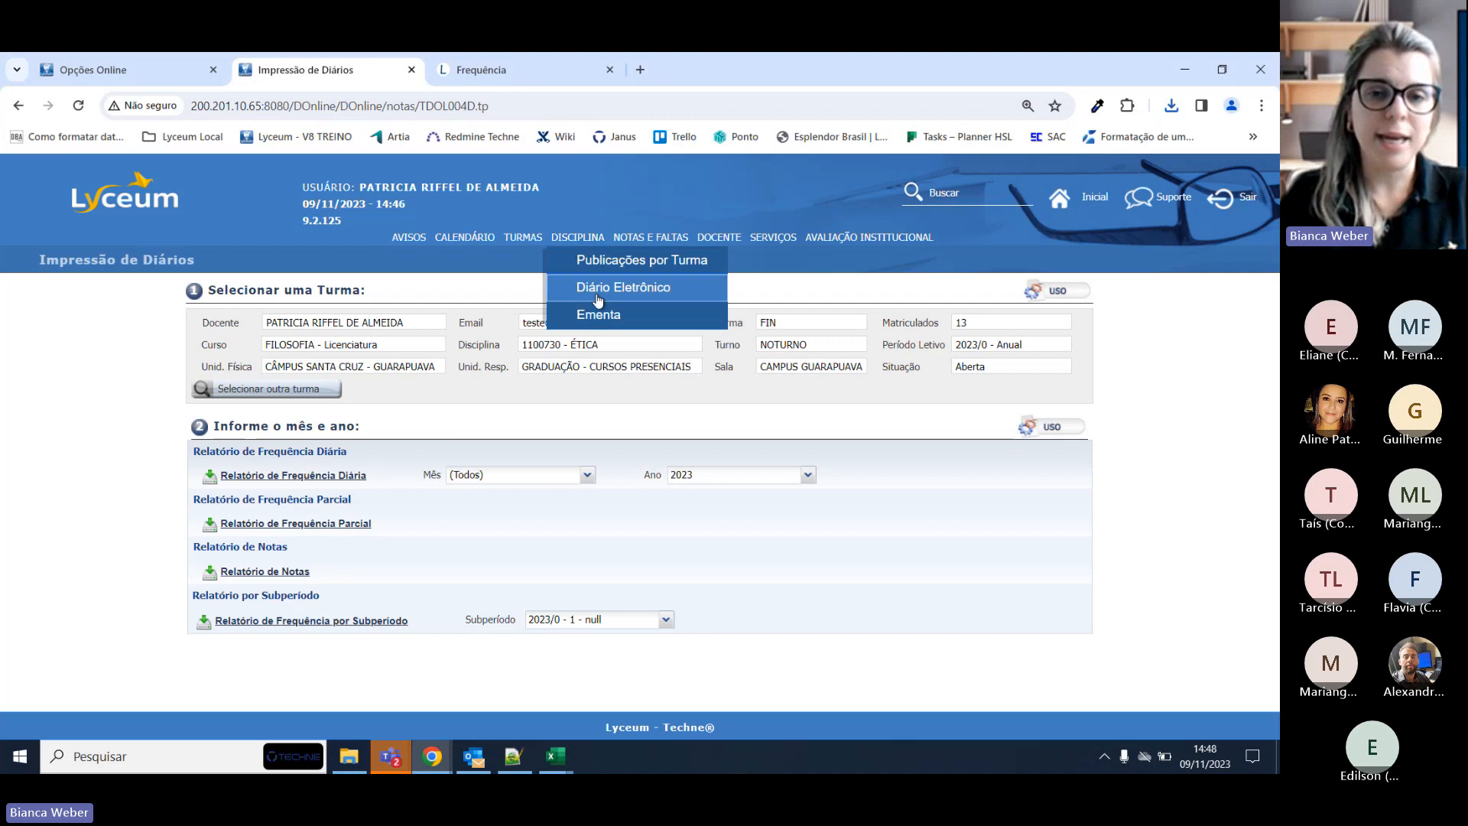
mouse_move(641, 244)
click(664, 317)
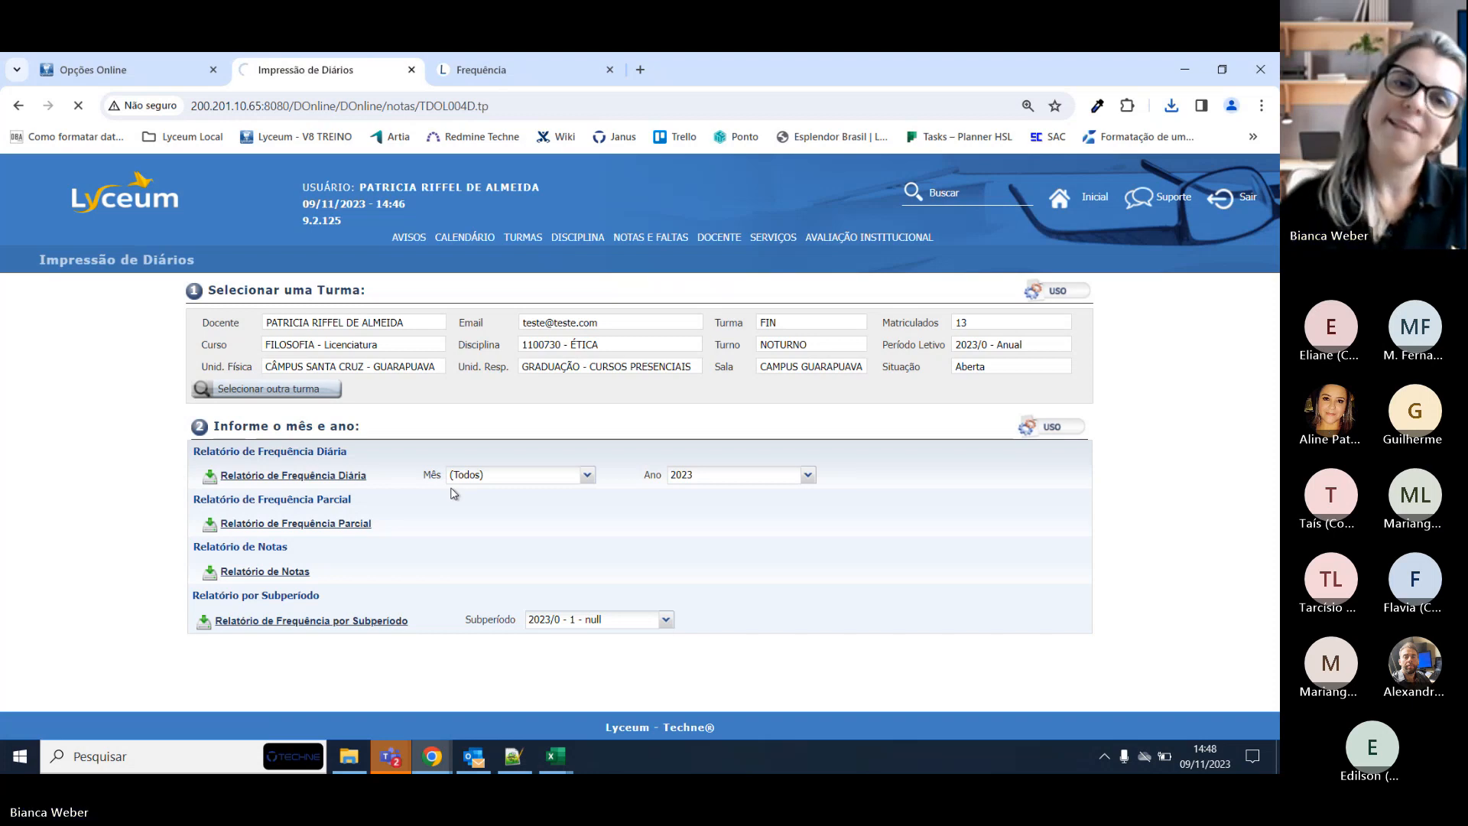
scroll(393, 493, down, 1)
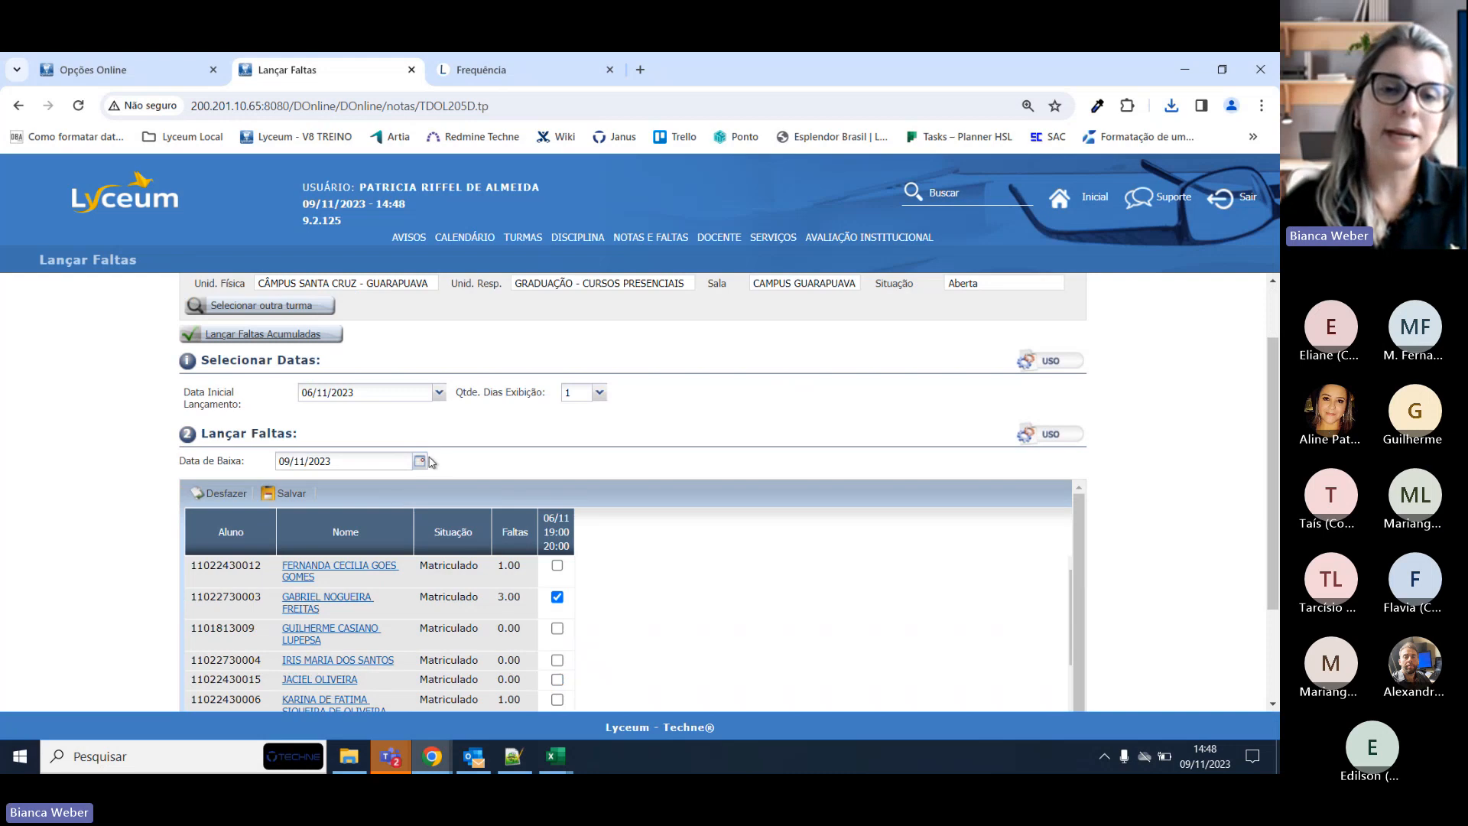
click(438, 392)
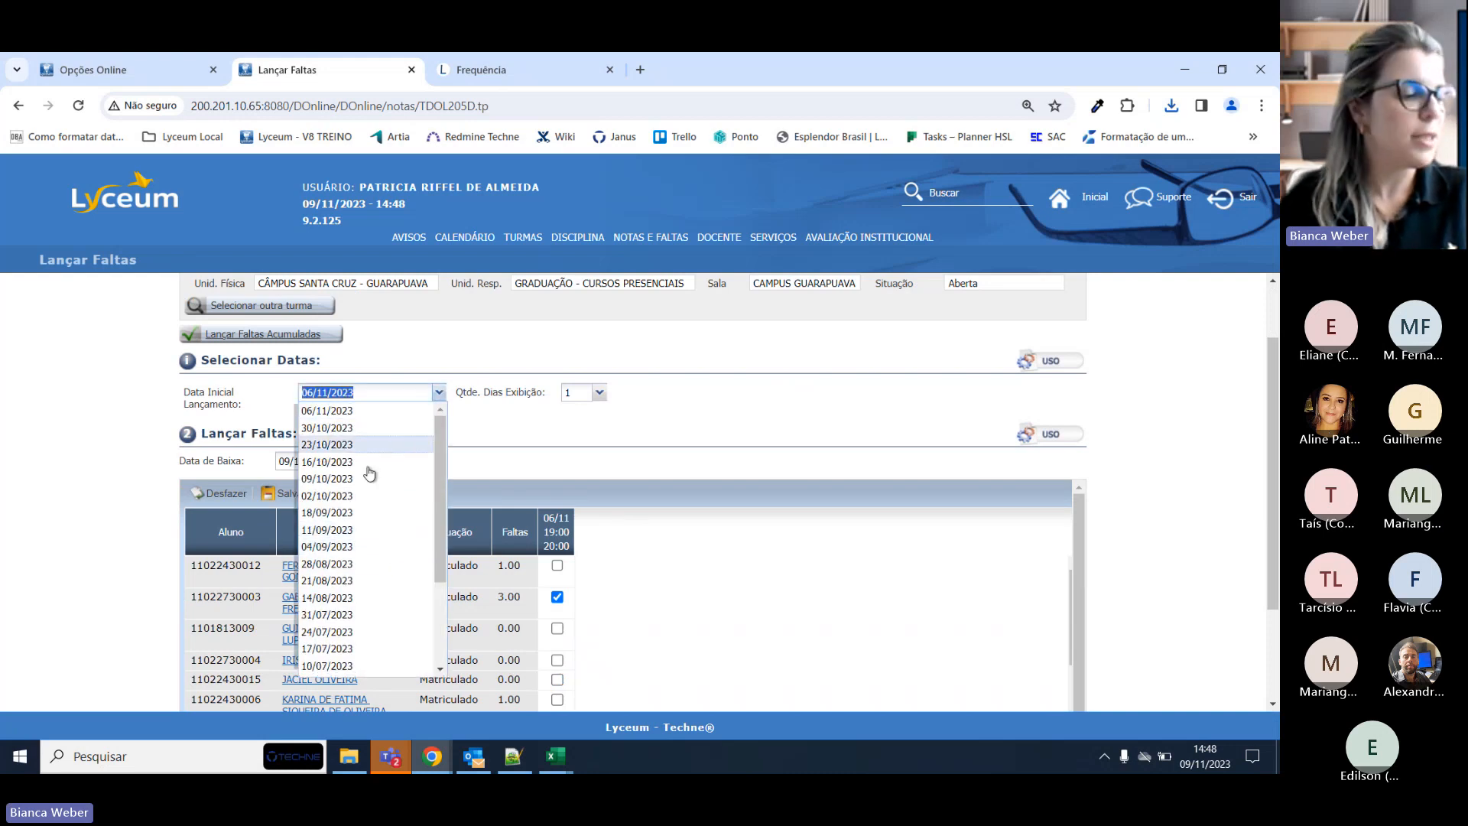
click(518, 464)
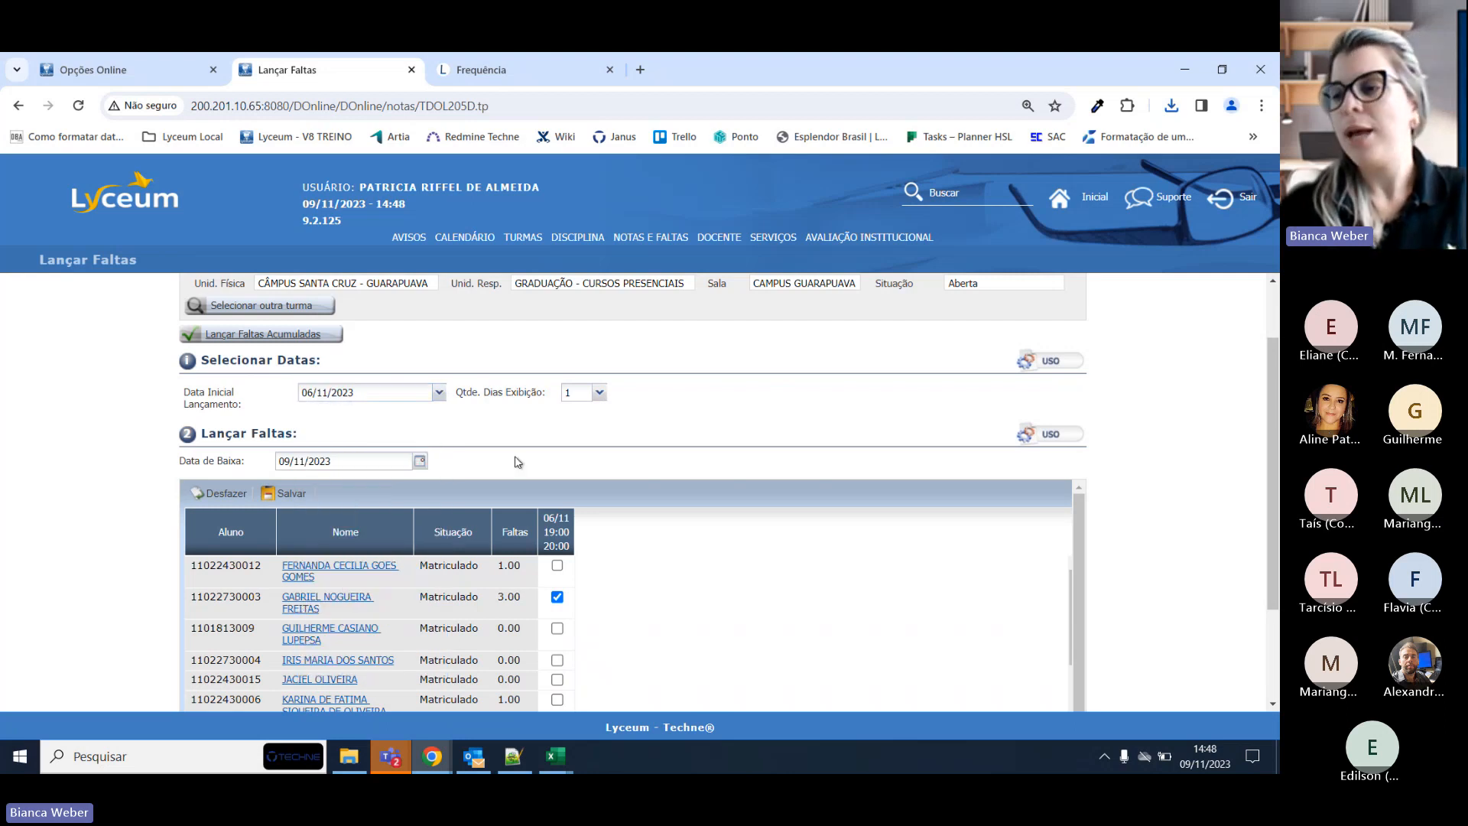
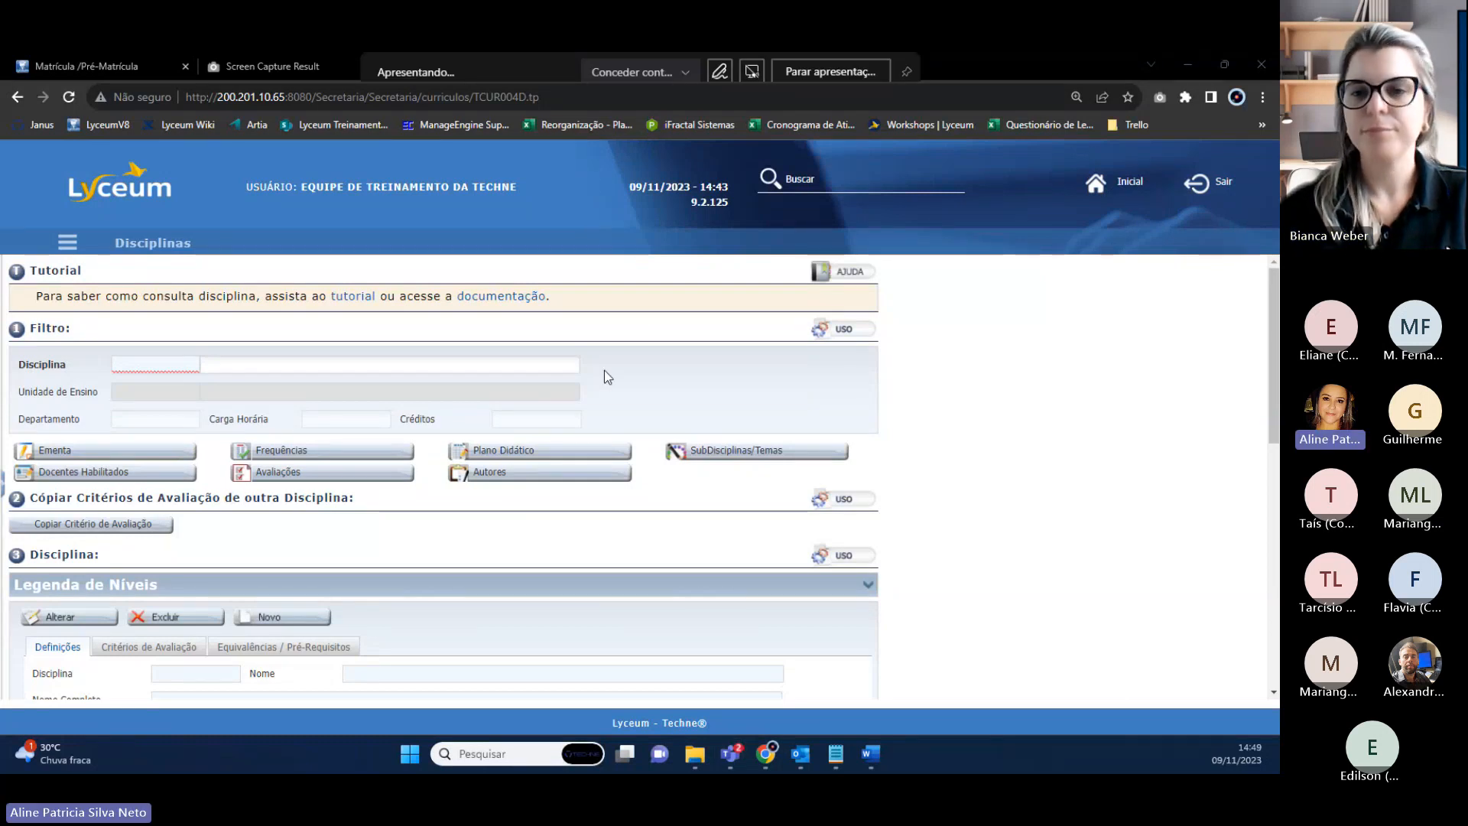
Return home and open Turmas via Secretaria Acadêmica > Turmas > Disciplina in the side menu.
click(1114, 185)
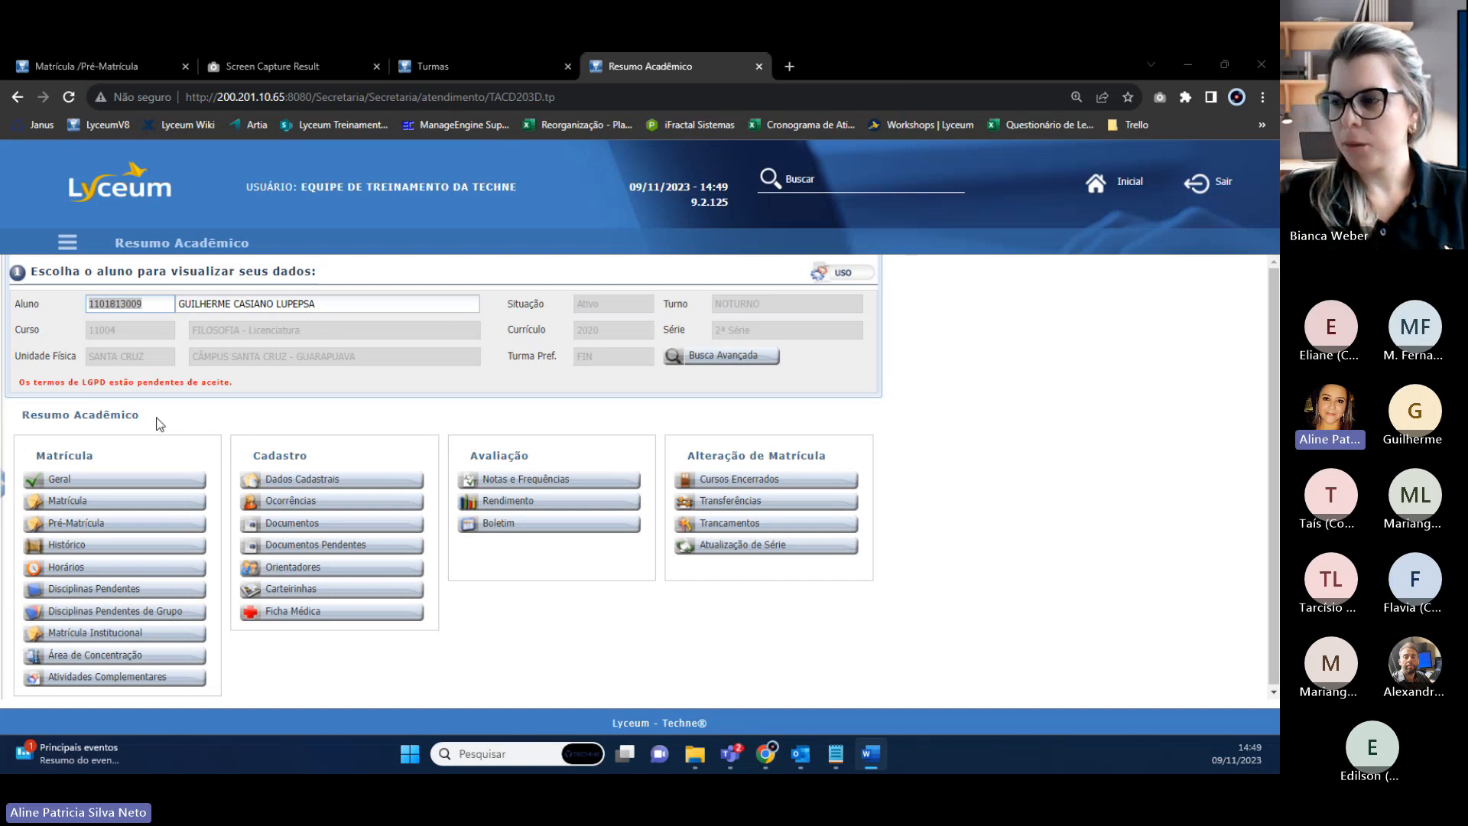
click(68, 242)
click(7, 321)
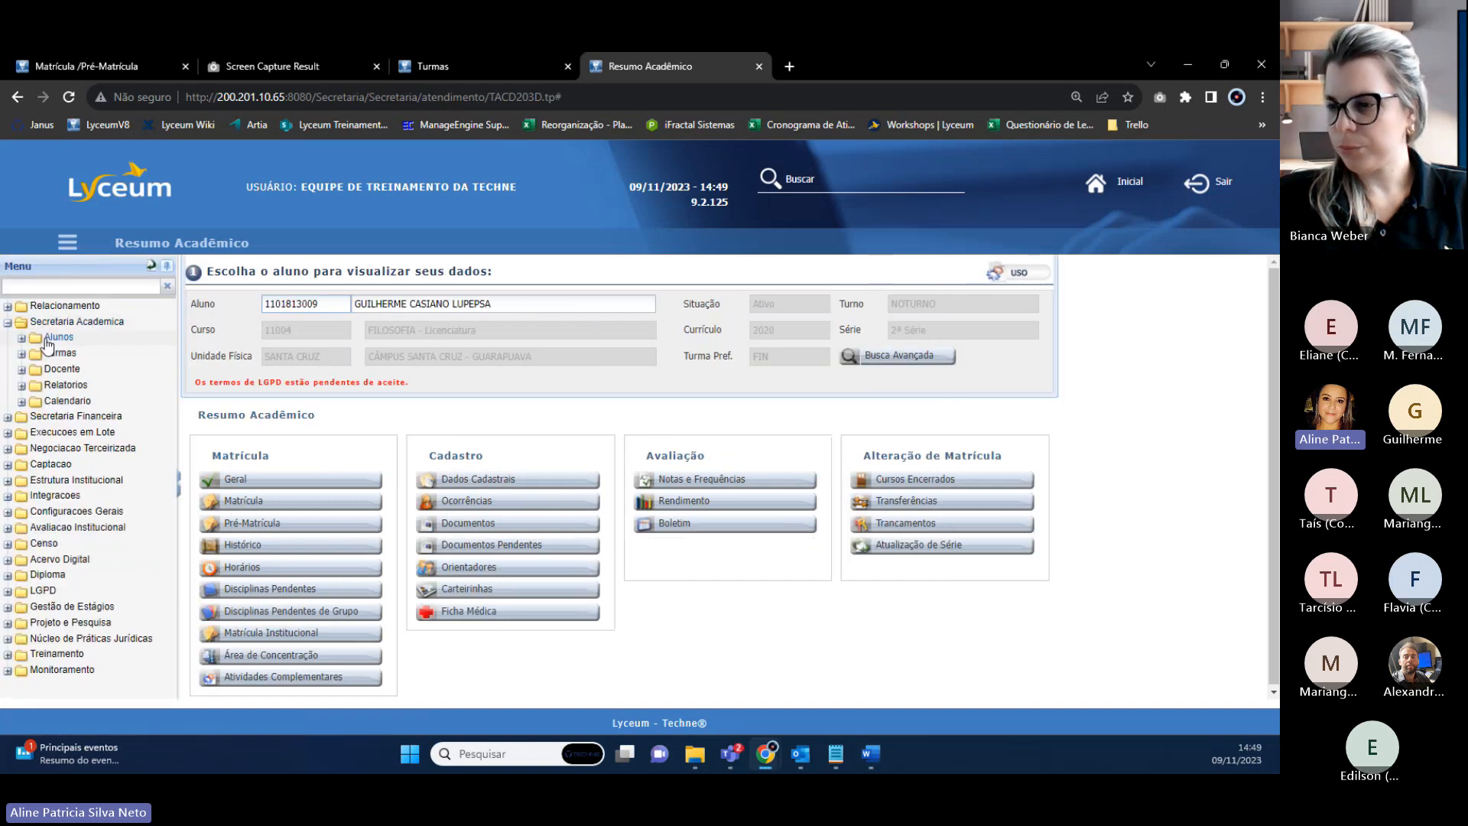
click(21, 354)
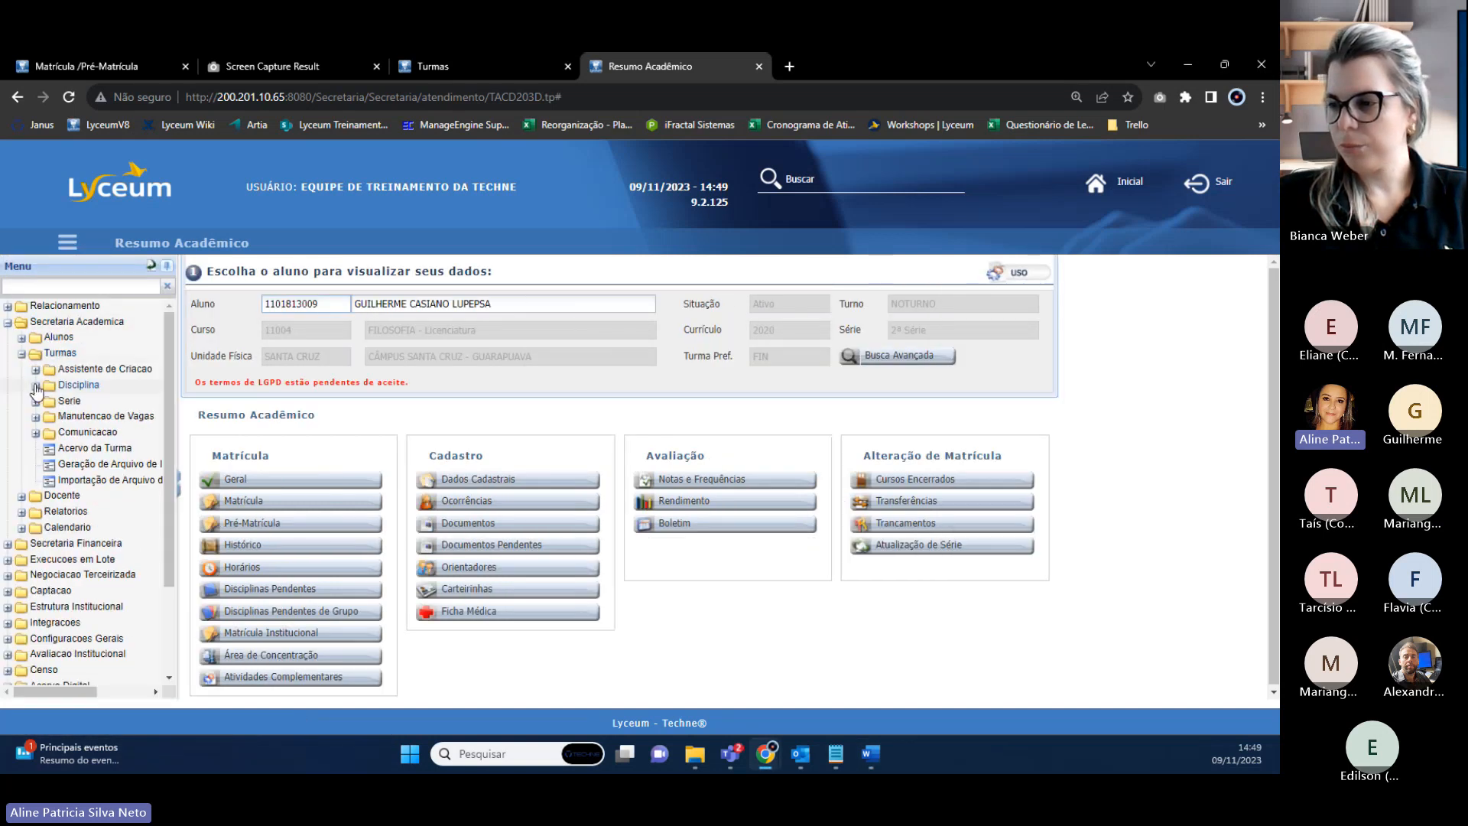
click(35, 385)
click(86, 402)
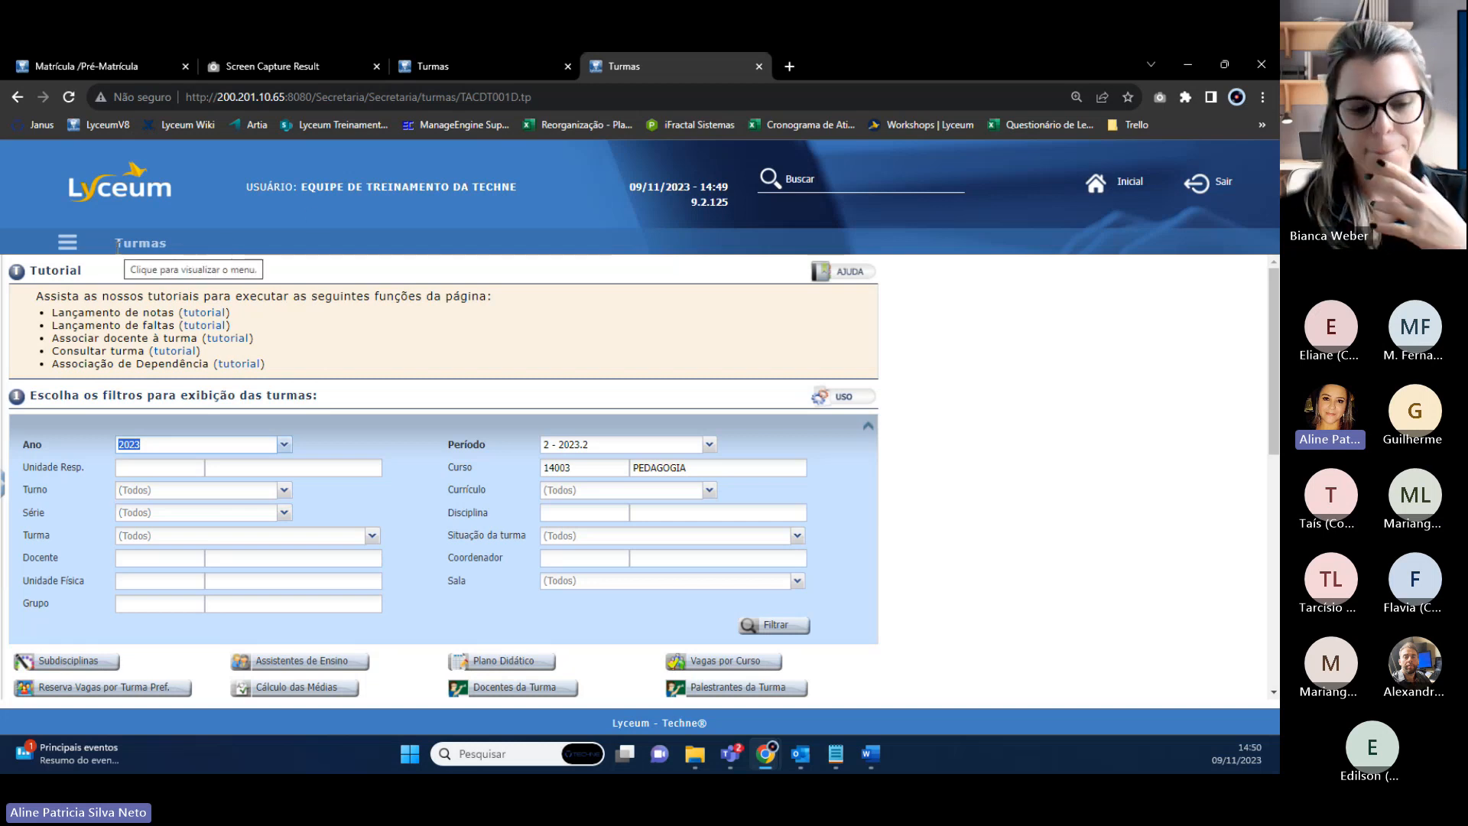
Open the Assistente de Criação de Turmas and point out its Seleção step.
click(67, 243)
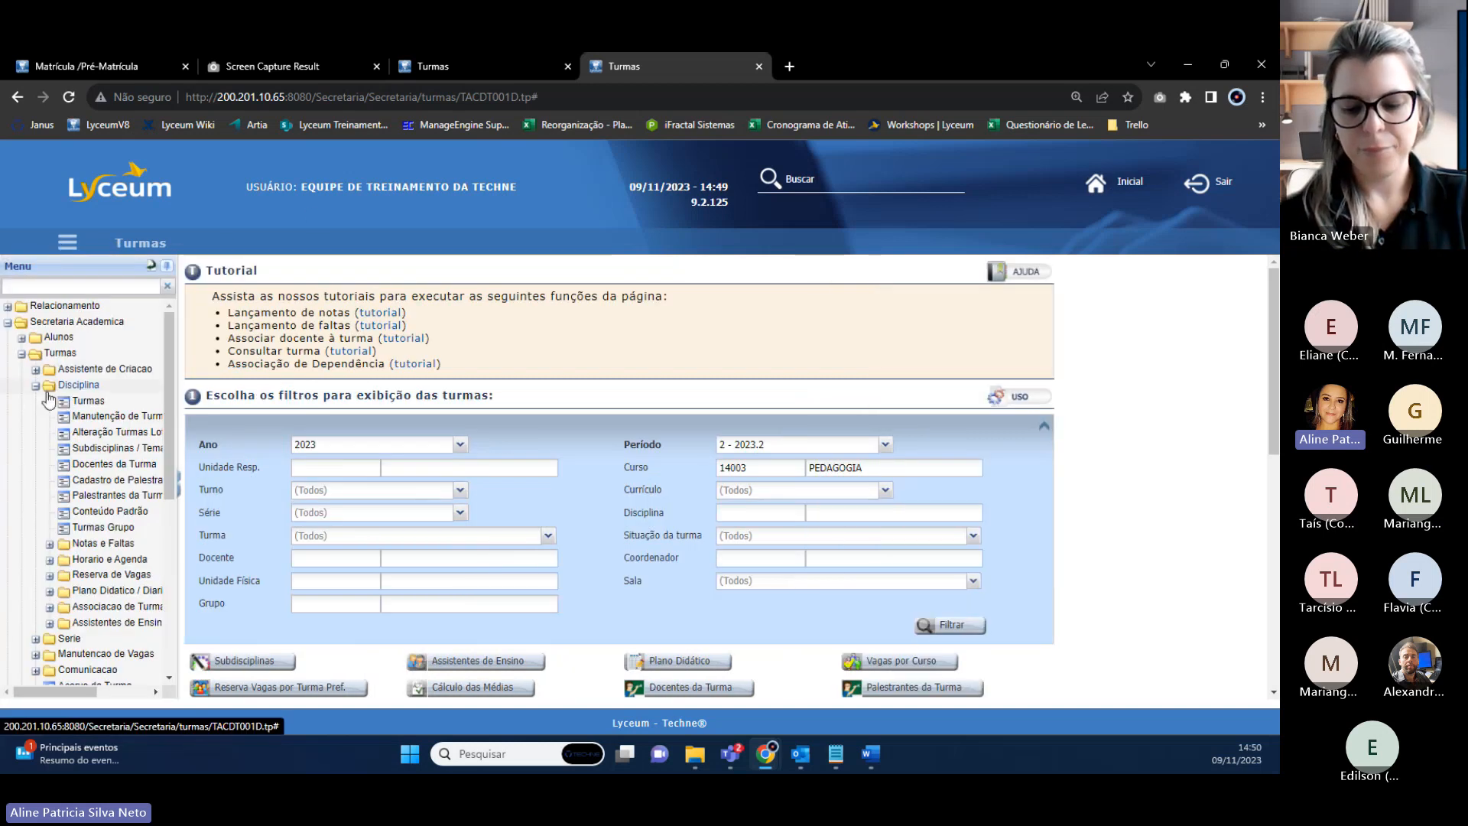
click(35, 369)
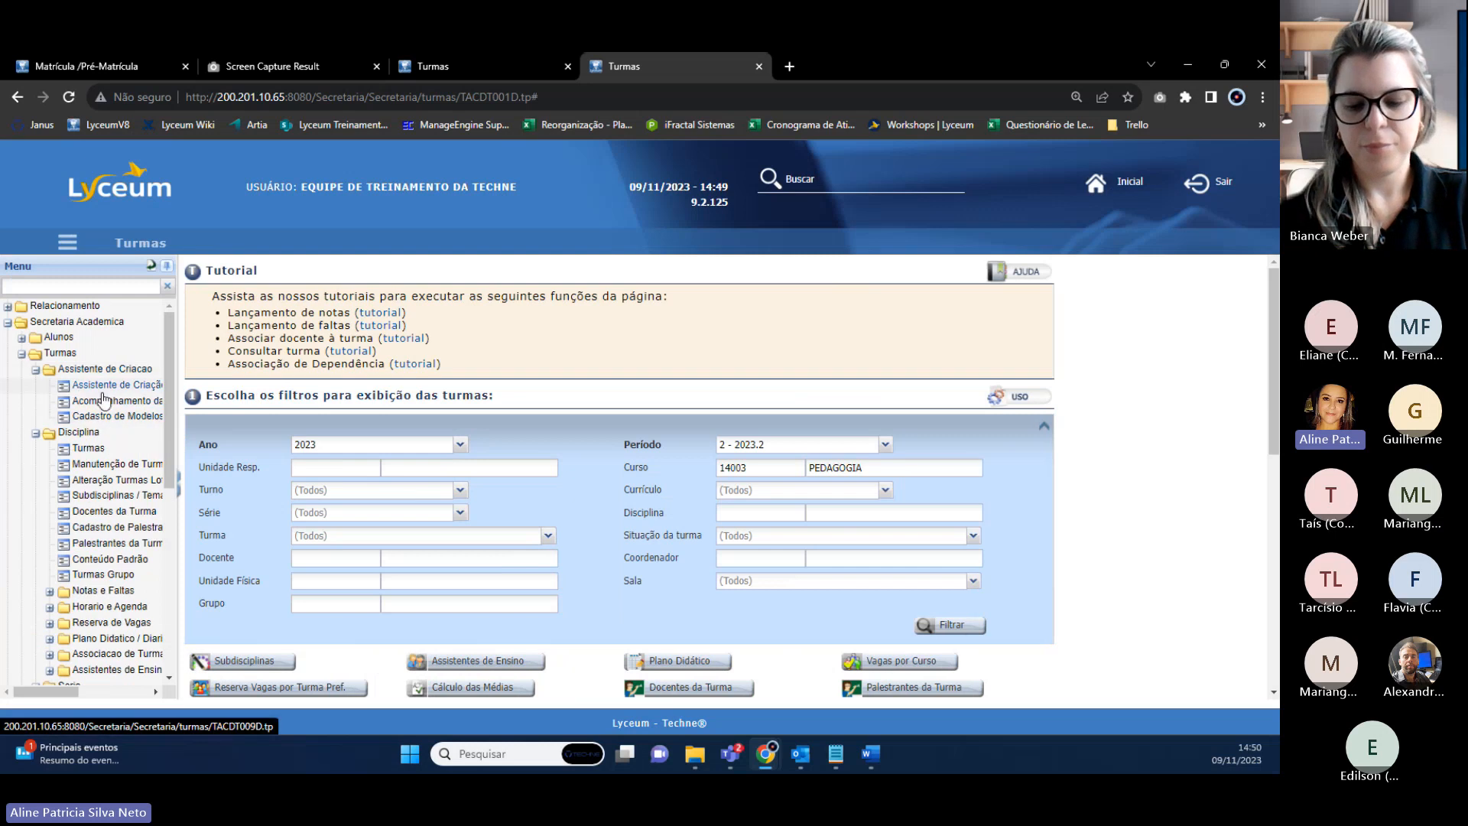
click(107, 385)
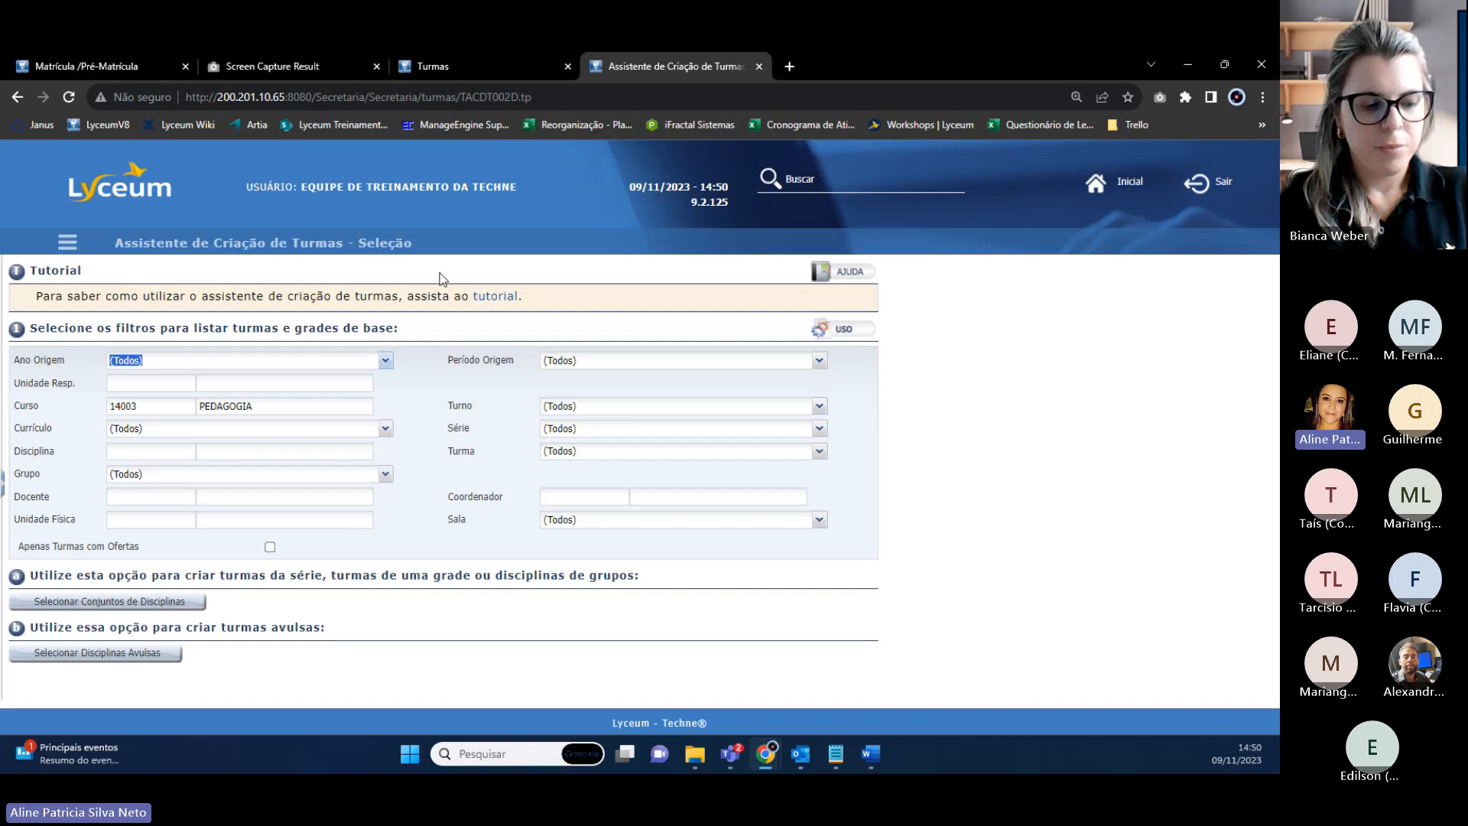
click(359, 243)
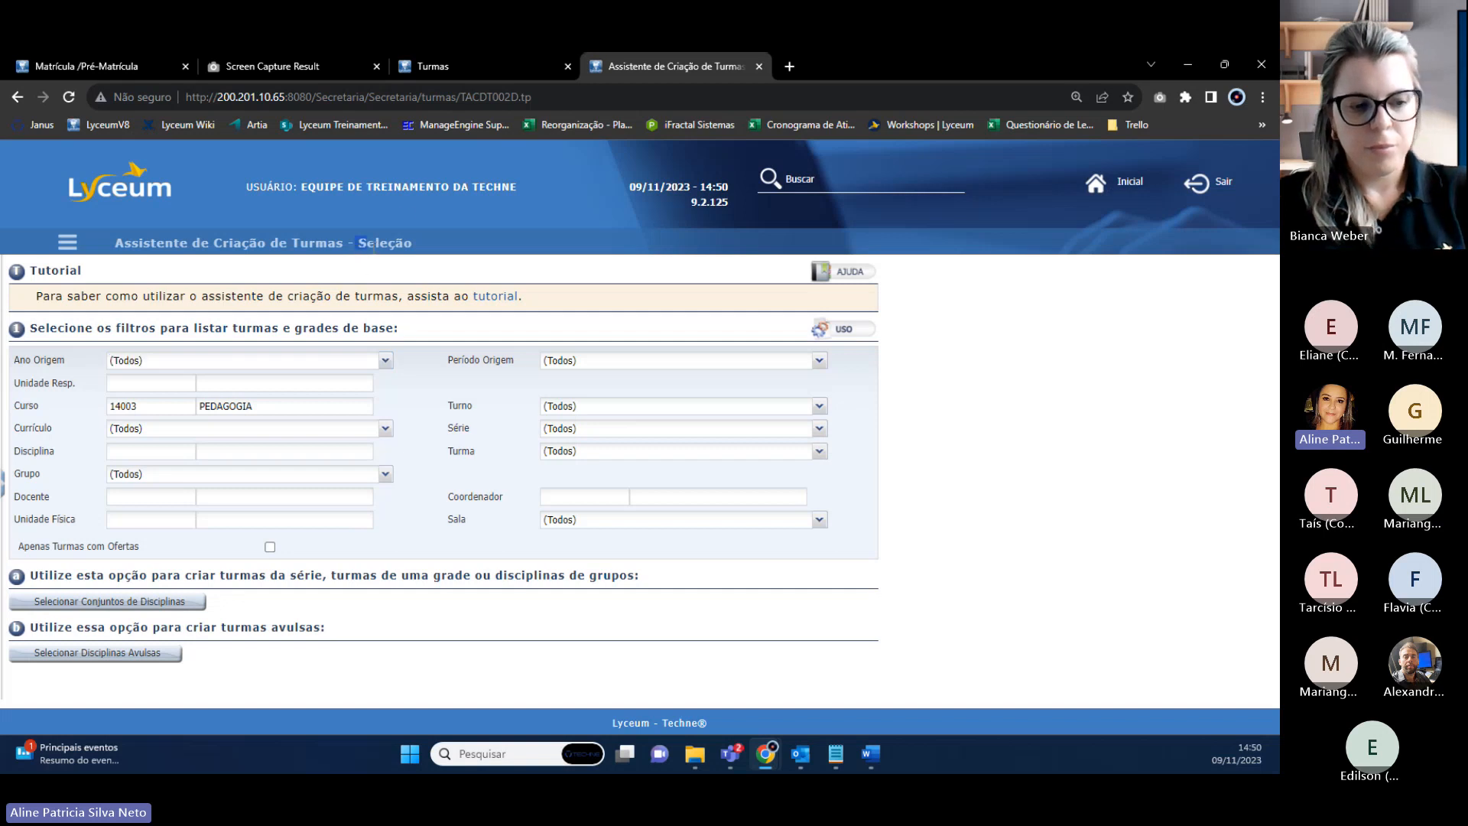
drag(372, 244, 411, 252)
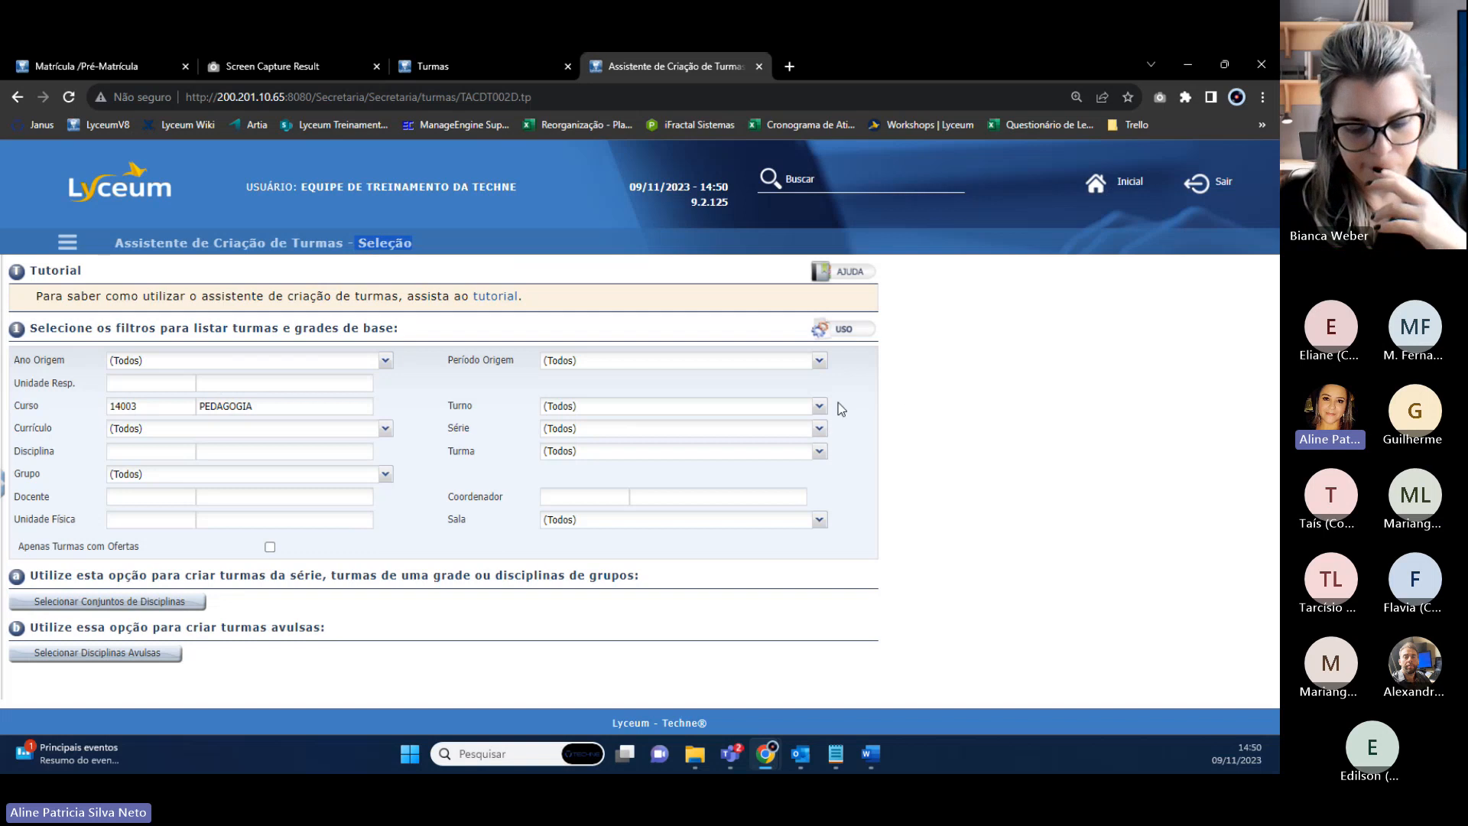
Filter by Turno INTEGRAL, Currículo 2023, Série 1ª and tick the PEDAGOGIA discipline set.
click(819, 406)
click(585, 441)
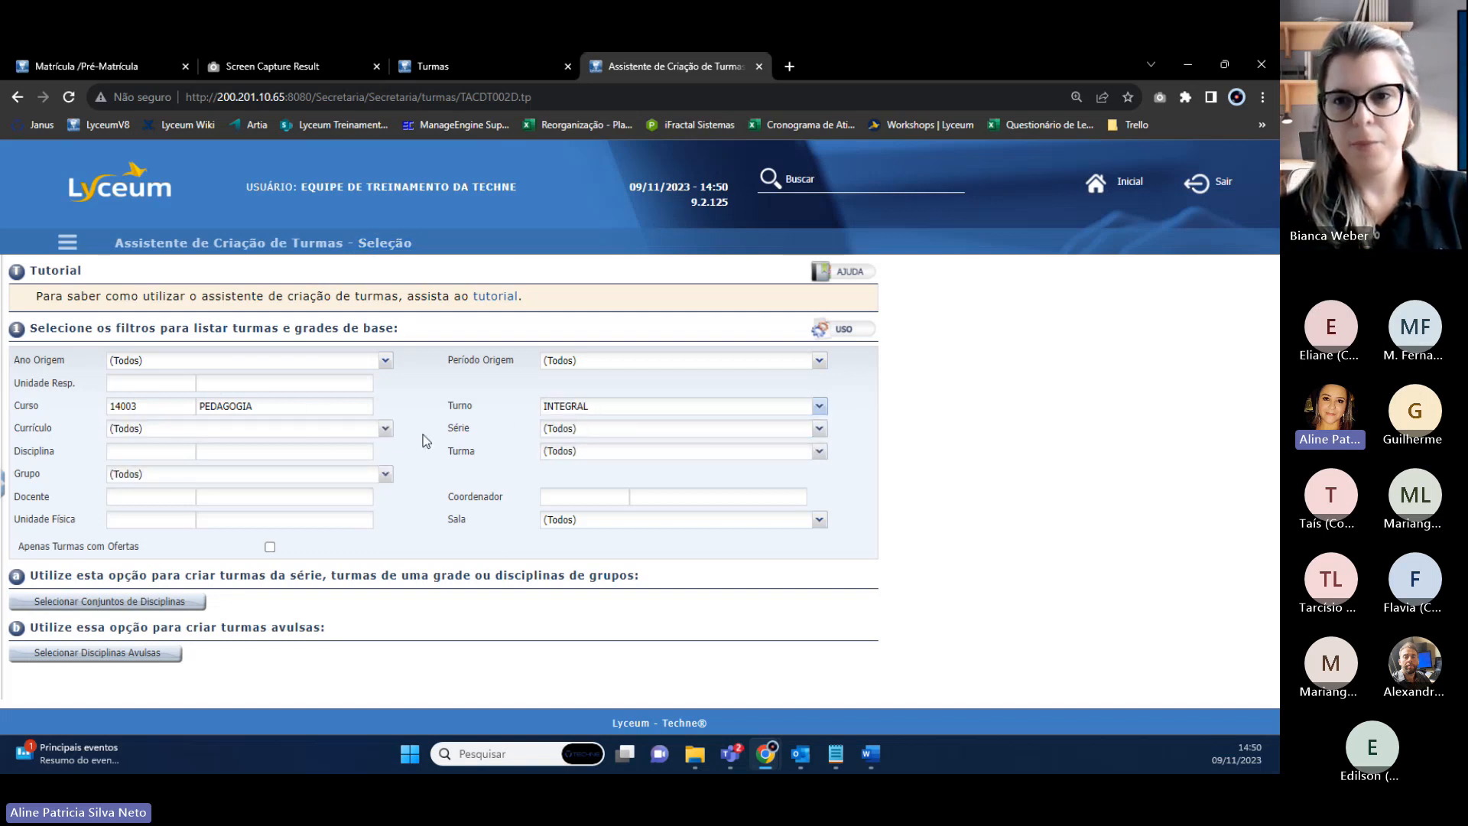
click(385, 428)
click(145, 478)
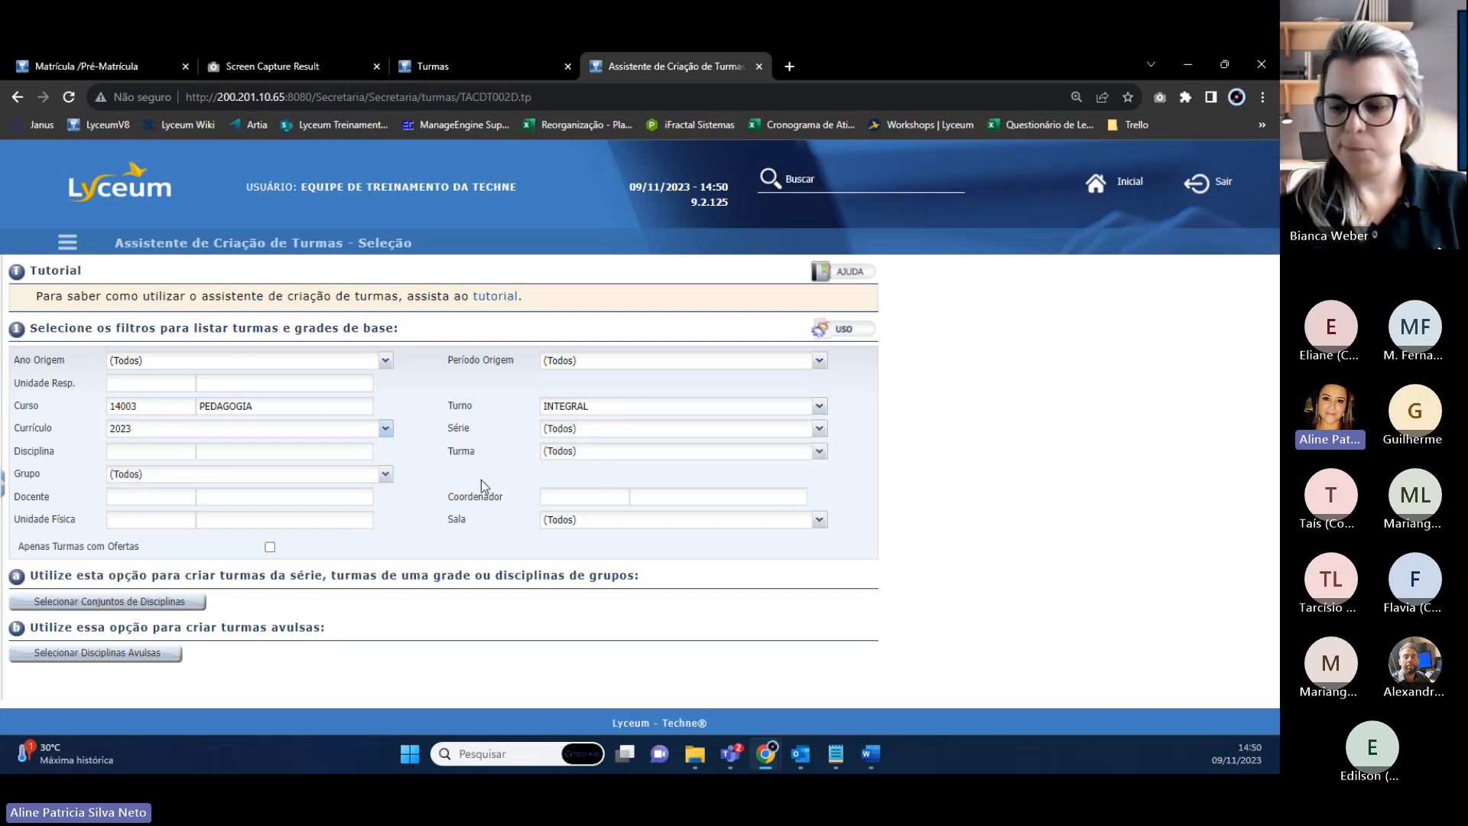
click(819, 429)
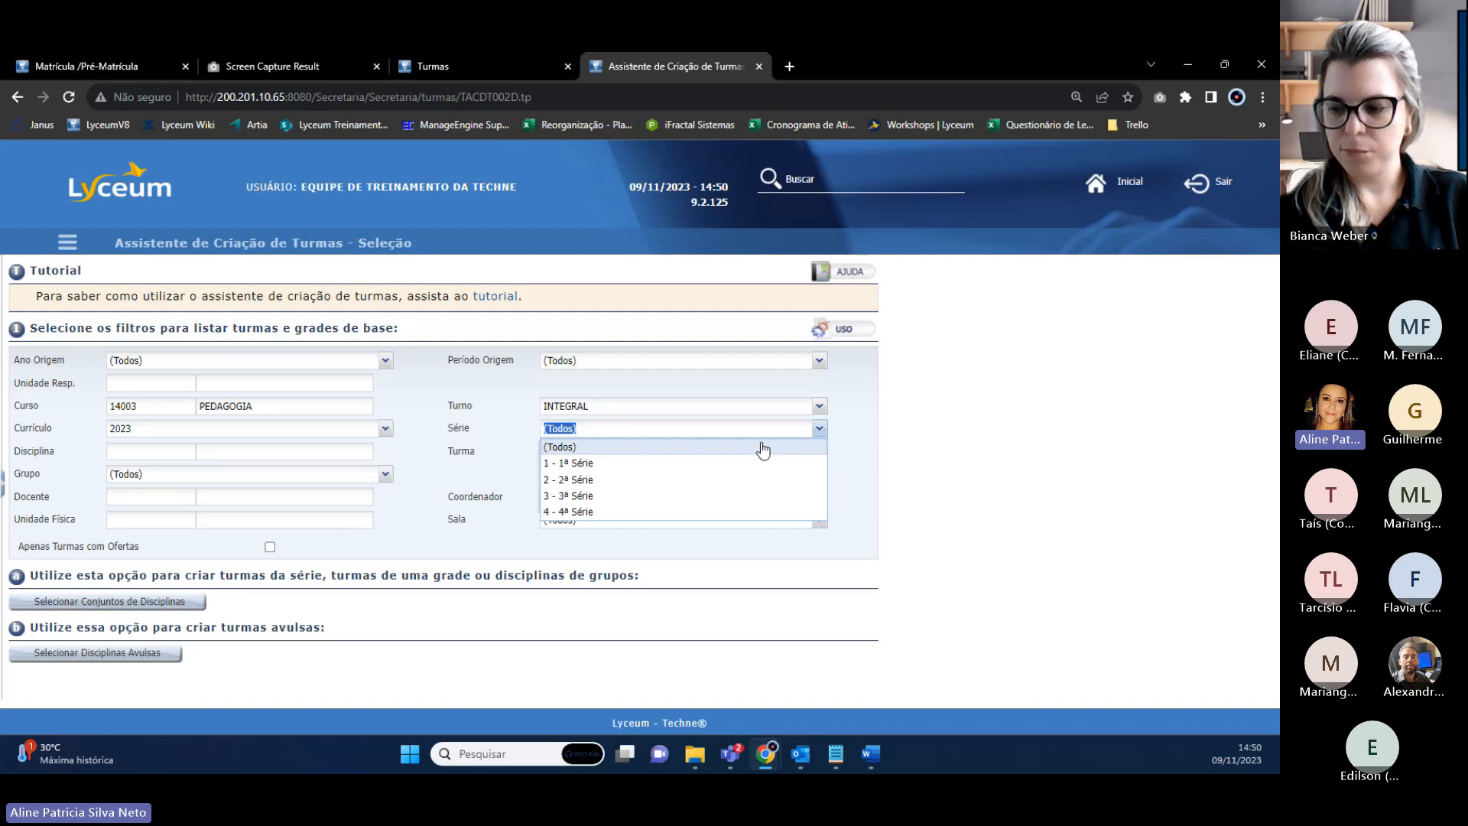
click(566, 462)
click(125, 604)
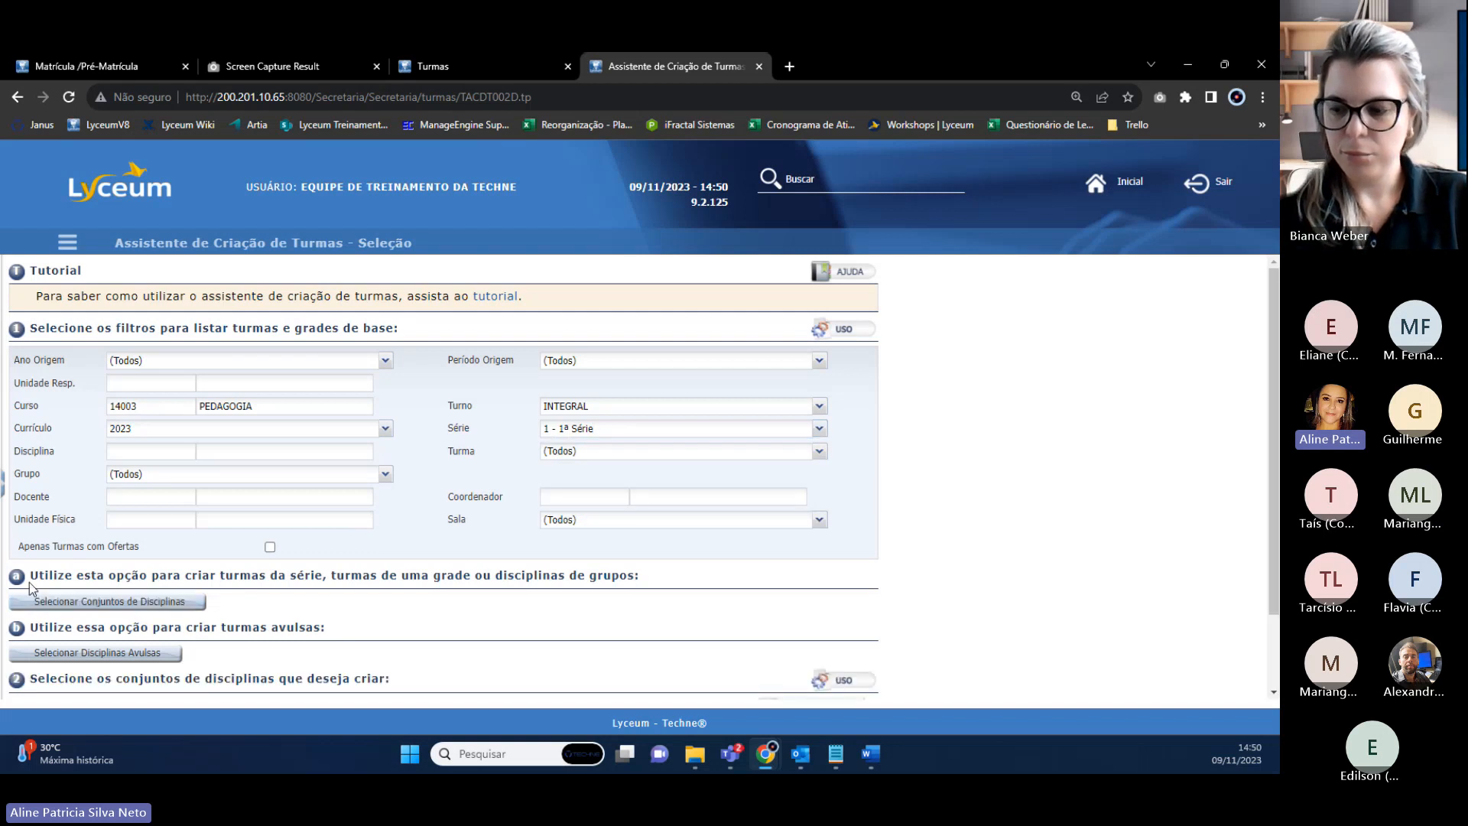
scroll(77, 609, down, 2)
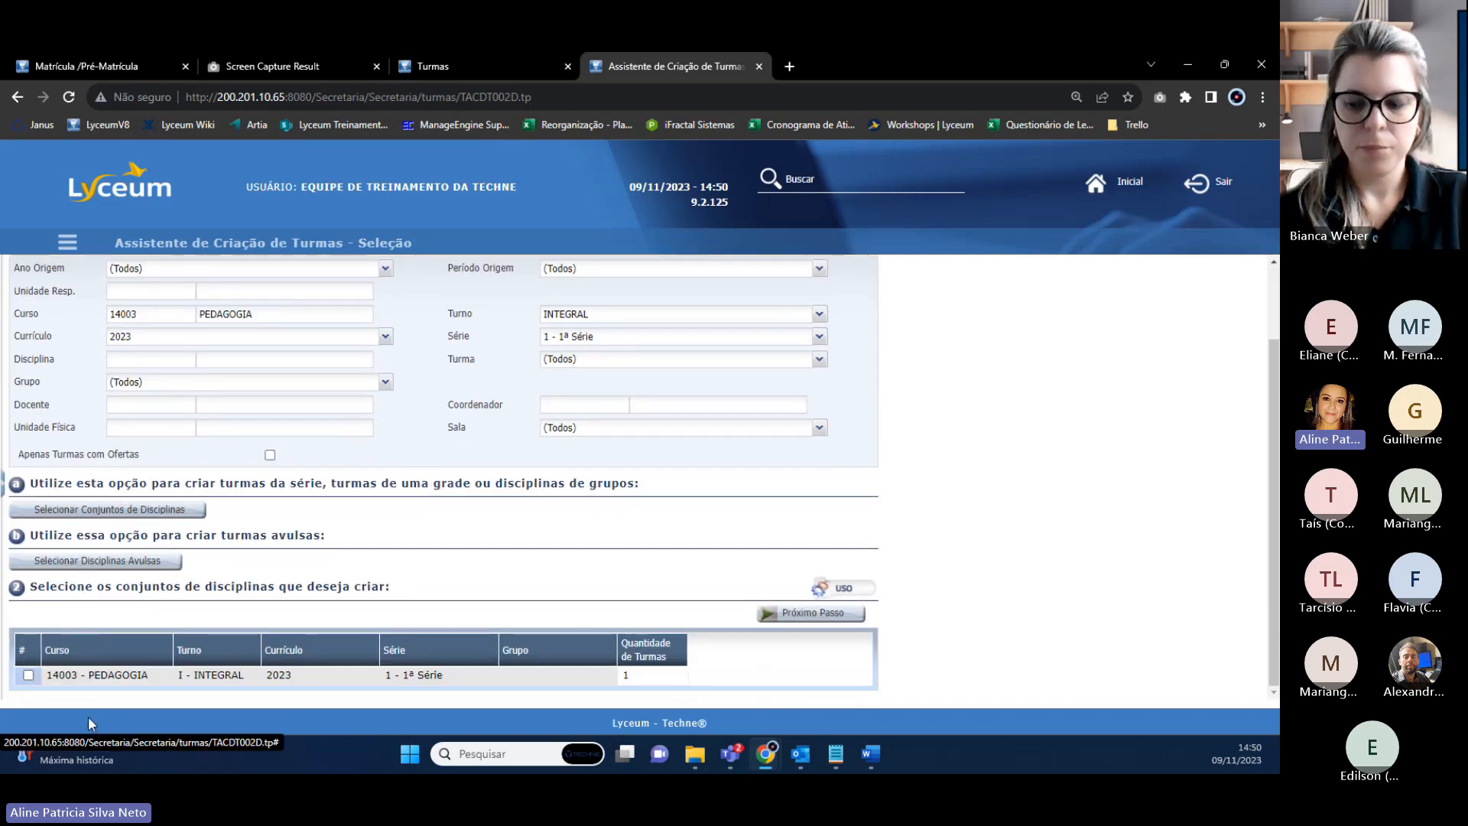
click(28, 676)
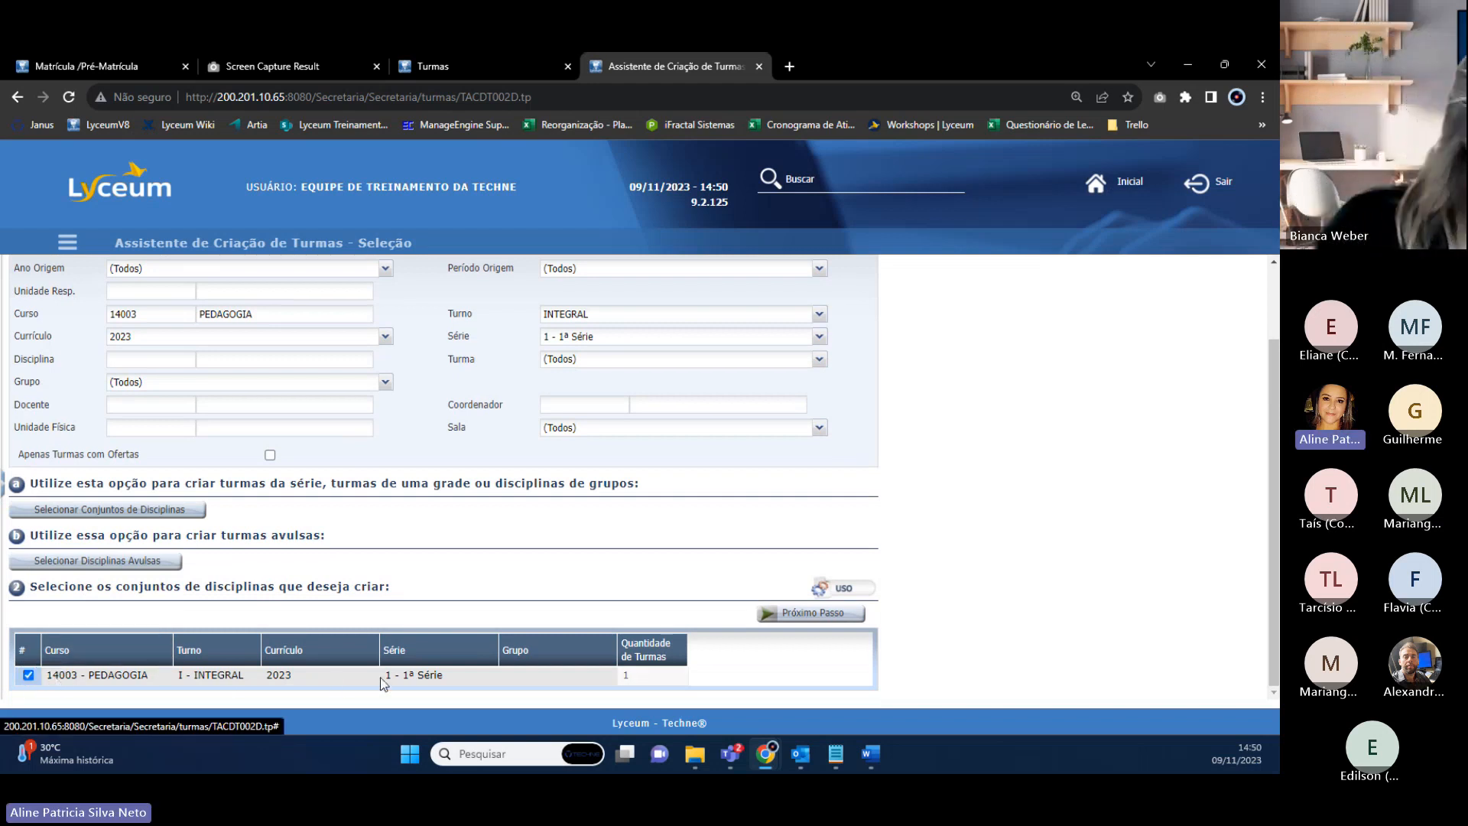
click(820, 616)
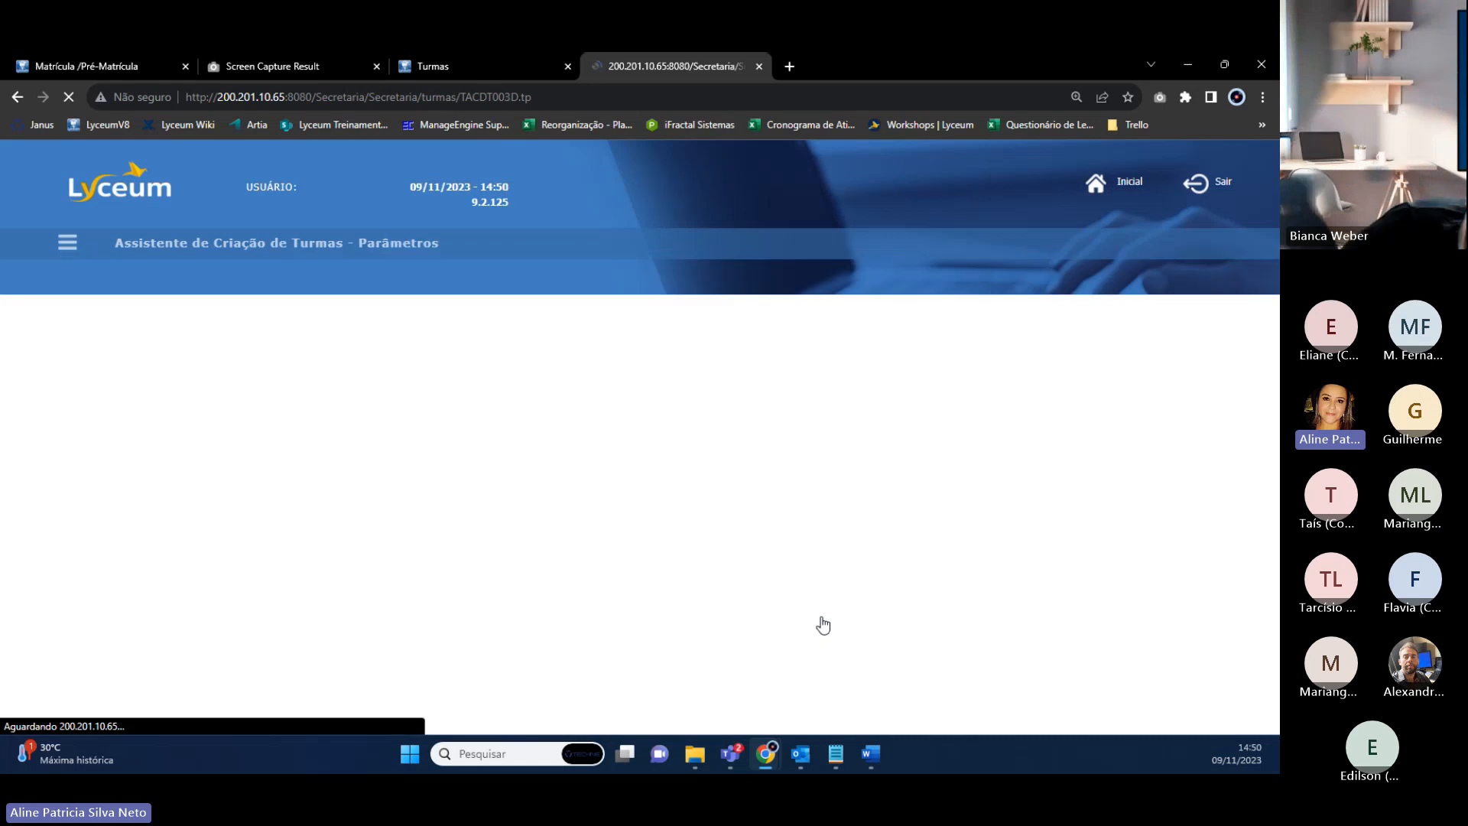
drag(357, 242, 459, 247)
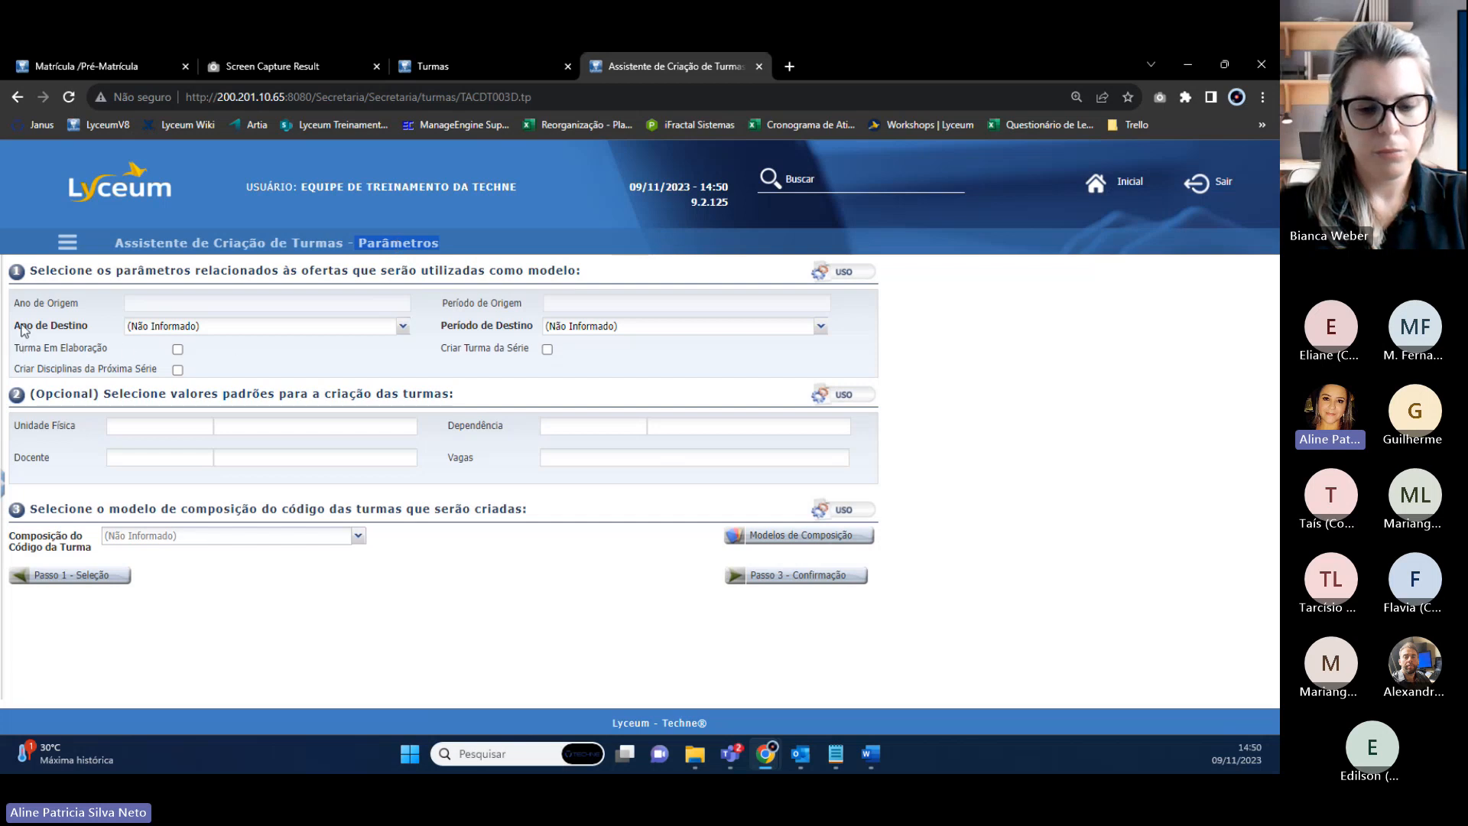
drag(23, 329, 88, 328)
drag(447, 327, 514, 332)
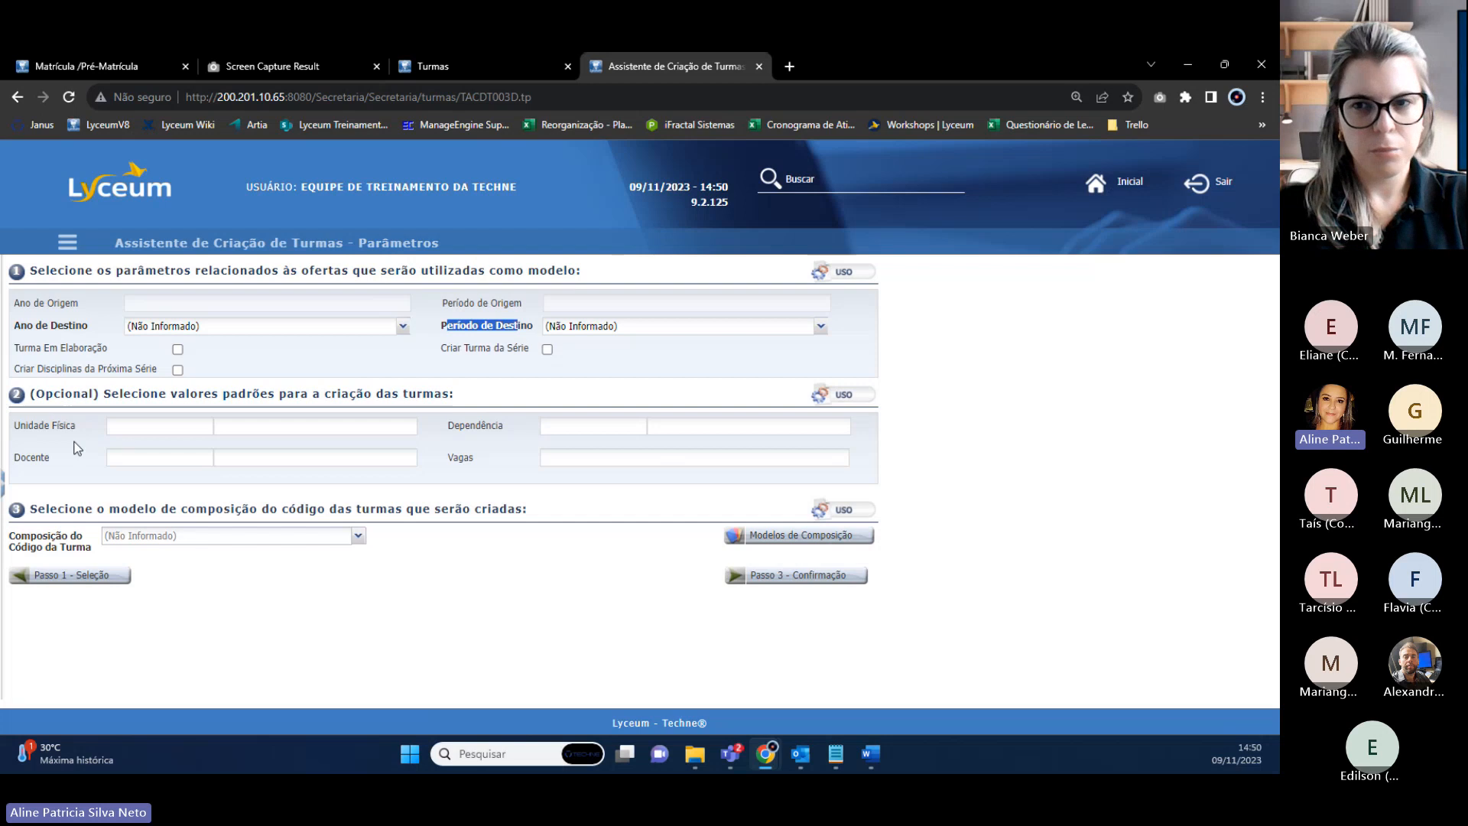
drag(27, 426, 73, 433)
click(45, 447)
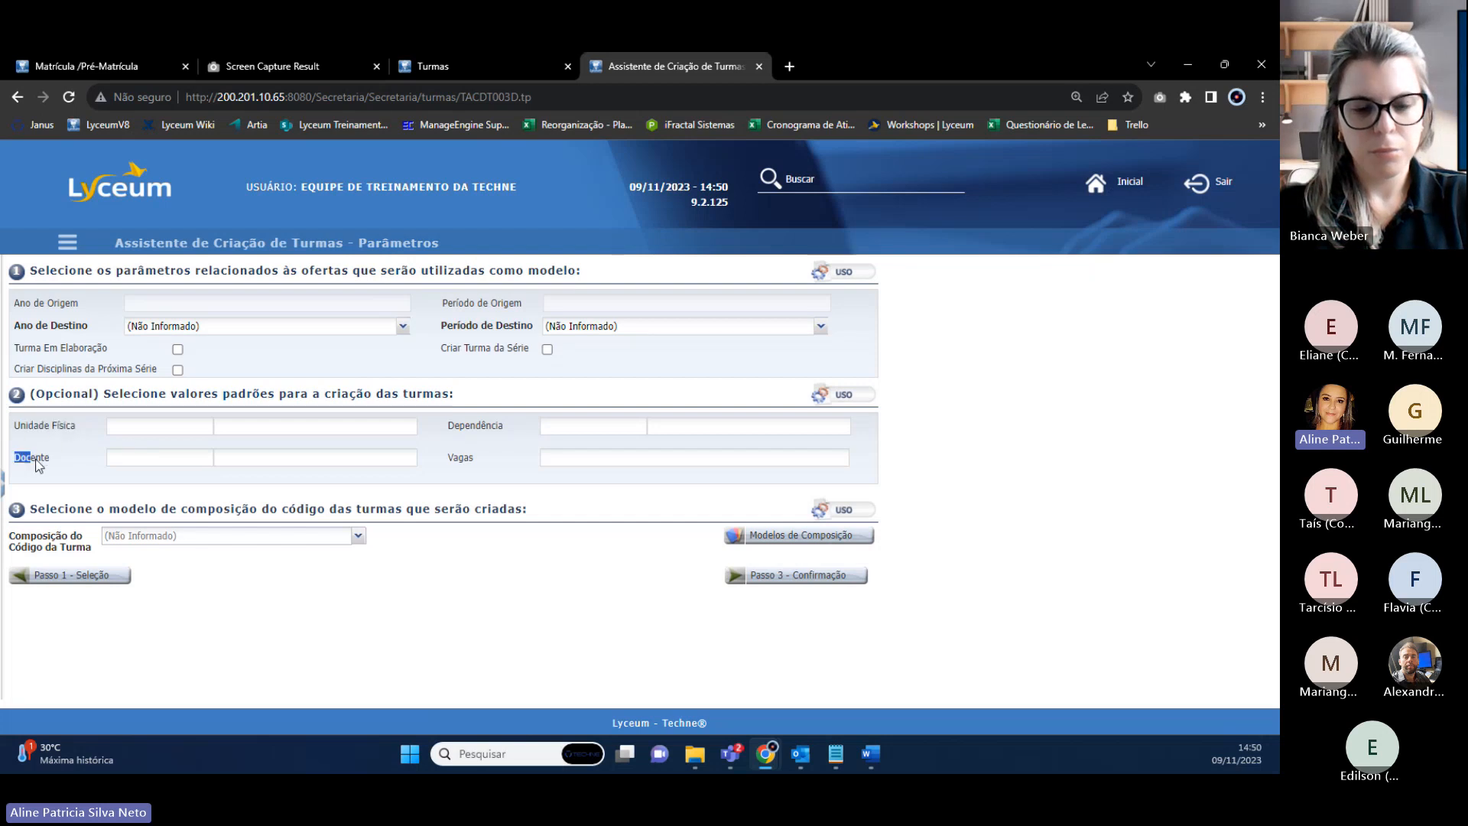
drag(449, 425, 483, 425)
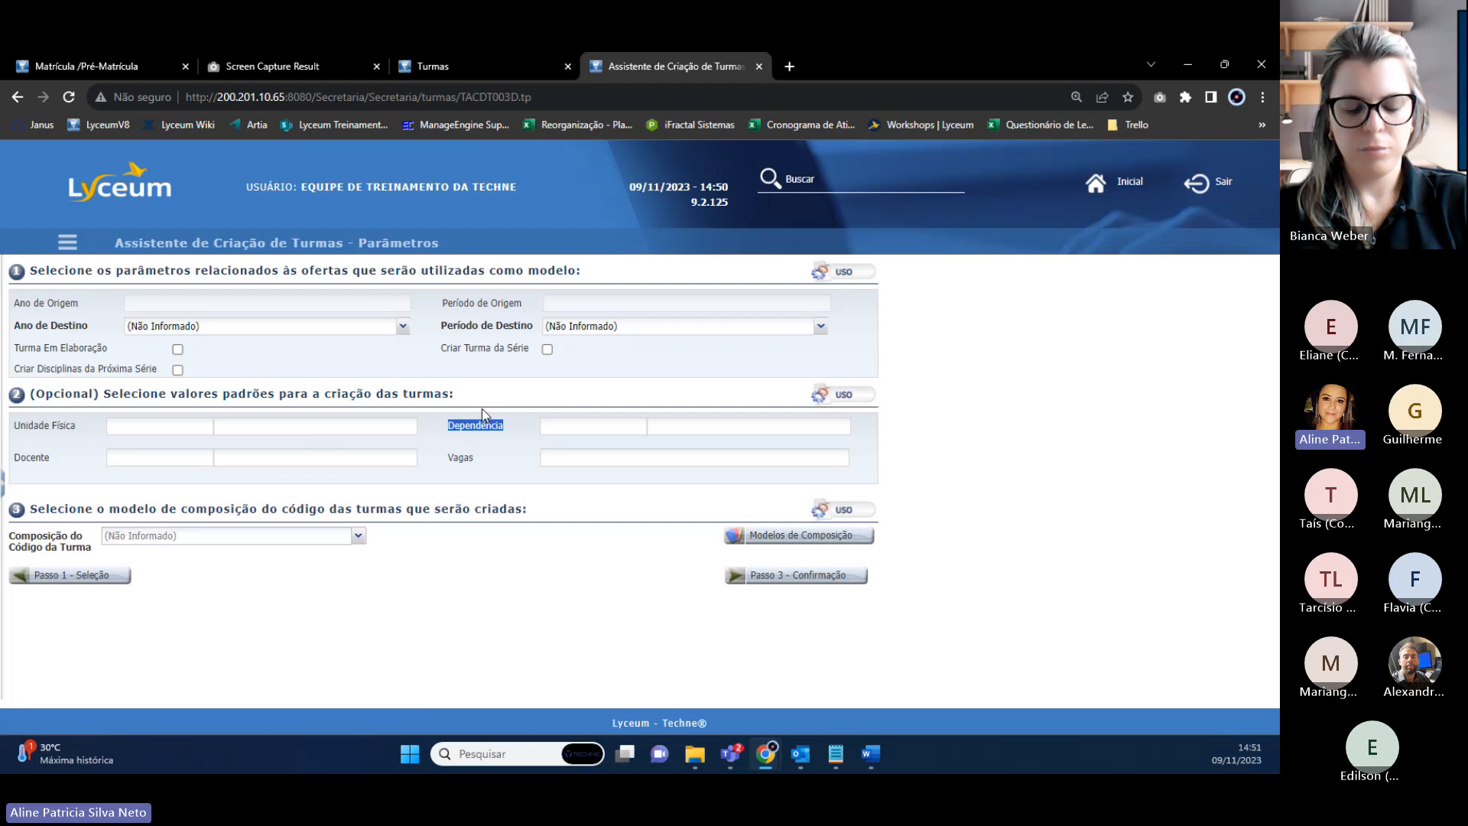
Close the class creation wizard tab and go back to the Turmas page.
click(422, 67)
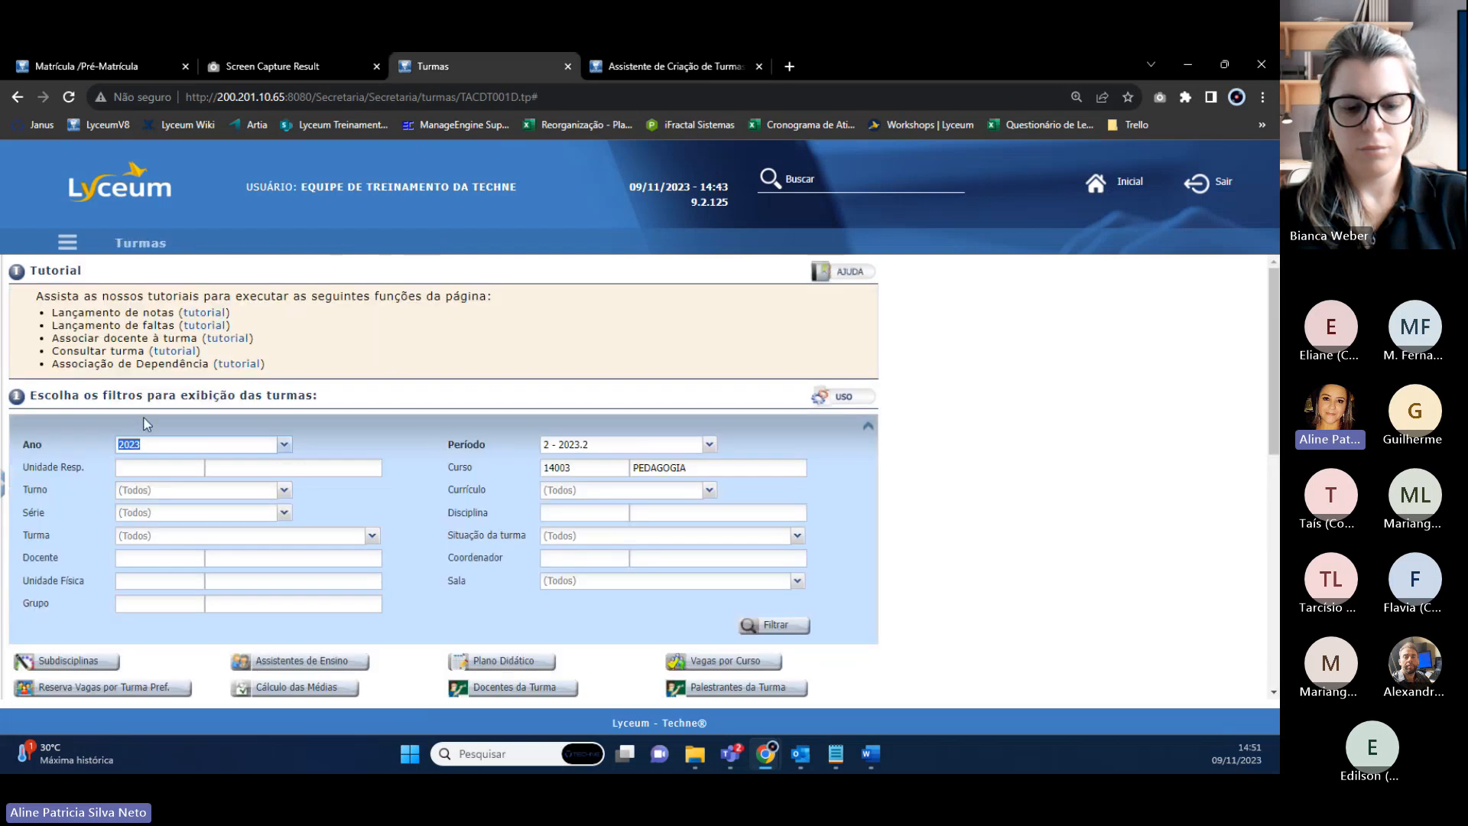
click(663, 67)
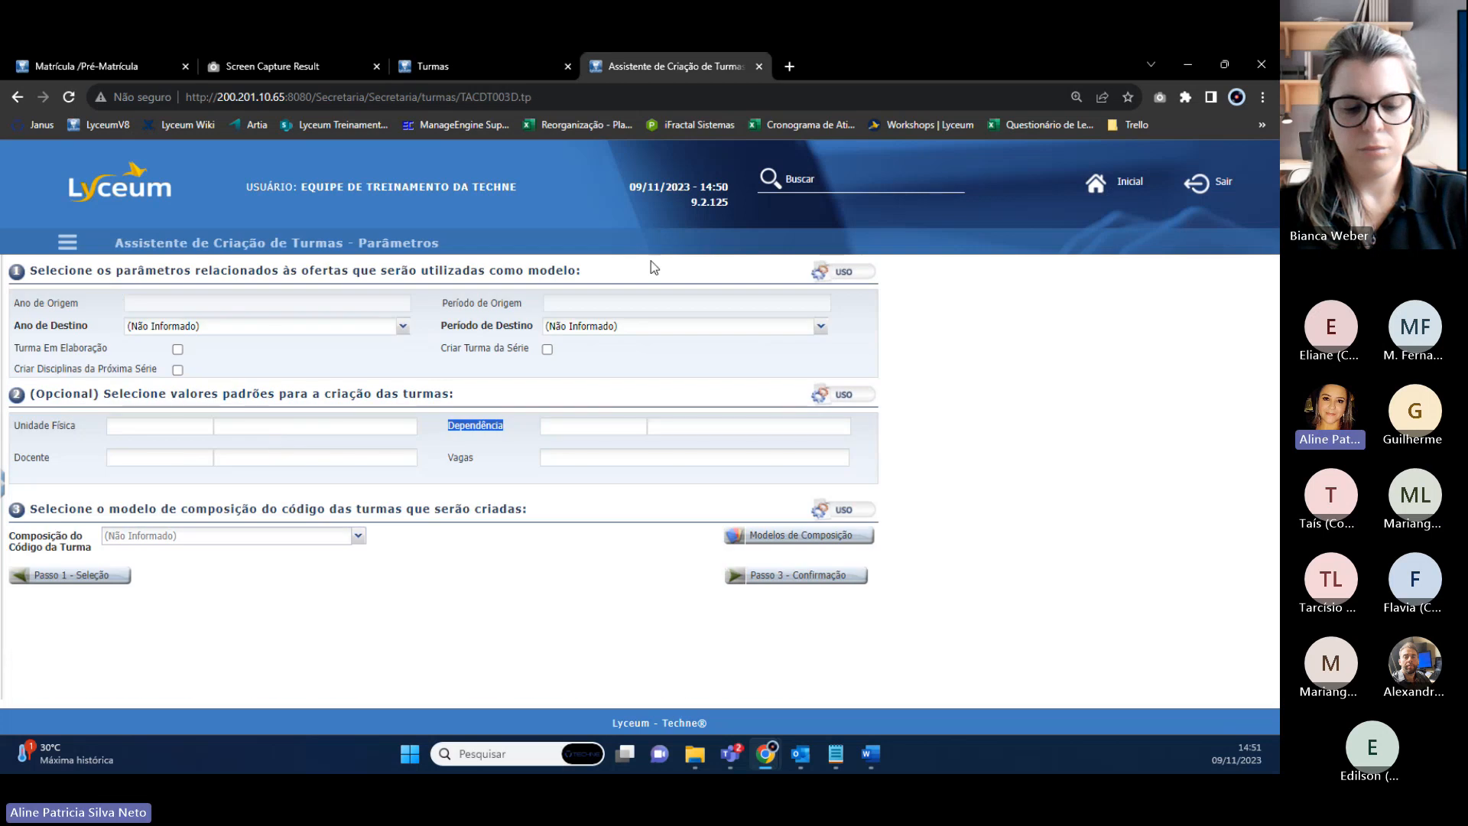
click(759, 67)
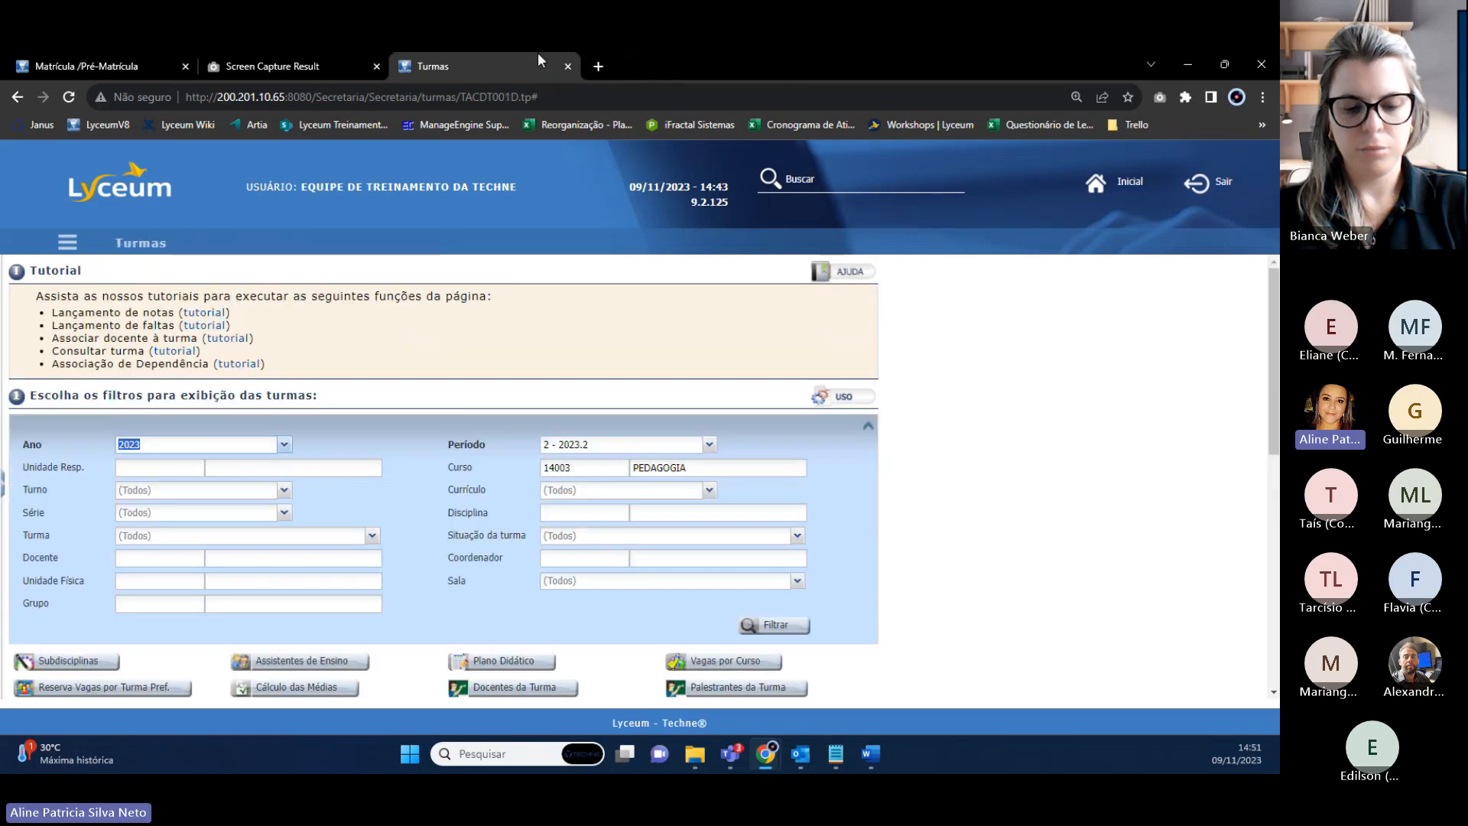
scroll(458, 422, down, 2)
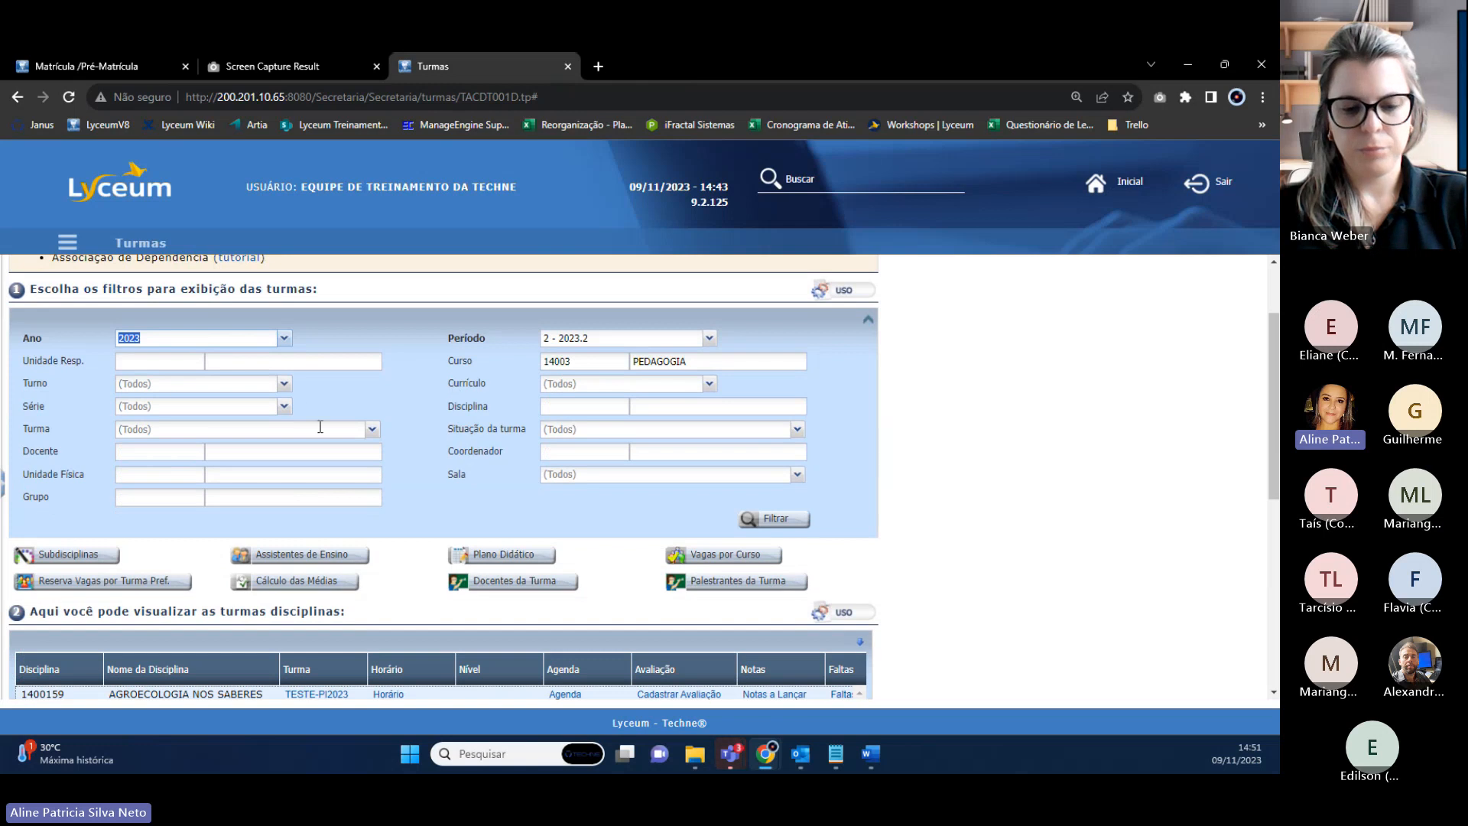
Filter Turmas by class TESTE-PI2023, review its 13 disciplines, and select ANTROPOLOGIA.
click(372, 429)
click(196, 465)
click(774, 518)
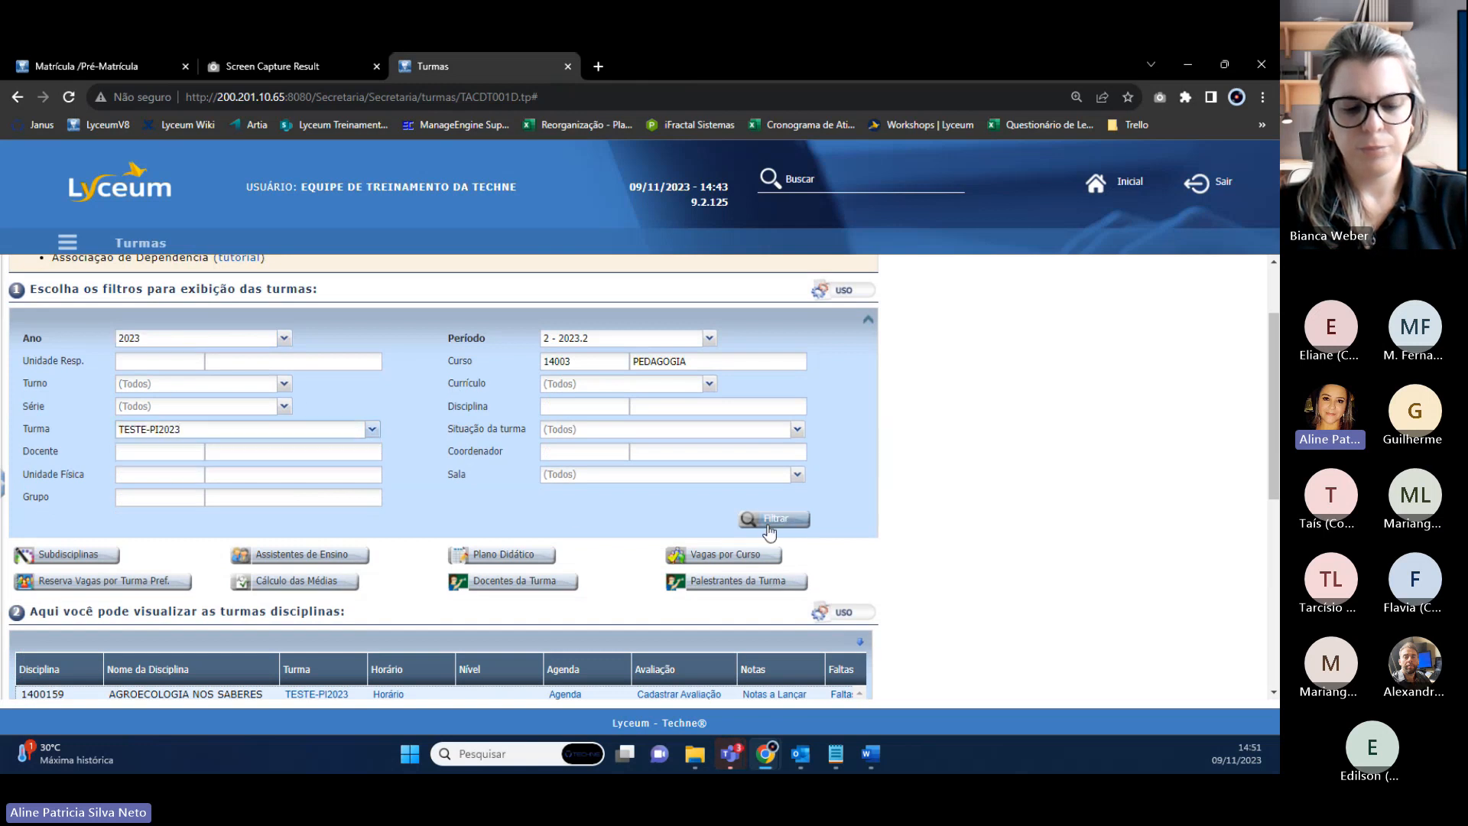
scroll(529, 485, down, 1)
scroll(477, 474, down, 2)
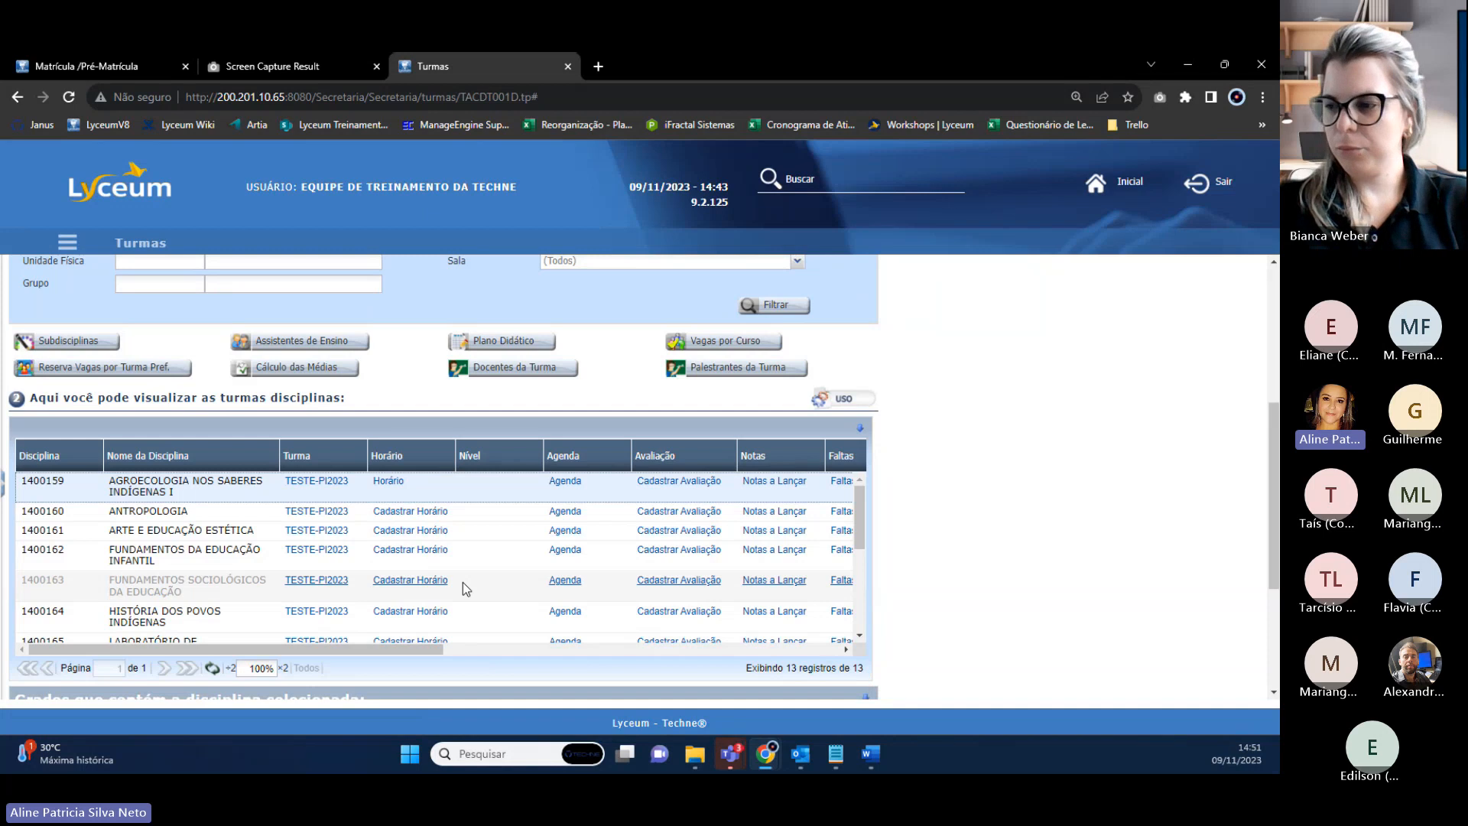
scroll(388, 592, up, 1)
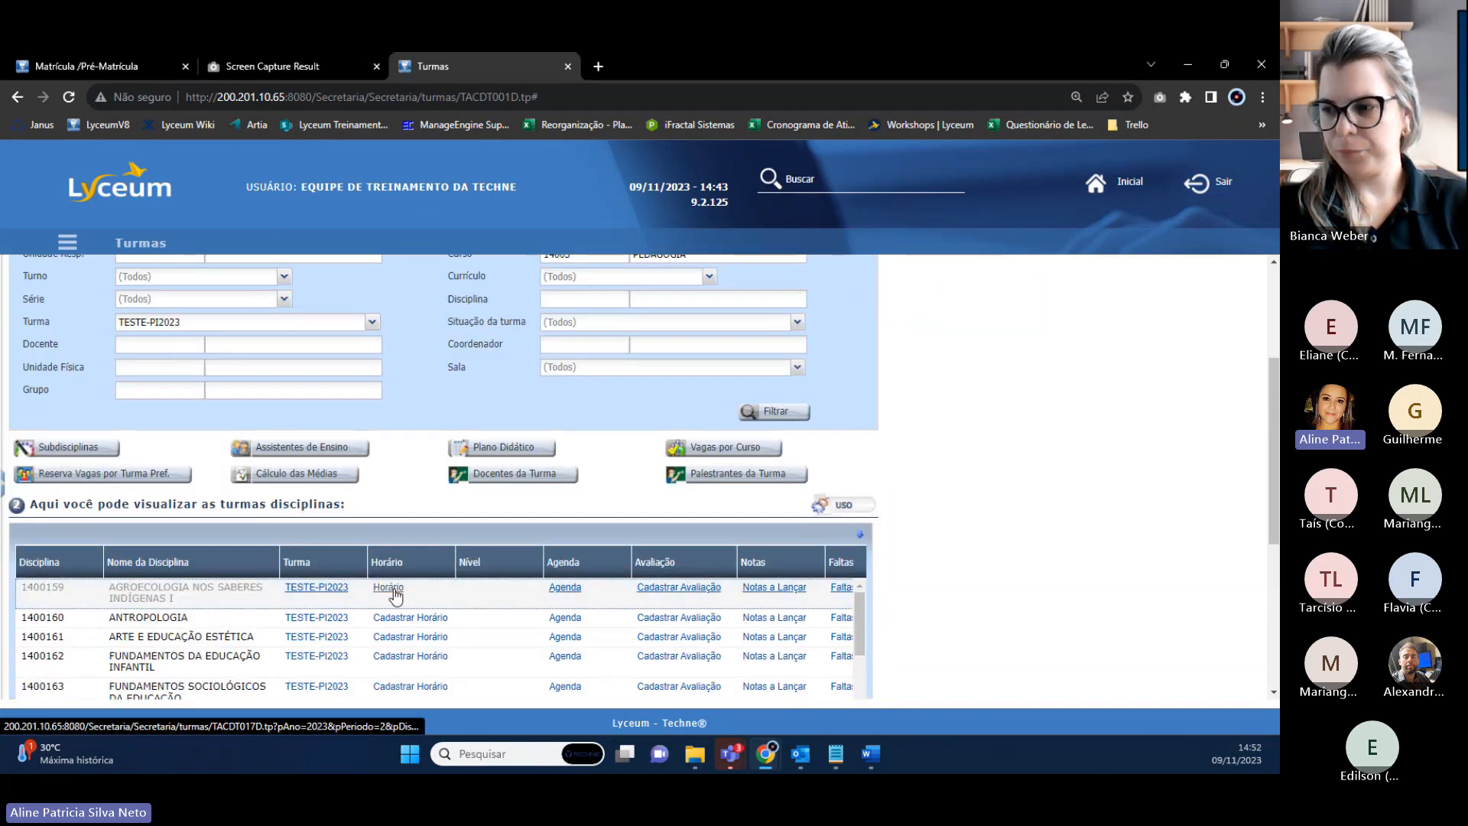
scroll(692, 645, down, 3)
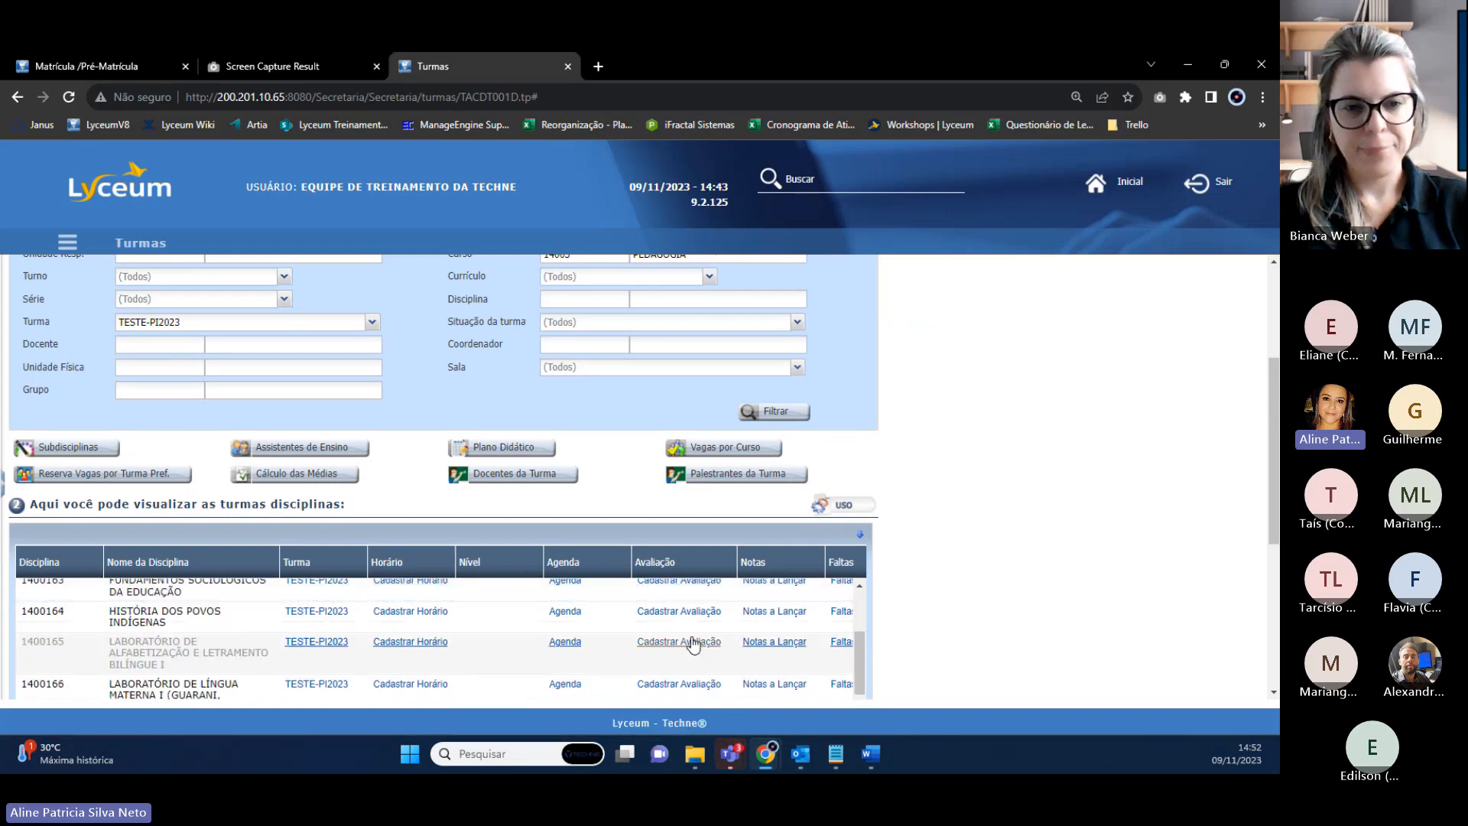
scroll(691, 644, up, 1)
scroll(1023, 593, up, 1)
scroll(1023, 592, down, 3)
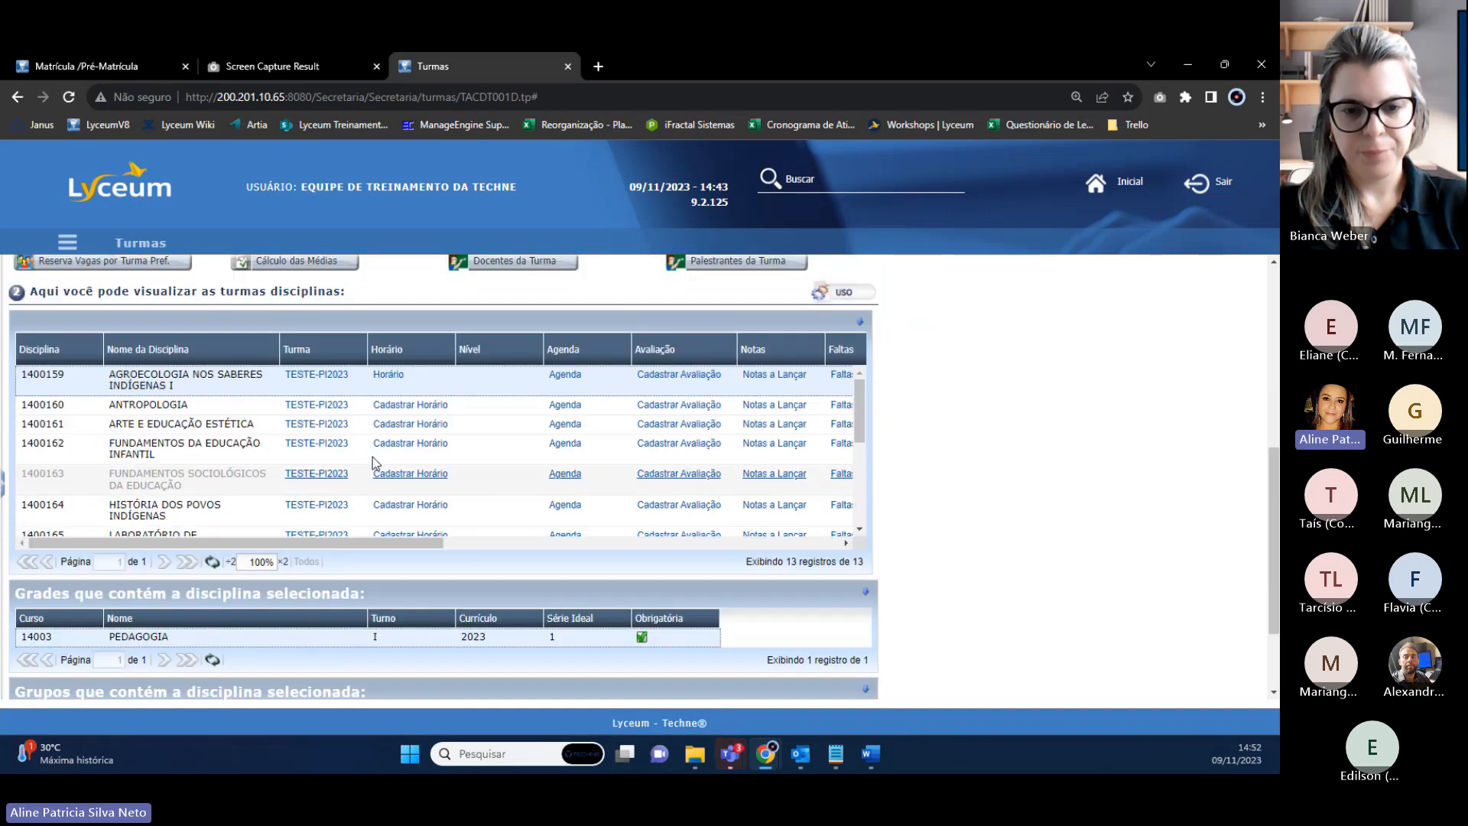
click(396, 406)
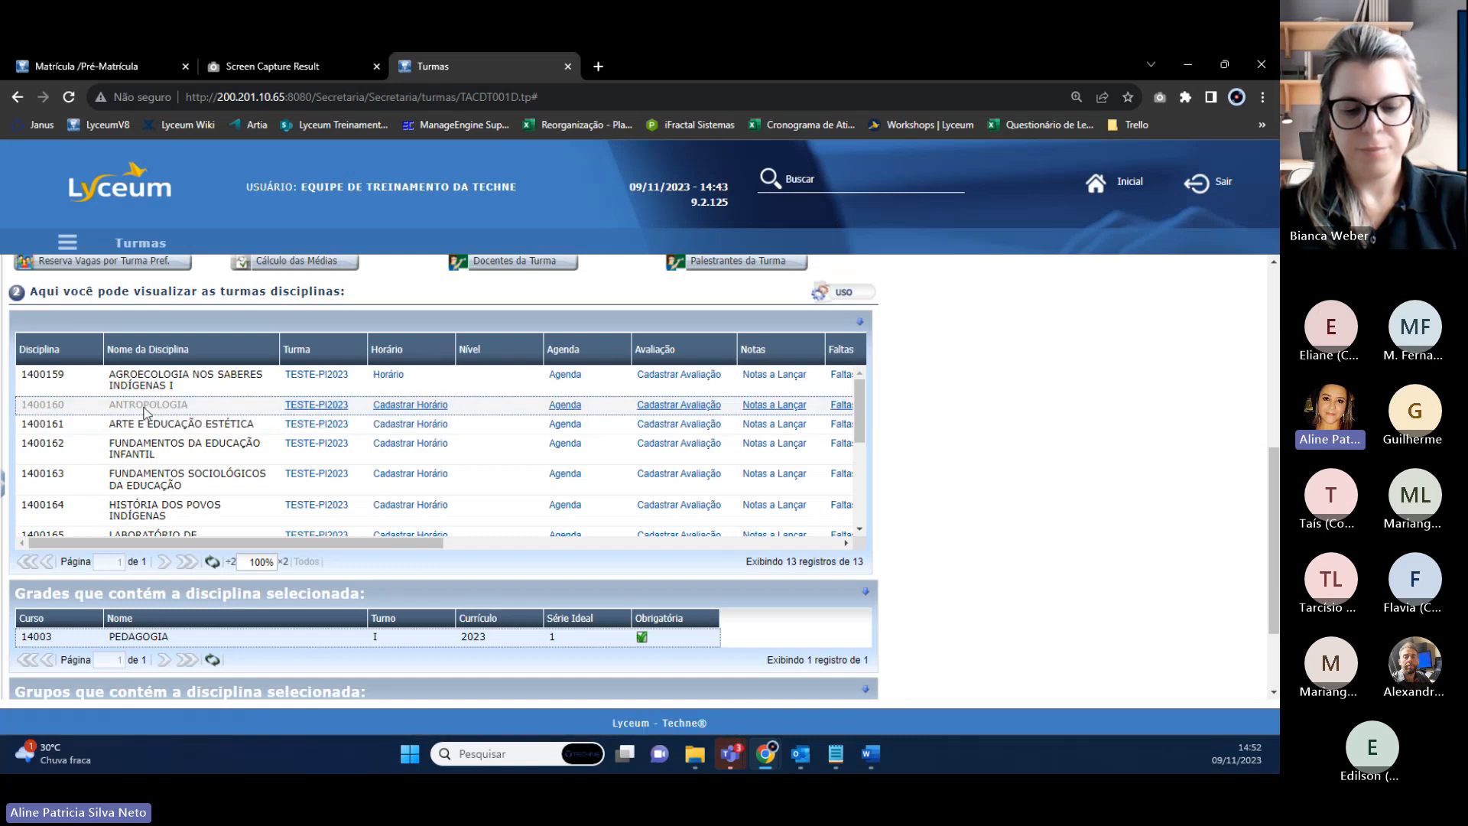
Open ANTROPOLOGIA's Horários da Turma (Cadastrar Horário) in a new tab and switch to it.
right_click(390, 407)
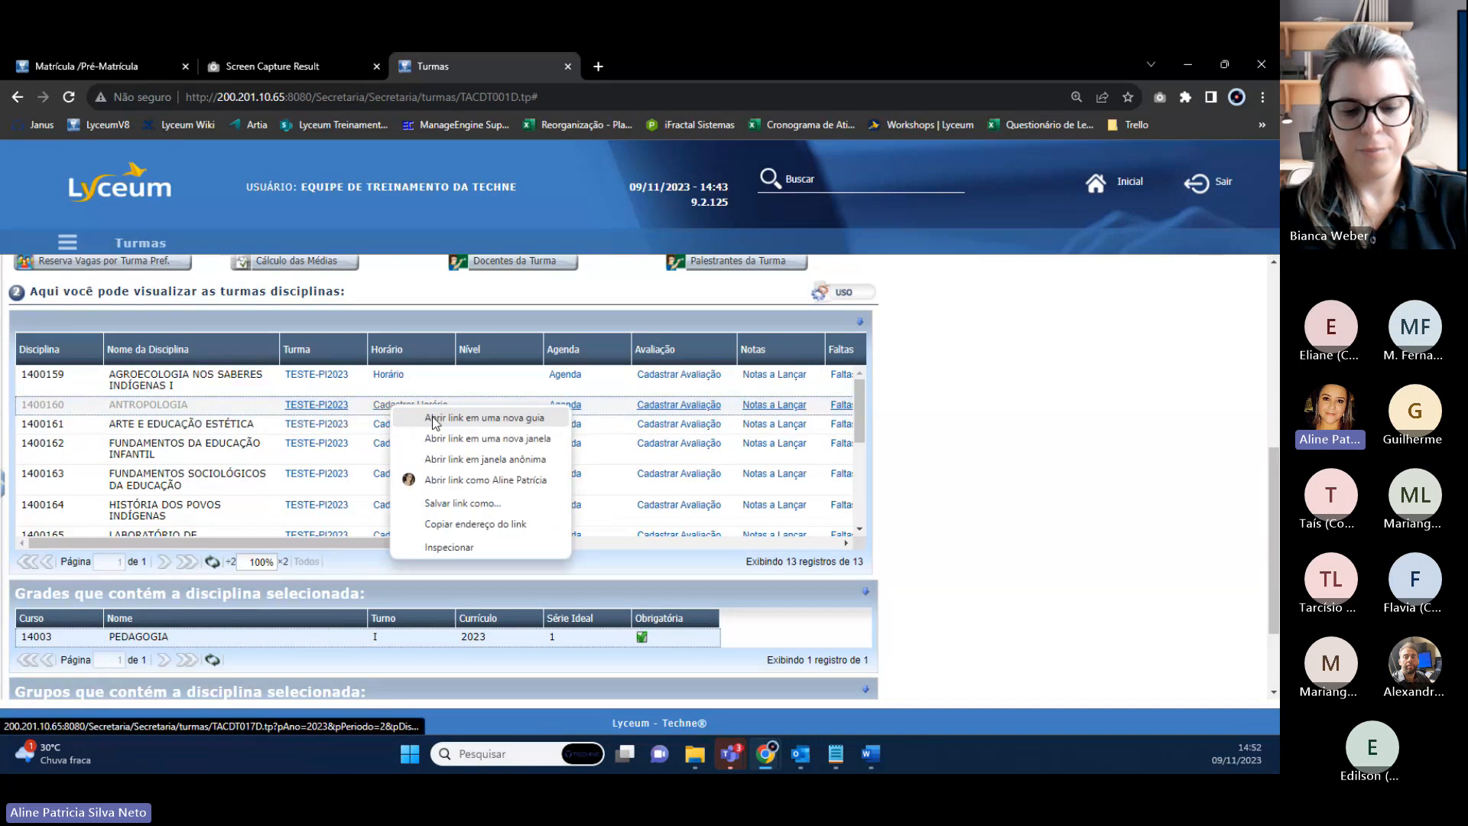
click(437, 419)
click(645, 63)
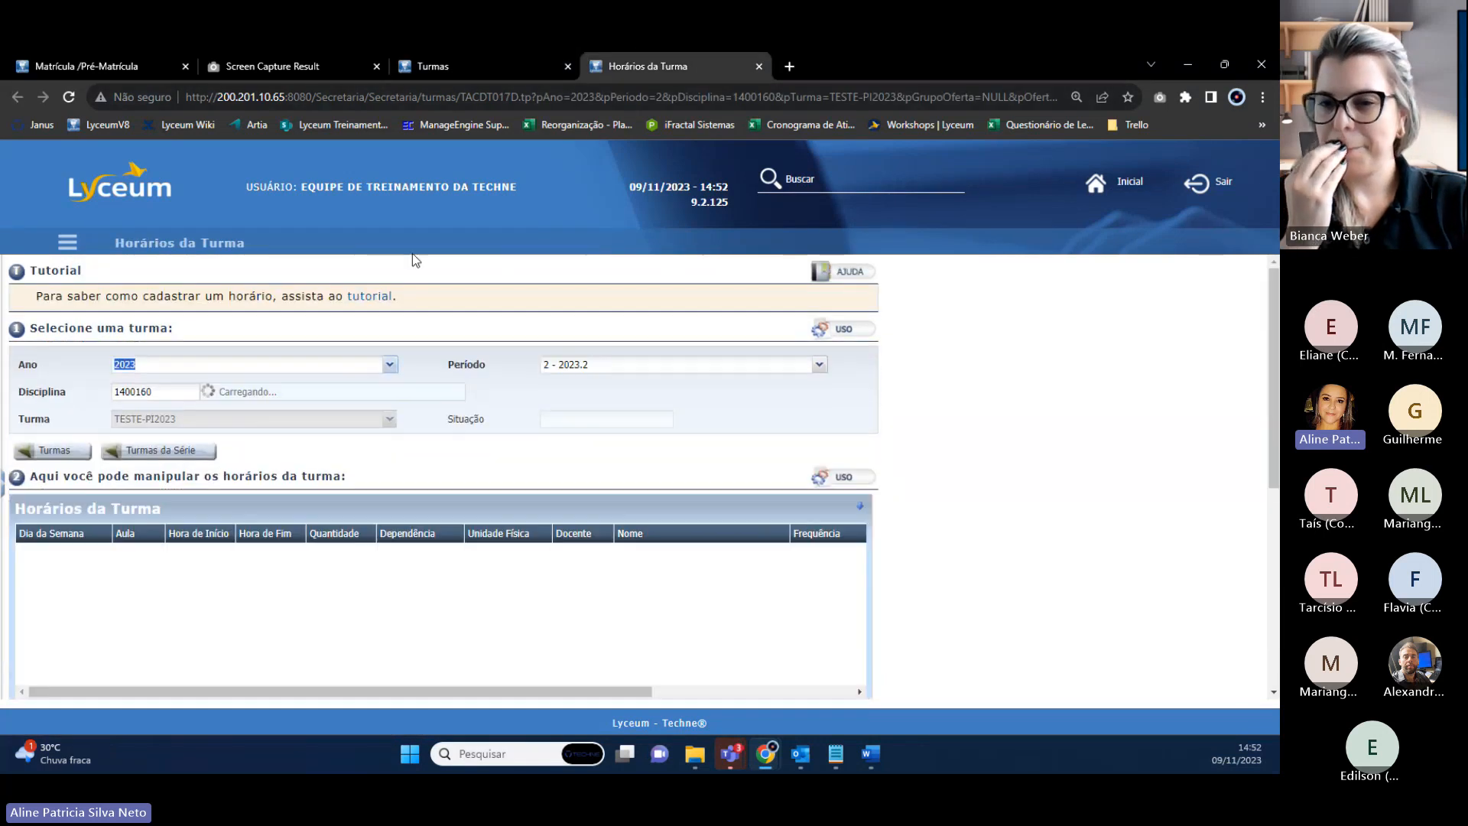
scroll(290, 547, down, 2)
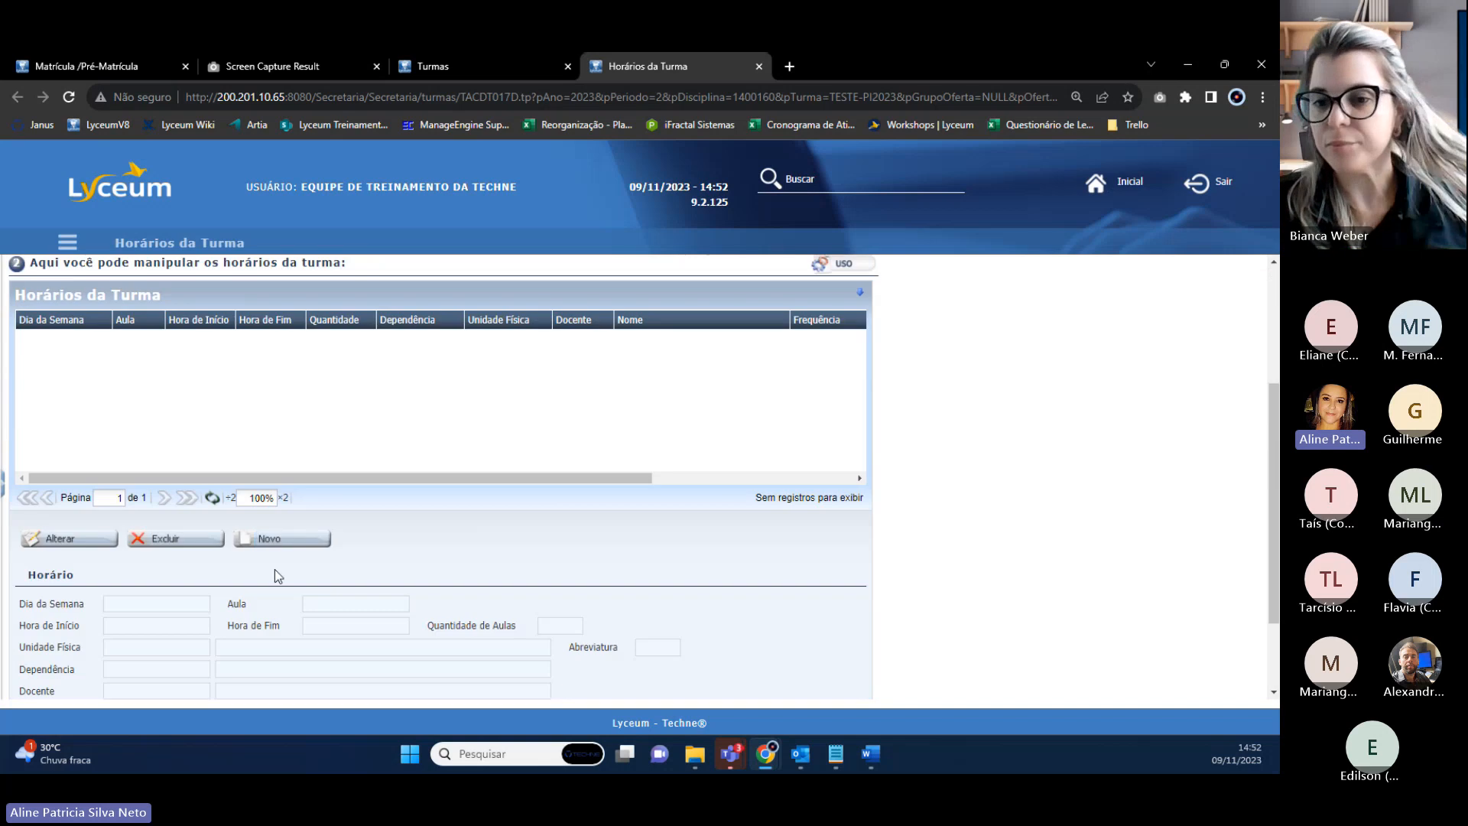
Start a new timetable entry set to Segunda-Feira and browse the class time slot list.
click(284, 536)
scroll(247, 563, down, 1)
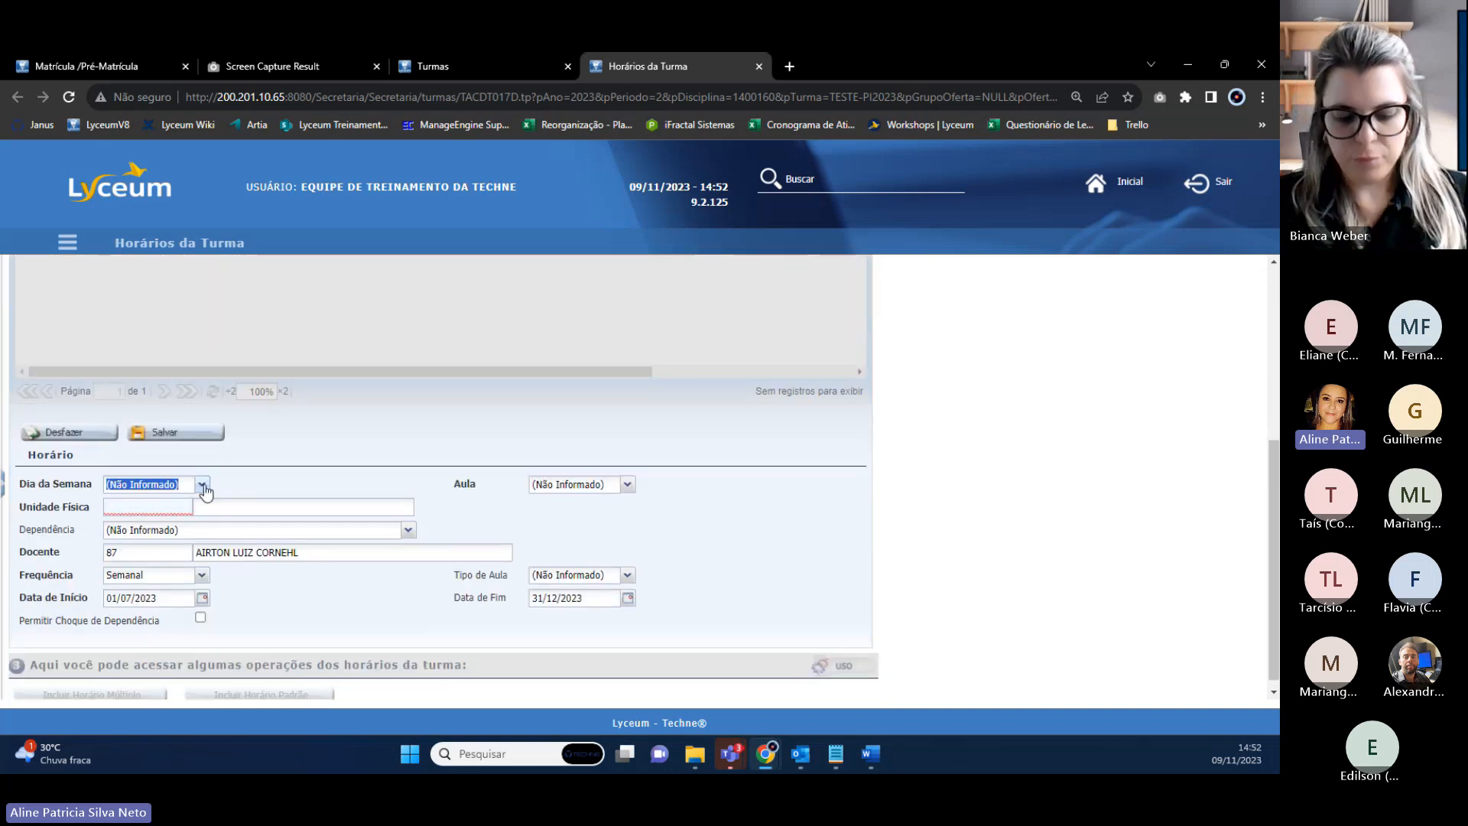
click(202, 486)
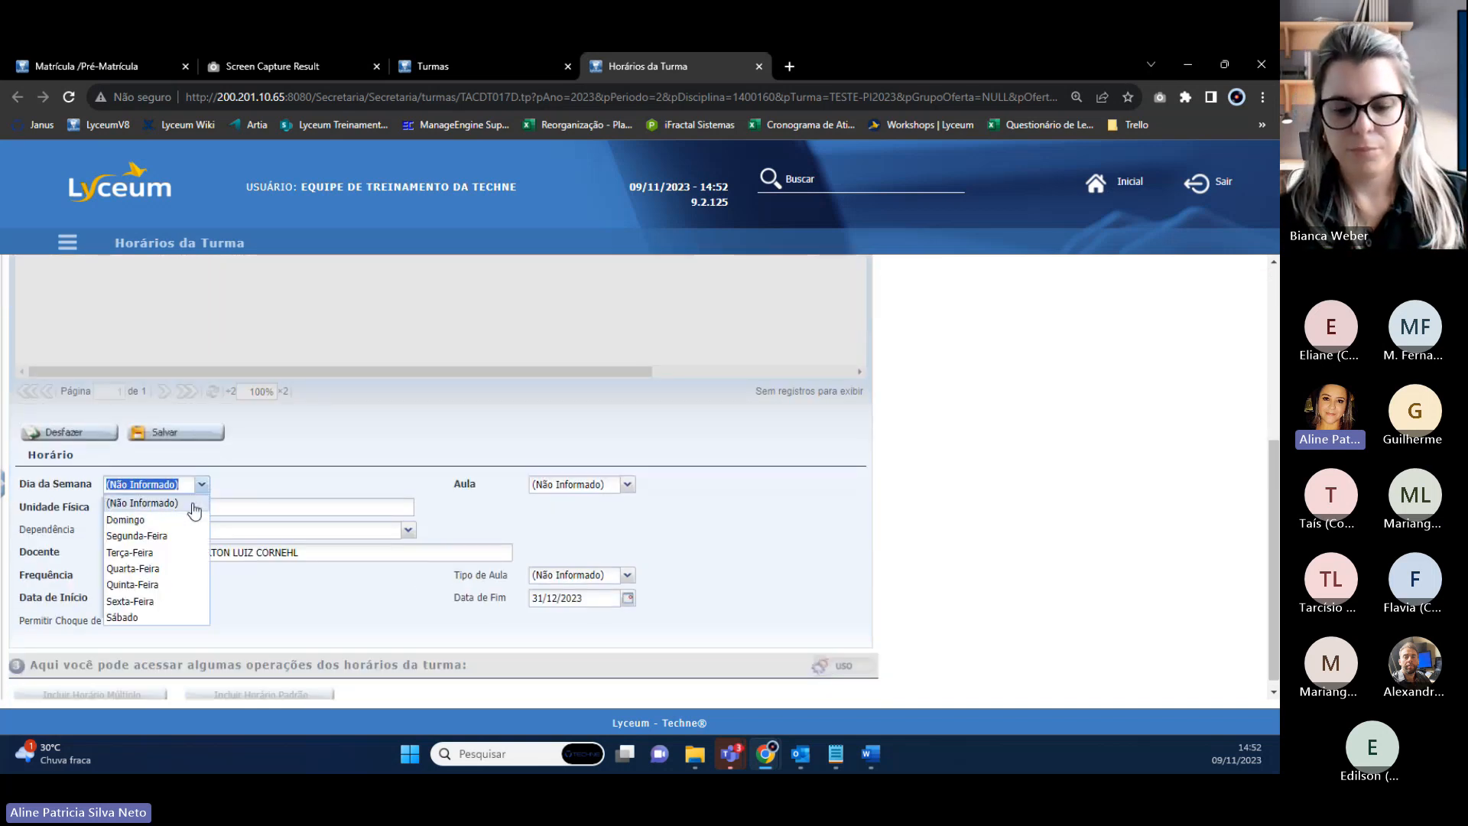
click(145, 537)
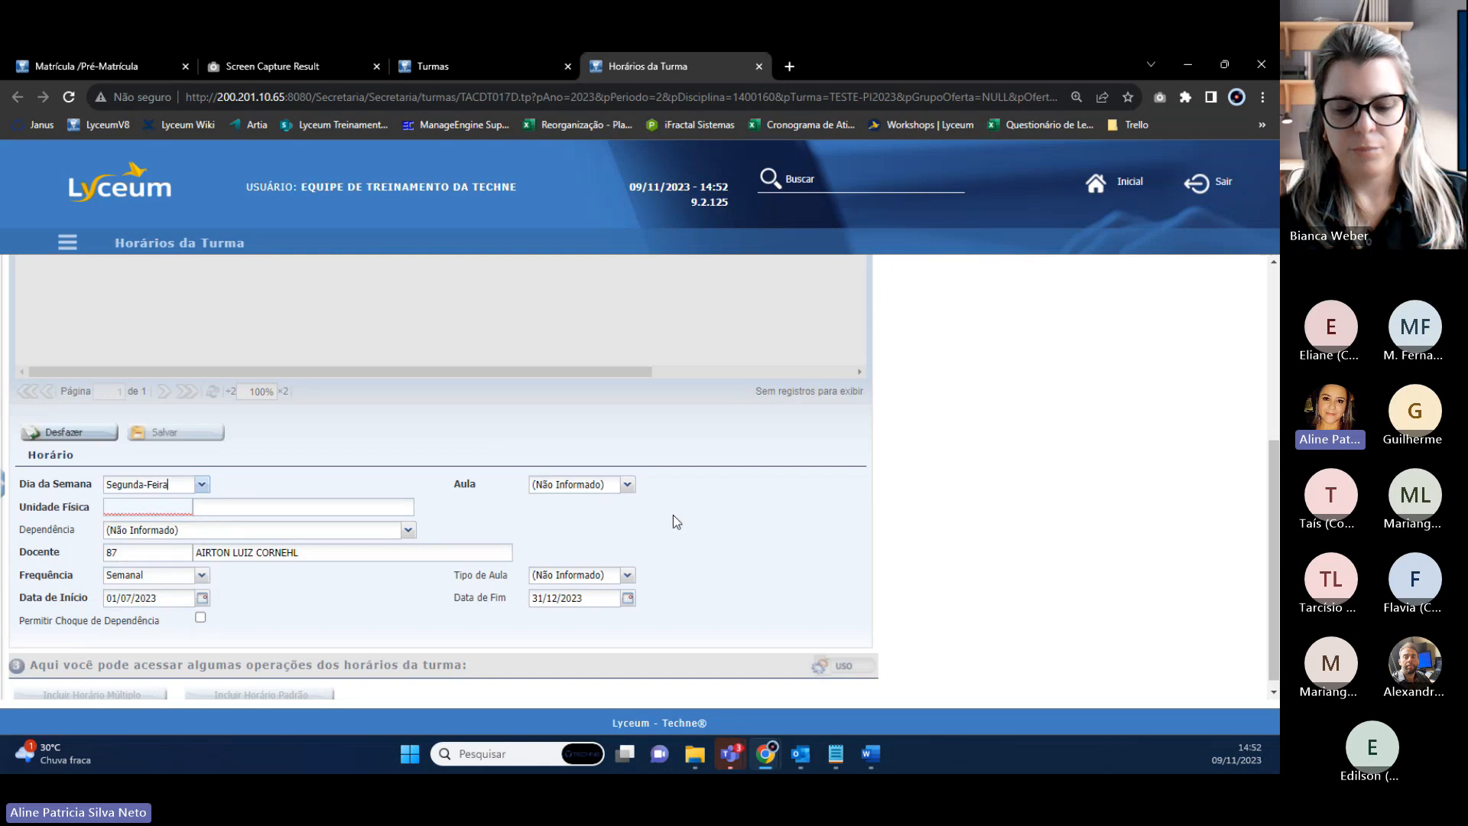
click(627, 485)
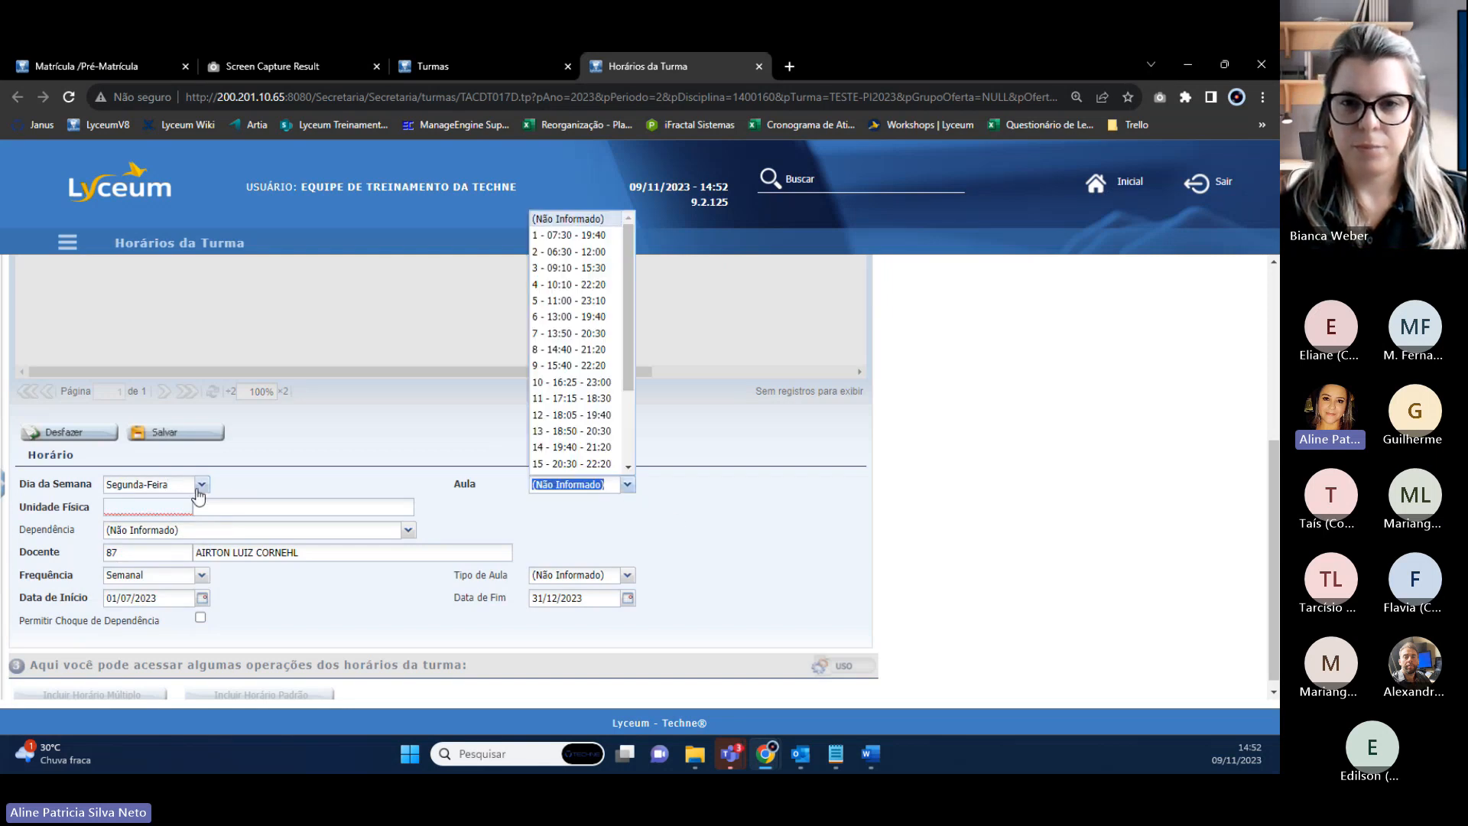
click(202, 484)
click(145, 535)
click(627, 485)
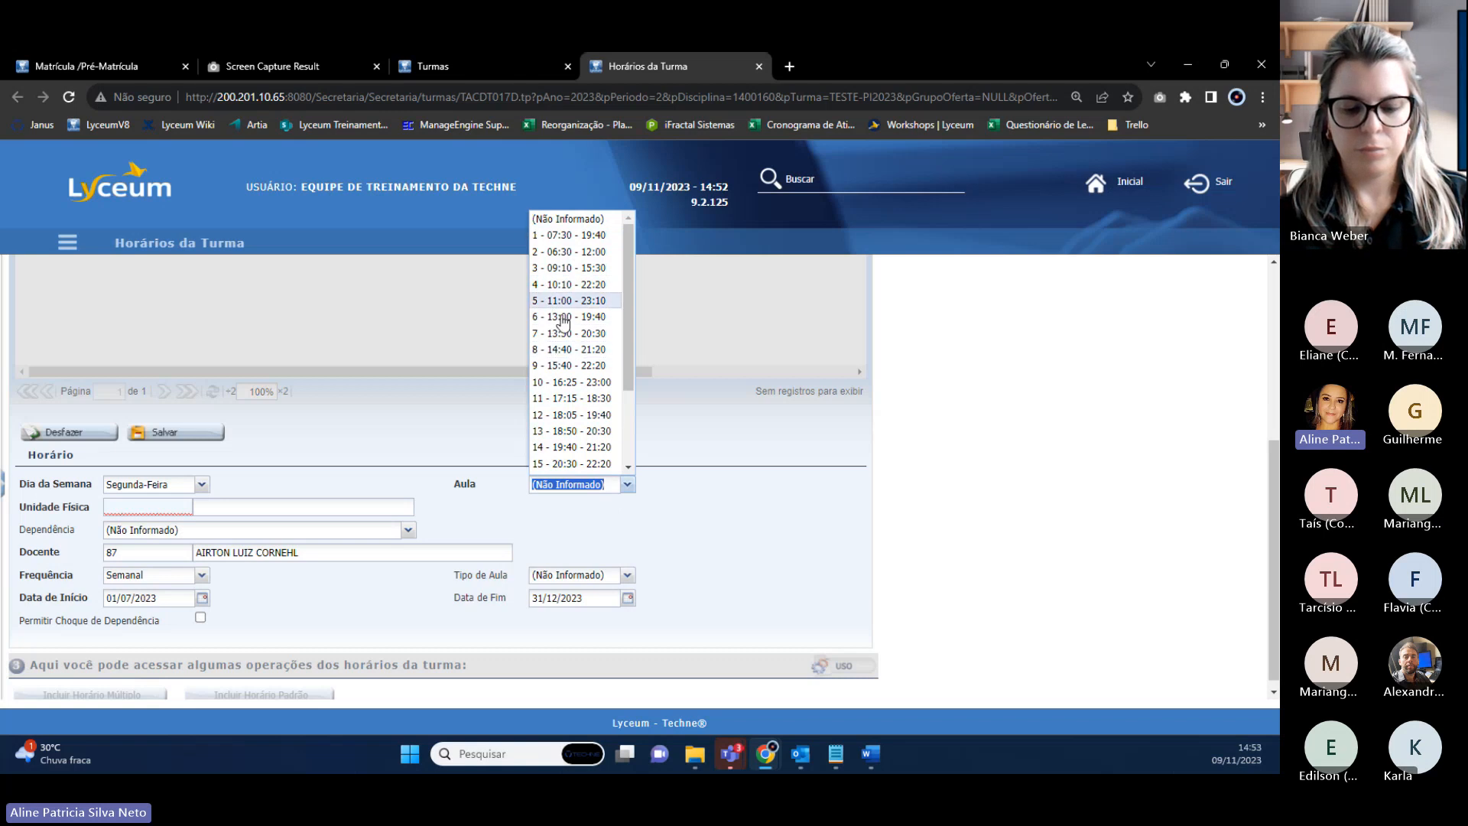
click(673, 456)
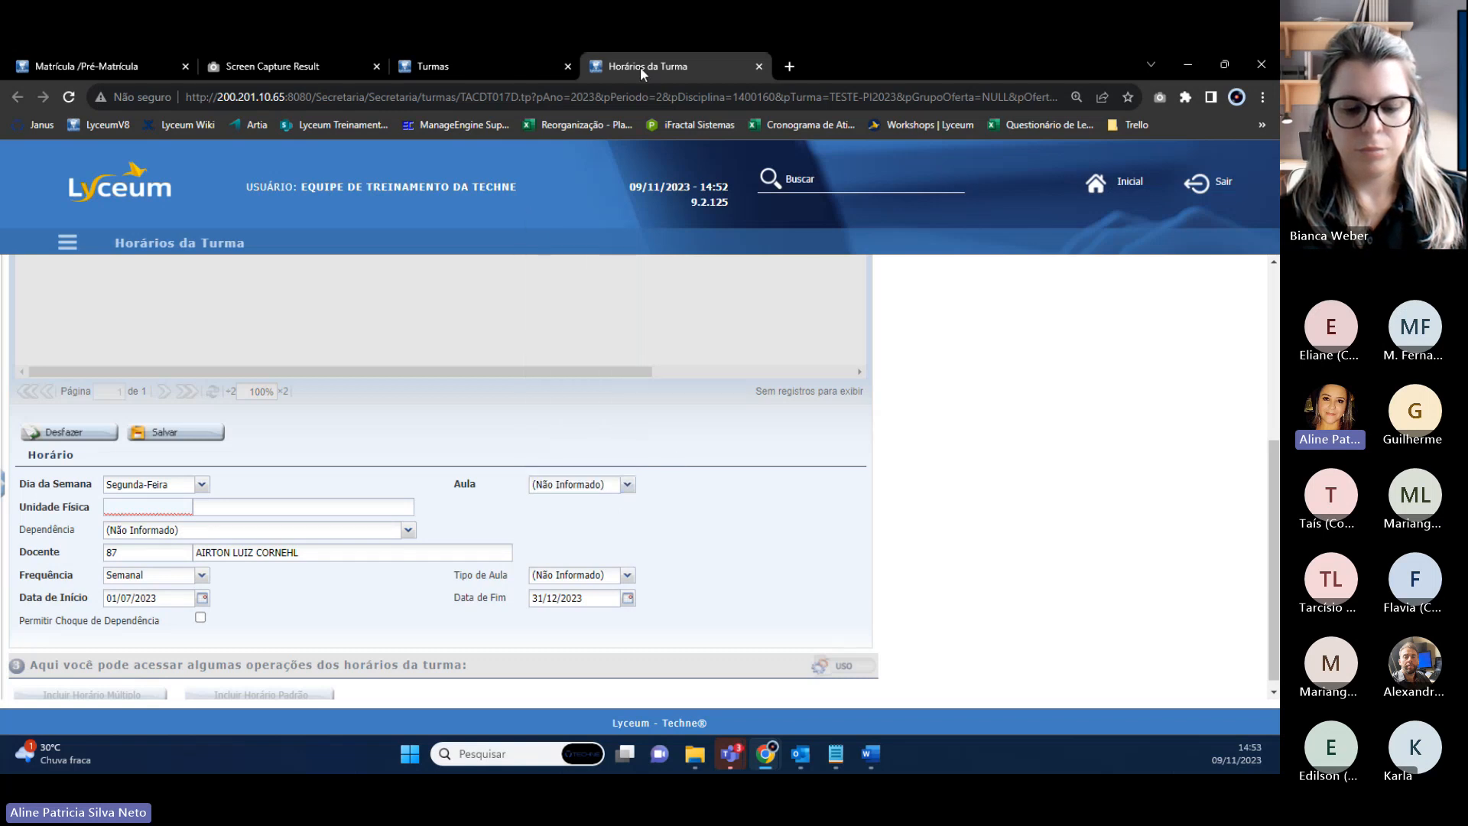
right_click(640, 66)
Duplicate the timetable tab and search 'horario' to open Horário Operacional.
click(721, 188)
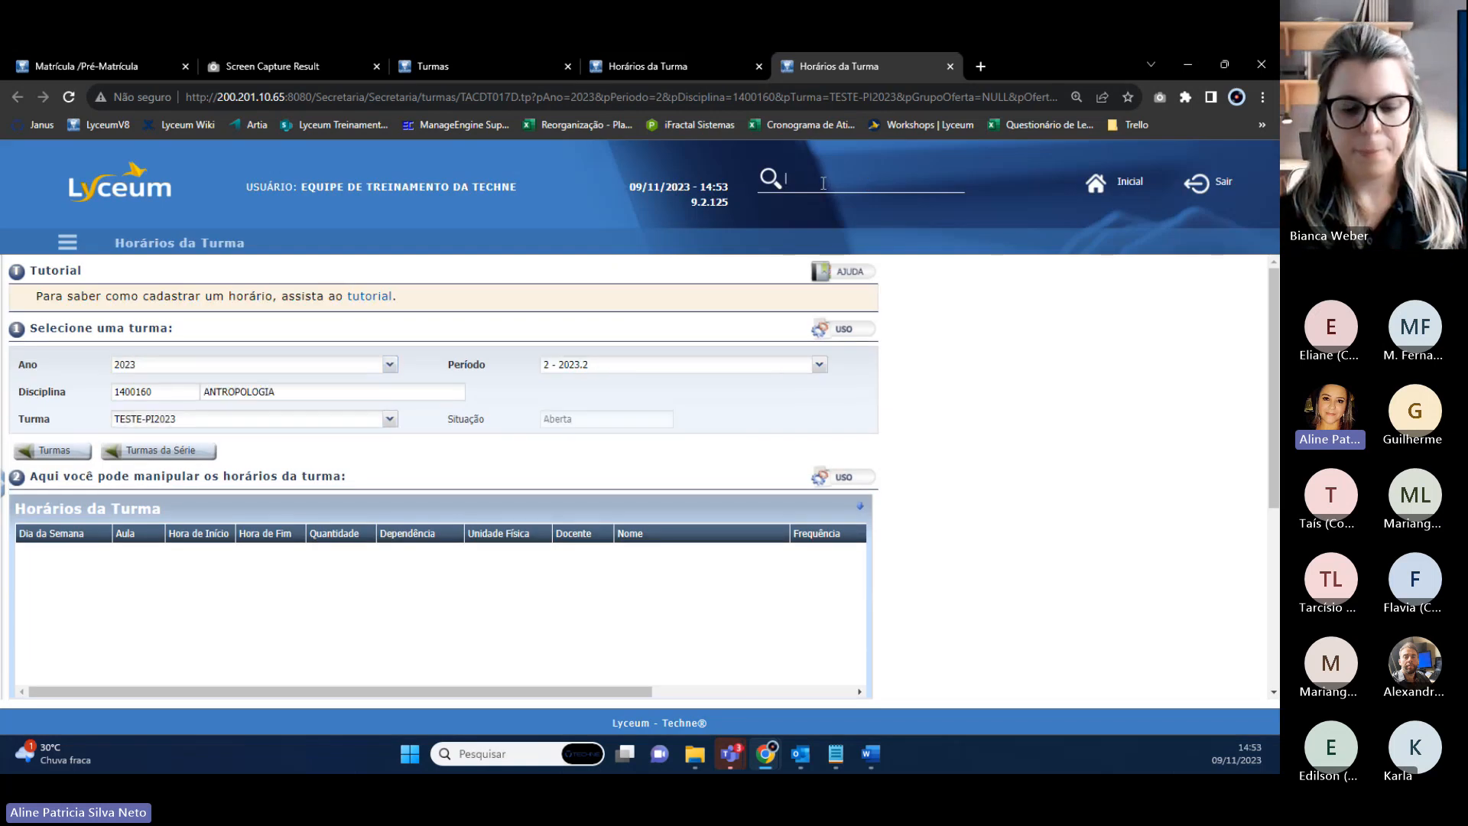
text(ario ope)
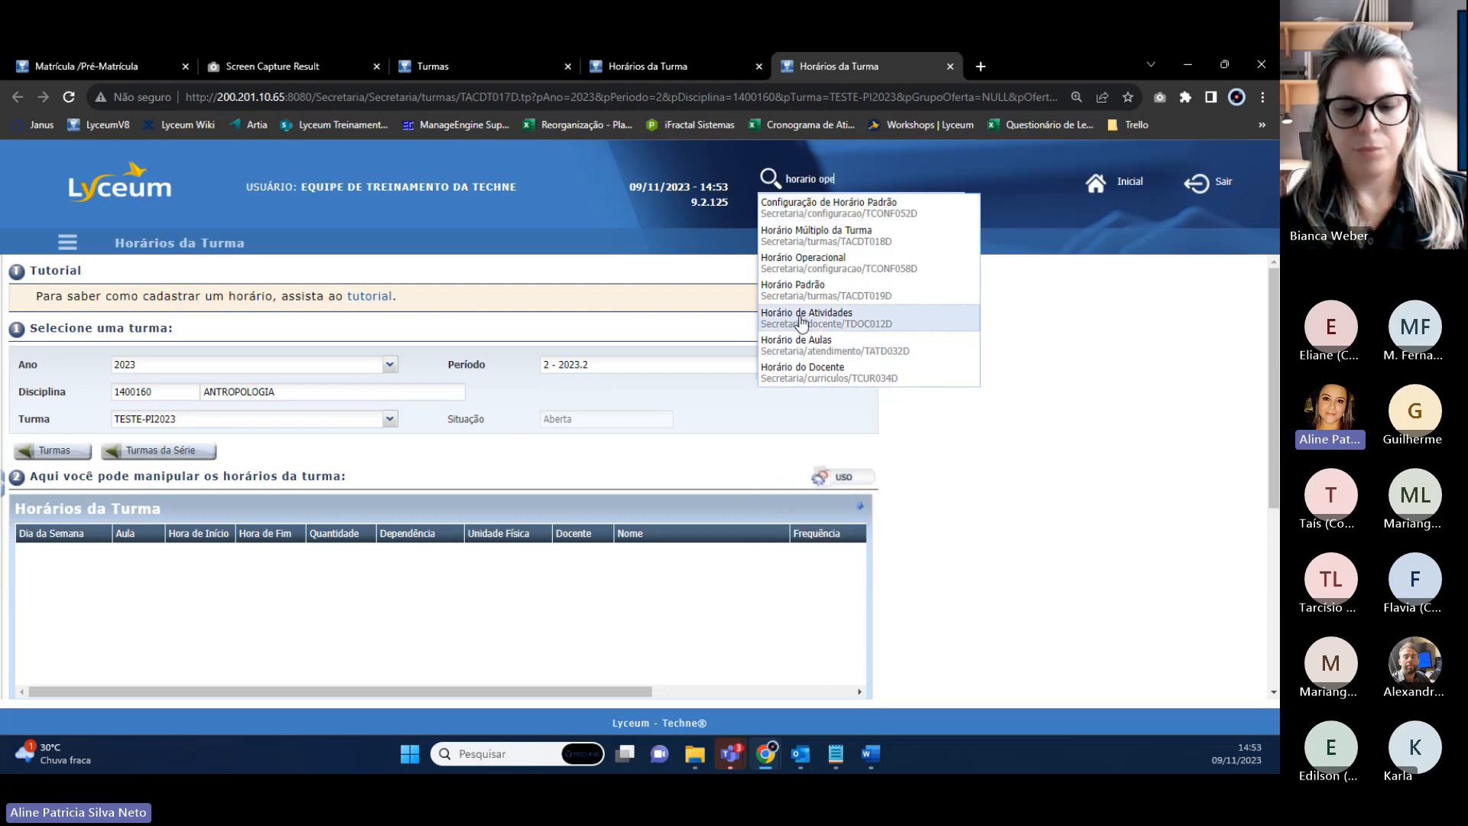
click(802, 260)
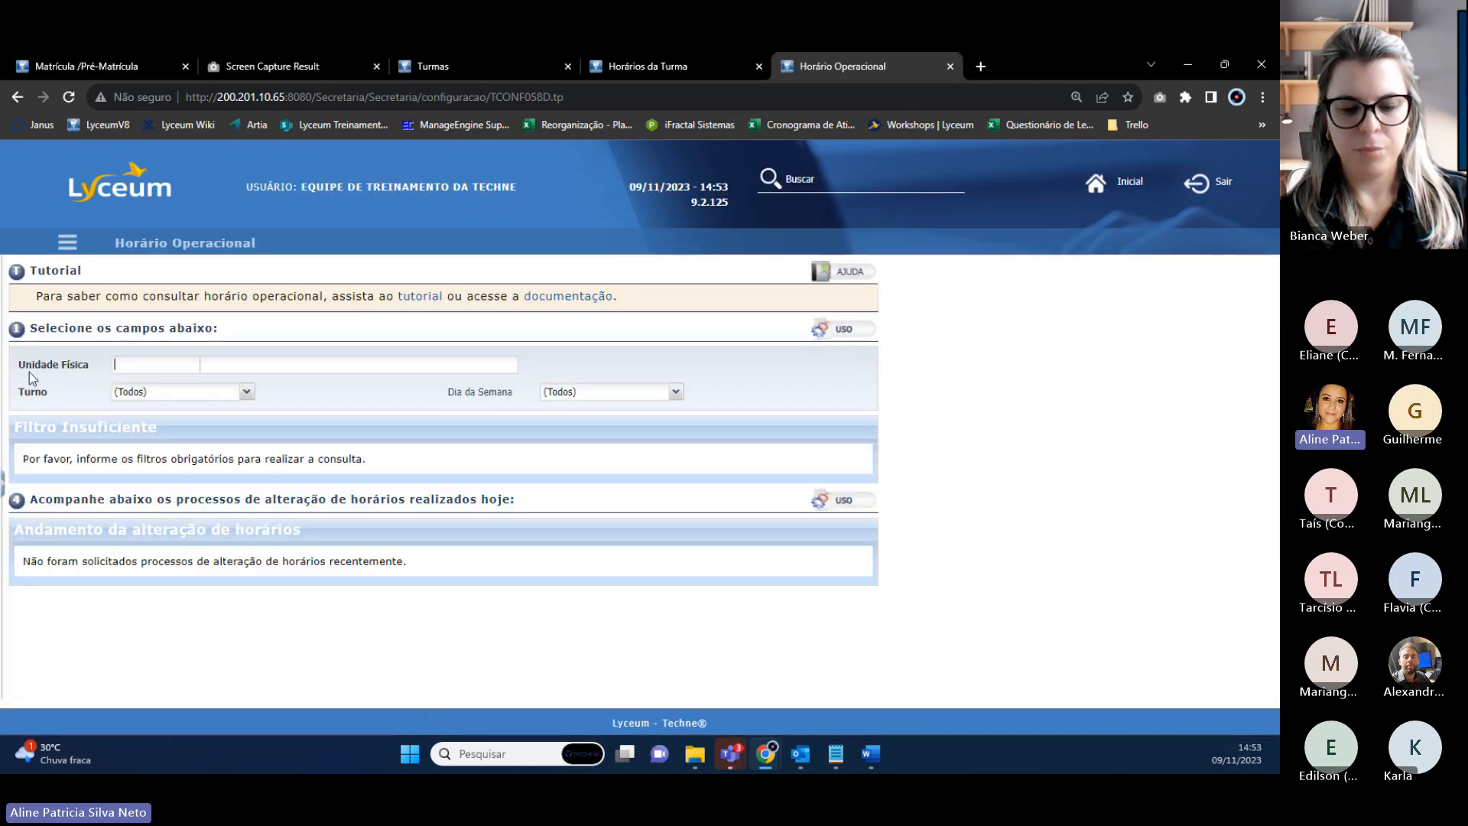
List the 44 EAD operational slots for unit 001, then return to the Horários da Turma form.
drag(20, 366, 83, 371)
click(43, 397)
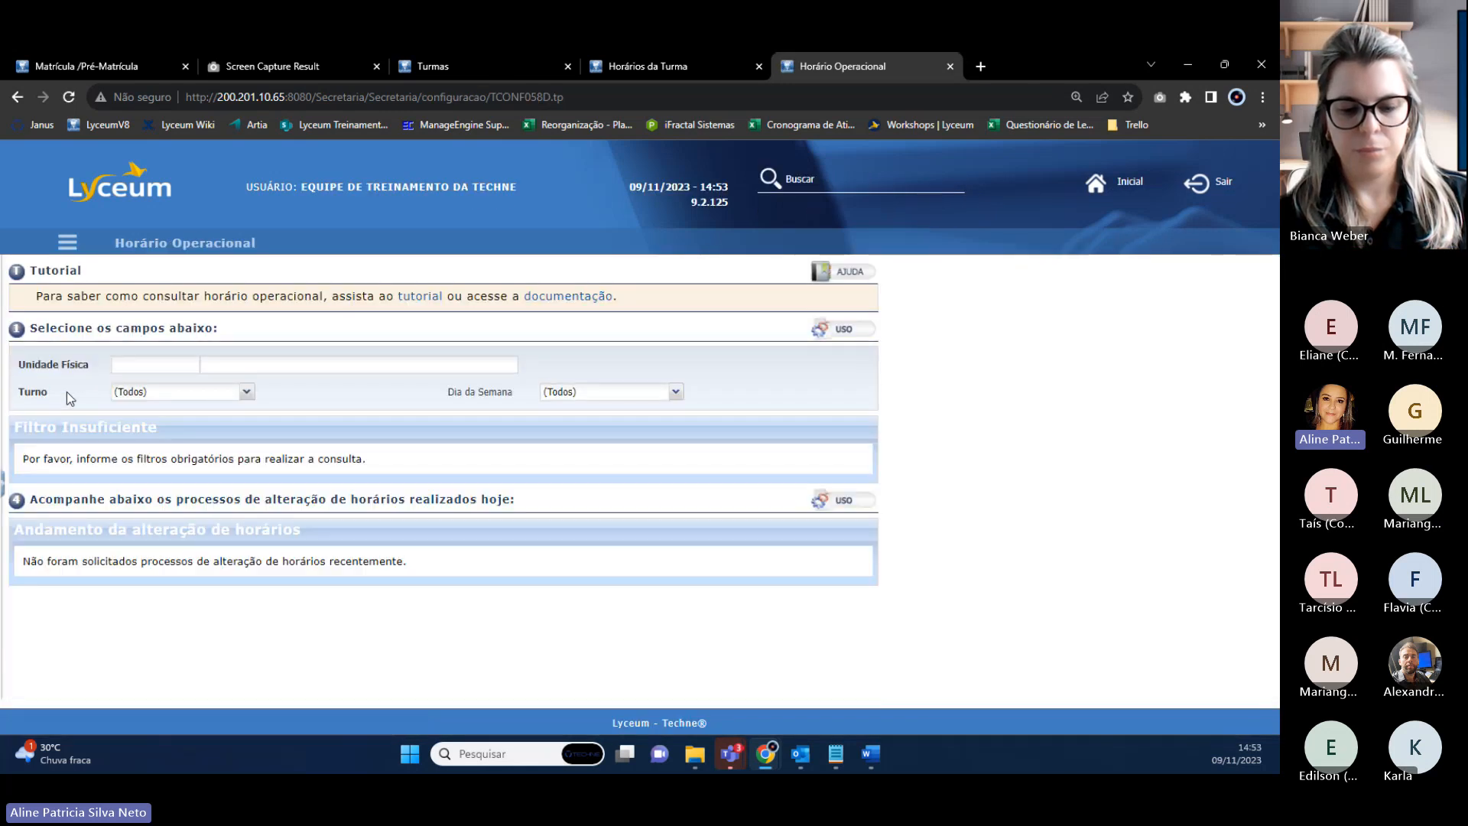
click(190, 359)
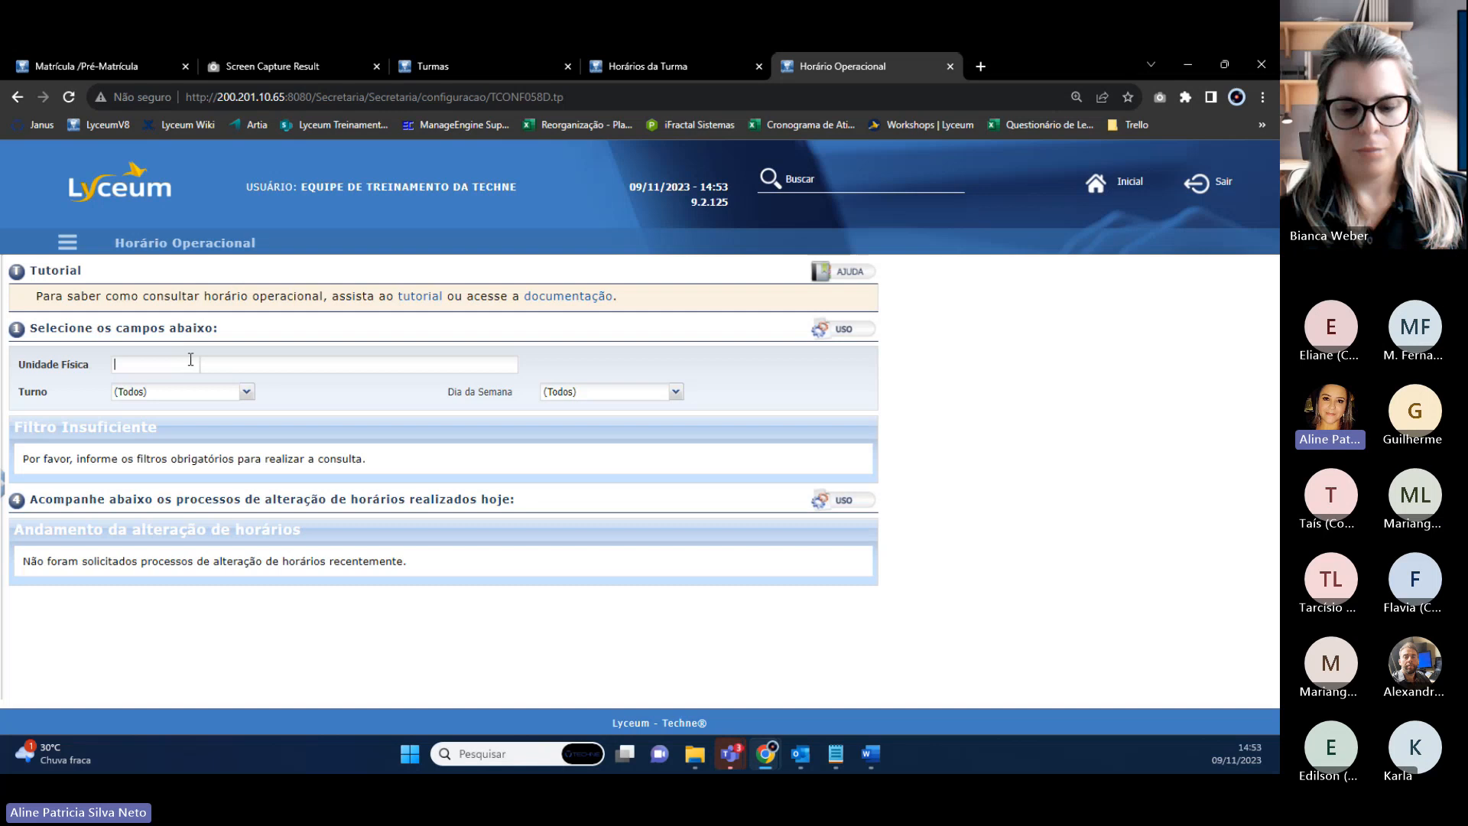
click(246, 392)
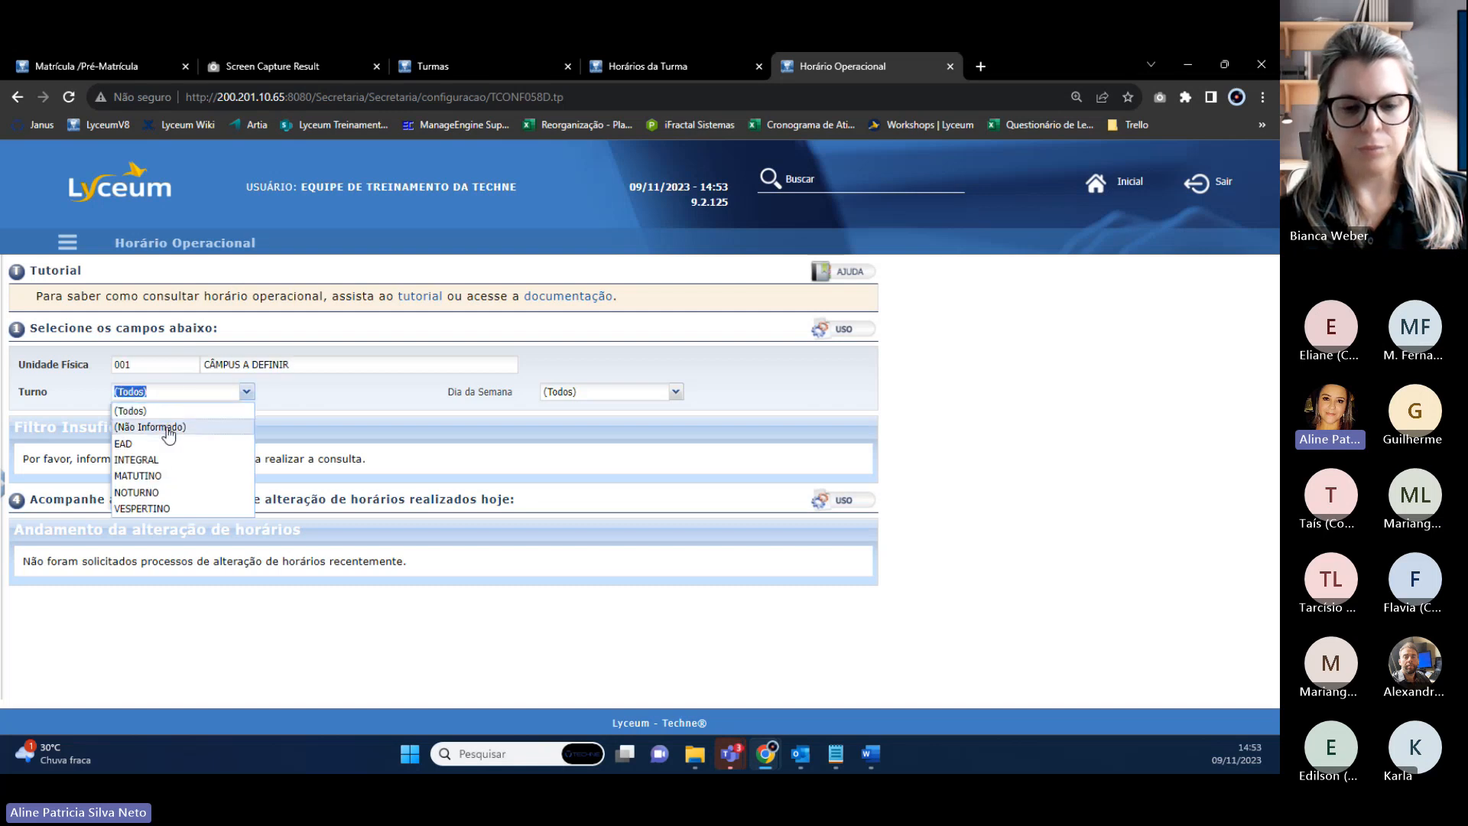
click(124, 445)
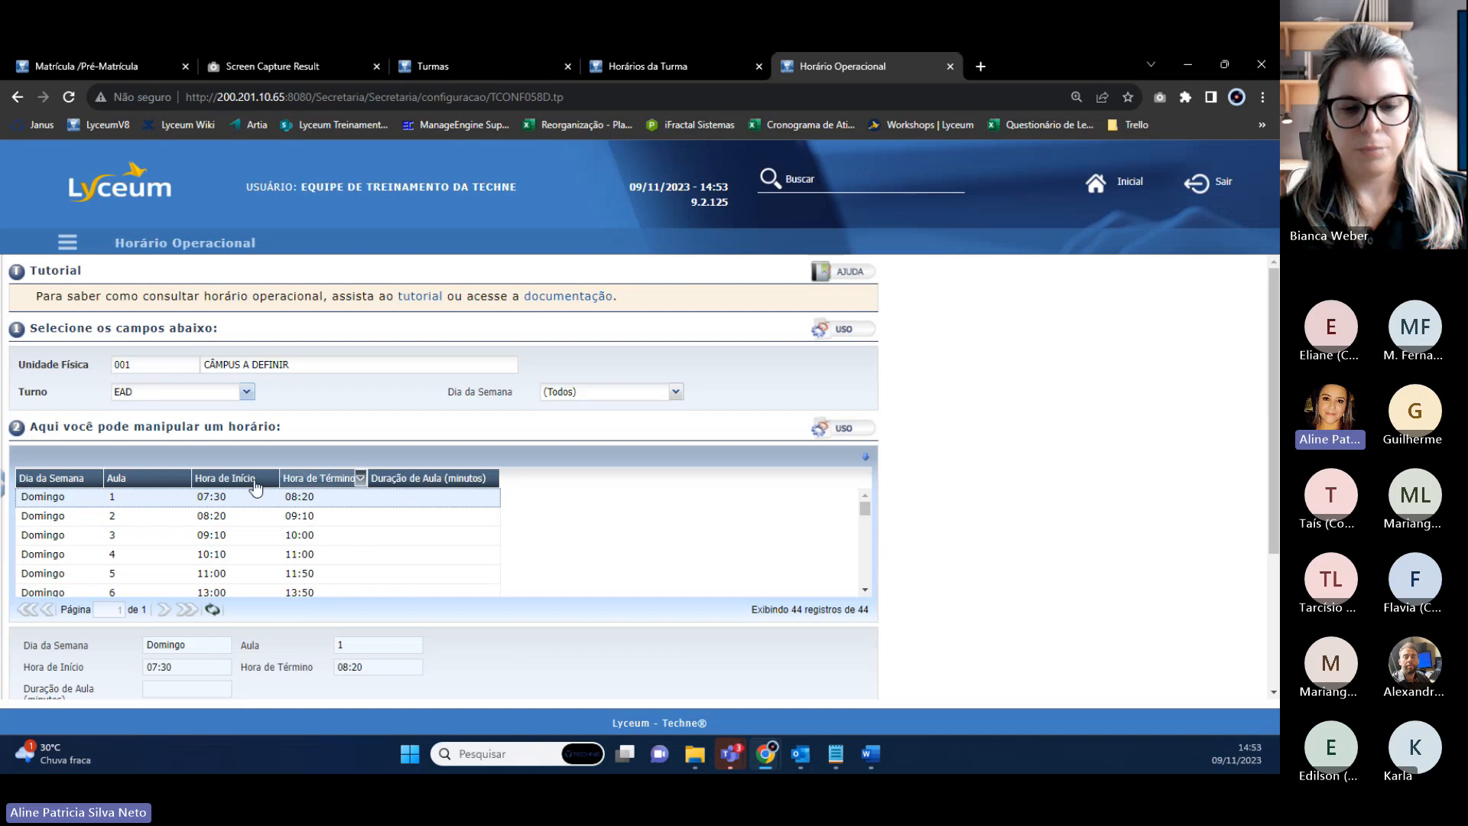
scroll(175, 509, down, 12)
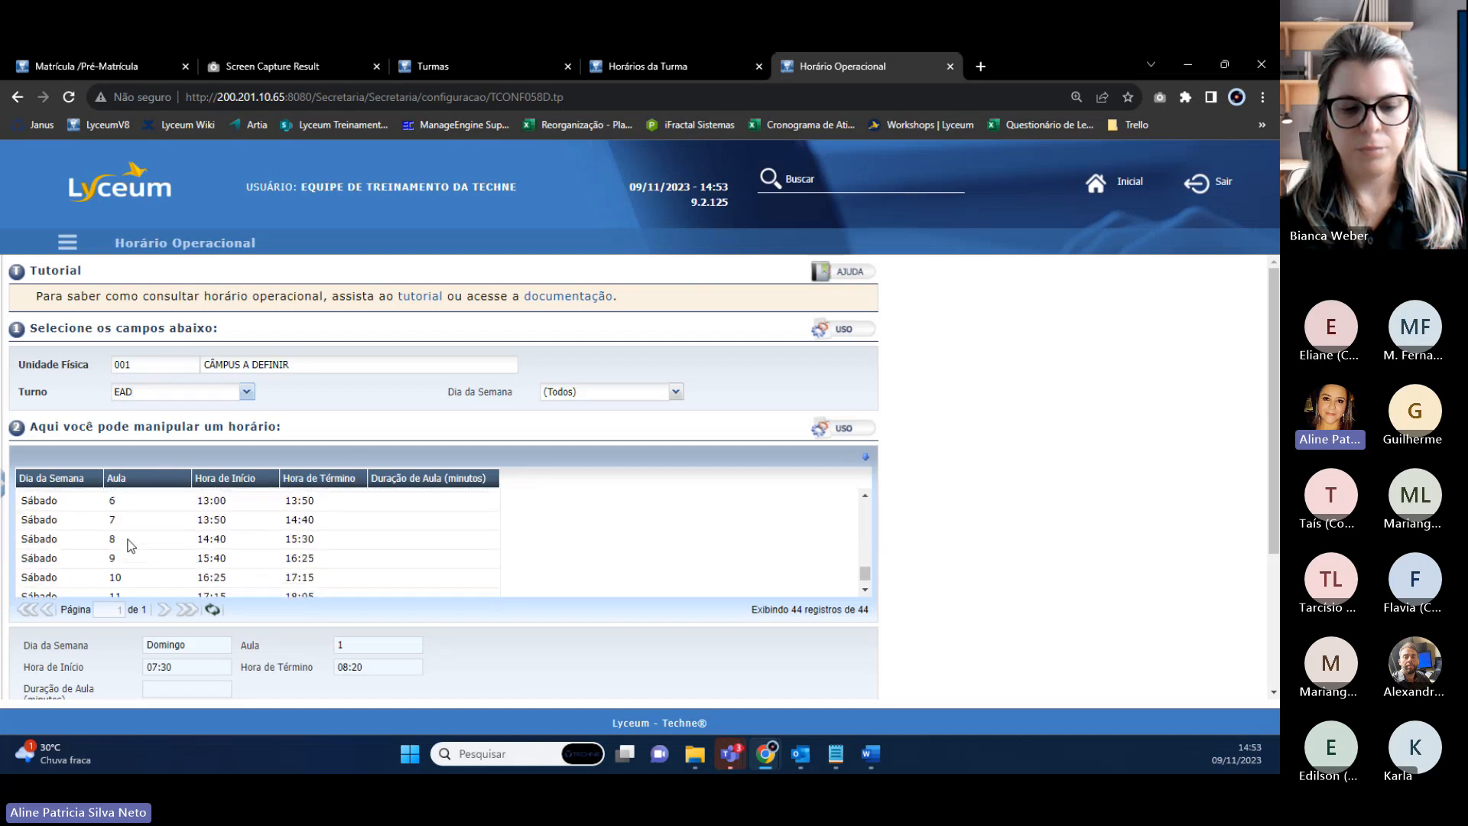
click(654, 70)
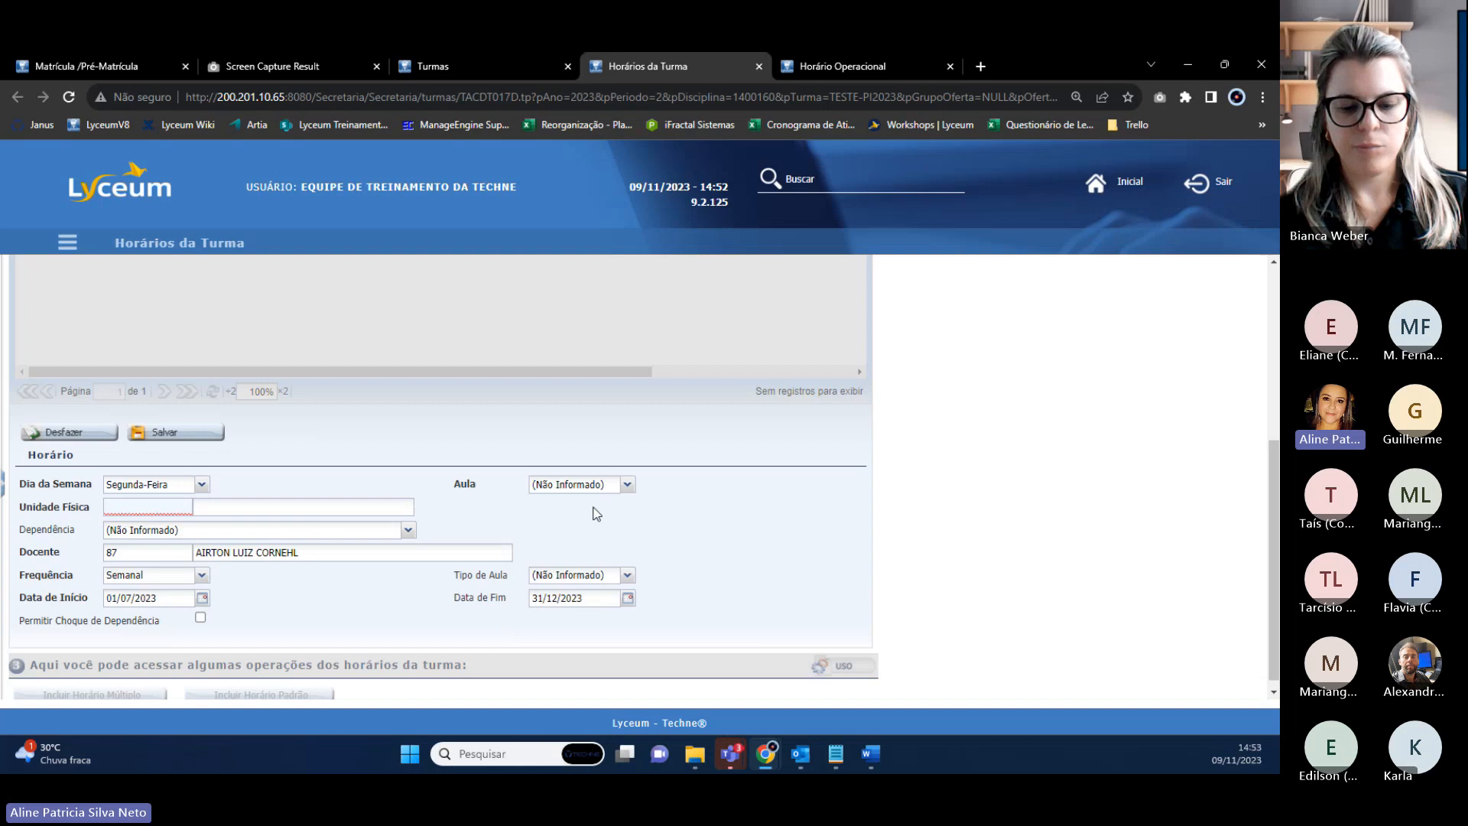
Give the Monday entry Aula 13 (18:50–20:30), unit 001 and room SALA 01.
click(628, 487)
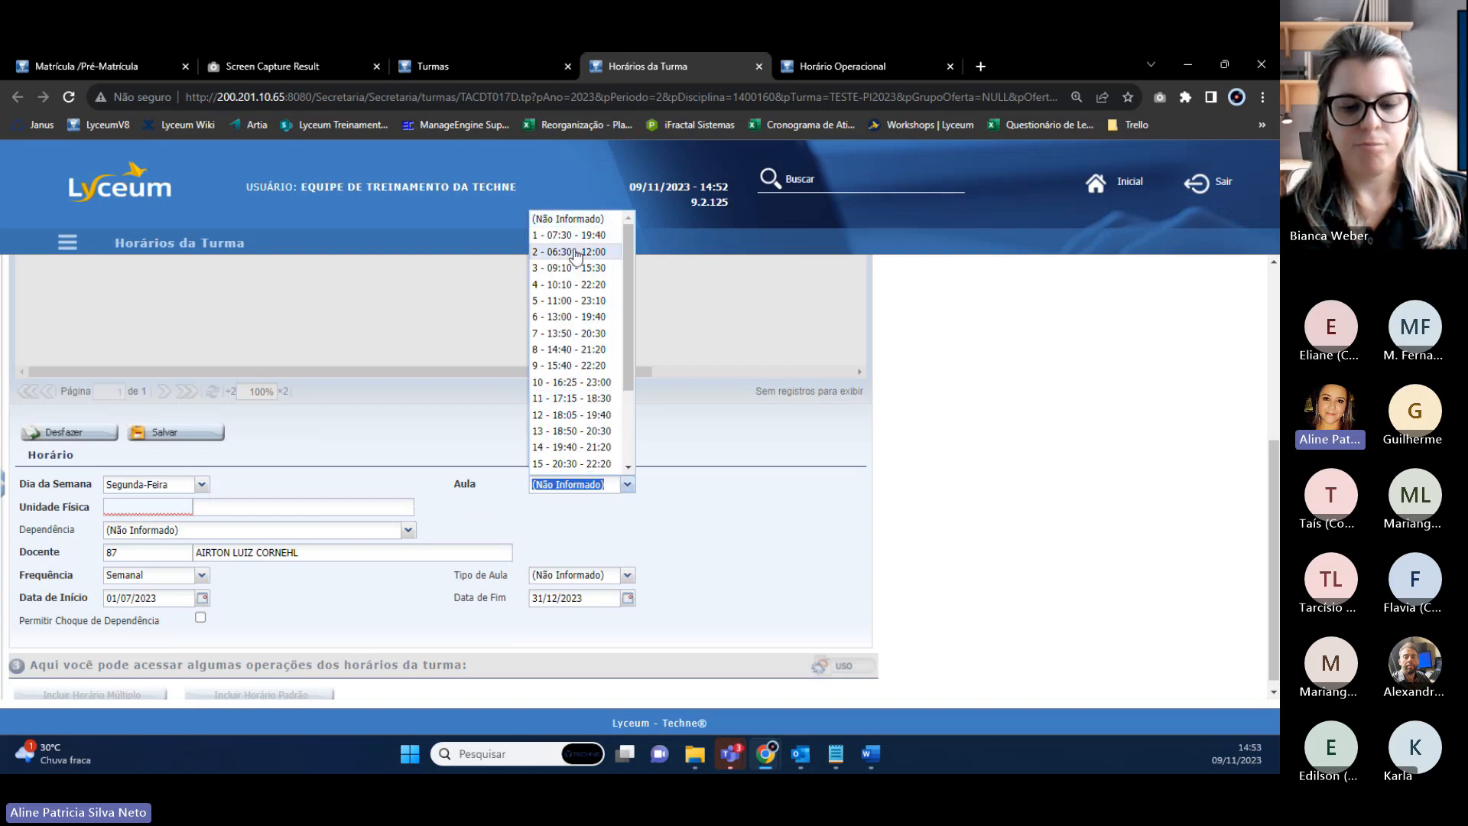
click(831, 67)
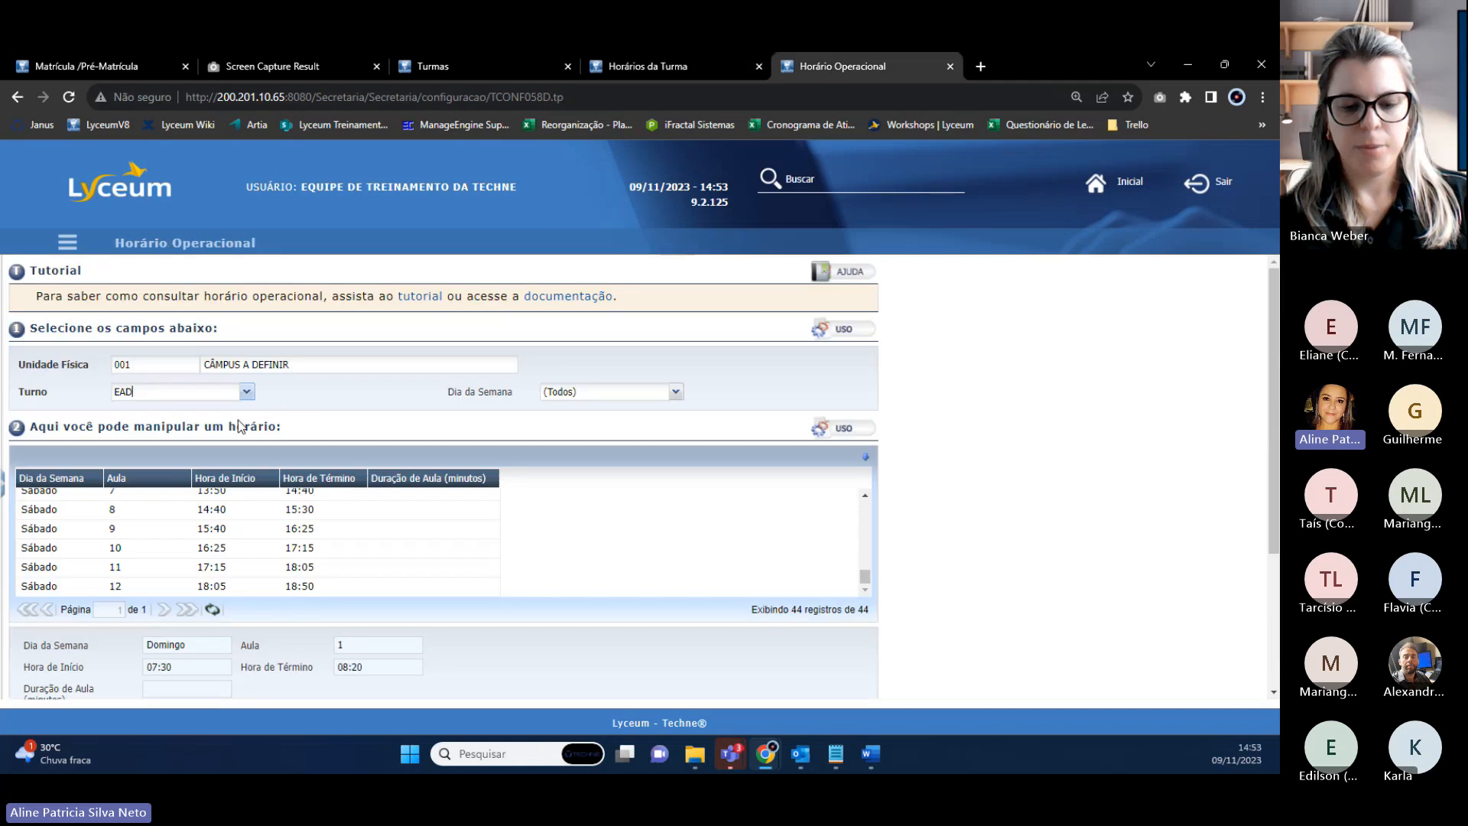
scroll(367, 527, down, 3)
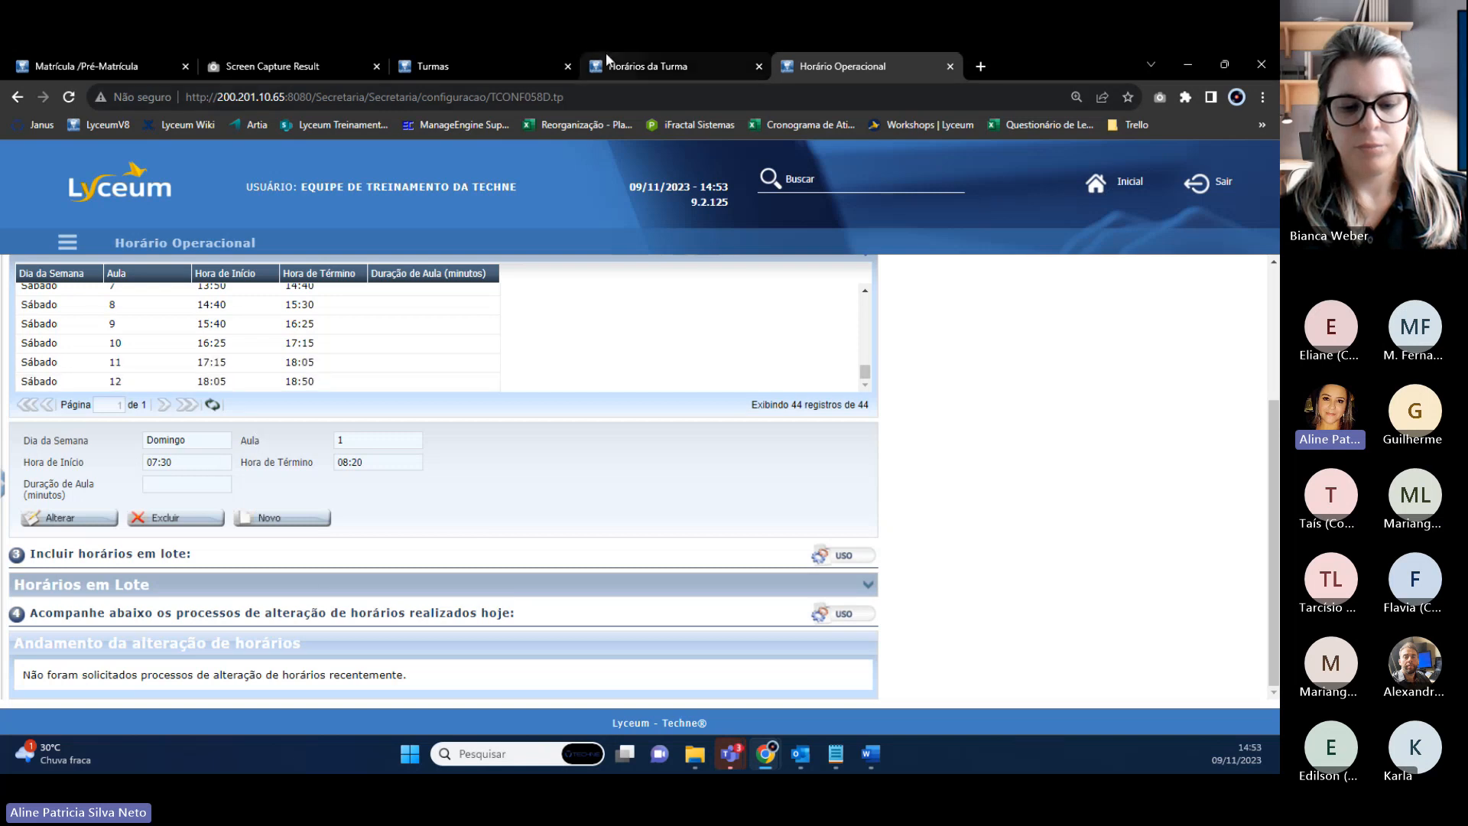
click(630, 66)
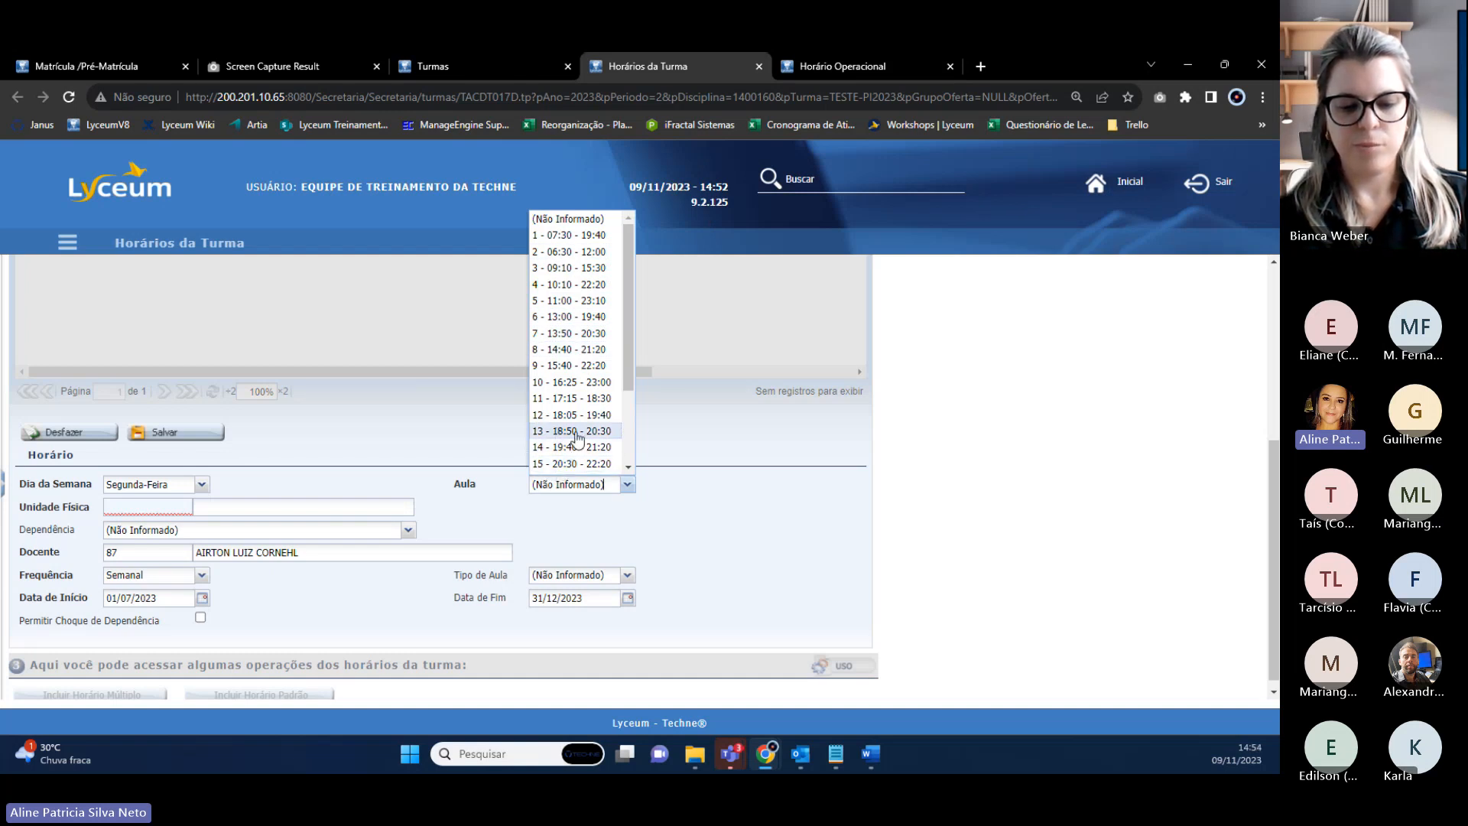
click(600, 438)
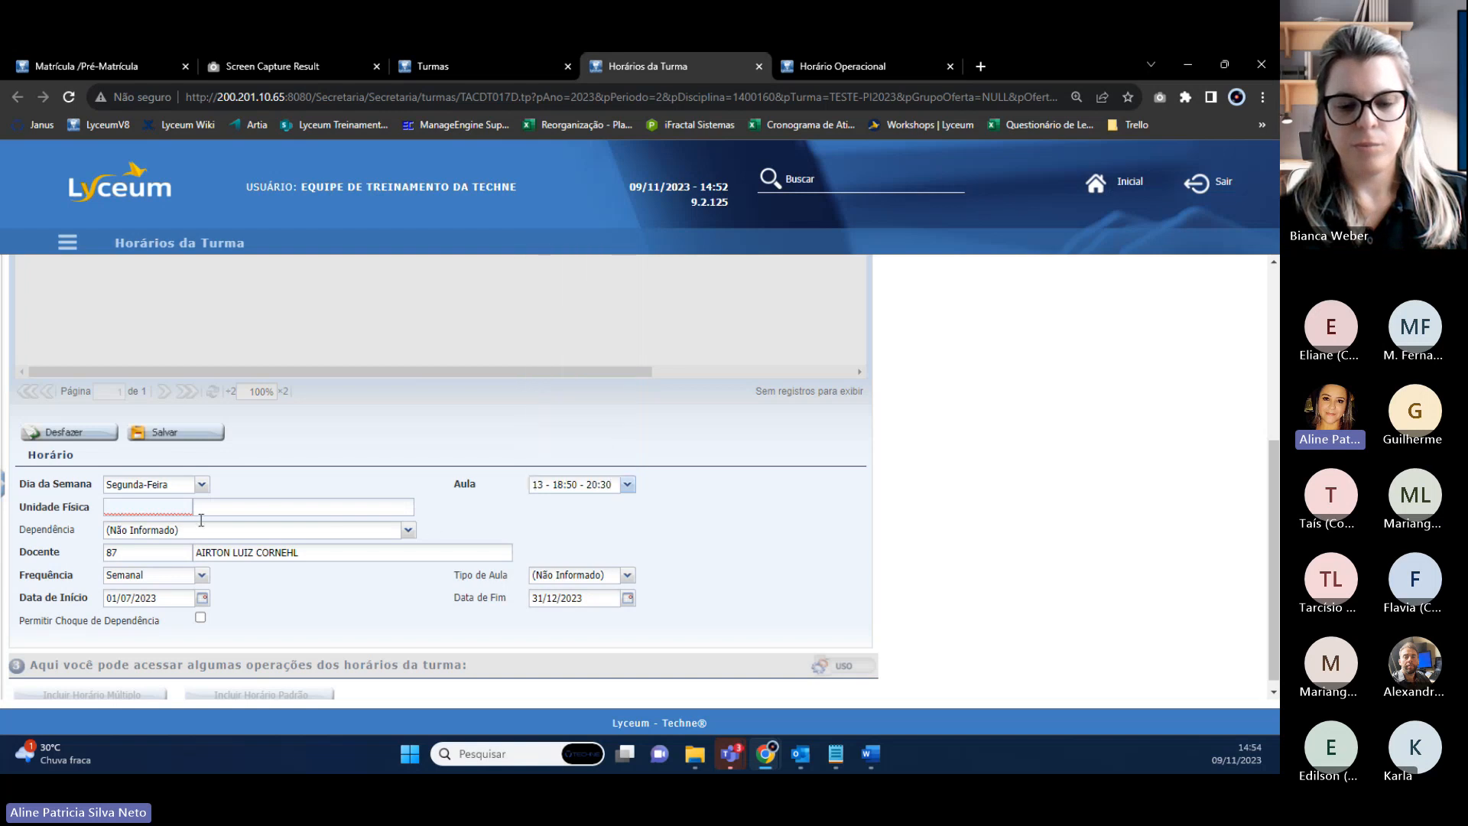
key(Tab)
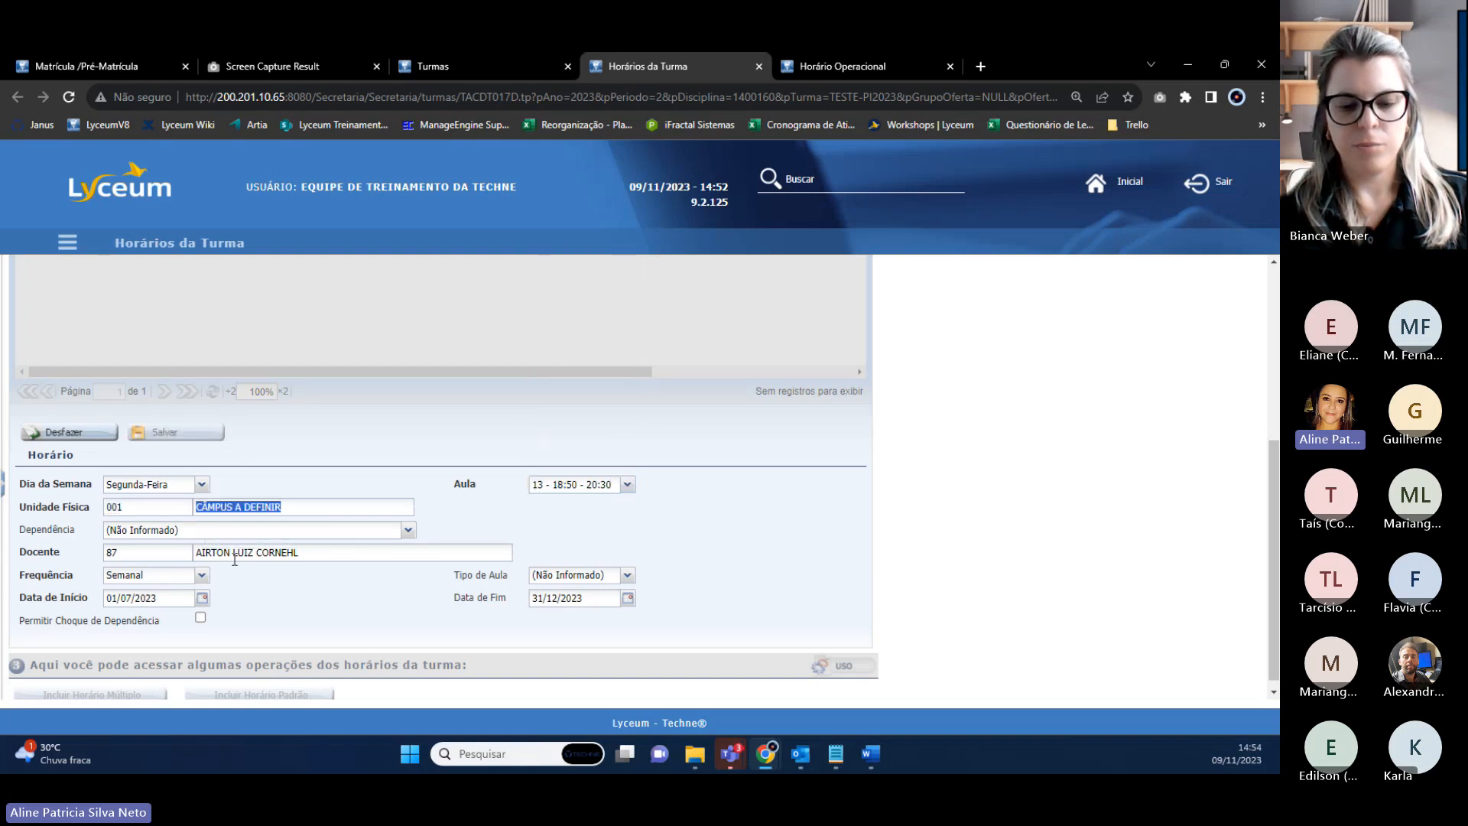
click(259, 529)
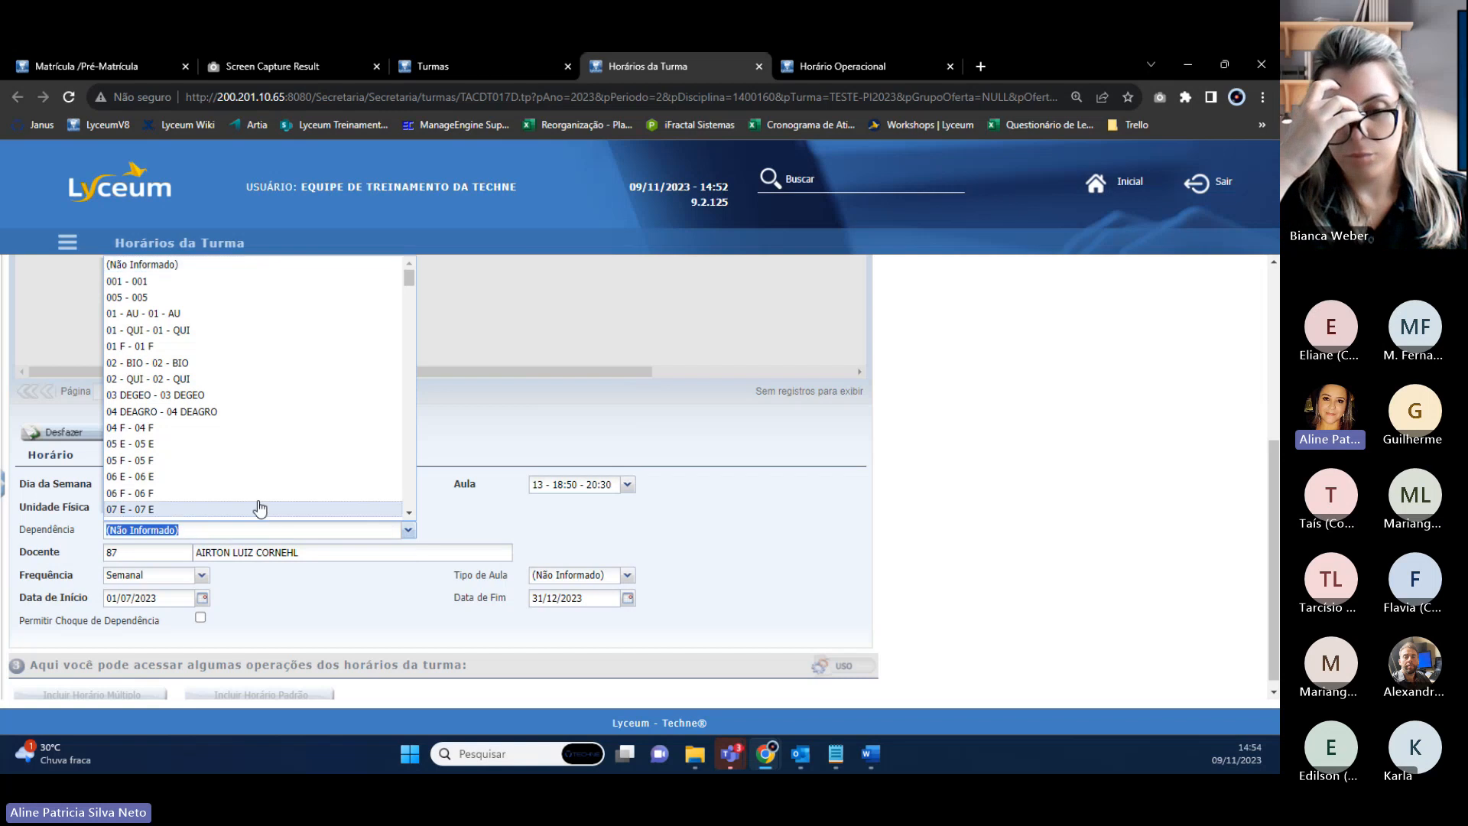
text(sala - sala)
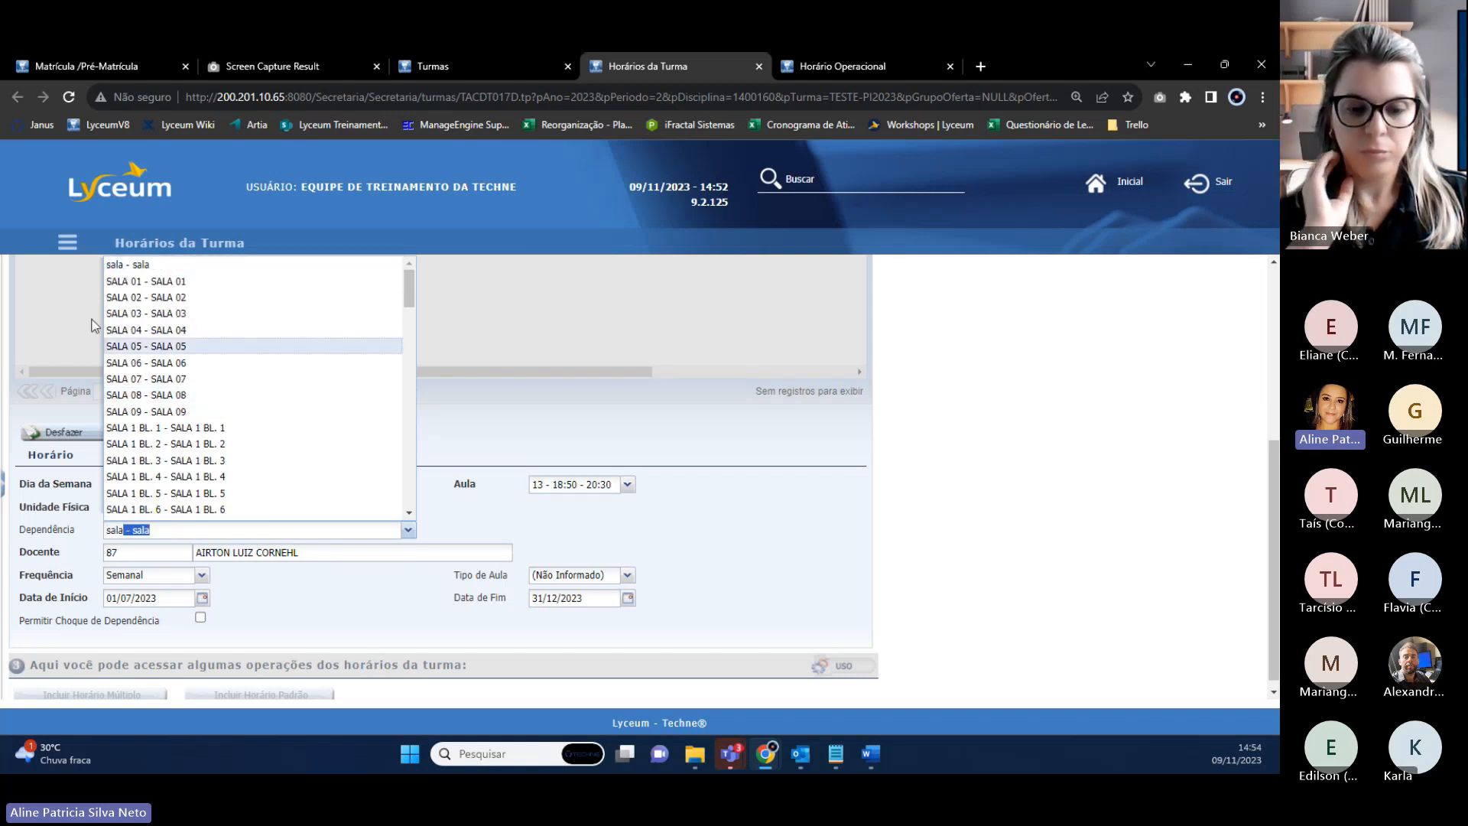
click(150, 282)
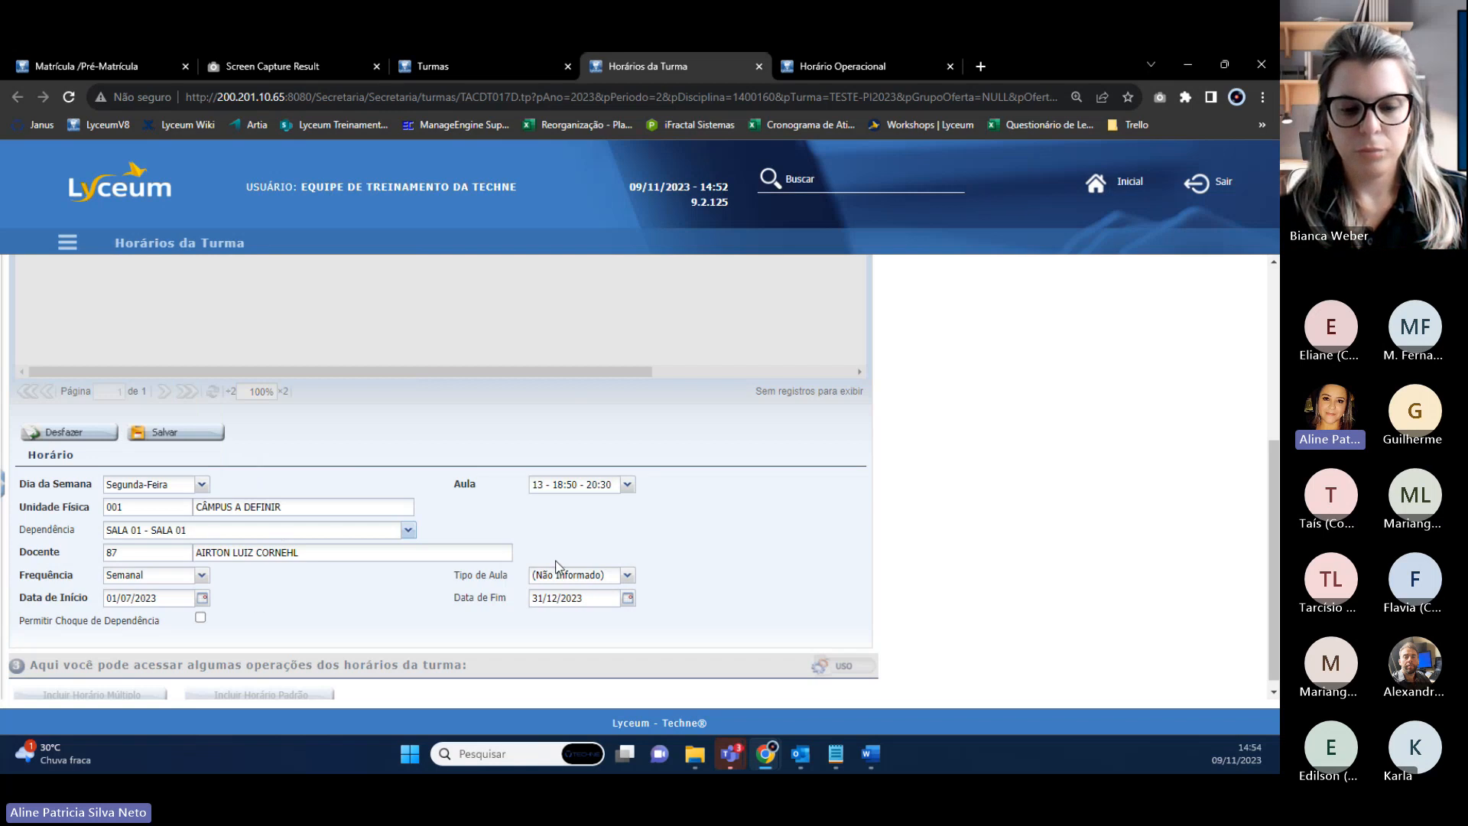
Try saving the entry, review the teacher clash error, and allow dependency clashes.
click(187, 438)
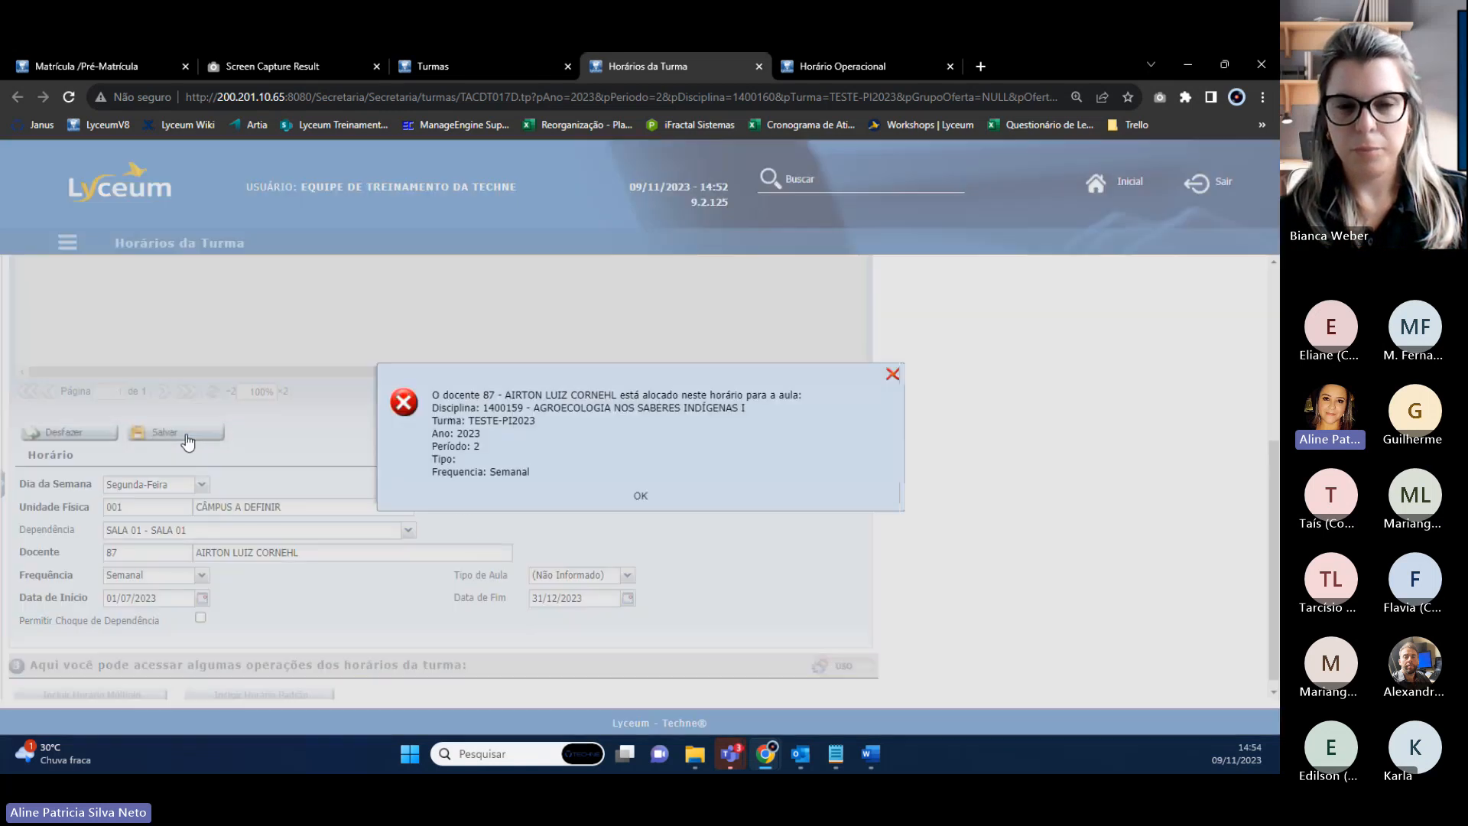
drag(506, 402, 620, 396)
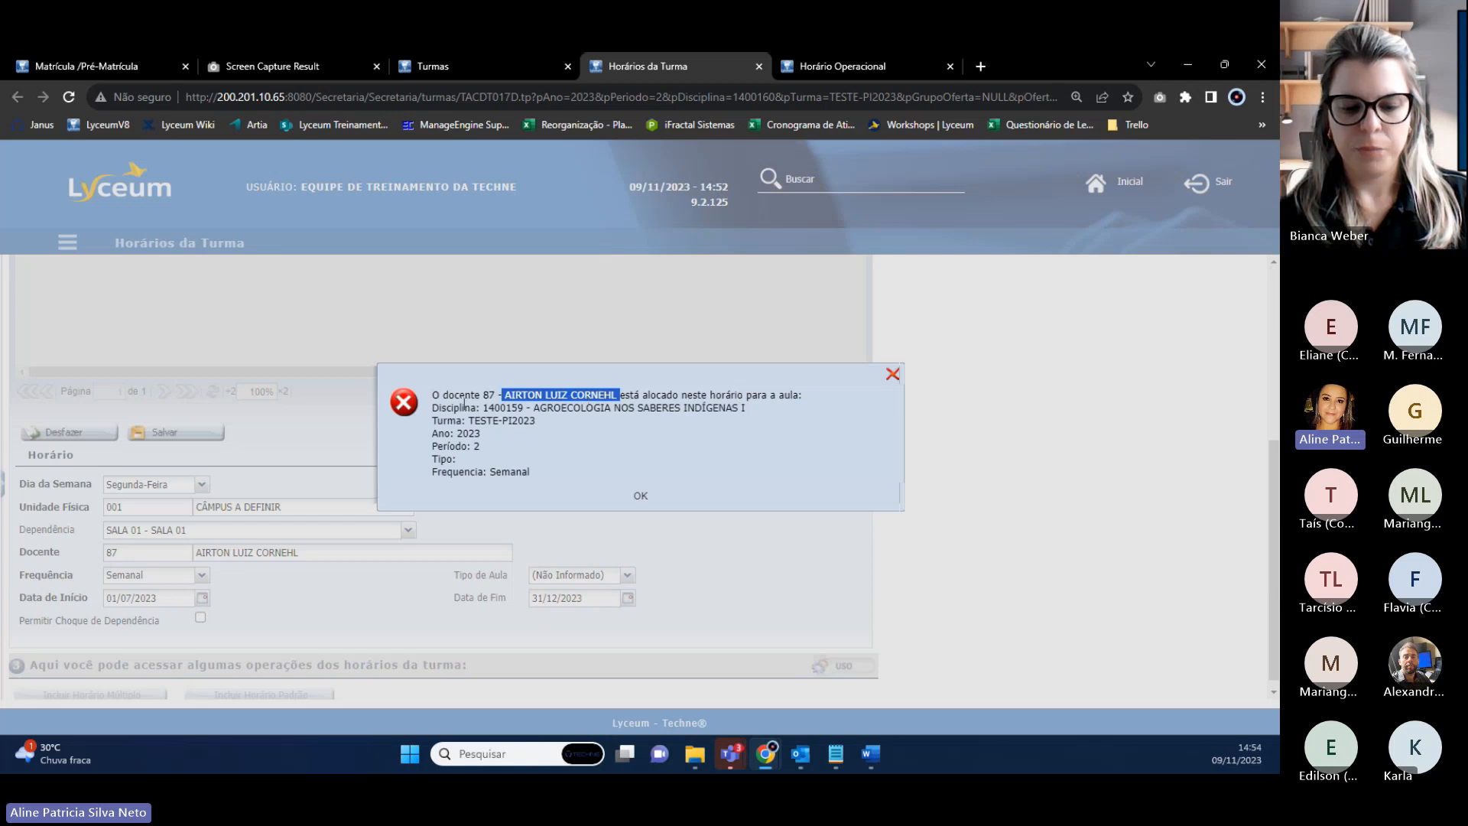
drag(464, 406, 749, 414)
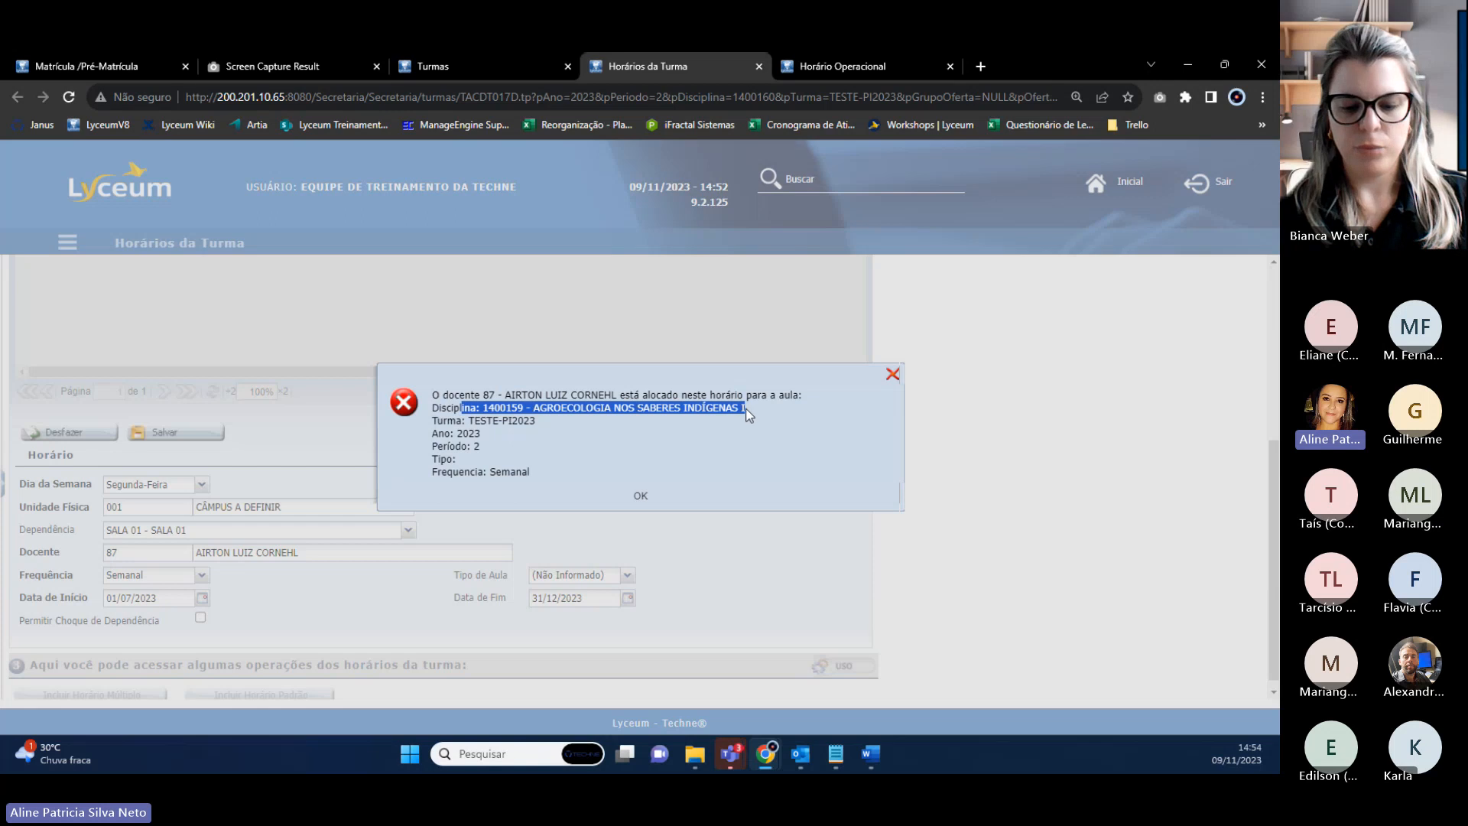
click(639, 499)
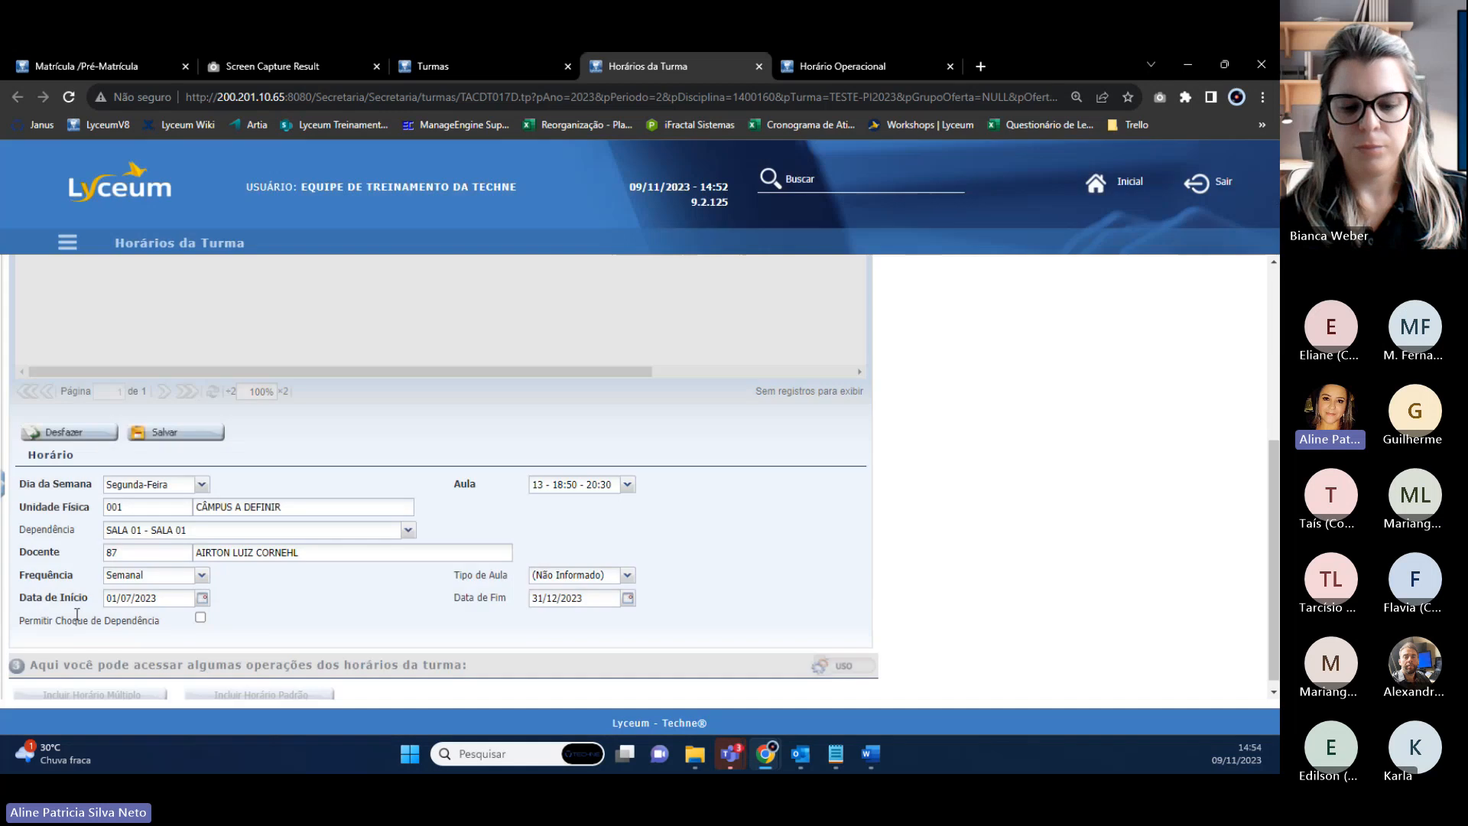
click(200, 618)
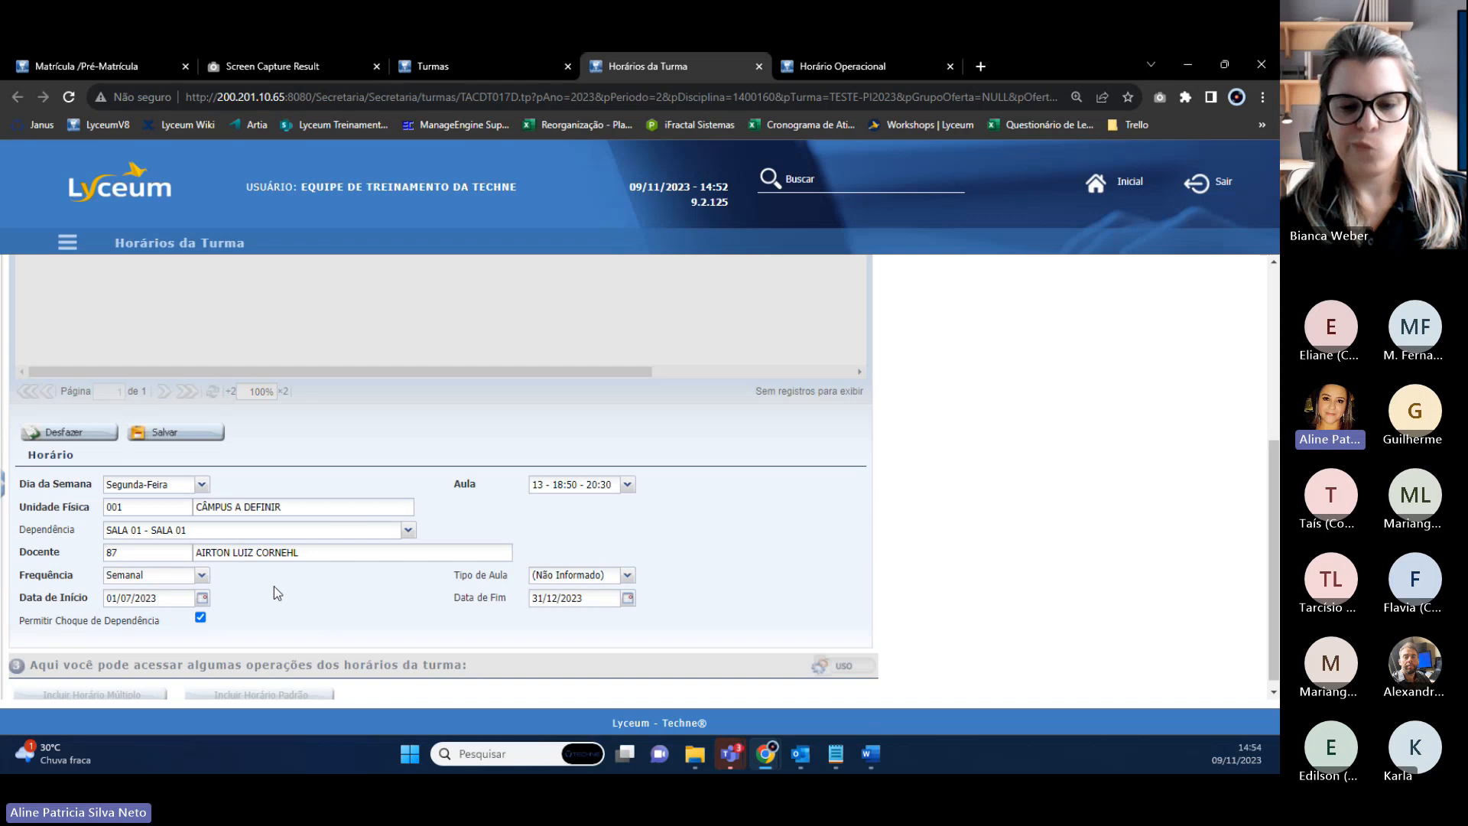
Save again, dismiss the same conflict, untick dependency-clash permission, and select teacher code 87.
click(136, 435)
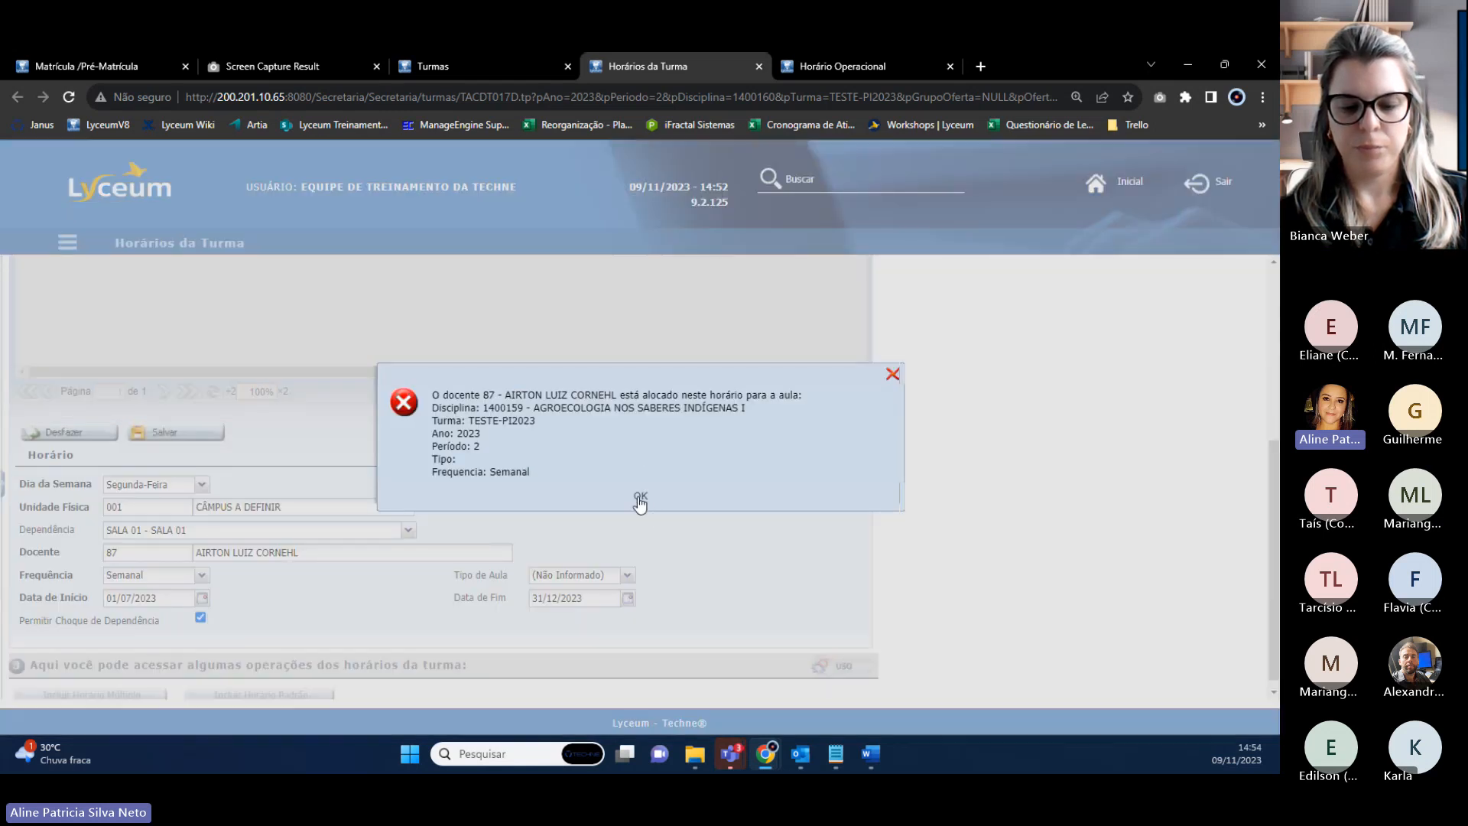
click(641, 501)
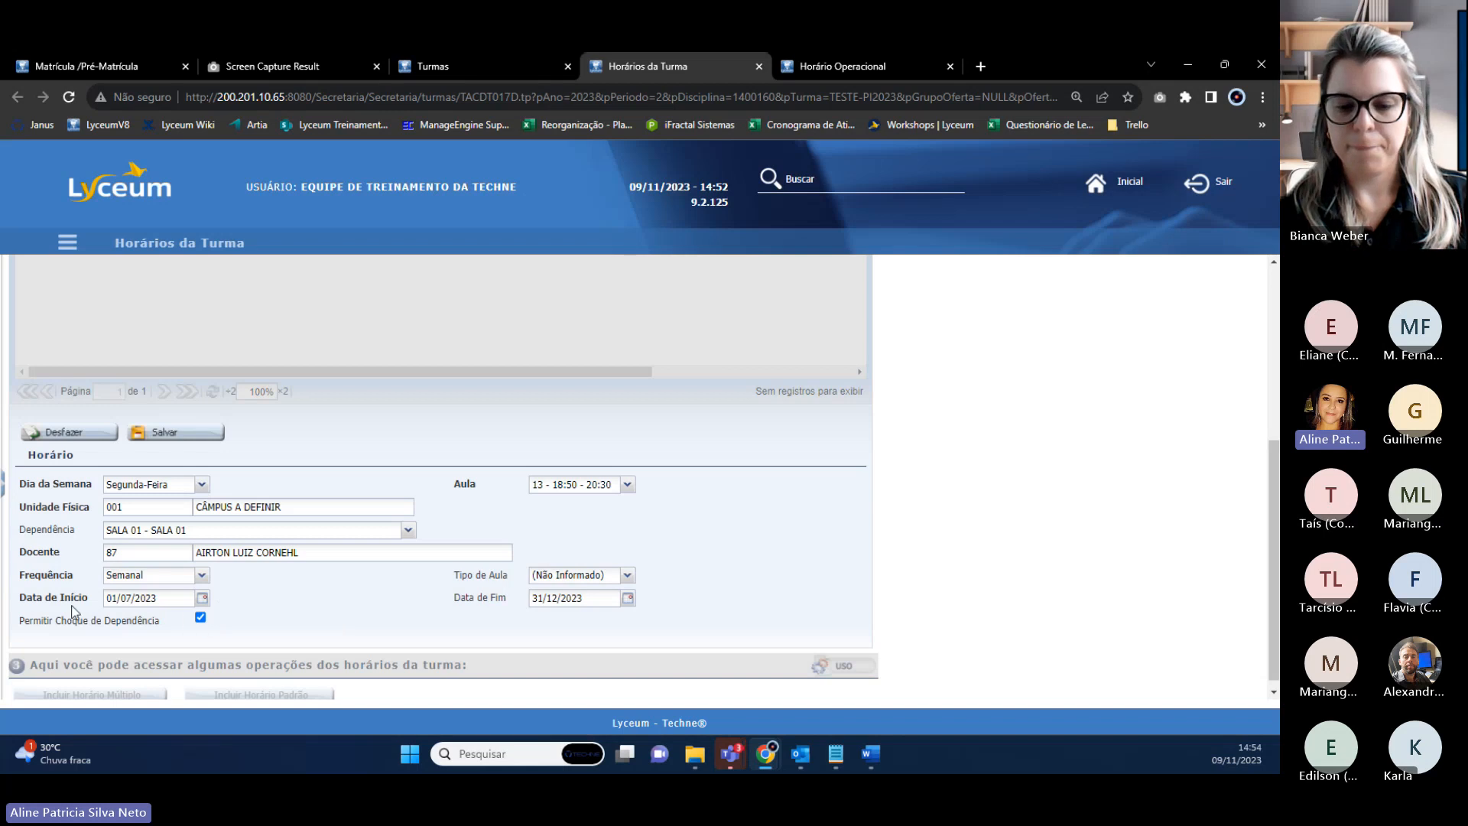
click(200, 617)
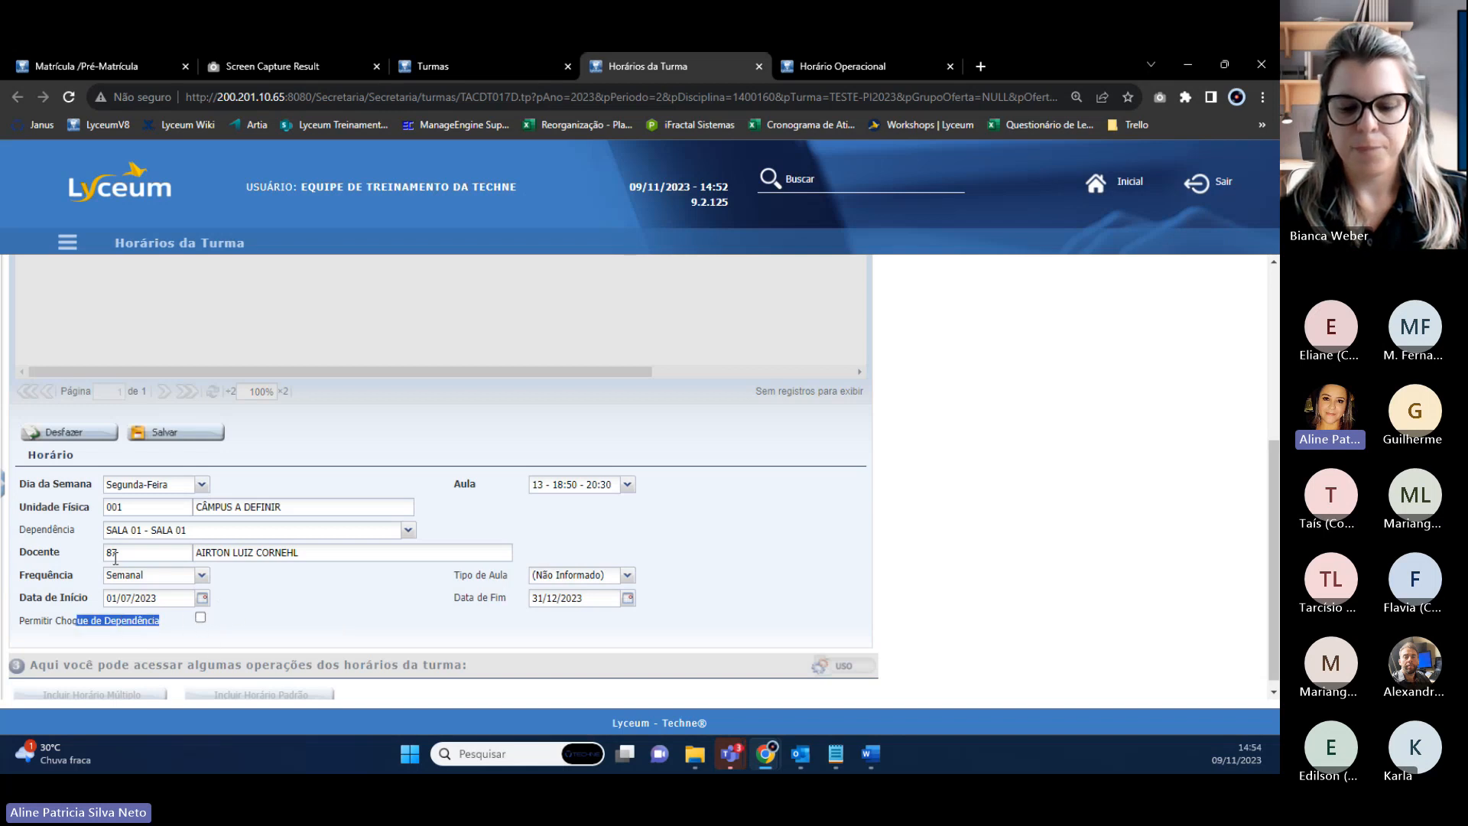
click(116, 556)
double_click(116, 556)
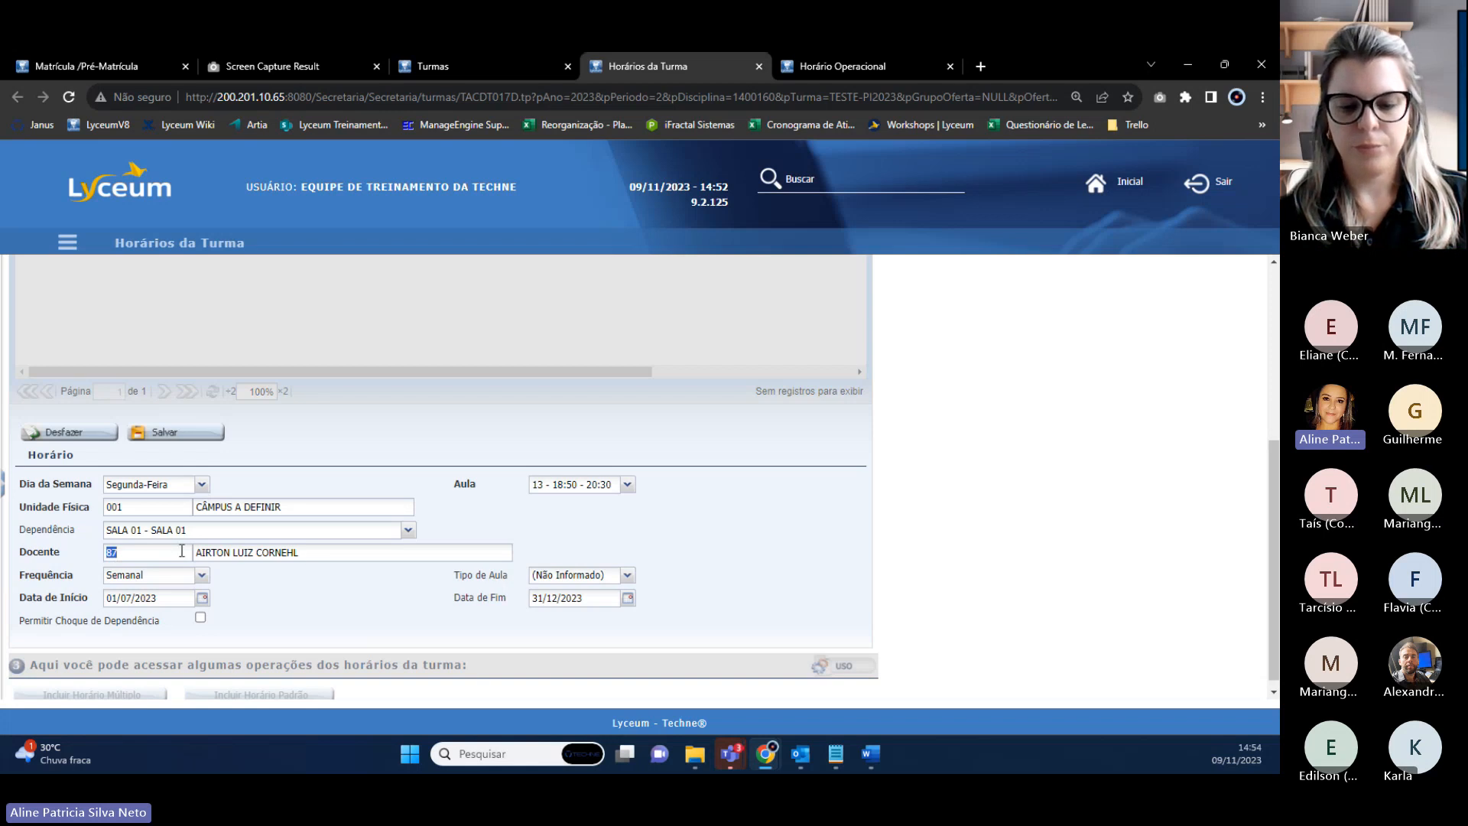
Replace teacher code 87 with 88 and save the Monday slot.
key(BackSpace)
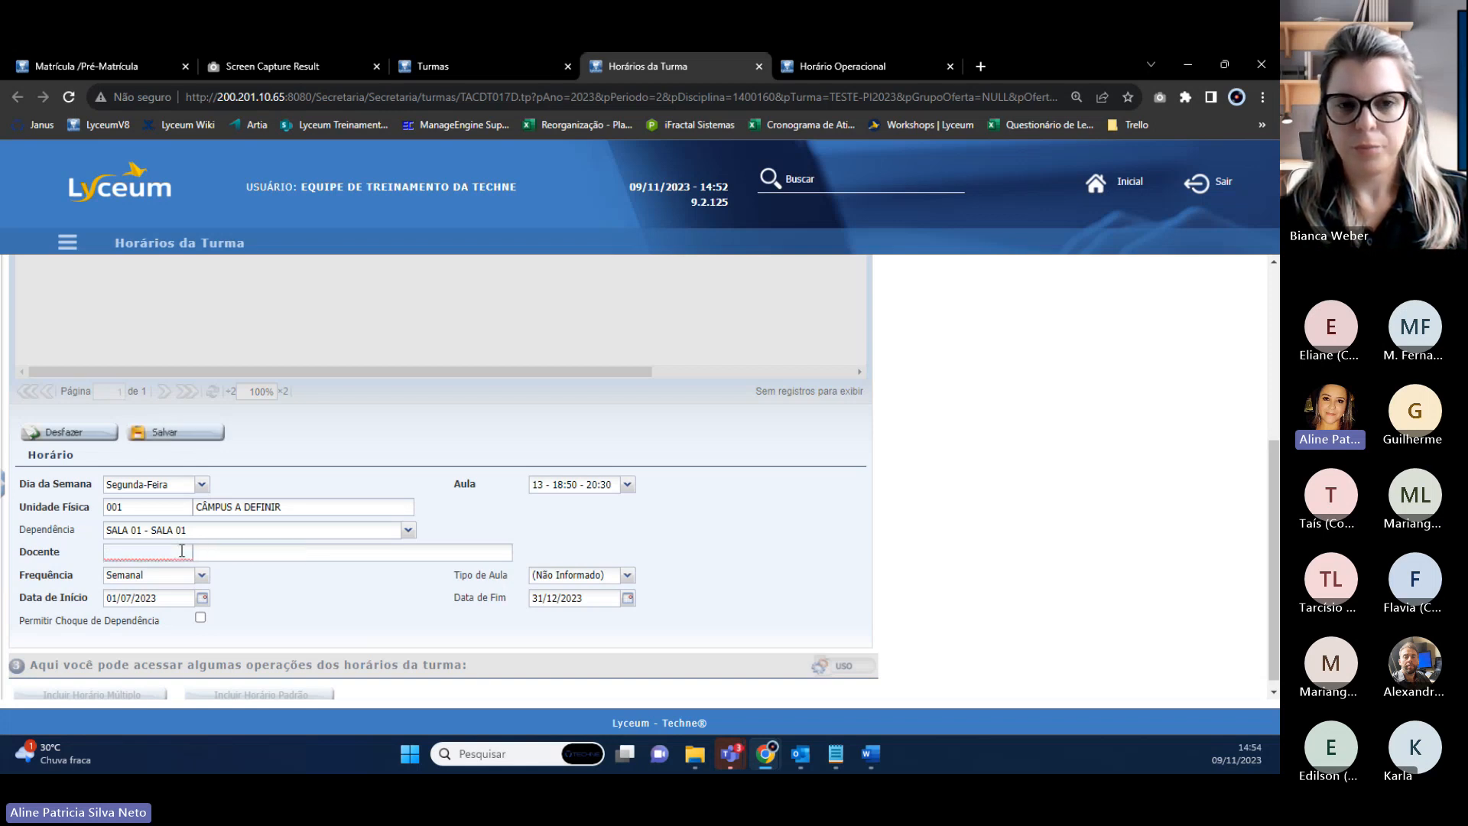
key(Tab)
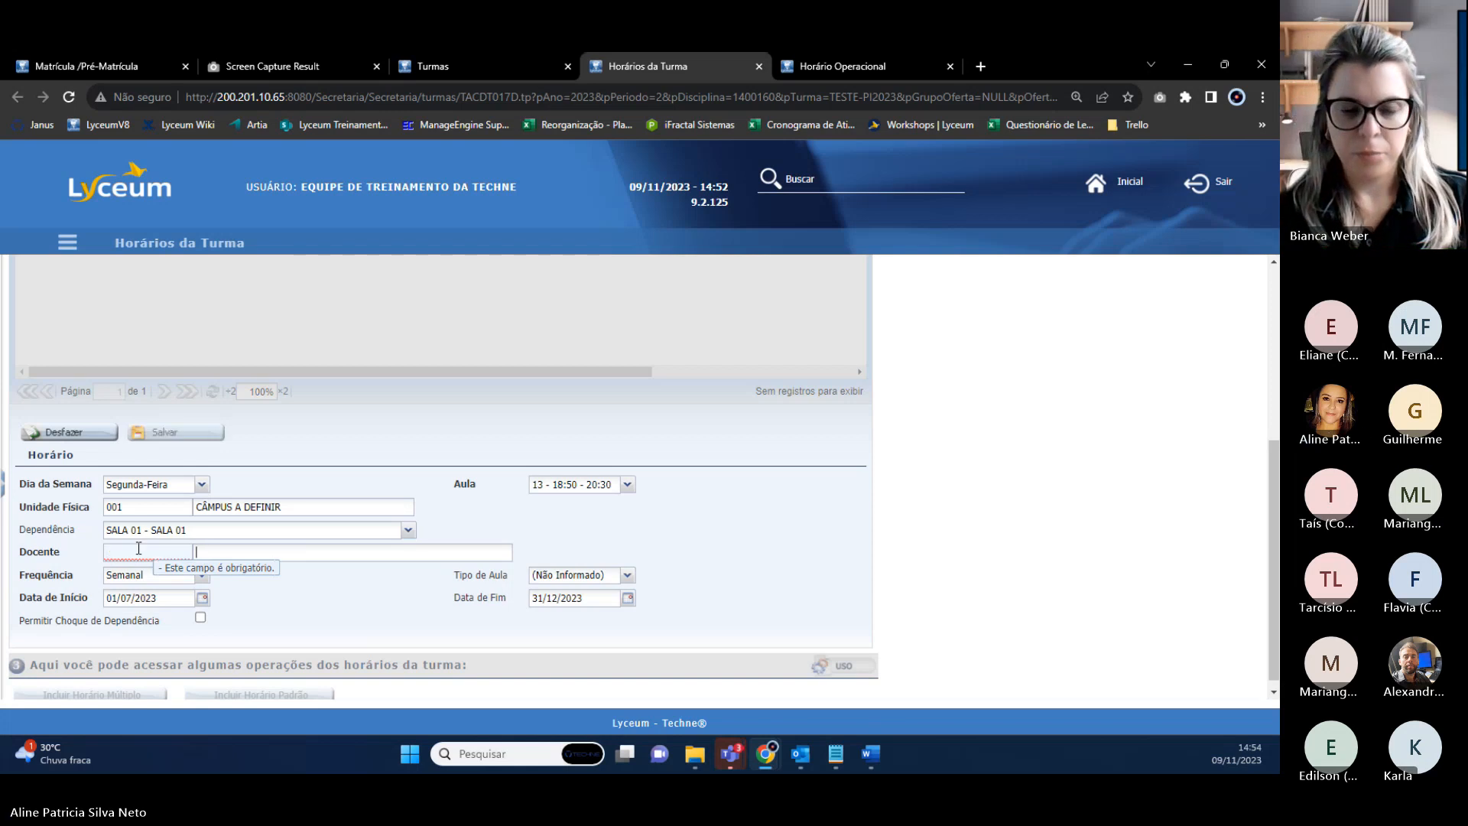
click(222, 552)
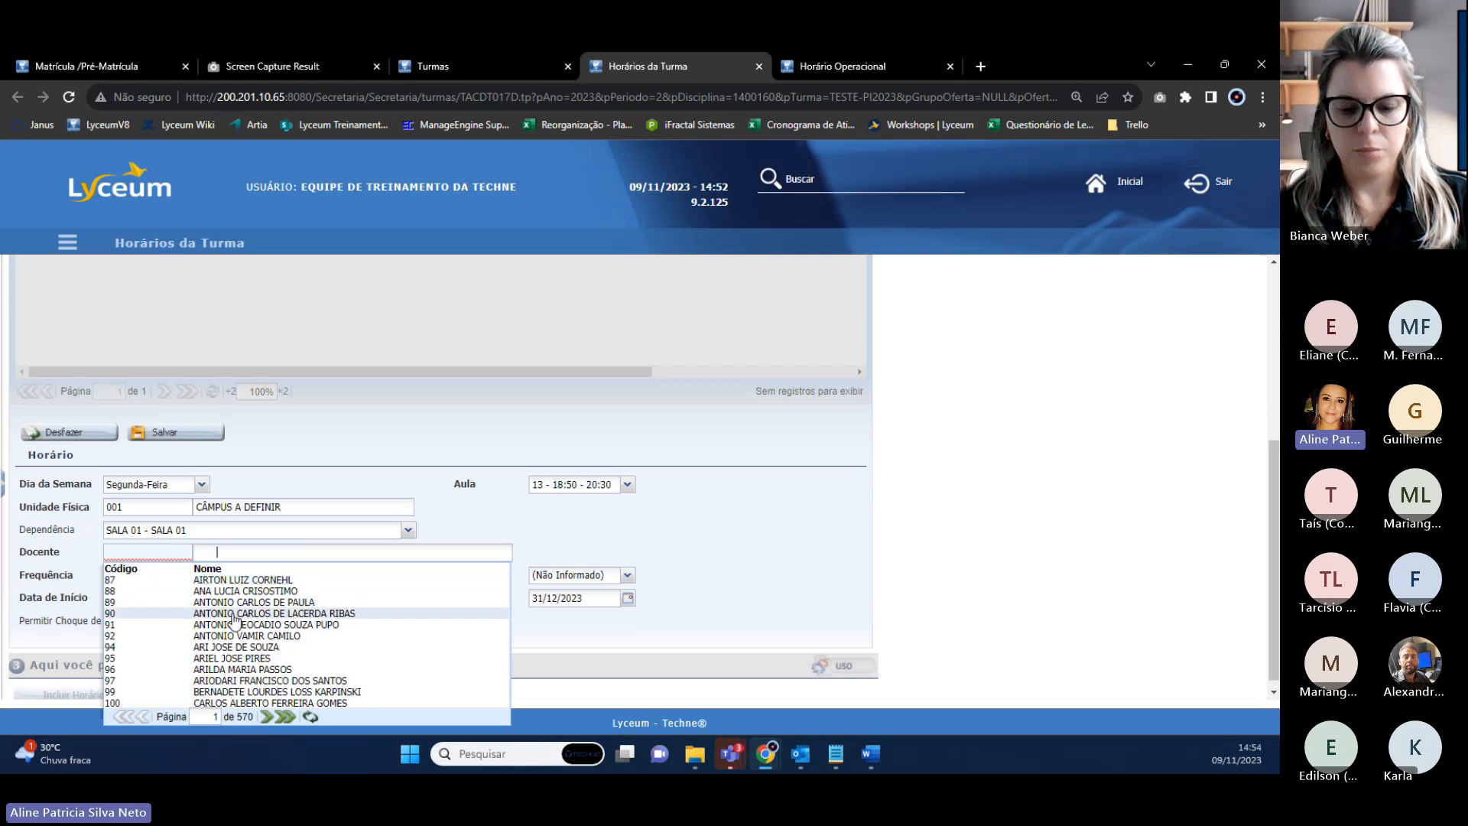
click(218, 596)
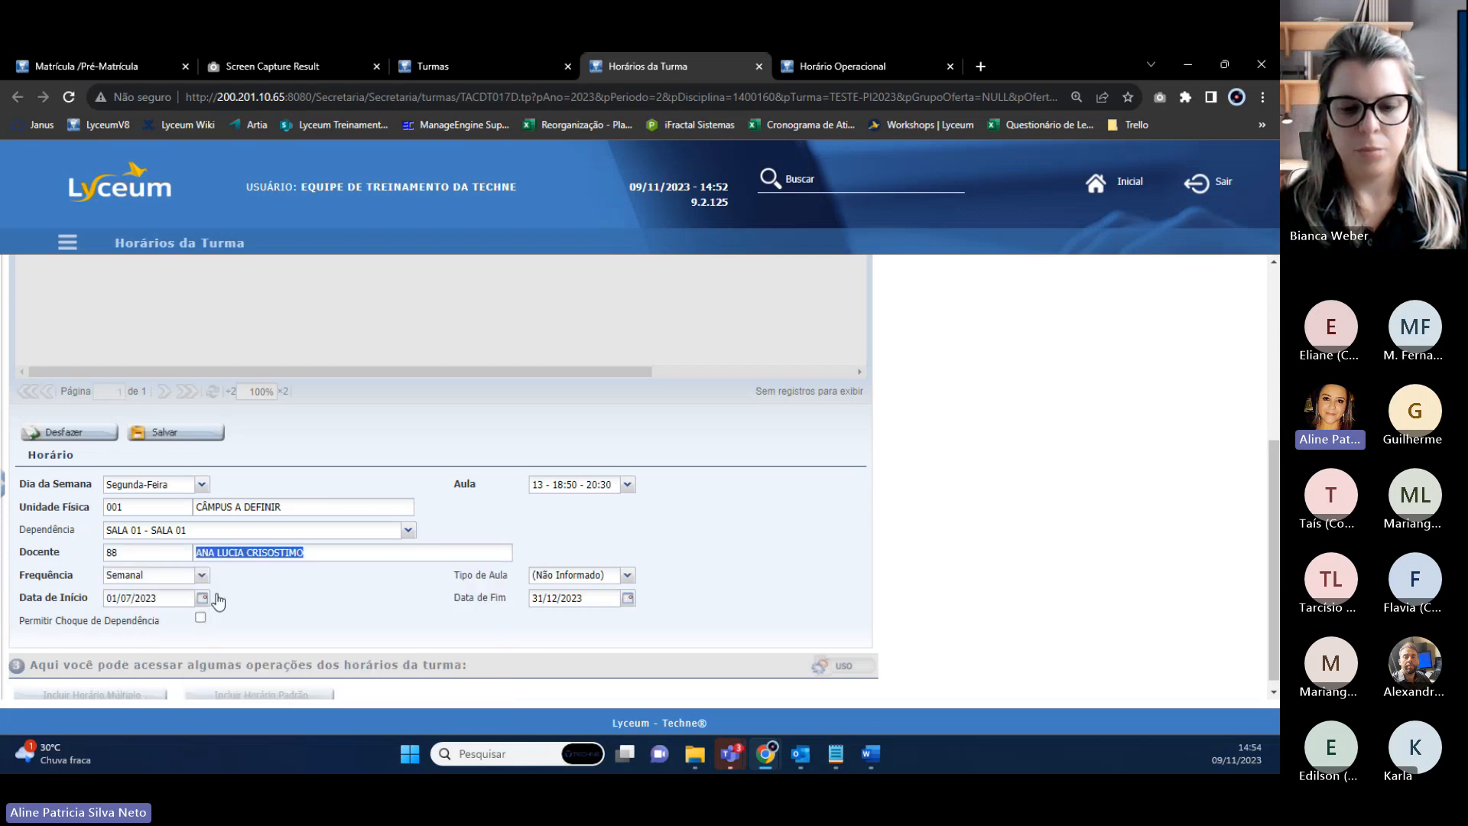
click(153, 434)
Review the saved Segunda-Feira 18:50–20:30 slot in ANTROPOLOGIA's timetable grid.
scroll(268, 555, up, 2)
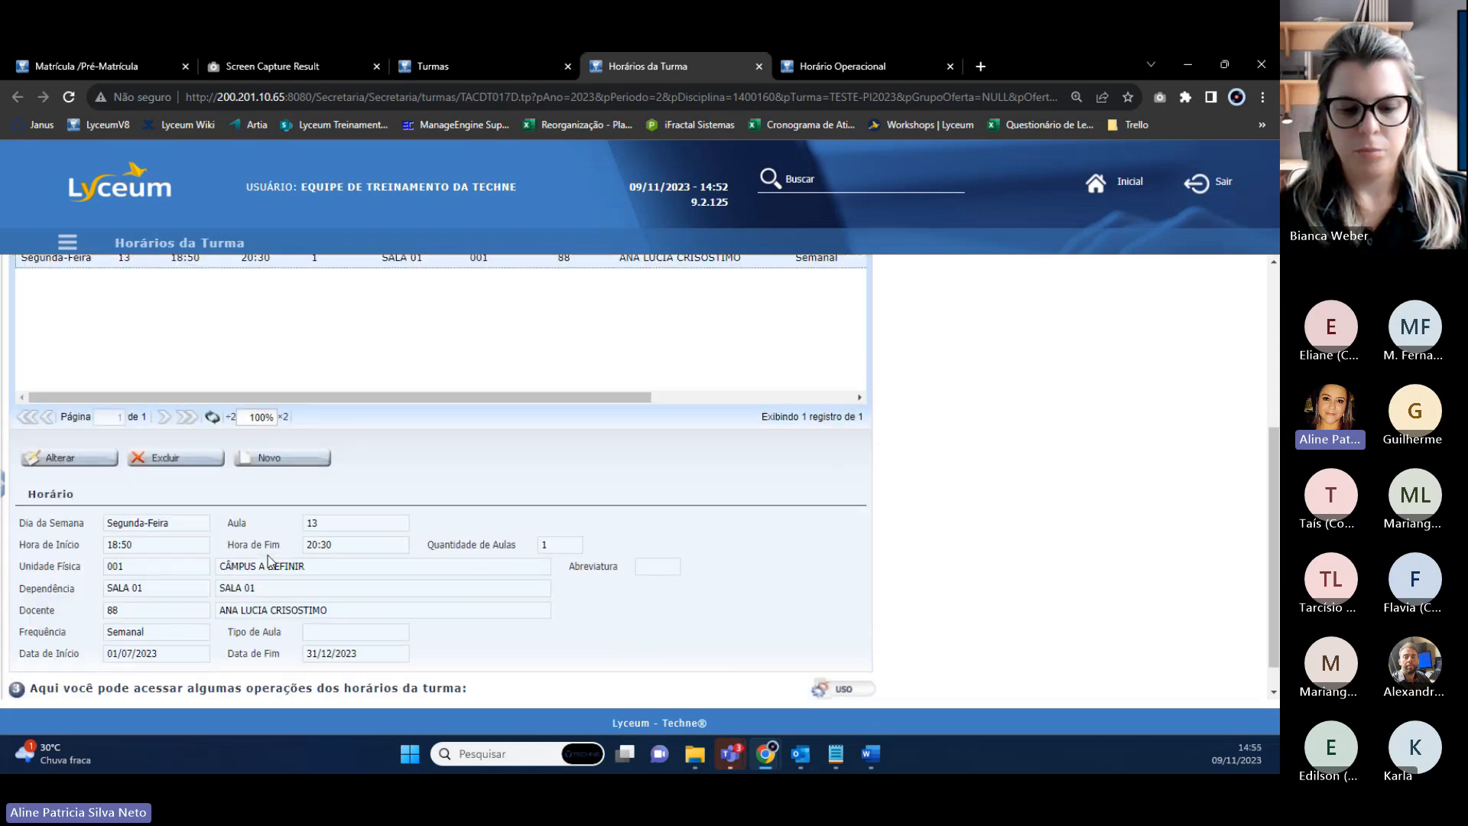
scroll(267, 555, up, 3)
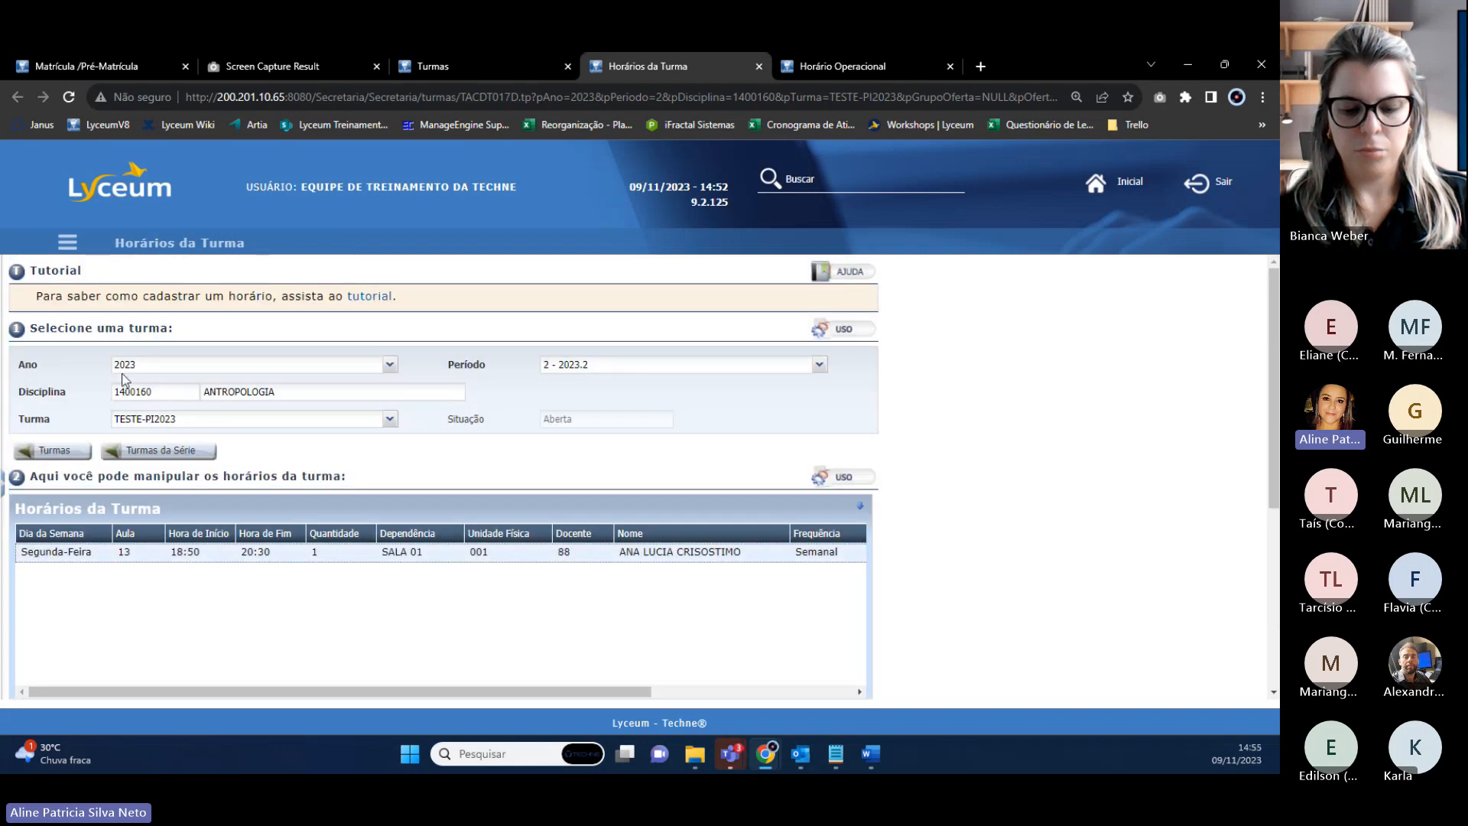
drag(131, 260, 258, 260)
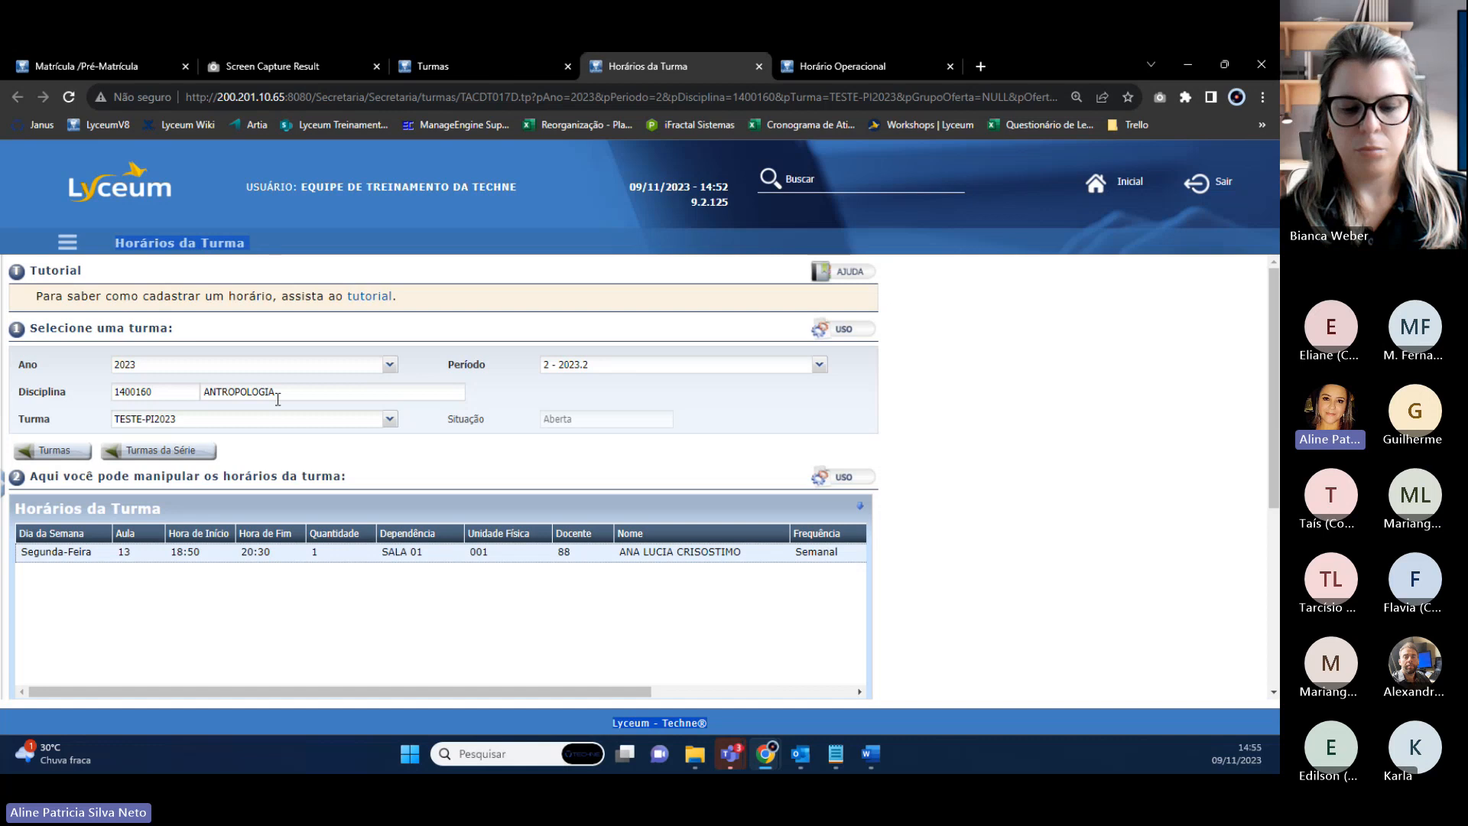
drag(302, 397, 203, 392)
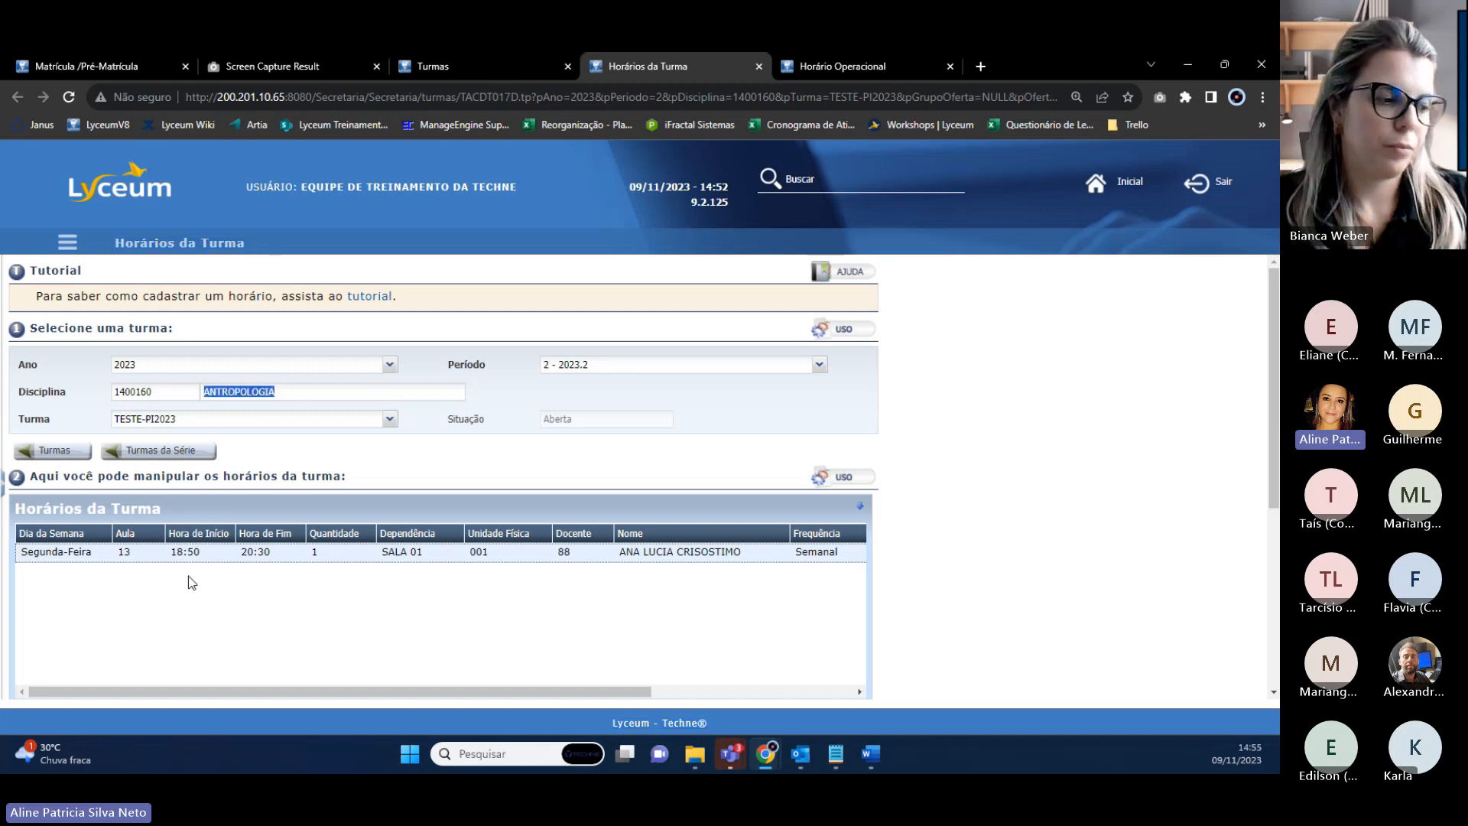
scroll(191, 584, down, 1)
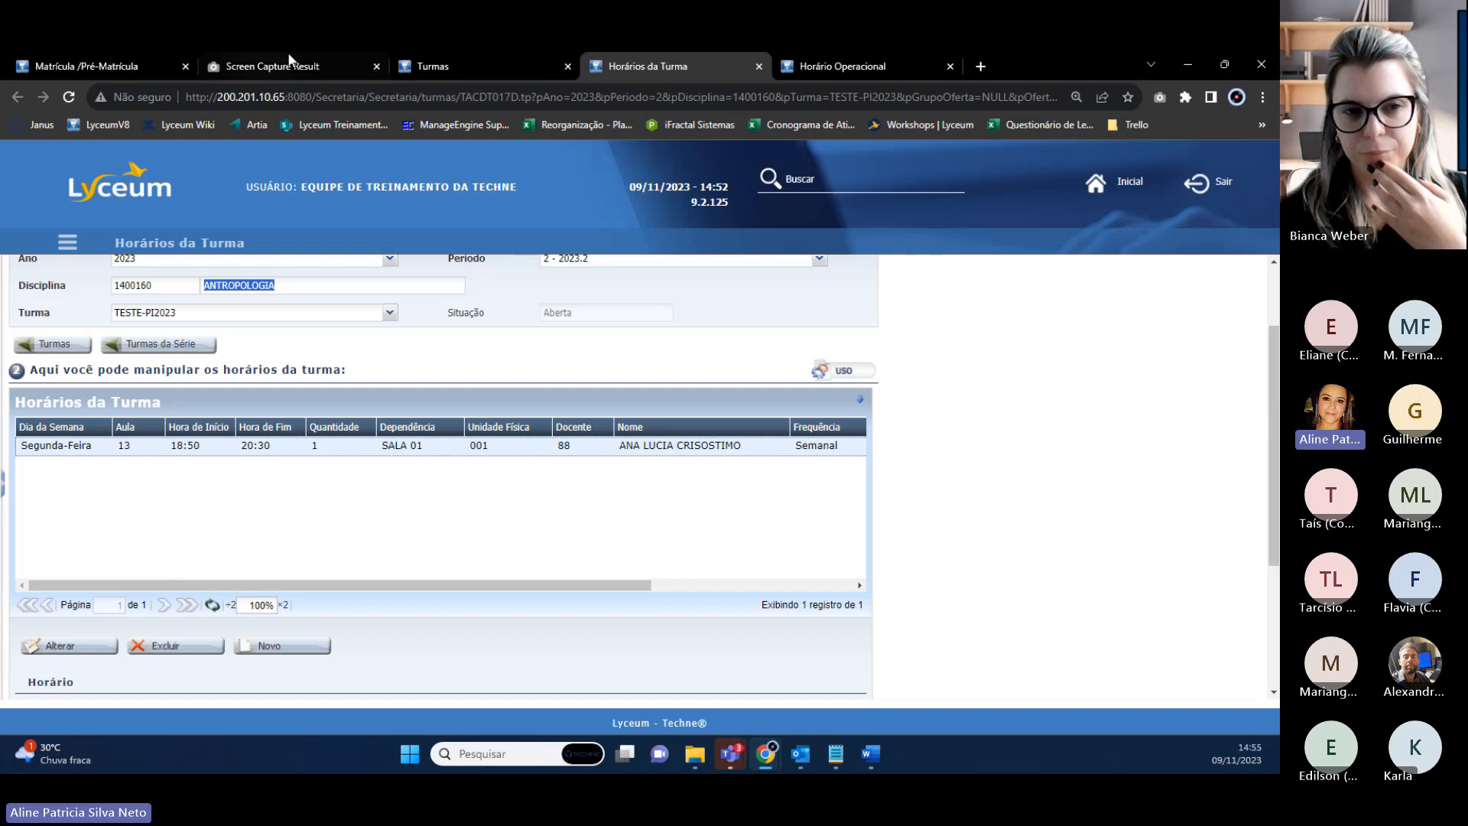
Refresh the Turmas class list and select the ANTROPOLOGIA row.
click(490, 69)
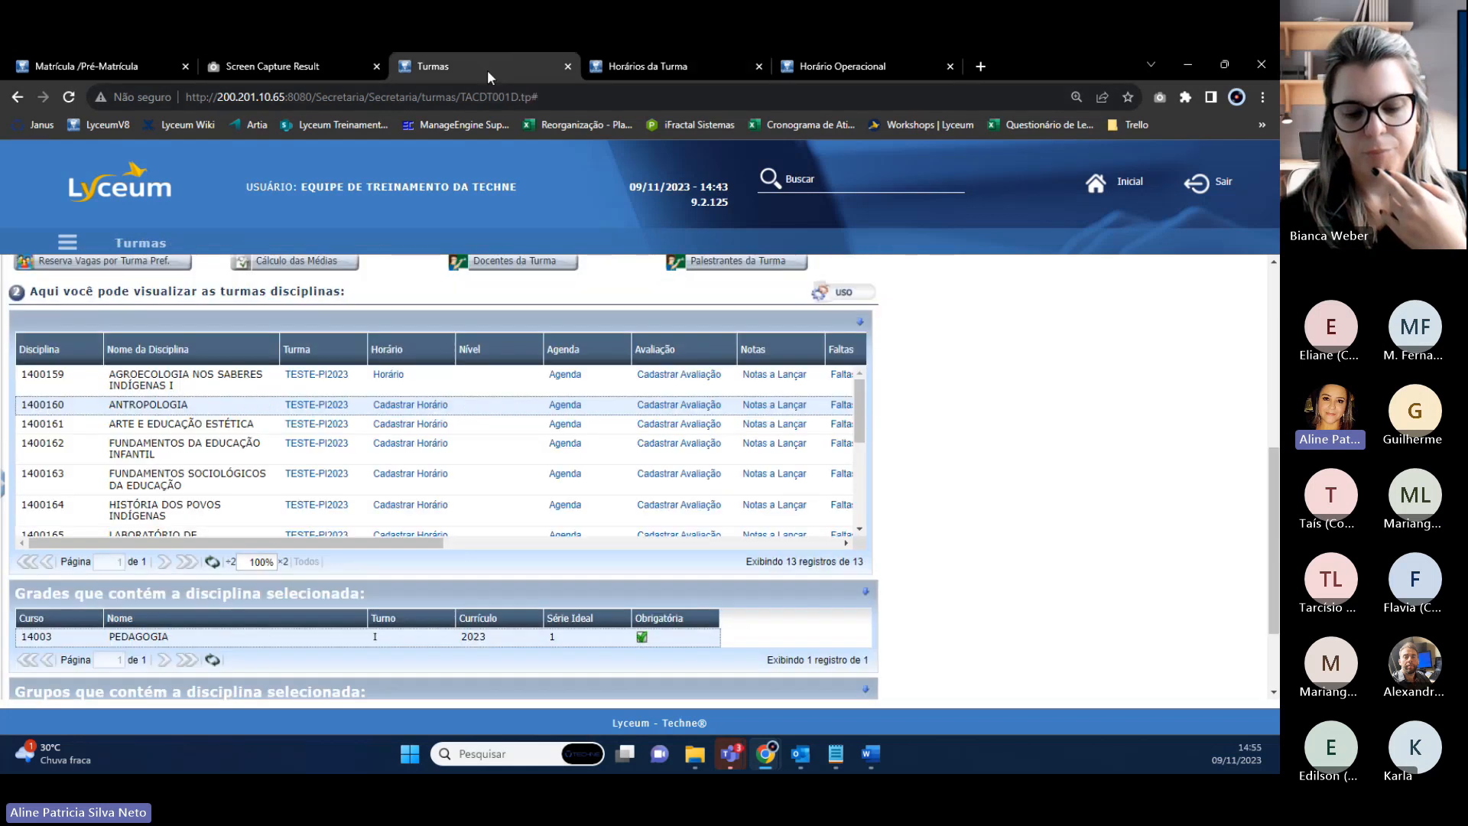
click(212, 562)
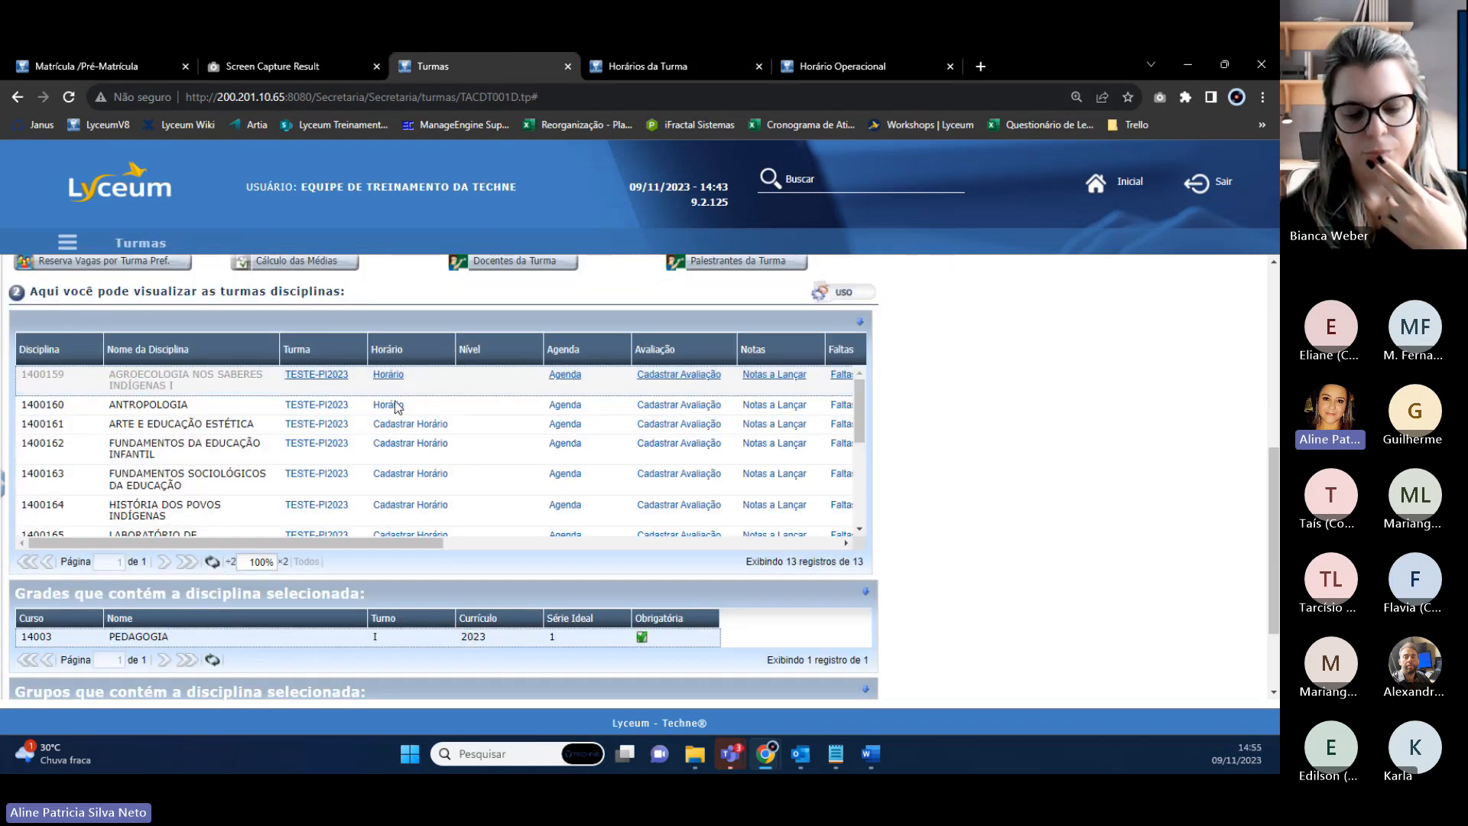
click(176, 404)
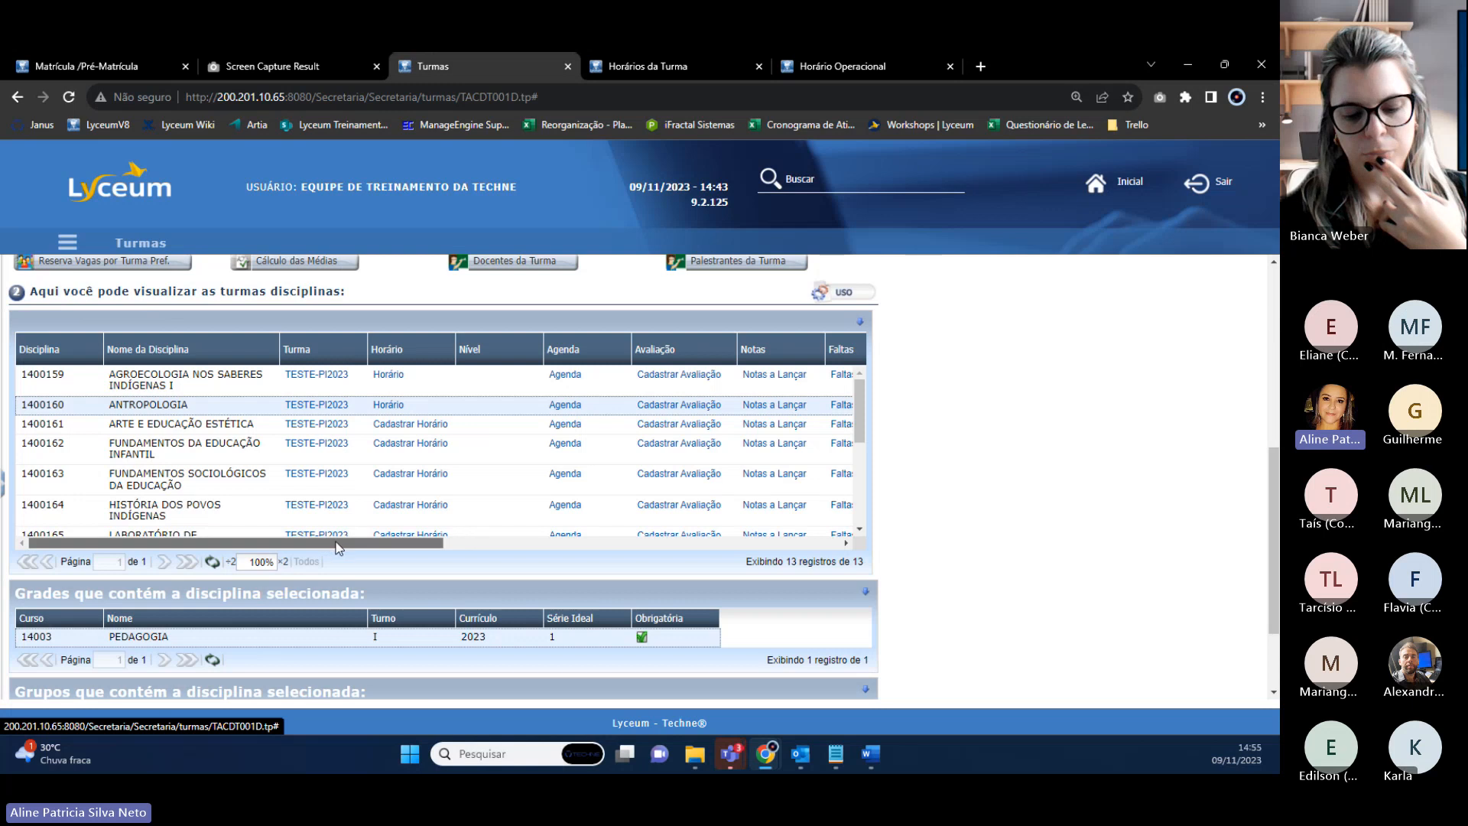
Review ANTROPOLOGIA's class details and open its TESTE-PI2023 maintenance page in a new tab.
drag(339, 546, 768, 591)
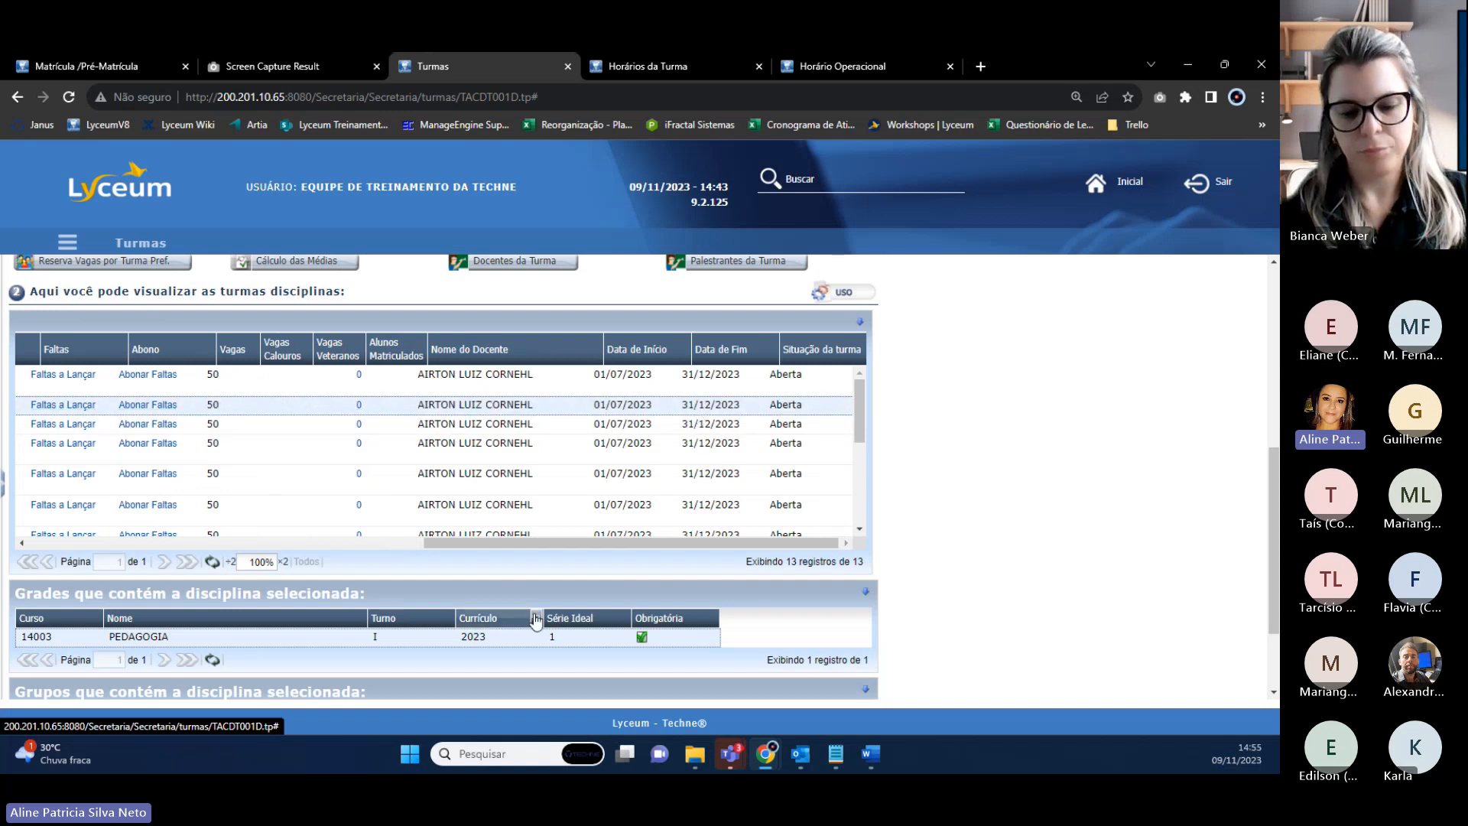
drag(516, 542, 108, 501)
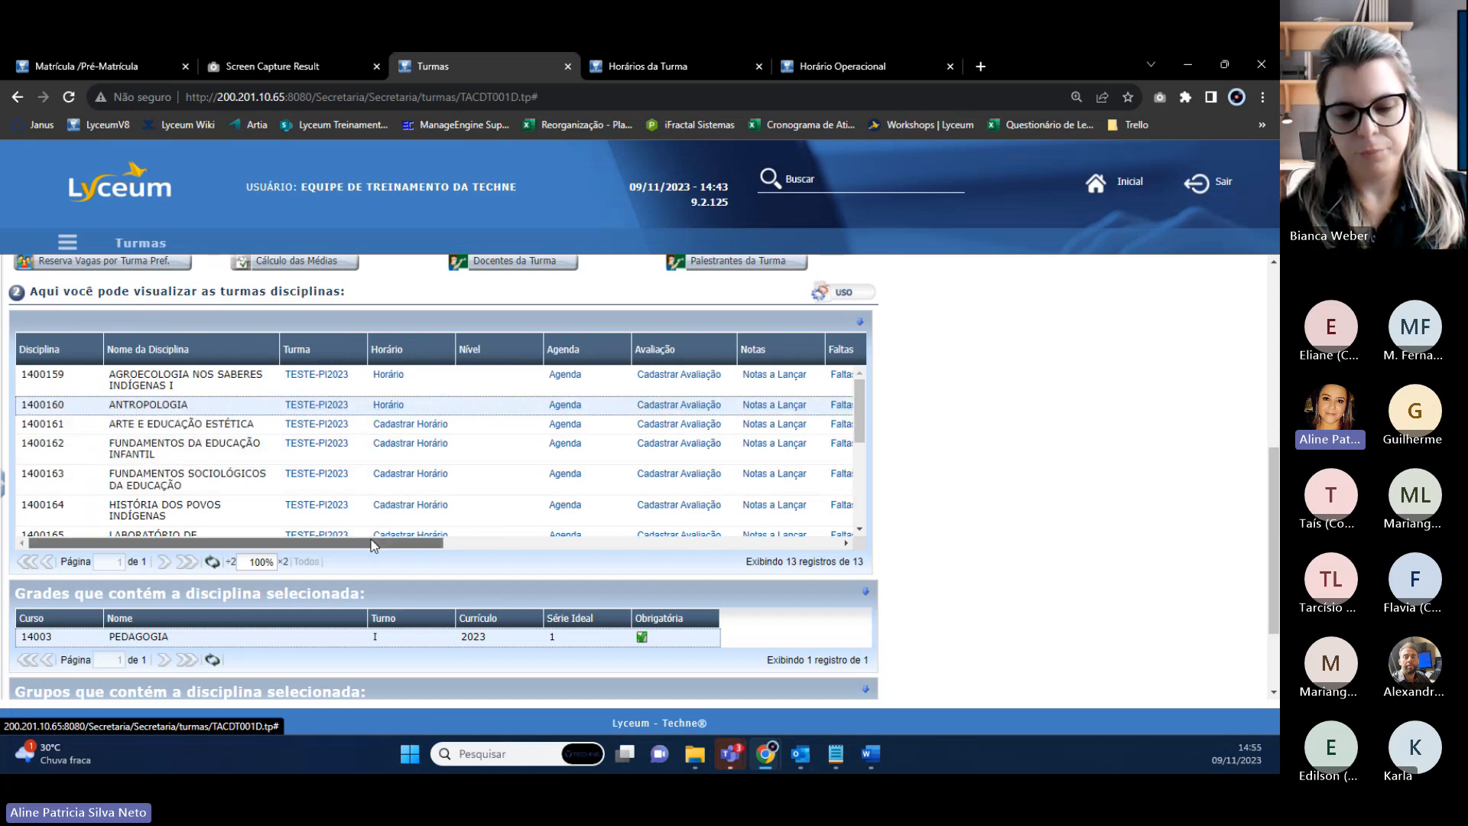
drag(374, 545, 709, 581)
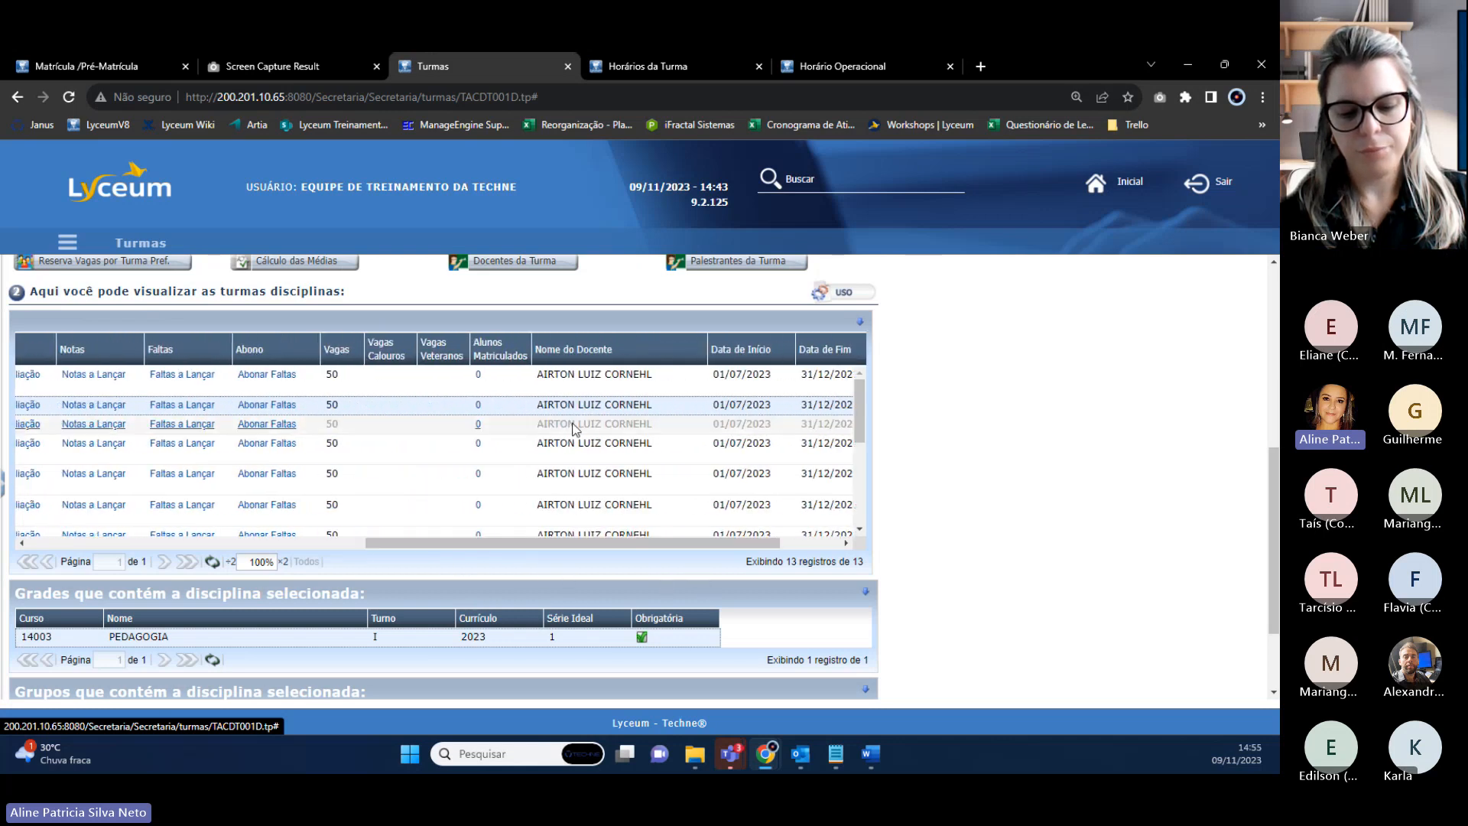
scroll(562, 409, left, 10)
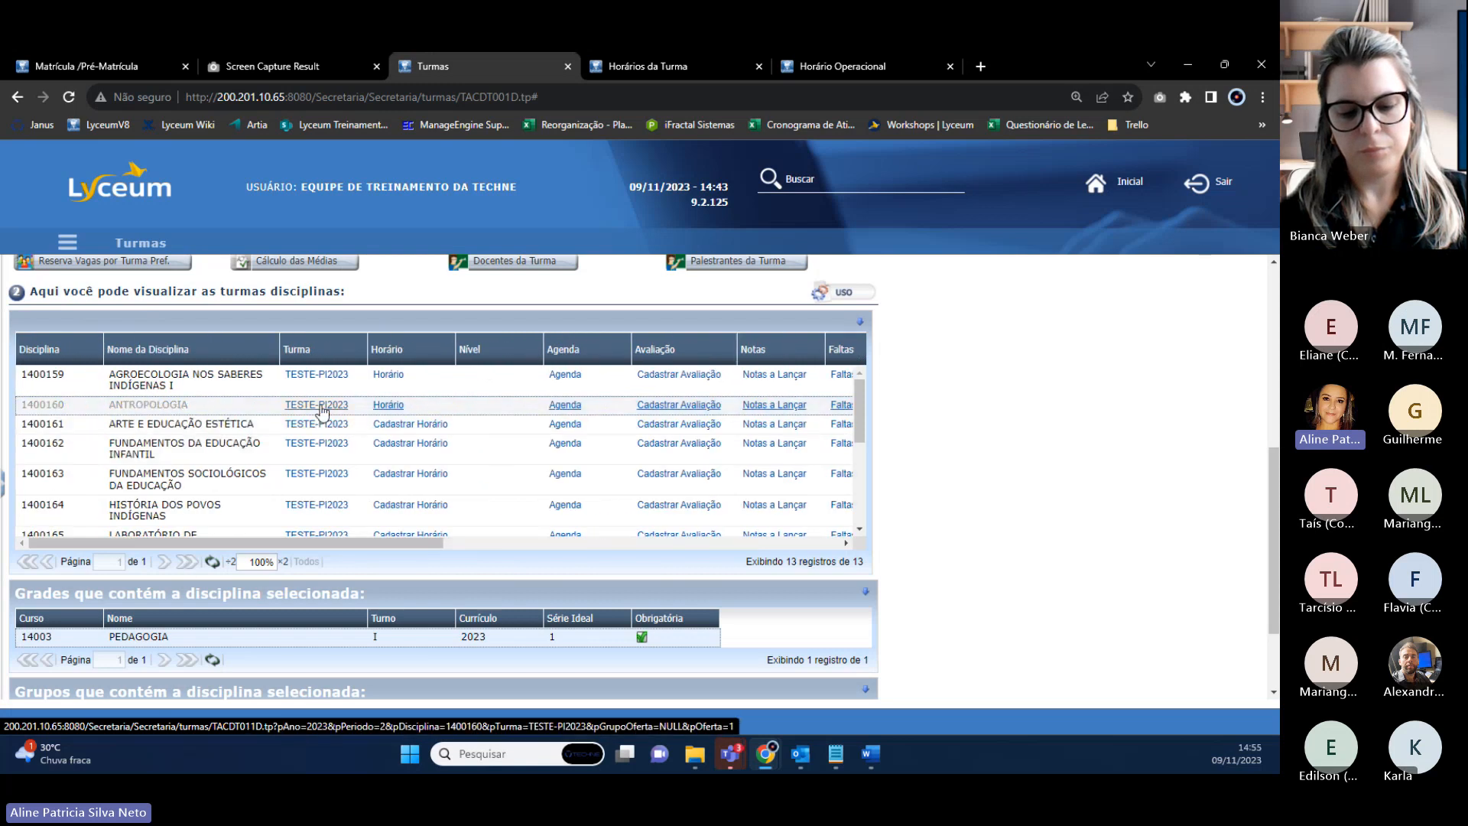
right_click(321, 411)
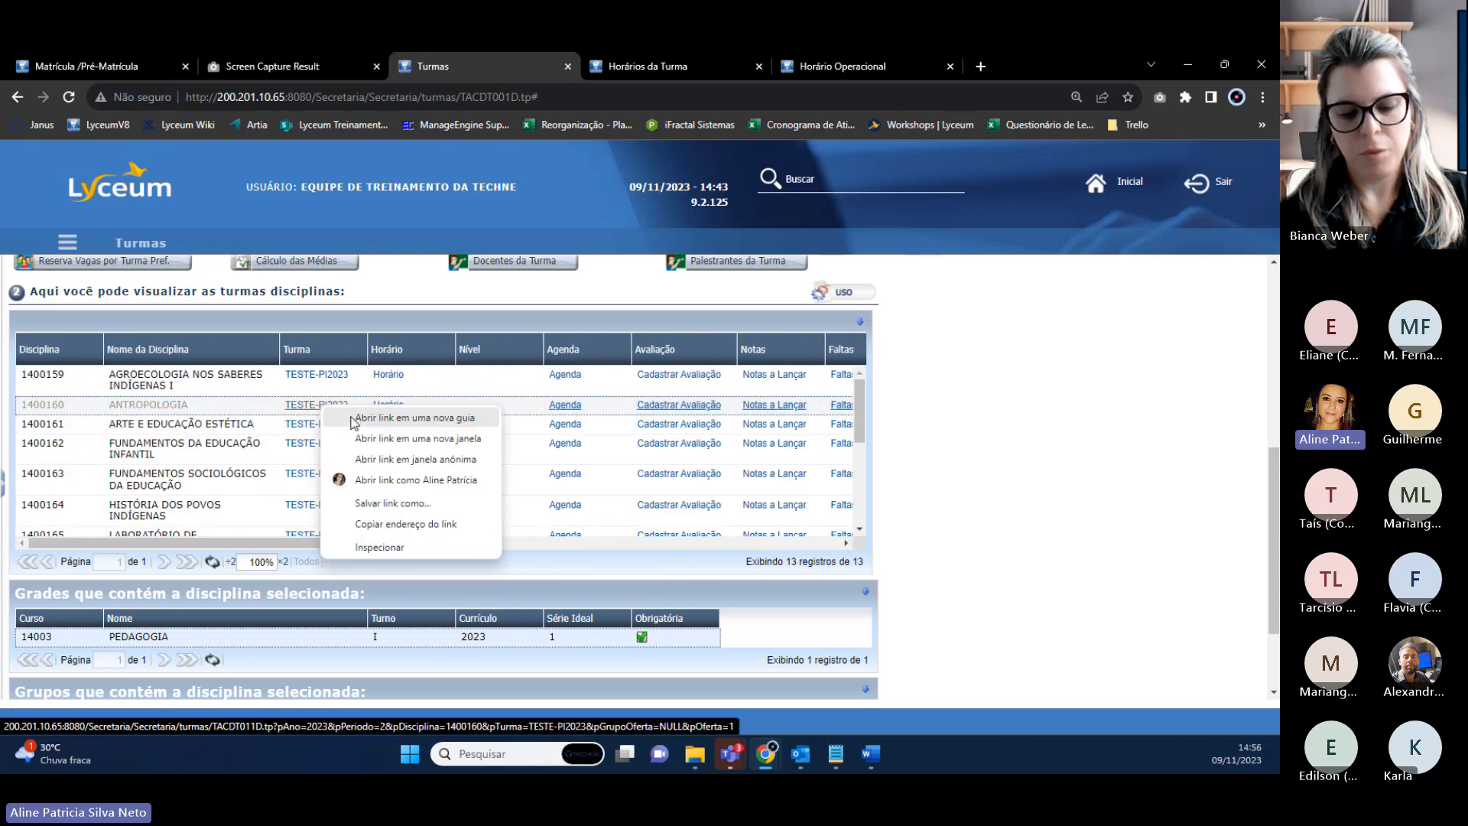
click(360, 417)
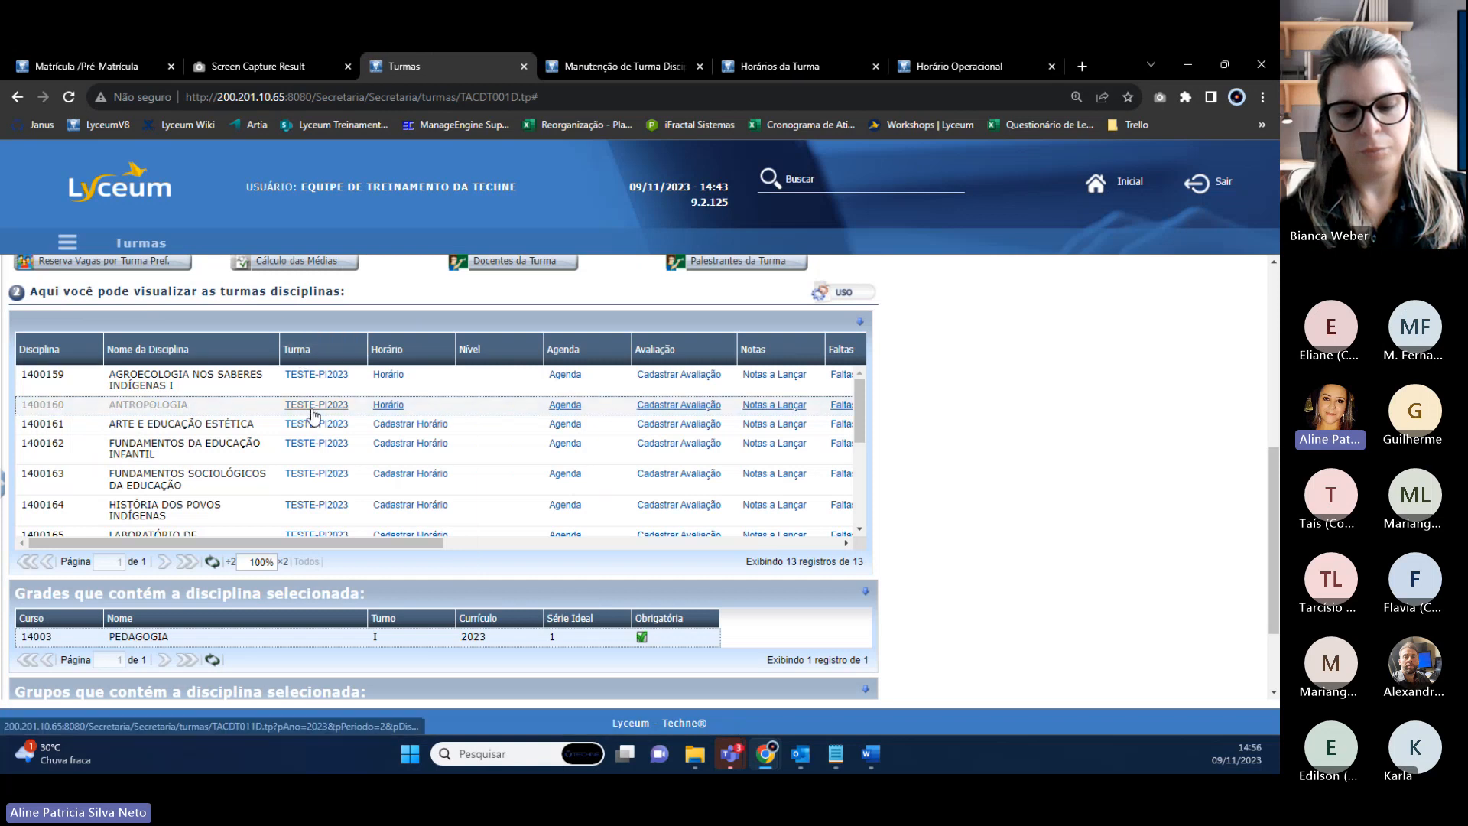
Put the ANTROPOLOGIA class record into edit mode and bring up the Docente lookup.
click(580, 67)
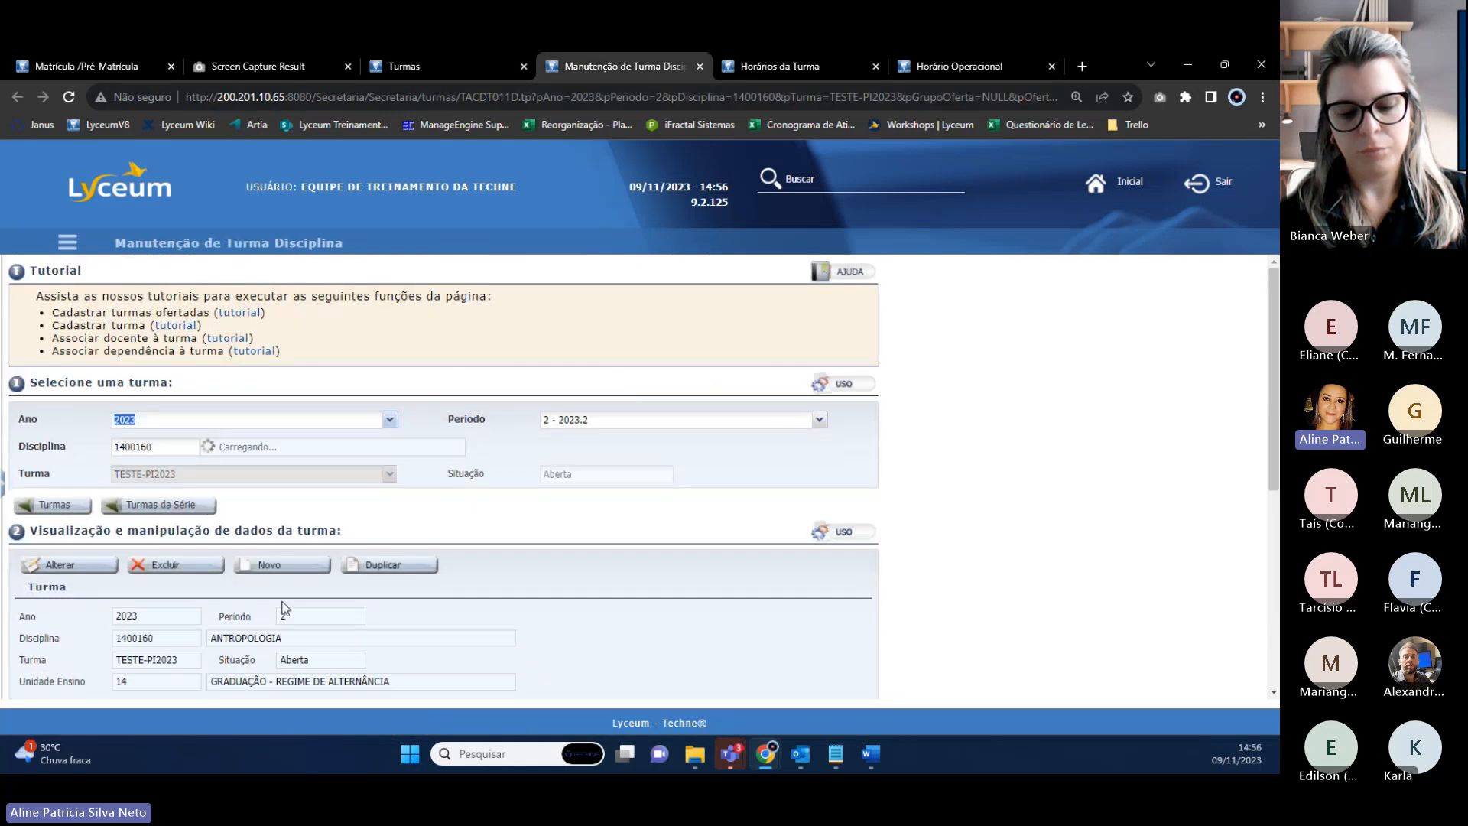
scroll(488, 505, down, 3)
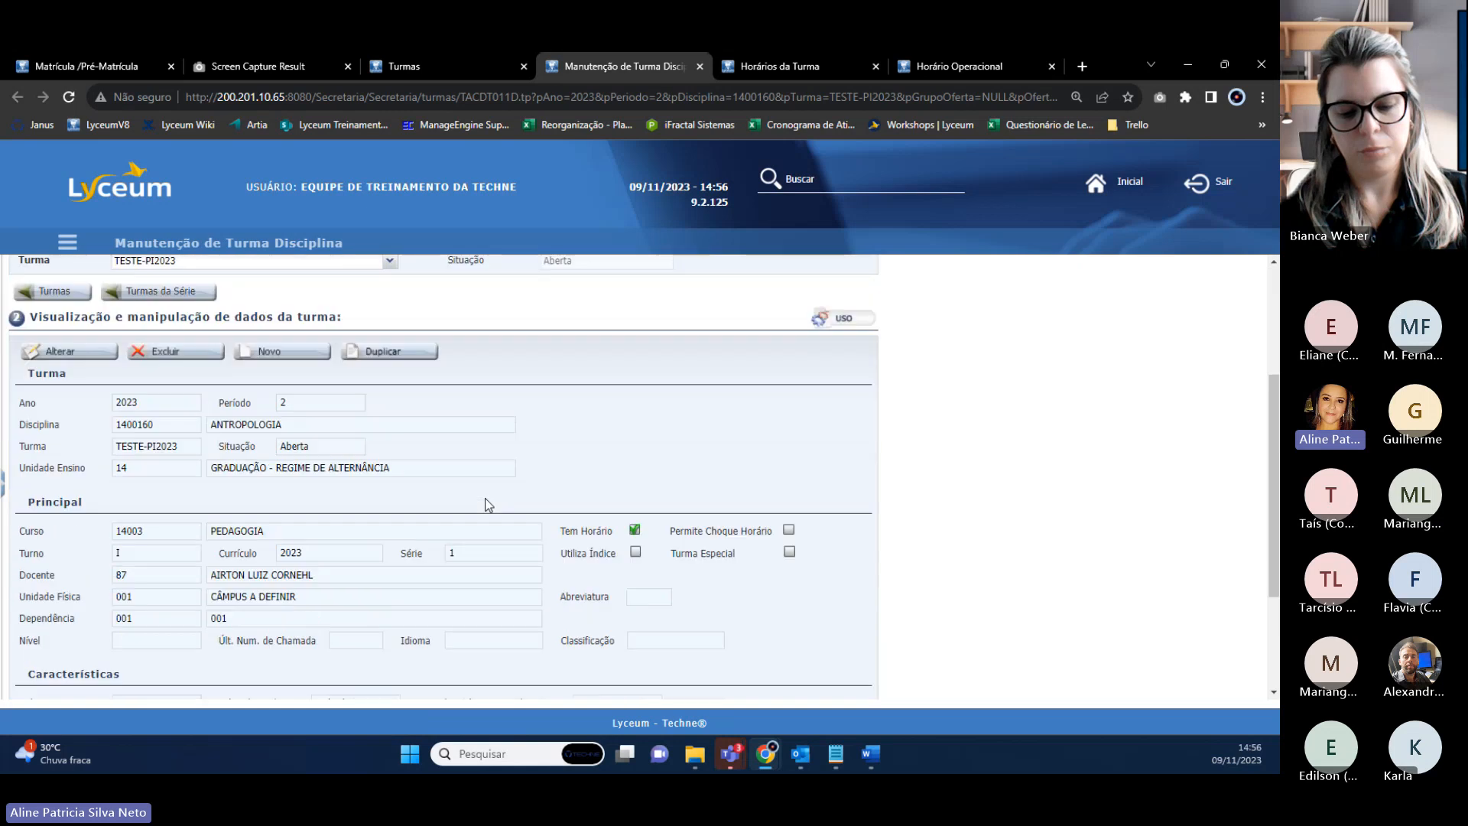
click(69, 356)
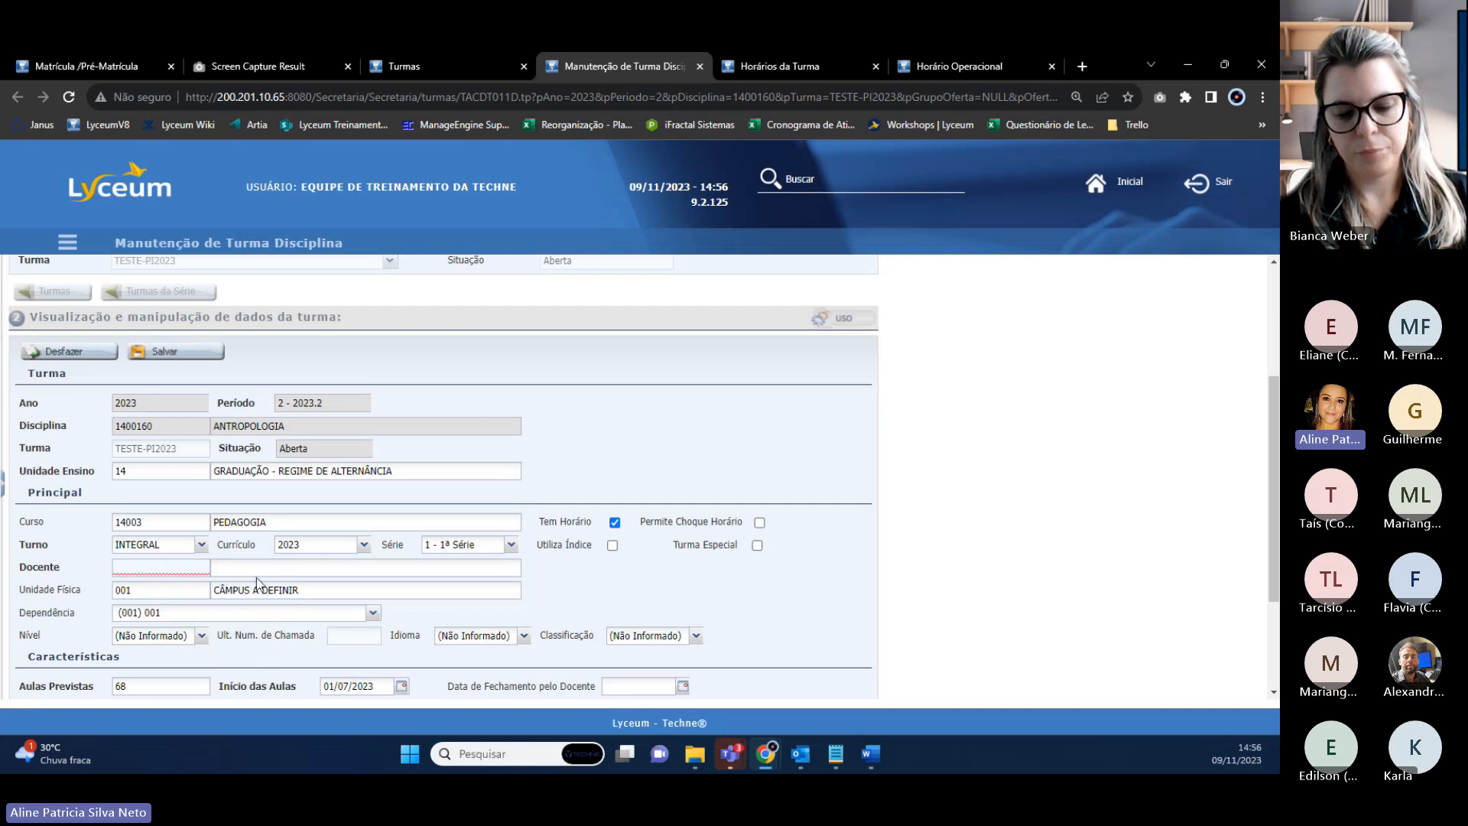
scroll(258, 582, down, 2)
click(238, 404)
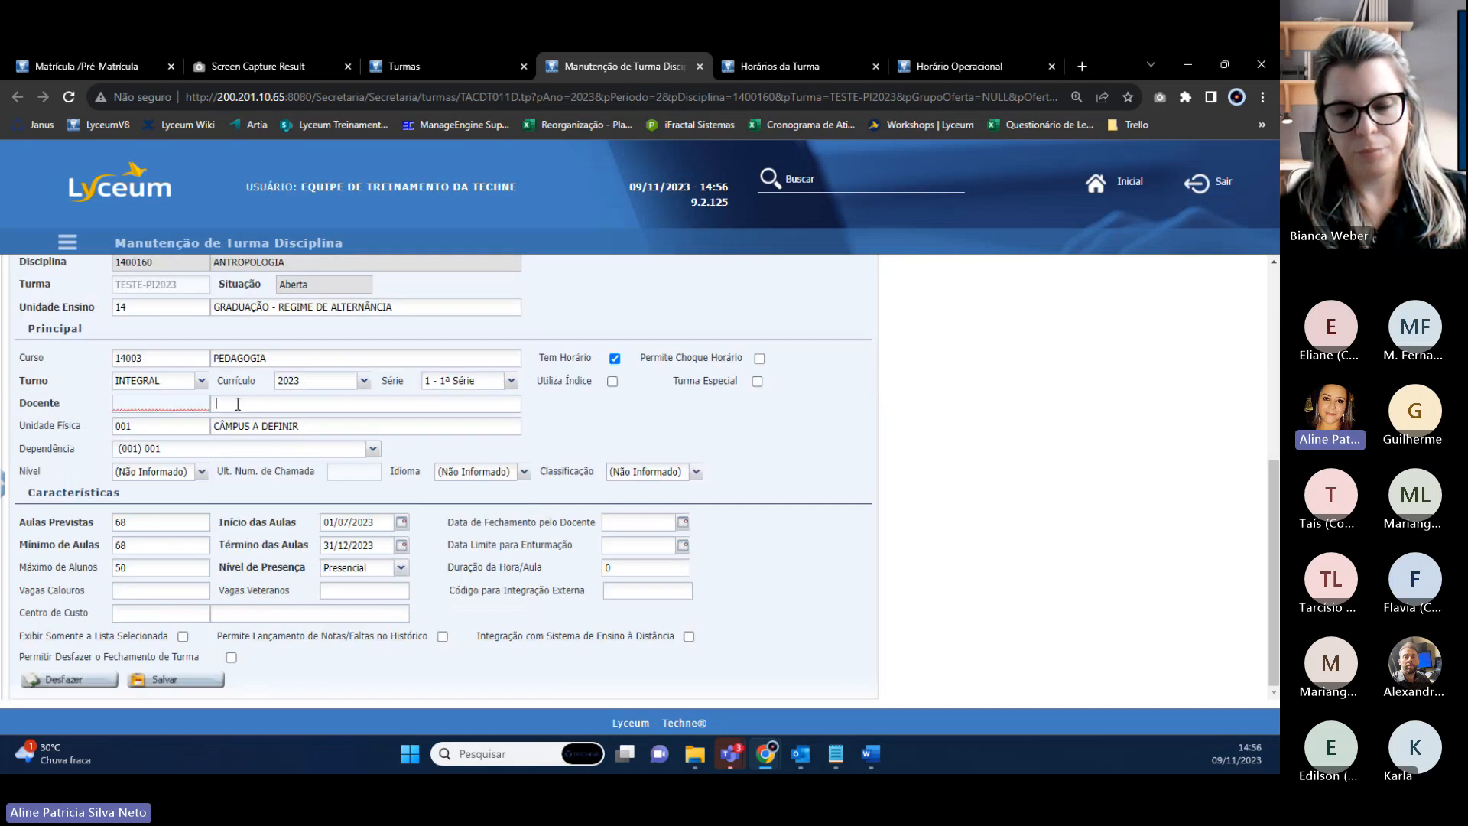
double_click(238, 404)
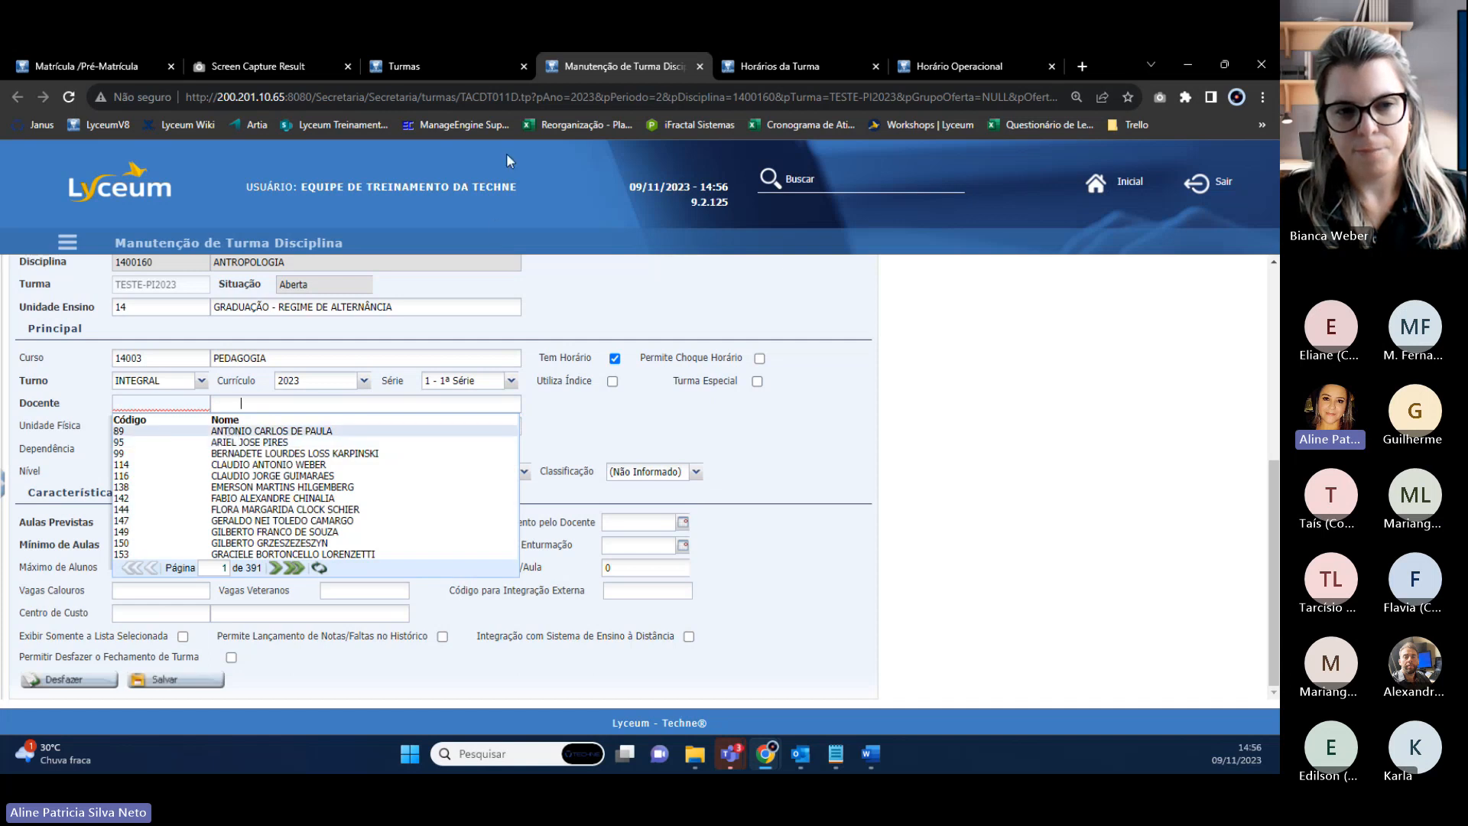
Check the class schedule page and select teacher code 88.
click(419, 66)
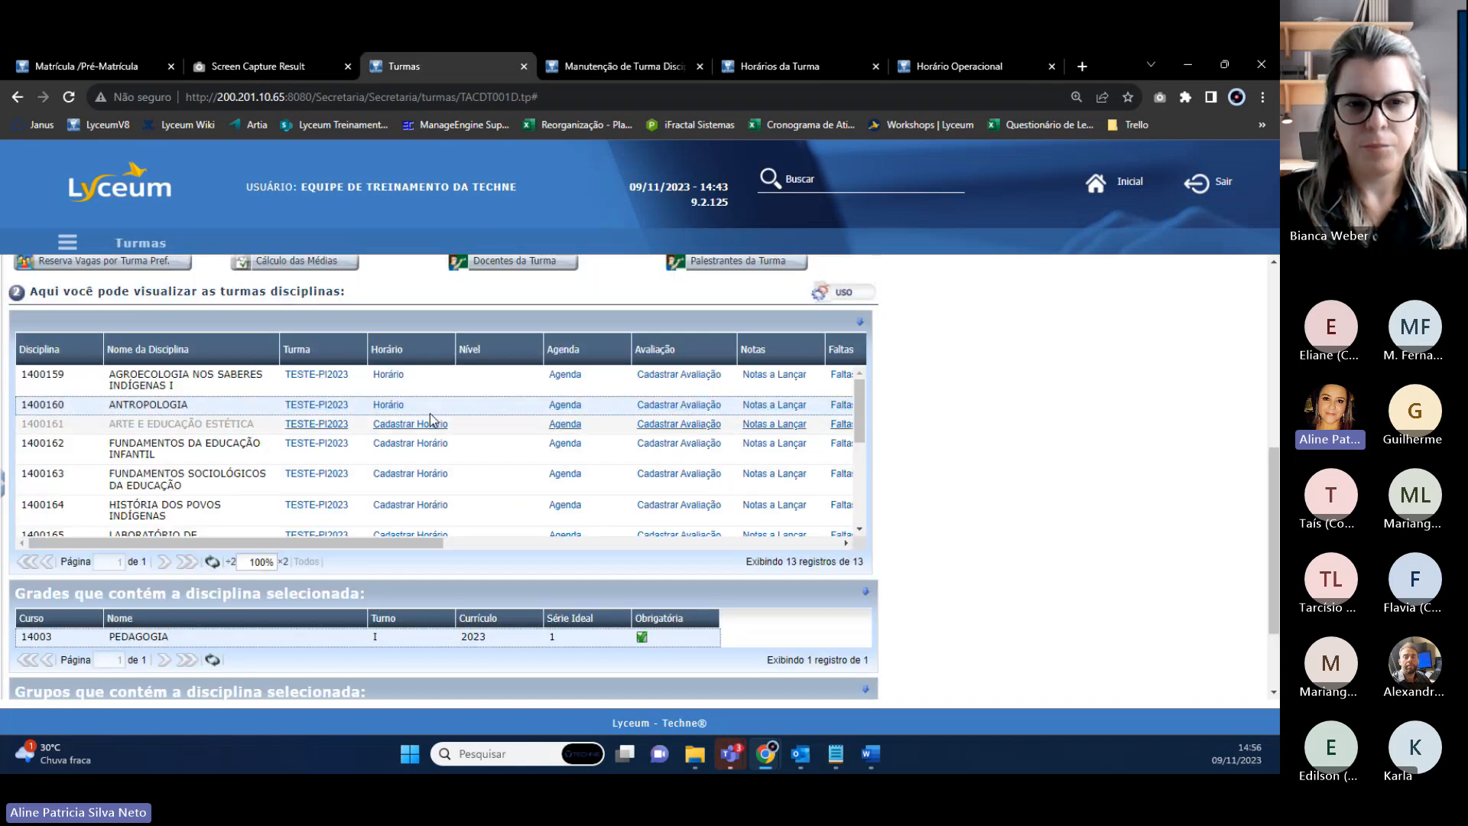
click(804, 73)
scroll(229, 558, down, 3)
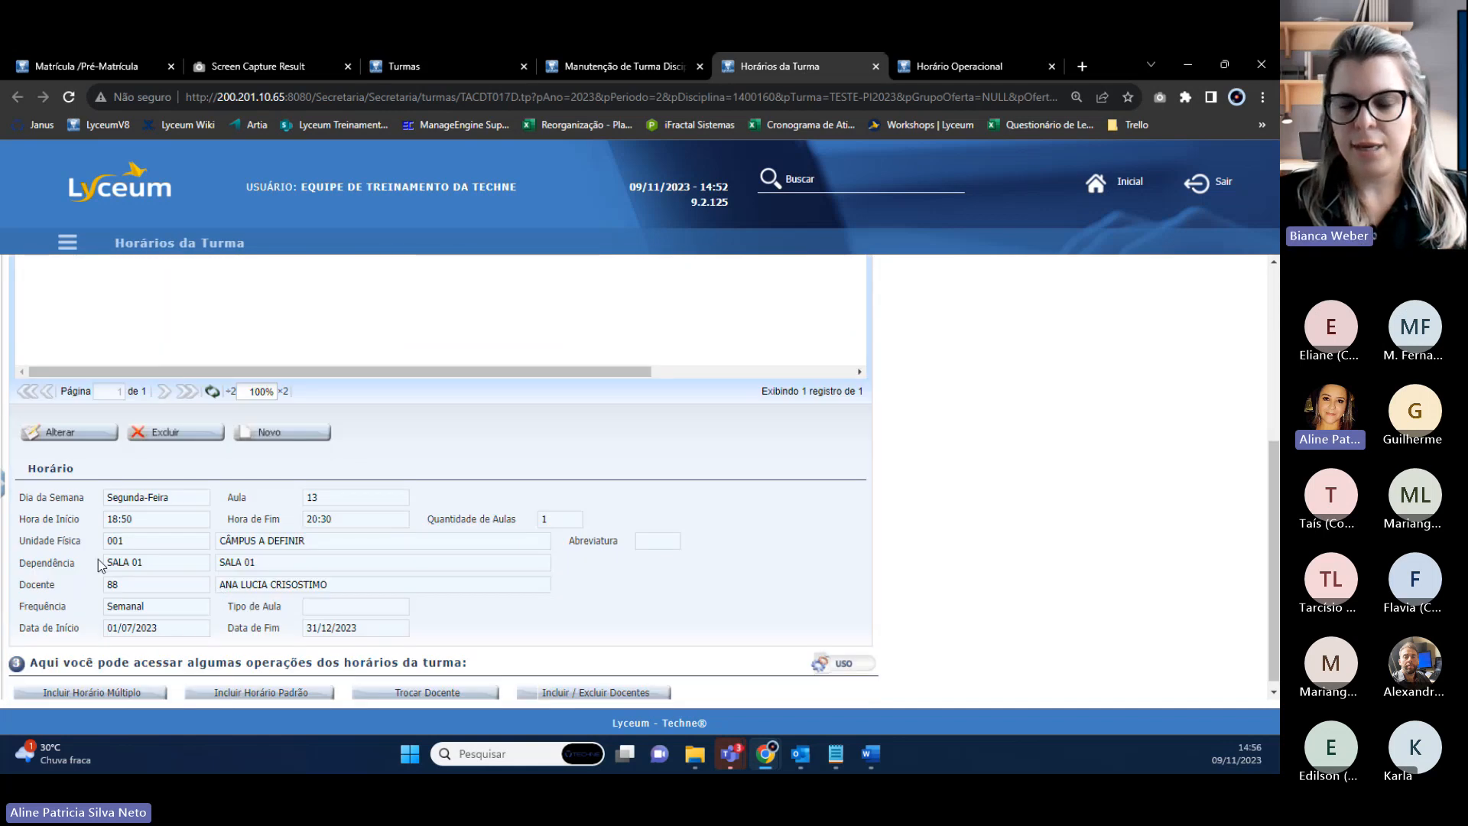
double_click(113, 586)
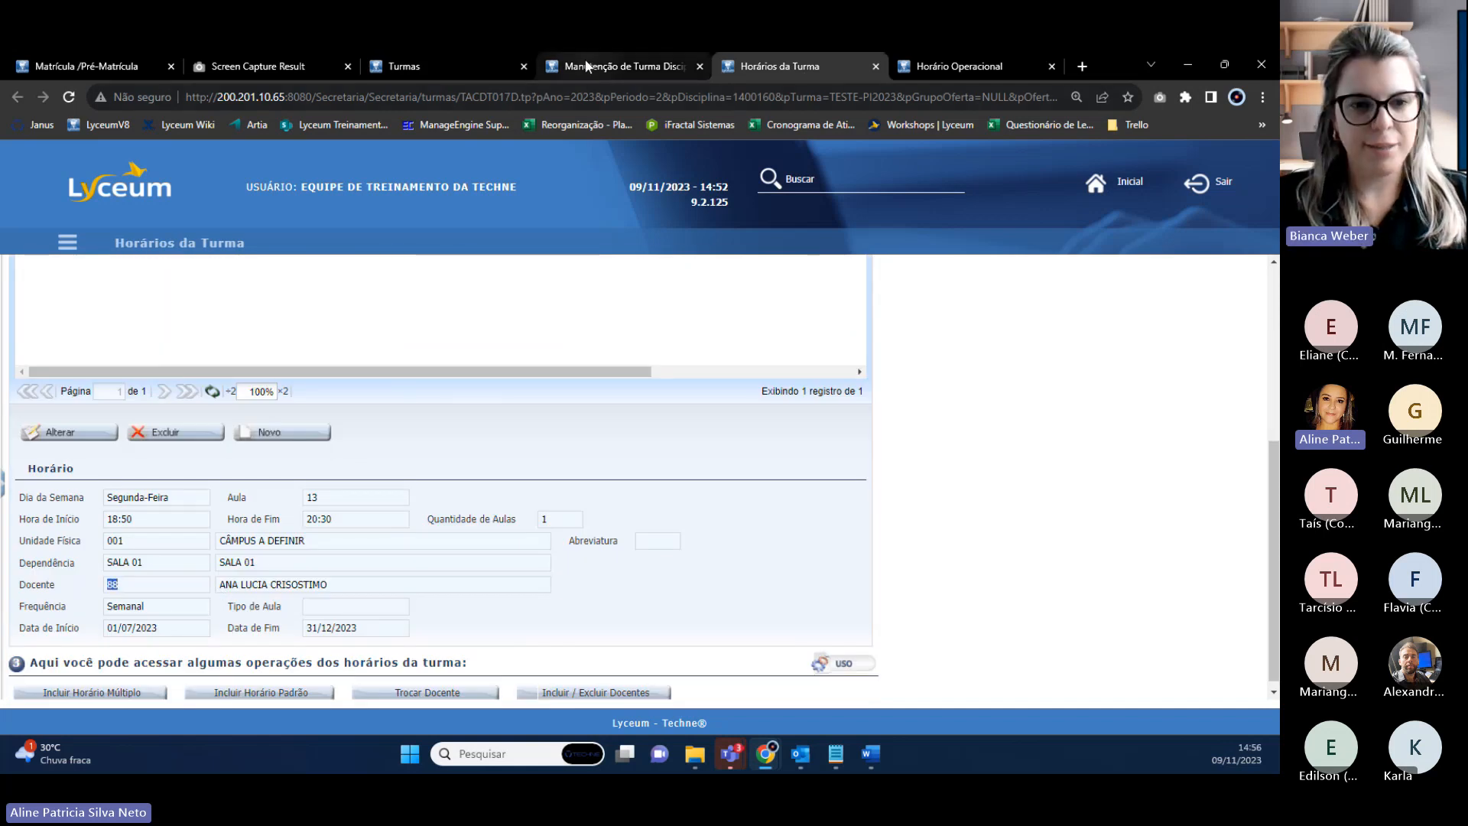
click(658, 66)
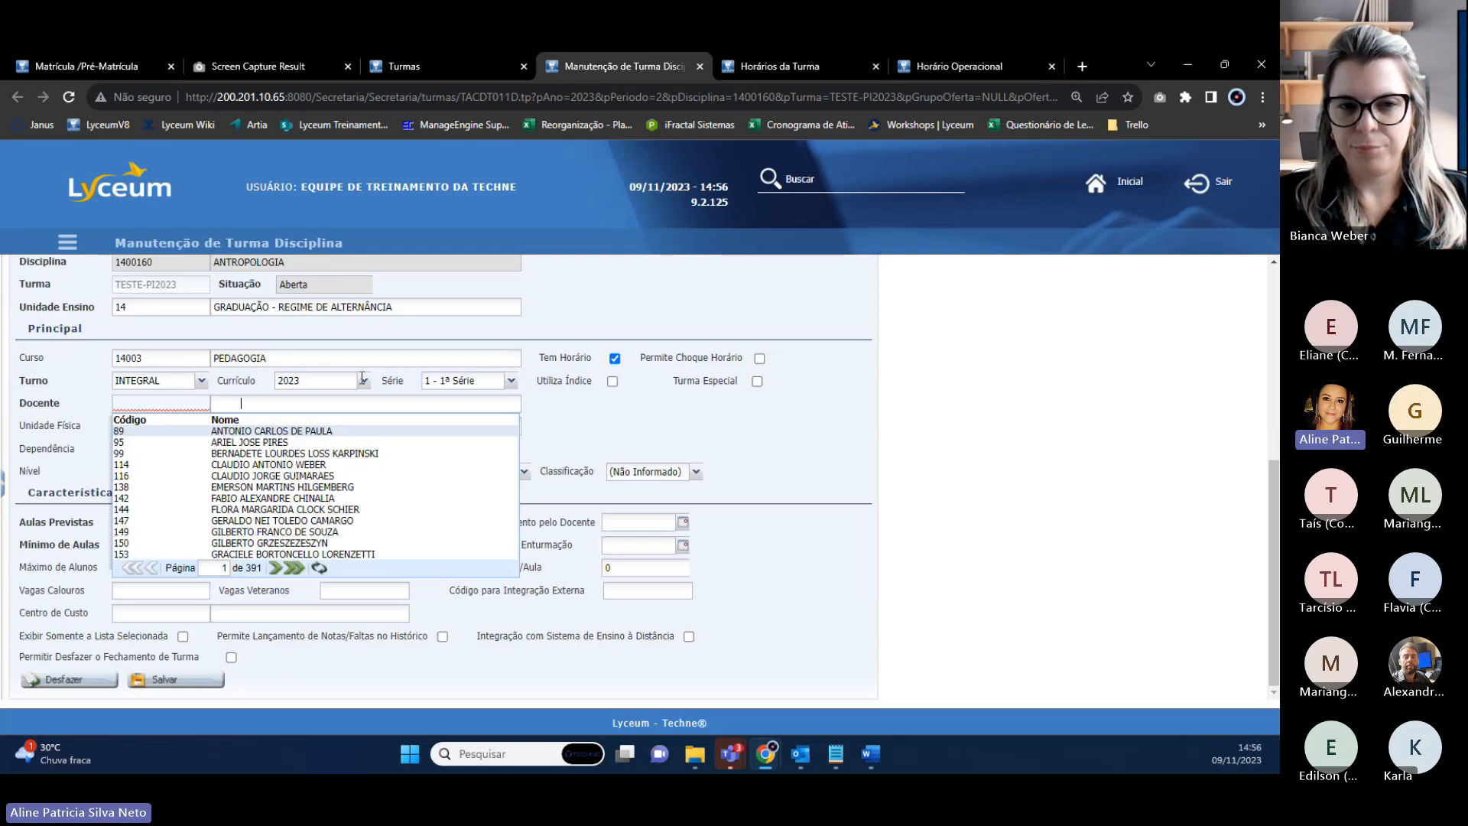
click(141, 401)
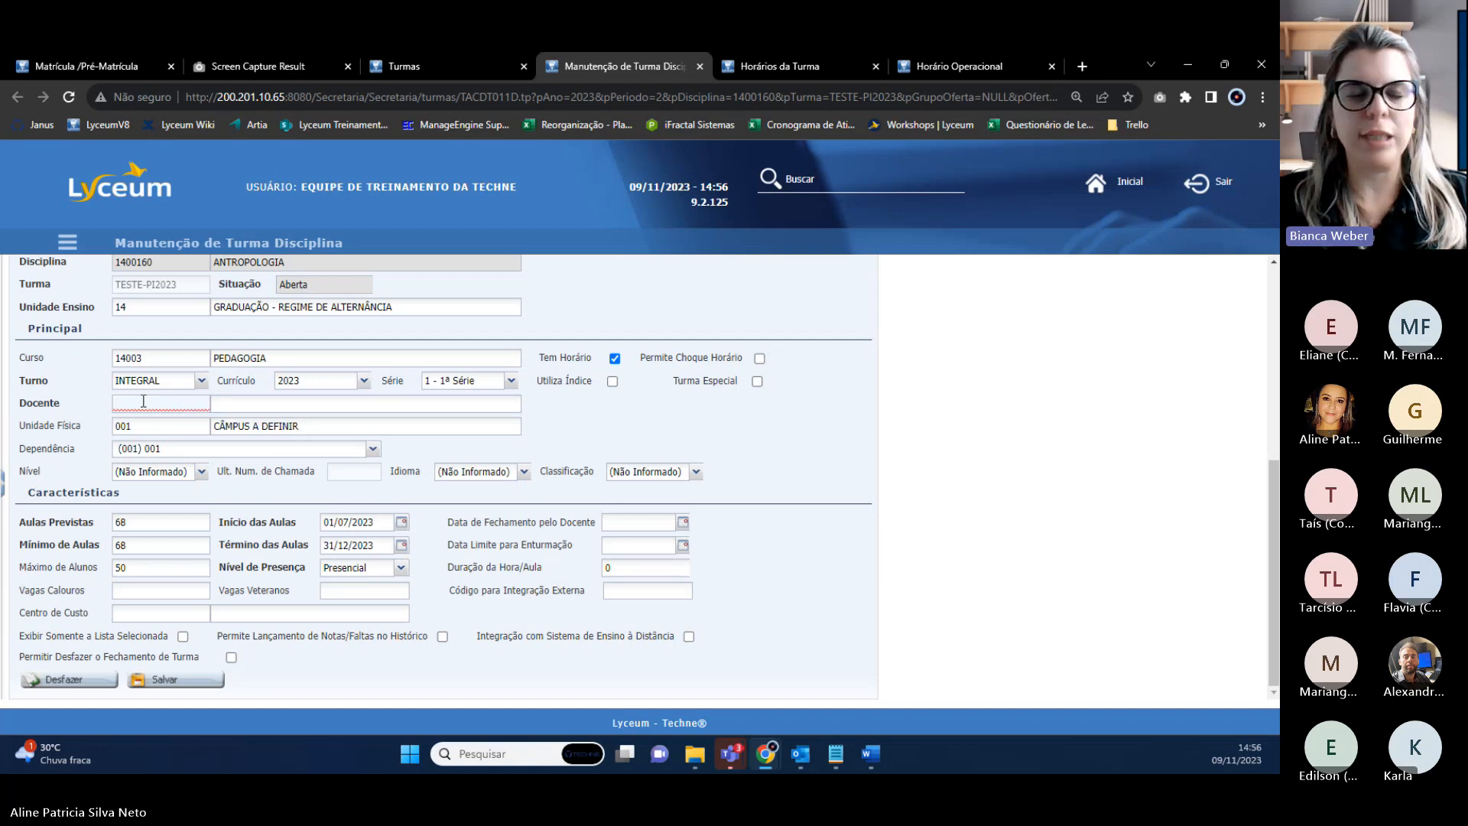
text(5135)
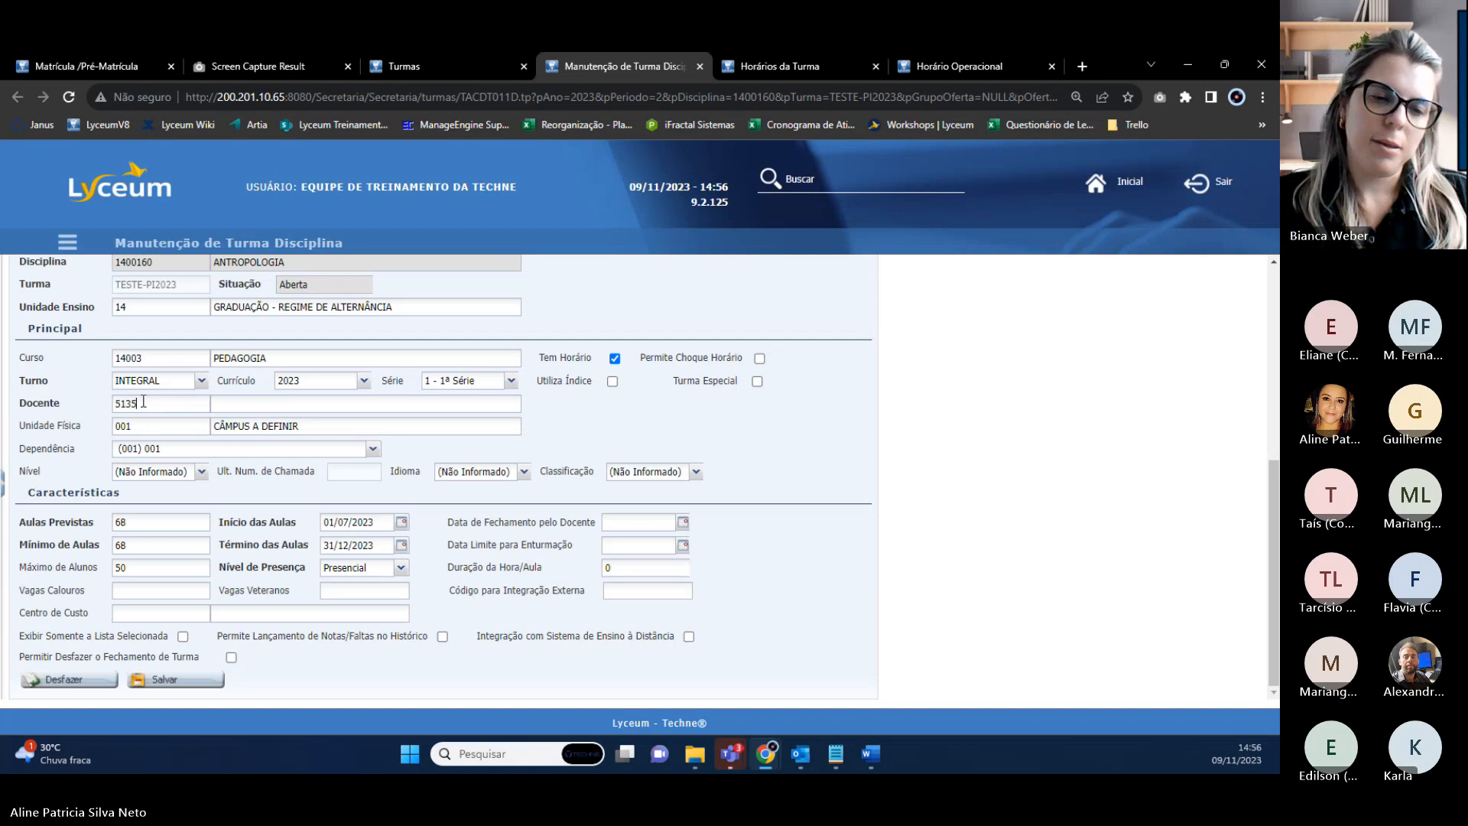
text(5)
key(Tab)
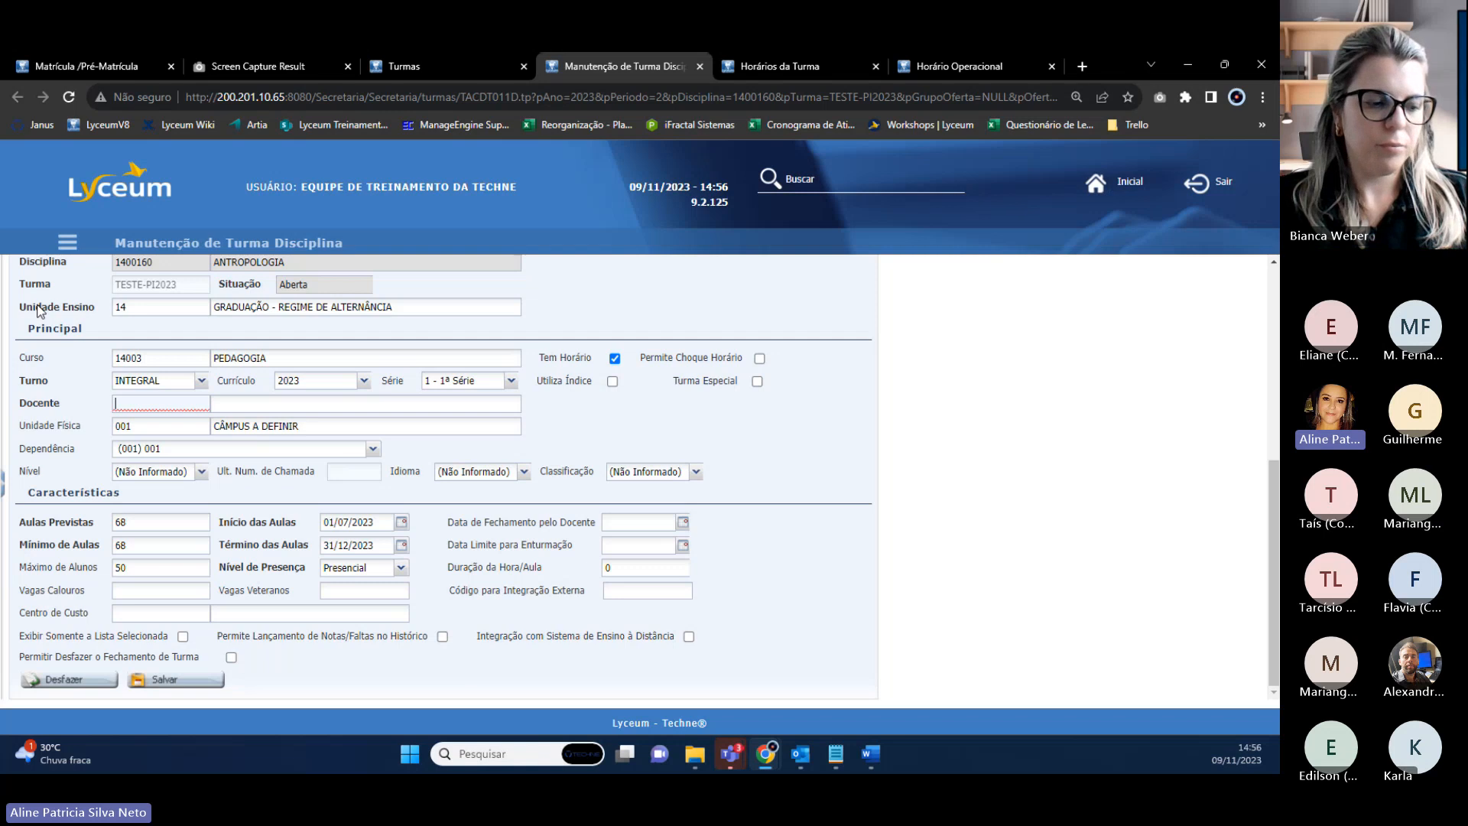
click(944, 72)
Open the Lotação screen and look up the teacher's existing allocations.
scroll(640, 279, up, 3)
click(855, 183)
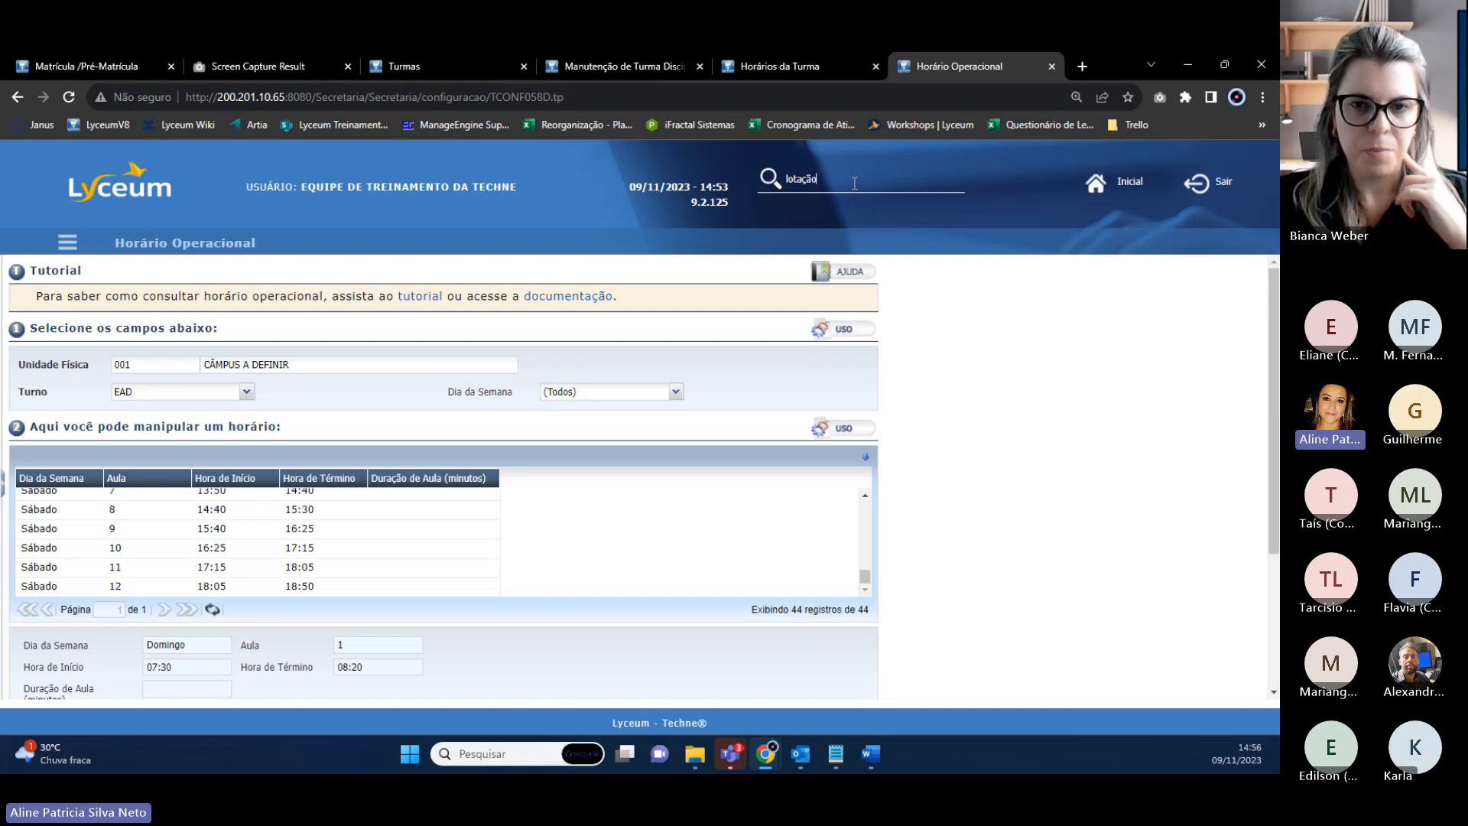
click(799, 211)
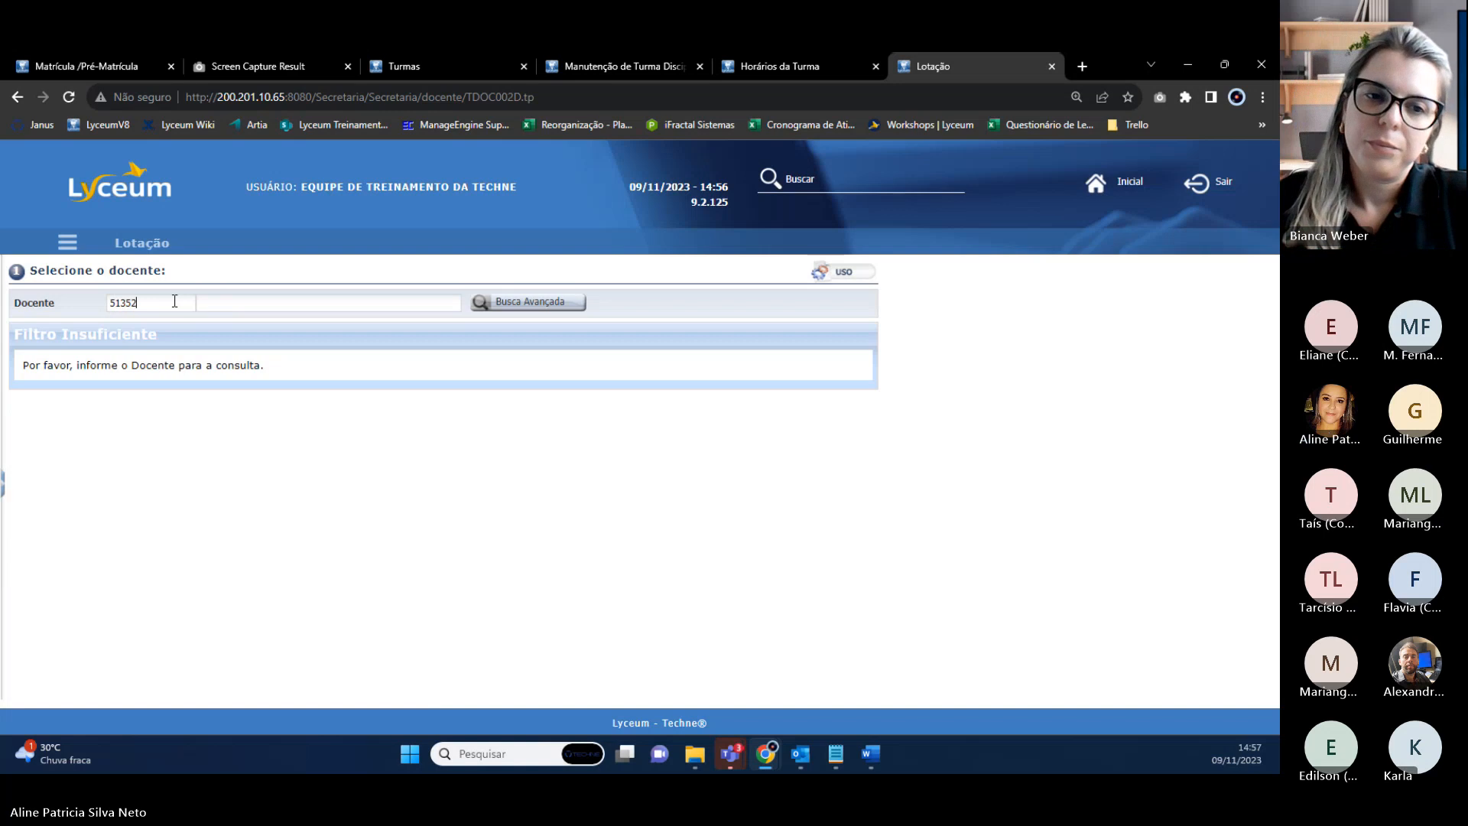
key(Tab)
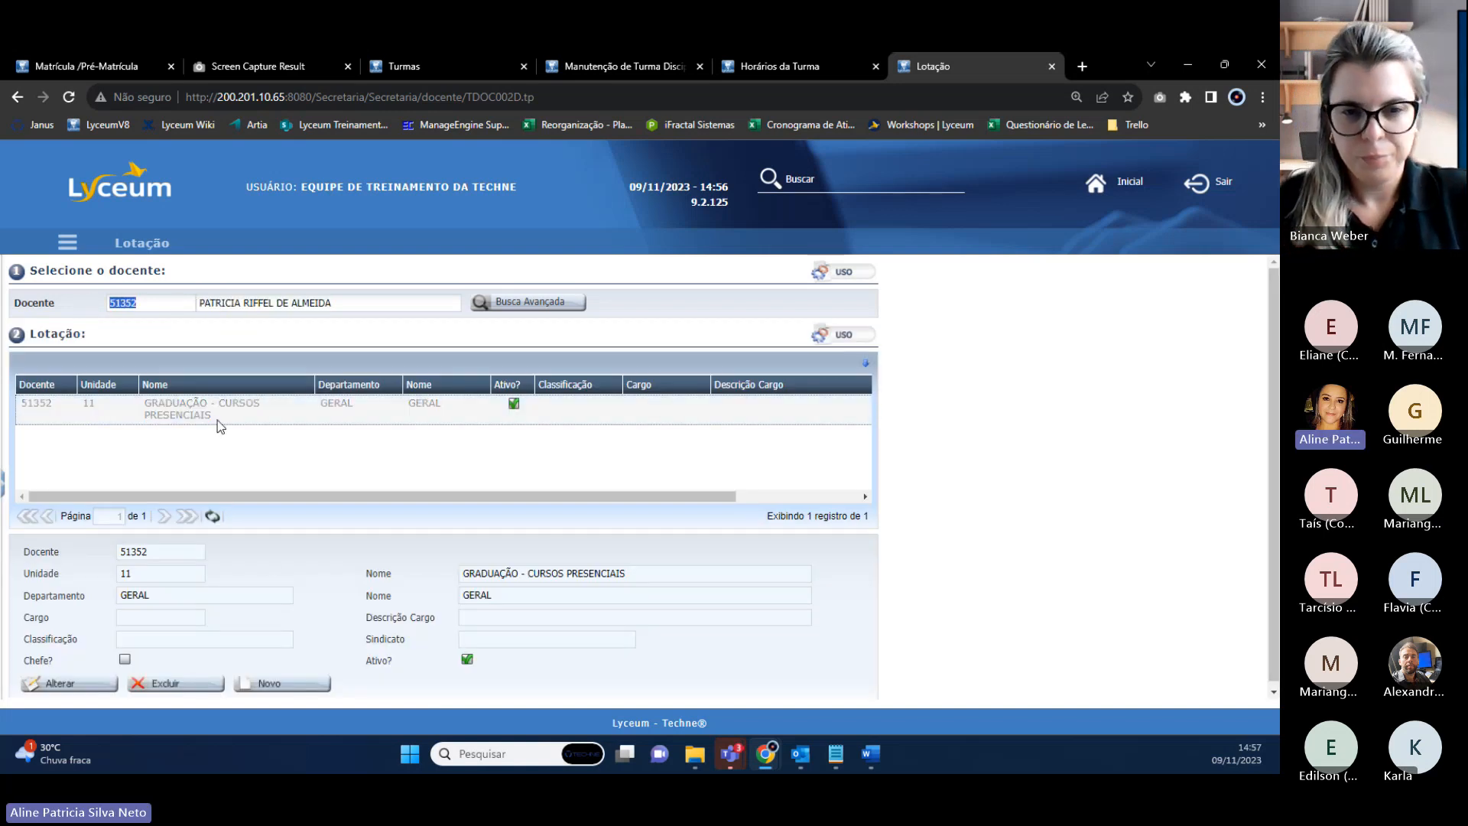
Create a new allocation with unit 14 GRADUAÇÃO - REGIME DE ALTERNÂNCIA and department GERAL.
click(281, 684)
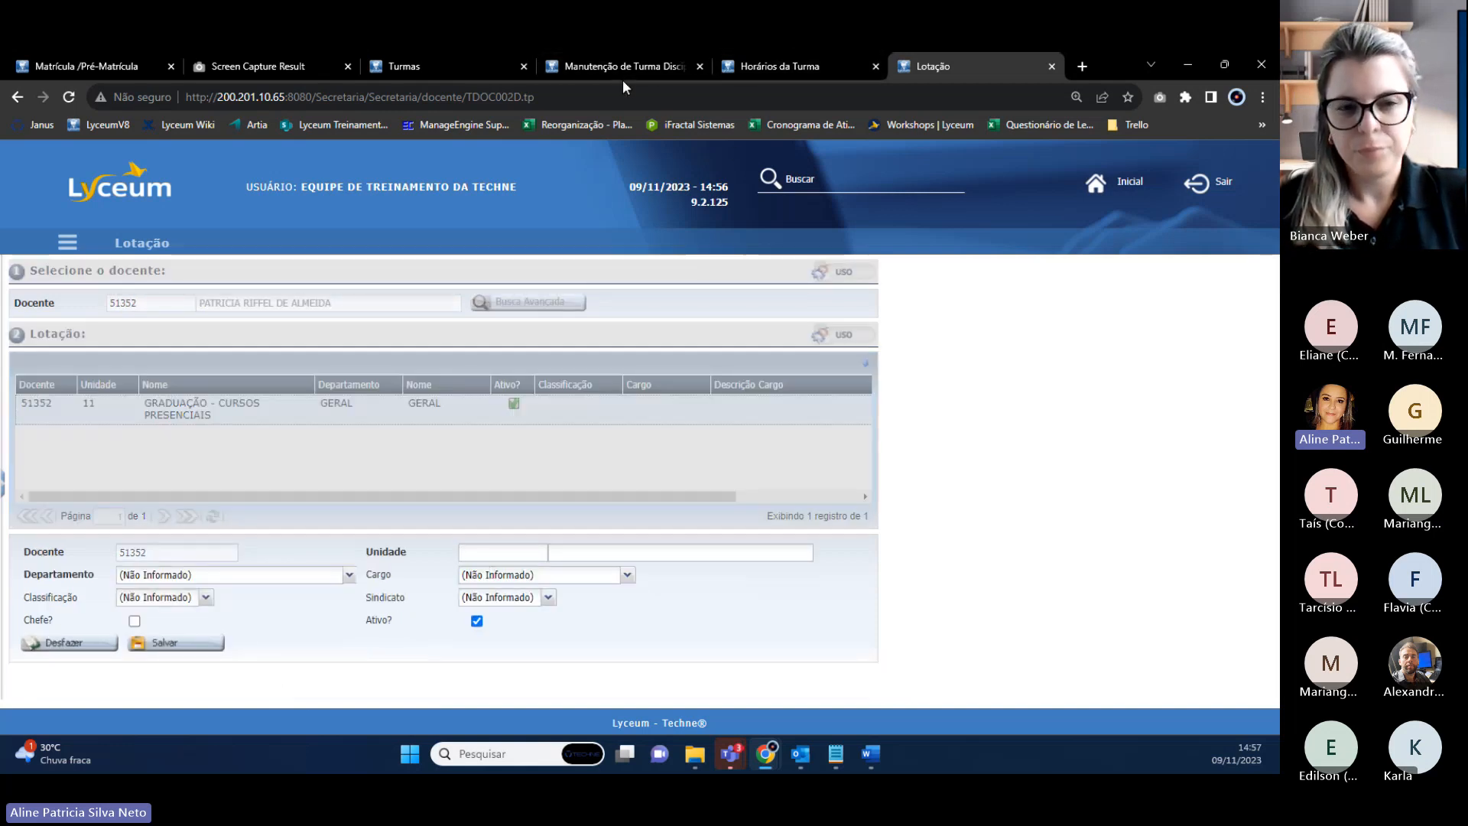
click(621, 556)
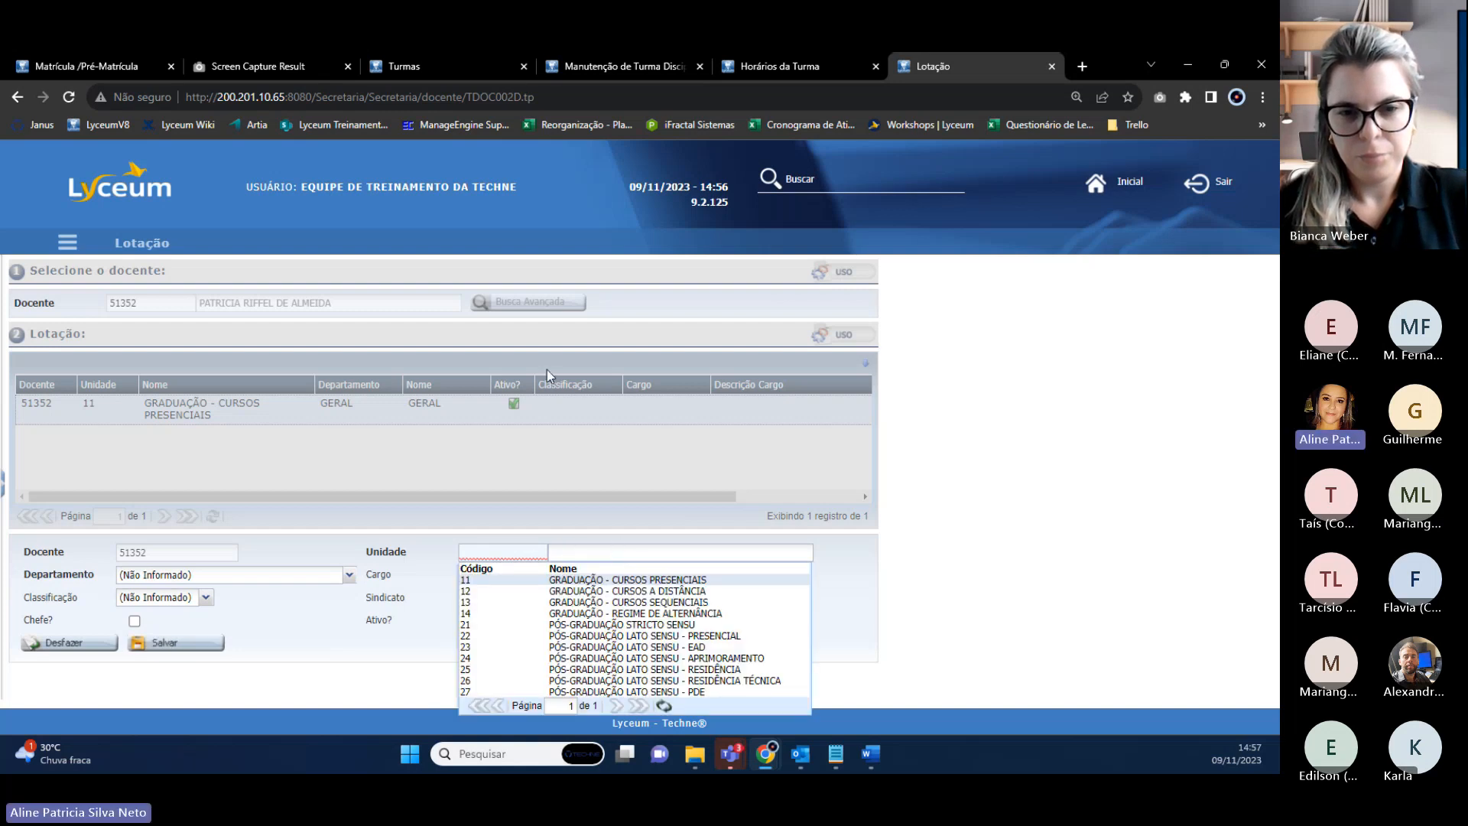
click(566, 66)
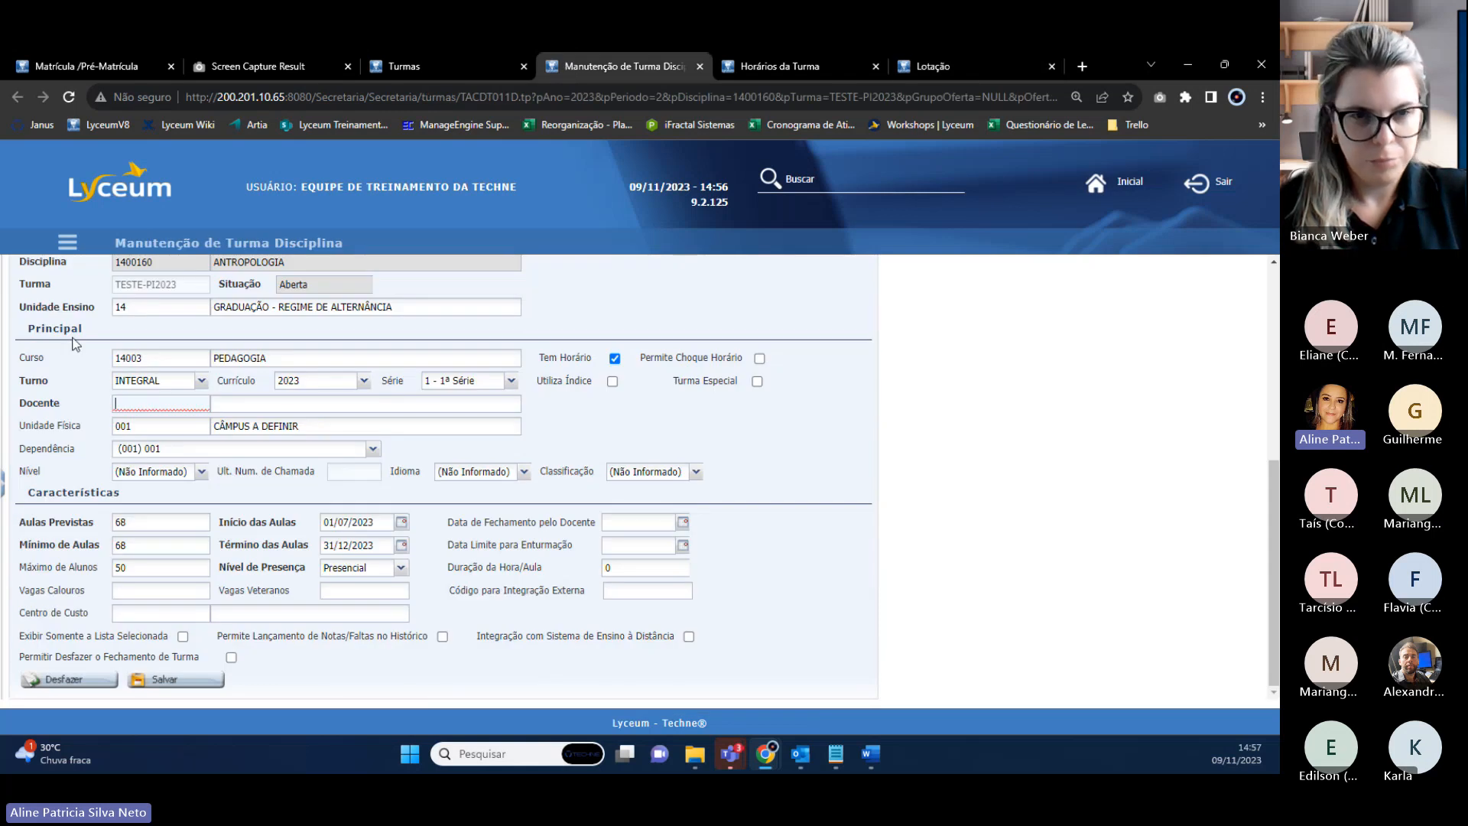
drag(134, 306, 112, 313)
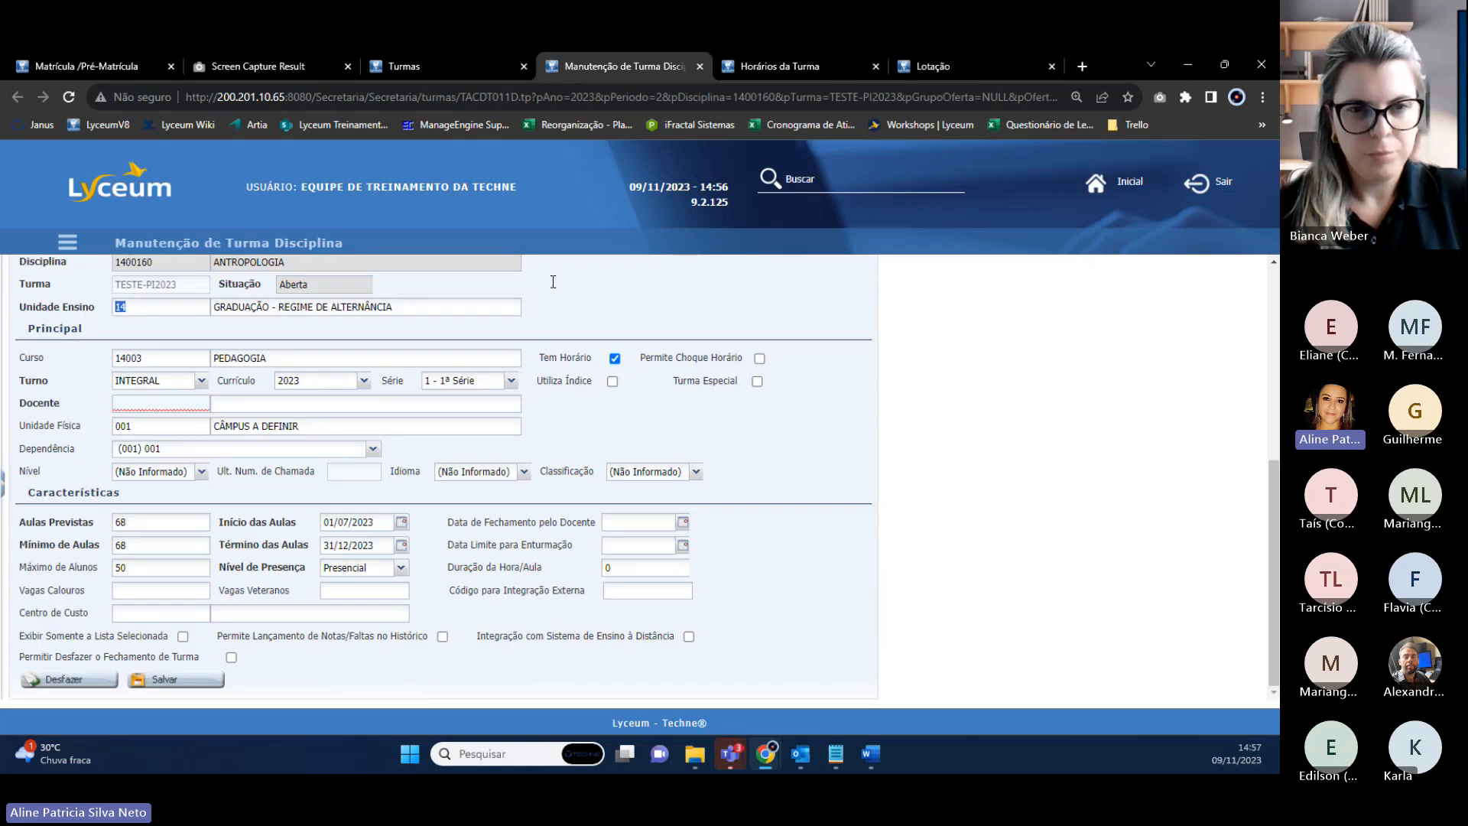
click(1017, 66)
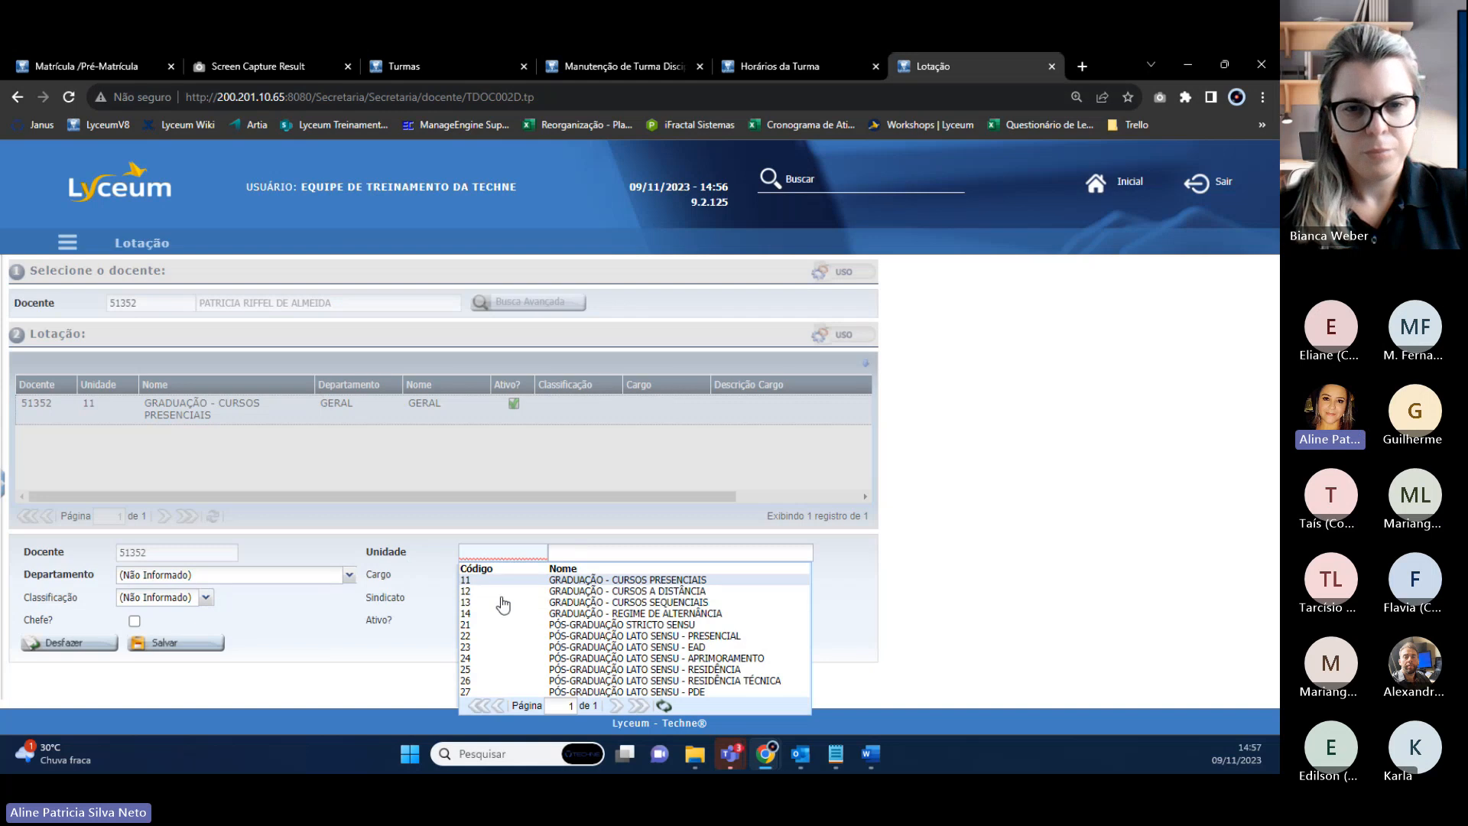
click(474, 613)
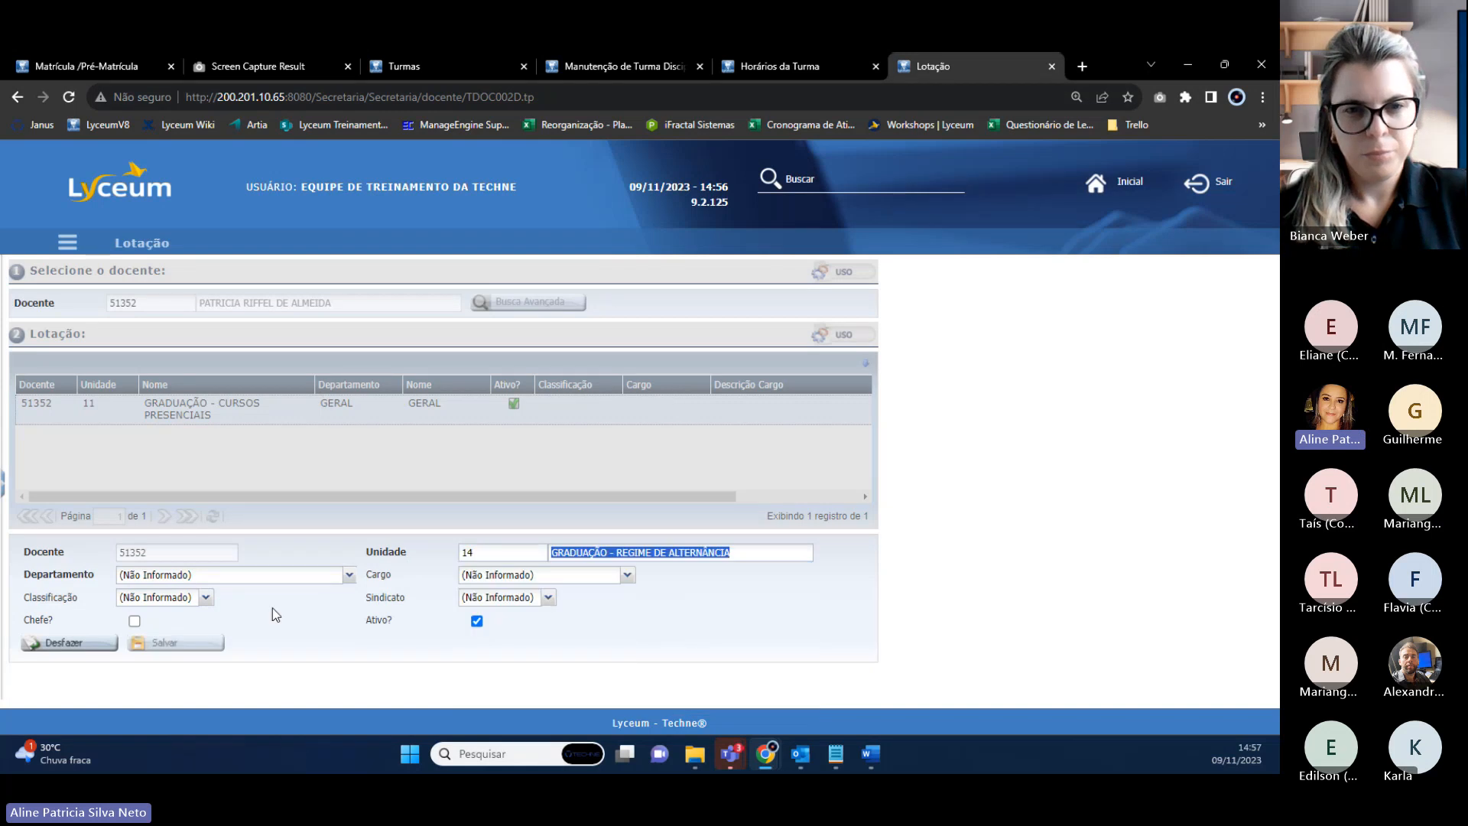
click(350, 575)
scroll(174, 535, down, 2)
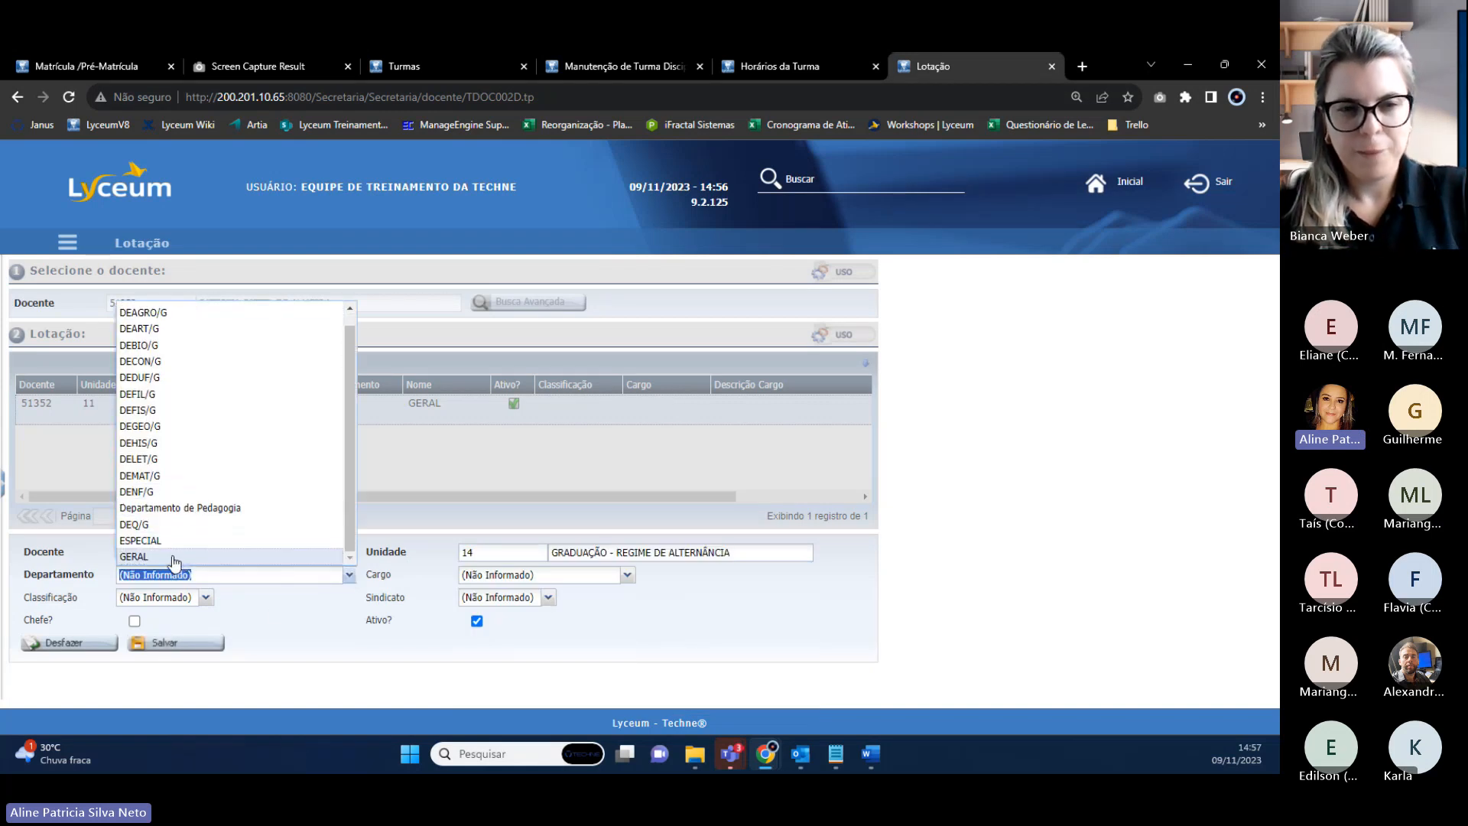
click(174, 558)
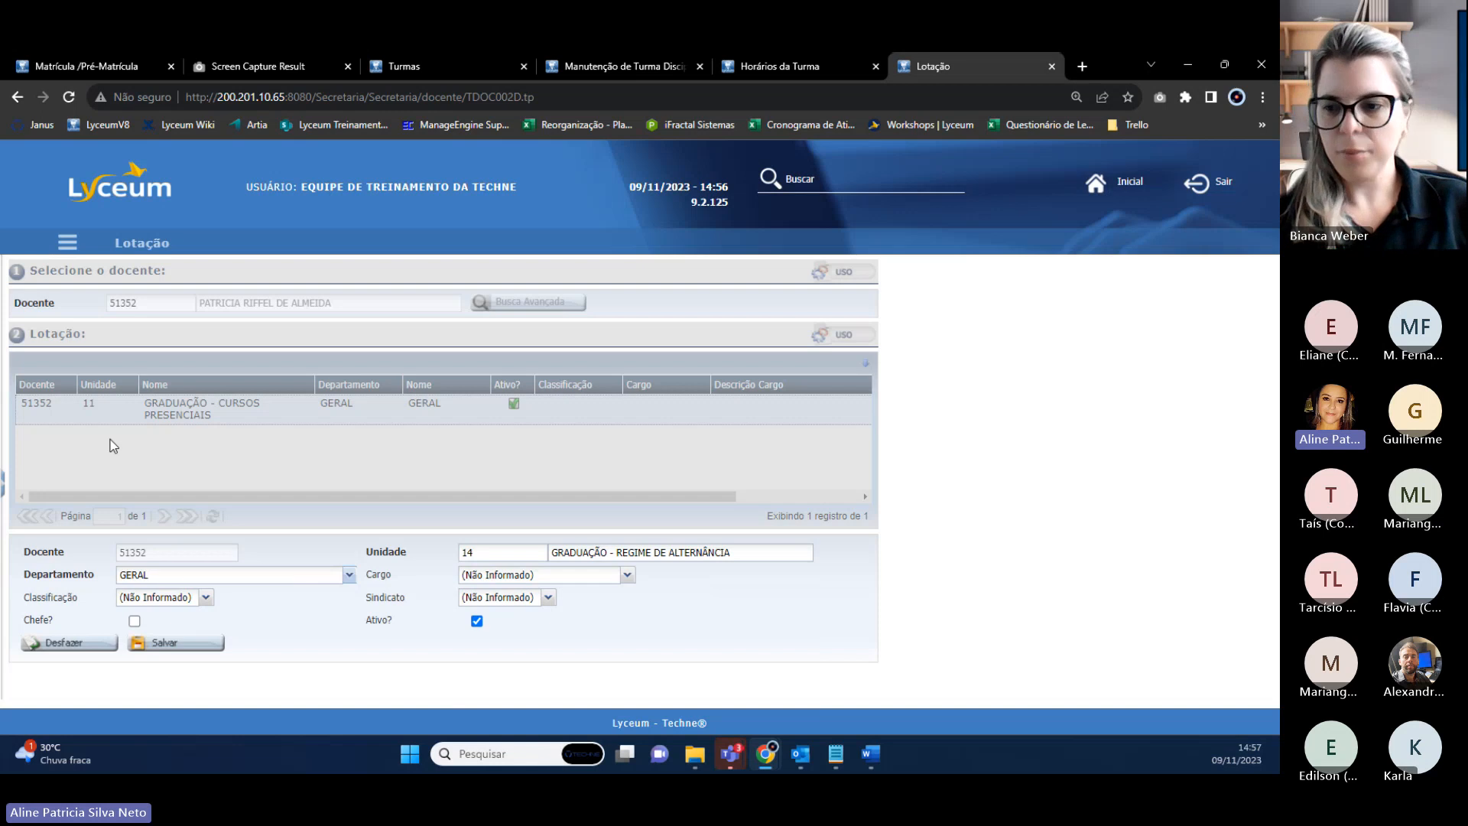
Keep the allocation active, save it, and reload the class-maintenance page.
click(476, 621)
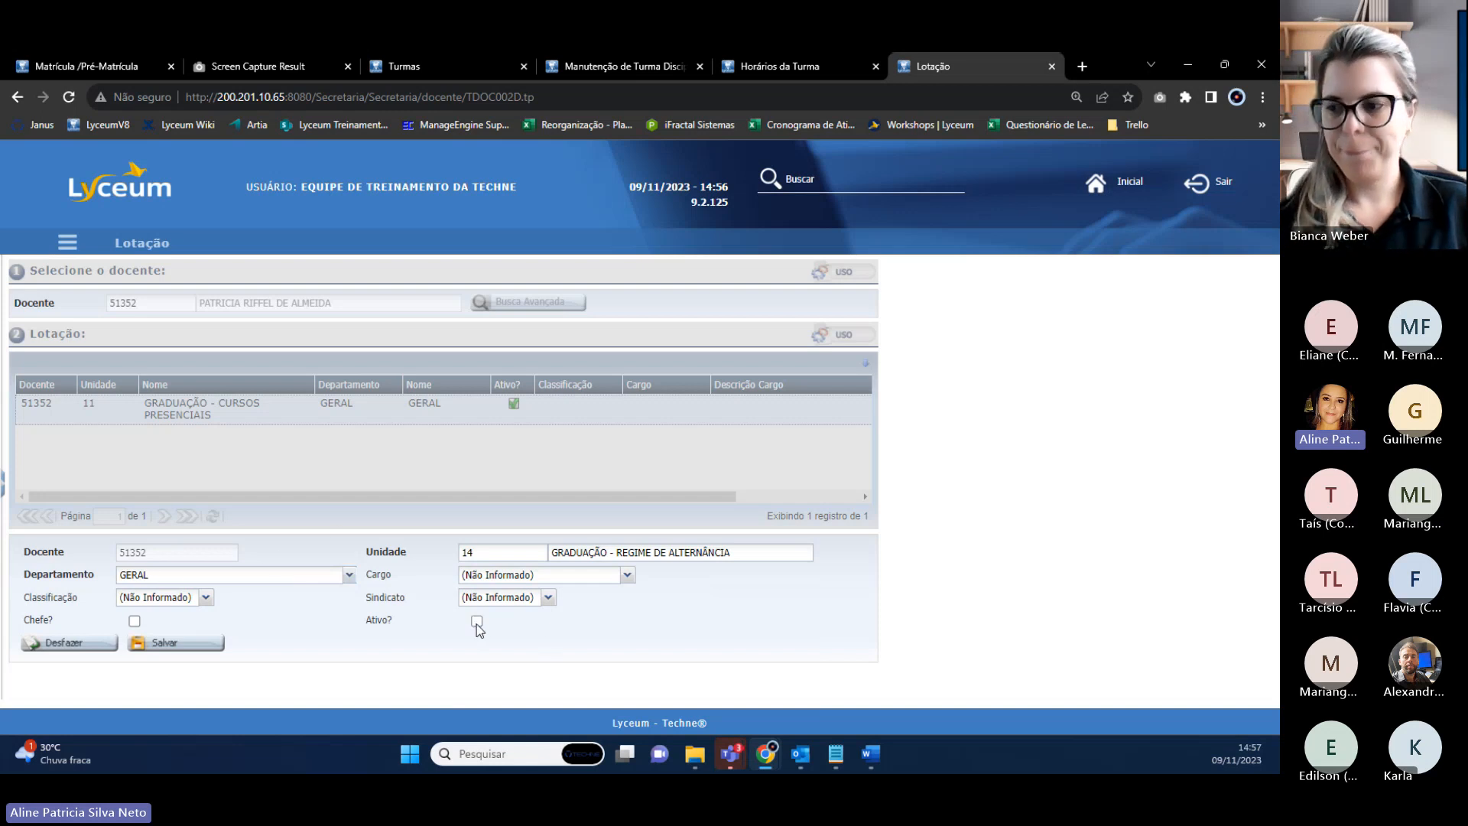
click(477, 621)
click(175, 642)
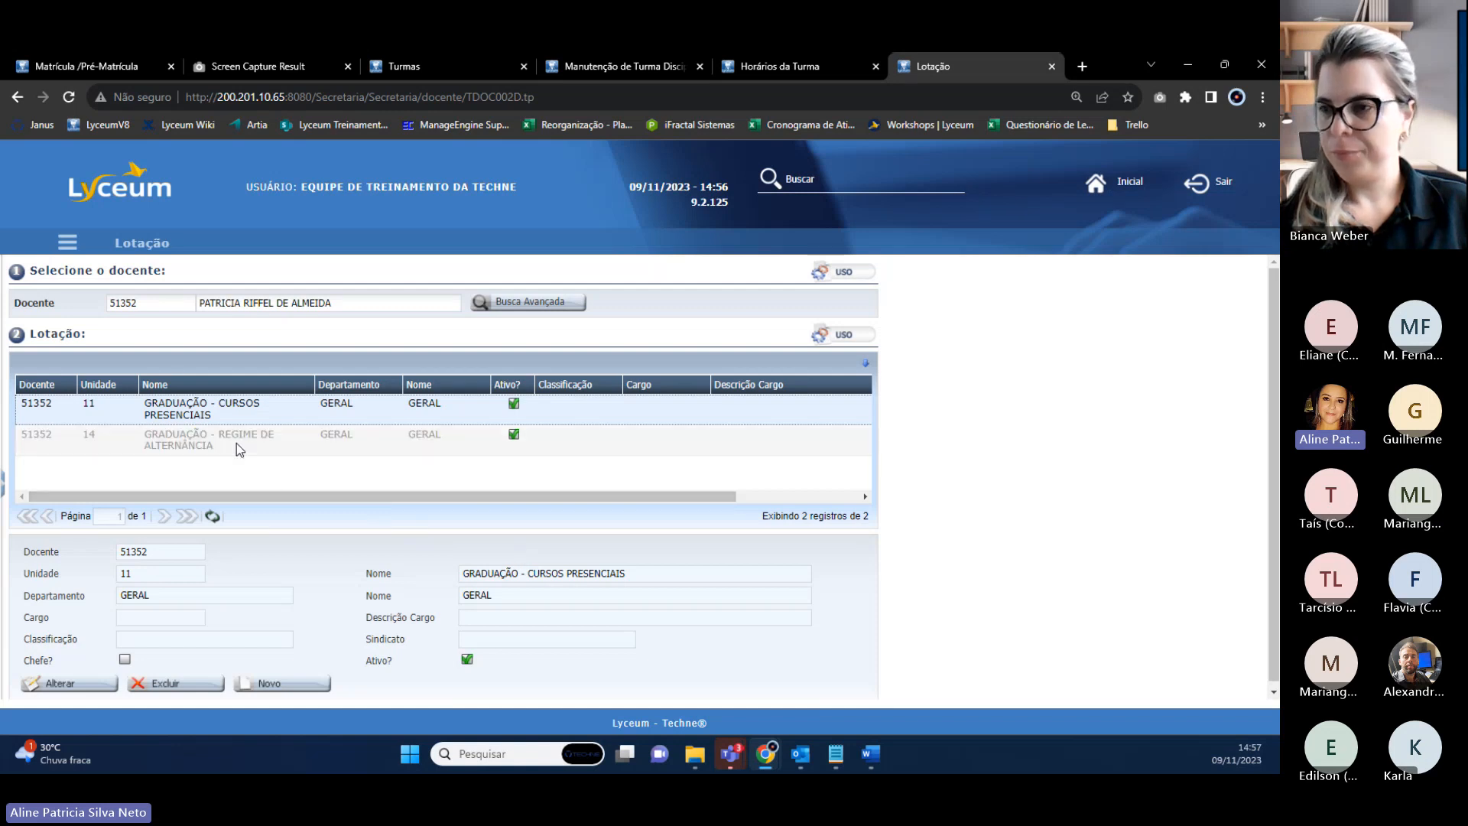
click(600, 79)
click(68, 97)
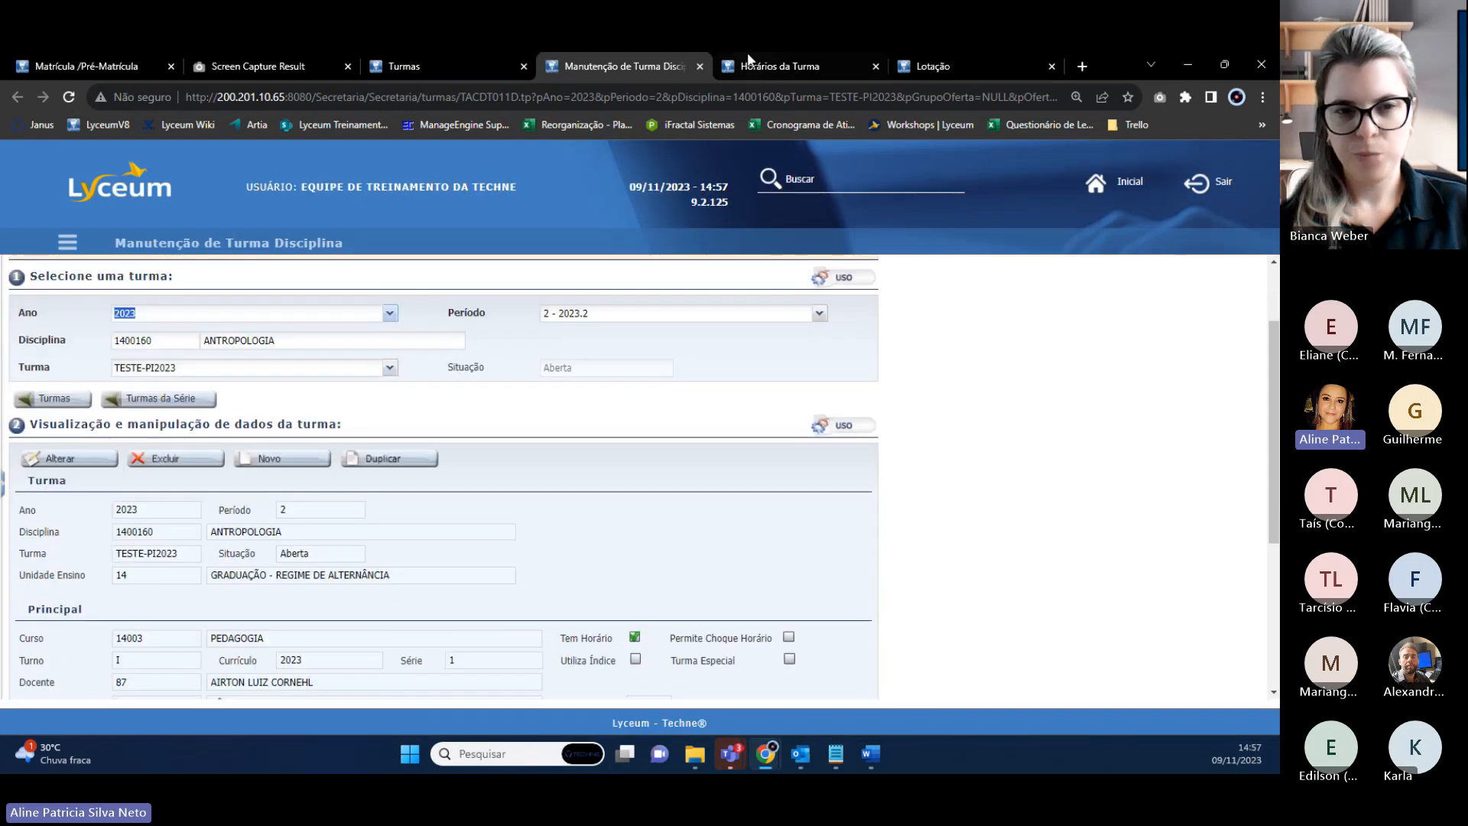
Edit the TESTE-PI2023 class and enter teacher code 51352 in Docente.
click(765, 66)
click(990, 66)
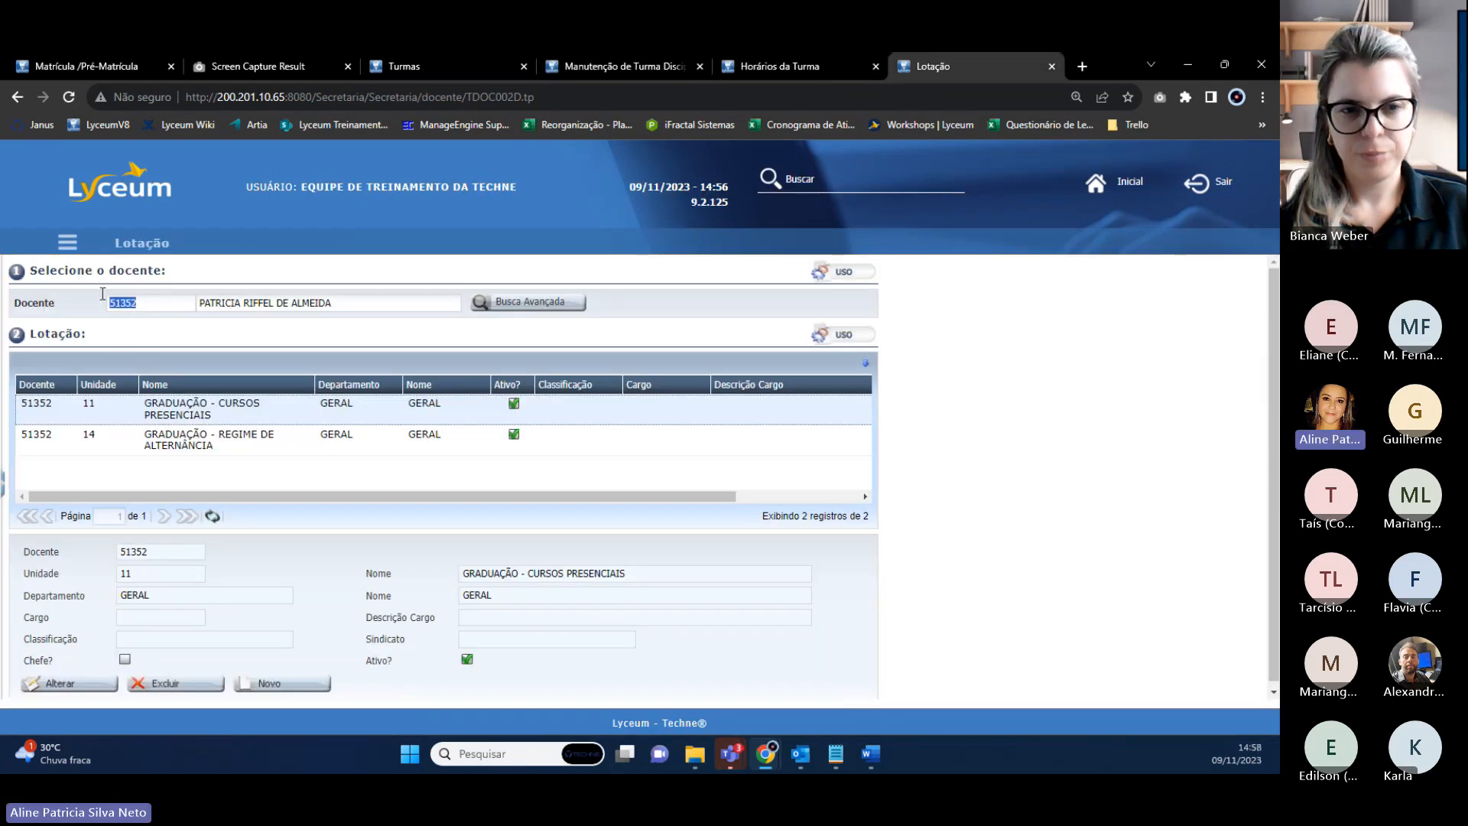
click(600, 68)
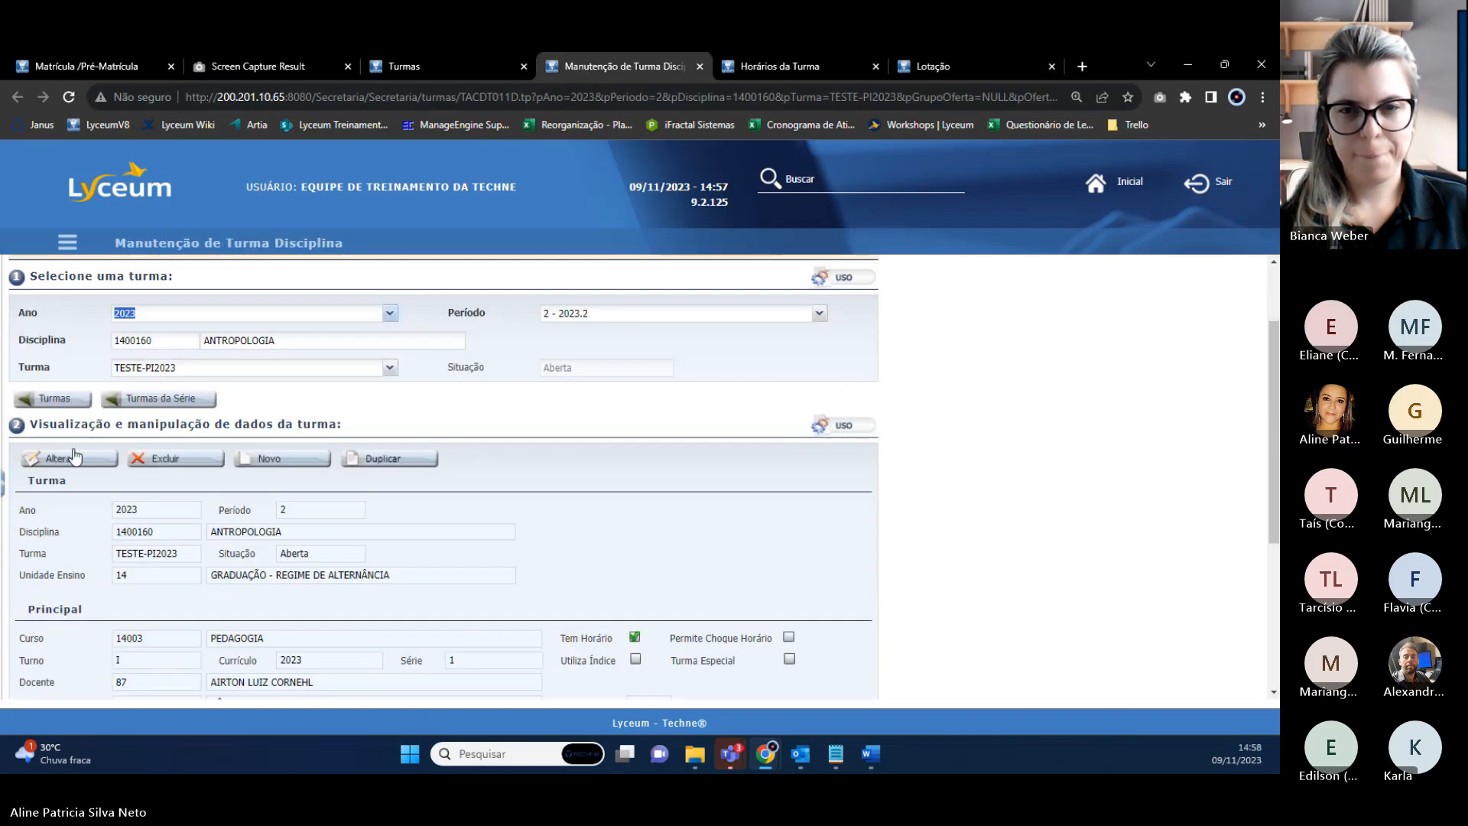
click(74, 456)
click(147, 566)
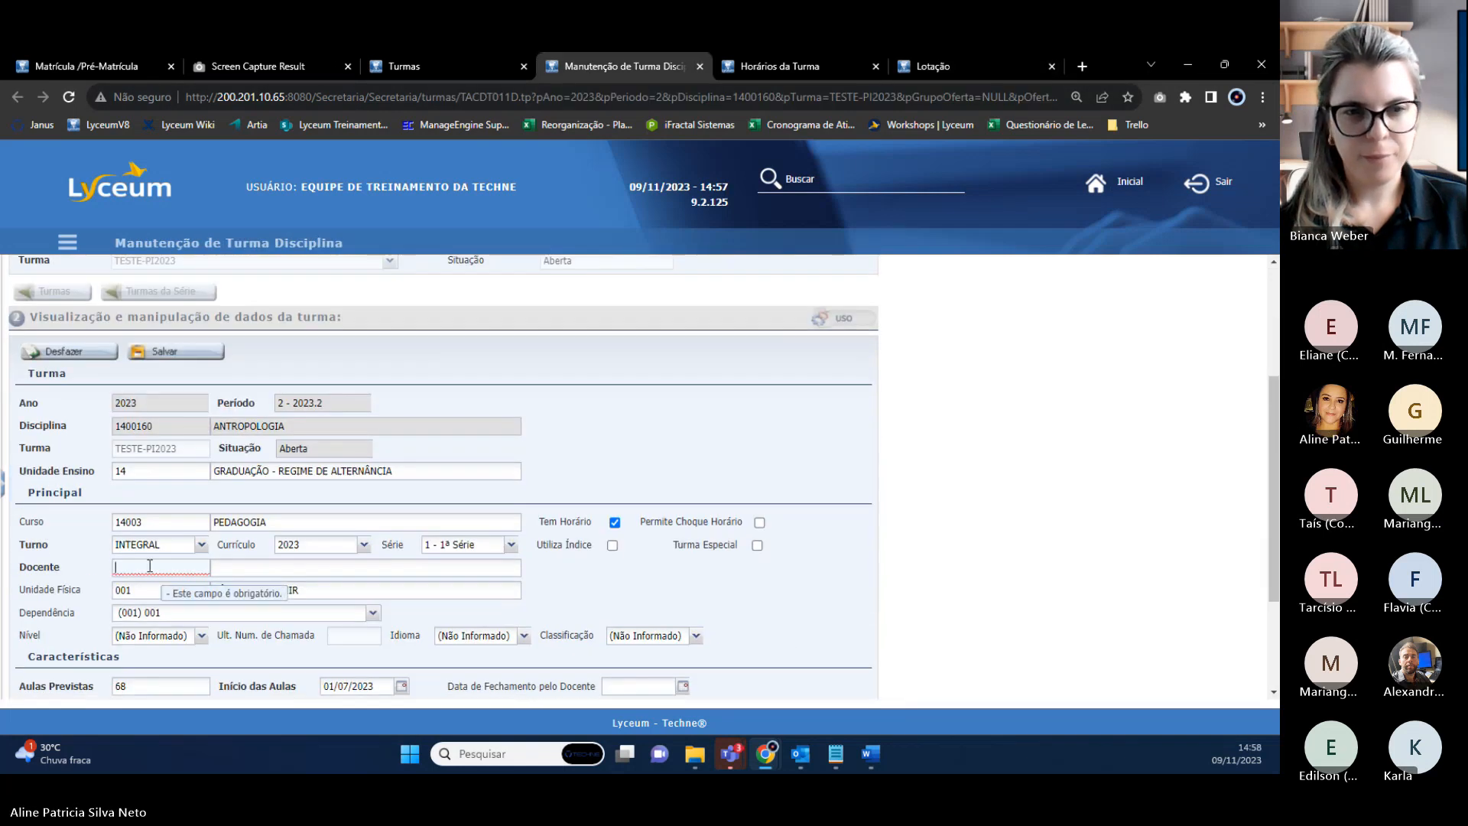
text(51352)
key(Tab)
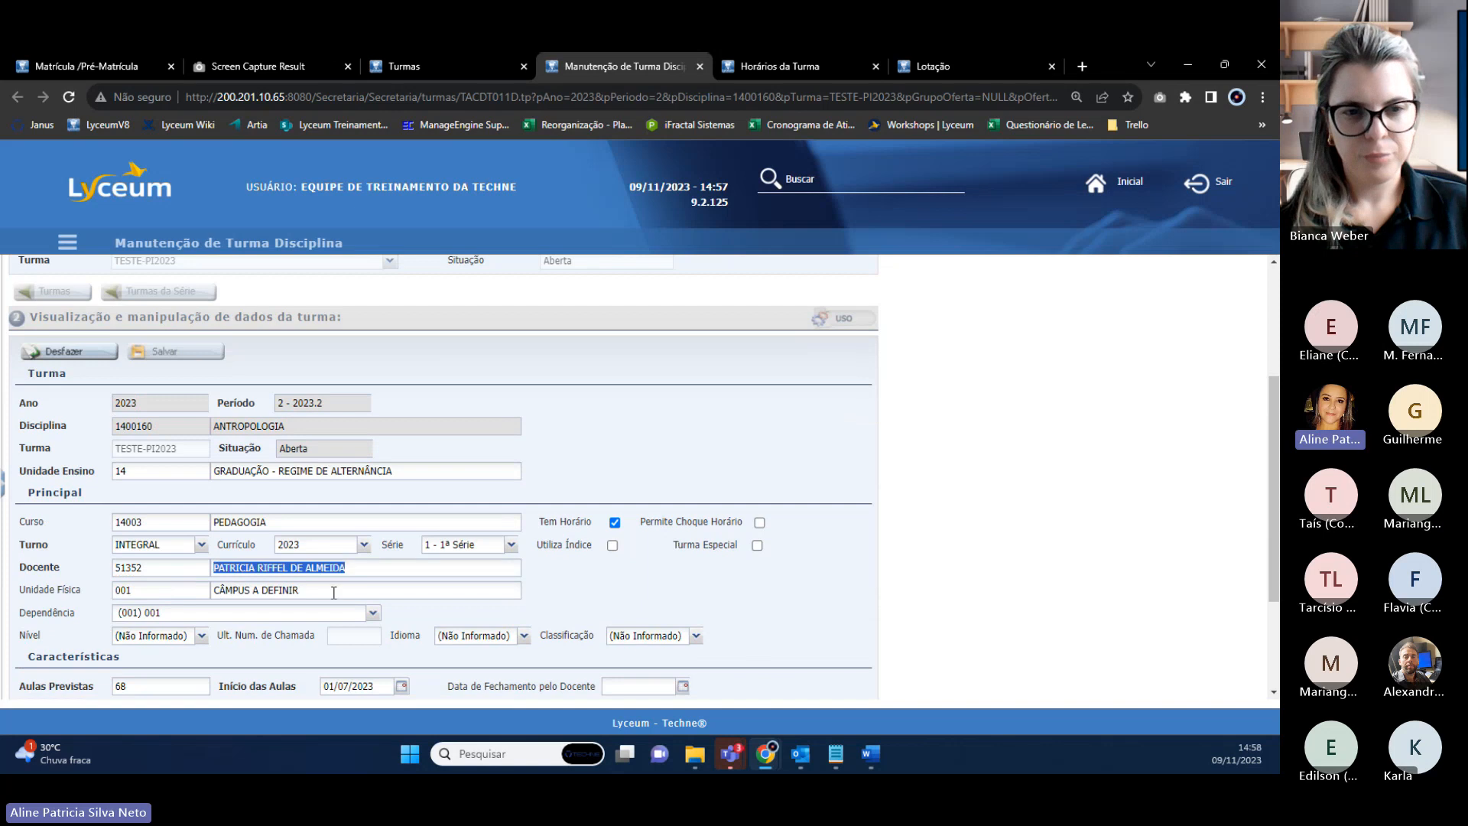
click(372, 583)
click(209, 566)
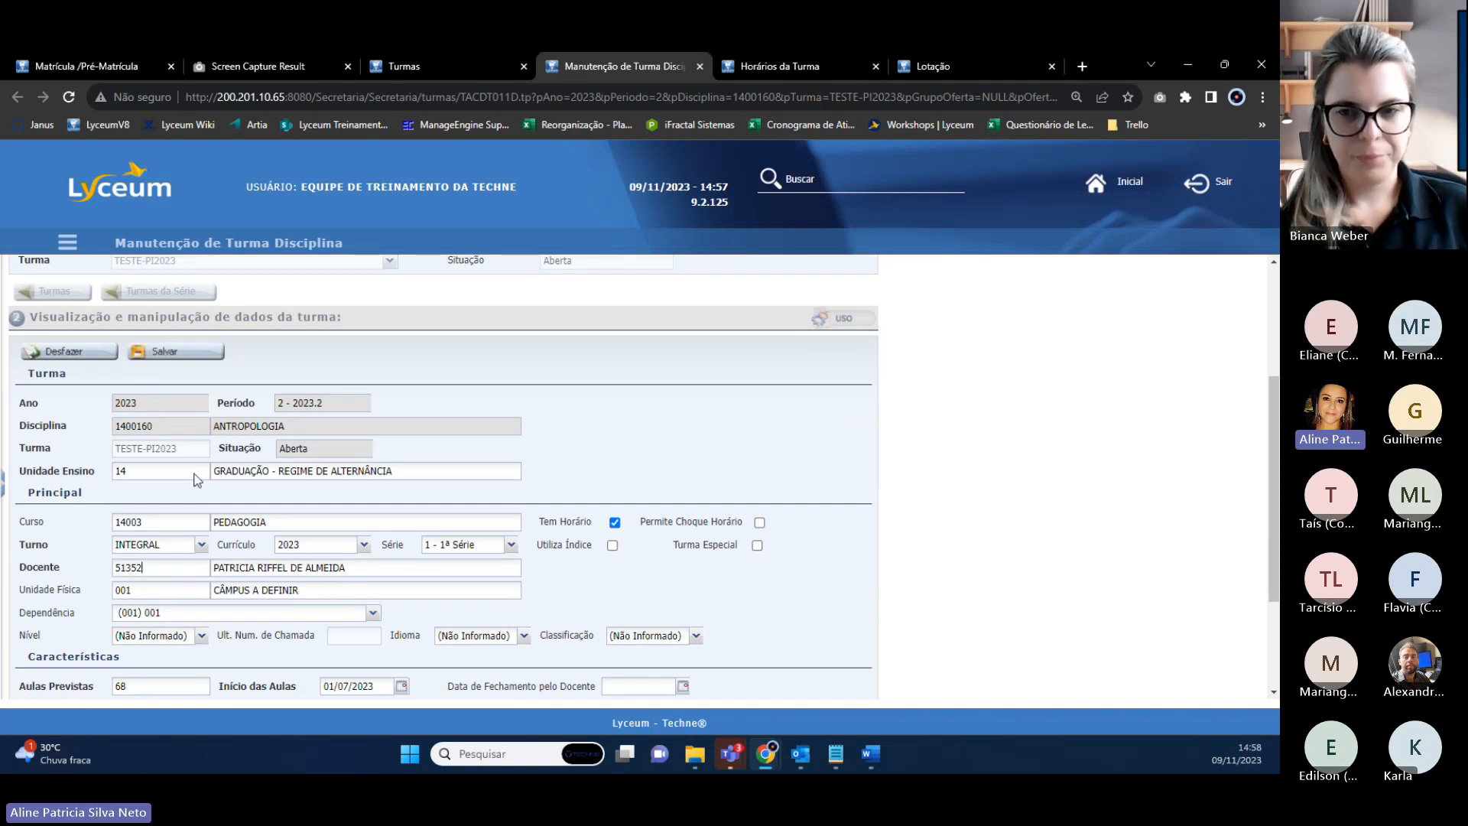
Save the new teacher, confirming the agenda update and schedule-conflict validation.
click(190, 353)
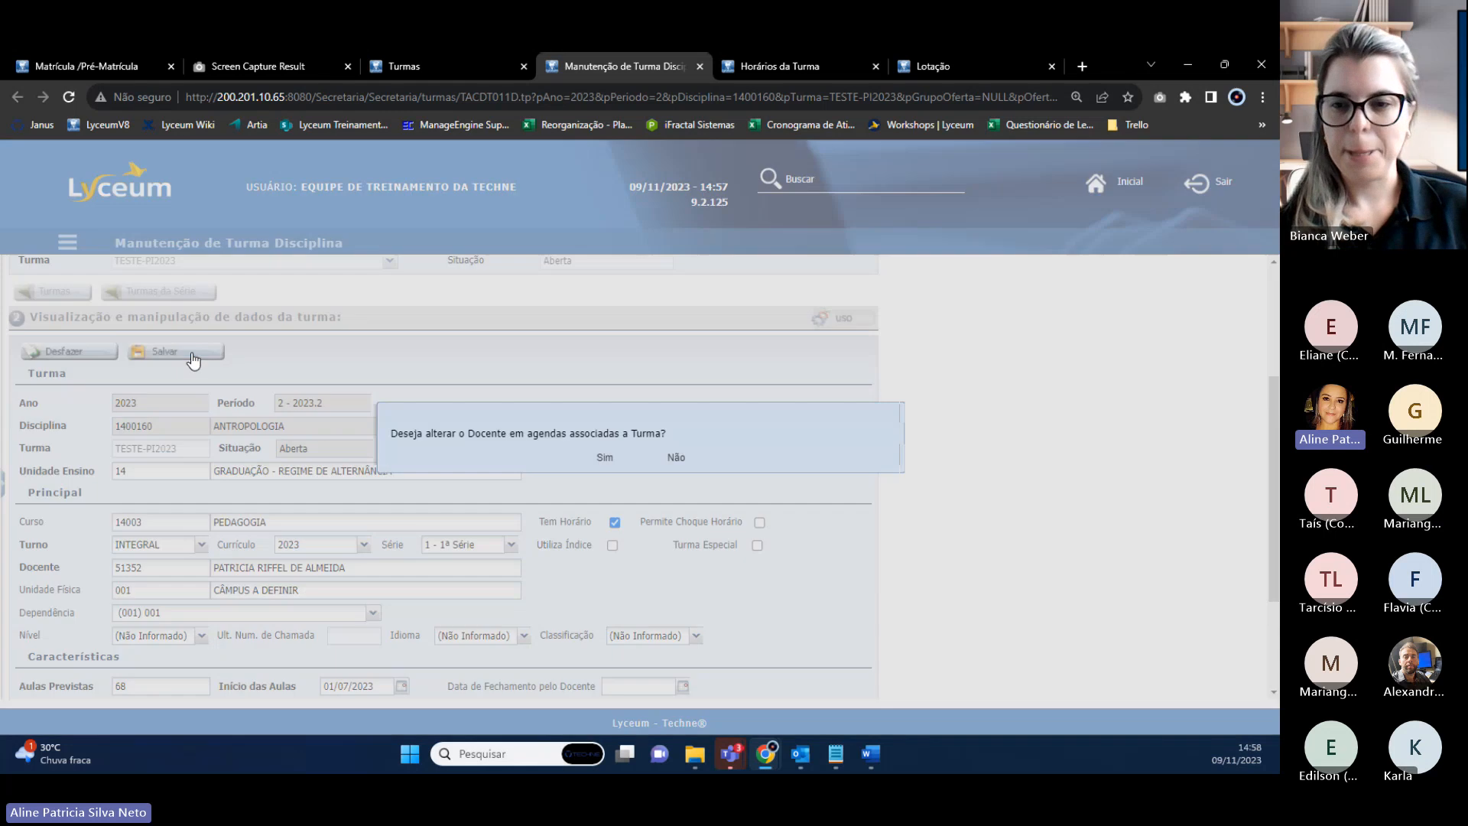
drag(391, 435, 669, 437)
click(605, 459)
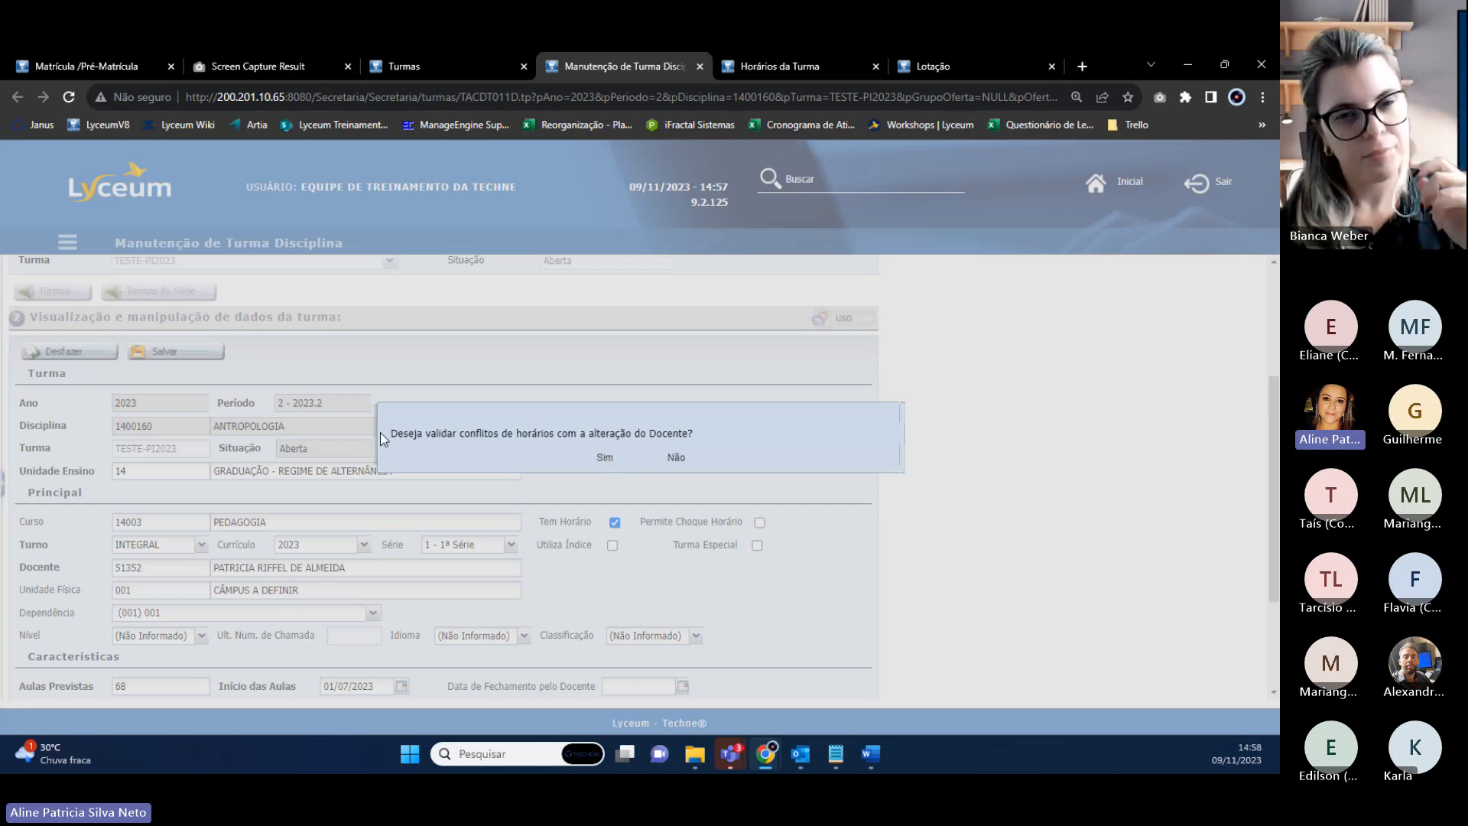
drag(391, 434, 696, 437)
click(604, 458)
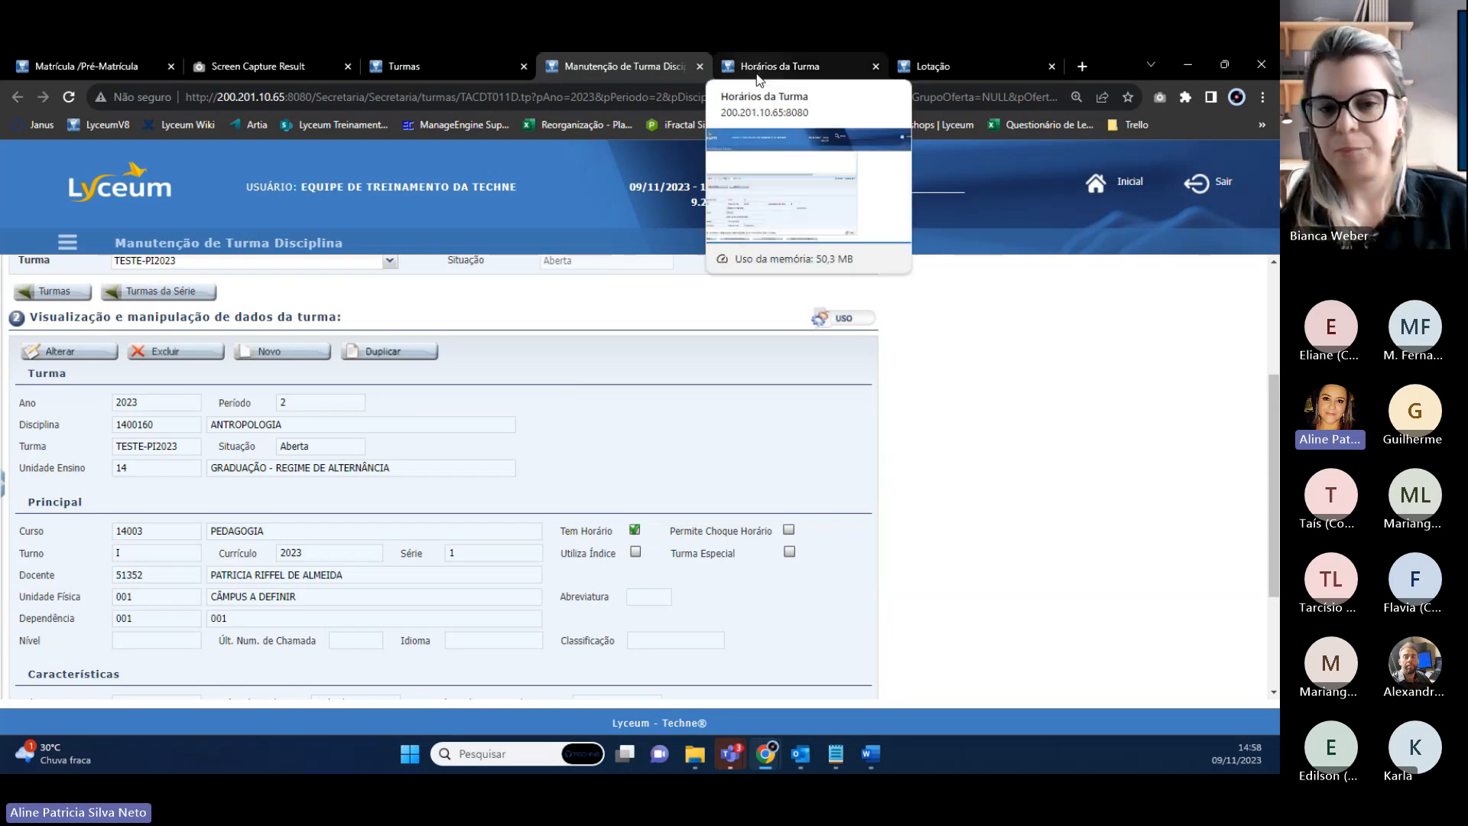
click(441, 66)
Refresh the class list and open the class's Docentes da Turma page in a new tab.
click(215, 566)
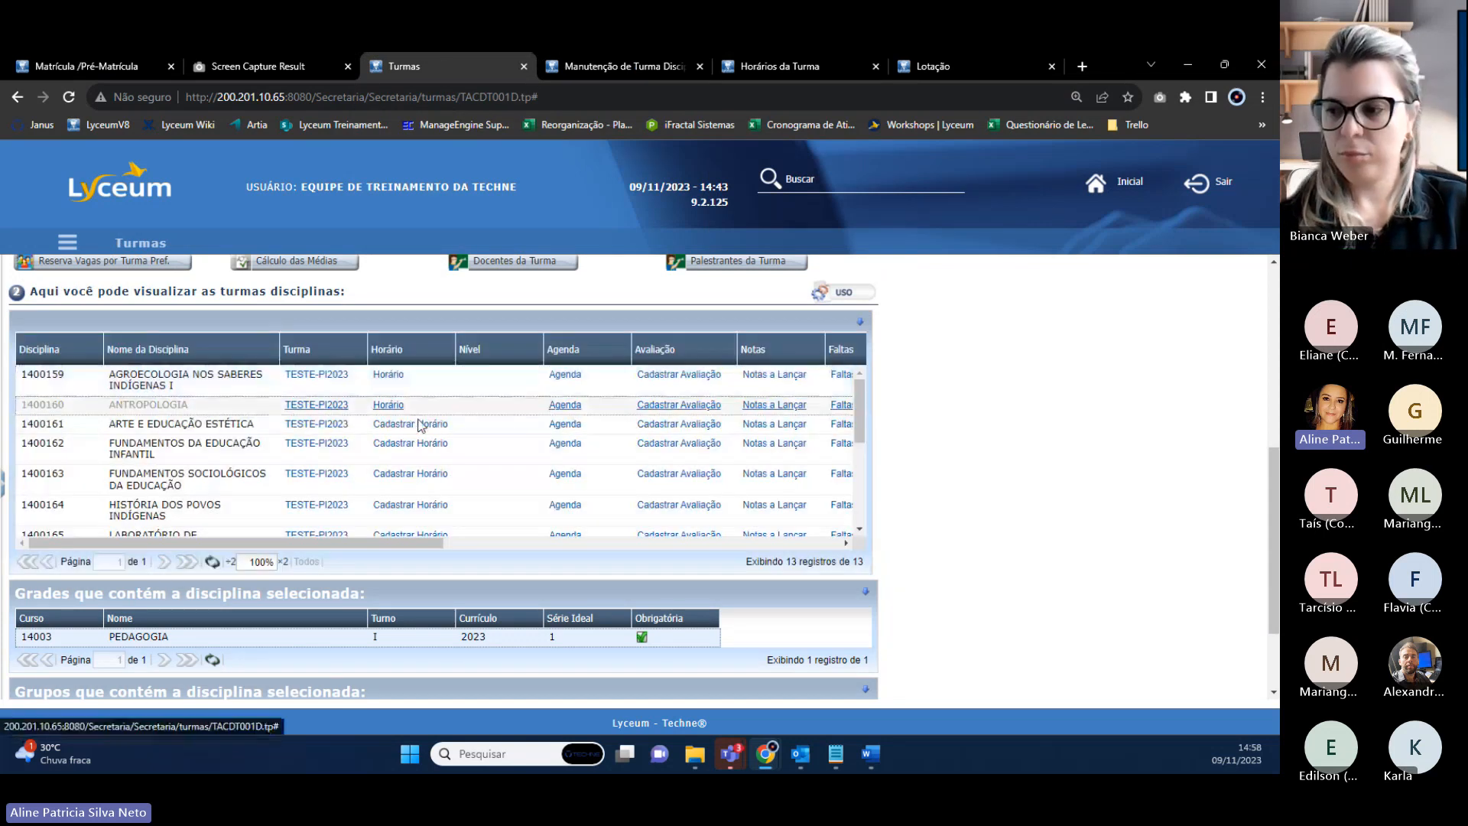
drag(420, 543, 719, 535)
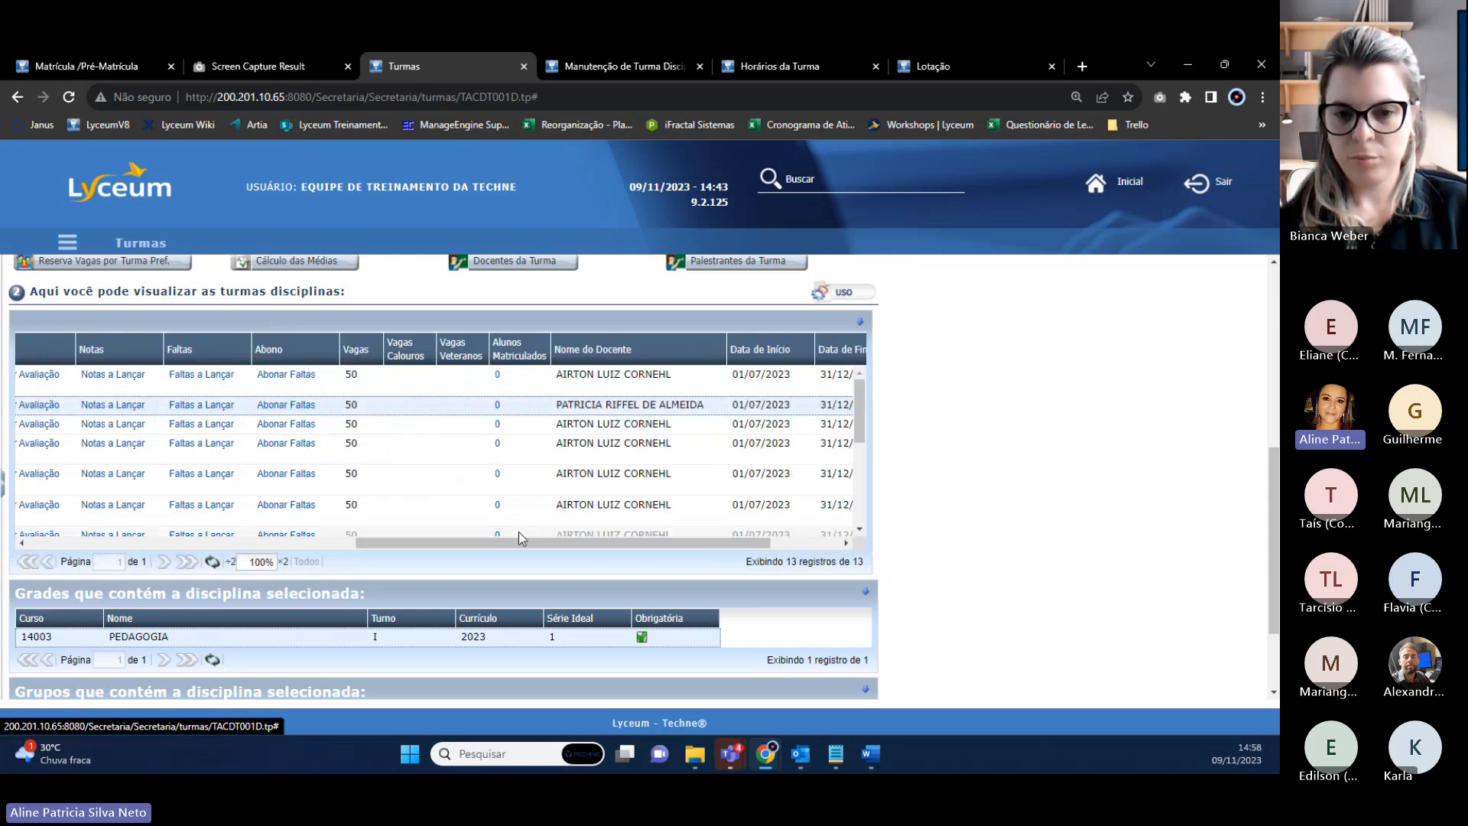
drag(505, 543, 461, 554)
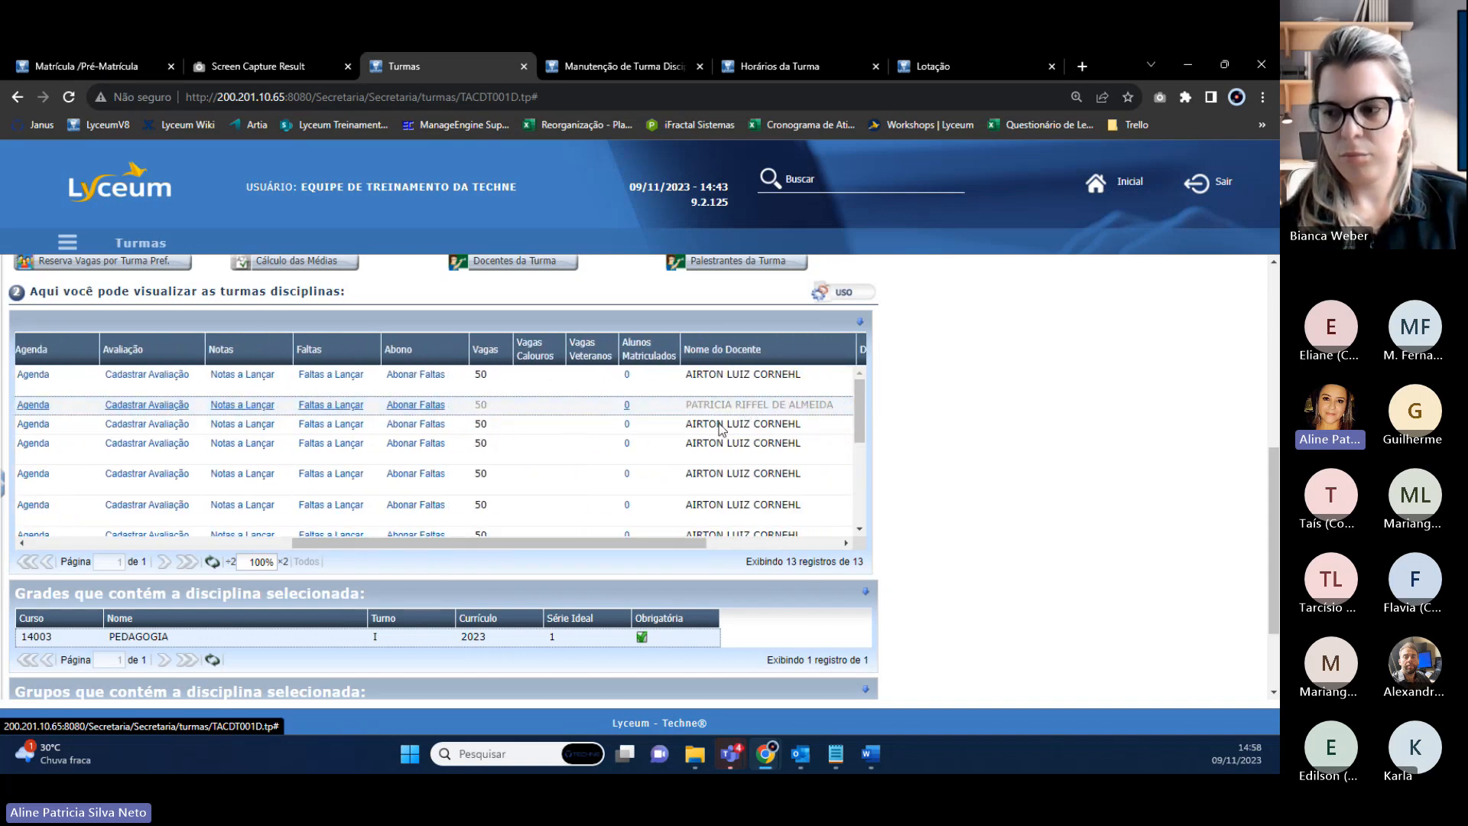
drag(483, 558, 214, 557)
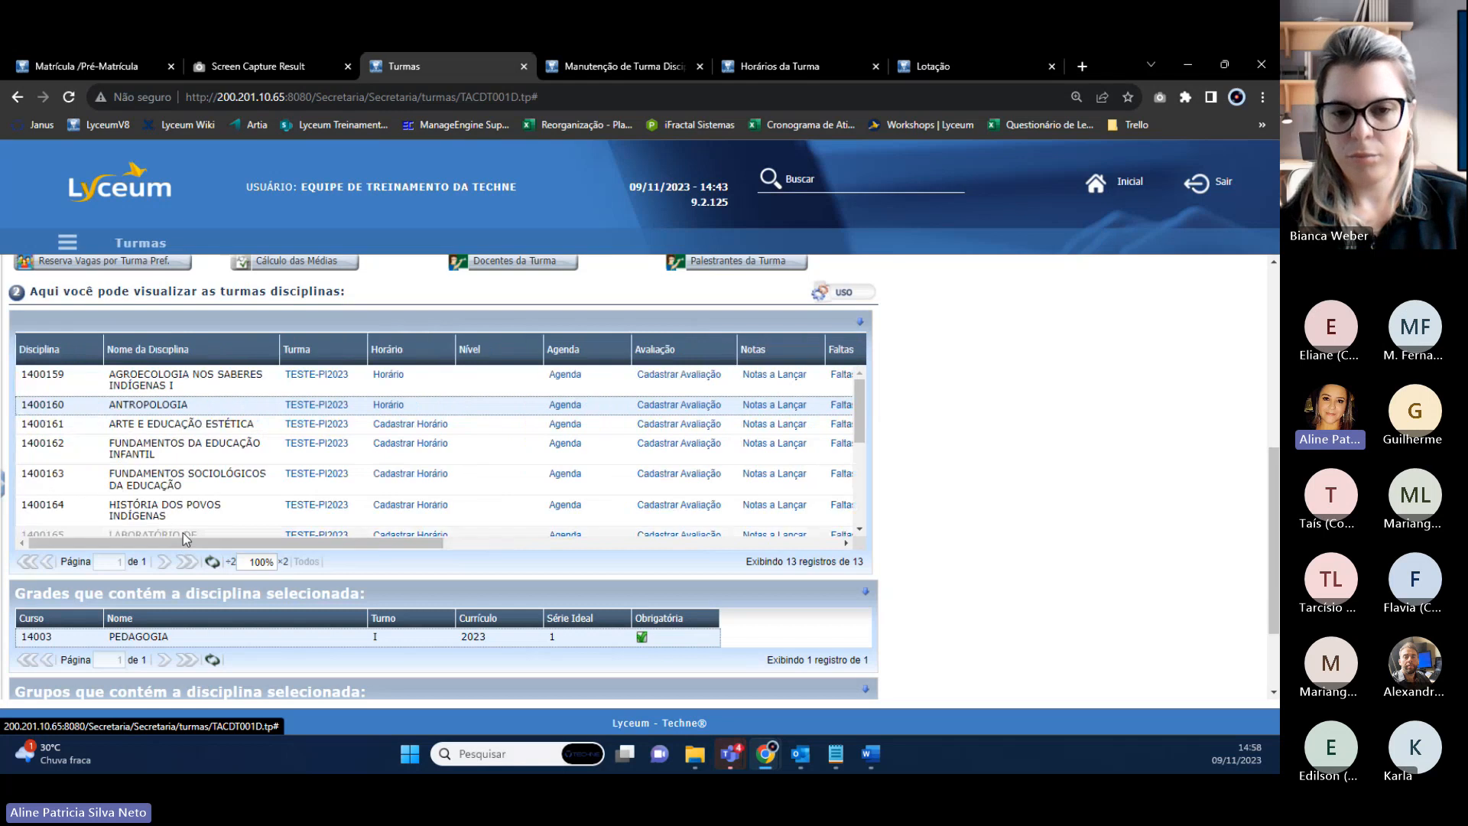
scroll(509, 385, up, 2)
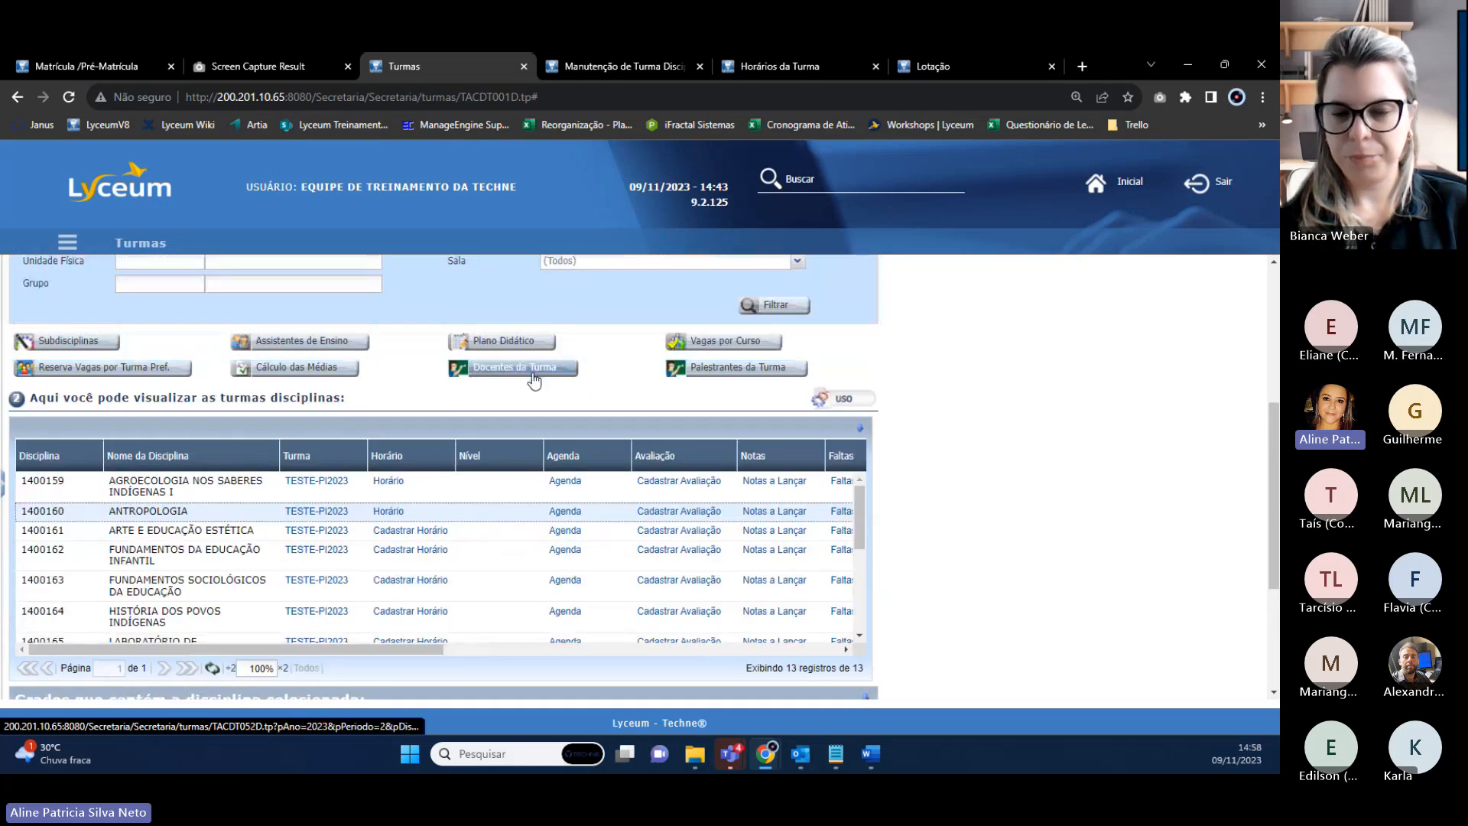
right_click(523, 374)
click(567, 387)
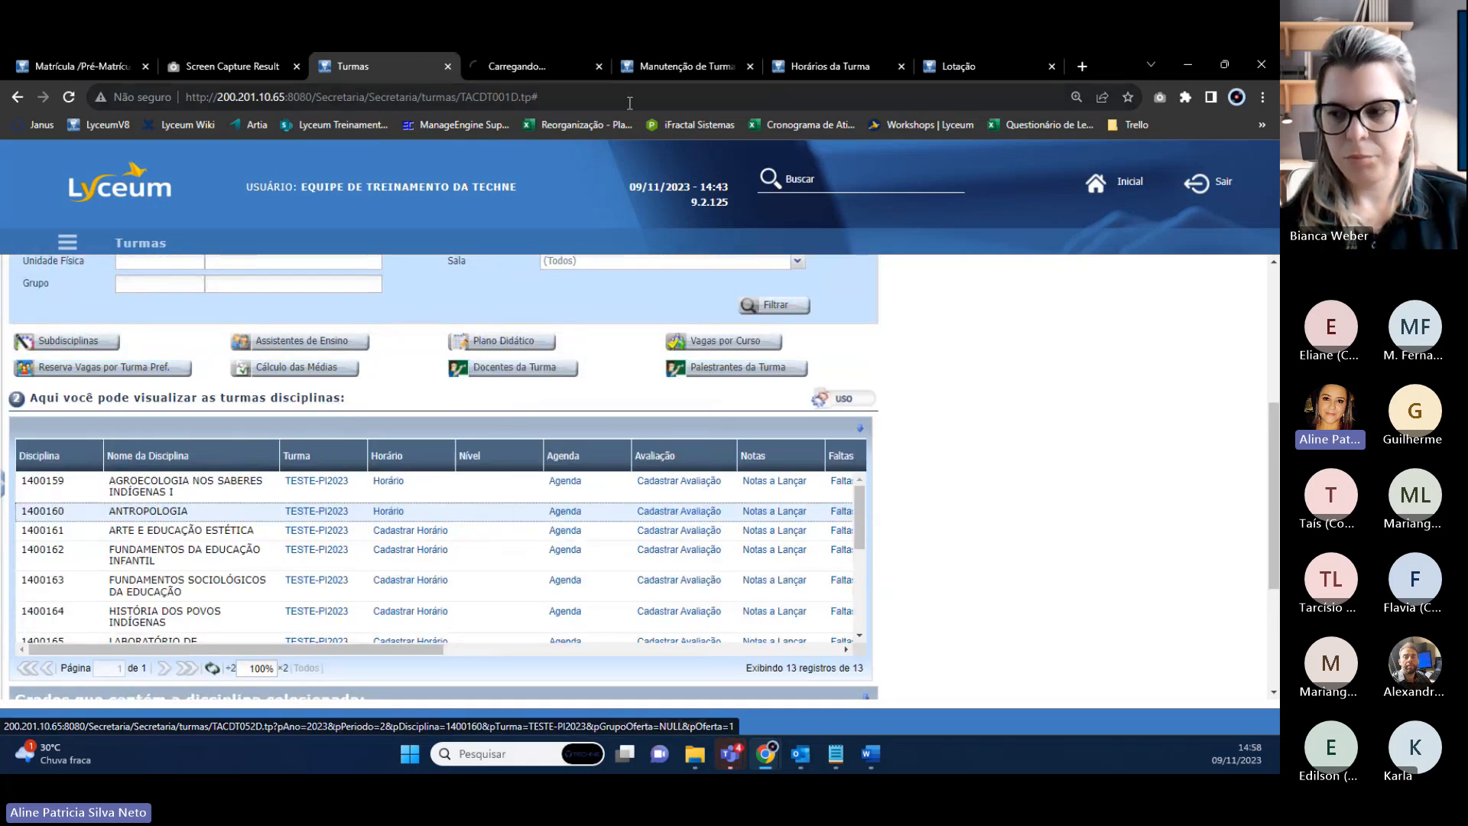
click(530, 75)
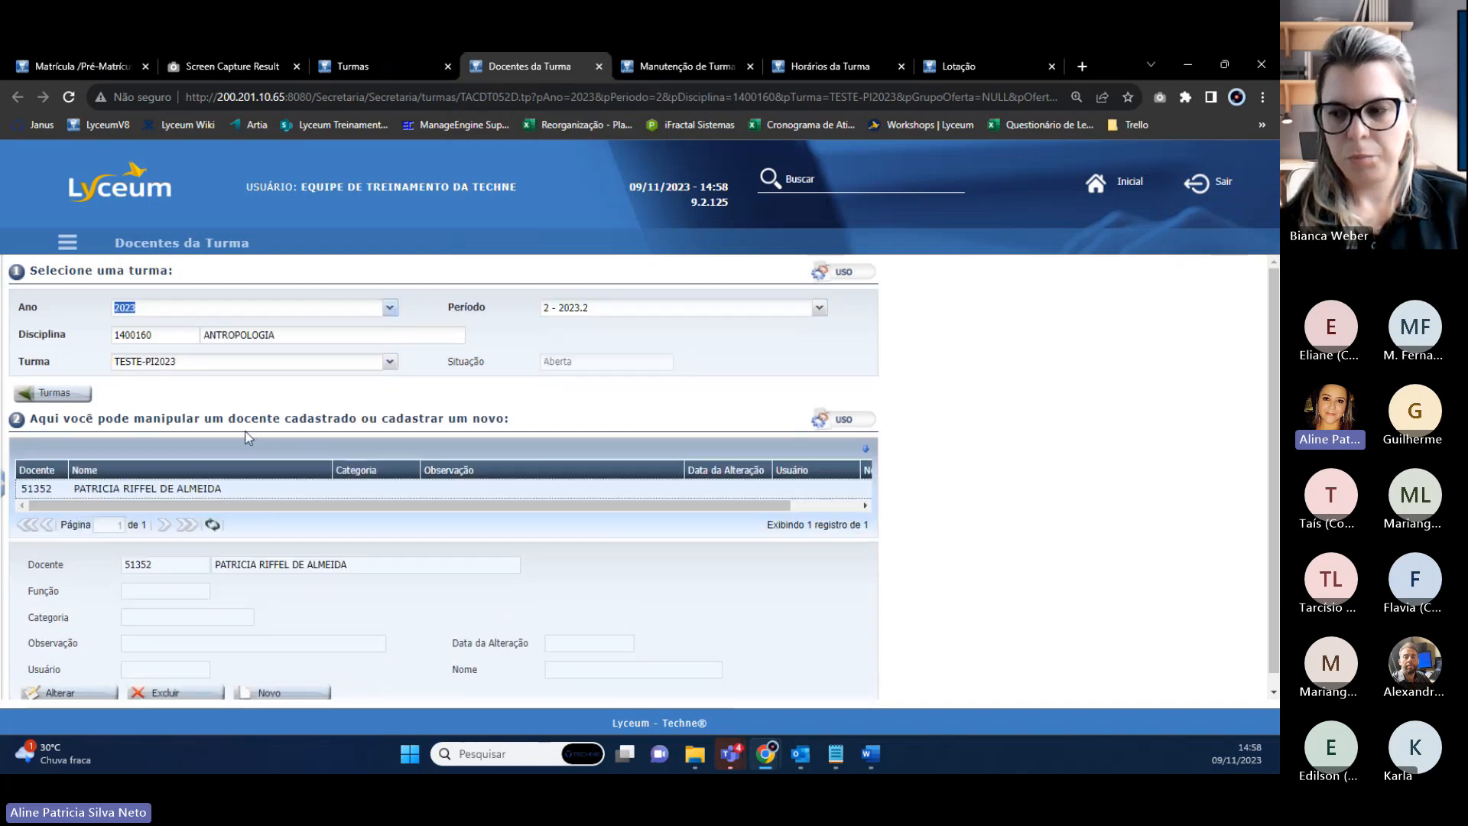
Start a new class-teacher record, checking the class list and maintenance pages.
click(298, 695)
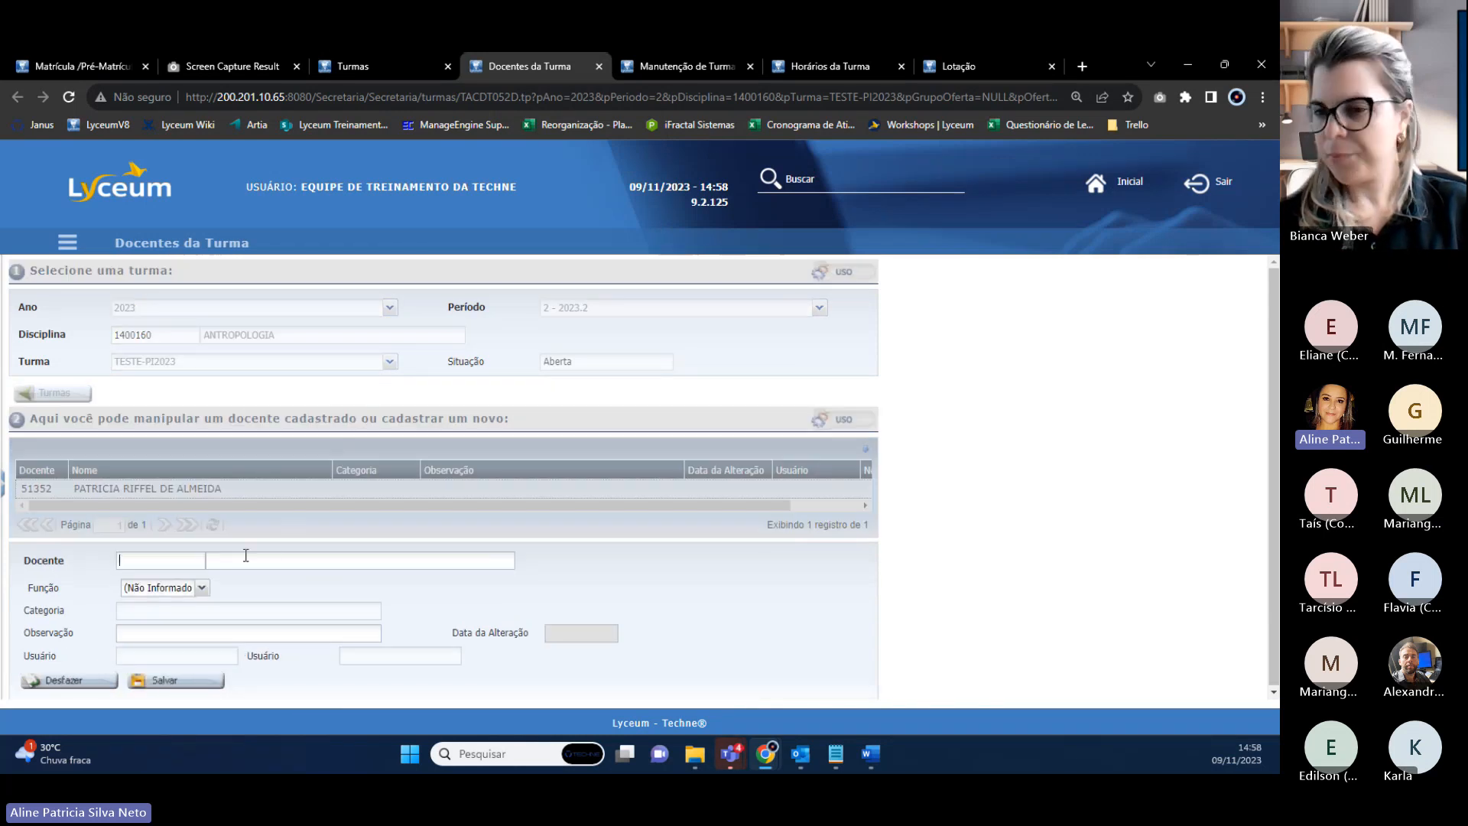
click(634, 55)
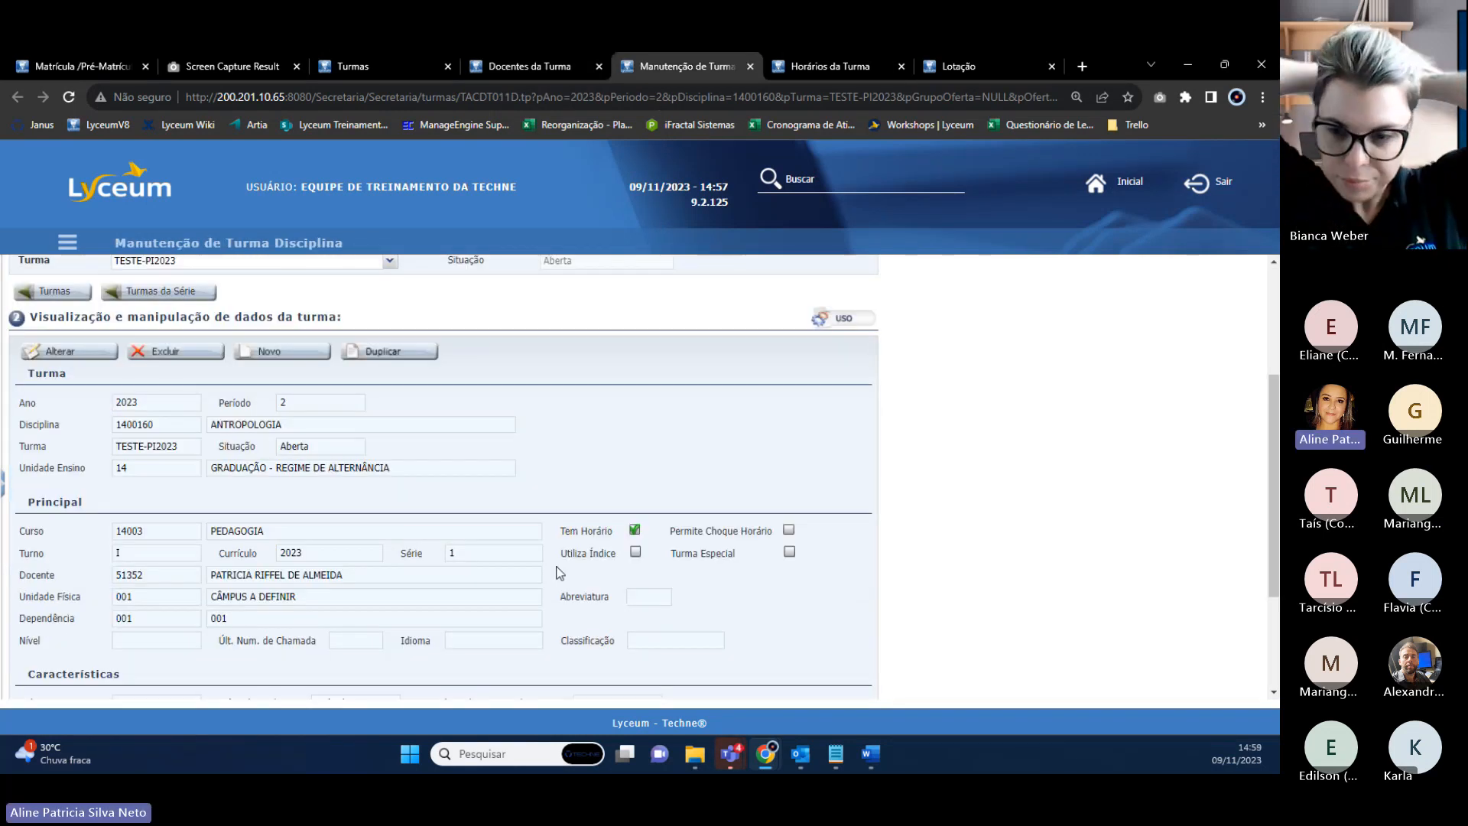
click(401, 65)
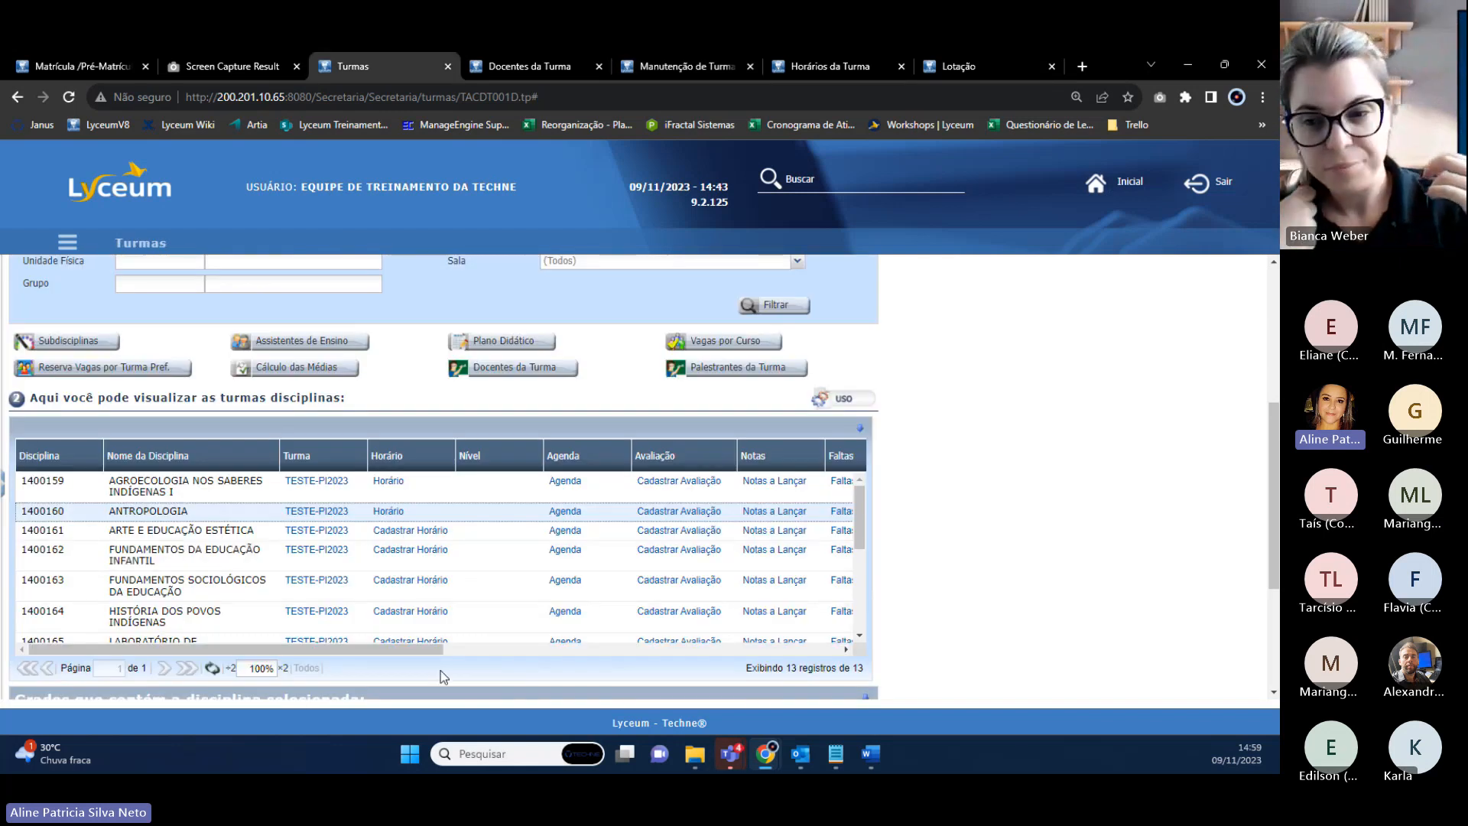
drag(568, 659, 345, 659)
click(680, 66)
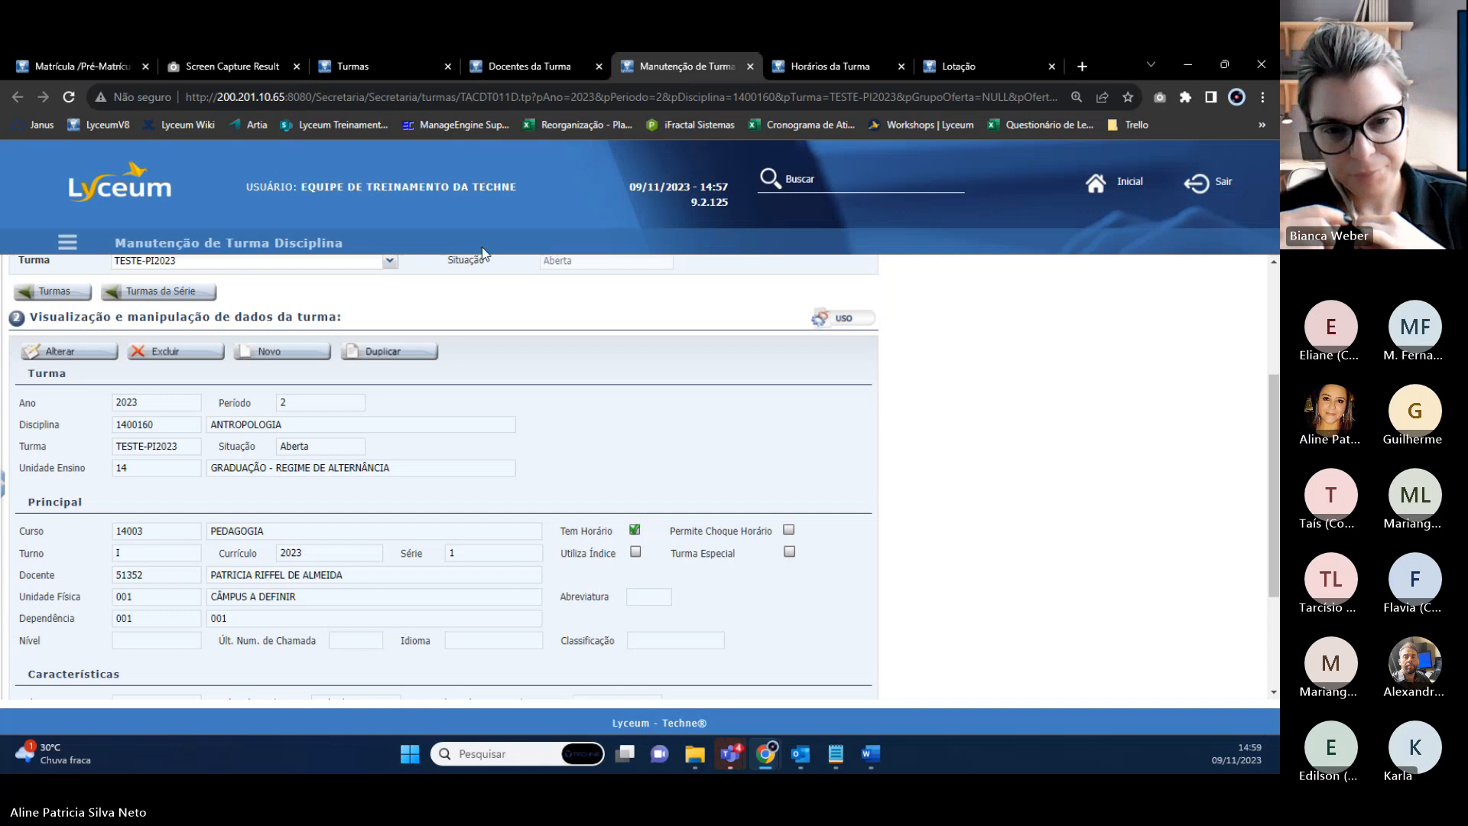
click(534, 62)
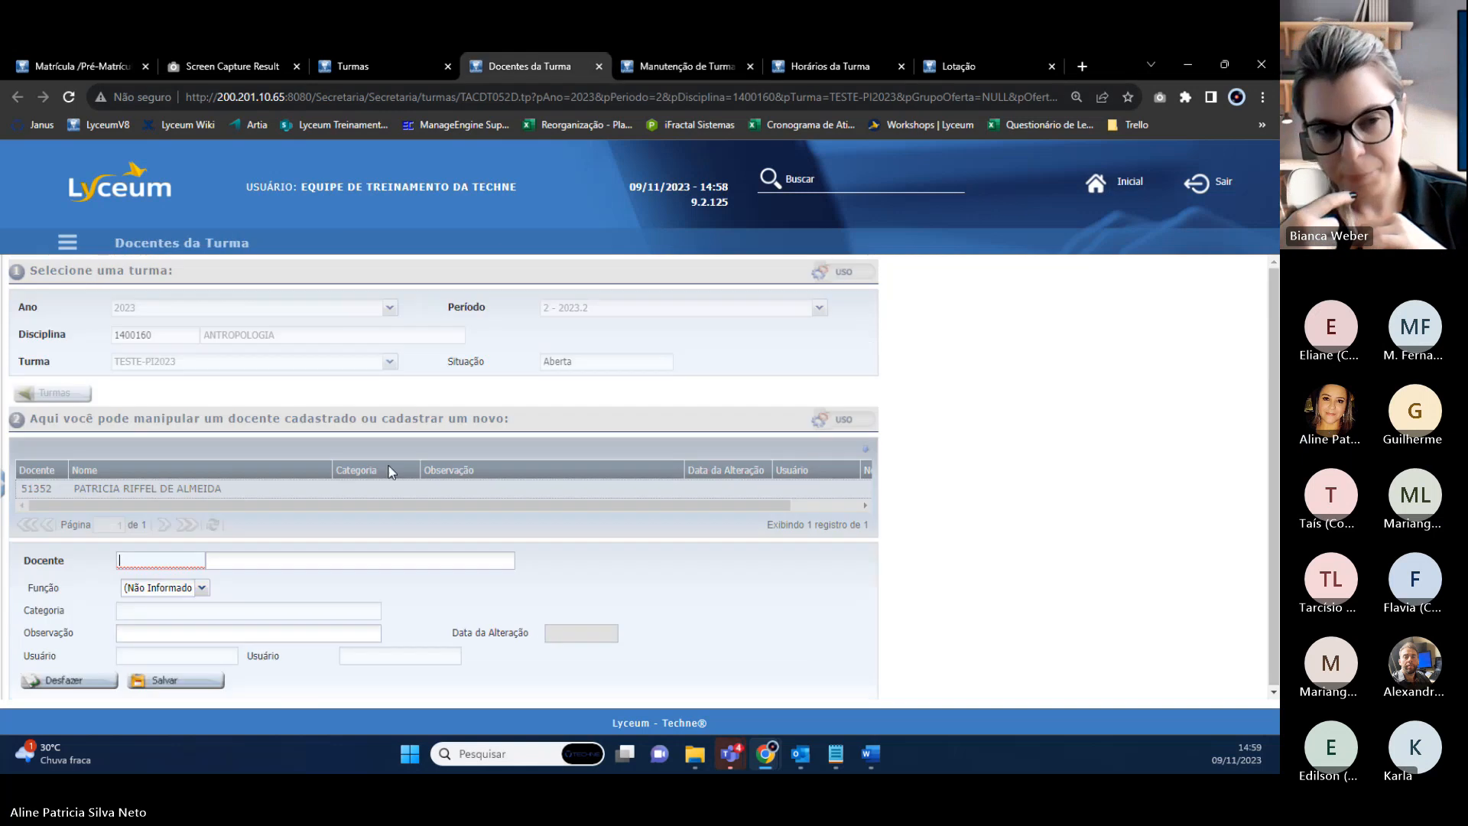
Search the teacher by name, pick the match, set function Assistente_Ensino and save.
click(292, 562)
text(ait)
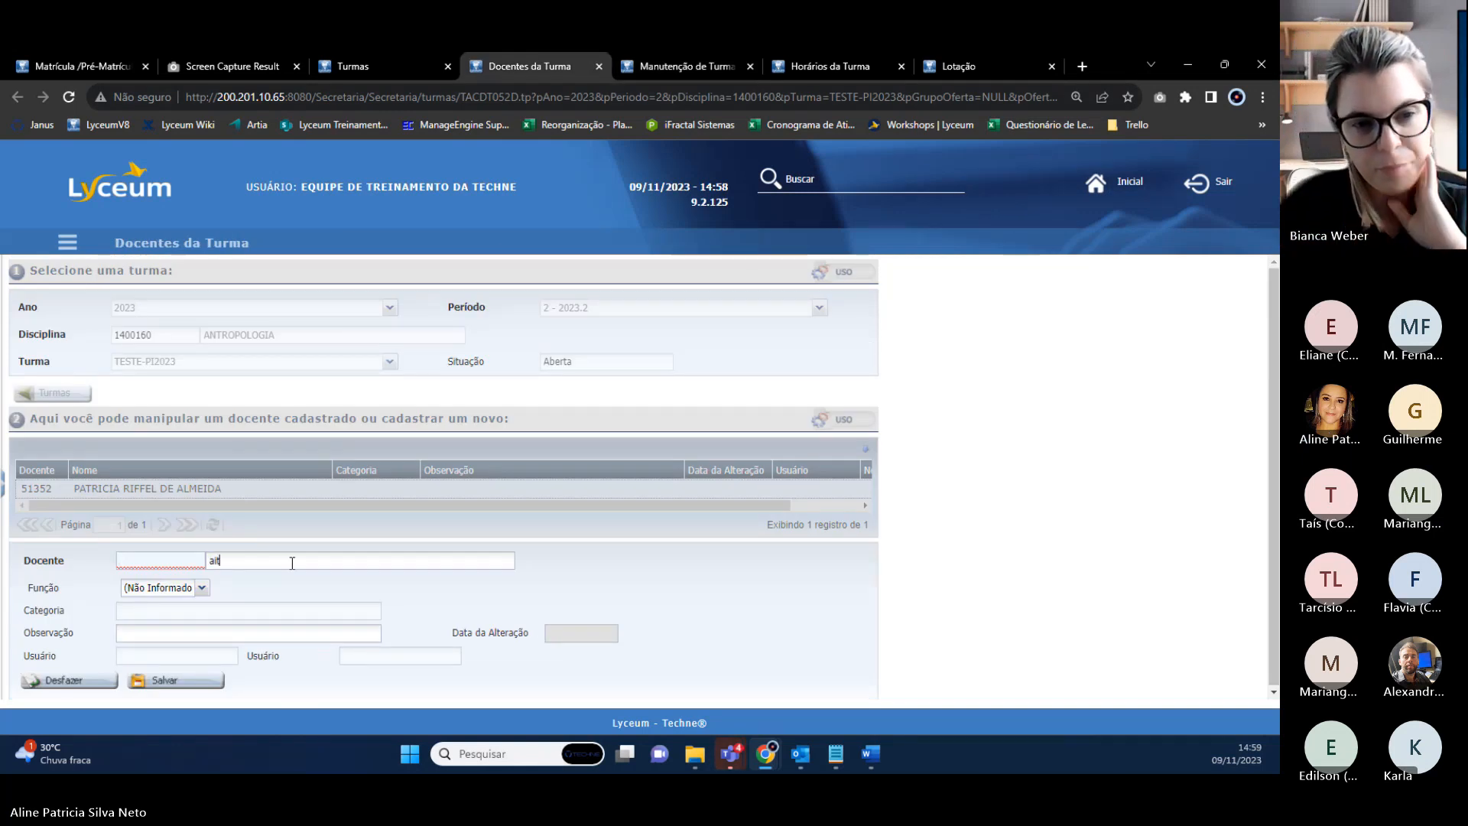
key(BackSpace)
text(r)
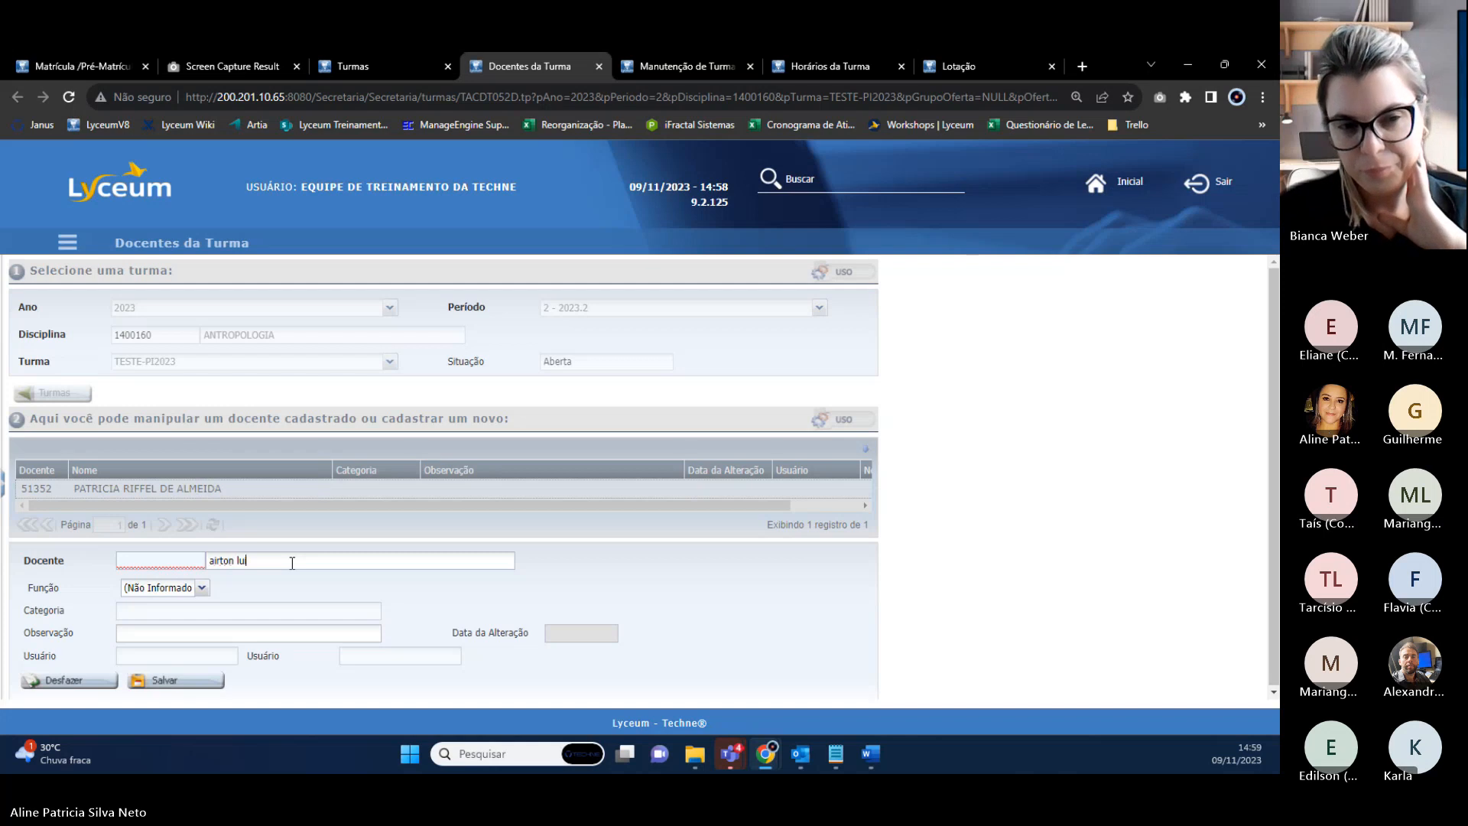
text(ton lu)
click(277, 599)
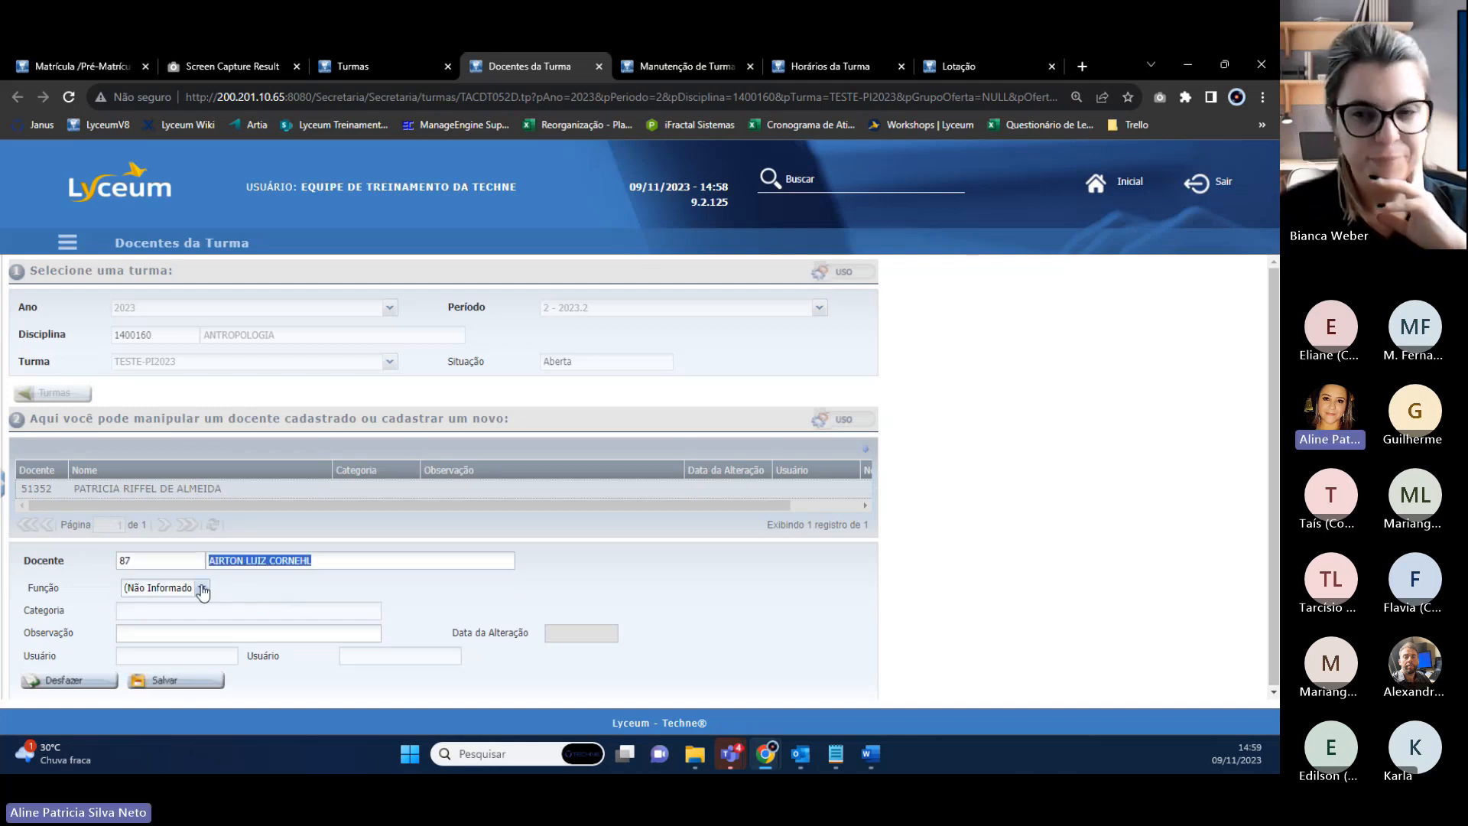
click(202, 589)
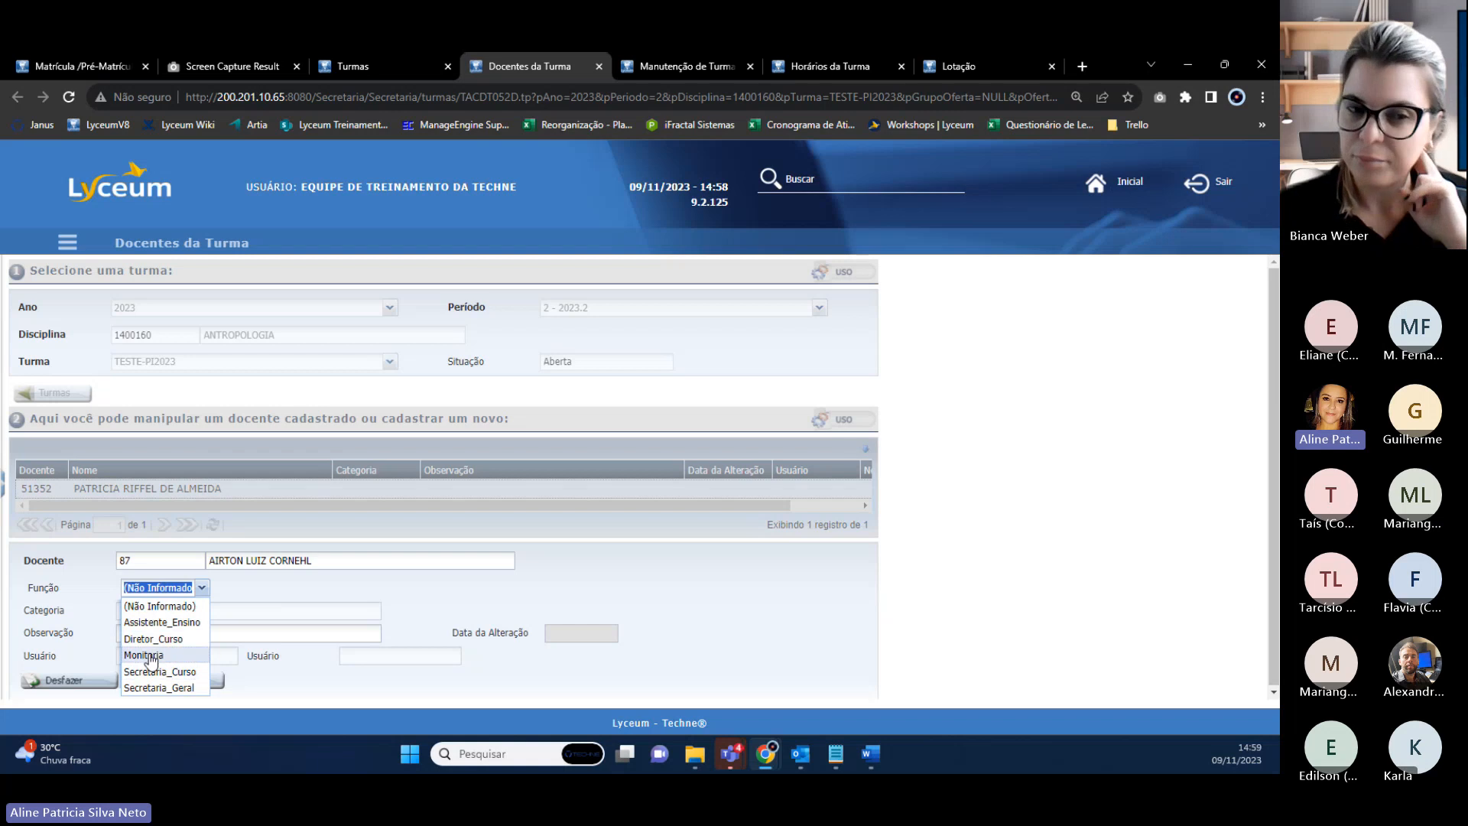
click(157, 622)
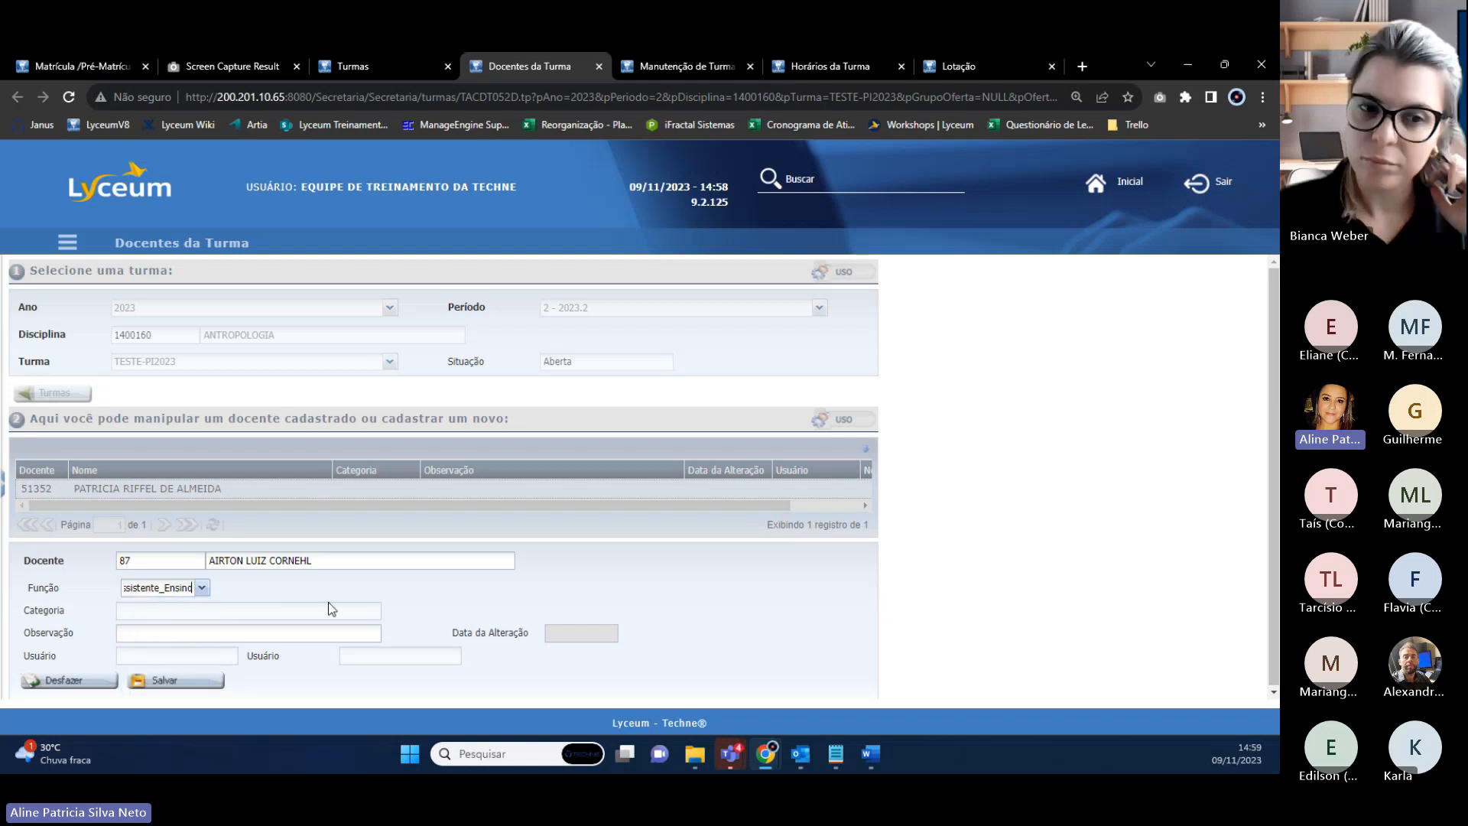
click(178, 682)
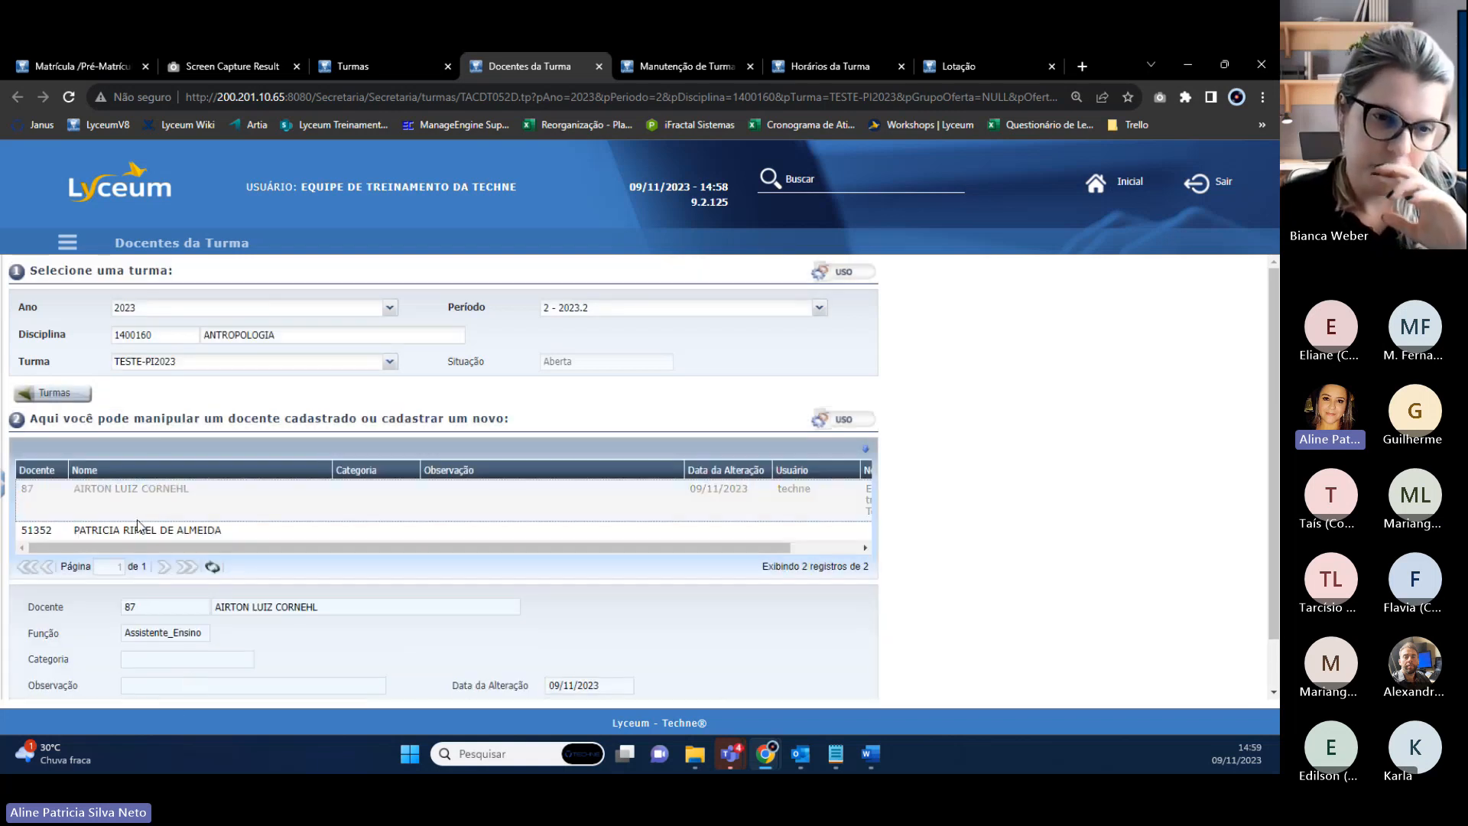
Close the Docentes, Manutenção, Horários and Lotação tabs.
drag(275, 334, 176, 326)
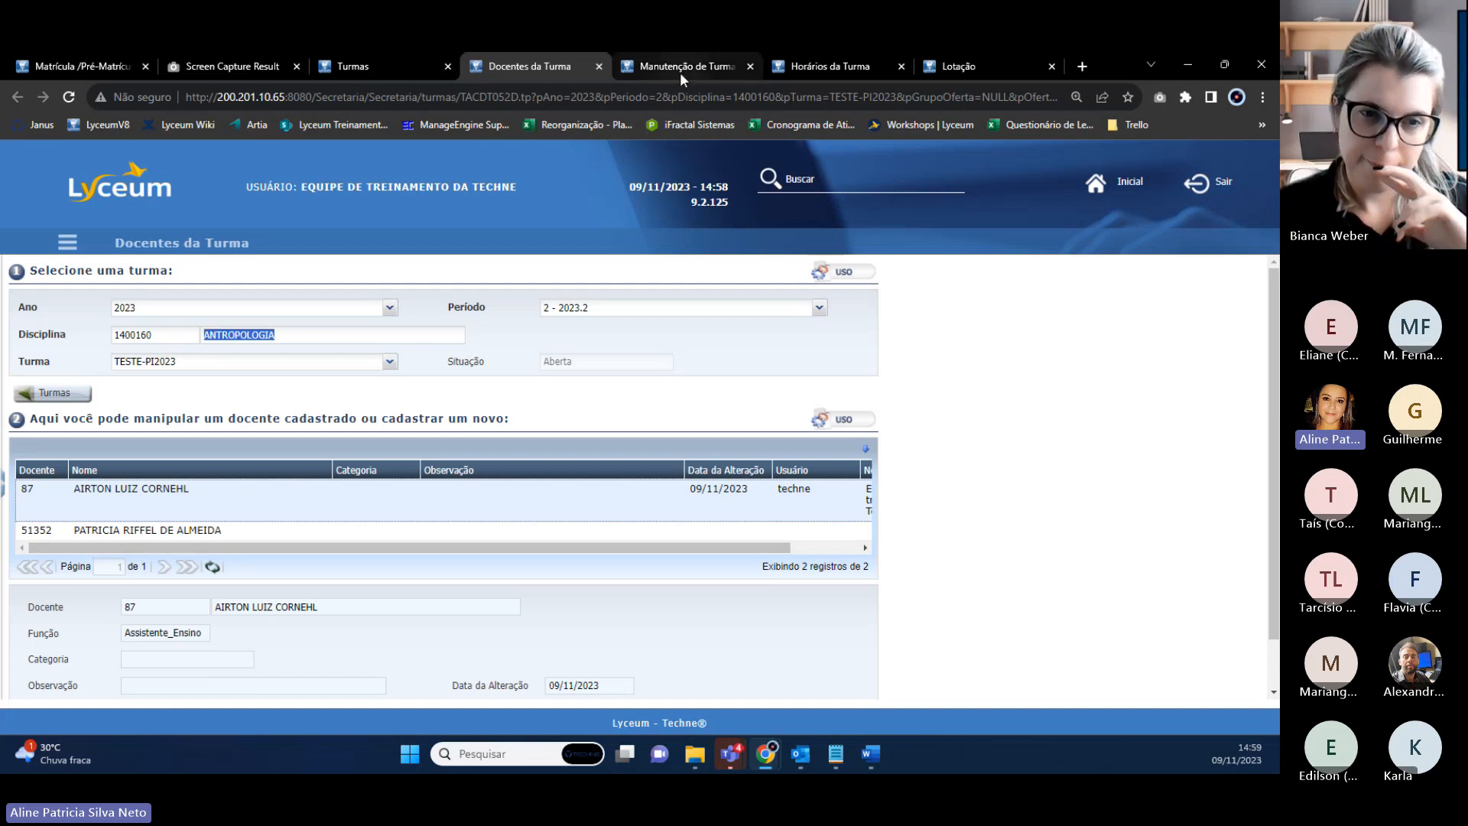
click(788, 71)
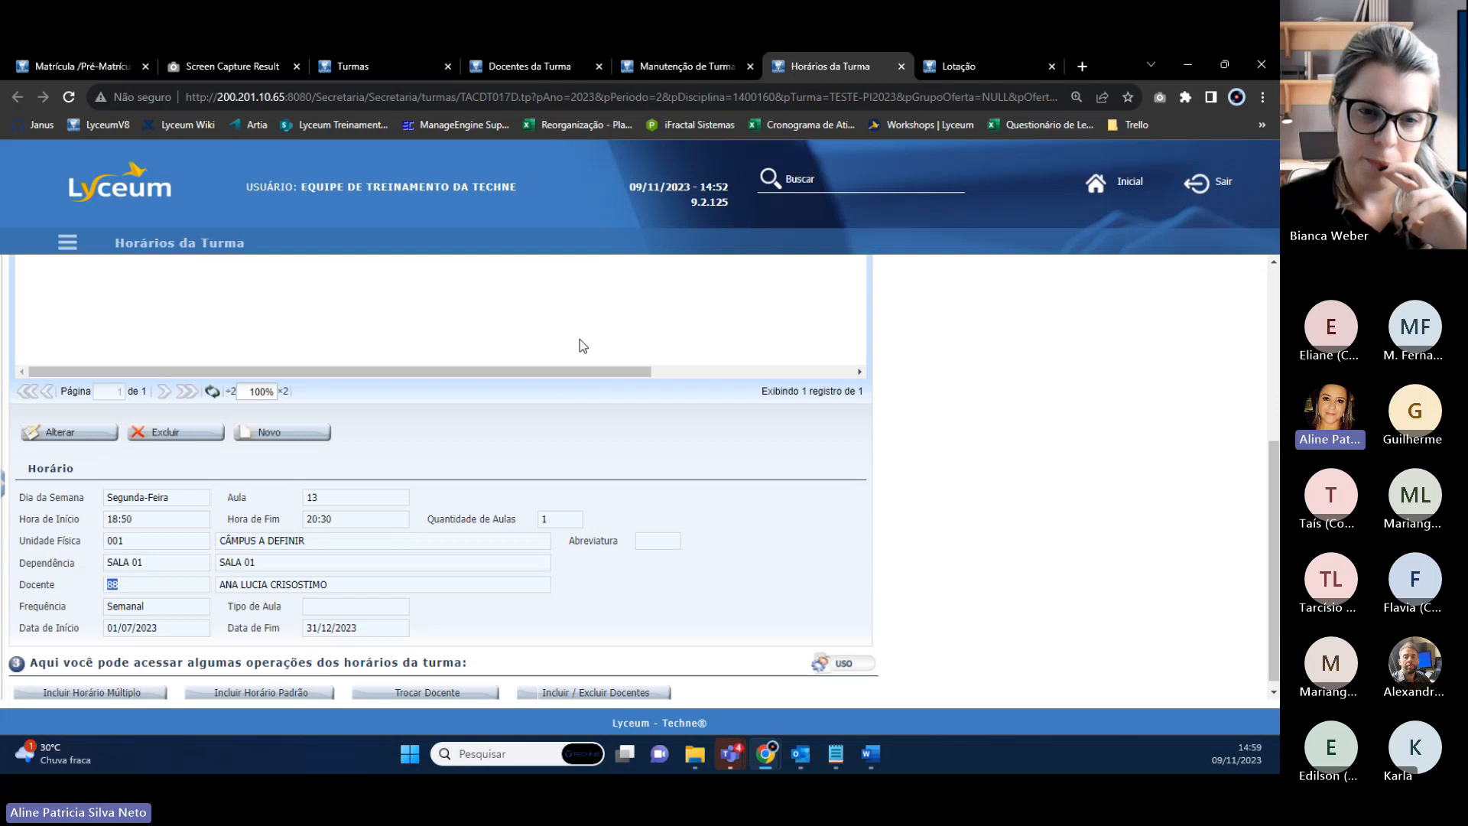
click(388, 66)
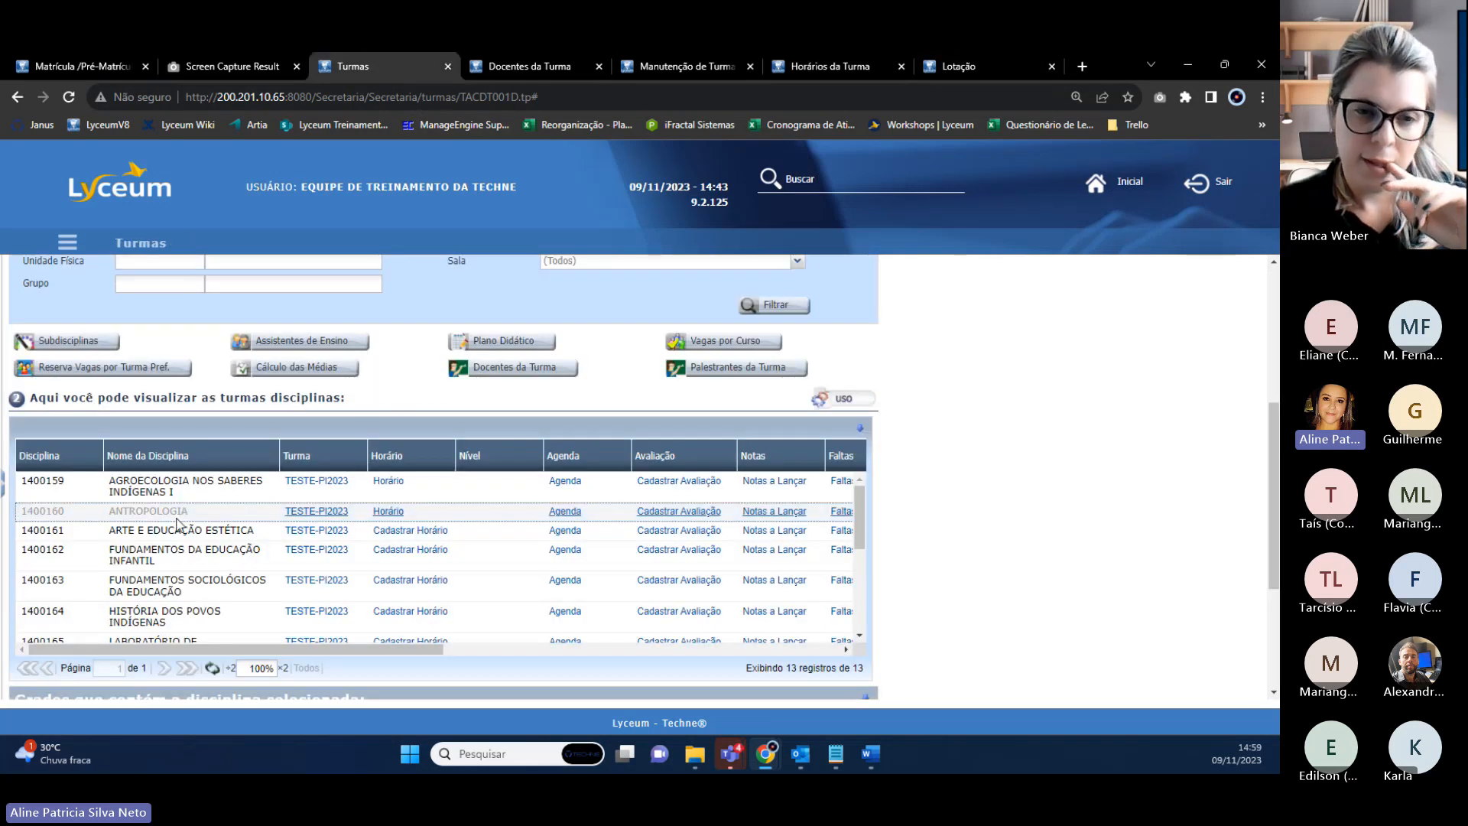
click(598, 66)
click(598, 67)
click(598, 66)
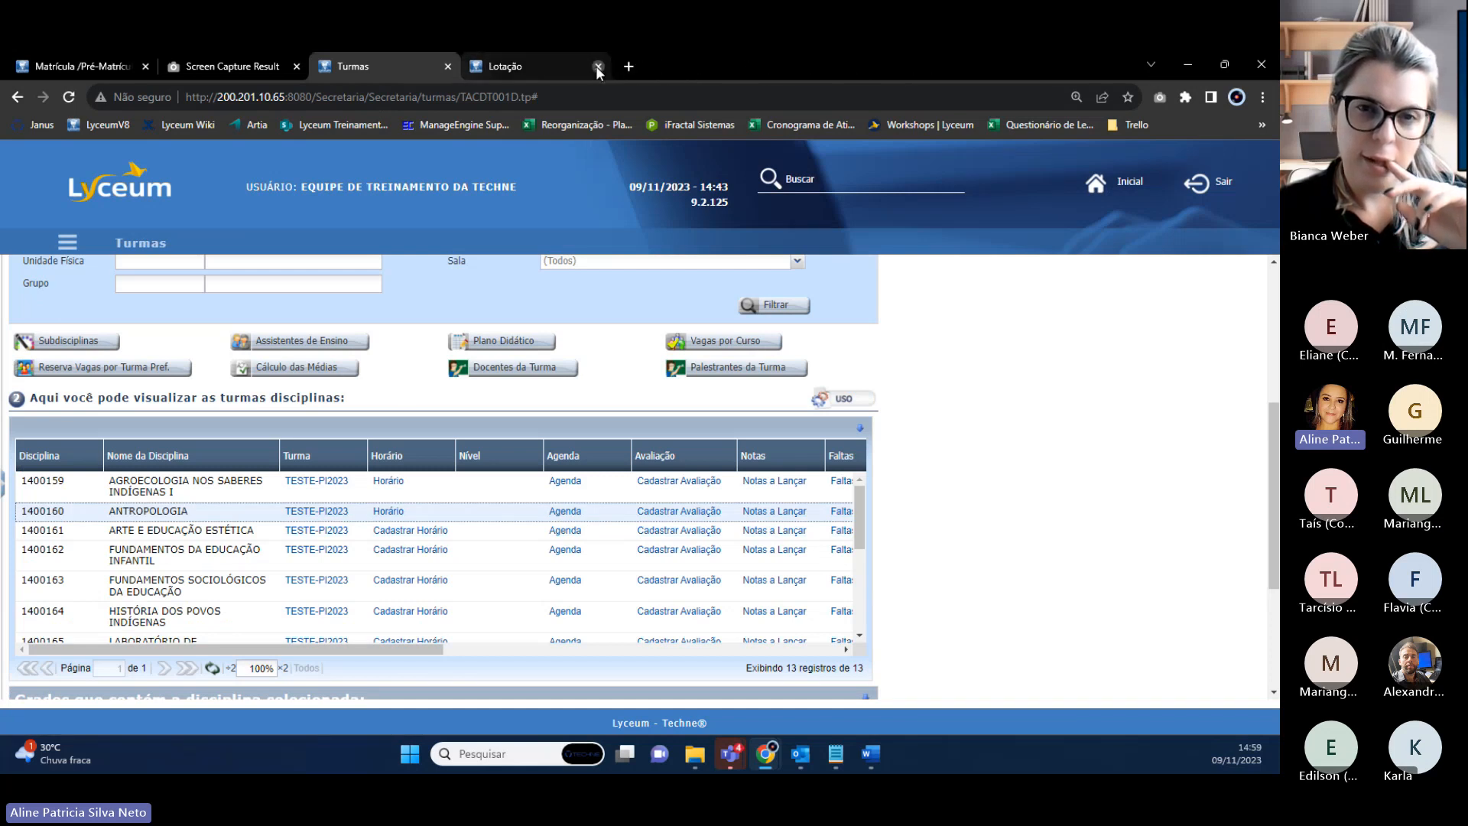
click(598, 67)
Open ANTROPOLOGIA's Agenda page in a new tab.
right_click(565, 511)
click(597, 520)
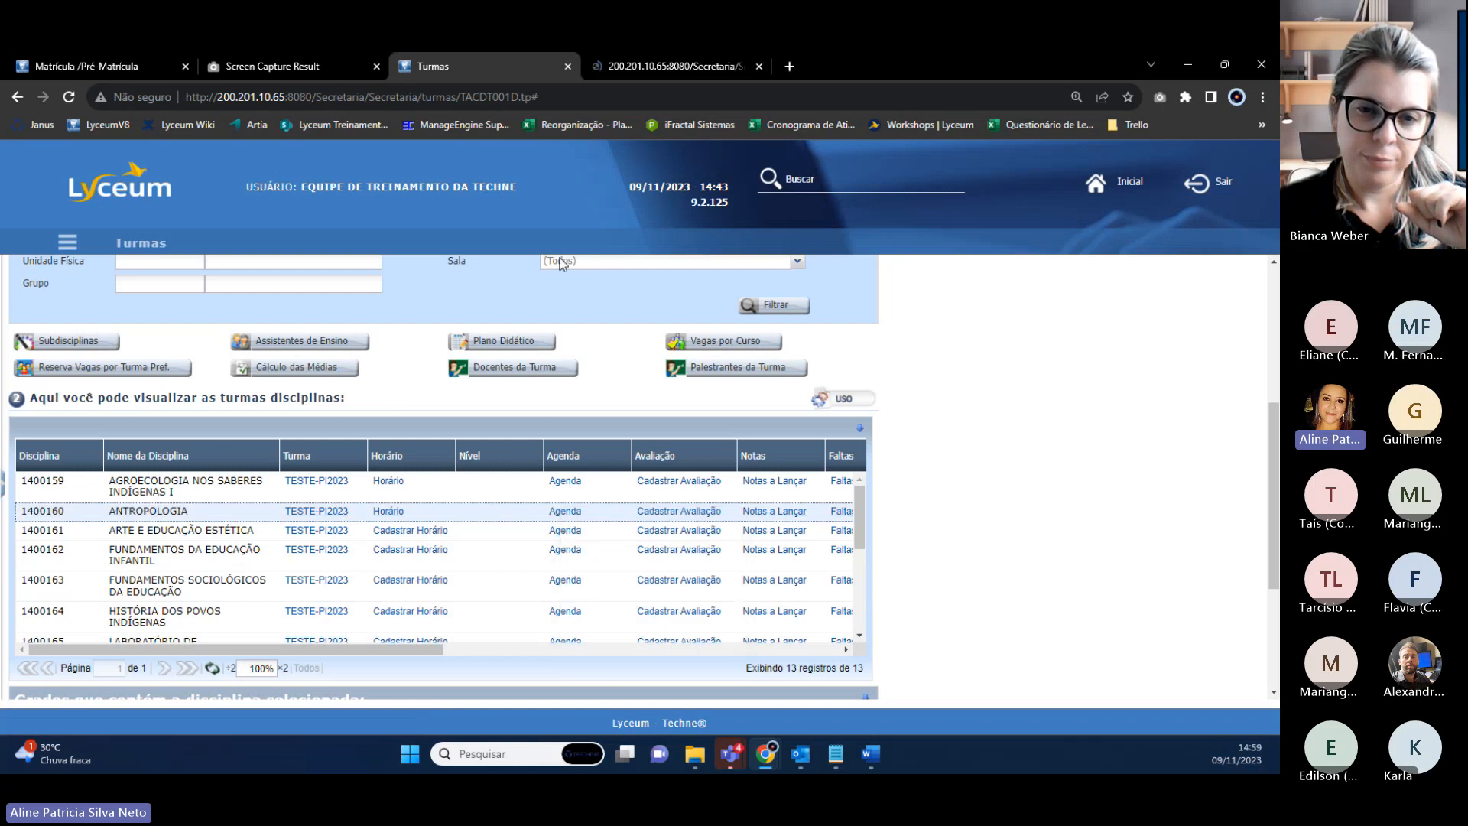
click(654, 65)
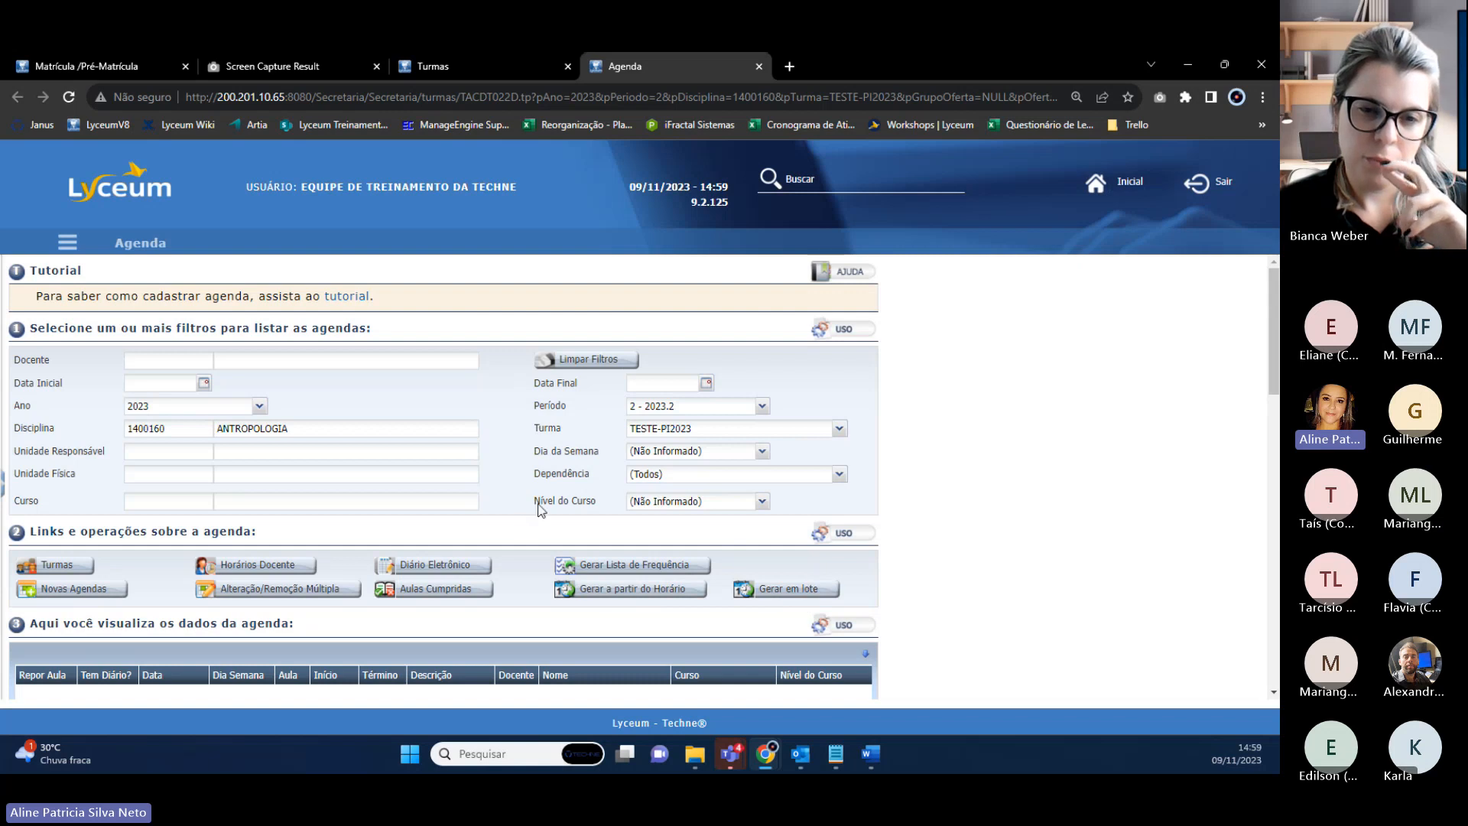
Start a new agenda entry with class TESTE-PI2023, unit 001 and room (001) 001.
scroll(529, 479, down, 6)
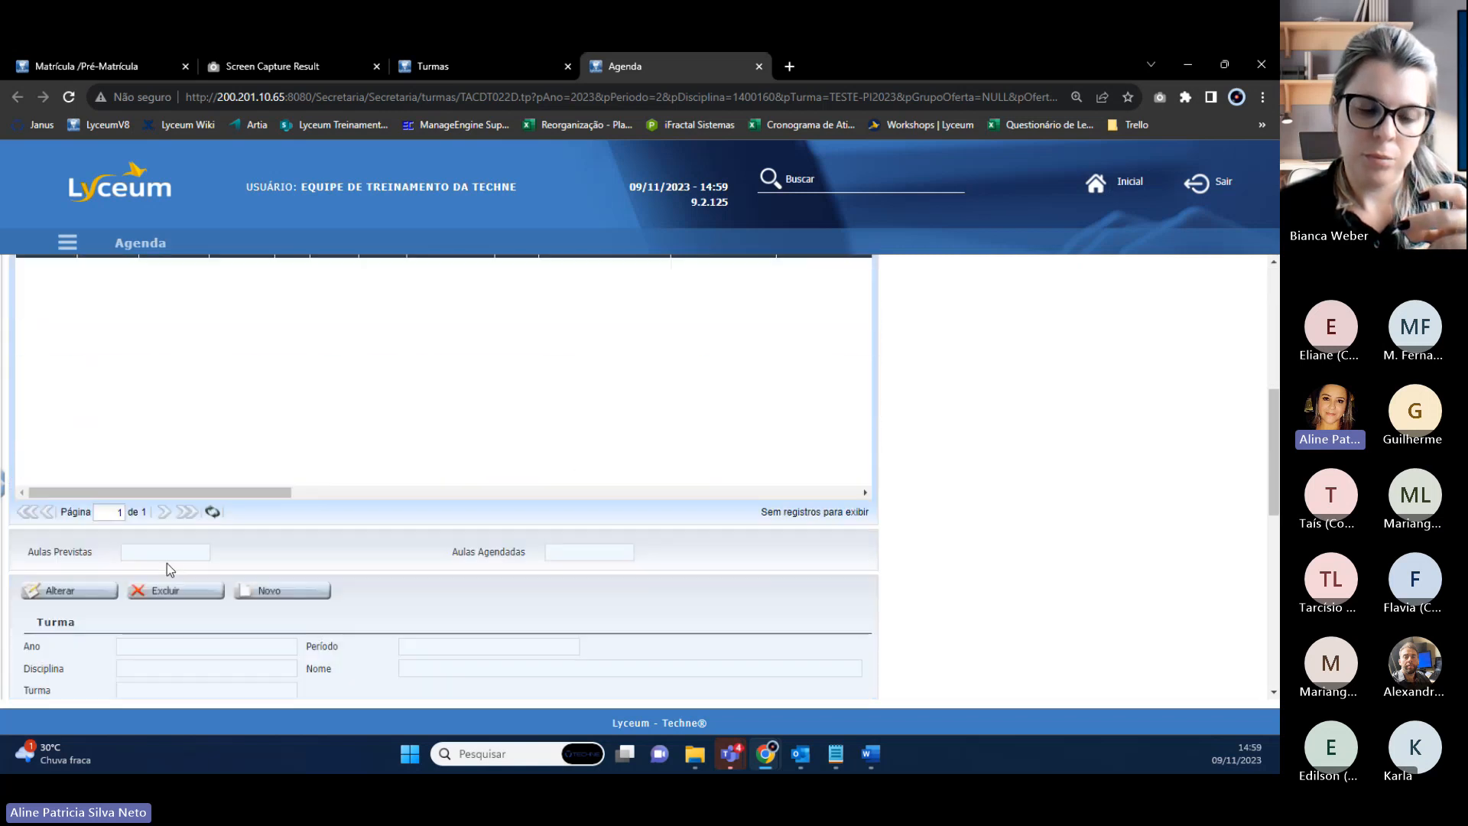
scroll(95, 406, up, 1)
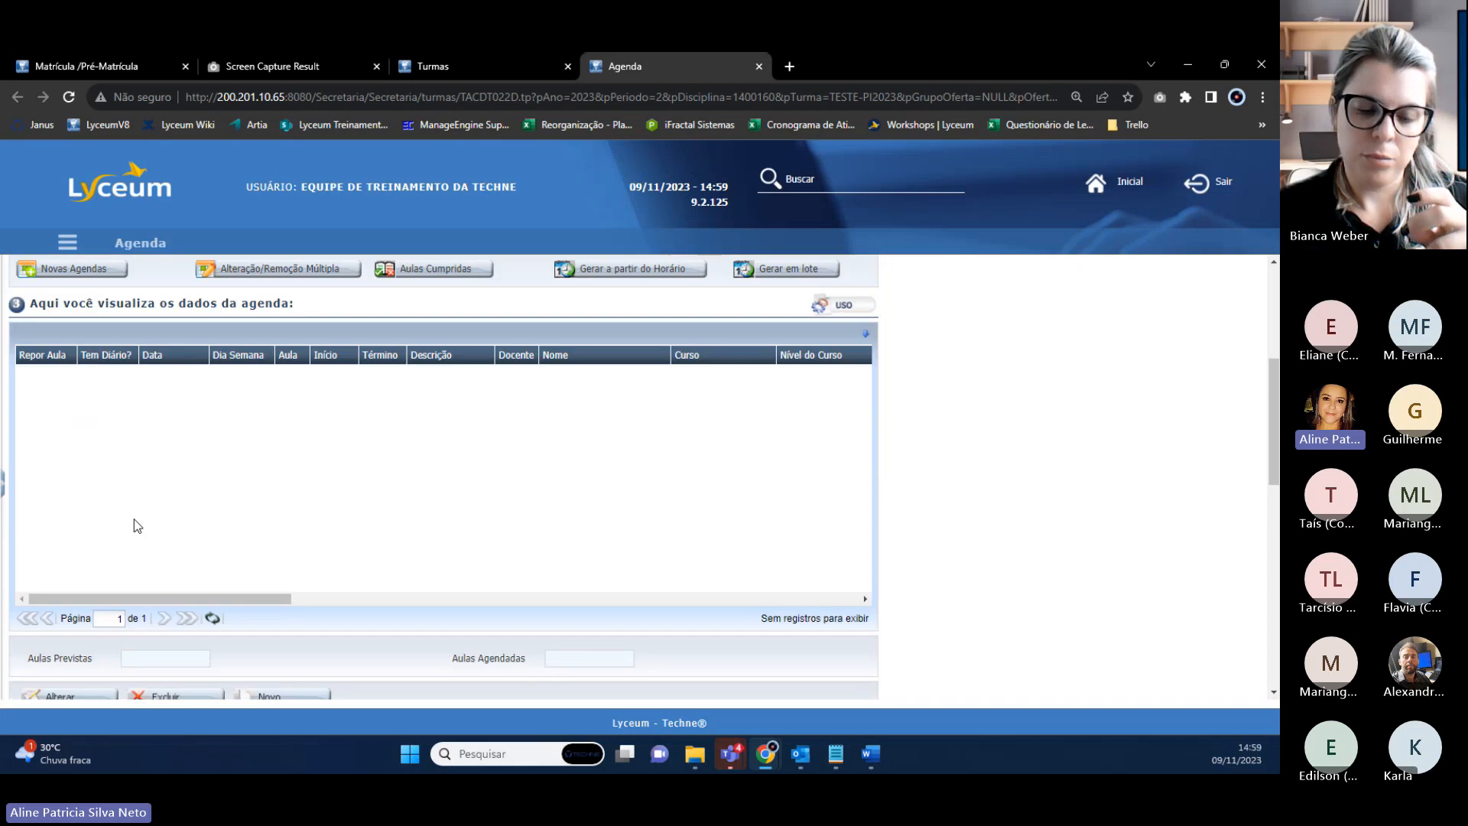
scroll(134, 520, down, 2)
click(287, 487)
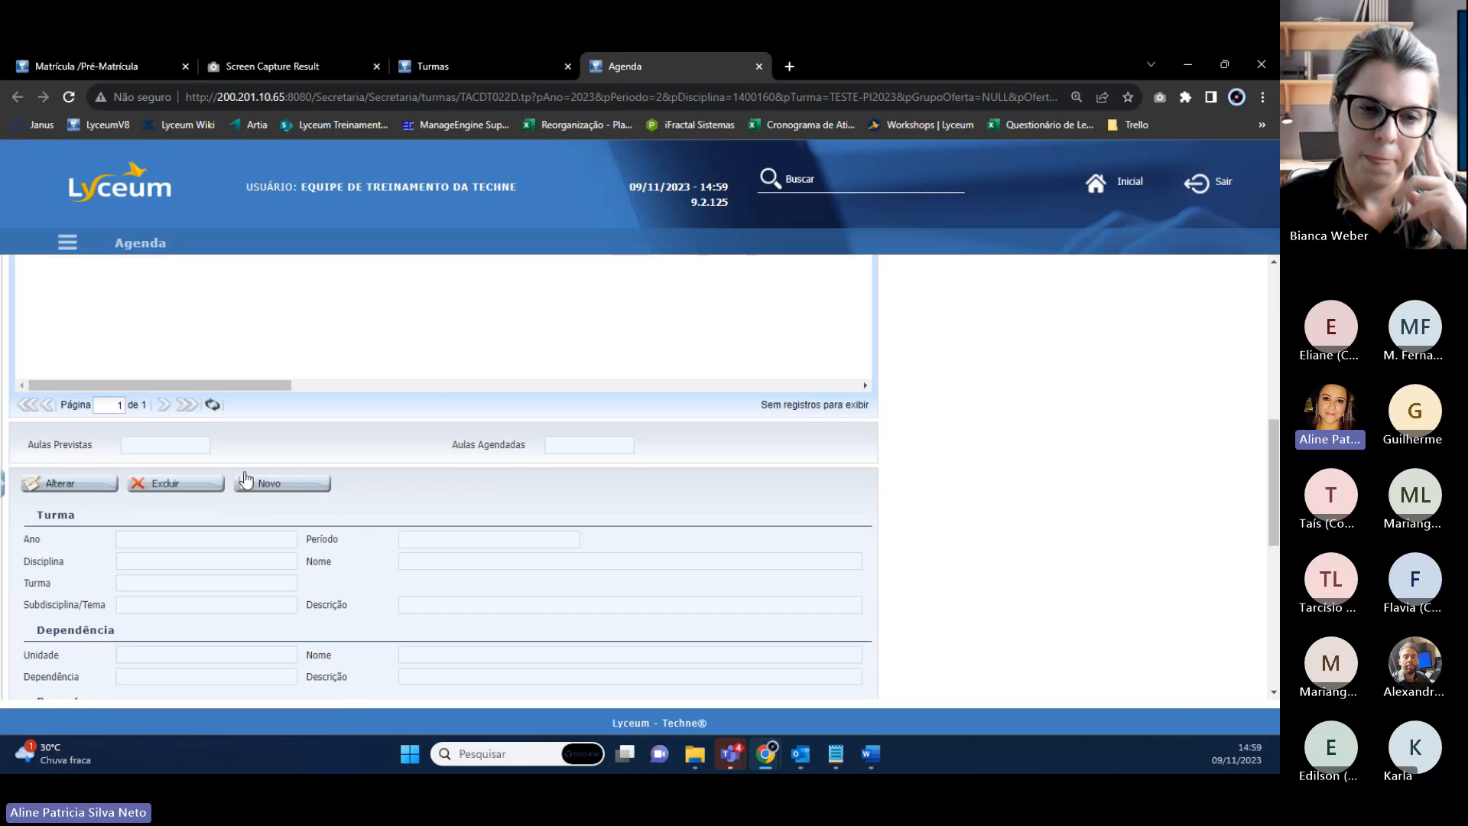
scroll(269, 491, down, 3)
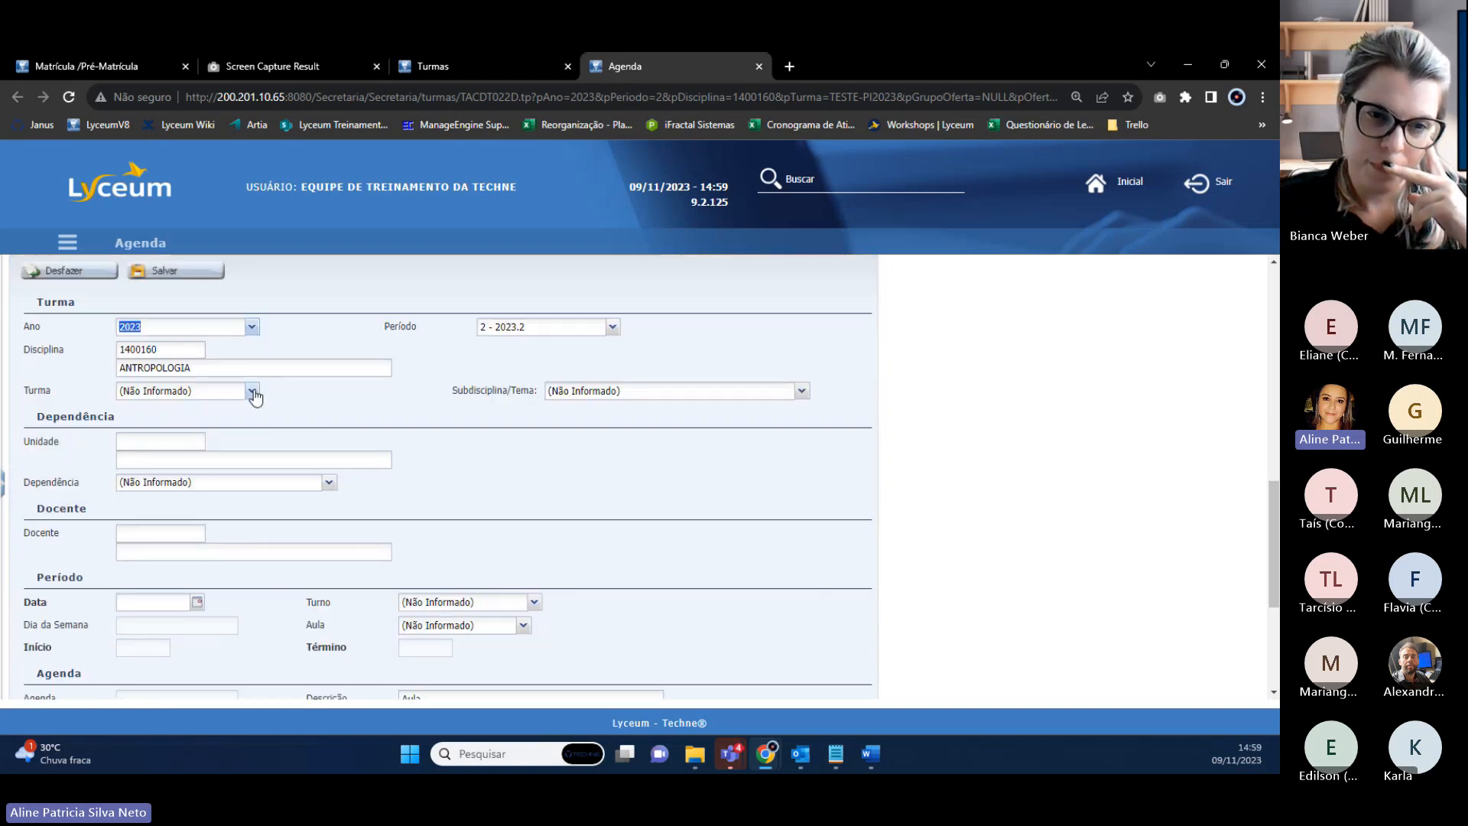
click(252, 391)
click(170, 425)
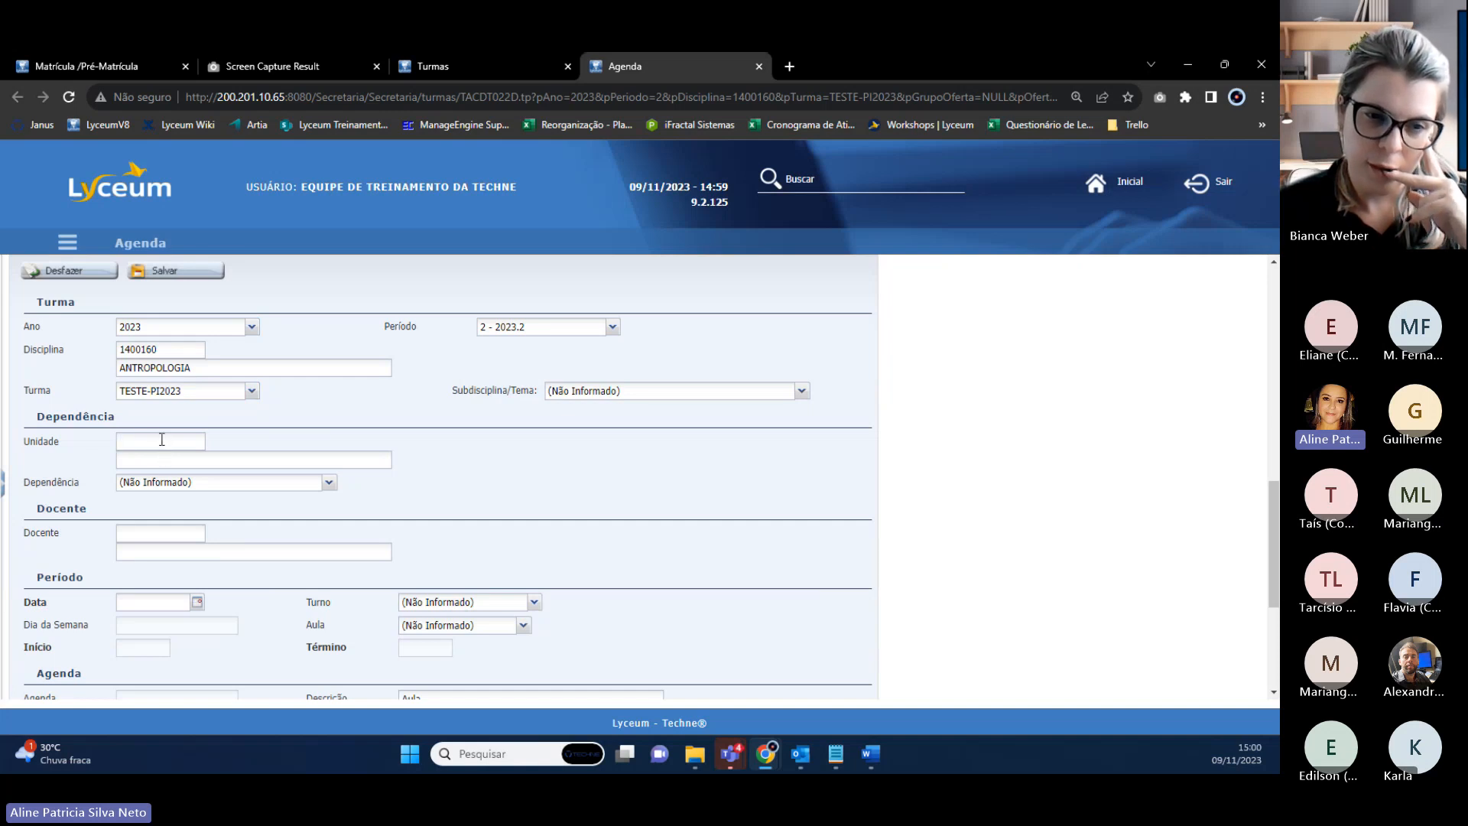
text(001)
key(Tab)
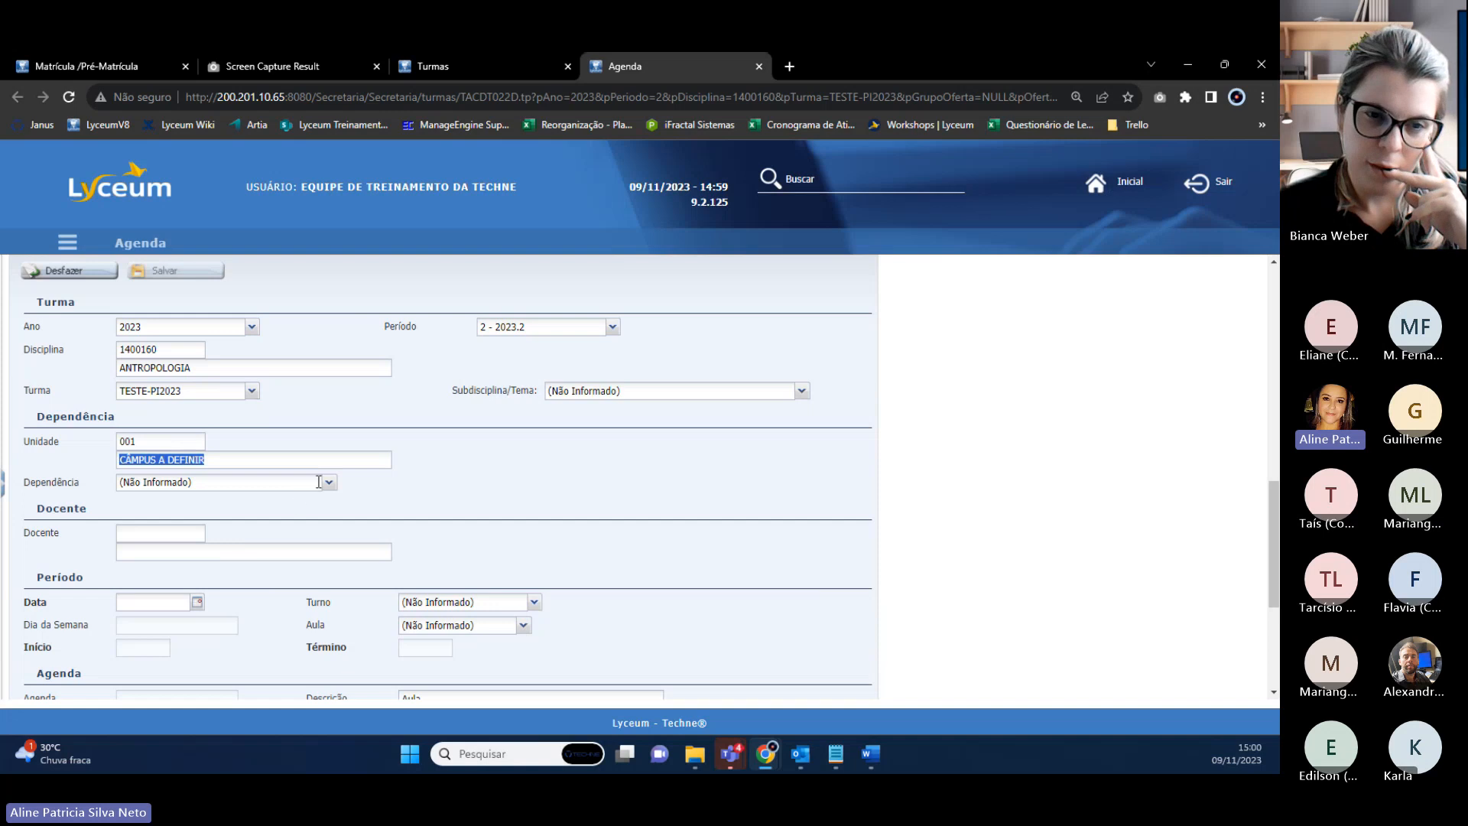
click(317, 481)
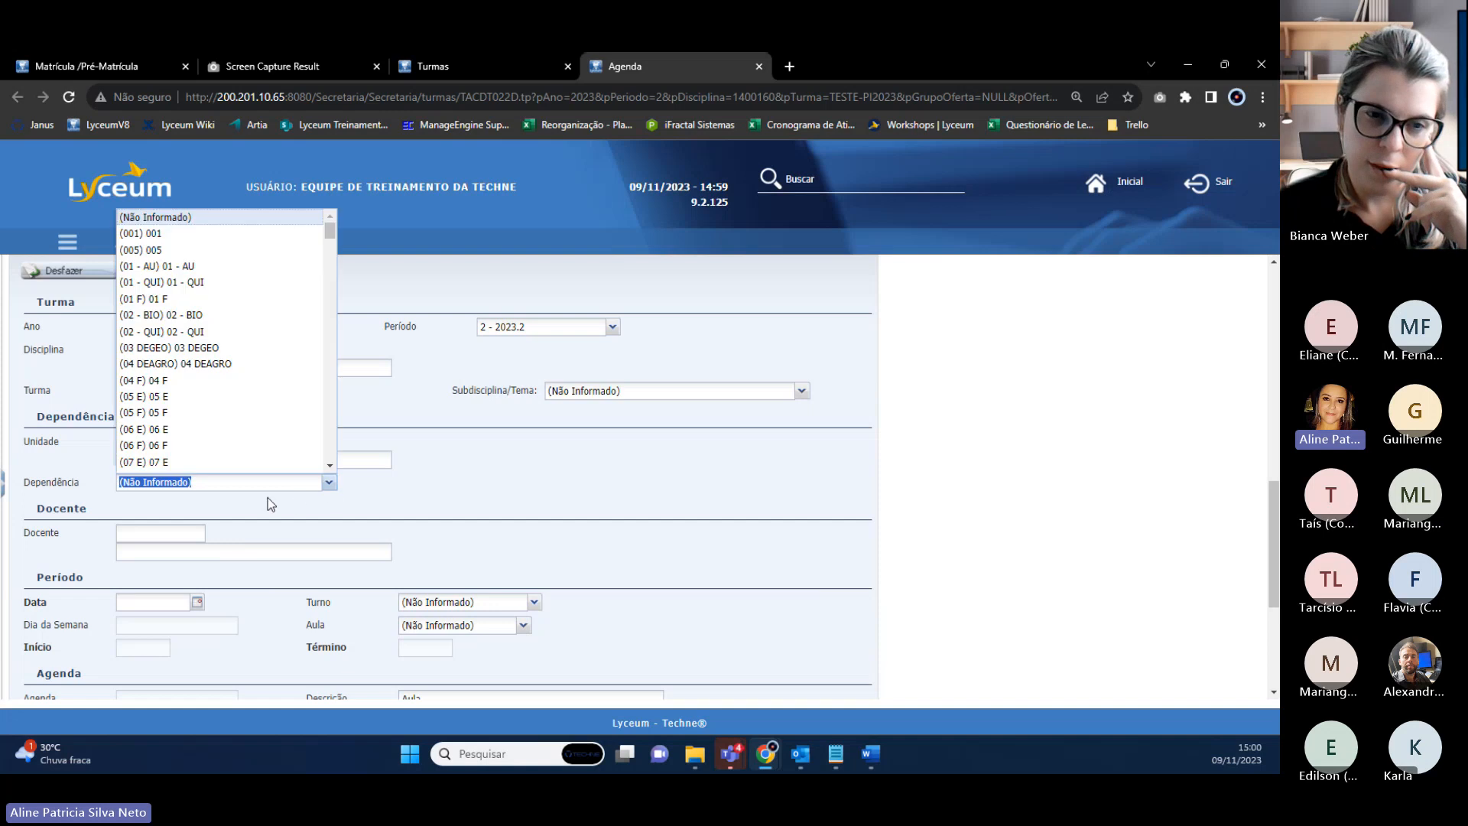
click(176, 234)
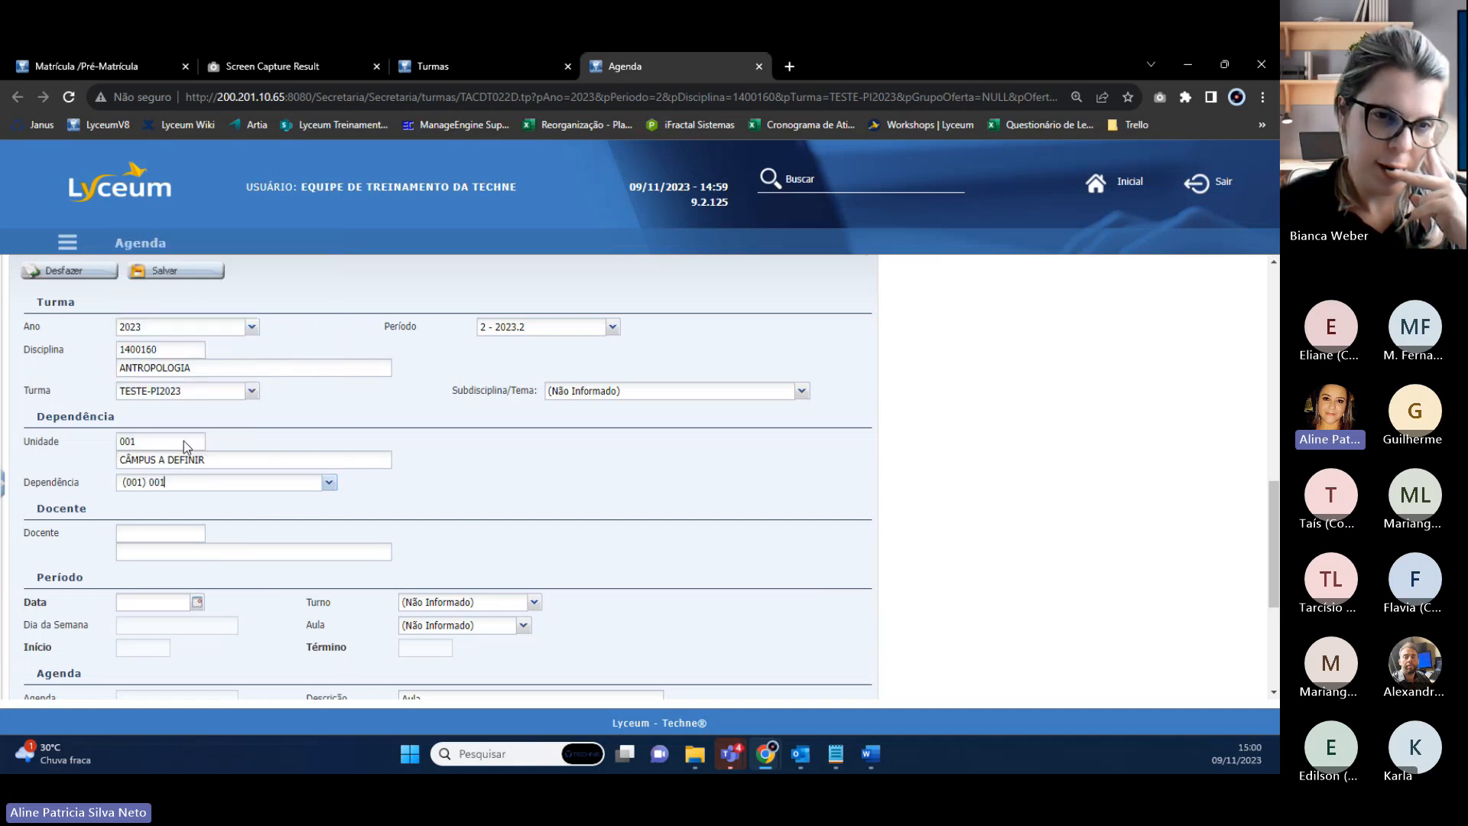
click(173, 527)
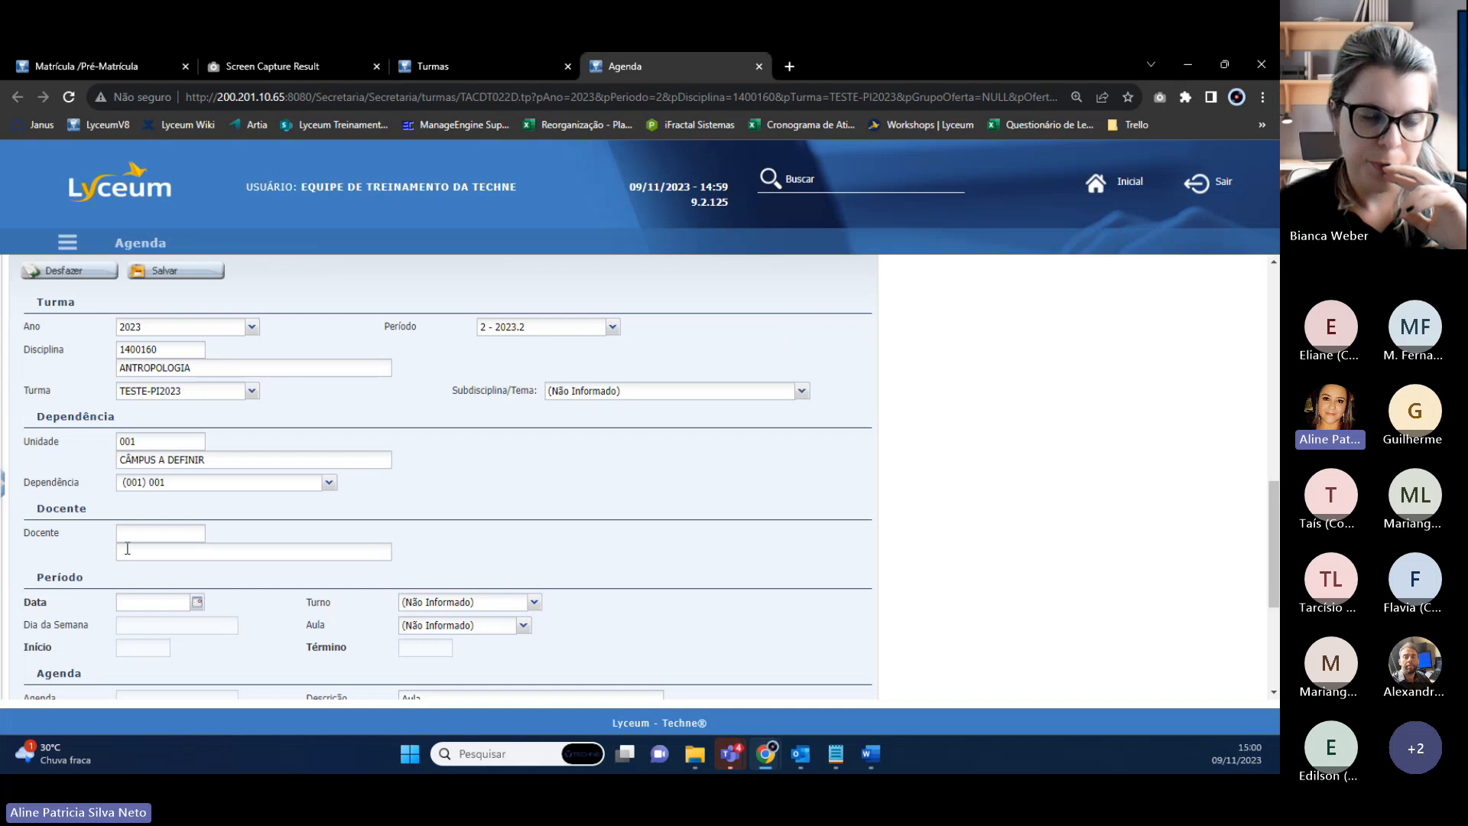
Tick É Aula and Gera Lista on the new agenda entry.
scroll(153, 532, down, 3)
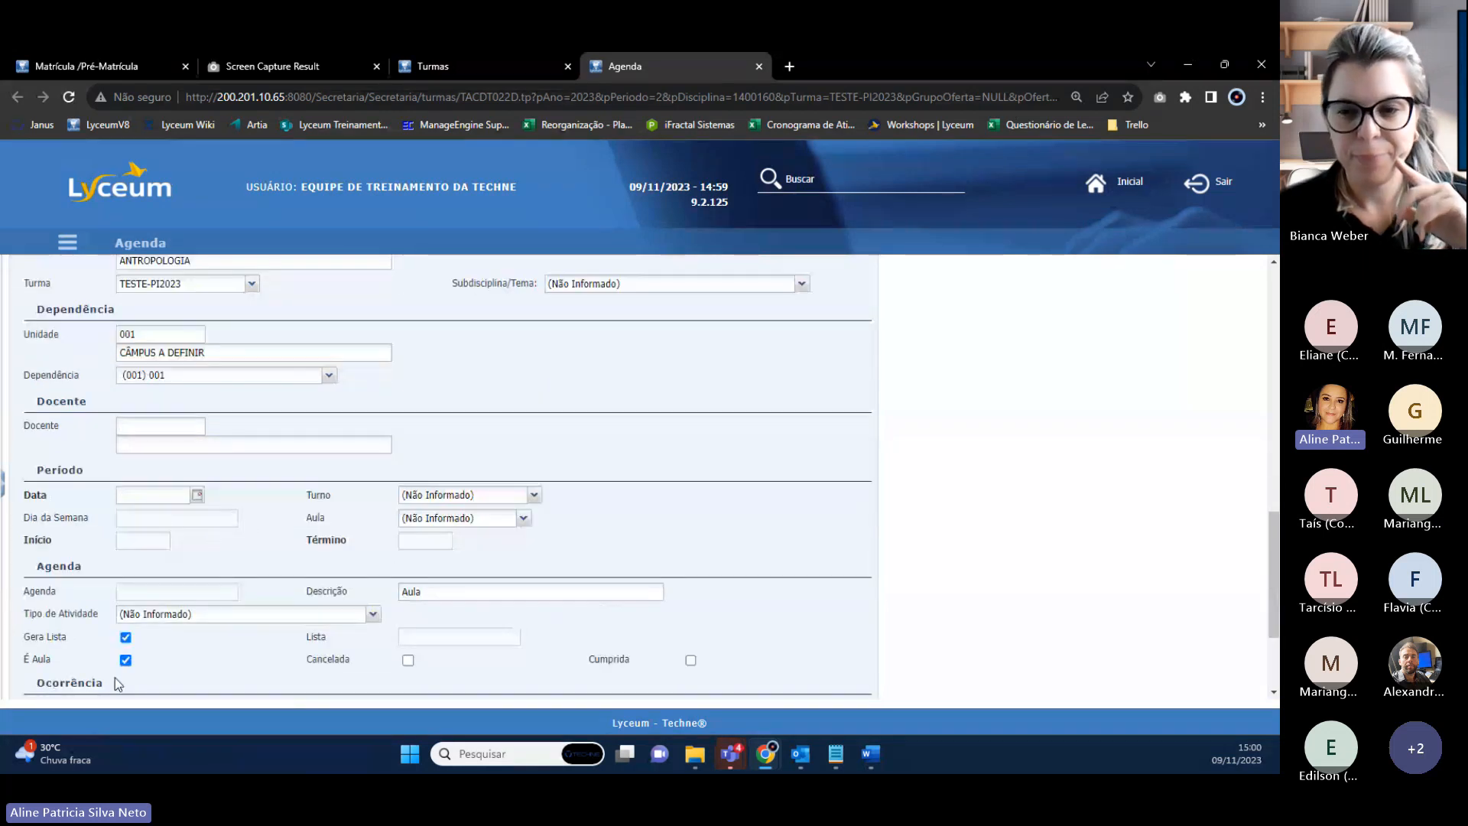
click(125, 659)
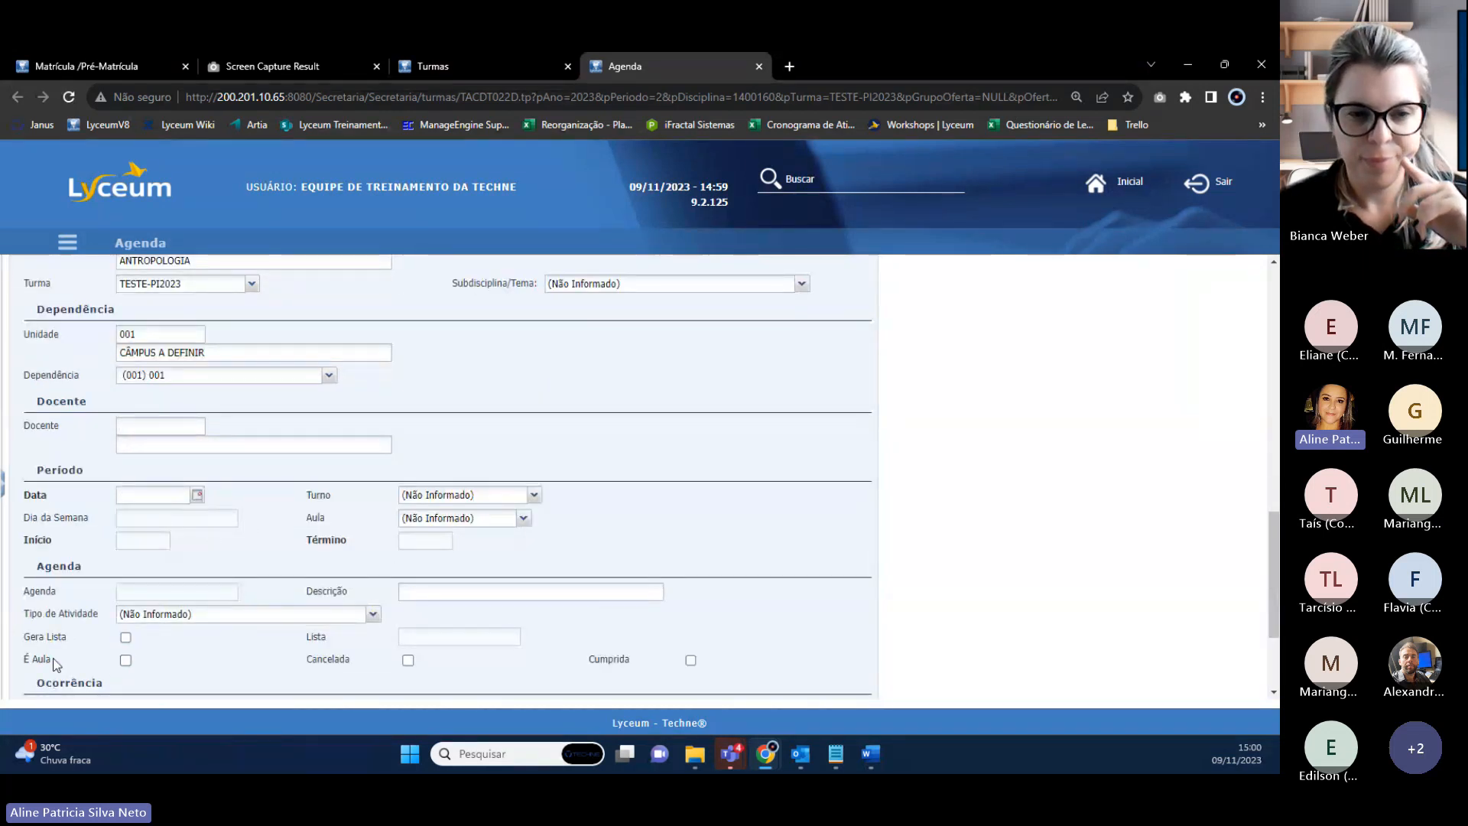
drag(25, 662, 65, 663)
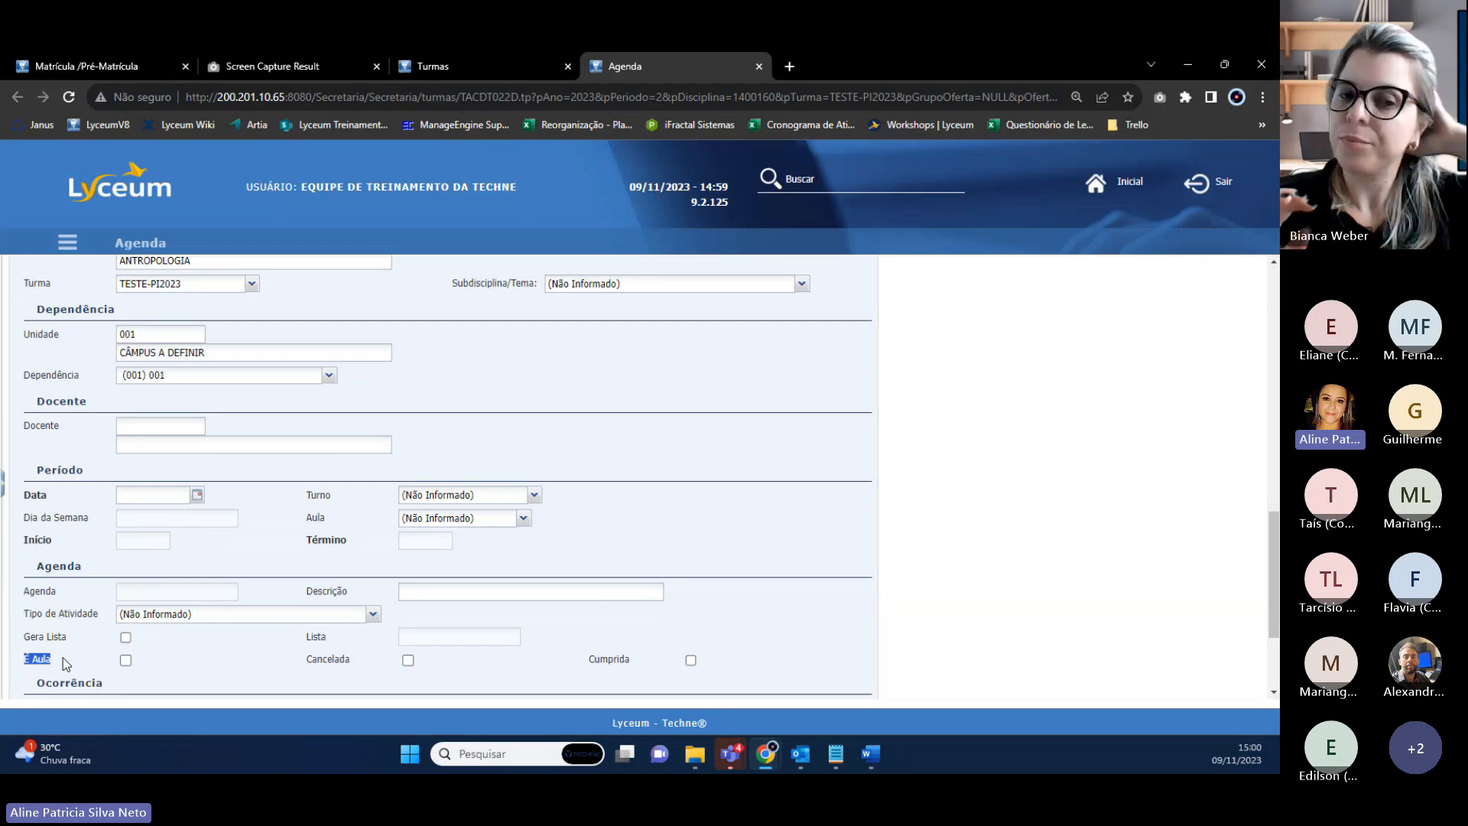
click(403, 591)
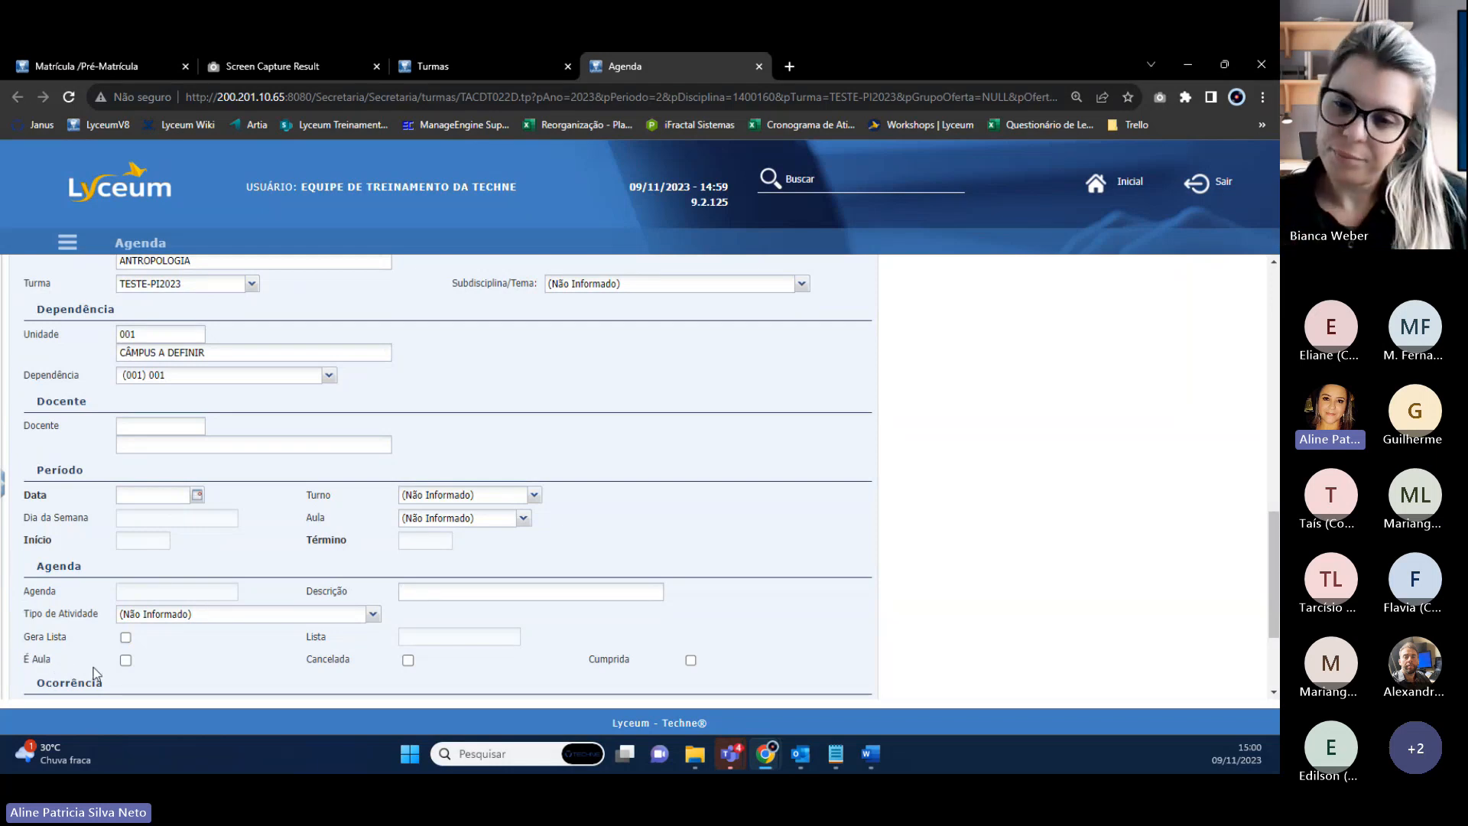
click(125, 659)
click(125, 659)
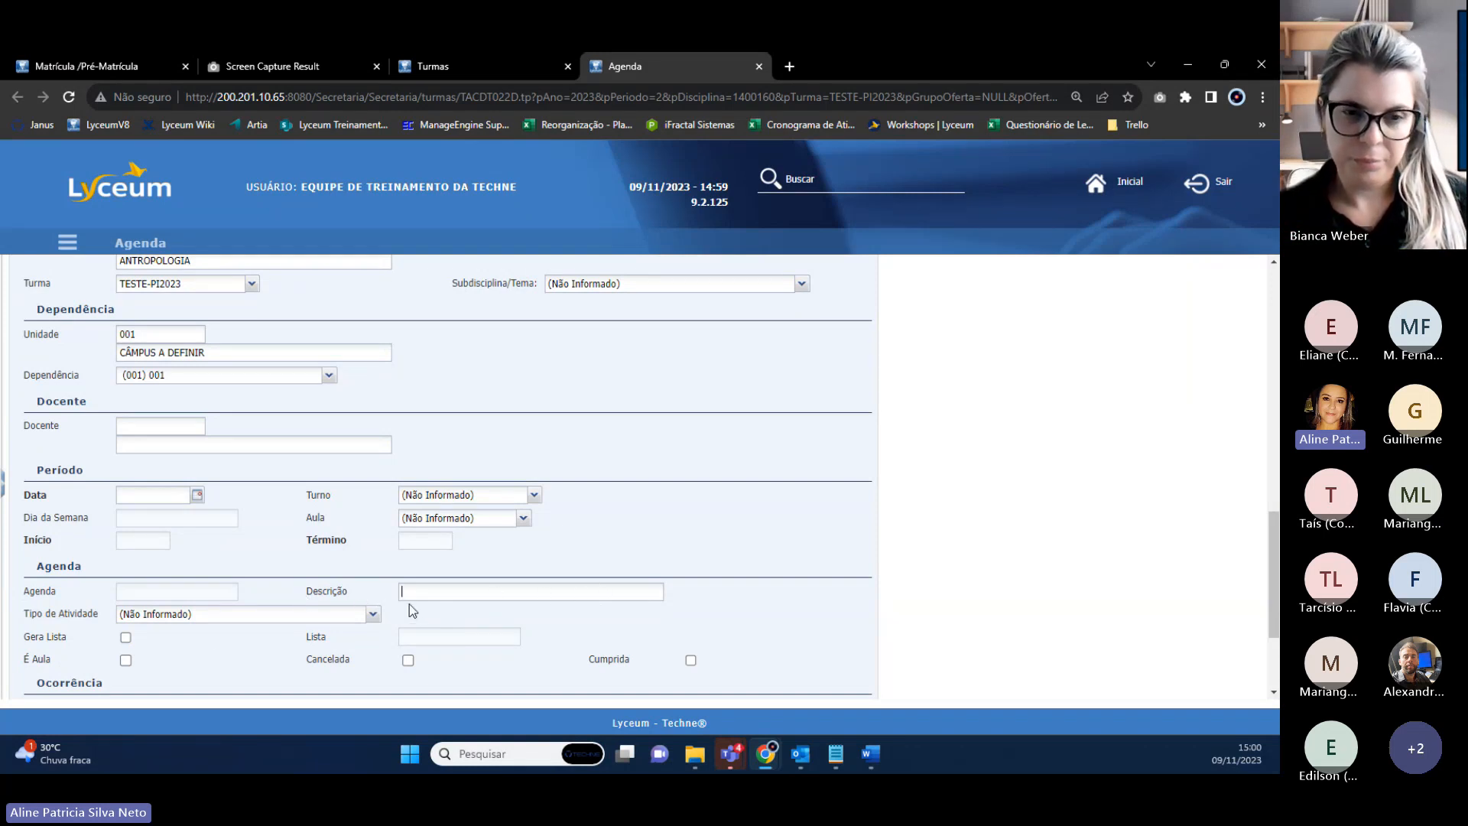
click(125, 660)
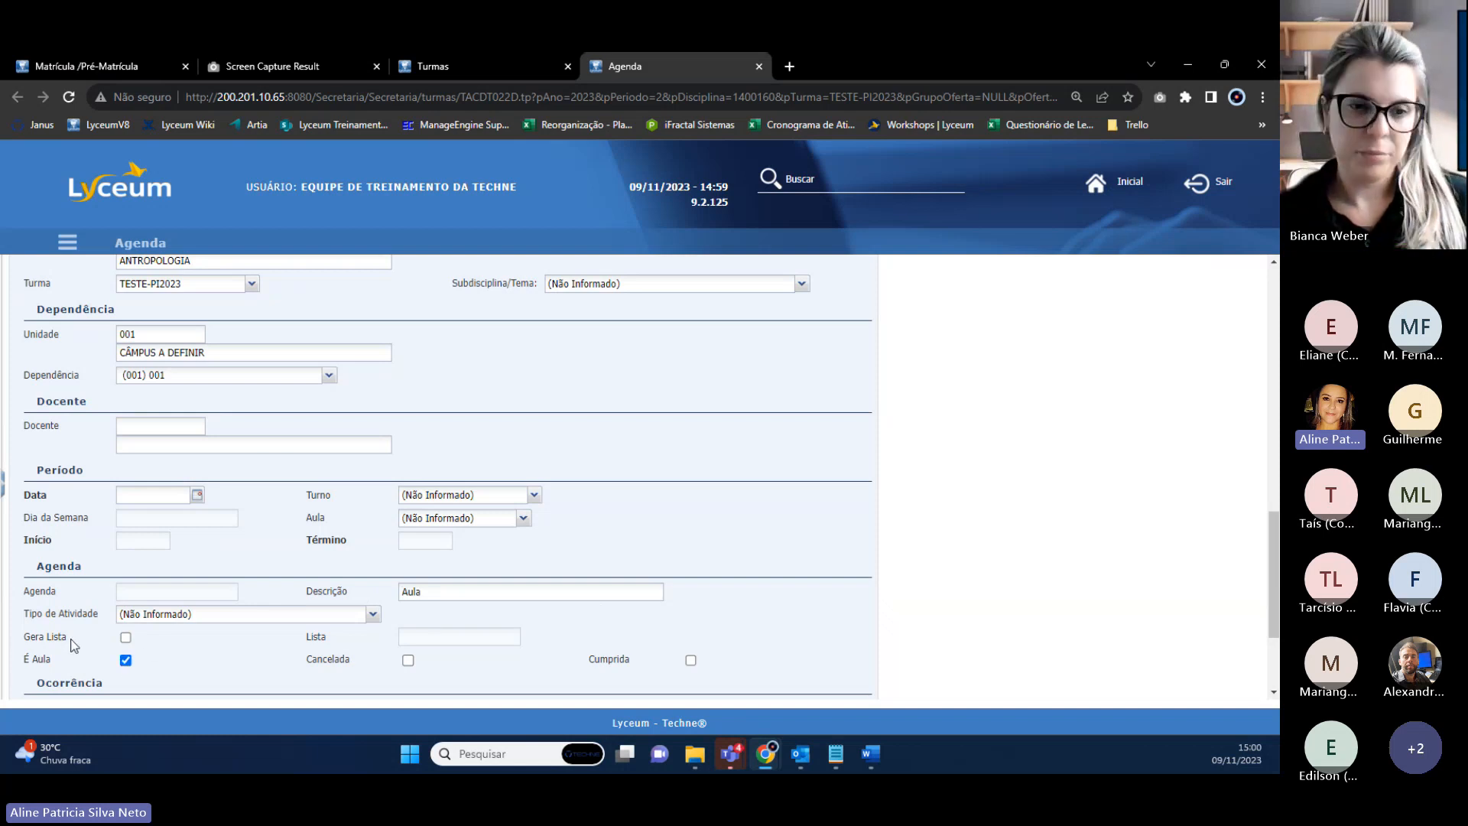
click(125, 638)
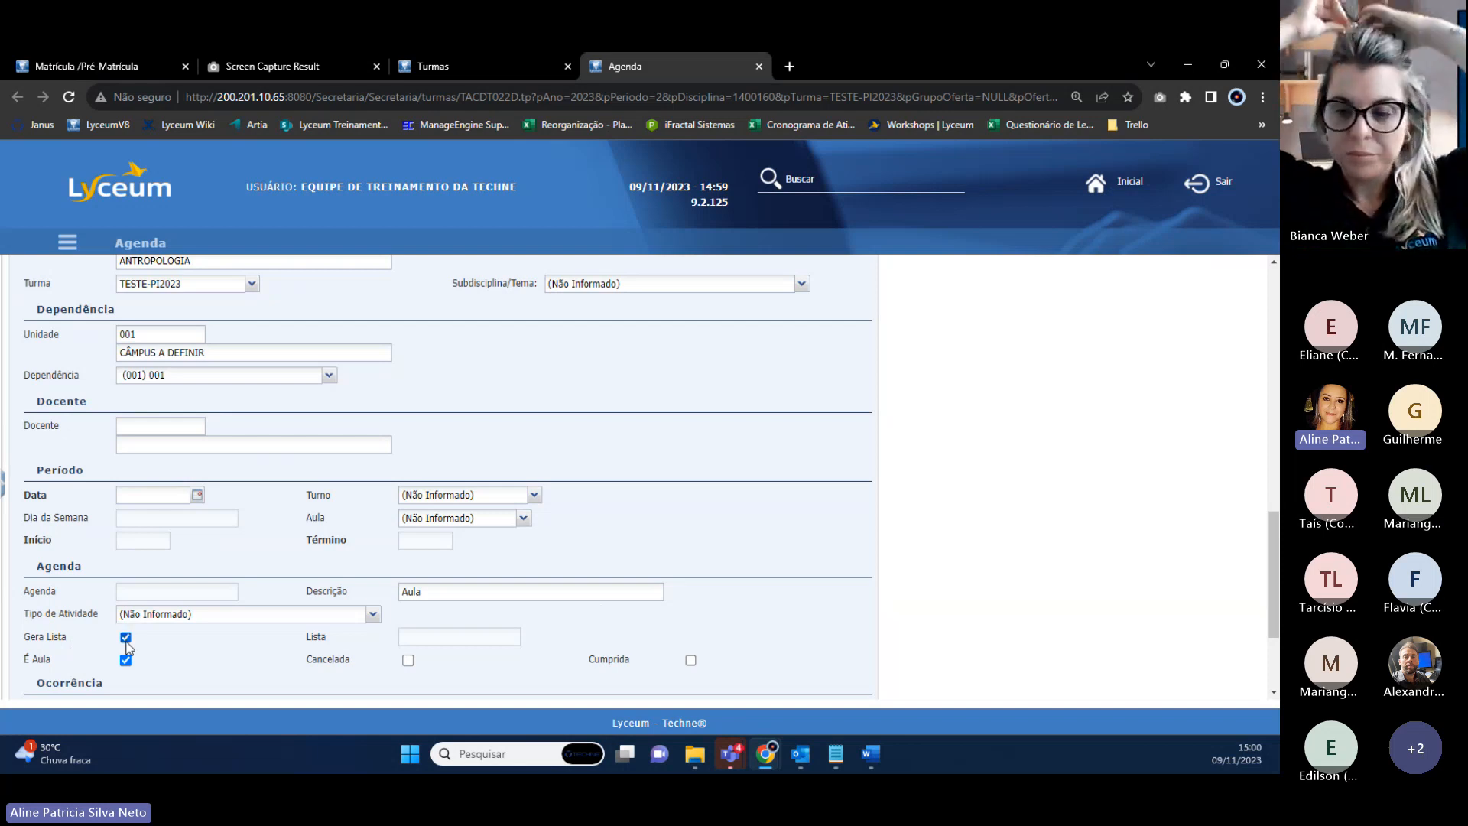
Set the entry date to 13/11/2023 and open the Turno list.
scroll(253, 619, down, 1)
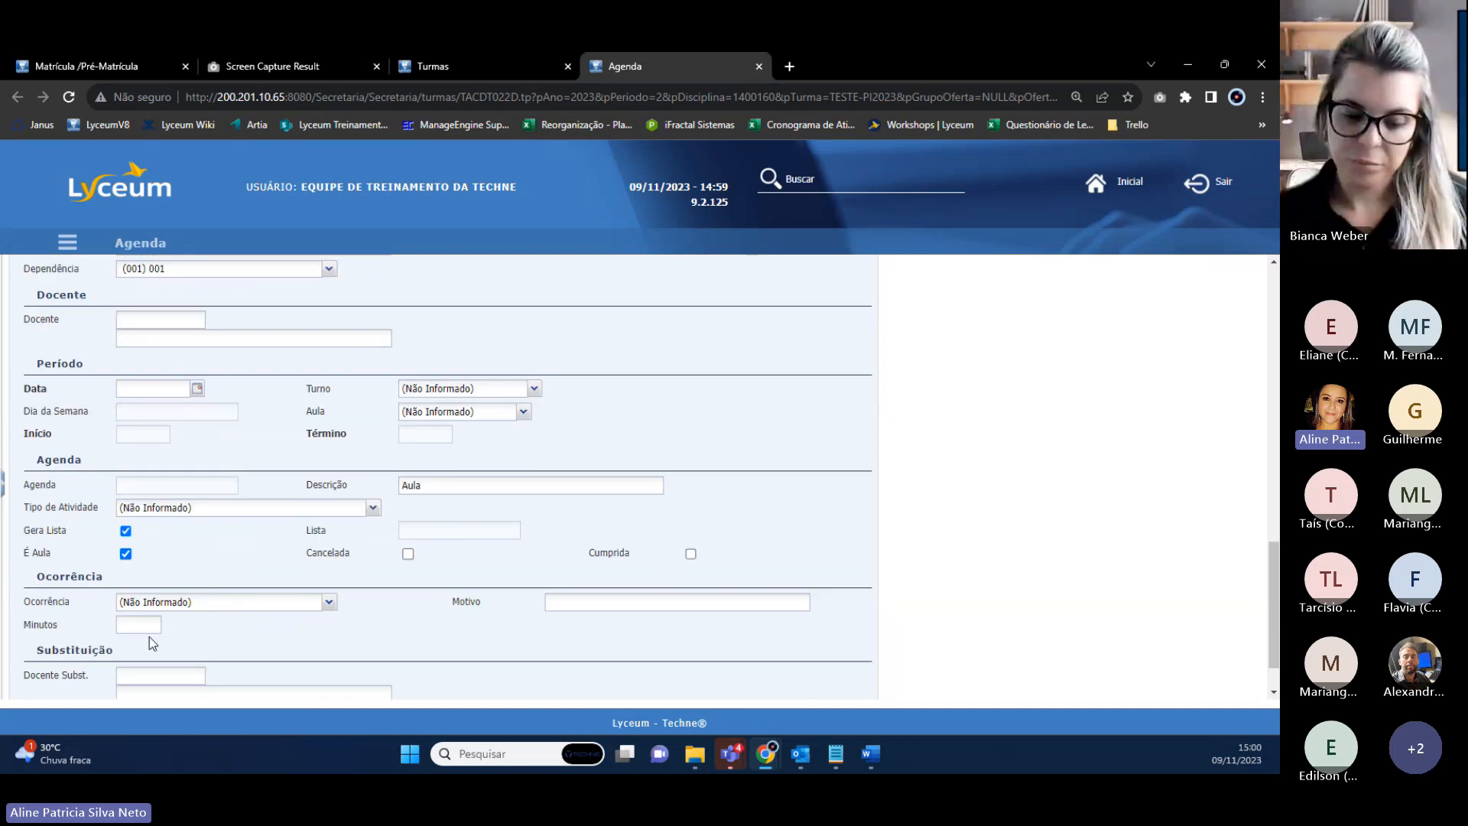
drag(35, 577, 104, 569)
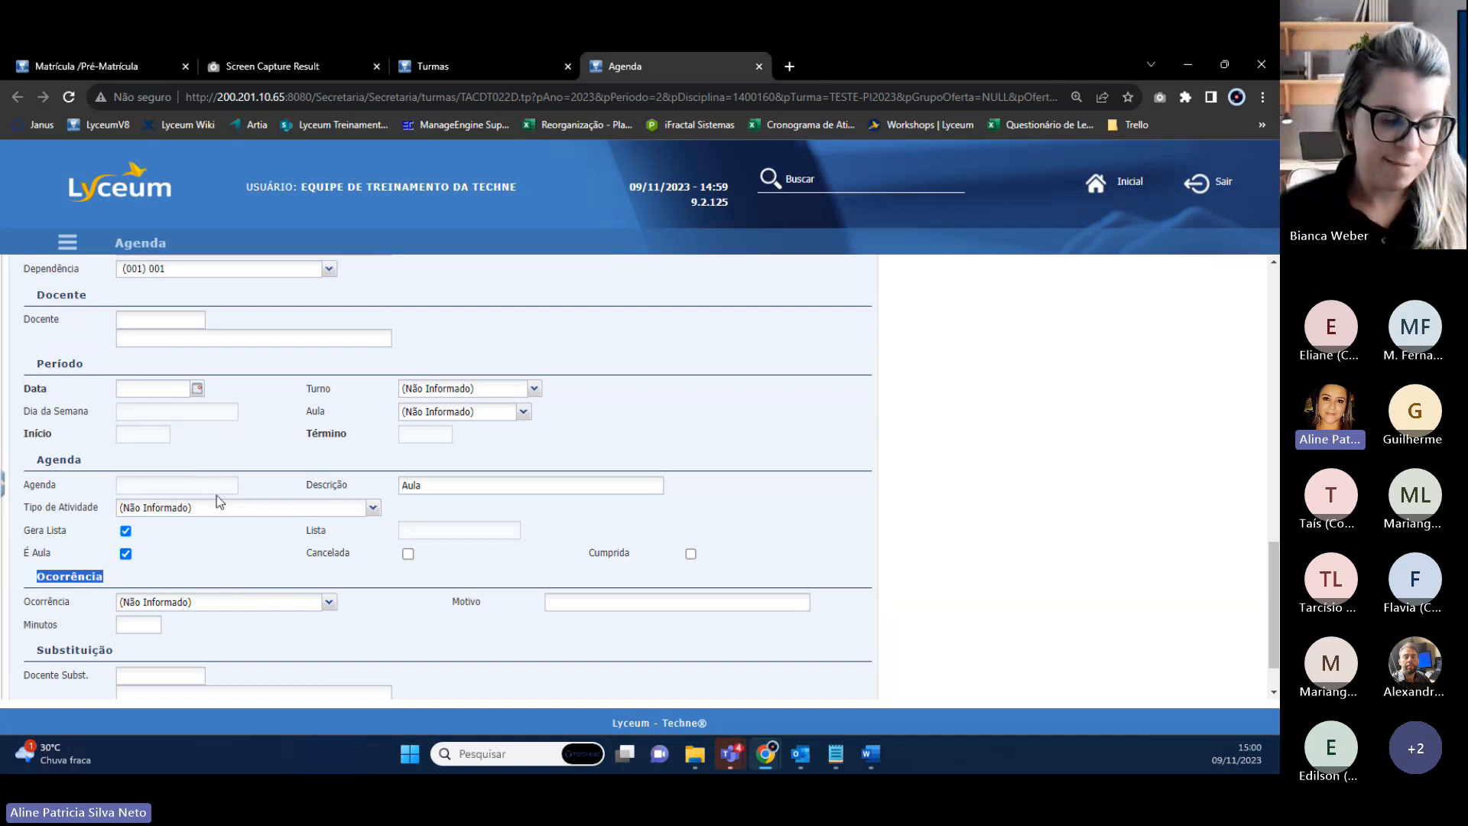
scroll(217, 501, up, 2)
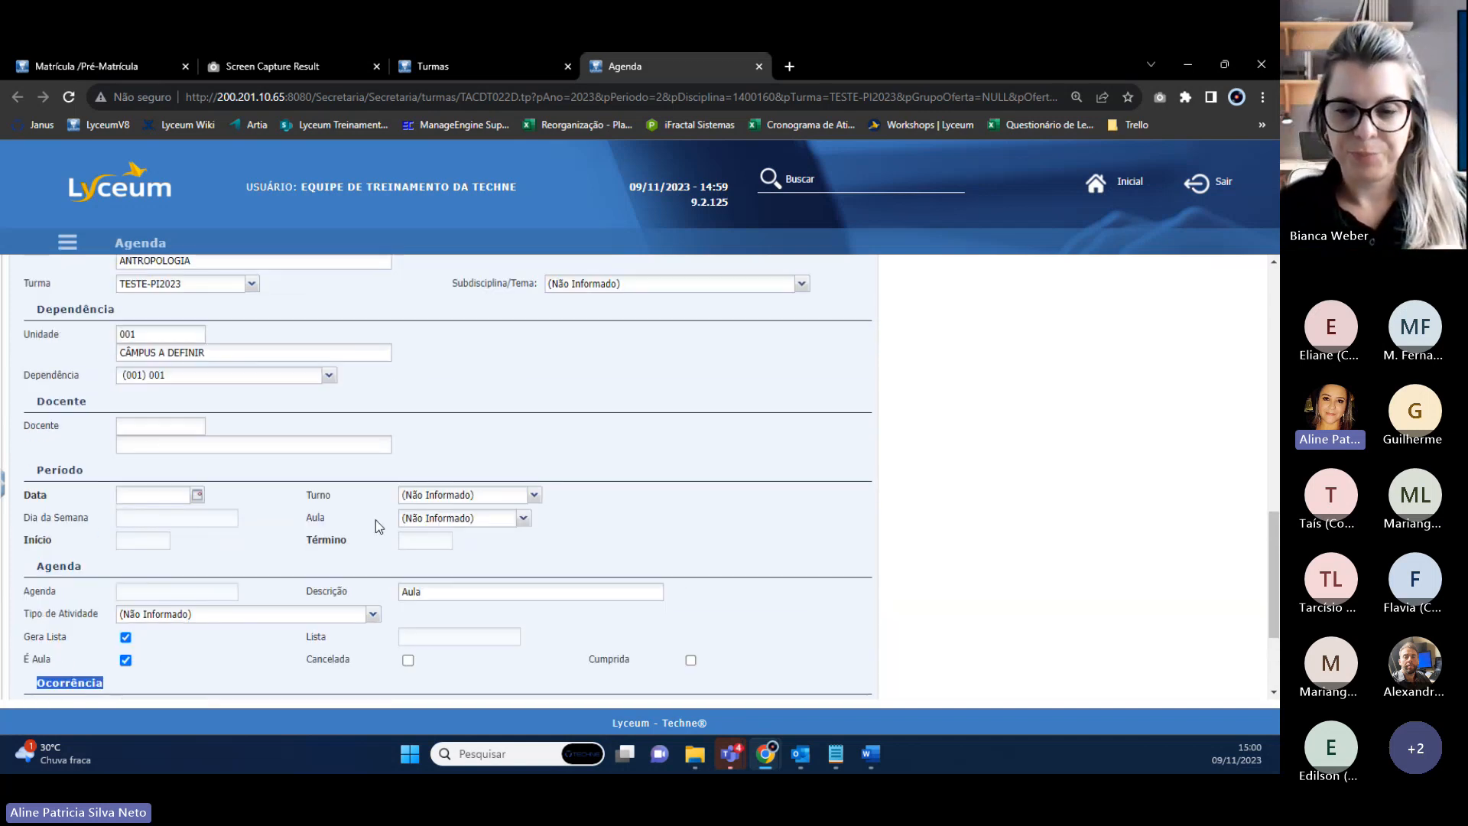
click(197, 495)
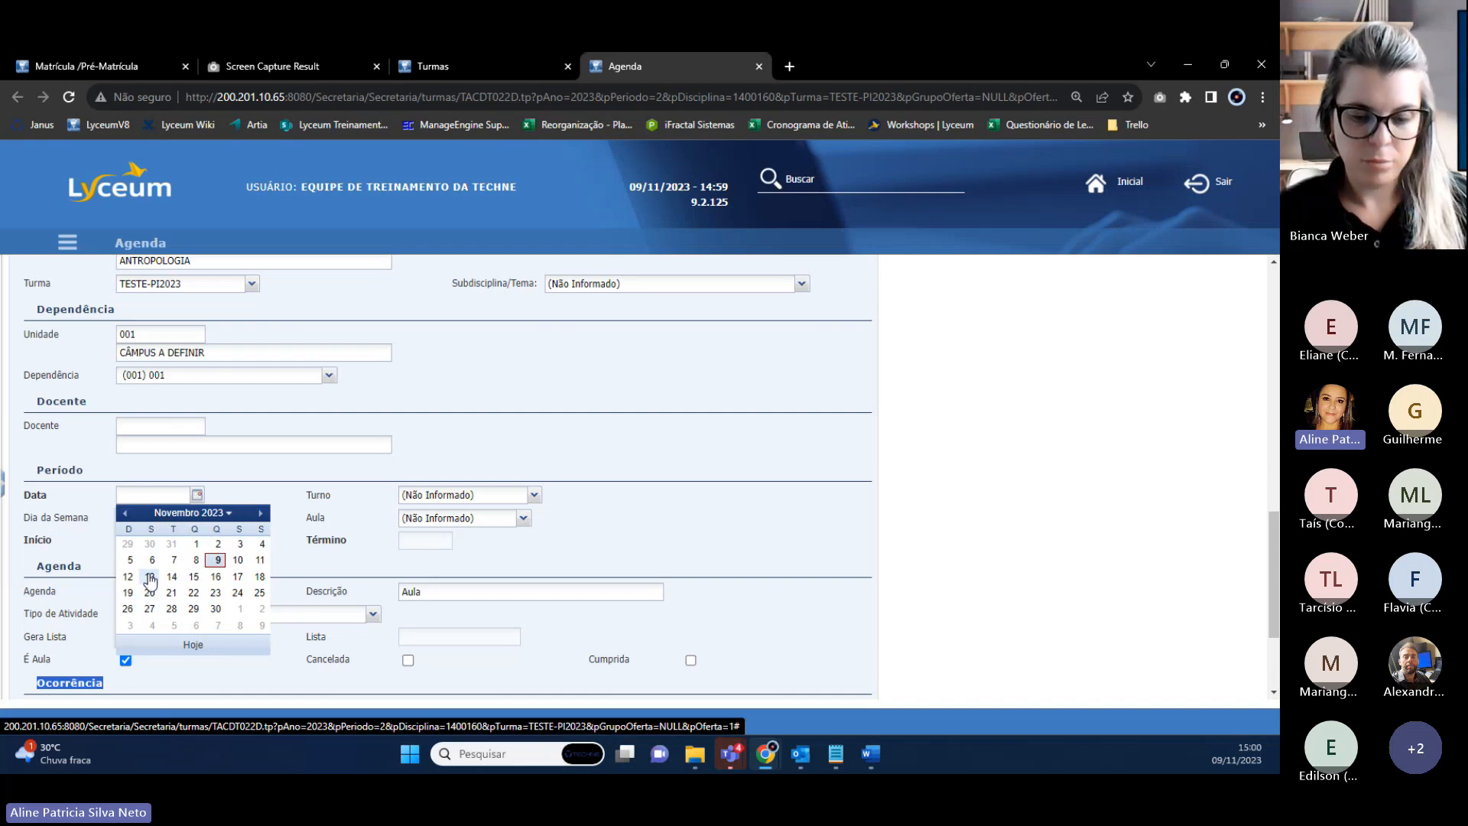
click(149, 576)
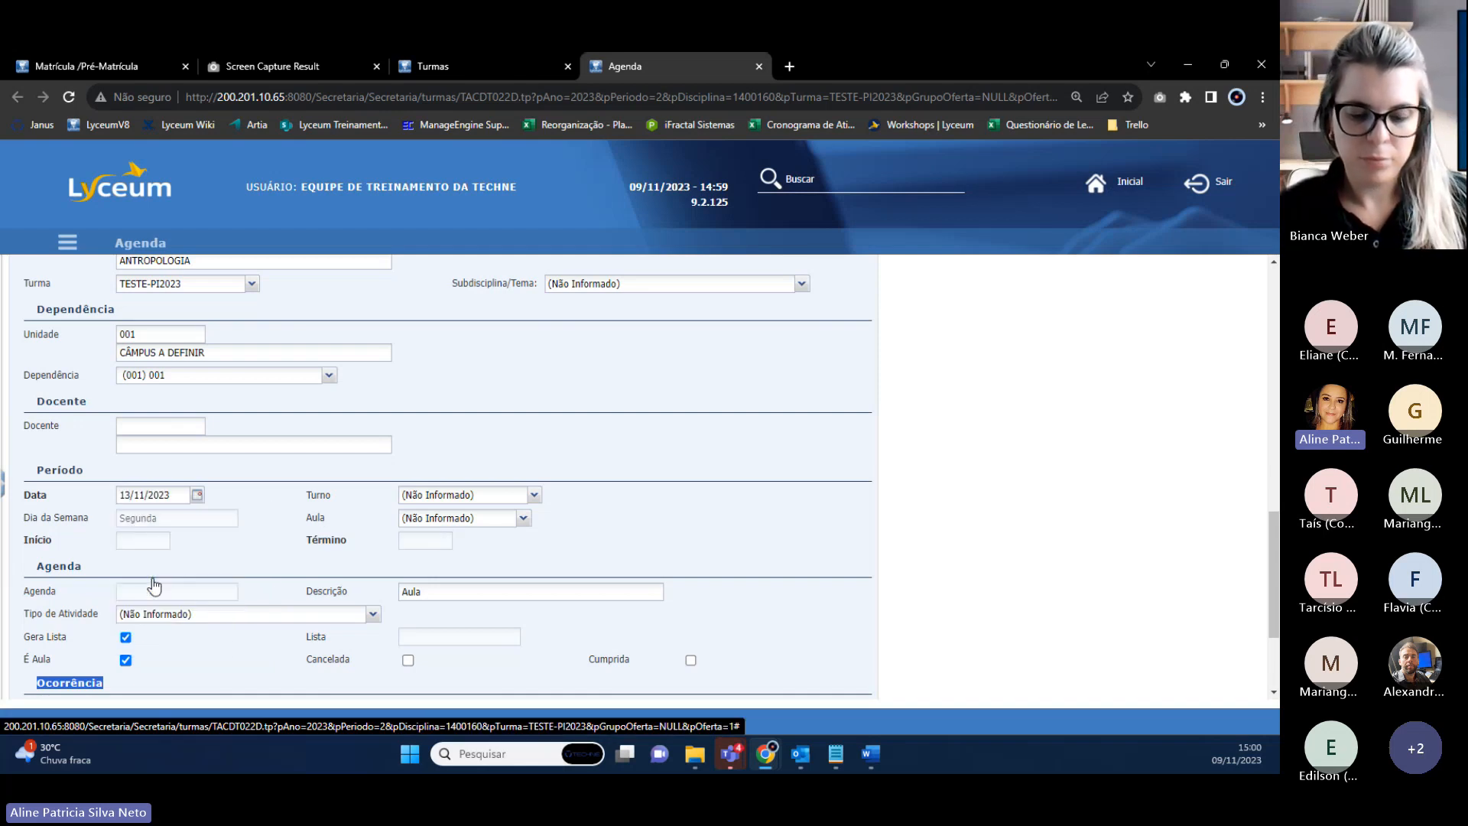
click(534, 494)
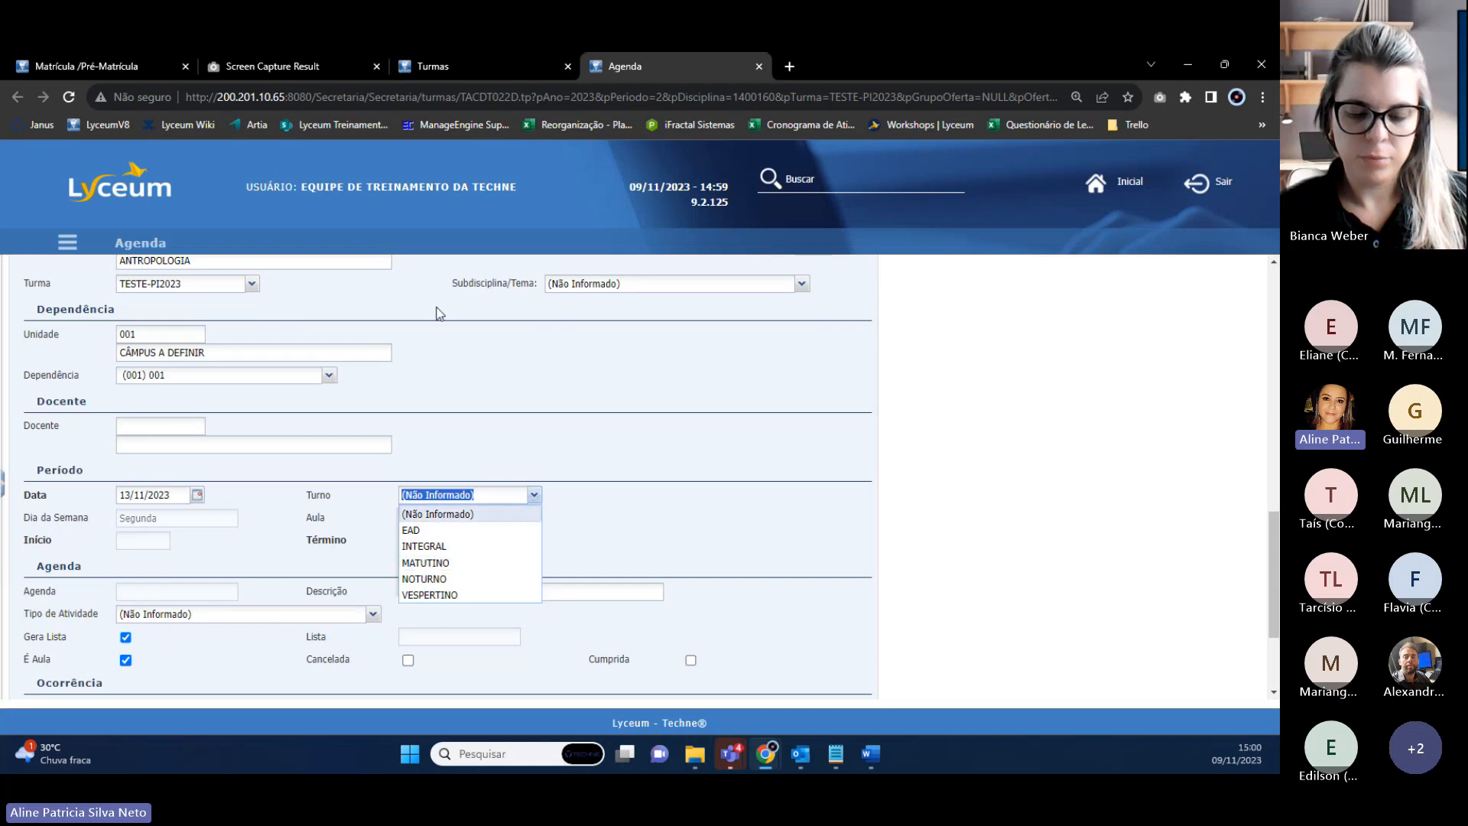
click(444, 69)
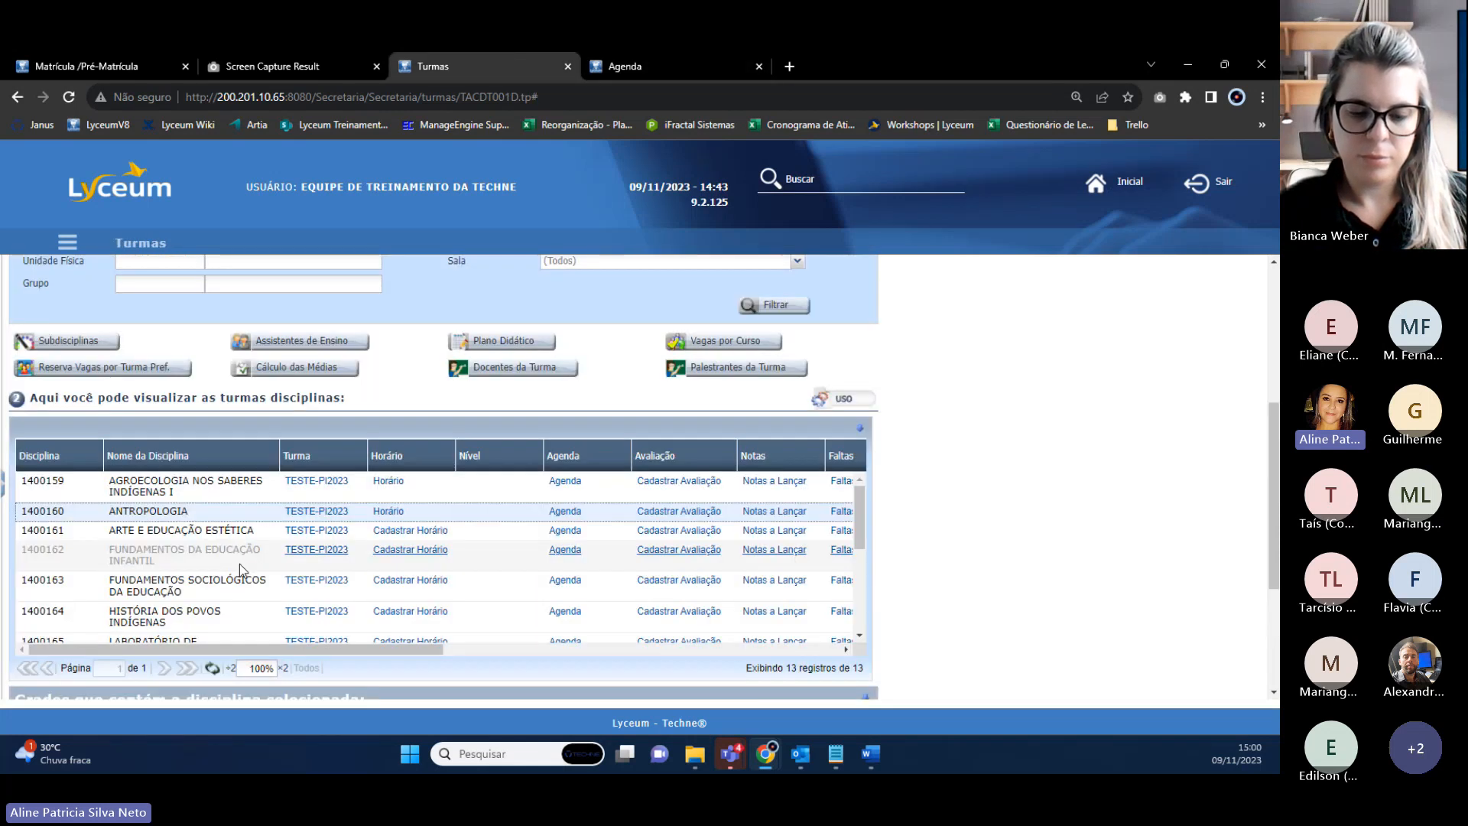
Open the TESTE-PI2023 class details in a new tab to check its shift value.
right_click(329, 510)
click(365, 521)
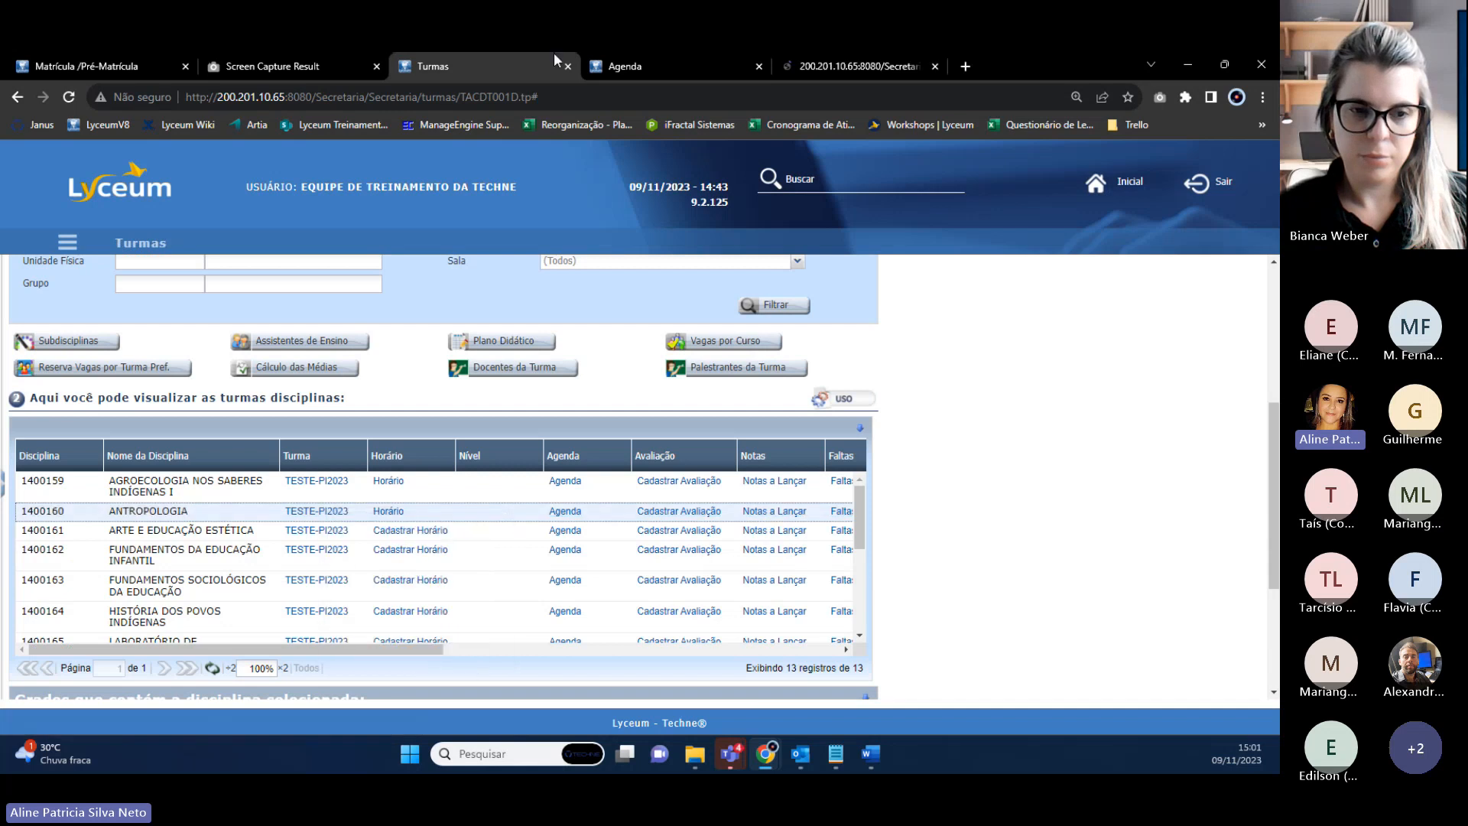
click(887, 67)
scroll(287, 580, down, 1)
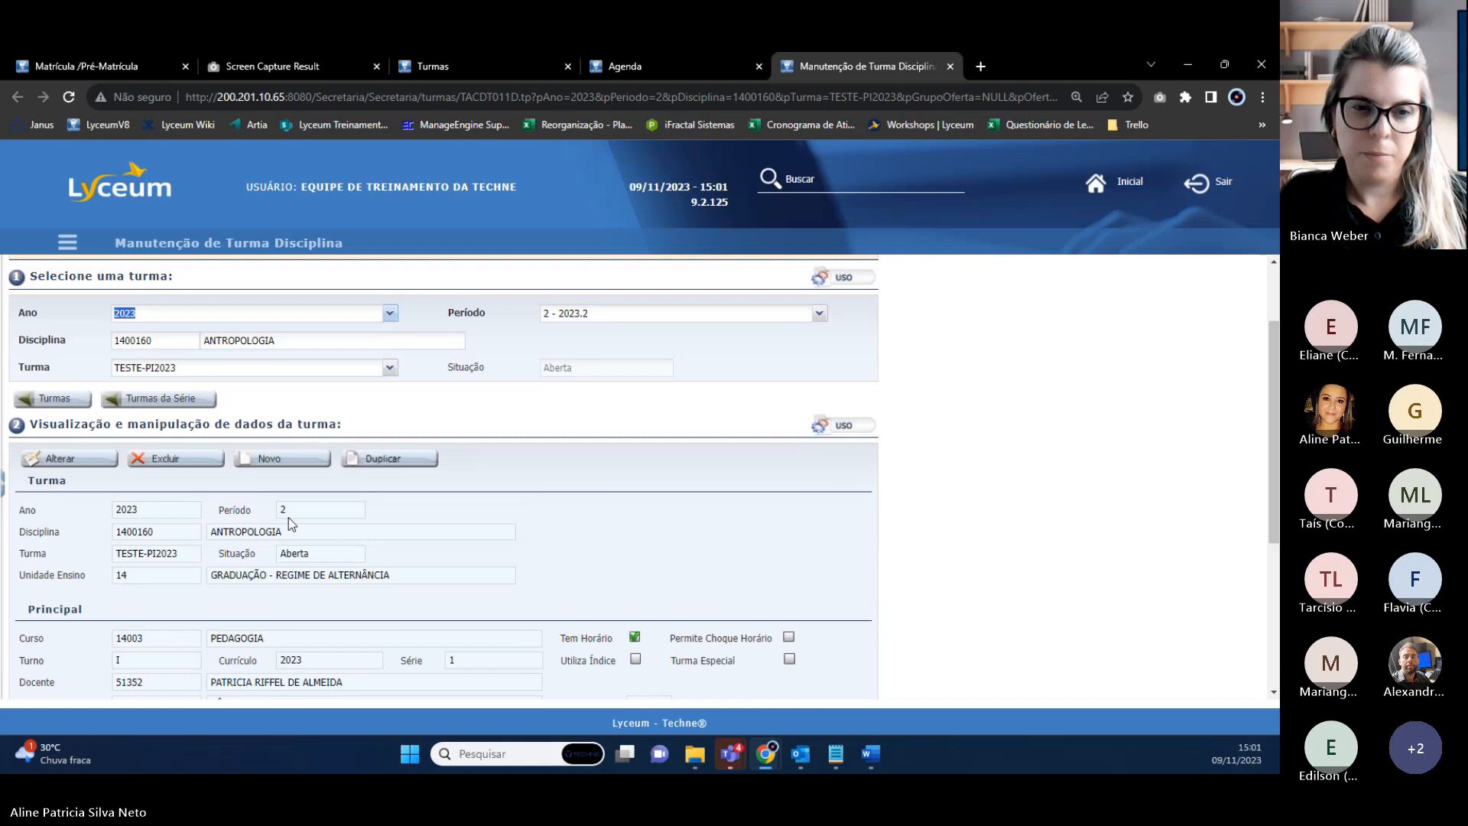
scroll(109, 673, down, 1)
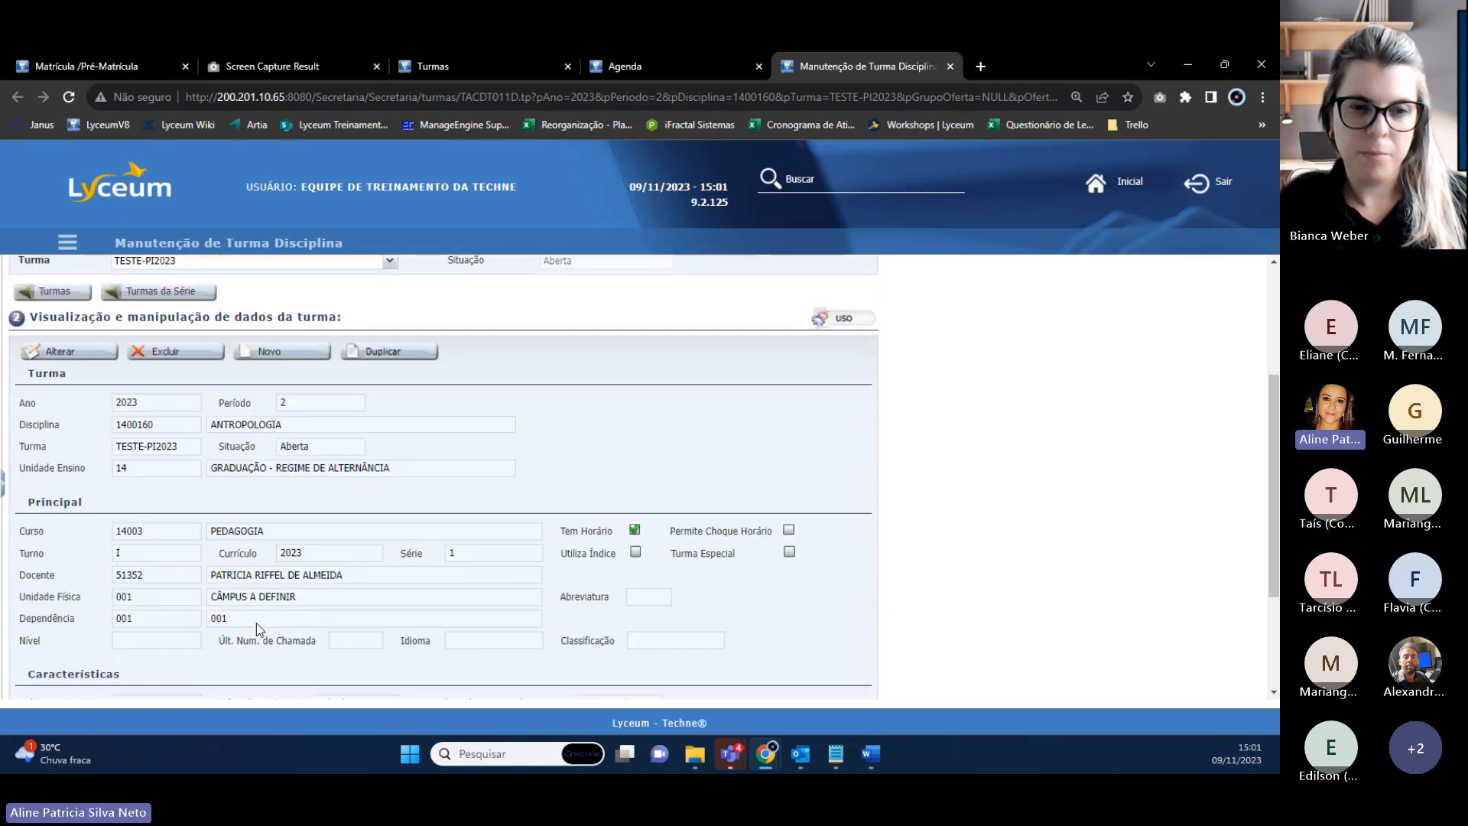
click(119, 553)
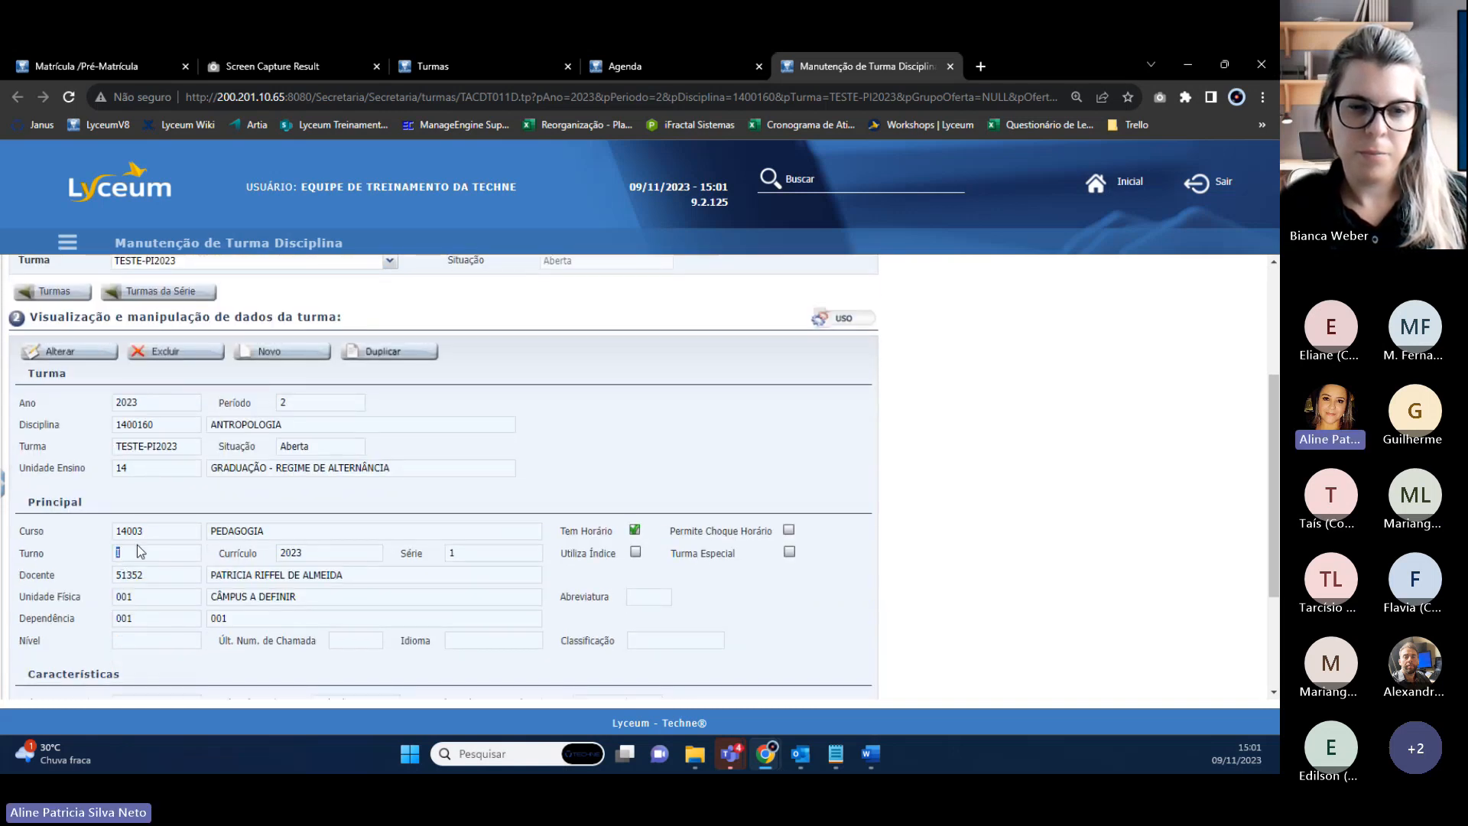
click(693, 58)
Set shift INTEGRAL, view the Aula time slots, then discard the entry with Desfazer.
click(428, 546)
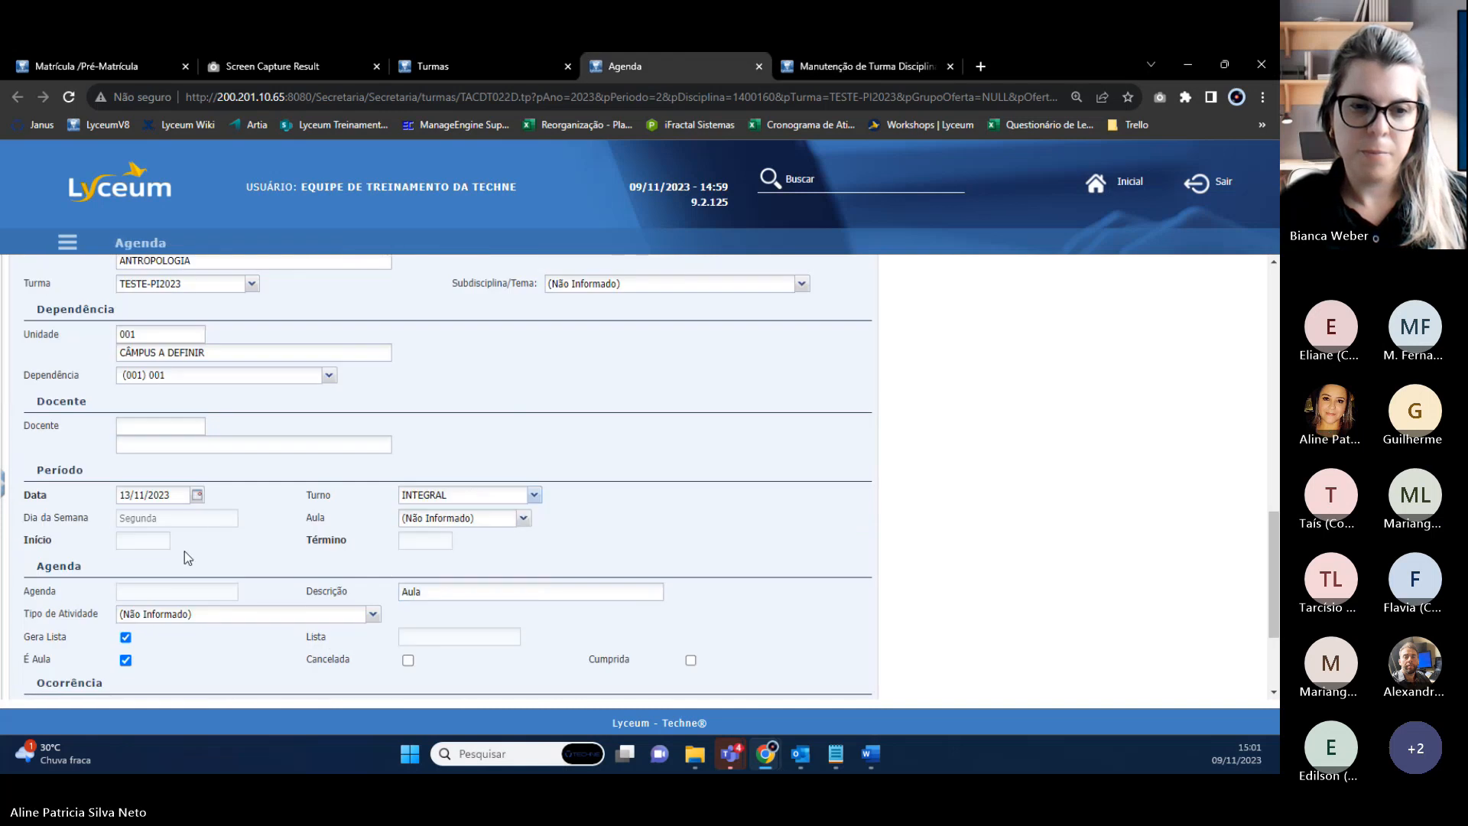
click(522, 519)
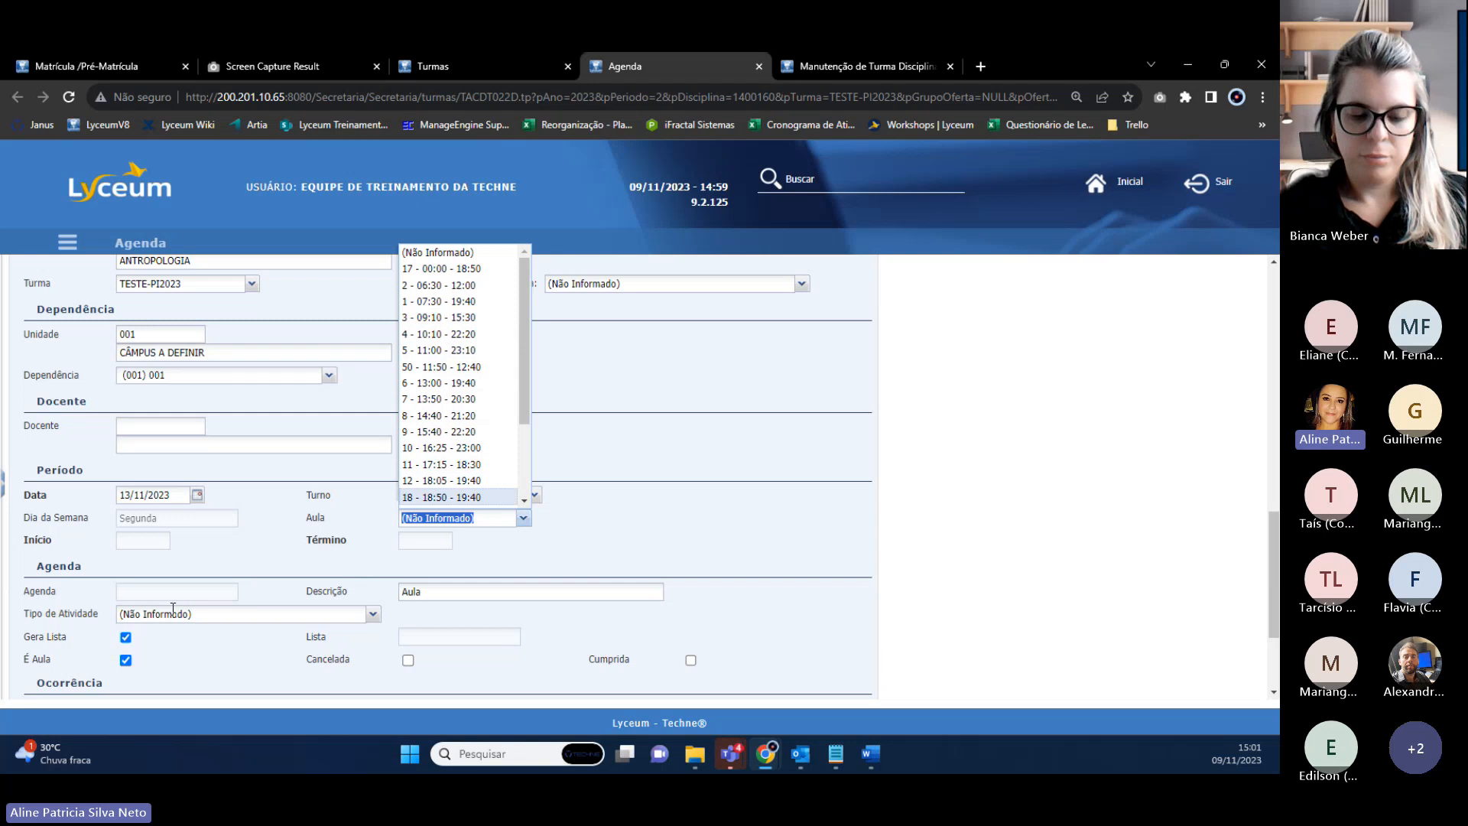
scroll(254, 584, down, 1)
scroll(259, 476, up, 3)
scroll(259, 475, up, 3)
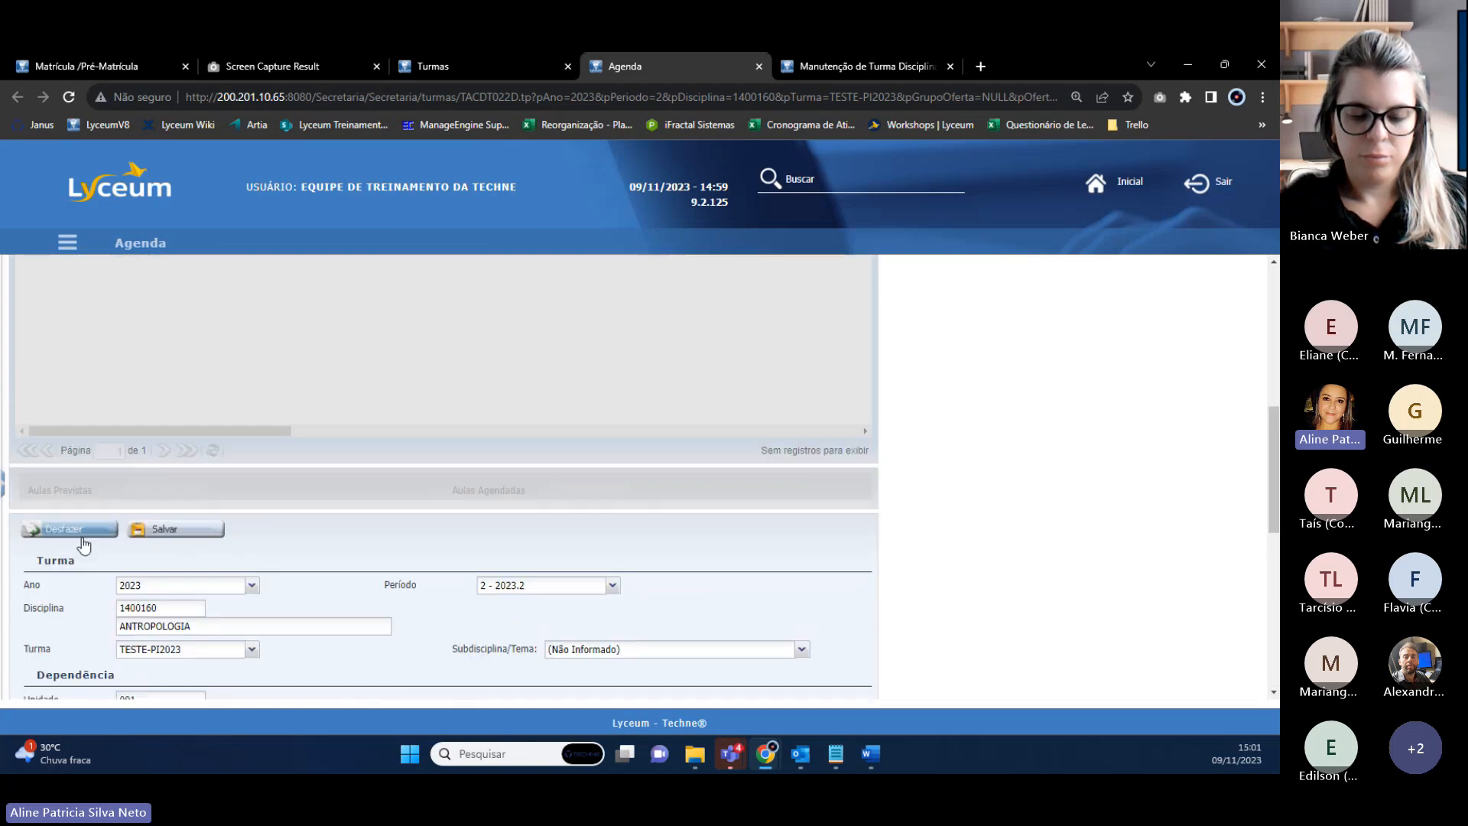
click(67, 530)
scroll(115, 371, up, 3)
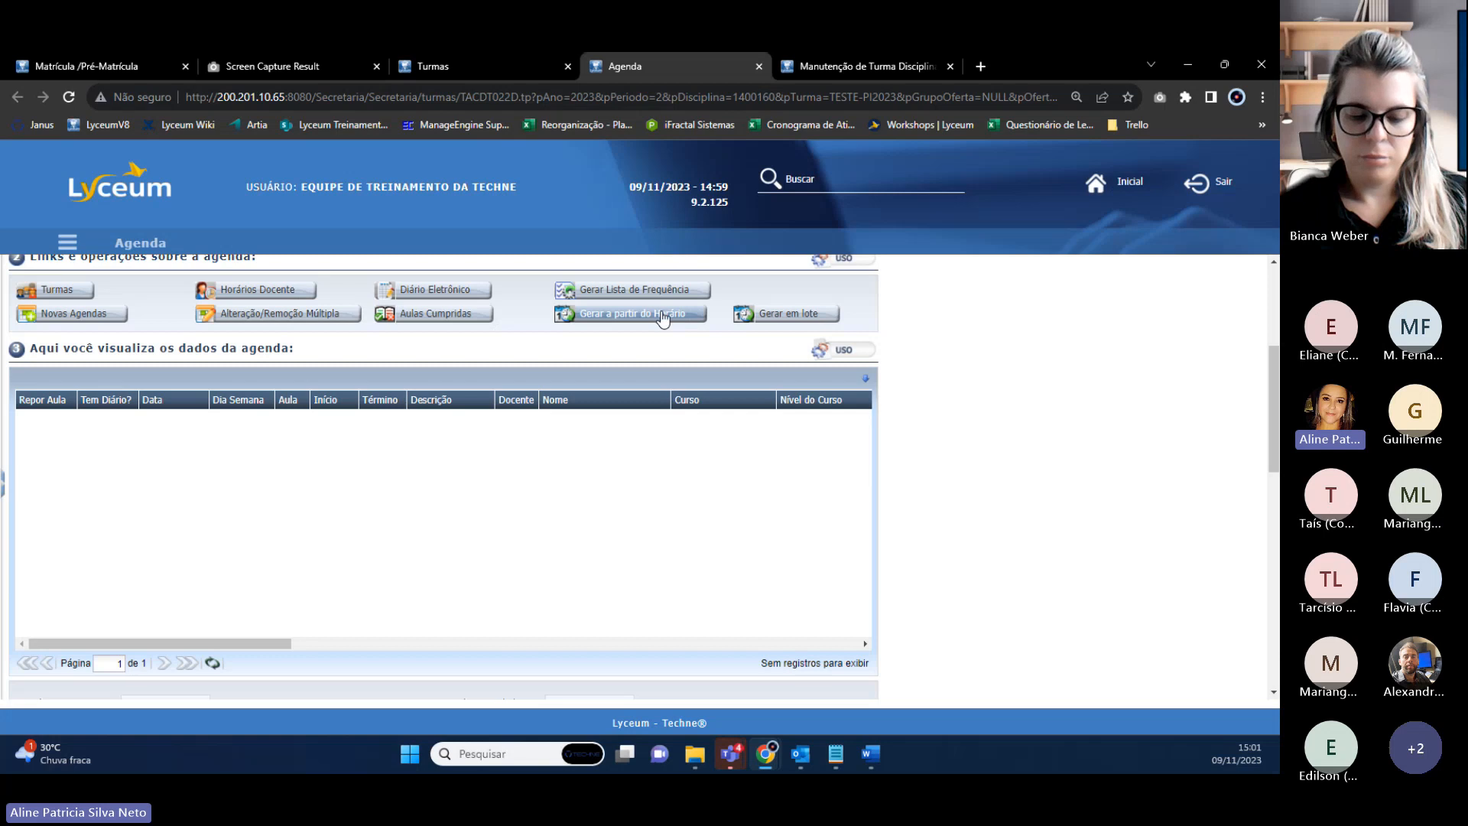
Generate agendas from the schedule for 01/07/2023 to 31/12/2023 and acknowledge success.
click(619, 320)
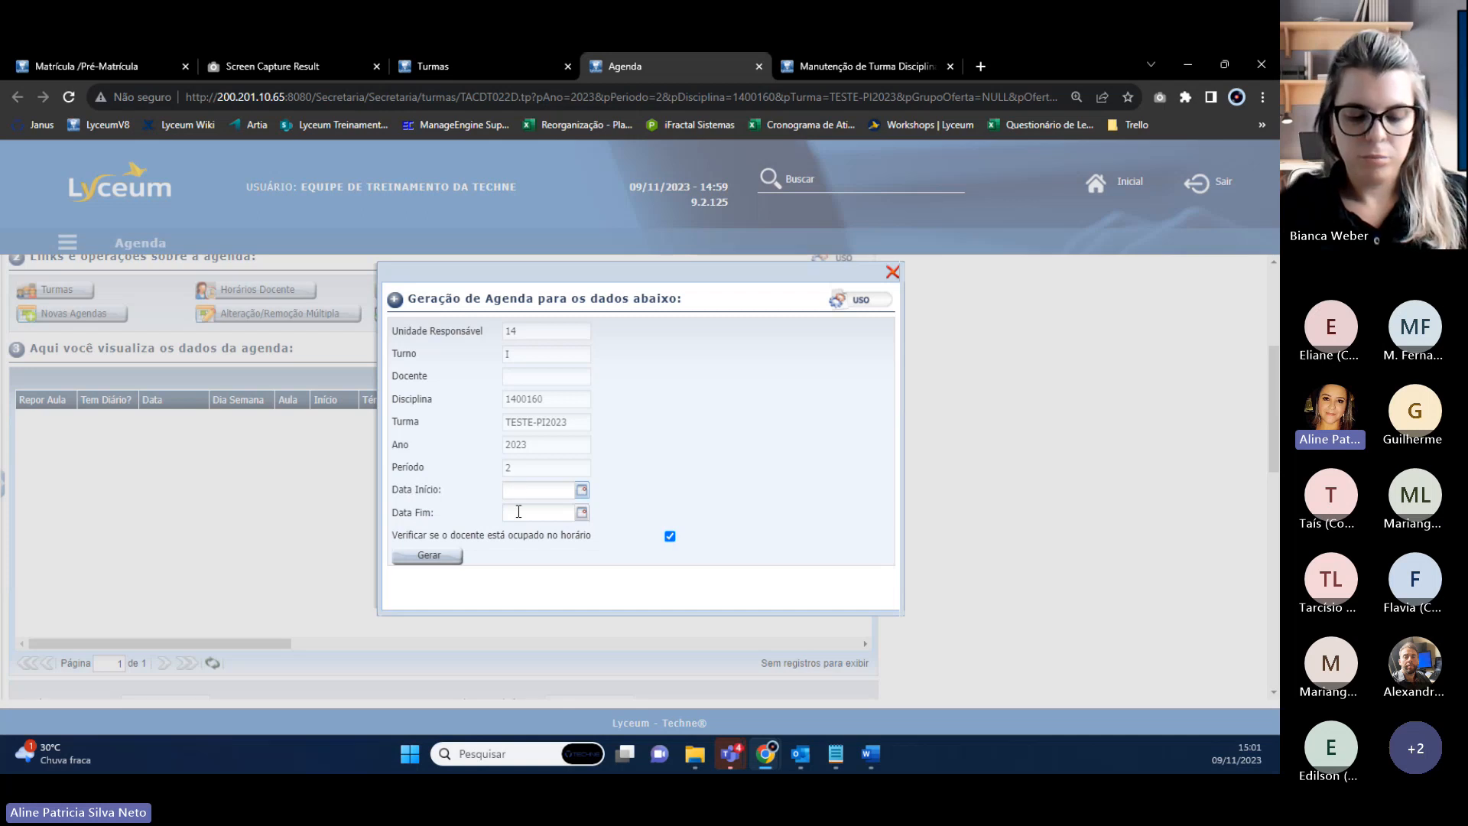
click(442, 67)
drag(346, 650, 775, 673)
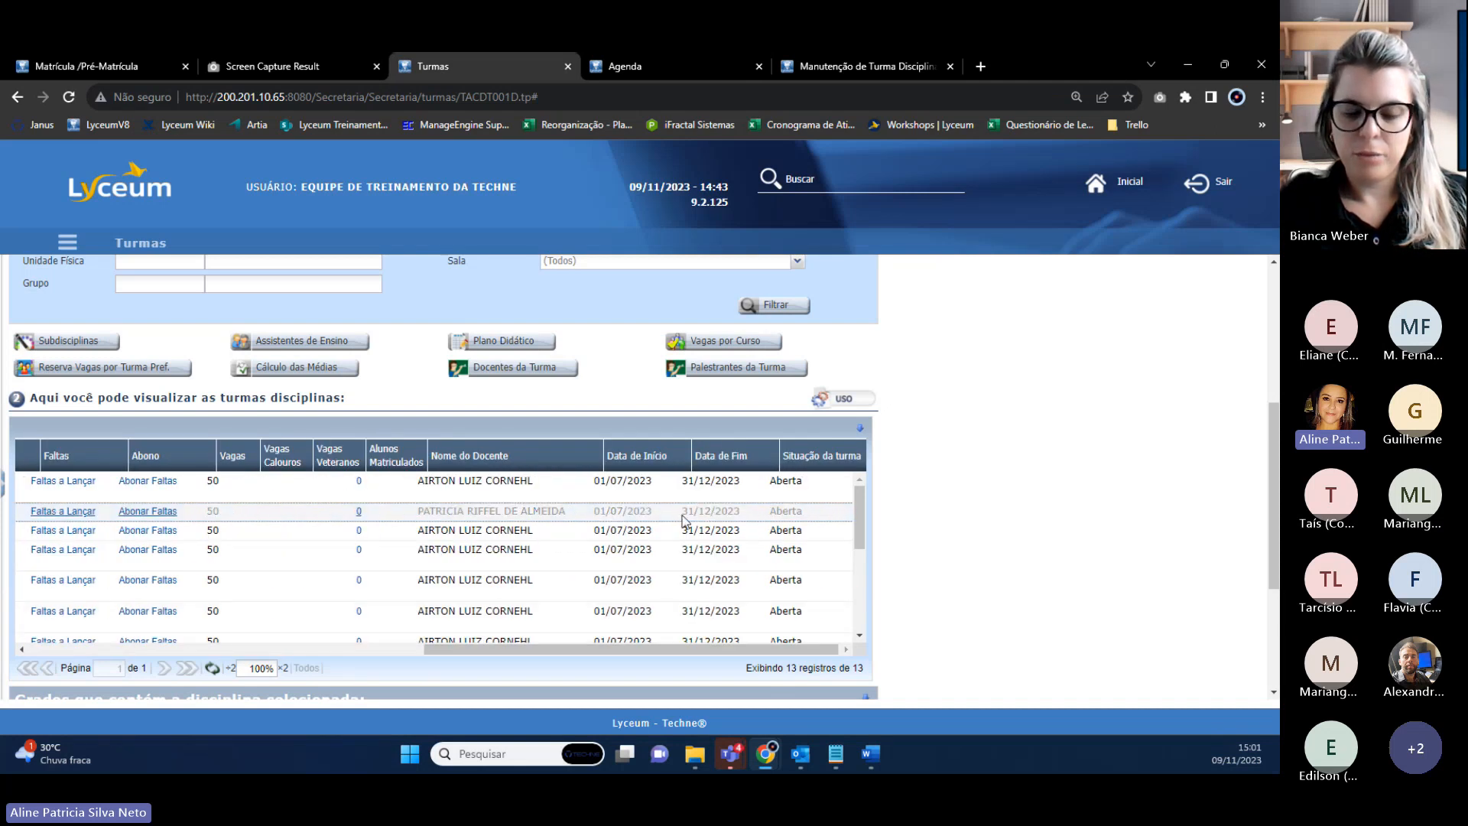
click(701, 71)
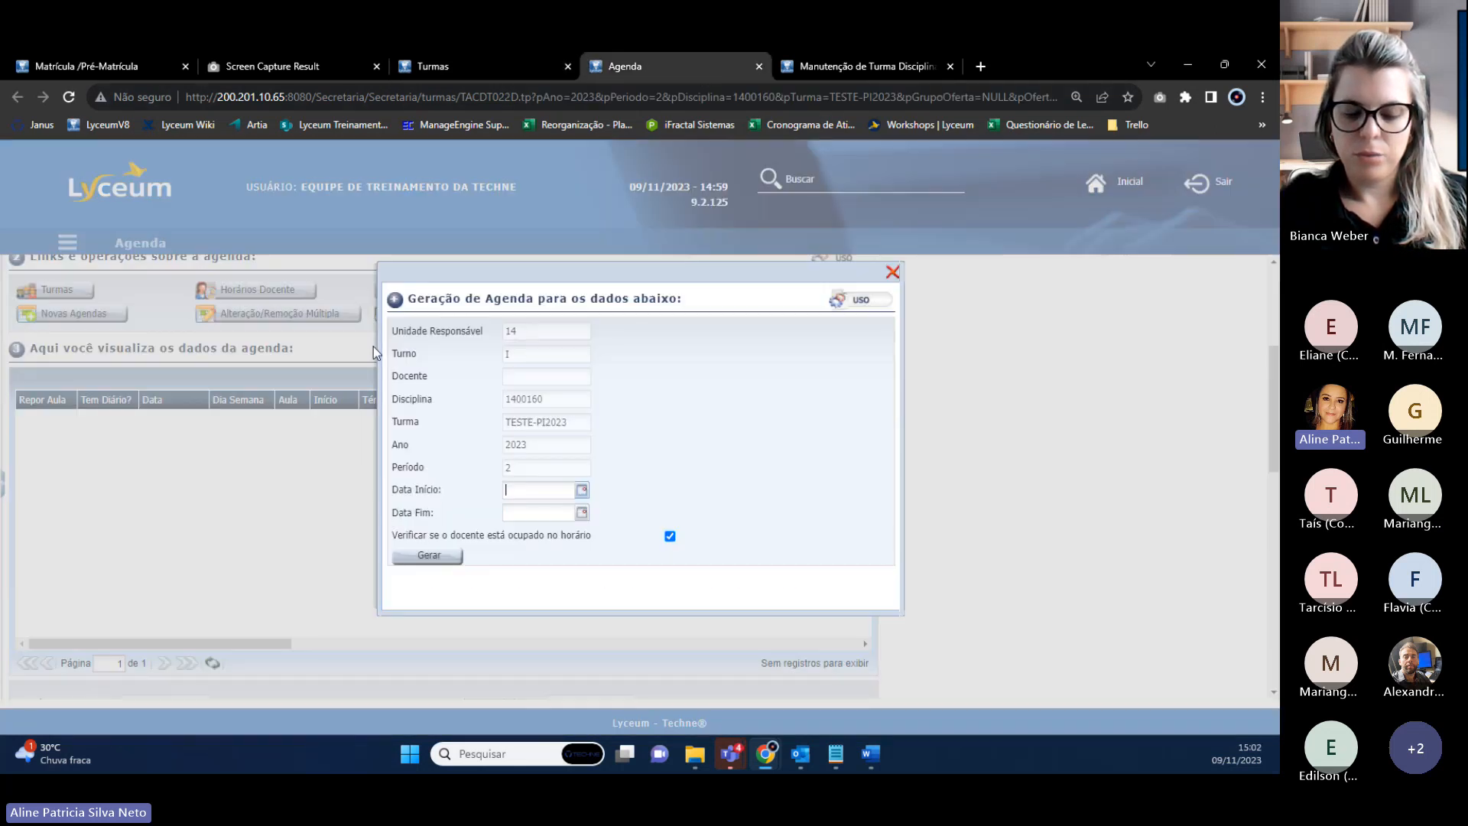
text(0)
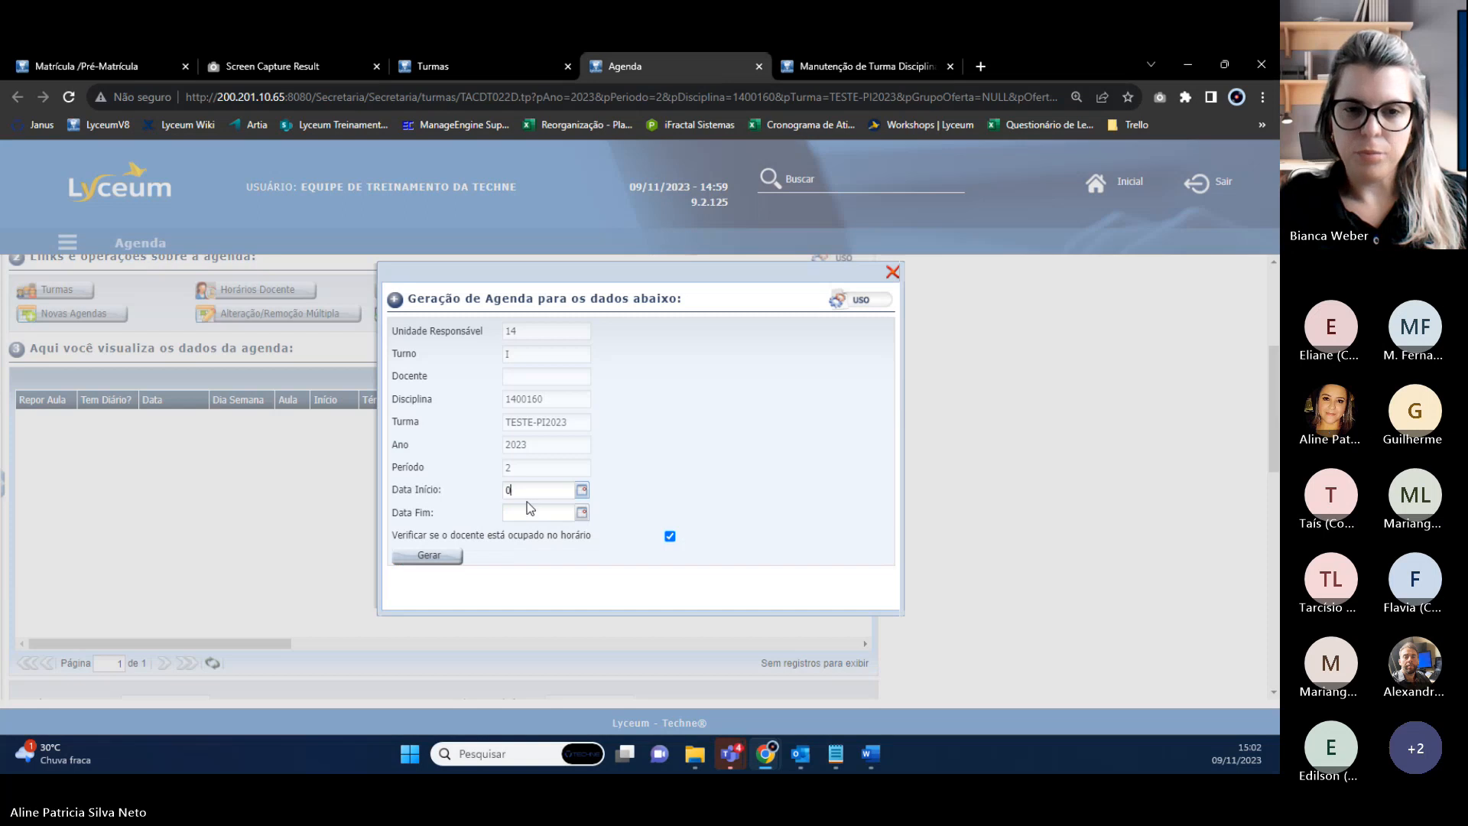
text(1/07/2023)
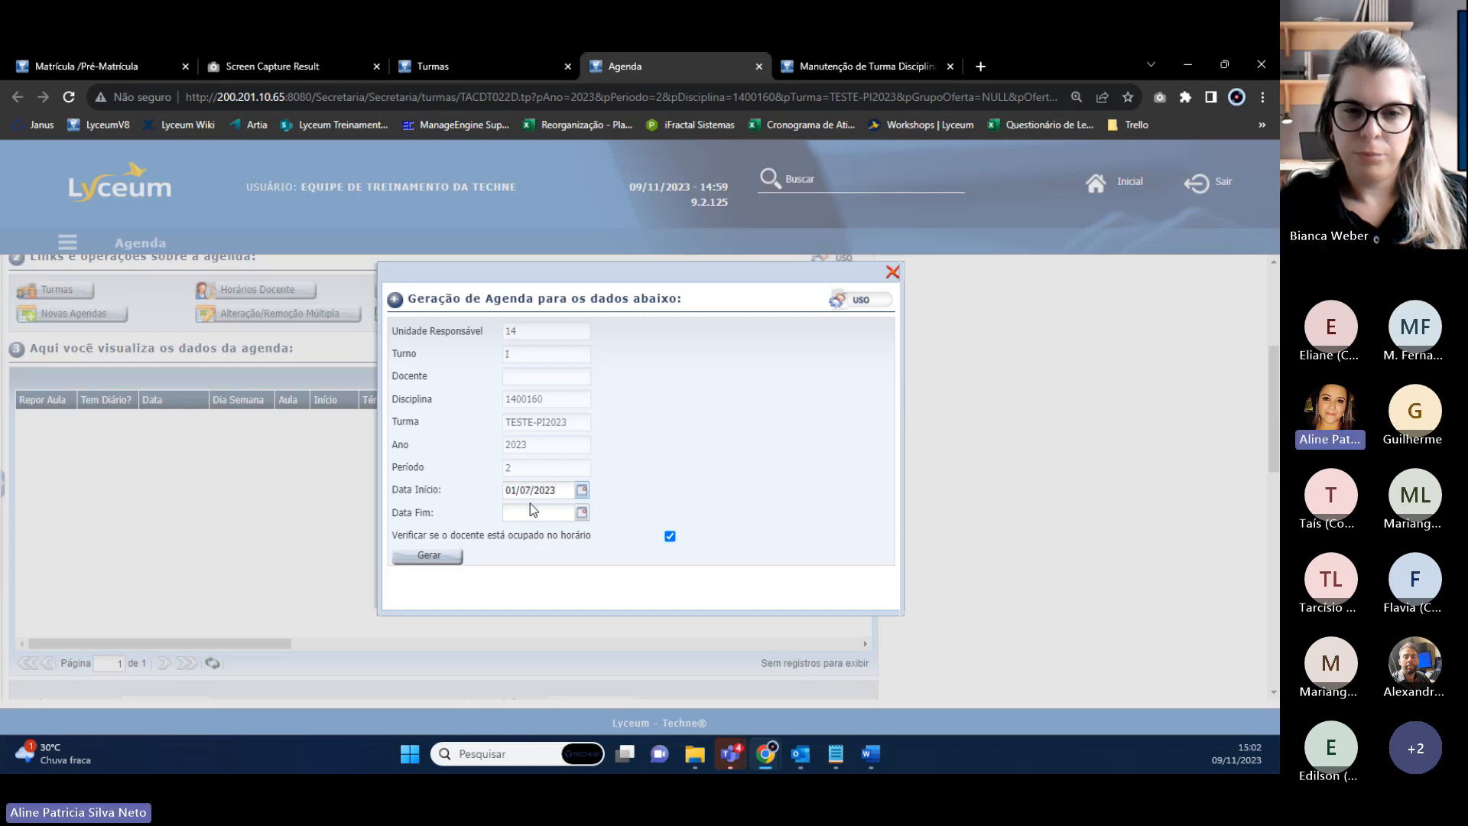
click(533, 511)
text(31/12)
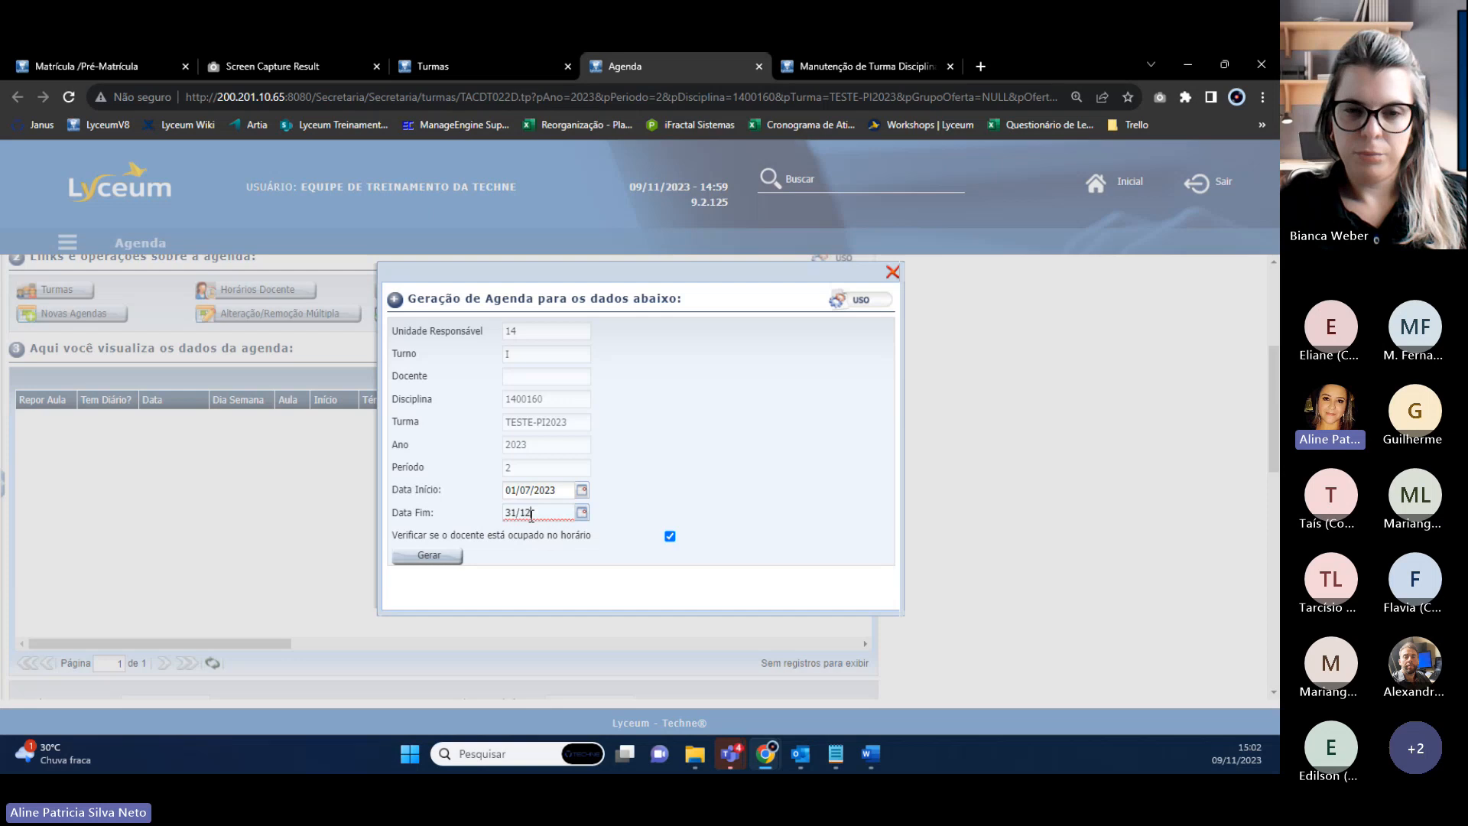
text(/2023)
click(458, 66)
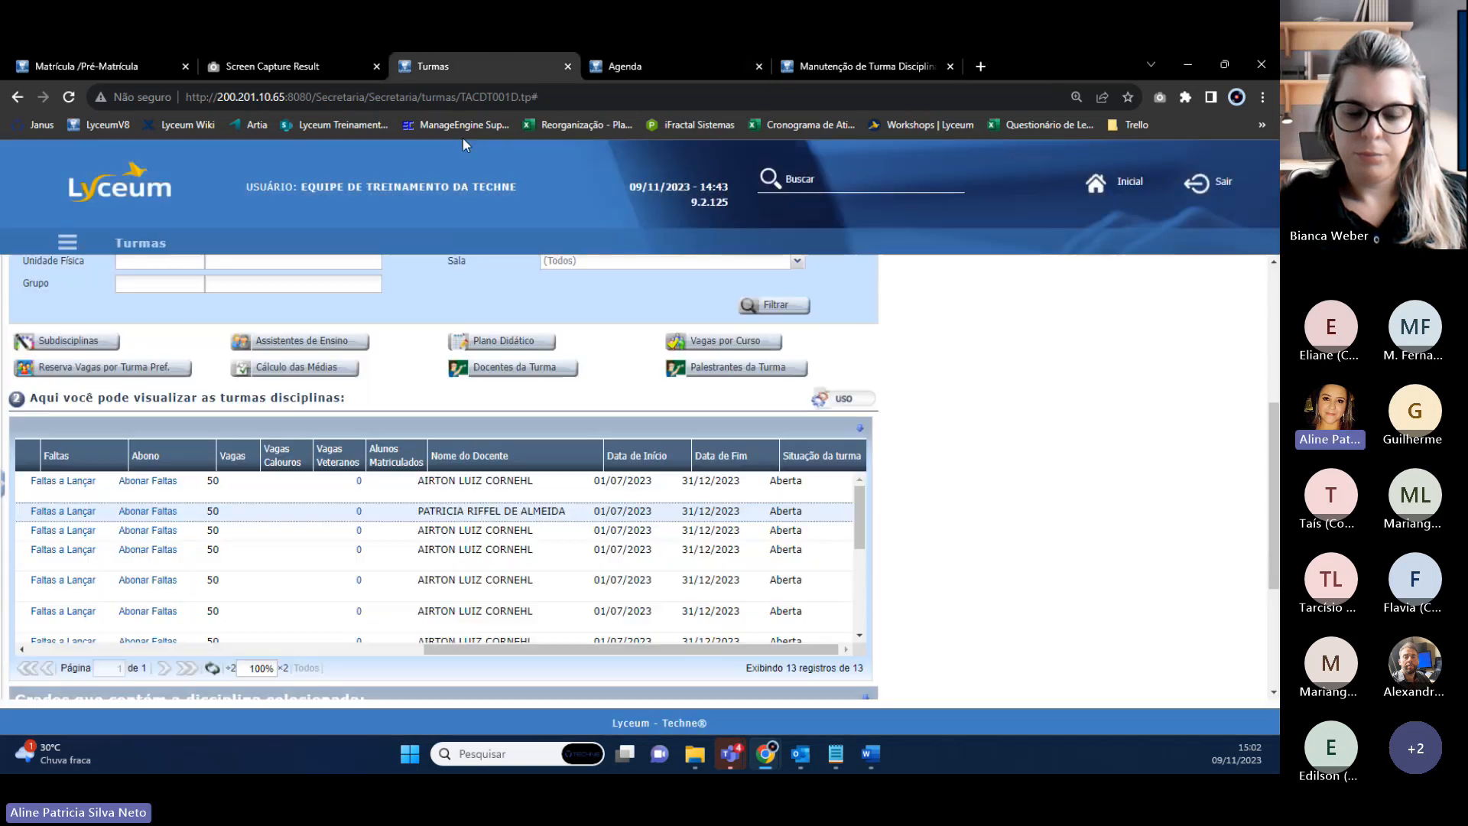
click(649, 69)
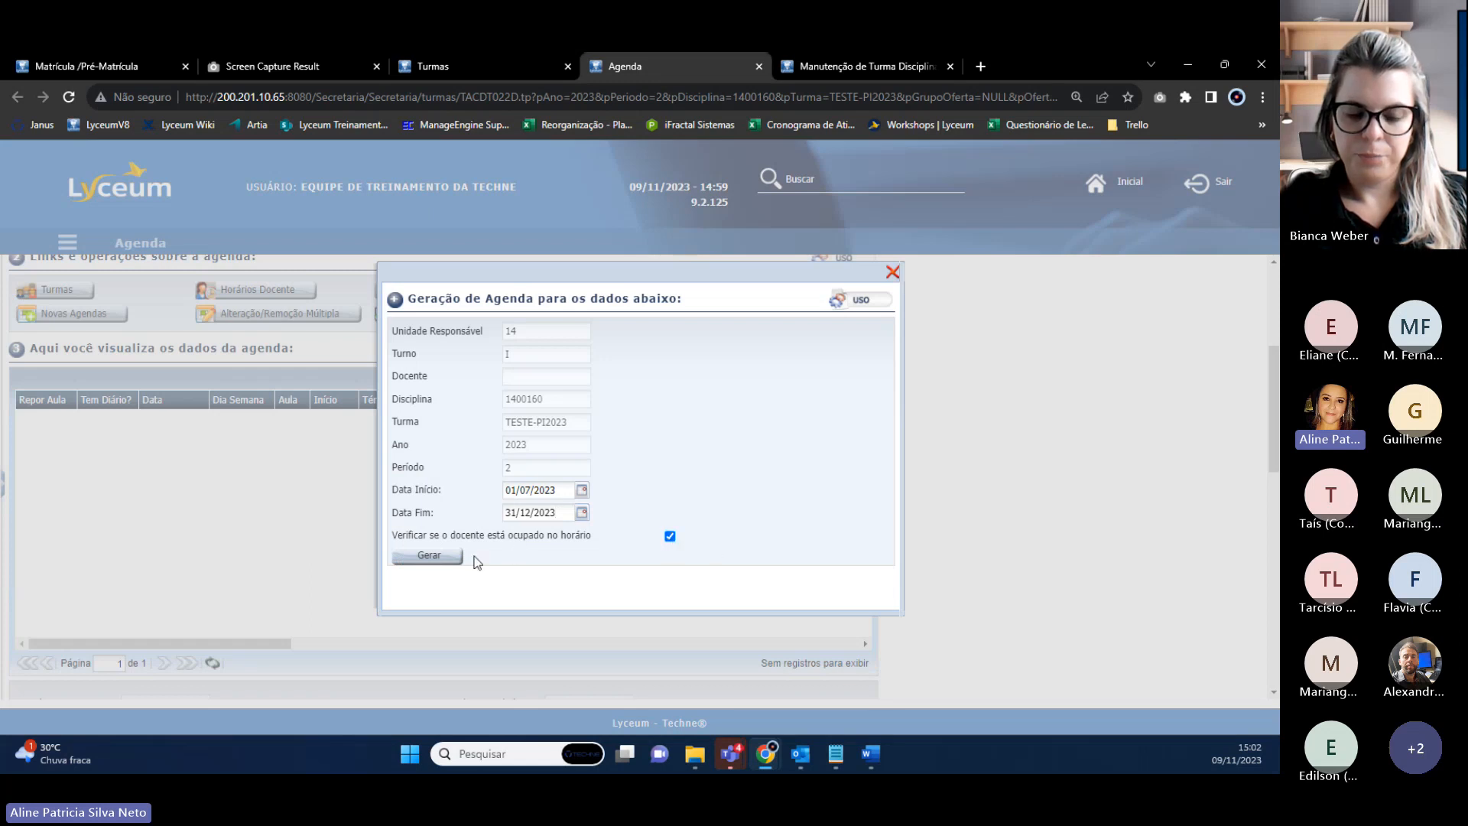
click(430, 562)
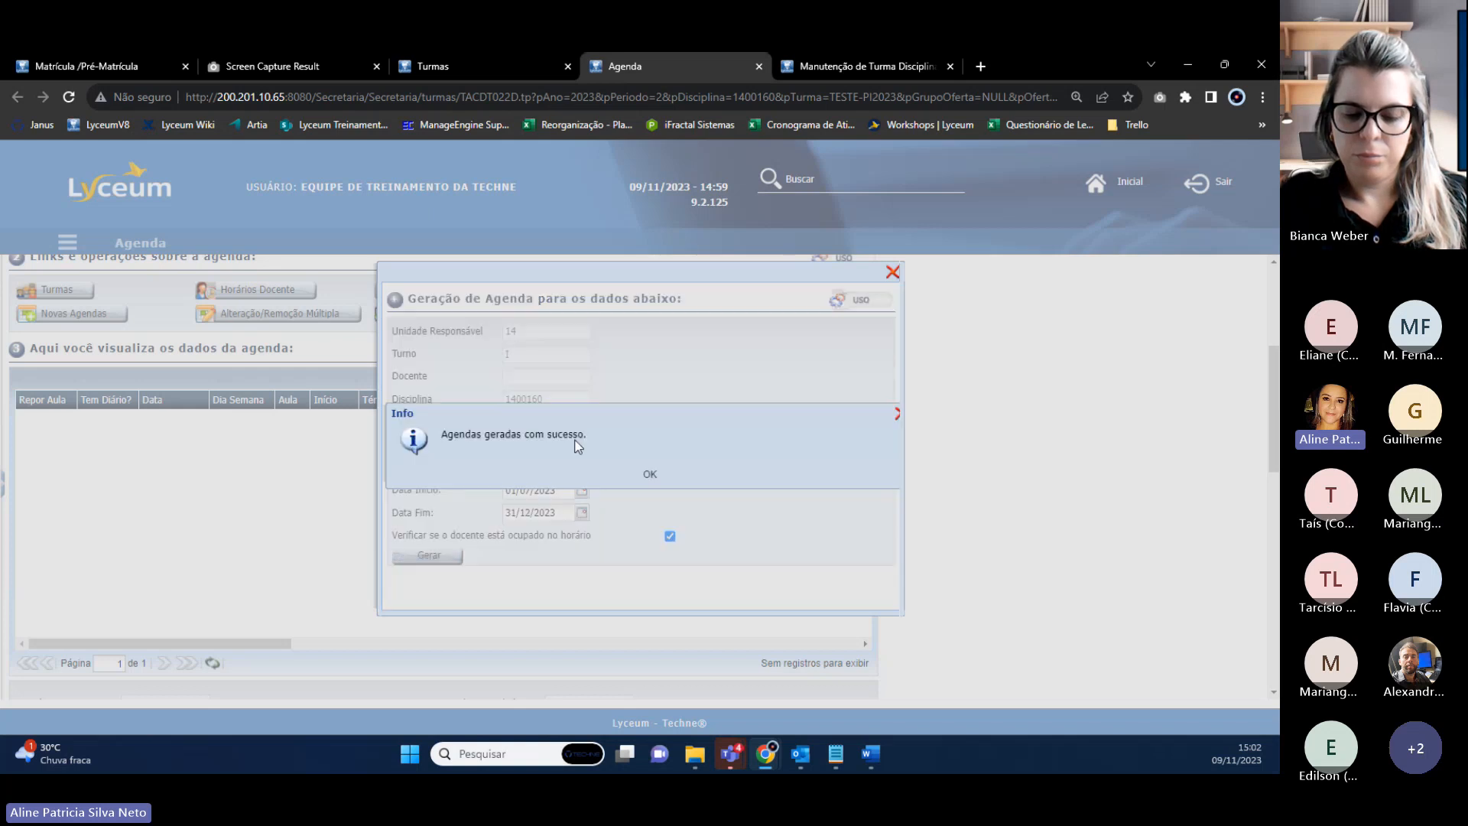
click(651, 476)
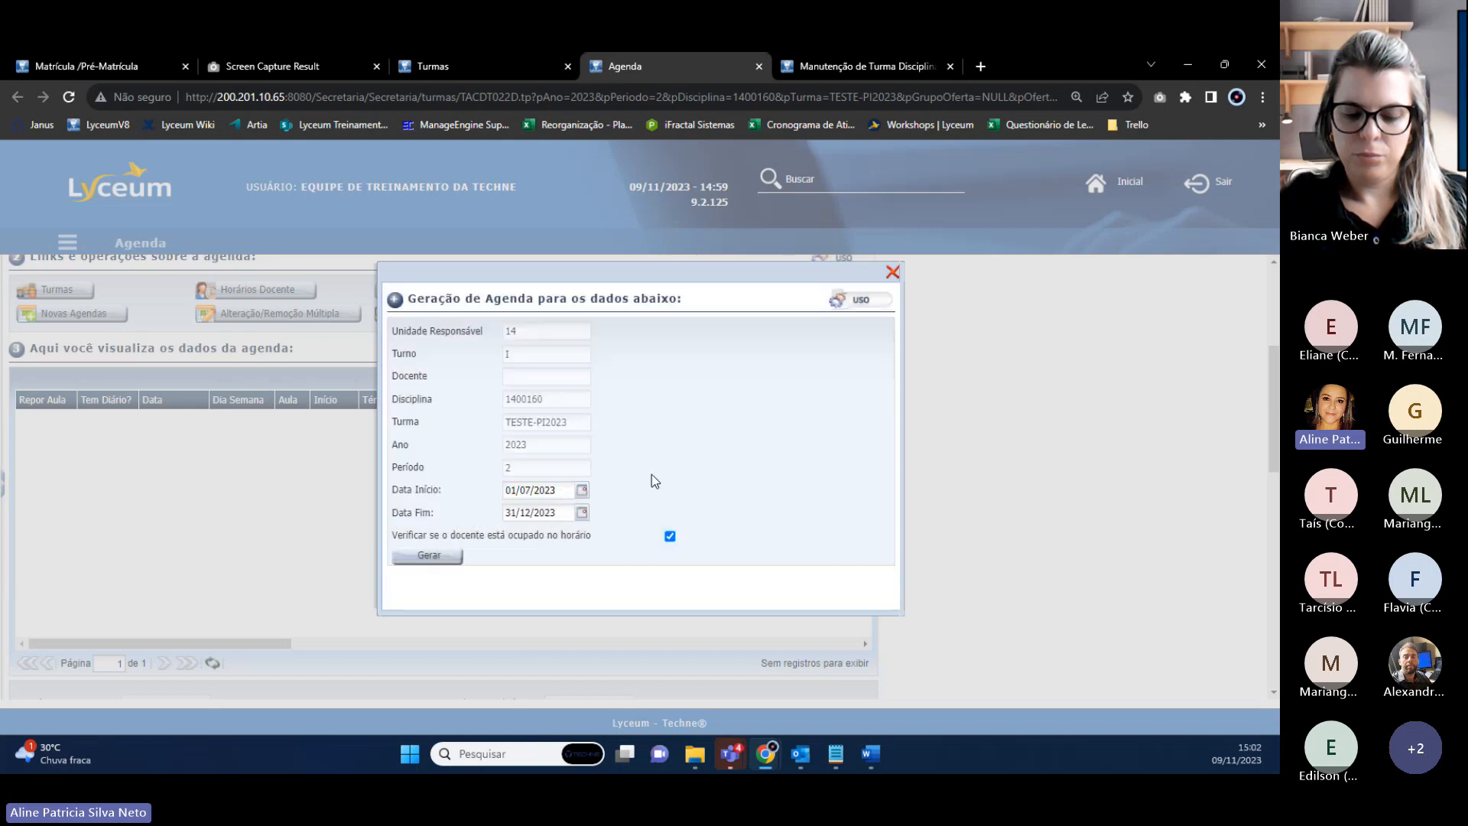
Close the generation form, check Gera Lista for the 31/07/2023 agenda entry, and return to Turmas.
click(892, 272)
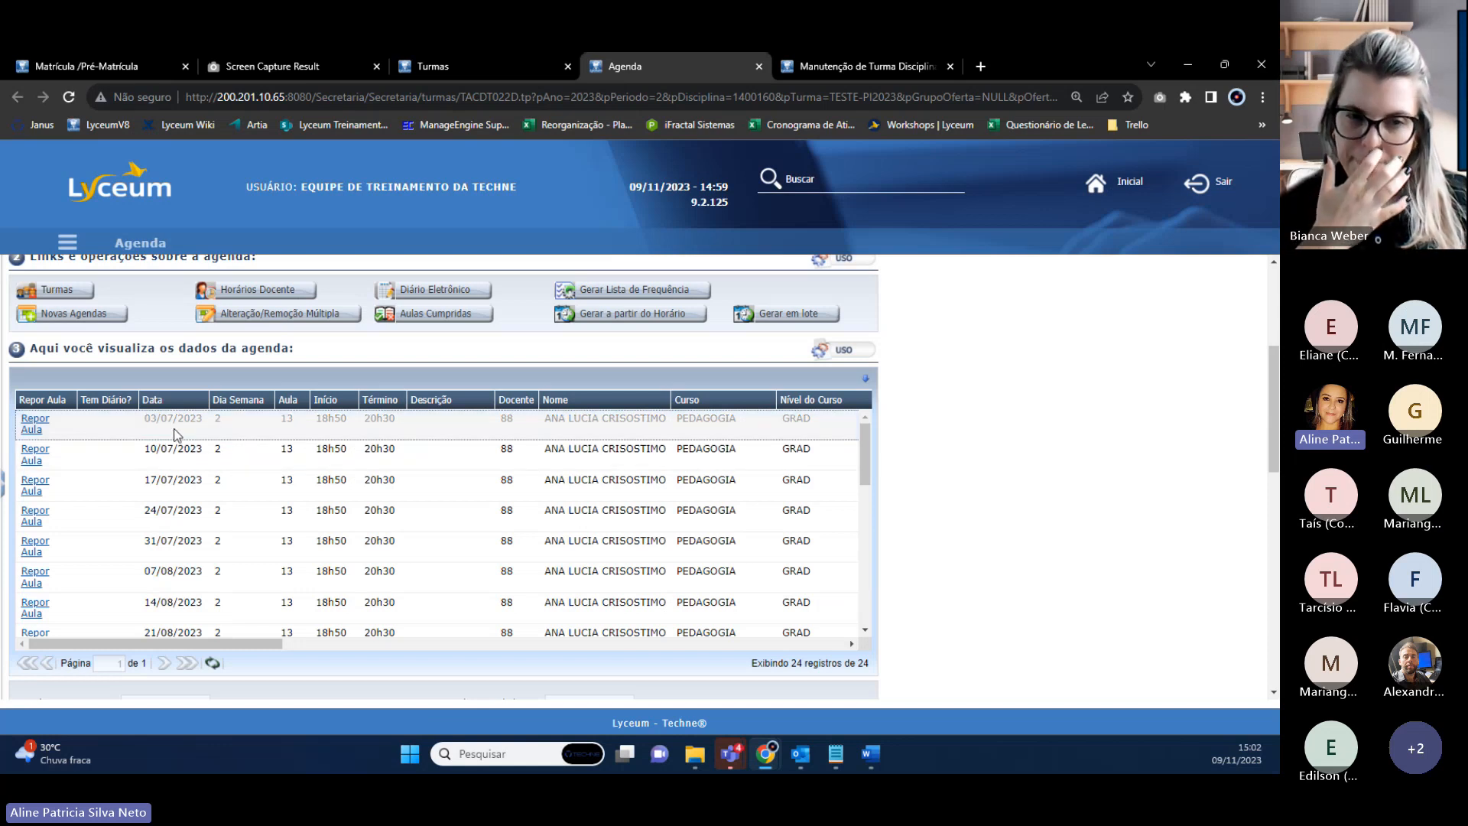
click(137, 552)
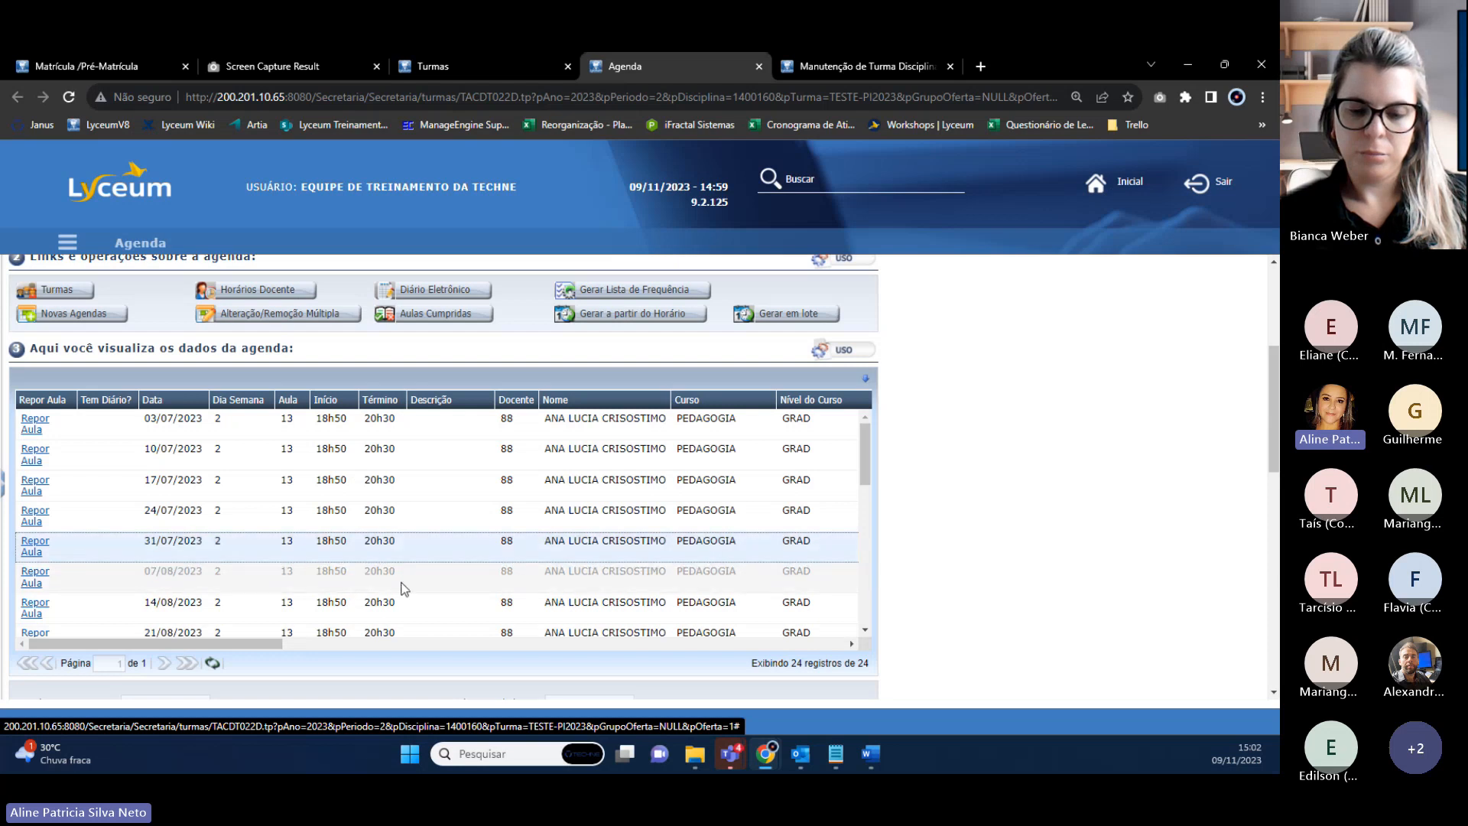
click(216, 644)
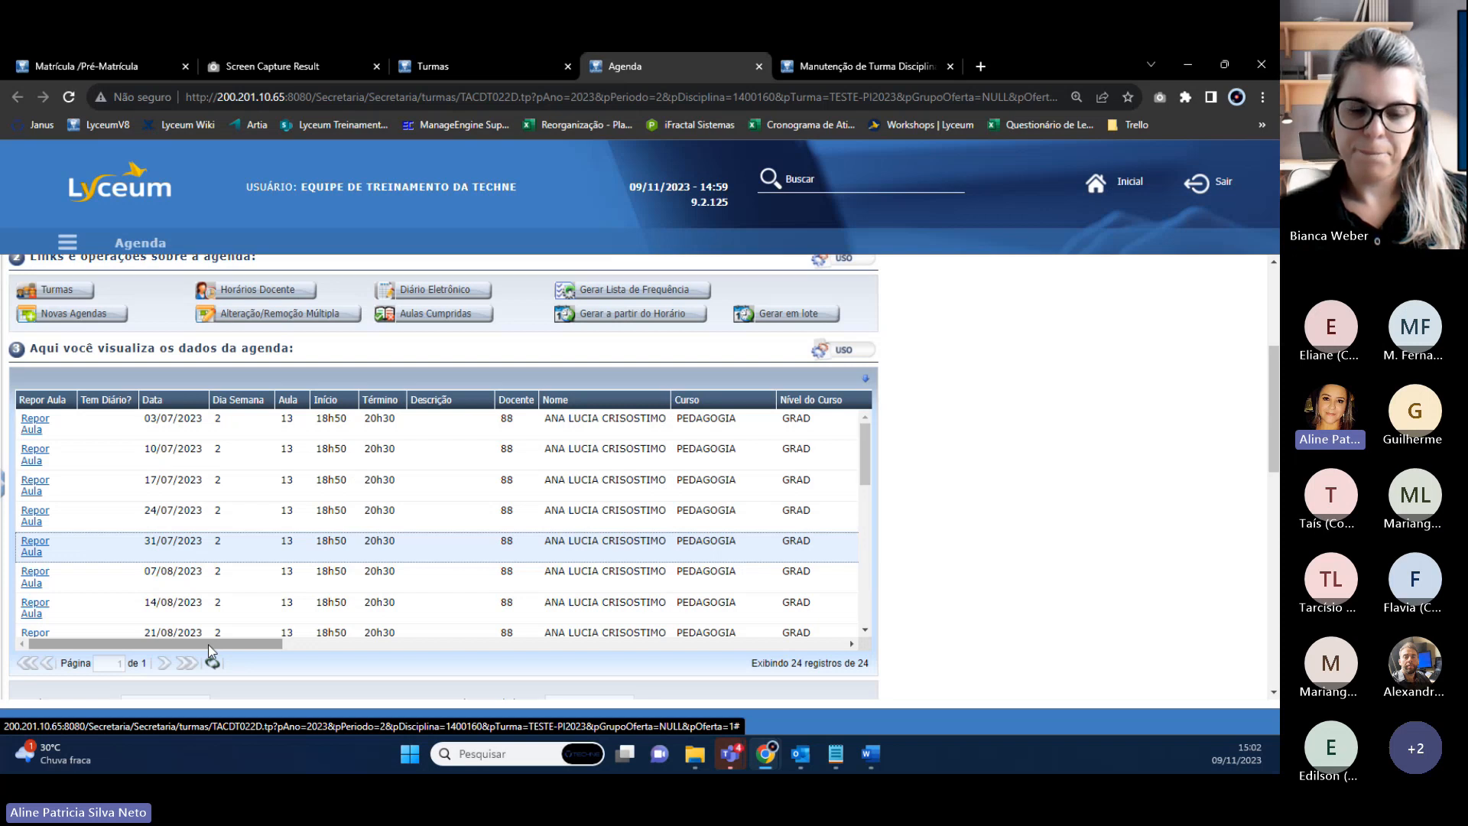
drag(209, 646, 388, 645)
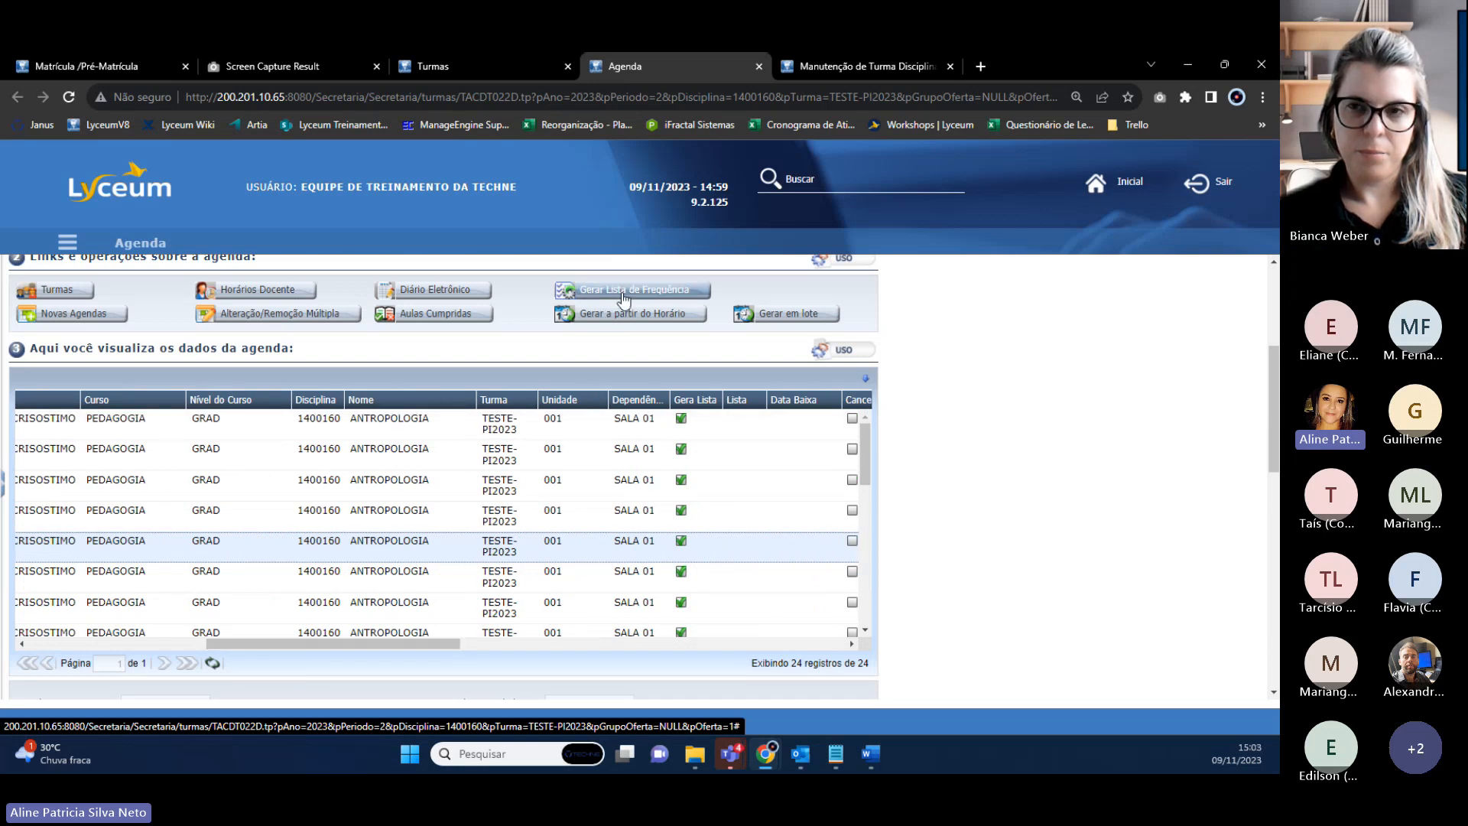
click(470, 69)
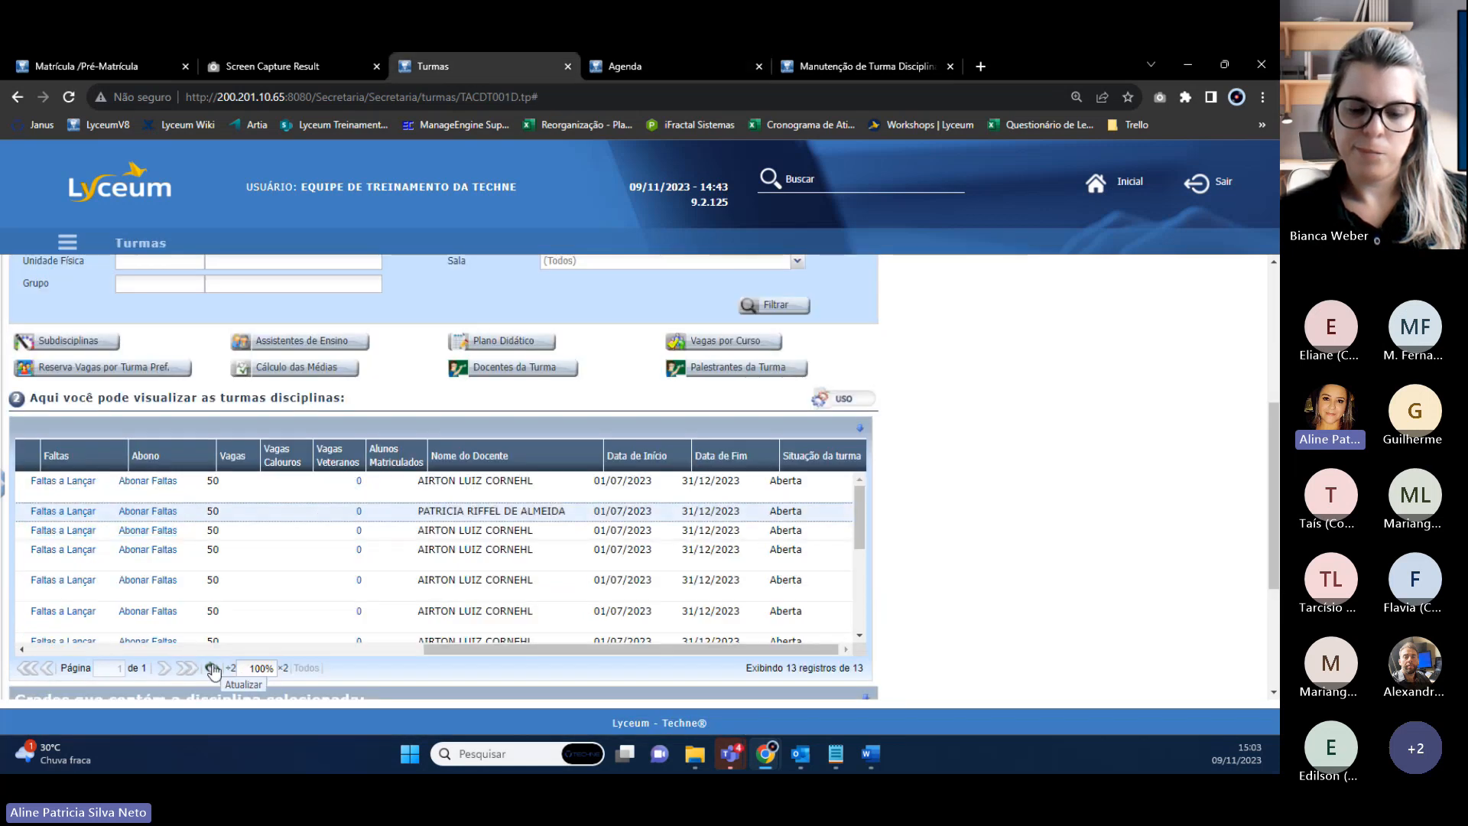
Scroll the Turmas grid back left and bring up options for ANTROPOLOGIA's Cadastrar Avaliação link.
drag(450, 650, 46, 641)
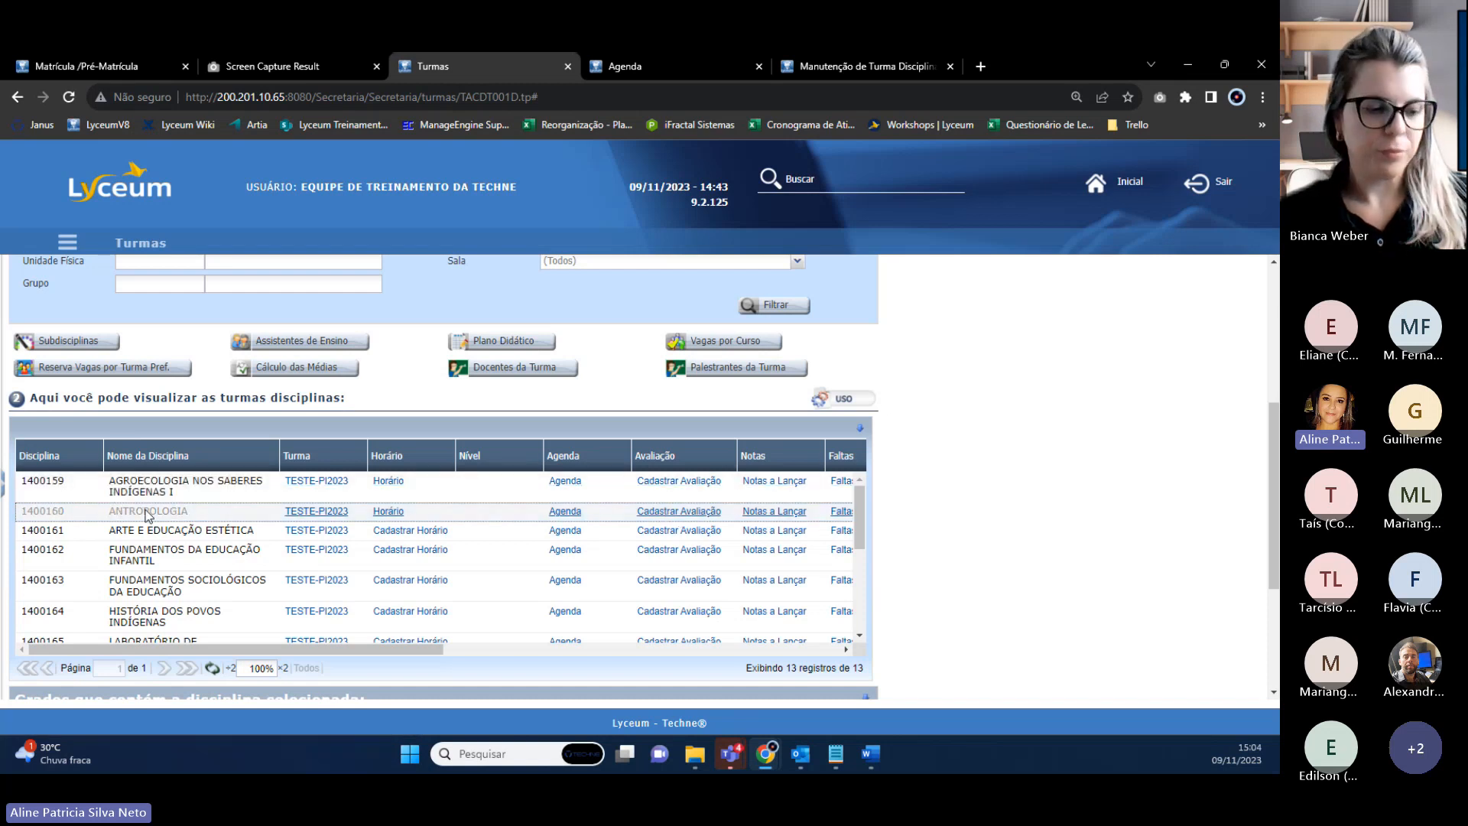
right_click(668, 516)
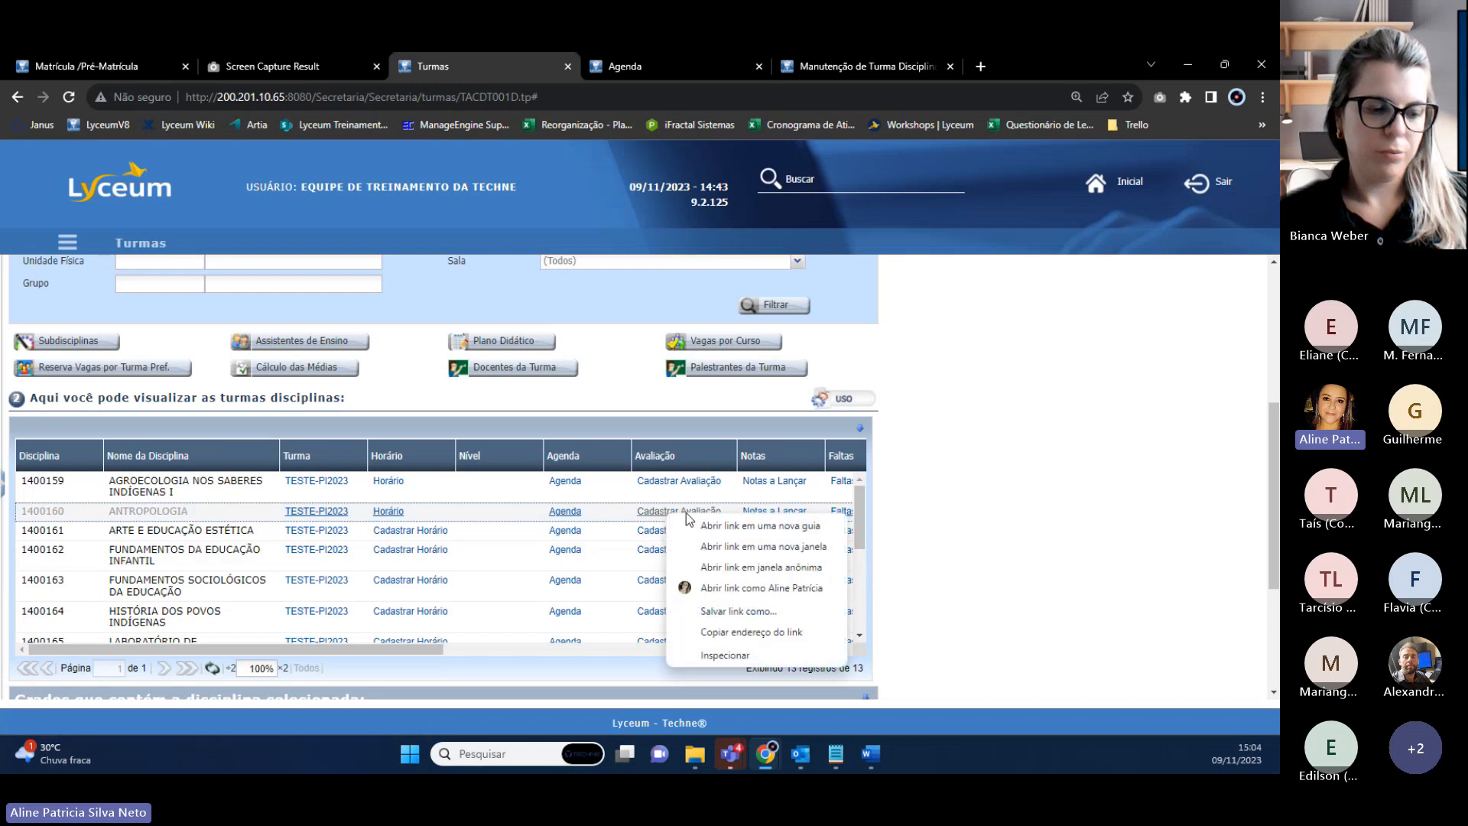
Open ANTROPOLOGIA's class evaluation criteria in a new tab and review formula (P1+P2)/2 and minimum grade 7.
click(733, 526)
click(997, 67)
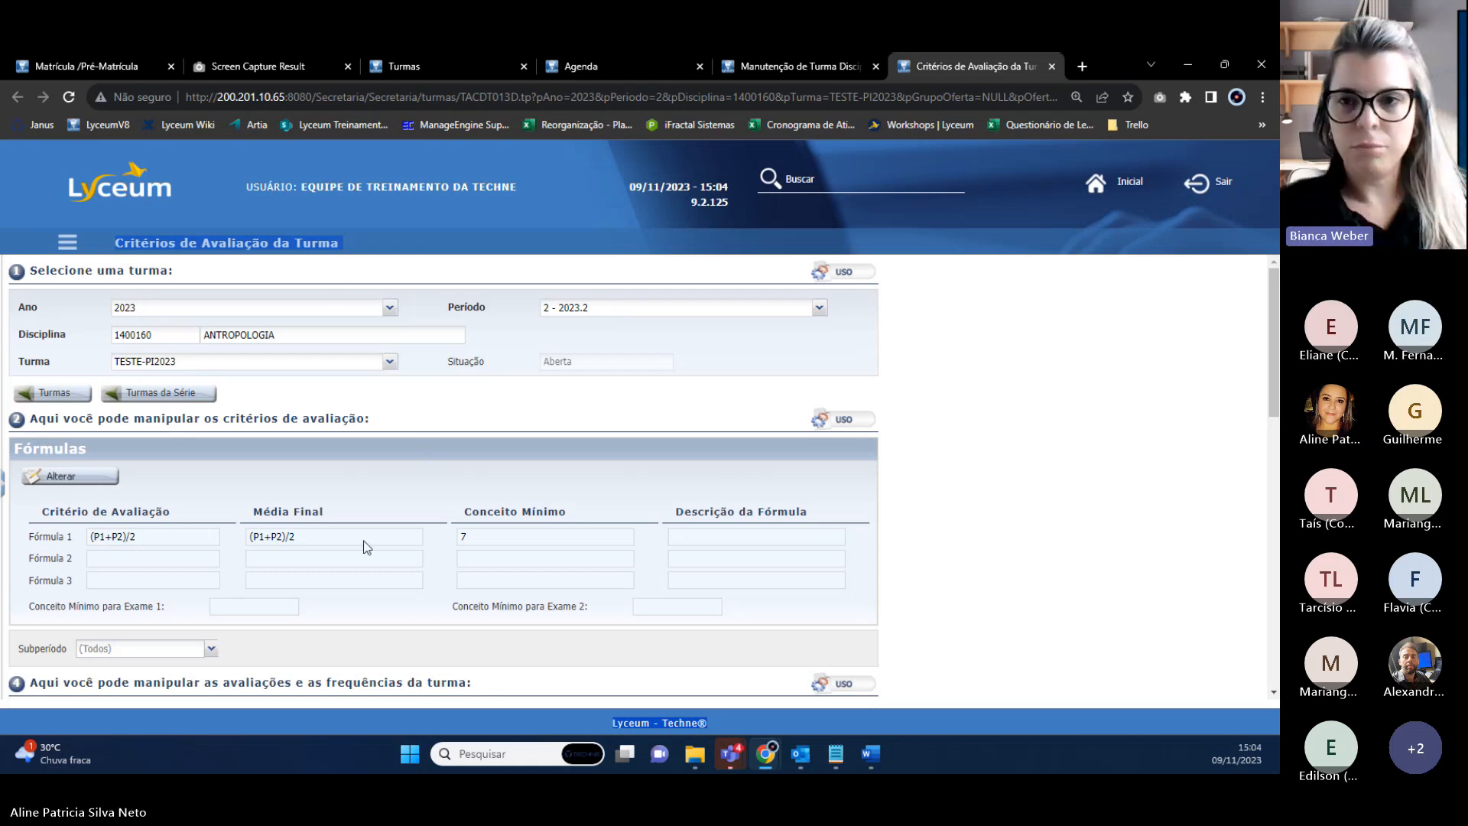
scroll(364, 548, down, 3)
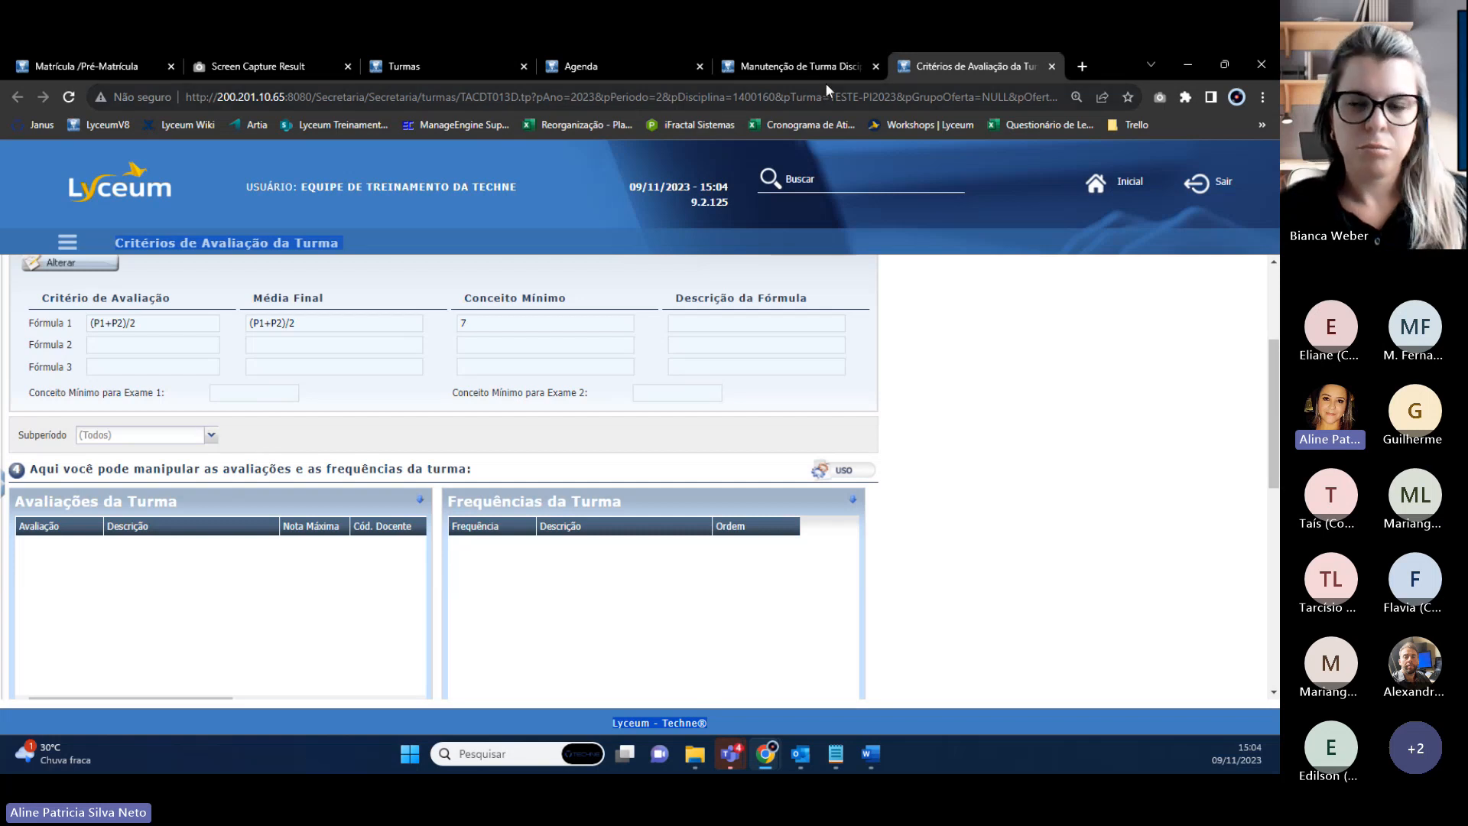
scroll(222, 393, up, 3)
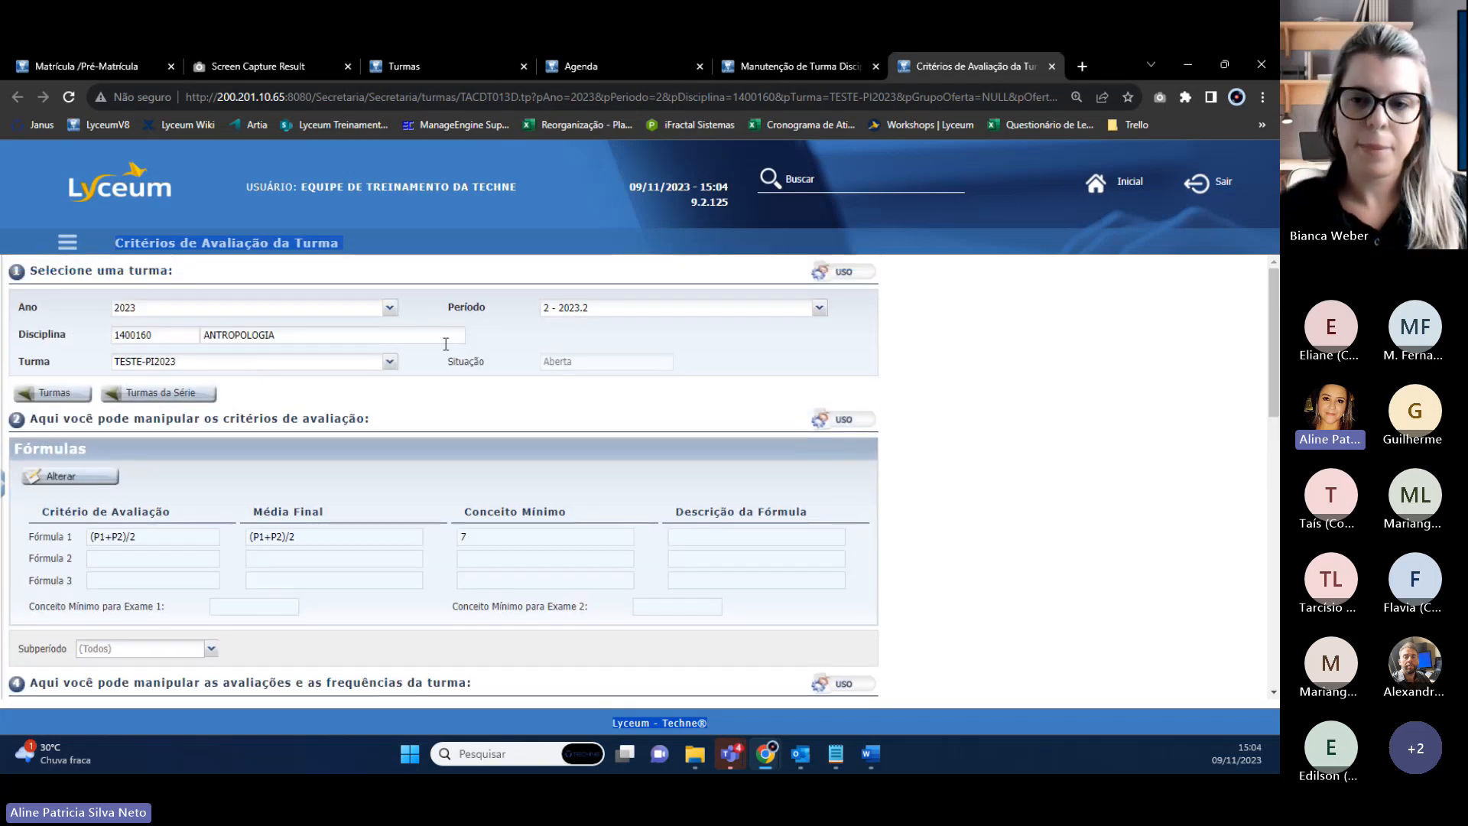
drag(136, 537, 86, 537)
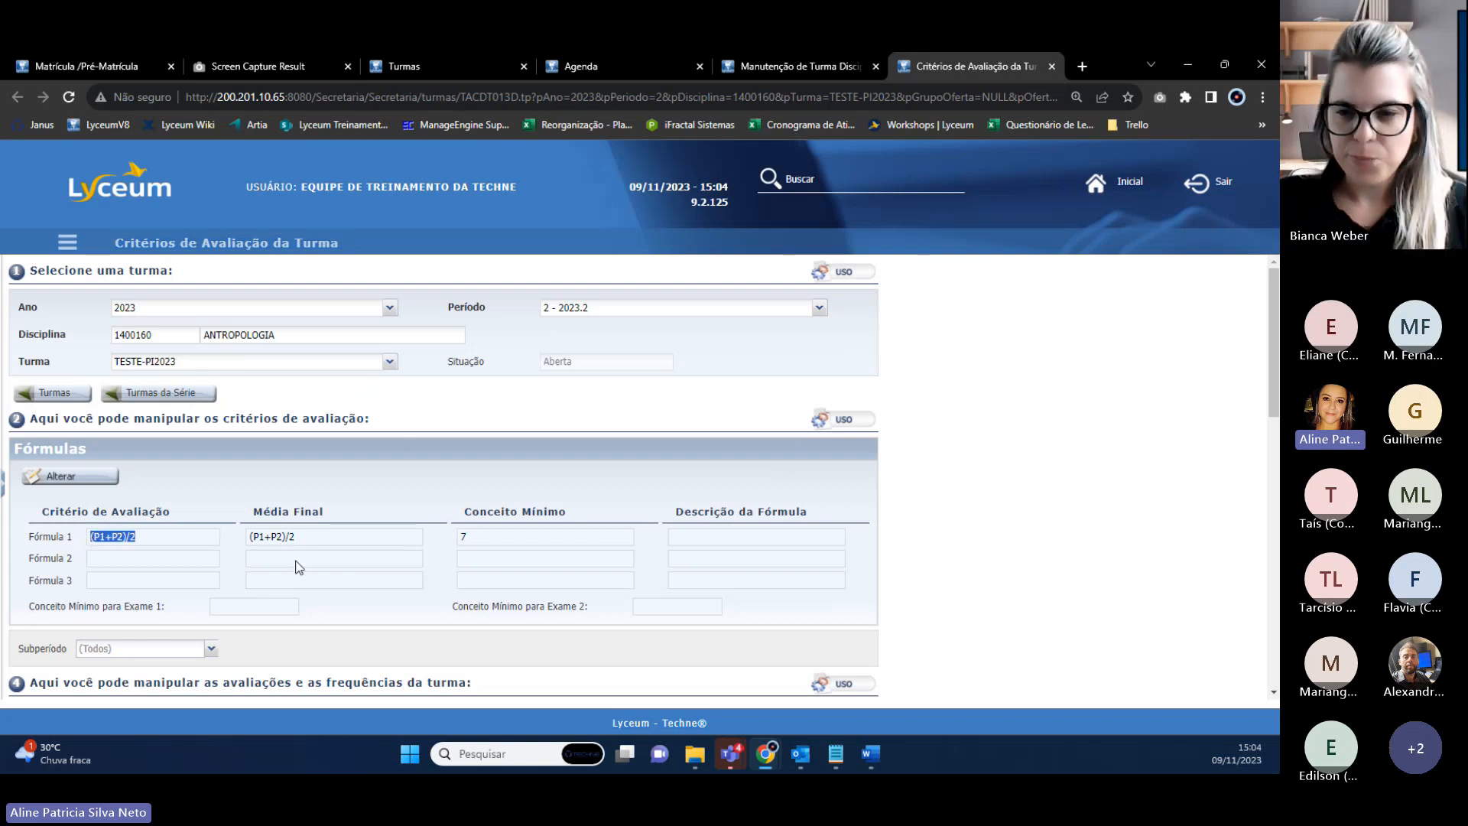
scroll(245, 526, down, 3)
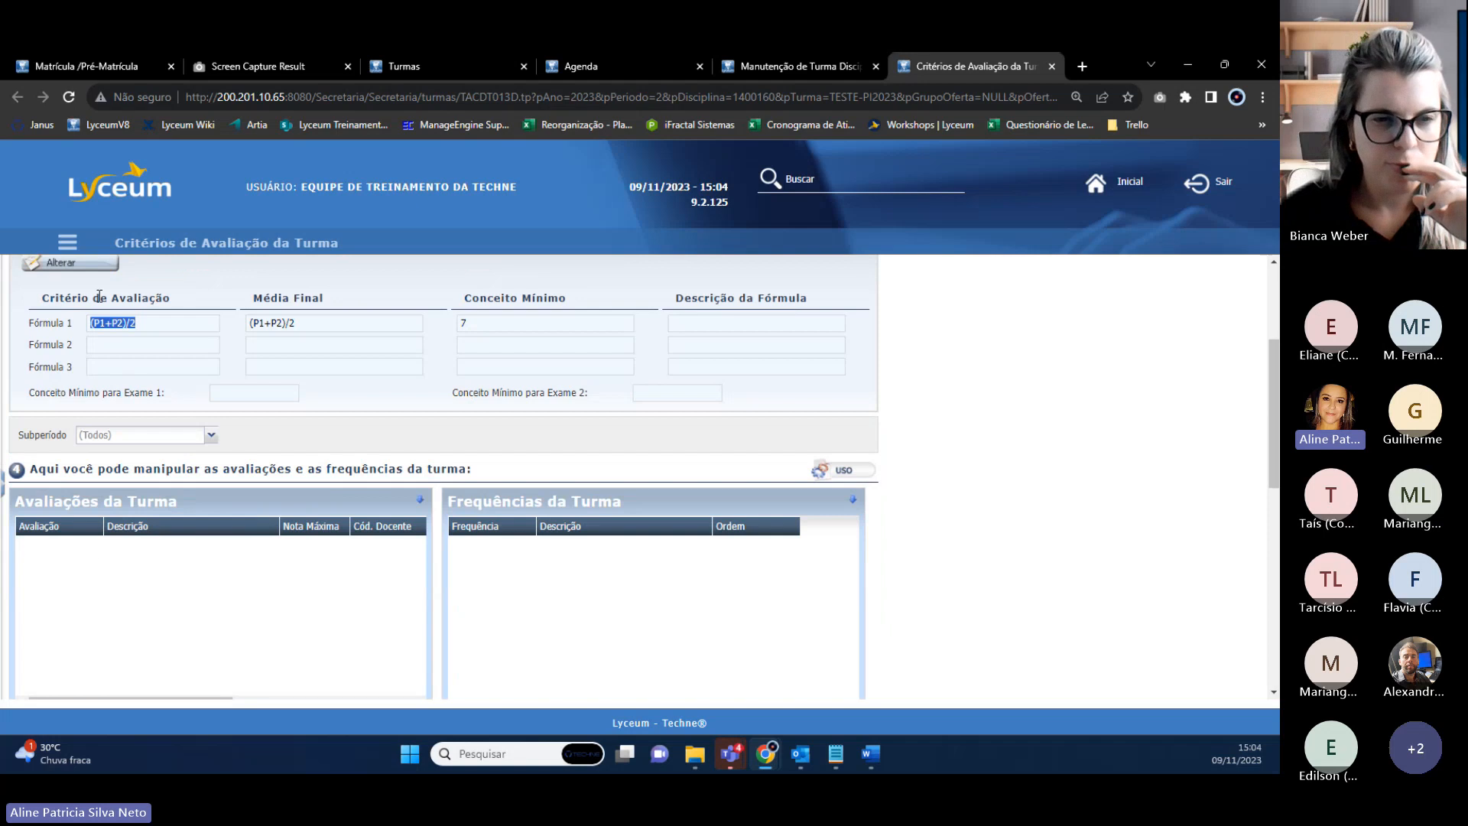
right_click(762, 76)
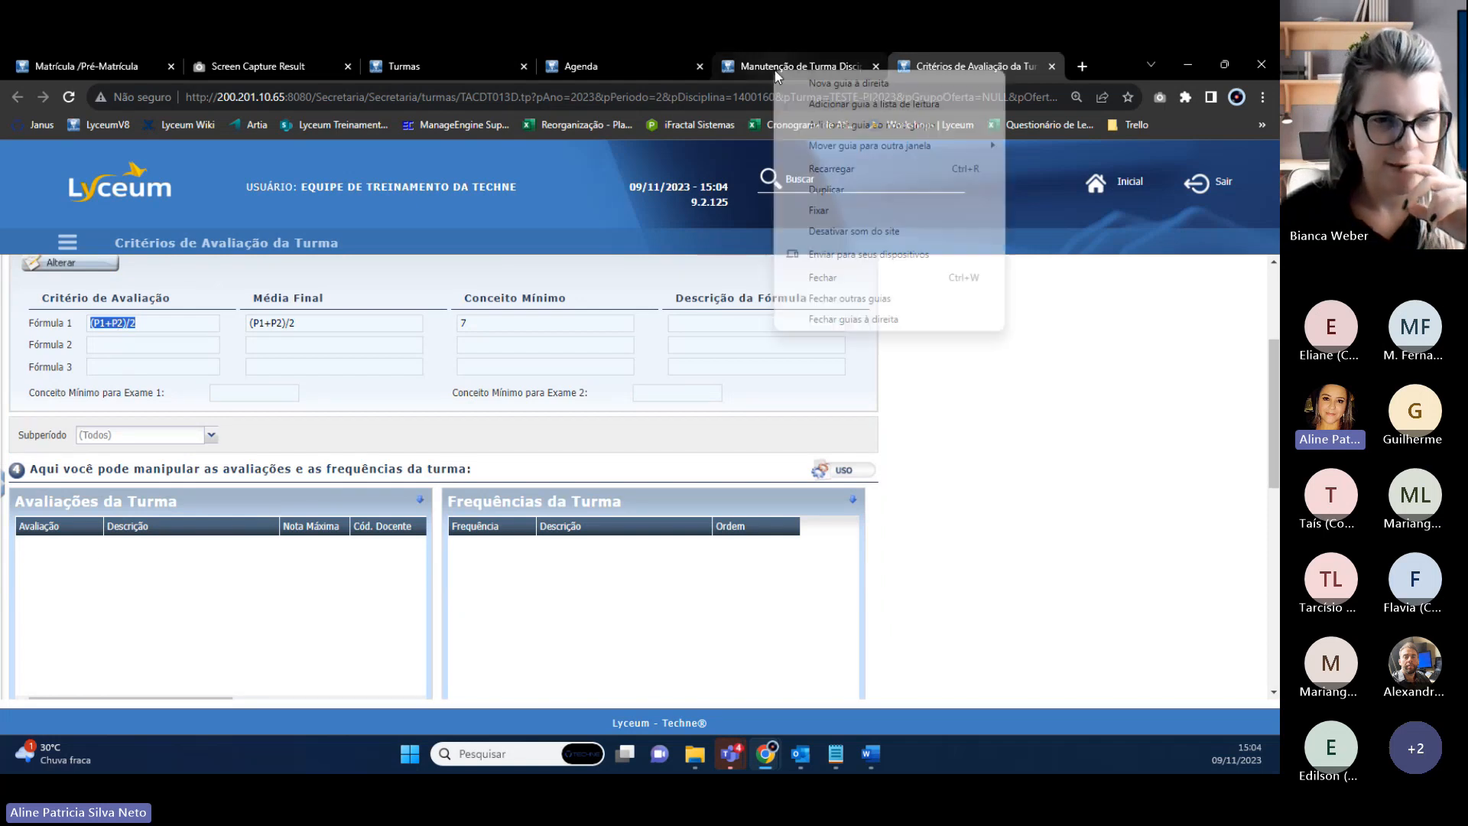
Duplicate the class maintenance tab and open the Disciplinas page by searching 'disciplina'.
click(844, 186)
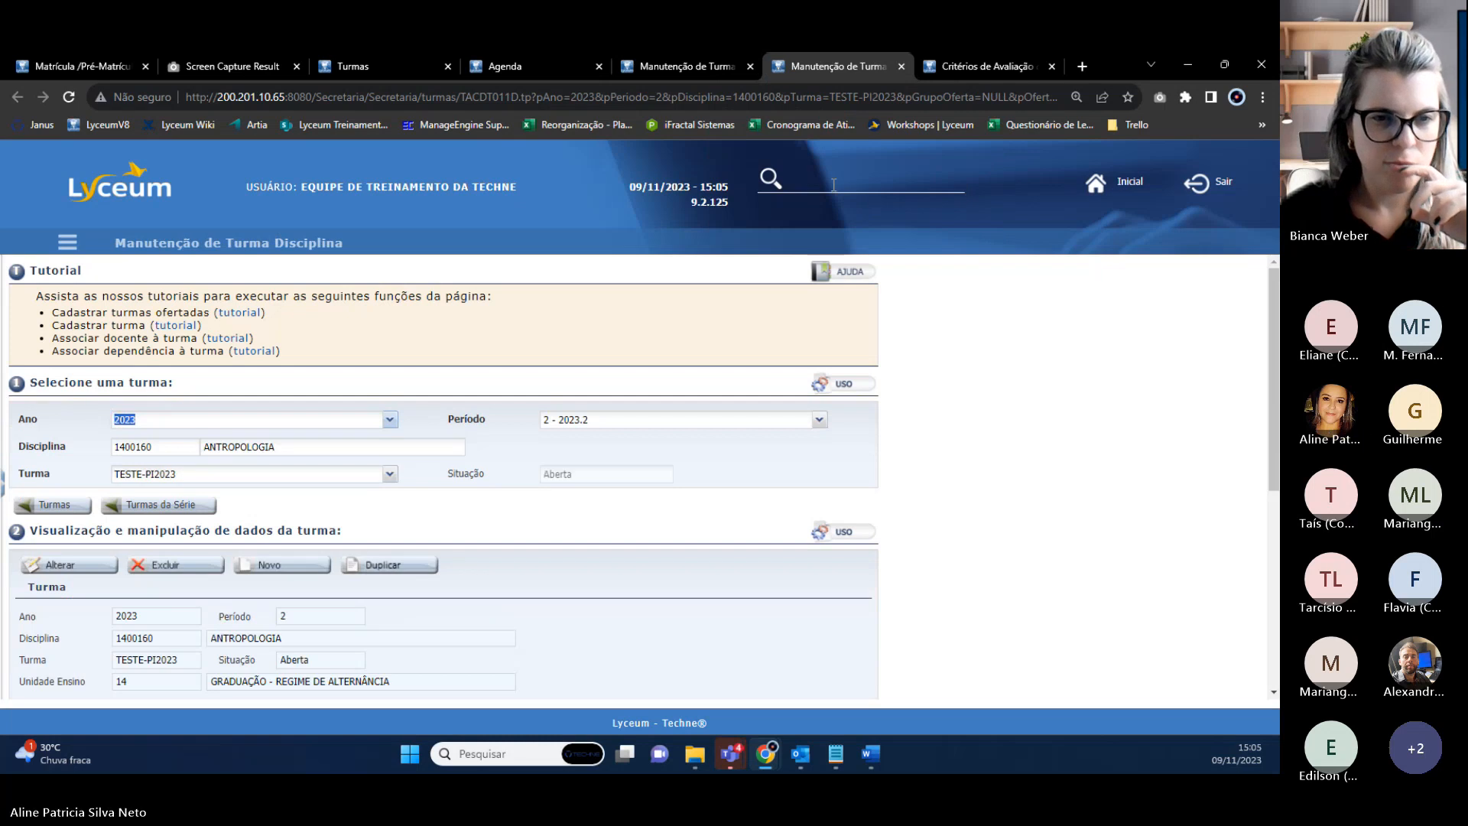
click(833, 184)
text(disciplina)
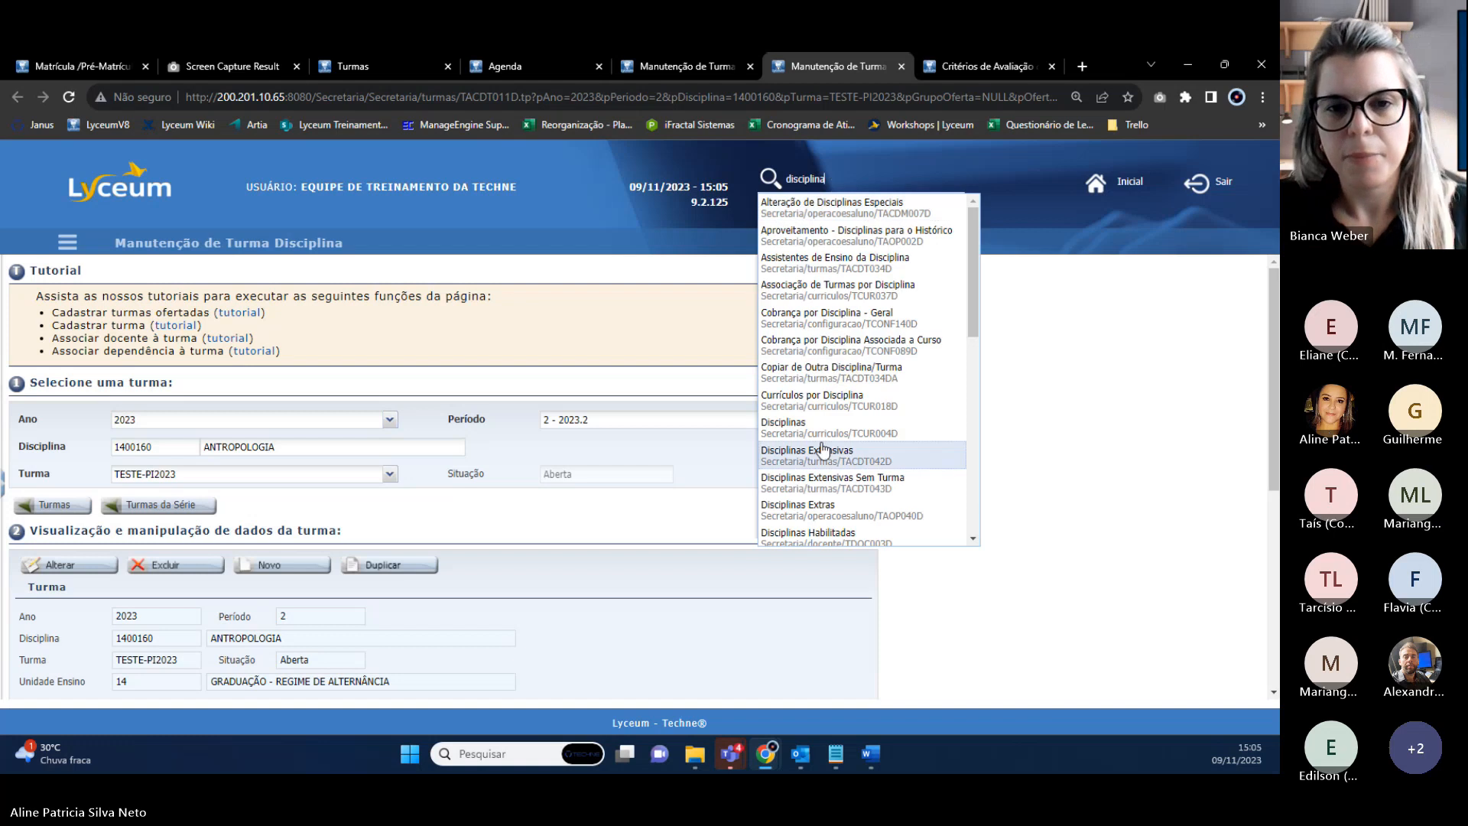
click(805, 435)
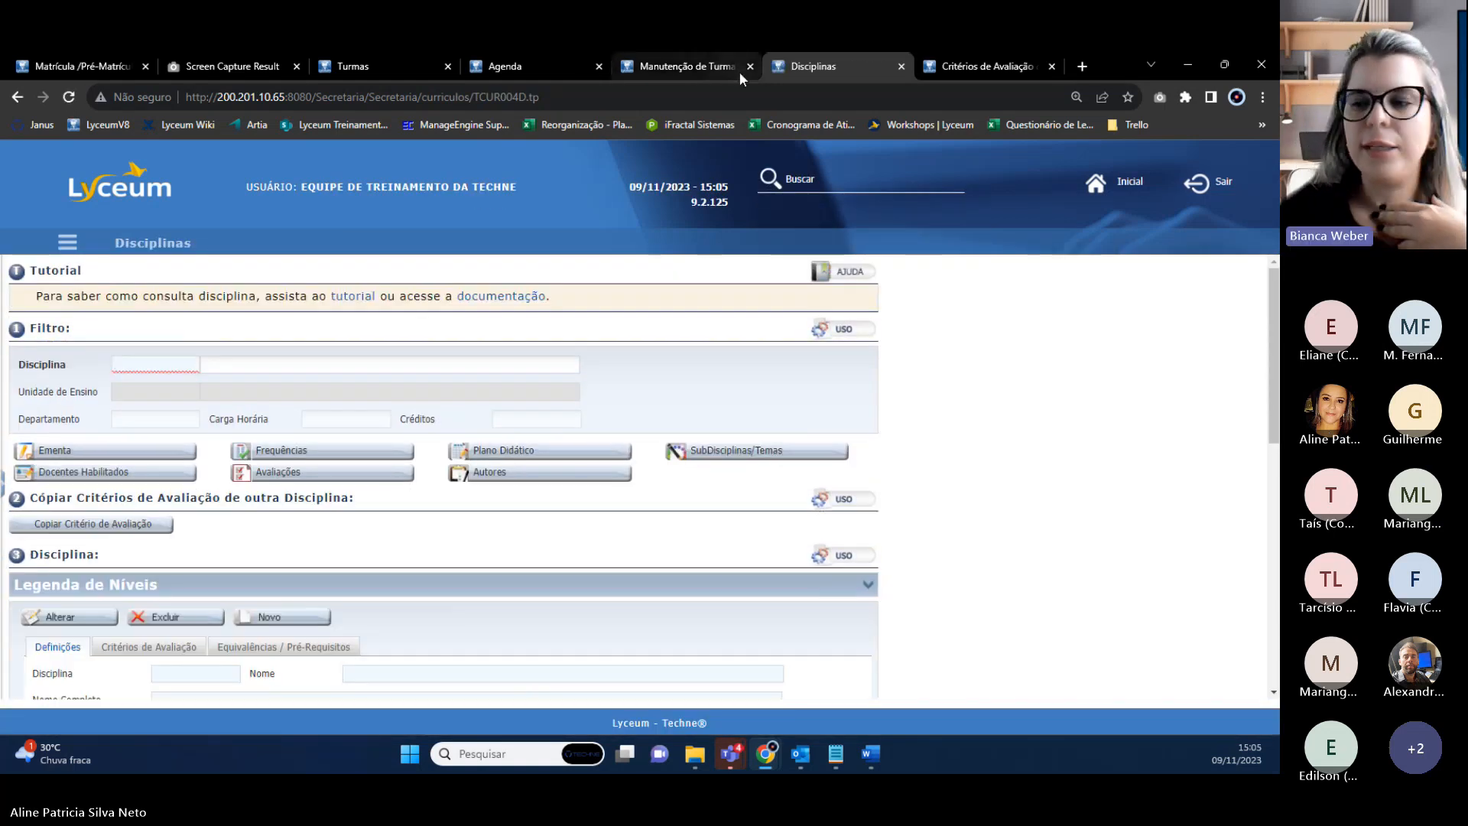
Copy discipline code 1400160 from the criteria tab and return to Disciplinas.
click(986, 66)
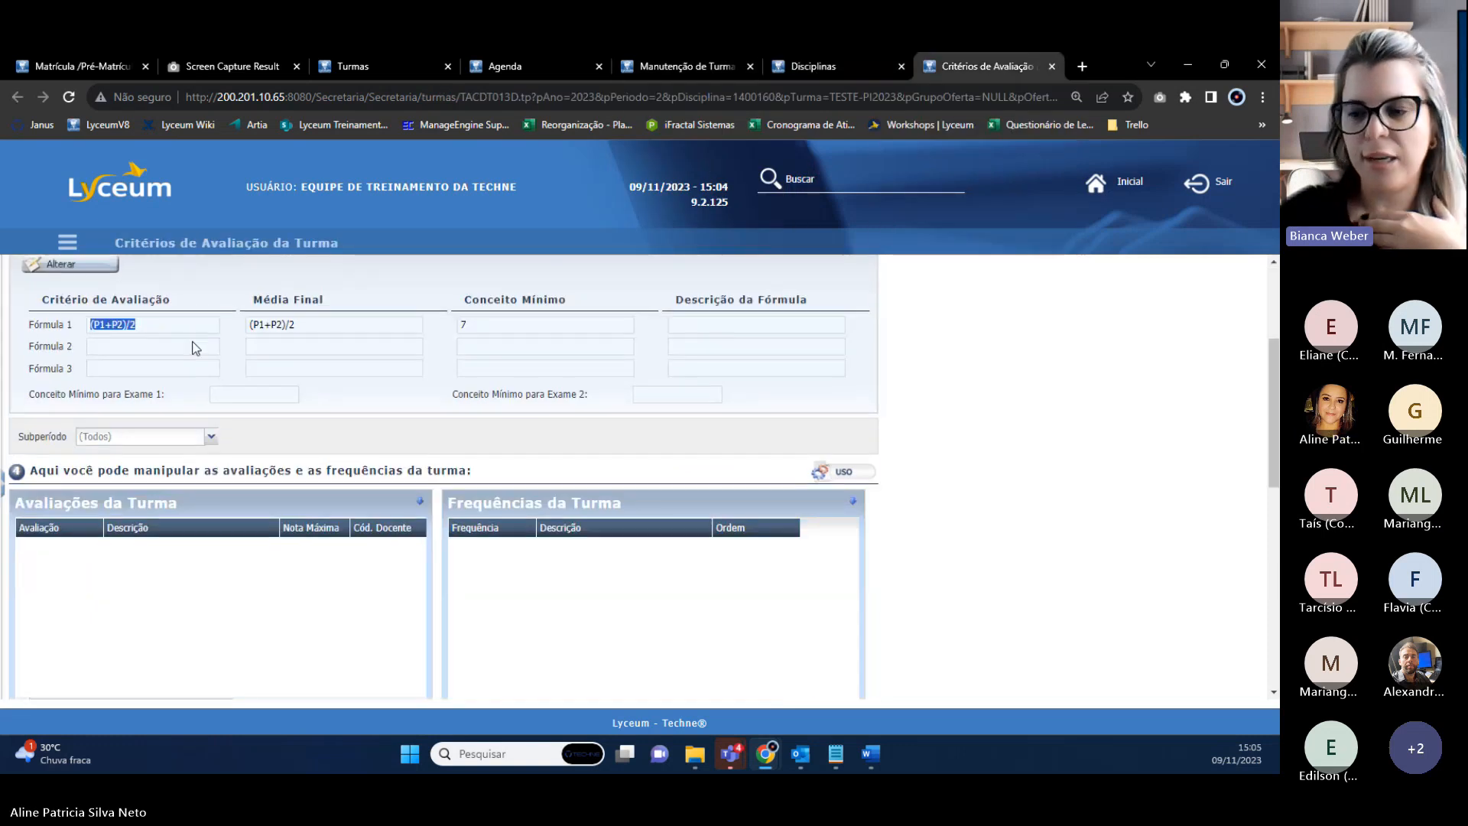
scroll(196, 349, up, 3)
drag(163, 336, 70, 336)
key(ctrl+c)
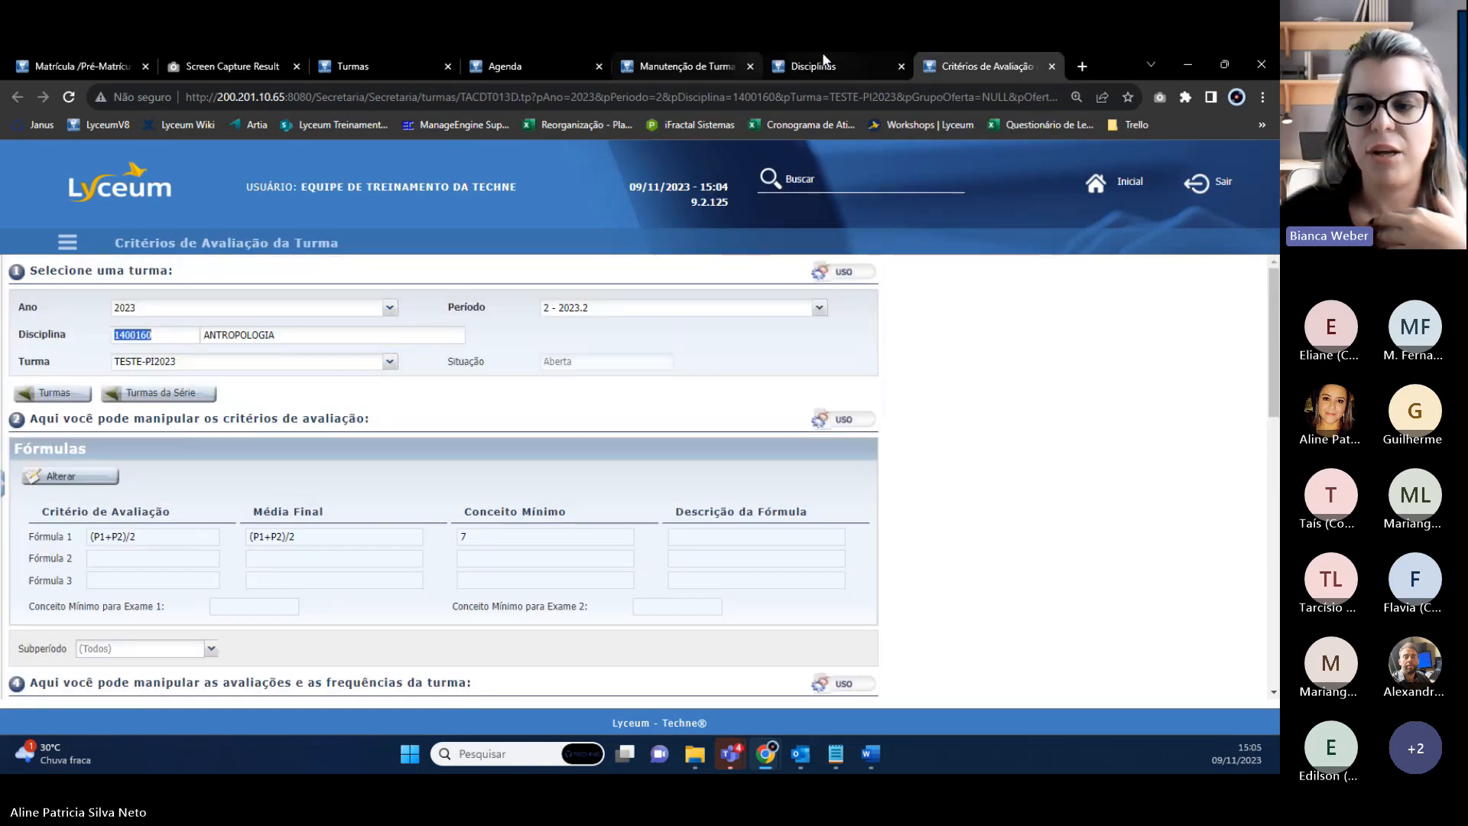
click(824, 64)
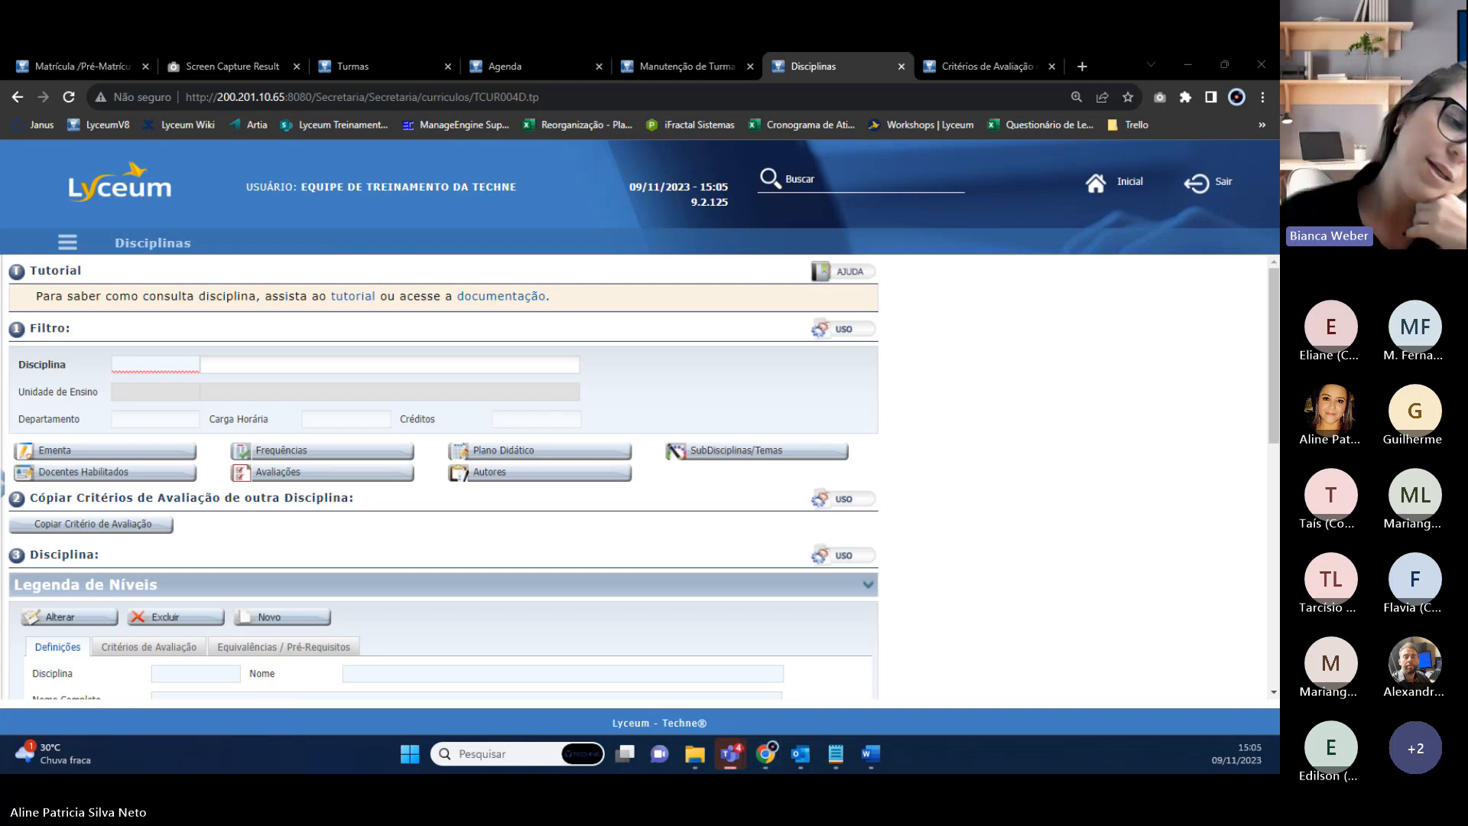
Paste code 1400160 into the Disciplina filter to load ANTROPOLOGIA.
click(165, 364)
key(ctrl+v)
click(314, 367)
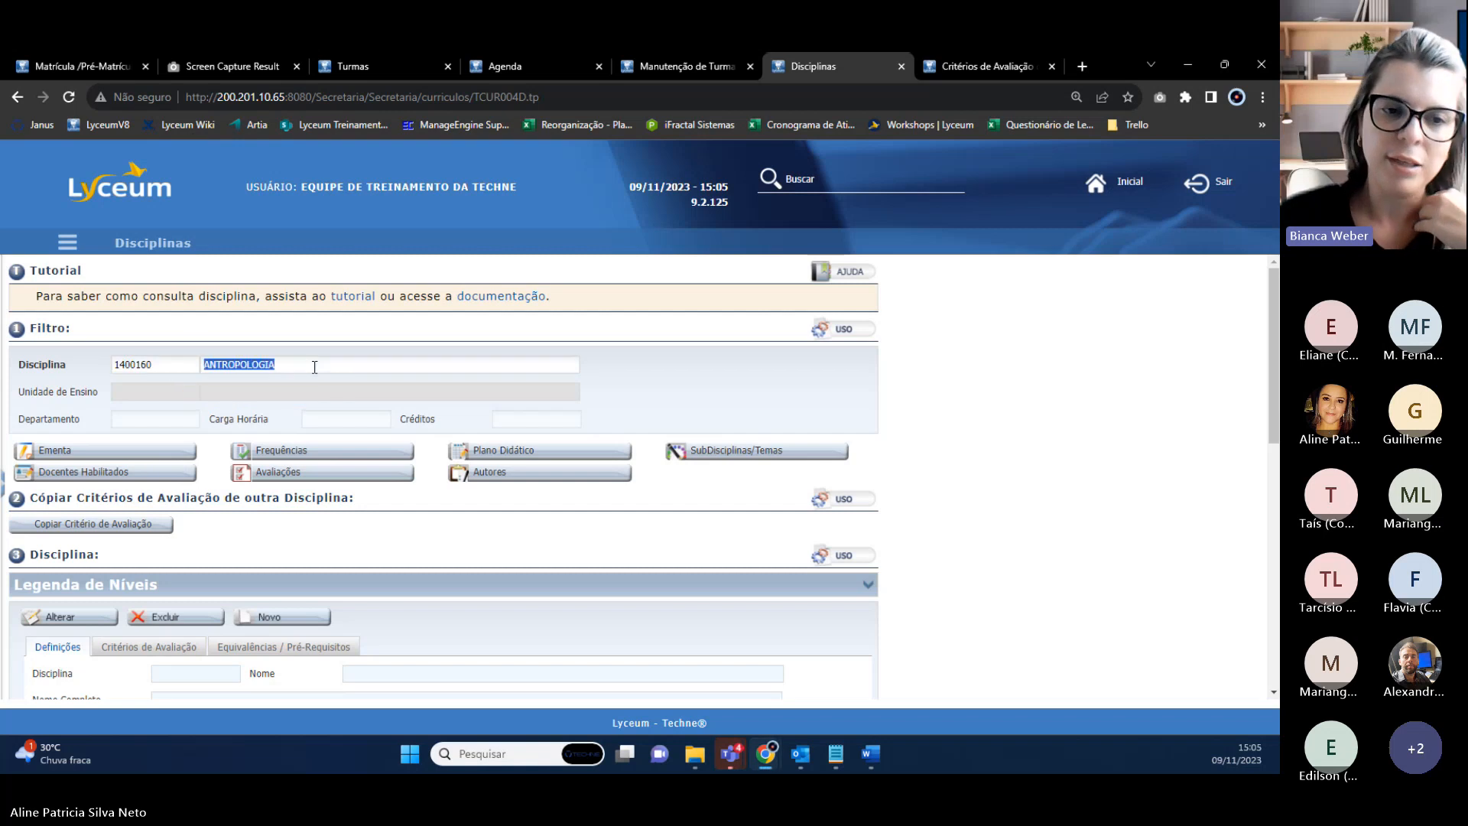
scroll(377, 534, down, 3)
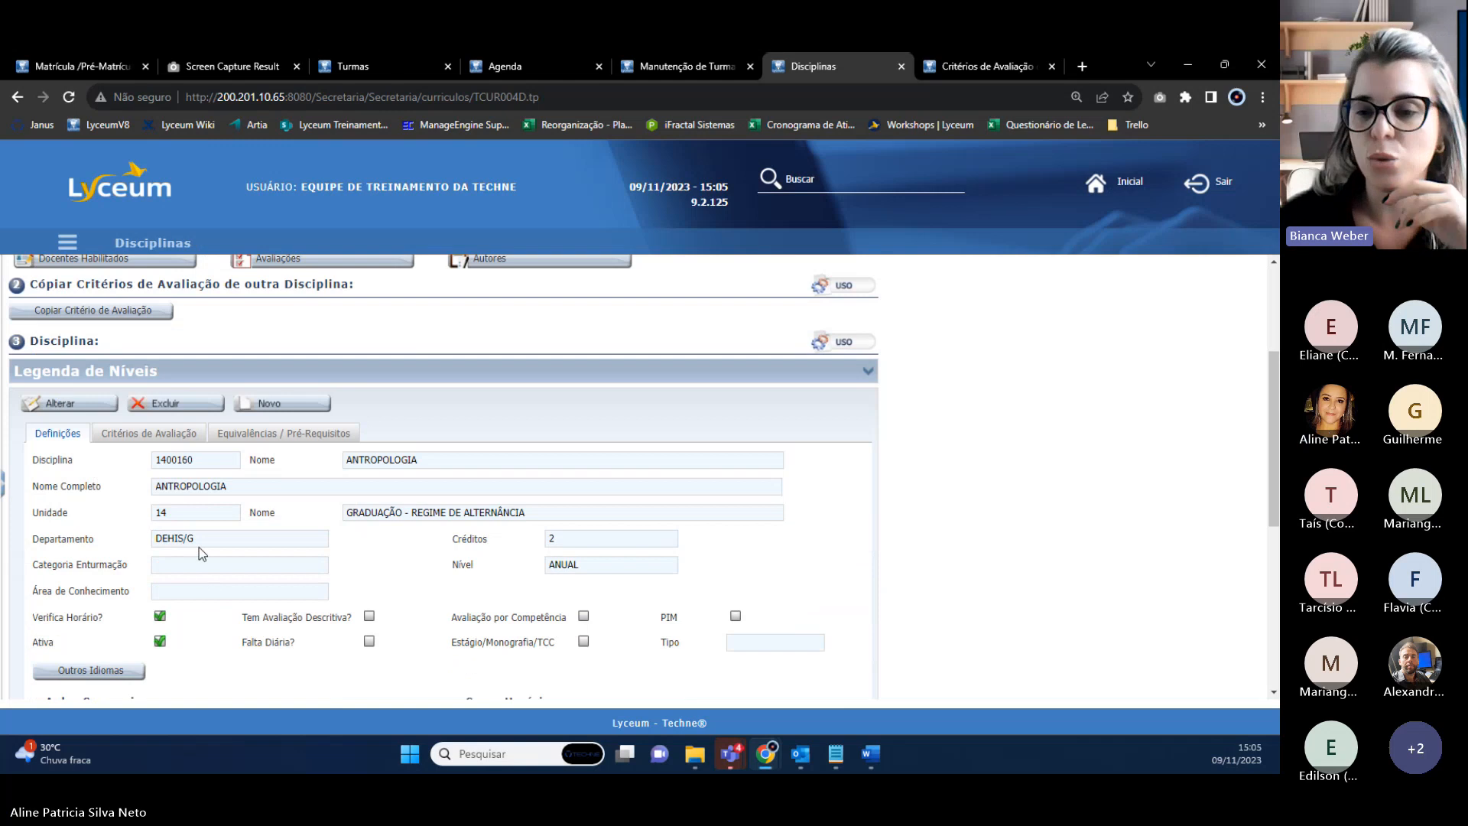
Review the discipline's Critérios de Avaliação: (P1+P2)/2 approval and final-average formulas, truncation off.
click(147, 442)
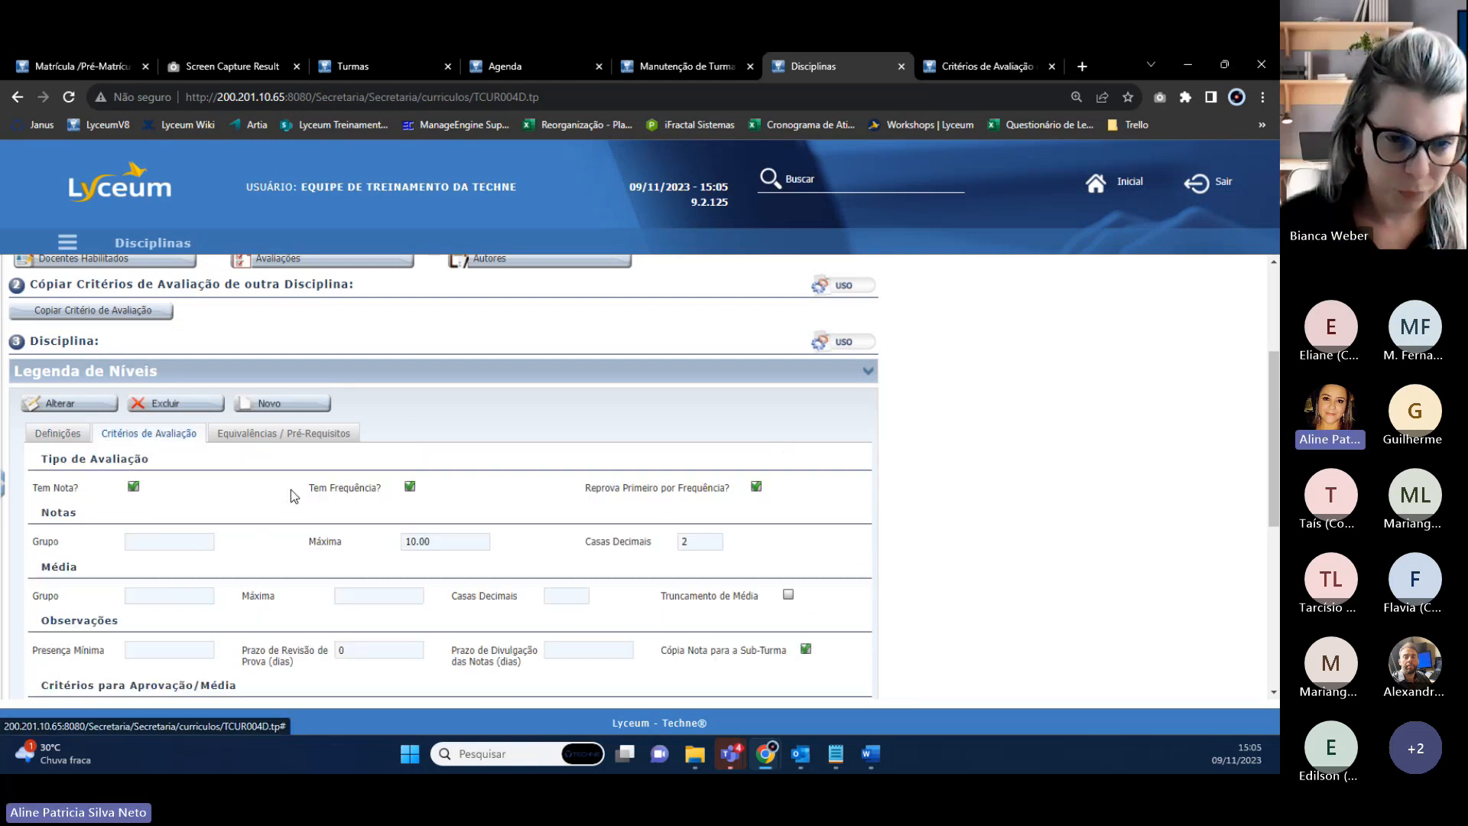
scroll(291, 496, down, 3)
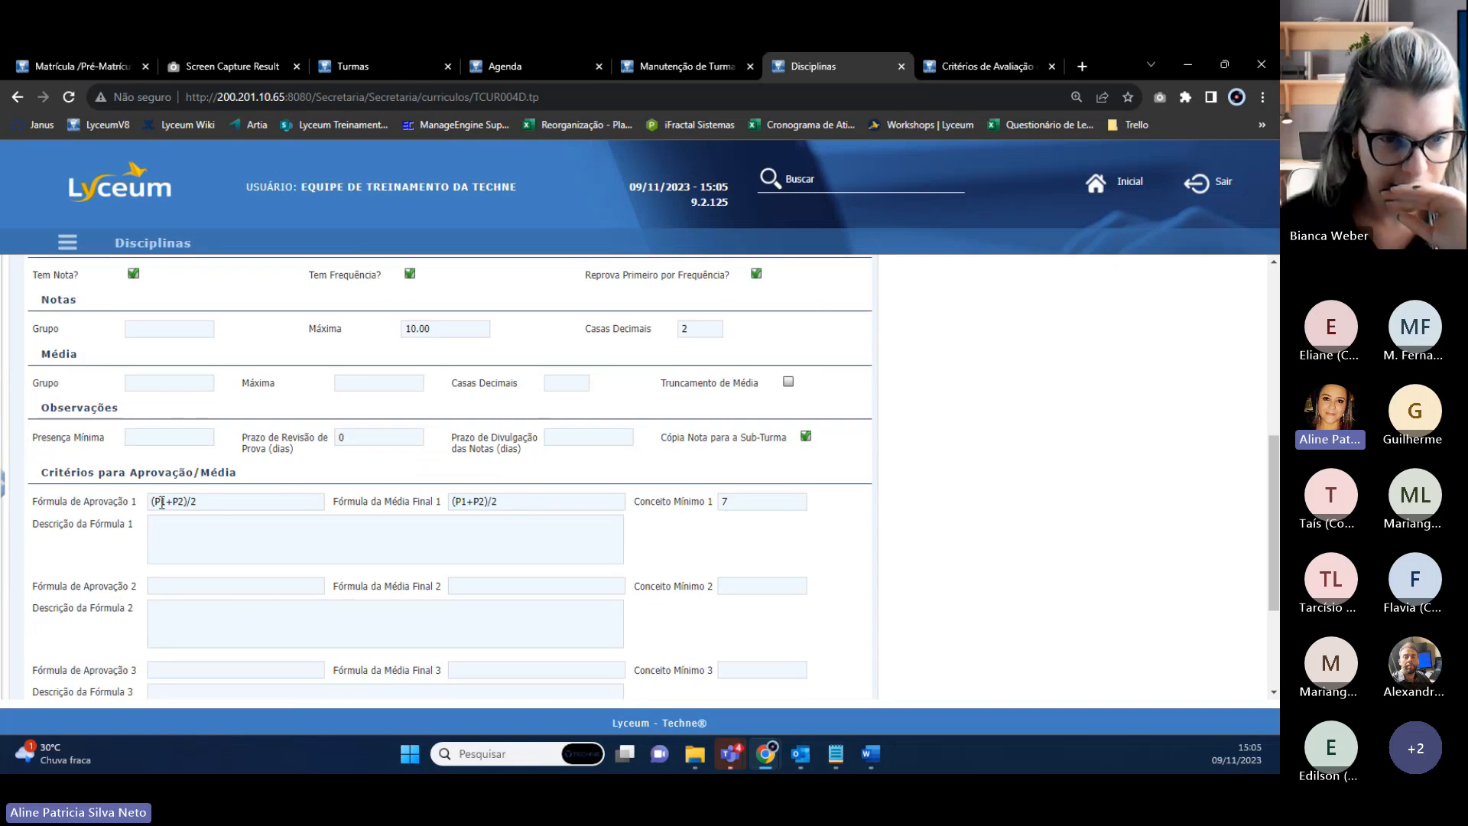
drag(216, 505, 152, 503)
drag(497, 505, 438, 509)
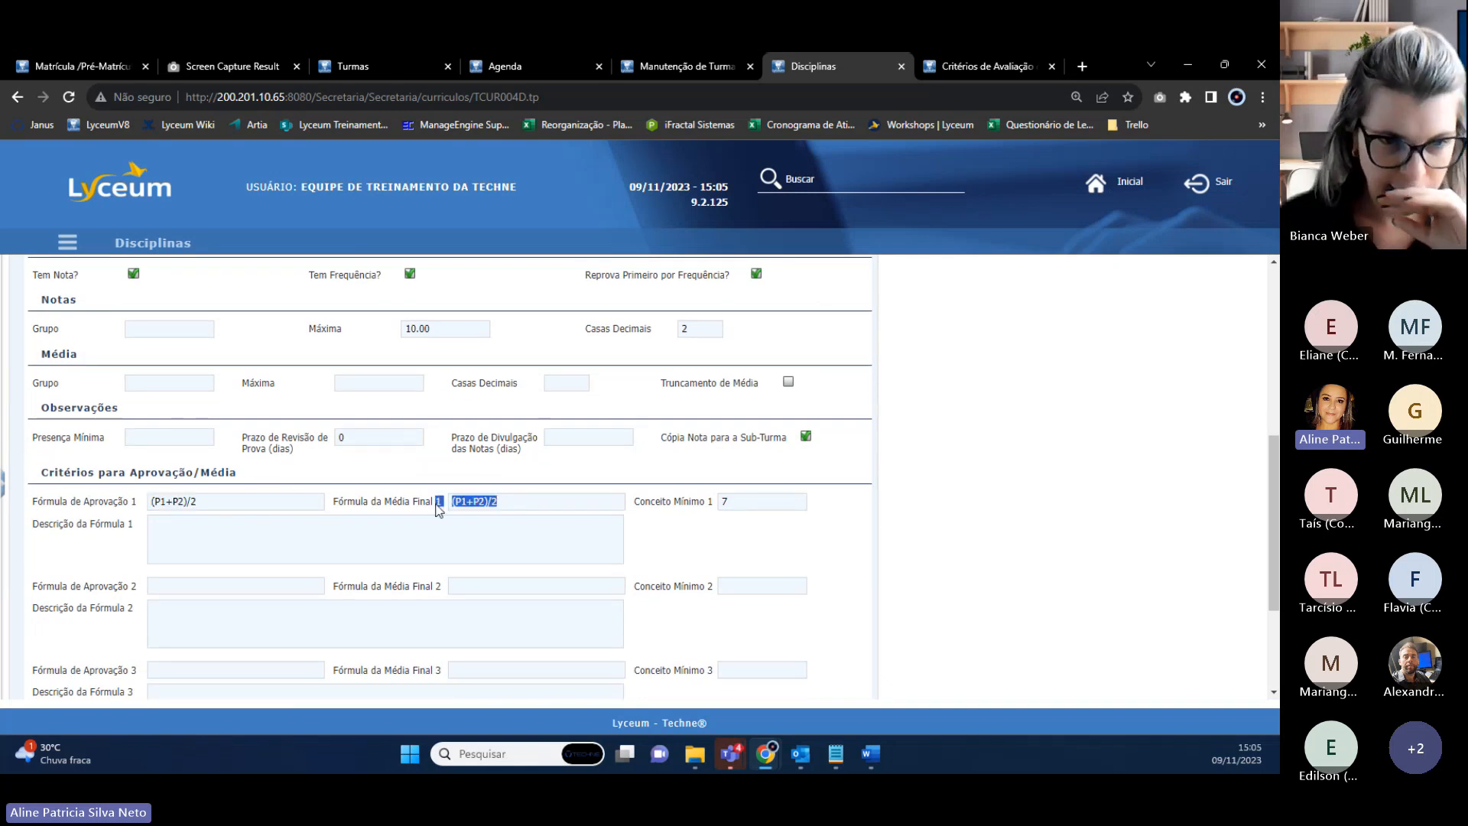
click(559, 506)
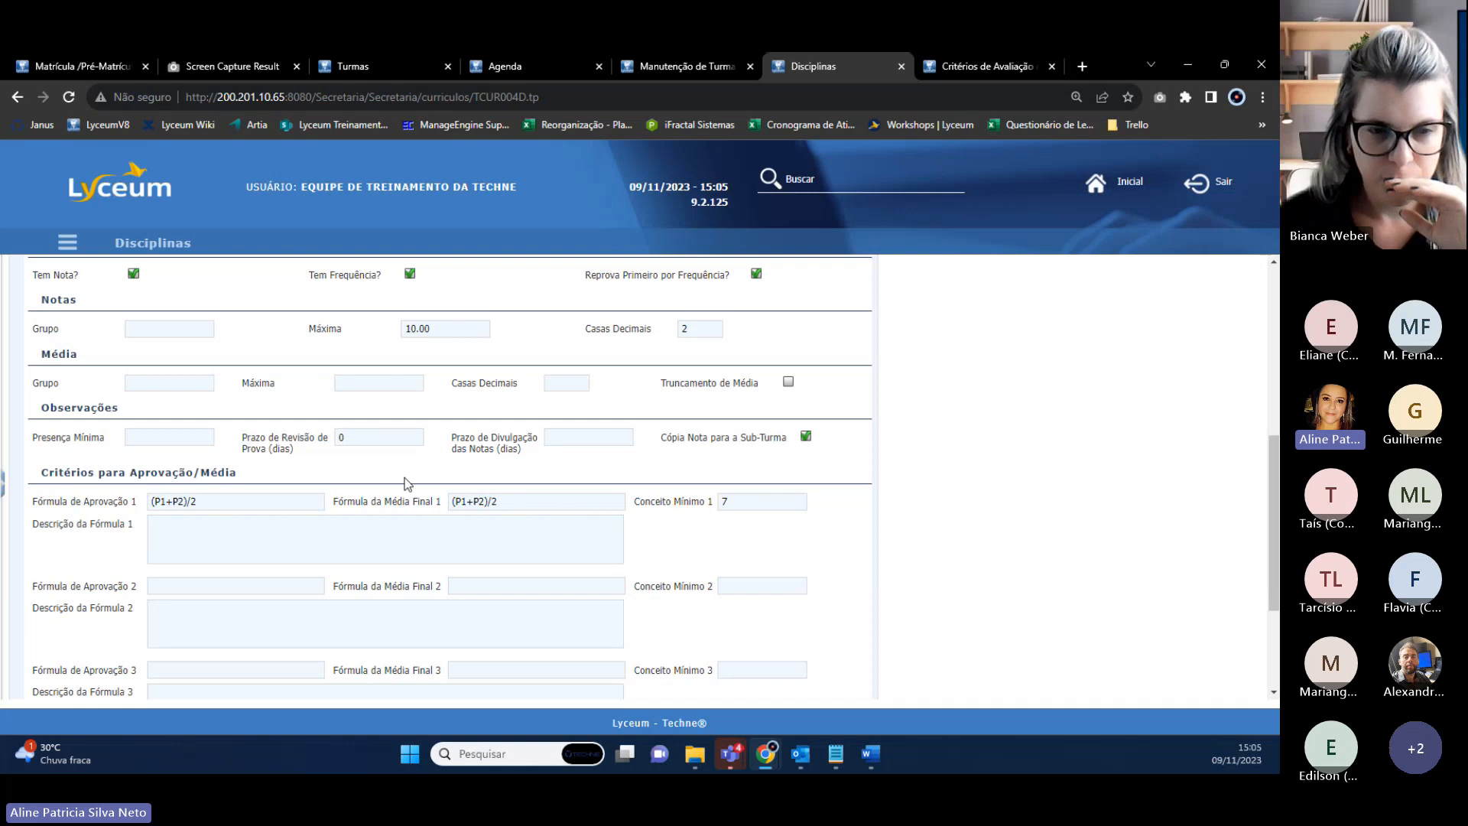
scroll(337, 451, up, 2)
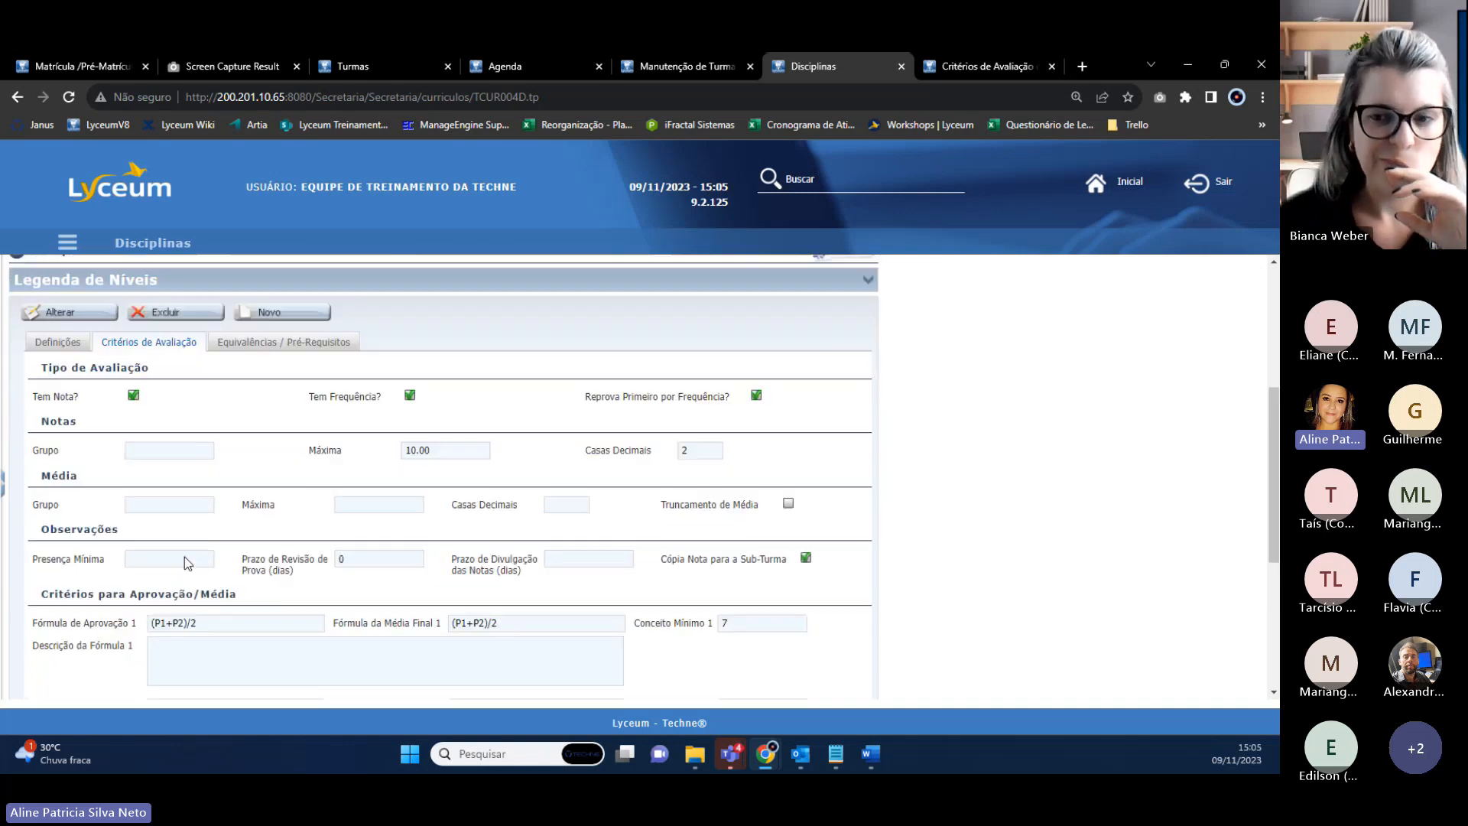
scroll(184, 563, down, 1)
Open ANTROPOLOGIA's Avaliações in a new tab, confirm no evaluations exist, and return to settings.
drag(30, 593, 213, 591)
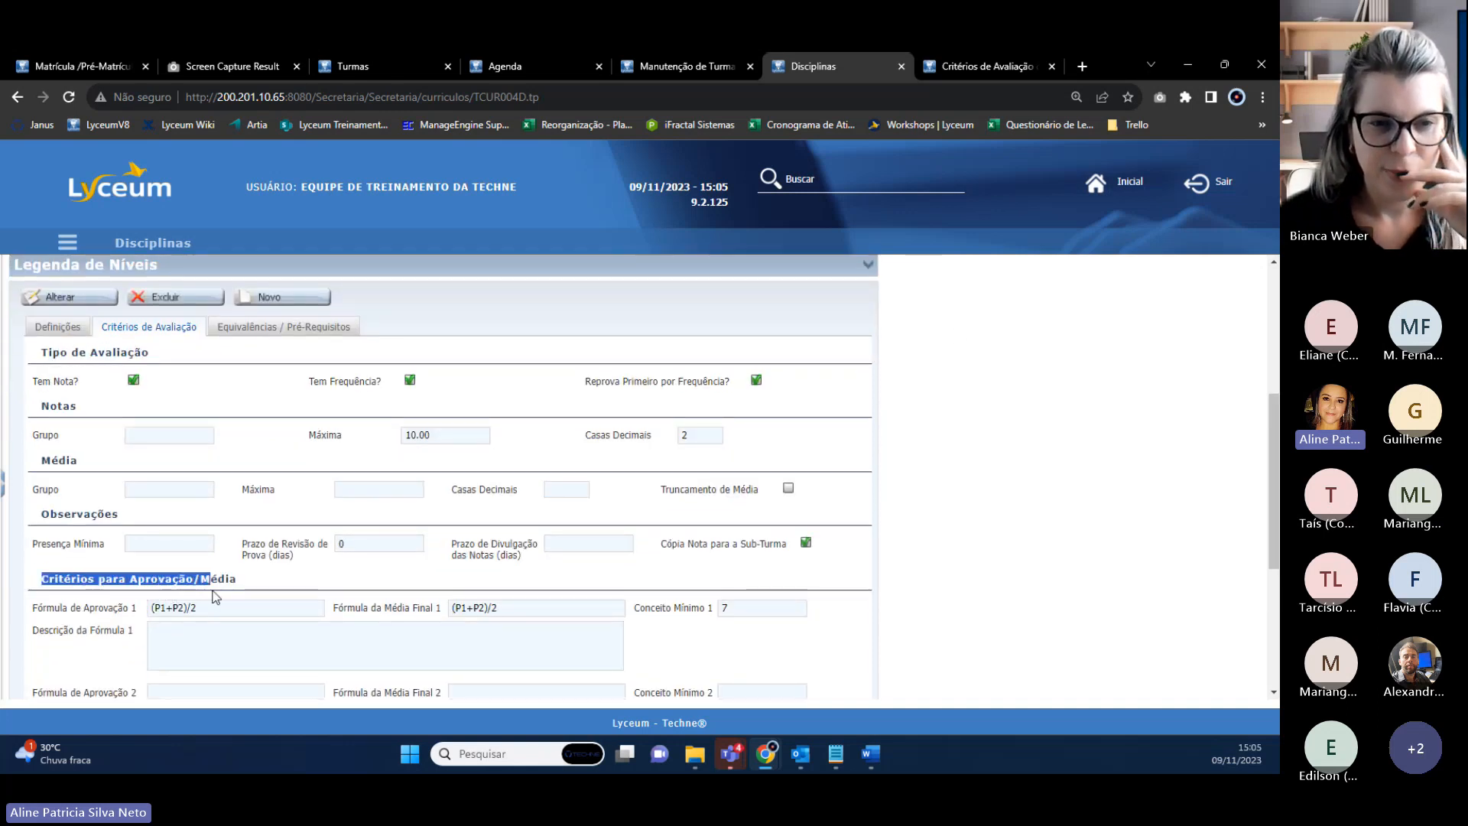
scroll(344, 474, up, 3)
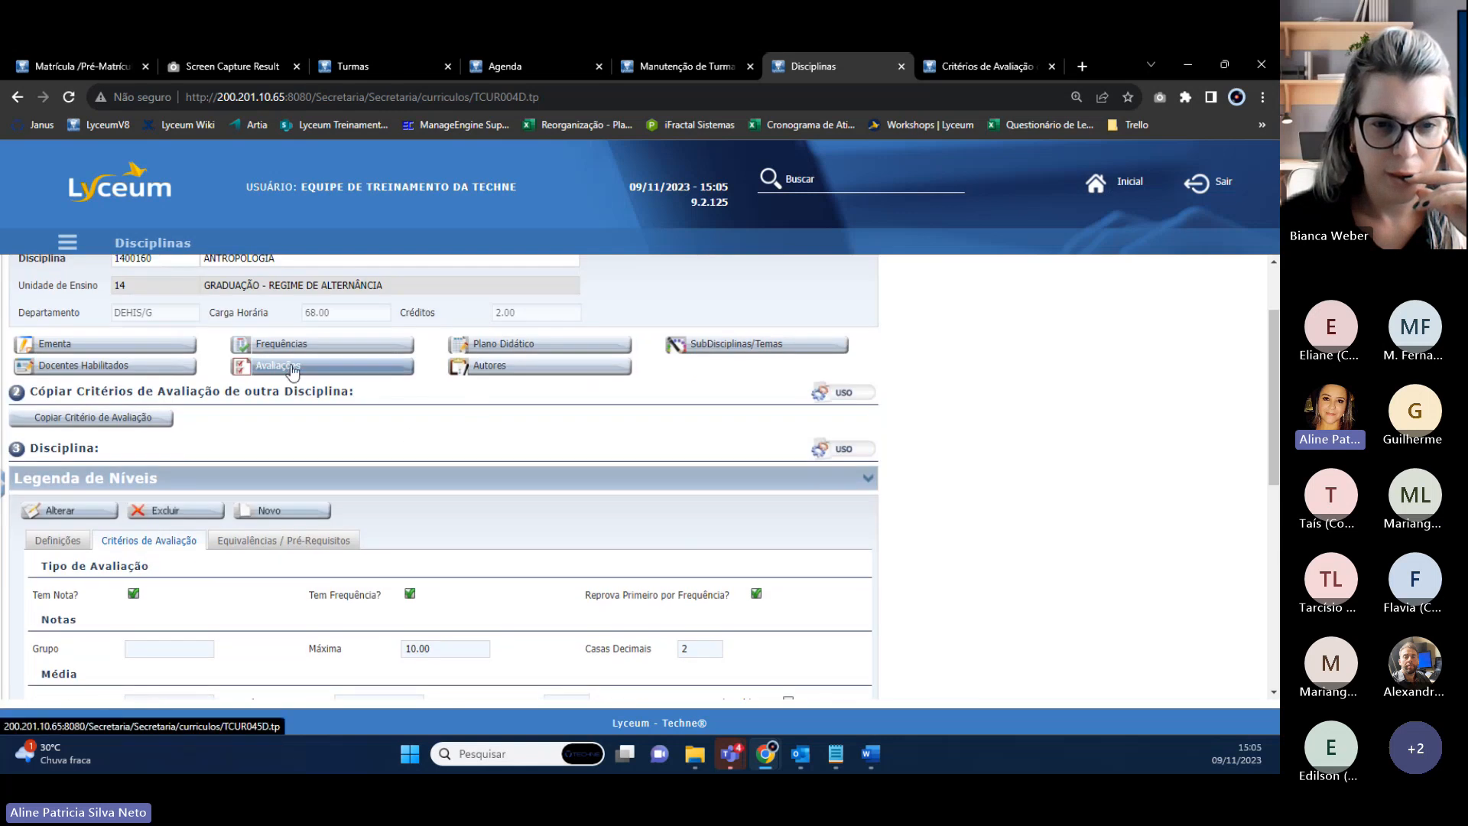
right_click(291, 370)
click(329, 380)
click(887, 66)
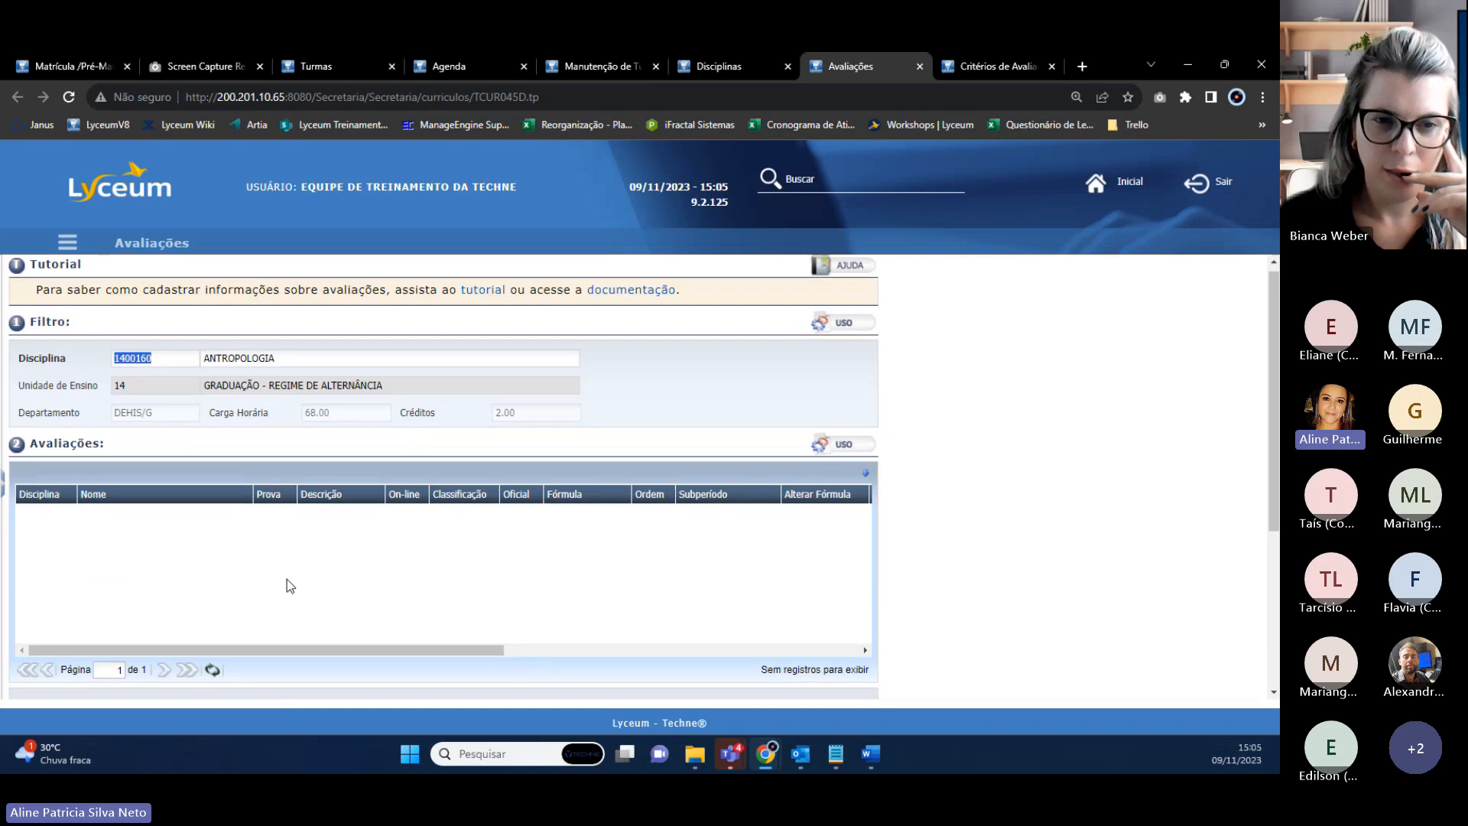
scroll(290, 585, down, 3)
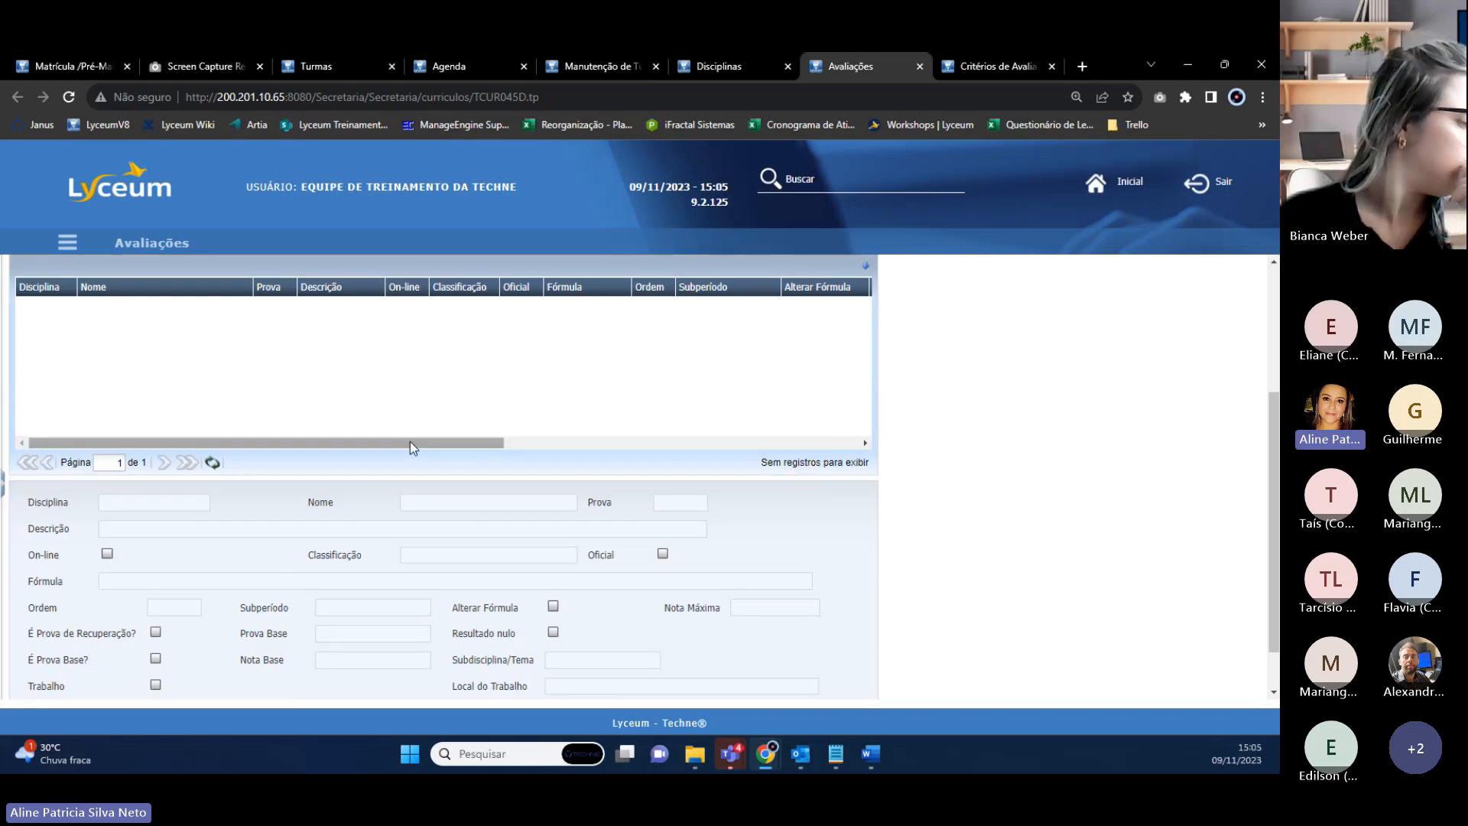
scroll(150, 365, up, 2)
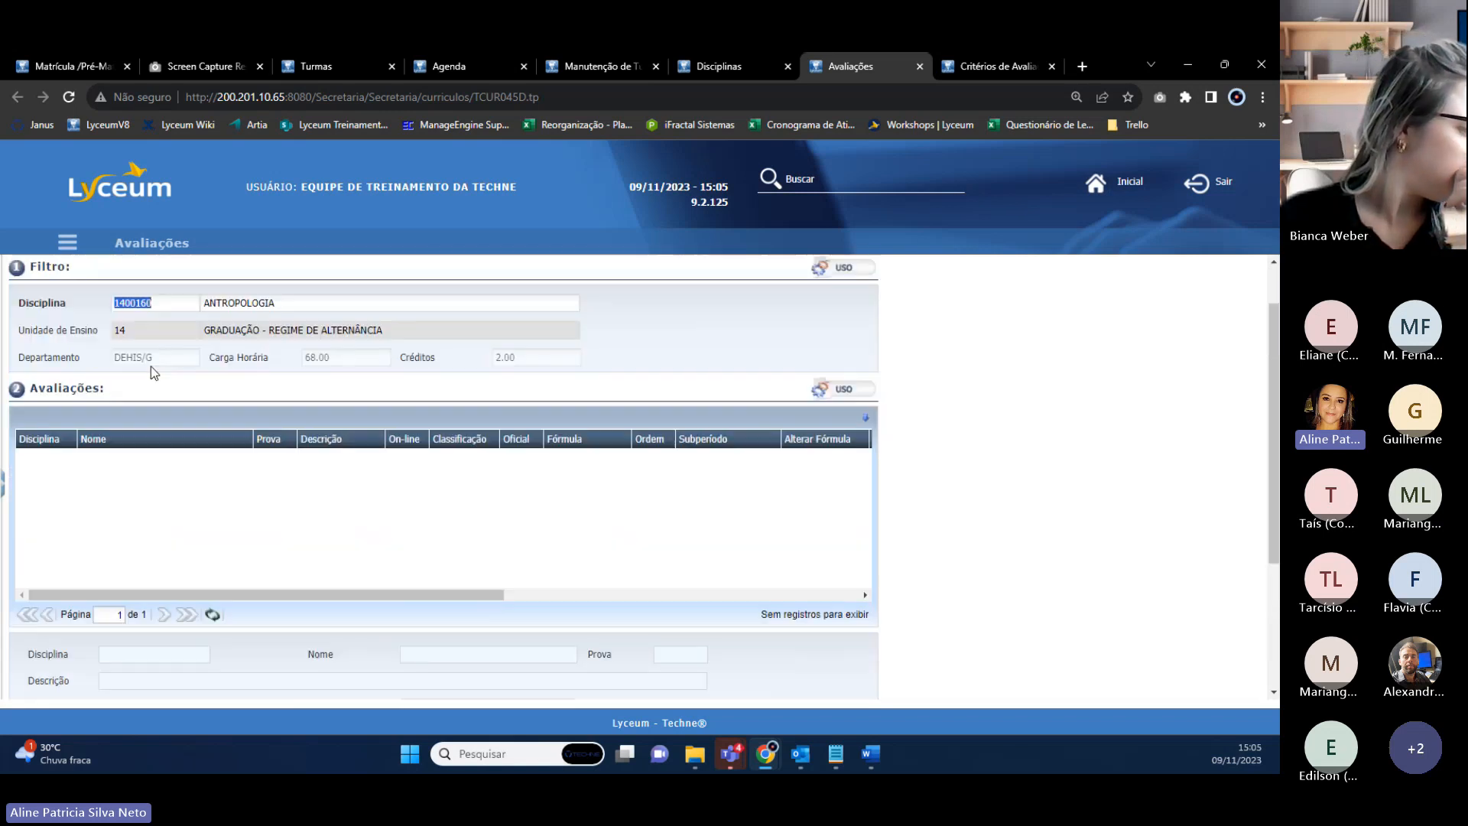
scroll(150, 366, up, 1)
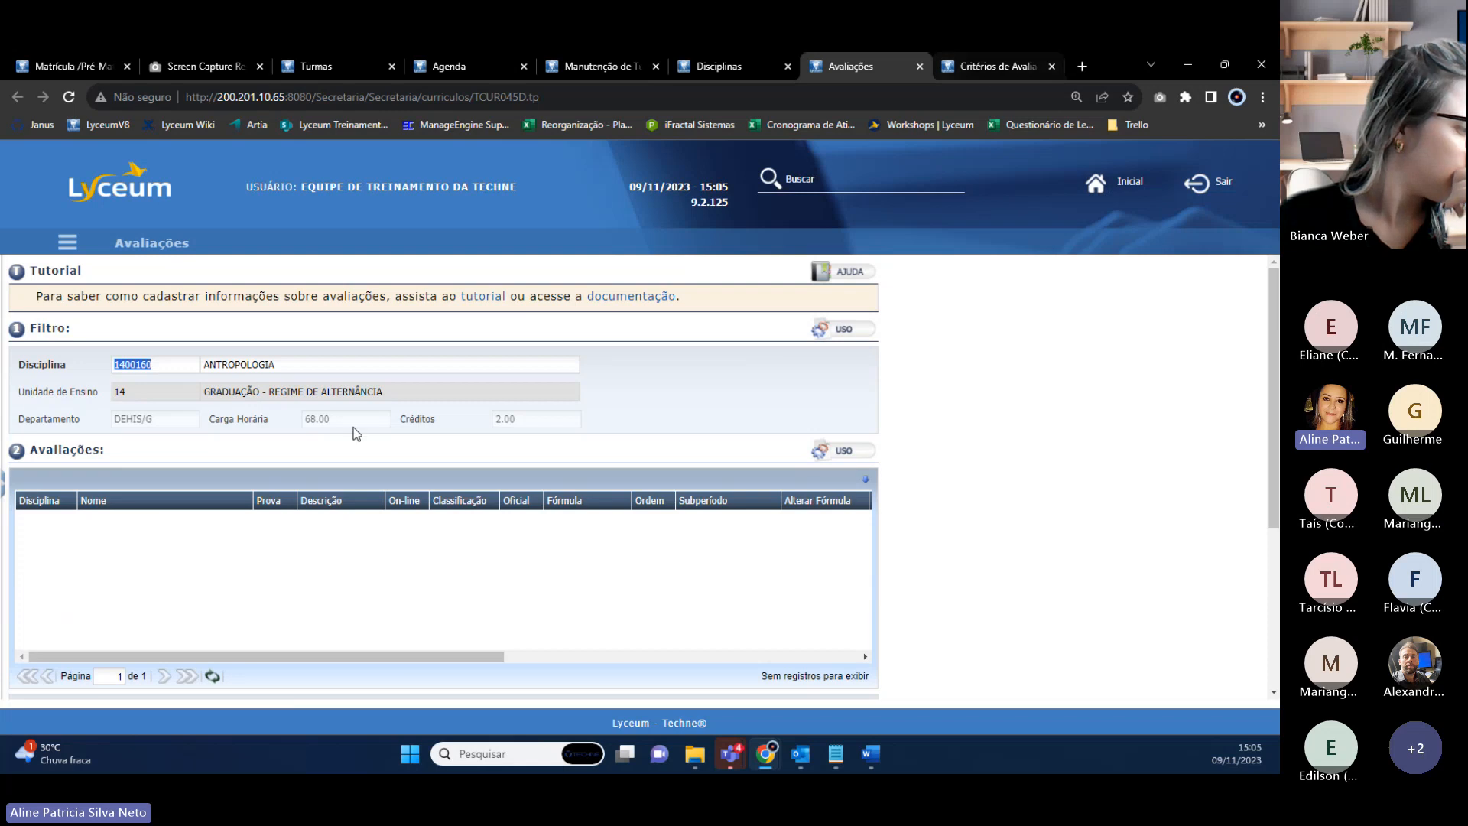
click(749, 69)
Put ANTROPOLOGIA into edit mode and toggle Truncamento de Média on, then back off.
scroll(320, 541, down, 3)
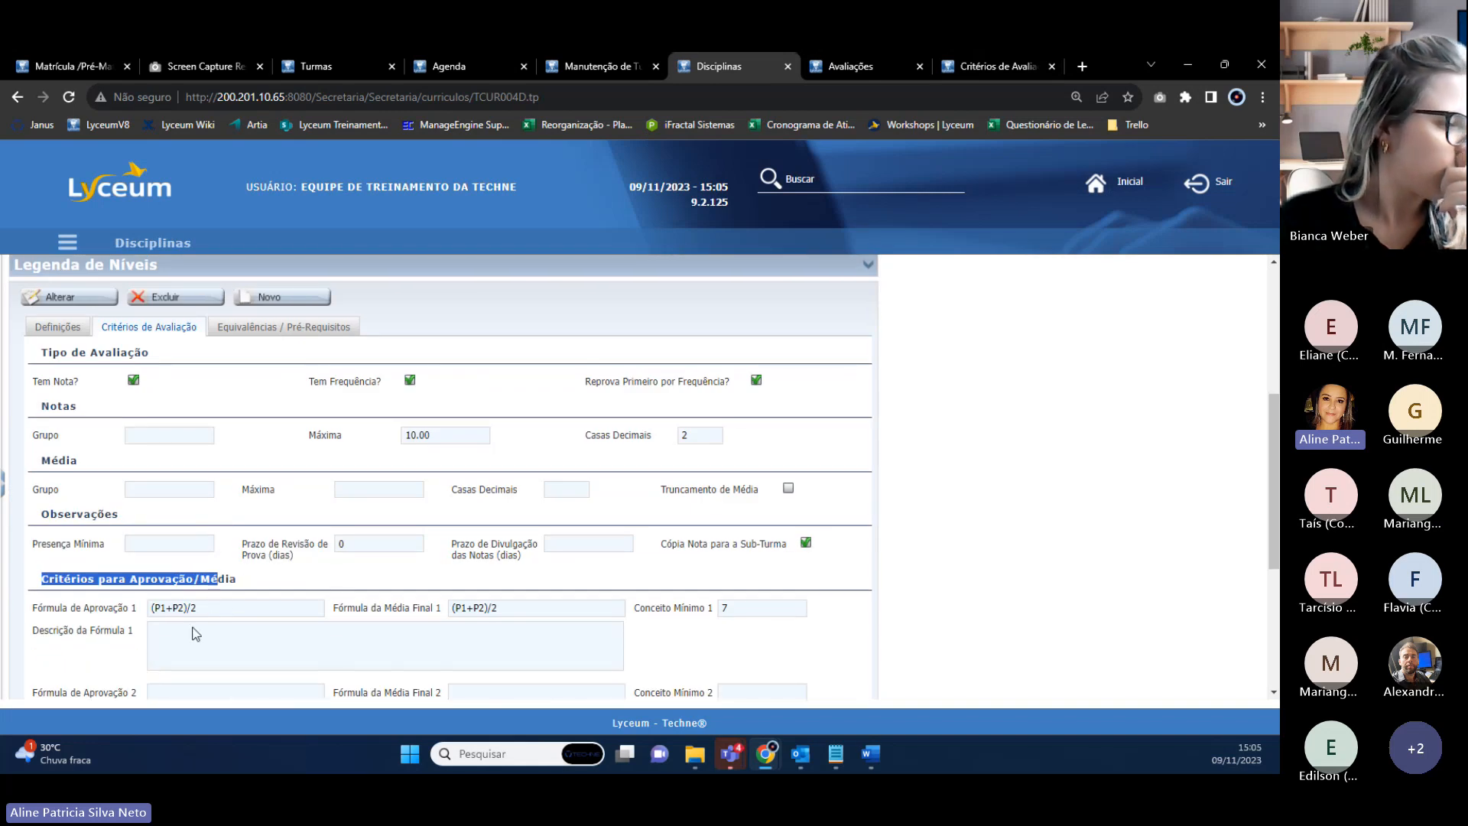
click(305, 618)
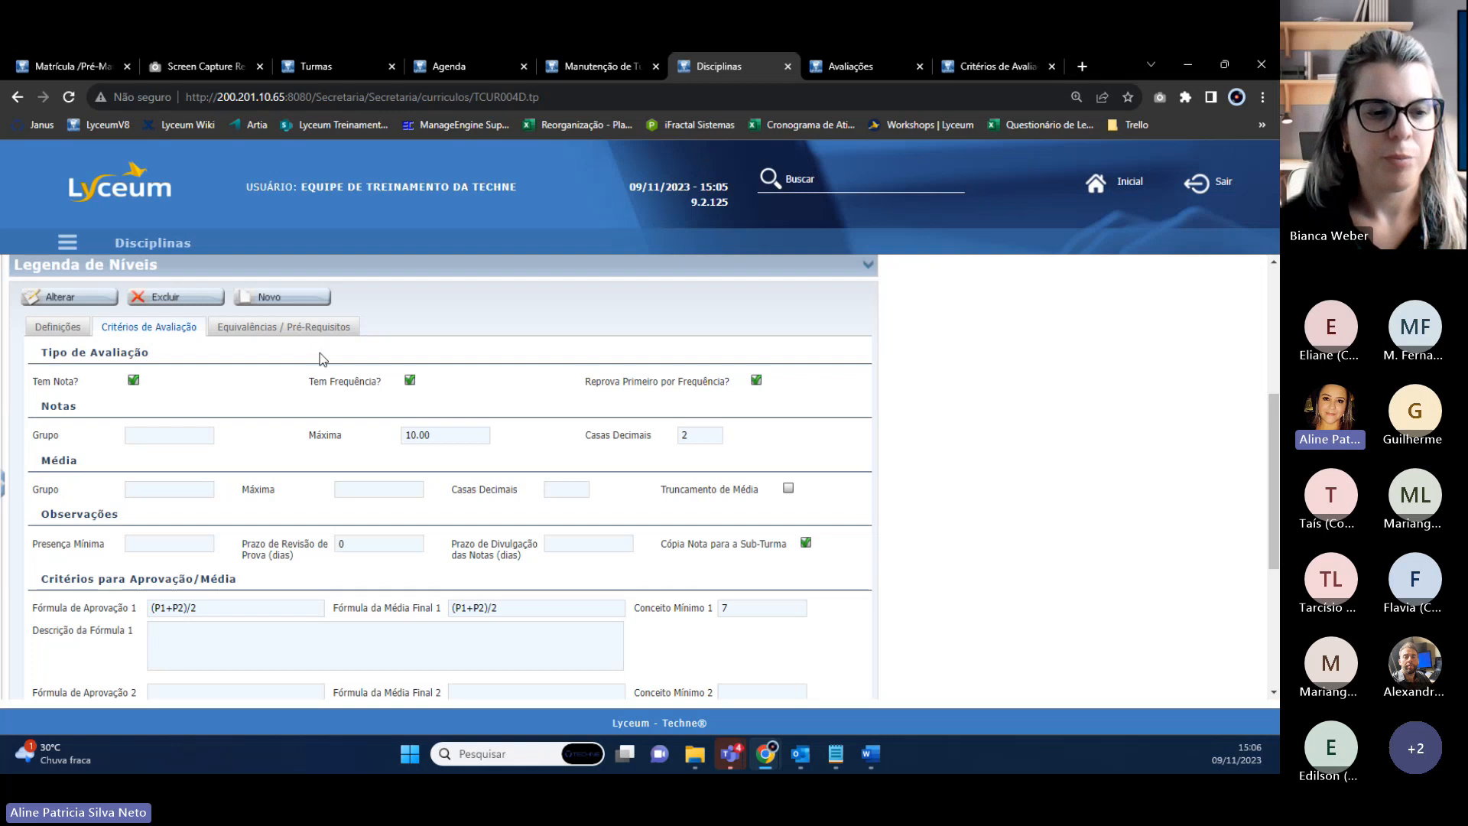
drag(761, 493, 756, 495)
click(759, 493)
click(94, 298)
click(132, 326)
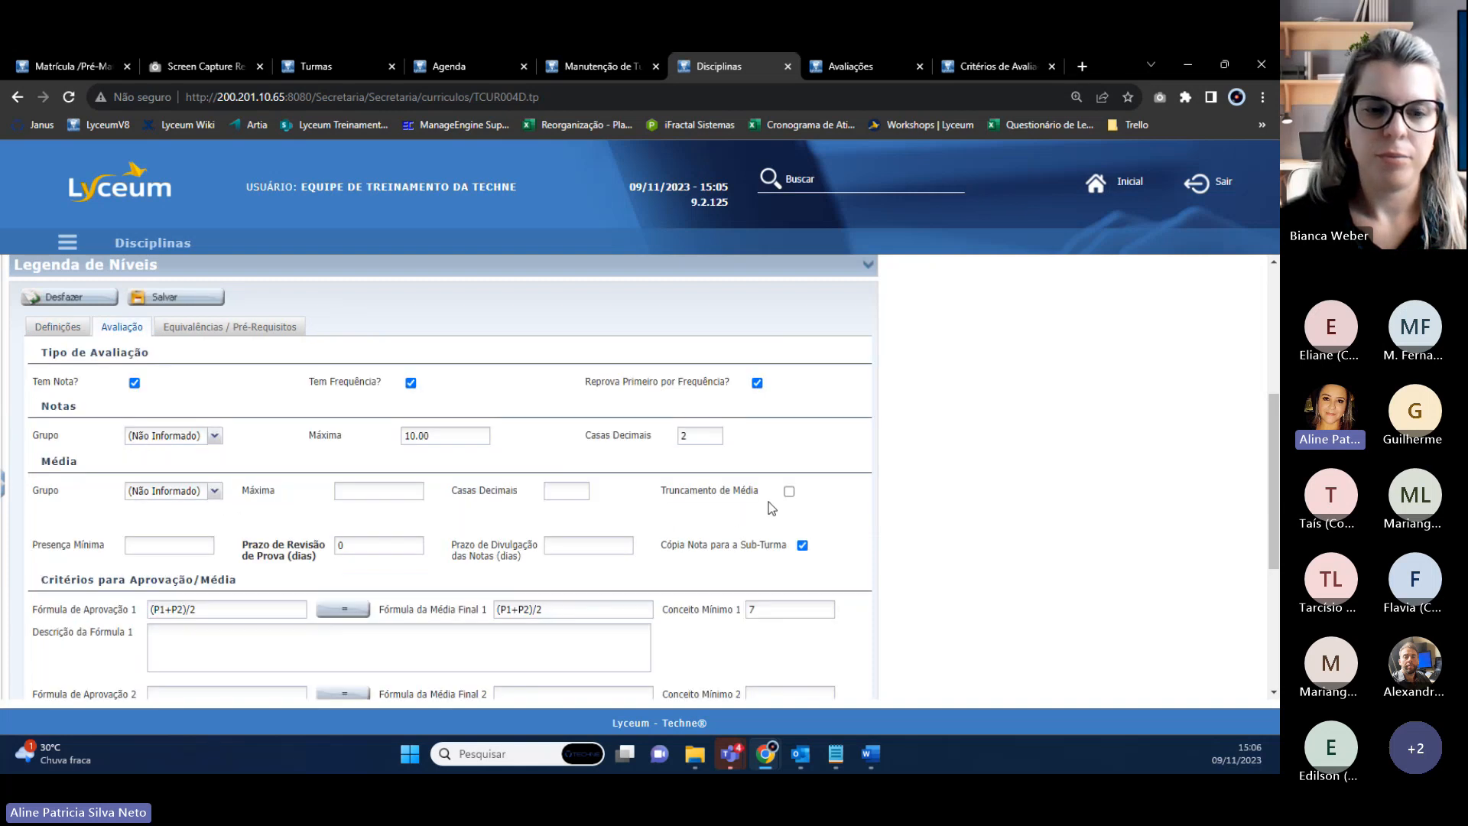
click(789, 492)
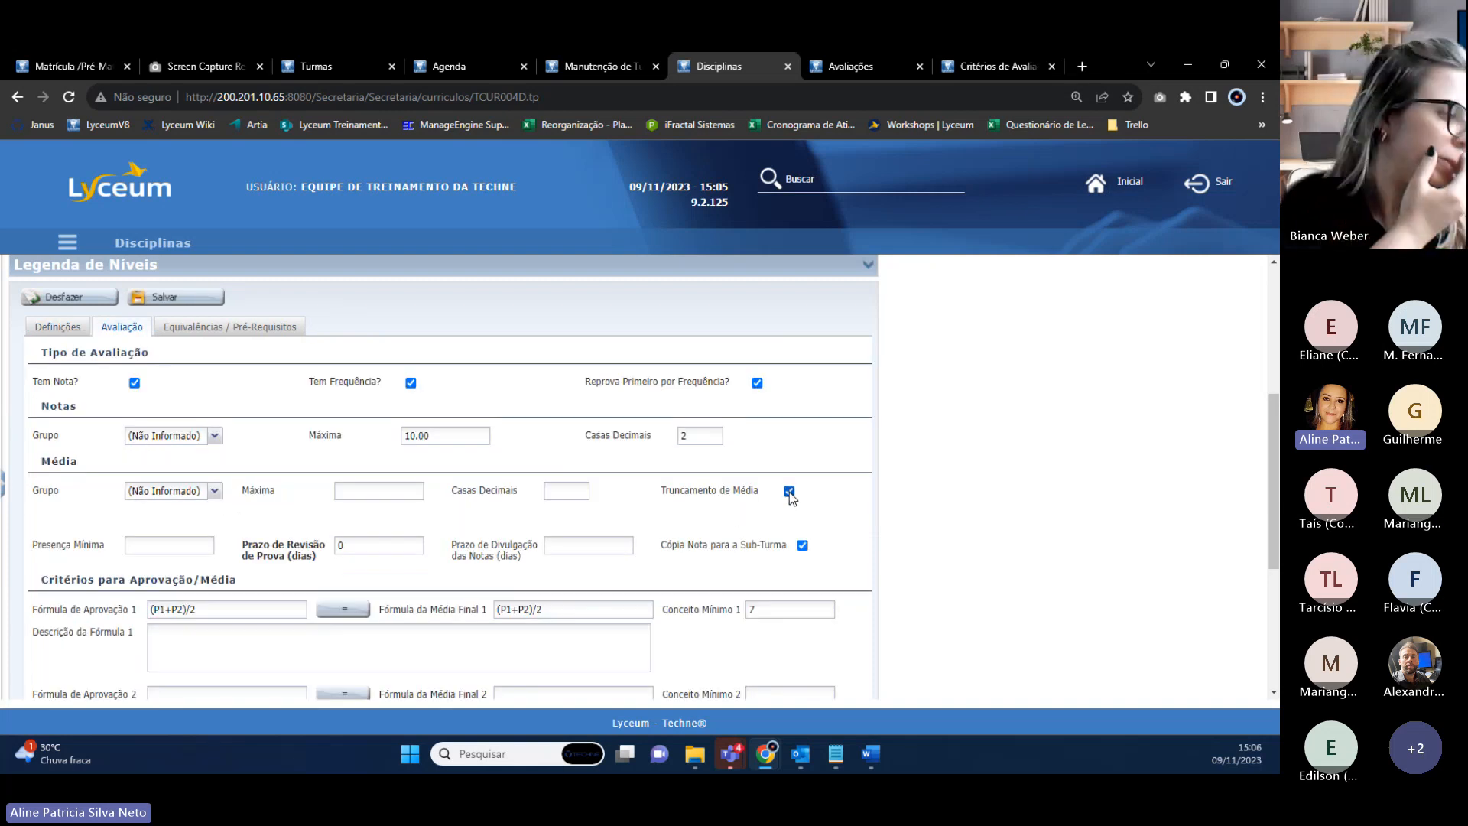
click(789, 493)
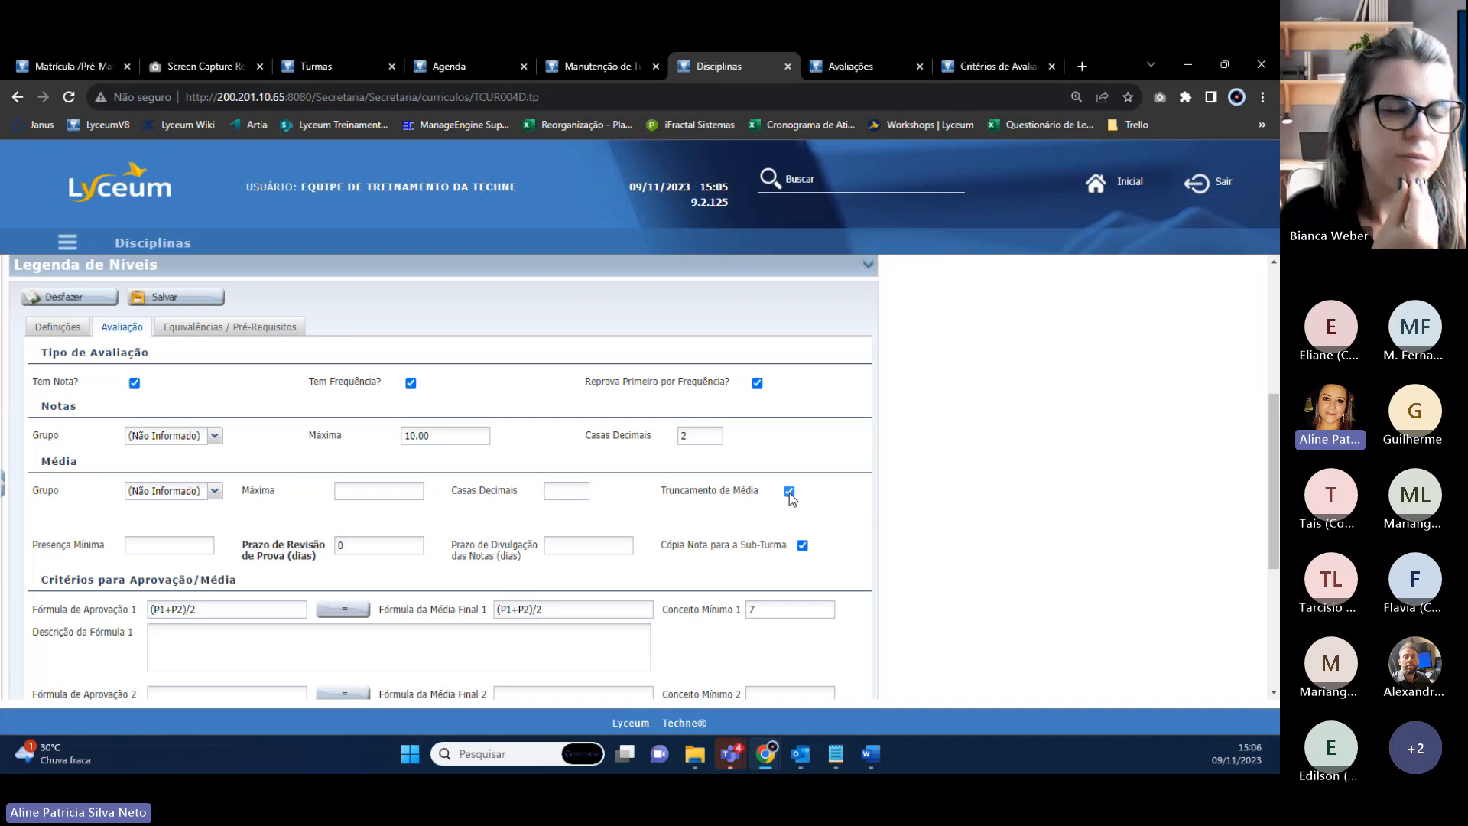
Review the Definições: unit 14, DEHIS/G, 2,00 credits, level ANUAL, 68,00 hours.
click(79, 330)
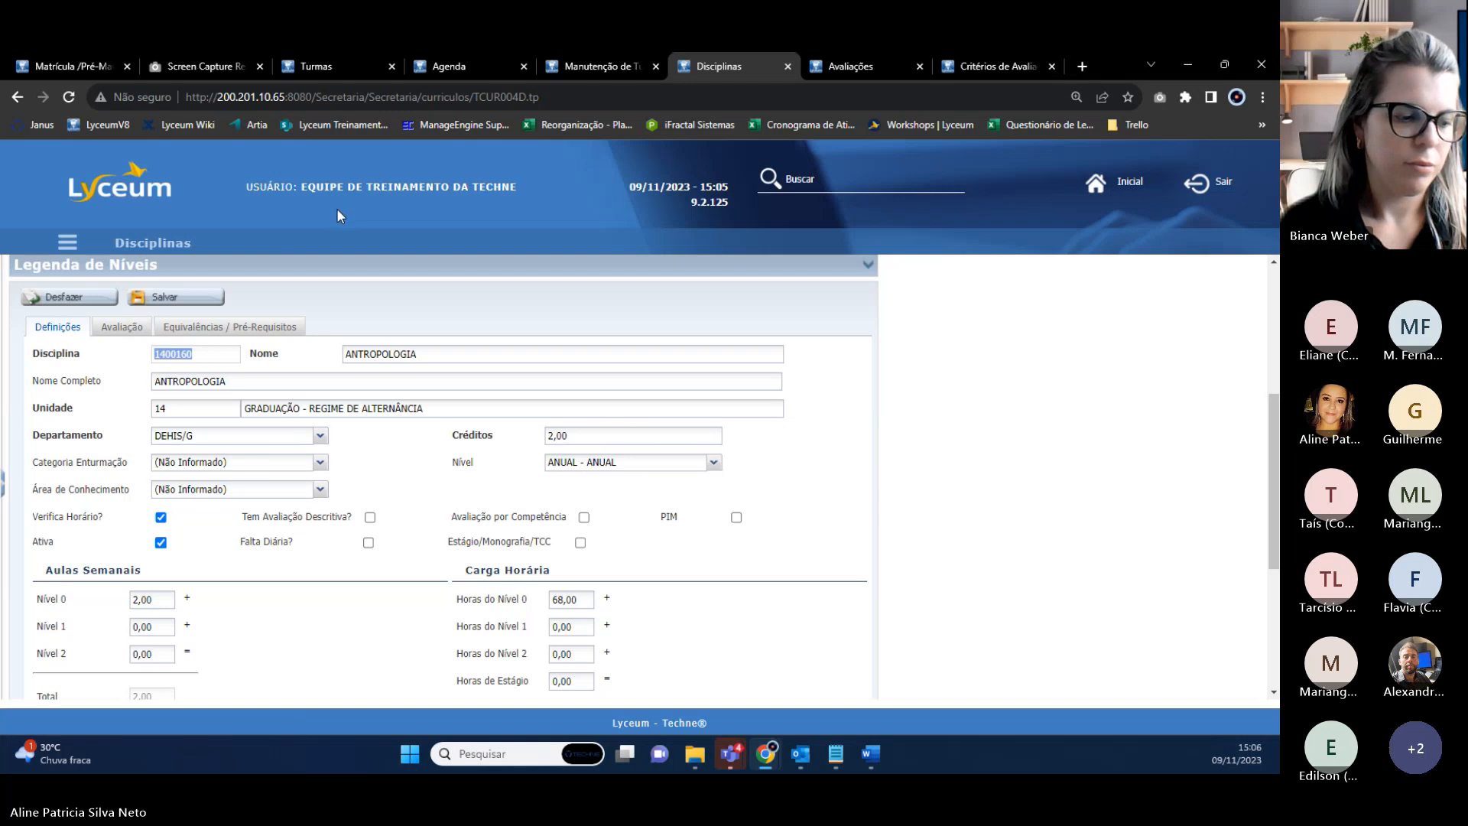
scroll(396, 391, down, 2)
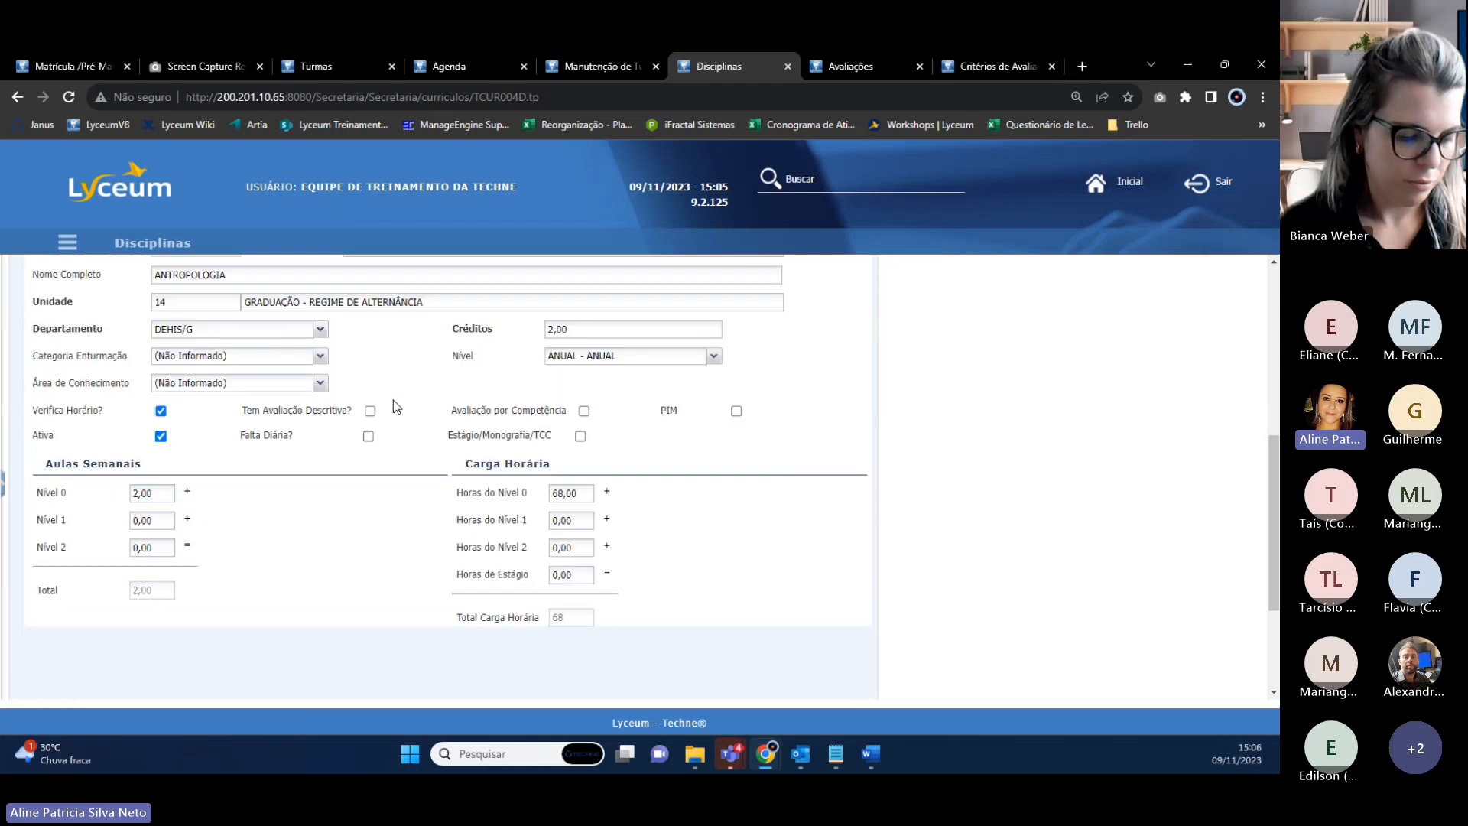
scroll(386, 395, up, 2)
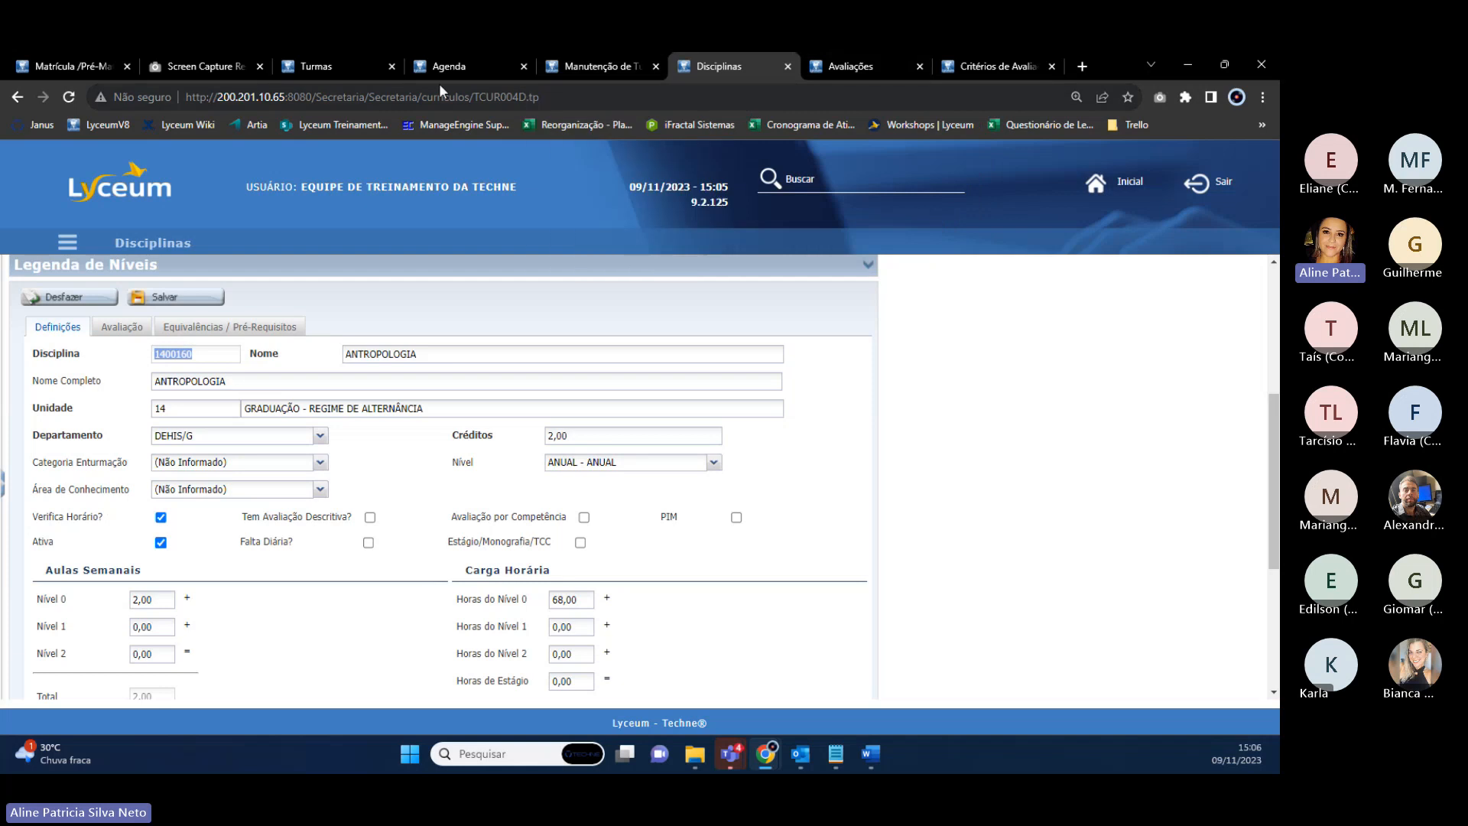
On ANTROPOLOGIA's agenda, request attendance lists for 01/07/2023–31/12/2023 with Gera Imagem ticked.
click(363, 69)
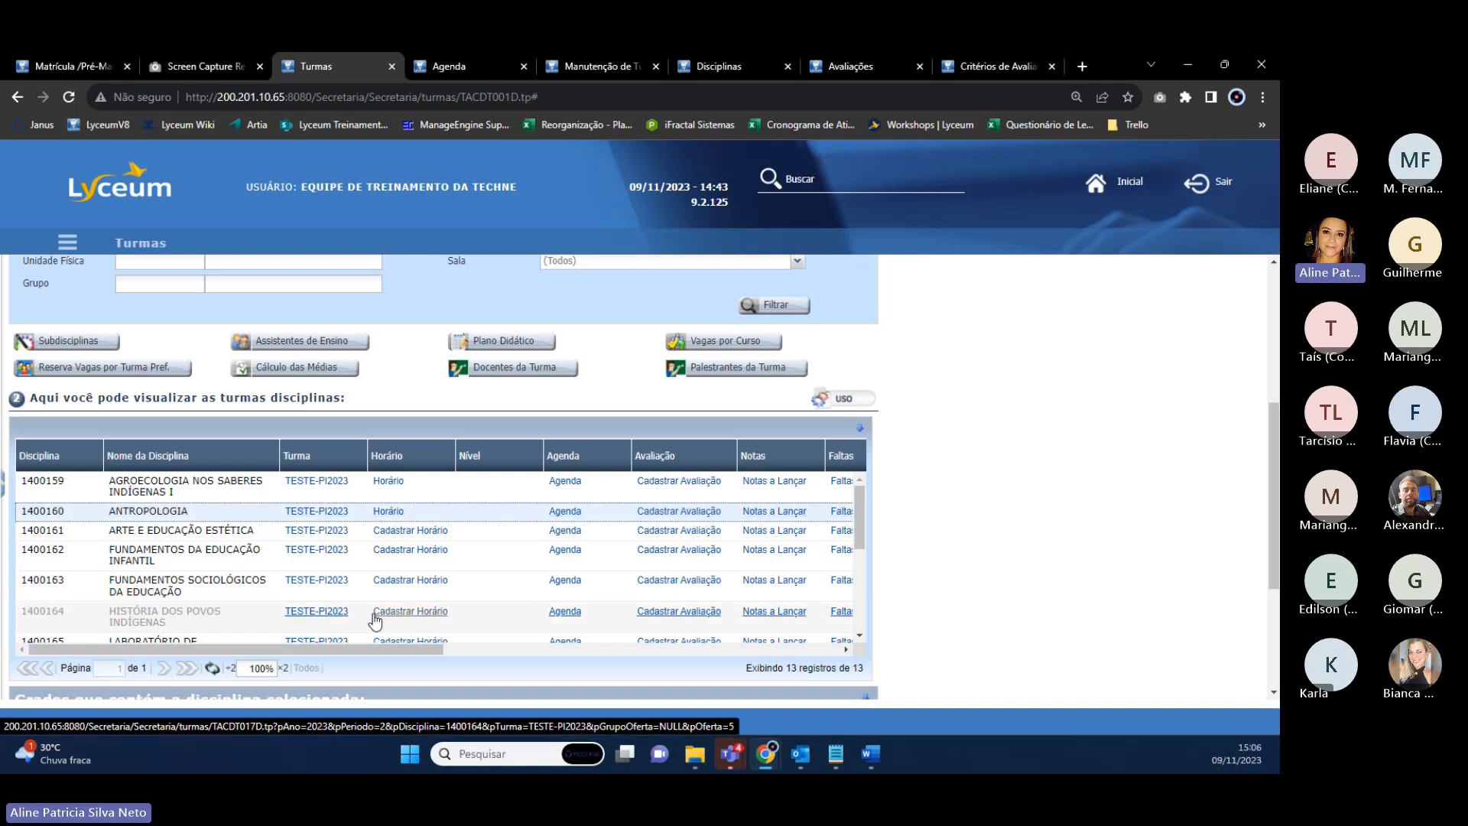
click(470, 68)
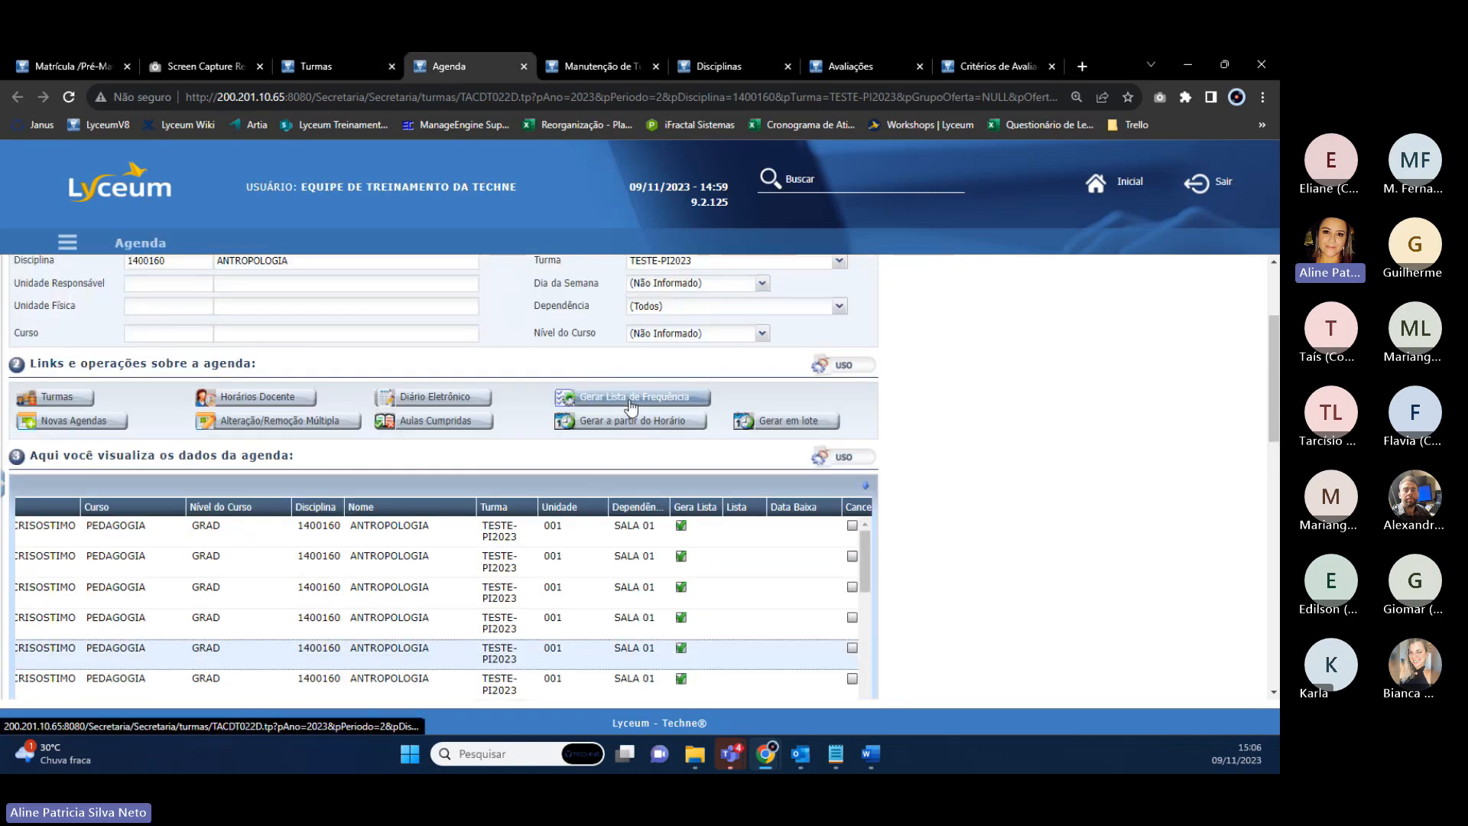
click(631, 398)
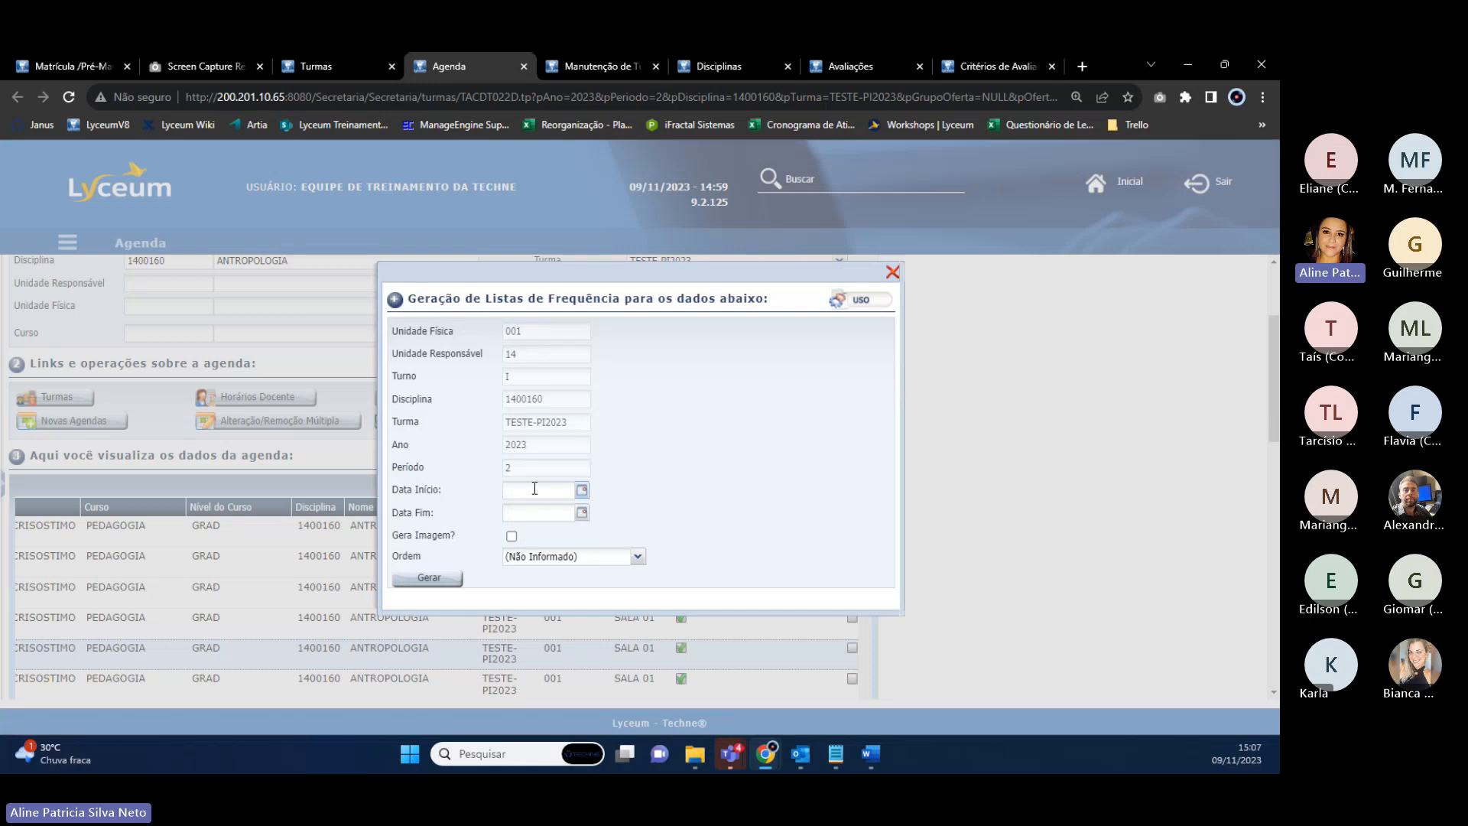
text(01/07/2023)
click(517, 514)
text(31/12/2023)
drag(456, 537, 452, 535)
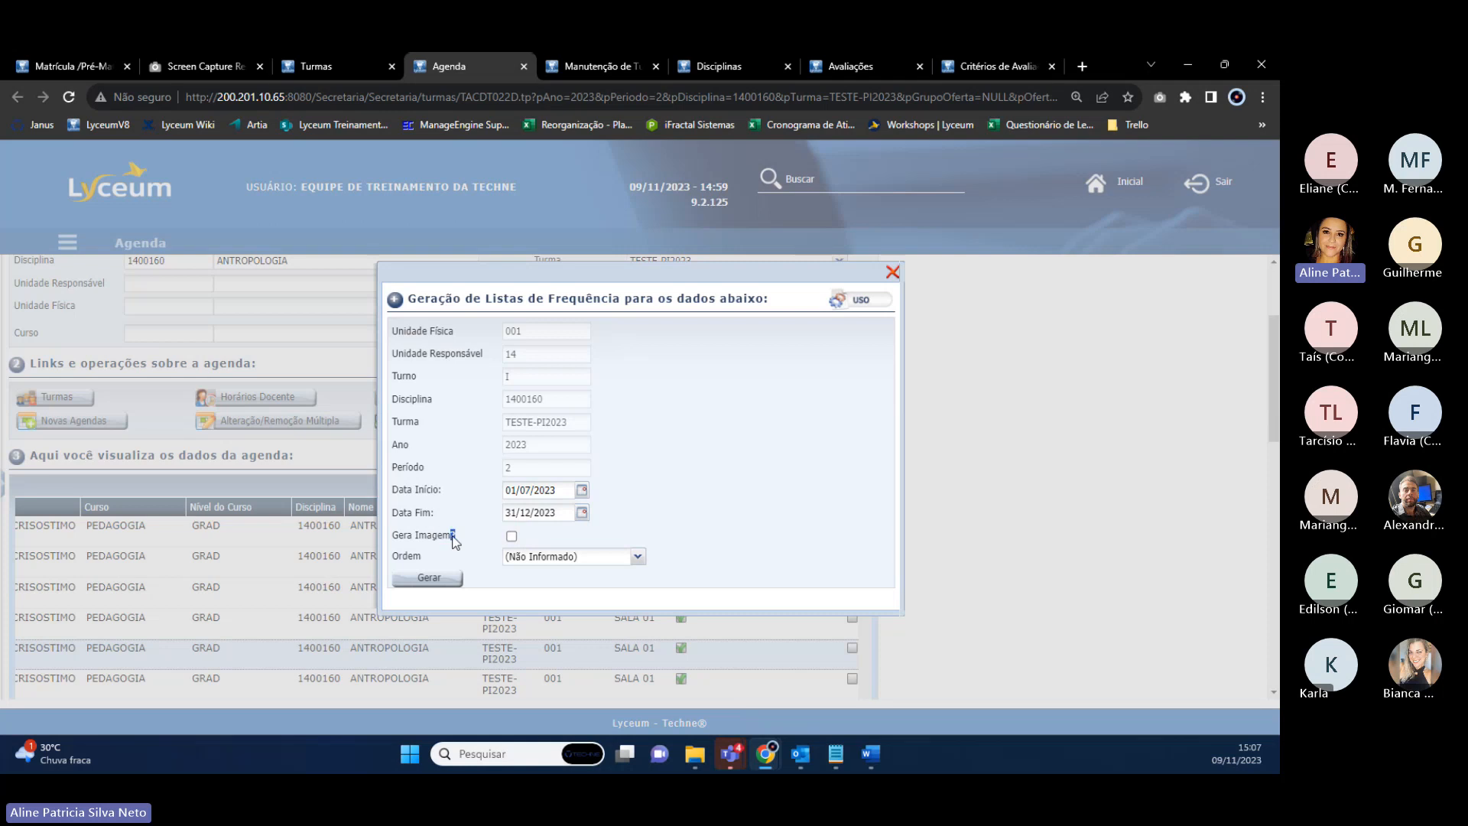
click(512, 537)
Generate the lists, dismiss the invalid-class error, and close the generation form.
click(428, 578)
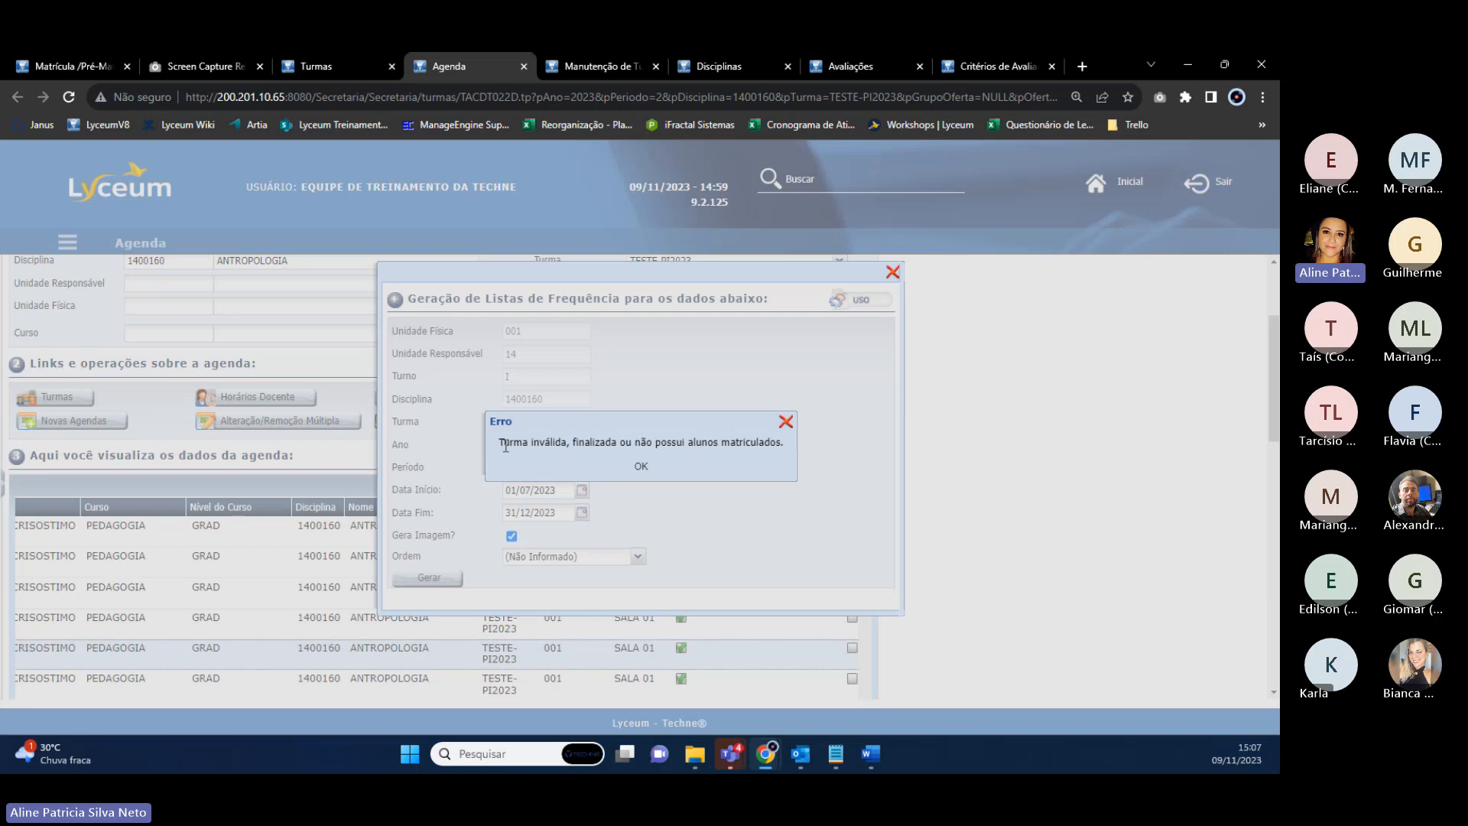
drag(497, 442, 791, 445)
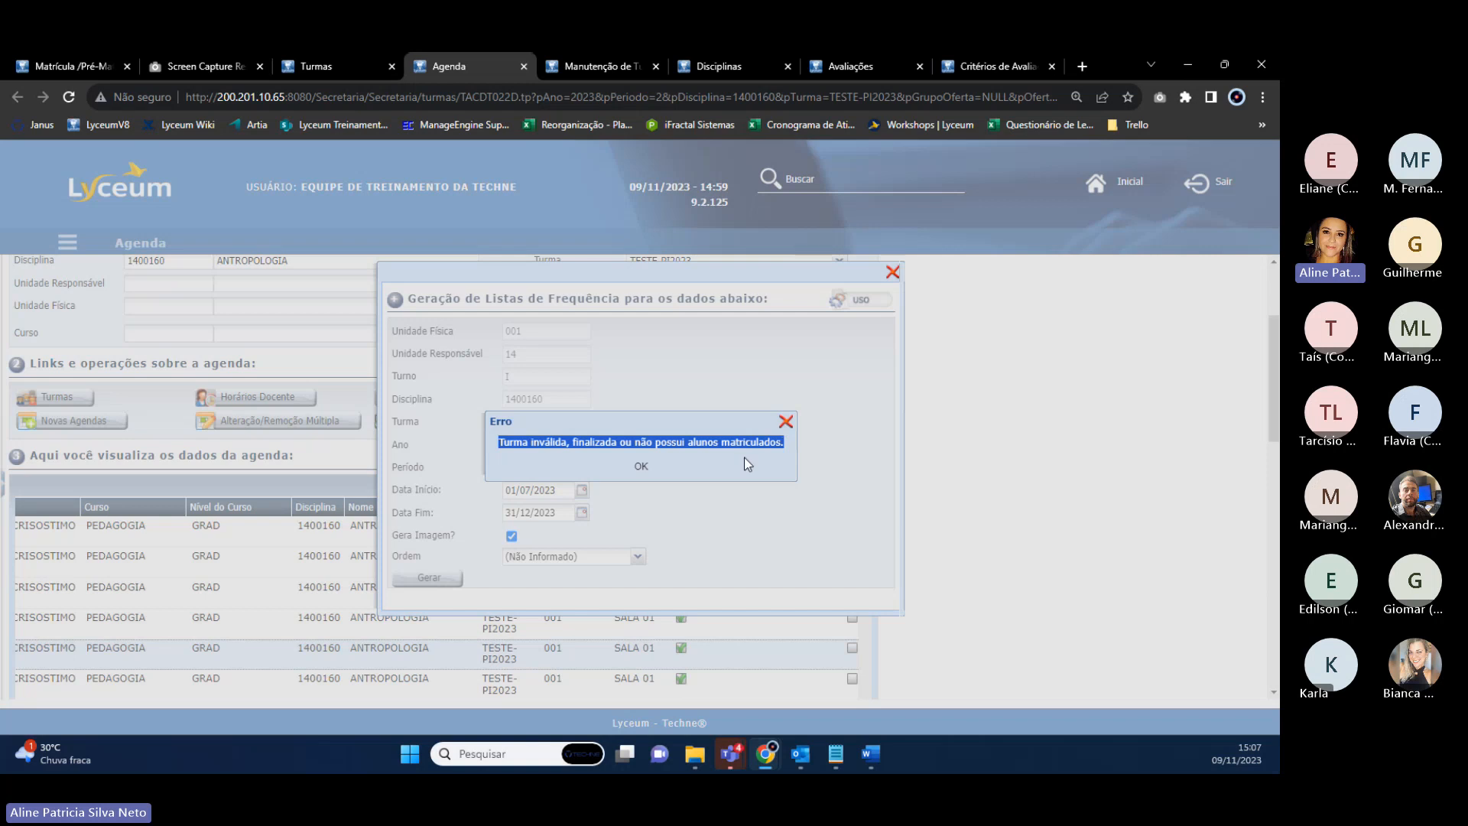
click(644, 468)
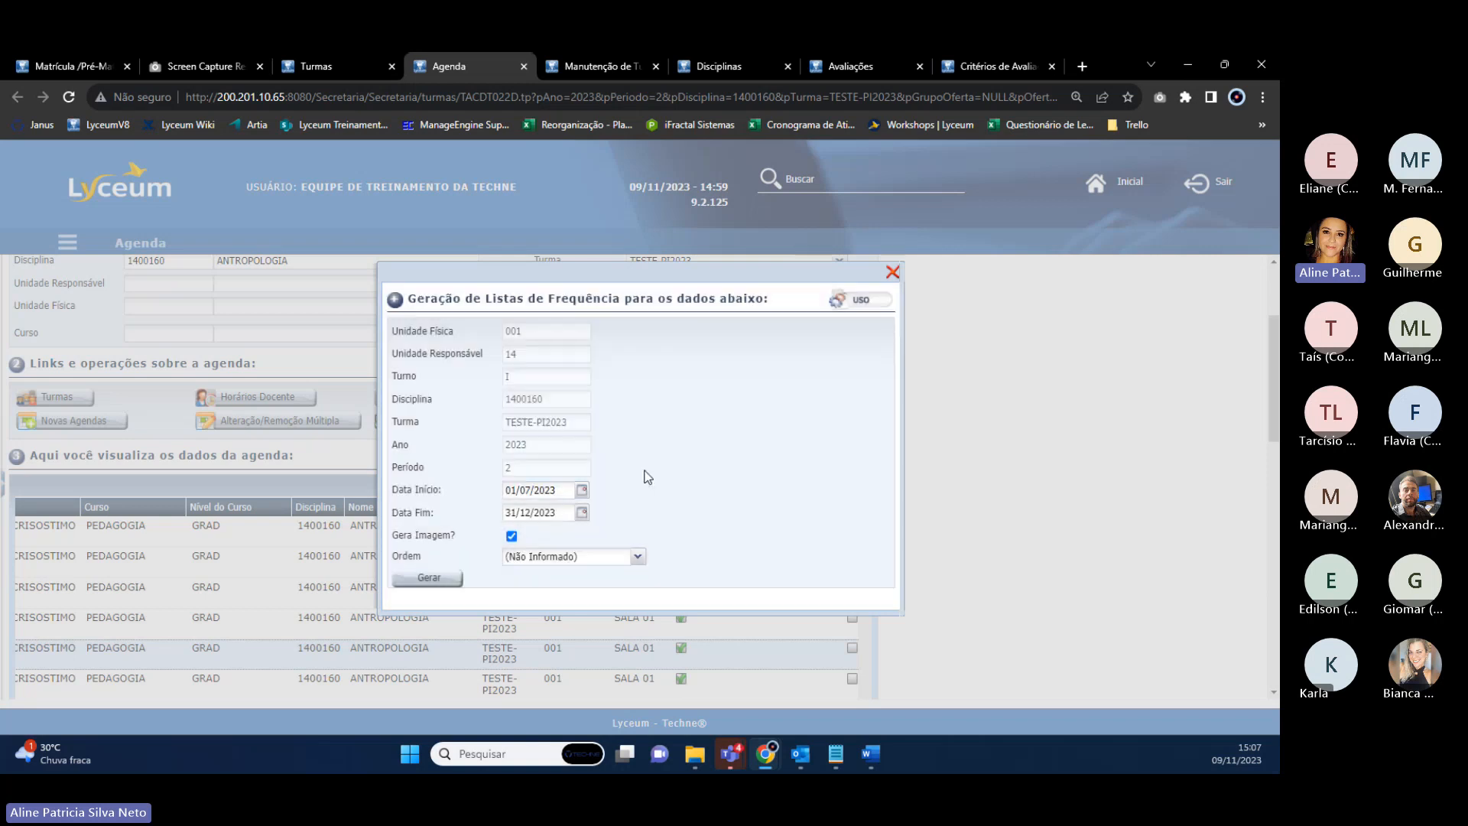
click(892, 272)
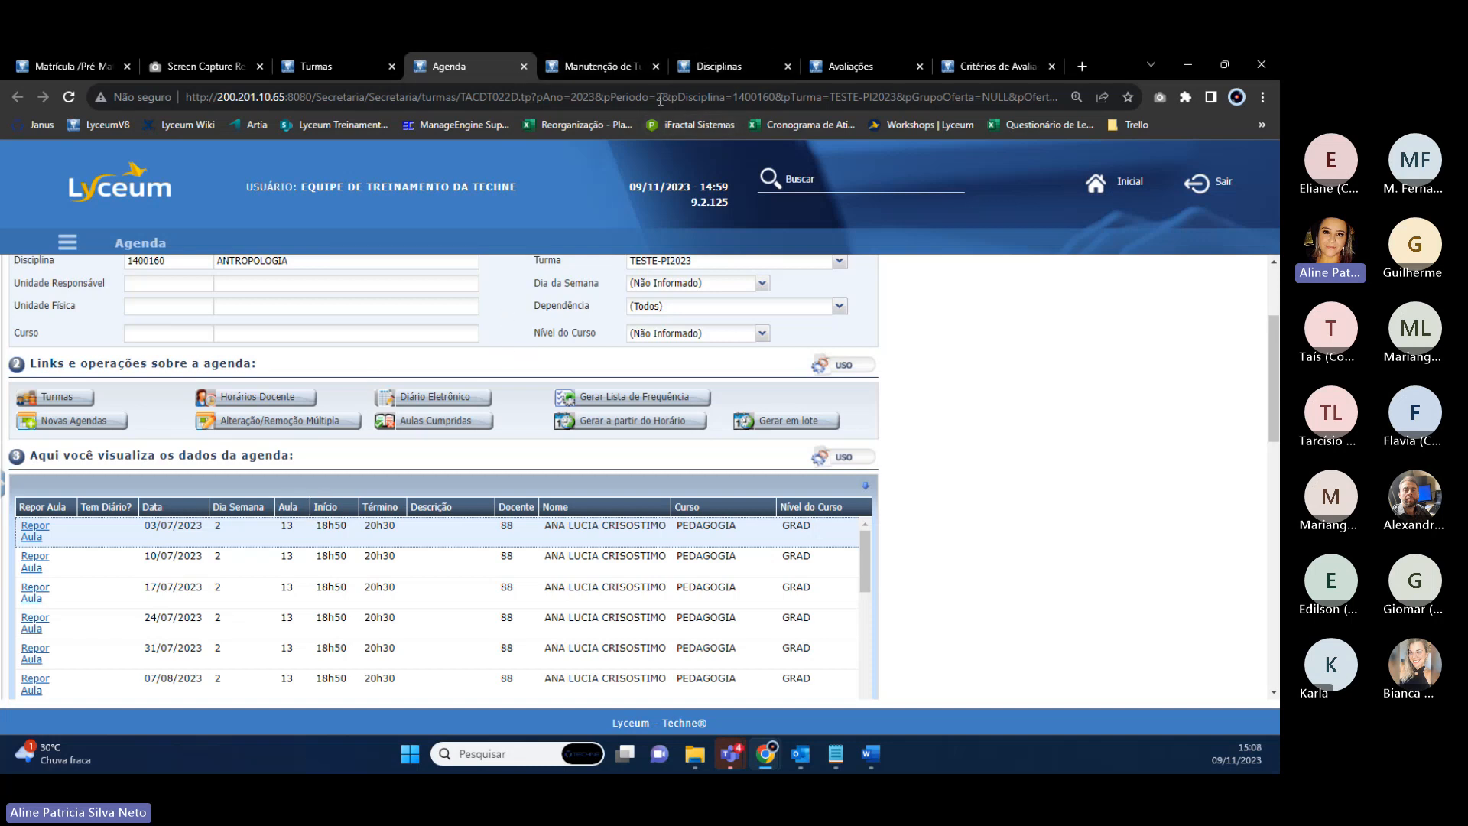
Back on the Disciplinas tab, review the criteria and discard ANTROPOLOGIA's pending edits with Desfazer.
click(747, 66)
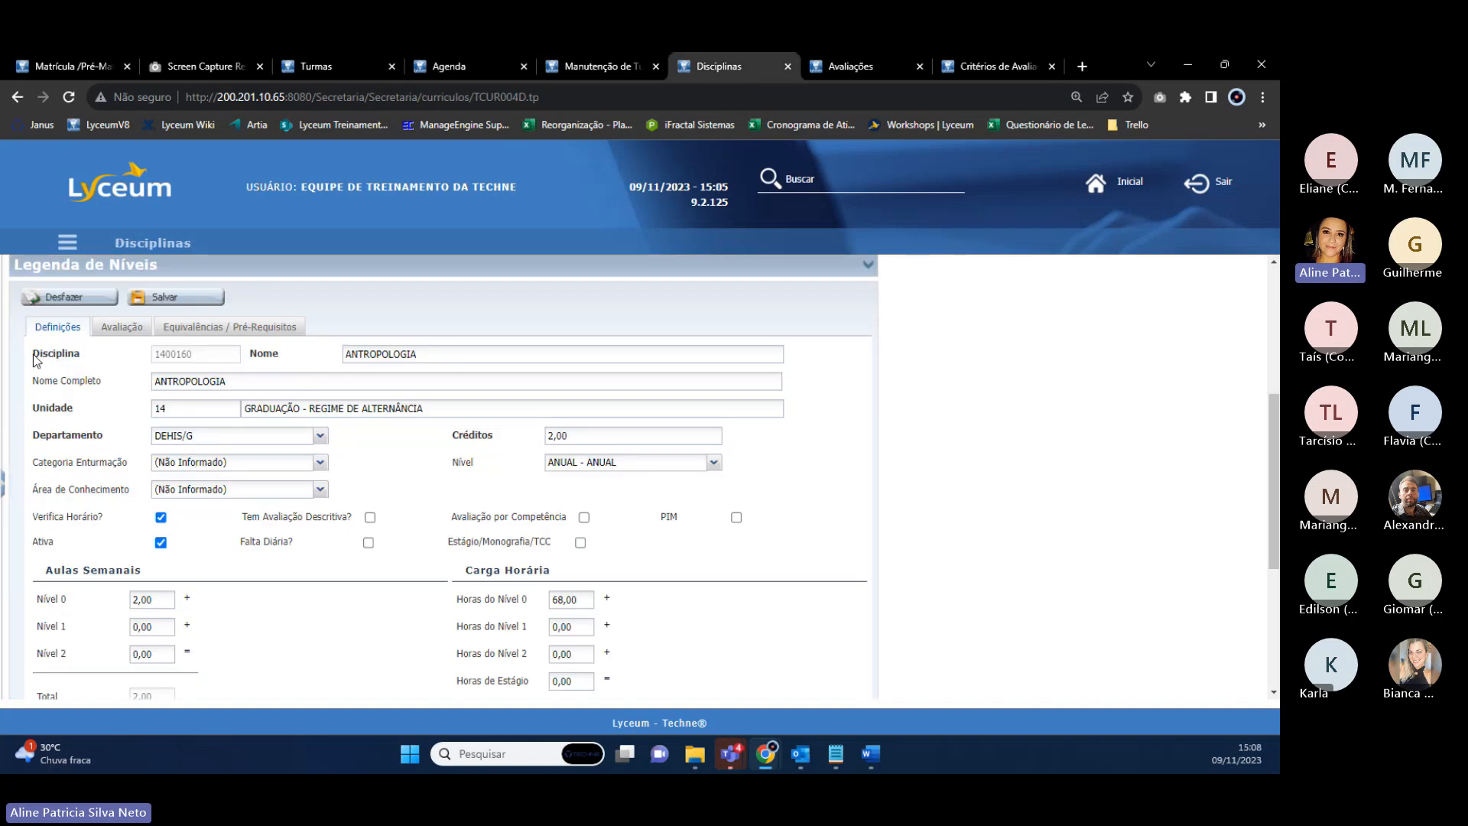
drag(34, 354, 82, 362)
scroll(83, 363, up, 1)
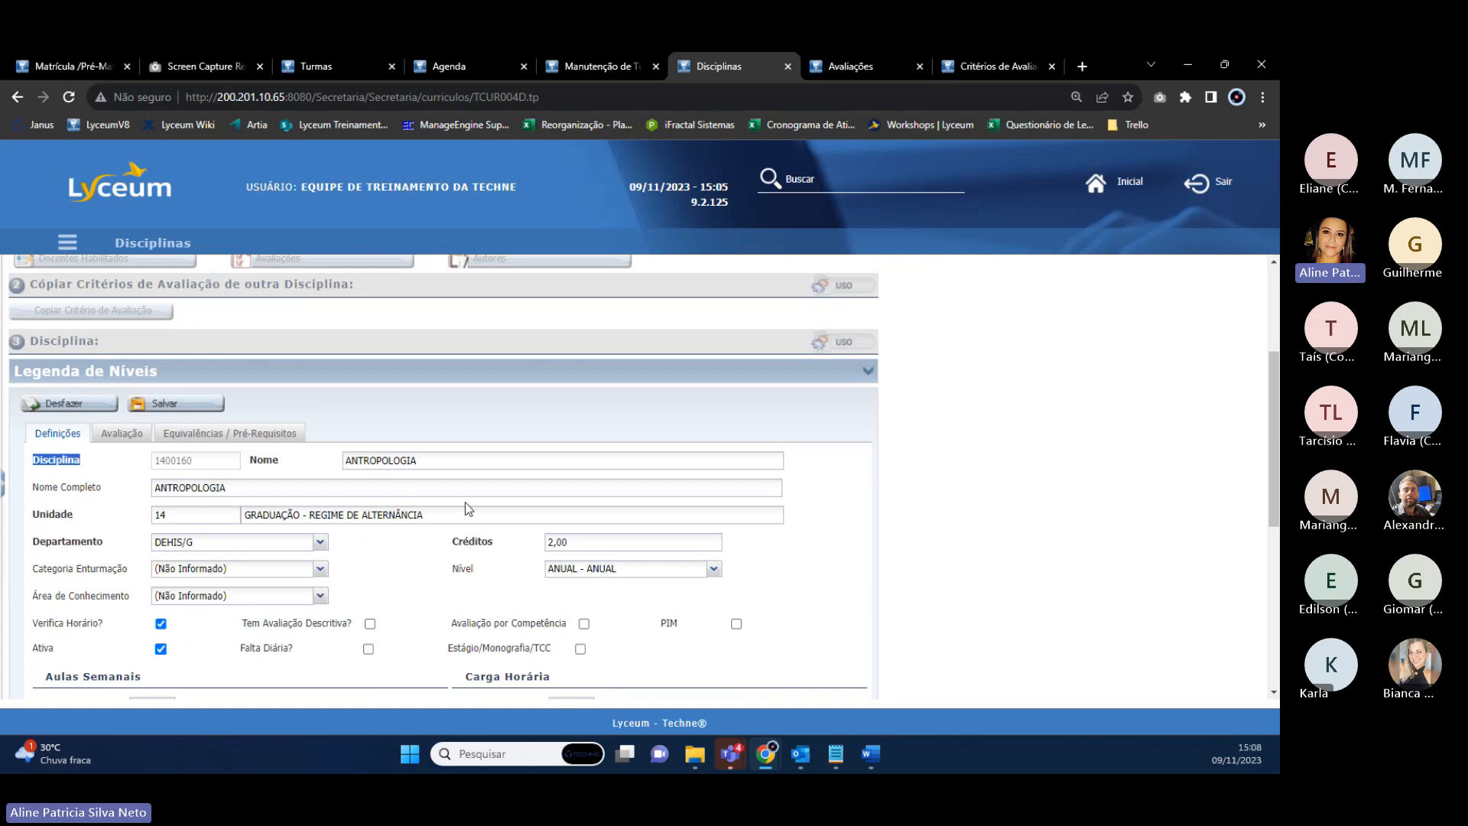
scroll(469, 510, down, 1)
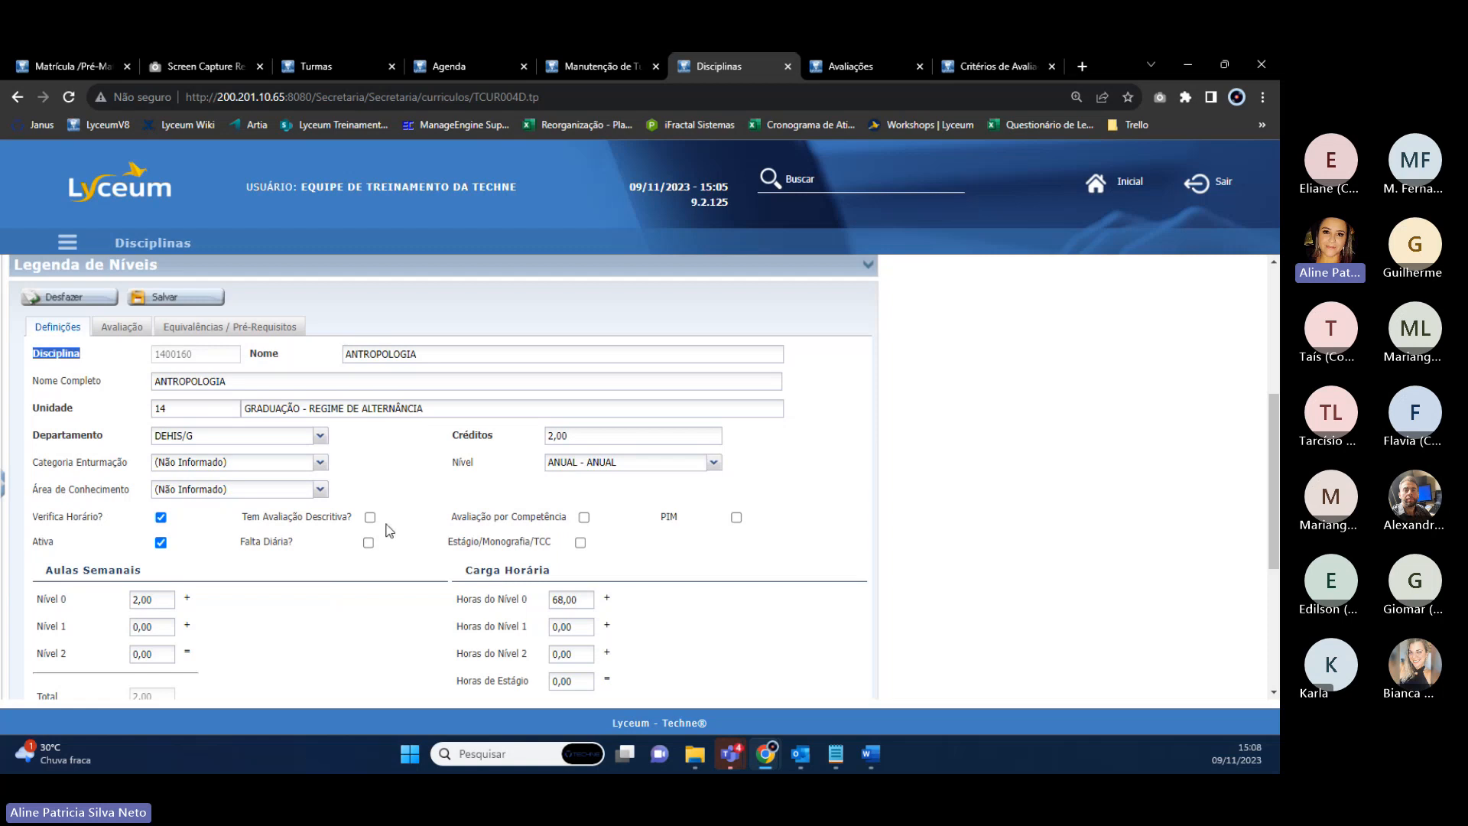
scroll(370, 545, down, 2)
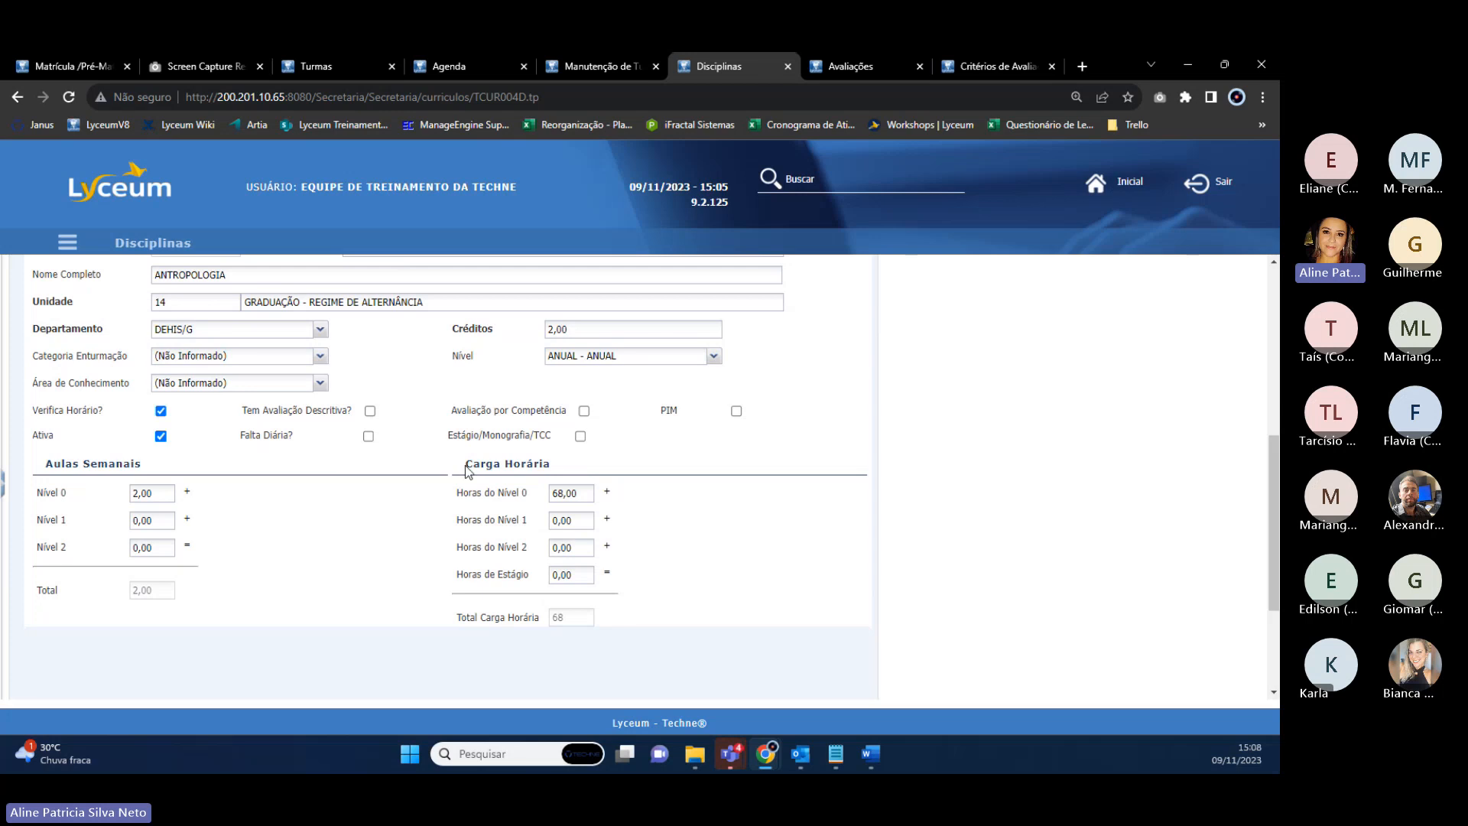
drag(465, 464, 609, 472)
drag(457, 500, 508, 524)
scroll(510, 528, up, 4)
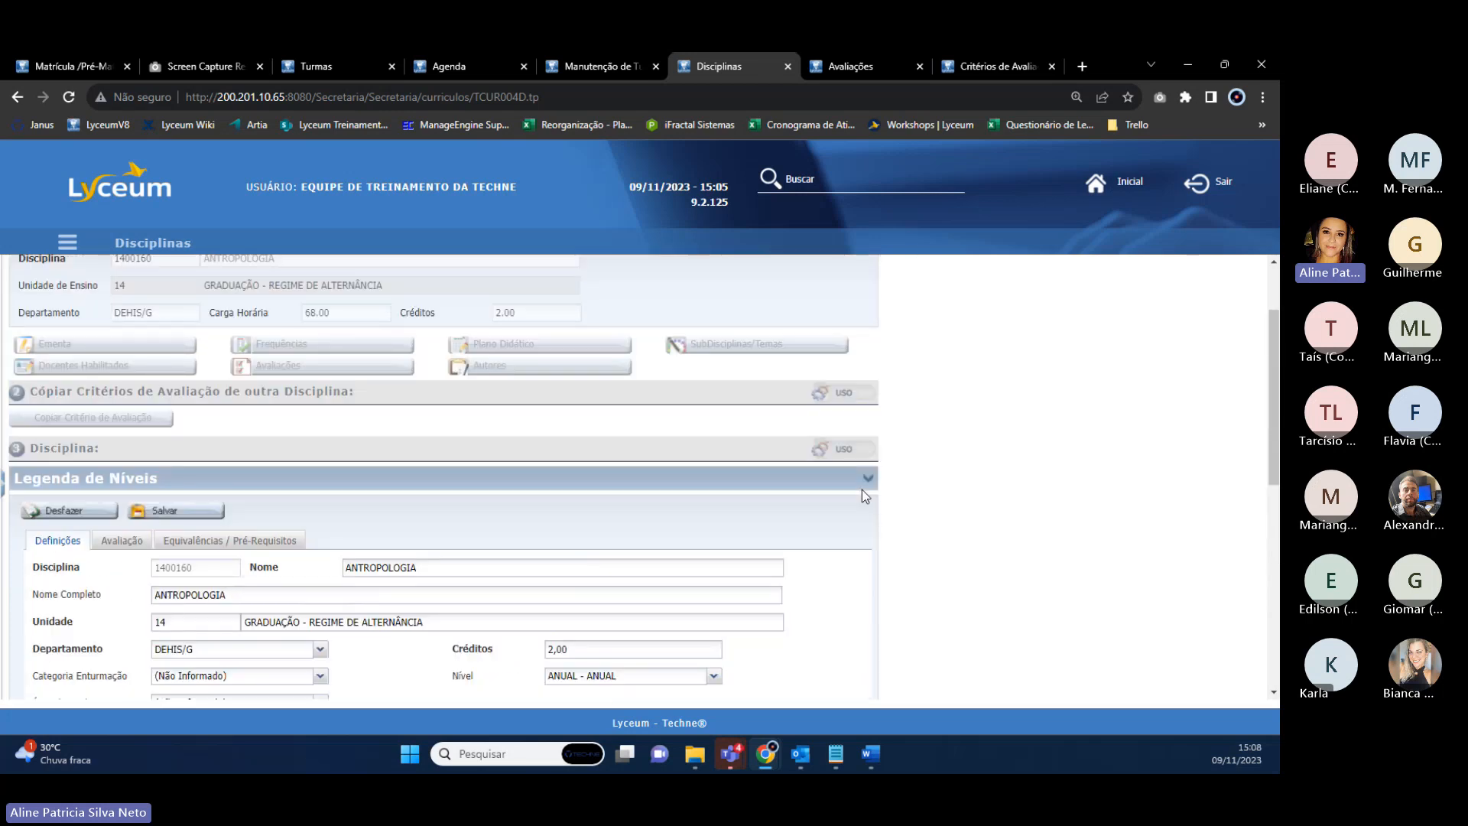
click(39, 506)
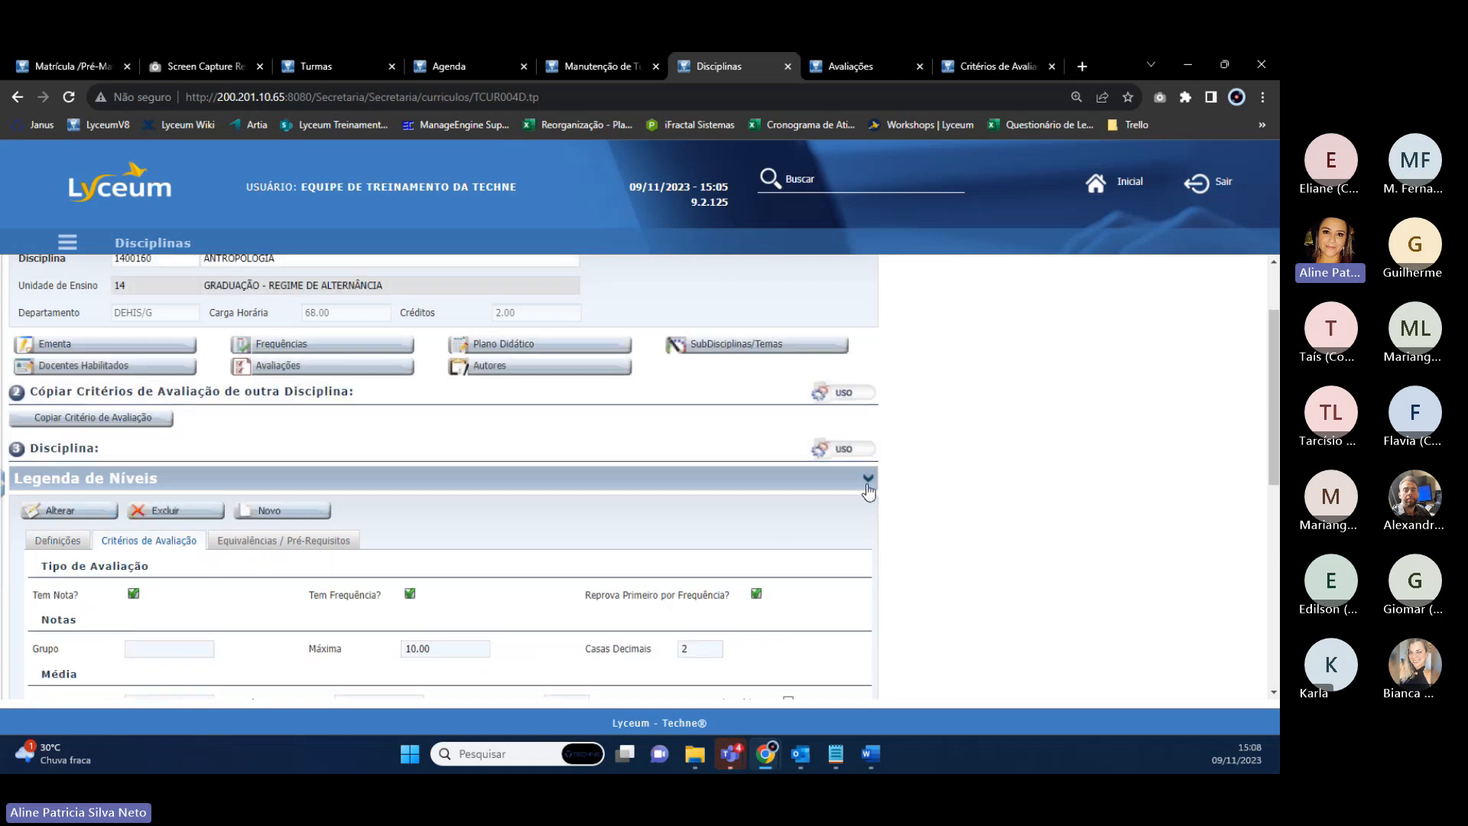
Expand the level legend (ANUAL, Prática, Atividades) and view the read-only Definições.
click(869, 482)
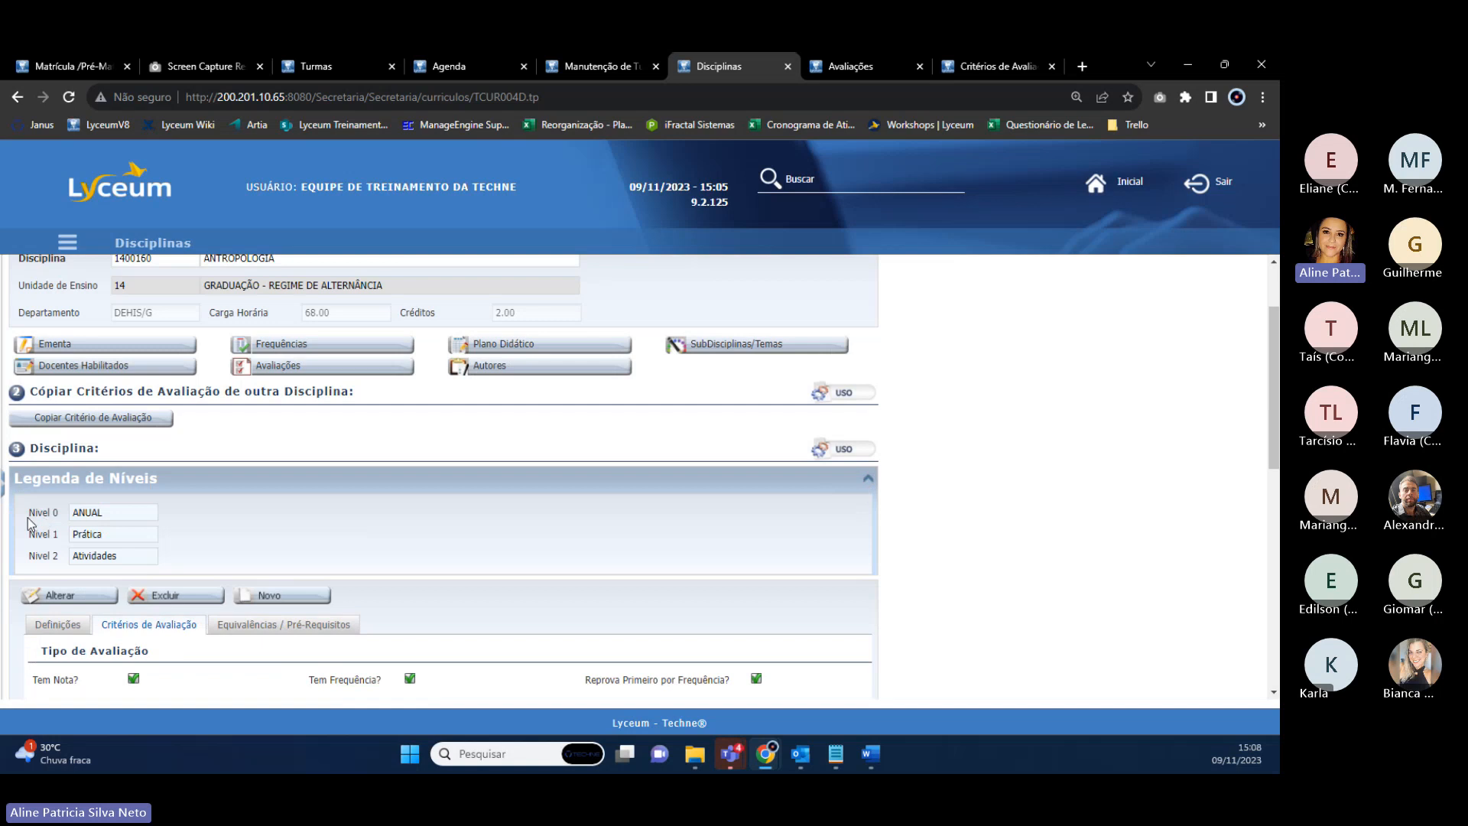
drag(106, 512, 54, 546)
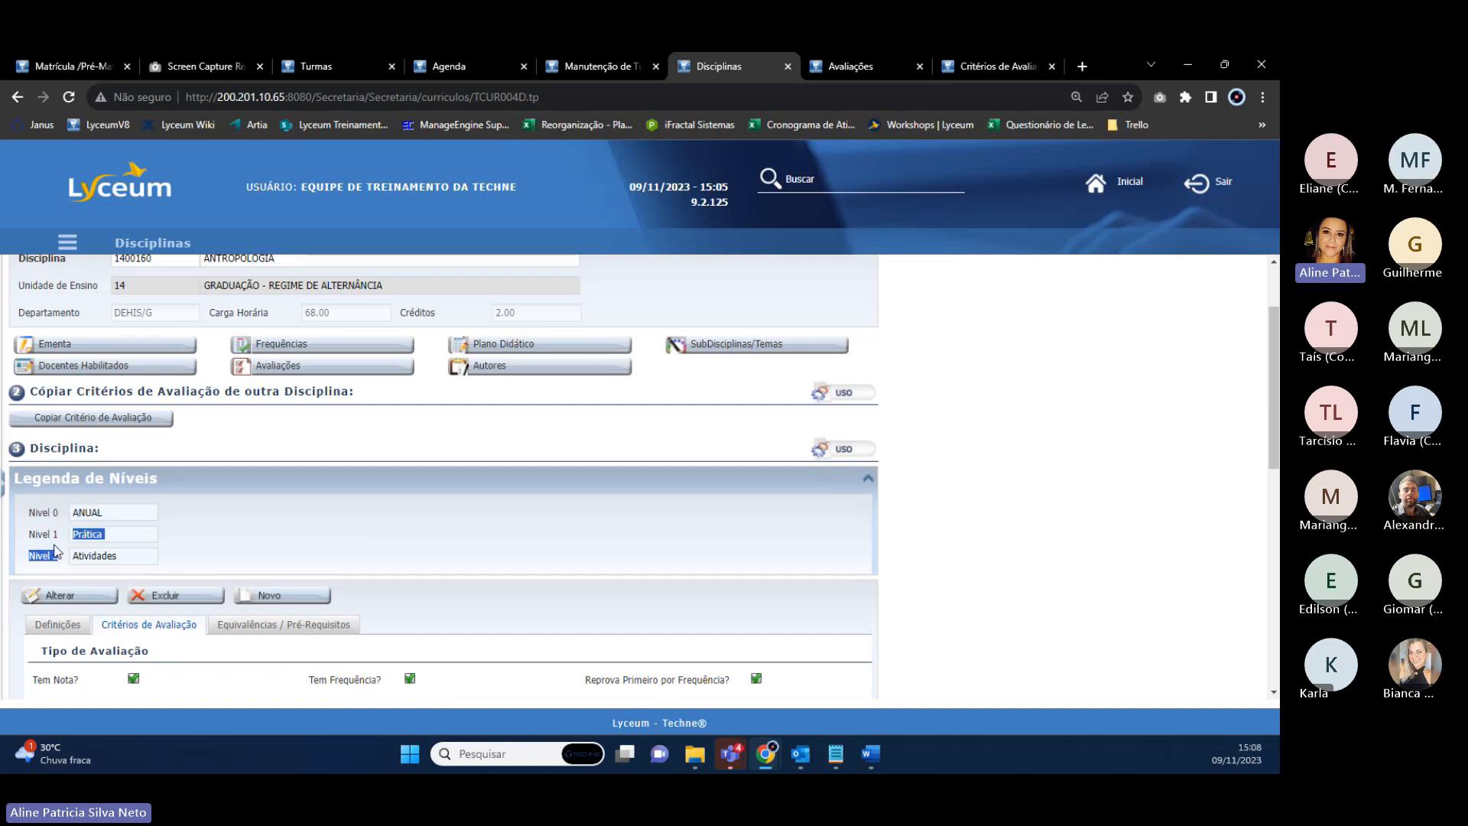
click(30, 564)
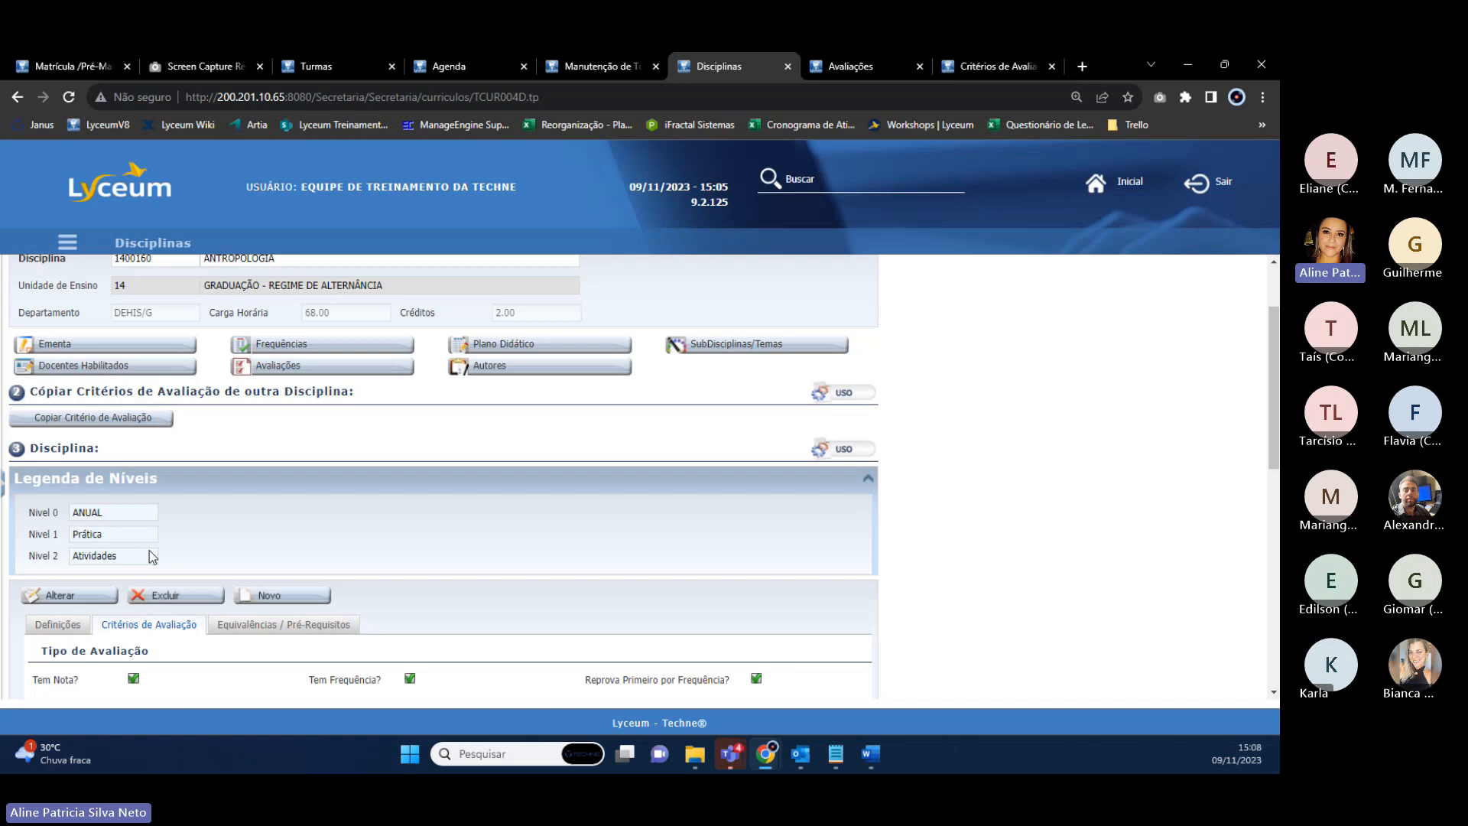
scroll(246, 533, down, 6)
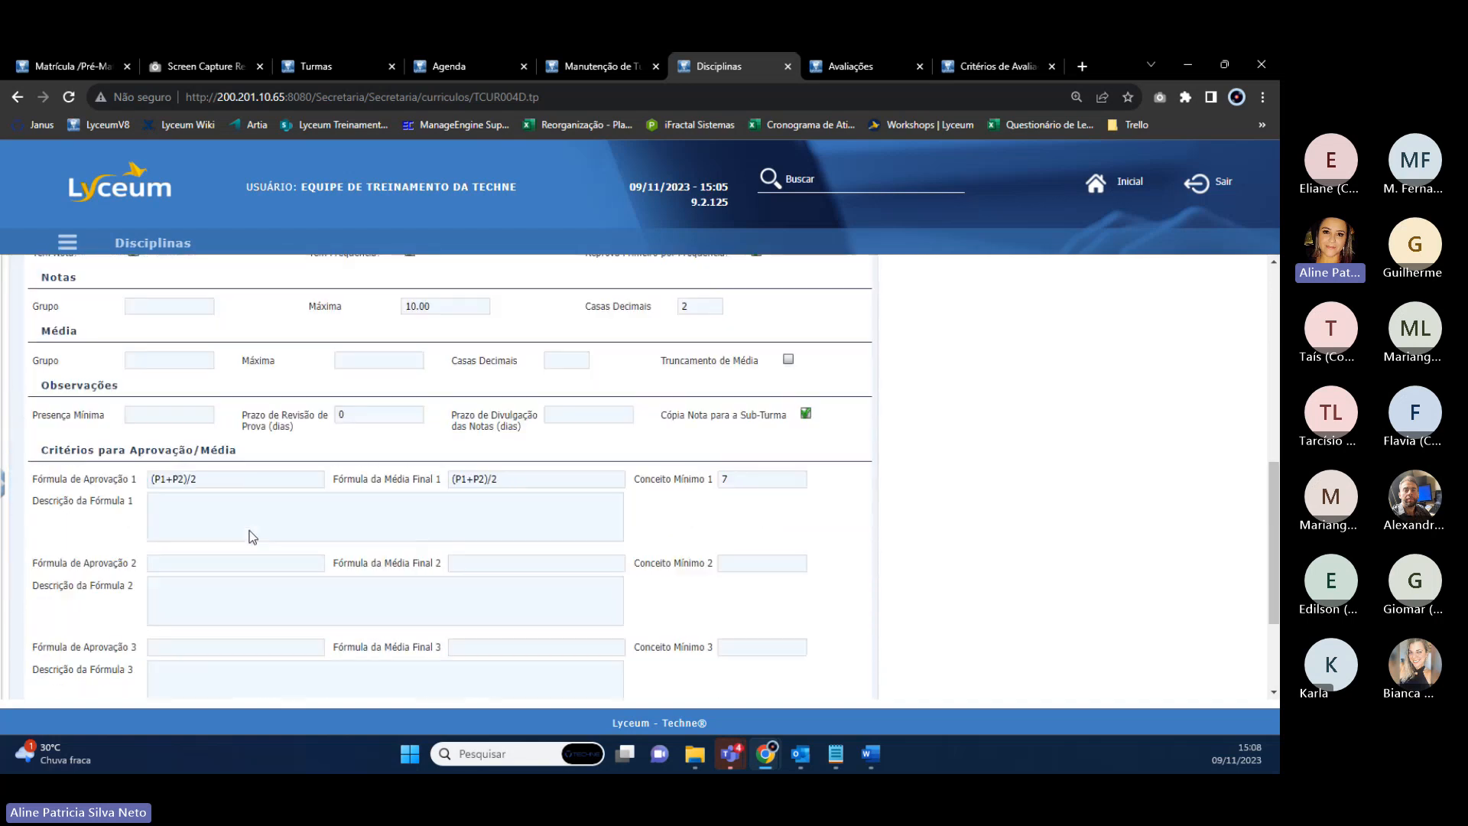
scroll(121, 463, up, 3)
click(56, 318)
scroll(313, 535, down, 1)
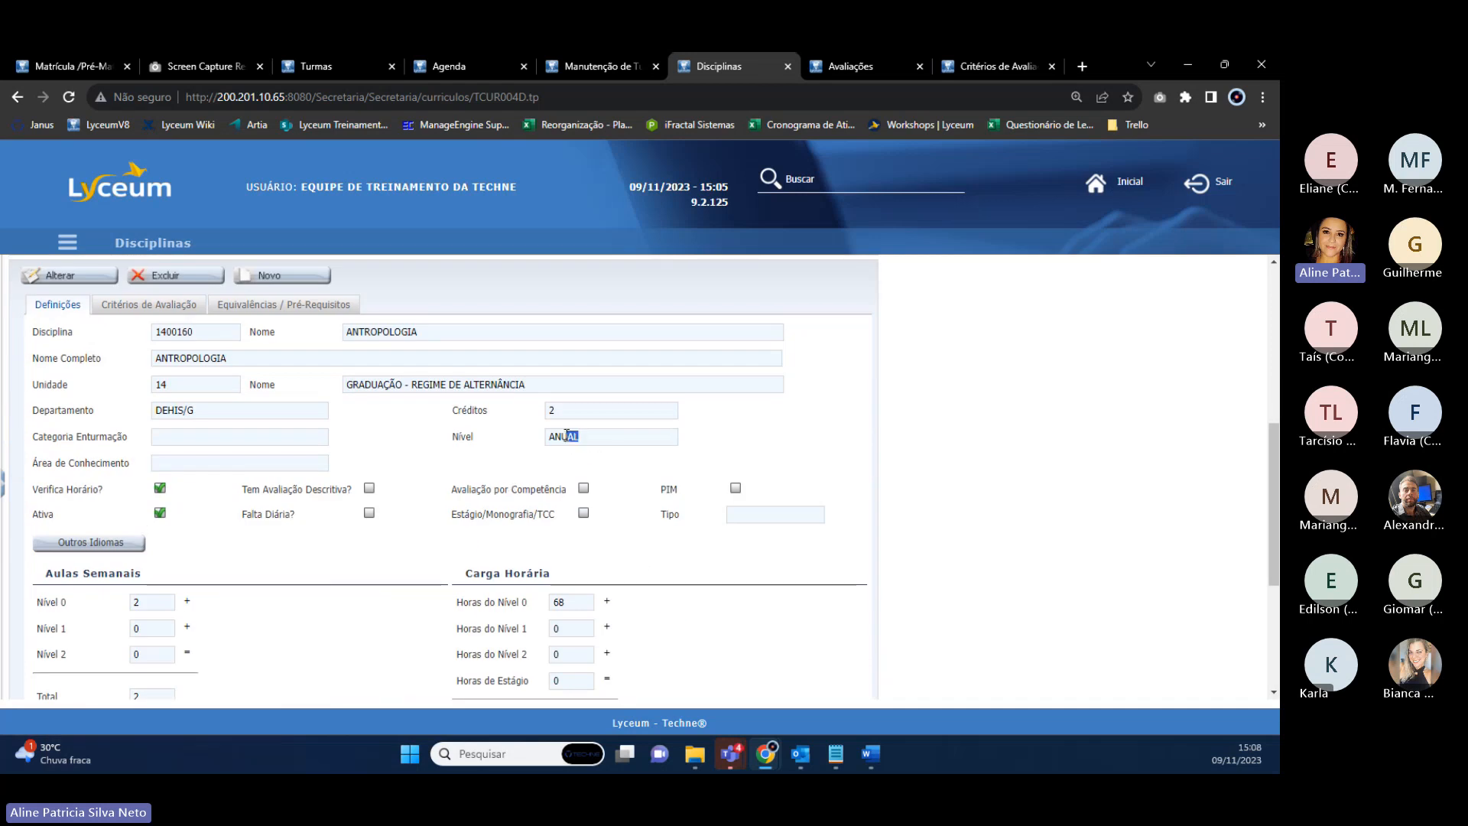
Put ANTROPOLOGIA back into edit mode and list the available levels, still ANUAL.
drag(567, 434, 548, 442)
scroll(548, 442, up, 1)
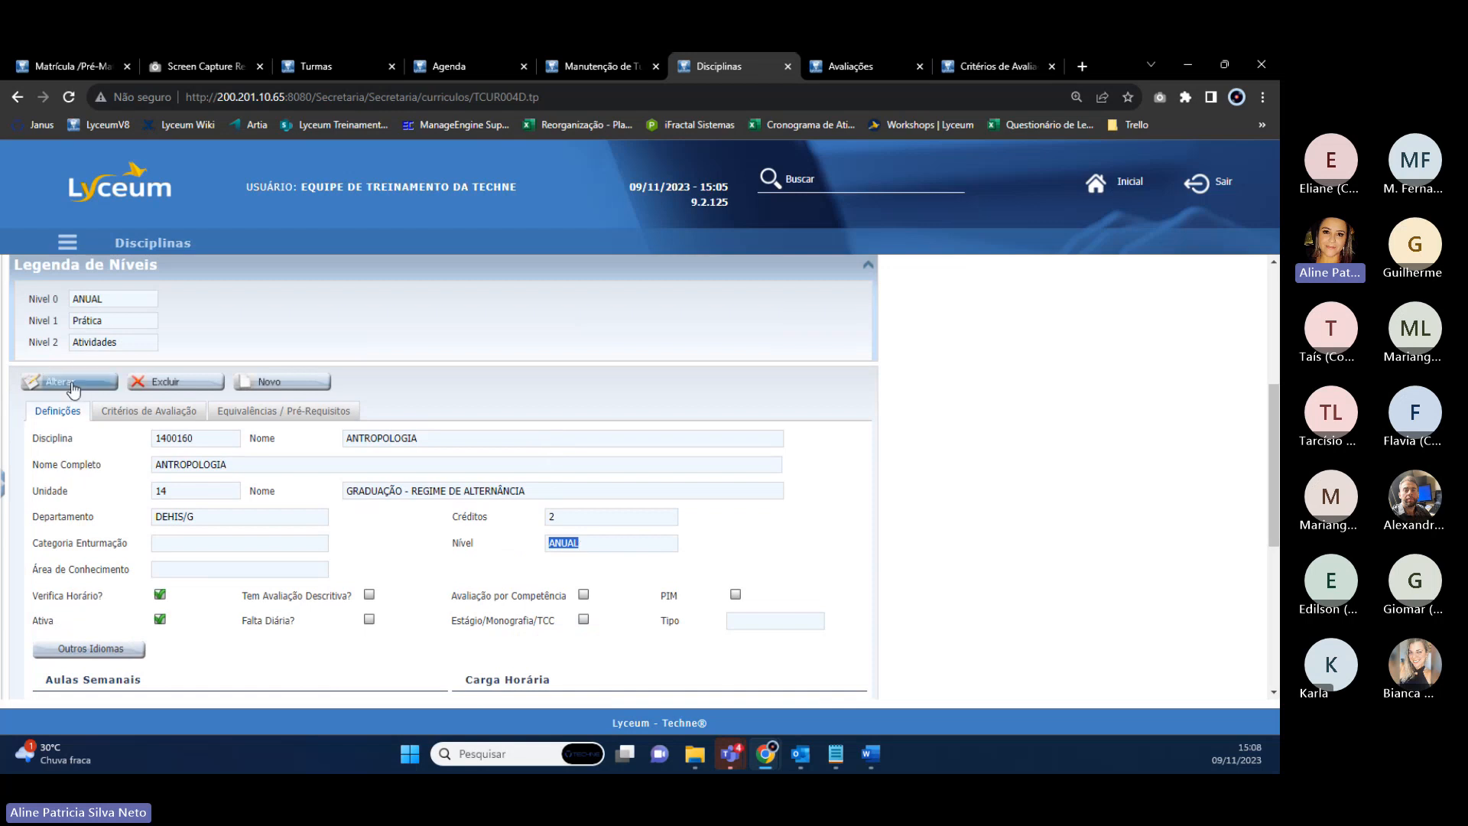
click(69, 382)
click(708, 547)
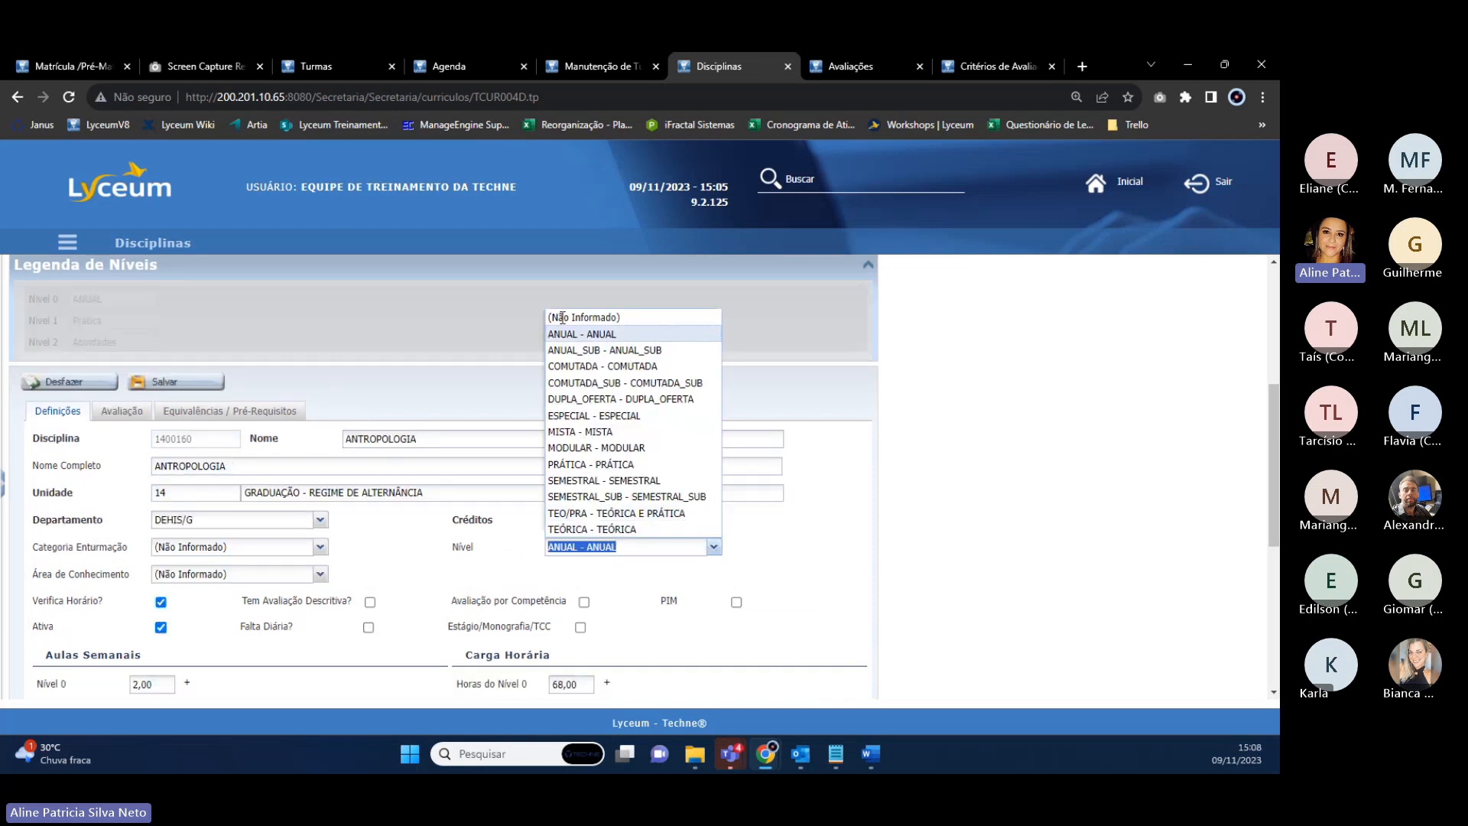
Check the Nível 0, Nível 1, Nível 2 and Estágio hours, then list the levels again.
scroll(632, 545, down, 1)
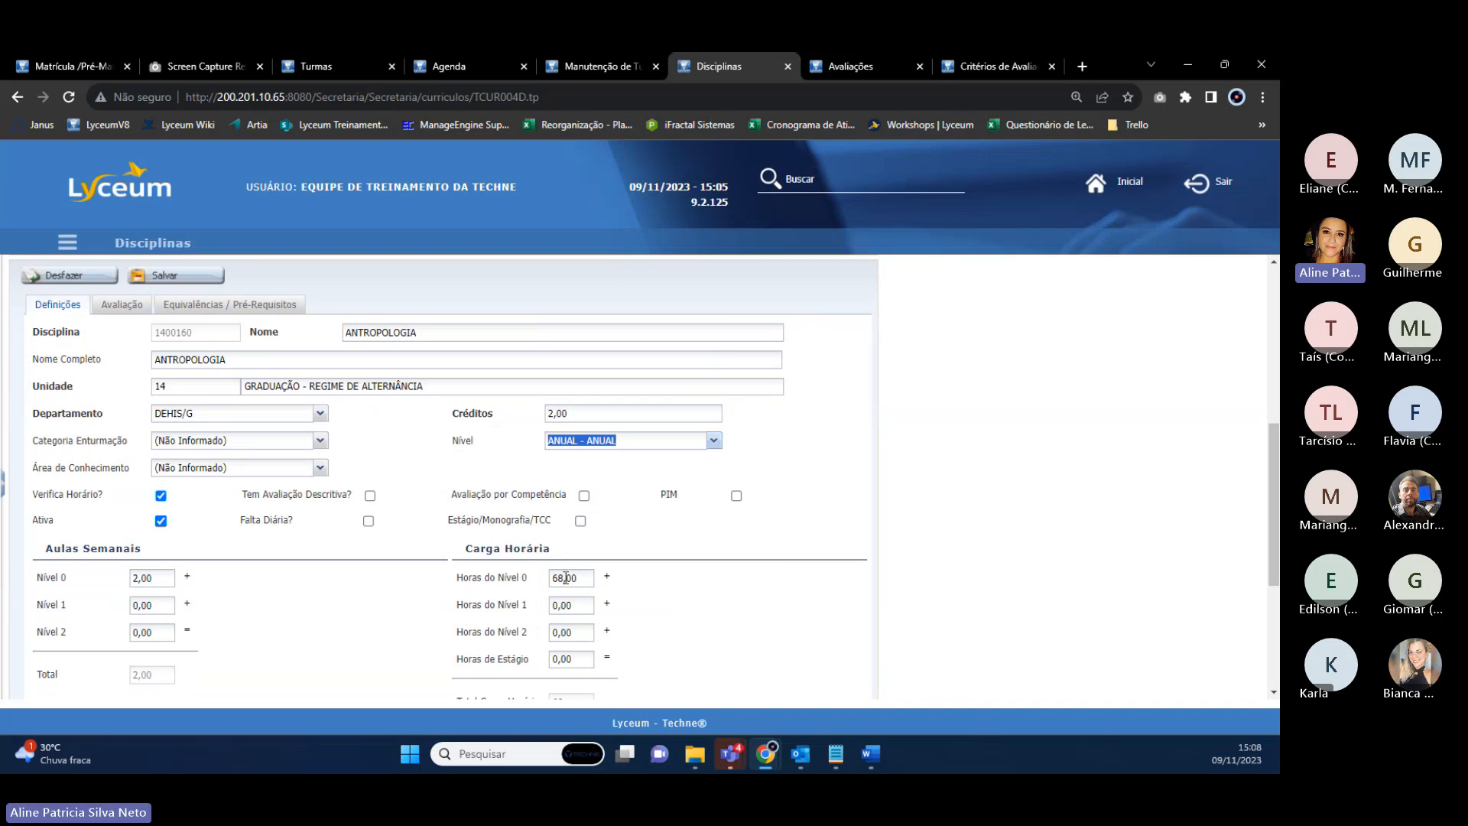
click(558, 579)
click(559, 605)
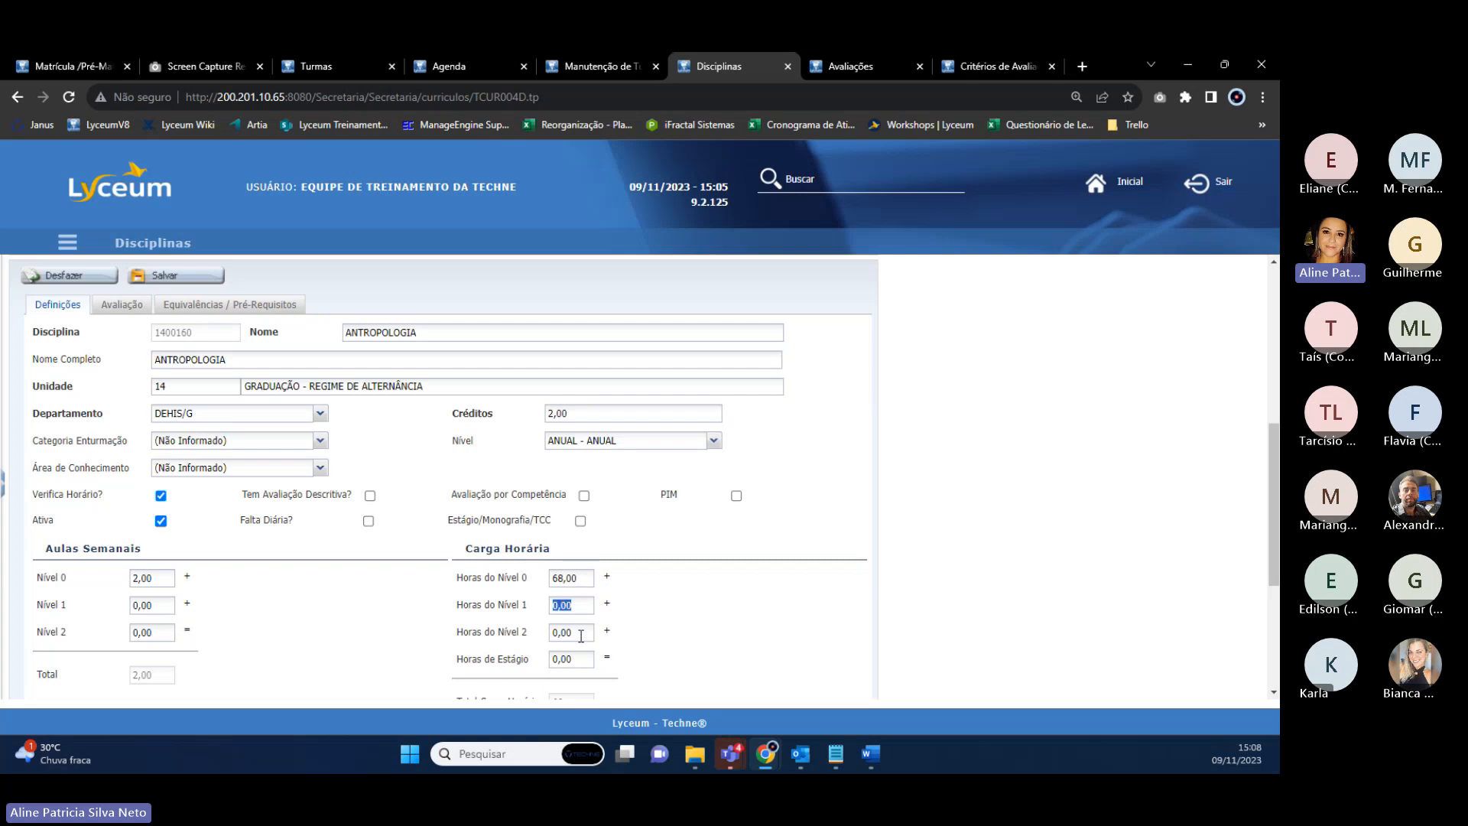
click(580, 634)
drag(462, 661, 491, 665)
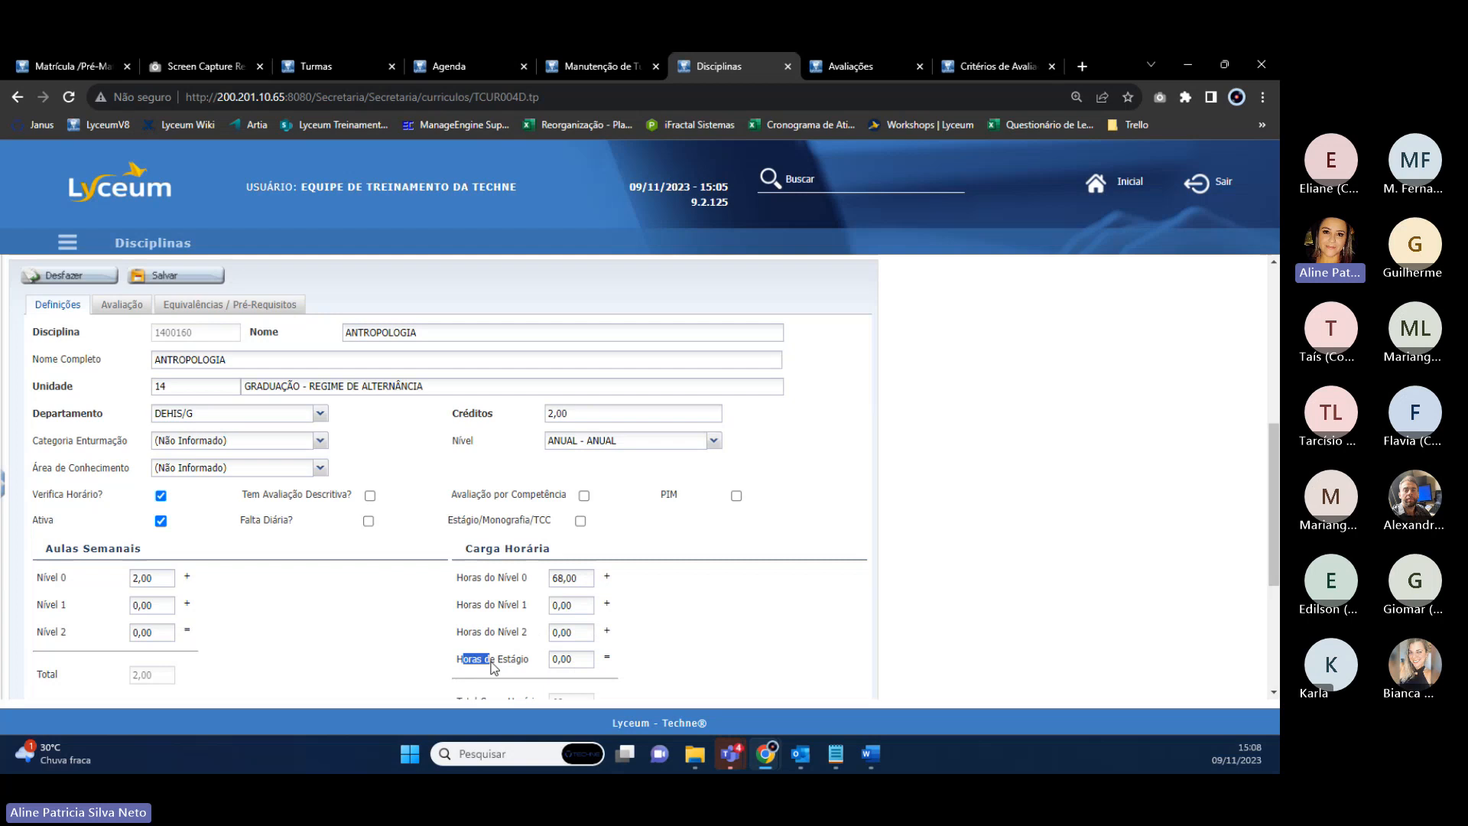
click(590, 662)
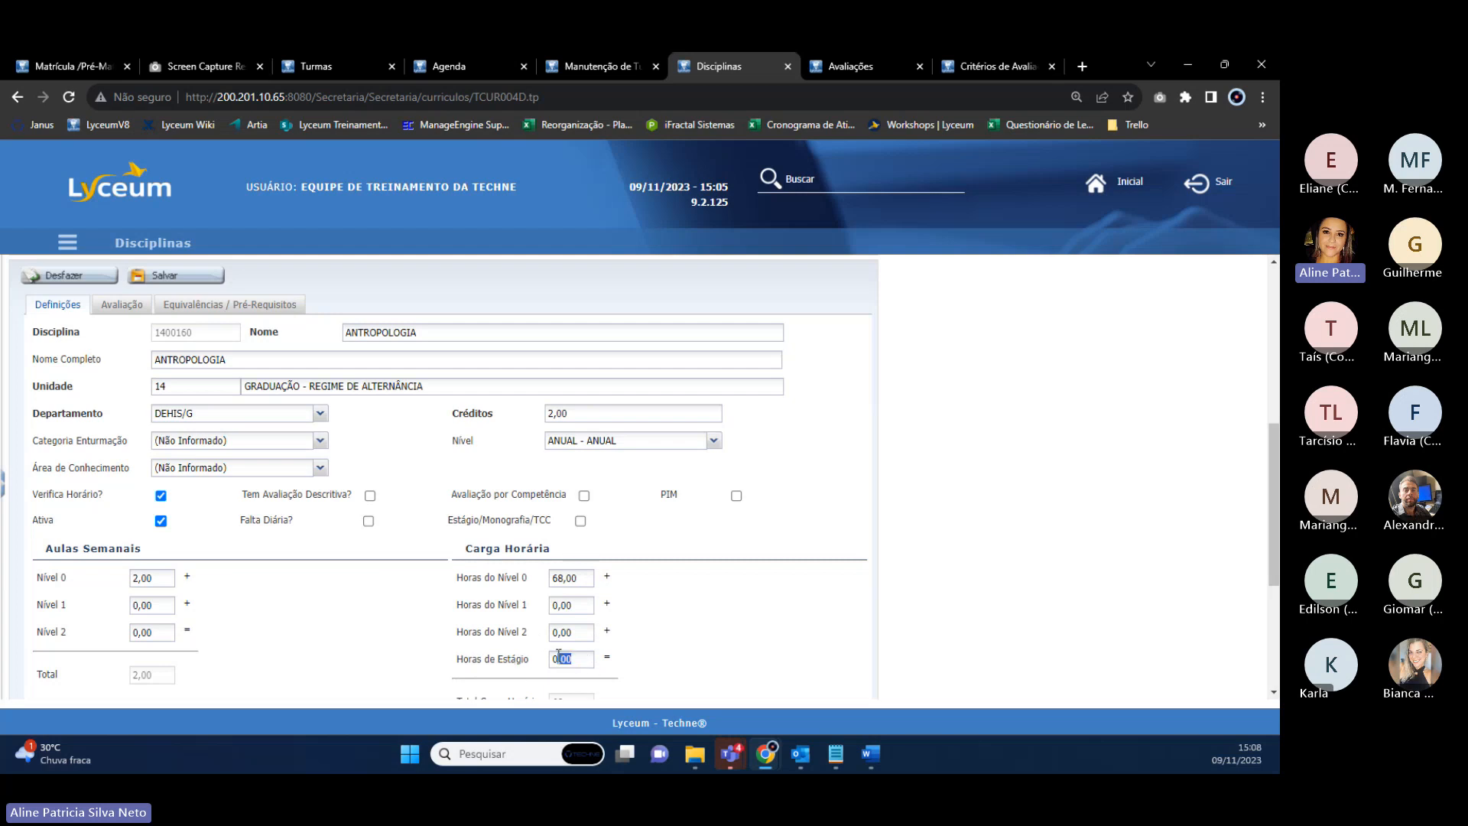
double_click(461, 442)
click(712, 441)
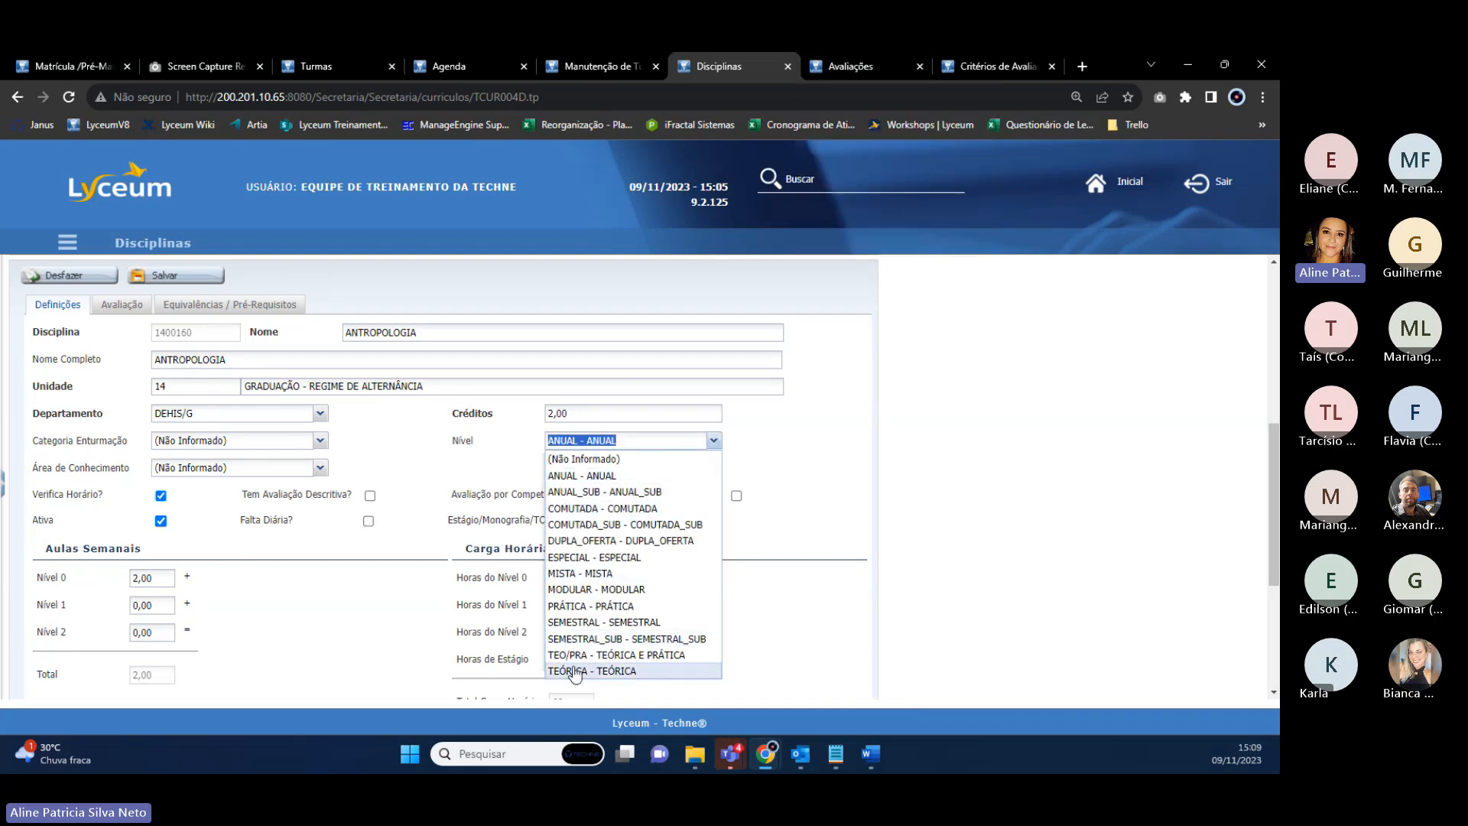
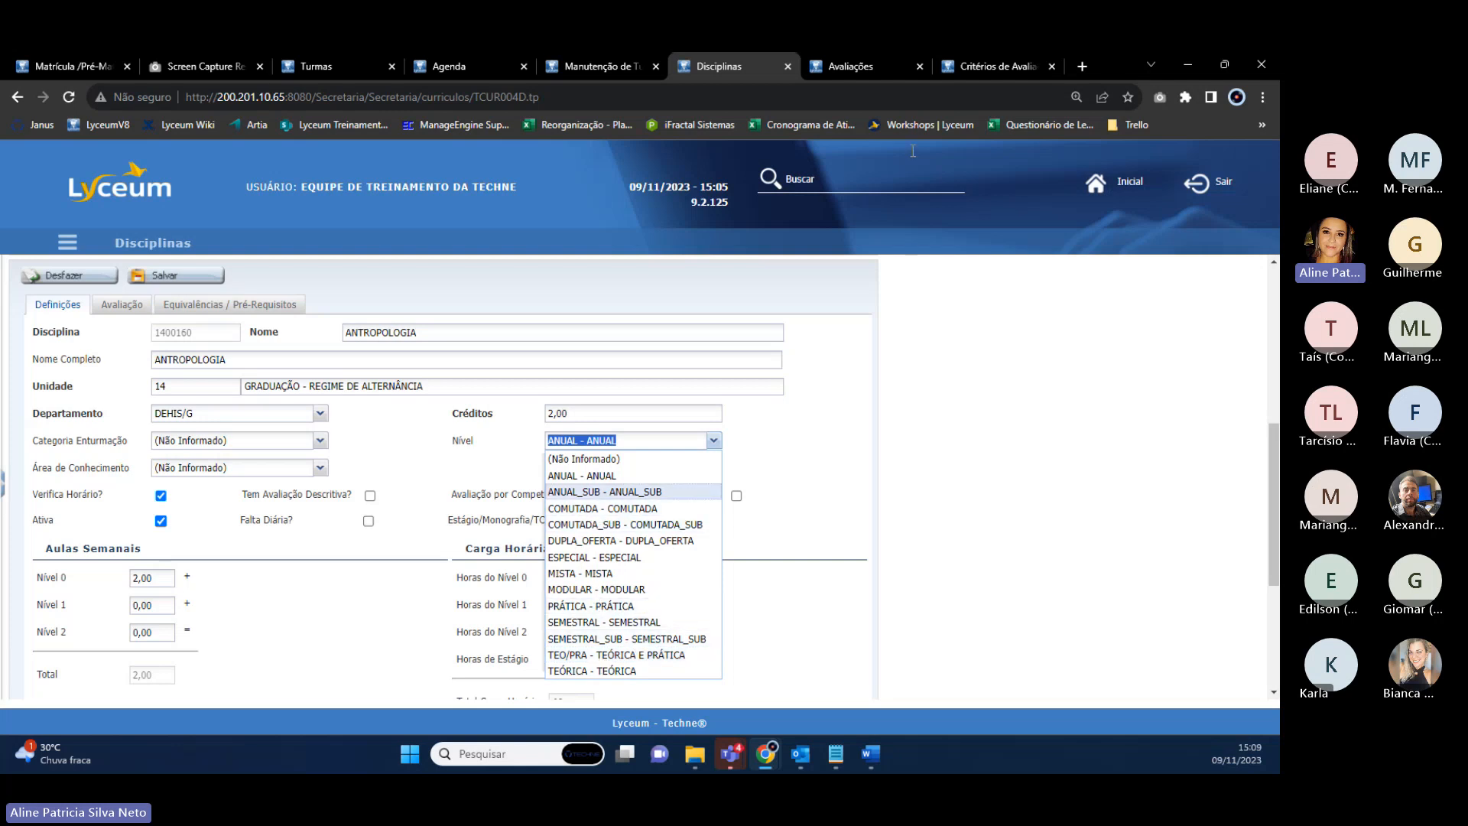
Switch to the Avaliações page for ANTROPOLOGIA, which has no evaluations registered yet.
click(858, 66)
Search 'niveis', open Níveis de Disciplina and browse the existing discipline levels.
click(816, 189)
text(niv)
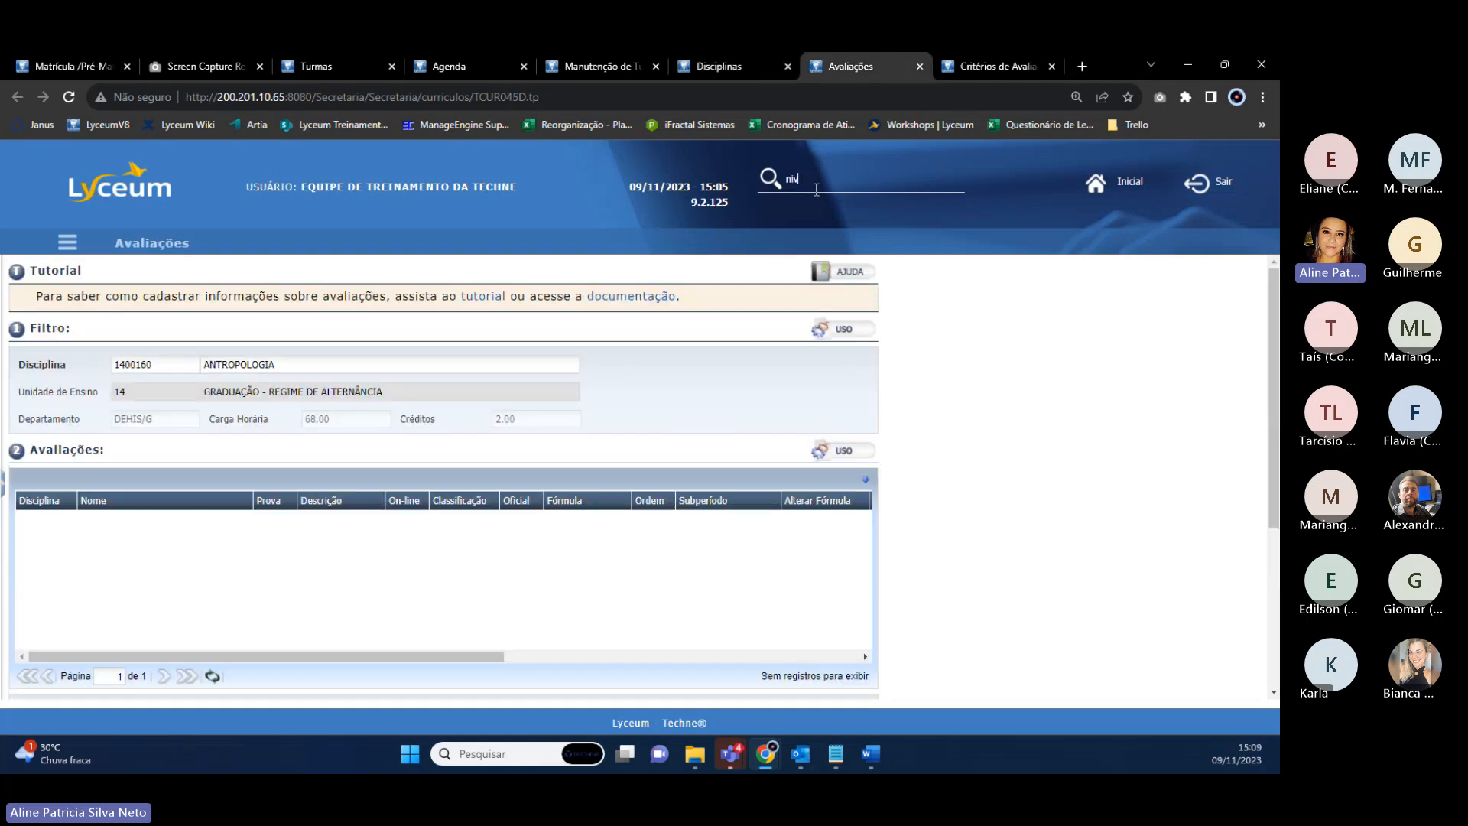
text(eis)
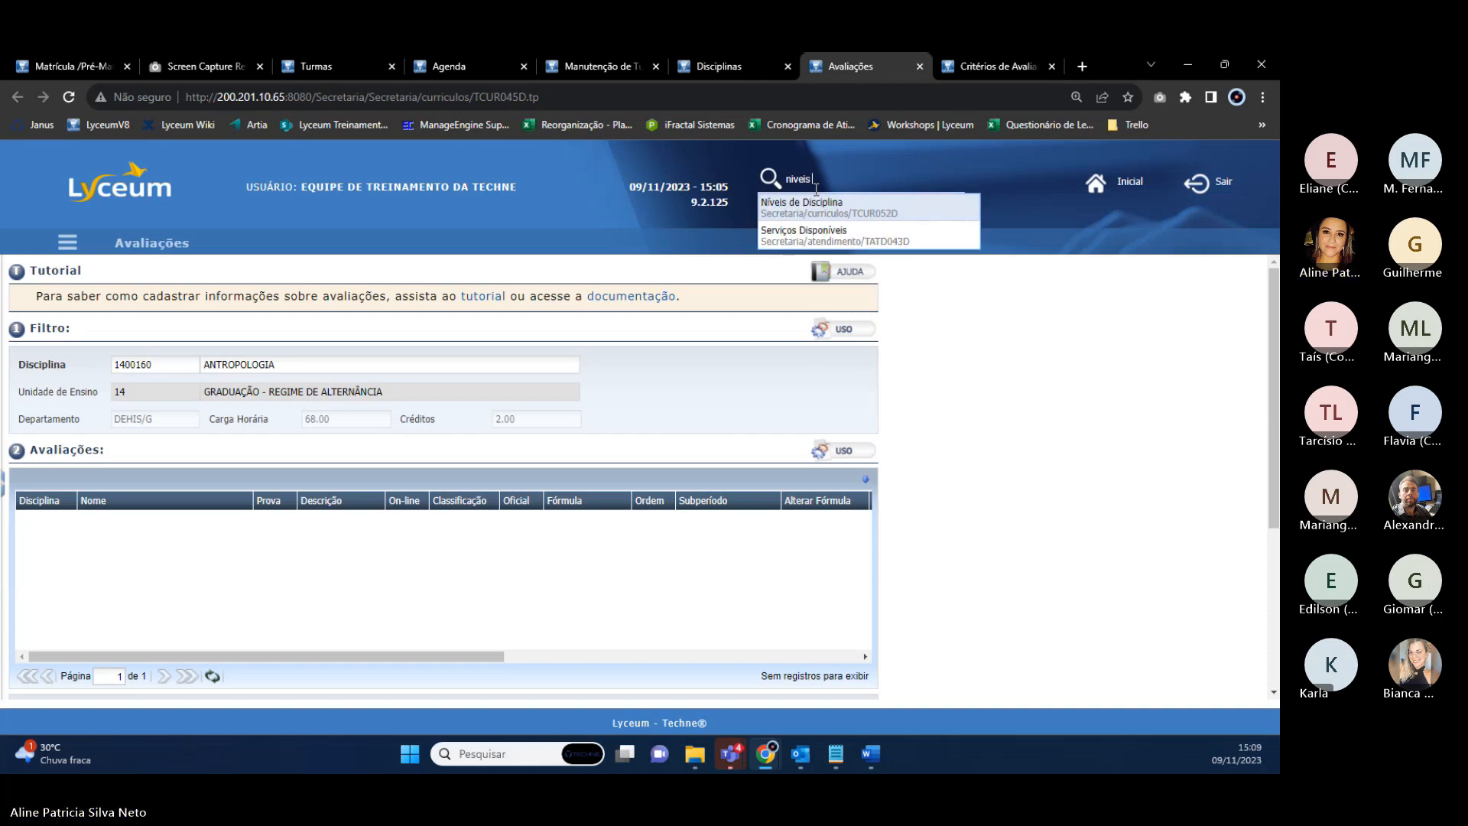
click(811, 206)
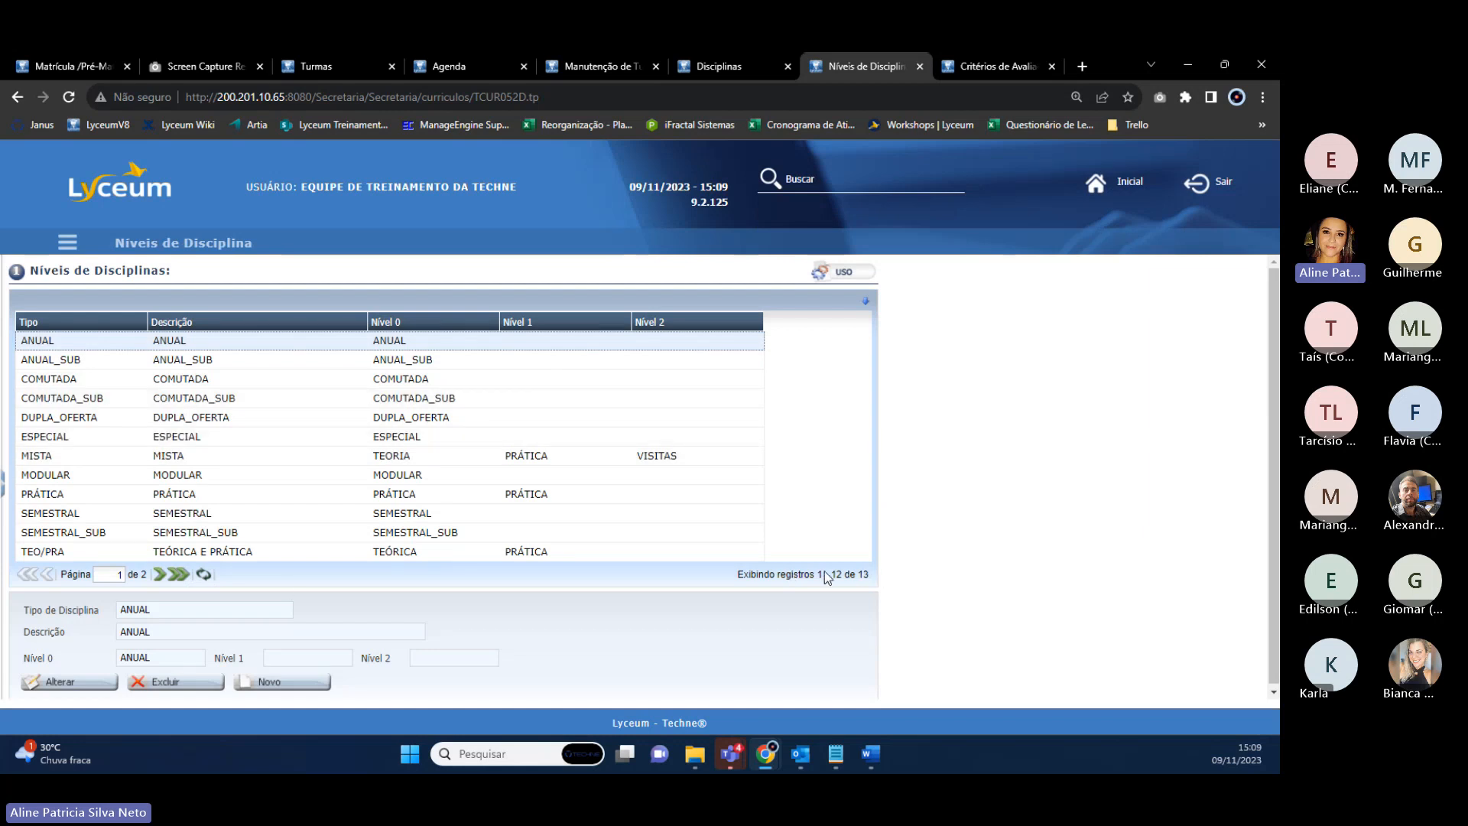
click(160, 572)
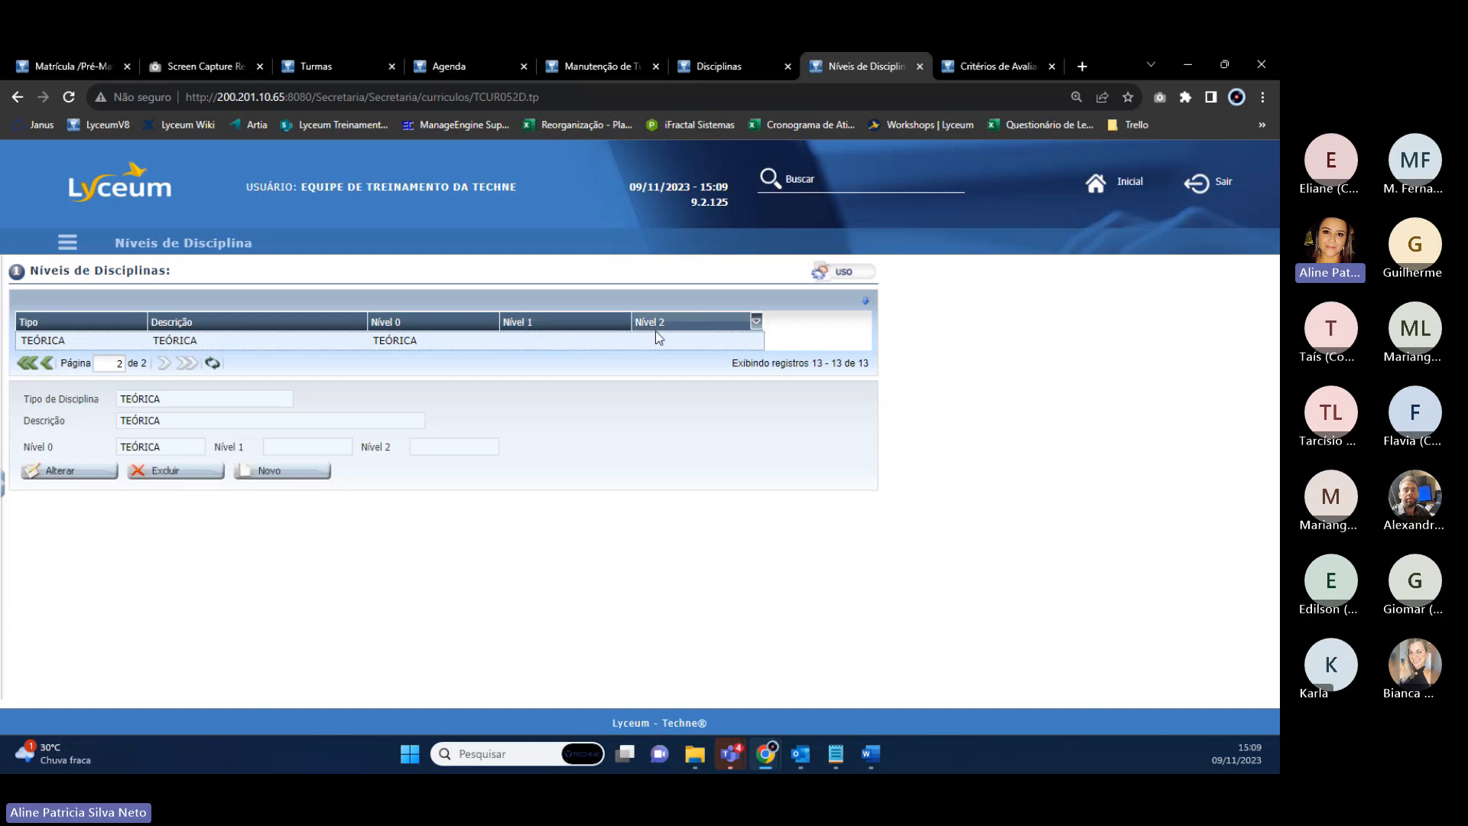
click(282, 471)
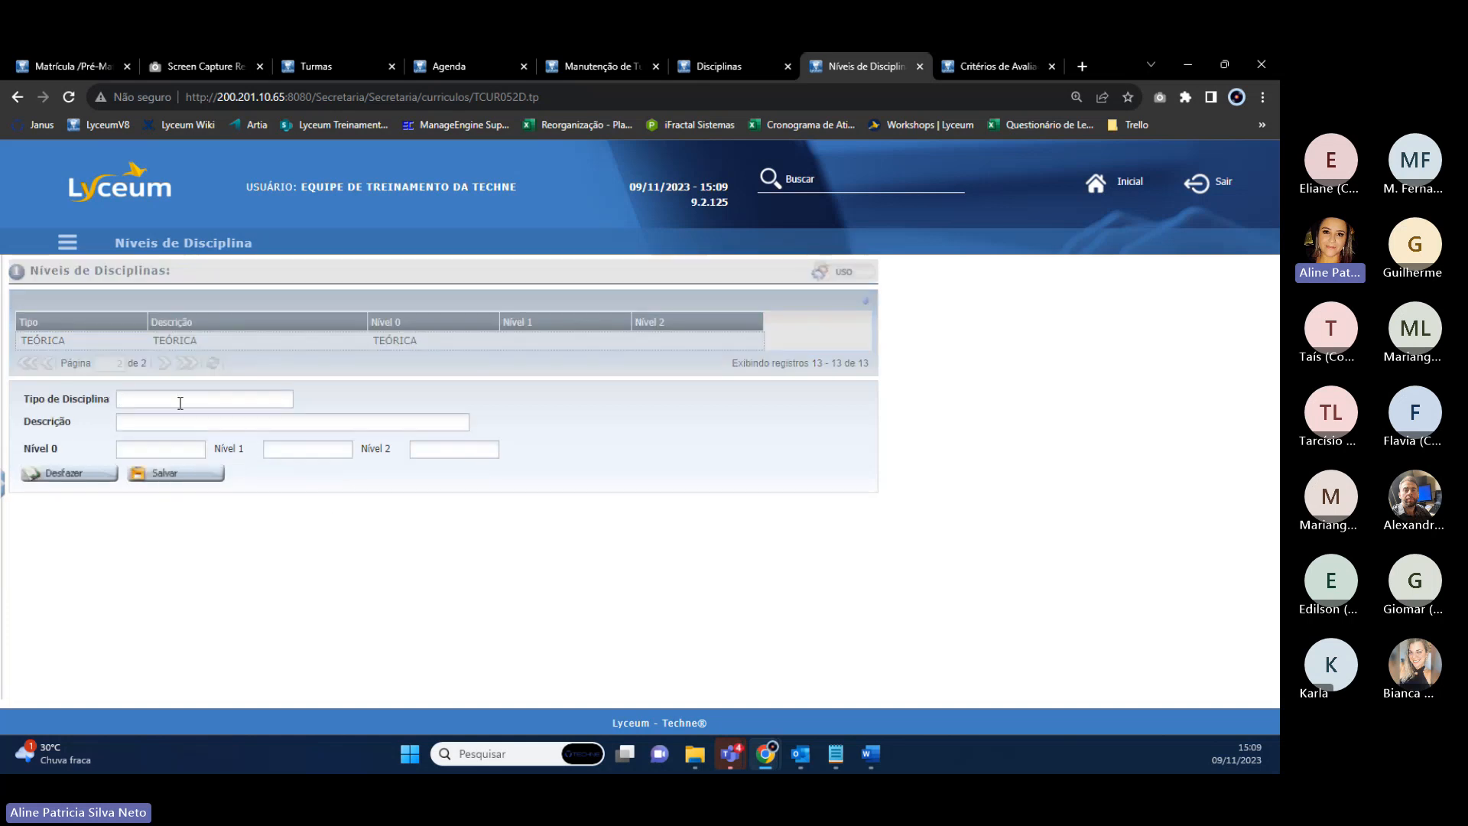
click(71, 474)
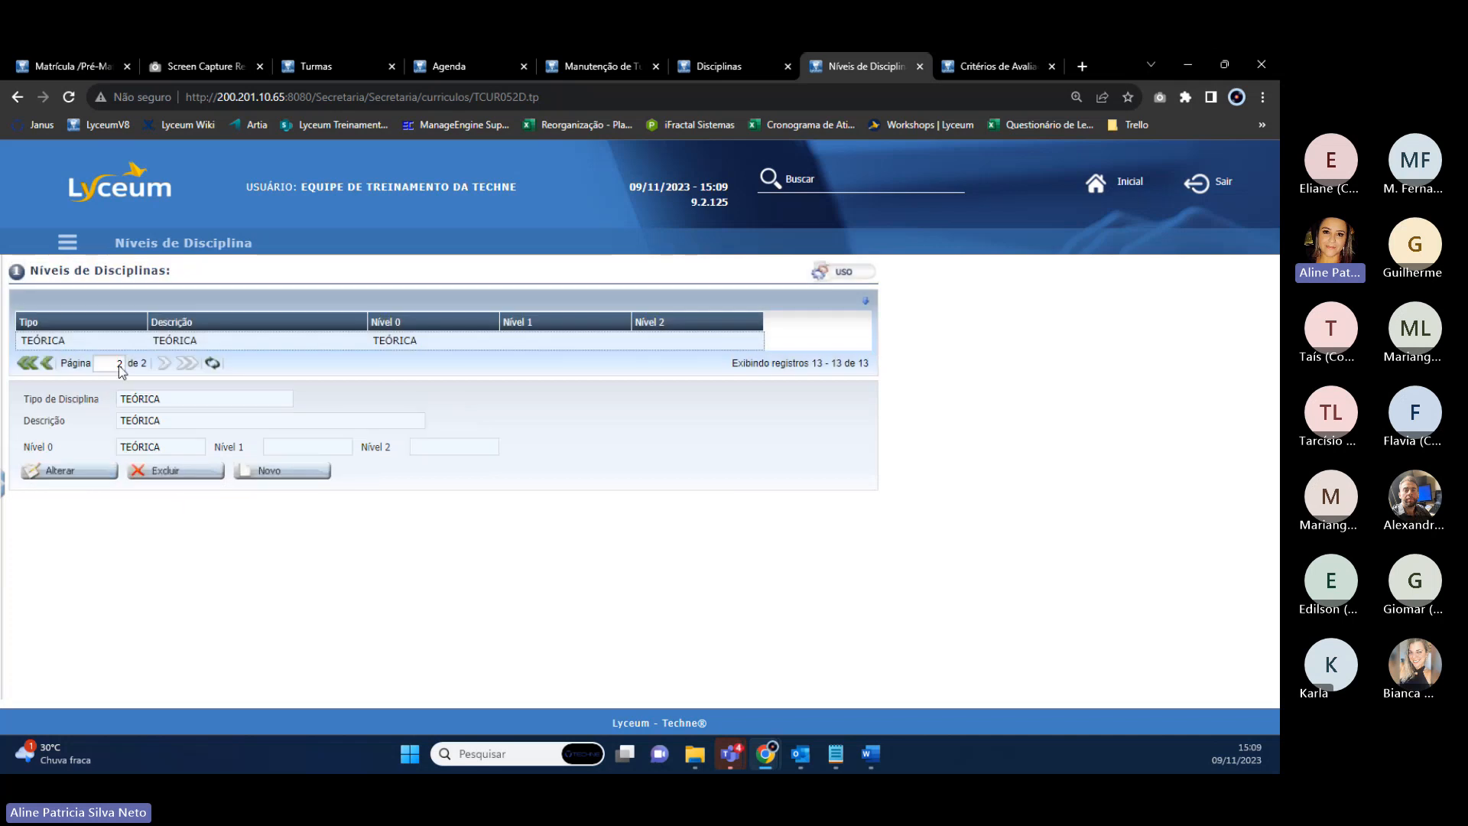
click(27, 362)
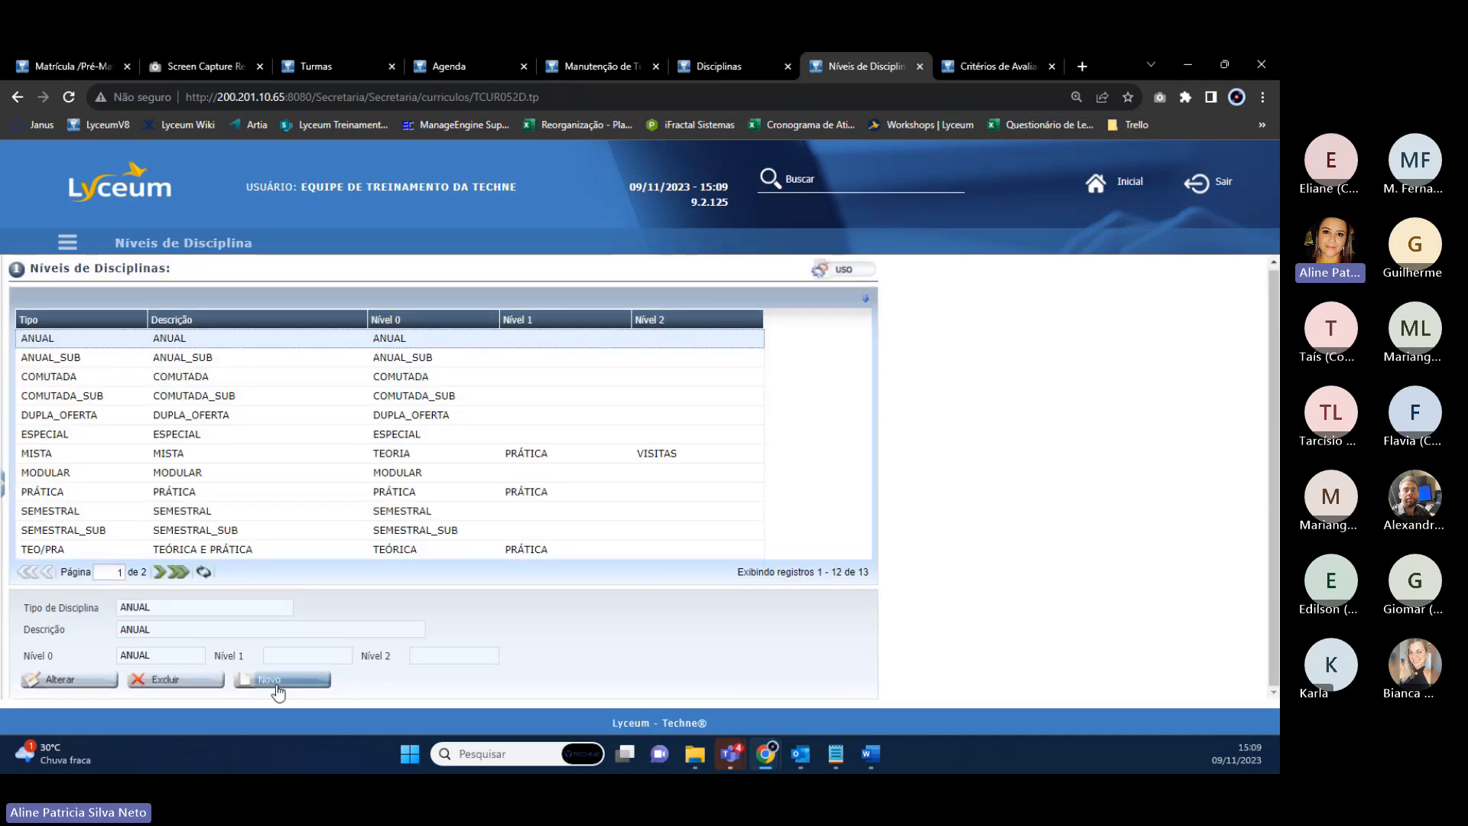
Create and save level TEO/PRA/EAD, described TEORIA/PRÁTICA/EAD, with levels TEORIA, PRÁTICA and EAD.
click(278, 682)
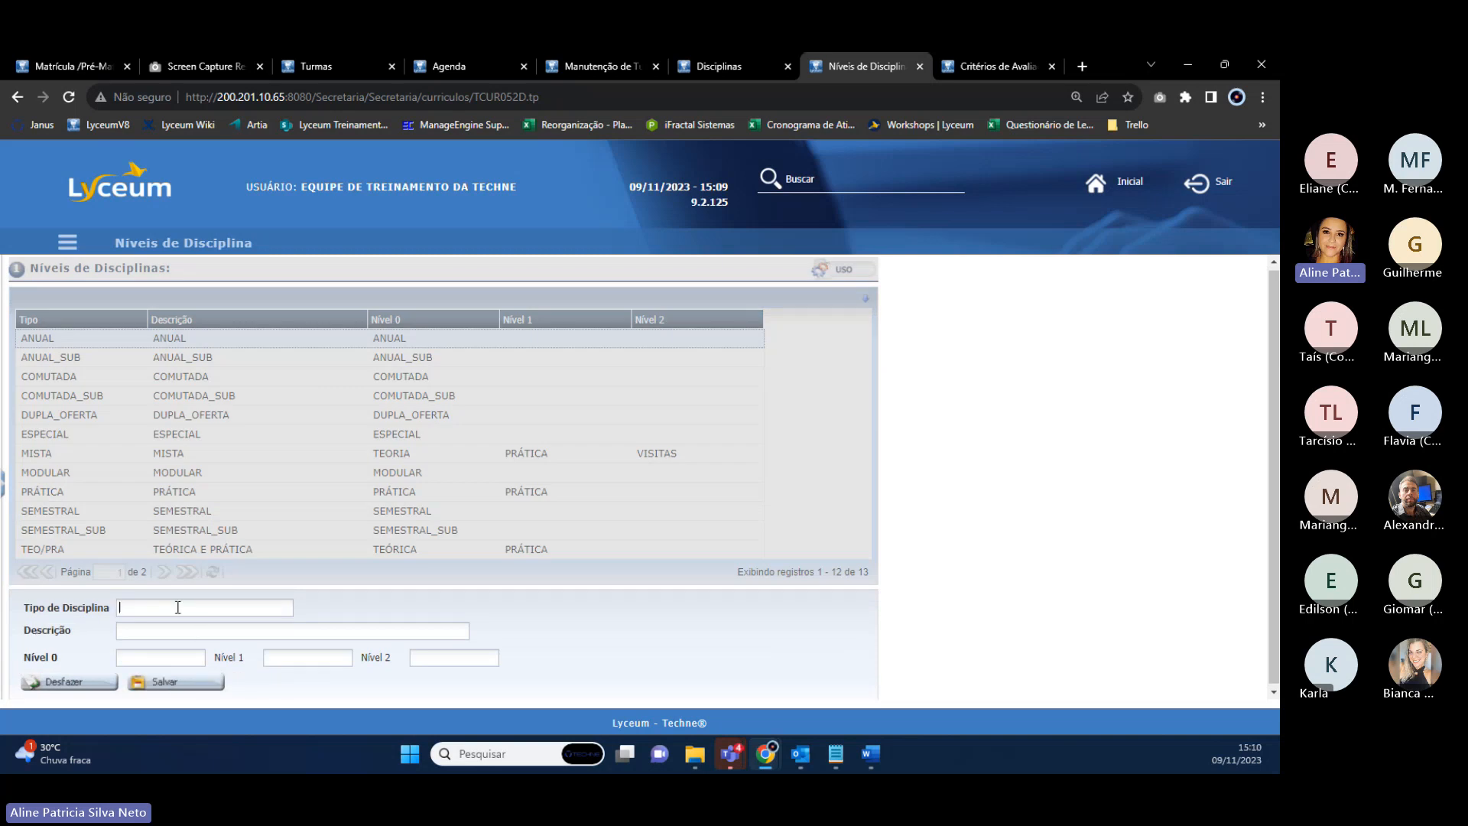
text(TEO)
text(/PRA)
text(/EAD)
text(TEORIA PR)
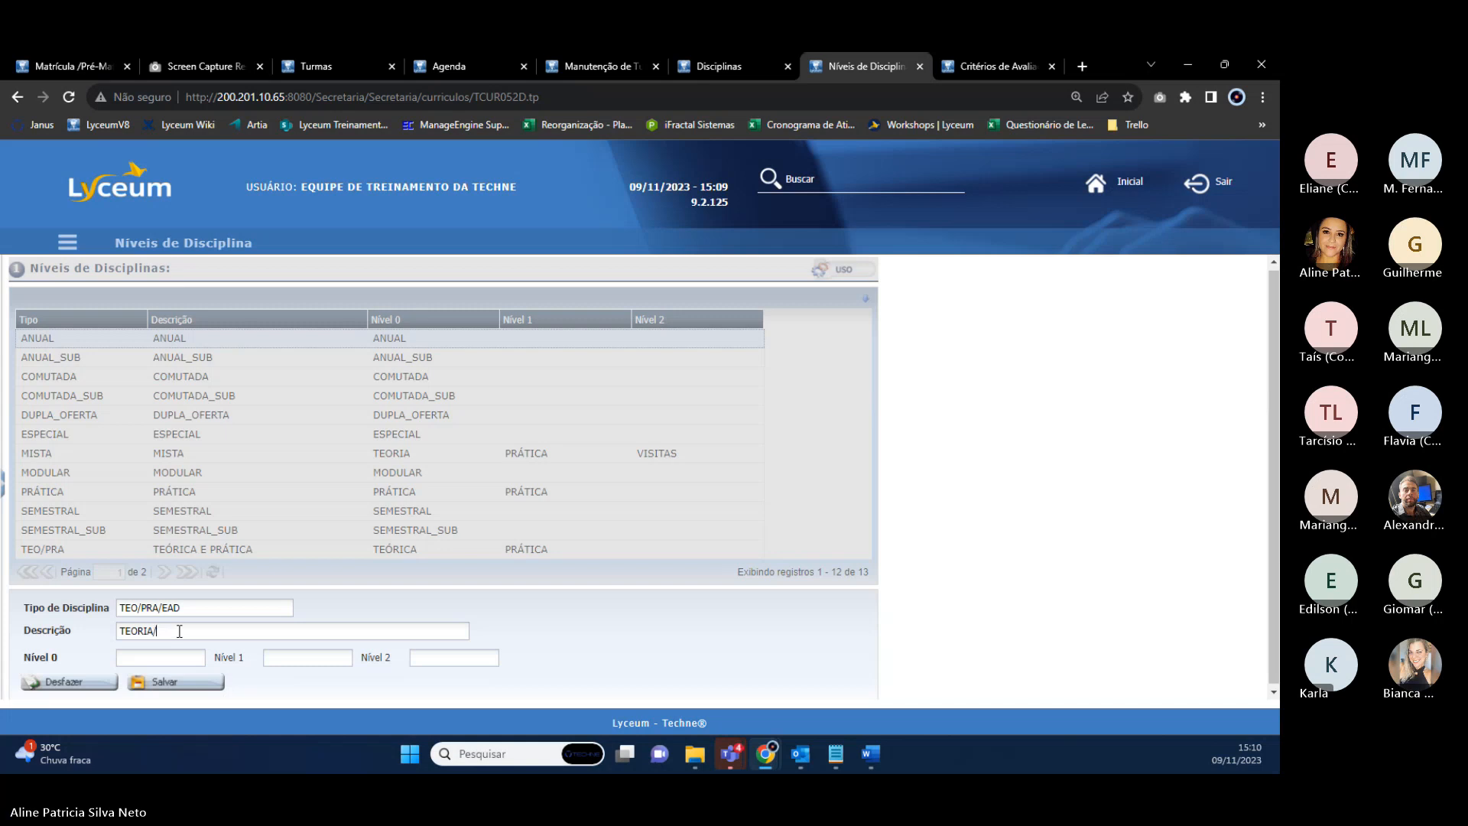
text(/PRÁT)
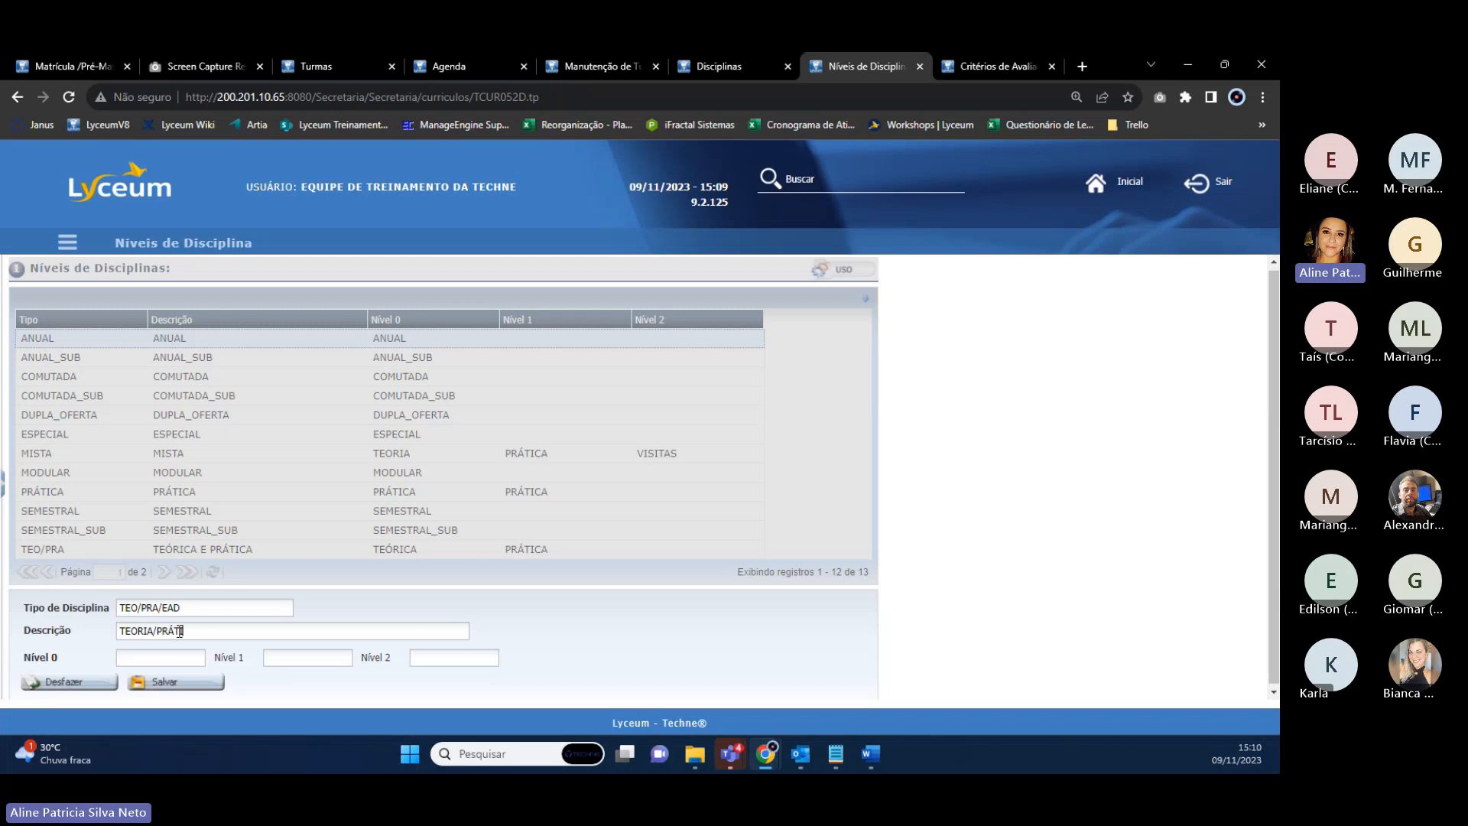
text(ICAICA/EAD)
click(291, 662)
text(PRÁTICA/EAD)
click(162, 681)
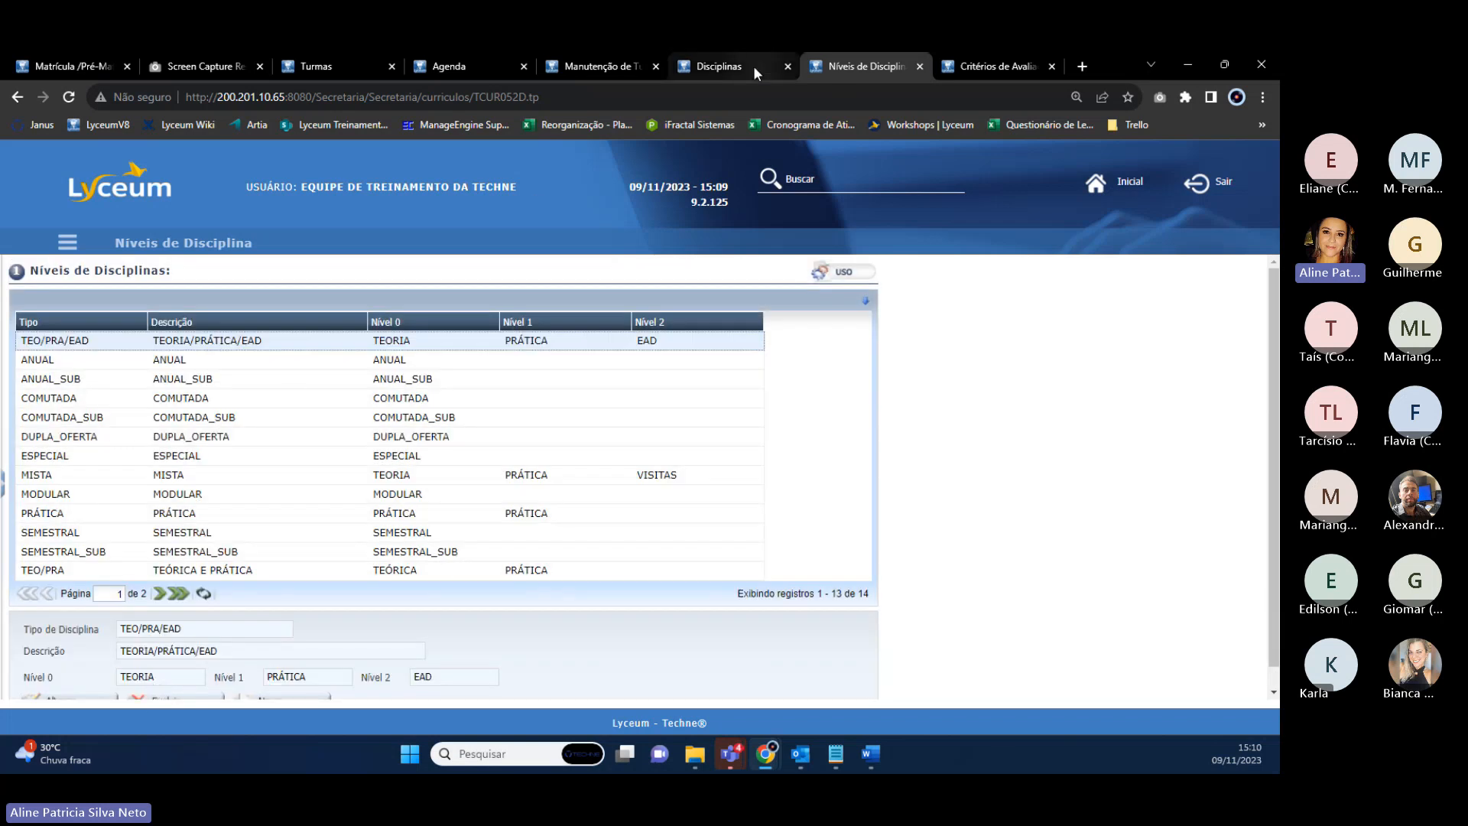
click(754, 66)
Reload the discipline page and set ANTROPOLOGIA's level to TEO/PRA/EAD.
click(396, 495)
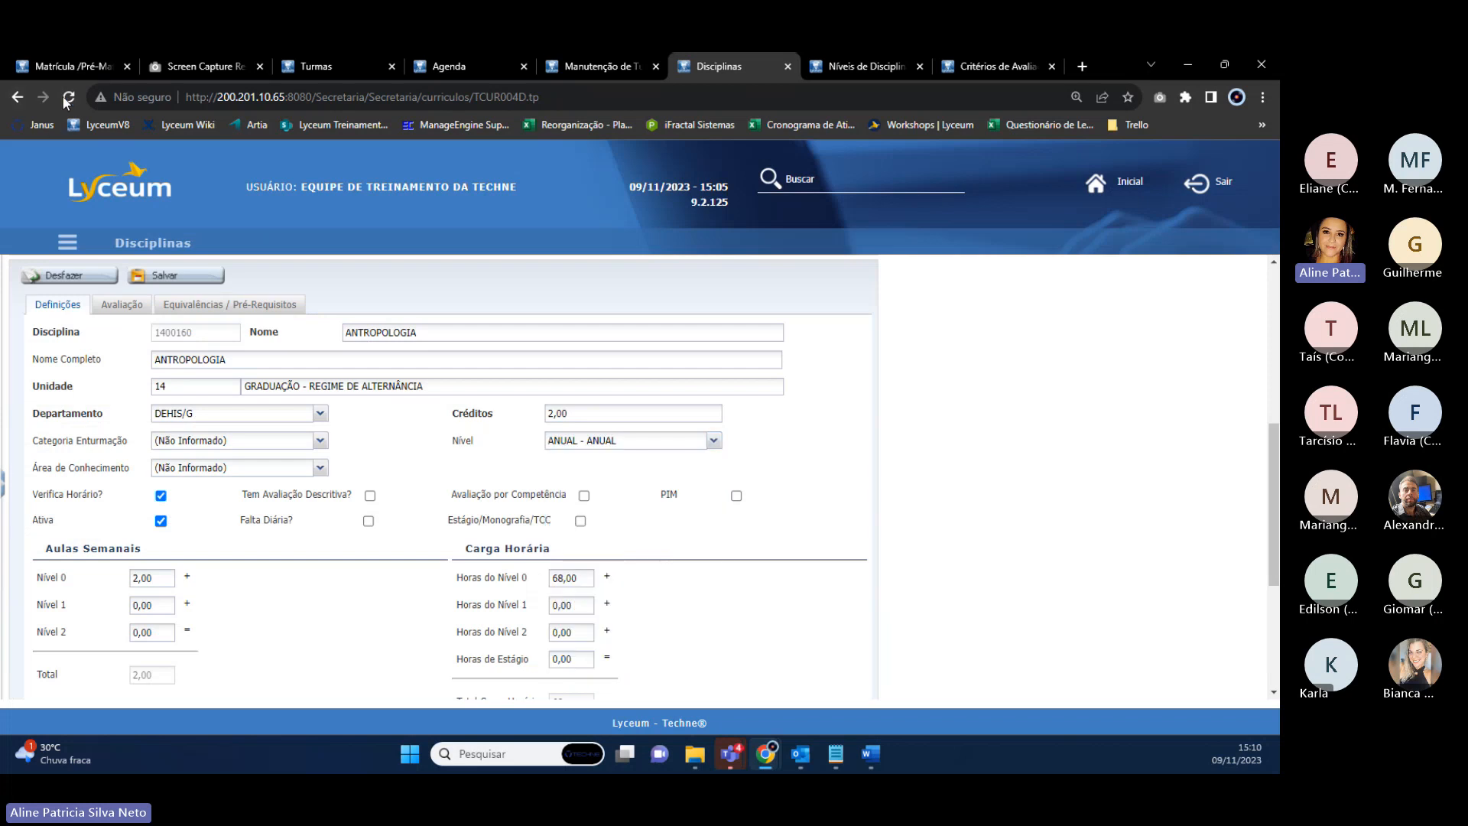
click(66, 99)
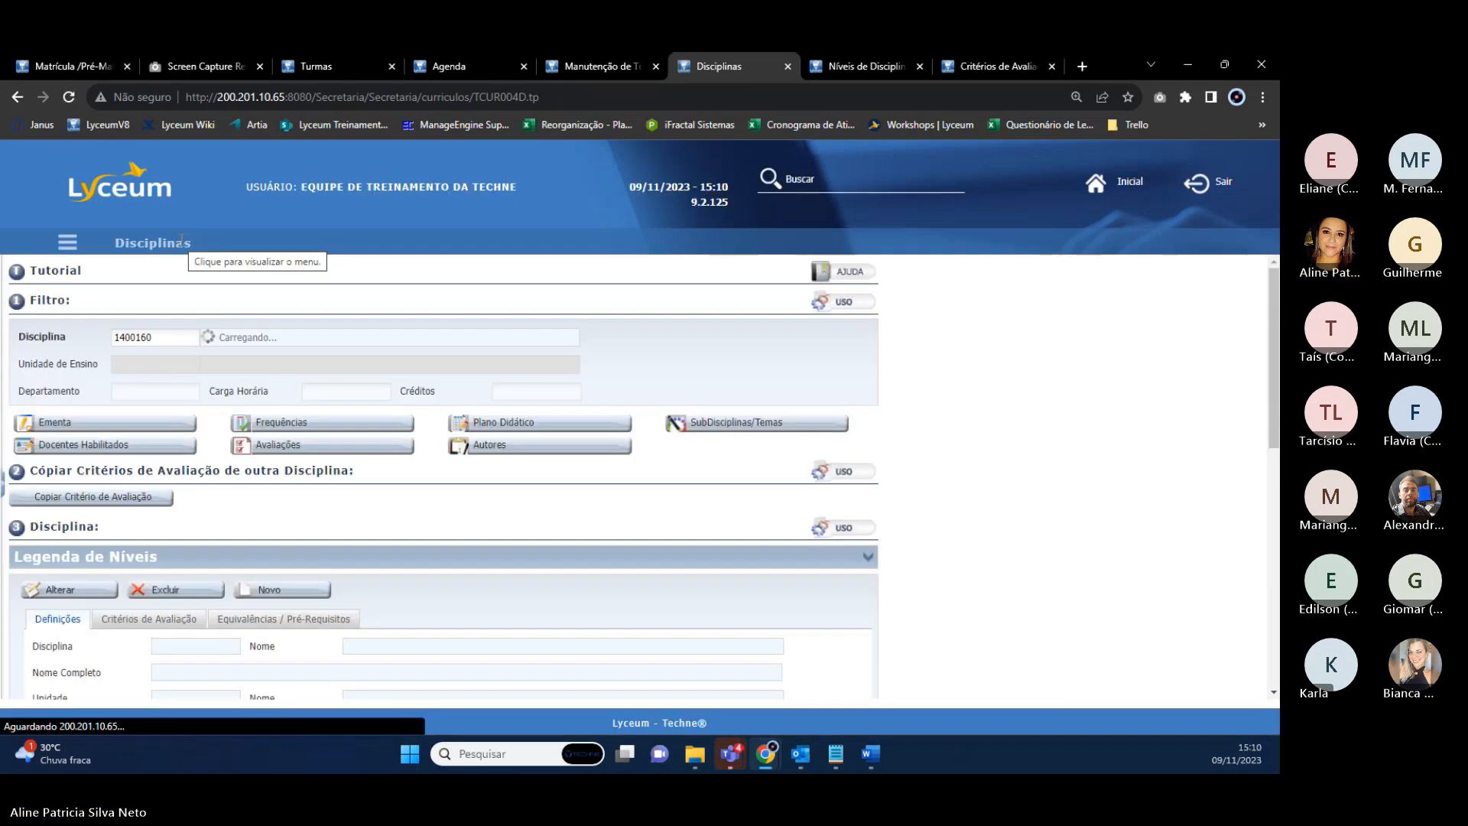
scroll(552, 500, down, 5)
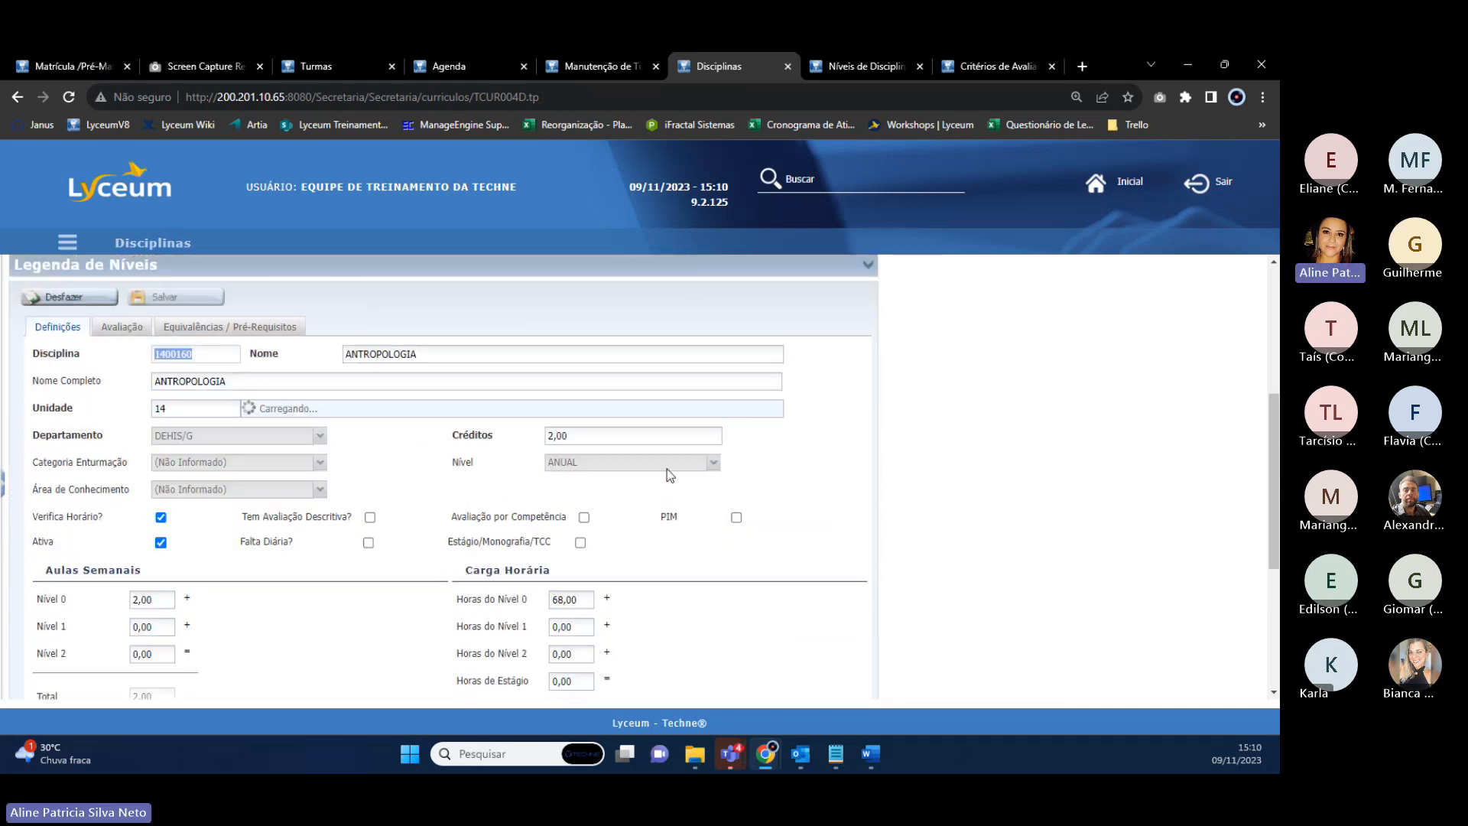
click(713, 464)
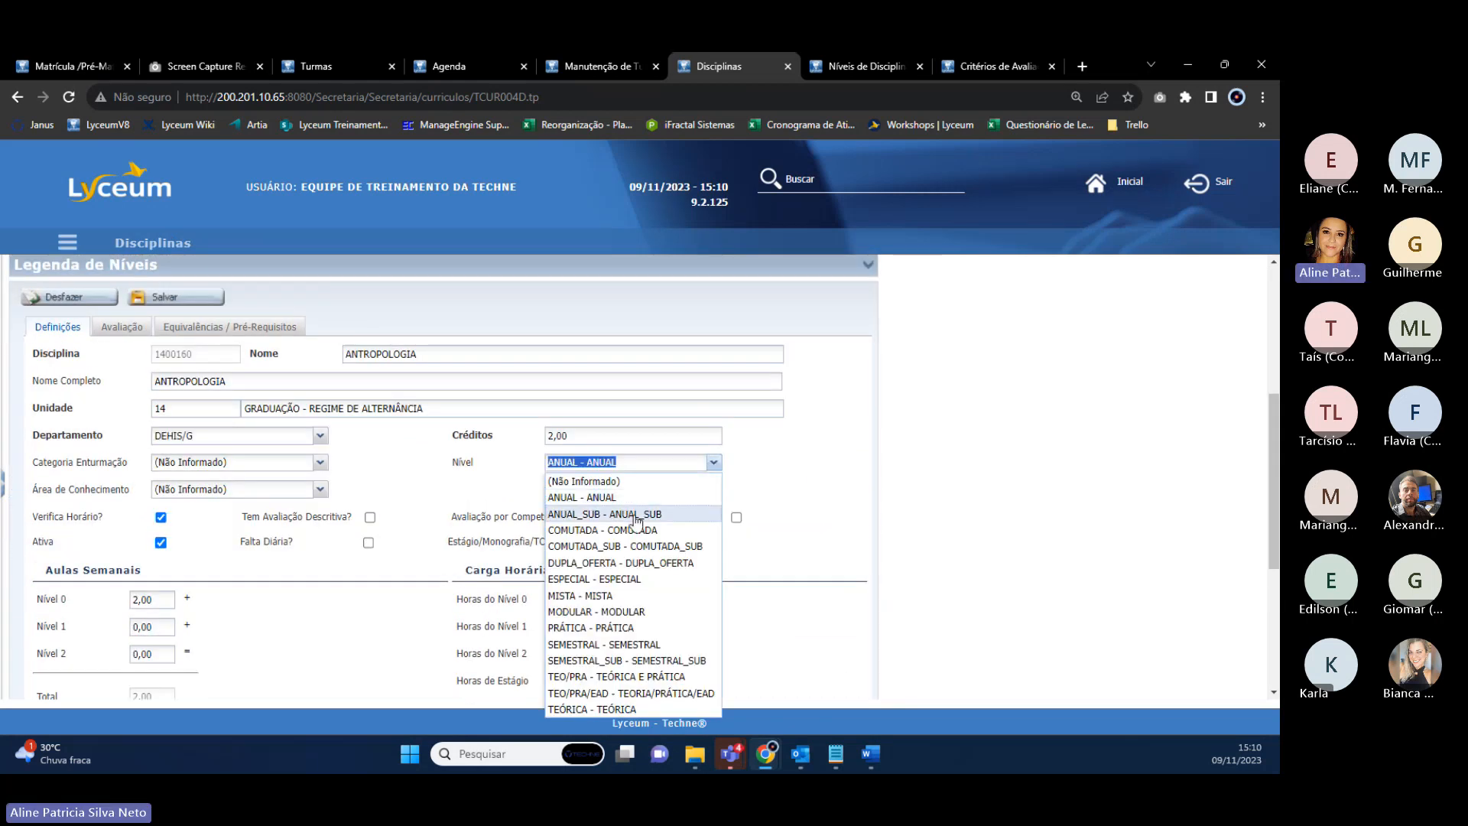
click(594, 693)
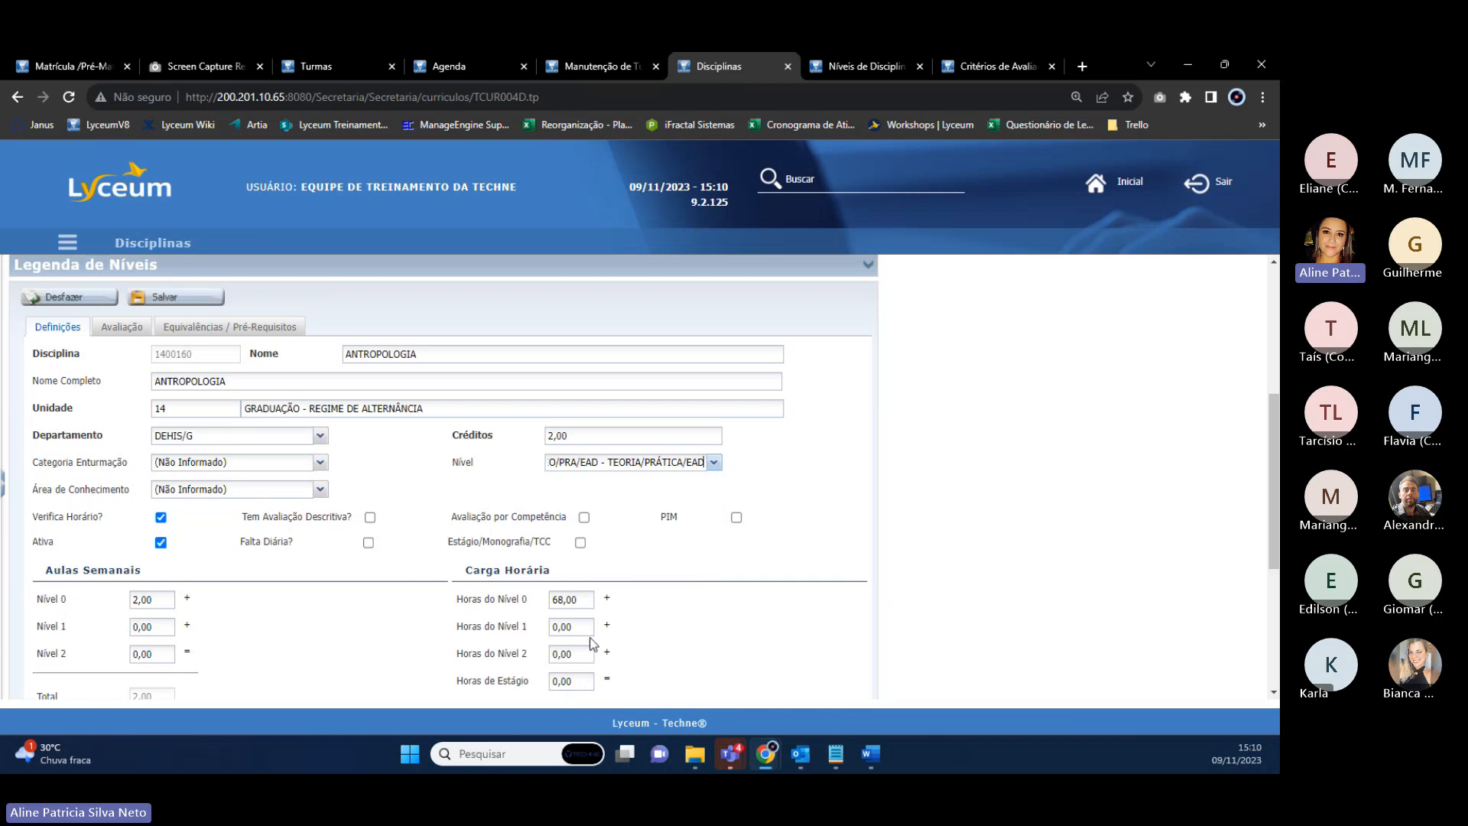
Enter 20 hours each for Nível 0, 1 and 2, giving 60 total hours.
click(580, 599)
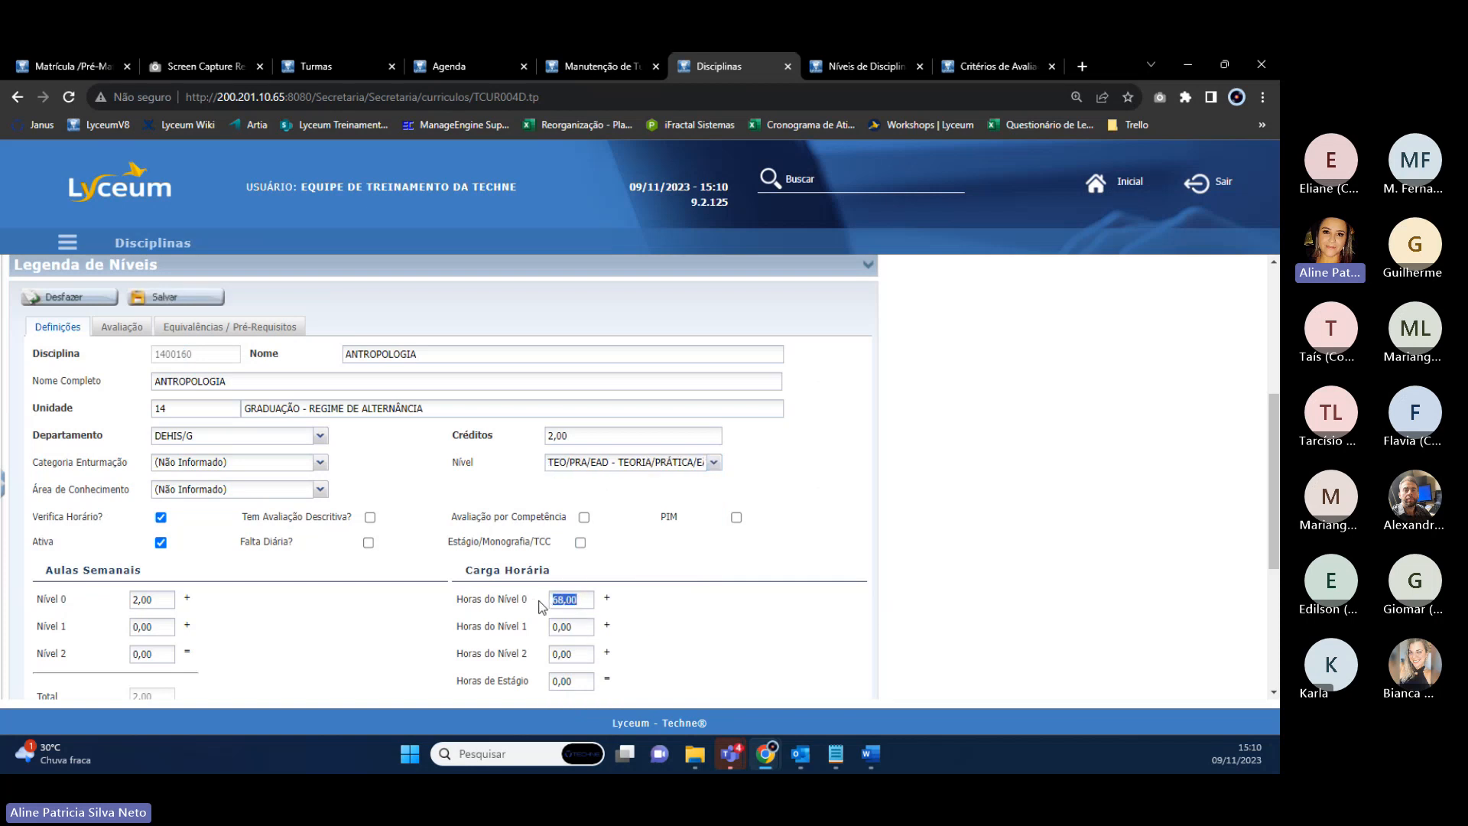
scroll(581, 620, down, 2)
text(20)
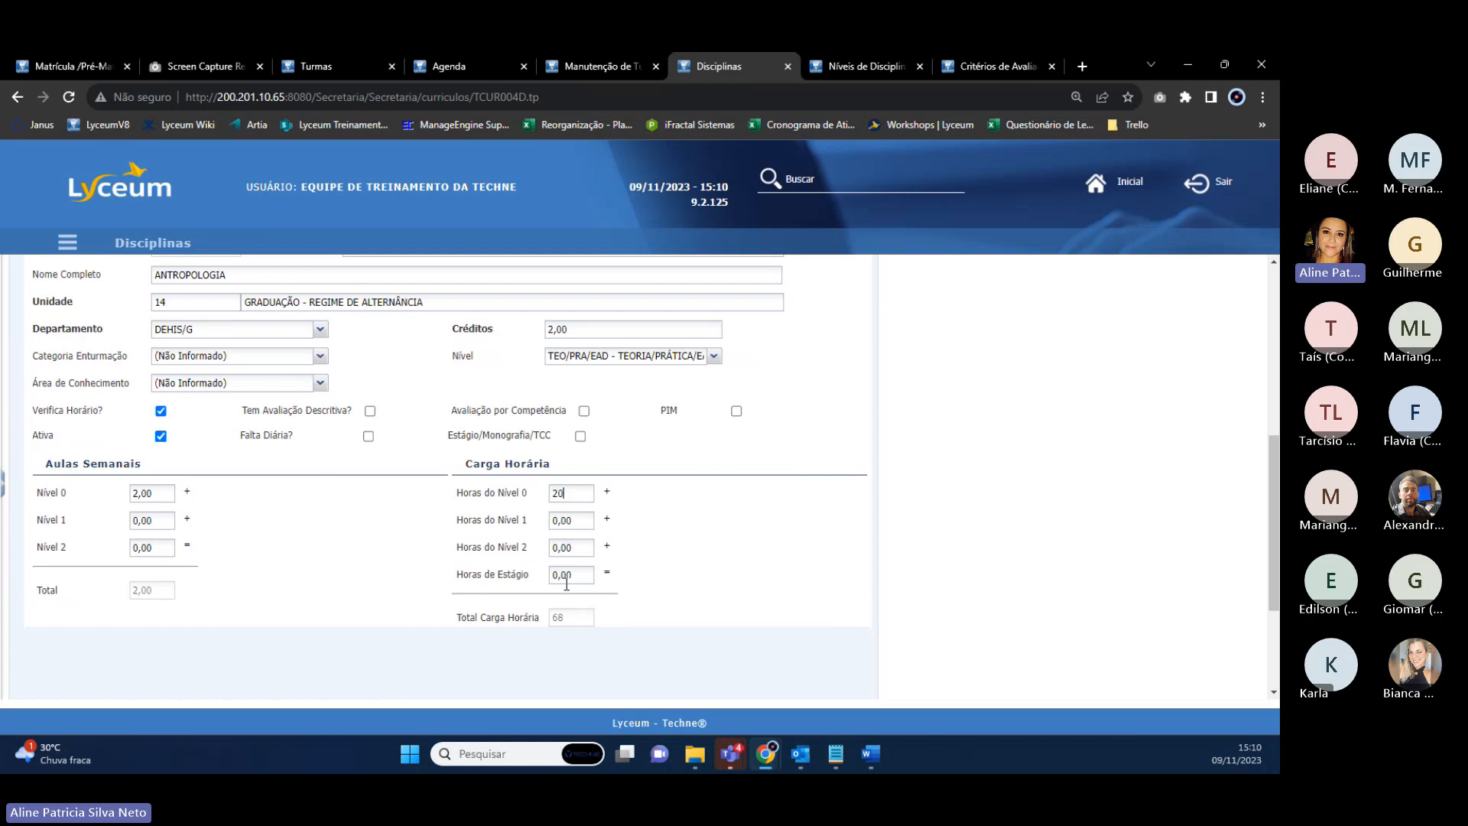
click(570, 521)
text(20)
click(575, 549)
text(68)
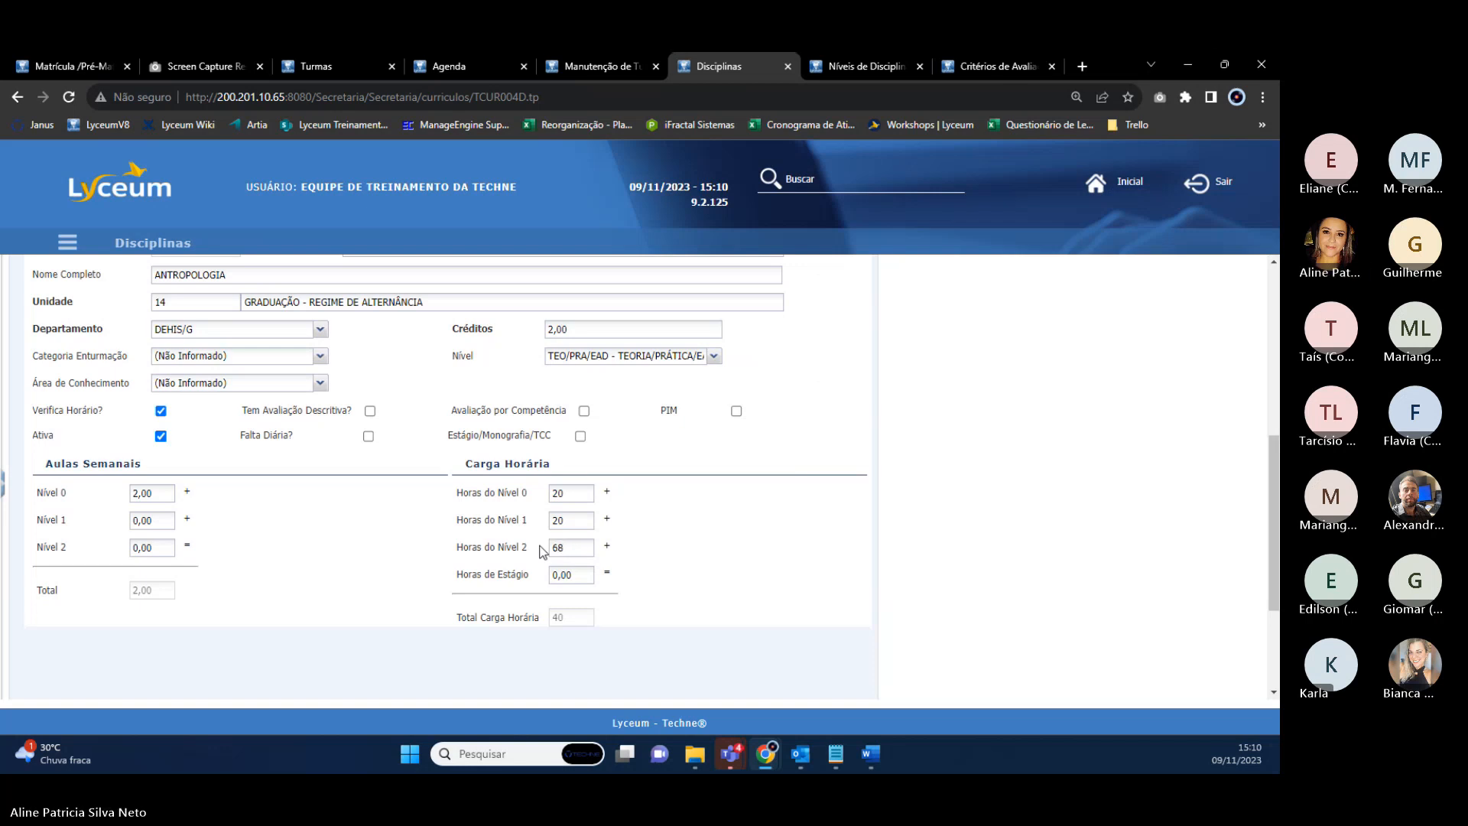
key(BackSpace)
key(BackSpace)
text(20)
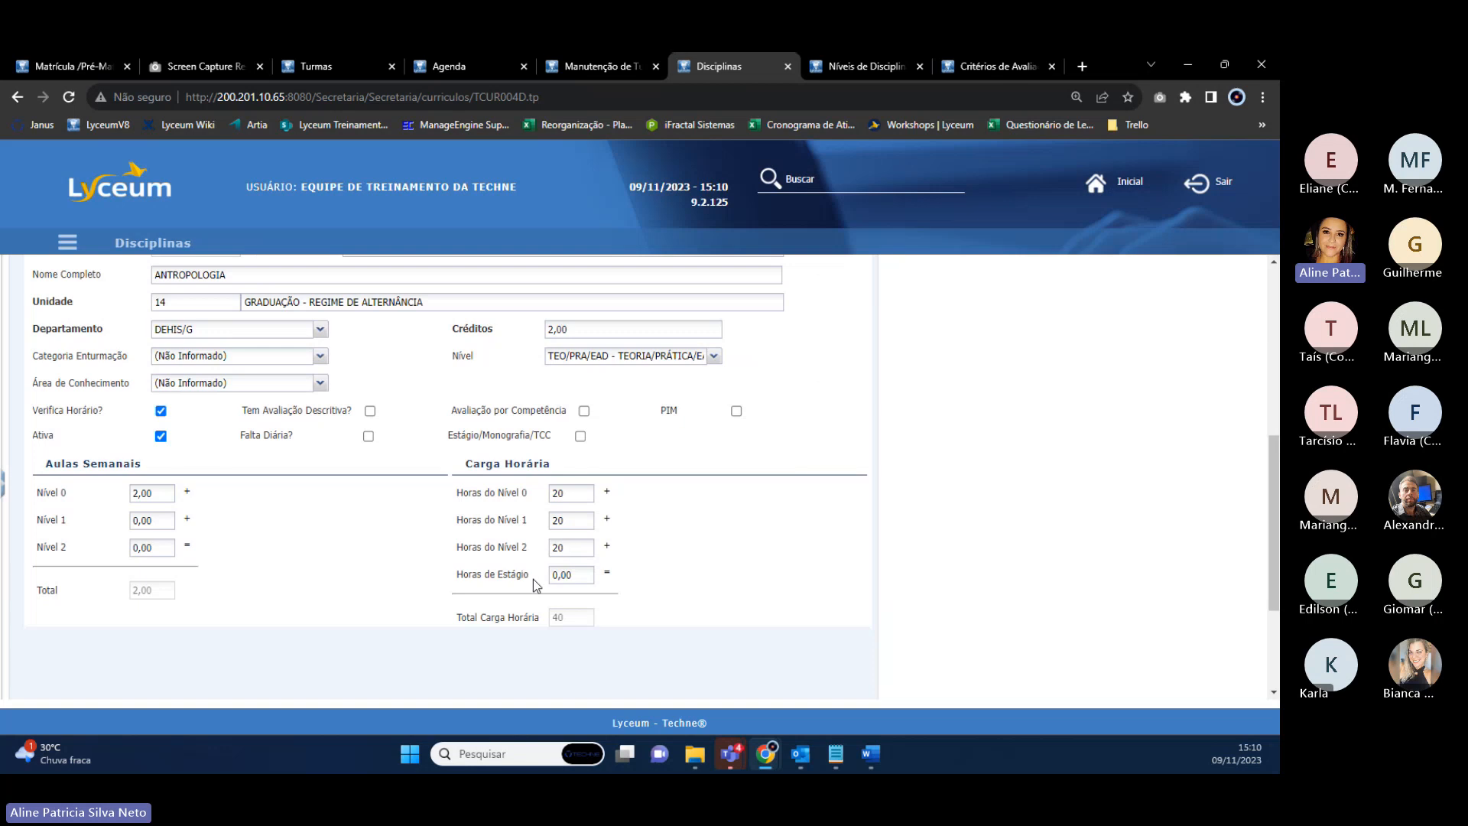
drag(540, 618, 482, 620)
scroll(214, 461, up, 3)
After the P1 formula error, clear Fórmula de Aprovação 1, Média Final 1 and Conceito Mínimo 1.
click(180, 407)
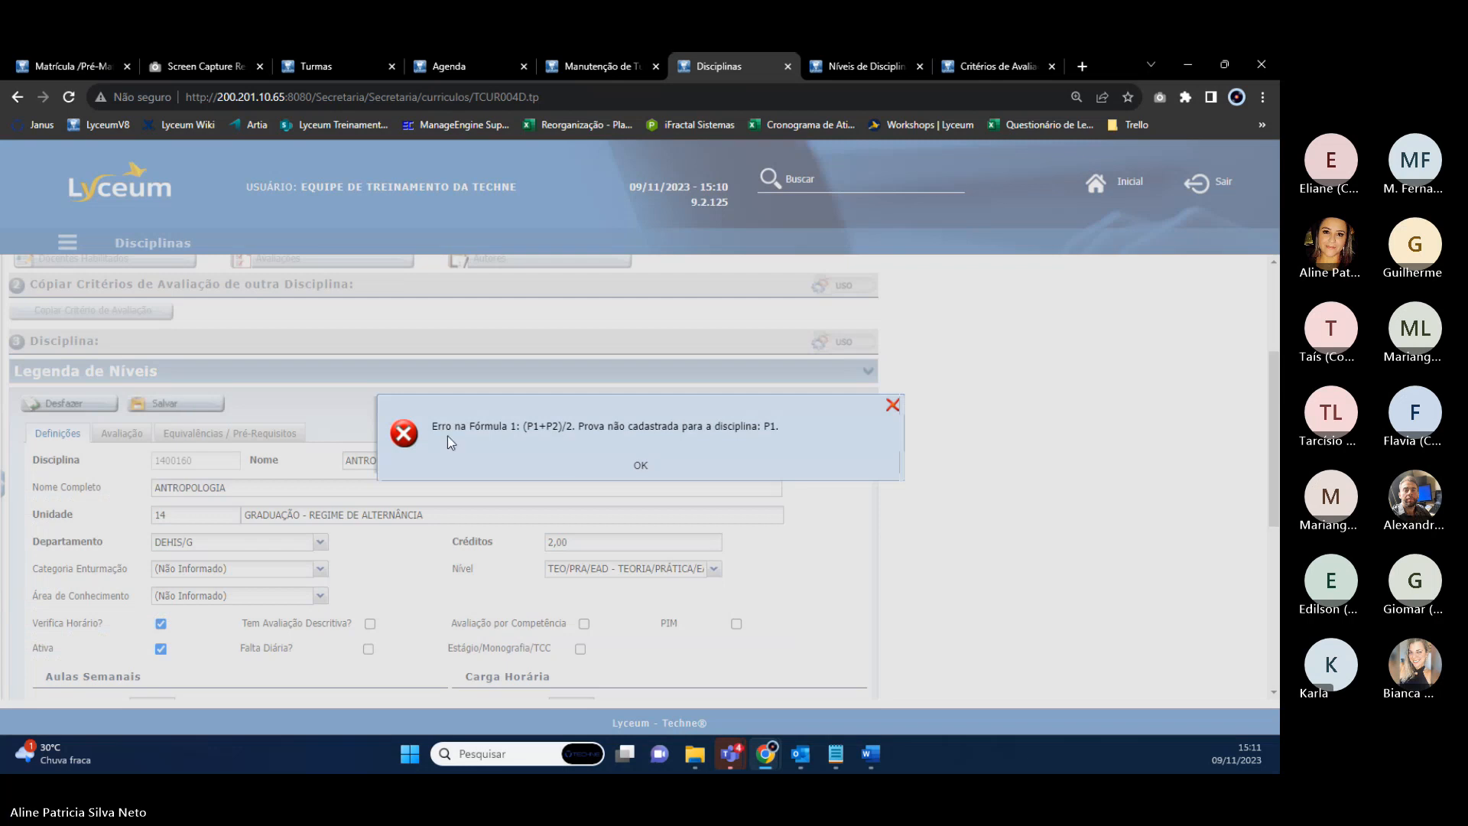
drag(576, 426, 756, 434)
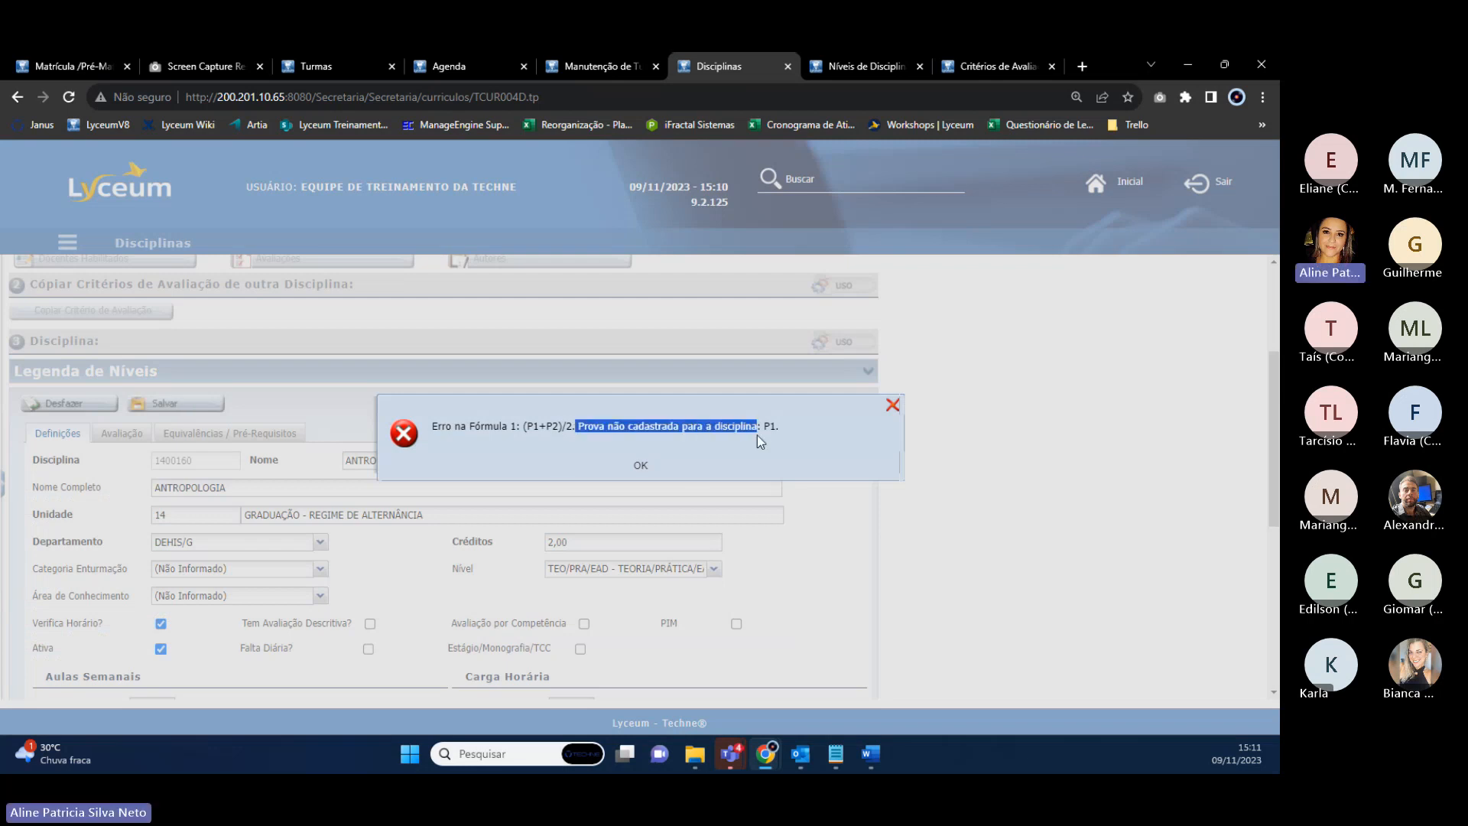
click(641, 467)
click(122, 434)
scroll(459, 497, down, 5)
drag(197, 503, 42, 506)
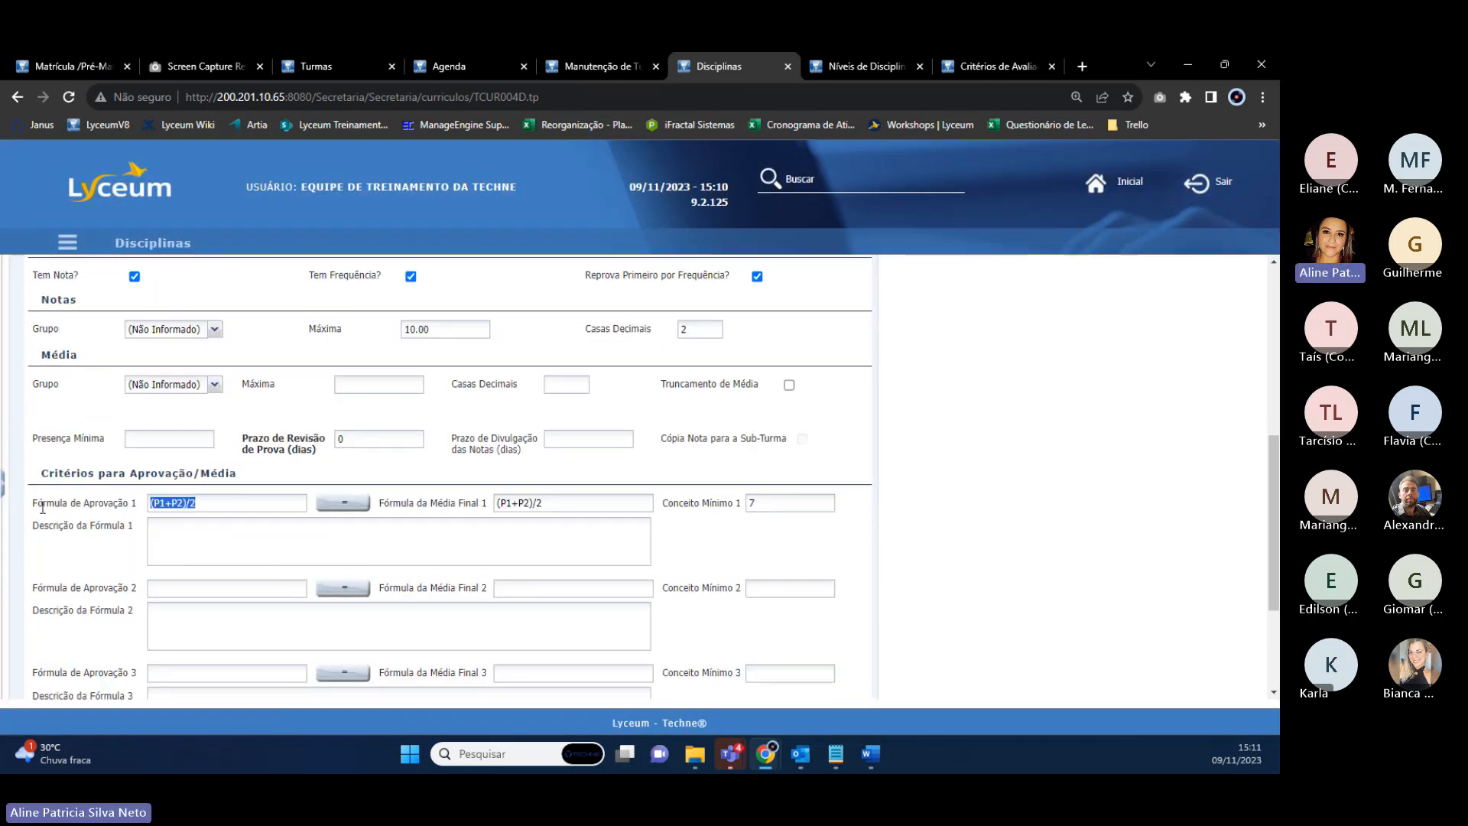
key(BackSpace)
drag(581, 505, 458, 511)
key(BackSpace)
click(792, 509)
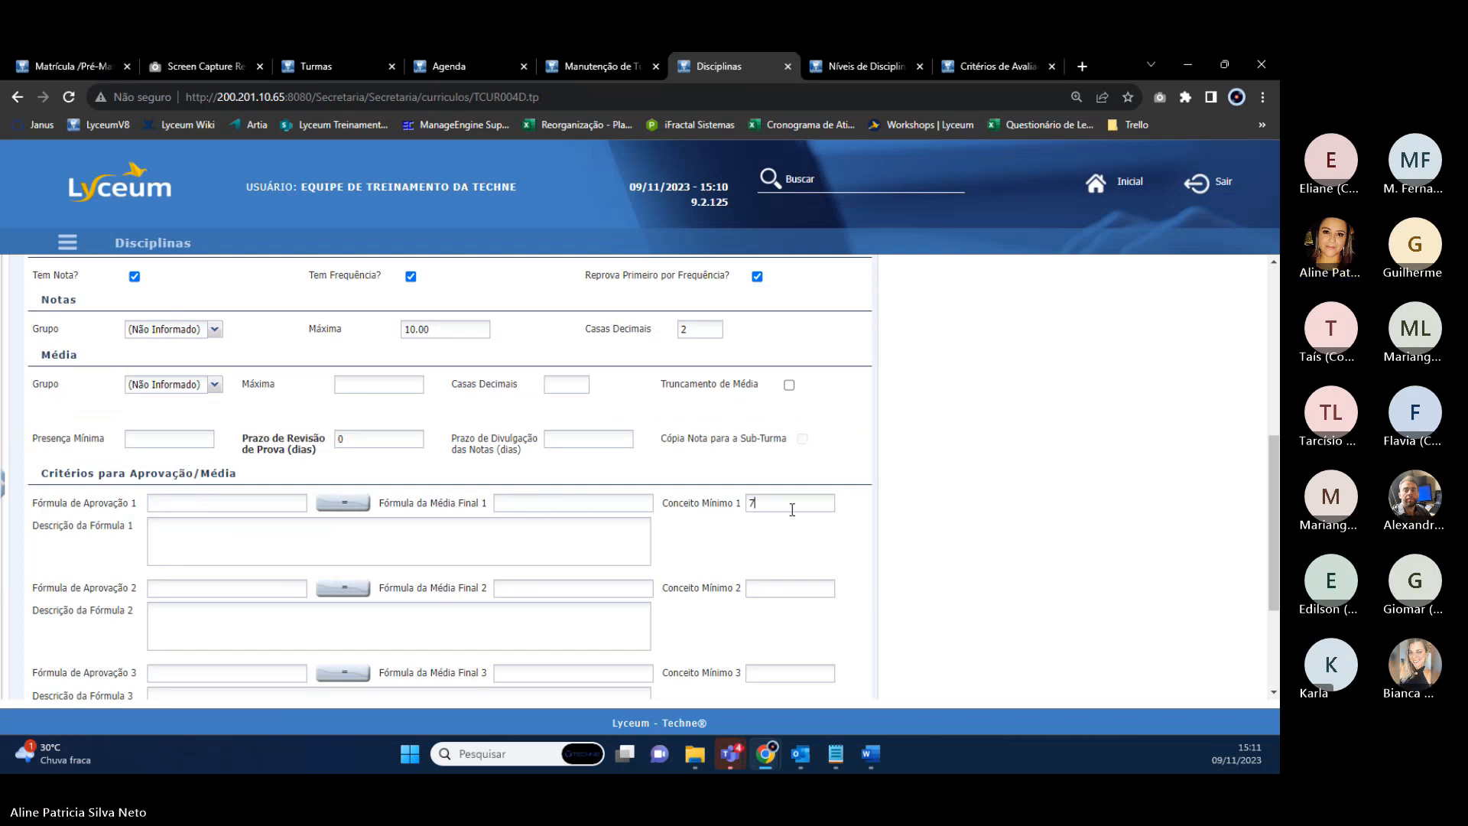
key(BackSpace)
scroll(364, 505, up, 3)
Set the average maximum to 10 with 2 decimals, save ANTROPOLOGIA and check its level.
click(167, 405)
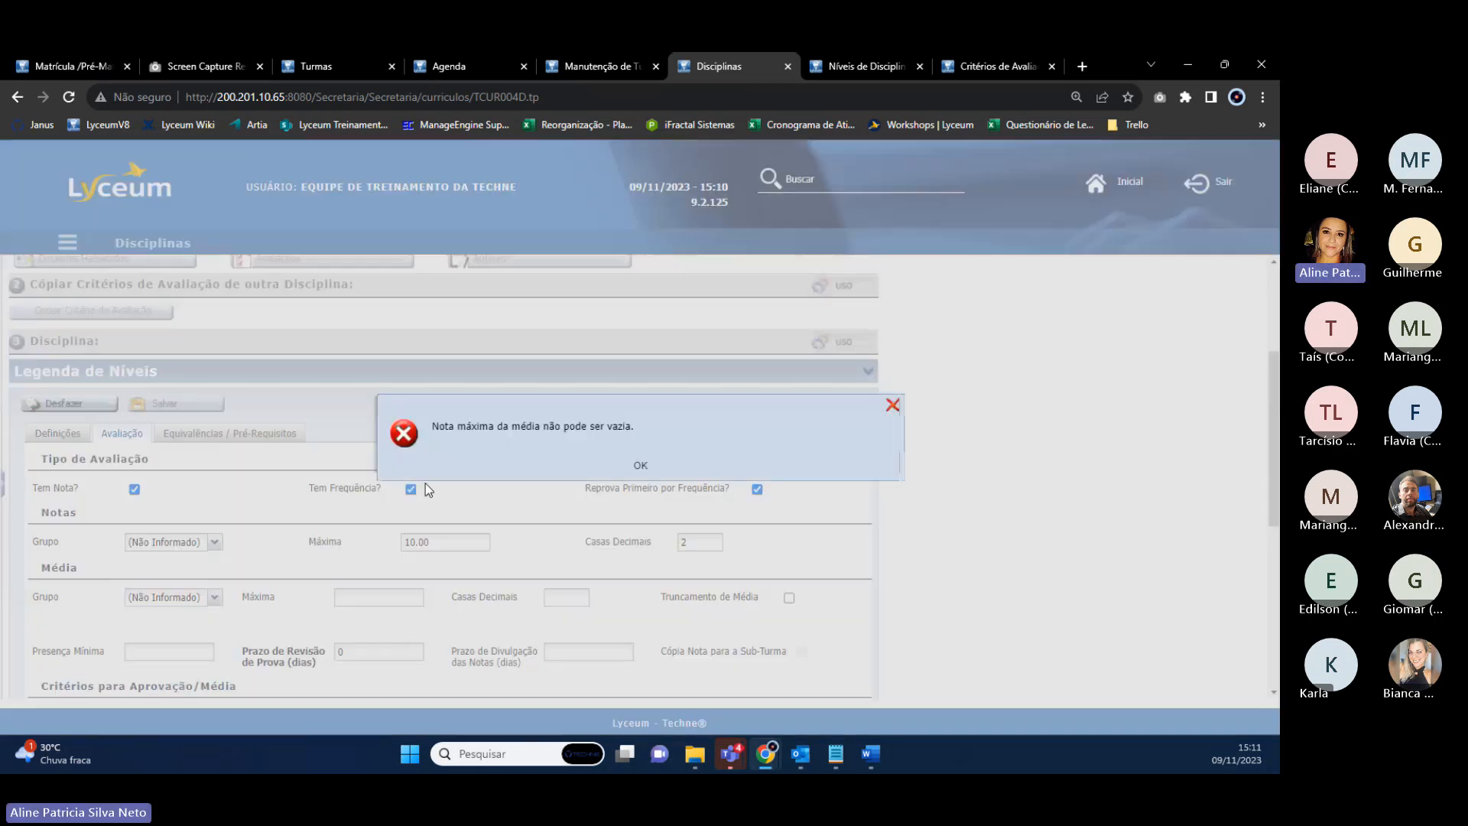
click(647, 472)
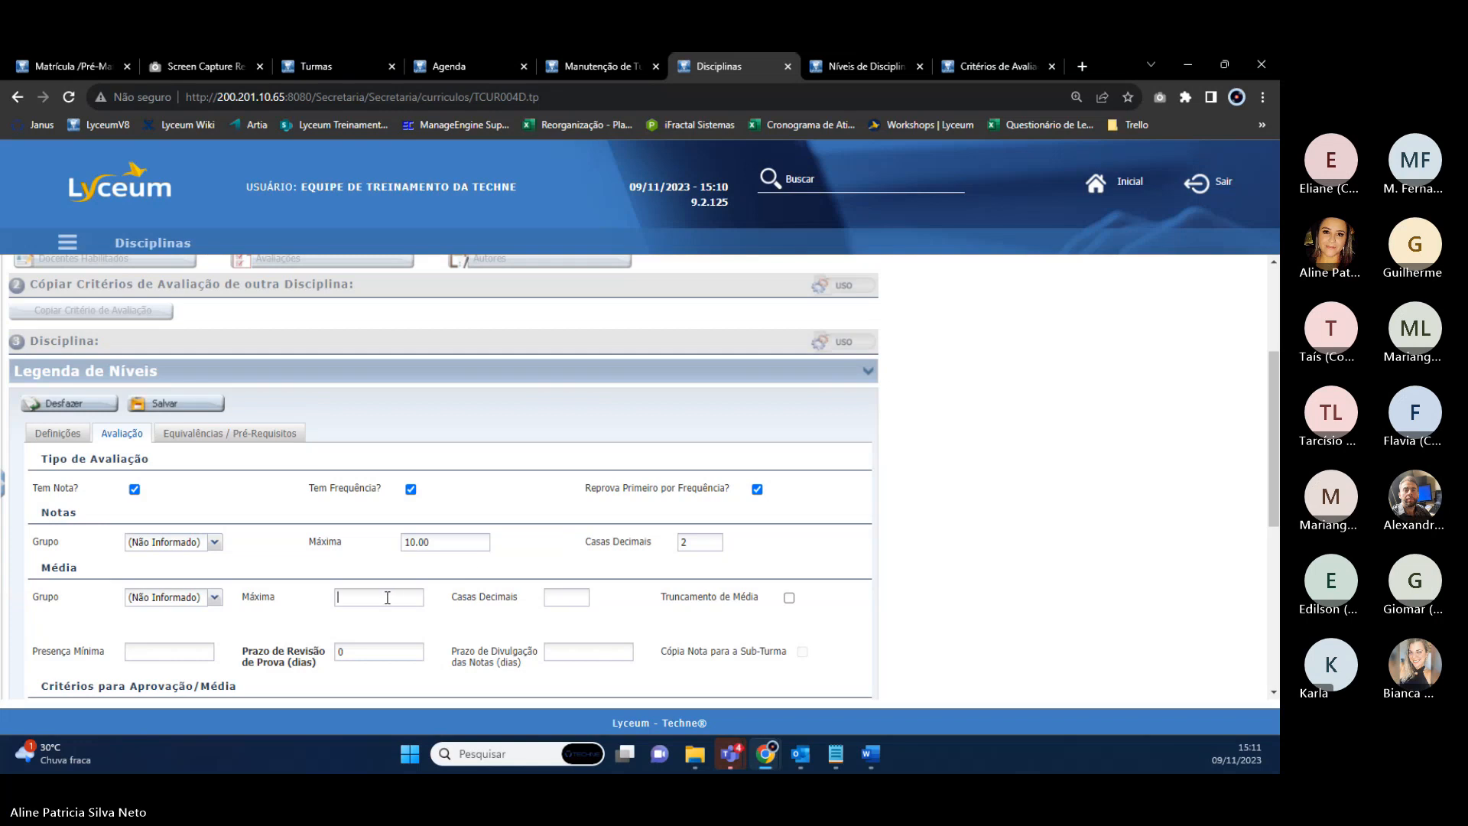
text(1000)
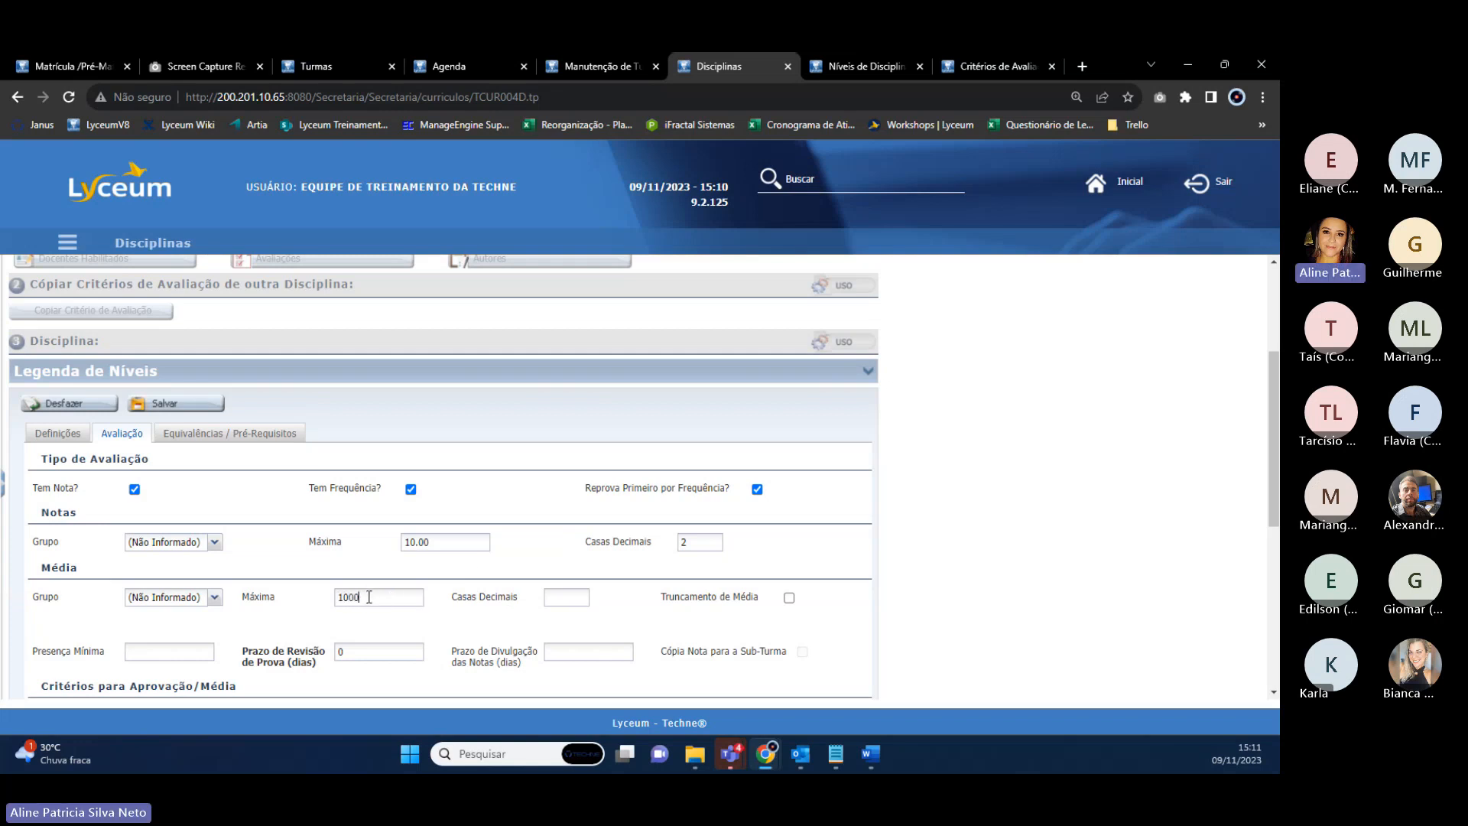
key(BackSpace)
key(BackSpace)
click(554, 597)
text(2)
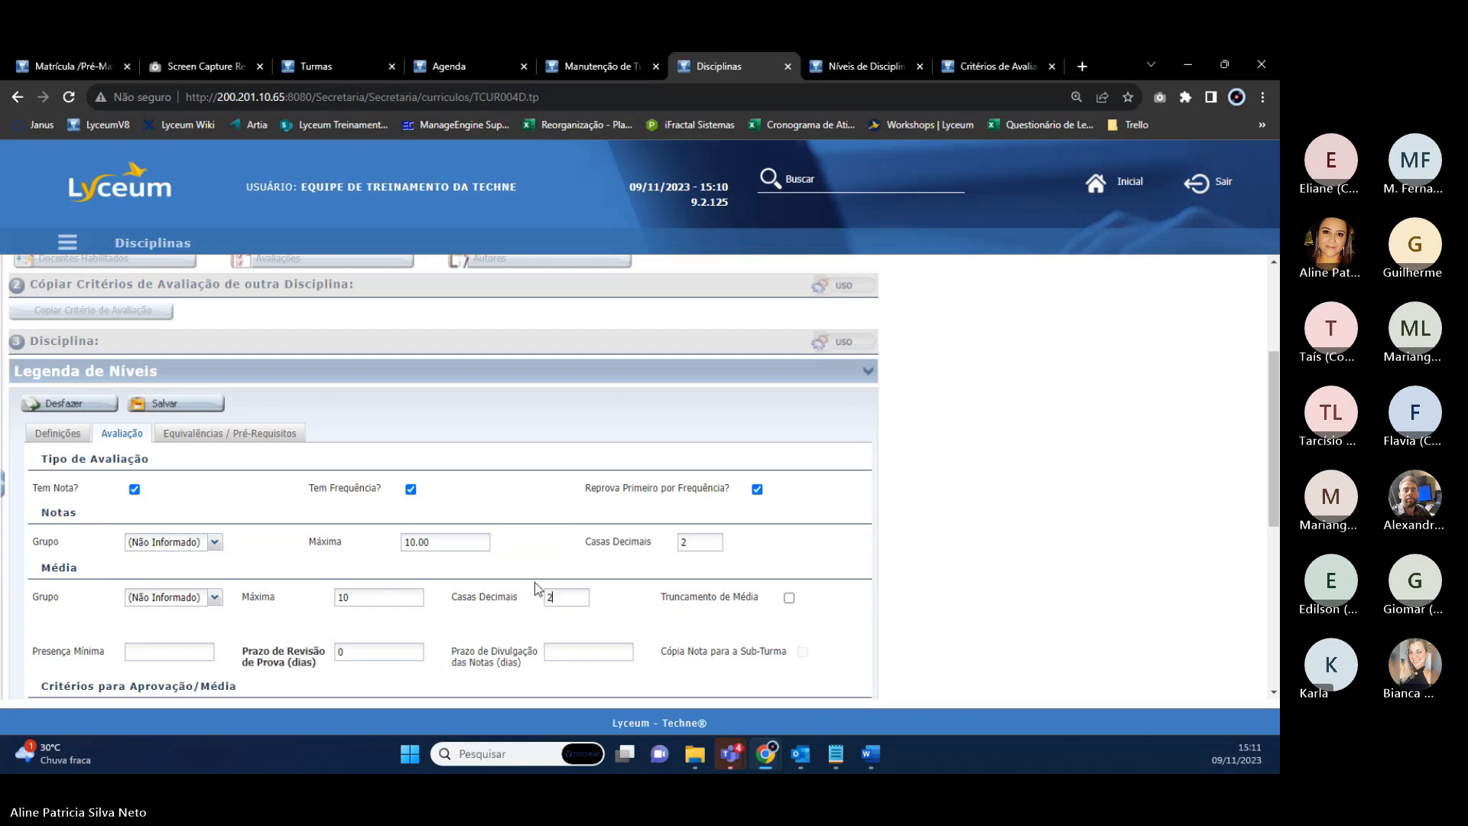
click(180, 404)
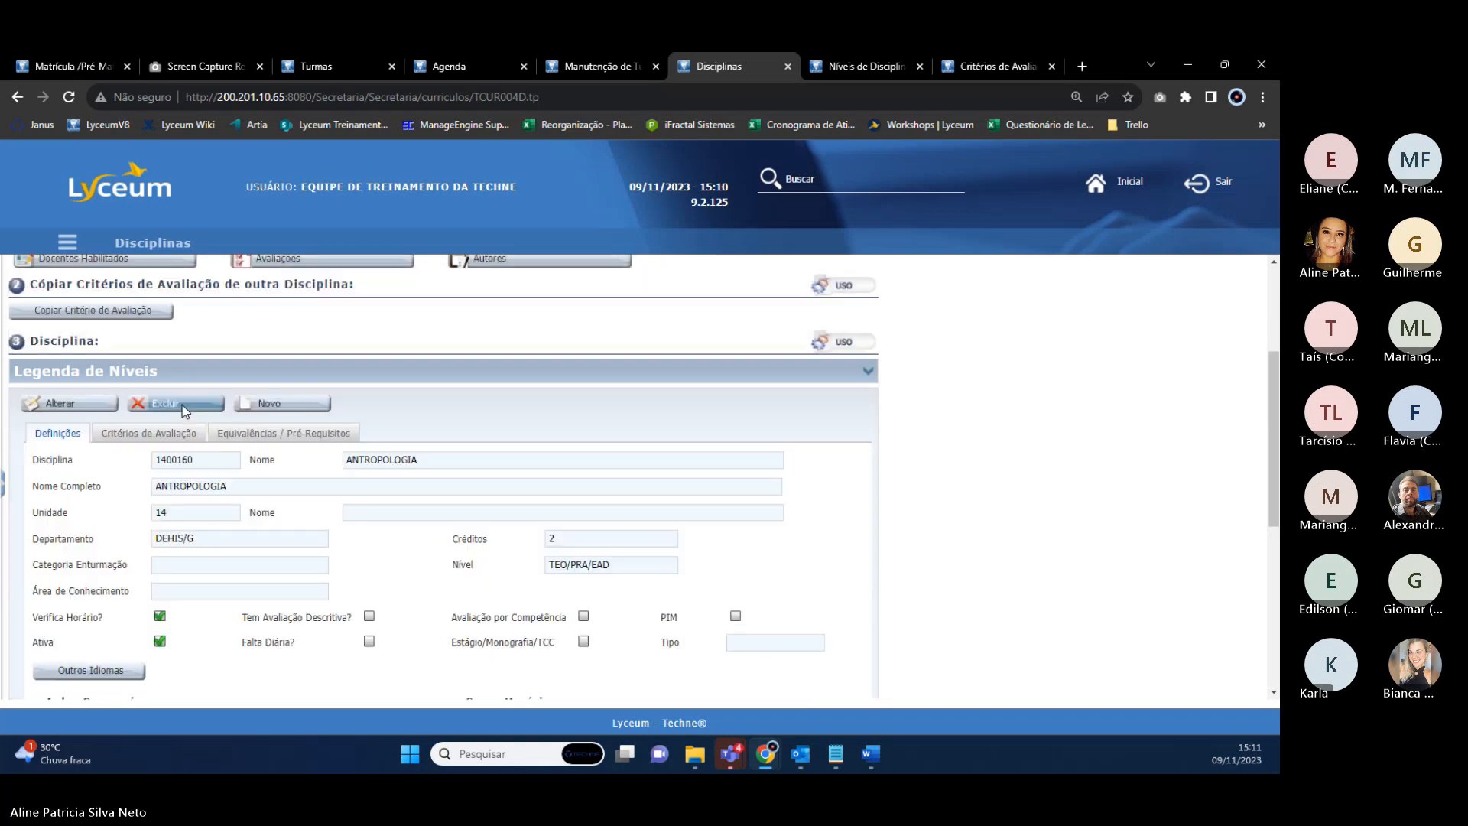
scroll(611, 637, down, 2)
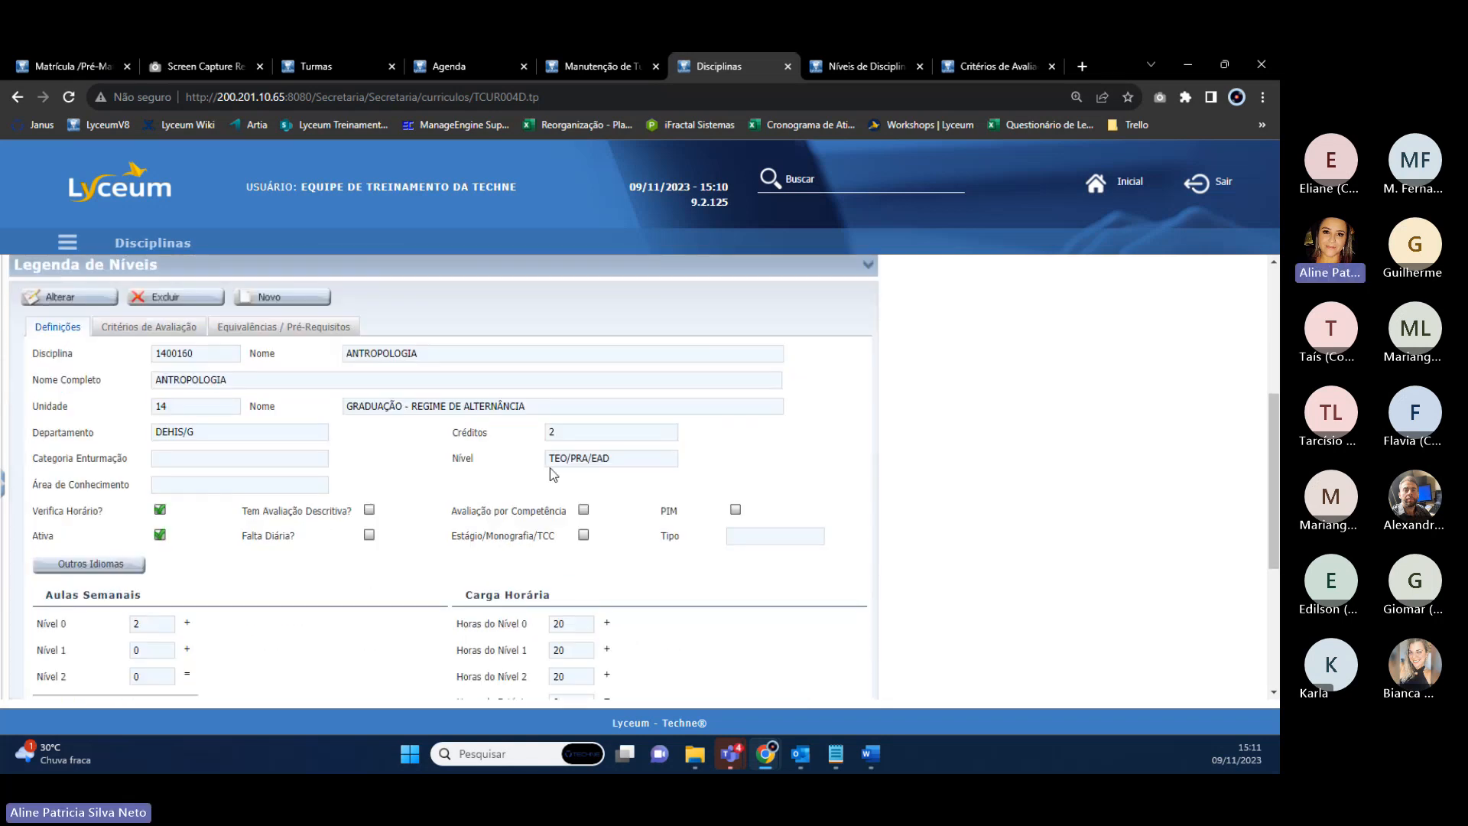
double_click(566, 459)
Refresh the class discipline list and check ANTROPOLOGIA's level field in the discipline record.
click(349, 66)
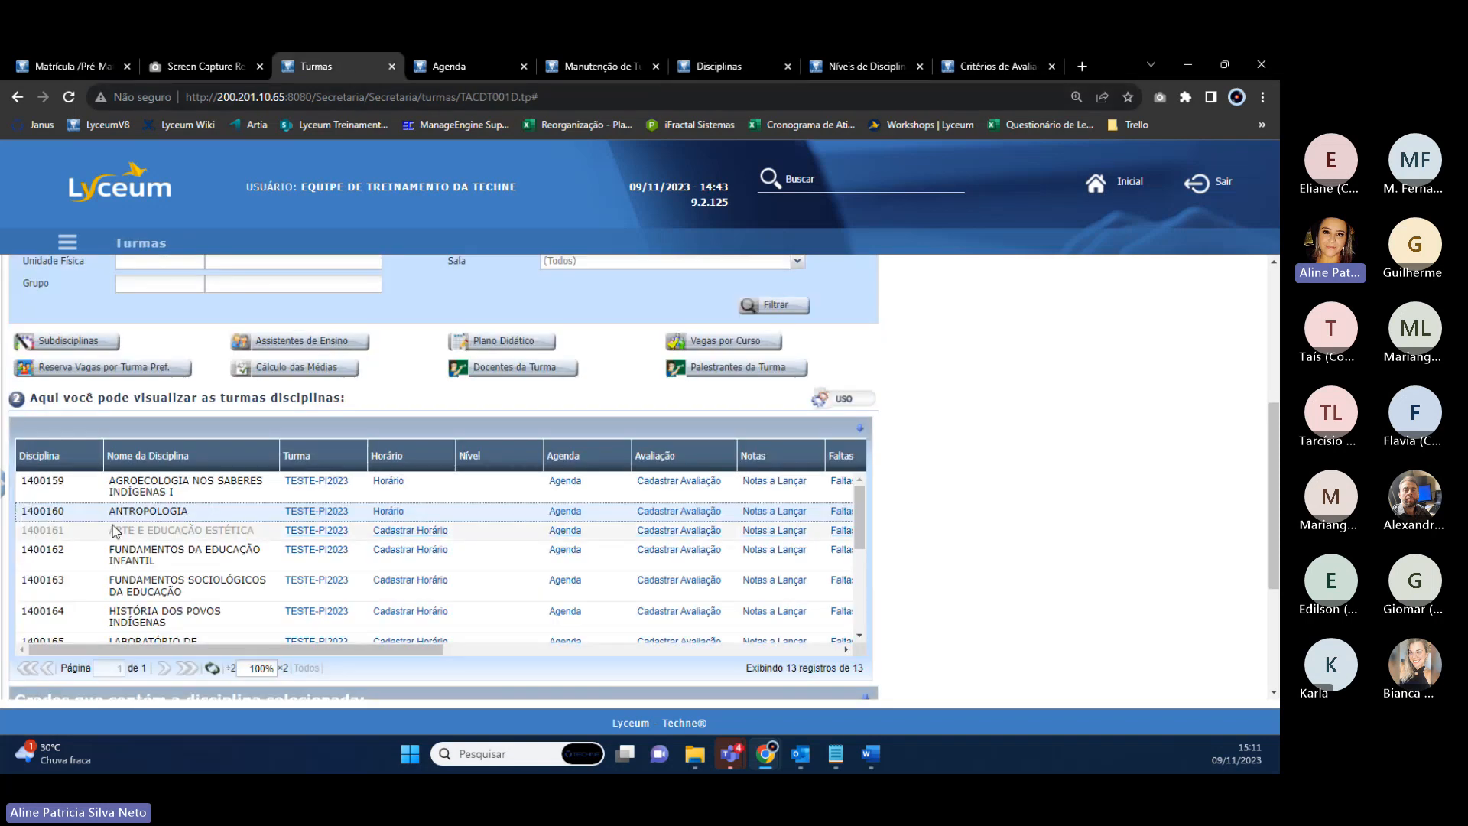
click(214, 669)
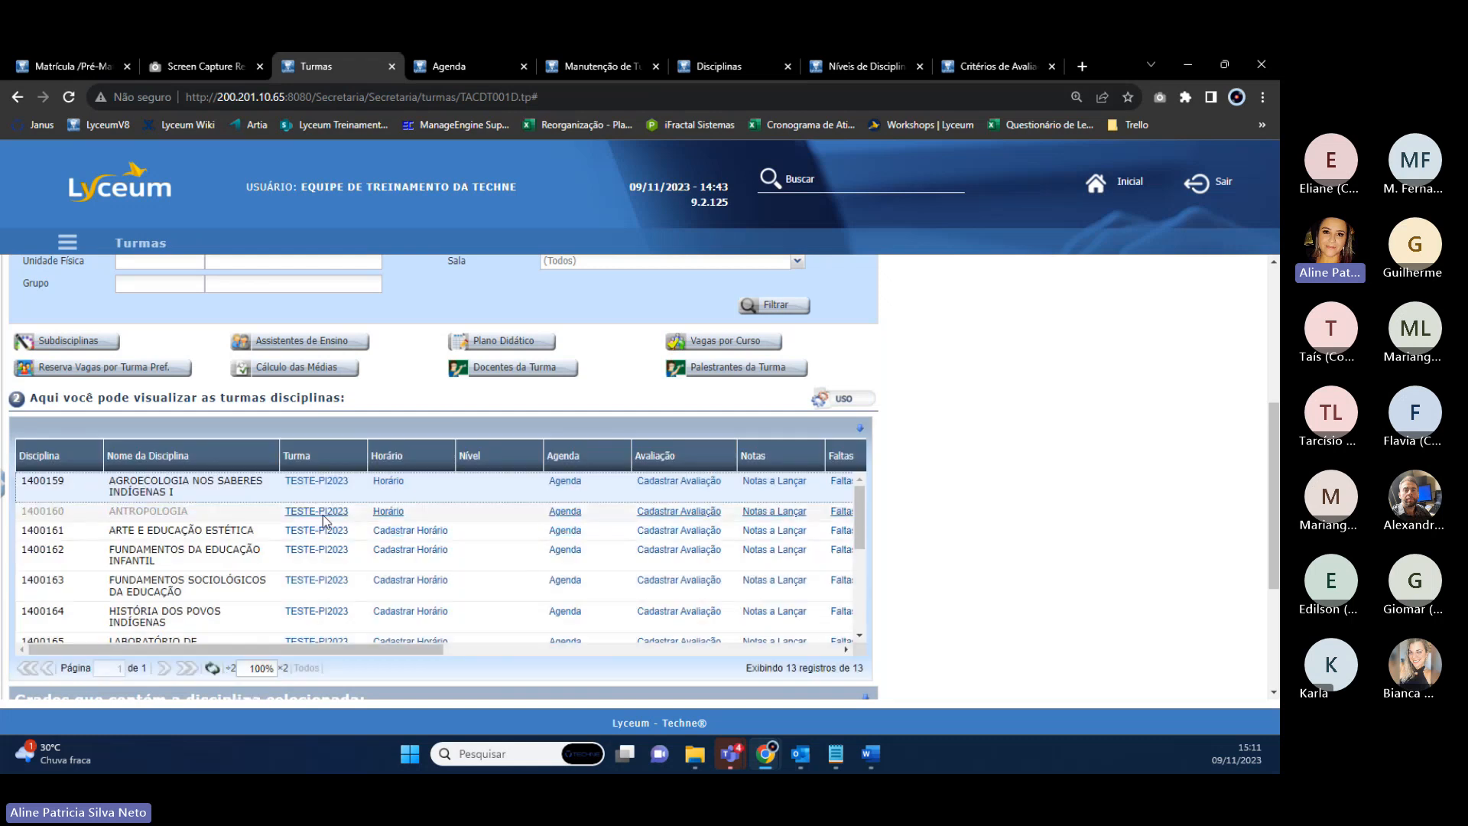
click(130, 511)
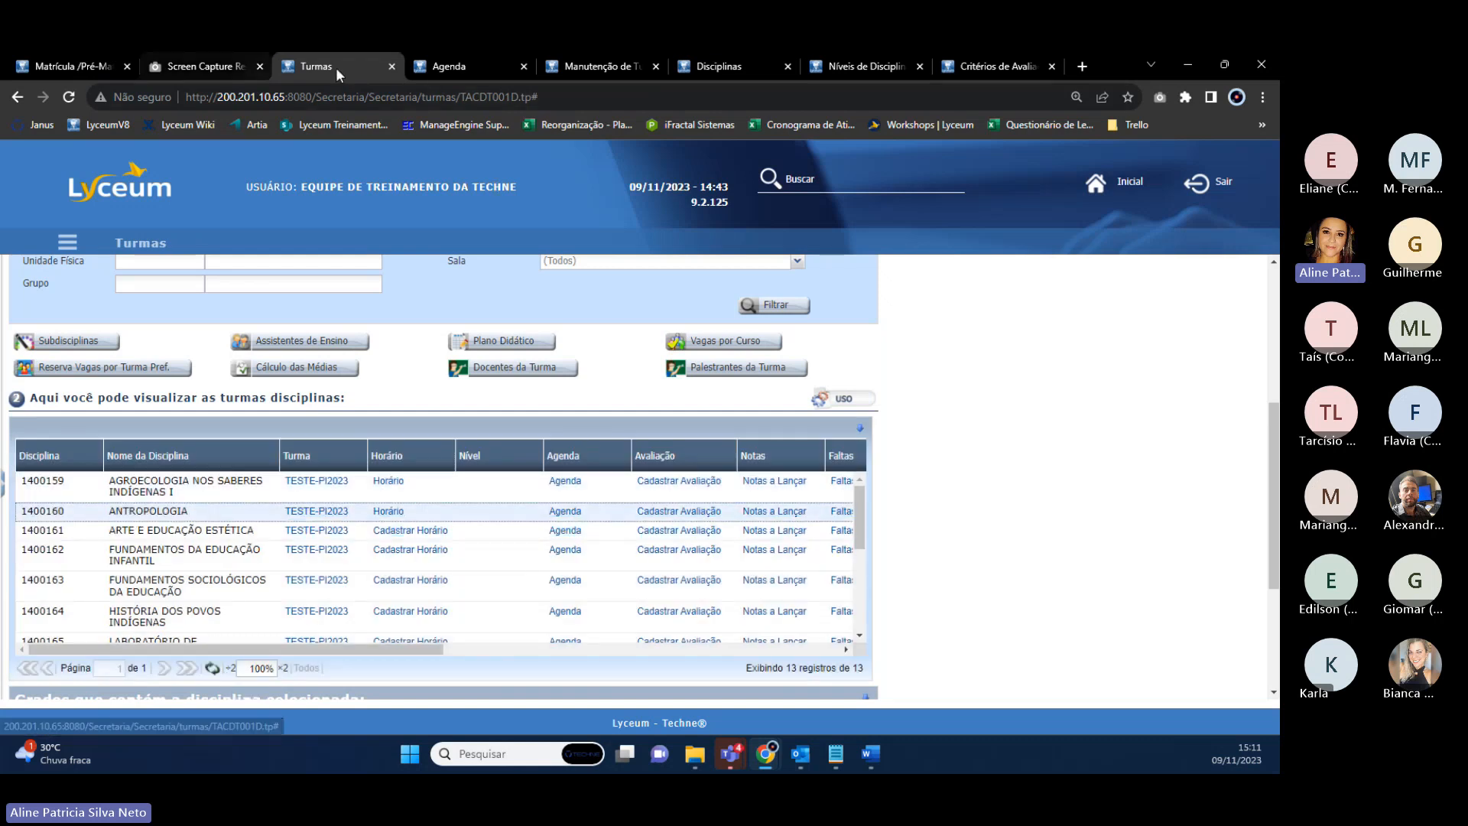
mouse_move(474, 72)
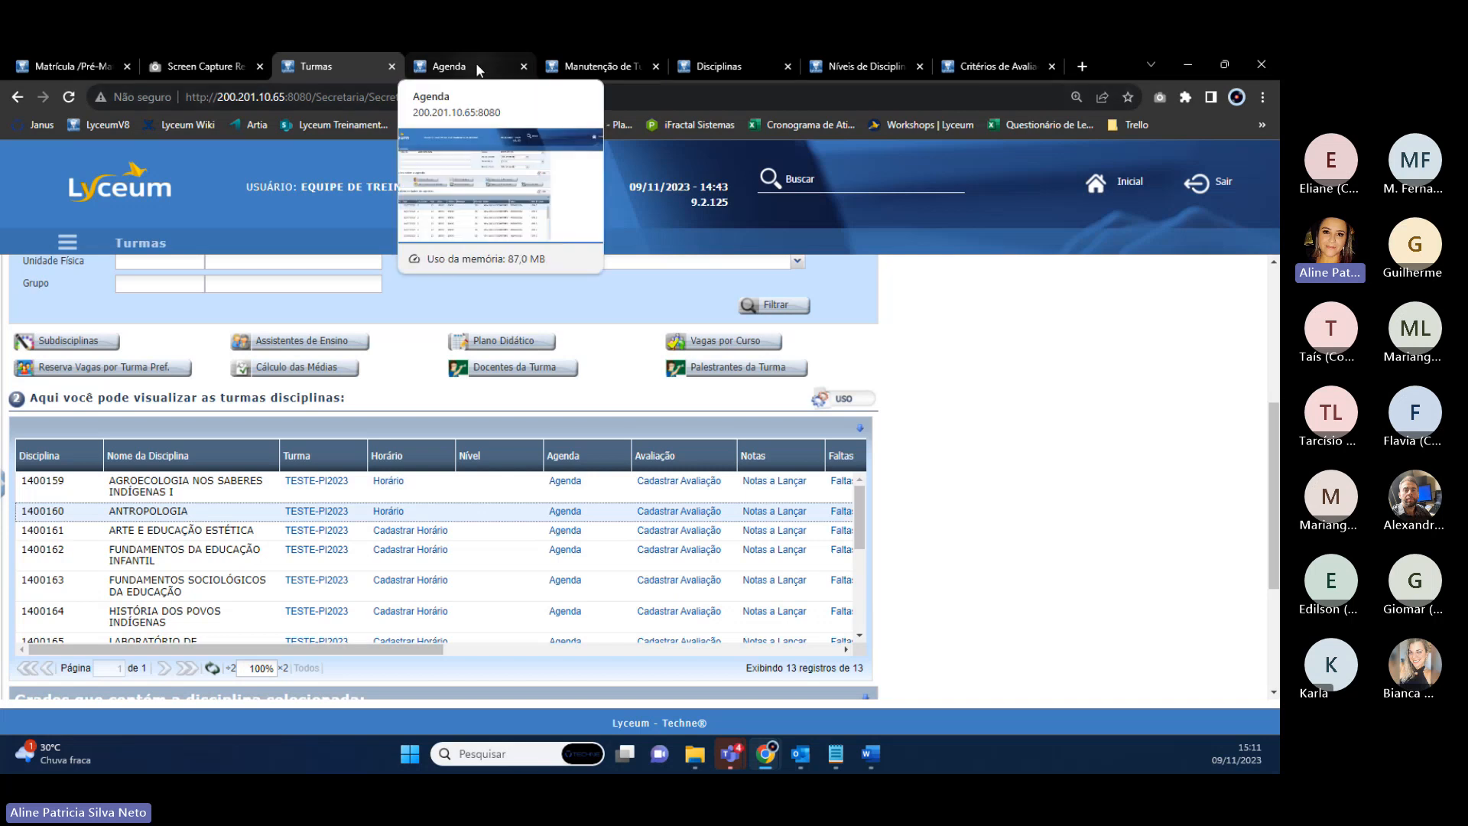
click(714, 69)
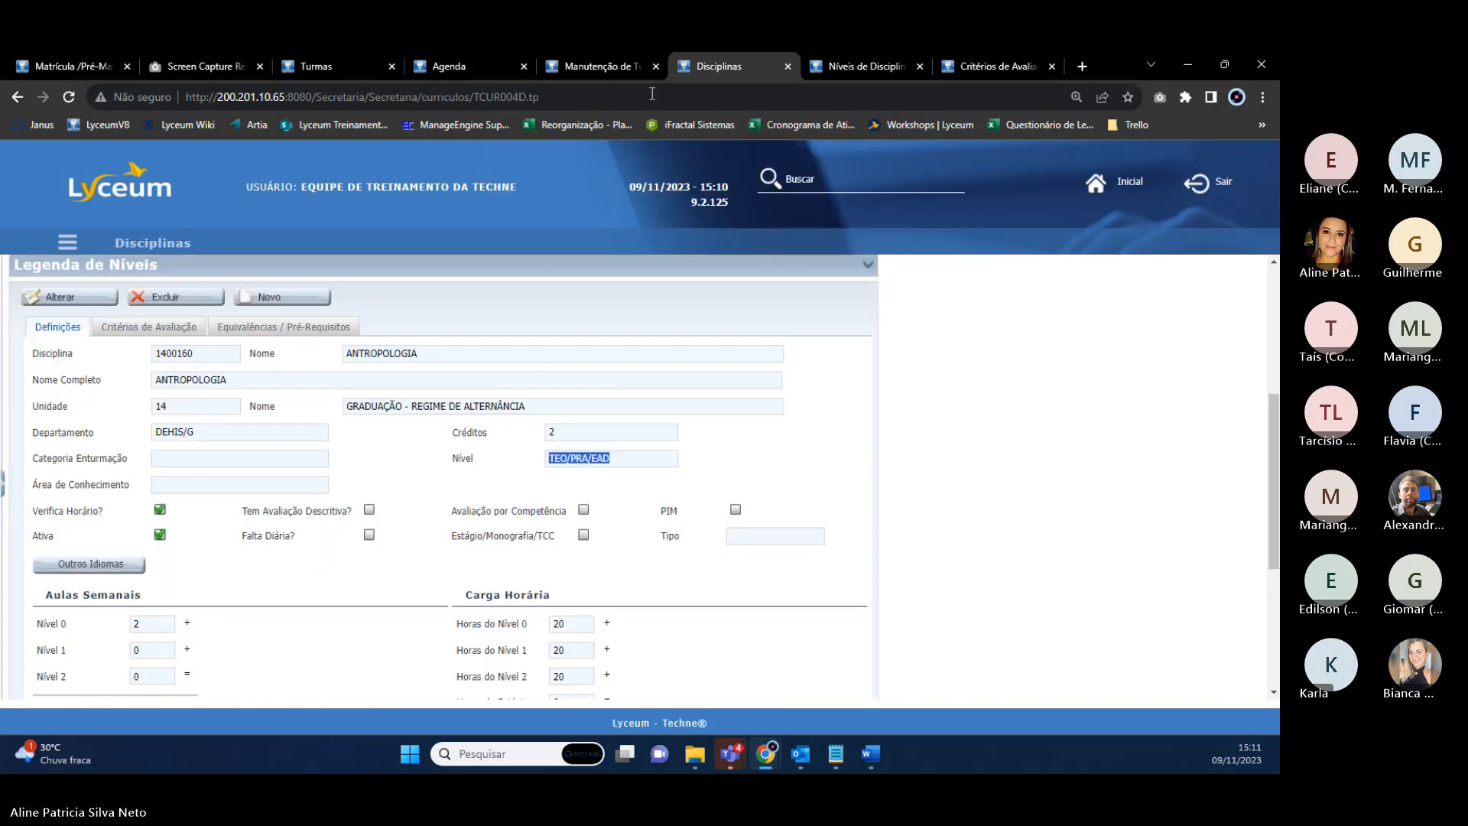
click(627, 567)
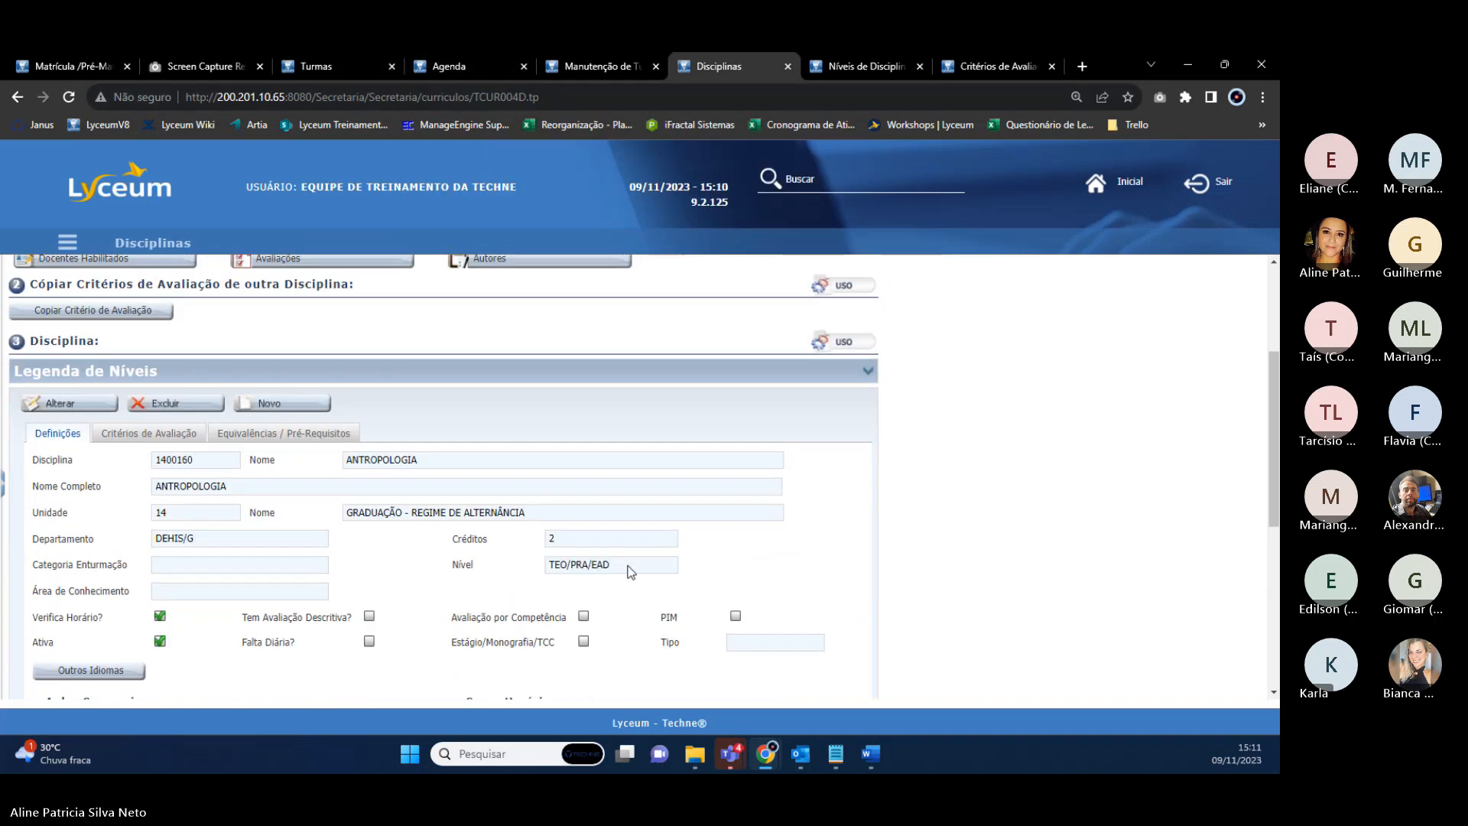
click(295, 64)
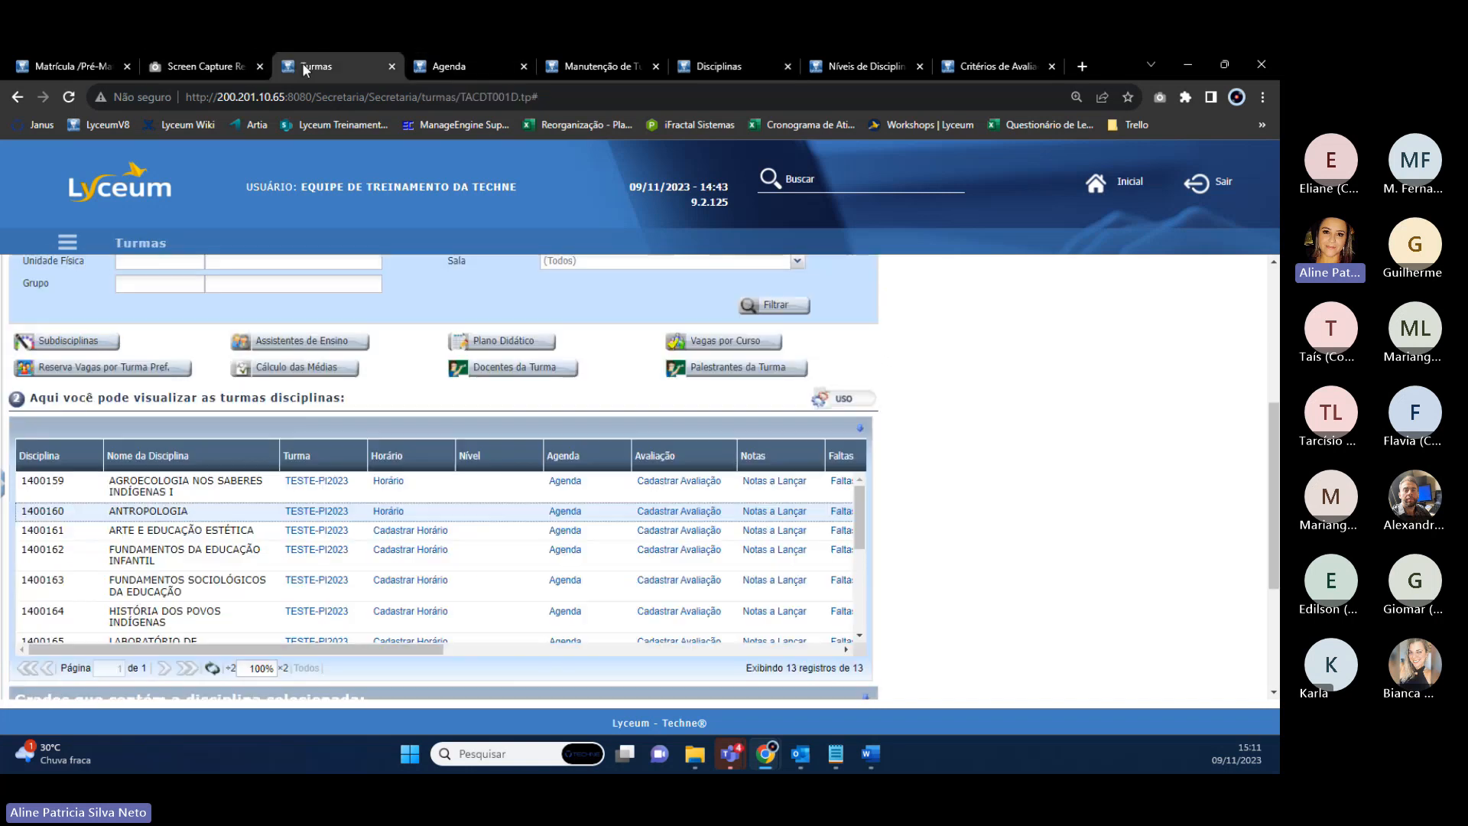
Open class TESTE-PI2023 in a new tab for editing and set its level to TEORIA.
right_click(318, 518)
click(428, 522)
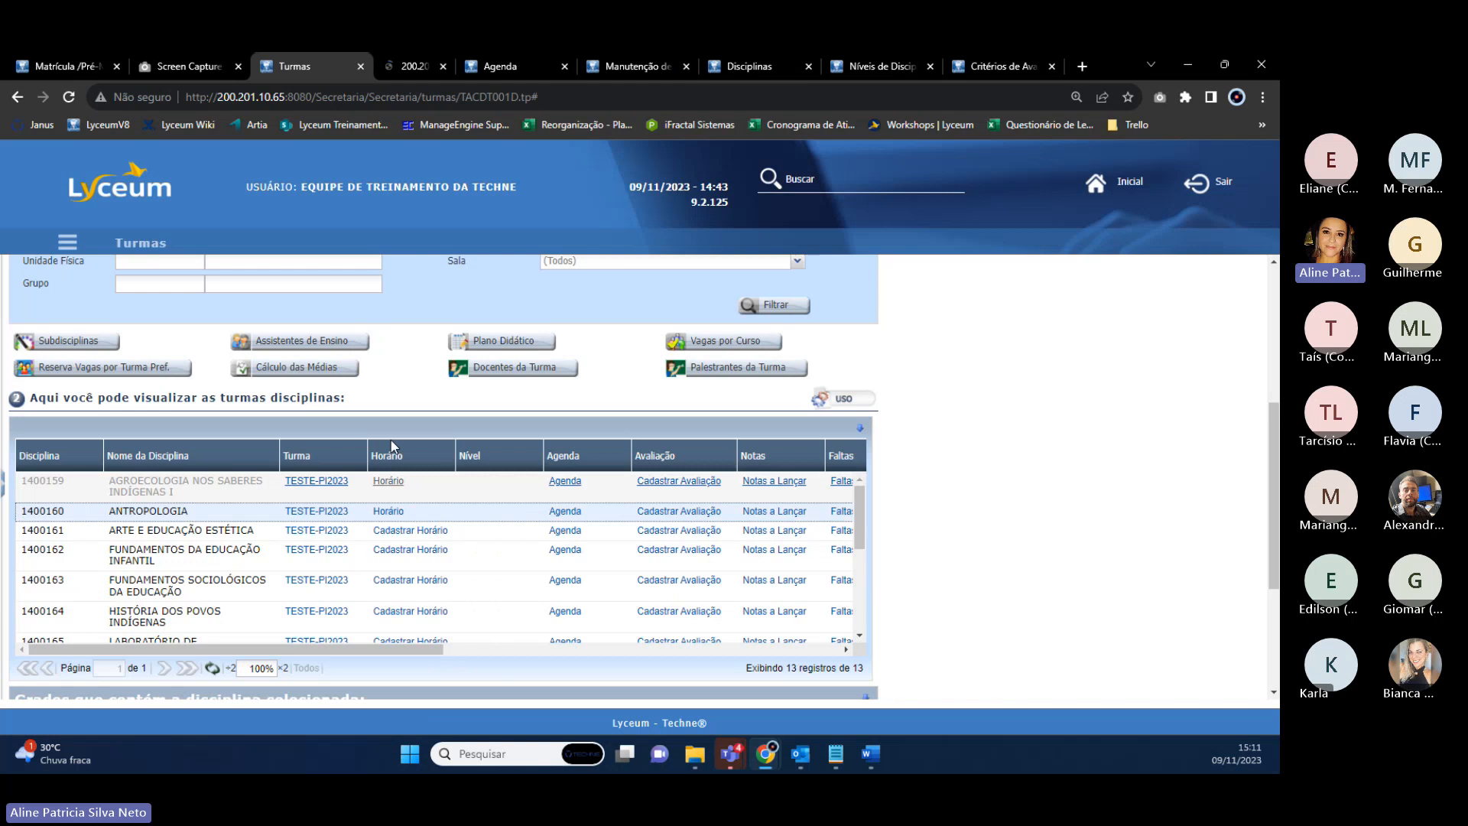
click(419, 67)
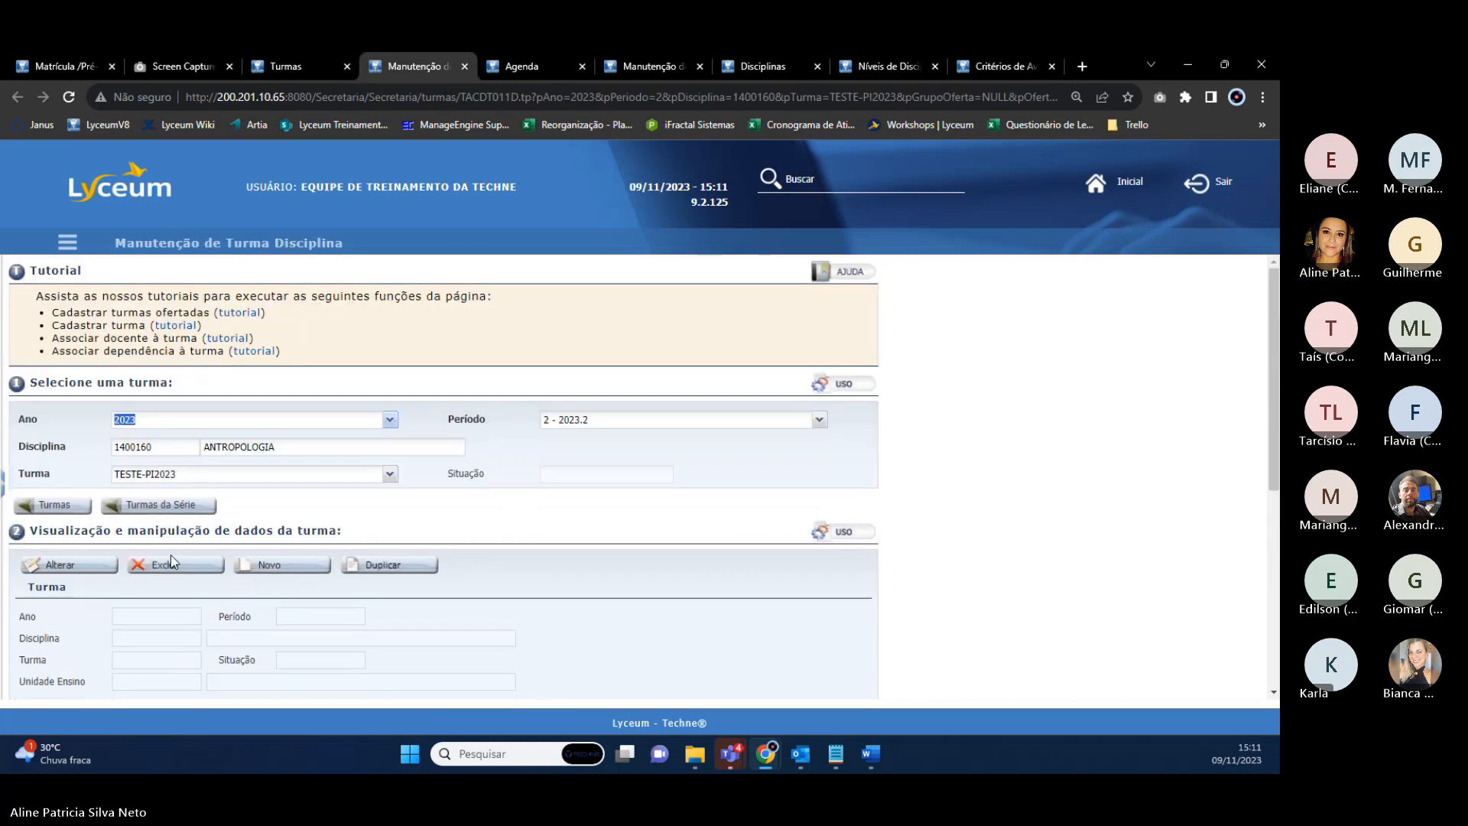
scroll(182, 538, down, 3)
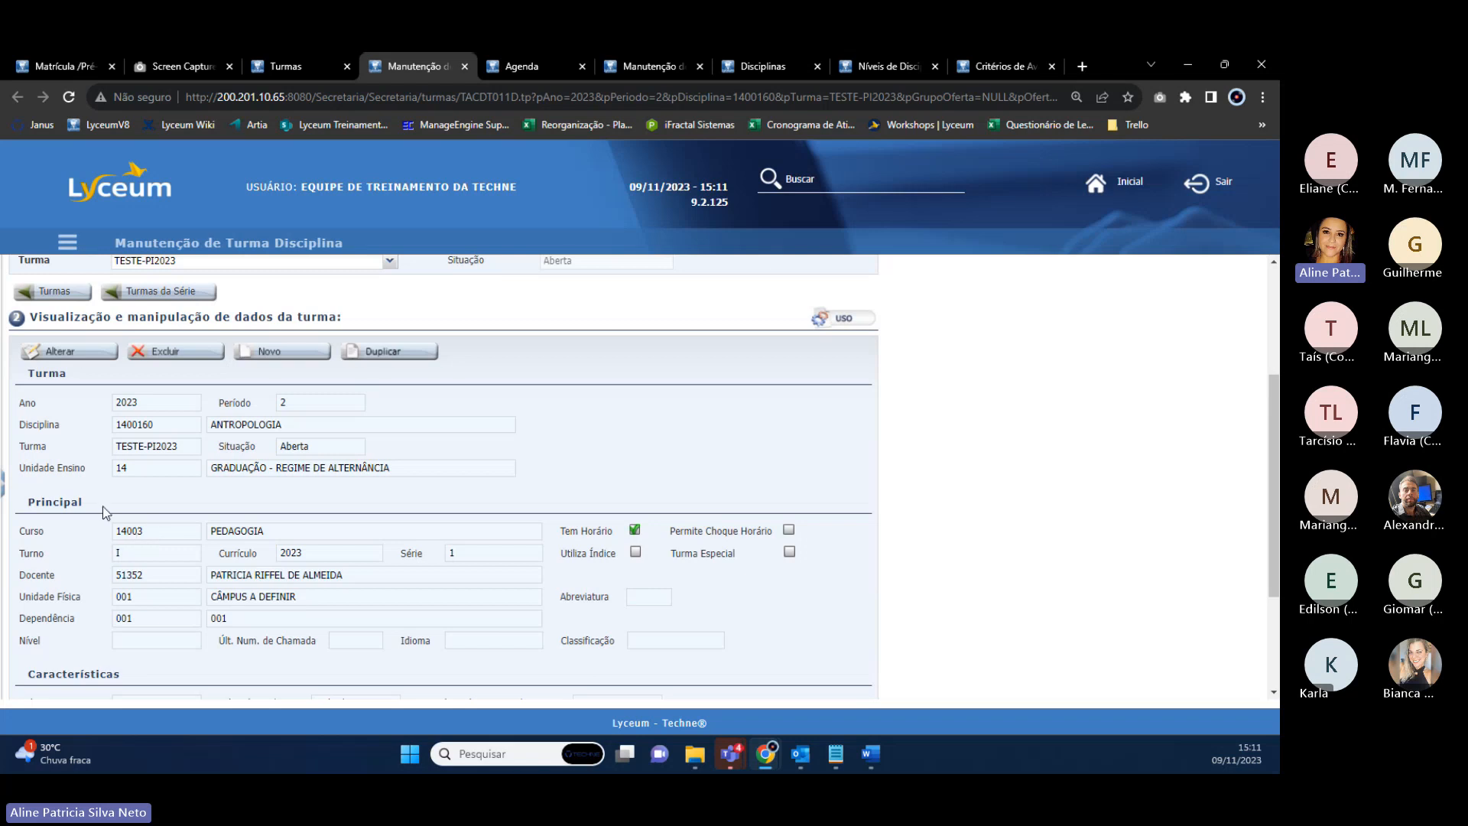
click(82, 353)
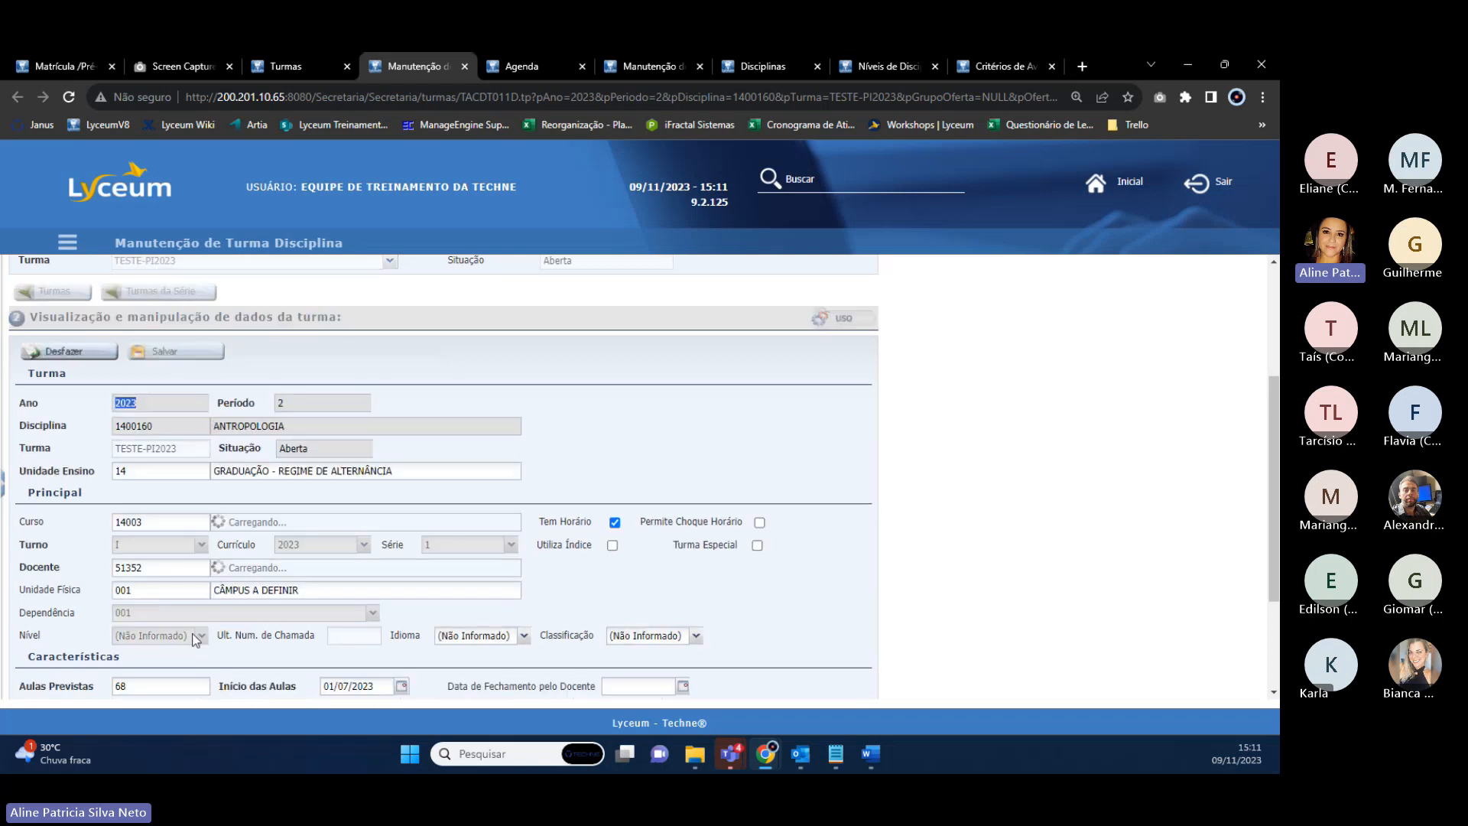
click(201, 636)
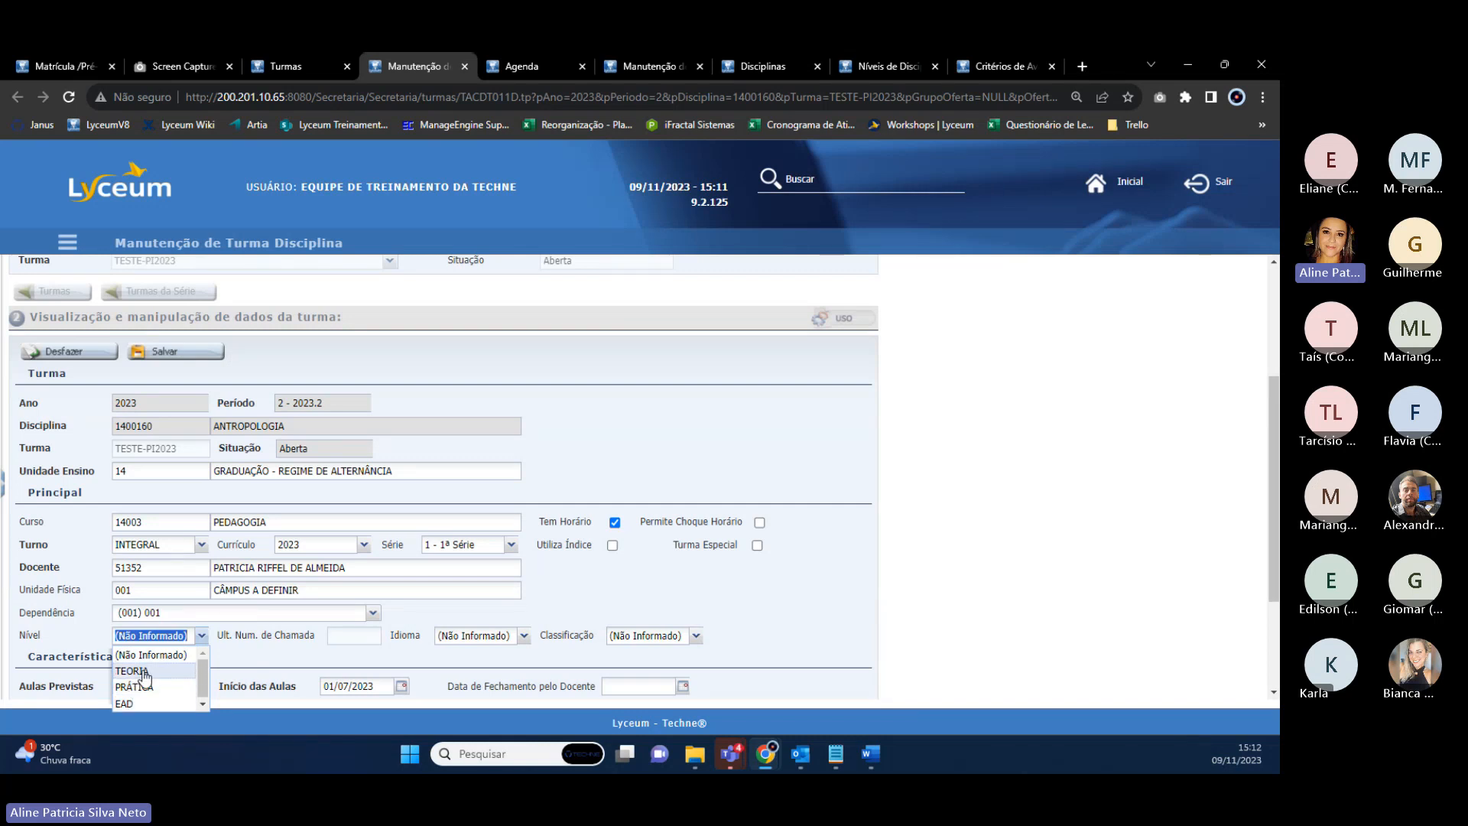
click(145, 673)
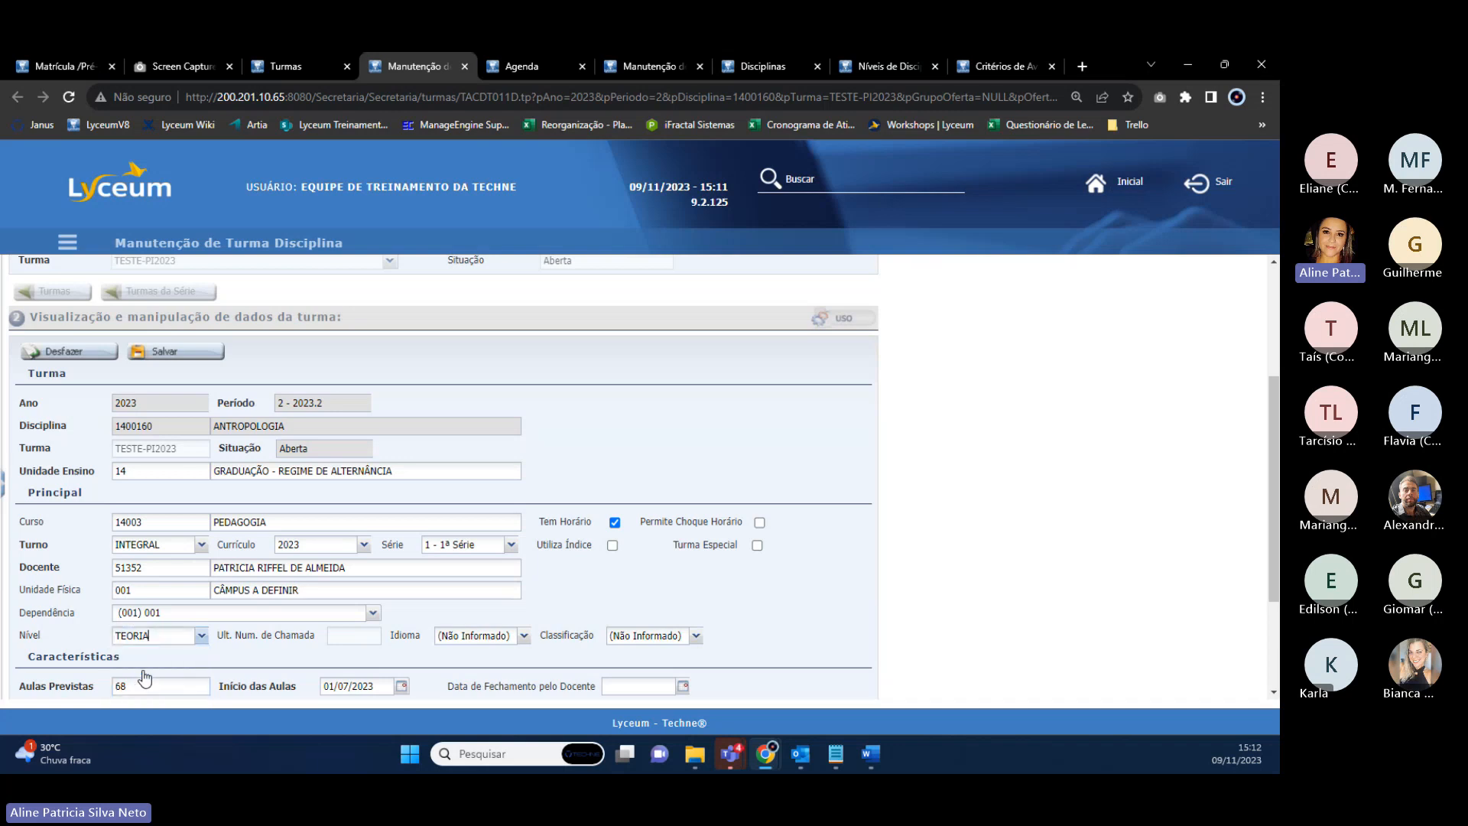
Change planned classes from 68 to 20 and minimum classes to 20, then save the class.
scroll(65, 627, down, 2)
drag(129, 525, 107, 529)
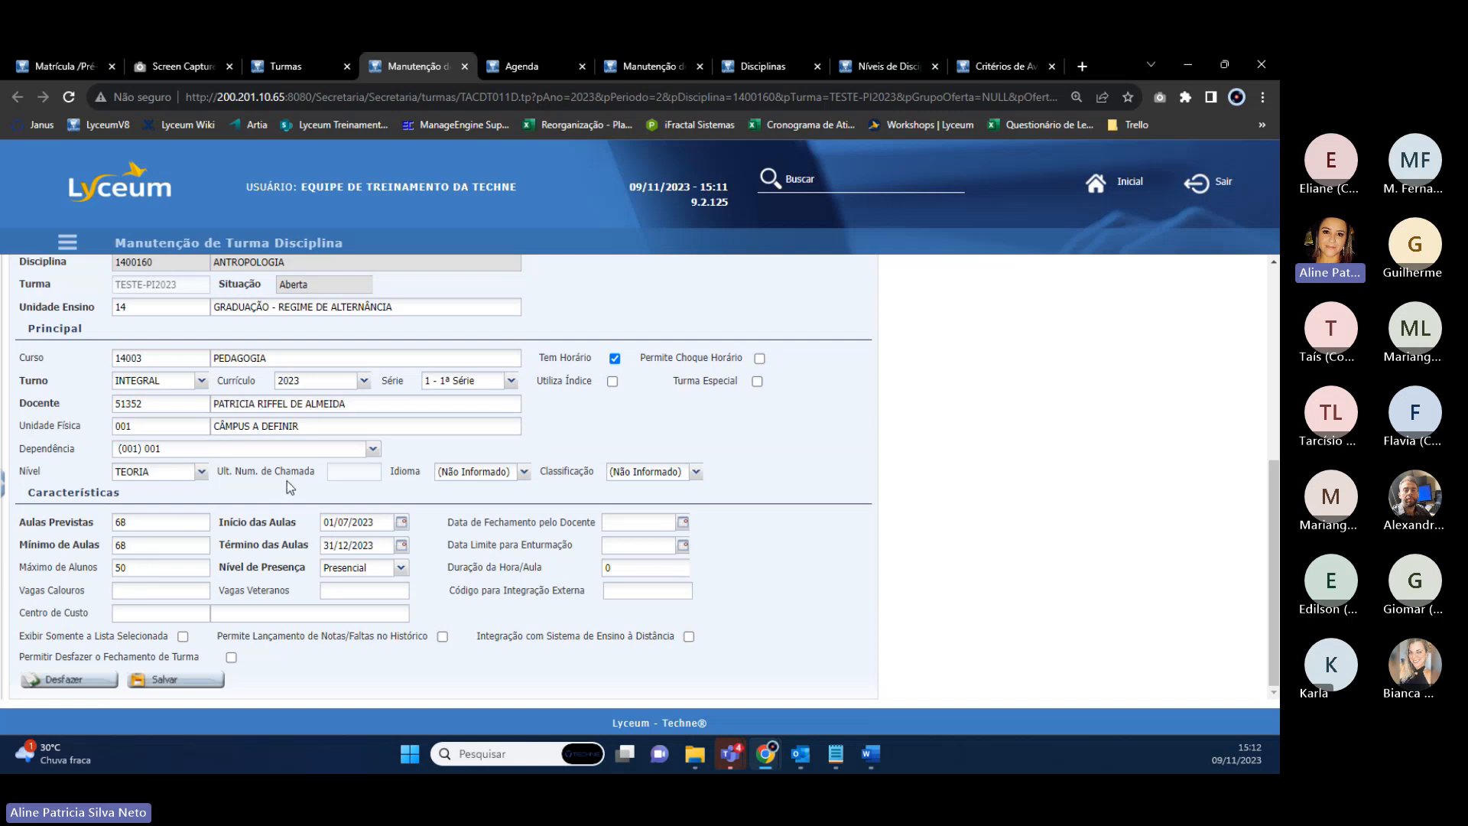
double_click(56, 525)
click(58, 527)
drag(168, 522, 107, 530)
text(20)
double_click(127, 544)
text(20)
click(180, 680)
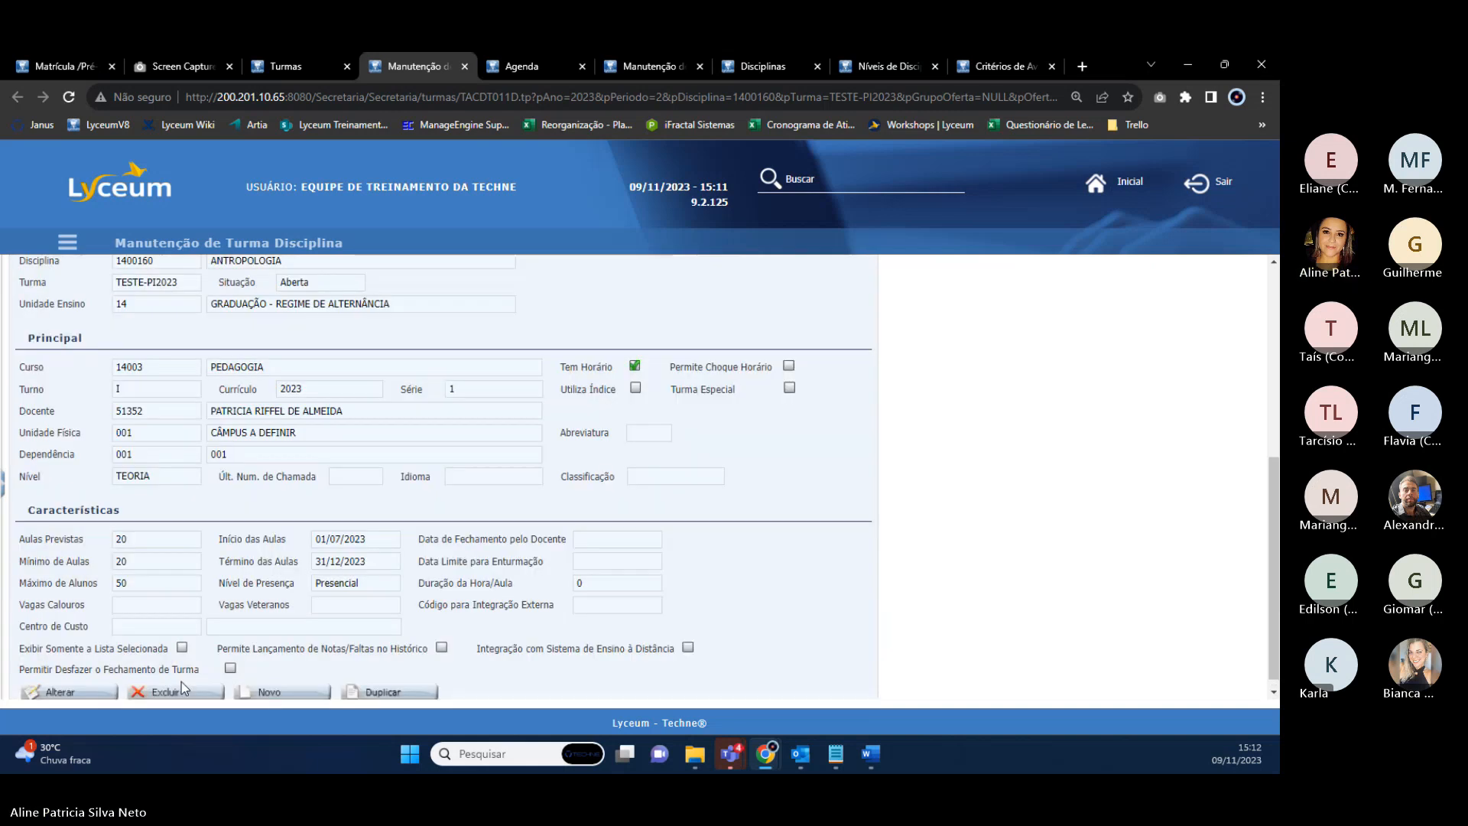
click(290, 66)
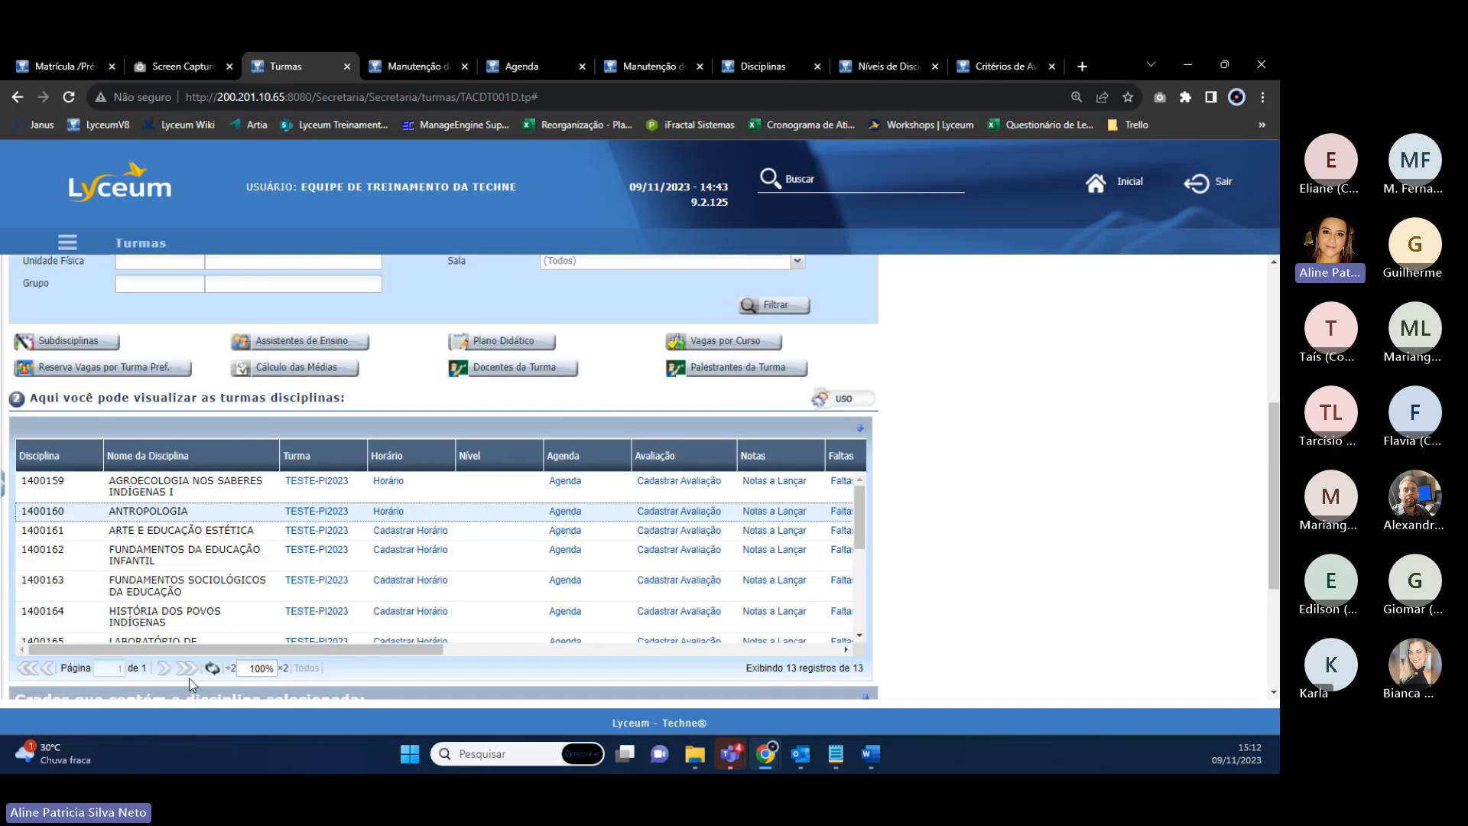
Duplicate the ANTROPOLOGIA class, set the copy's level to PRÁTICA and save it.
click(213, 669)
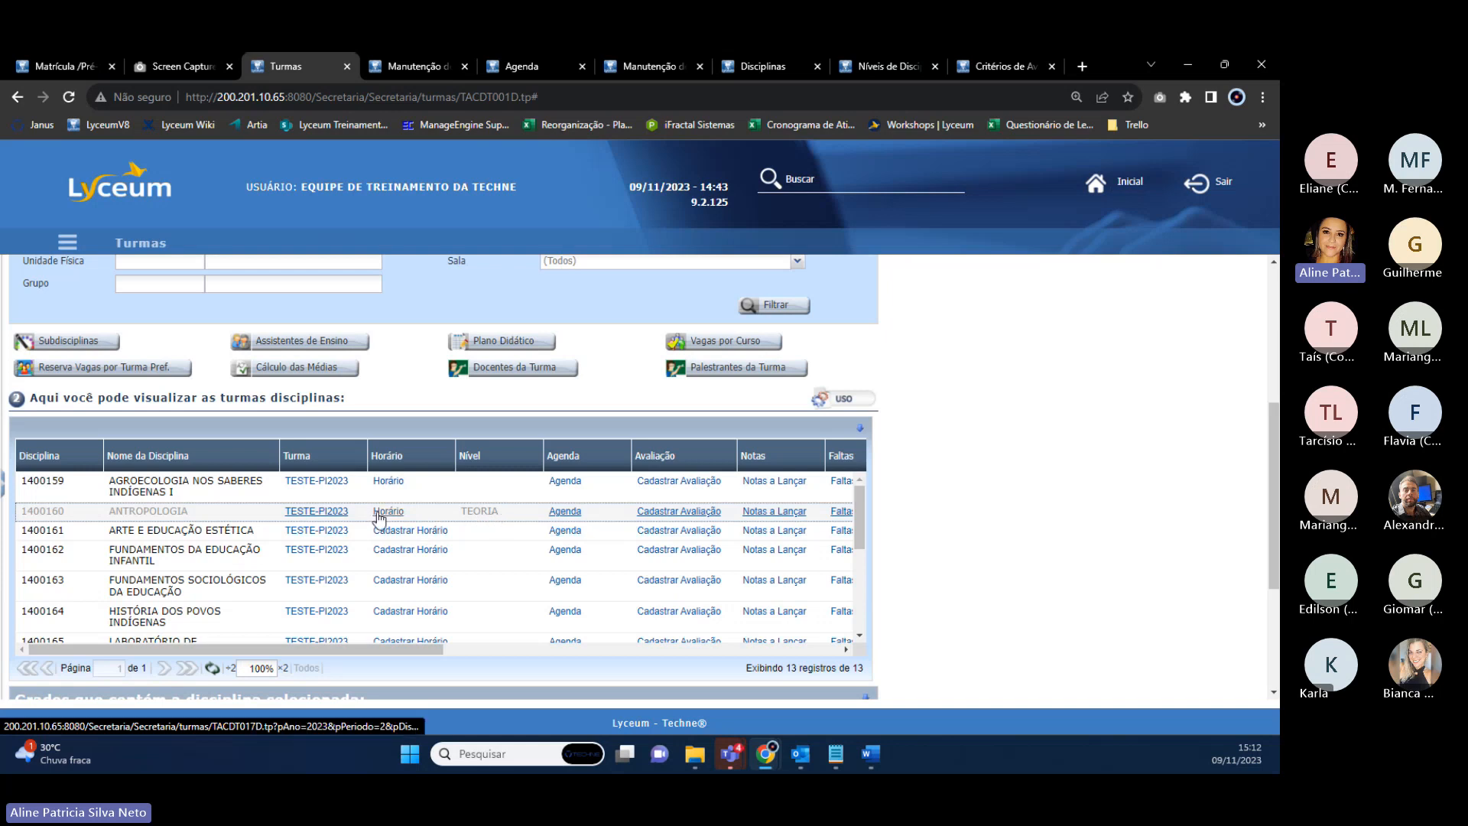
click(388, 65)
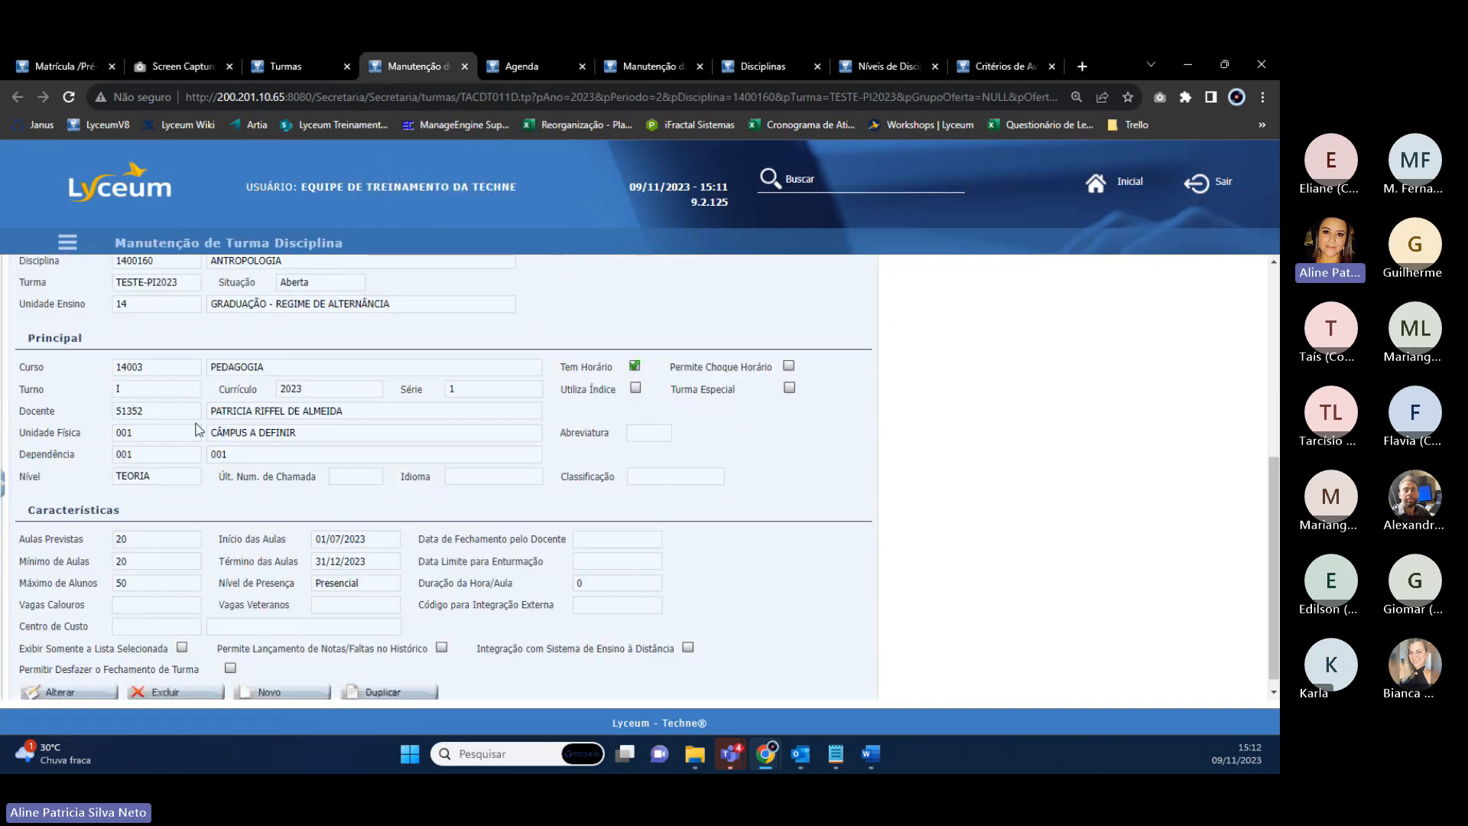
scroll(187, 457, up, 3)
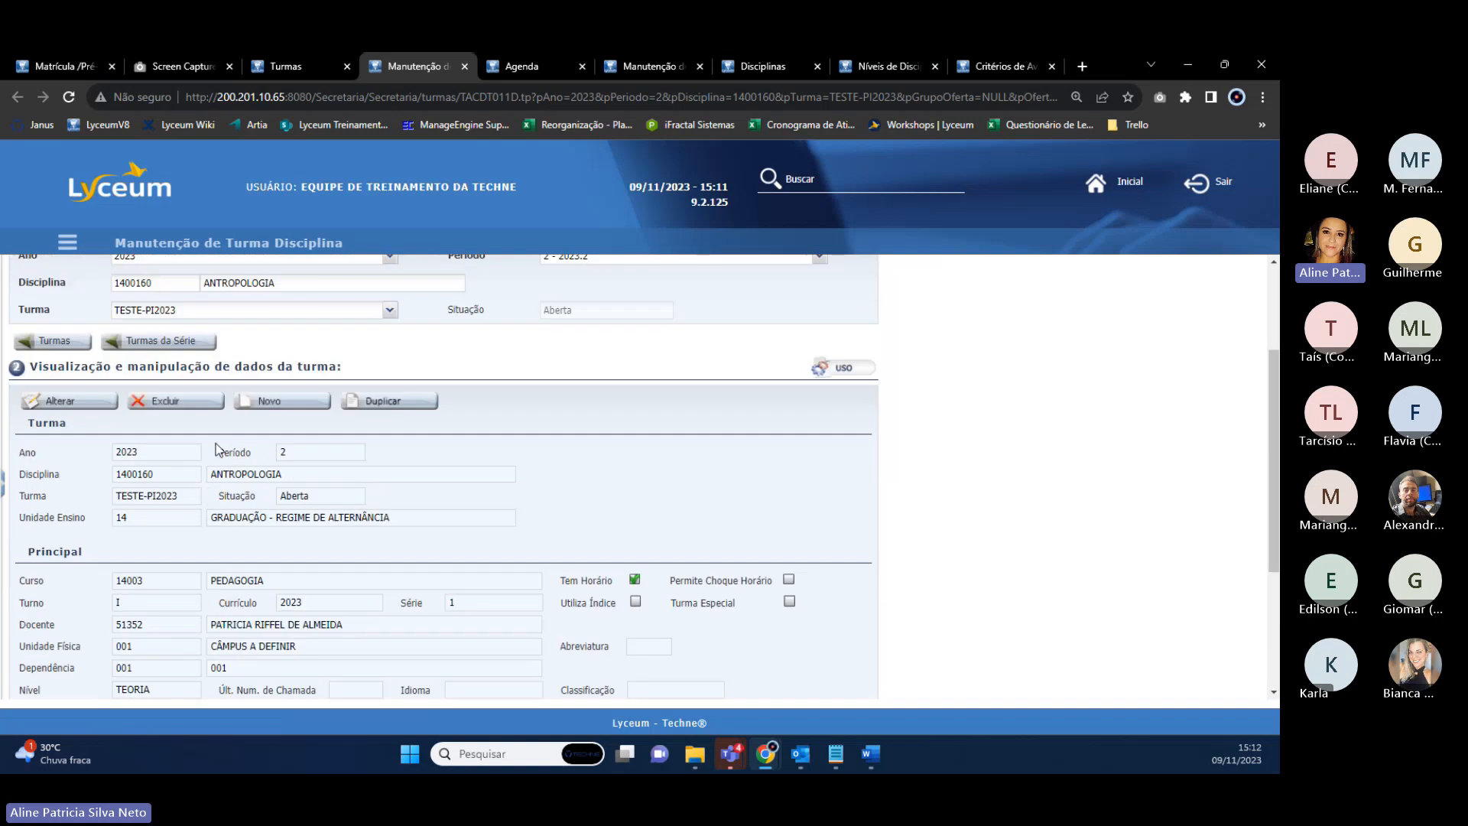
click(391, 403)
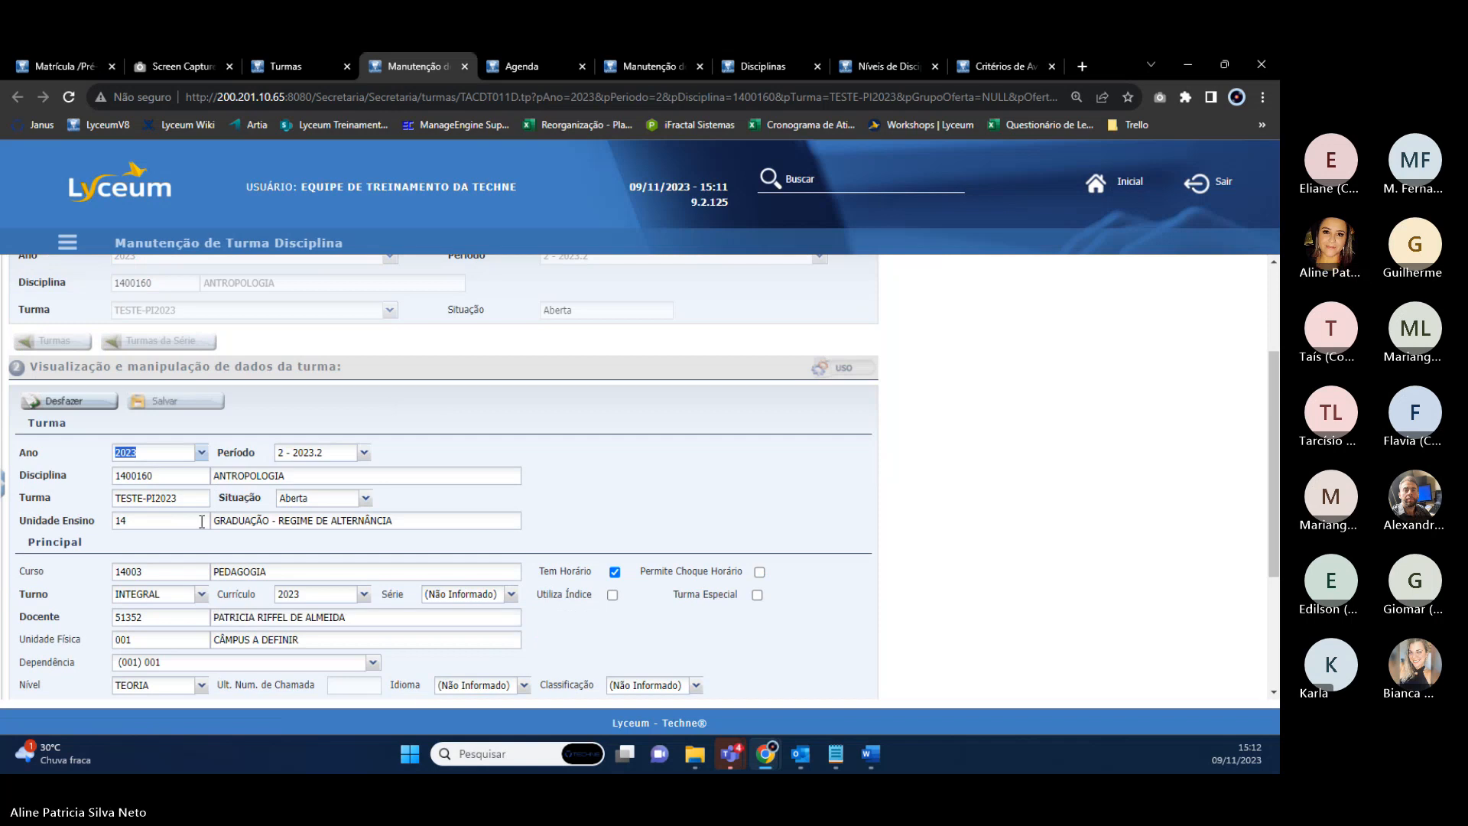
scroll(196, 583, down, 1)
click(197, 579)
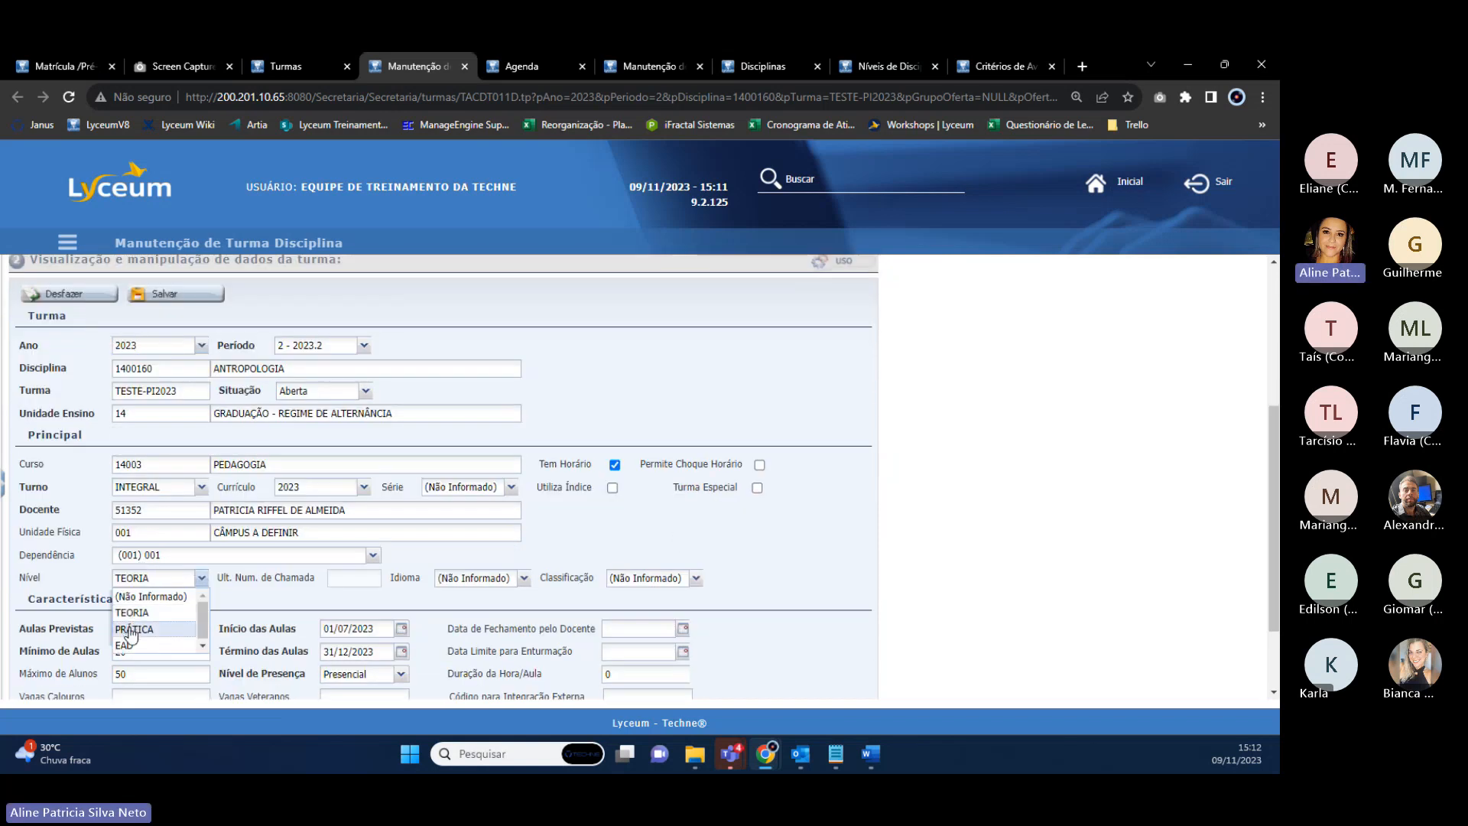
click(130, 635)
scroll(58, 638, down, 1)
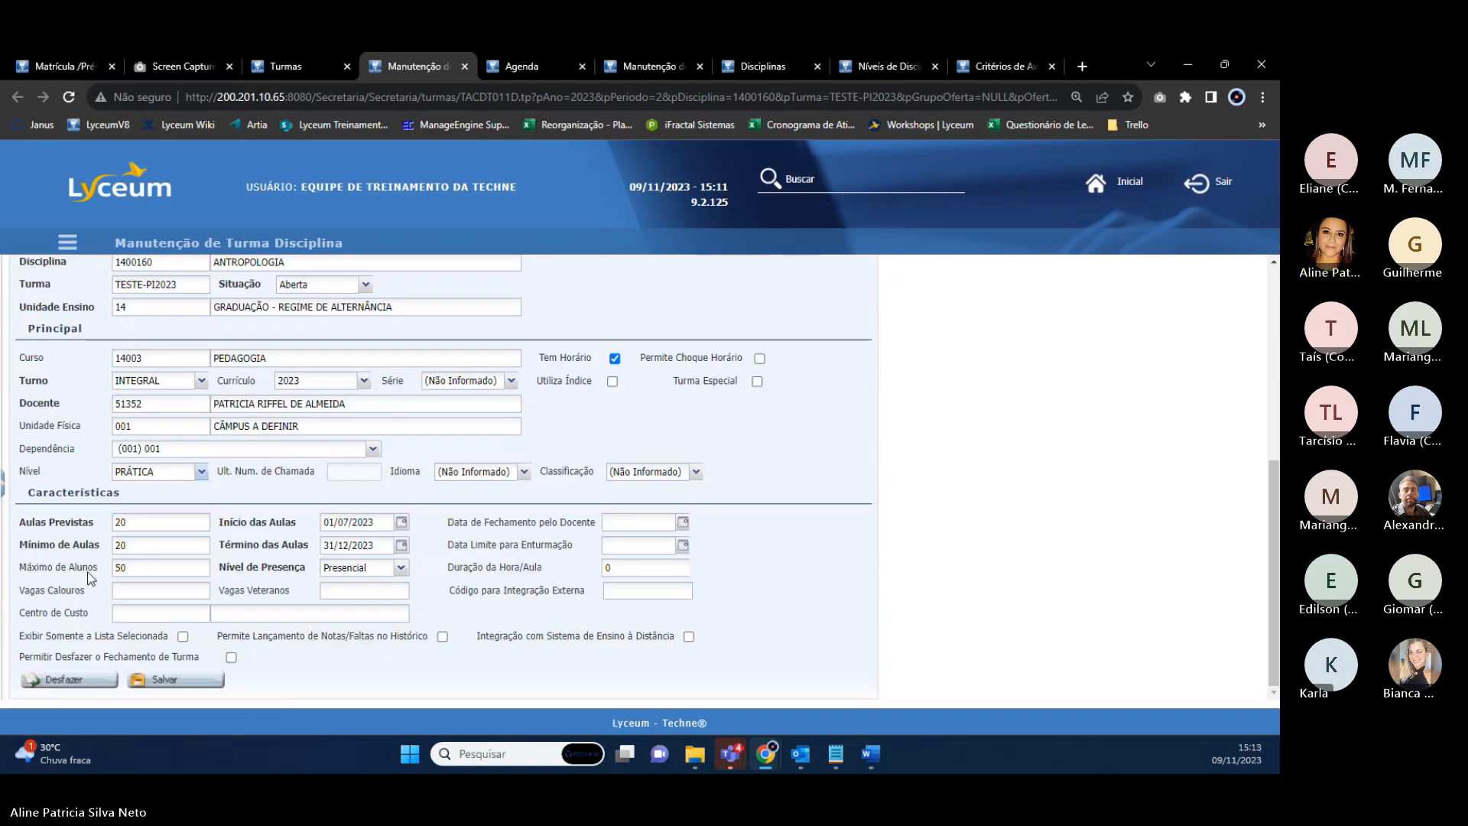
click(195, 686)
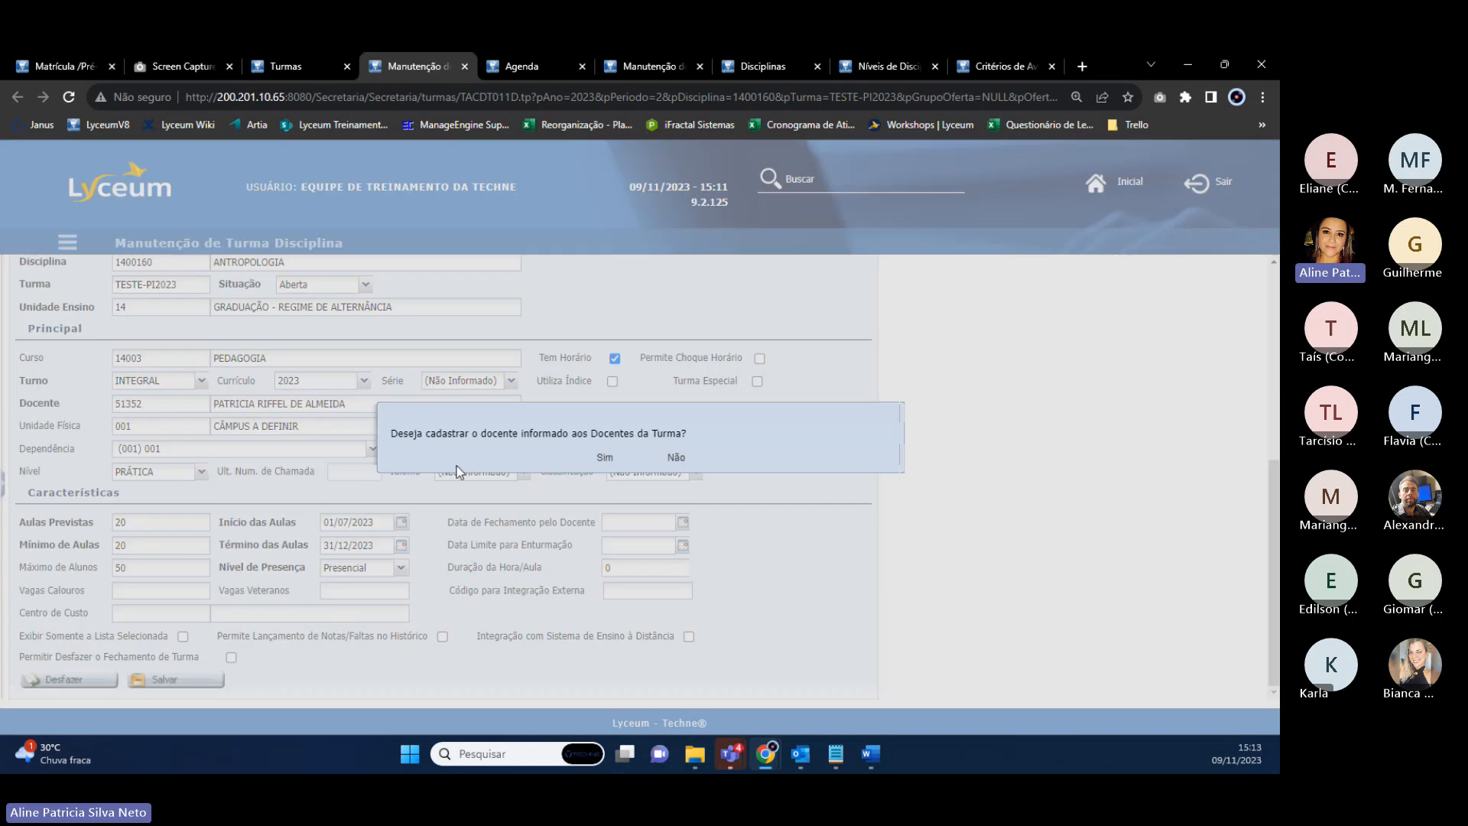
After the duplicate-class error, rename the copy TESTE-PI2023P and save, confirming the teacher.
drag(394, 437, 652, 427)
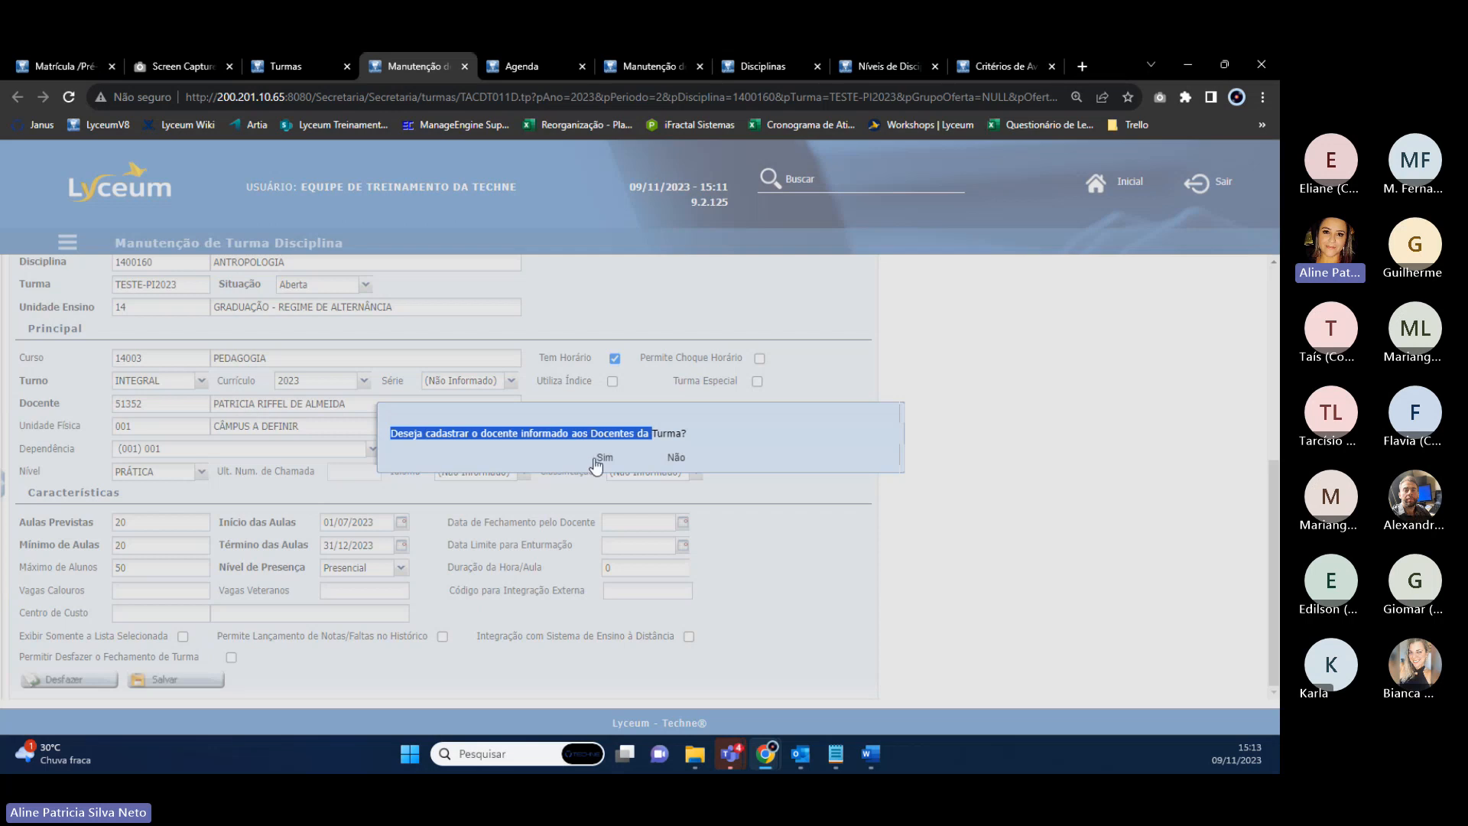
click(604, 457)
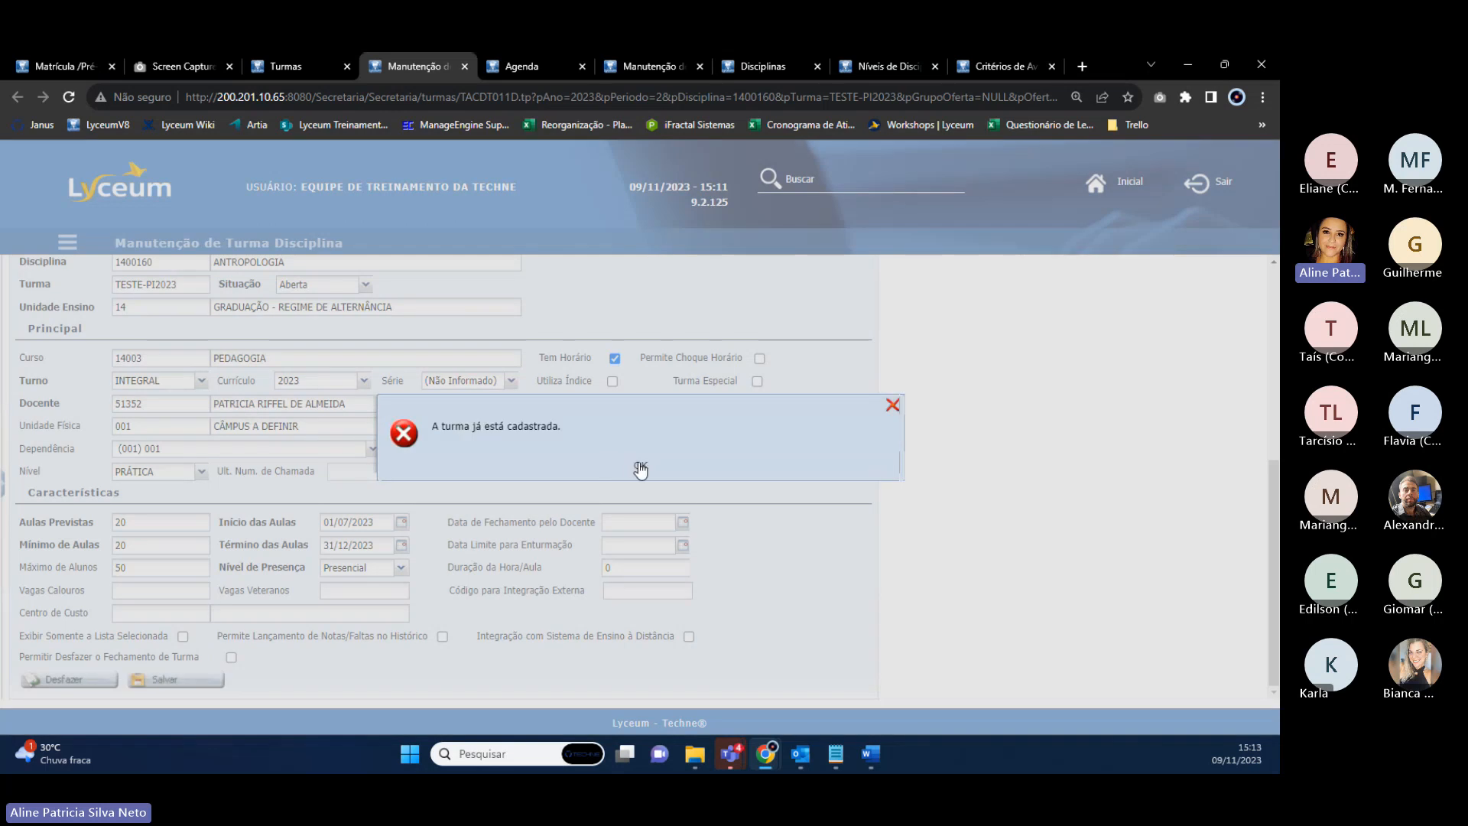
click(638, 467)
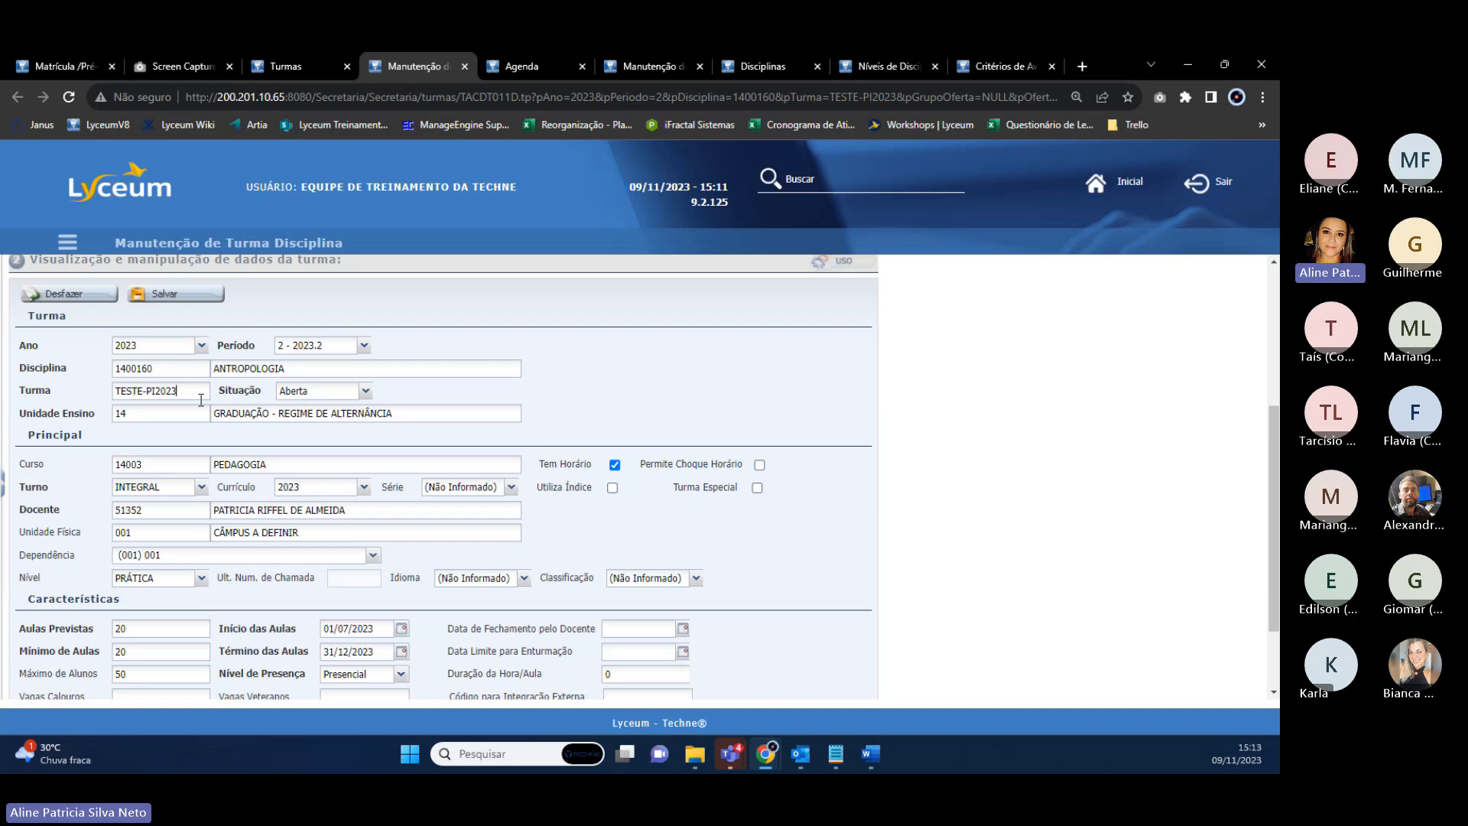
text(p)
key(BackSpace)
text(P)
click(168, 293)
click(604, 462)
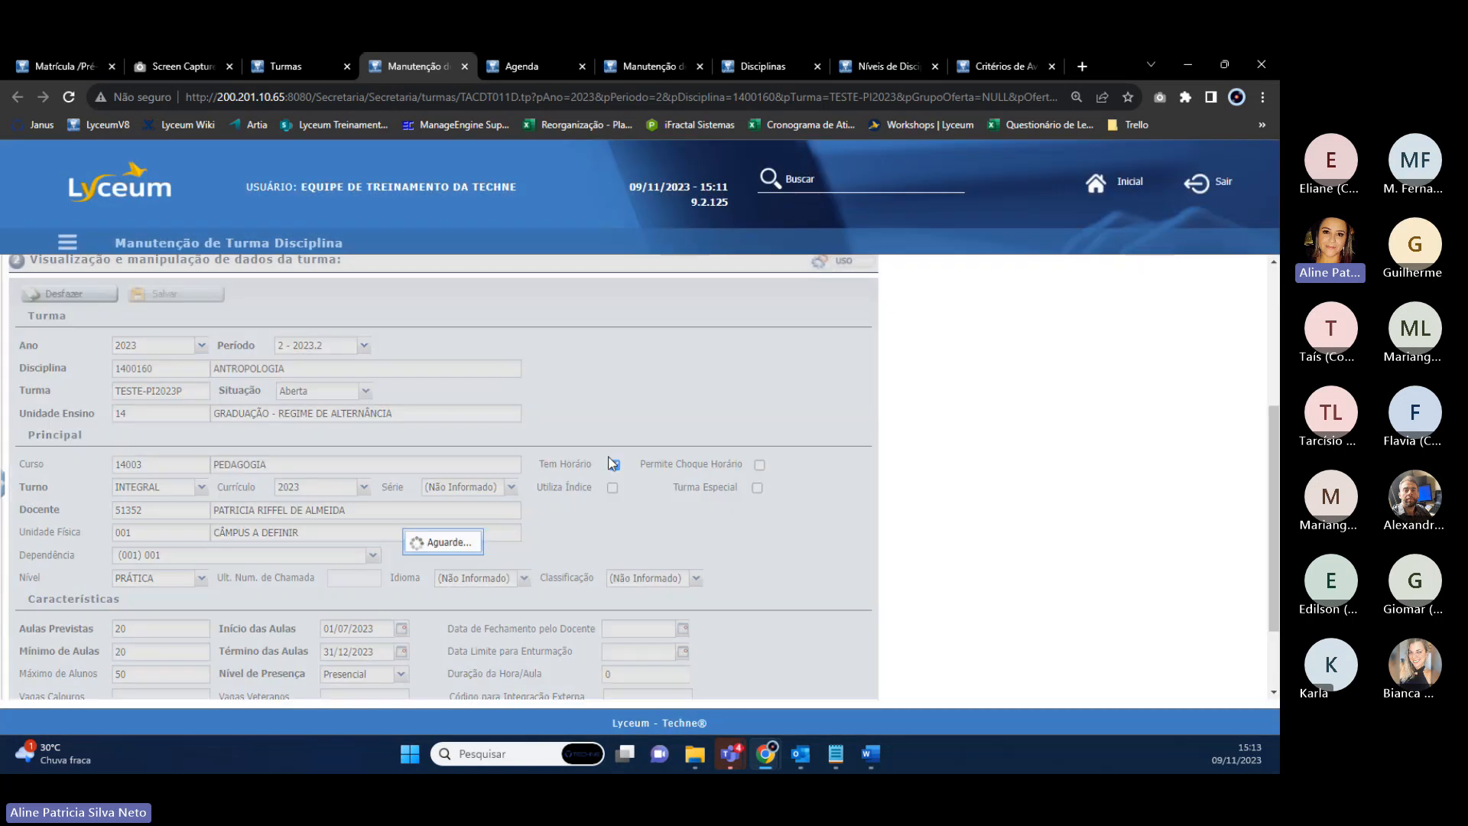
Reload the class list and set the Turma filter to (Todos).
click(300, 68)
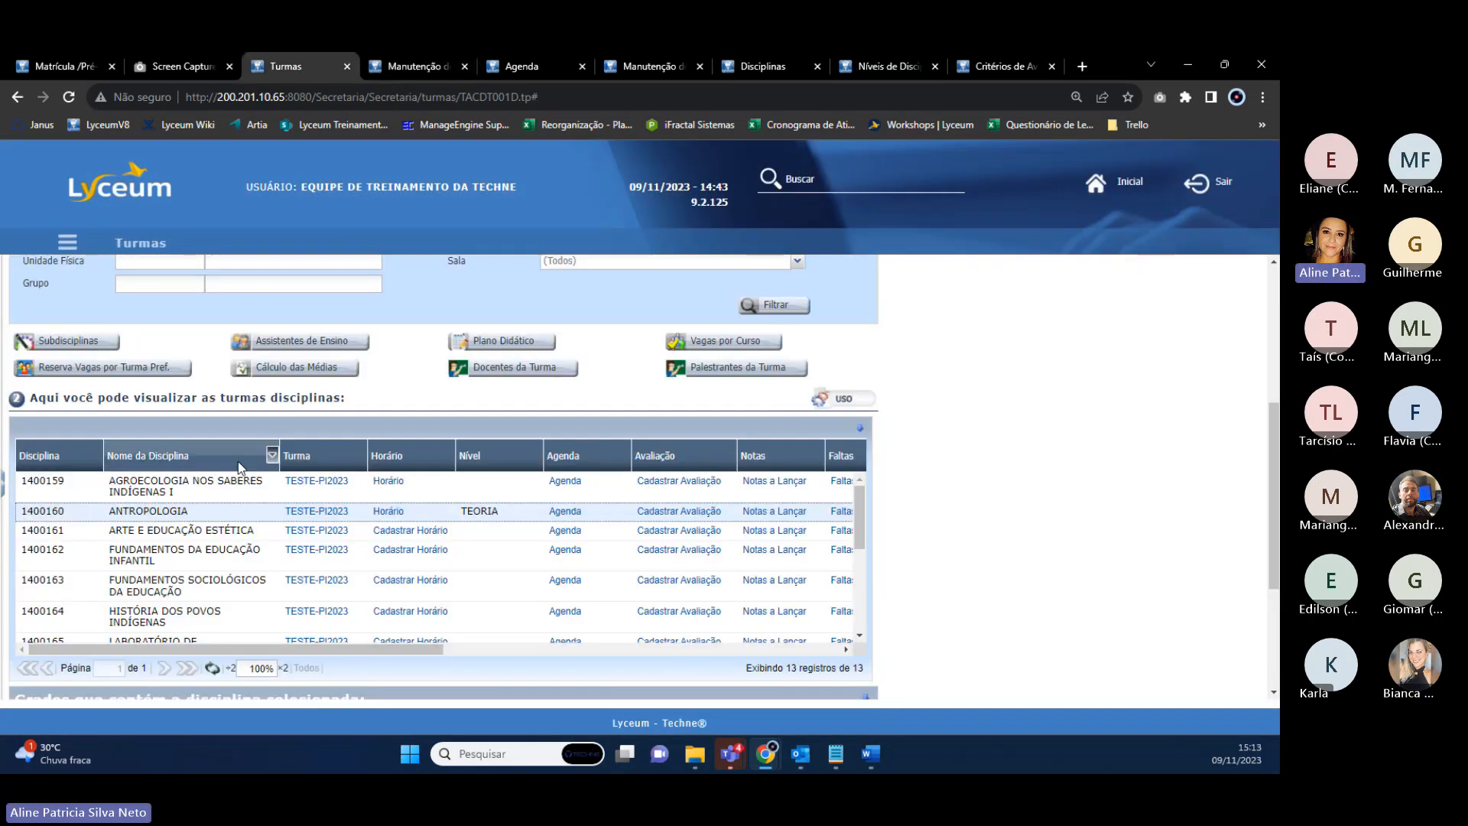
click(213, 670)
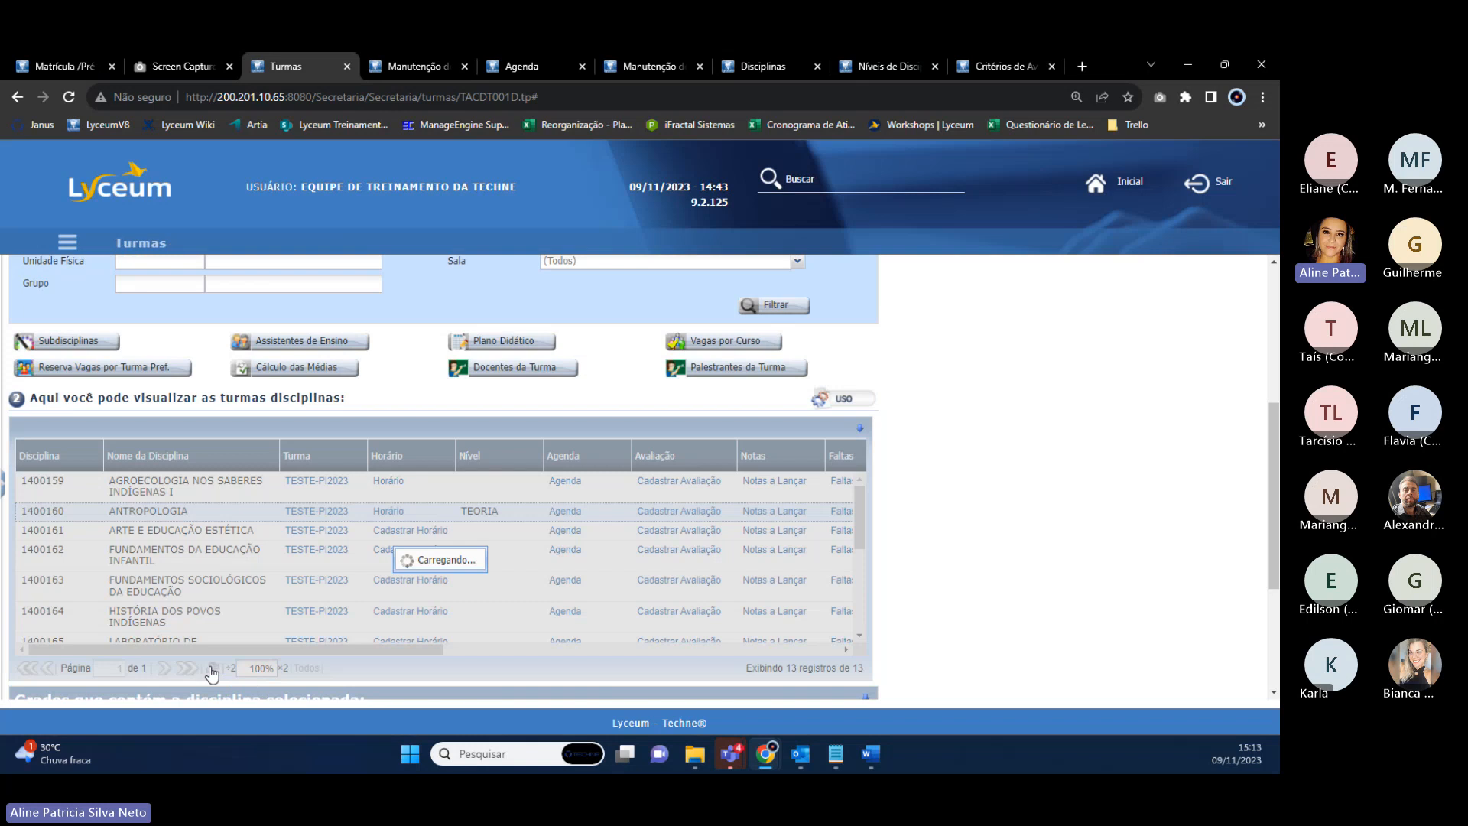
scroll(224, 553, up, 3)
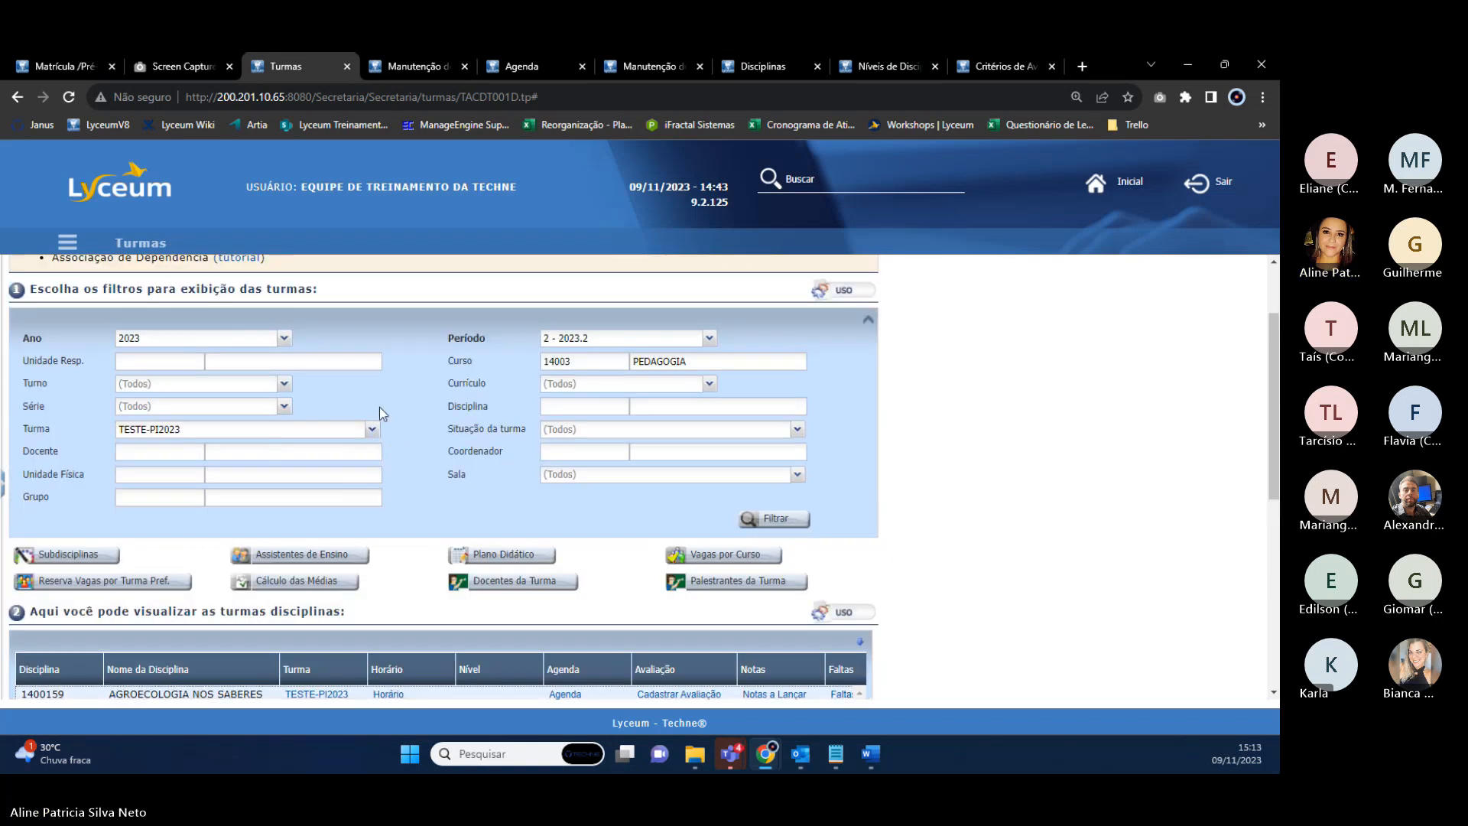
click(372, 429)
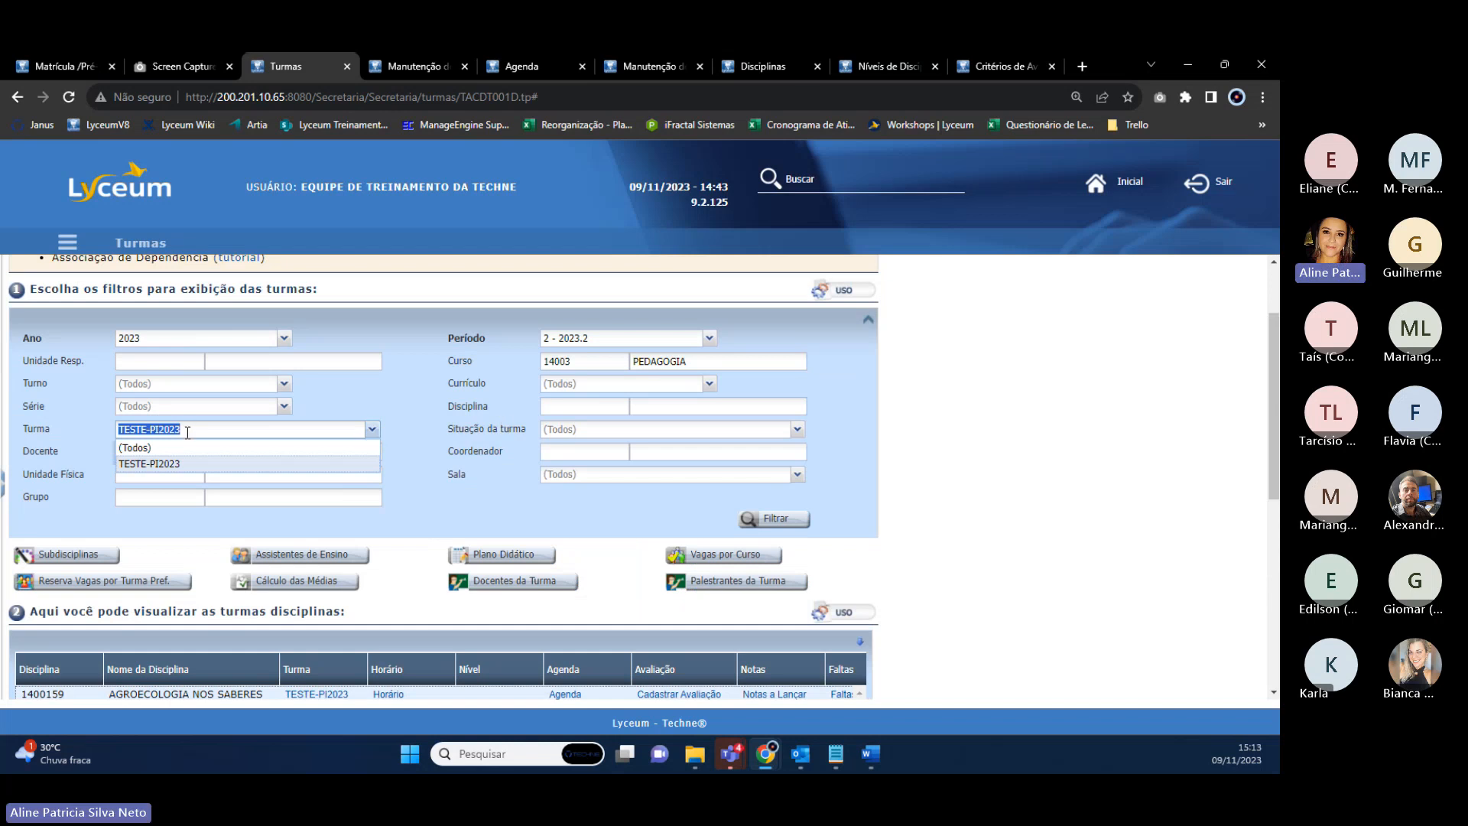
click(153, 447)
Filter classes by discipline code 1400160 and open the TESTE-PI2023P class.
click(665, 406)
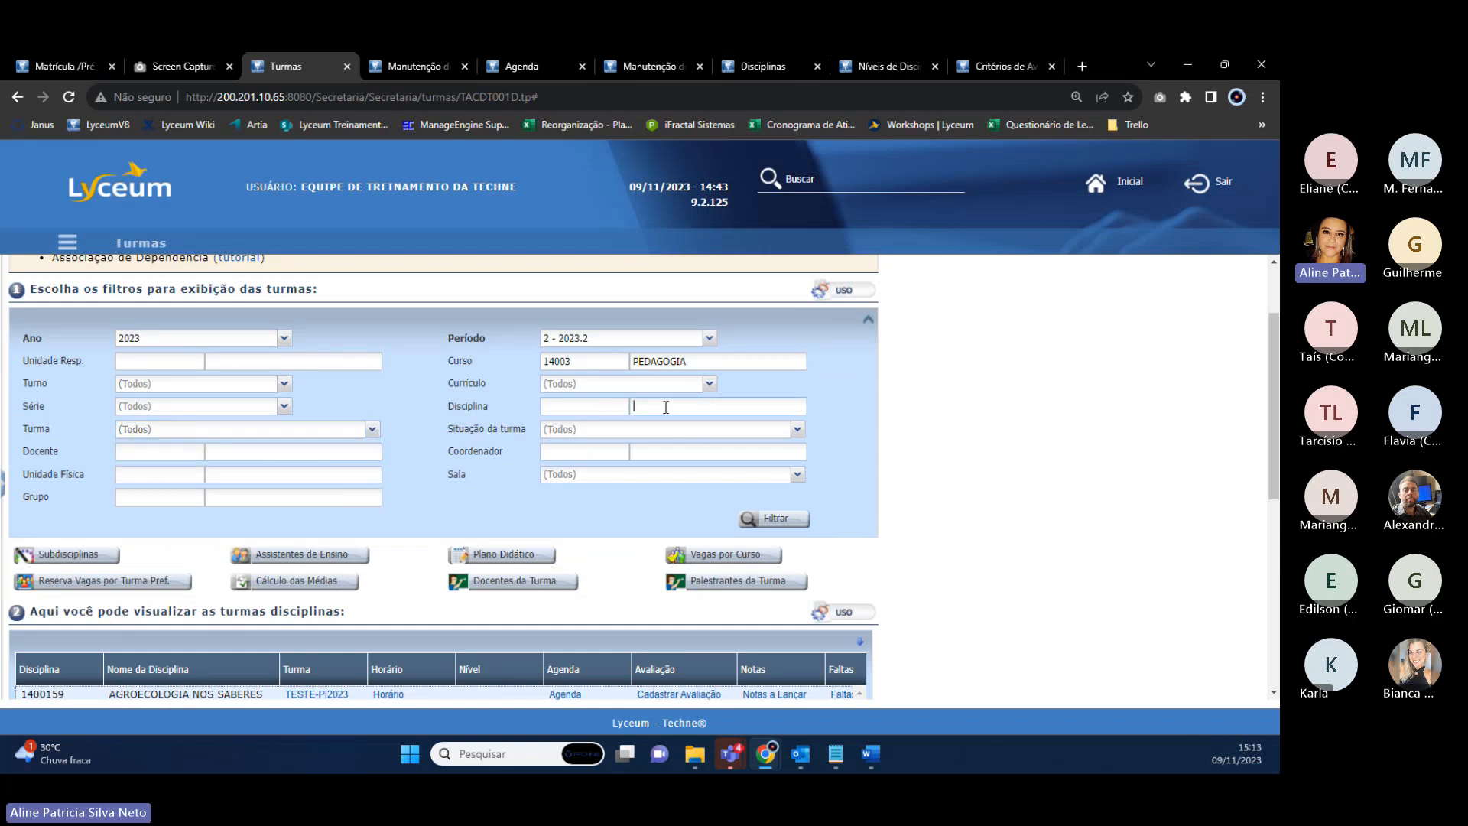
click(763, 66)
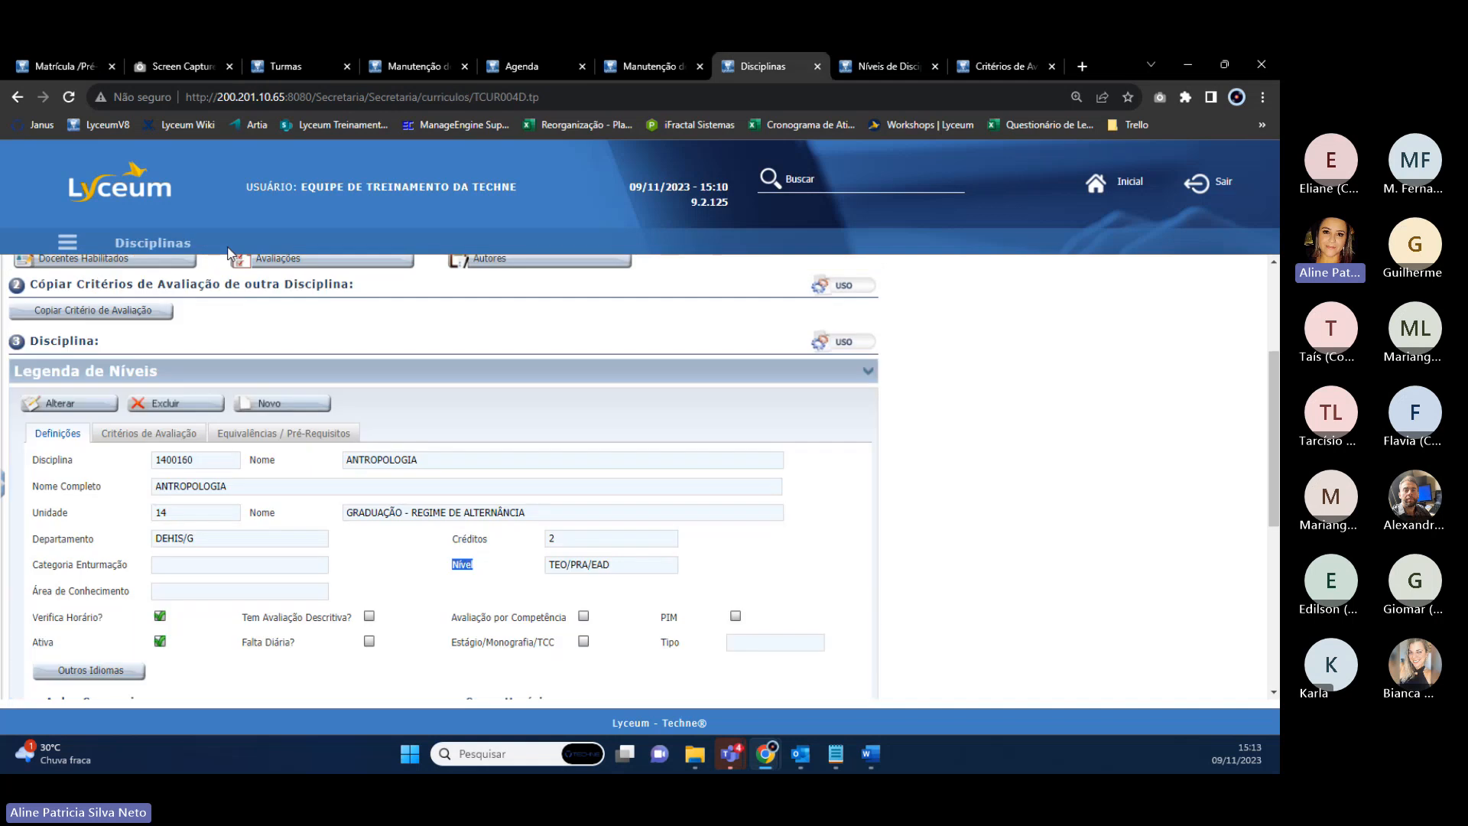
click(327, 65)
text(1400160)
click(775, 518)
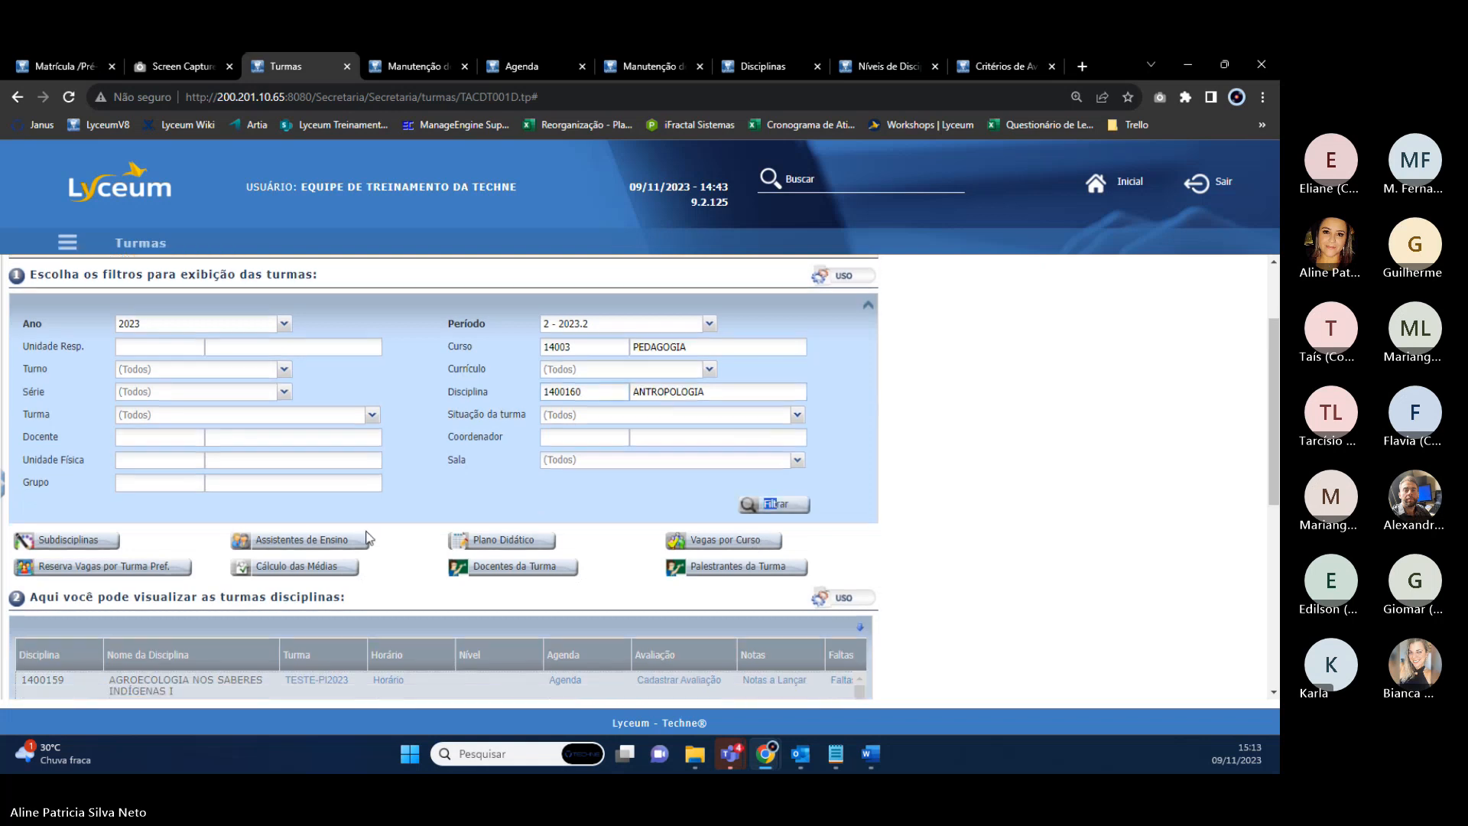
scroll(364, 541, down, 3)
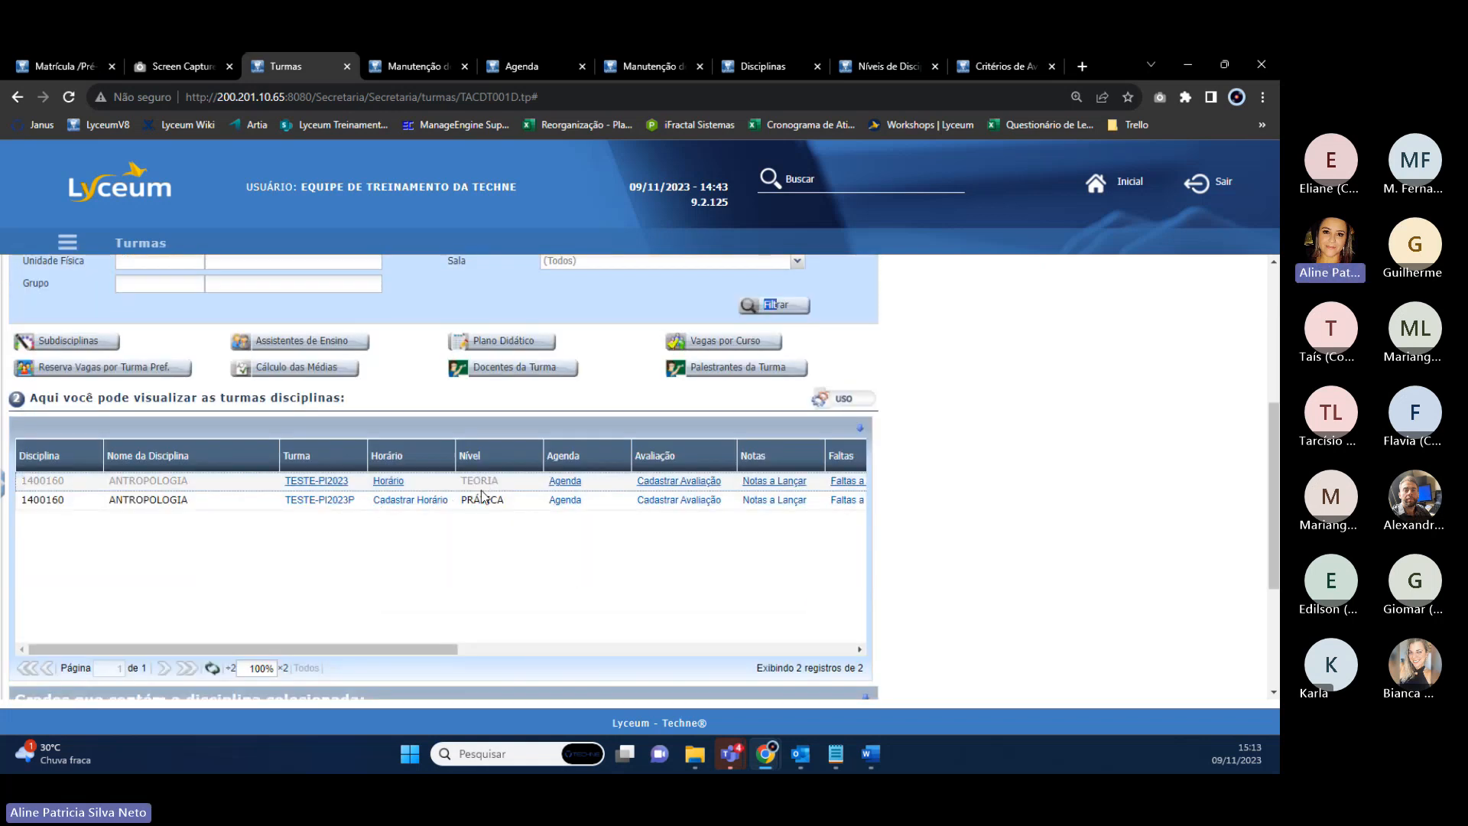
click(432, 67)
Copy the practical class with level EAD and save it as TESTE-PI2023EAD, confirming the teacher.
click(400, 304)
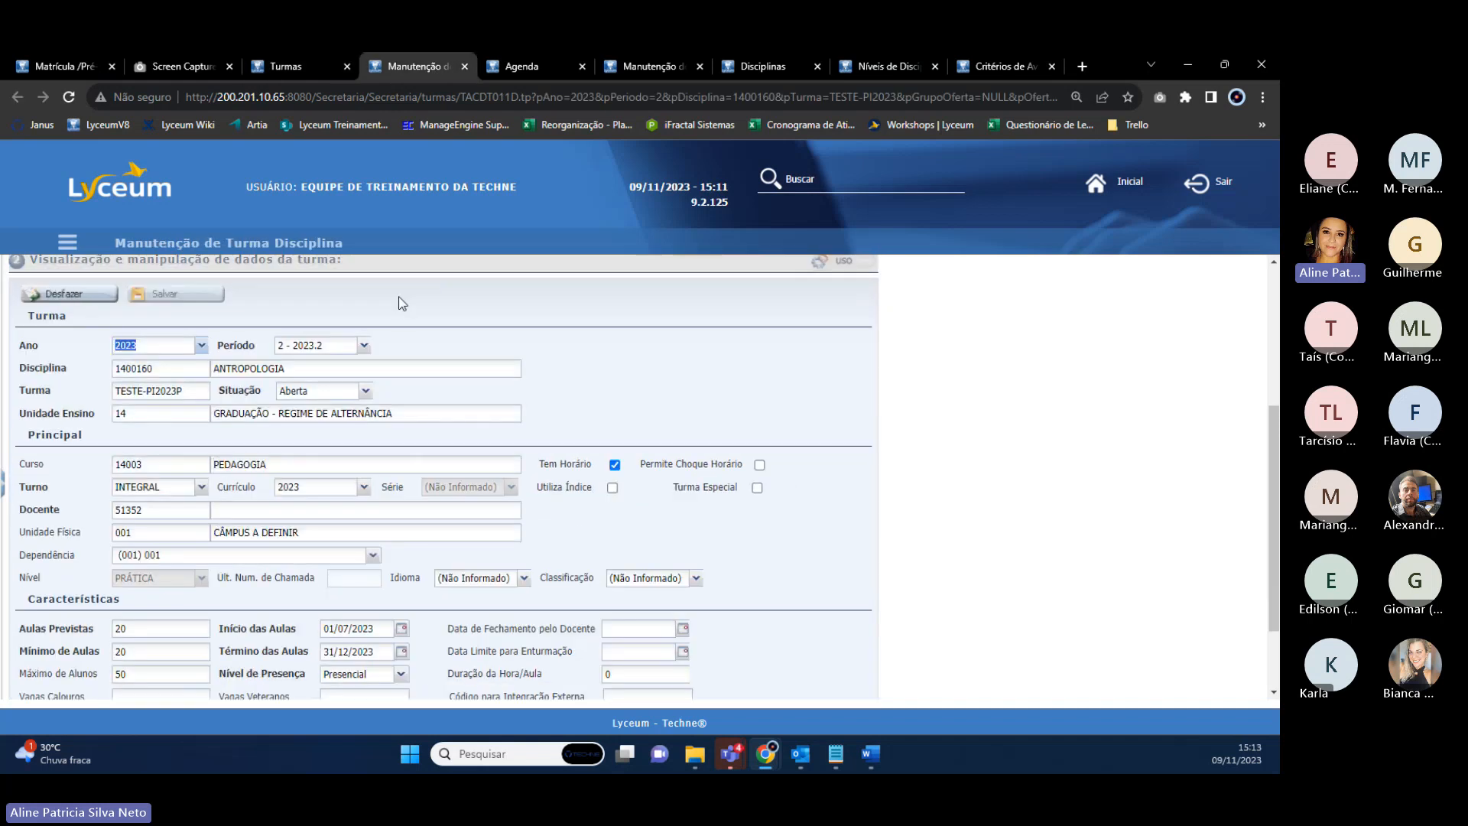
click(201, 578)
click(126, 645)
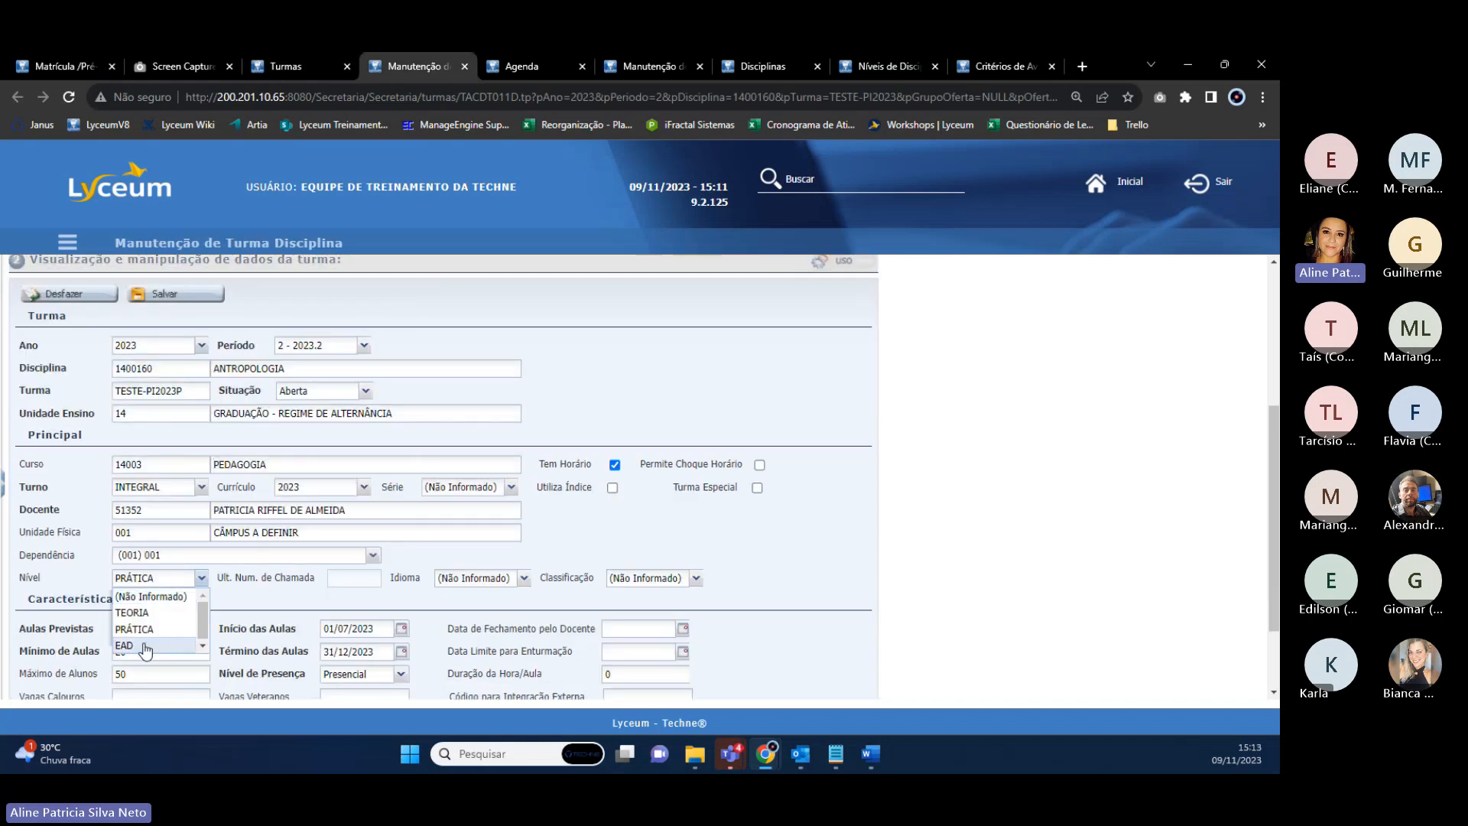
click(184, 297)
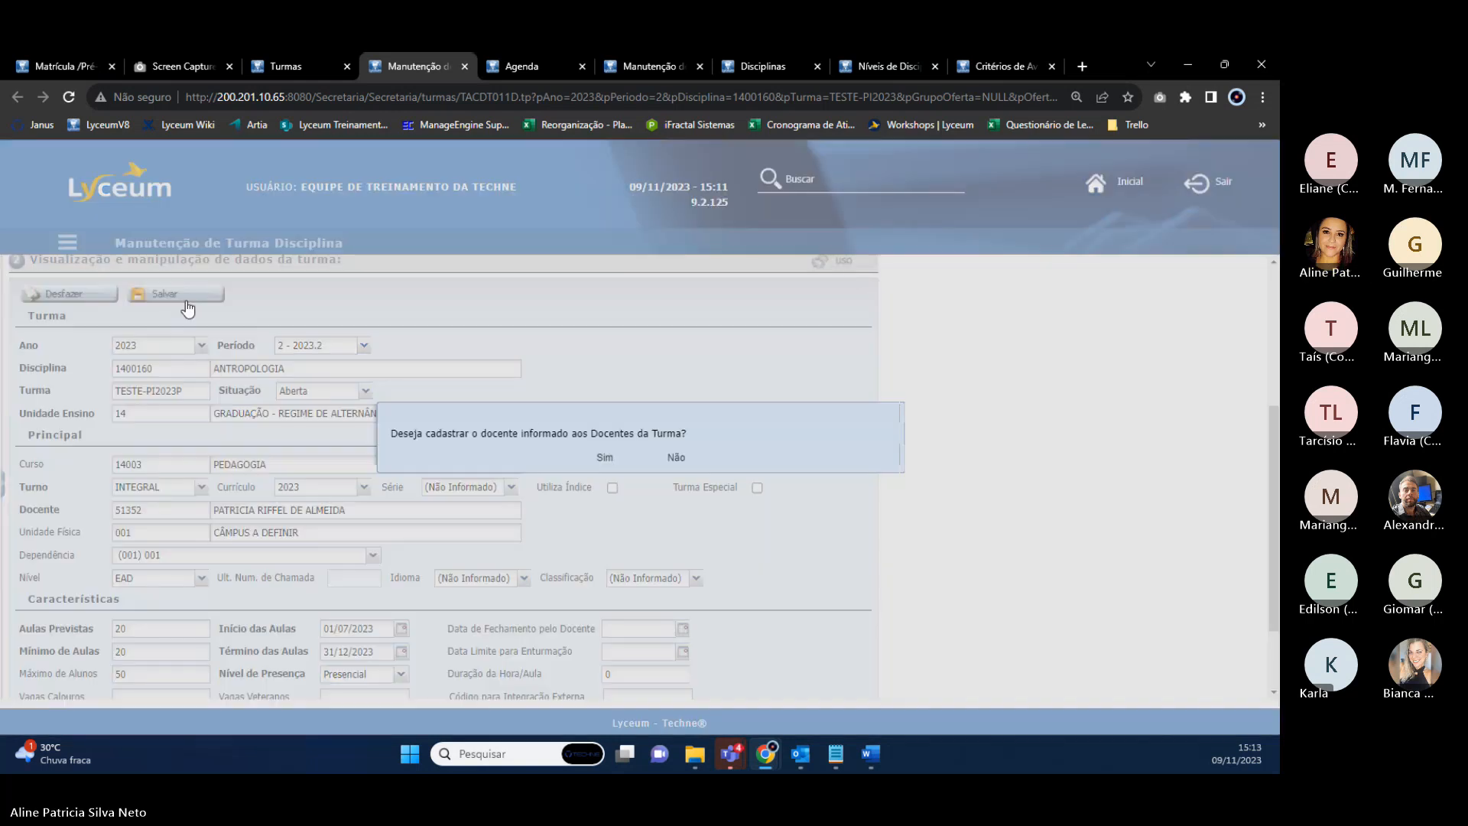
click(600, 457)
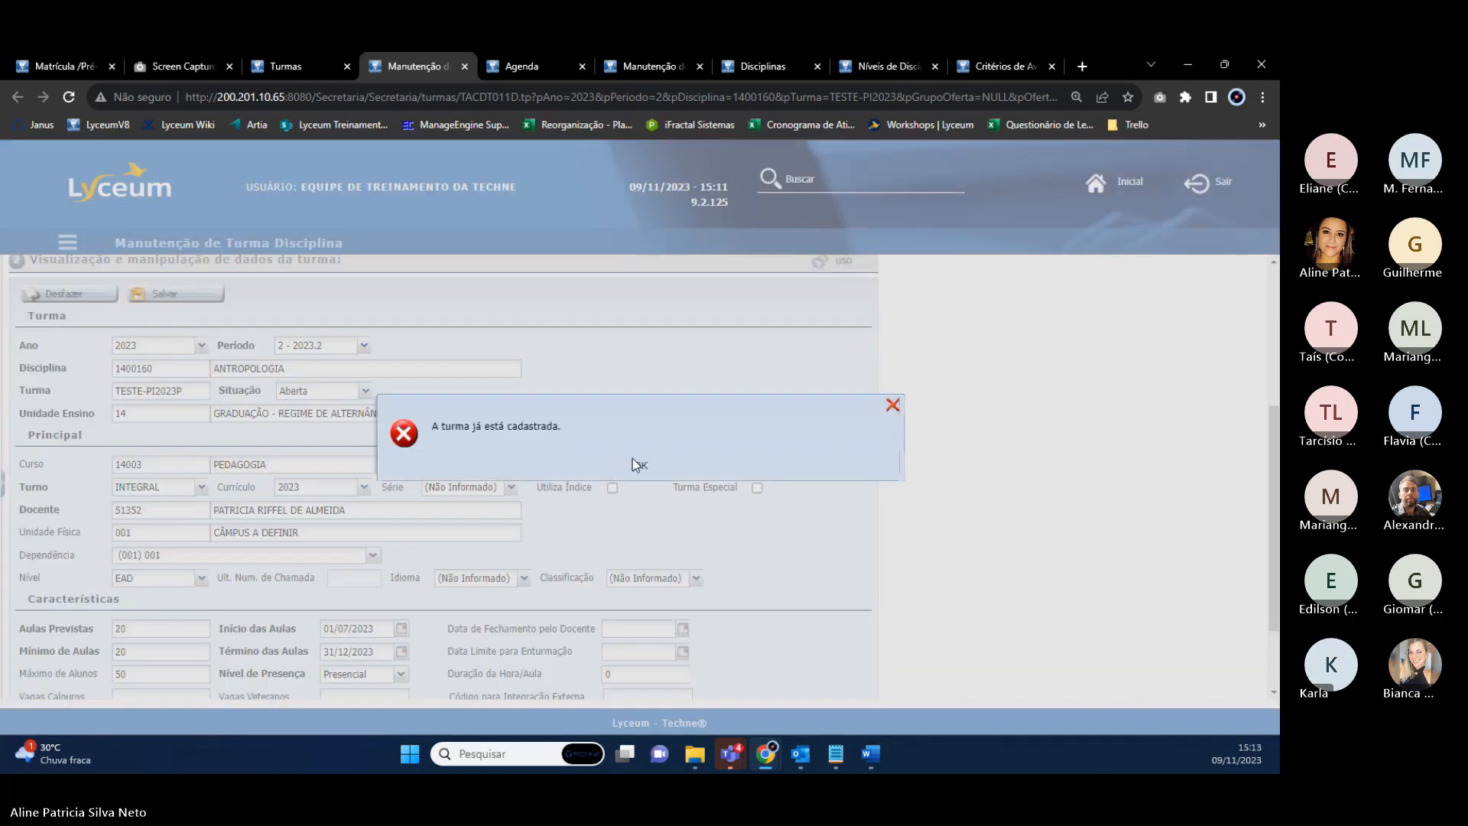
click(637, 464)
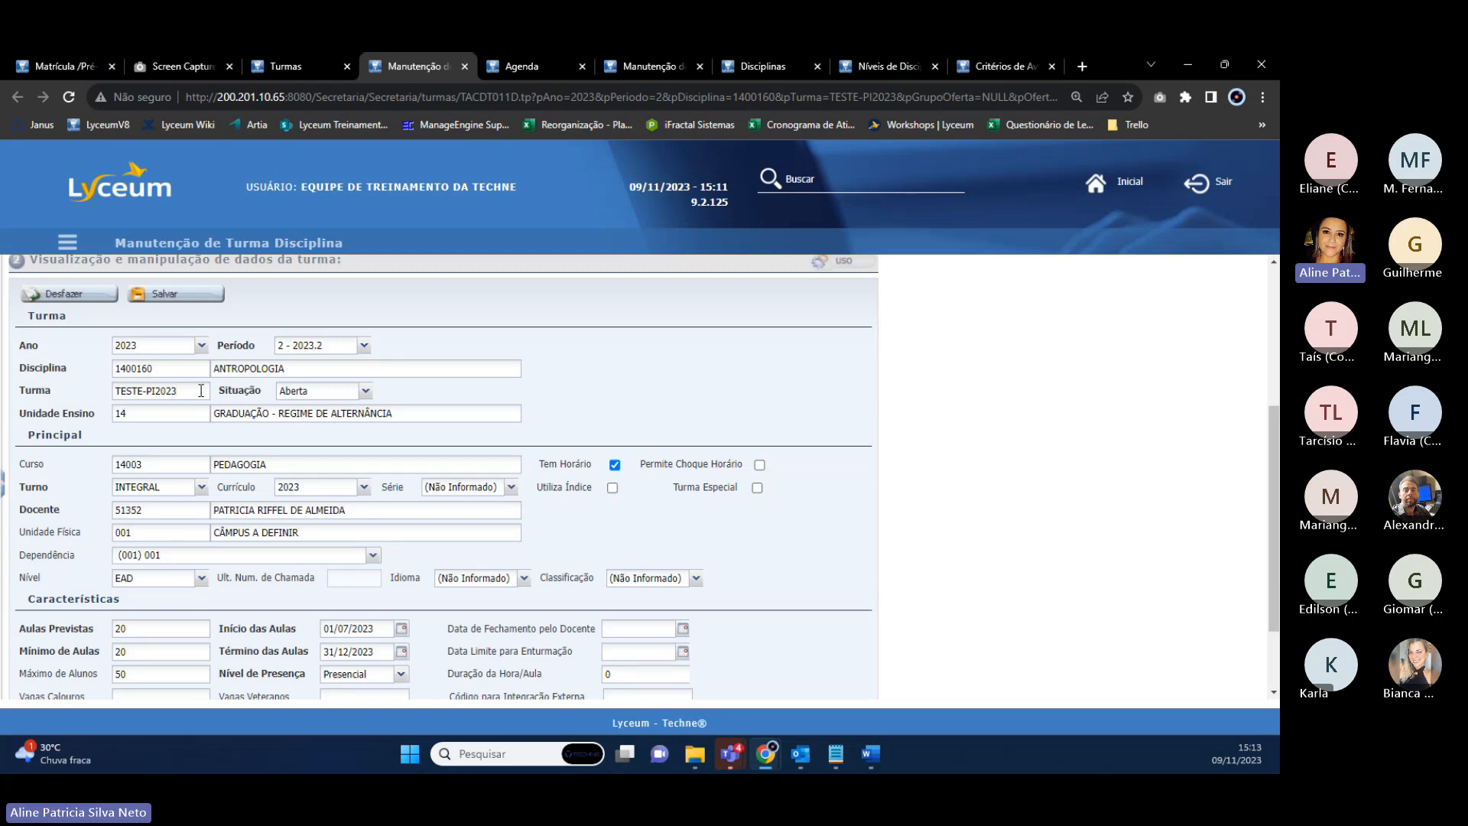
text(EAD)
click(164, 294)
click(604, 457)
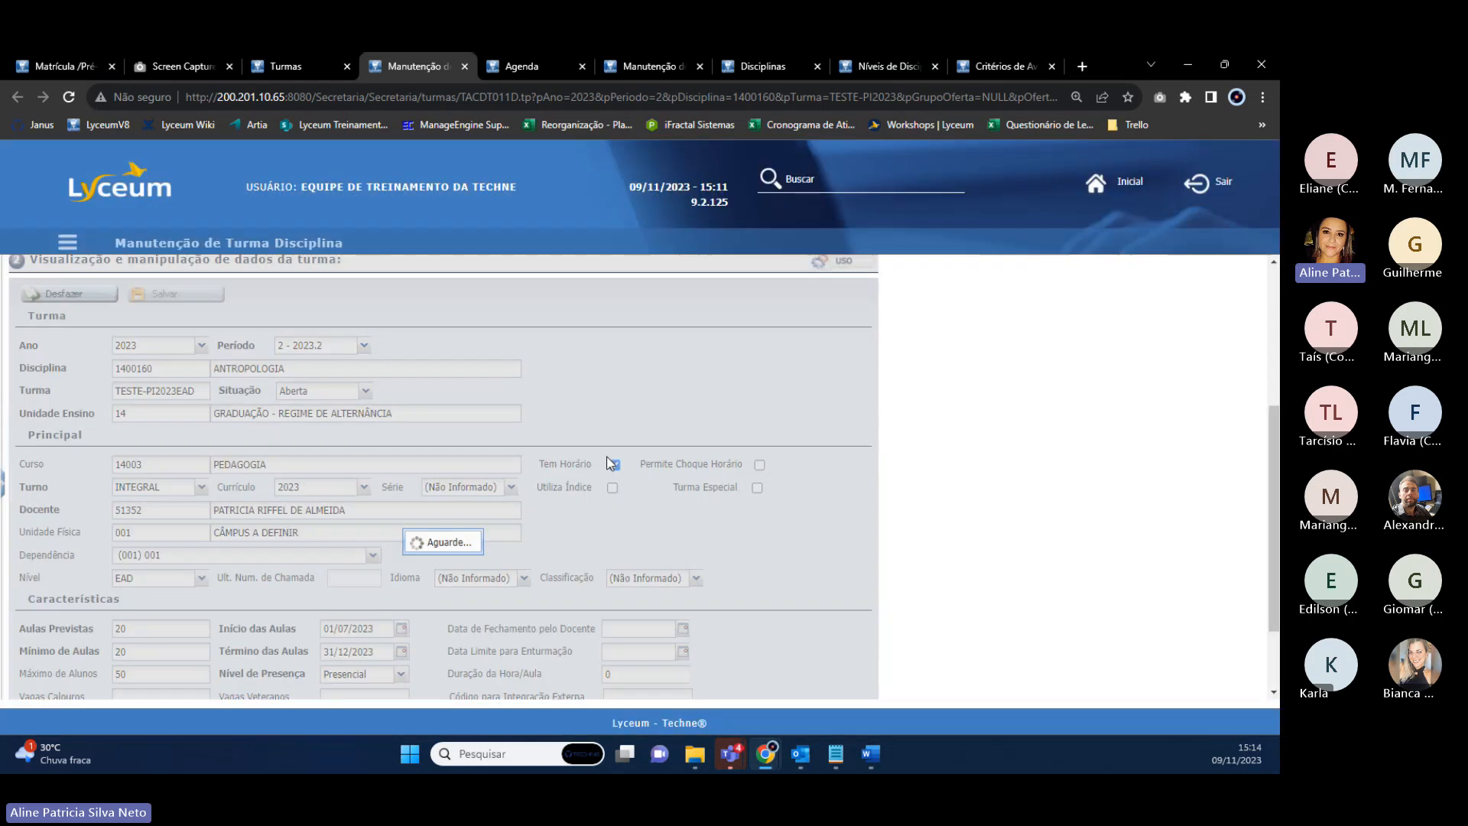
Reload the Turmas list to show TESTE-PI2023, TESTE-PI2023P and TESTE-PI2023EAD.
click(330, 66)
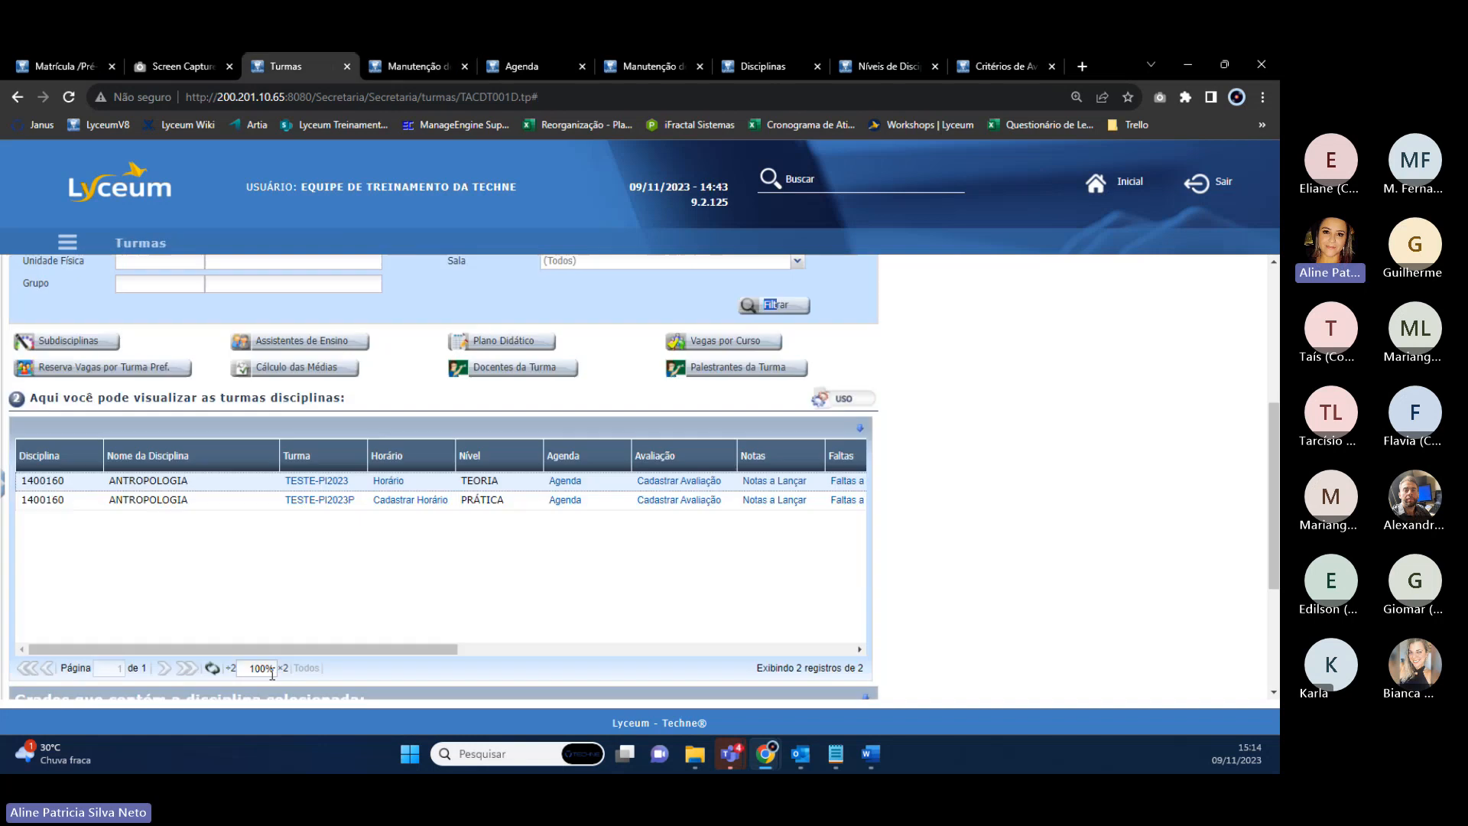
click(212, 669)
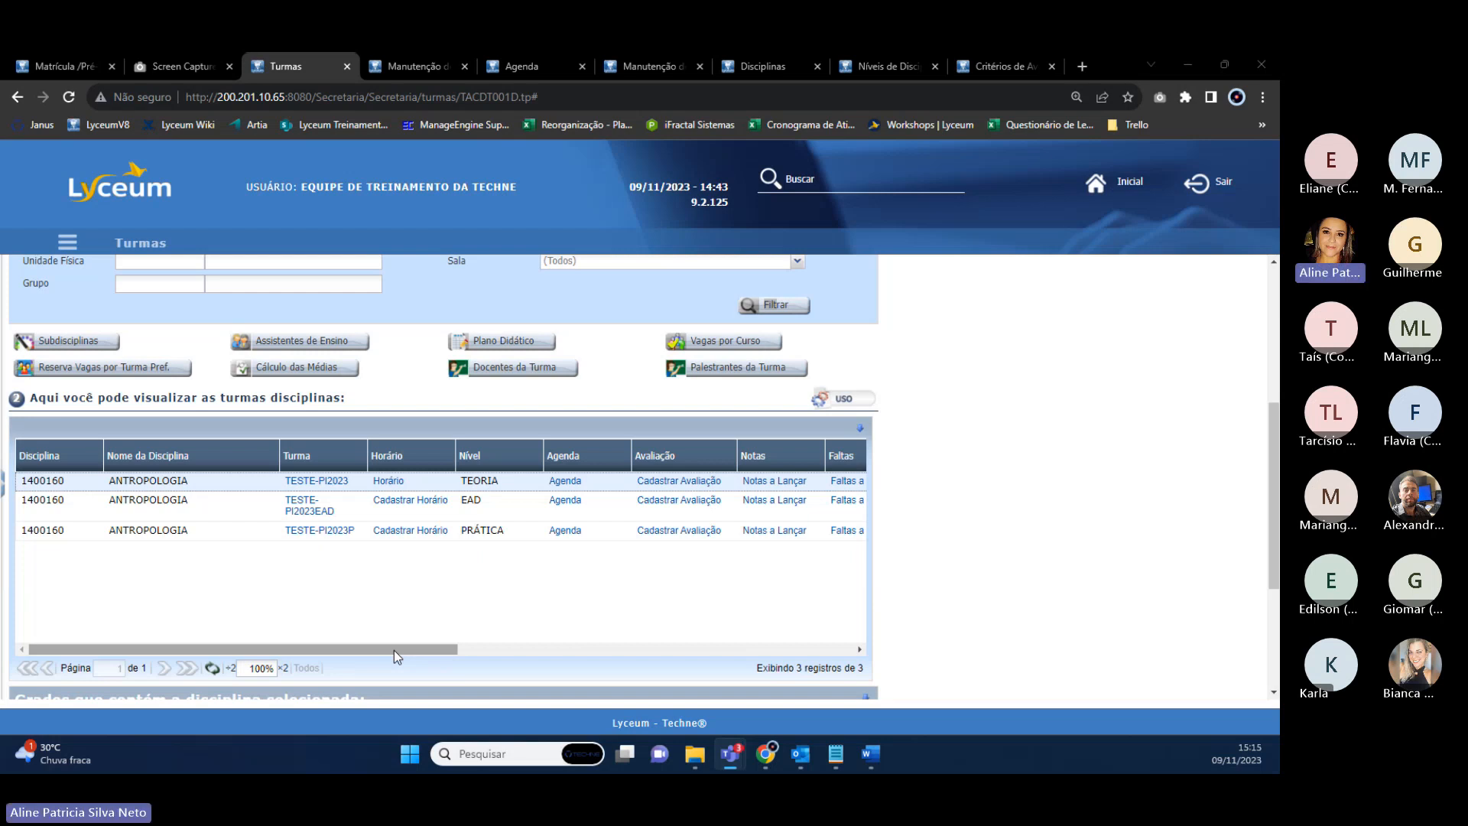
drag(393, 650, 274, 639)
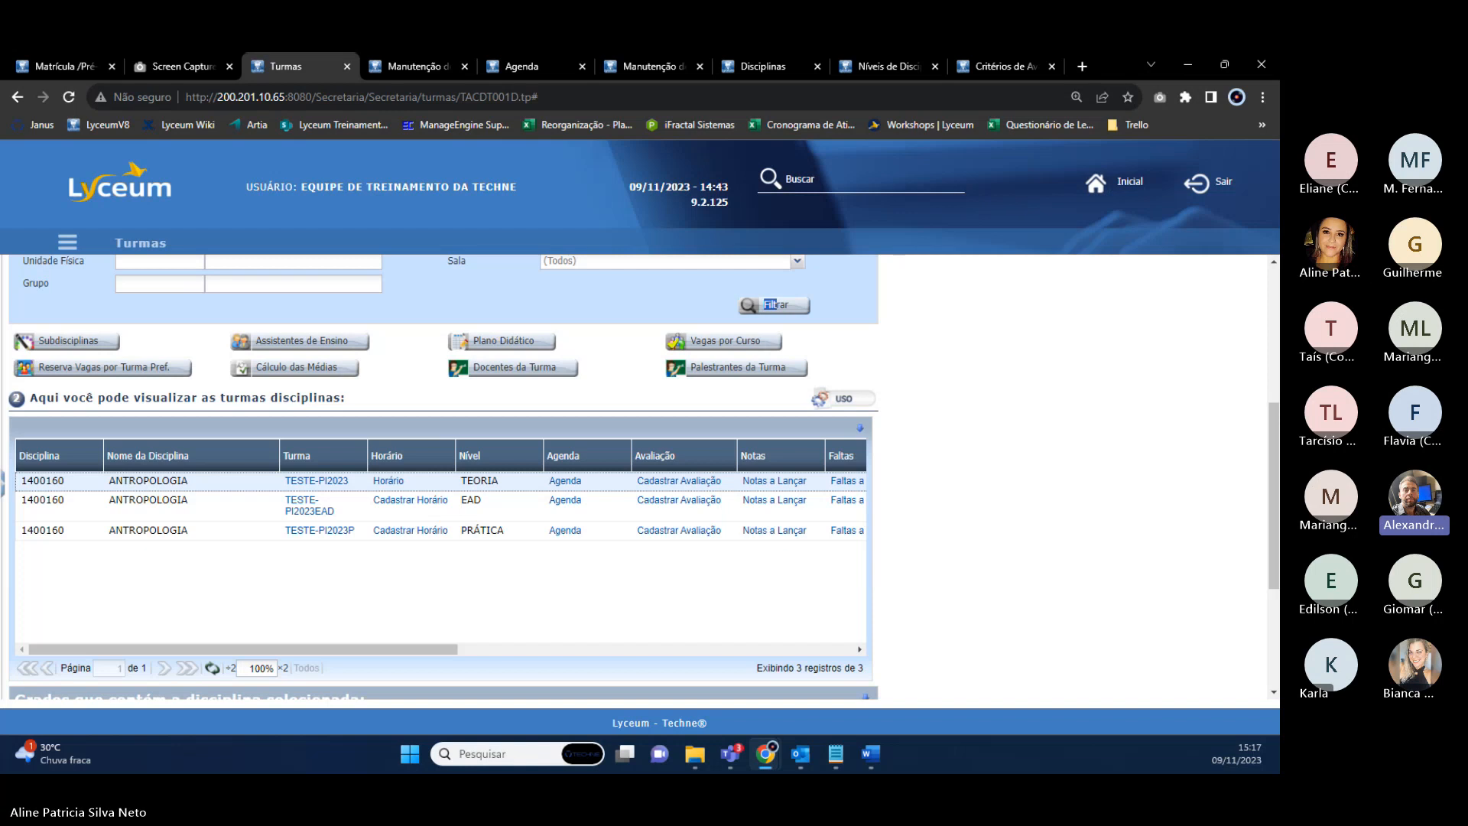
key(alt+Tab)
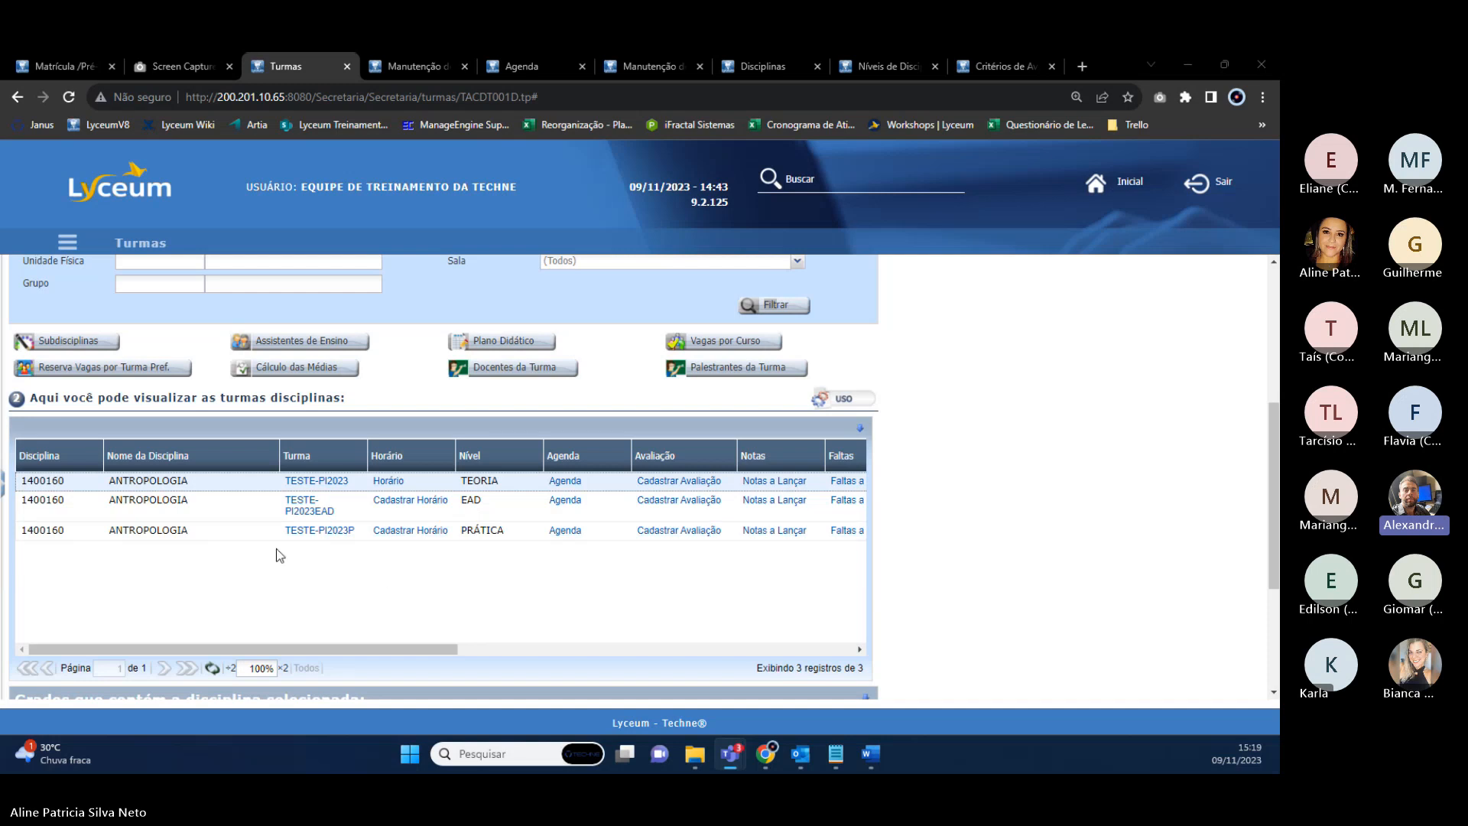
click(132, 502)
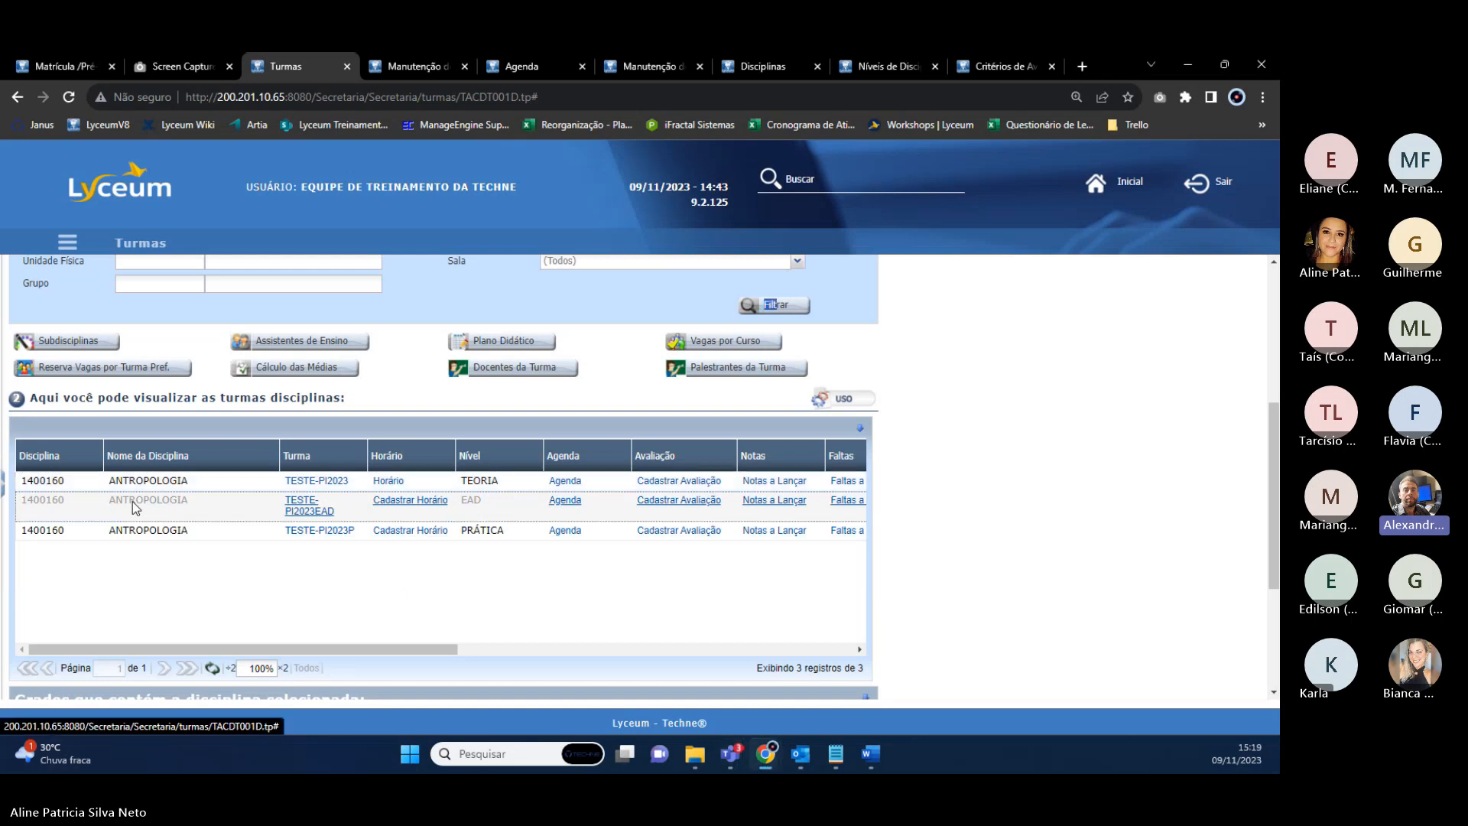
key(alt+Tab)
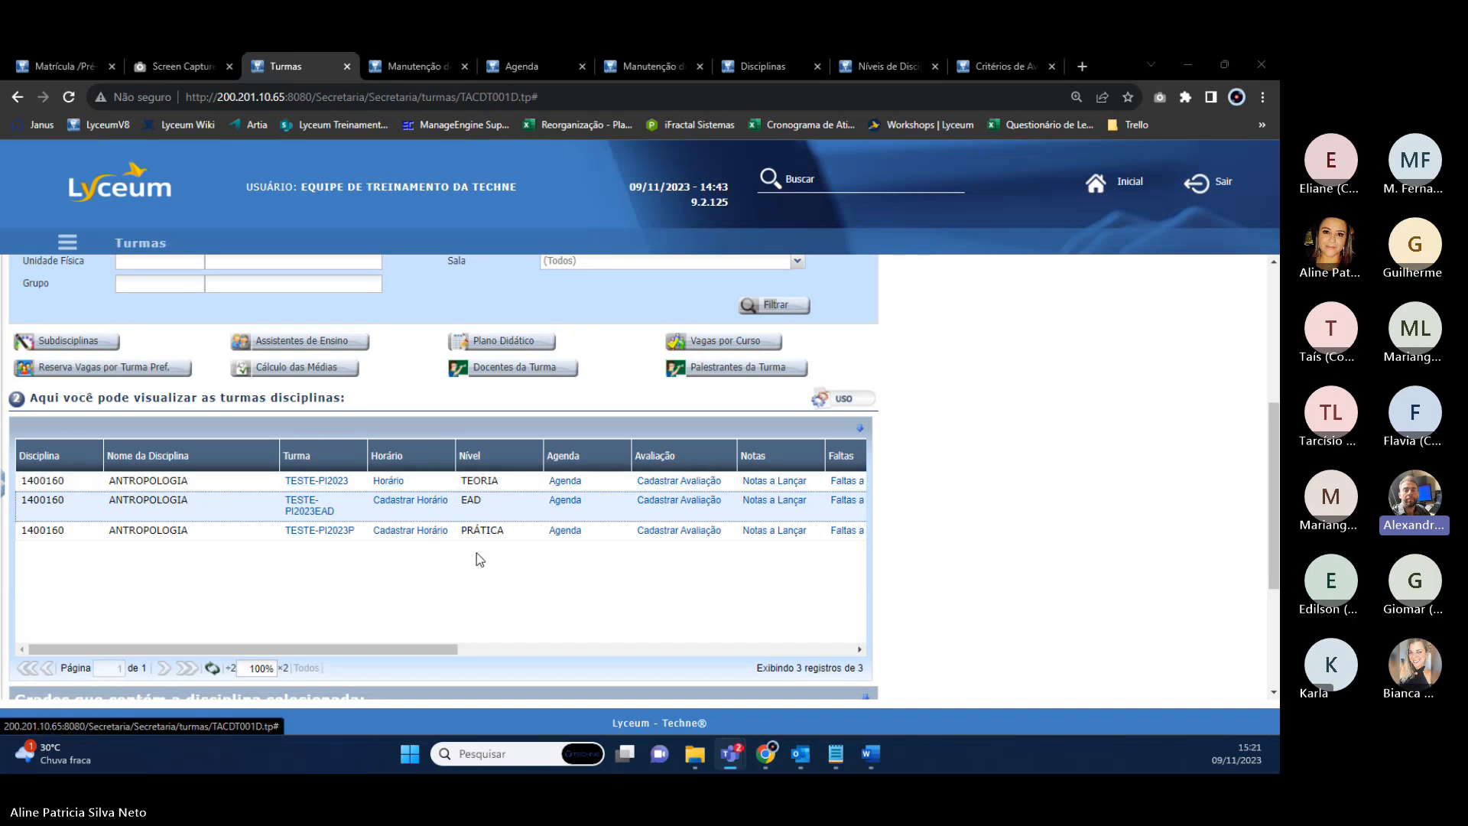
Review ANTROPOLOGIA's Carga Horária: 20 hours each for levels 0, 1 and 2, 60 total.
click(789, 67)
scroll(549, 584, down, 5)
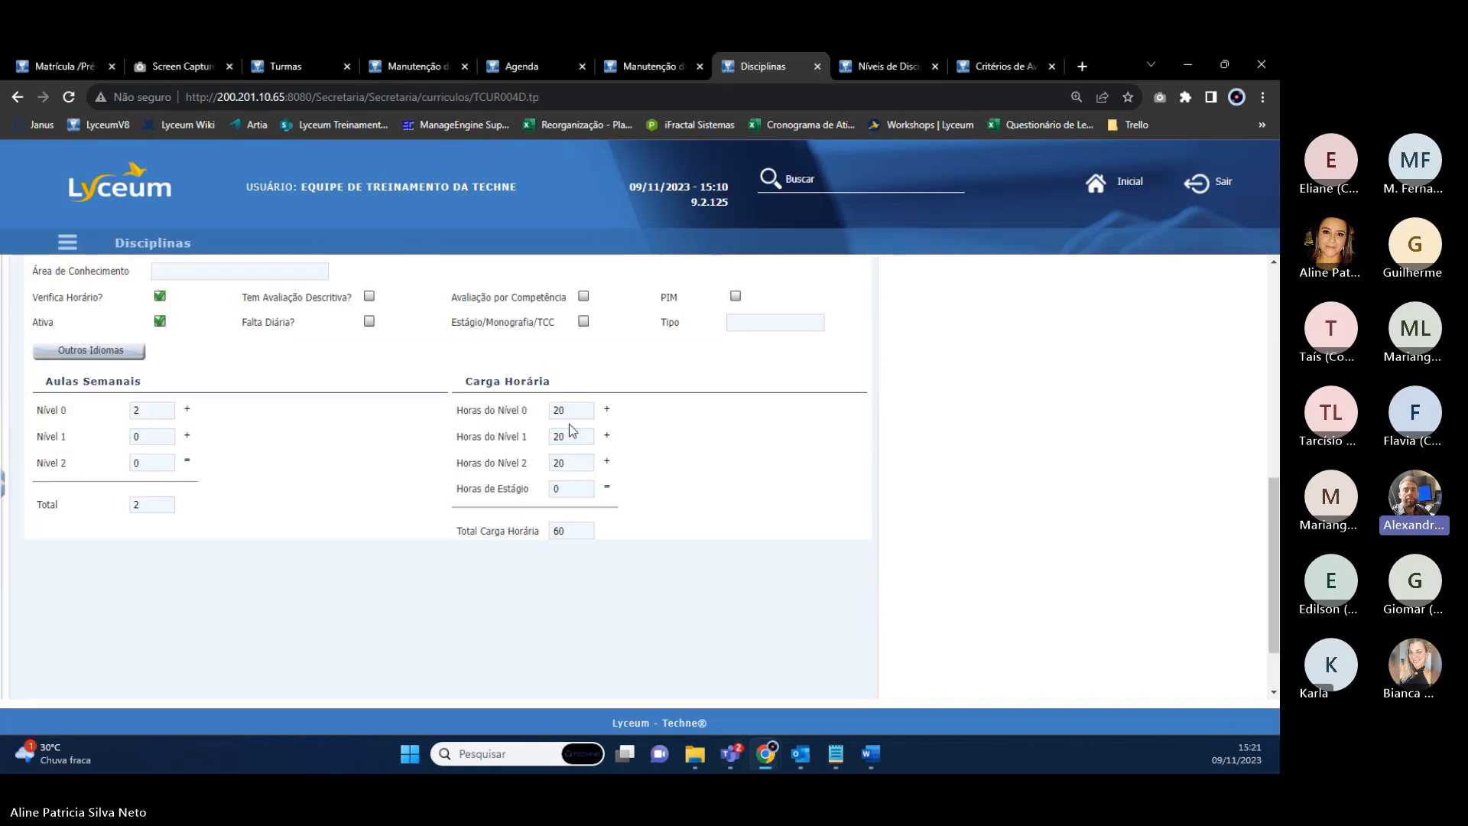
drag(568, 417, 560, 436)
click(567, 447)
scroll(575, 474, up, 2)
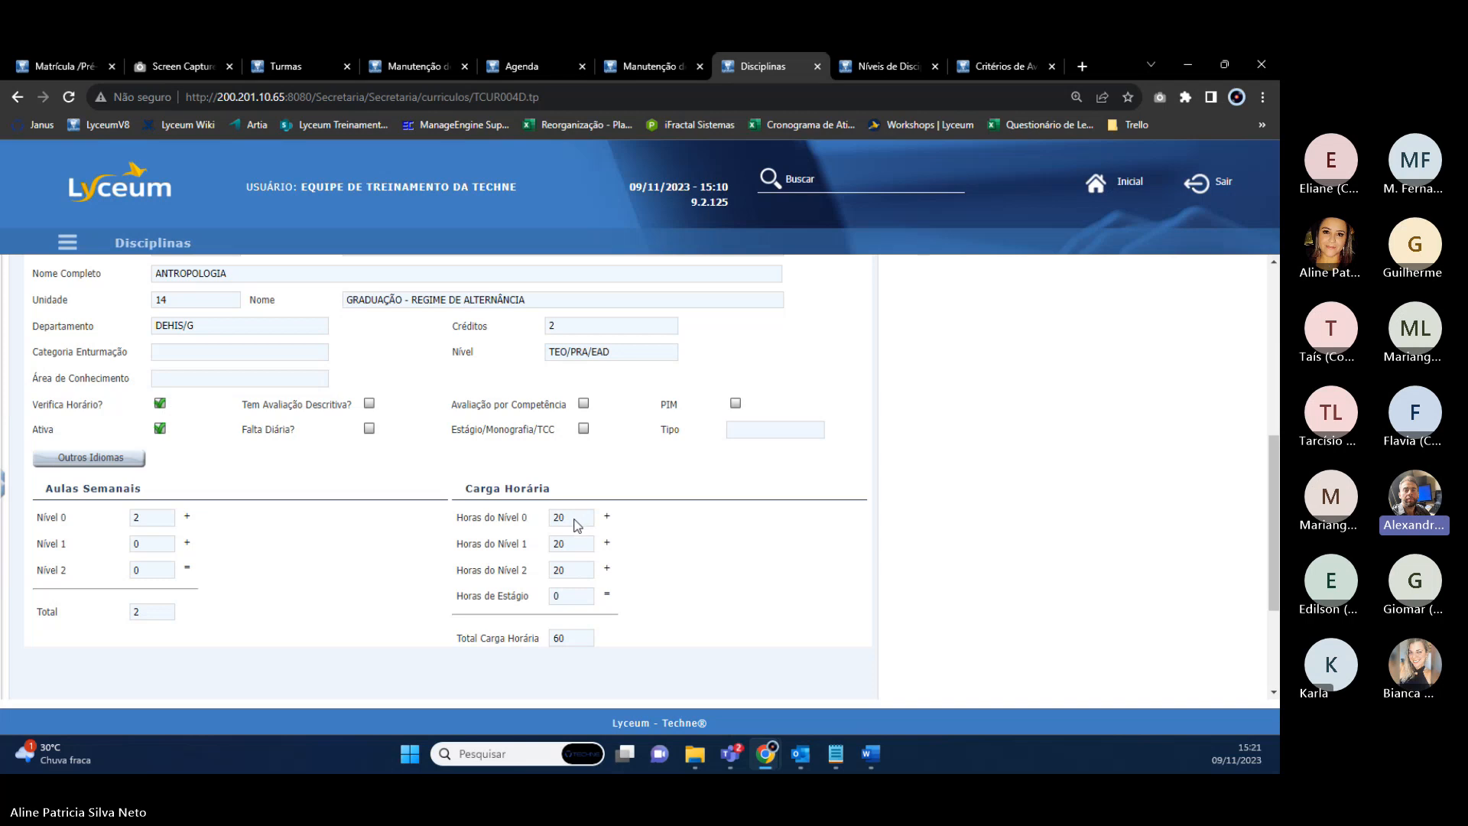
drag(578, 524, 520, 519)
scroll(524, 527, up, 3)
Clear ANTROPOLOGIA's Horas do Nível 2 value, save the discipline, and return to its class list.
click(105, 405)
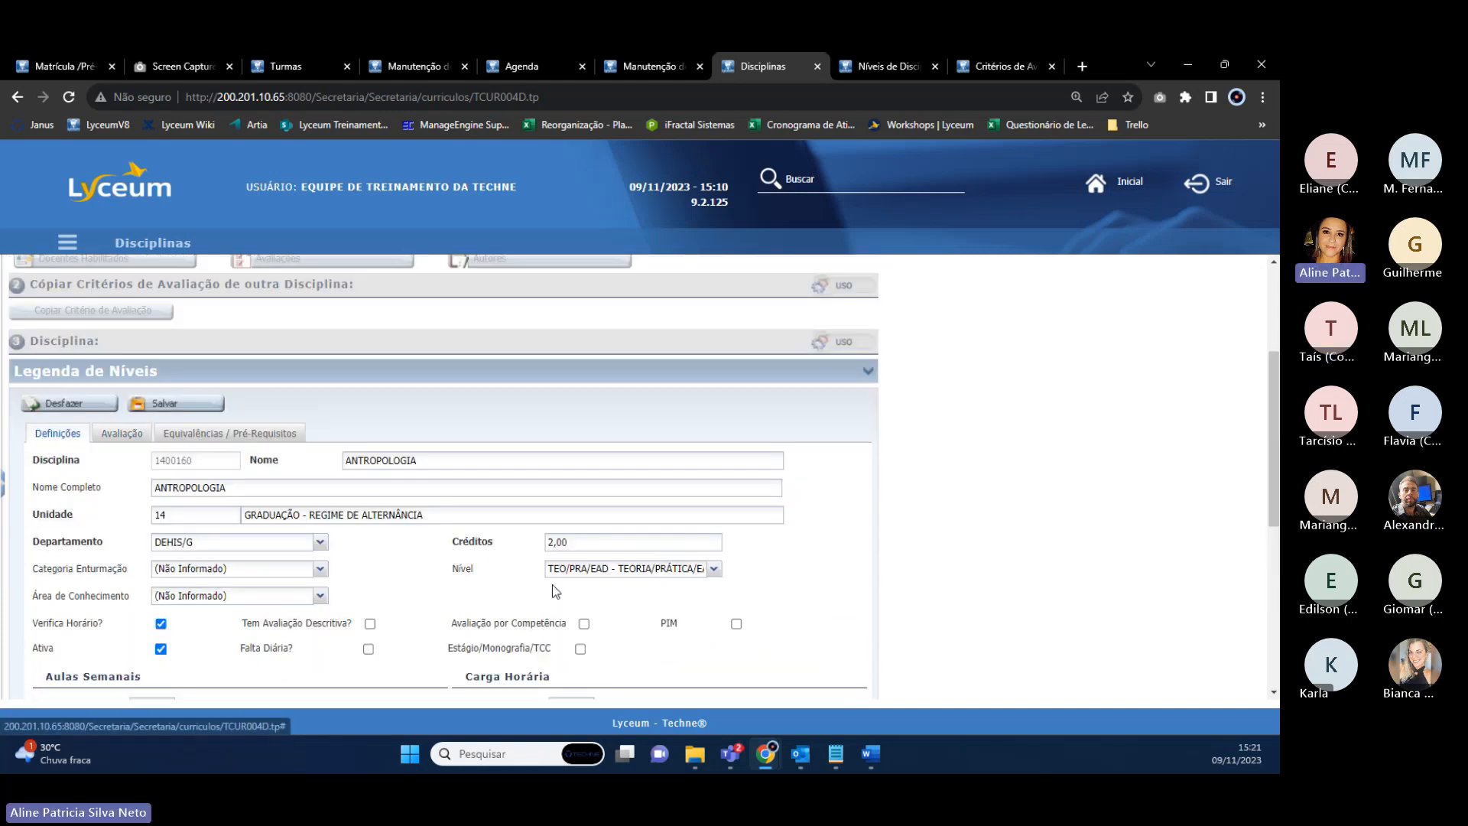
scroll(552, 584, down, 4)
drag(579, 441, 522, 439)
key(Delete)
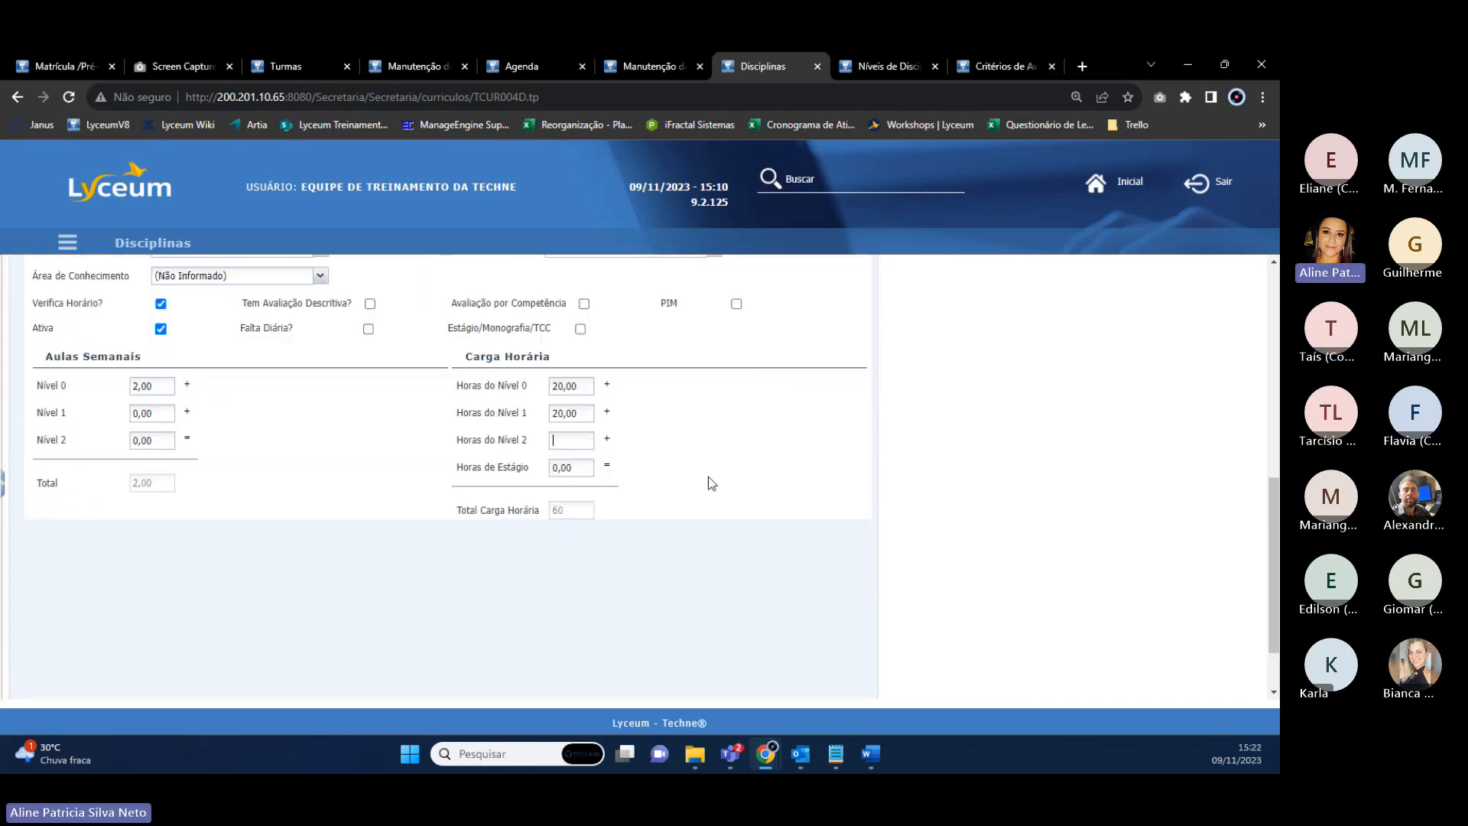
scroll(186, 448, up, 5)
click(176, 510)
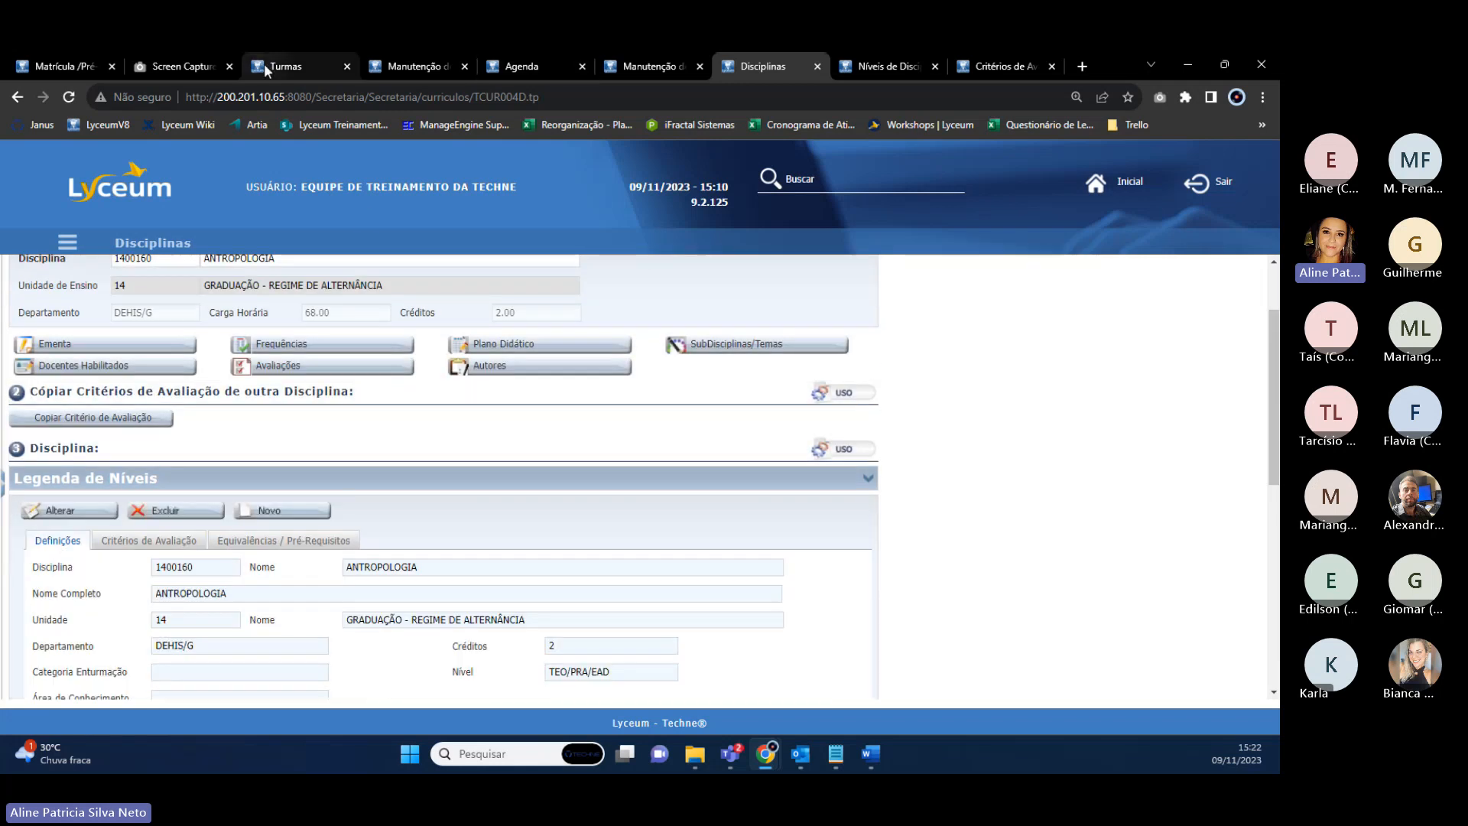
click(287, 66)
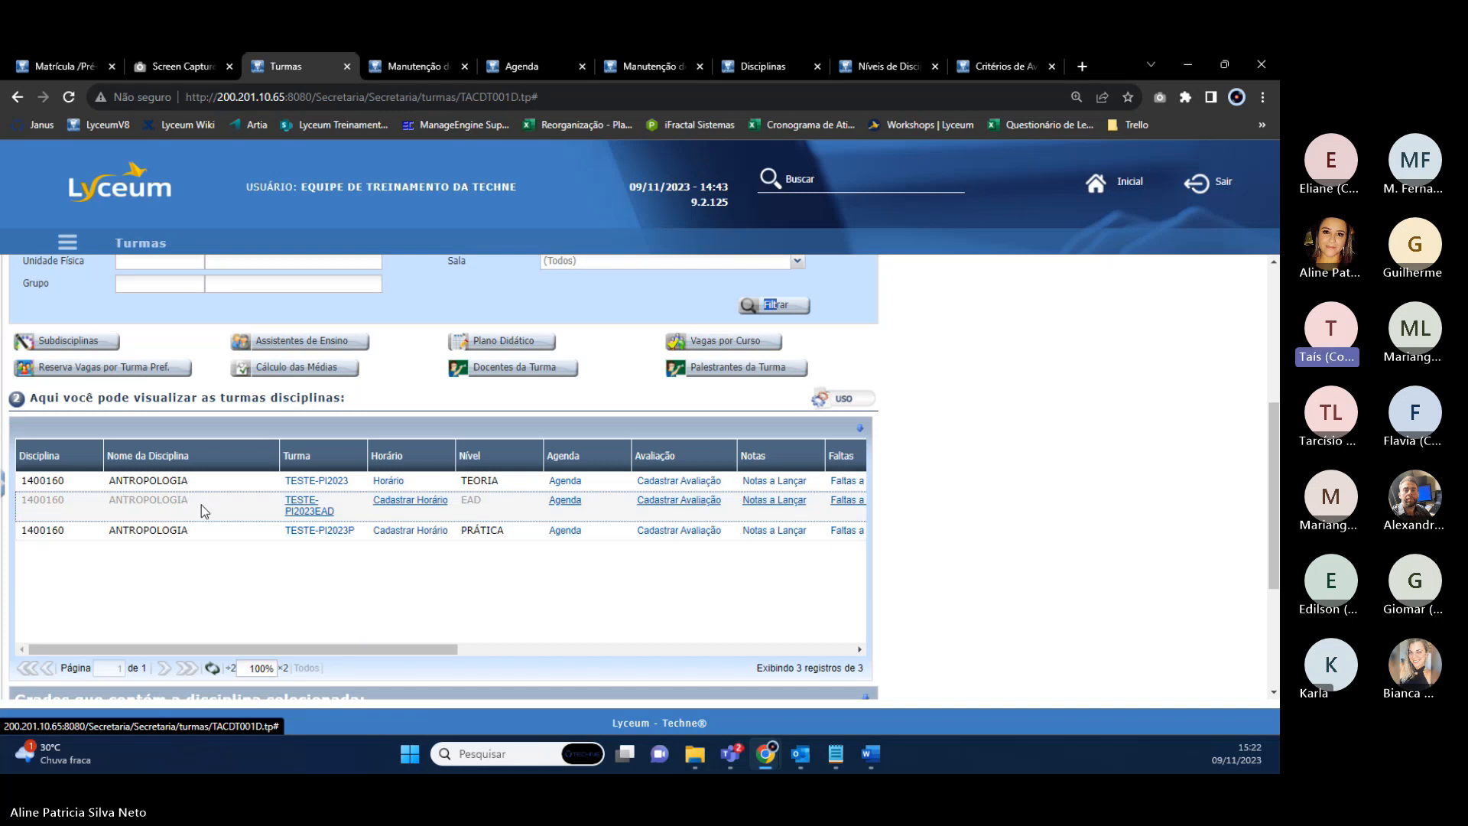
Delete the EAD class TESTE-PI2023EAD, then refresh the ANTROPOLOGIA class list.
right_click(304, 506)
click(366, 523)
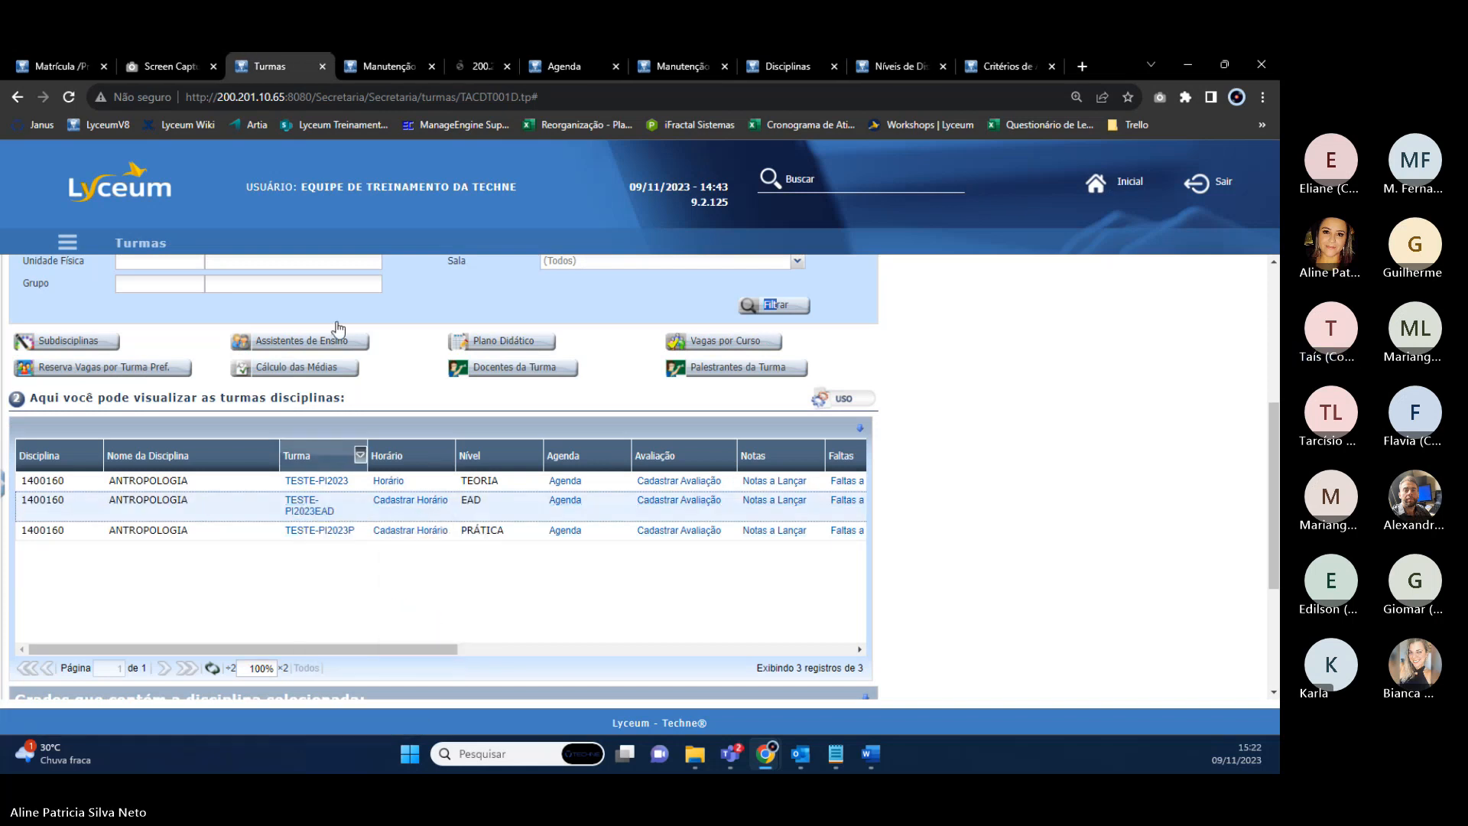
click(485, 70)
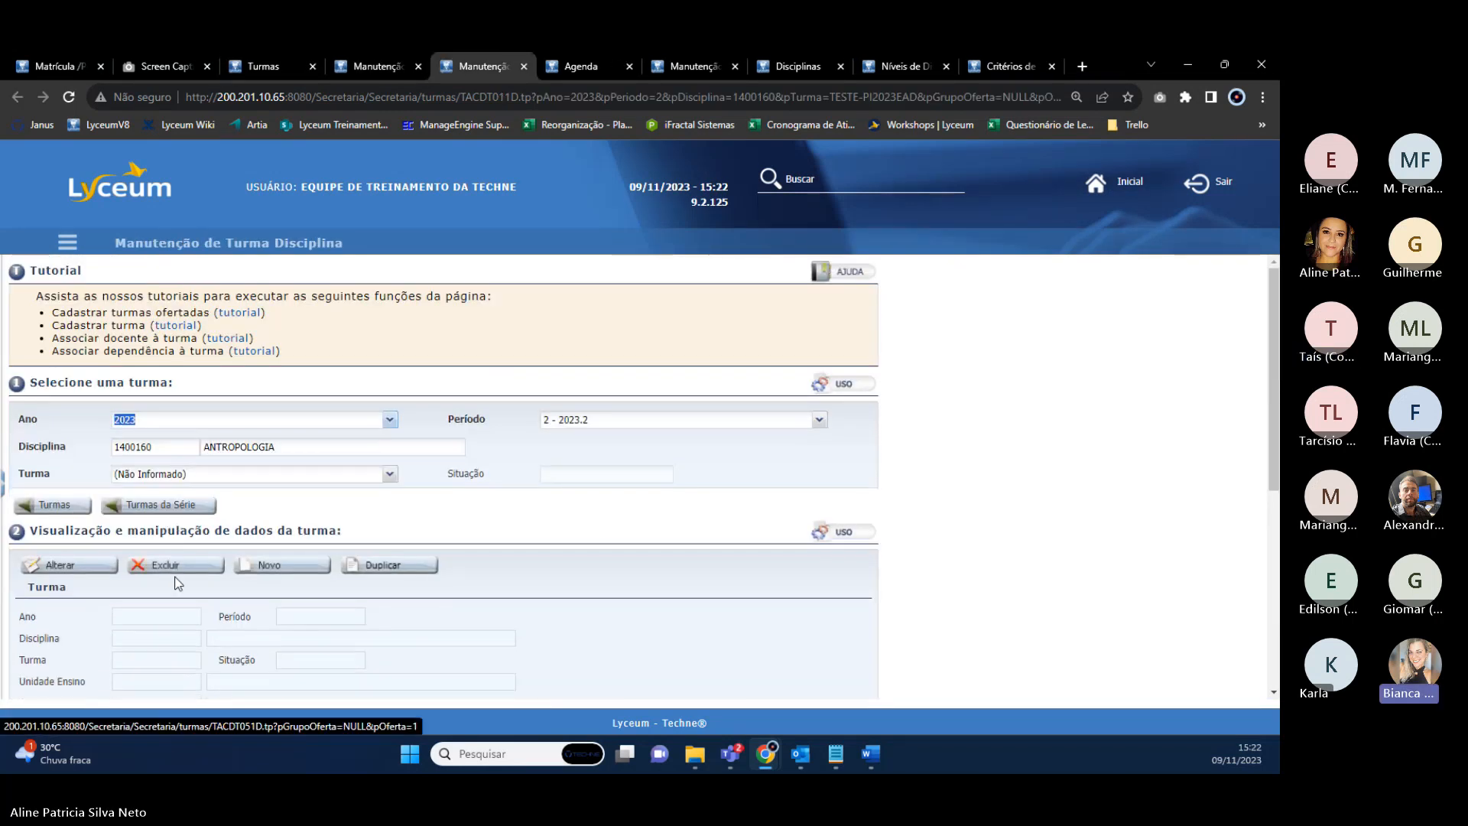
click(170, 565)
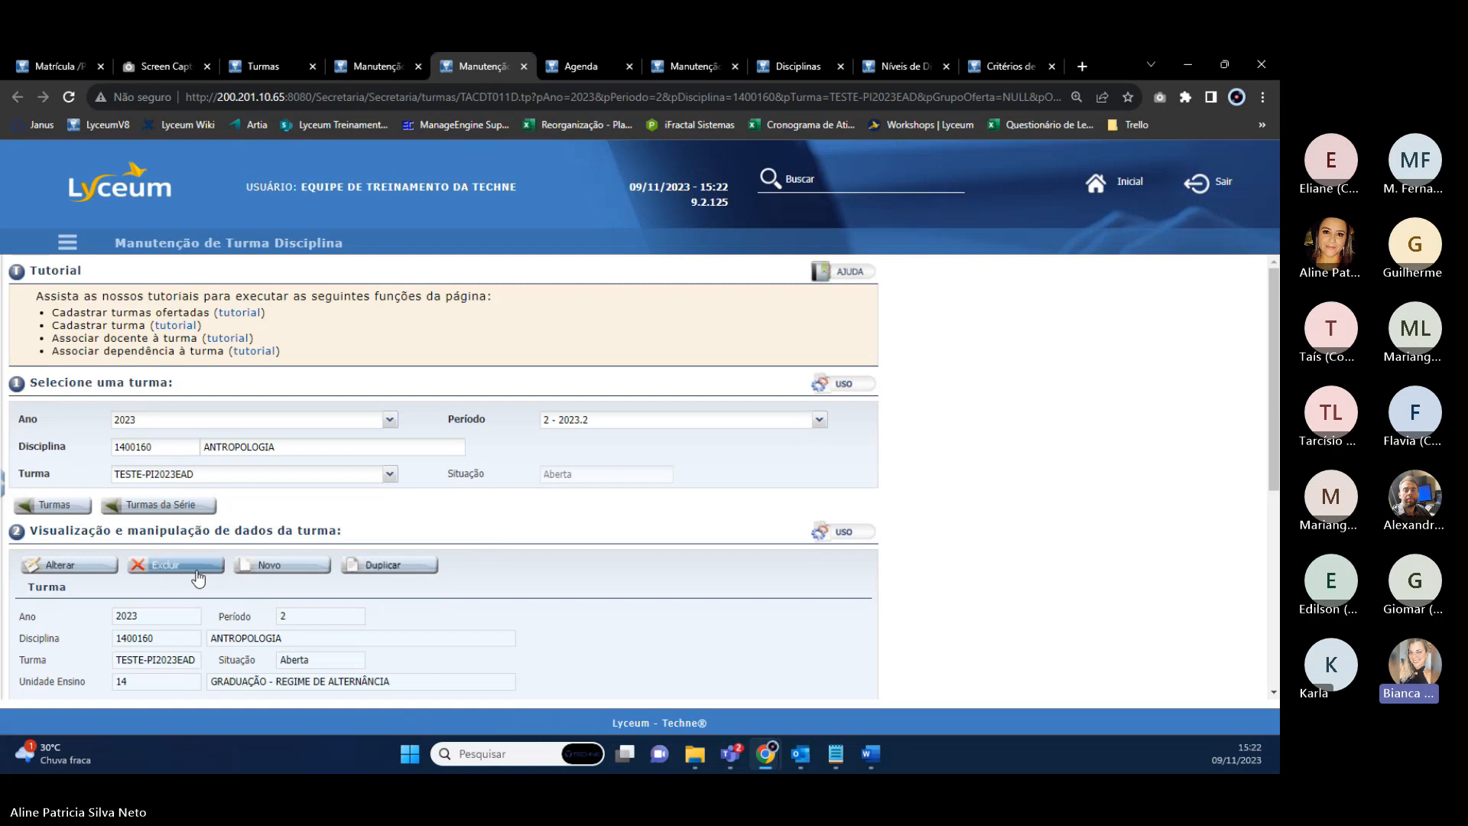
click(603, 466)
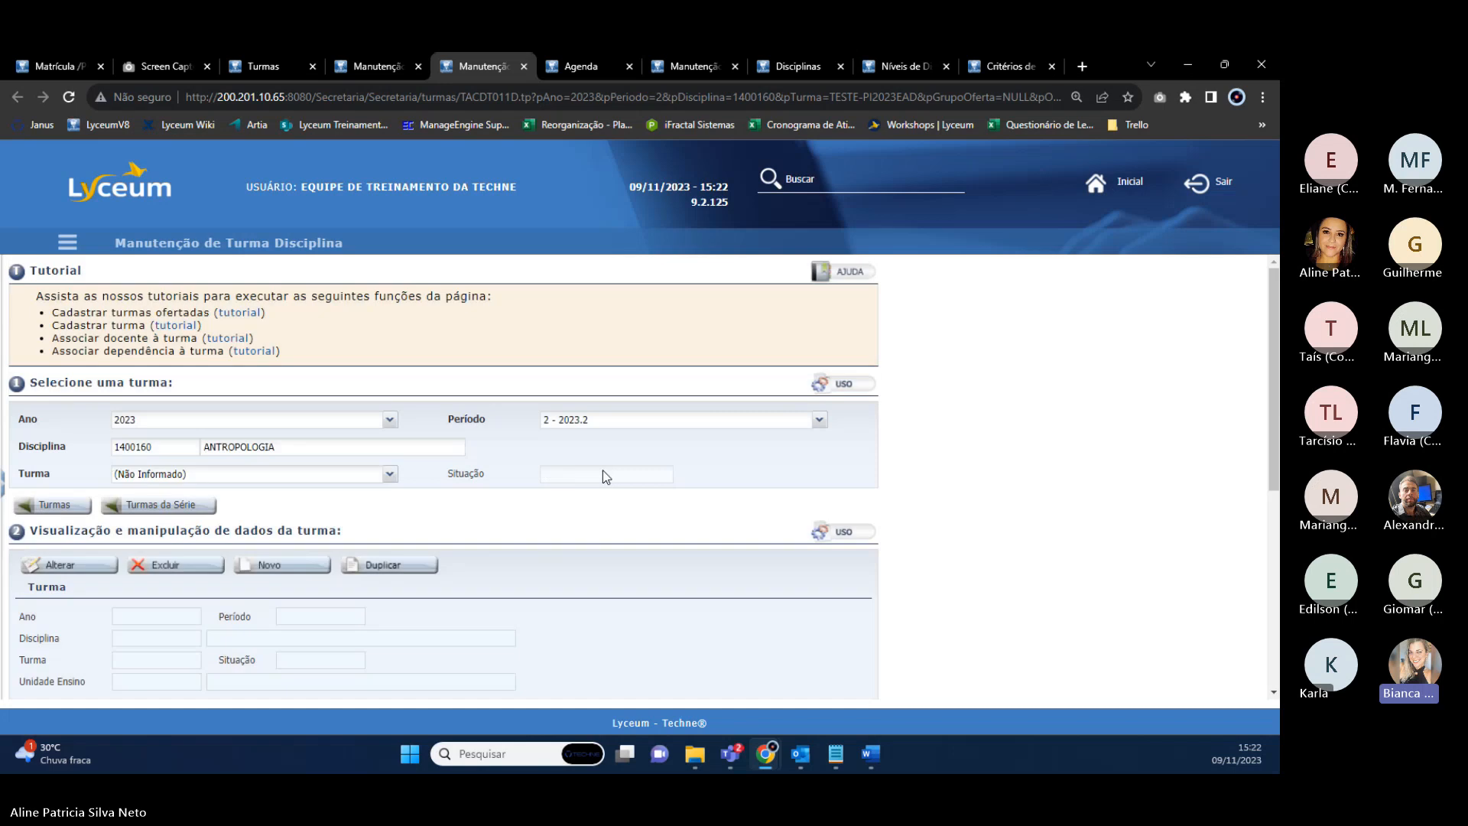
click(275, 68)
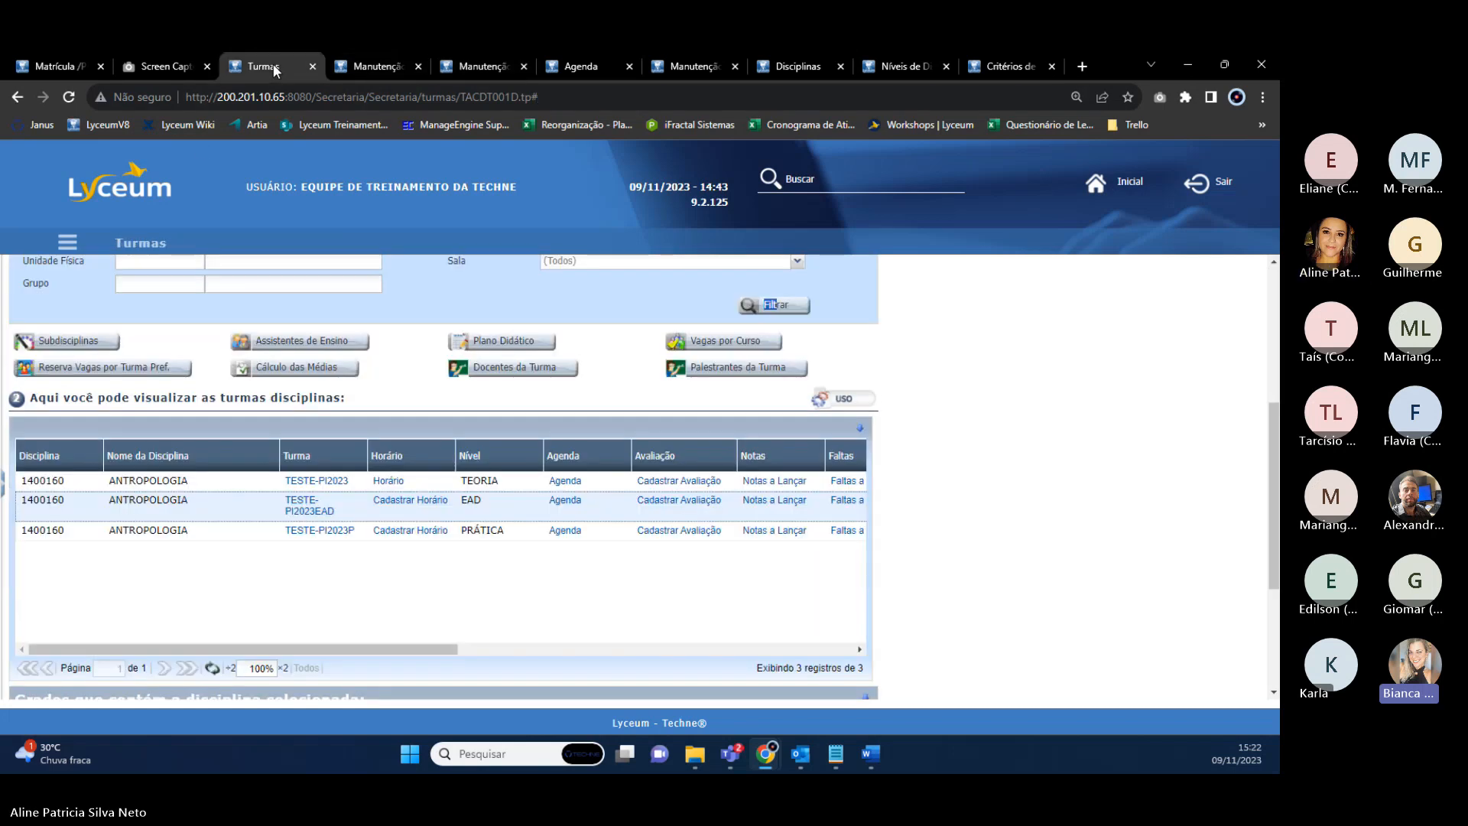
click(212, 669)
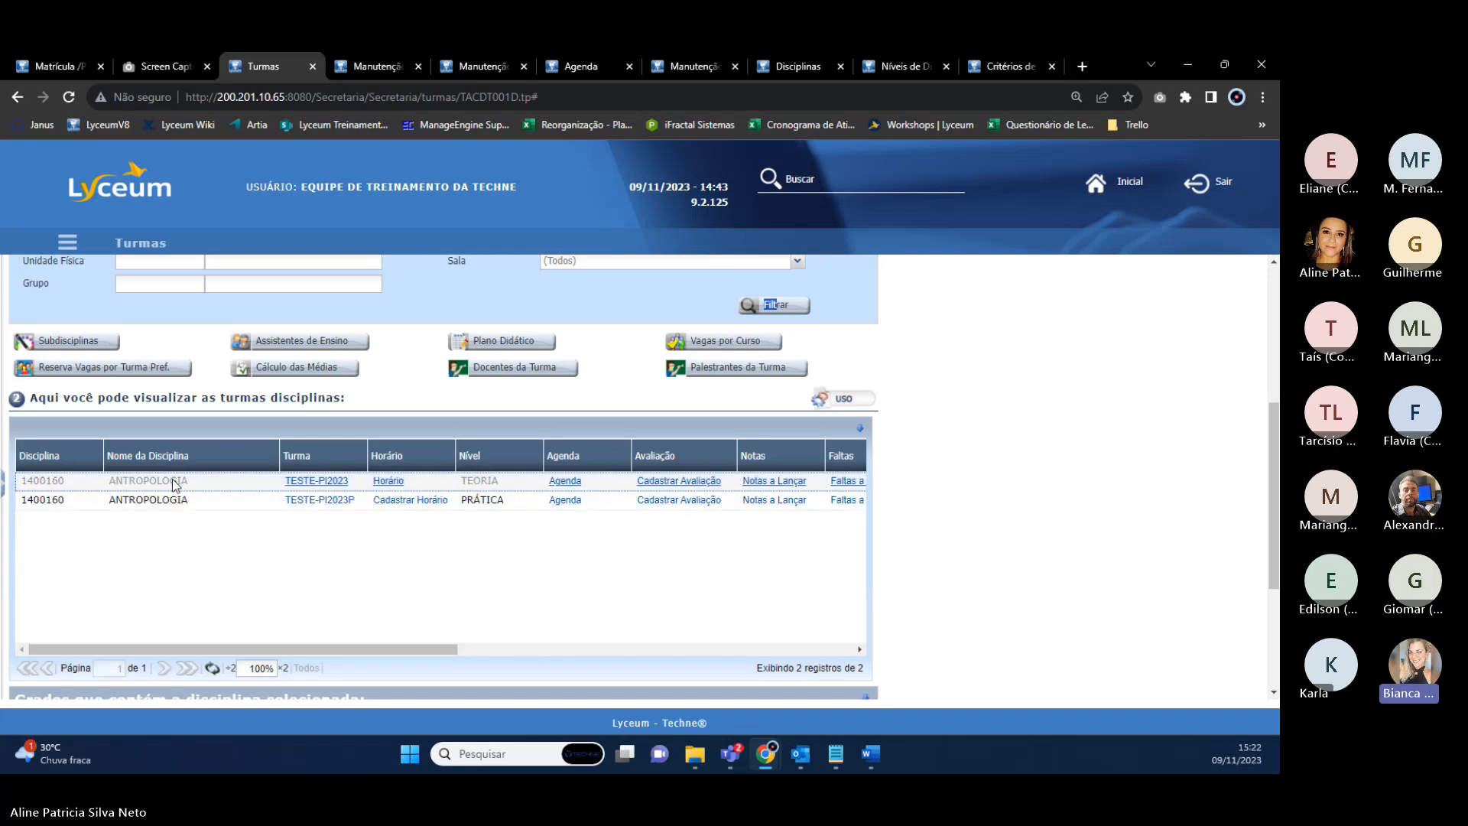
Open TESTE-PI2023's Plano Didático in a new tab, then view its Agenda of 18h50–20h30 lessons.
right_click(493, 342)
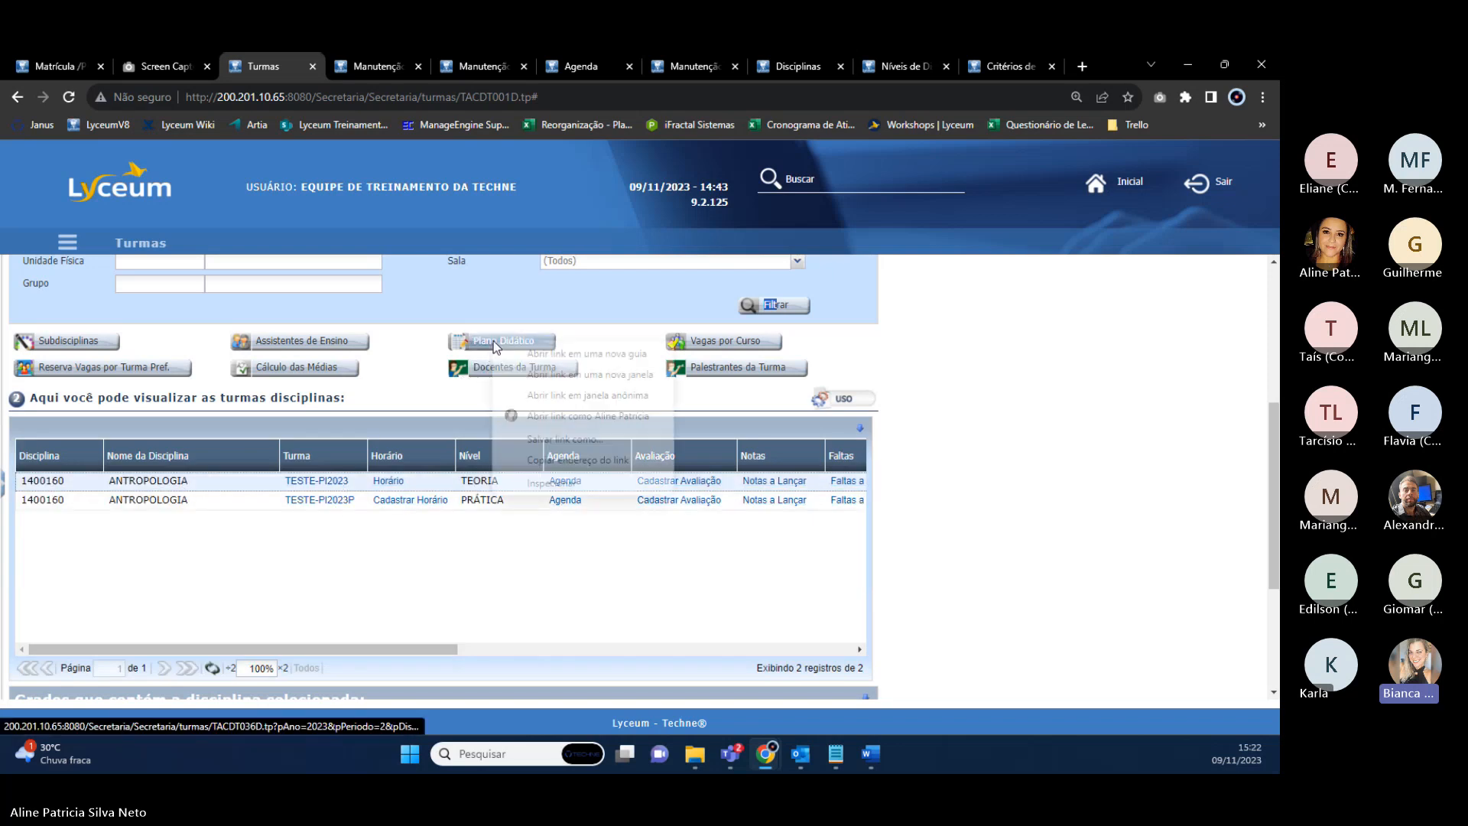
click(547, 353)
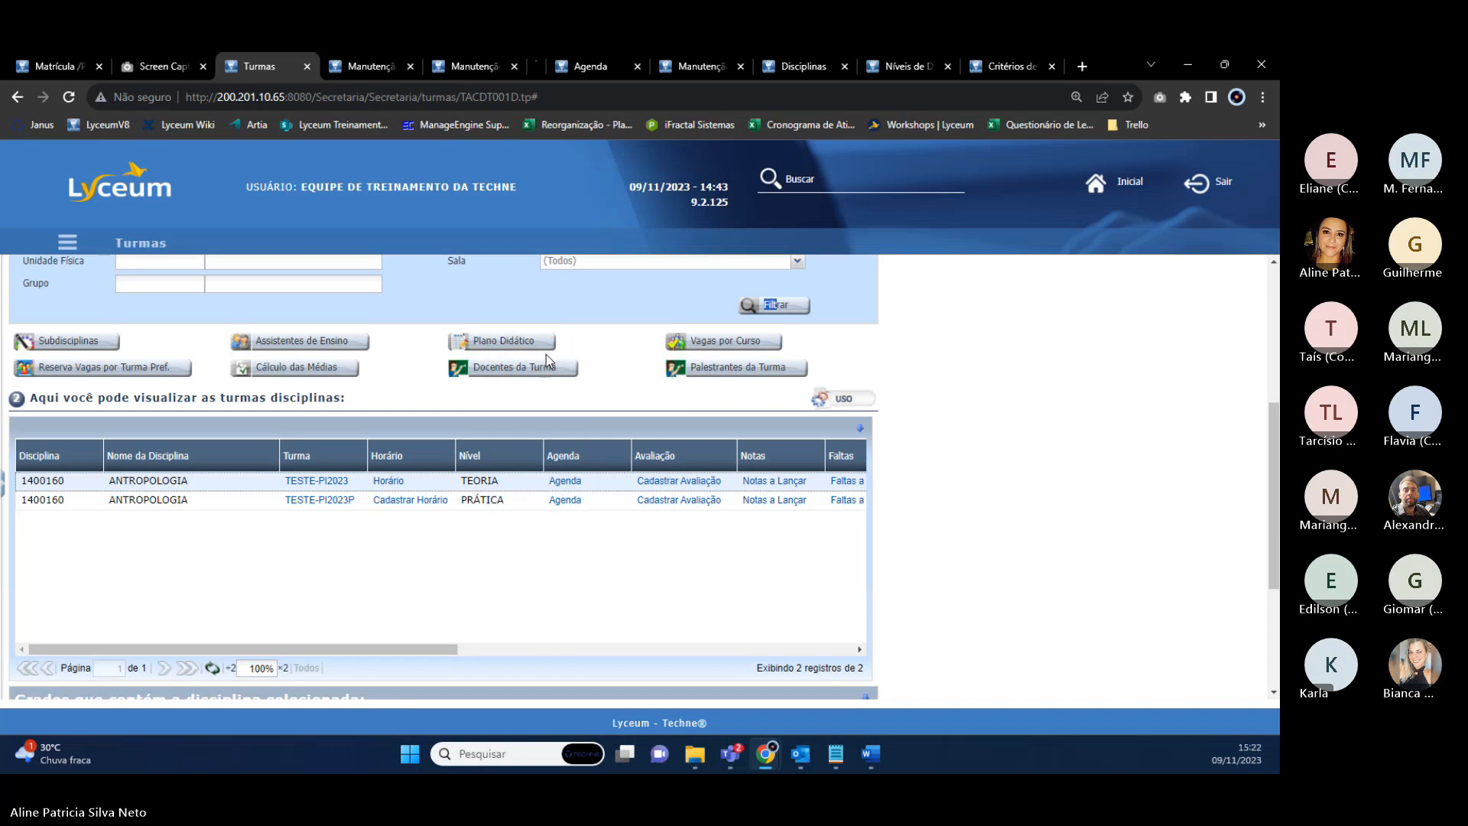
click(518, 67)
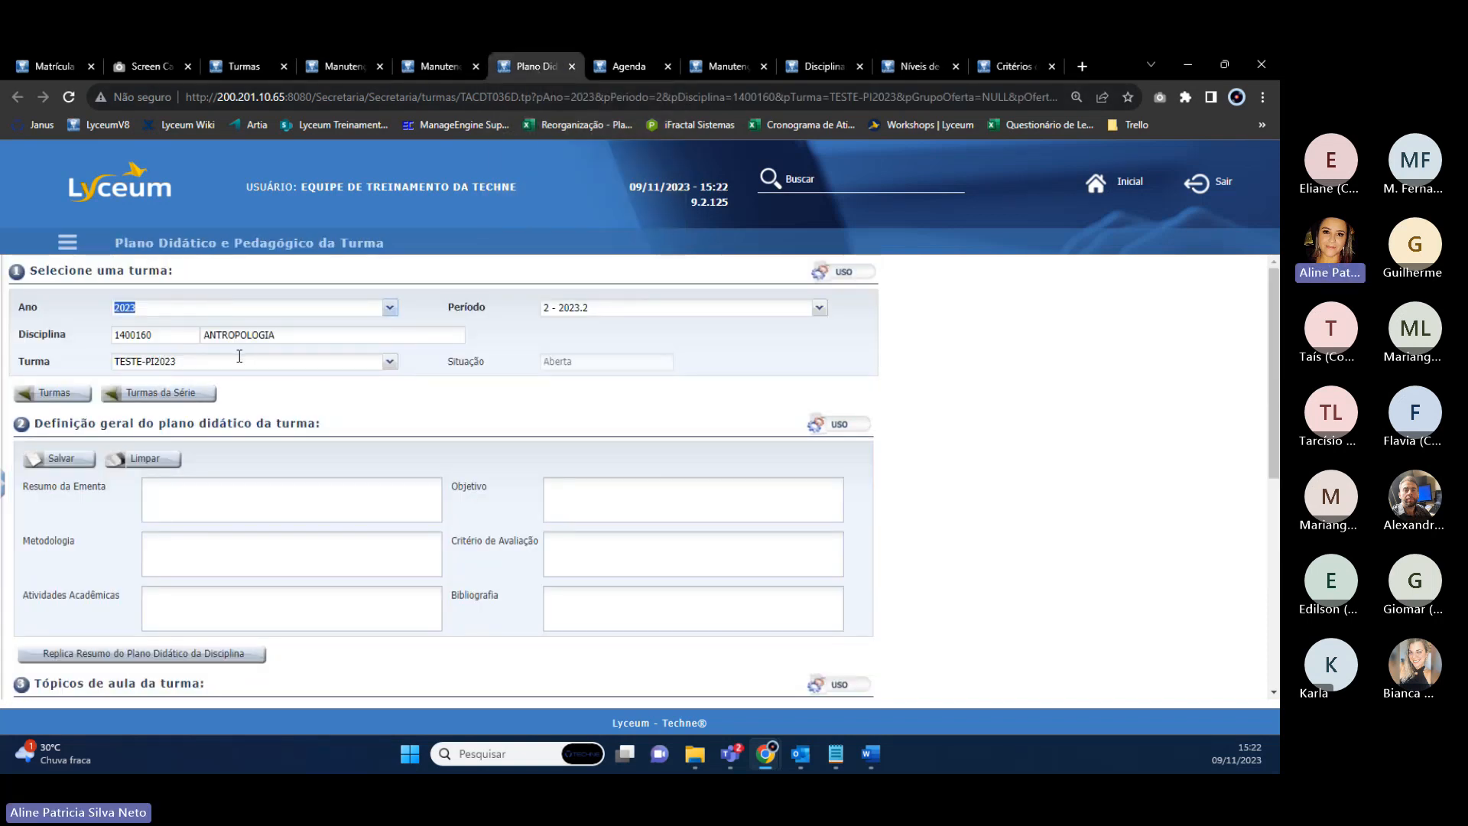
click(148, 487)
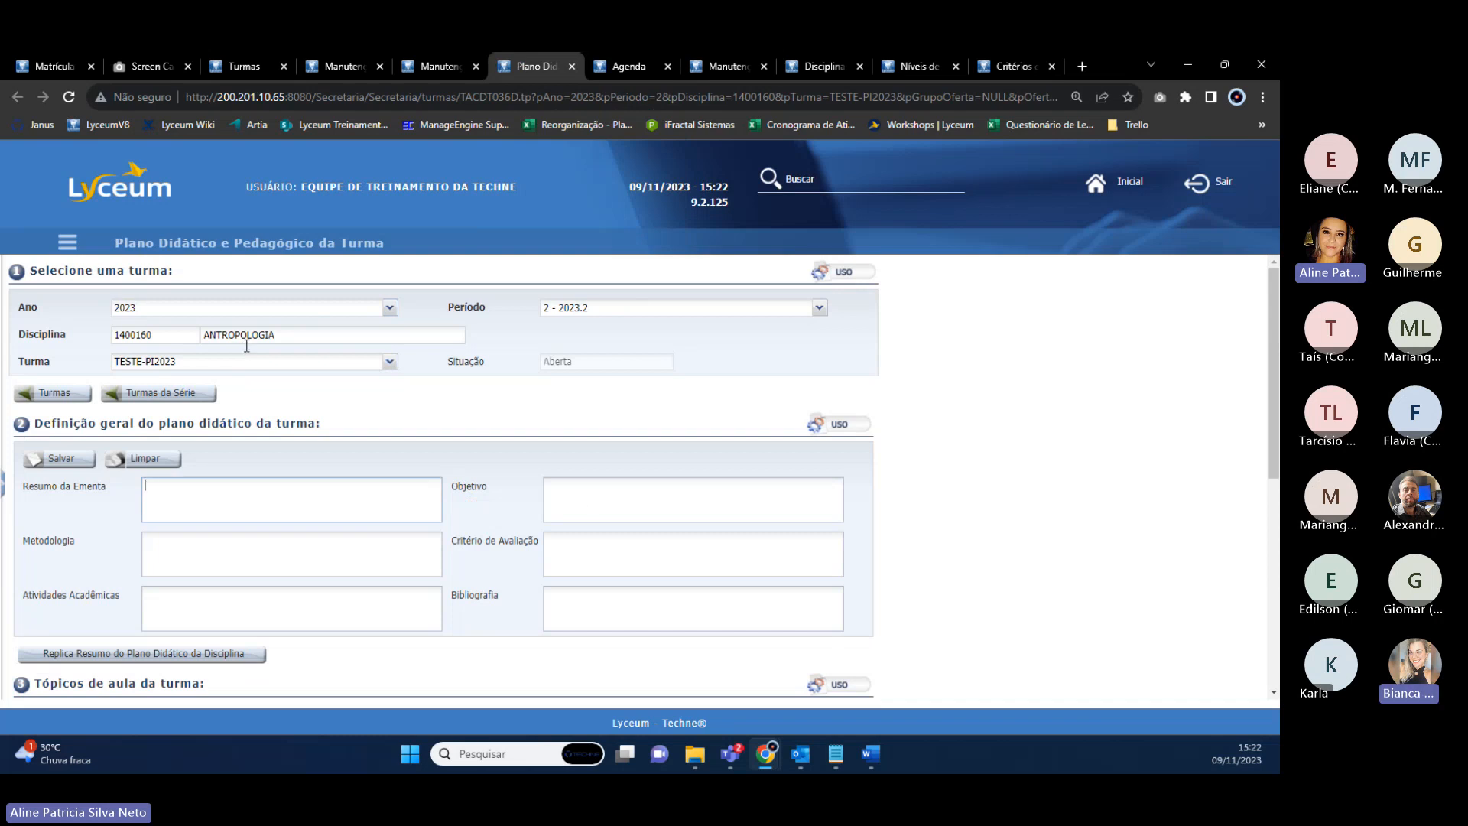
scroll(323, 384, down, 3)
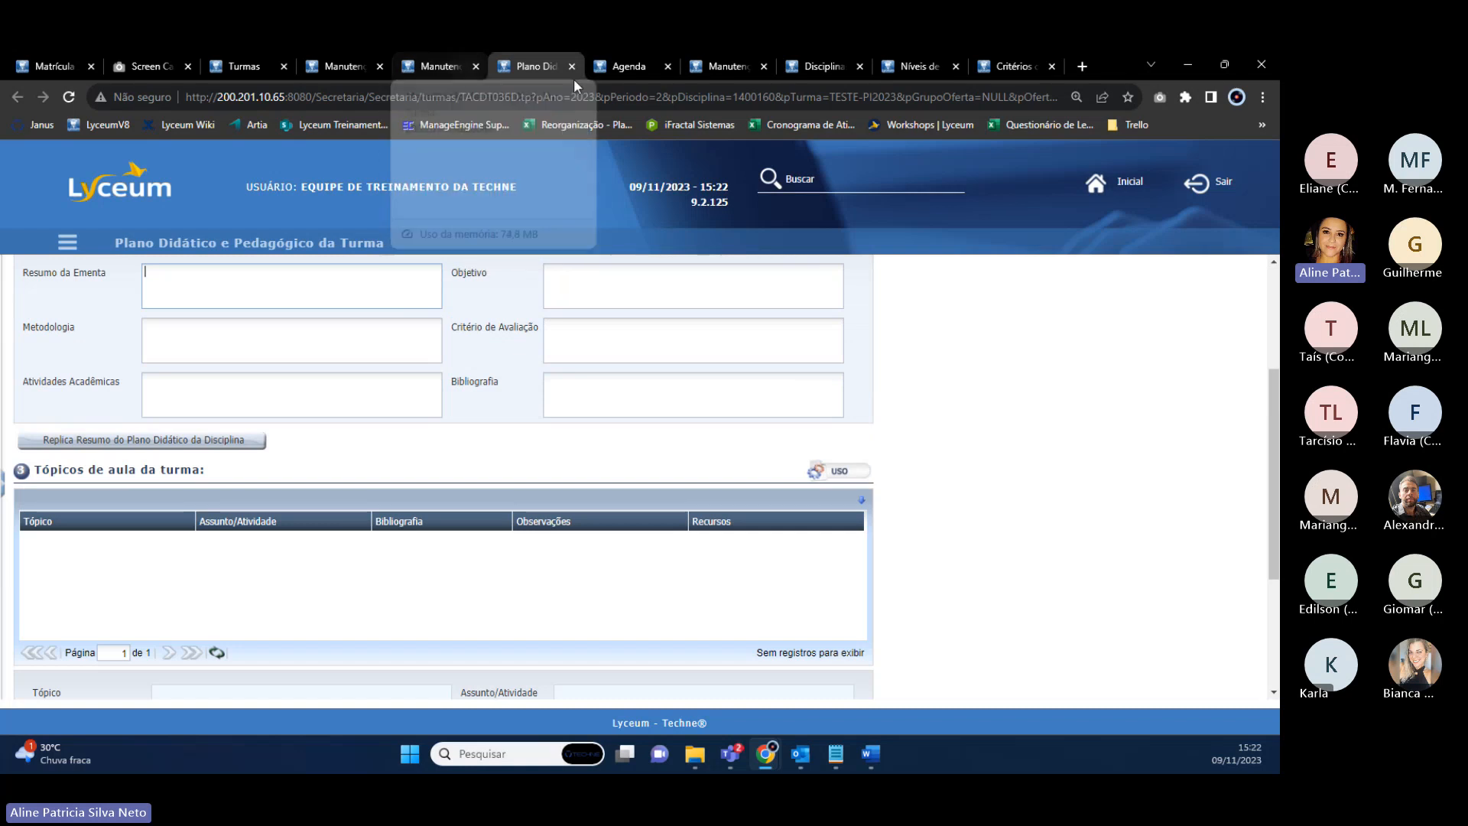
click(626, 66)
scroll(157, 607, down, 4)
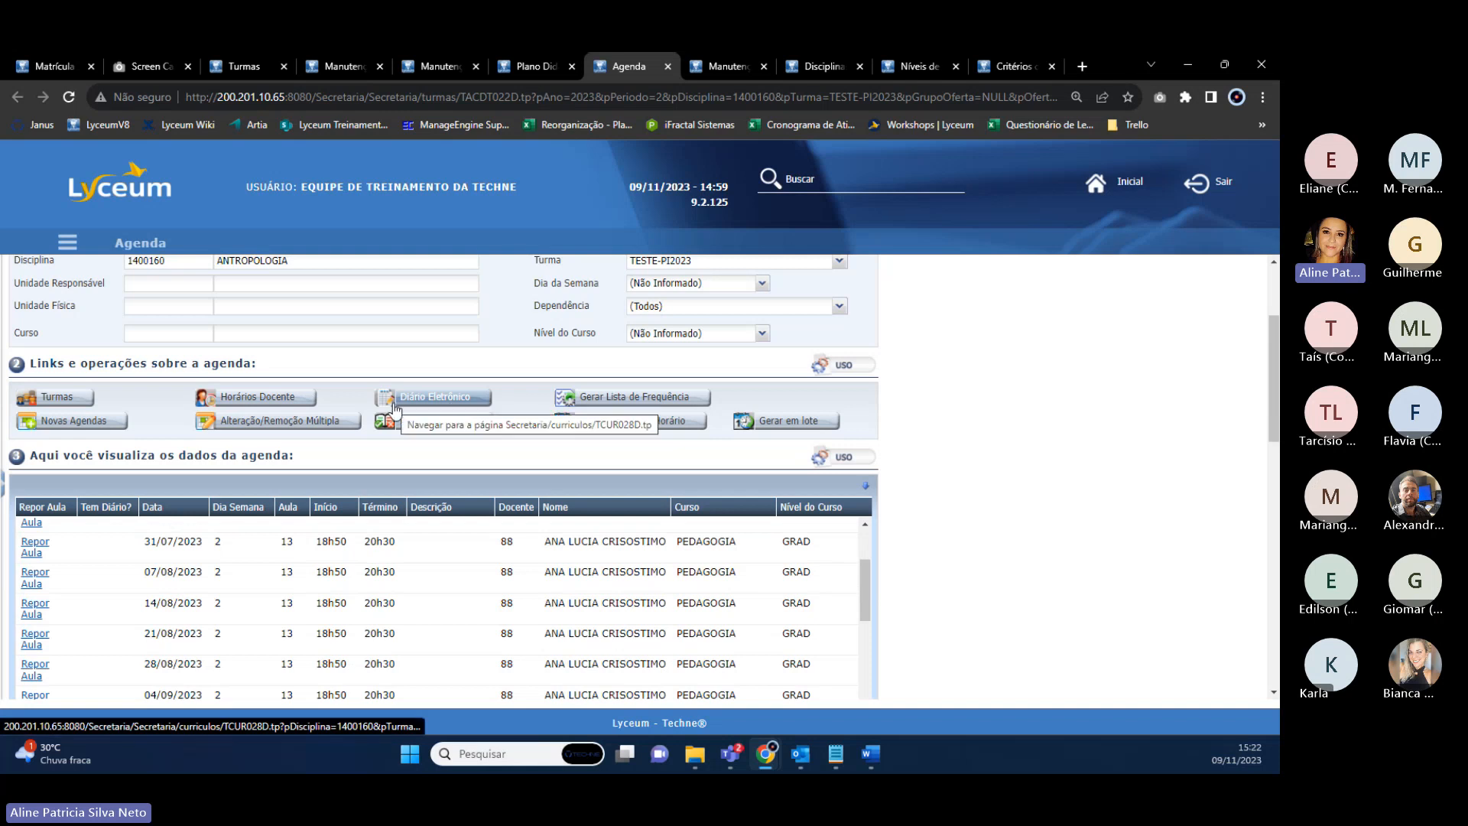
scroll(269, 501, up, 3)
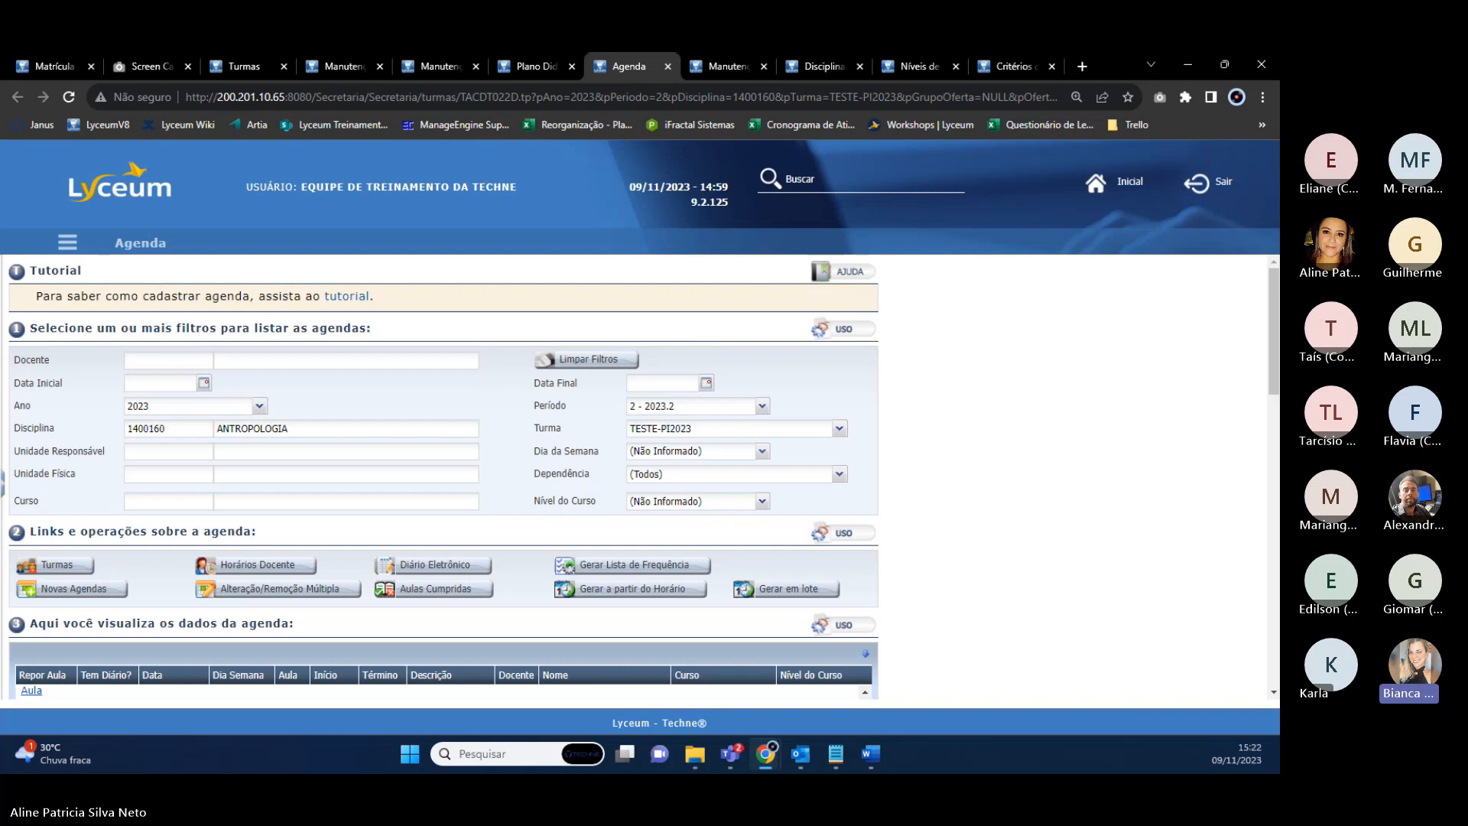
key(alt+Tab)
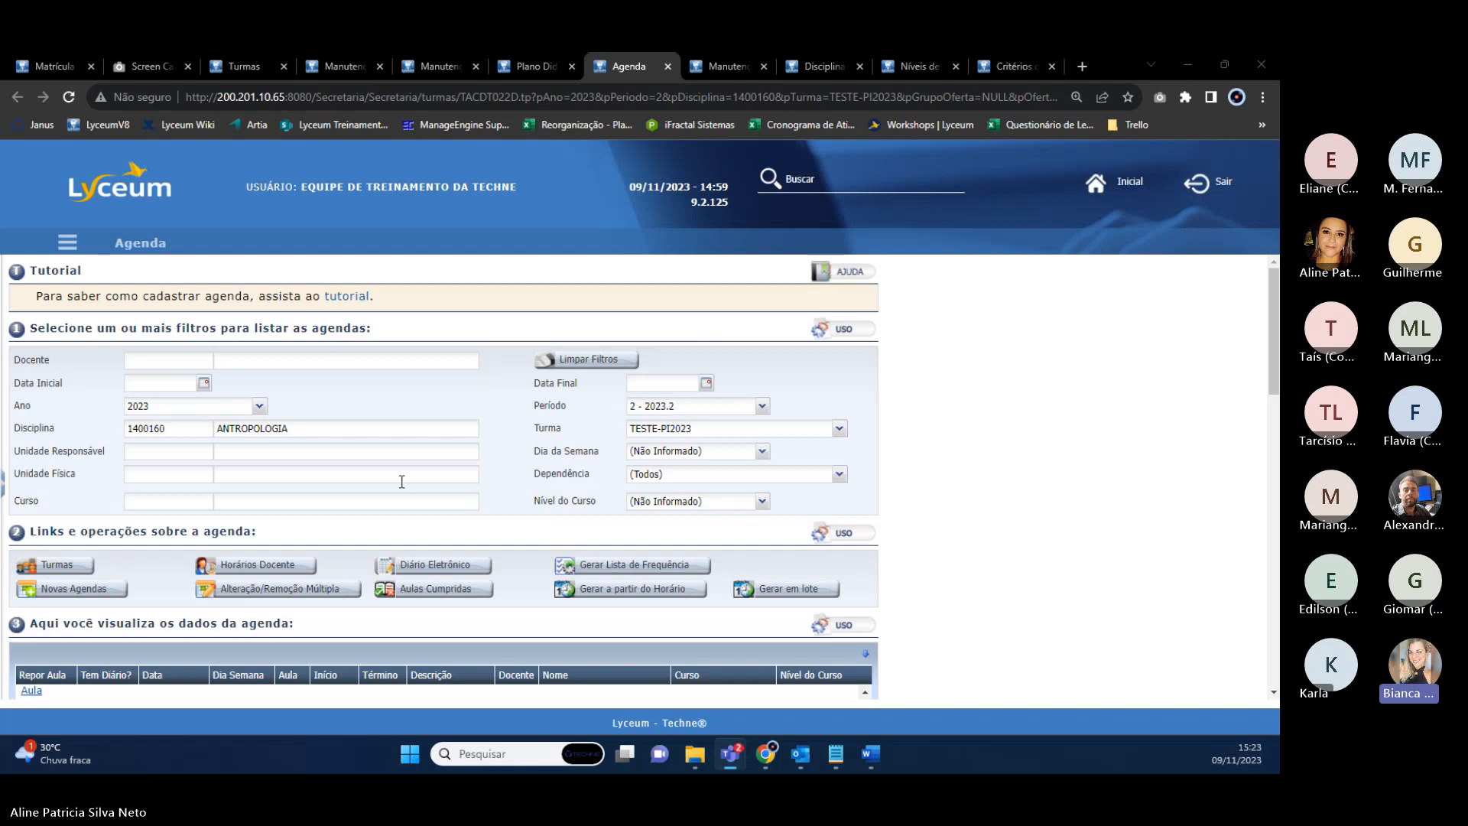
scroll(402, 482, down, 3)
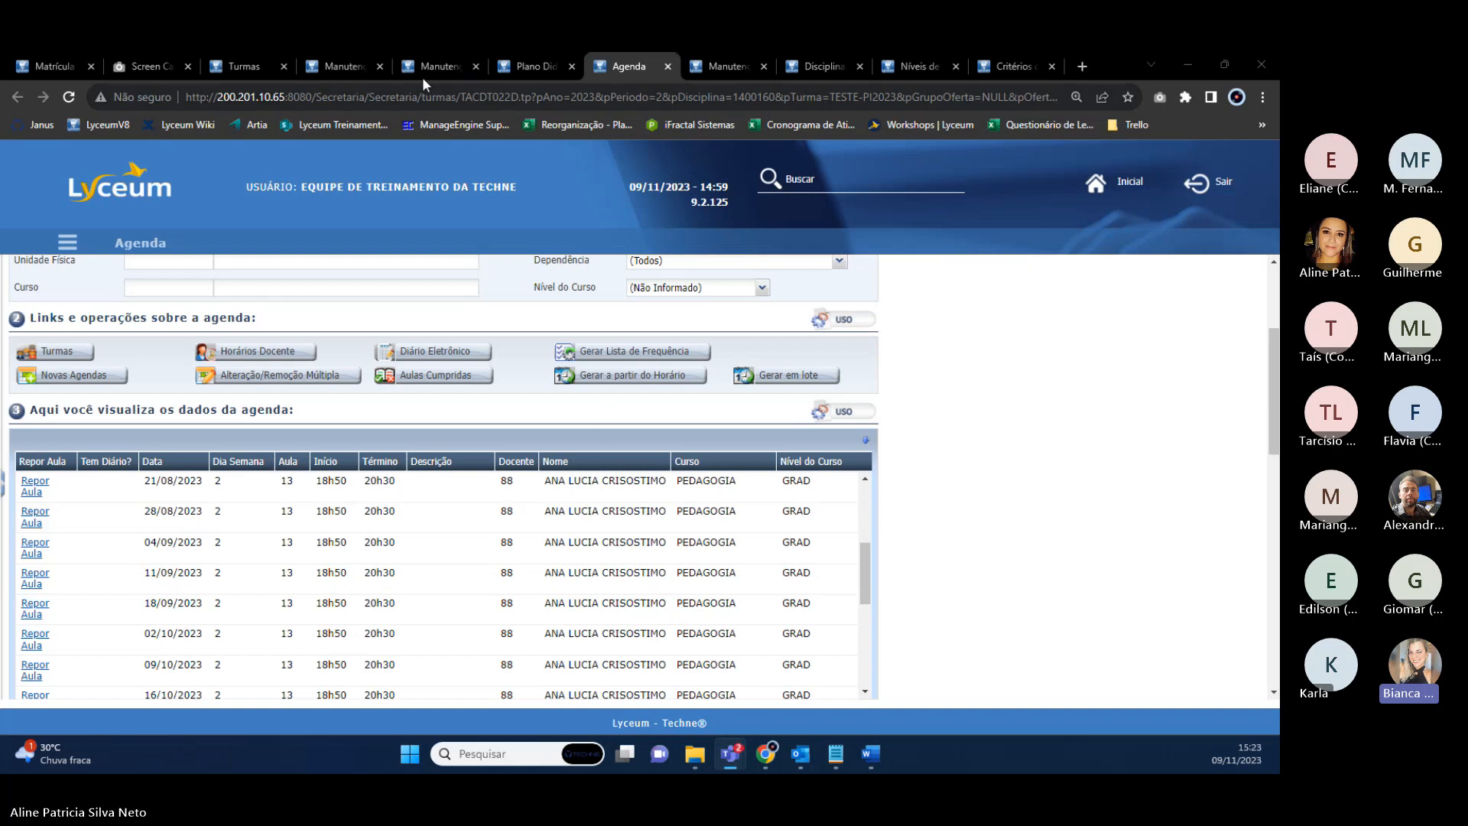
Close the eight leftover Manutenção, Plano Didático, Agenda, Disciplinas, Níveis and Critérios pages.
click(379, 64)
click(378, 67)
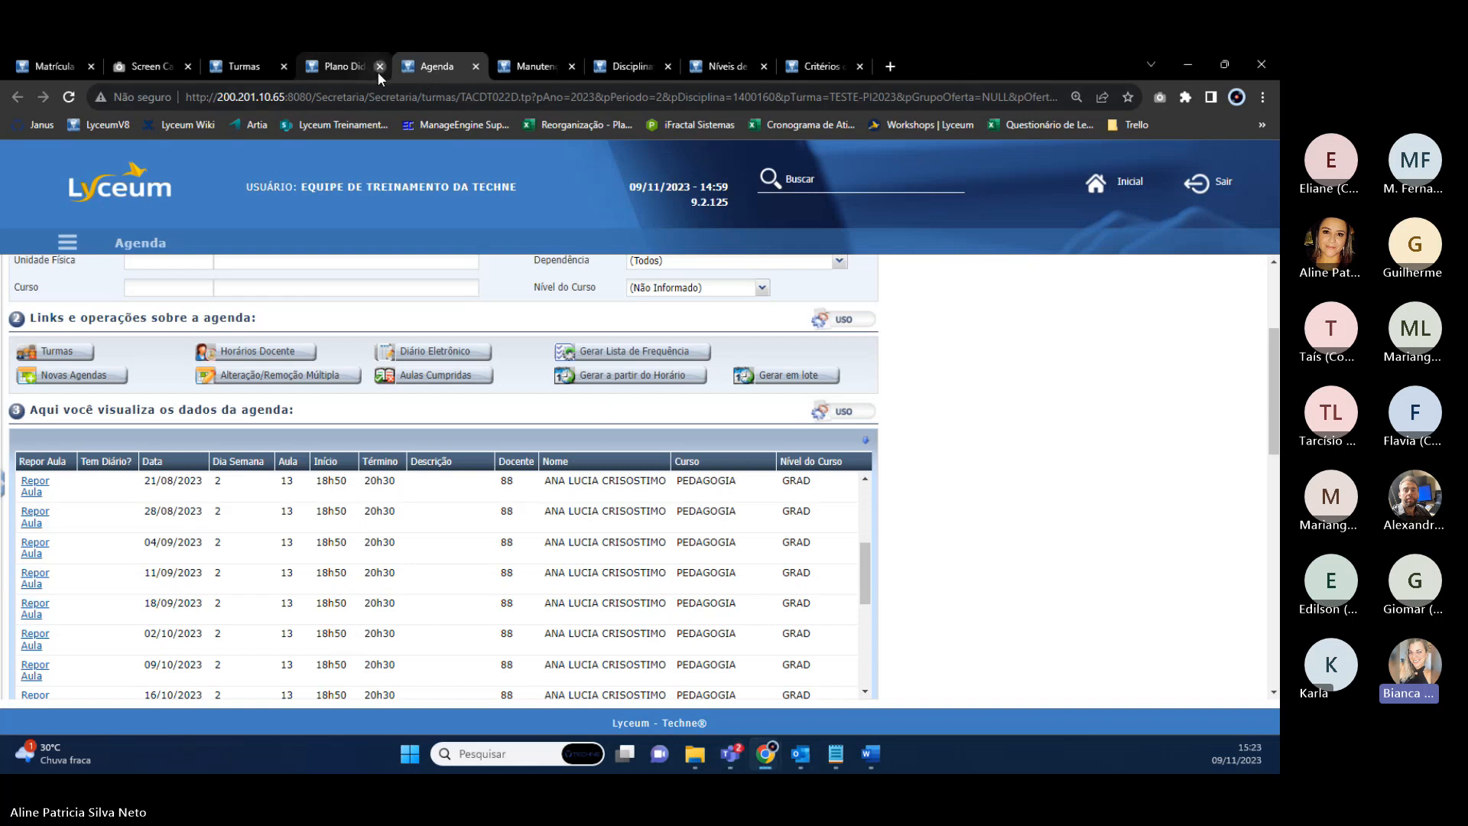
click(379, 70)
click(379, 70)
click(379, 67)
click(382, 66)
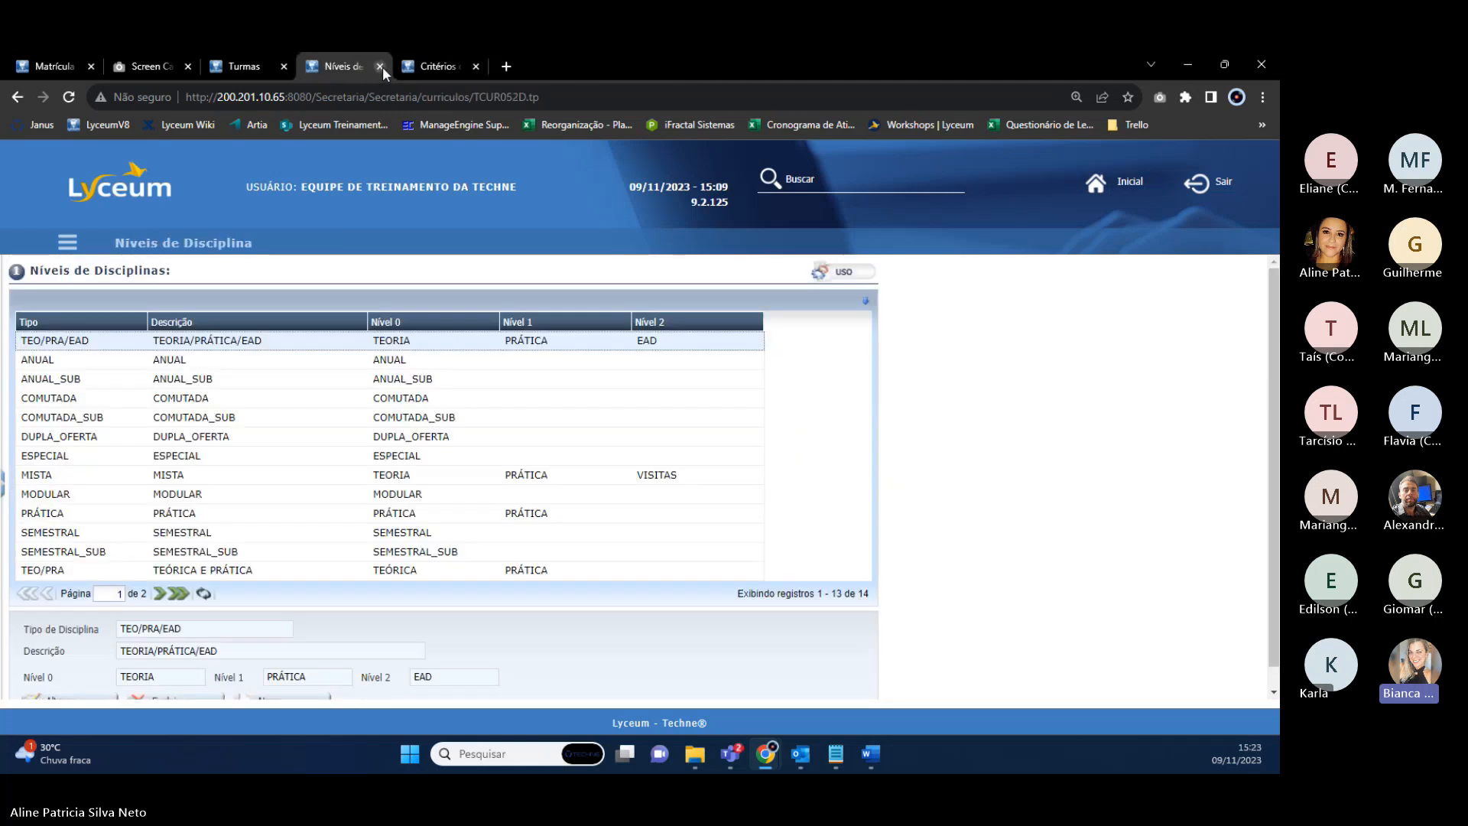
click(383, 67)
click(383, 67)
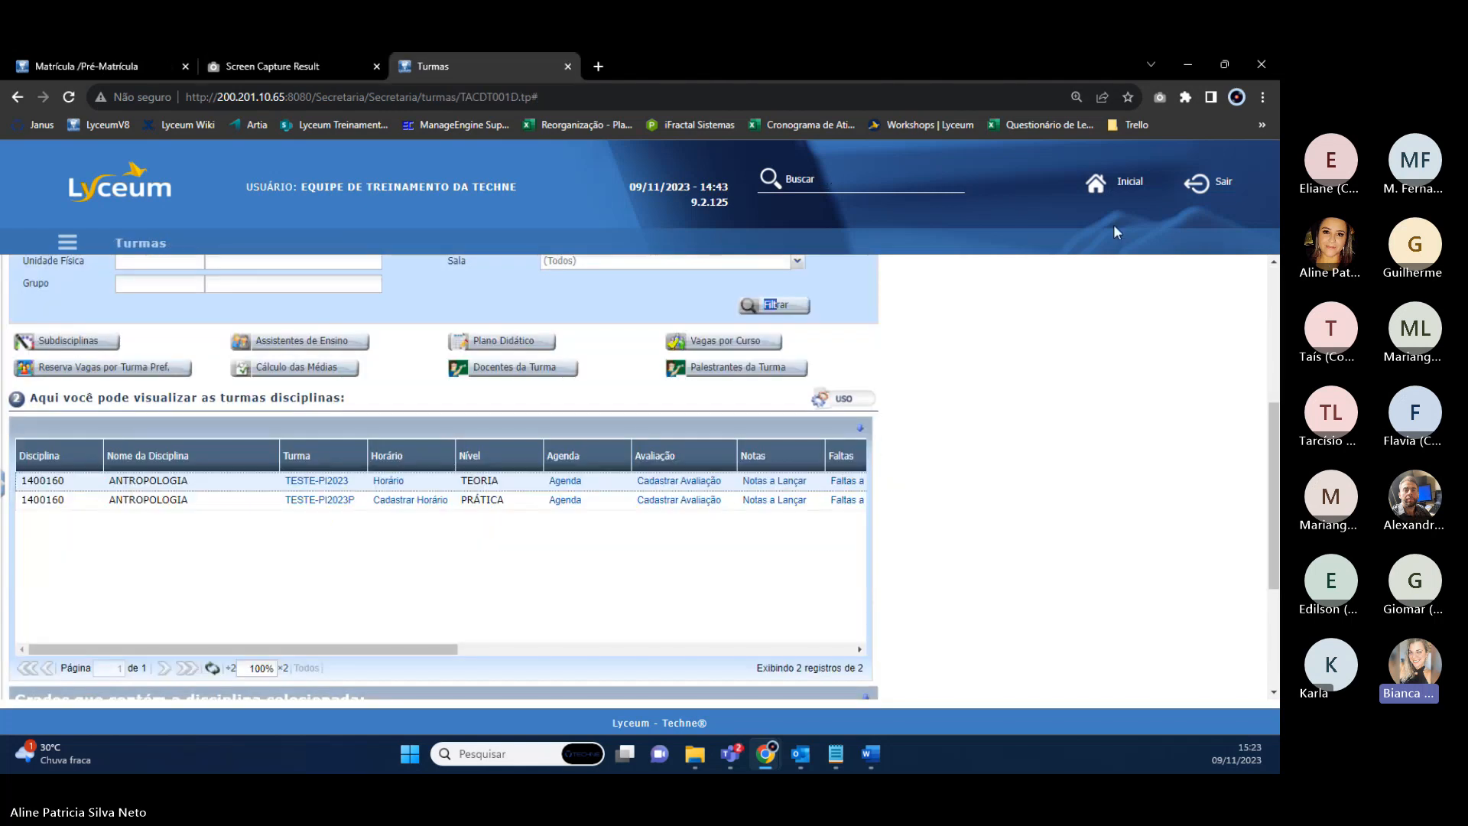
Go to the Inicial page showing the student's Resumo Acadêmico summary.
click(1126, 185)
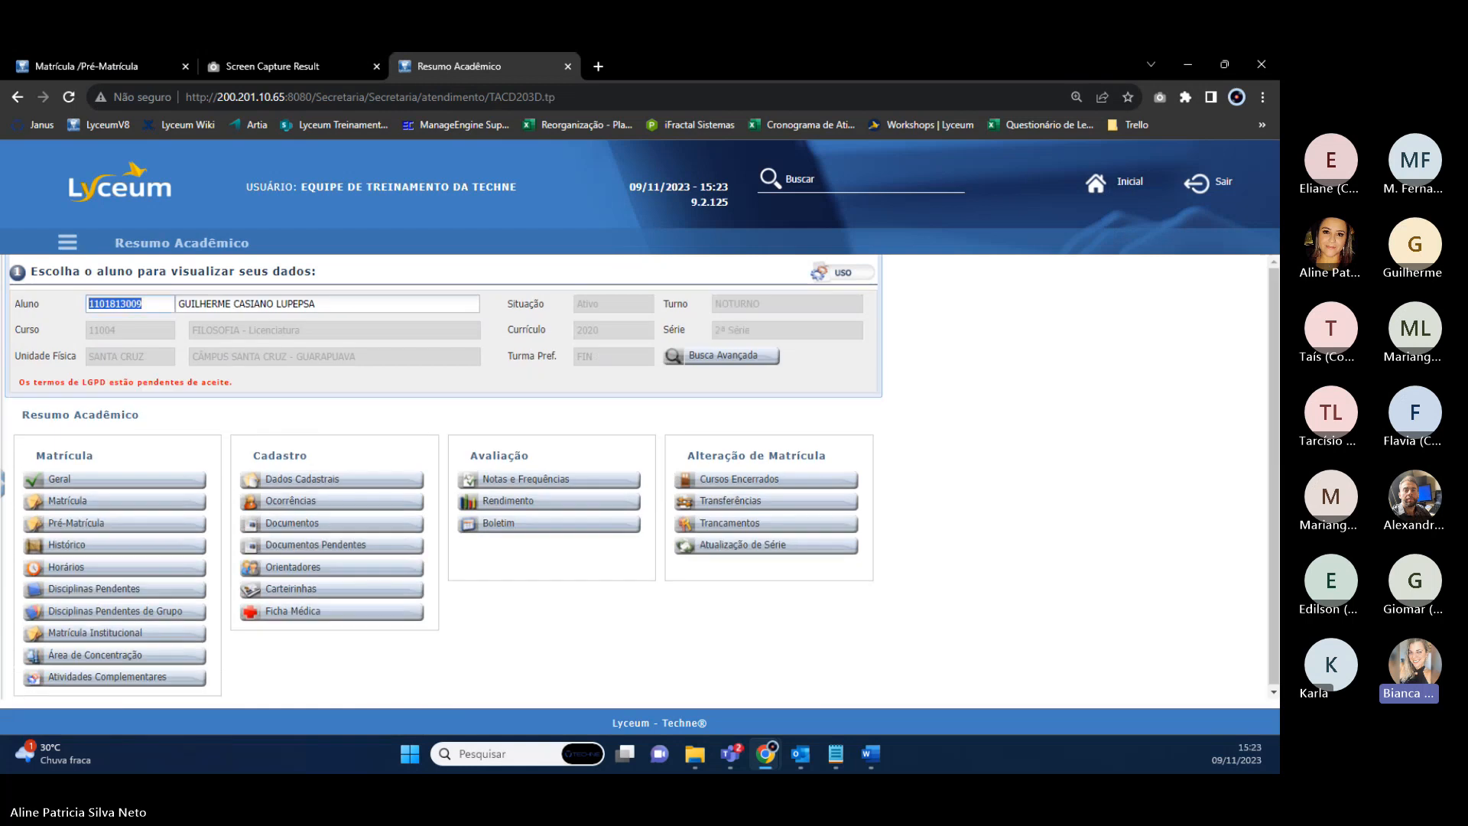
key(alt+Tab)
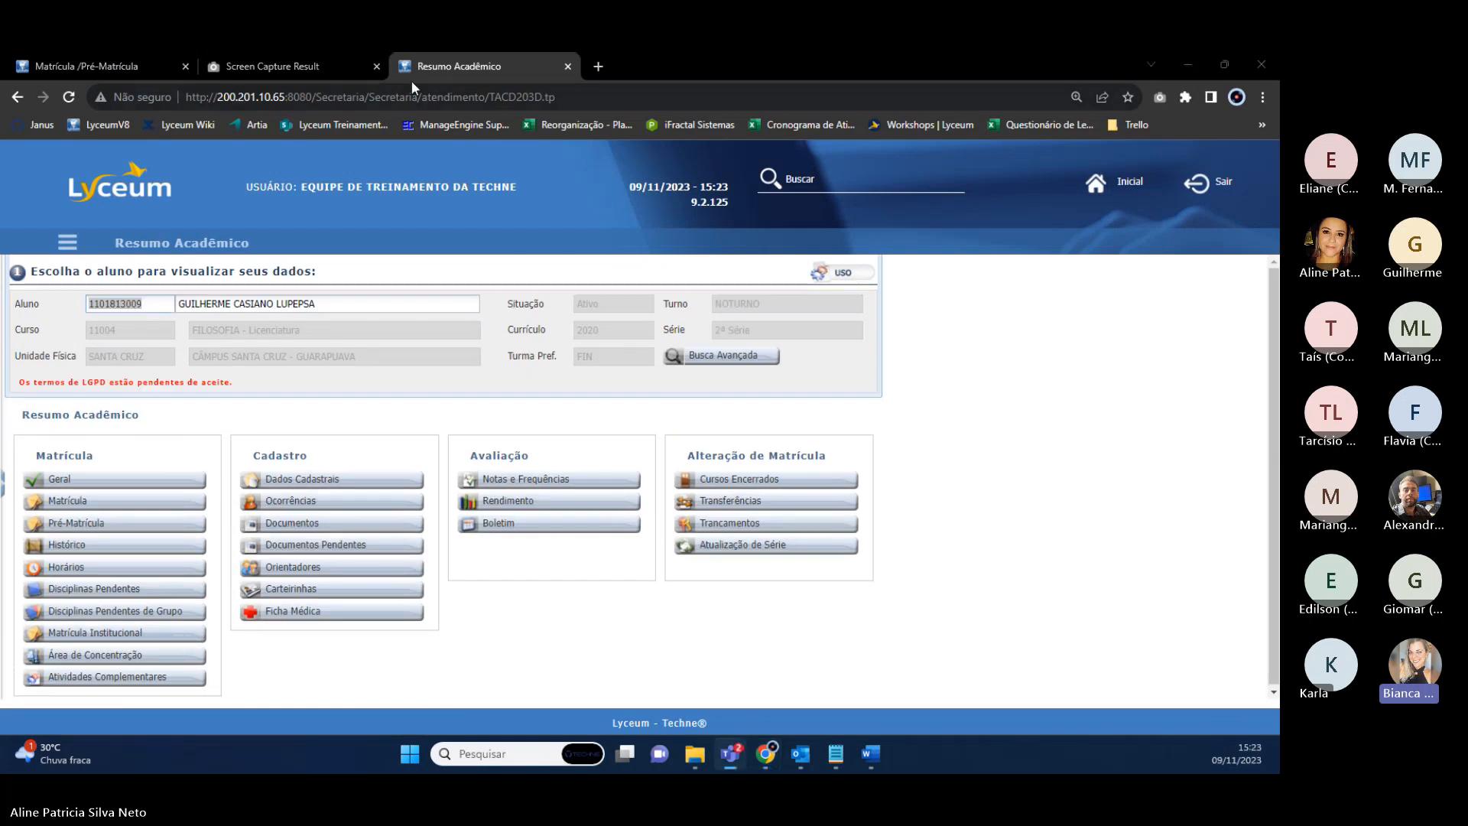
key(alt+Tab)
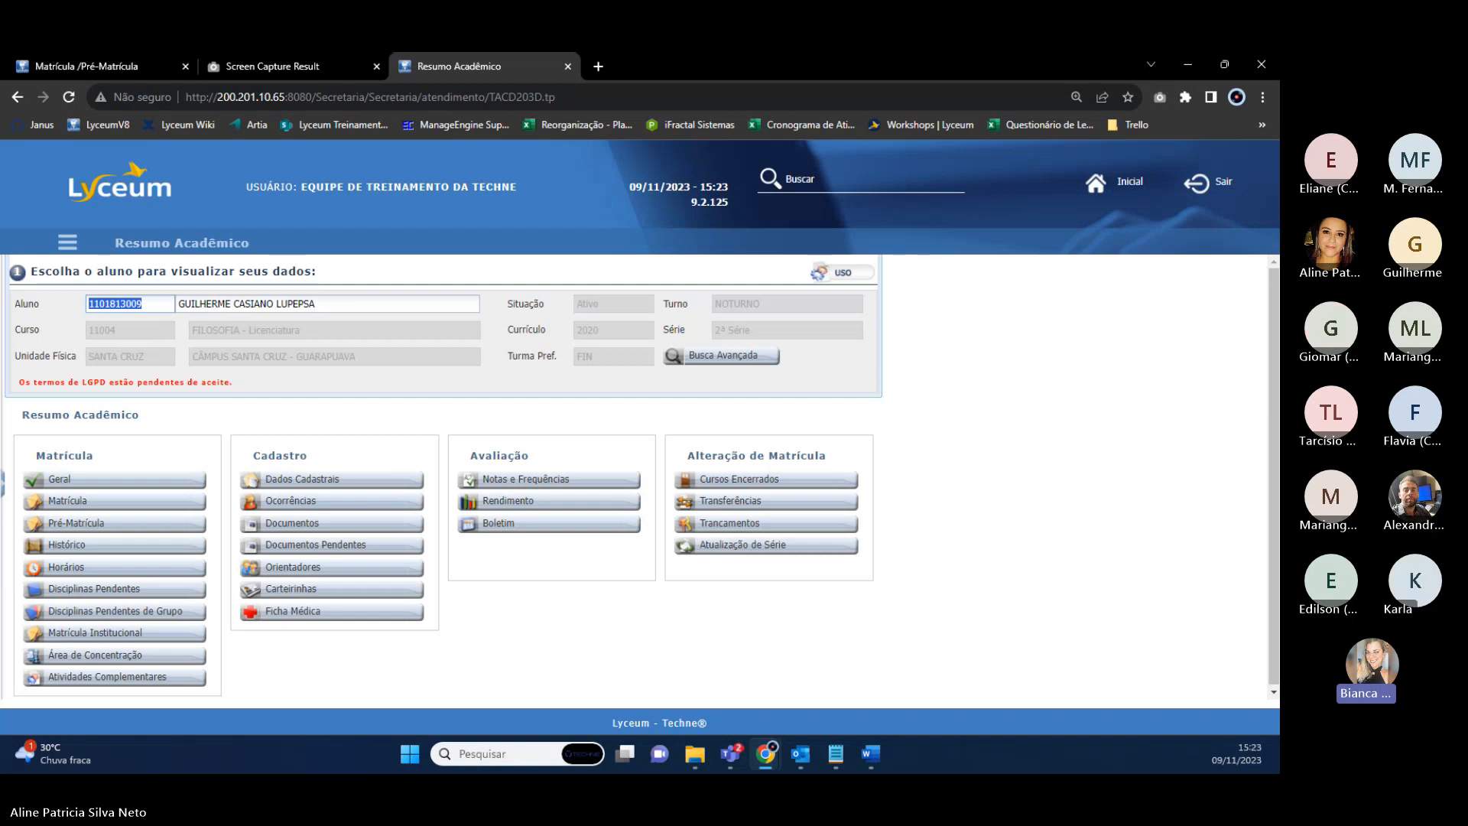
key(alt+Tab)
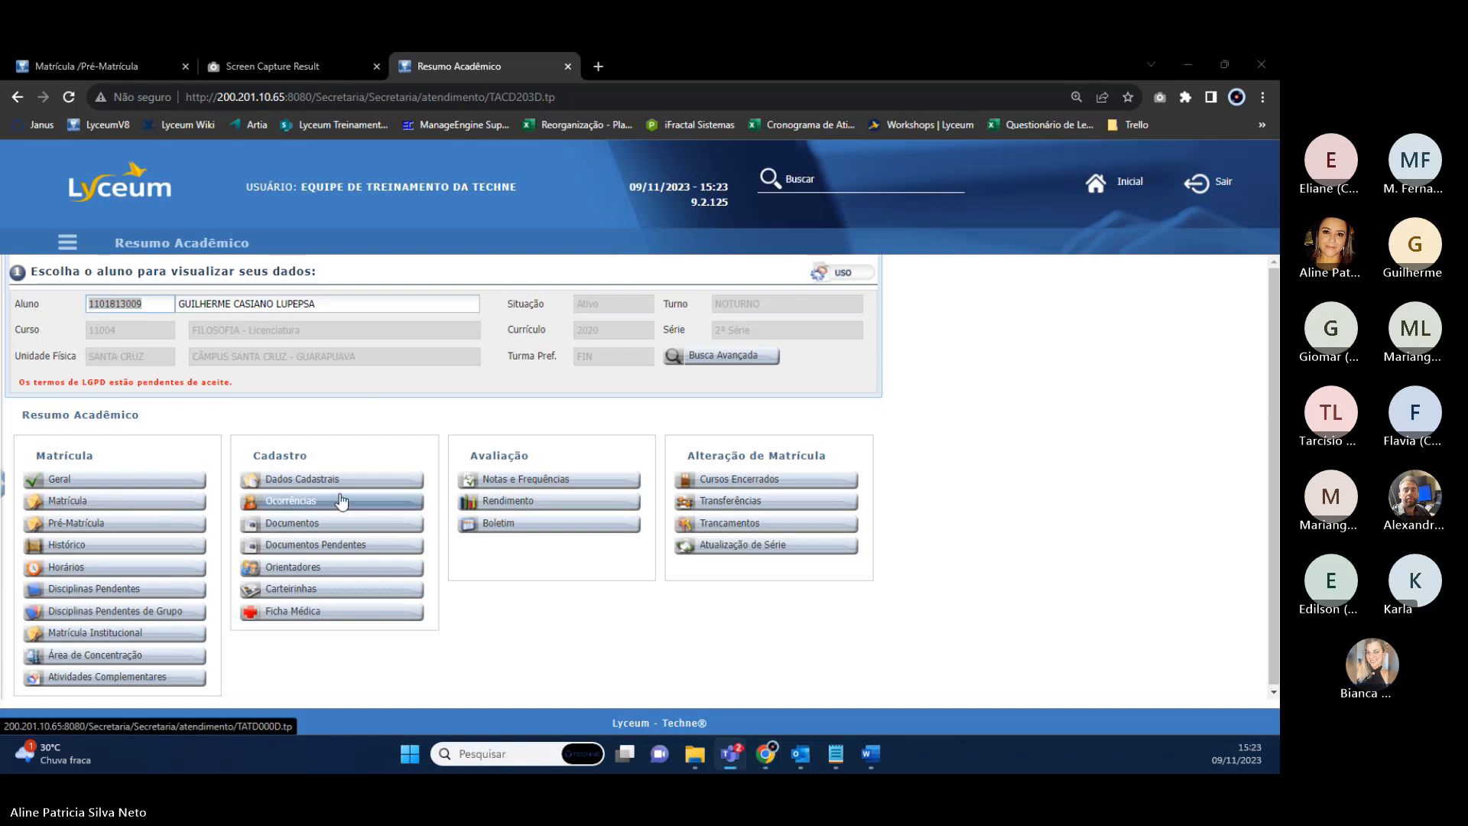
Search the menu for 'regime dom' and open the student's Regime Domiciliar page.
click(68, 243)
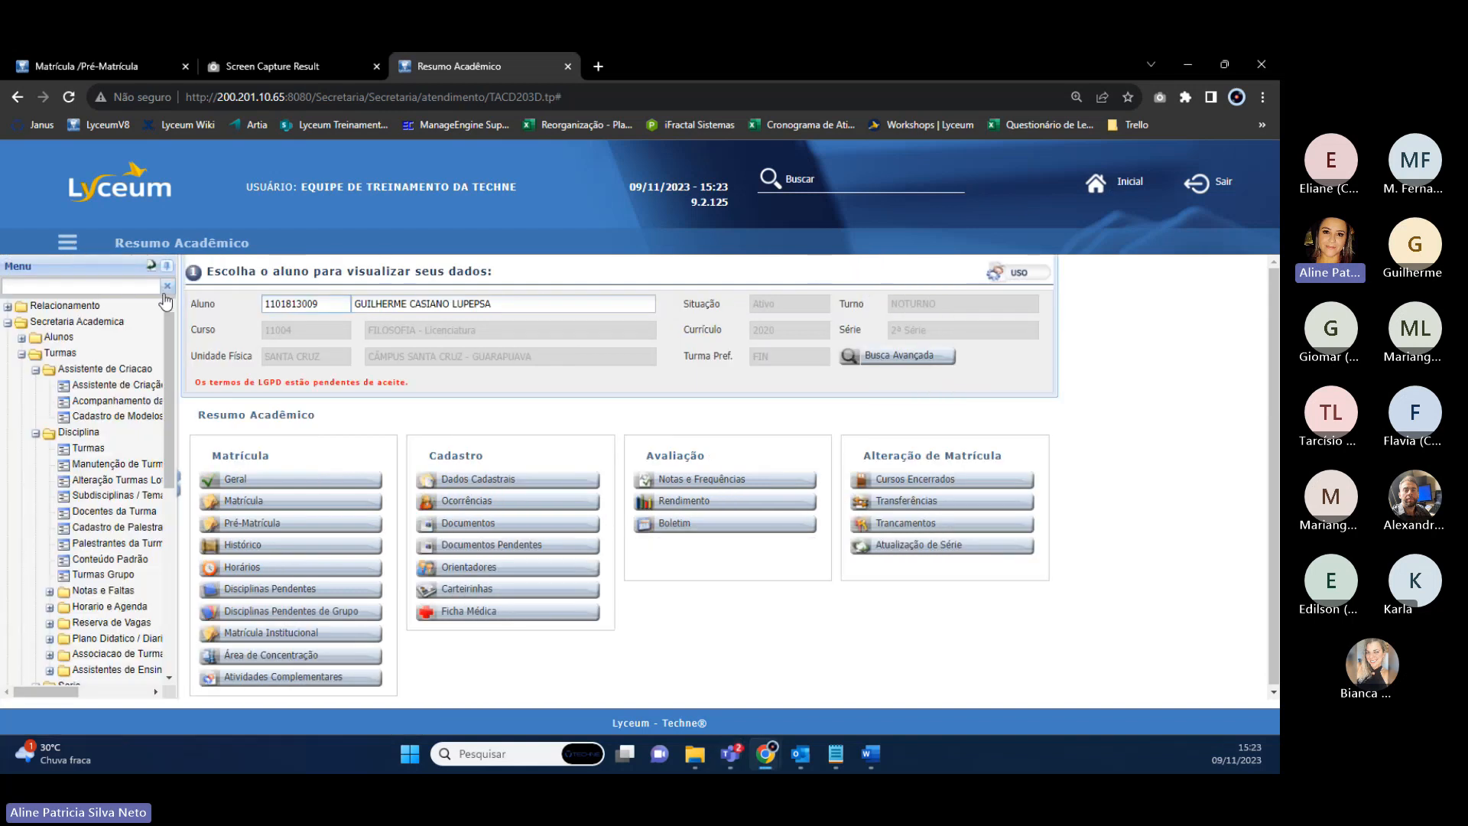
click(91, 286)
text(r)
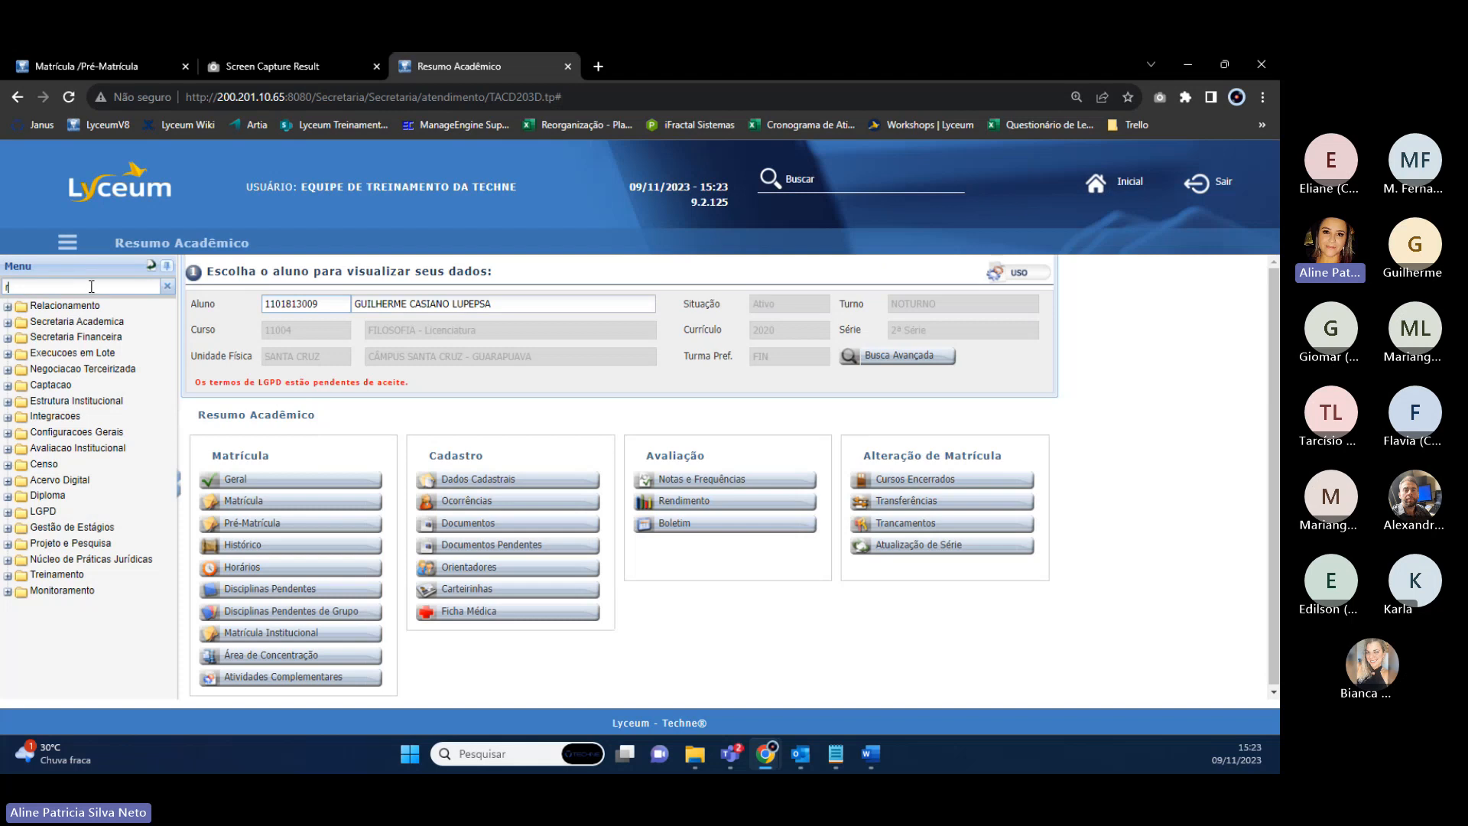
text(egime dom)
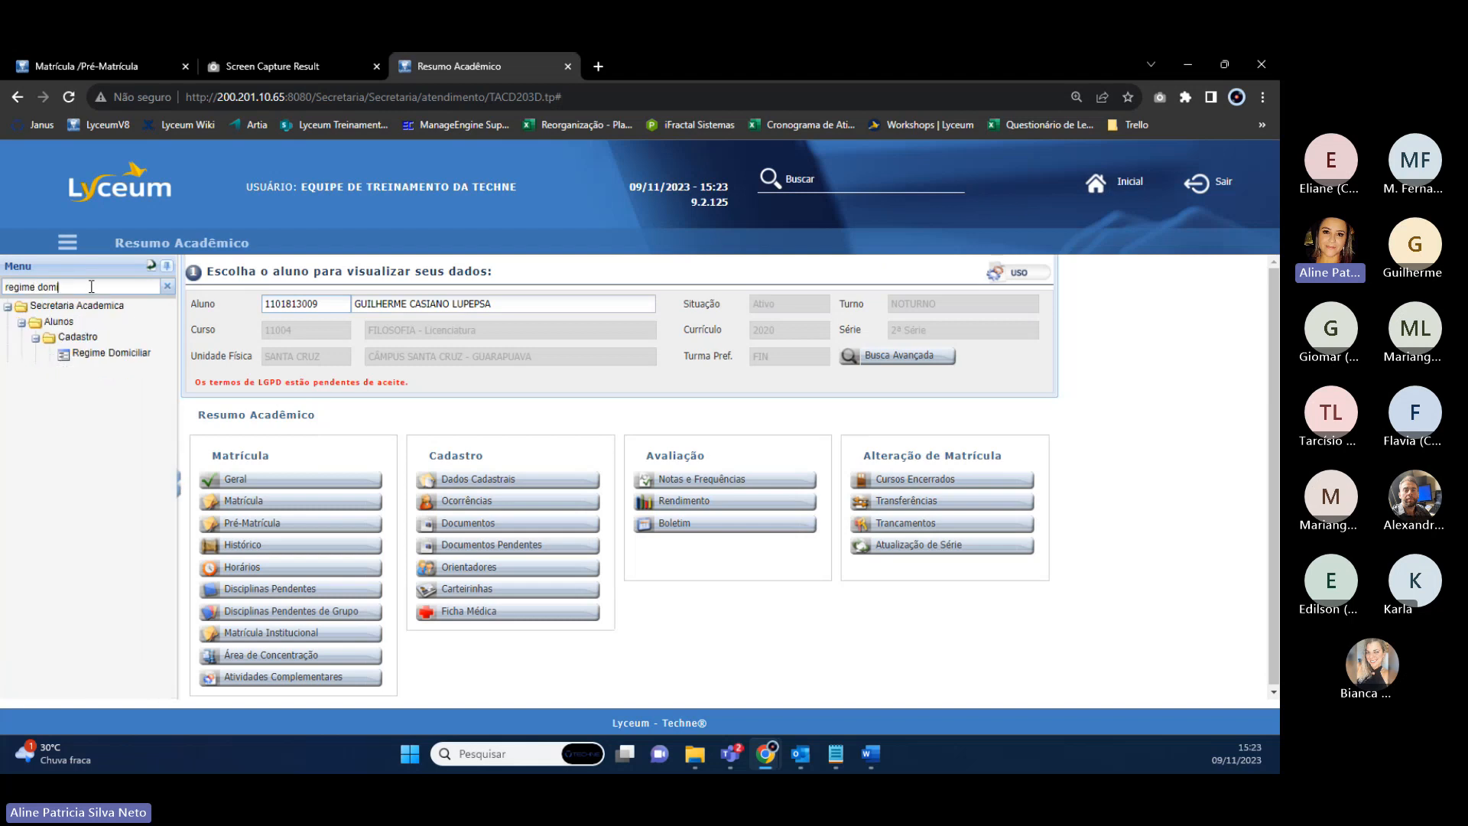
click(107, 354)
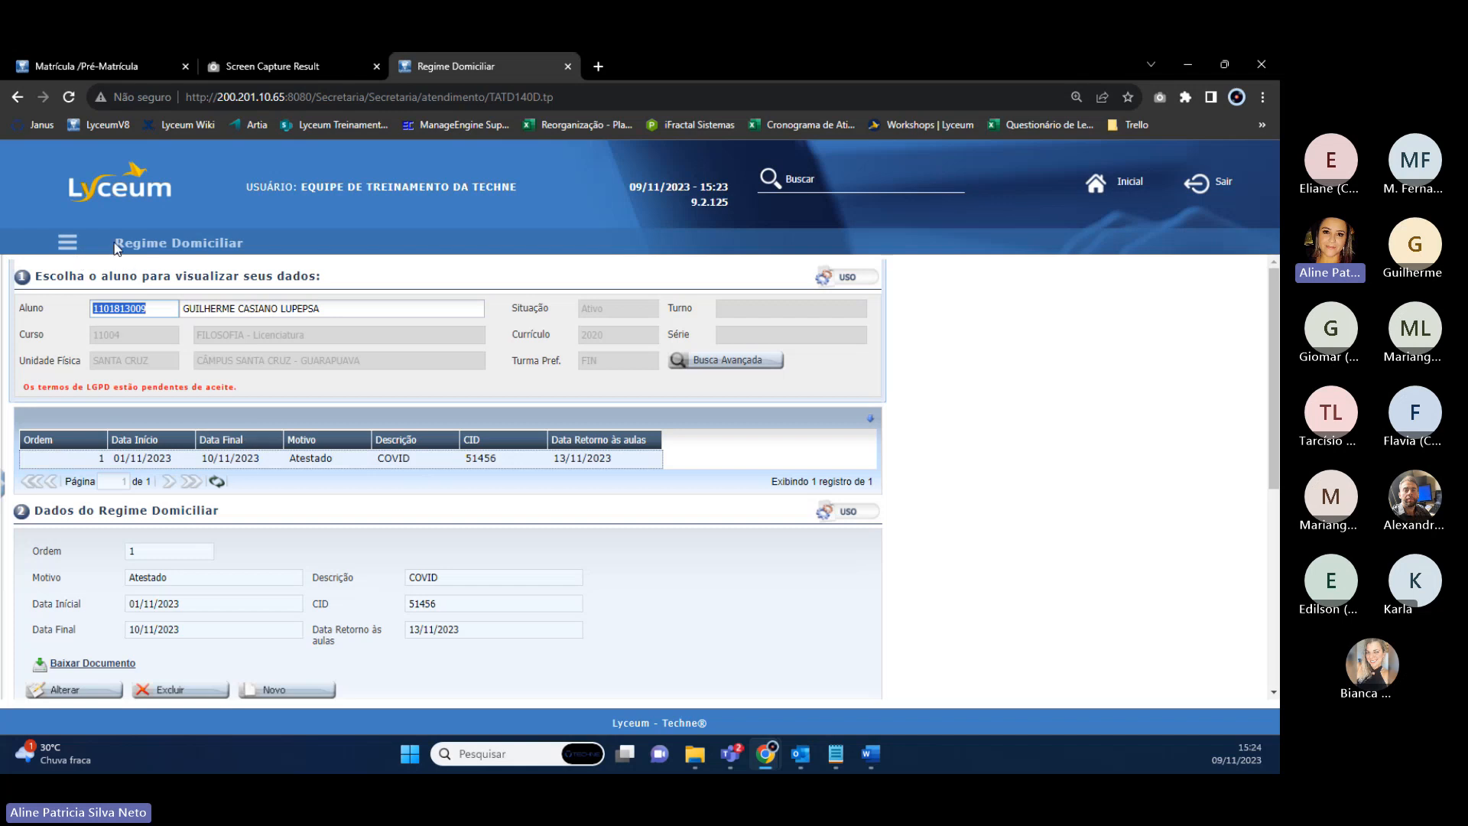
drag(116, 246, 270, 251)
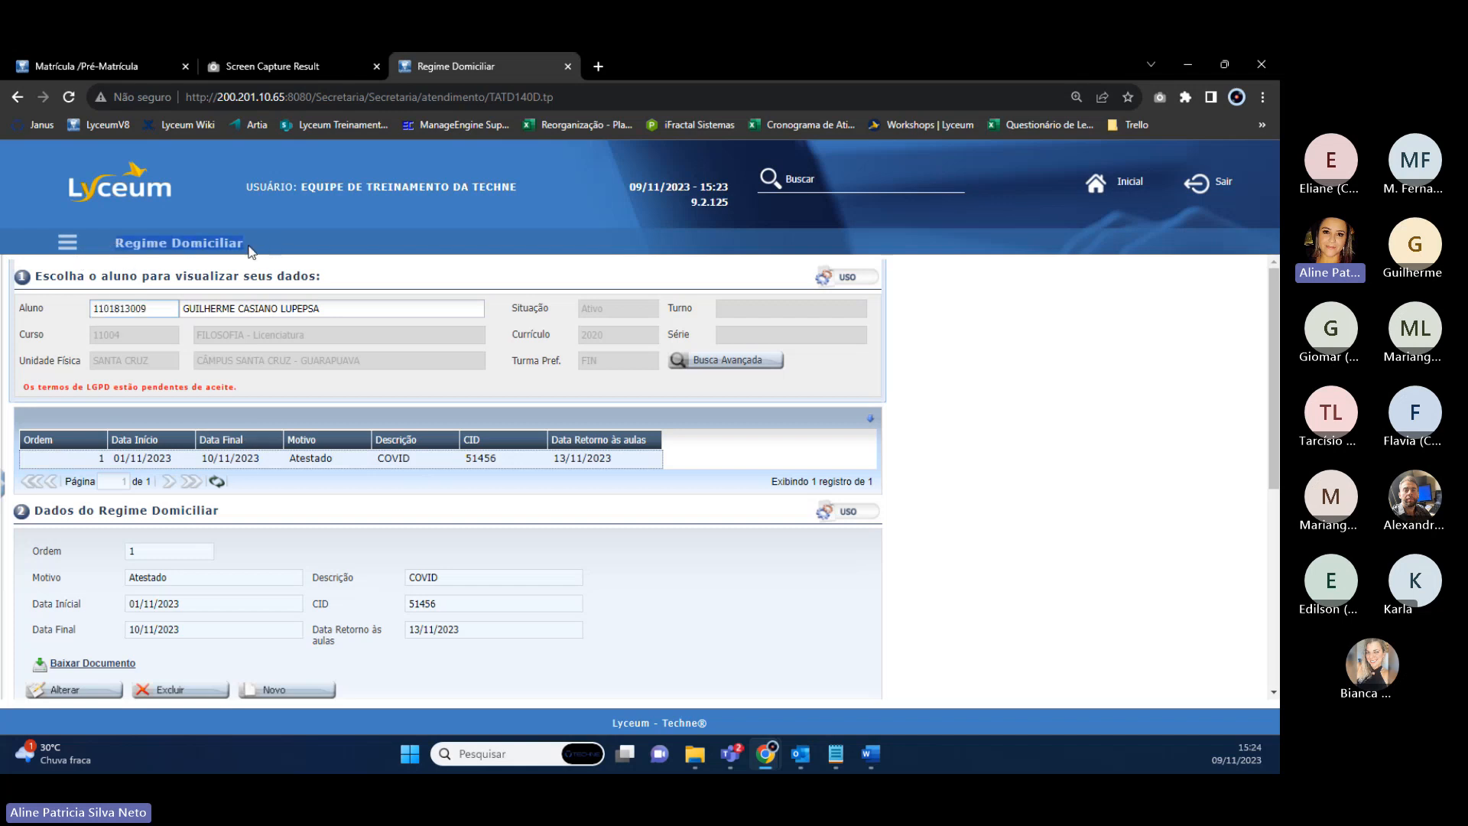
click(120, 242)
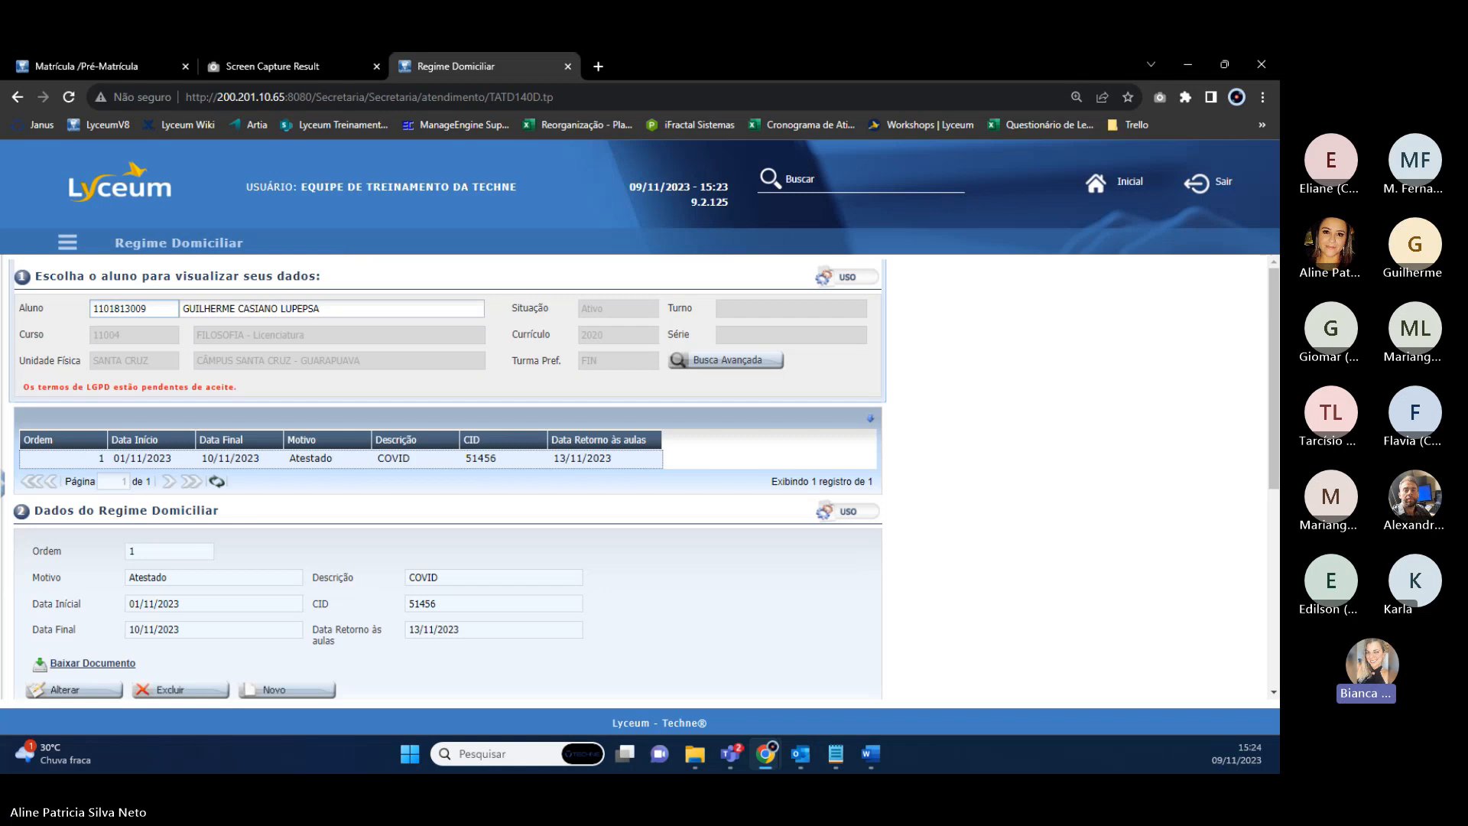
Try deleting the student's home-regime record and dismiss the resulting error.
scroll(188, 479, down, 2)
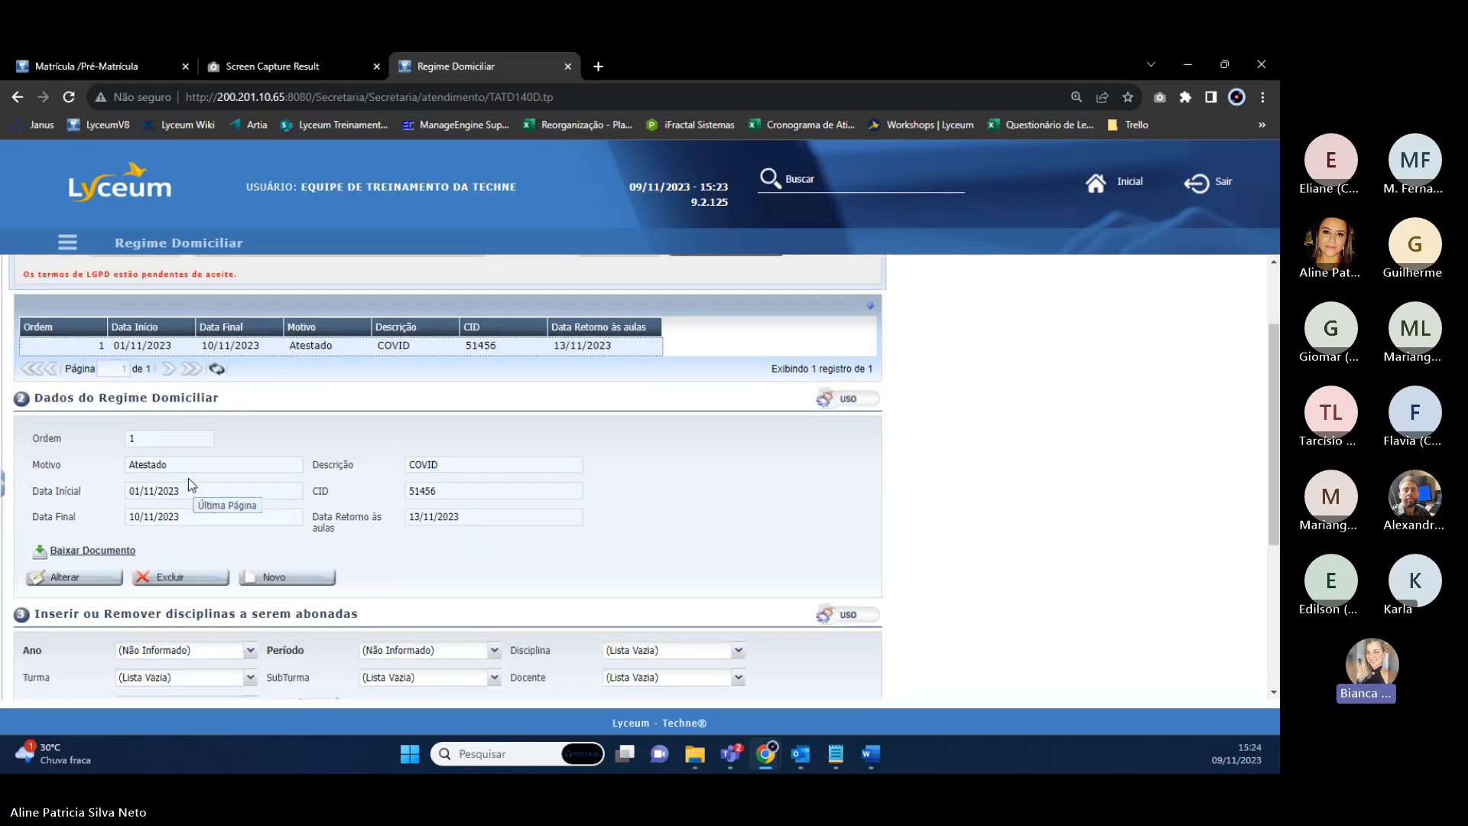
scroll(188, 479, down, 2)
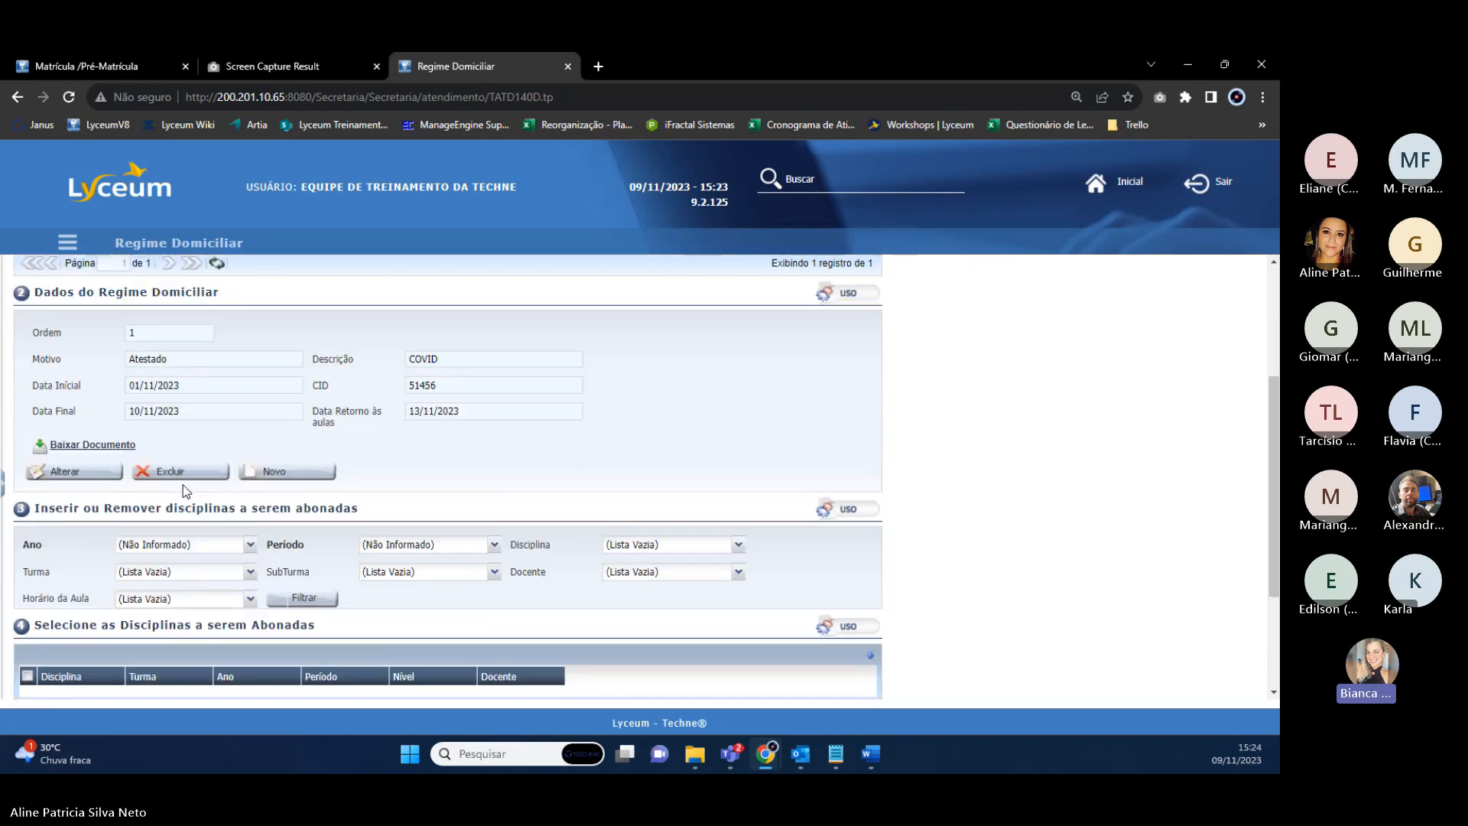
scroll(182, 485, up, 2)
scroll(193, 686, up, 2)
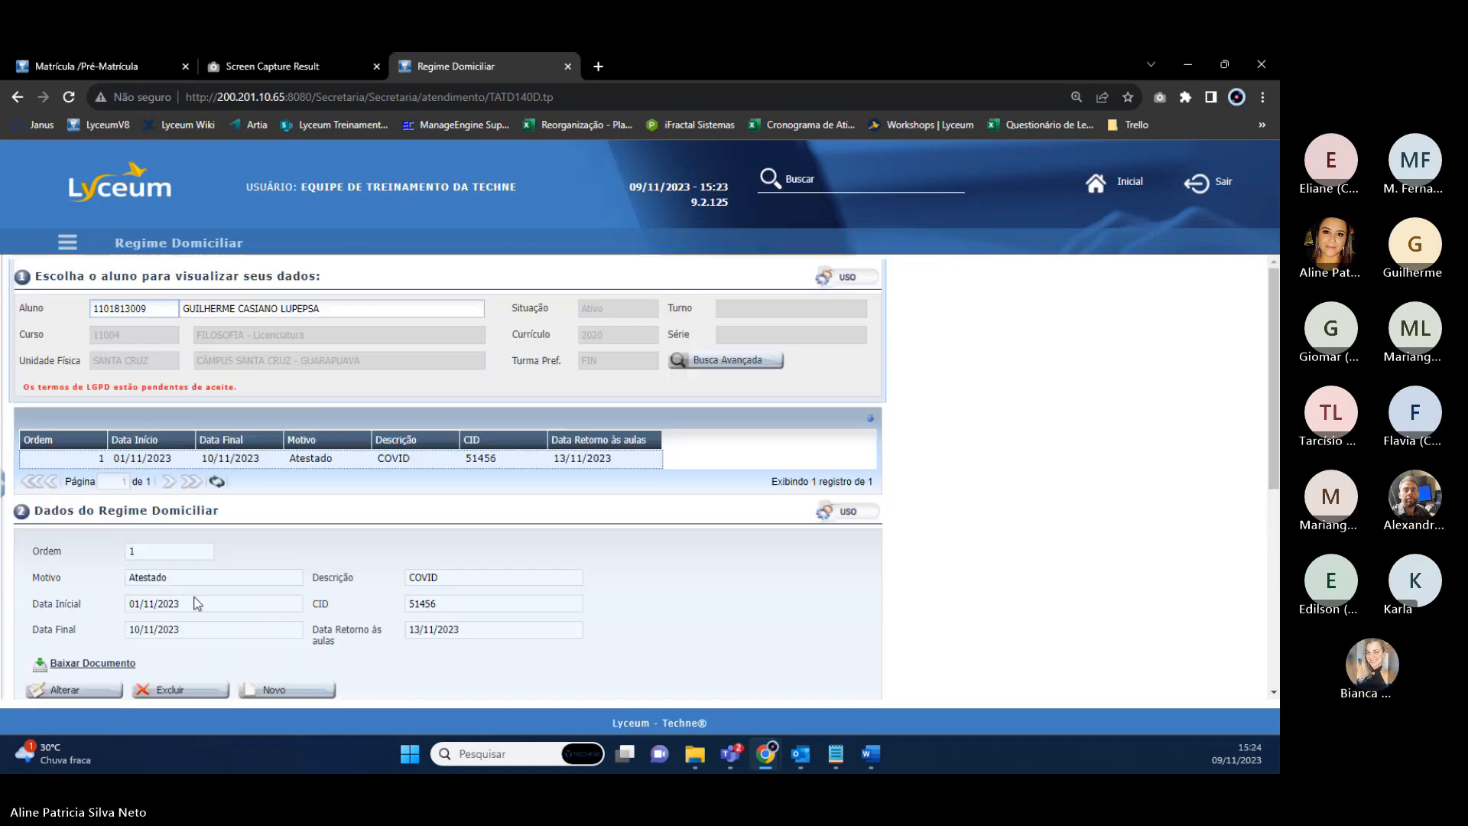
click(193, 686)
click(602, 468)
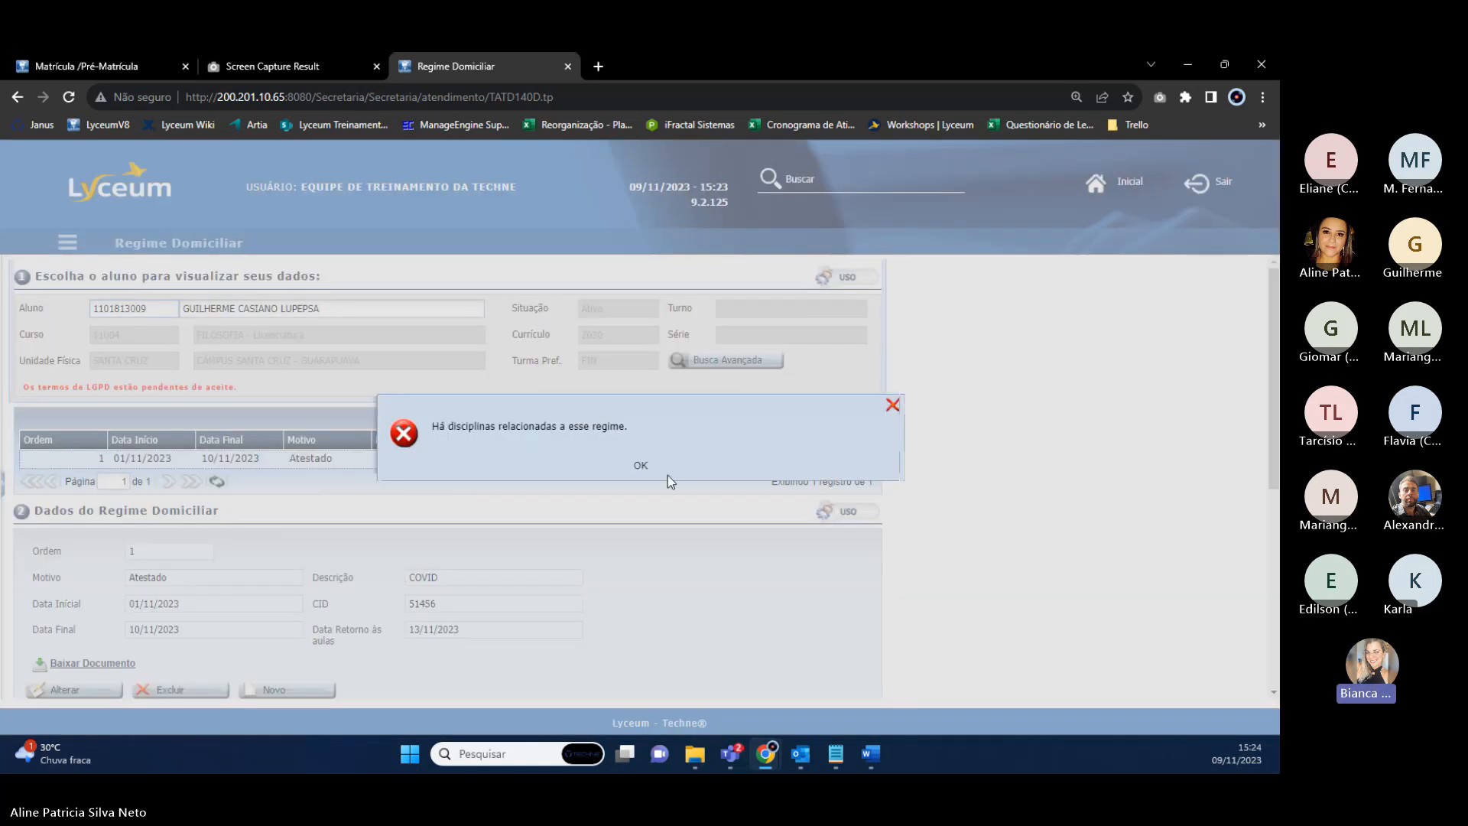
click(646, 466)
Remove discipline 1100730 from the selected disciplines and request the record deletion again.
scroll(337, 502, down, 6)
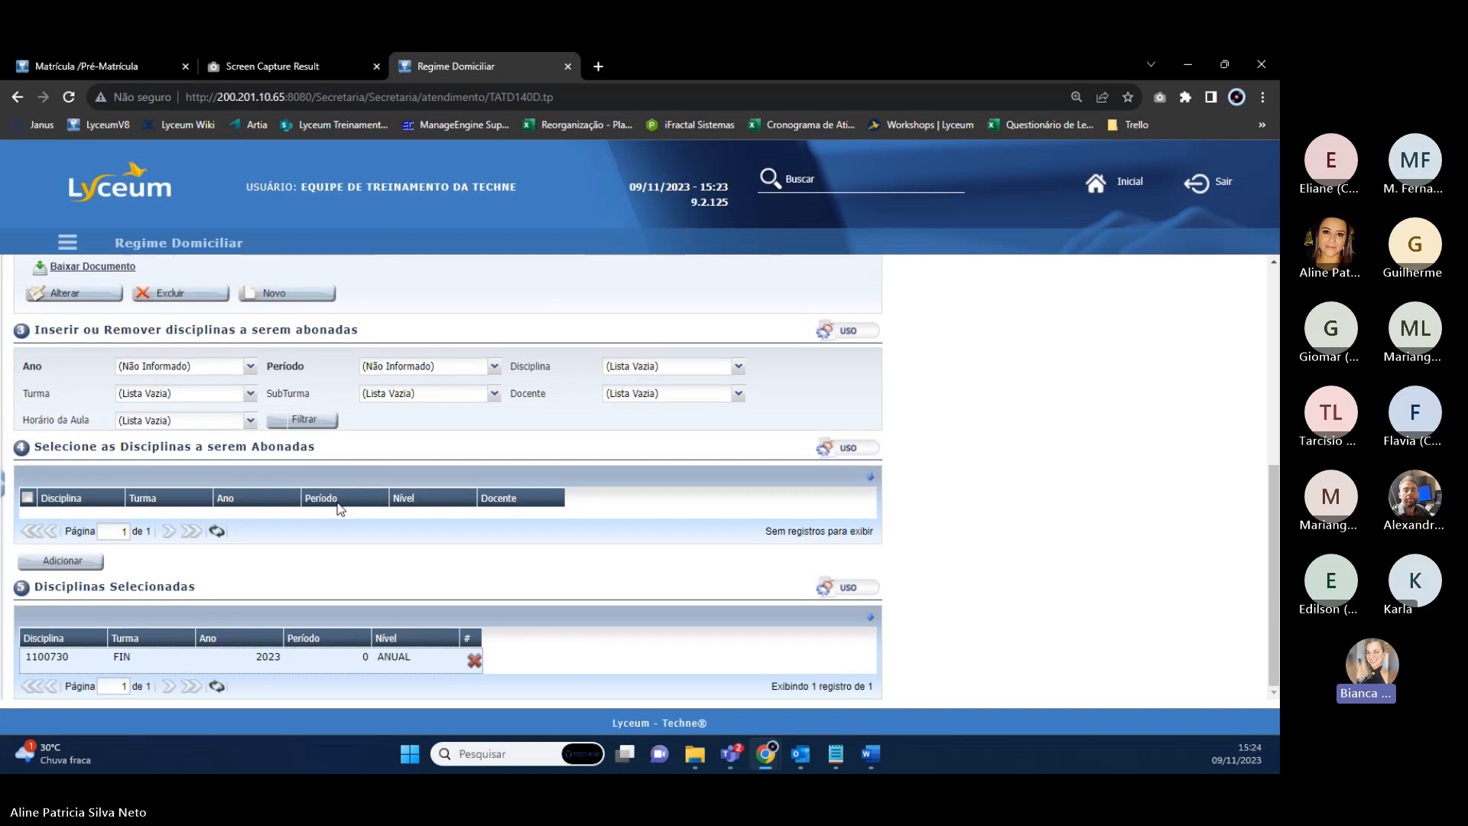
click(474, 659)
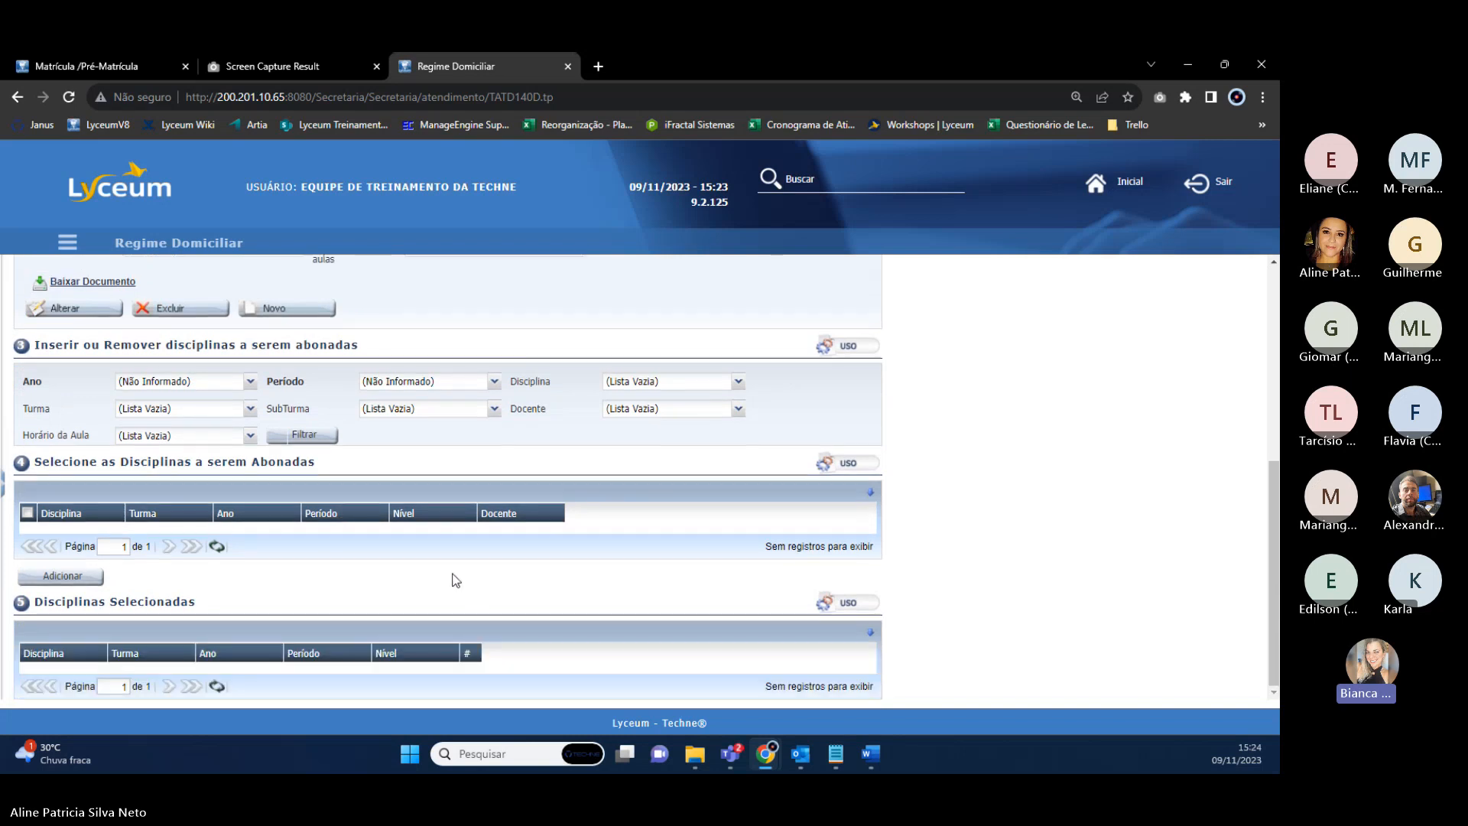
scroll(451, 578, up, 6)
click(189, 692)
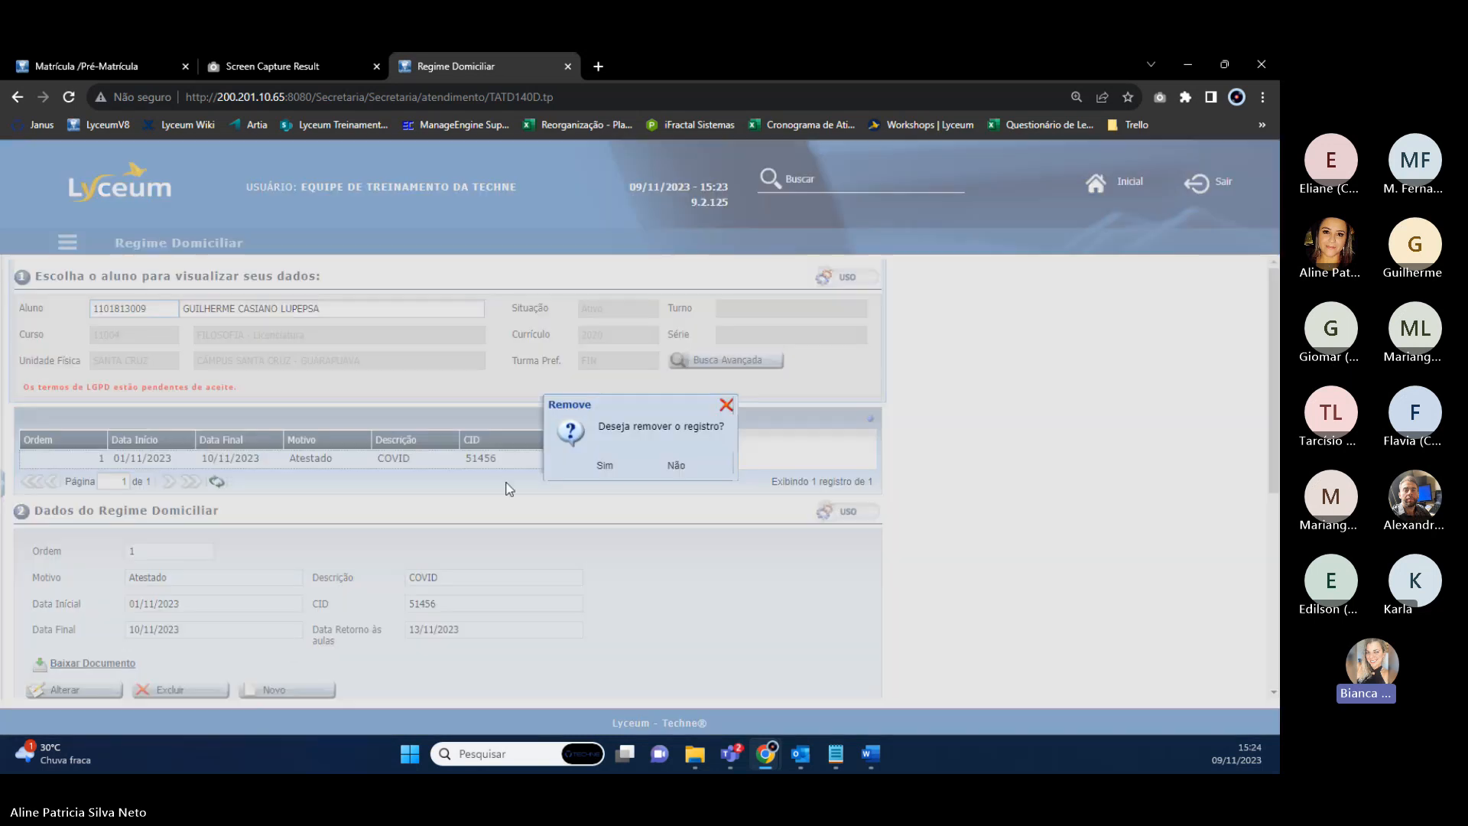
Confirm removal of the Atestado/COVID home-regime record.
click(612, 473)
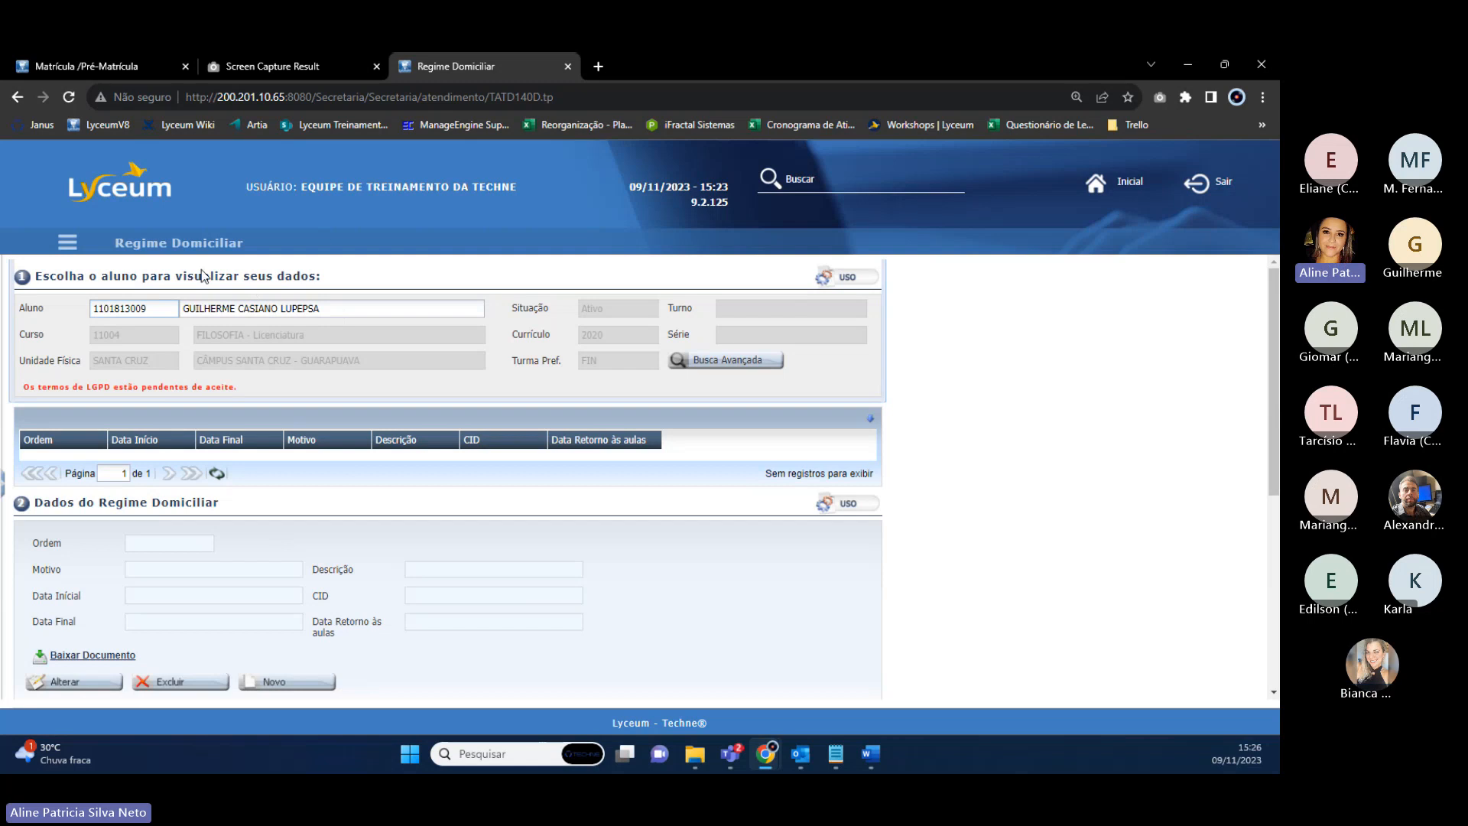
Replace the Aluno field with the other student's name and load them from the autocomplete suggestions.
drag(183, 308, 338, 318)
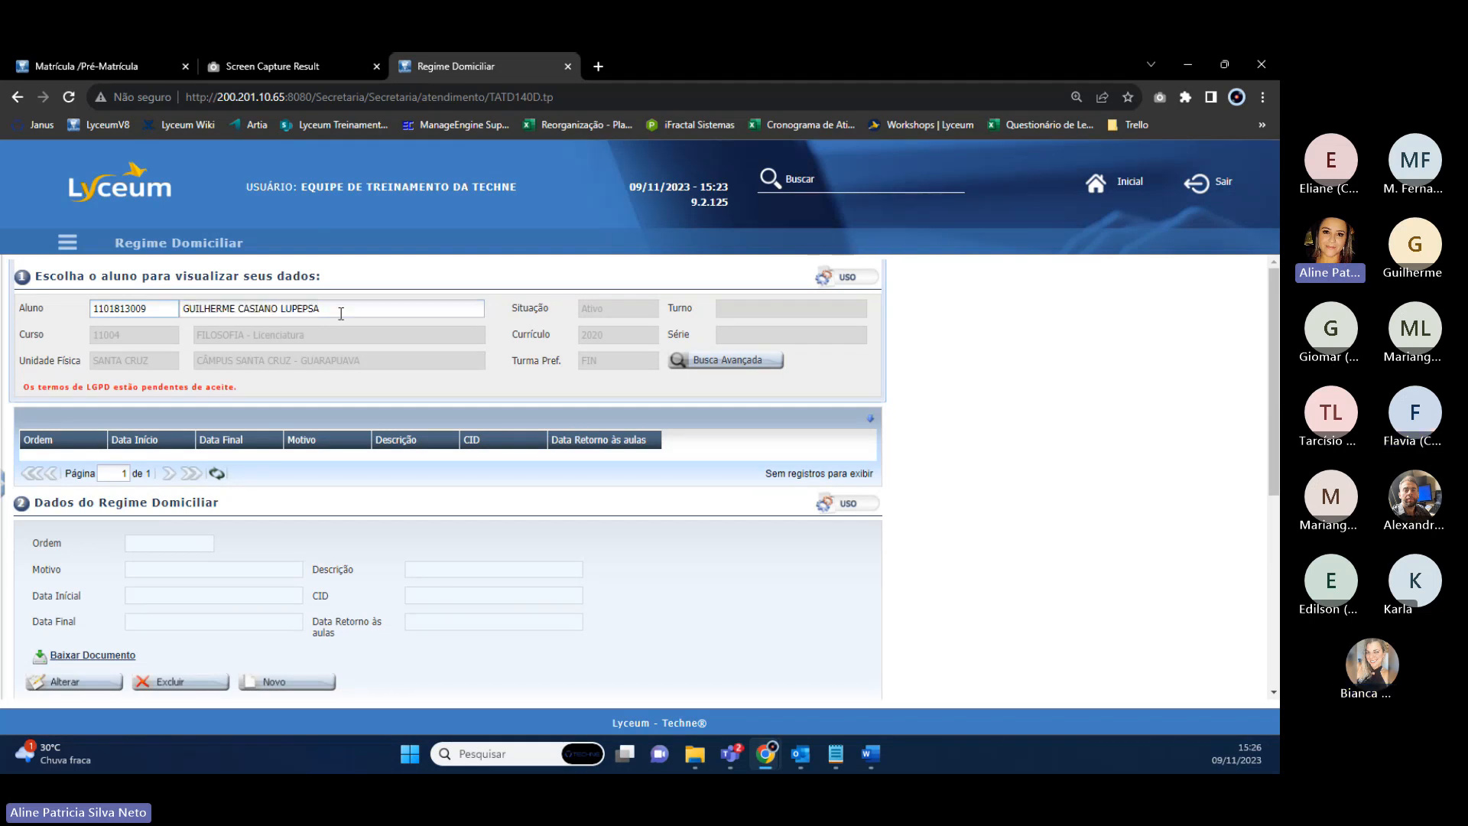
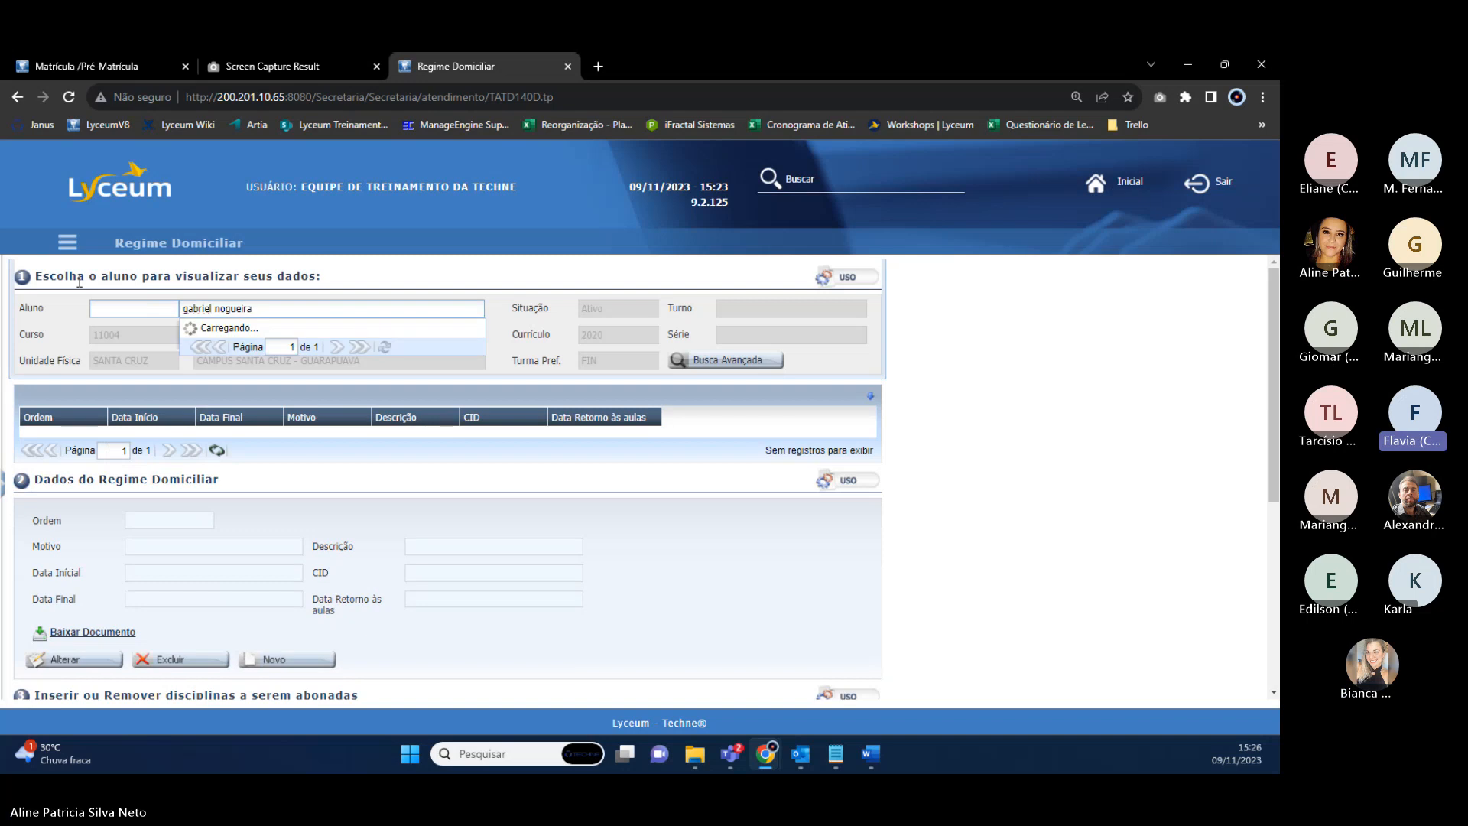
click(233, 343)
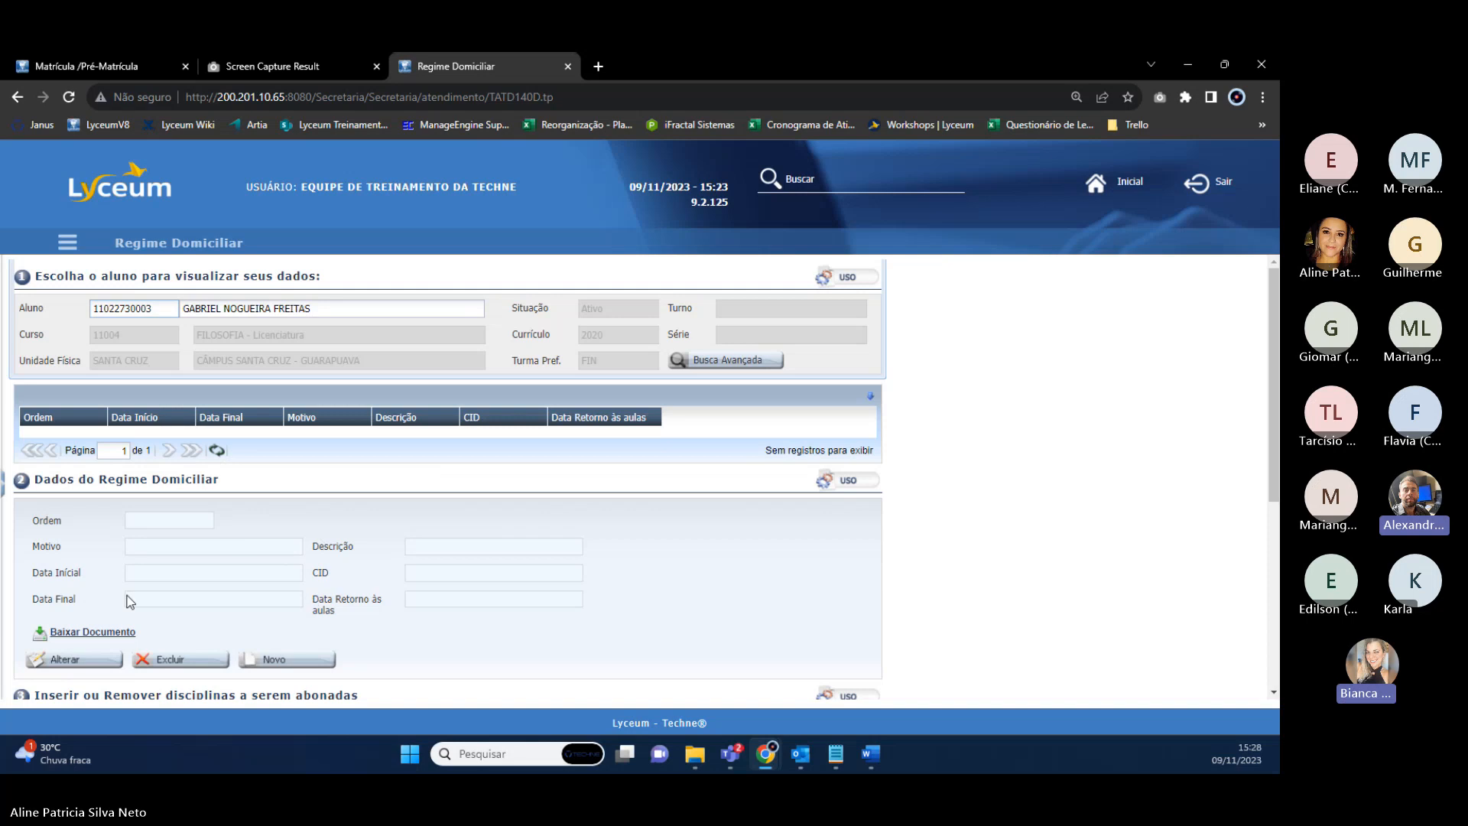
drag(21, 577, 74, 604)
click(32, 602)
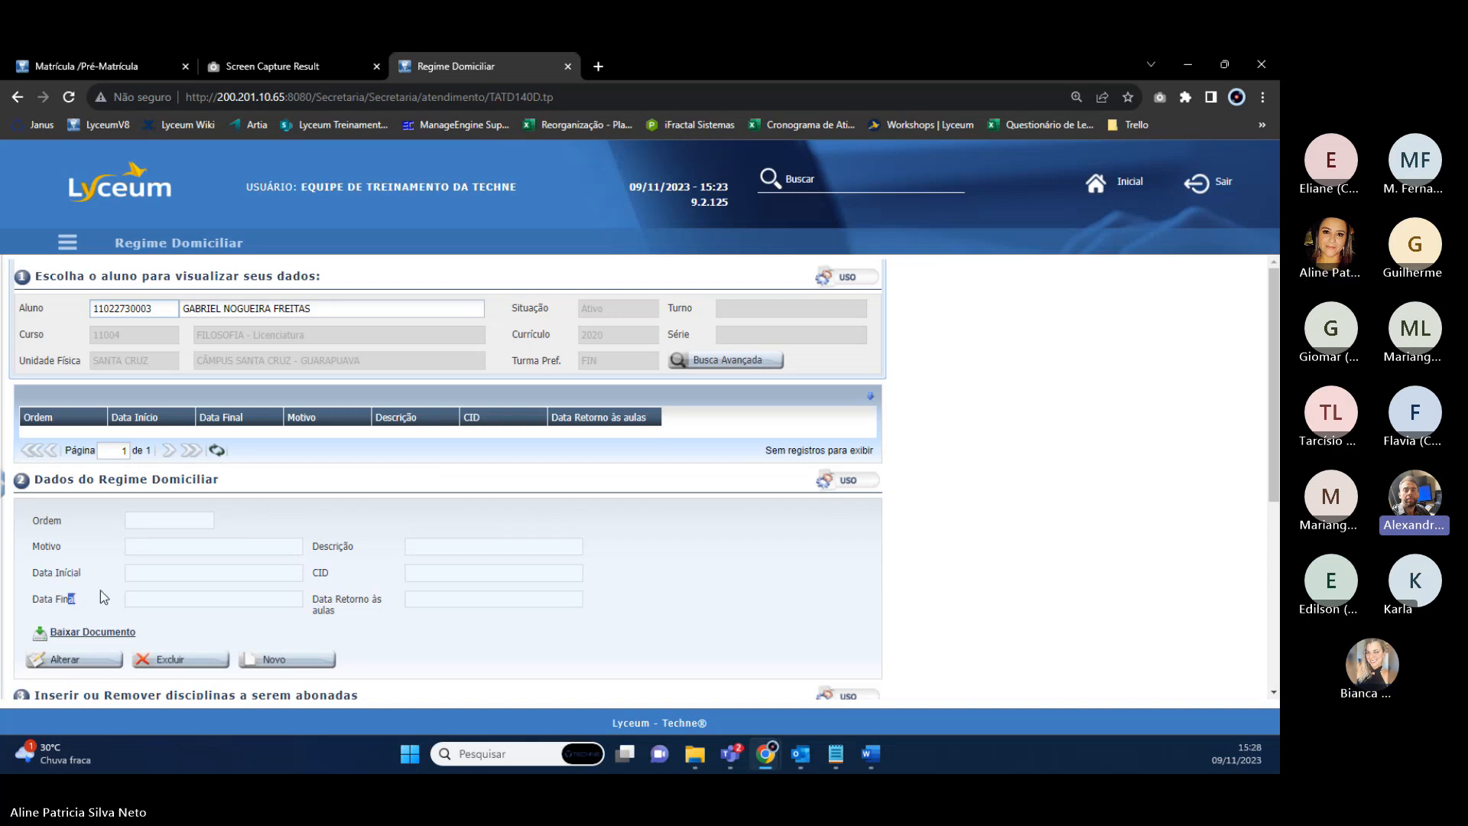
click(143, 525)
scroll(143, 525, down, 1)
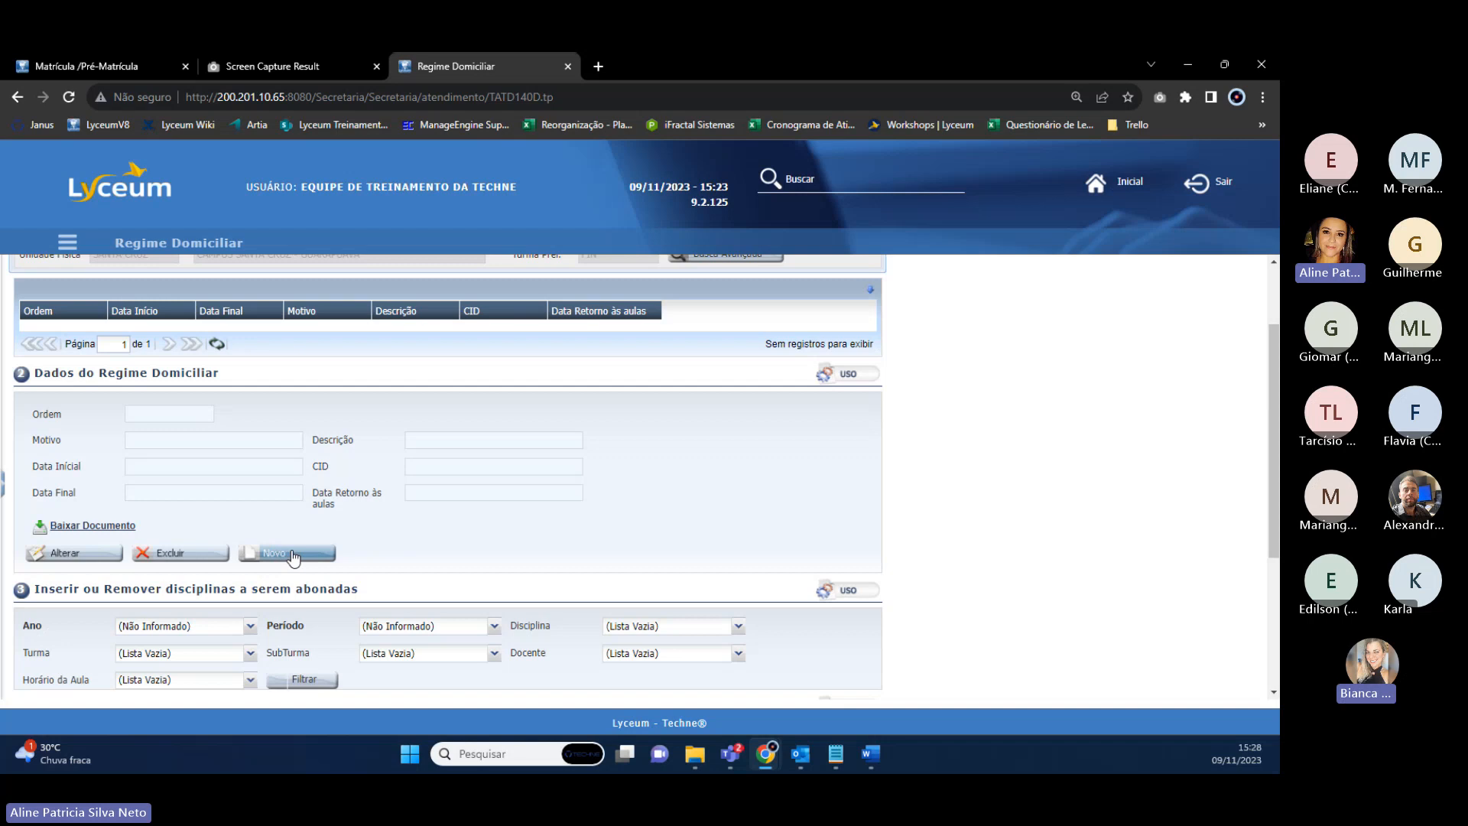
click(289, 553)
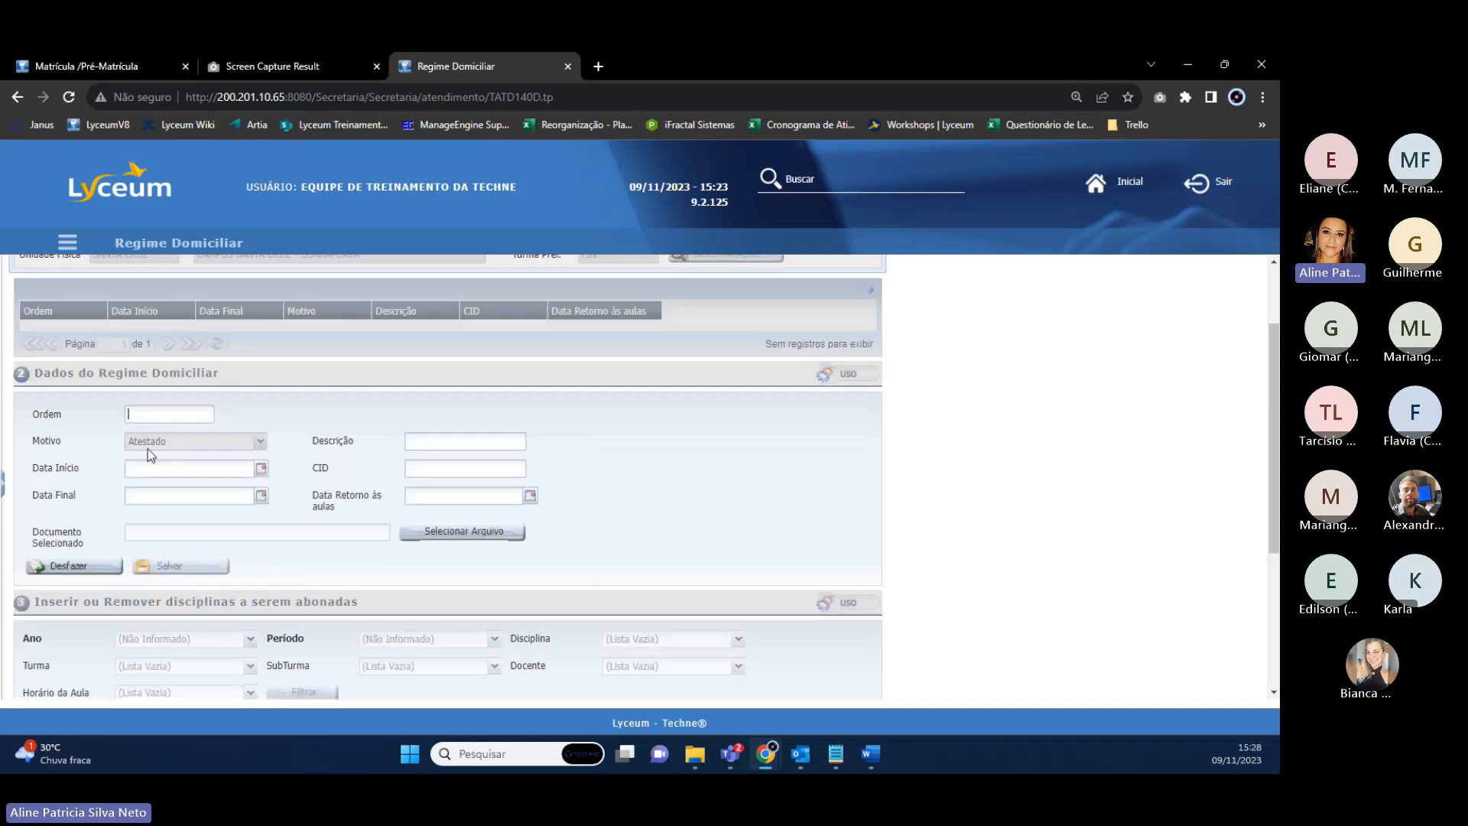
scroll(186, 359, up, 1)
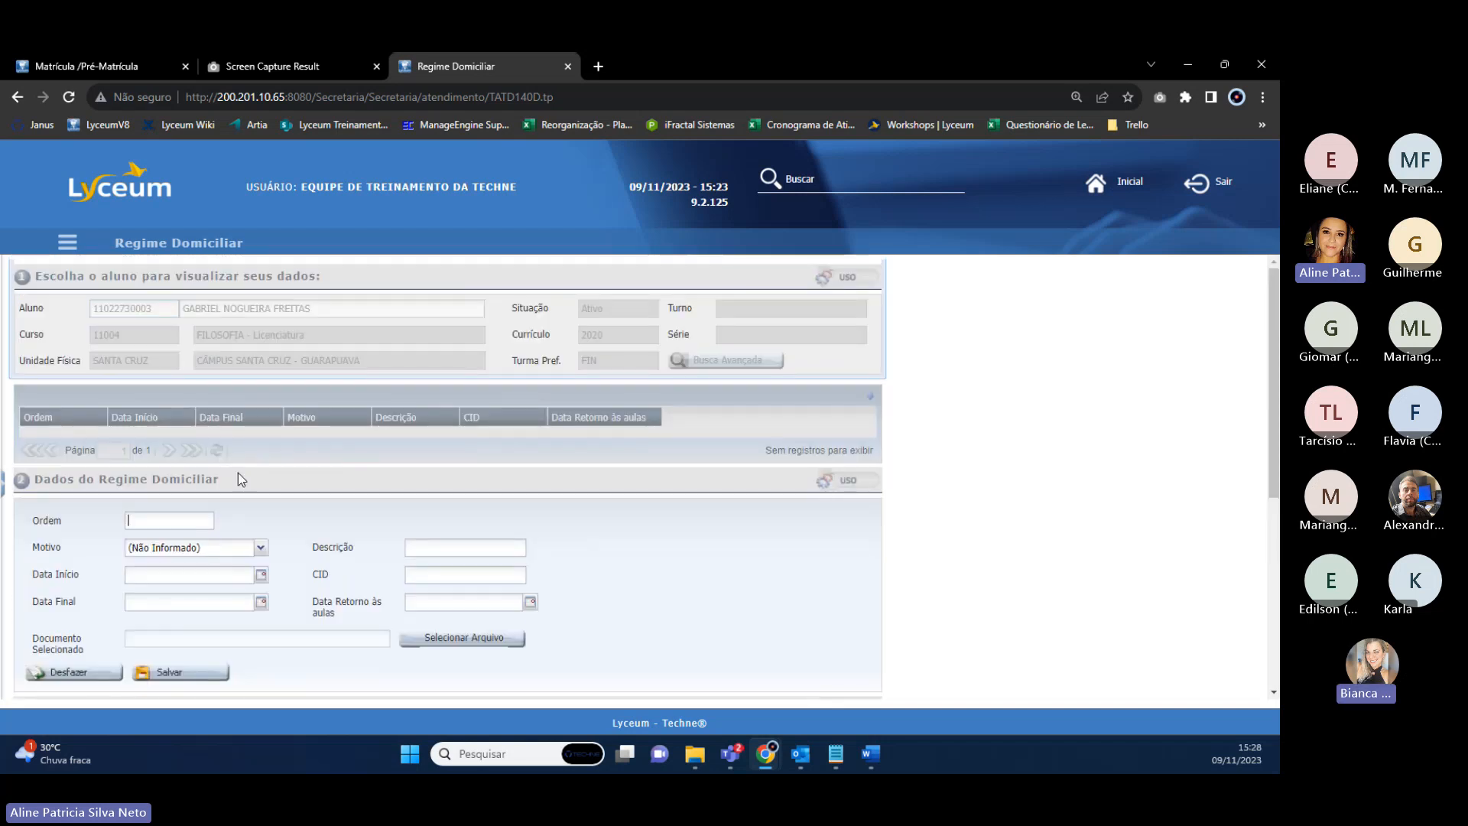
click(55, 665)
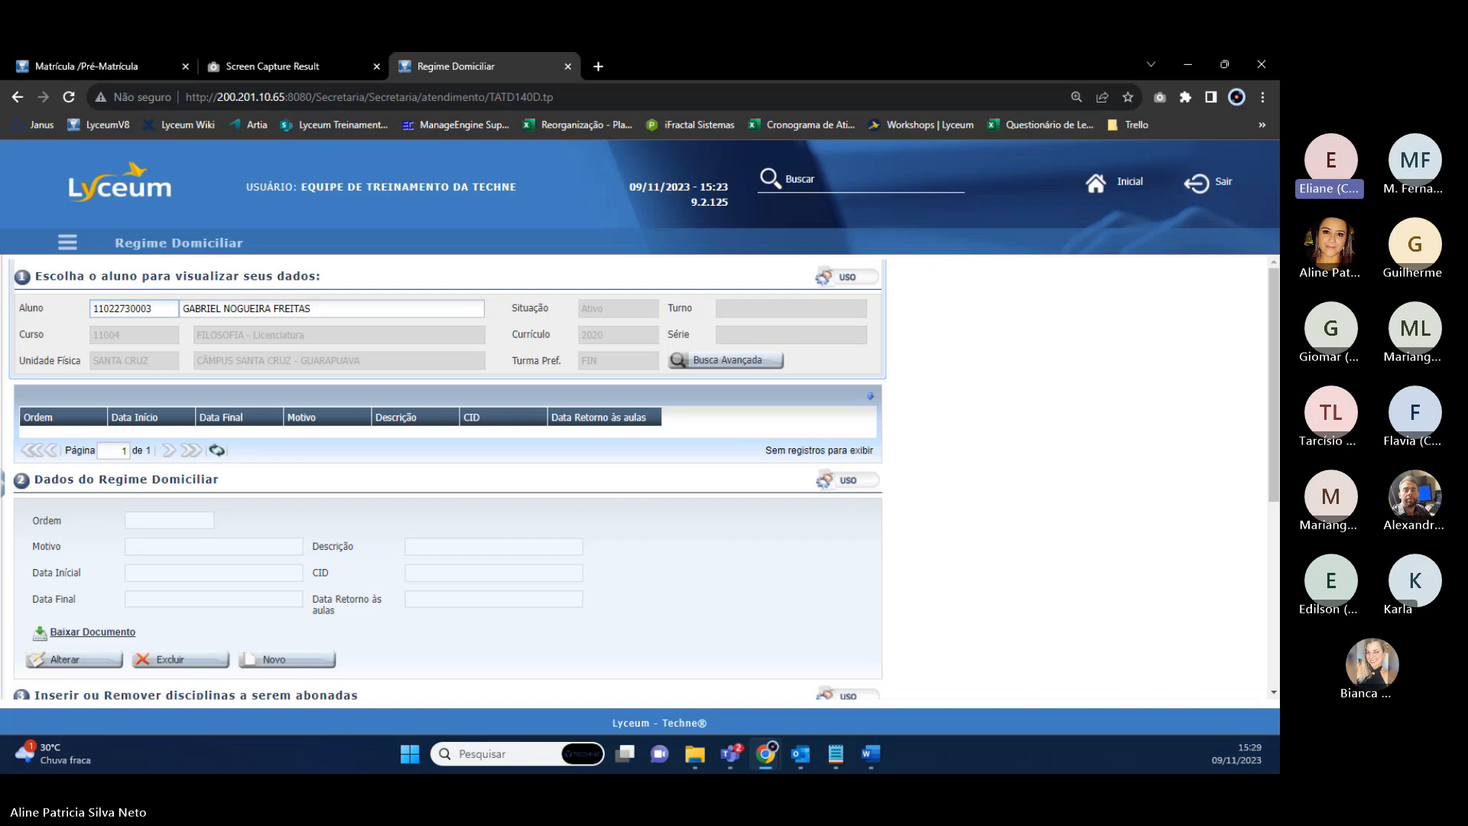
Scroll through the loaded student's Regime Domiciliar sections and back up to the data form.
scroll(383, 493, down, 4)
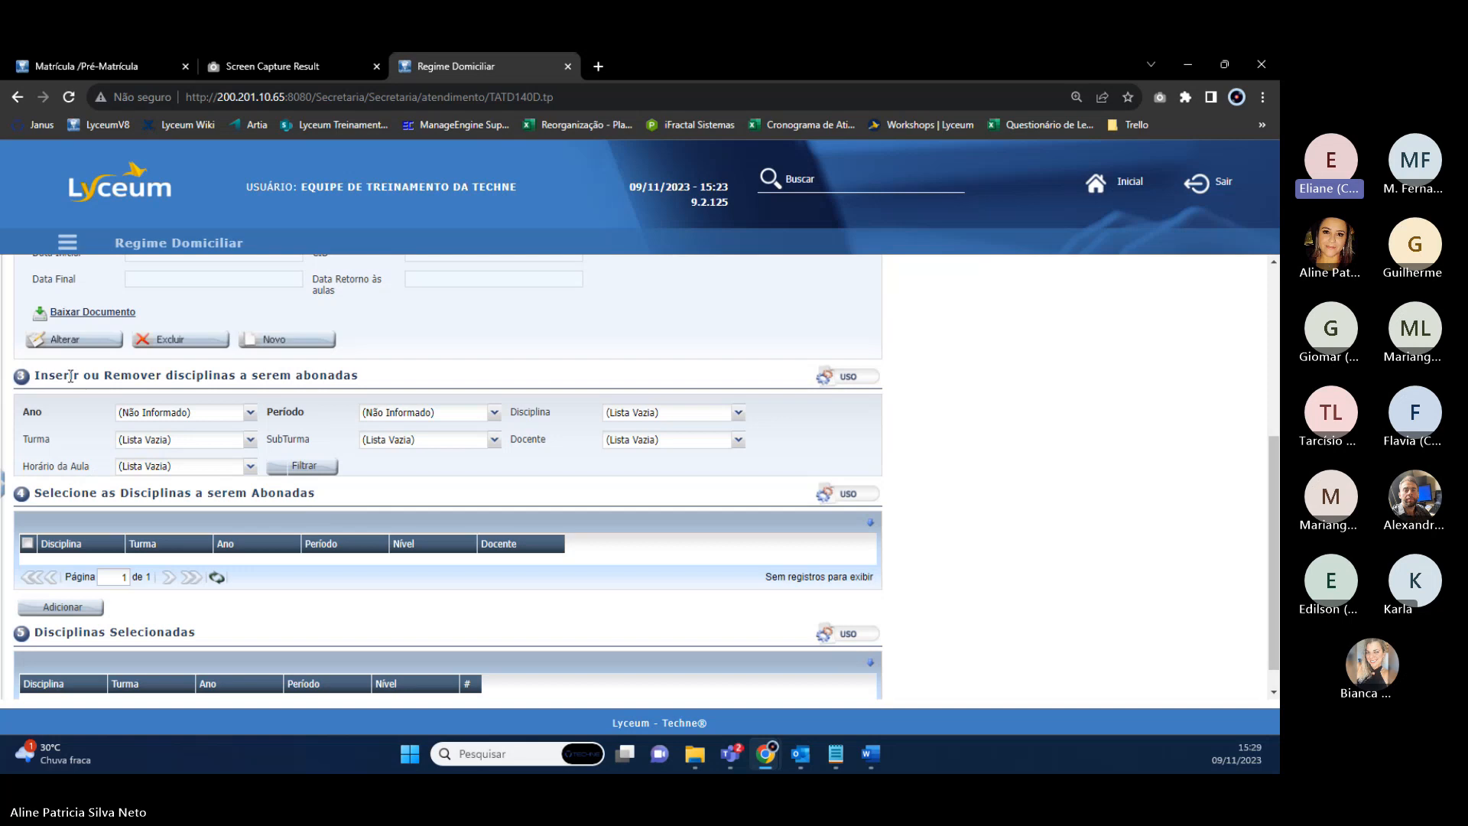
scroll(181, 489, down, 1)
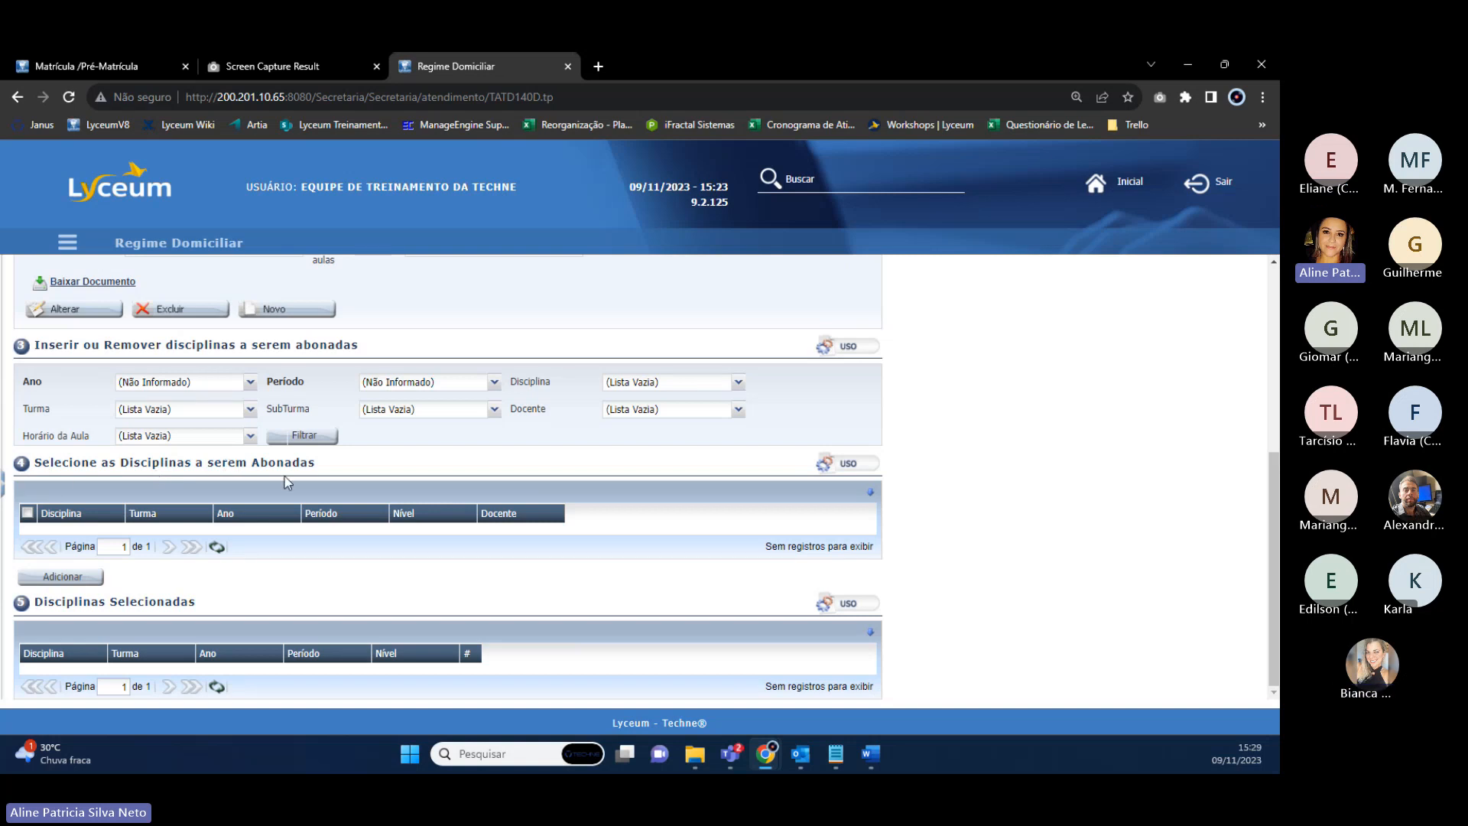
scroll(269, 471, up, 3)
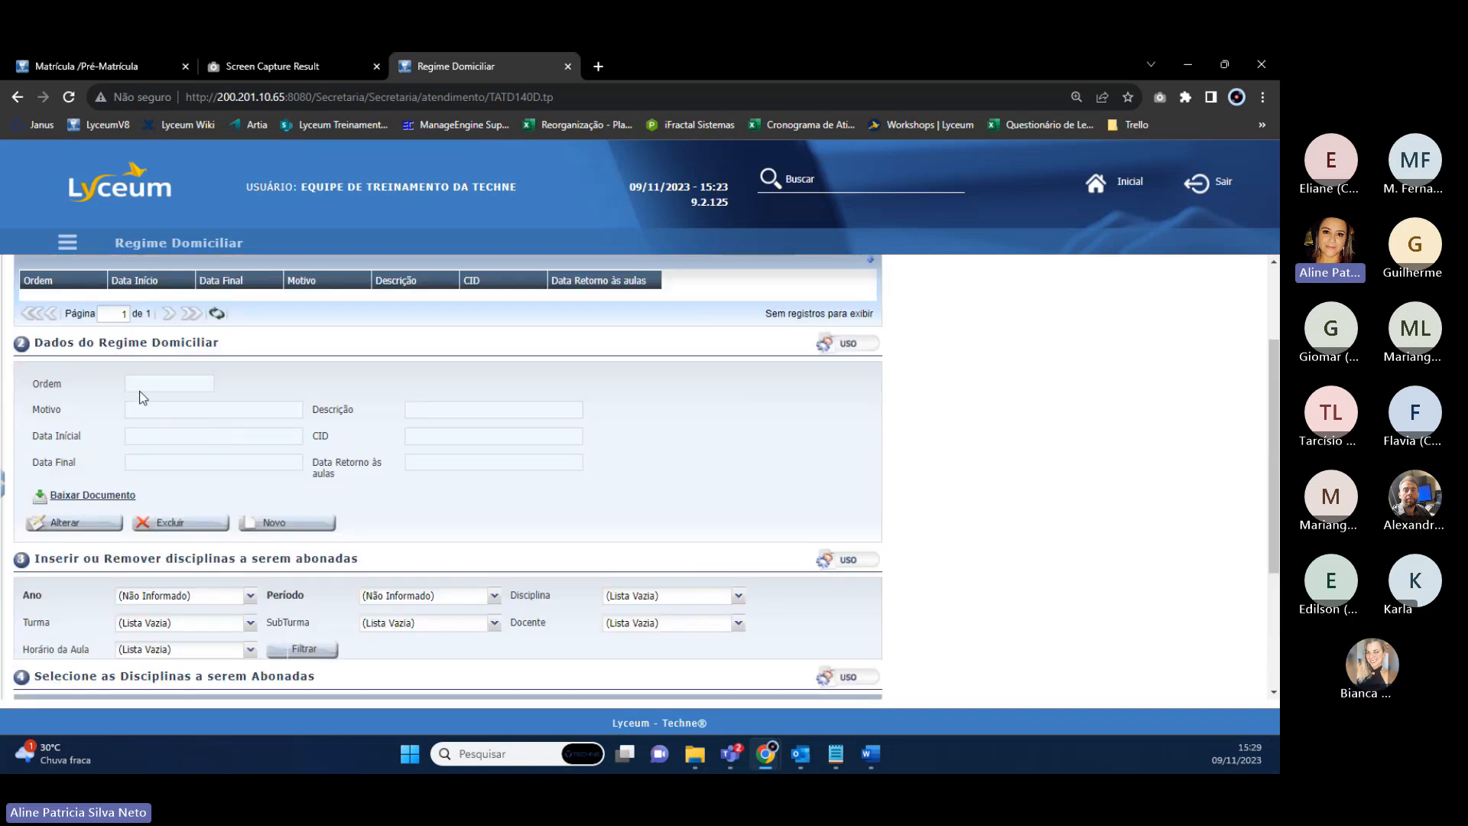
scroll(171, 373, up, 2)
Start a new Atestado record: Covid, CID N.A, 01/11/2023–15/11/2023, returning 16/11/2023.
click(304, 657)
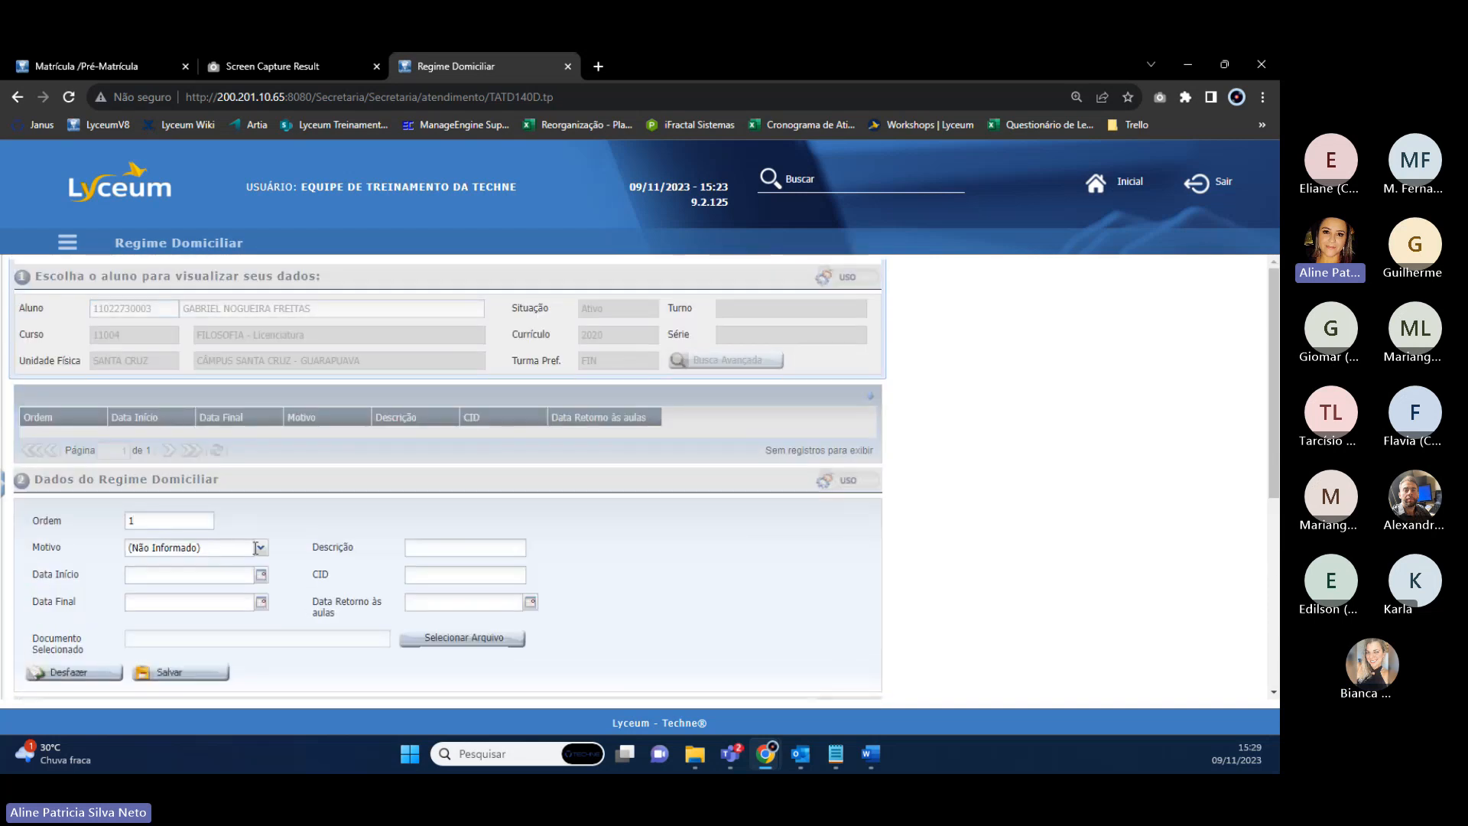
click(256, 548)
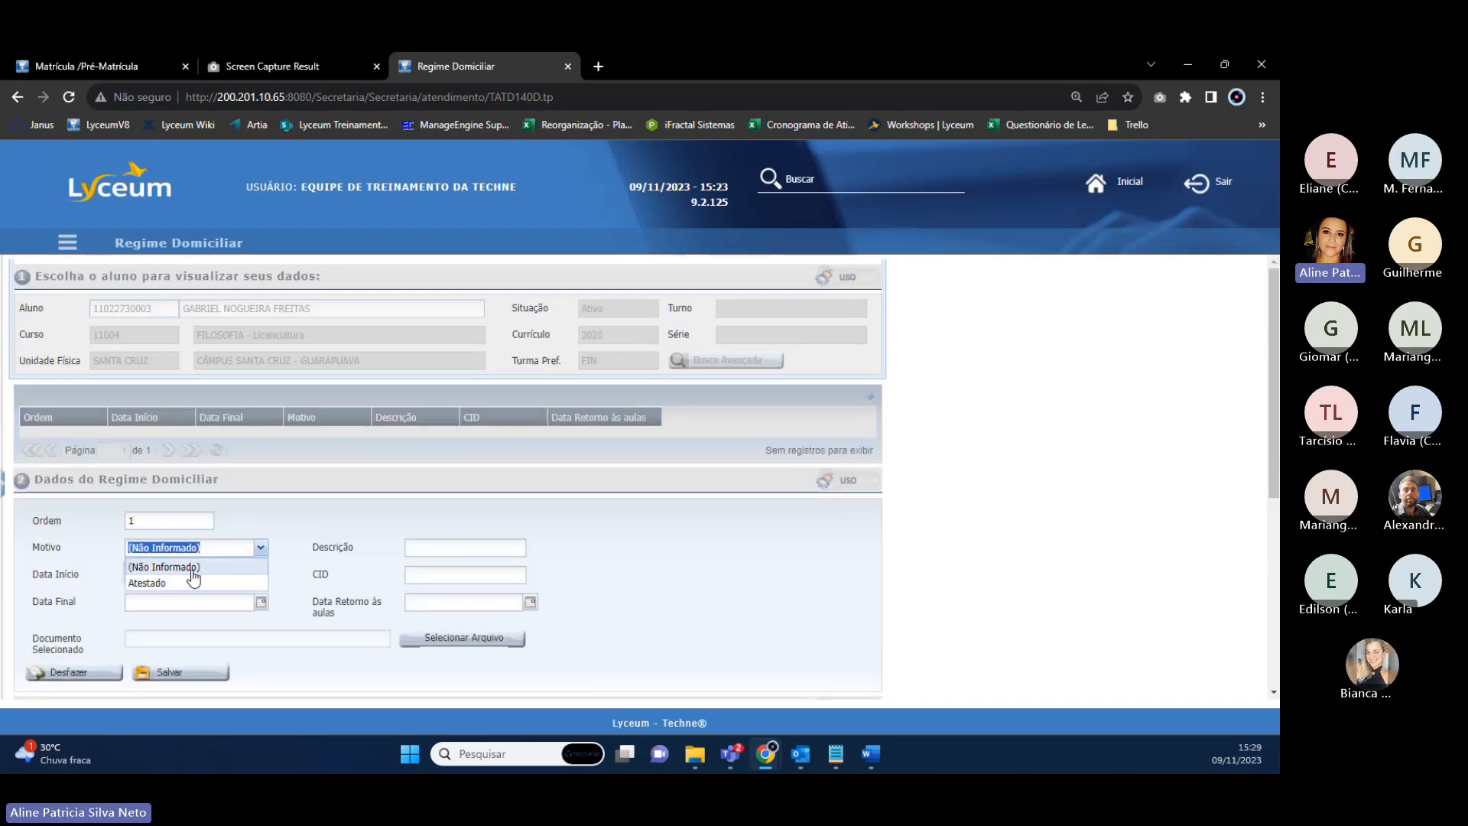
click(150, 585)
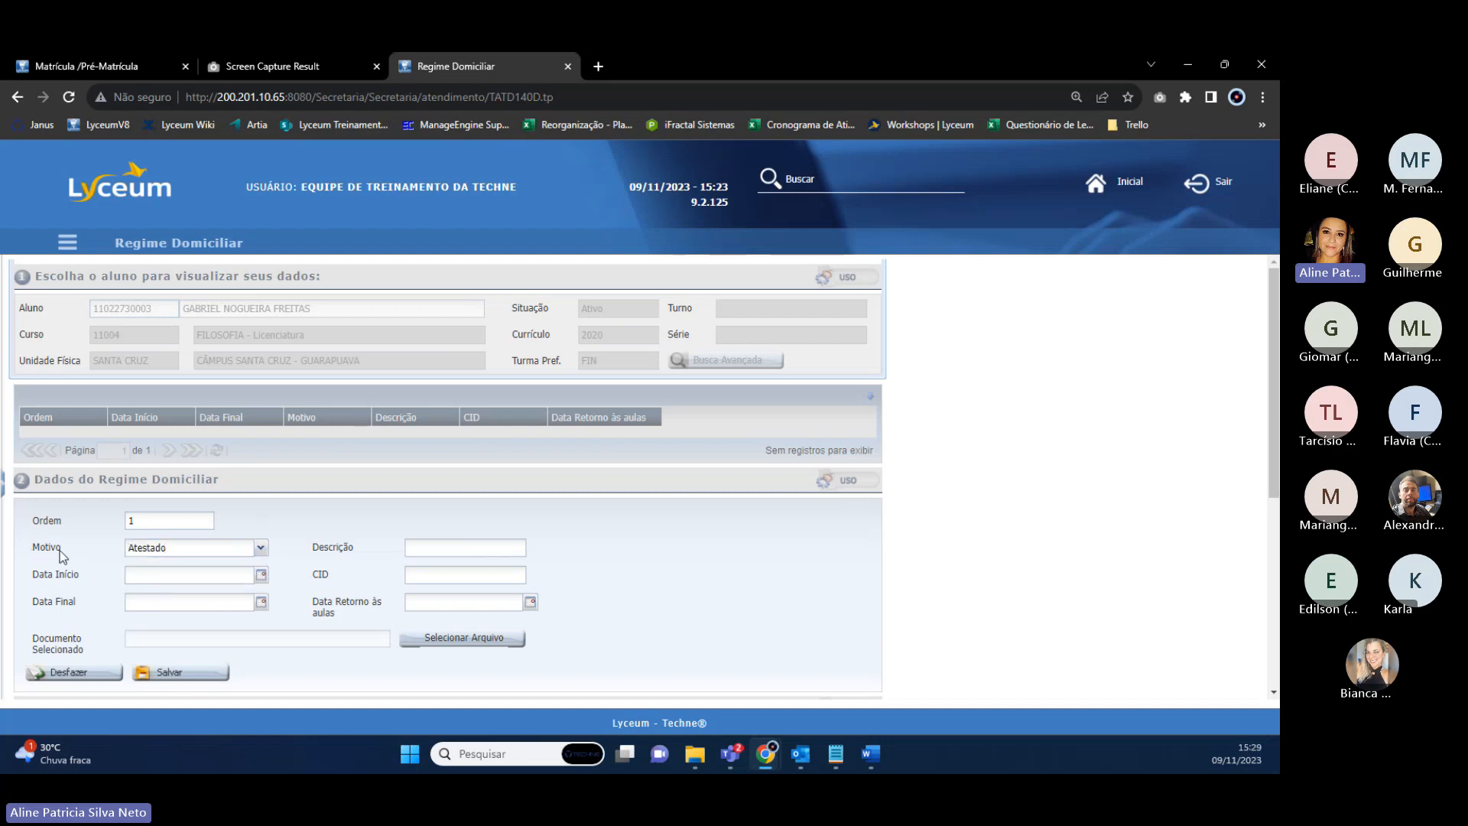
drag(60, 550, 35, 551)
click(425, 550)
text(15/11/2023)
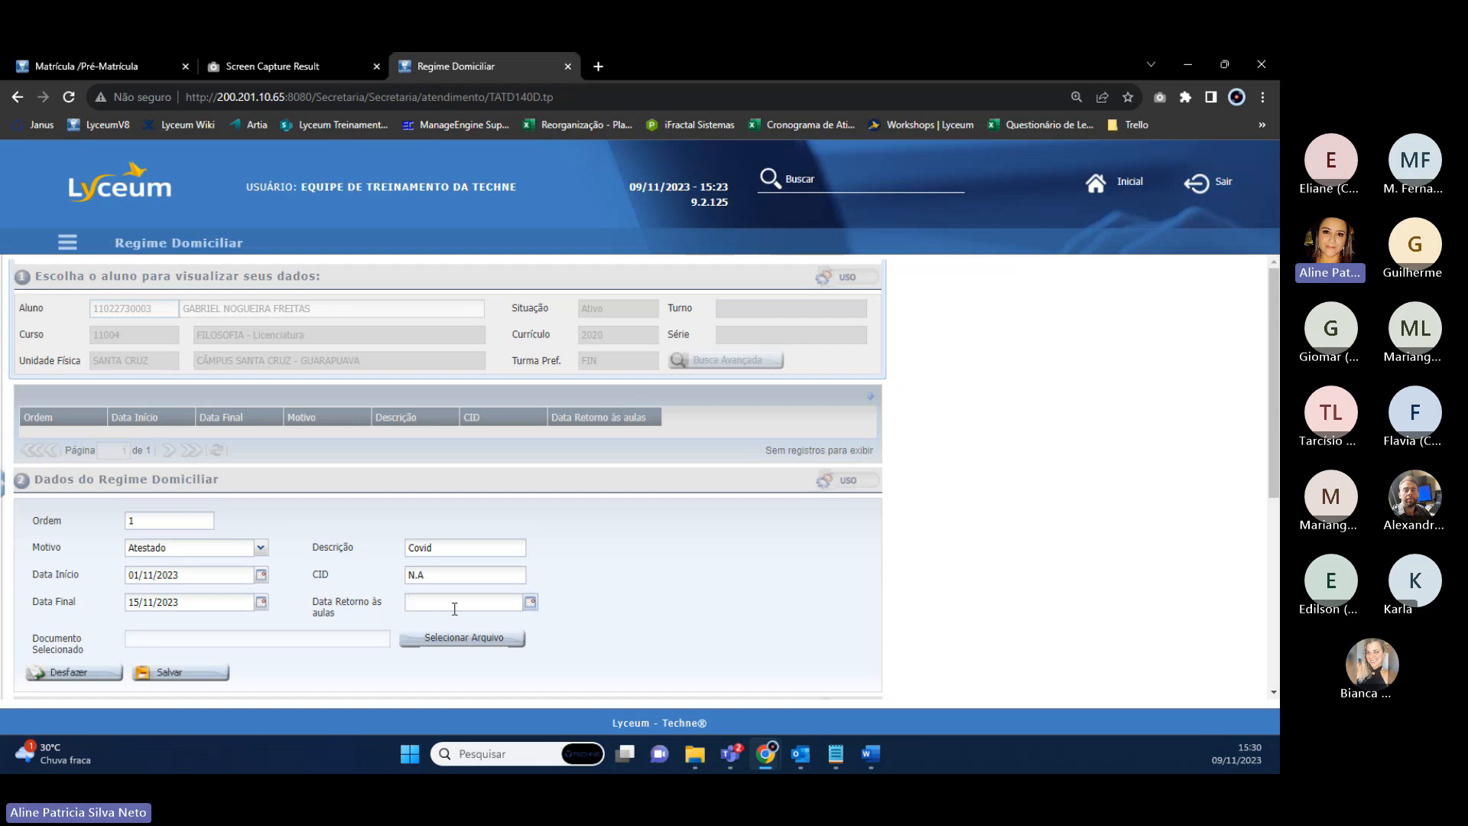
click(530, 602)
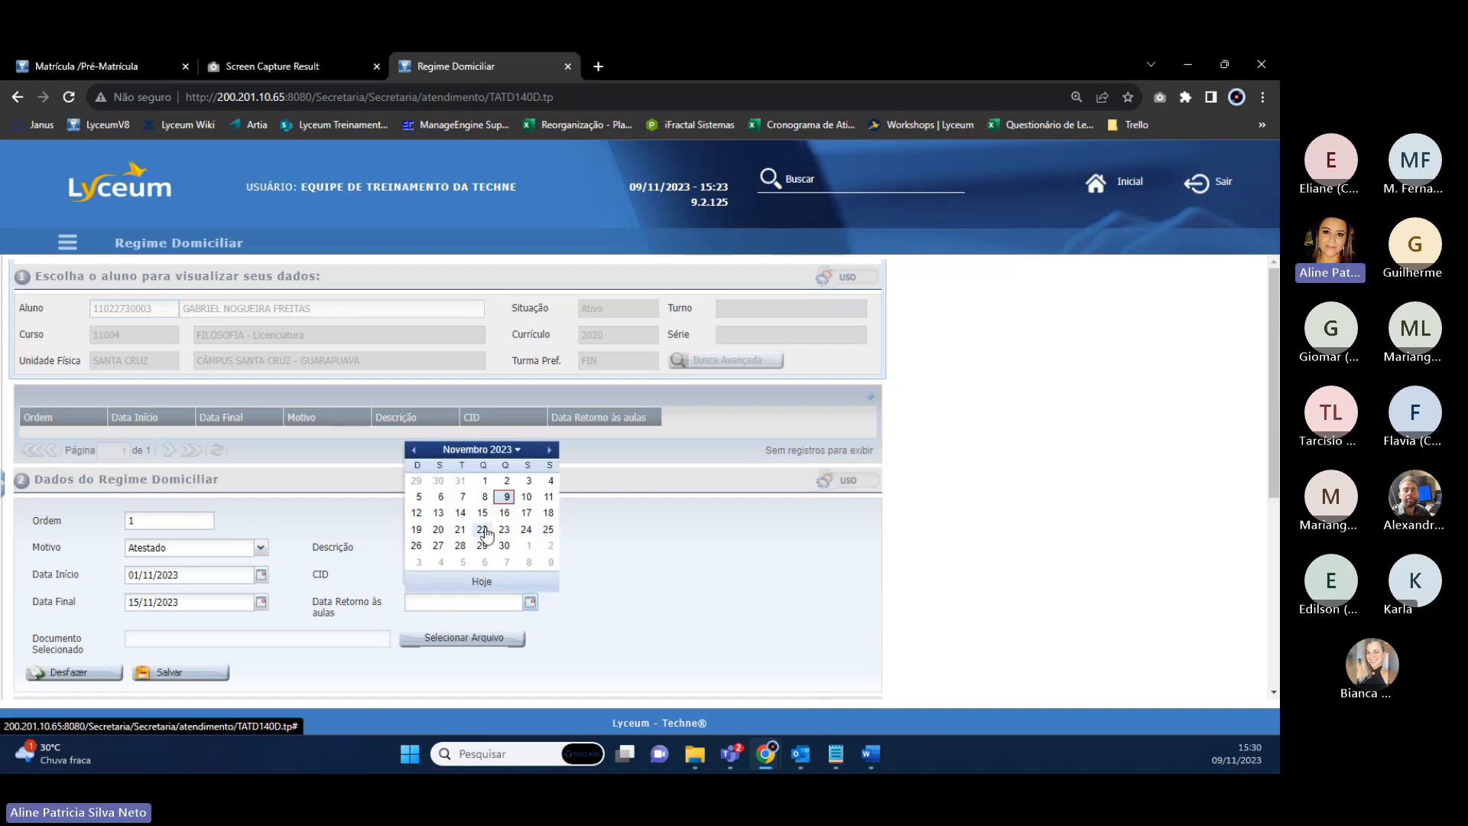
click(503, 513)
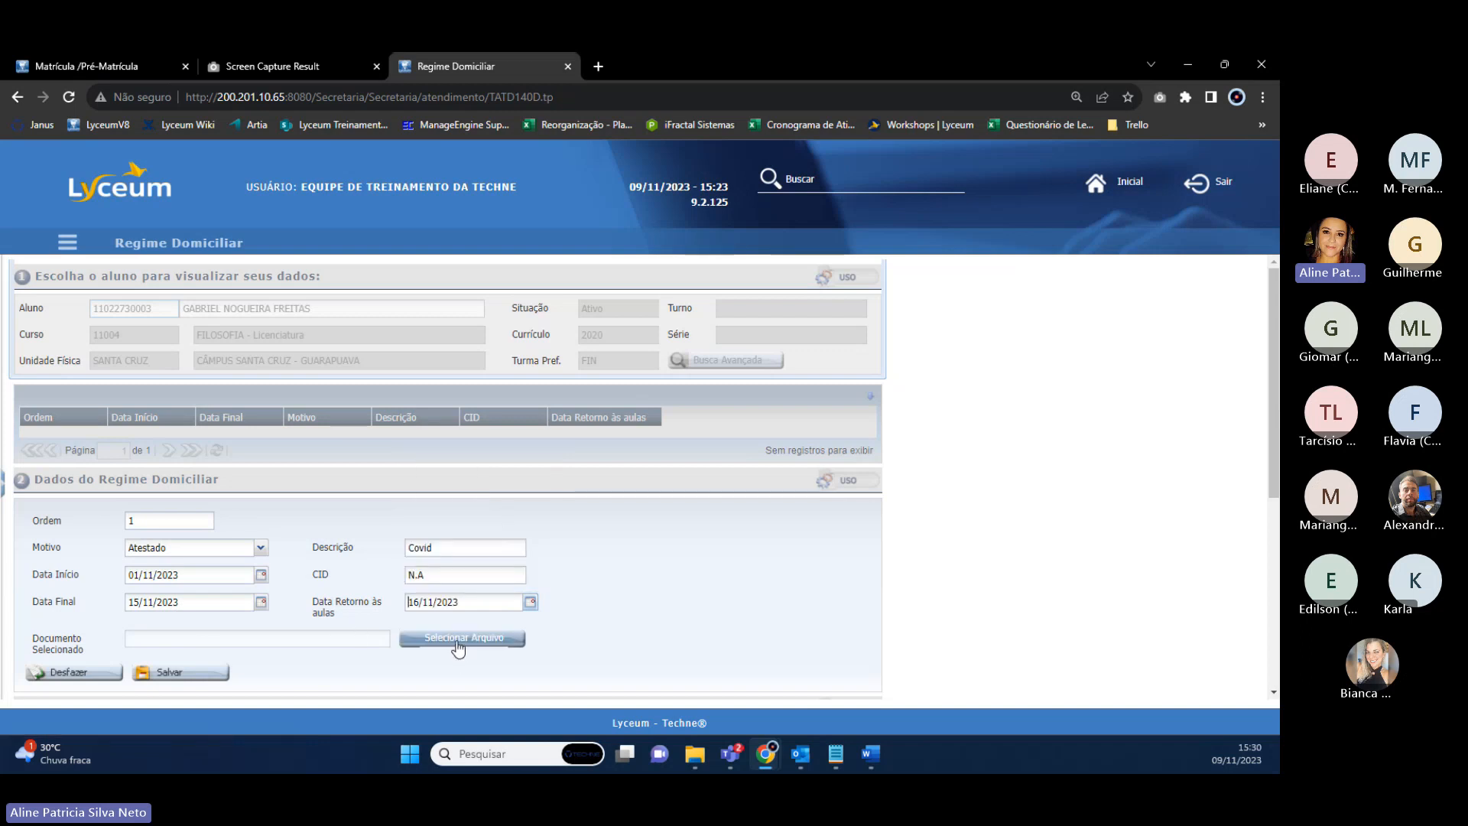
Attach doc teste.pdf as the supporting document and save the record.
click(458, 643)
click(517, 447)
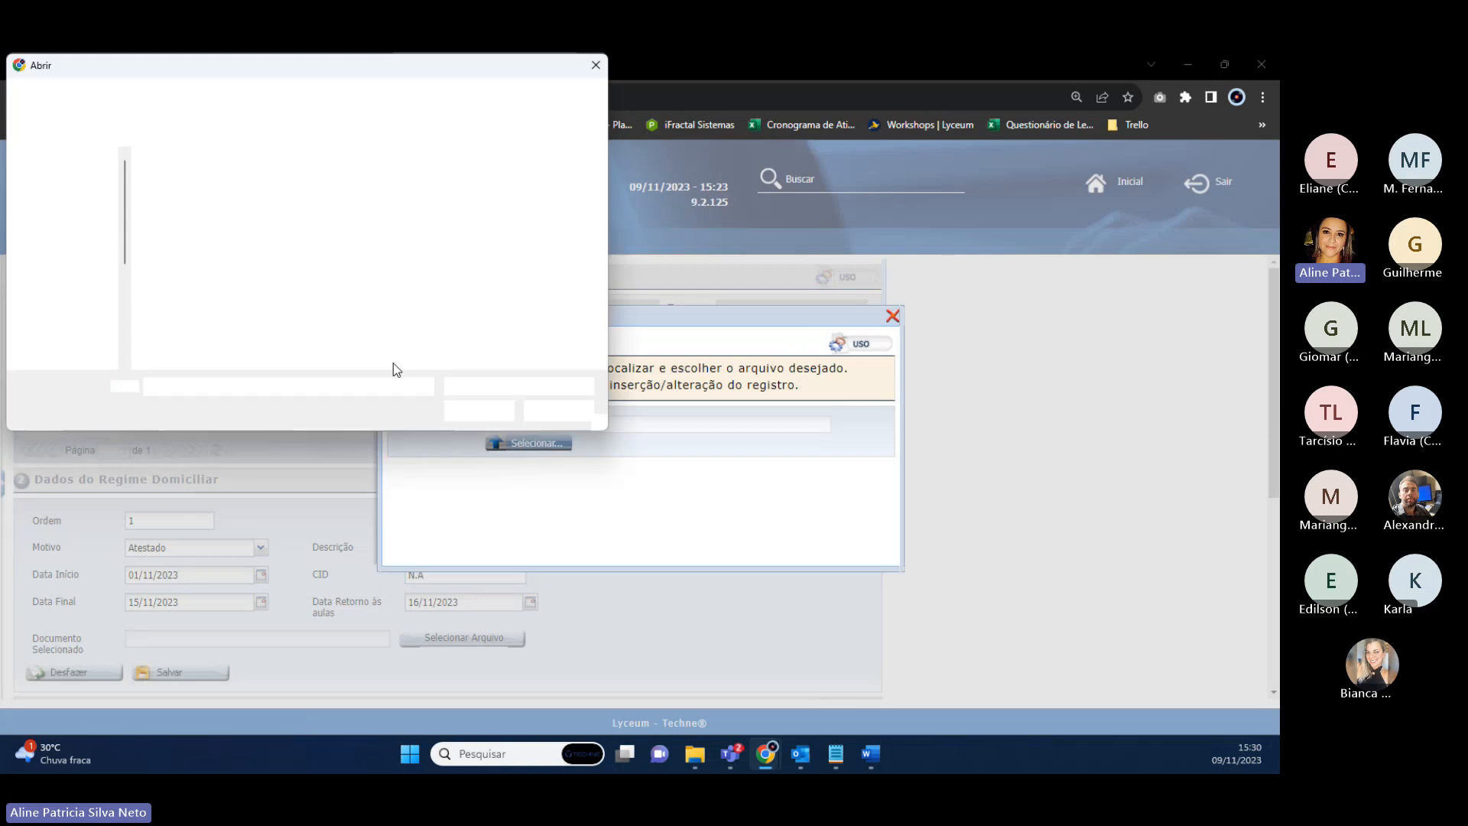
click(464, 218)
click(490, 412)
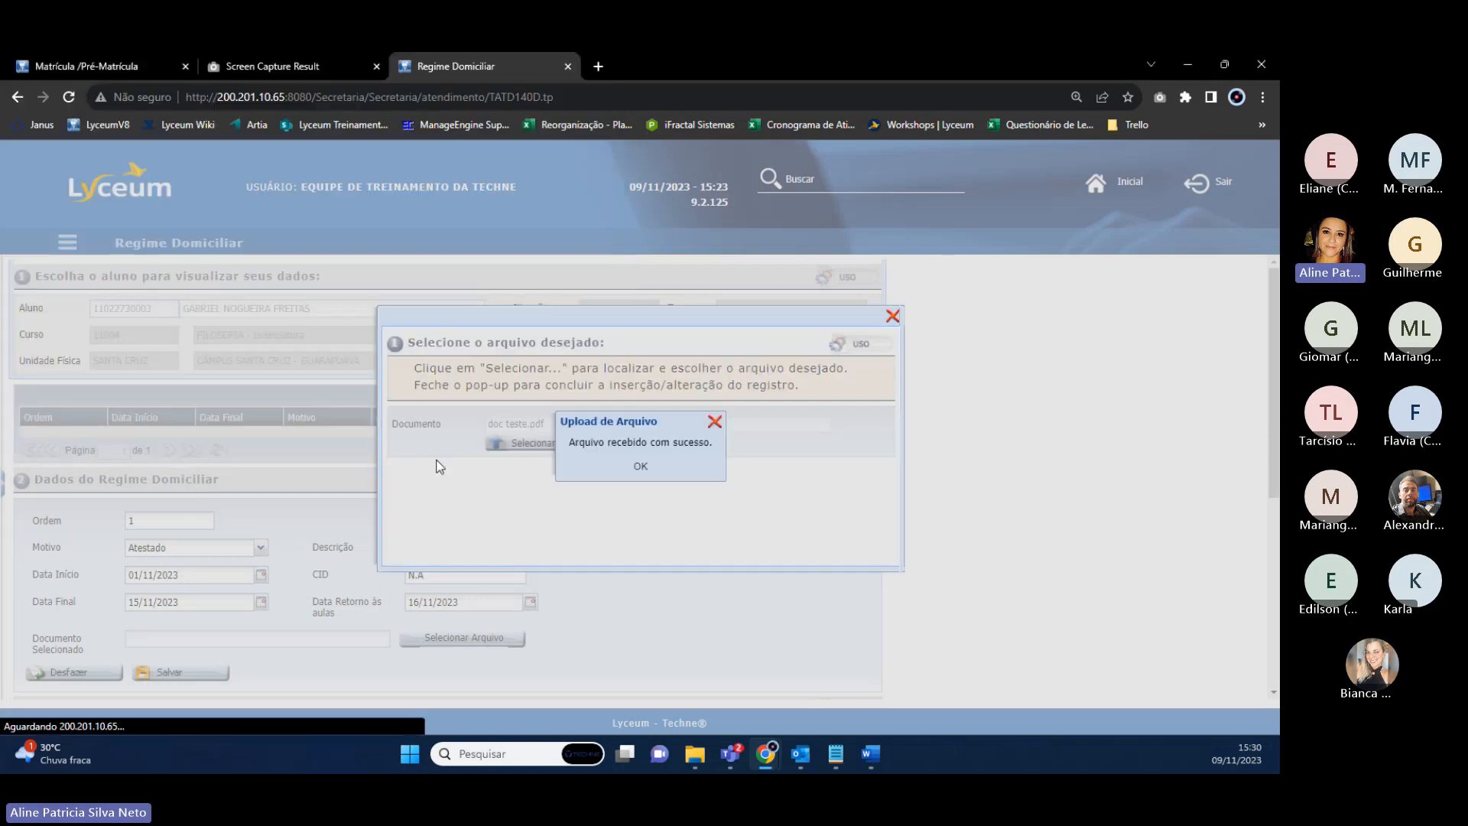
click(641, 465)
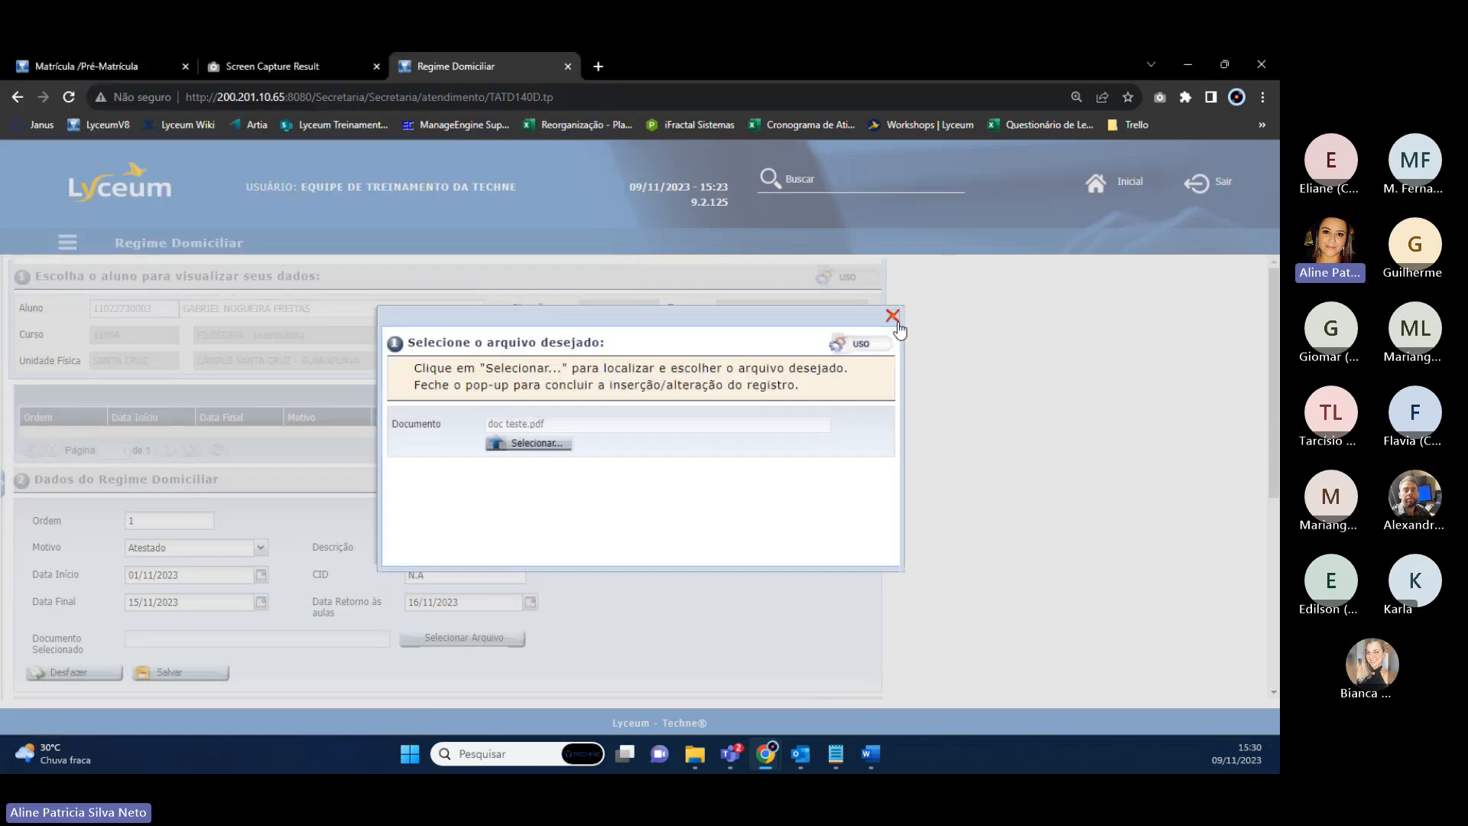
click(892, 316)
click(175, 672)
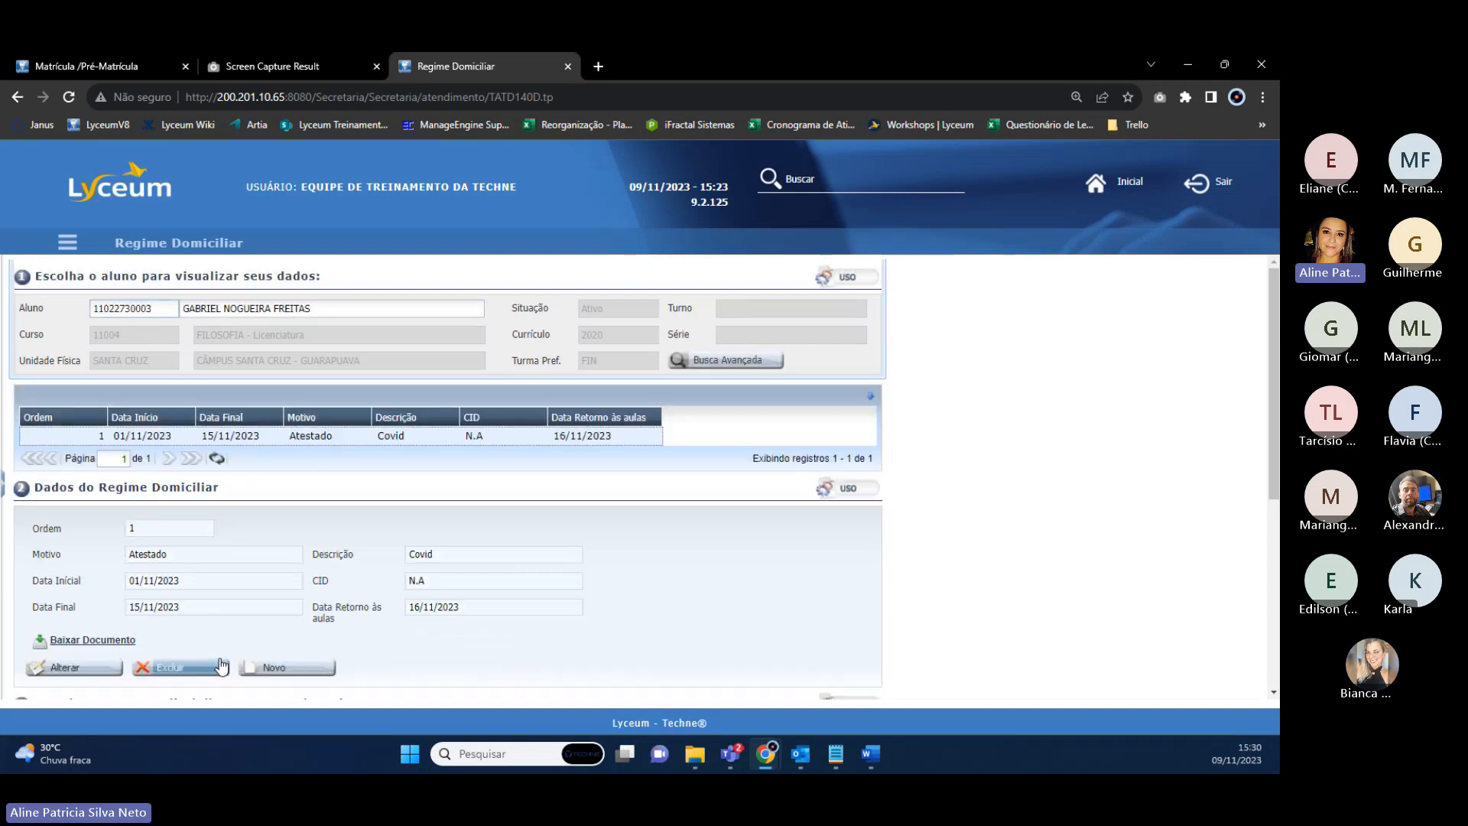
Filter the disciplines grid by year 2023, period 0 and discipline 1100730 to list class FIN.
scroll(255, 492, down, 1)
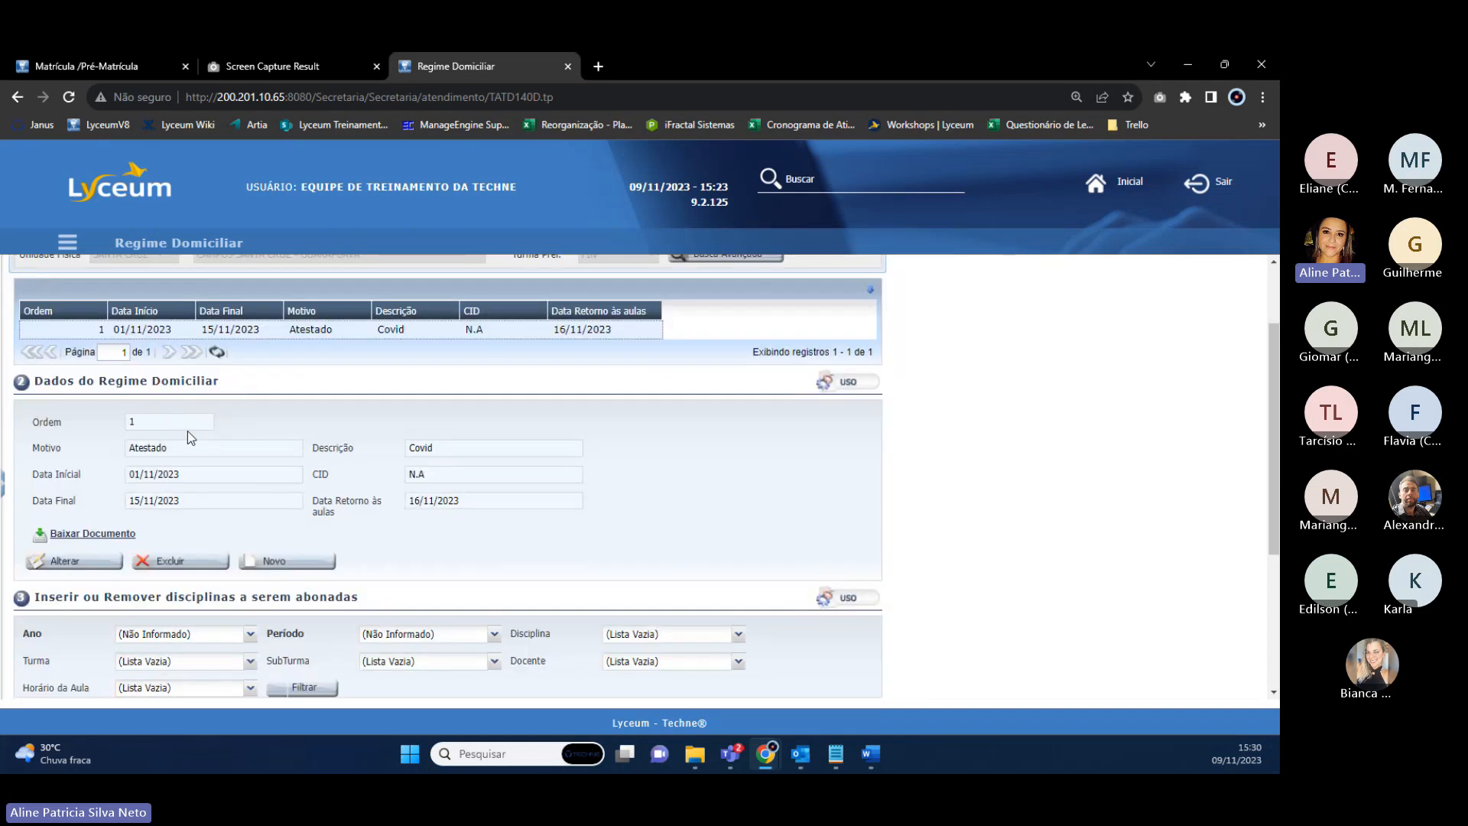
scroll(187, 430, down, 1)
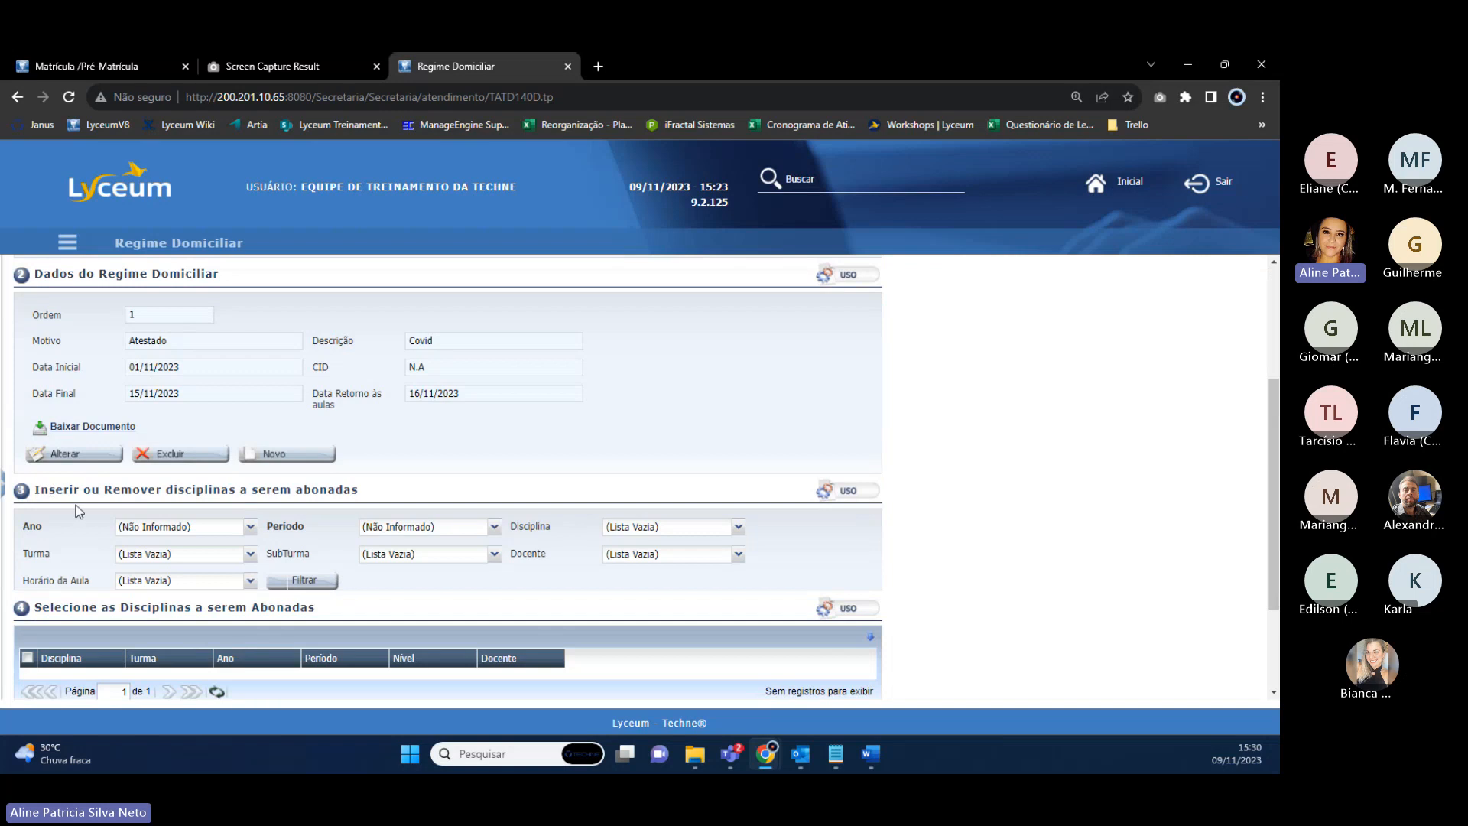
click(231, 533)
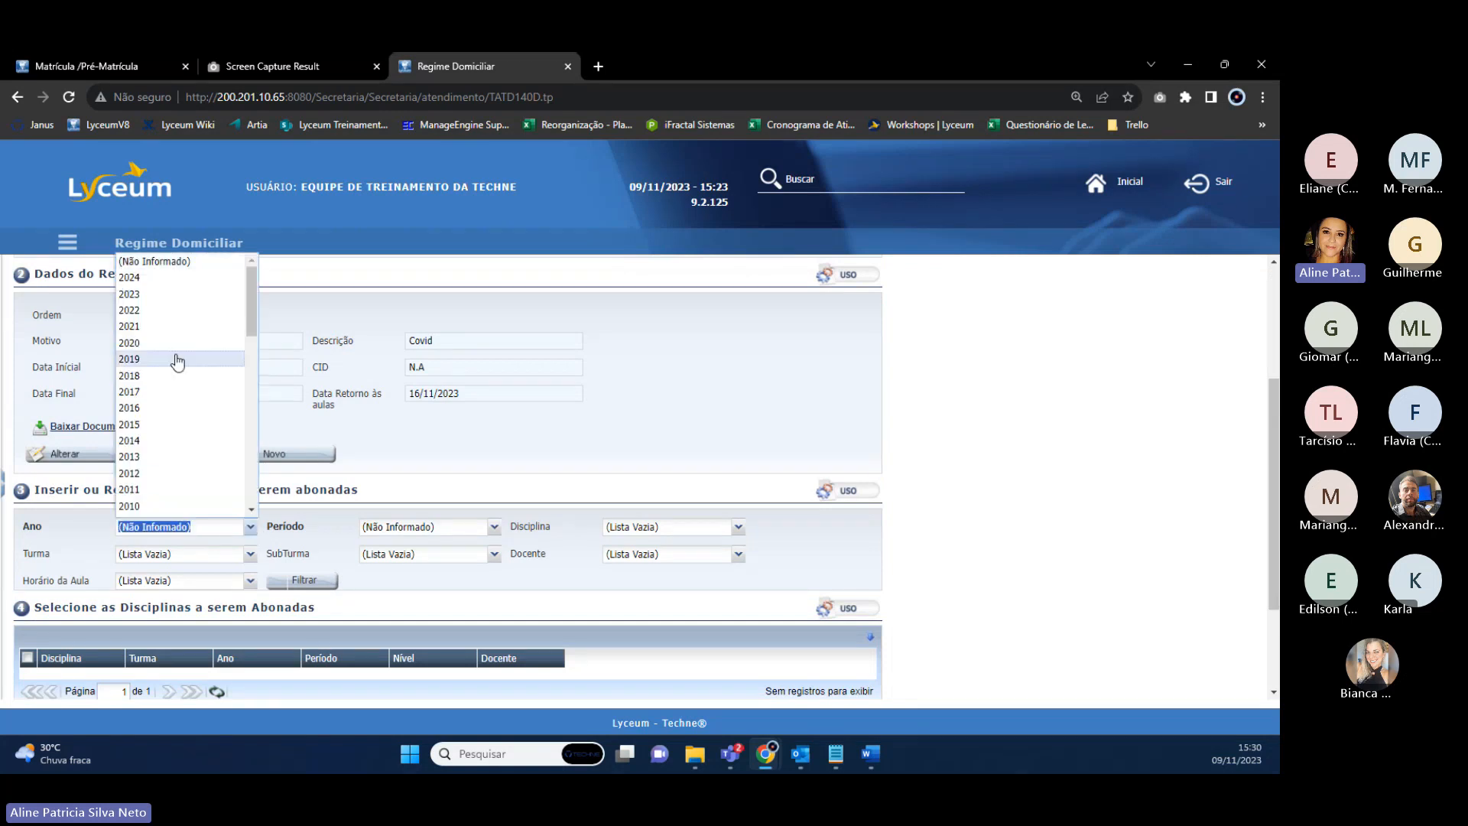
click(162, 296)
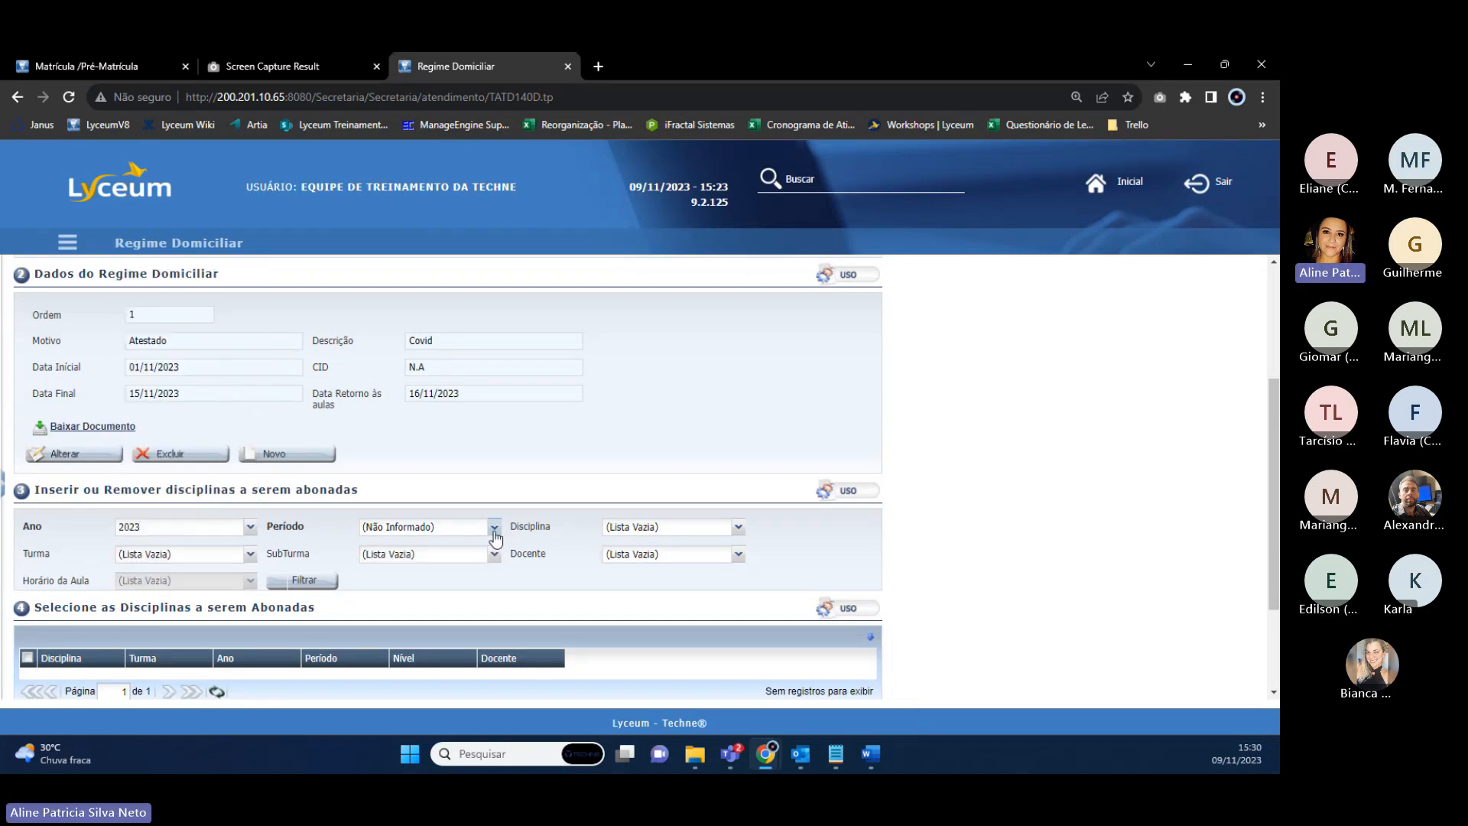
click(440, 528)
click(422, 595)
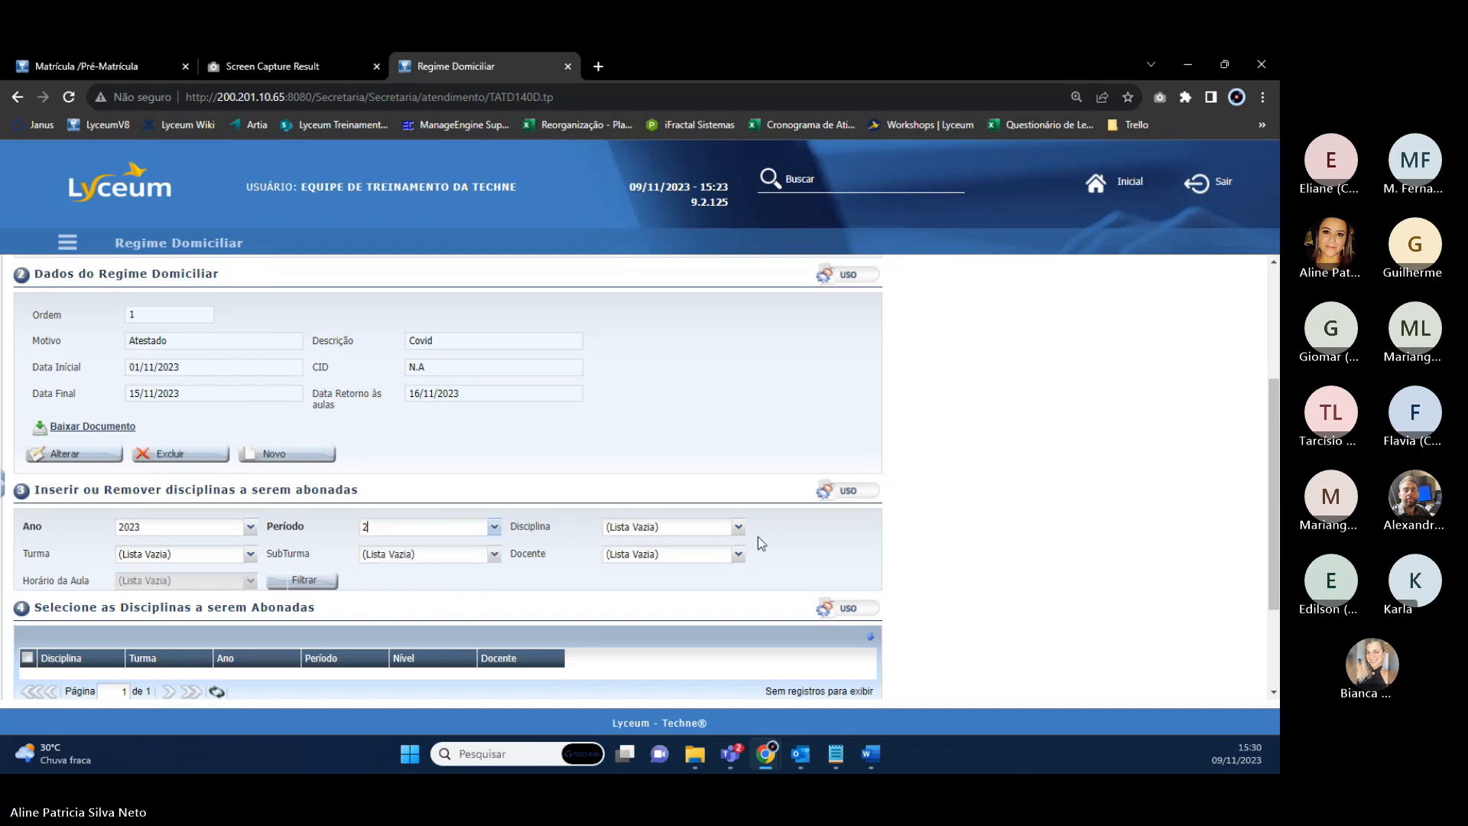
click(428, 528)
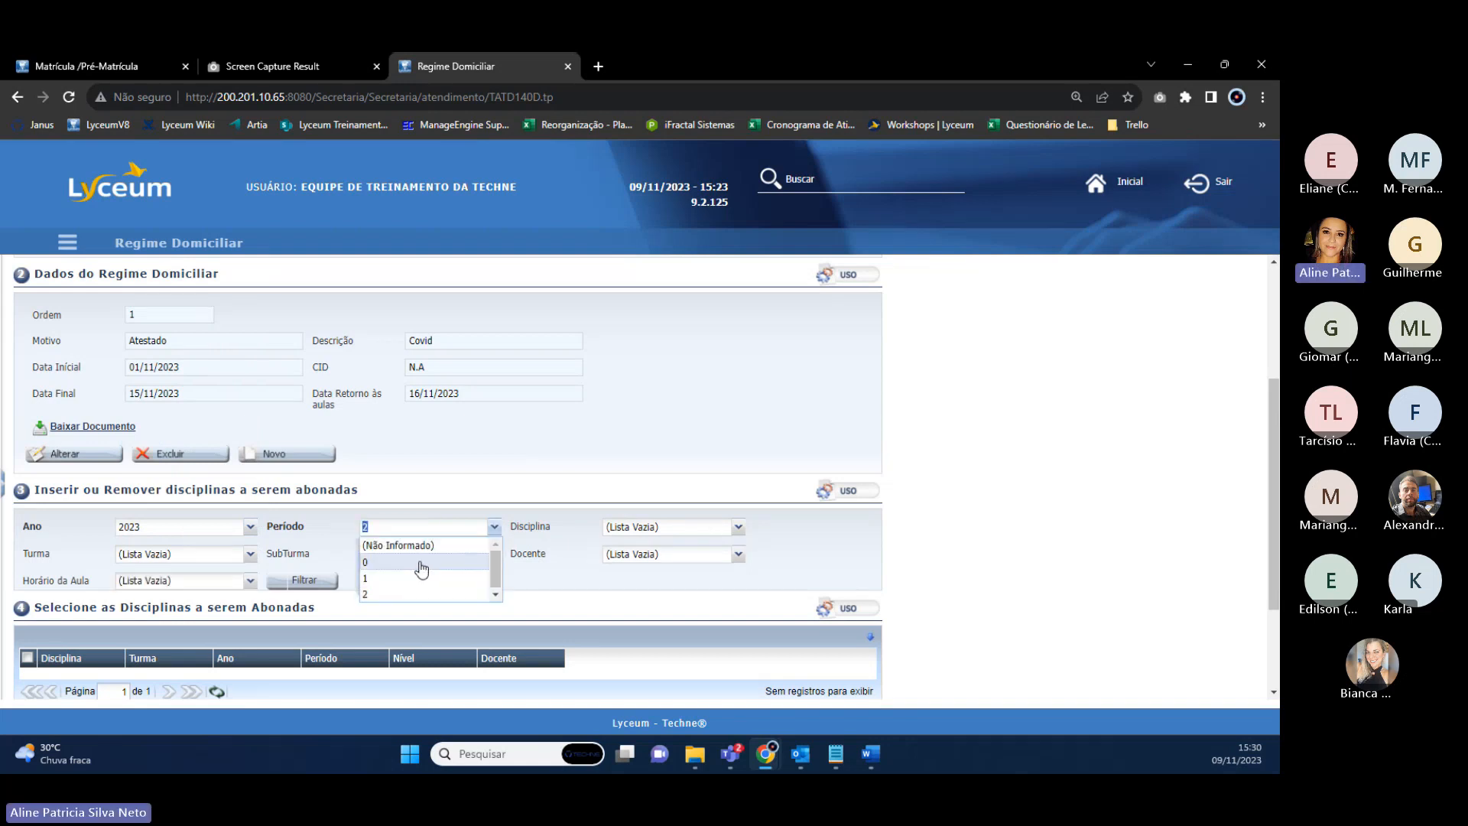
click(421, 565)
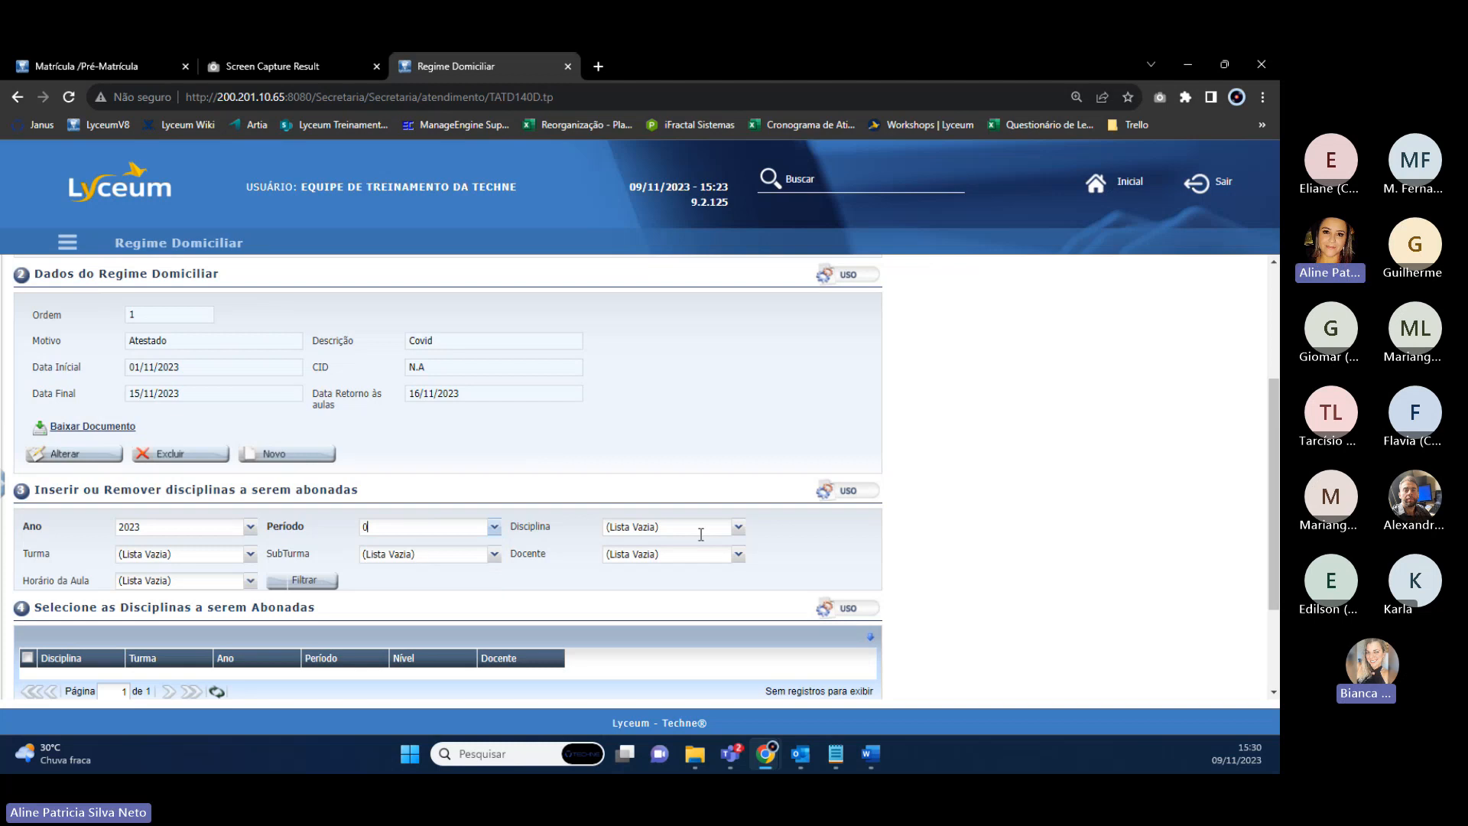
click(737, 527)
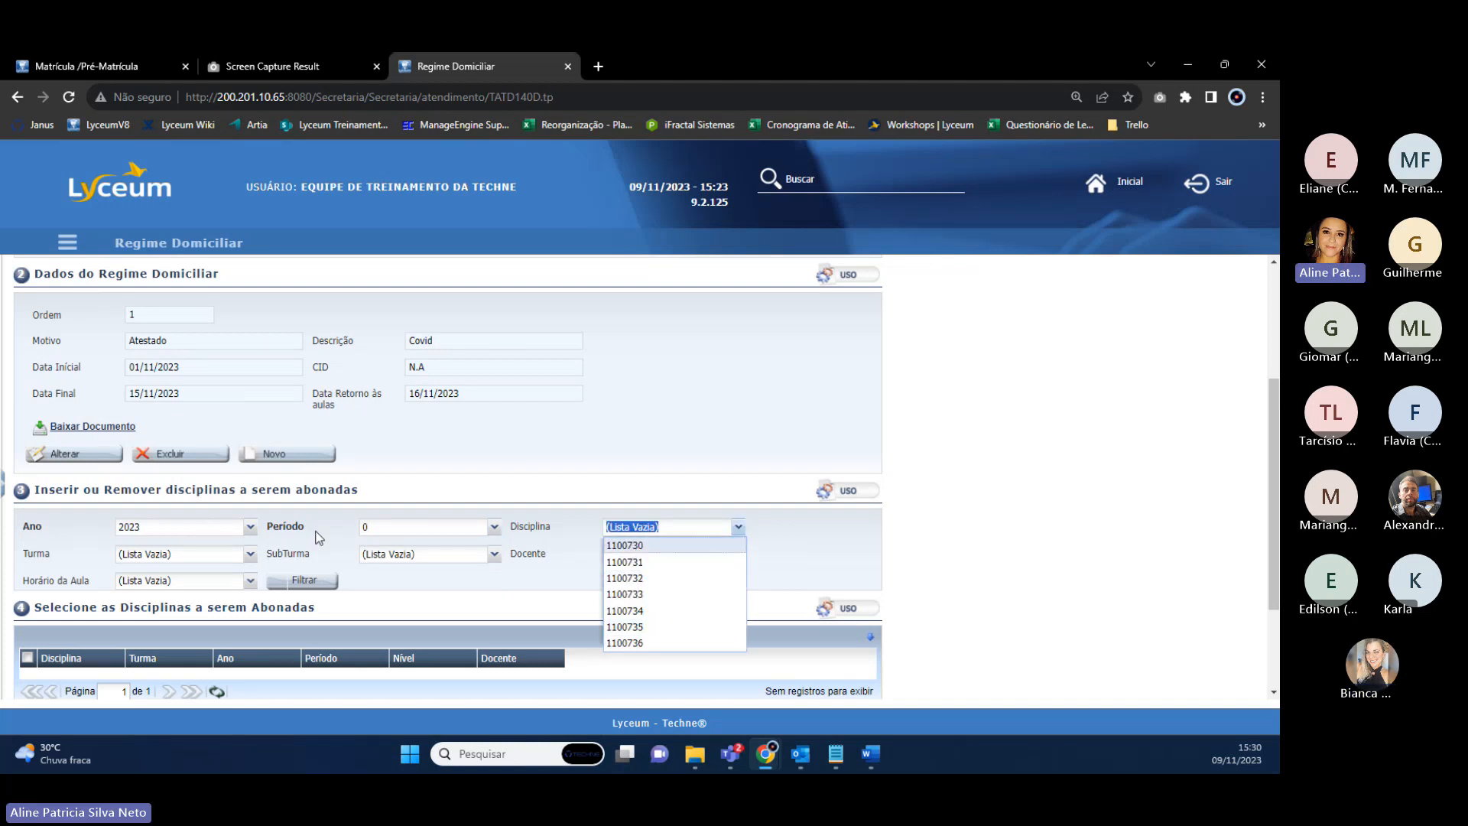
click(654, 546)
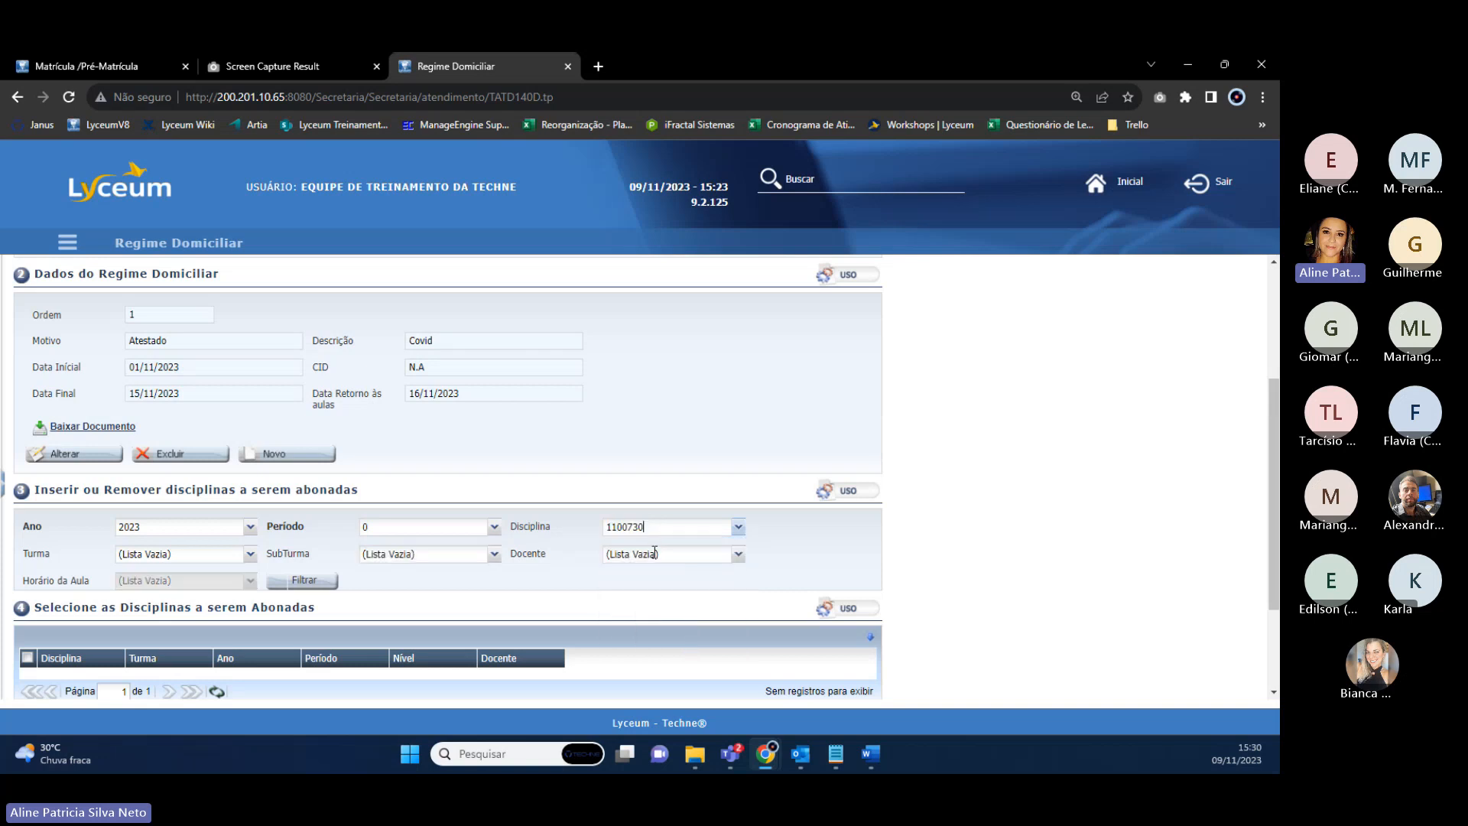
click(308, 583)
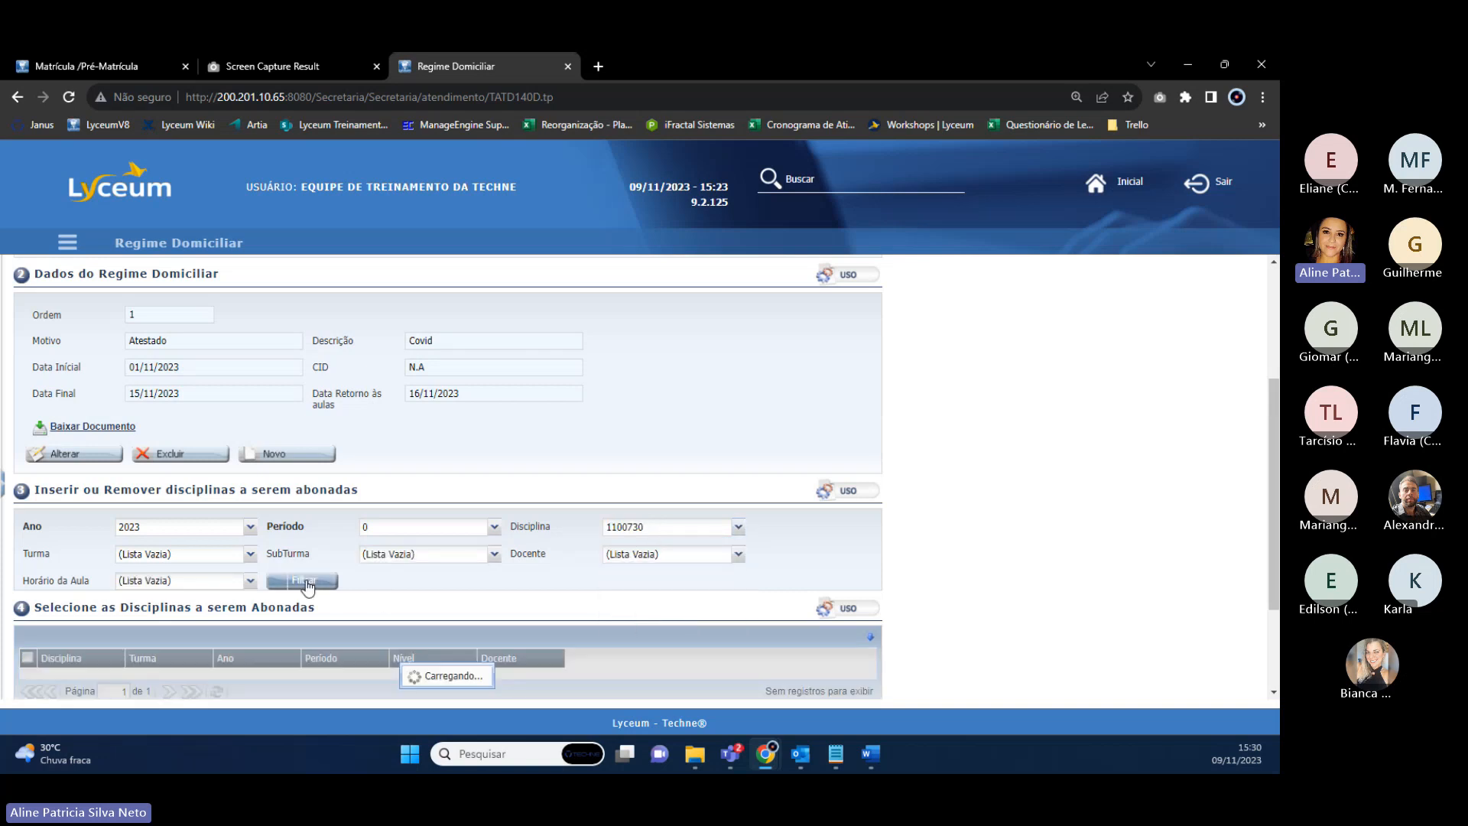
scroll(306, 589, down, 2)
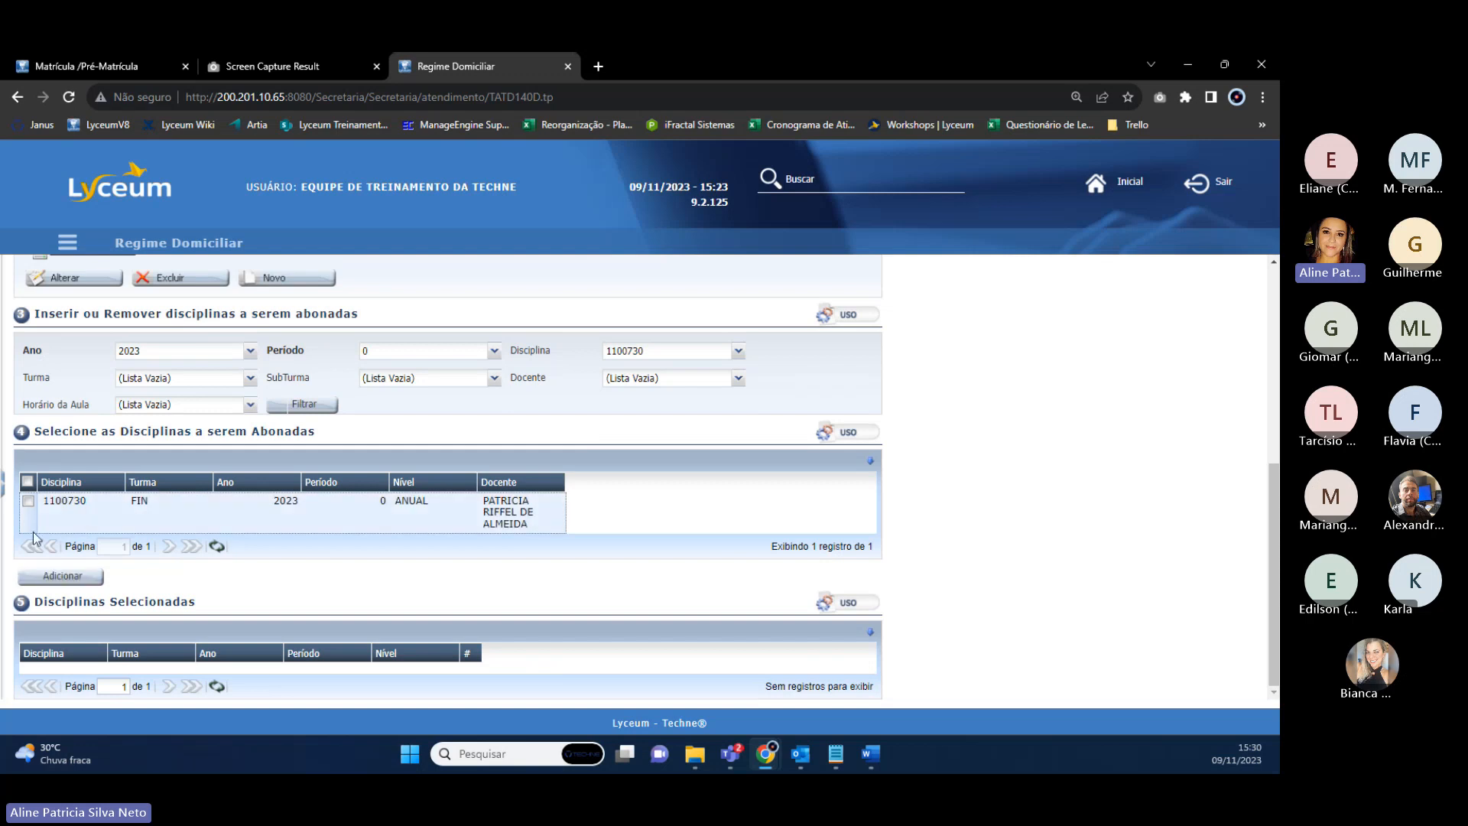
Add discipline 1100730, then filter and add discipline 1100731 to the selected disciplines.
click(28, 500)
click(78, 578)
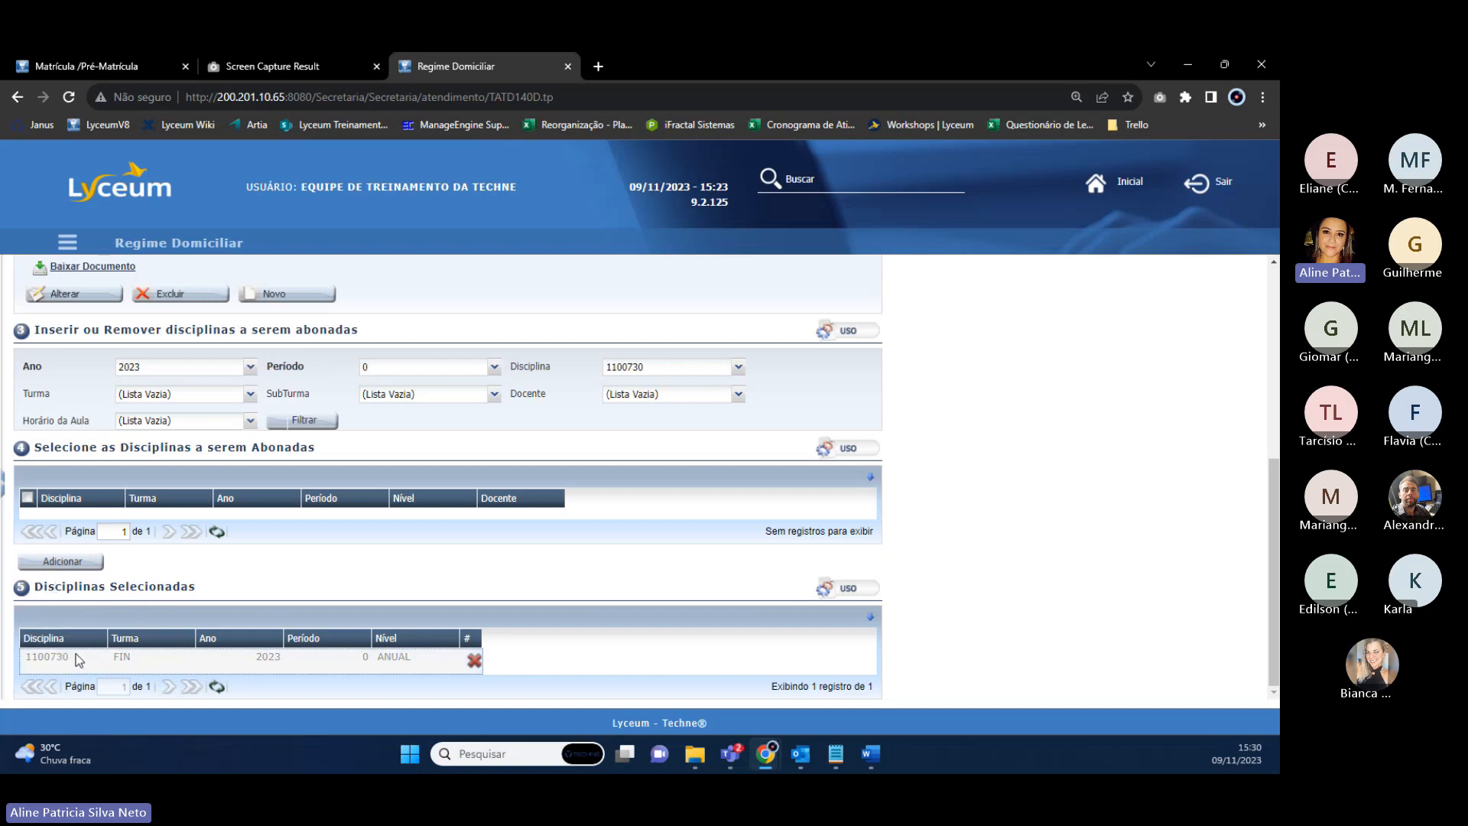
click(738, 372)
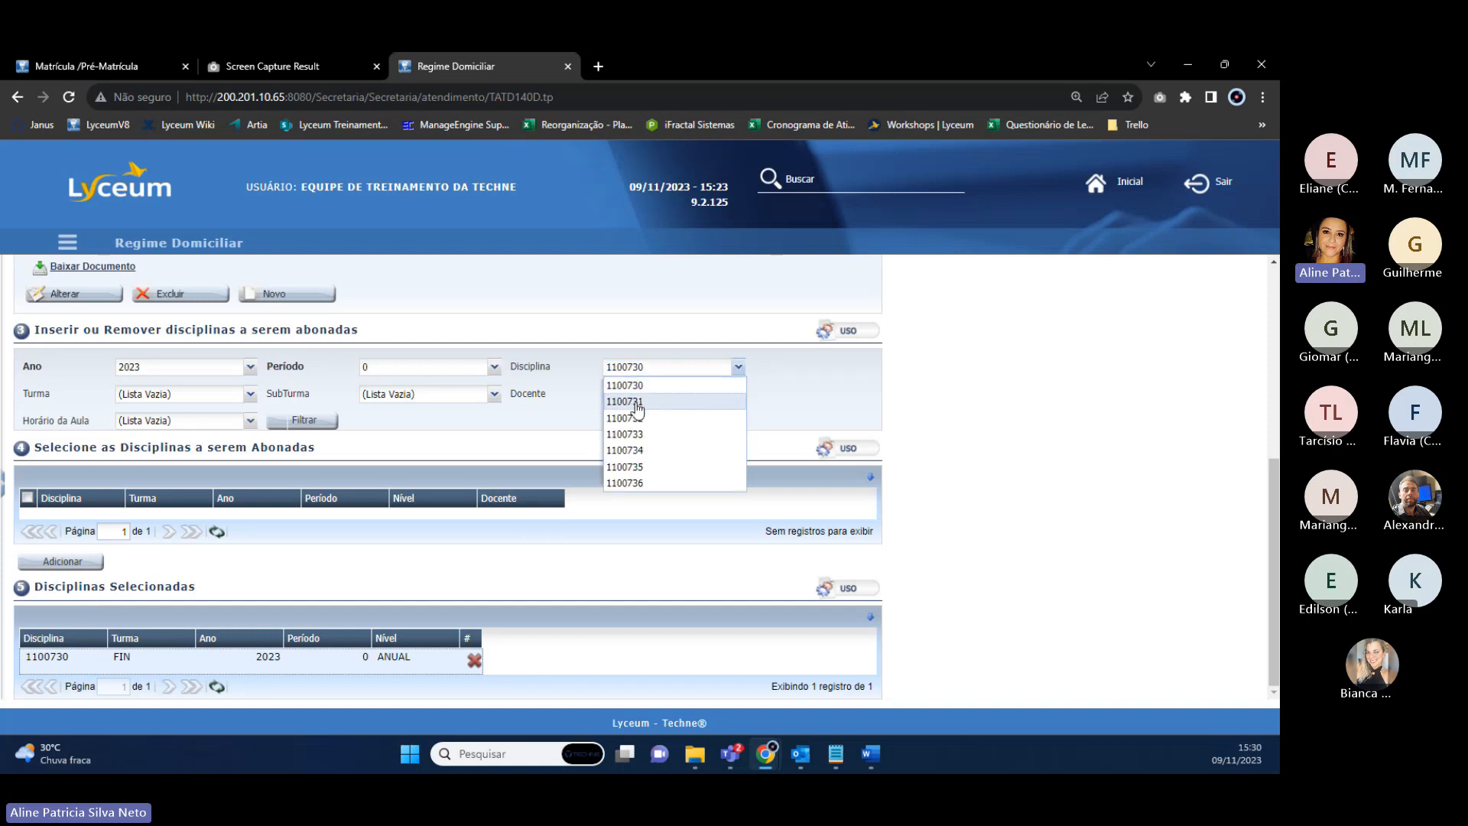
click(672, 405)
click(302, 422)
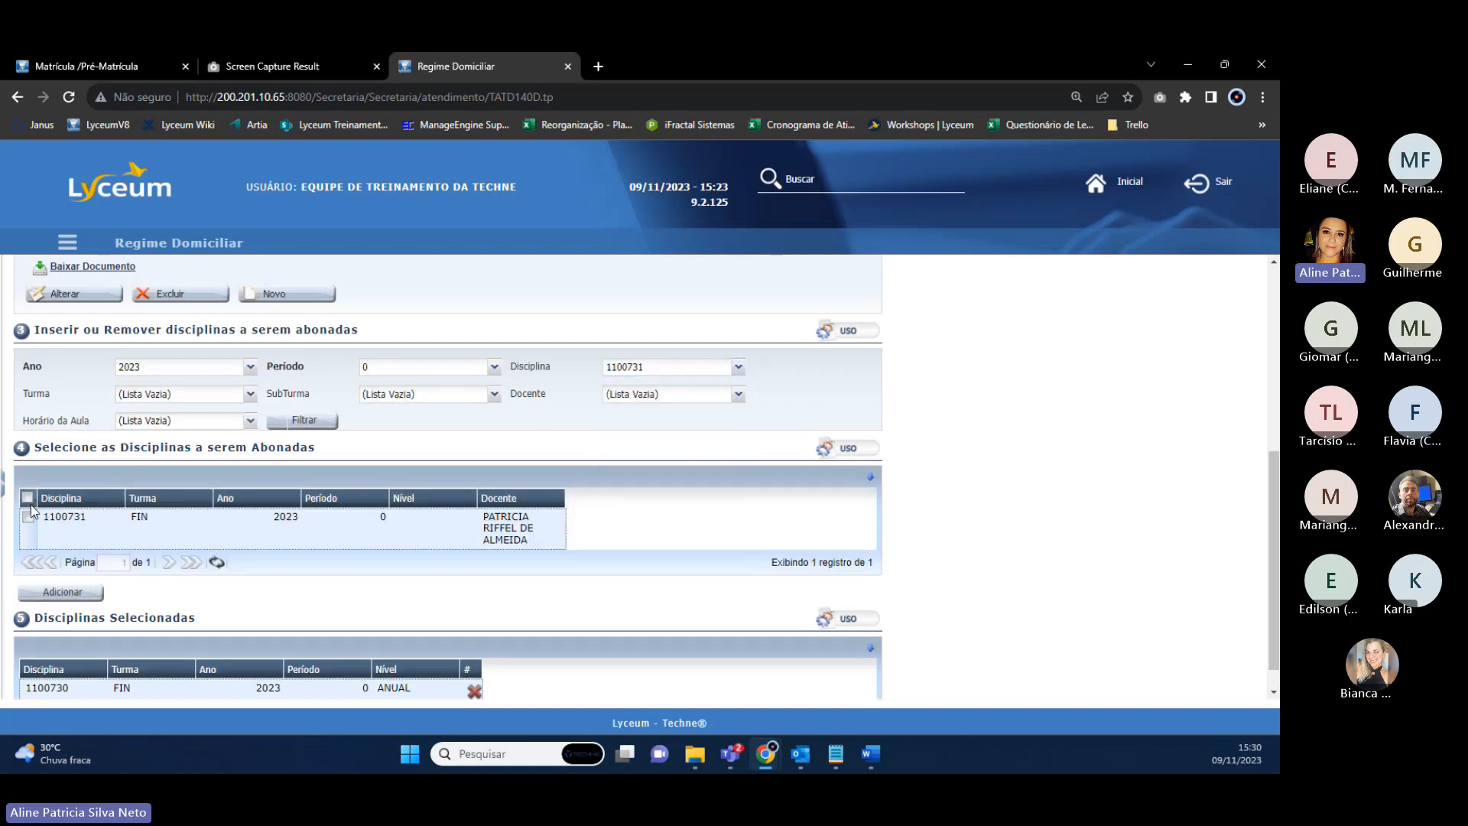
click(61, 591)
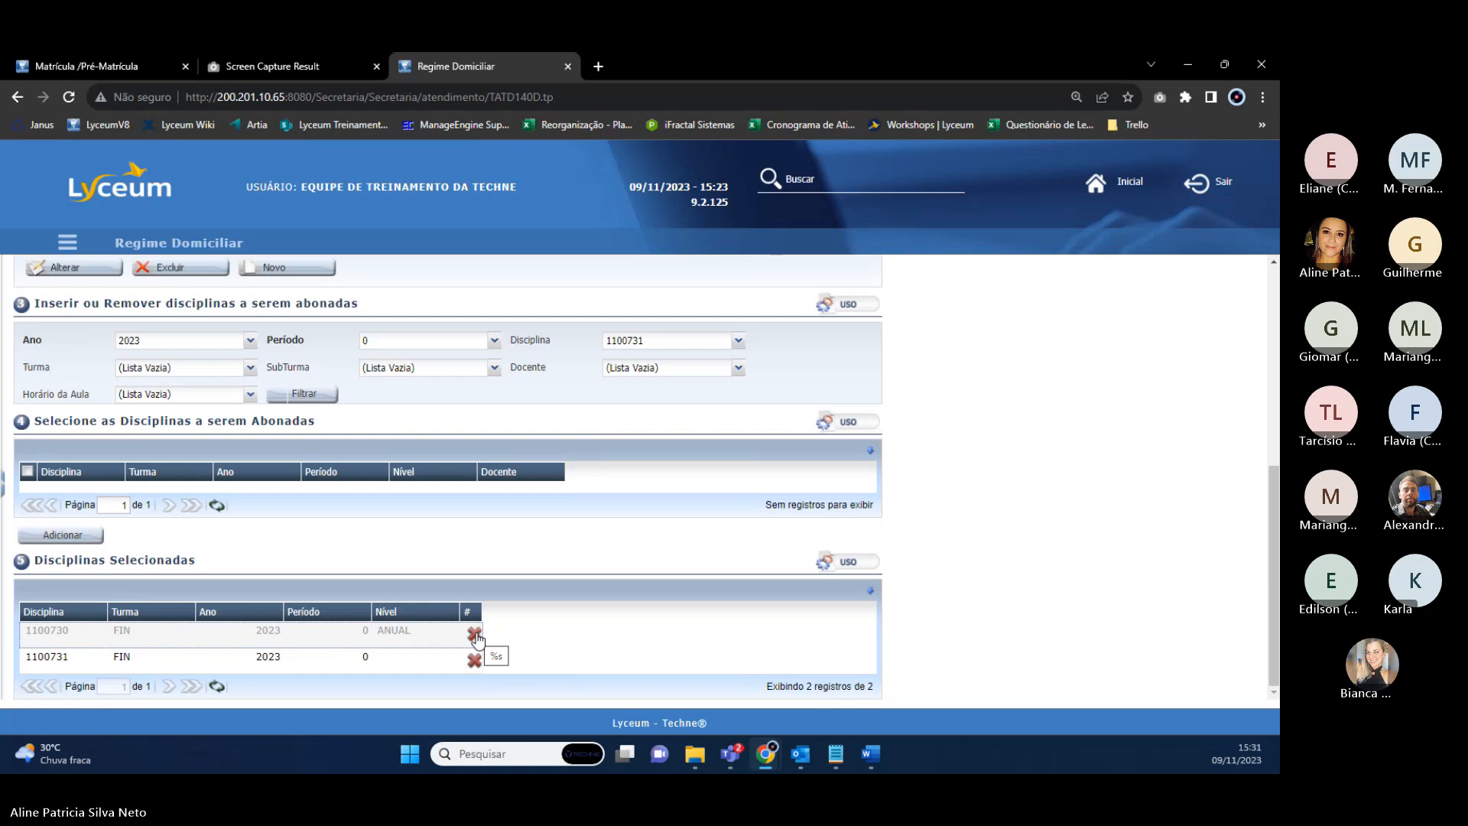
Filter for discipline 1100732, tick its FIN row and add it to the selected disciplines.
scroll(616, 570, up, 2)
click(737, 448)
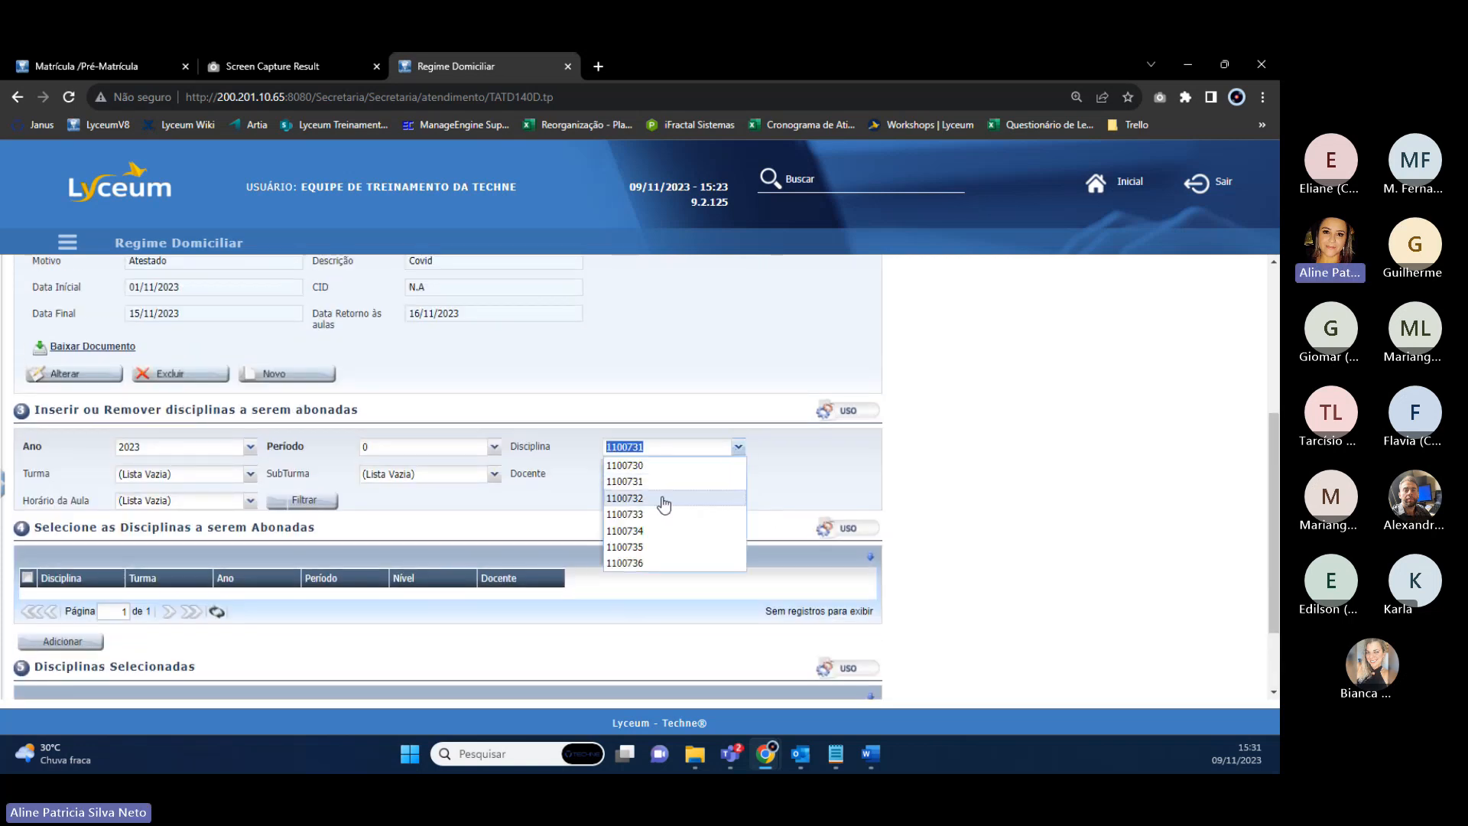
click(659, 502)
scroll(235, 533, down, 2)
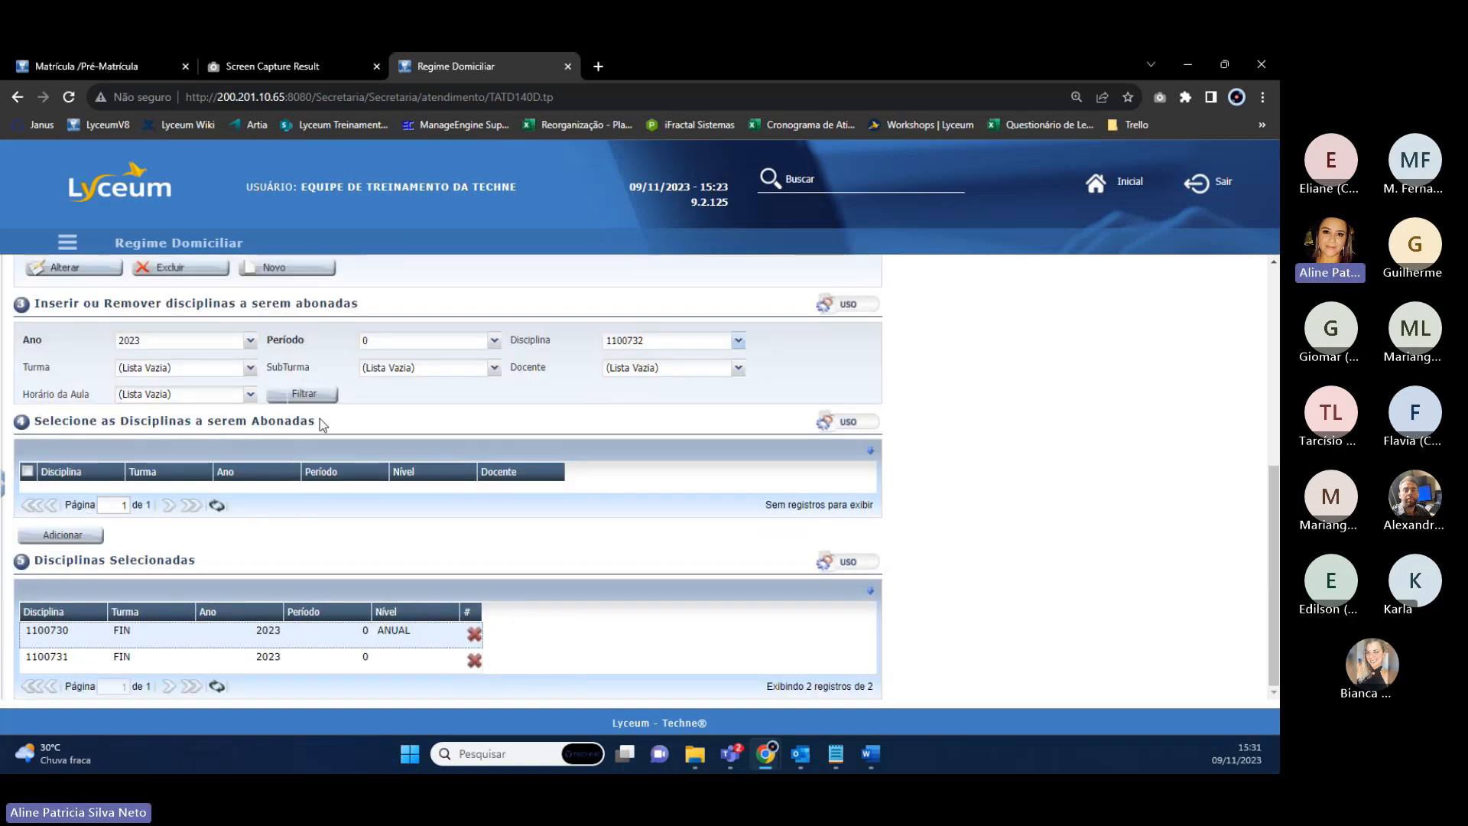
click(309, 398)
click(29, 490)
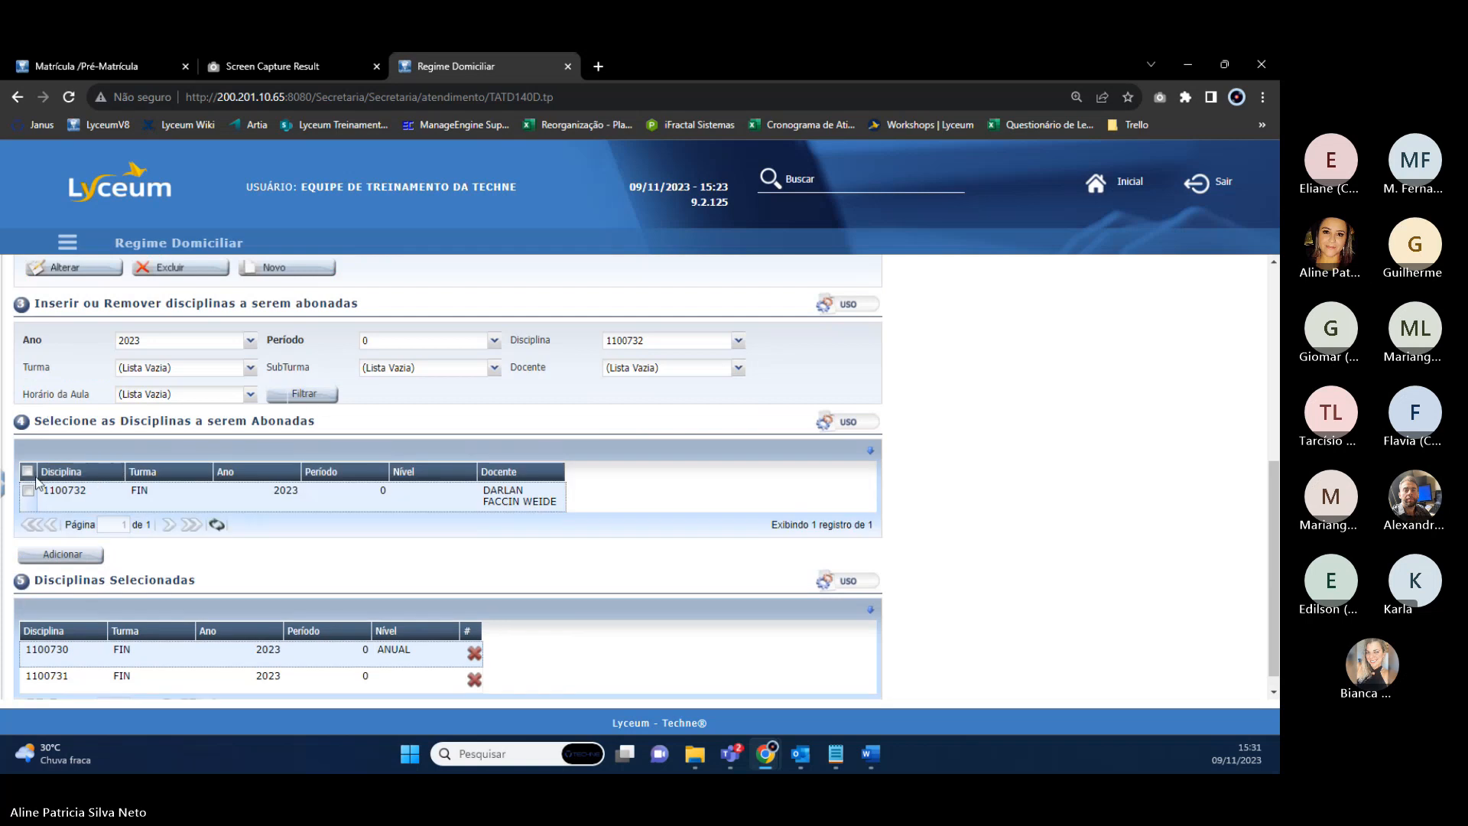
click(62, 554)
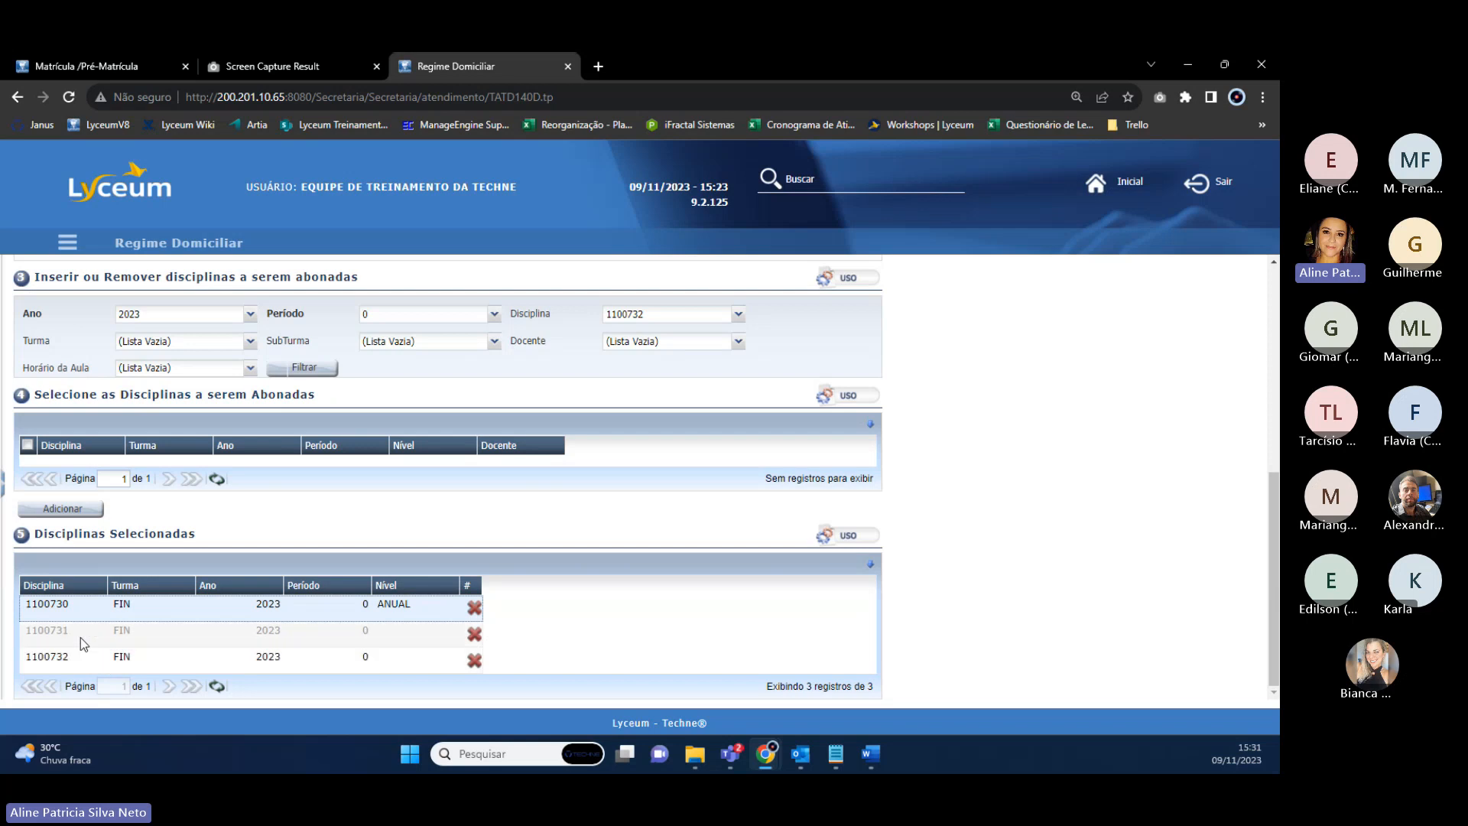
scroll(269, 546, up, 1)
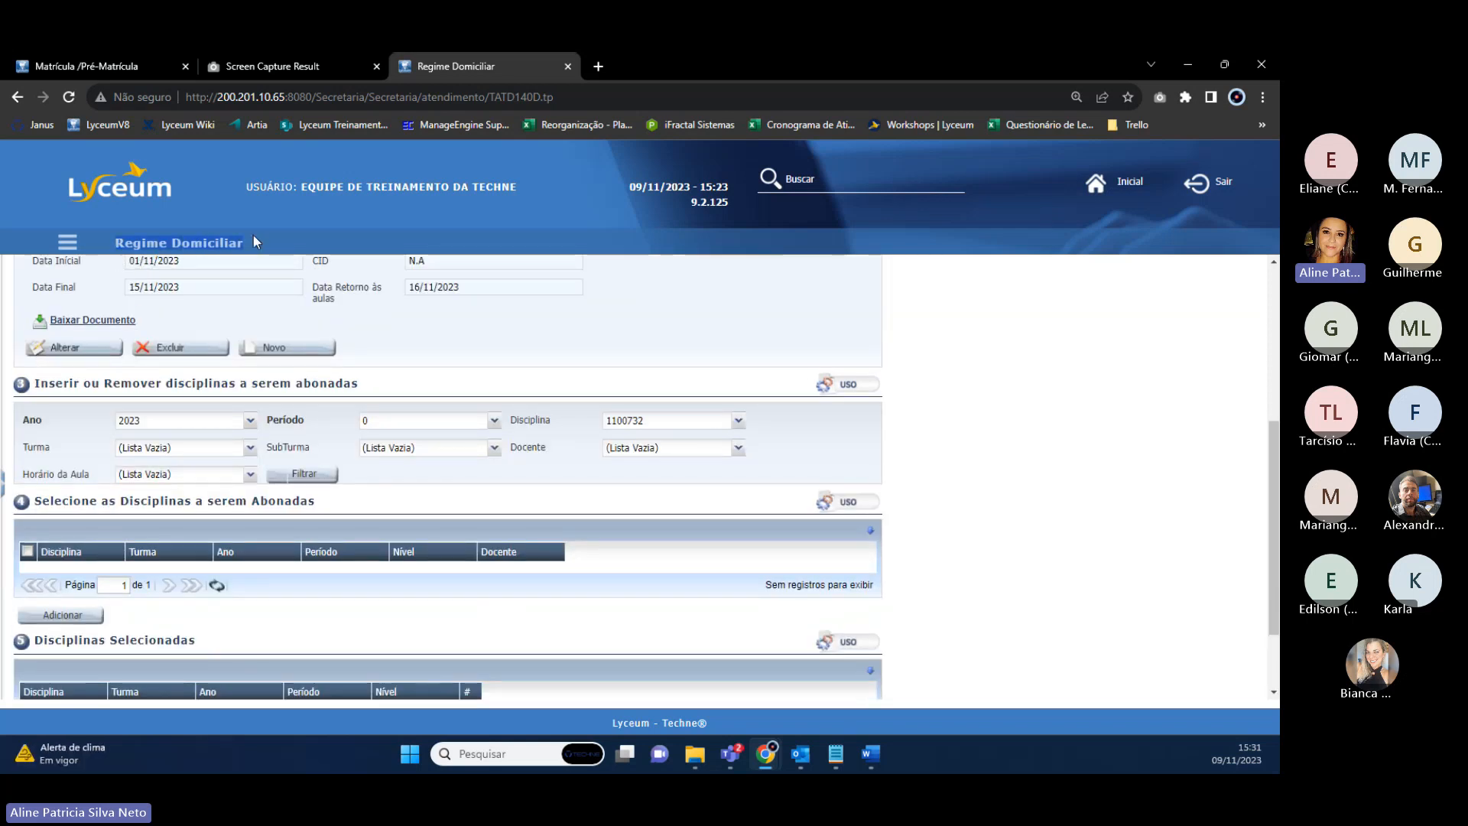
scroll(440, 470, up, 2)
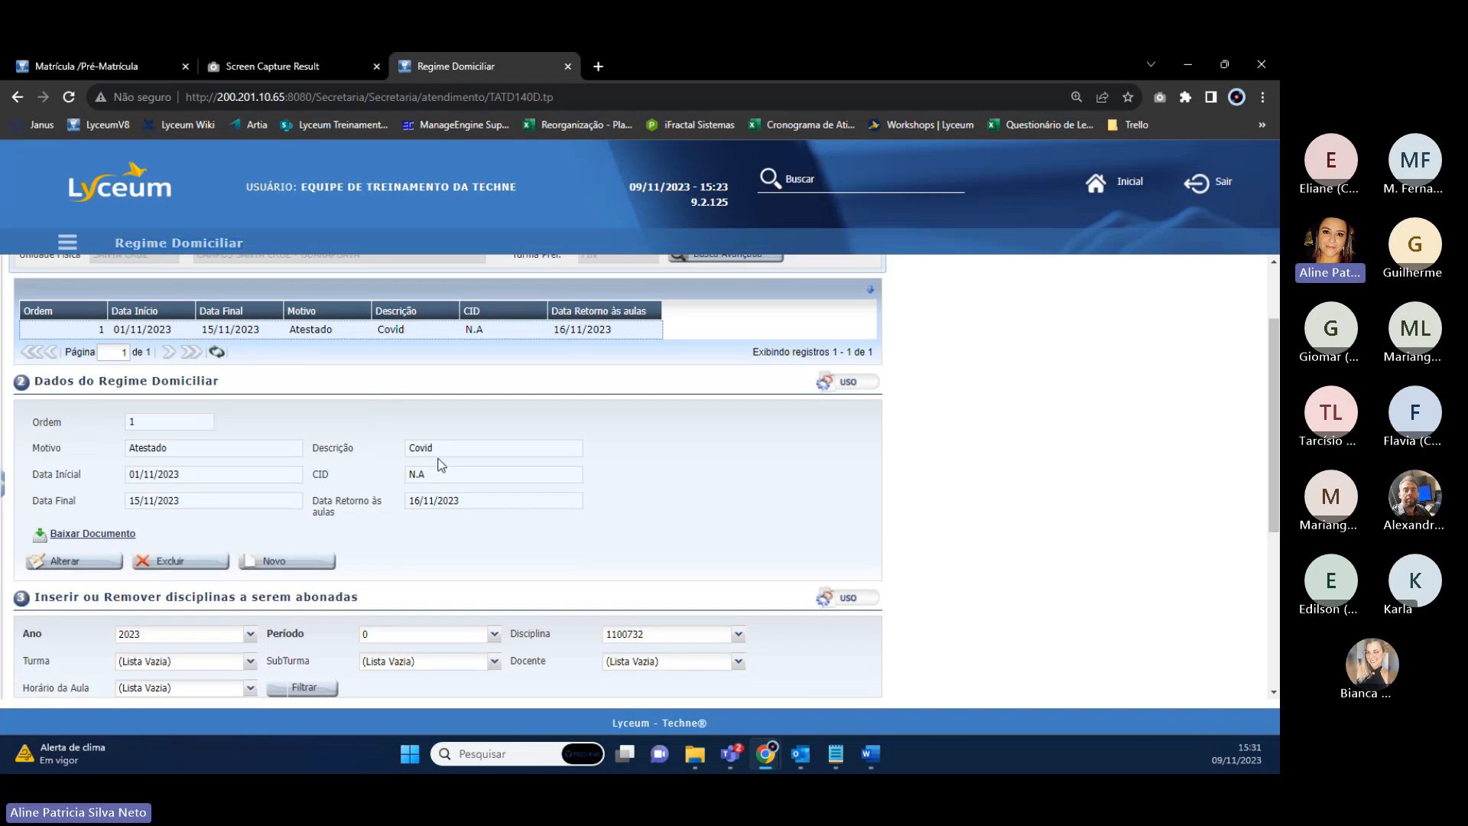
scroll(330, 443, up, 1)
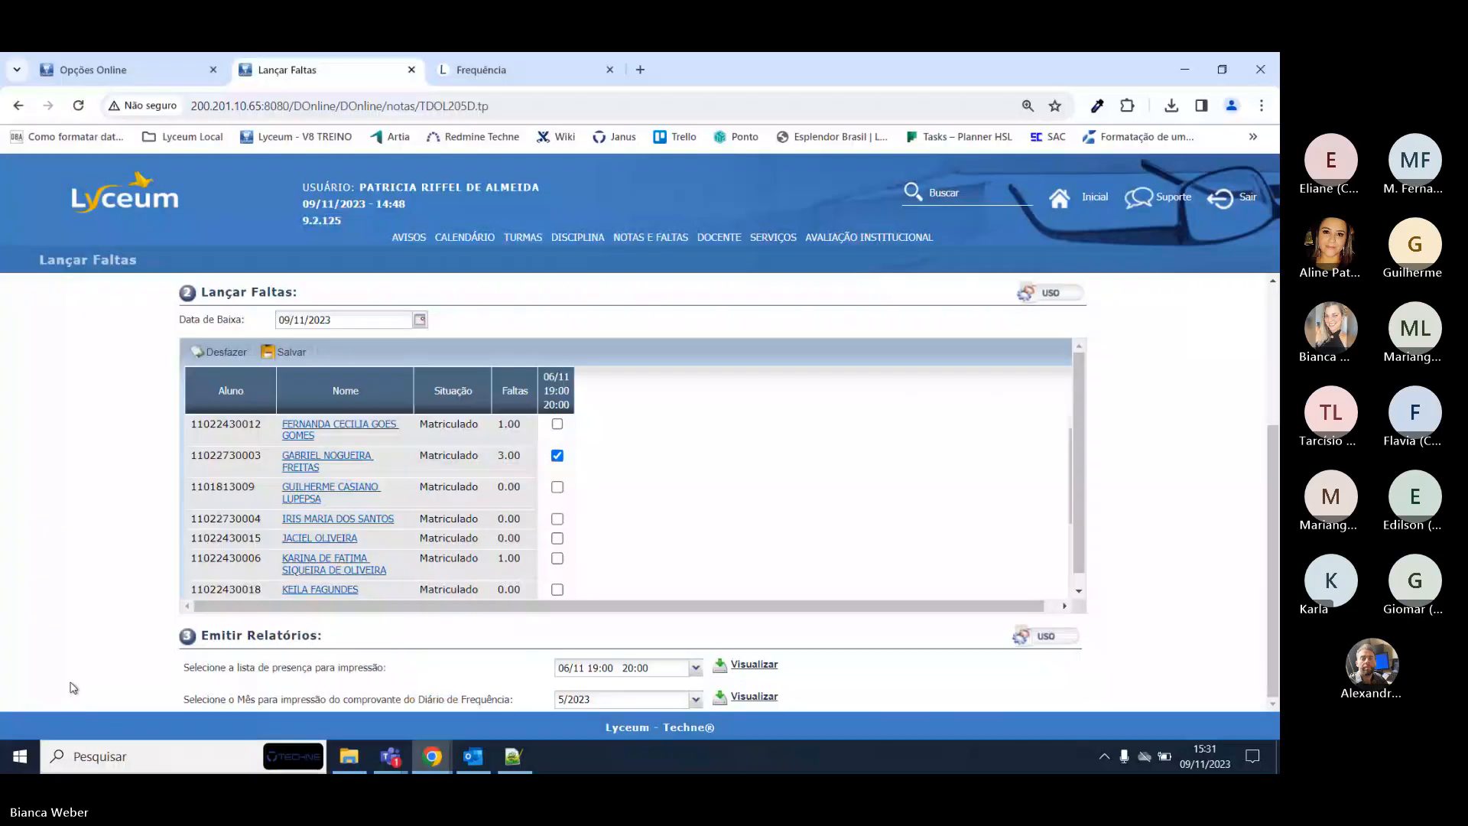
Sign back in to the teacher portal with a saved login, skipping the change-password prompt.
click(1089, 203)
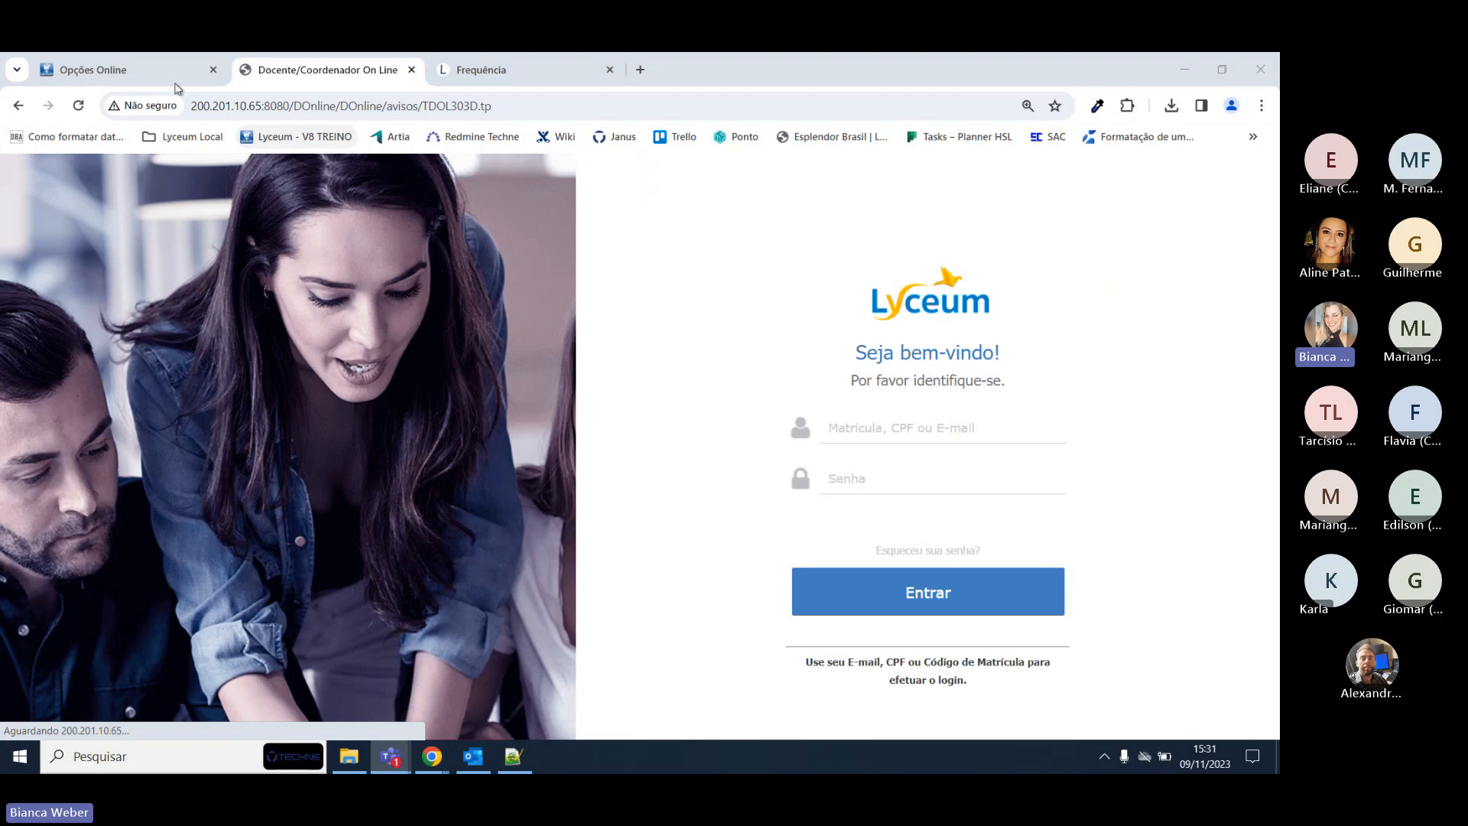
click(898, 426)
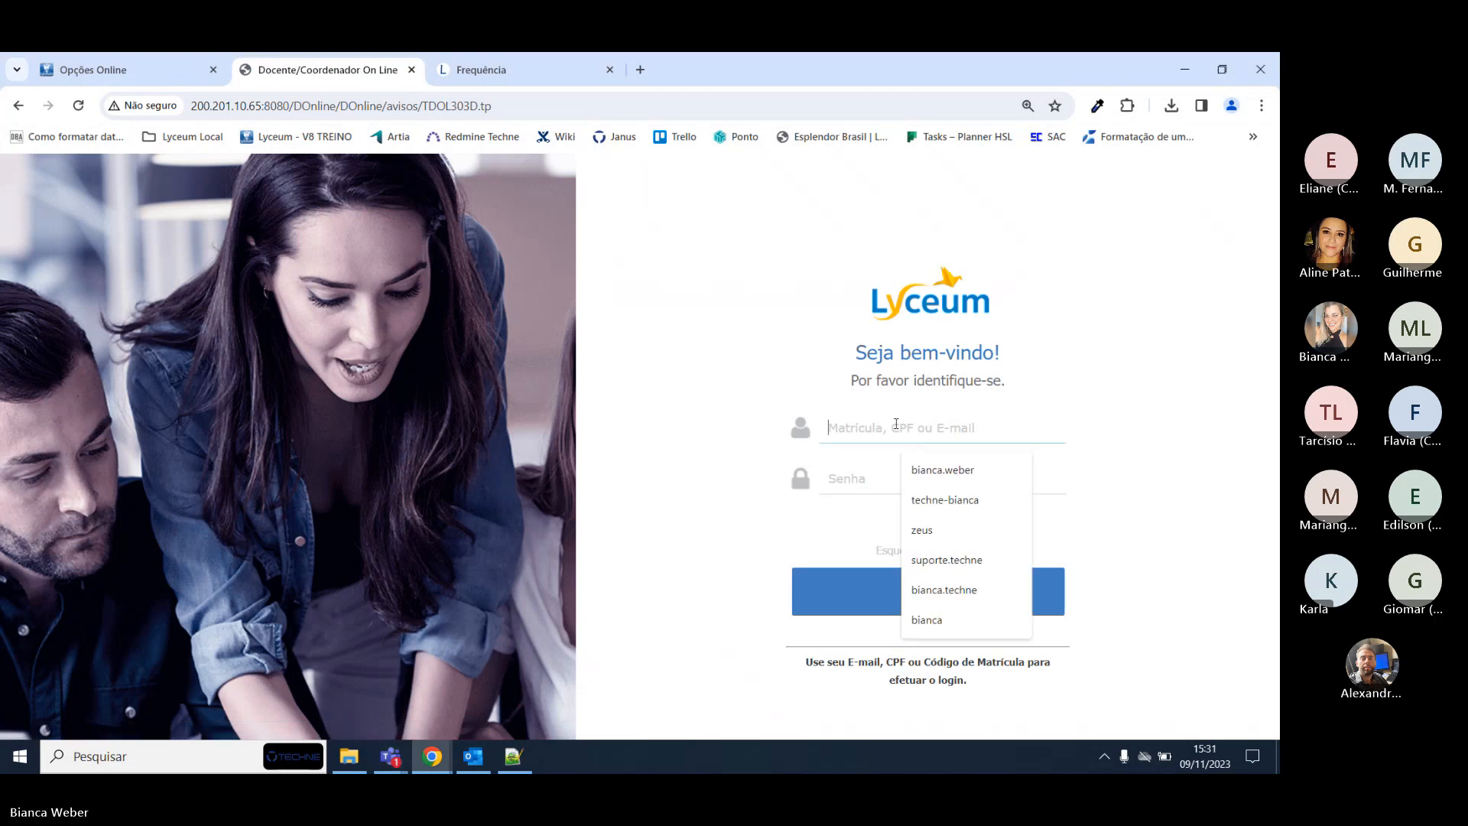
key(alt+Tab)
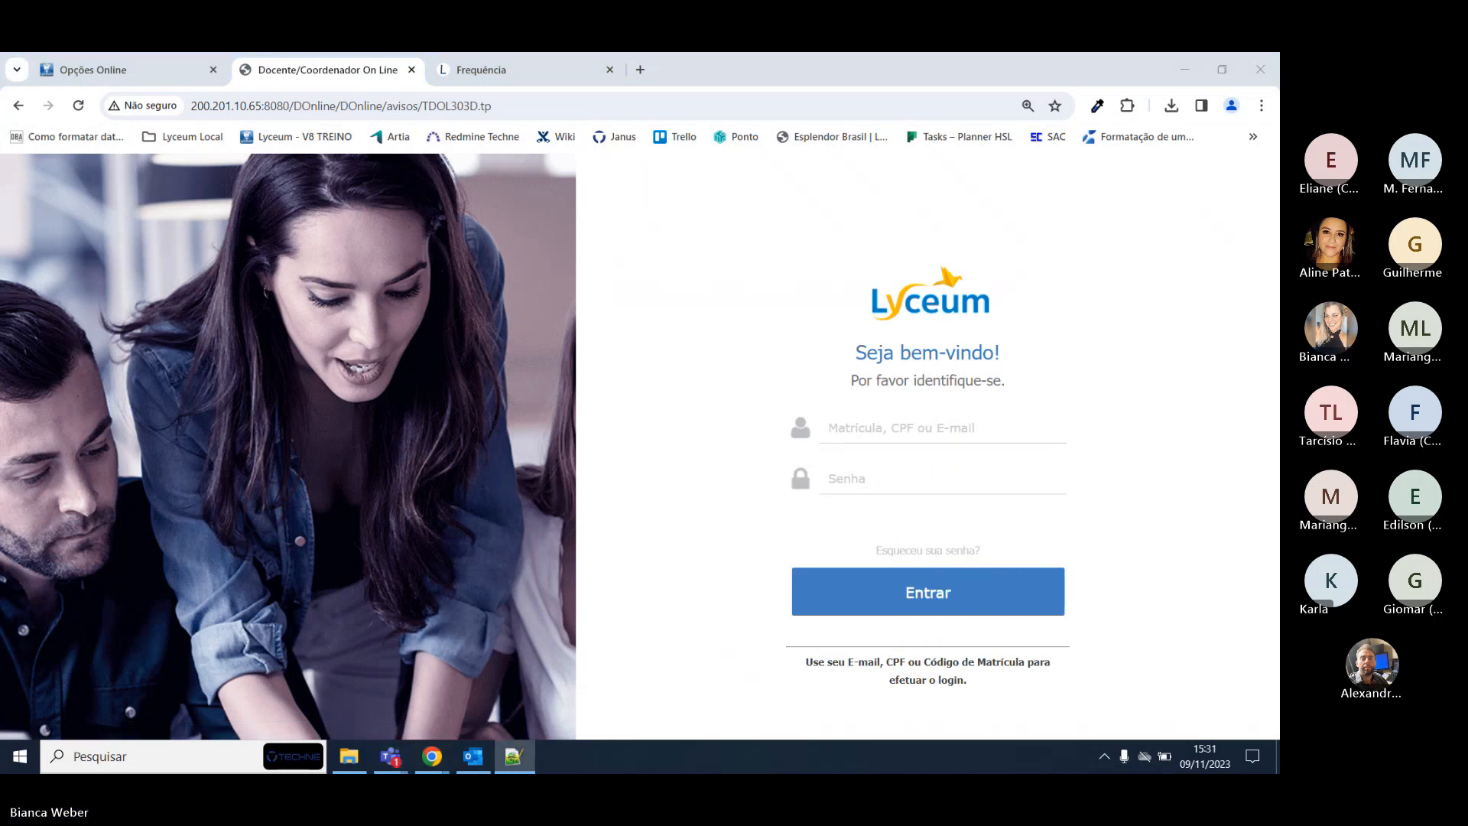
click(886, 421)
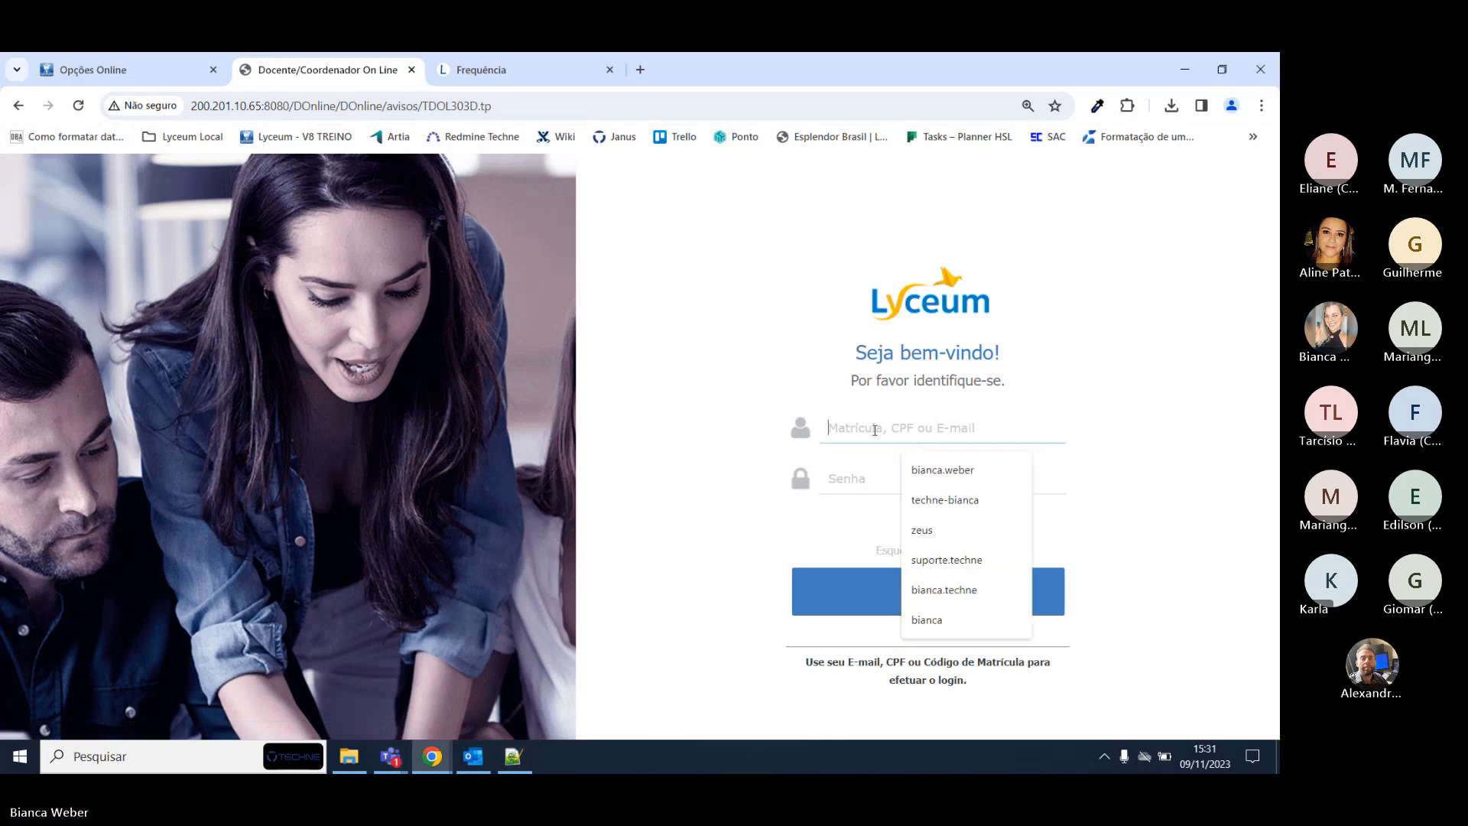
click(918, 469)
click(861, 593)
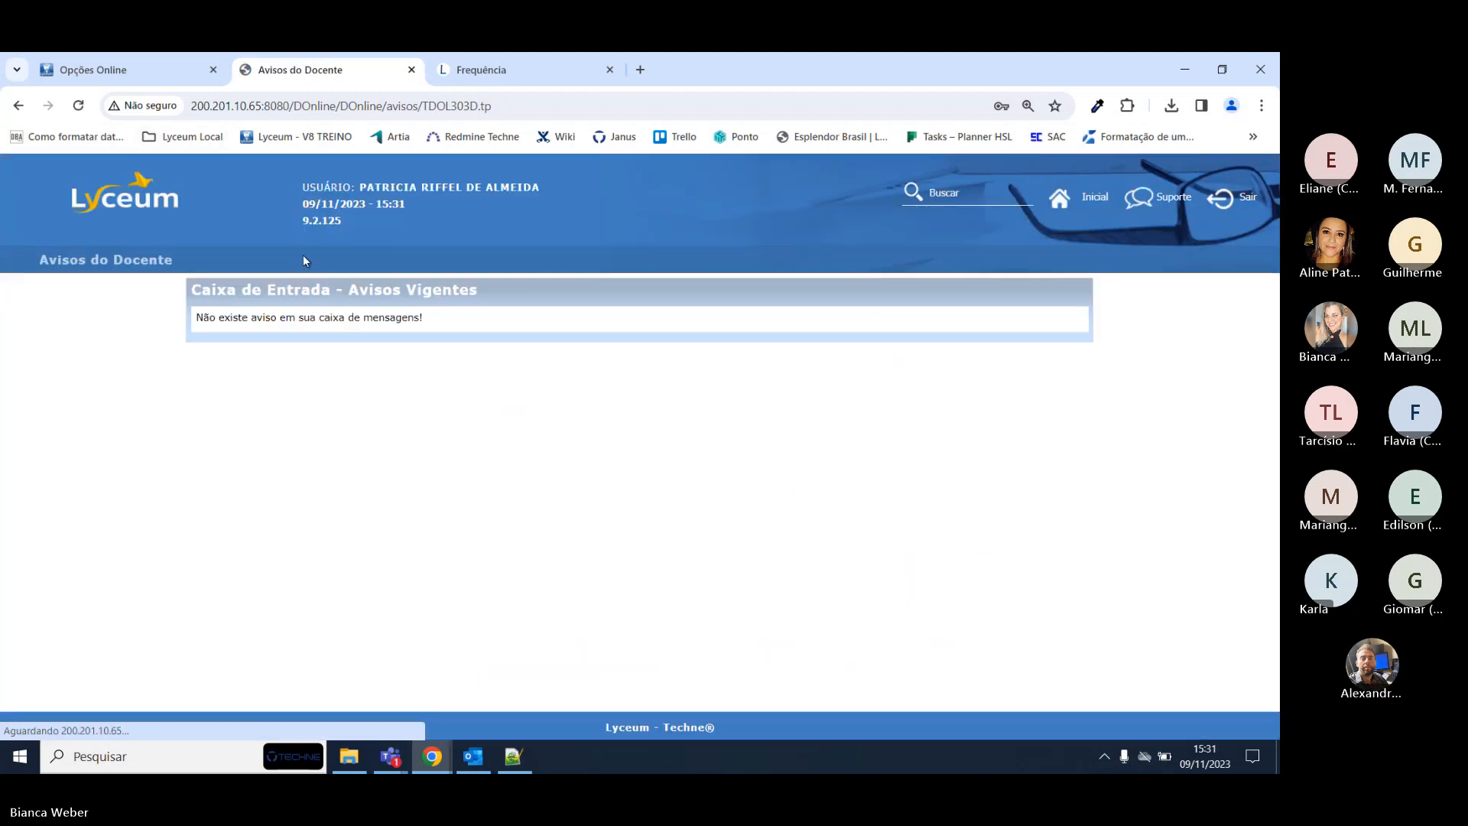
click(797, 365)
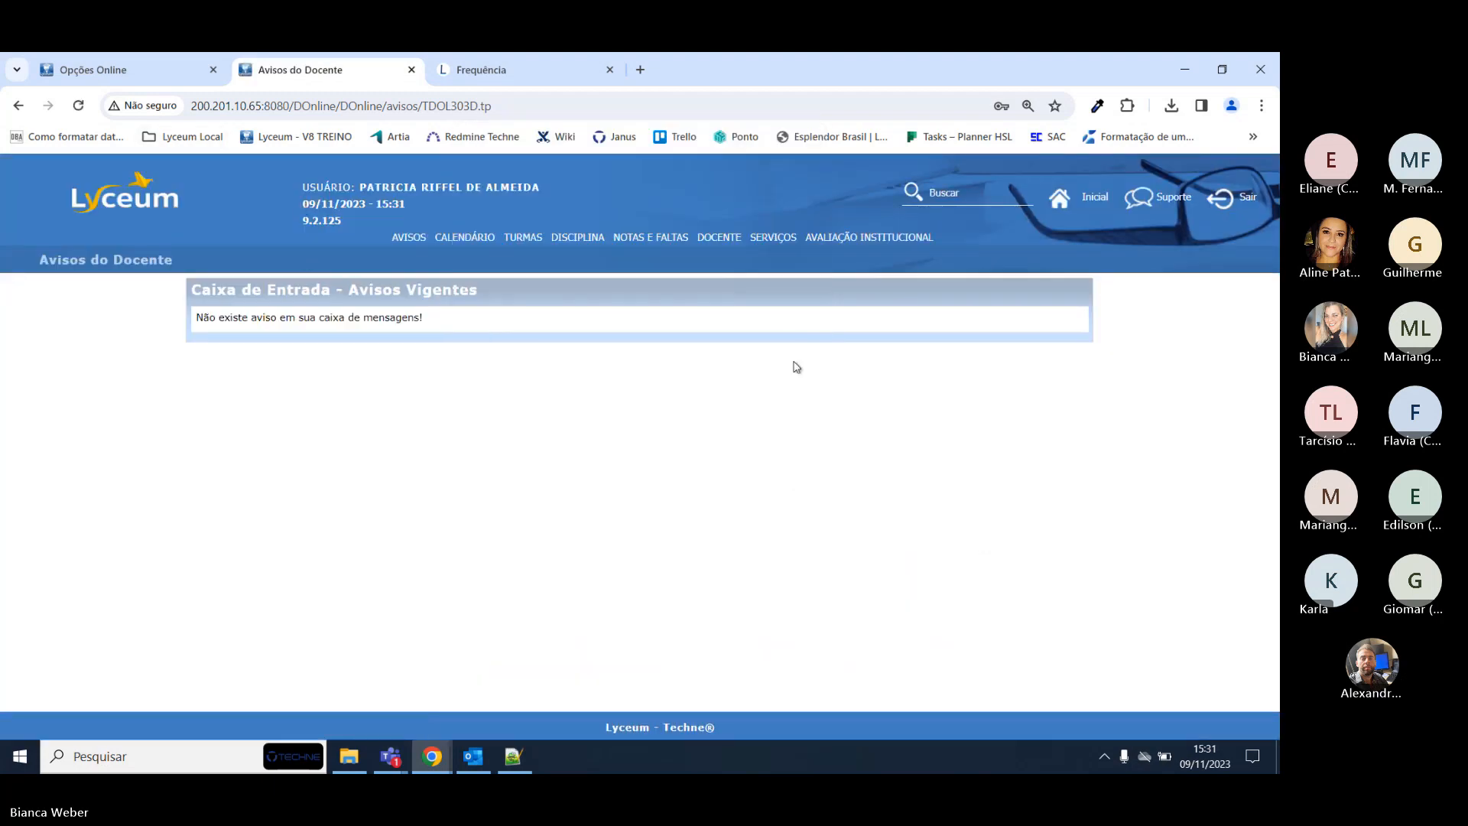
Open absence entry (Lançar Faltas) for the ÉTICA class on the second page of classes.
mouse_move(643, 237)
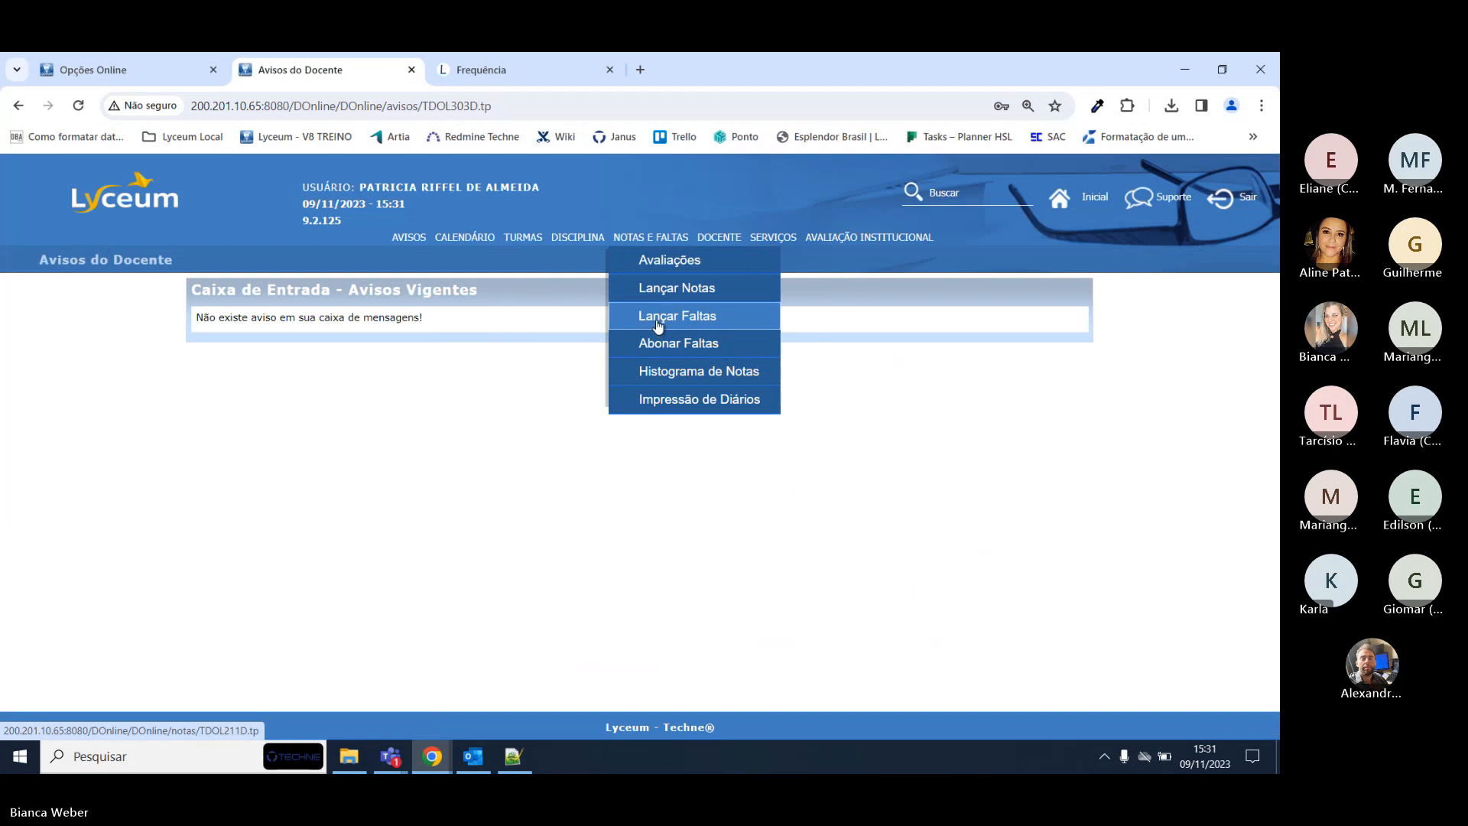
click(655, 327)
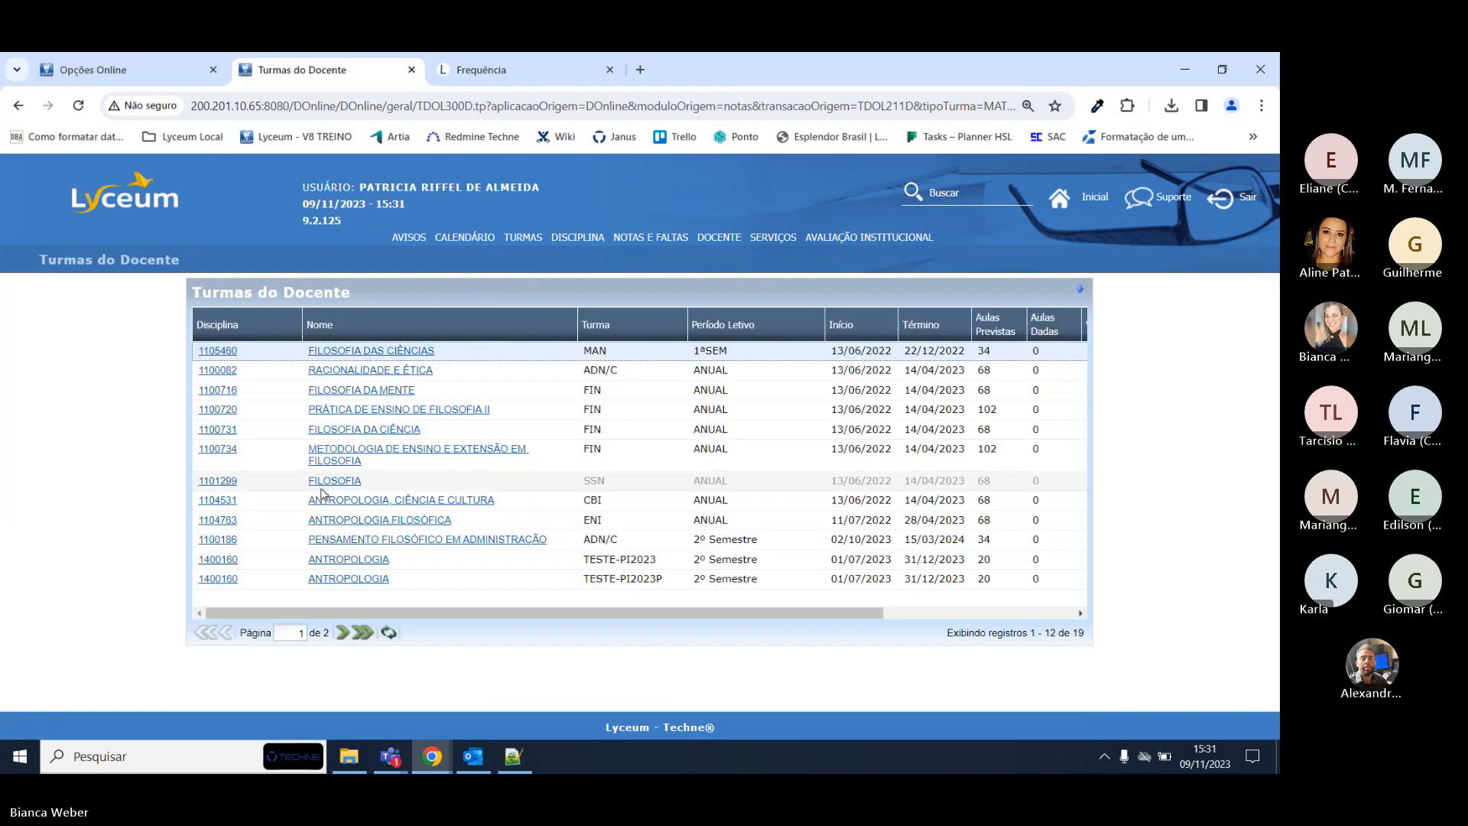
click(344, 636)
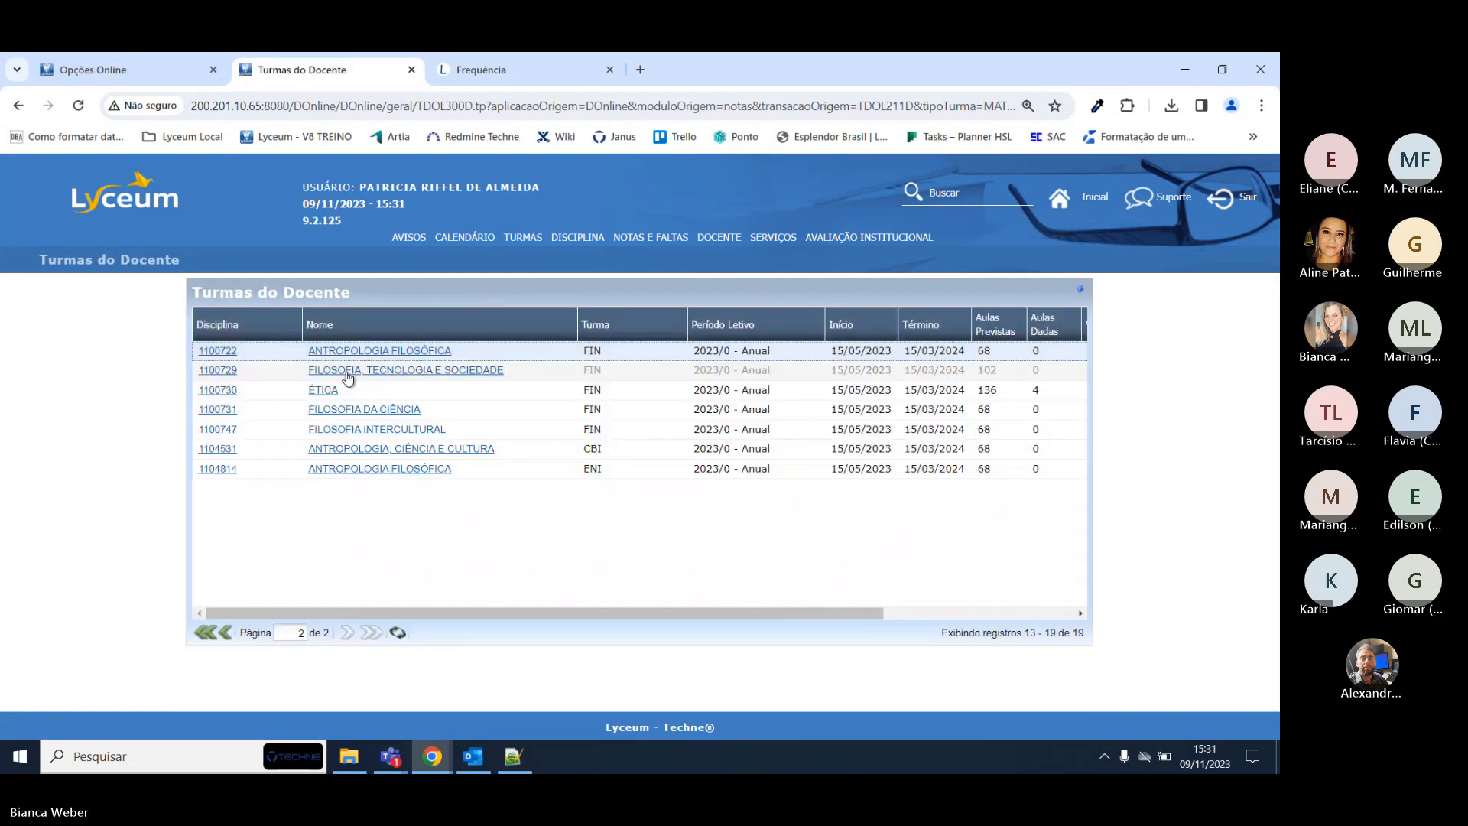
click(323, 390)
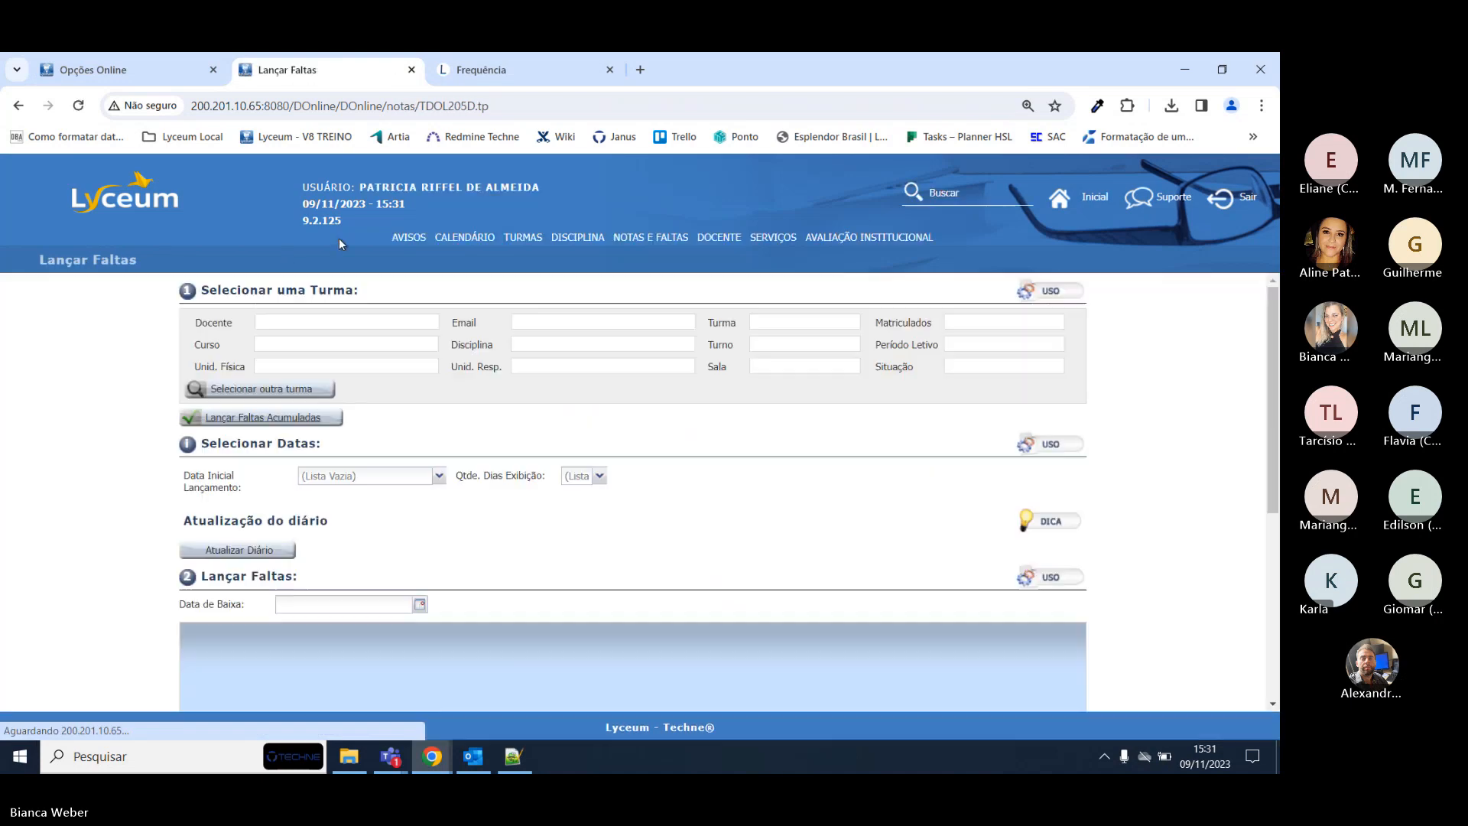
scroll(901, 359, down, 2)
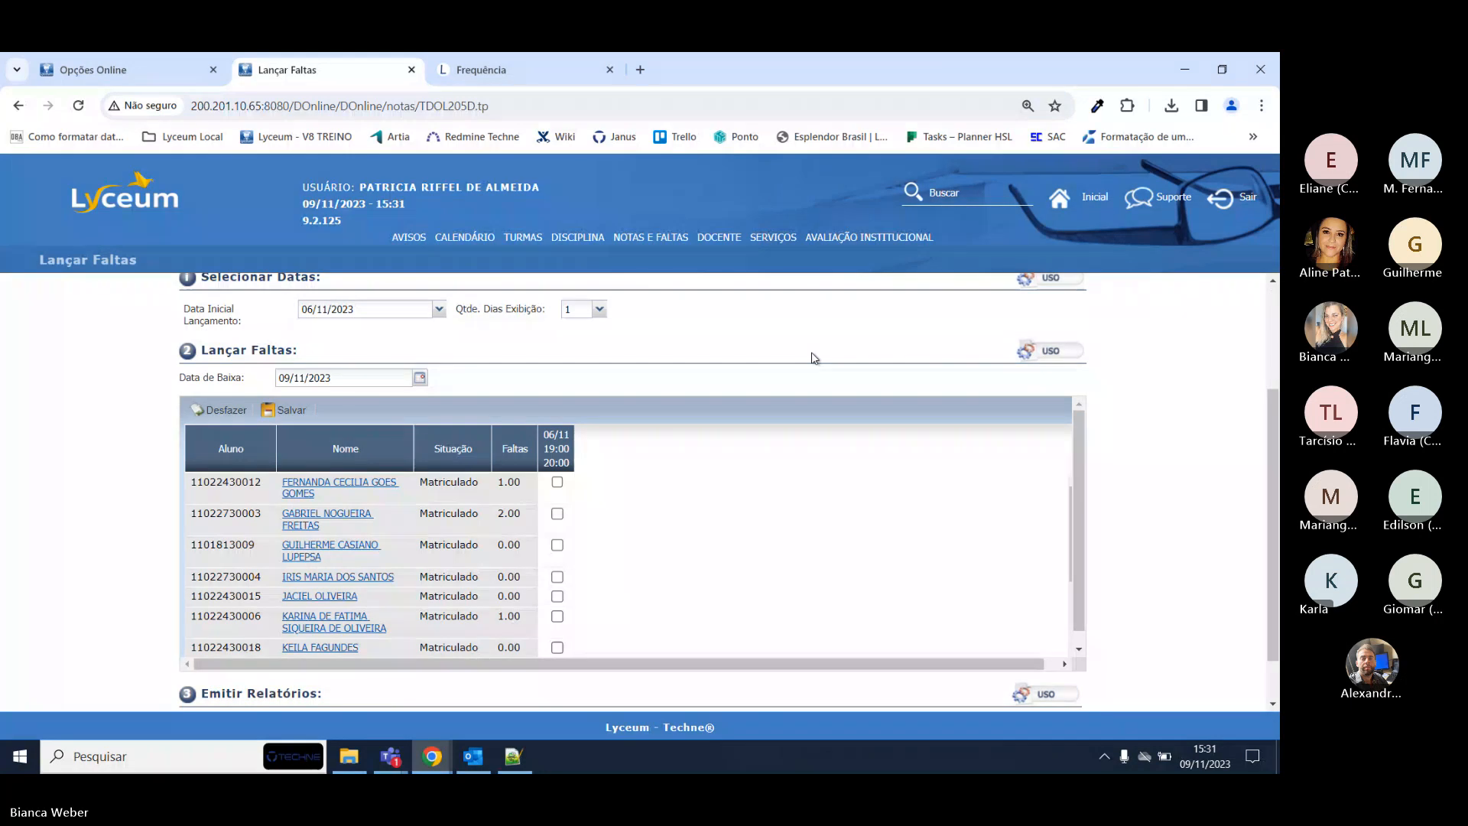
scroll(813, 357, down, 1)
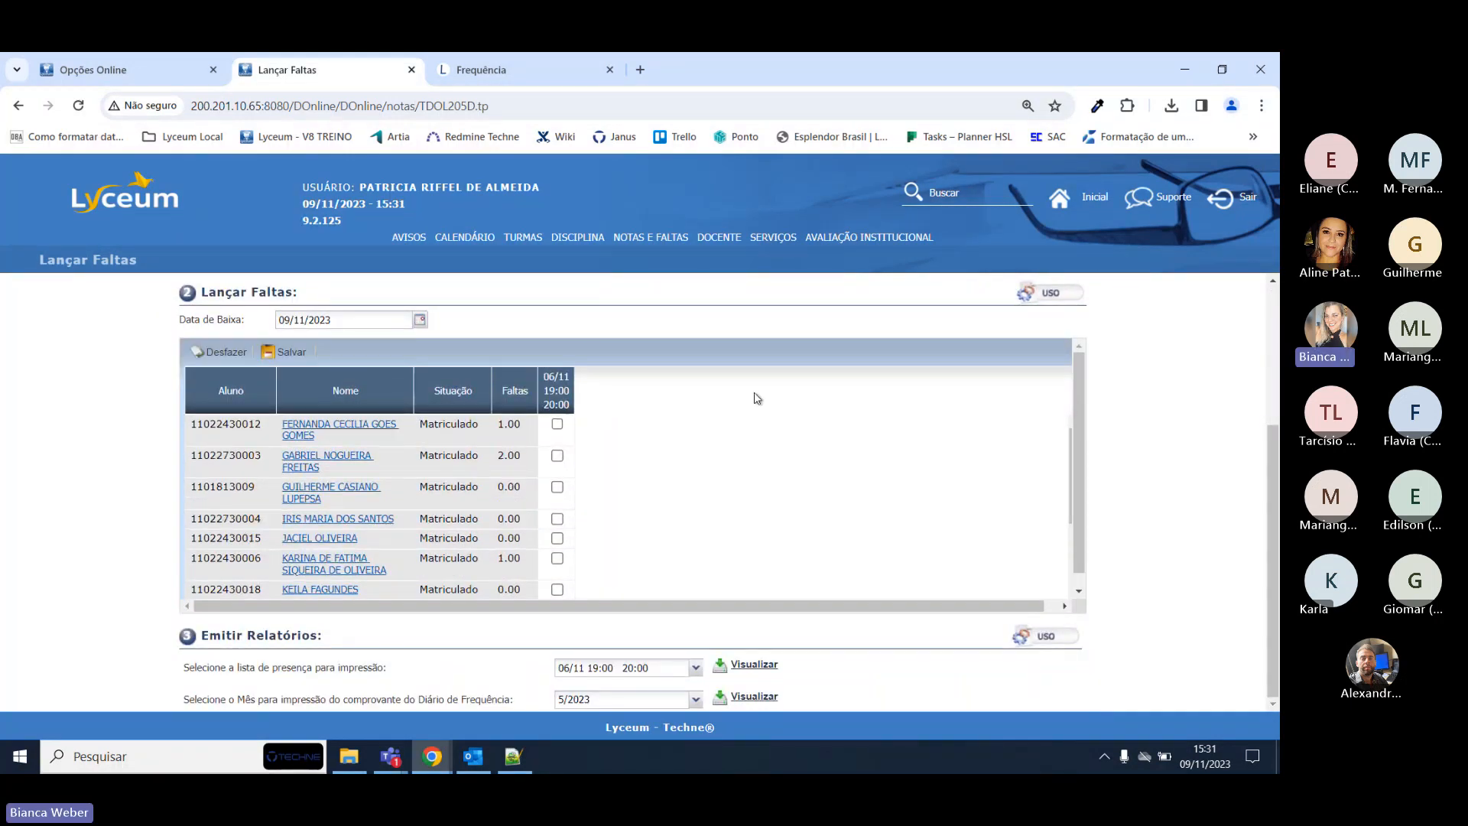
Log in to the Secretaria system with the account username and password.
click(226, 71)
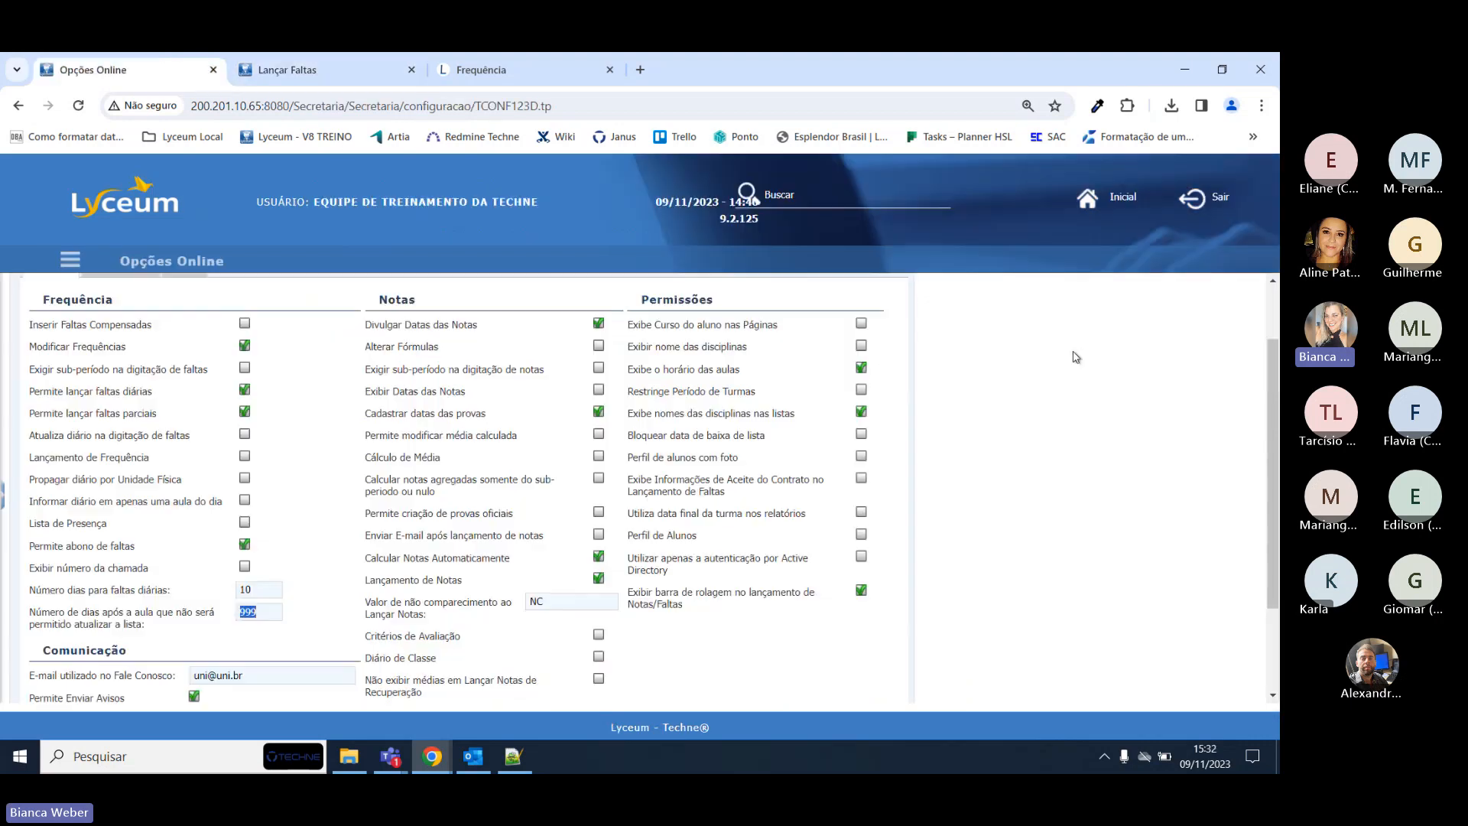
text(techne)
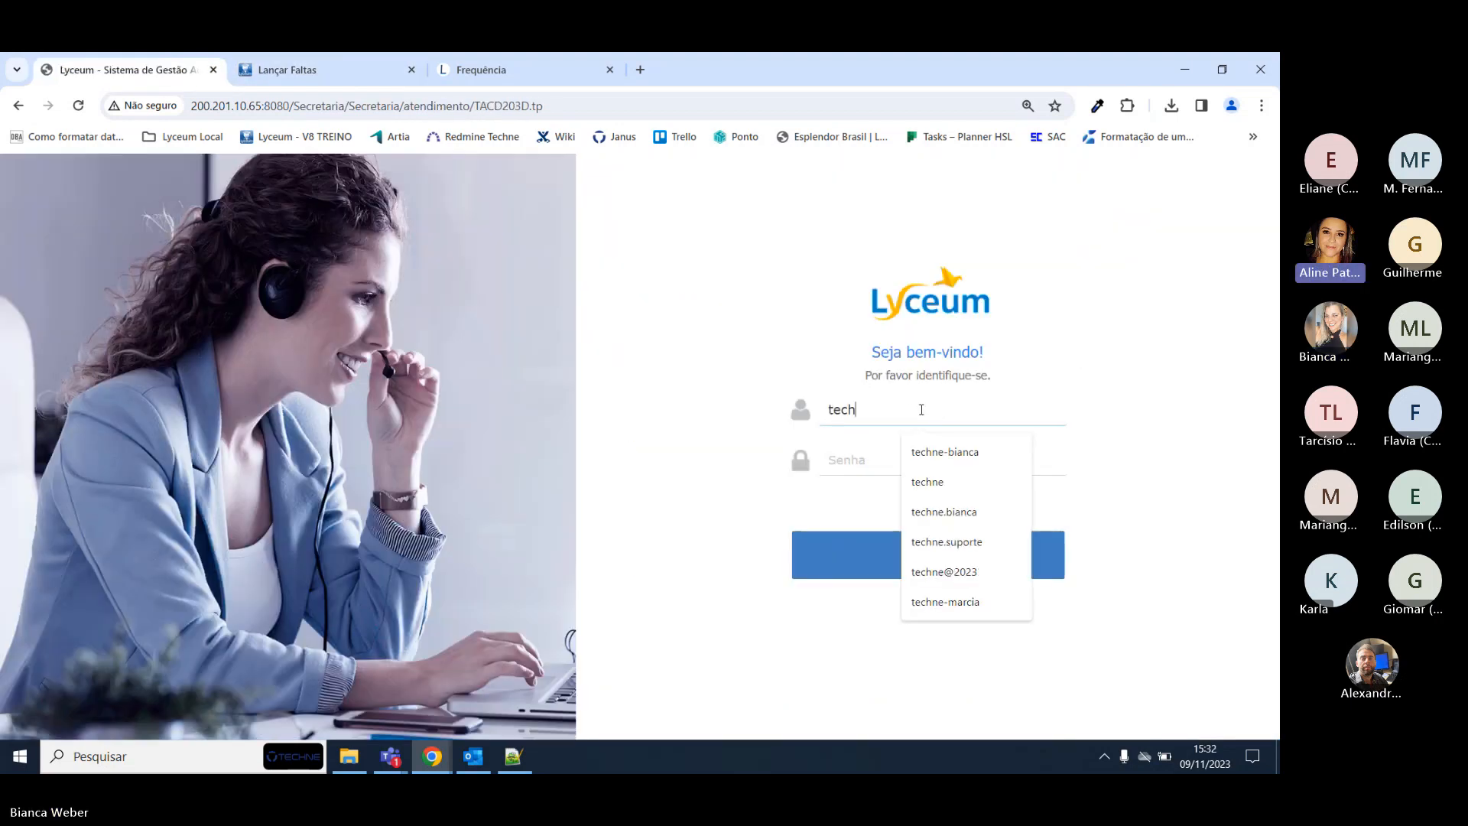
key(Tab)
text(••)
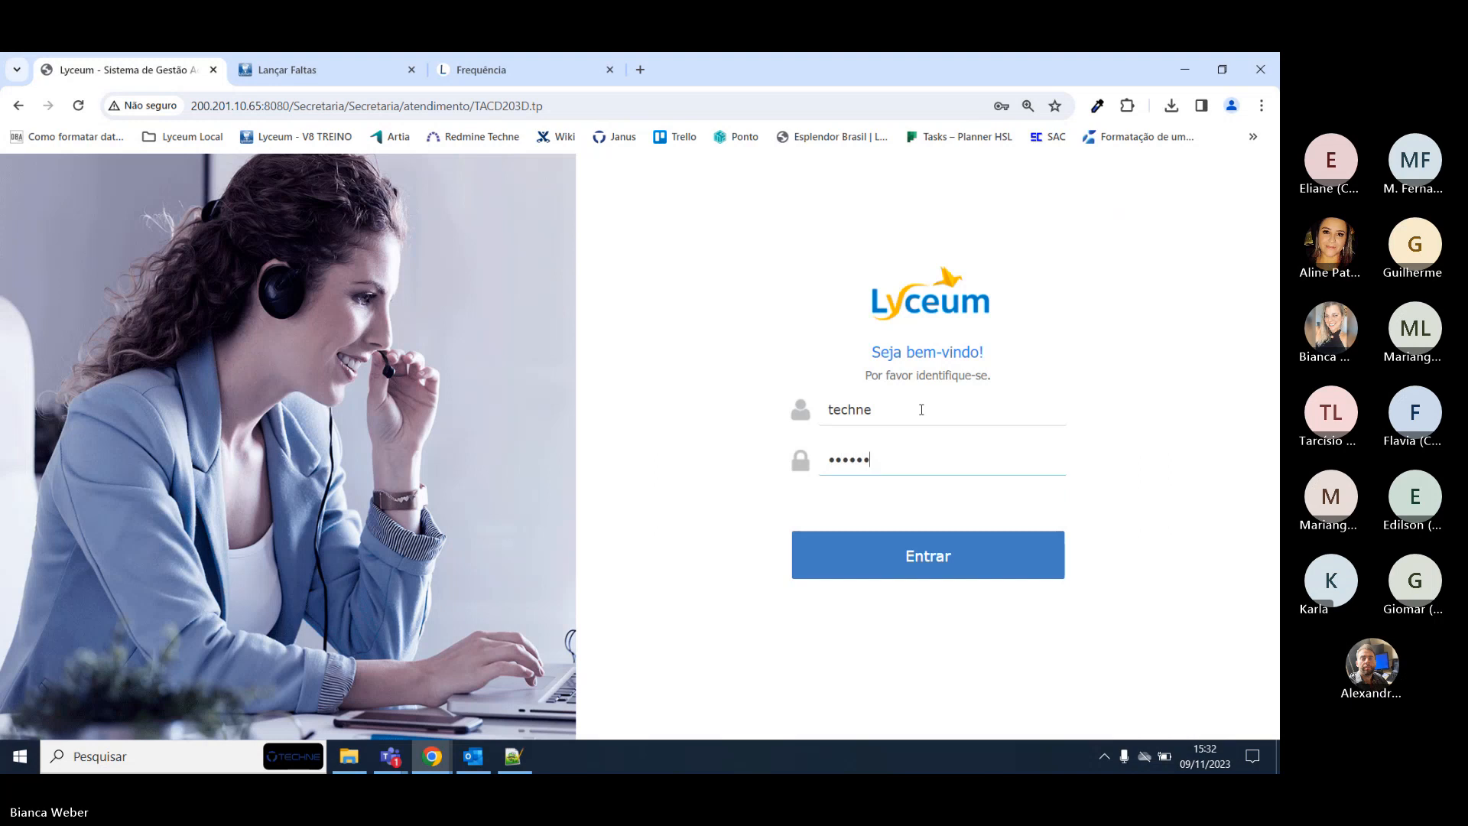
key(Return)
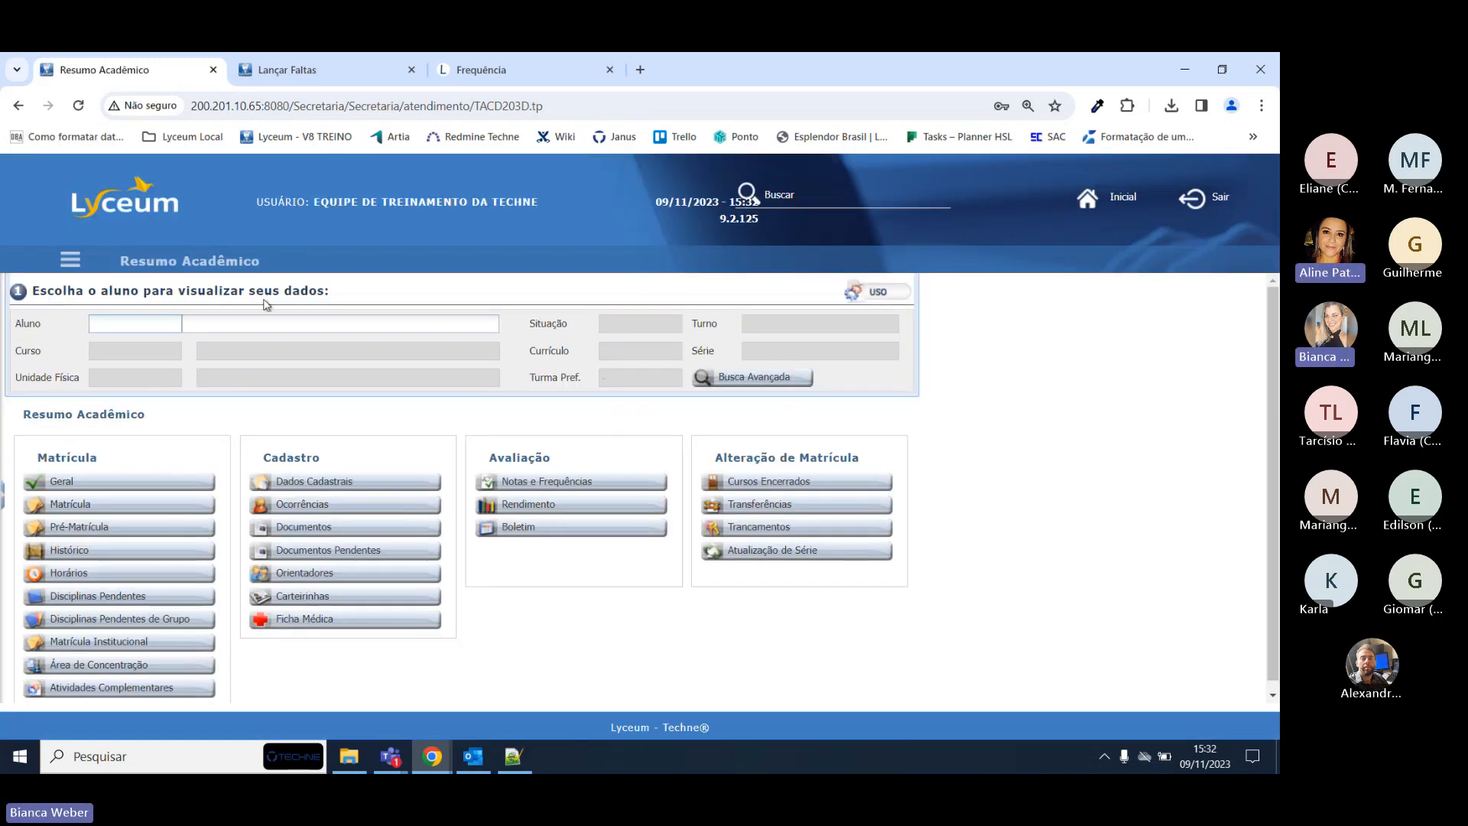
Open the Regime Domiciliar page and load the student's record by name.
click(821, 193)
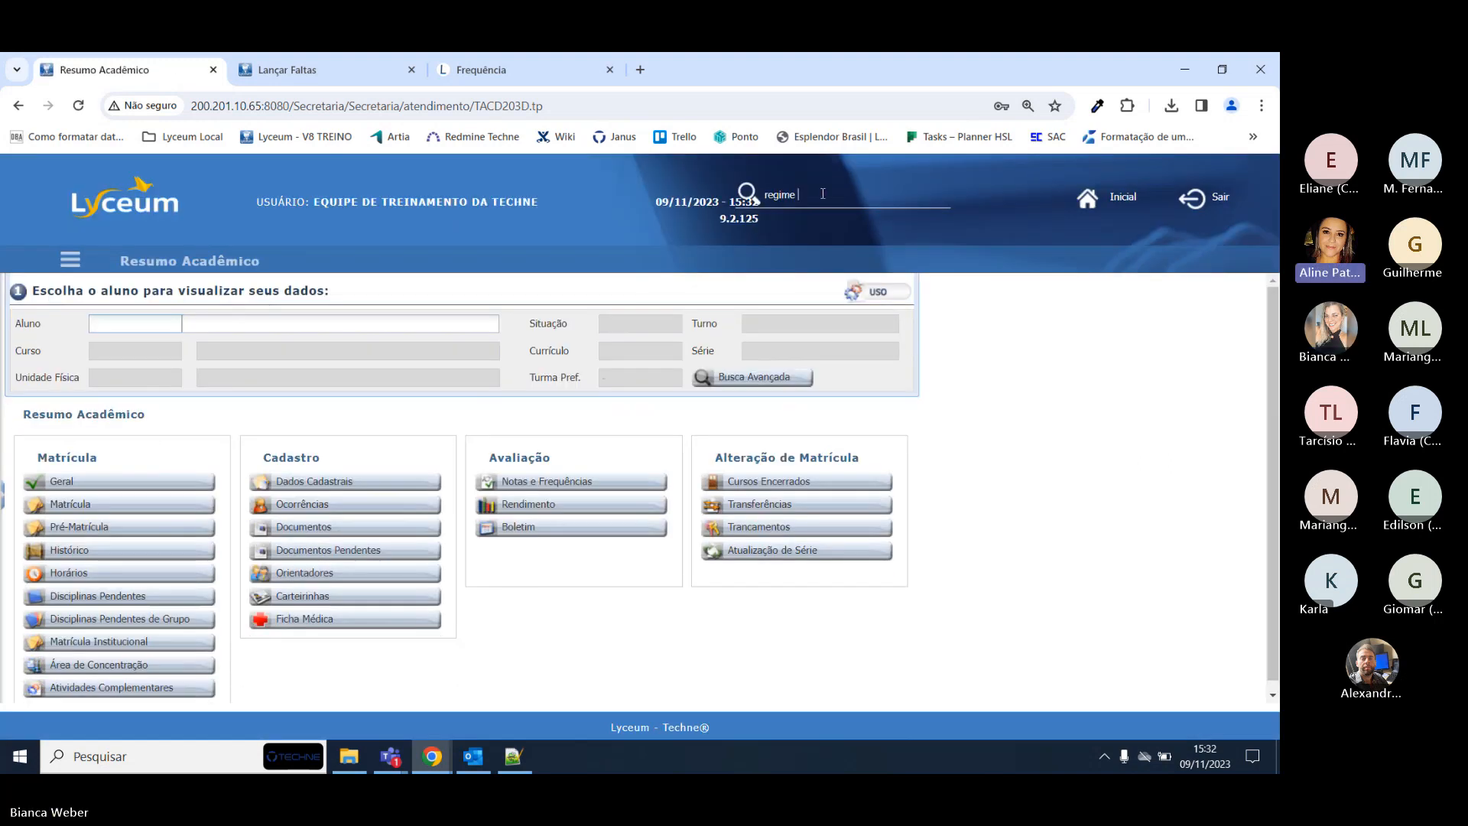
text(regime dom)
click(799, 221)
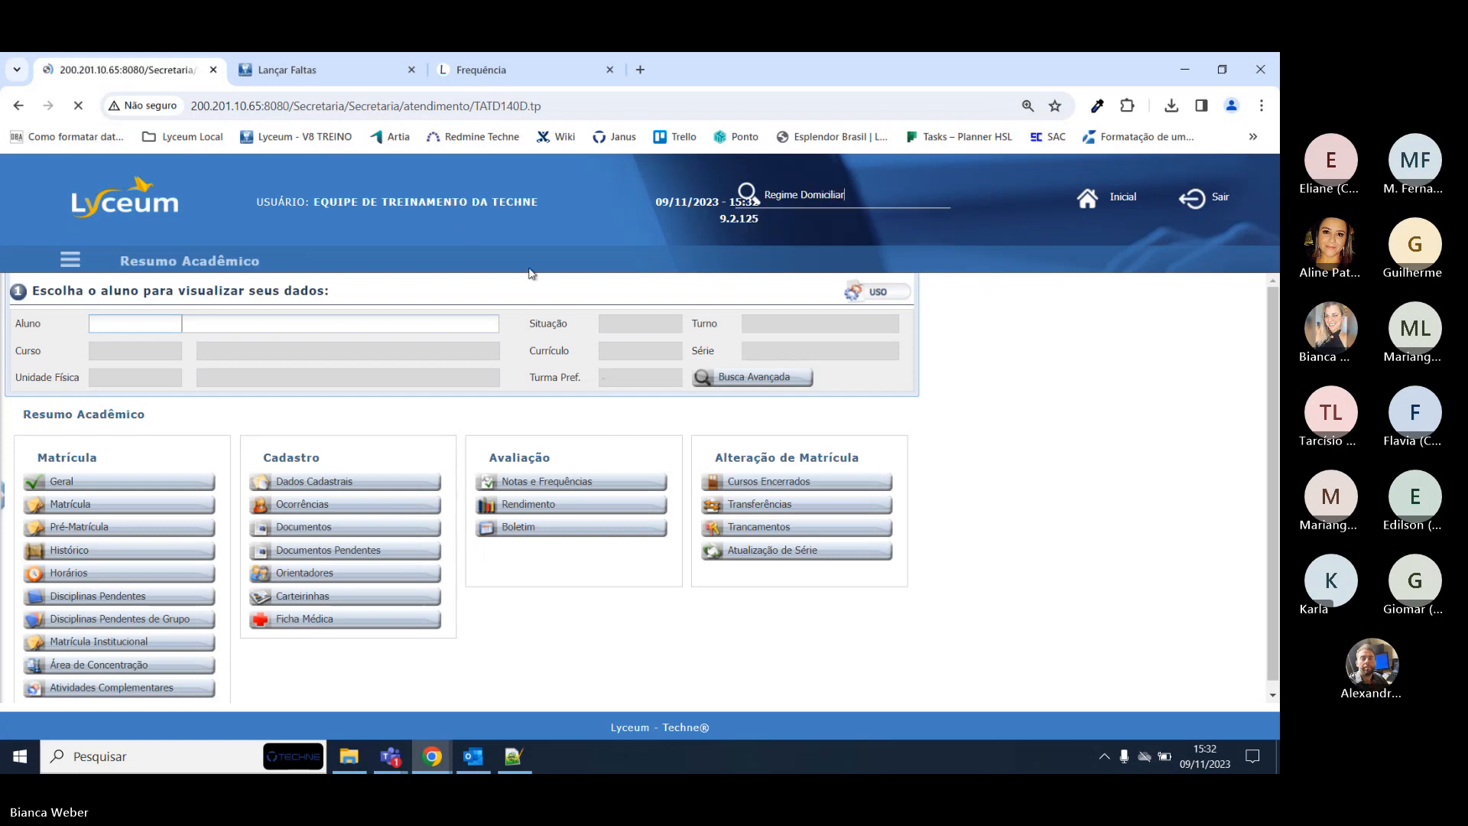
click(241, 328)
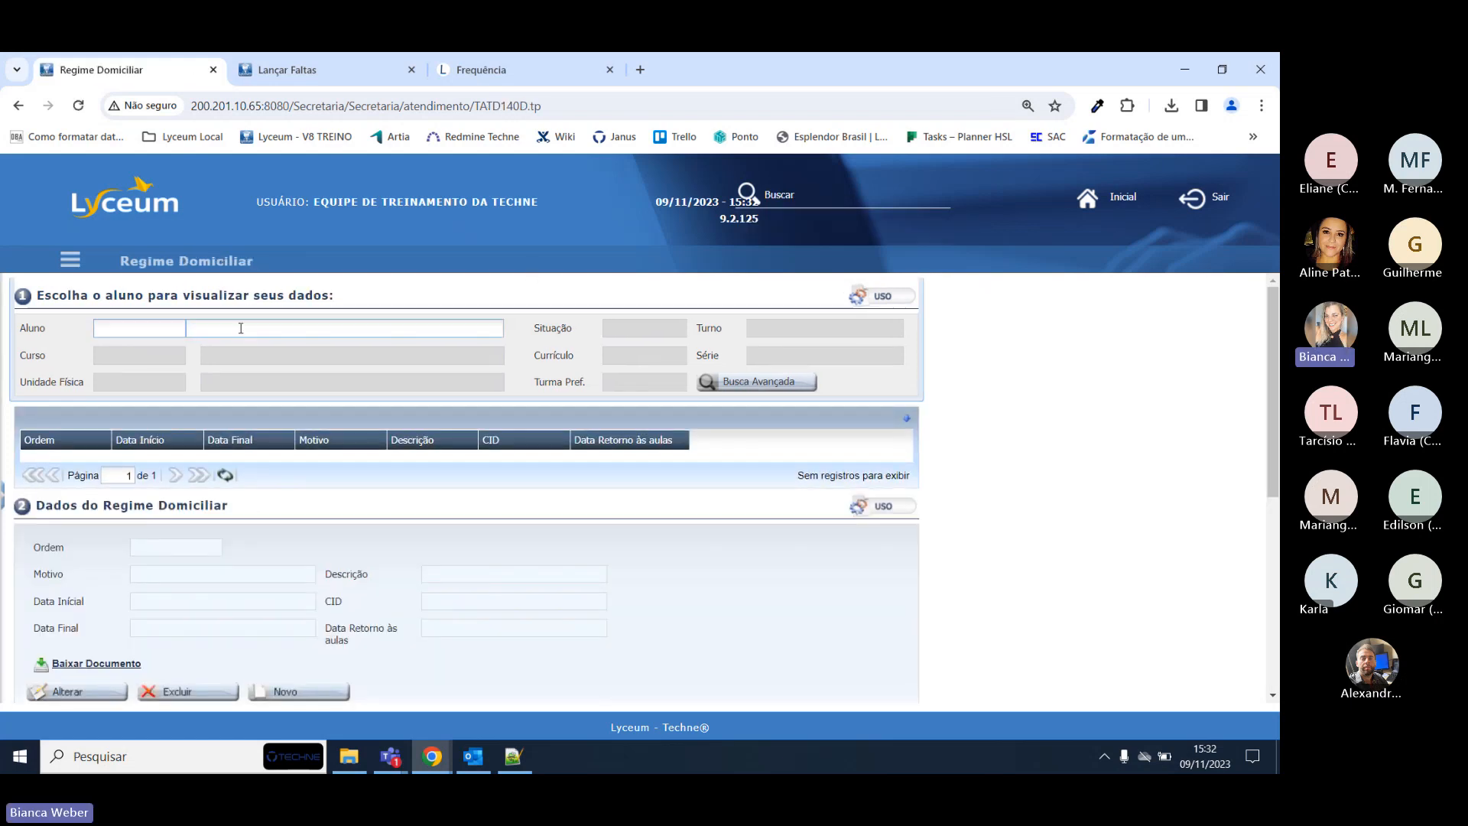
text(gabriel no)
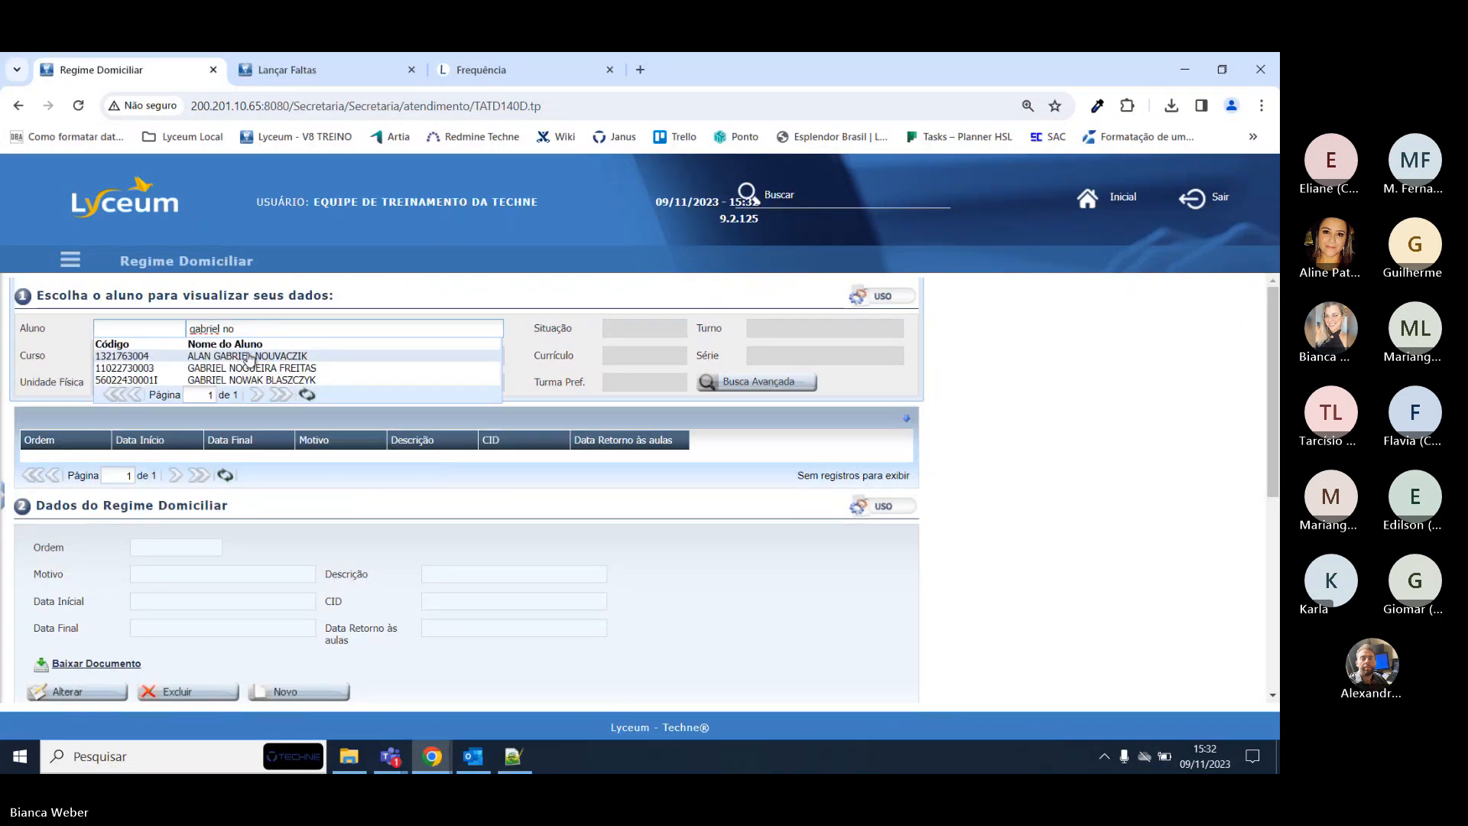
click(244, 371)
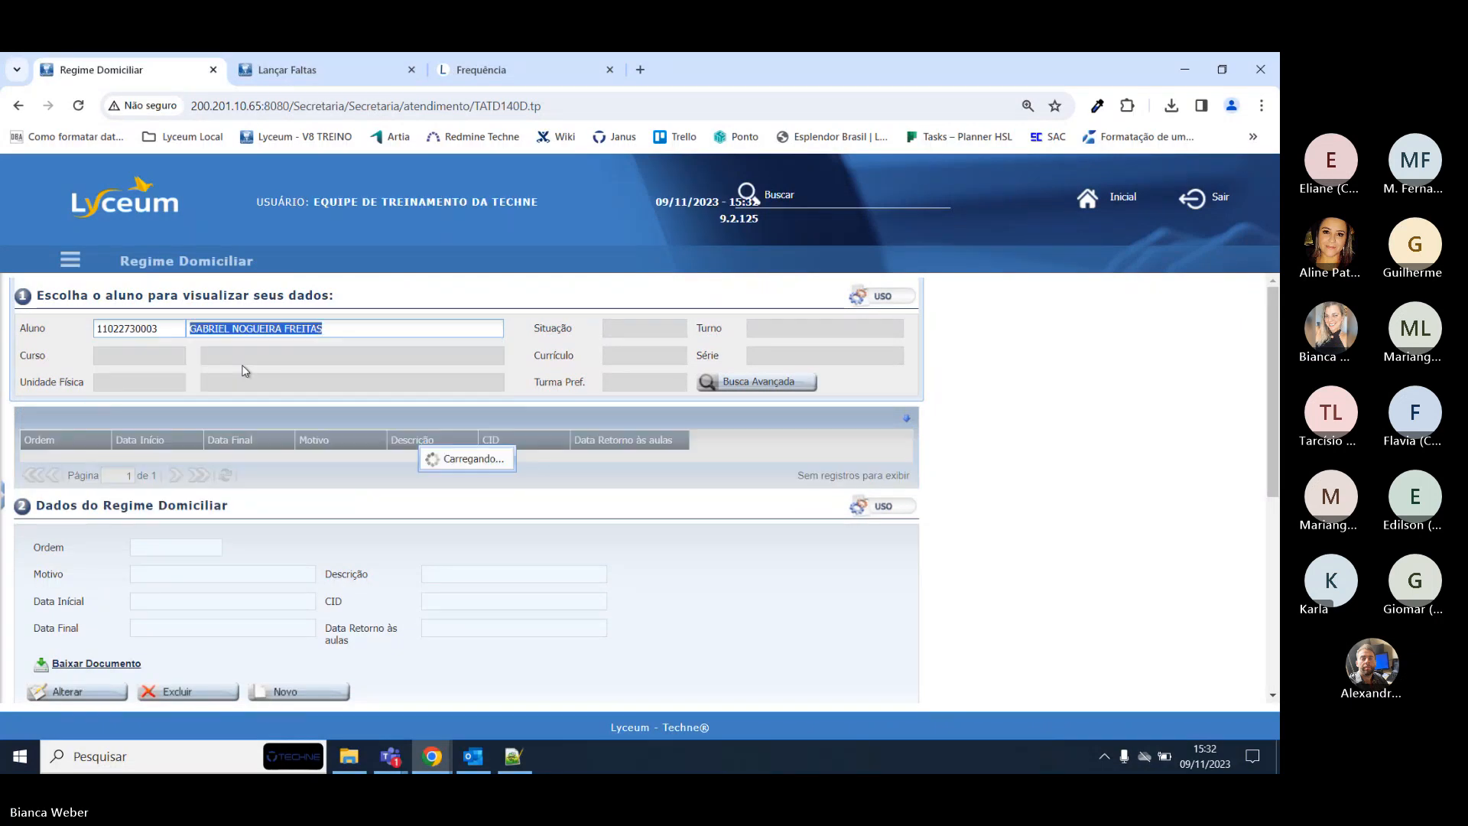
Check the leave dates 01/11/2023 to 15/11/2023, then view the student's attendance page.
scroll(249, 421, down, 2)
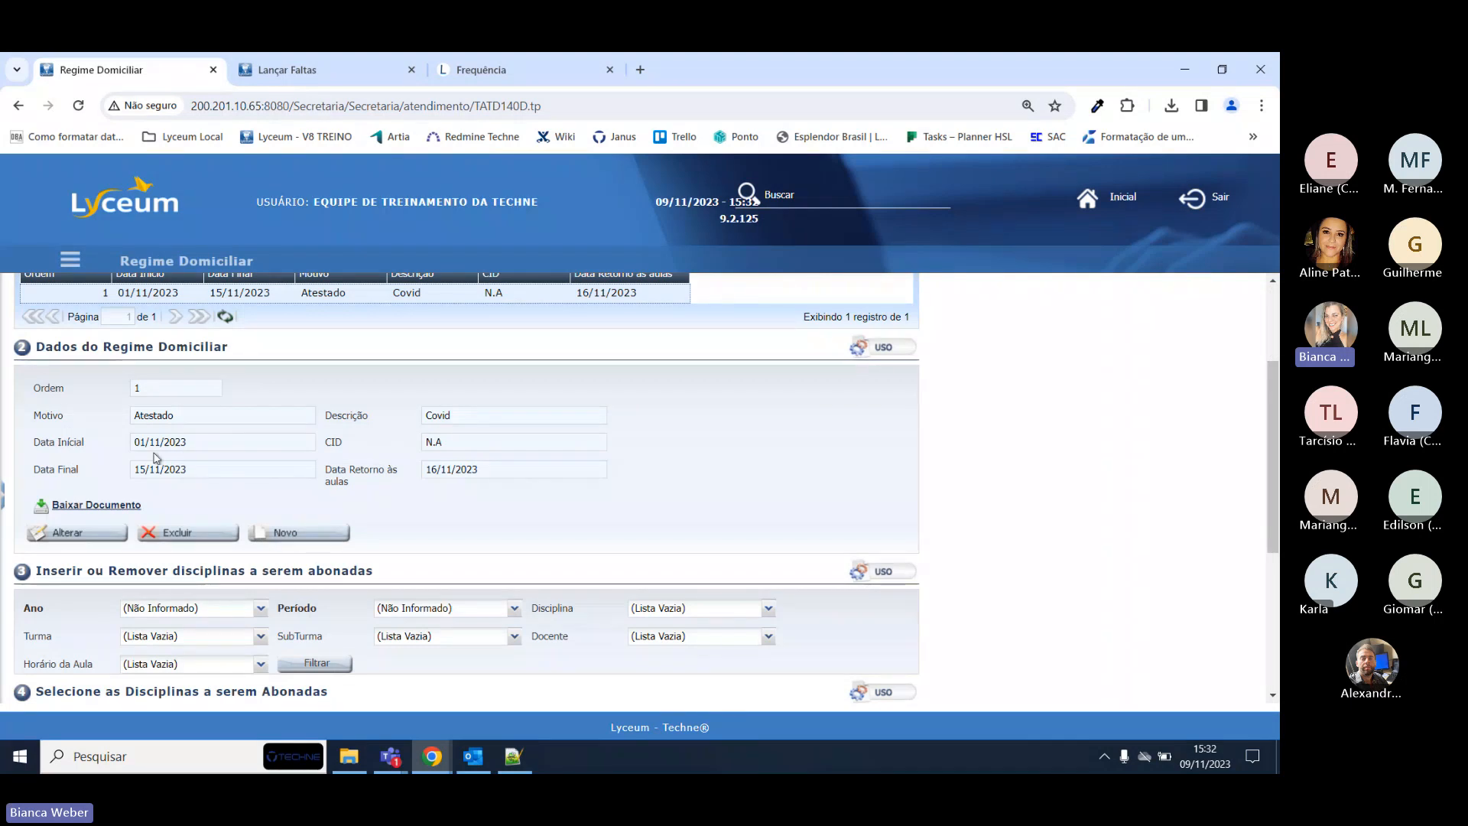
drag(140, 442, 197, 453)
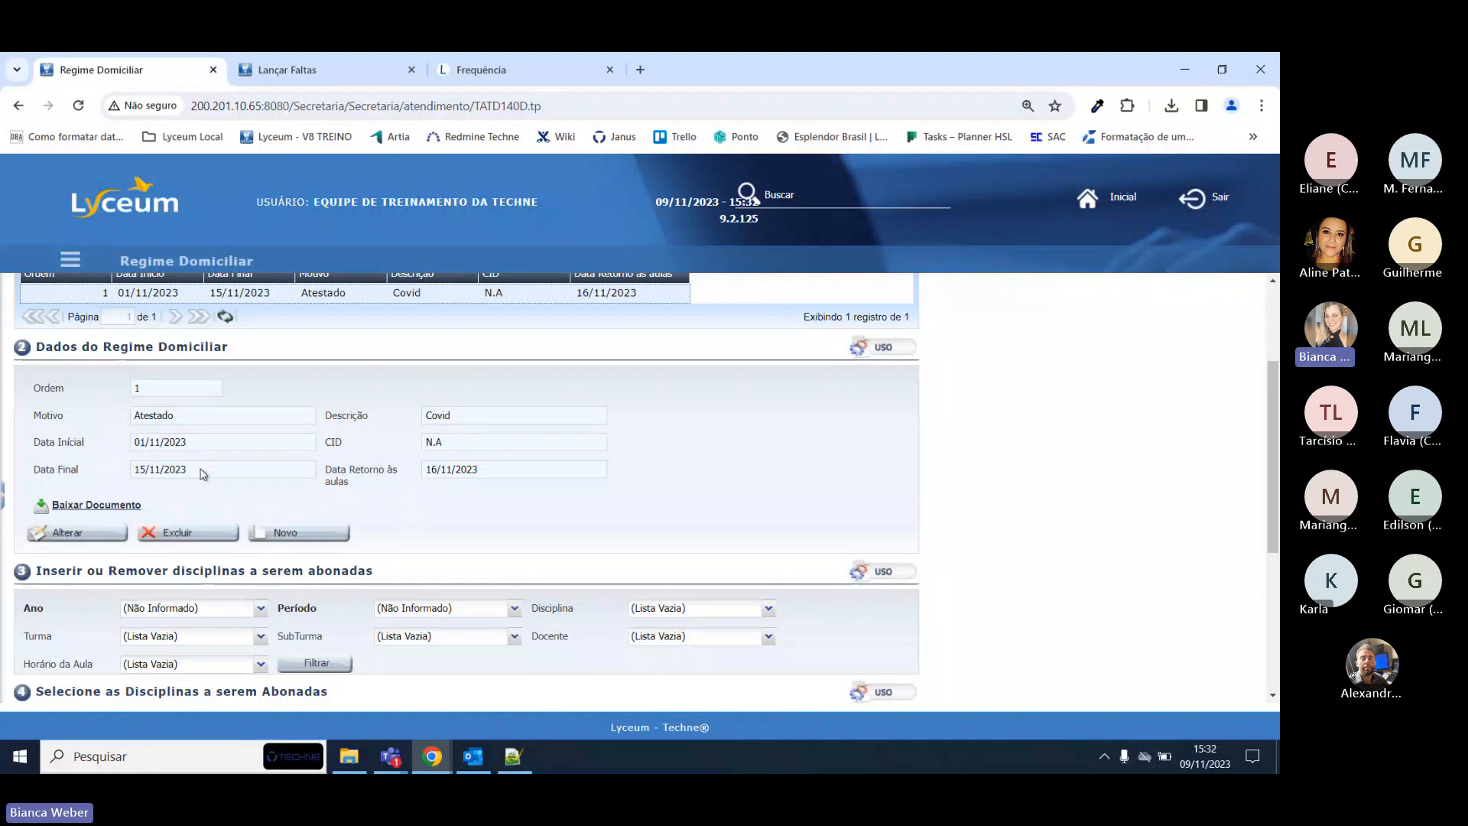
triple_click(200, 469)
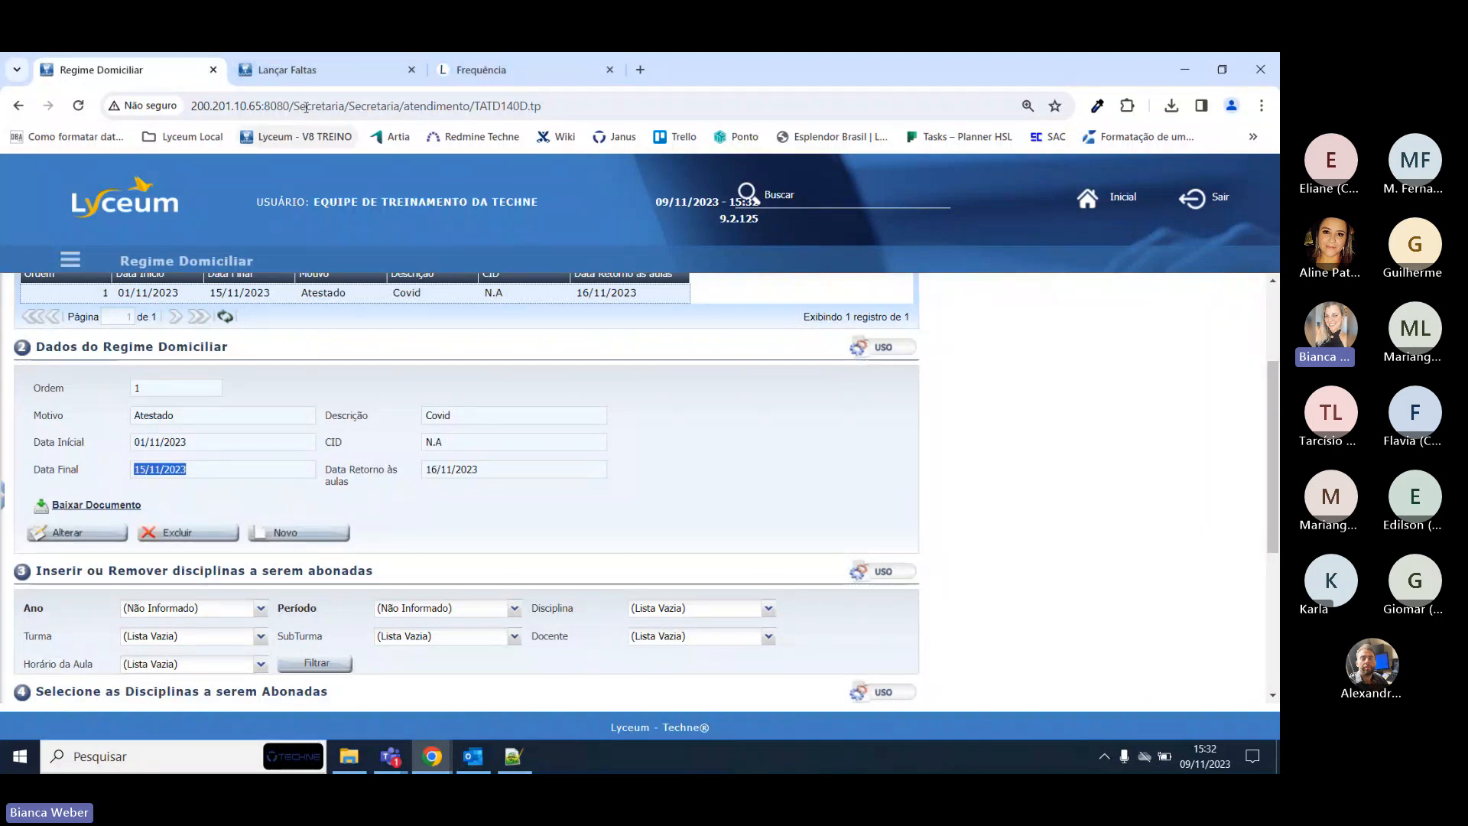
click(489, 71)
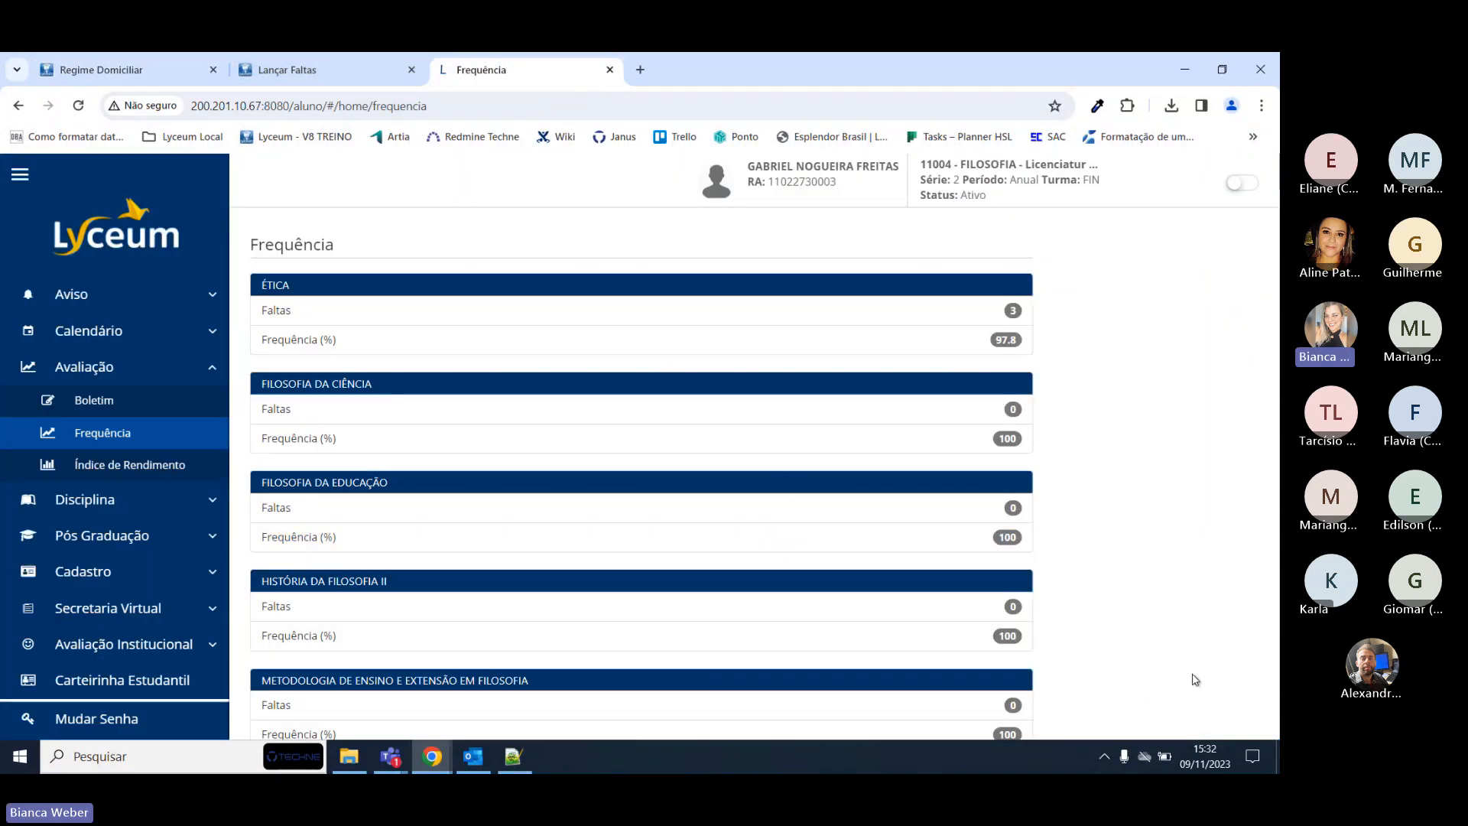
Open the student's Boletim, then return to the Regime Domiciliar record and review its leave dates.
click(113, 405)
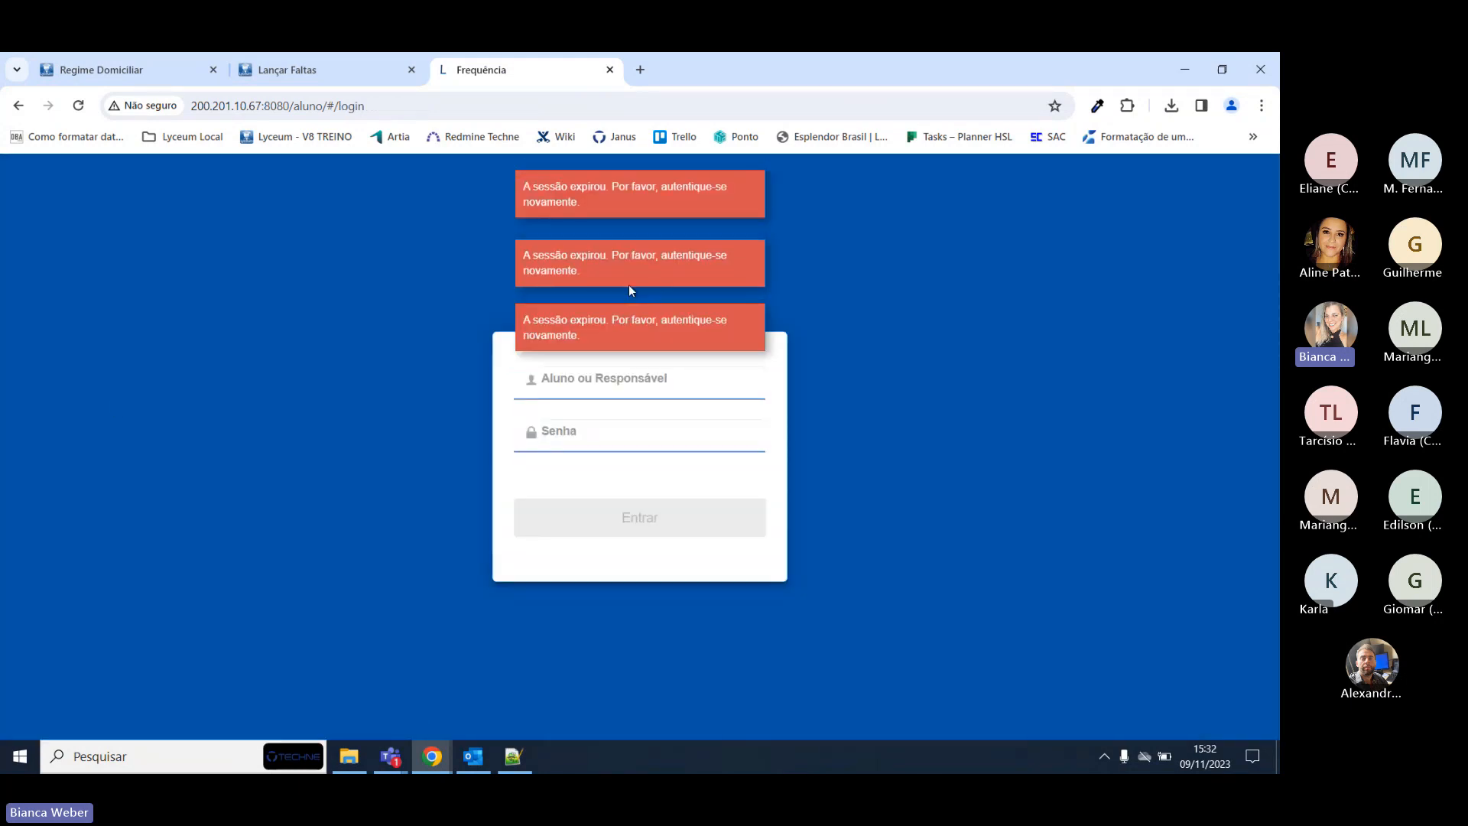
click(325, 70)
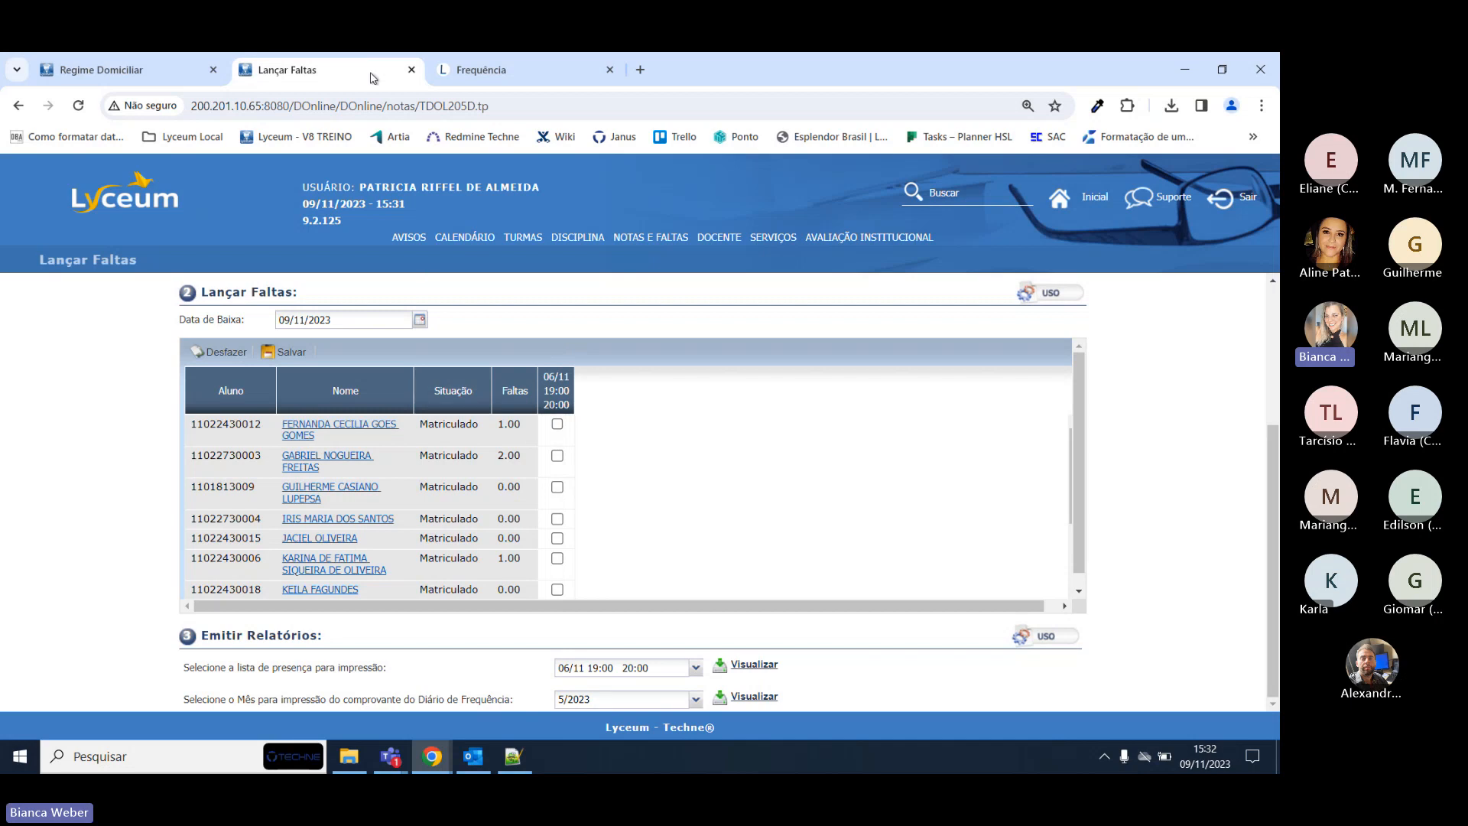
click(100, 70)
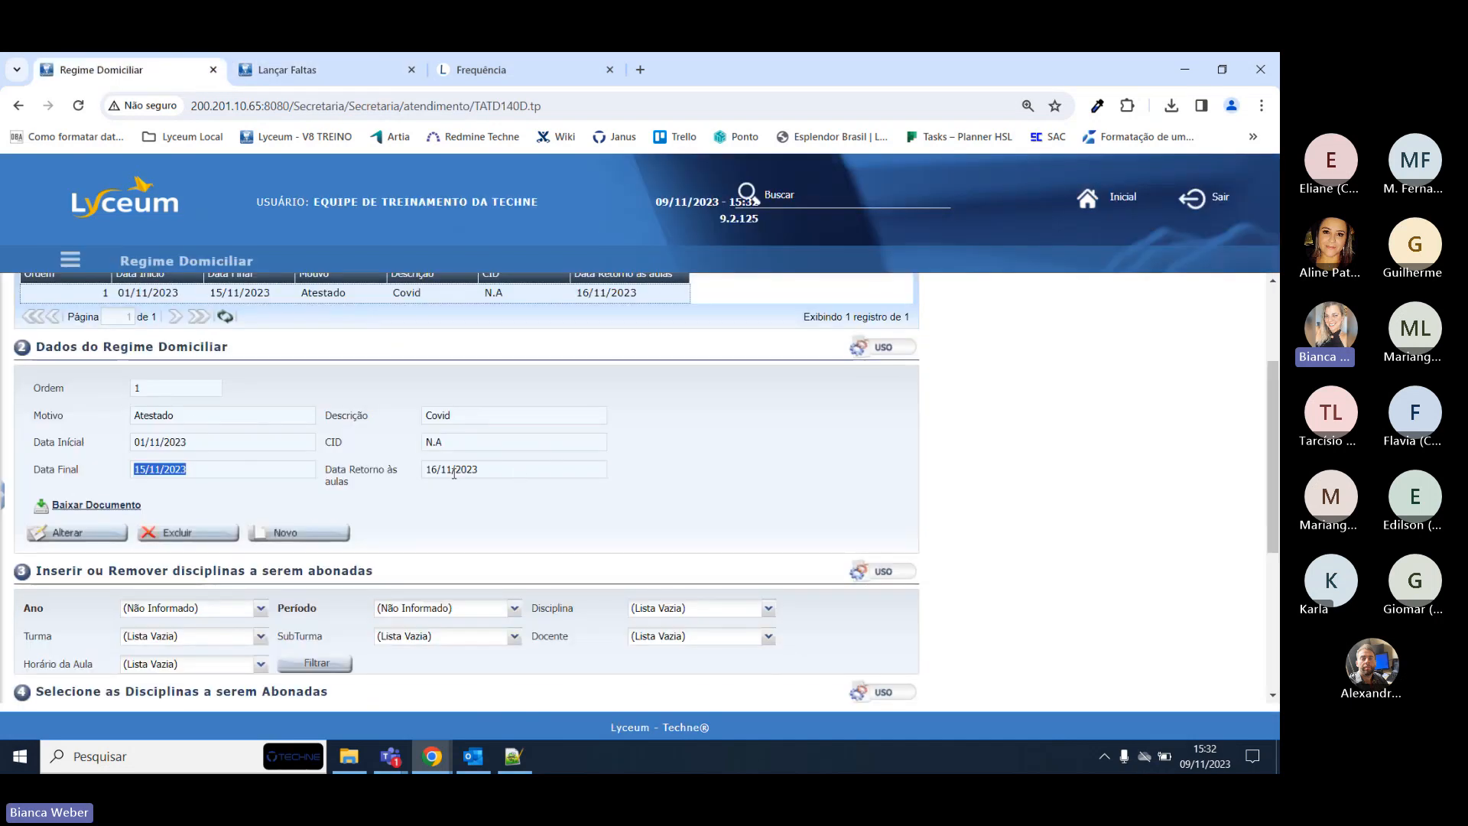
drag(163, 442, 167, 468)
click(187, 467)
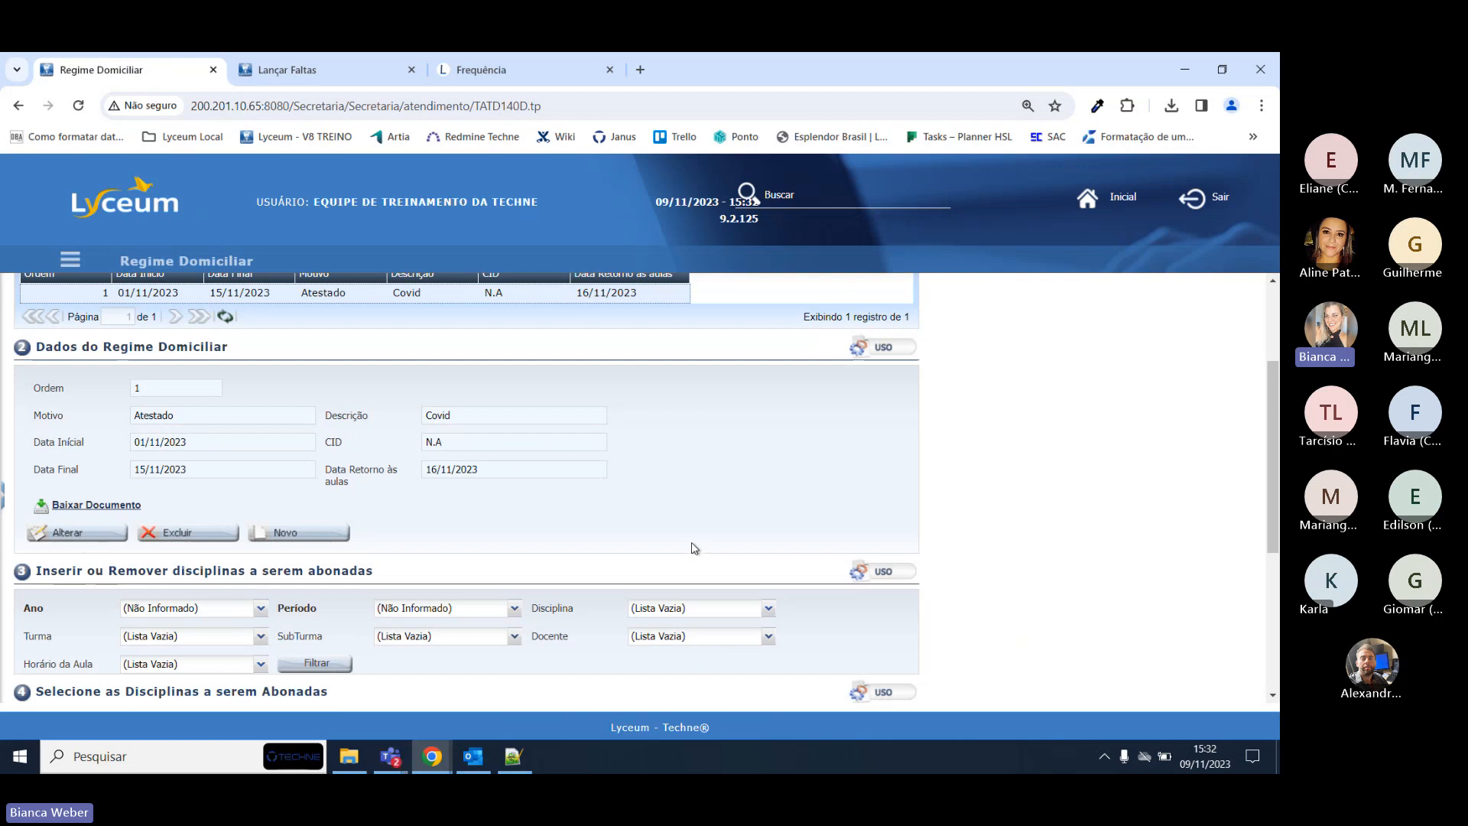
scroll(518, 470, up, 1)
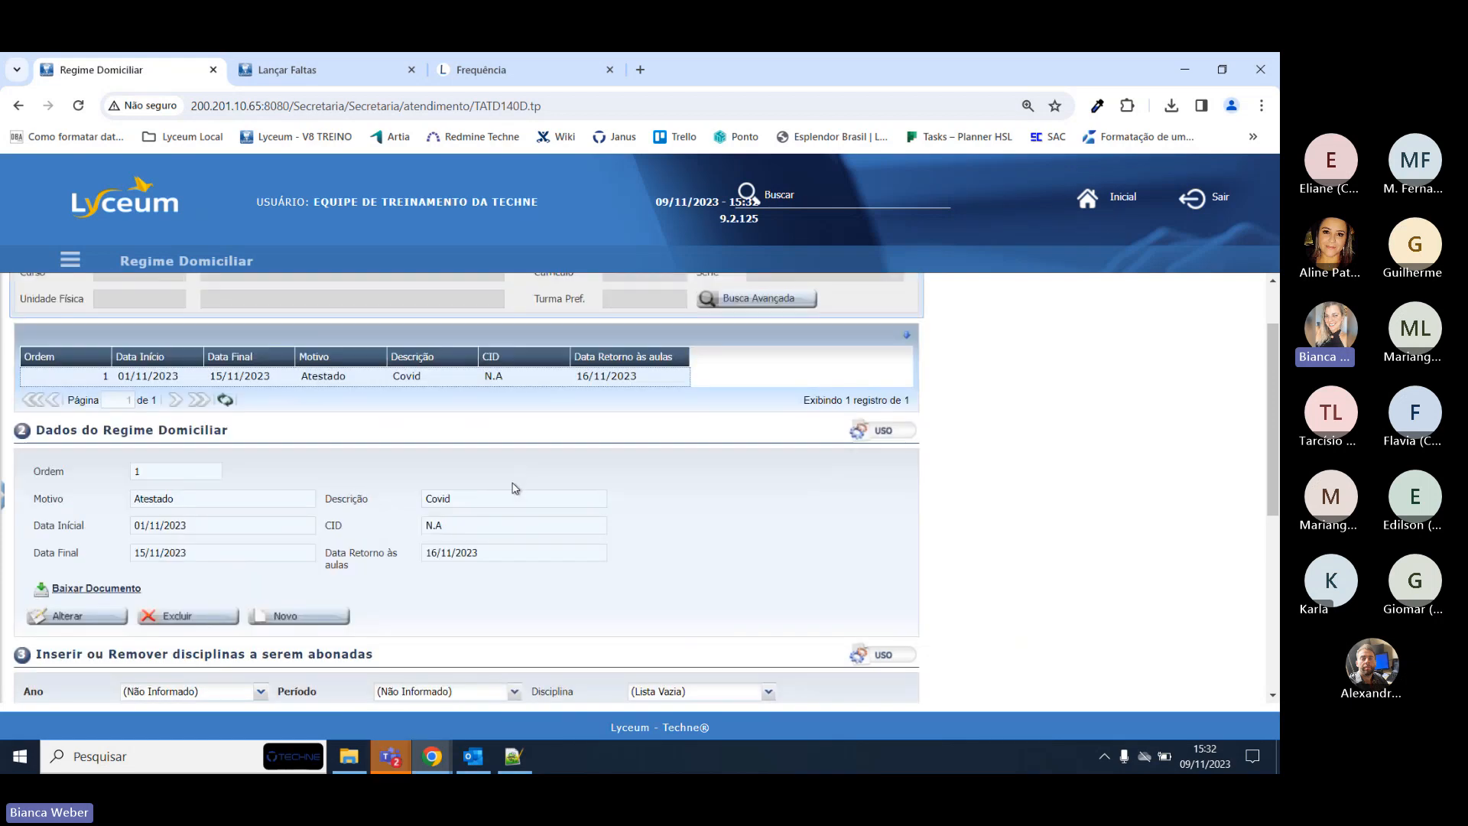
Mark the second student absent on 06/11, save the changes, and reload Lançar Faltas.
click(316, 64)
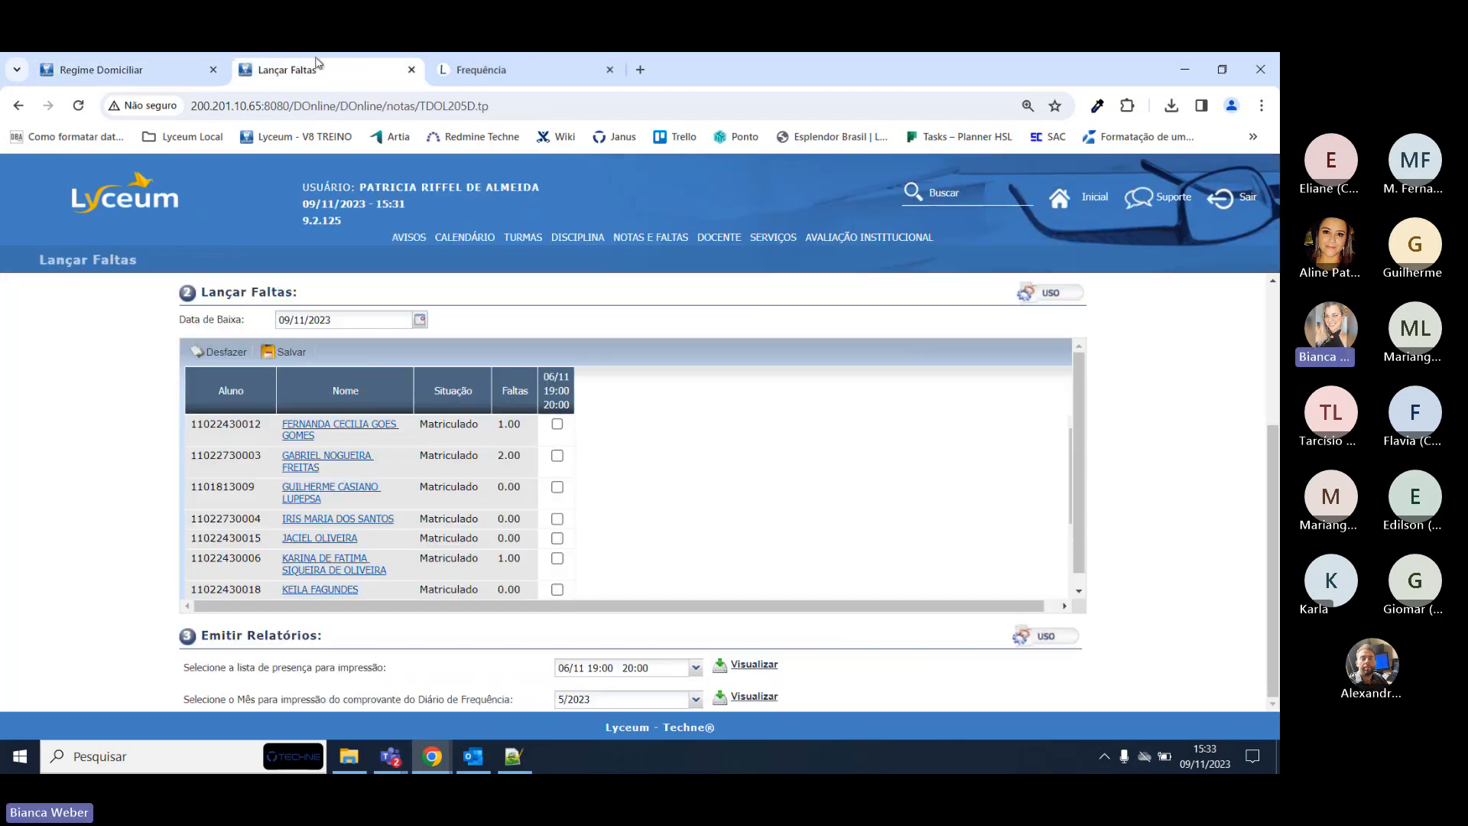
click(557, 455)
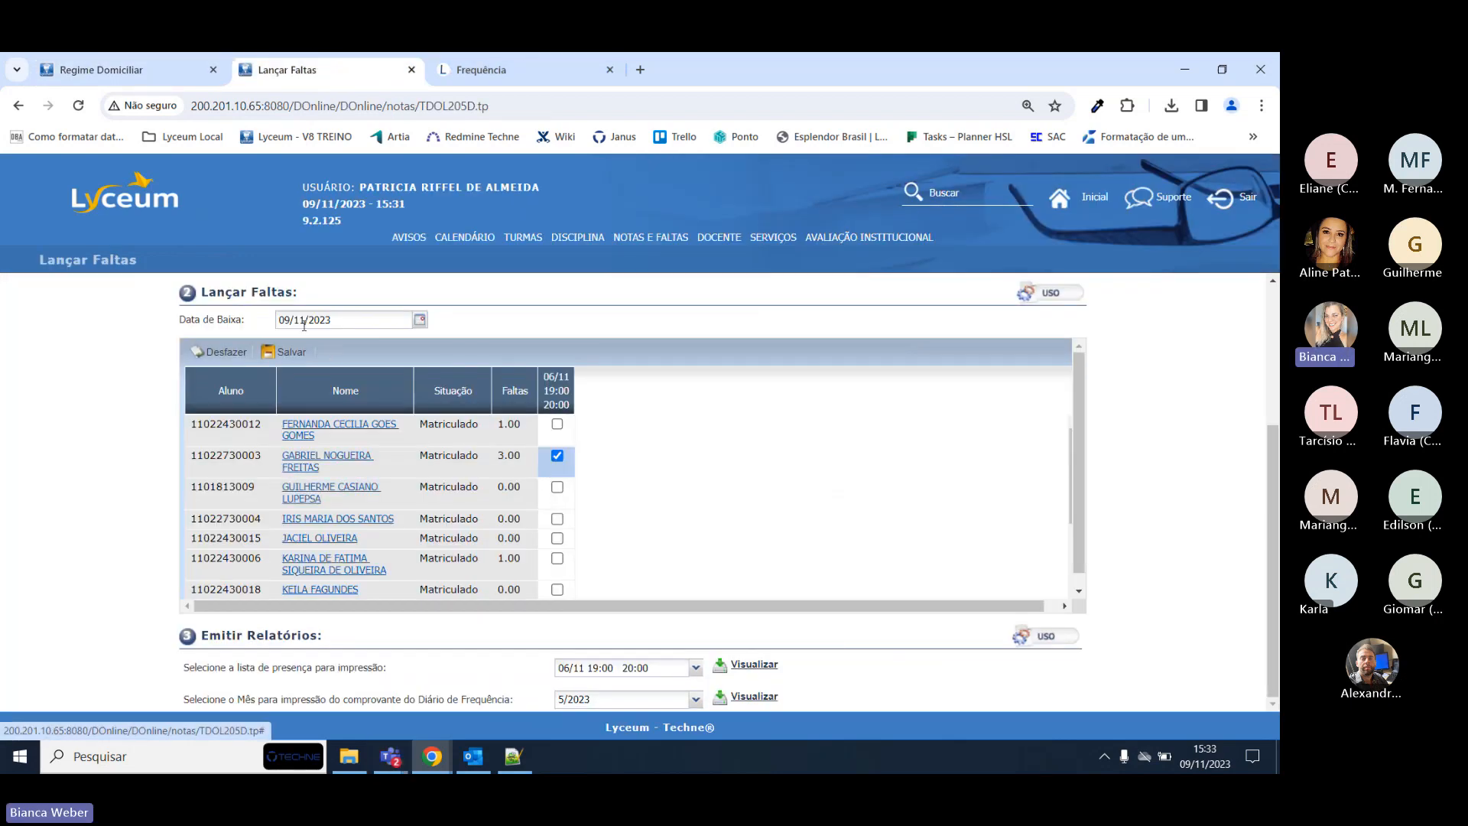
click(288, 352)
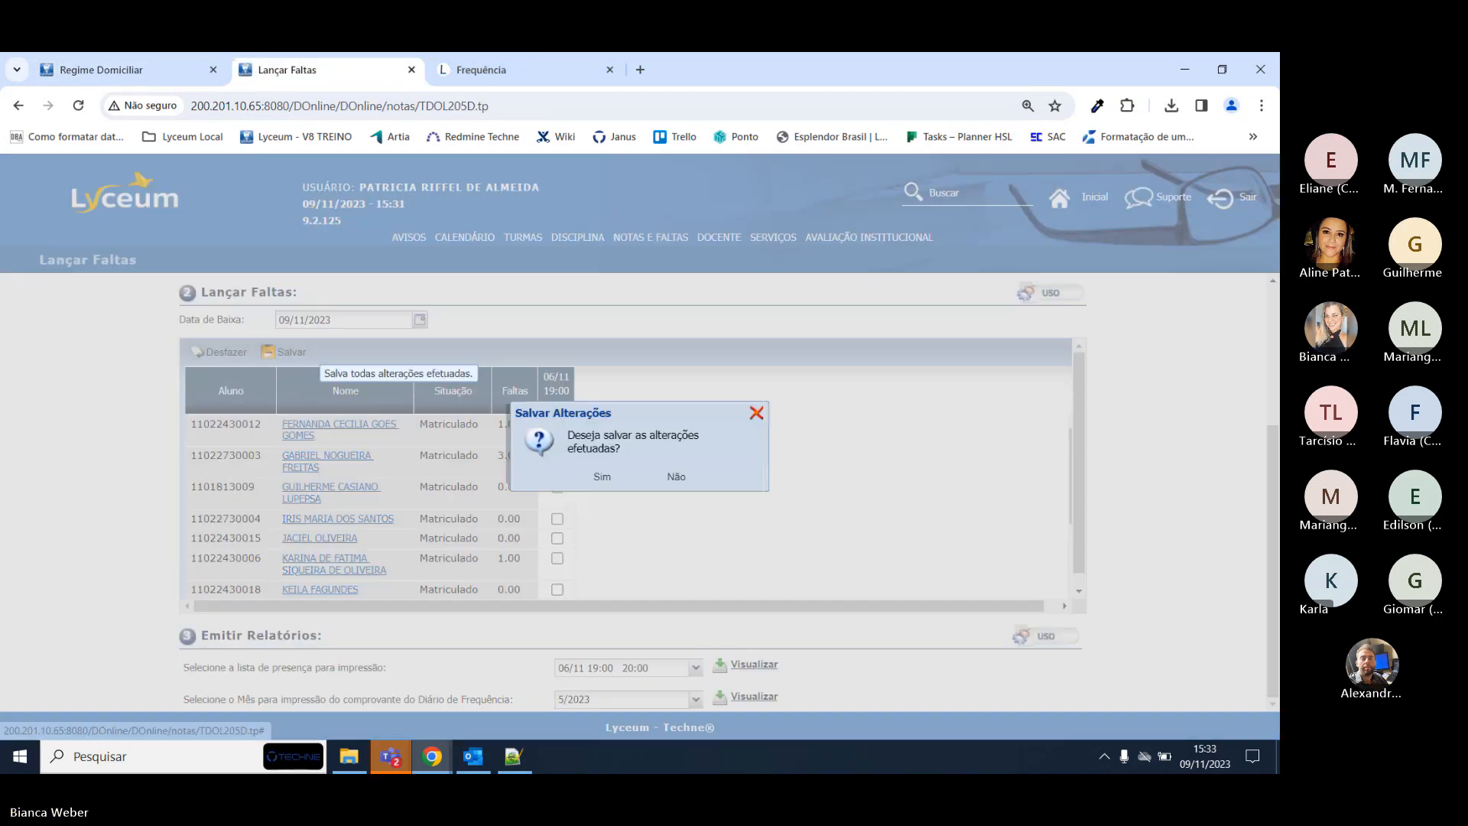
click(585, 478)
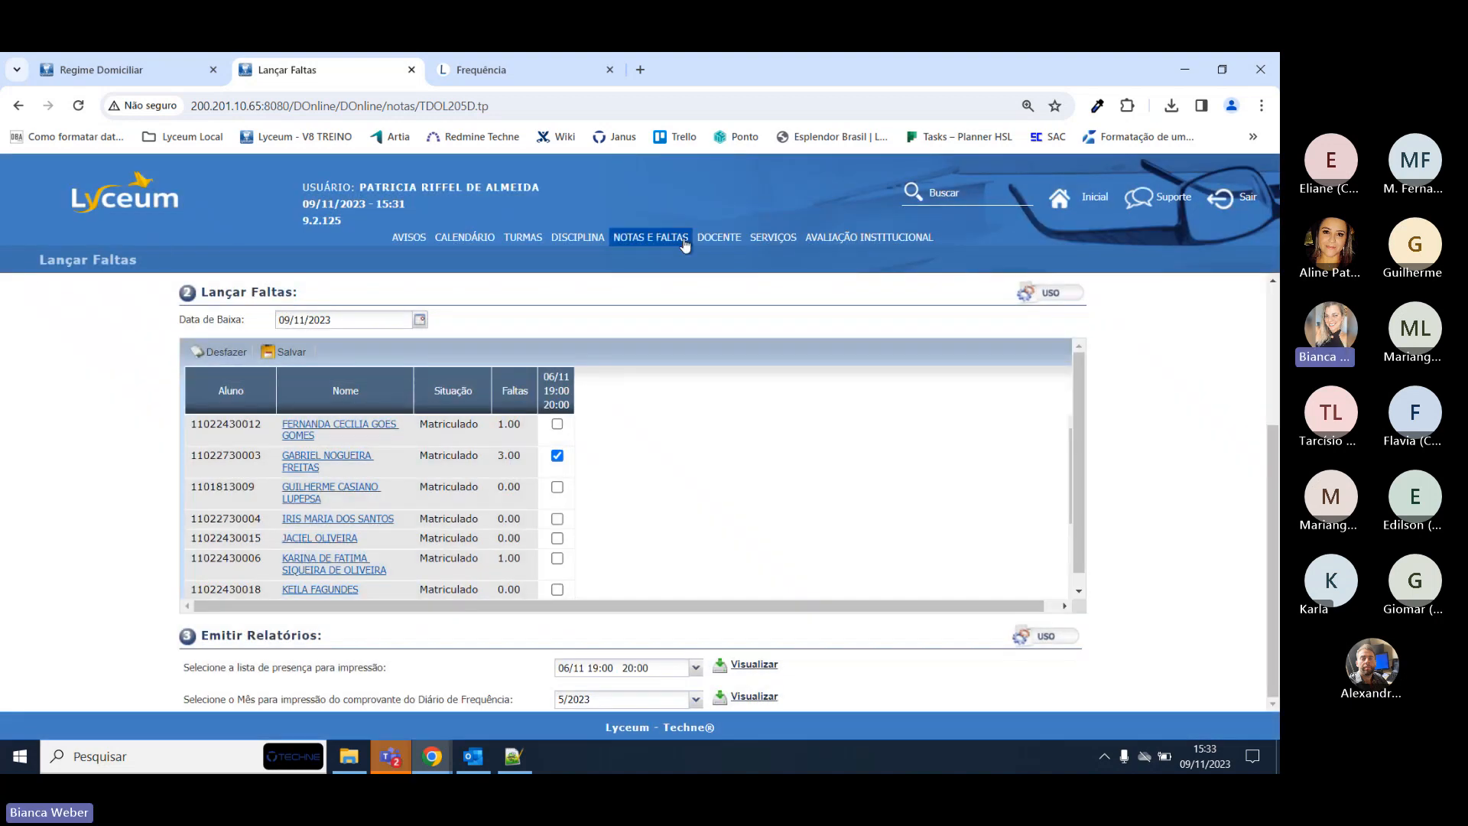
mouse_move(685, 244)
click(659, 311)
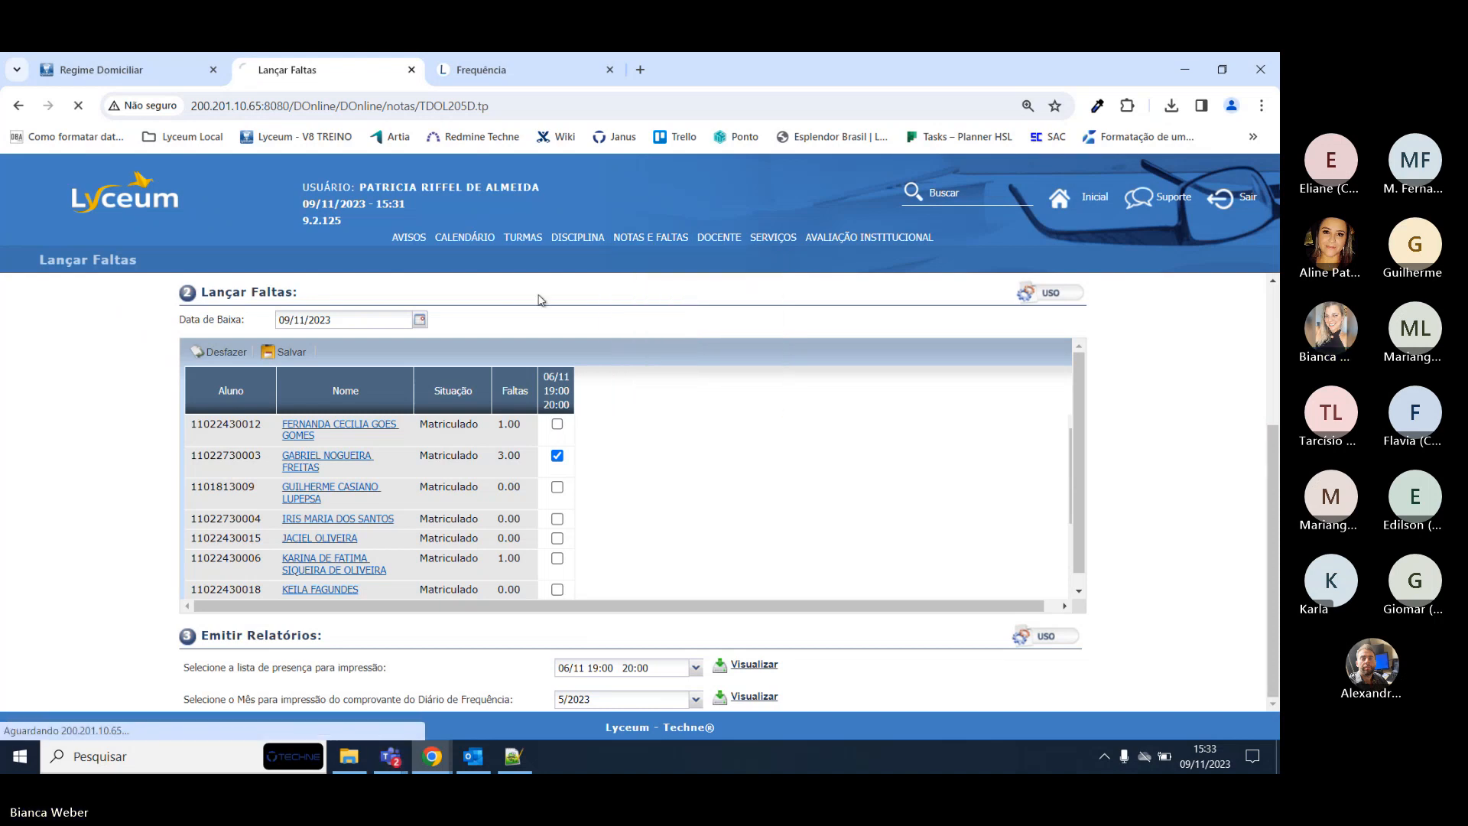
Confirm the lesson date 06/11/2023 and refresh the Regime Domiciliar page.
scroll(463, 464, down, 2)
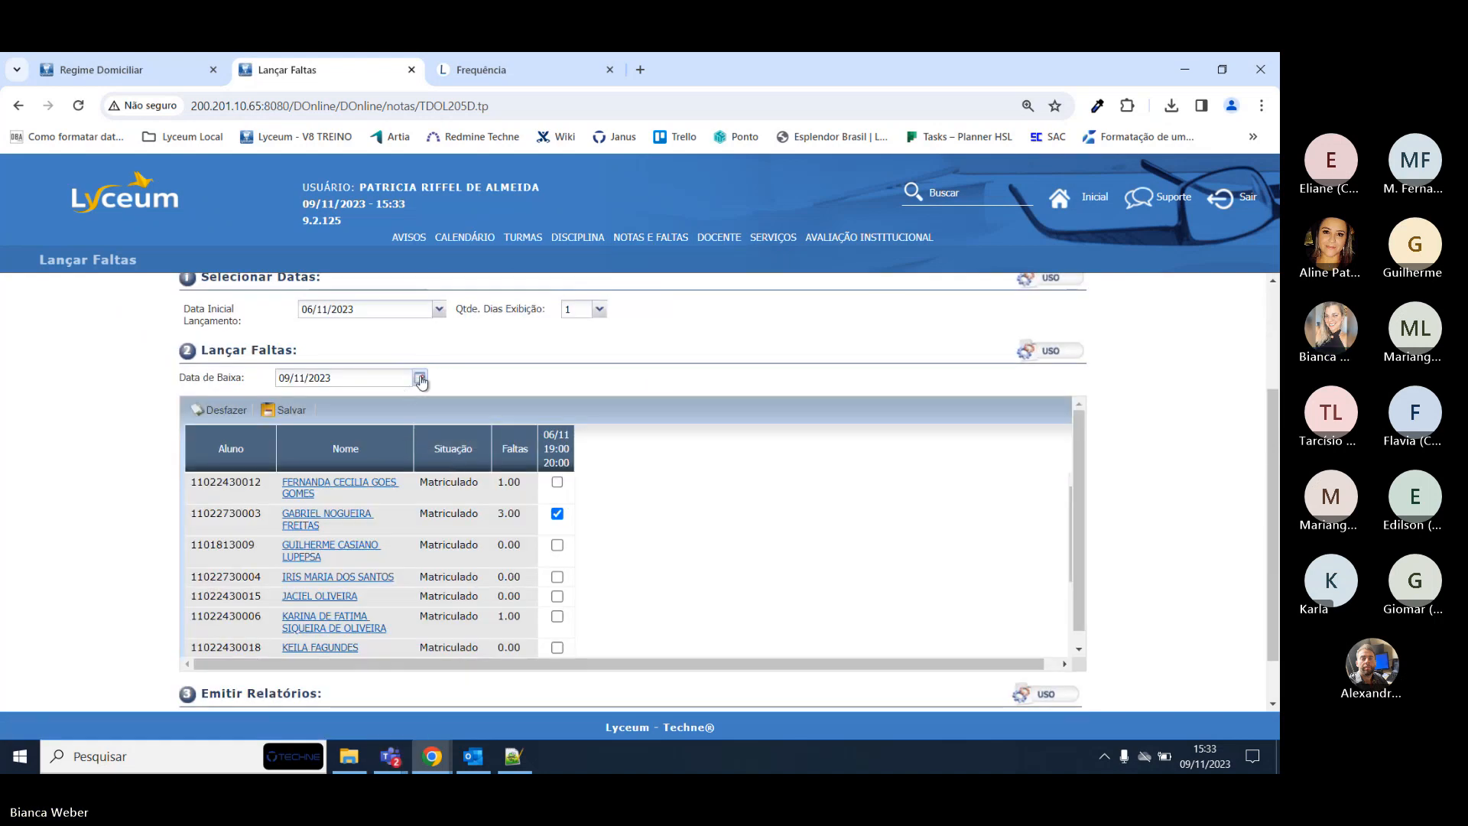
click(441, 310)
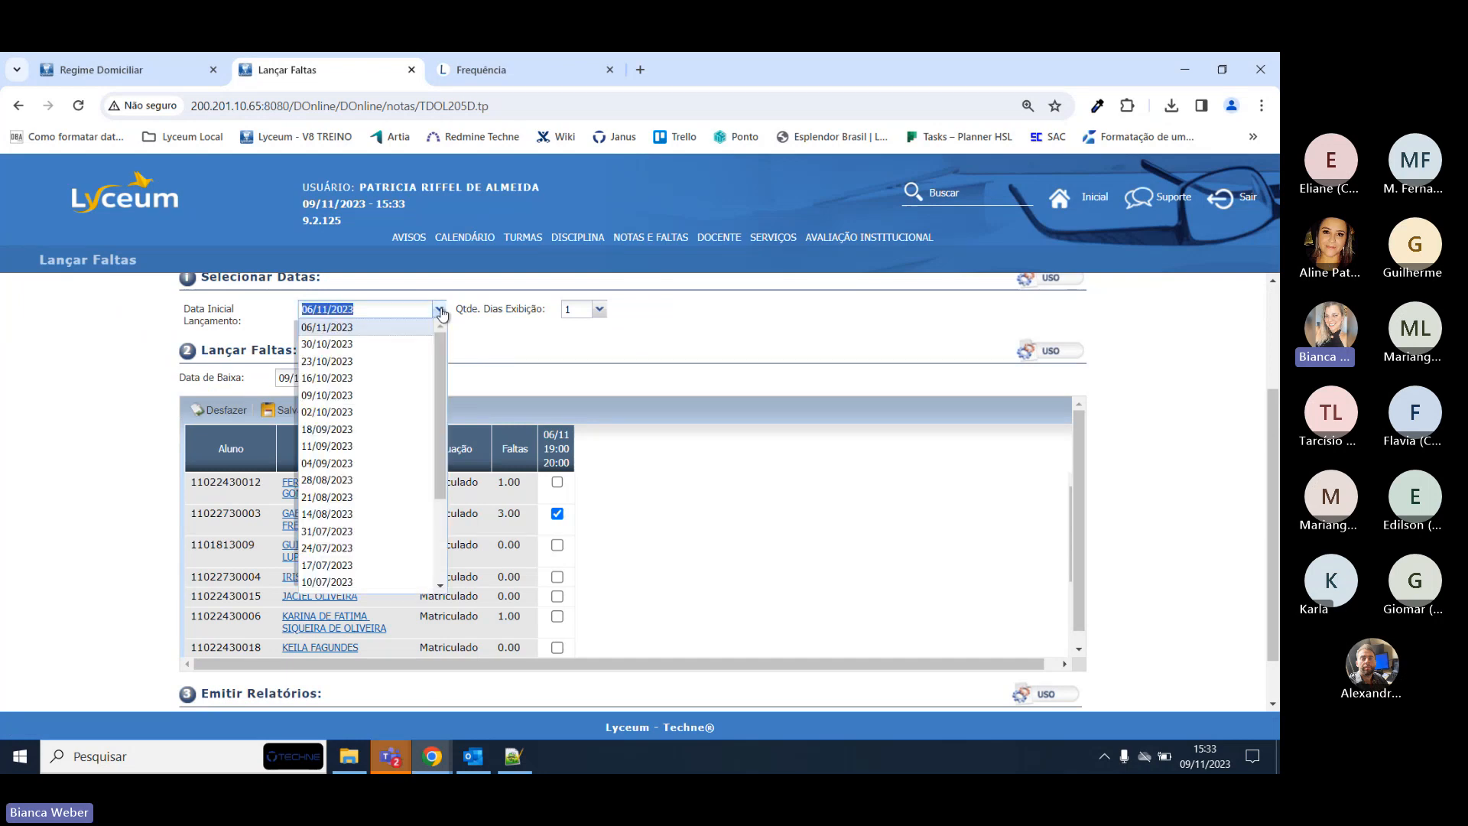
click(510, 333)
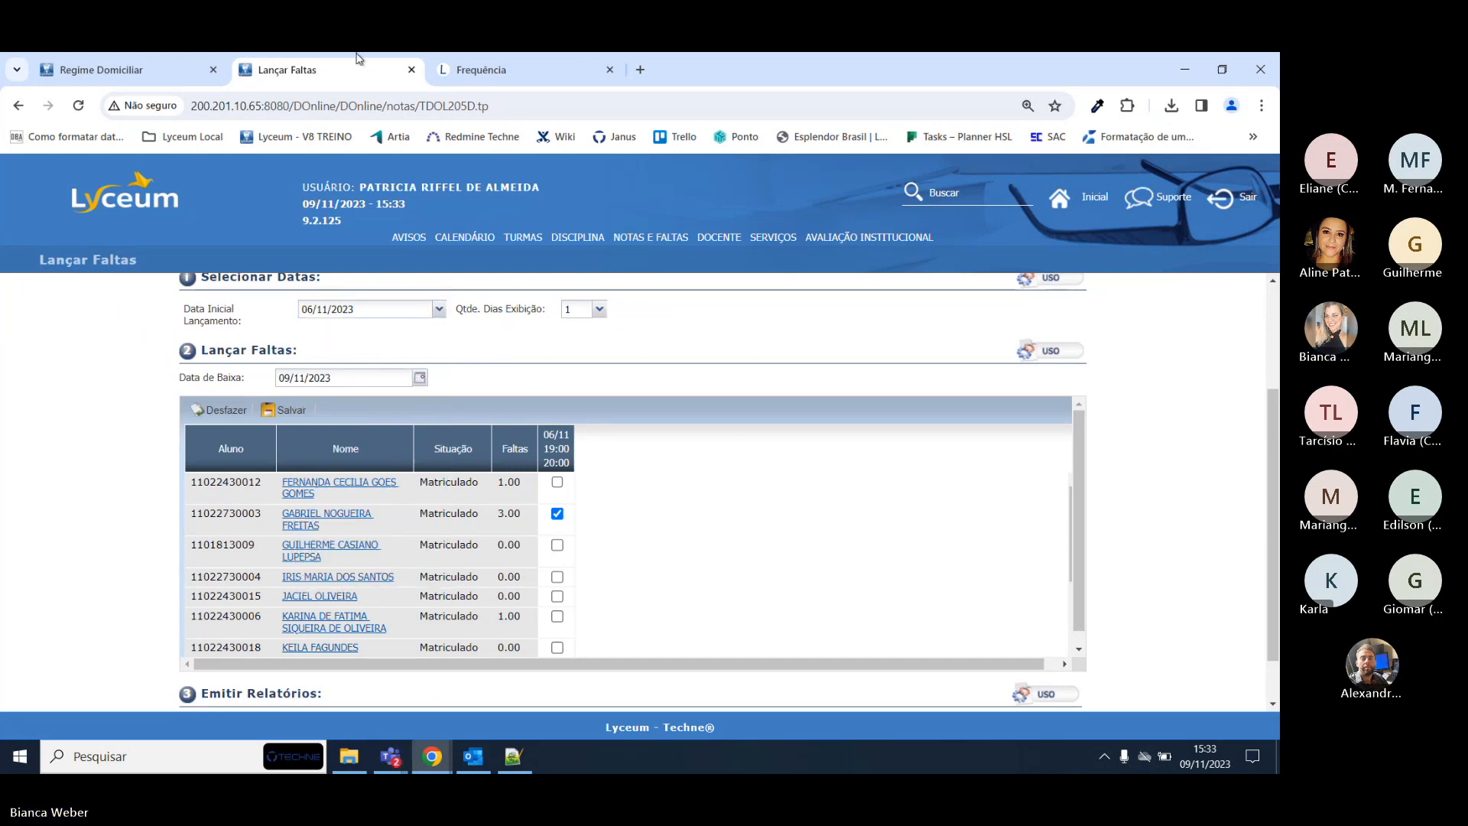
click(119, 61)
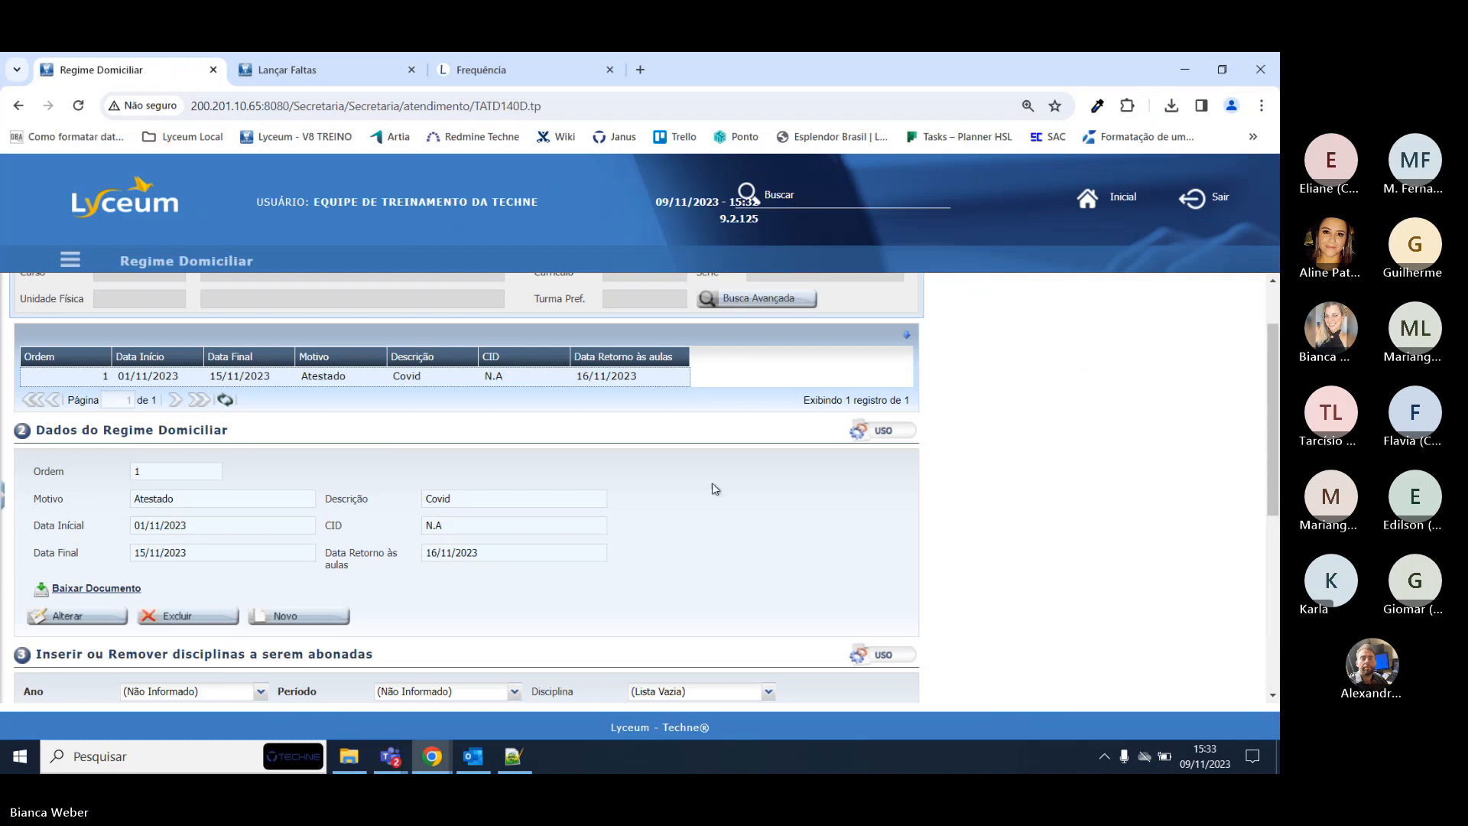
key(F5)
click(286, 70)
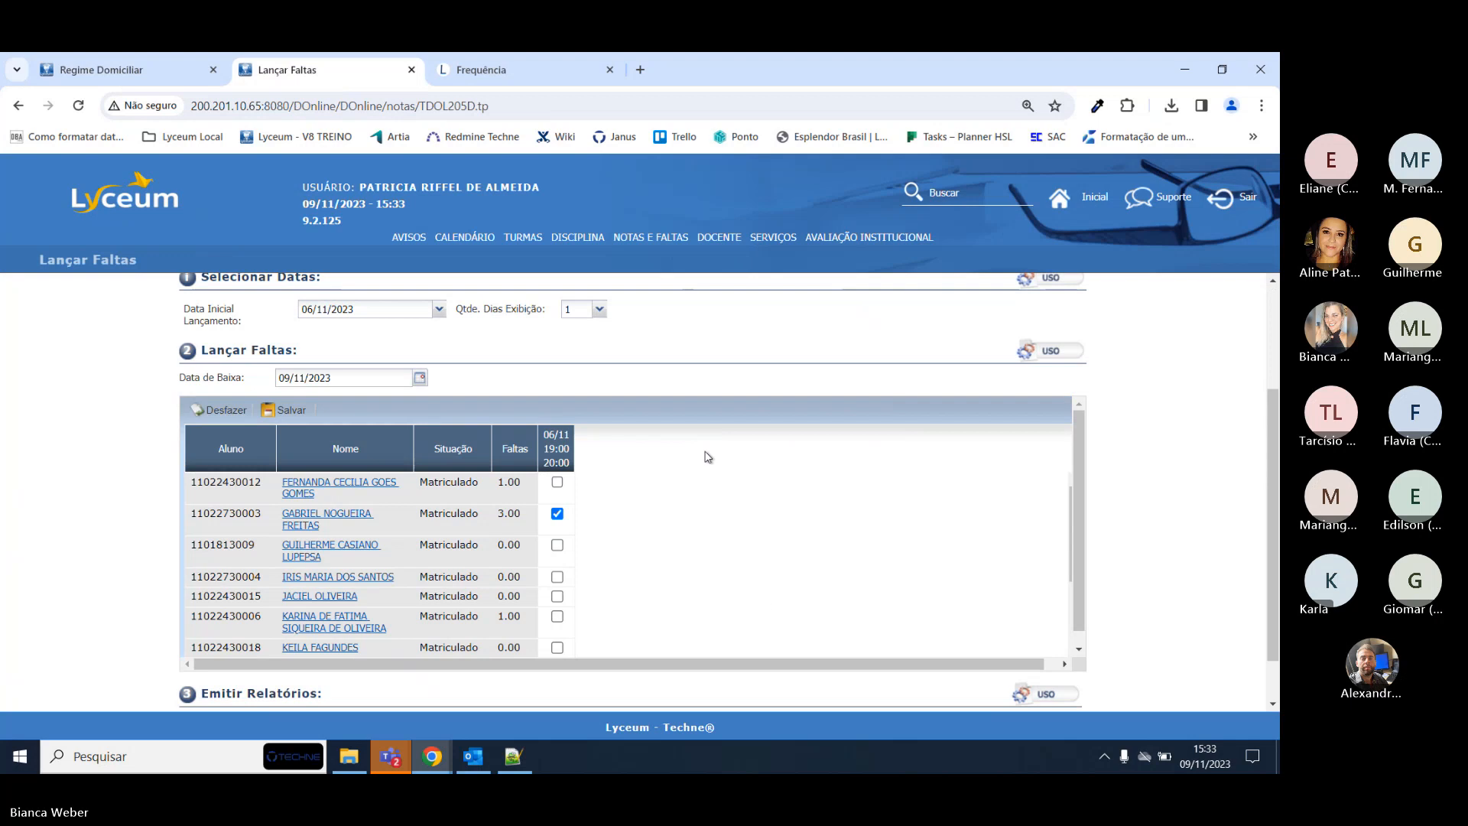
scroll(707, 457, down, 2)
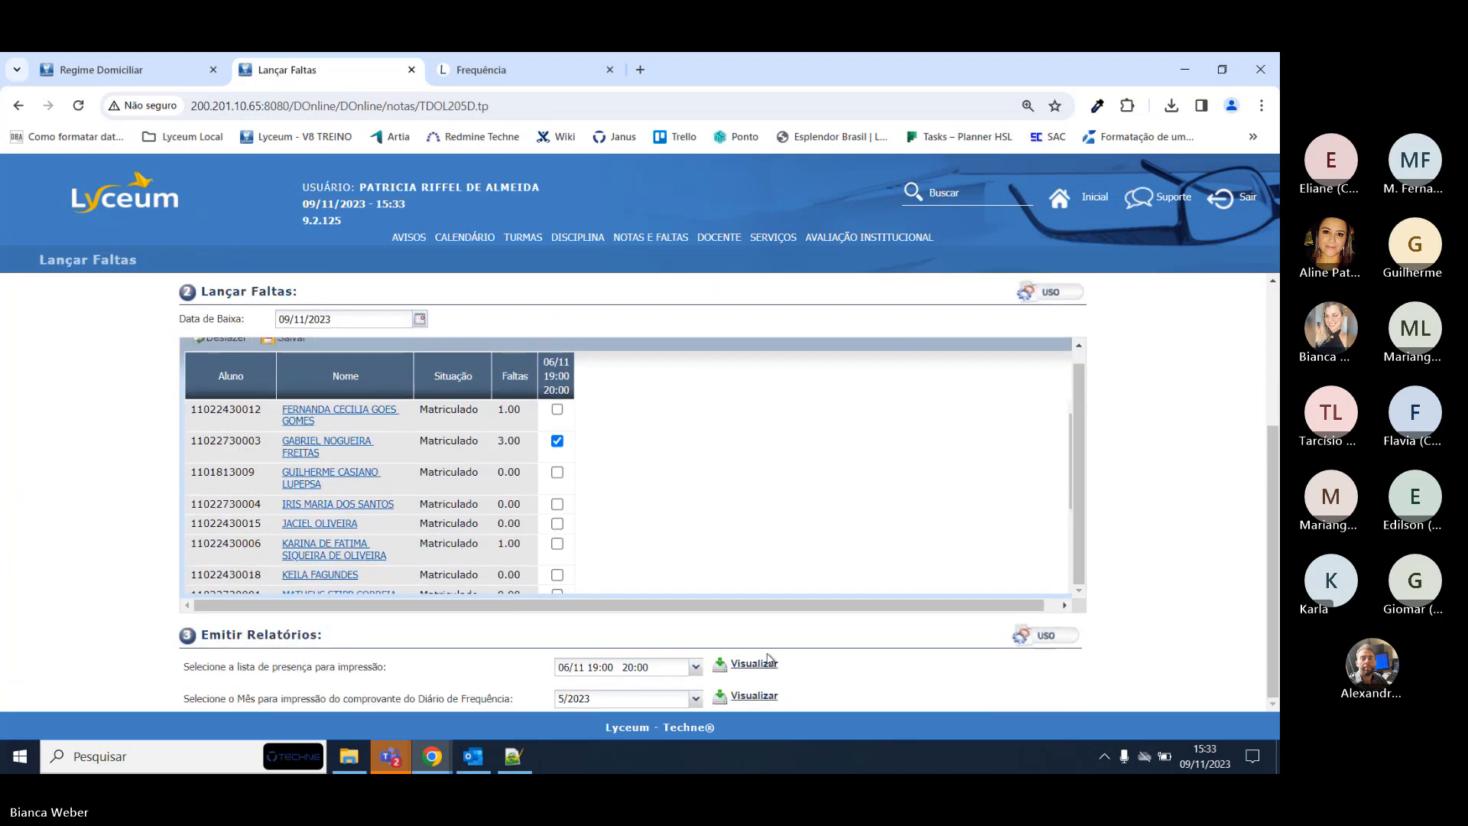
Generate the attendance diary receipt PDF for month 11/2023.
click(679, 702)
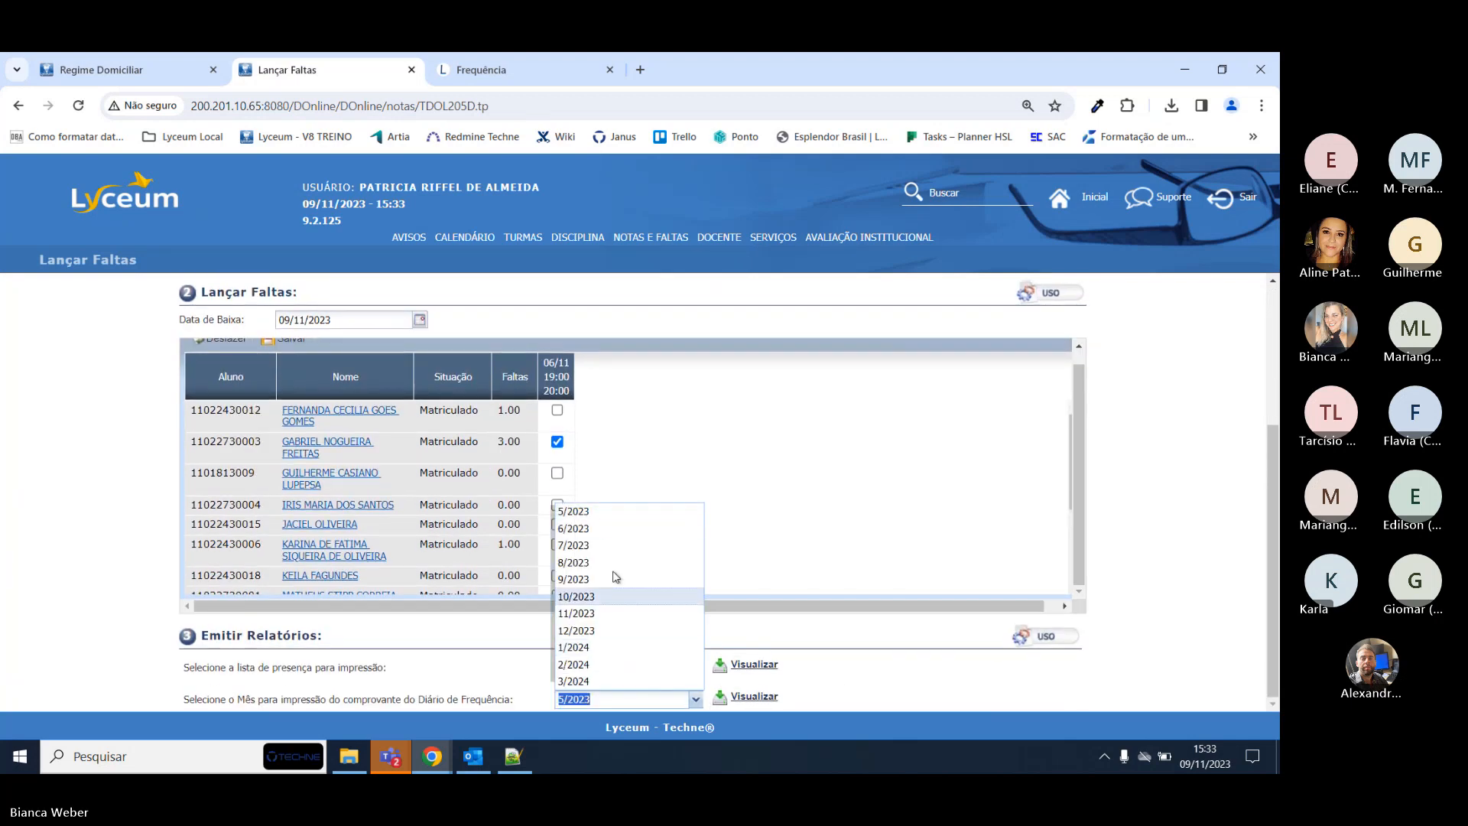
click(609, 613)
click(746, 696)
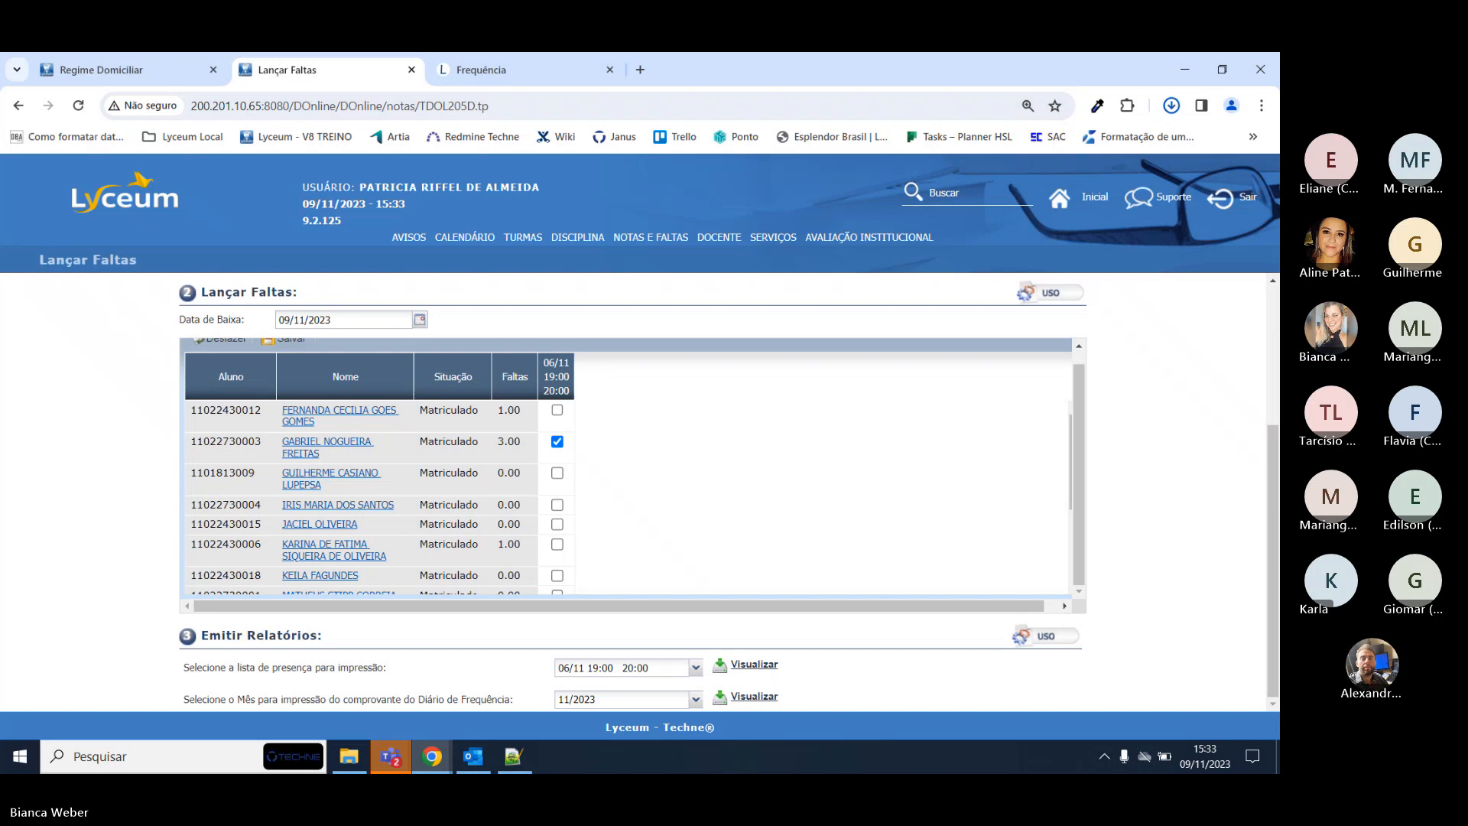
Open the downloaded FreqDiaria Novembro PDF from Chrome's downloads, then return to Lançar Faltas.
click(1170, 106)
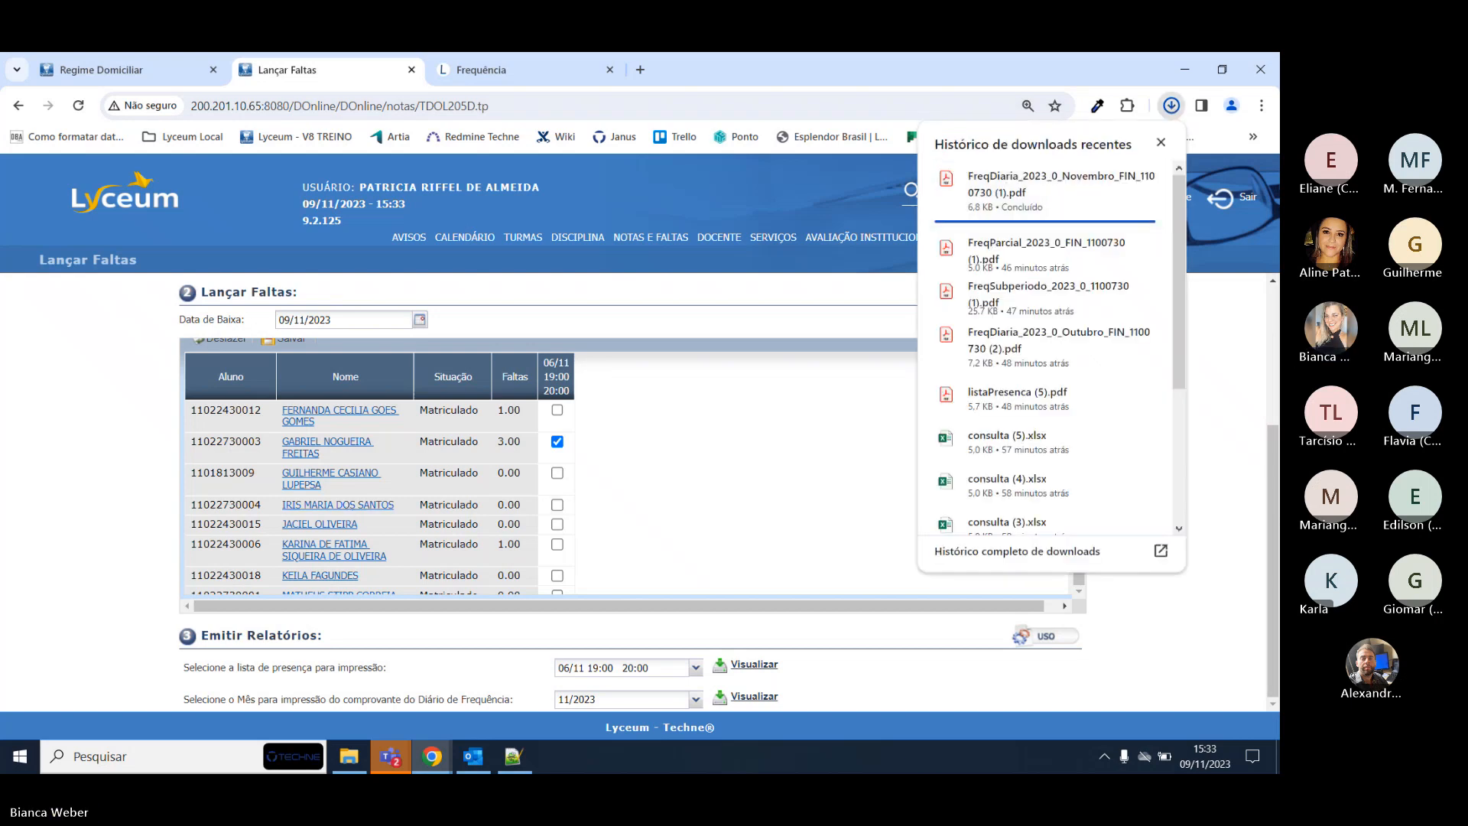
click(1061, 183)
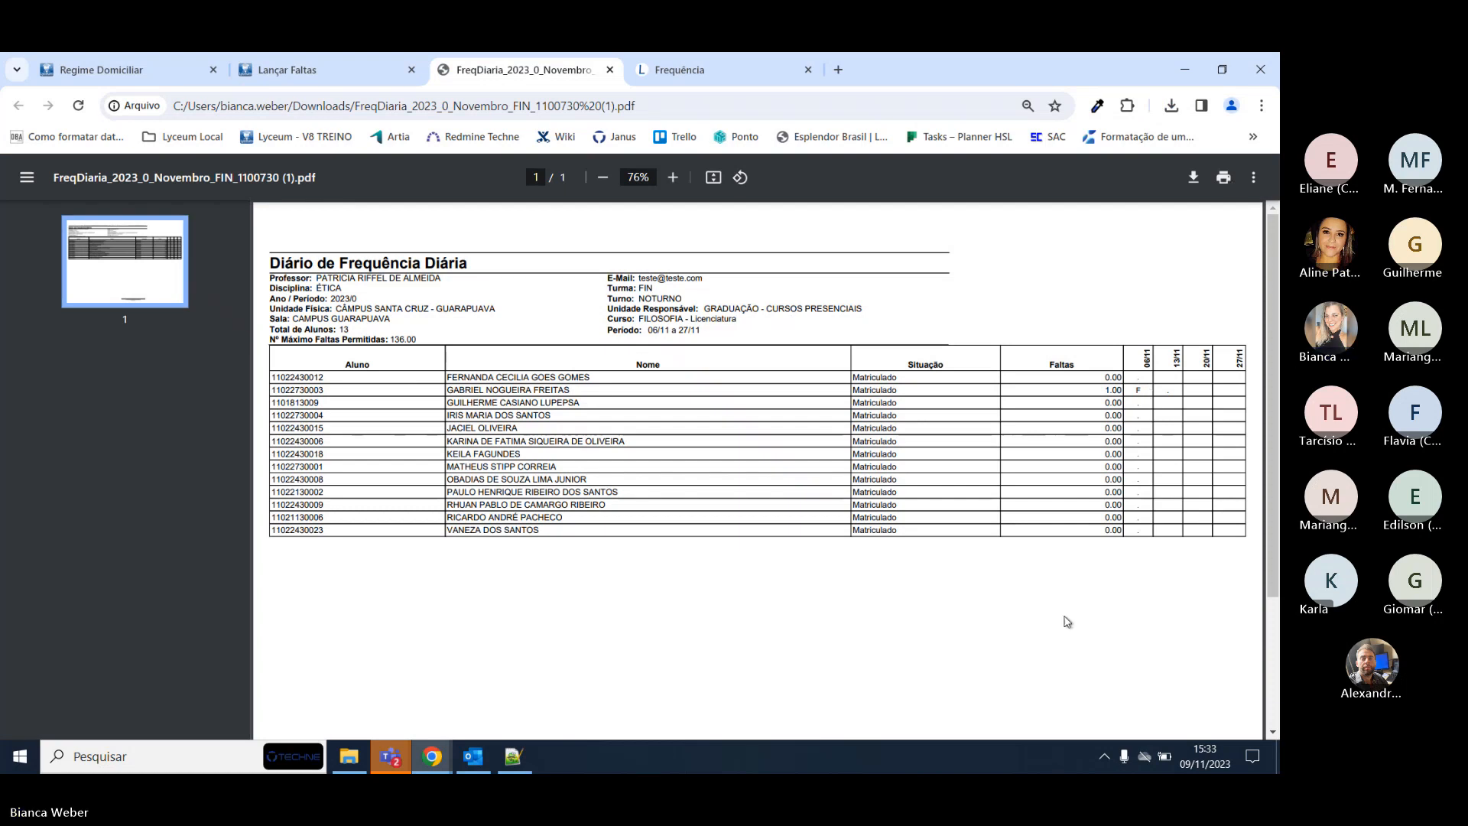
click(336, 69)
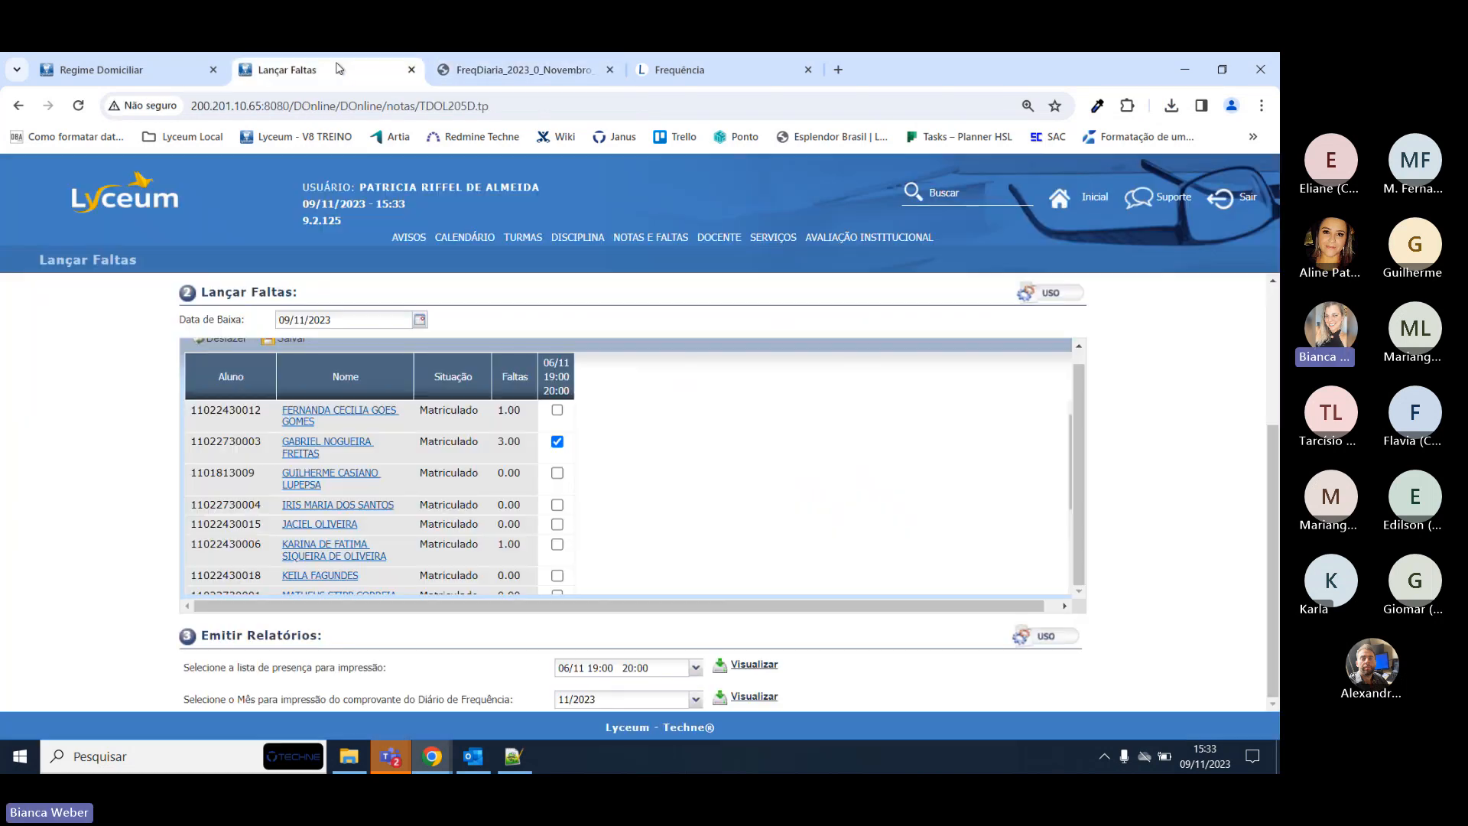
Compare the Regime Domiciliar and Lançar Faltas pages, confirming the class discipline code is 1100730.
click(114, 68)
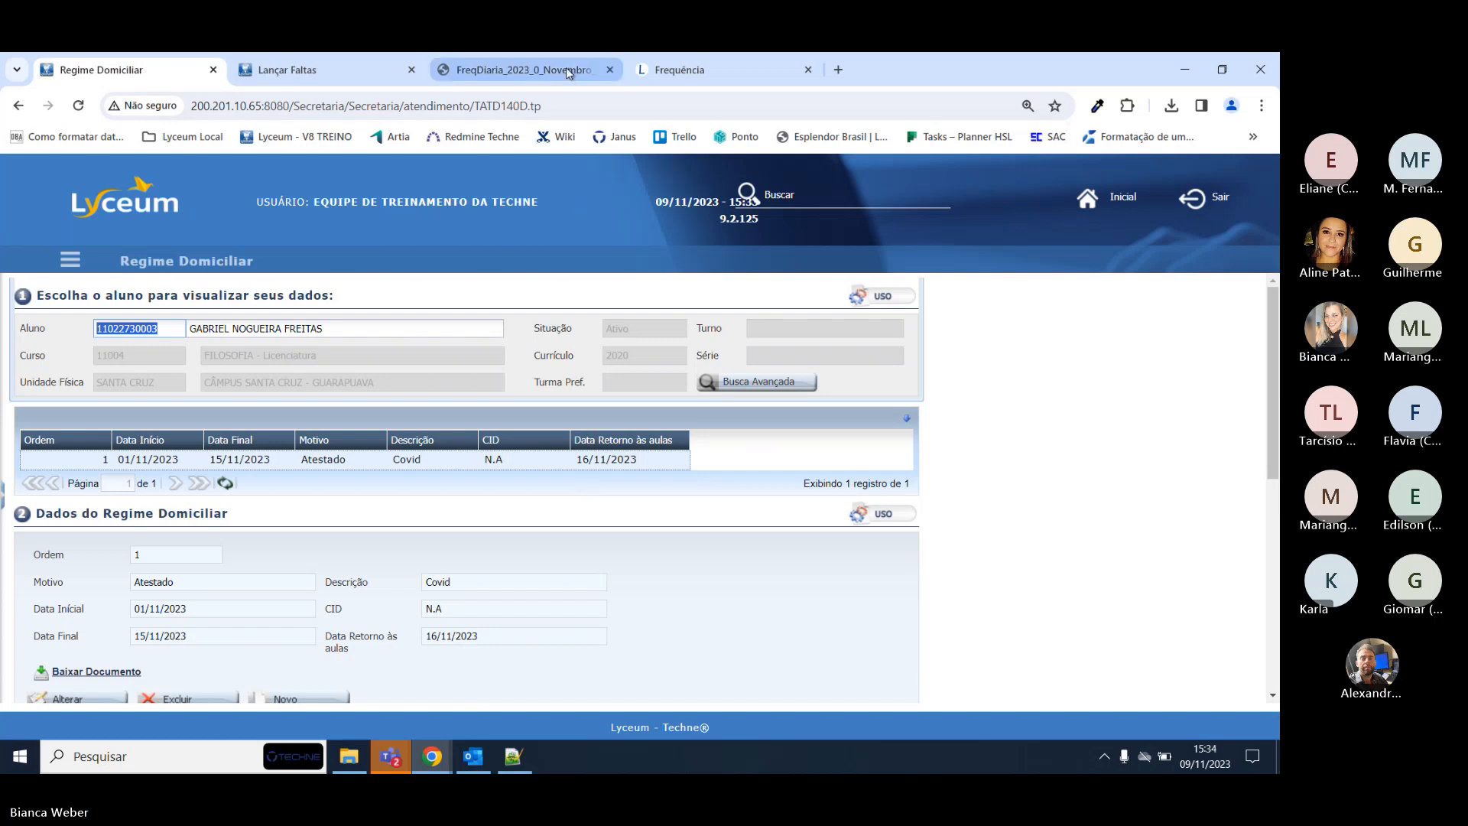
click(333, 60)
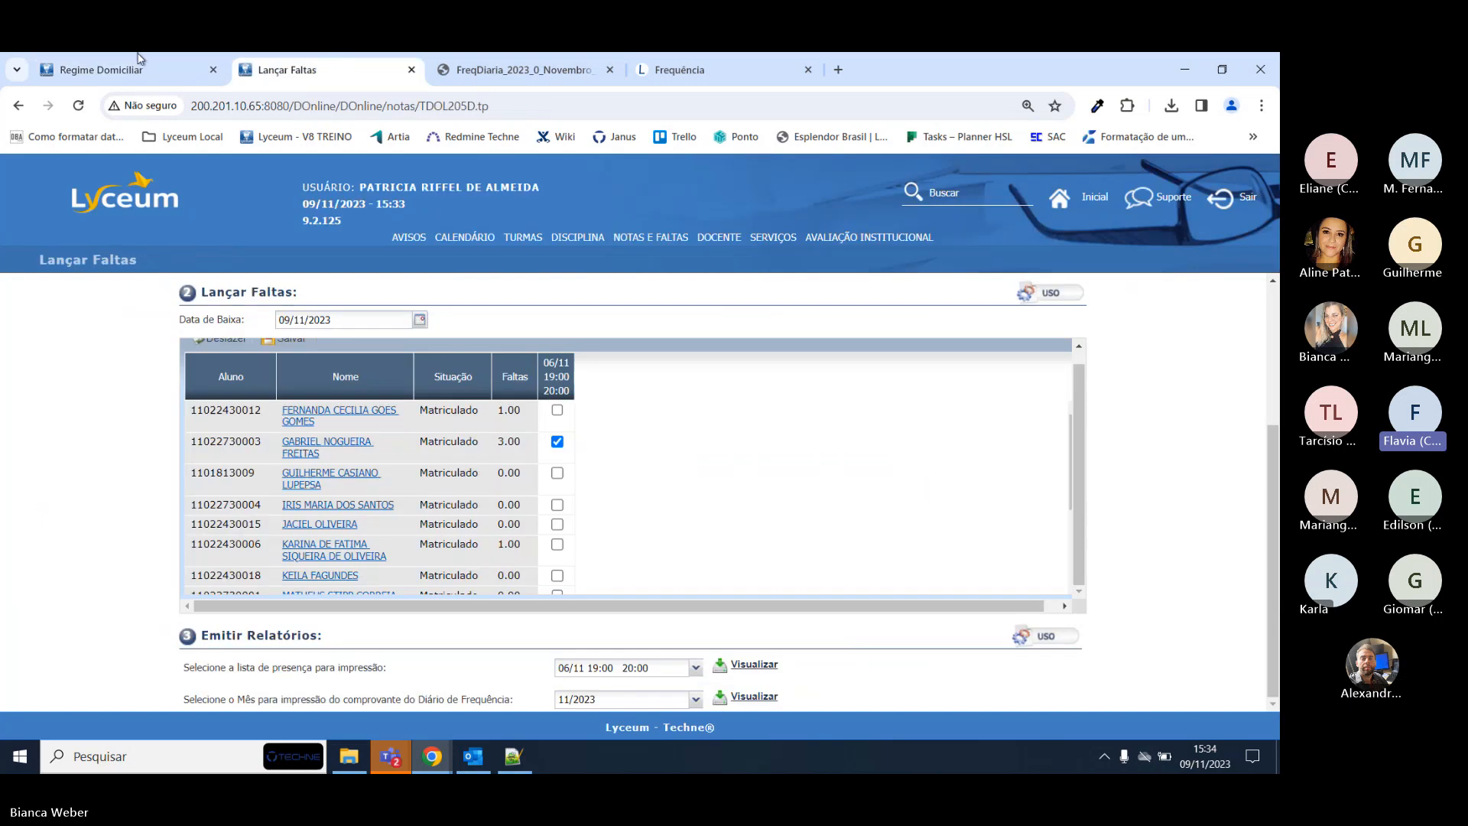
click(129, 52)
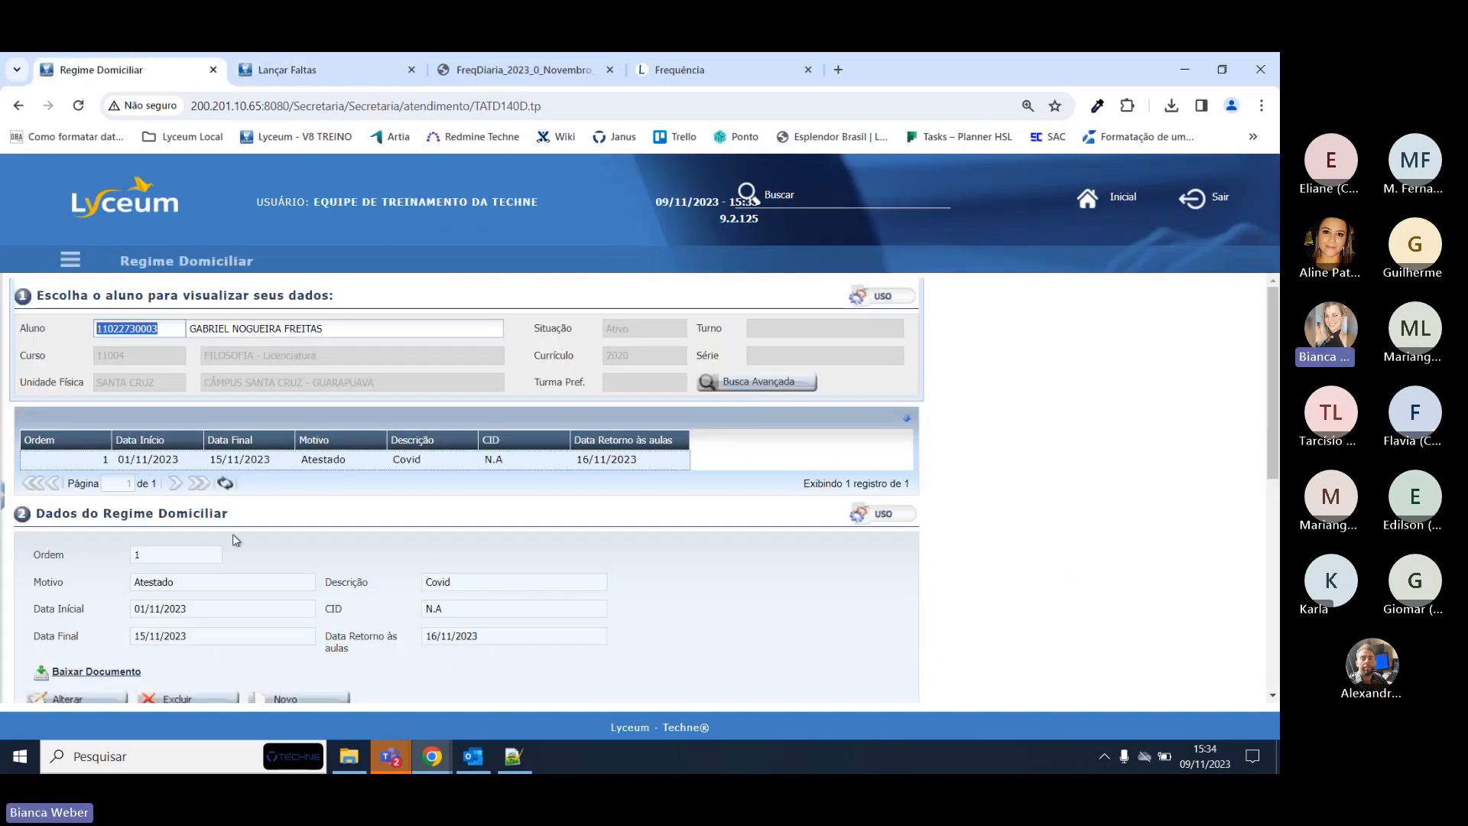
scroll(232, 534, down, 5)
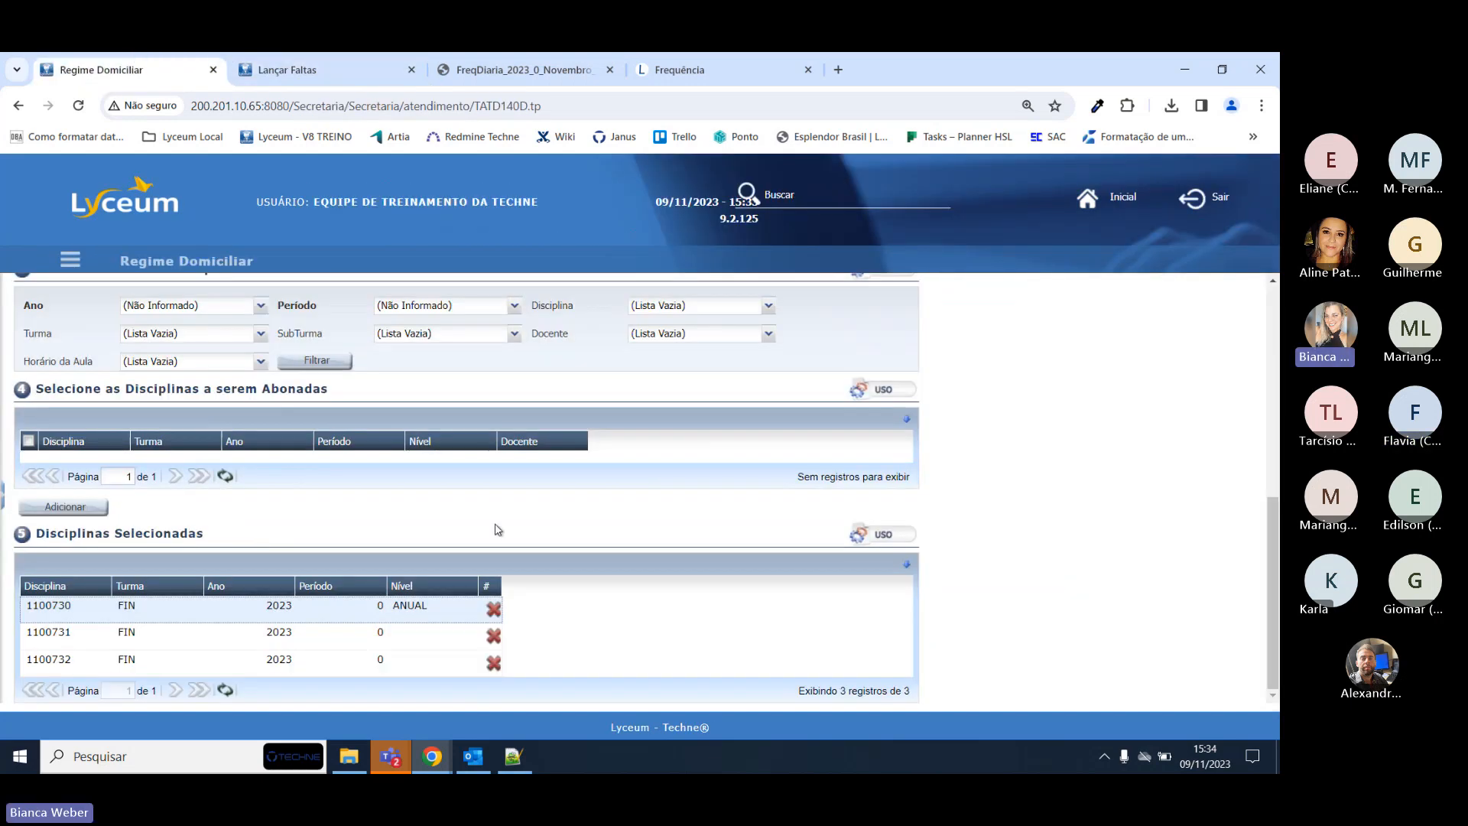
click(295, 71)
scroll(688, 491, up, 5)
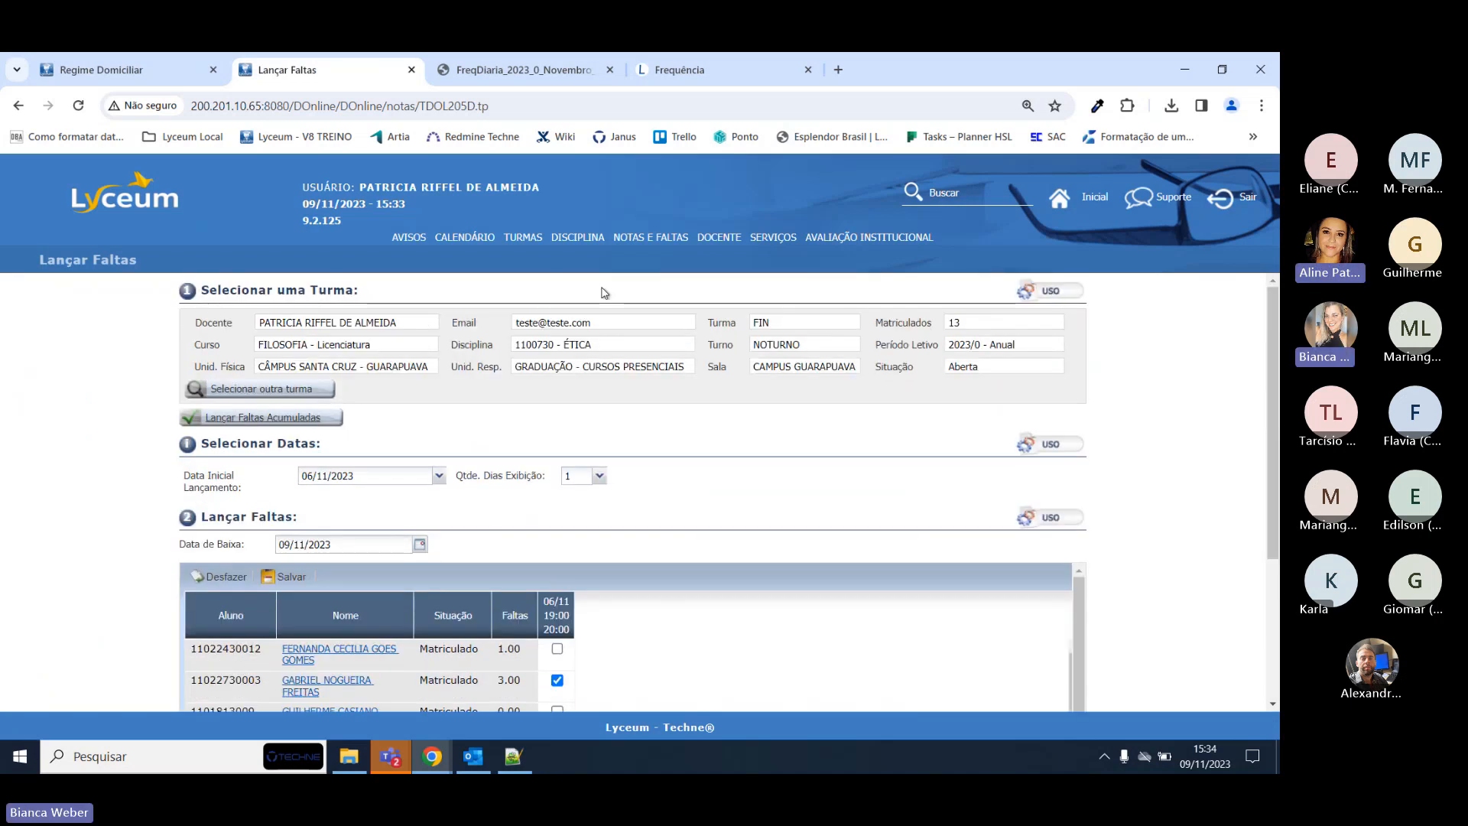
drag(556, 344, 472, 344)
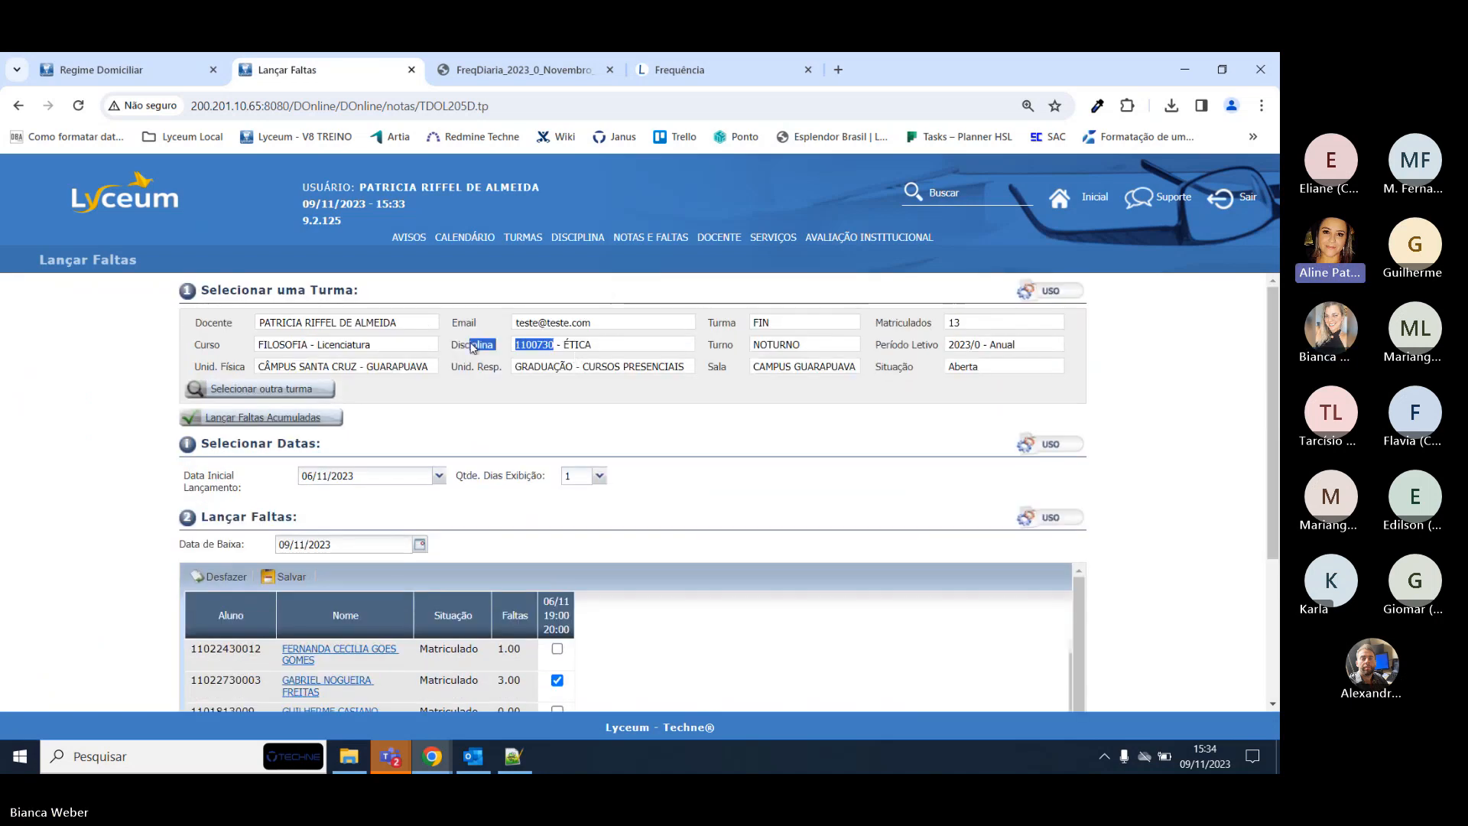
Restore the browser window and return to the student's Regime Domiciliar record.
click(102, 62)
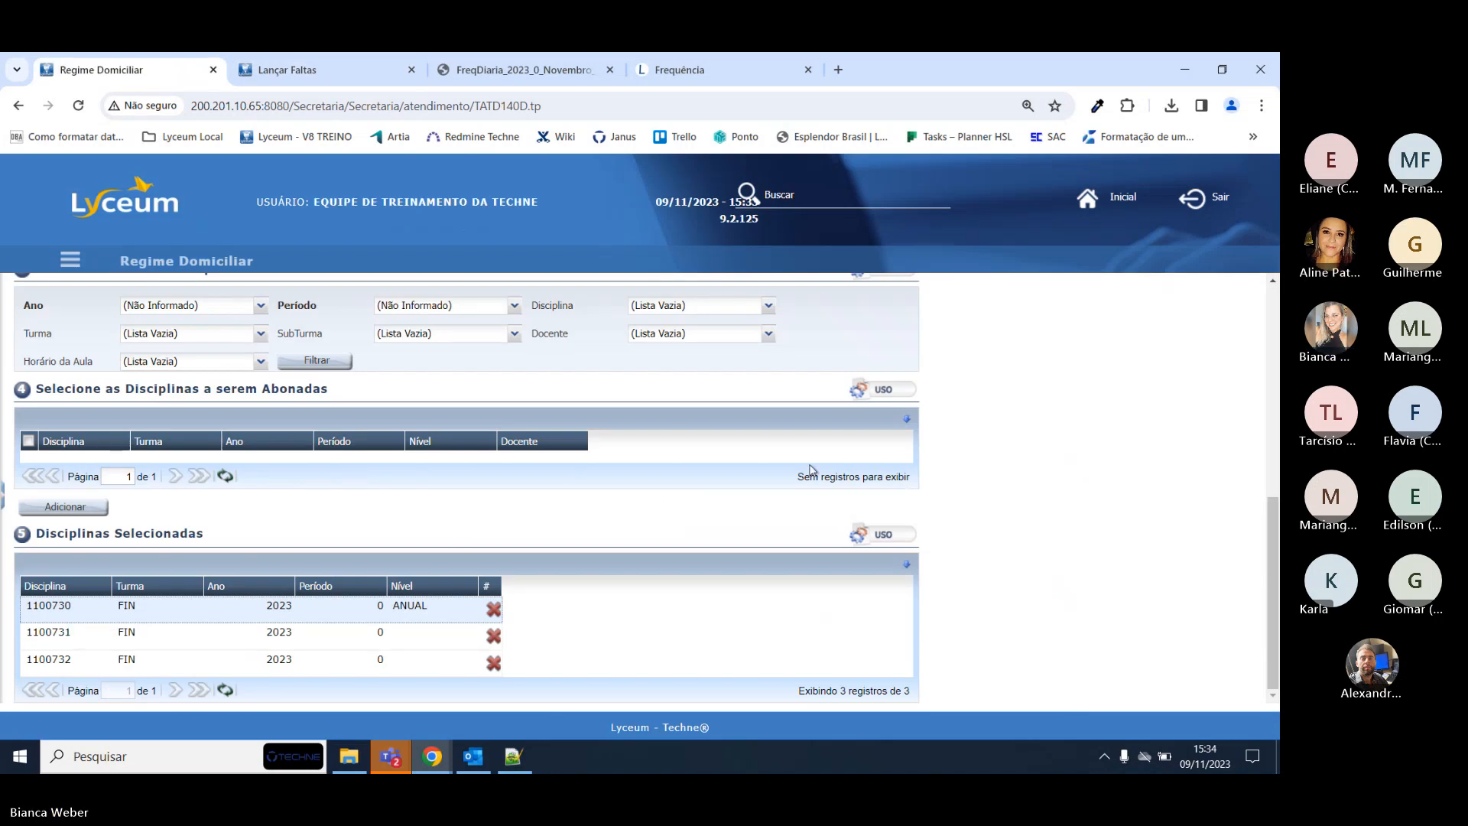
scroll(396, 469, up, 10)
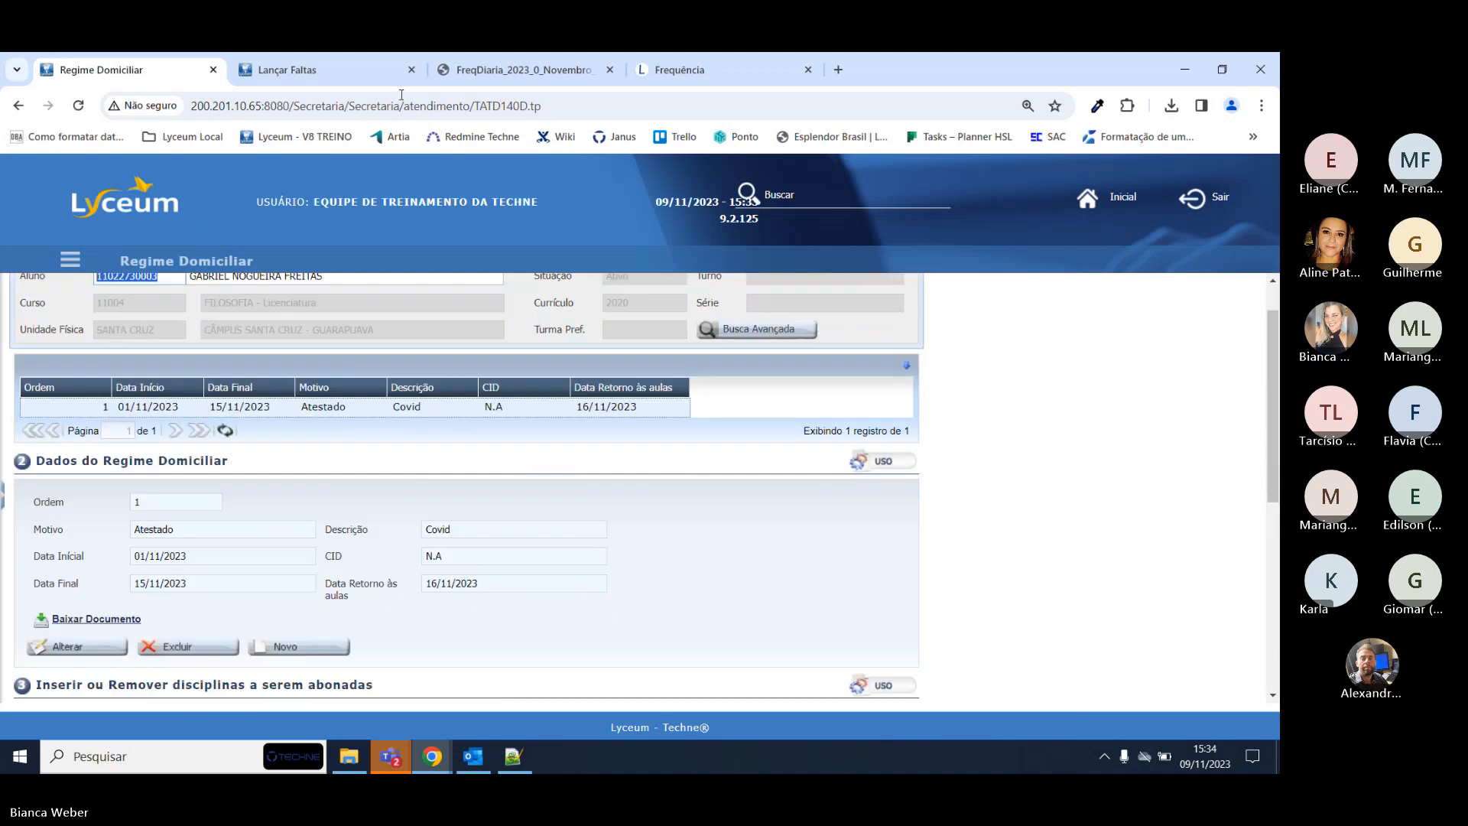
click(309, 65)
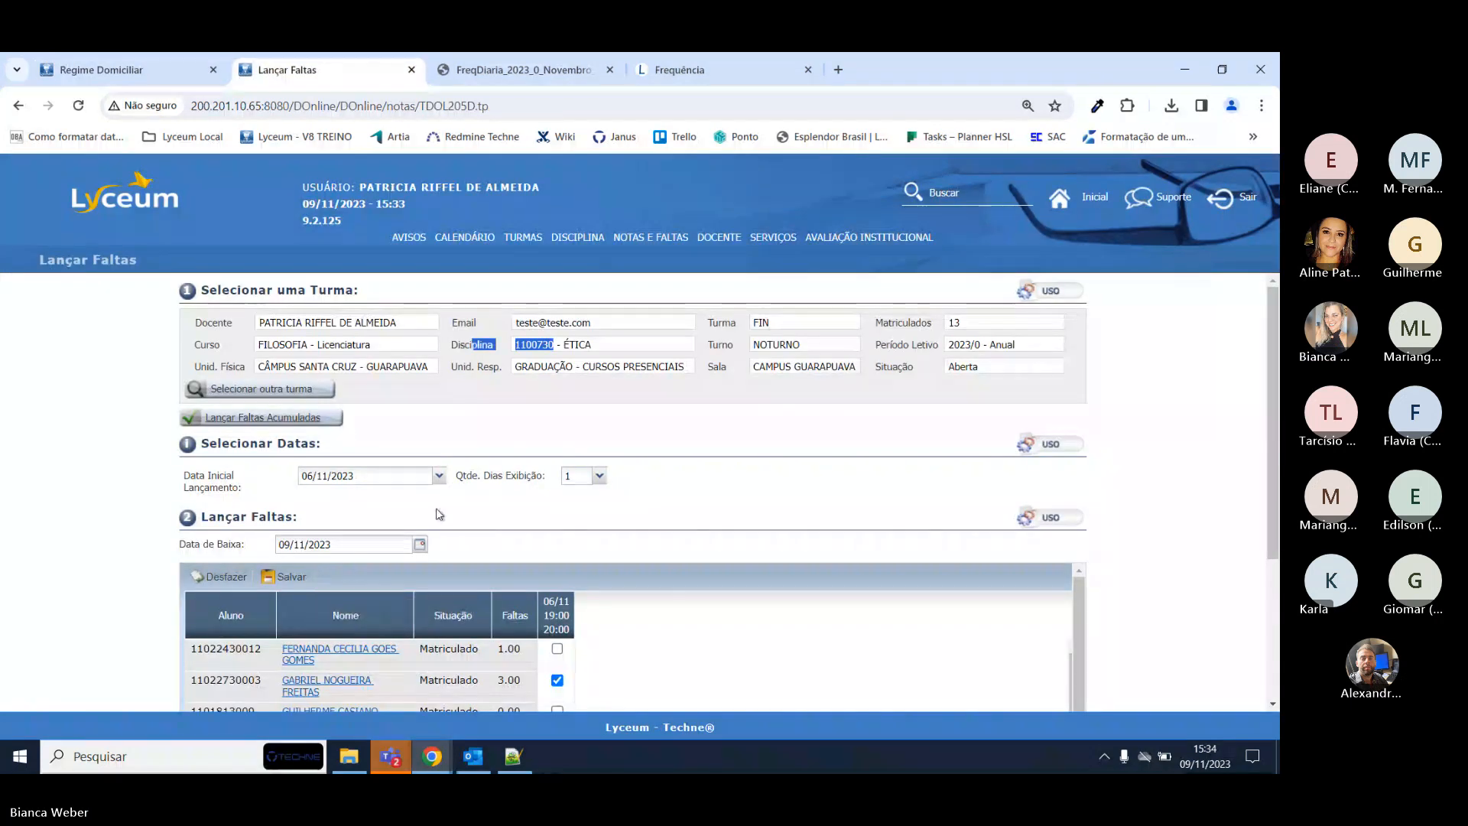
click(438, 475)
double_click(34, 56)
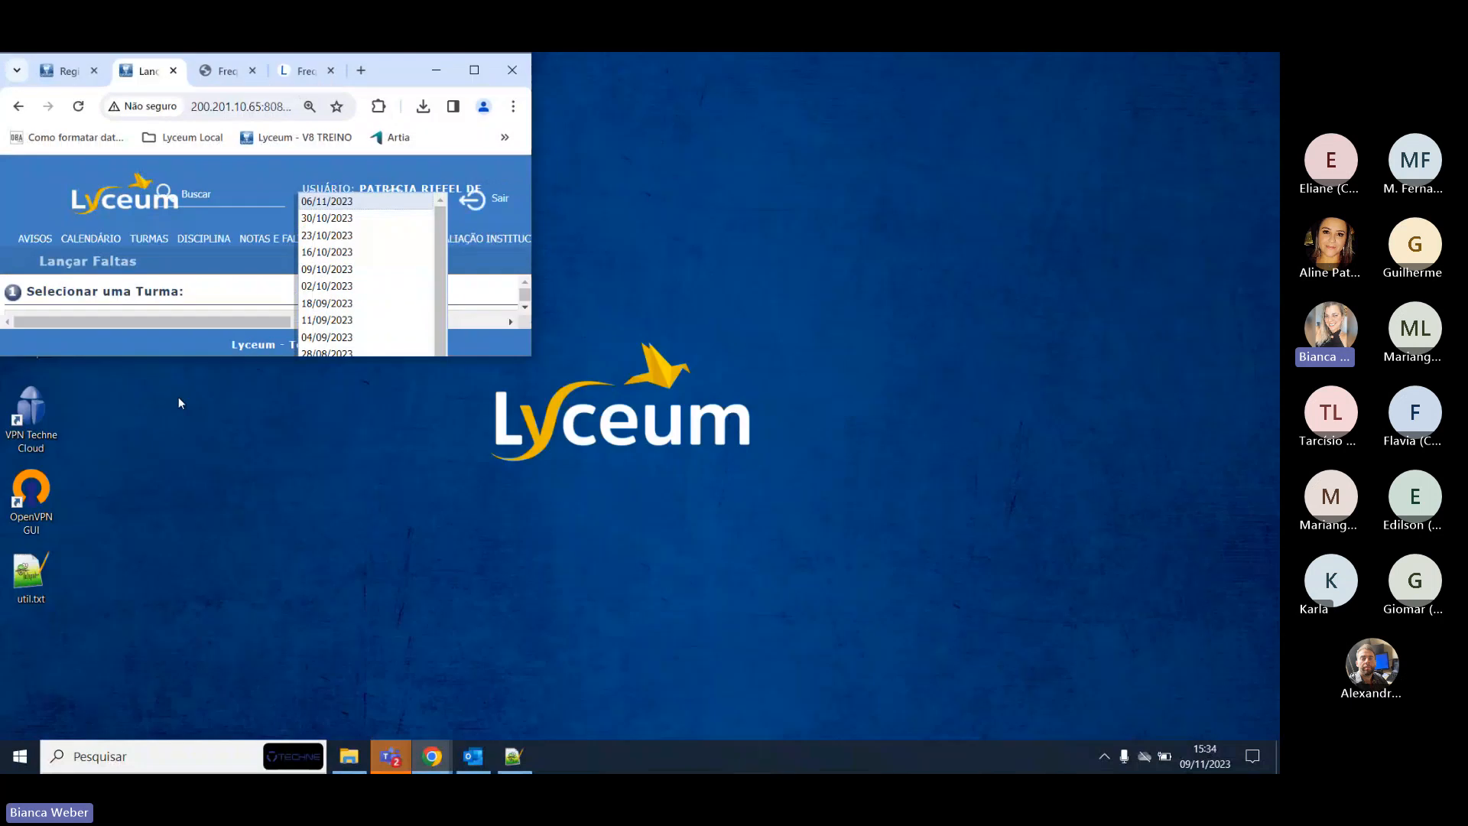
click(475, 67)
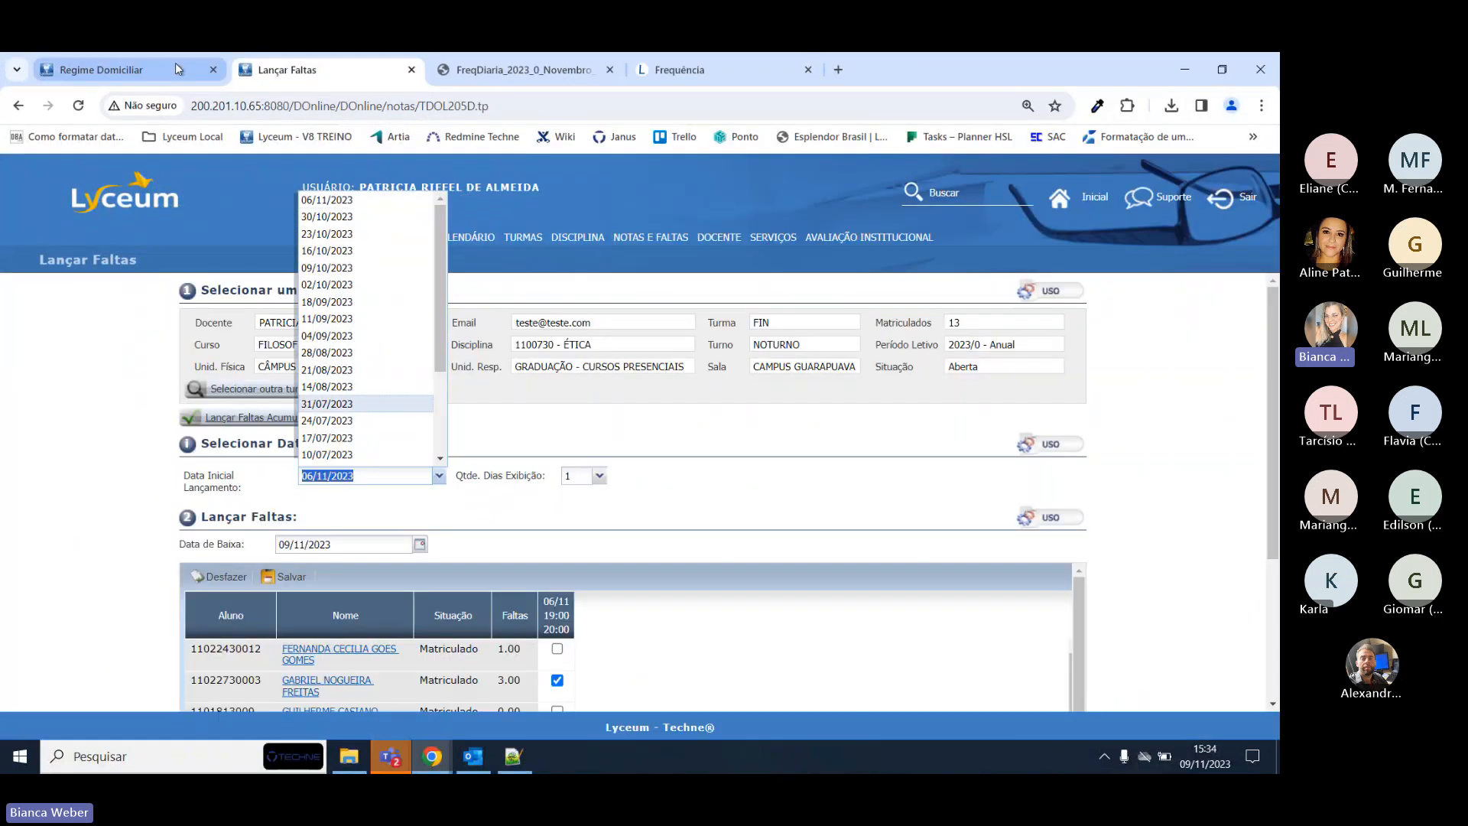
click(176, 65)
scroll(82, 411, down, 3)
Try changing the record's start date to 01/10/20 and dismiss the resulting error.
click(77, 396)
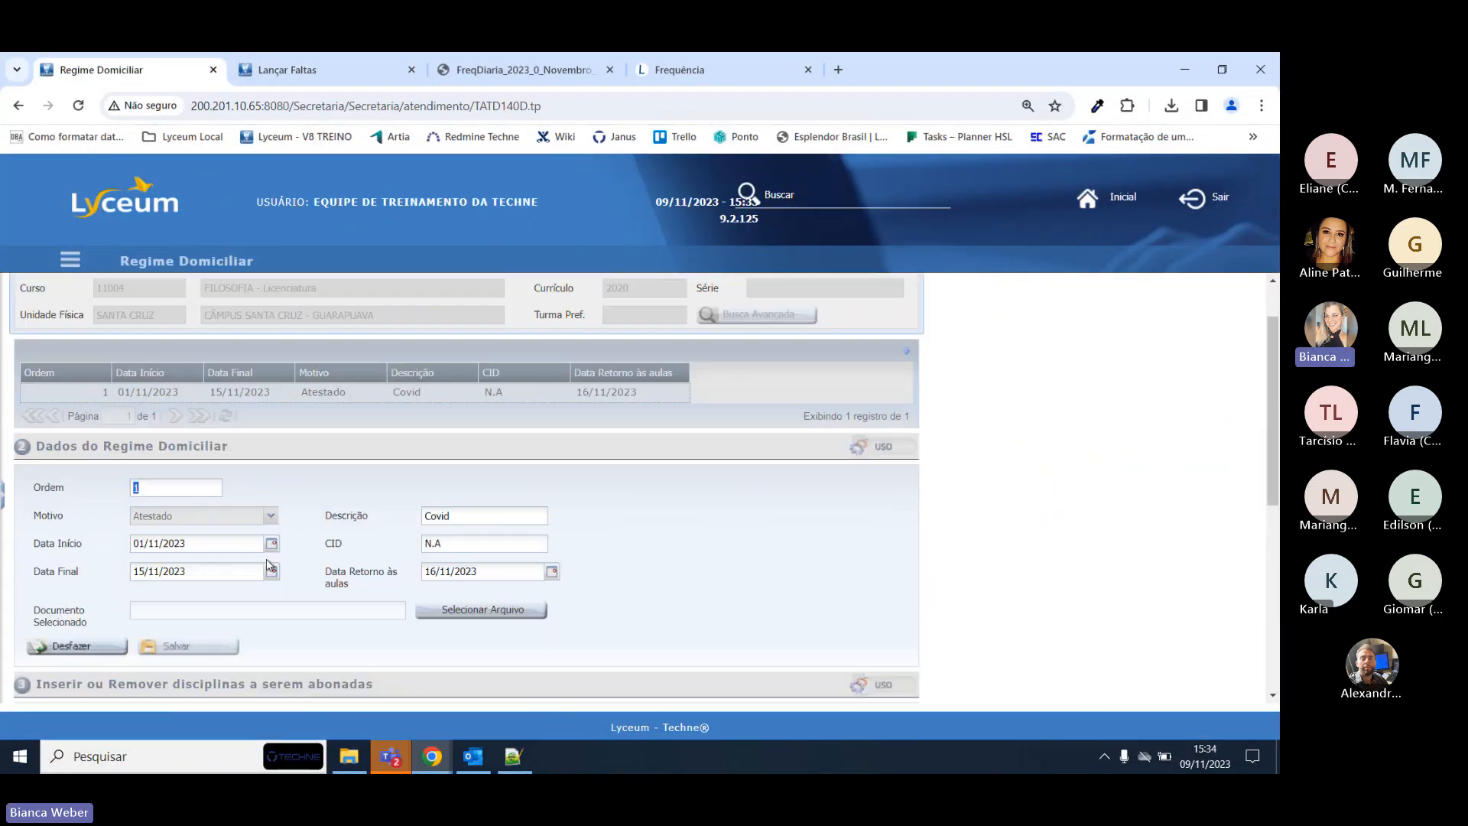
double_click(206, 542)
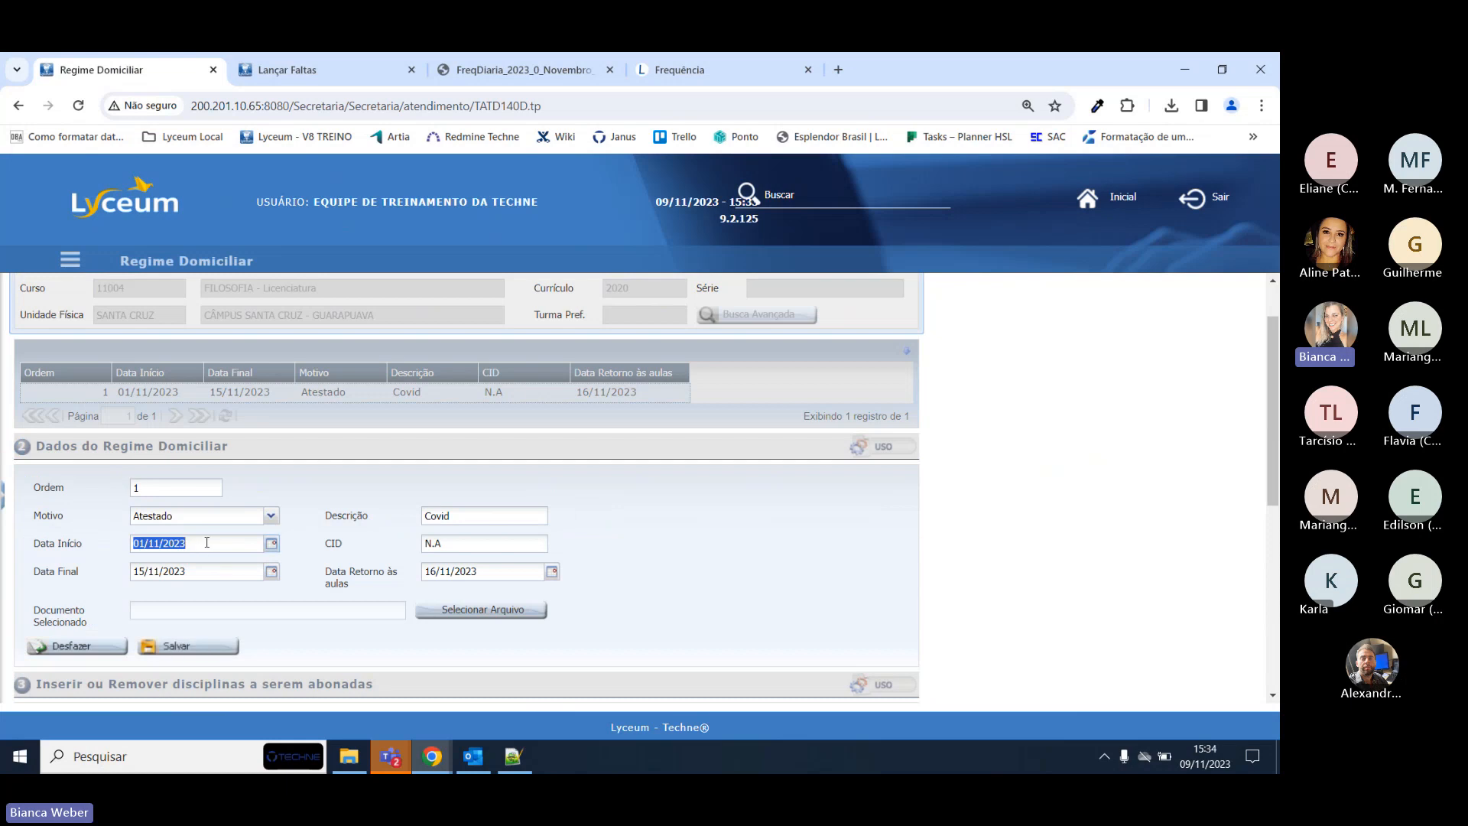
text(01/10/20)
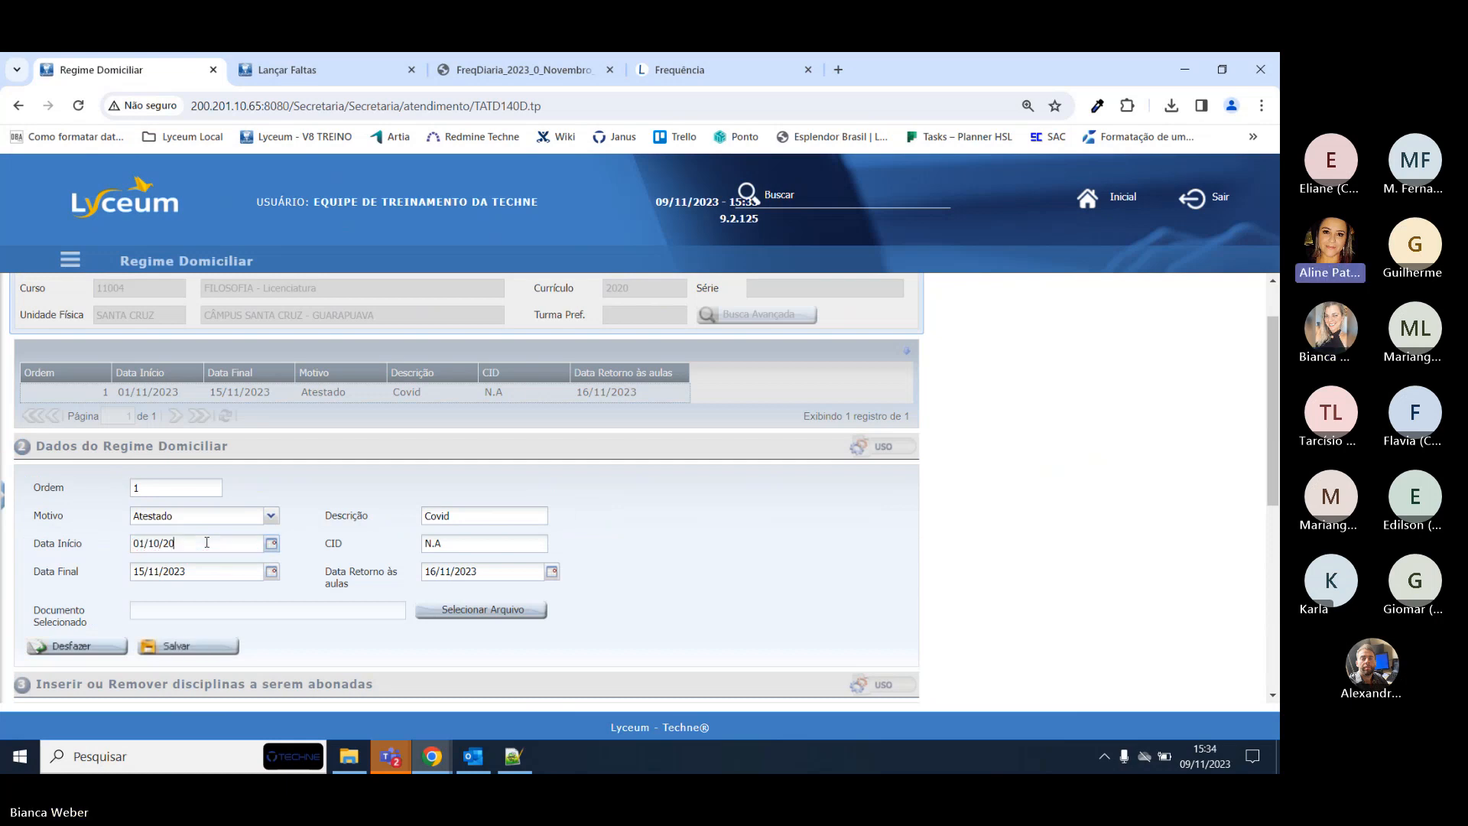
click(187, 647)
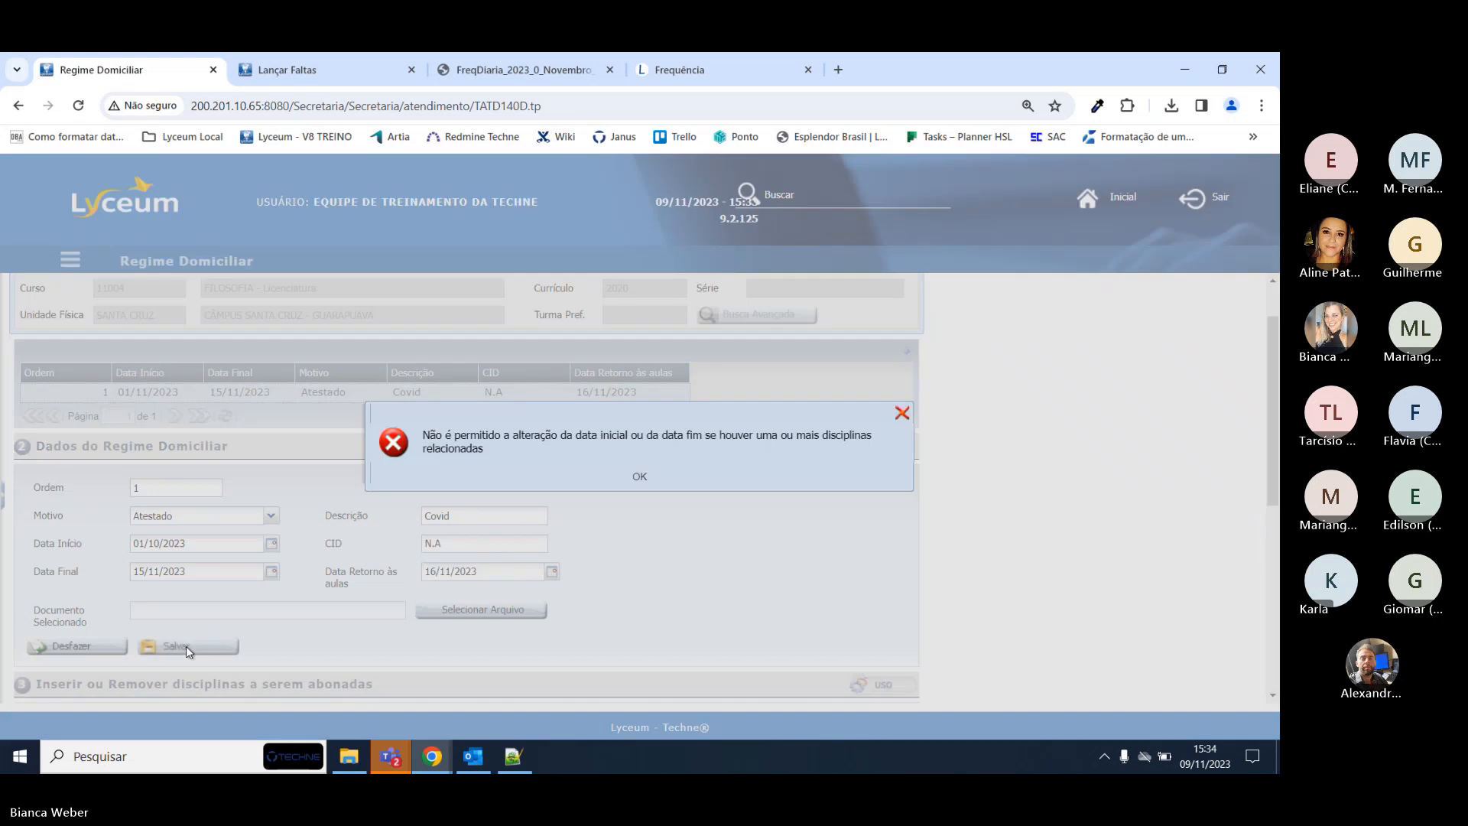
drag(470, 444, 691, 448)
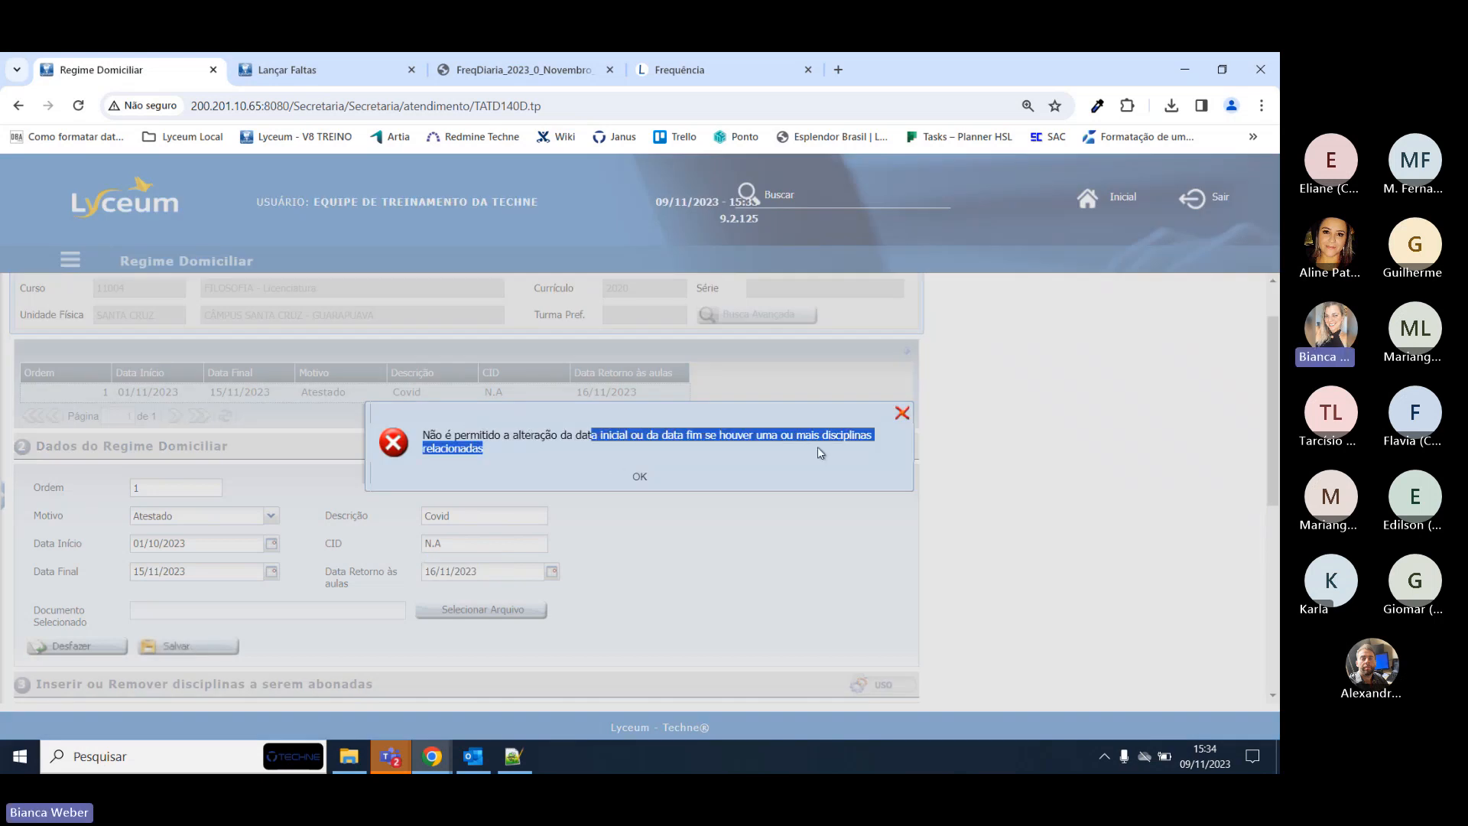
click(644, 469)
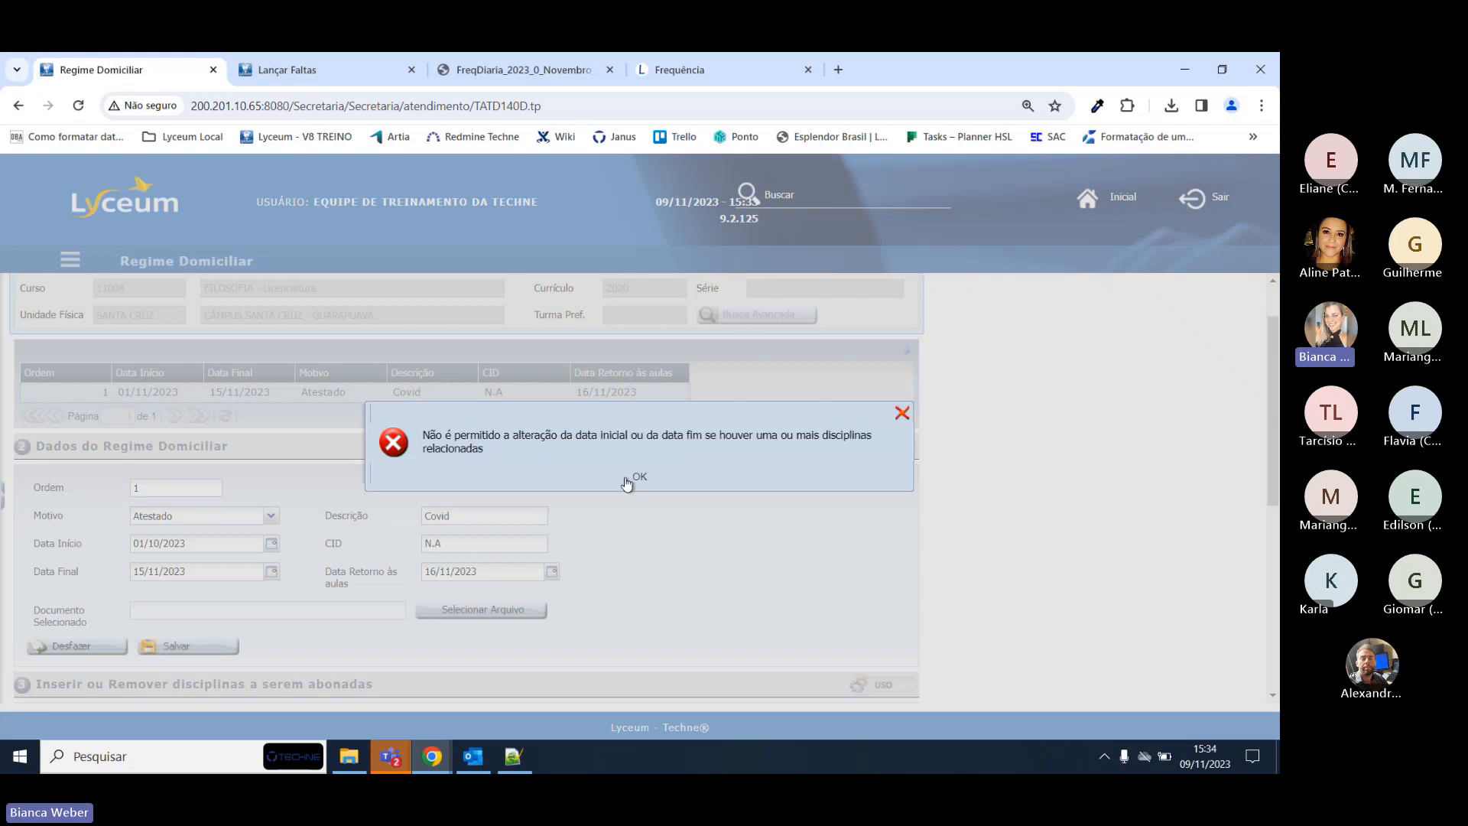
click(626, 482)
Remove disciplines 1100730, 1100731 and 1100732 from the selected list.
scroll(361, 581, down, 3)
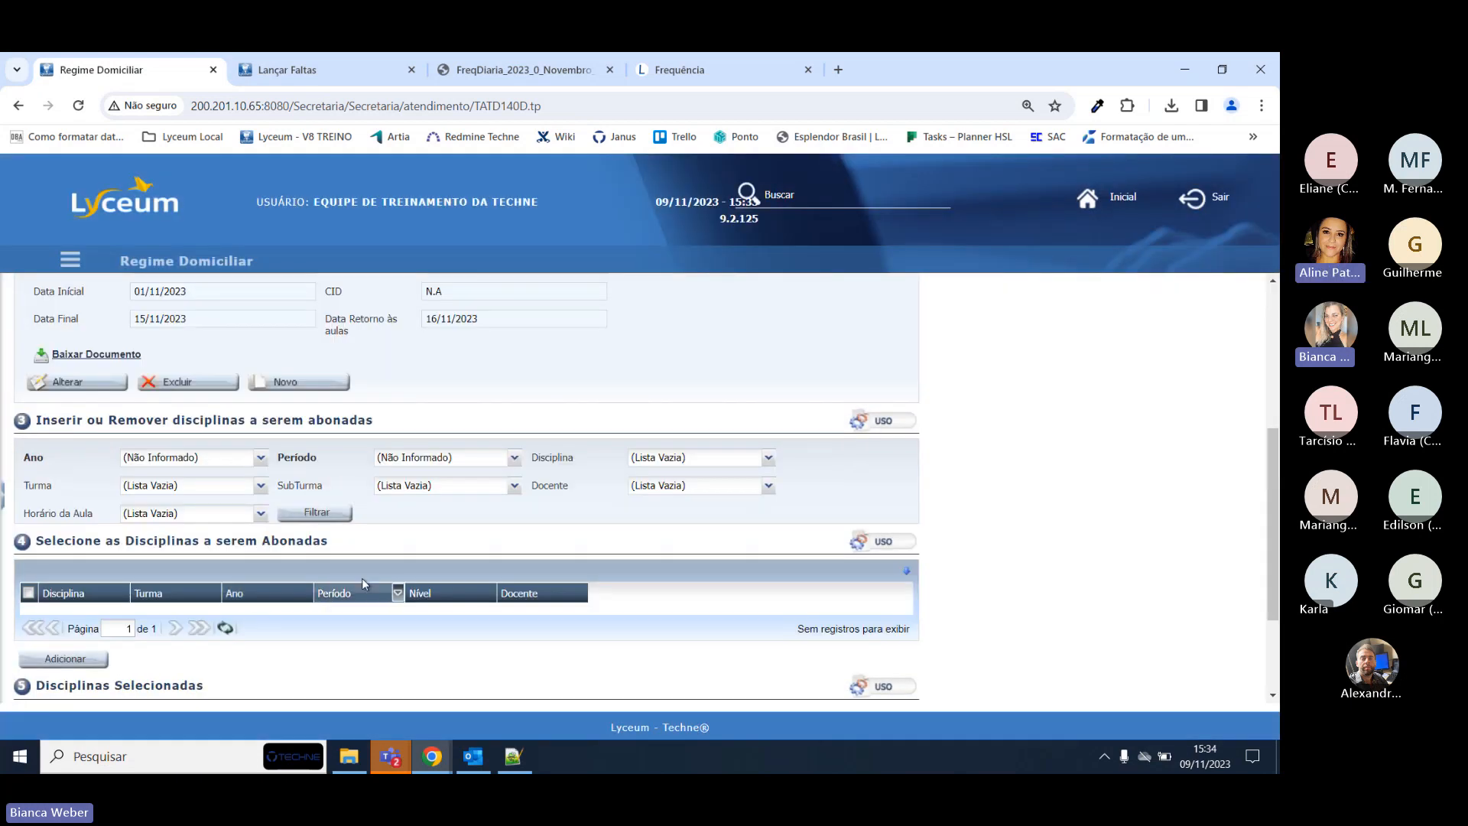
scroll(361, 578, down, 2)
click(493, 639)
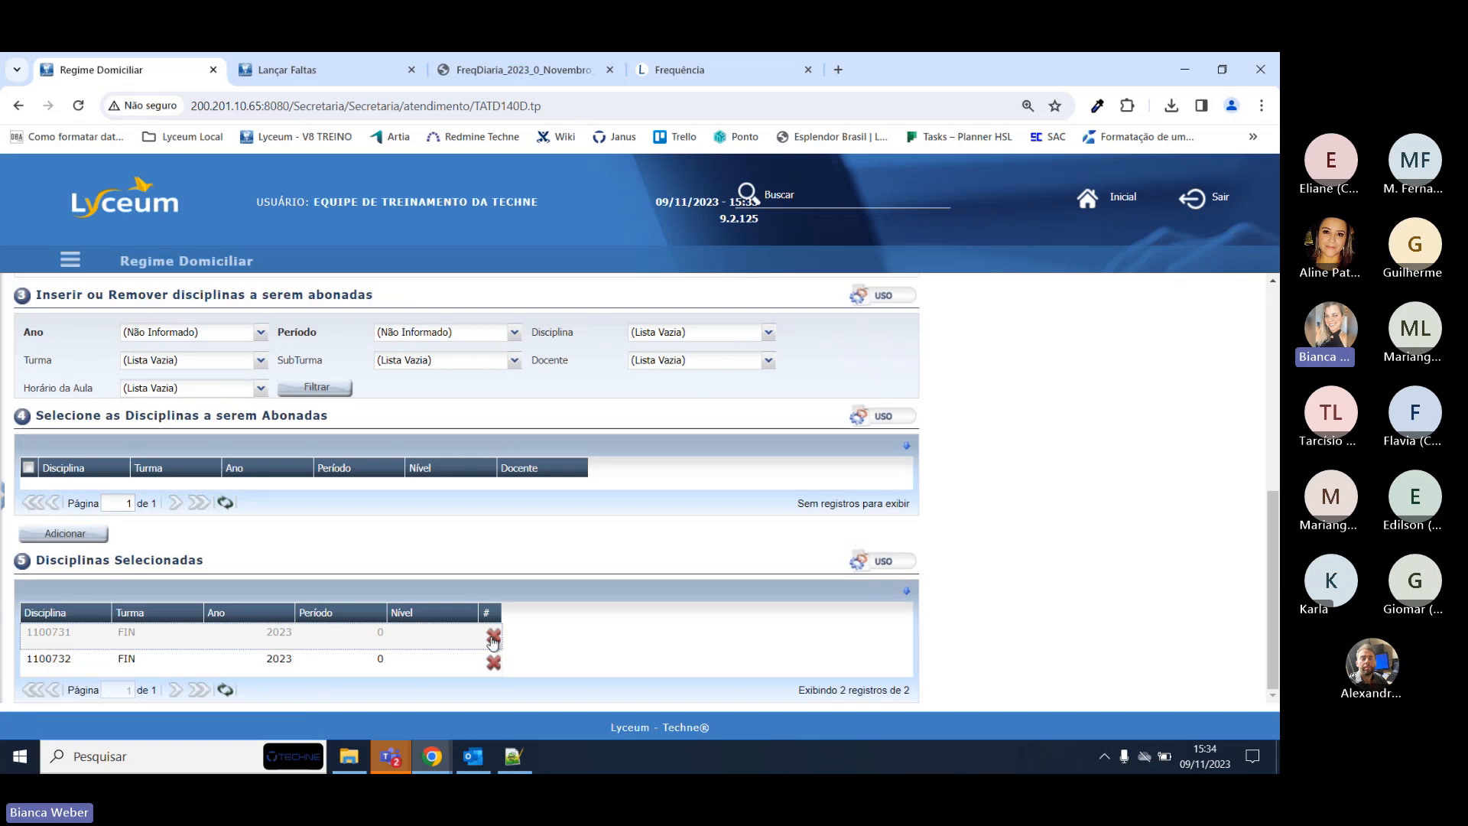
click(494, 639)
click(494, 662)
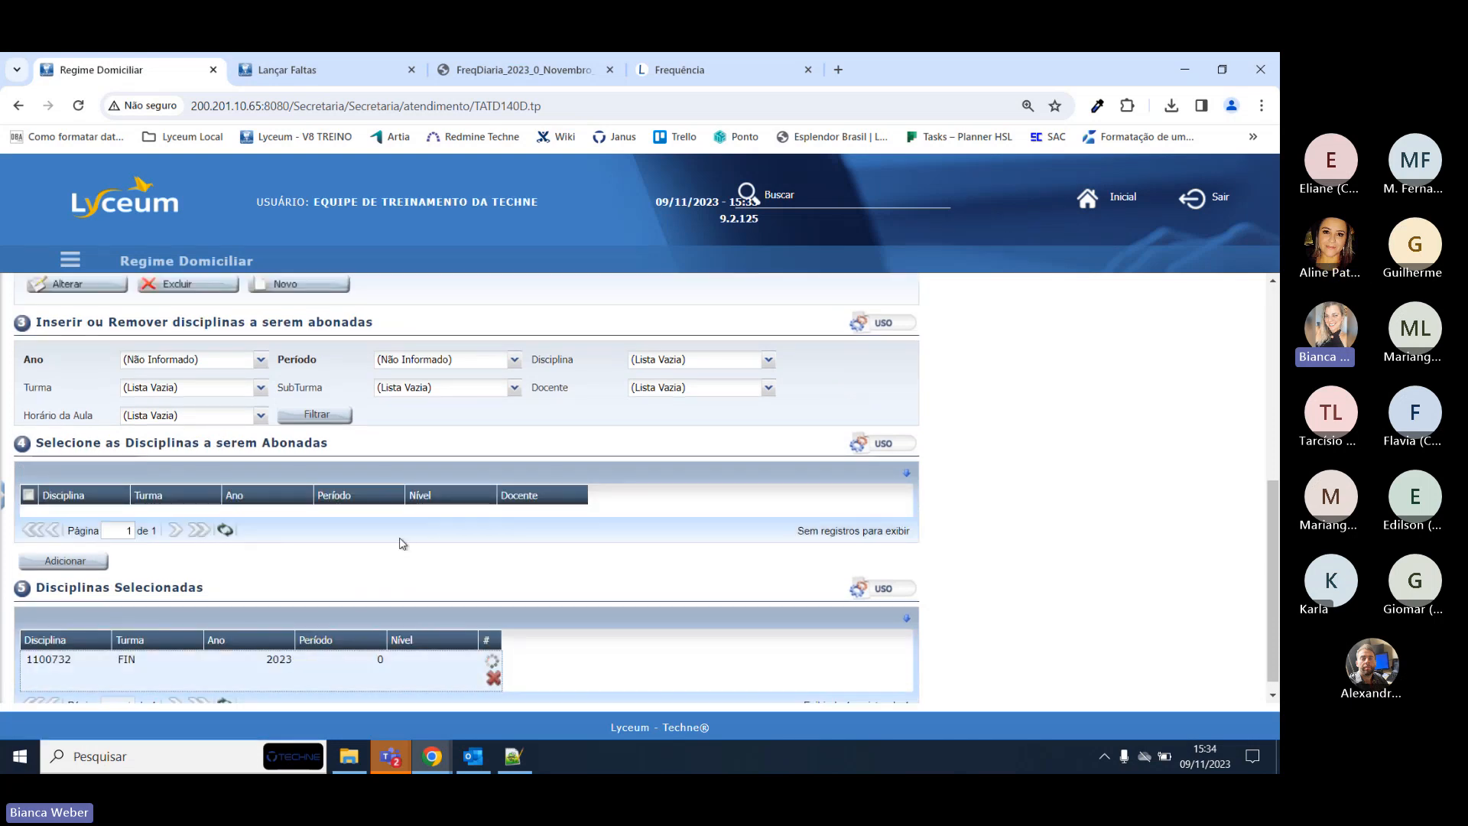
Edit the record again and save the start date as 01/11/2023.
click(76, 552)
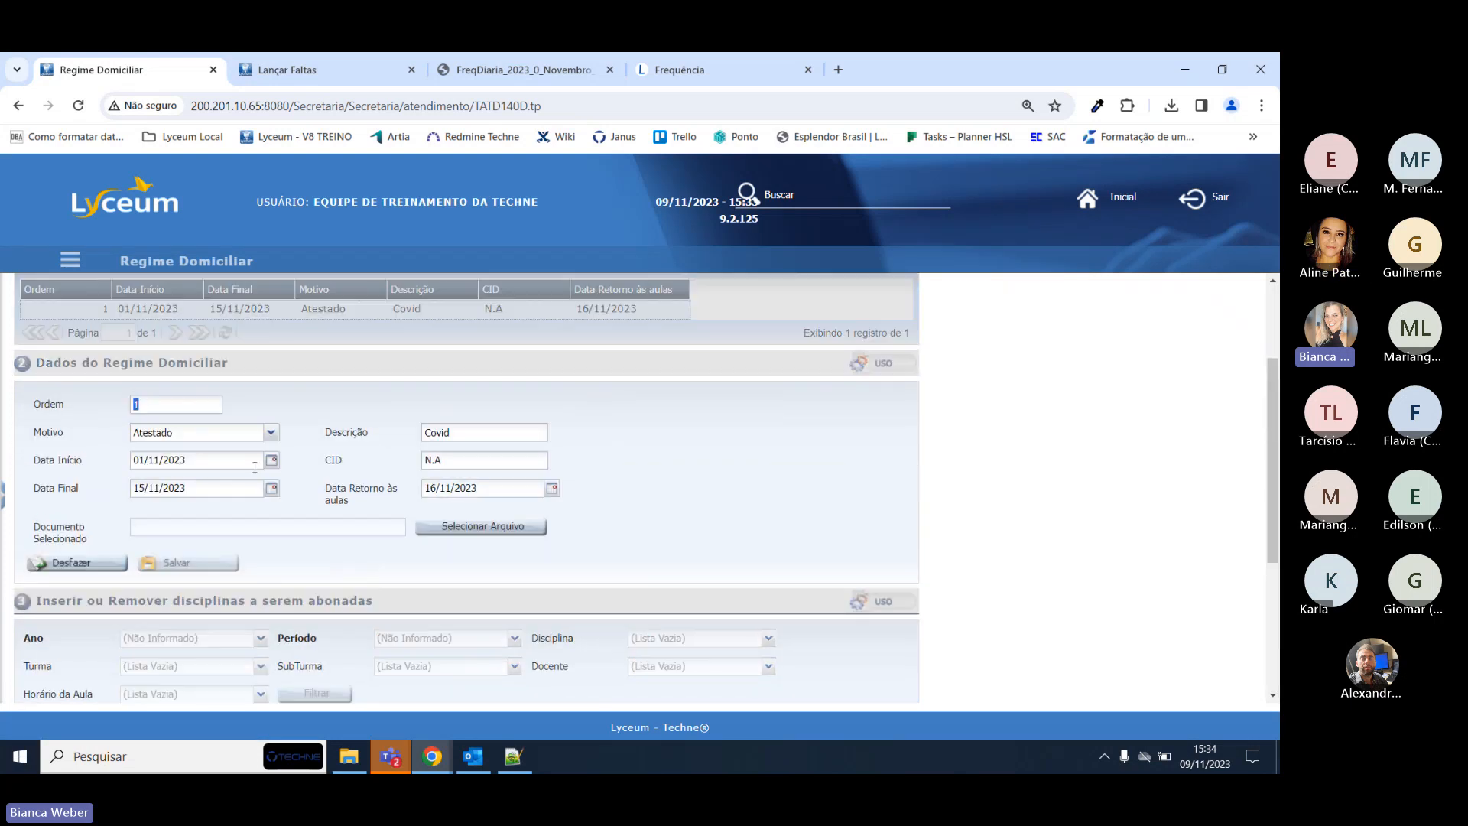
triple_click(219, 463)
text(01/1)
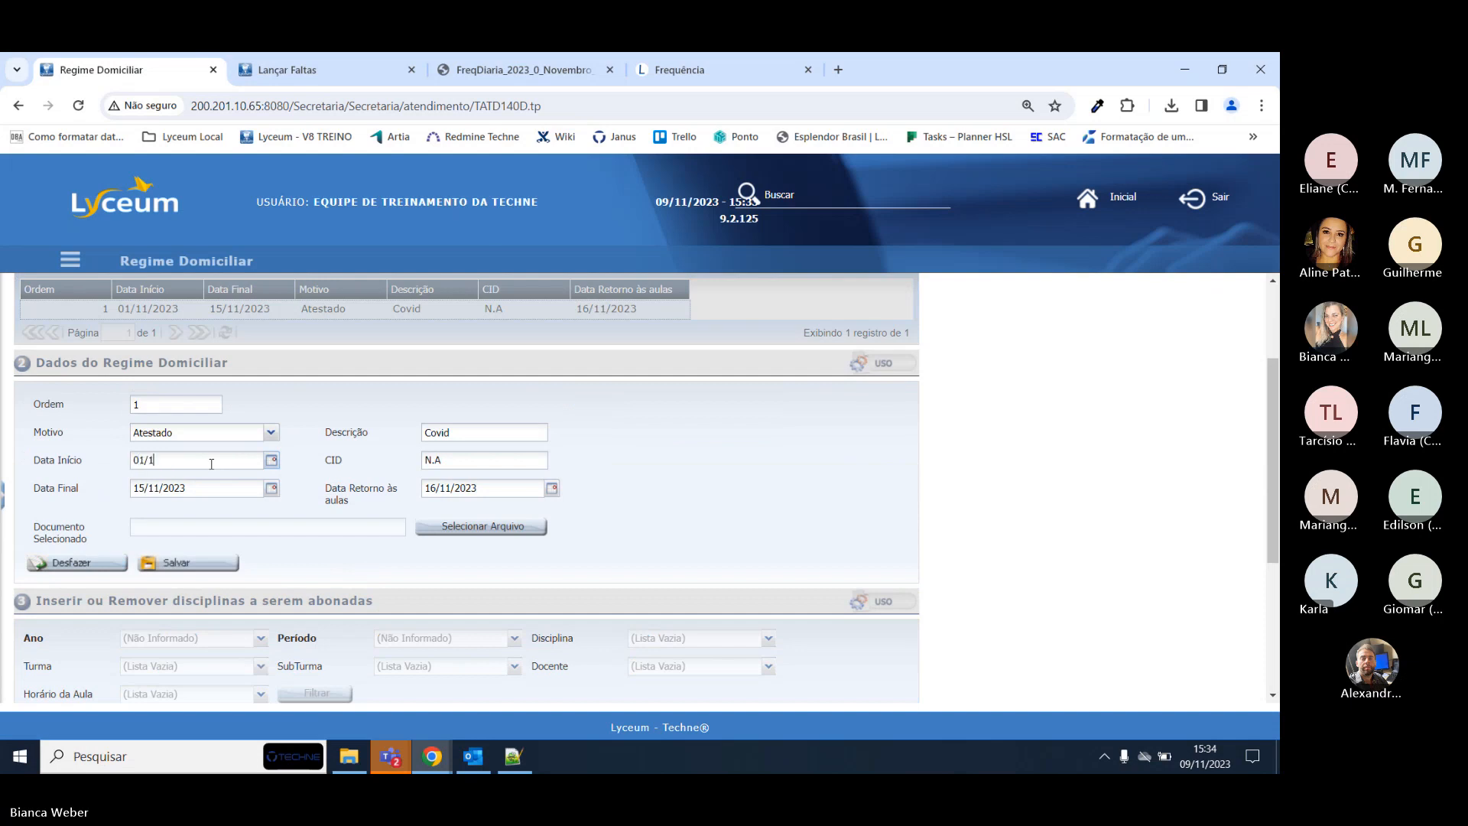
click(187, 563)
scroll(136, 605, down, 3)
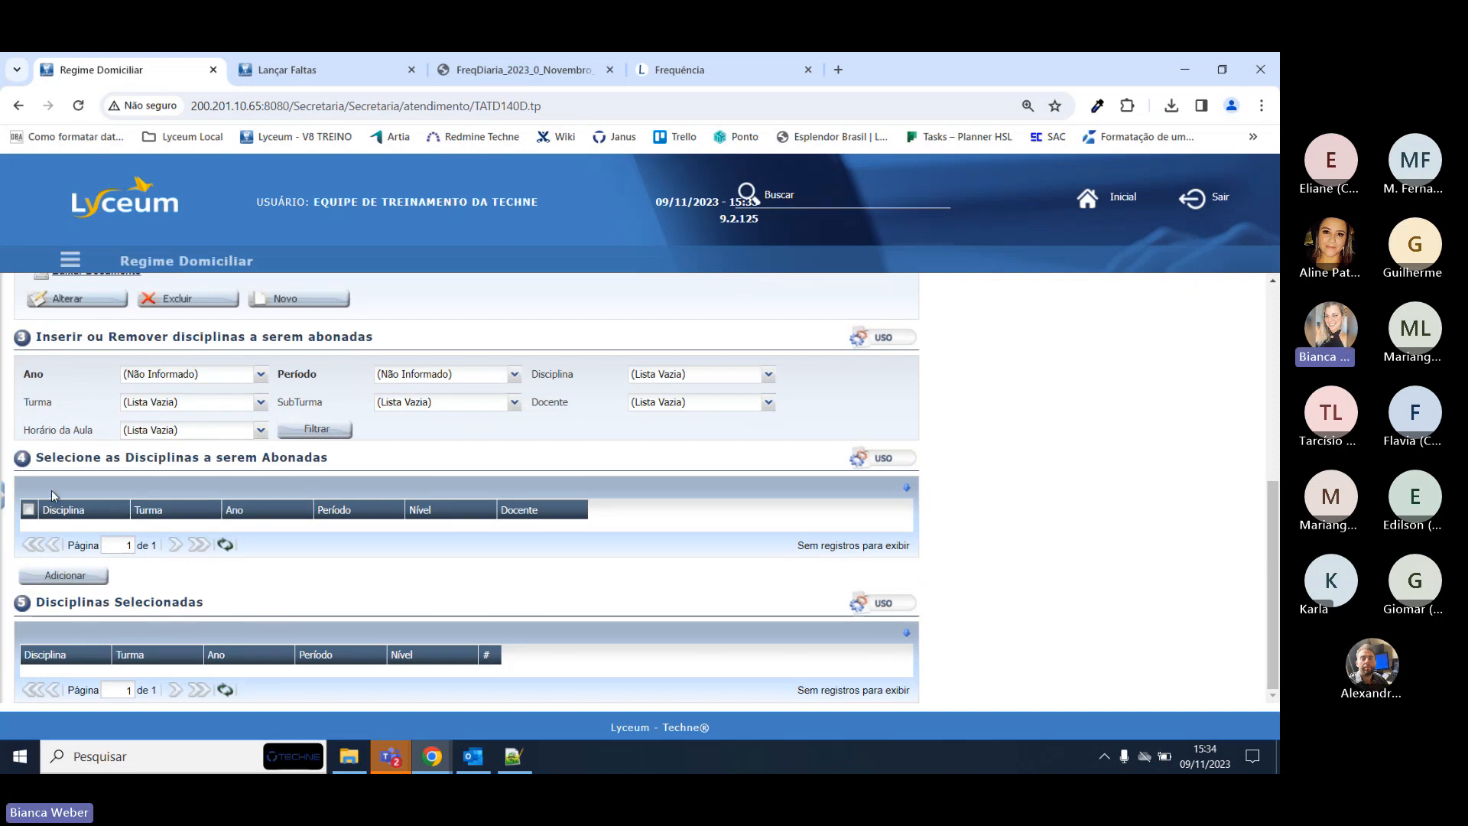
Filter by year 2023, period 0 and discipline 1100730, then add it to the selected disciplines.
click(261, 374)
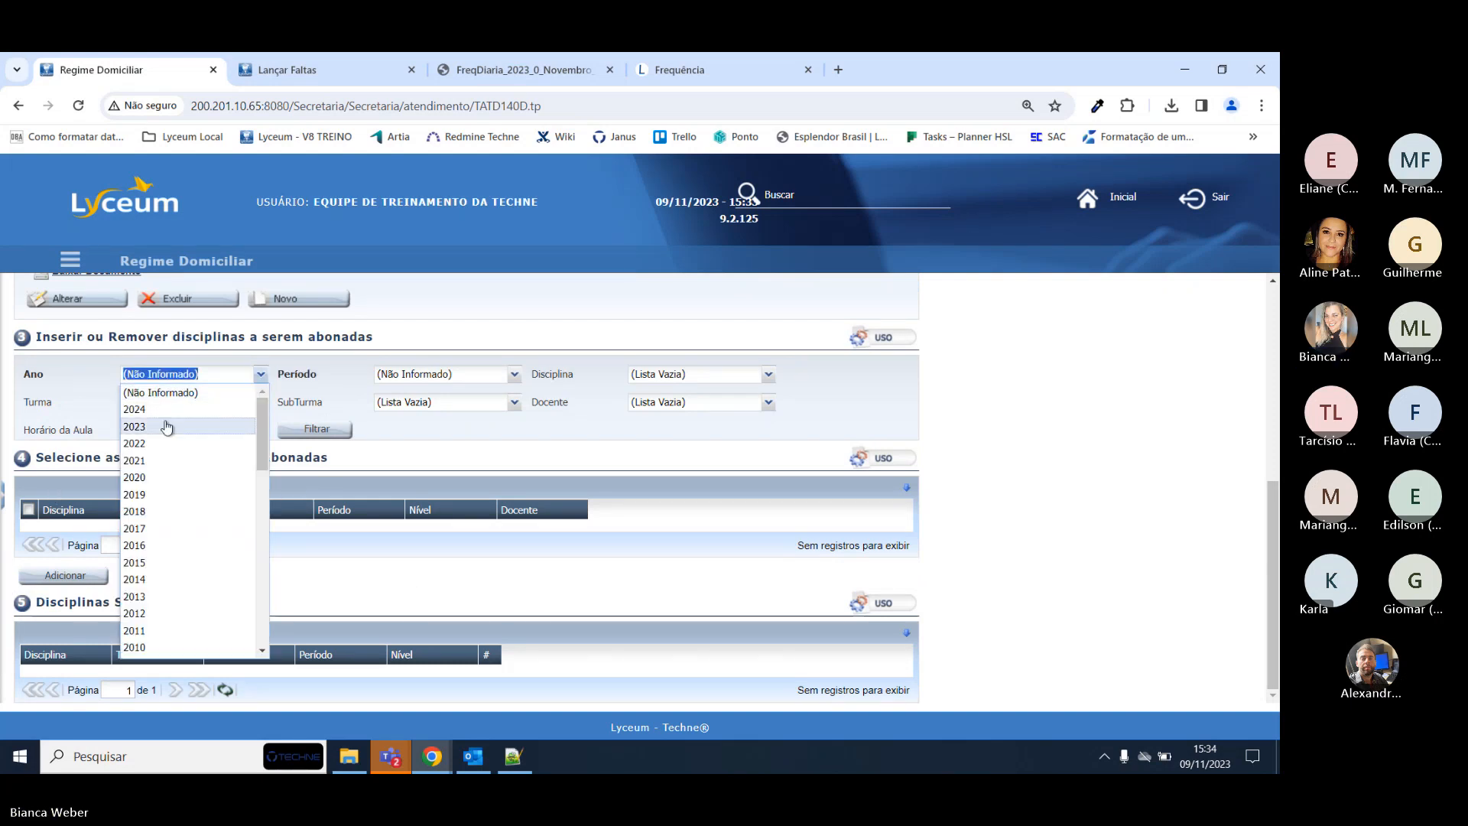
click(164, 427)
click(513, 374)
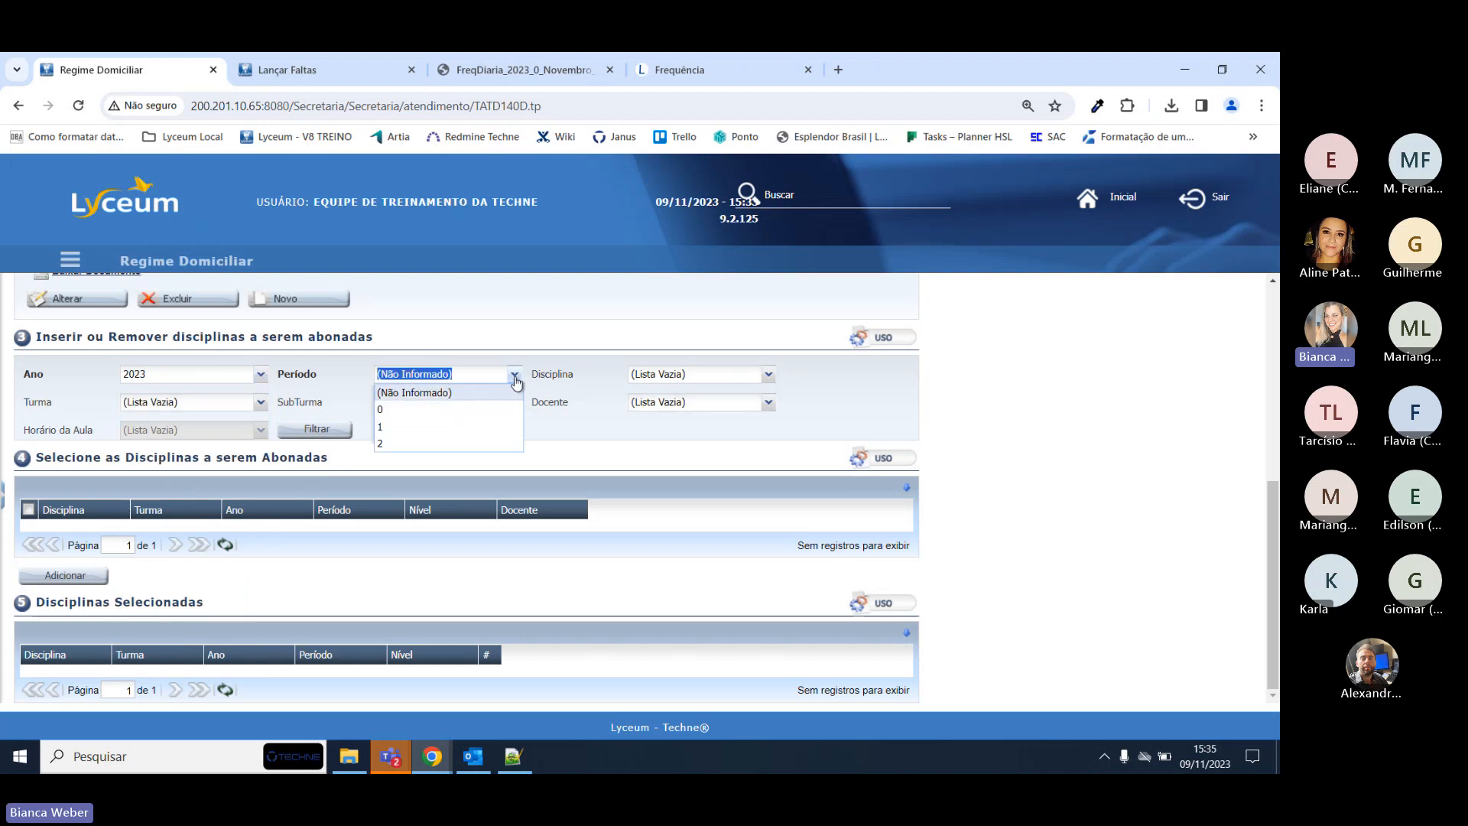
click(405, 411)
click(767, 374)
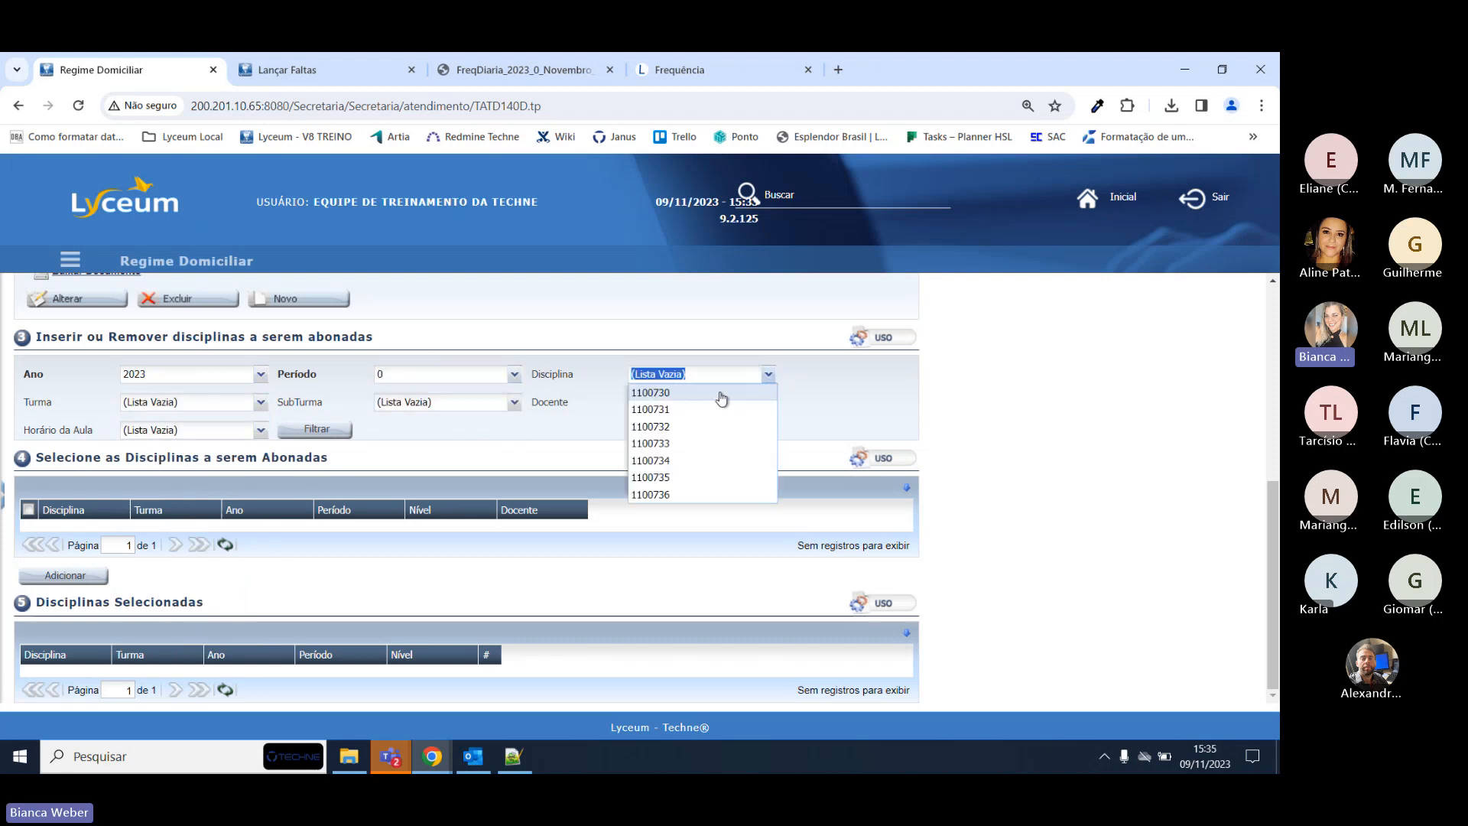
click(722, 394)
click(303, 432)
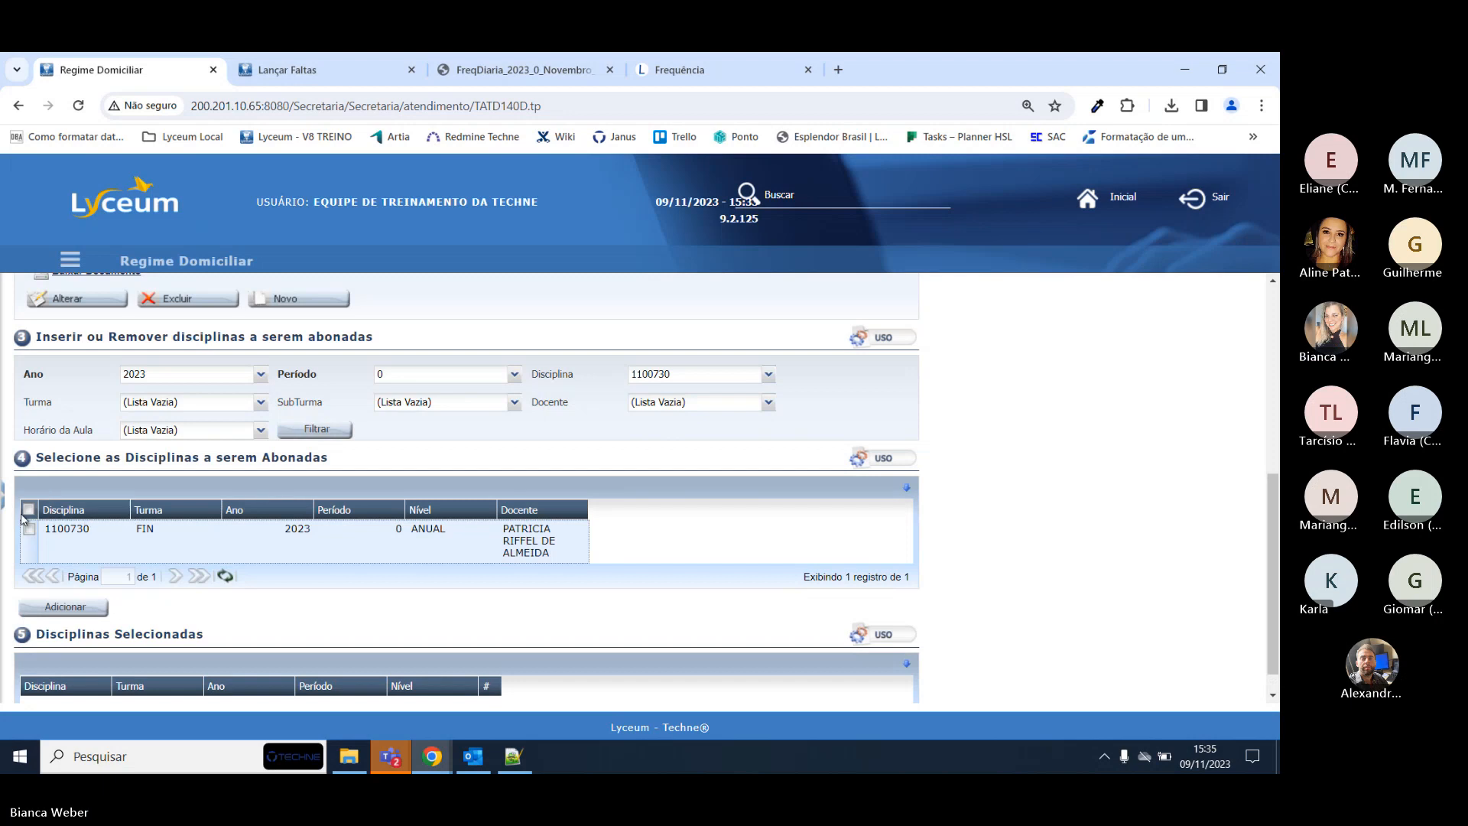
click(65, 606)
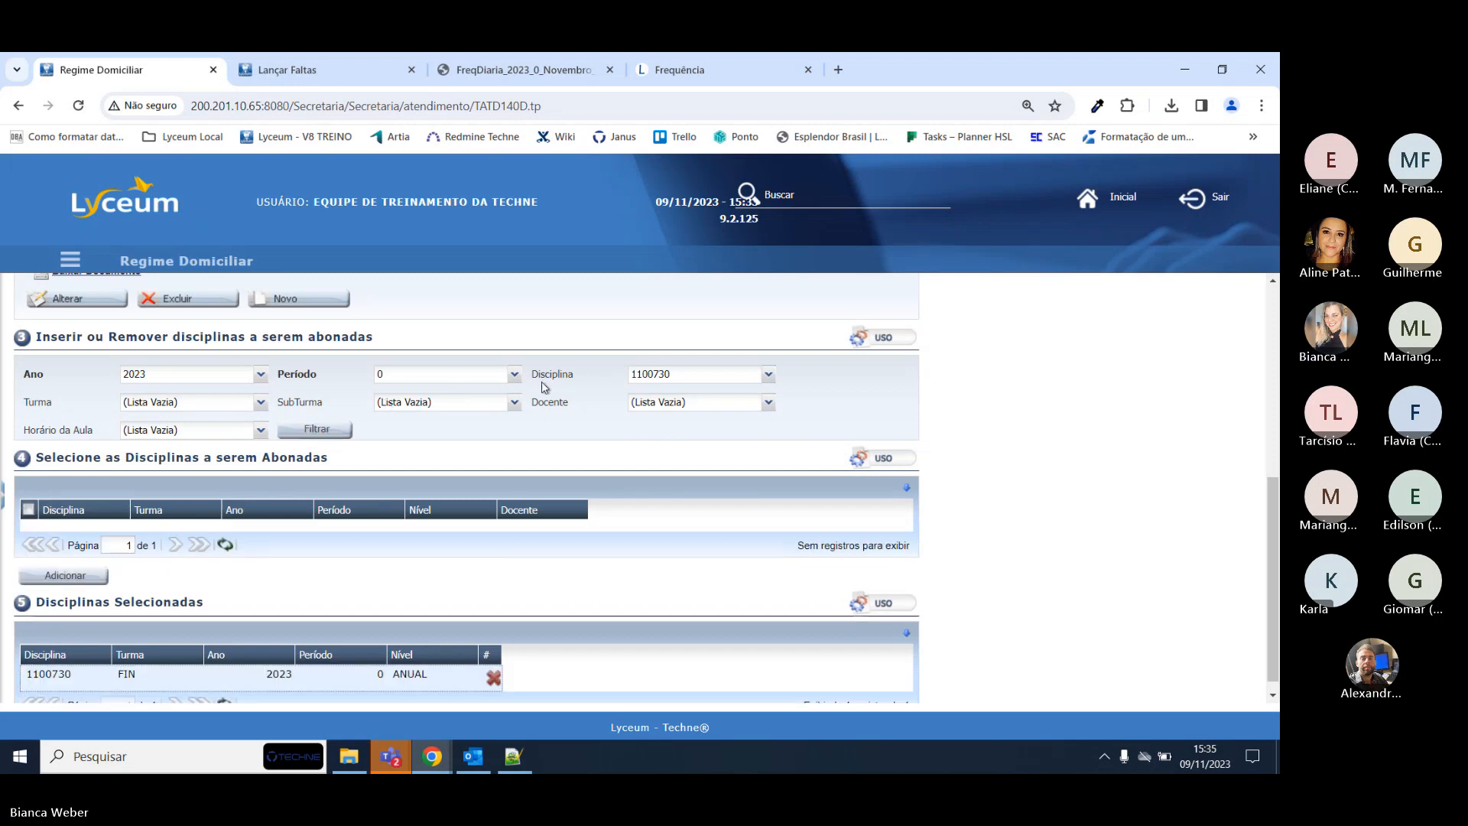
scroll(9, 527, down, 1)
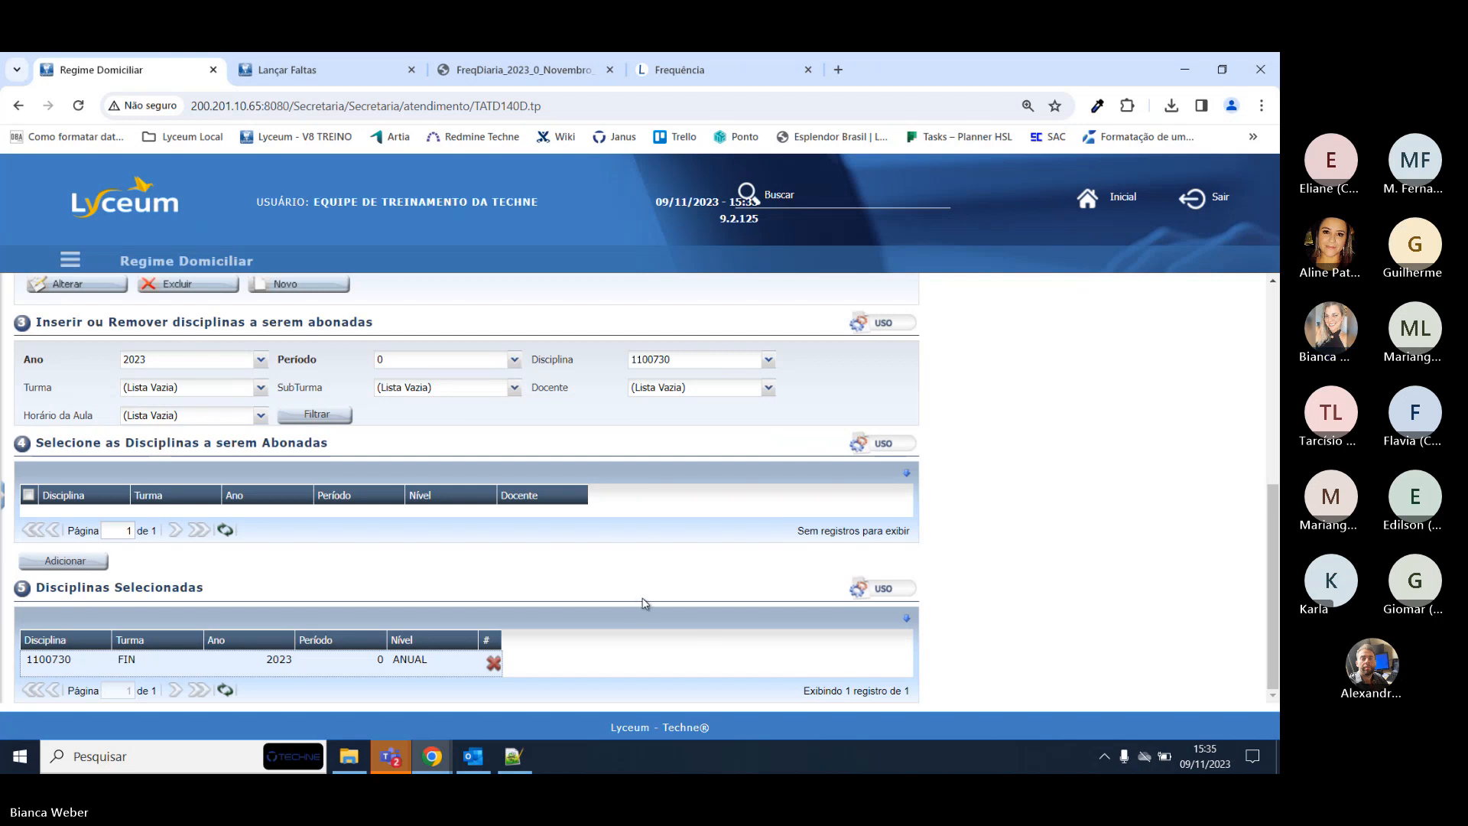
Bring up the Lançar Notas grade sheet for discipline 1100730 - ÉTICA.
click(298, 67)
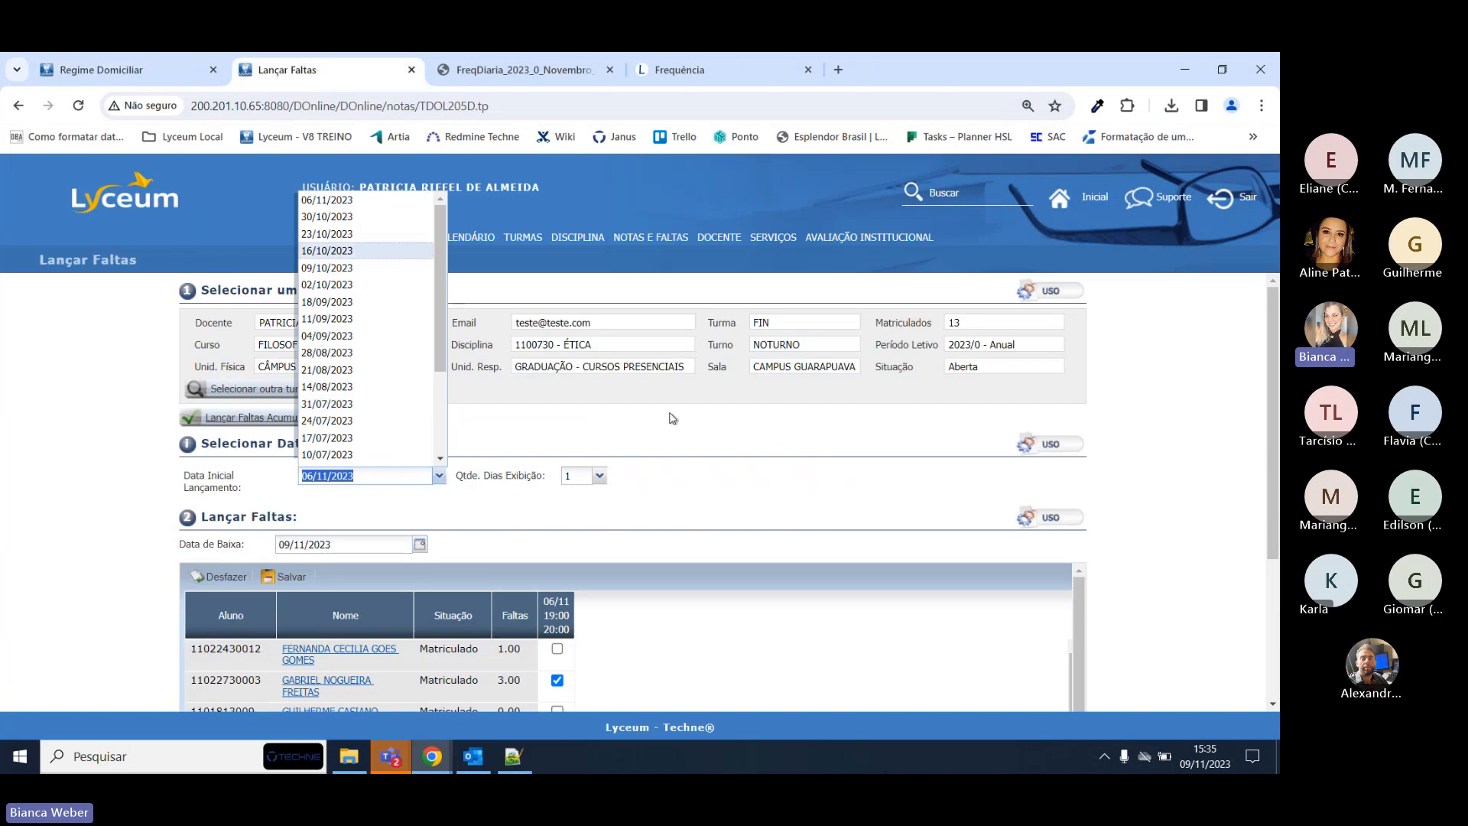
double_click(587, 346)
triple_click(587, 345)
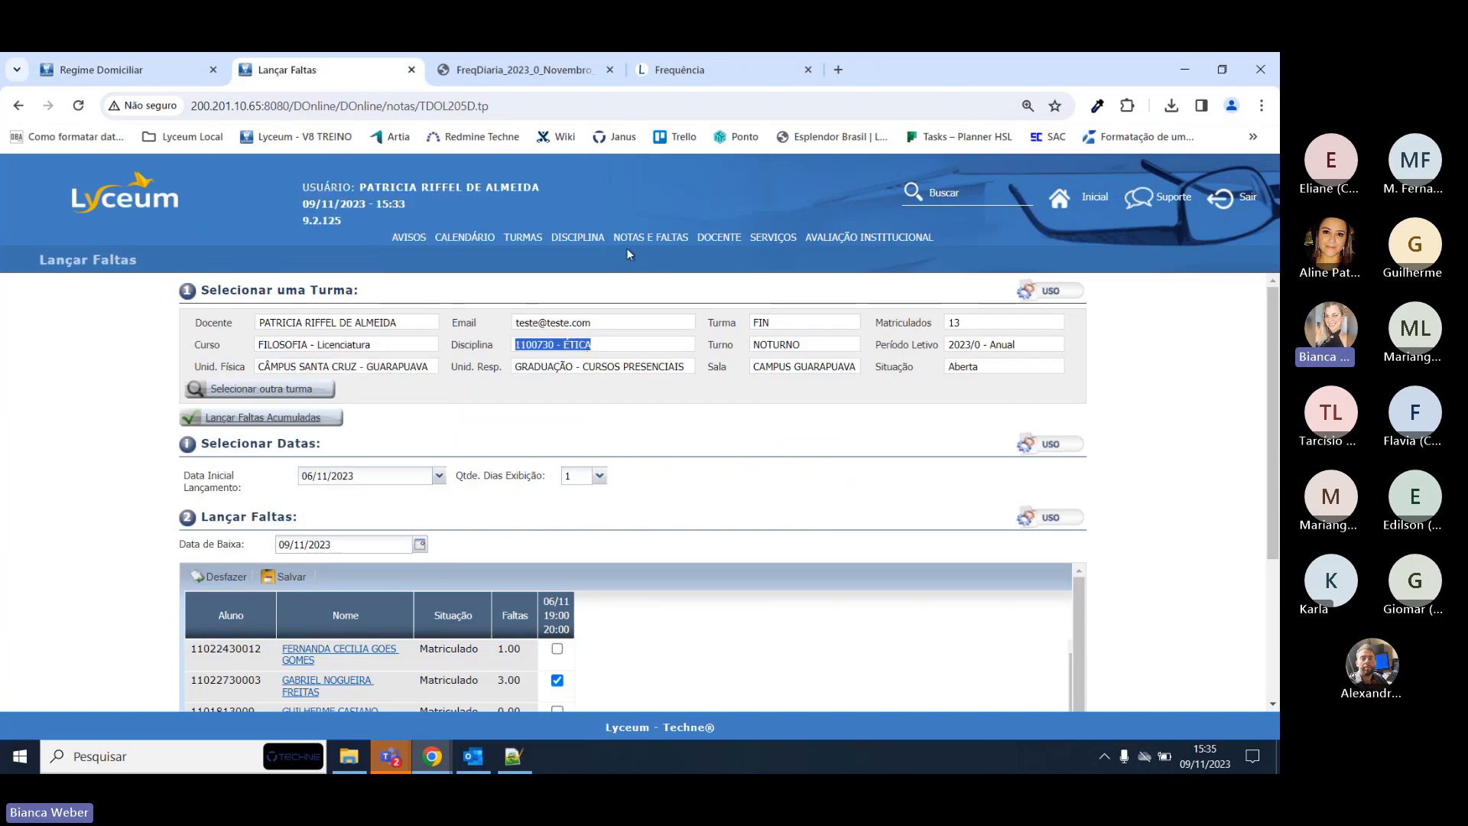
mouse_move(649, 238)
click(667, 285)
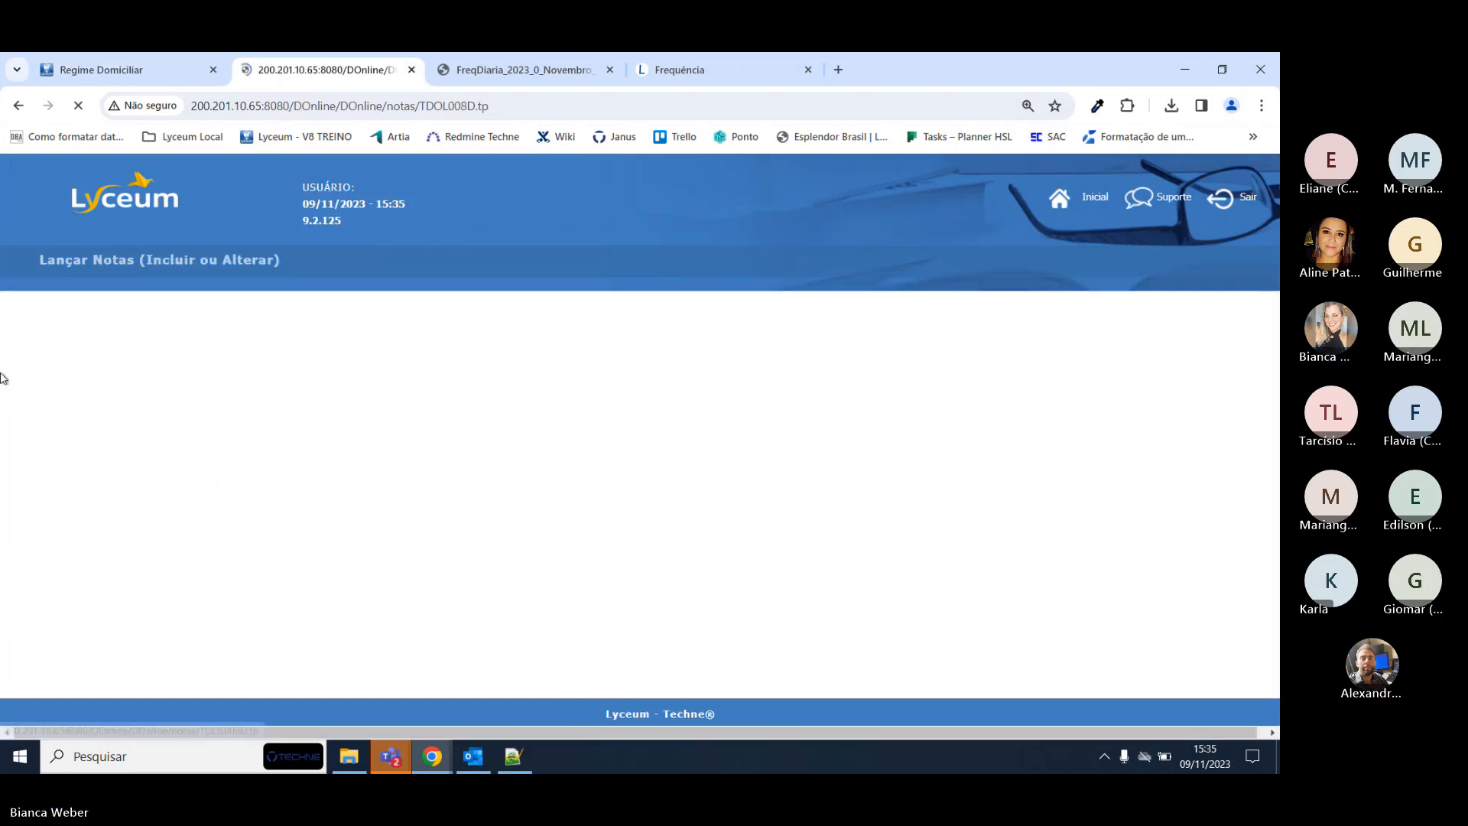
scroll(525, 524, down, 3)
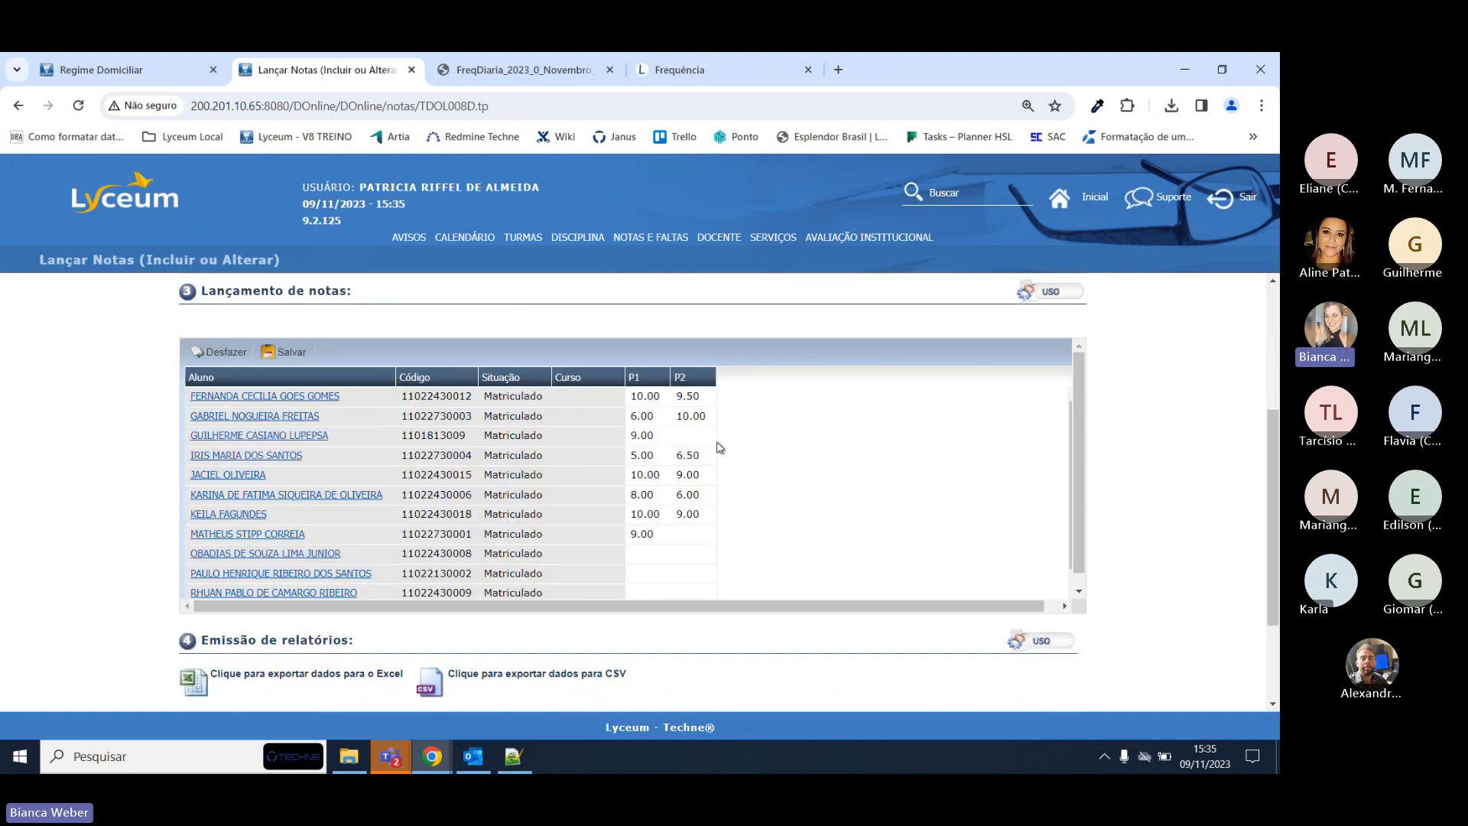
scroll(680, 436, up, 1)
scroll(685, 398, down, 2)
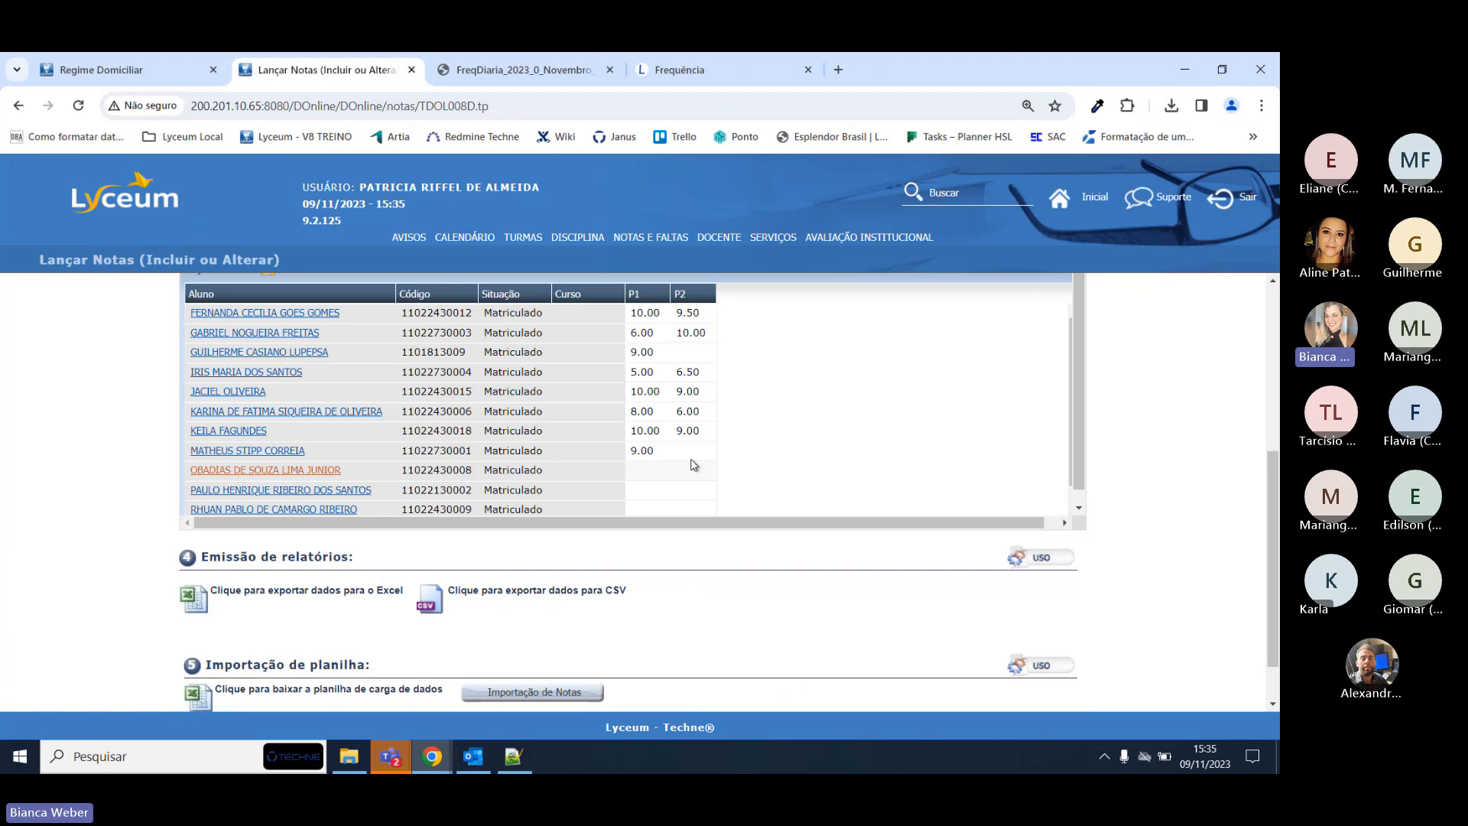
Enter a new P2 grade for the second student and save, which returns a filling error.
click(693, 335)
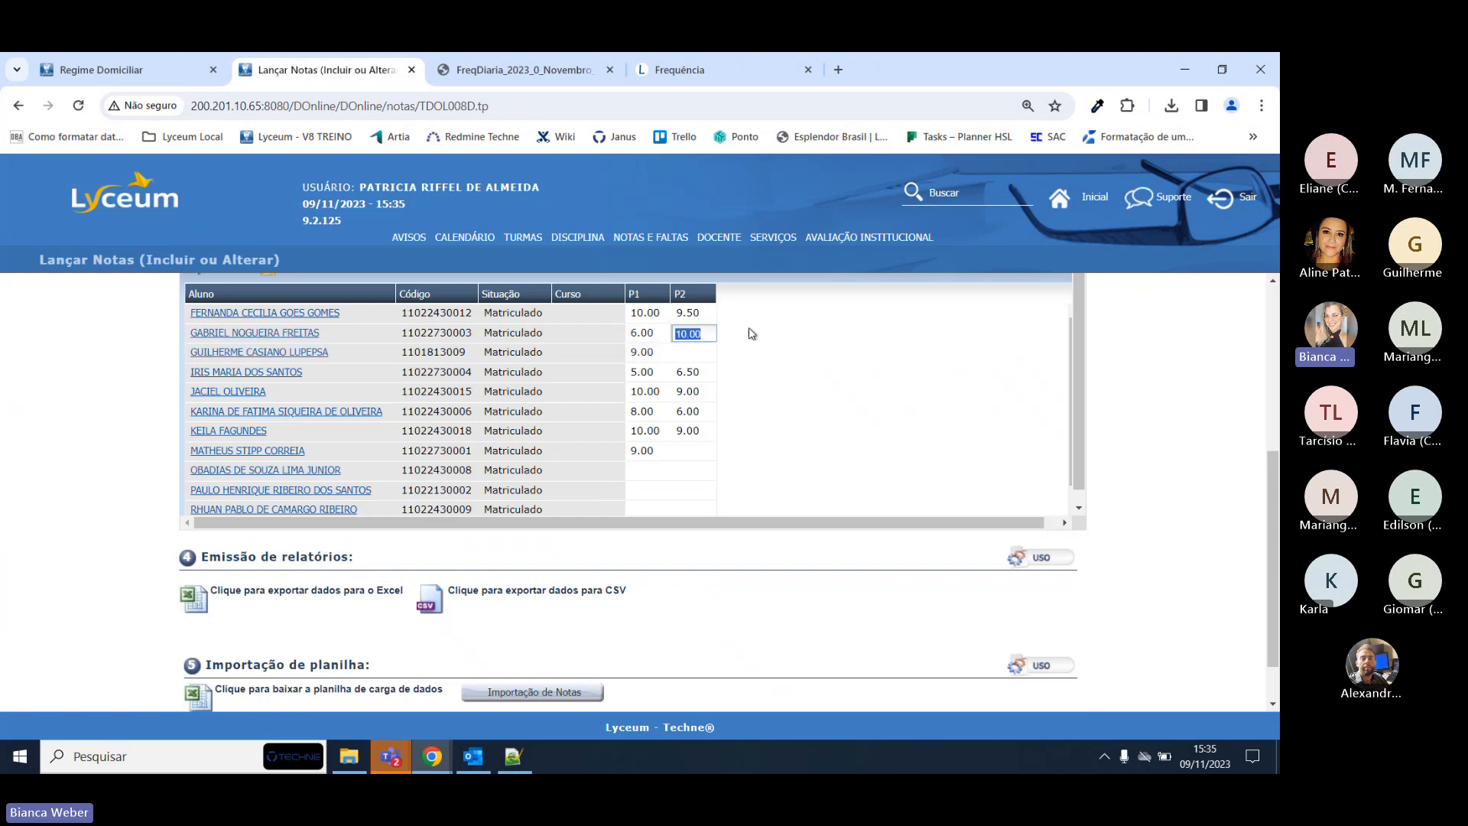
text(900)
key(Tab)
click(694, 318)
click(701, 331)
text(9)
scroll(429, 352, up, 3)
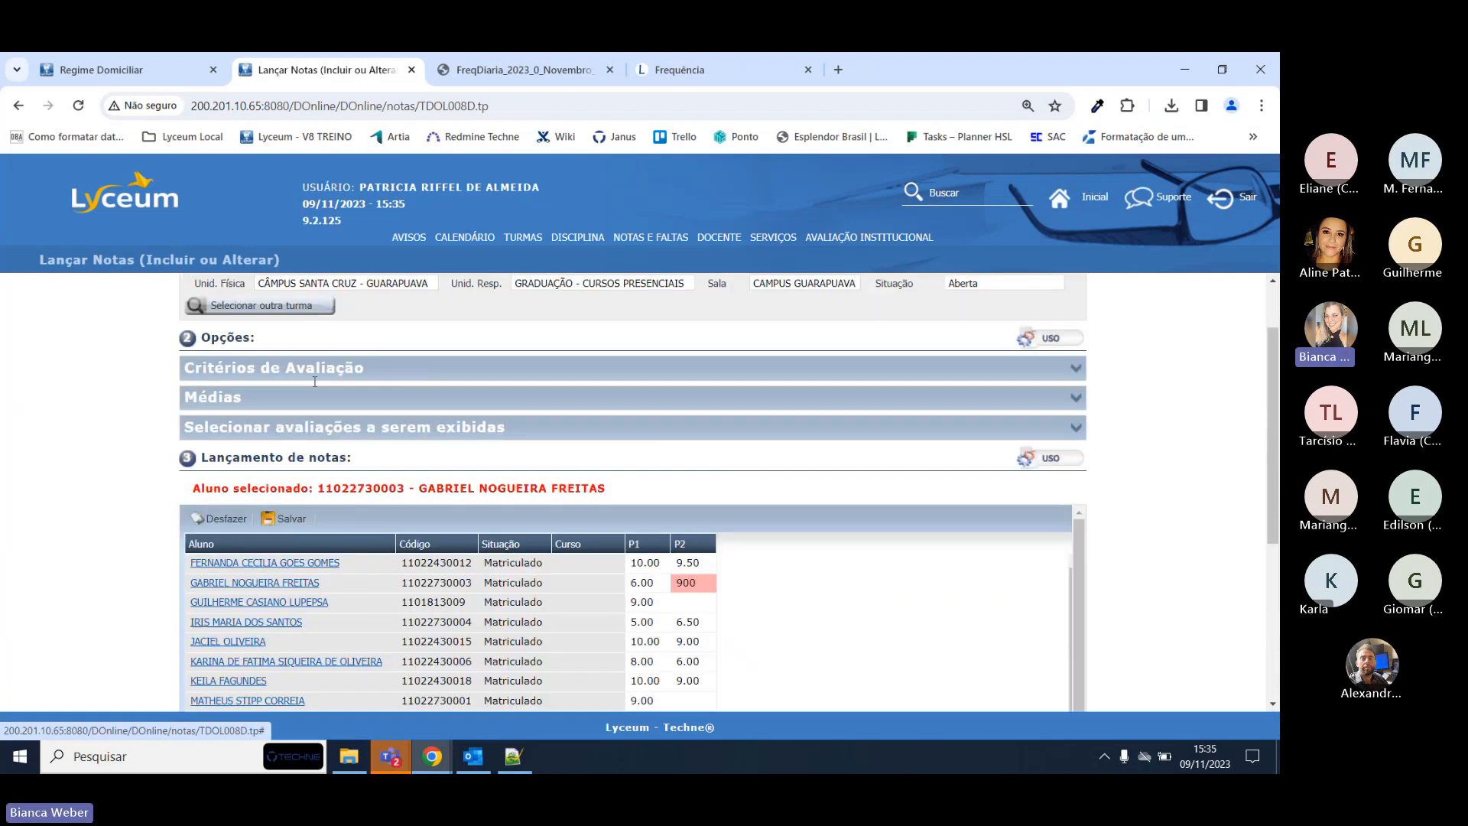
click(290, 519)
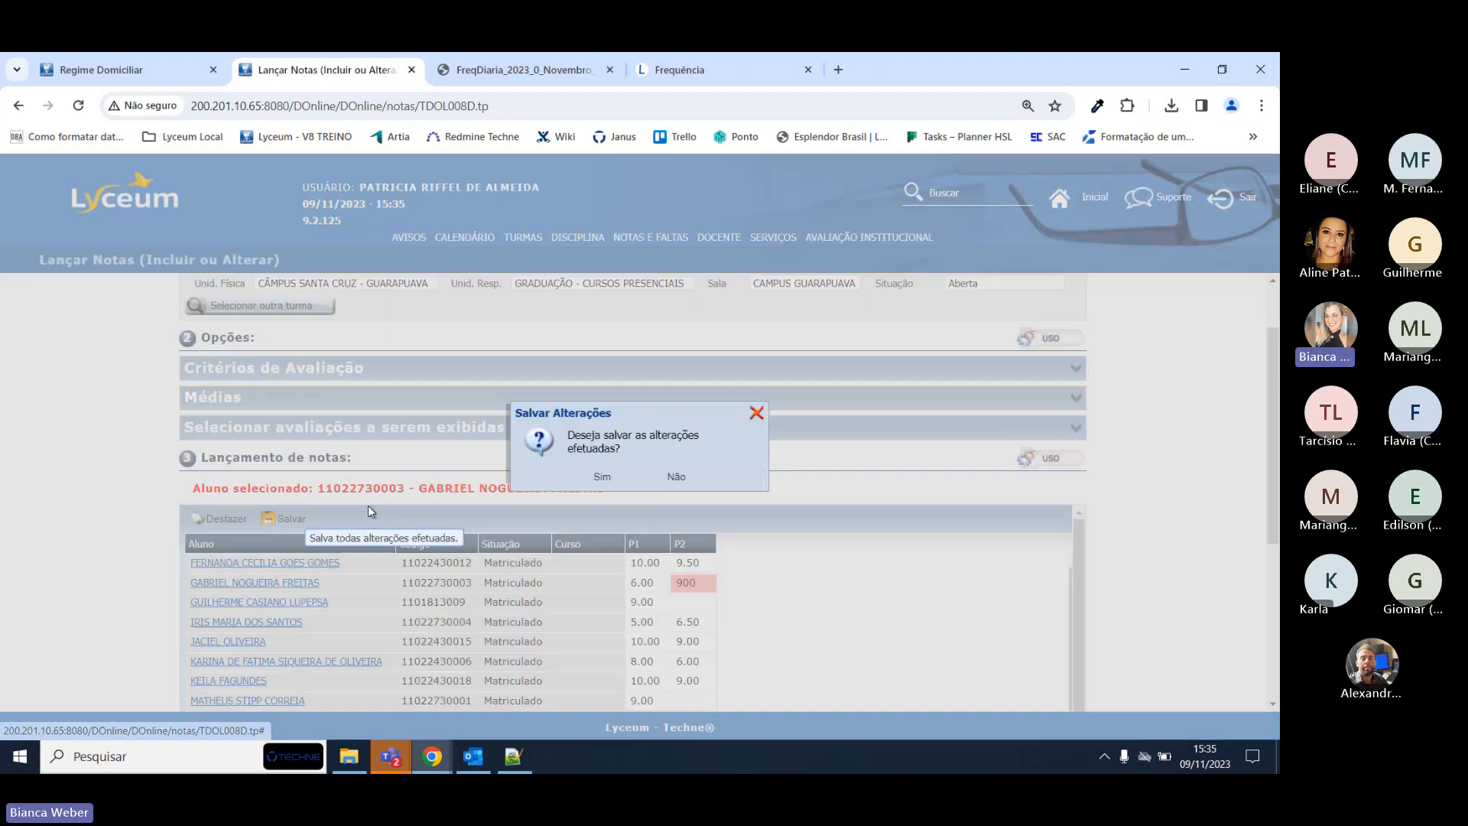
click(603, 476)
click(655, 480)
Replace the wrong 900 P2 value with 9 and save the grades successfully.
click(691, 585)
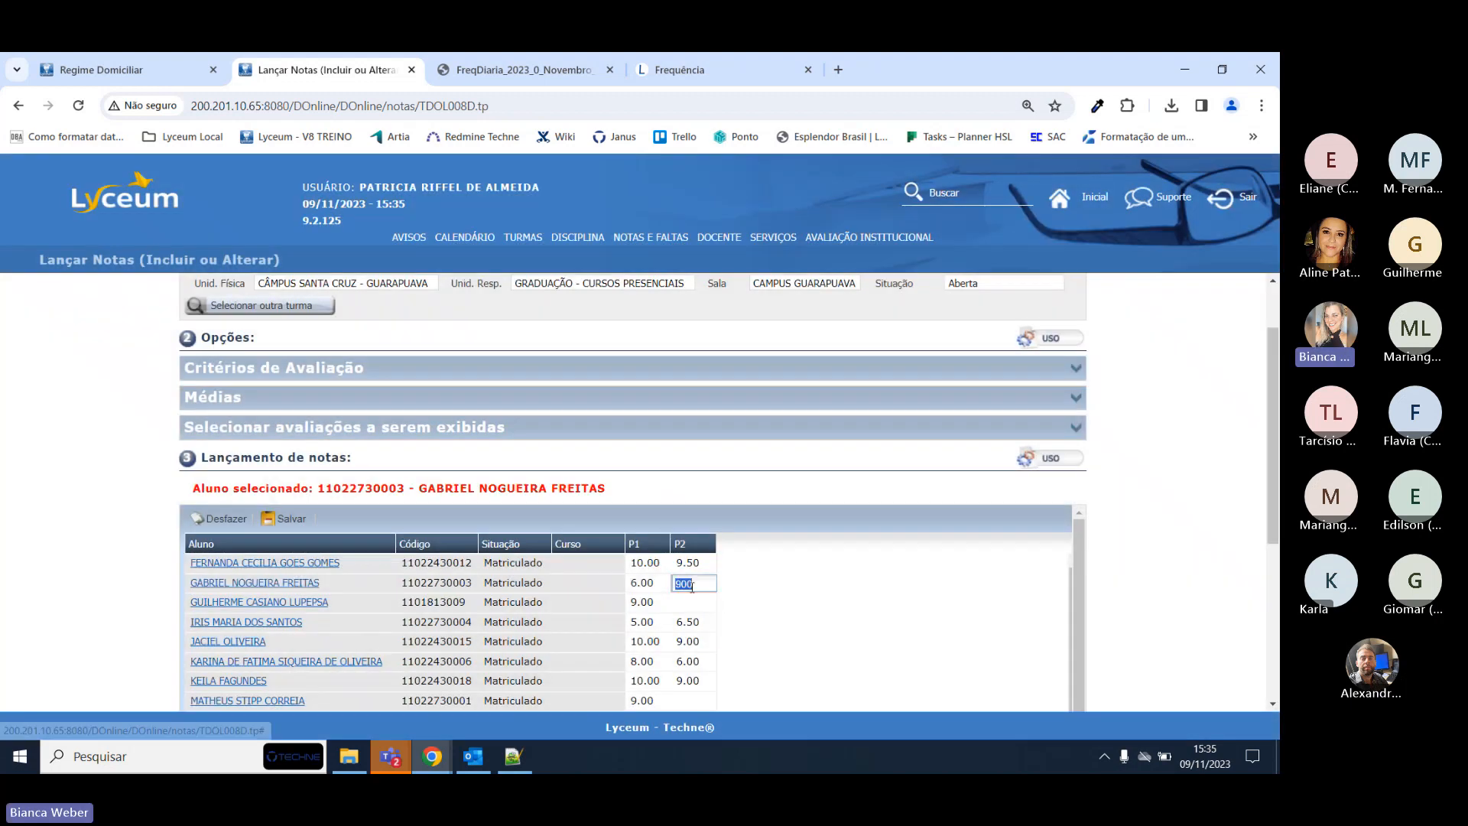
text(9)
key(Tab)
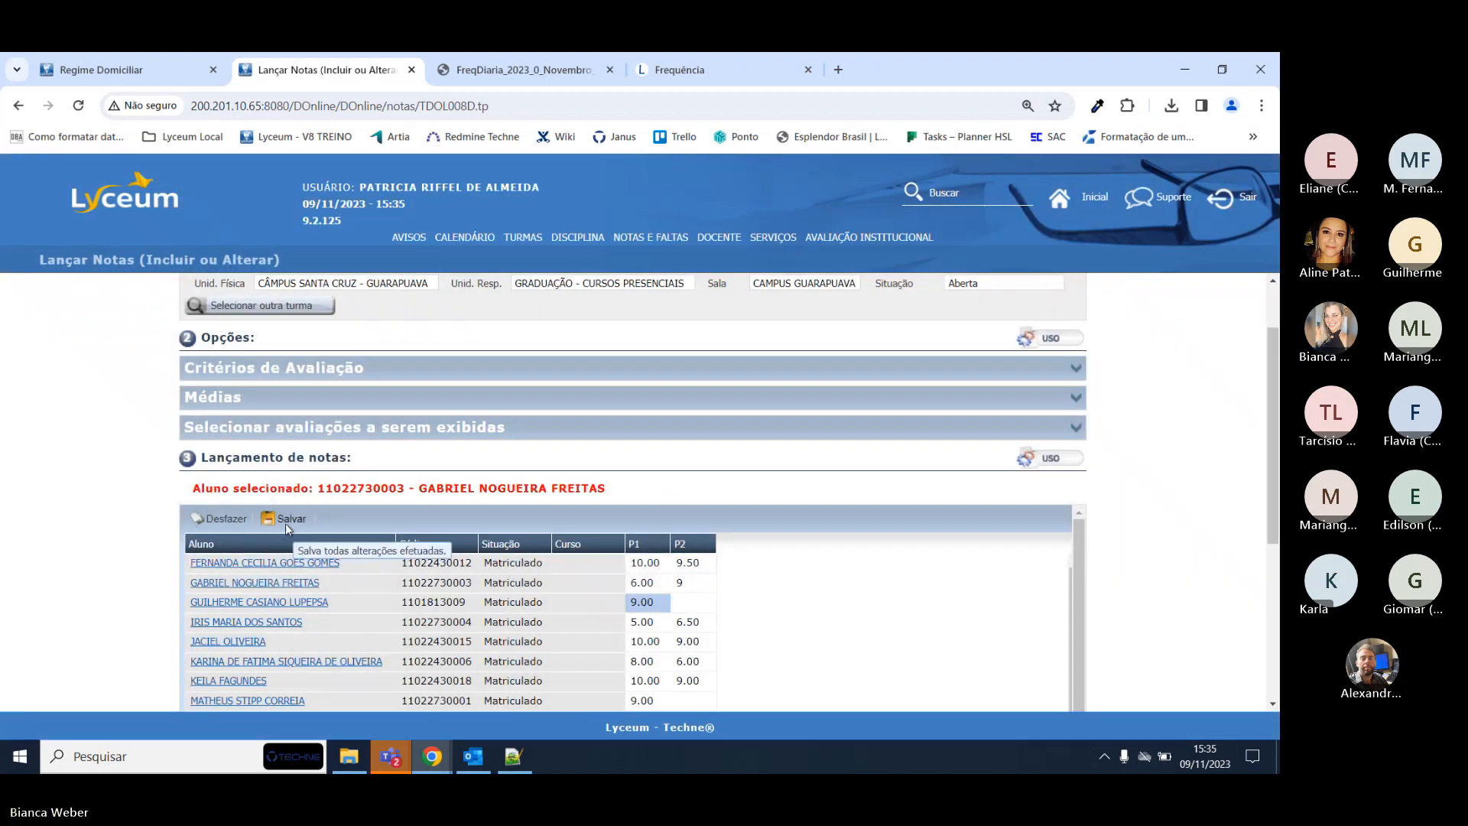
click(286, 521)
click(598, 479)
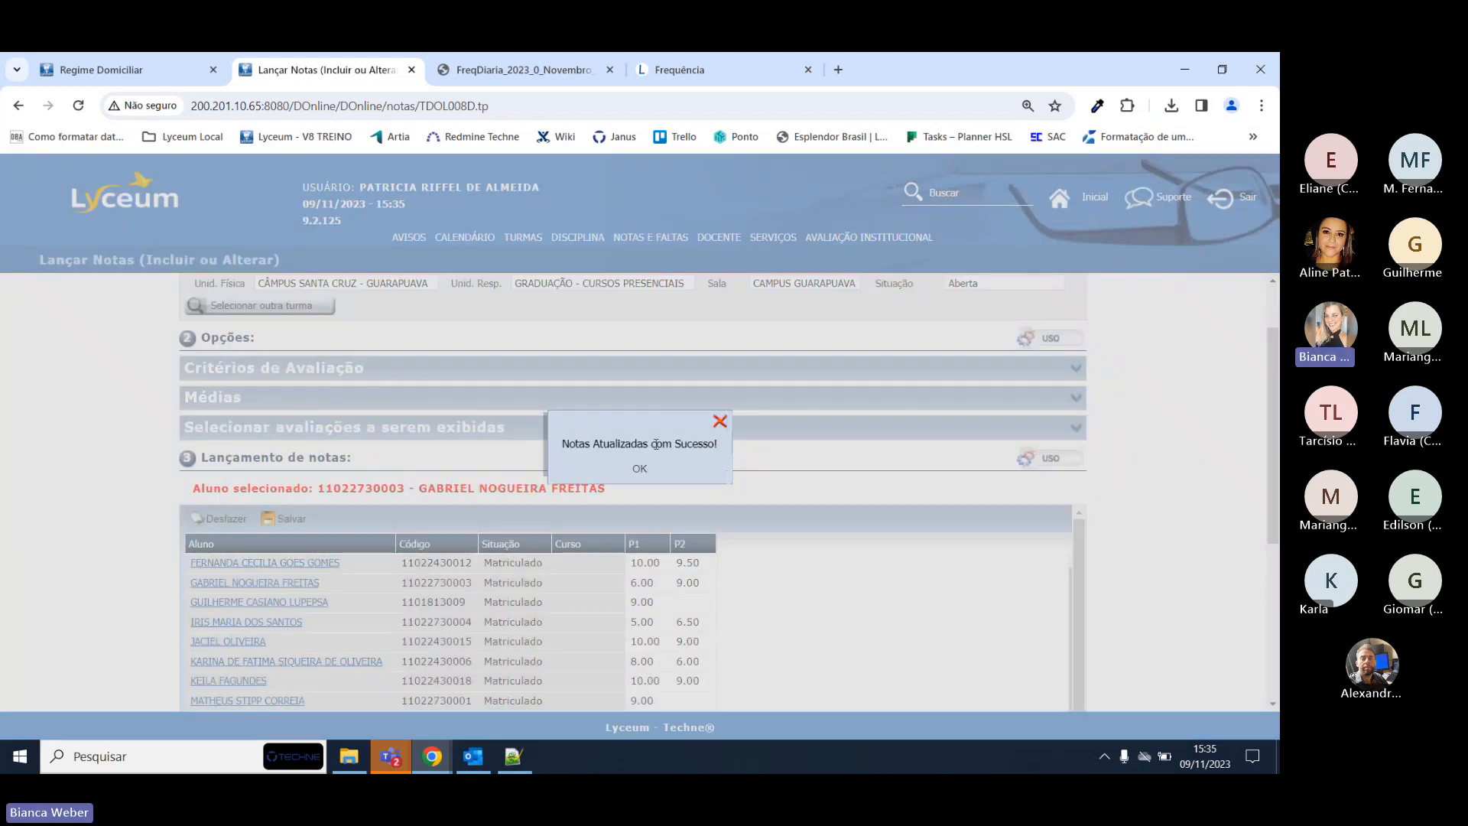
click(641, 474)
On Lançar Faltas, set both the class date and record date to 23/10/2023.
mouse_move(650, 239)
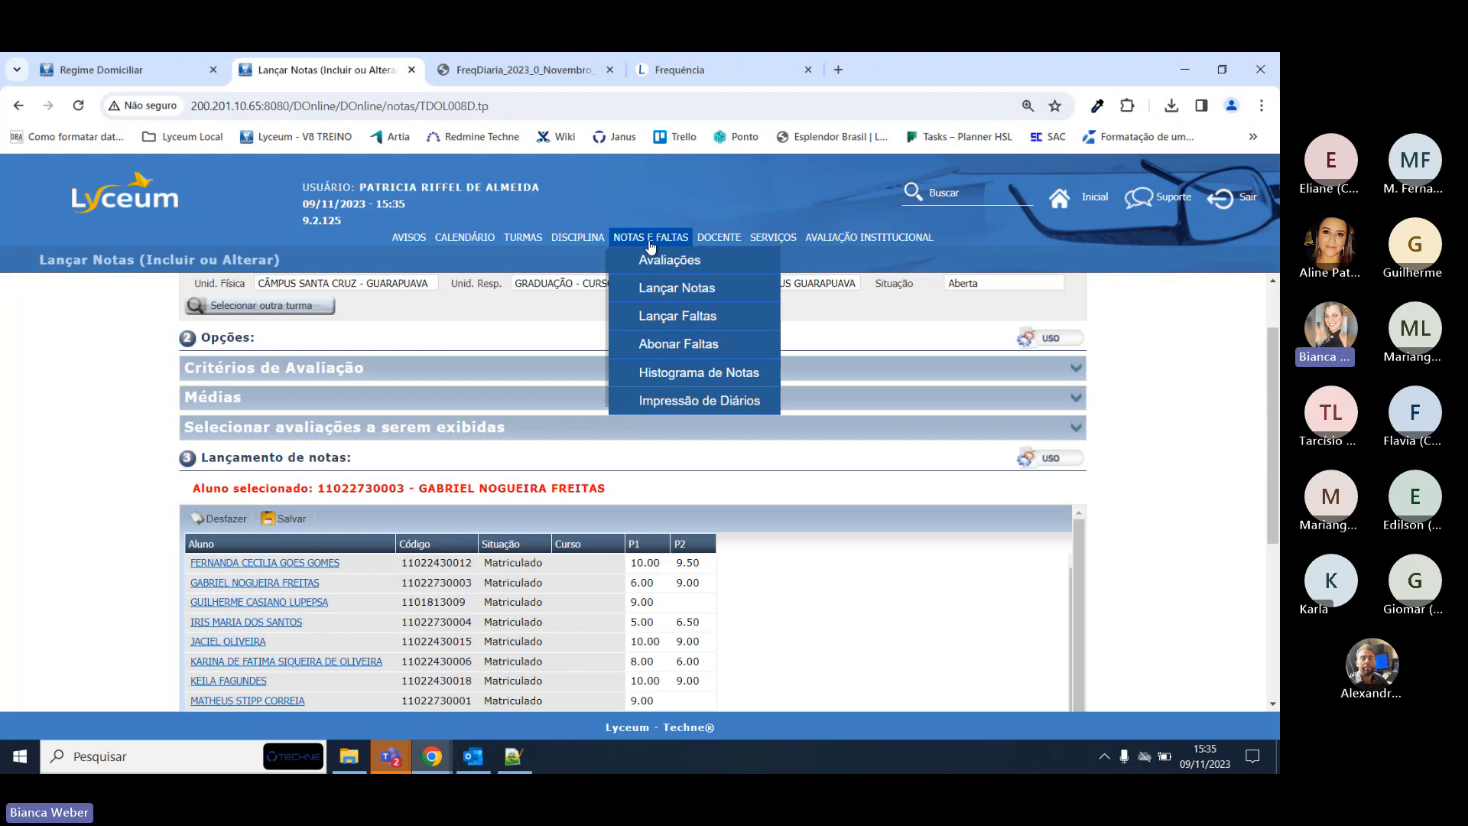
click(668, 327)
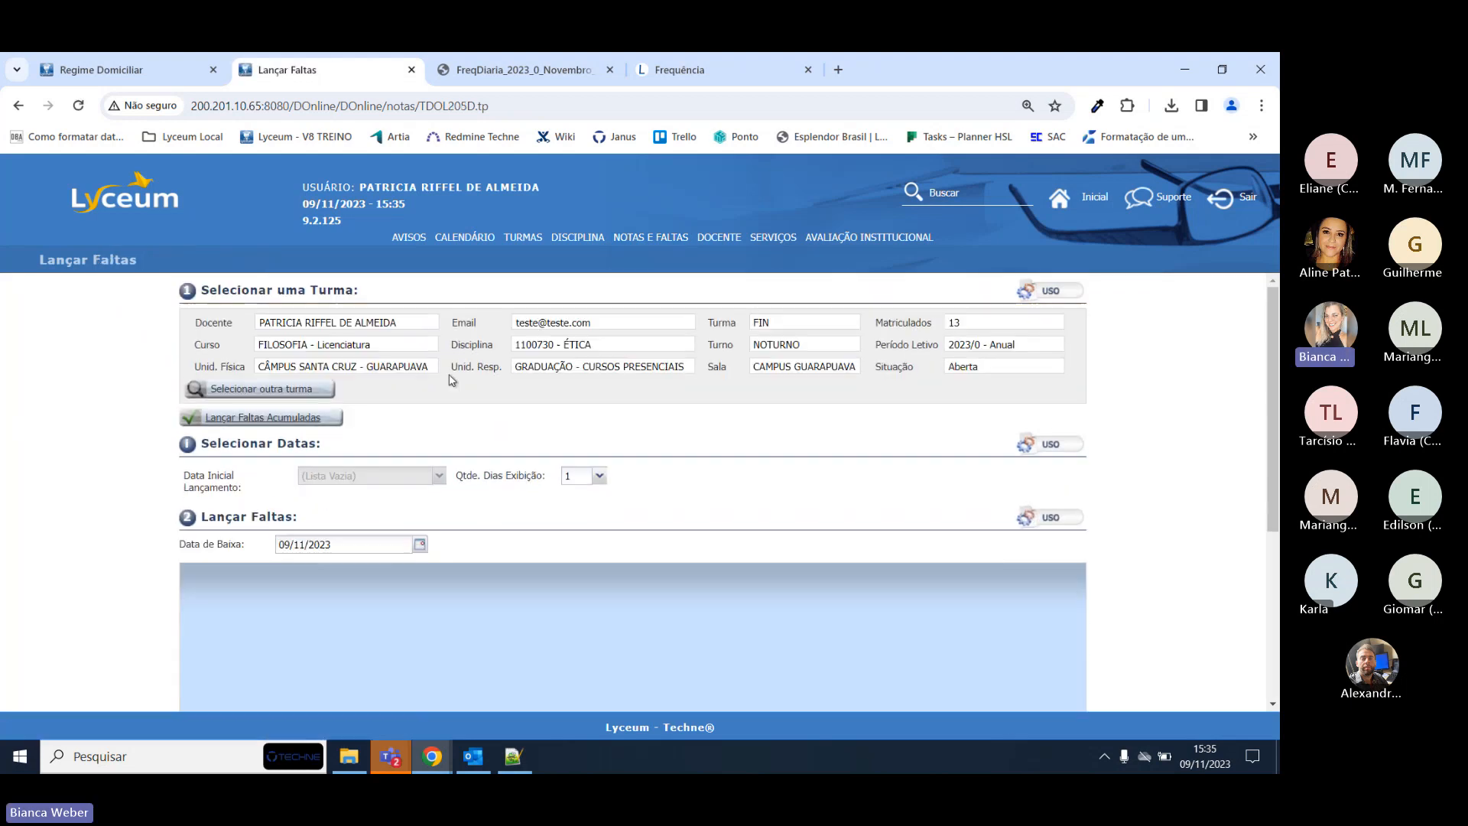
scroll(647, 414, down, 1)
click(439, 308)
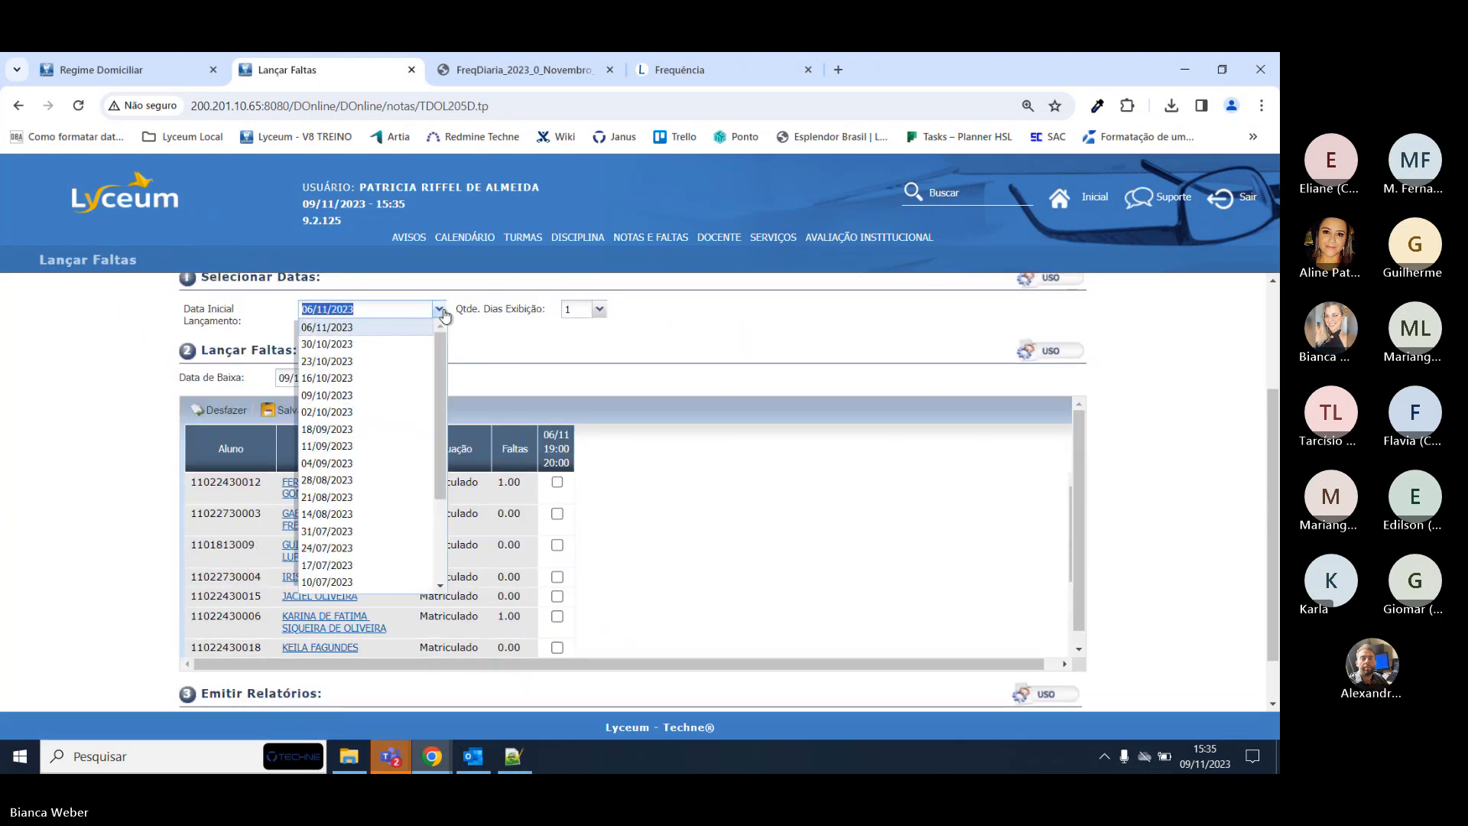
click(366, 361)
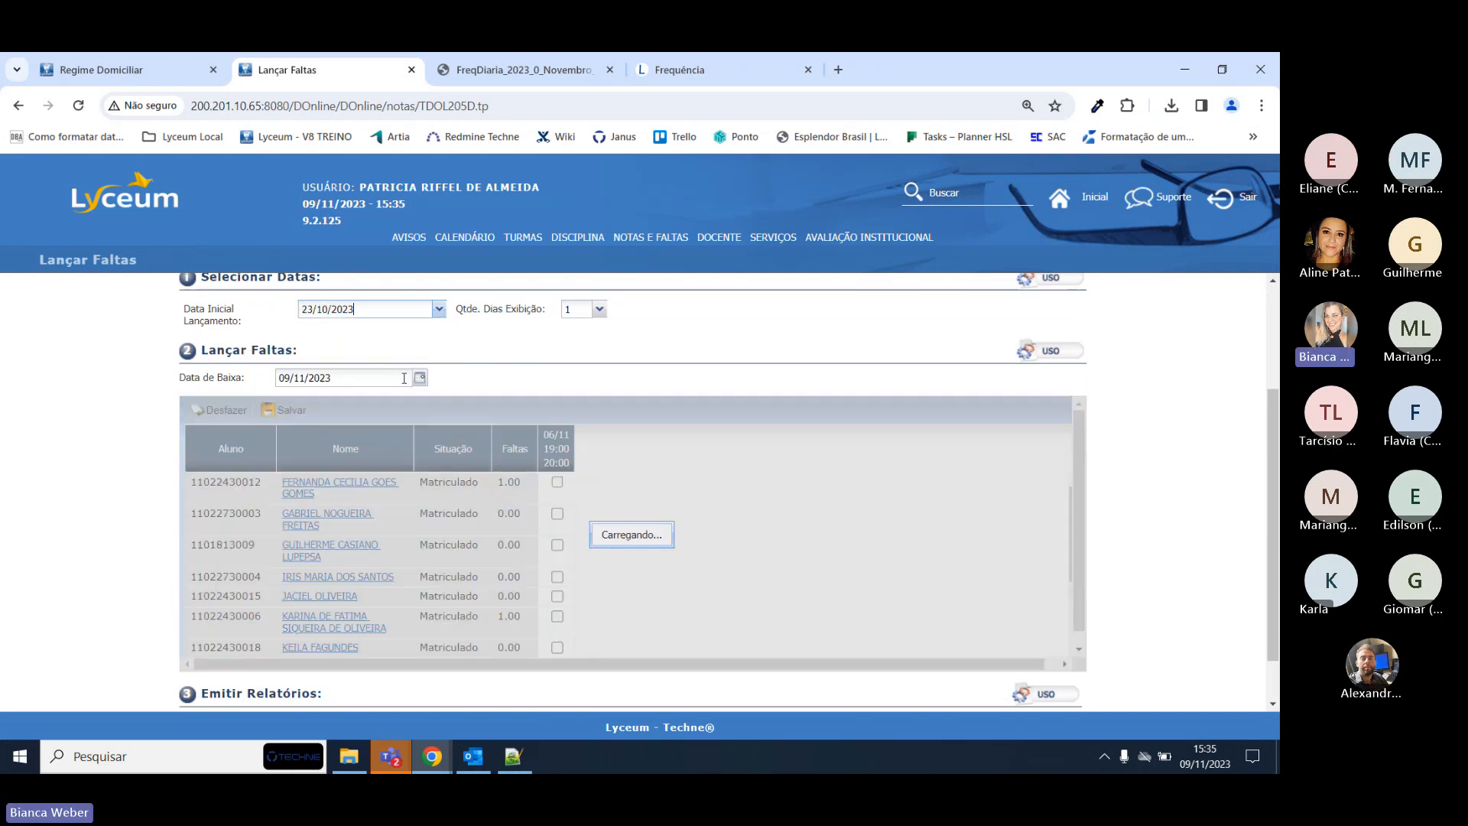
click(420, 378)
click(284, 396)
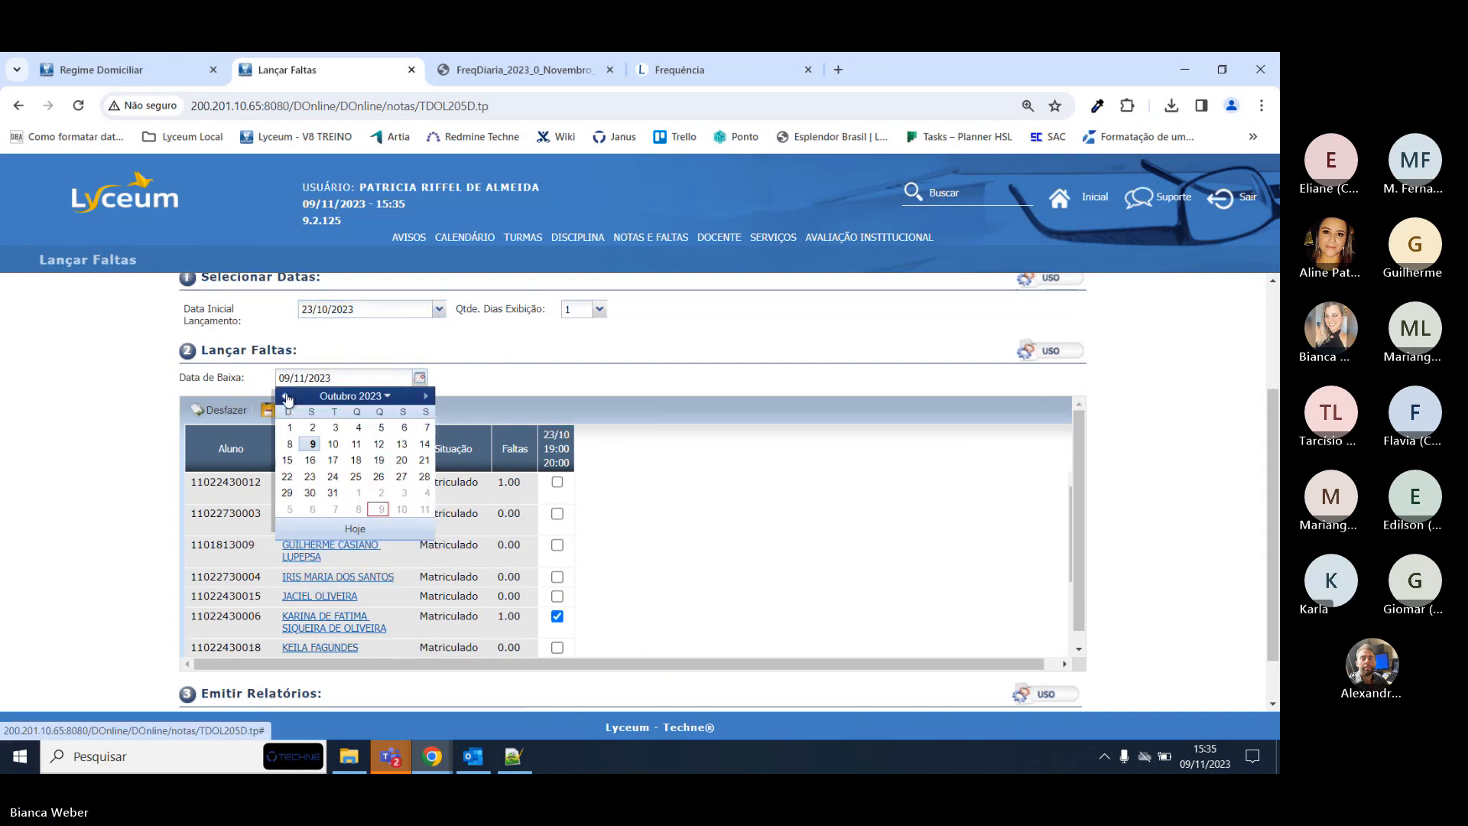
click(313, 478)
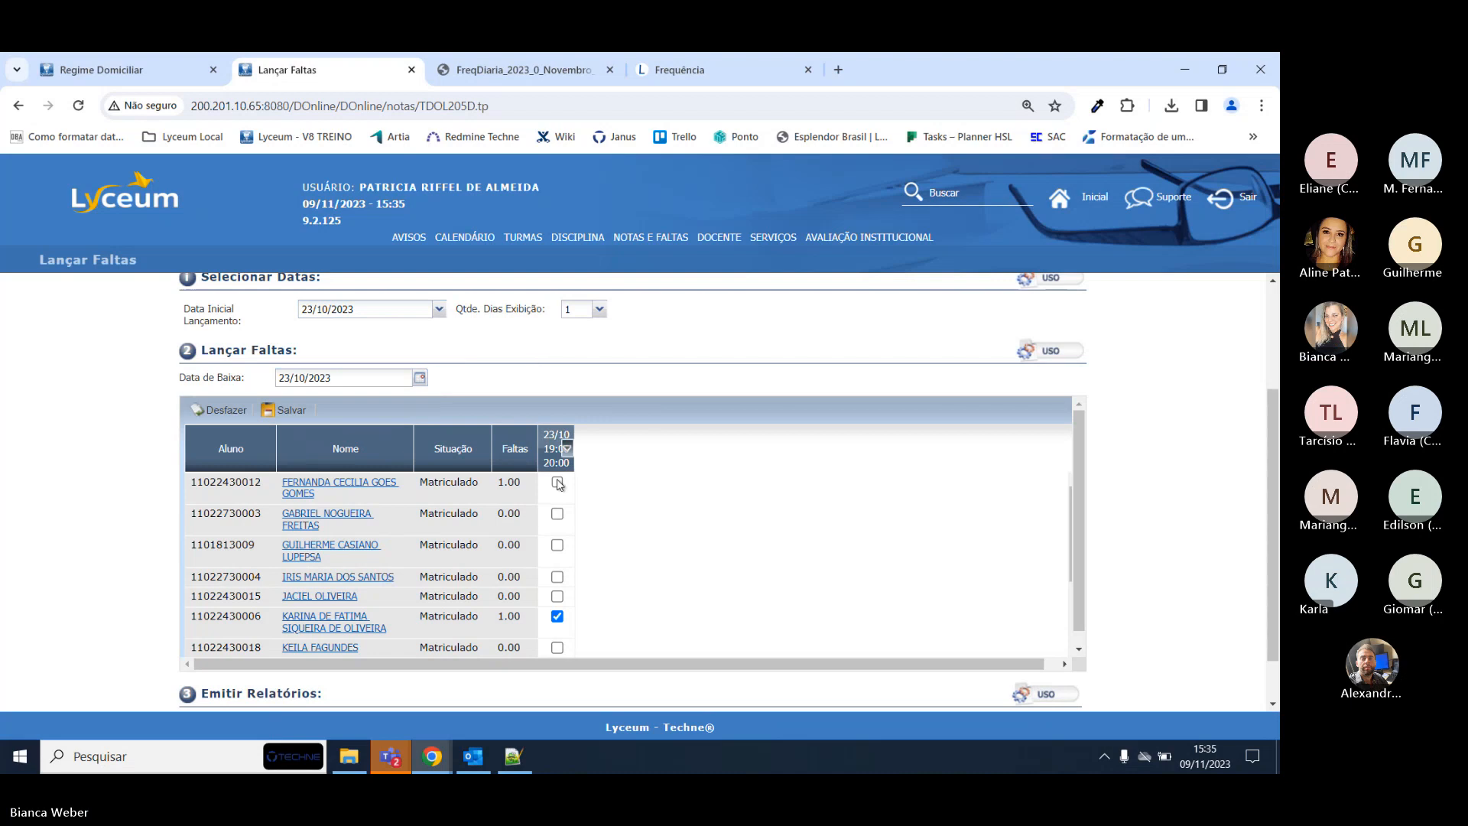
Mark the second student absent on 23/10 and save the absence.
click(556, 514)
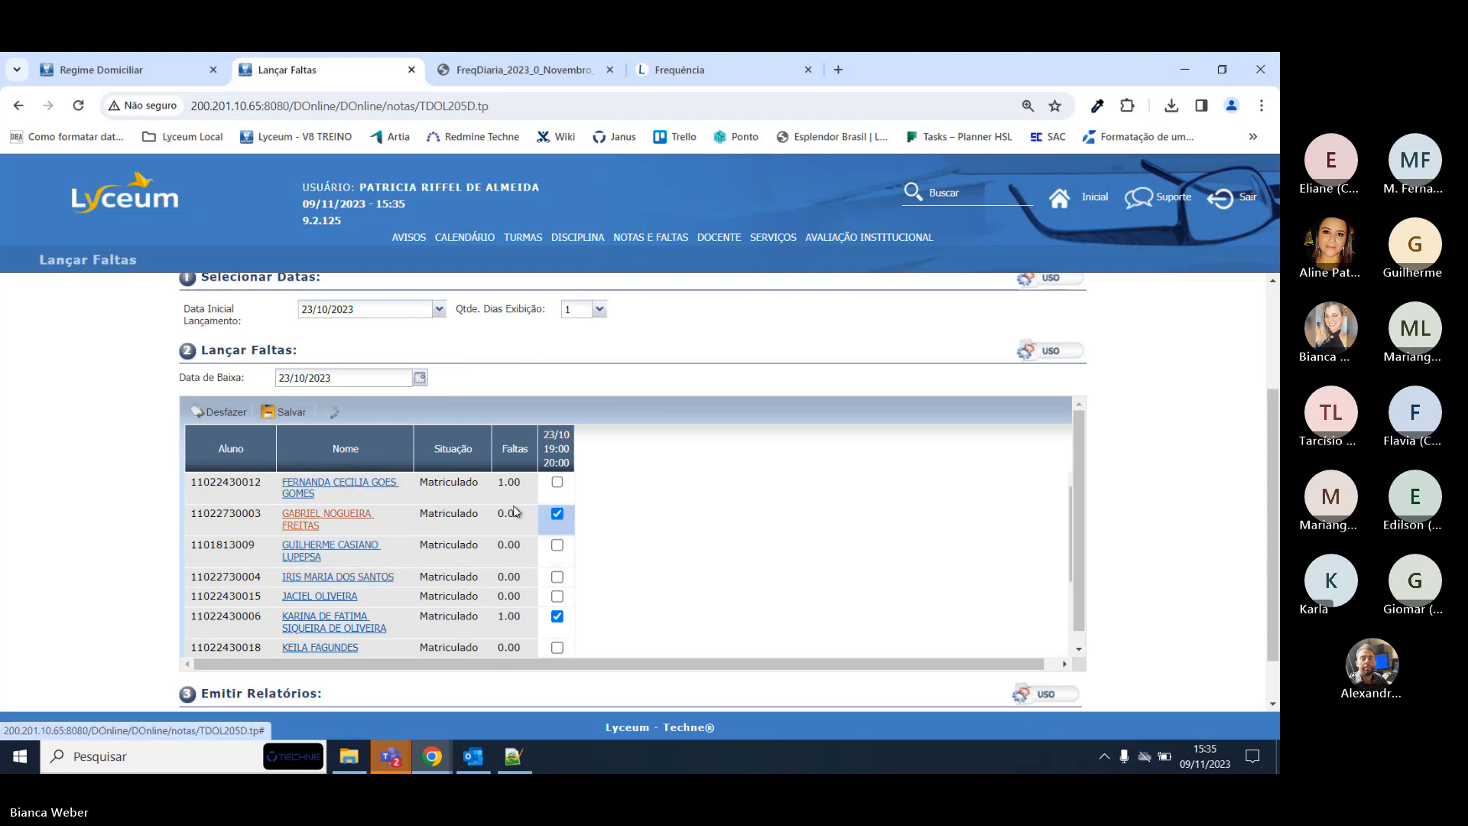
click(286, 410)
click(601, 477)
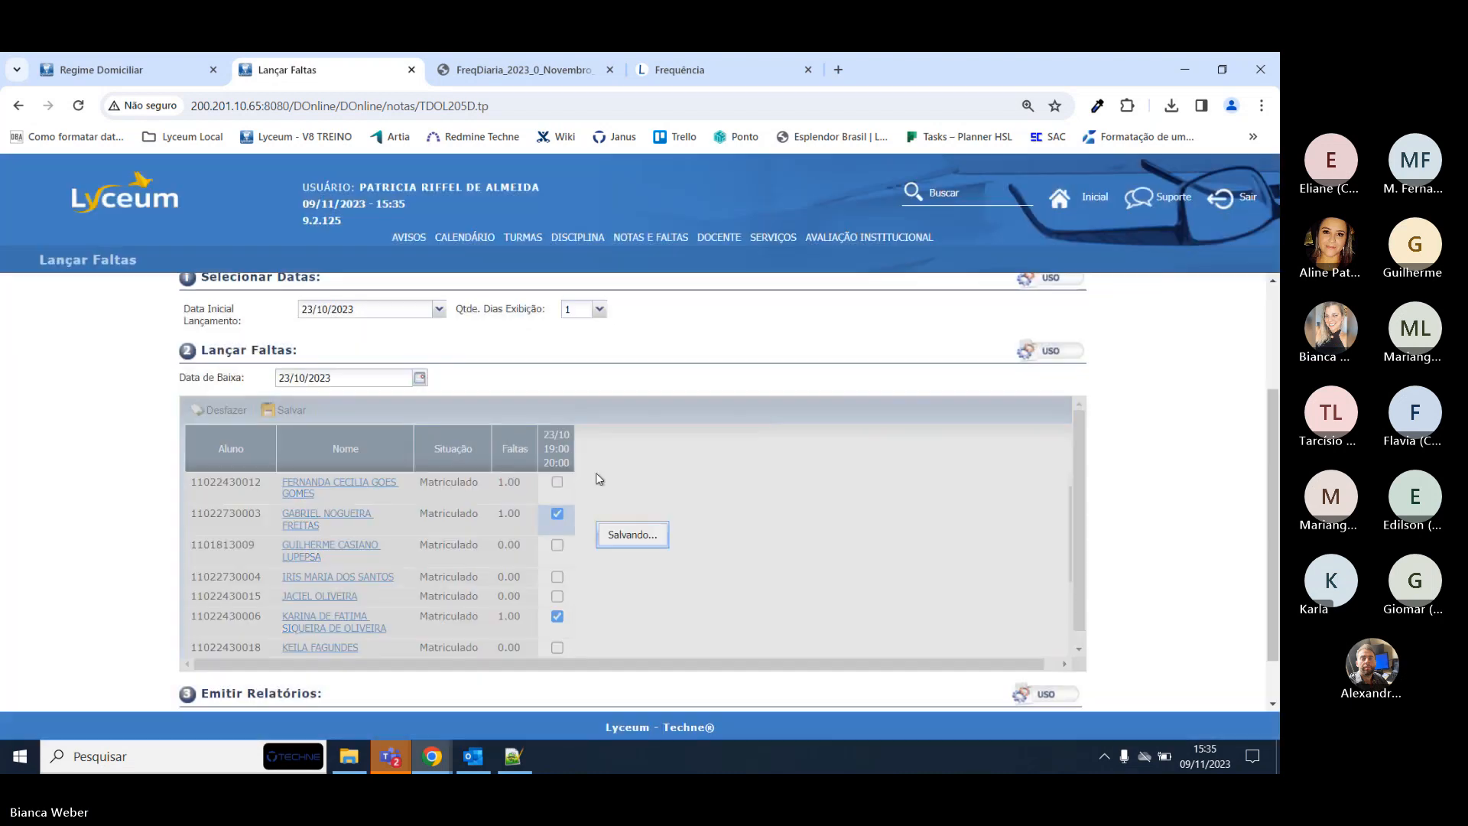
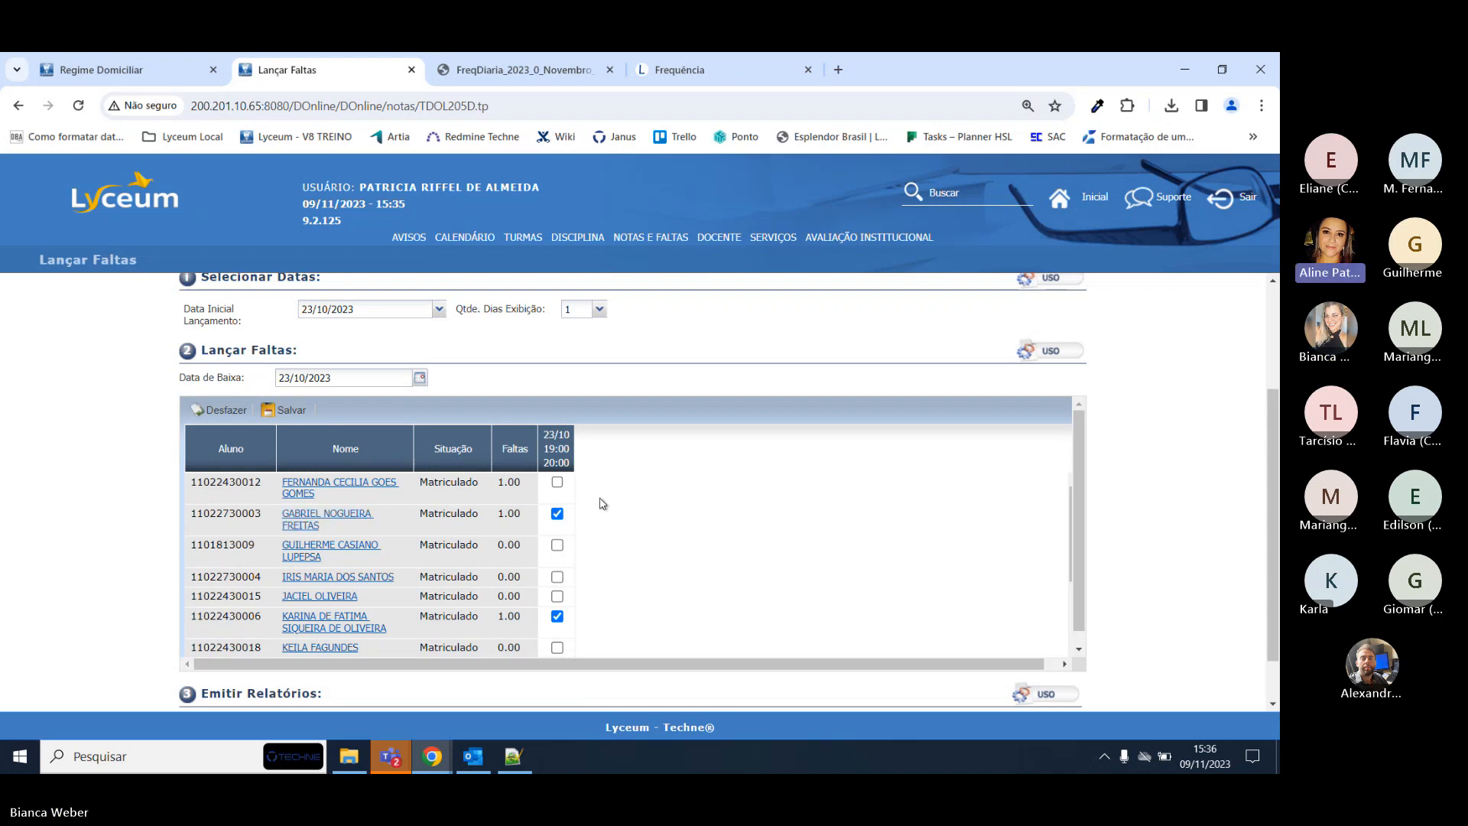
Review the Lançar Faltas grid, then switch between tabs, ending on the student's Regime Domiciliar record.
scroll(1177, 447, down, 1)
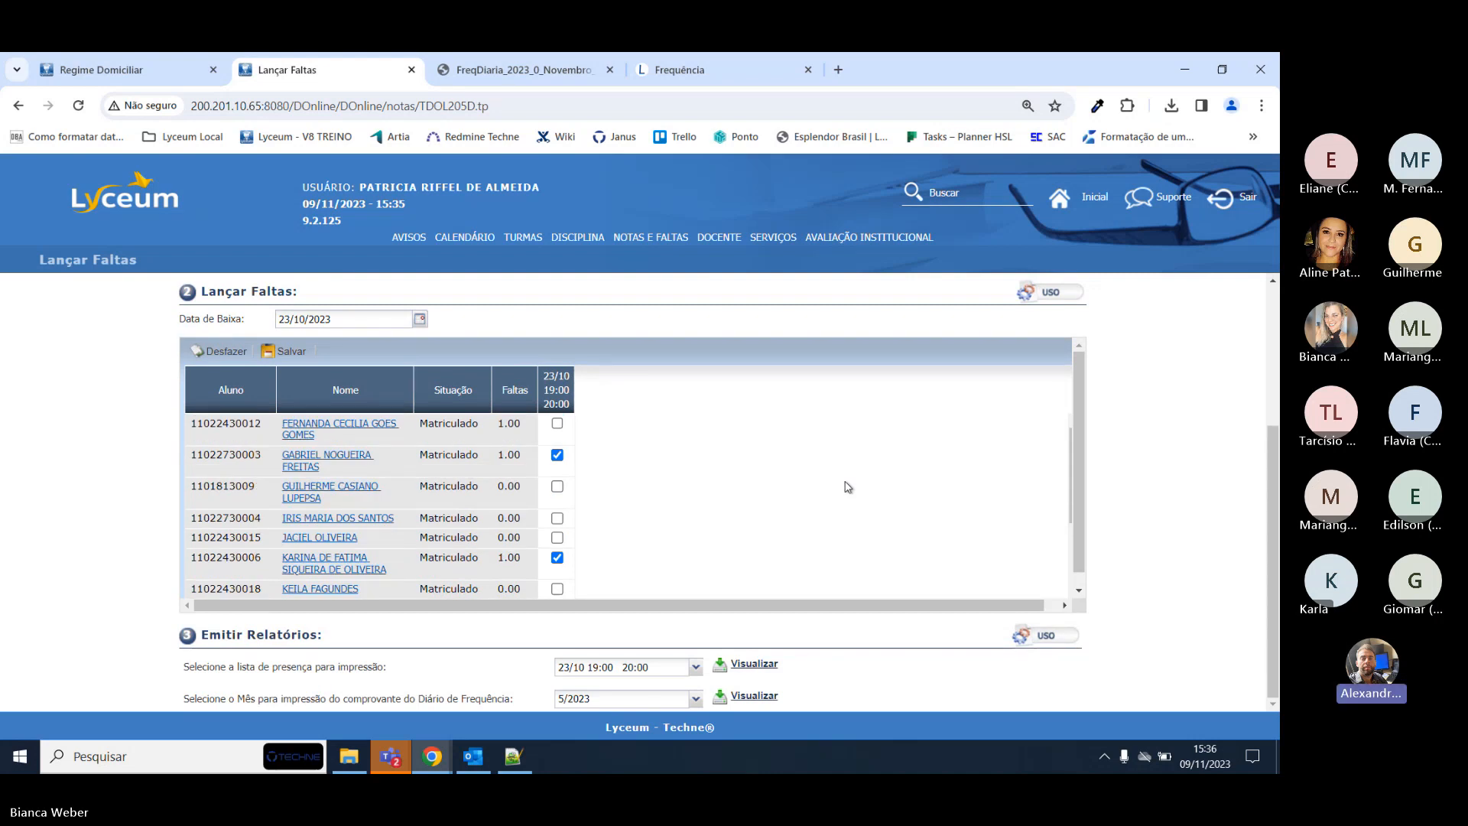
scroll(847, 486, up, 1)
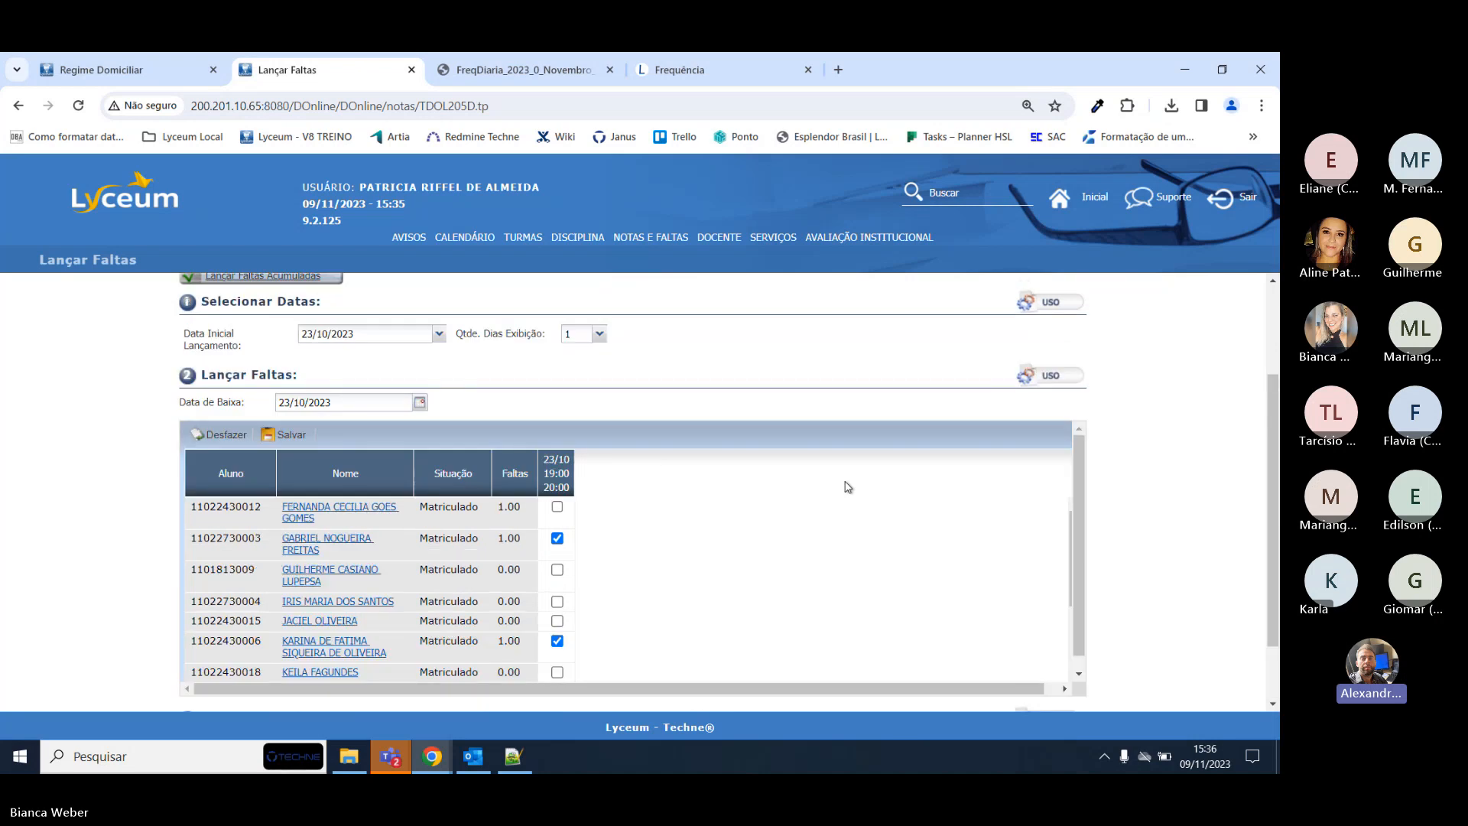
click(173, 68)
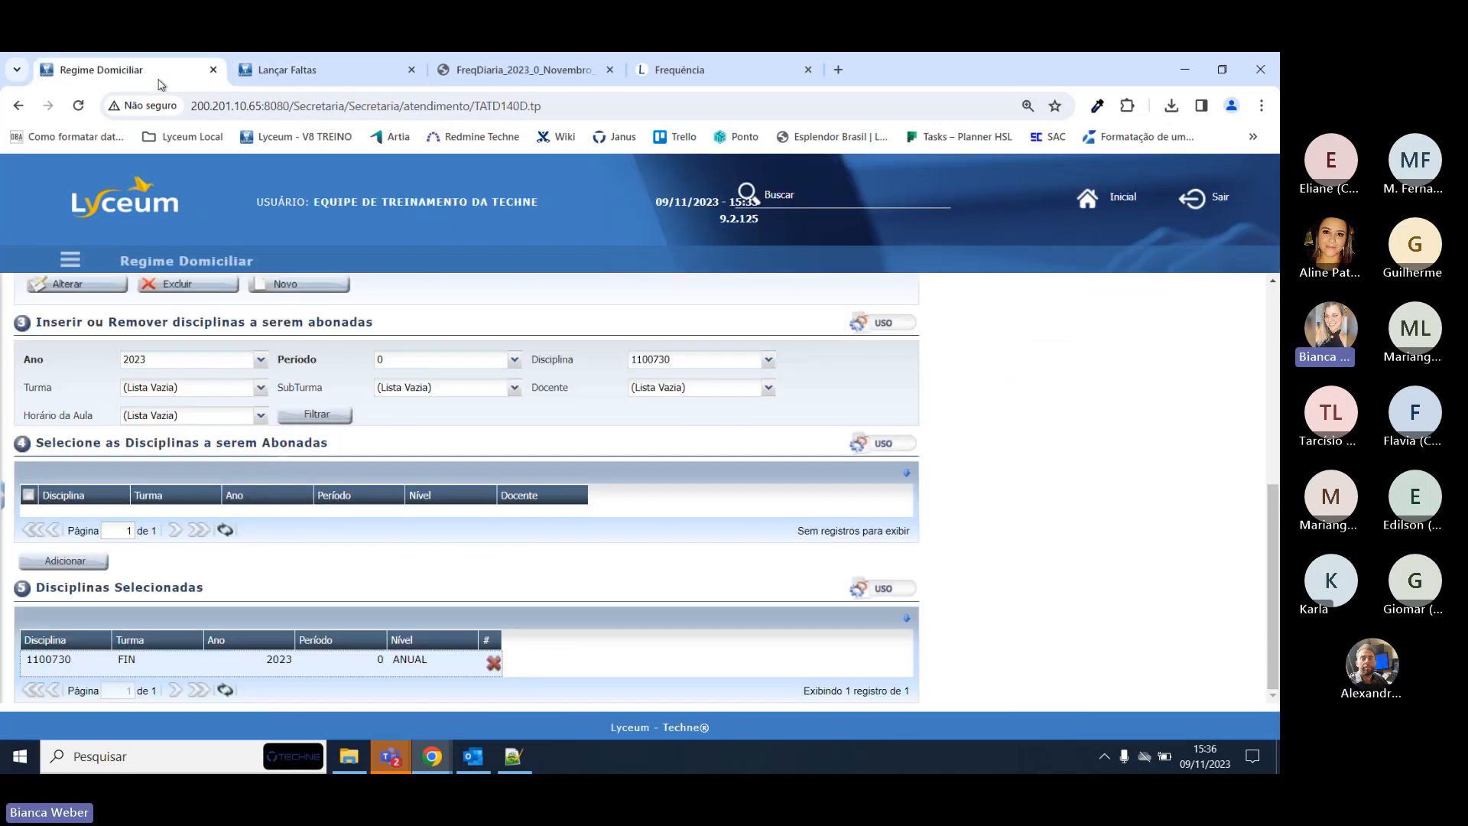
scroll(480, 532, up, 4)
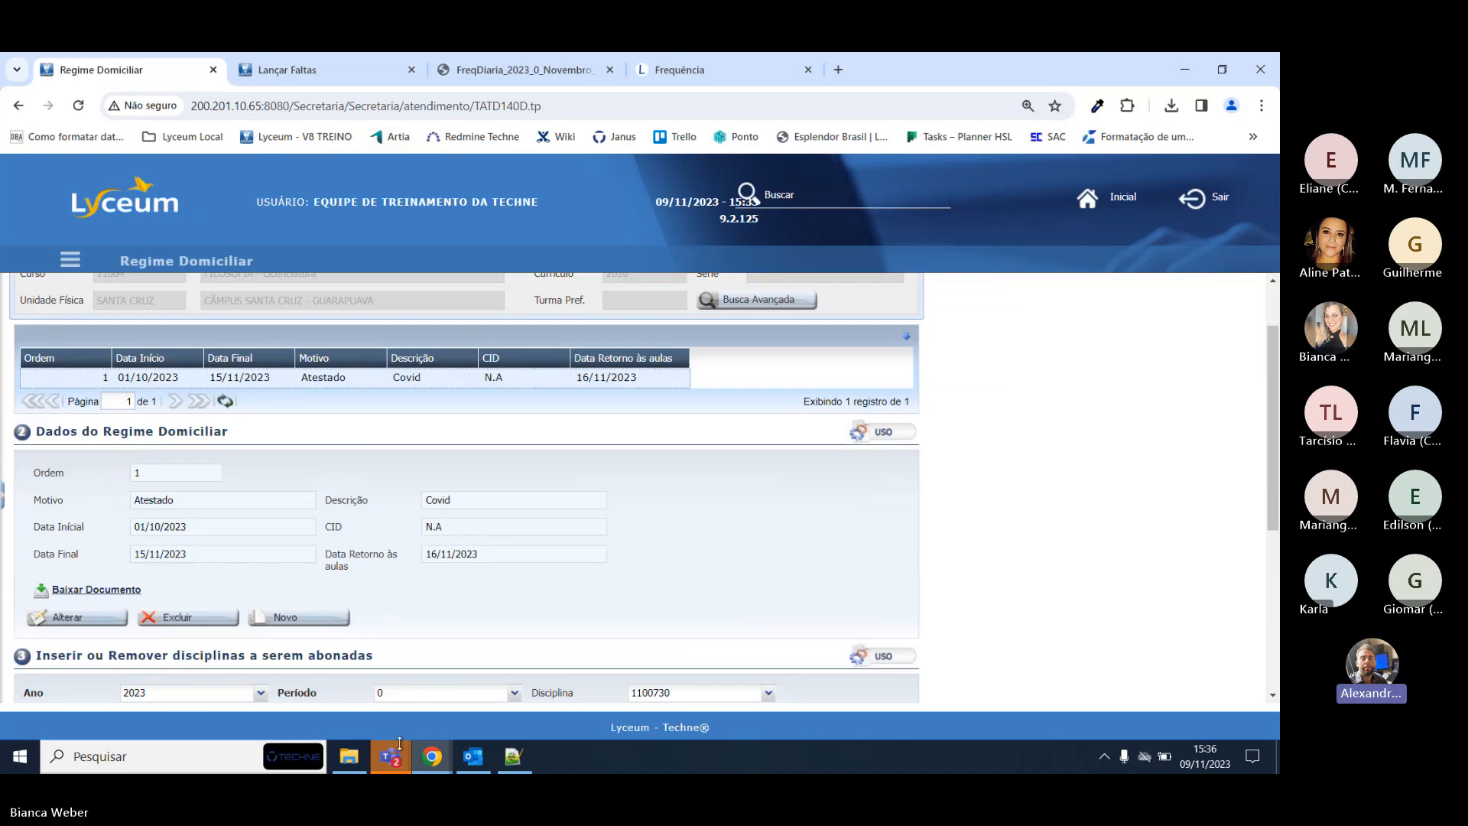
click(305, 67)
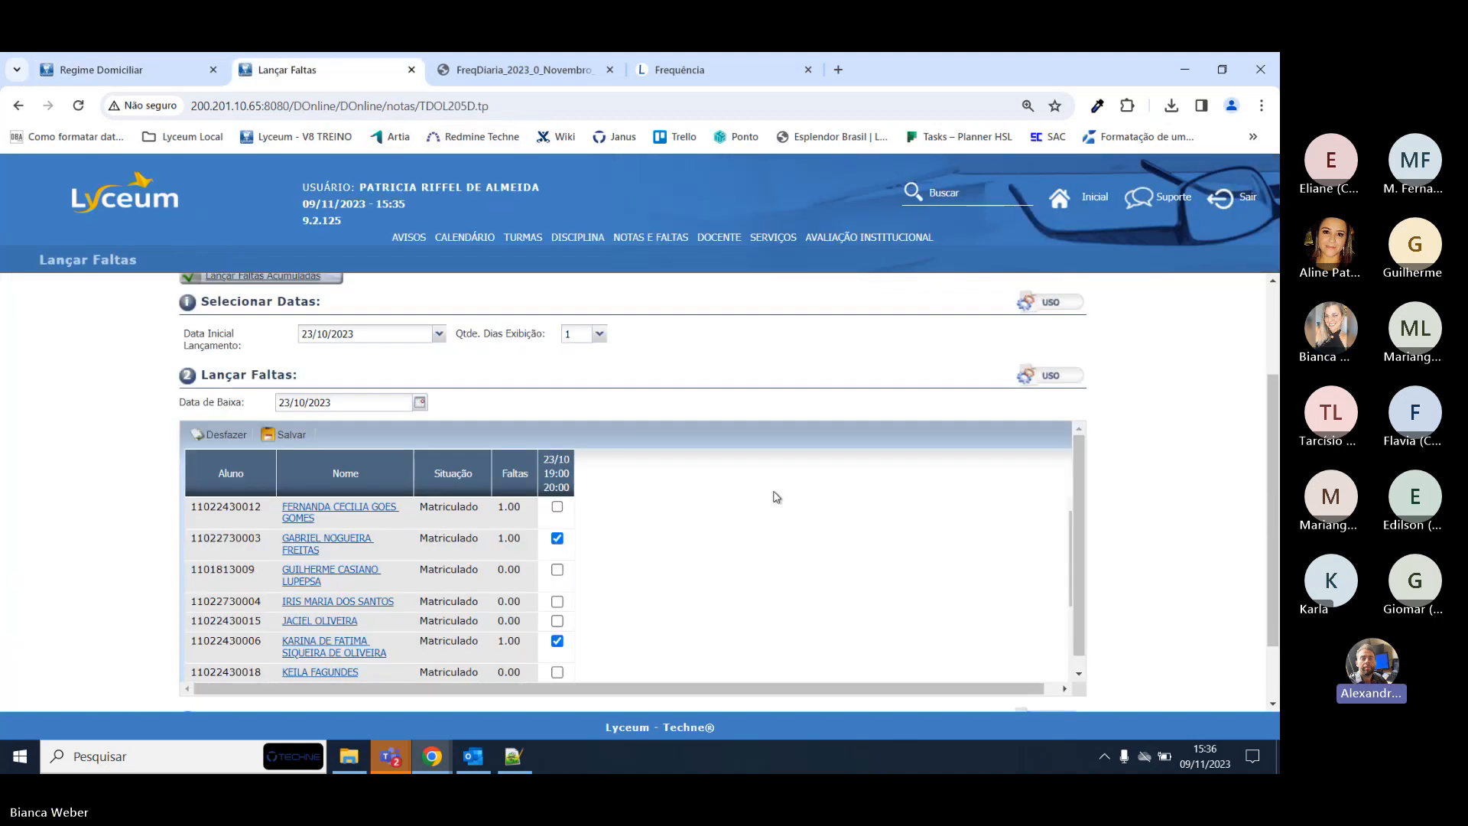
scroll(768, 523, up, 1)
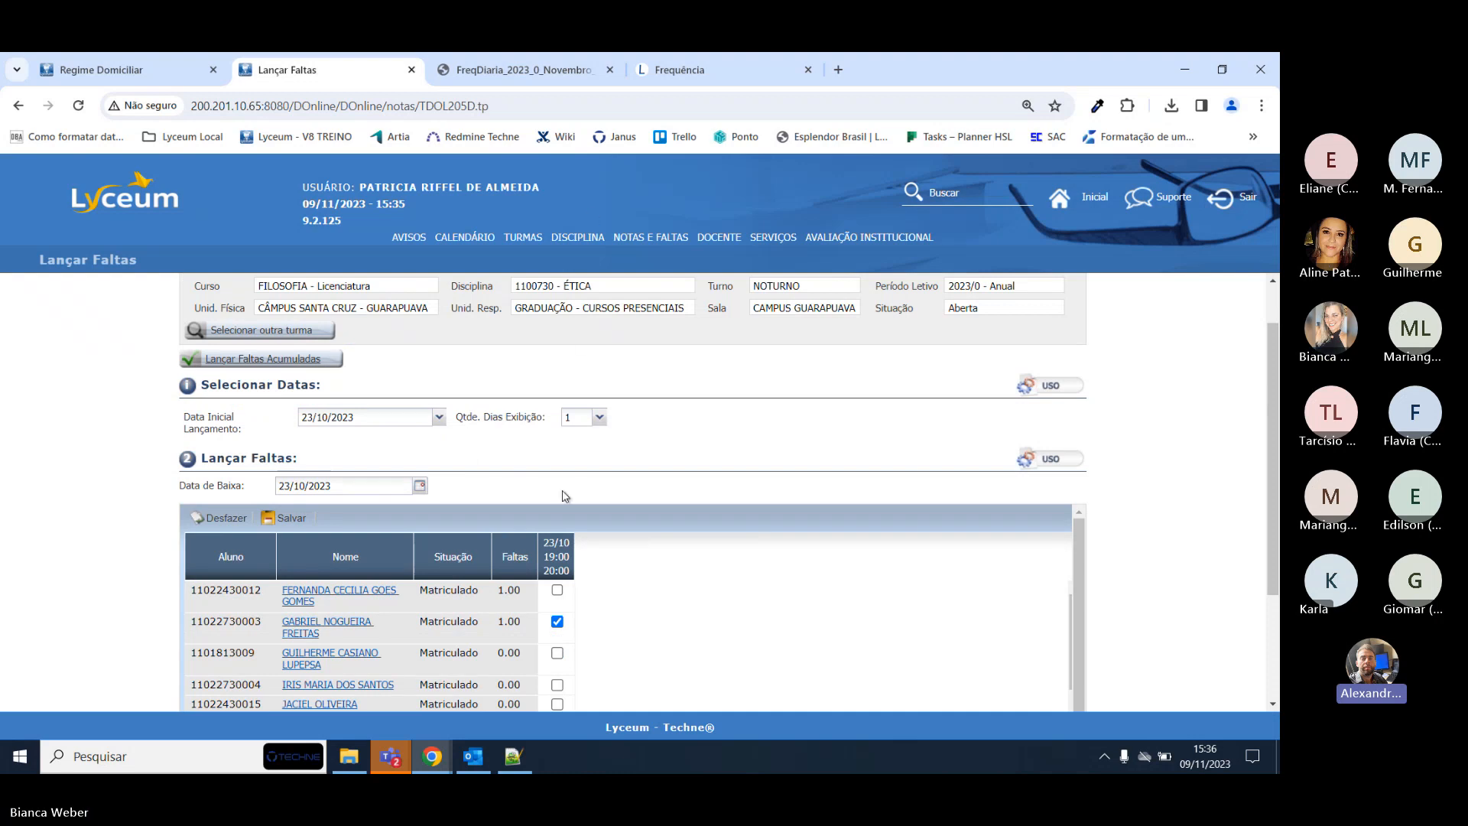
click(120, 55)
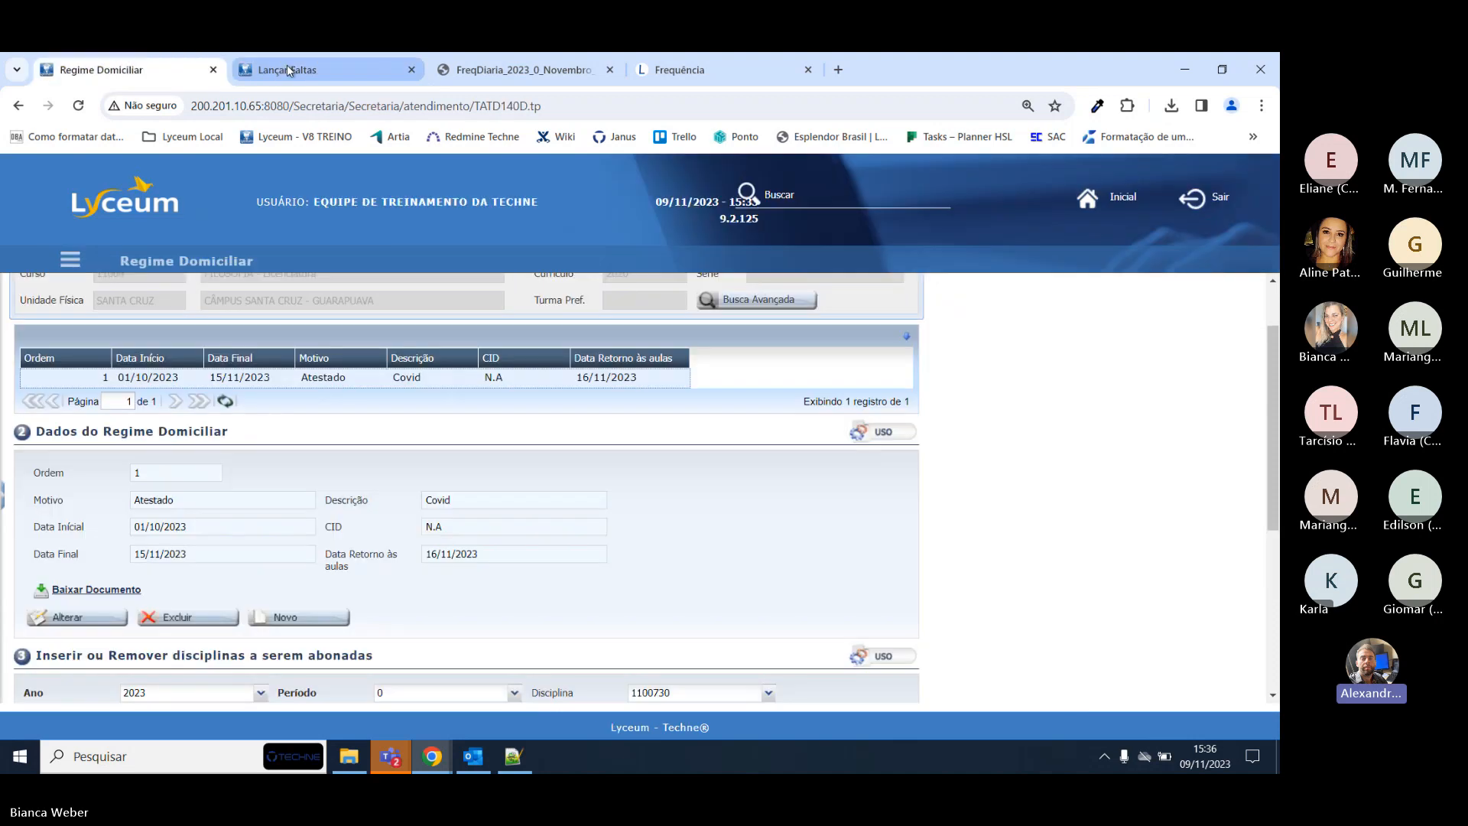
Duplicate the Regime Domiciliar tab and visit the student portal login page.
right_click(108, 69)
click(217, 218)
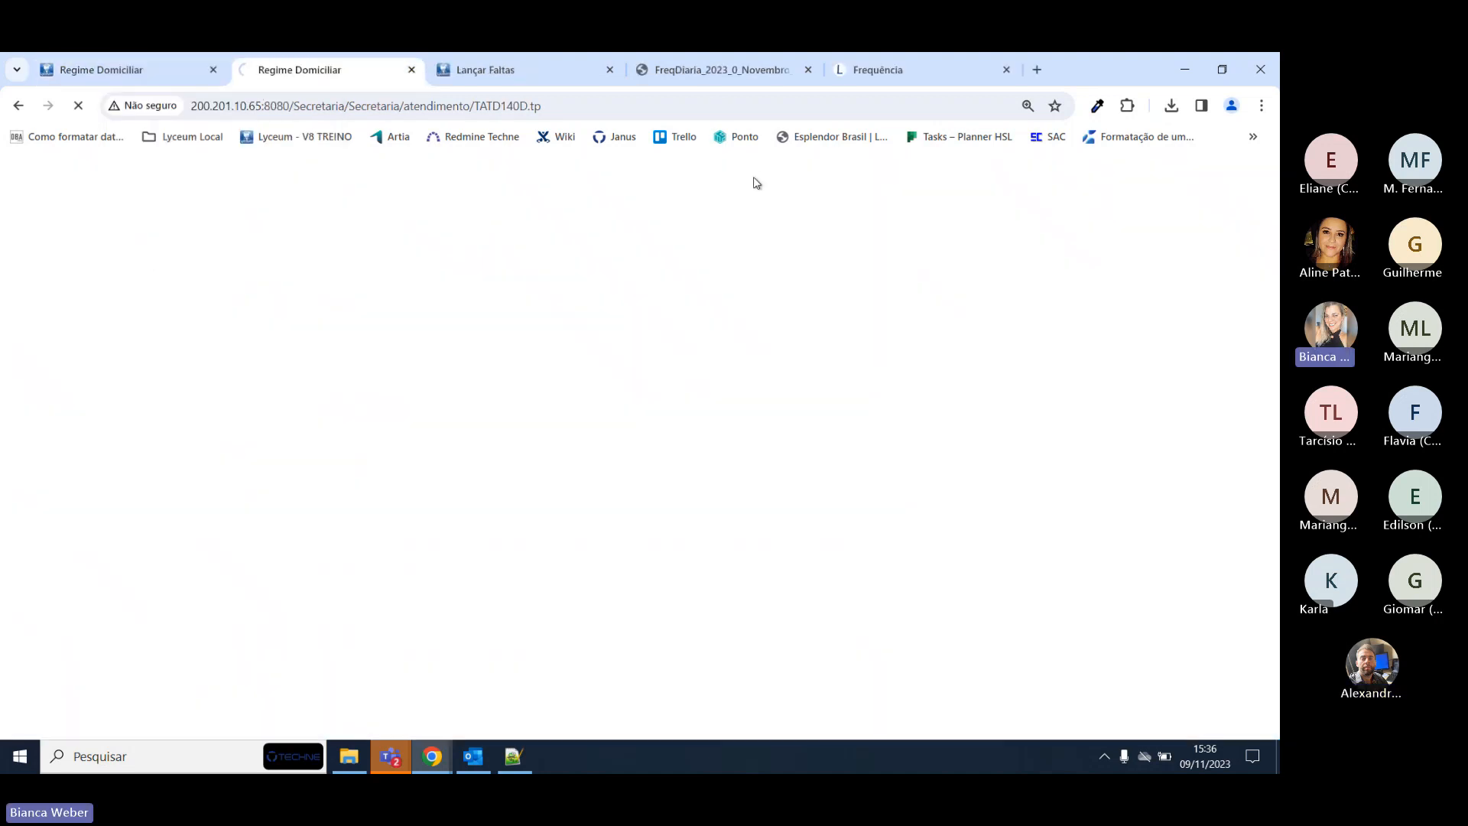
click(879, 69)
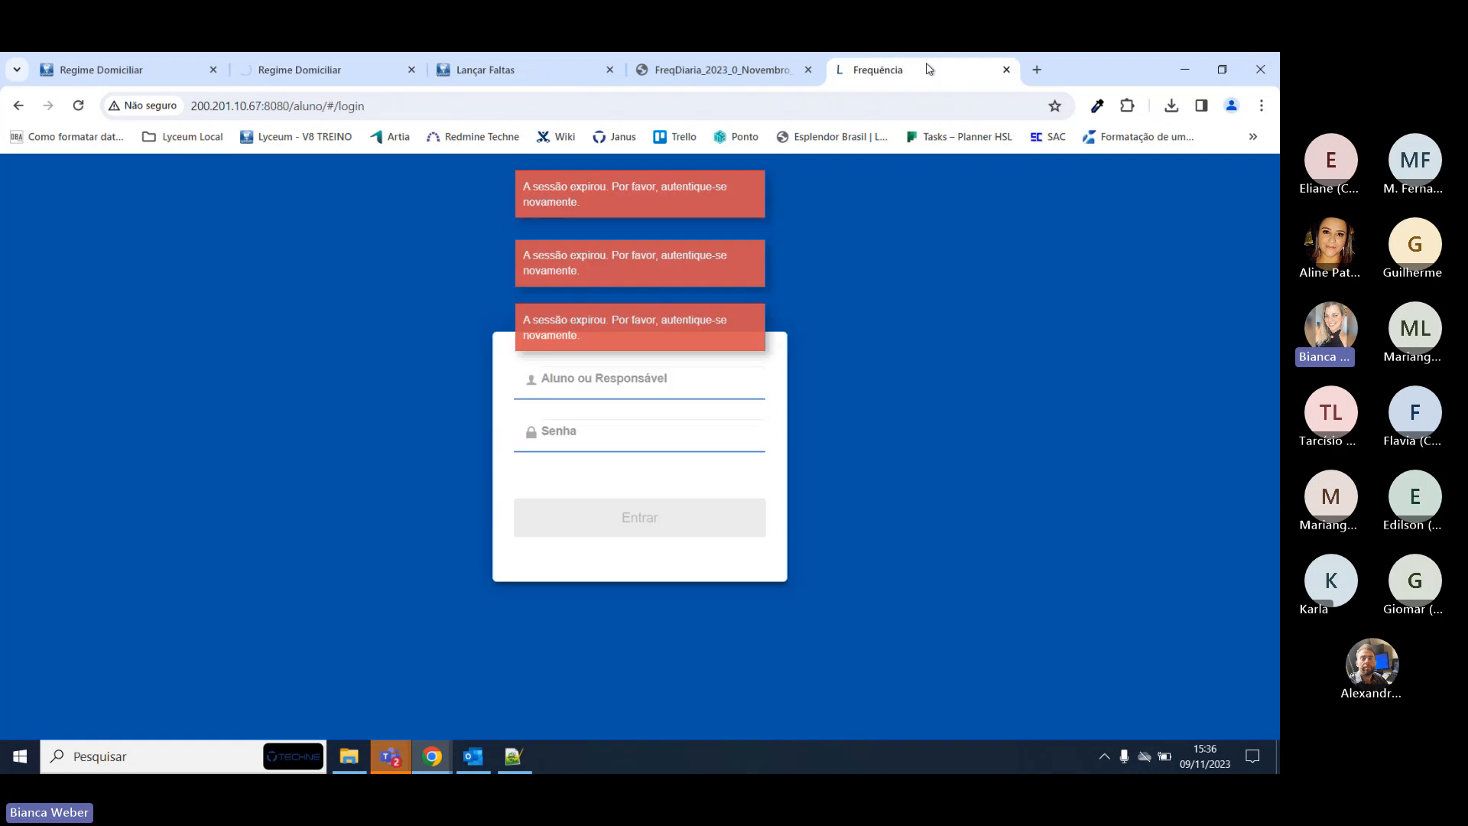
click(664, 375)
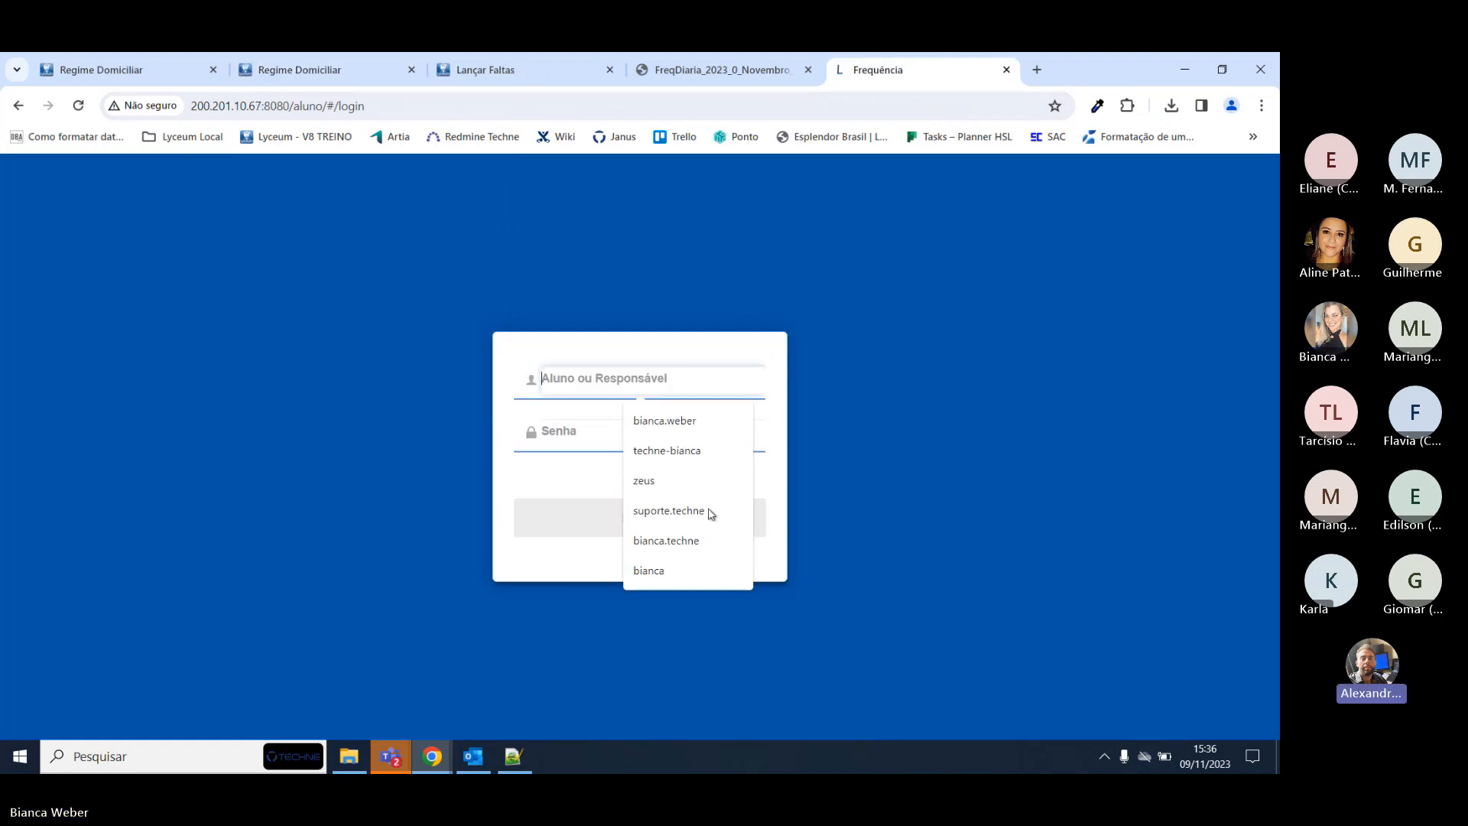
click(103, 70)
Search 'abono' and open the Abono/Exclusão de Faltas page.
click(819, 200)
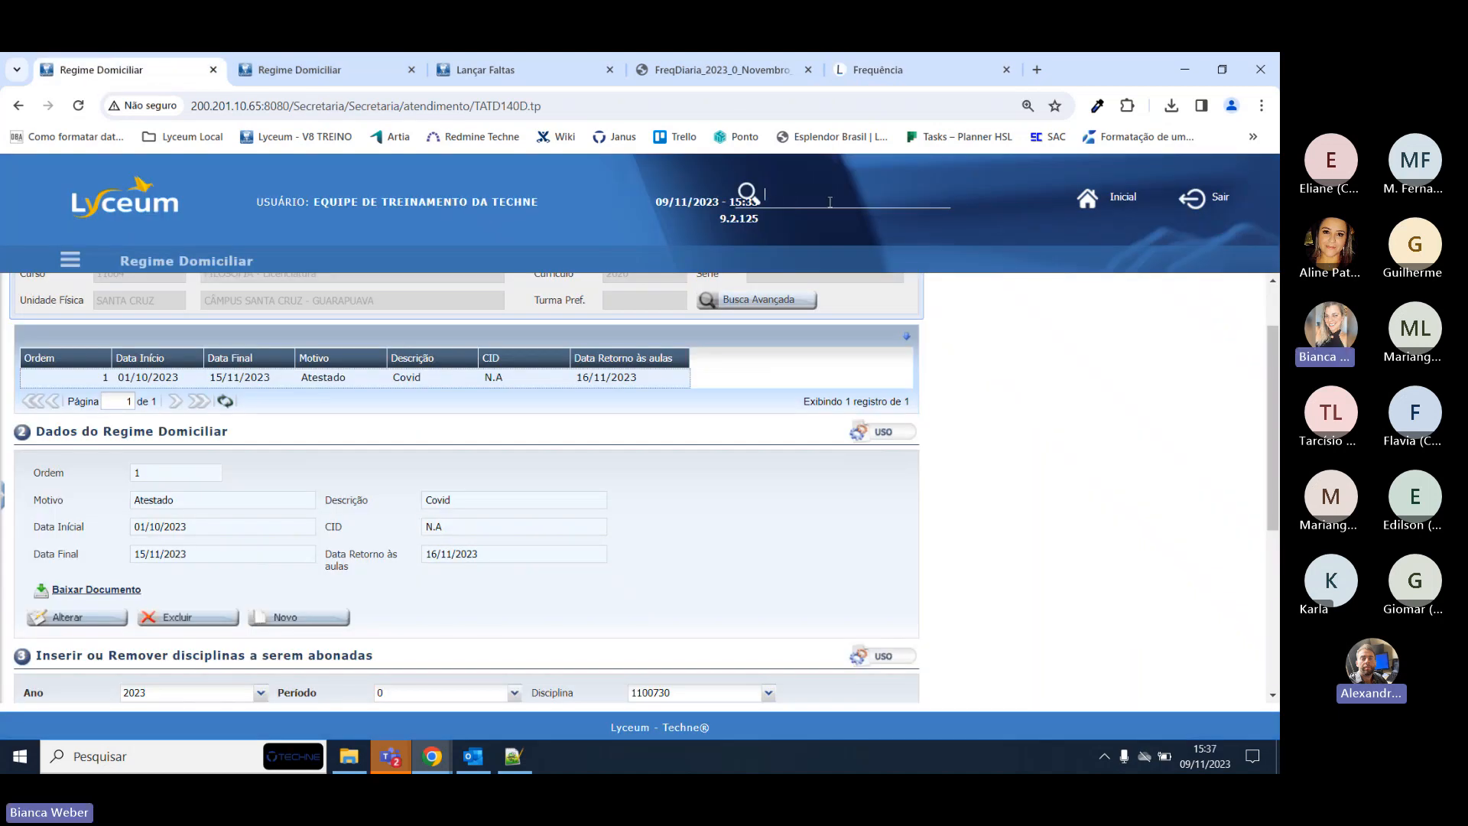
text(abono)
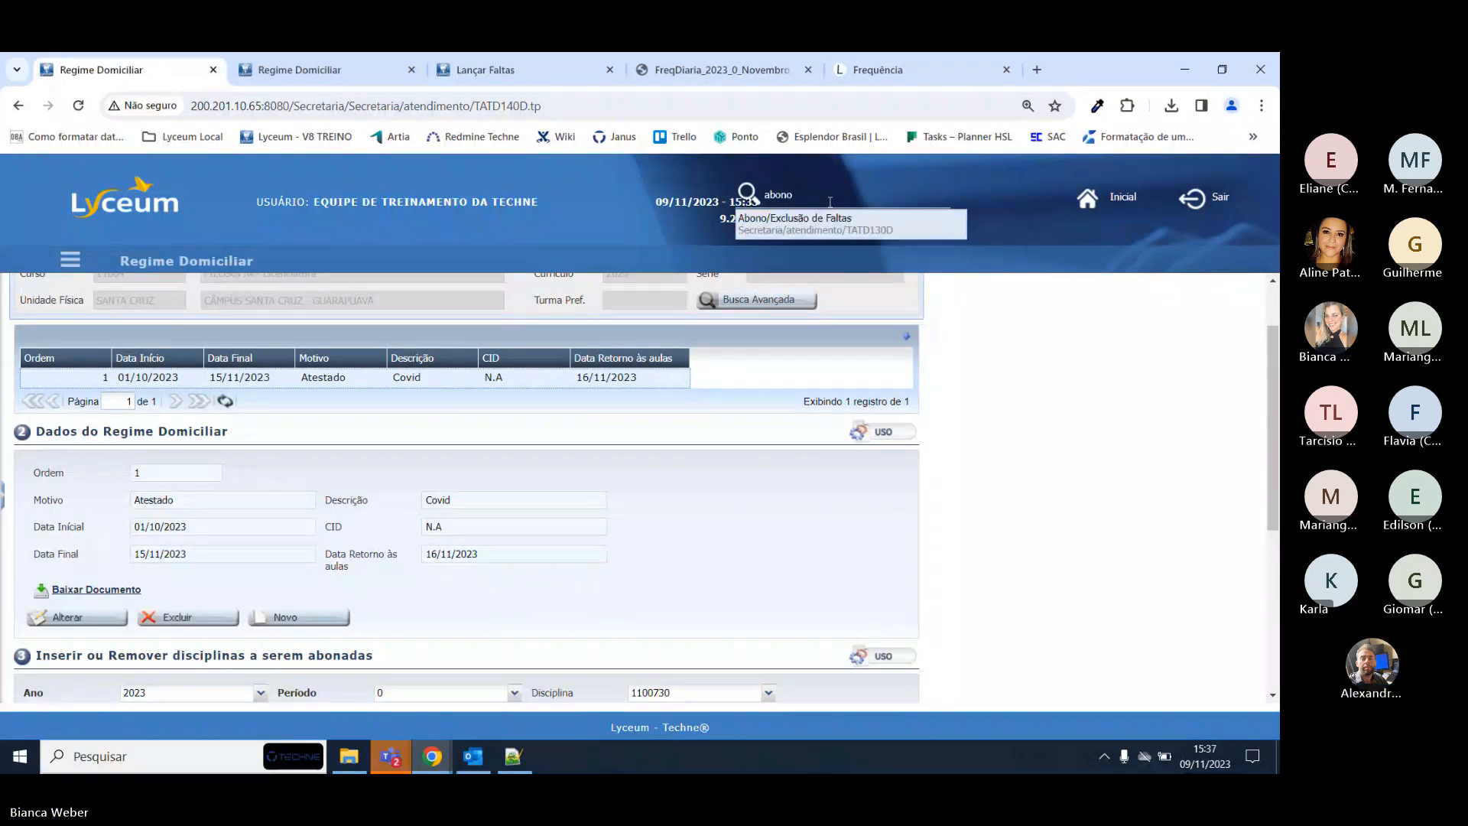
click(810, 226)
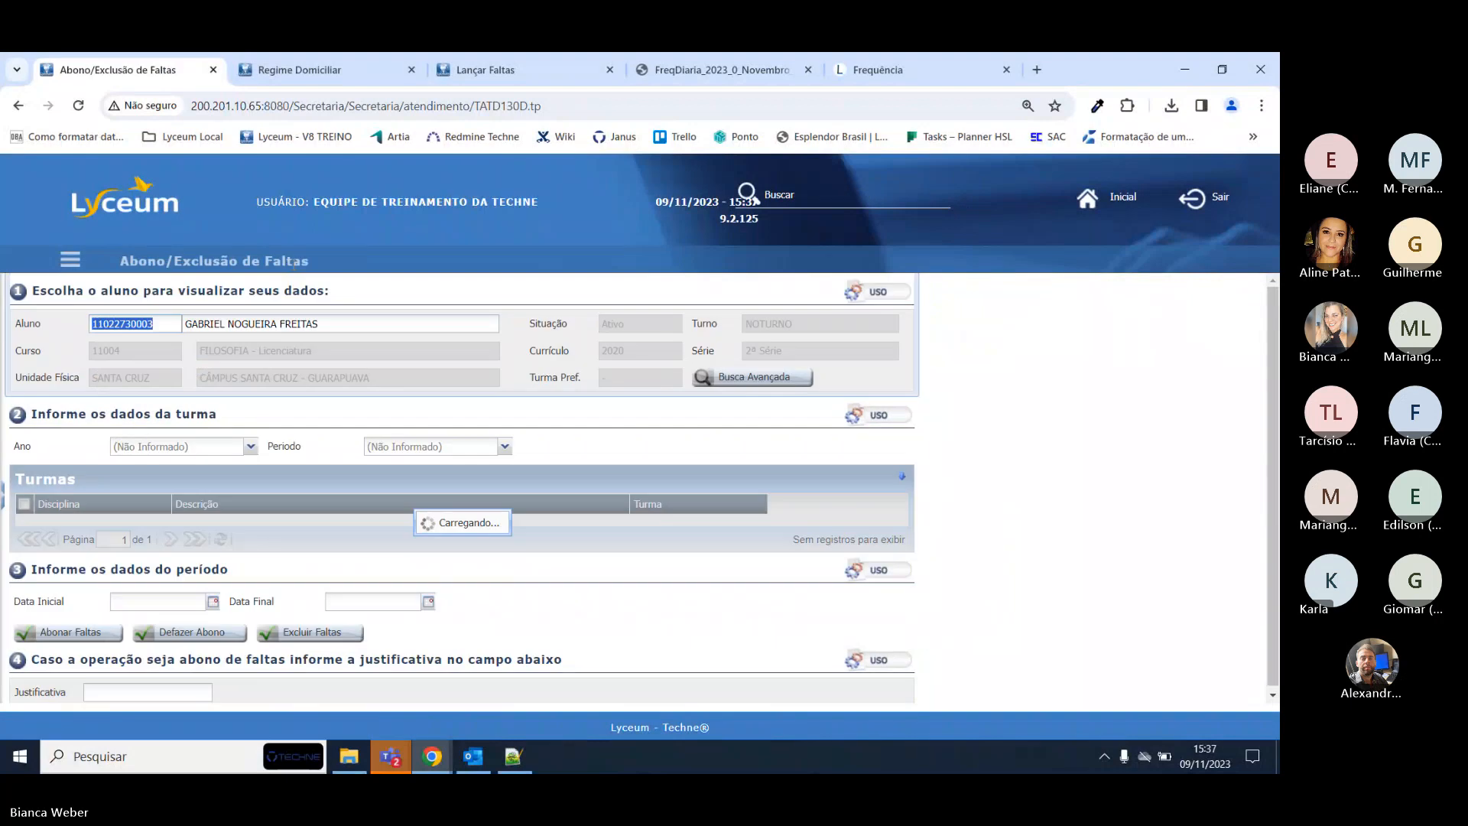
scroll(924, 401, down, 3)
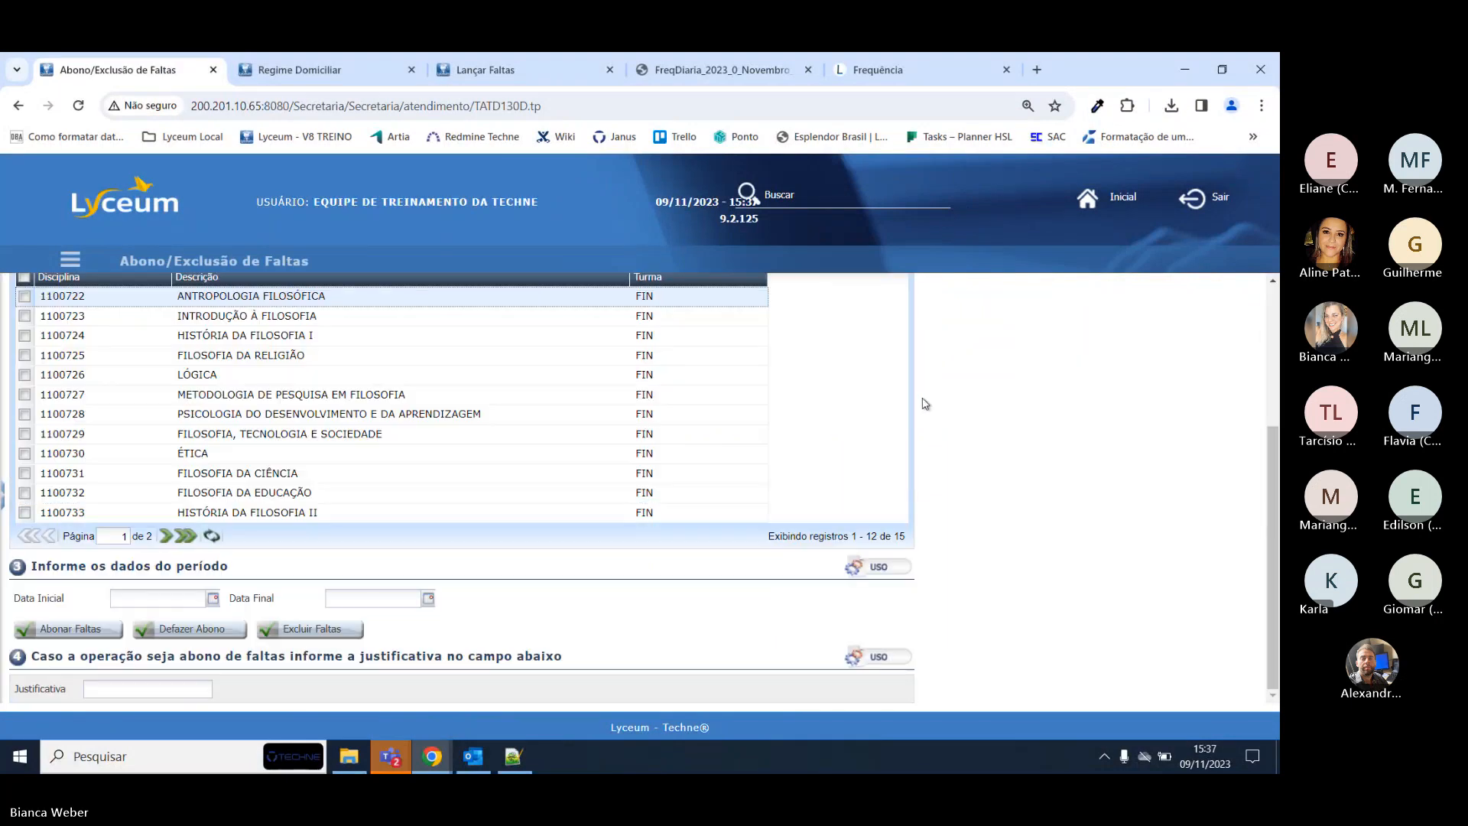
scroll(726, 575, up, 3)
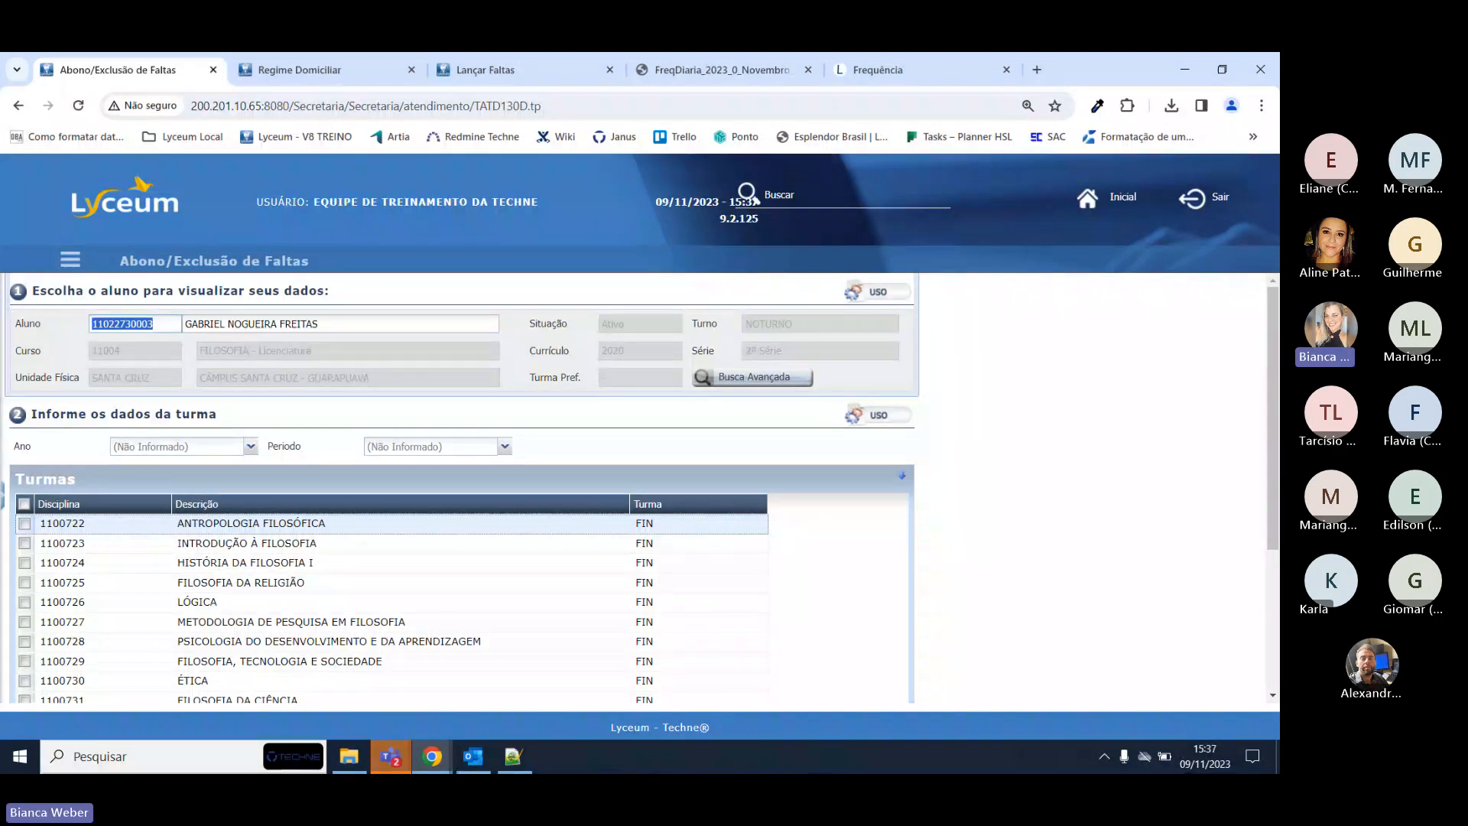
Copy the student's registration code from the Aluno field for the portal login.
click(134, 325)
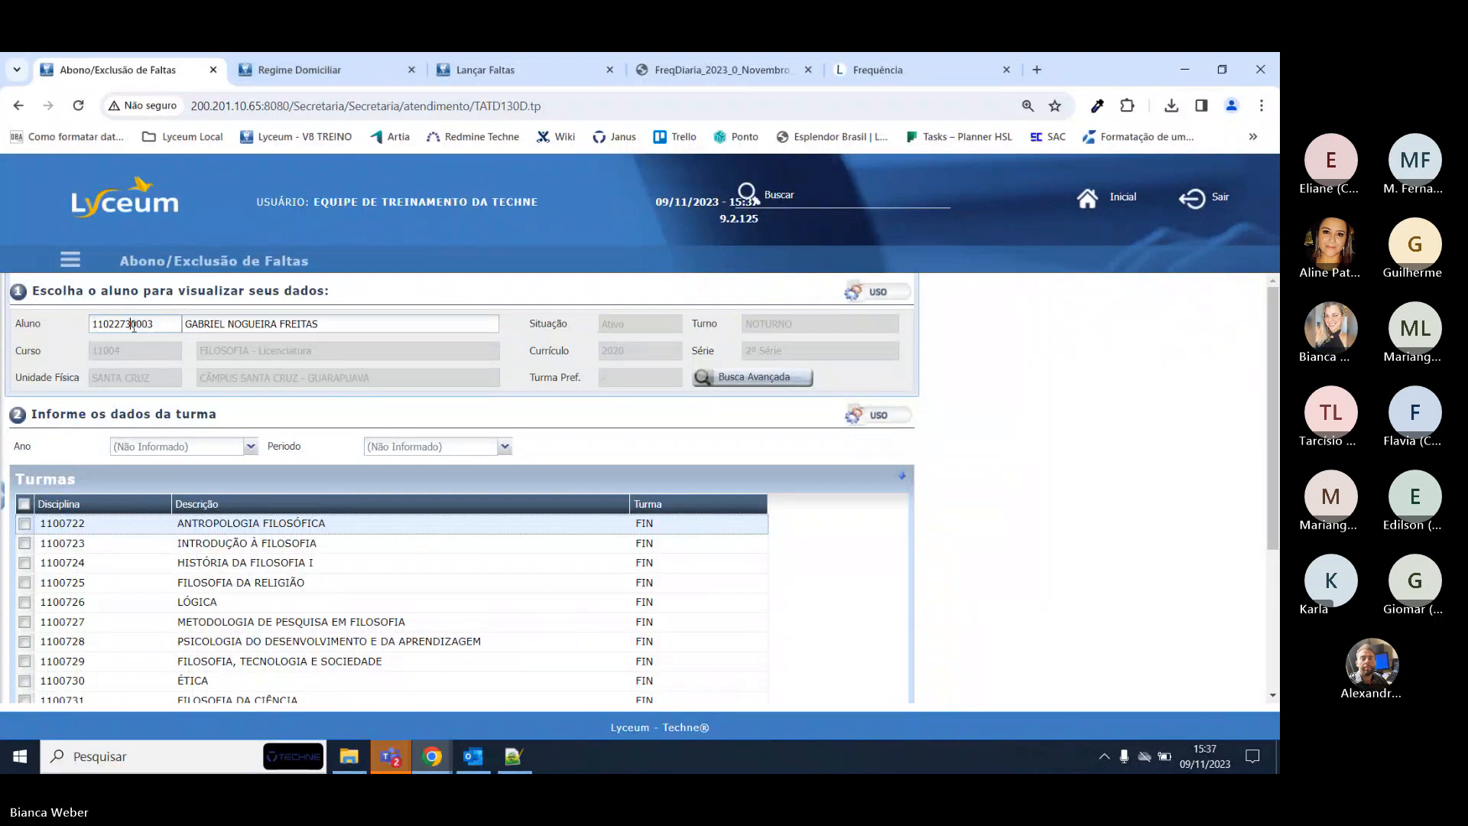
double_click(134, 326)
key(ctrl+c)
click(931, 64)
click(586, 375)
Paste the student's code and password into the login fields and sign in to Aluno Online.
key(ctrl+v)
click(566, 438)
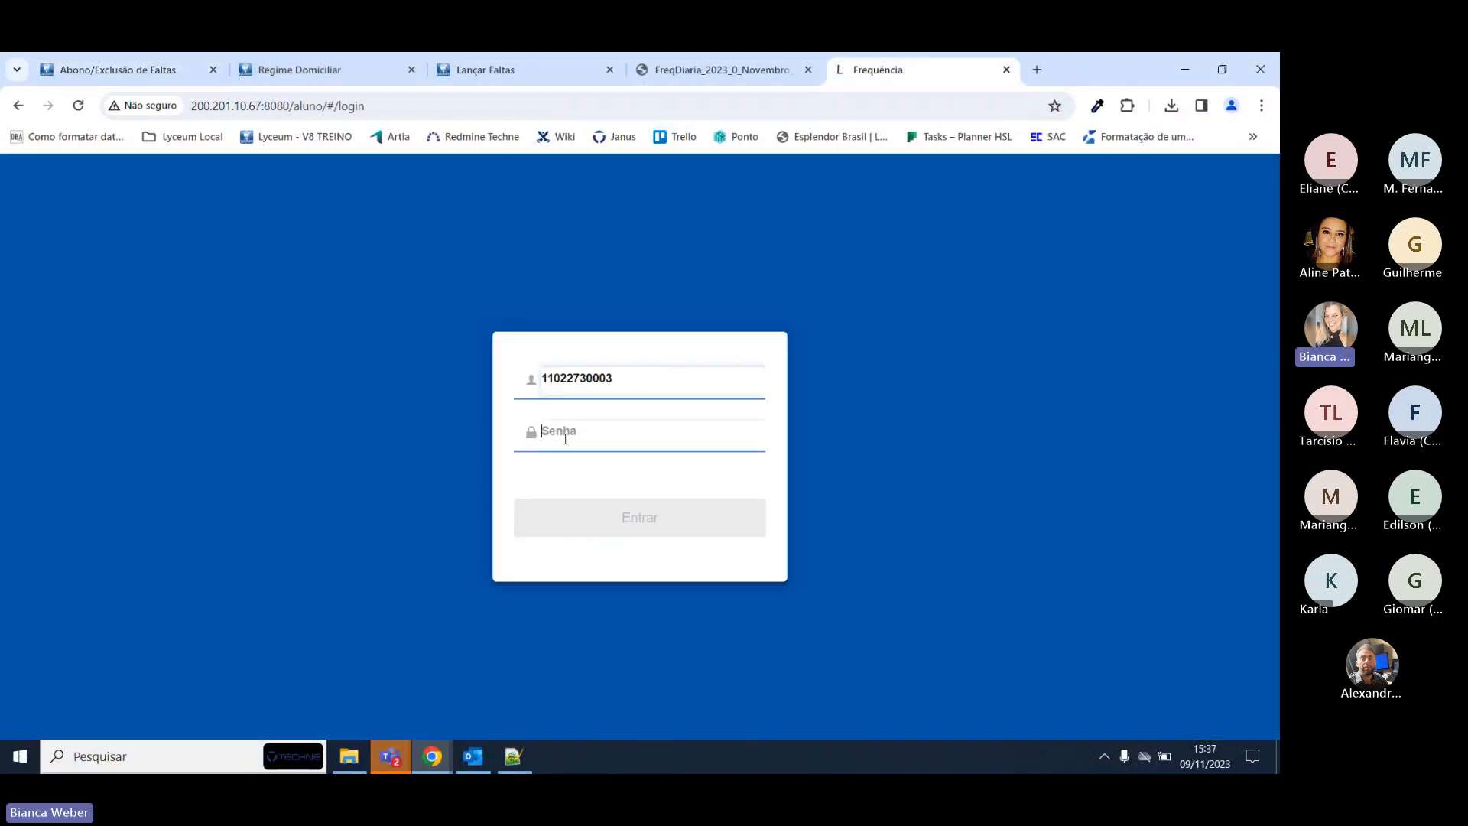
key(ctrl+v)
click(596, 526)
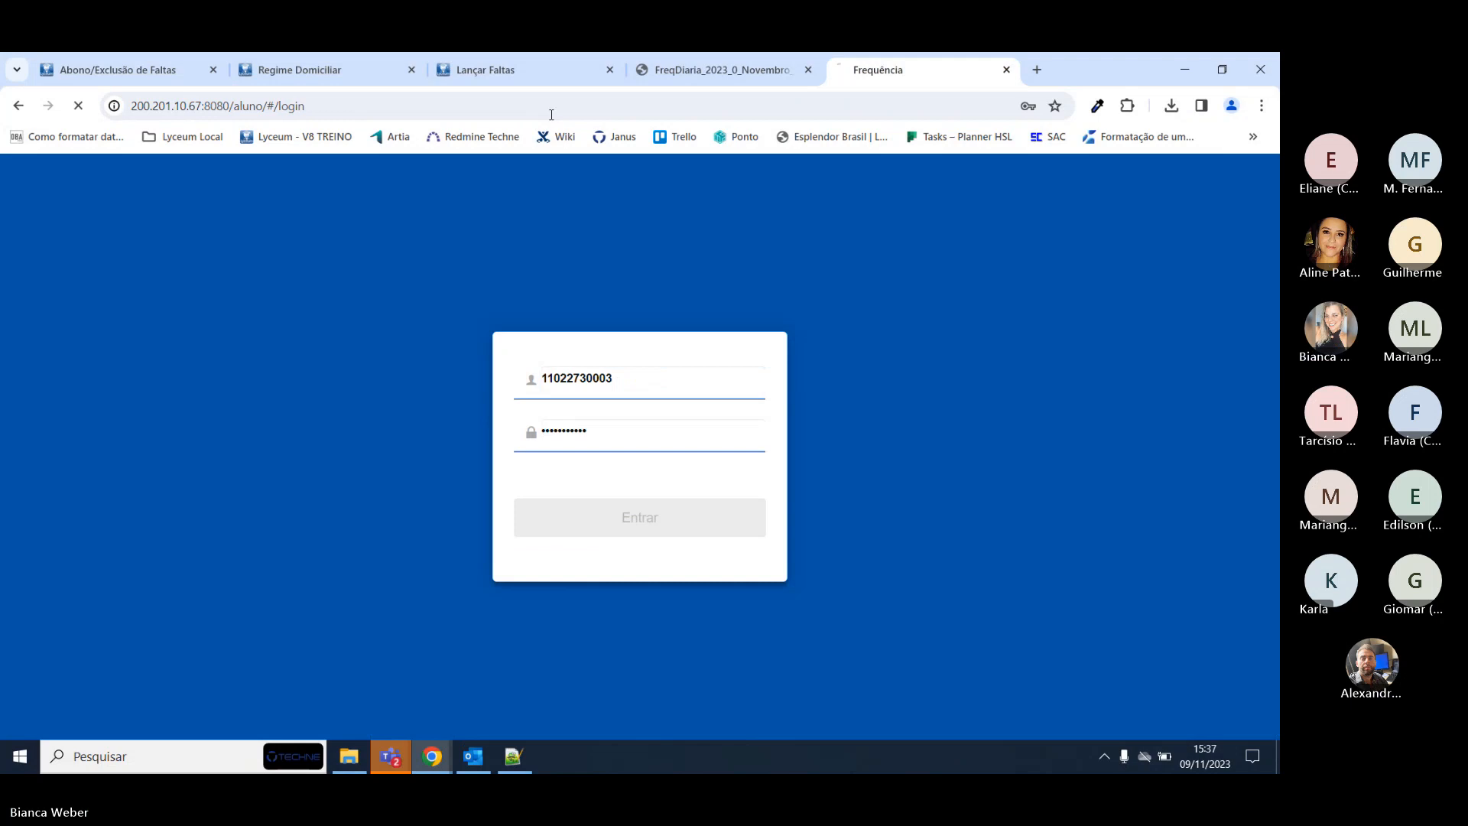
click(552, 501)
key(ctrl+v)
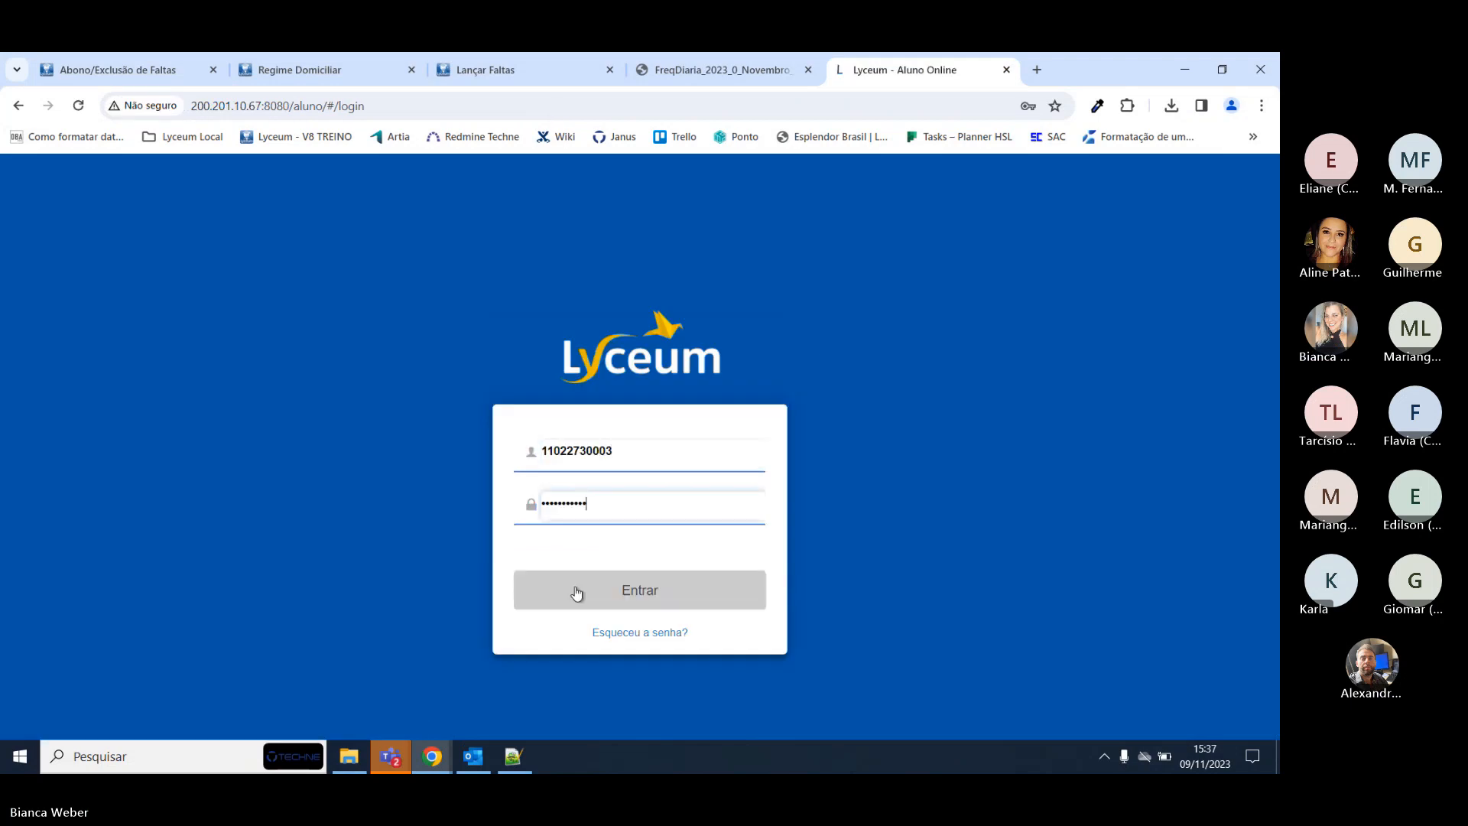
click(576, 590)
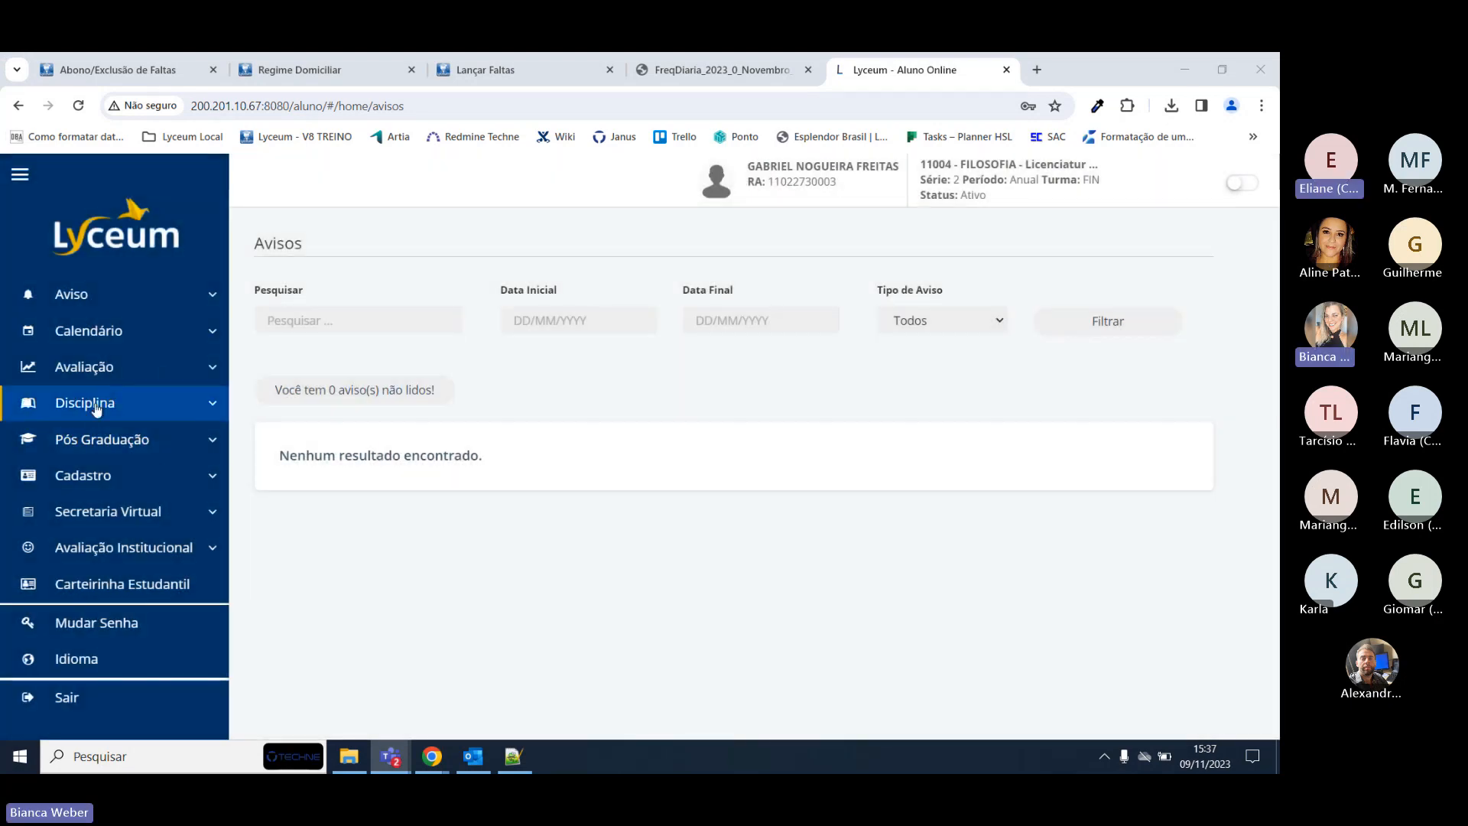
Open Avaliação > Frequência to view the student's attendance per discipline.
click(104, 405)
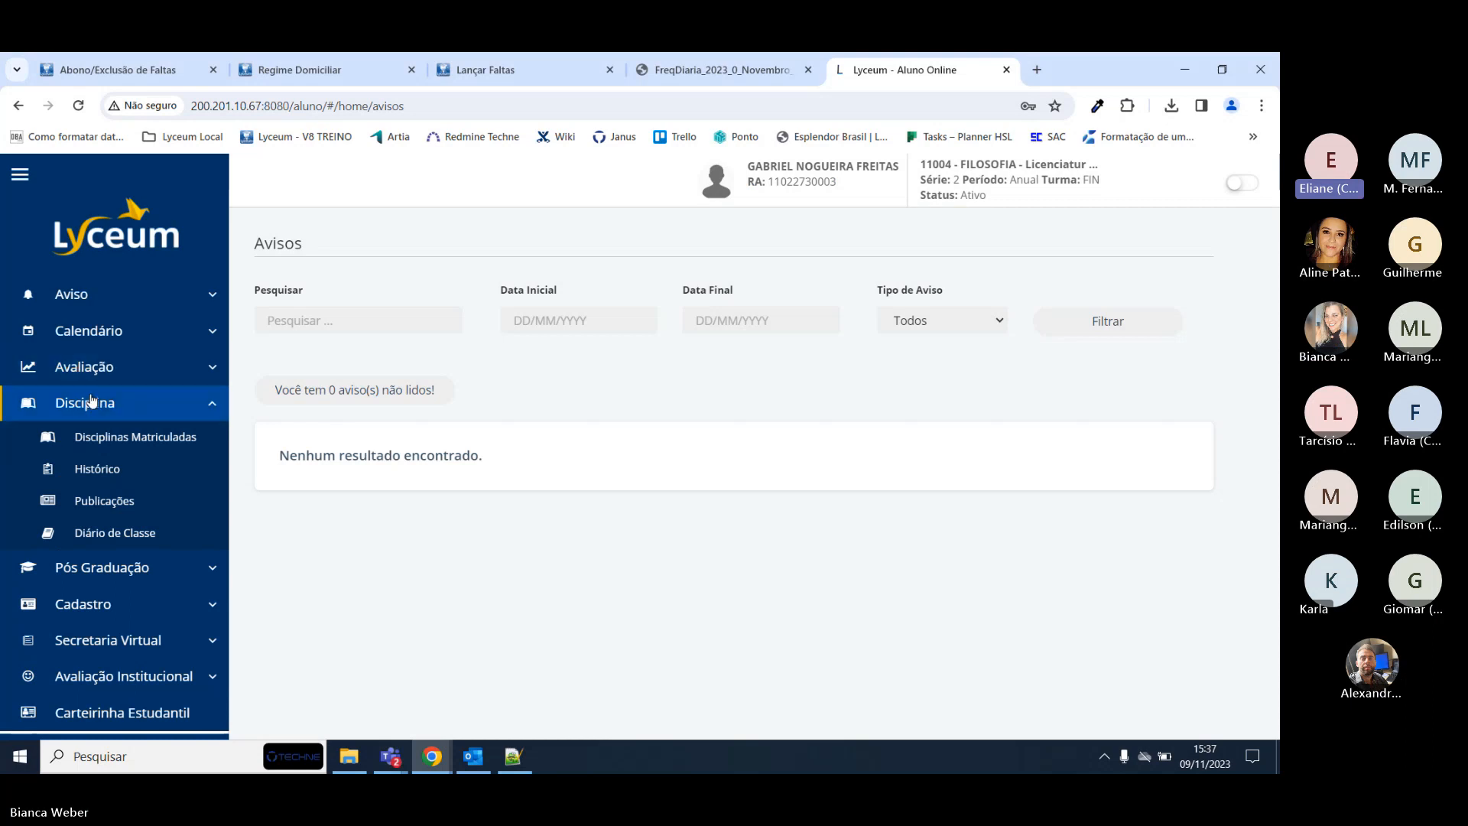
click(99, 367)
click(107, 443)
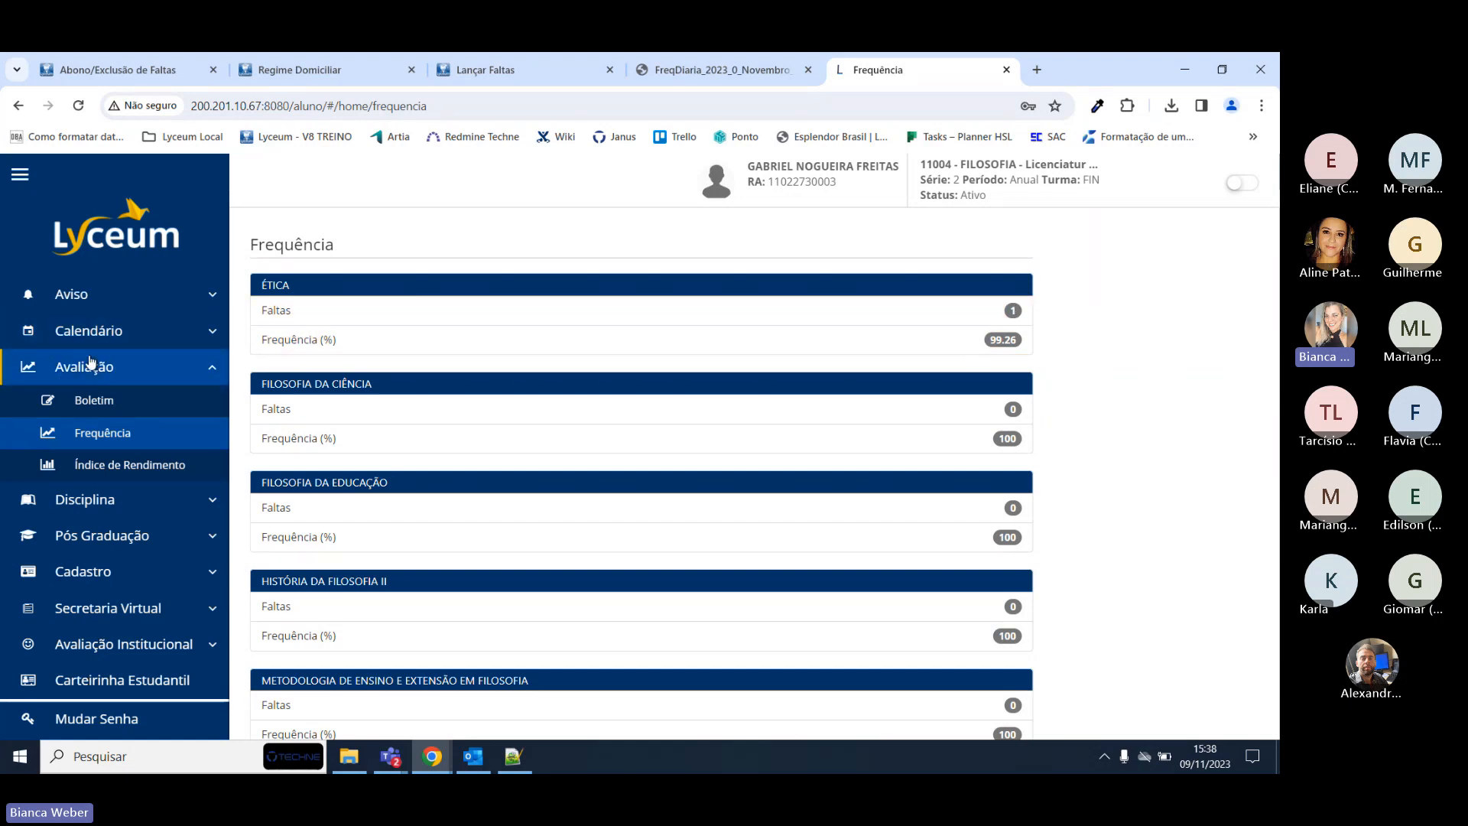
Check Ética's absence history in the Boletim (1 absence on 23/10), then return to Lançar Faltas.
click(100, 331)
click(99, 331)
click(92, 374)
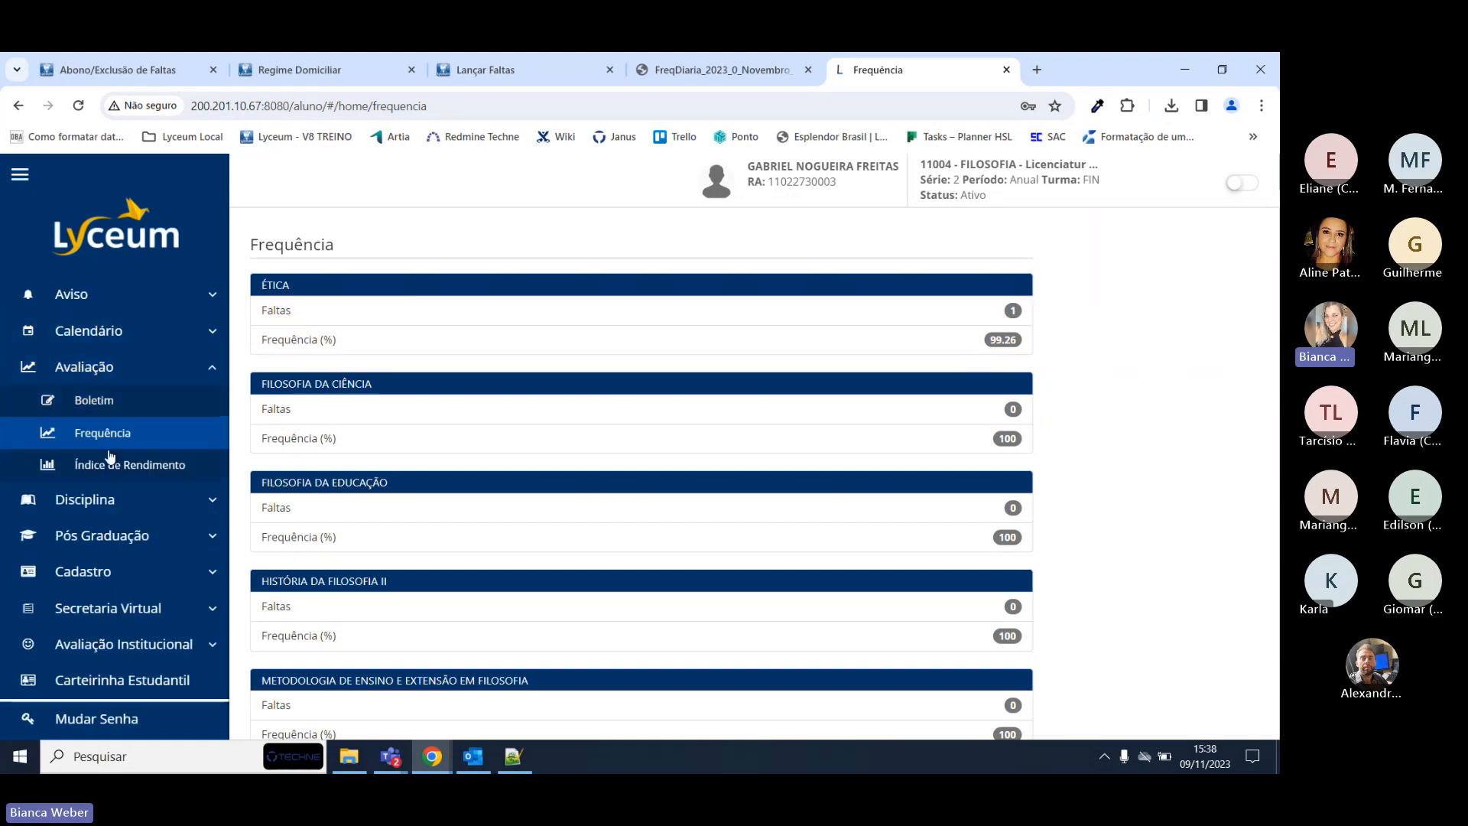
click(102, 405)
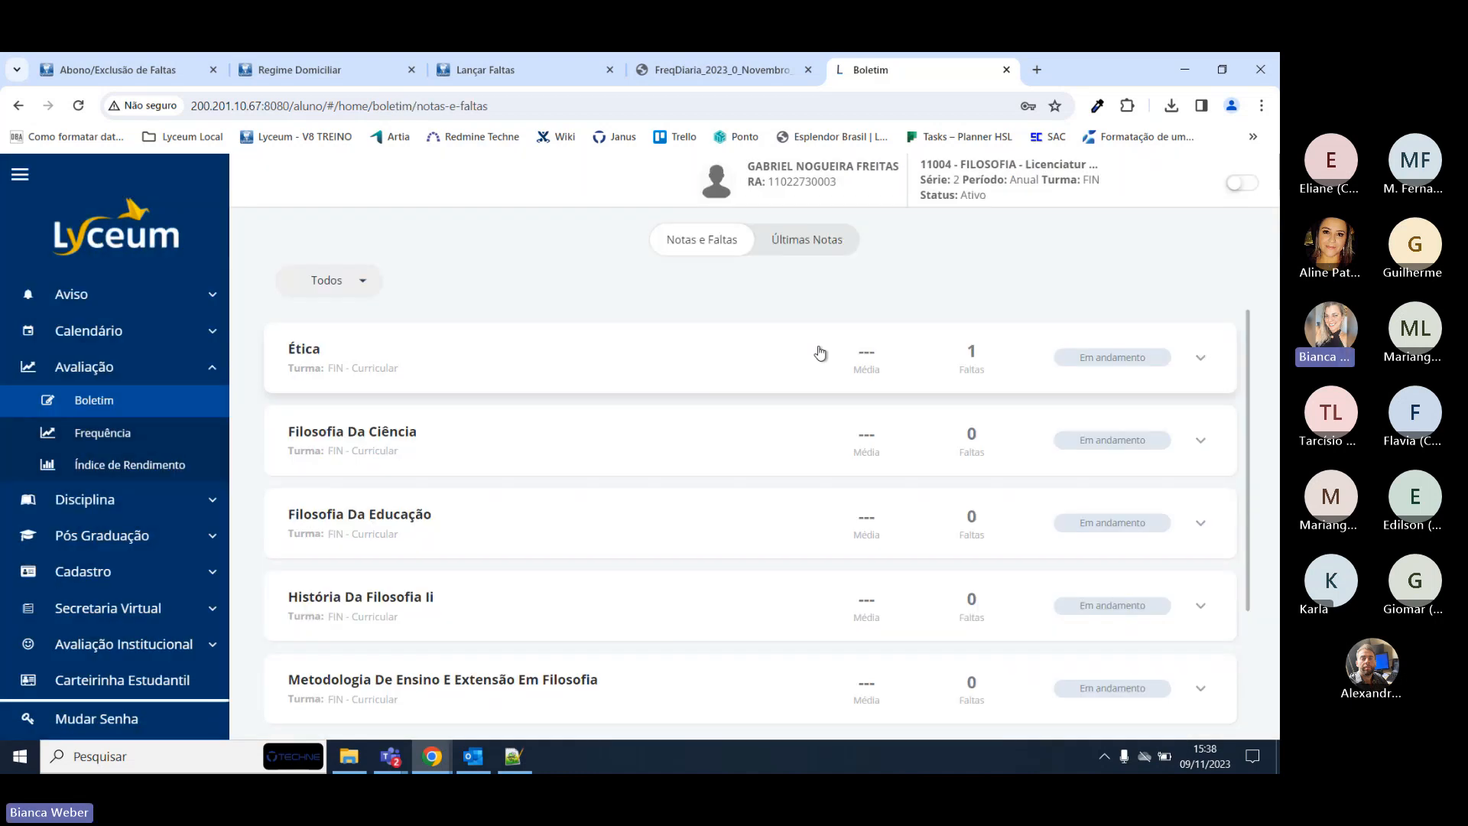
click(818, 351)
click(812, 422)
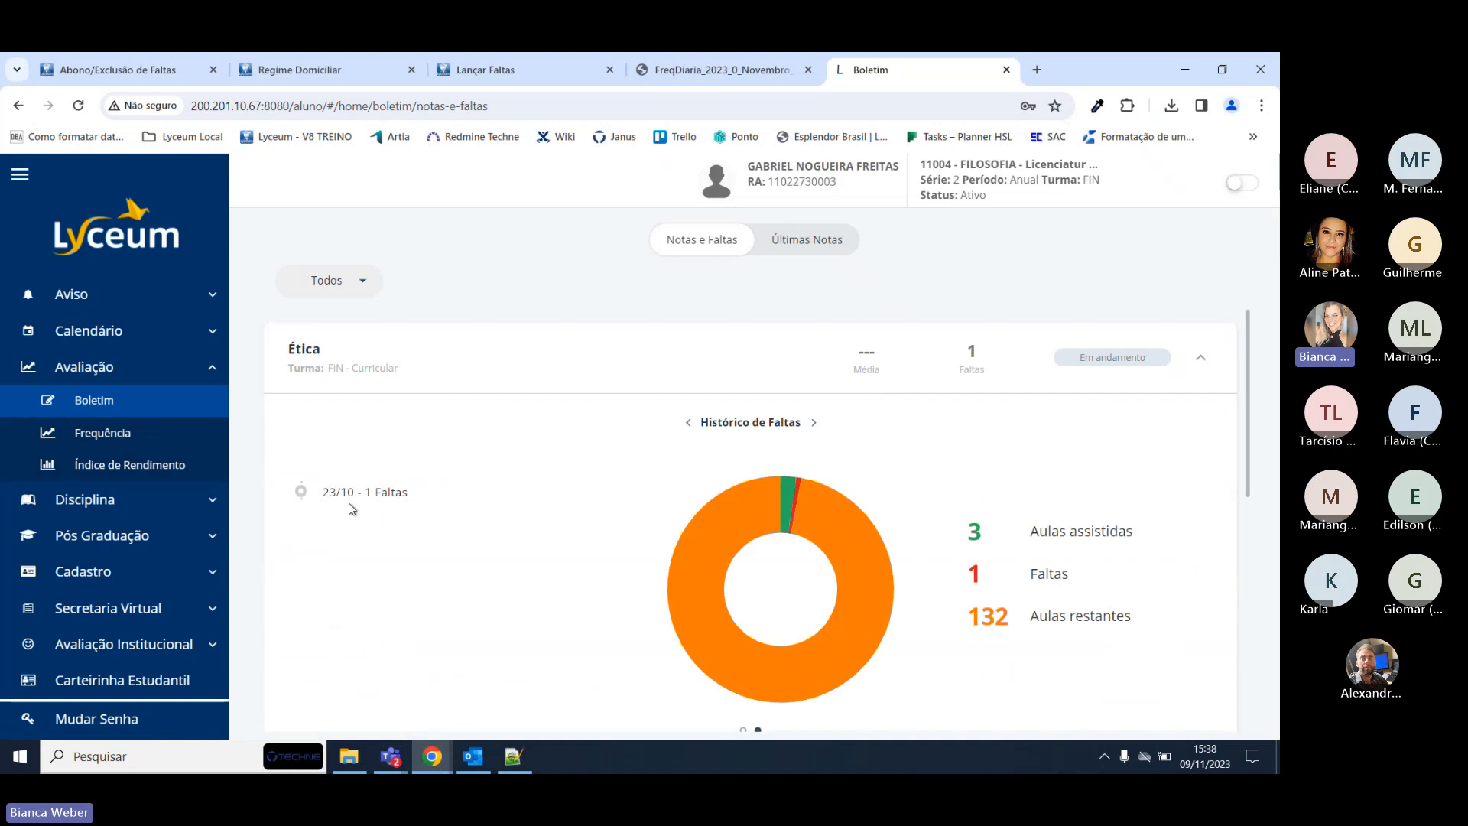
scroll(466, 506, down, 3)
scroll(466, 506, up, 3)
click(484, 75)
scroll(884, 433, down, 1)
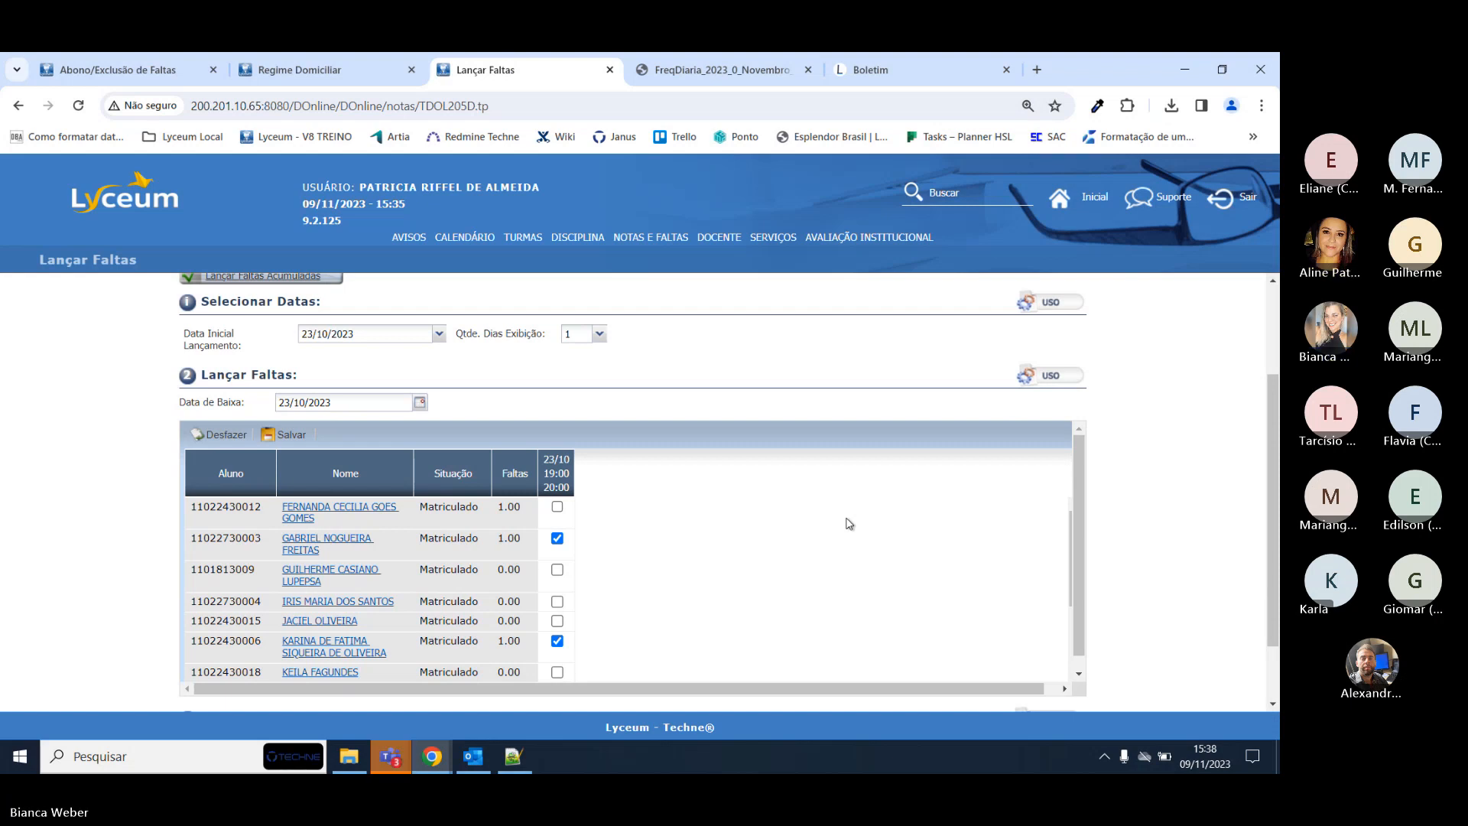
Scroll the 23/10 19:00–20:00 Lançar Faltas grid to confirm only two students are marked absent.
scroll(849, 524, down, 2)
scroll(848, 523, up, 2)
scroll(737, 430, down, 2)
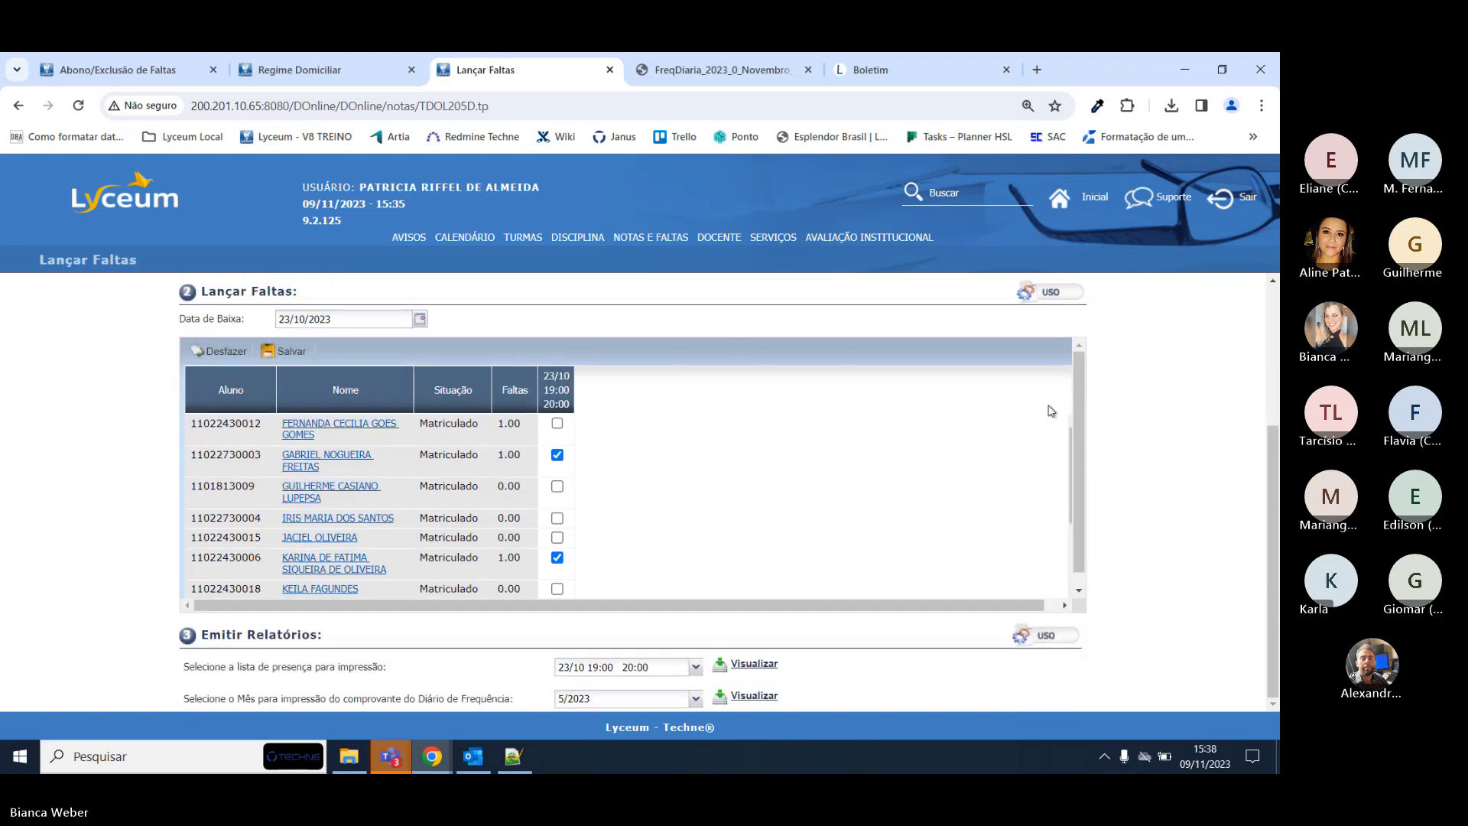
scroll(559, 347, up, 2)
scroll(559, 347, up, 2)
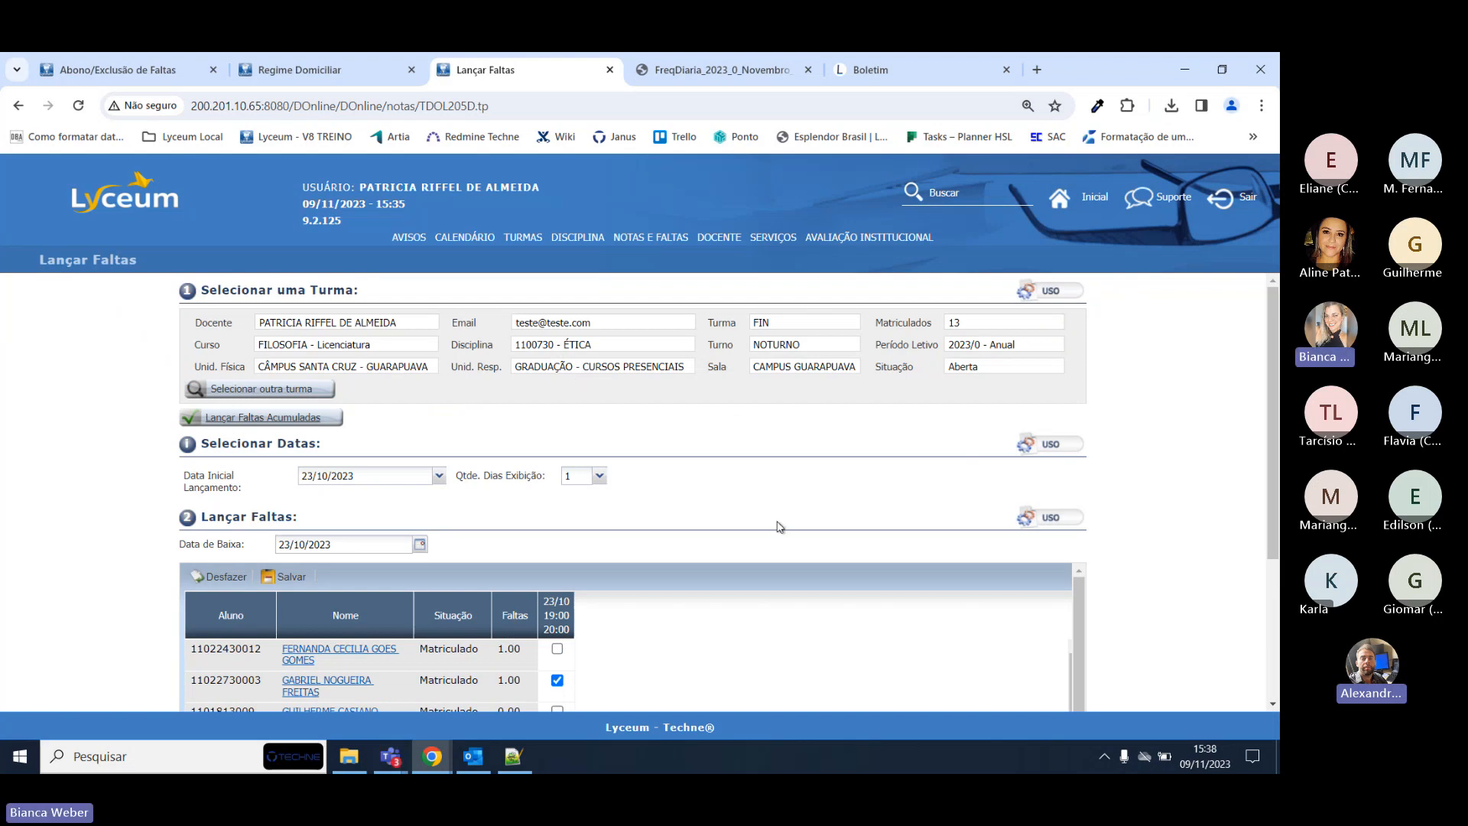
scroll(853, 482, down, 3)
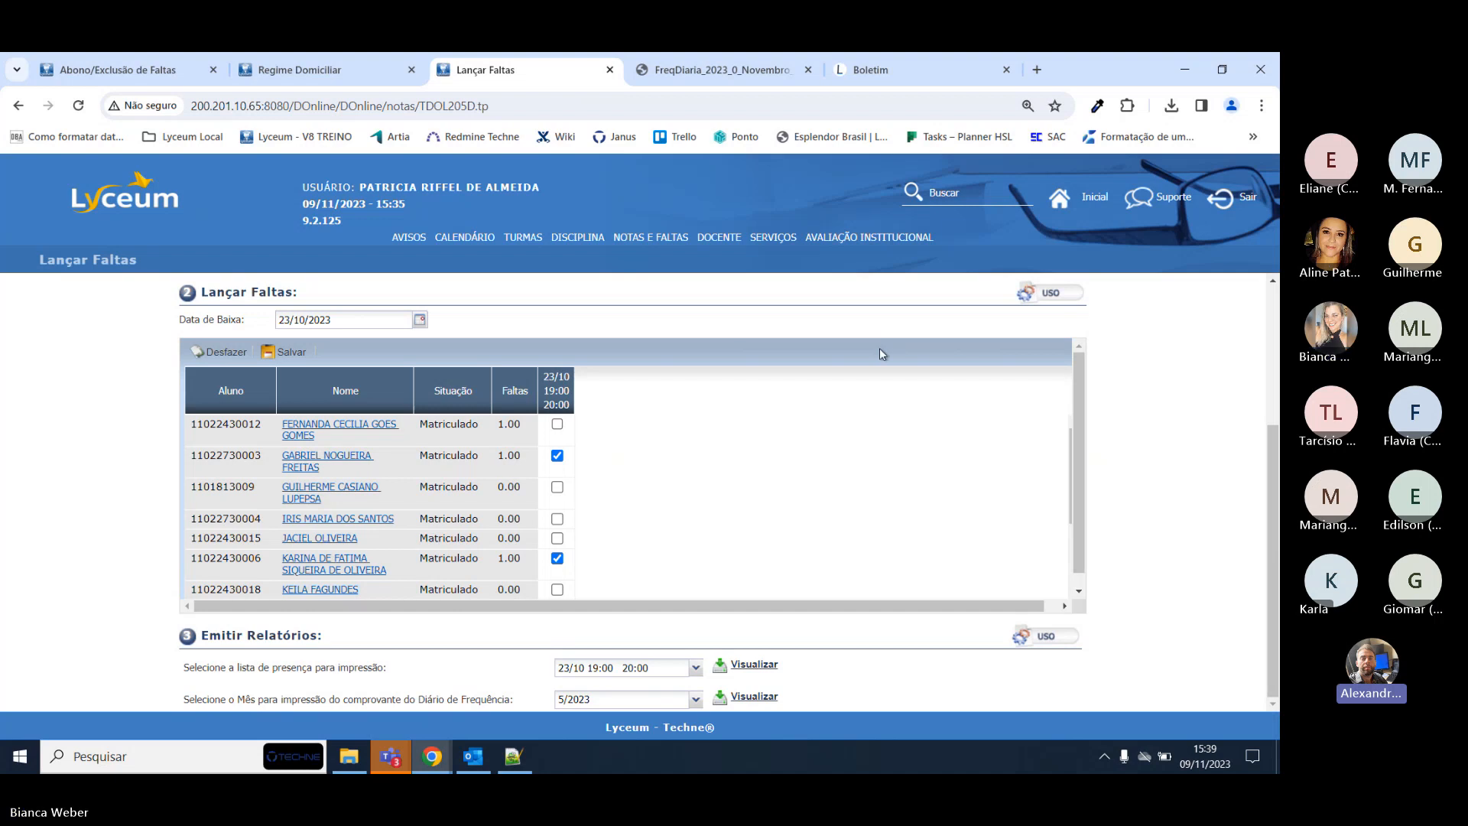
key(alt+Tab)
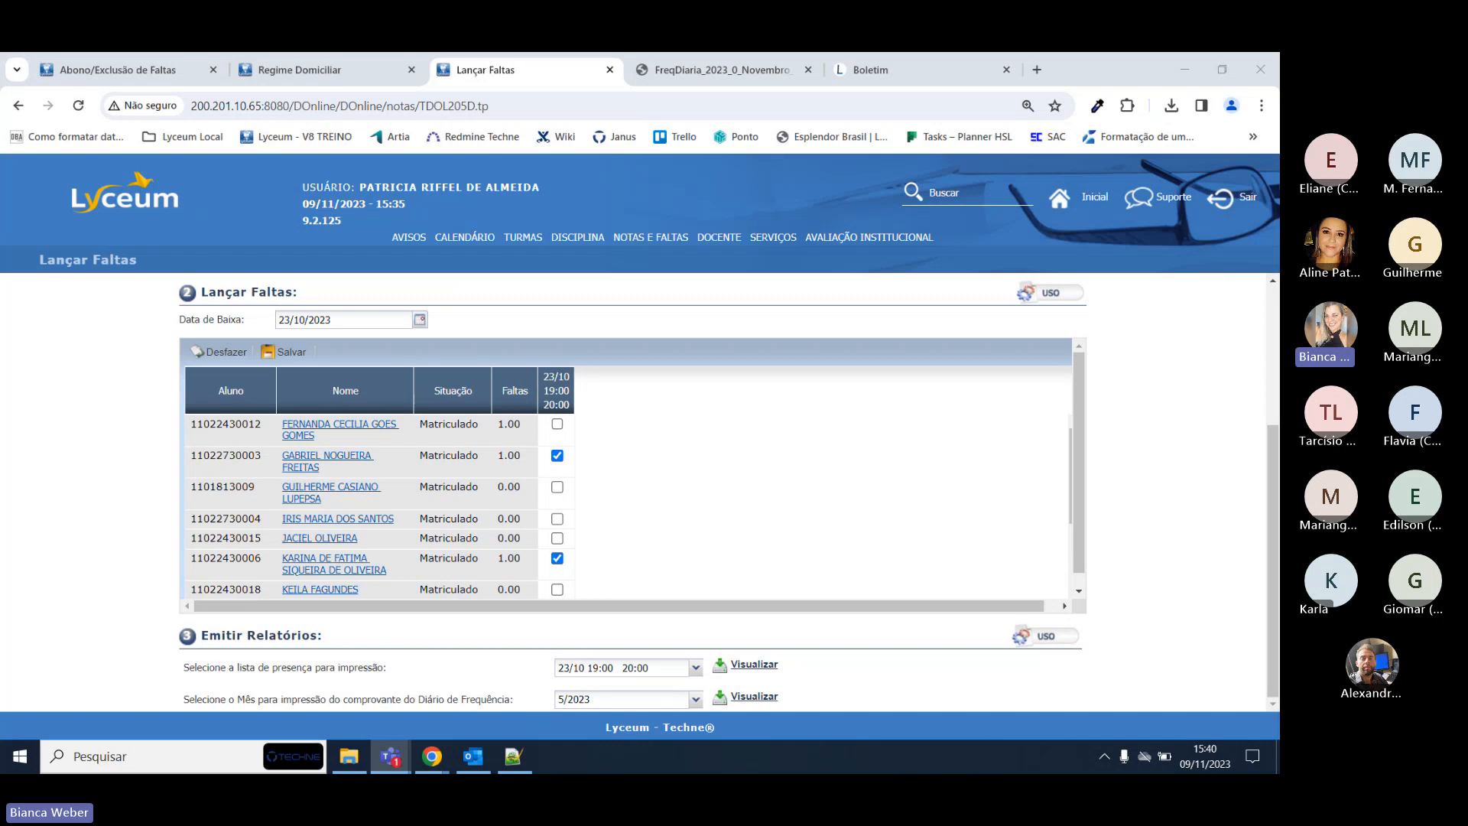
scroll(535, 497, down, 2)
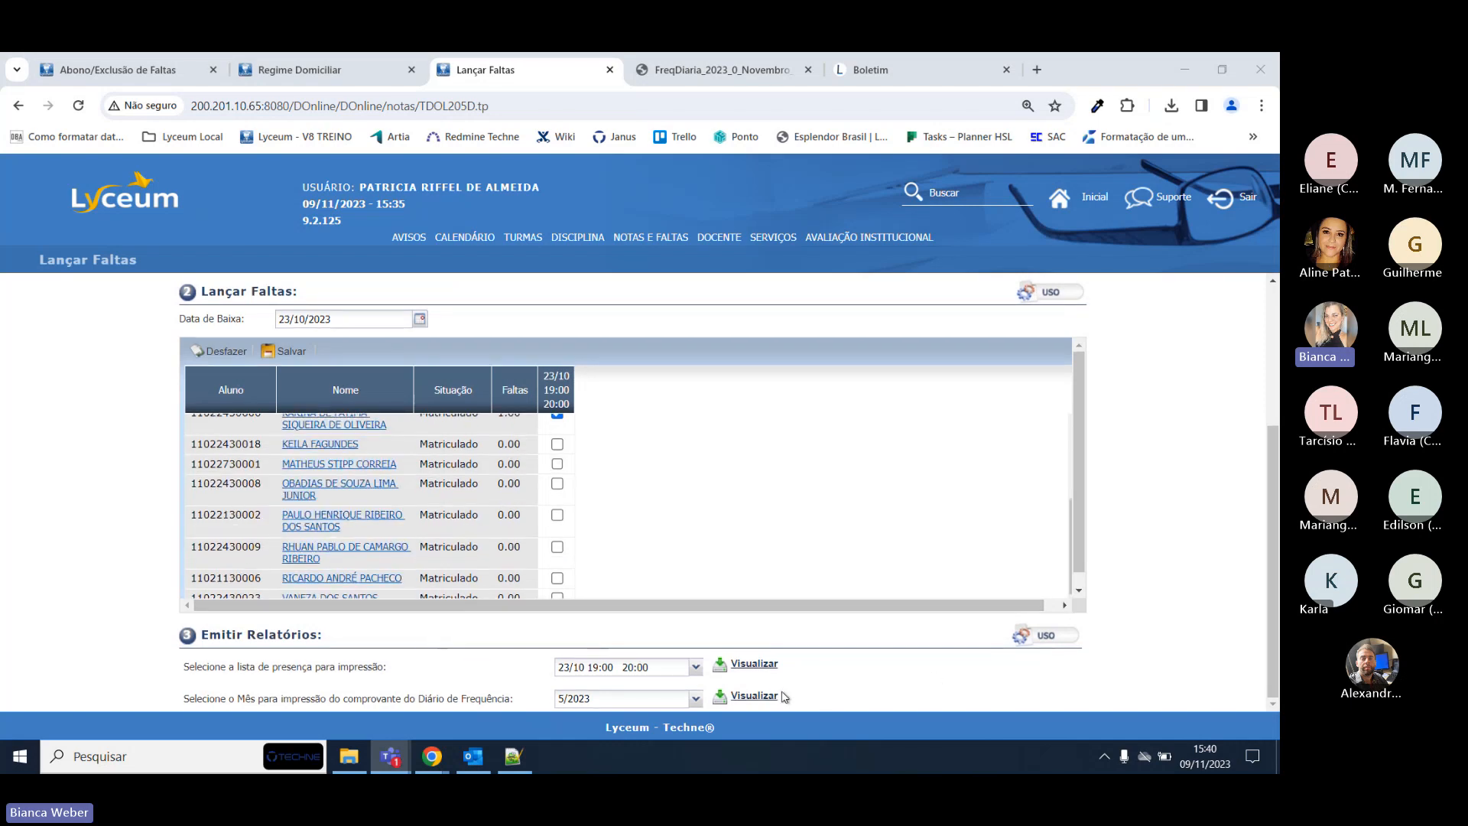
scroll(697, 493, up, 2)
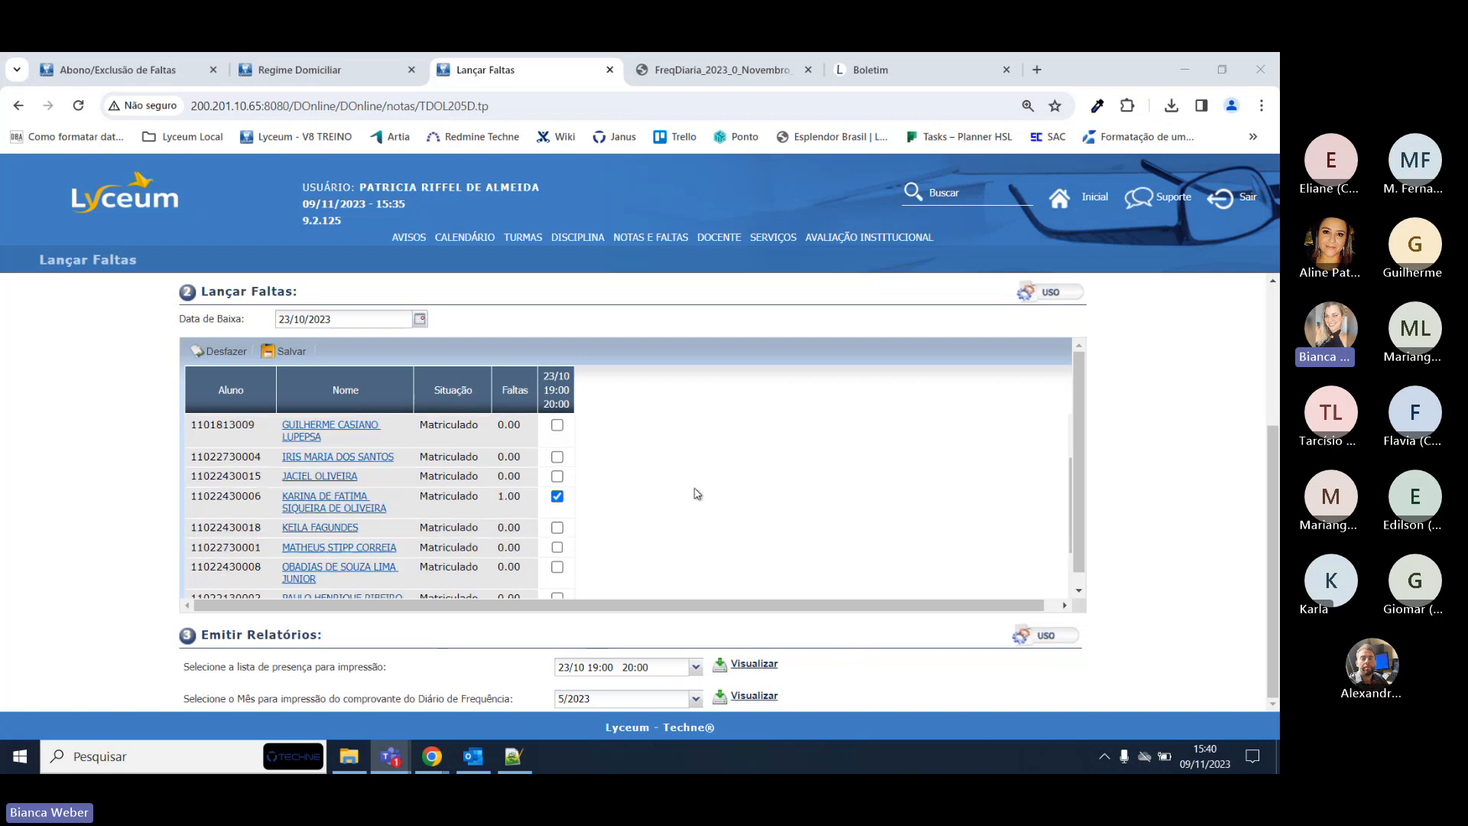
scroll(697, 493, up, 1)
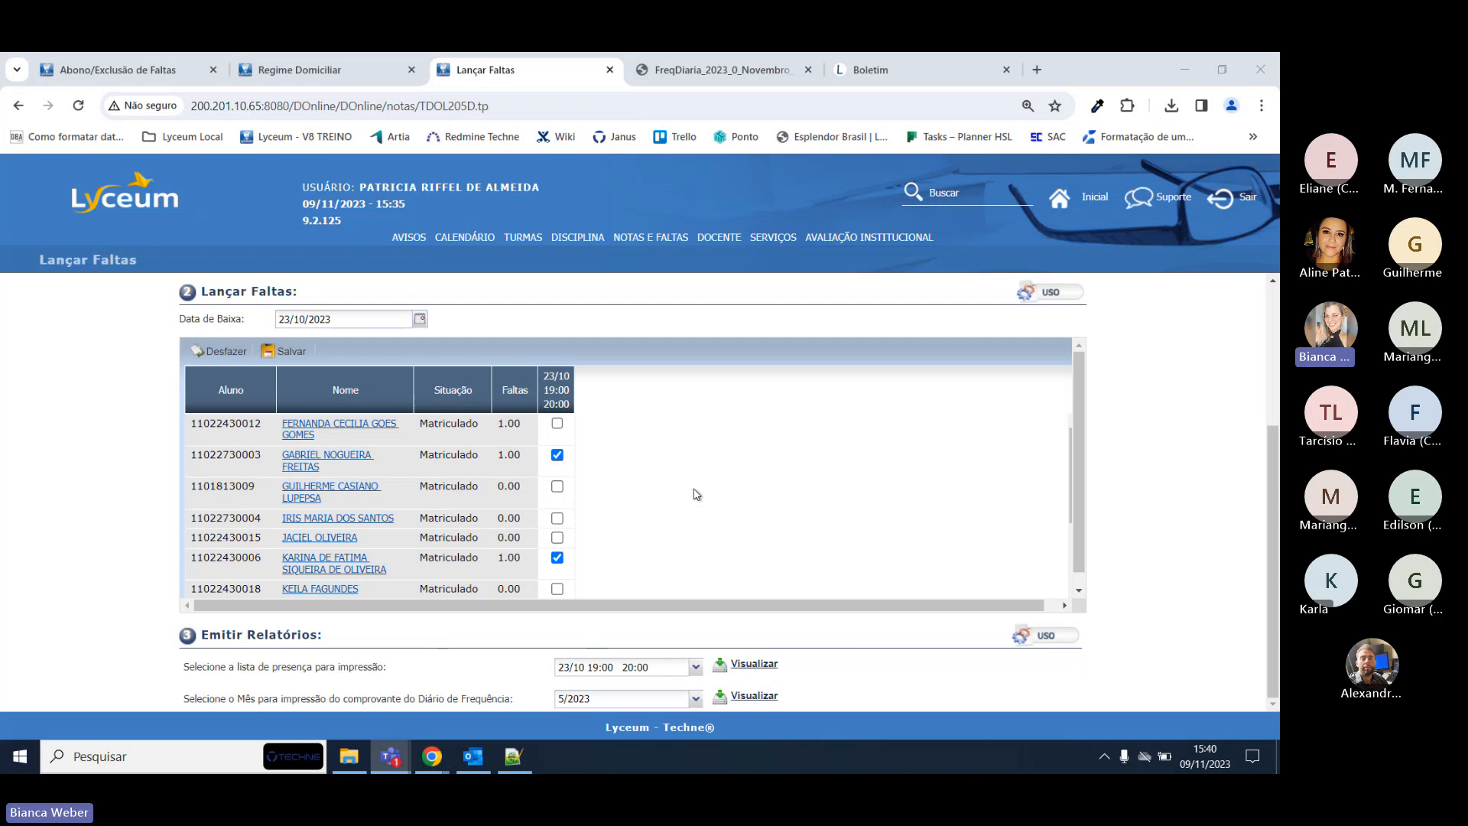
click(696, 494)
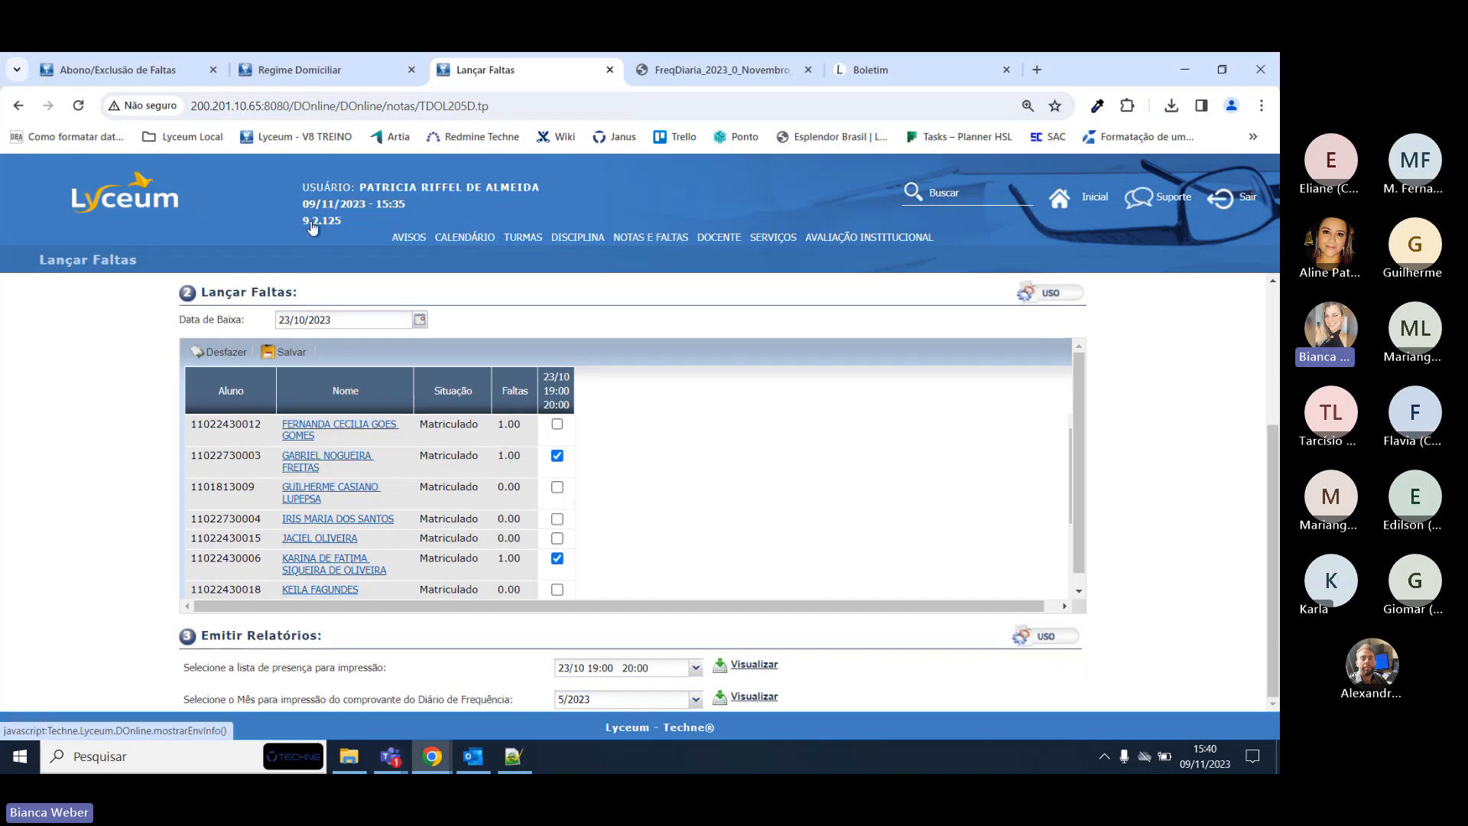
scroll(737, 416, down, 2)
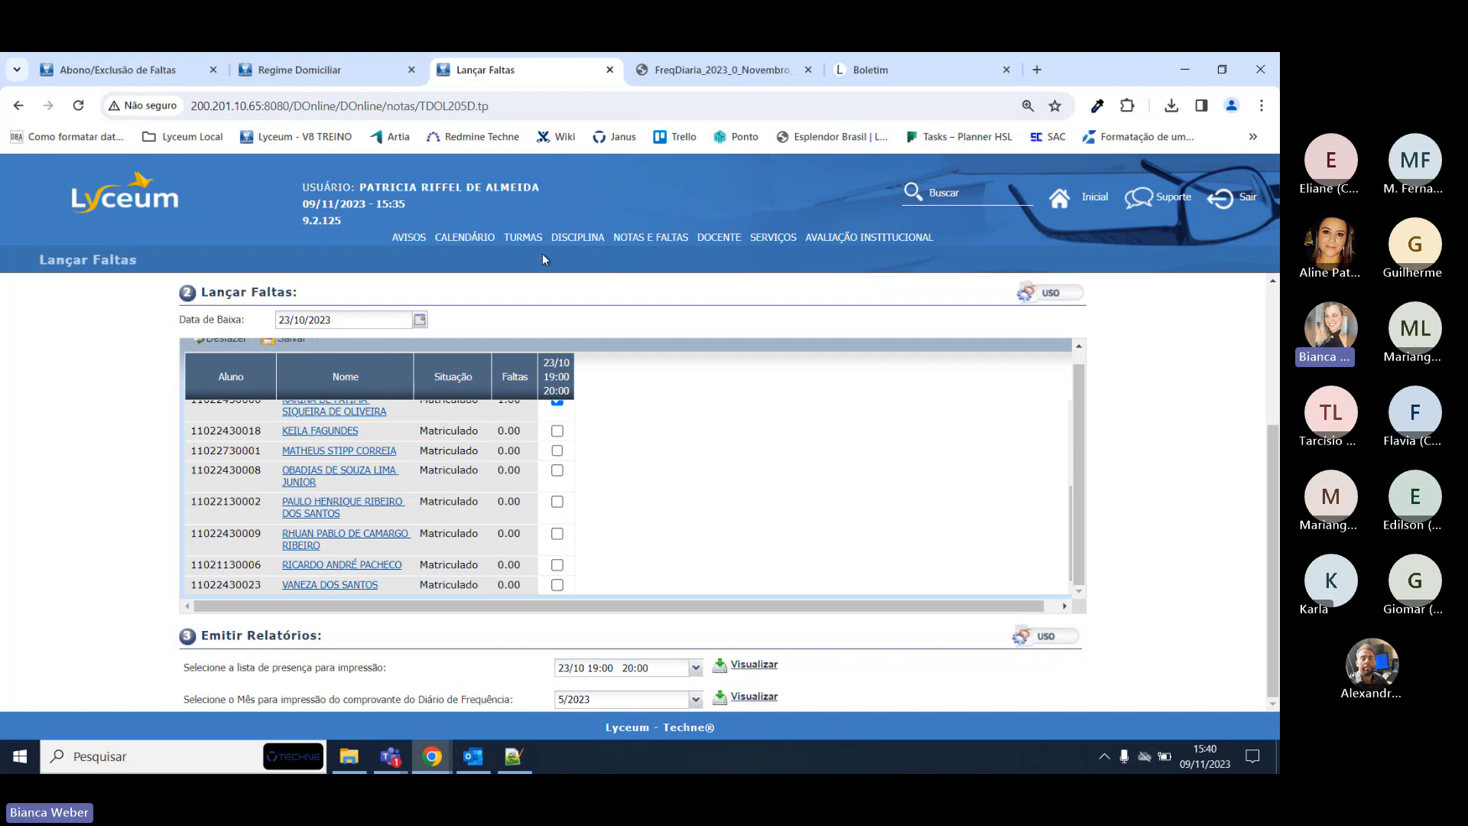
Go to NOTAS E FALTAS > Impressão de Diários and generate the Relatório de Frequência Parcial.
mouse_move(650, 237)
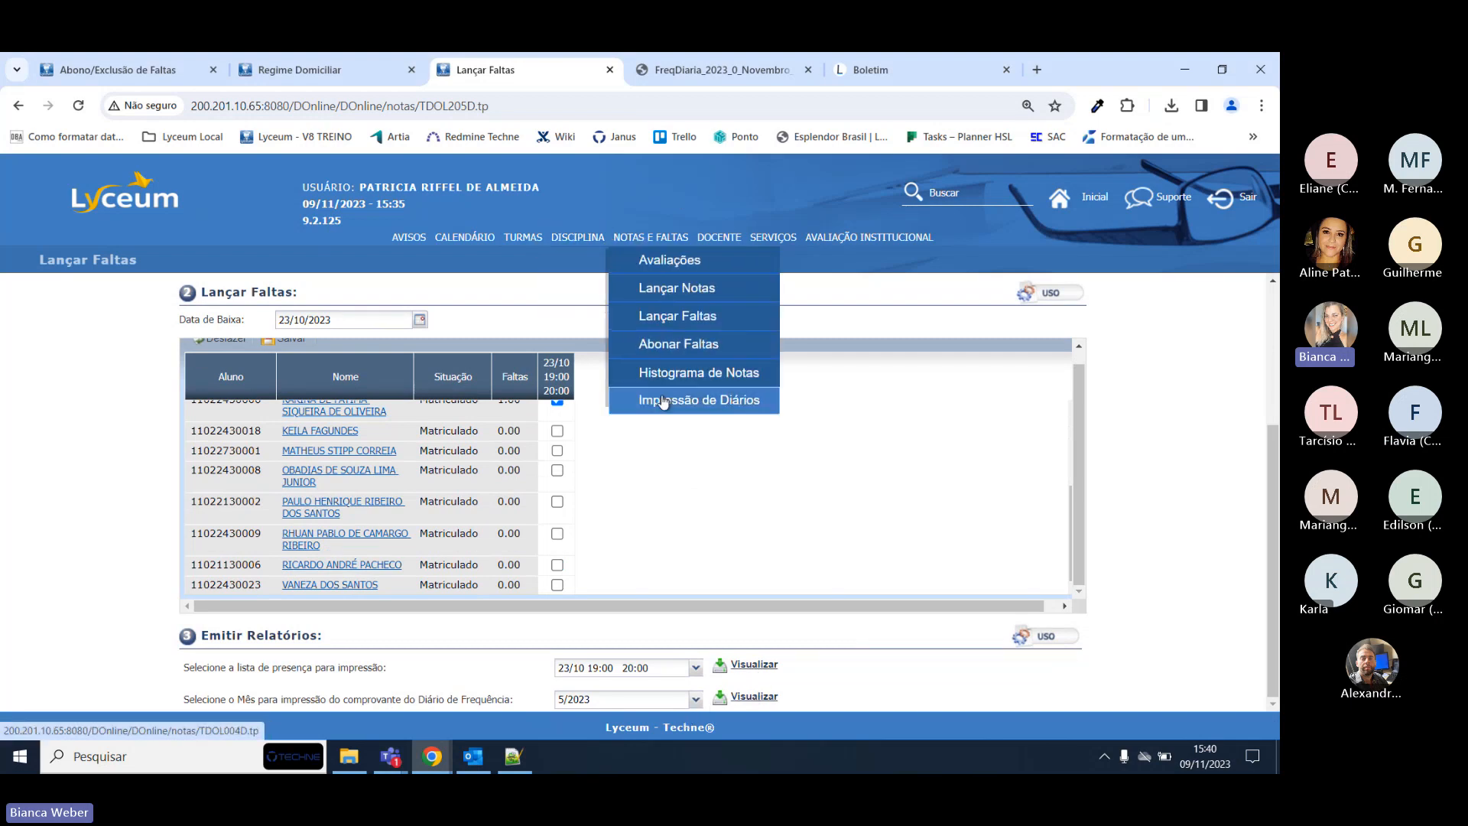
click(663, 401)
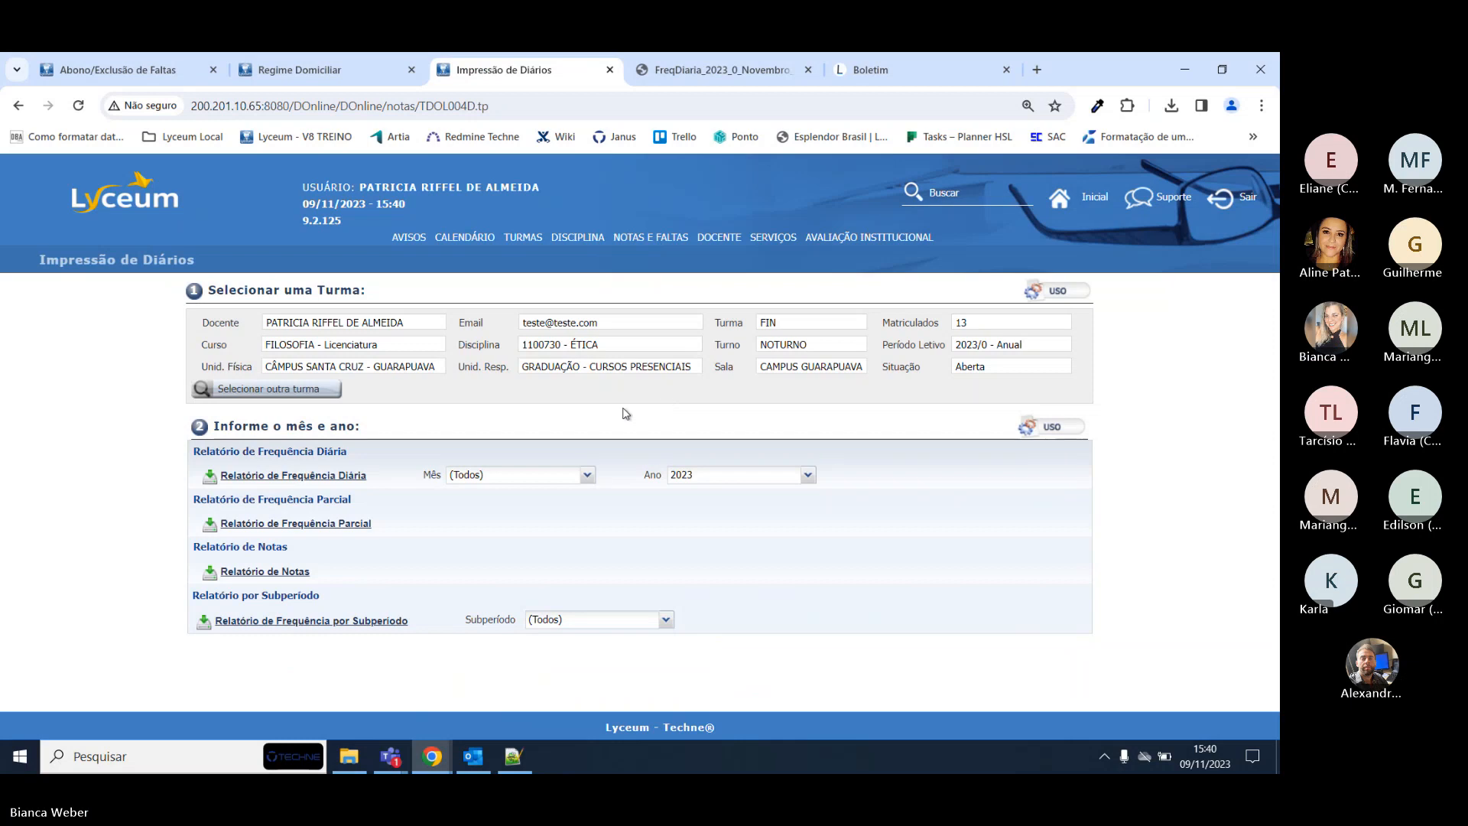
click(326, 531)
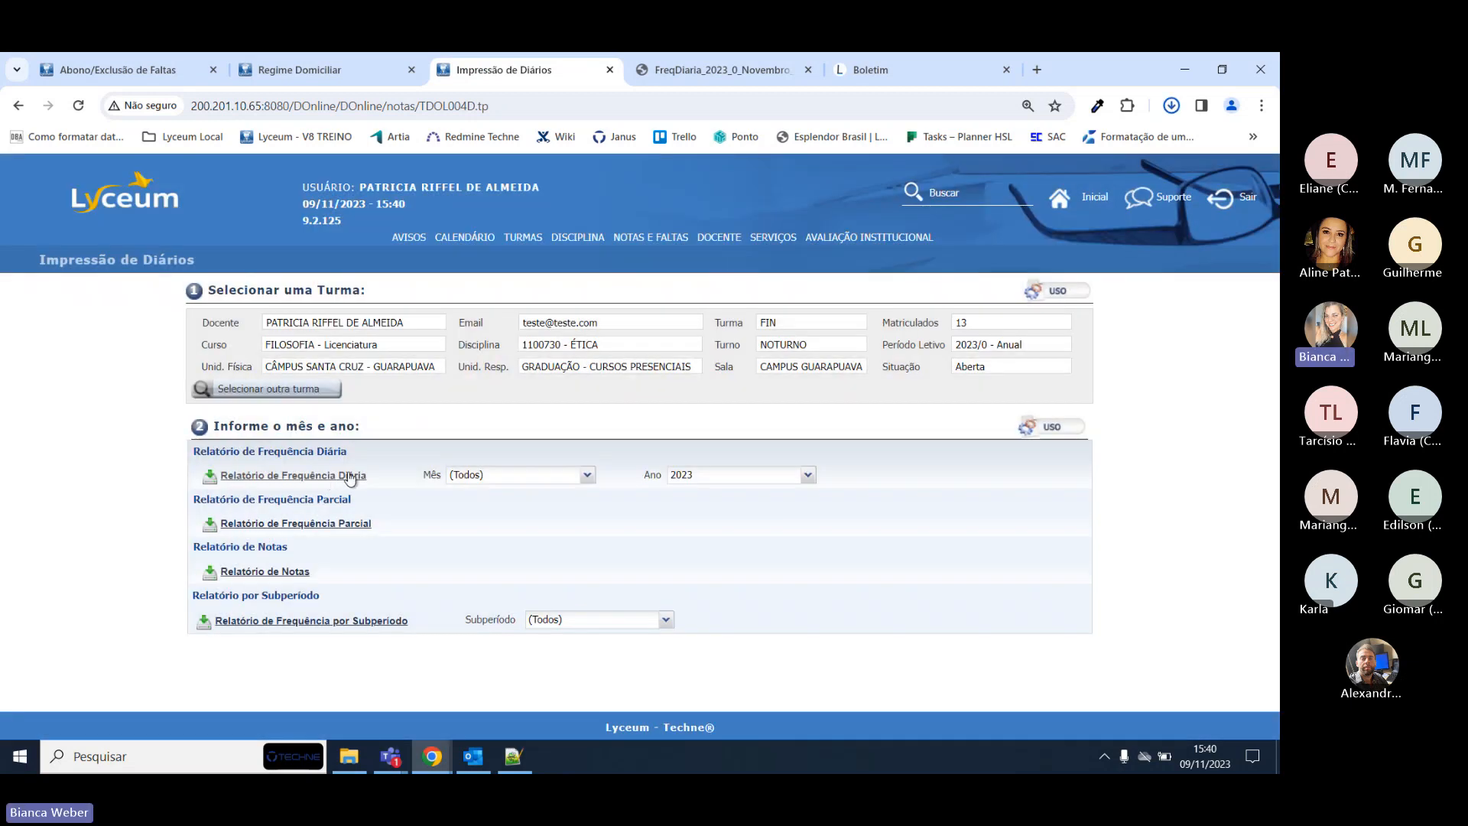
Open the partial attendance PDF from Downloads, then generate the Relatório de Frequência Diária.
click(1171, 105)
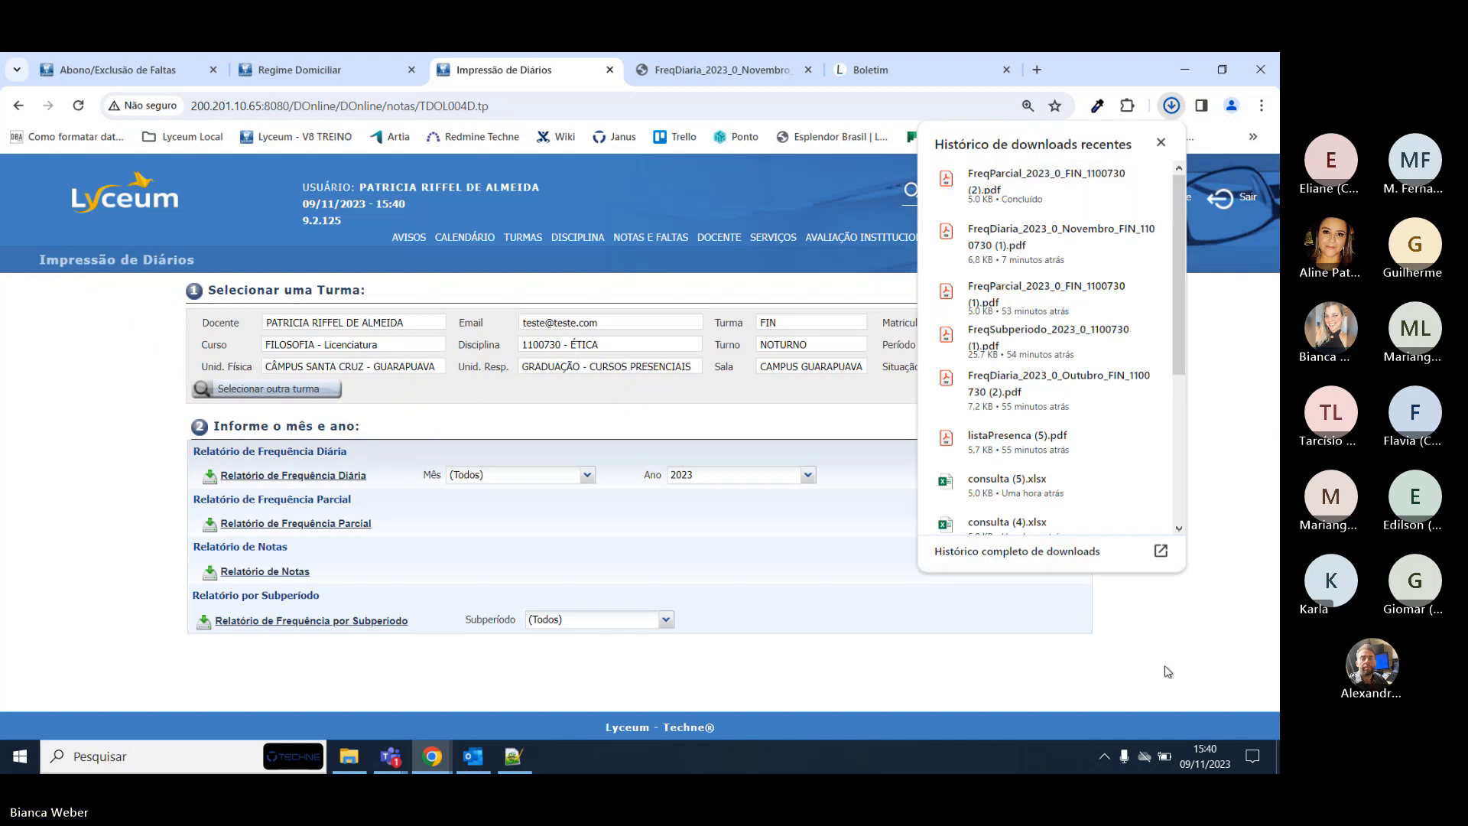
mouse_move(1047, 184)
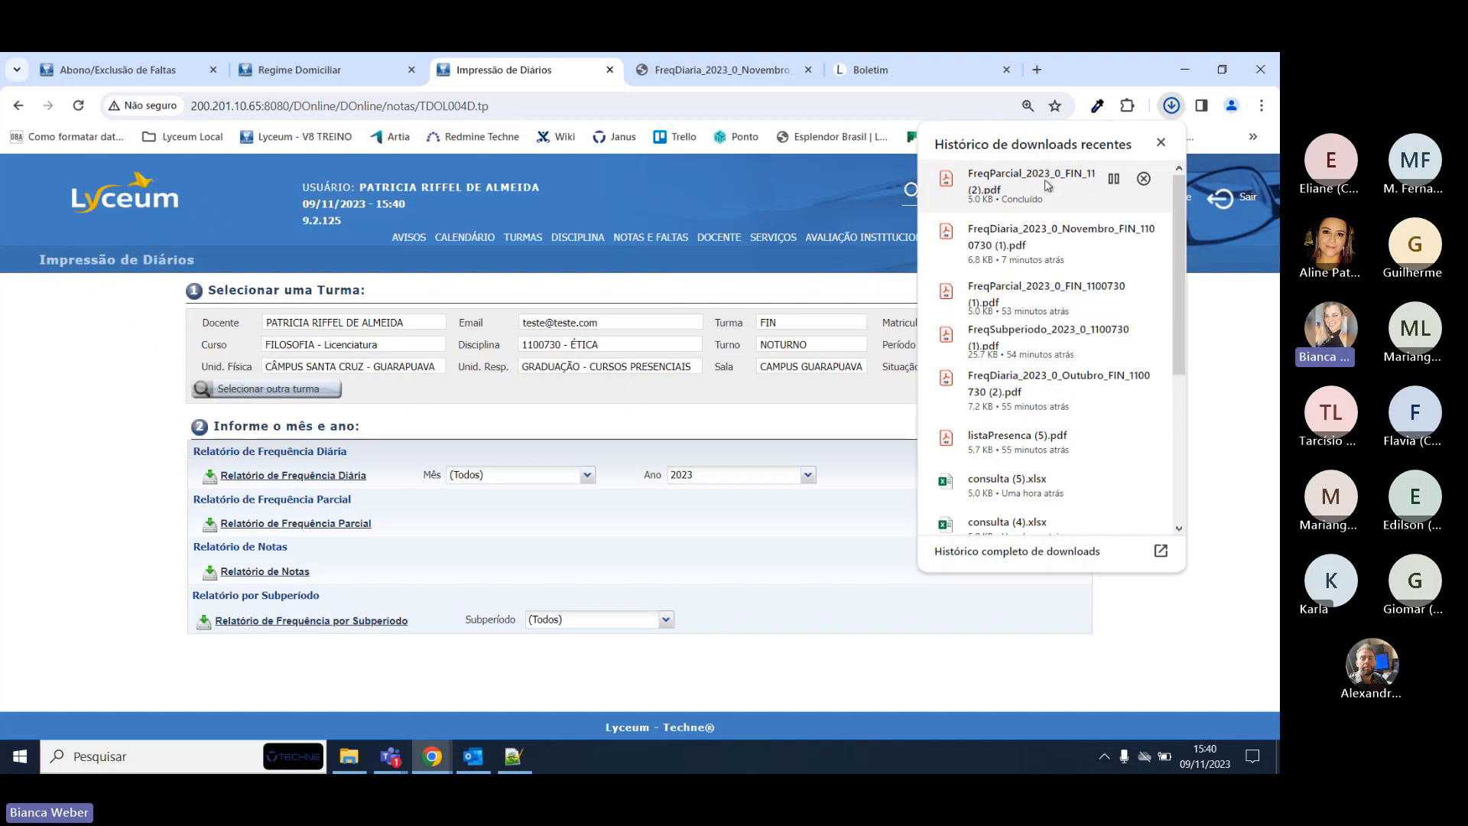
click(1041, 184)
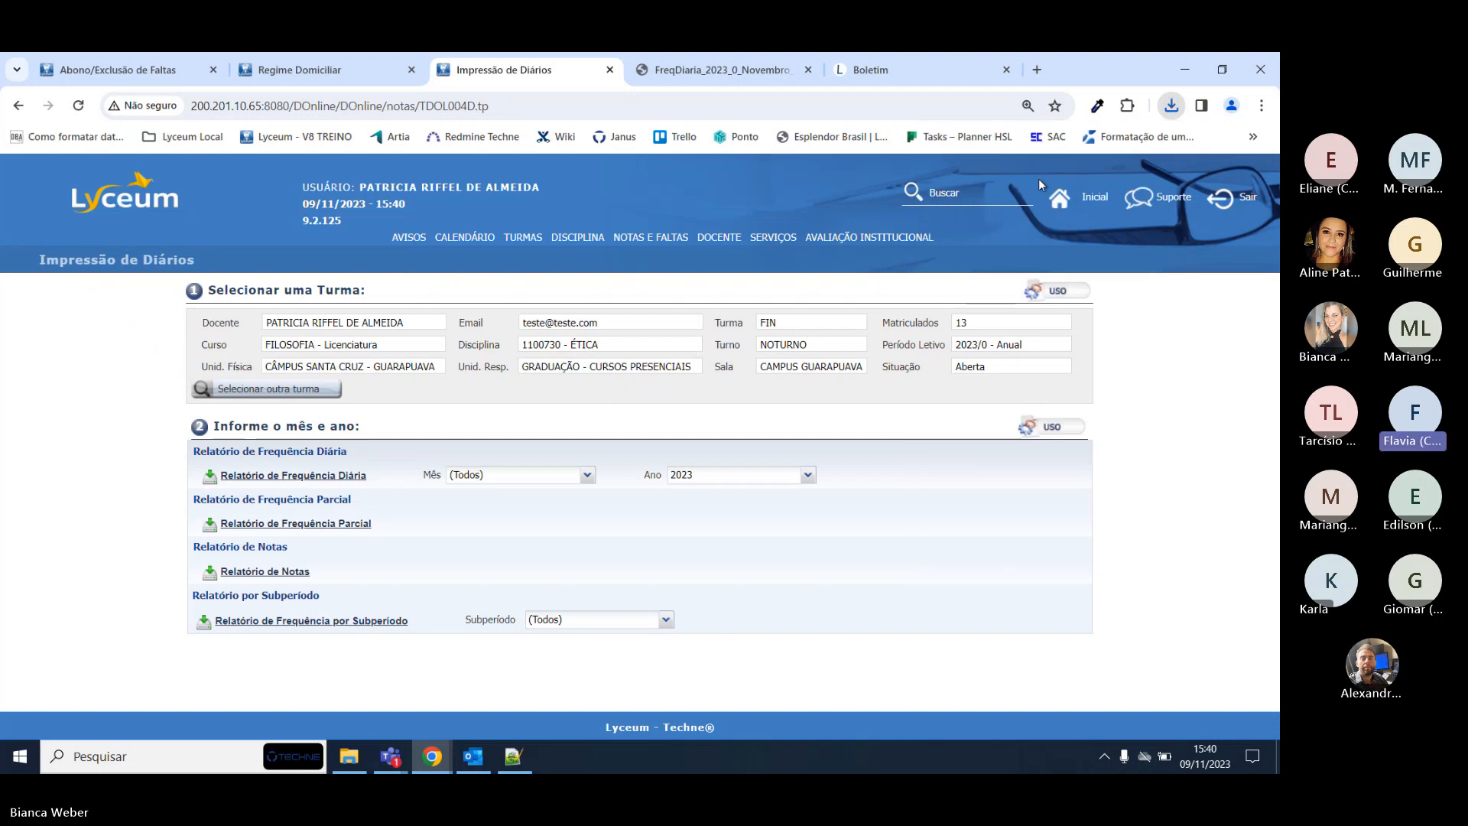
click(486, 62)
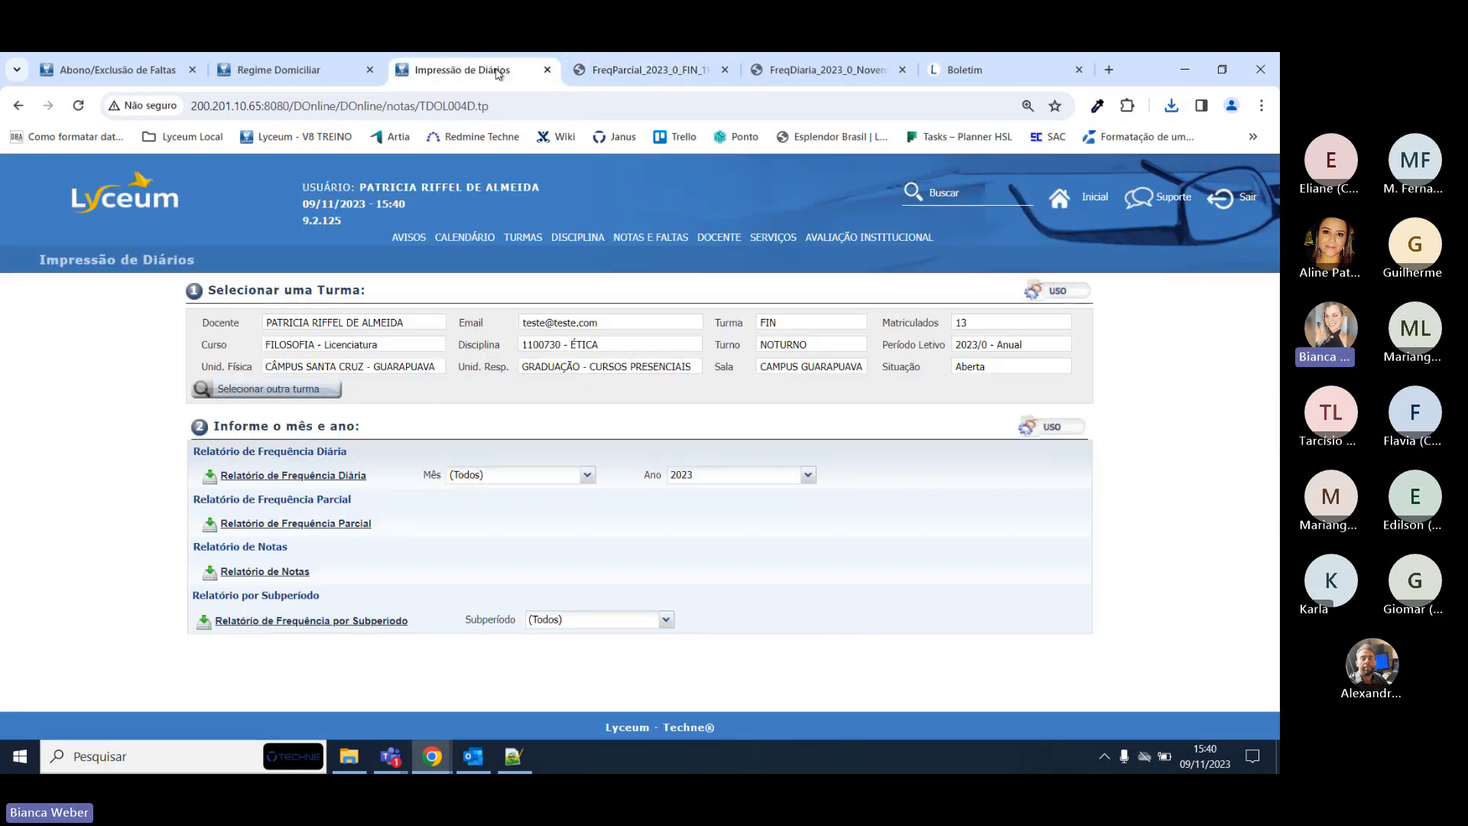
click(305, 477)
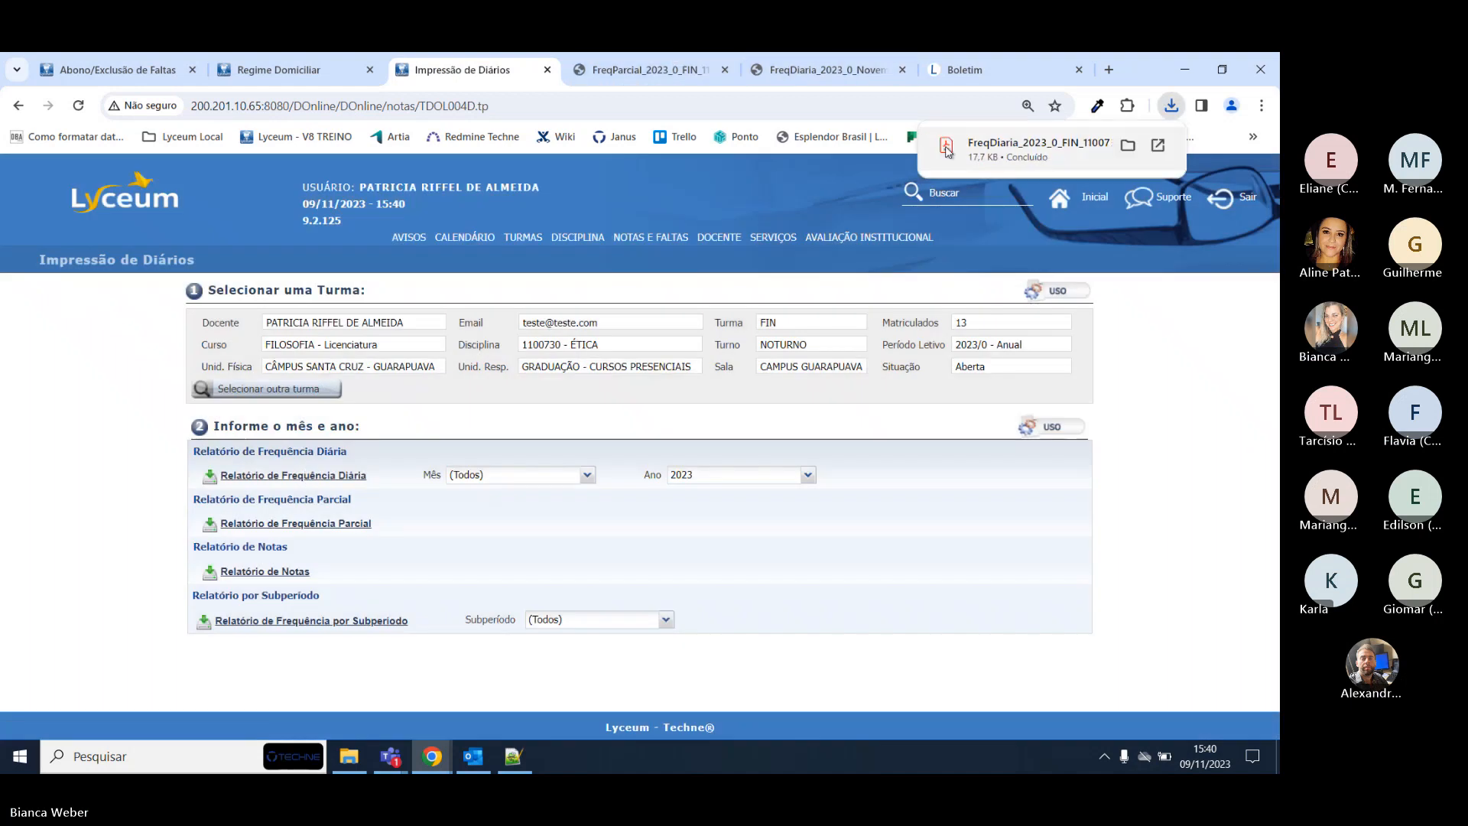
Open the FreqDiaria PDF and select the second student's name, status and 1.00 absences.
click(1054, 147)
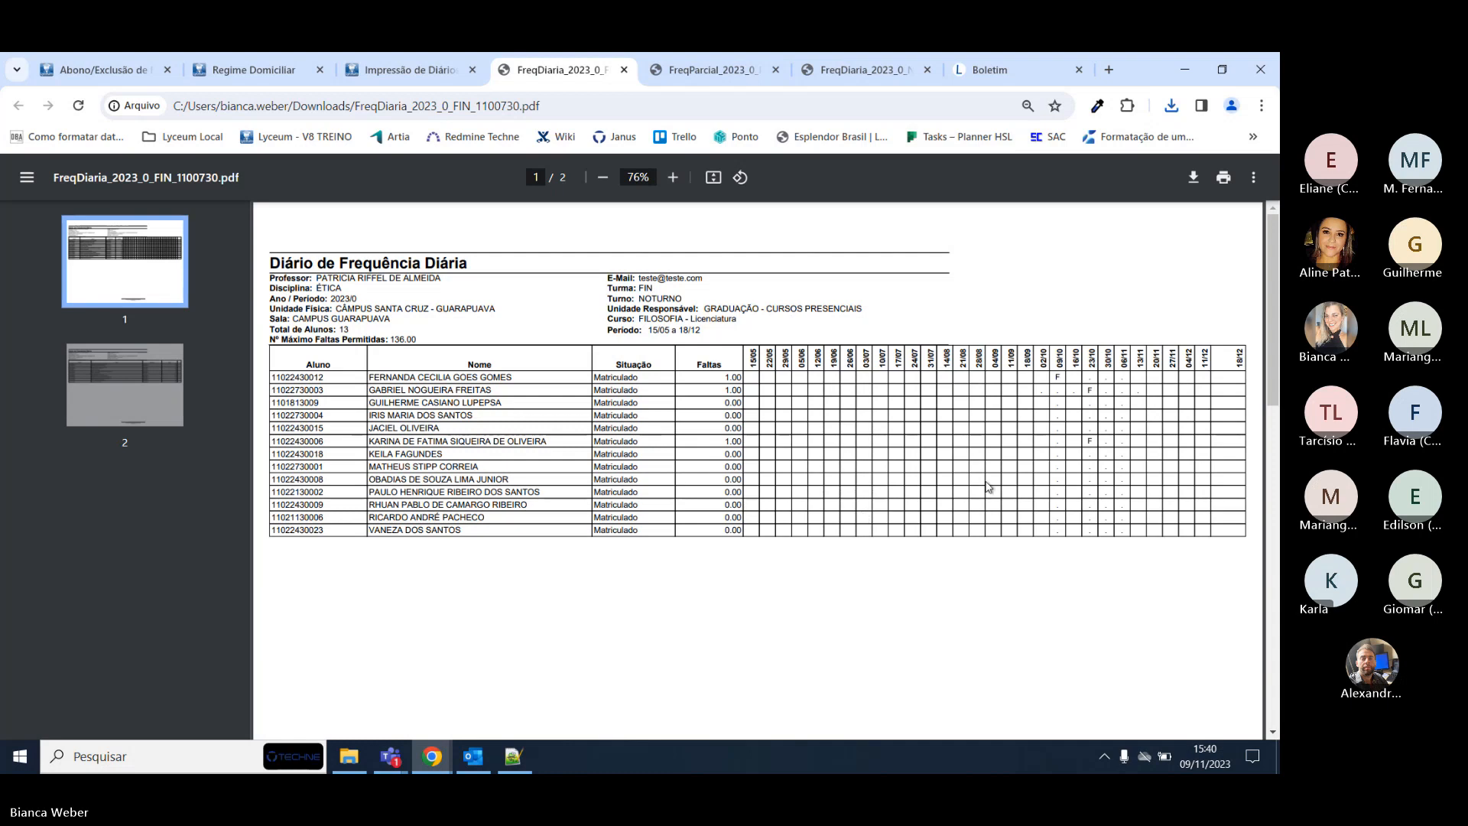
drag(365, 388, 637, 390)
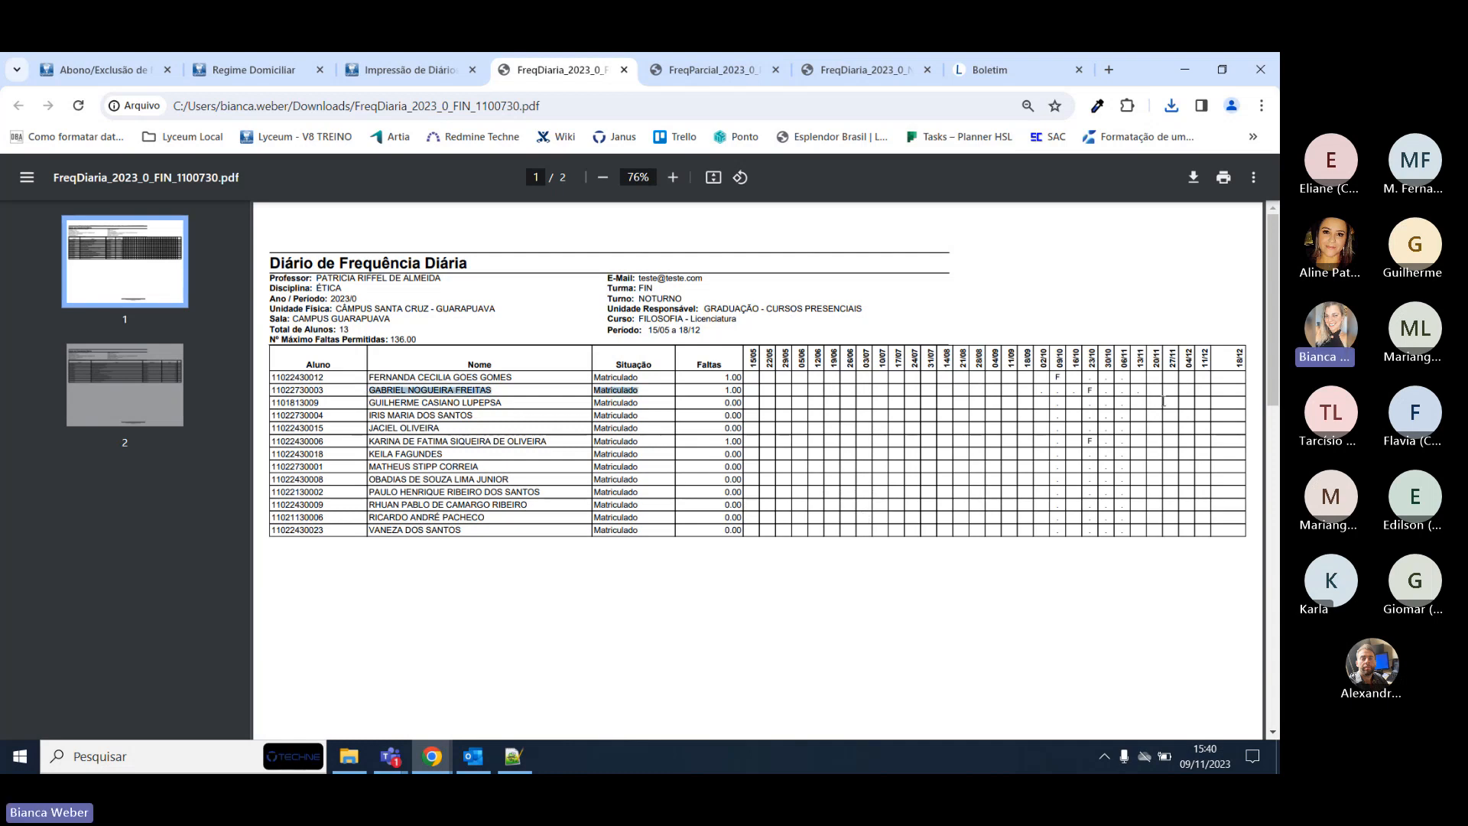
drag(1163, 401, 1054, 396)
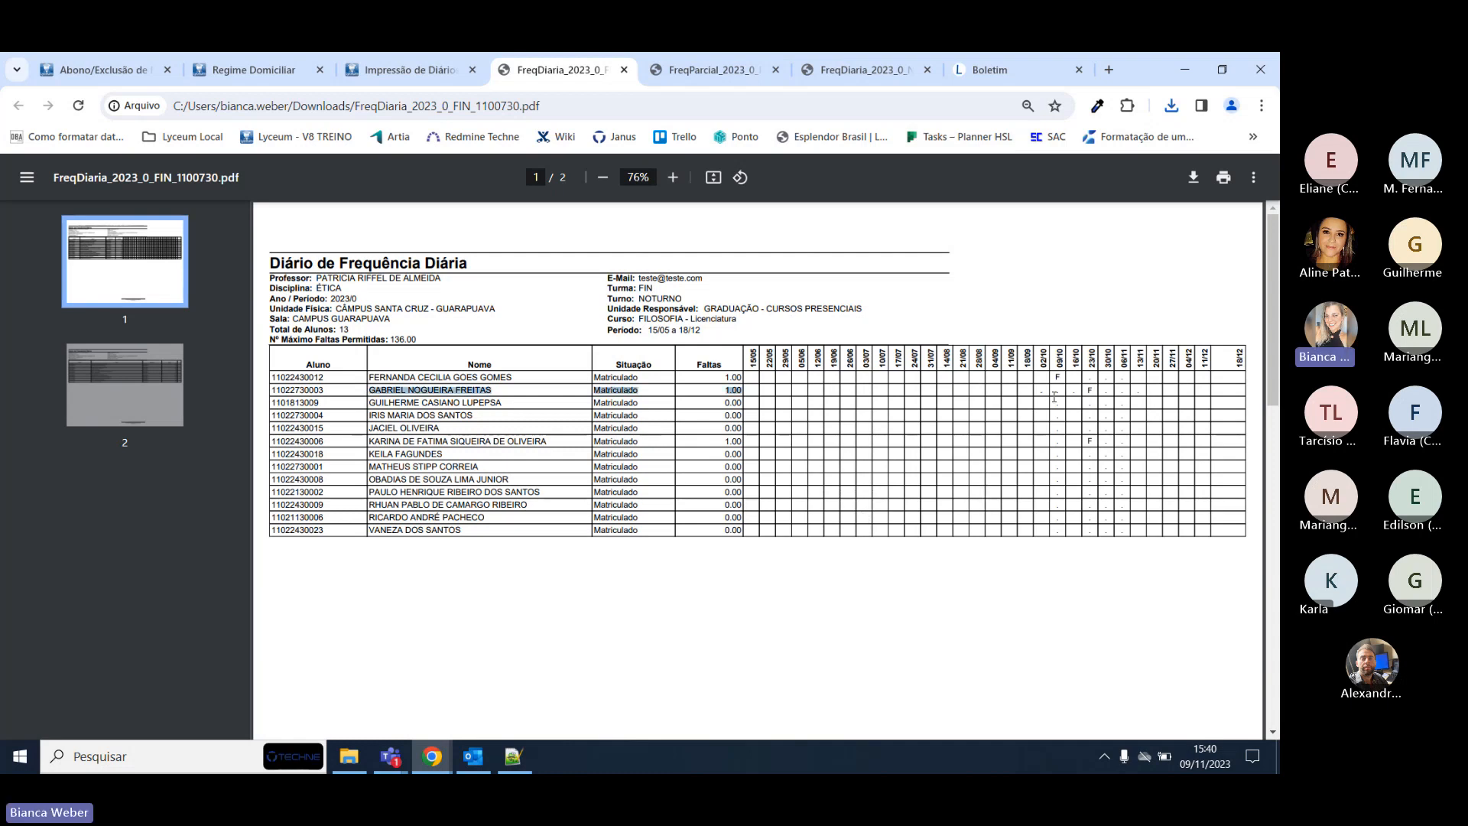
Generate and open the Relatório de Frequência por Subperíodo, then return to the FreqDiaria report.
click(359, 62)
click(314, 621)
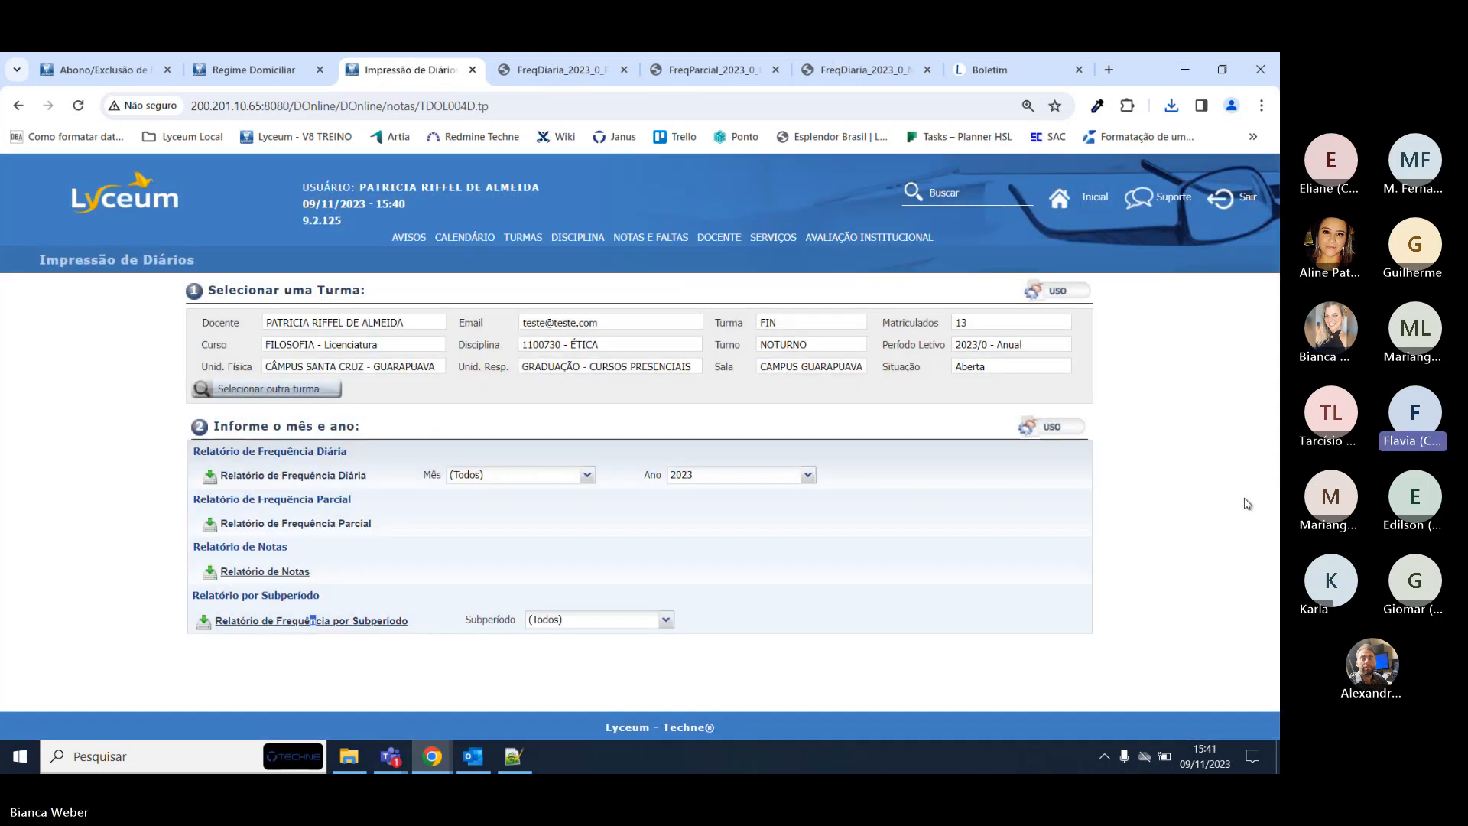
click(1171, 107)
click(1030, 182)
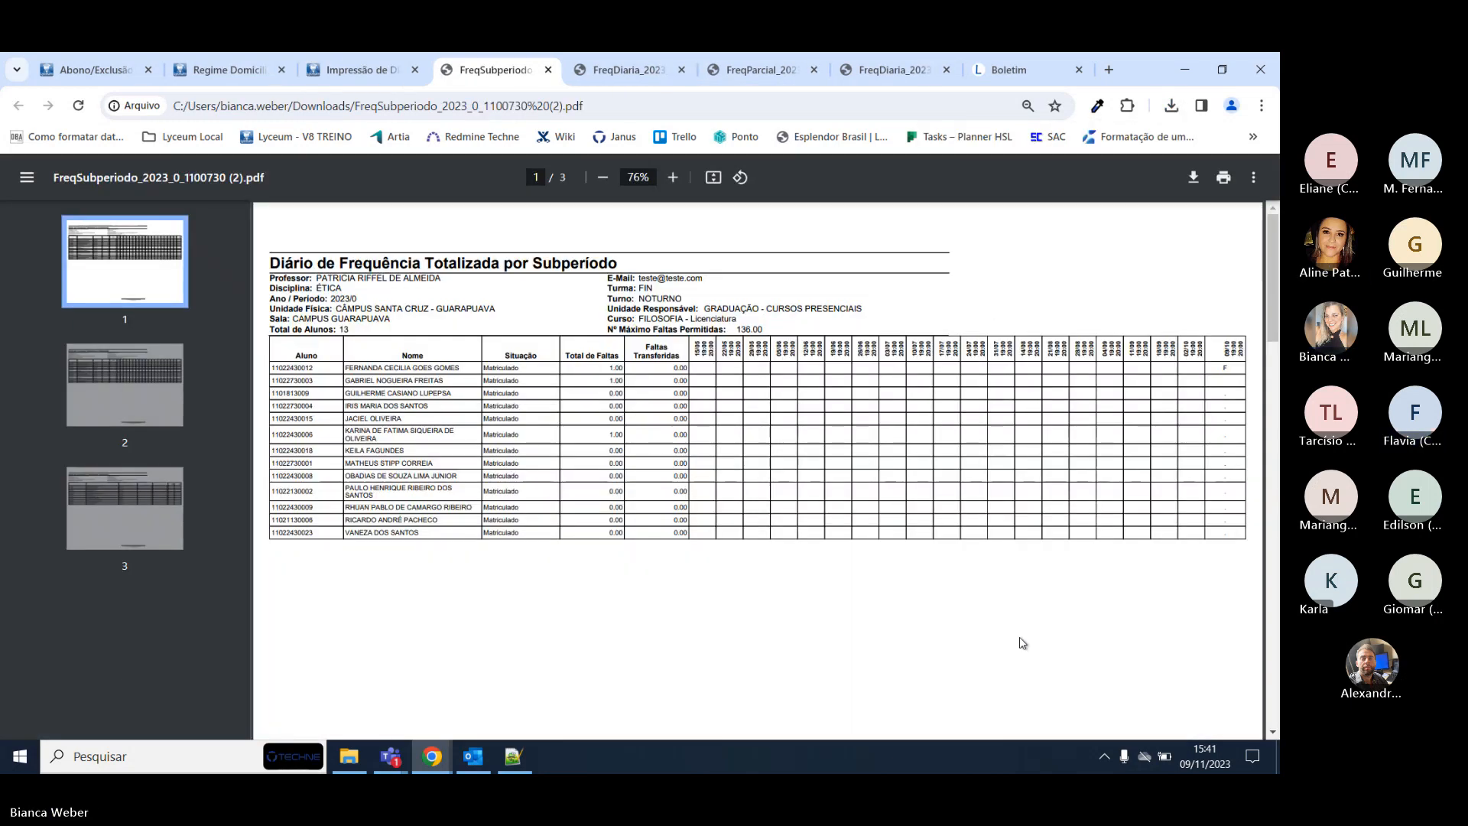
click(609, 65)
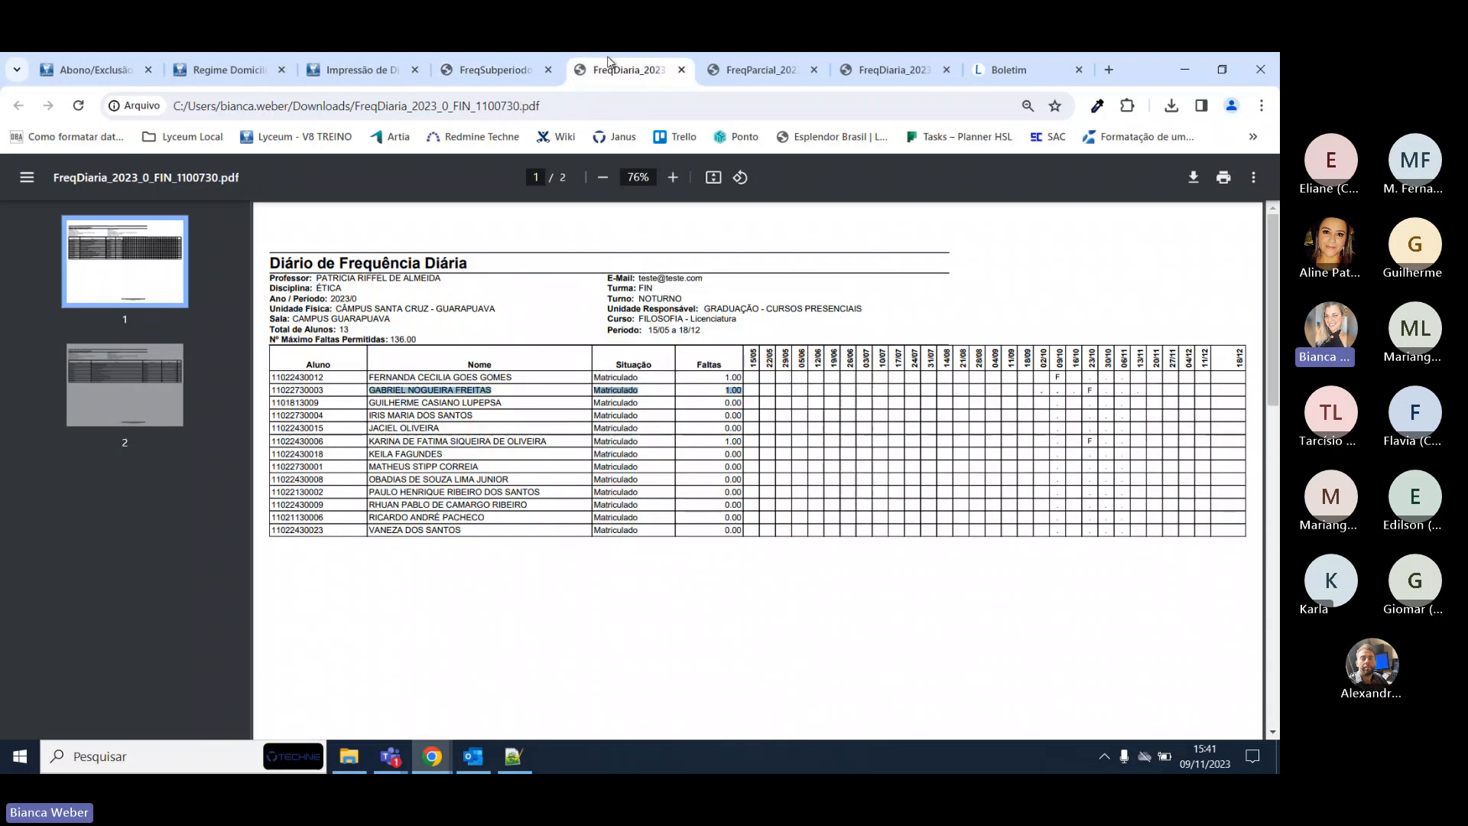
click(1055, 391)
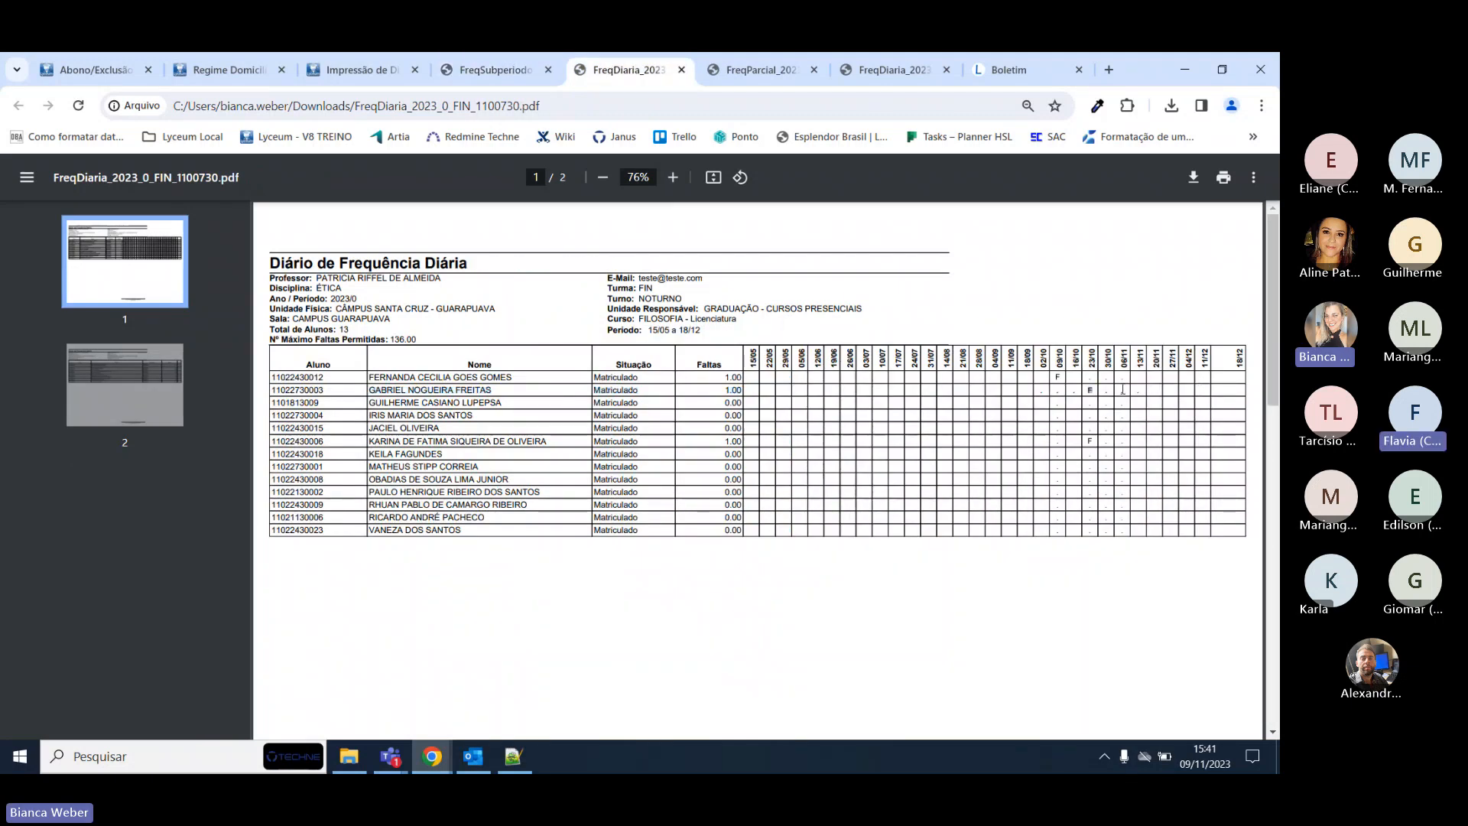
Highlight the second student's entire row in the daily attendance PDF.
triple_click(1122, 390)
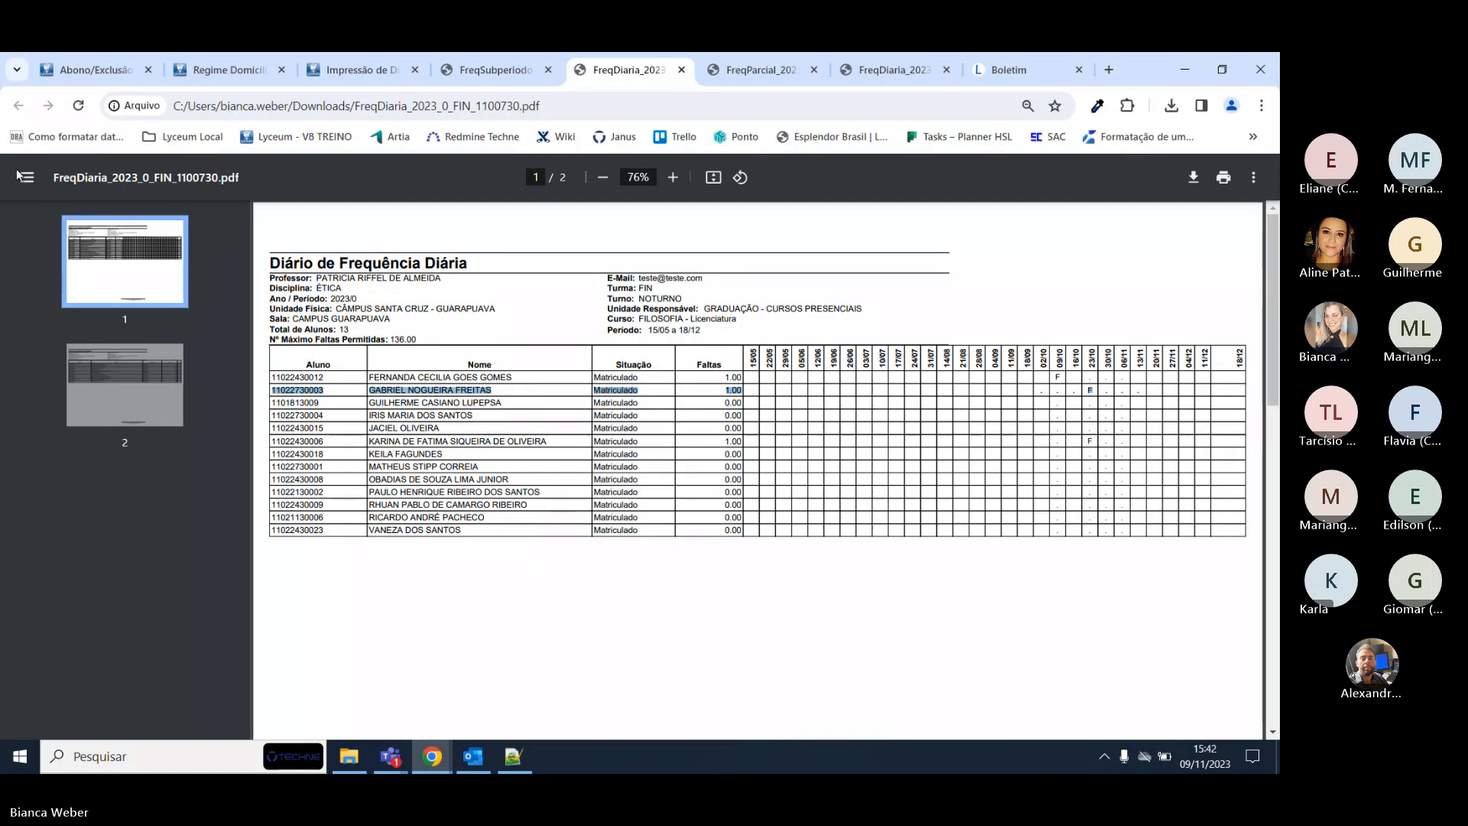
Close the subperiod attendance report and return to Impressão de Diários.
click(494, 71)
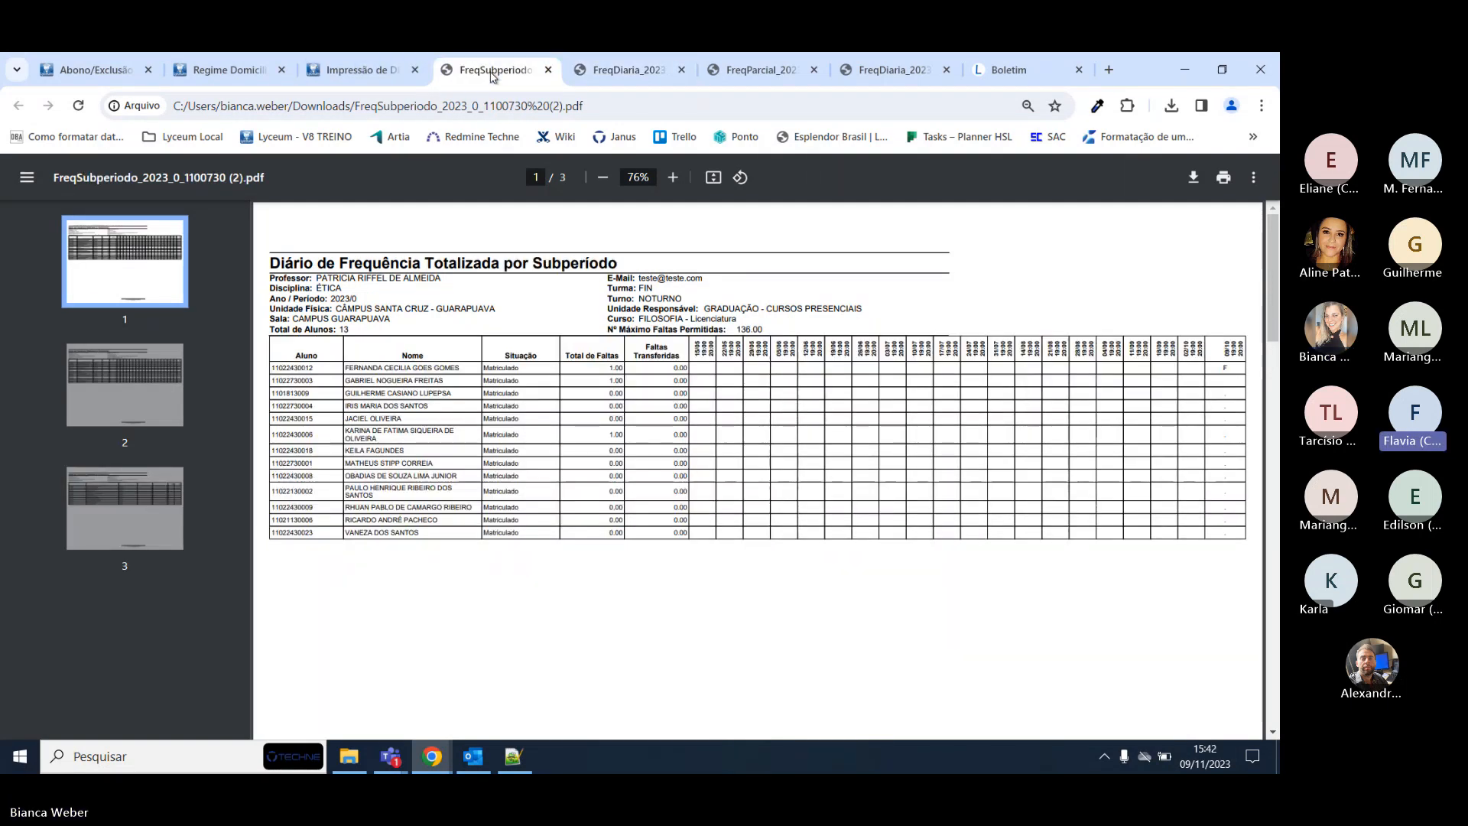
key(ctrl+w)
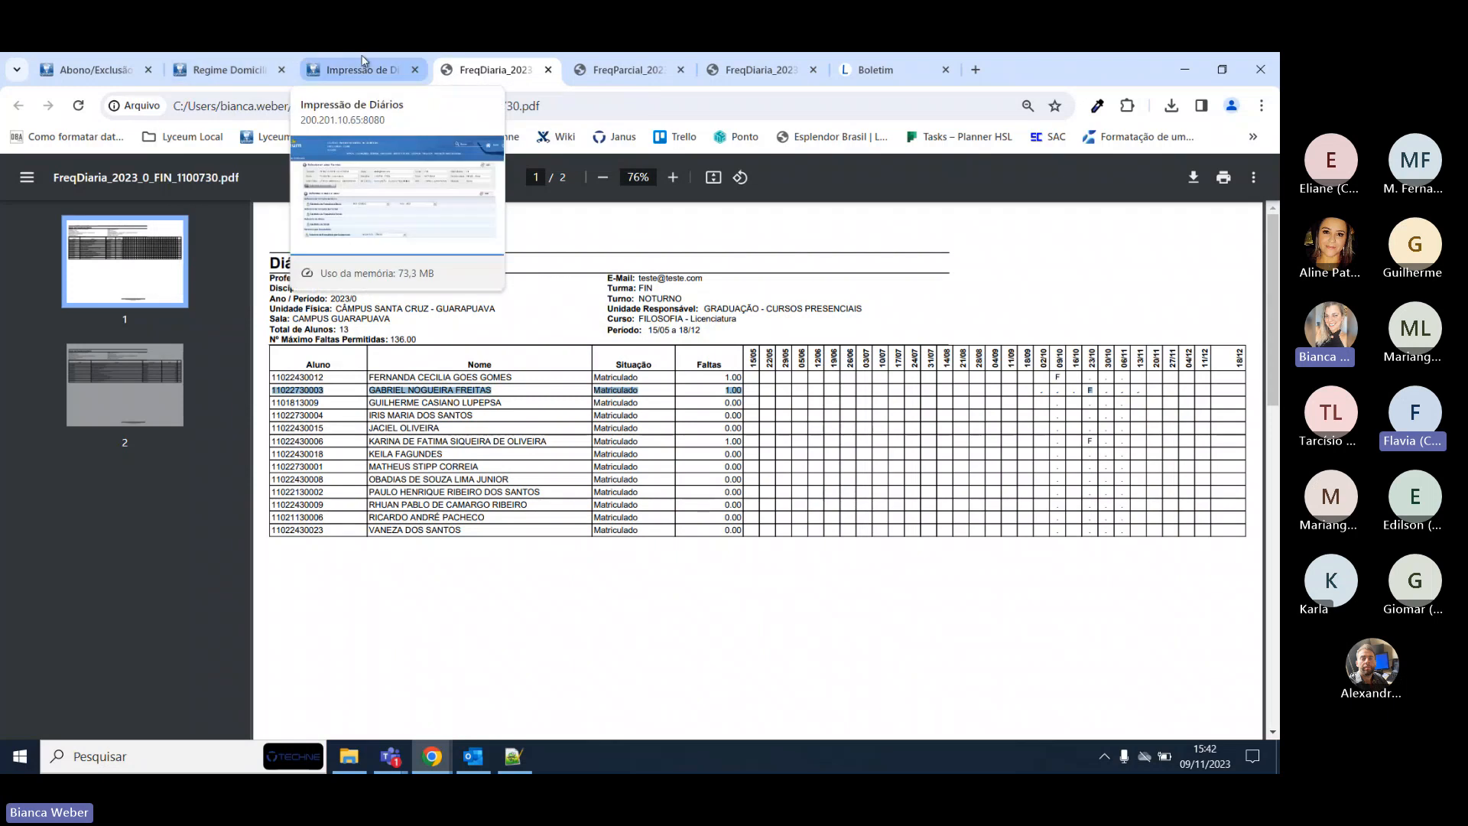
click(360, 70)
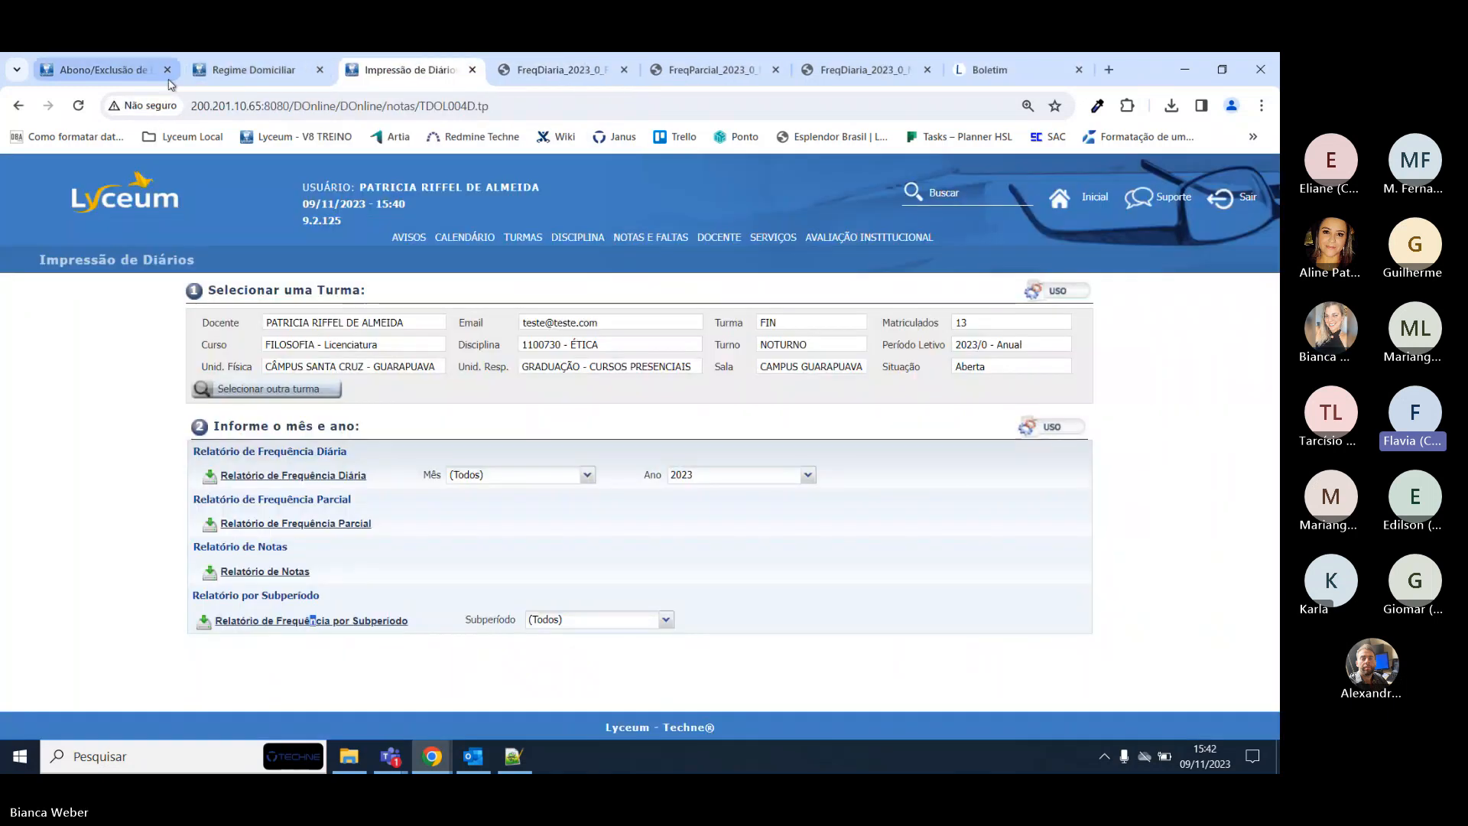
Check the Regime Domiciliar and Abono/Exclusão de Faltas tabs, then return to the ÉTICA diary page.
click(203, 61)
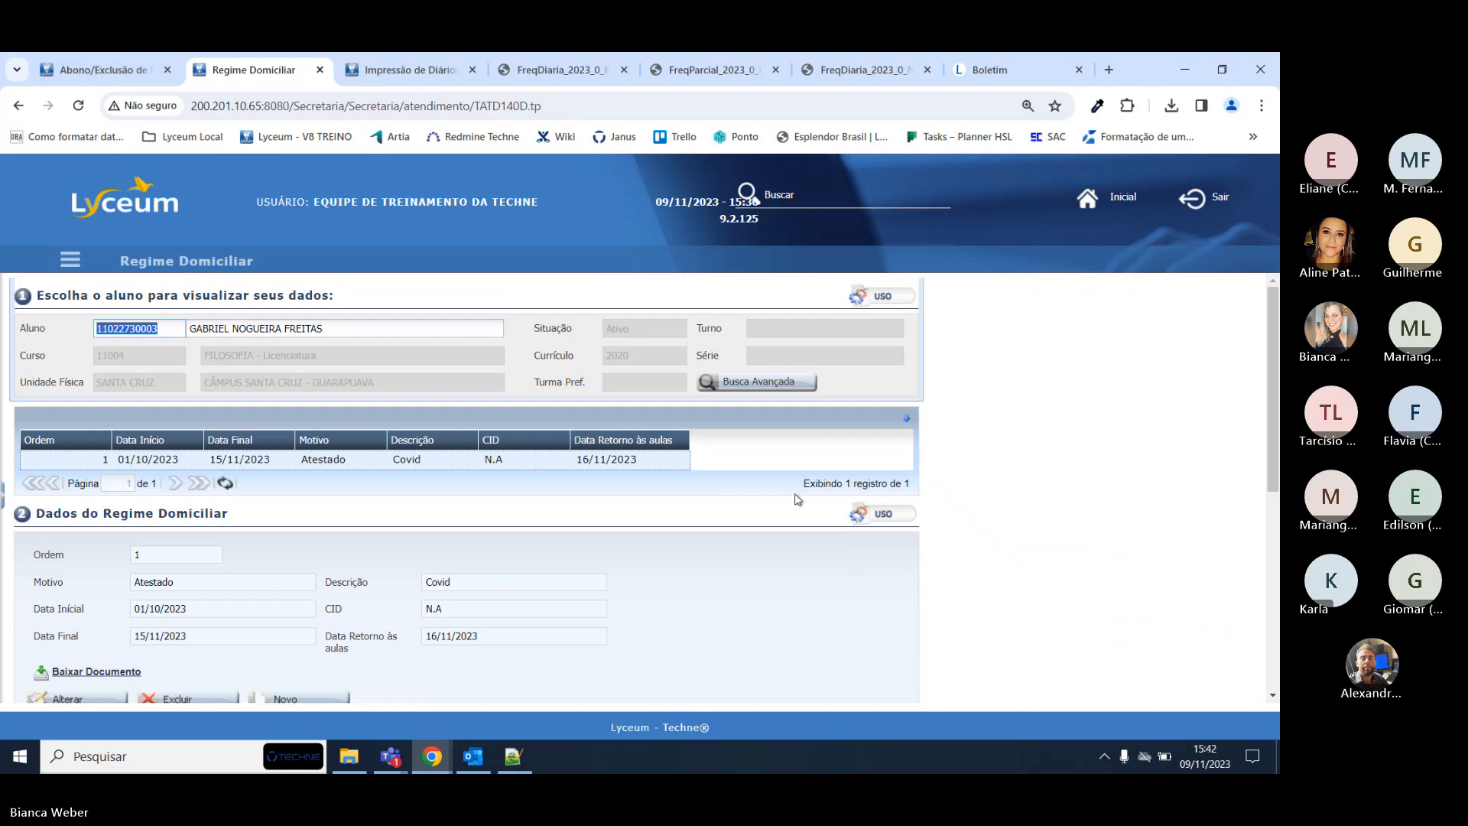
scroll(182, 498, down, 3)
scroll(60, 463, down, 1)
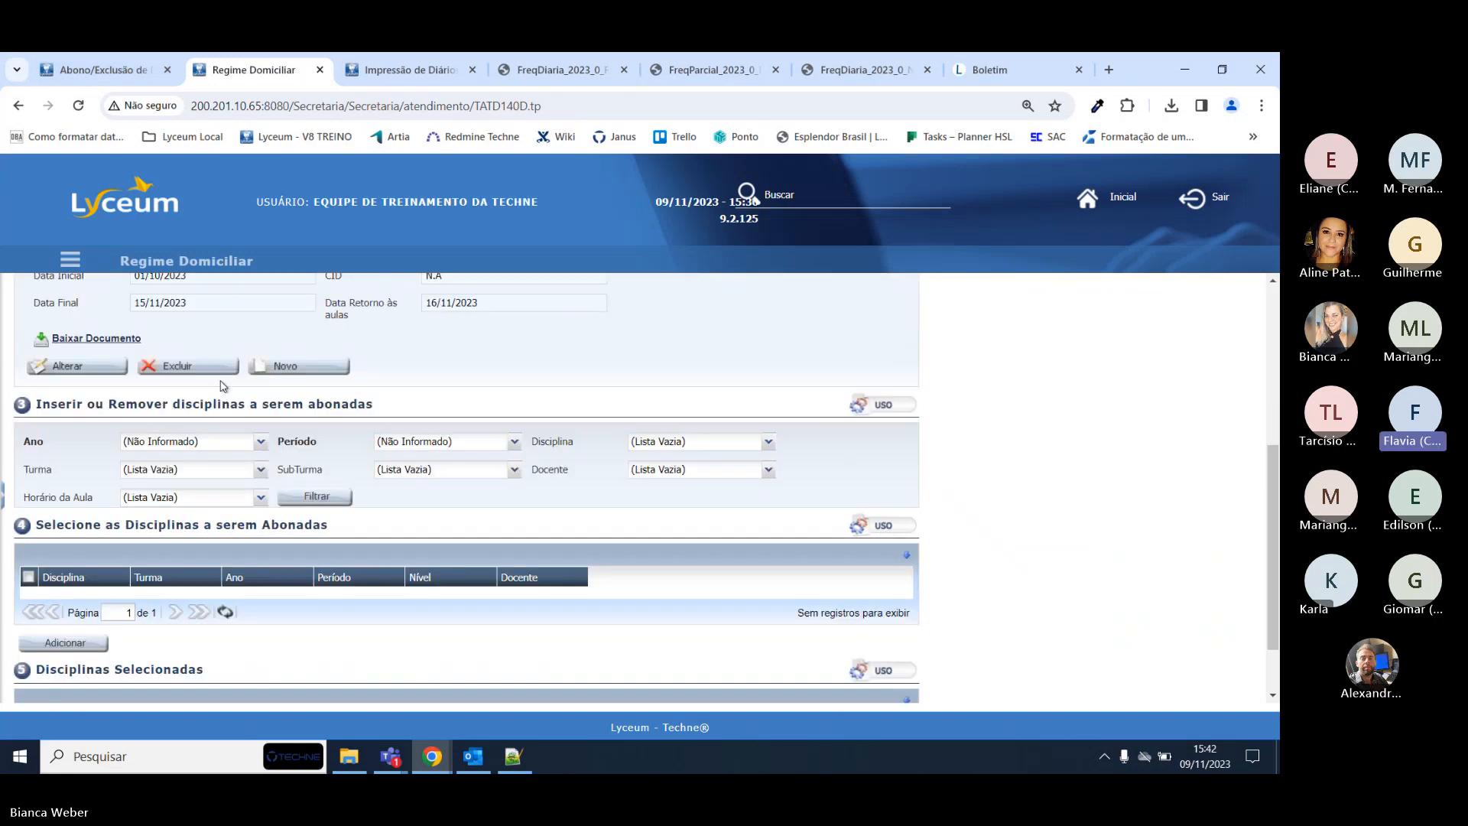
scroll(295, 444, up, 2)
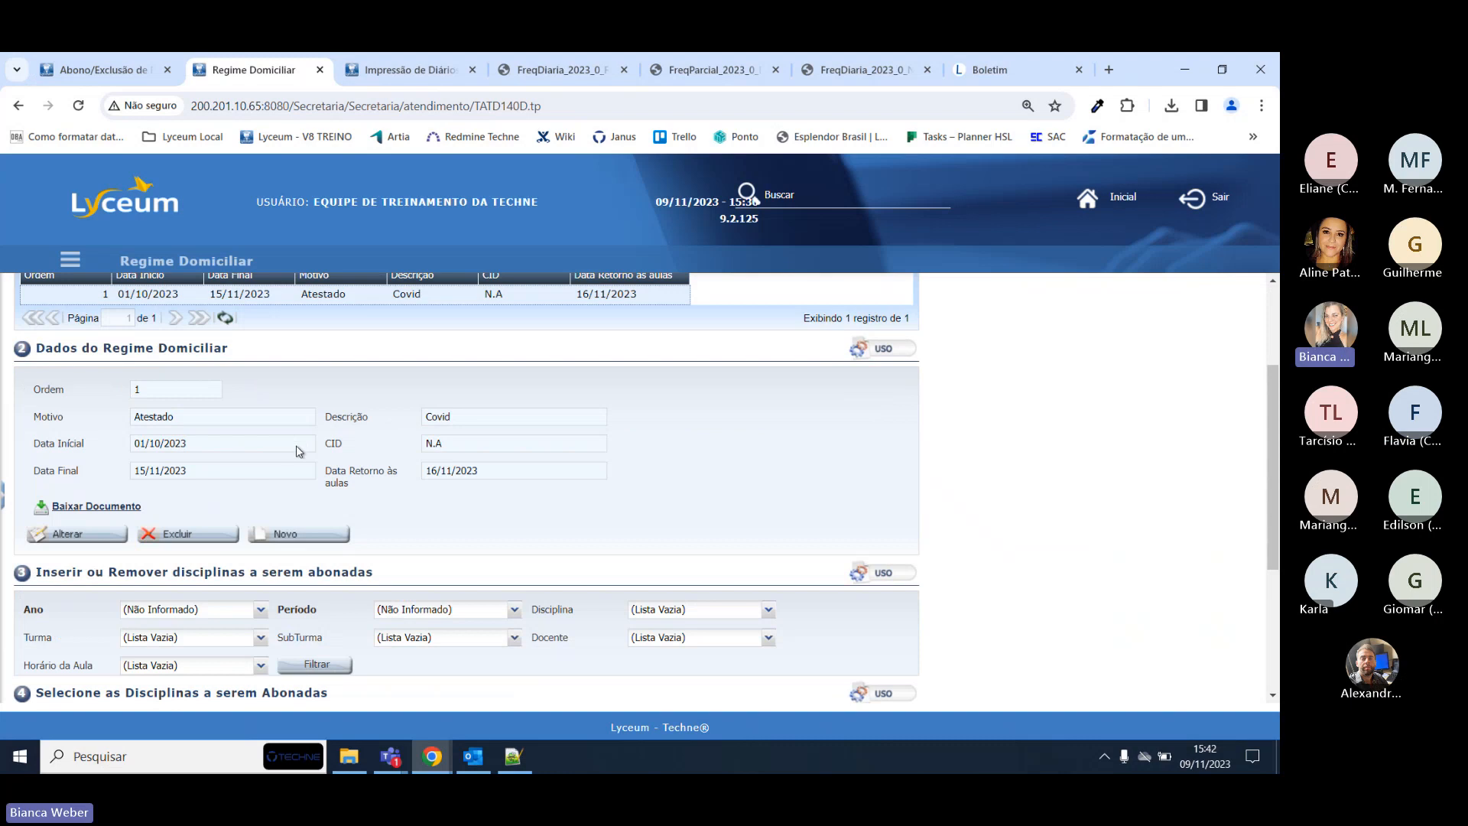
click(92, 70)
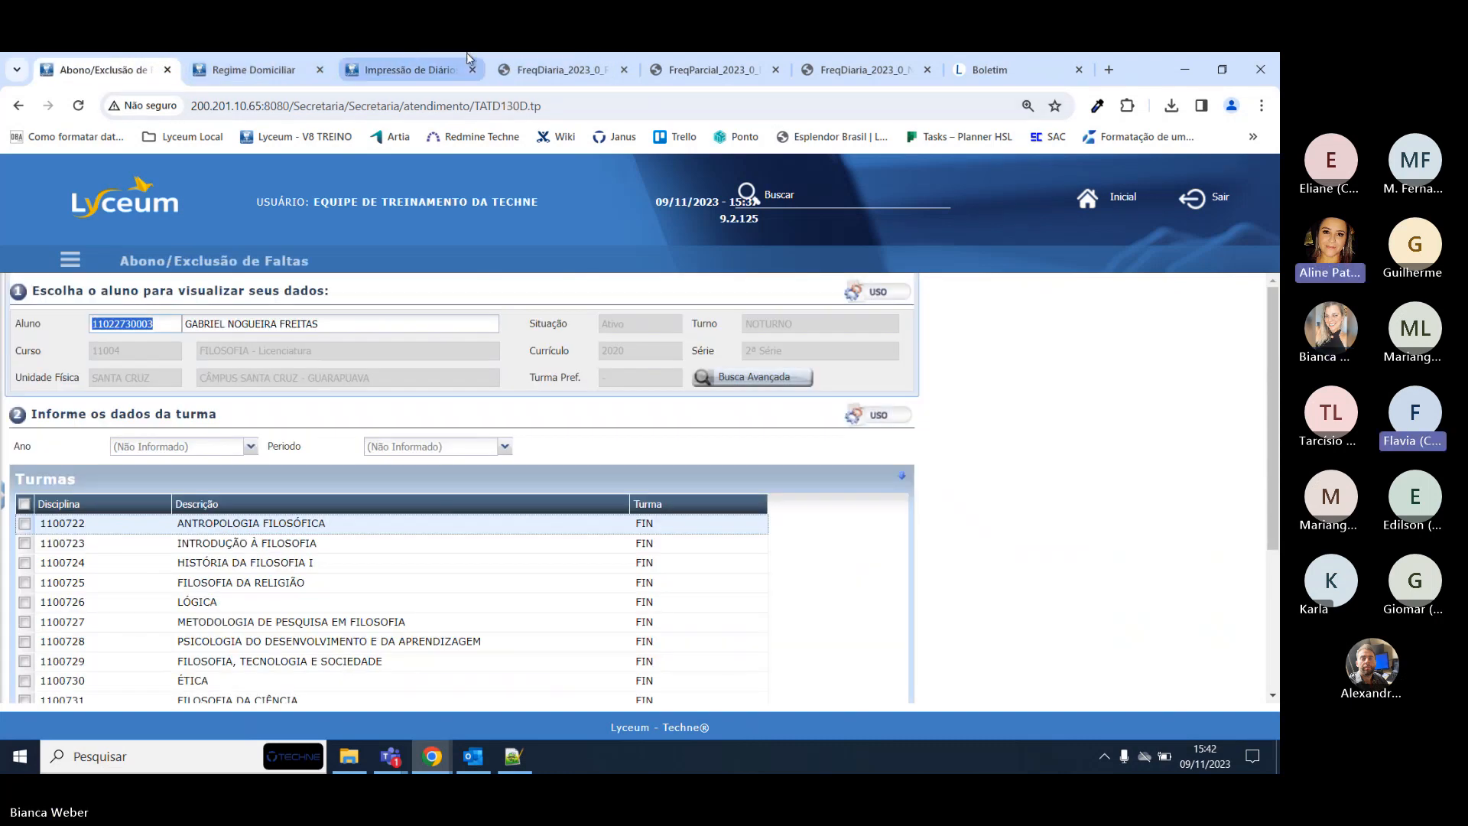
click(384, 72)
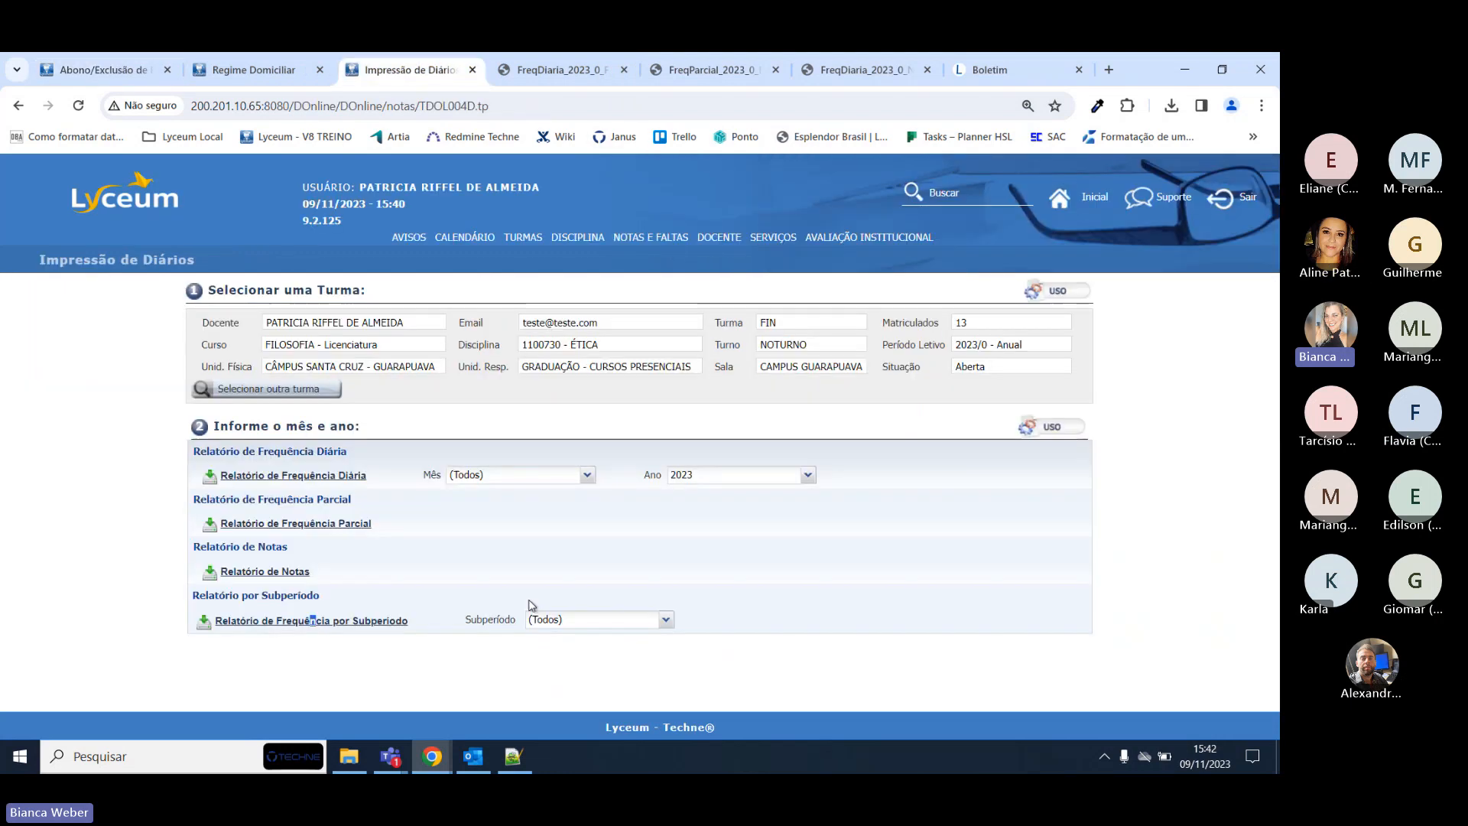
click(253, 69)
scroll(434, 401, up, 1)
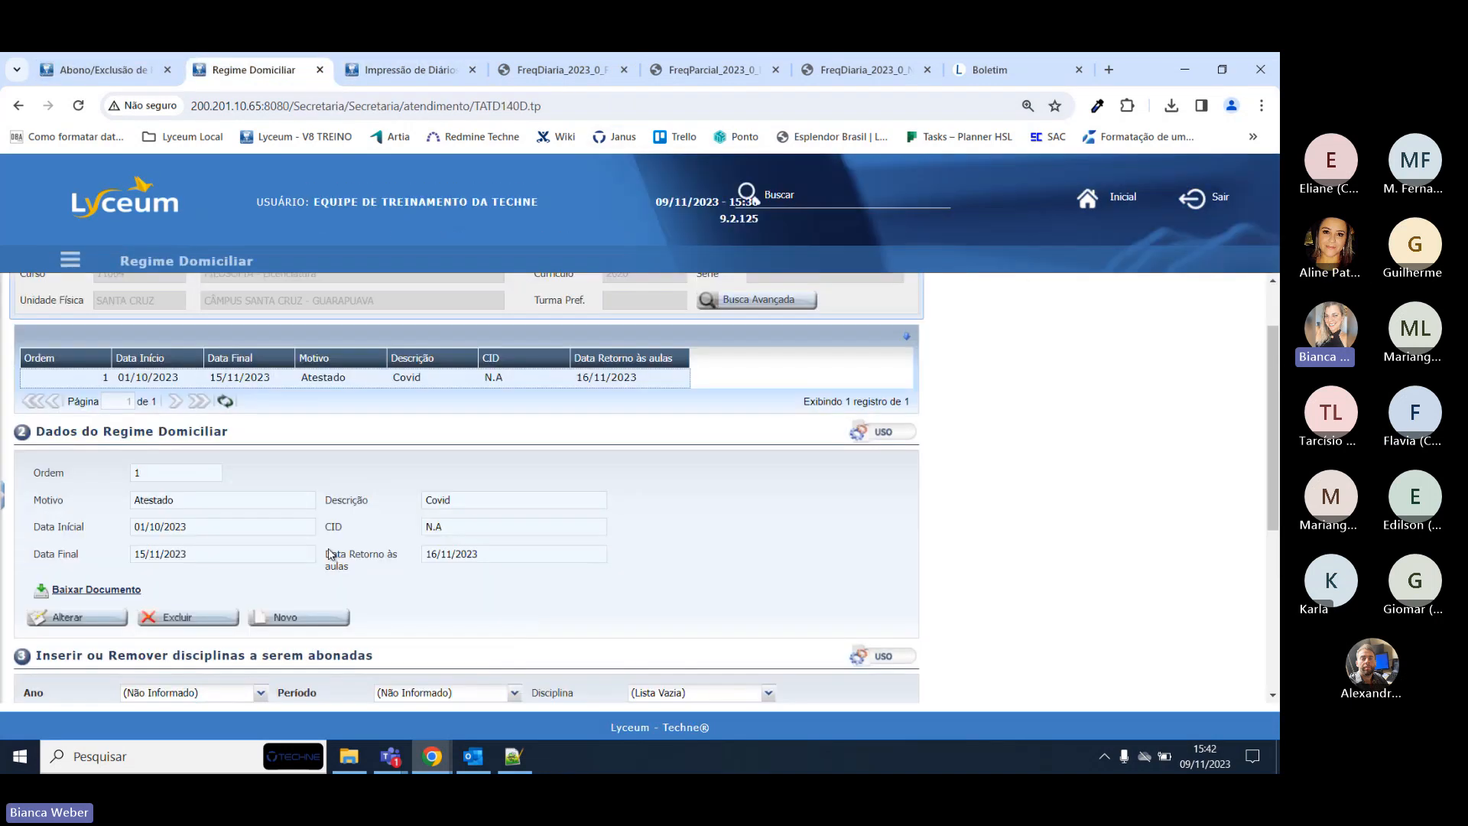
click(420, 65)
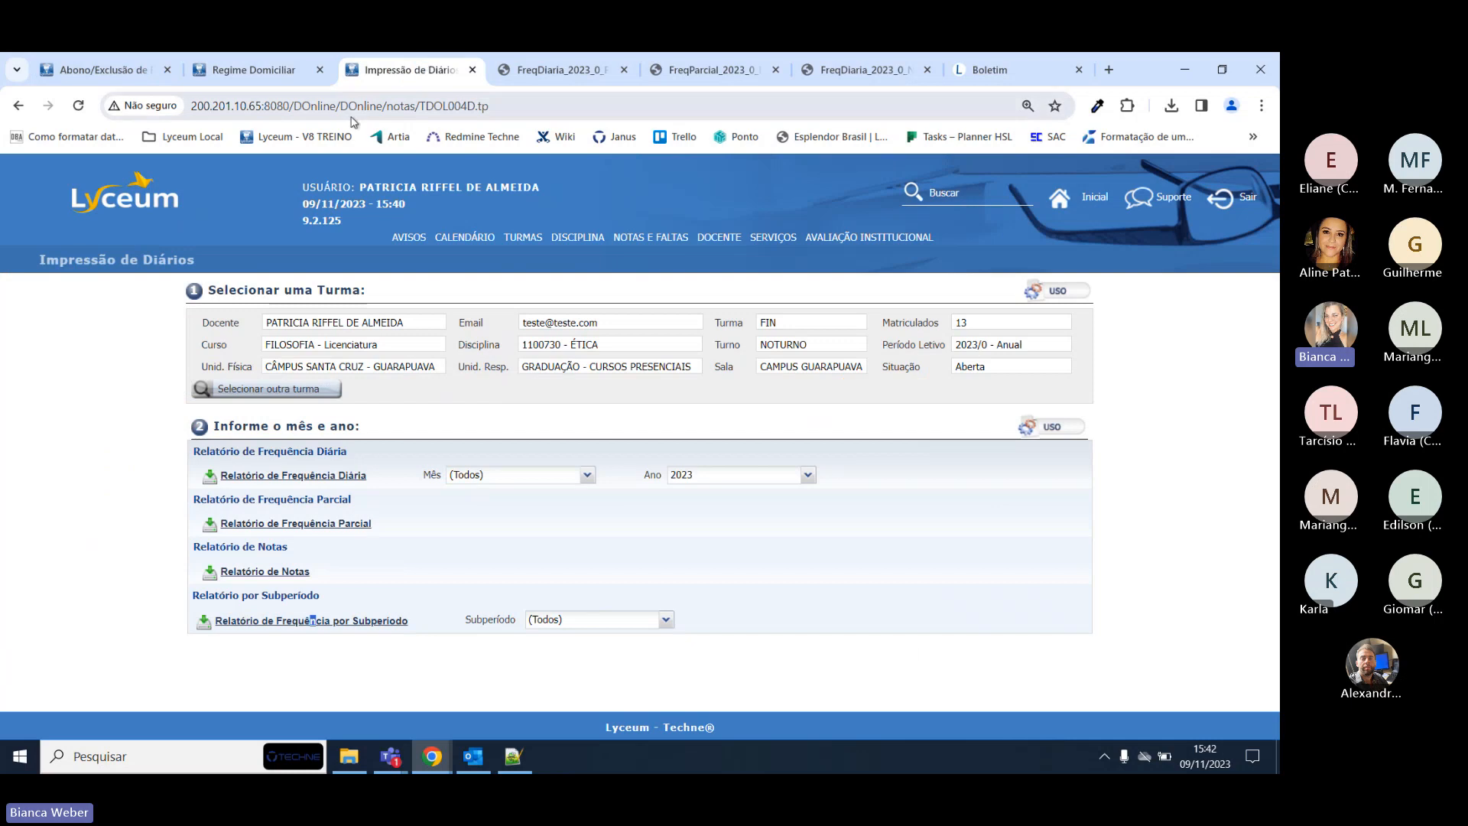
click(257, 71)
click(145, 71)
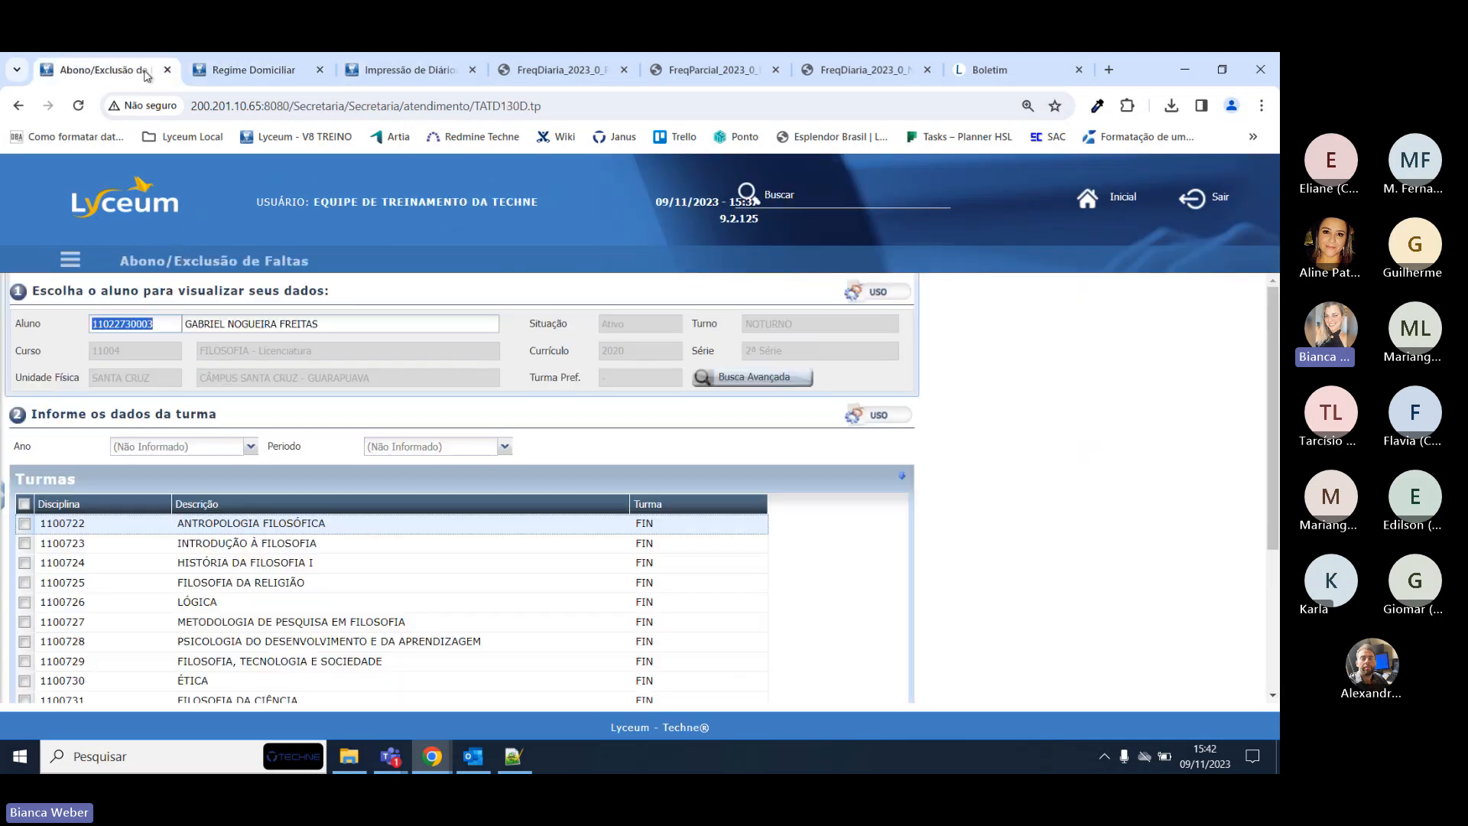
click(399, 70)
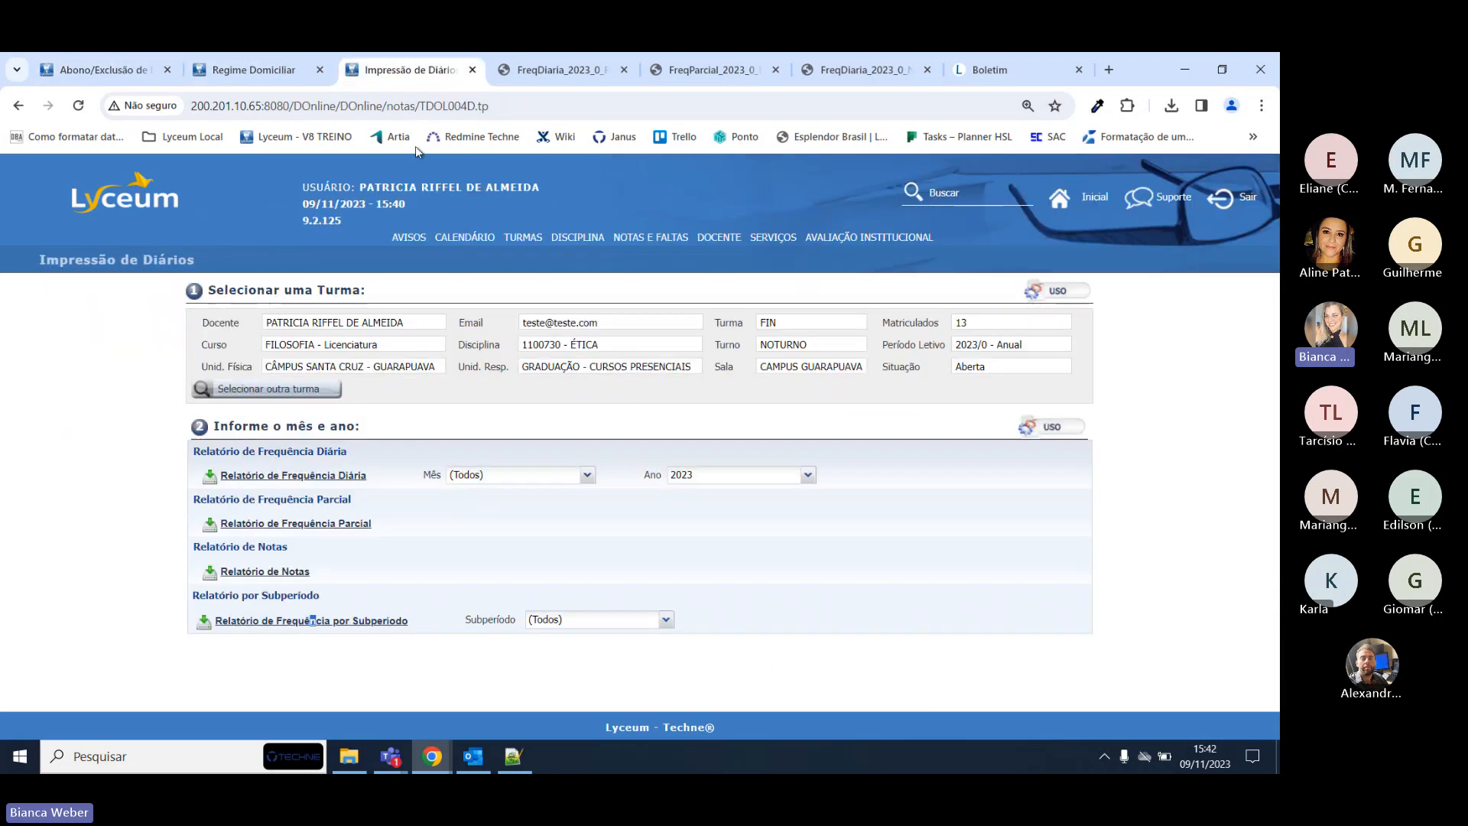
click(577, 237)
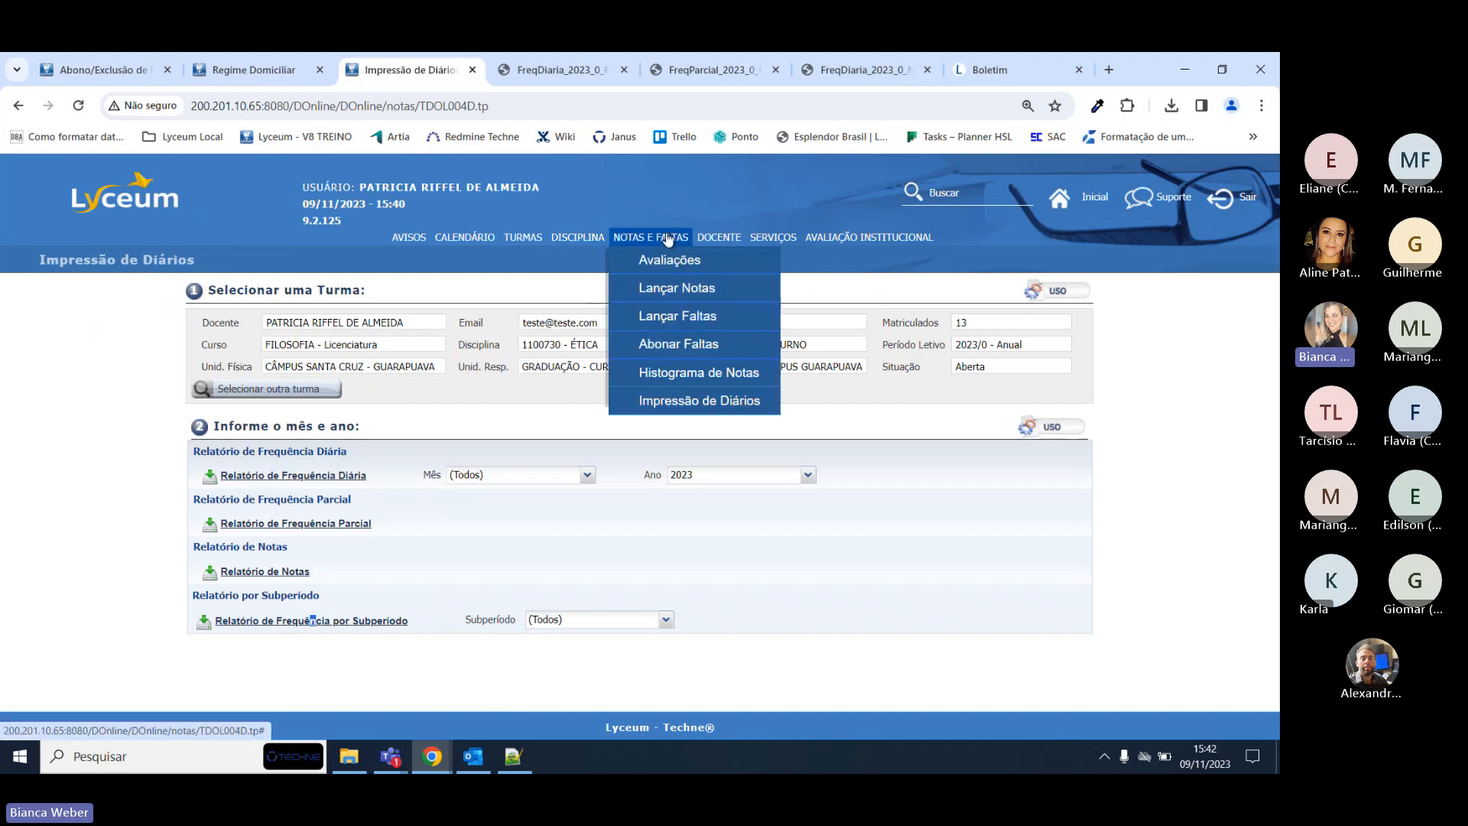
On Lançar Faltas for 23/10/2023, uncheck the second student's absence and save, confirming with Sim.
click(676, 311)
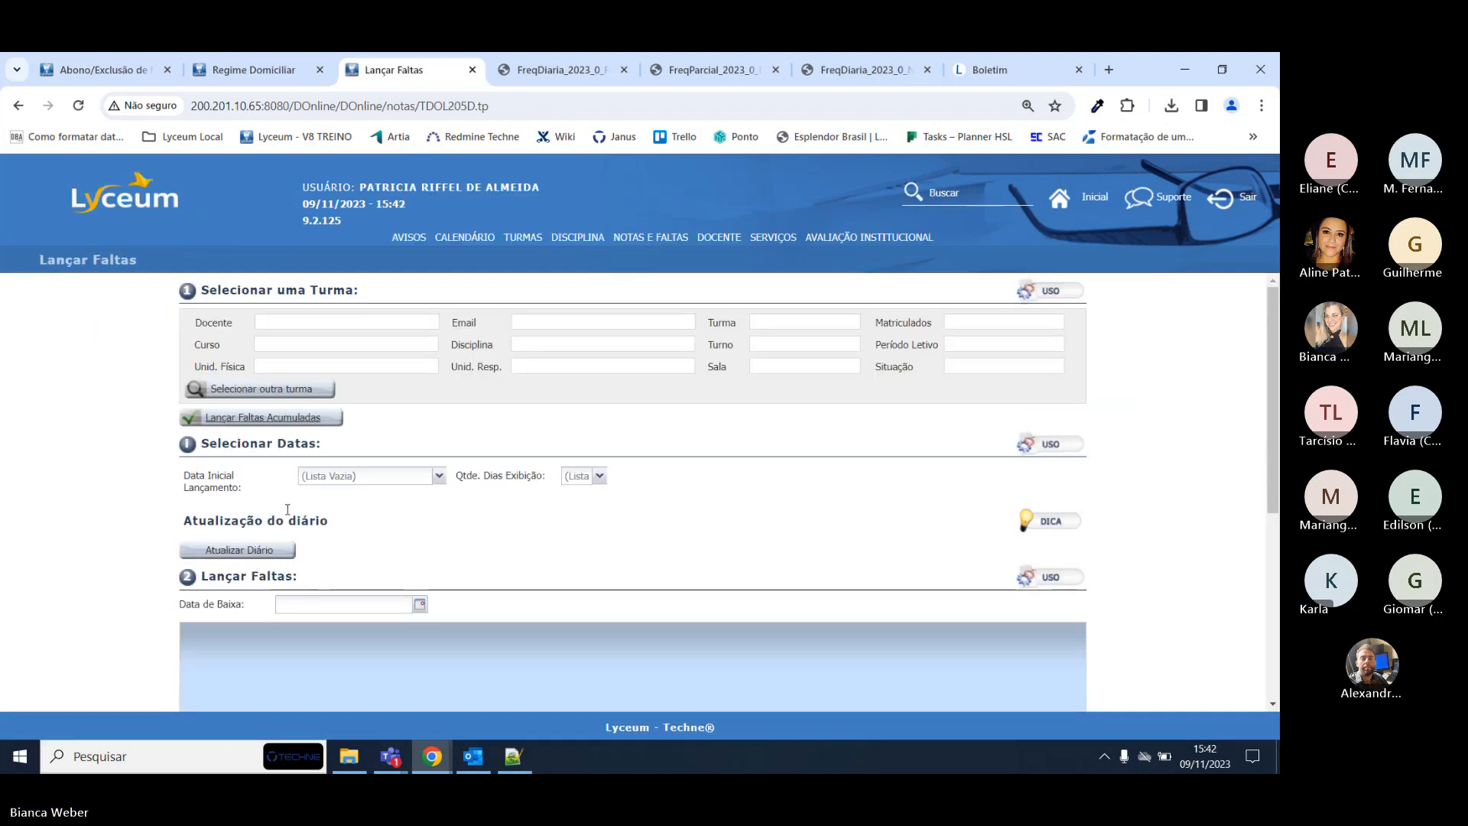
click(439, 477)
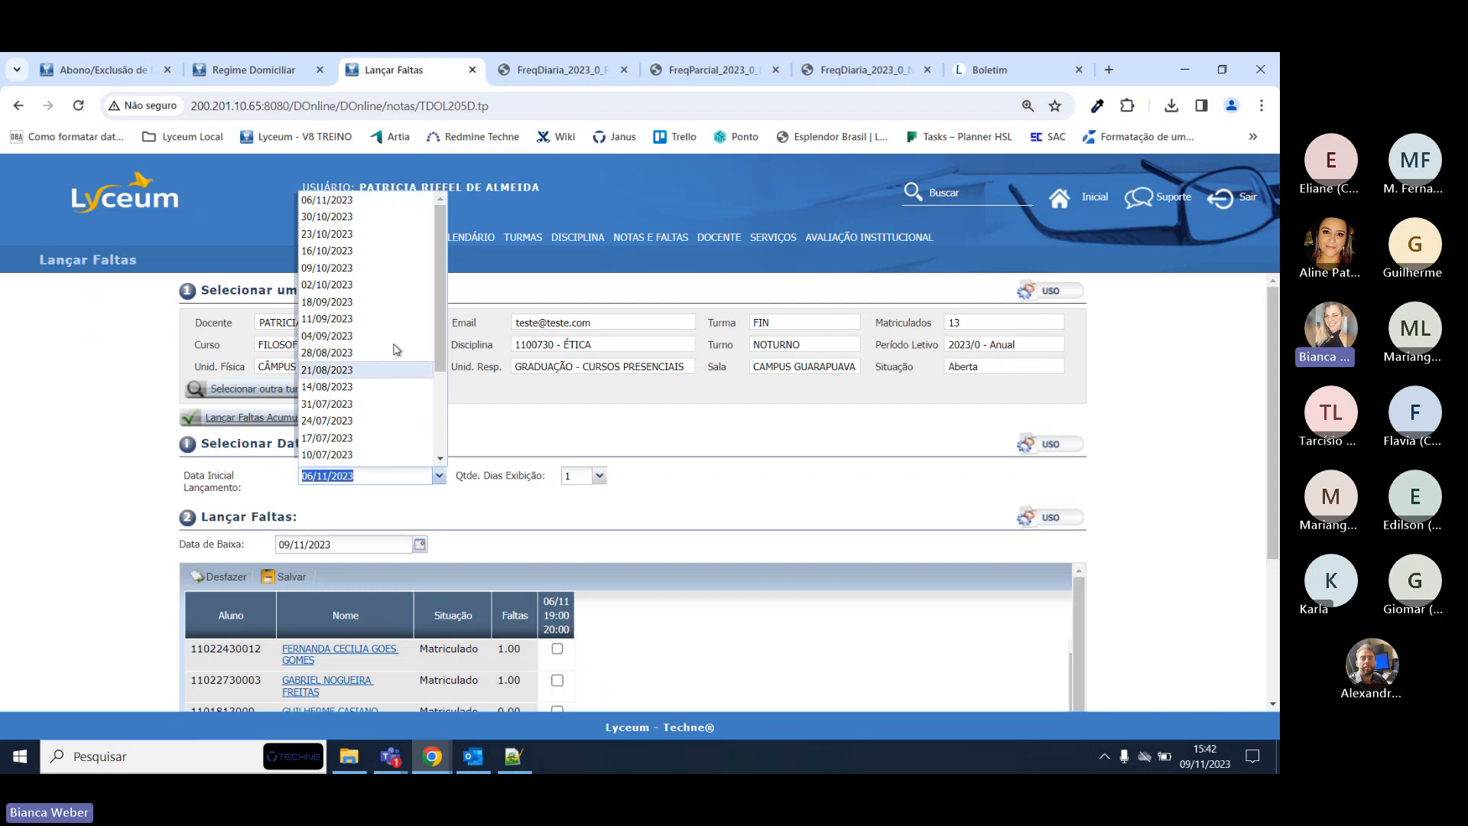
click(386, 231)
scroll(597, 534, down, 2)
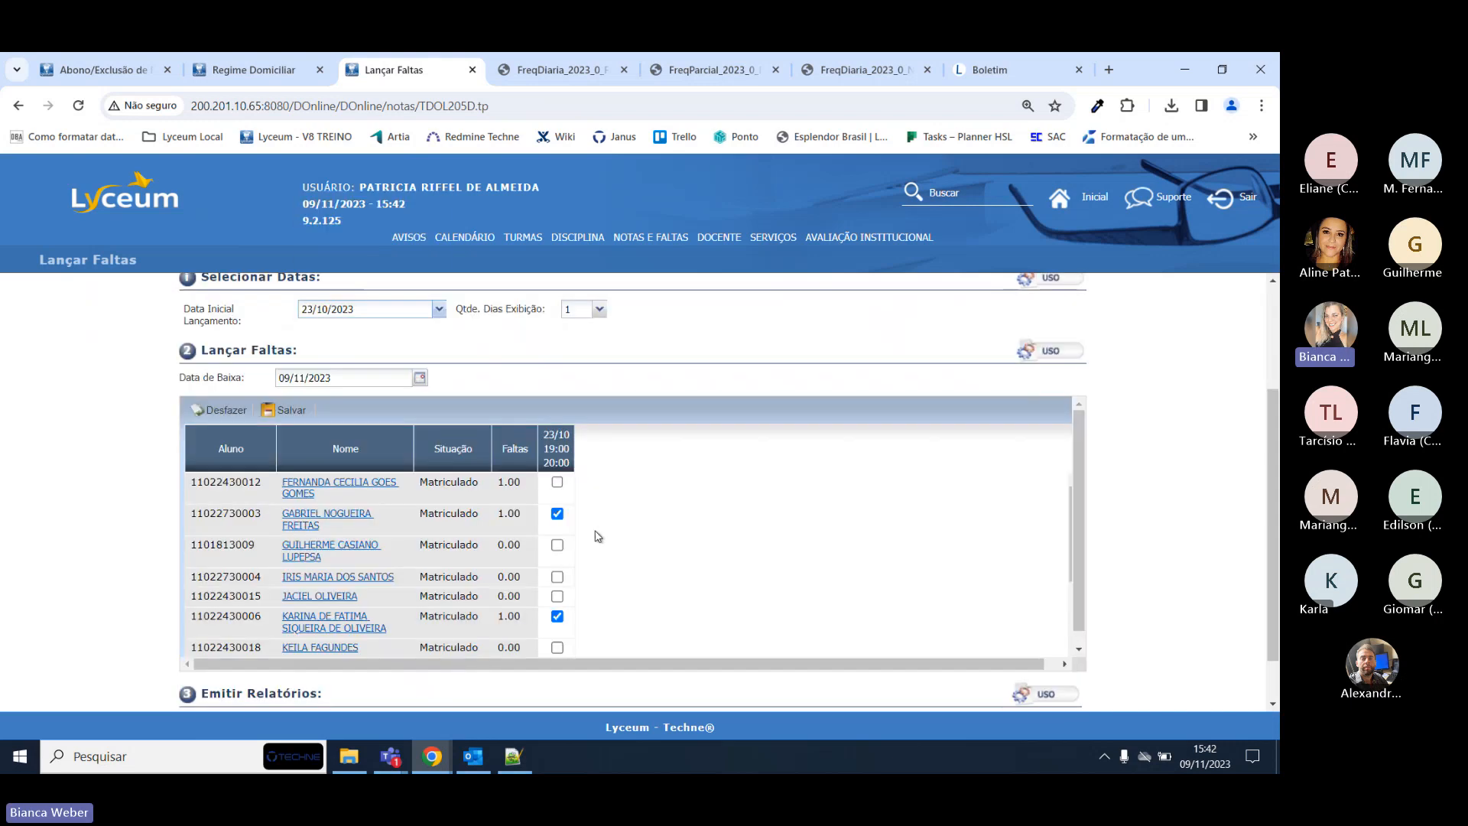
click(558, 514)
click(291, 411)
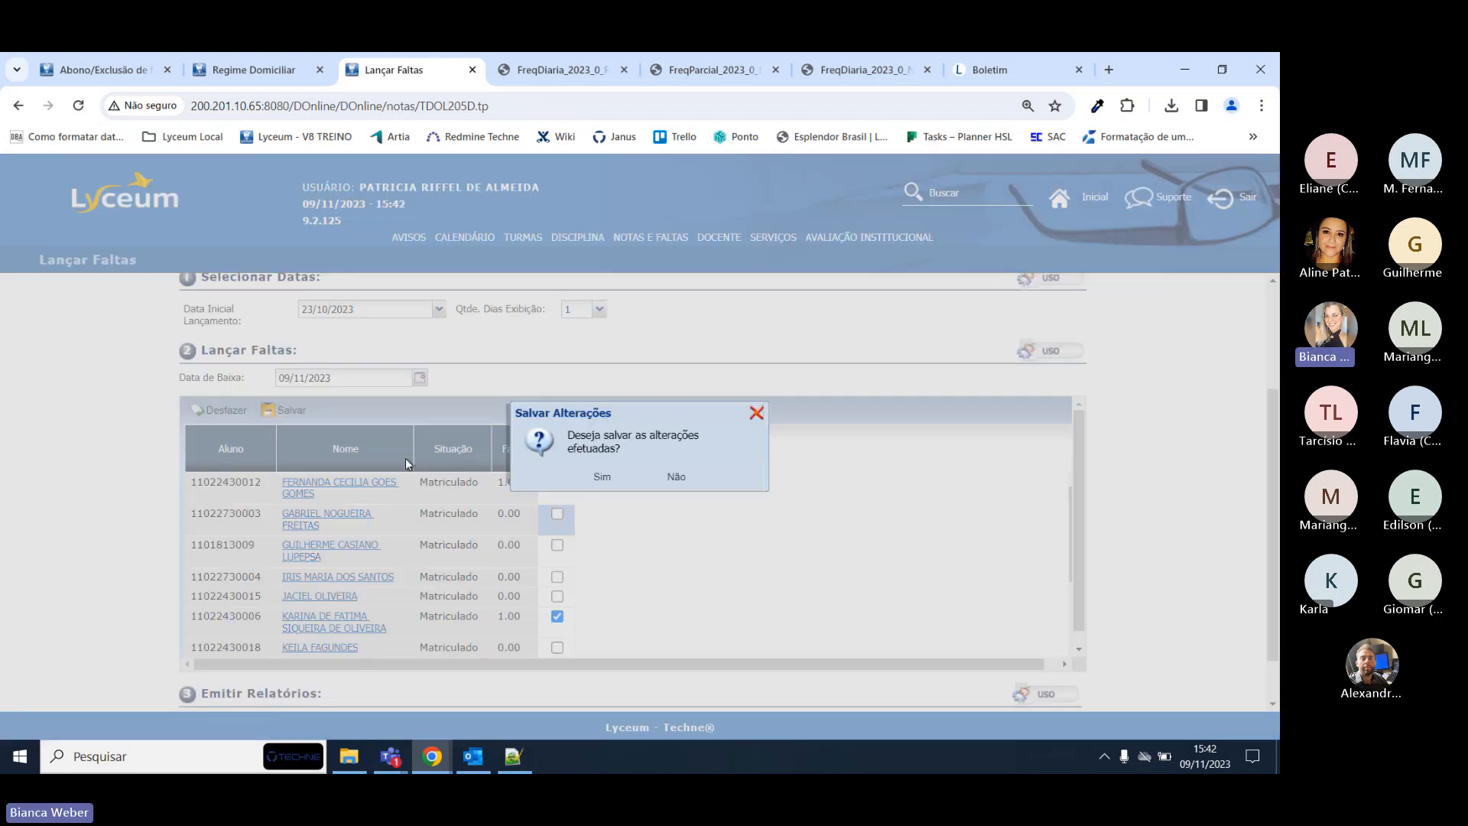
click(613, 477)
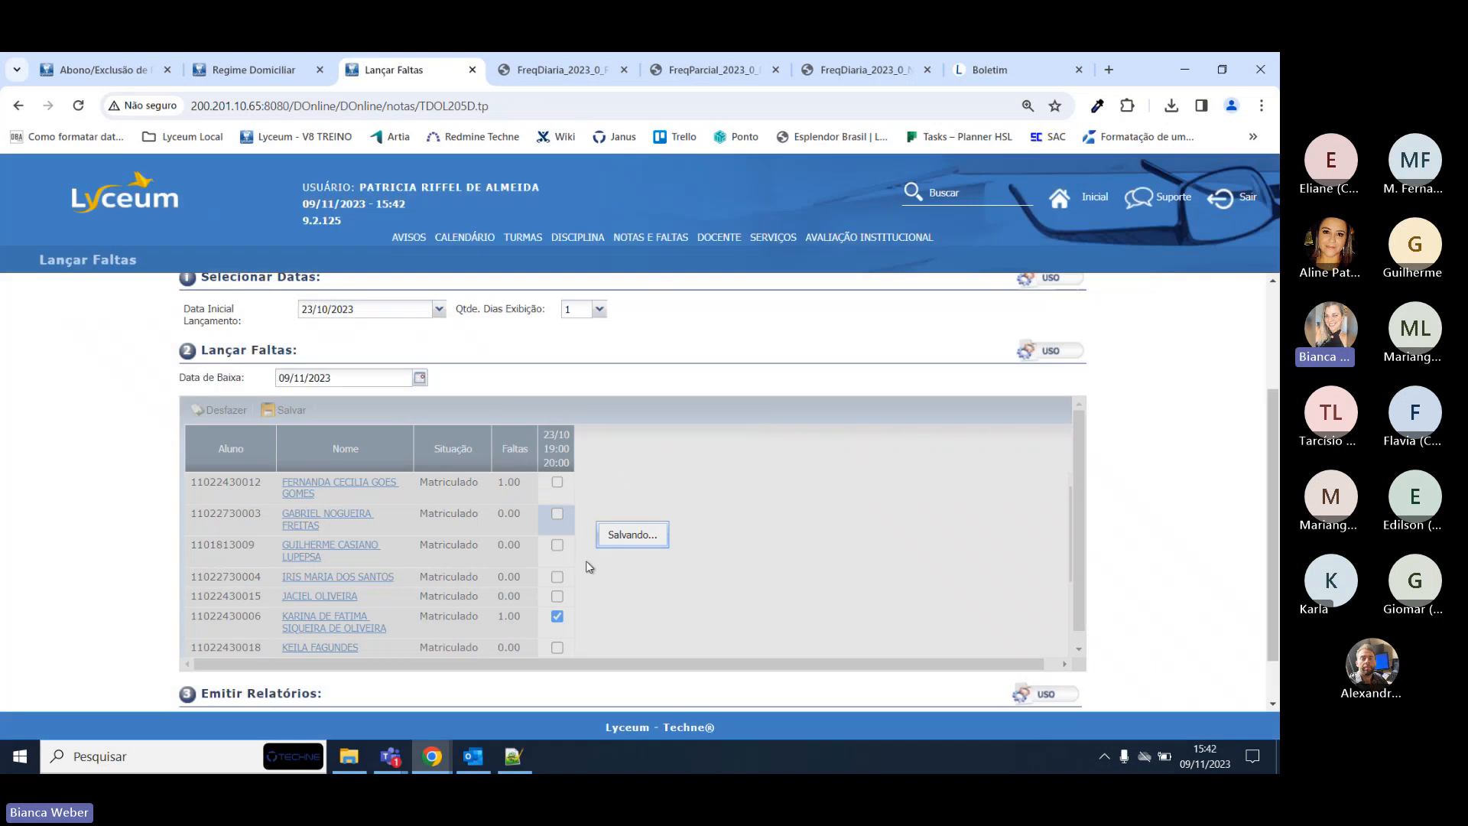
scroll(596, 582, down, 5)
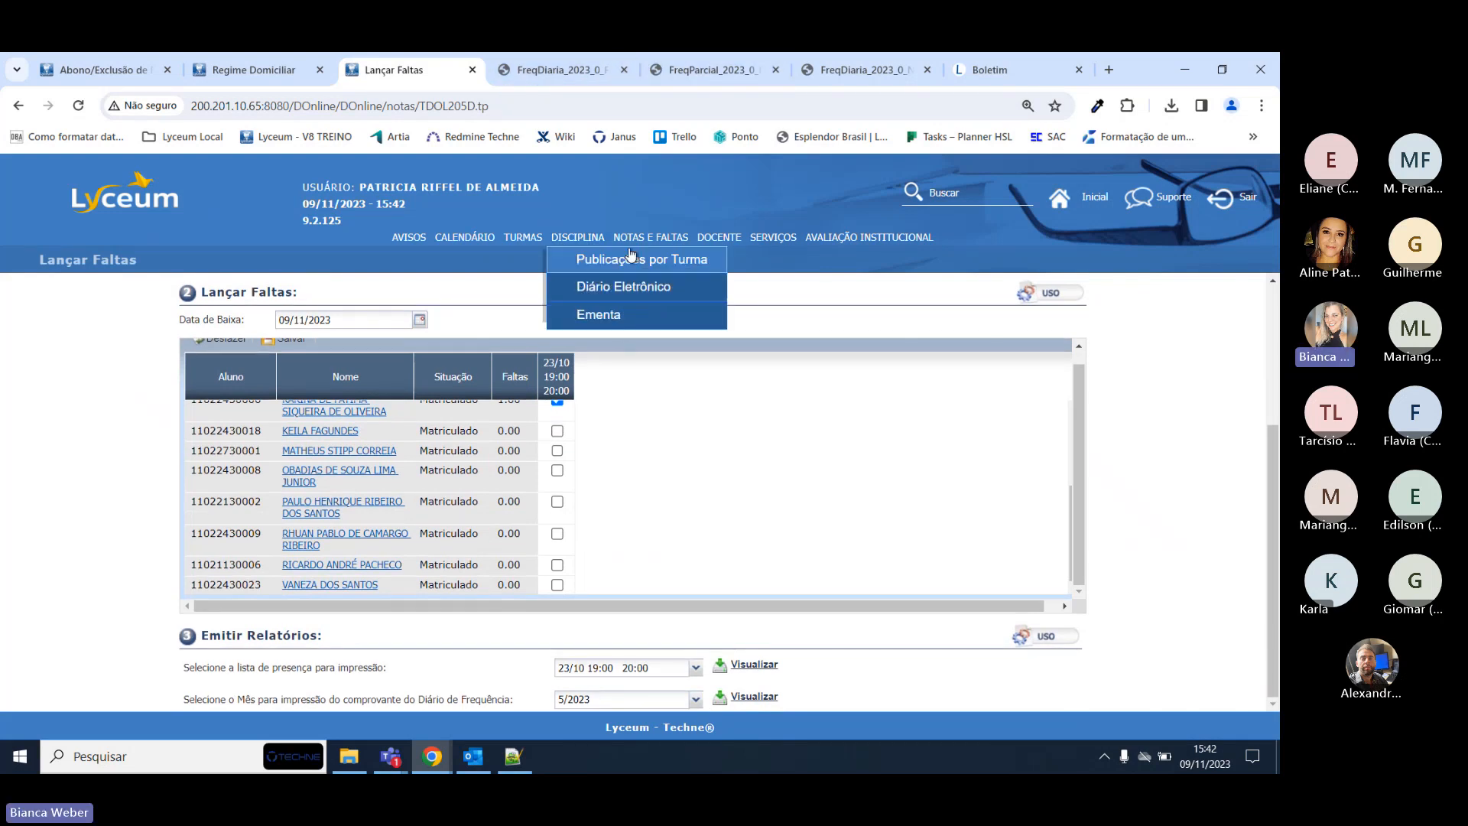
Download a fresh ÉTICA daily attendance report and close the two old report tabs.
mouse_move(648, 238)
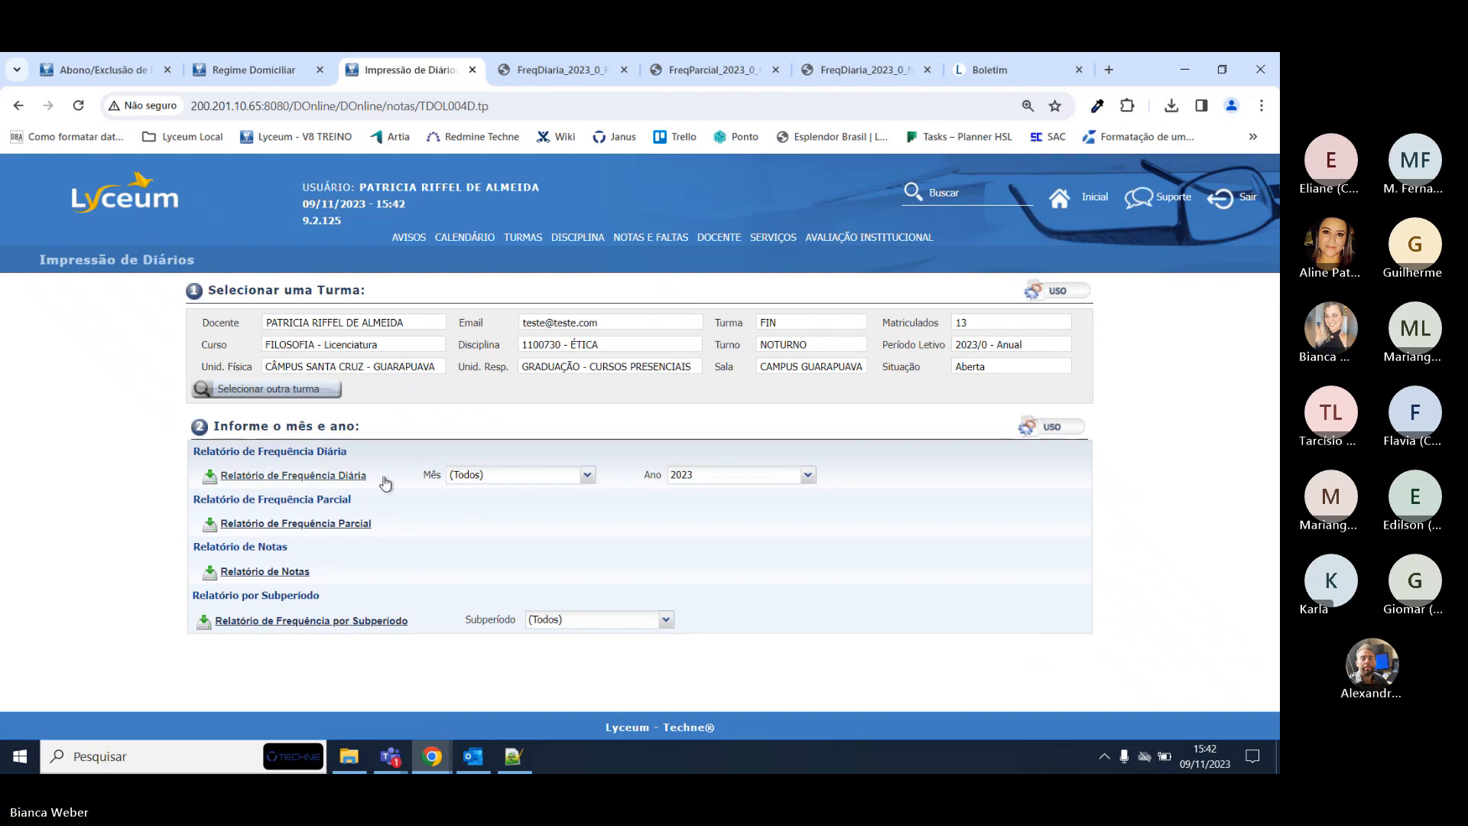
click(345, 475)
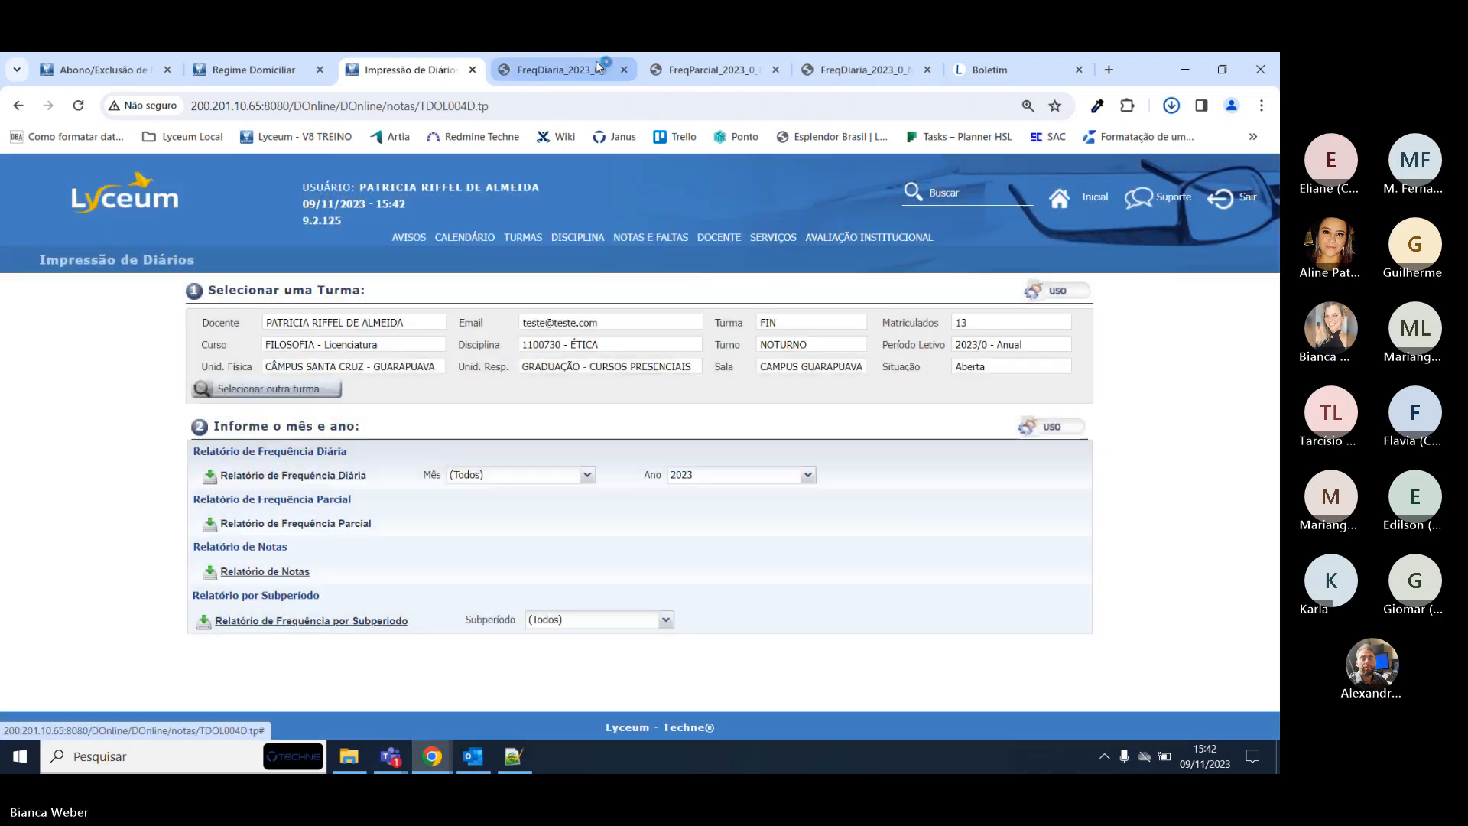
middle_click(557, 60)
middle_click(557, 60)
middle_click(557, 61)
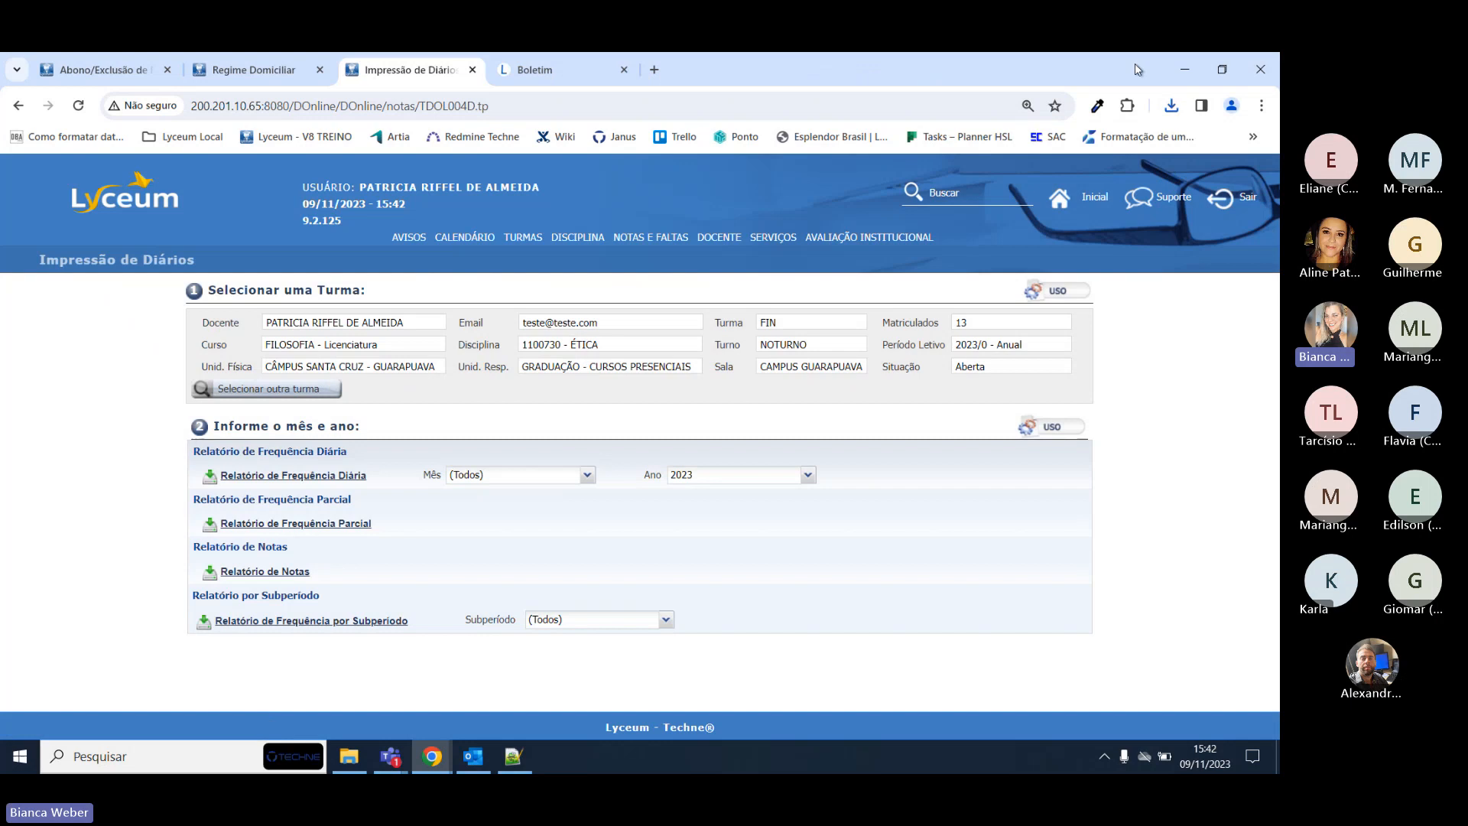
Open the new PDF from downloads and highlight the second student's row at 0.00 absences.
click(1171, 106)
click(1044, 198)
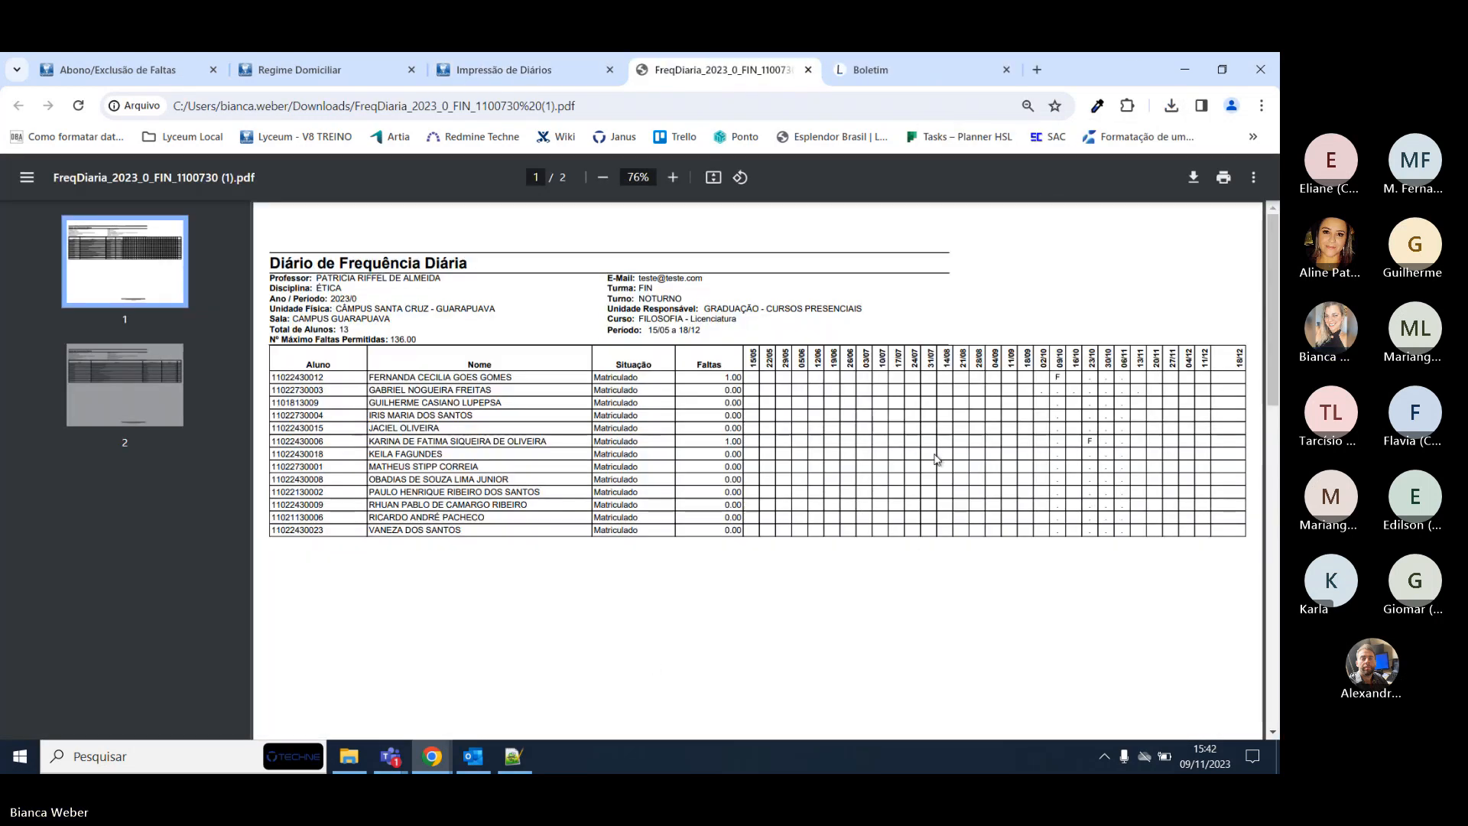
drag(400, 390, 1042, 390)
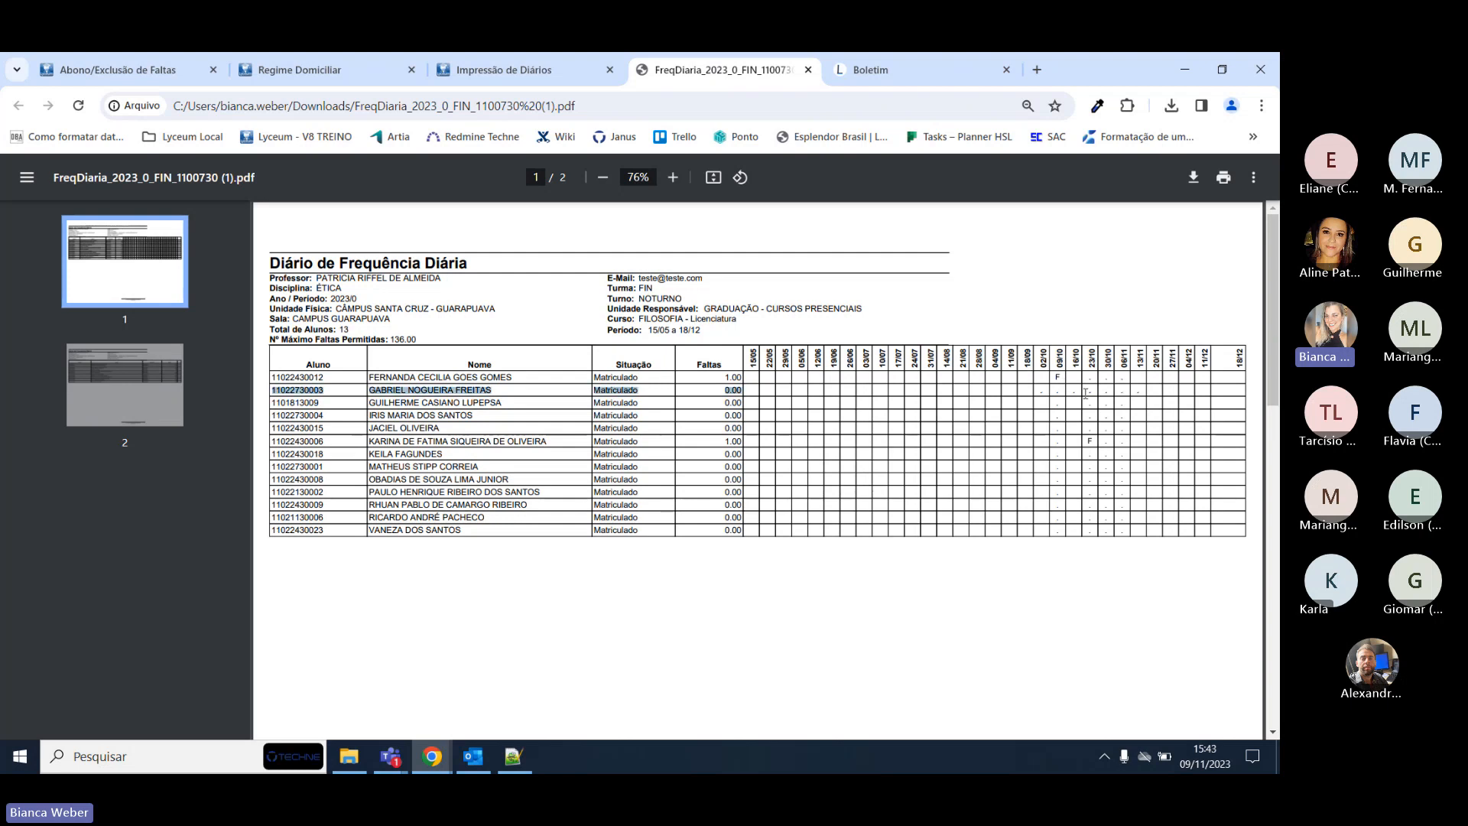
click(1028, 388)
Check the Regime Domiciliar home-study end date 15/11/2023, then return to the diary printing page.
click(299, 69)
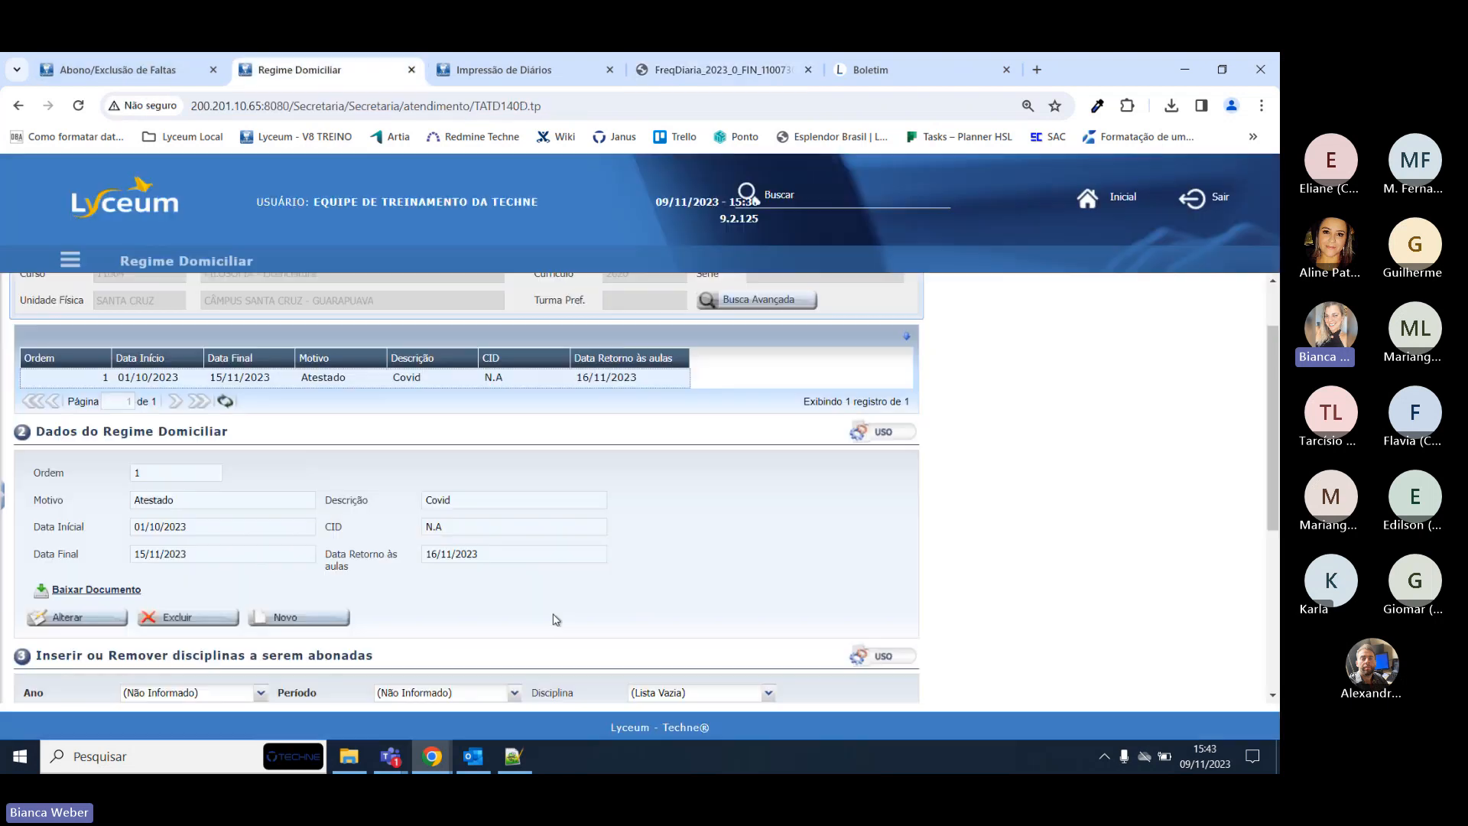
scroll(243, 544, down, 5)
scroll(257, 539, up, 3)
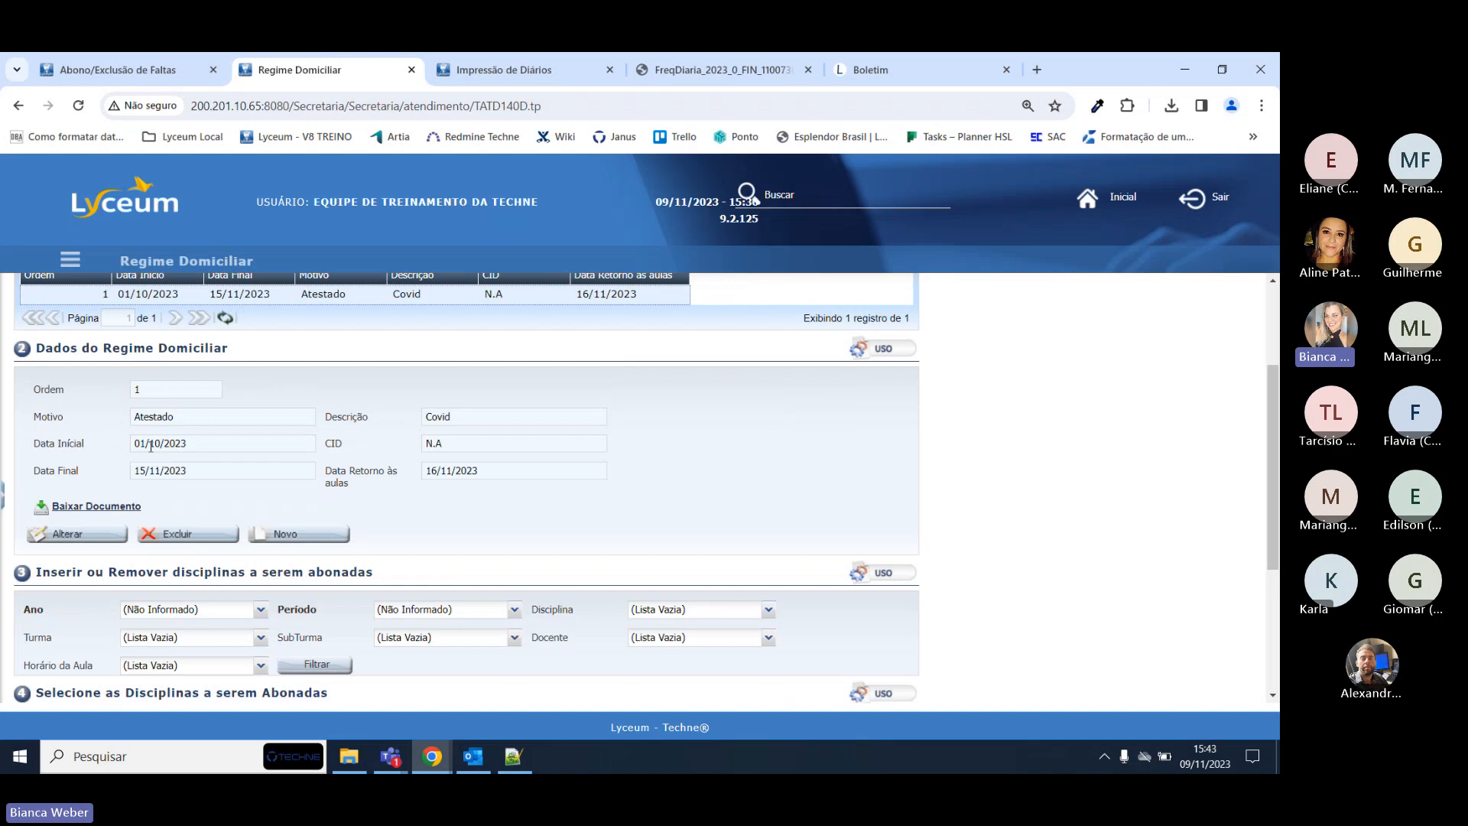
triple_click(170, 471)
click(463, 73)
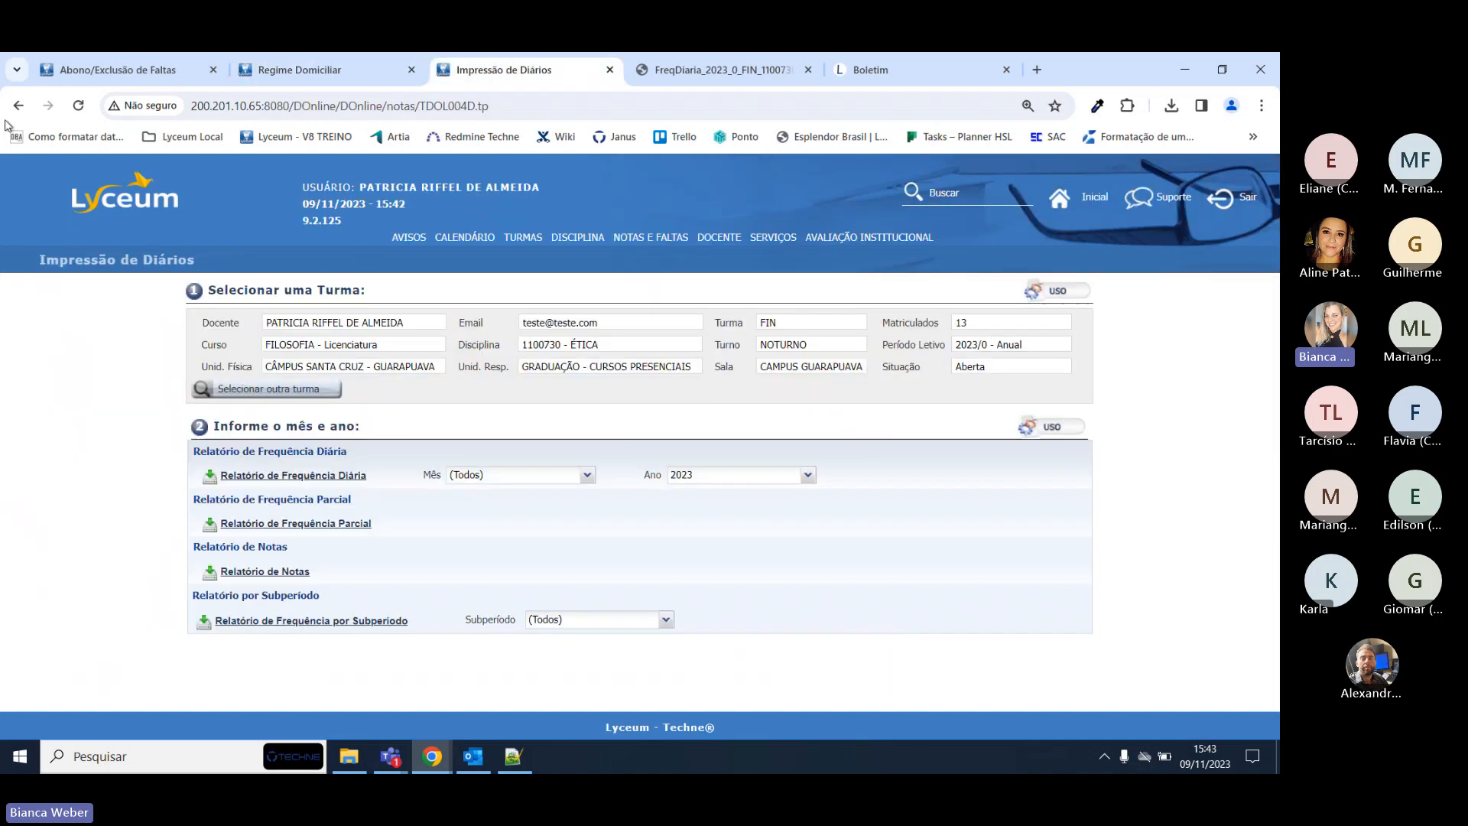
In Lançar Faltas, mark the second student absent on 06/11 and save it.
mouse_move(651, 238)
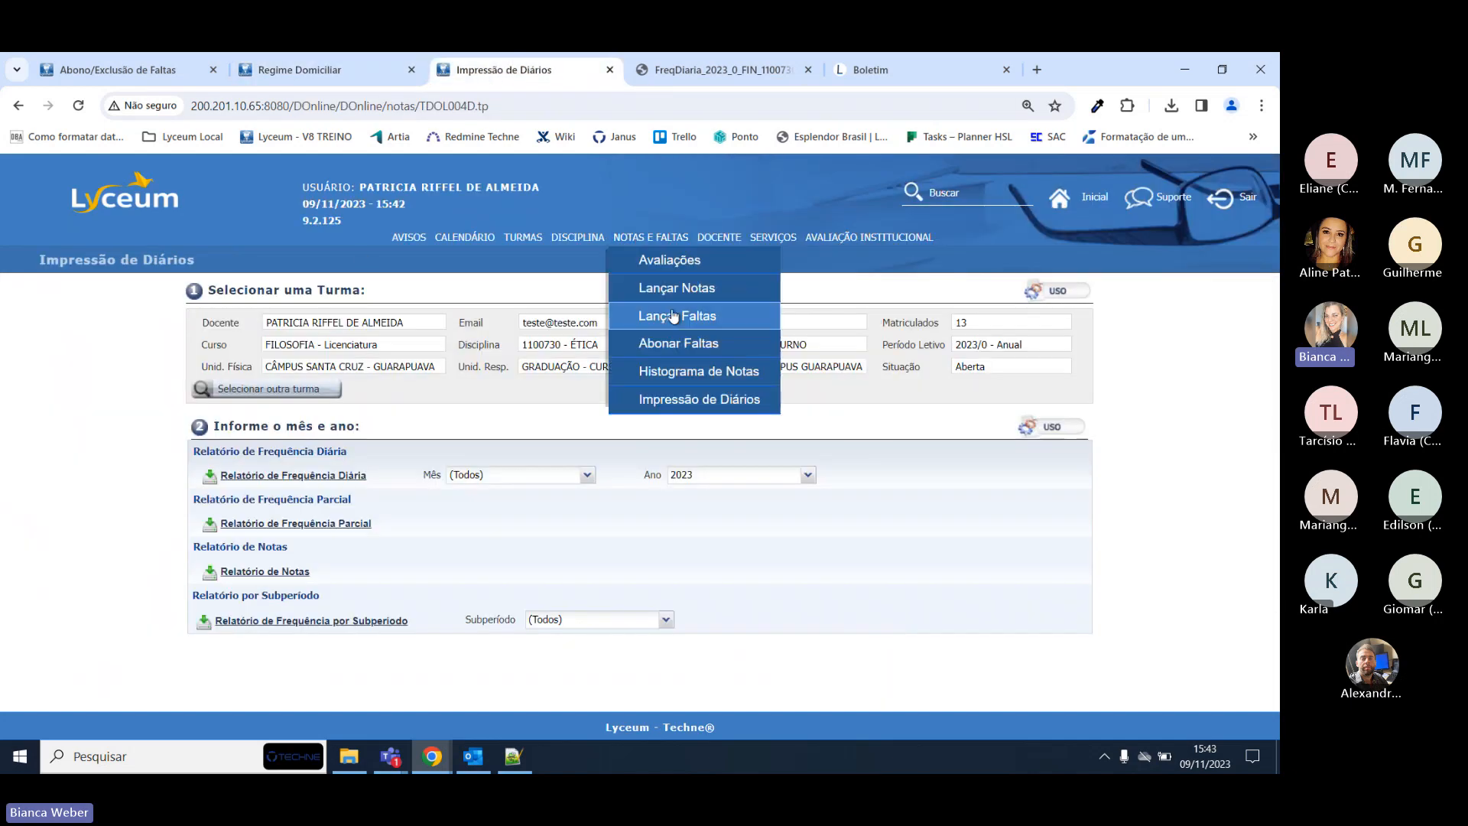
click(673, 315)
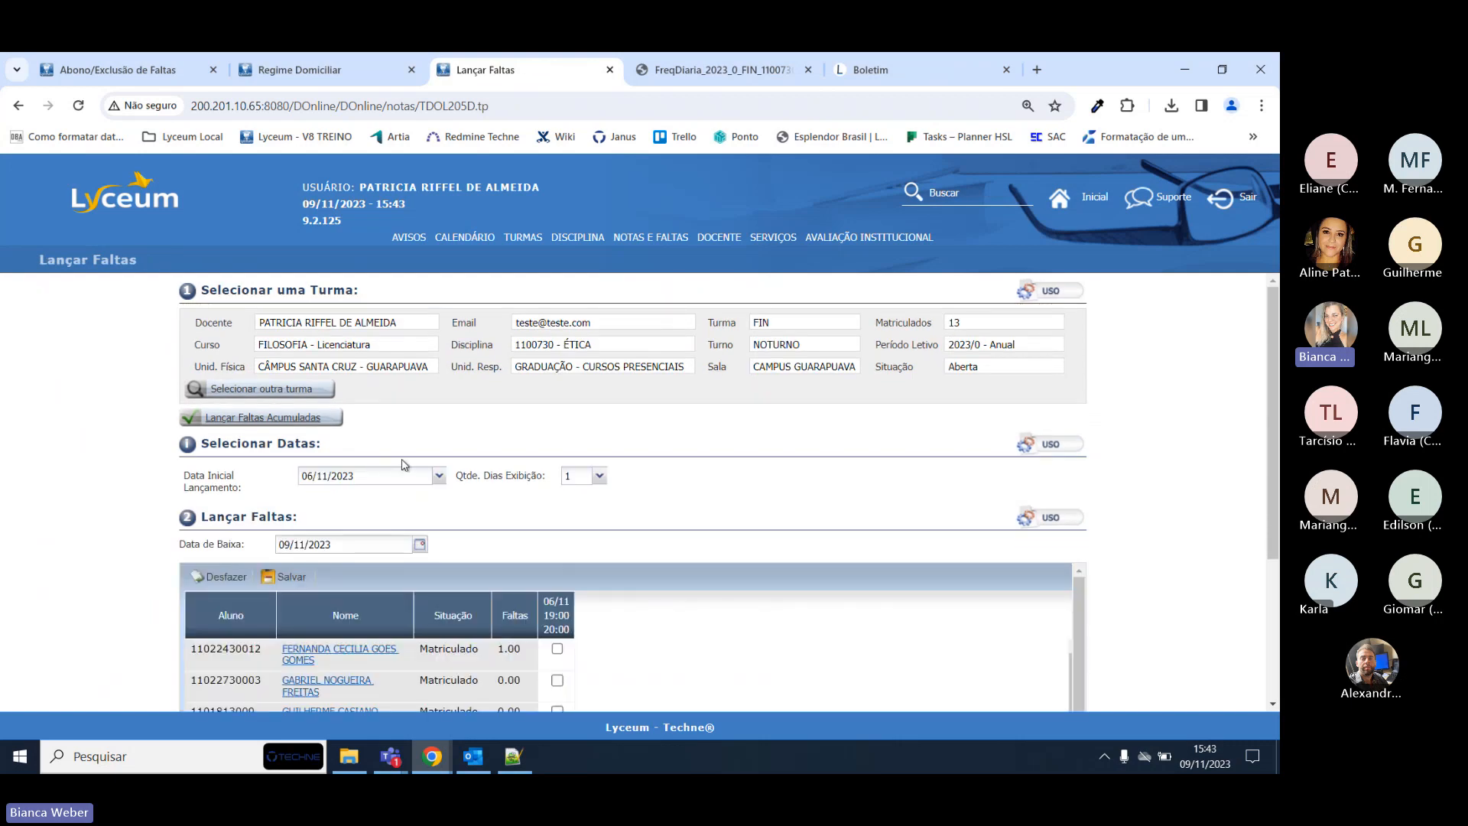
scroll(439, 479, down, 3)
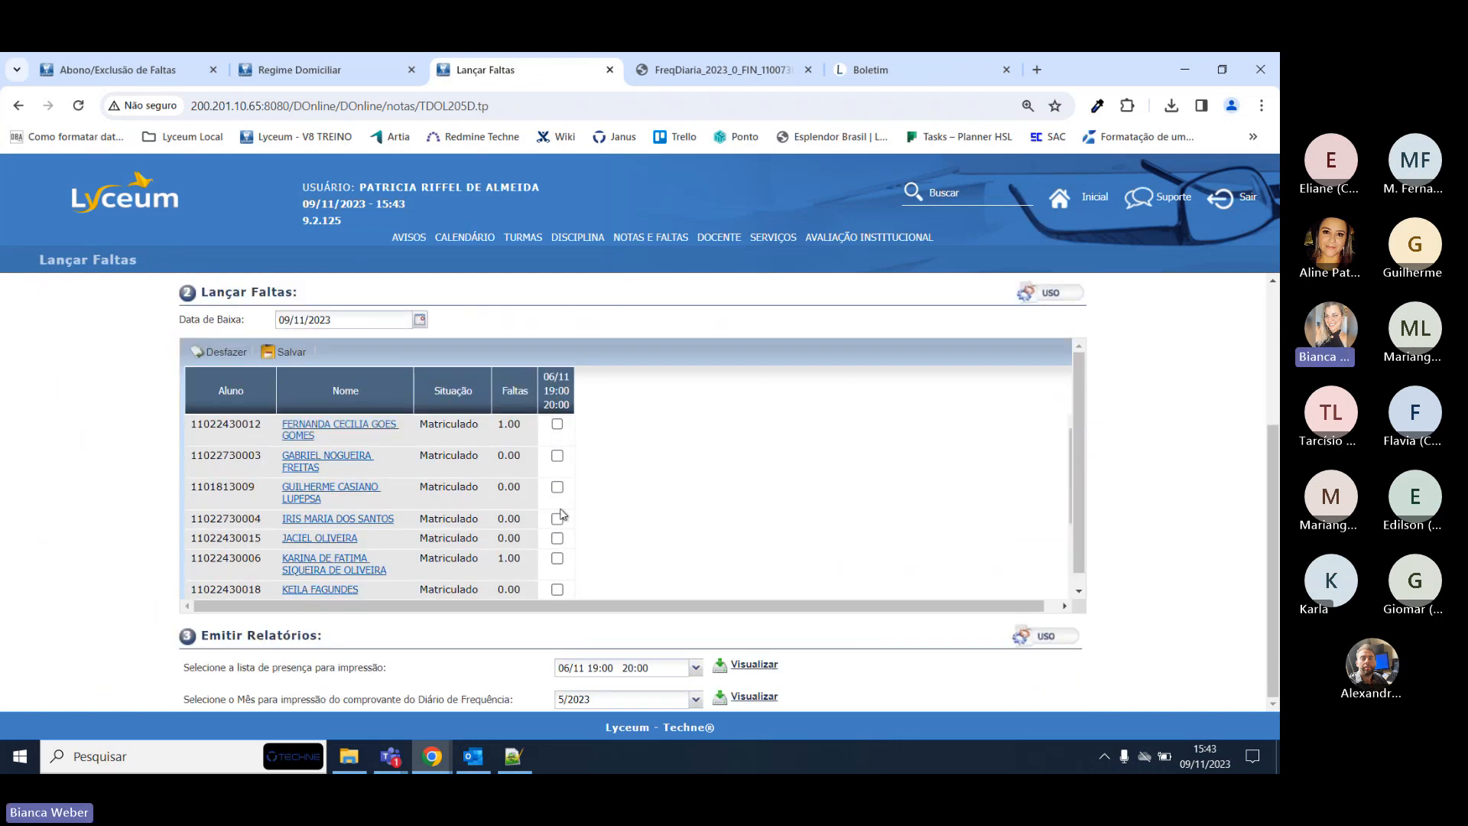
scroll(404, 413, up, 2)
scroll(535, 596, down, 1)
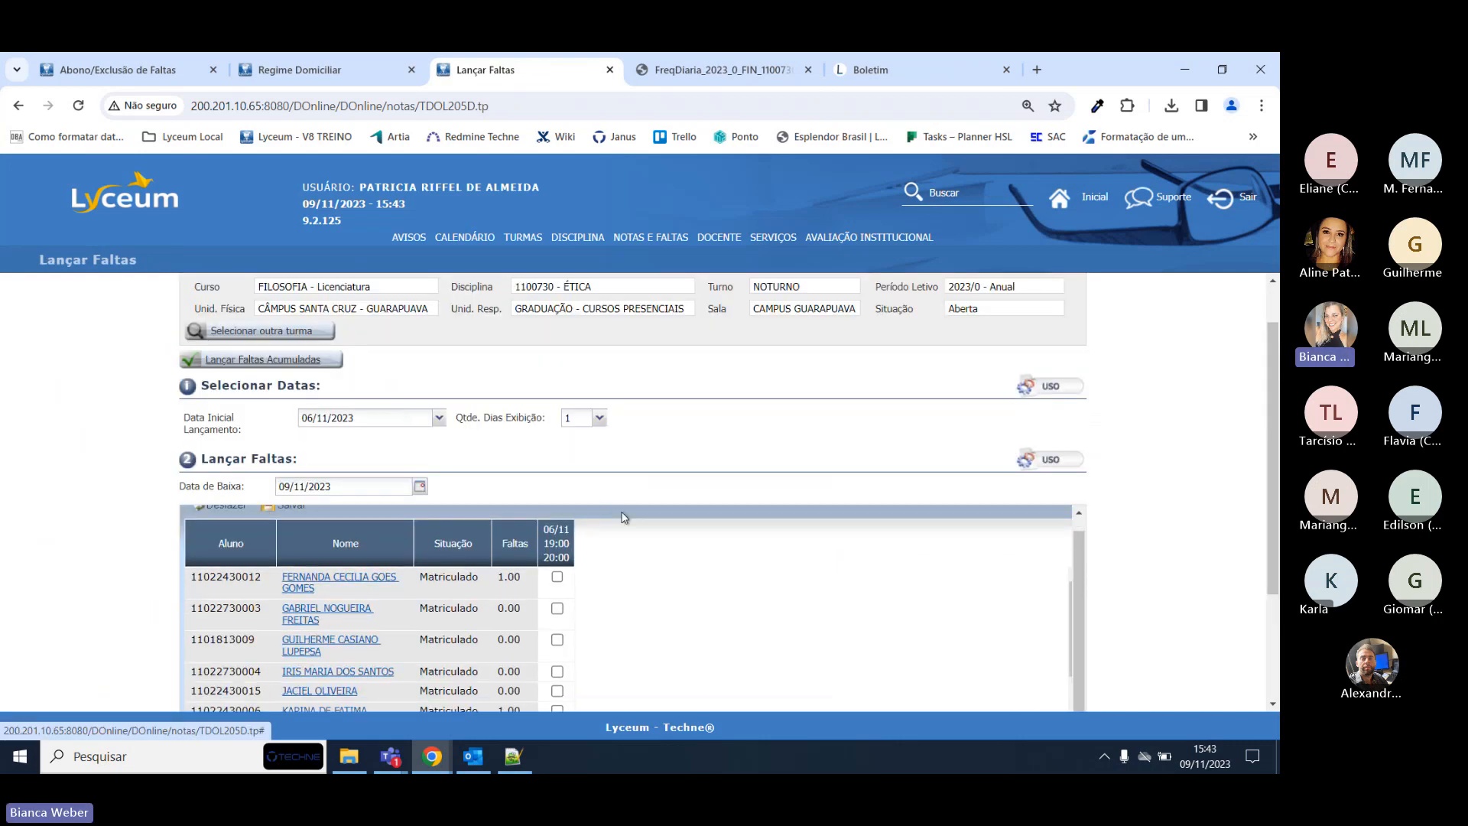
click(556, 608)
click(295, 507)
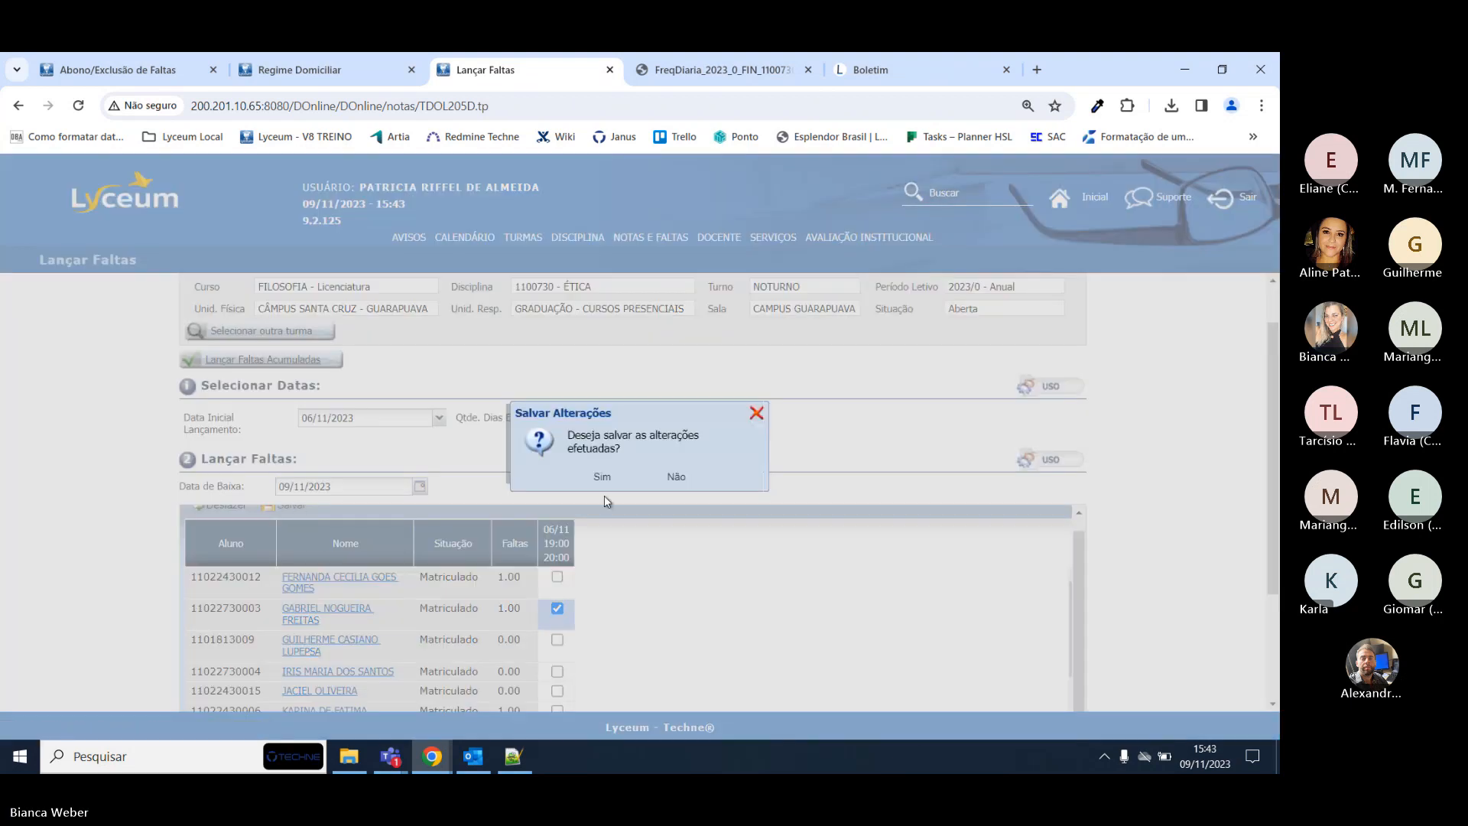
click(597, 478)
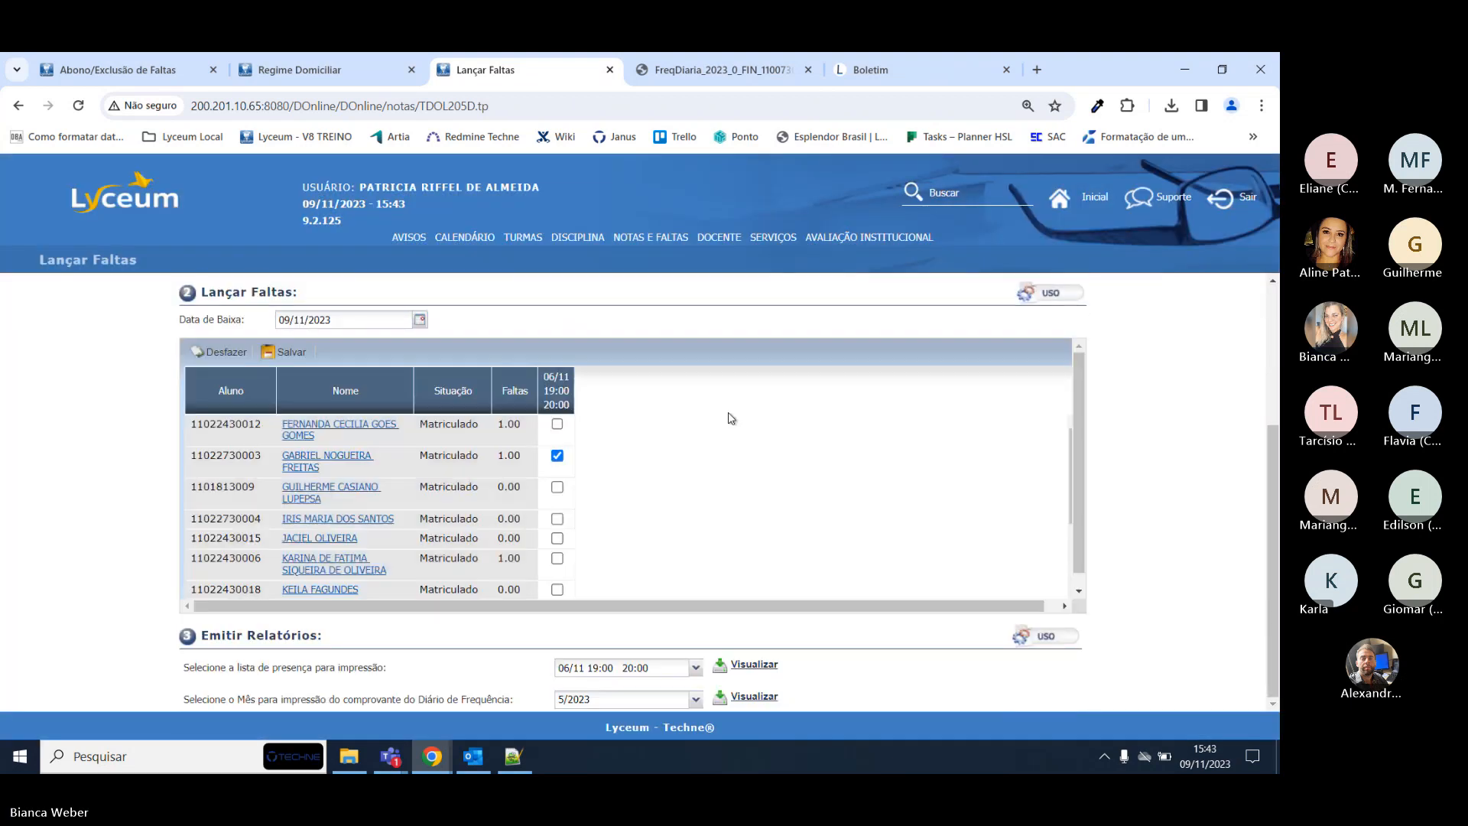
Switch the lesson date to 16/10/2023, mark the second student absent, and save.
click(440, 336)
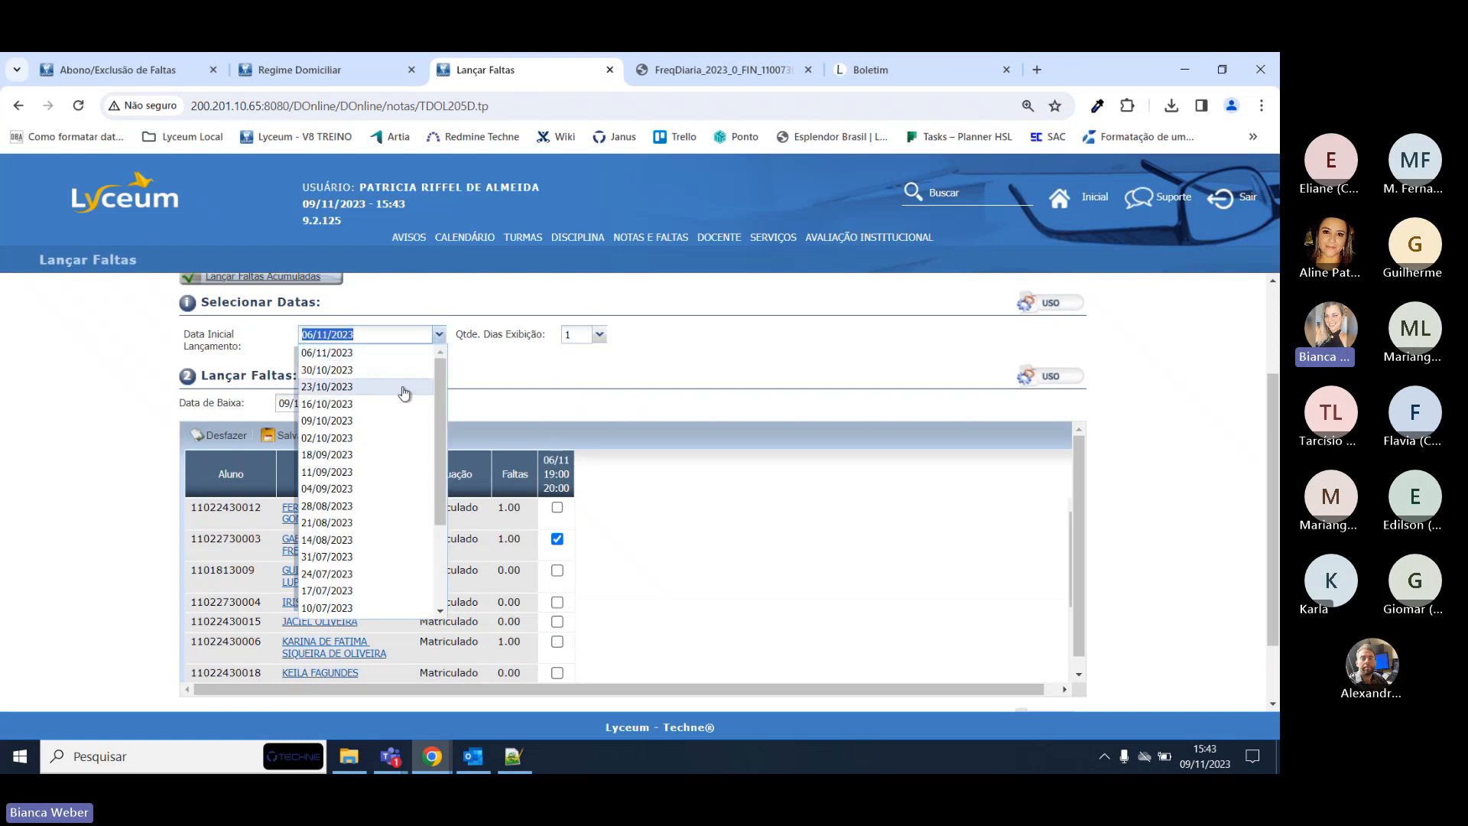
click(372, 403)
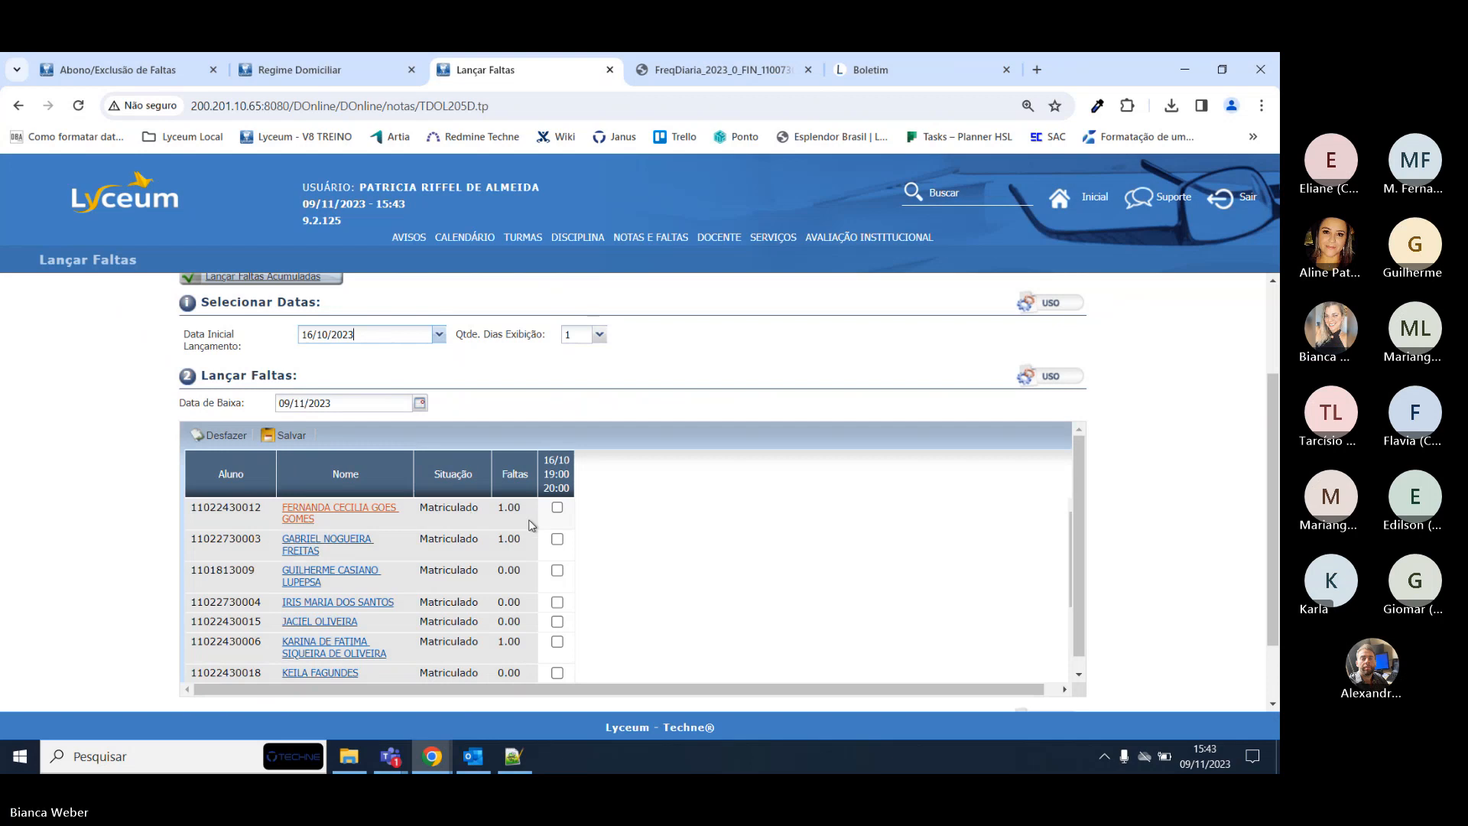
click(557, 539)
click(291, 435)
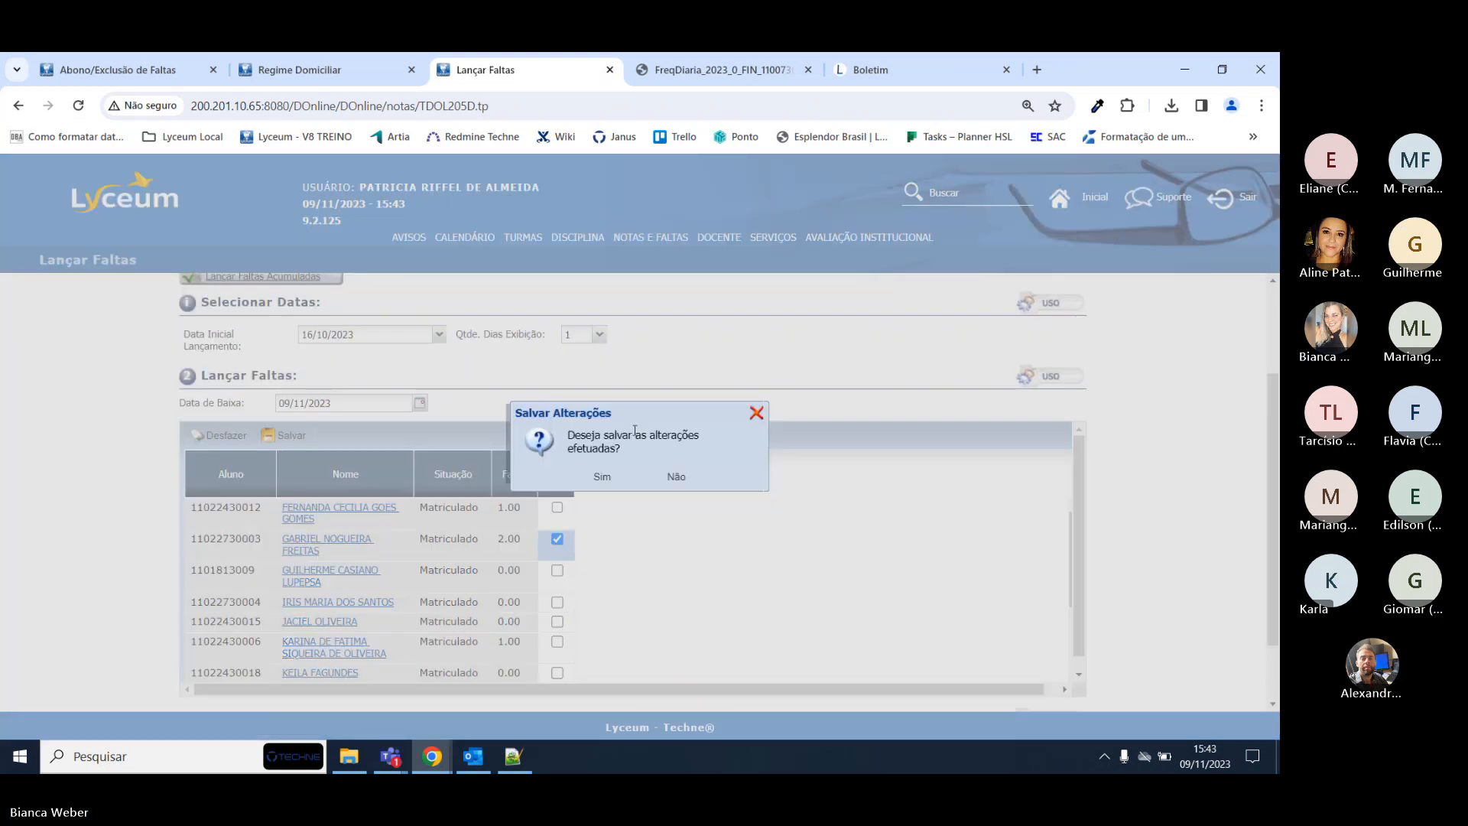
click(600, 477)
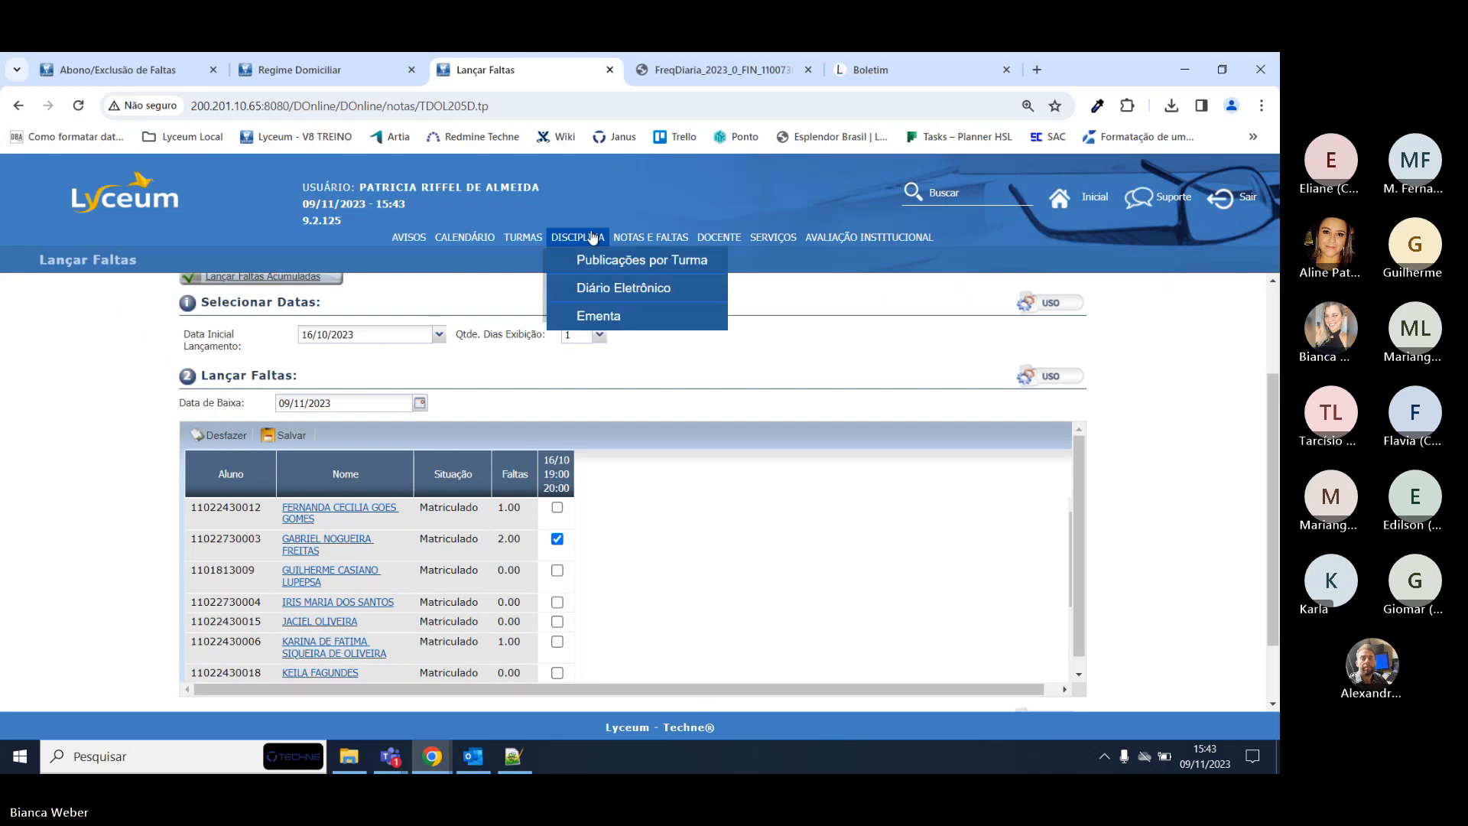
Regenerate the ÉTICA daily attendance PDF, confirm 2.00 absences for the second student, then return to Lyceum.
mouse_move(661, 243)
click(679, 396)
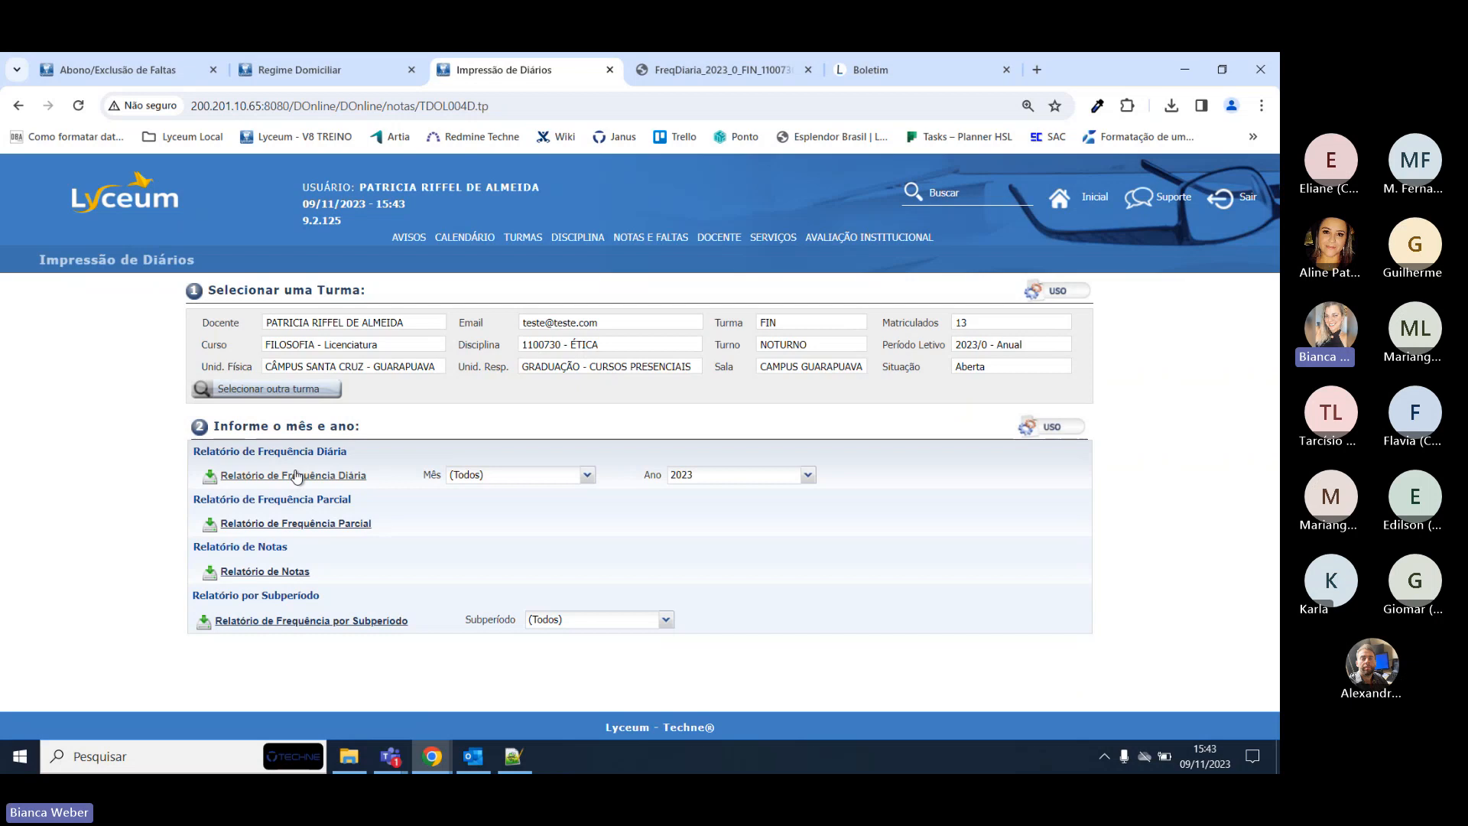
click(297, 475)
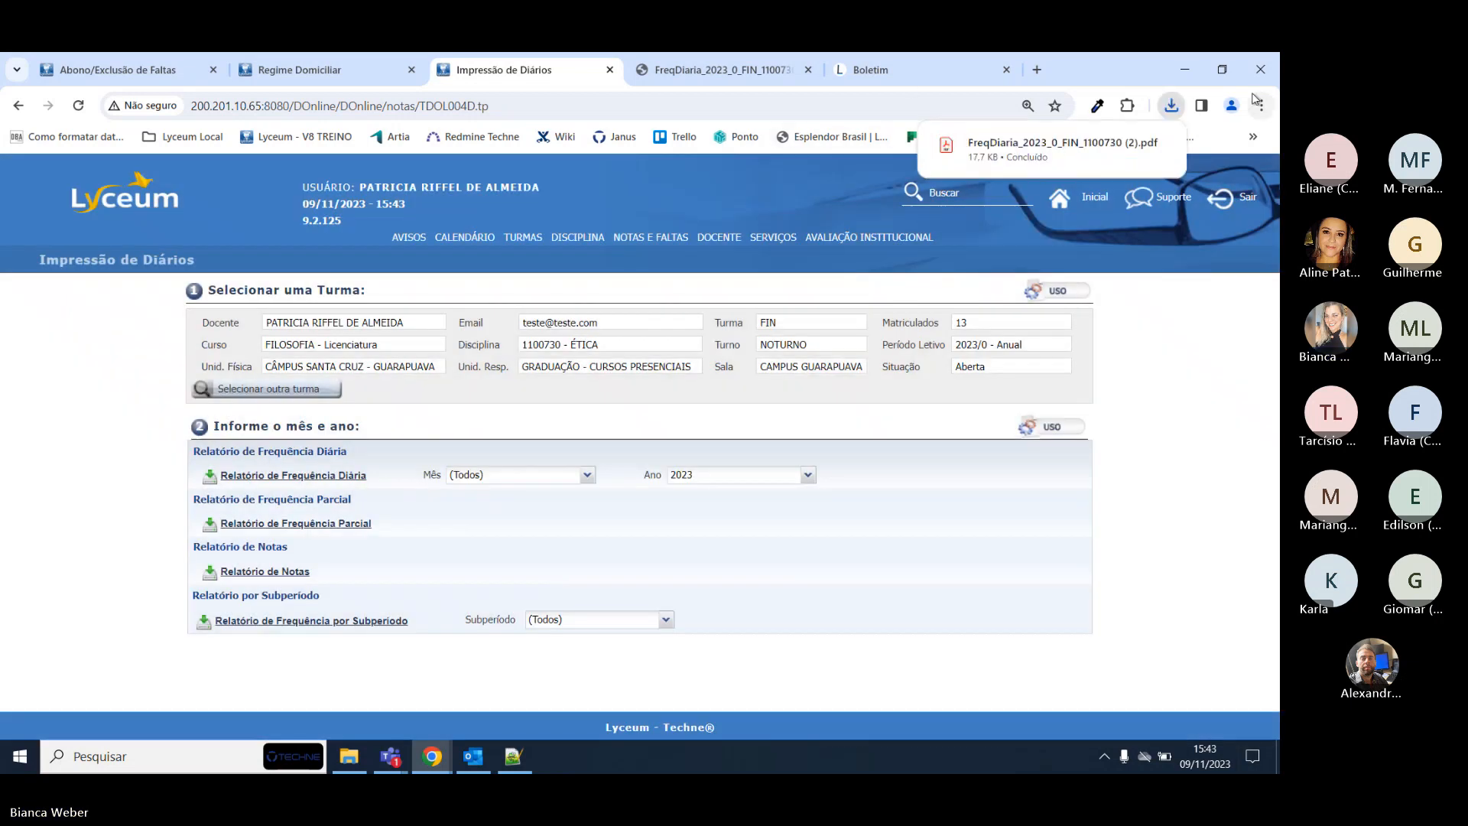
click(1040, 148)
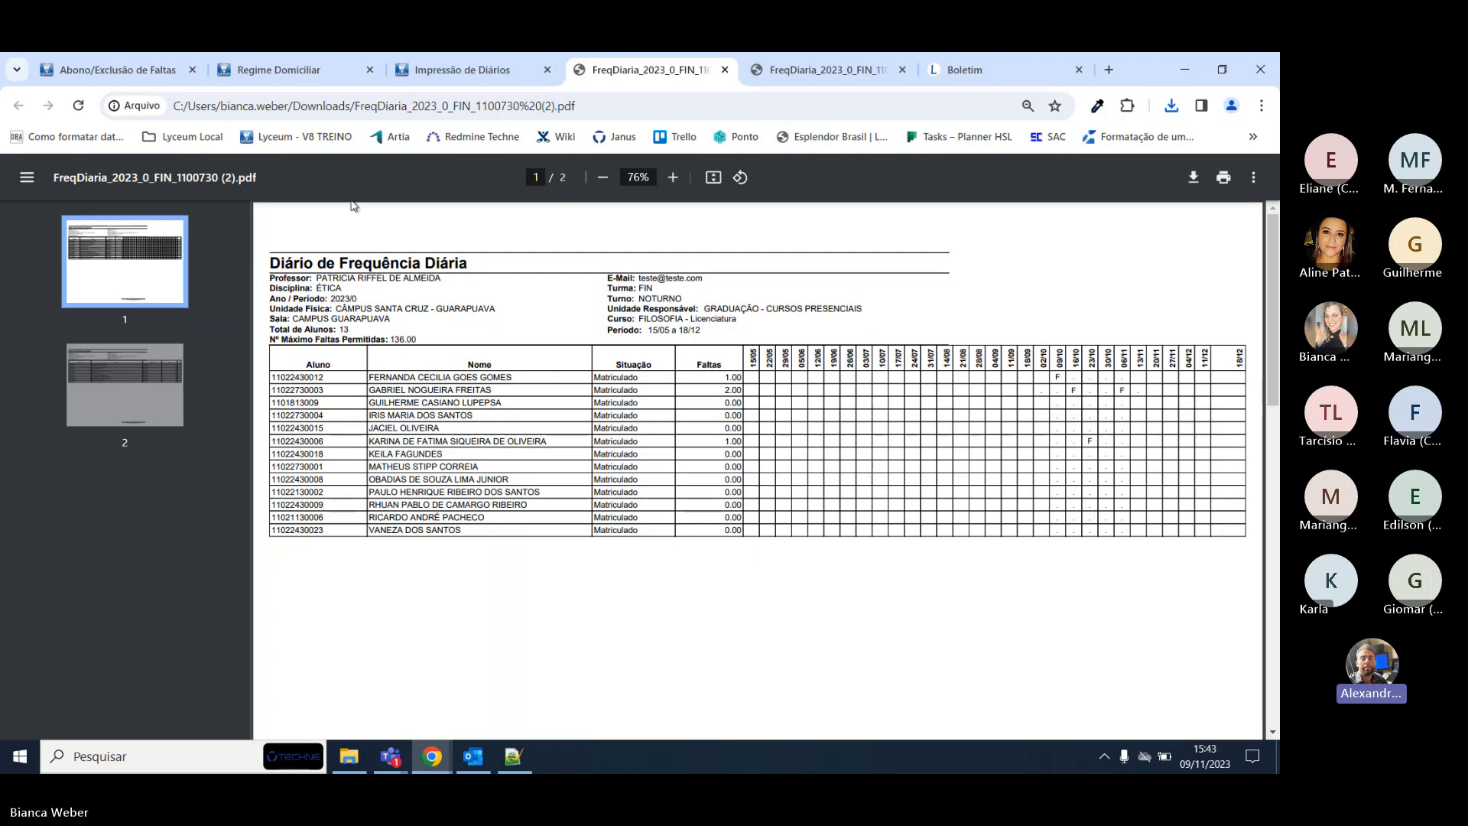
click(412, 67)
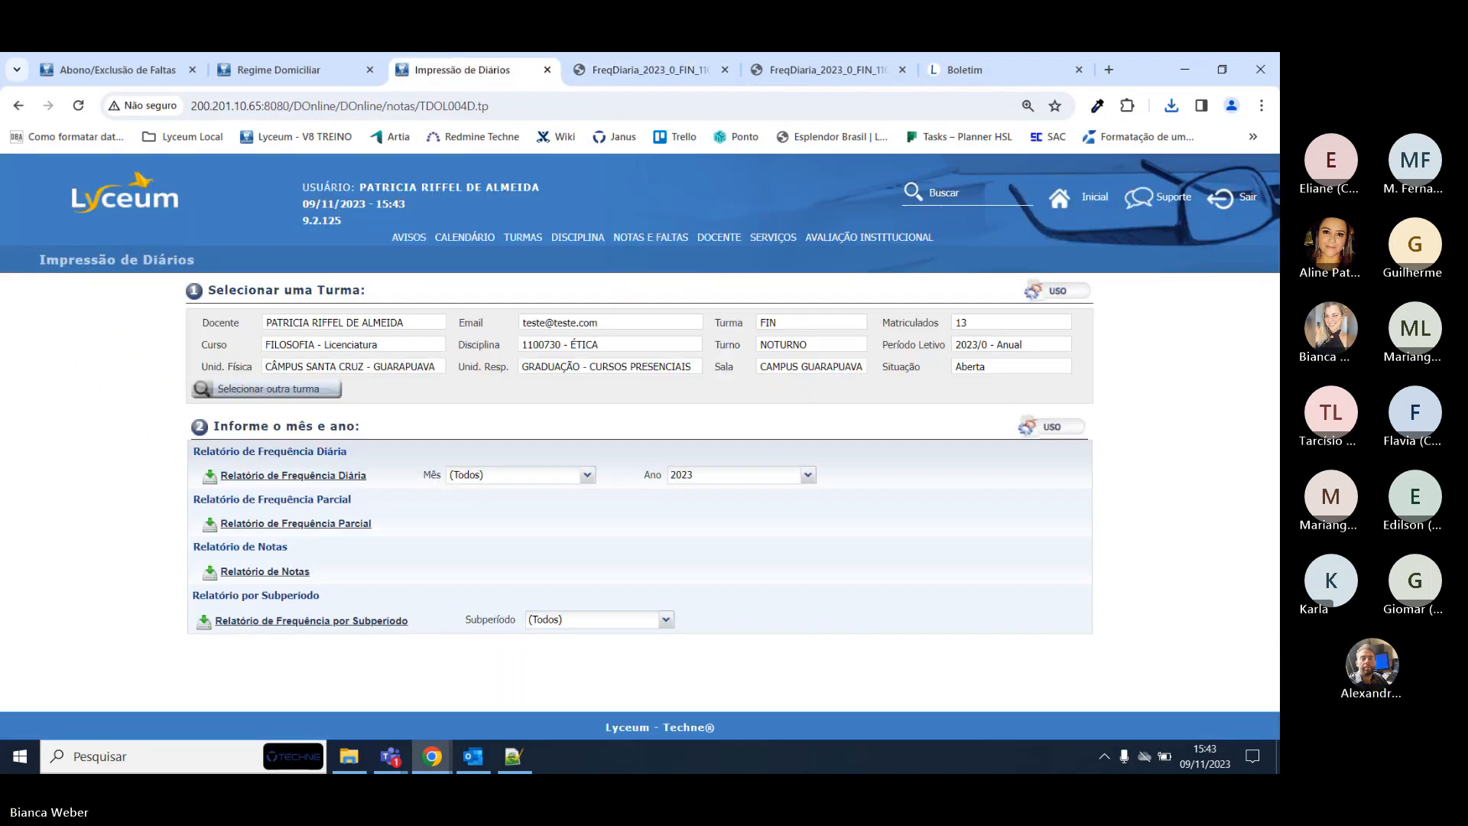
Search for 'turmas' and open the Secretaria Turmas page.
click(310, 68)
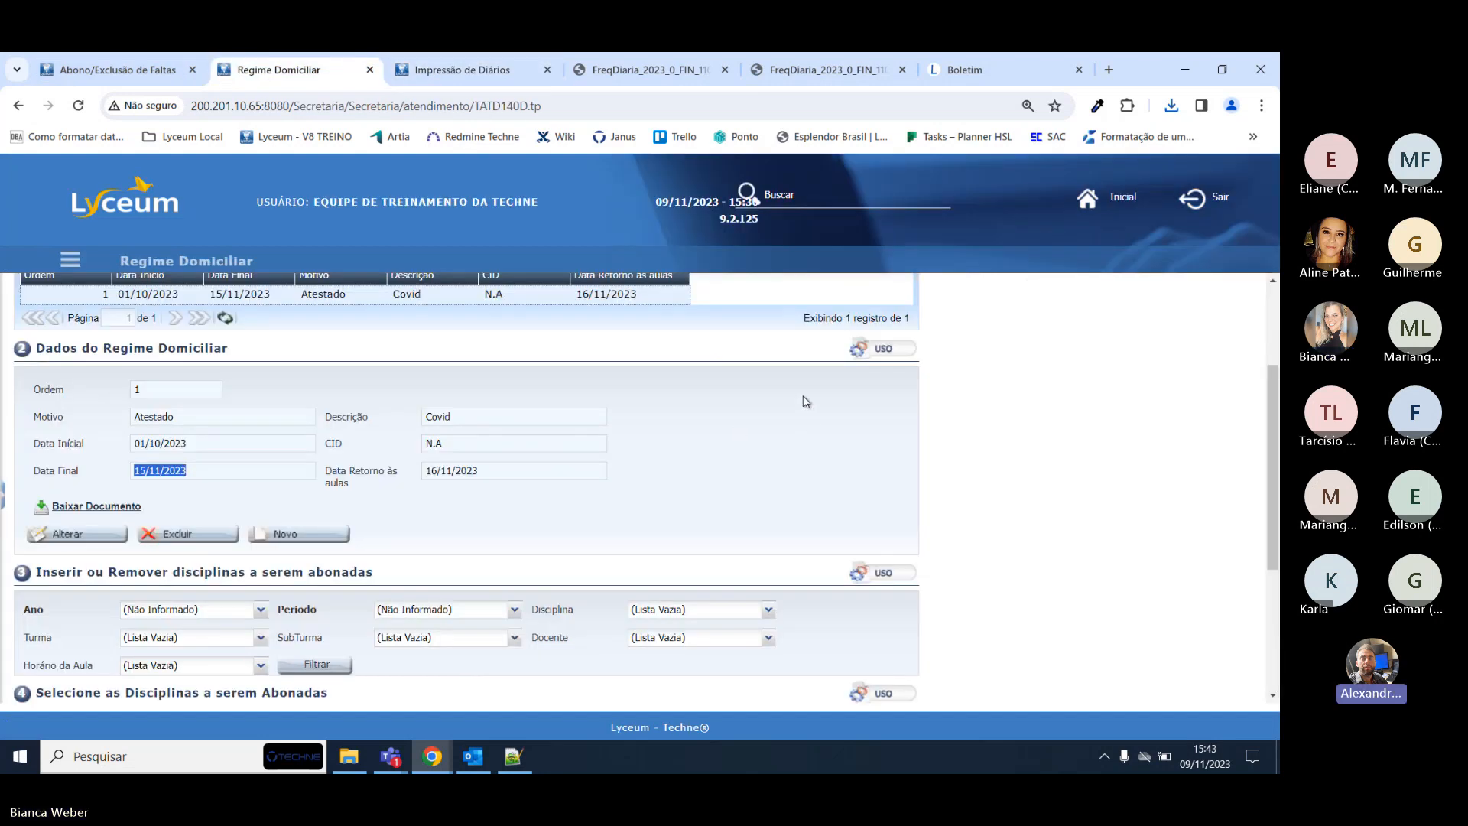
click(808, 205)
scroll(803, 532, down, 10)
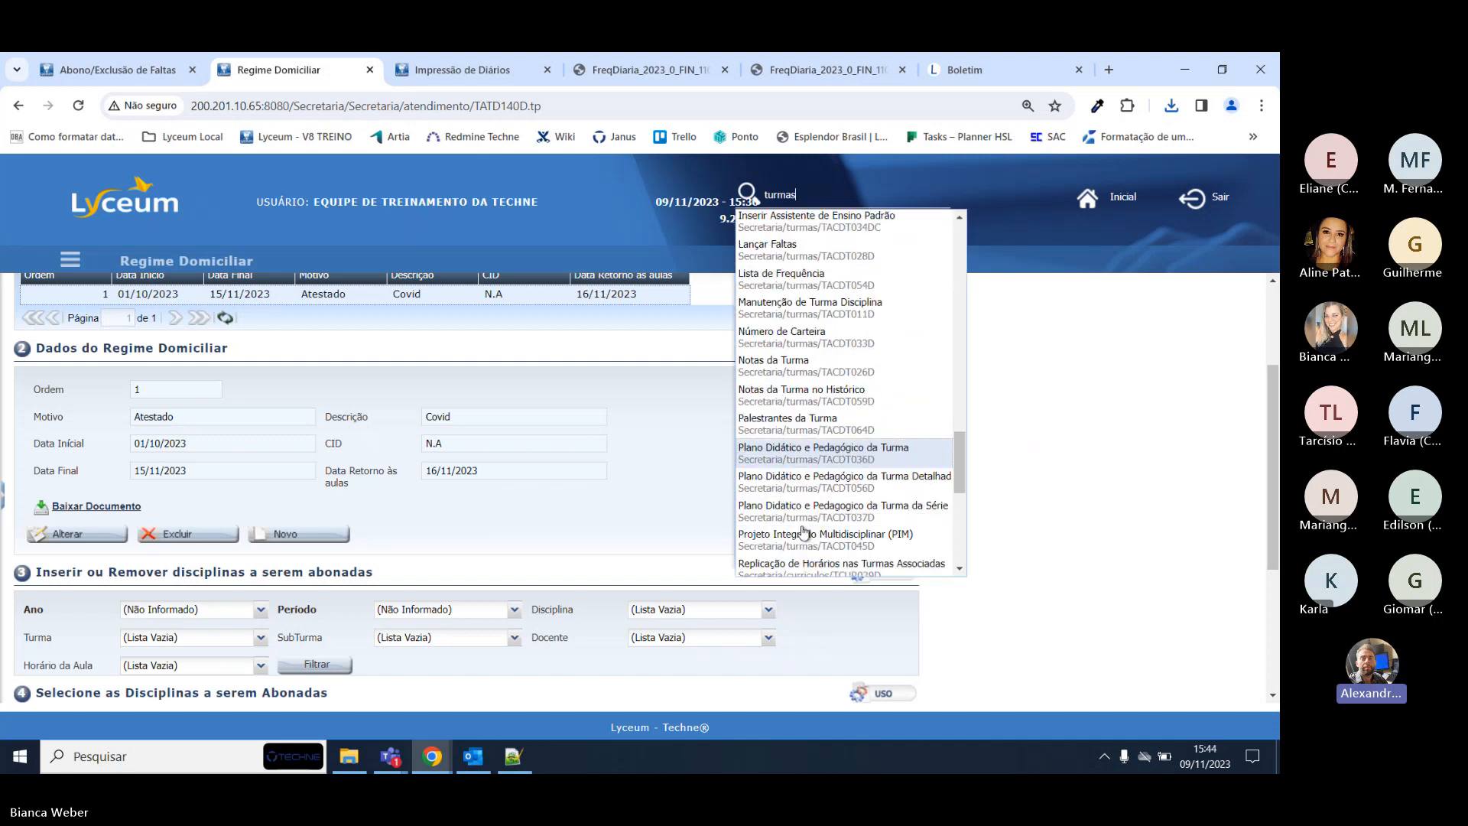
scroll(799, 474, down, 5)
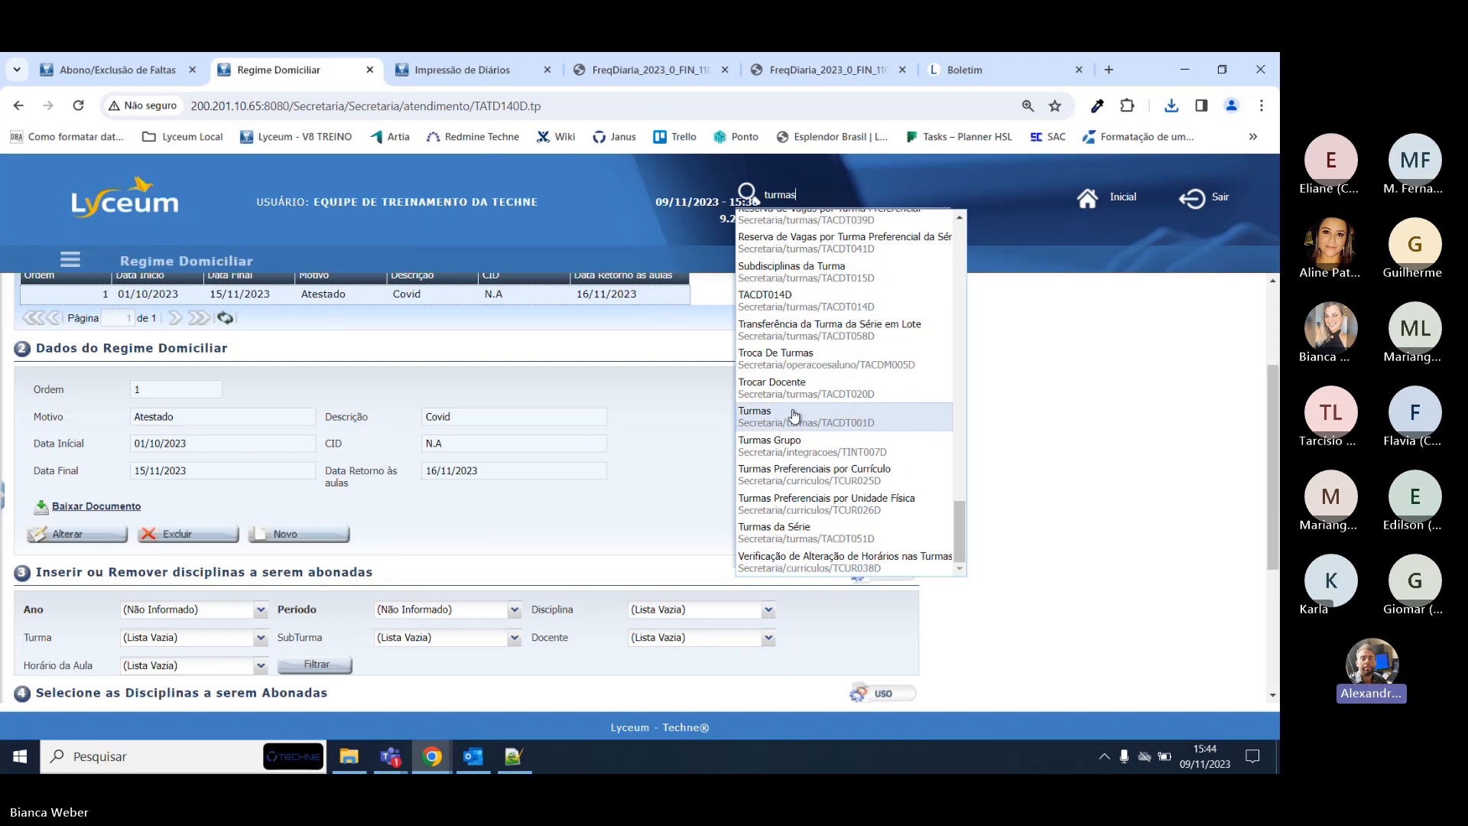
click(795, 415)
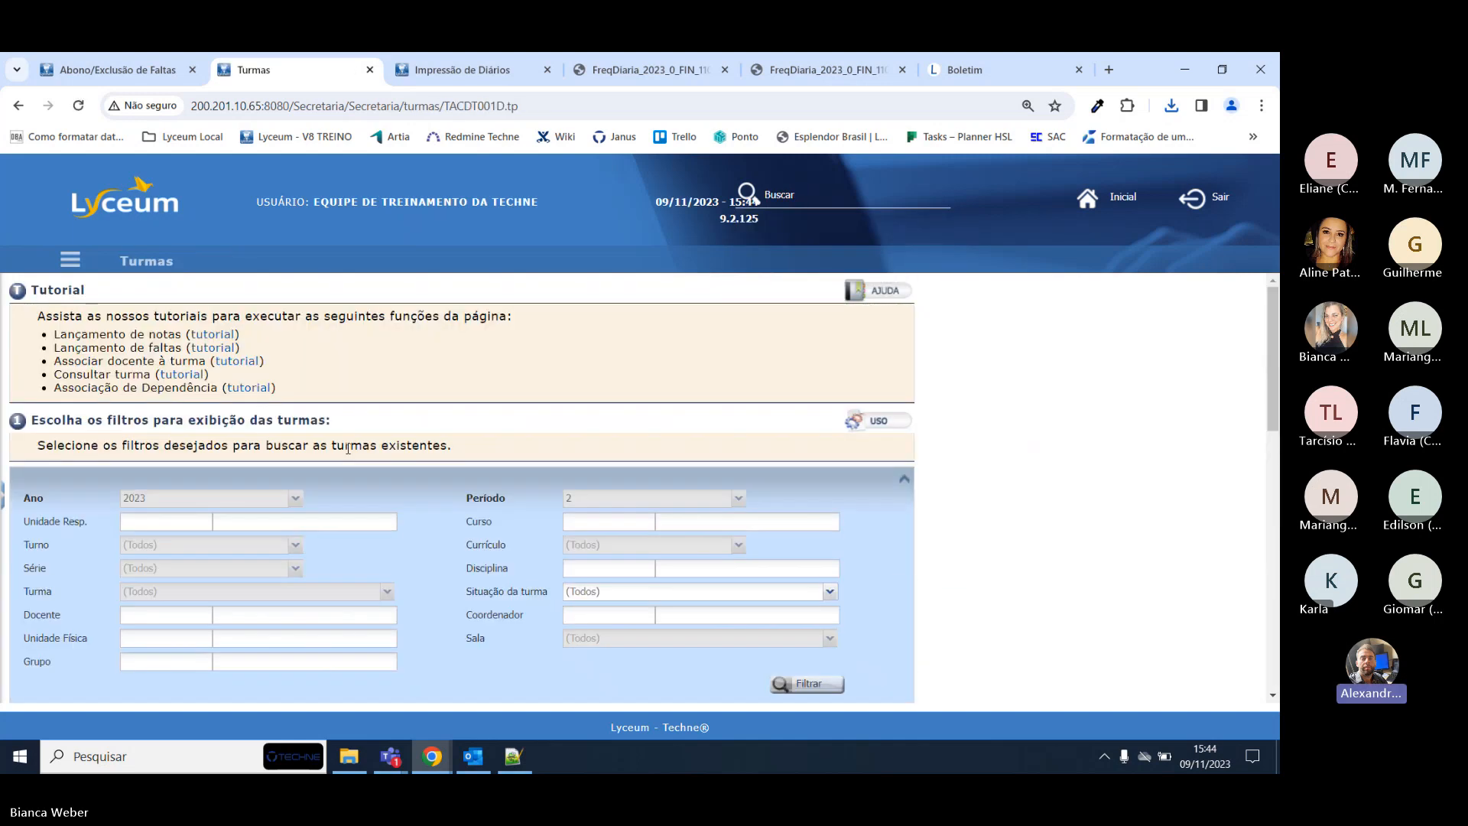
Set the Turmas period filter to 0 - Anual and list matching classes.
click(737, 471)
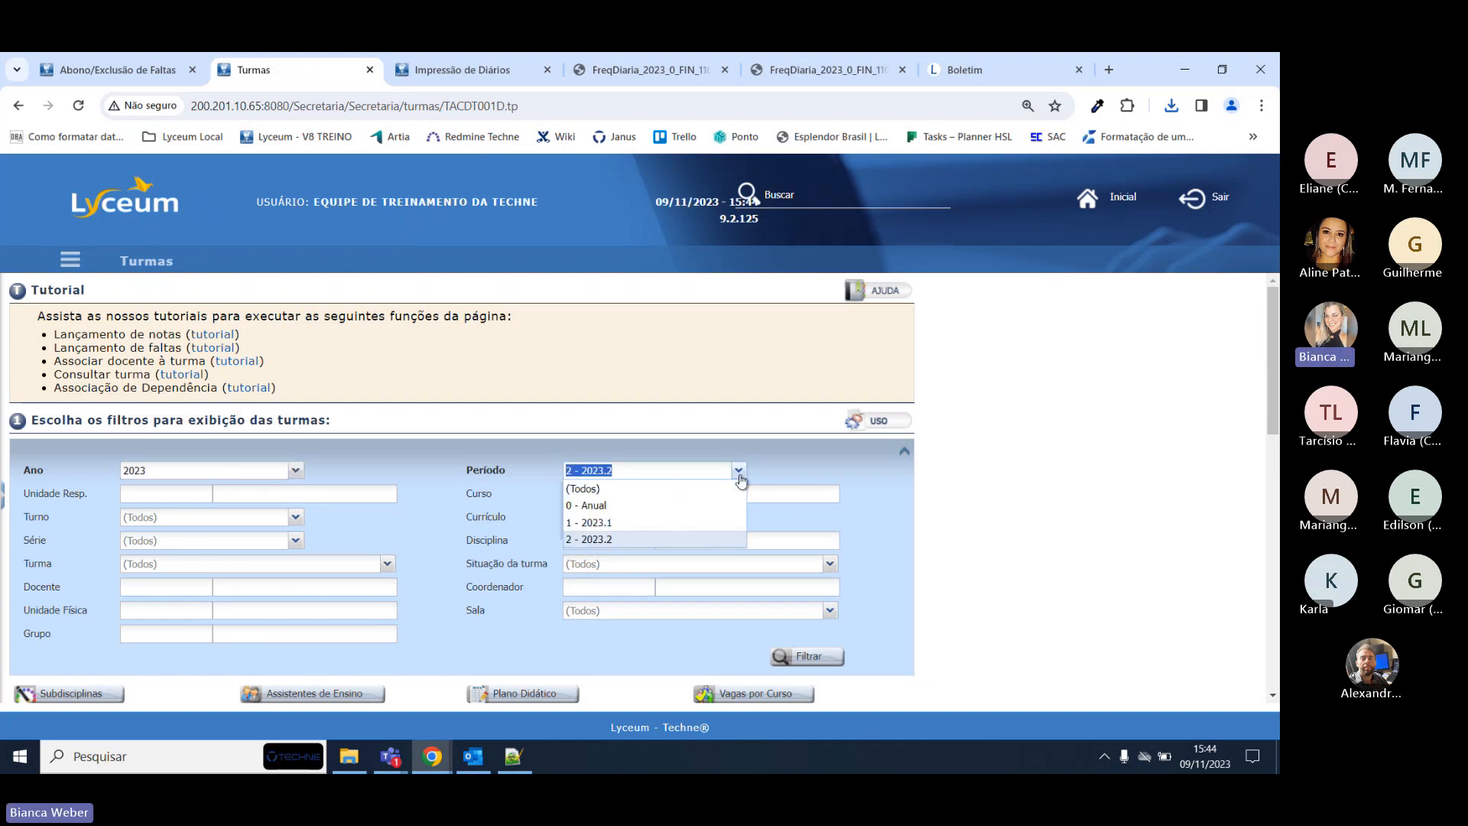
click(639, 524)
scroll(1045, 433, down, 3)
click(807, 406)
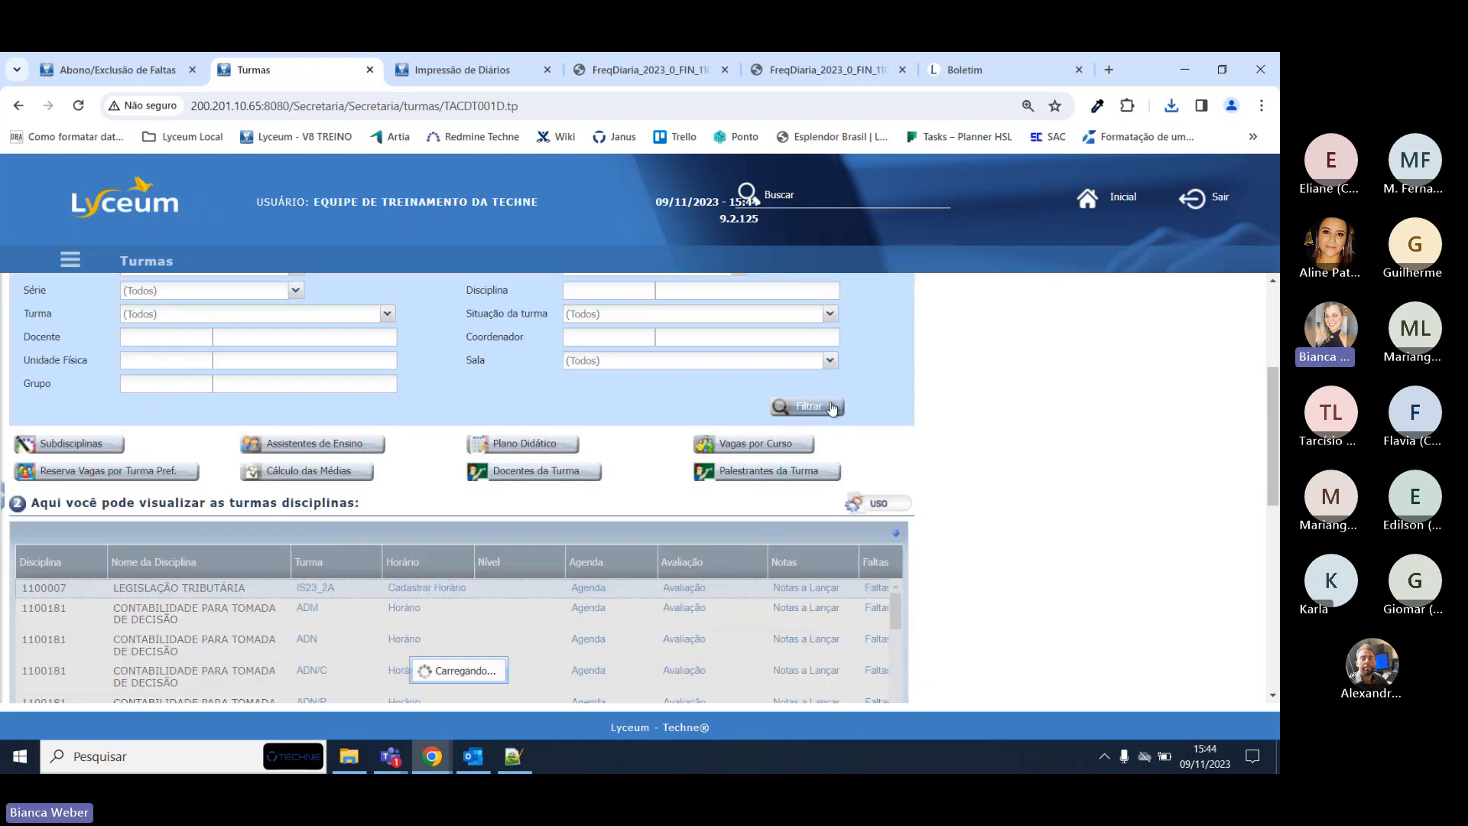
scroll(439, 374, down, 2)
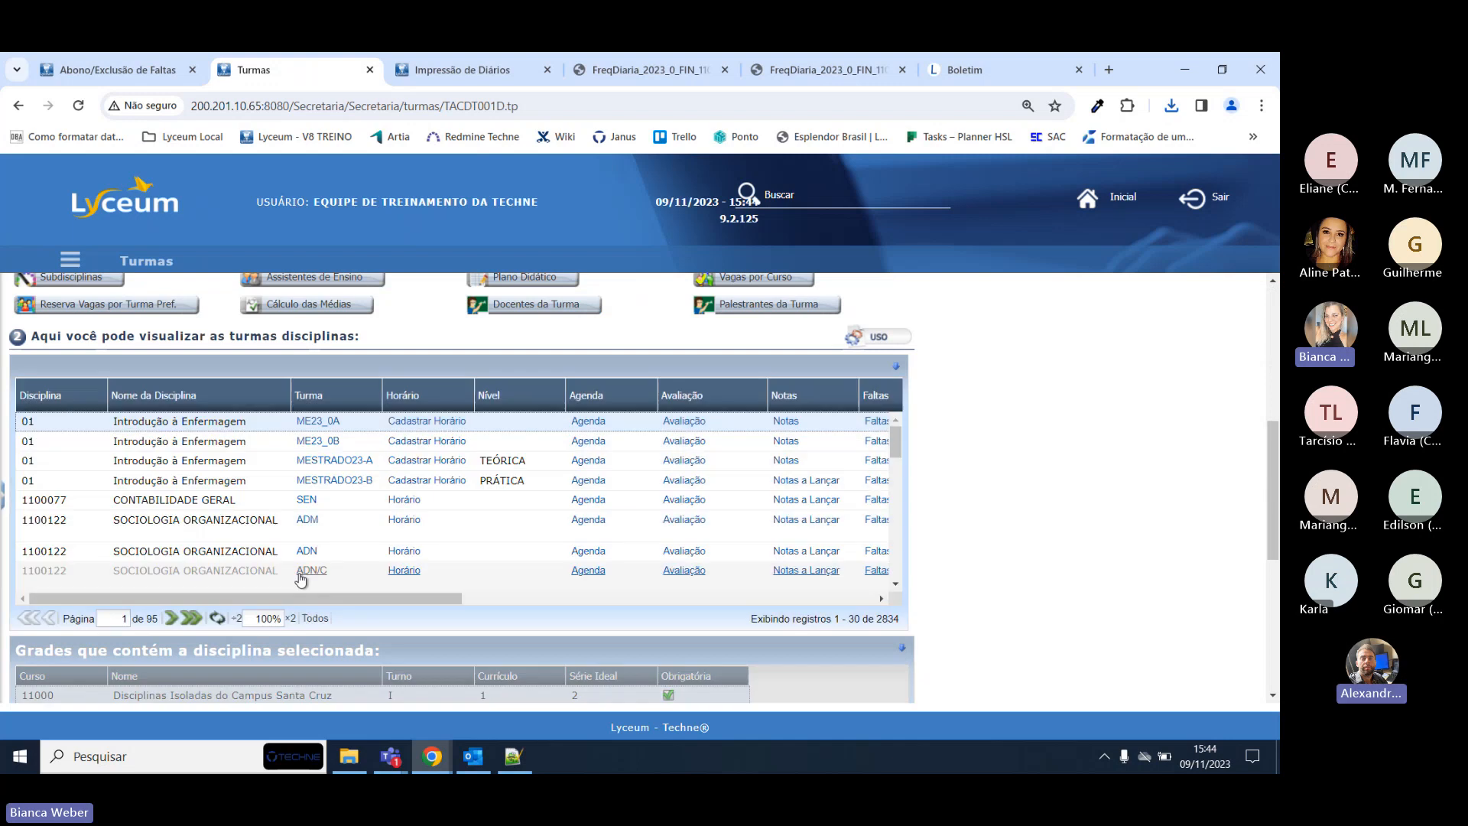
scroll(223, 395, up, 3)
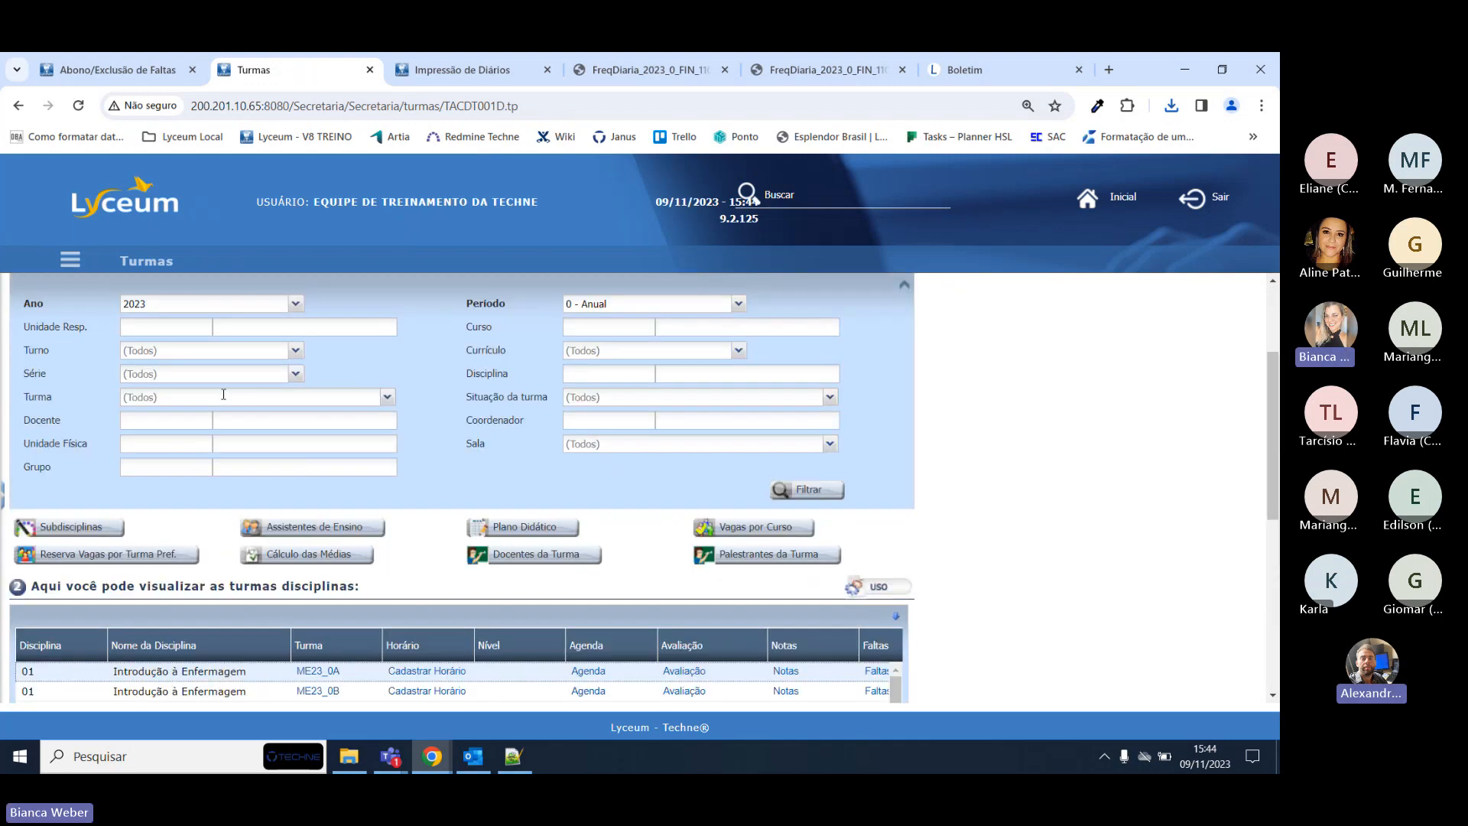
Filter by course 11004 FILOSOFIA - Licenciatura and class FIN, listing its disciplines.
click(603, 328)
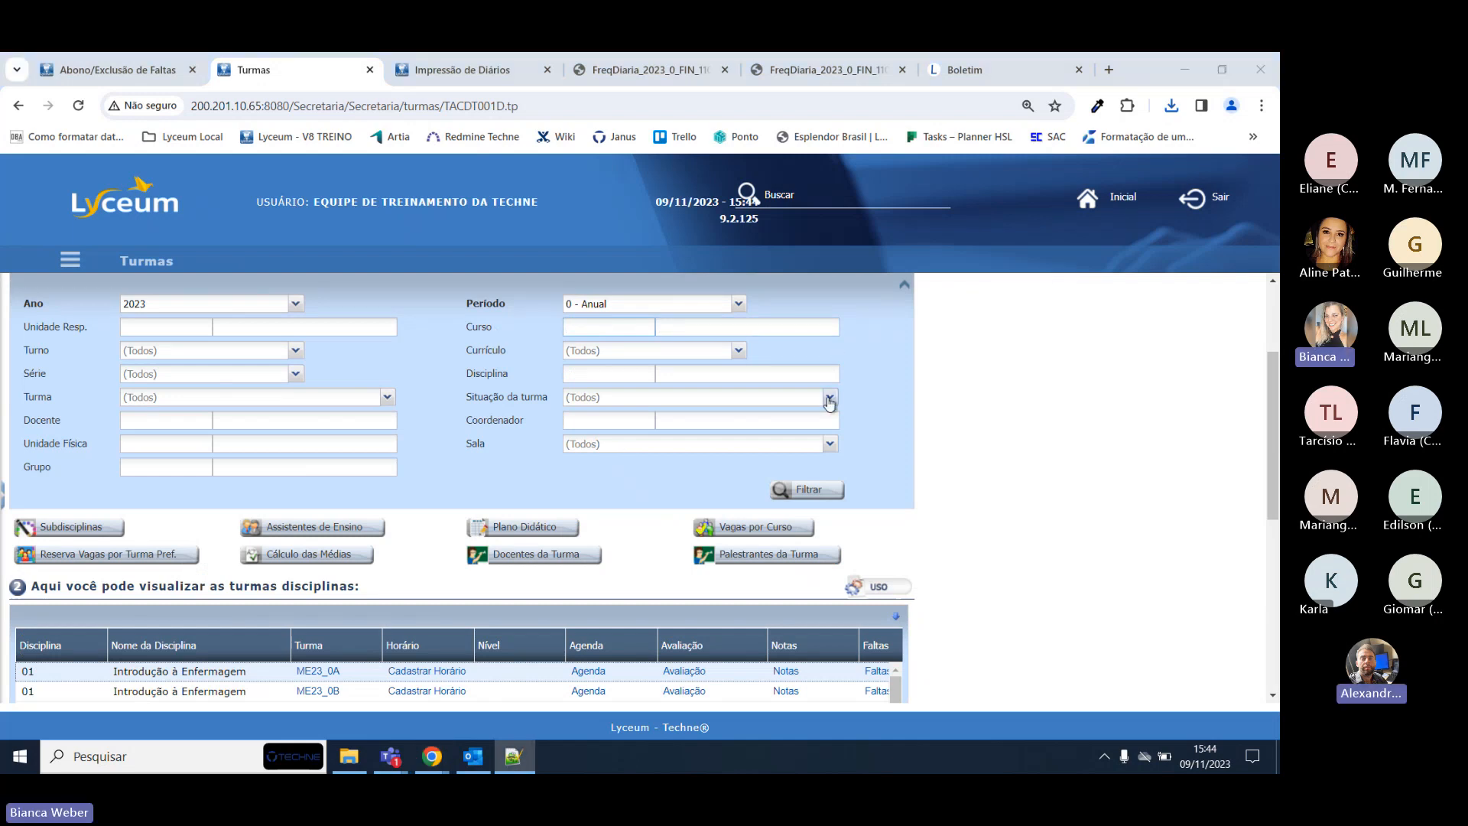
click(570, 327)
text(1004)
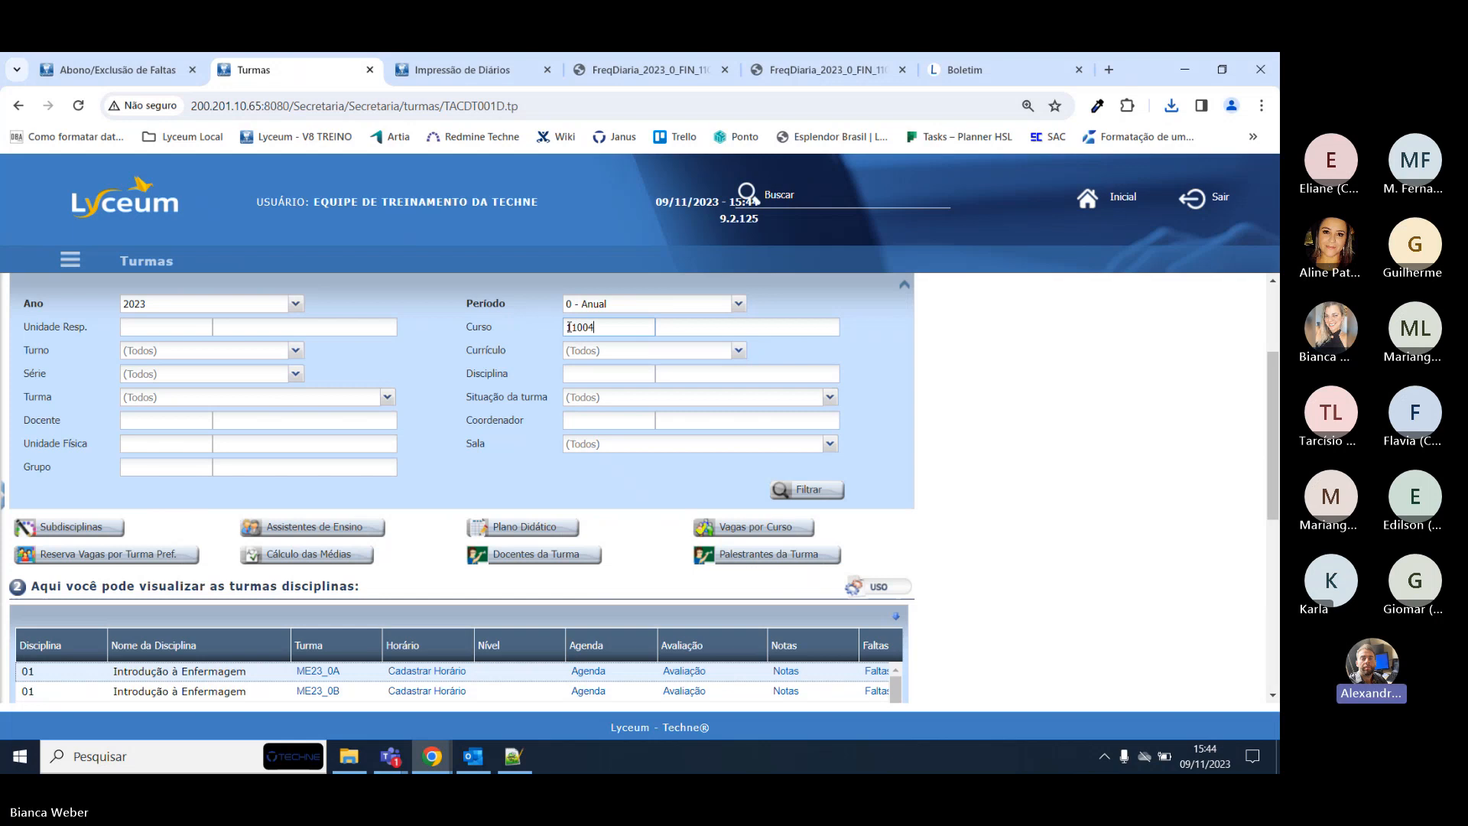
key(Tab)
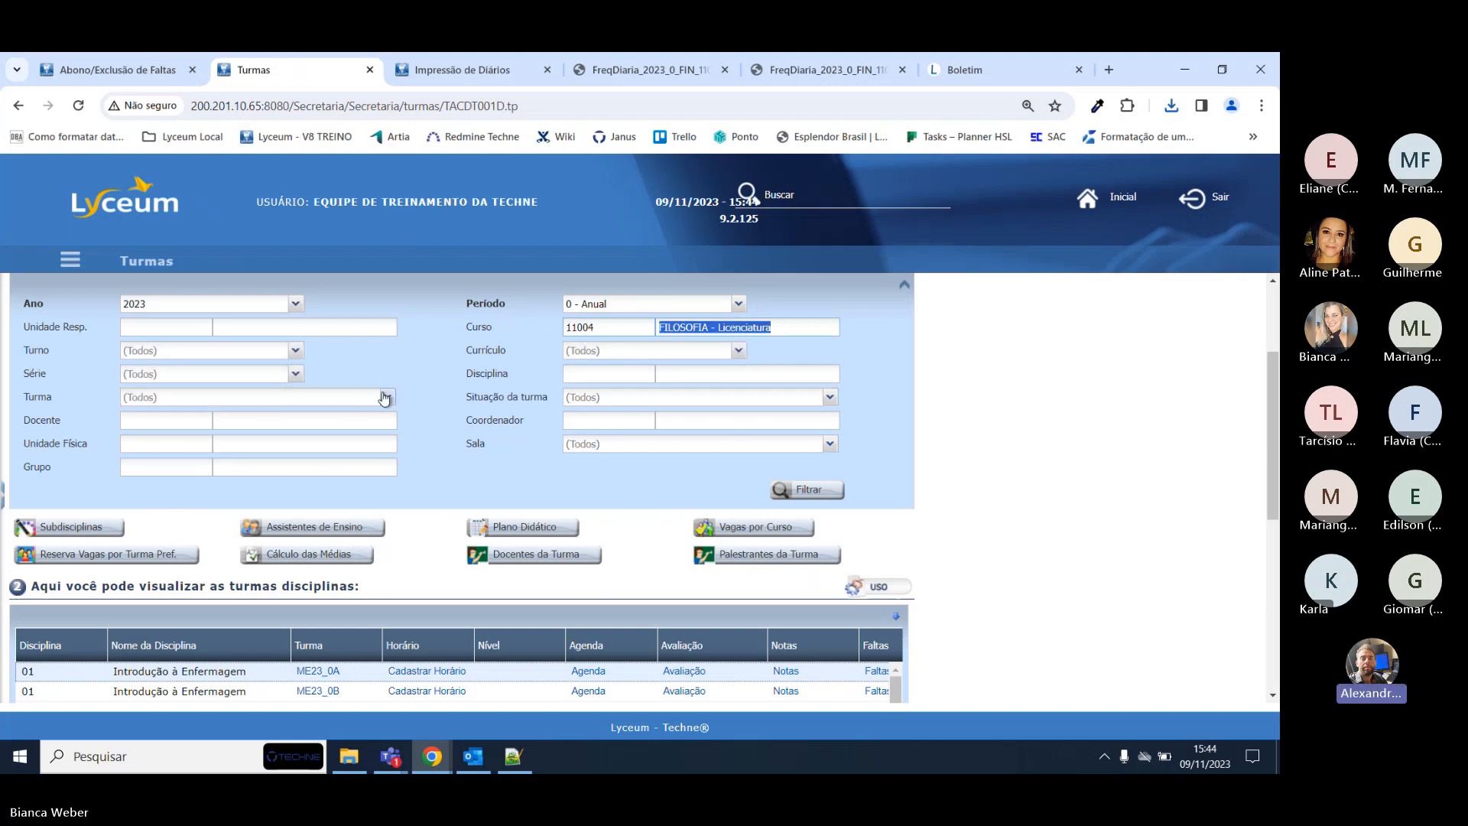
click(387, 397)
scroll(181, 668, down, 2)
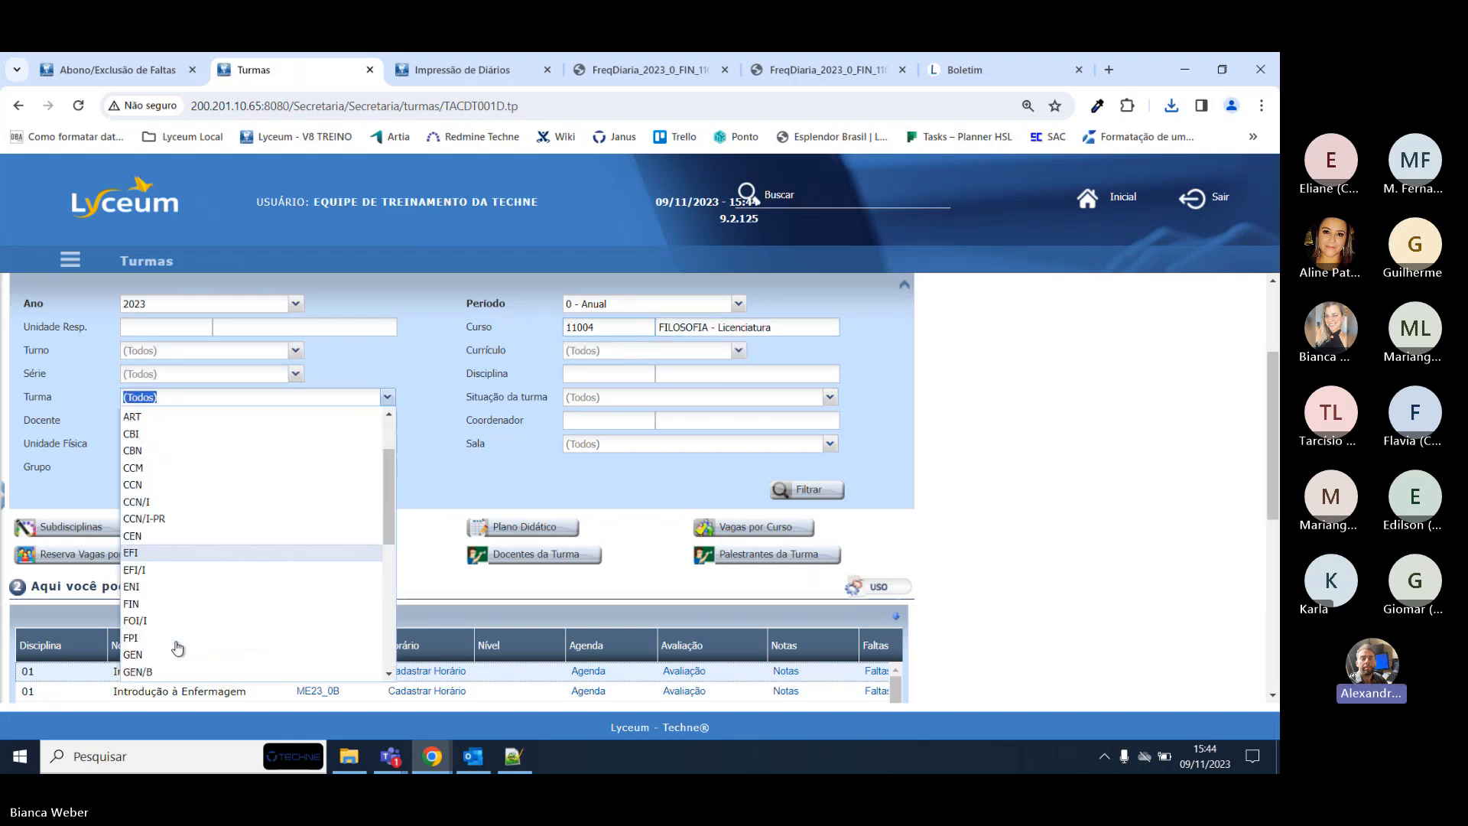
click(175, 612)
click(811, 492)
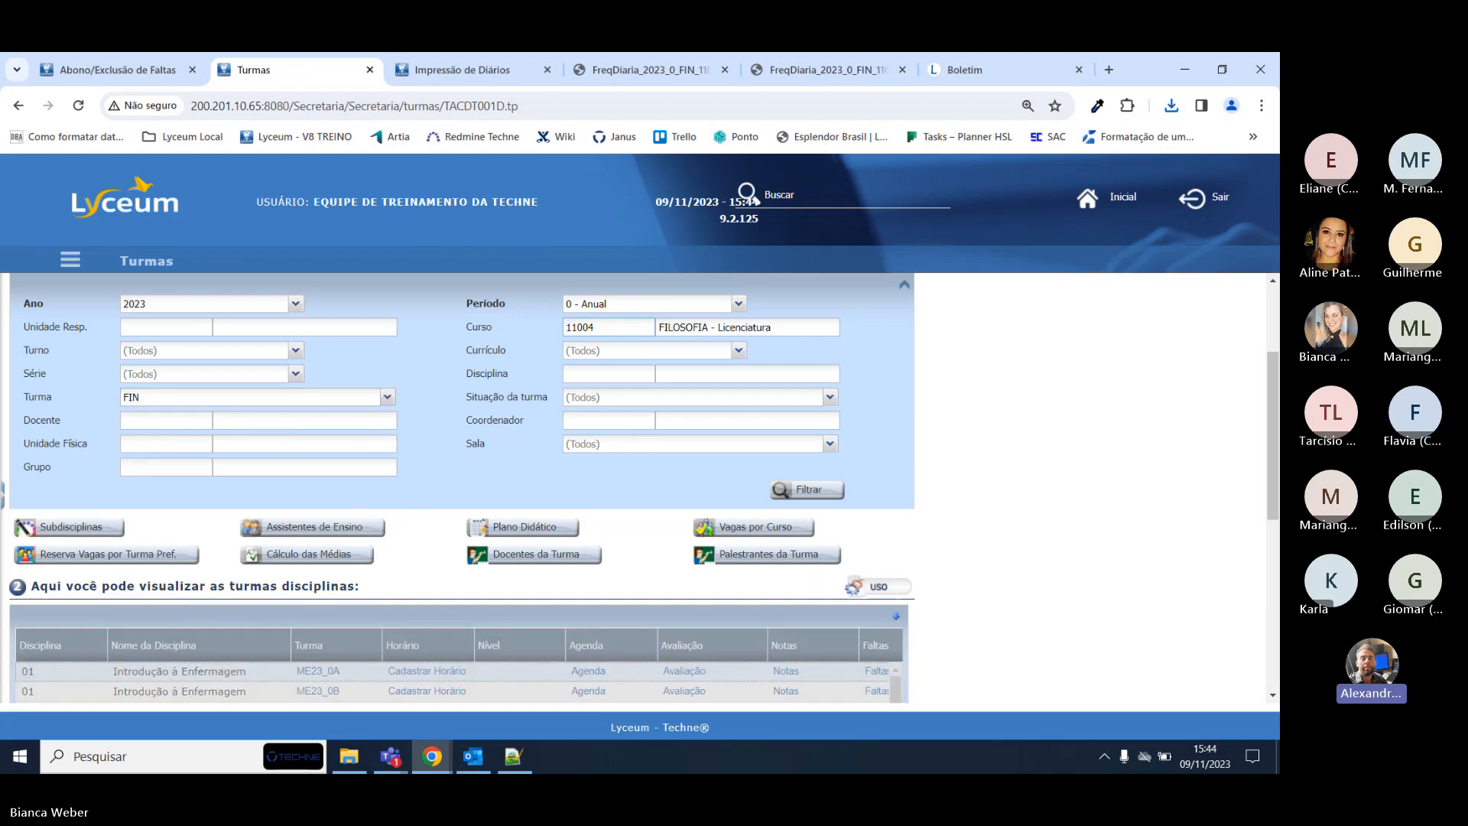
Open Ética's Abonar Faltas page in a new tab from the disciplines list.
scroll(608, 524, down, 2)
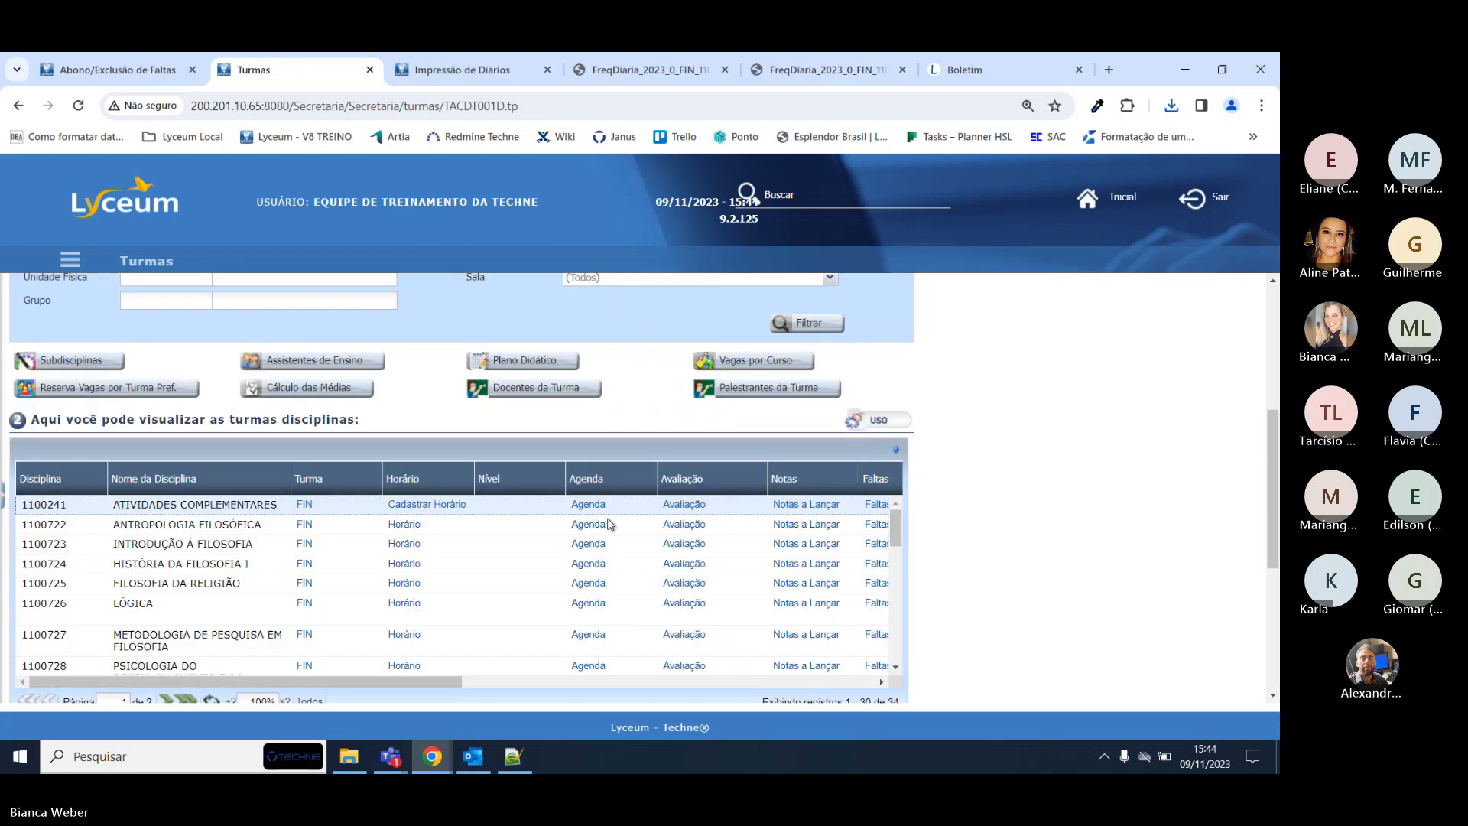
scroll(183, 691, right, 1)
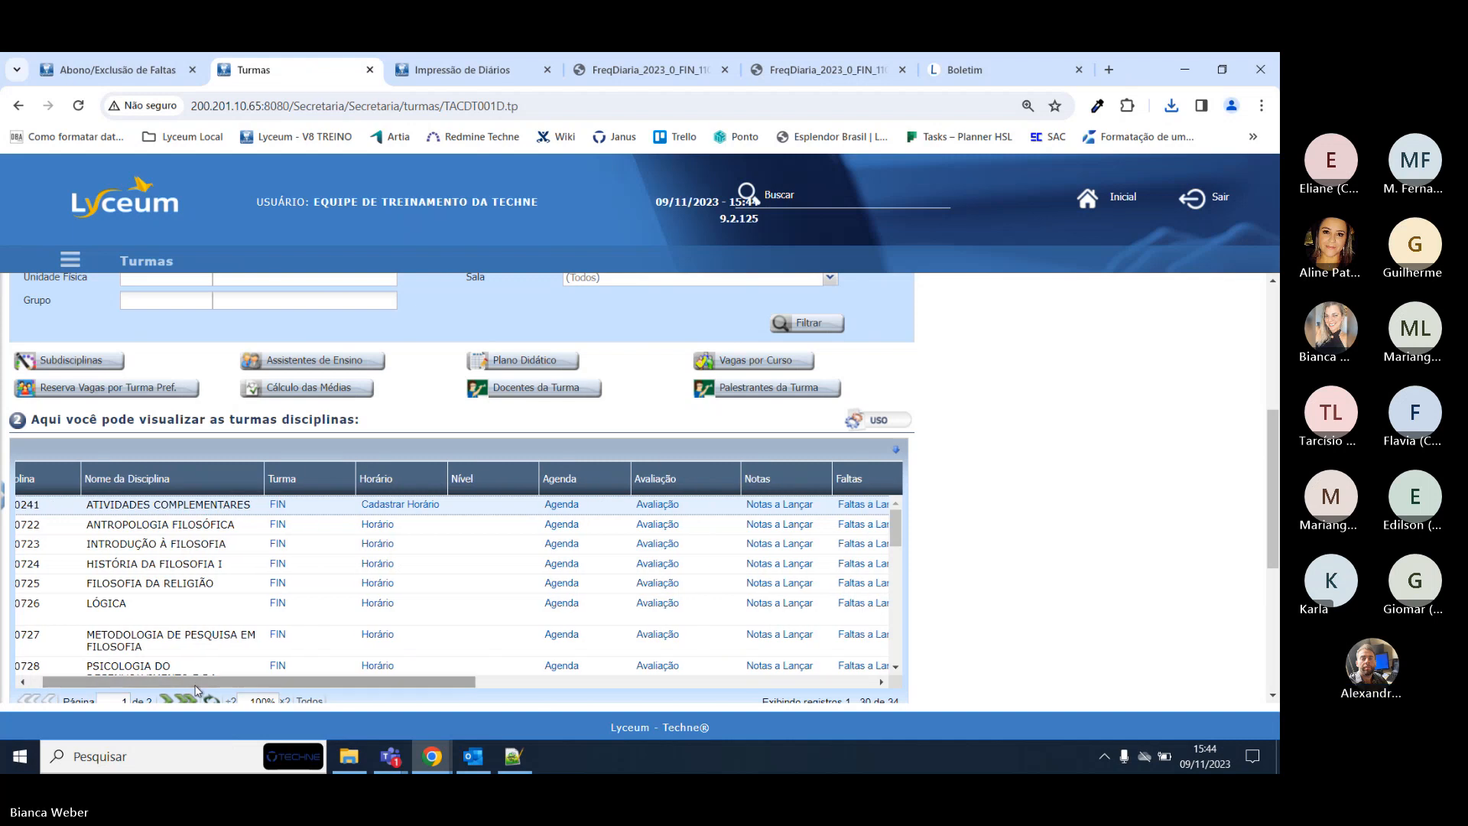
scroll(156, 618, down, 3)
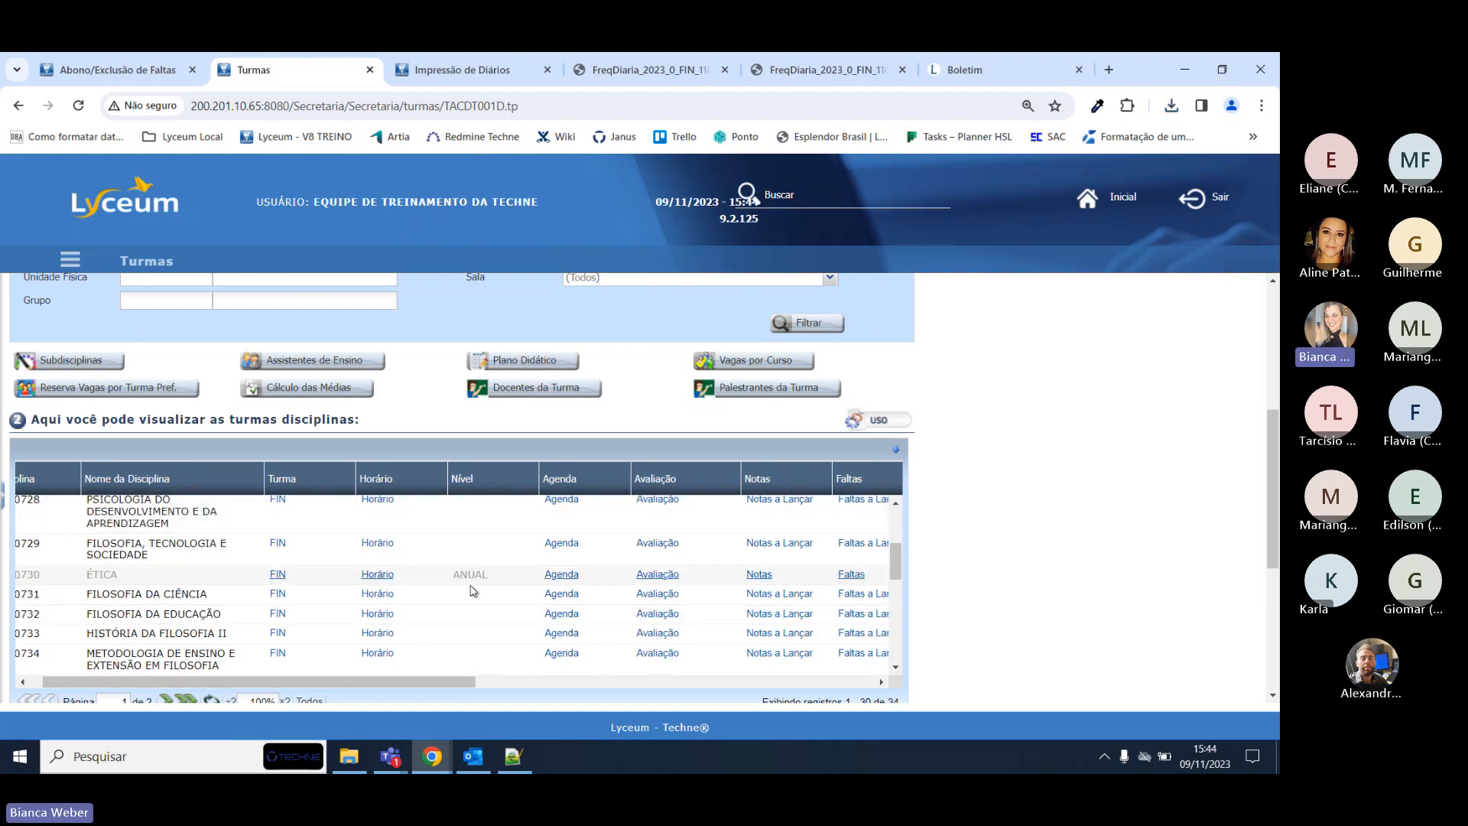
drag(422, 681, 511, 681)
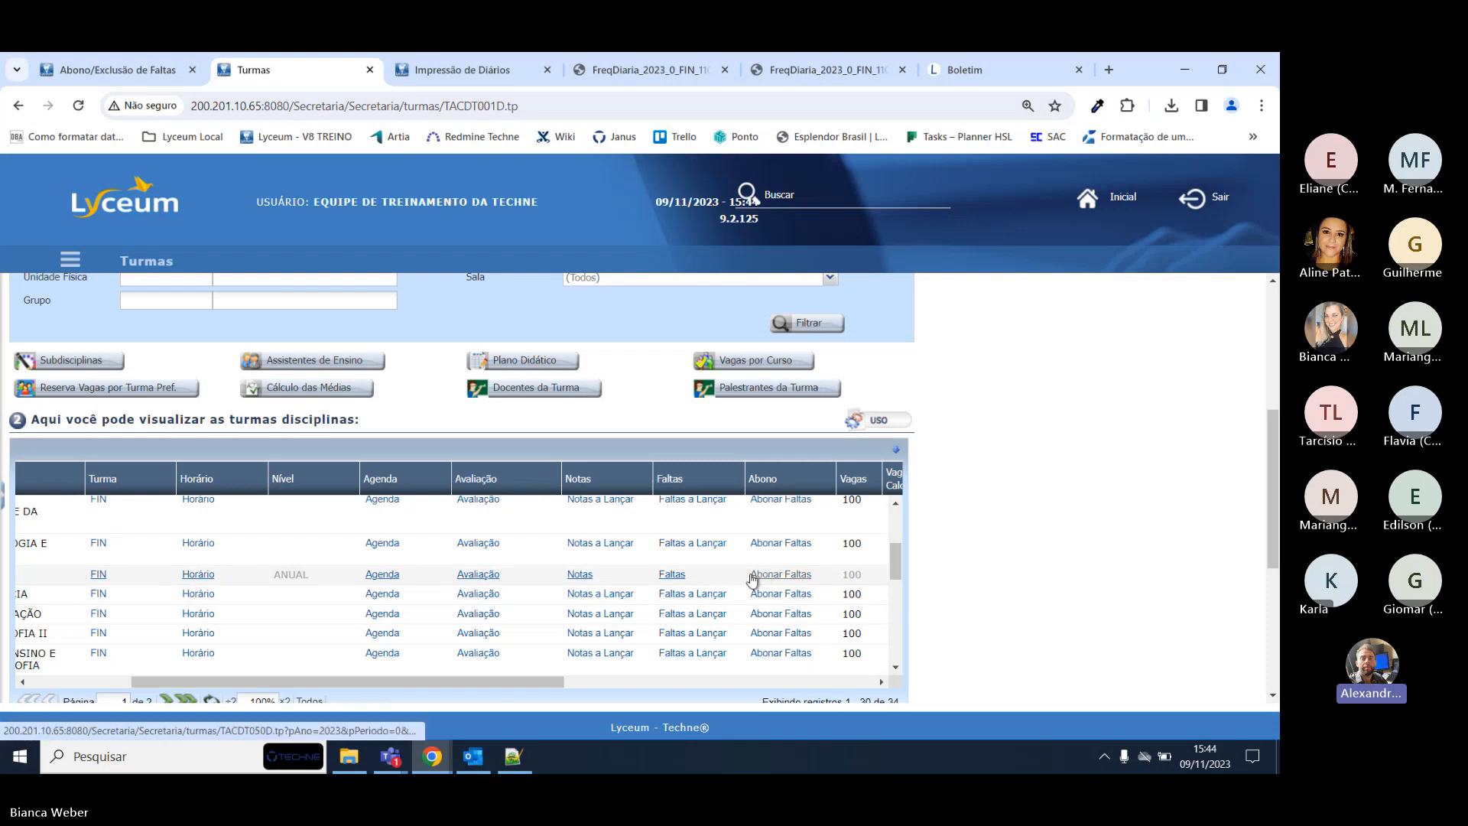
middle_click(775, 580)
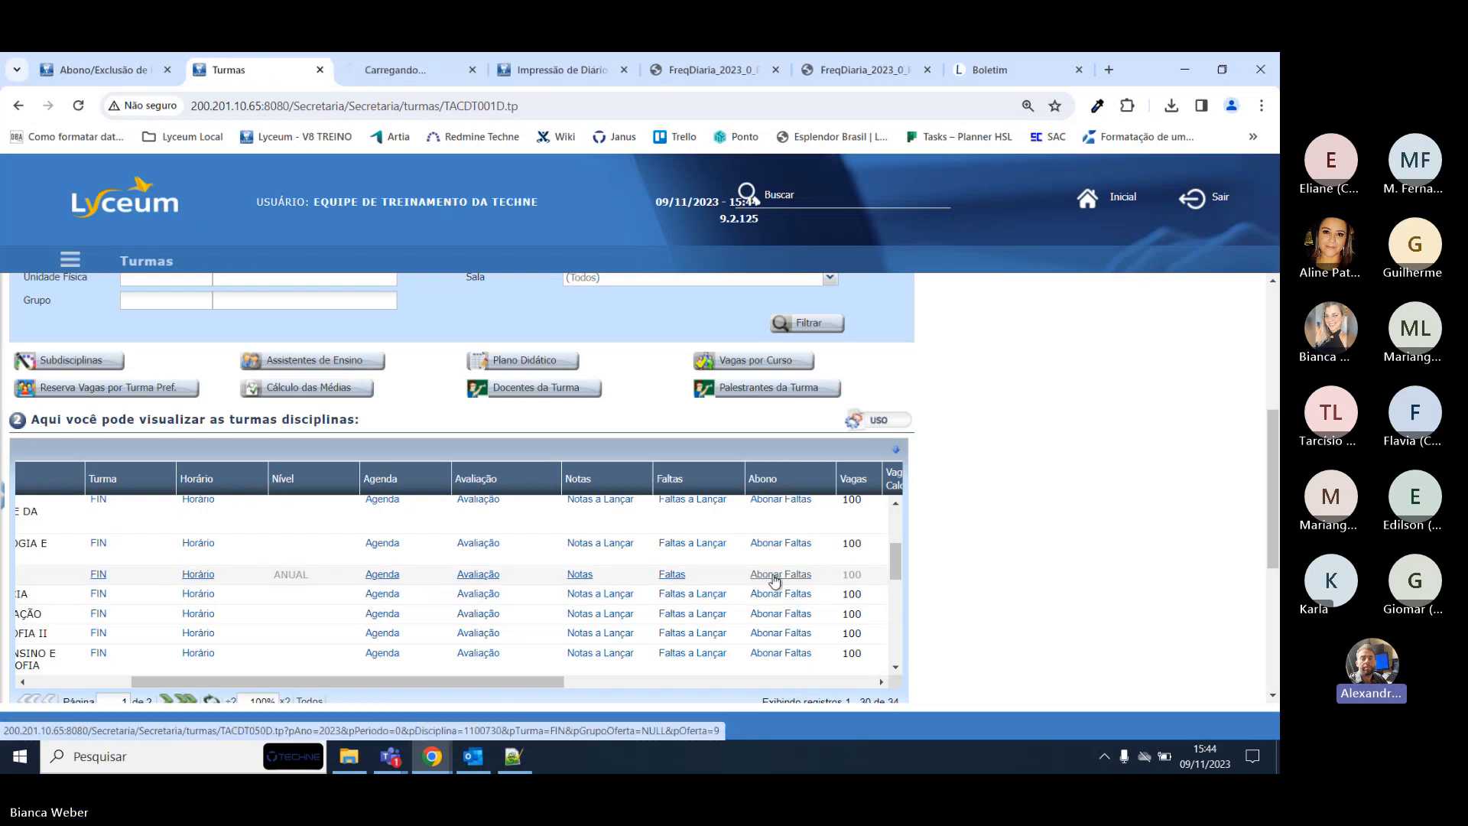
On Ética's Abonar Faltas page, pick Data Lançamento 16/10/2023, then 06/11/2023.
click(411, 61)
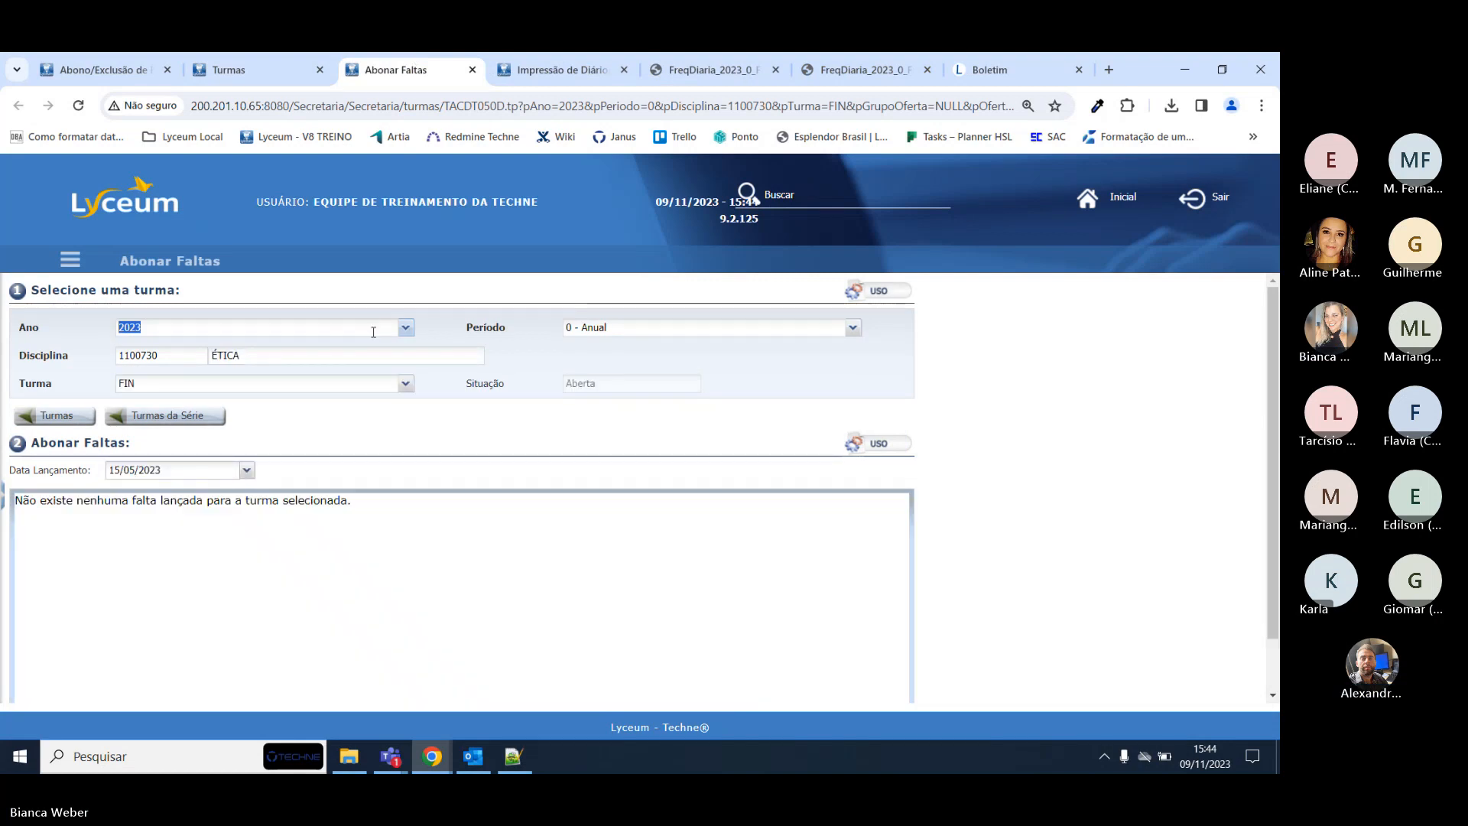
click(246, 470)
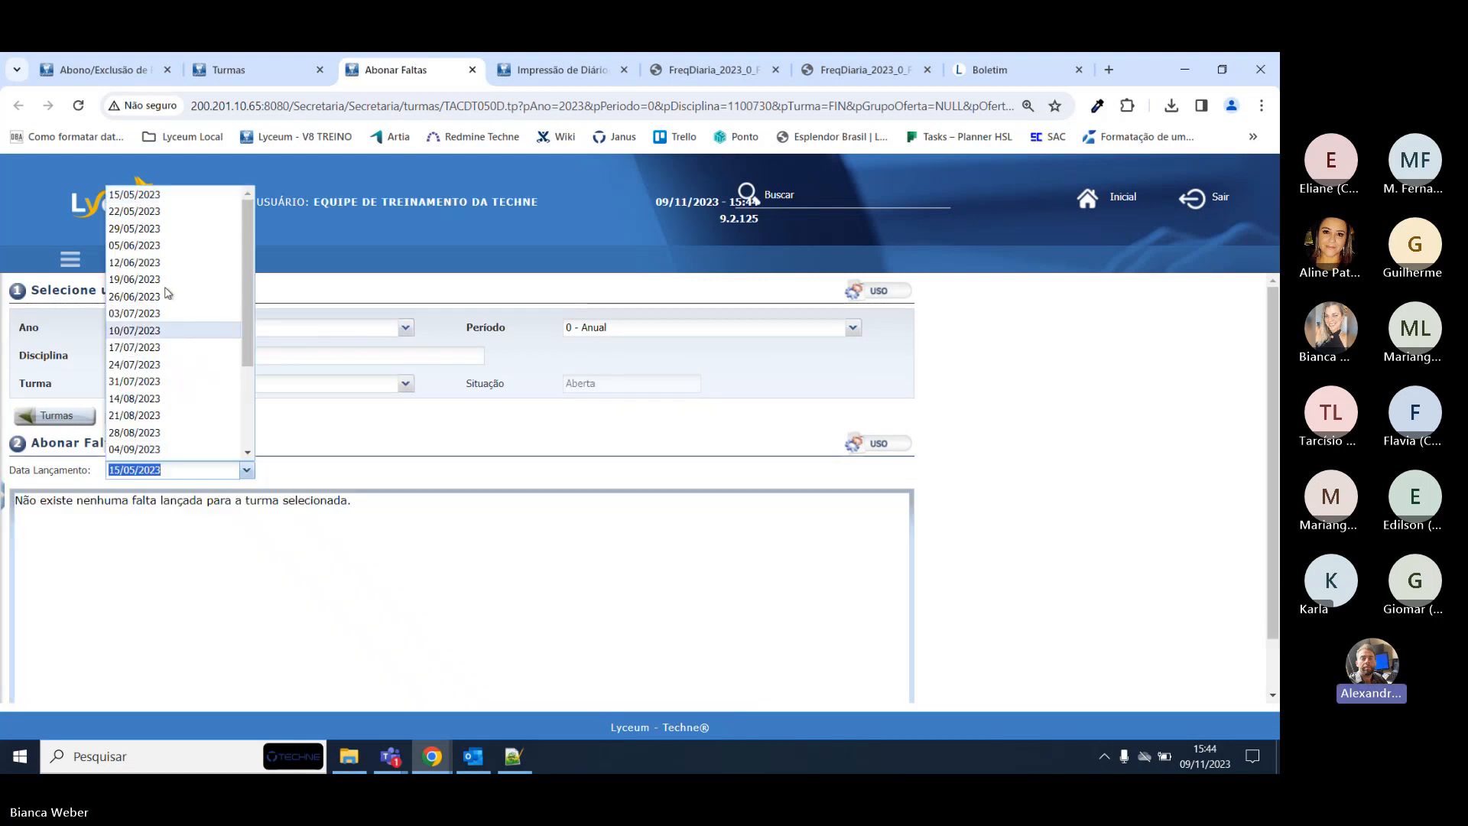
scroll(157, 413, down, 3)
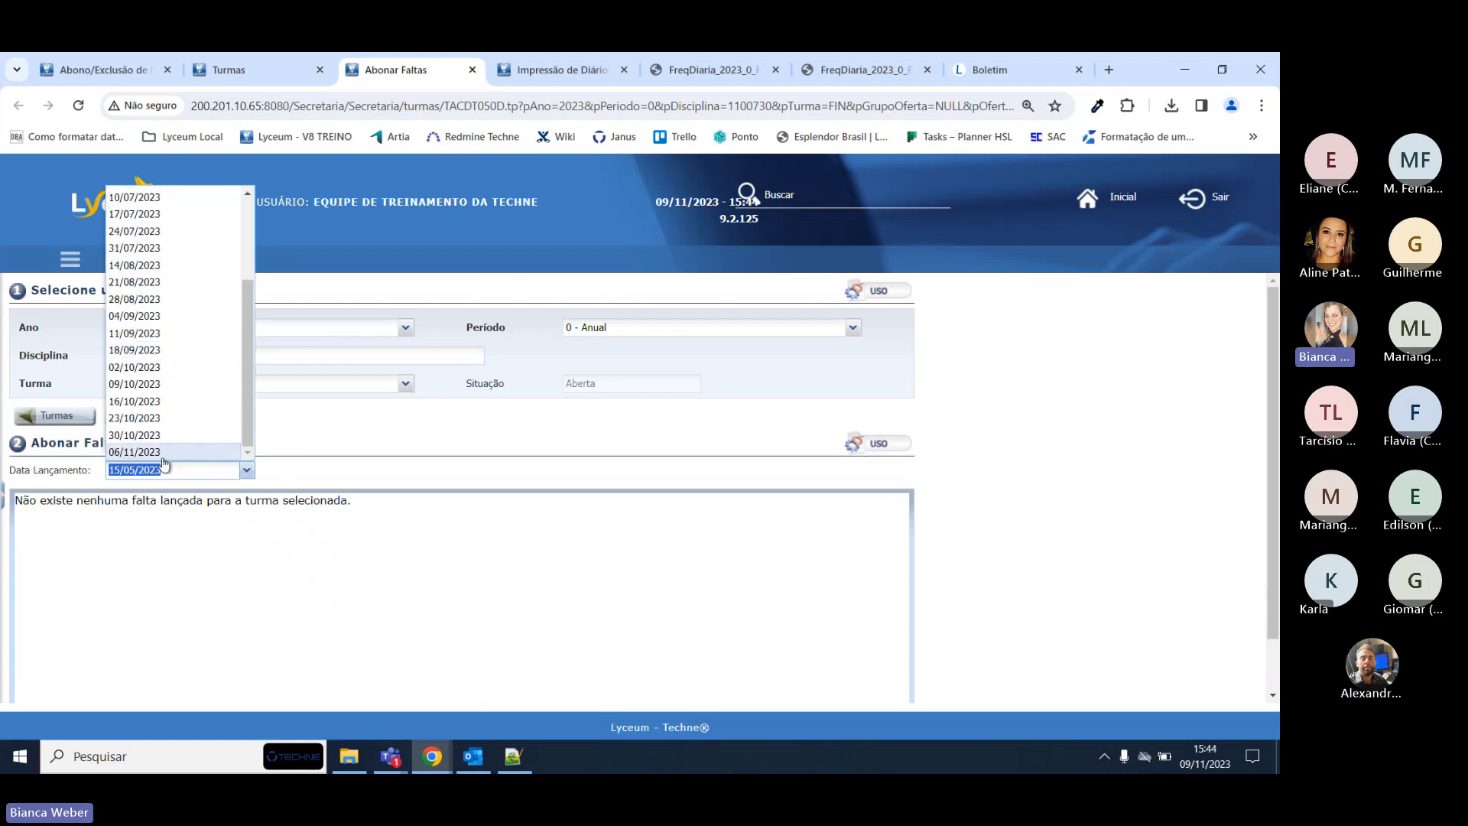
click(155, 403)
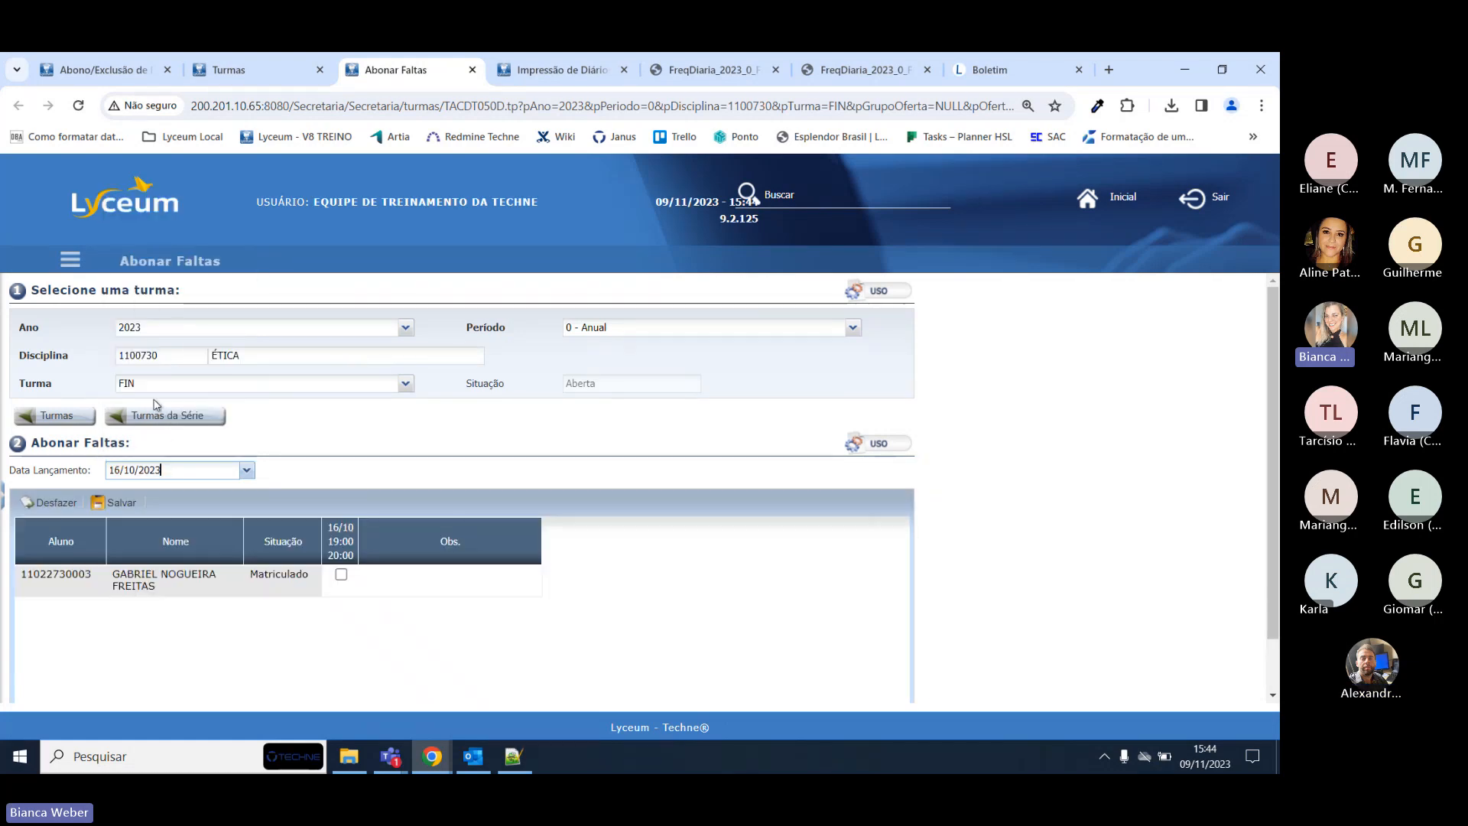
scroll(350, 438, down, 1)
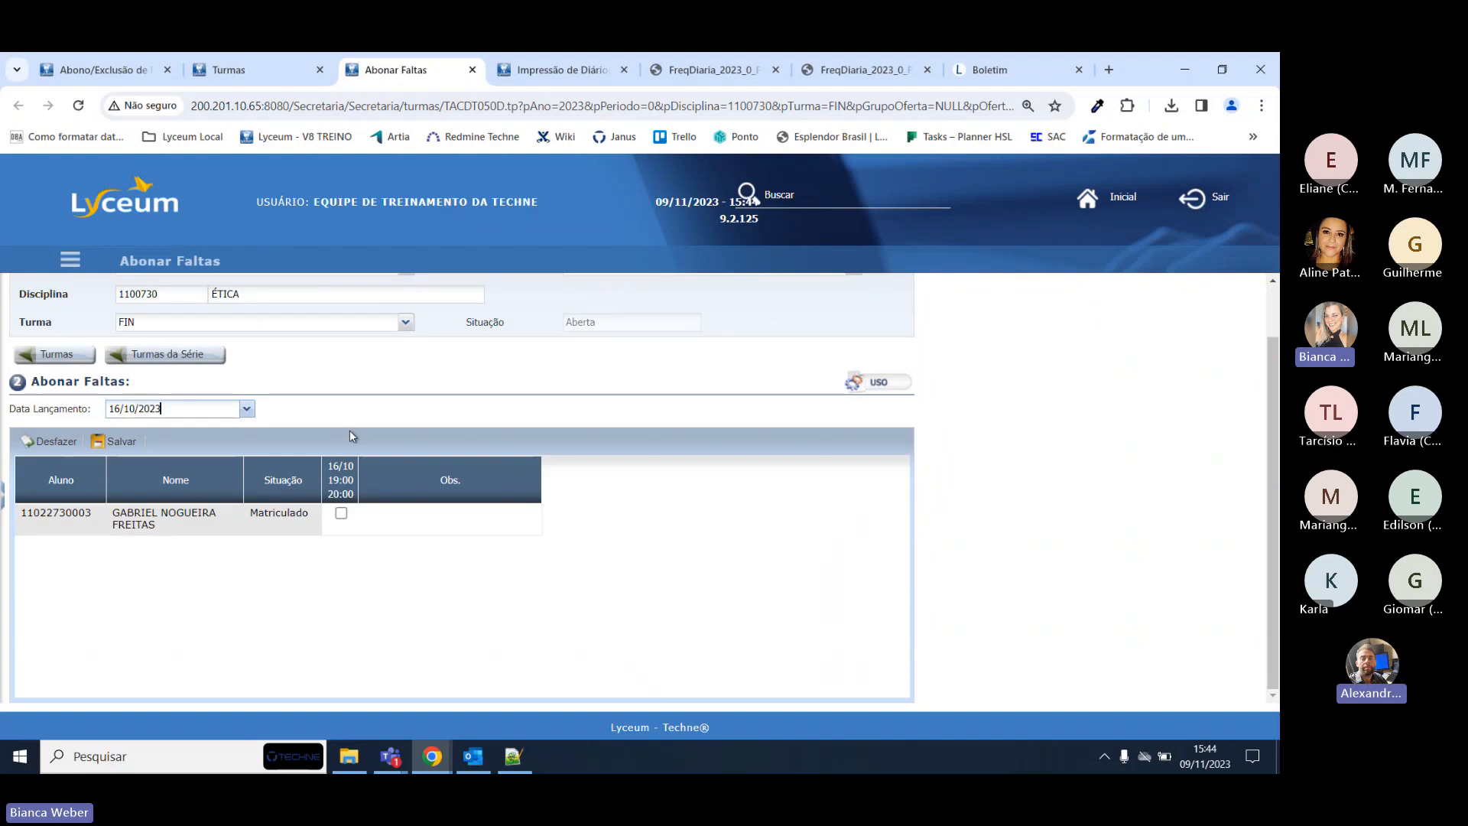
click(253, 412)
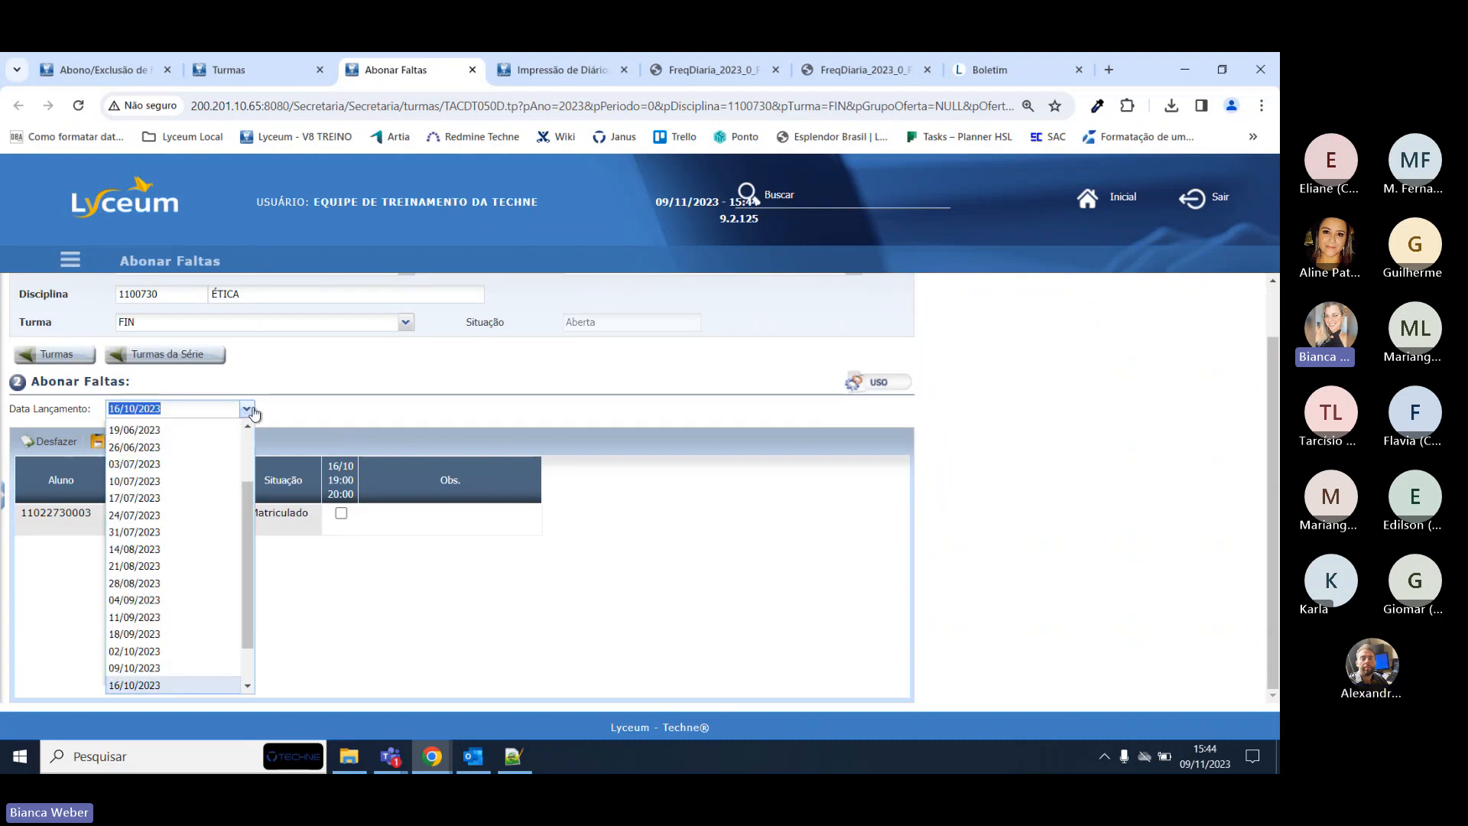
scroll(196, 653, down, 2)
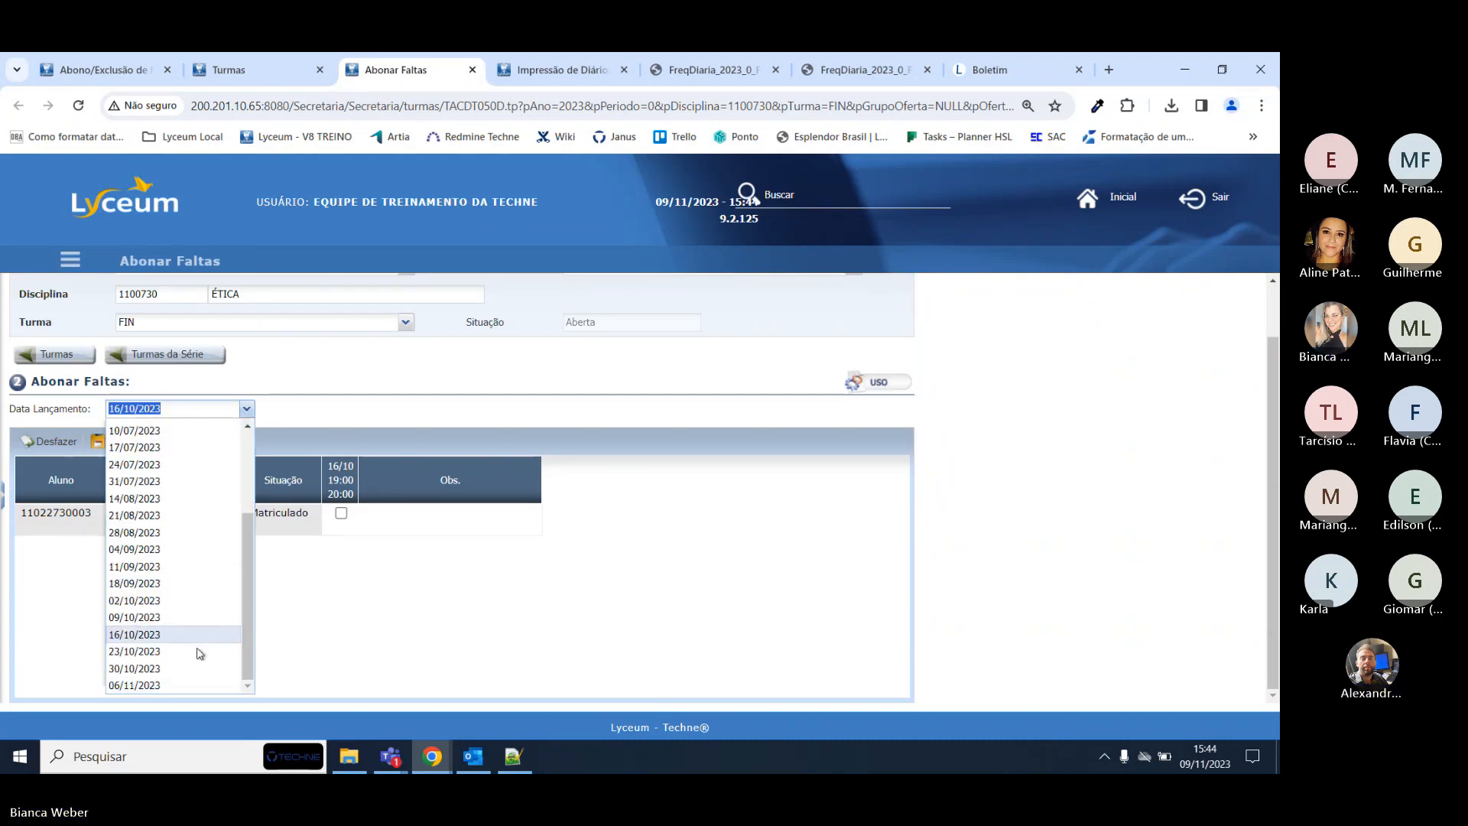
click(156, 685)
Review the student's Boletim and Ética absence history, then go back to the Turmas list.
click(994, 69)
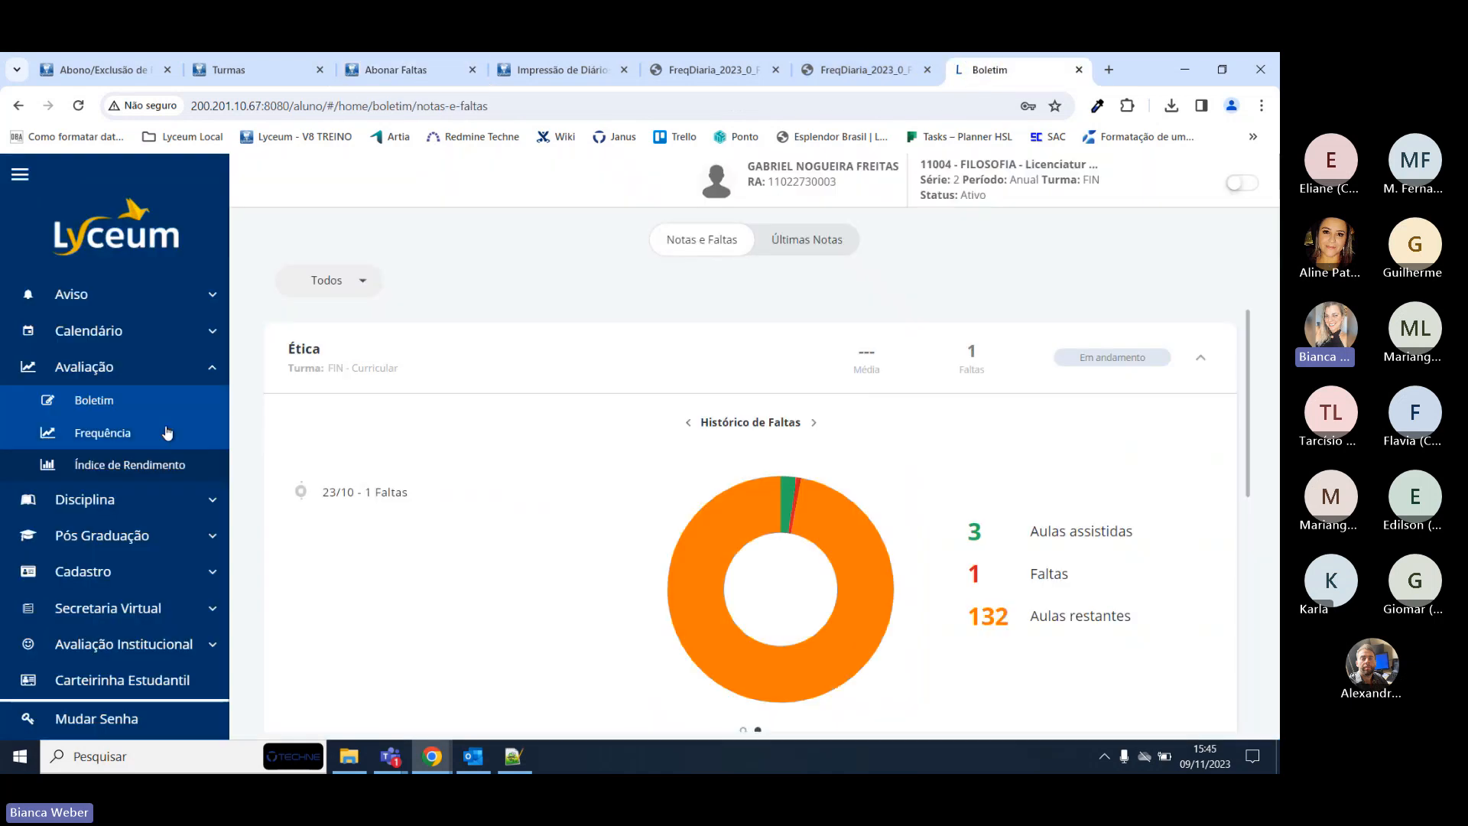
click(118, 431)
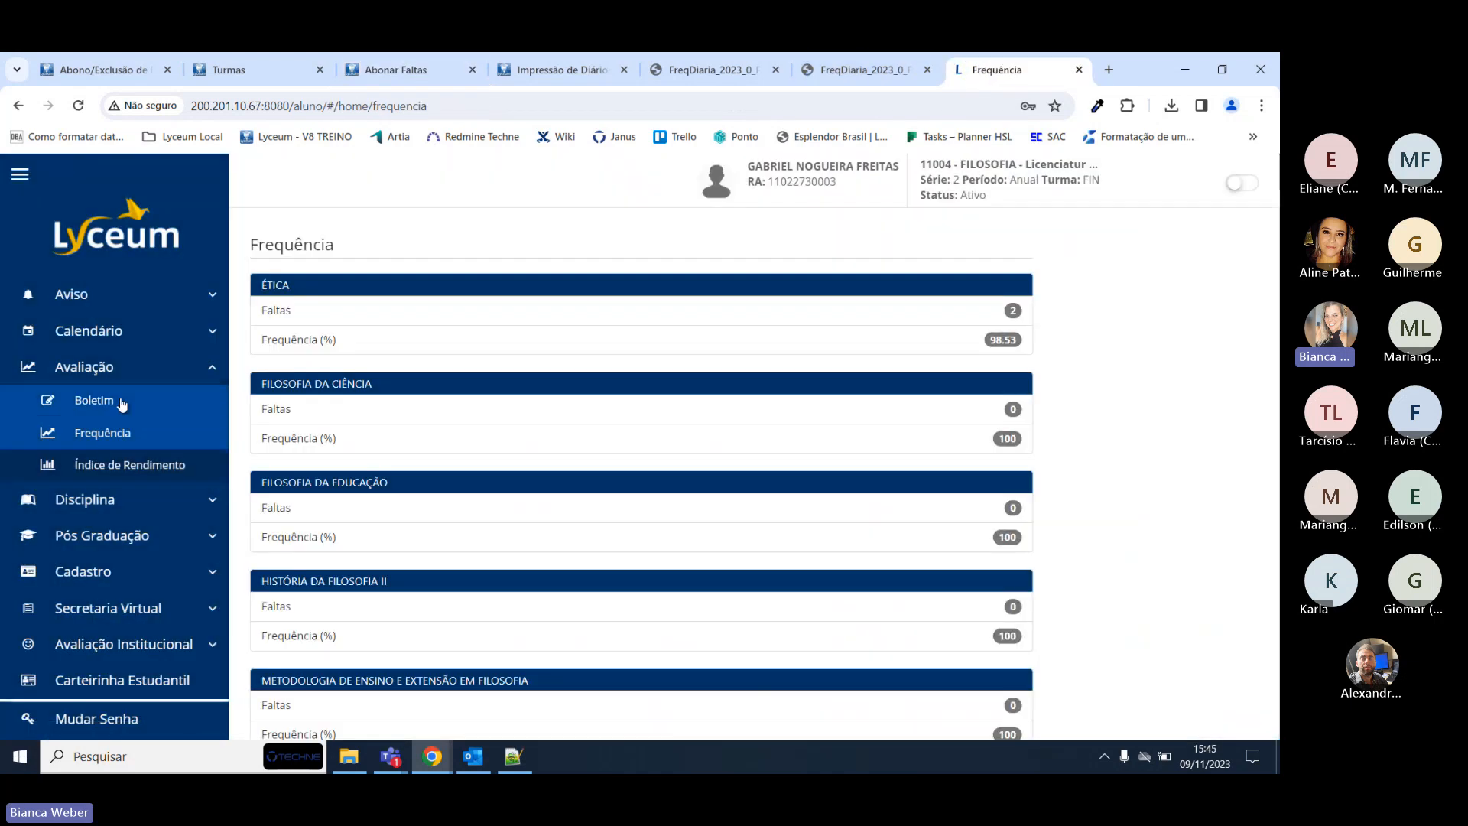
click(121, 399)
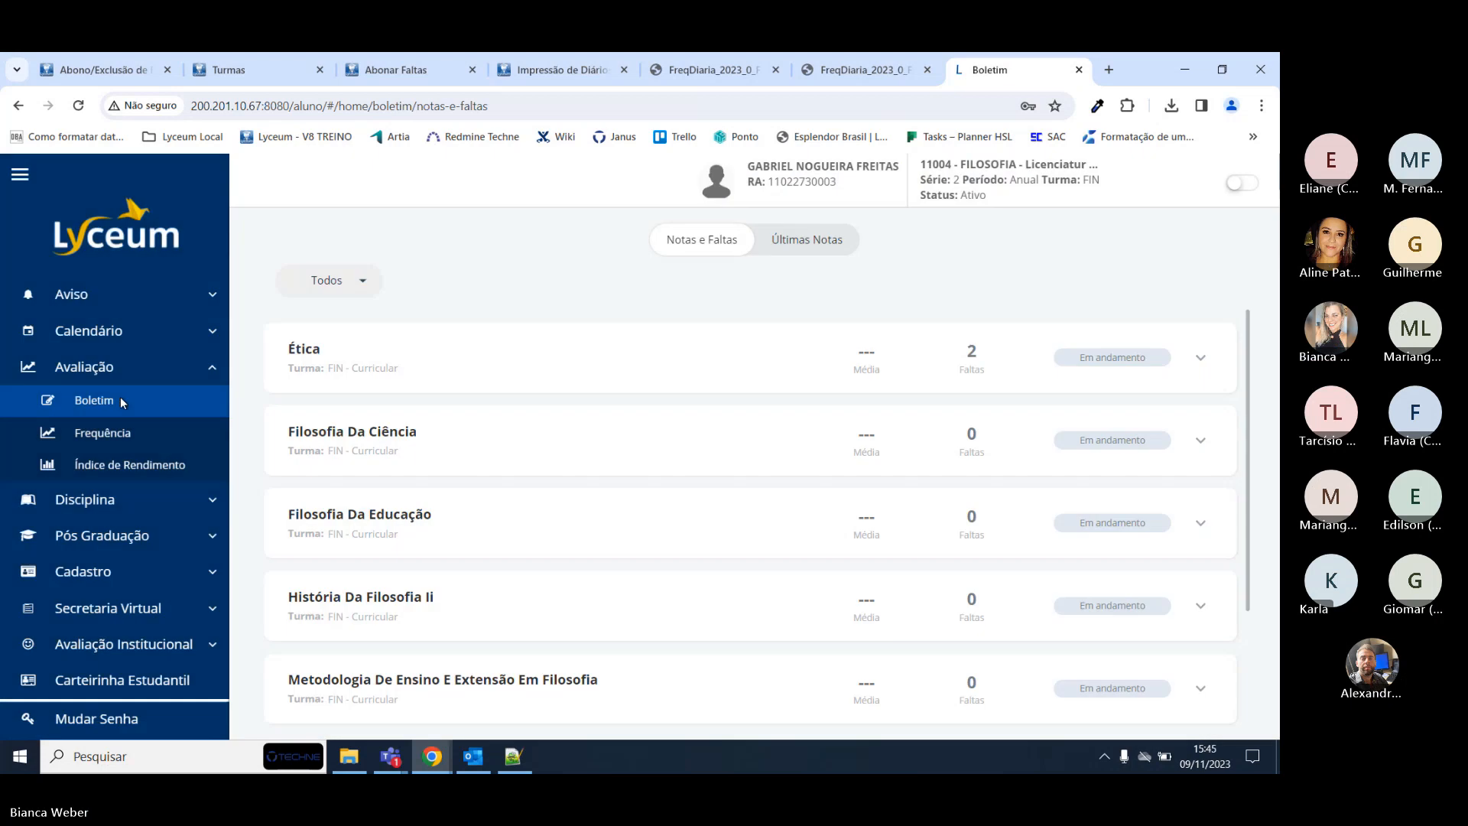
click(1178, 364)
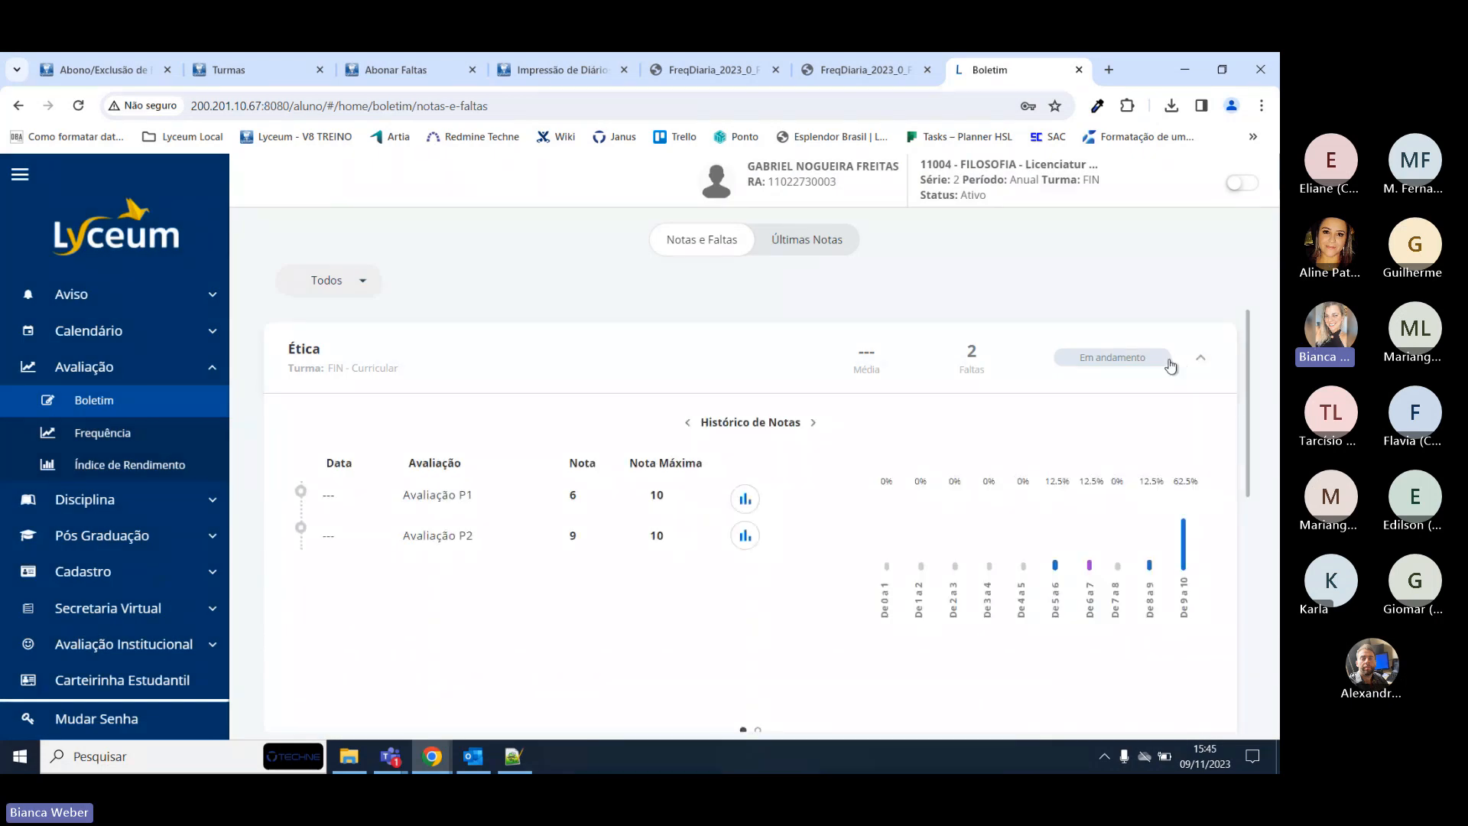
click(815, 423)
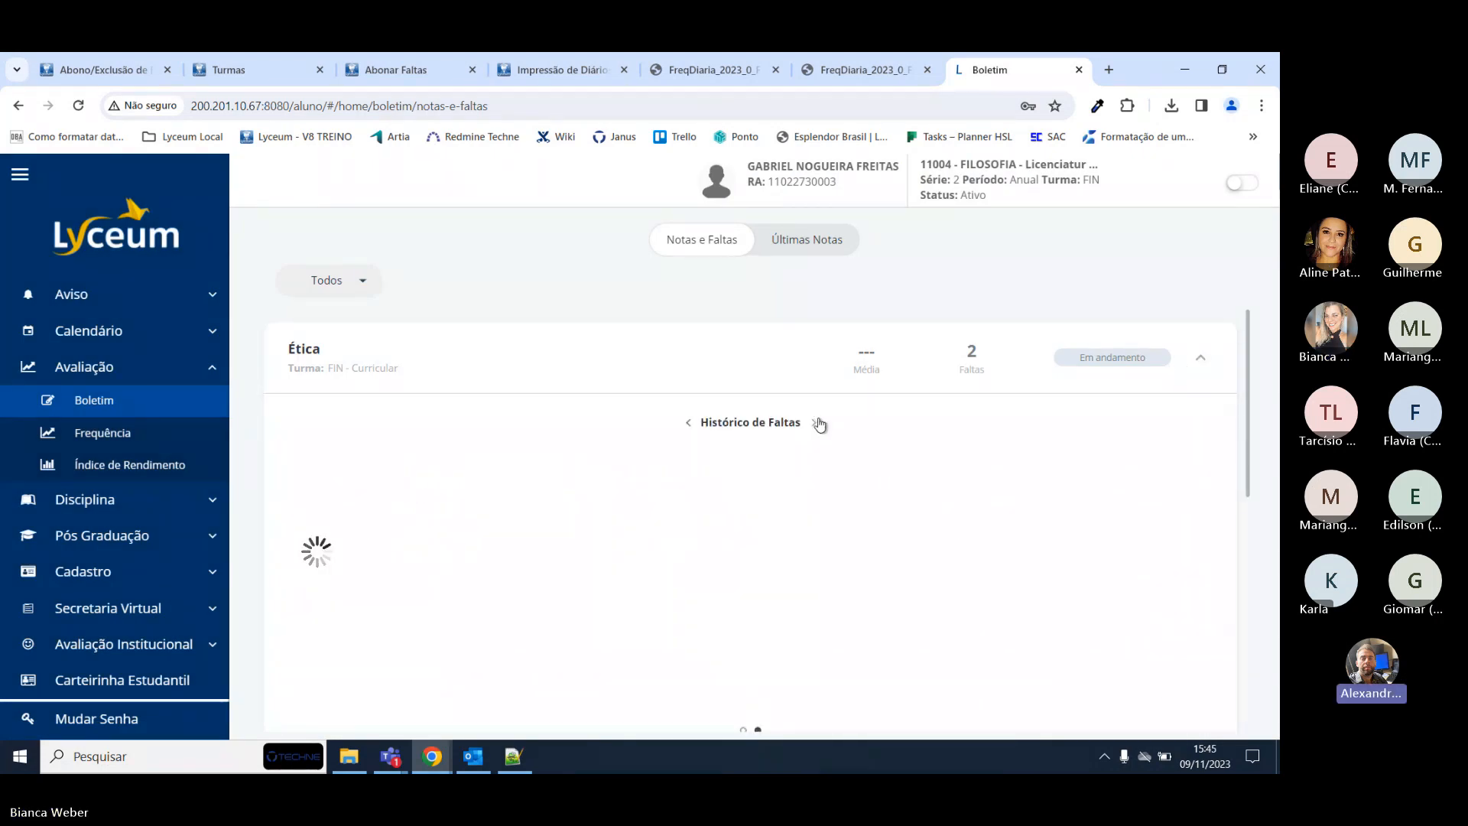
scroll(820, 423, down, 1)
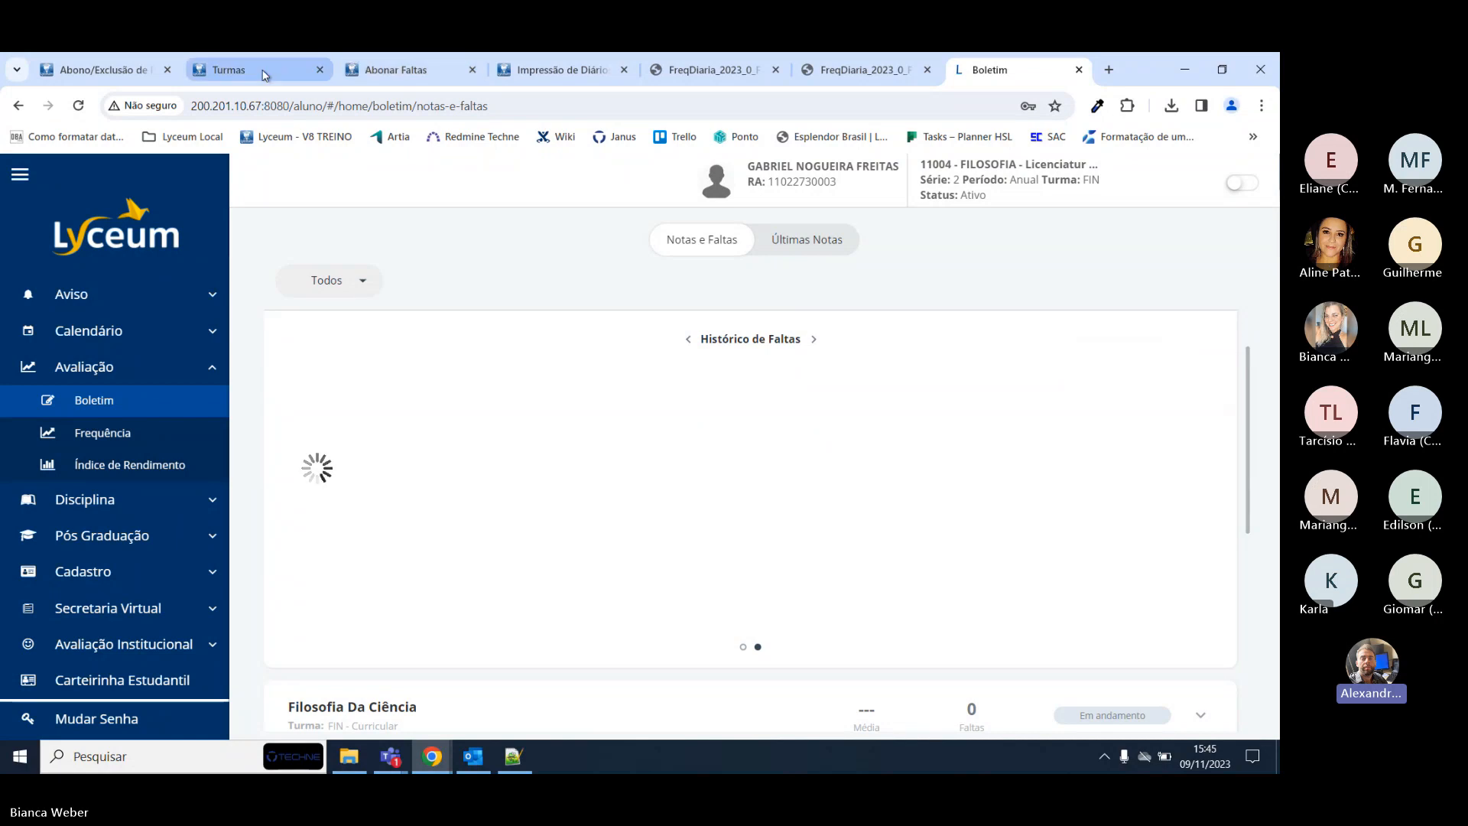
click(327, 59)
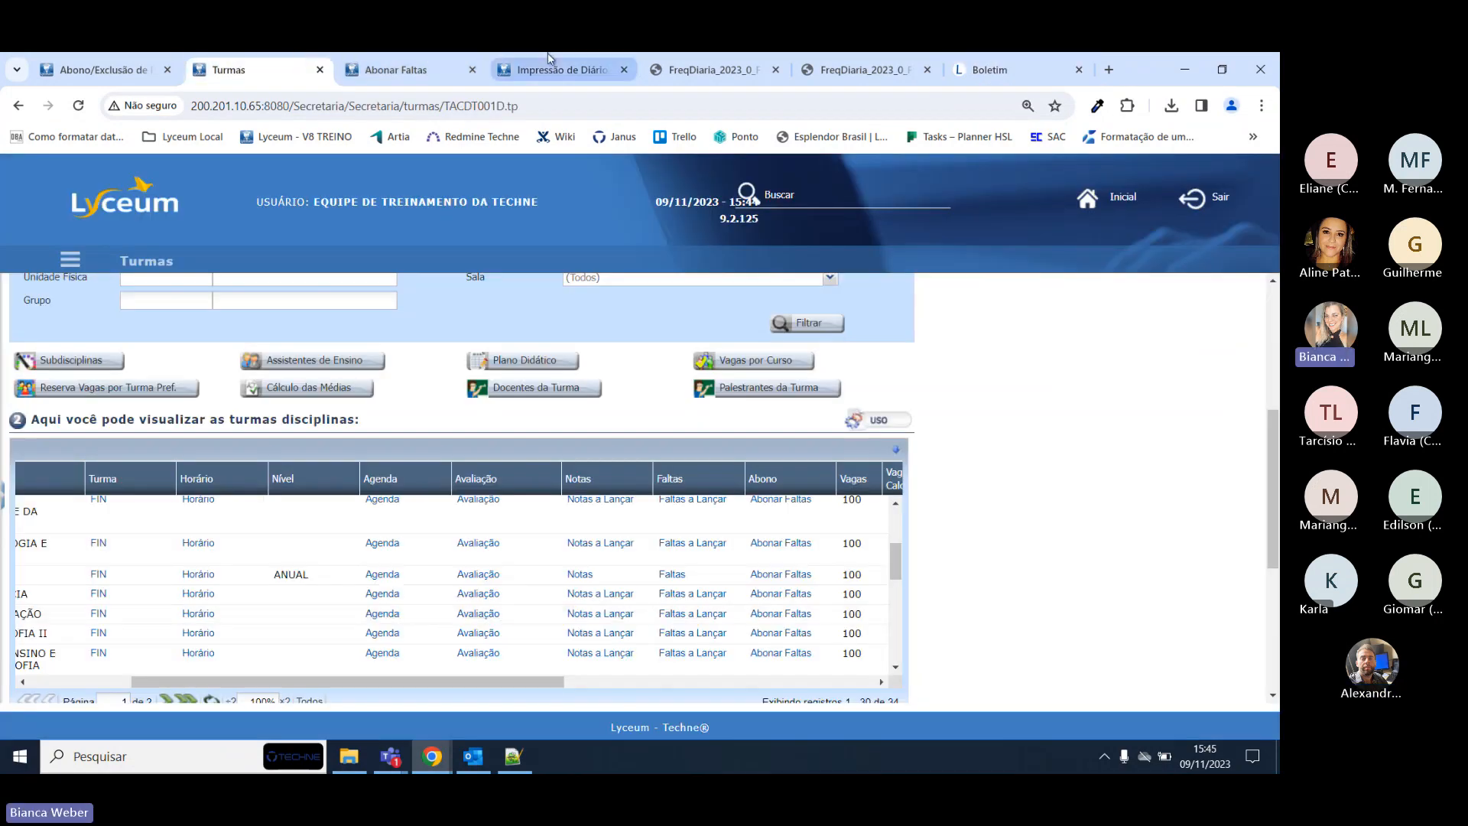
Open the student's Regime Domiciliar record and check the Covid home-study period ending 15/11/2023.
click(395, 61)
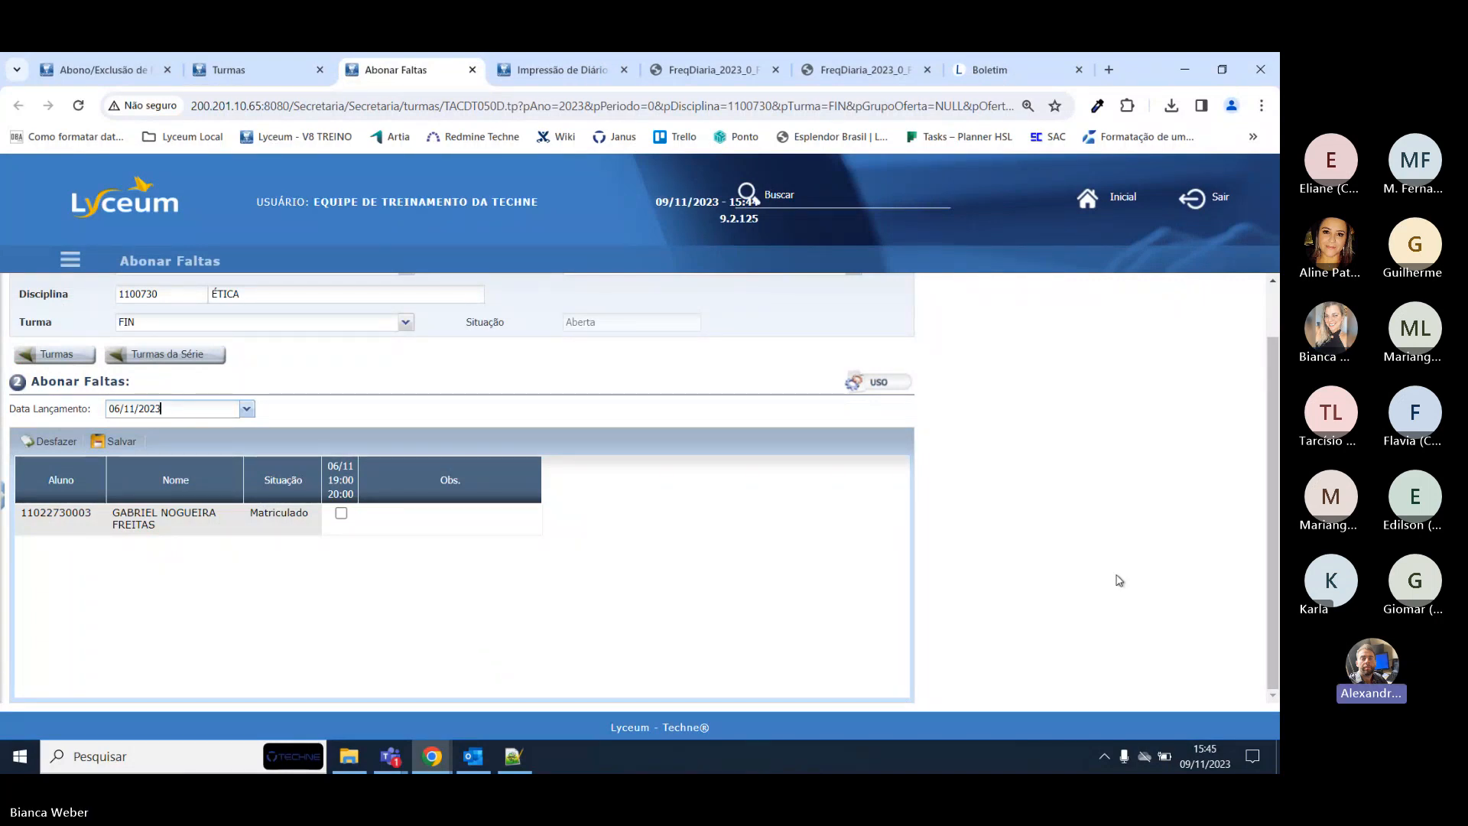
click(95, 67)
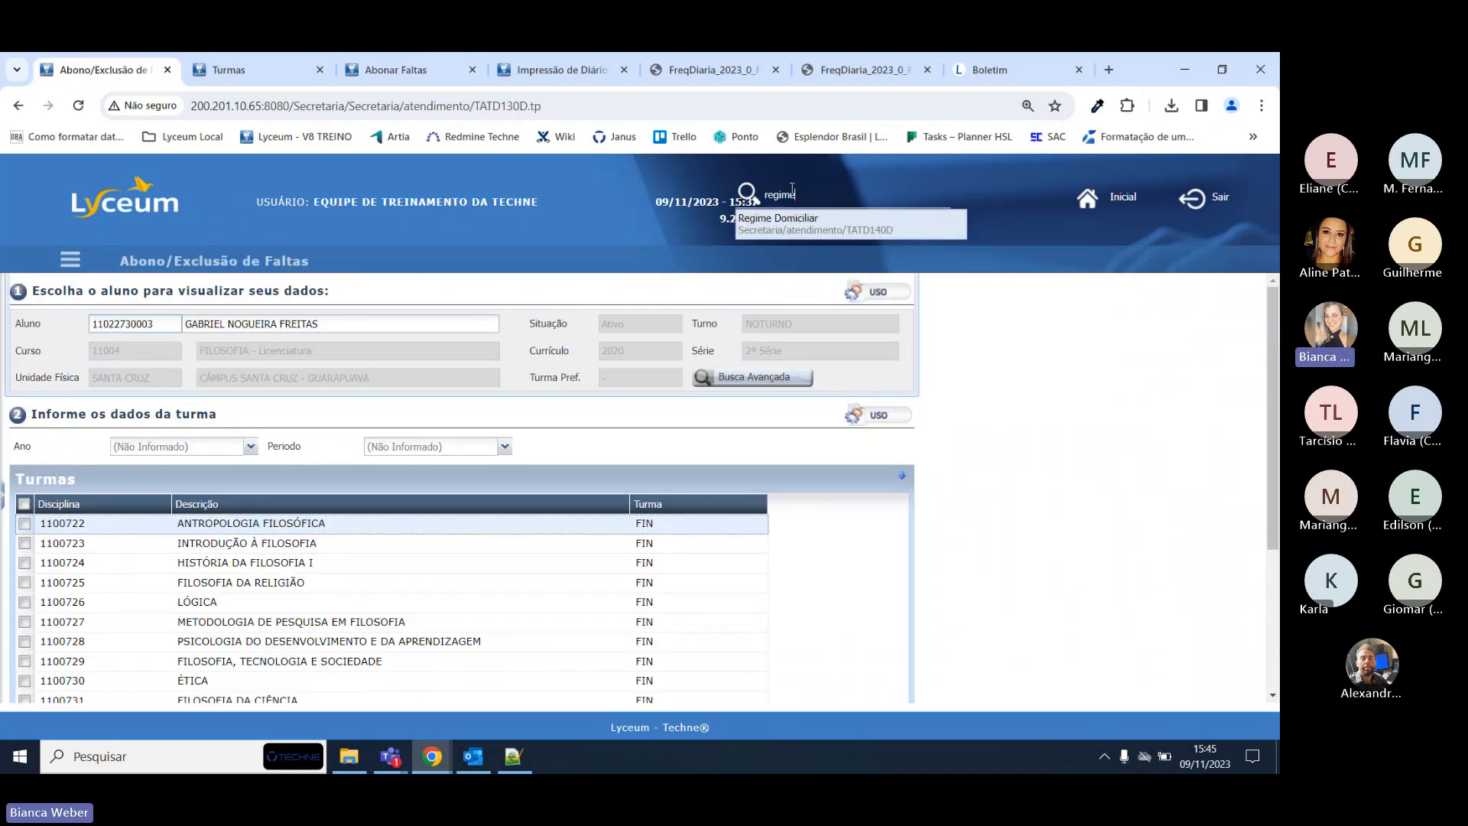
click(832, 229)
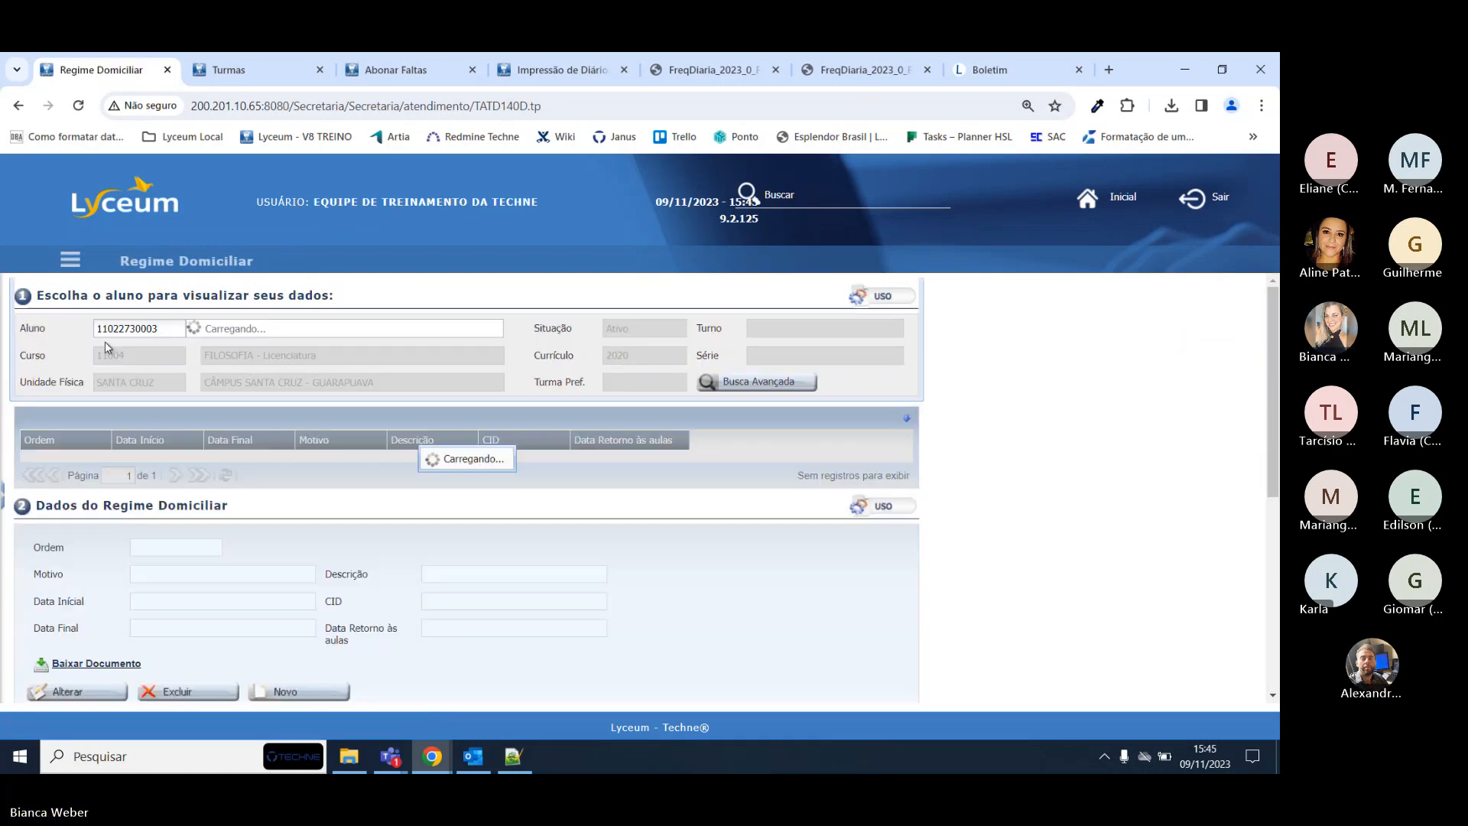
scroll(269, 447, down, 1)
triple_click(168, 551)
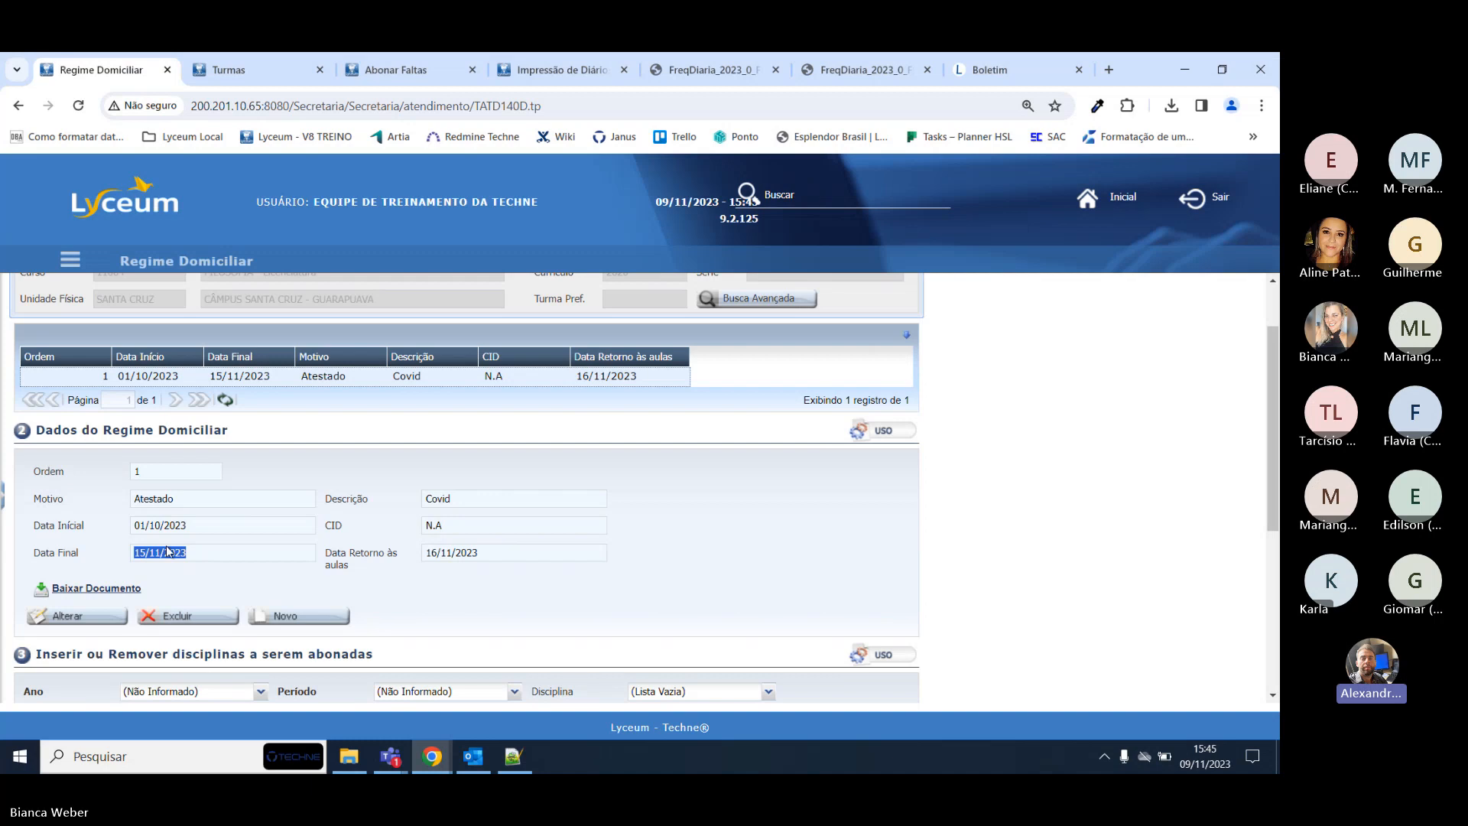
scroll(184, 554, down, 4)
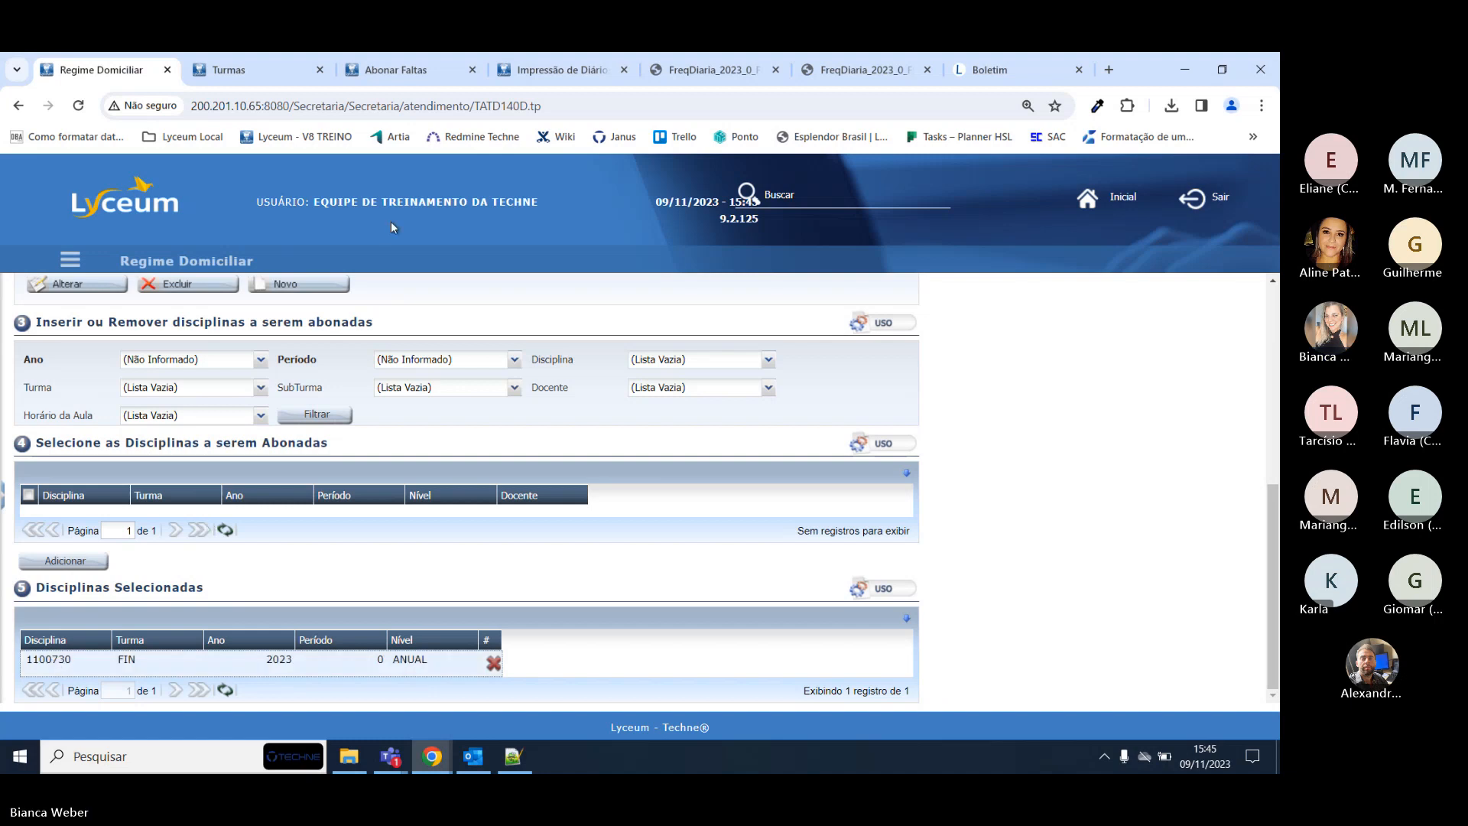
Return to ÉTICA's Abonar Faltas page and review the still-unwaived 06/11/2023 absence.
click(426, 67)
scroll(247, 392, up, 1)
drag(180, 357, 3, 362)
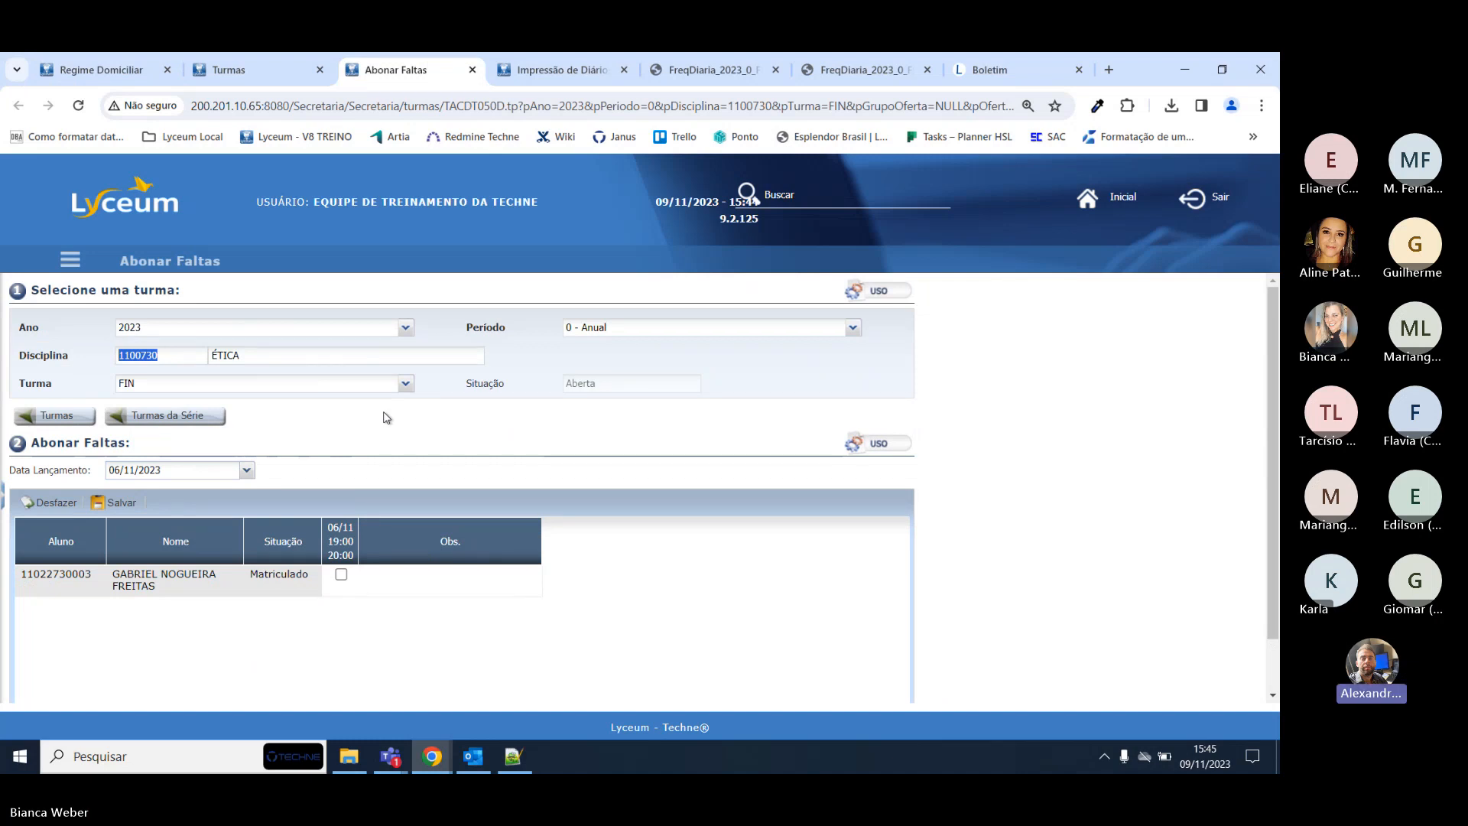
scroll(387, 417, down, 1)
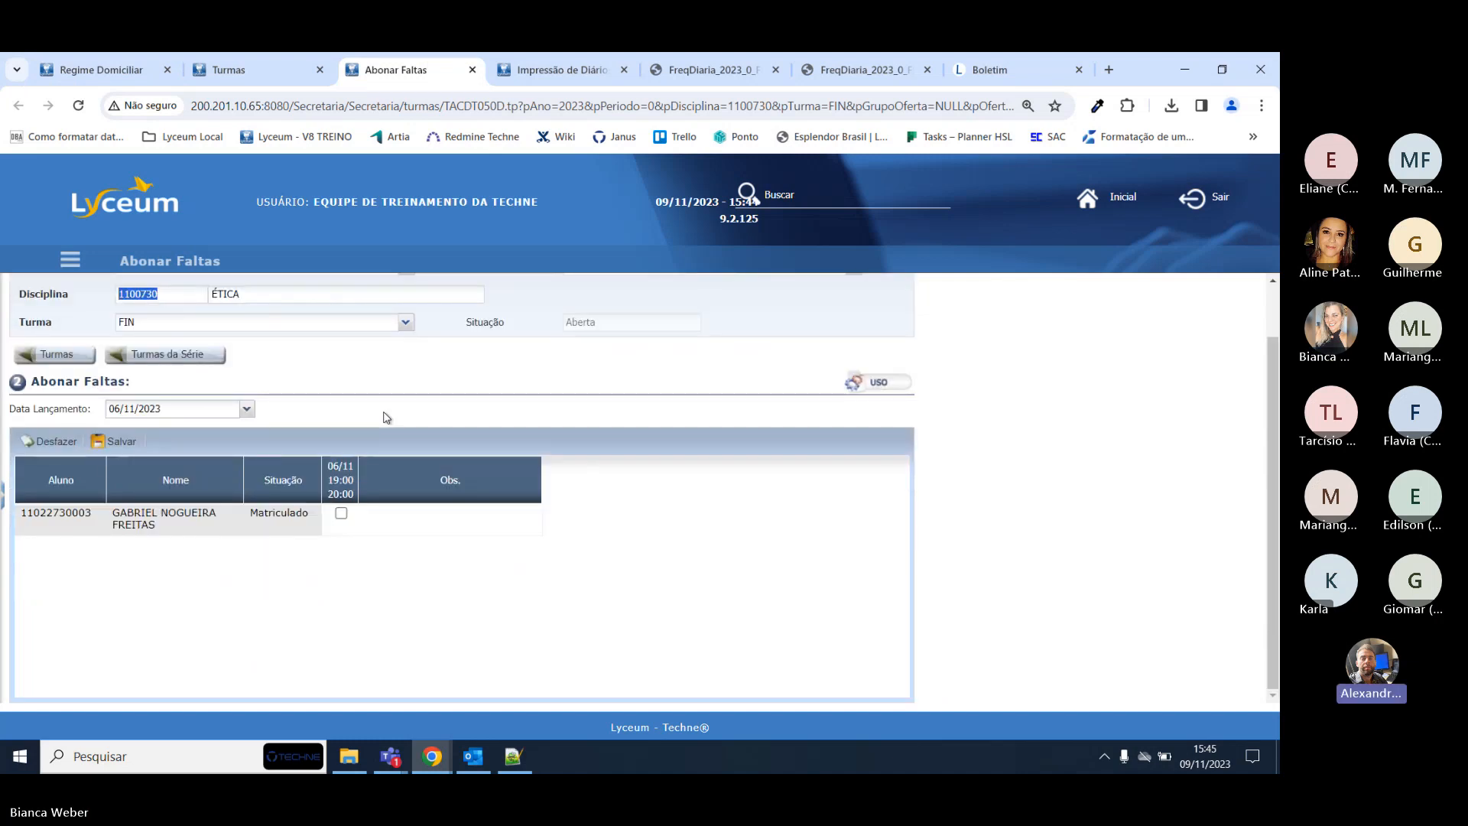
scroll(386, 417, up, 1)
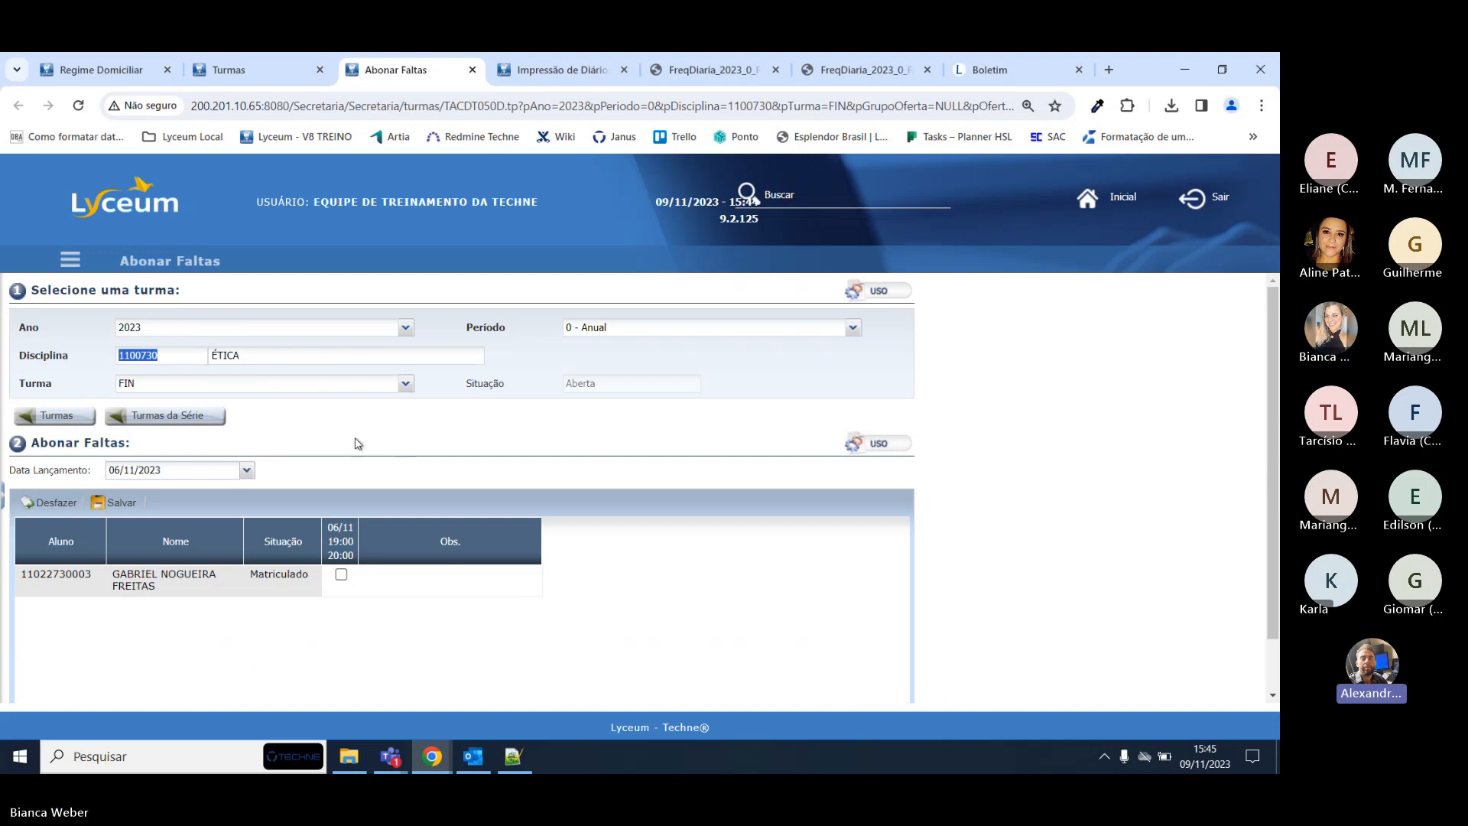
Check Avaliação > Frequência, then Ética's absence history: 2 absences, 16/10 and 06/11, 3 attended.
click(988, 69)
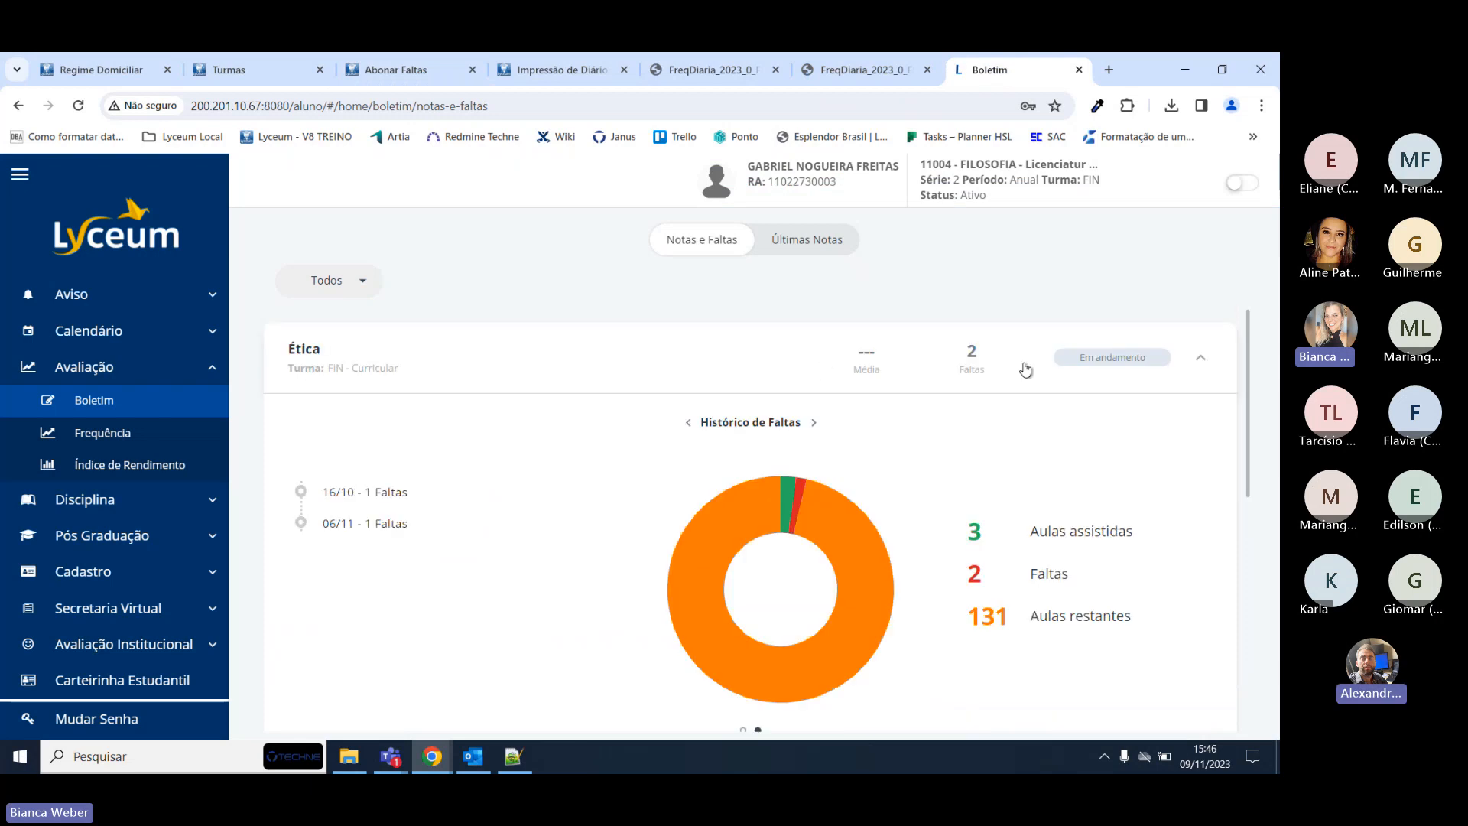
click(130, 433)
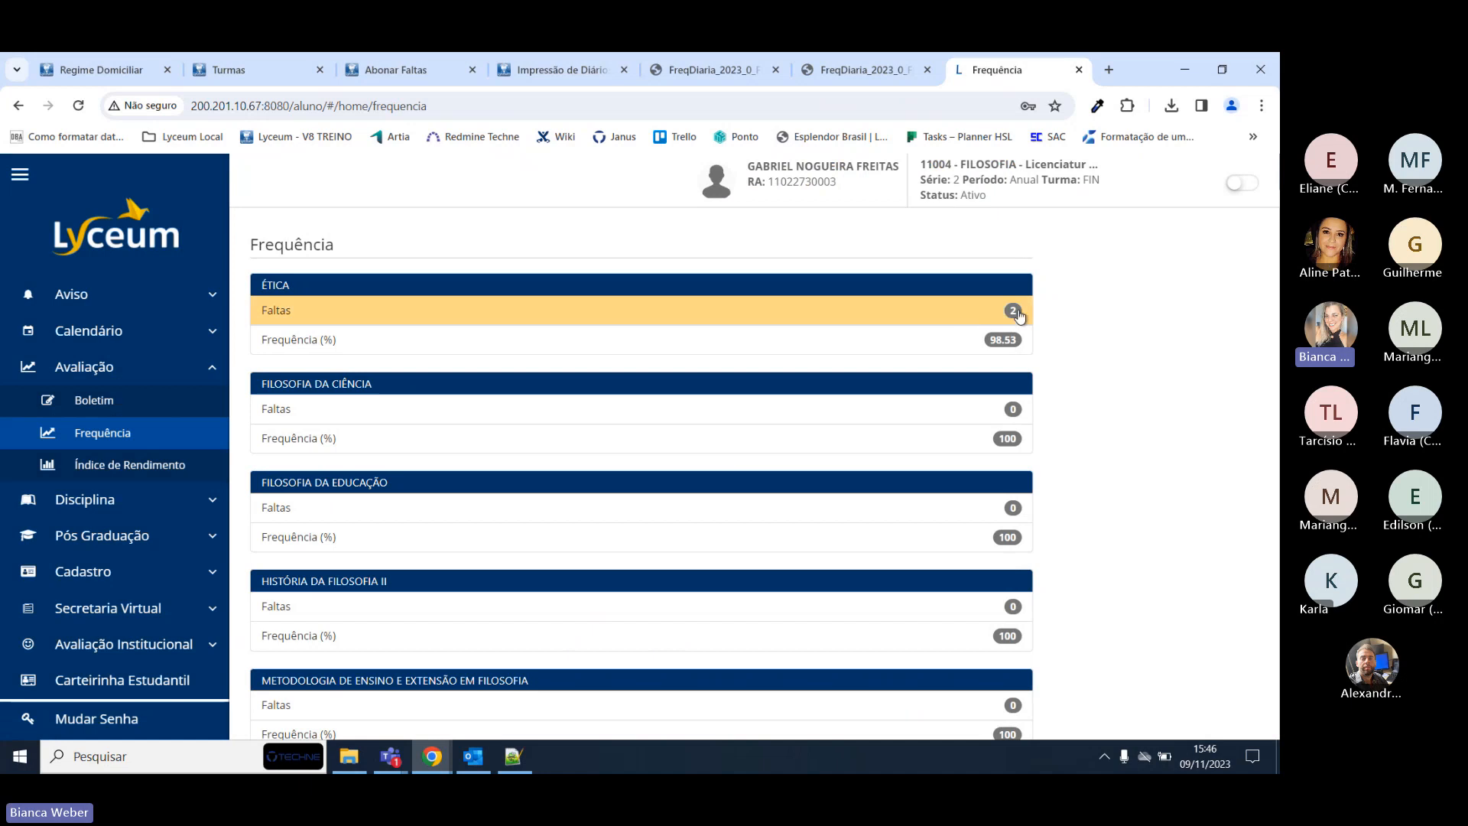
click(115, 367)
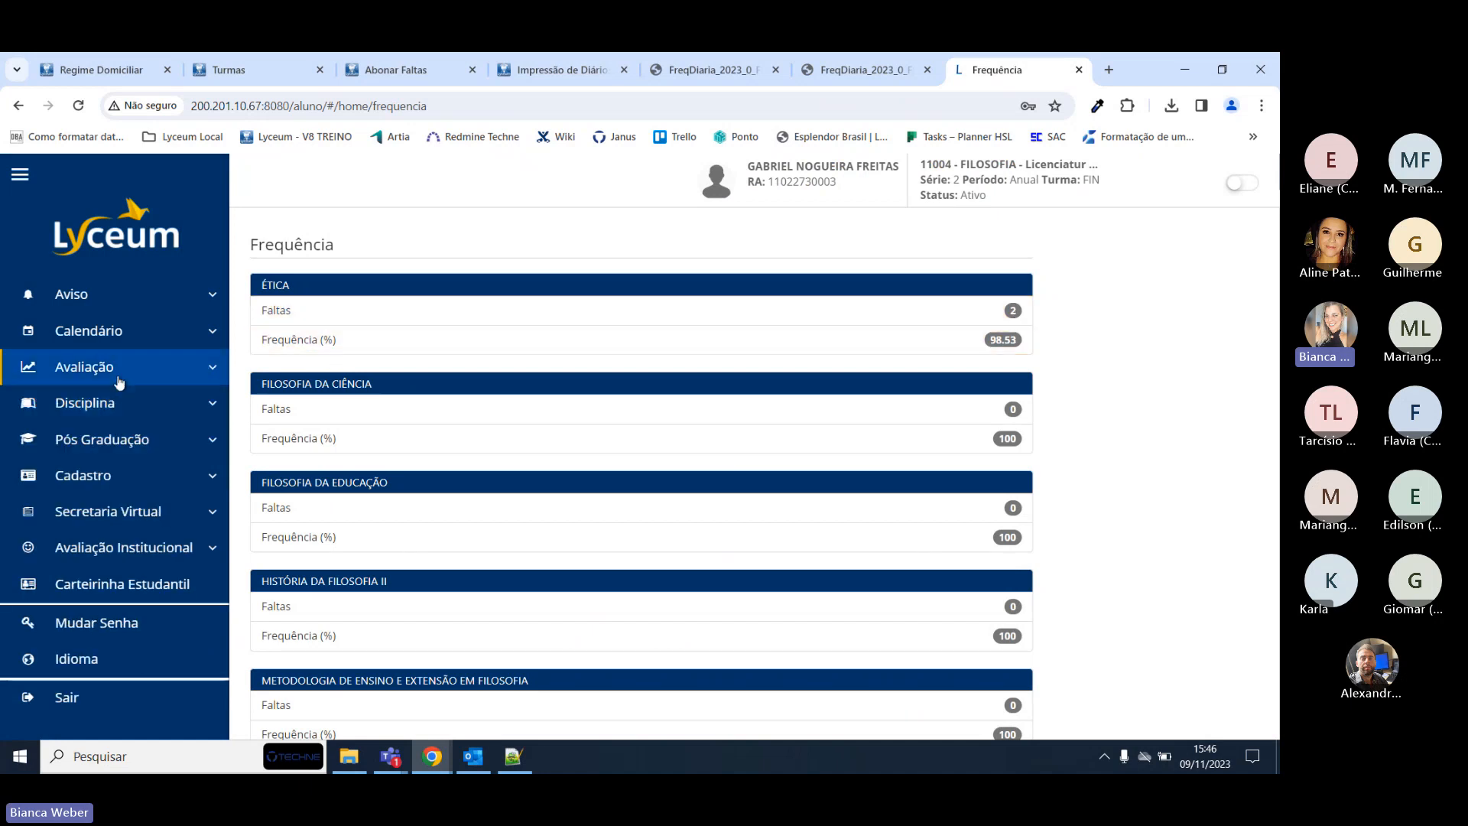
click(114, 367)
click(94, 400)
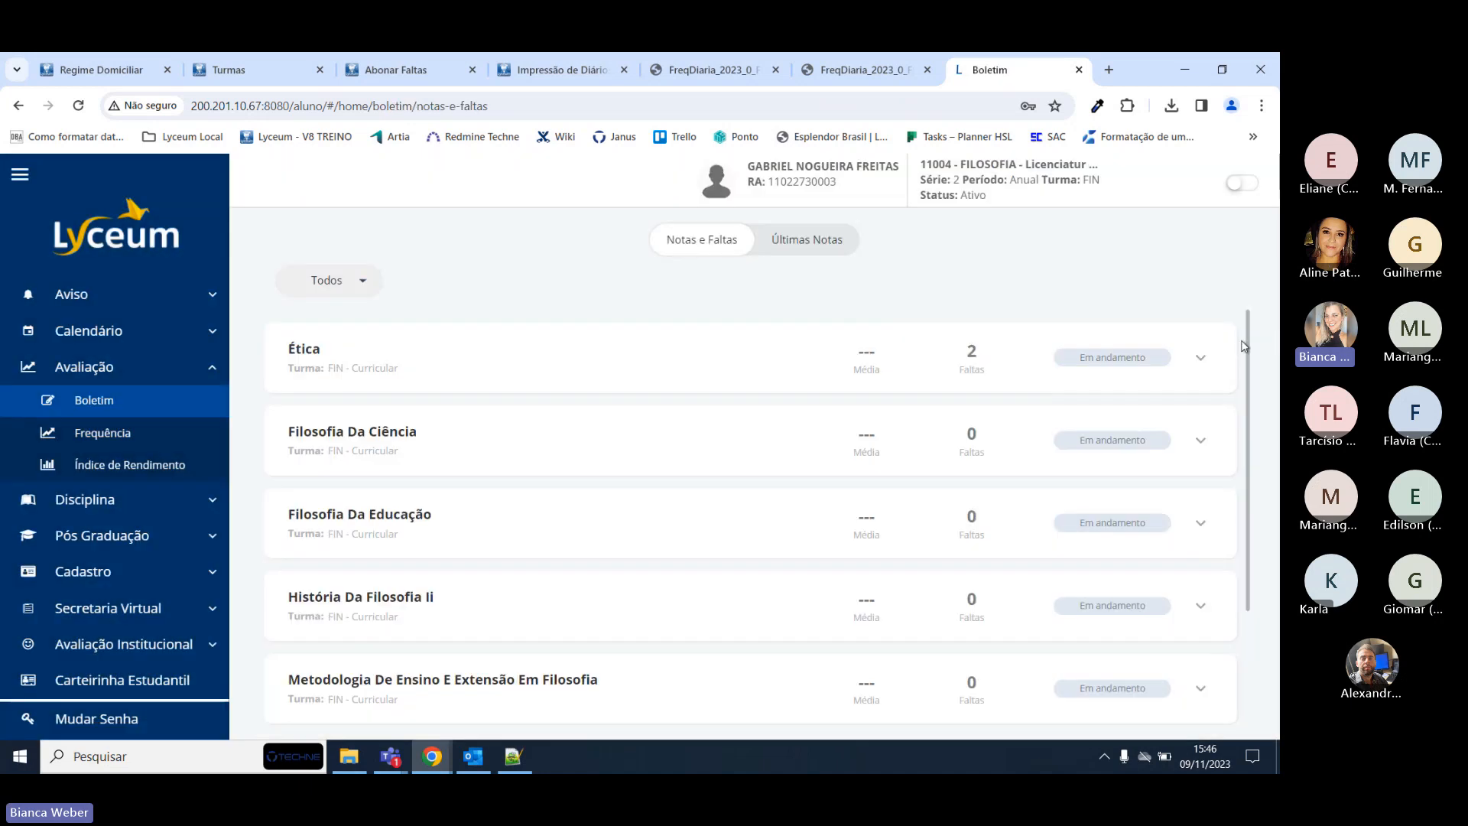
click(1191, 367)
click(813, 423)
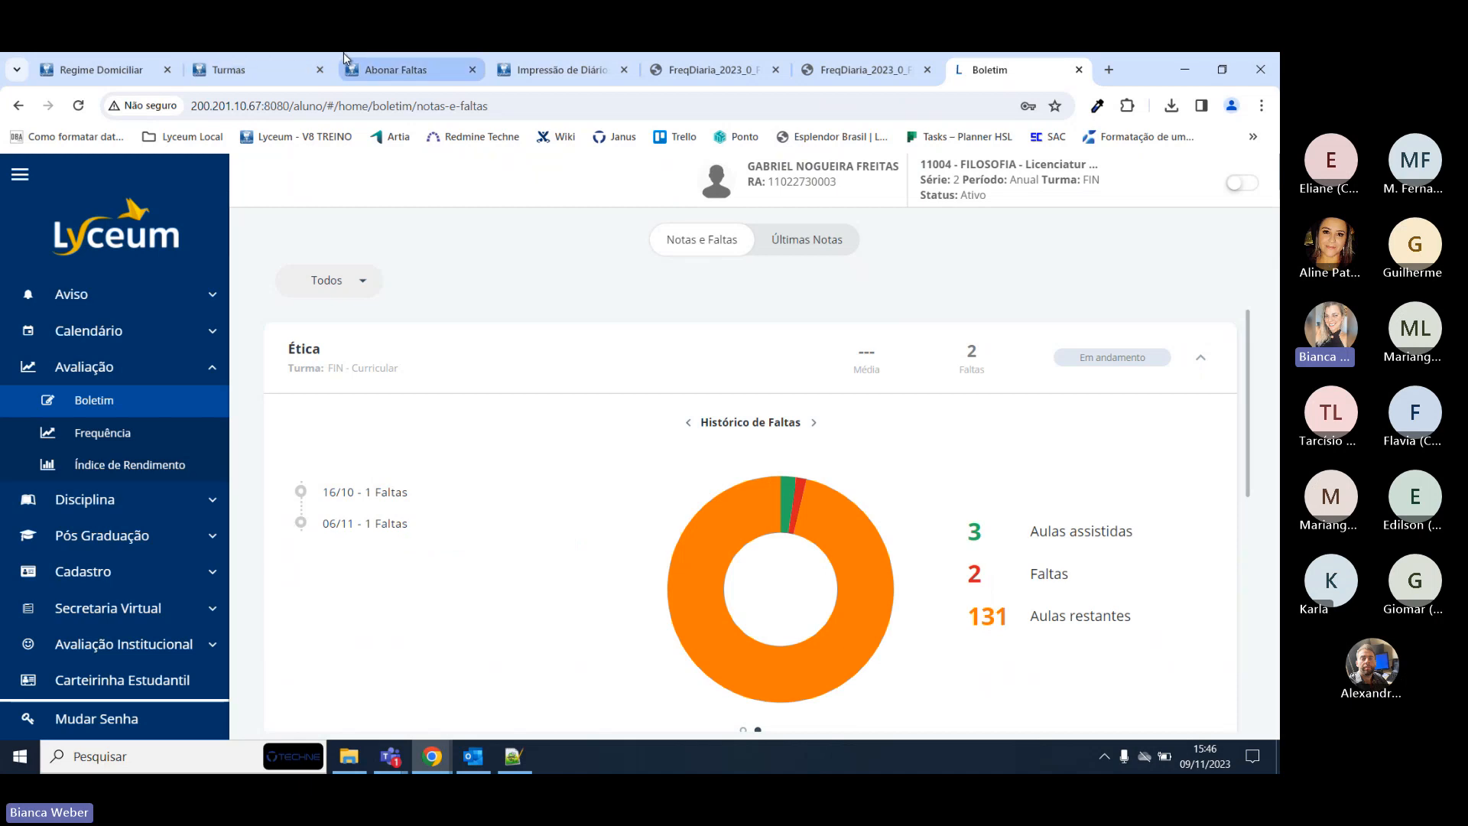
mouse_move(120, 73)
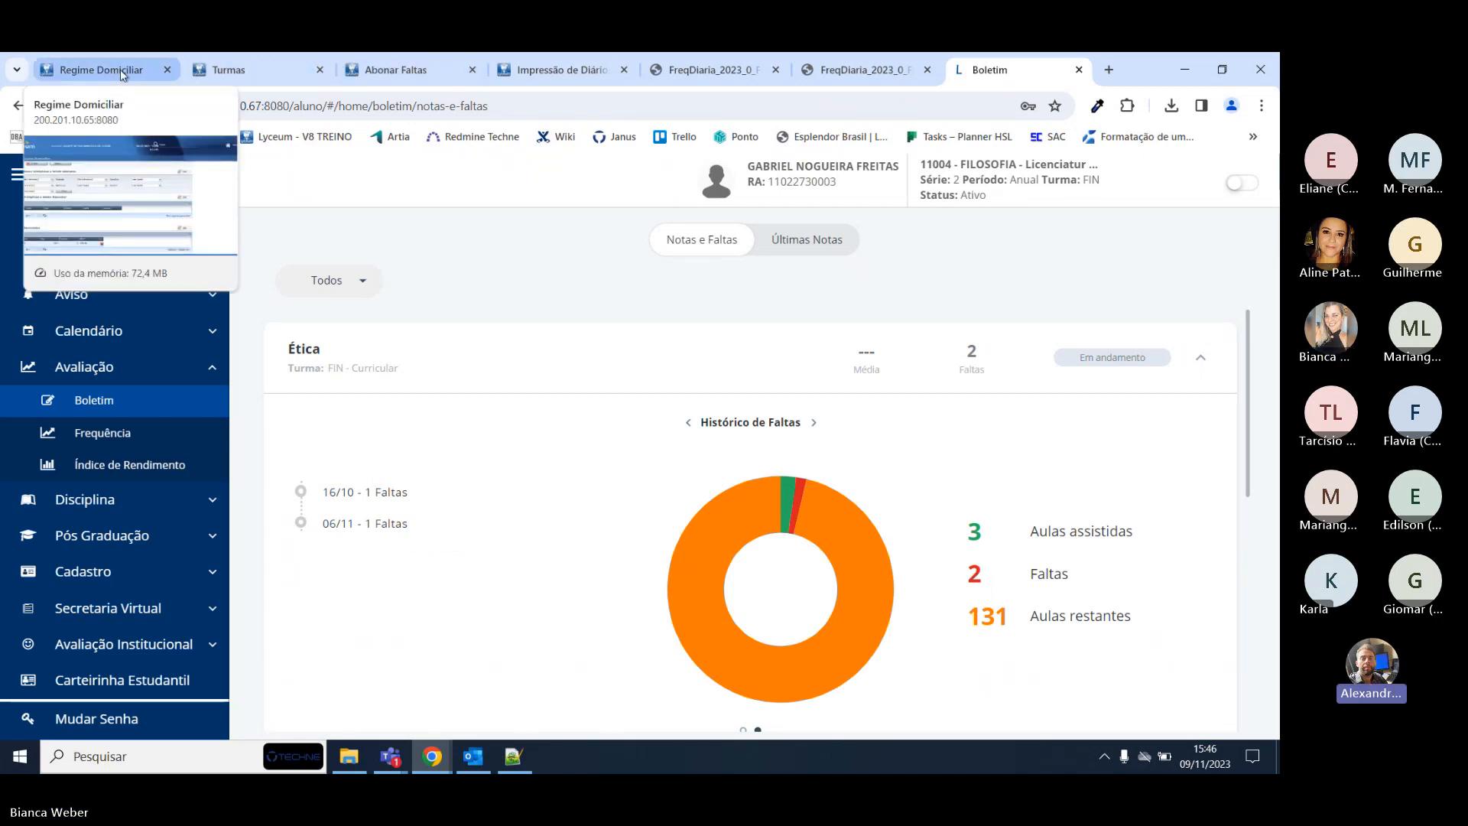
Recheck the student's Regime Domiciliar record, then return to ÉTICA's Abonar Faltas page at 06/11/2023.
click(120, 73)
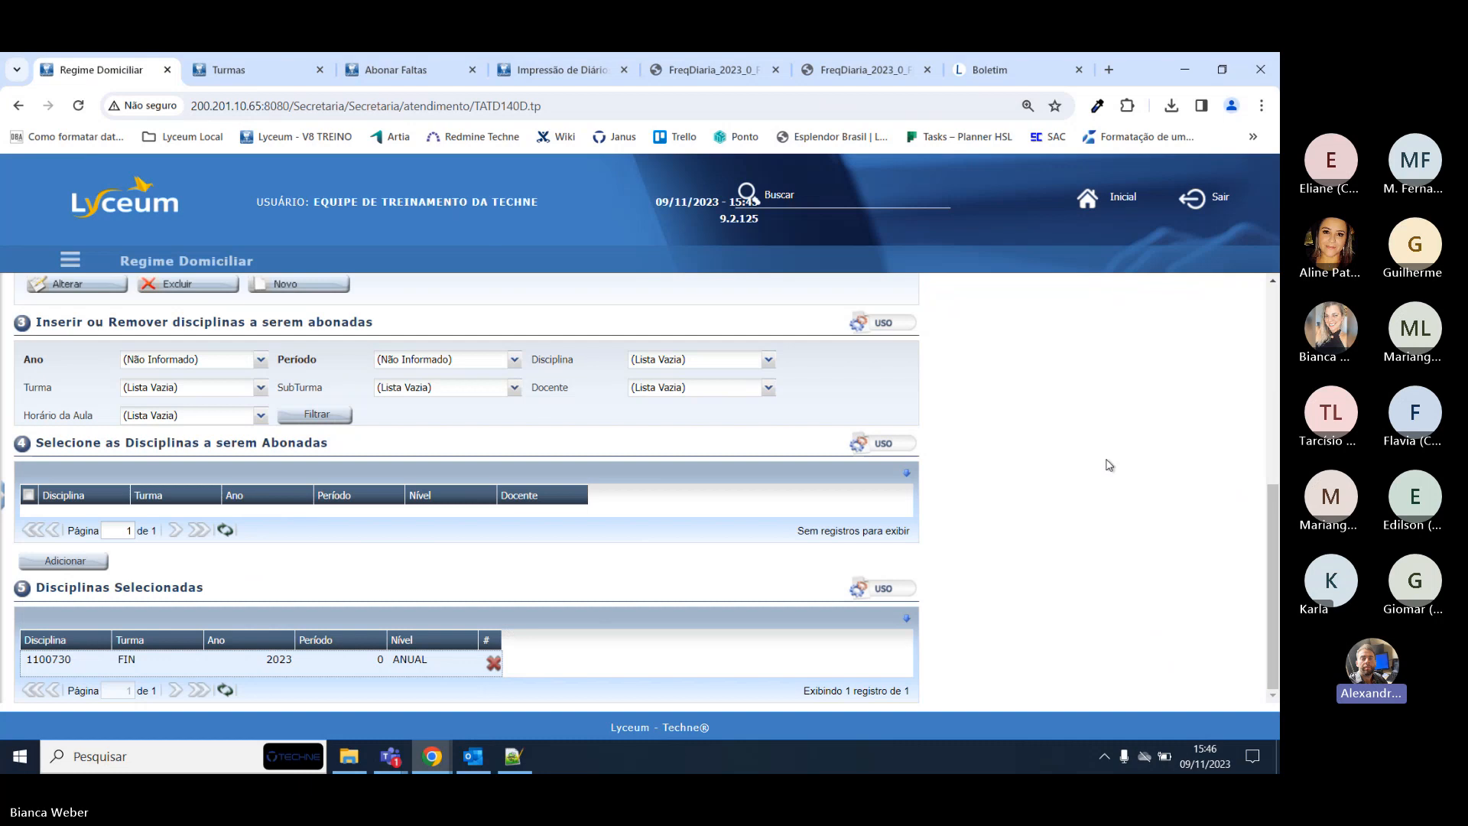
scroll(1109, 464, up, 8)
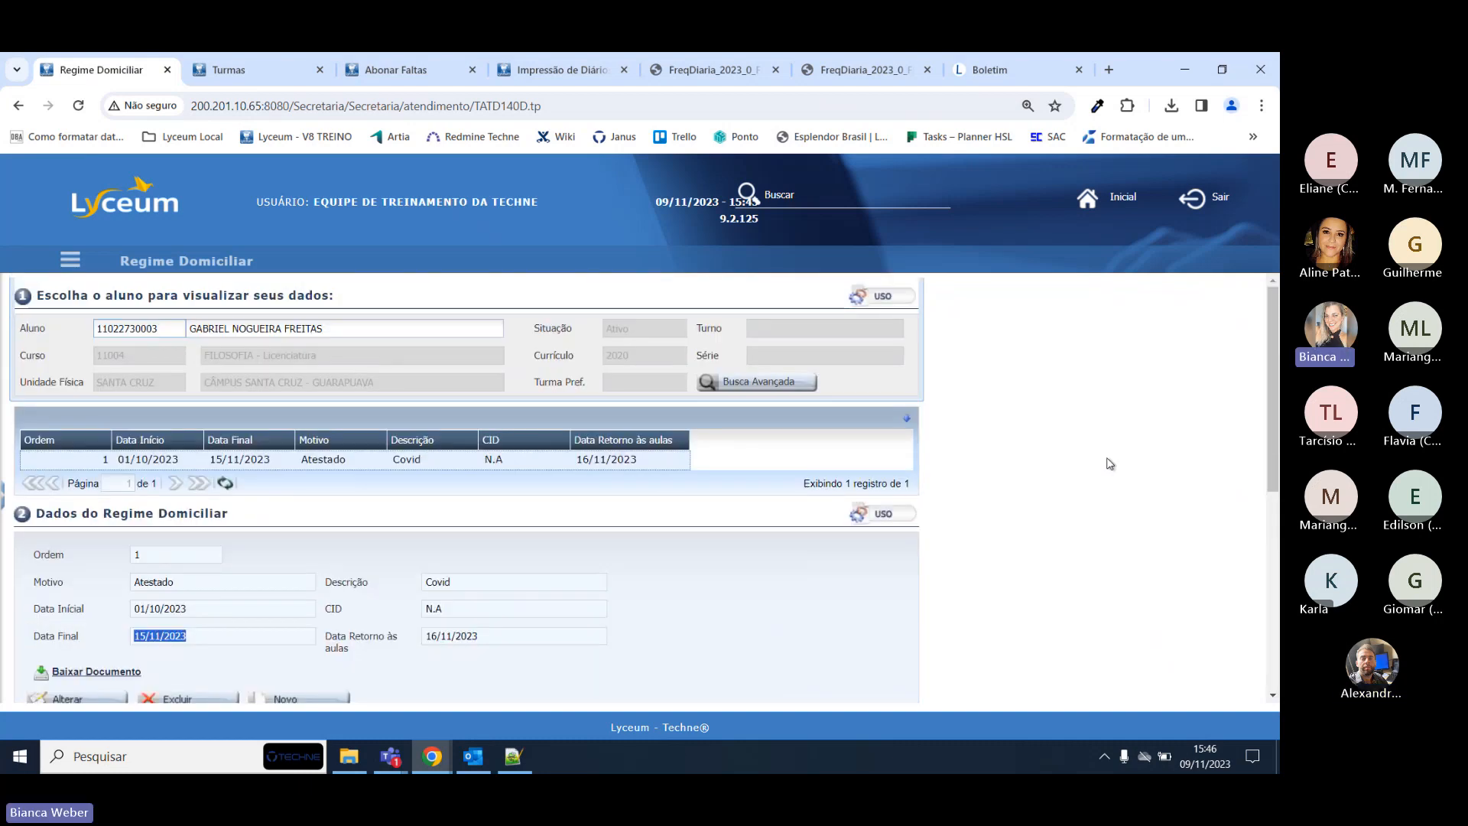
scroll(1109, 464, down, 8)
key(alt+Tab)
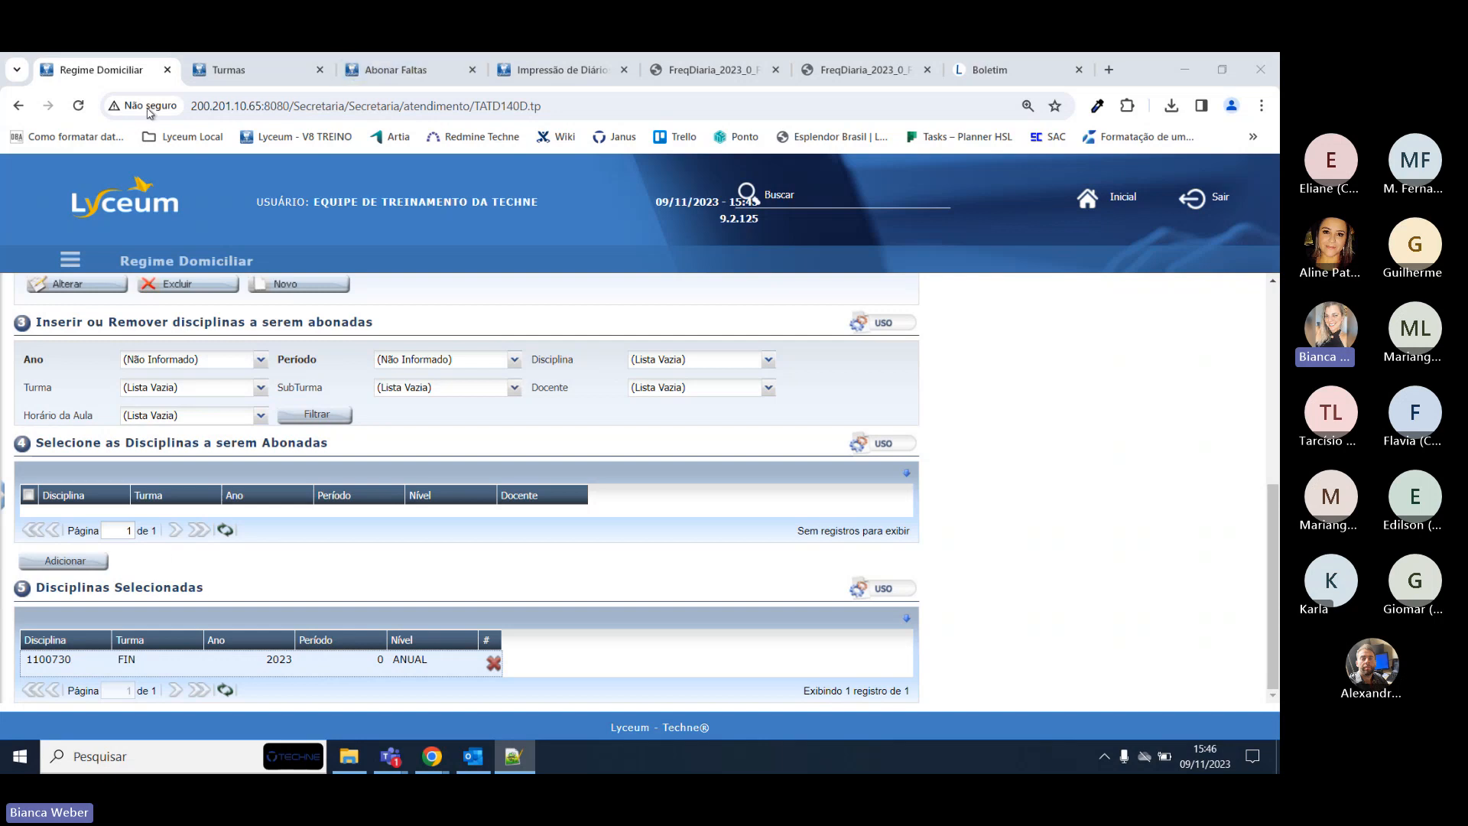
click(405, 70)
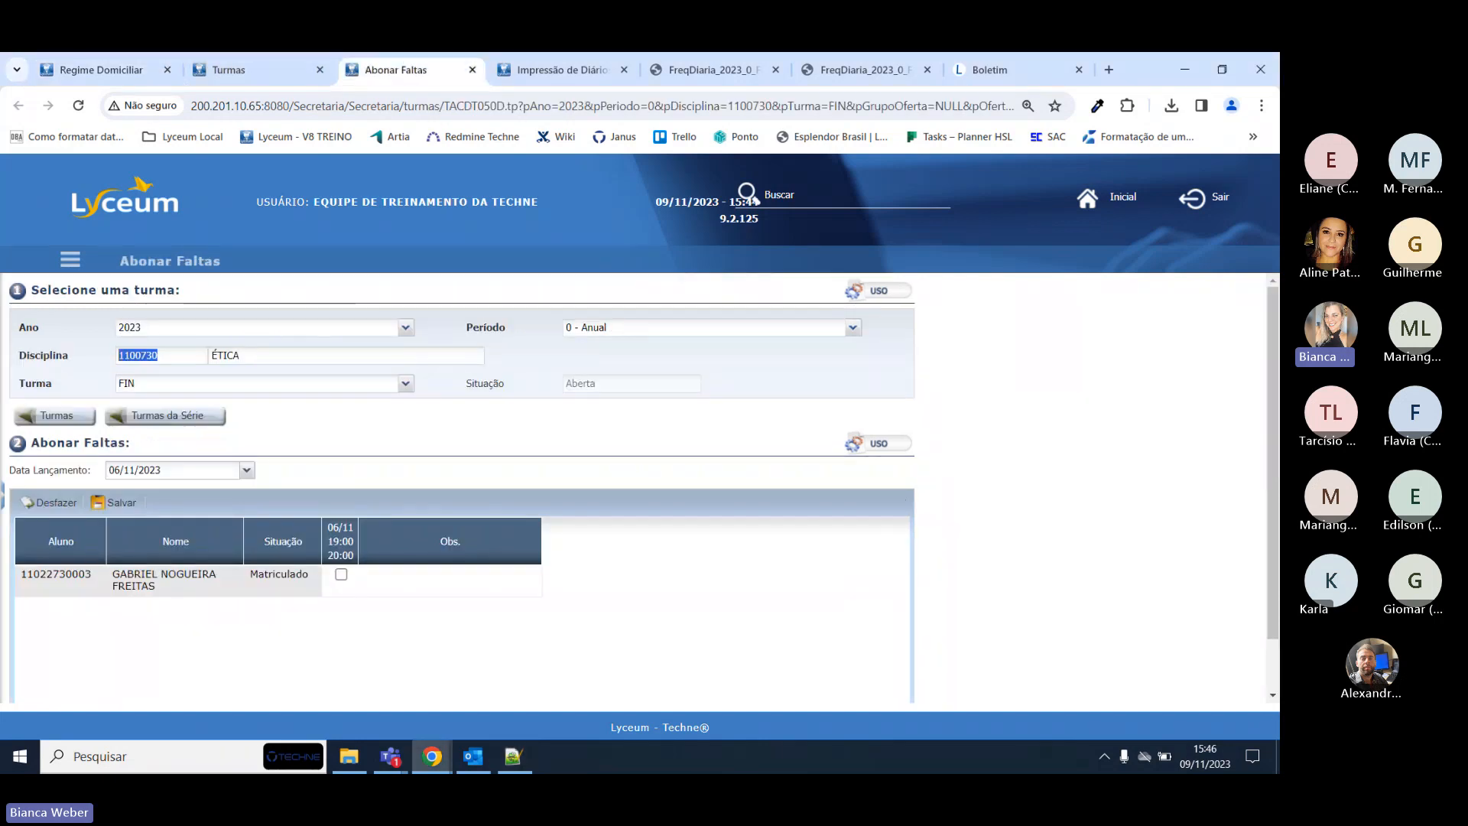
Open ÉTICA's Reposição de Aula page, showing 07/08/2023 moved to 08/11/2023 as Confirmada.
click(519, 67)
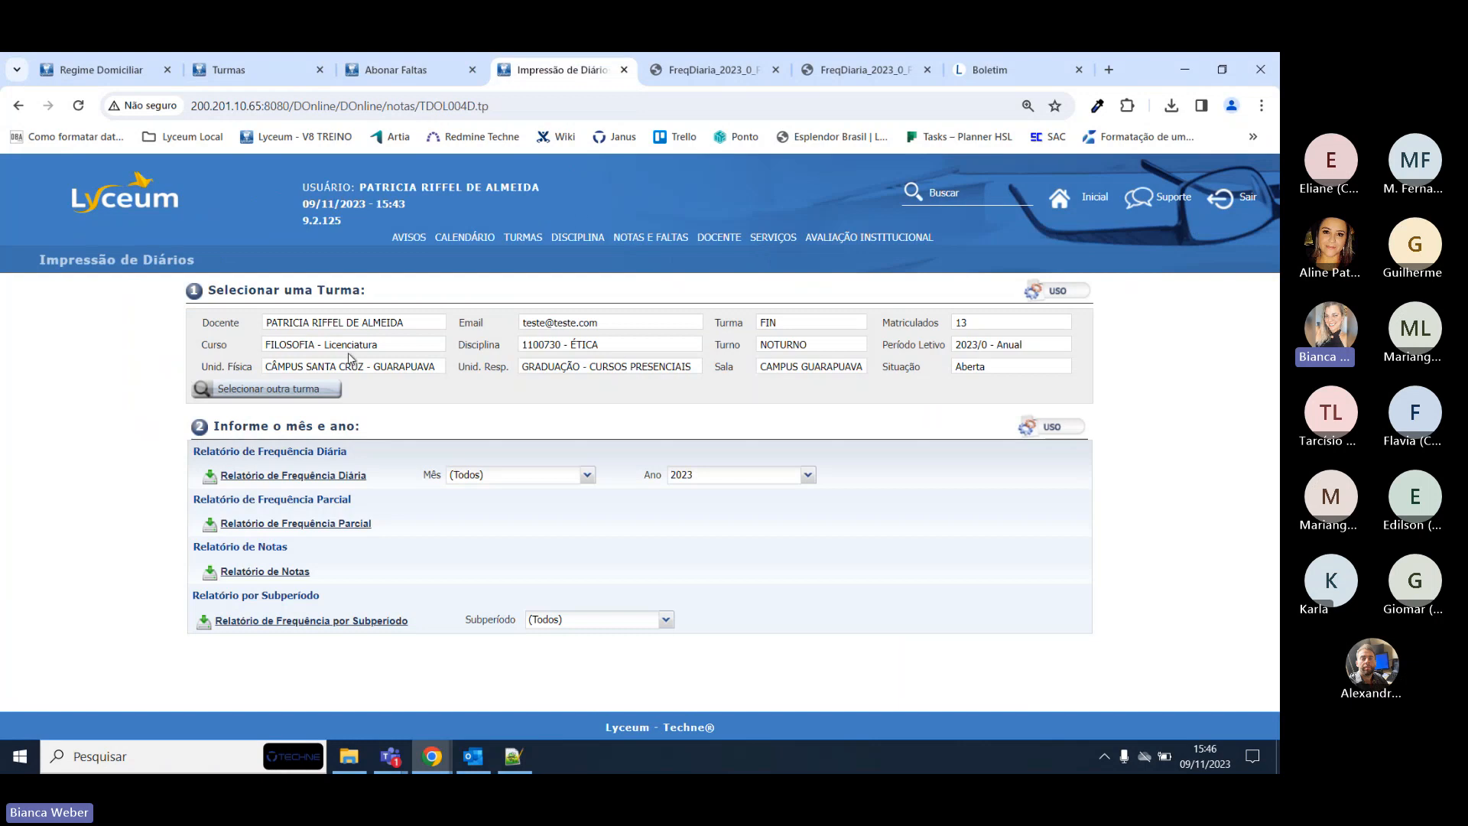
click(1095, 198)
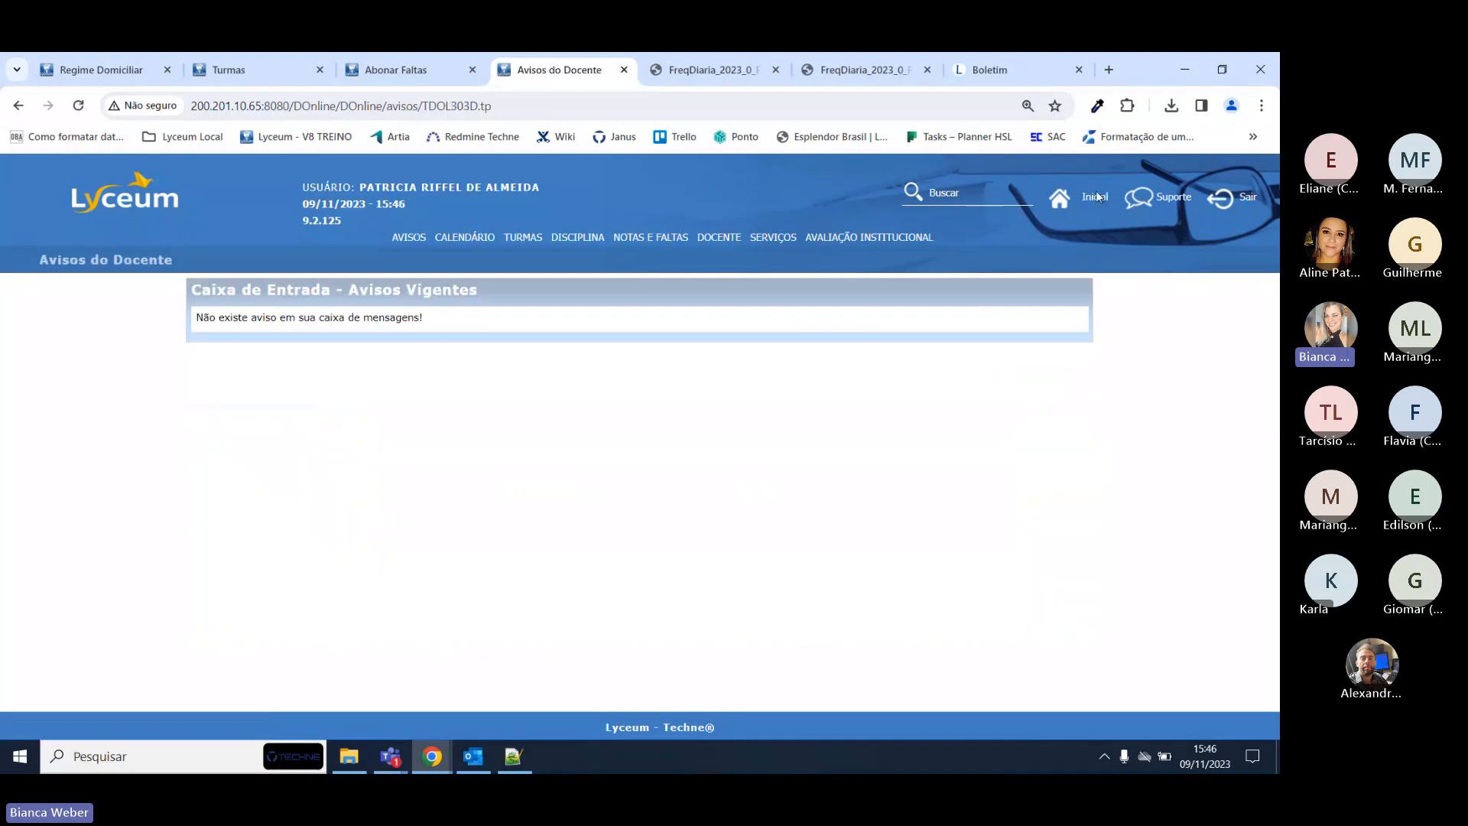
click(527, 237)
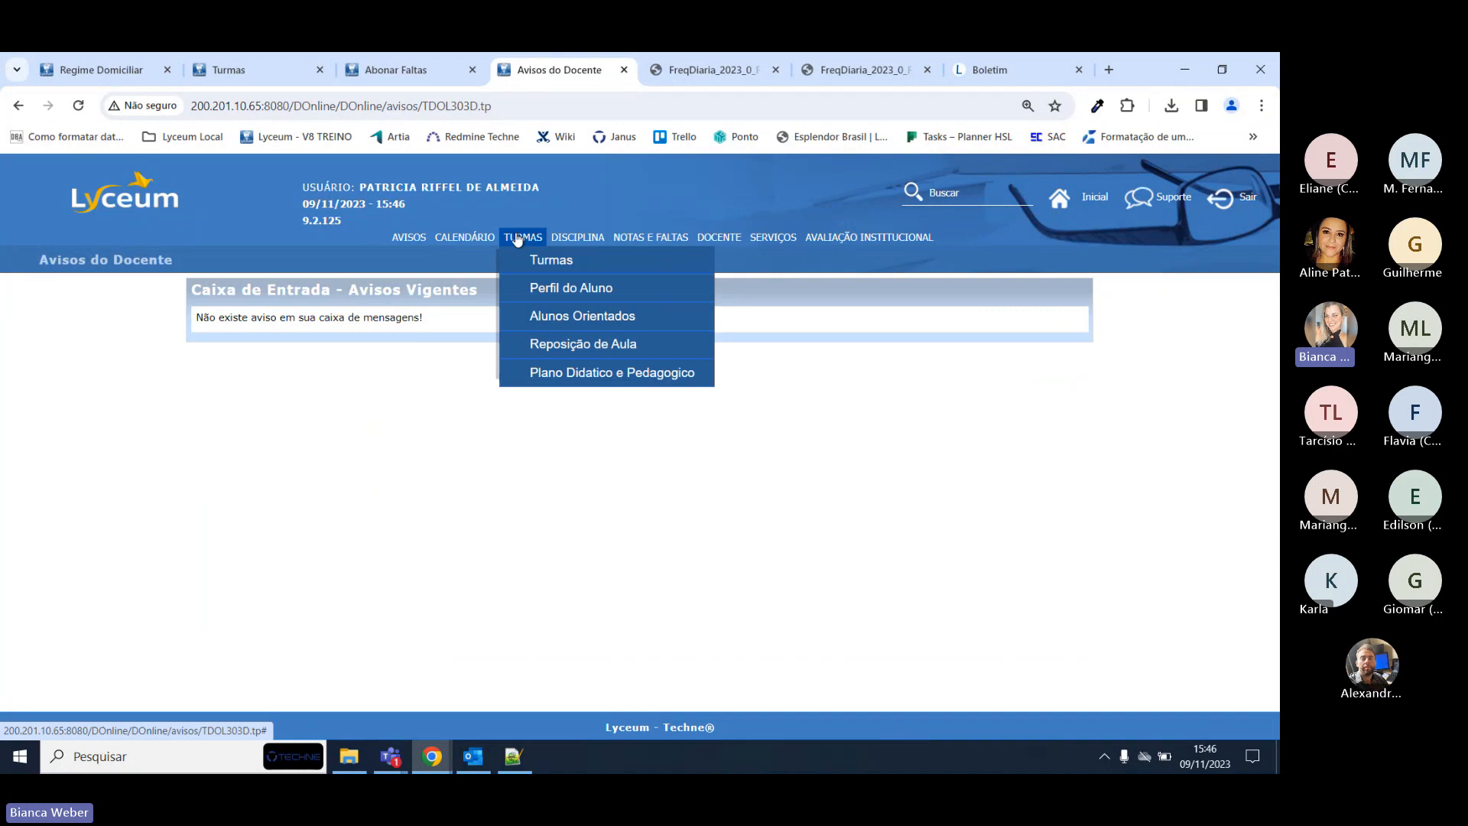
click(577, 237)
click(523, 237)
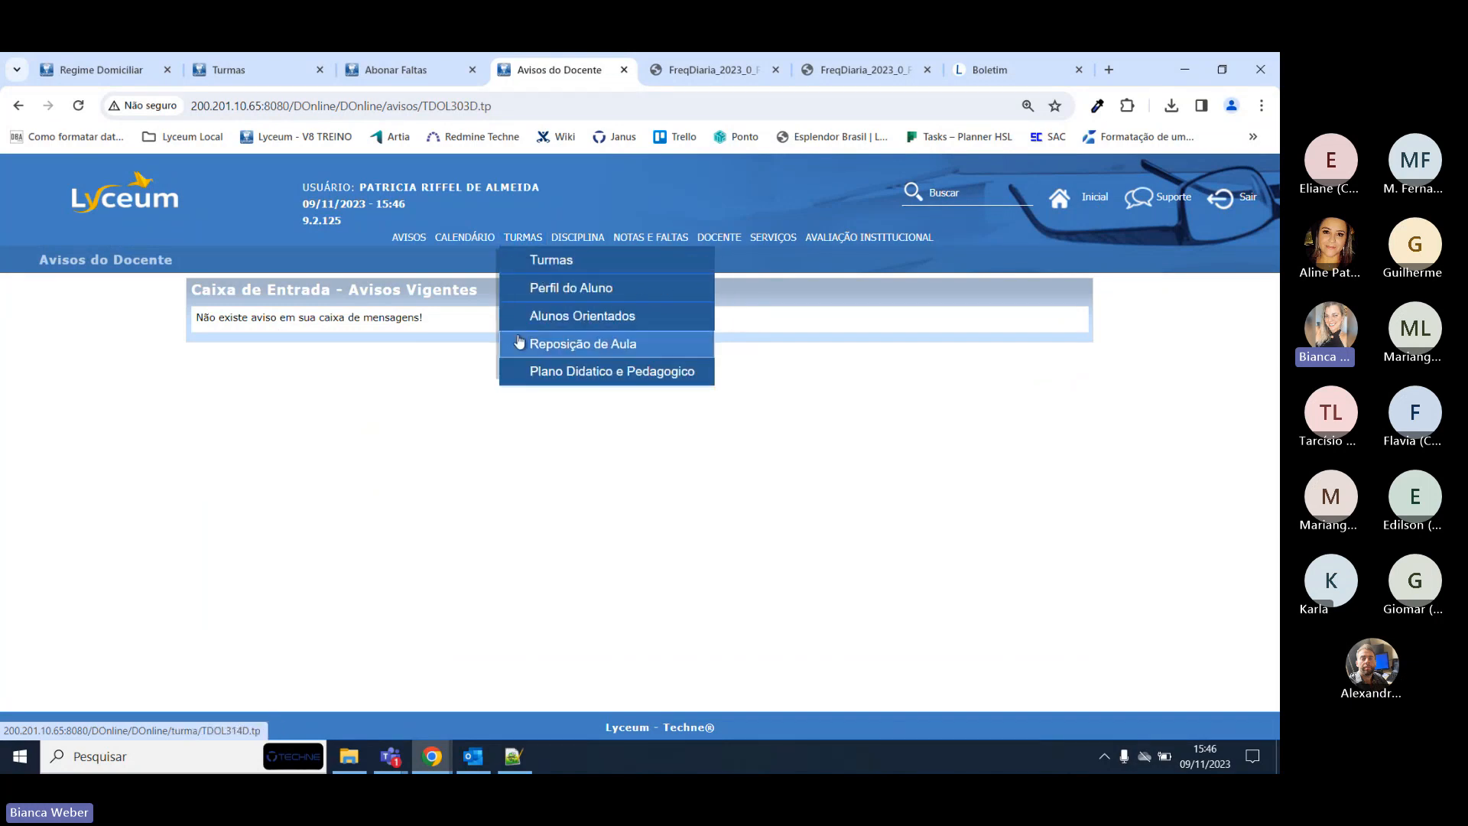
click(573, 341)
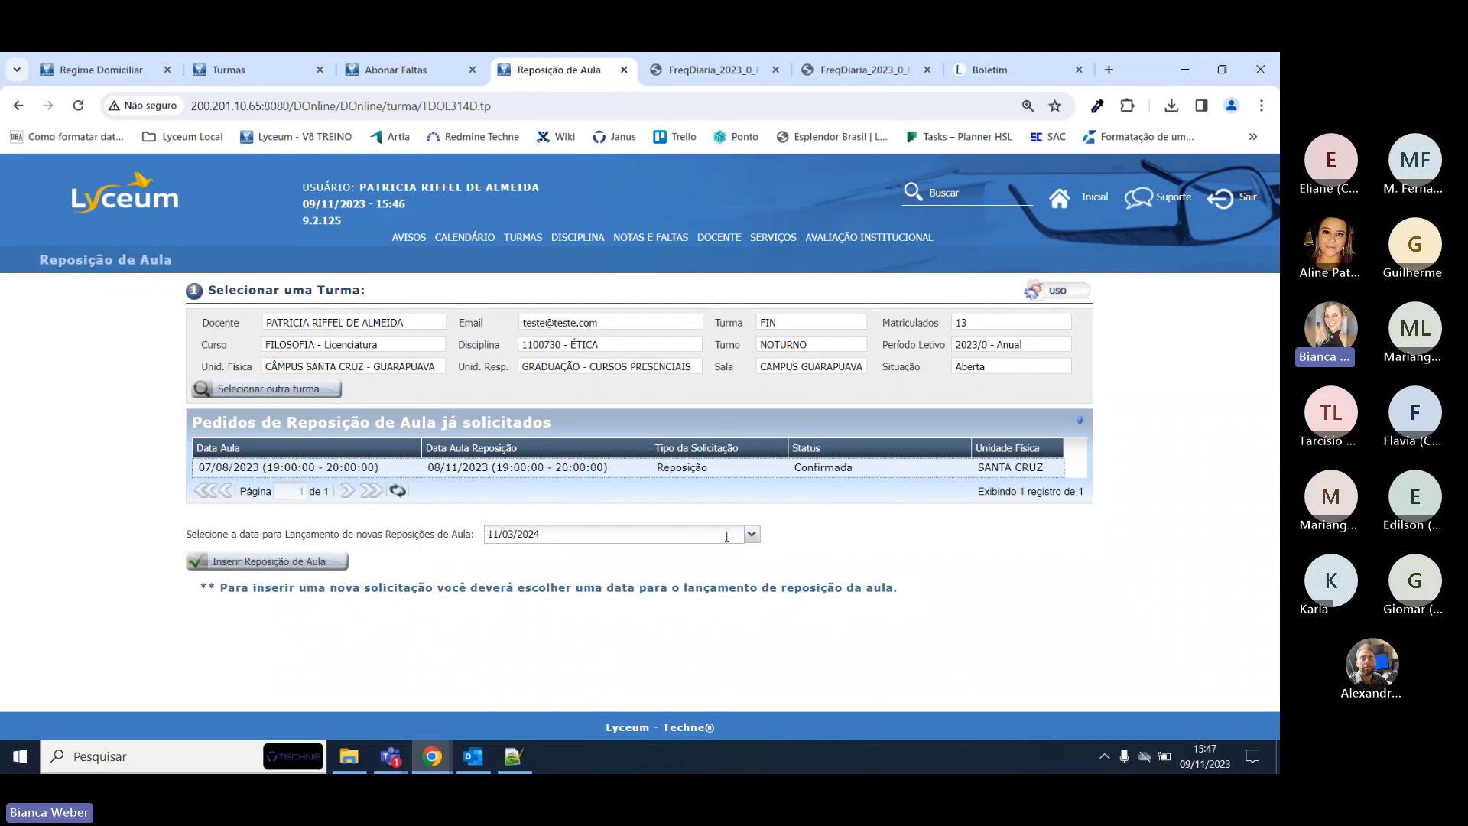
Choose the 13/11/2023 Monday 19:00–20:00 class for a new make-up request.
click(751, 535)
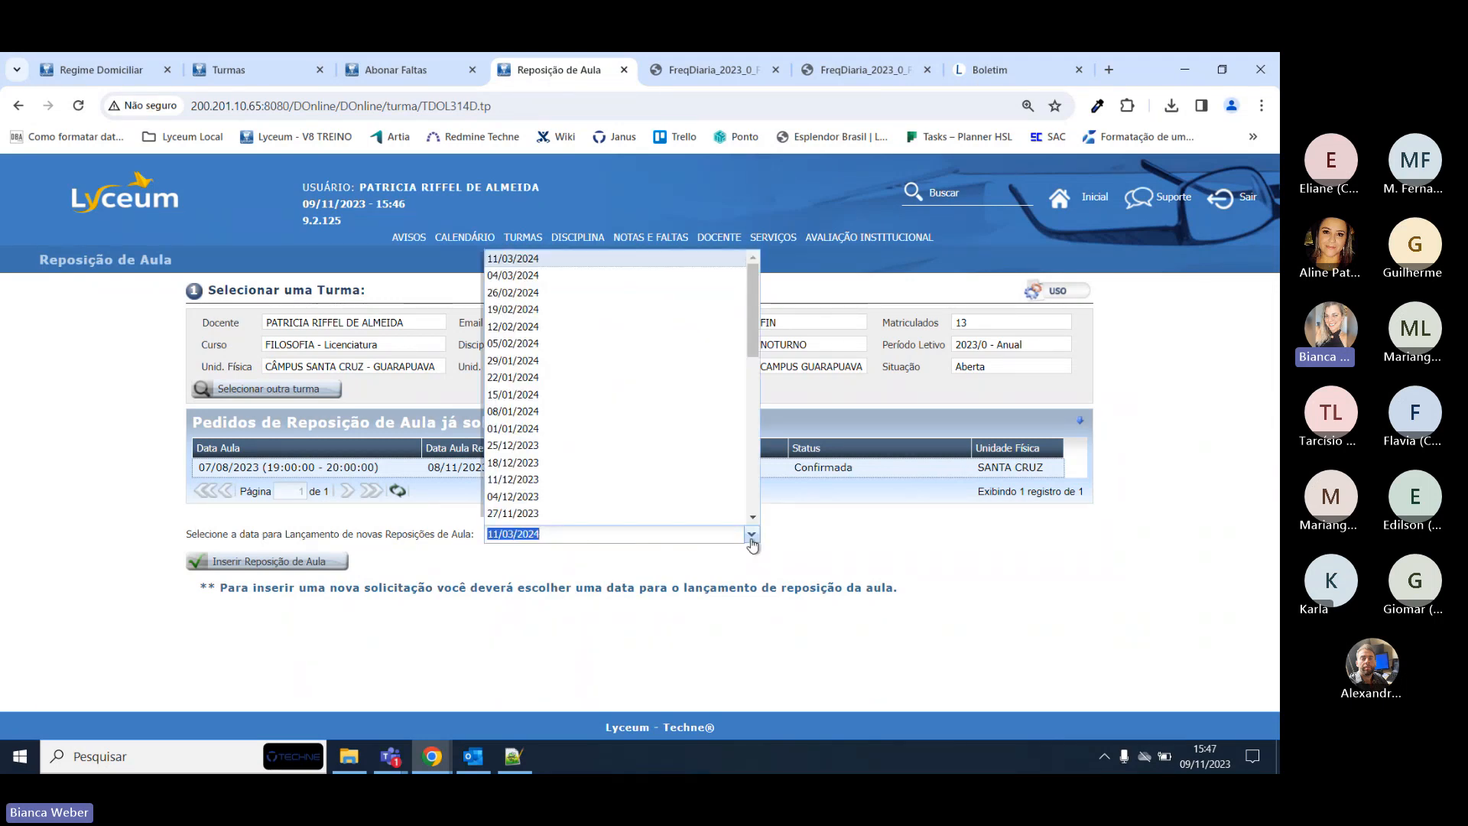
scroll(550, 429, down, 6)
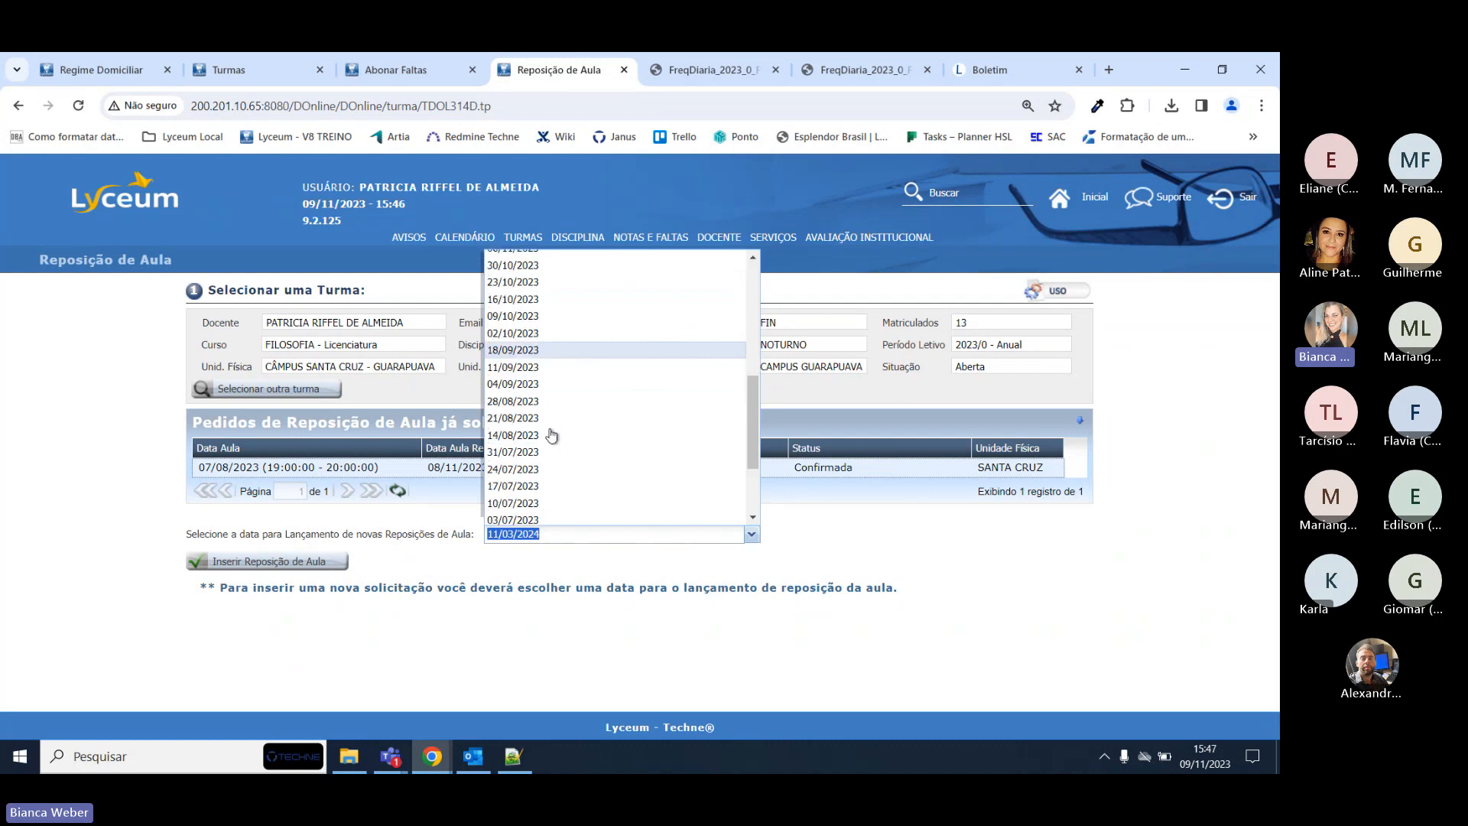
scroll(544, 466, down, 3)
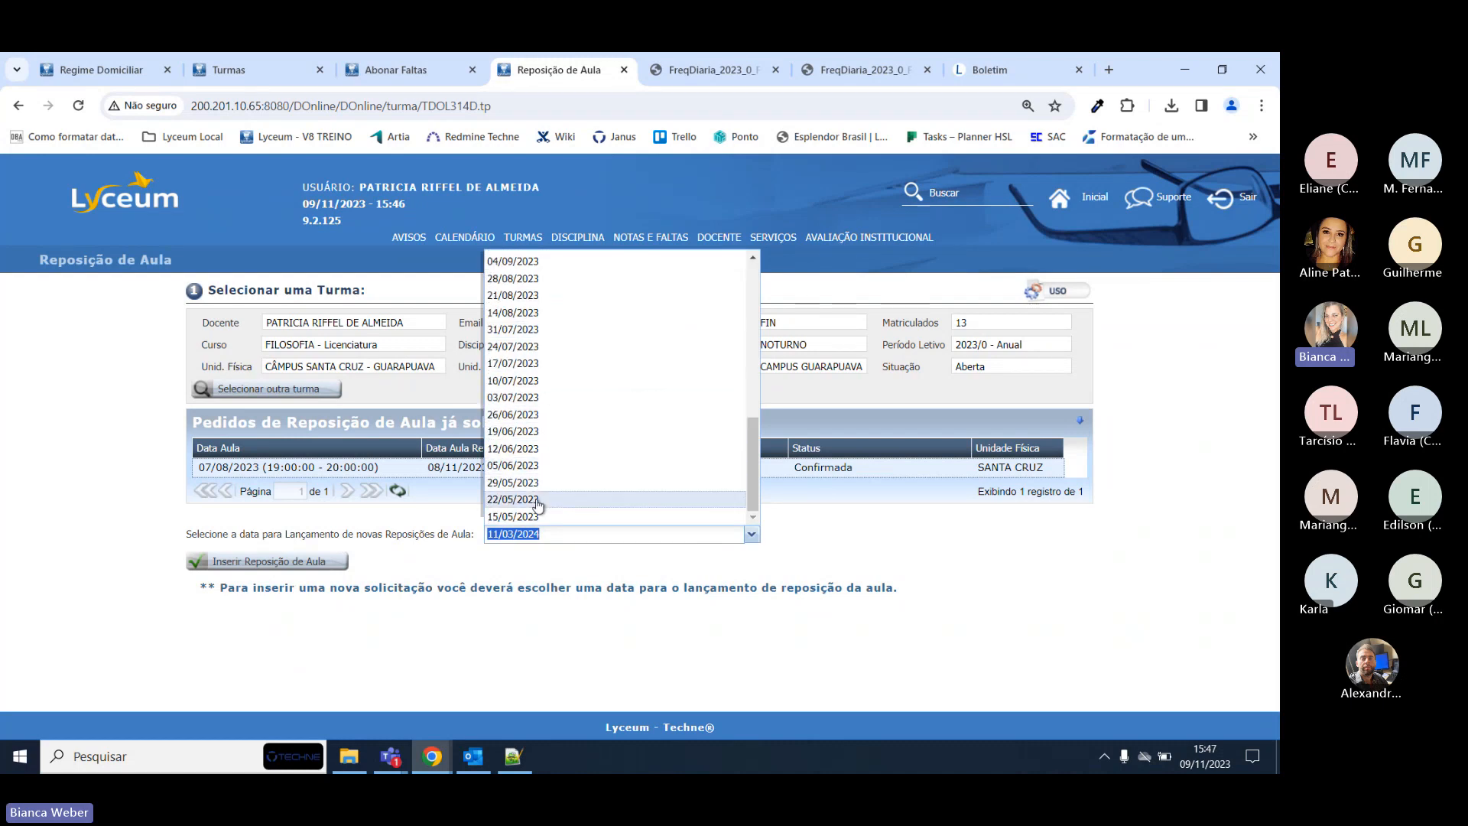
scroll(556, 355, up, 5)
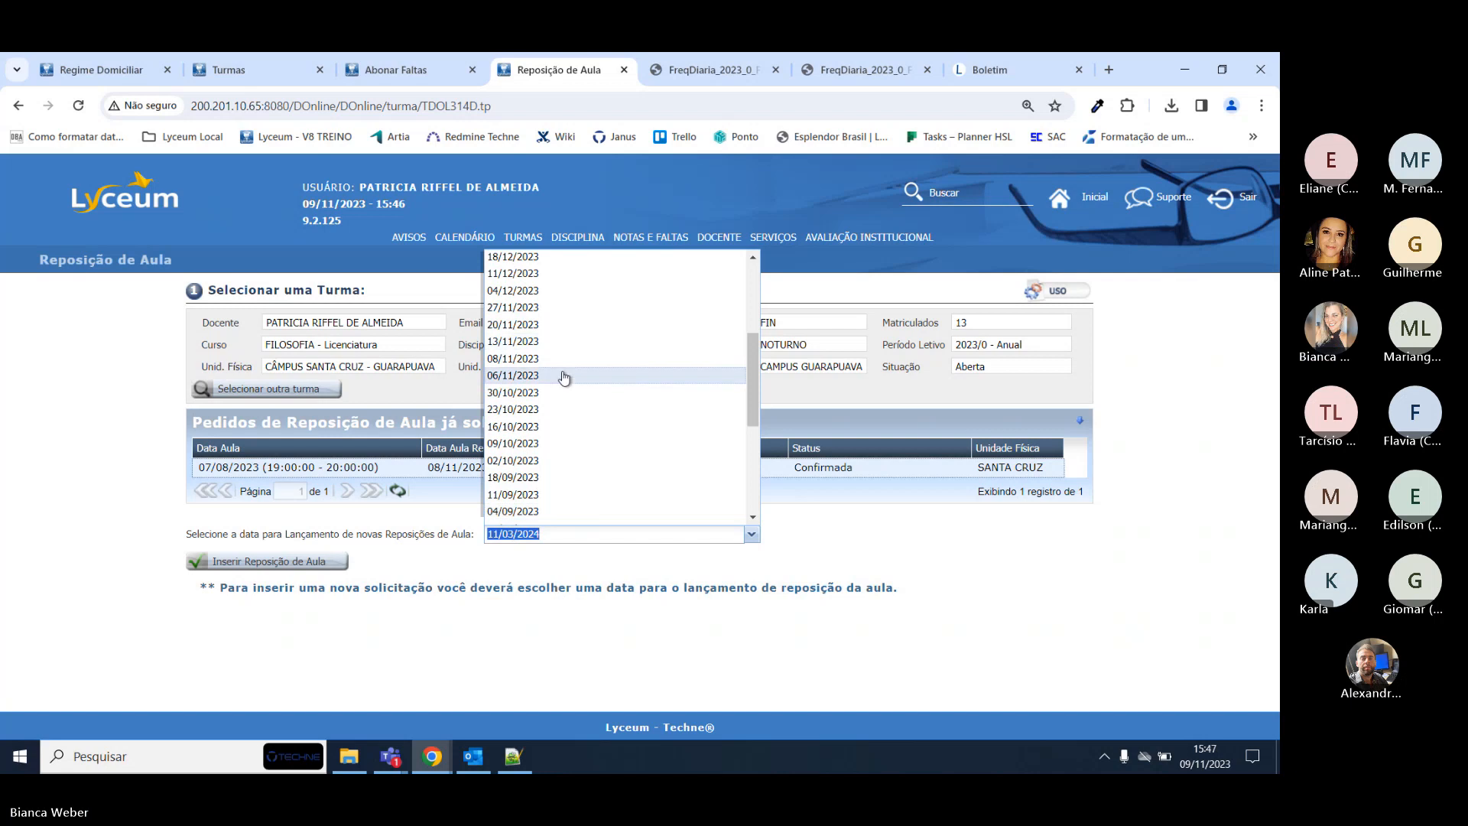
click(544, 341)
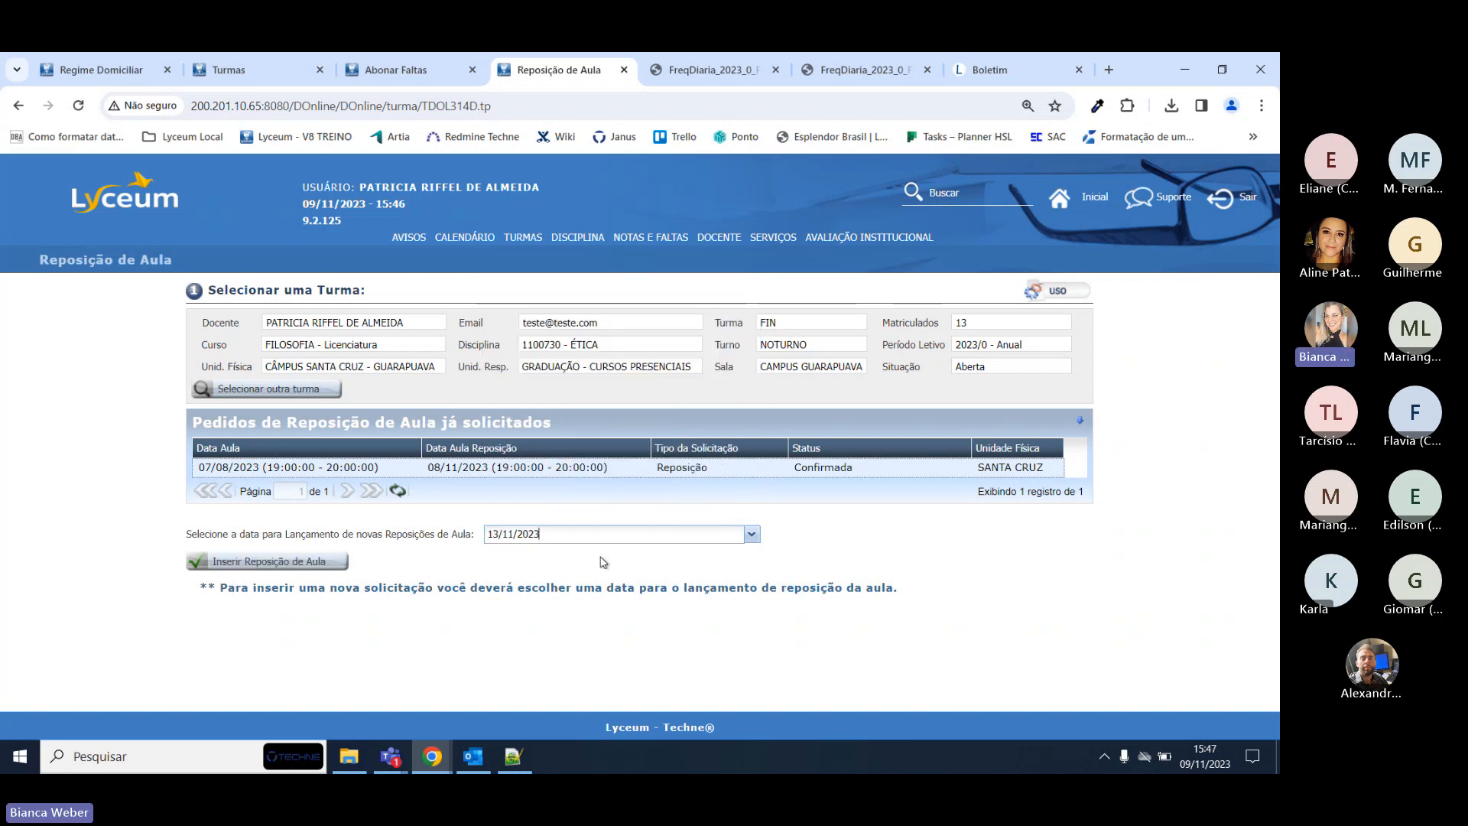
click(260, 564)
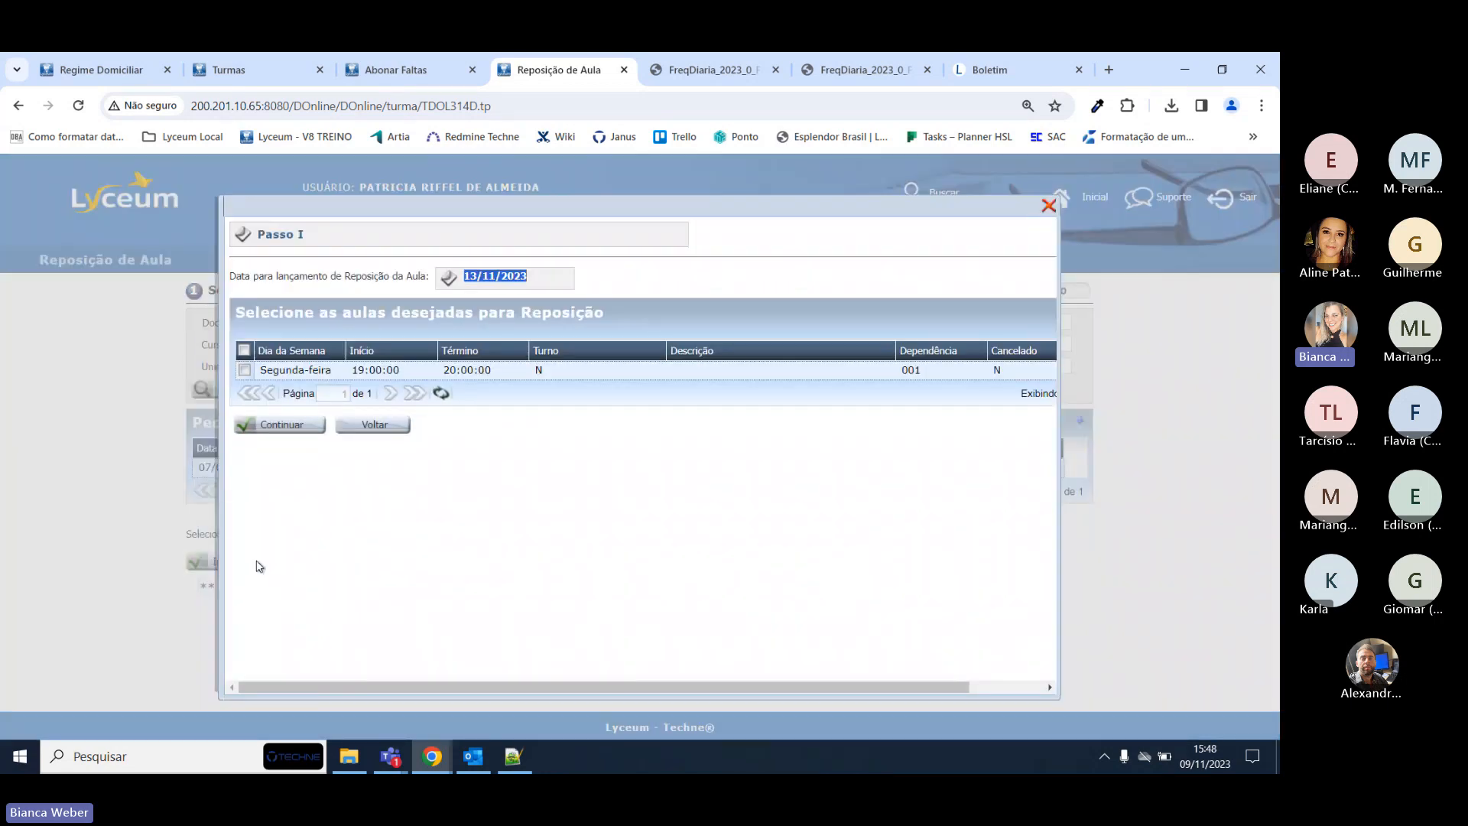
click(244, 370)
click(280, 425)
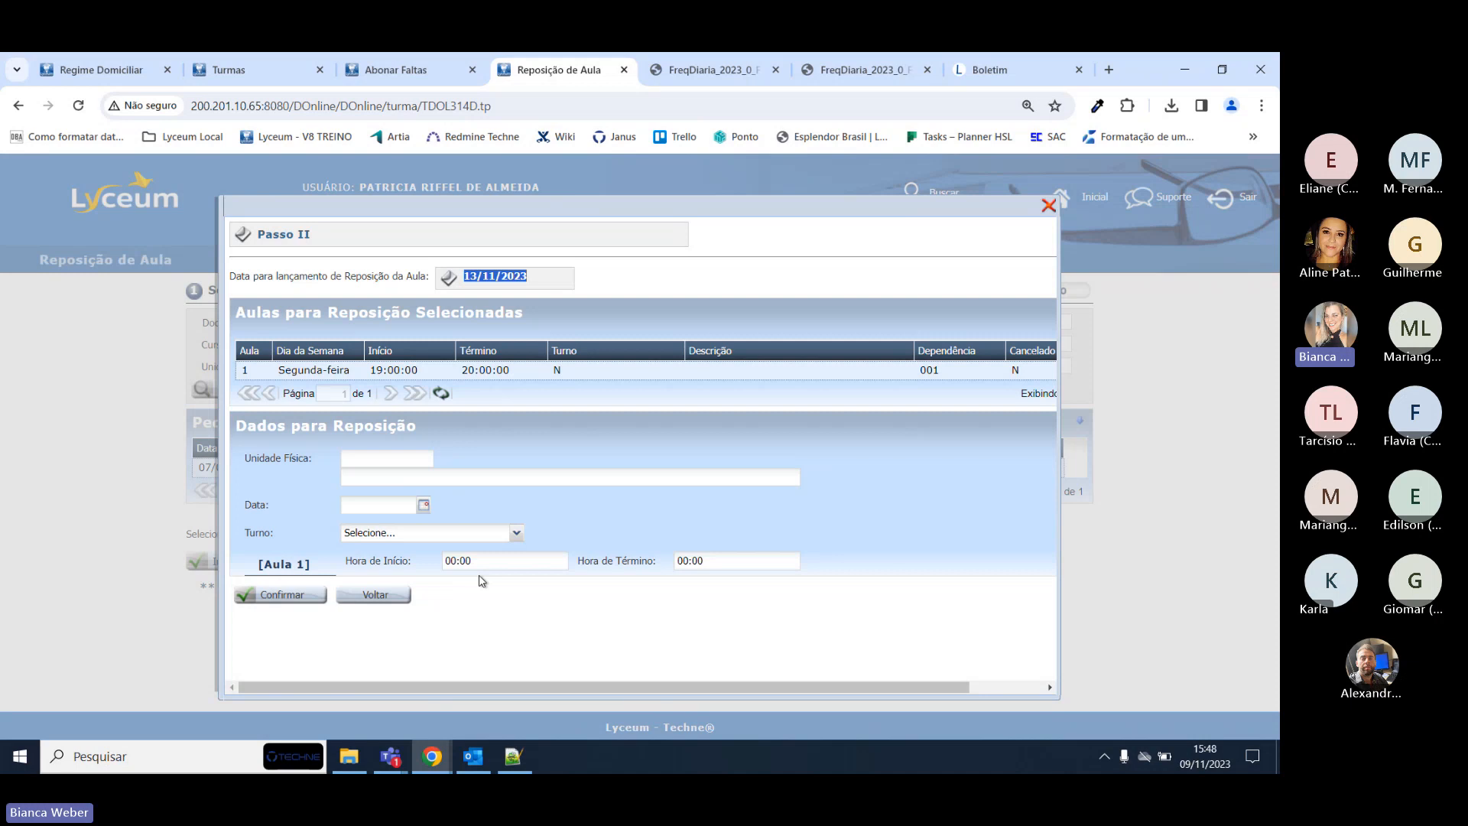
Set the make-up class's Unidade Física to SANTA CRUZ.
click(373, 455)
drag(252, 505, 257, 505)
double_click(491, 561)
triple_click(492, 560)
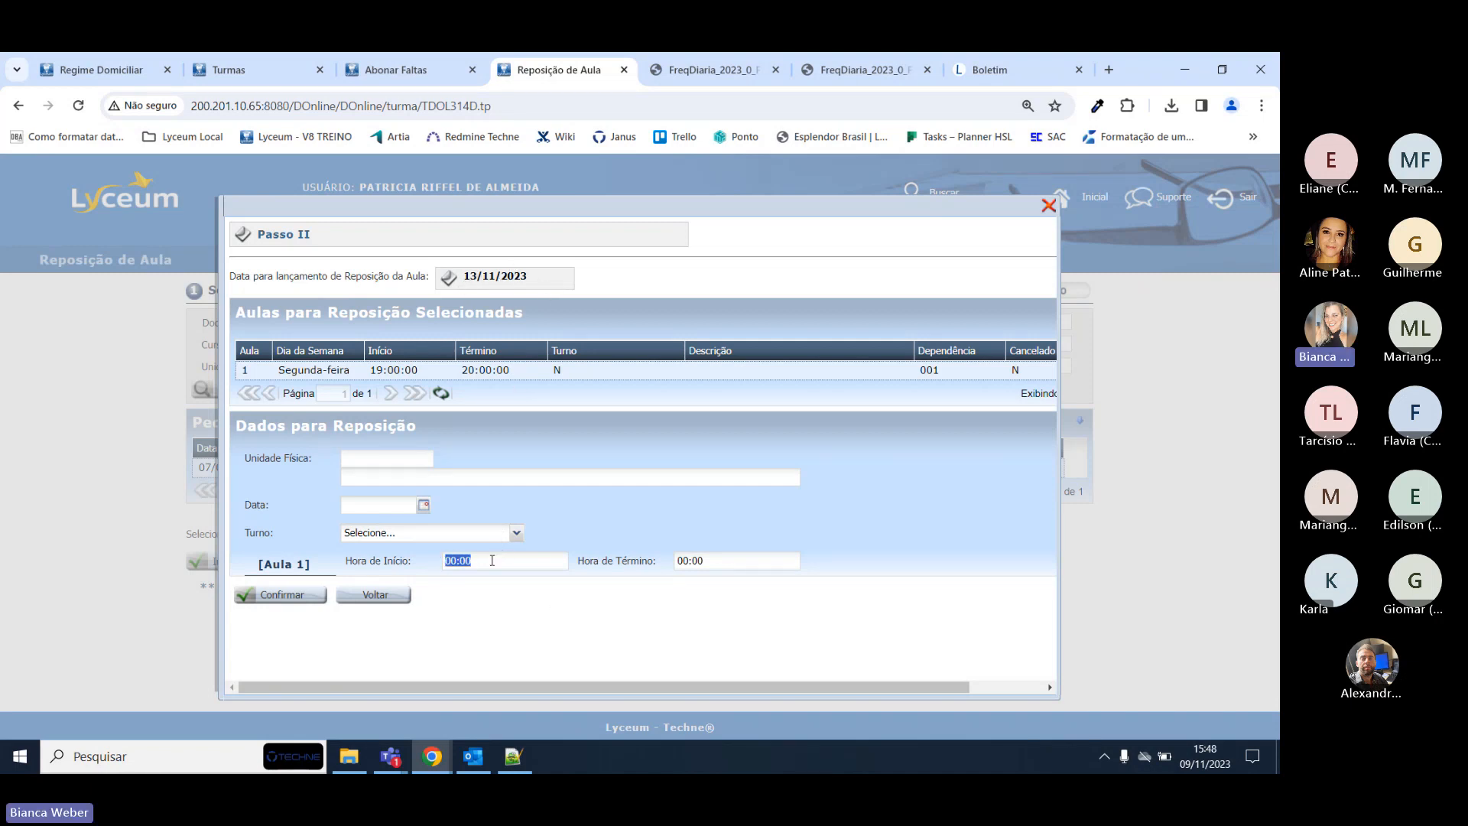
click(1048, 205)
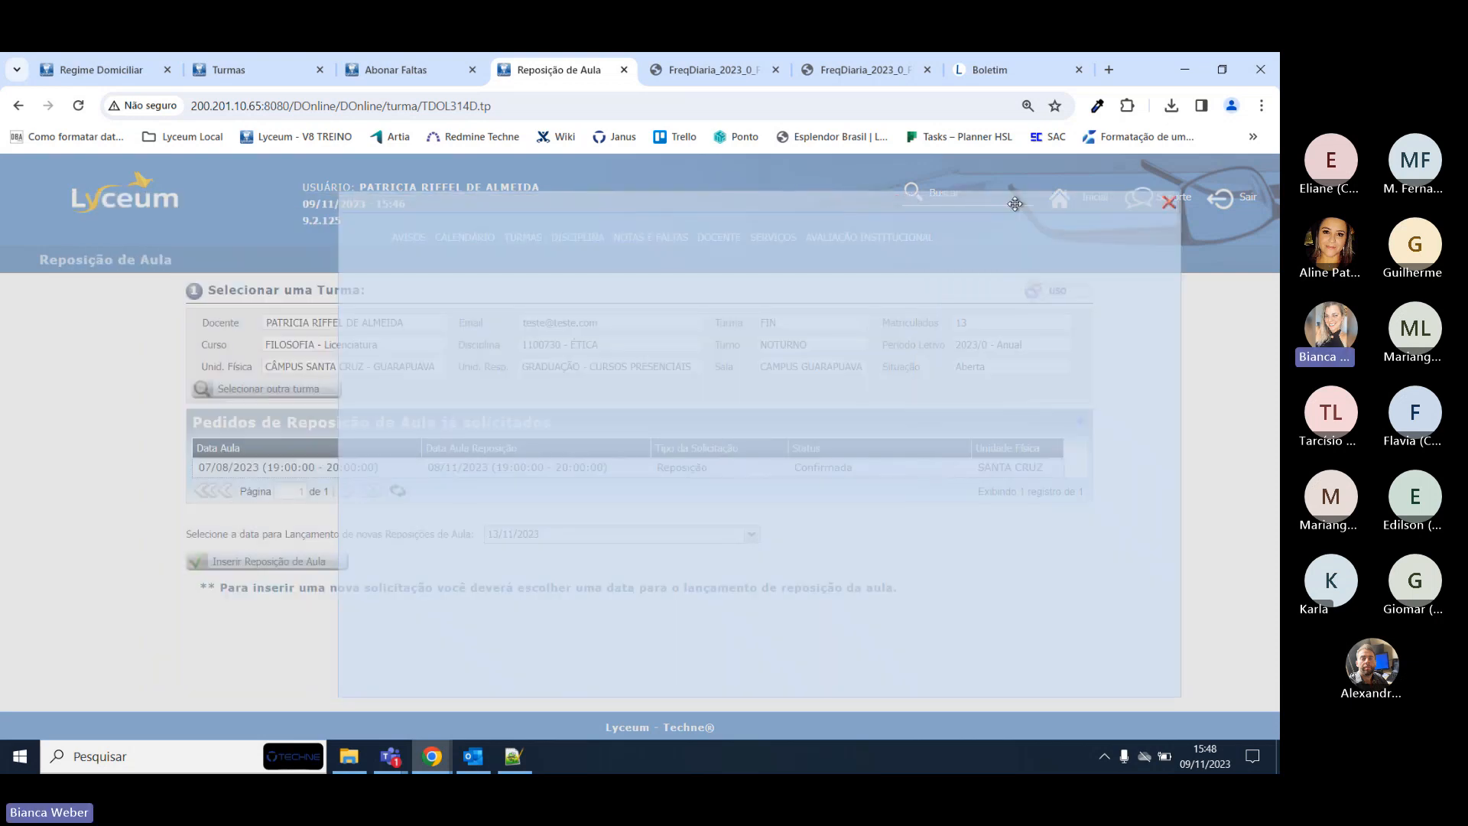
drag(1015, 204, 994, 203)
click(481, 478)
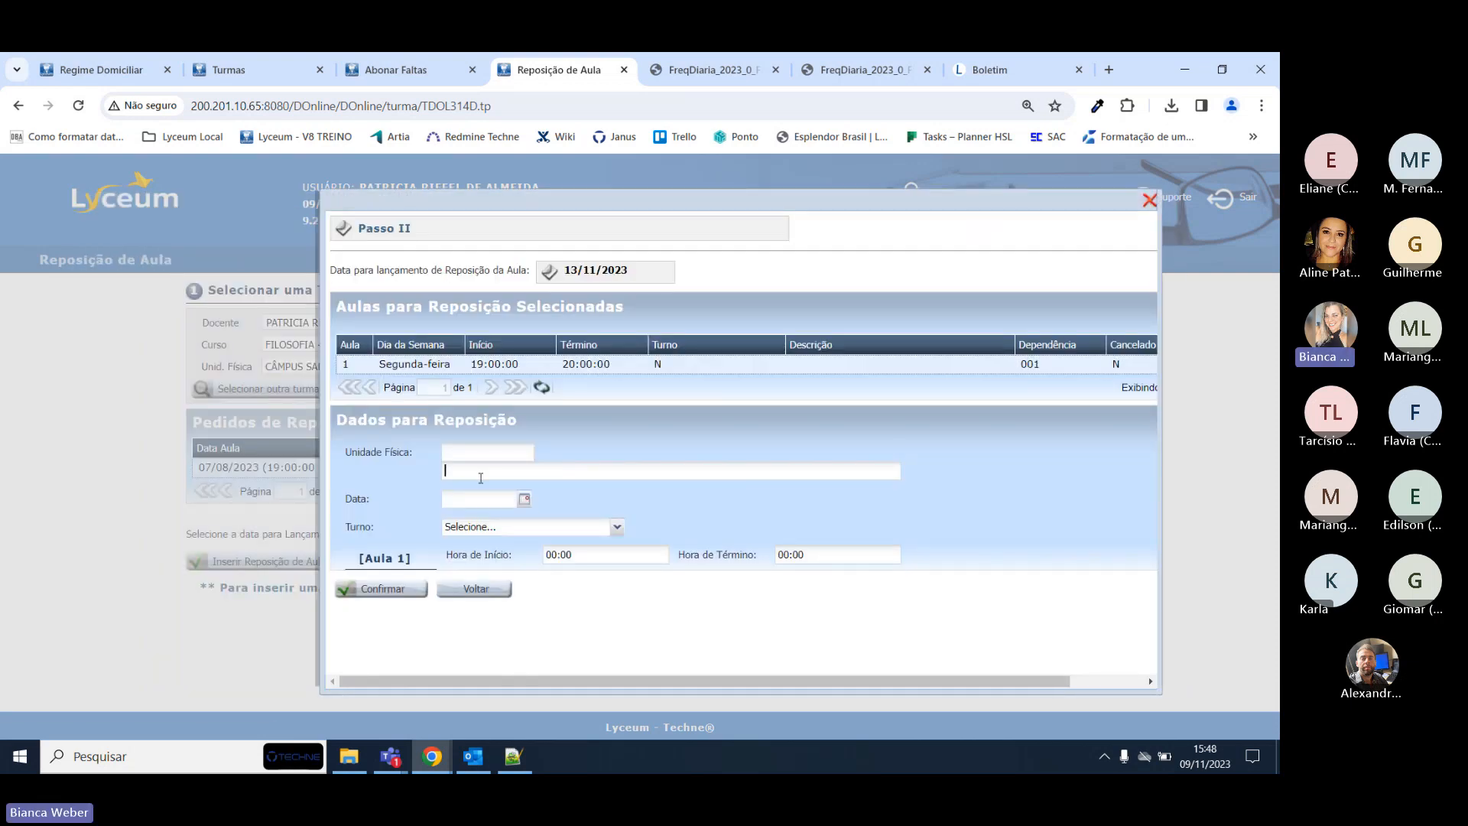
text(santa c)
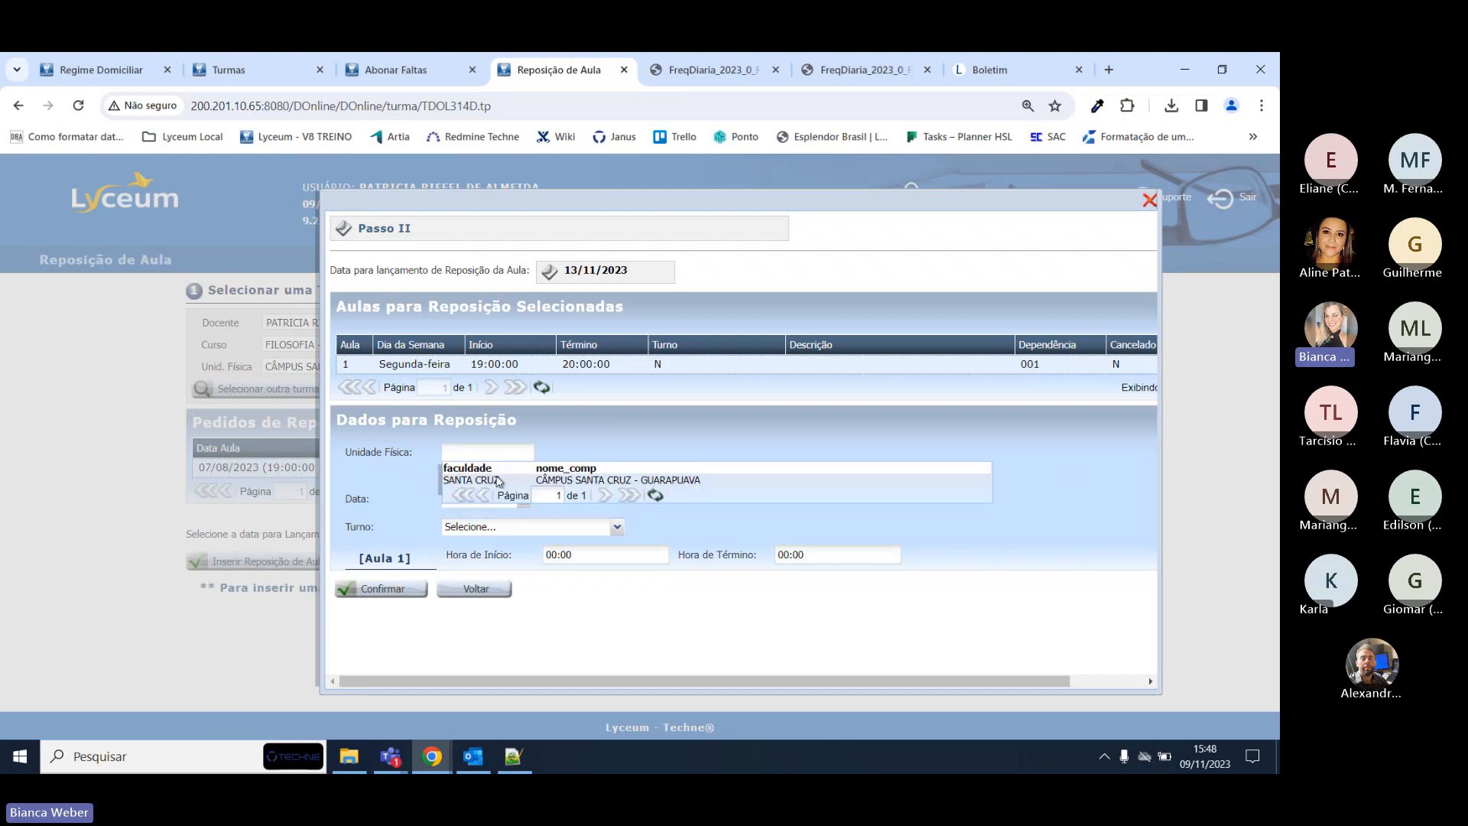
click(504, 491)
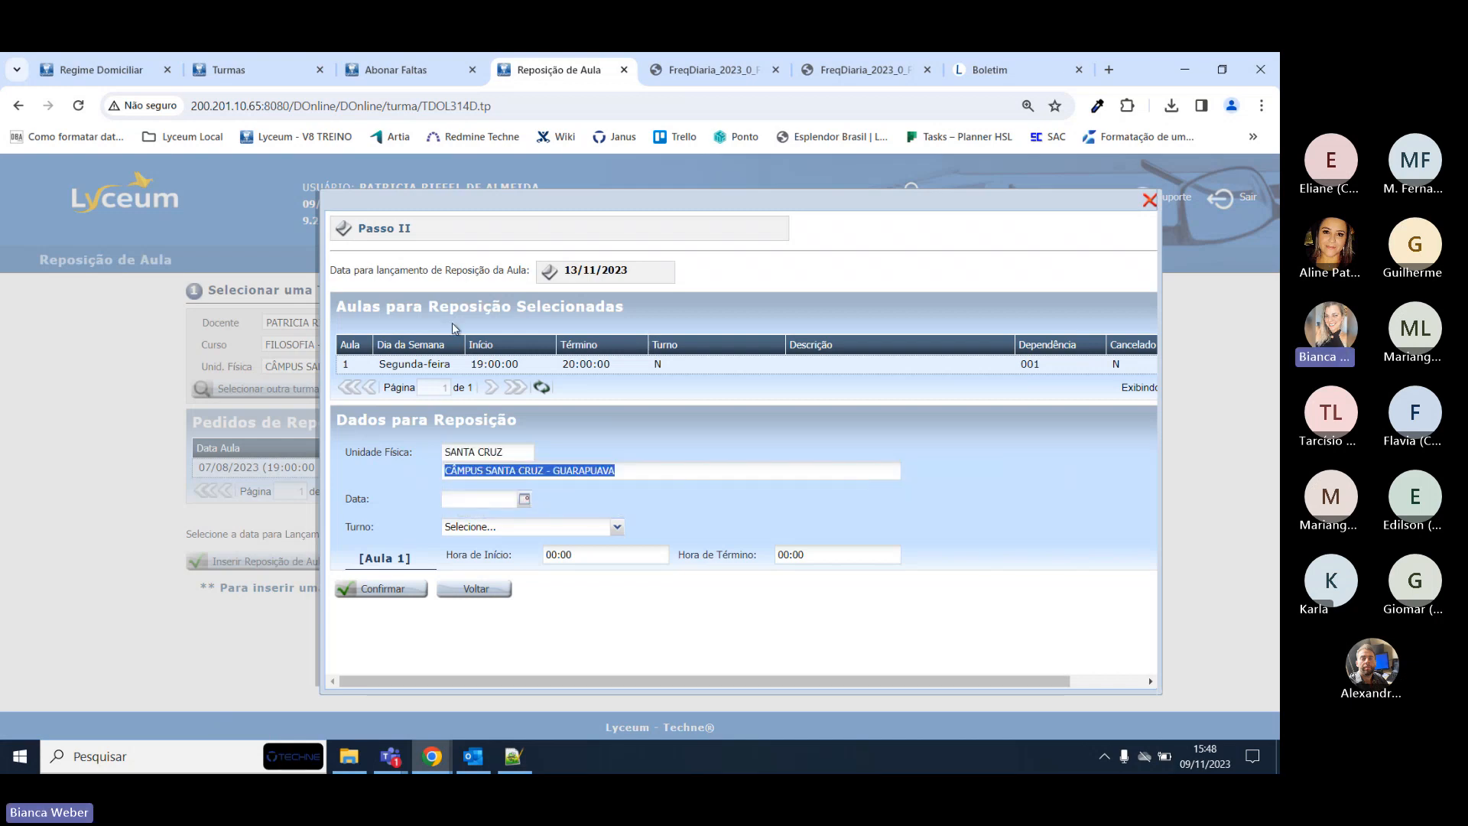
Set the make-up date to 10/11/2023, shift NOTURNO, from 20:00 to 22:00.
click(521, 505)
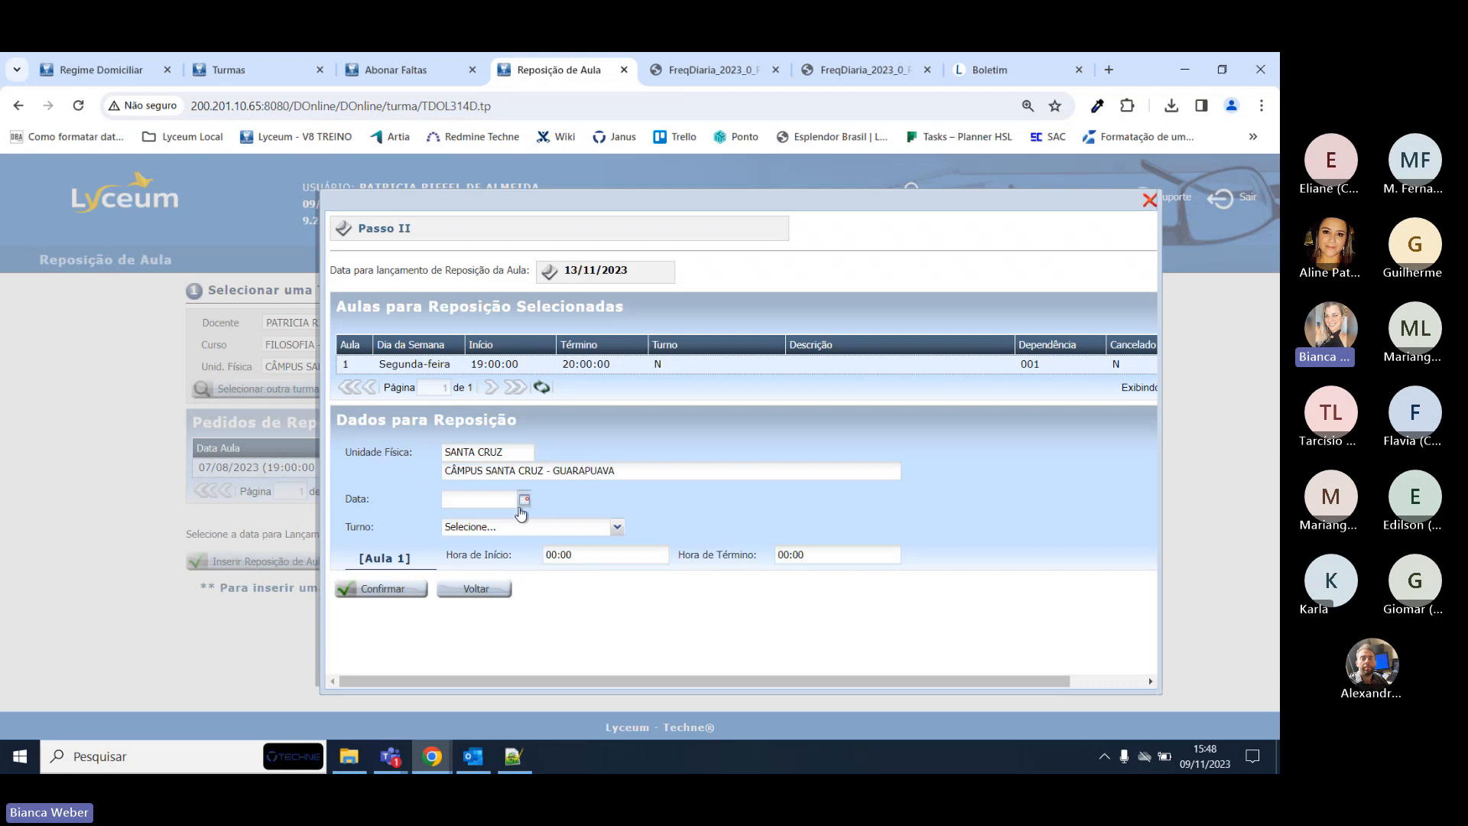
click(566, 567)
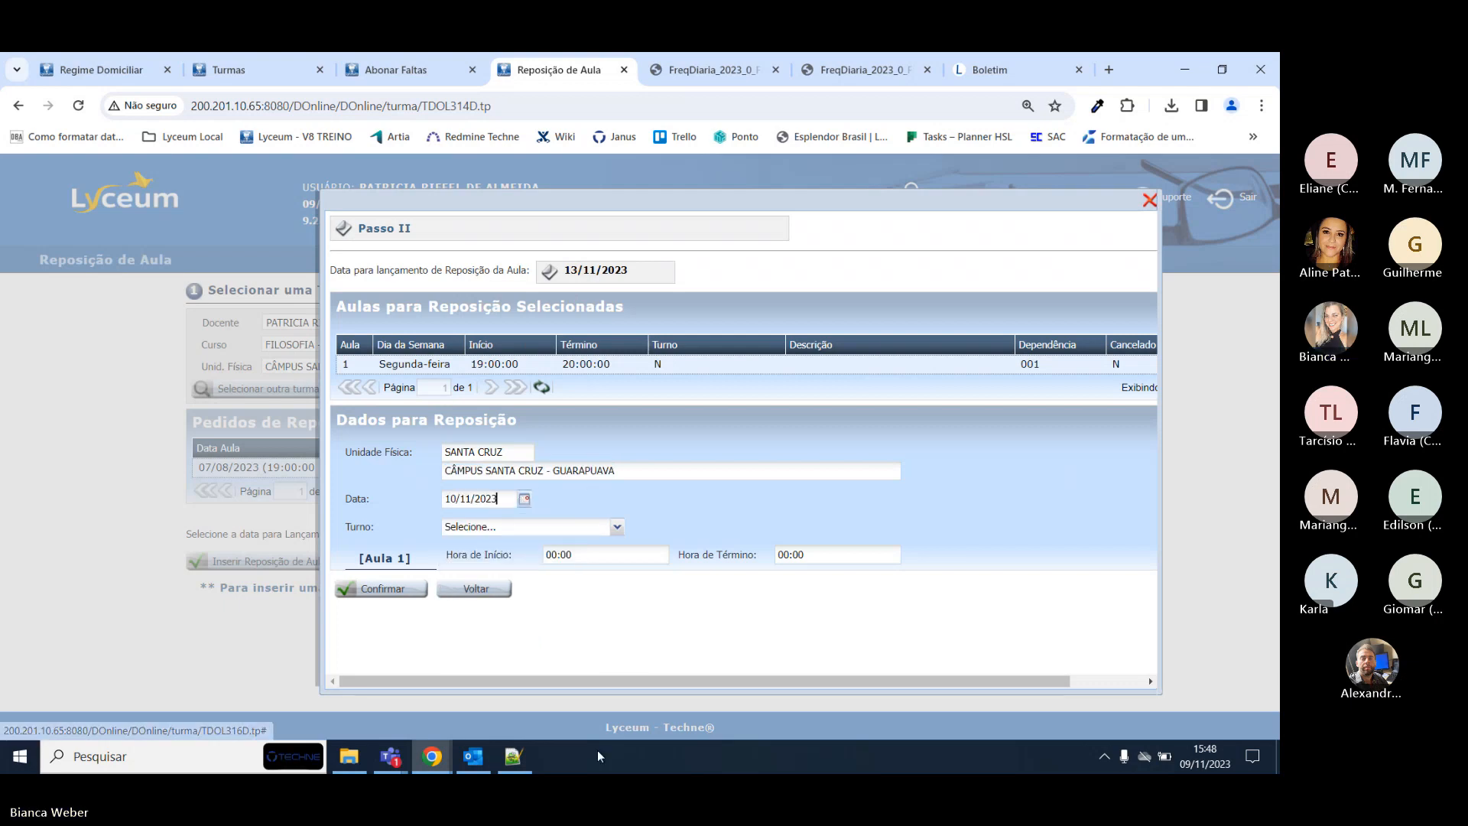
click(616, 527)
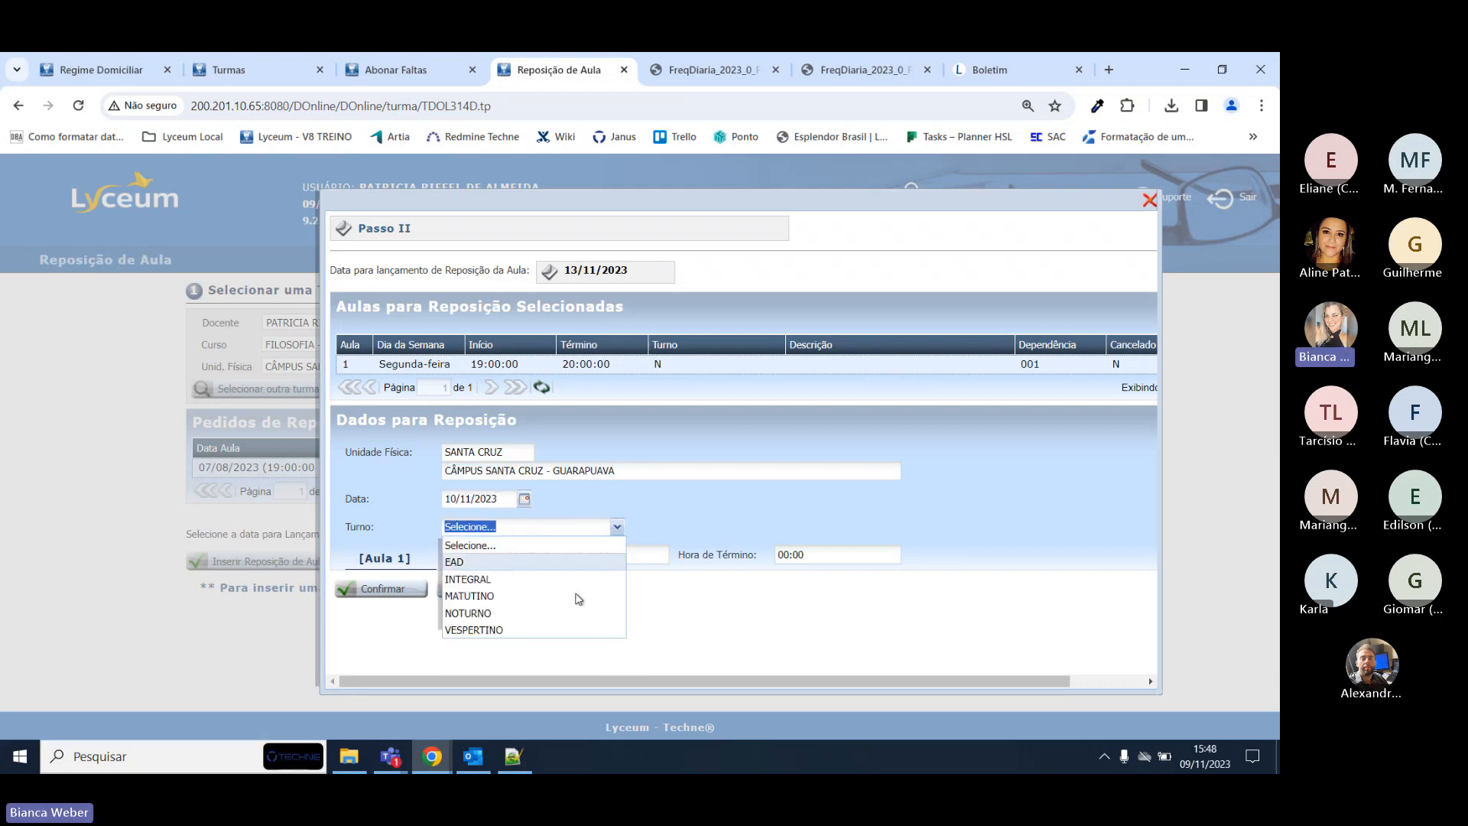
click(528, 612)
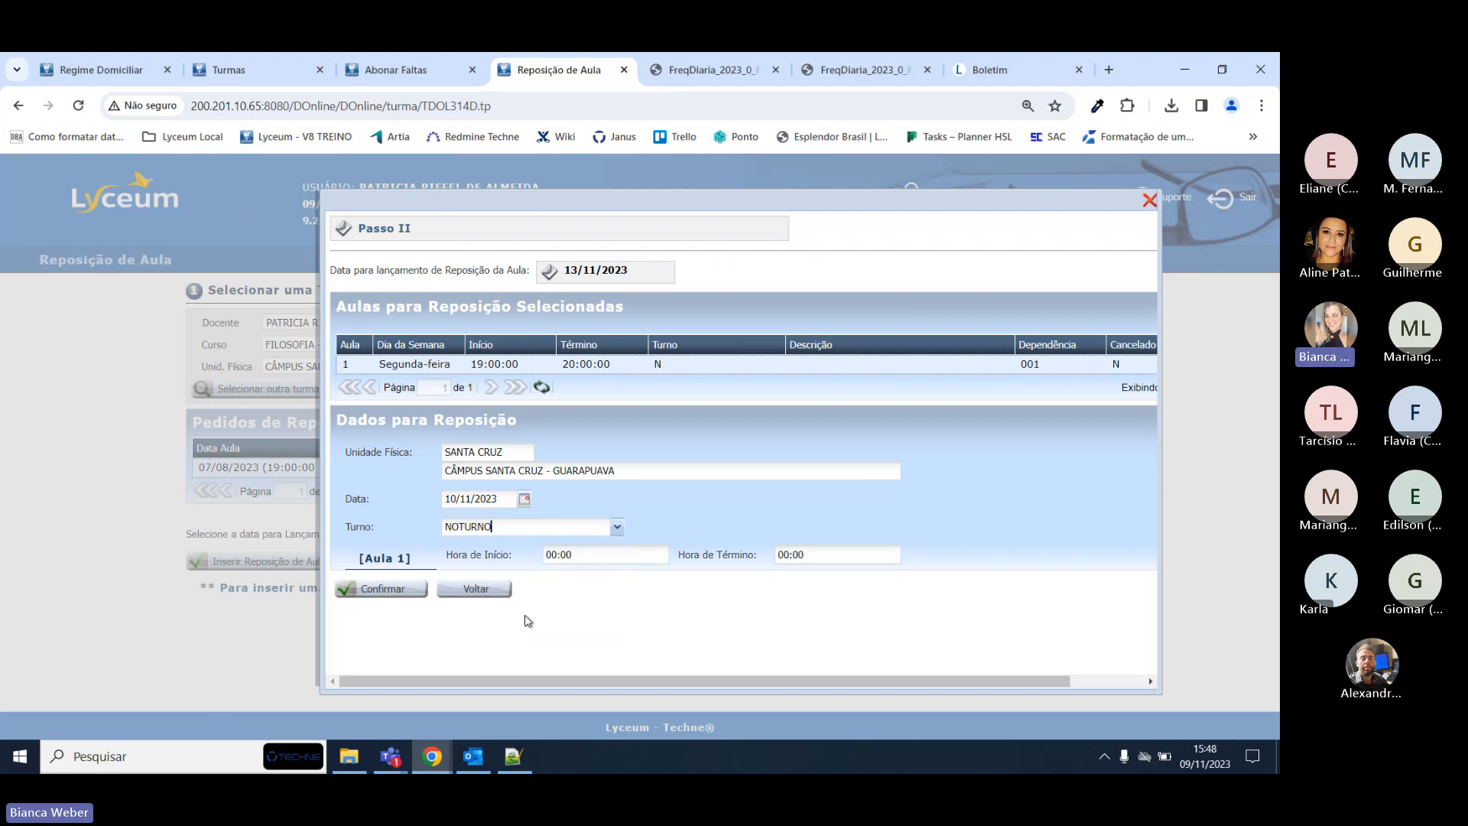
triple_click(583, 556)
text(20:00)
key(Tab)
text(22:00)
Confirm the make-up request and acknowledge the success message.
click(404, 586)
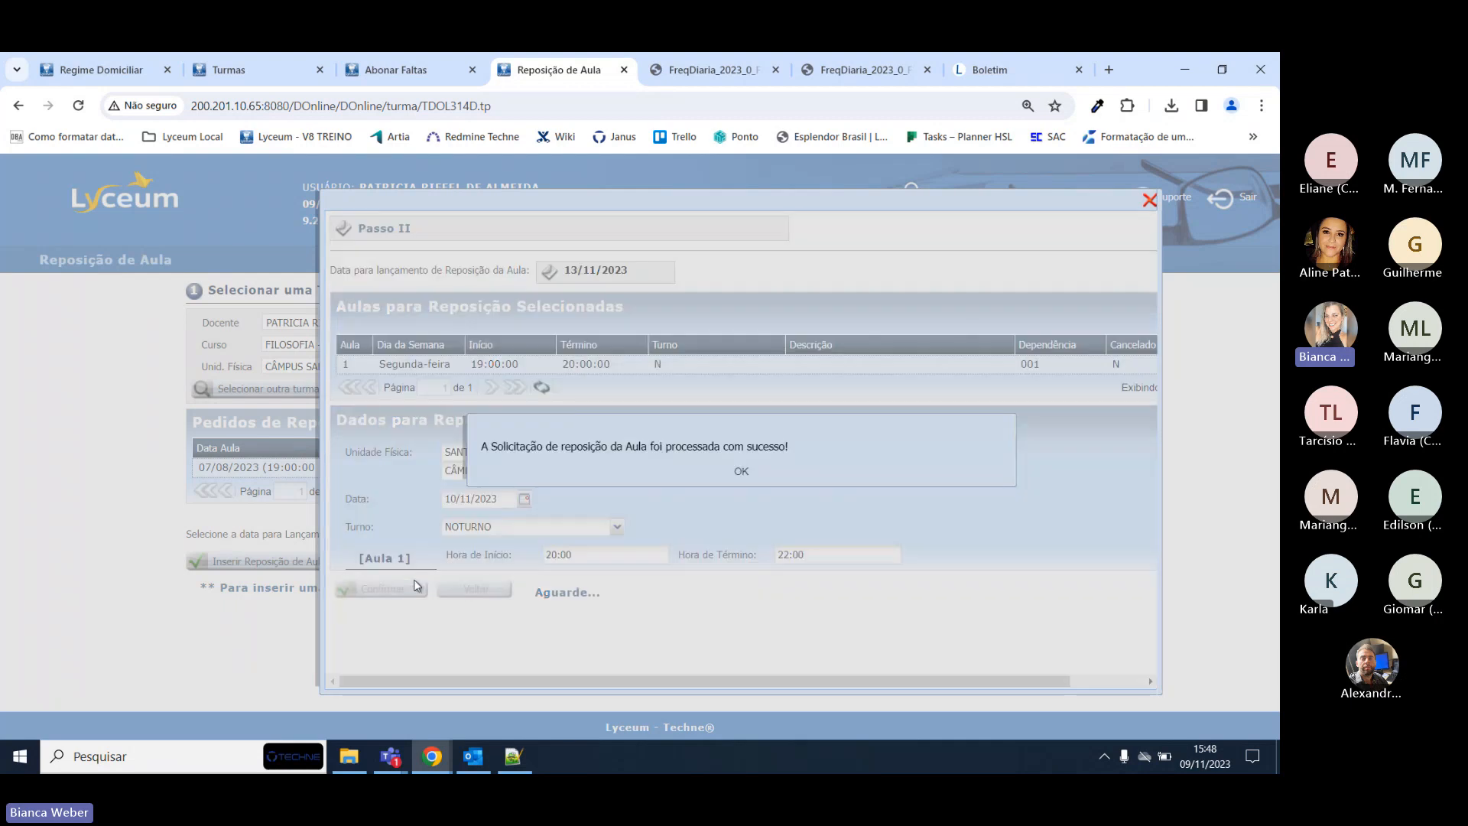
drag(488, 446, 826, 465)
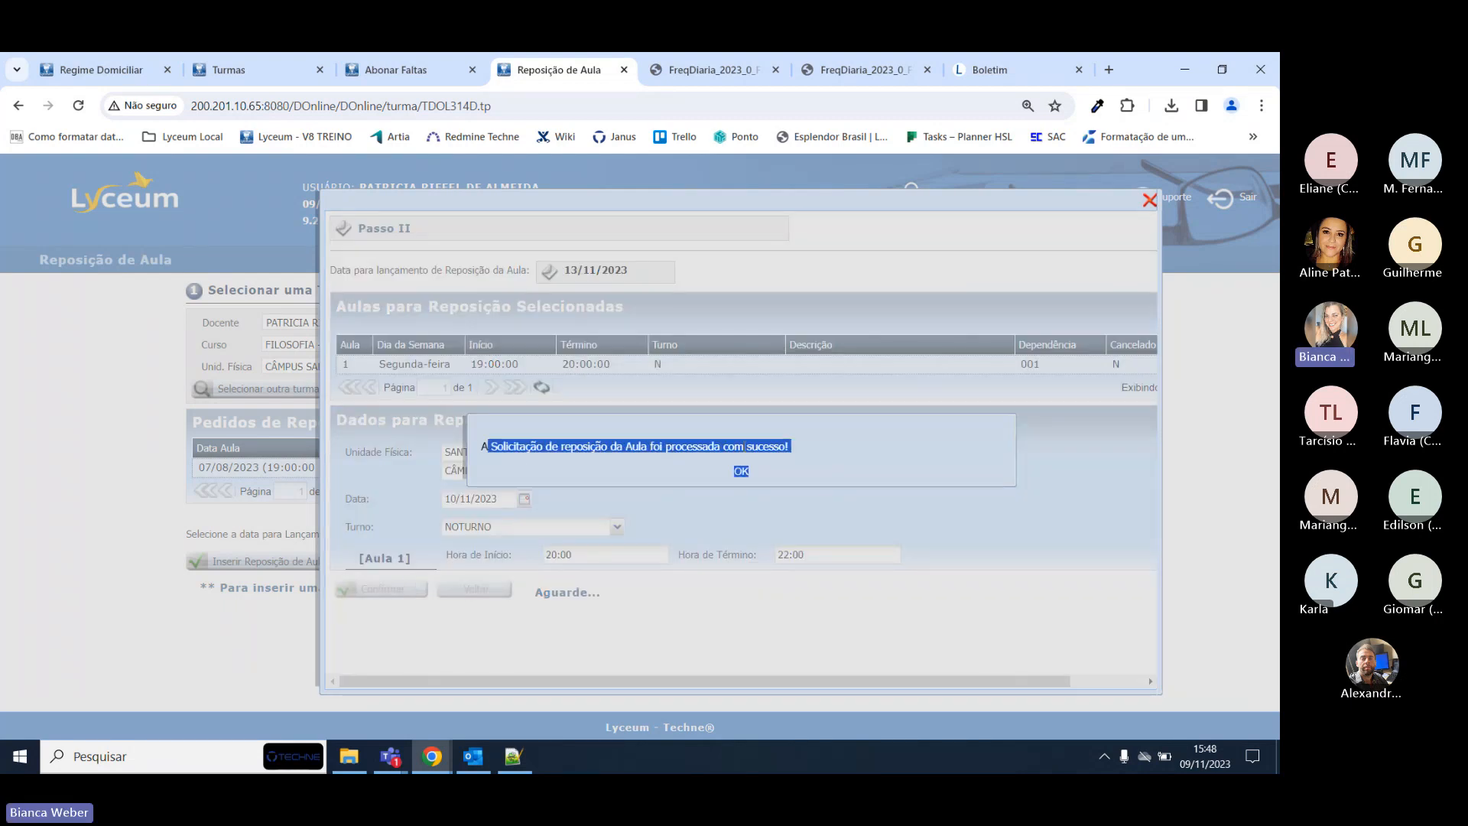
click(743, 466)
click(741, 473)
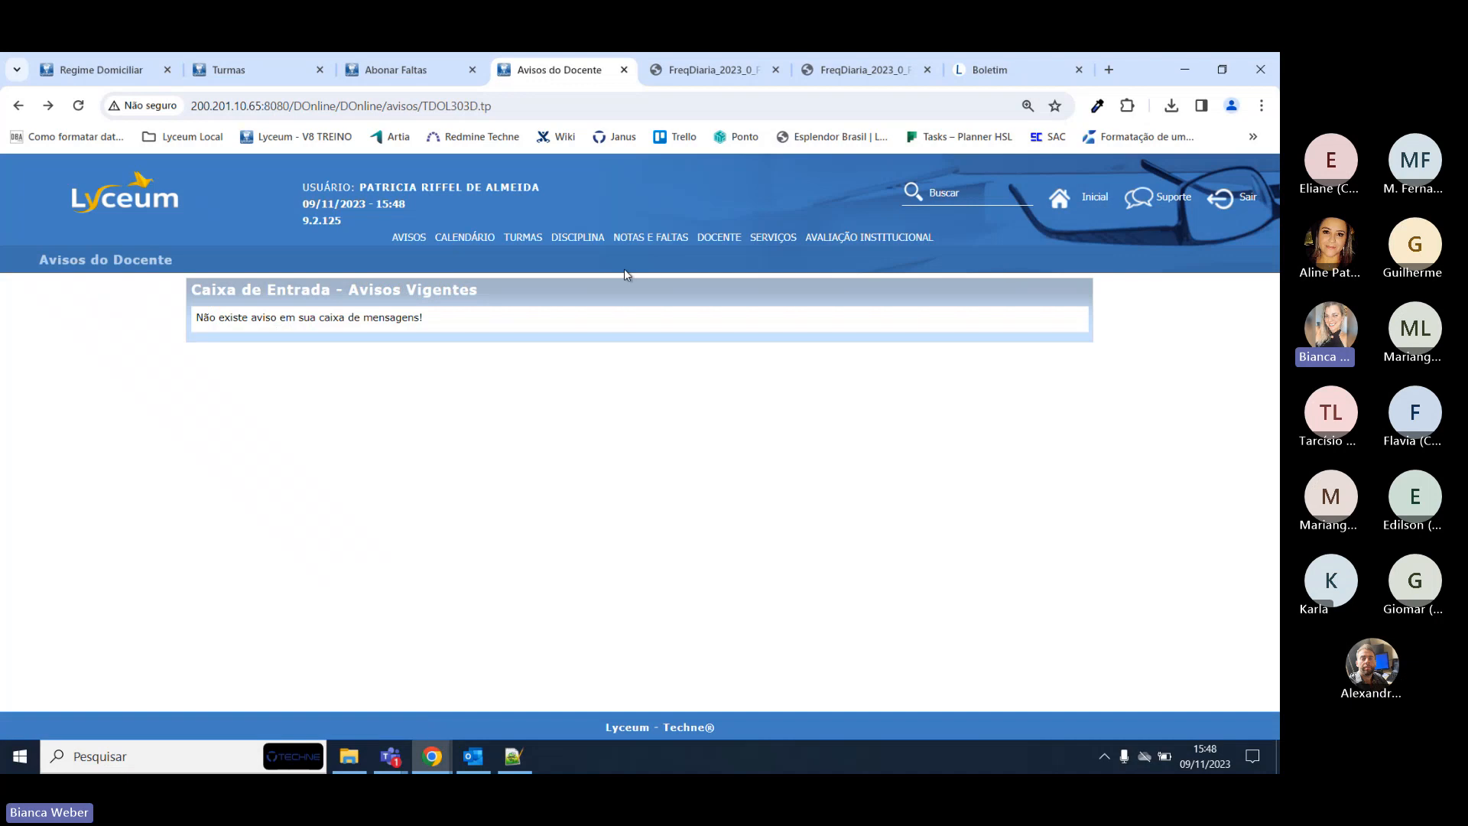
Check the 13/11/2023 request awaiting release, then return to the Secretaria's Abonar Faltas tab.
mouse_move(580, 241)
mouse_move(523, 239)
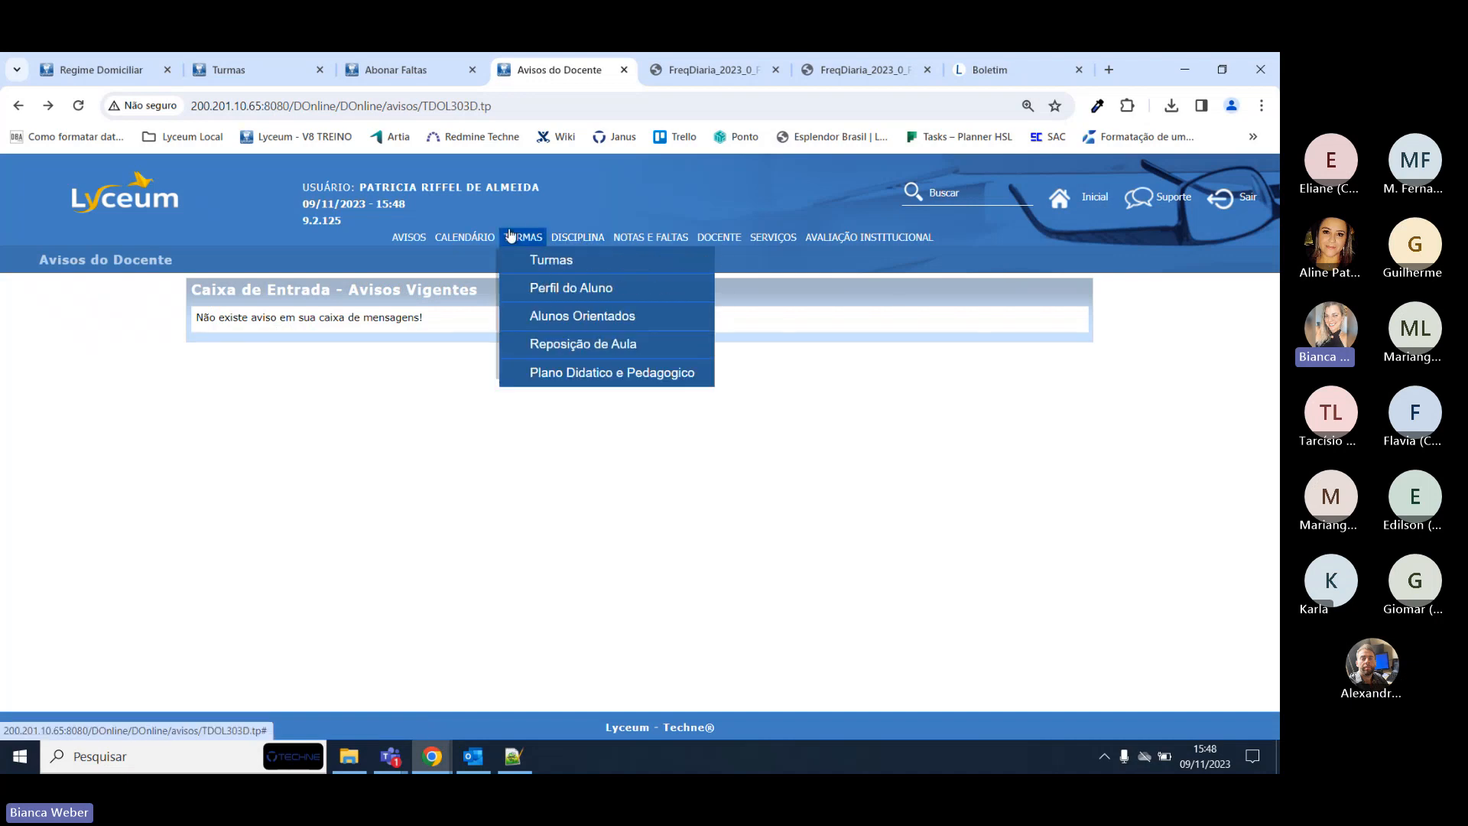
click(535, 341)
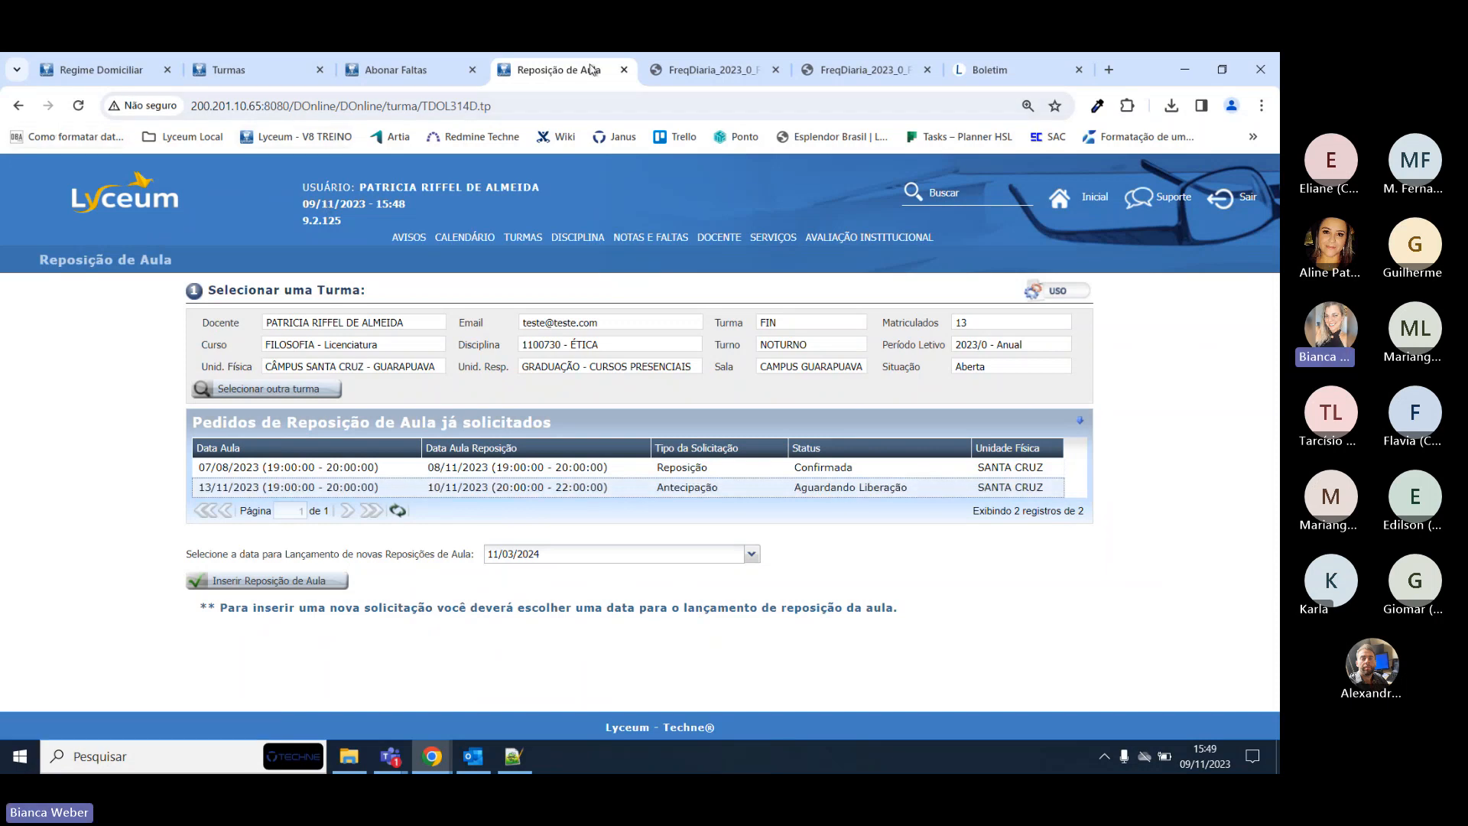
click(394, 62)
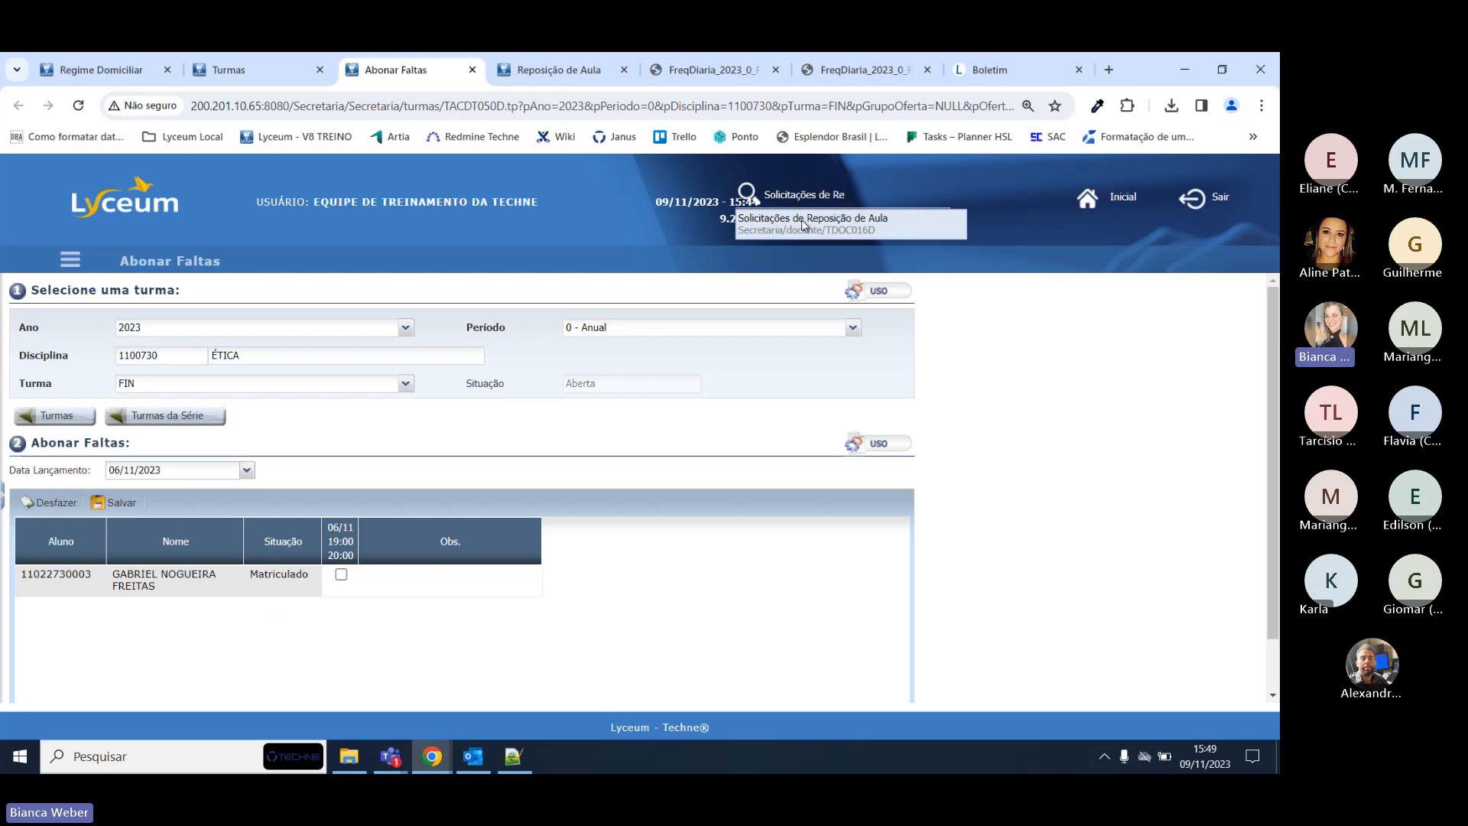
Open Solicitações de Reposição de Aula and scroll across the 13/11/2023 request's columns.
click(802, 221)
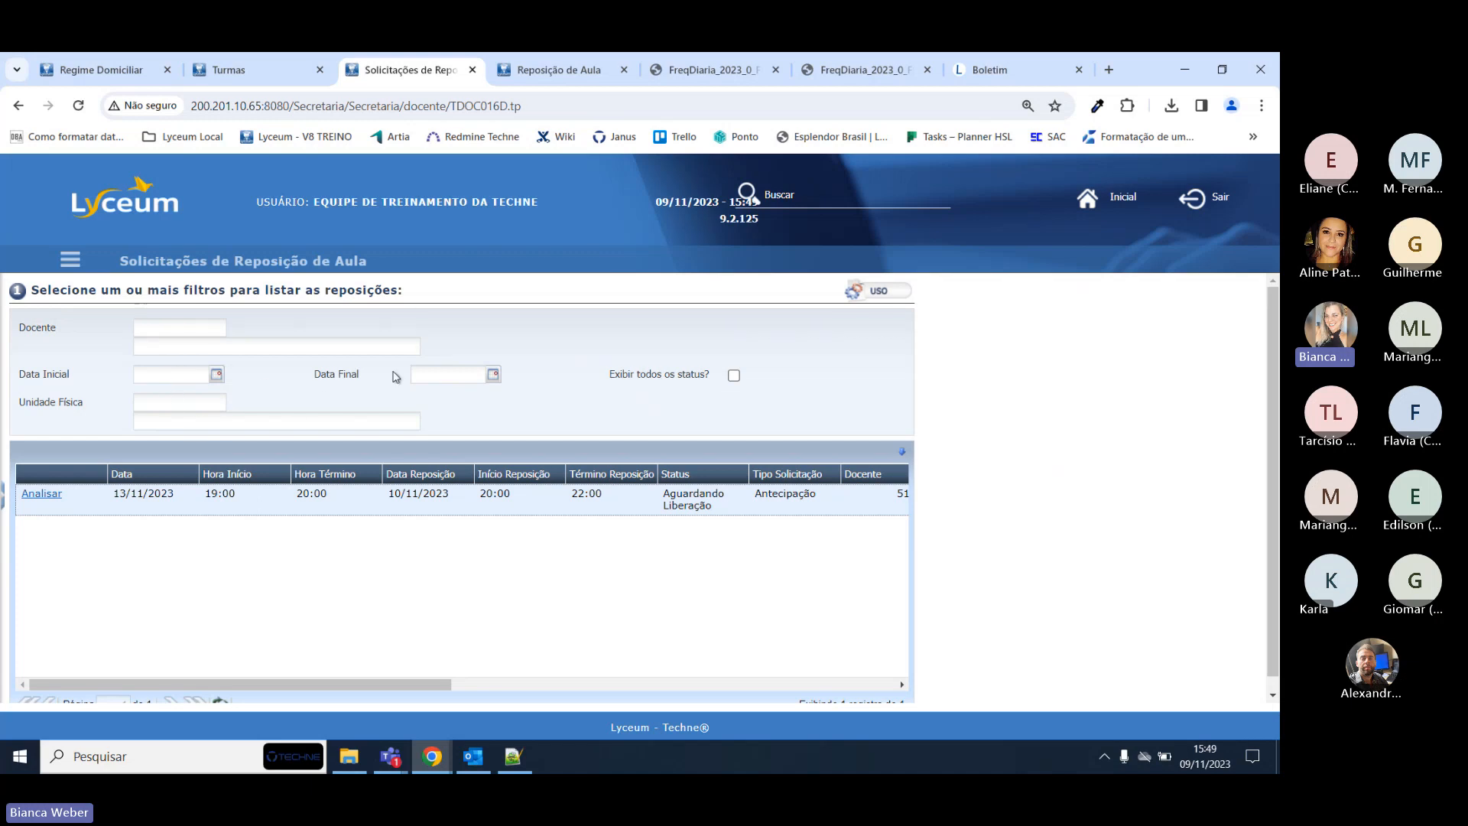
scroll(396, 376, down, 1)
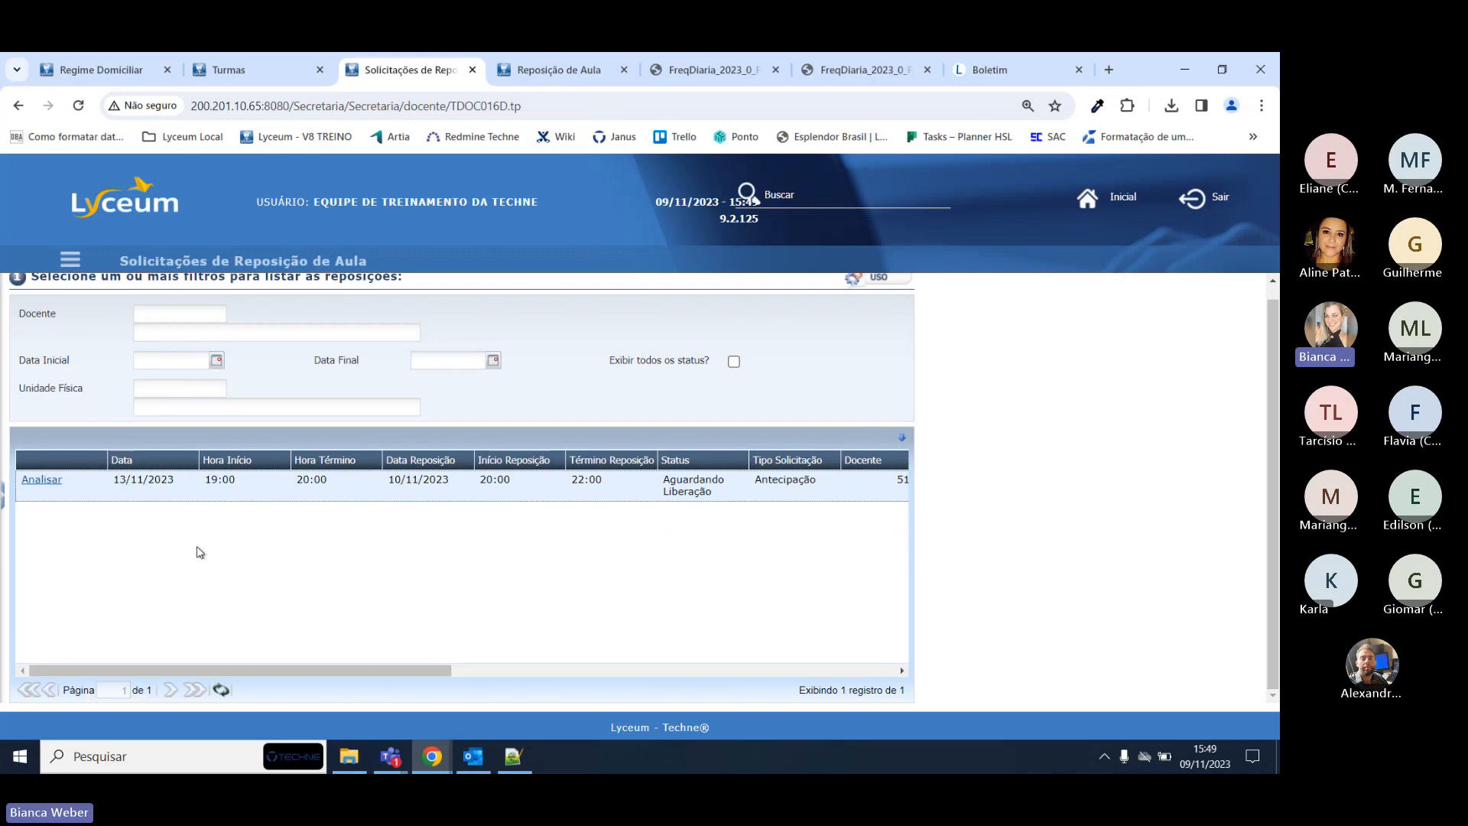
scroll(310, 505, up, 1)
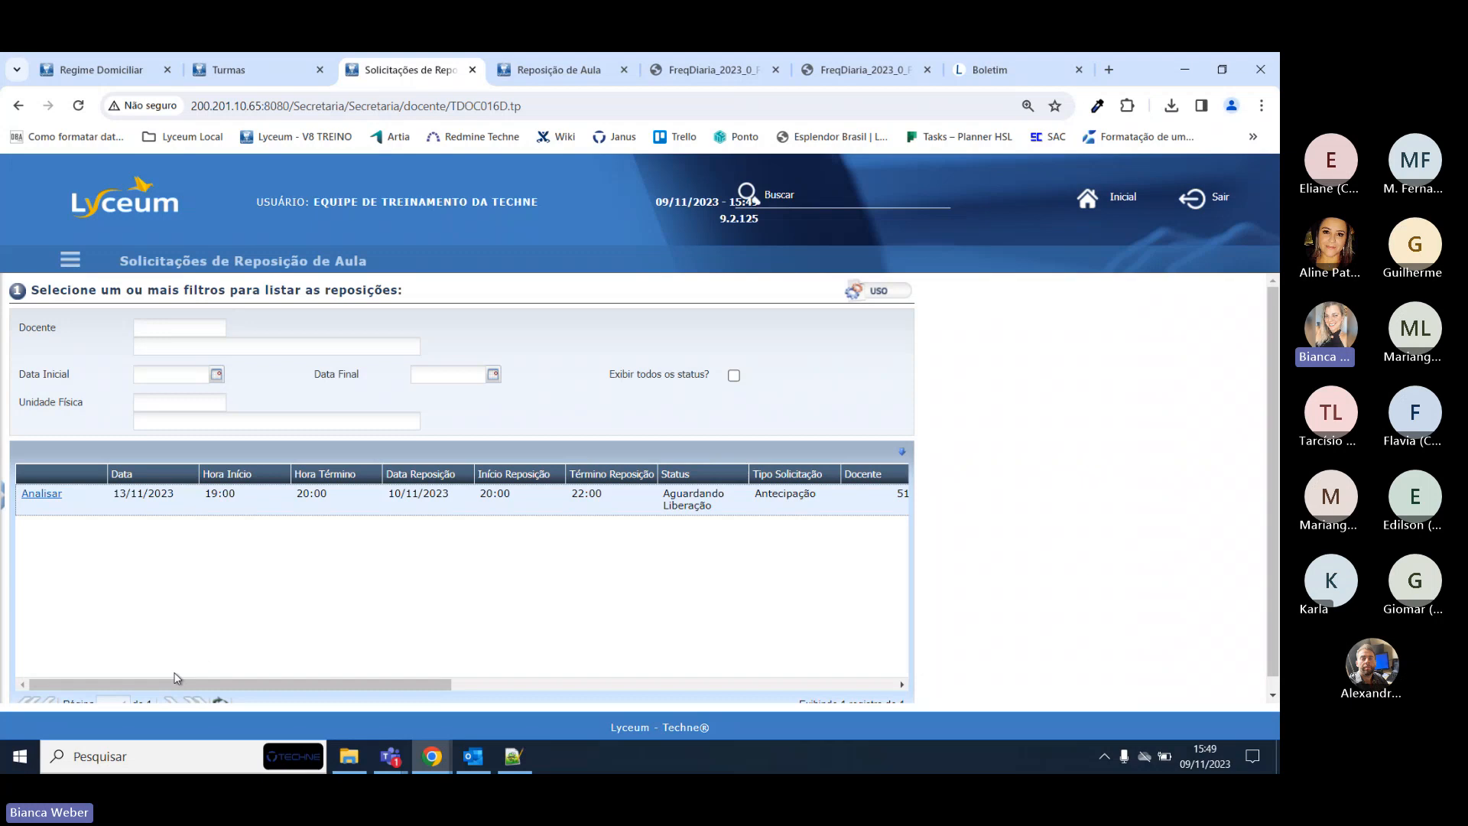
mouse_move(254, 683)
mouse_down()
mouse_move(317, 675)
mouse_move(256, 682)
mouse_up()
drag(364, 685, 410, 685)
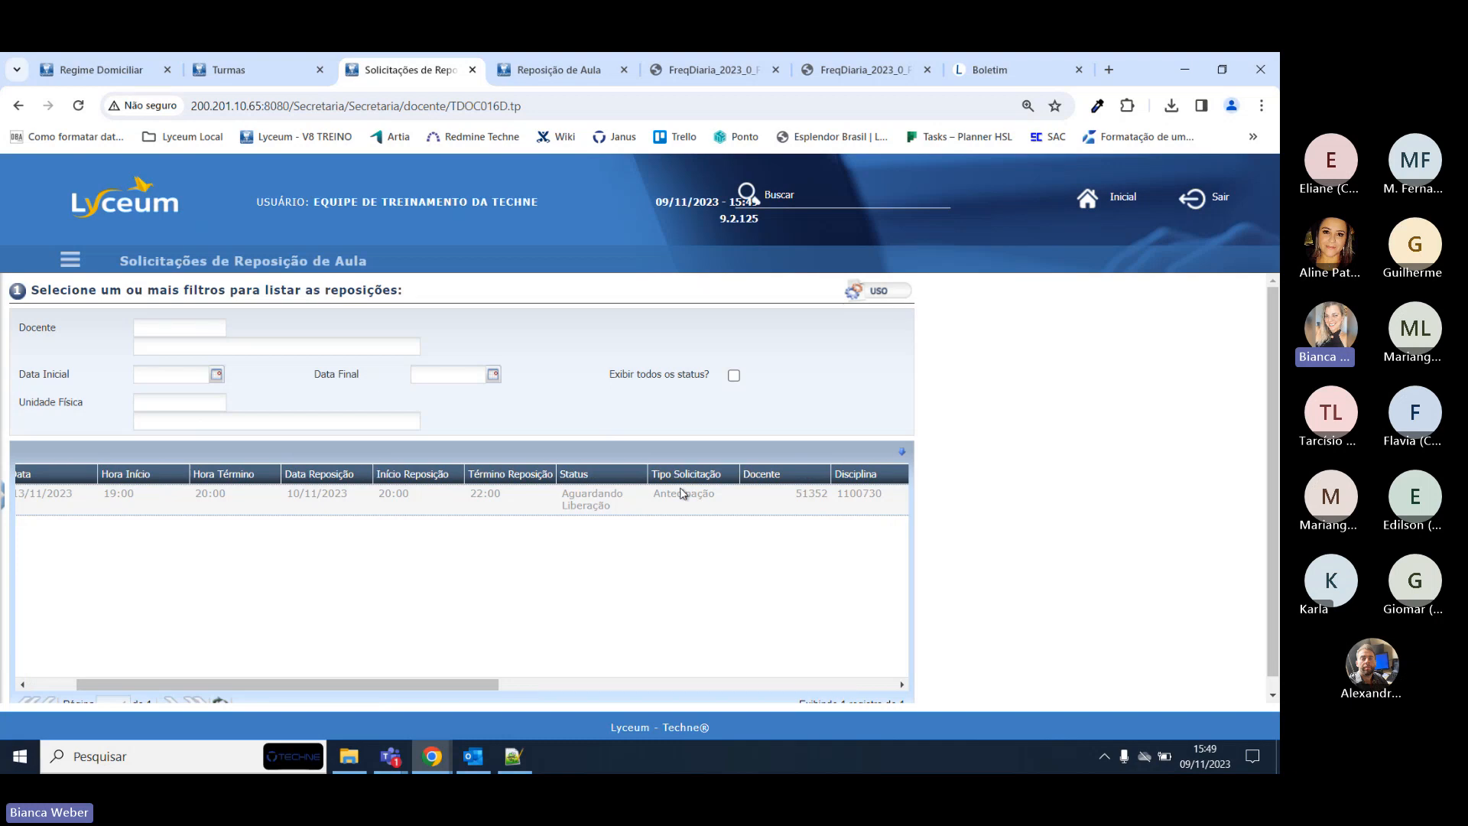
drag(474, 685, 633, 682)
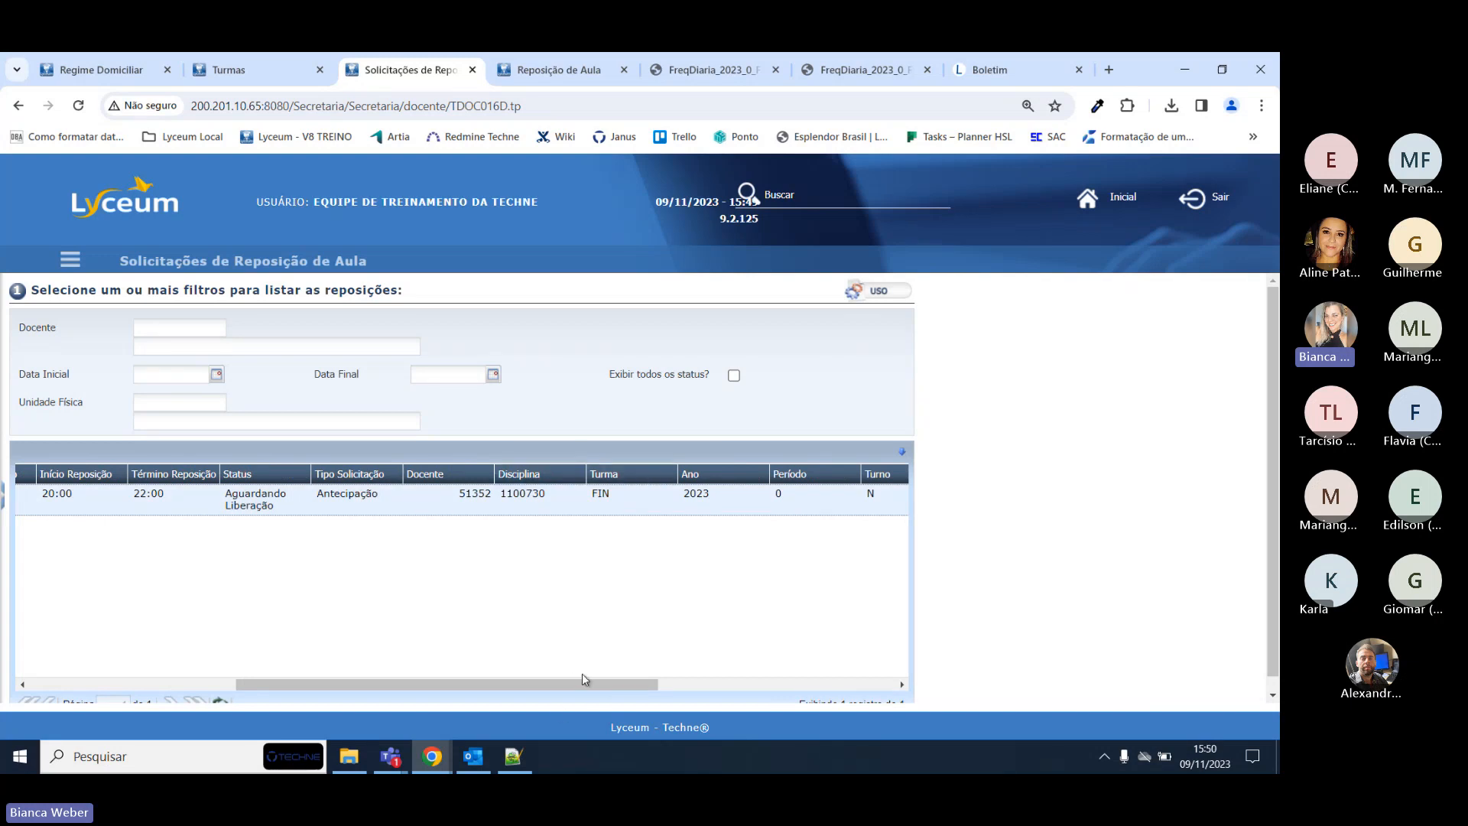
drag(585, 679, 870, 704)
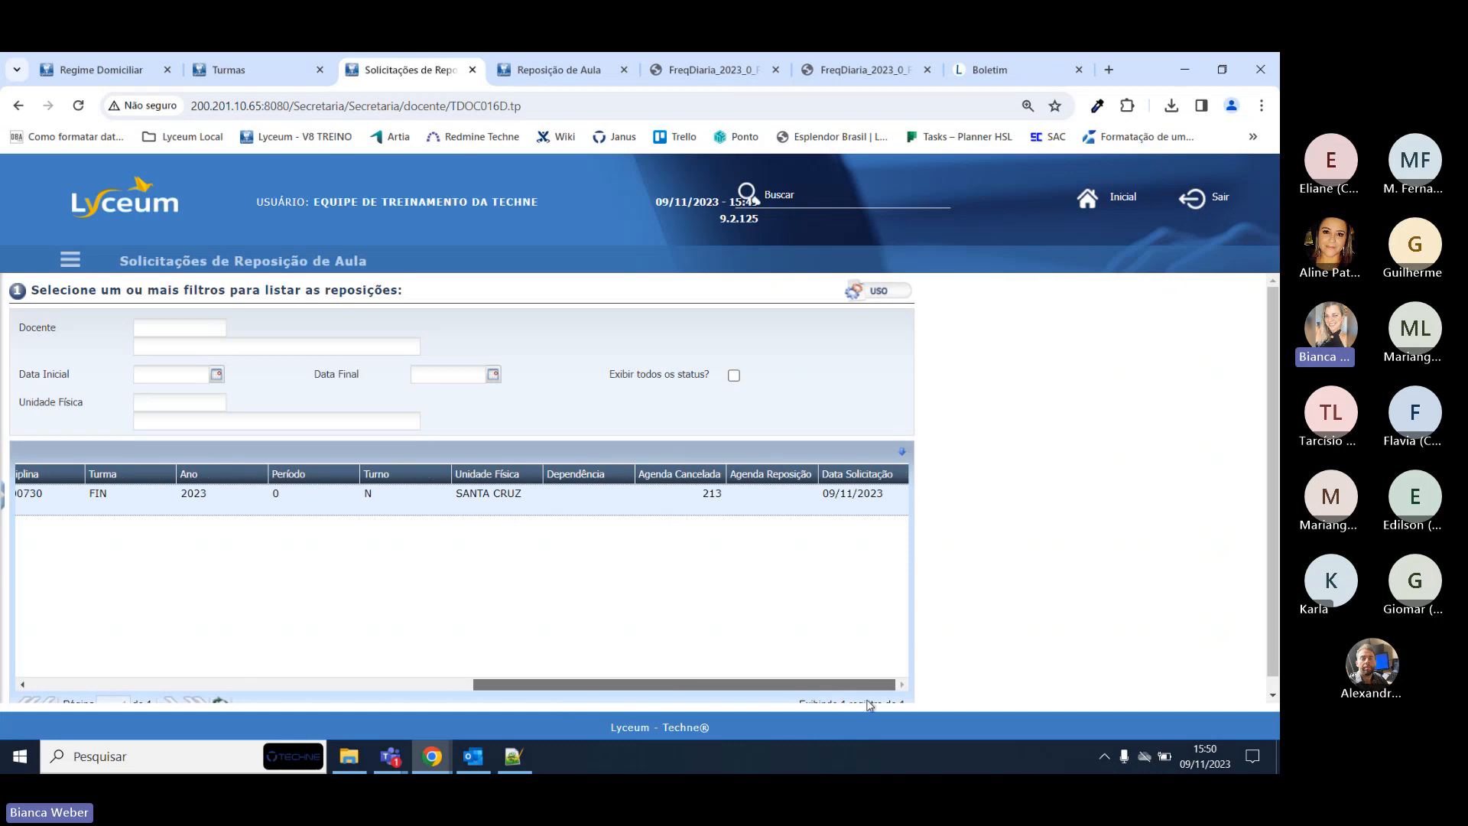
drag(795, 692, 186, 704)
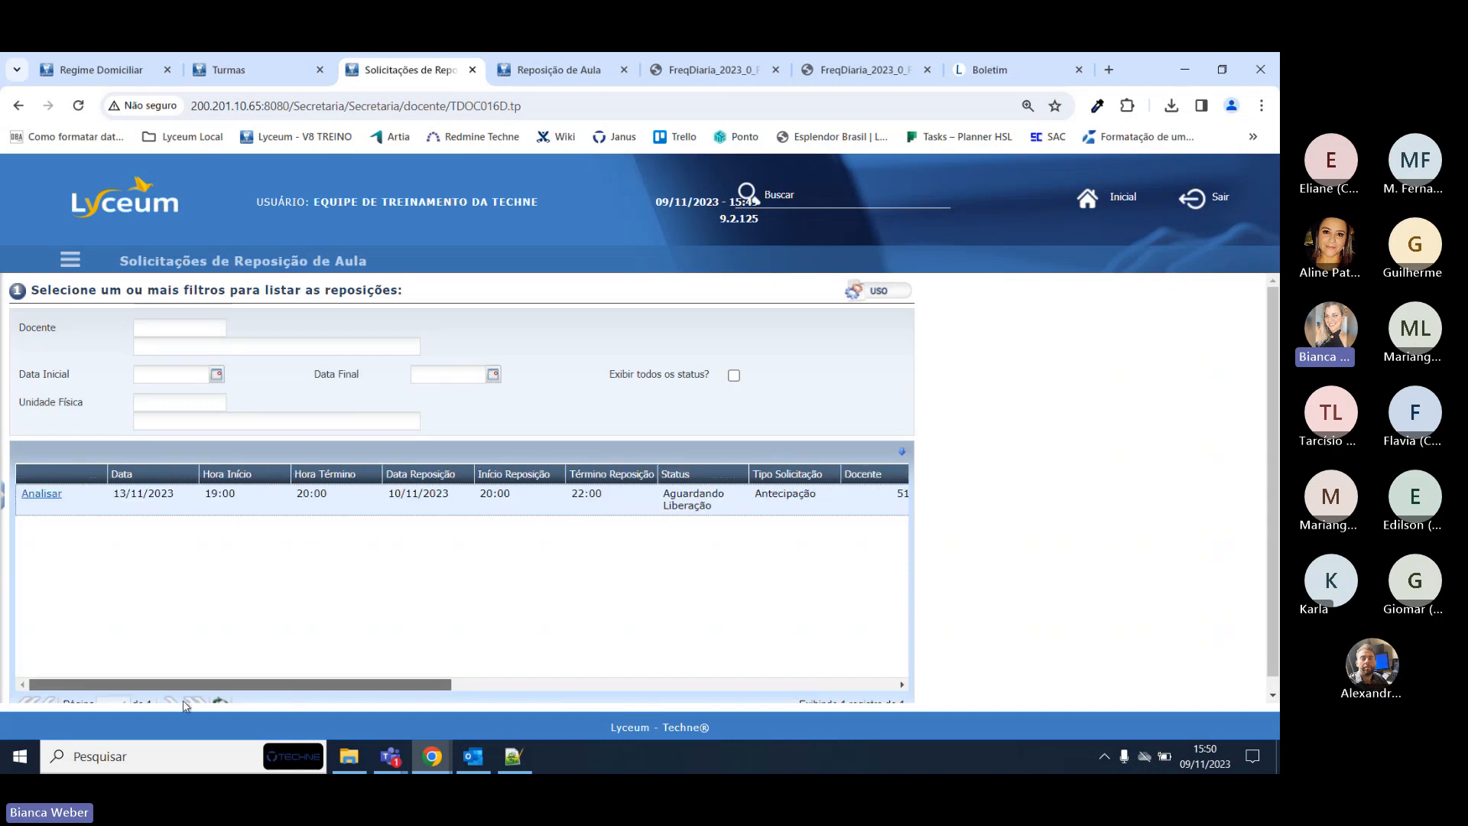
Analyse the 13/11/2023 request, set Dependência to (001) 001 and confirm the reposição.
click(41, 493)
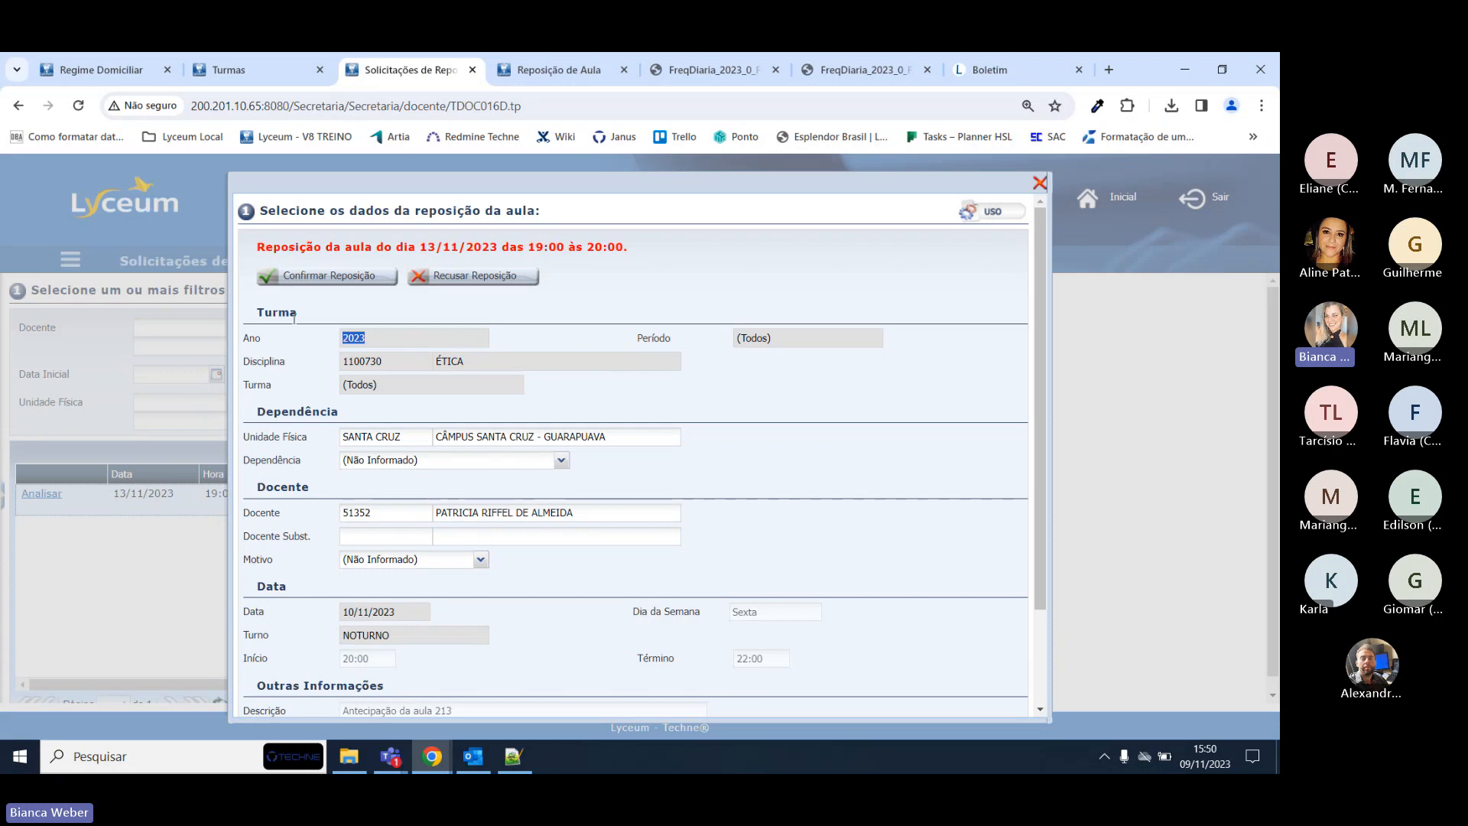
click(362, 339)
click(561, 459)
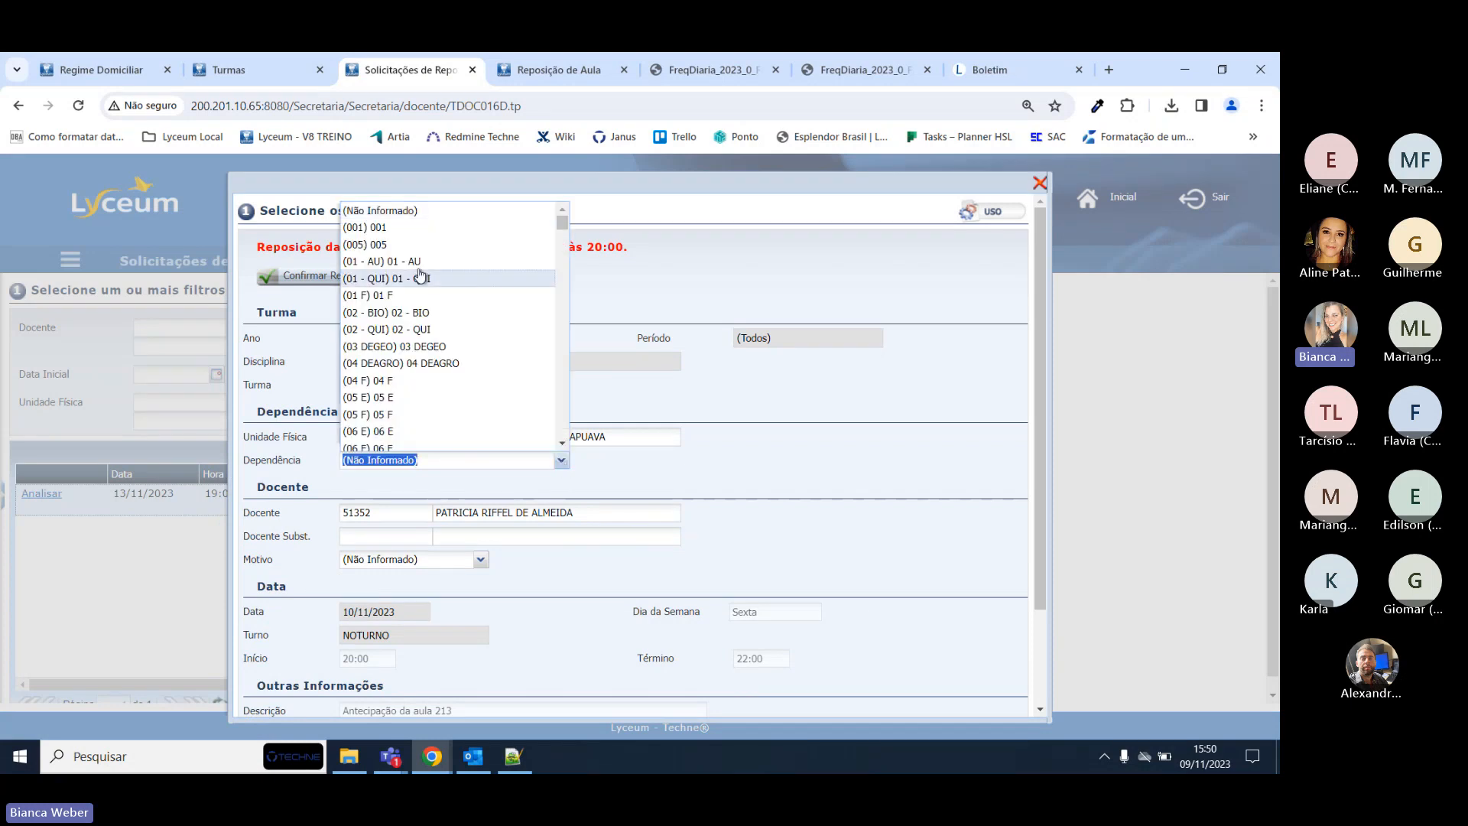
click(422, 237)
scroll(692, 460, down, 1)
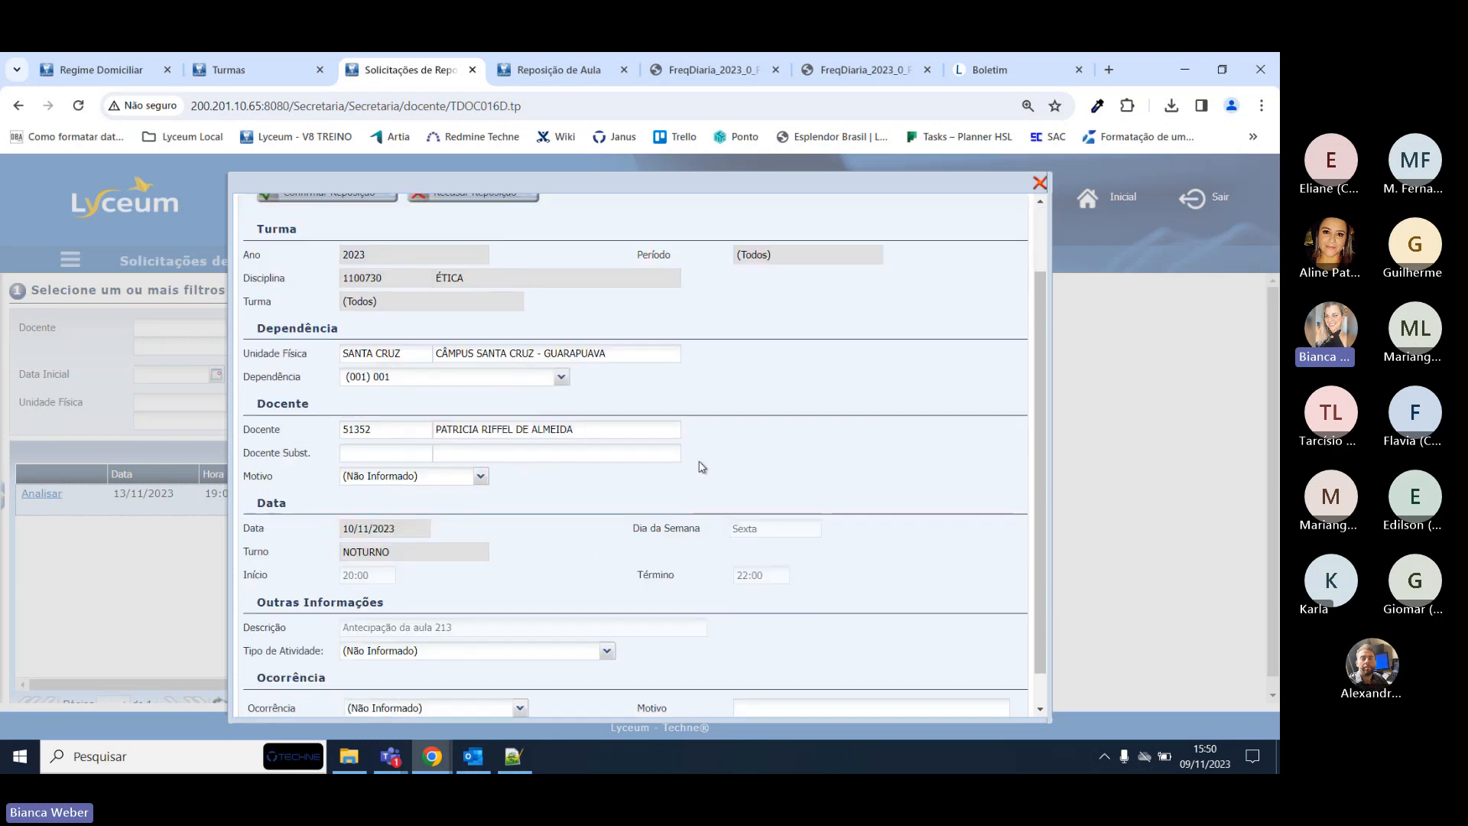
click(481, 476)
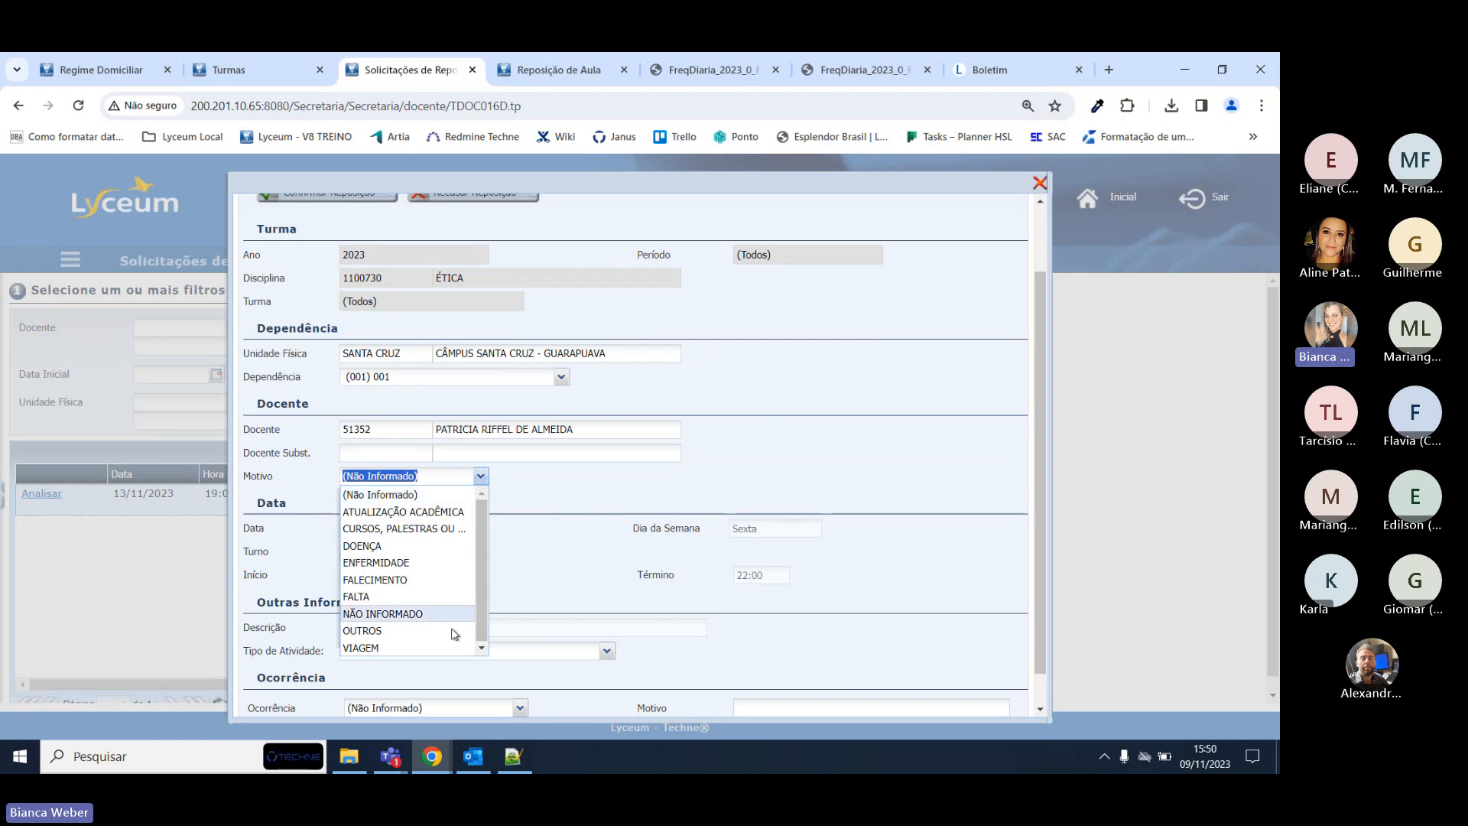
click(496, 480)
scroll(523, 495, down, 1)
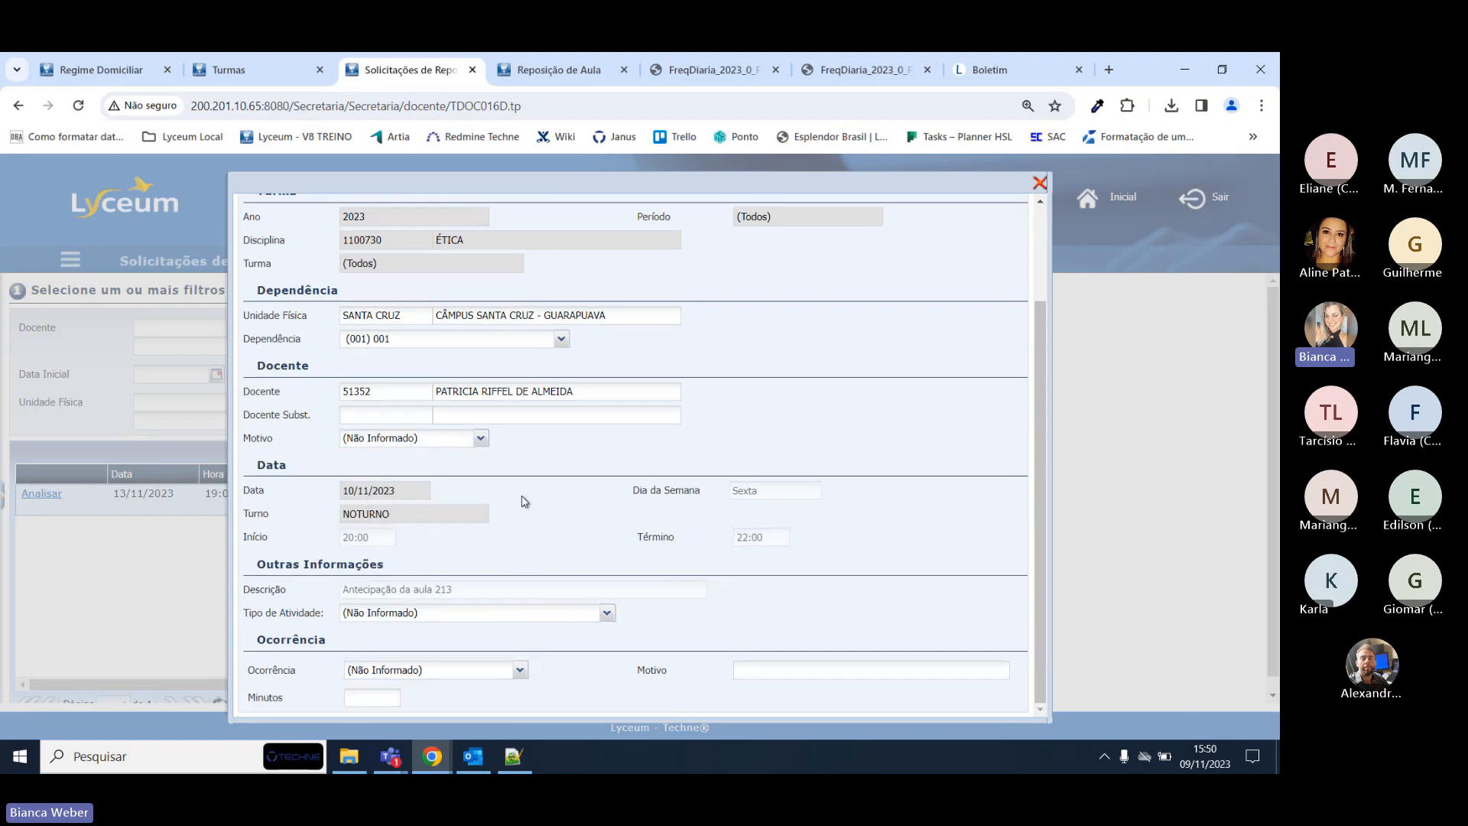
scroll(500, 586, up, 3)
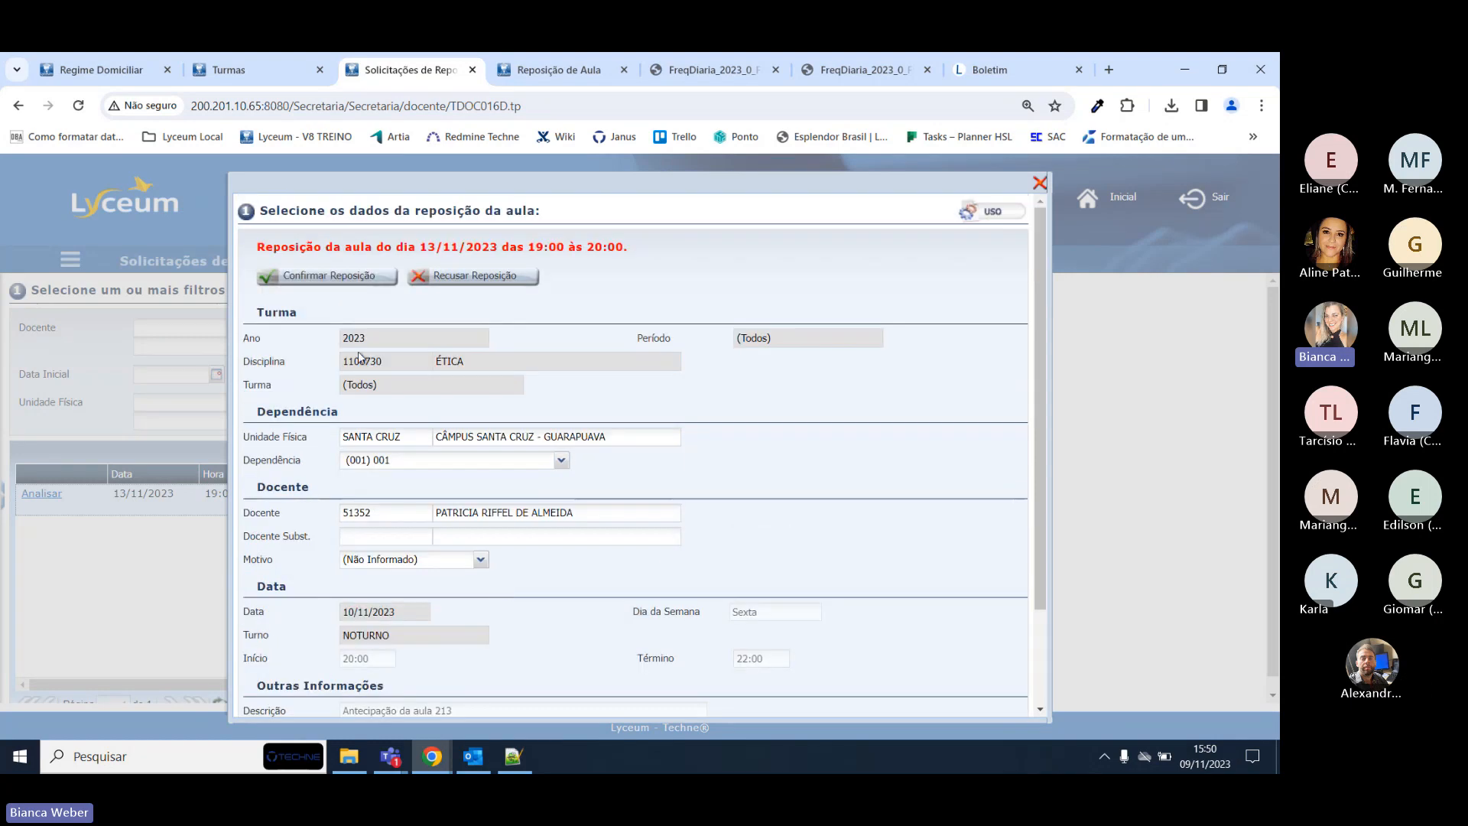
click(318, 277)
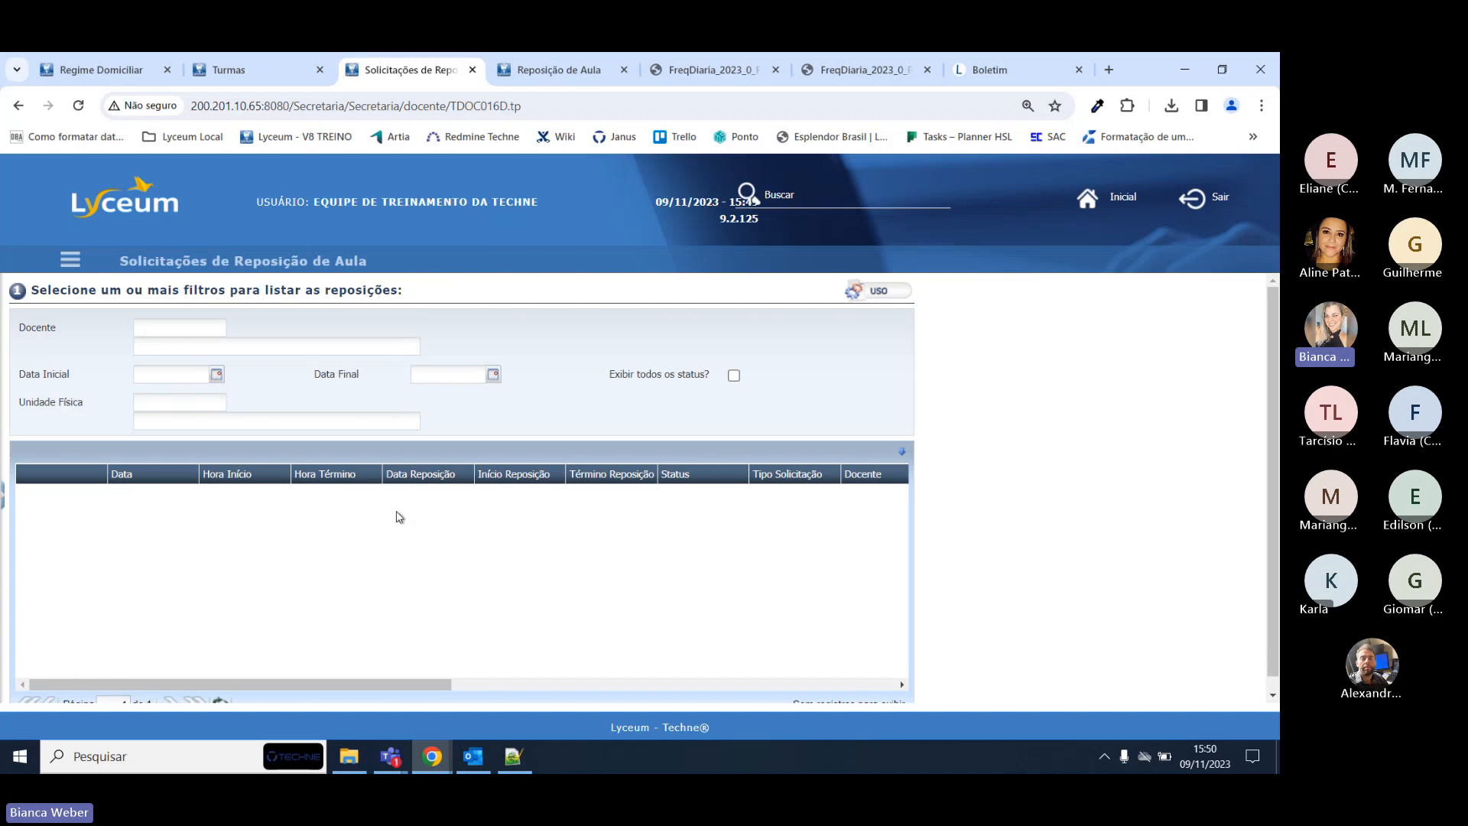
Refresh the teacher's Reposição de Aula page to see the 13/11/2023 antecipação Confirmada.
click(566, 65)
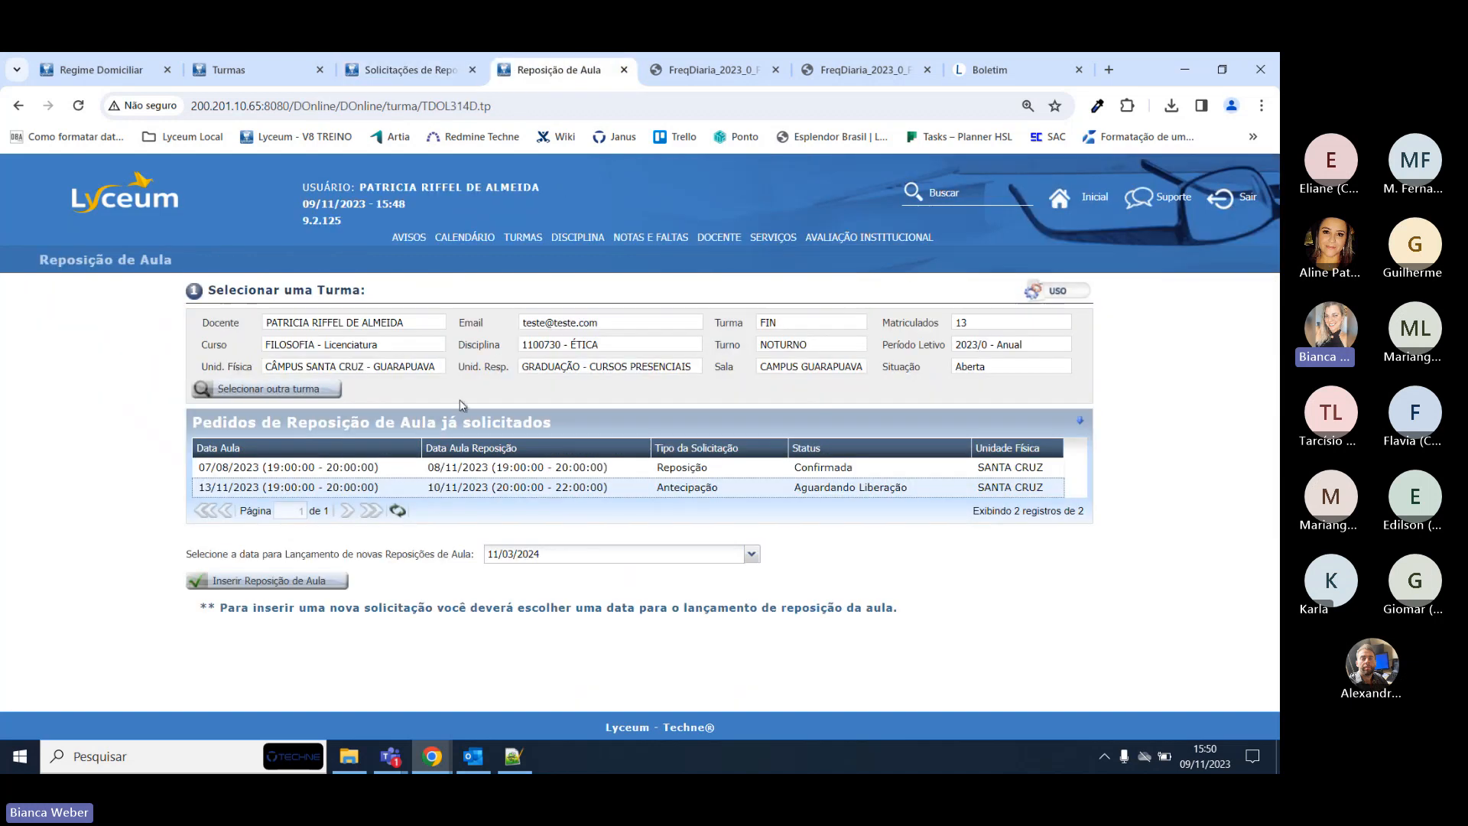
key(F5)
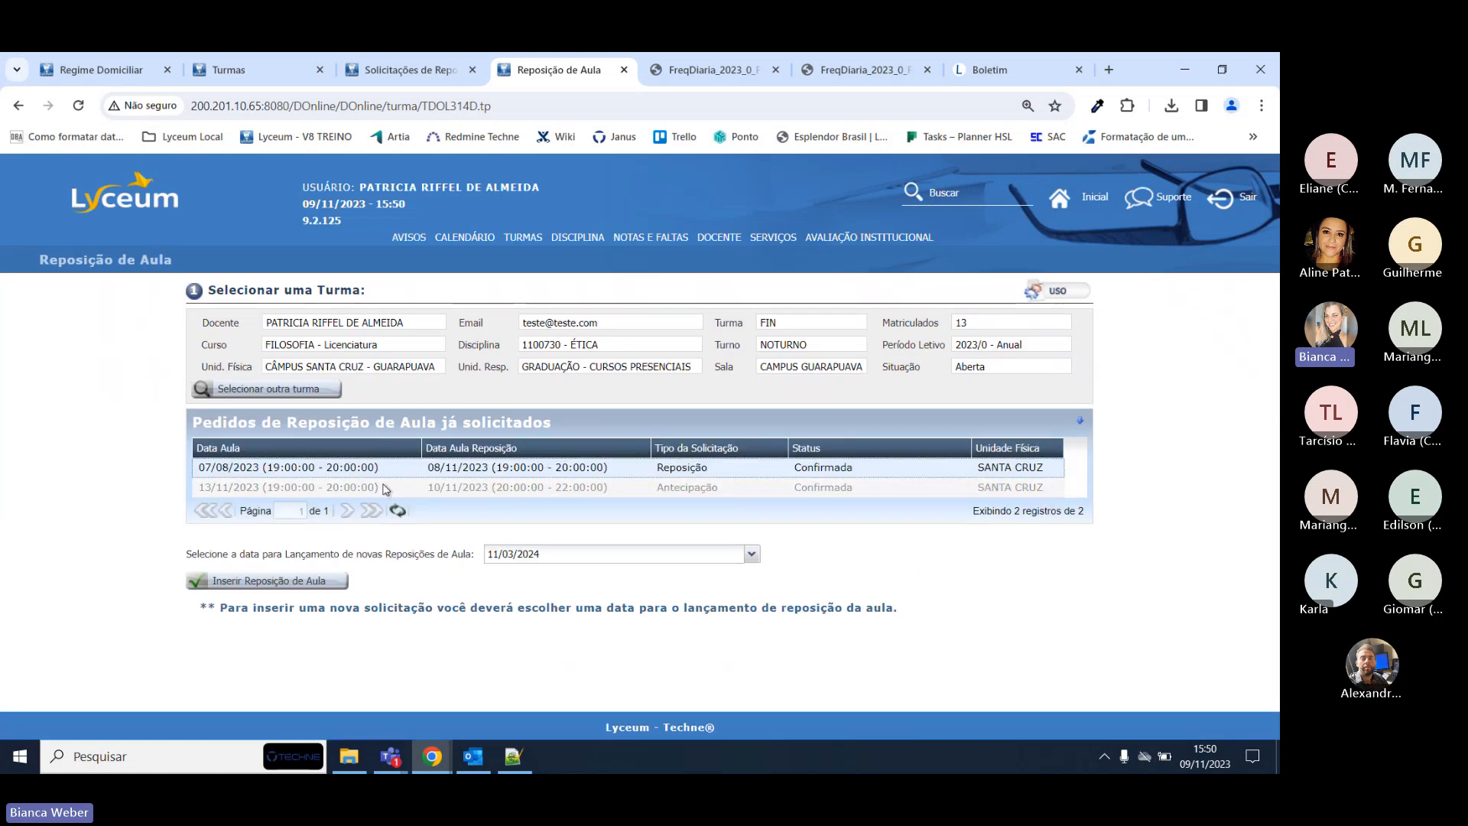
click(837, 486)
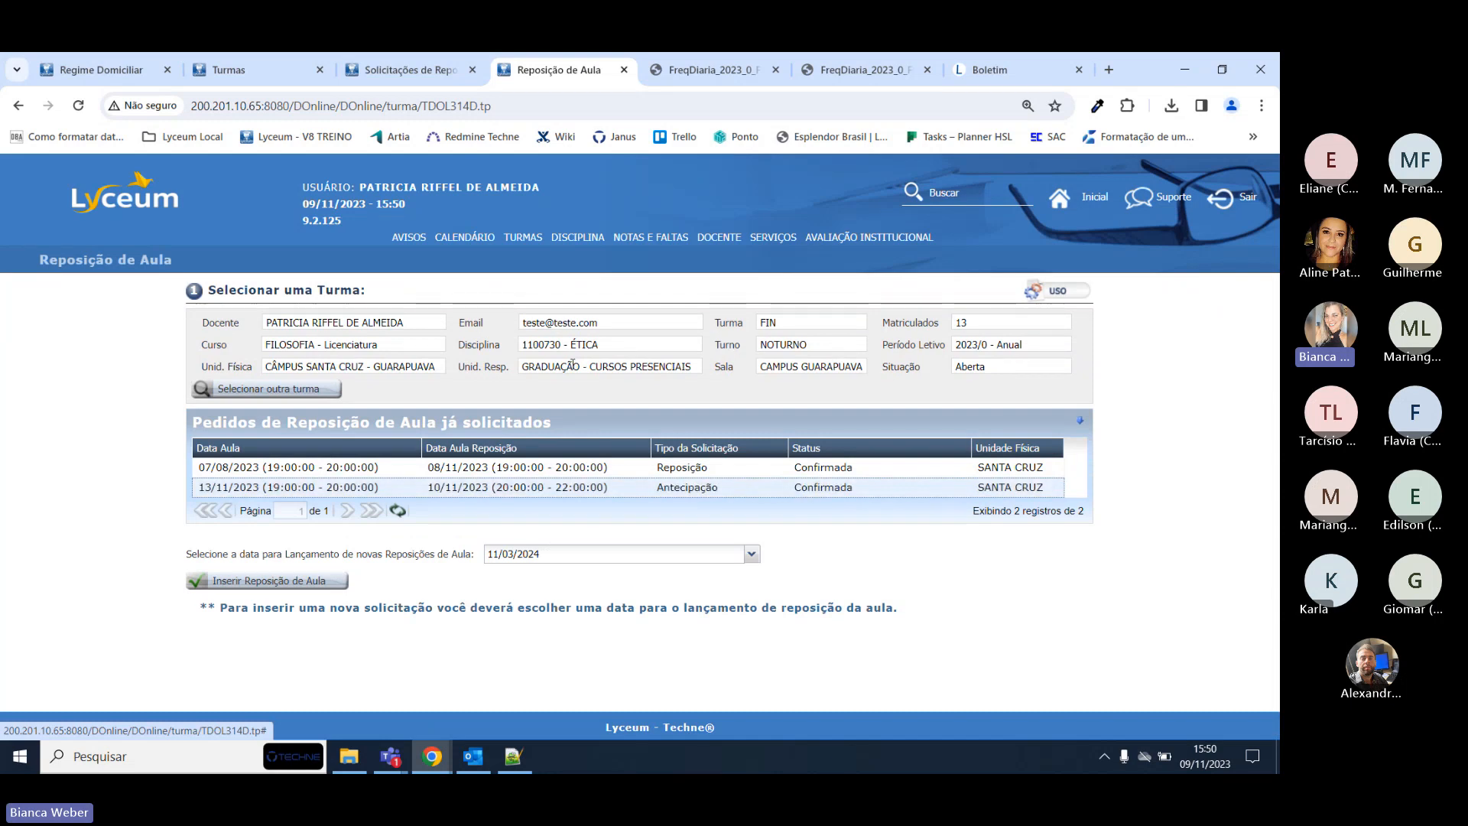
Open Lançar Faltas for ÉTICA and review the Data Inicial list, keeping 06/11/2023.
mouse_move(655, 247)
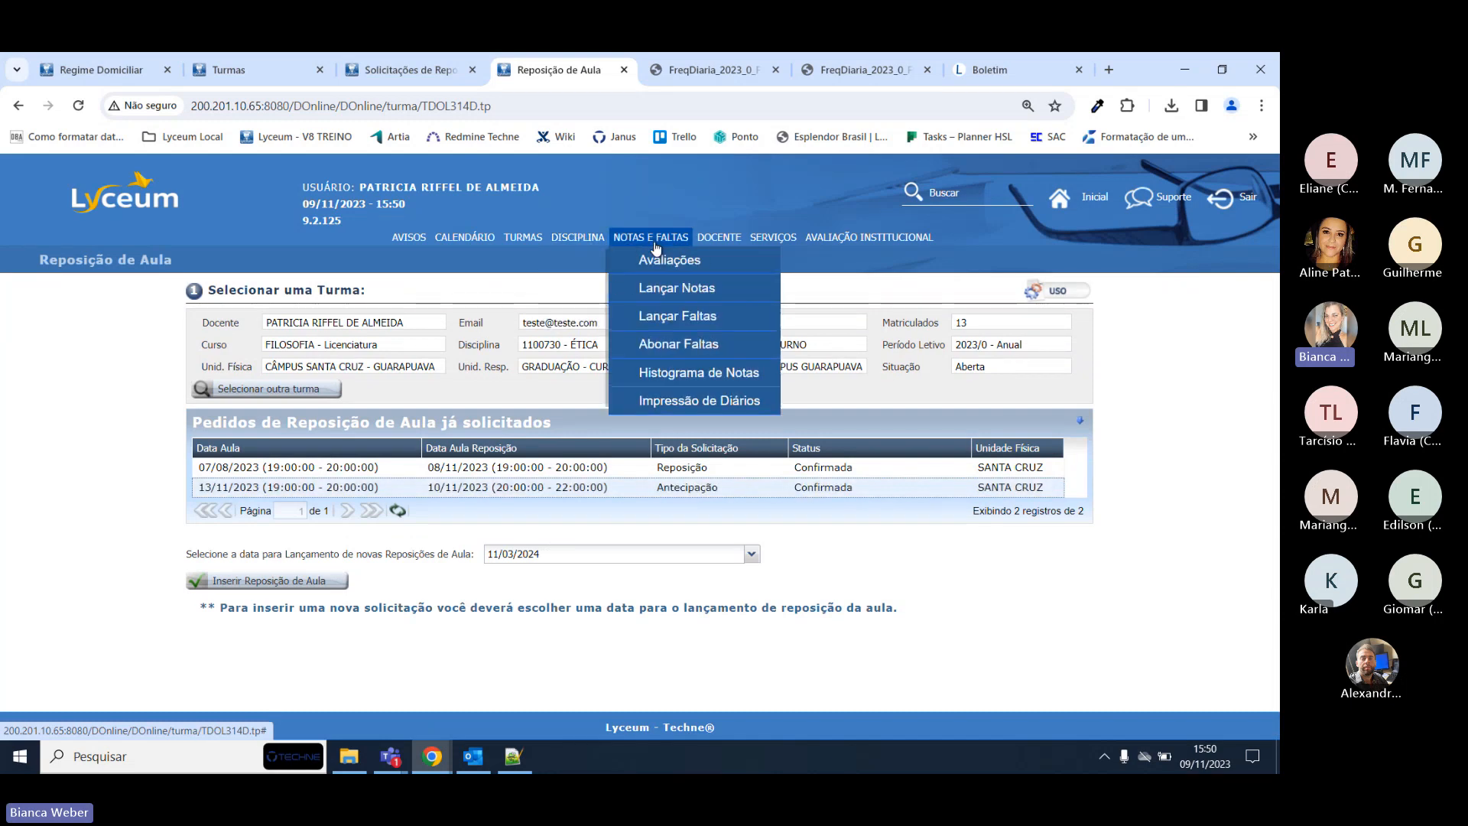
click(671, 315)
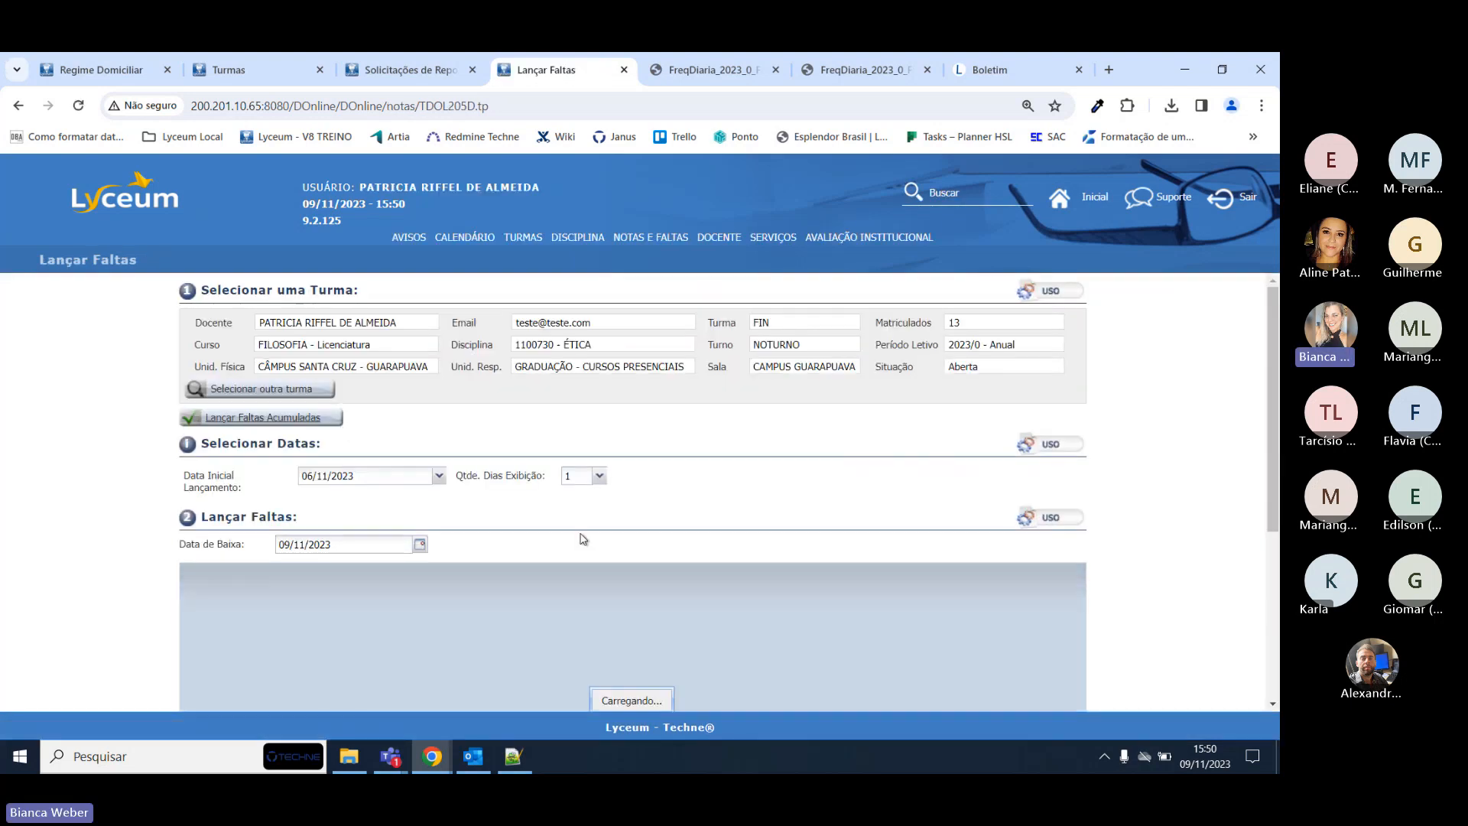
click(439, 475)
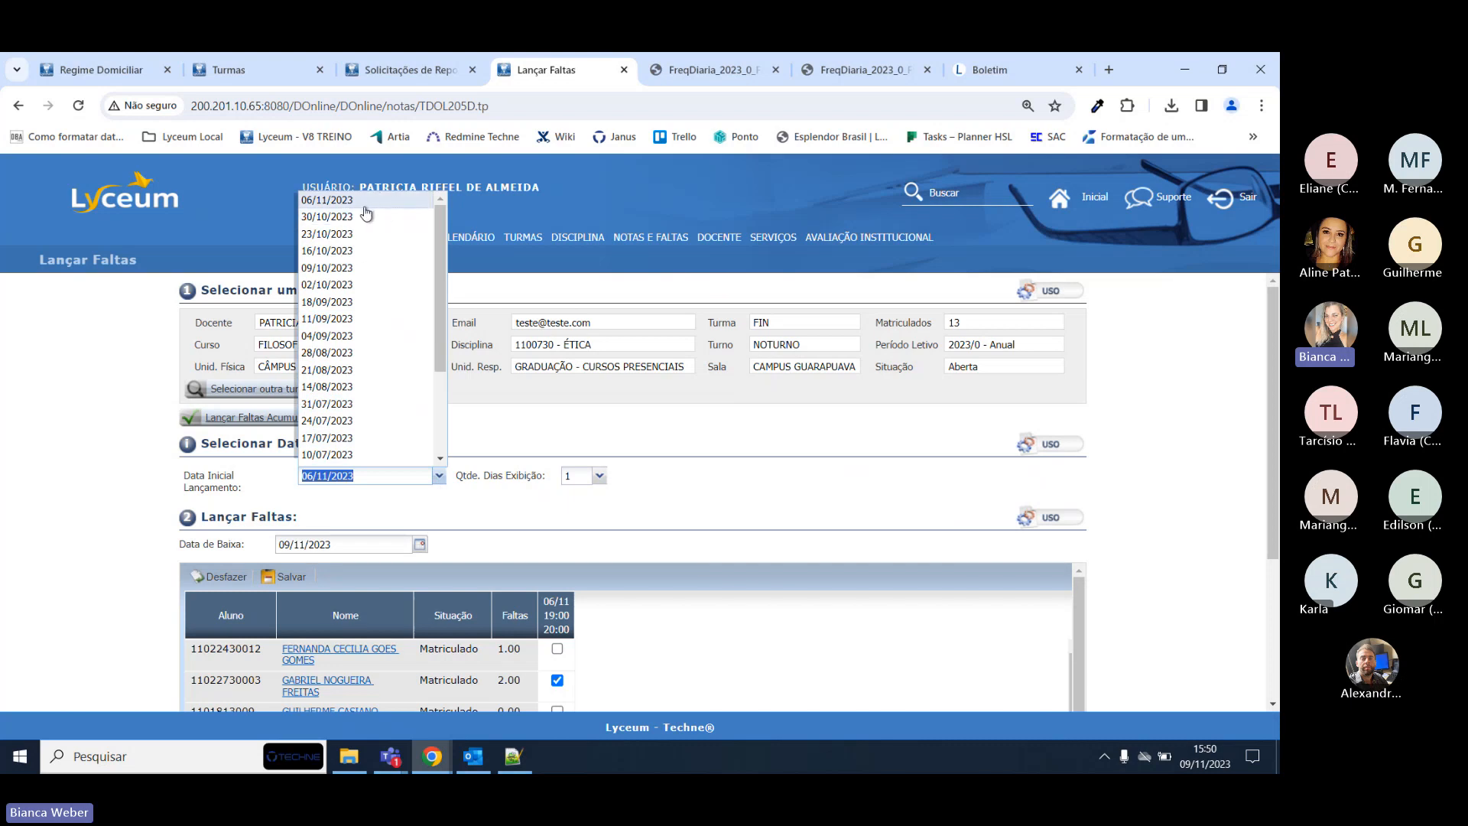
click(651, 237)
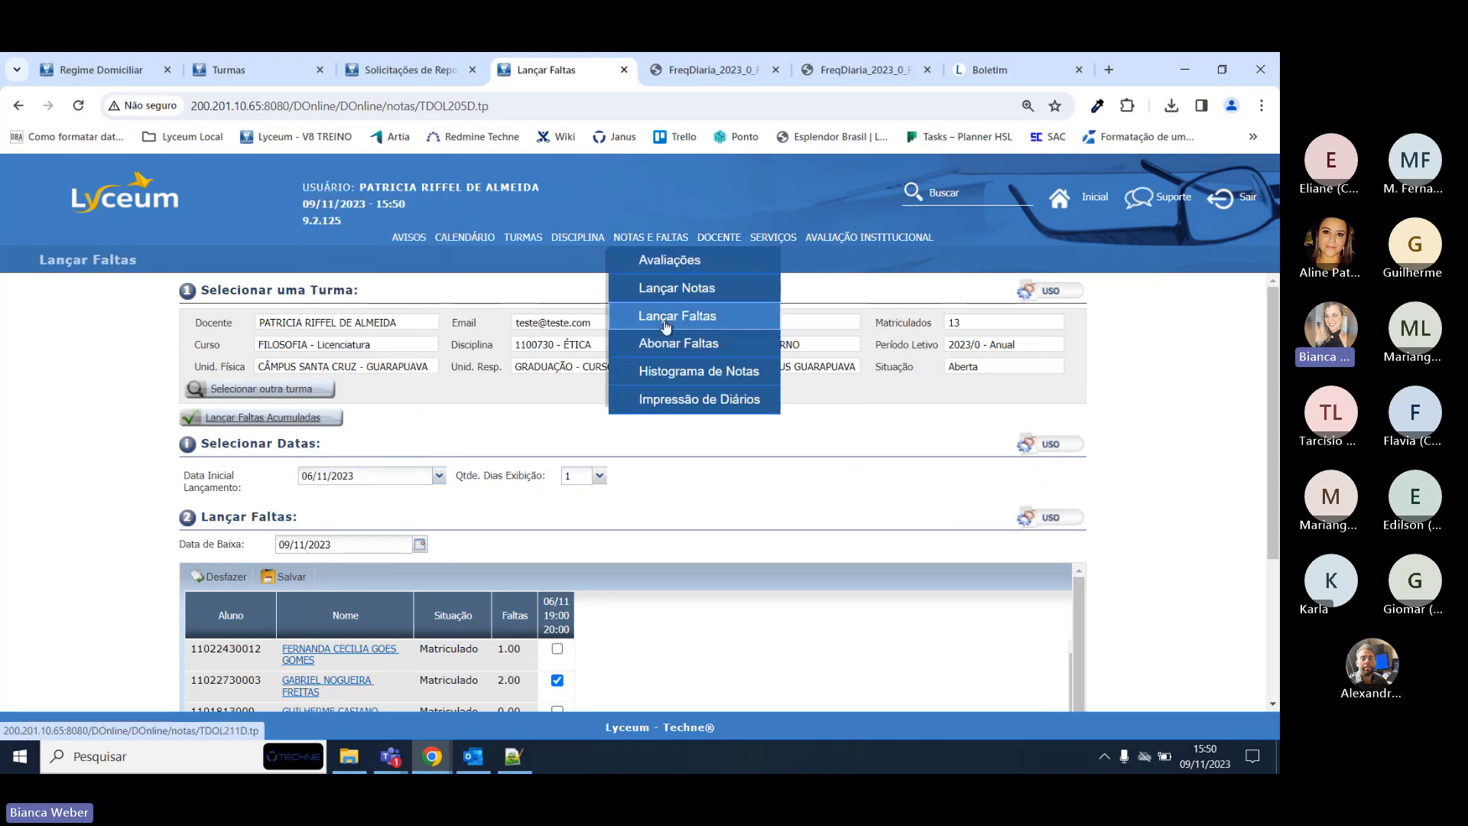
click(439, 477)
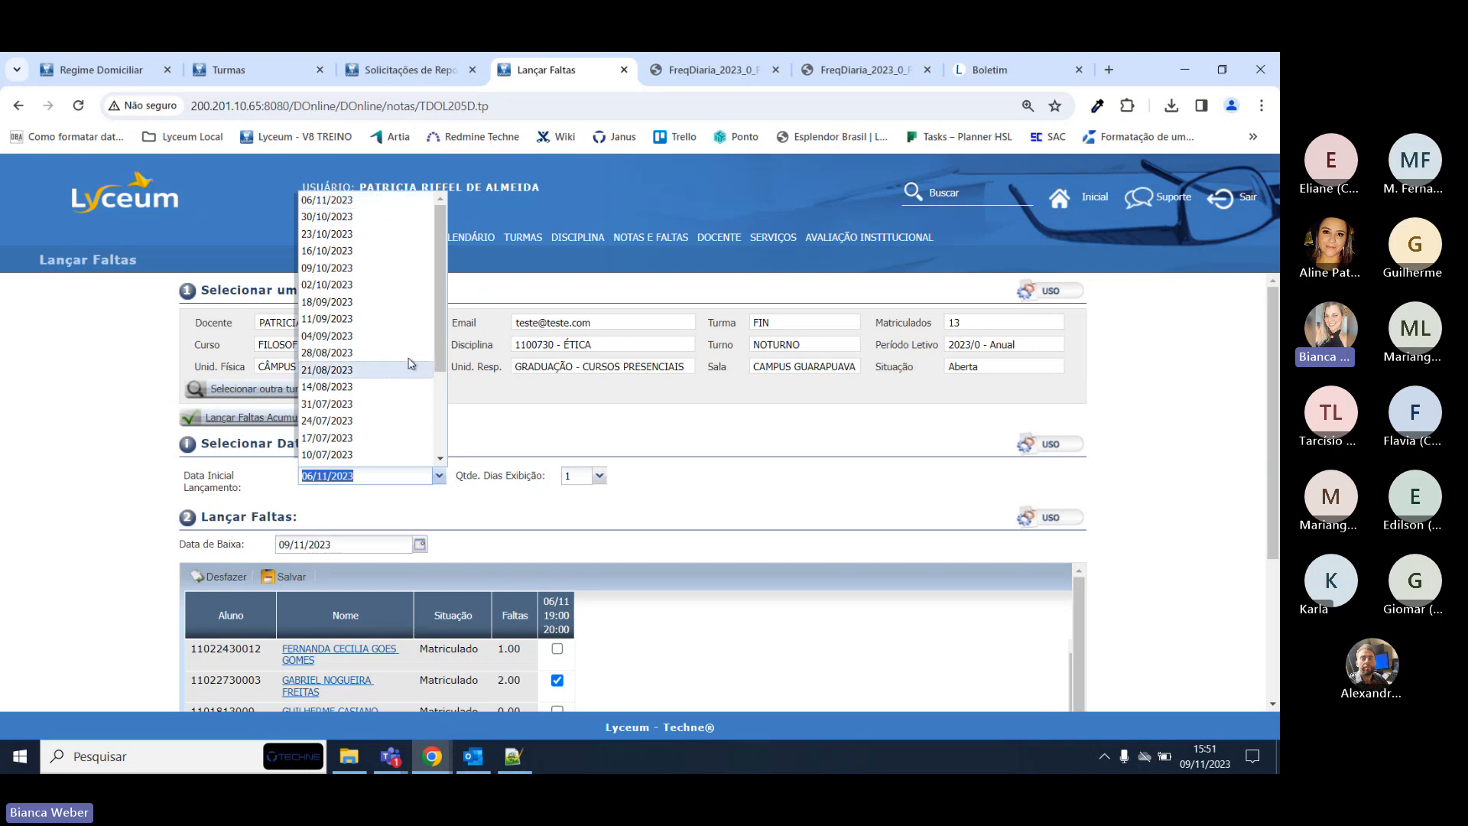
click(548, 484)
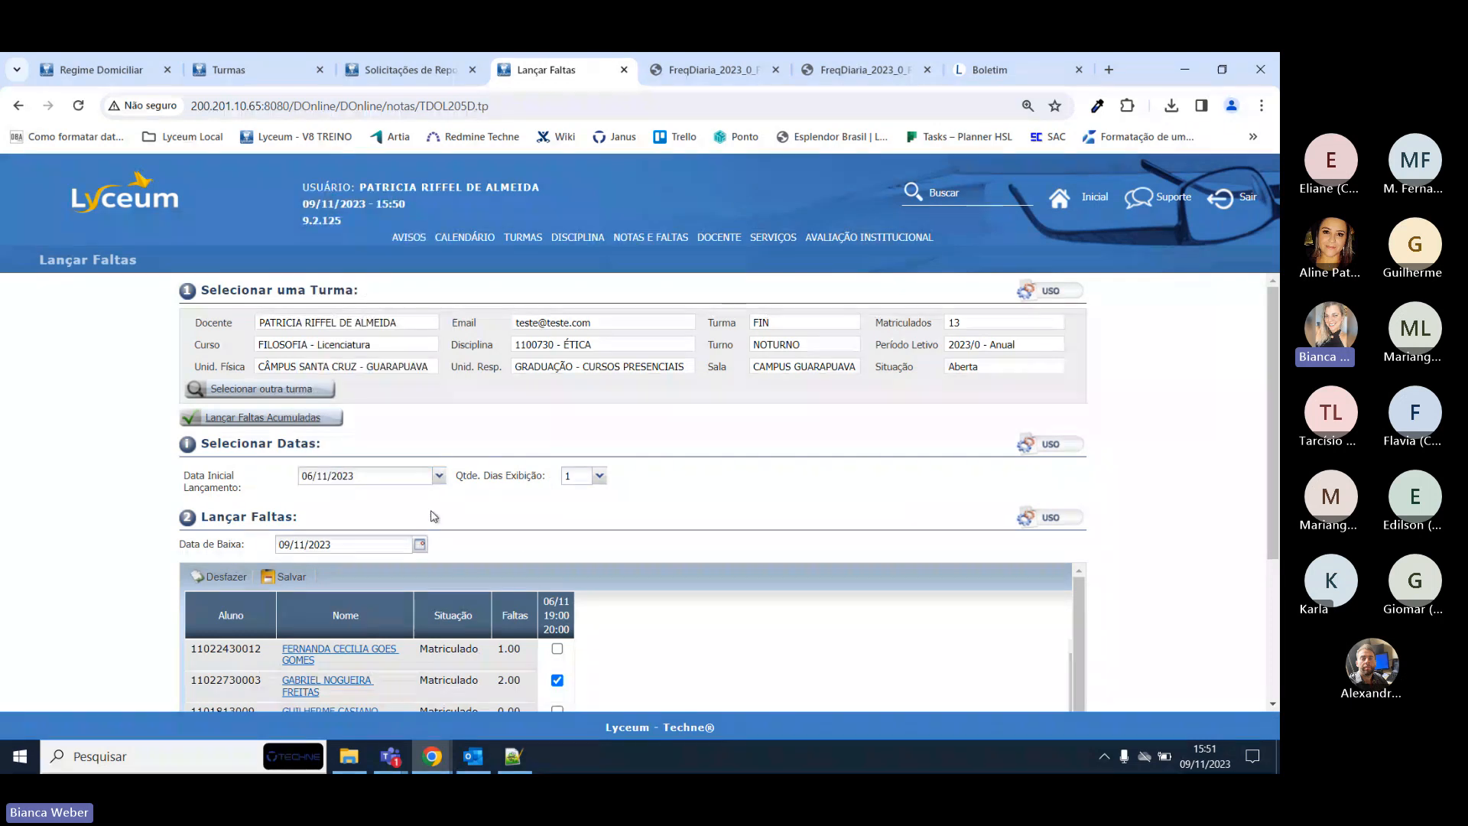
click(456, 58)
Open the ÉTICA class Agenda from the Secretaria Turmas list and scroll to November 2023.
click(239, 59)
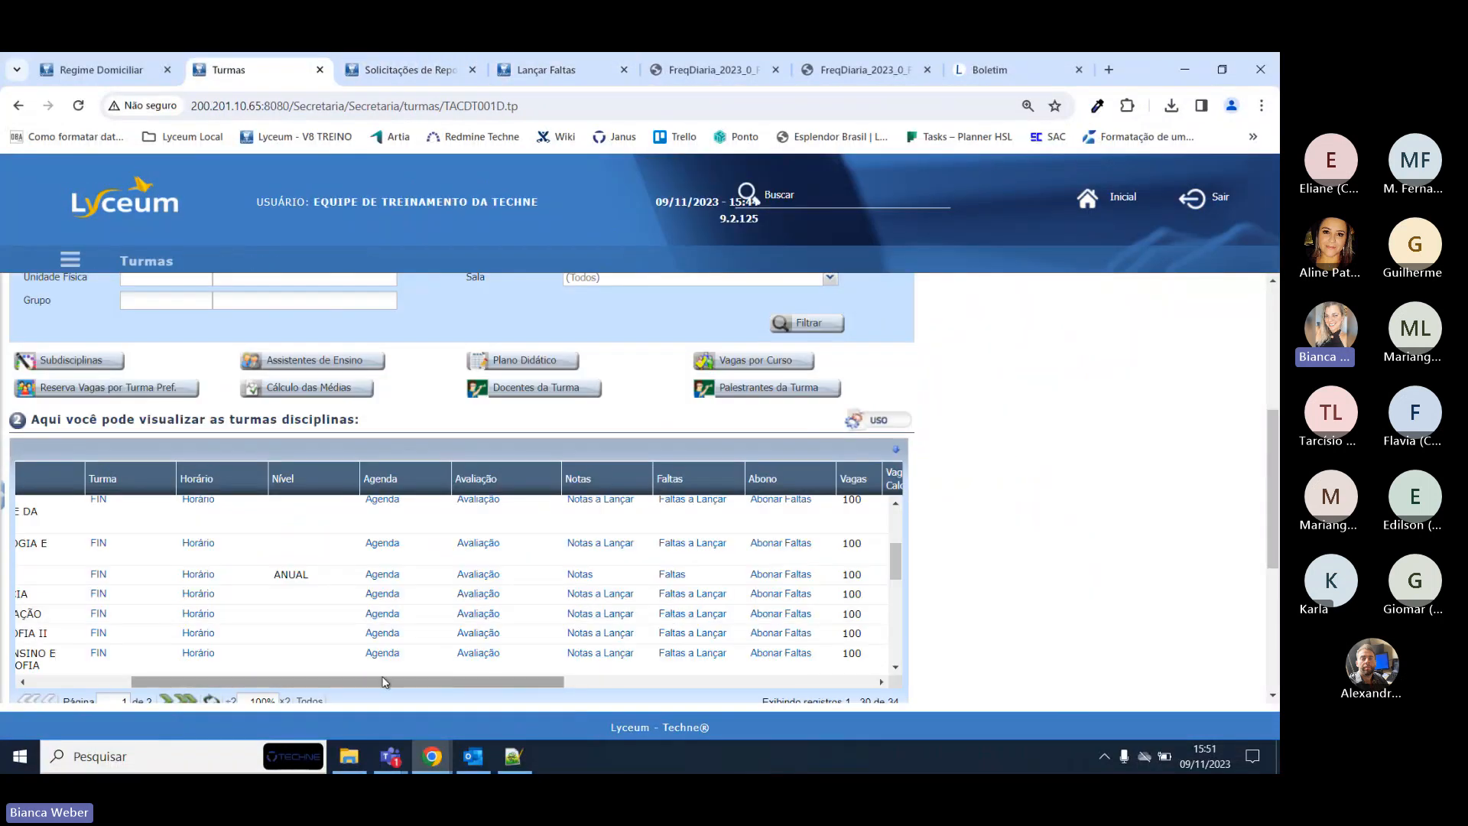
drag(365, 681, 265, 696)
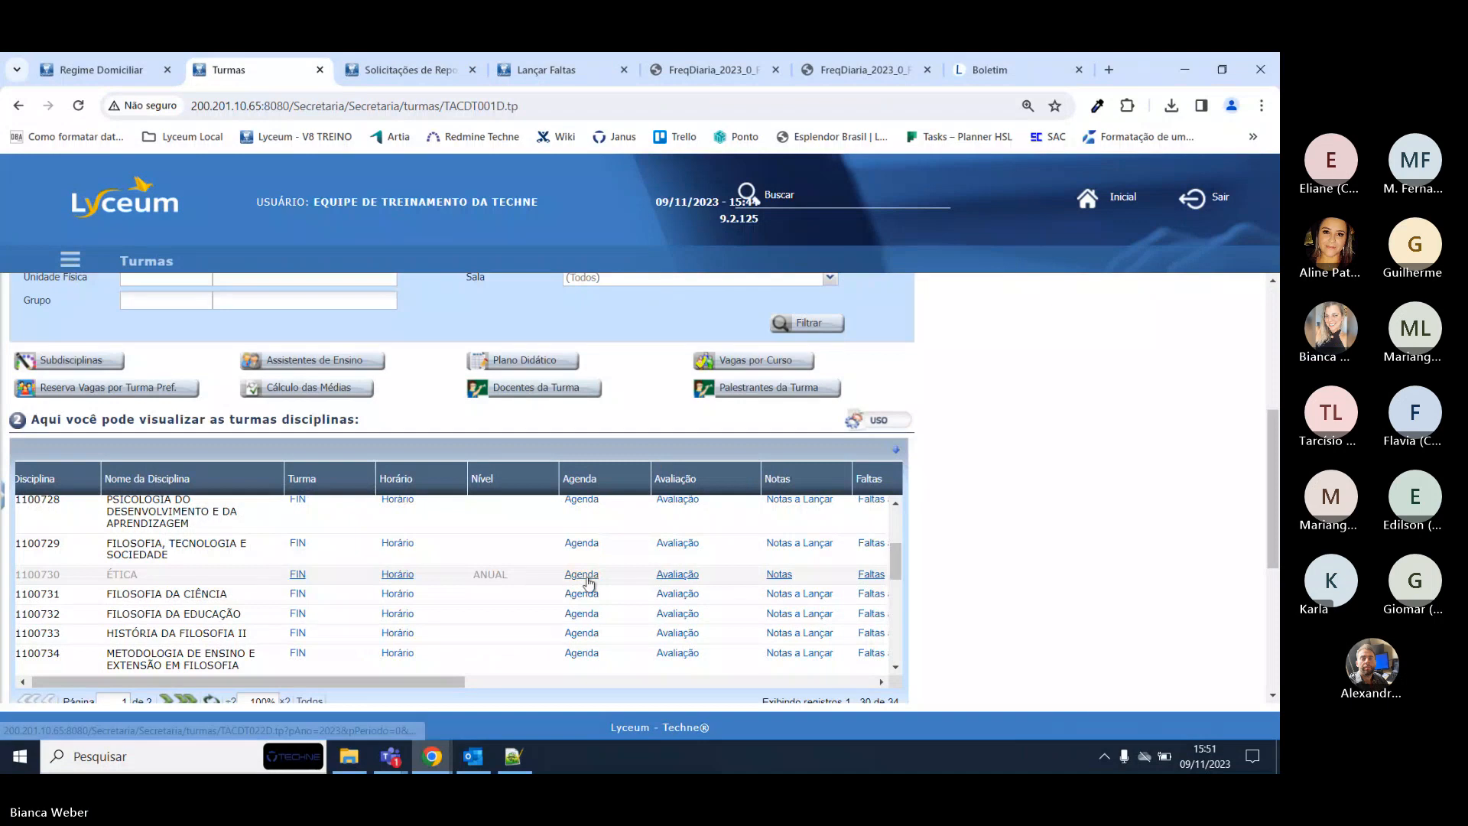
click(581, 575)
click(309, 65)
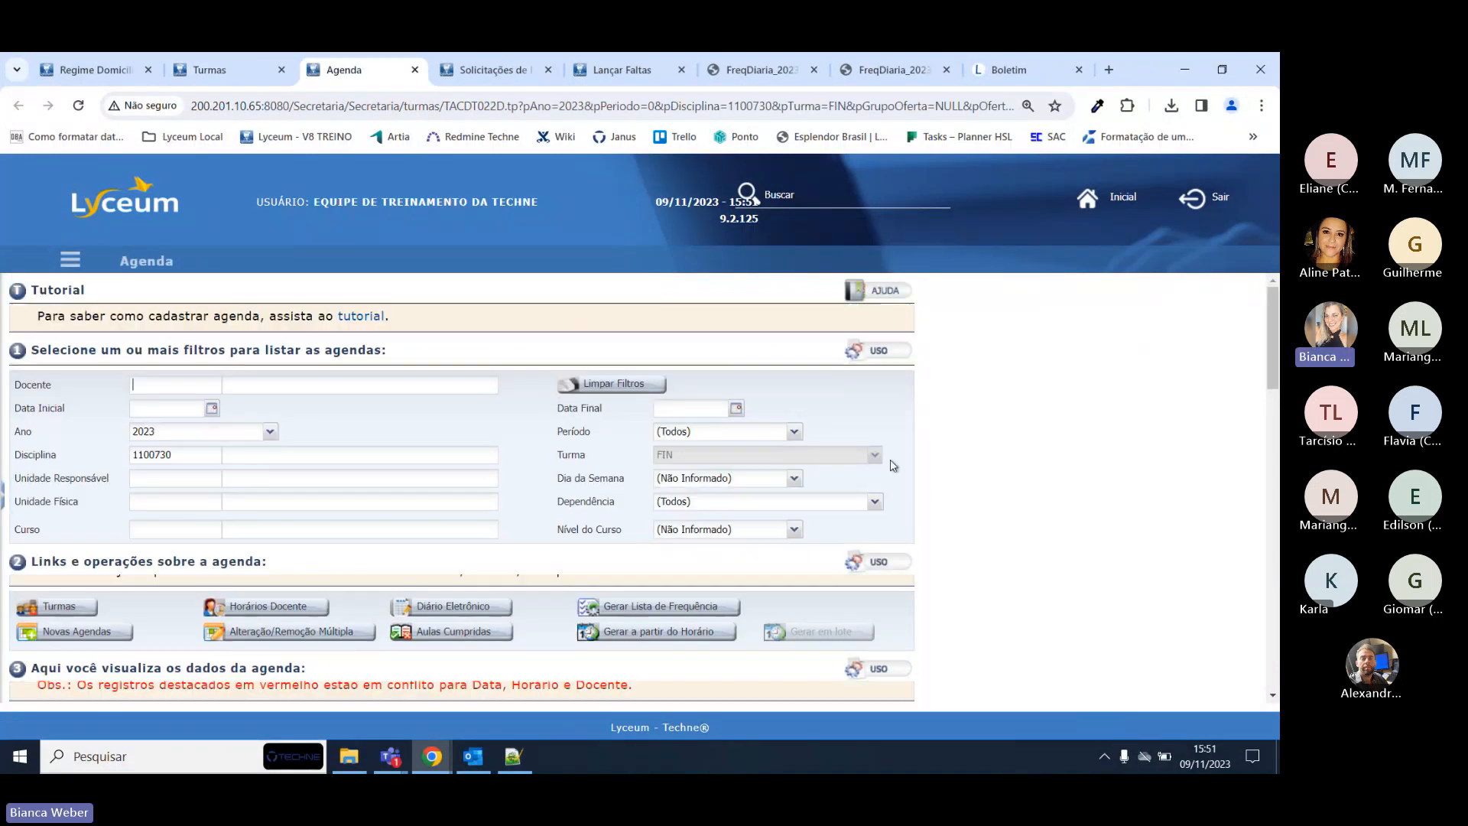
scroll(1178, 511, down, 3)
scroll(1179, 511, down, 3)
scroll(1179, 510, up, 1)
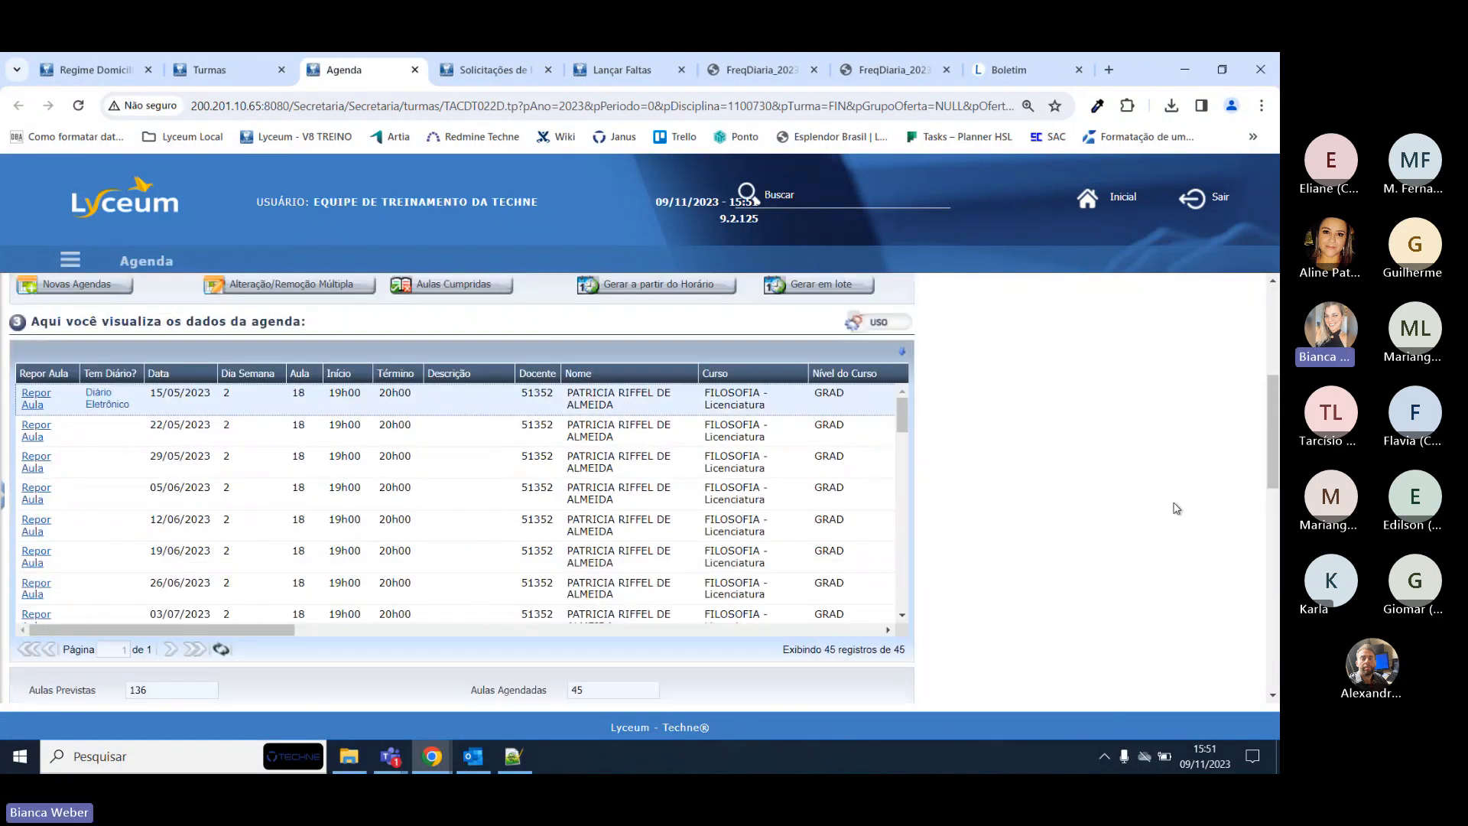
scroll(362, 483, down, 3)
scroll(362, 483, down, 7)
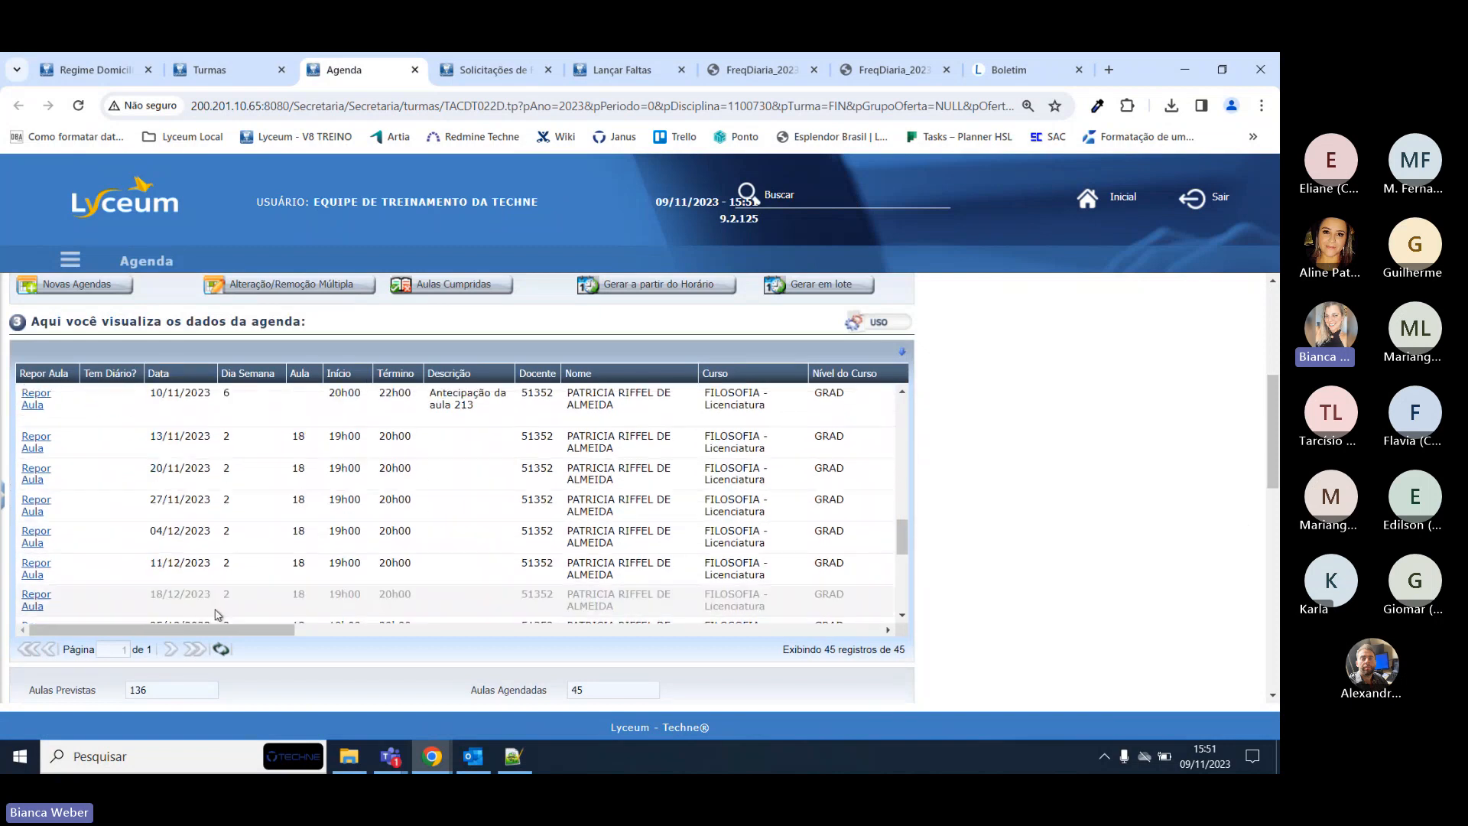
Point out the 08/11/2023 Reposição da aula 200 and 10/11/2023 Antecipação da aula 213 entries.
click(143, 474)
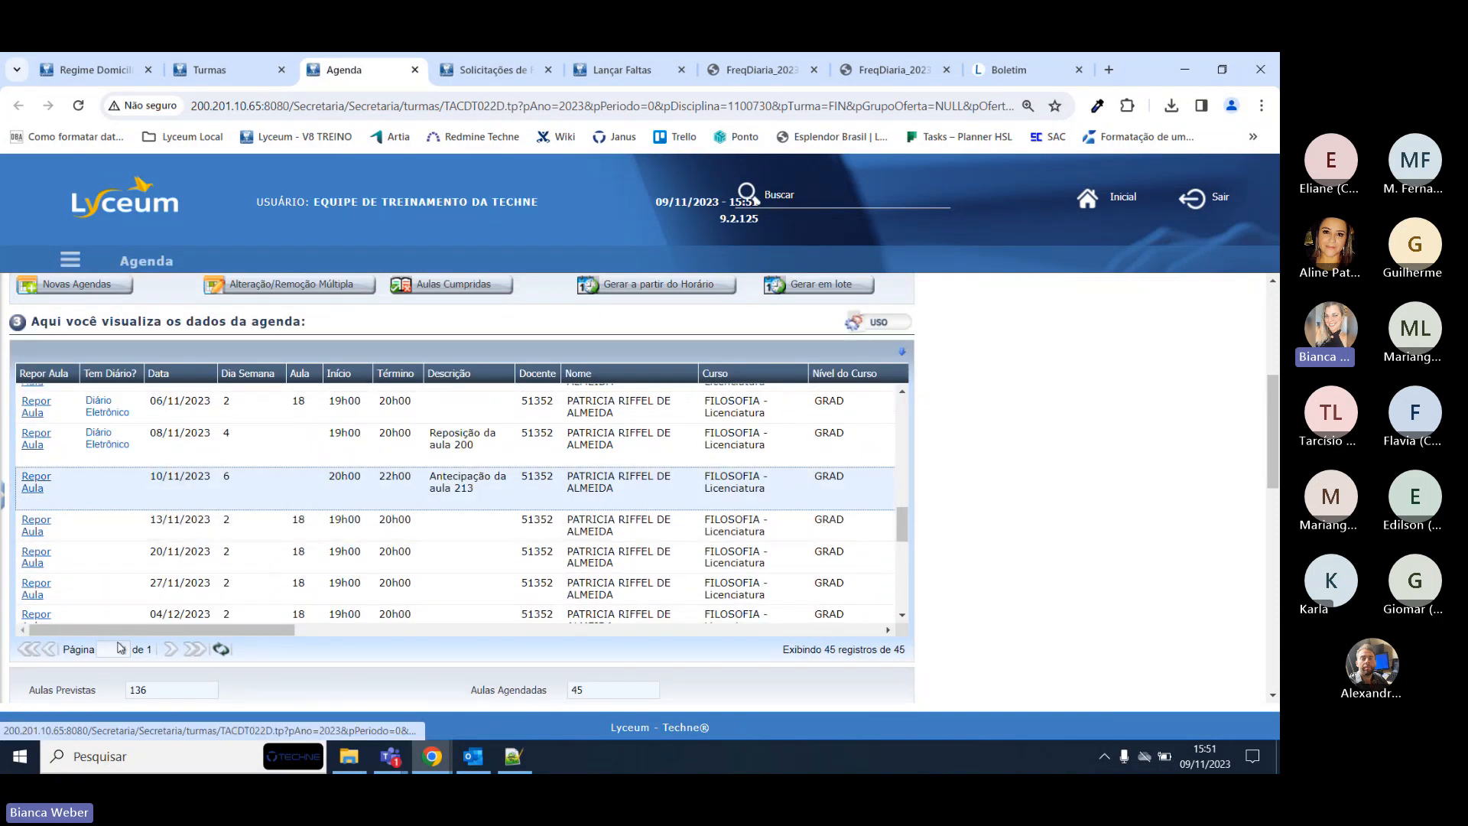
mouse_move(114, 630)
mouse_down()
mouse_move(135, 626)
mouse_move(121, 621)
mouse_up()
click(125, 485)
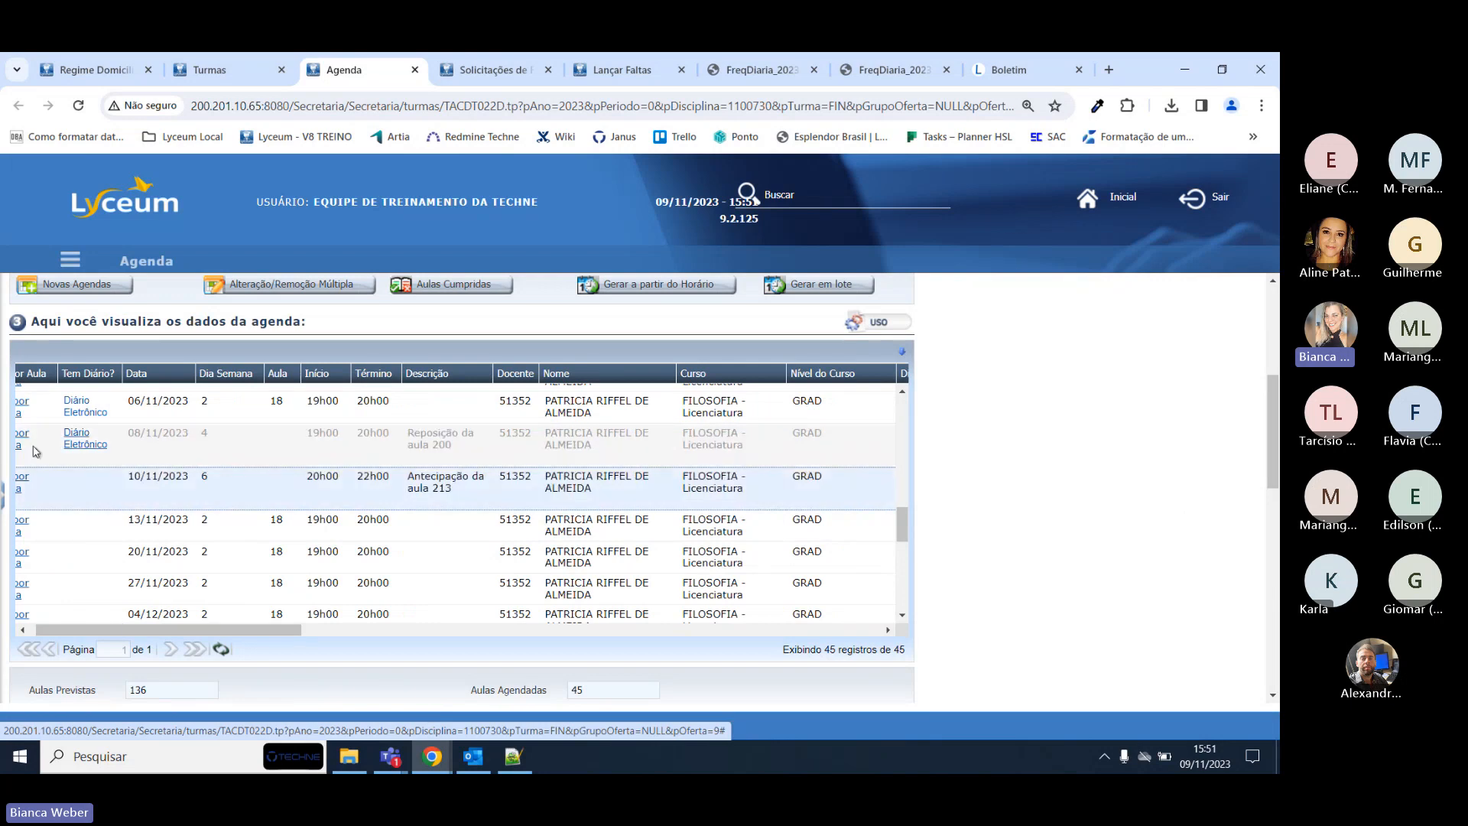
click(468, 451)
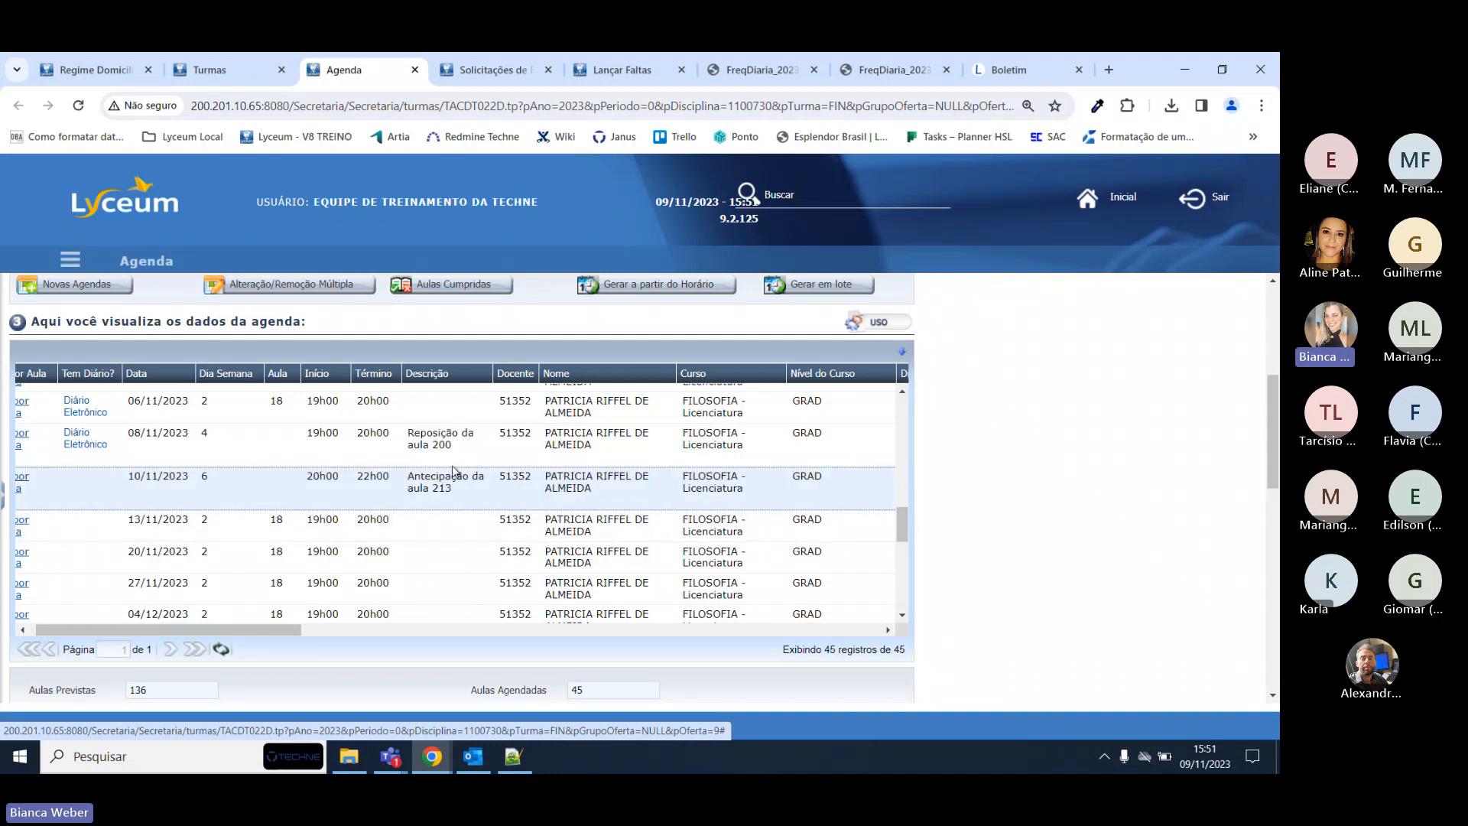
click(455, 488)
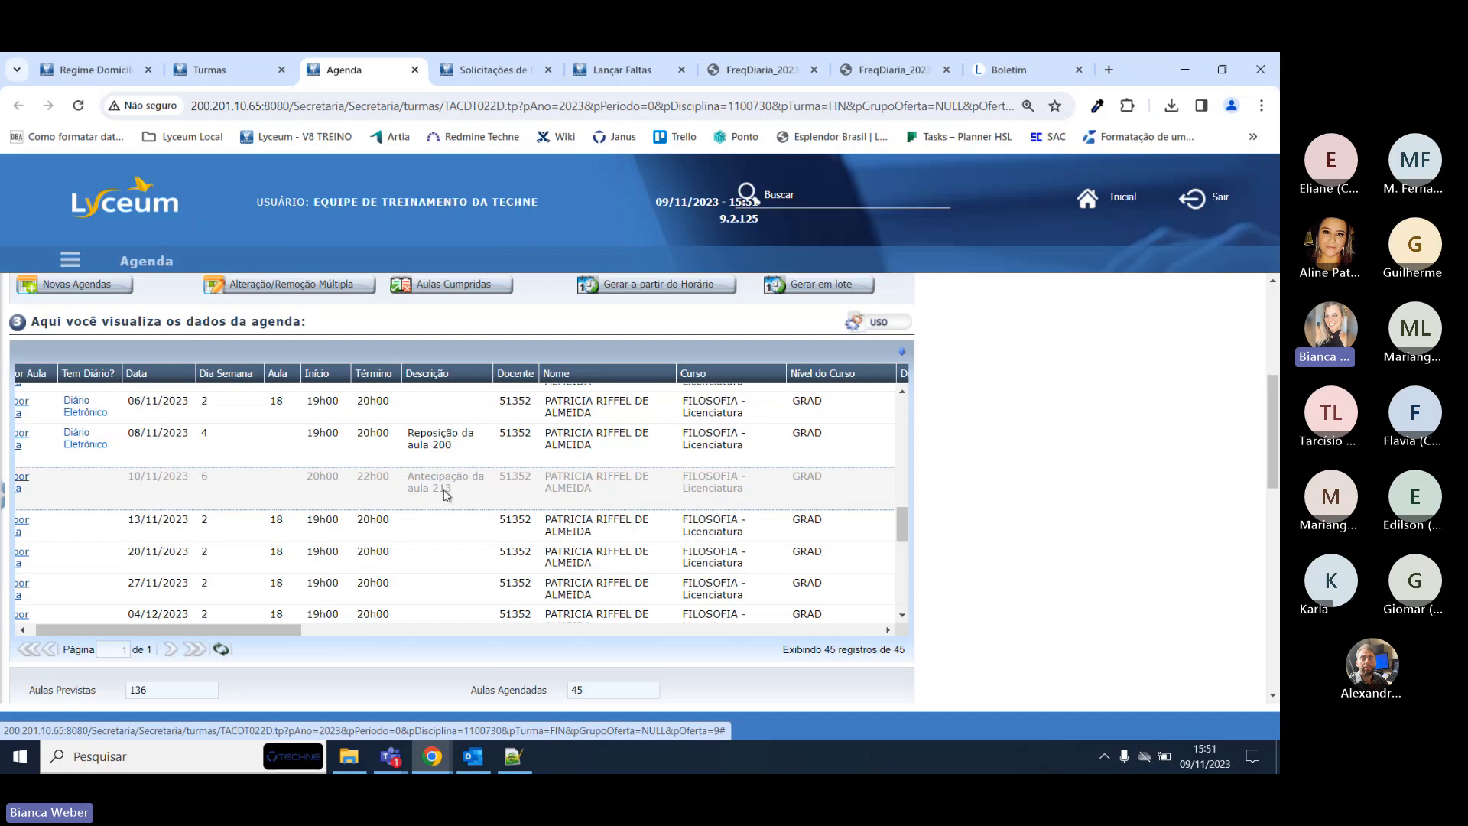
click(451, 458)
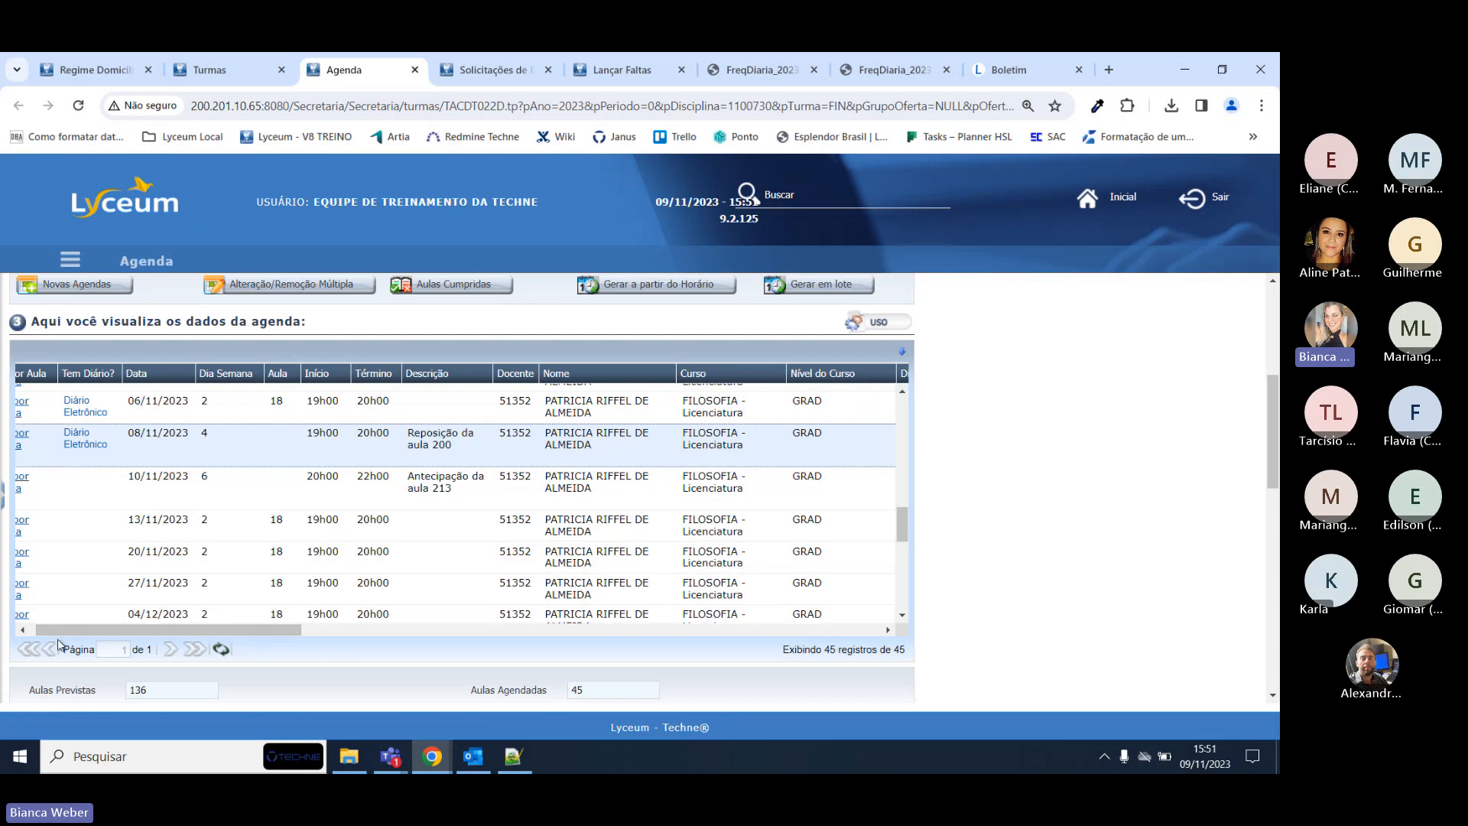
drag(53, 632, 45, 633)
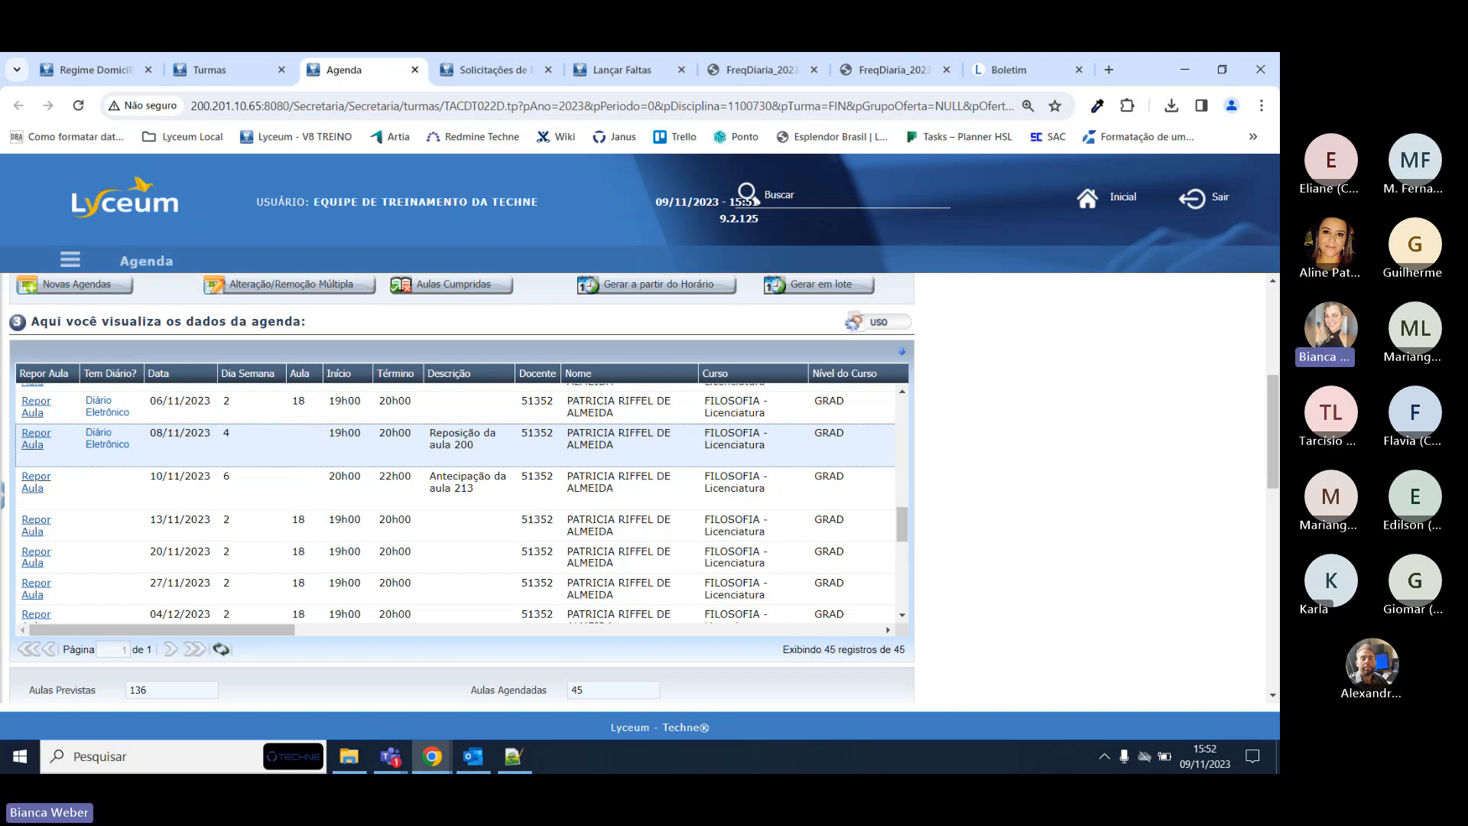
key(alt+Tab)
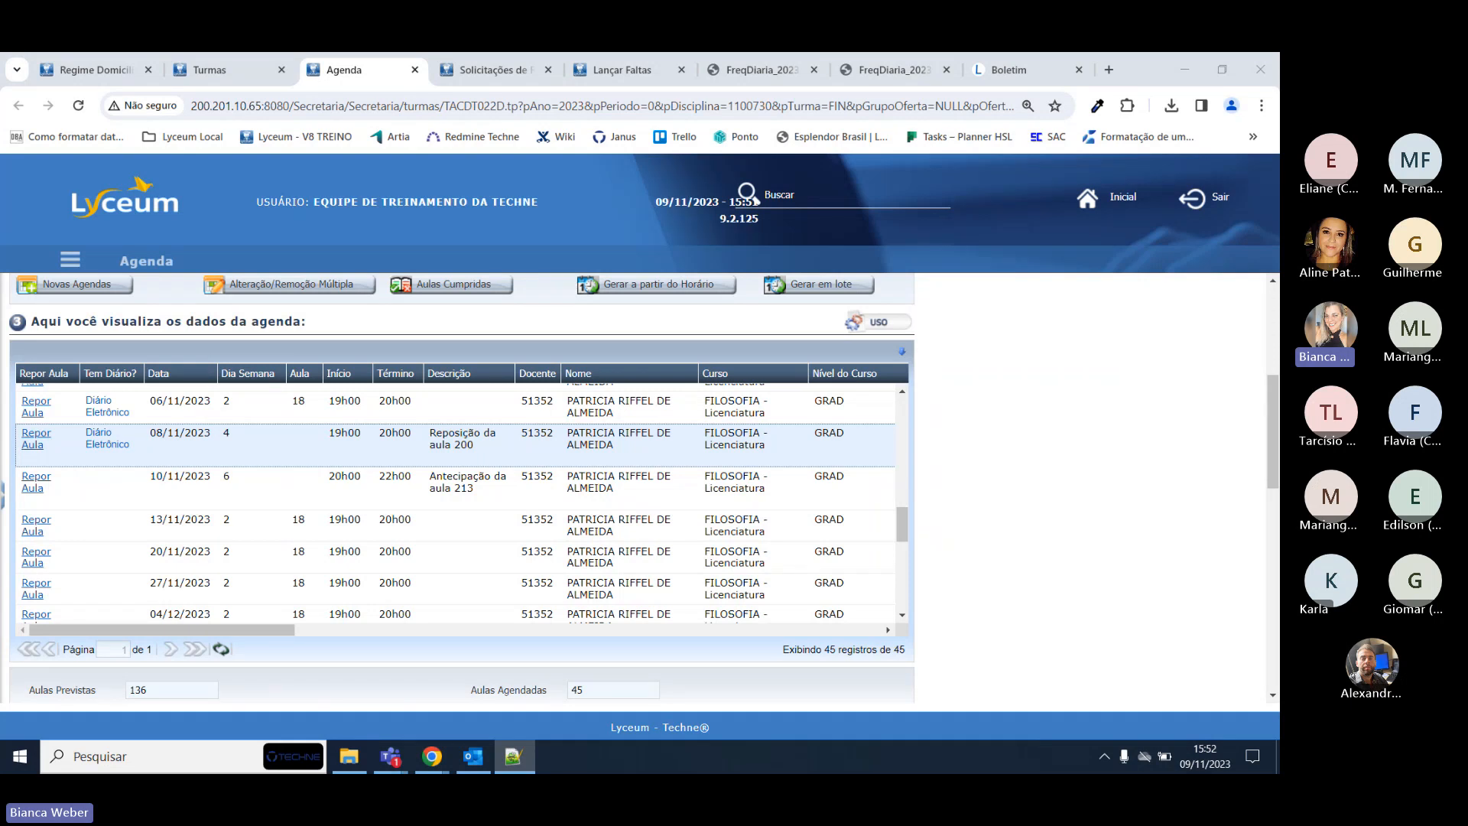
click(493, 69)
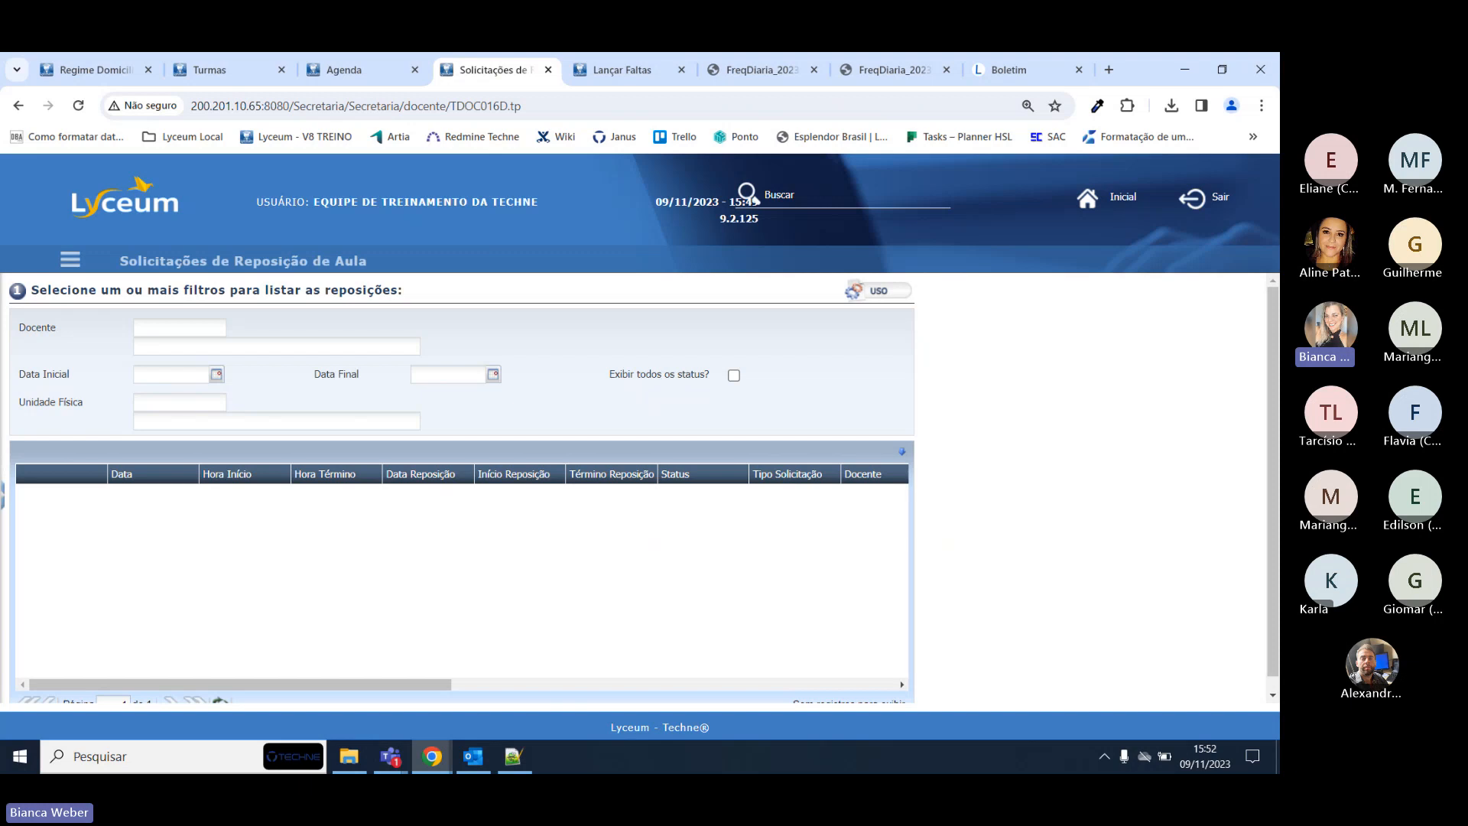
Cycle through the Agenda, Turmas and Solicitações tabs back to the teacher's Lançar Faltas page.
click(352, 70)
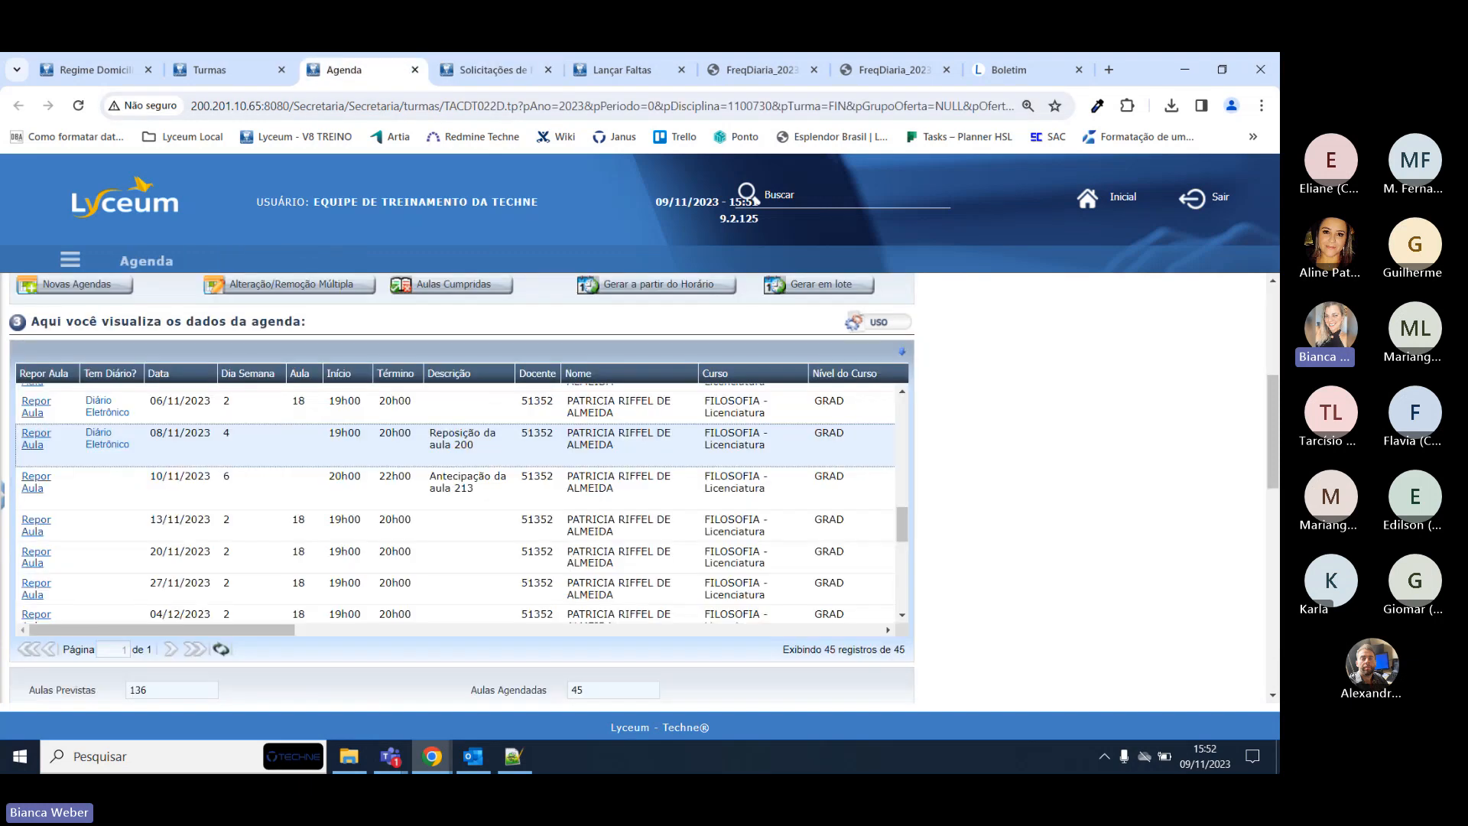
click(222, 69)
click(493, 69)
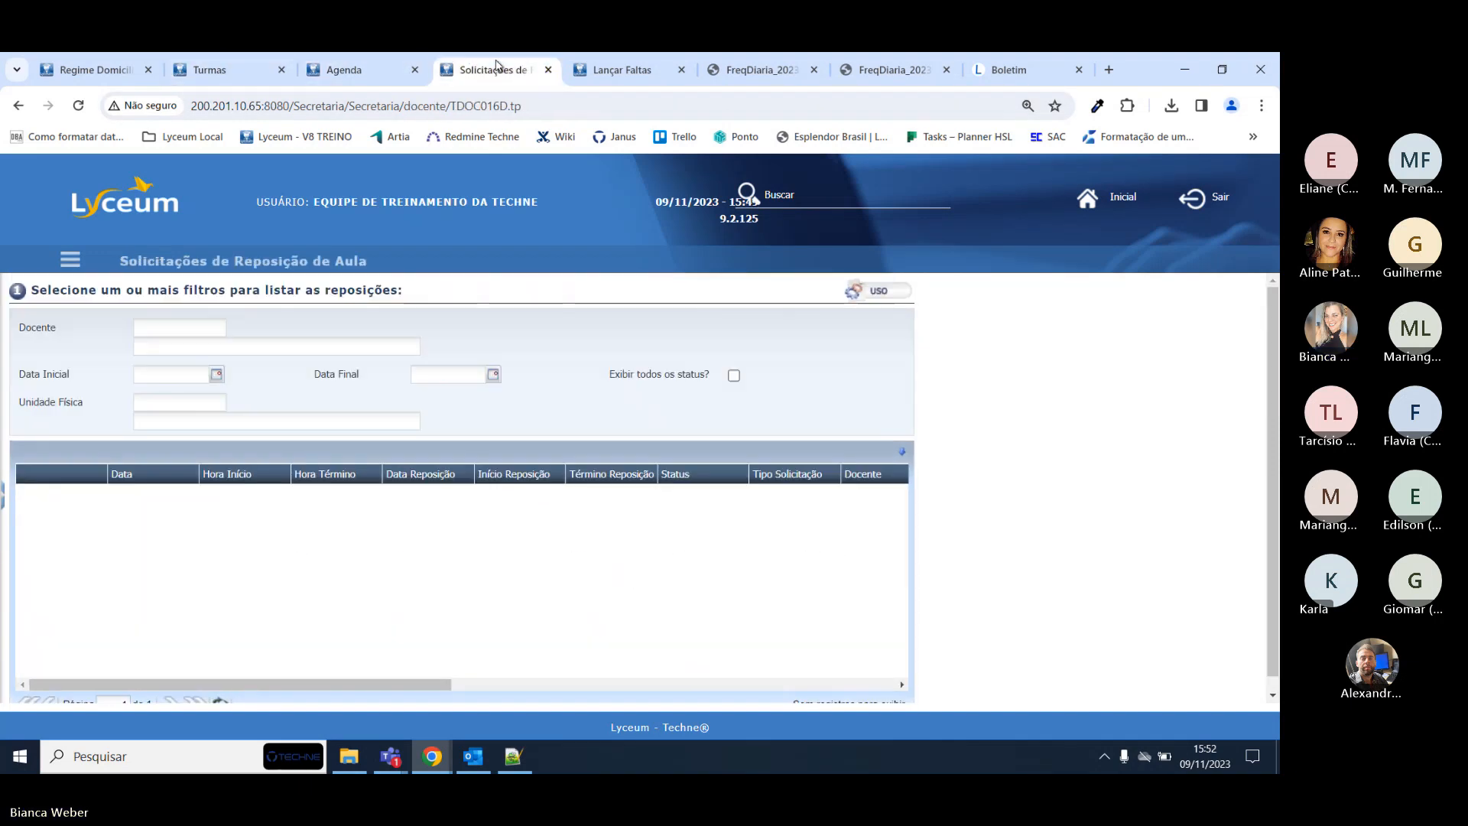
click(612, 68)
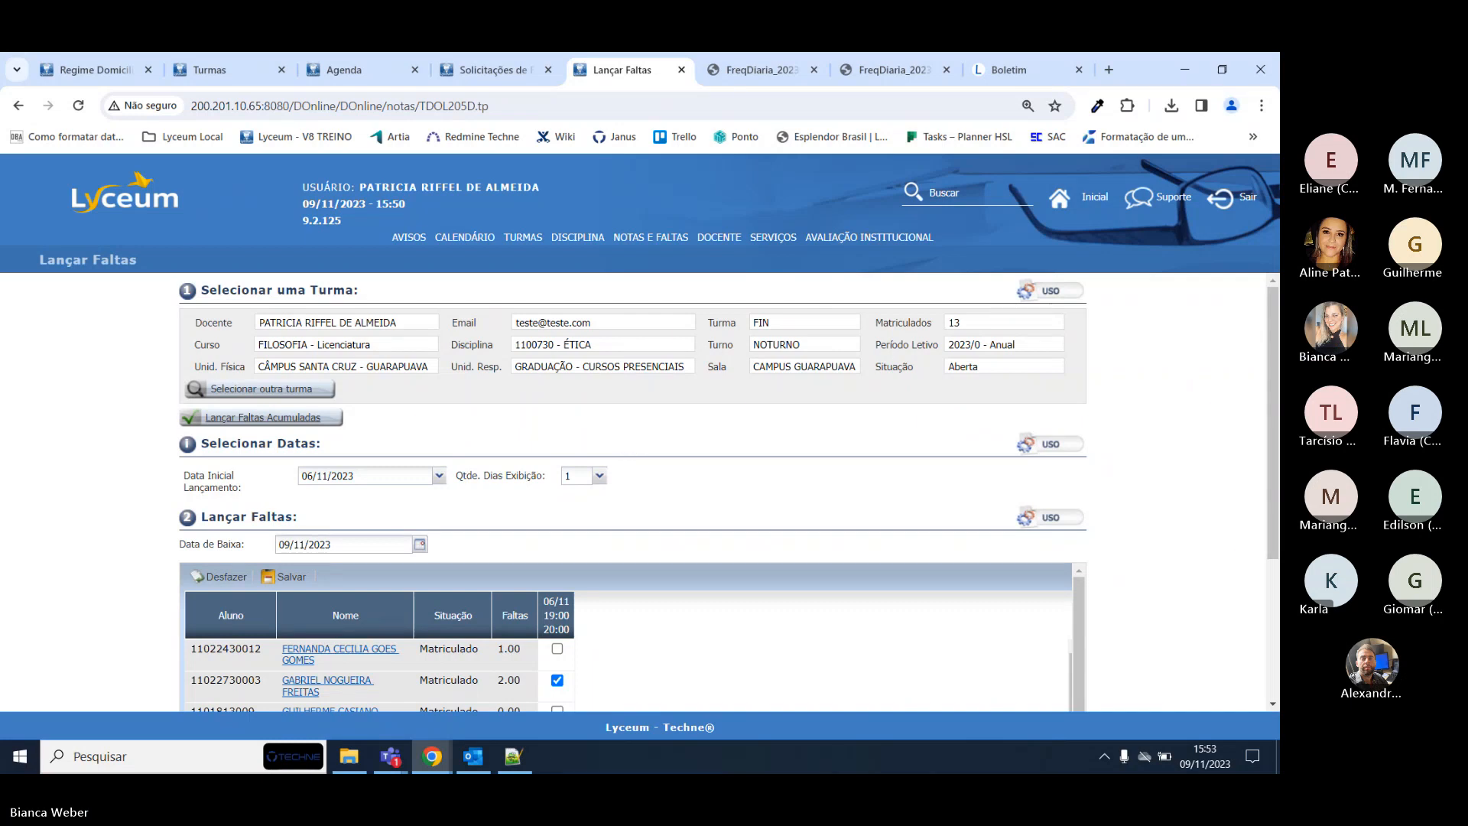
Bring up the Teams meeting window and stop sharing the screen.
click(1231, 272)
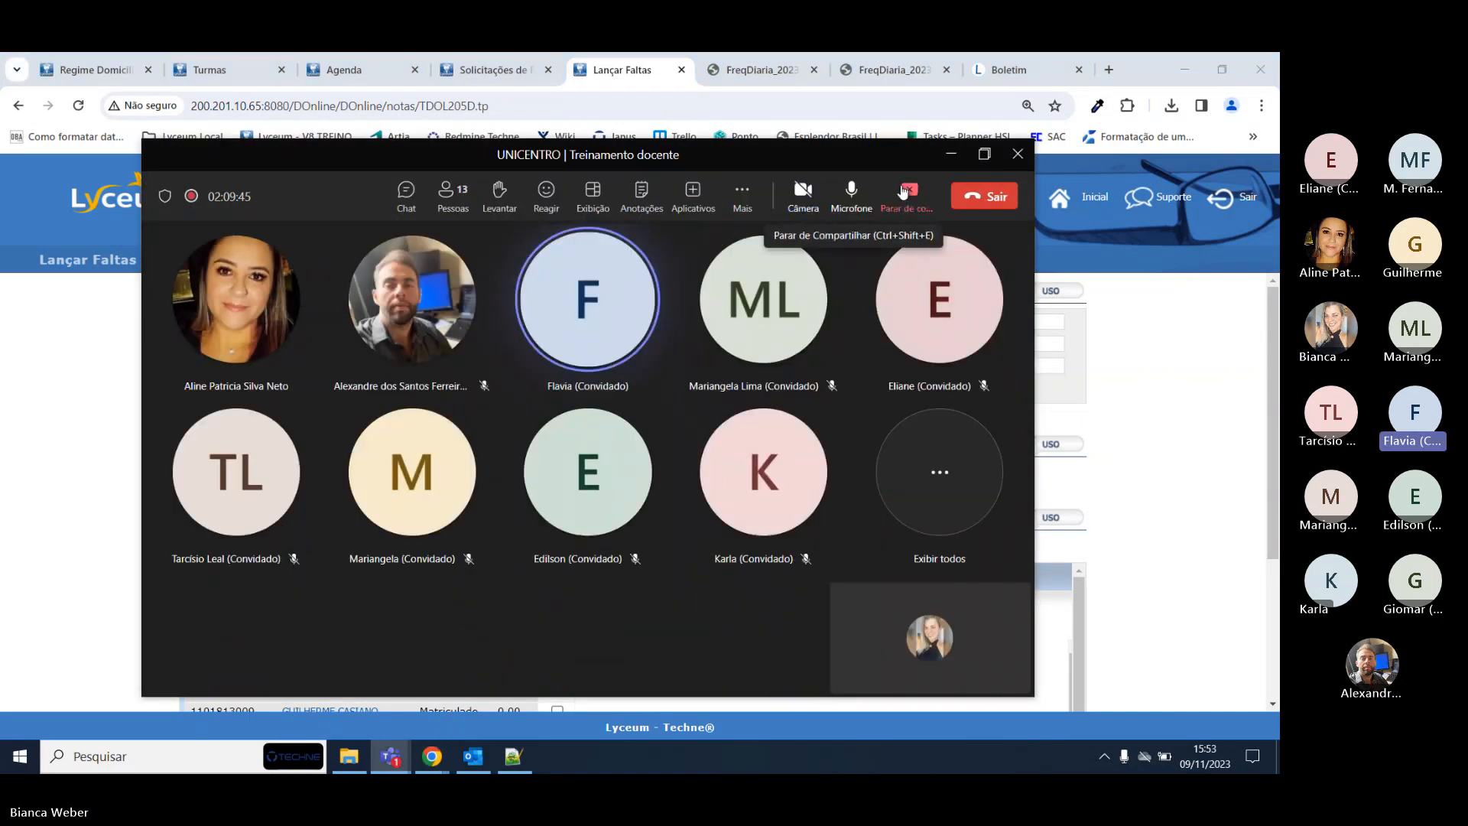
click(909, 191)
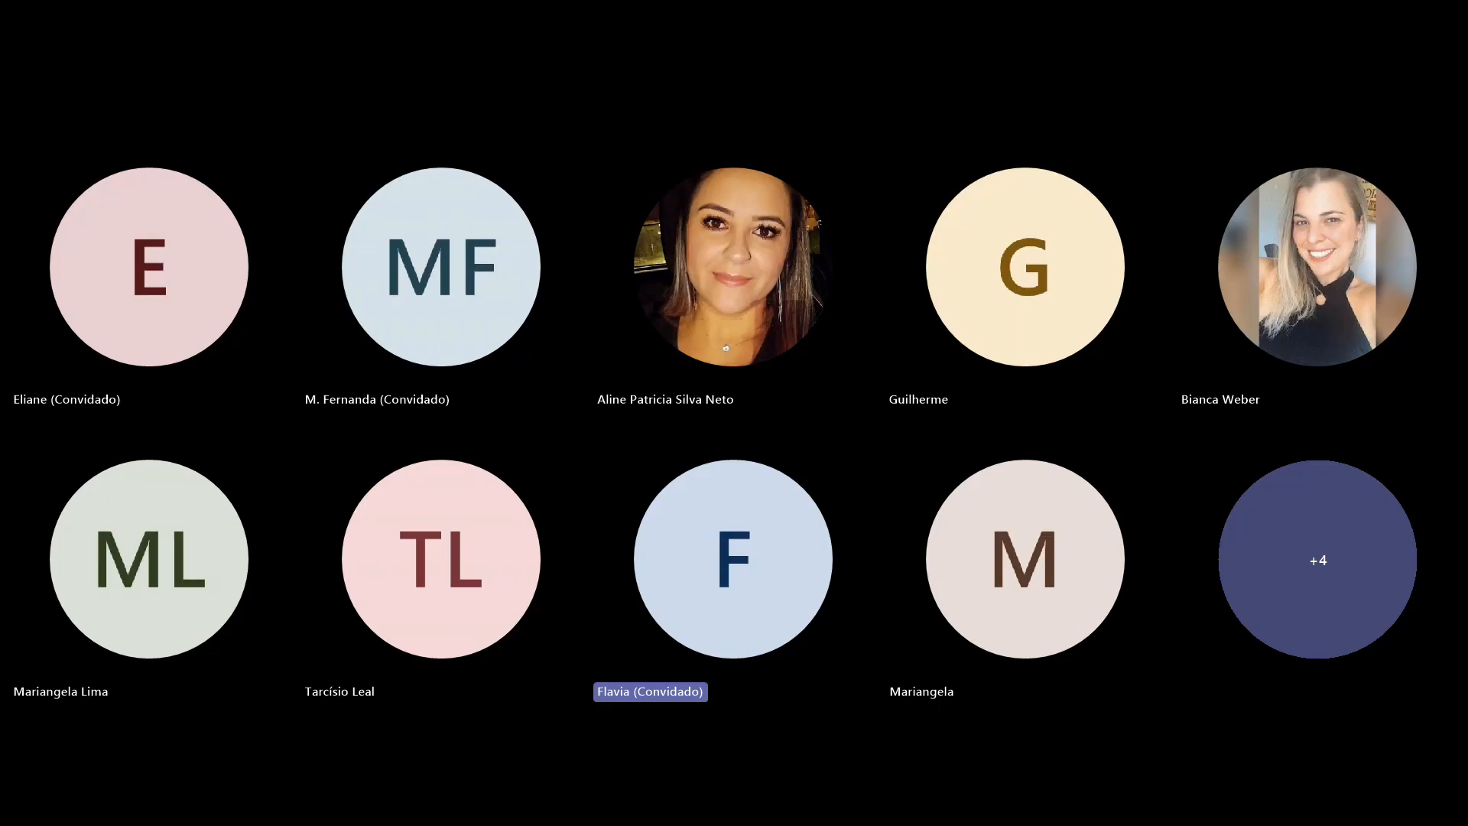